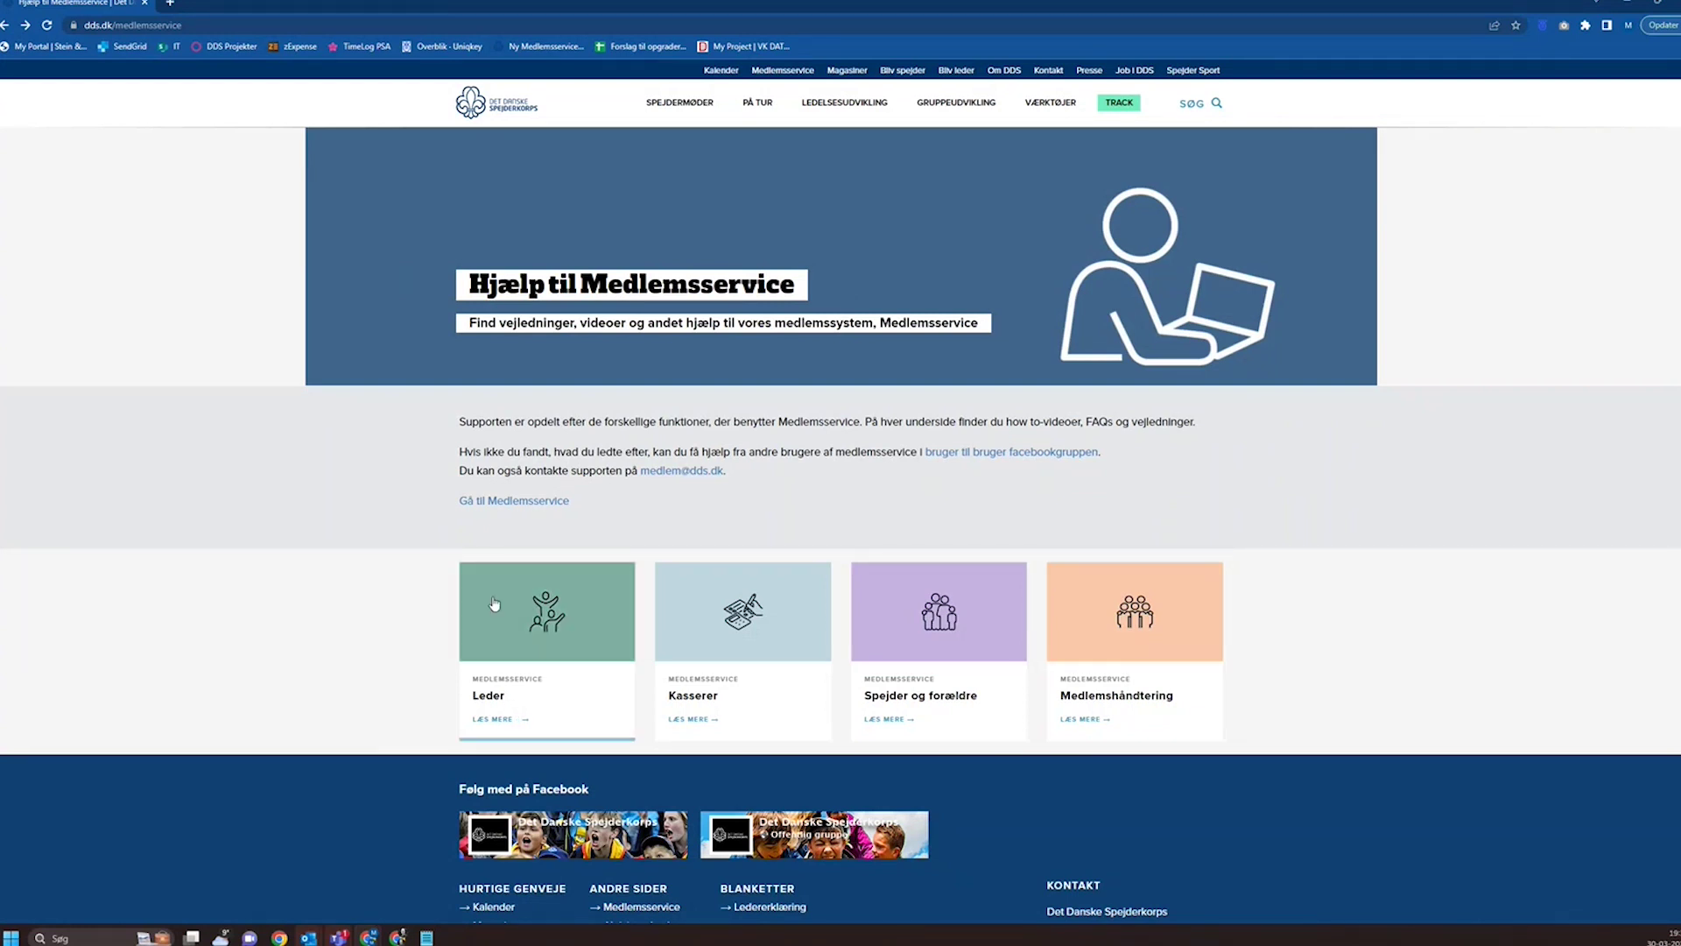
Browse the Medlemshåndtering help page's video guides, then go back to the Kasserer help page.
click(1111, 611)
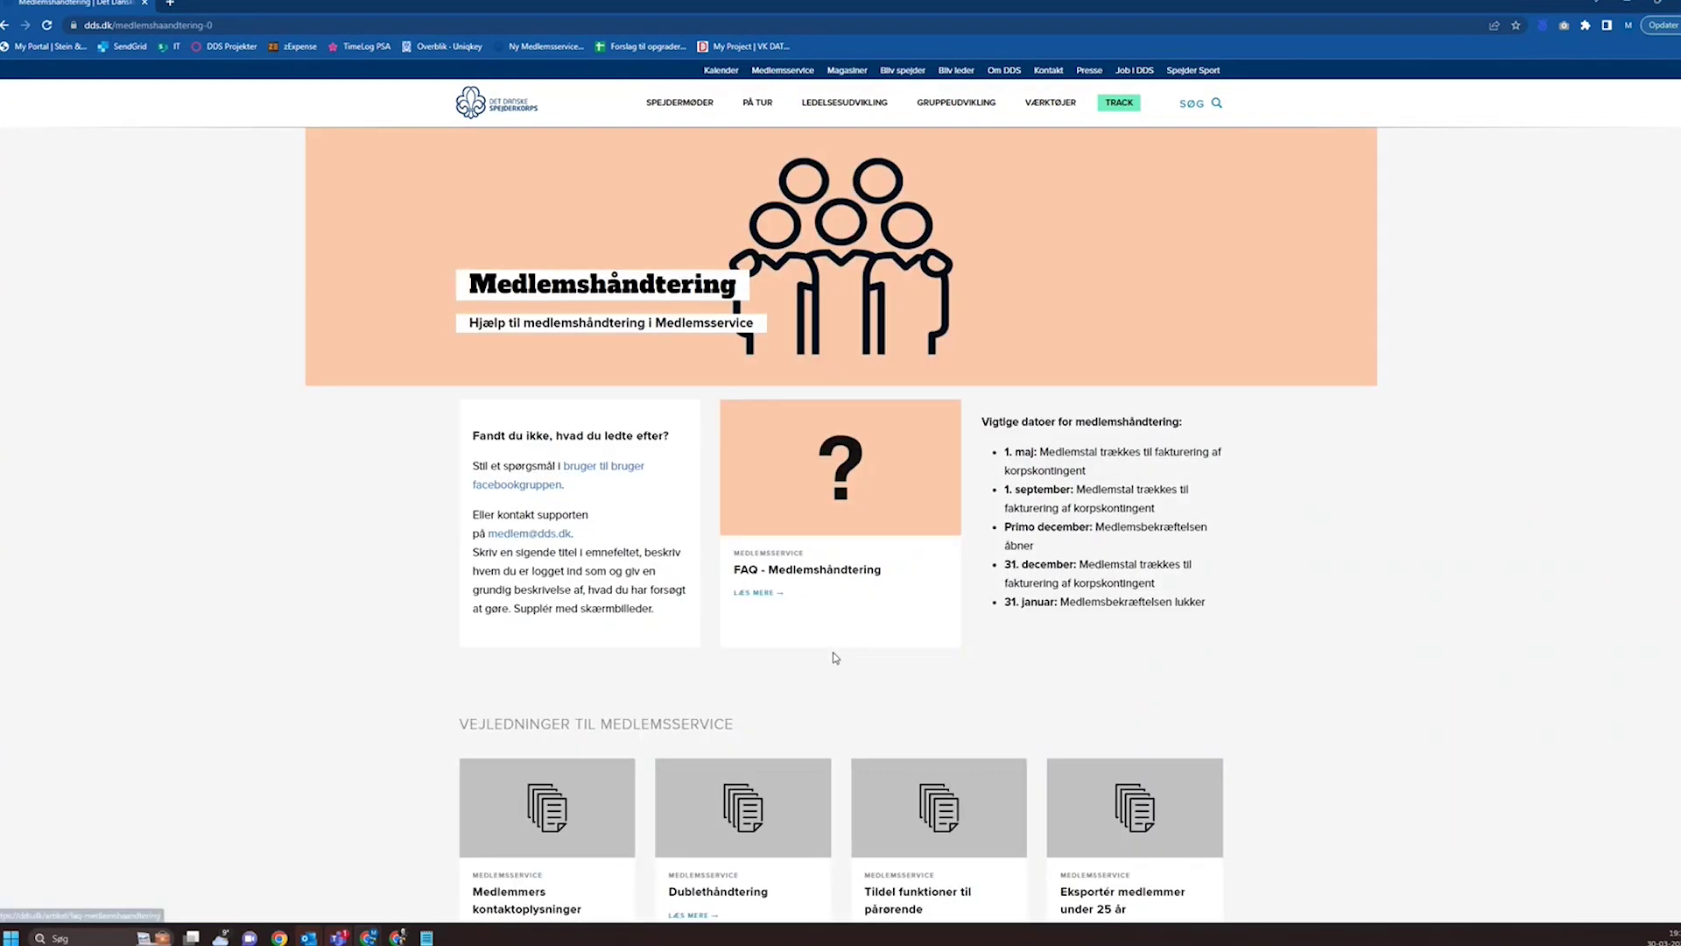
scroll(839, 659, down, 7)
scroll(839, 658, down, 4)
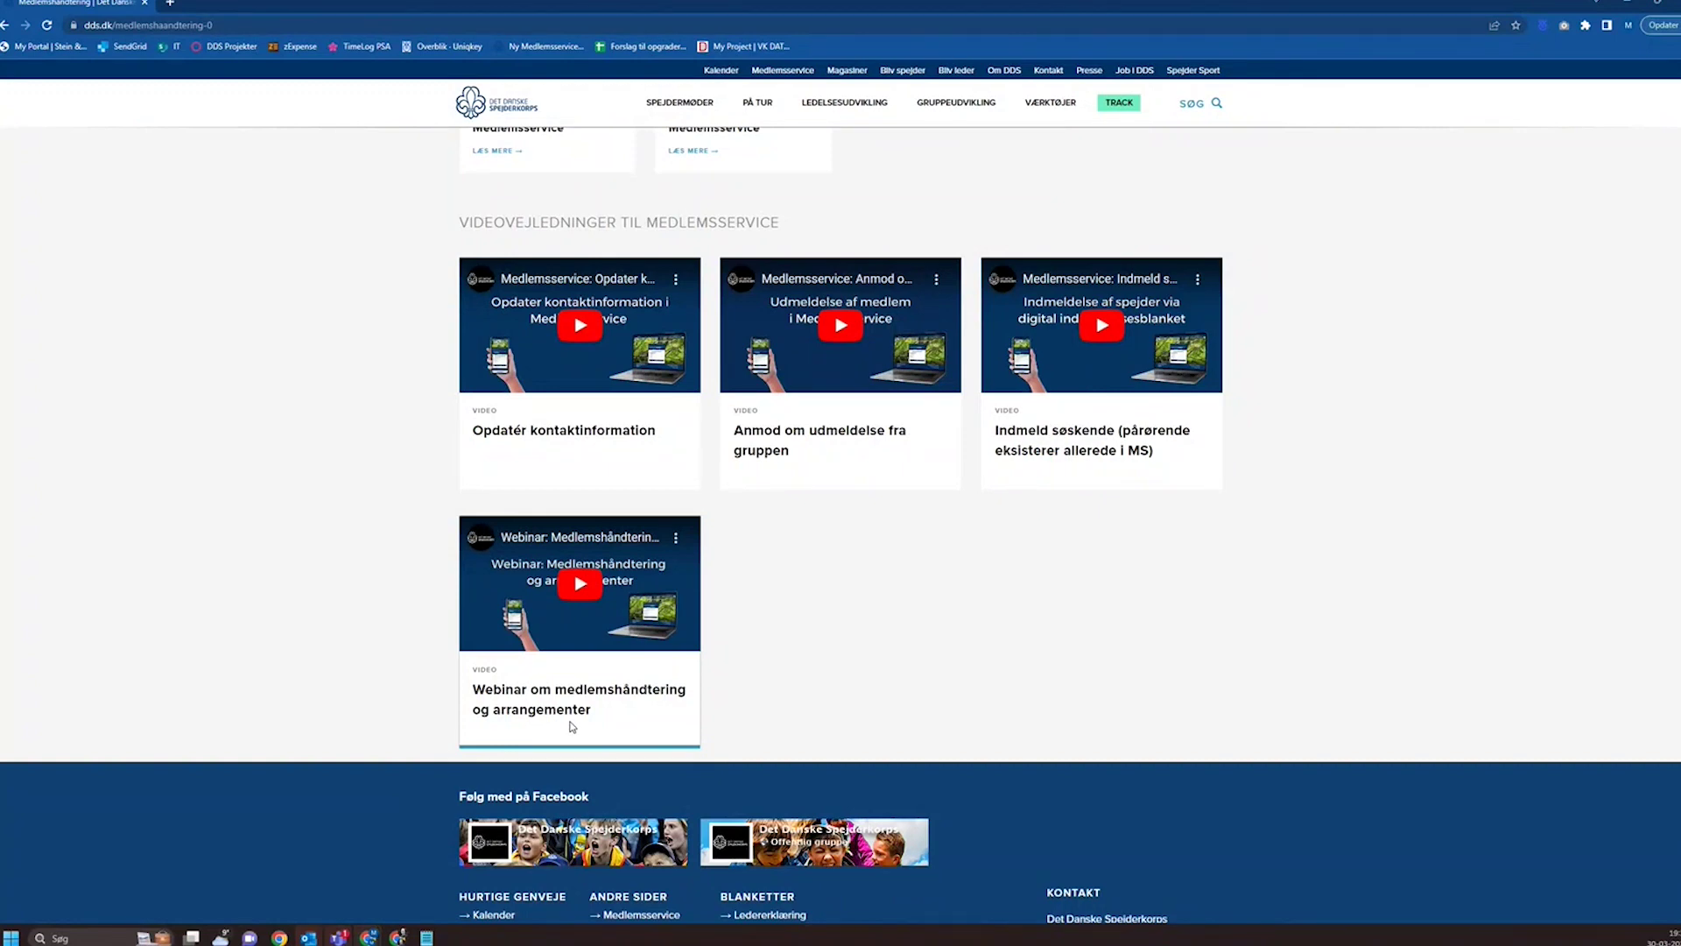
key(alt+Left)
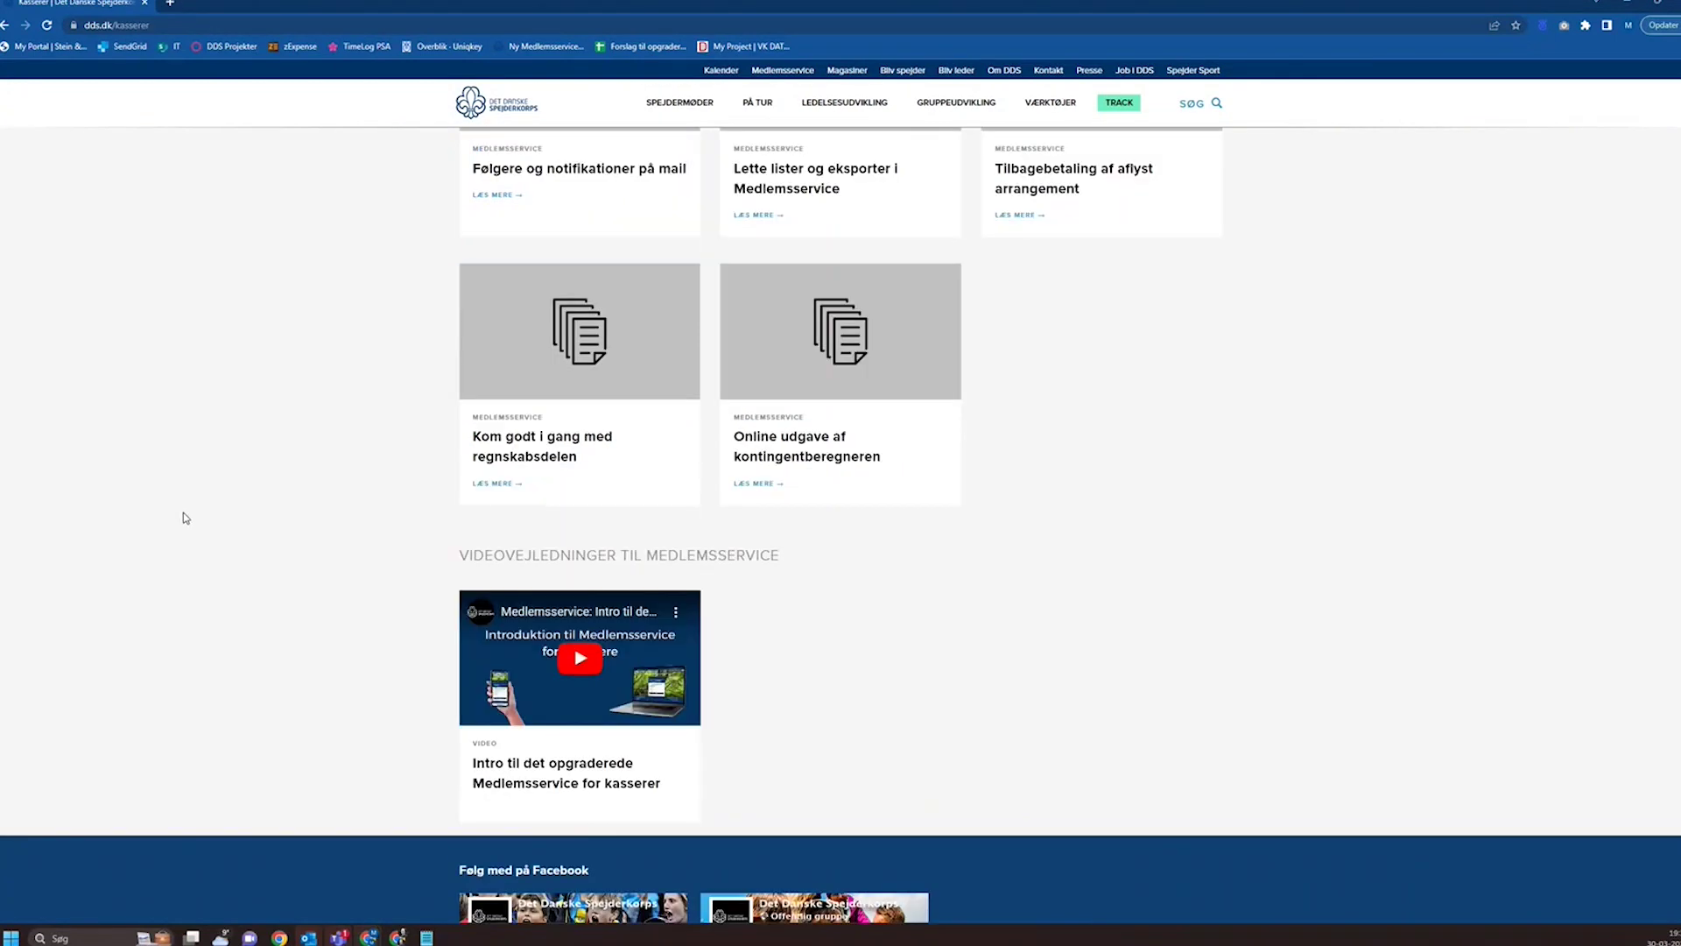
scroll(185, 518, up, 8)
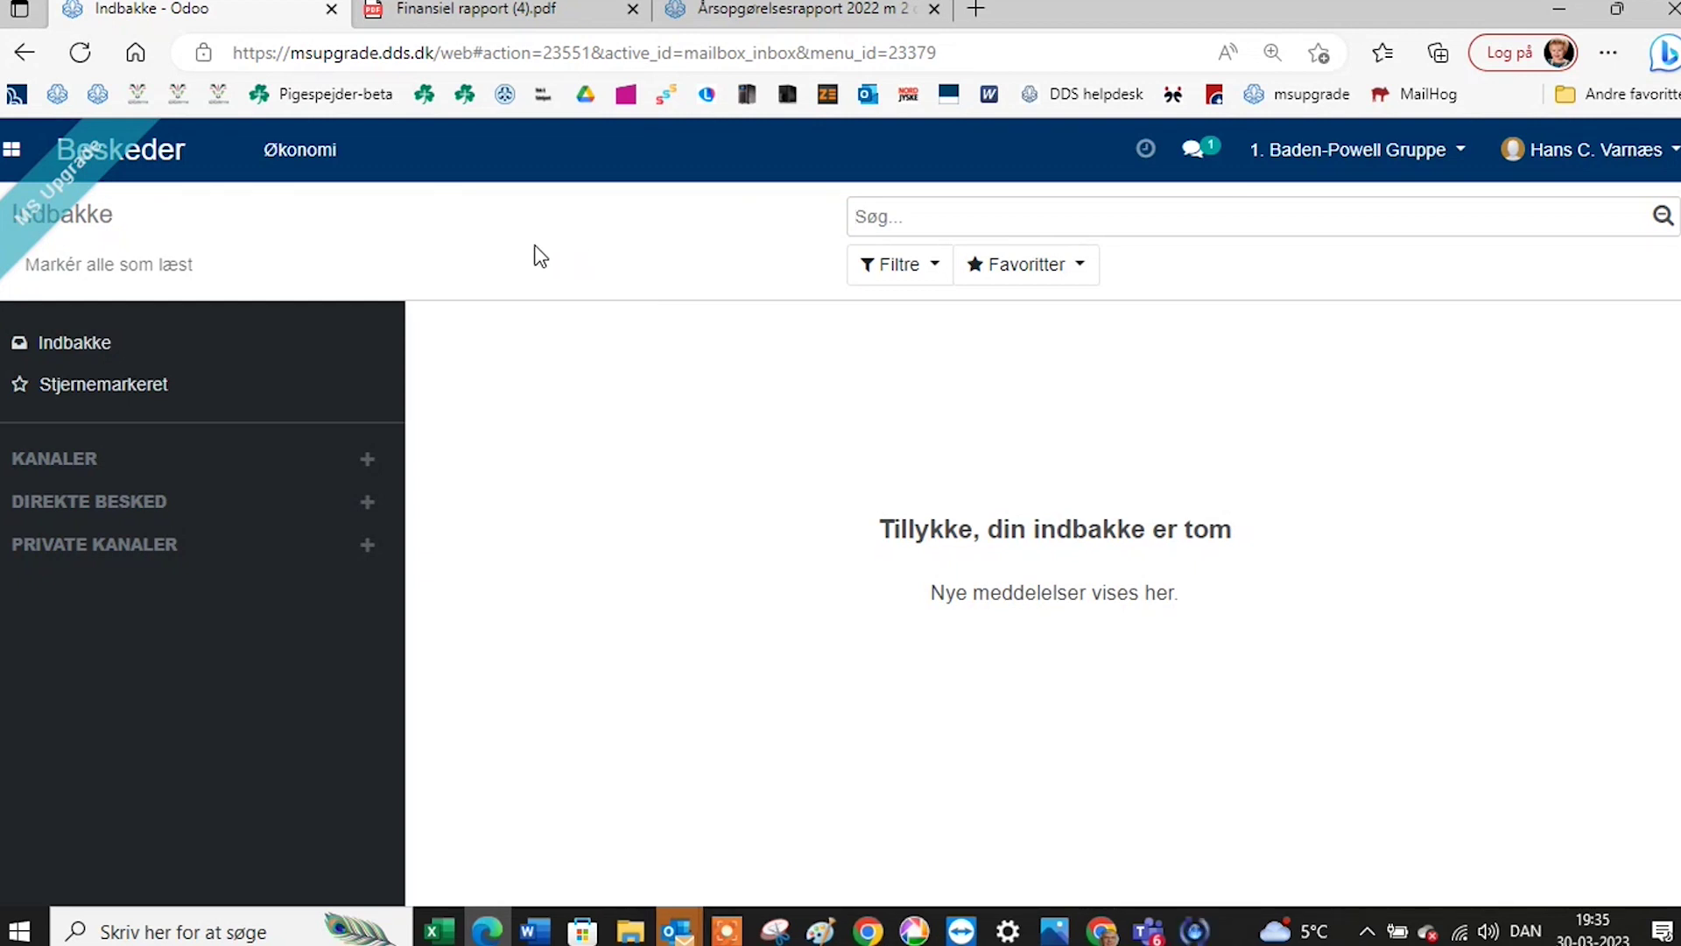
Open the Regnskab app and review its journals dashboard with bank and sales balances.
click(12, 153)
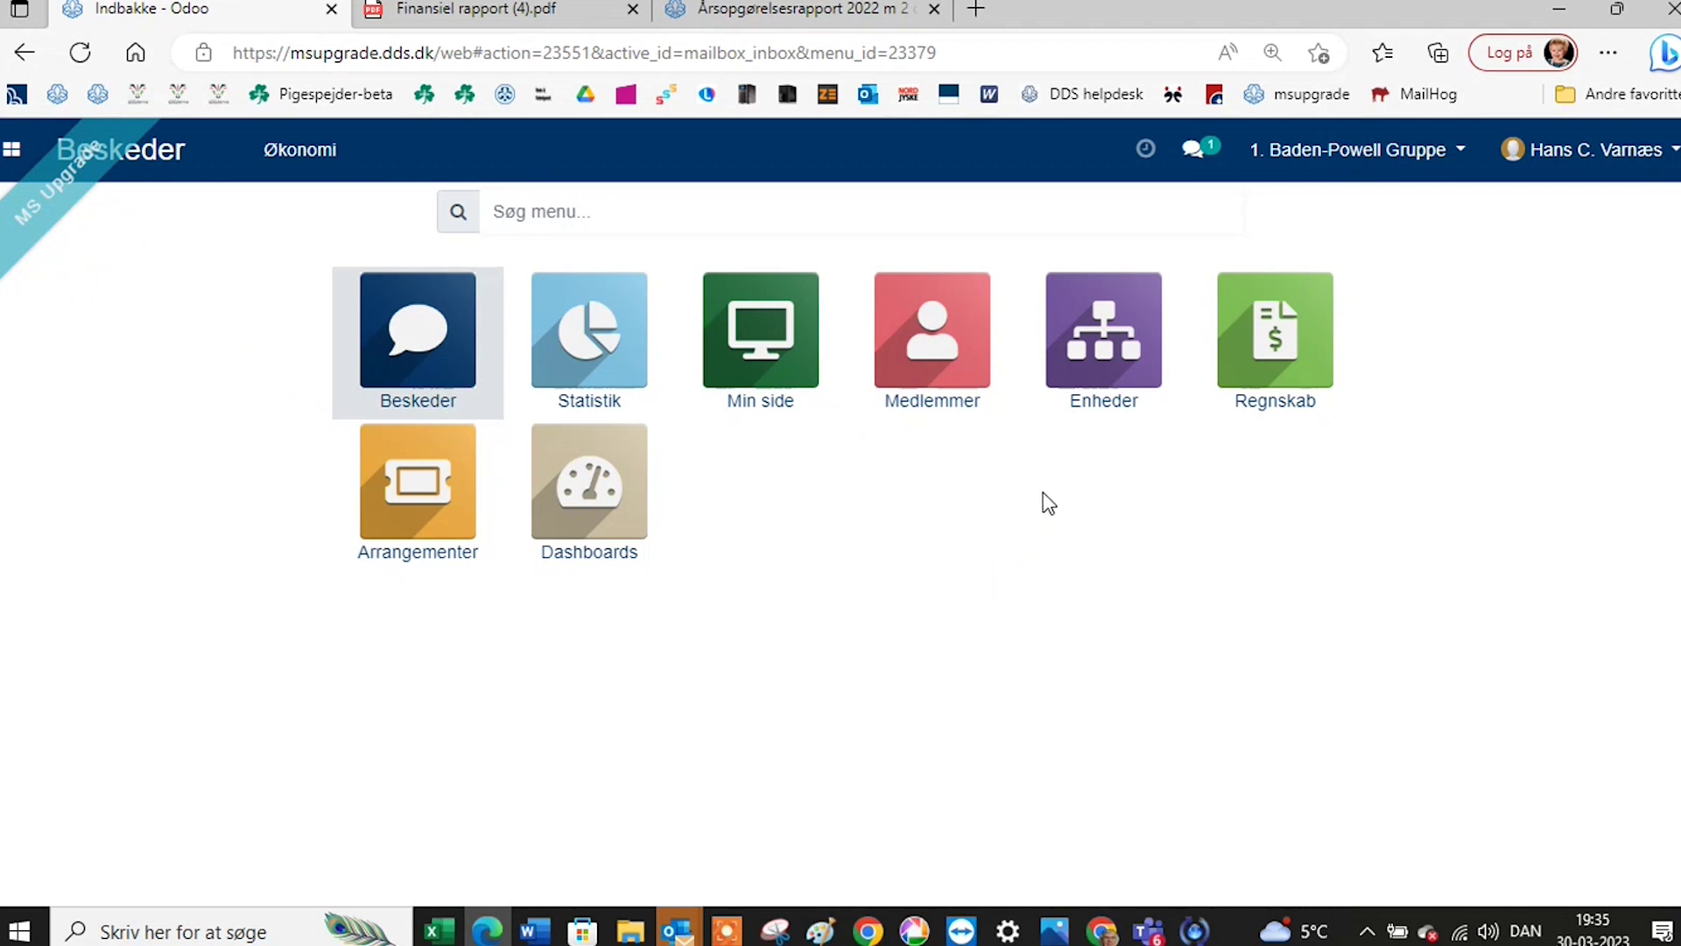
click(1288, 340)
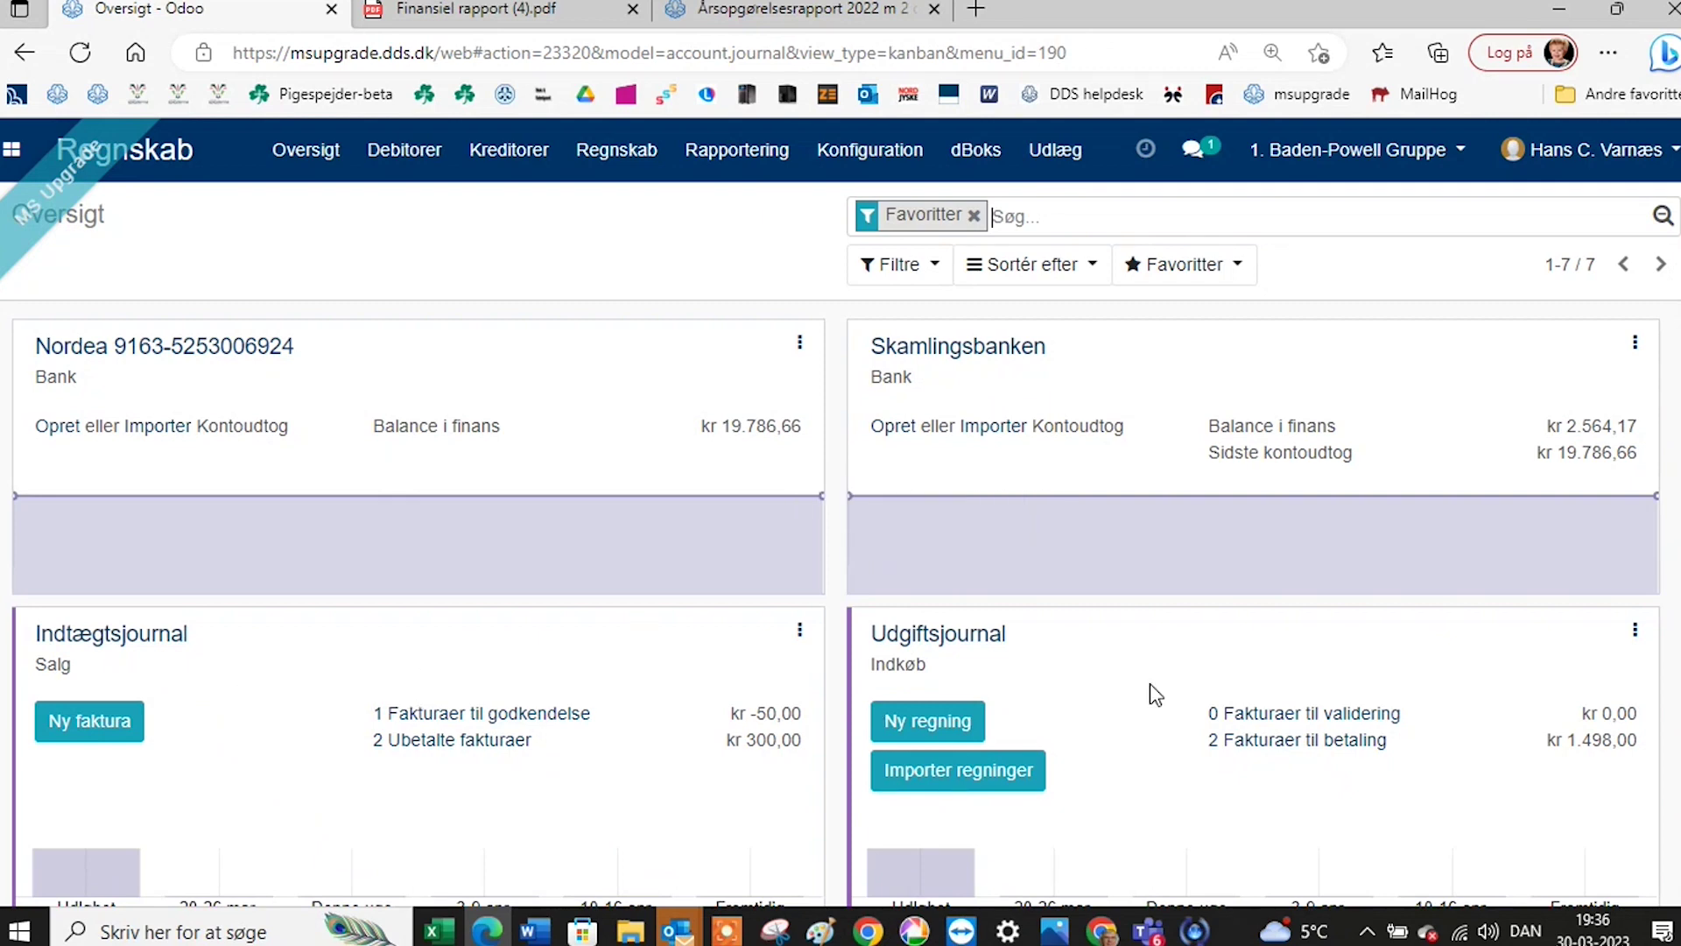
scroll(1123, 683, down, 2)
scroll(1123, 696, down, 4)
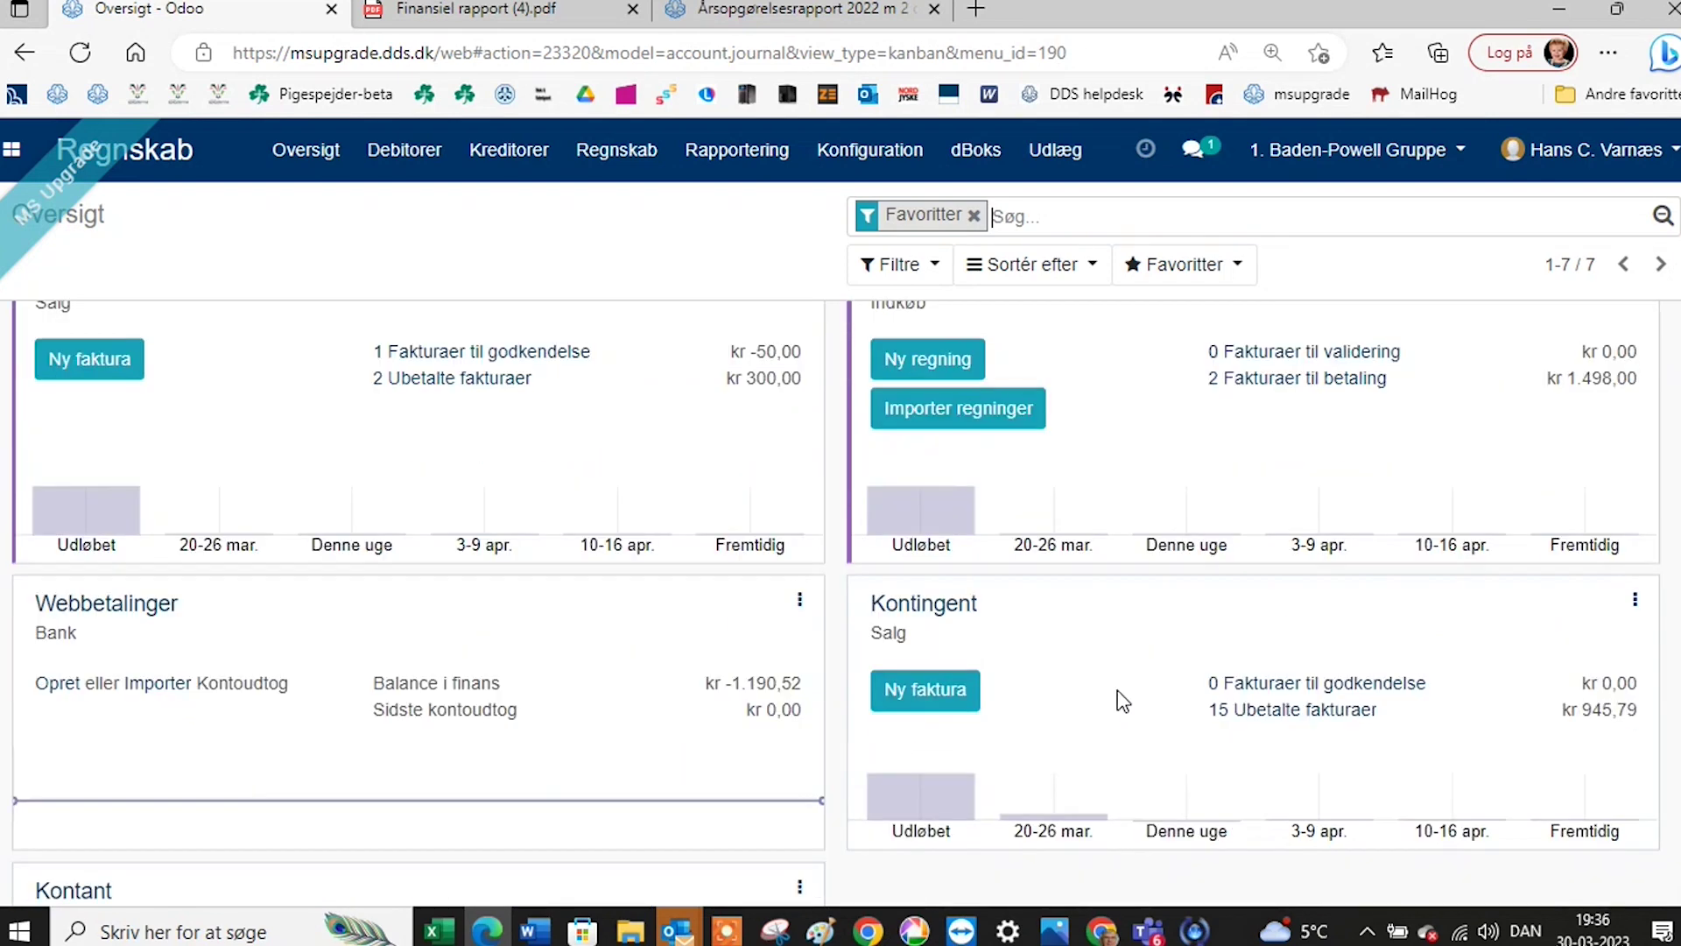
scroll(1091, 688, up, 6)
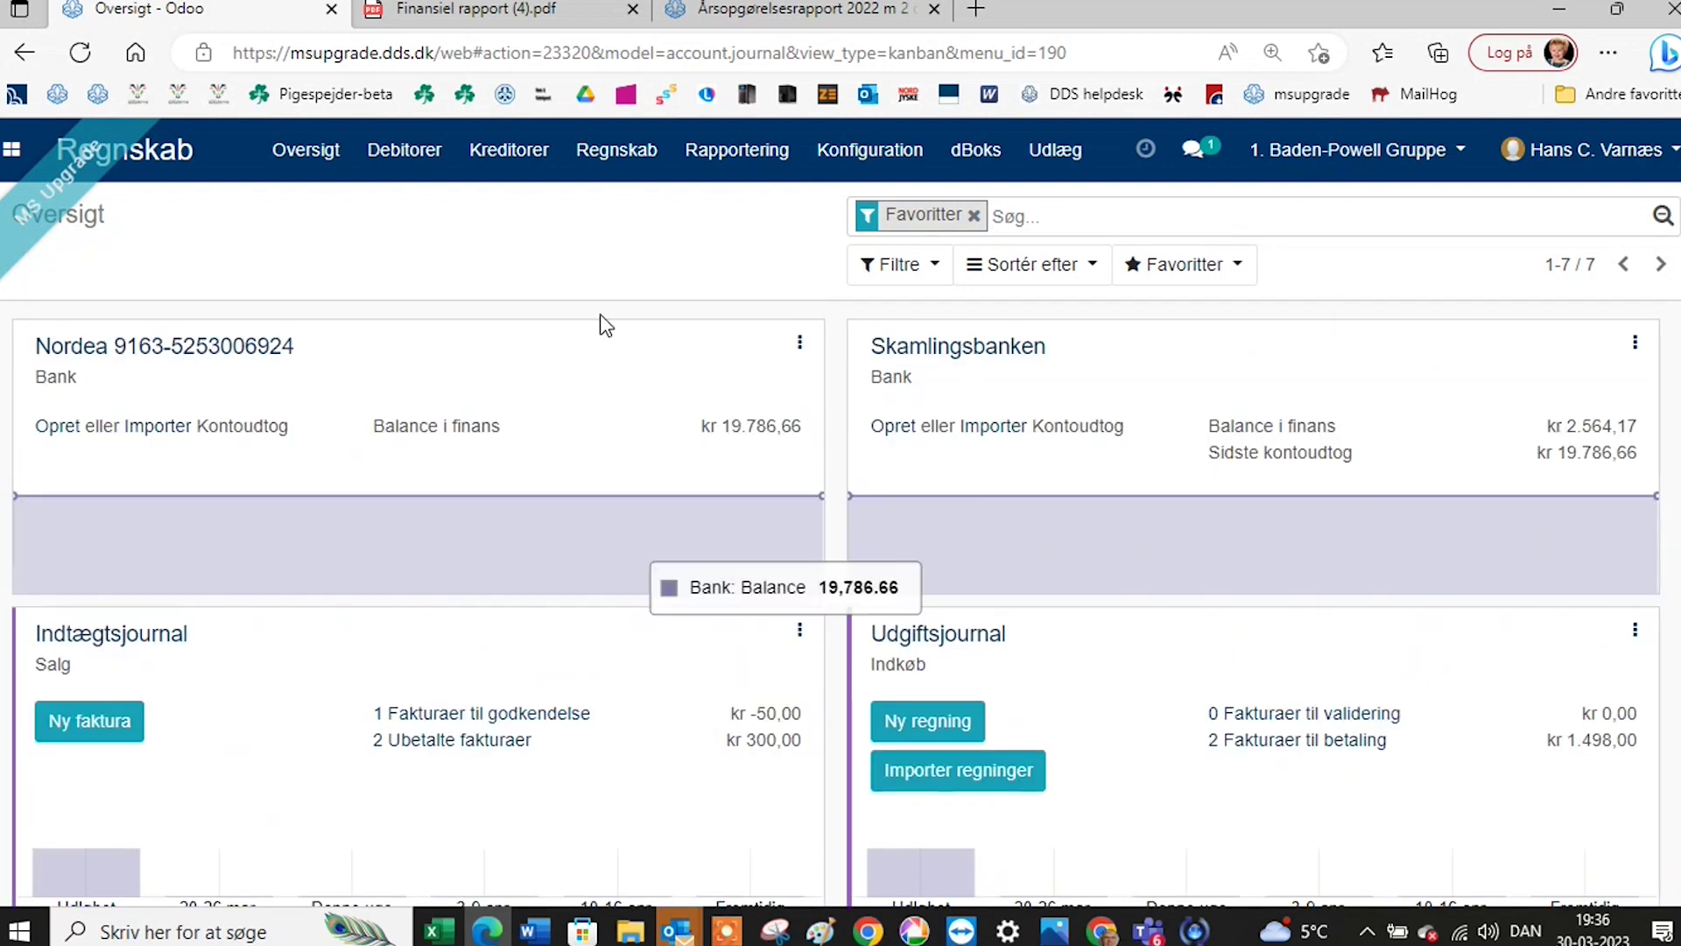
click(866, 155)
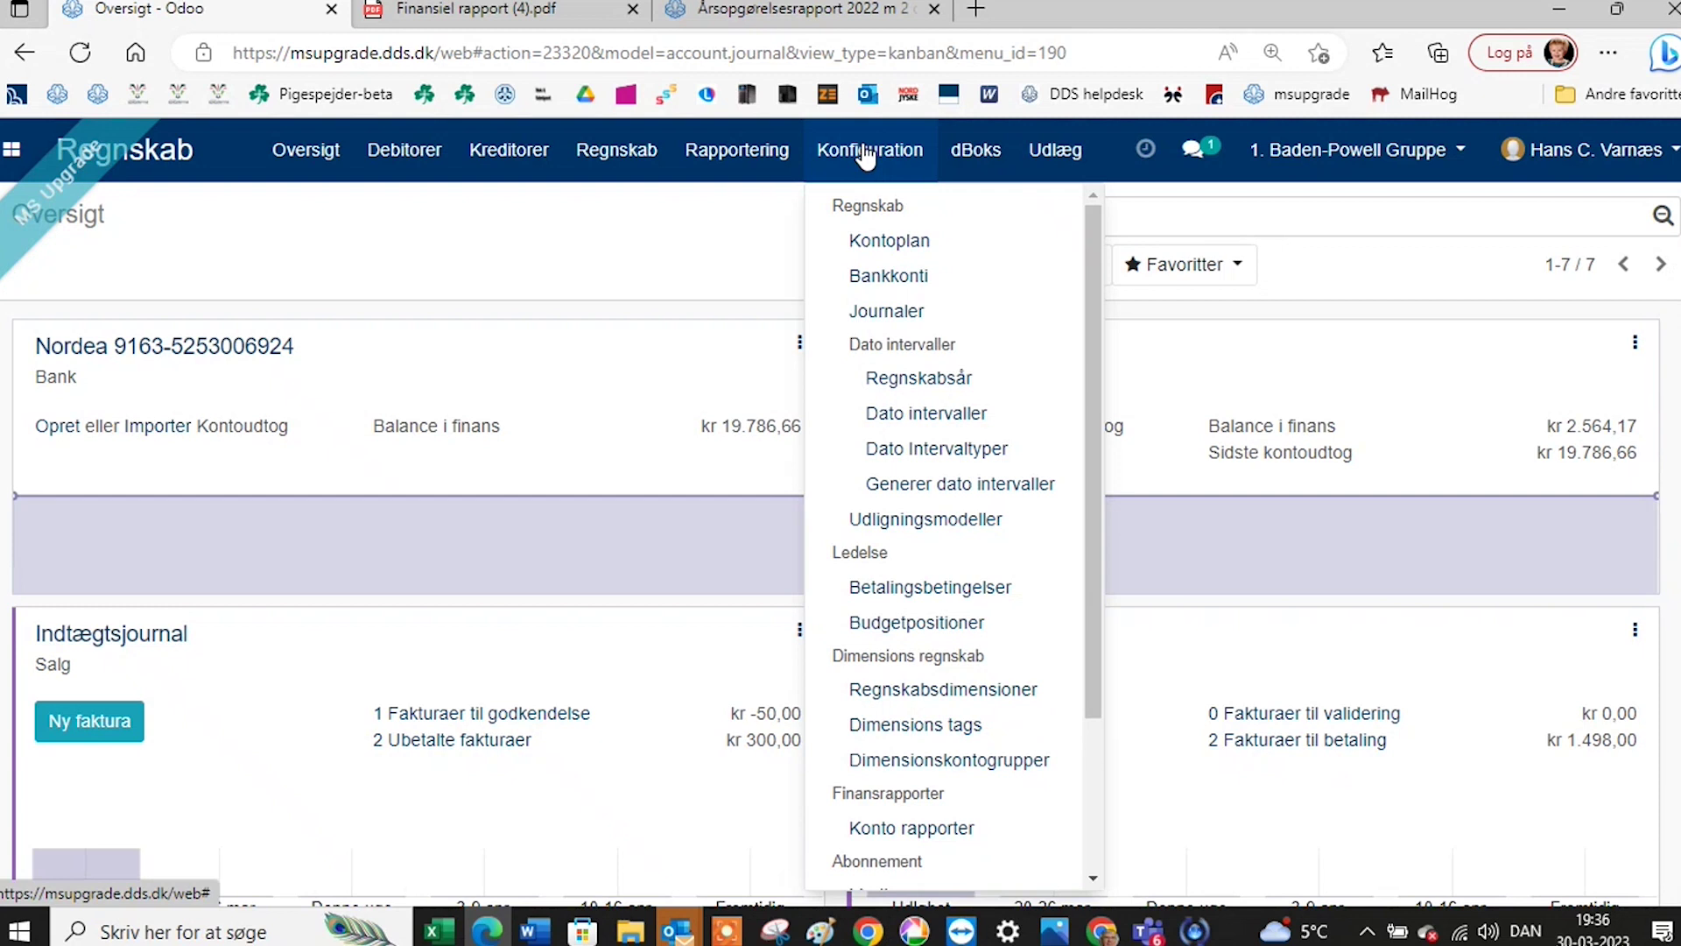
Open the Kontoplan chart of accounts and inspect account 3041 Likviditetsoverførsel.
click(891, 243)
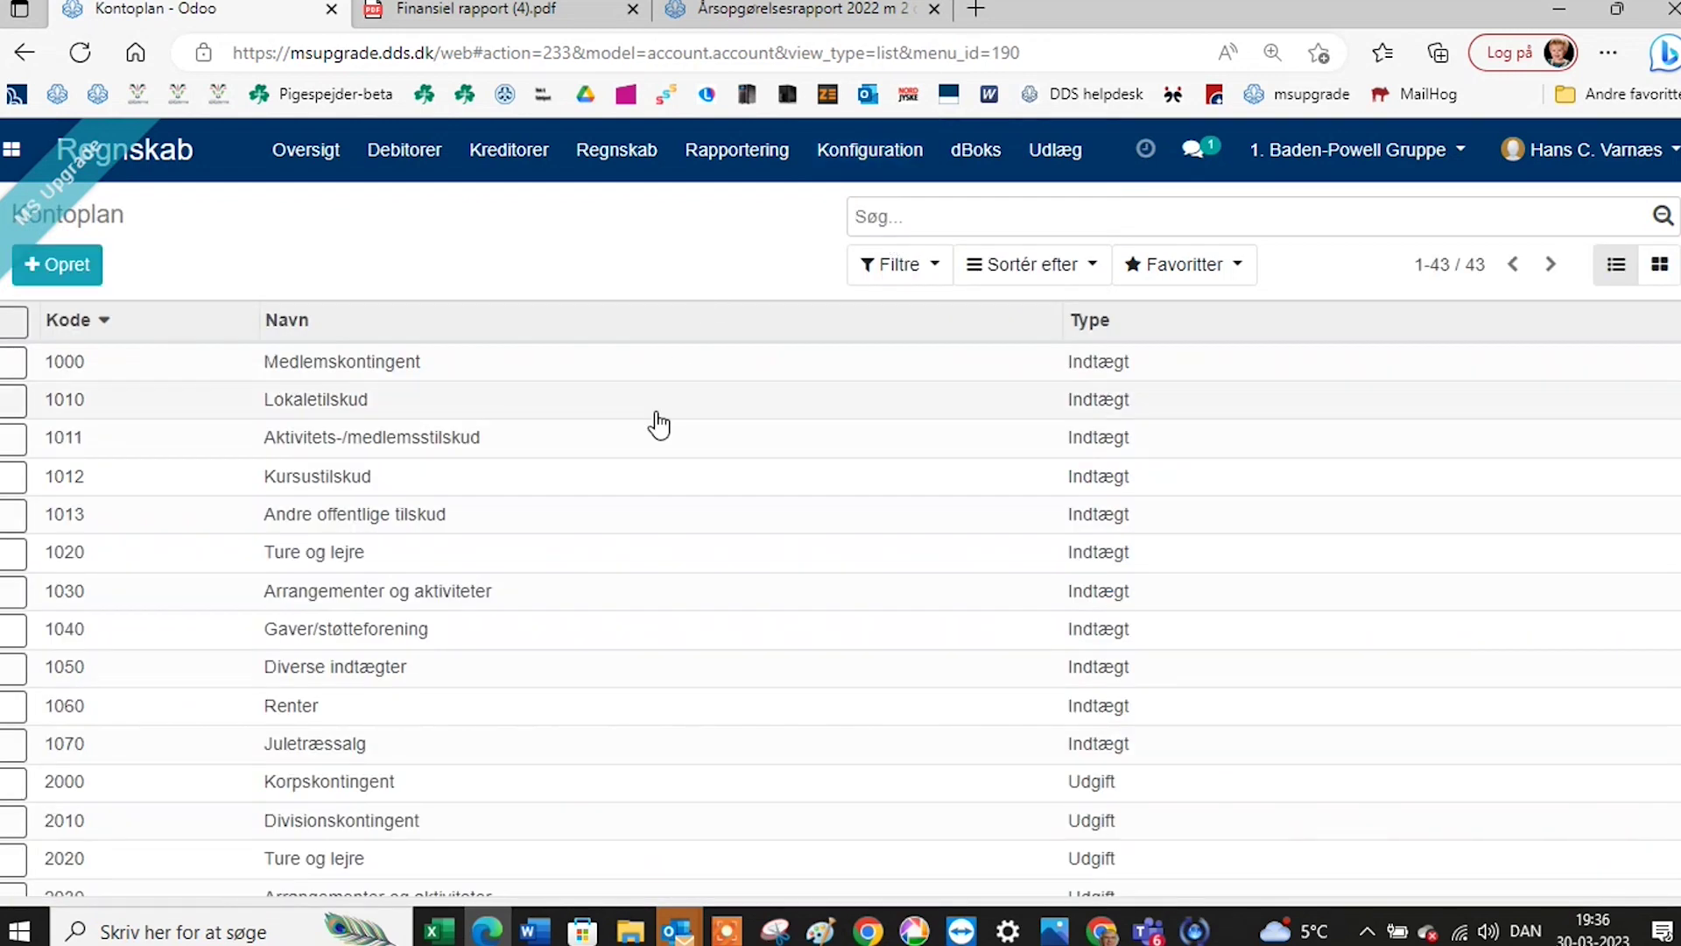
scroll(658, 425, down, 7)
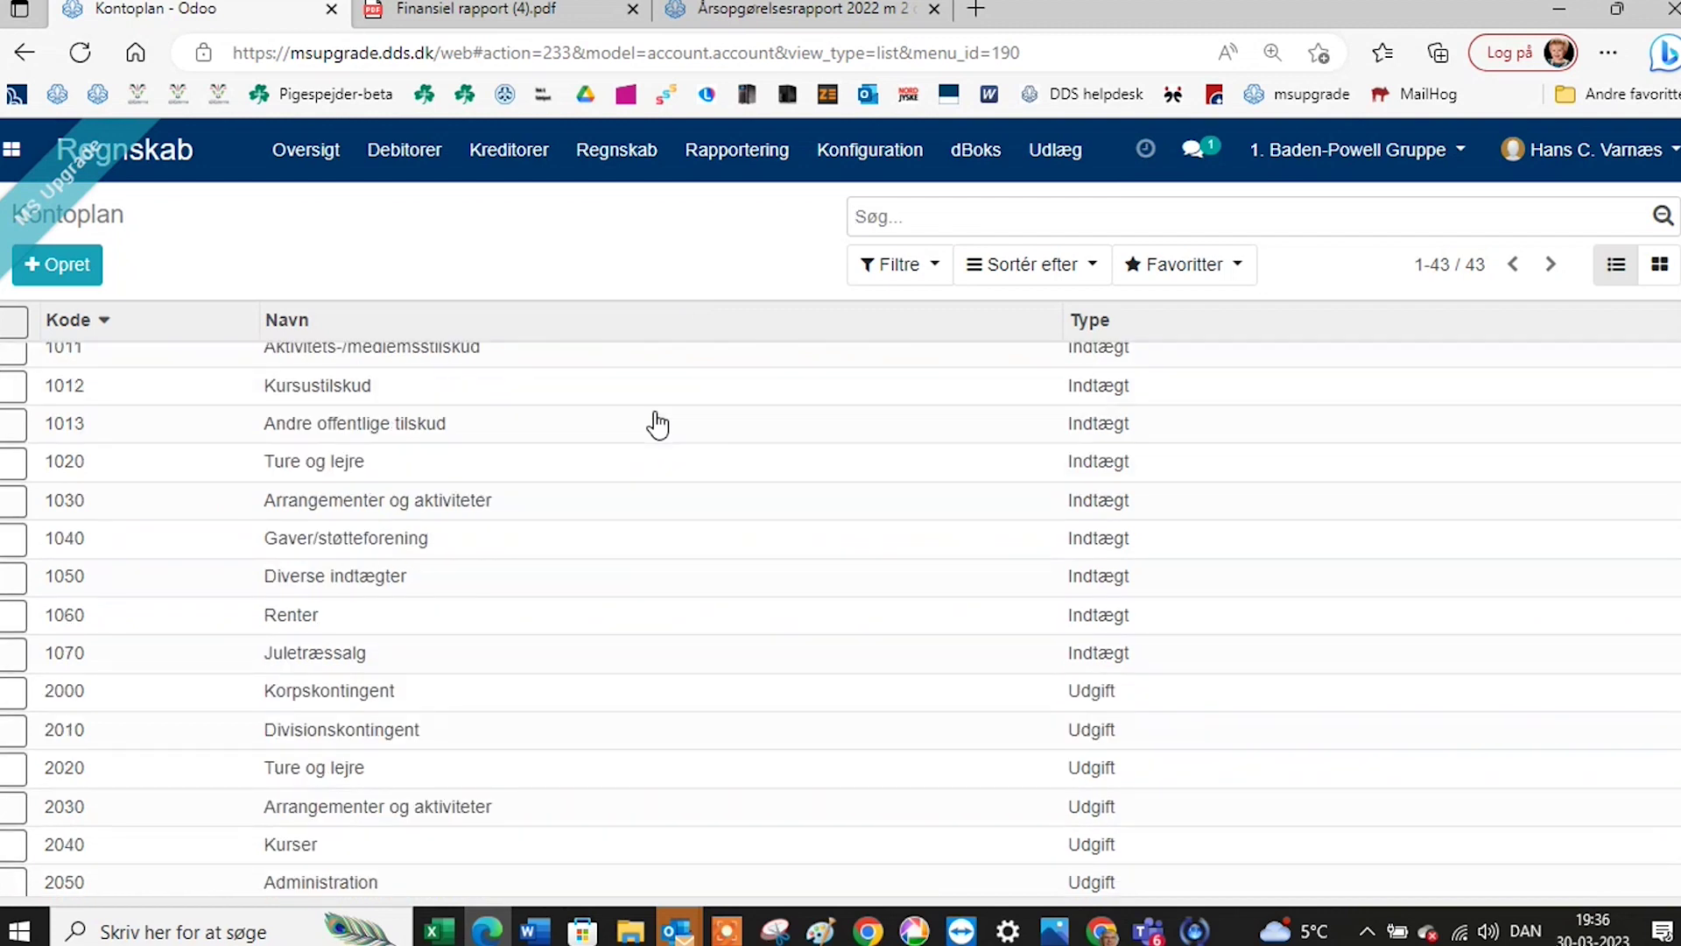
scroll(657, 441, down, 3)
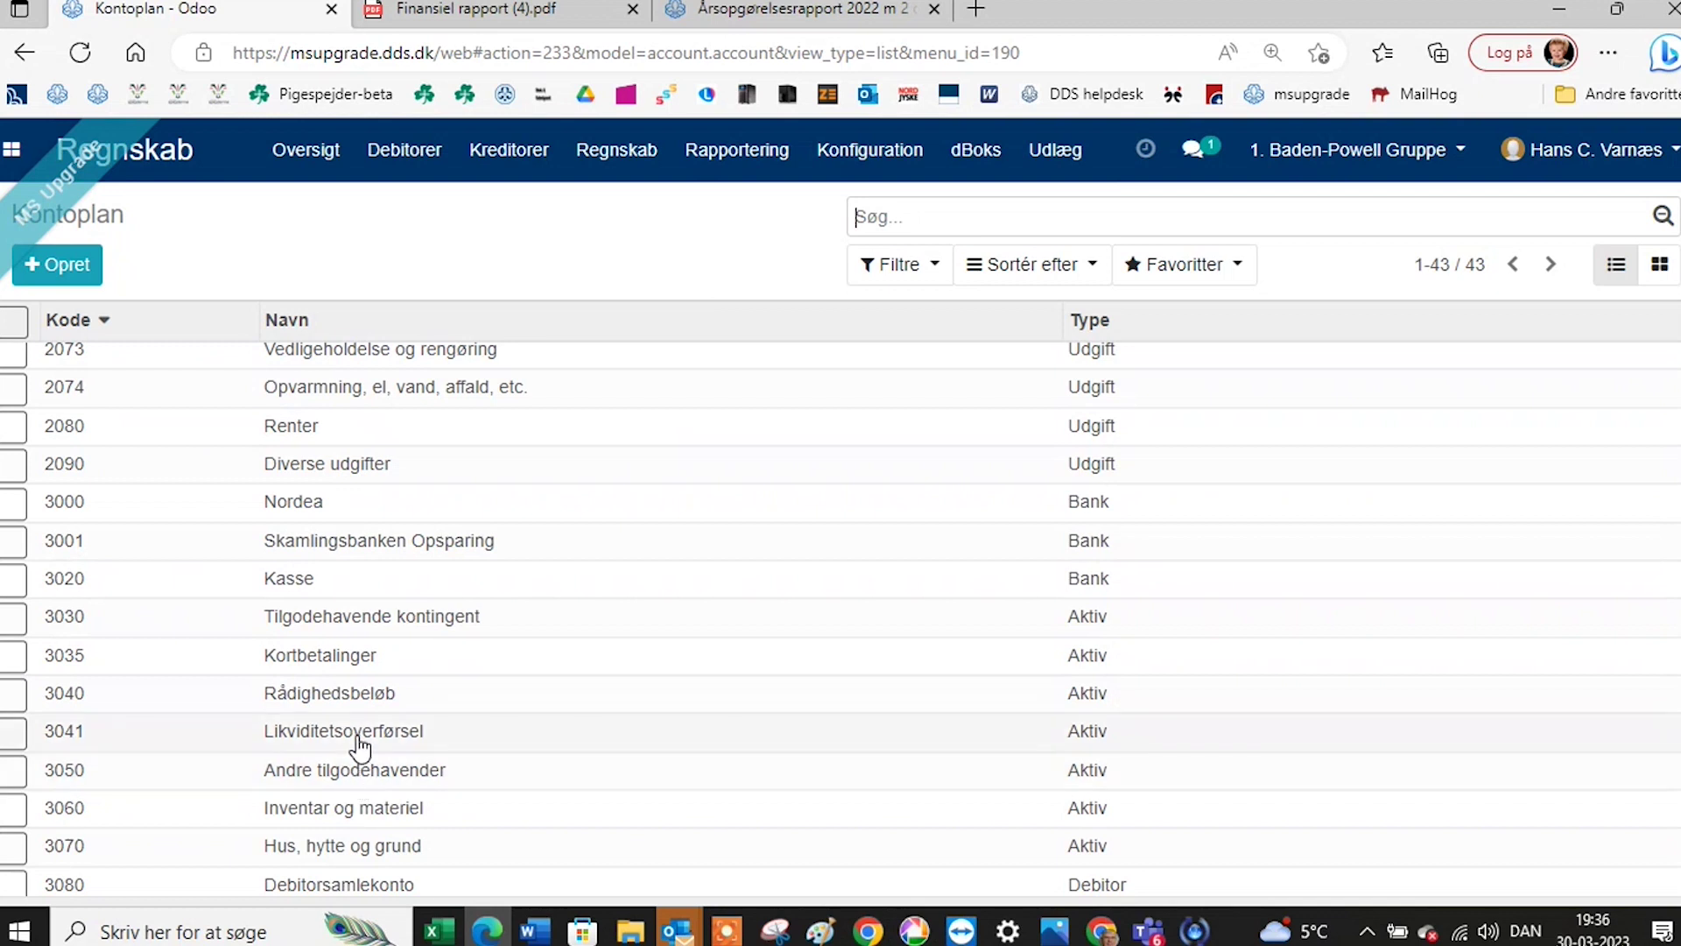
click(364, 740)
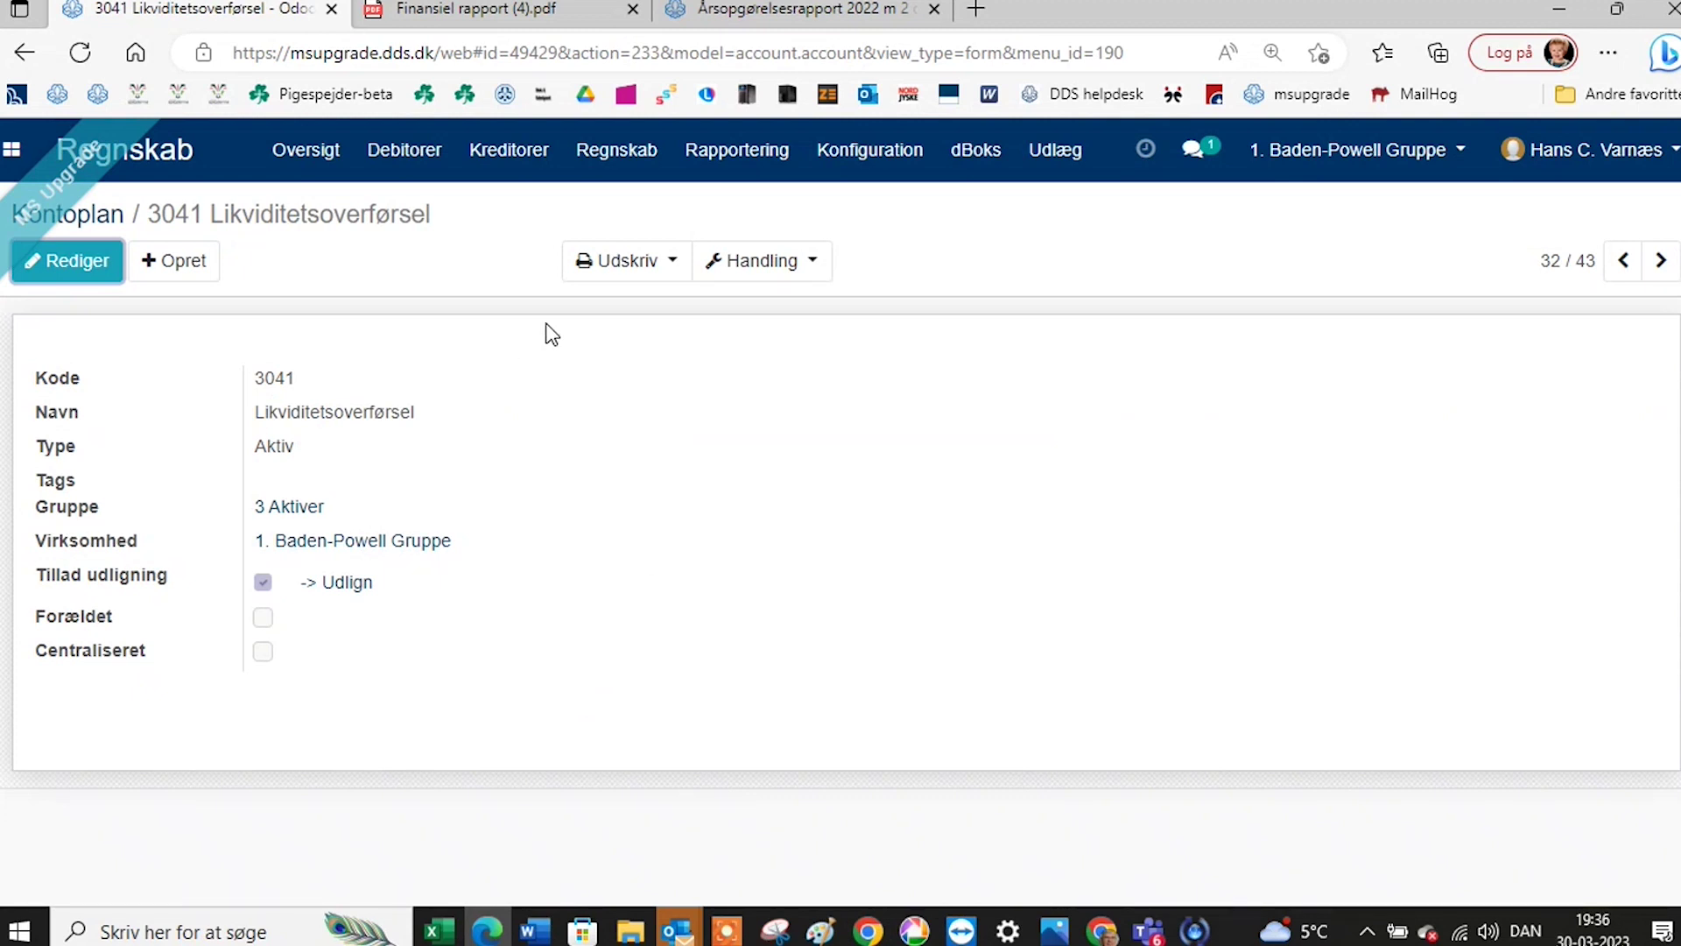
click(96, 224)
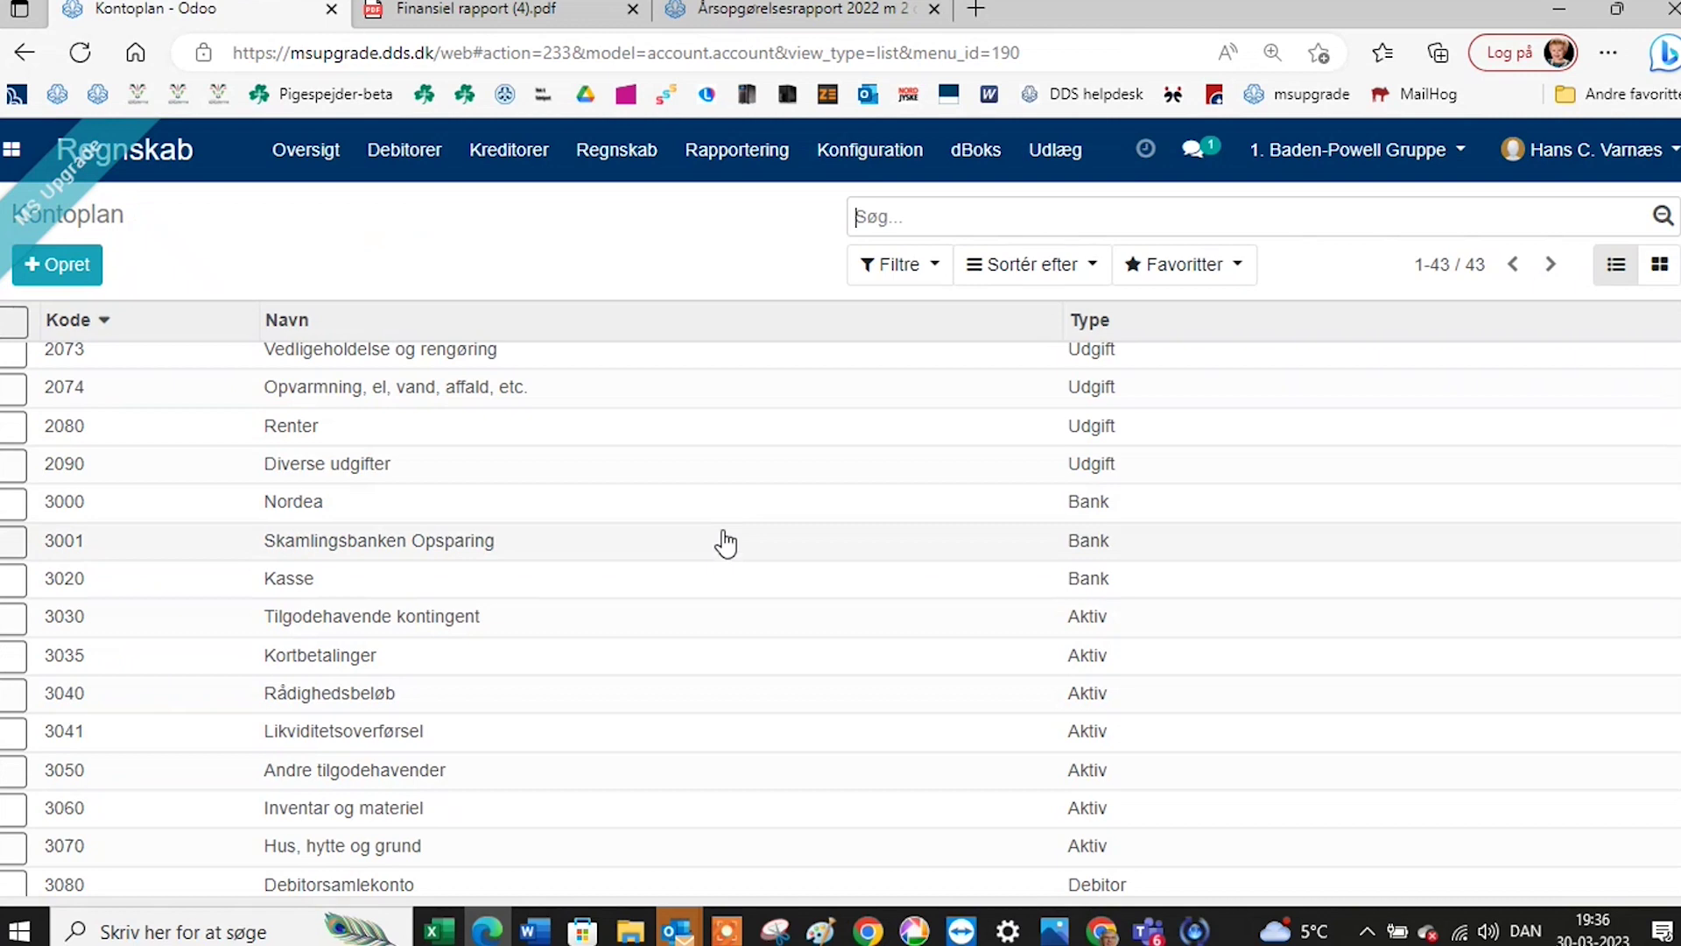
Inspect account 1000 Medlemskontingent, then scroll through all 43 accounts.
scroll(726, 543, up, 10)
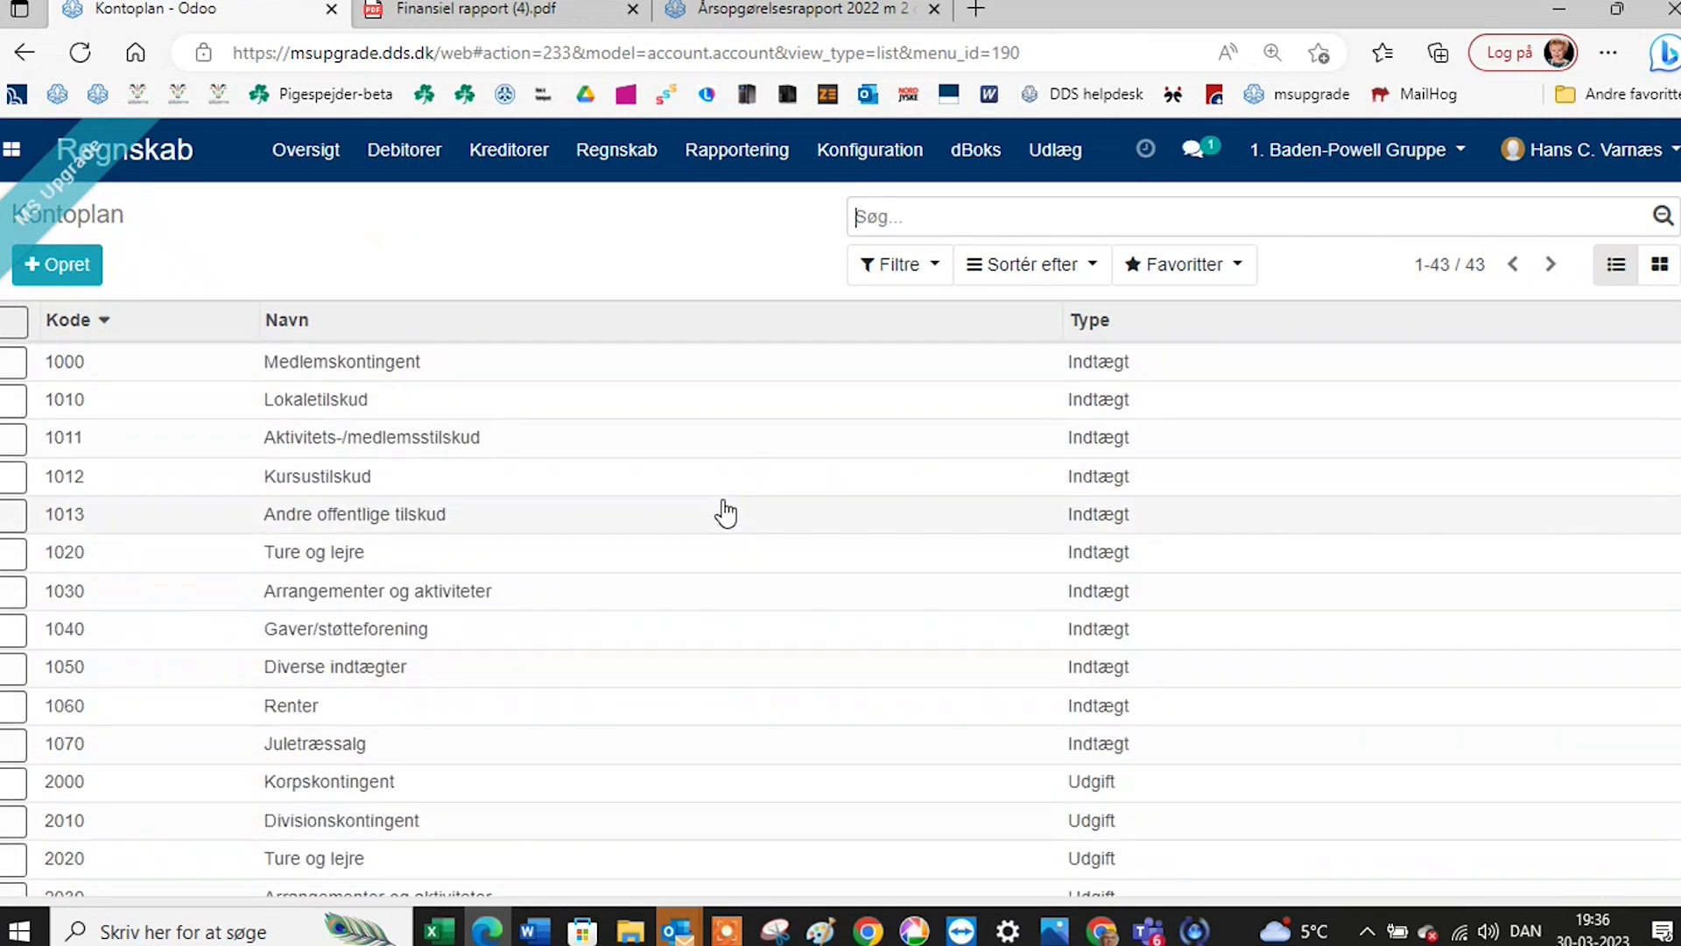
click(388, 363)
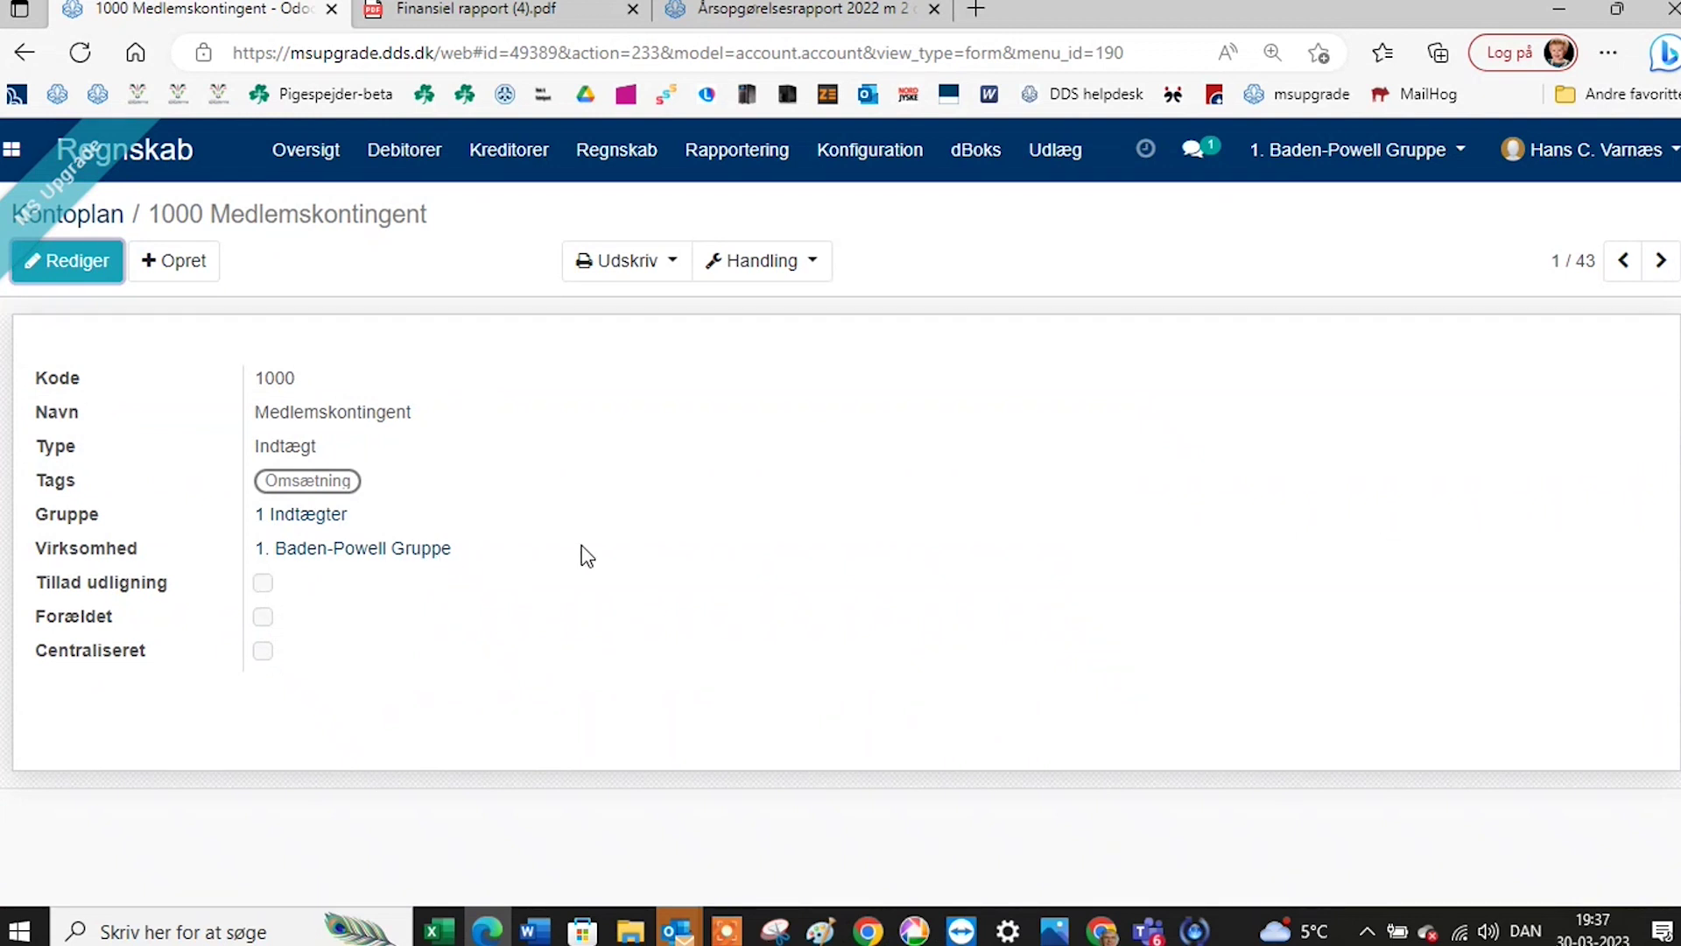
click(119, 215)
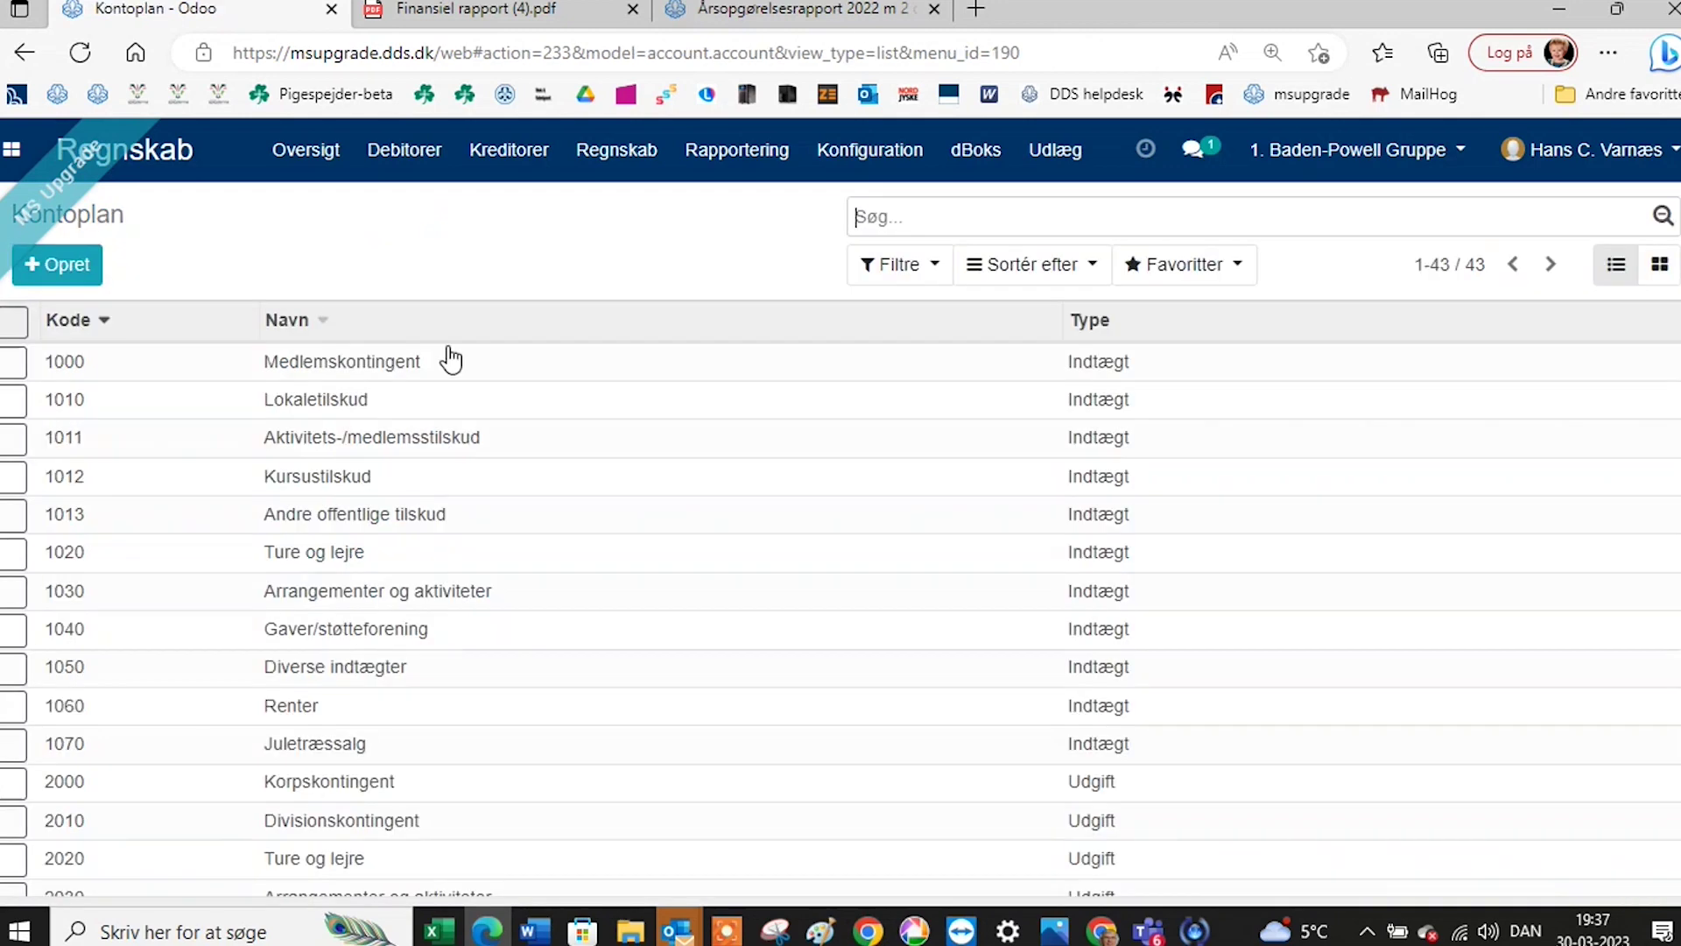
scroll(455, 596, down, 1)
scroll(454, 595, down, 5)
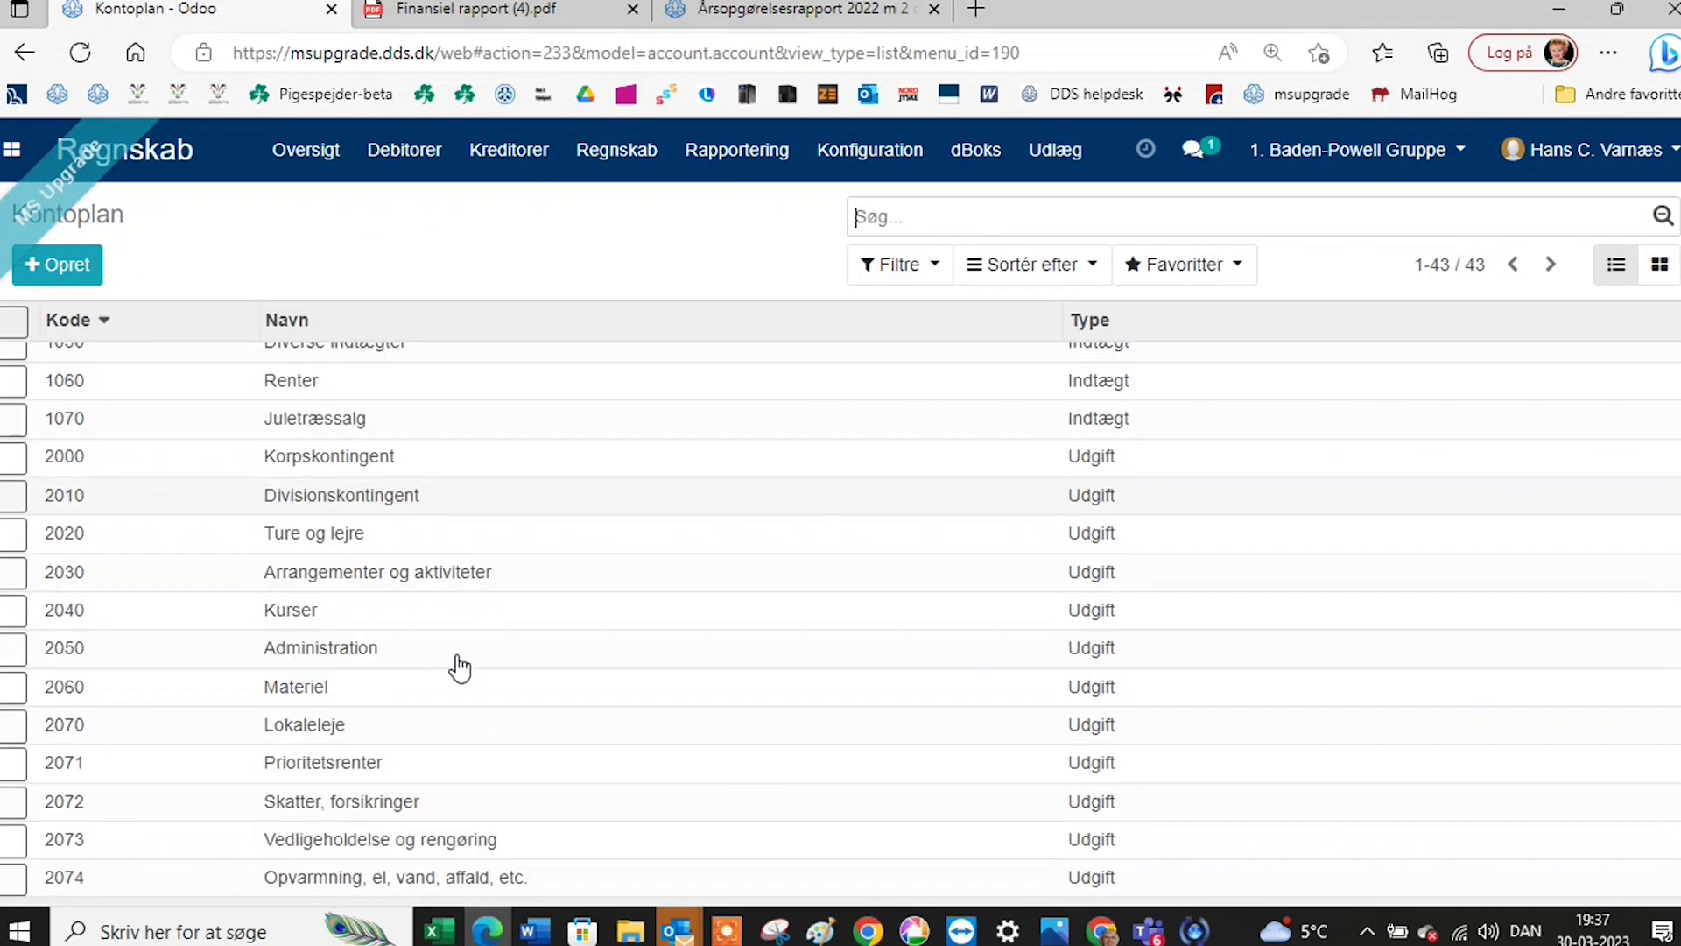
scroll(459, 667, down, 1)
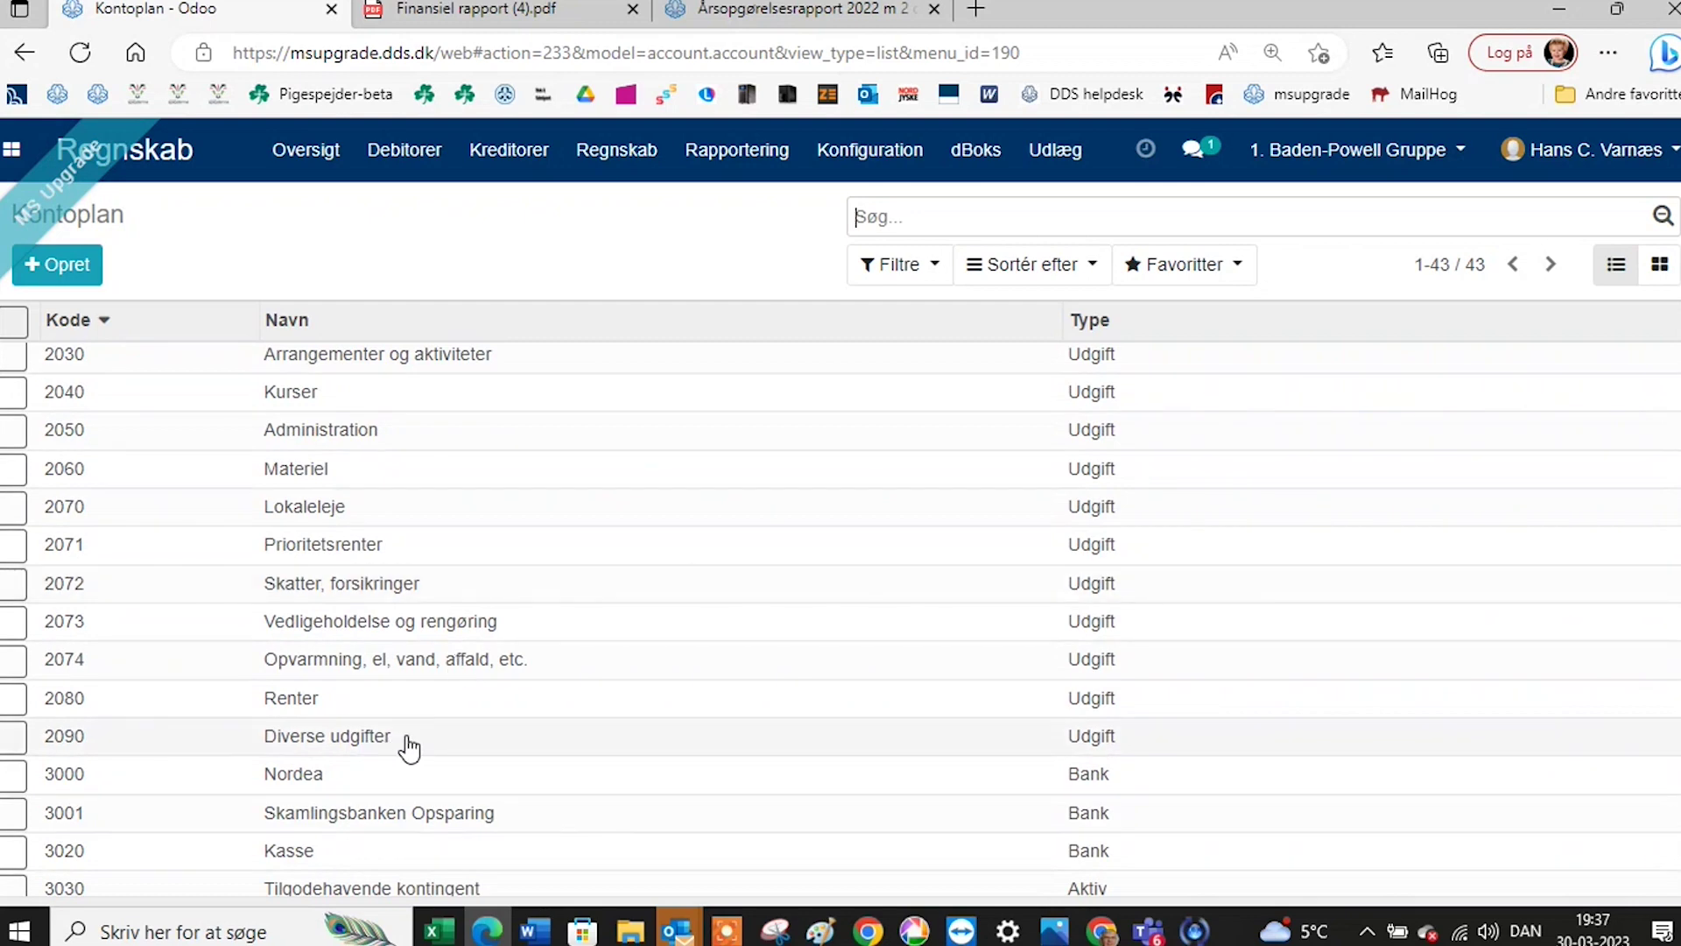
scroll(409, 750, up, 1)
scroll(409, 751, up, 5)
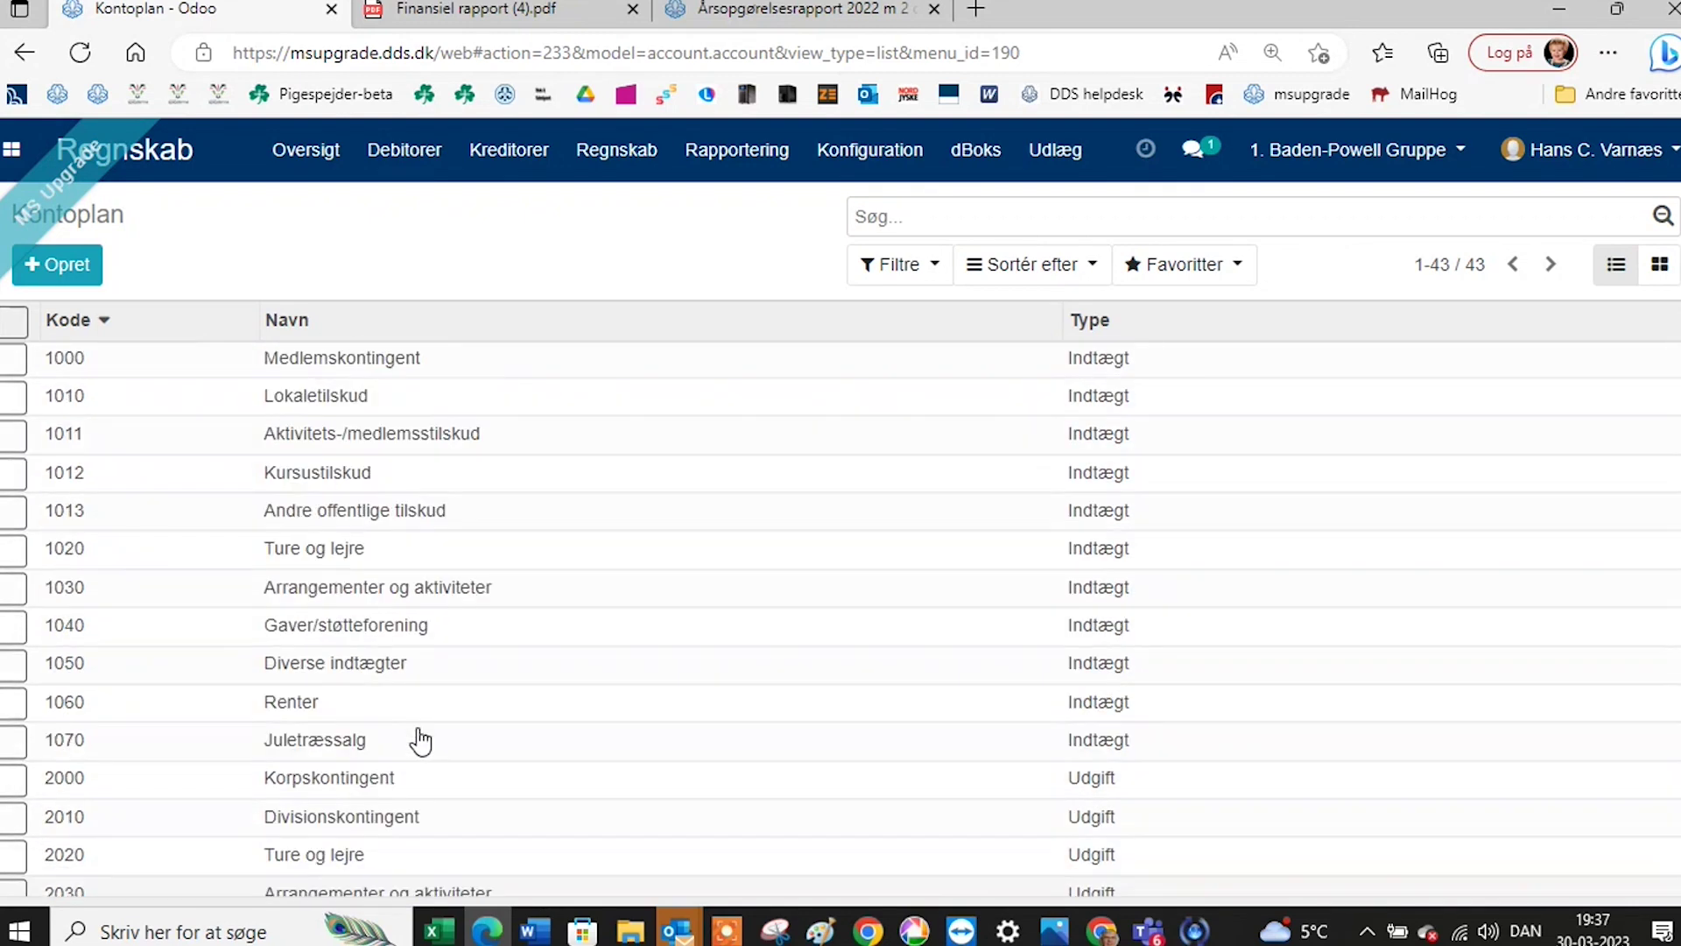
click(406, 368)
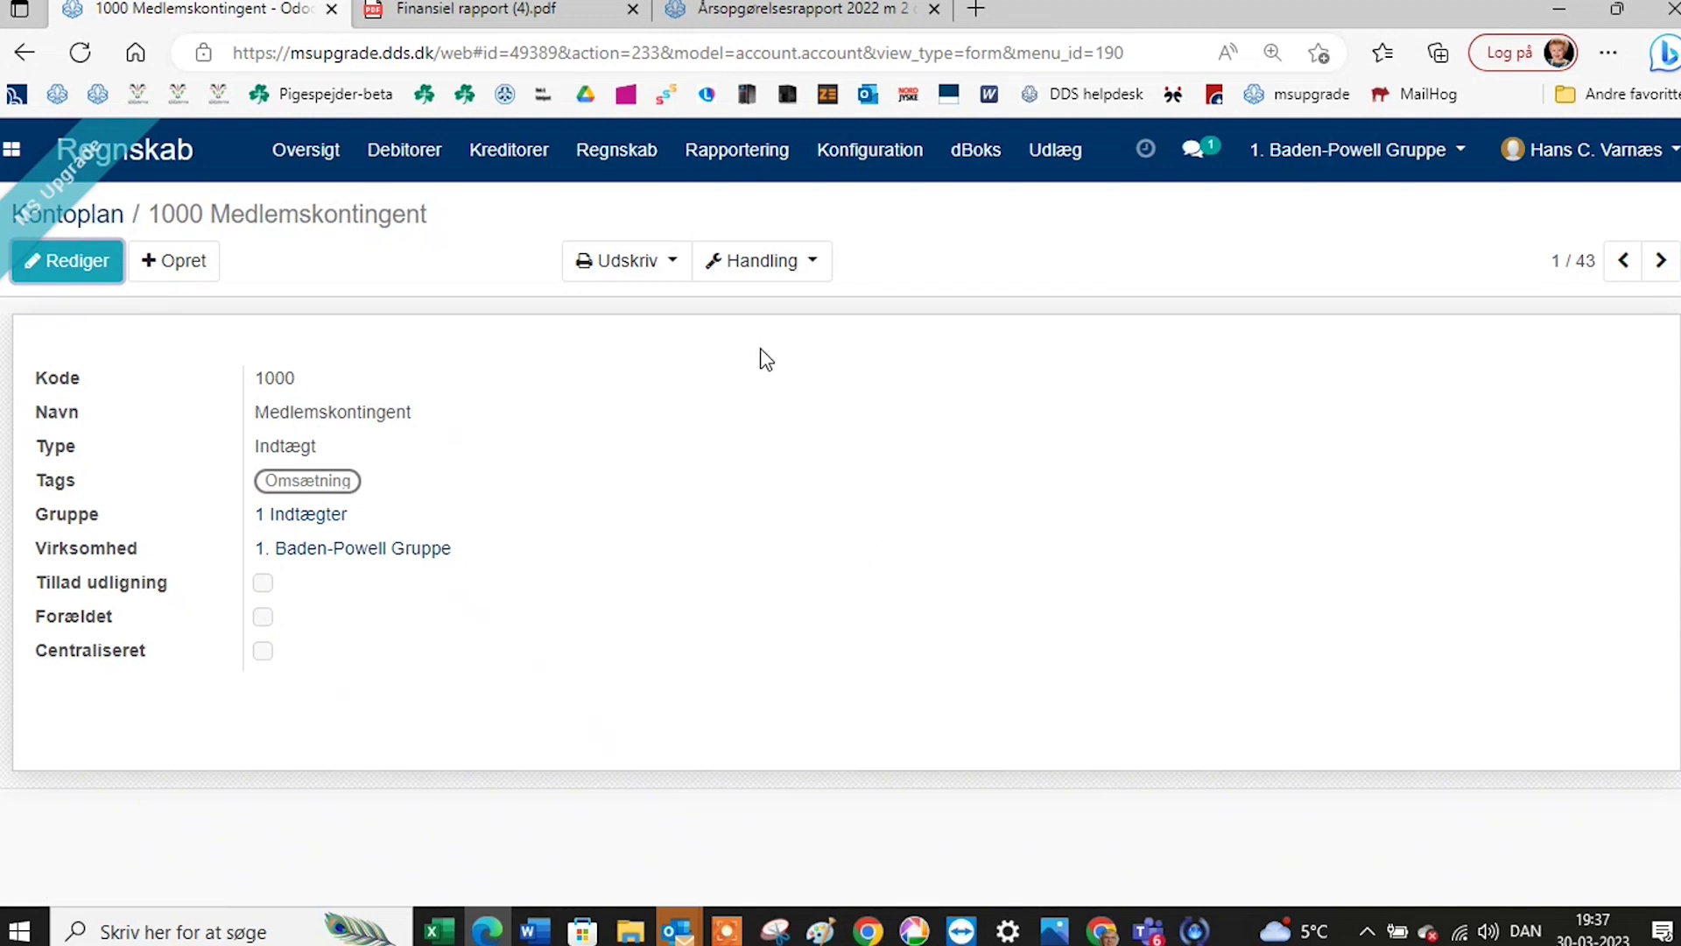
click(770, 269)
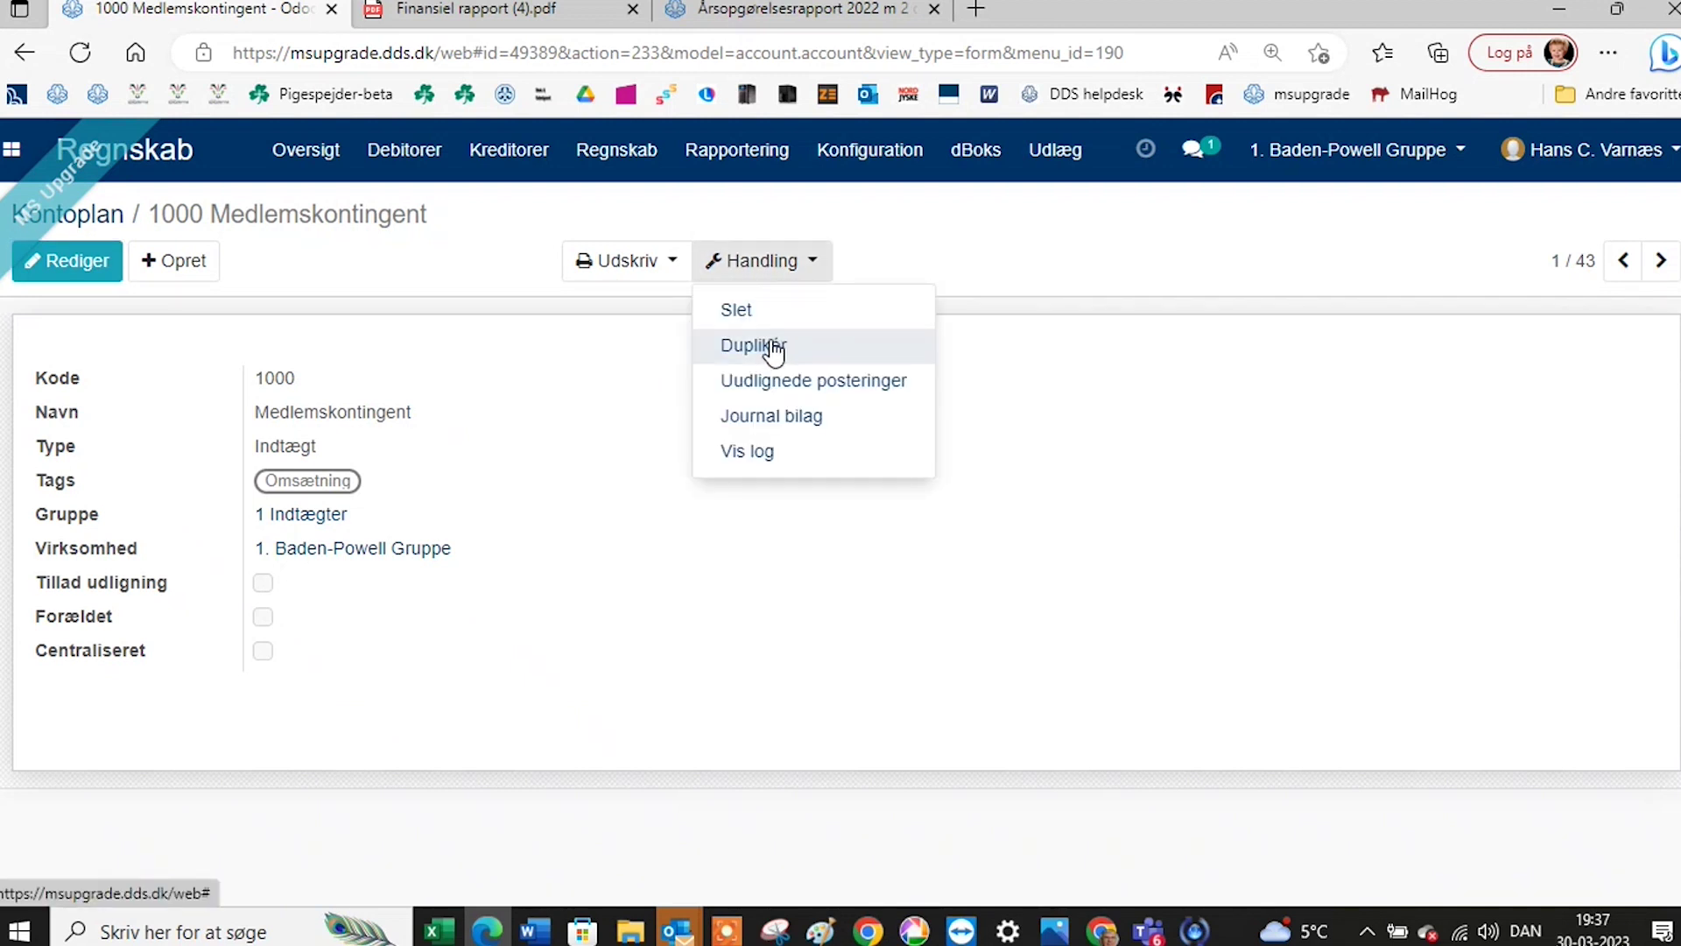
click(94, 230)
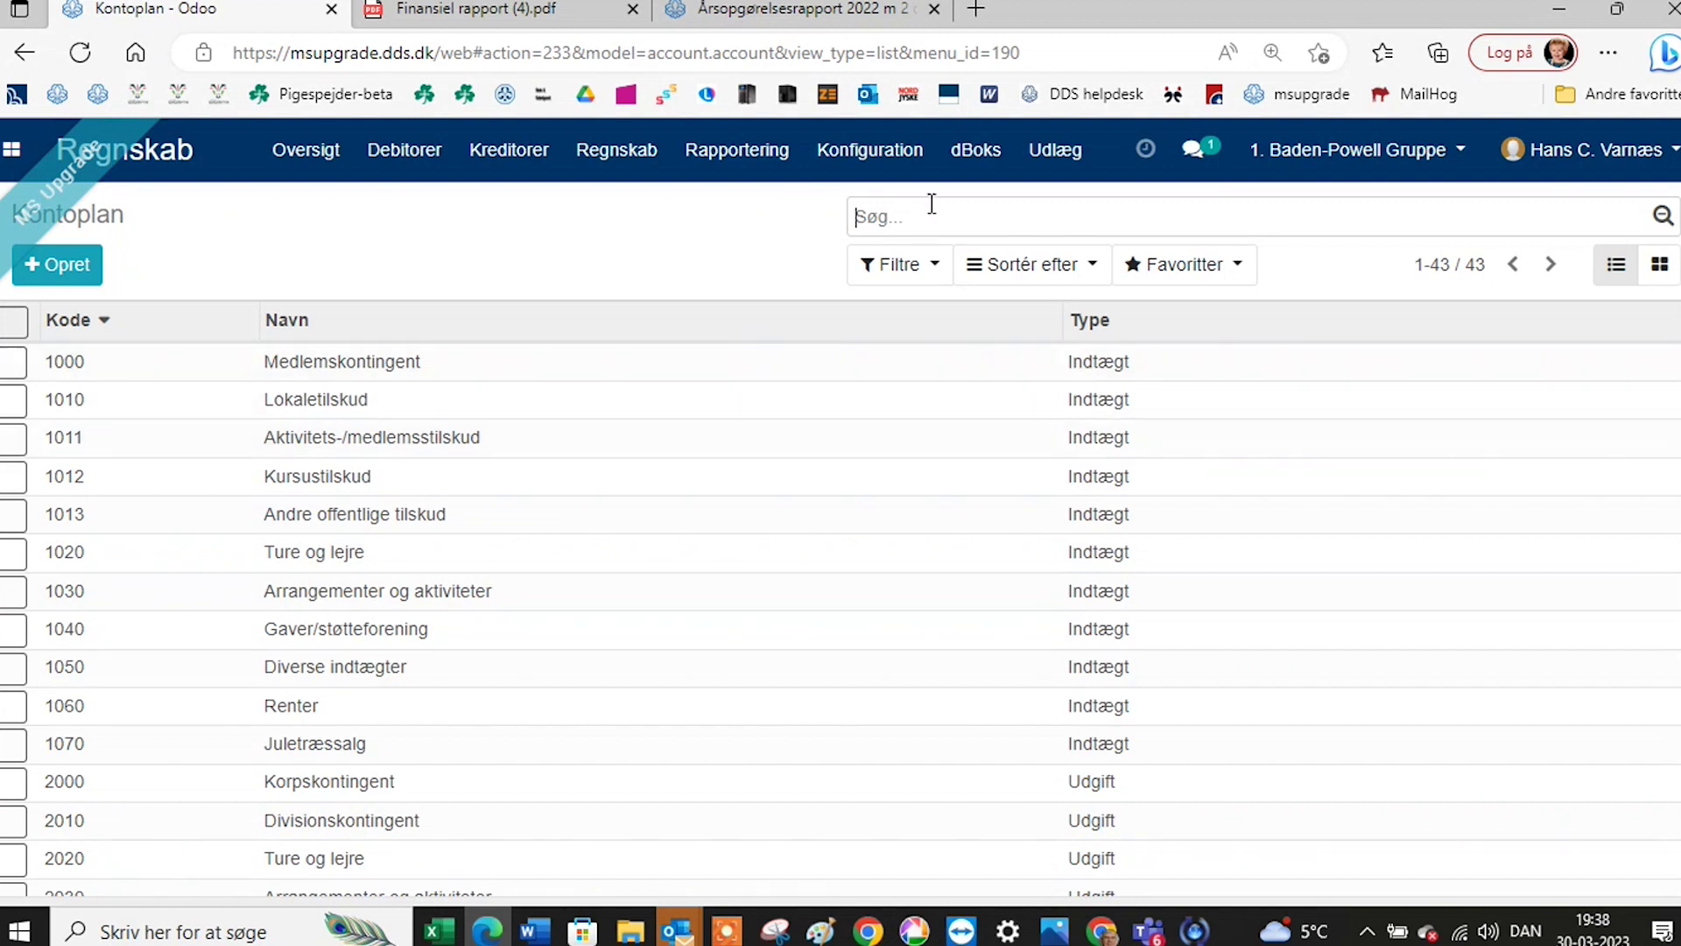
Review the Nordea account in the Bankkonti list, then start a new bank account.
click(915, 157)
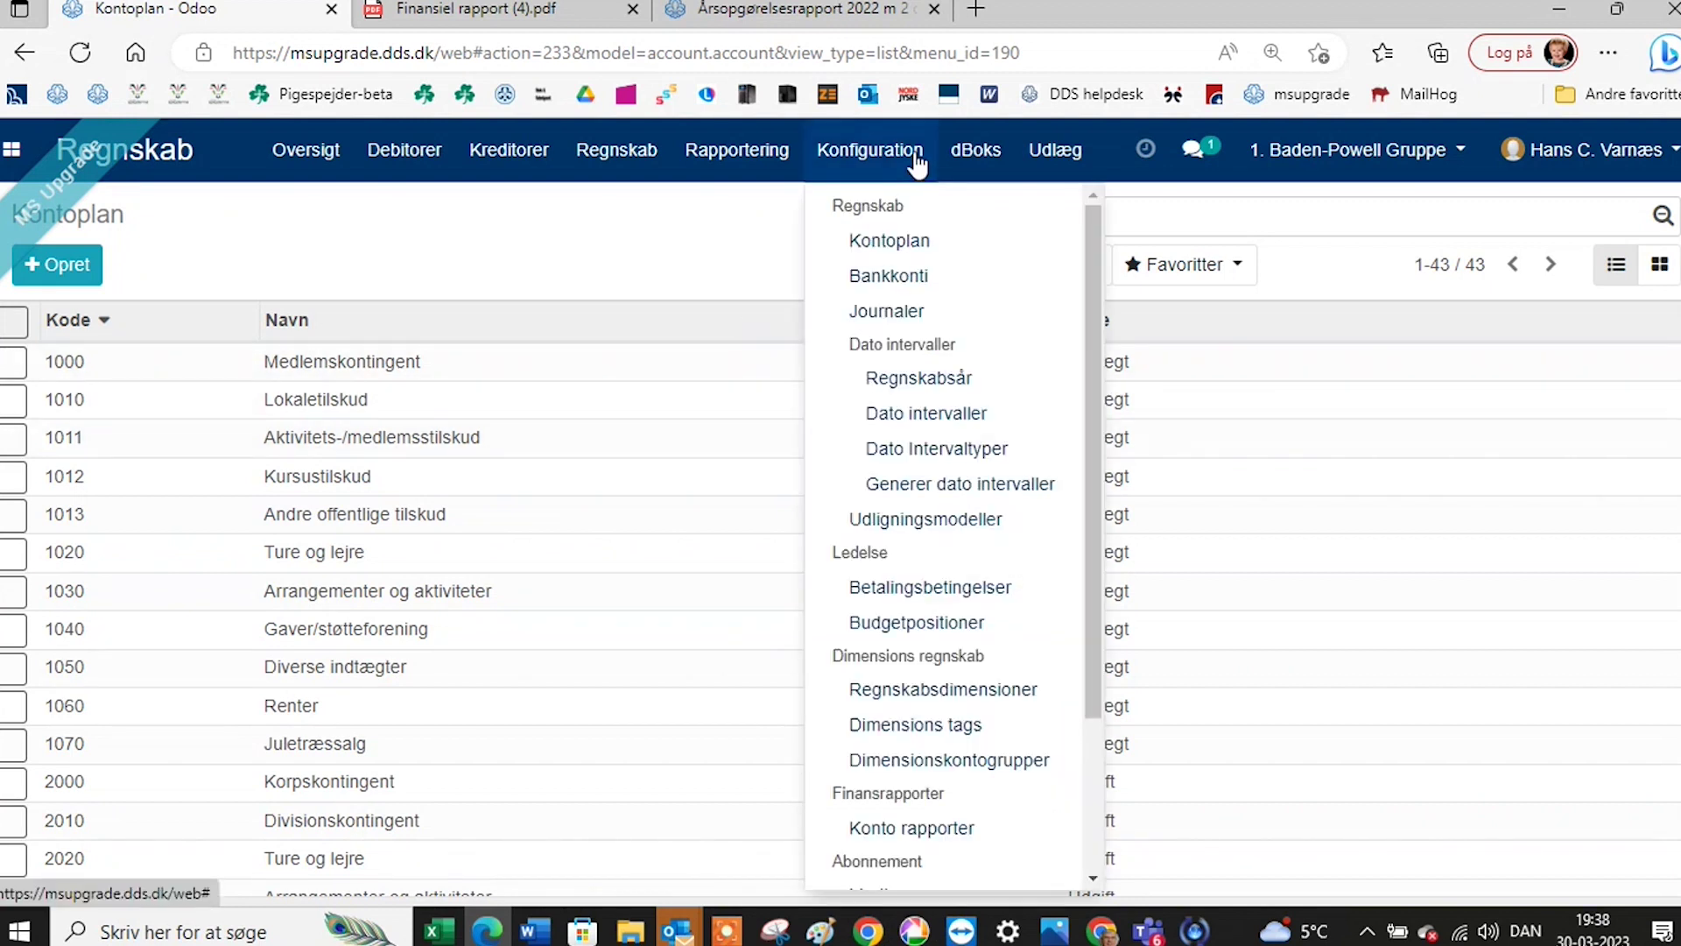
click(888, 275)
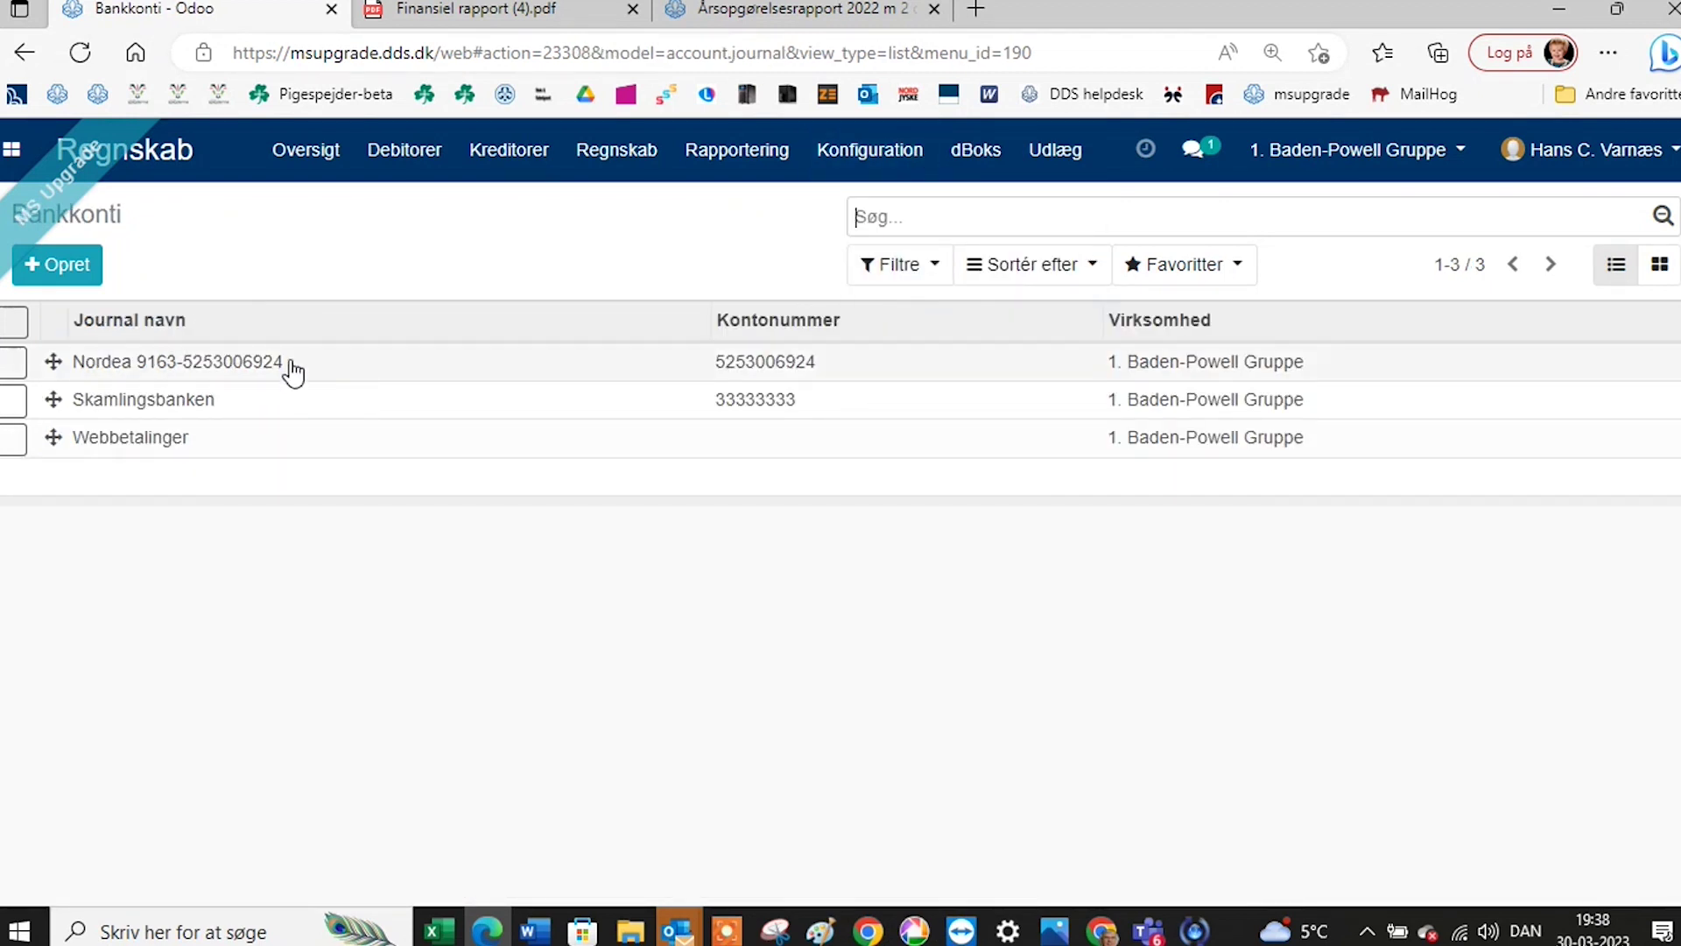
click(260, 372)
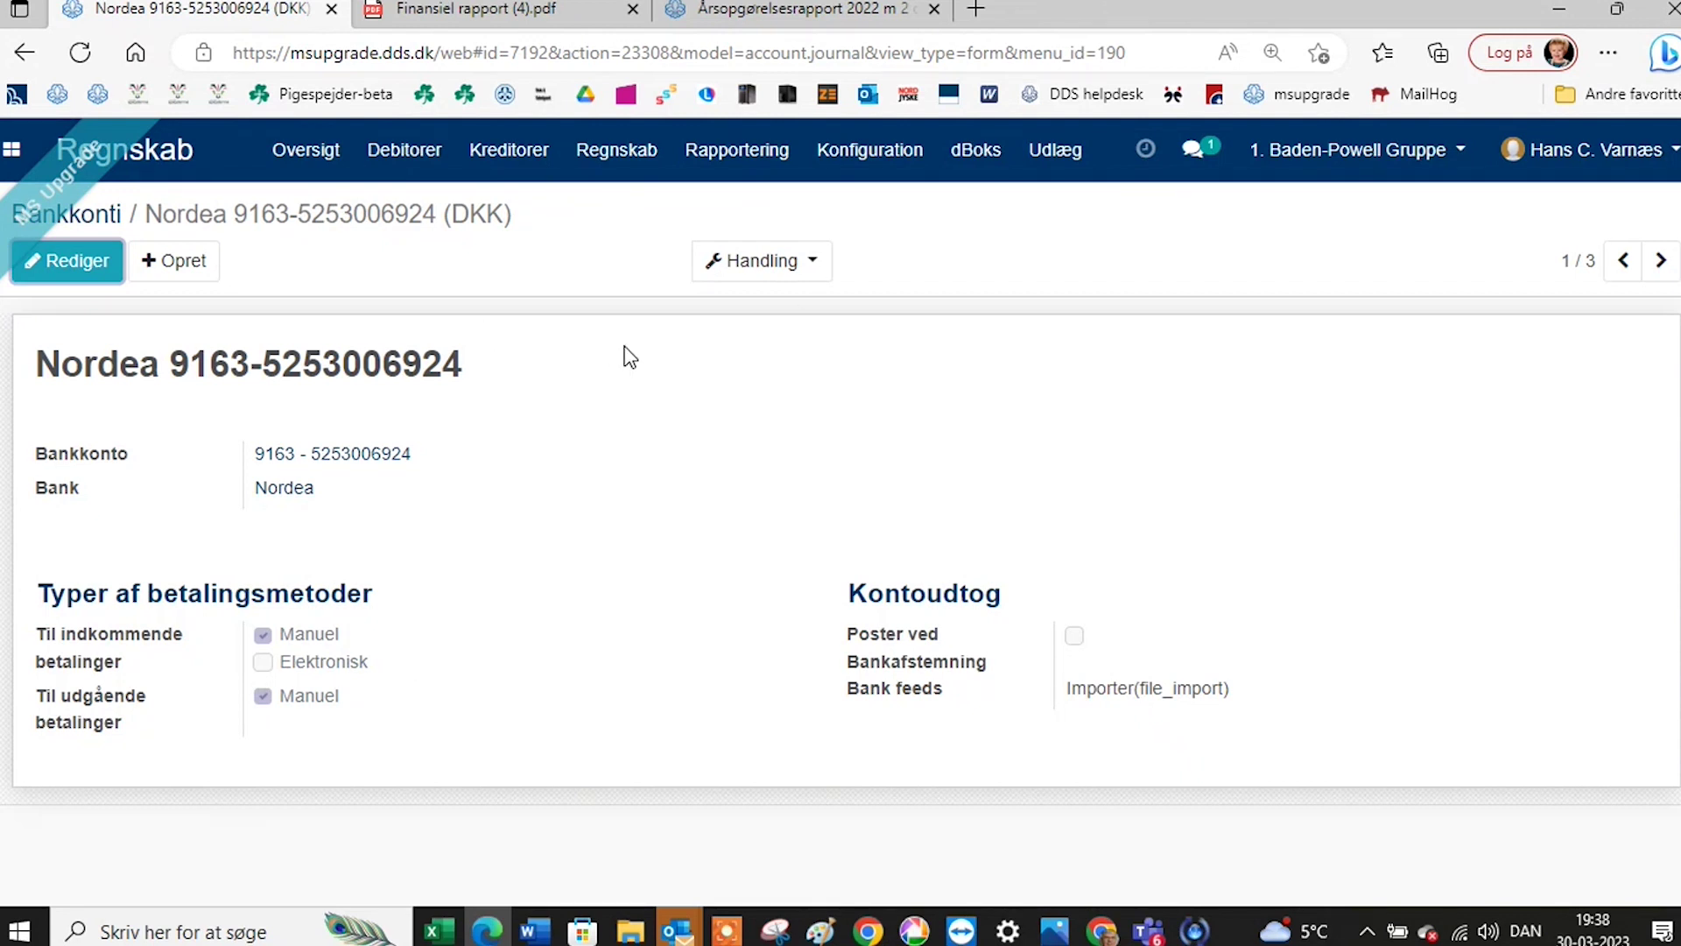
click(98, 220)
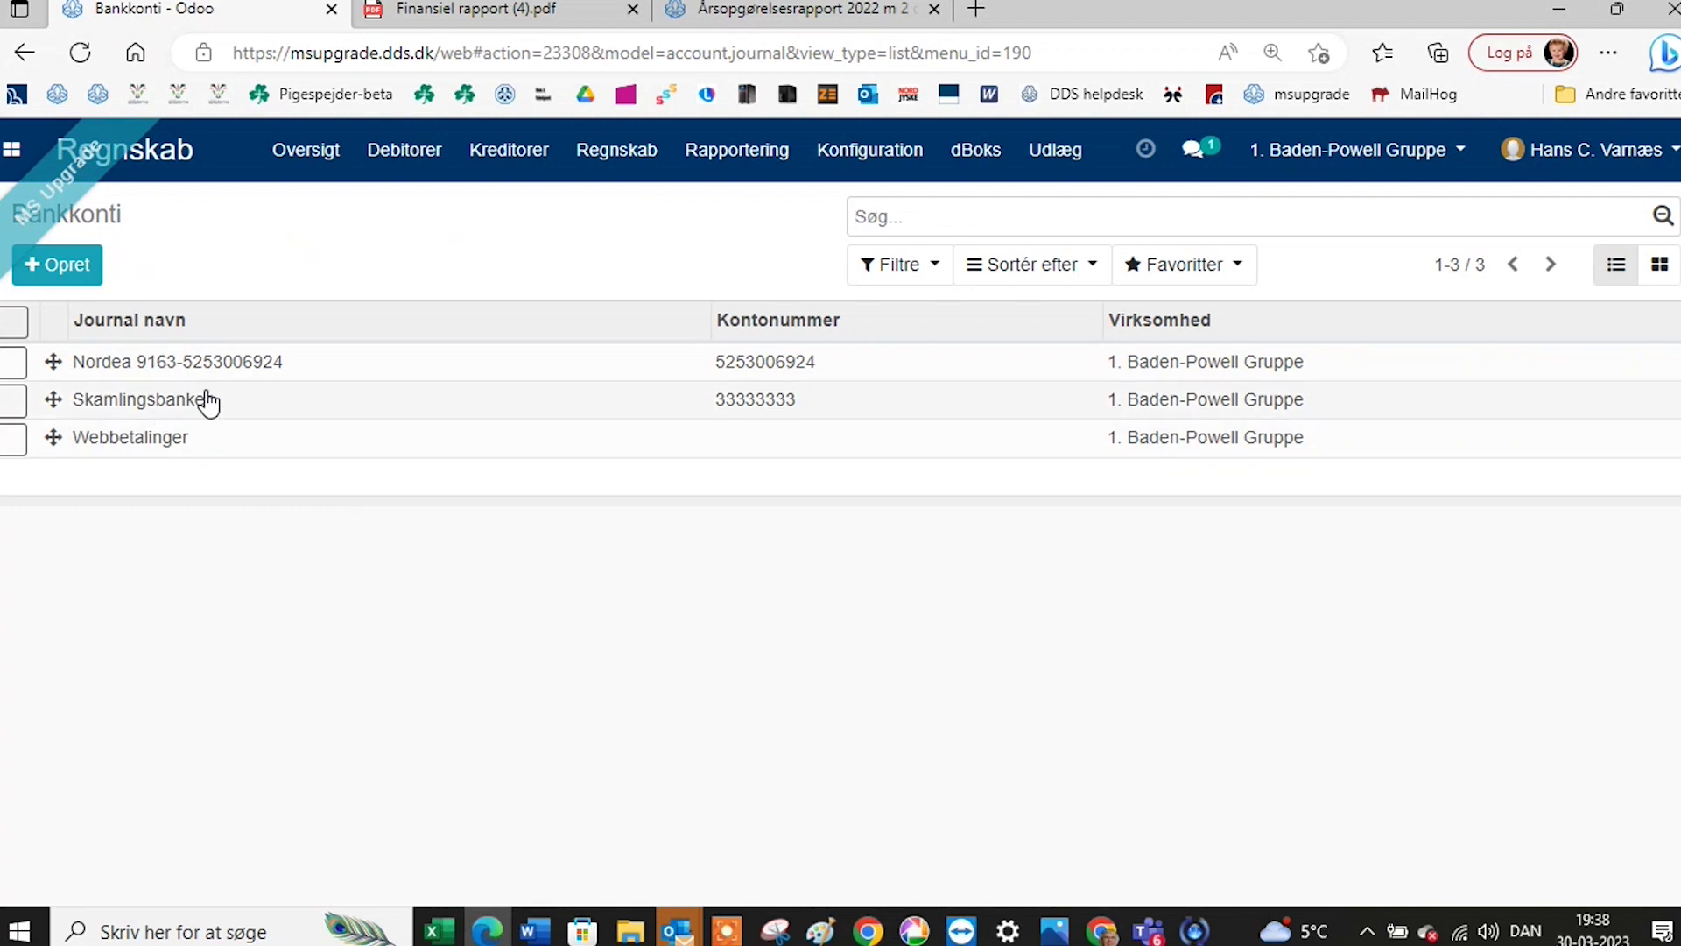
click(67, 270)
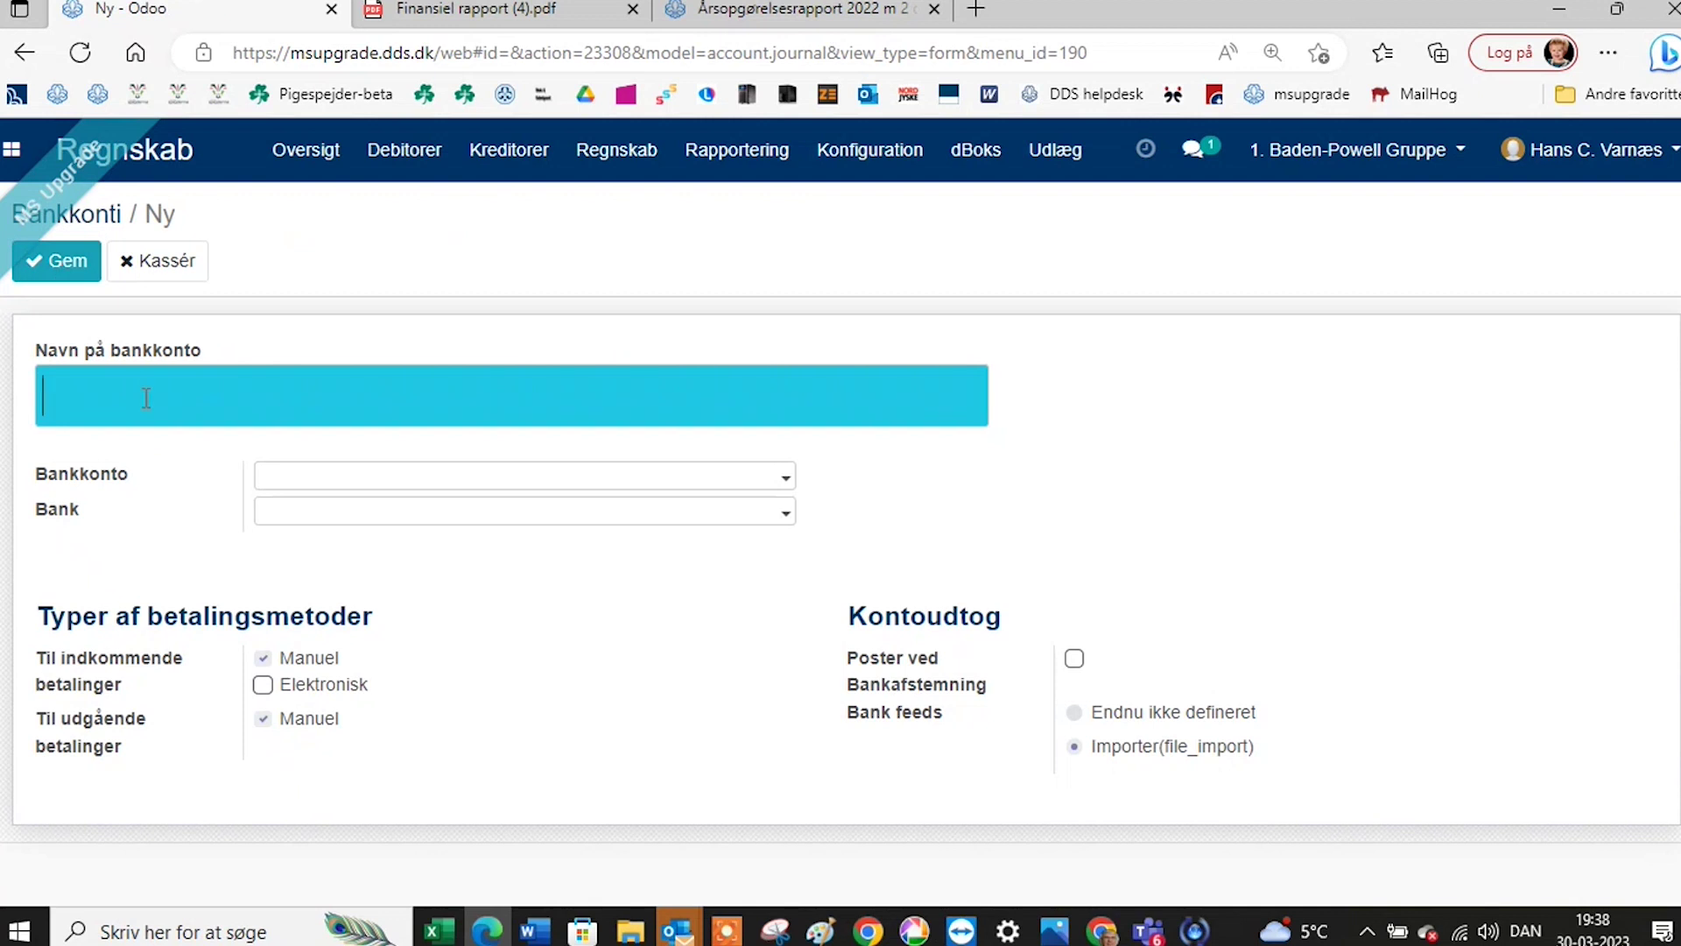
Name the new bank account Omegnsbanken and begin creating its account number with Opret og rediger.
click(146, 398)
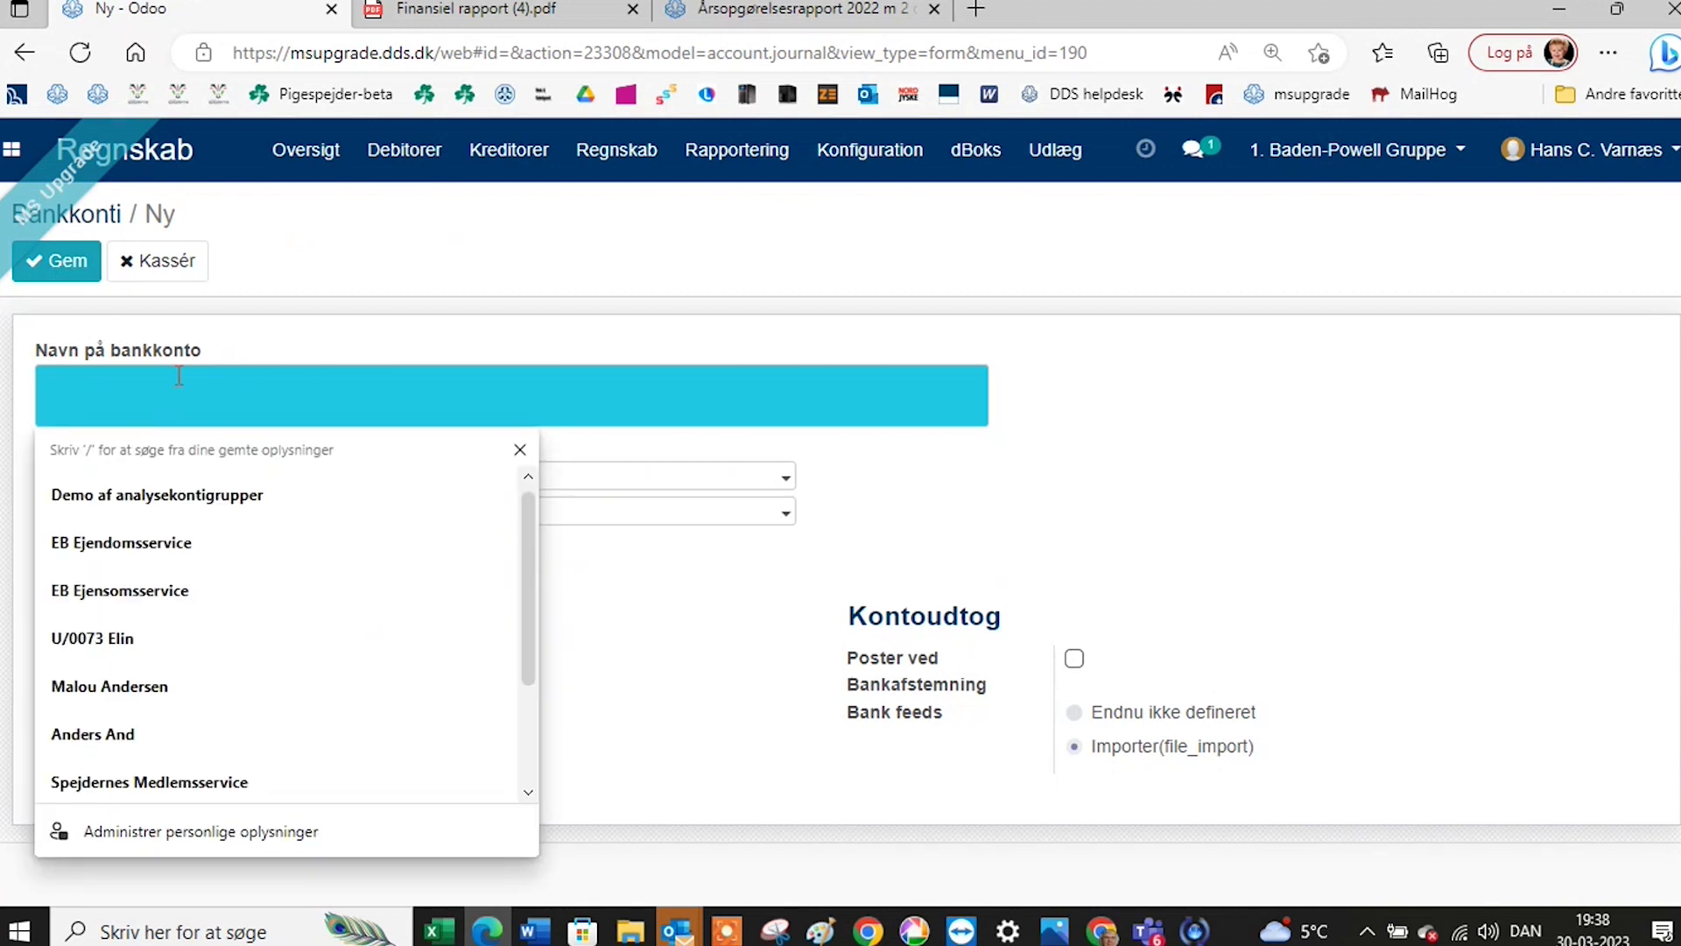
key(Escape)
text(O)
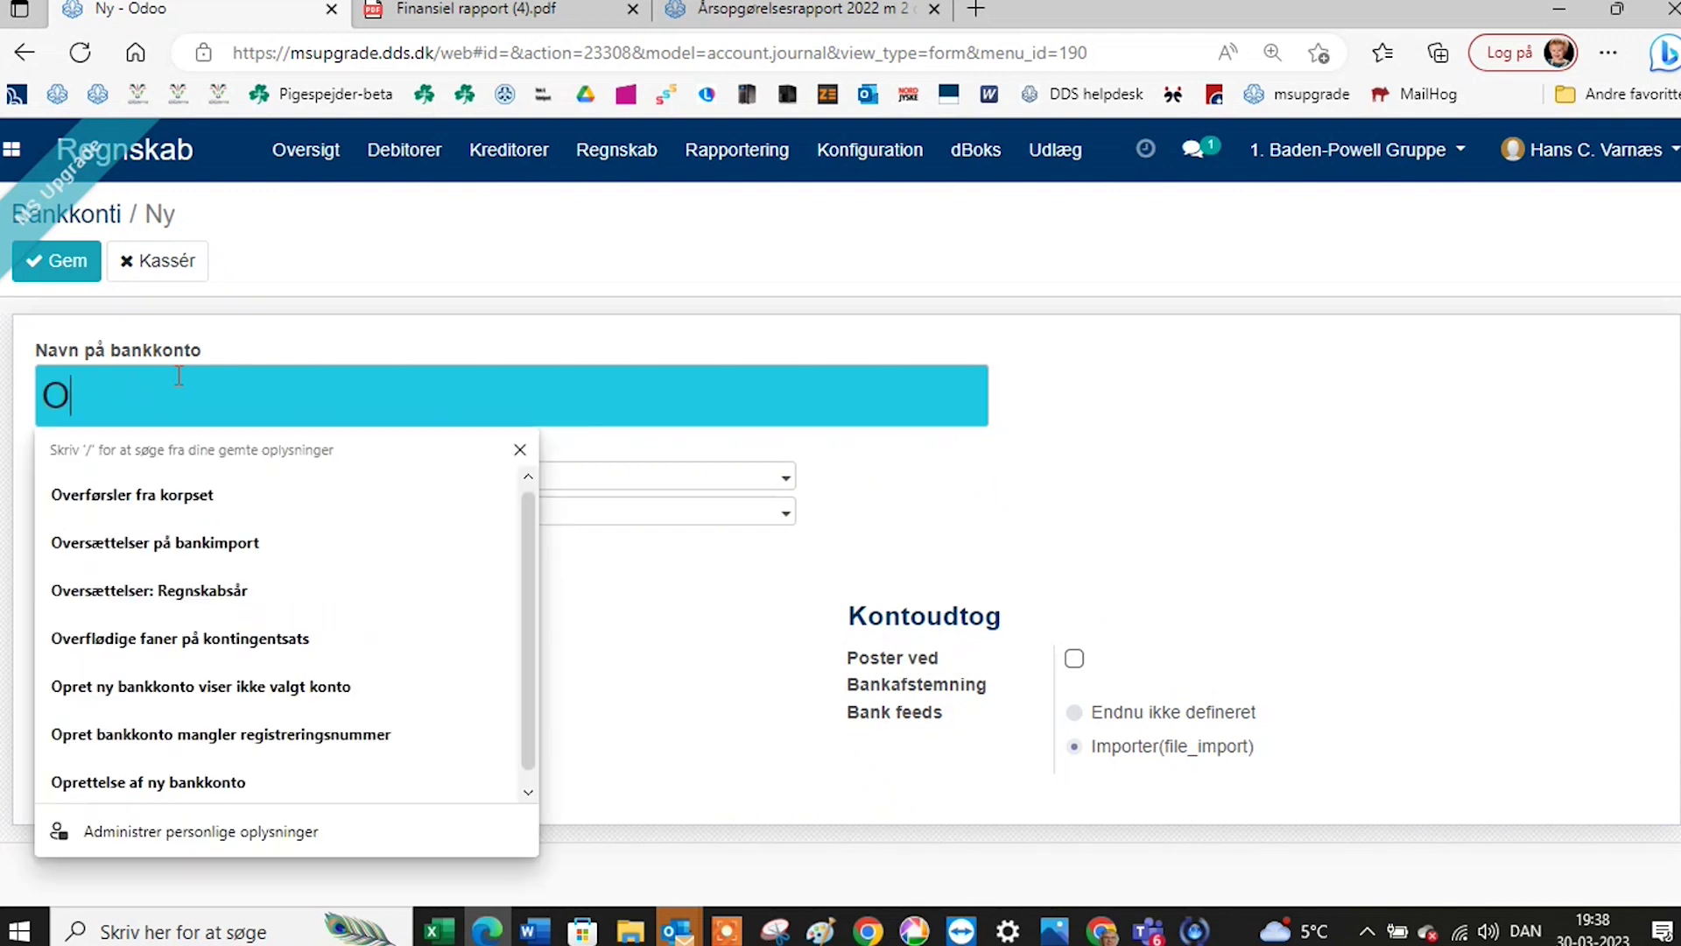
text(megn)
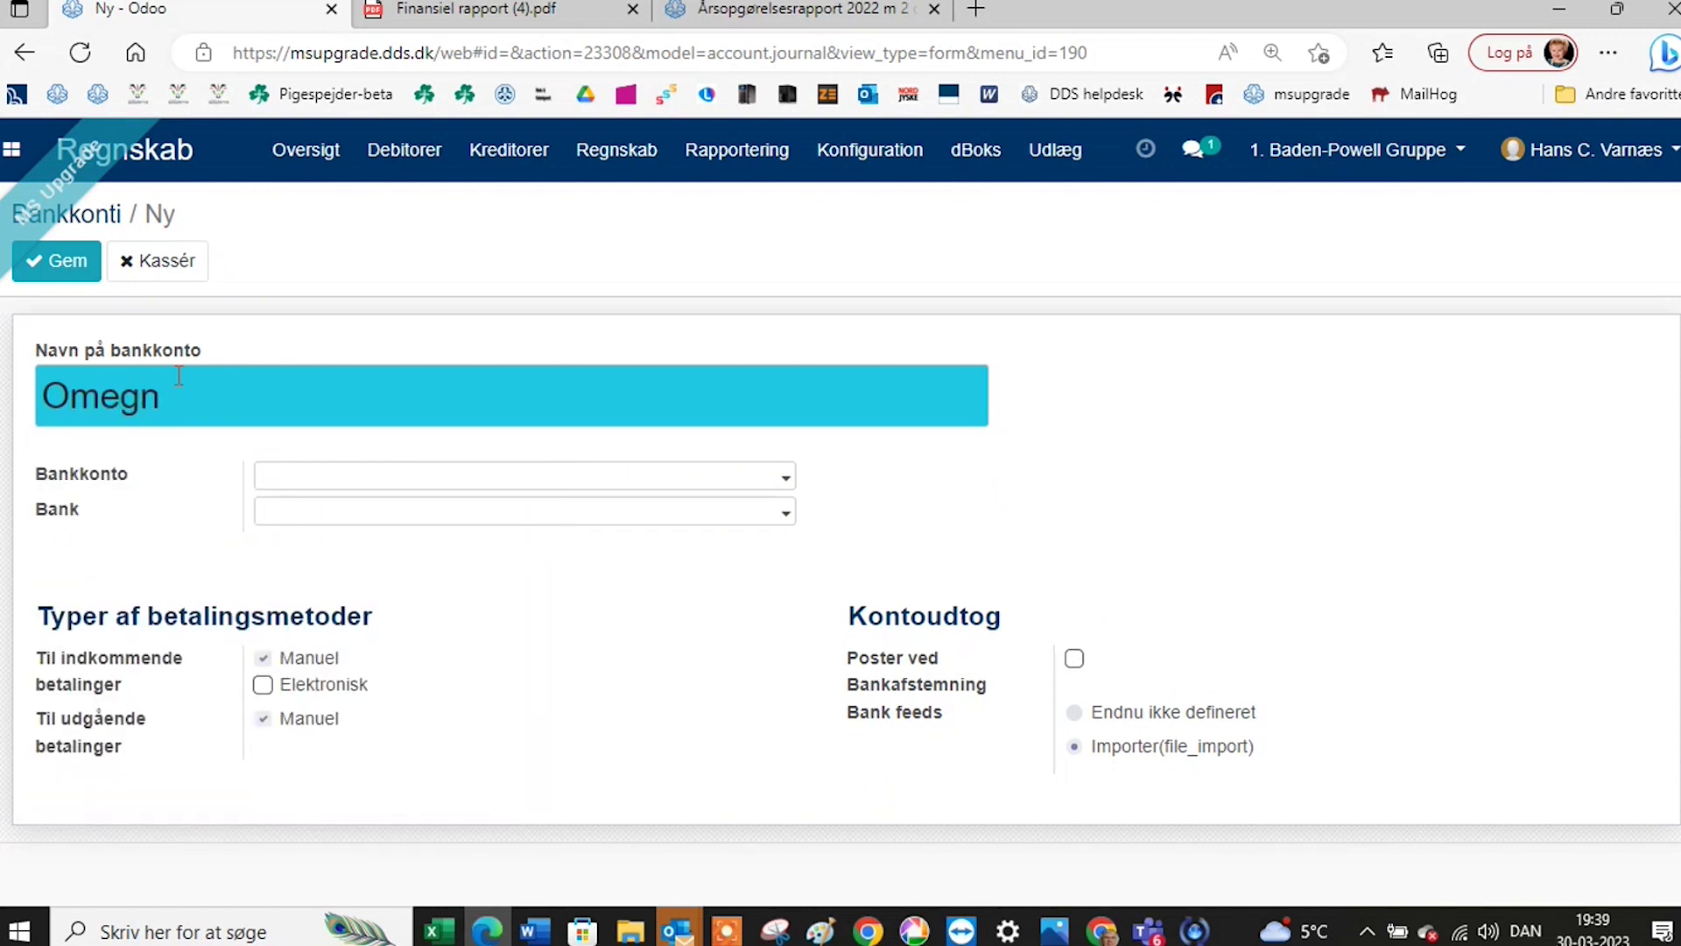
text(sbanken)
click(786, 480)
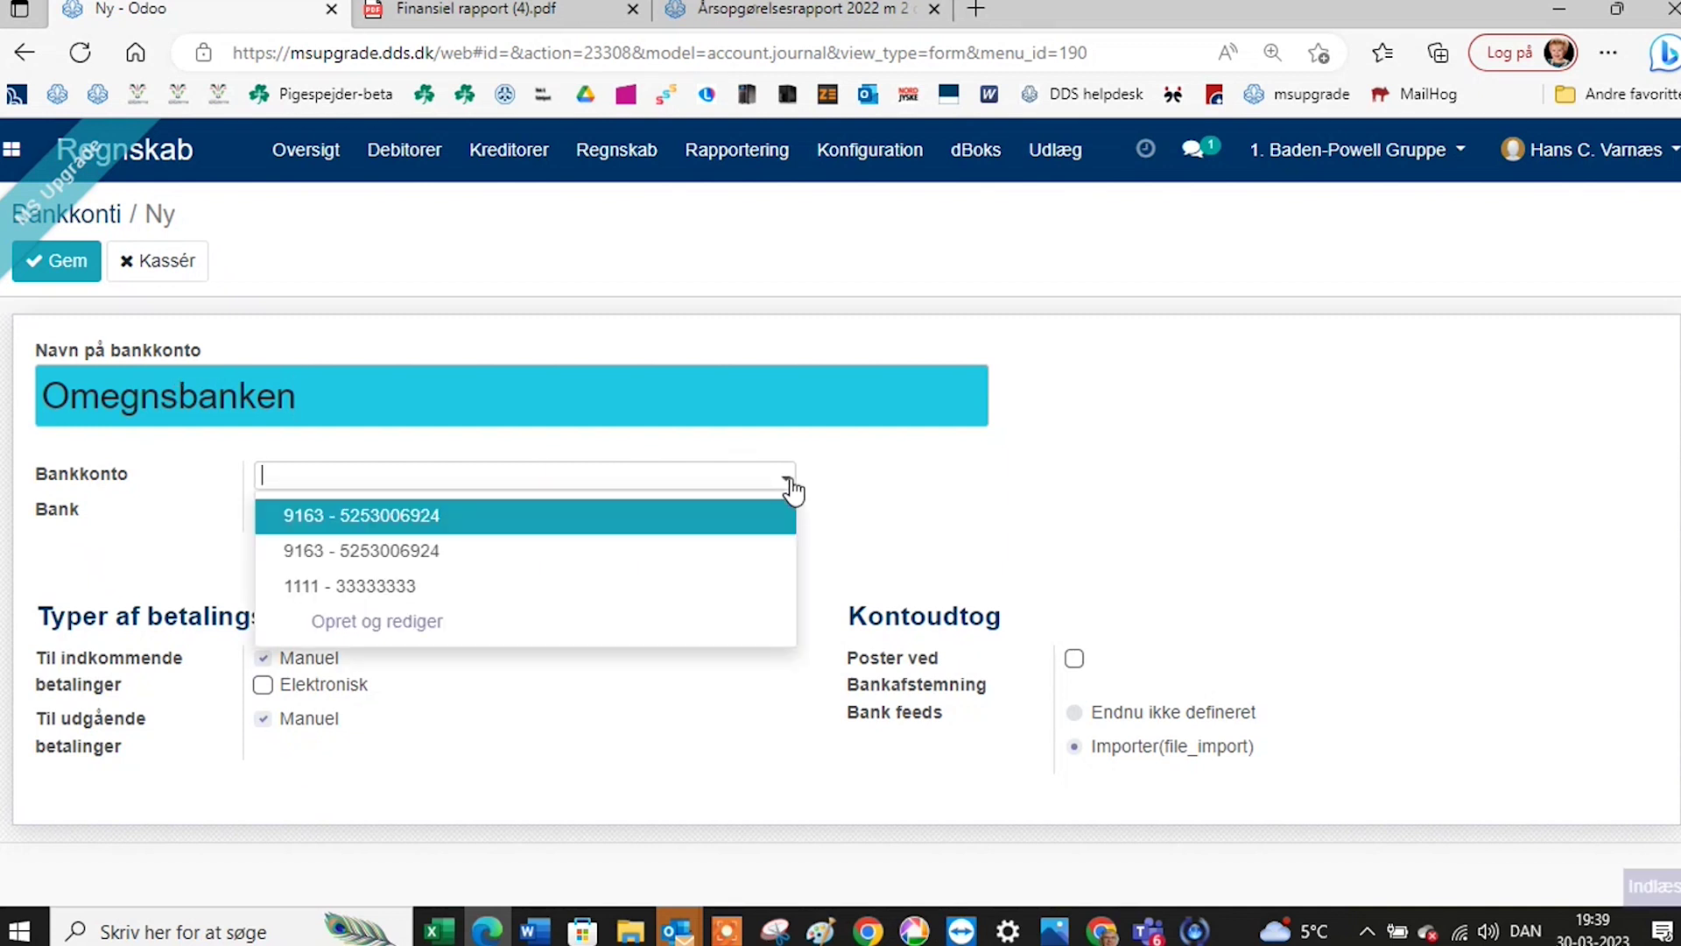
click(394, 628)
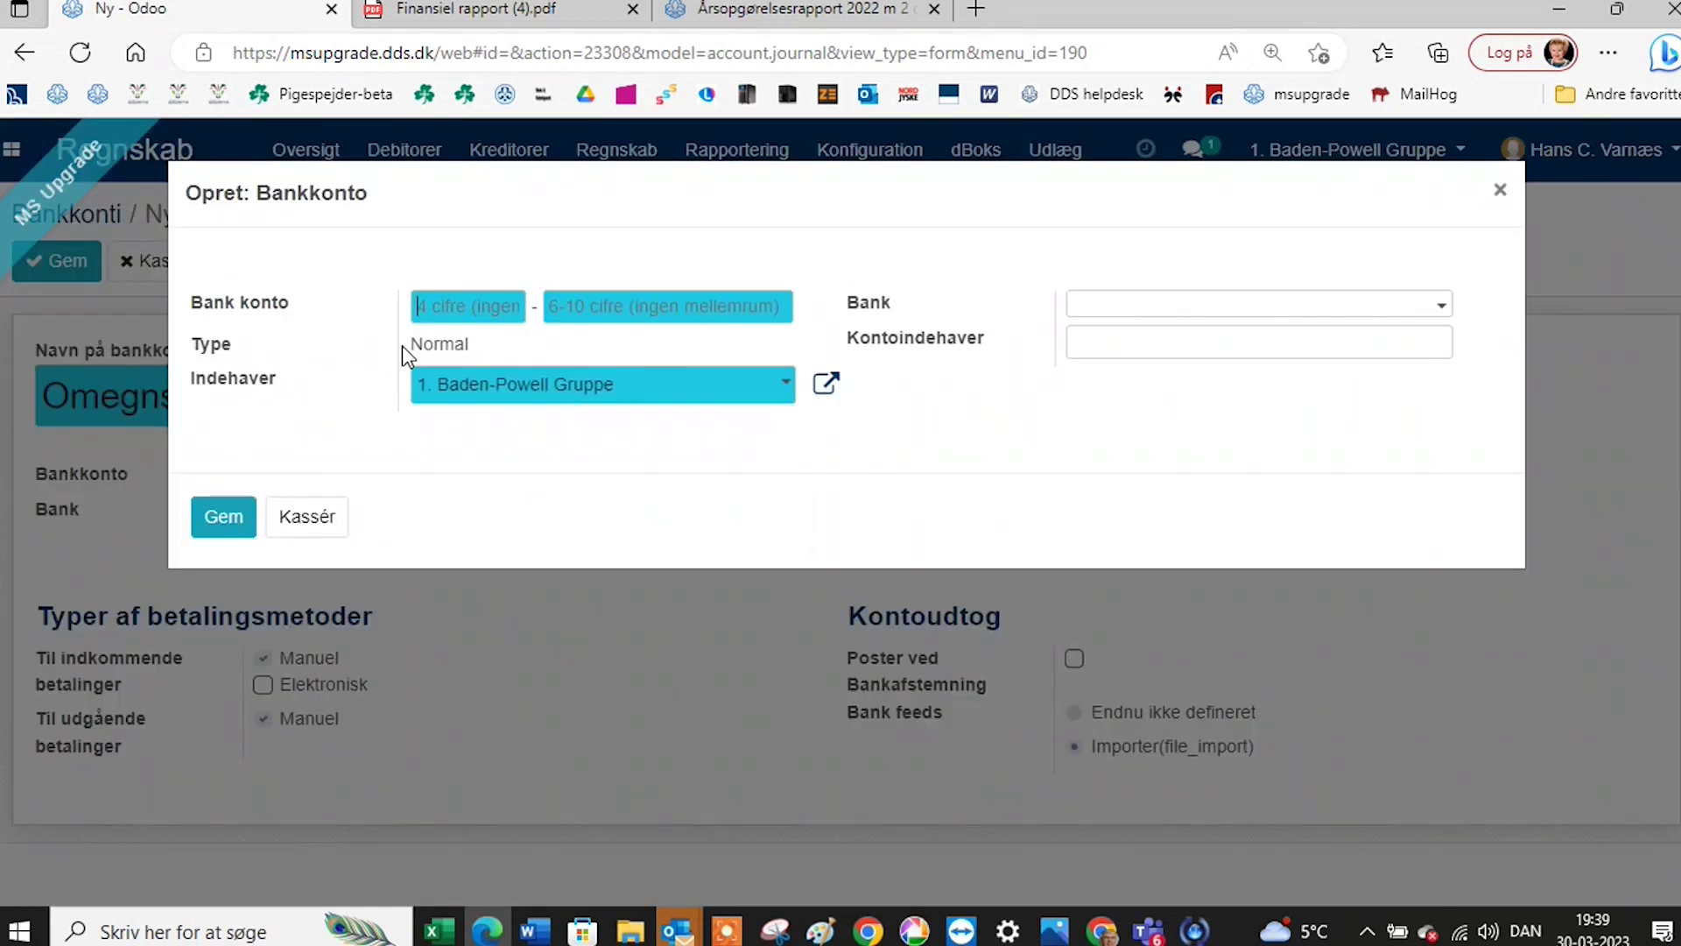
Fill in registration number 1111 and the saved account number.
click(440, 303)
click(438, 391)
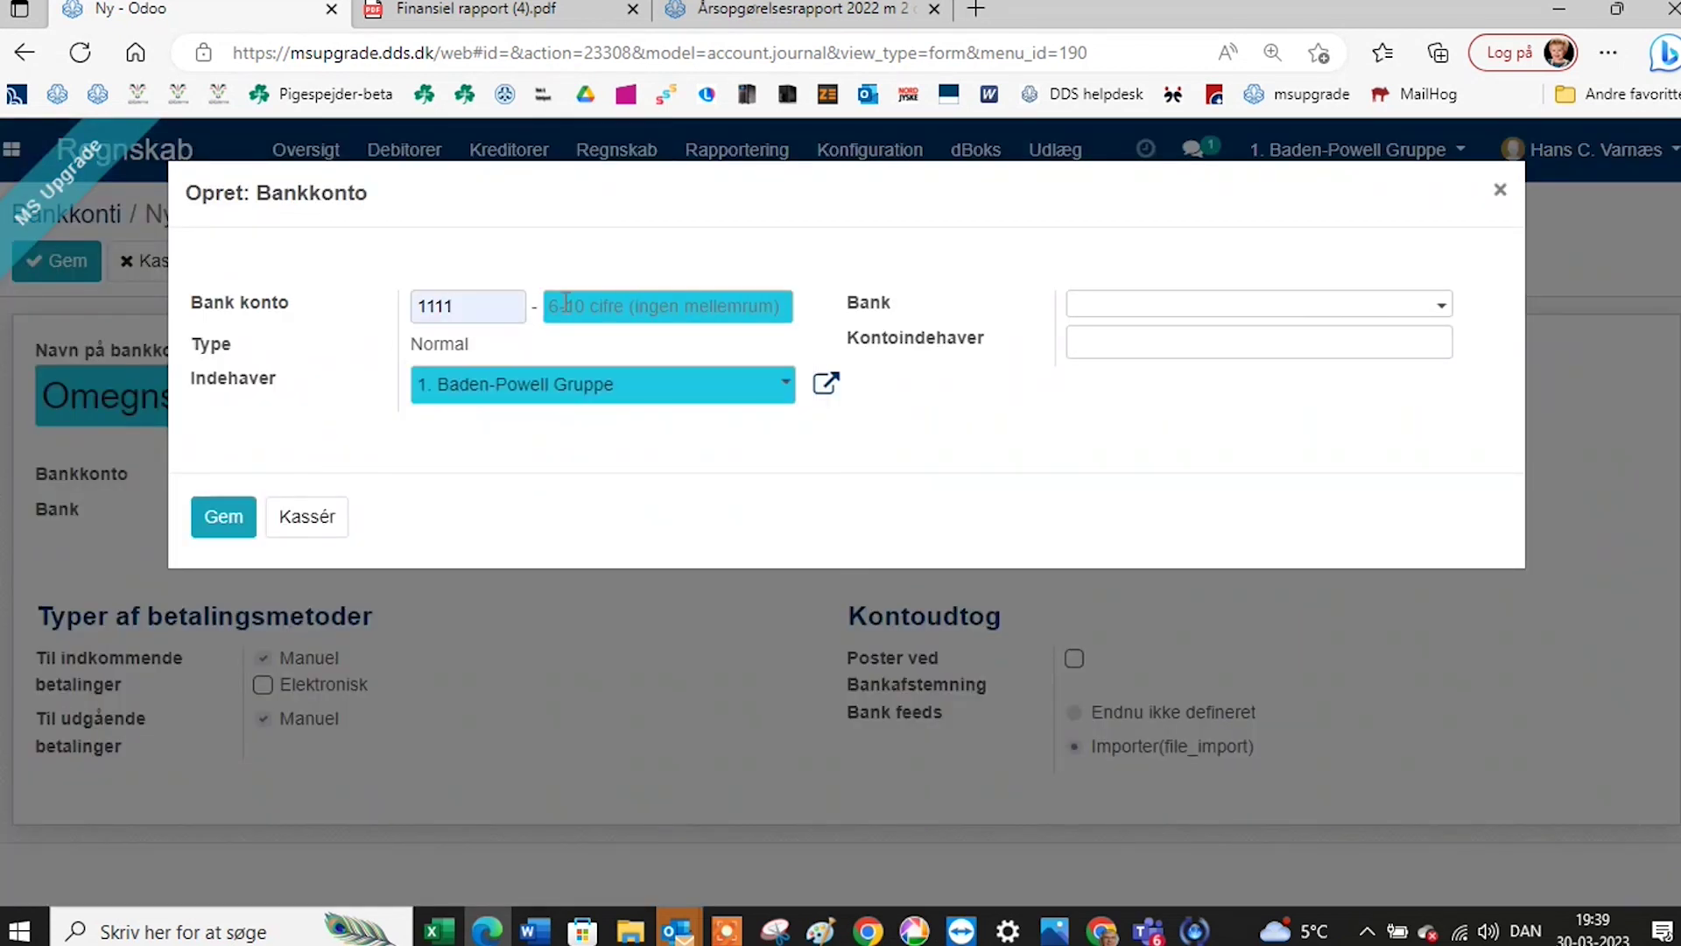
click(604, 307)
click(587, 468)
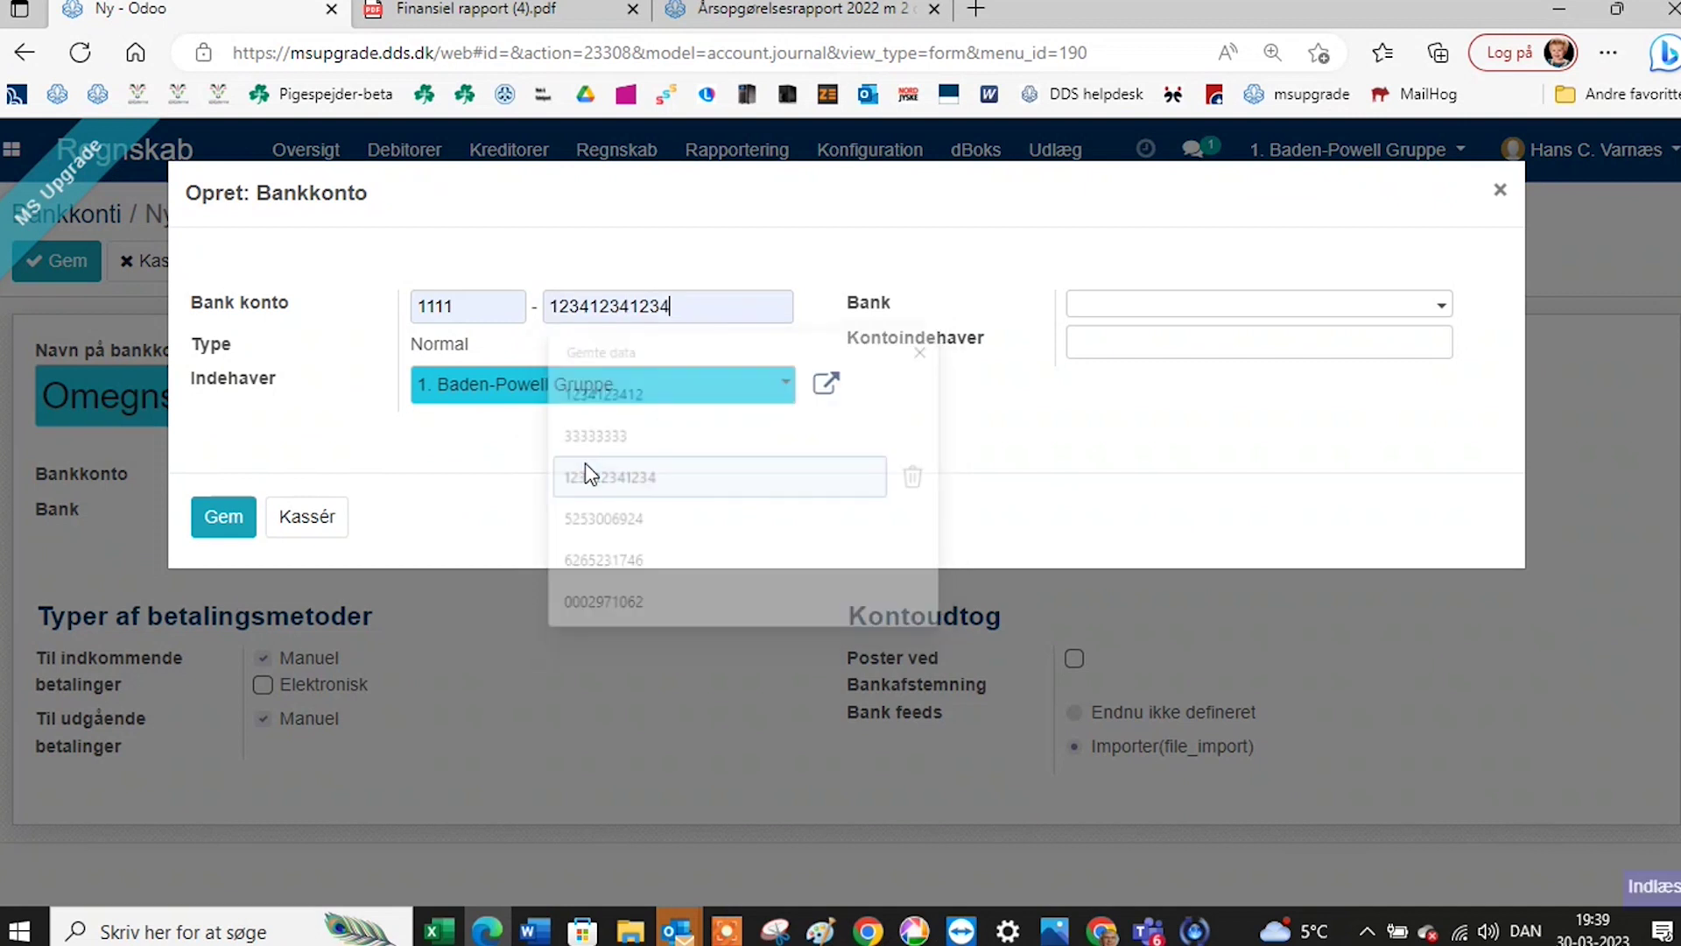
Create and save a new bank named omegnsbanken for this account.
click(1104, 309)
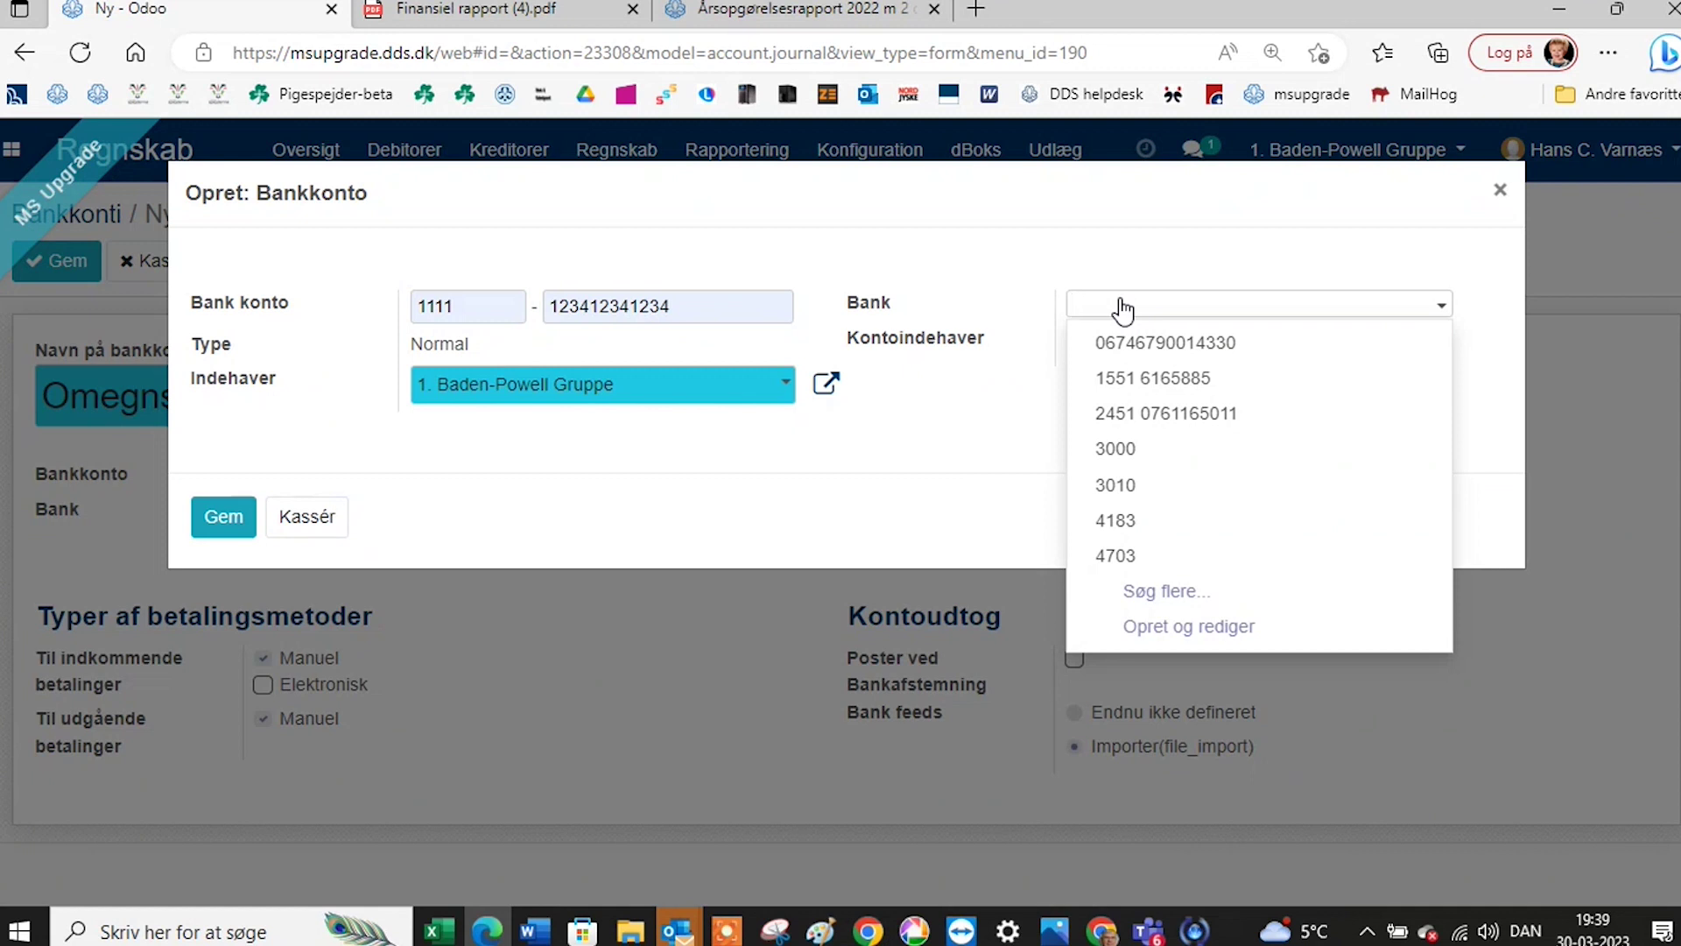
text(om)
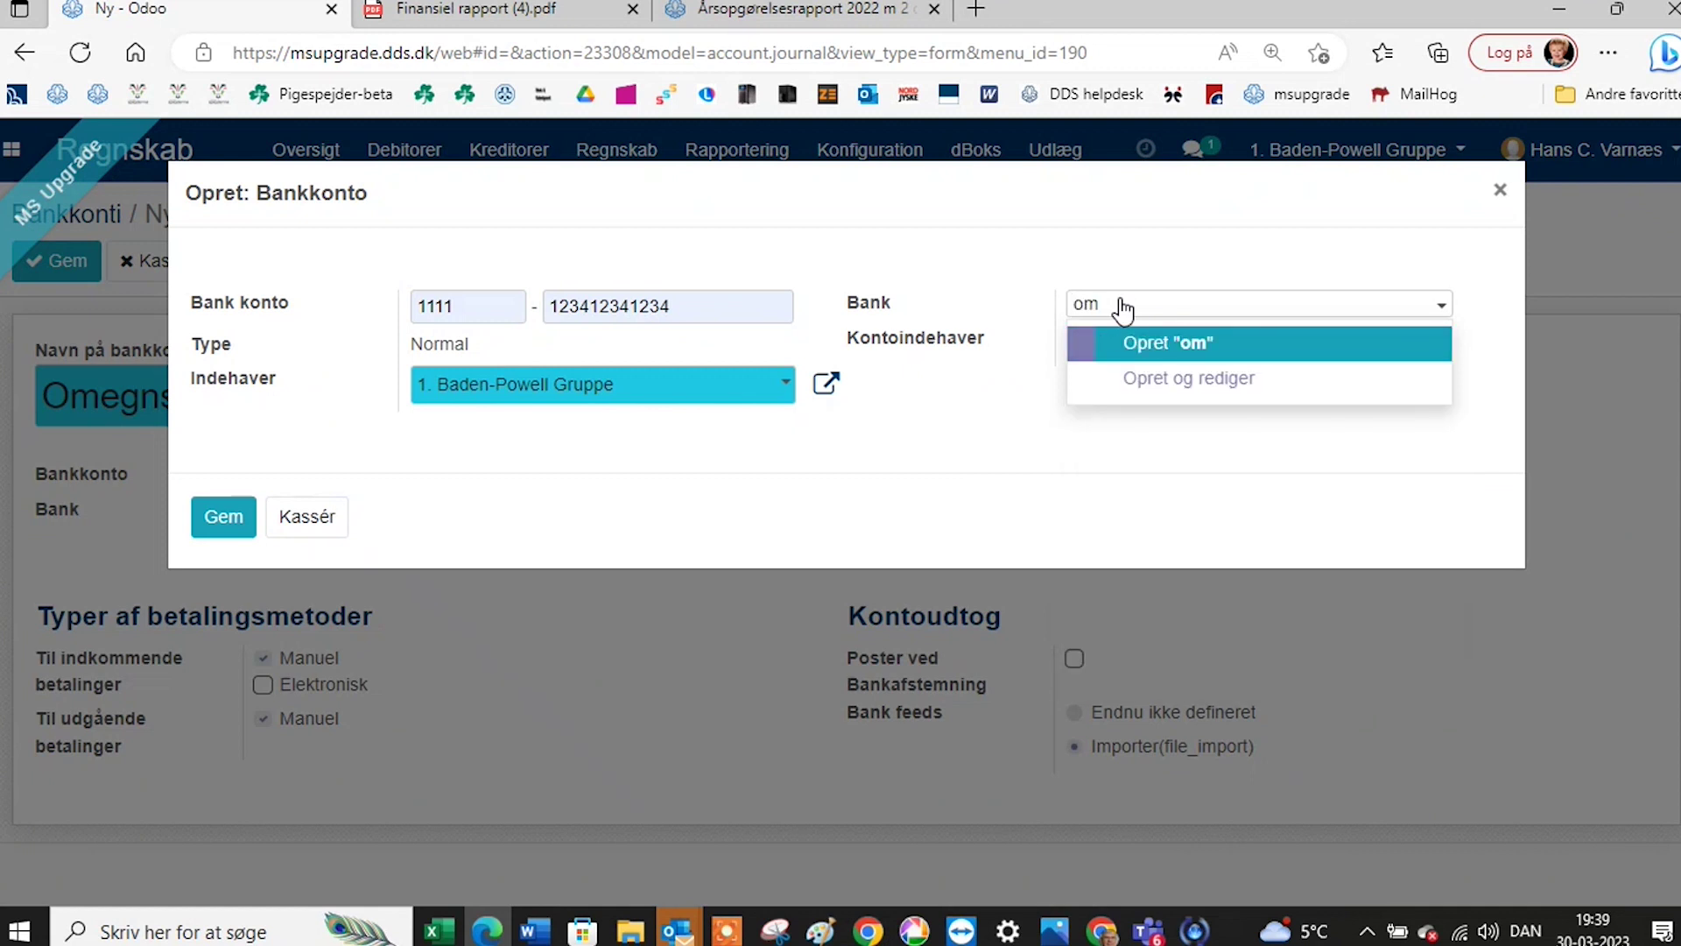
text(egnsbanken)
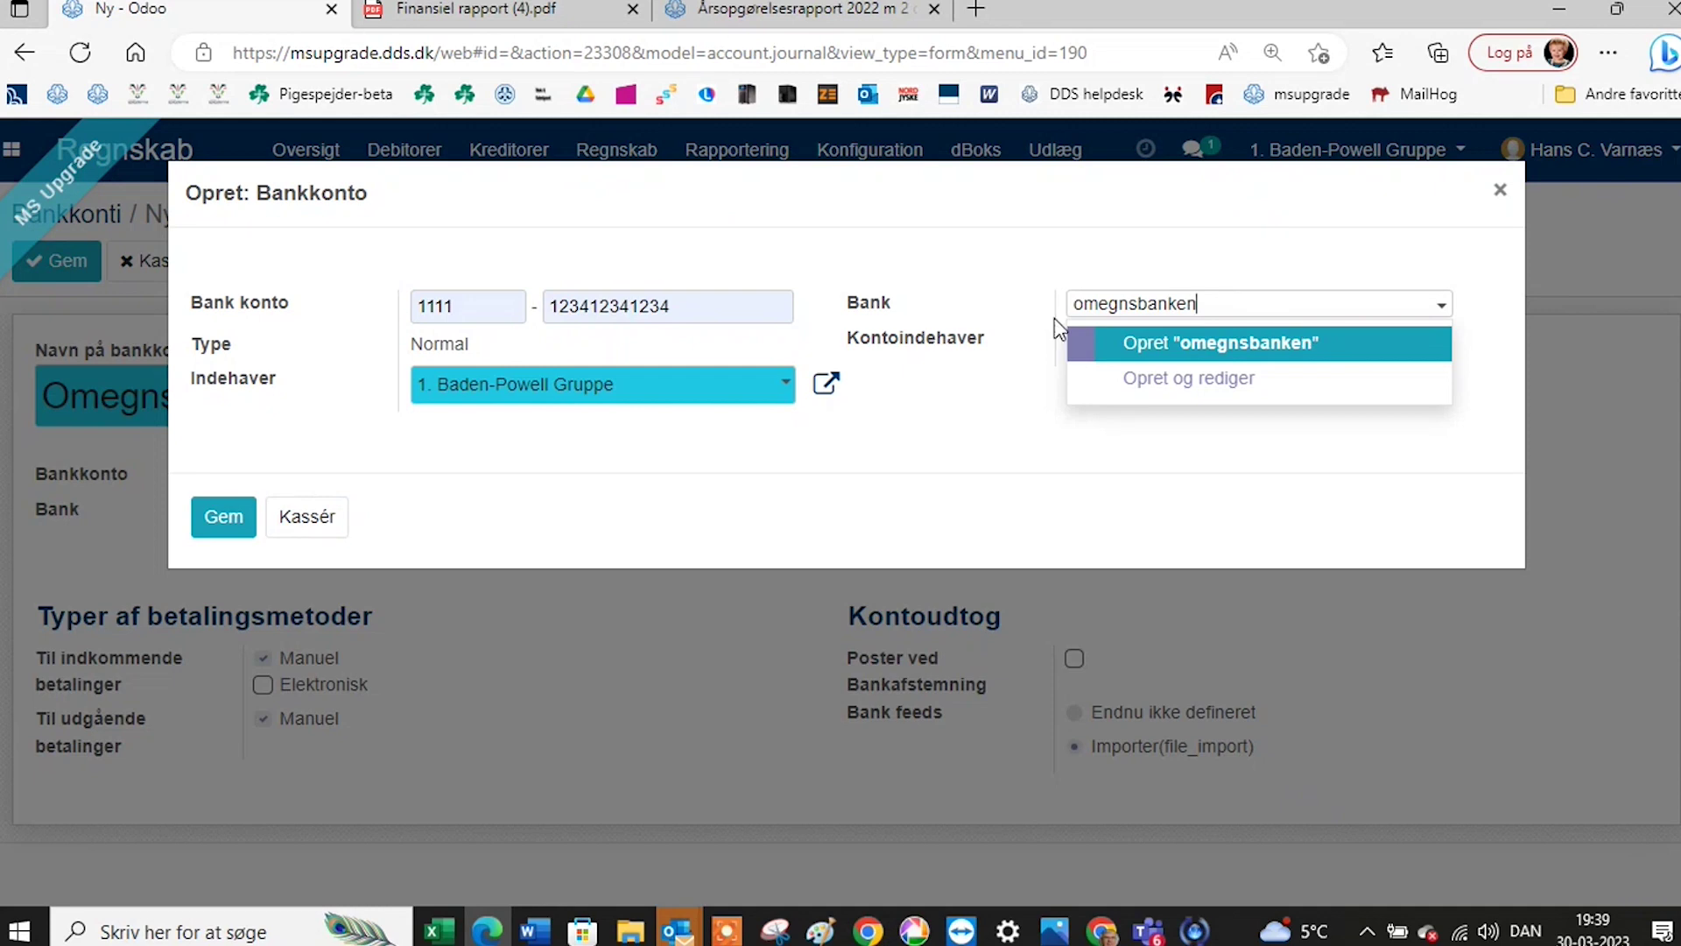
key(Return)
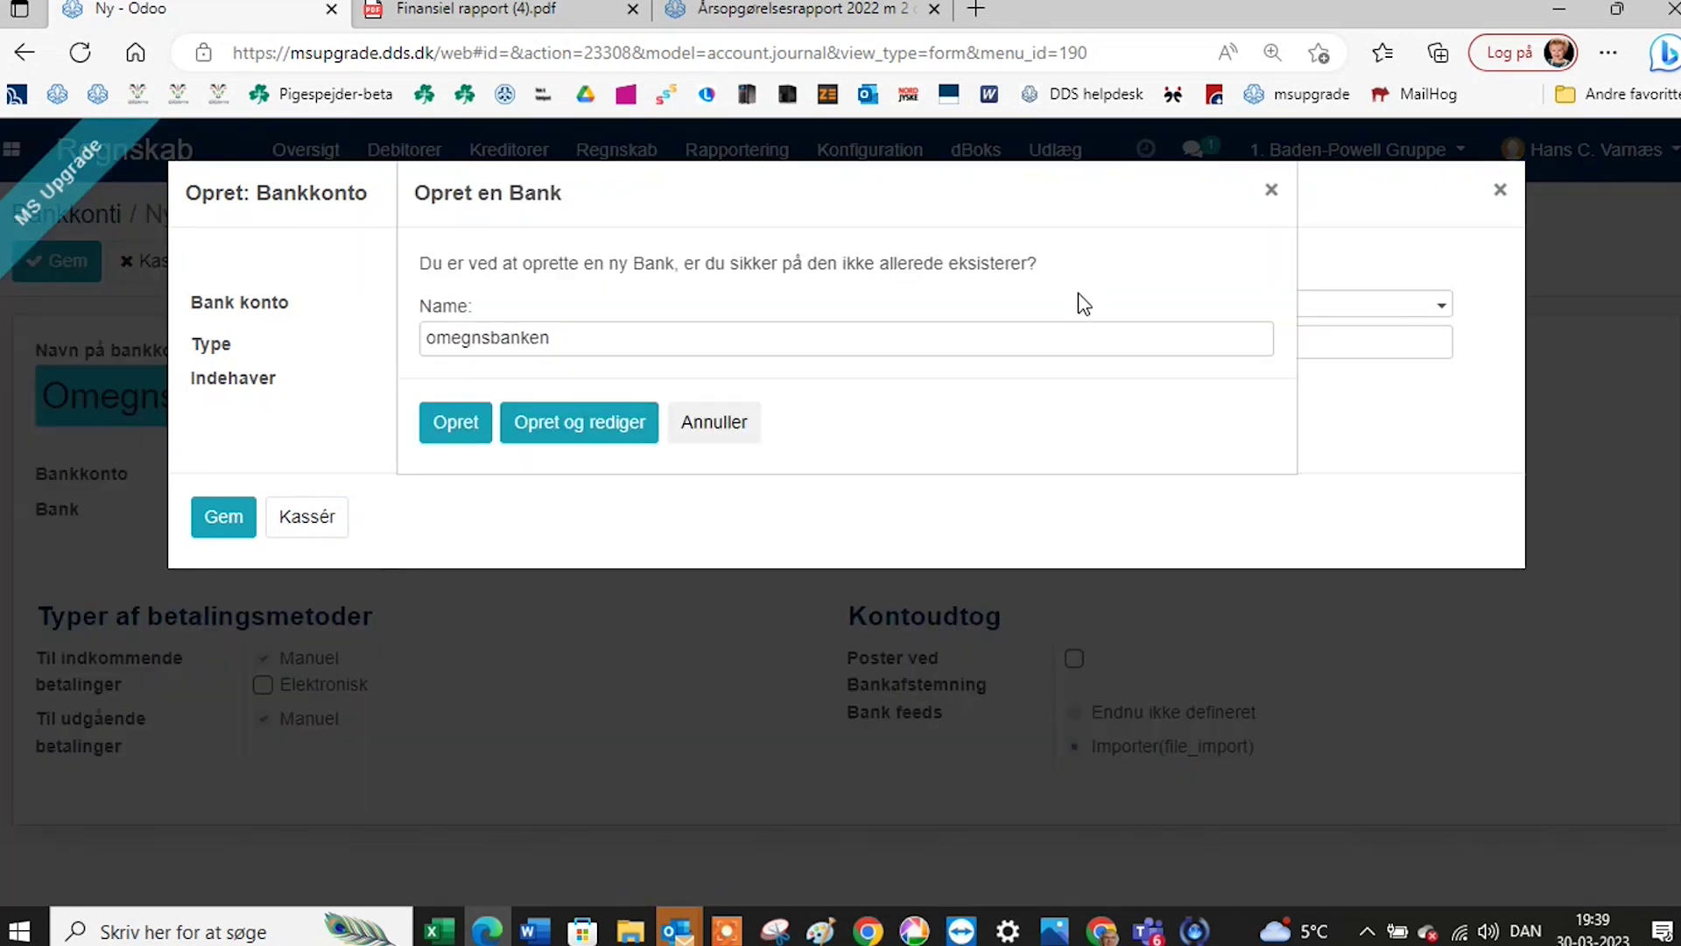
click(561, 422)
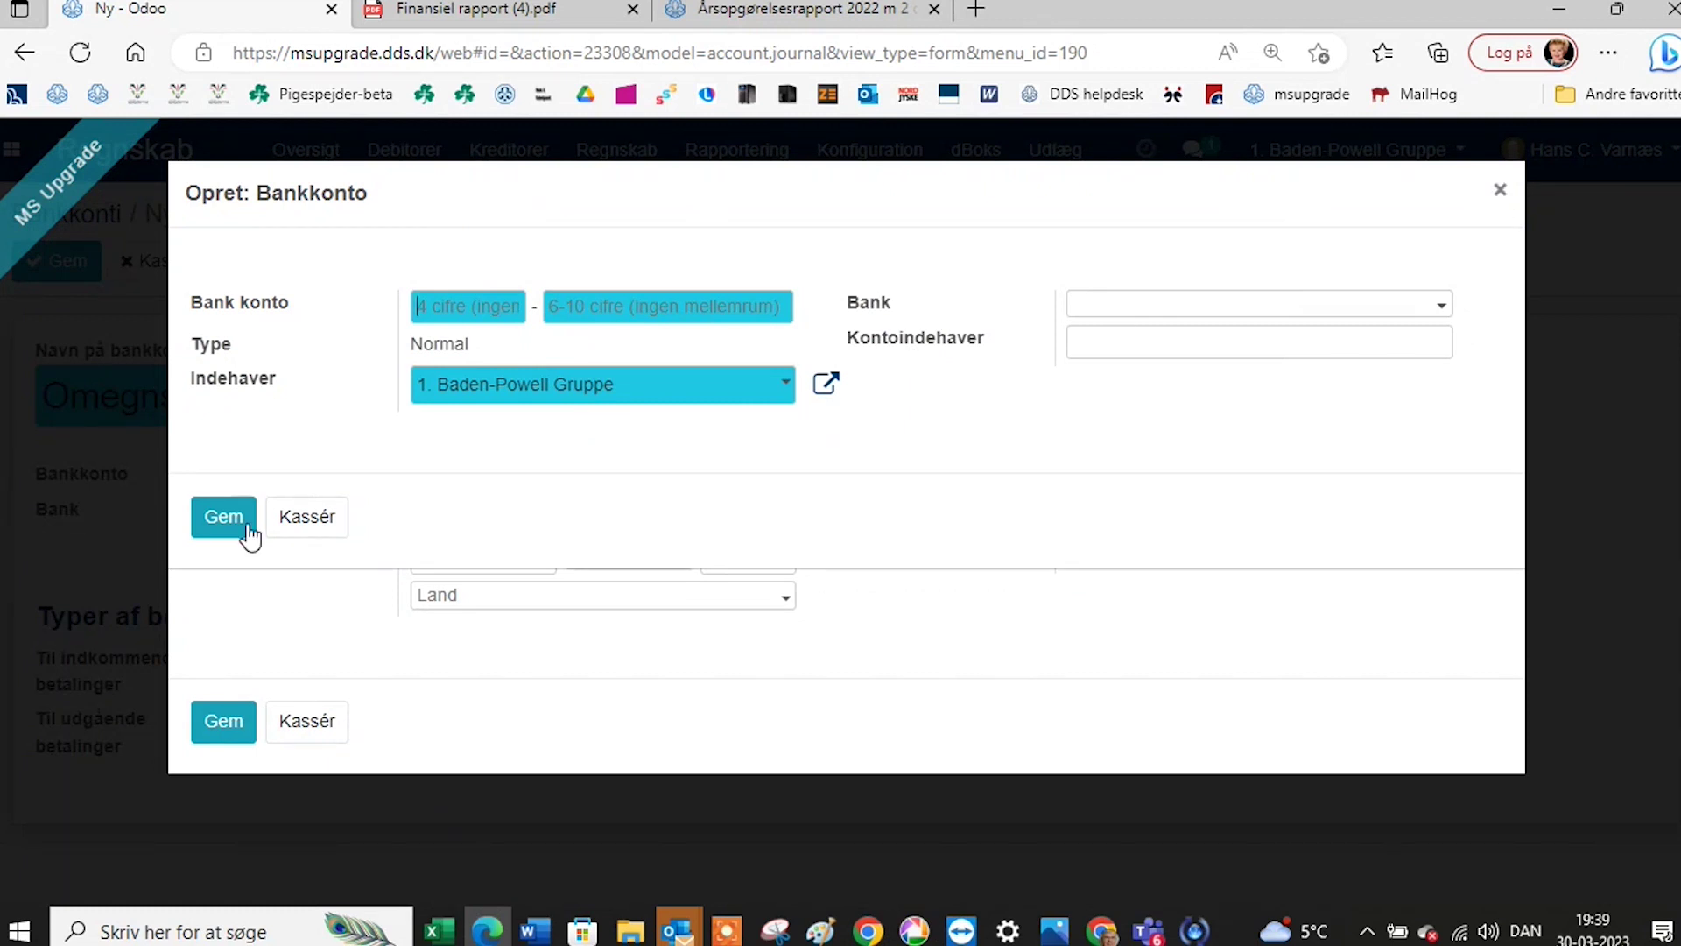
click(1501, 193)
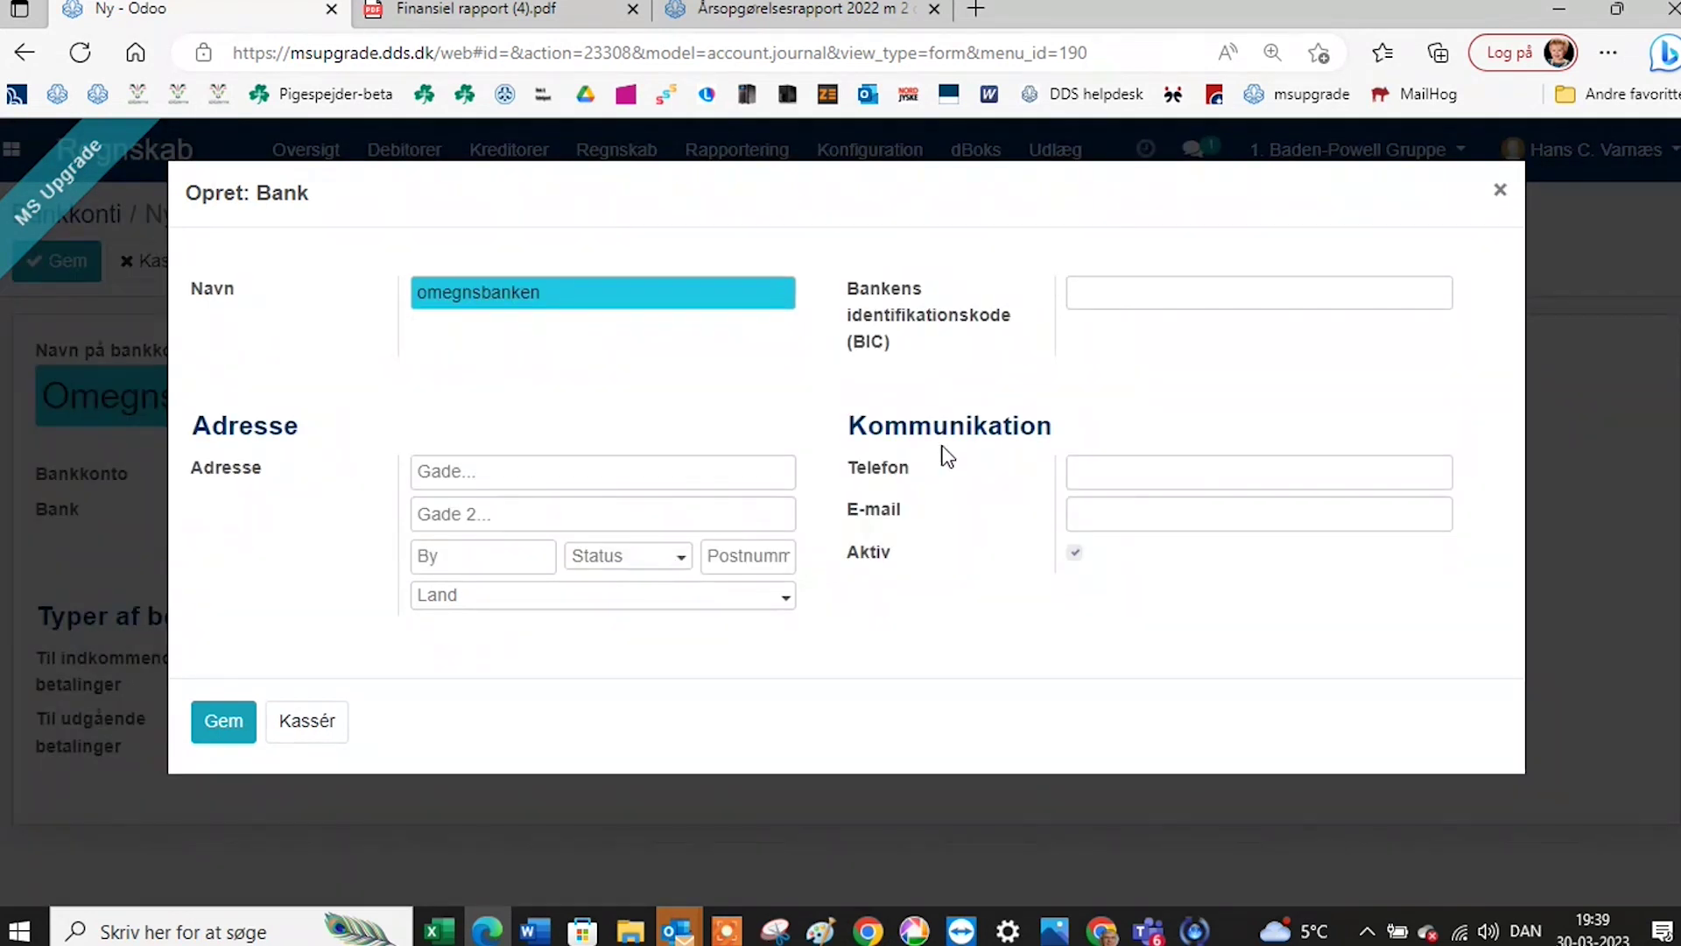
click(200, 732)
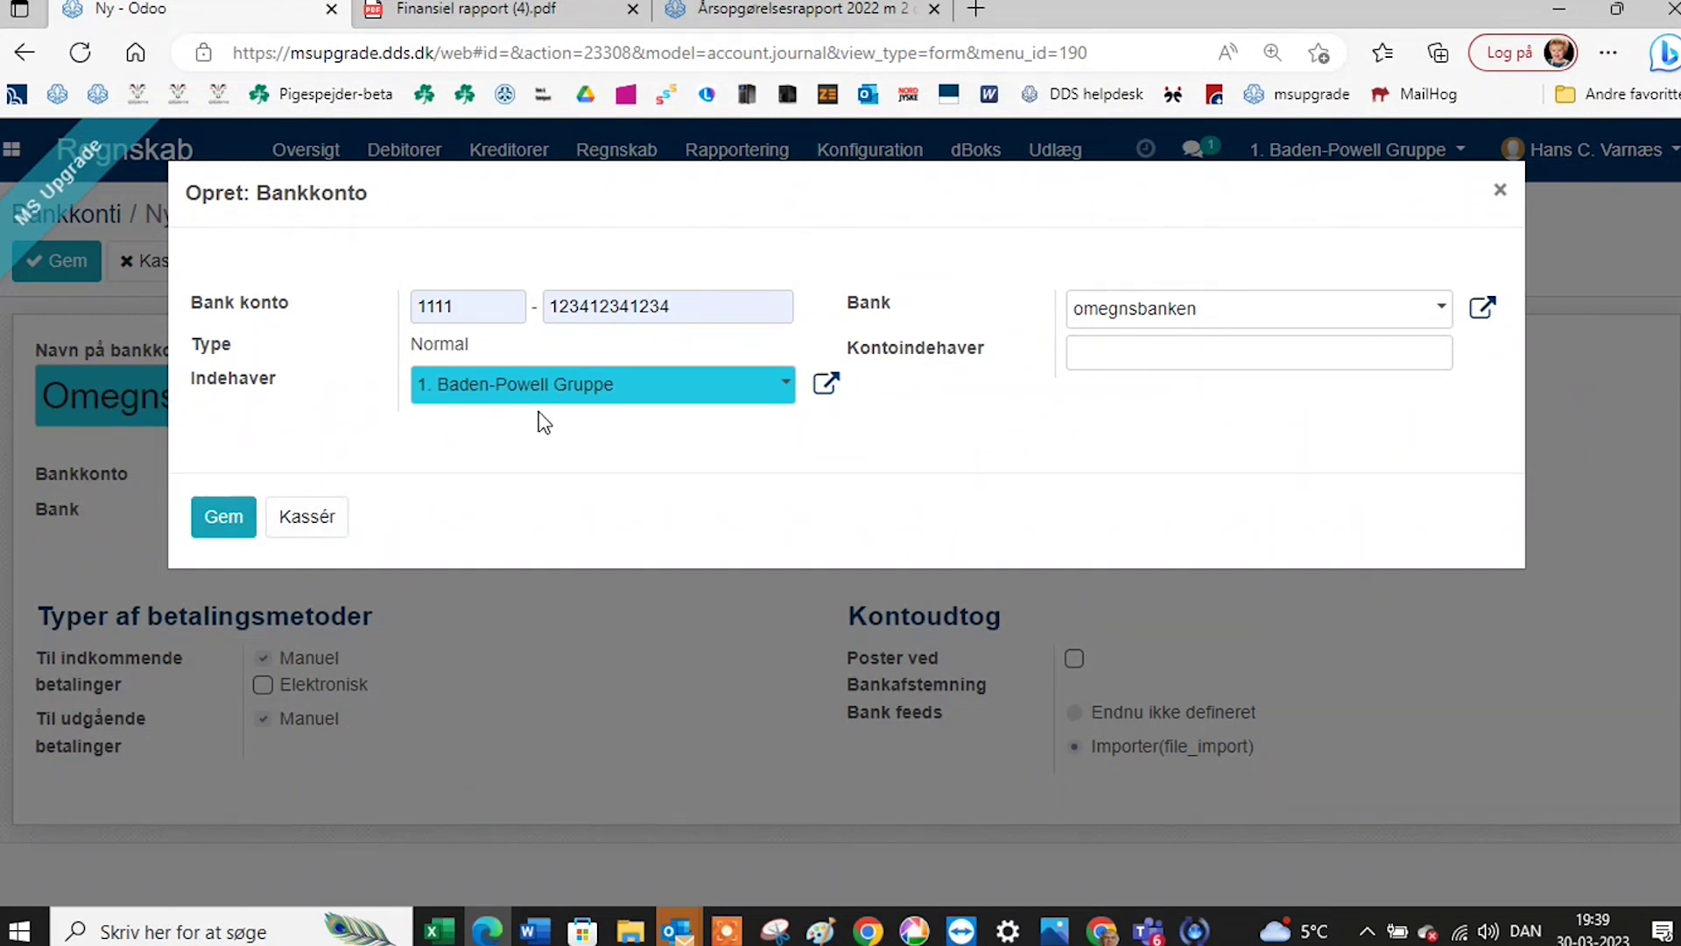
Keep 1. Baden-Powell Gruppe as holder, switch to the valid 10-digit account number, and save Omegnsbanken.
click(775, 398)
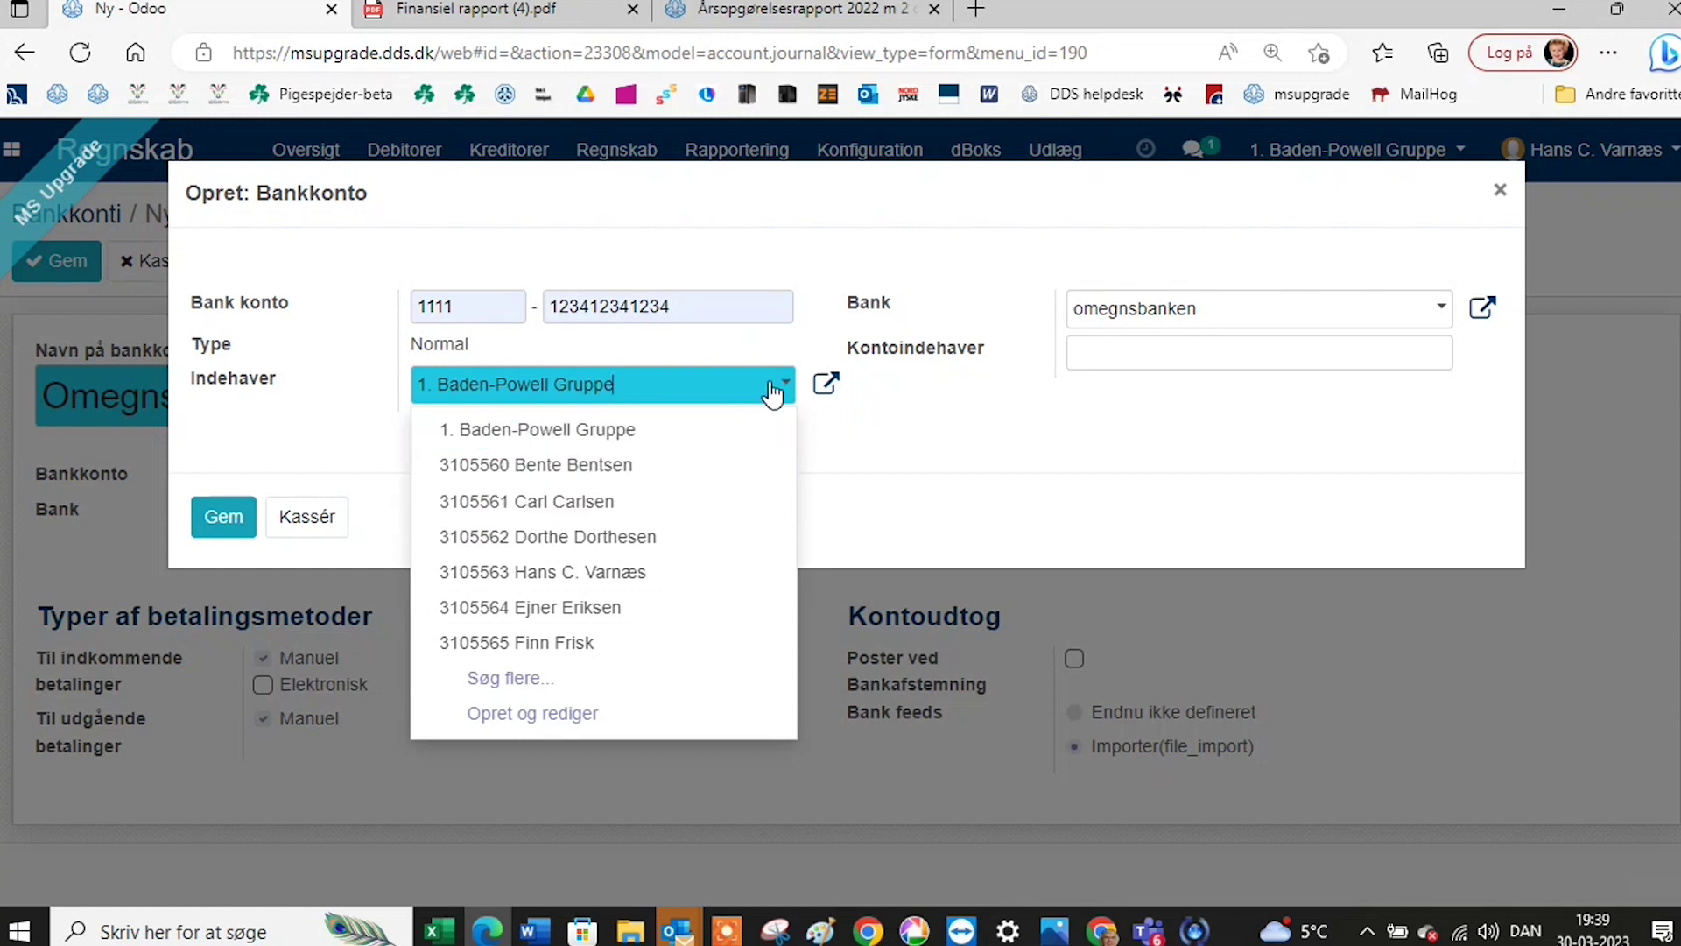
click(772, 392)
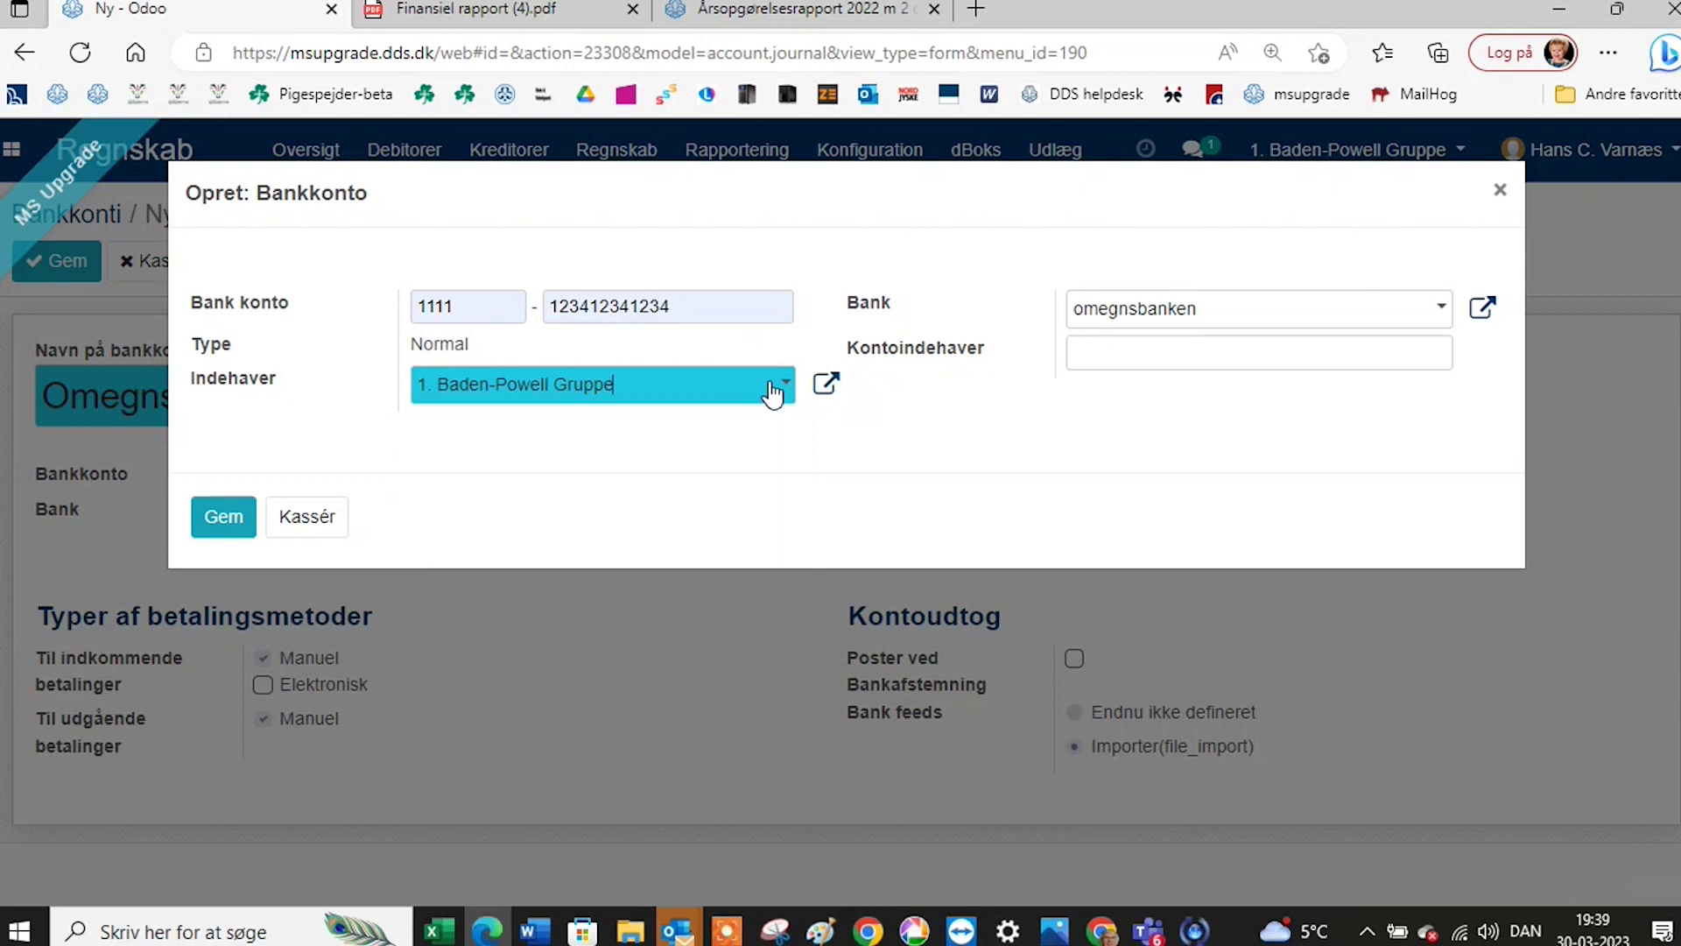
click(219, 518)
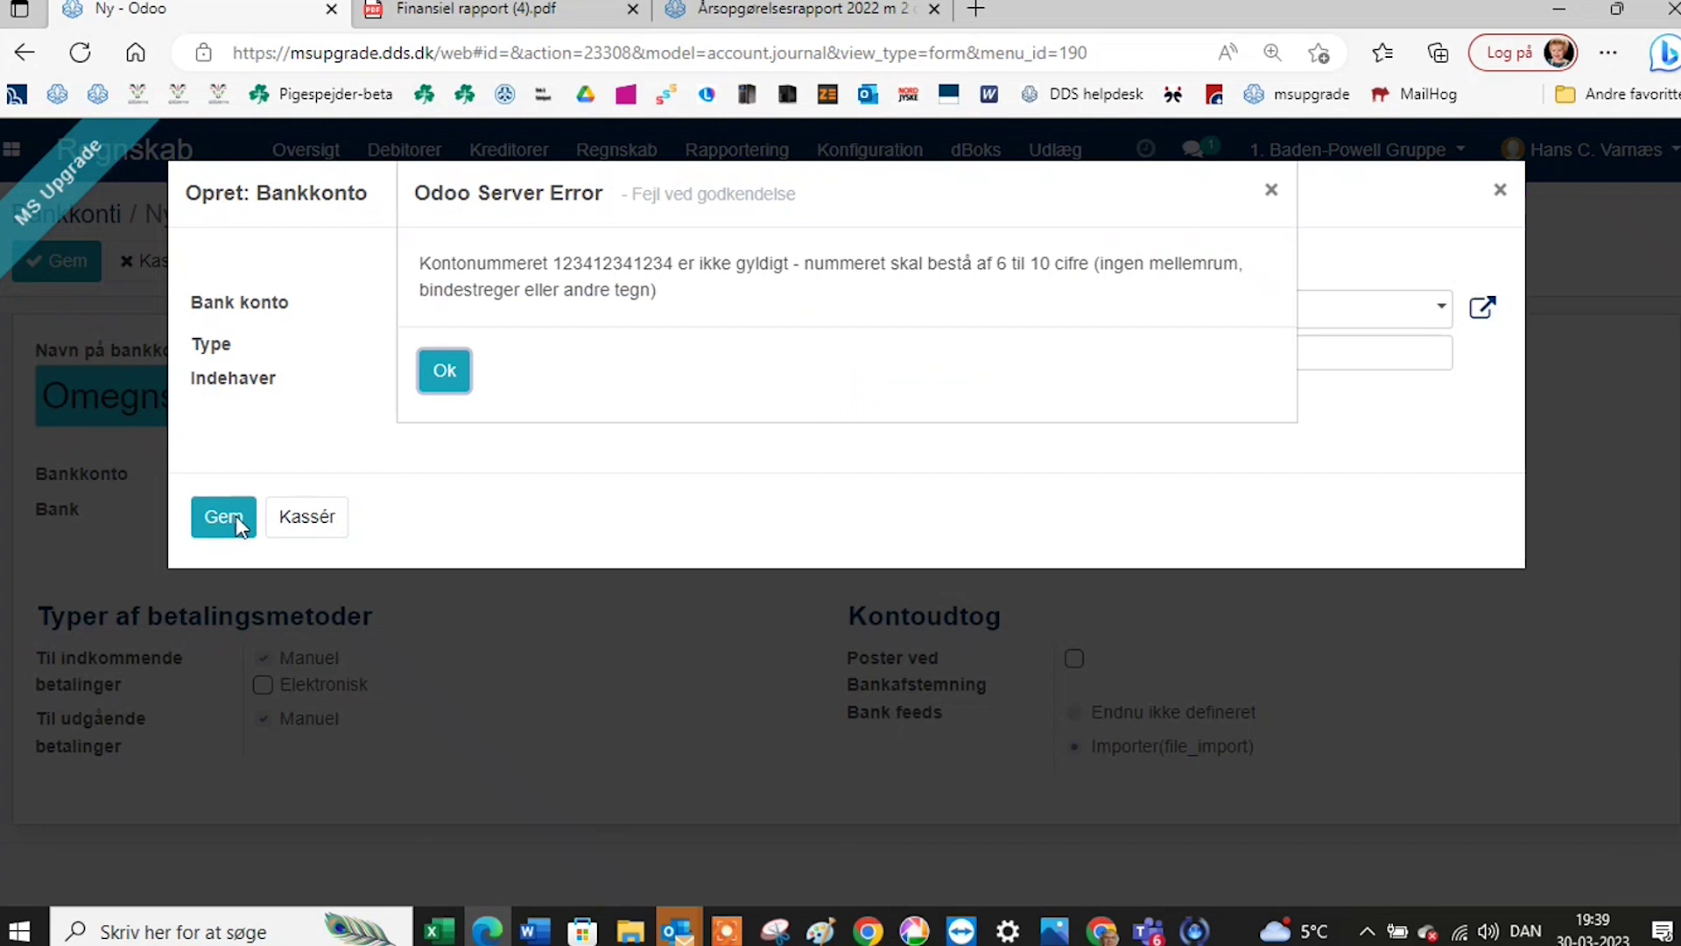
click(447, 372)
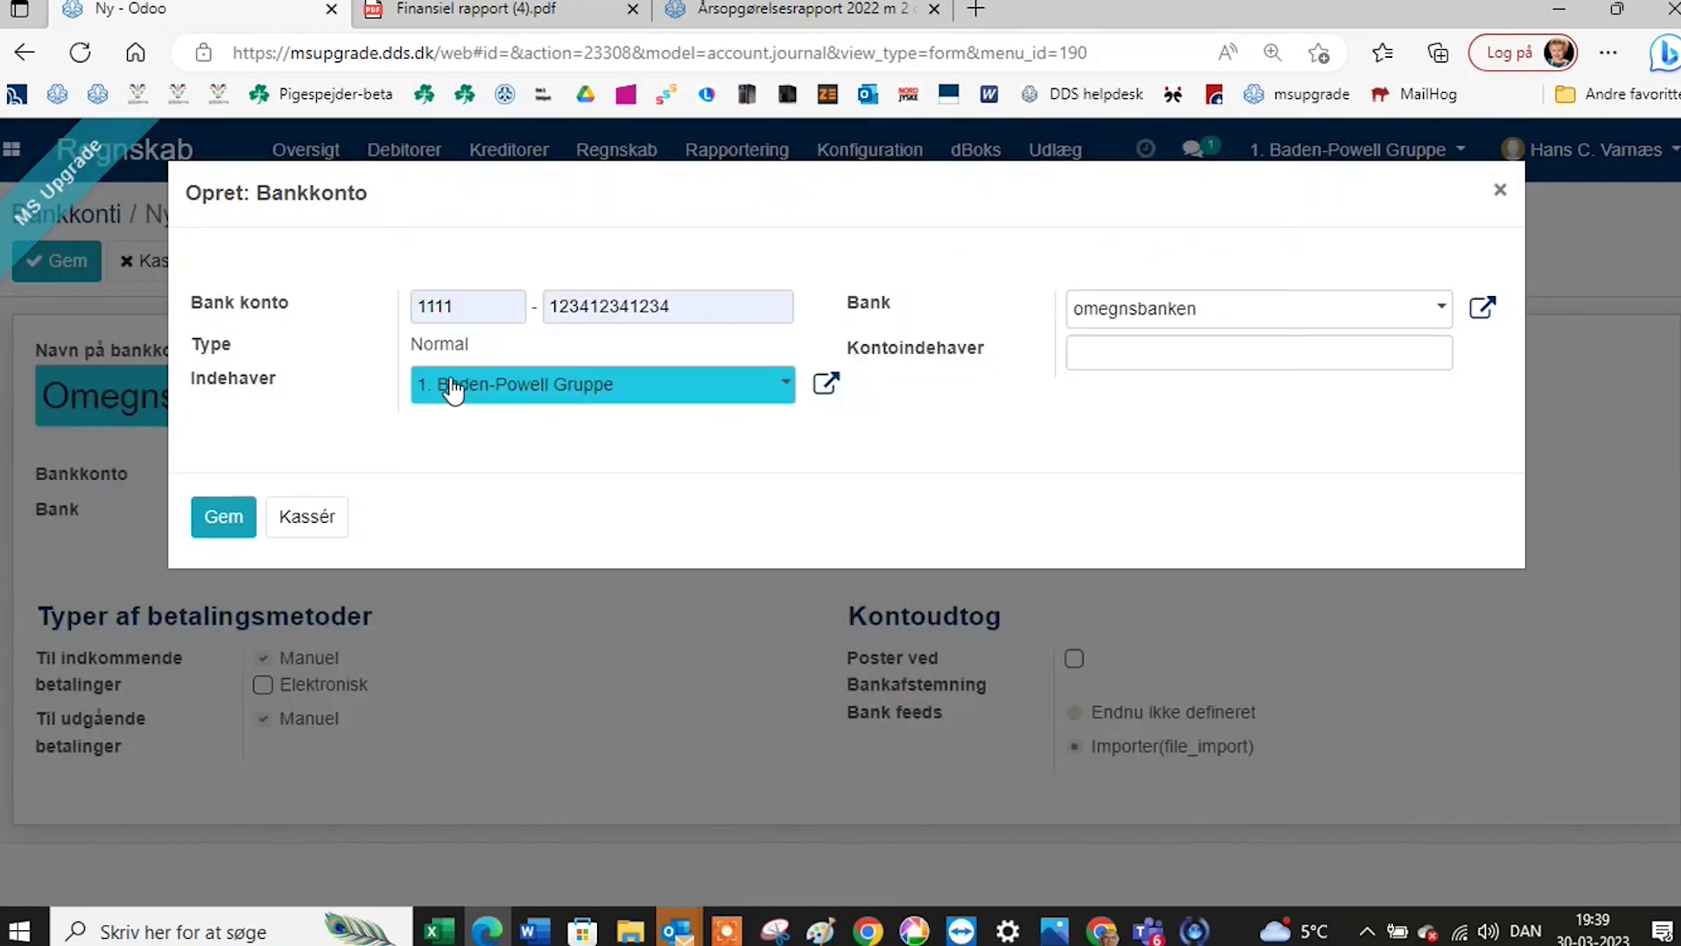
click(684, 300)
click(694, 300)
key(Down)
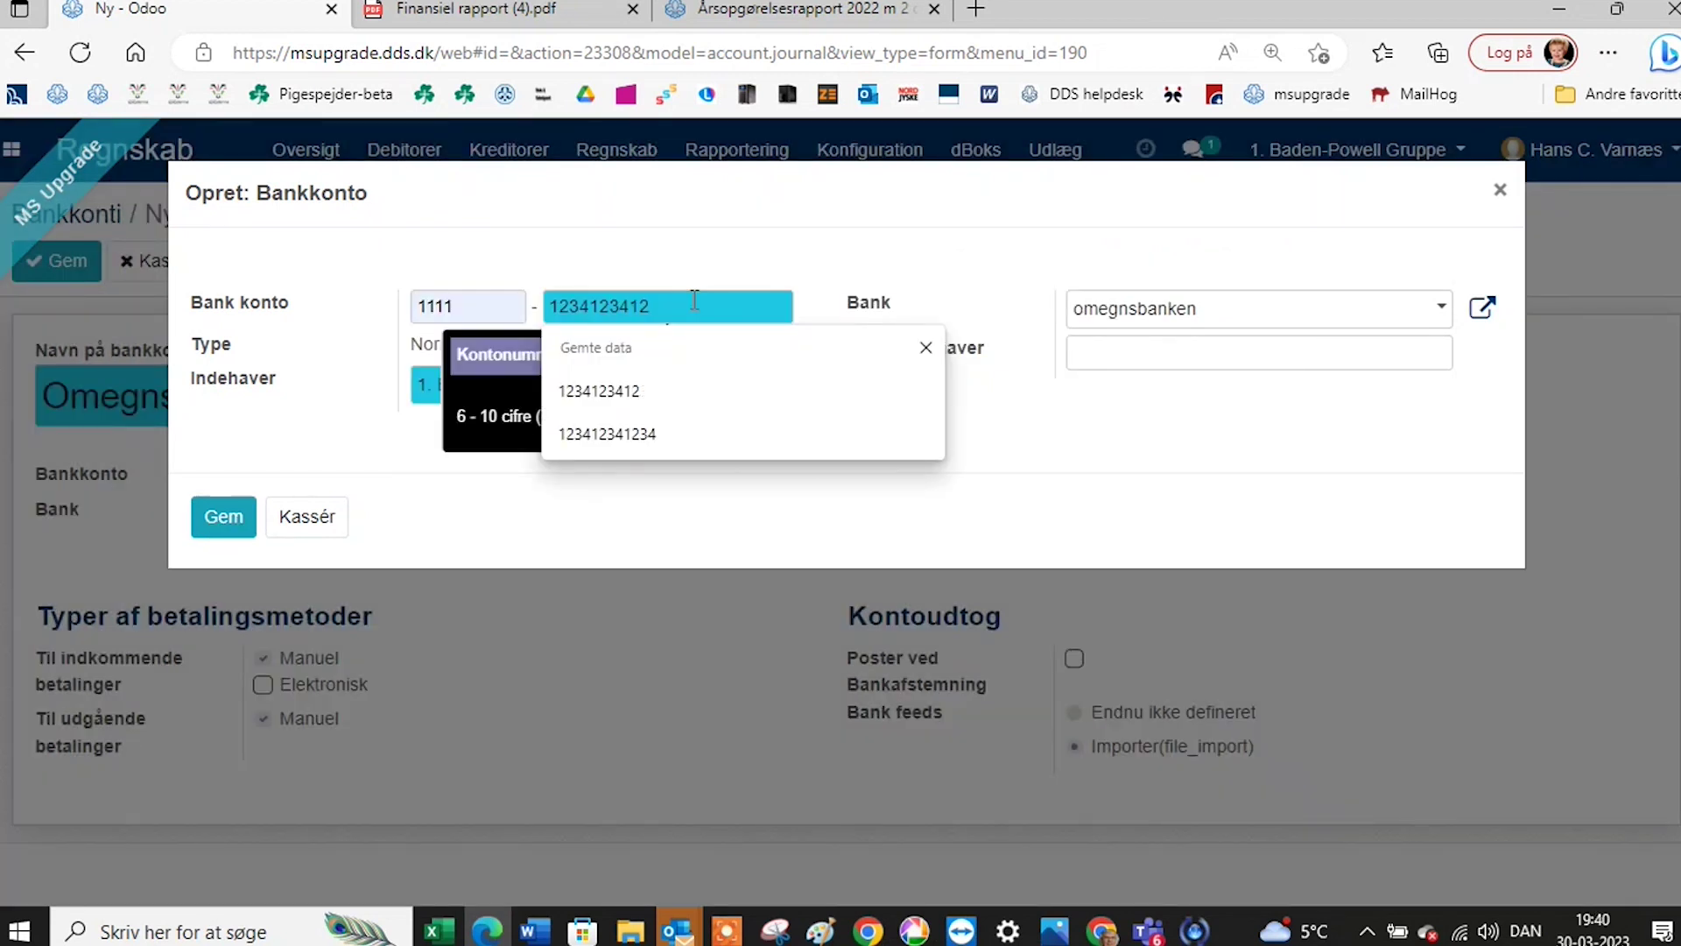
click(219, 523)
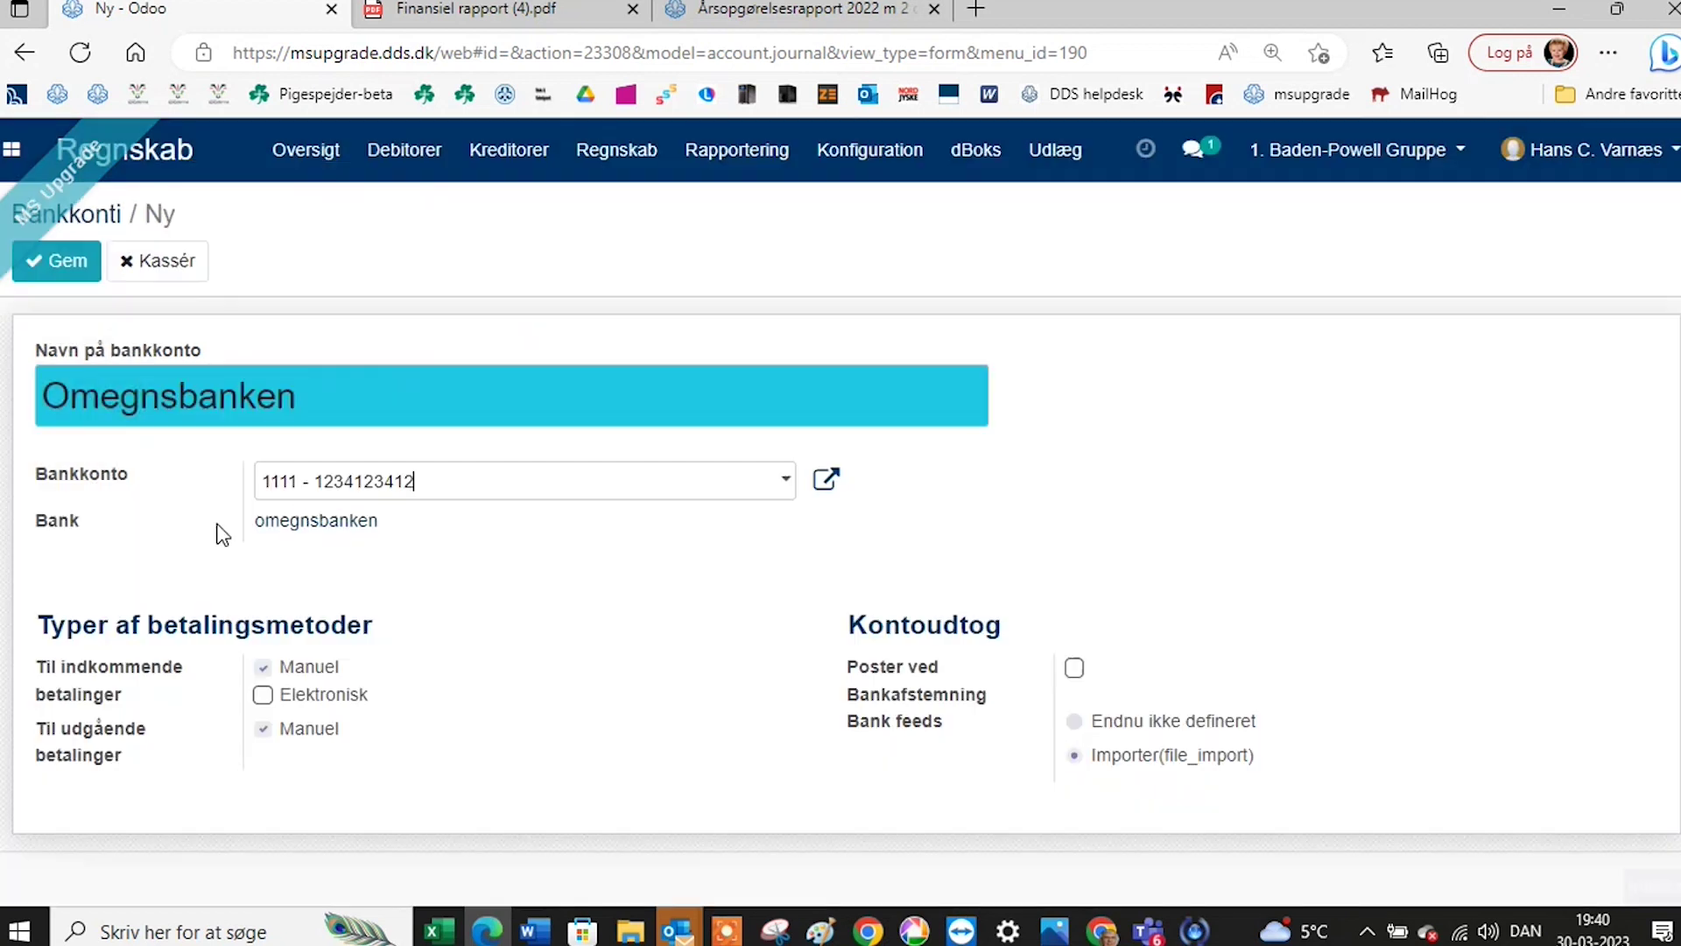
click(68, 267)
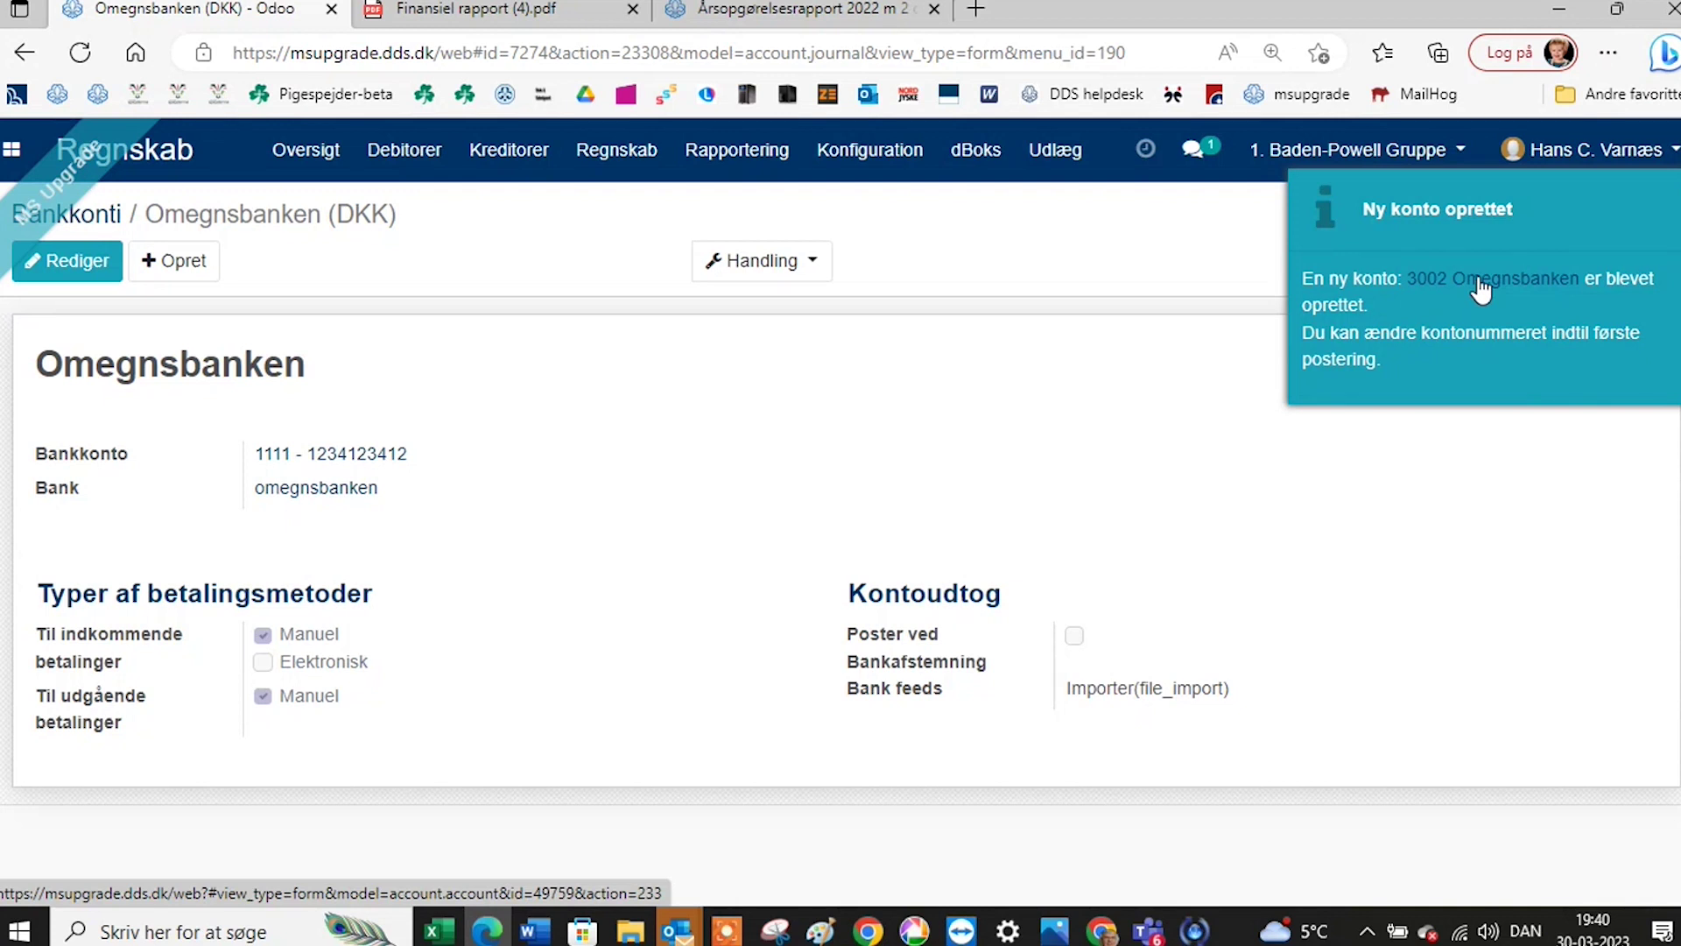
Open ledger account 3002 Omegnsbanken from the notification and switch it to edit mode.
click(1479, 279)
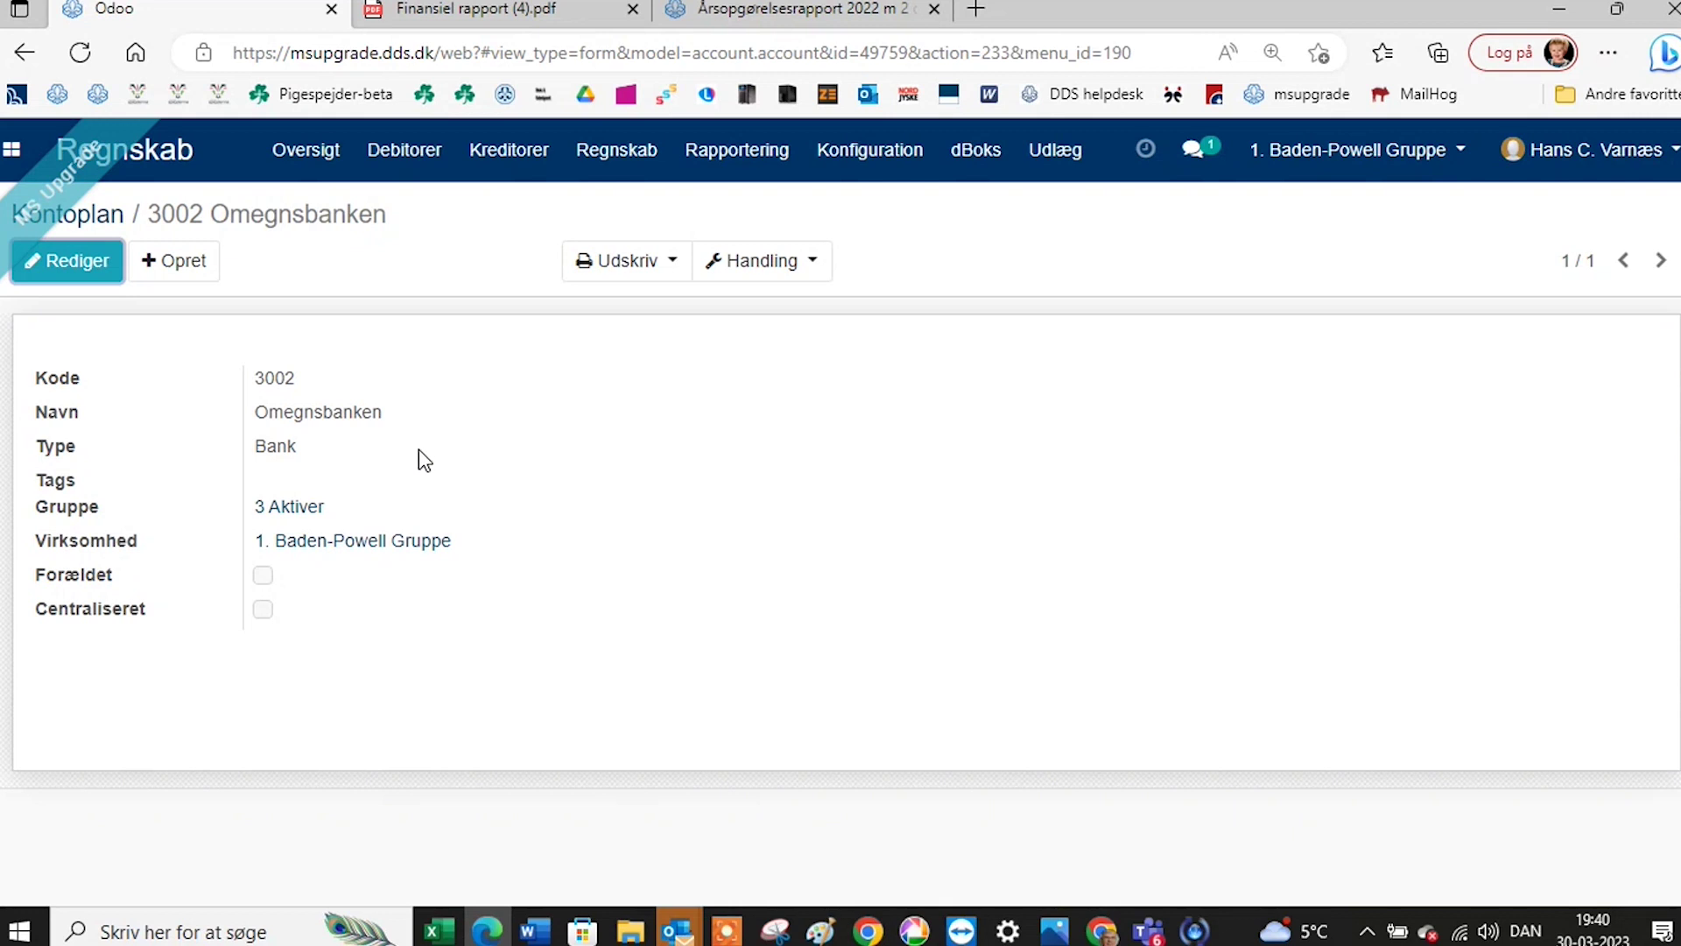
click(54, 261)
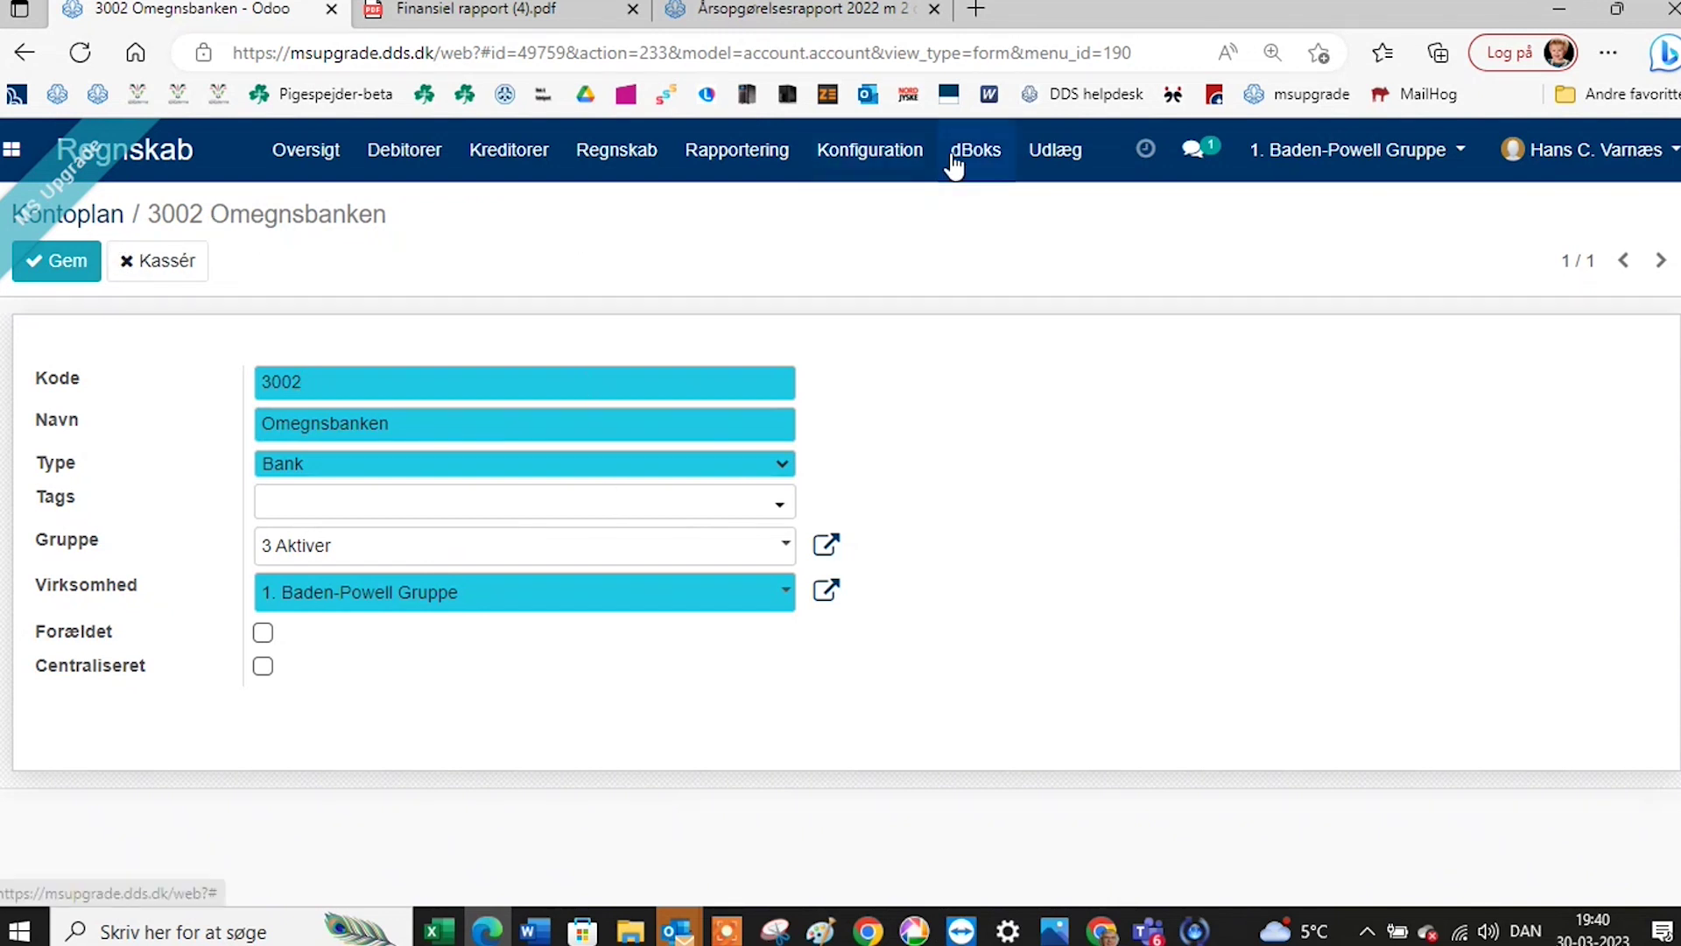
click(887, 154)
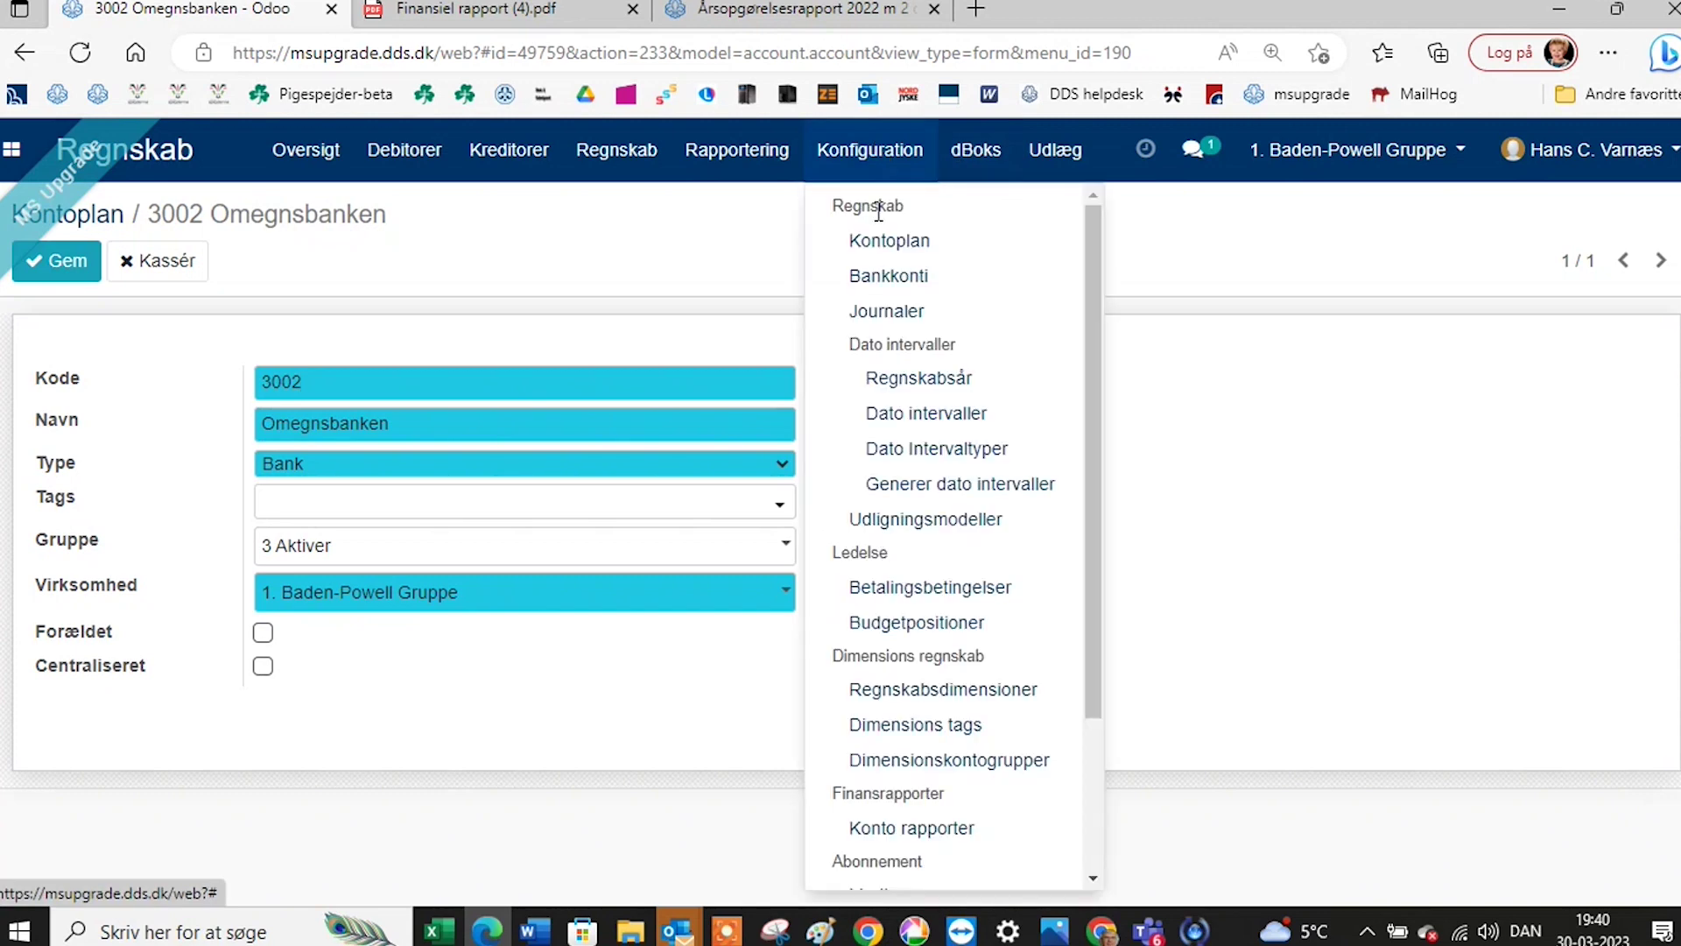
Browse the journals list and open the Skamlingsbanken journal.
click(875, 323)
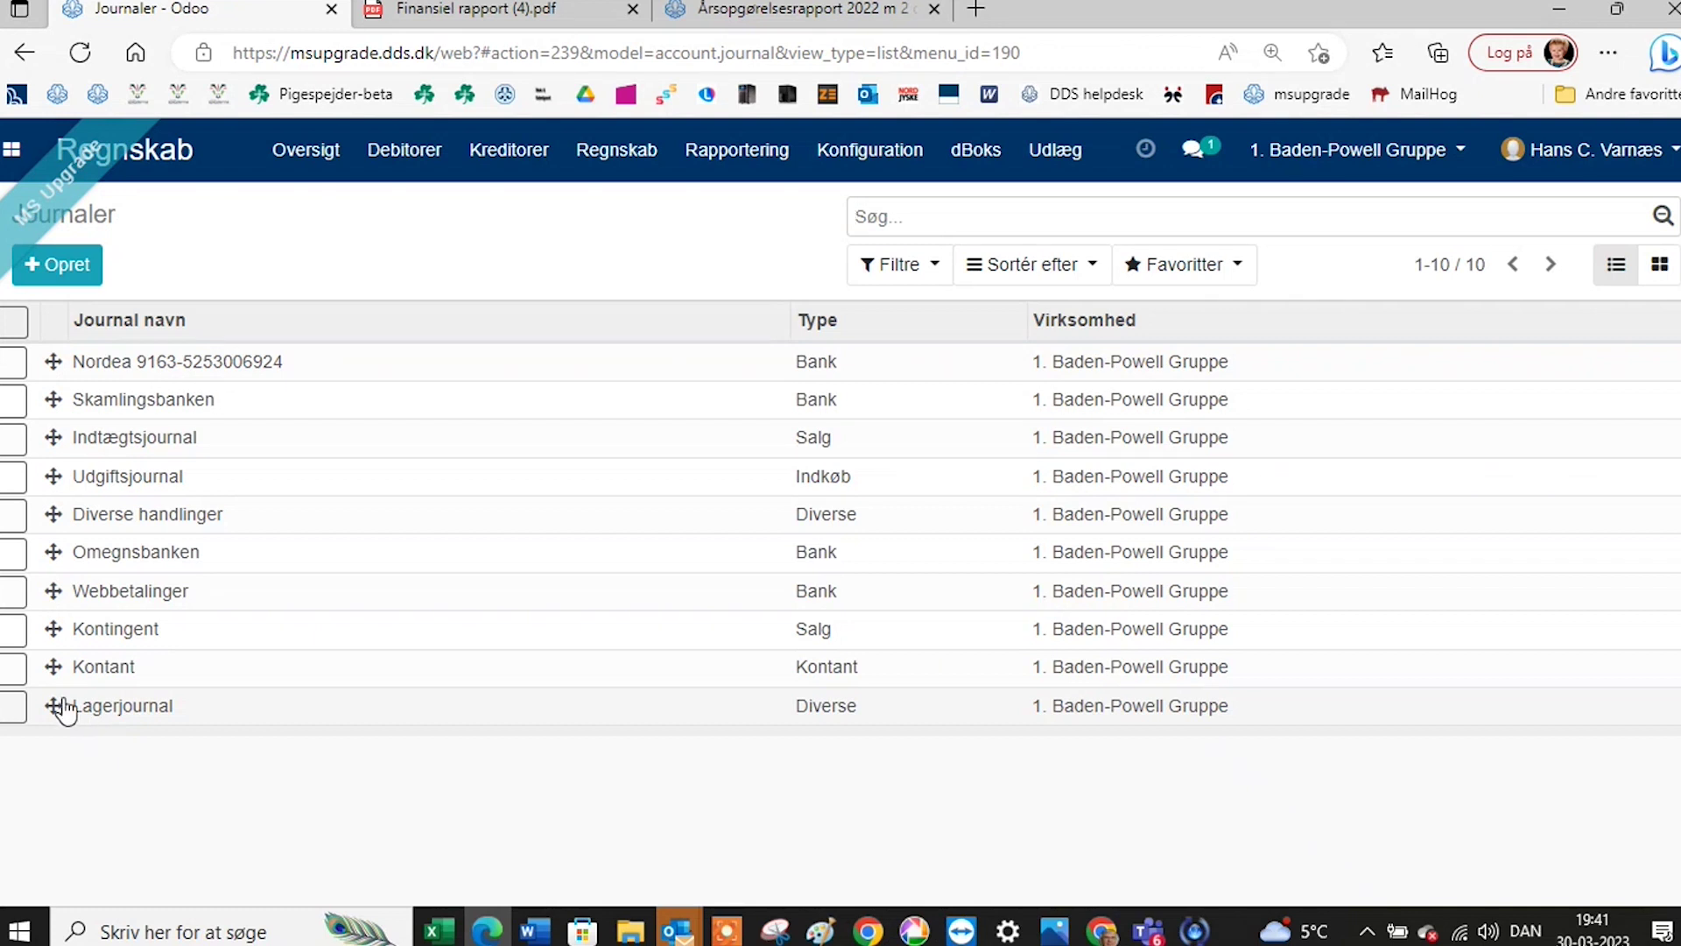
click(304, 156)
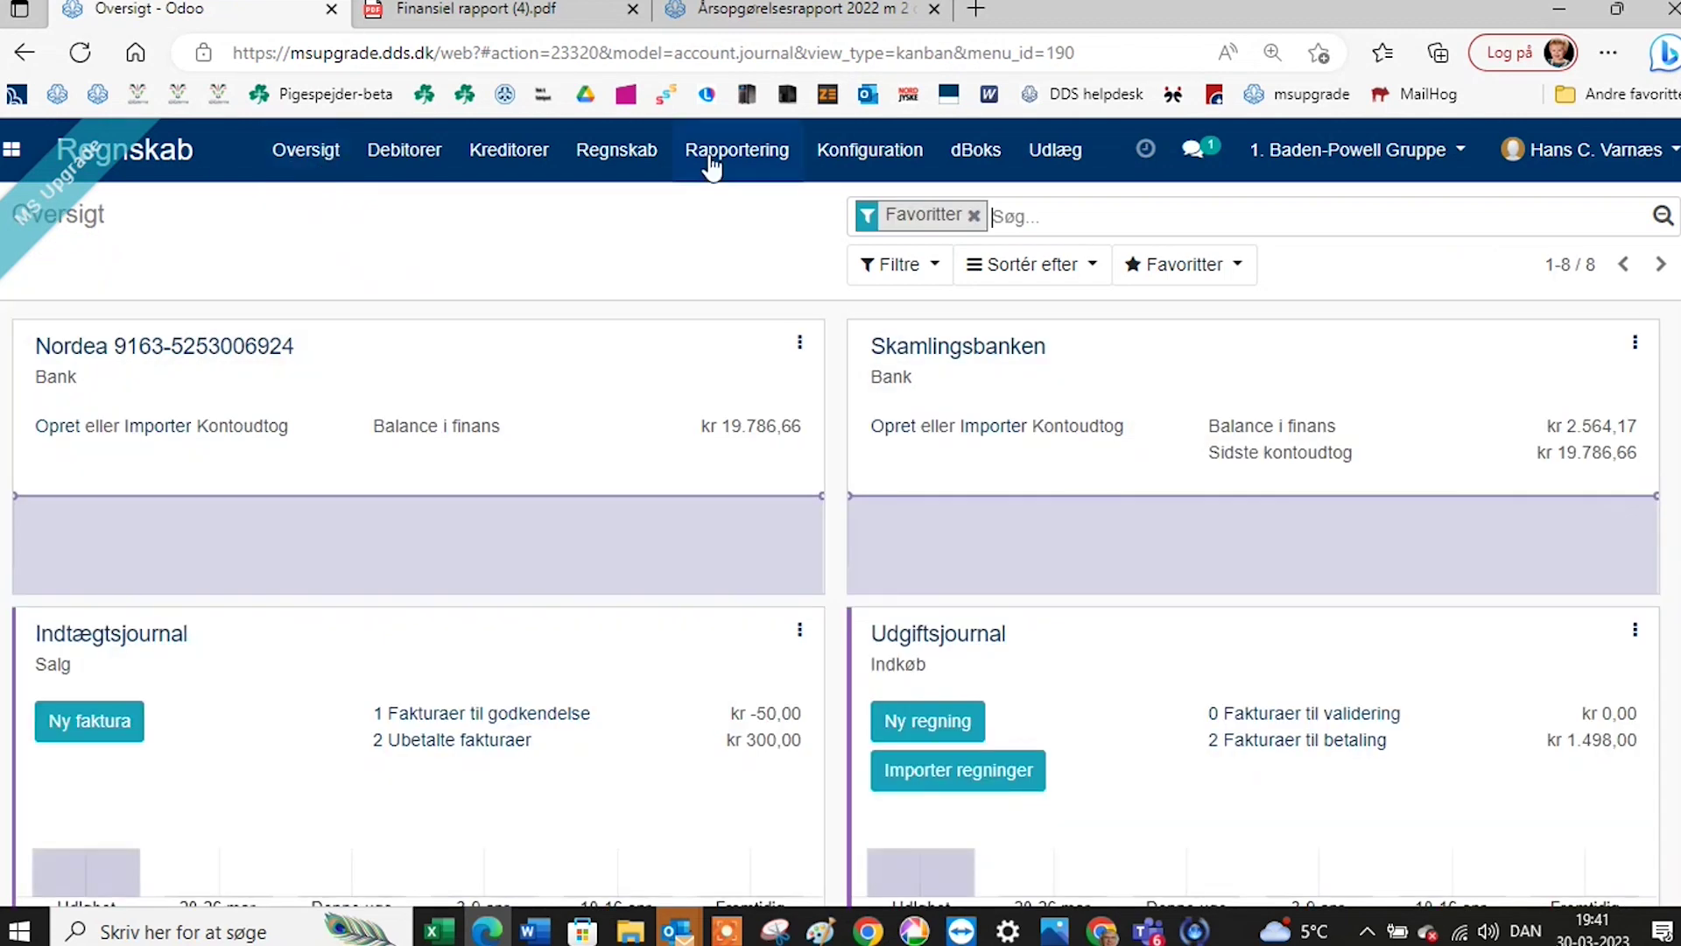
click(832, 162)
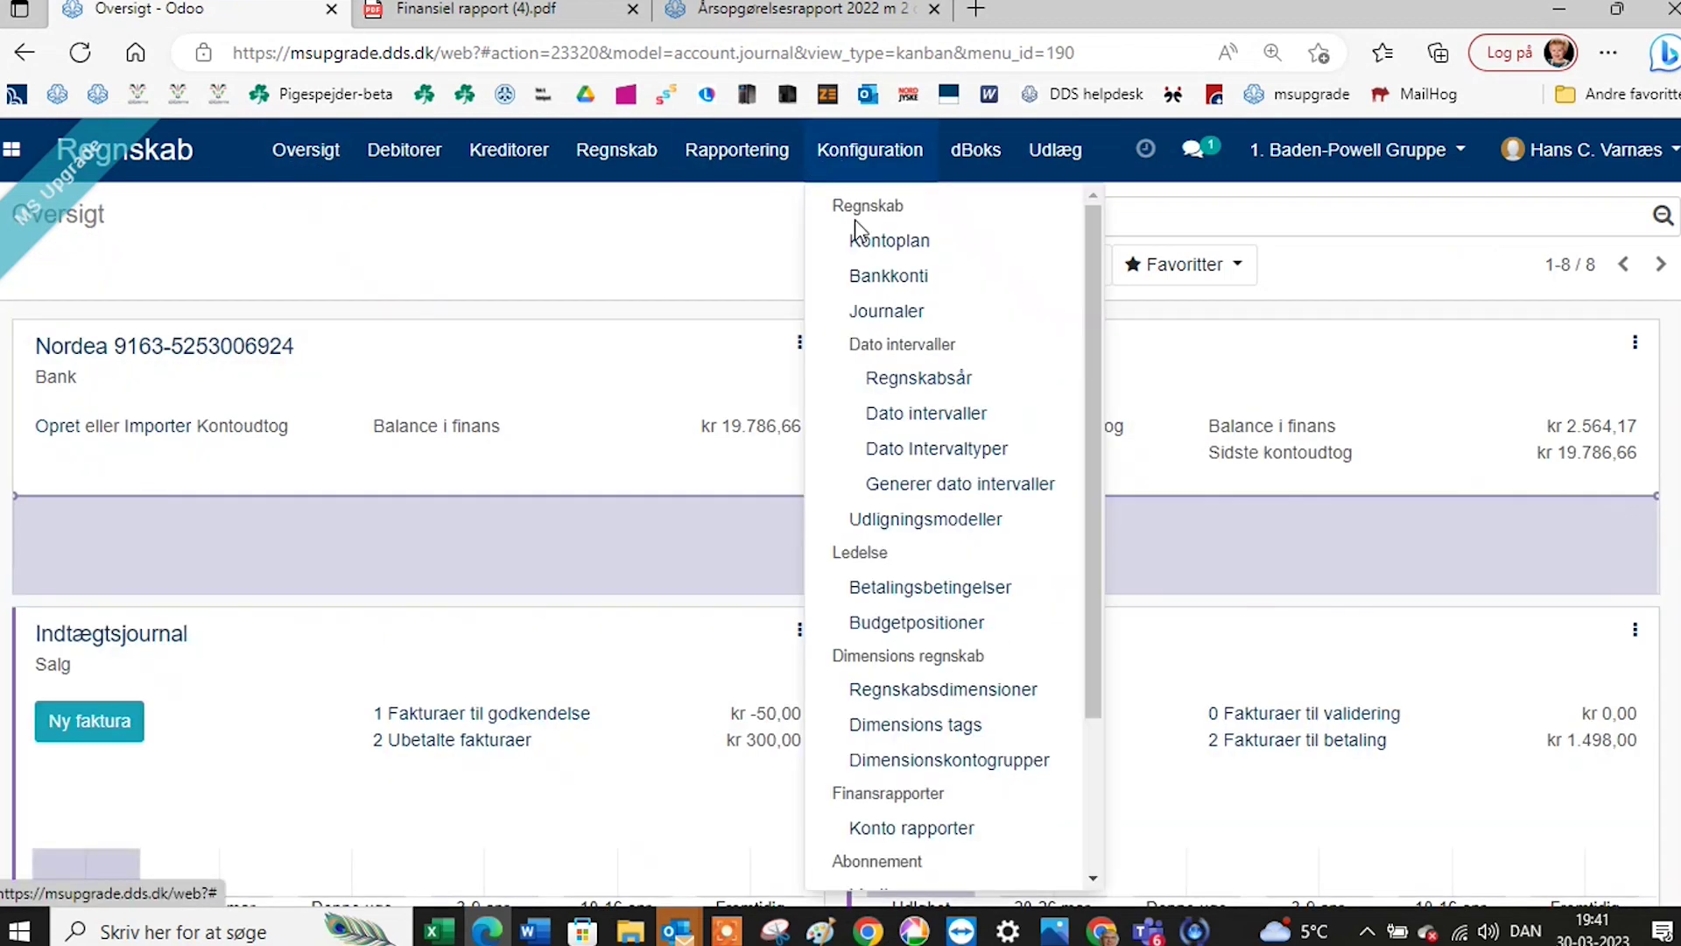
click(886, 311)
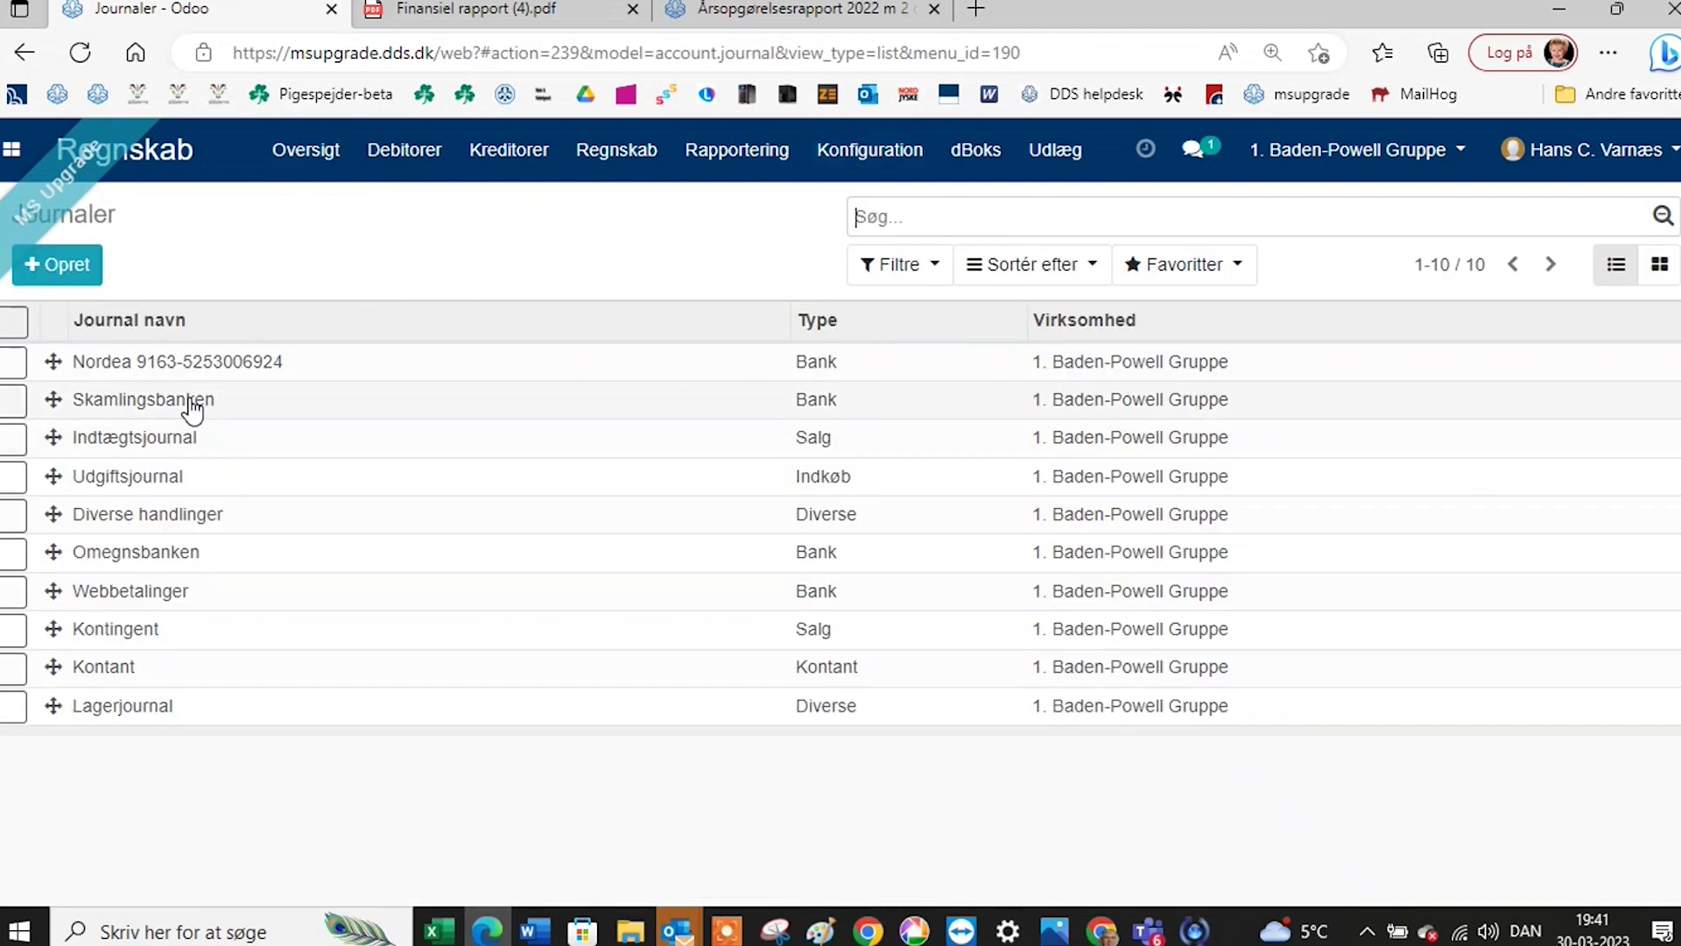
drag(186, 399, 193, 362)
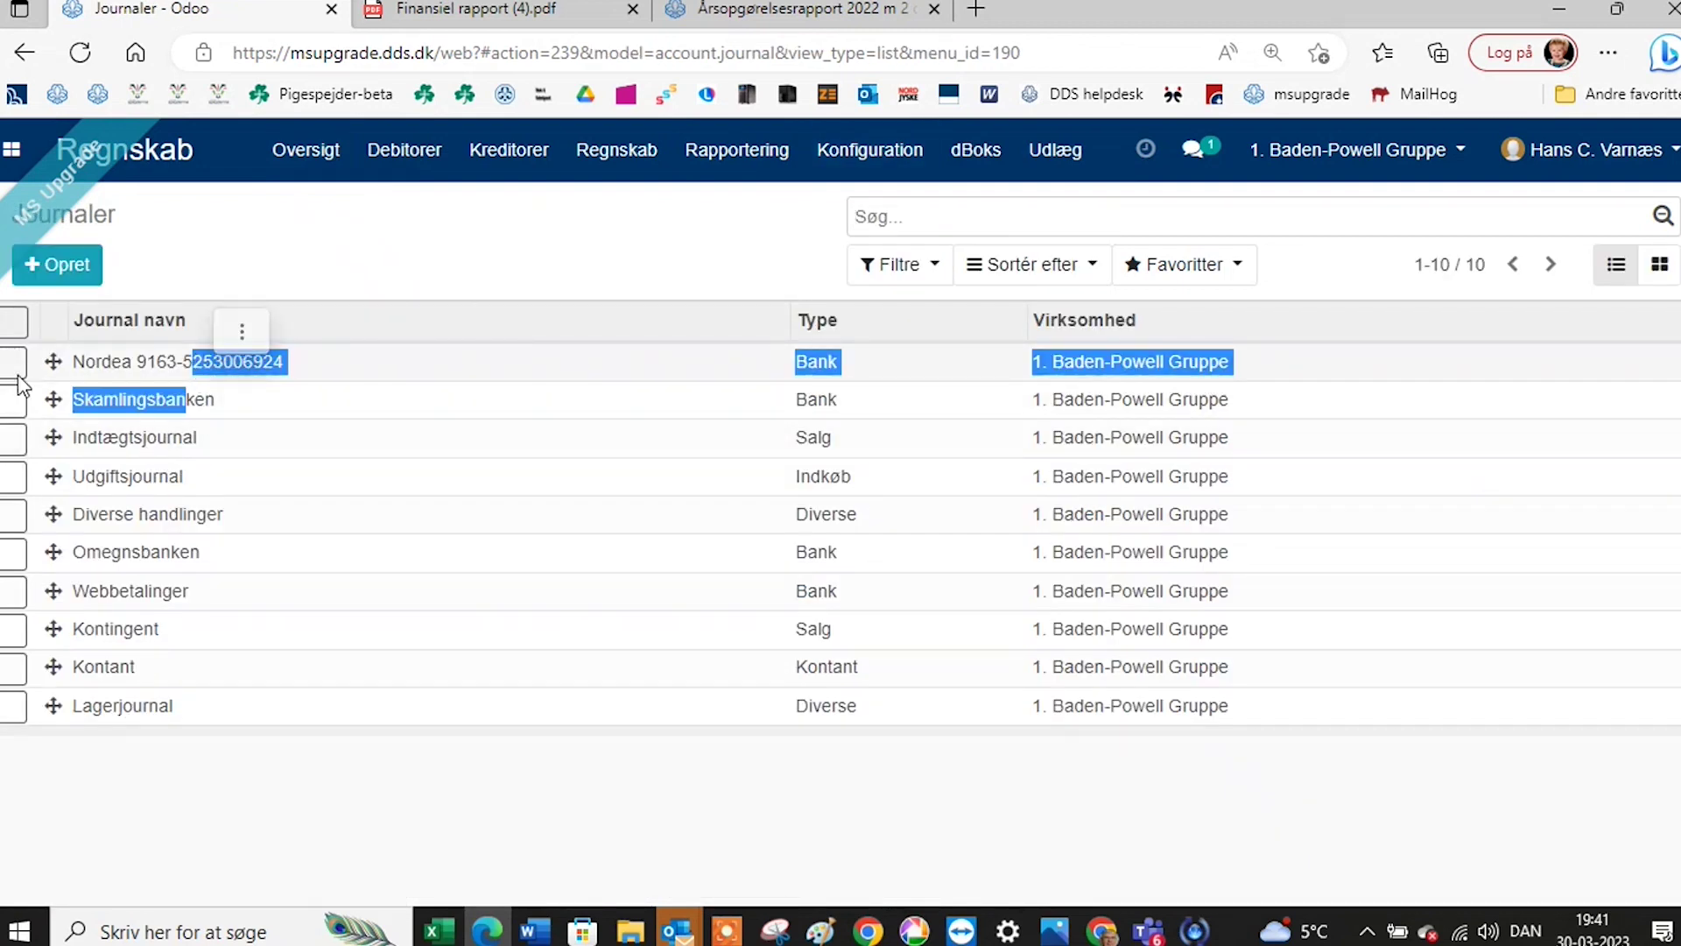
click(52, 401)
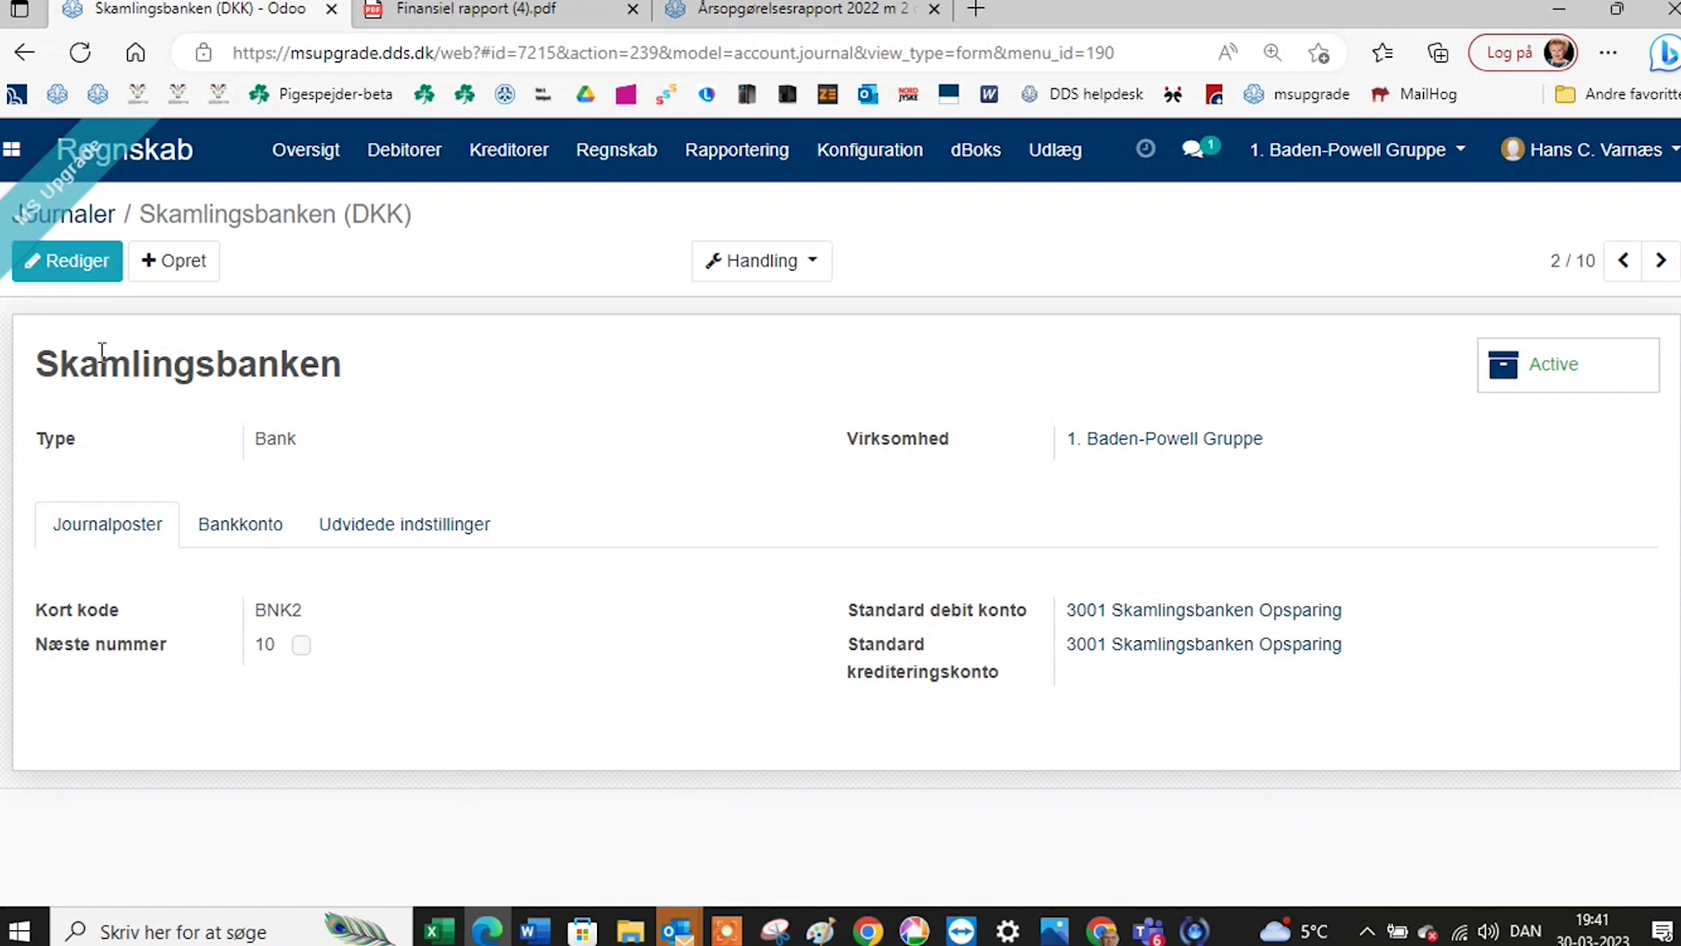
click(88, 215)
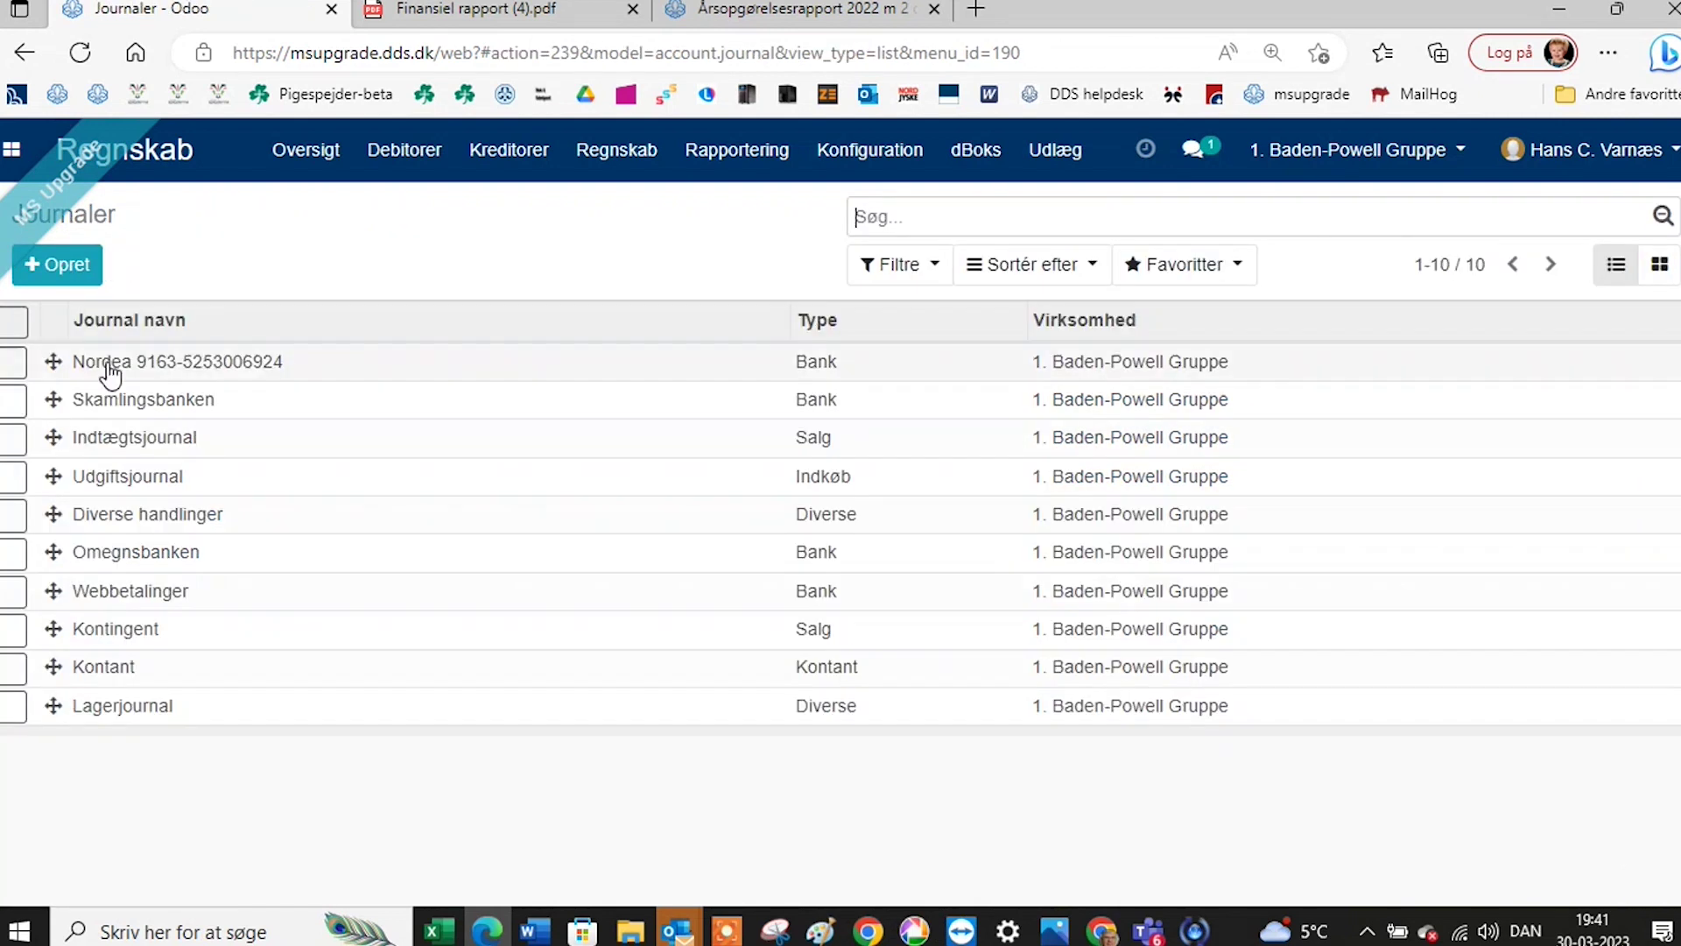
Move Skamlingsbanken above Nordea in the journal order and check the updated dashboard.
drag(55, 399, 53, 359)
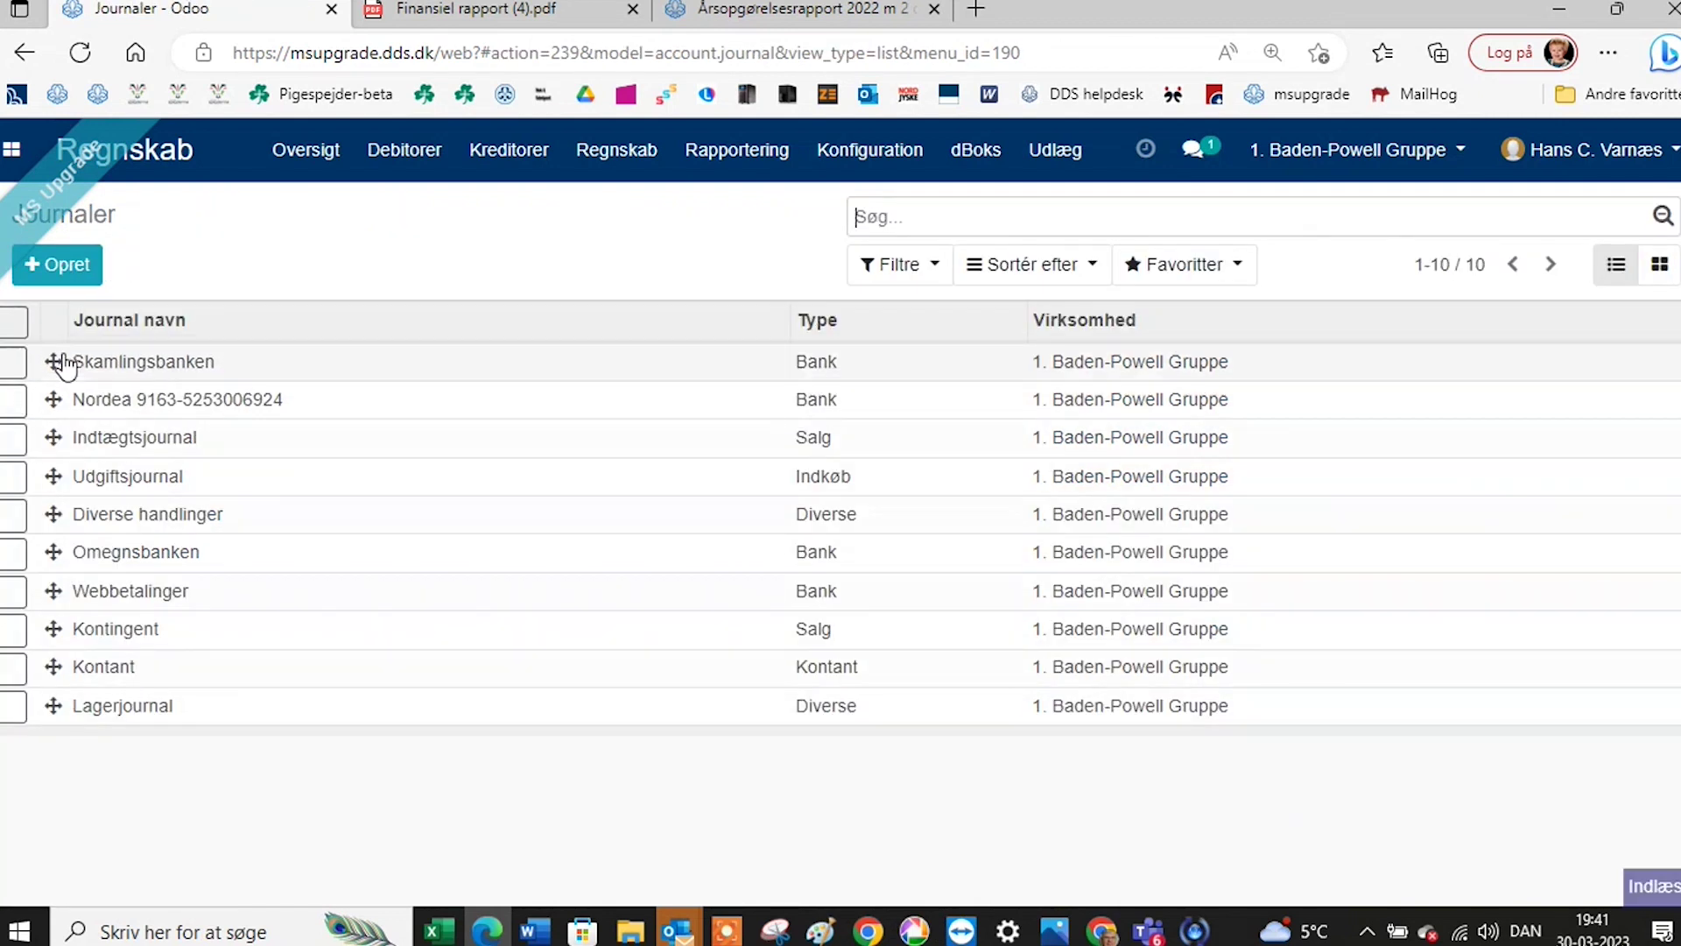
click(302, 150)
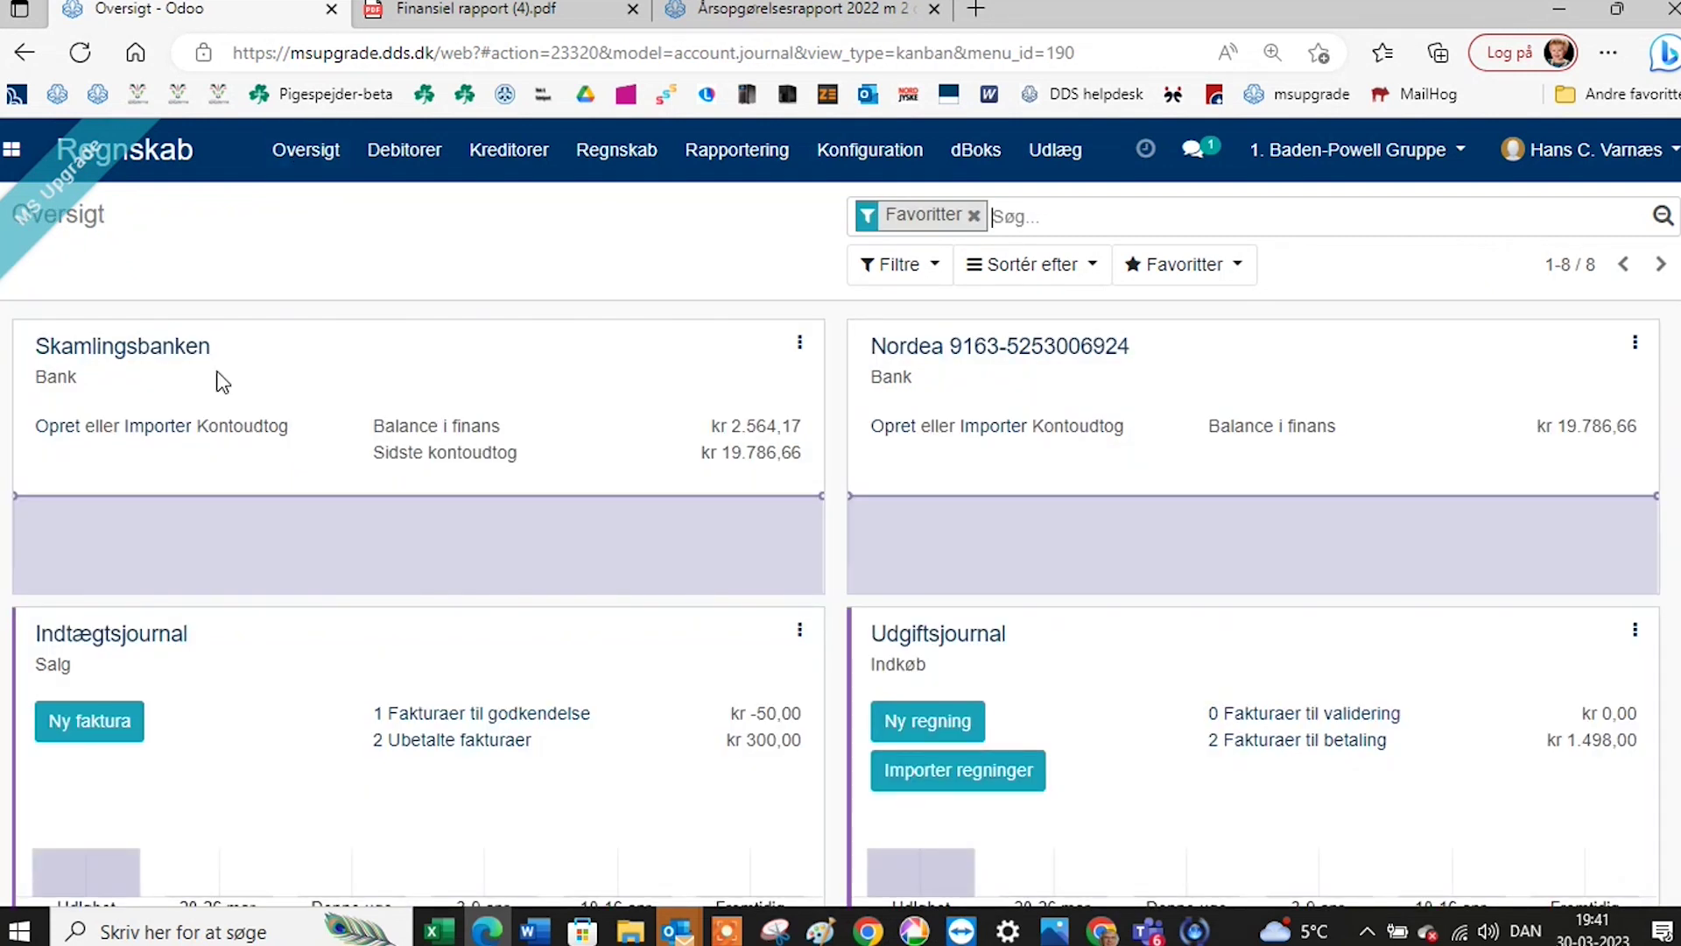
scroll(255, 639, down, 2)
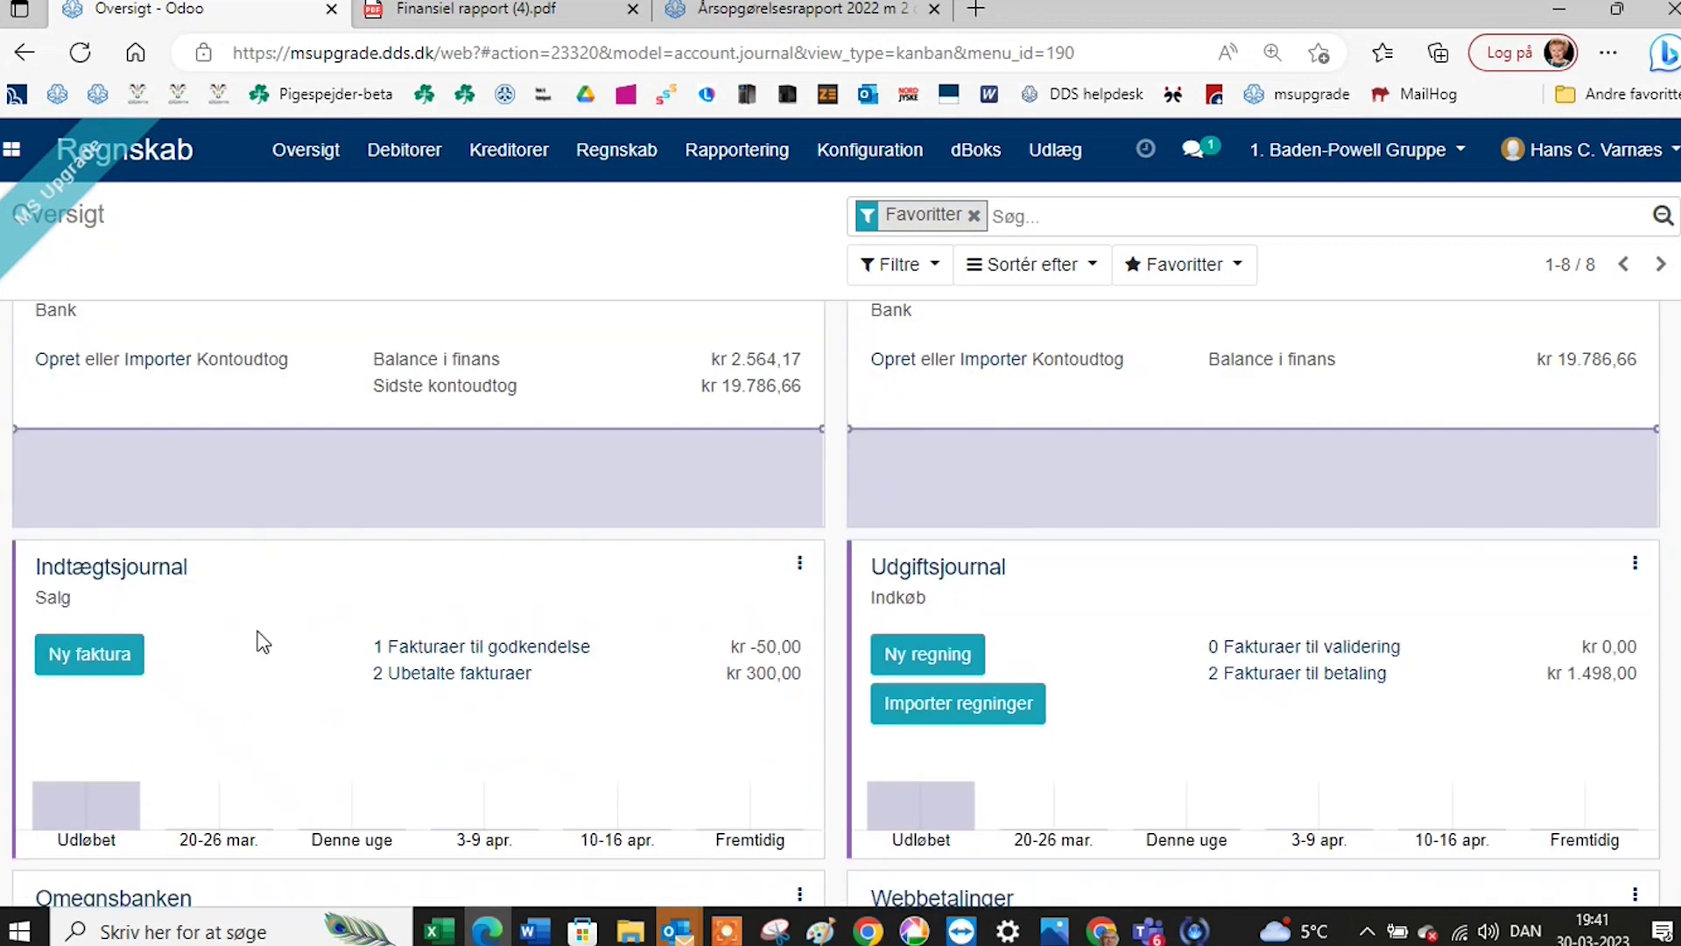
scroll(255, 638, up, 2)
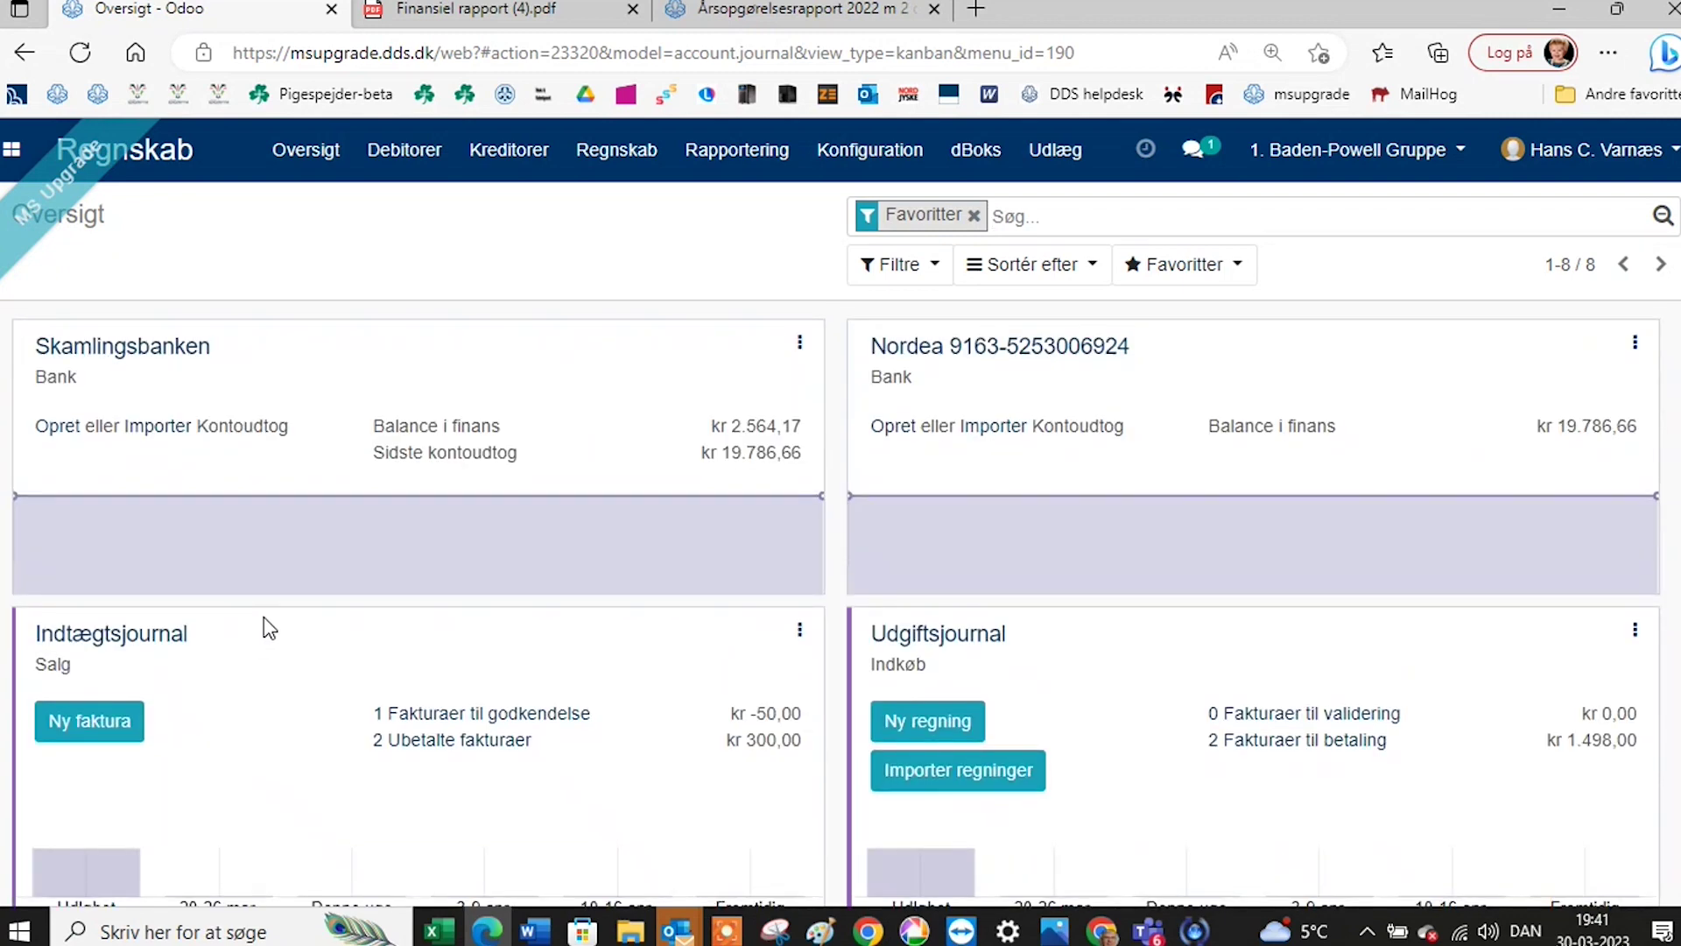
mouse_move(141, 522)
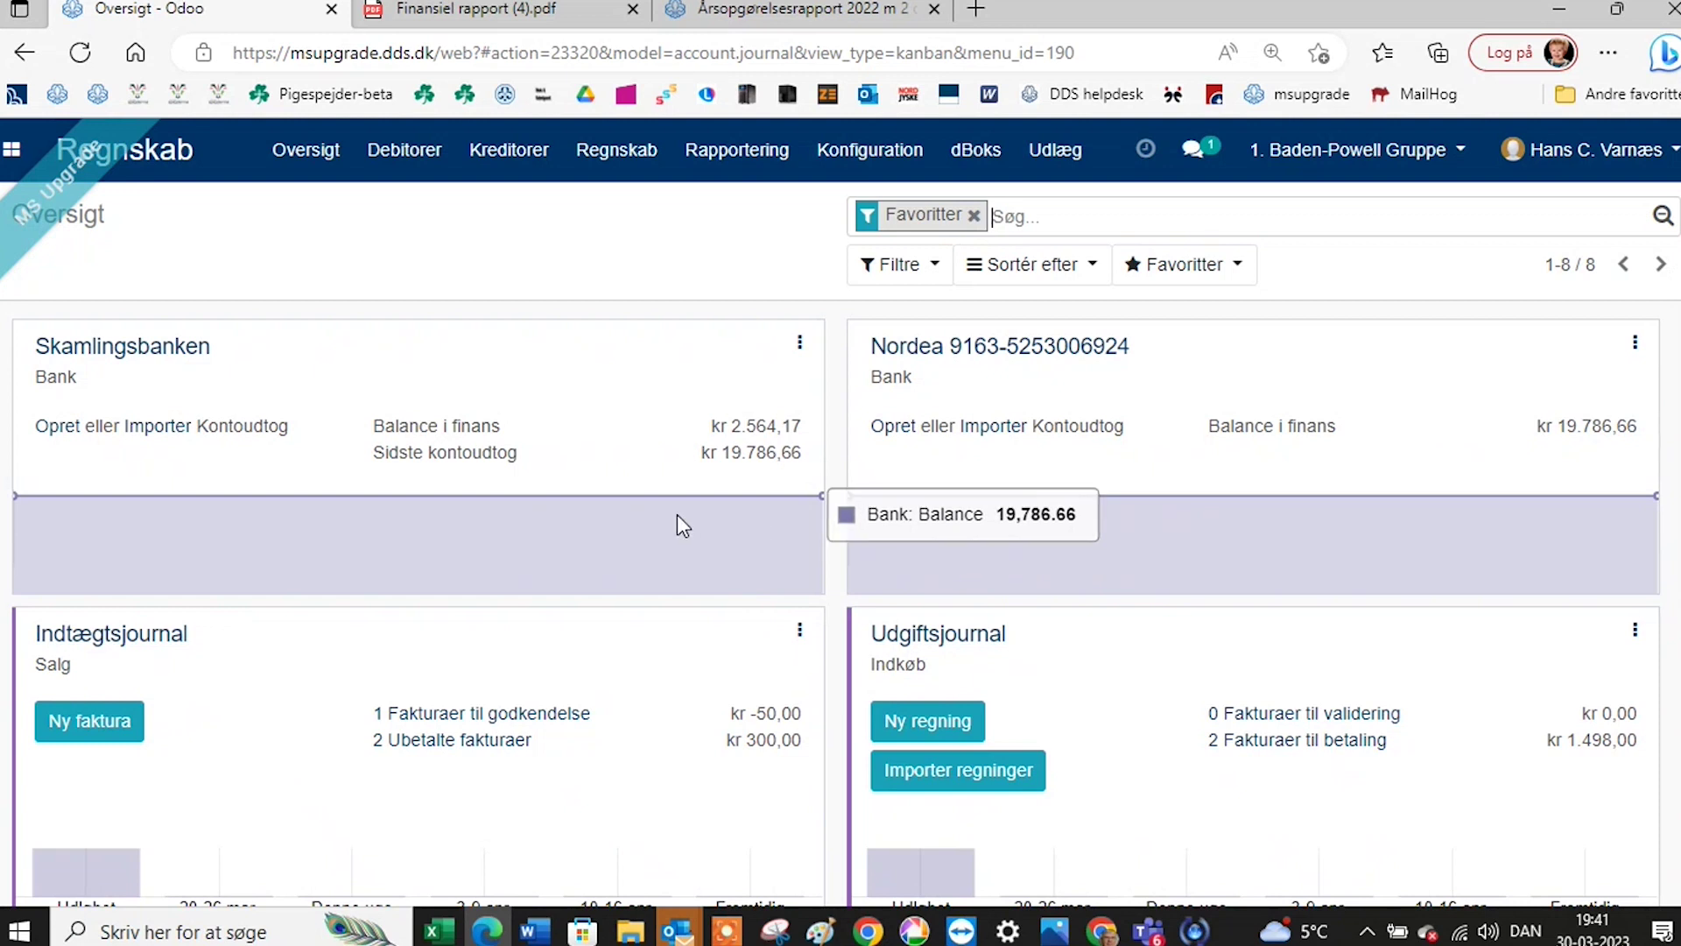
click(848, 156)
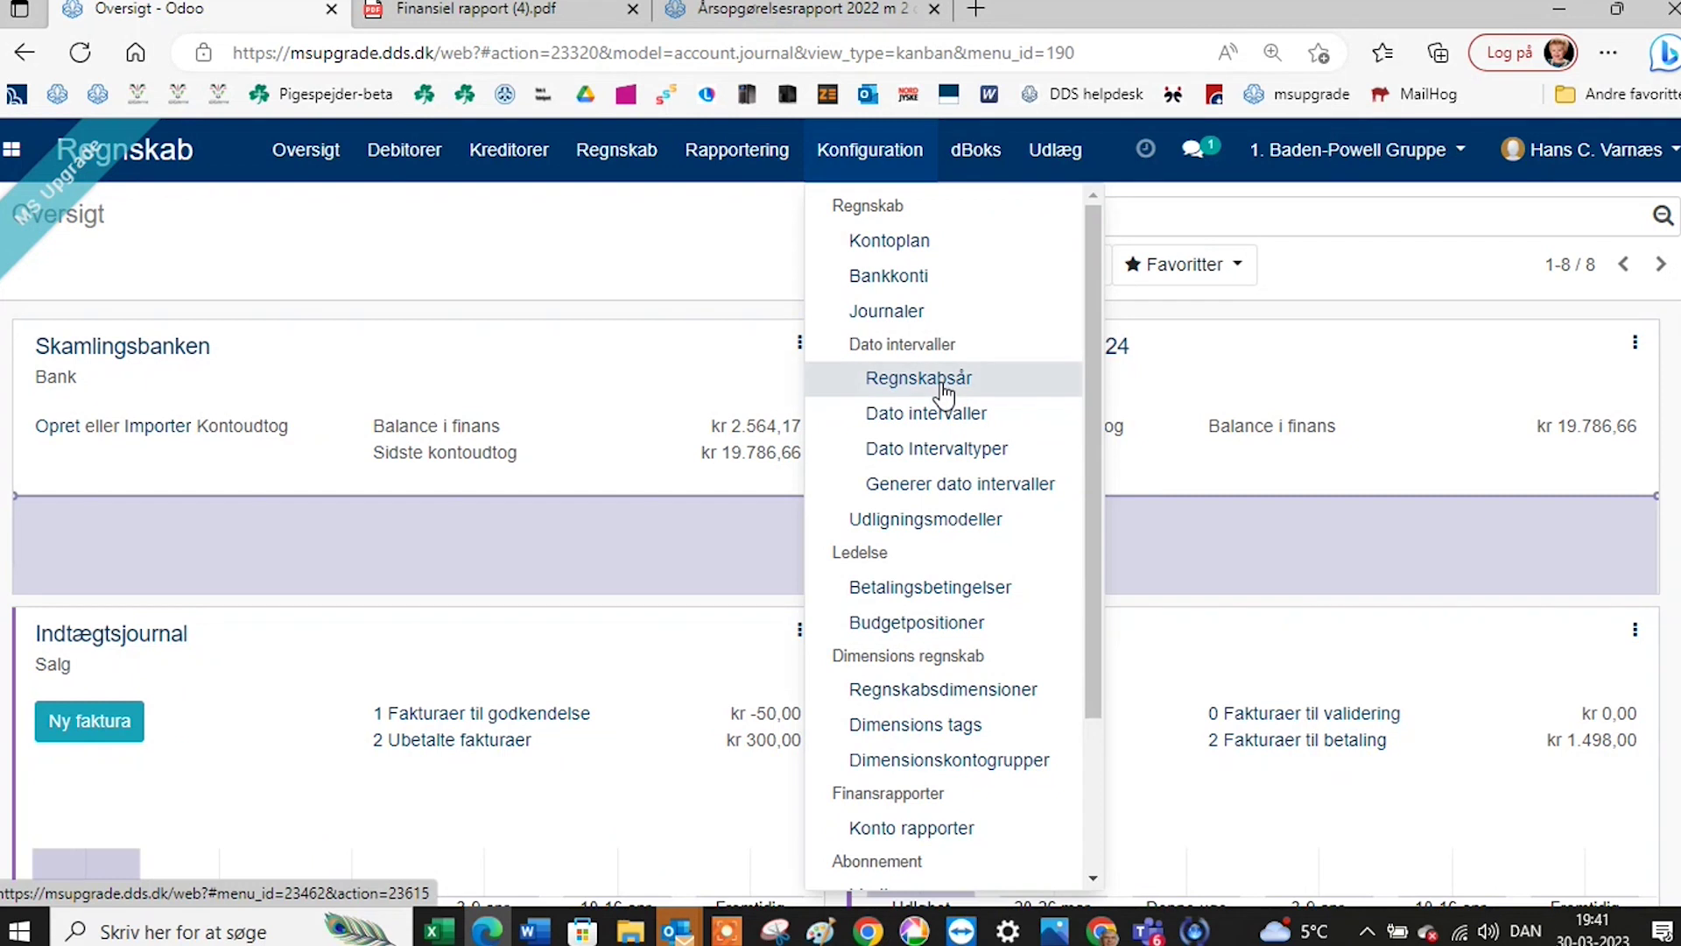
In Regnskabsår, close the 2022 fiscal year and then reopen it.
click(943, 394)
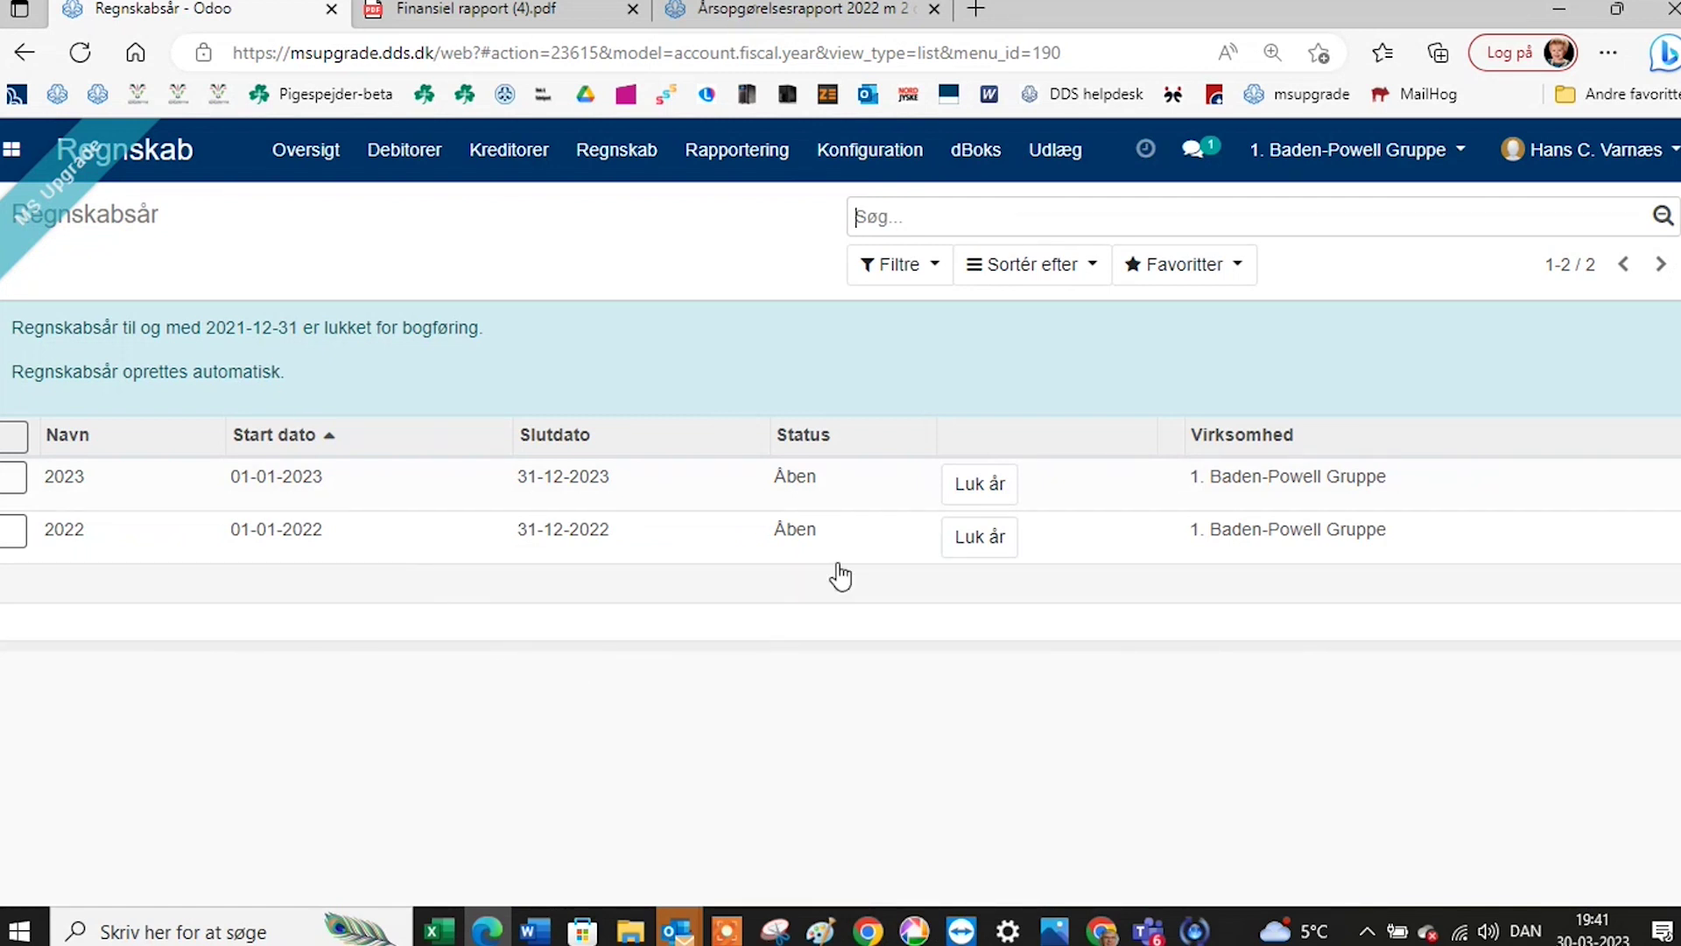
click(969, 549)
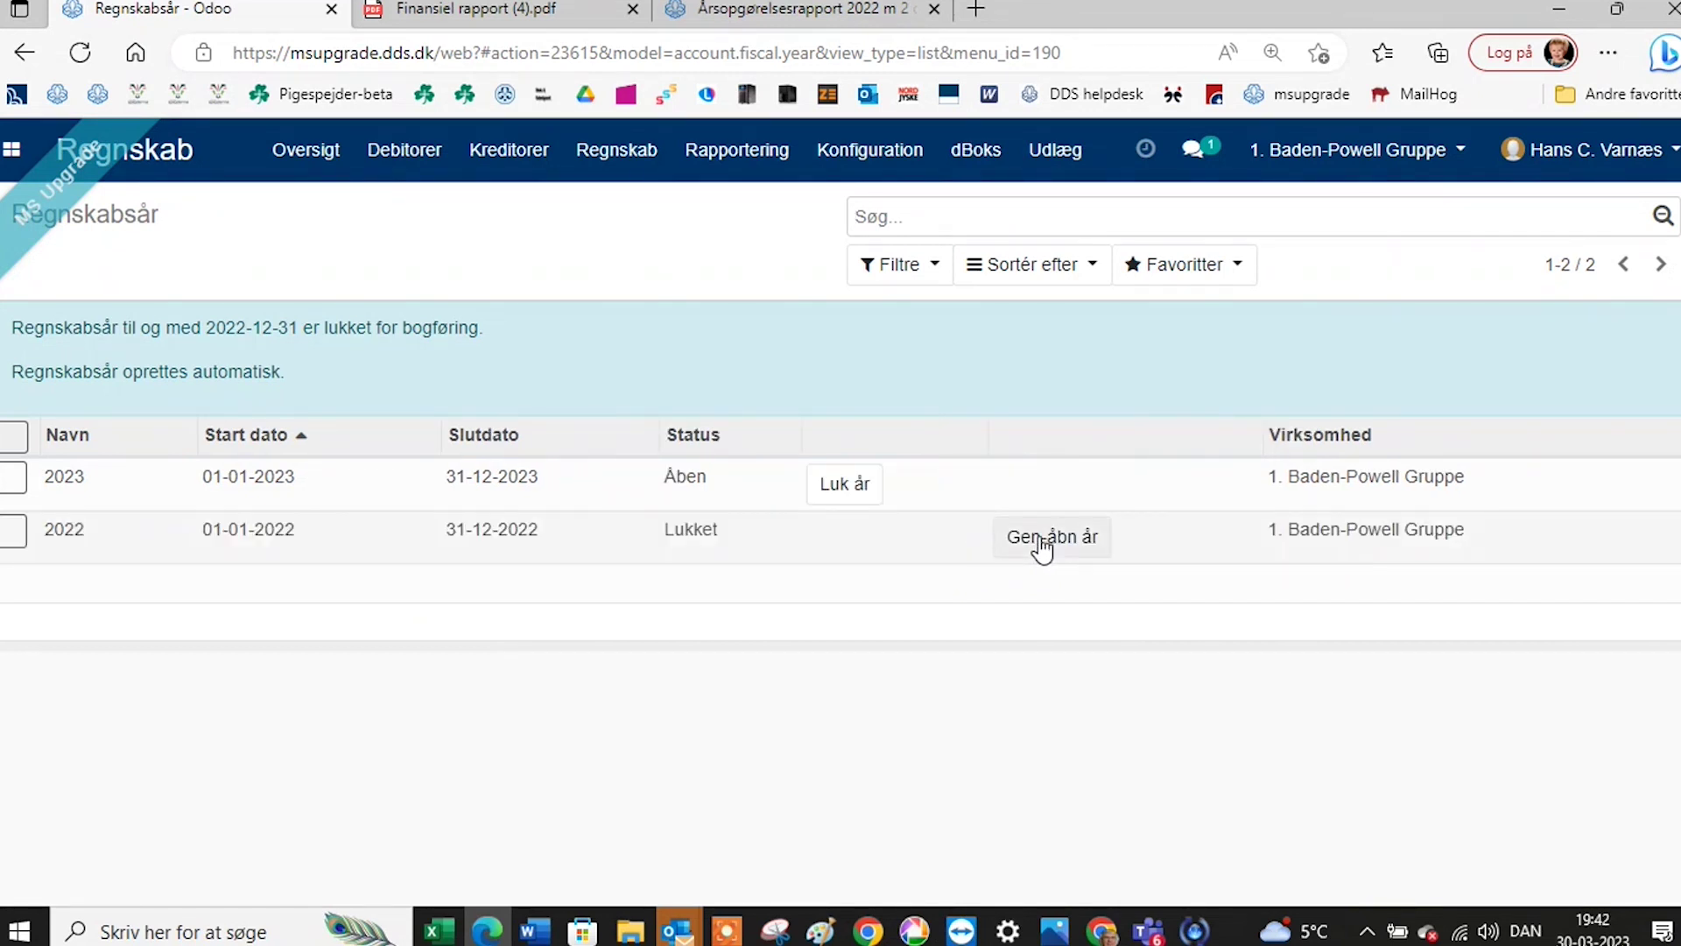
click(1039, 543)
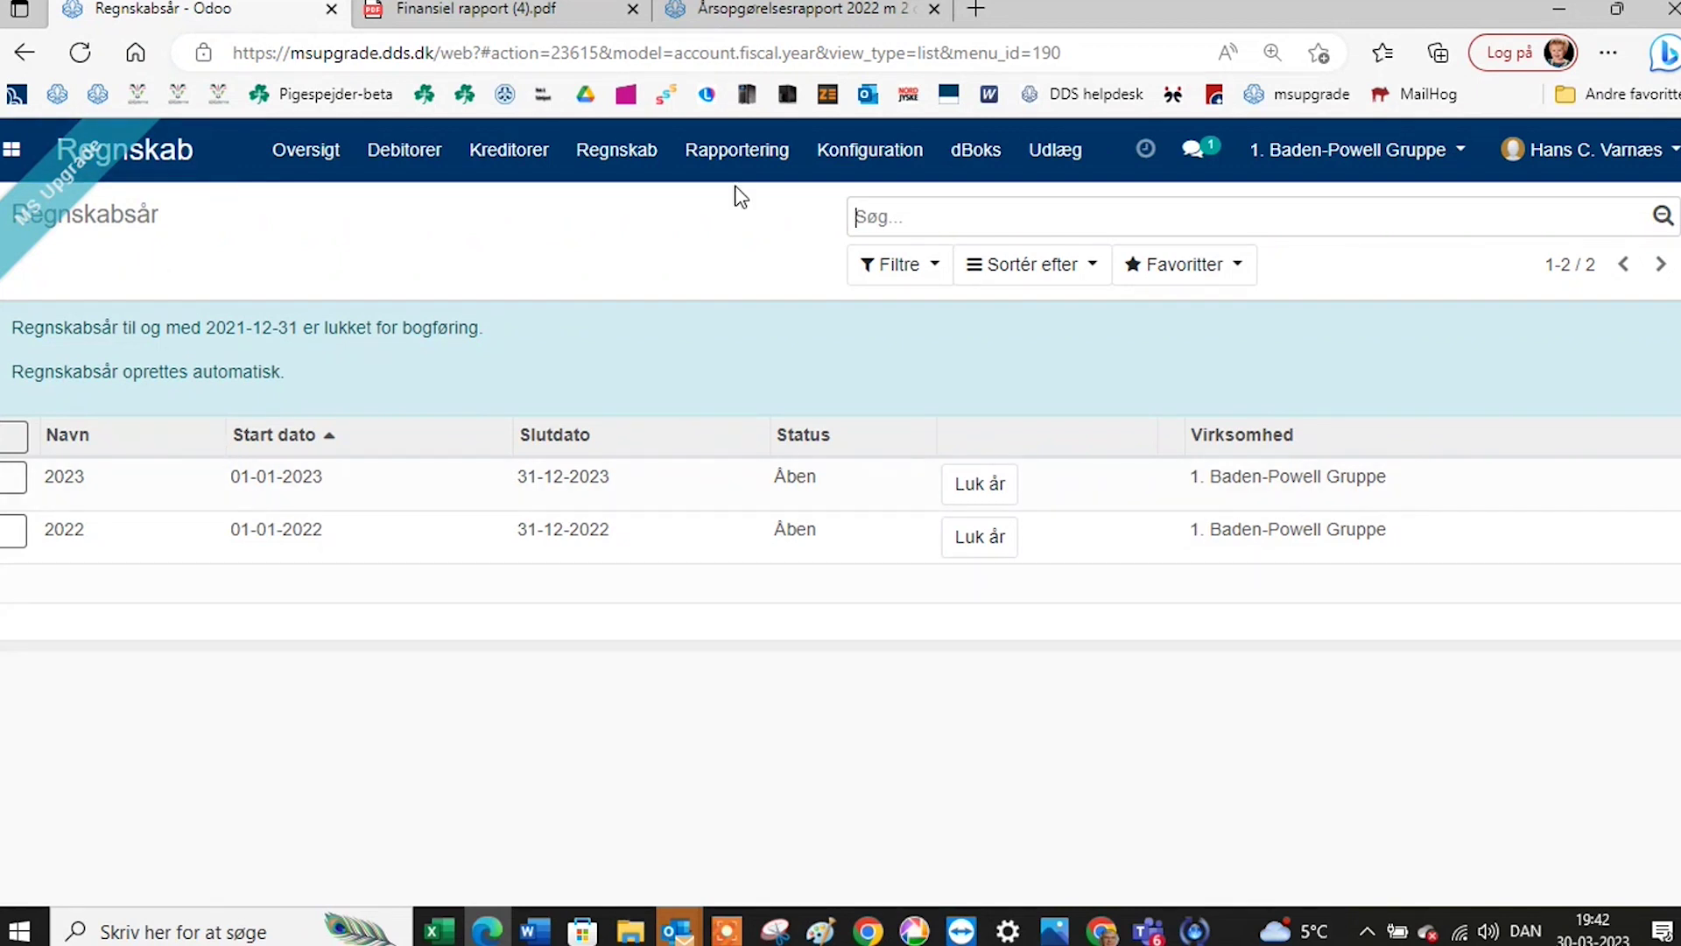
click(870, 150)
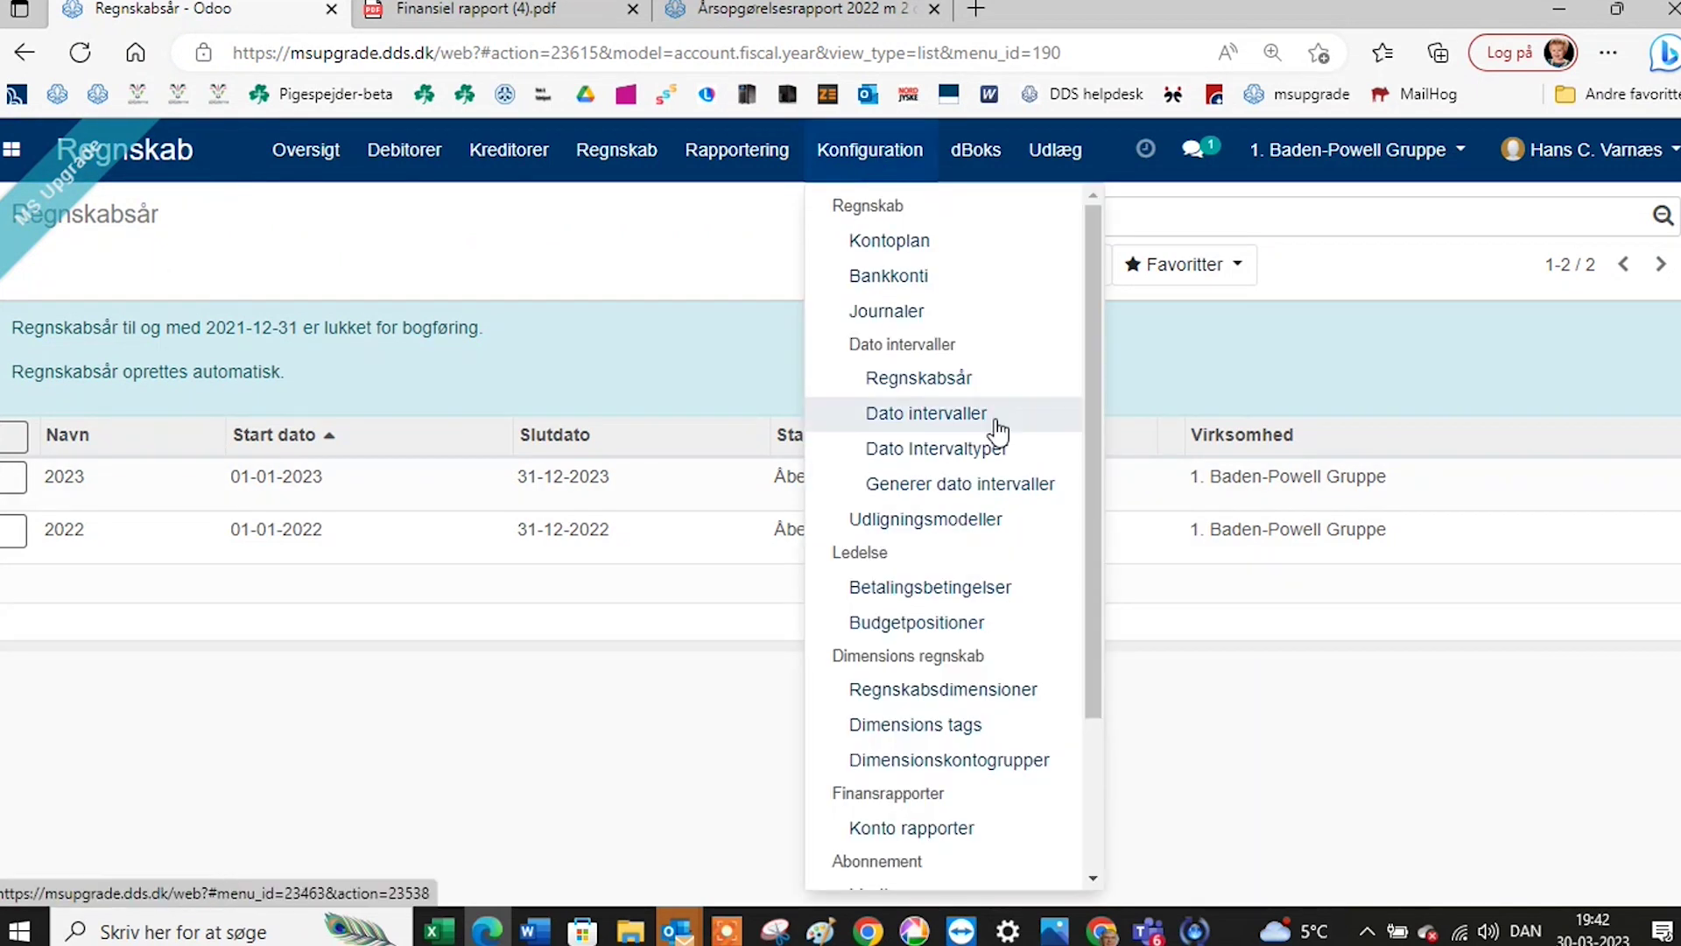
Open the Medlemsservice kortb model under Udligningsmodeller and scroll through its settings.
click(962, 518)
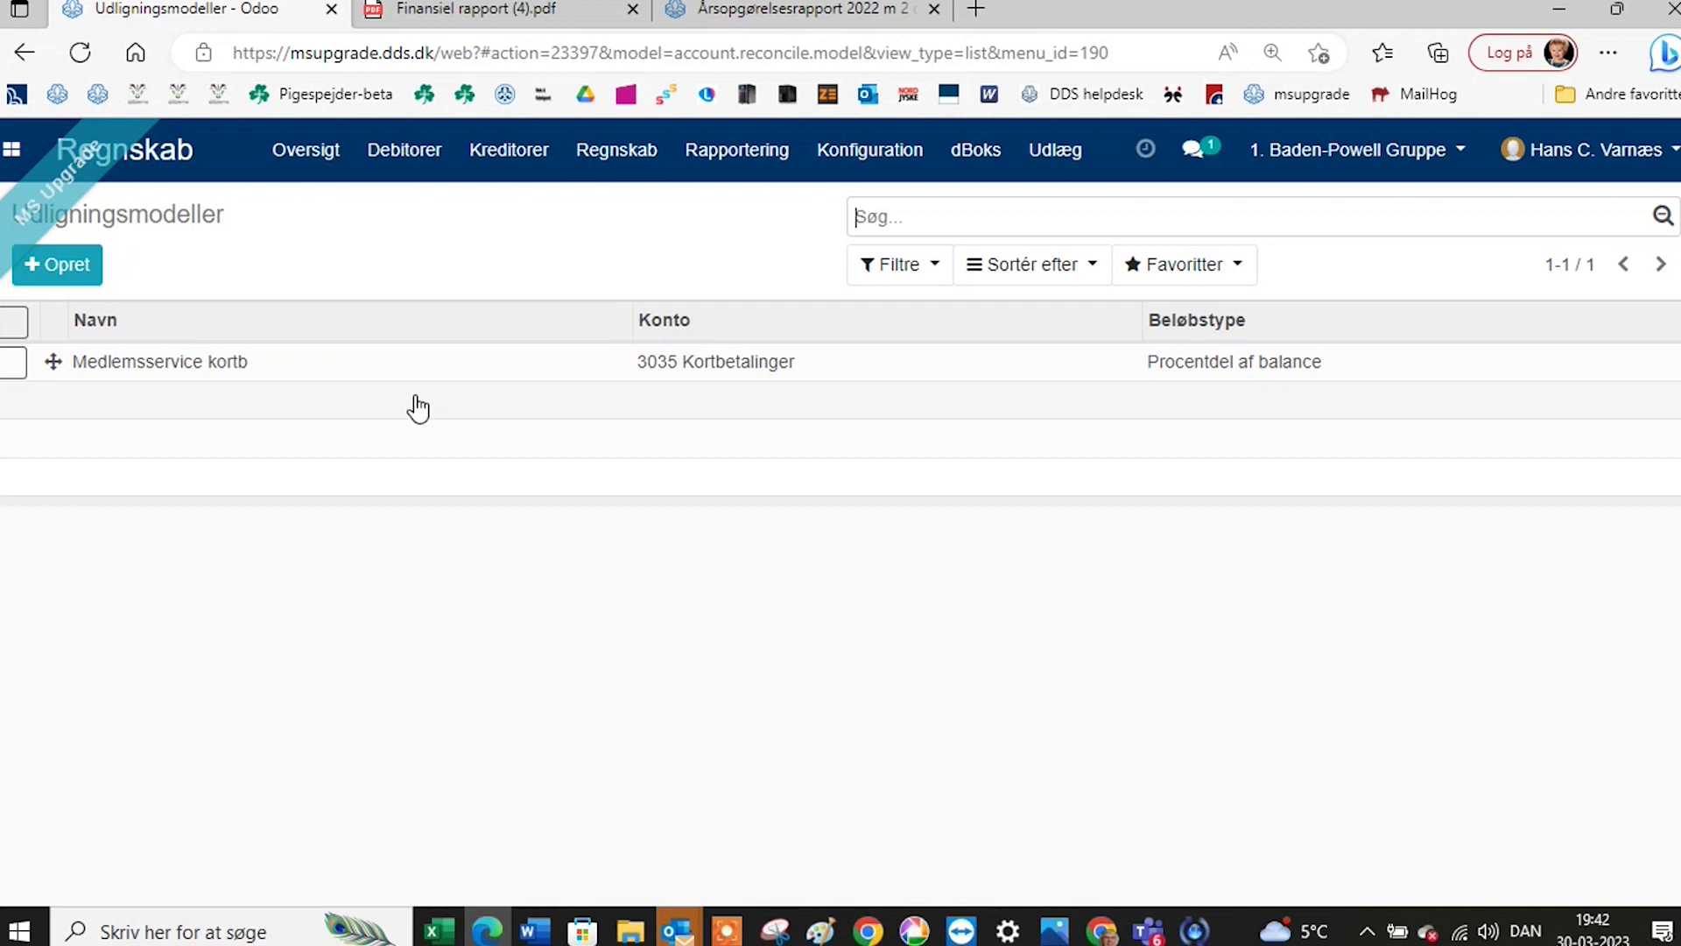
click(166, 361)
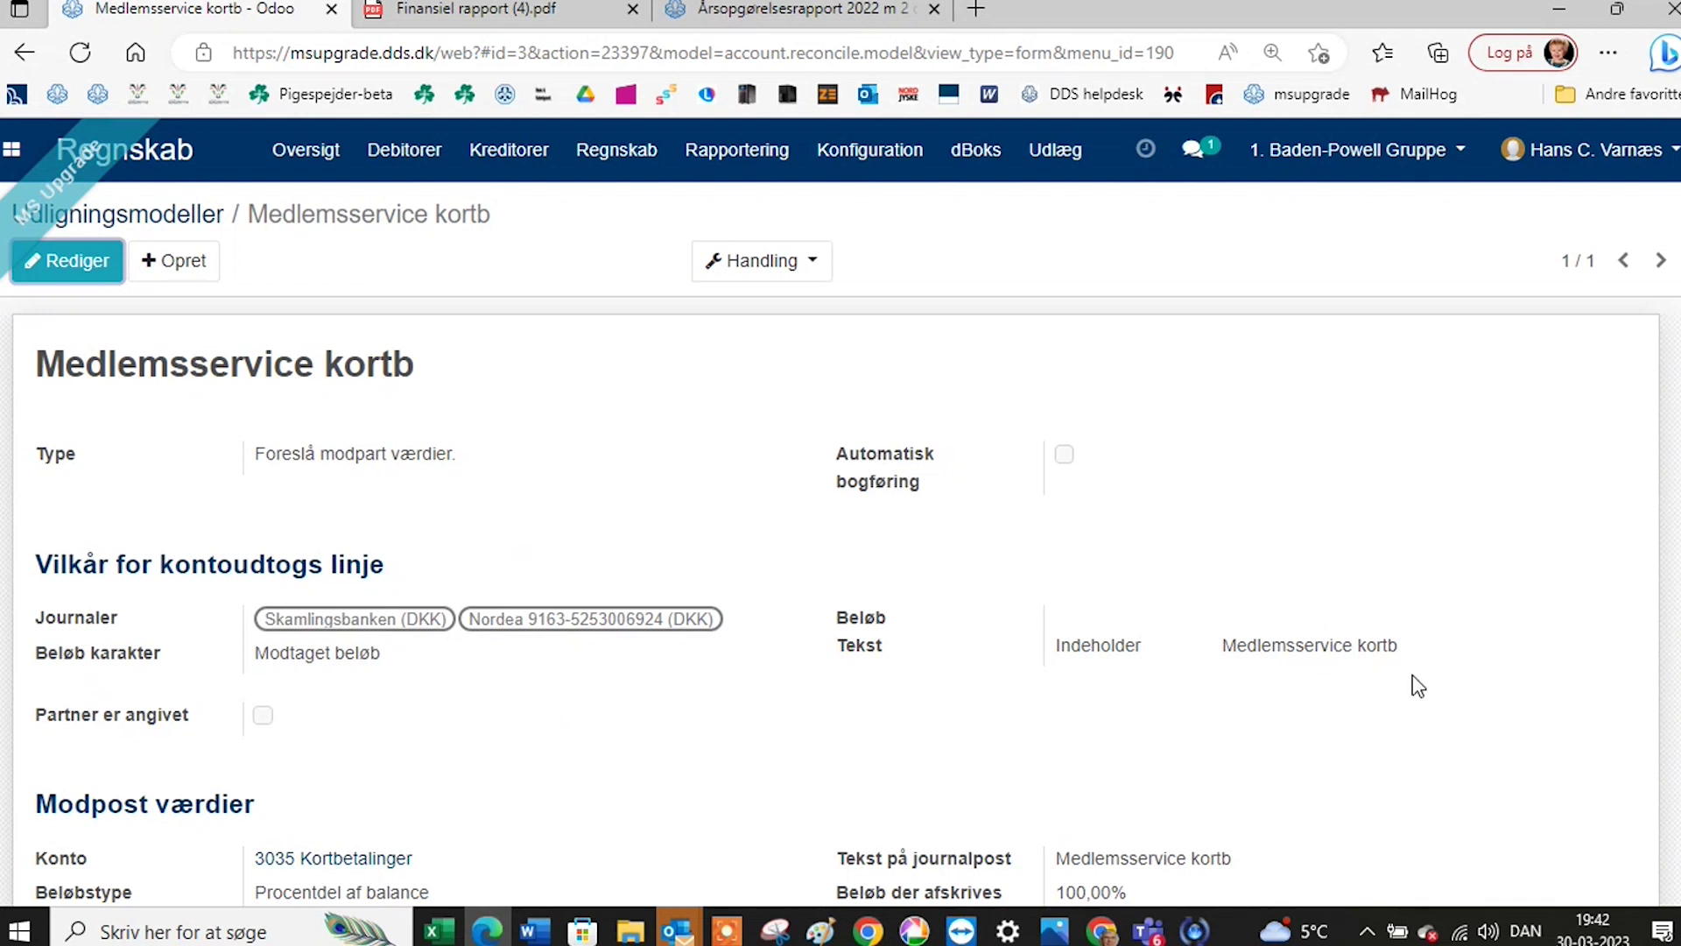
scroll(902, 681, down, 1)
scroll(696, 662, down, 1)
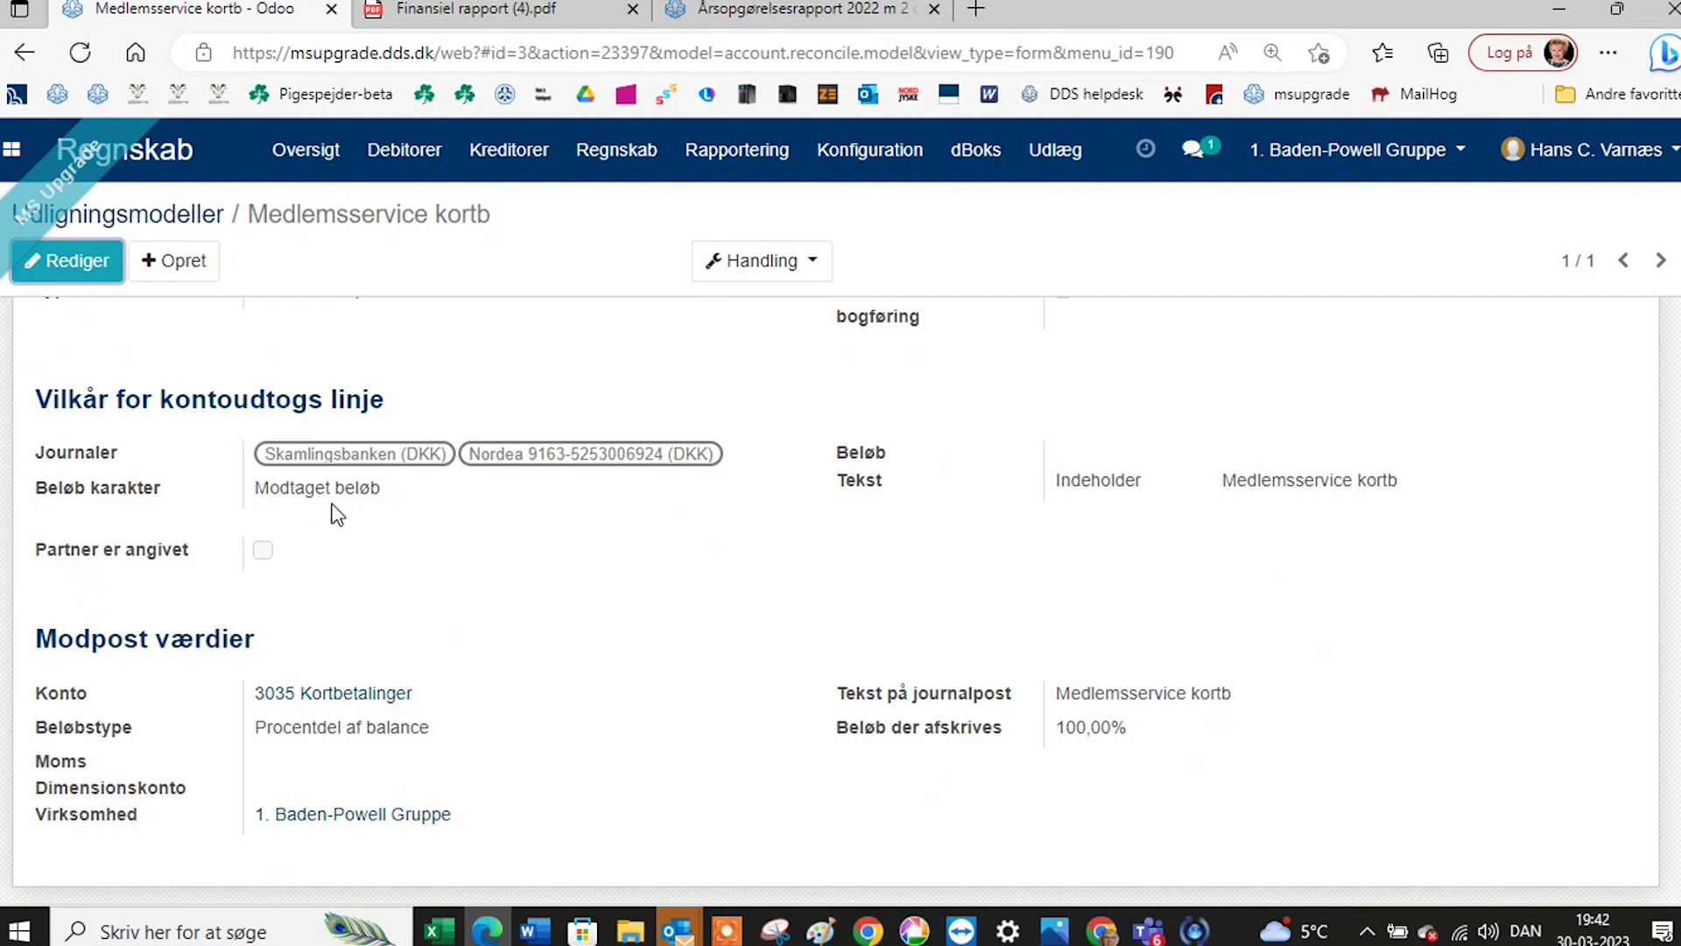
scroll(426, 587, up, 2)
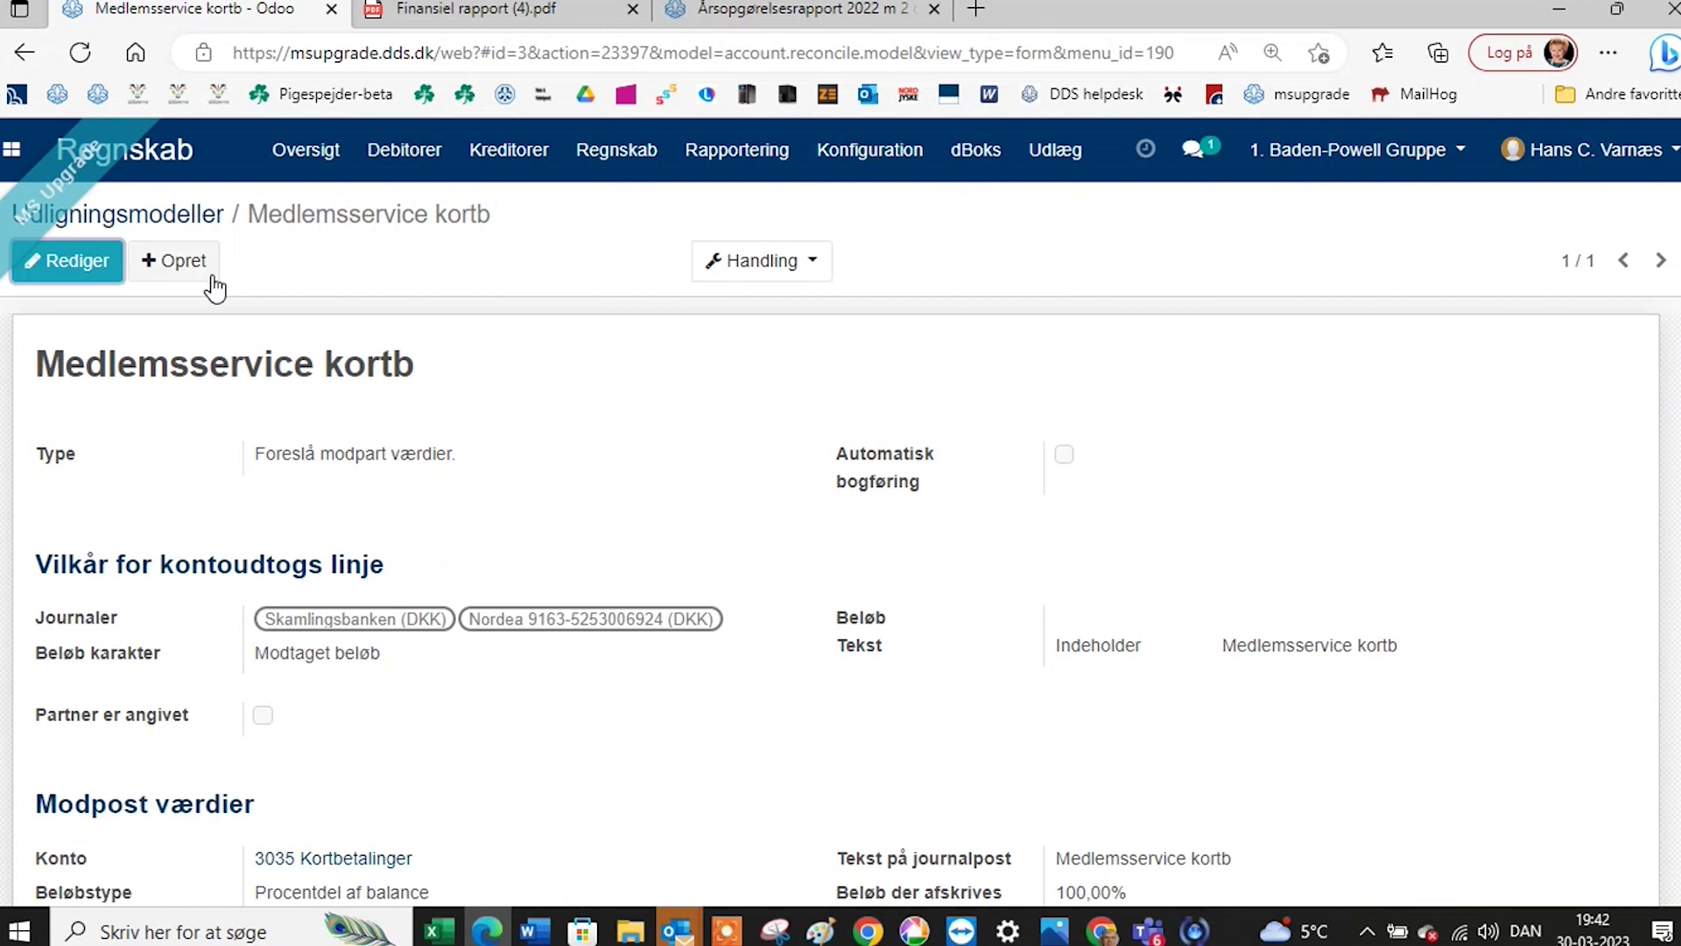
click(198, 210)
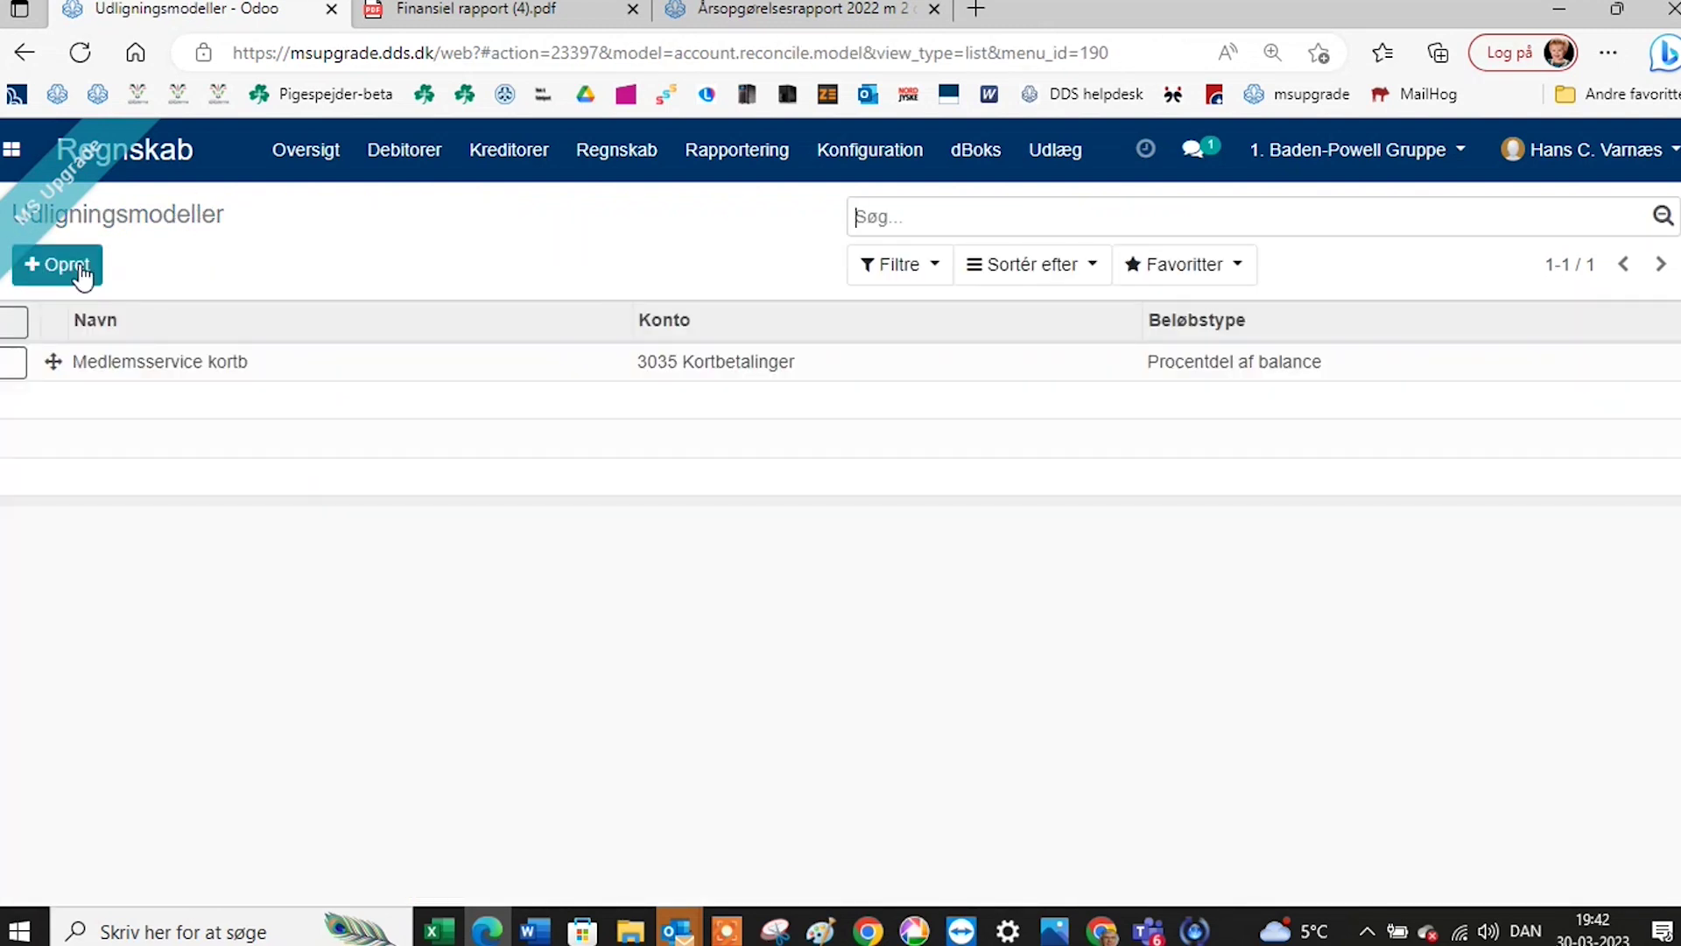
Create reconciliation model 'EB Ejendomsservice' that suggests counterpart values, limited to the Nordea journal.
click(83, 274)
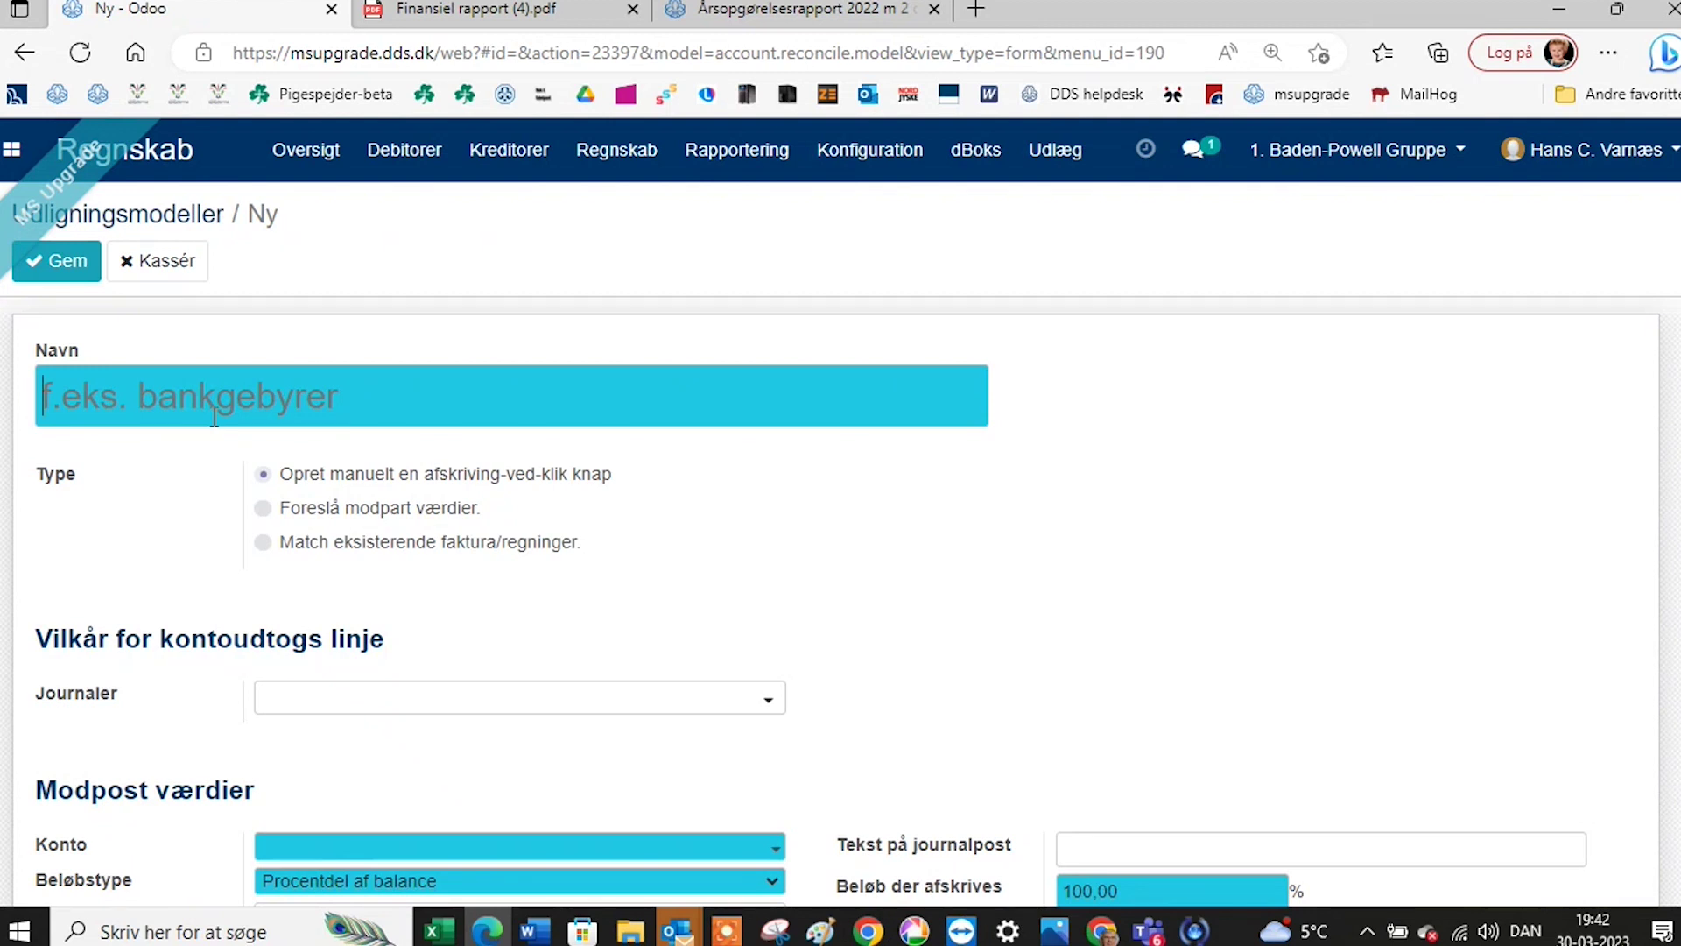
text(EB Ejendomsservice)
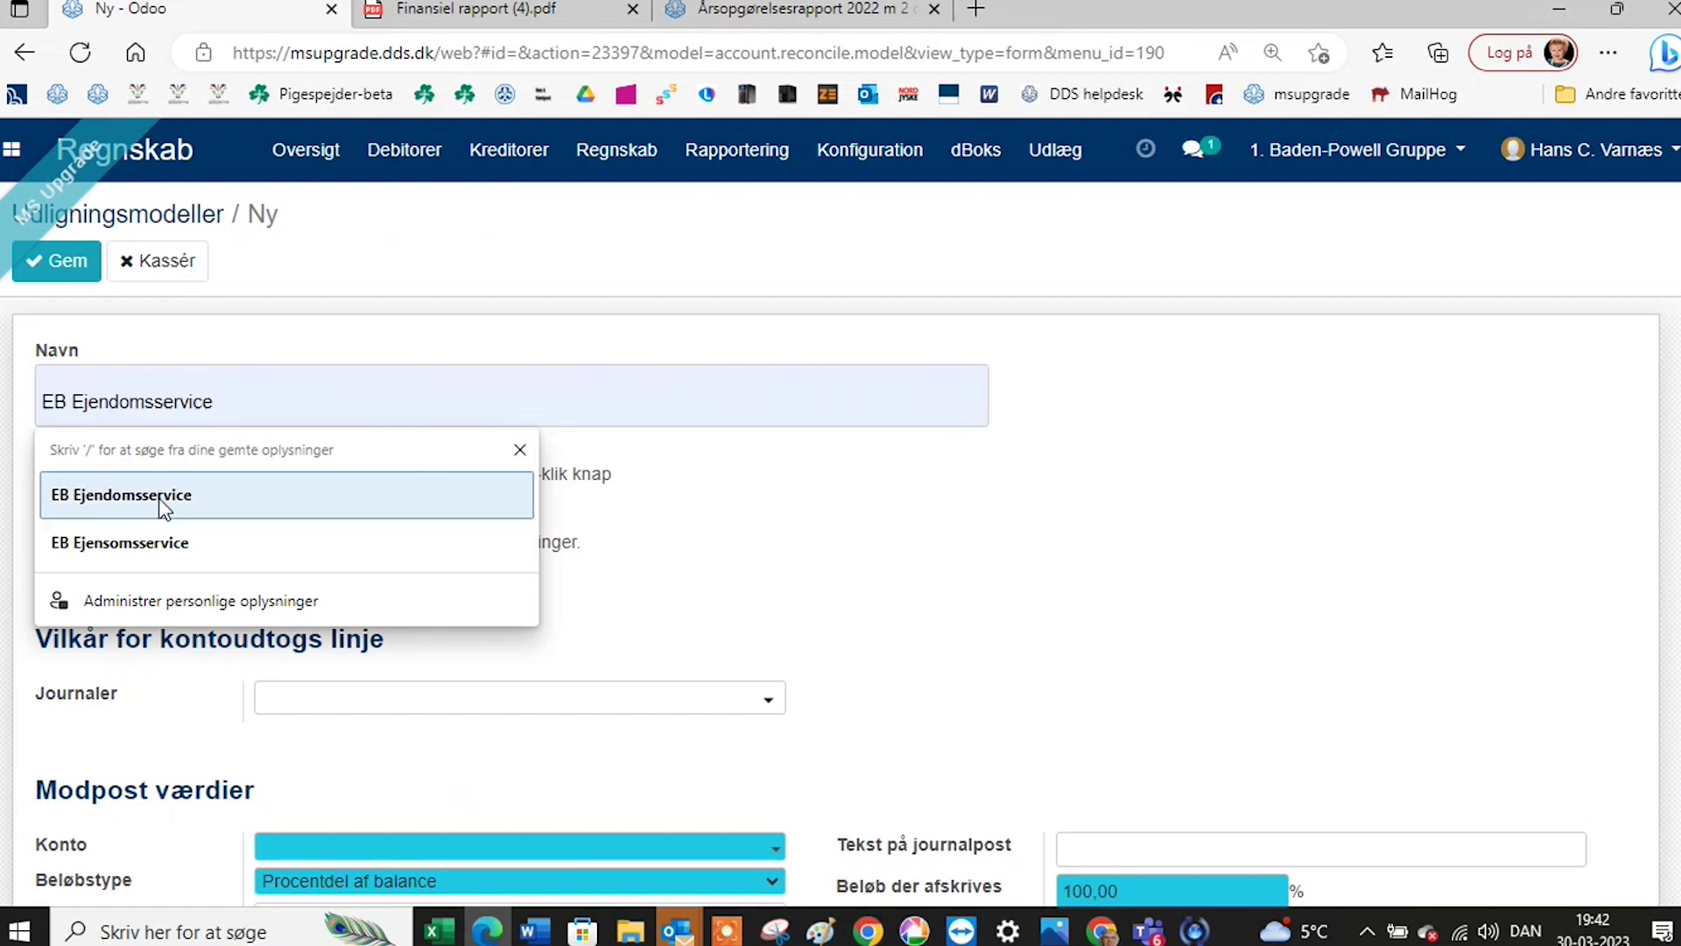
click(162, 505)
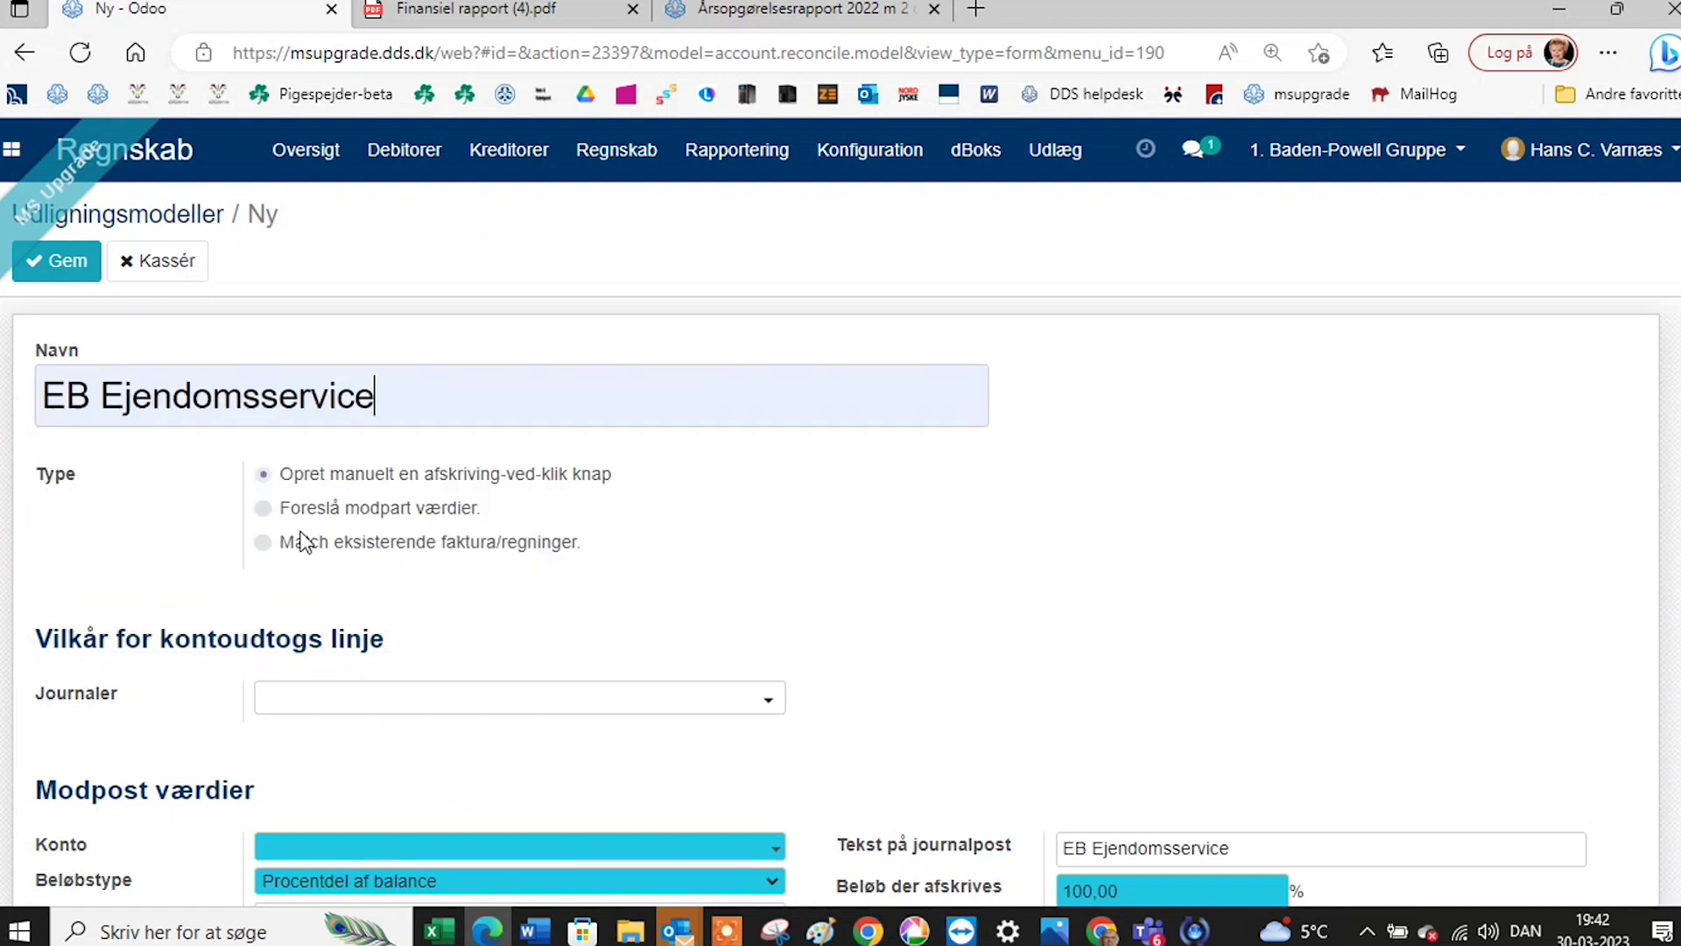
click(264, 509)
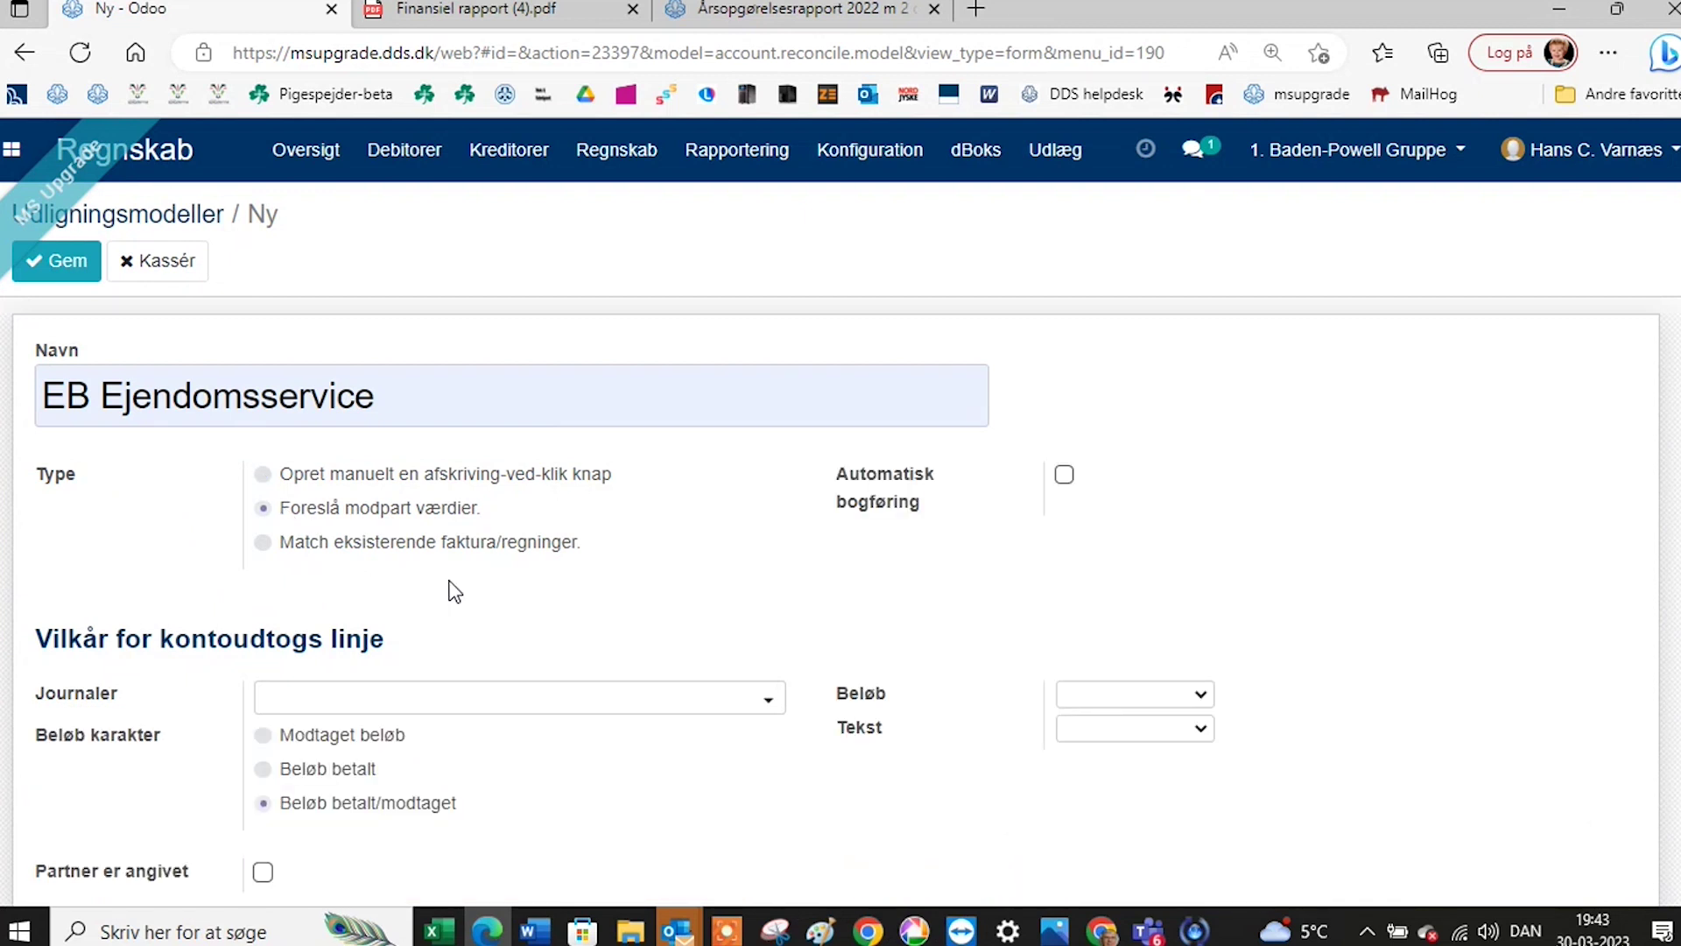
click(570, 713)
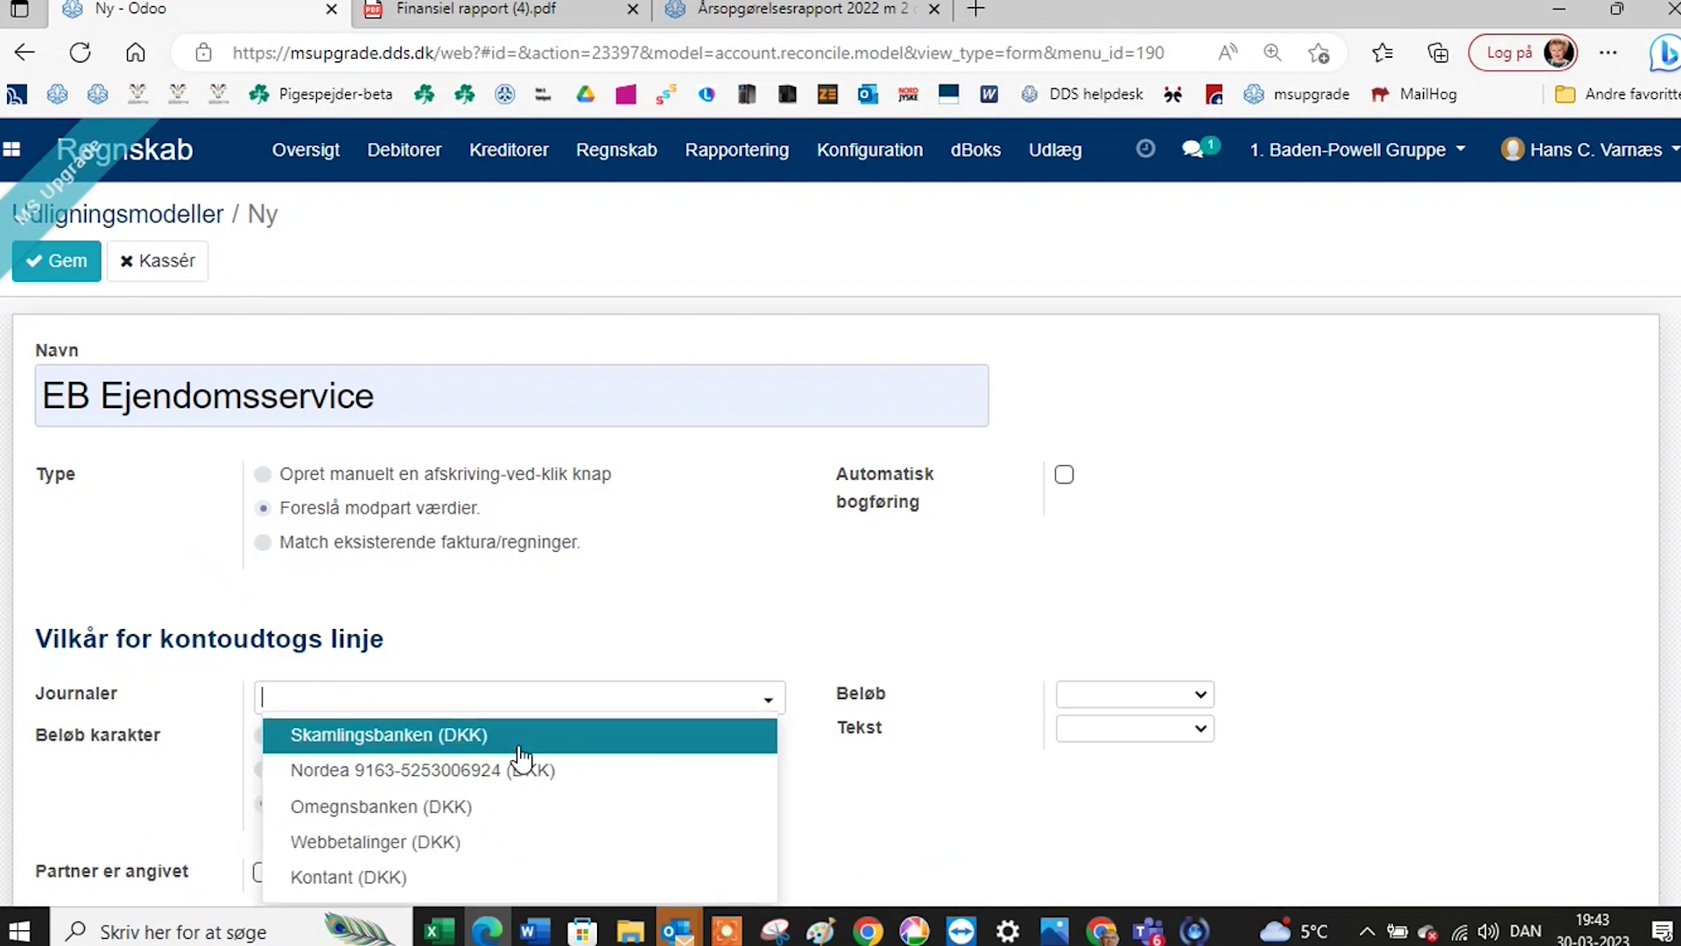
click(503, 770)
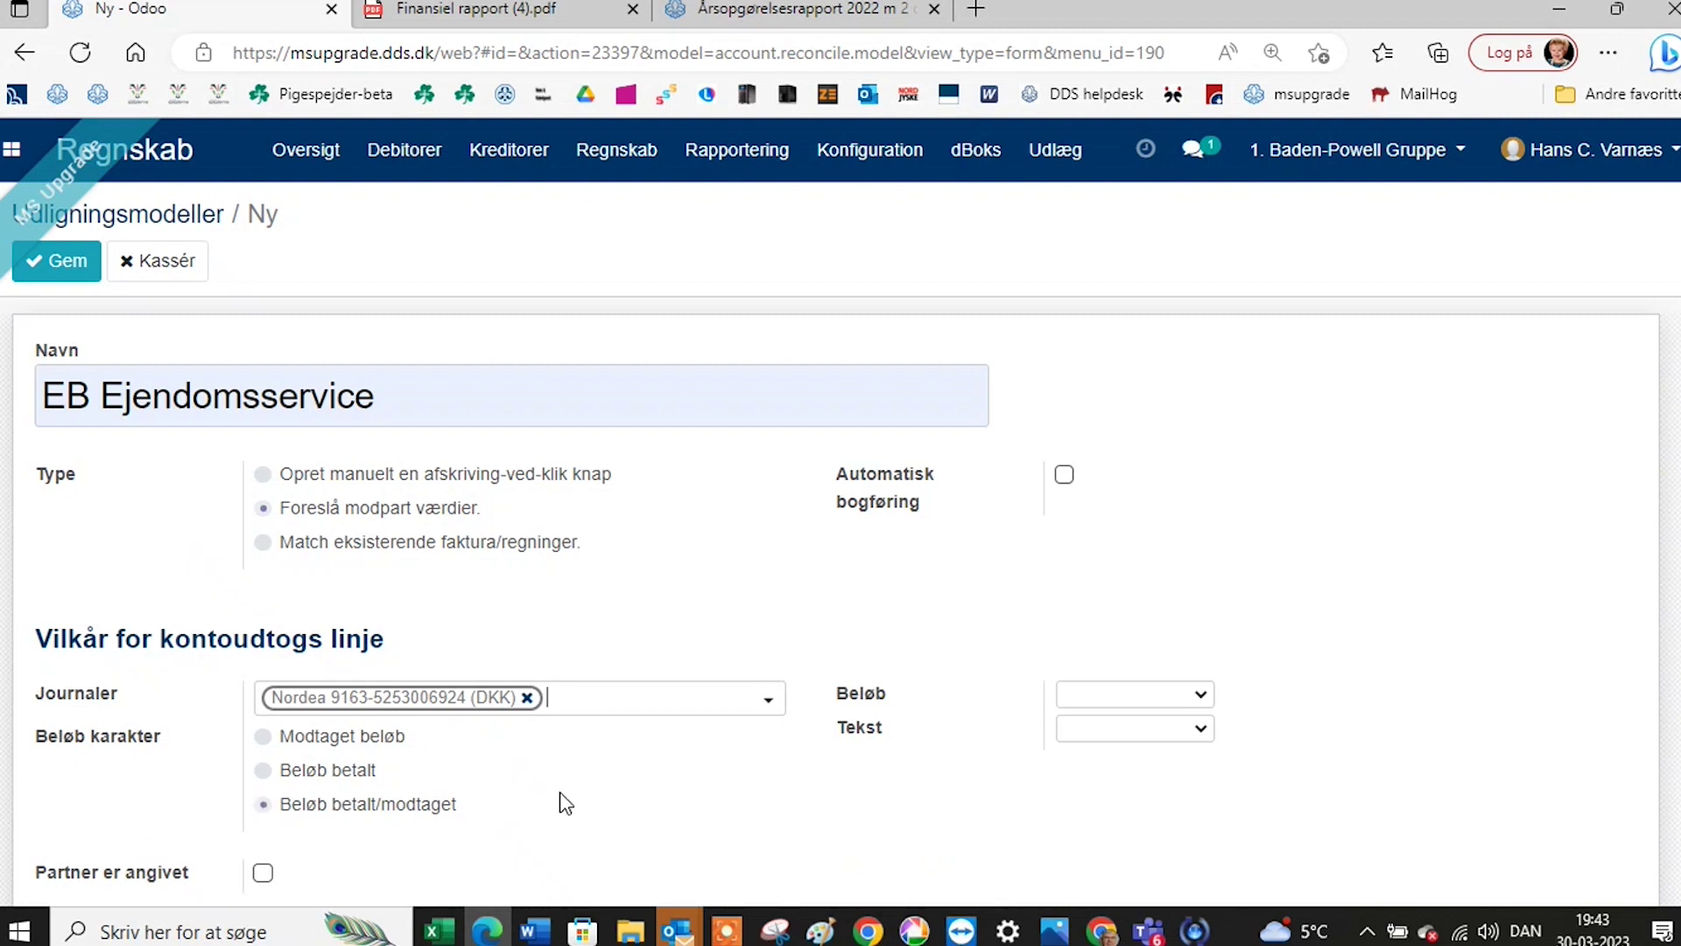
Make the model match bank lines whose text contains 'EB Ejendomsservice'.
click(1201, 731)
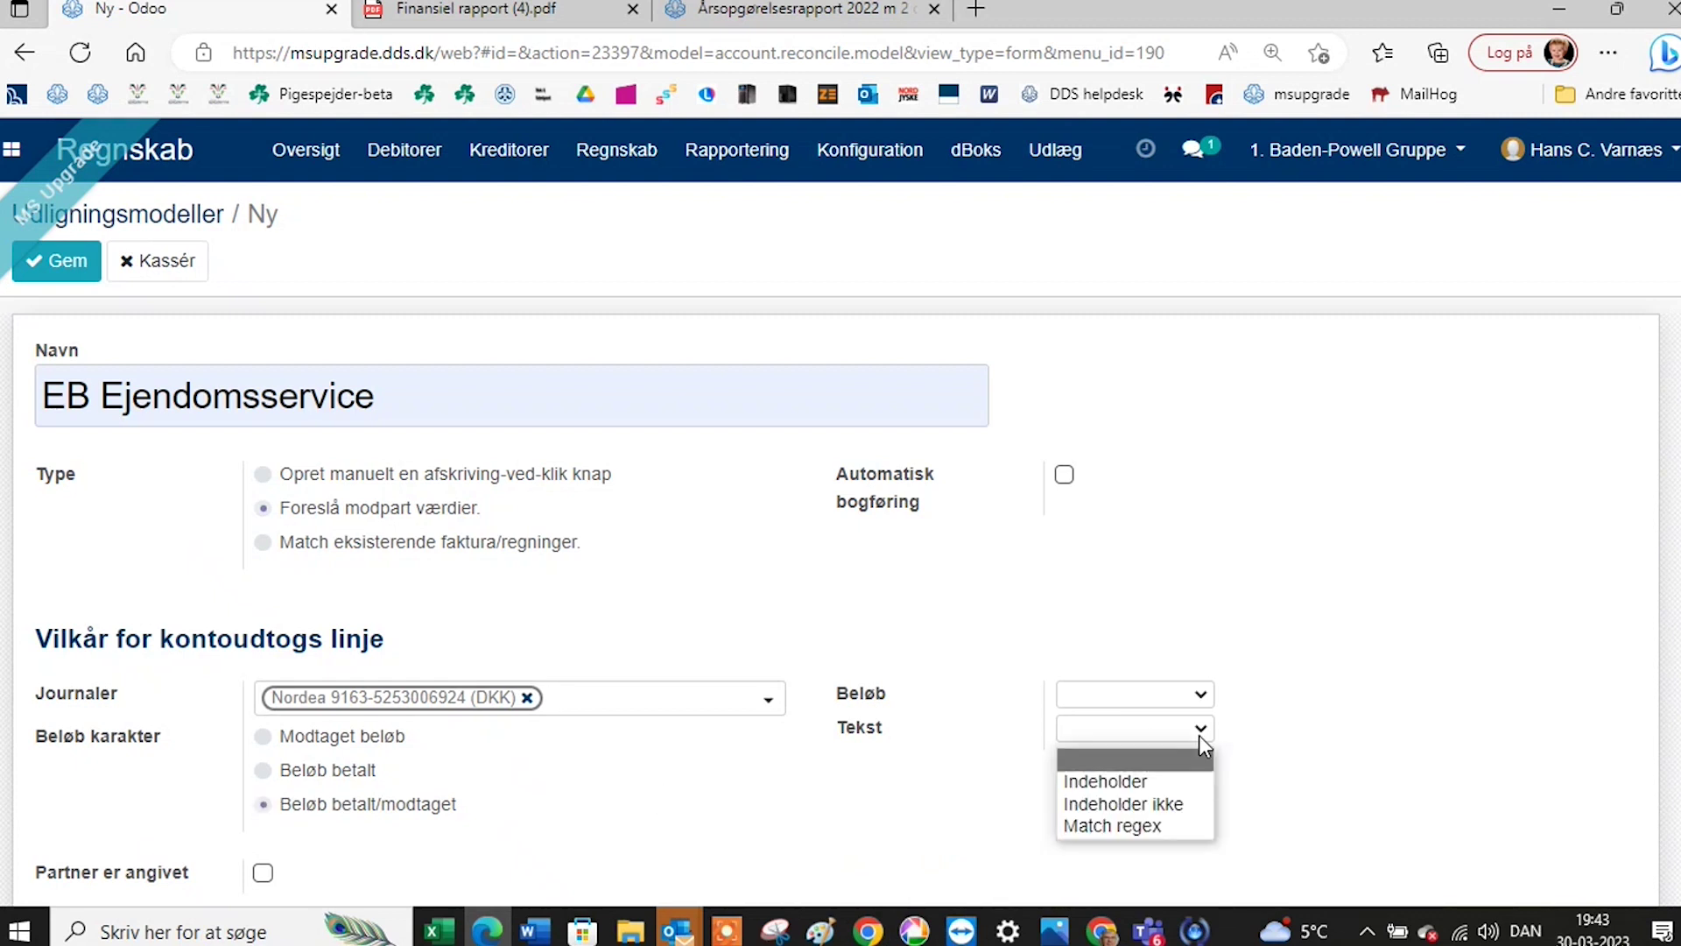
click(1191, 782)
click(1248, 729)
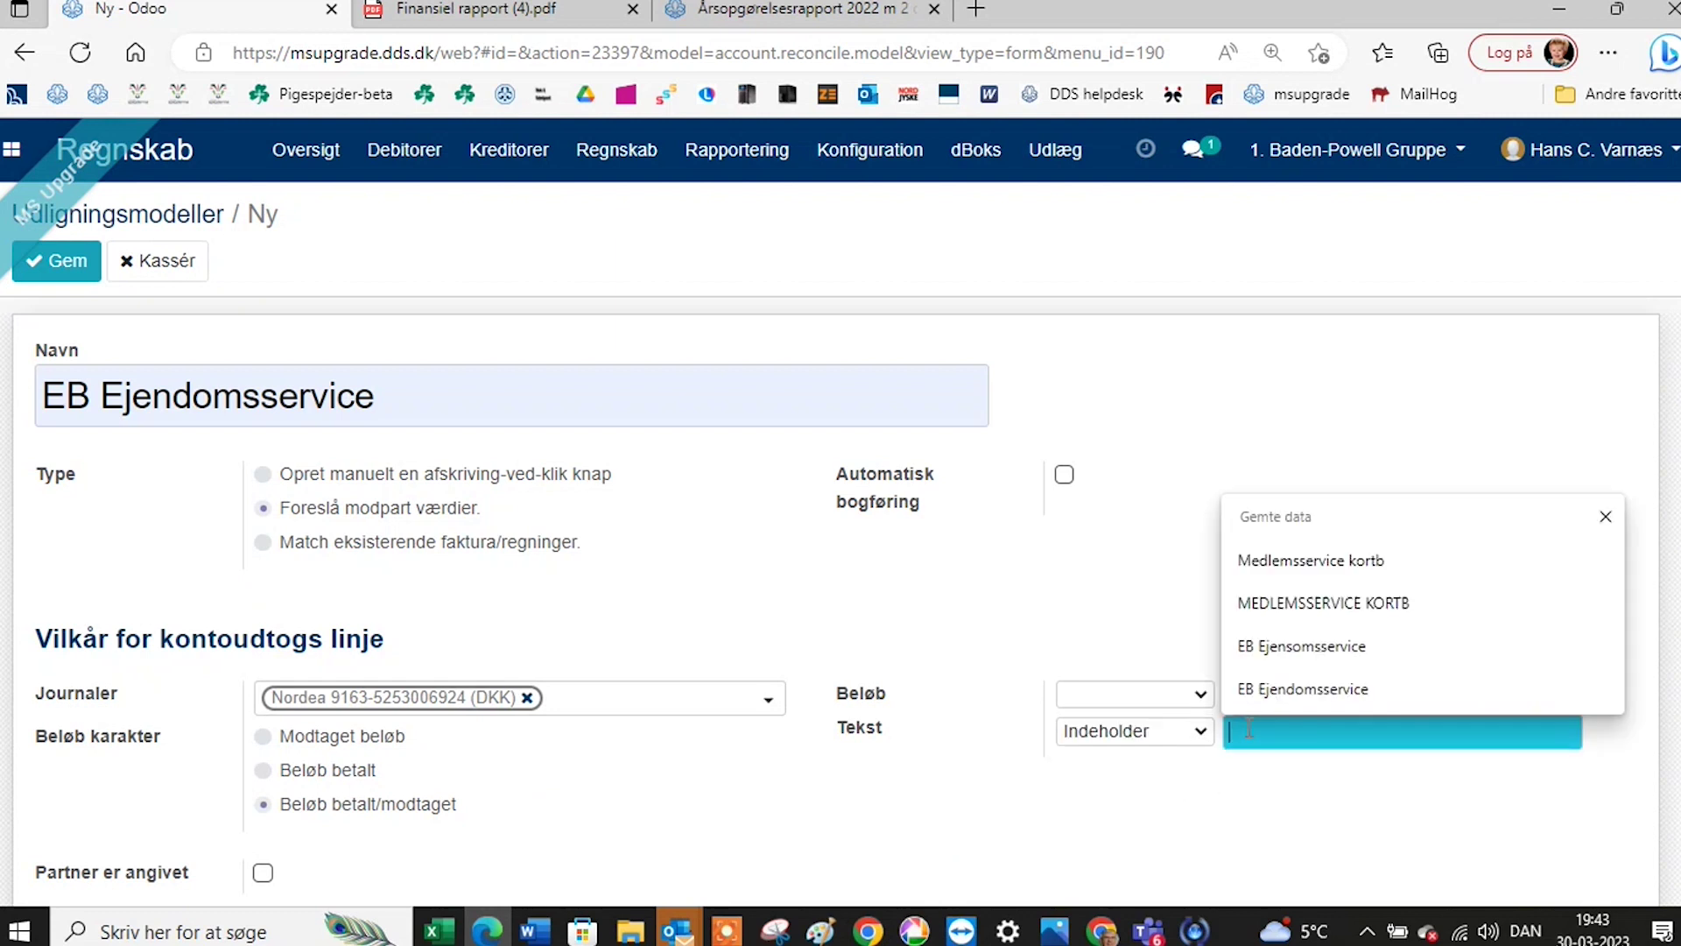
click(1278, 689)
scroll(668, 793, down, 2)
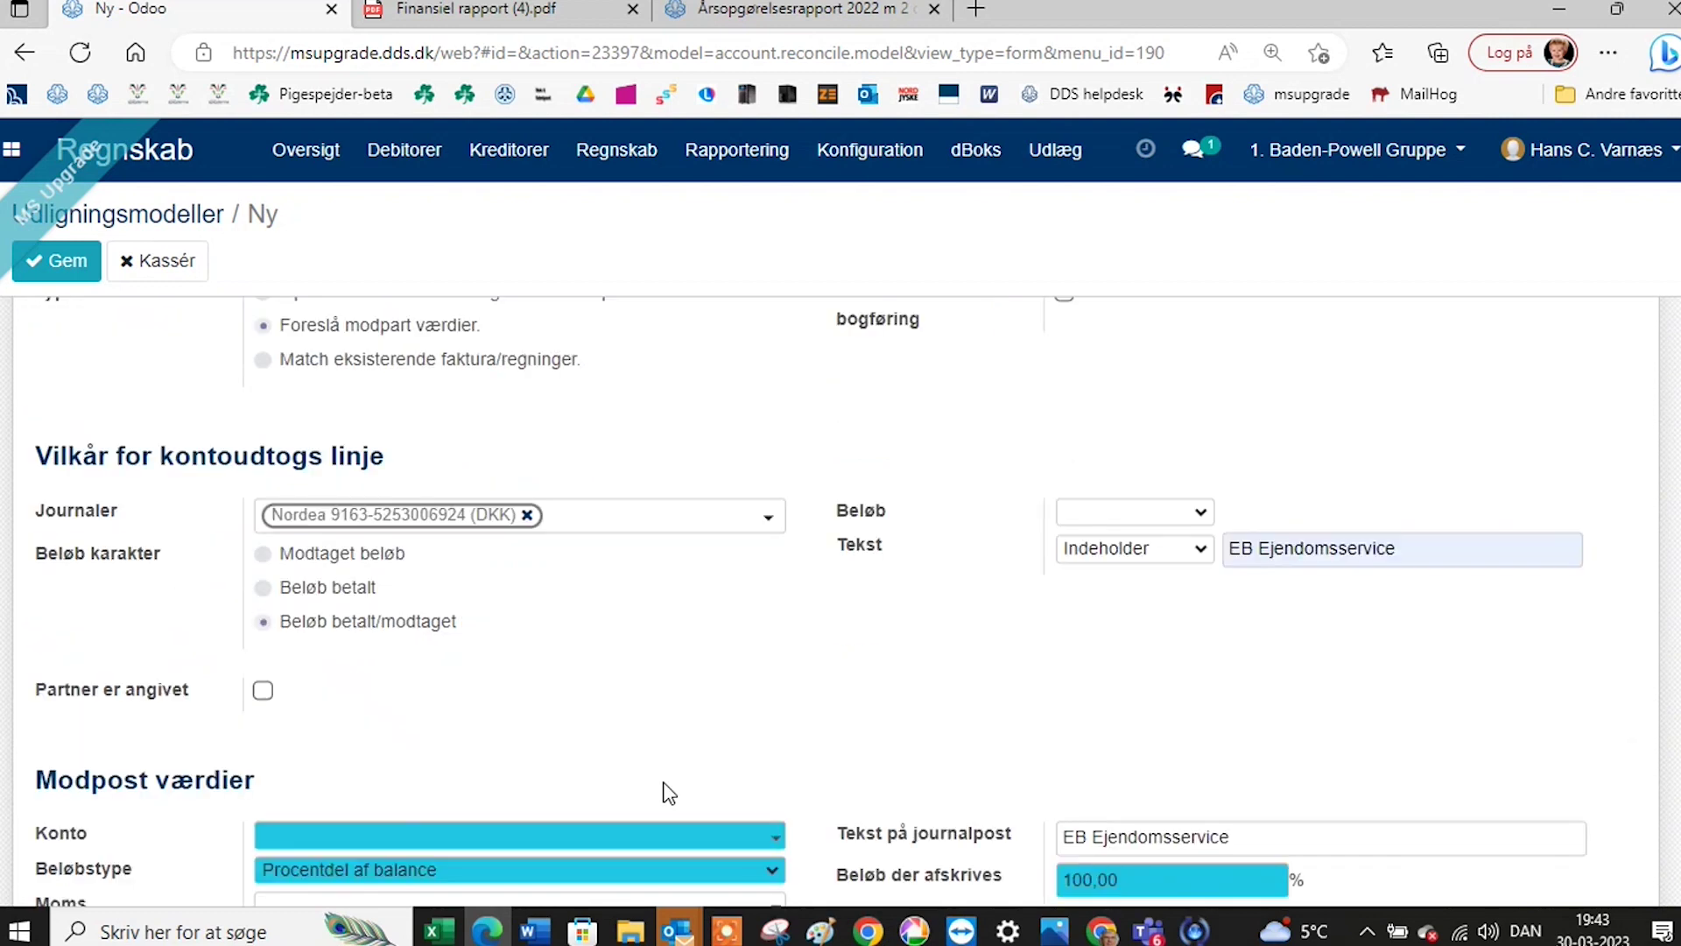
scroll(660, 720, down, 2)
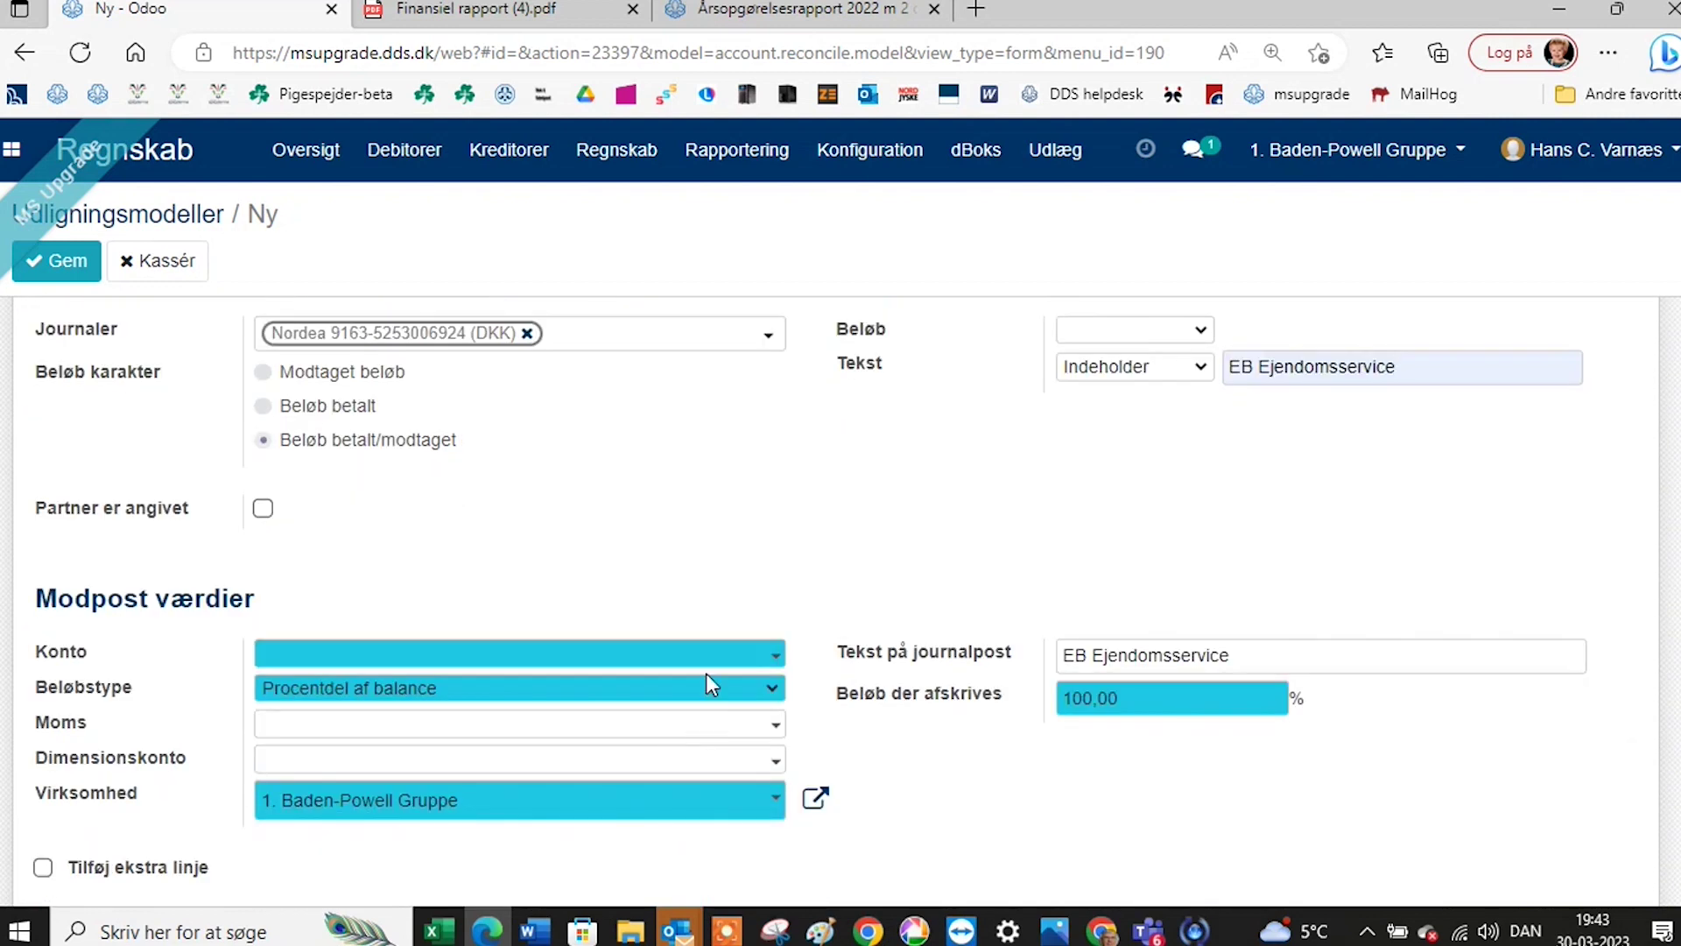
Post 100% to counterpart account 2073 Vedligeholdelse og rengøring and save the model.
click(703, 655)
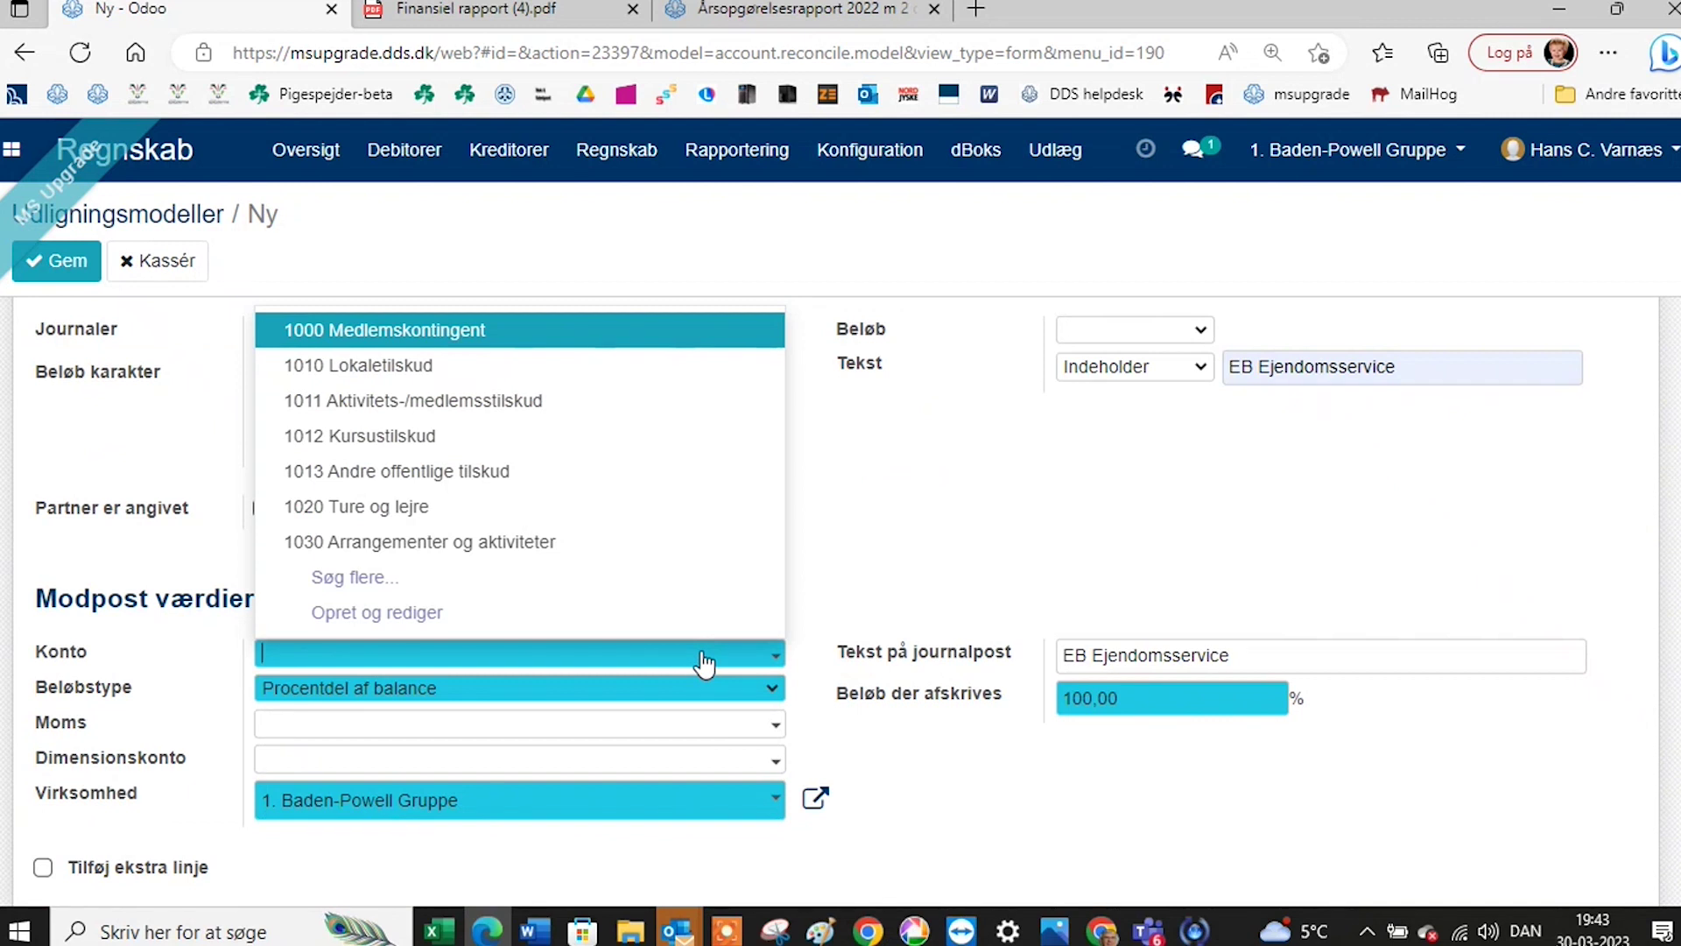
text(re)
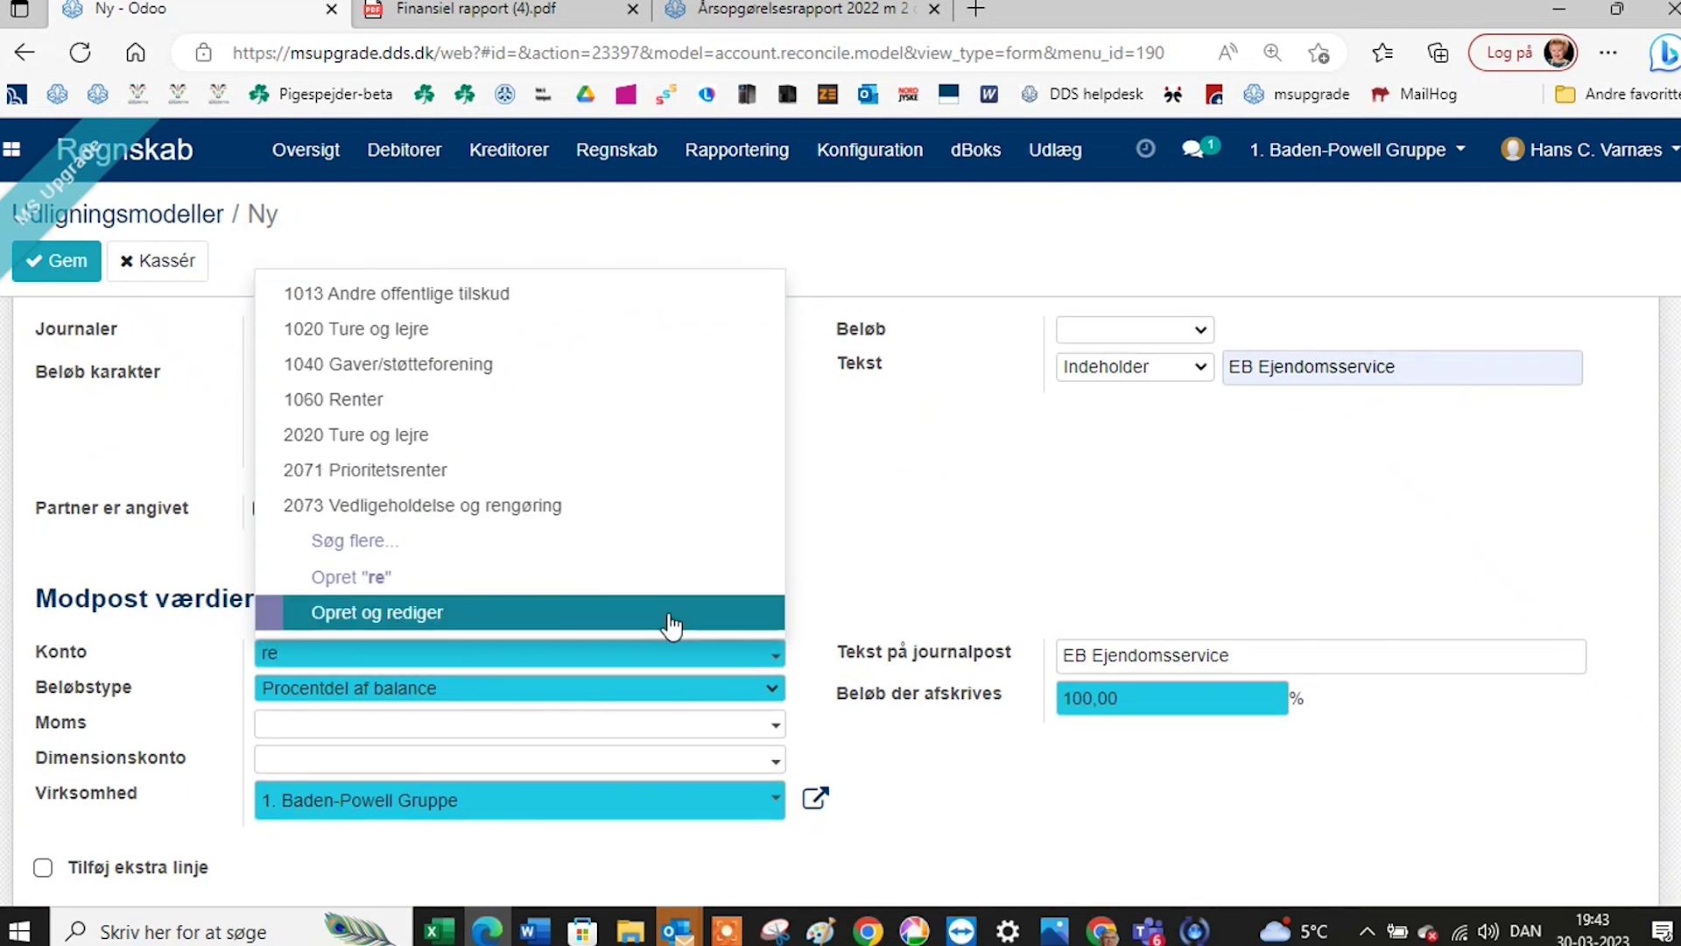
text(ng)
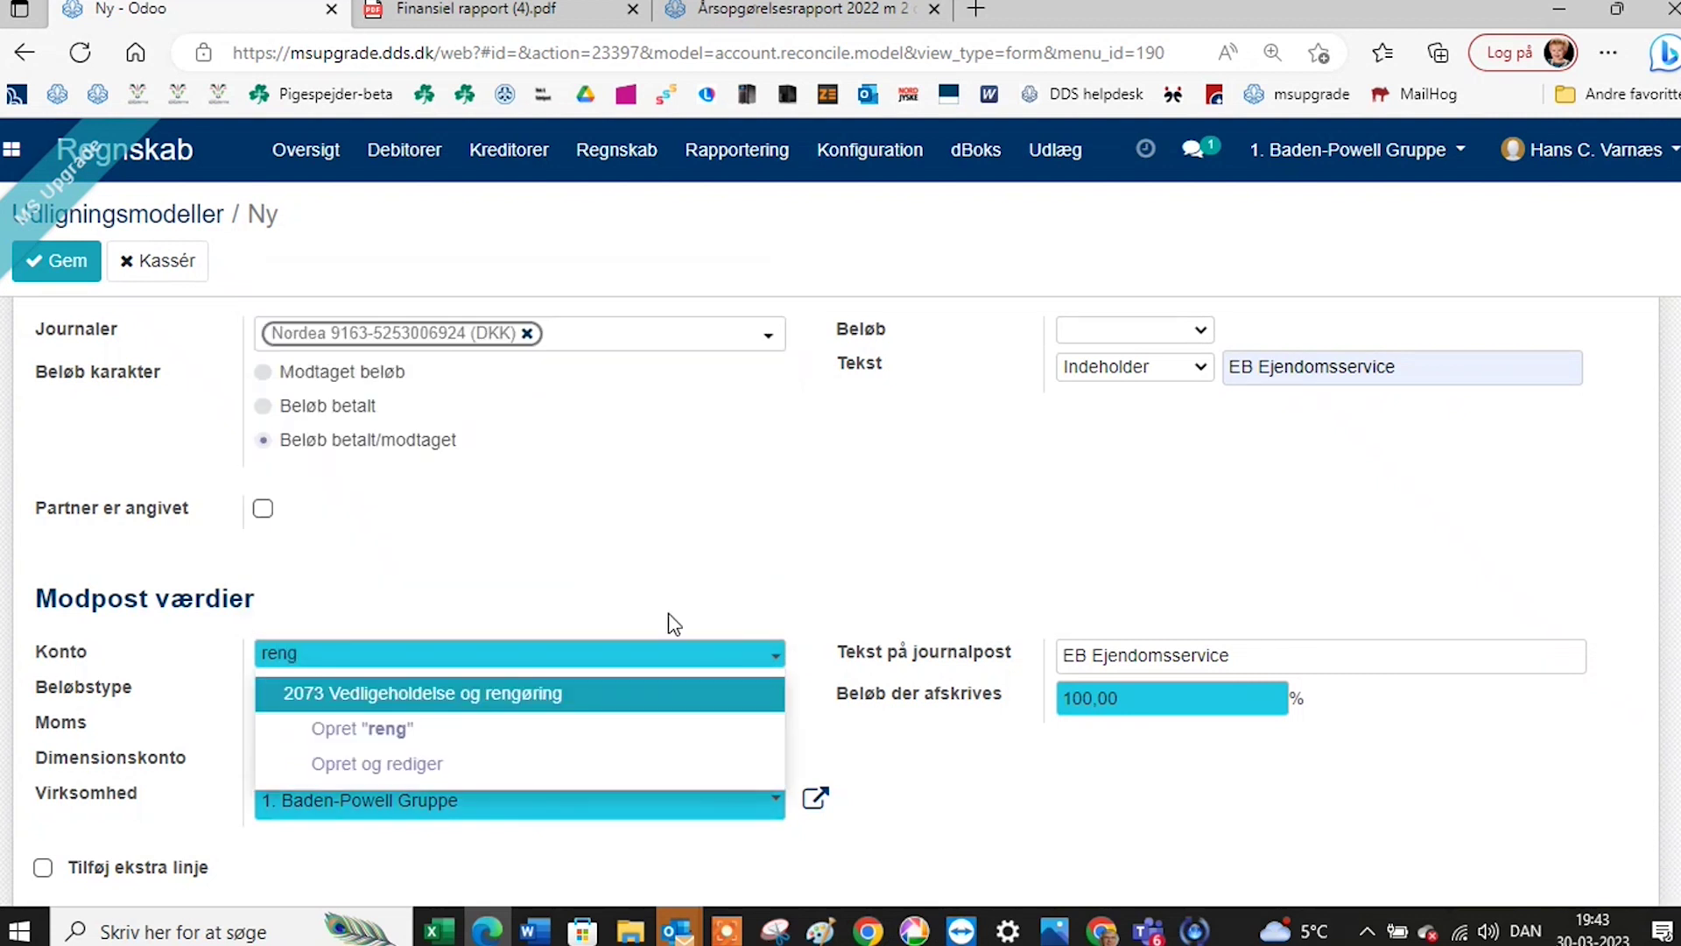
click(535, 694)
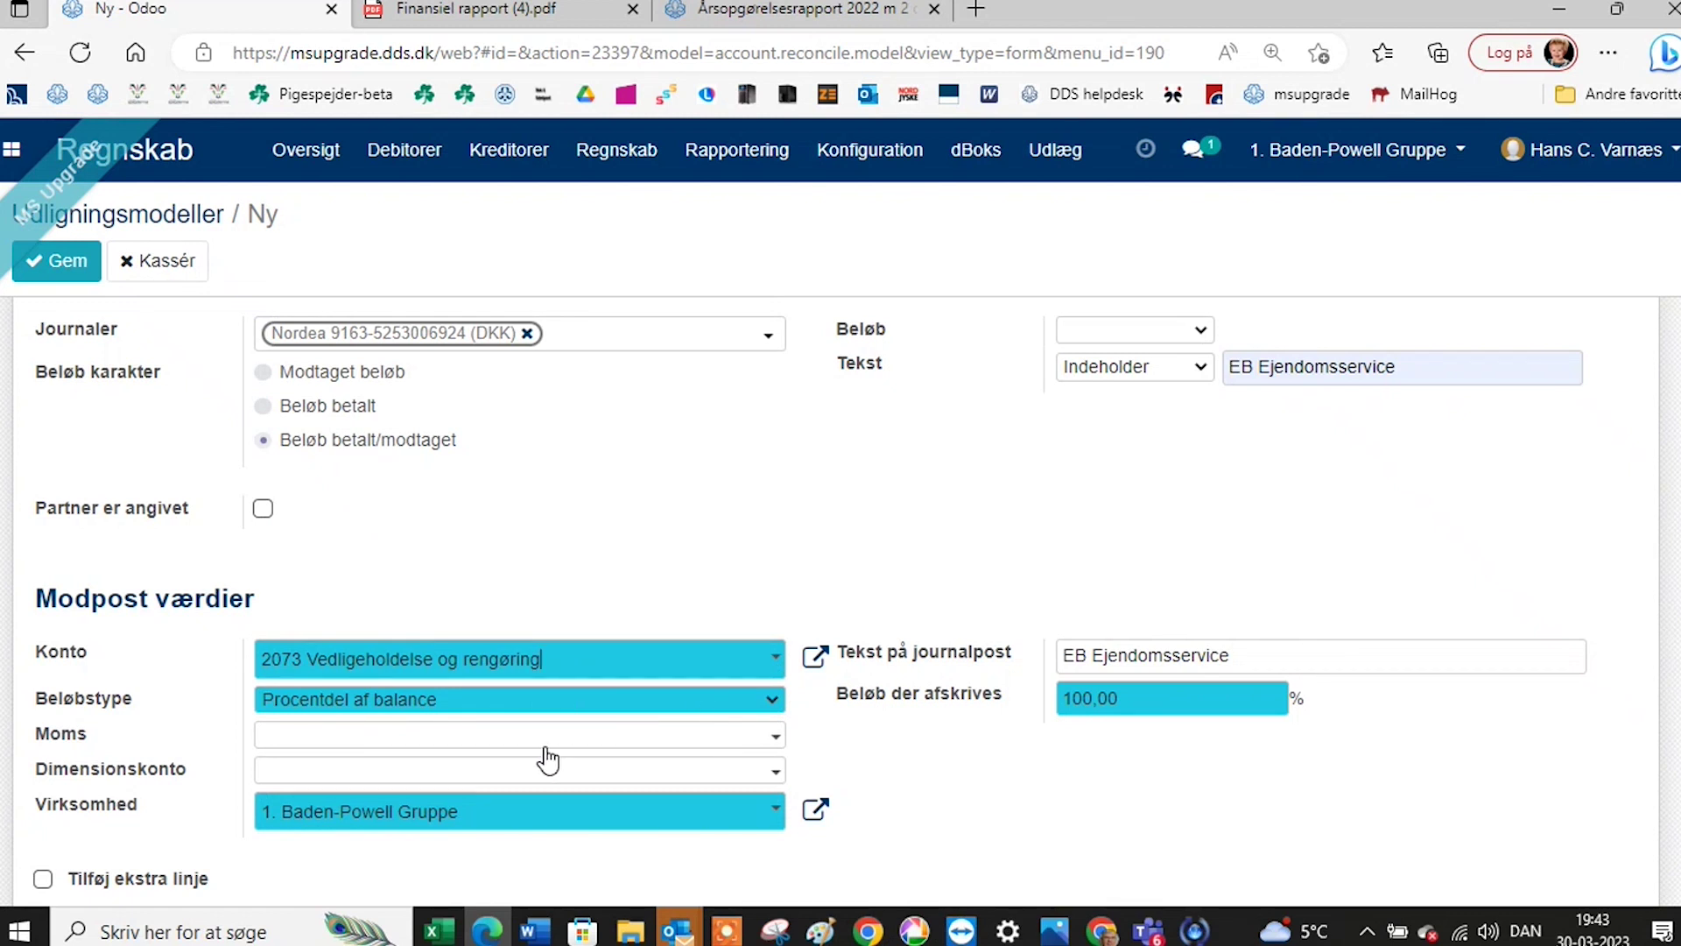
scroll(350, 769, down, 1)
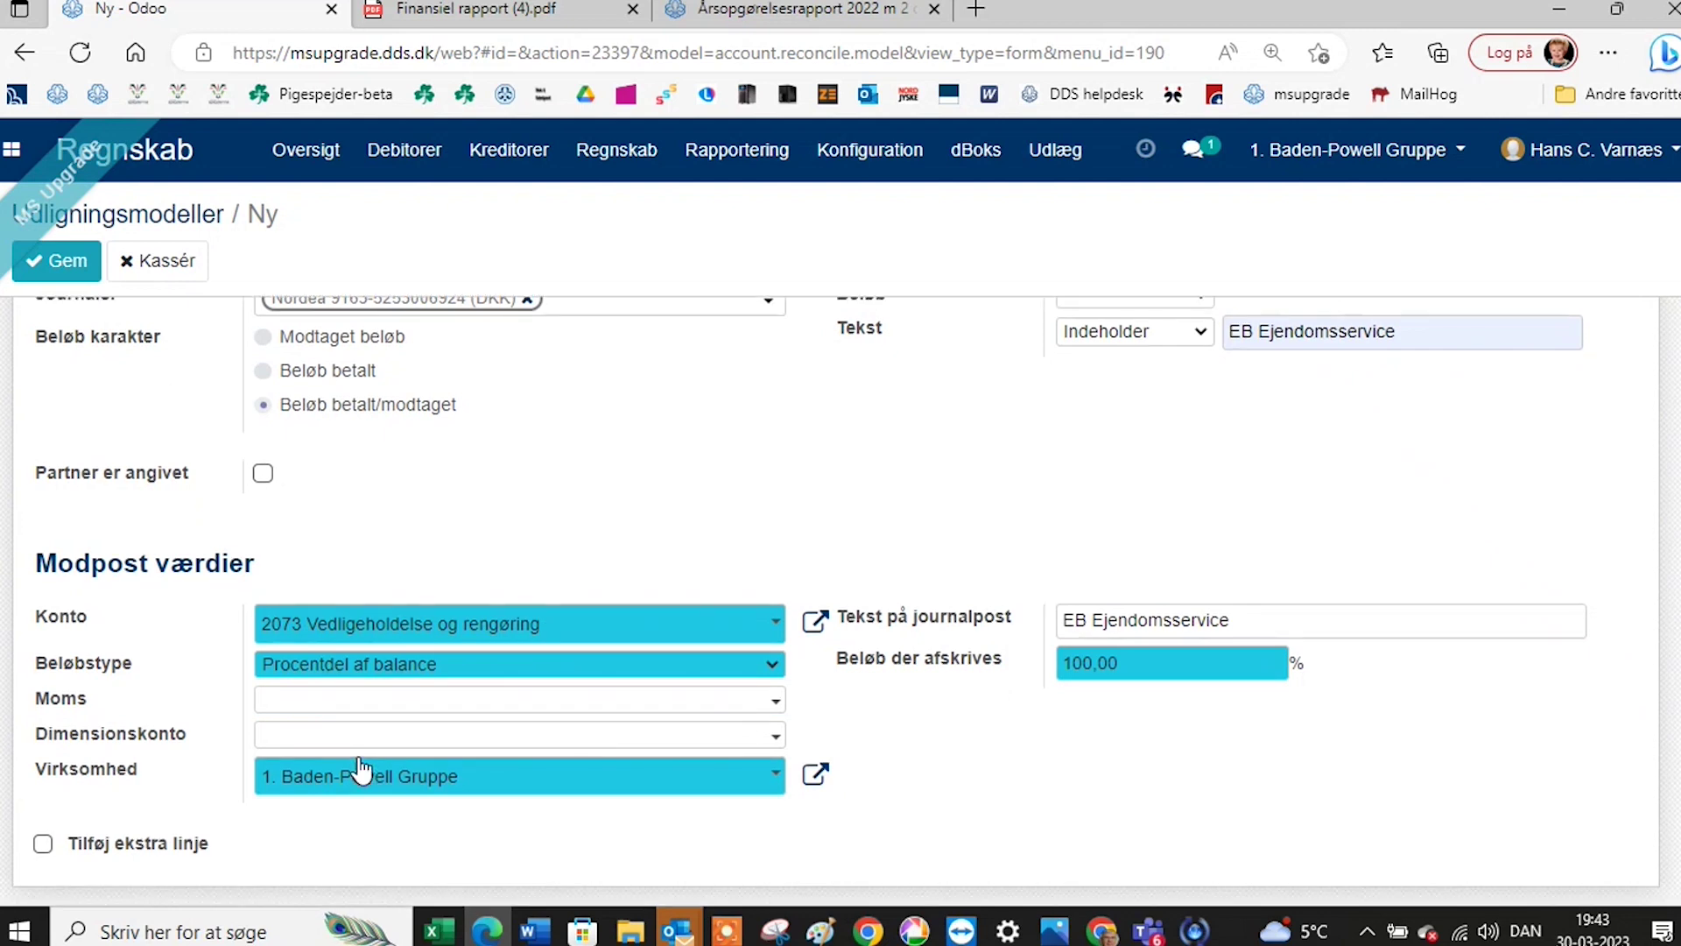
scroll(357, 820, up, 4)
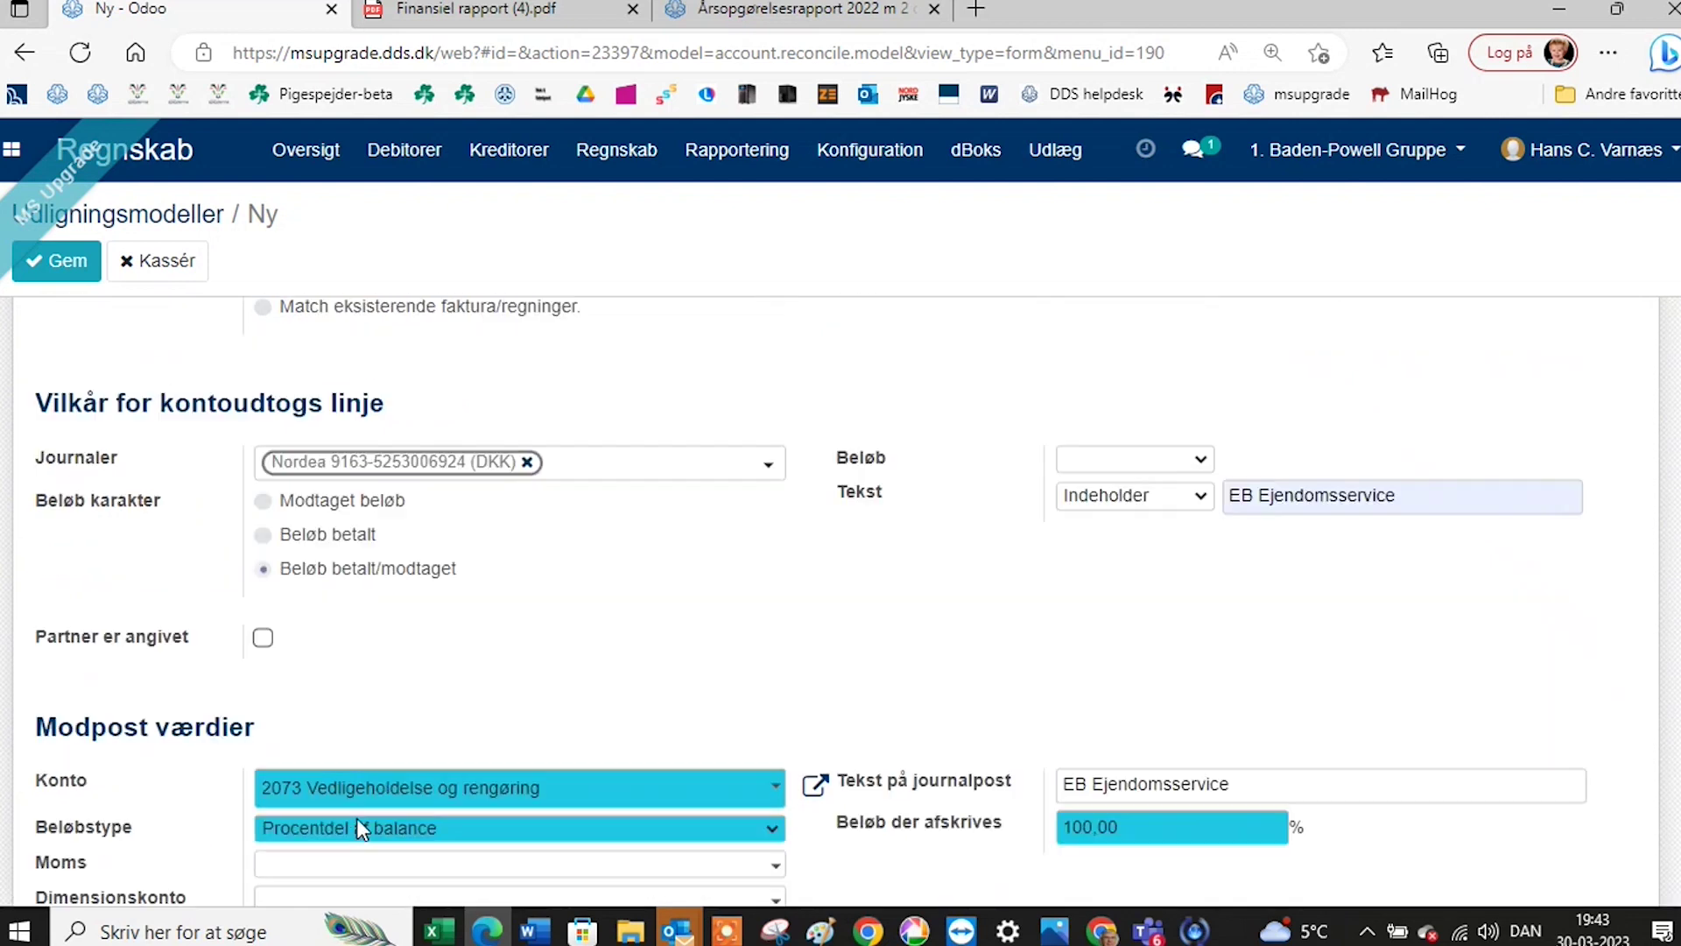
click(63, 272)
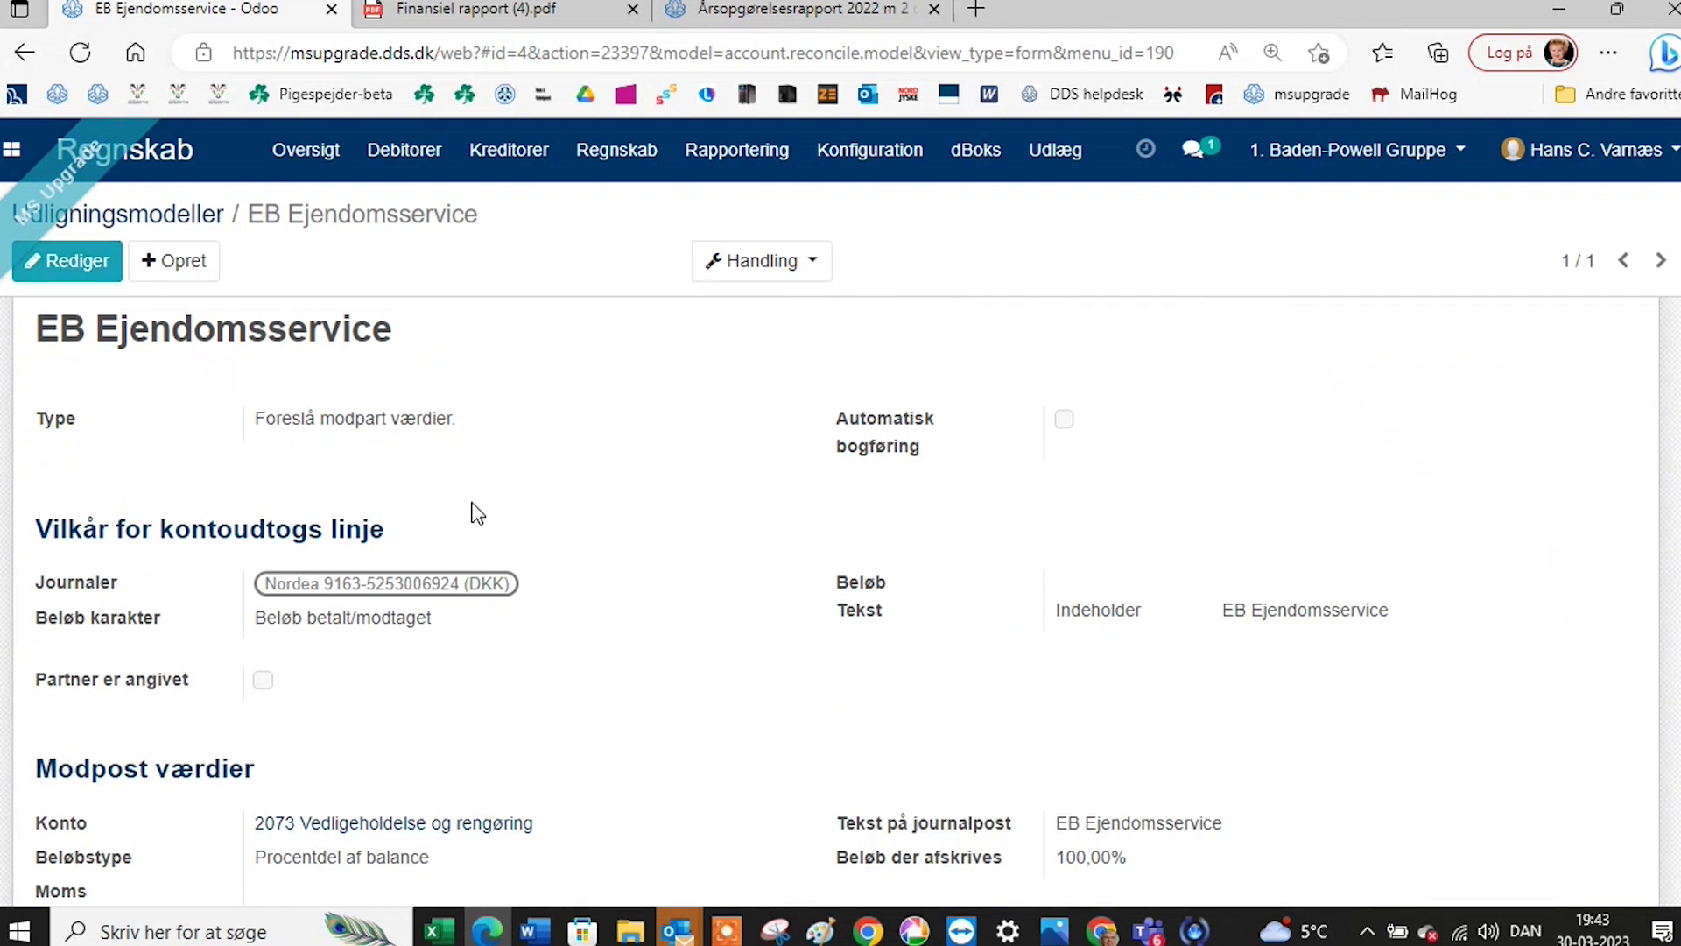
scroll(476, 498, up, 1)
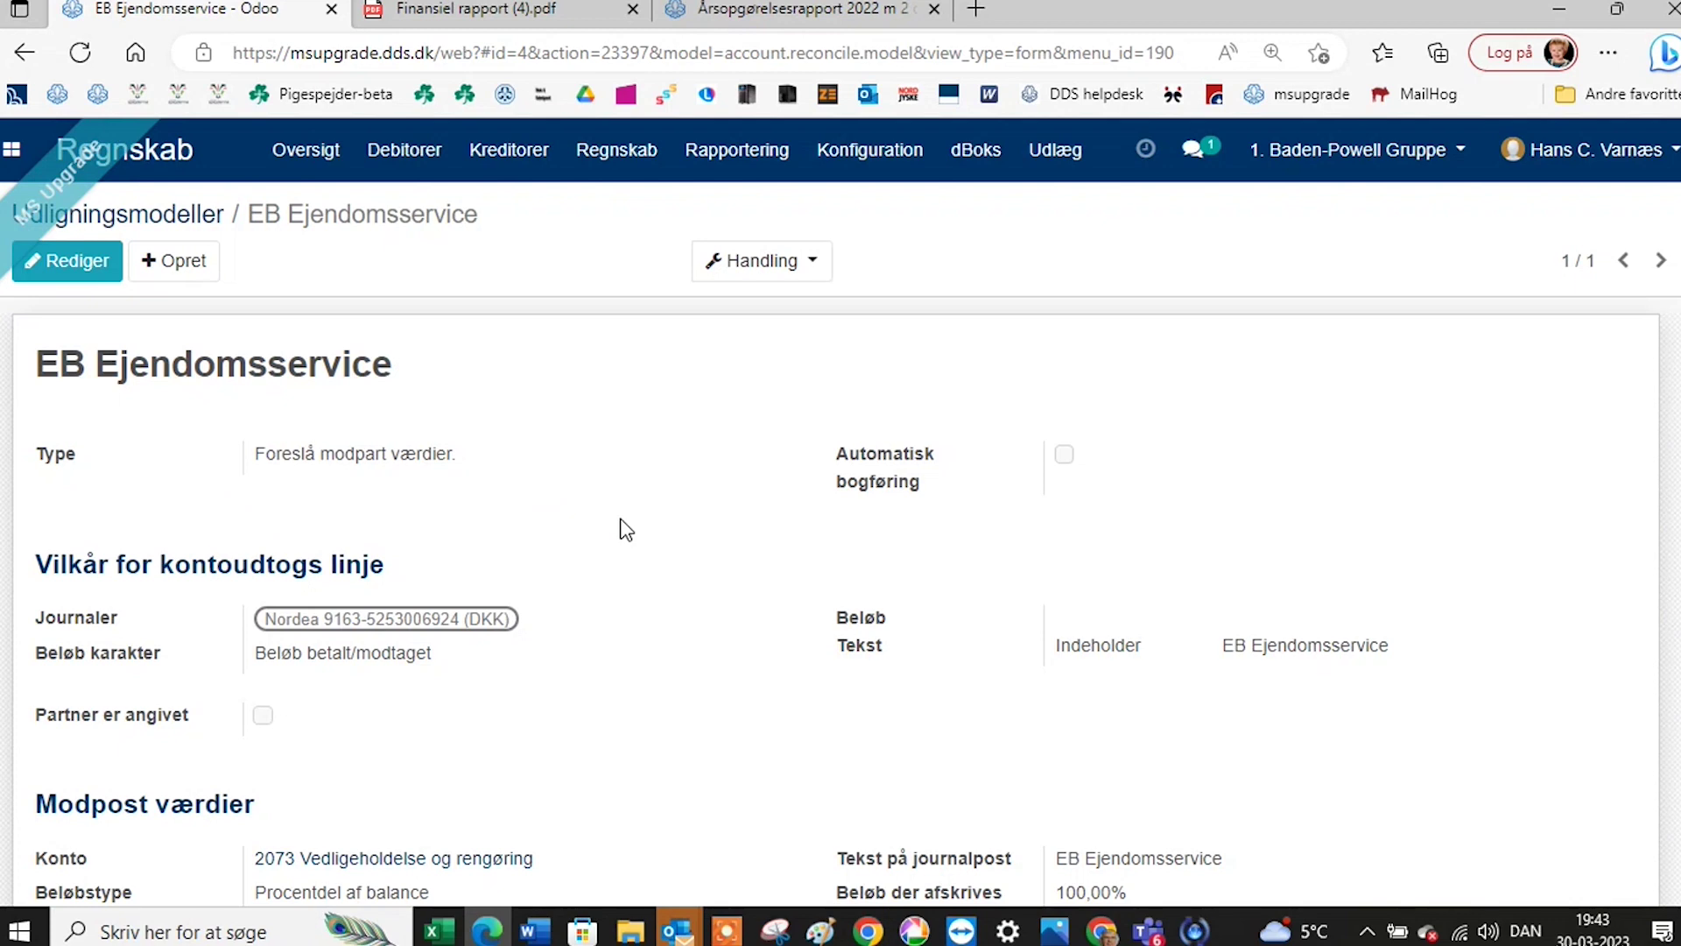
scroll(611, 528, down, 2)
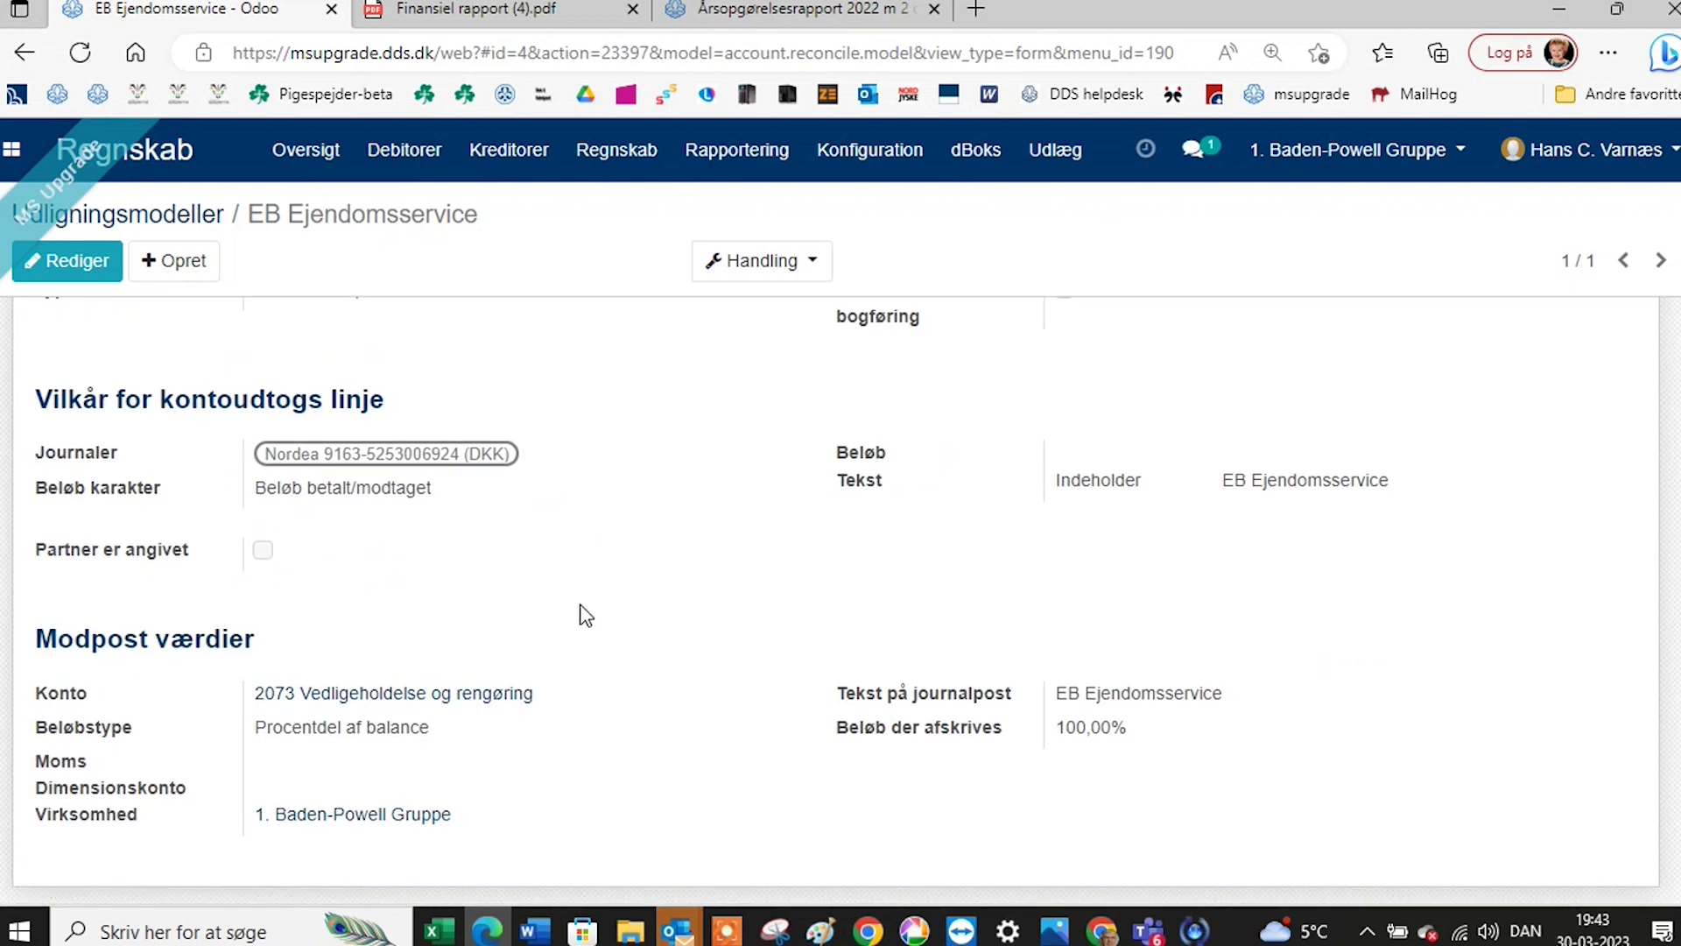
scroll(576, 596, up, 2)
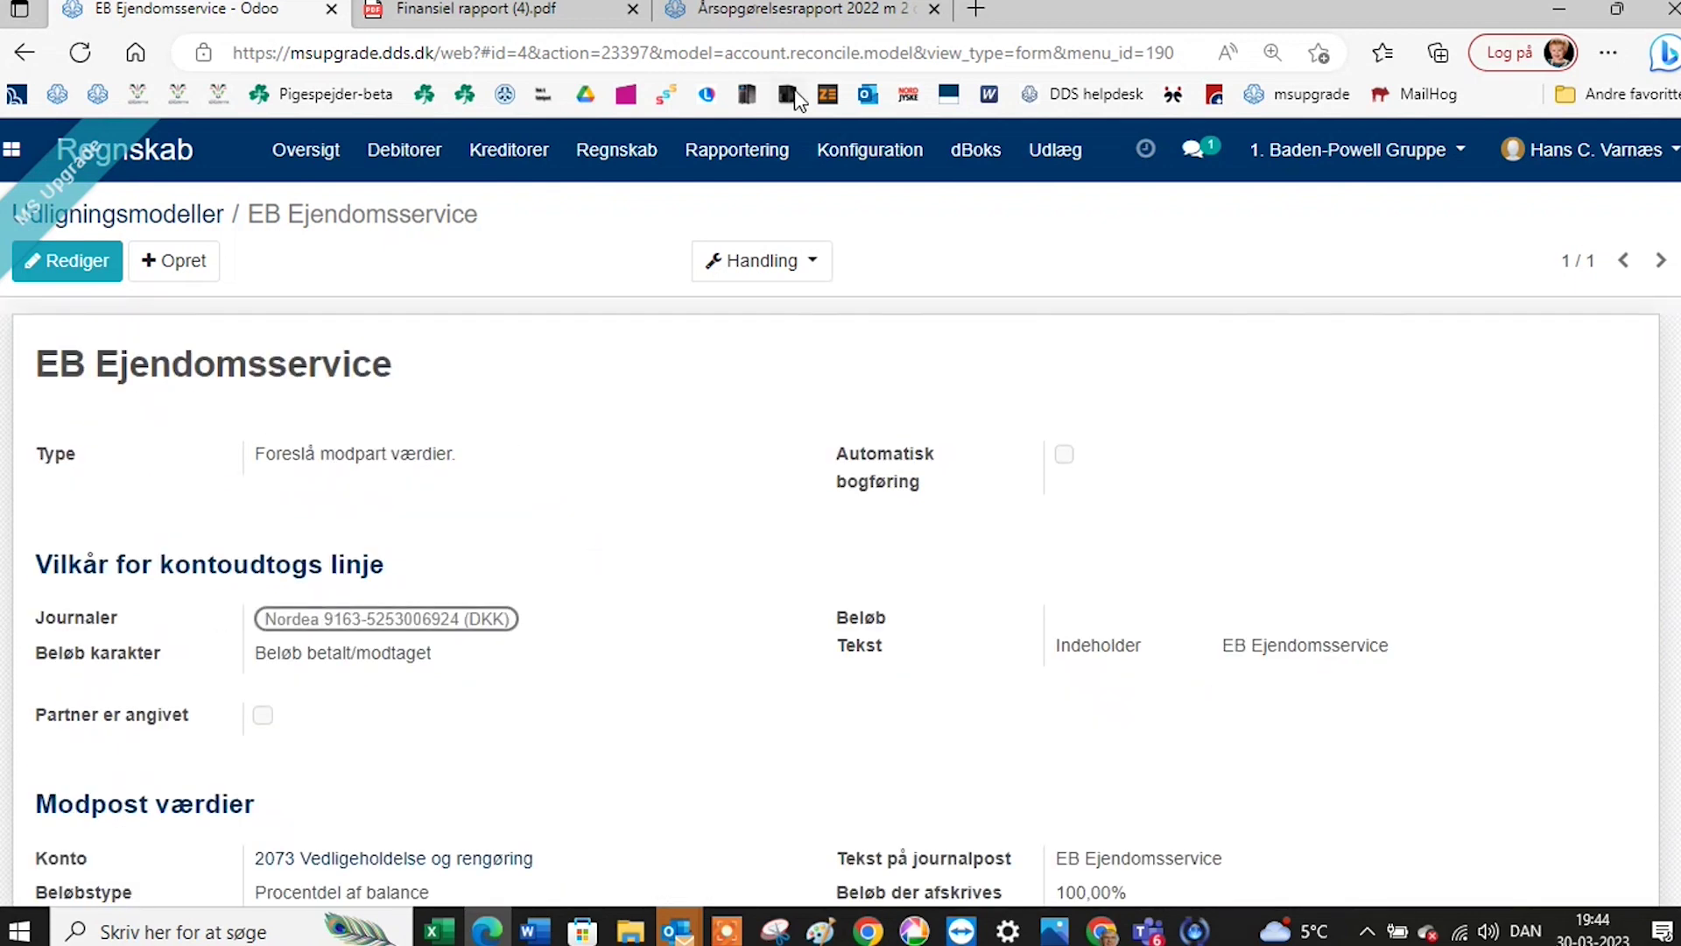
click(869, 151)
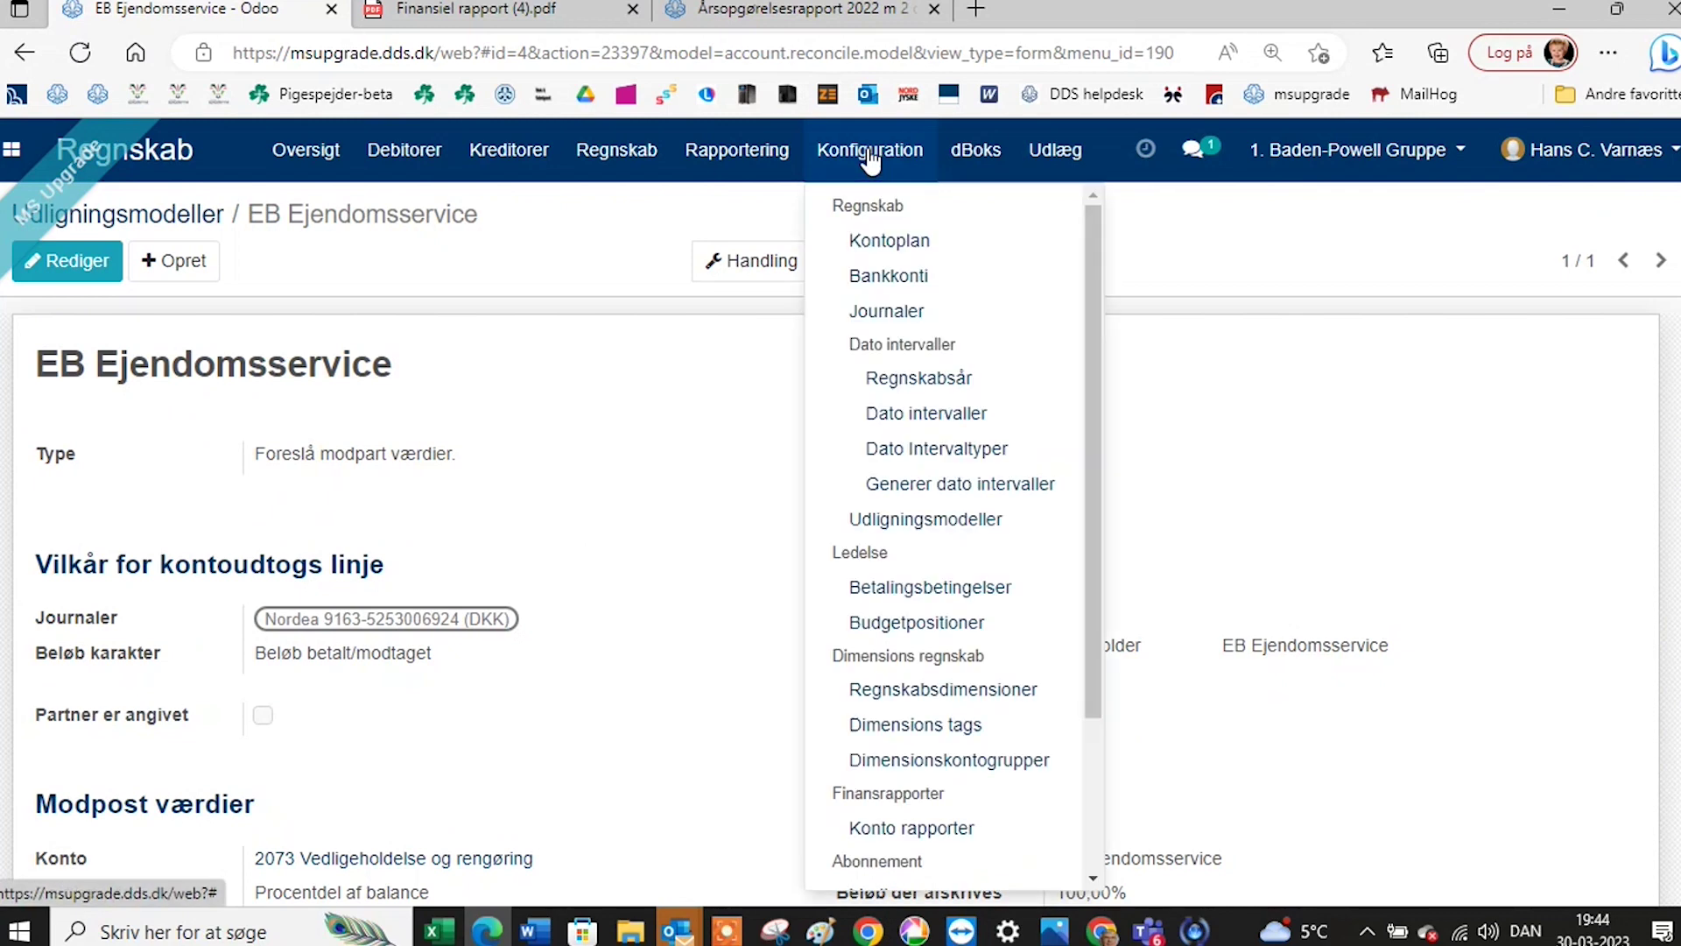
View the Betalingsbetingelser payment terms list, then open the Regnskabsdimensioner analytic accounts list.
click(944, 588)
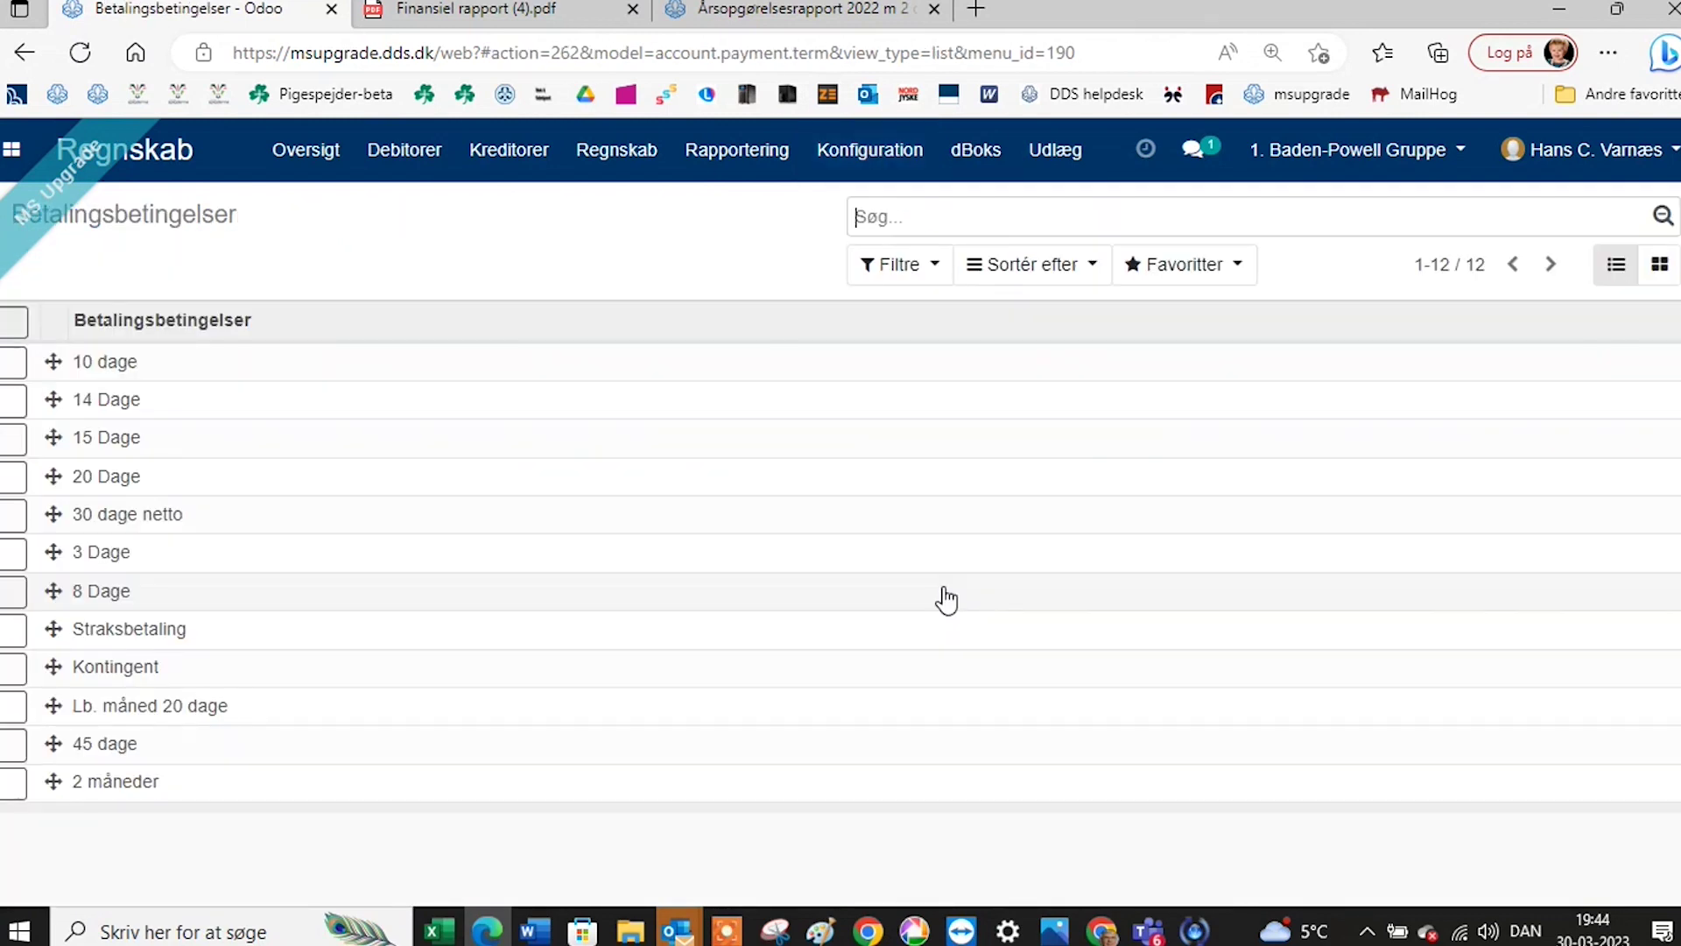
click(867, 153)
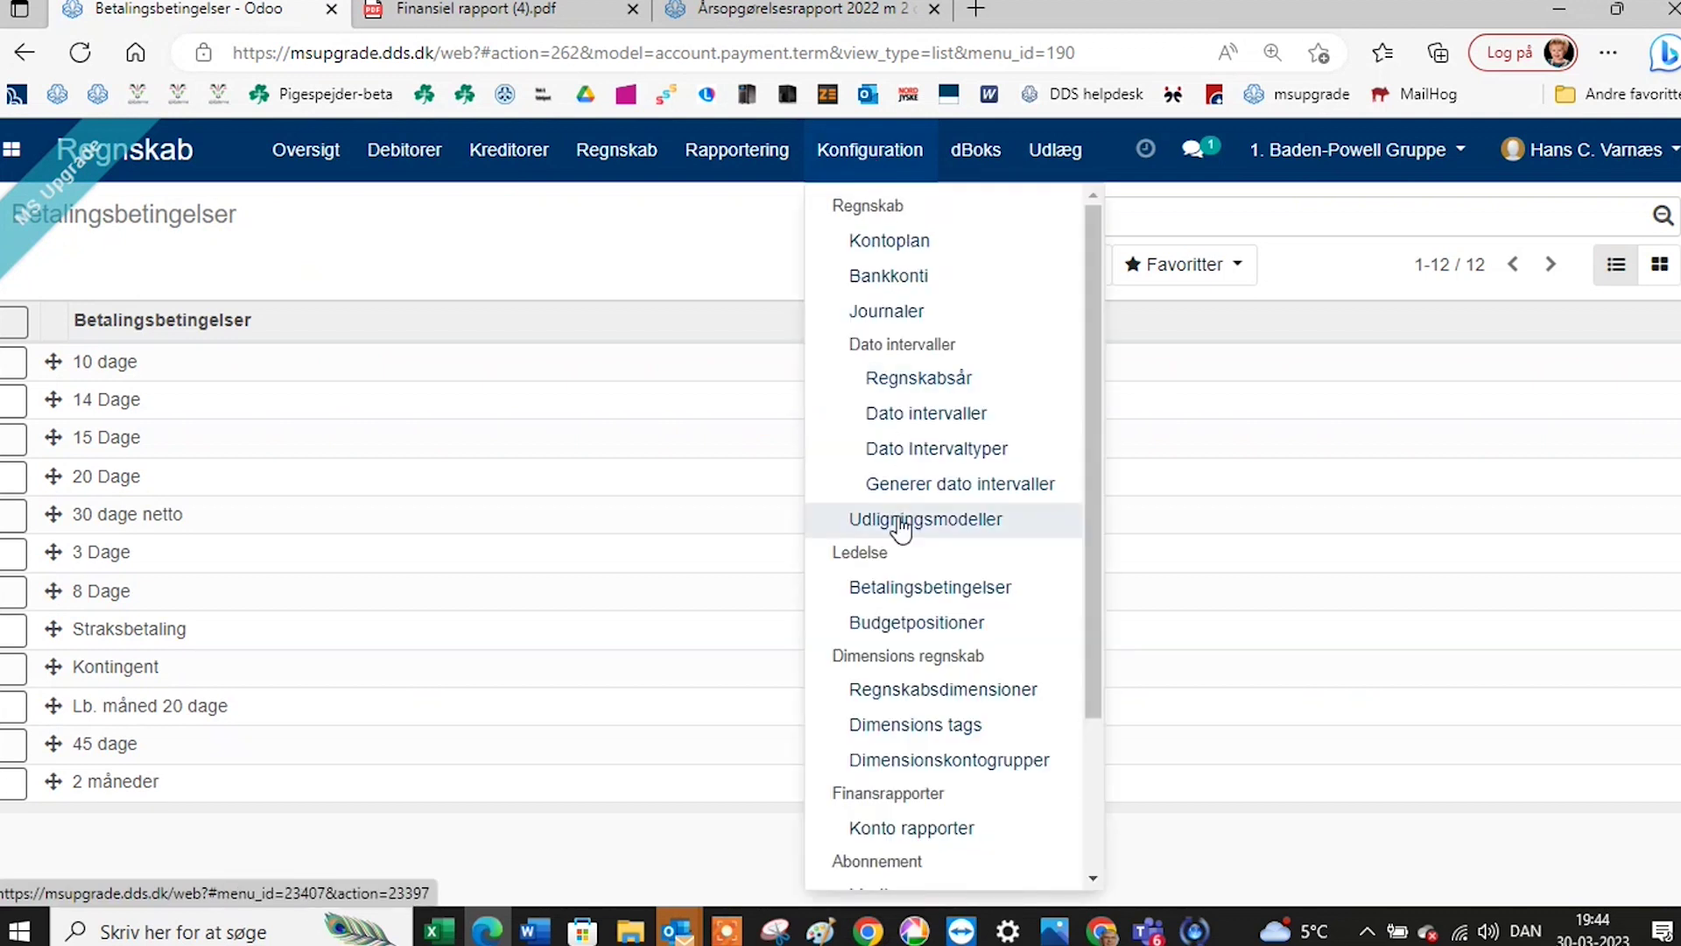
click(922, 692)
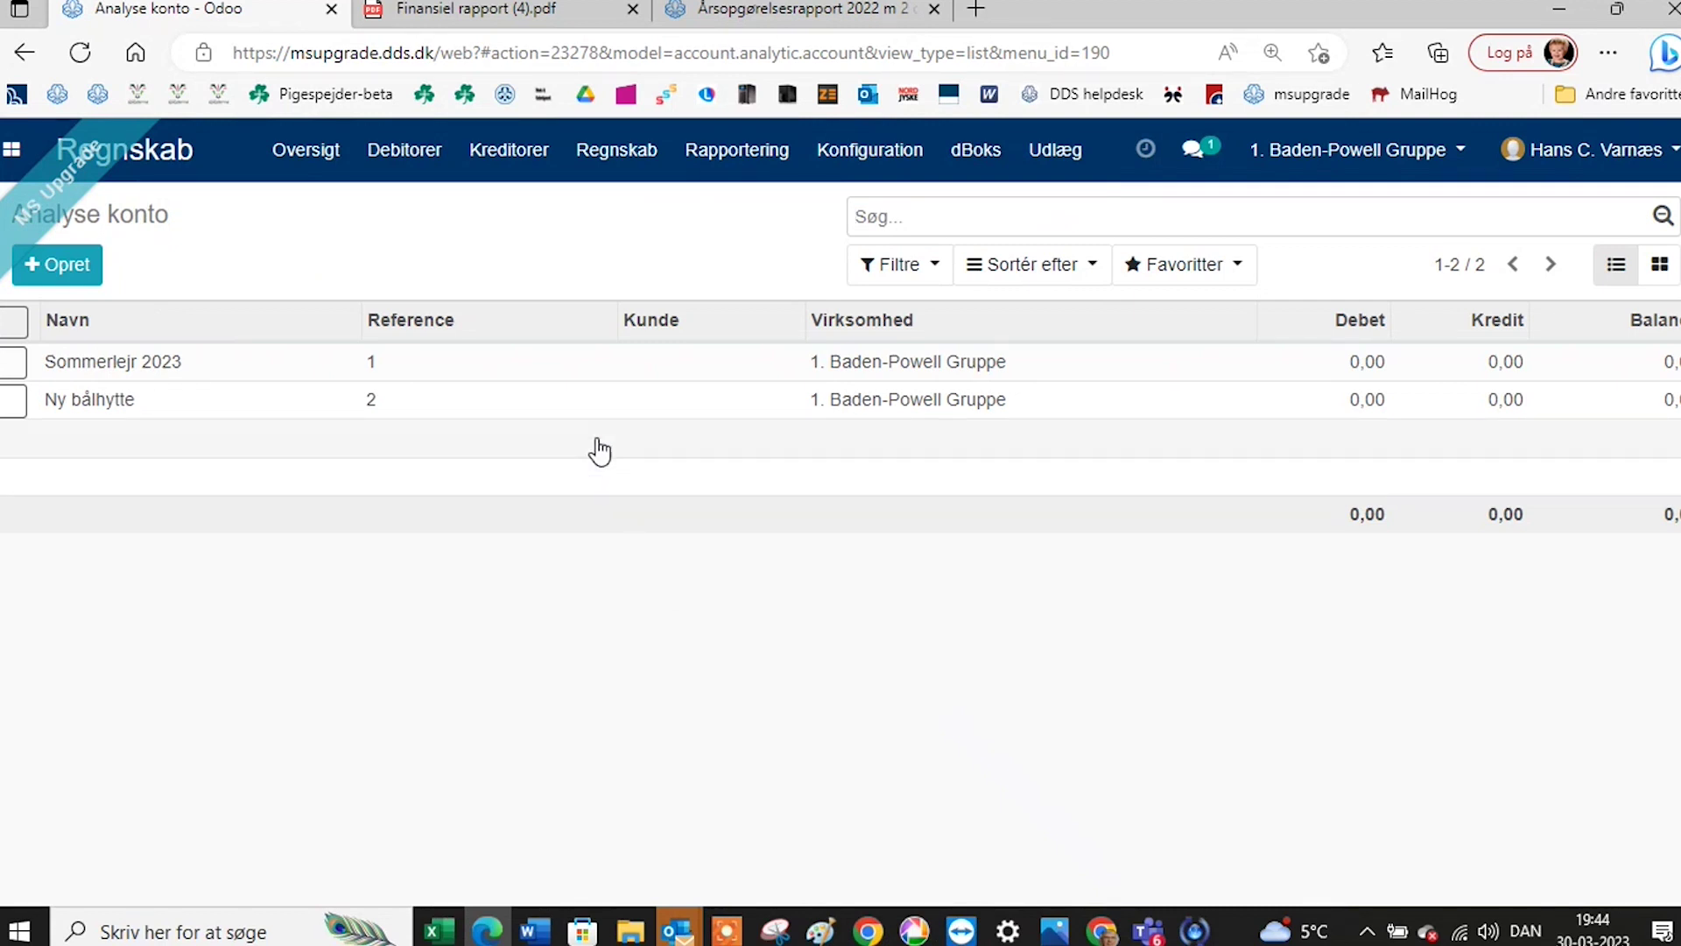
Create and save analytic account 'Juletræssalg', then return to the Analyse konto list.
click(95, 282)
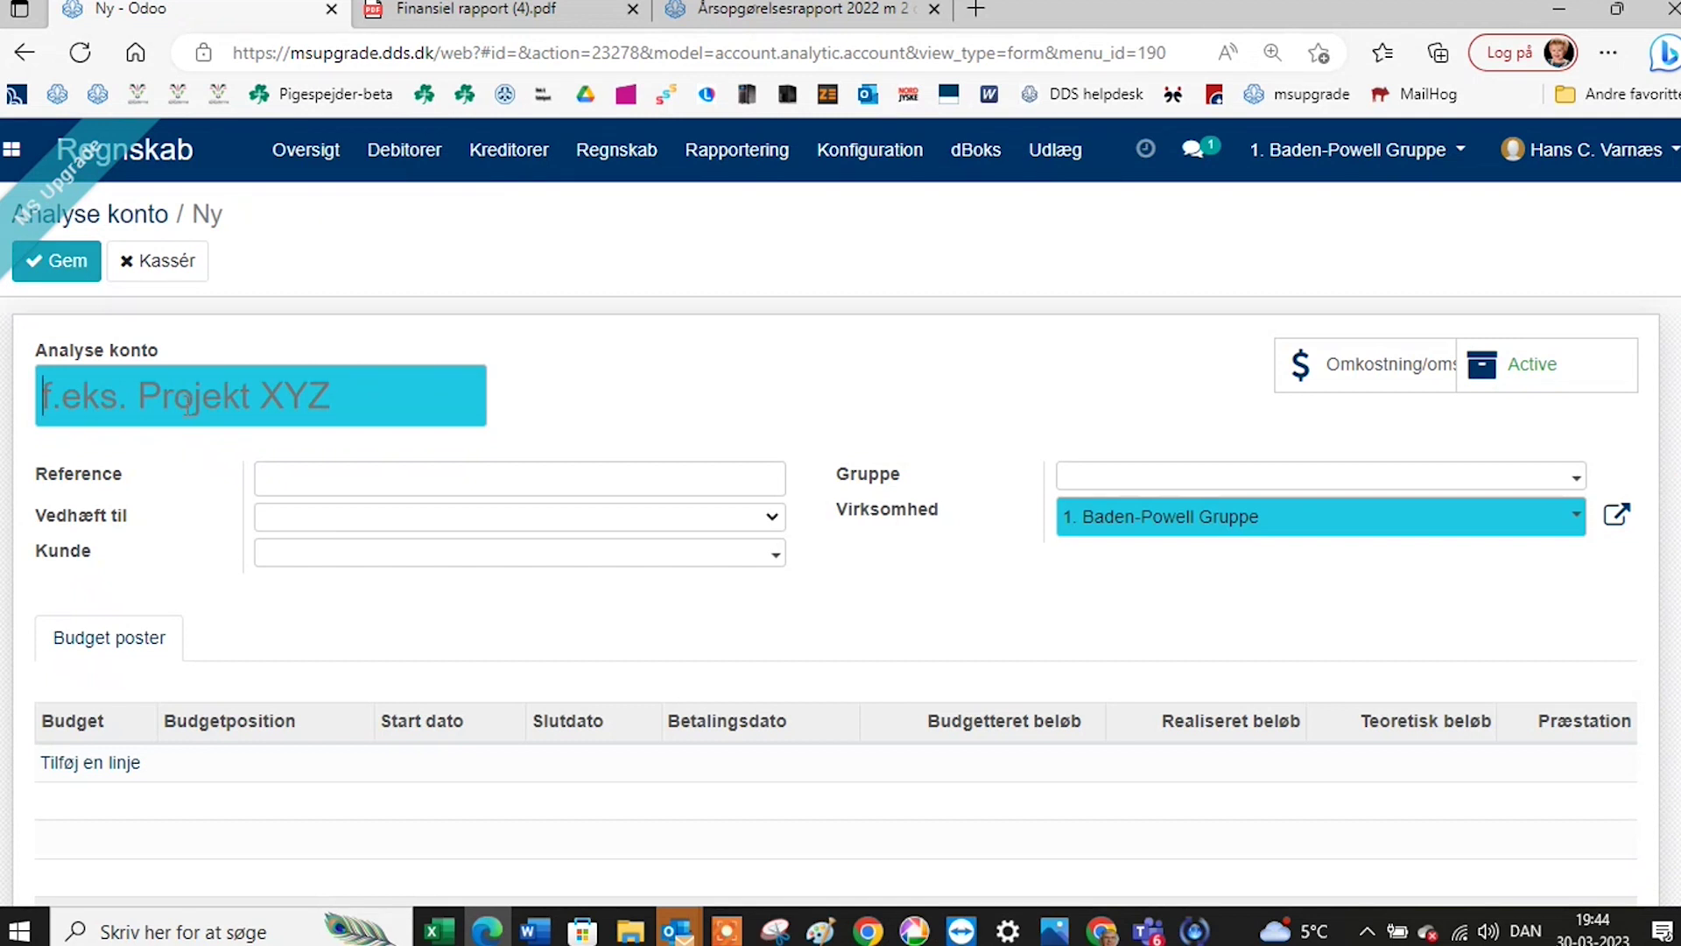
text(Jul)
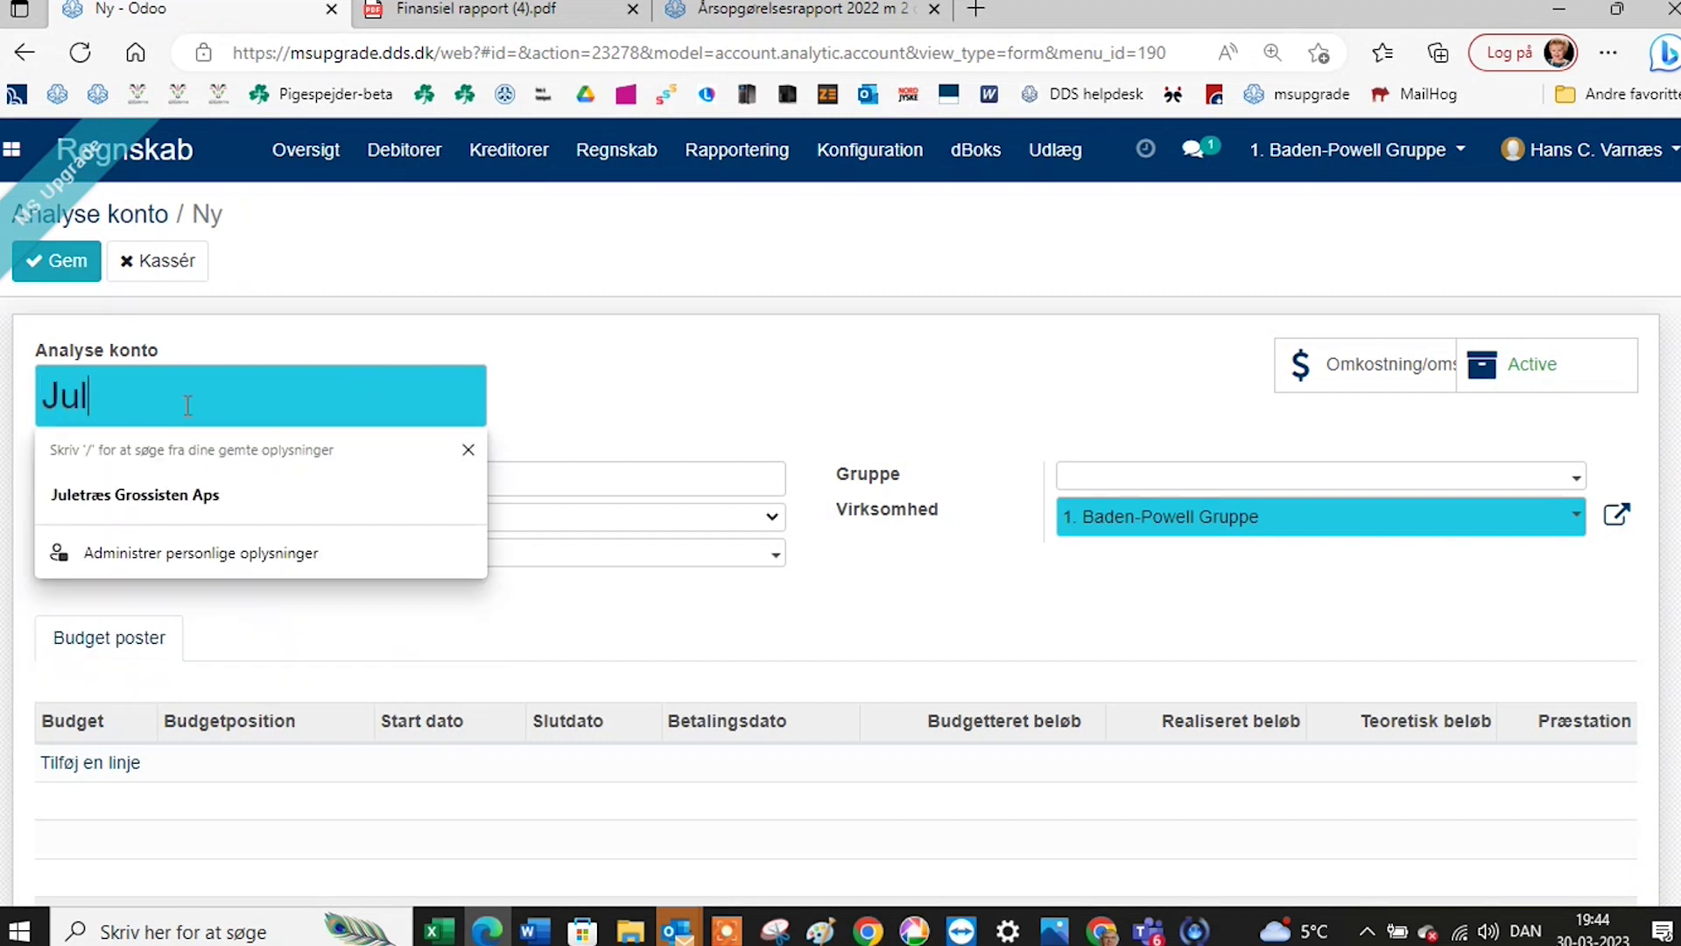
text(etræss)
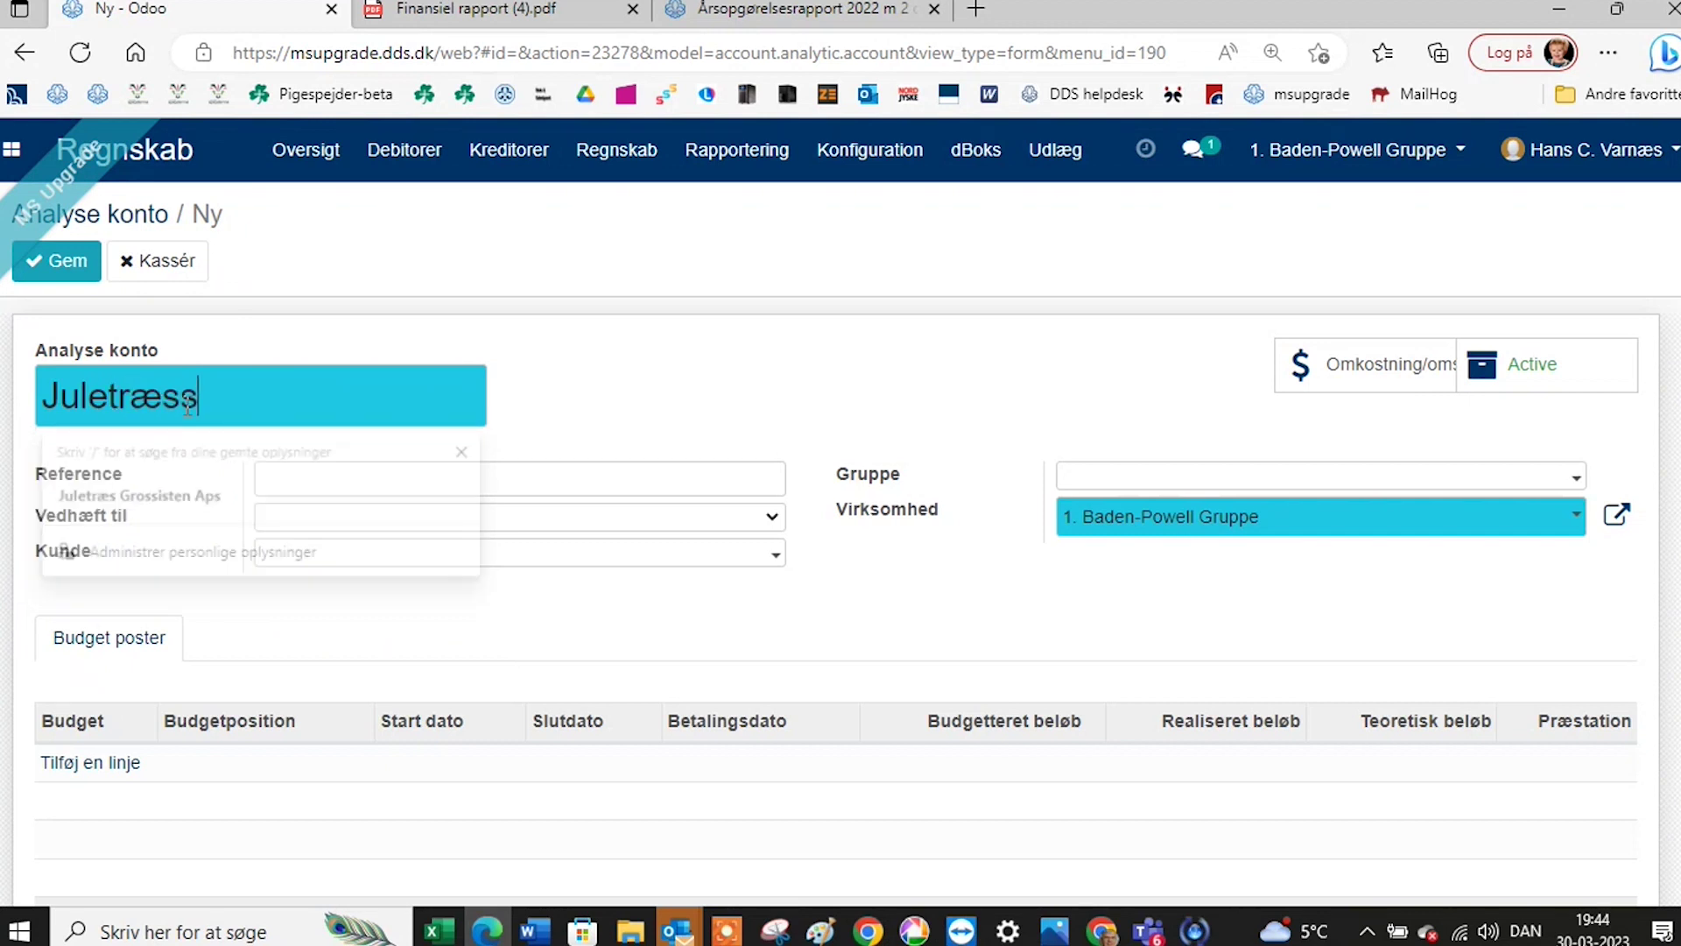
text(alg)
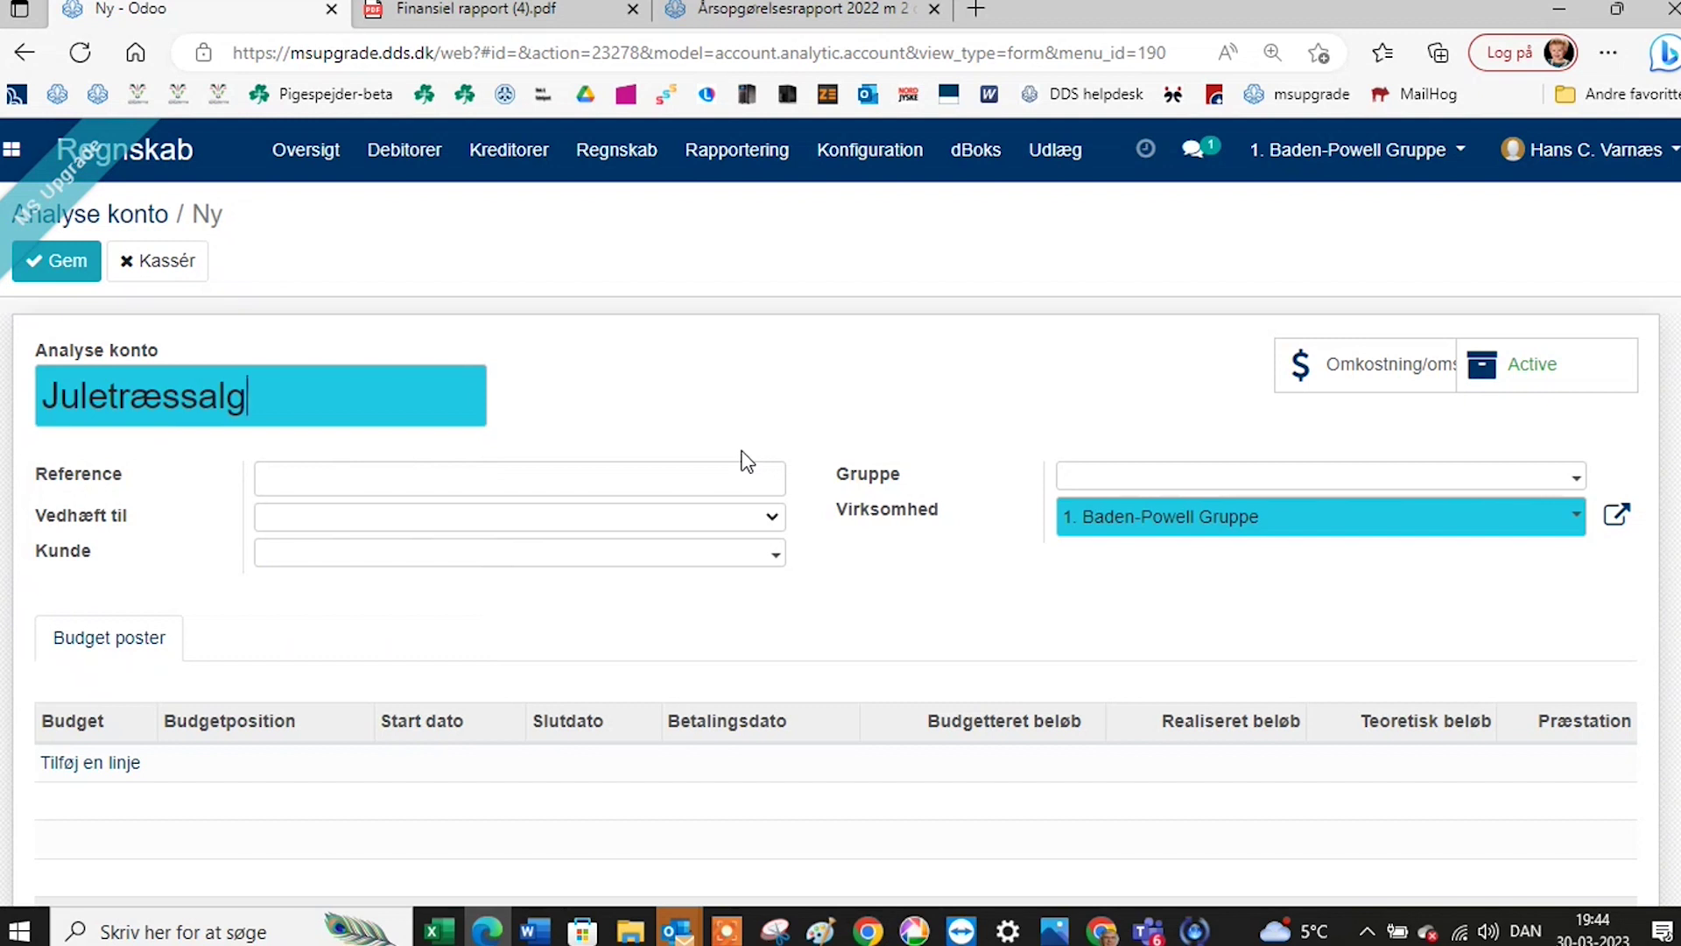
scroll(740, 471, down, 1)
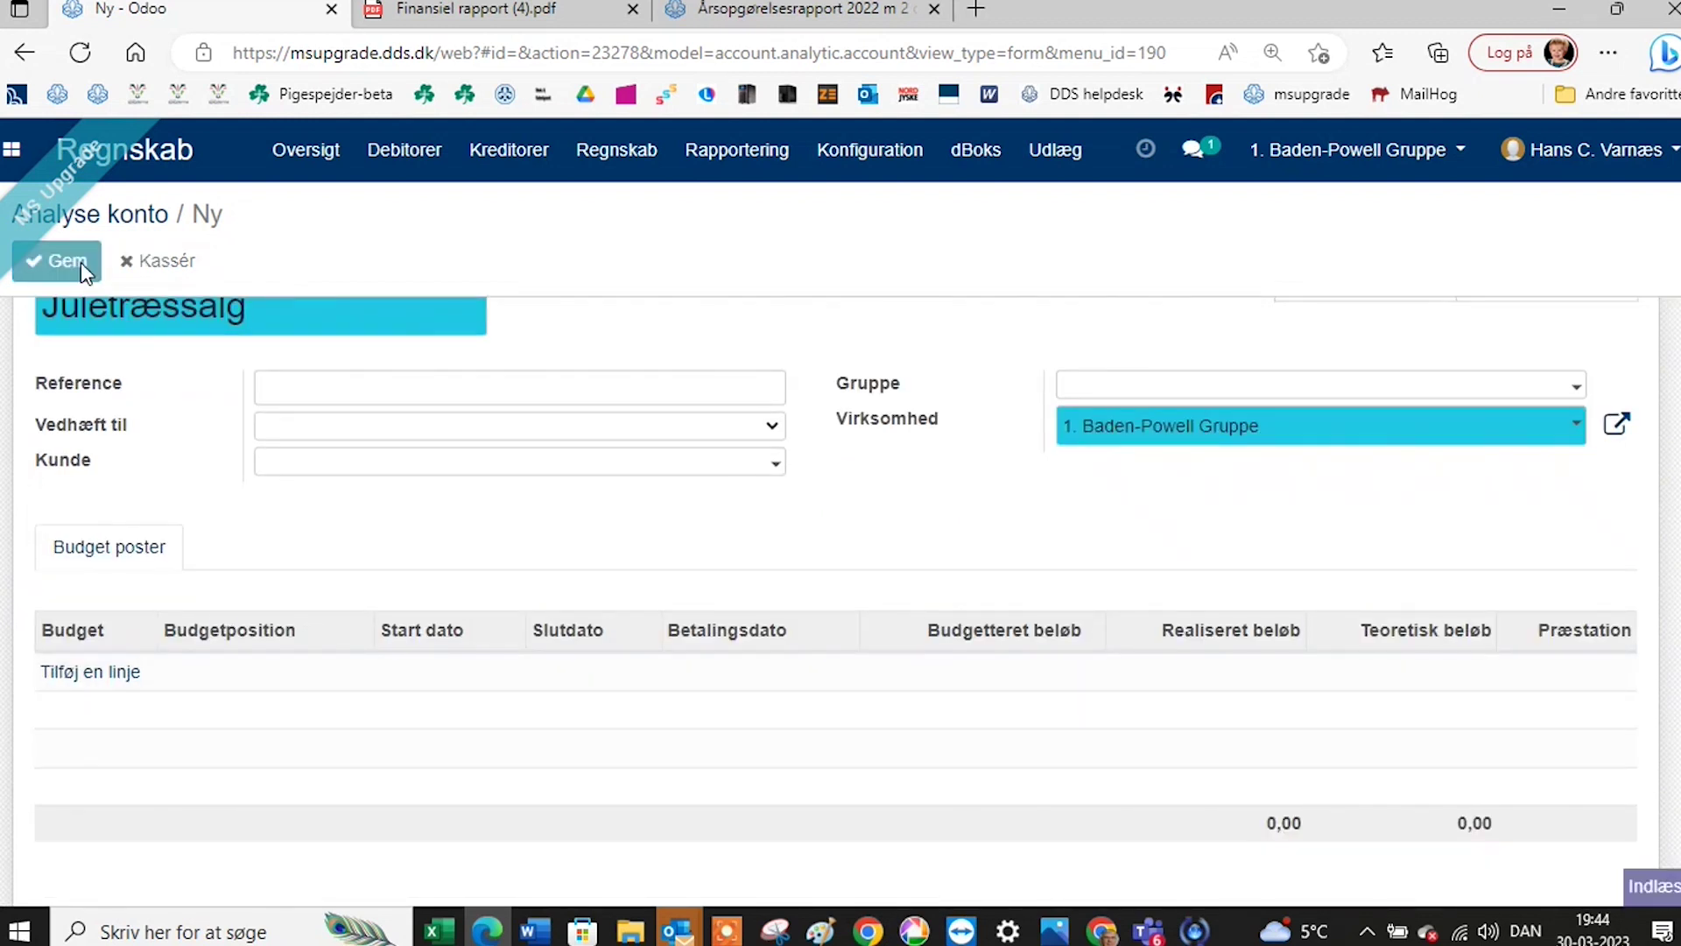
click(81, 261)
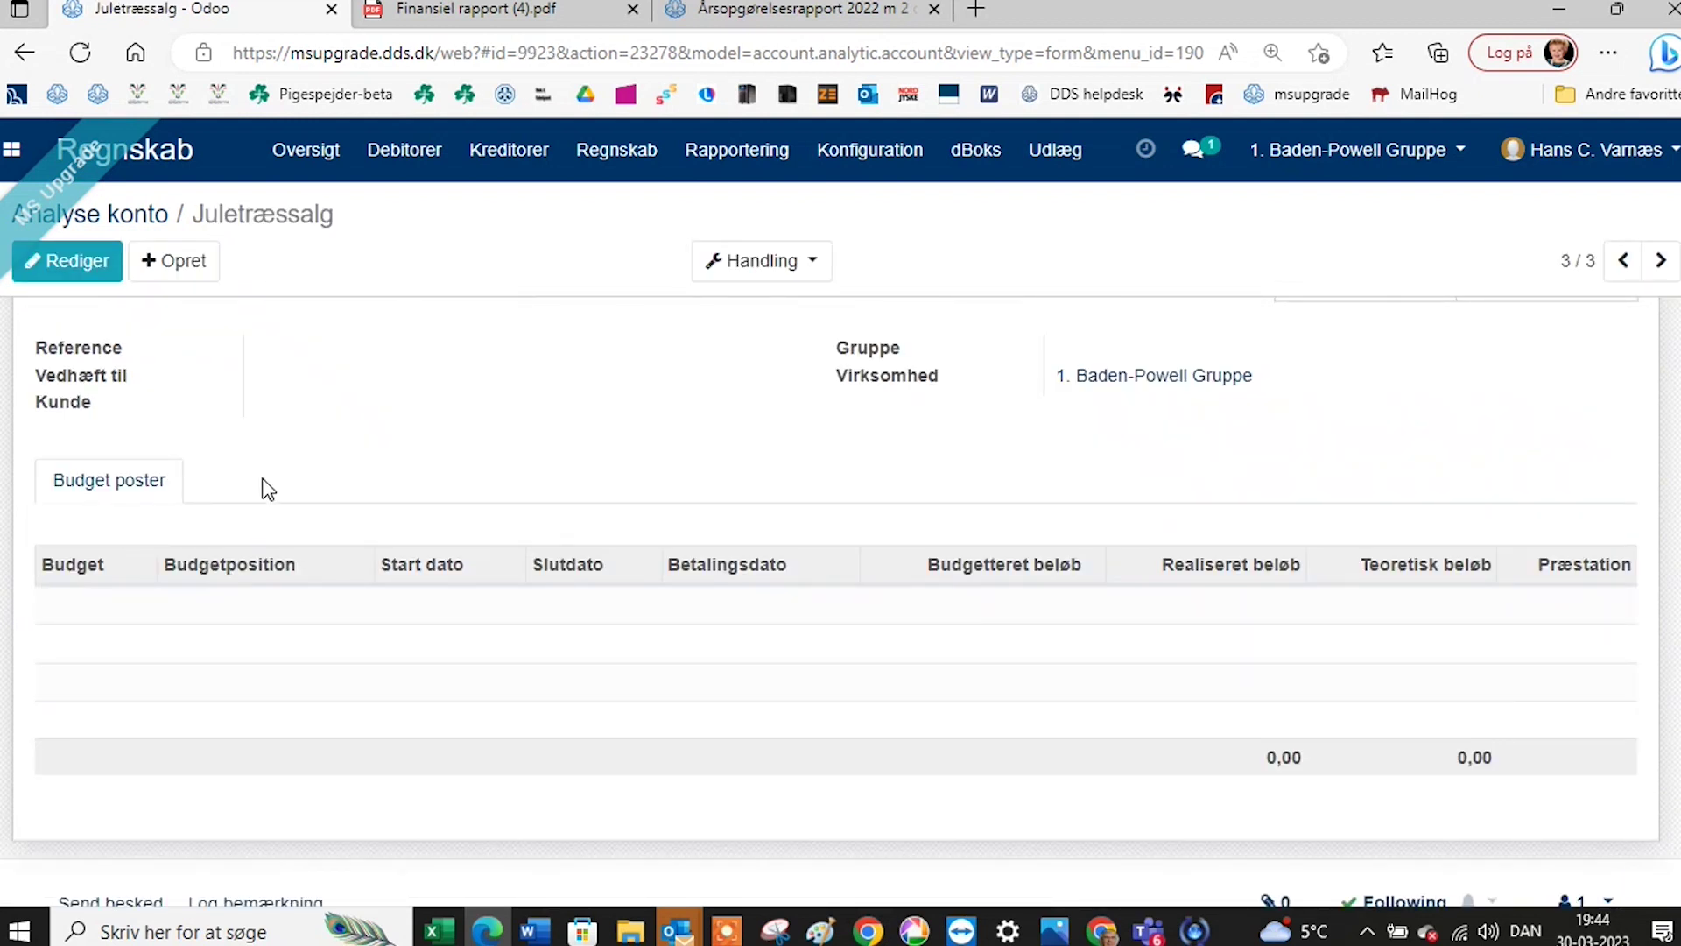
click(140, 226)
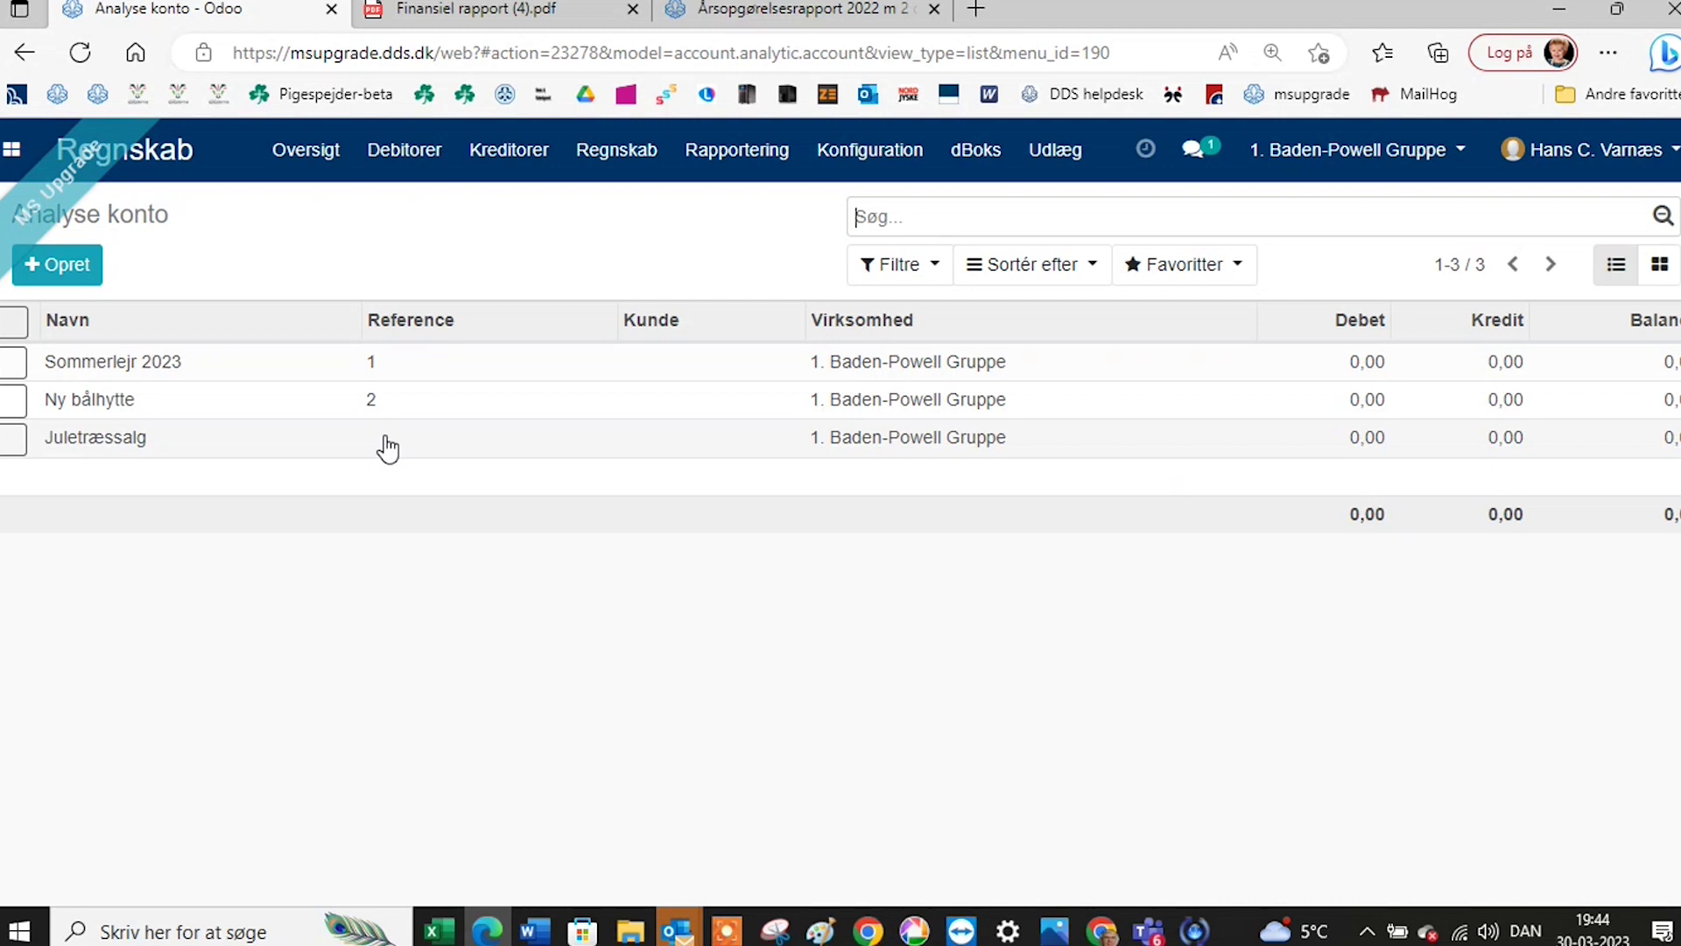
Switch to company 2. Baden-Powell Gruppe and view its Dimensionskontogrupper list.
click(1348, 156)
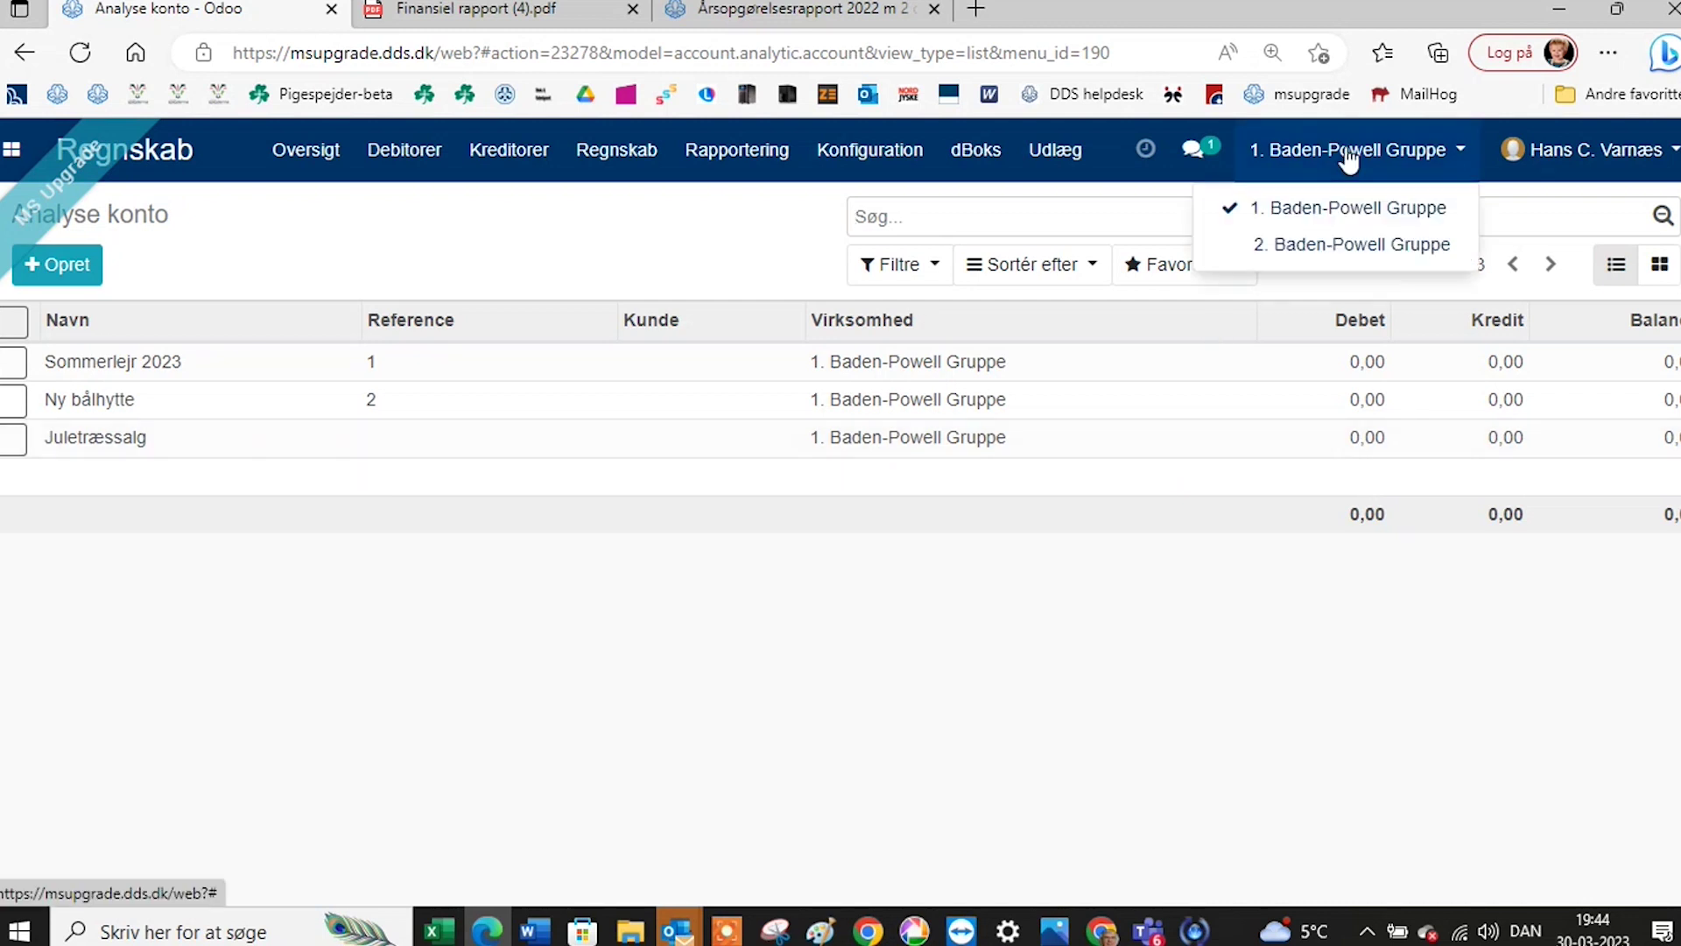
click(1351, 245)
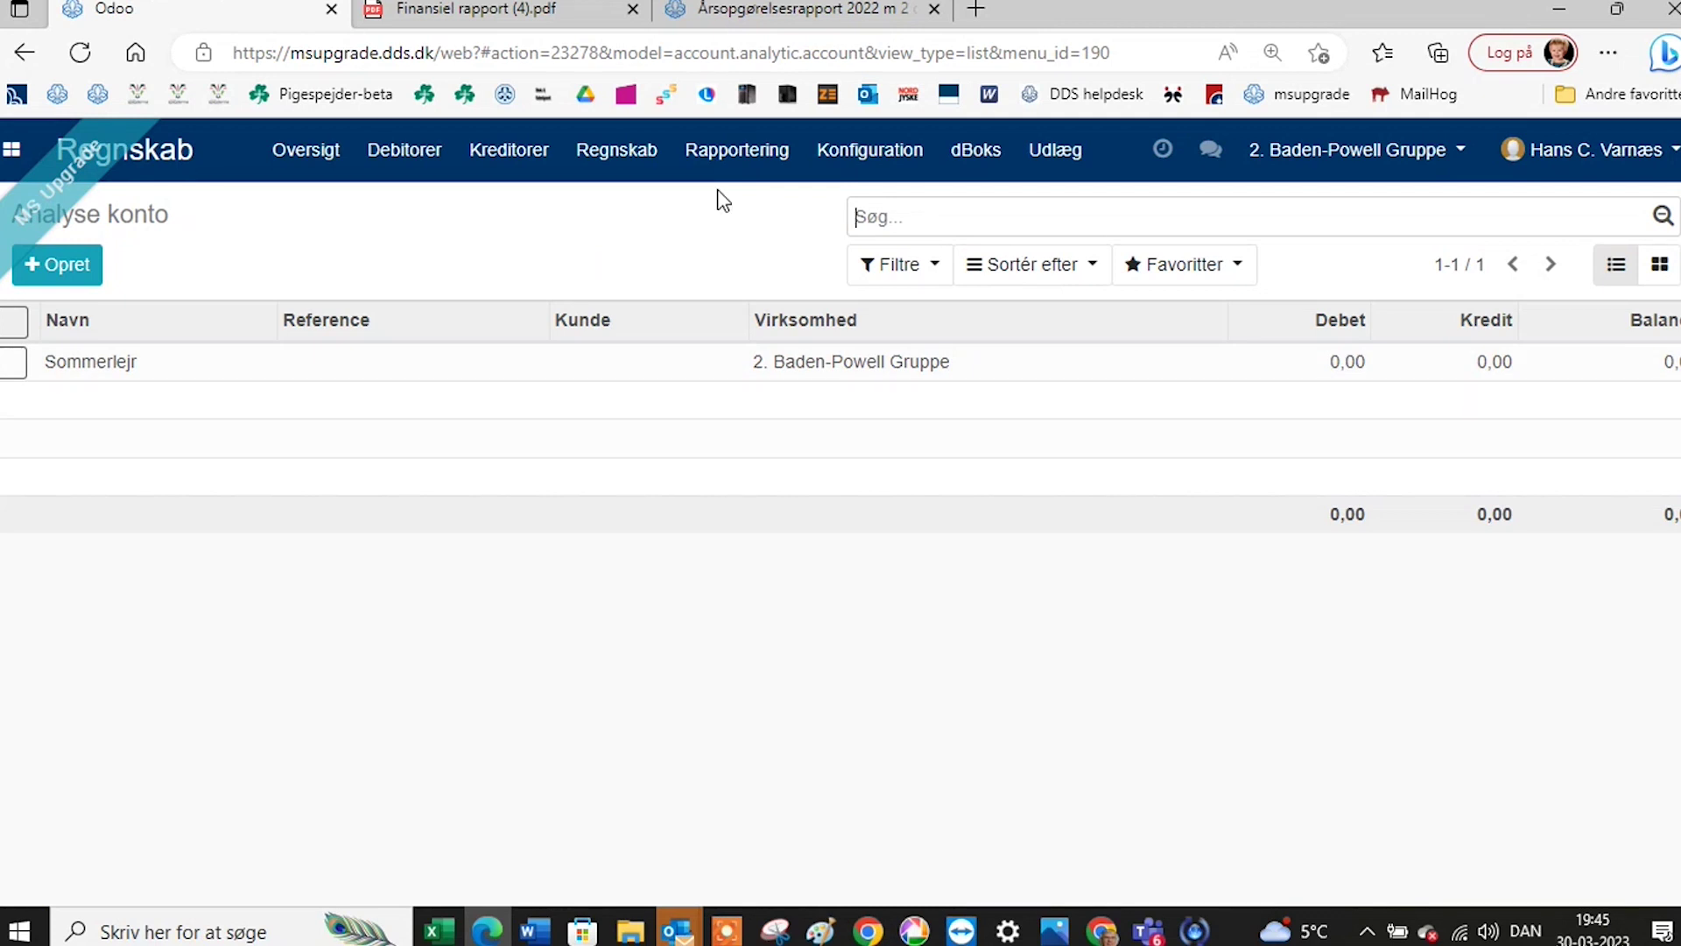
click(870, 150)
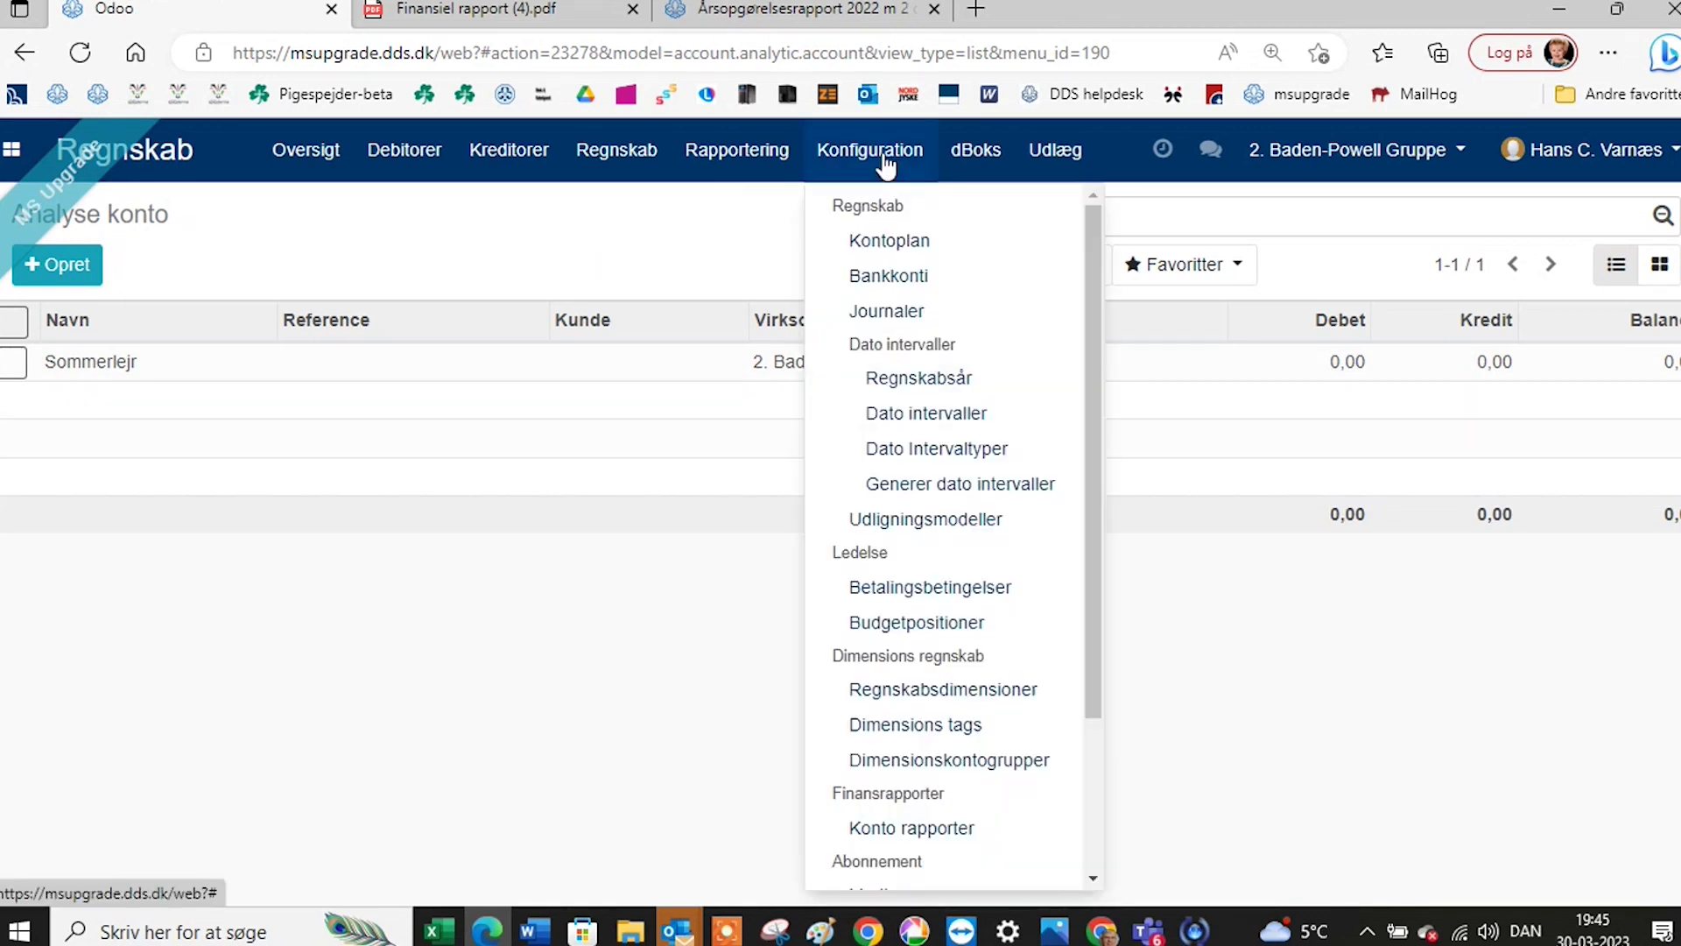
click(937, 761)
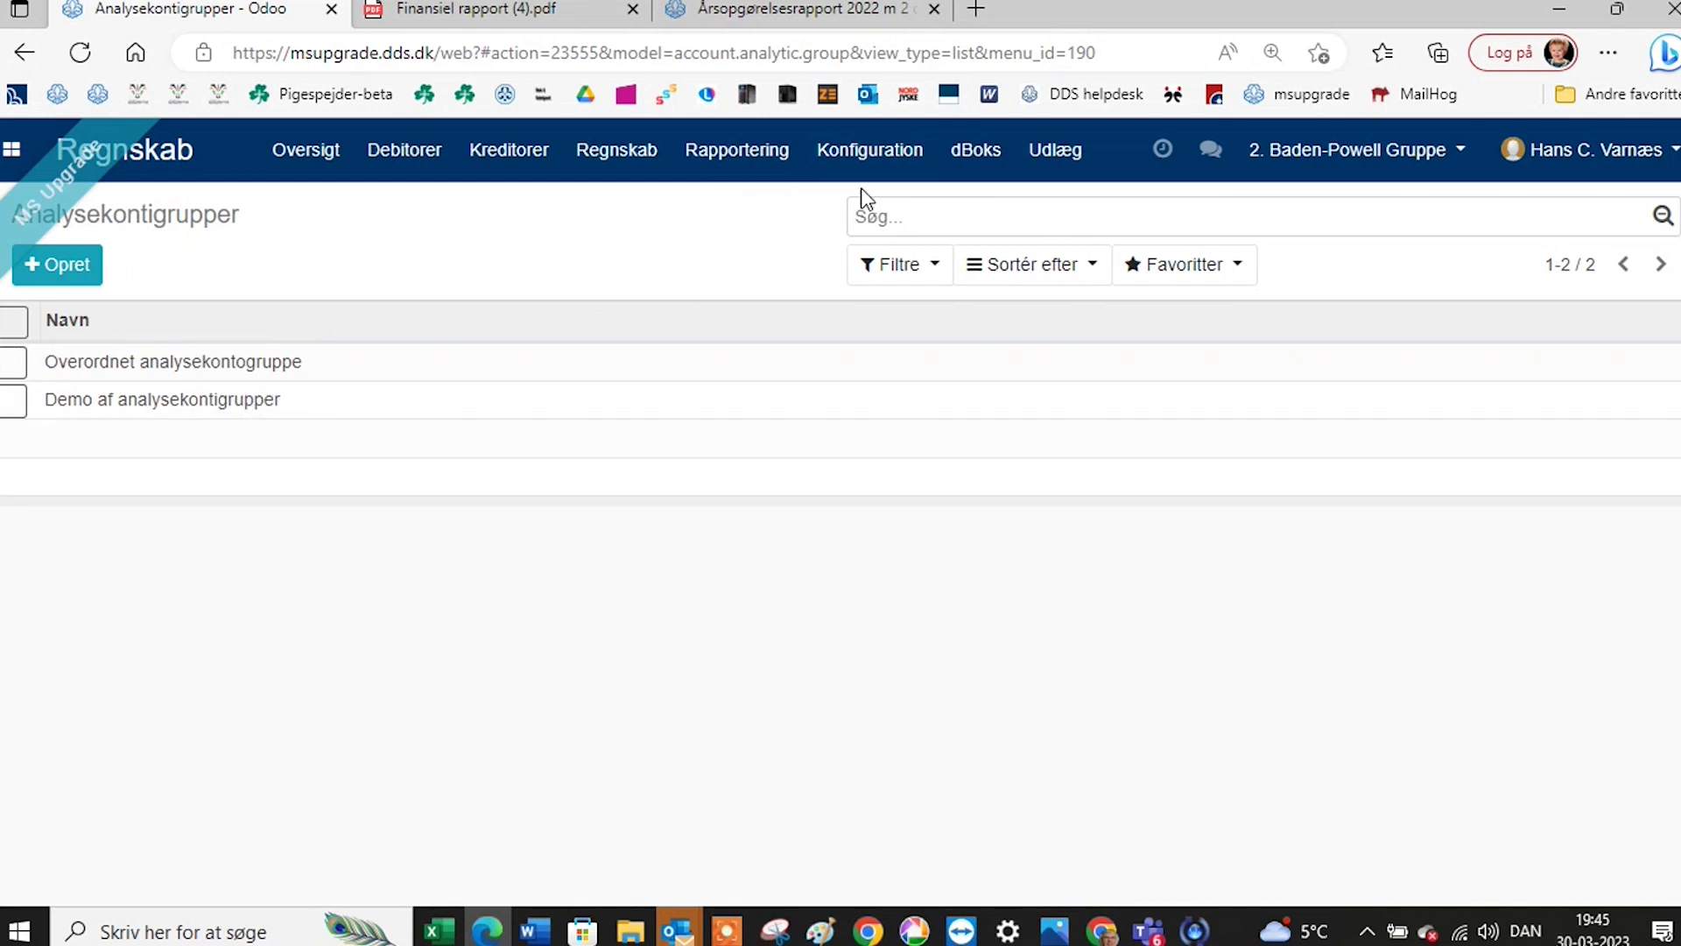
Open the Sommerlejr analytic account, then switch back to 1. Baden-Powell Gruppe.
click(892, 156)
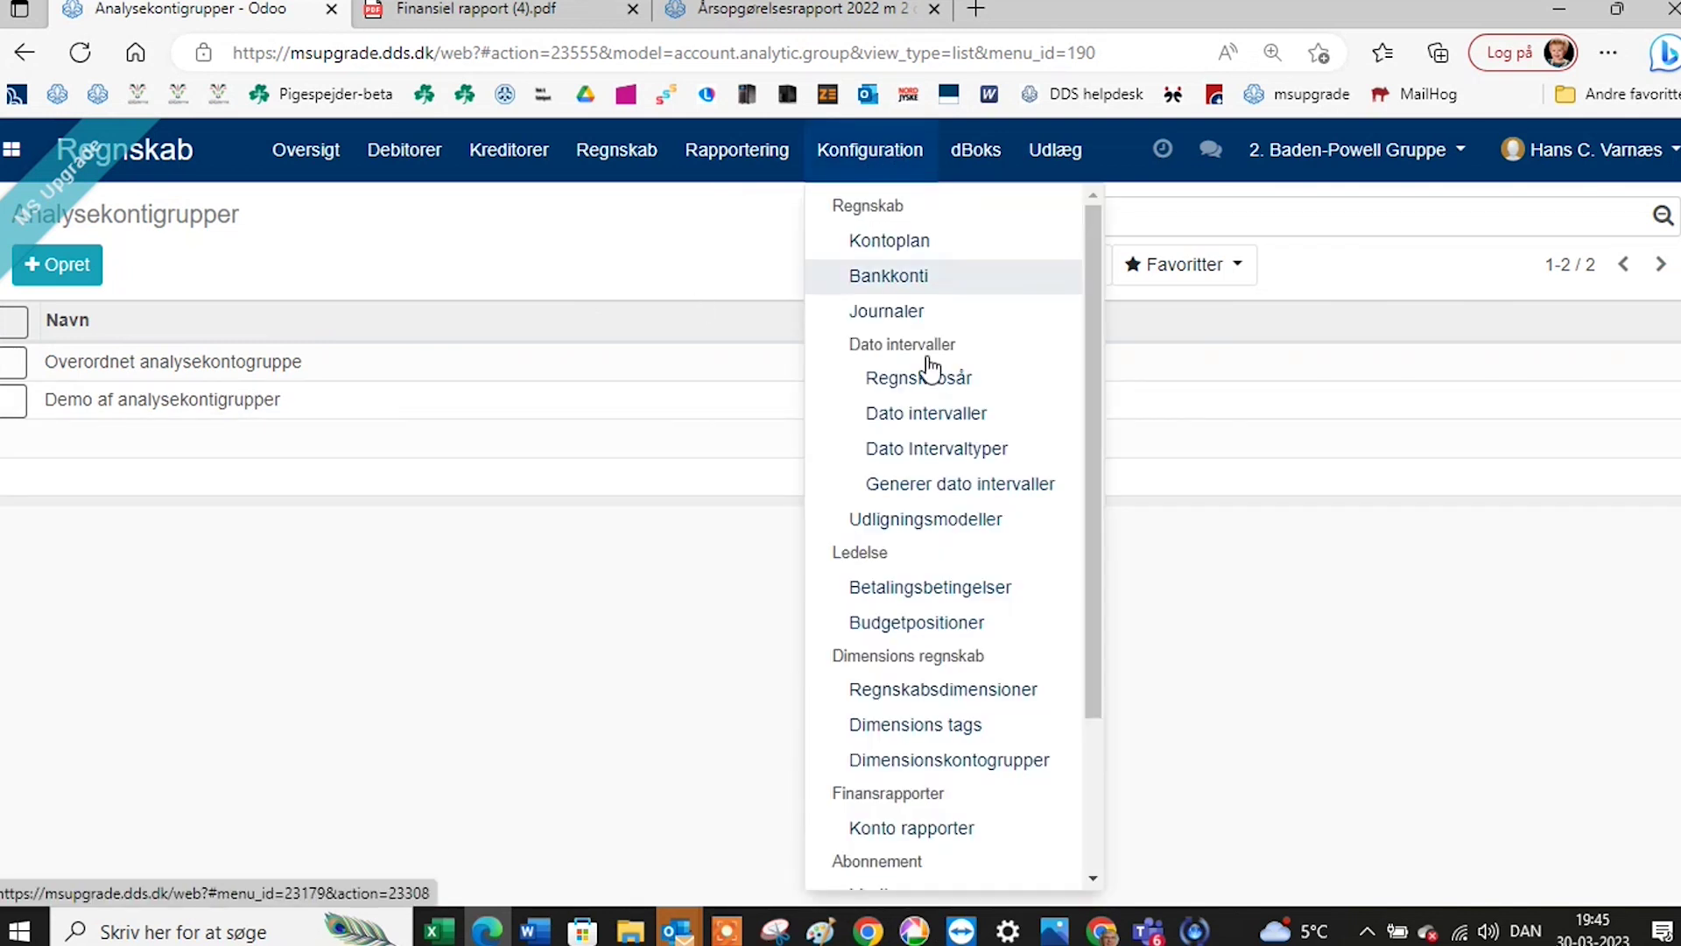
click(945, 692)
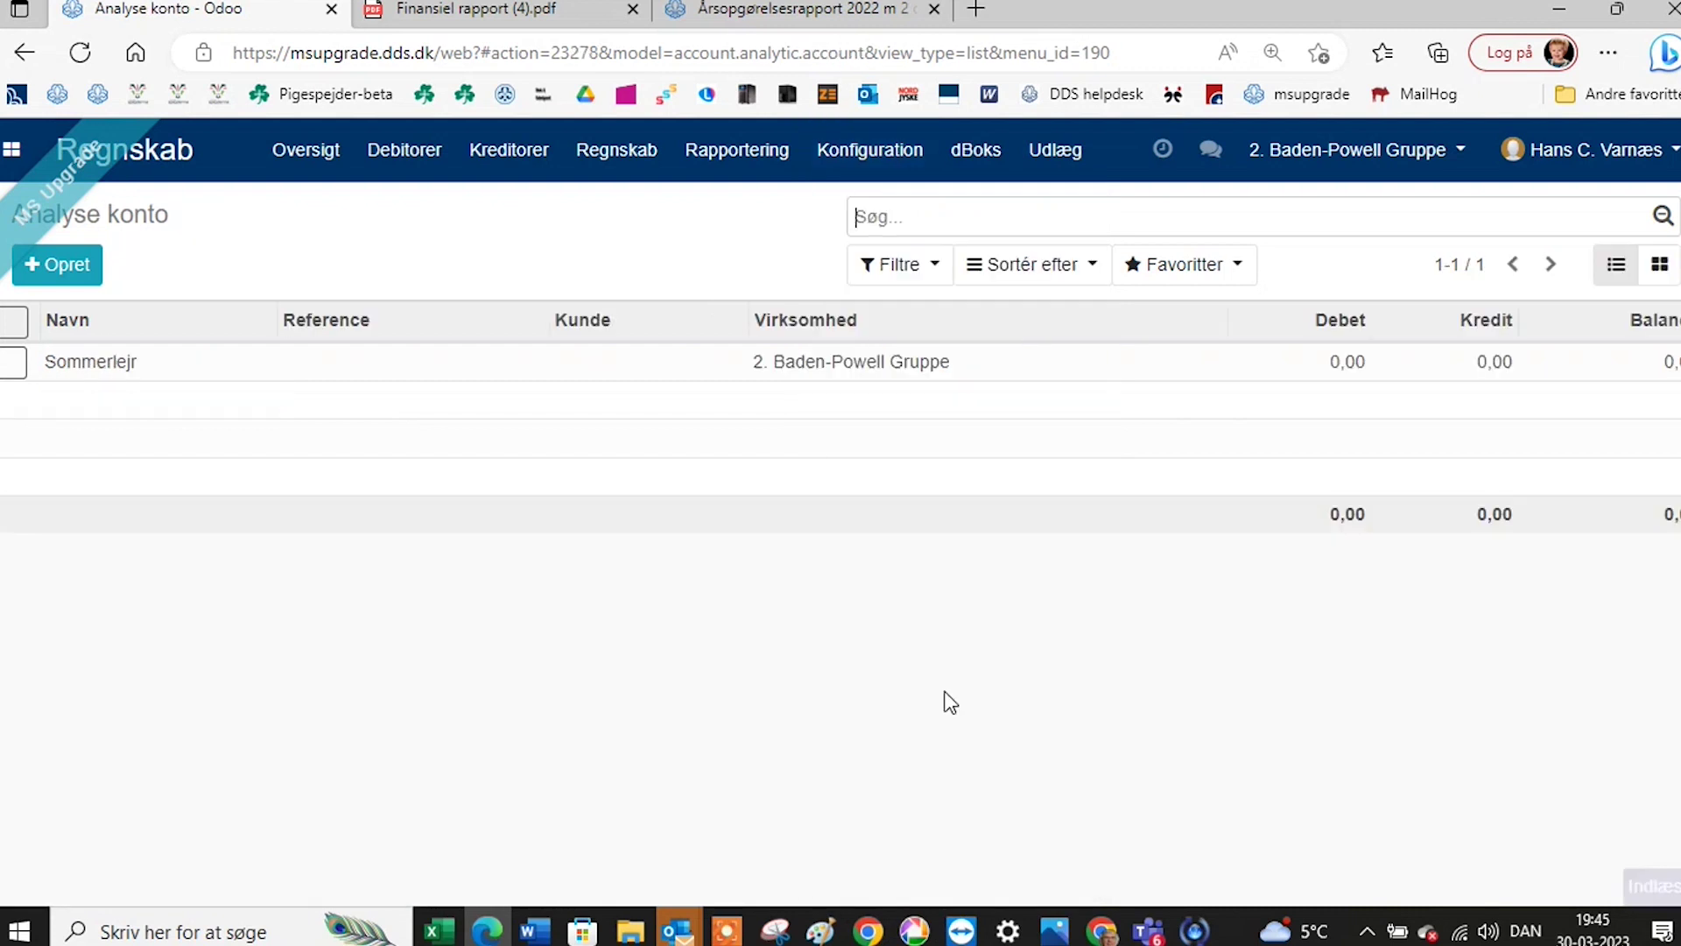
click(67, 373)
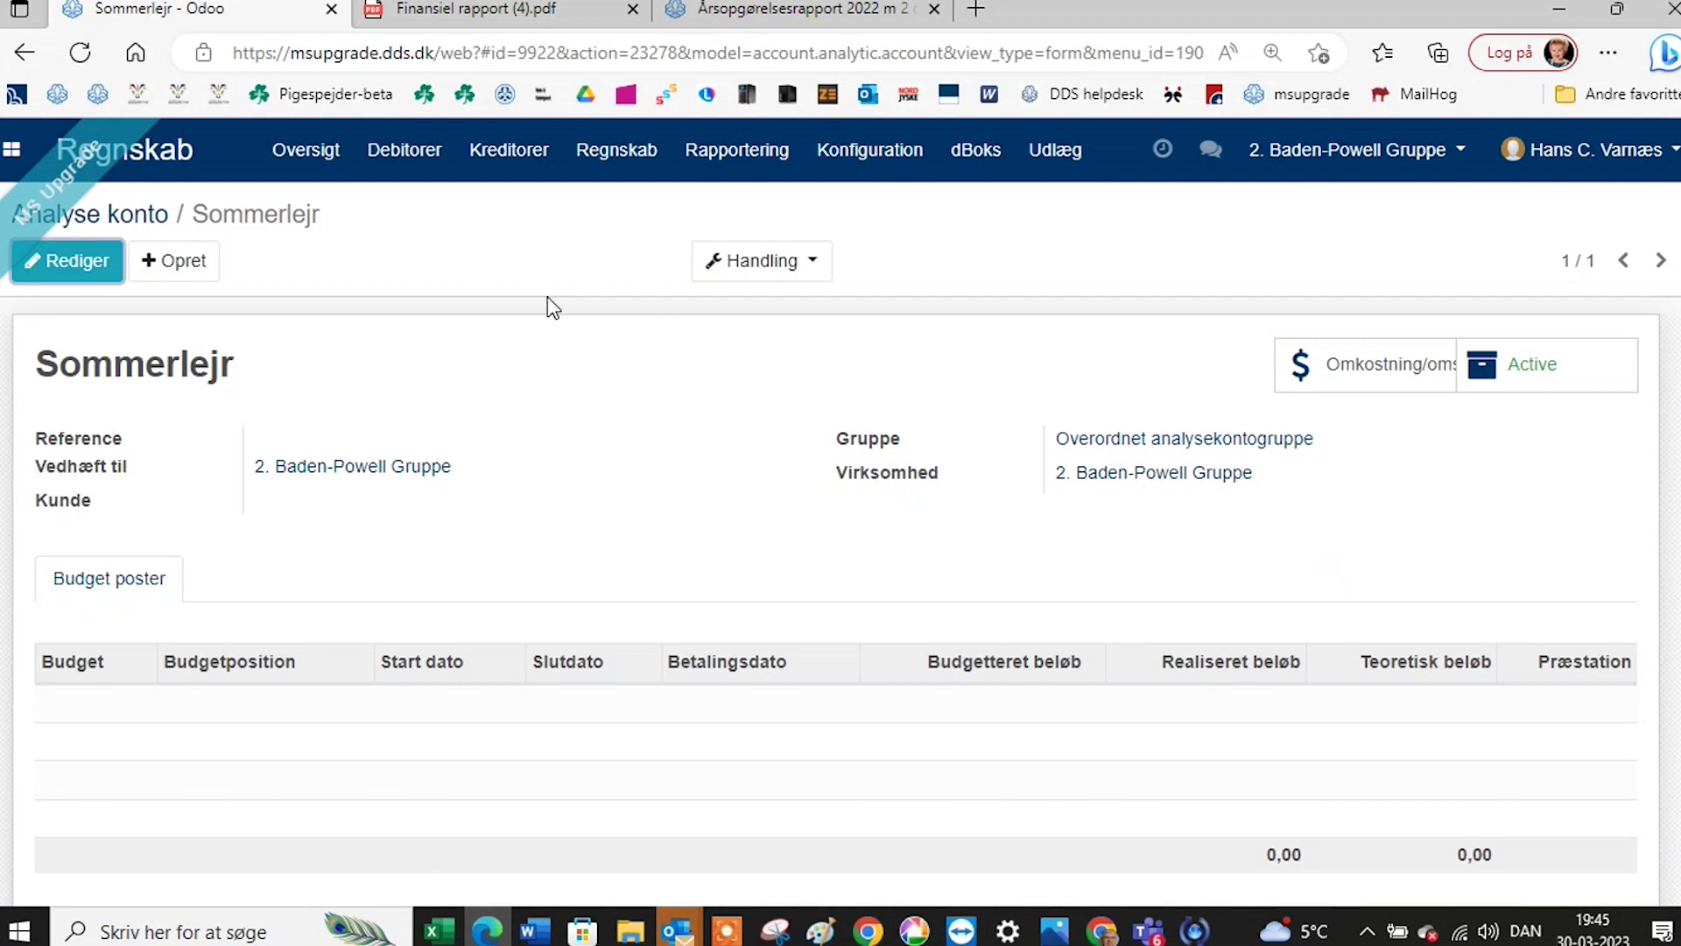
click(1373, 171)
click(1351, 209)
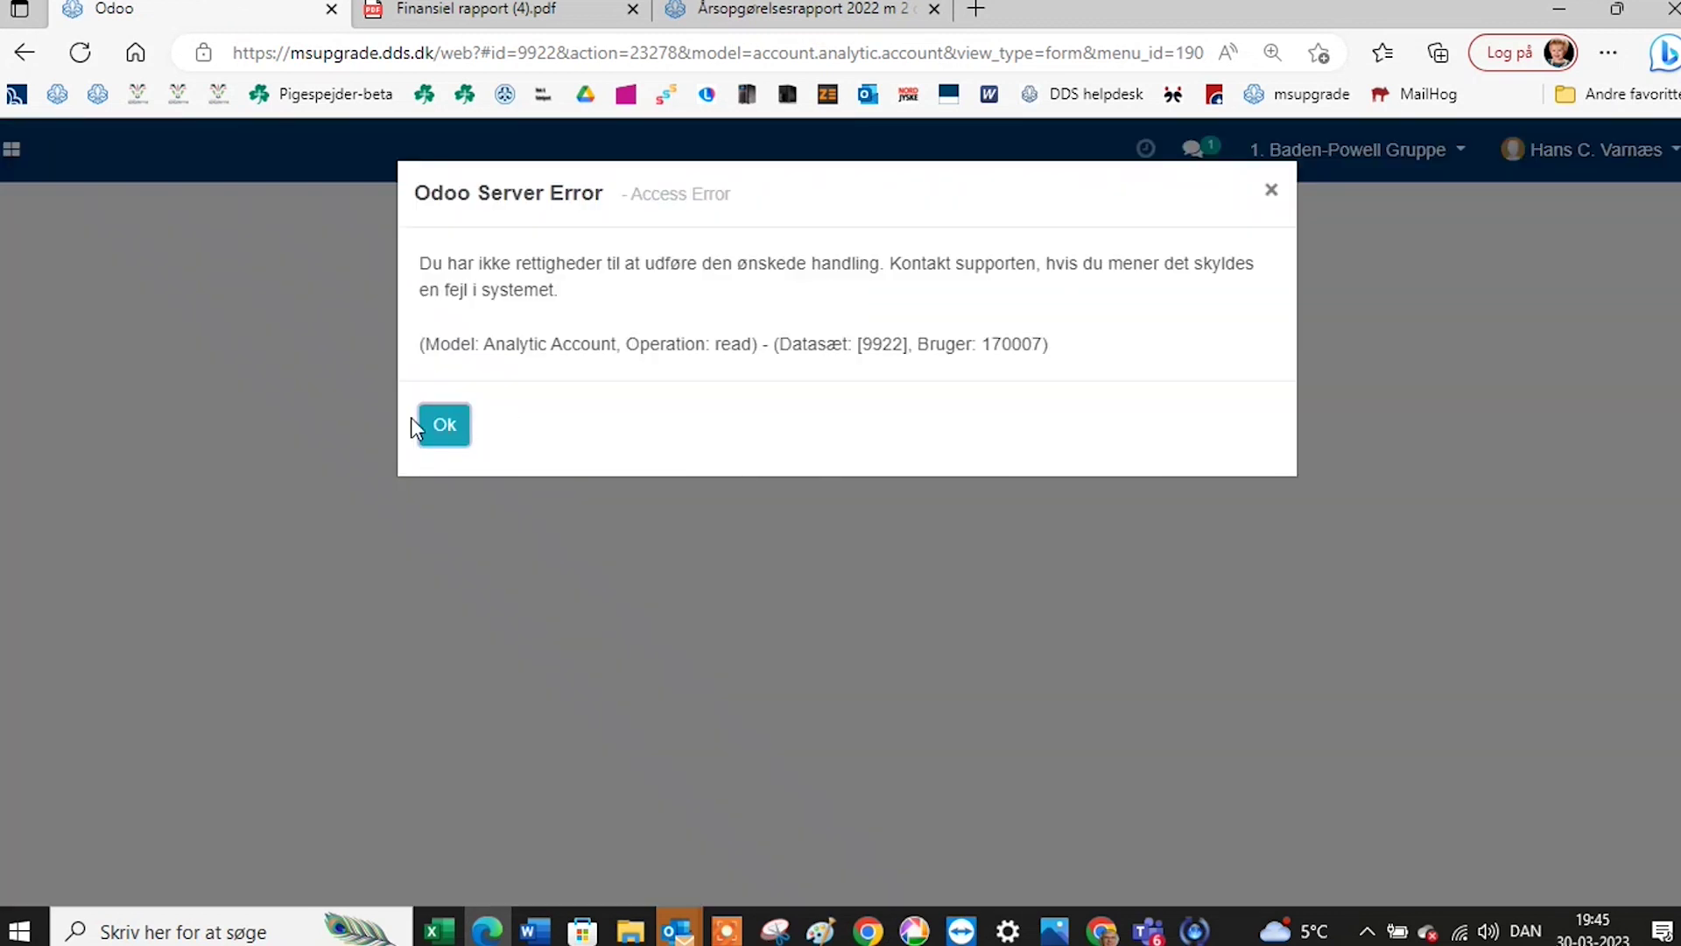
Dismiss the access error, reopen the Regnskab app and browse its Konfiguration menu.
click(441, 429)
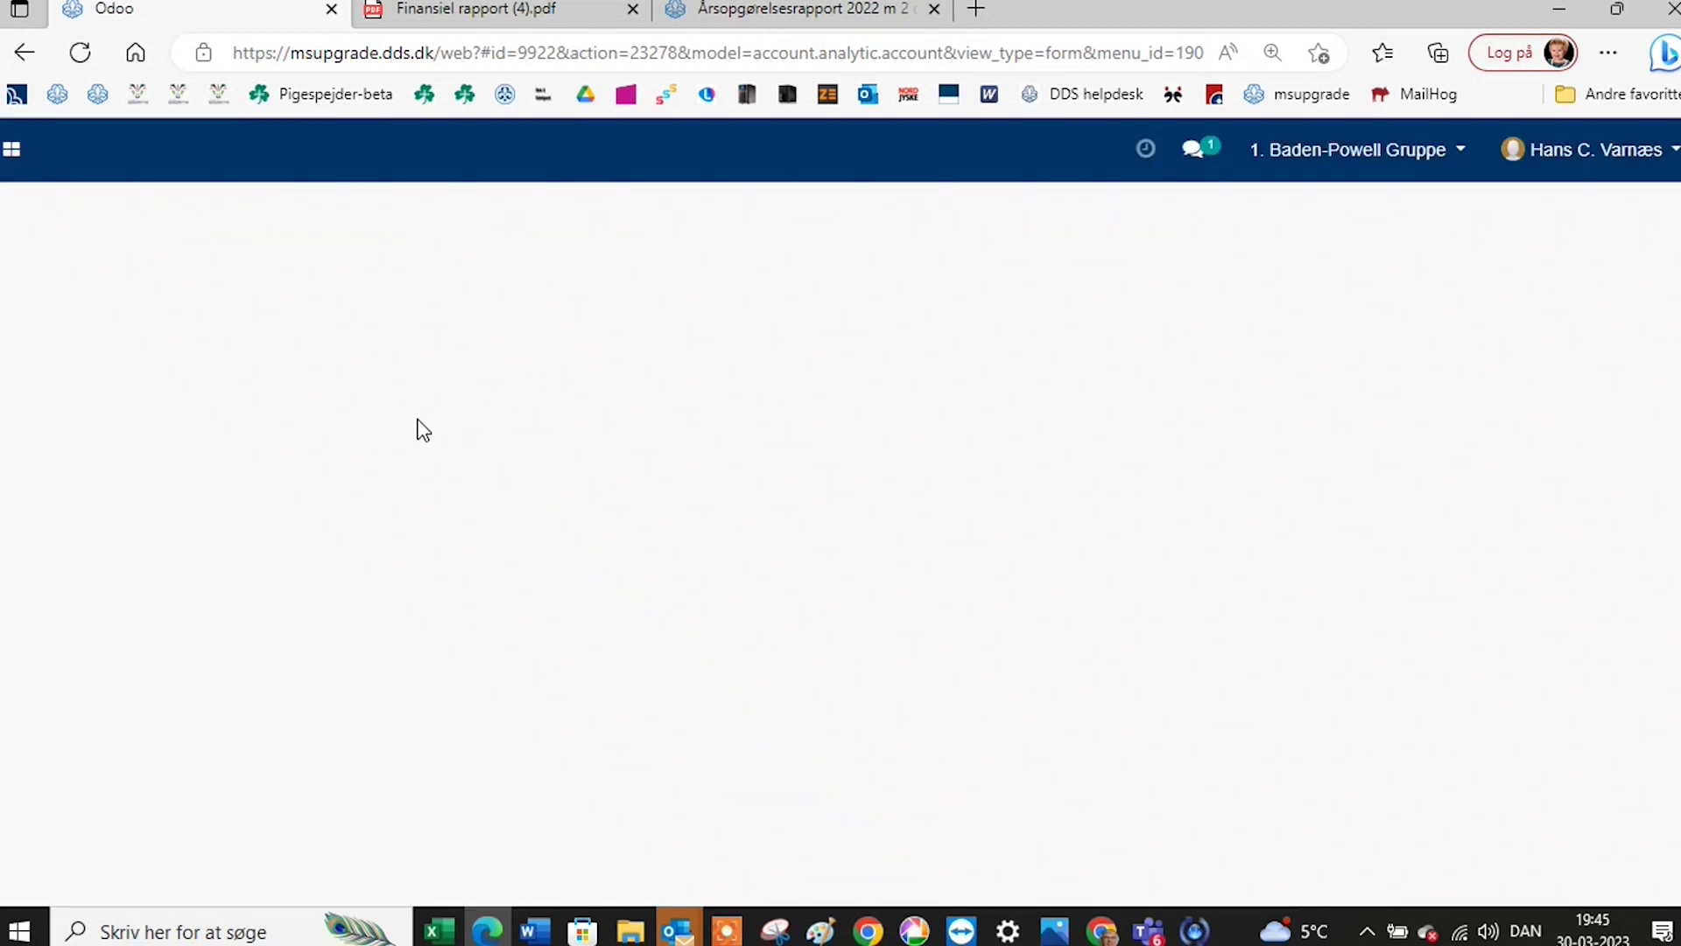
click(24, 156)
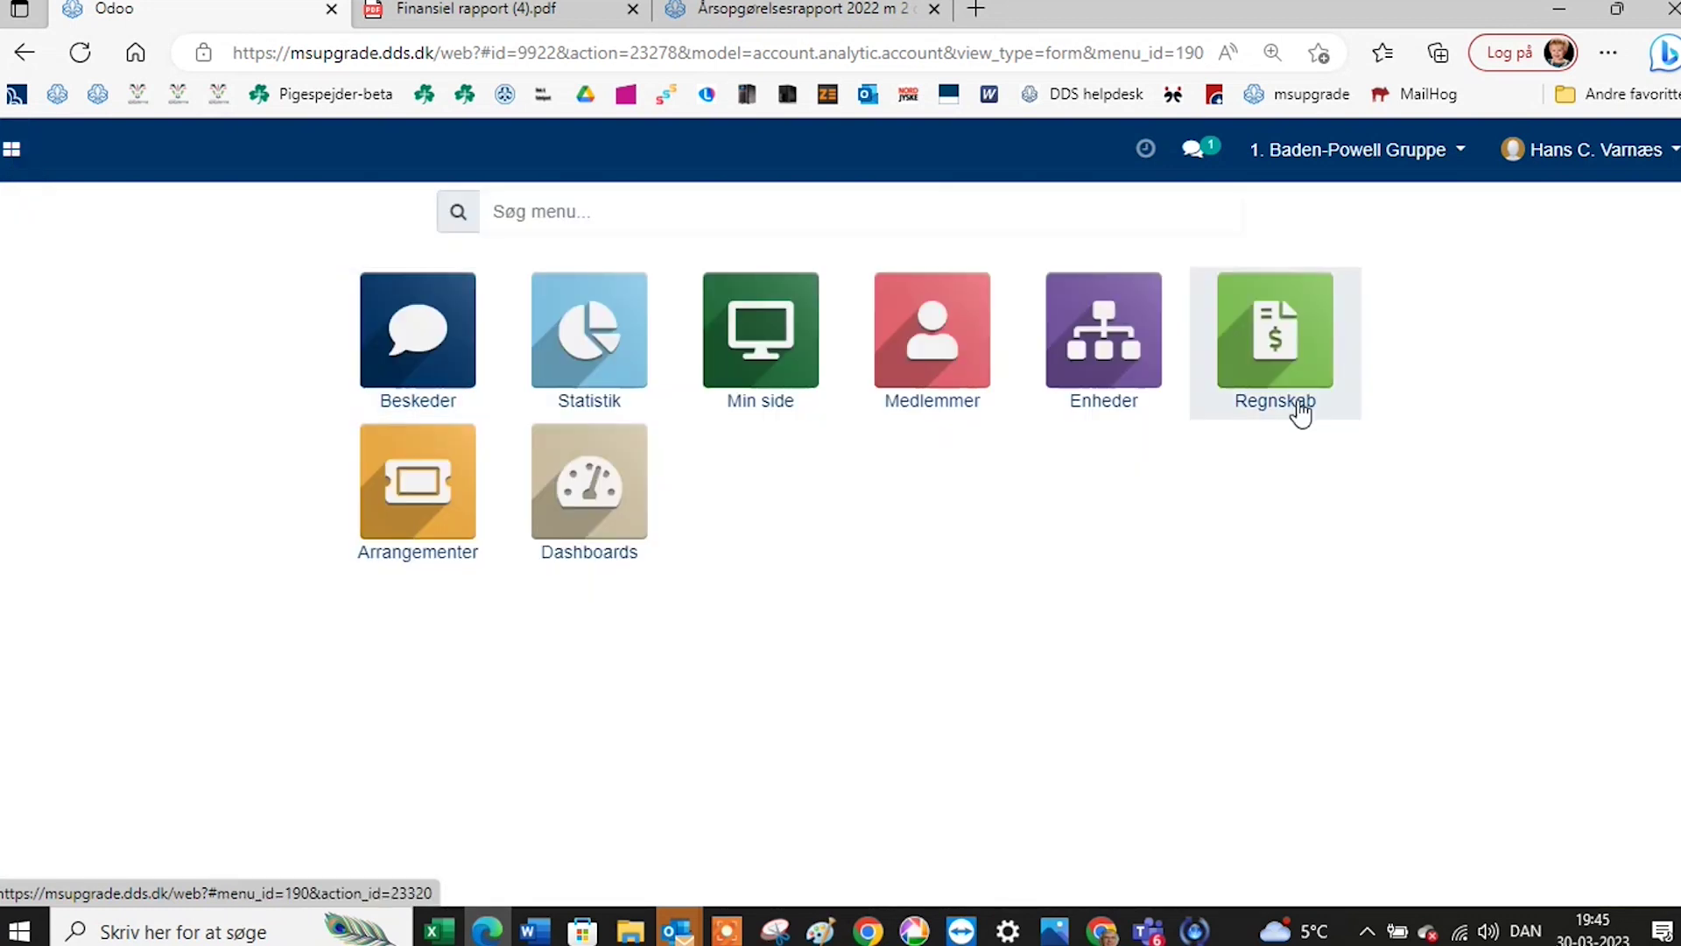
click(1276, 360)
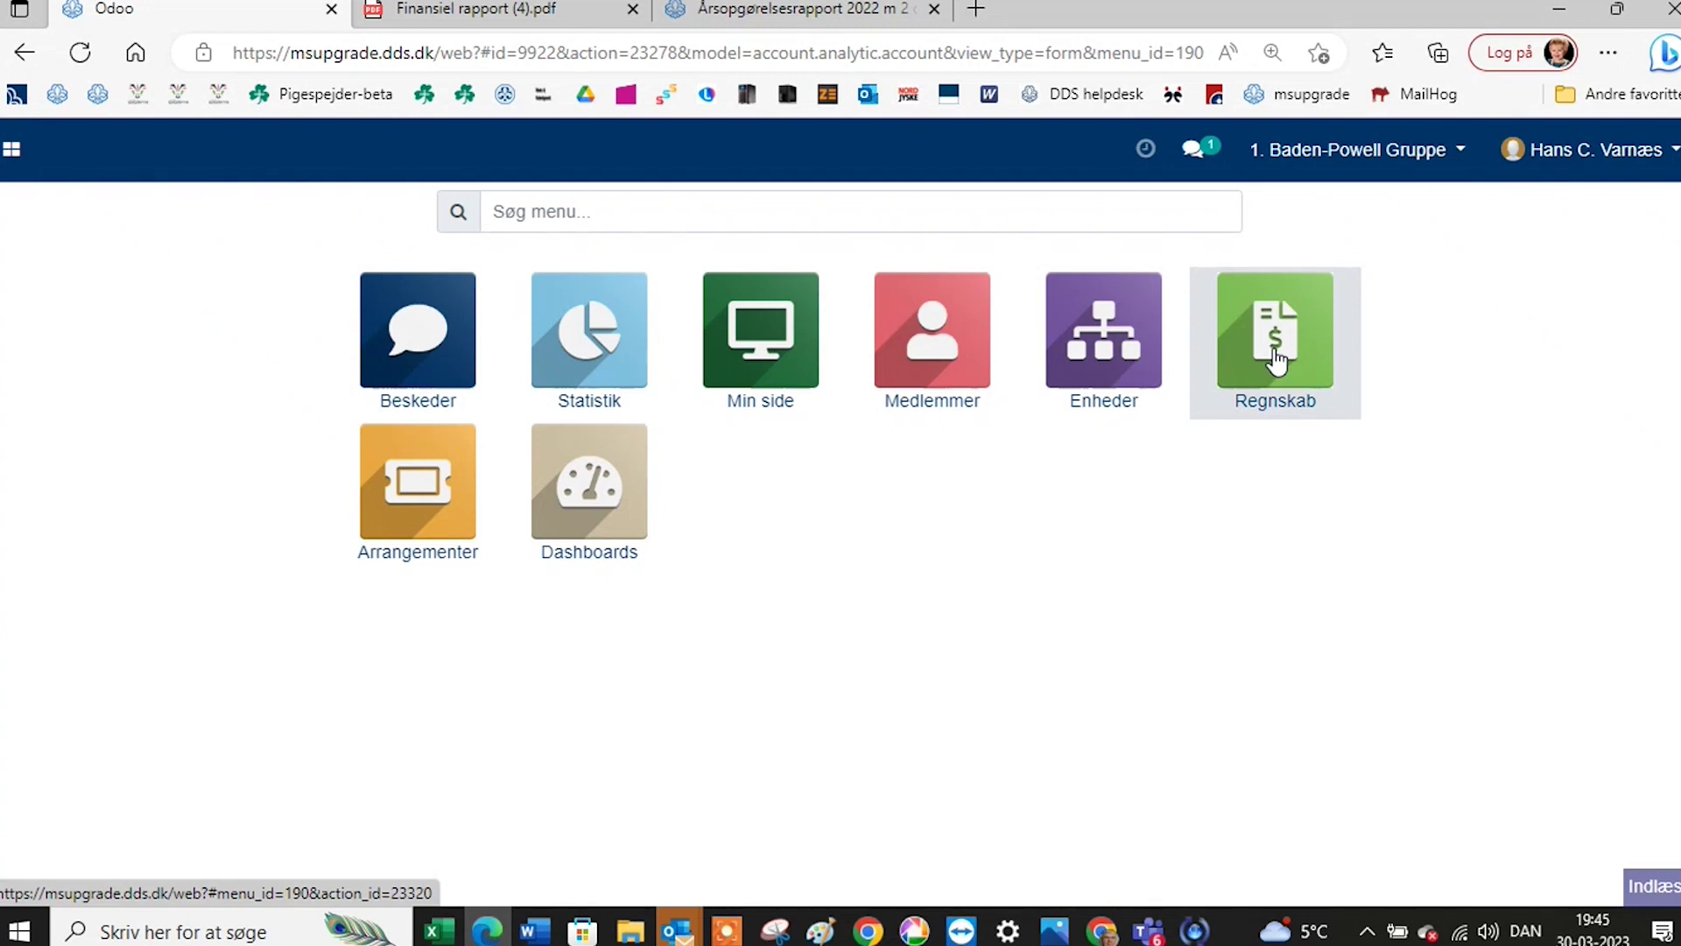
click(870, 150)
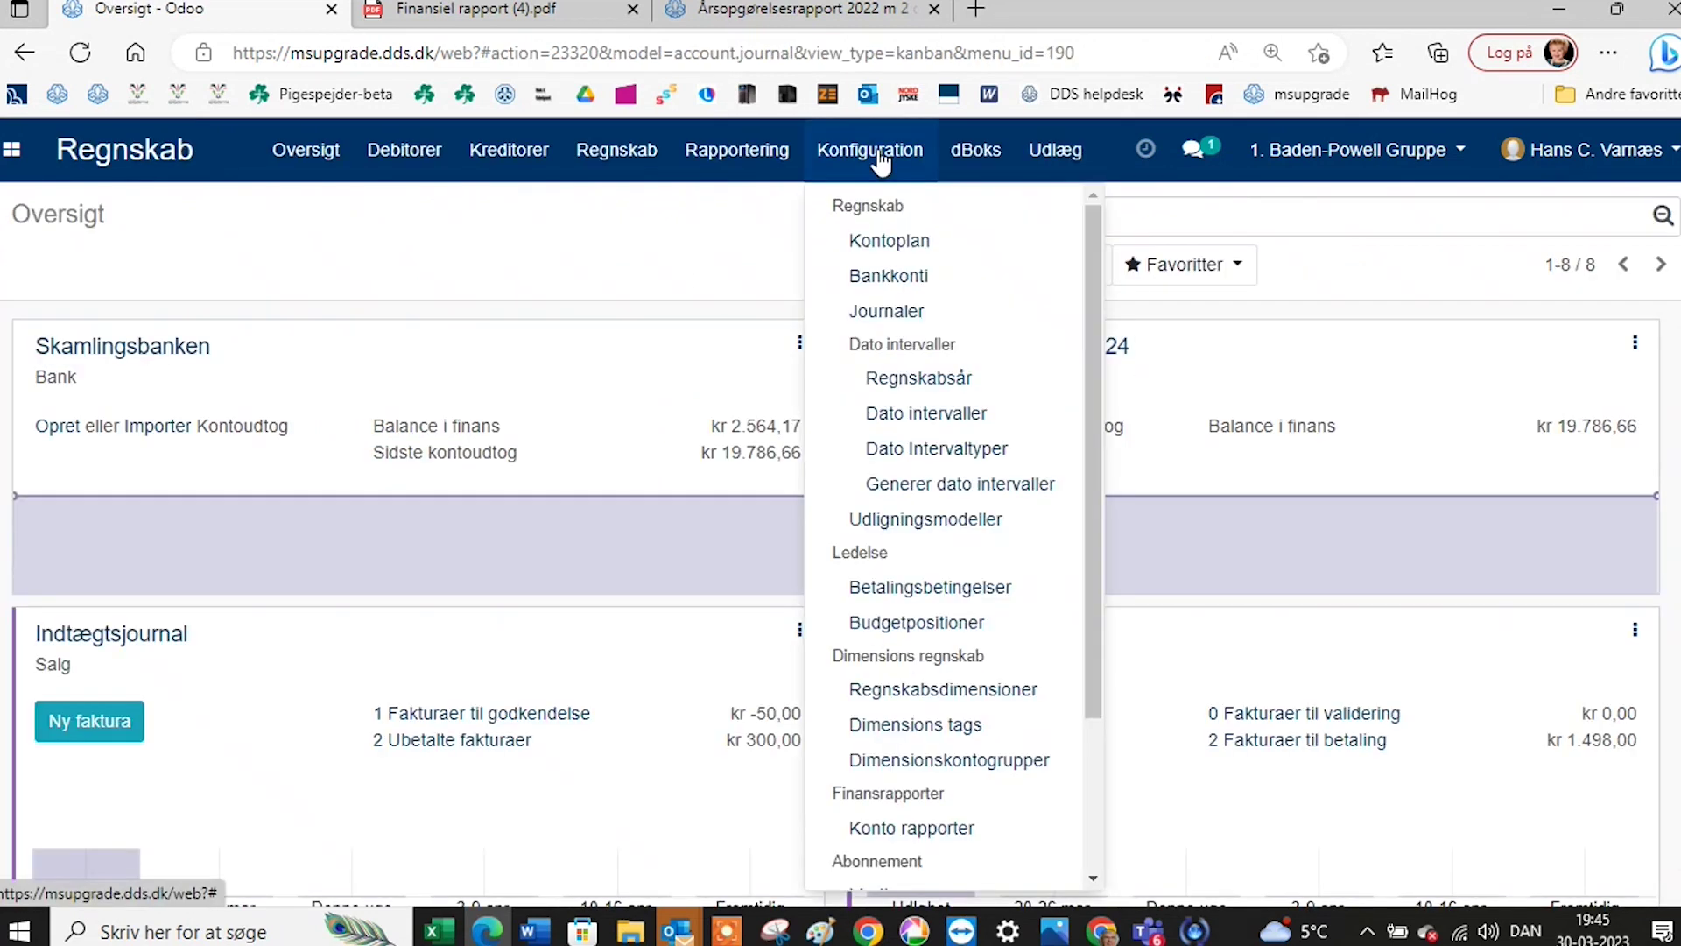
scroll(955, 635, down, 3)
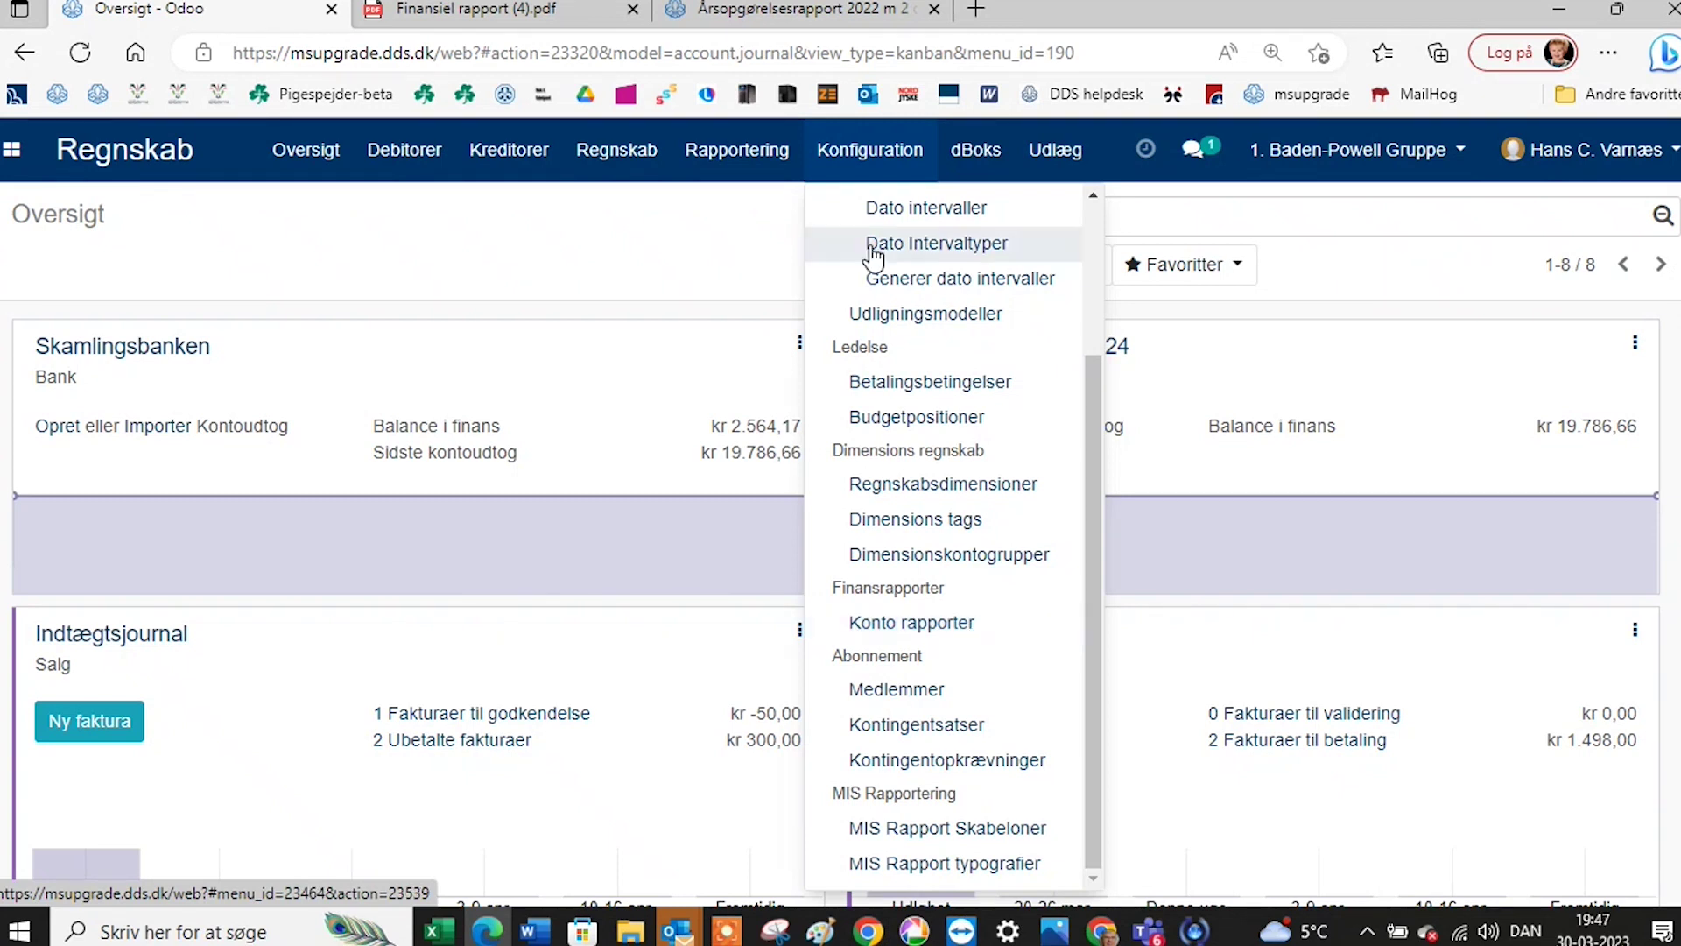
click(900, 168)
click(896, 140)
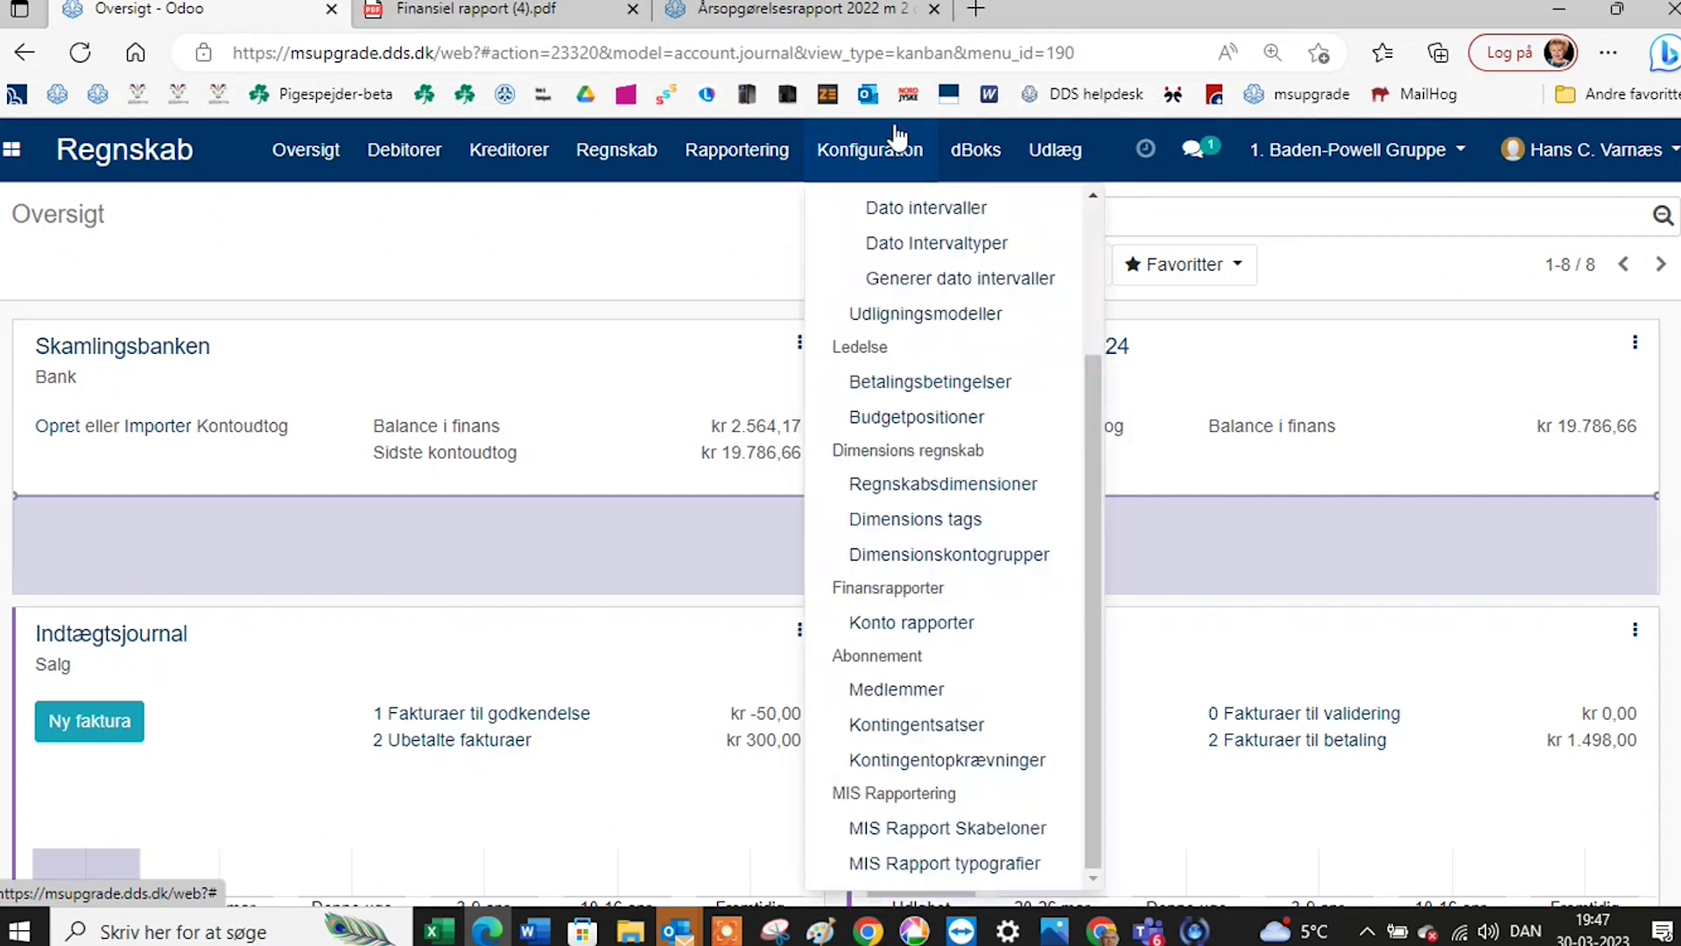
scroll(912, 236, up, 5)
Open account 3050 Andre tilgodehavender from the Kontoplan and switch it to edit mode.
click(911, 238)
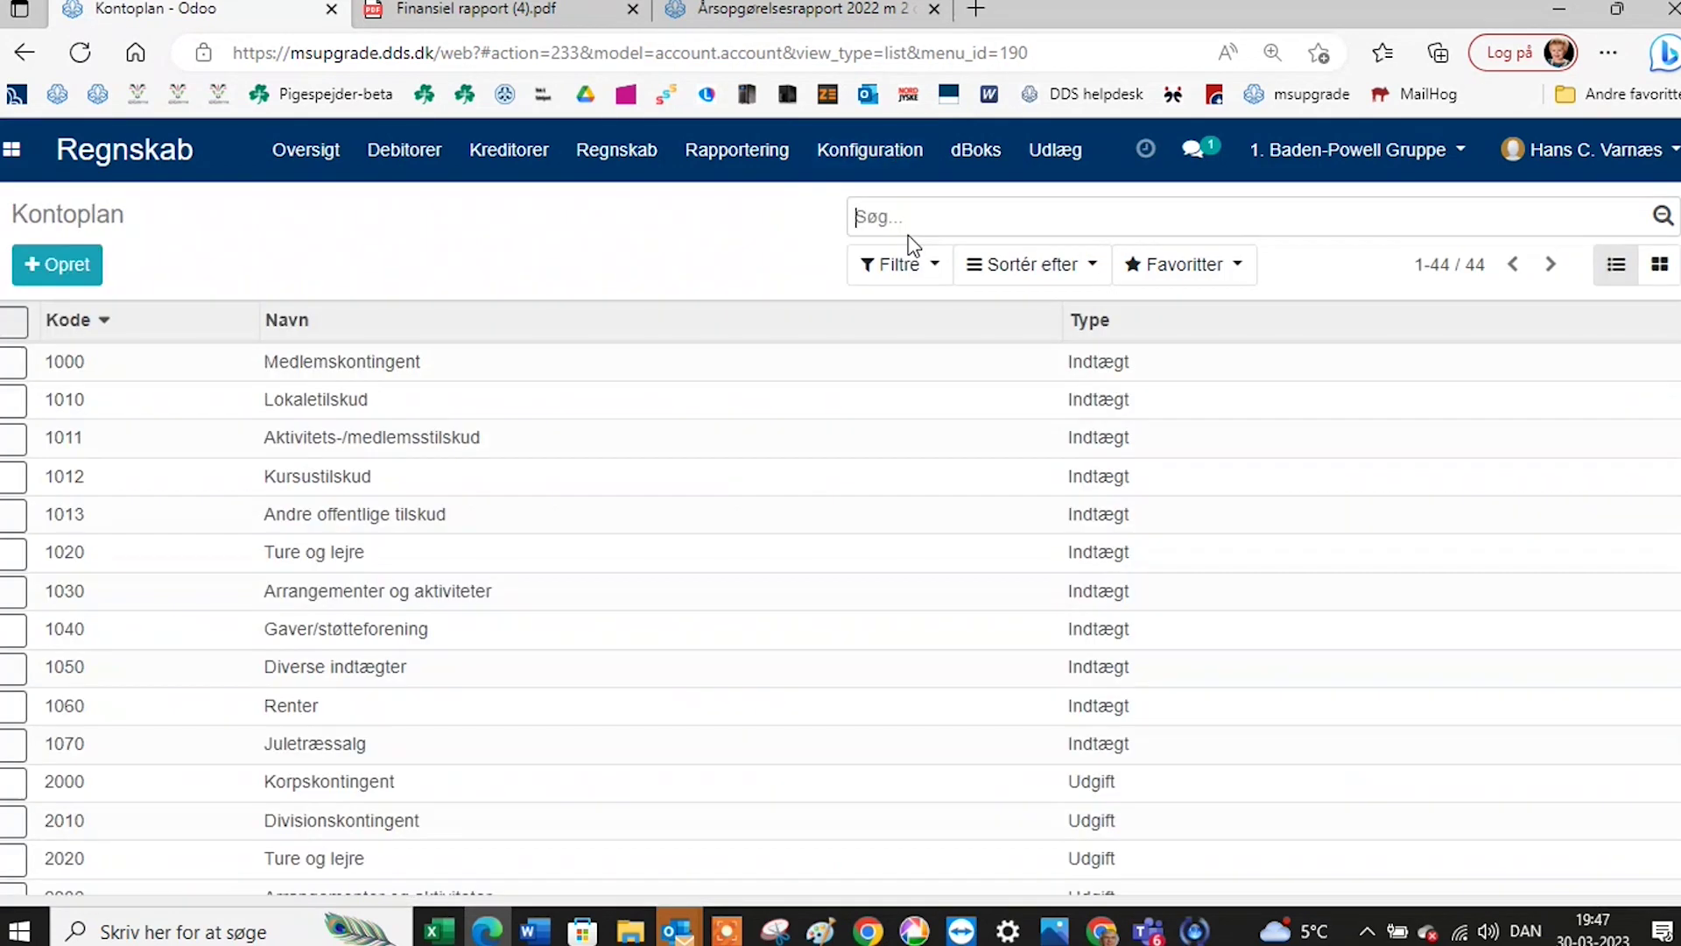
scroll(431, 518, down, 4)
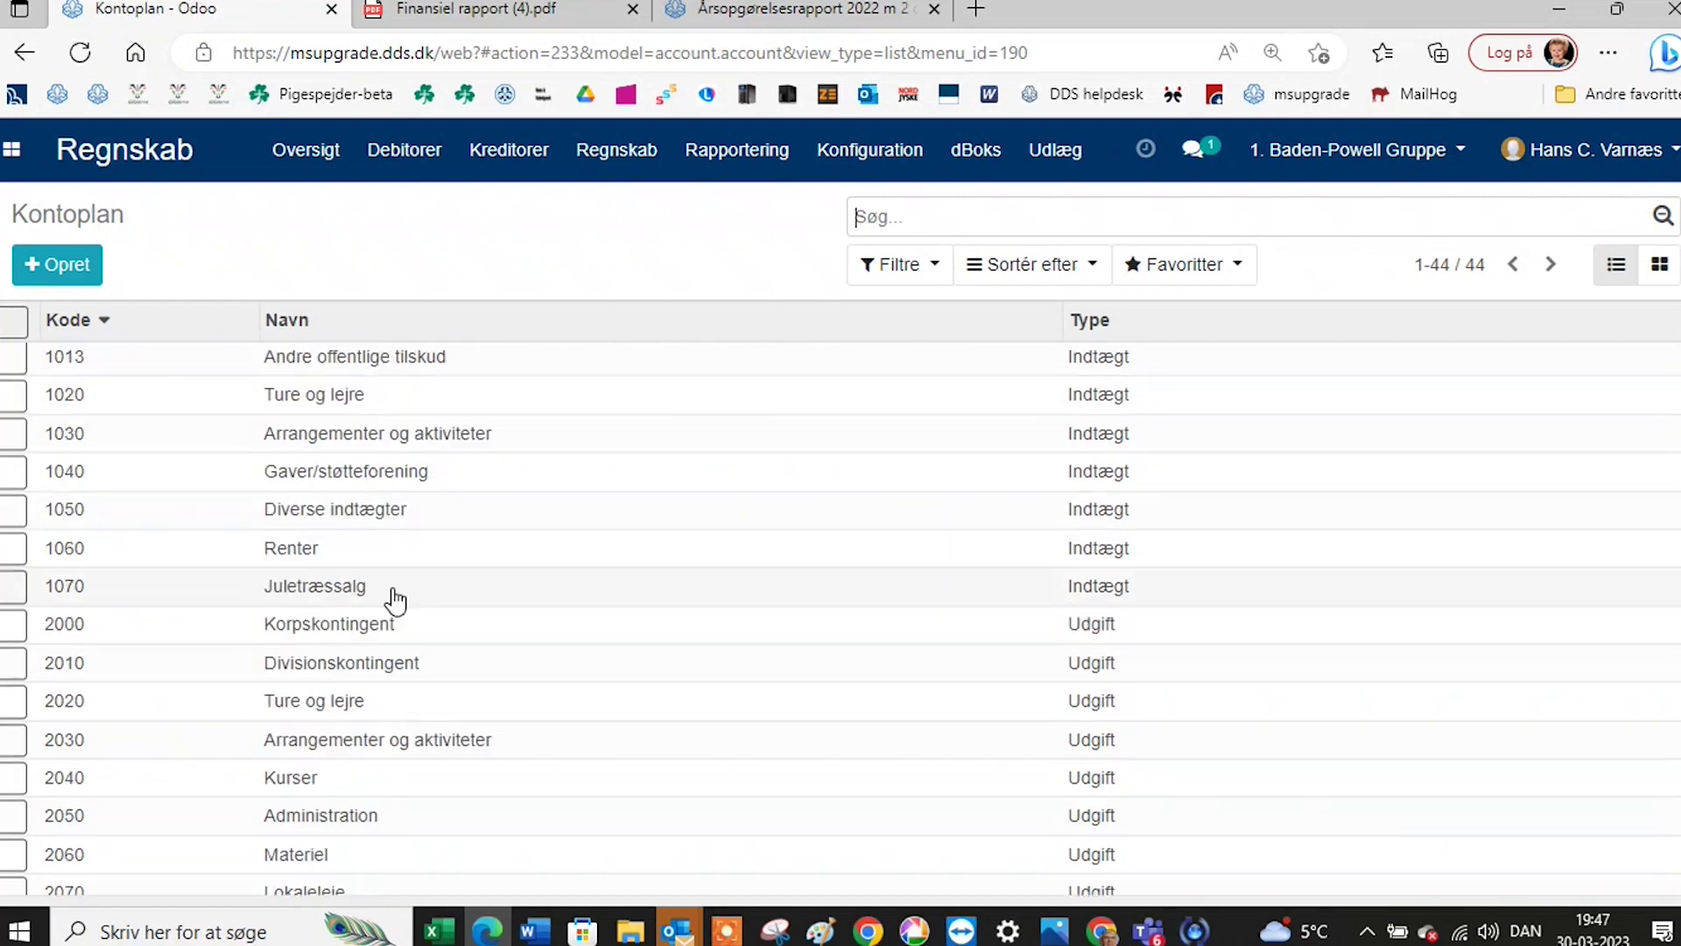
scroll(403, 602, down, 8)
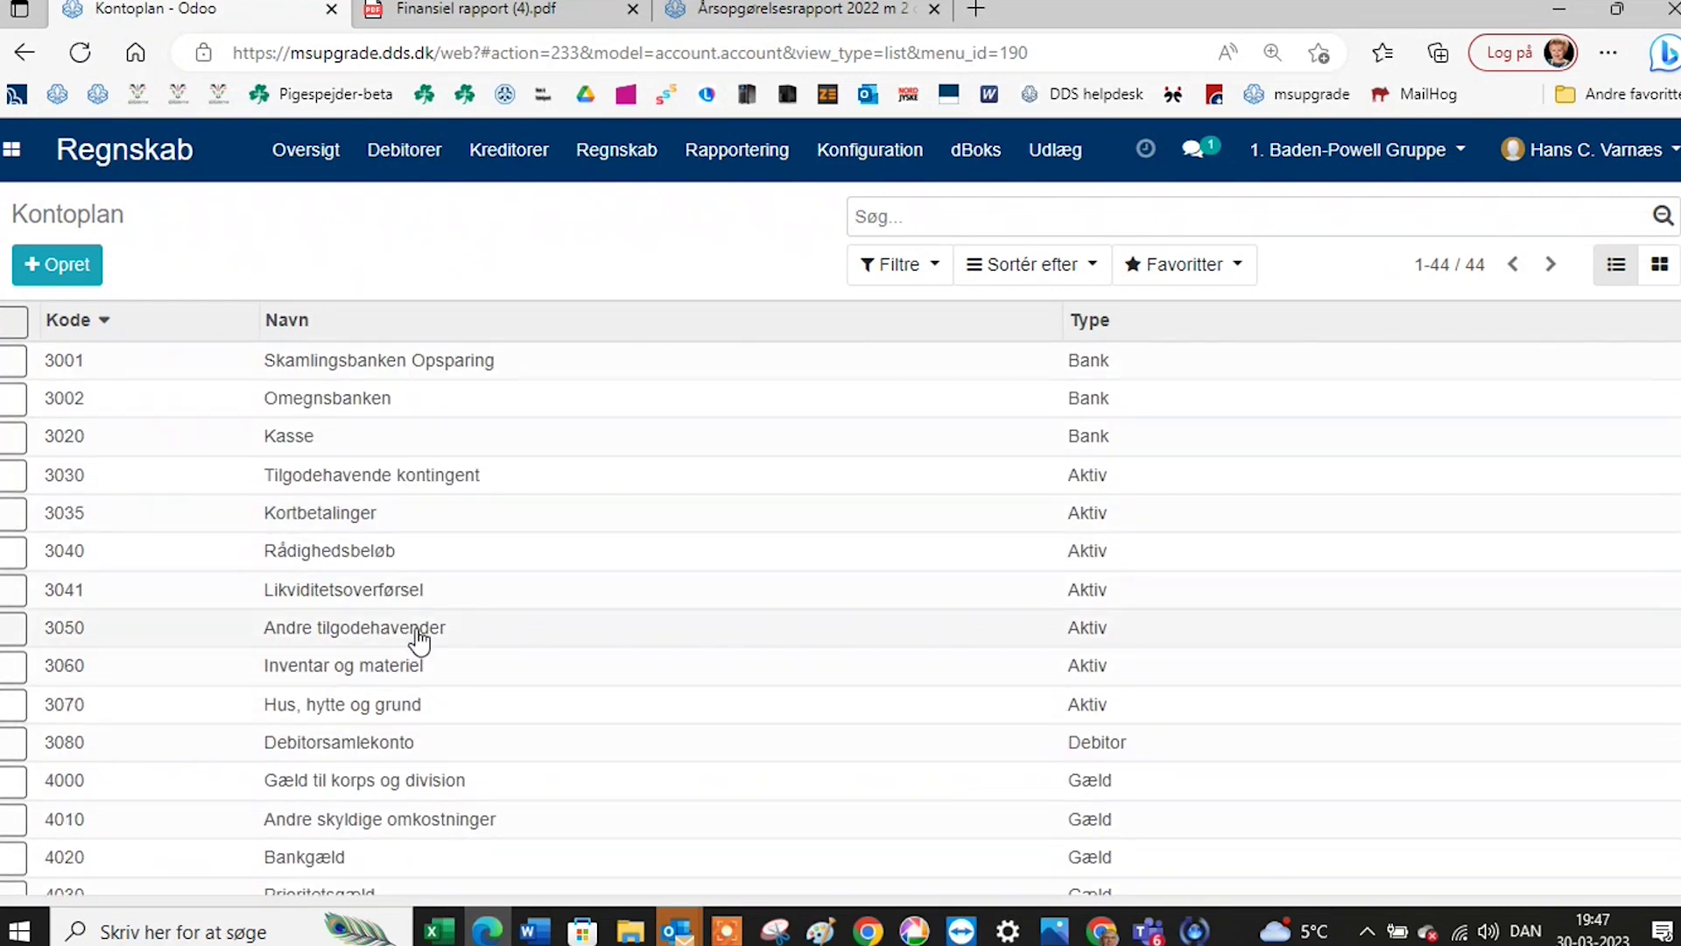
click(419, 642)
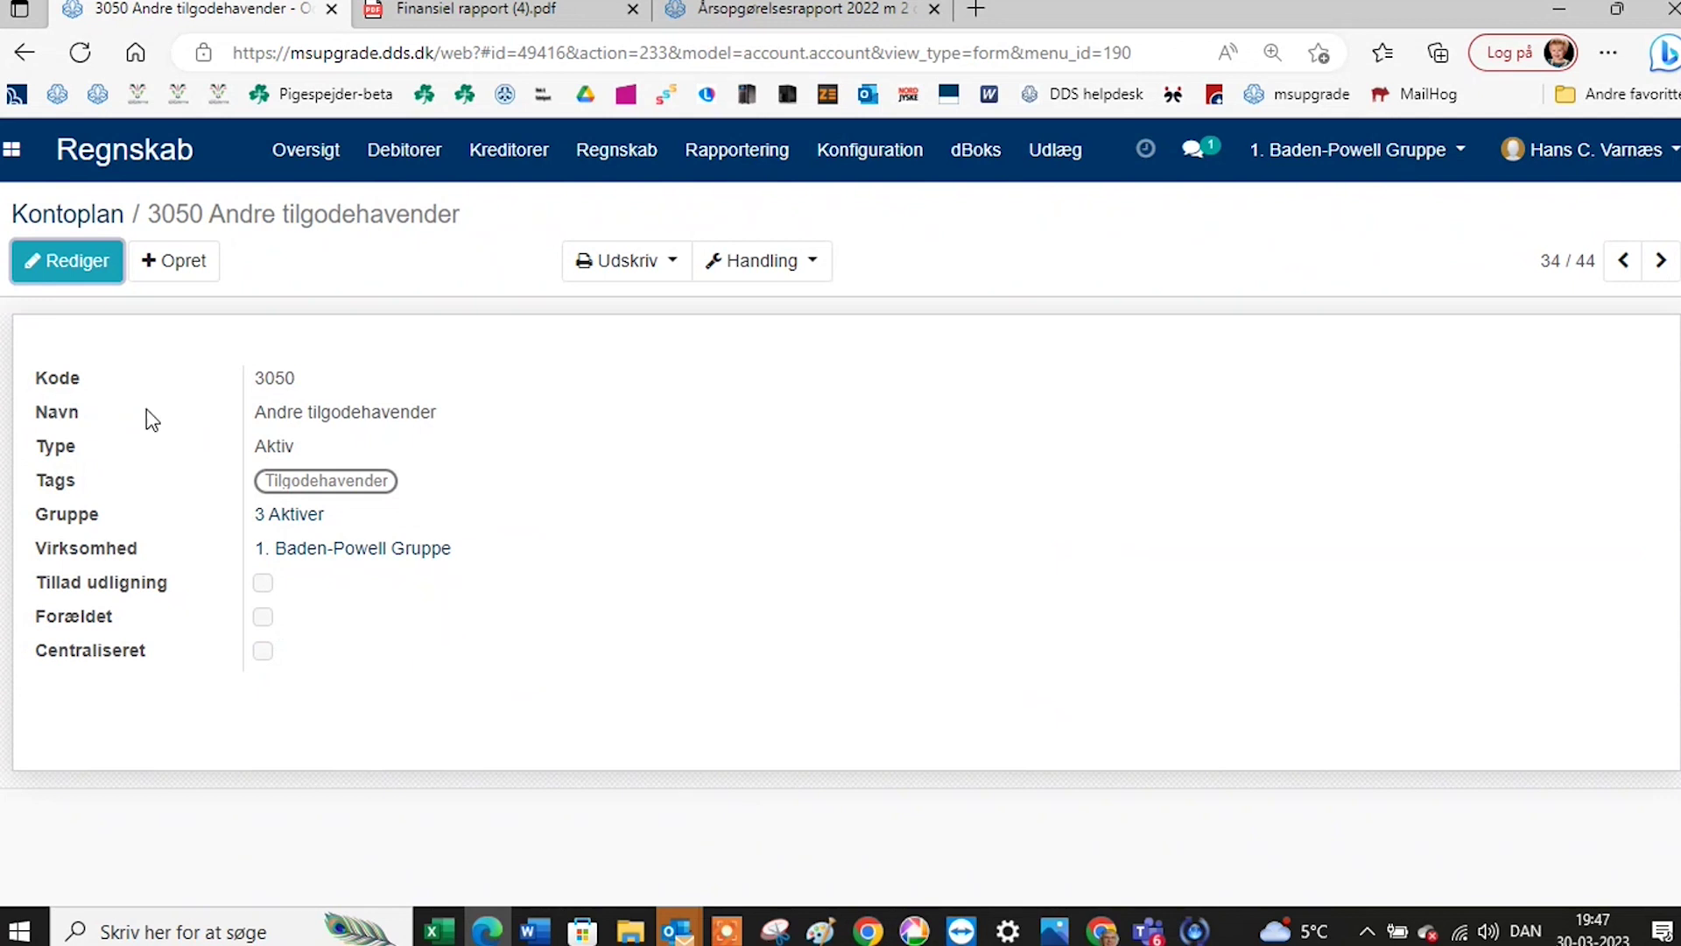
click(81, 268)
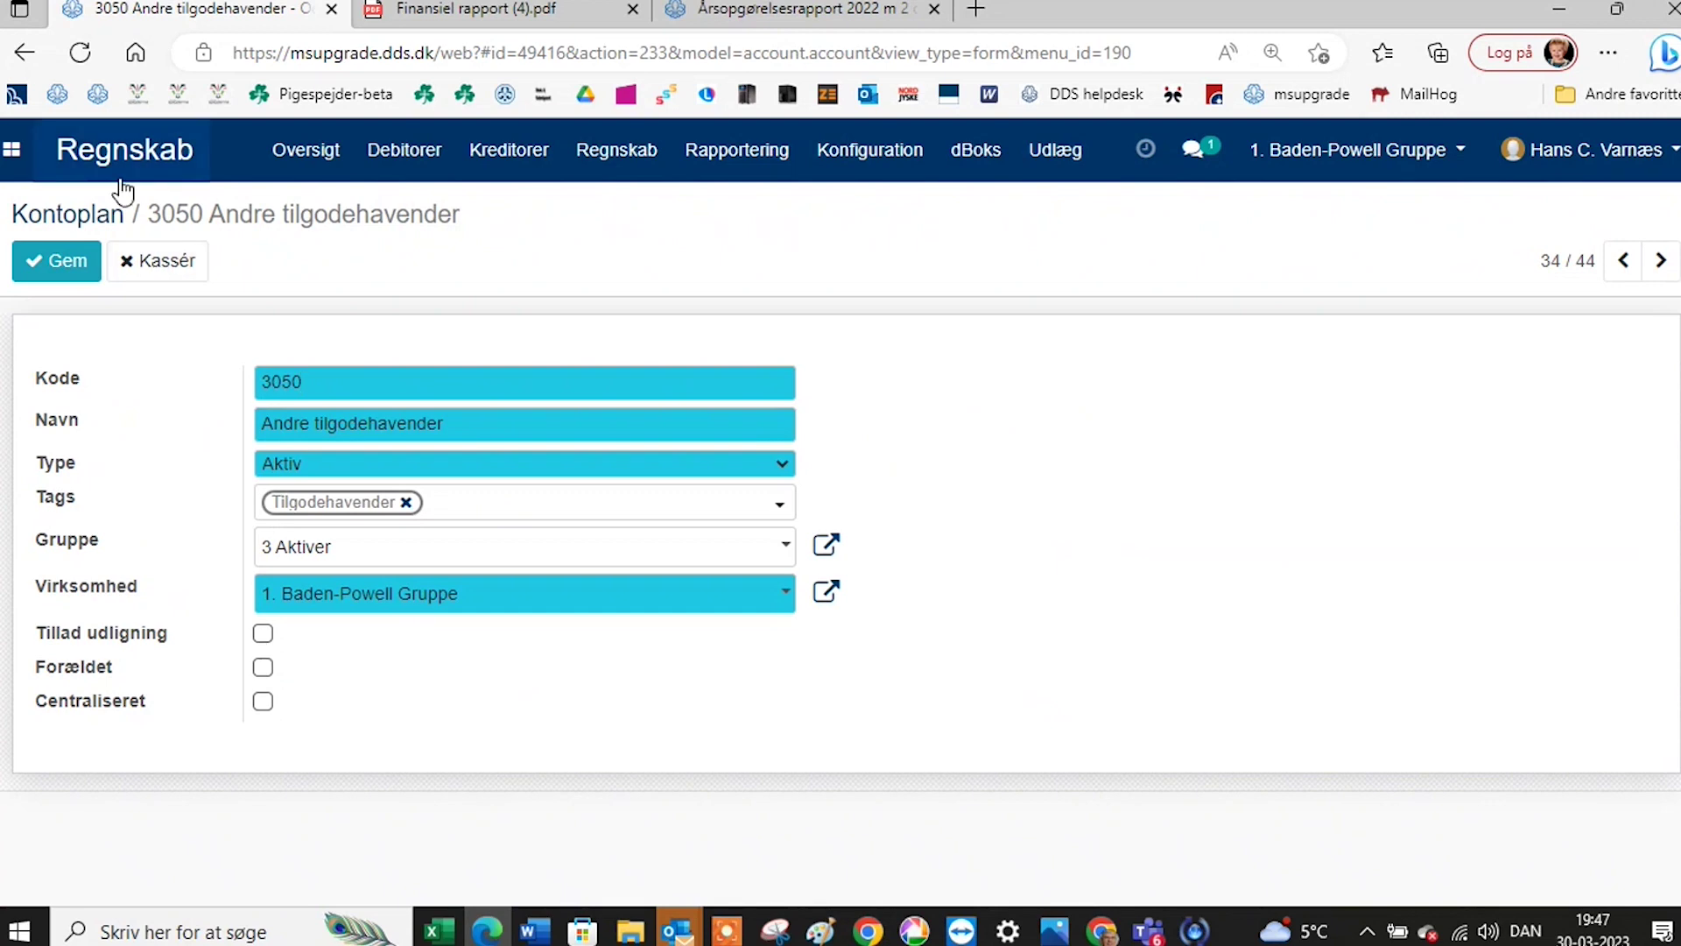
click(87, 217)
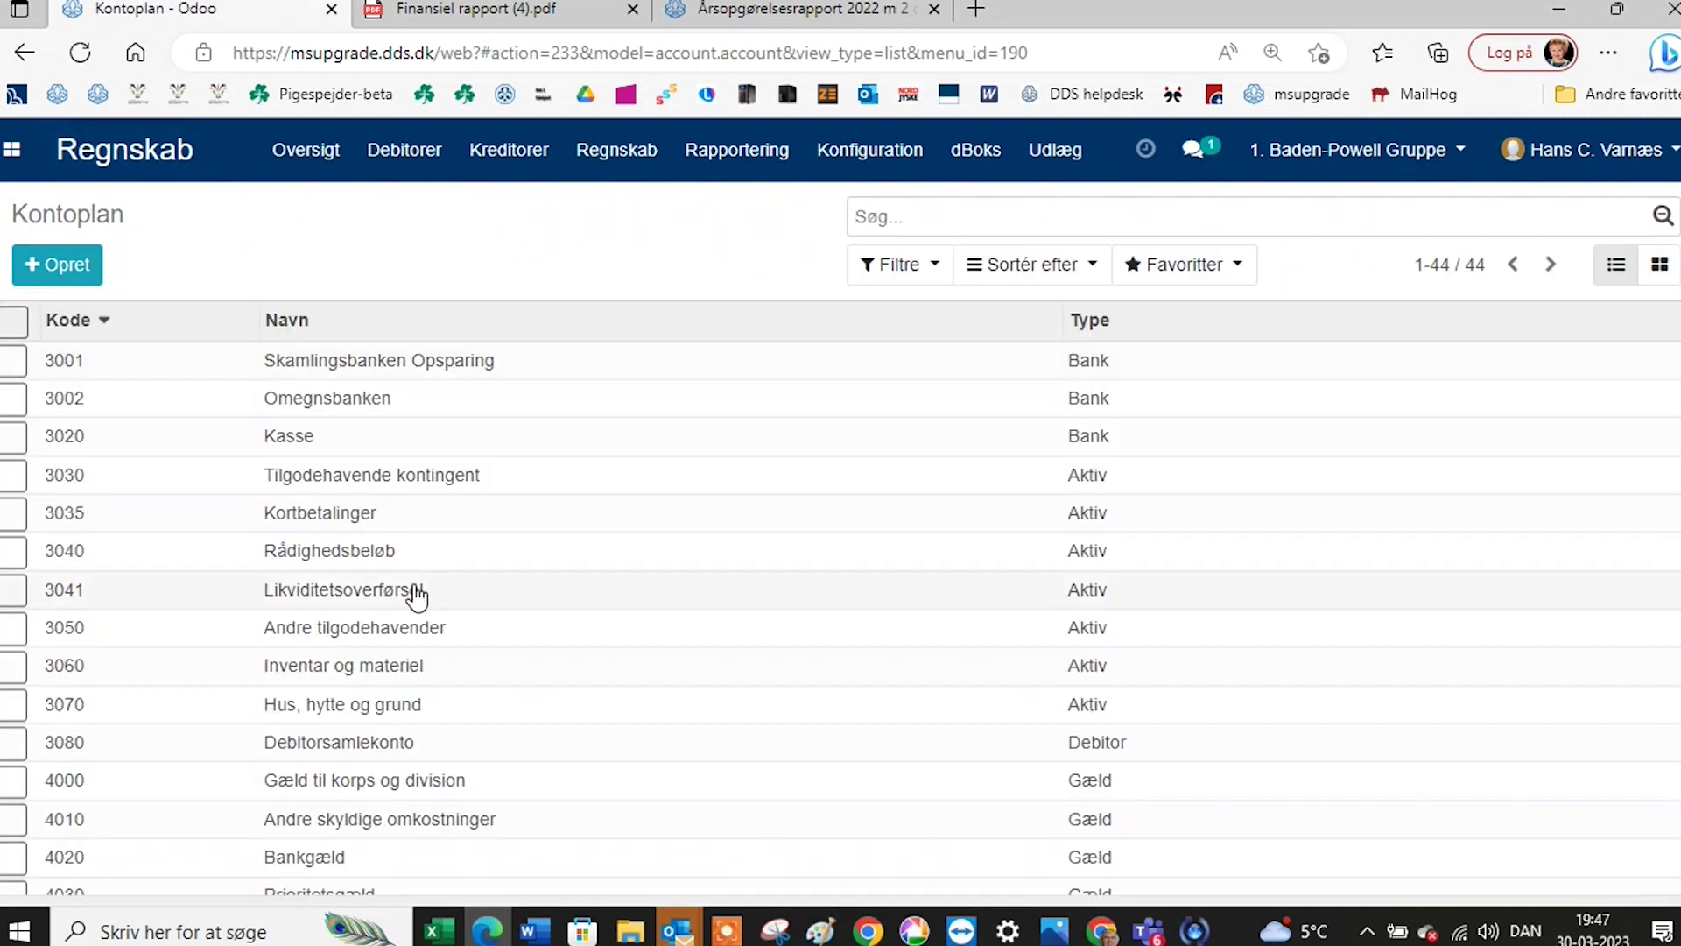
Go back to the chart of accounts and open account 3000 Nordea.
scroll(411, 561, up, 2)
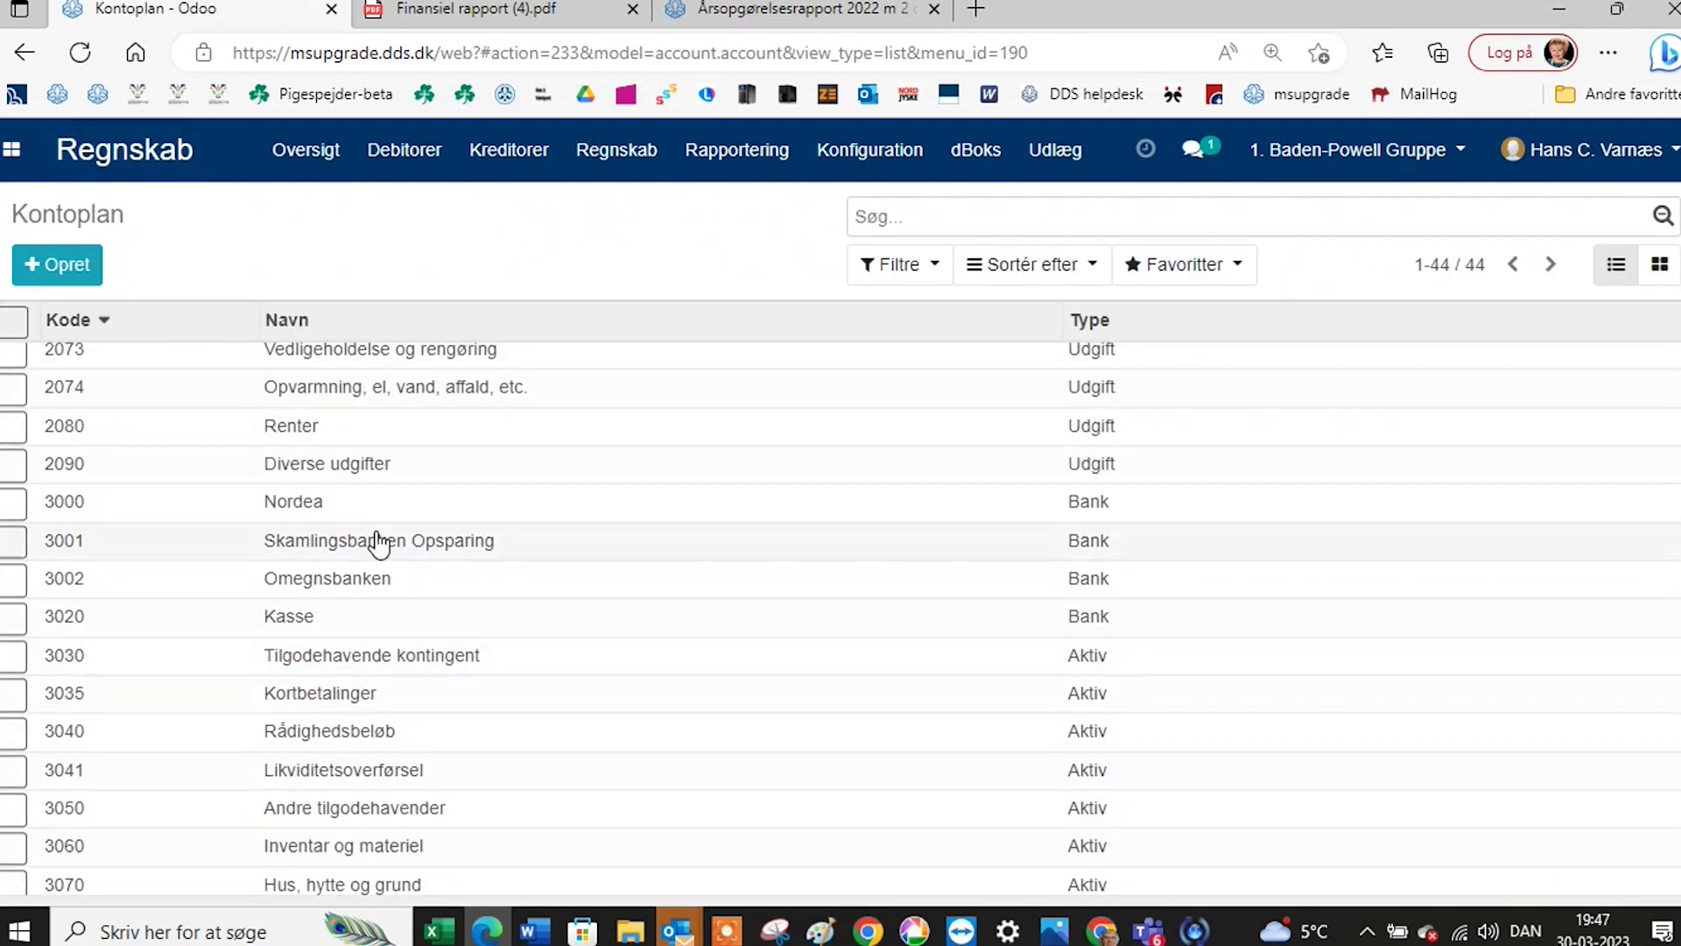
click(307, 505)
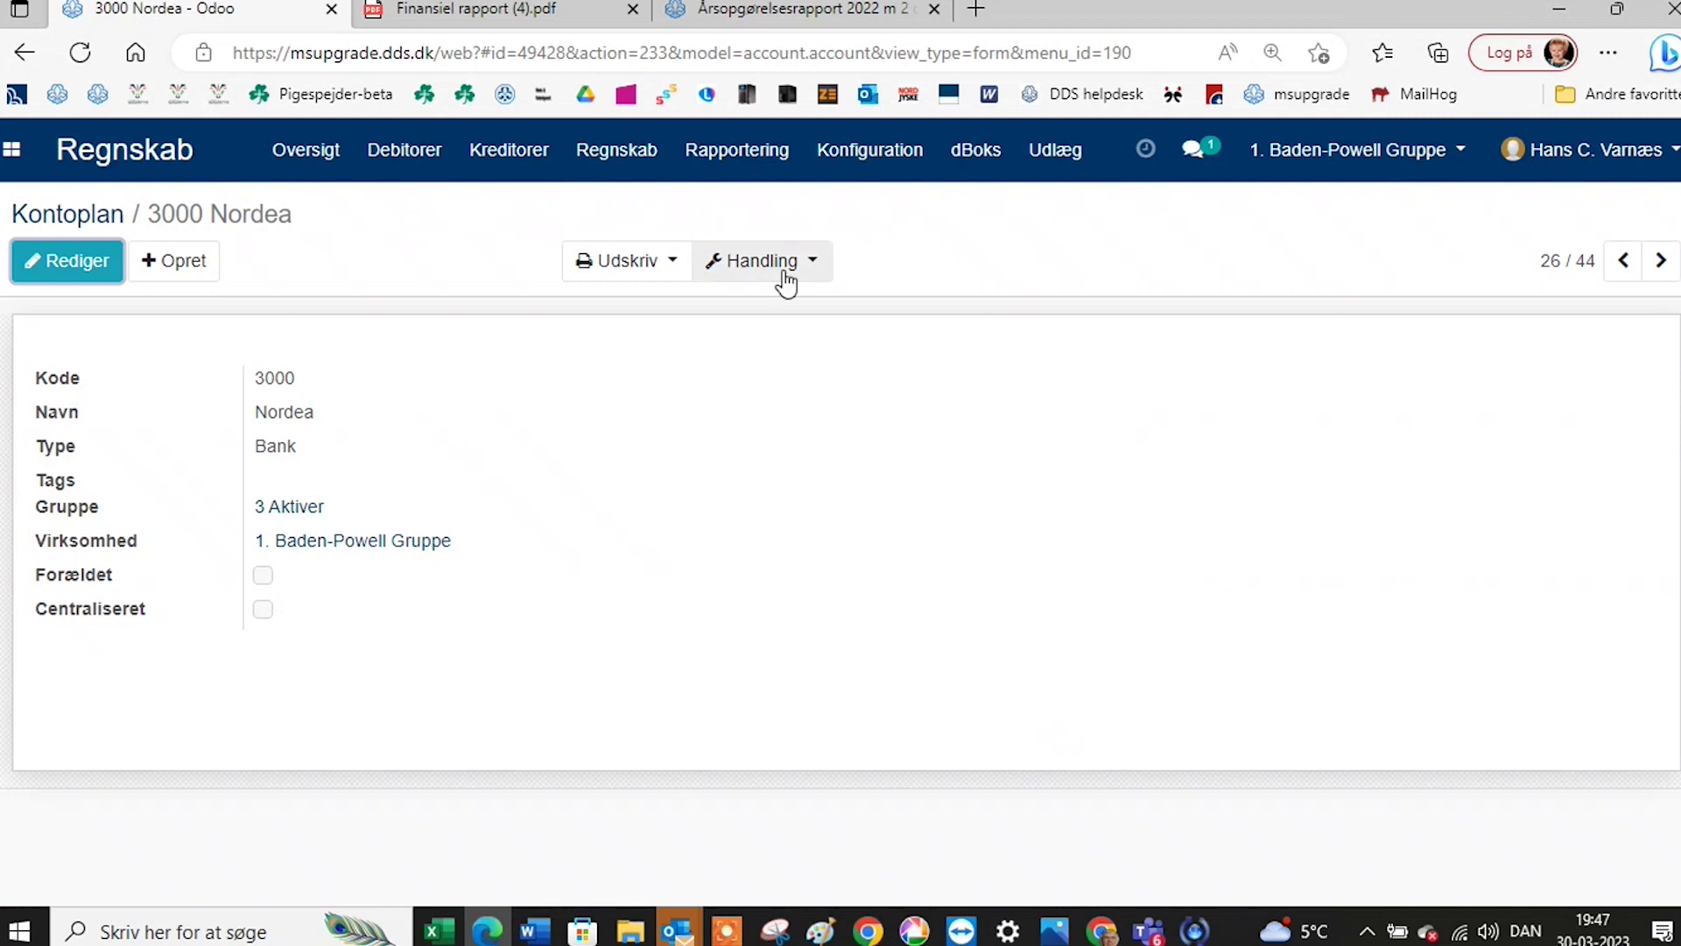
click(902, 155)
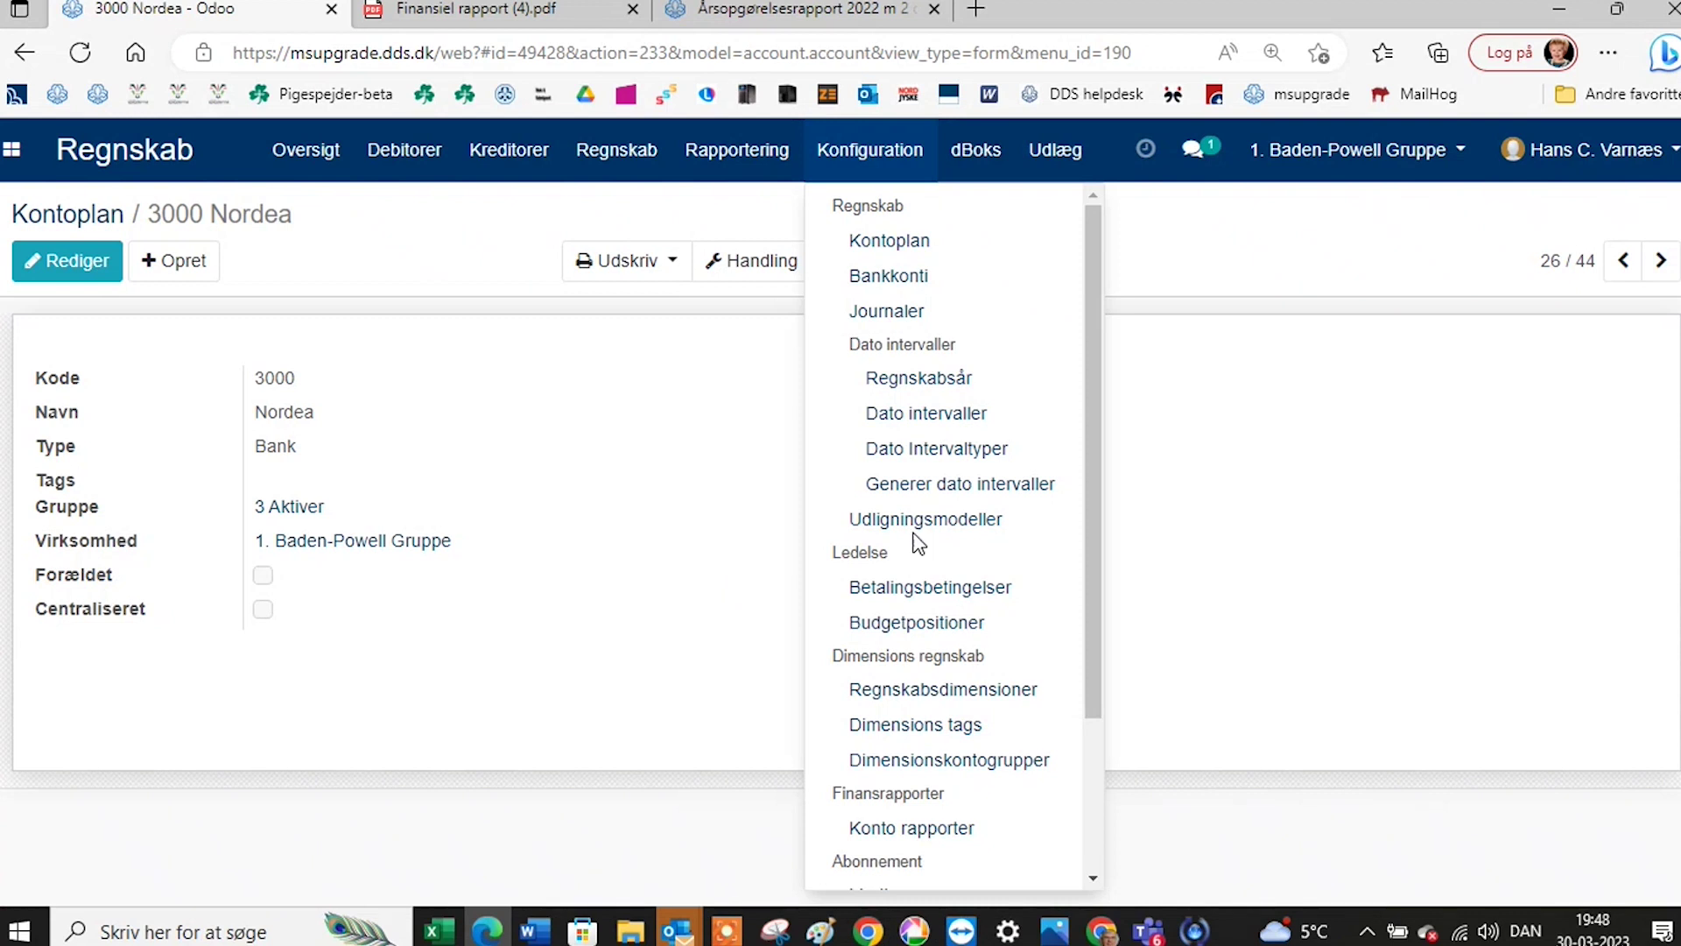
Open the empty Dato intervaller list, then browse the Regnskab and Rapportering menus.
click(959, 426)
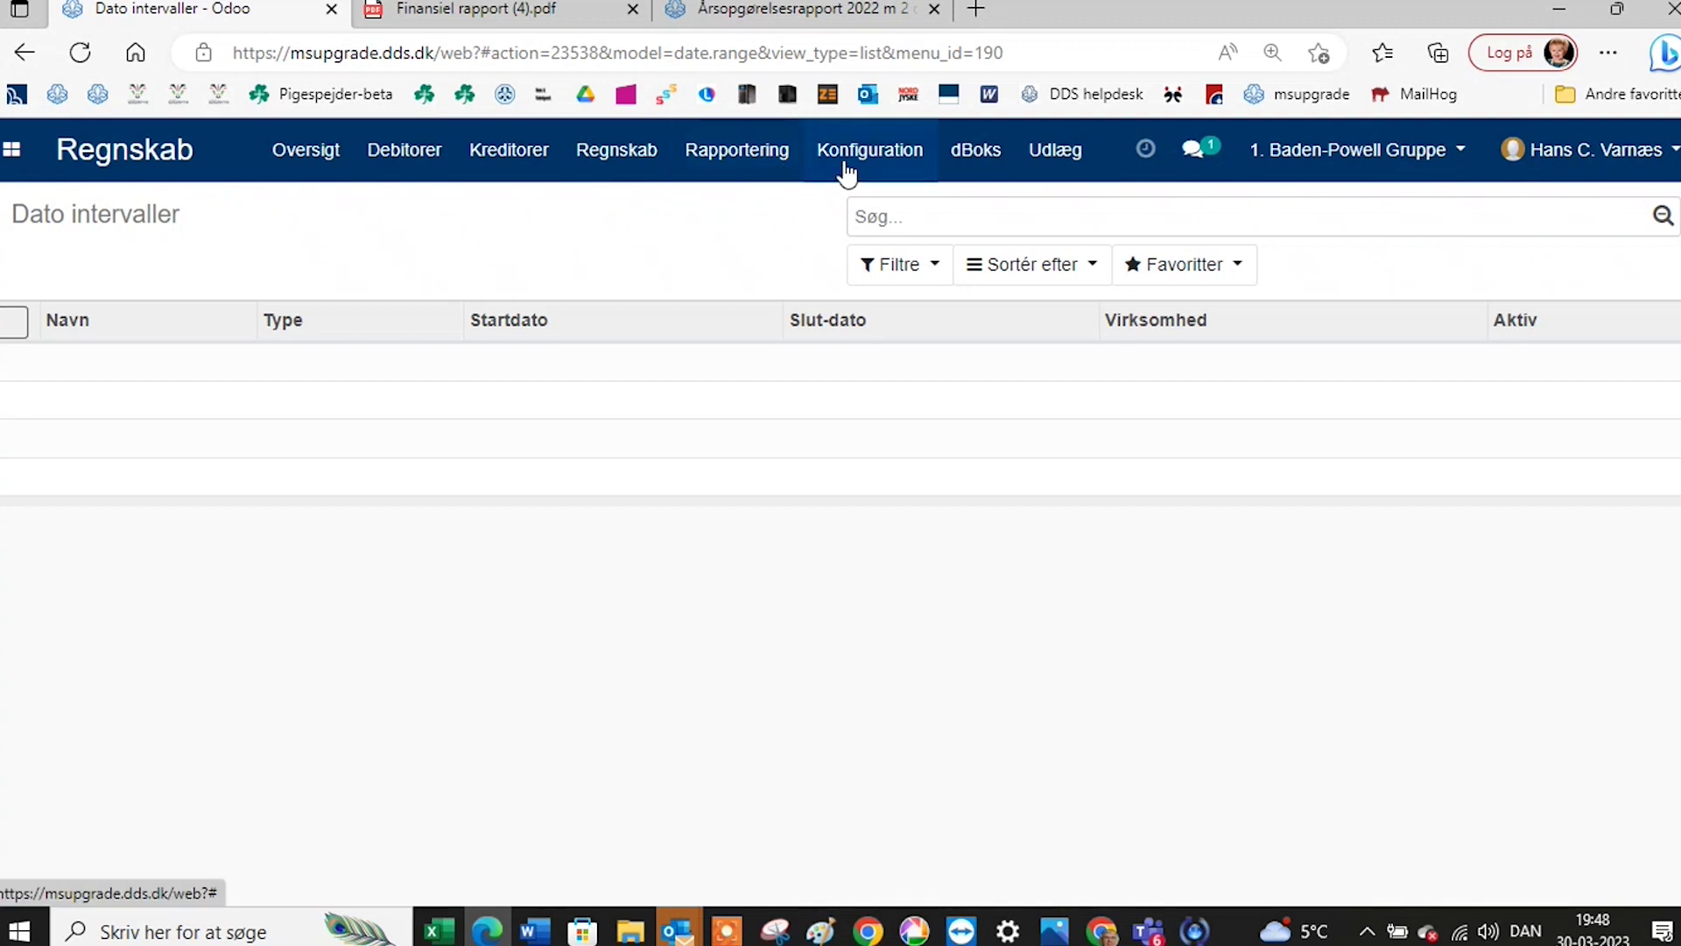
click(637, 160)
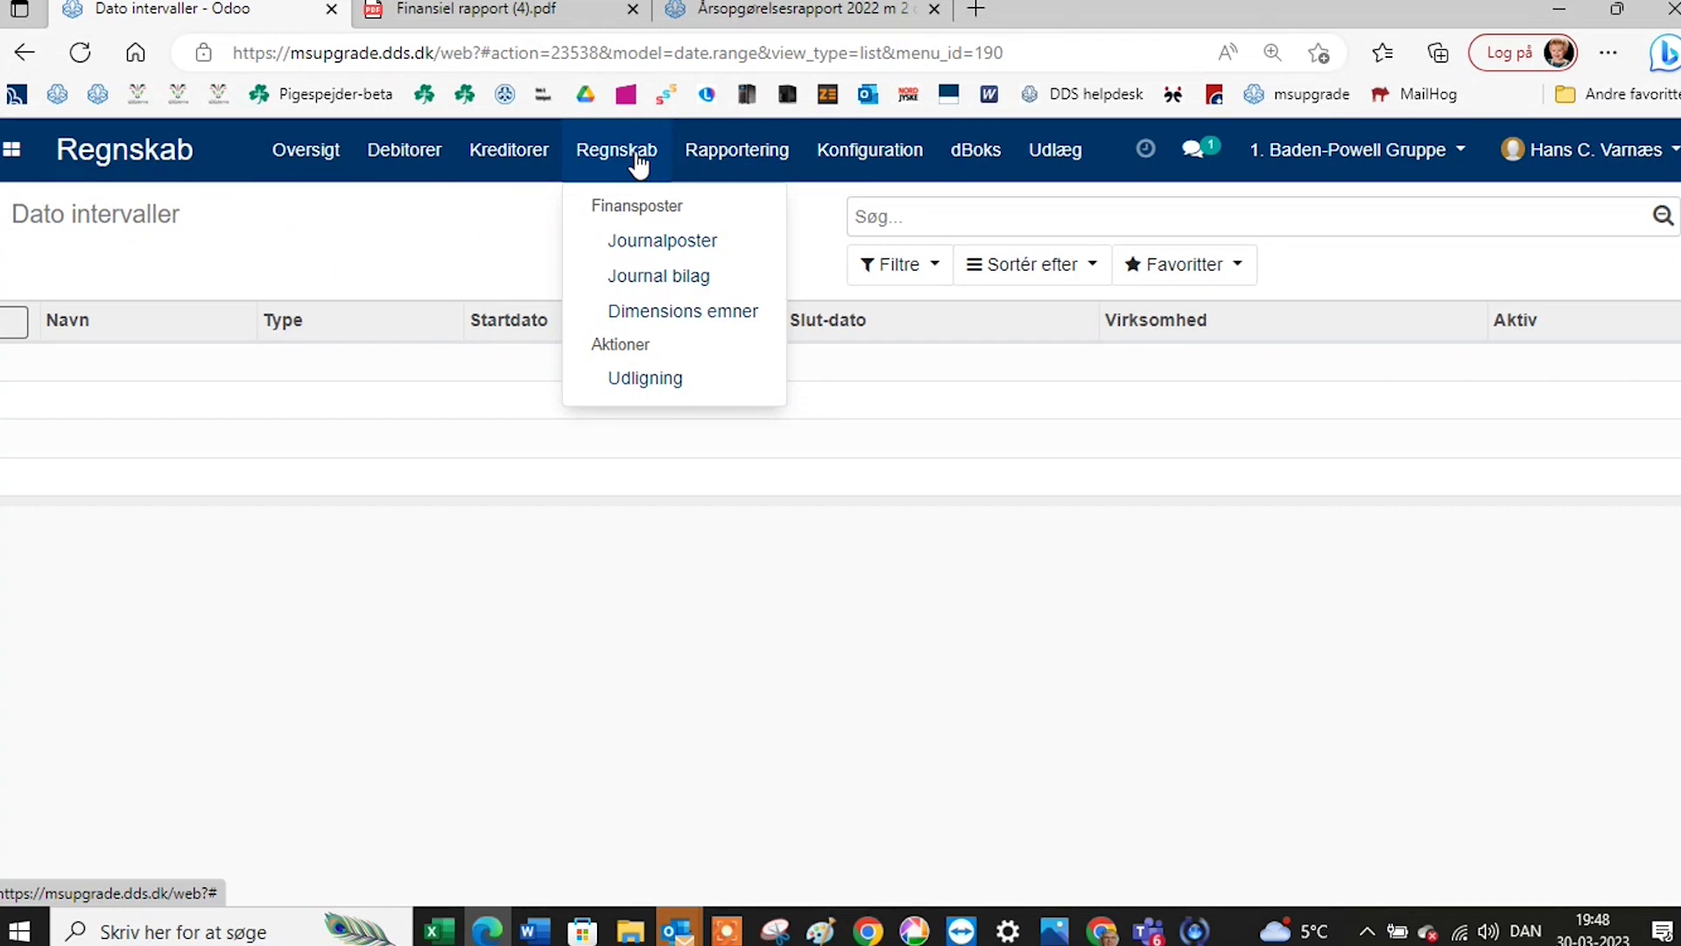
click(691, 156)
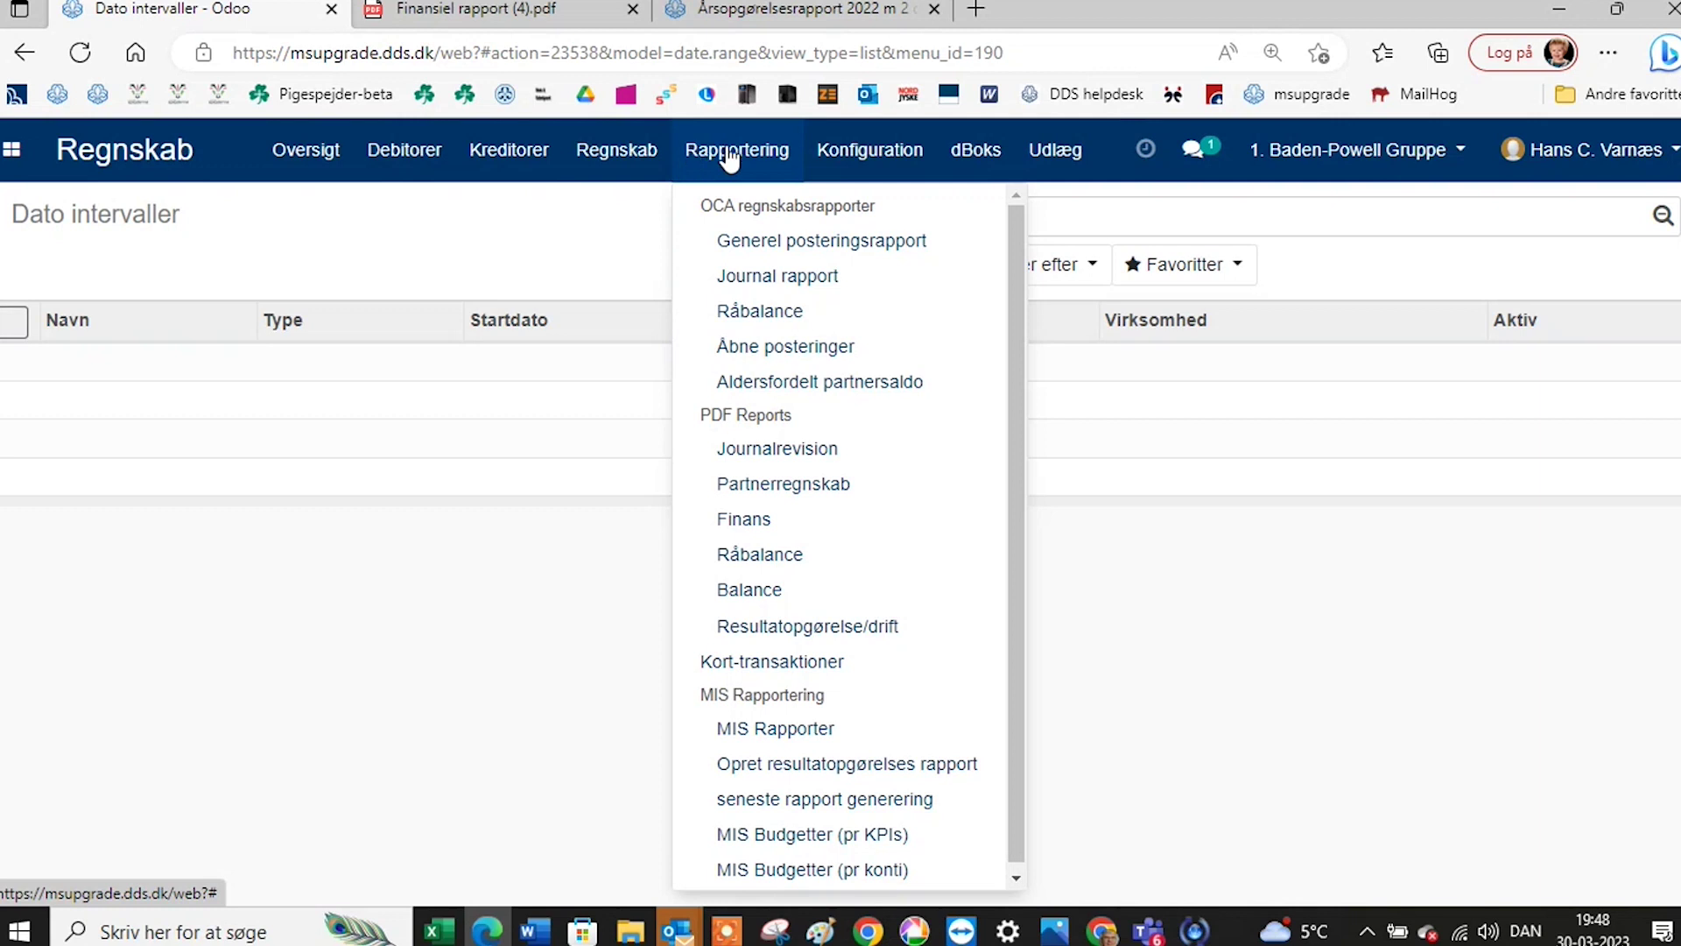
click(617, 156)
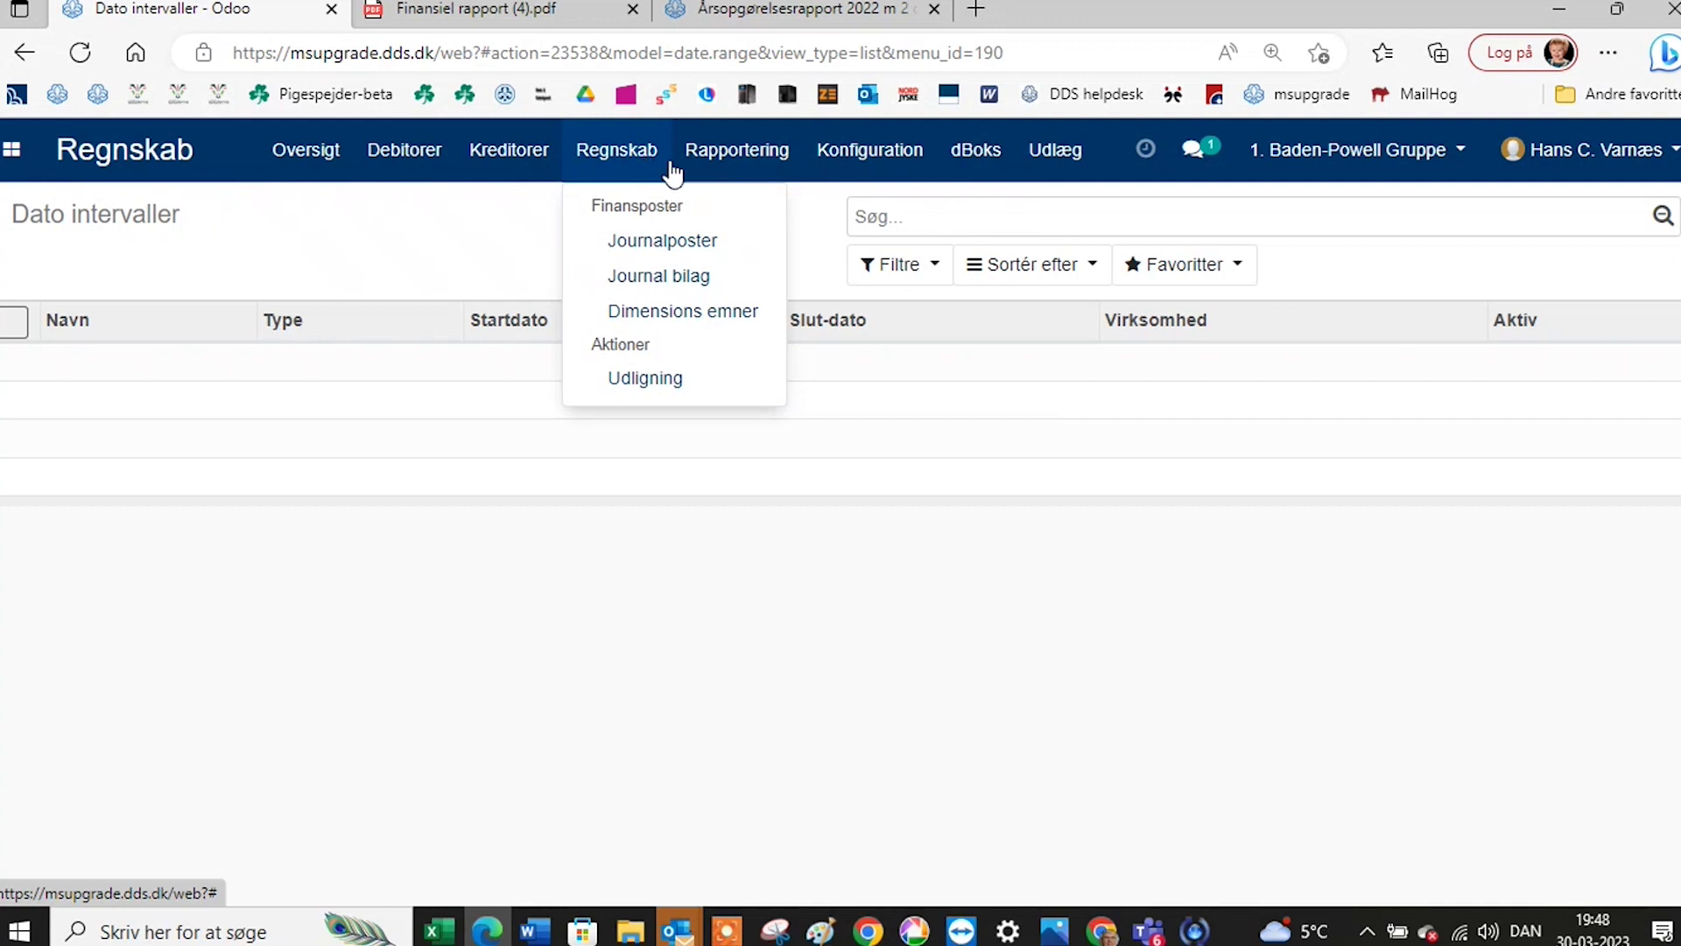
mouse_move(838, 179)
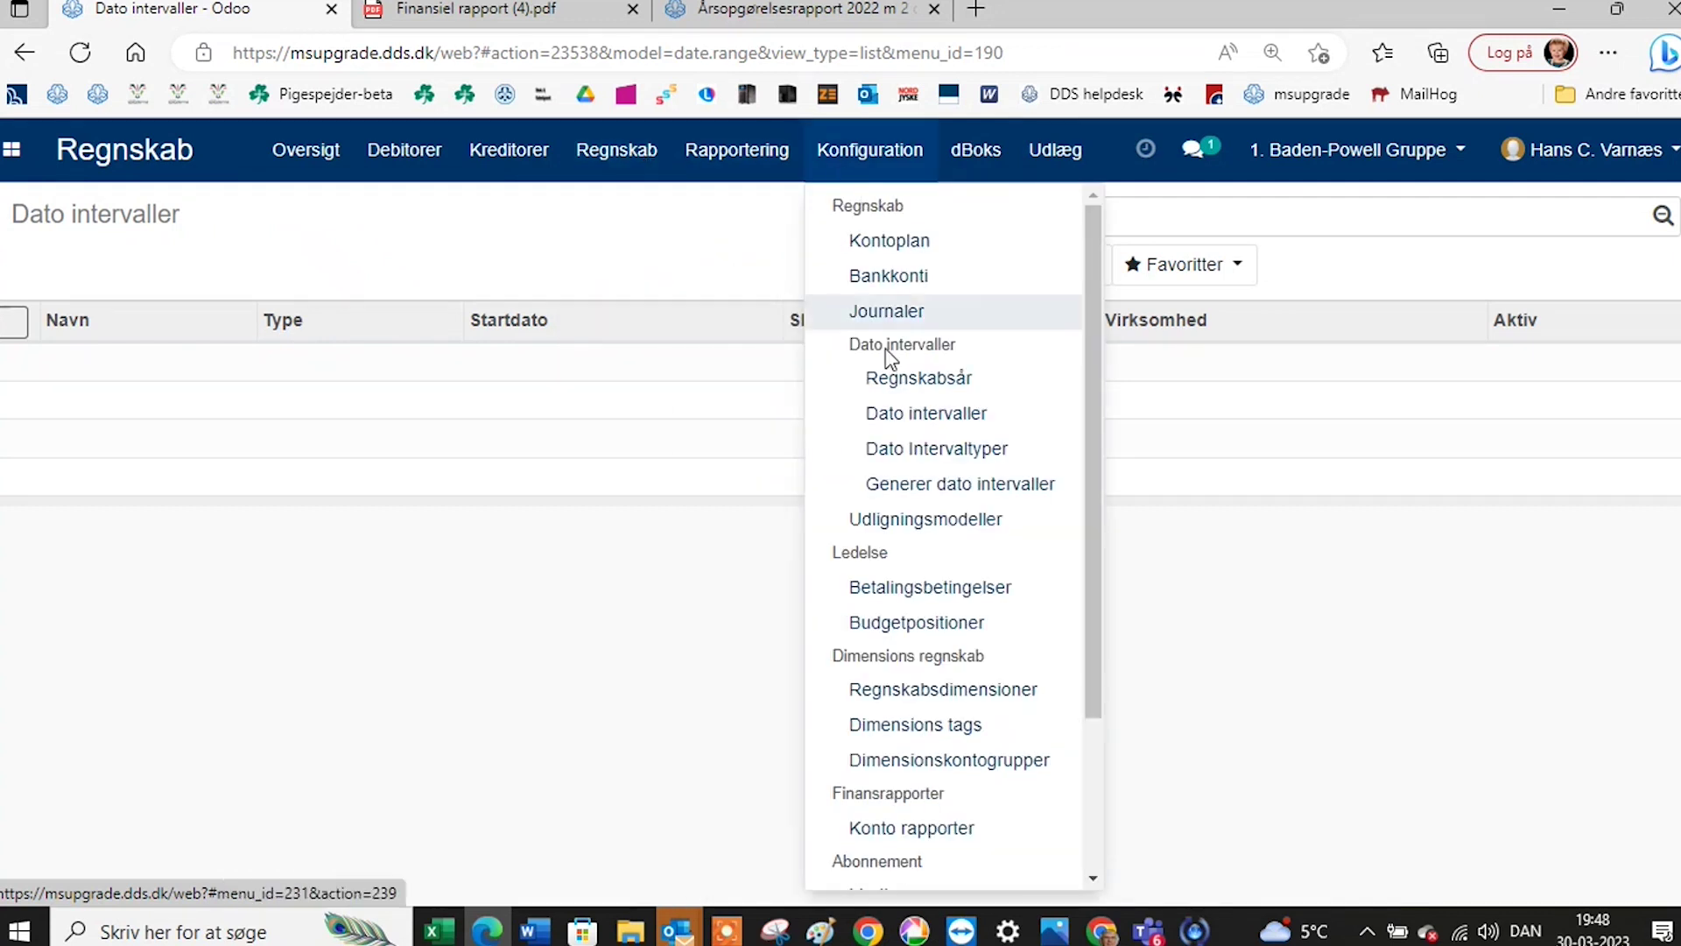
click(946, 484)
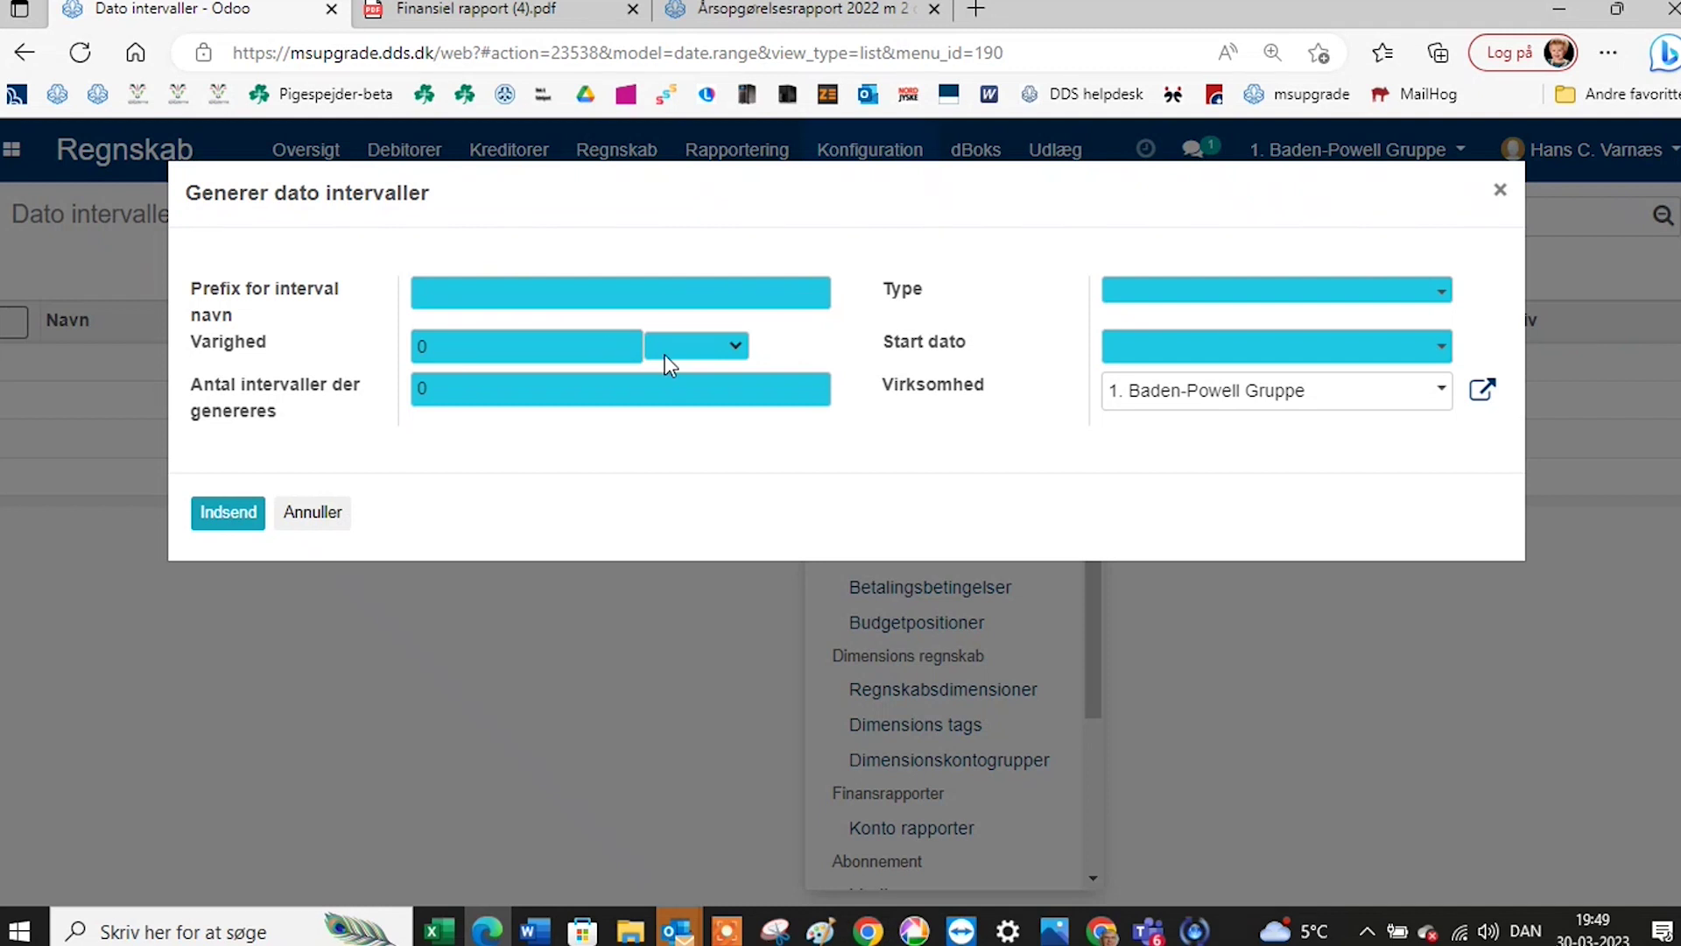
click(694, 350)
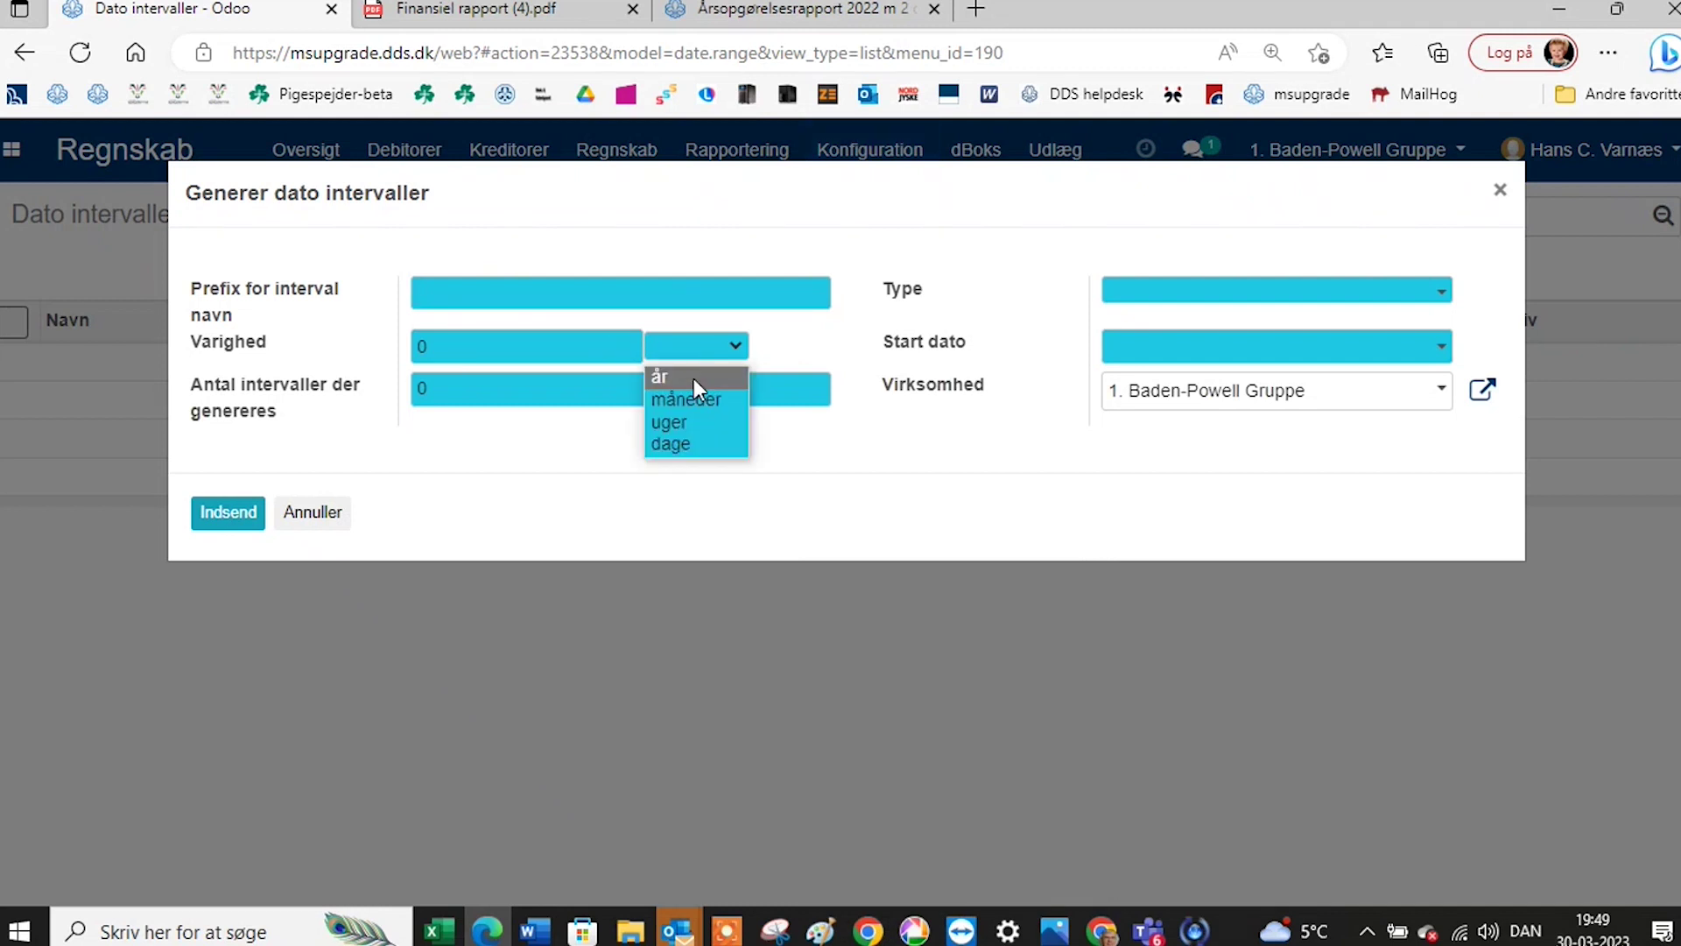
click(694, 380)
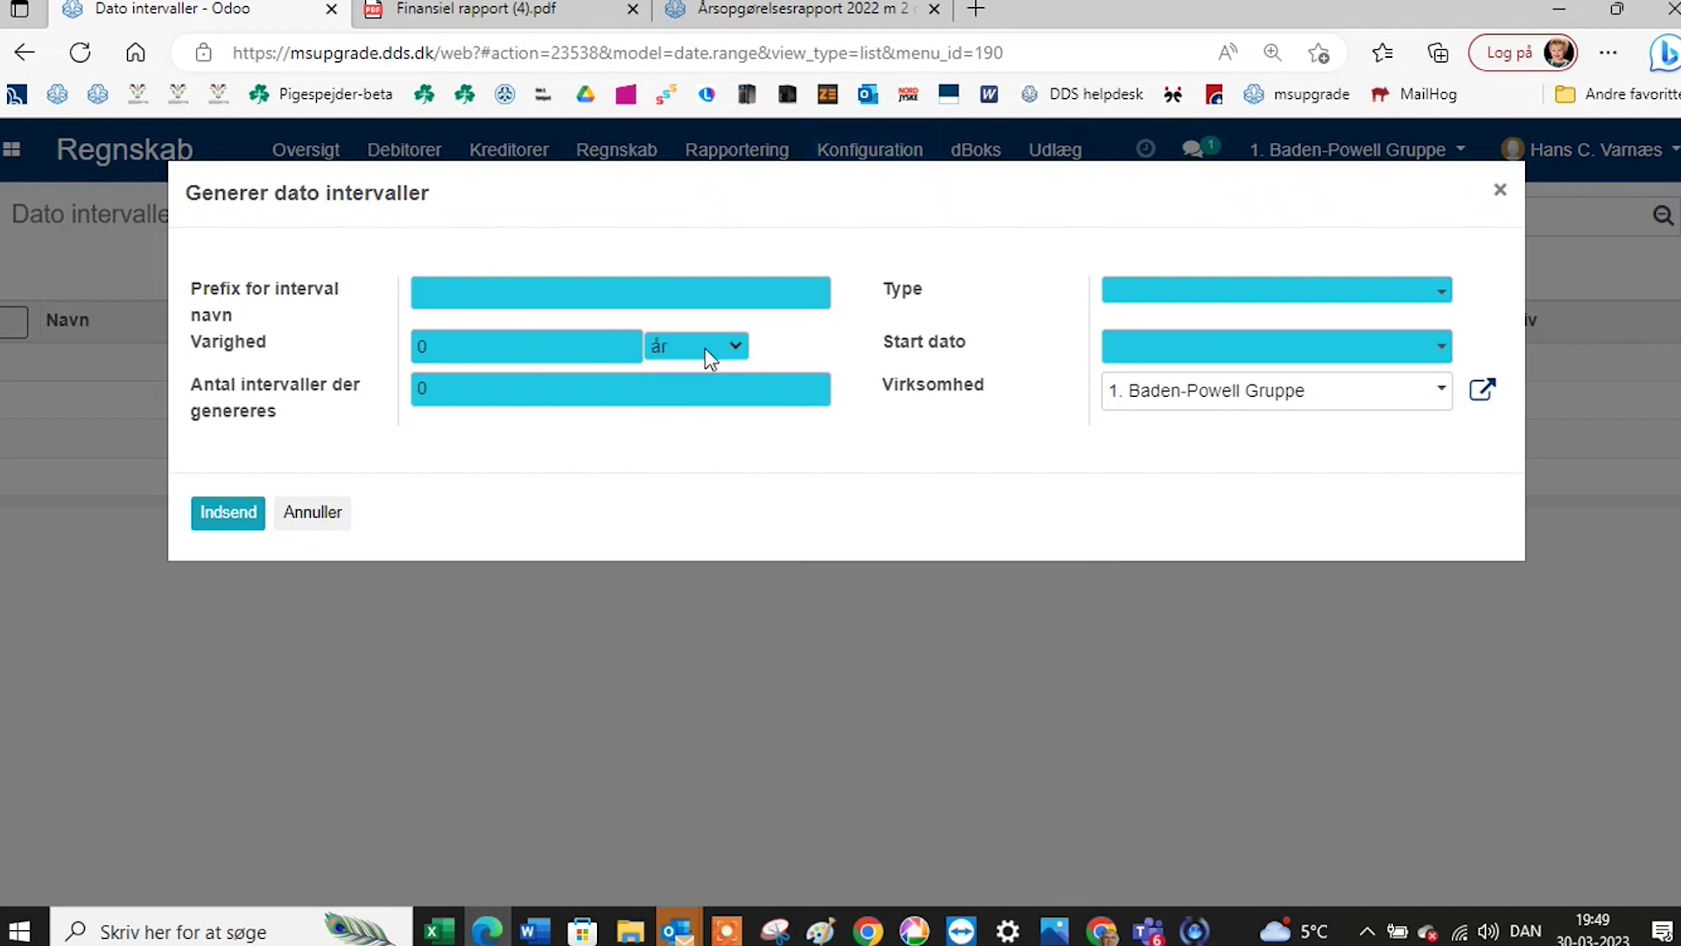
click(710, 359)
click(717, 395)
text(1)
click(1116, 298)
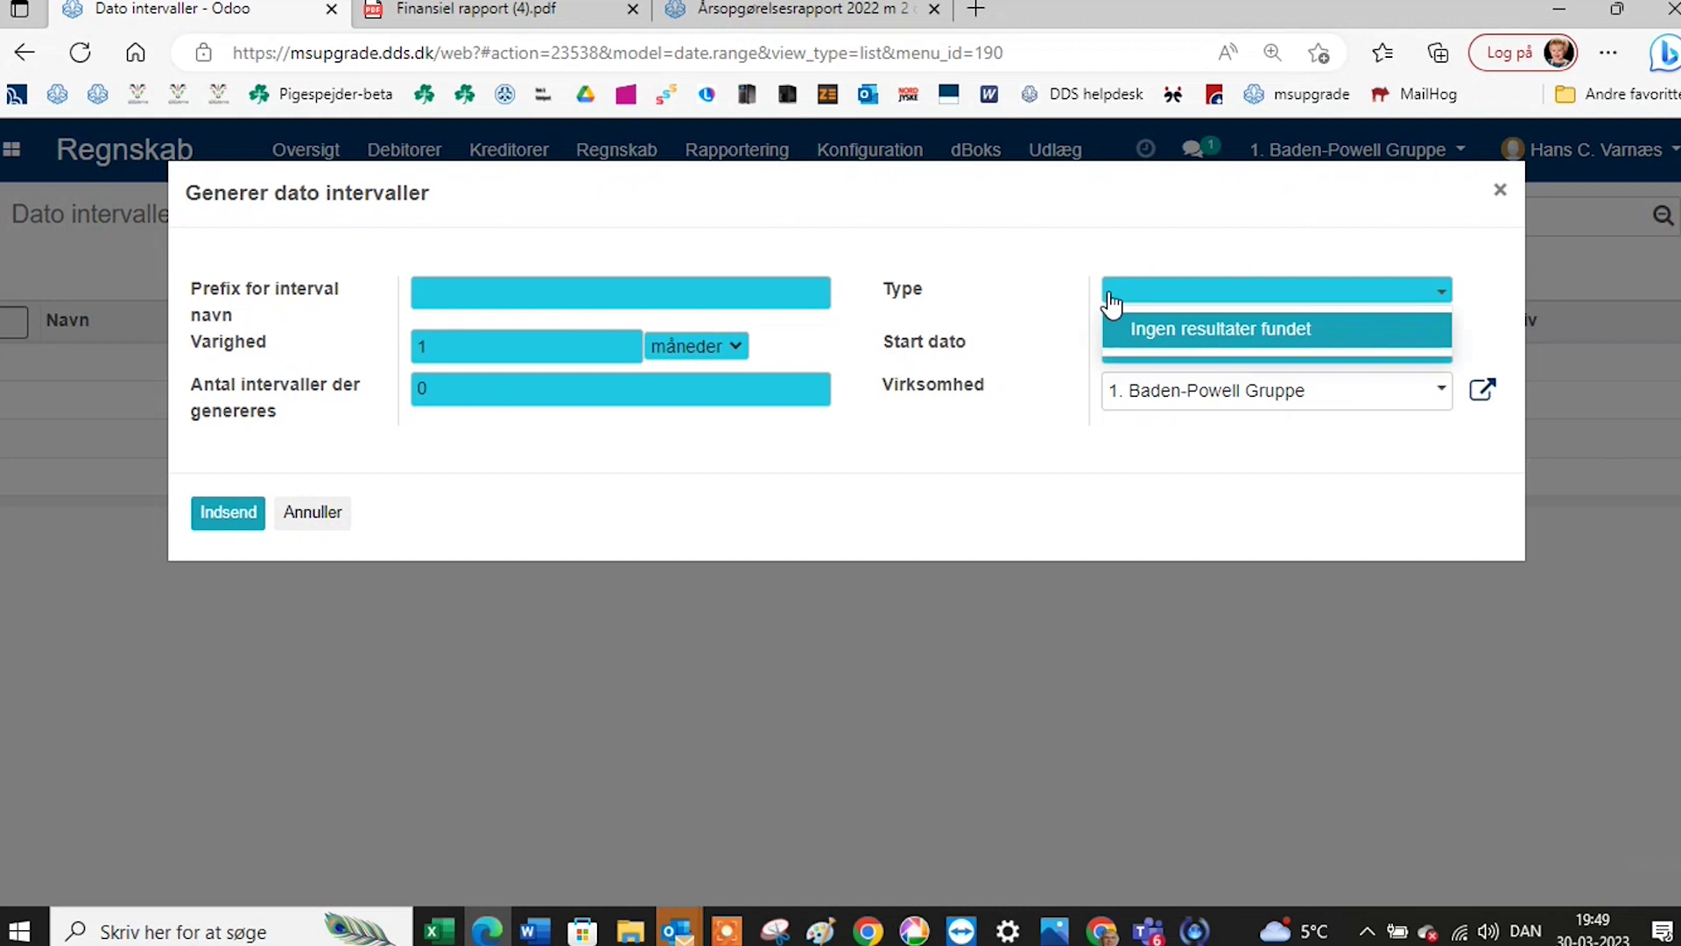
click(1500, 194)
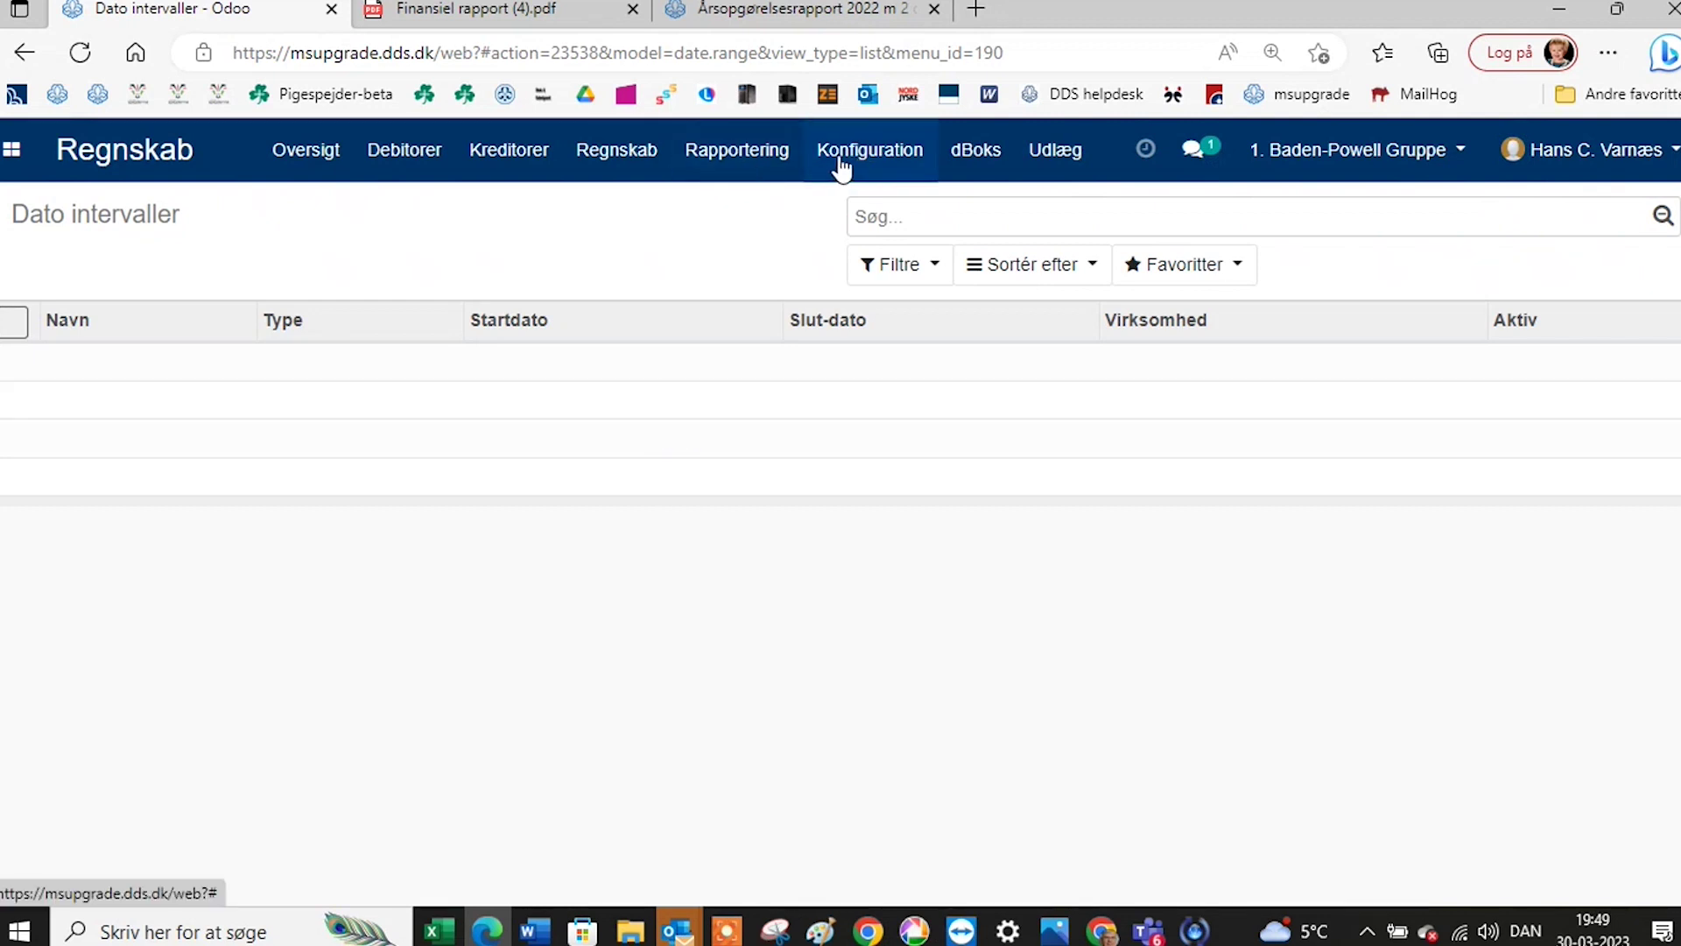
Open the Bankkonti list showing Skamlingsbanken, Nordea, Omegnsbanken and Webbetalinger.
click(870, 160)
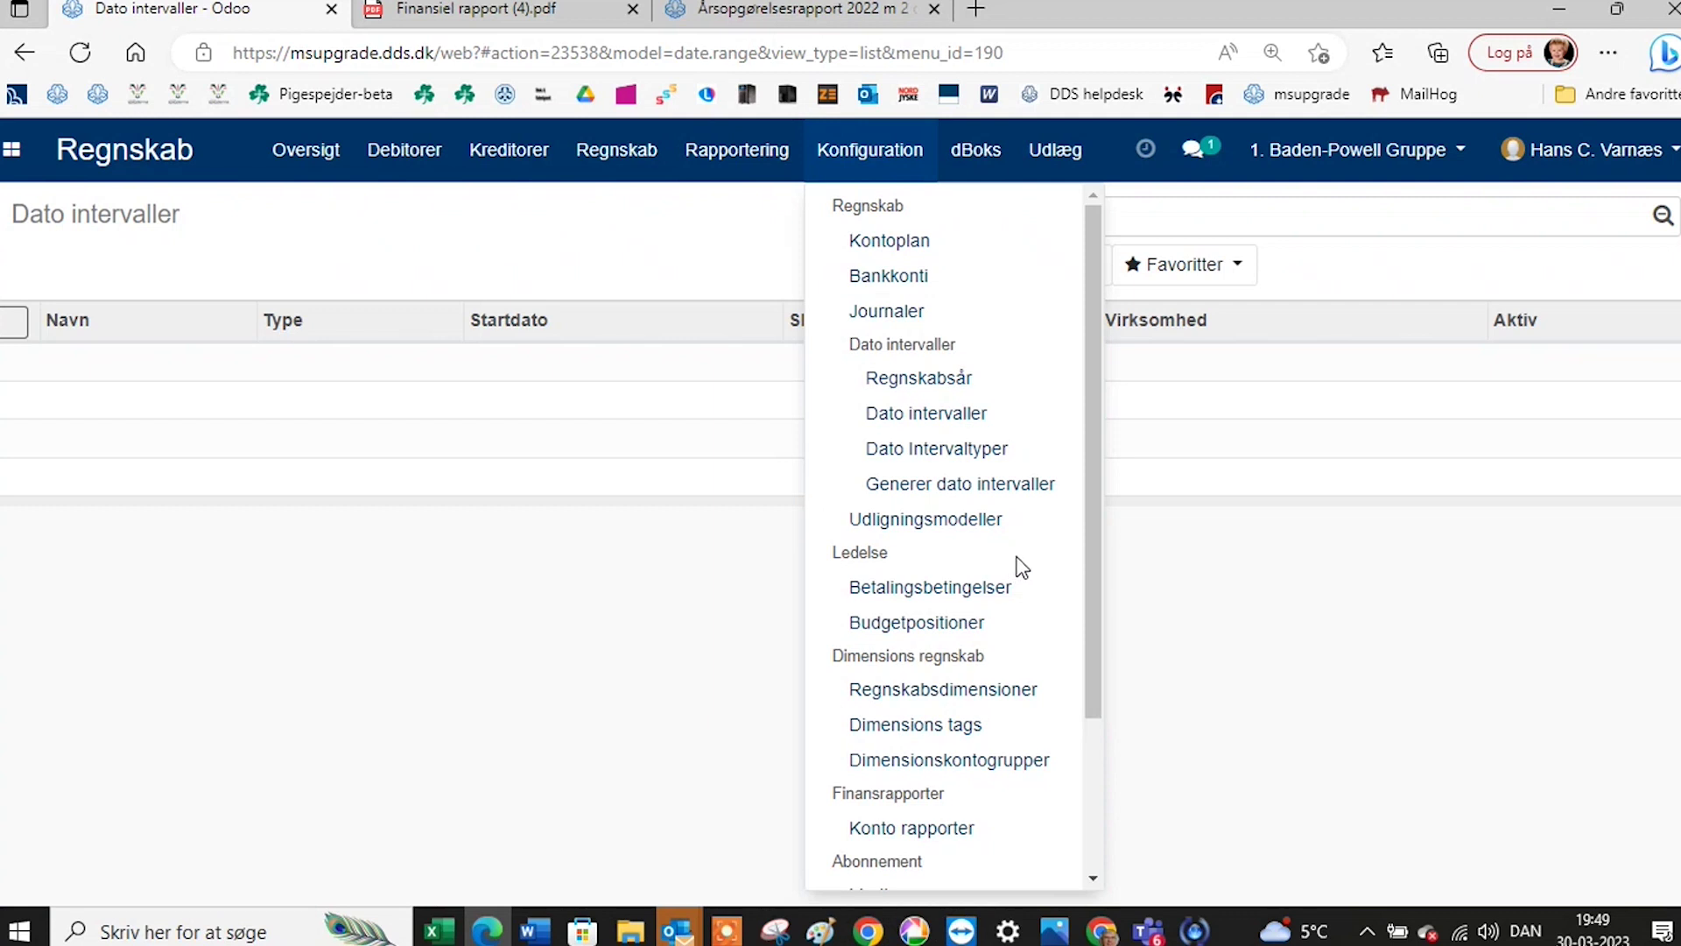
scroll(1024, 559, down, 1)
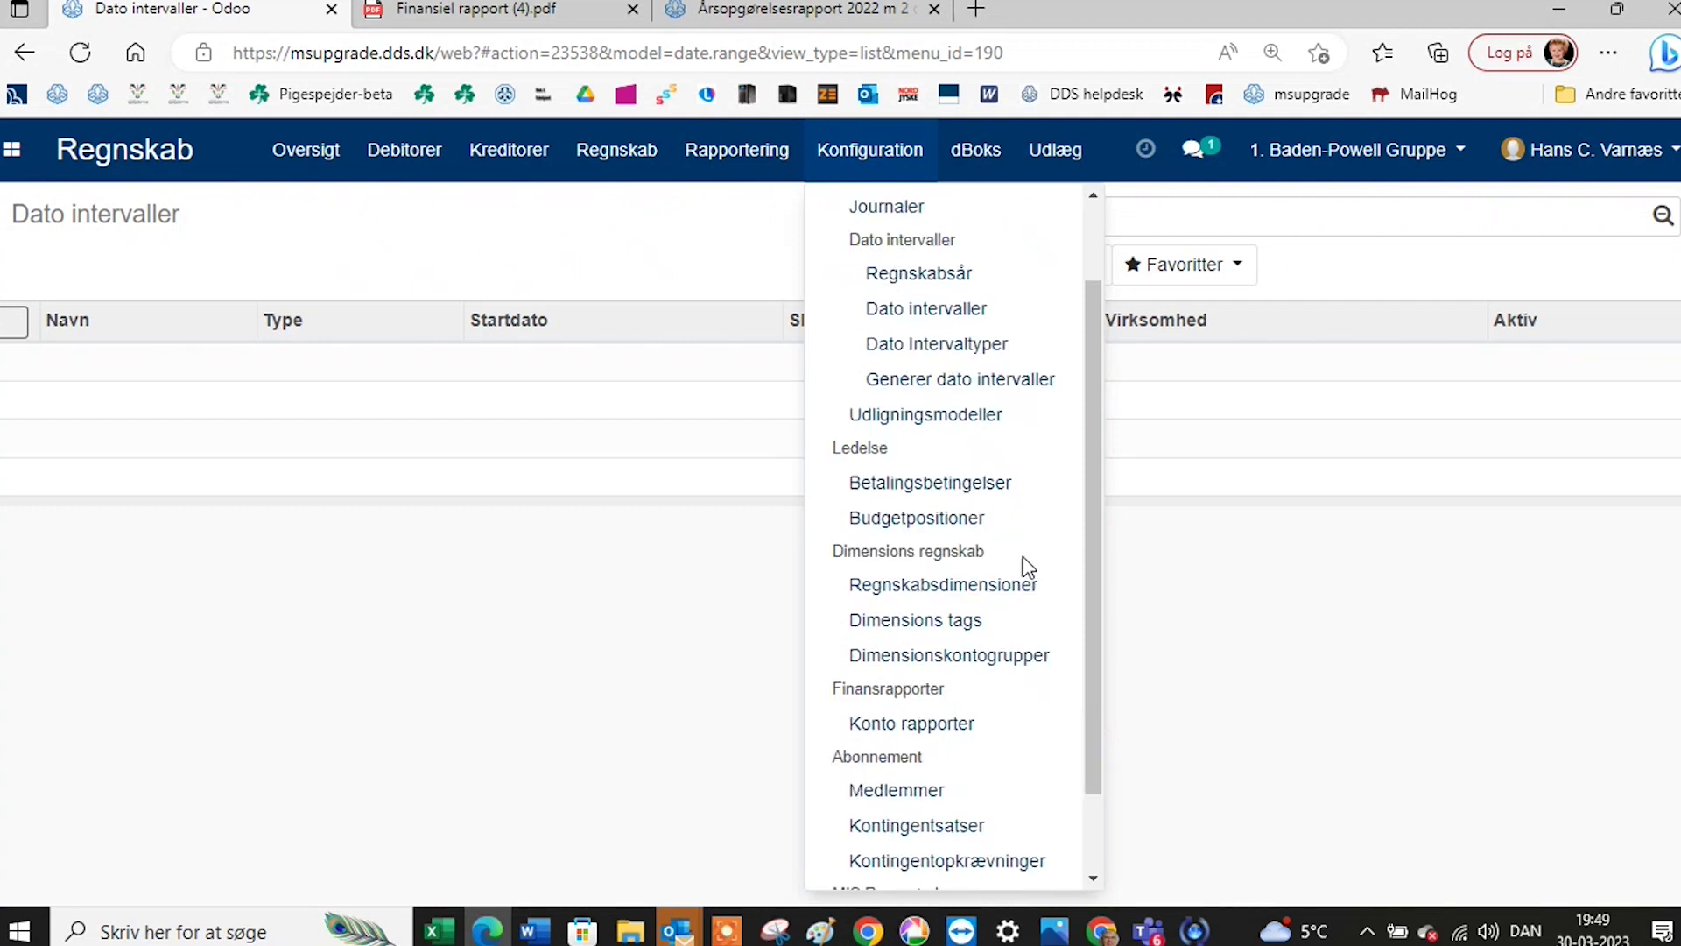
scroll(1024, 558, down, 1)
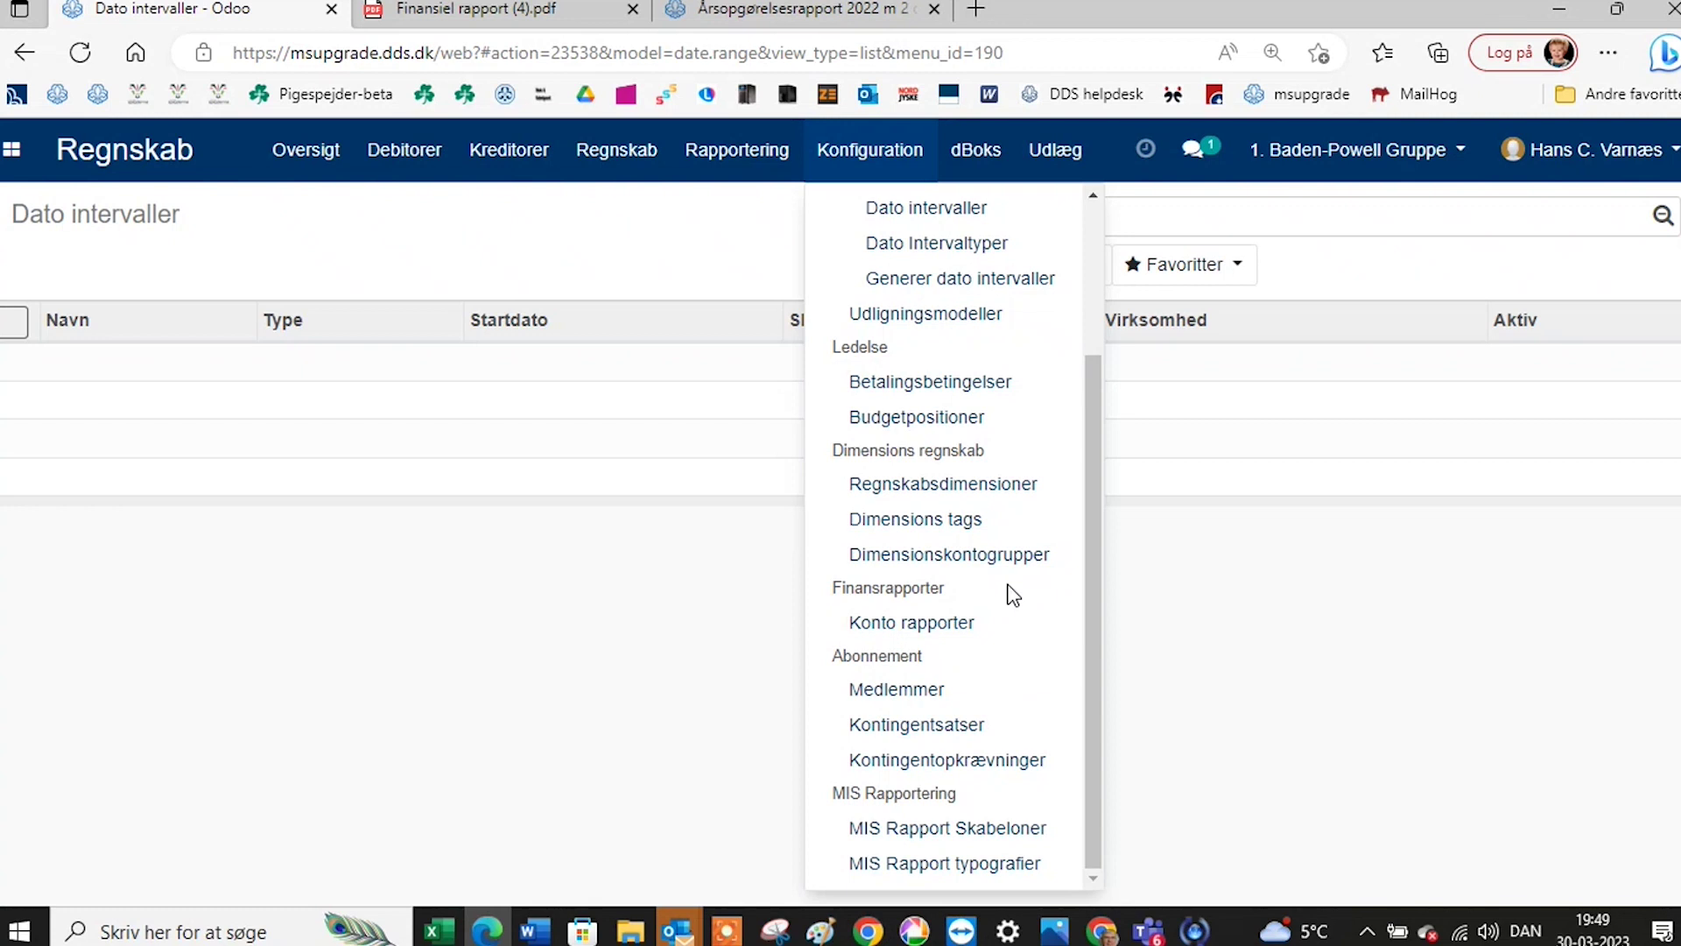
scroll(1013, 595, up, 3)
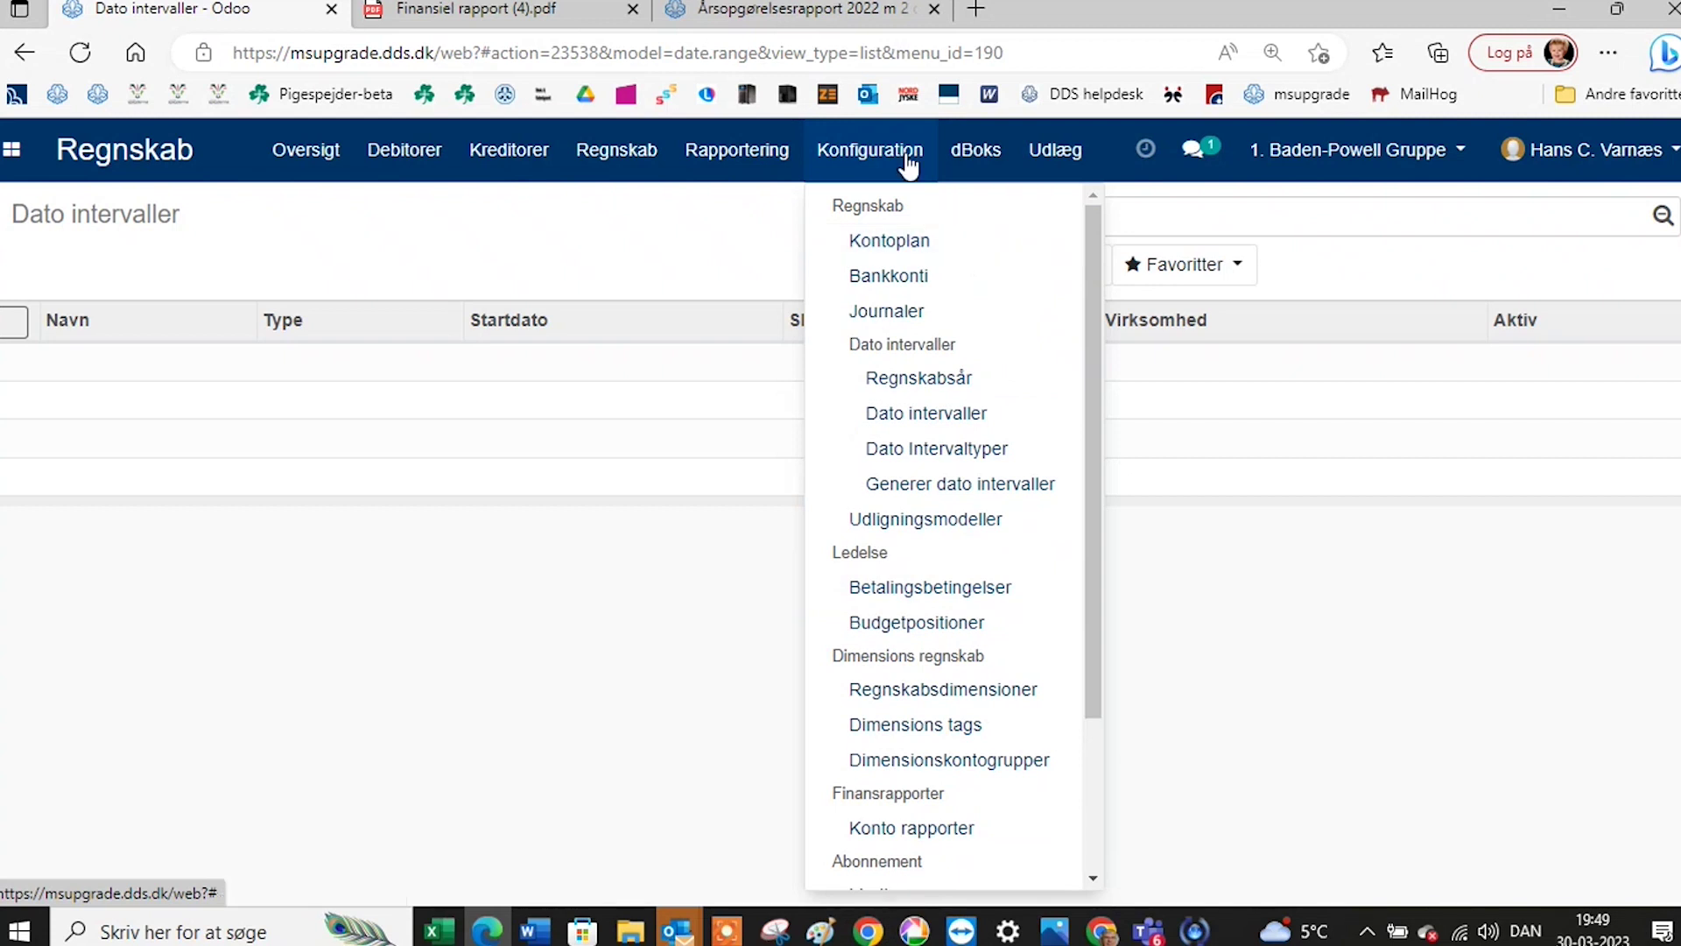
click(908, 280)
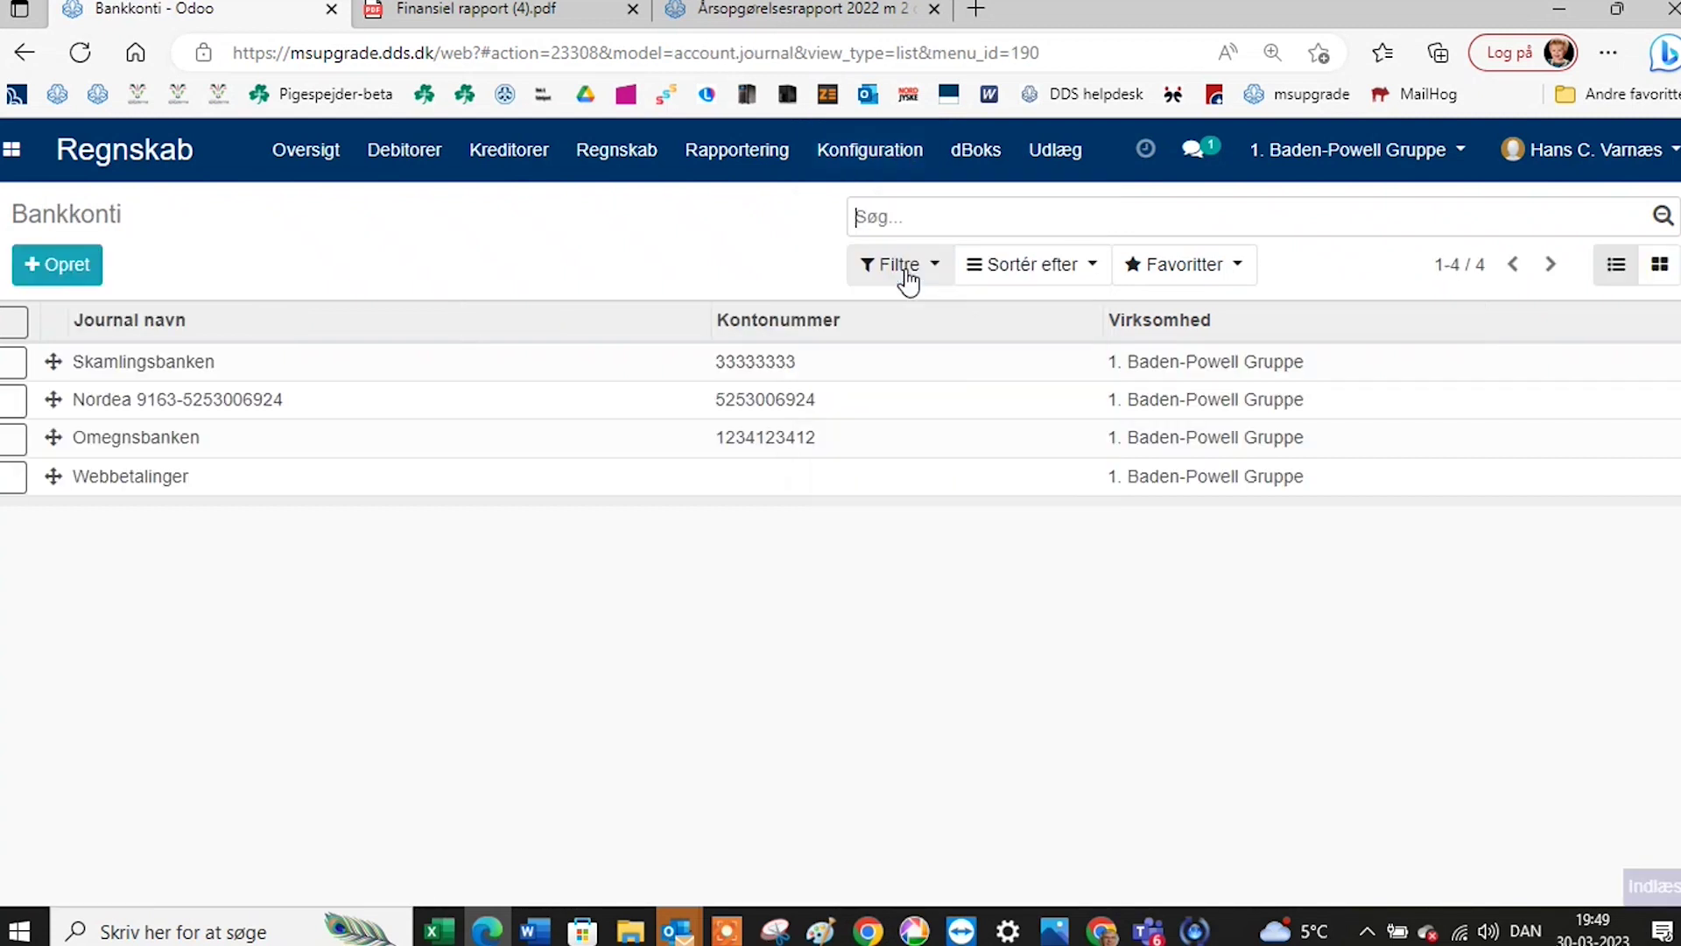
click(149, 404)
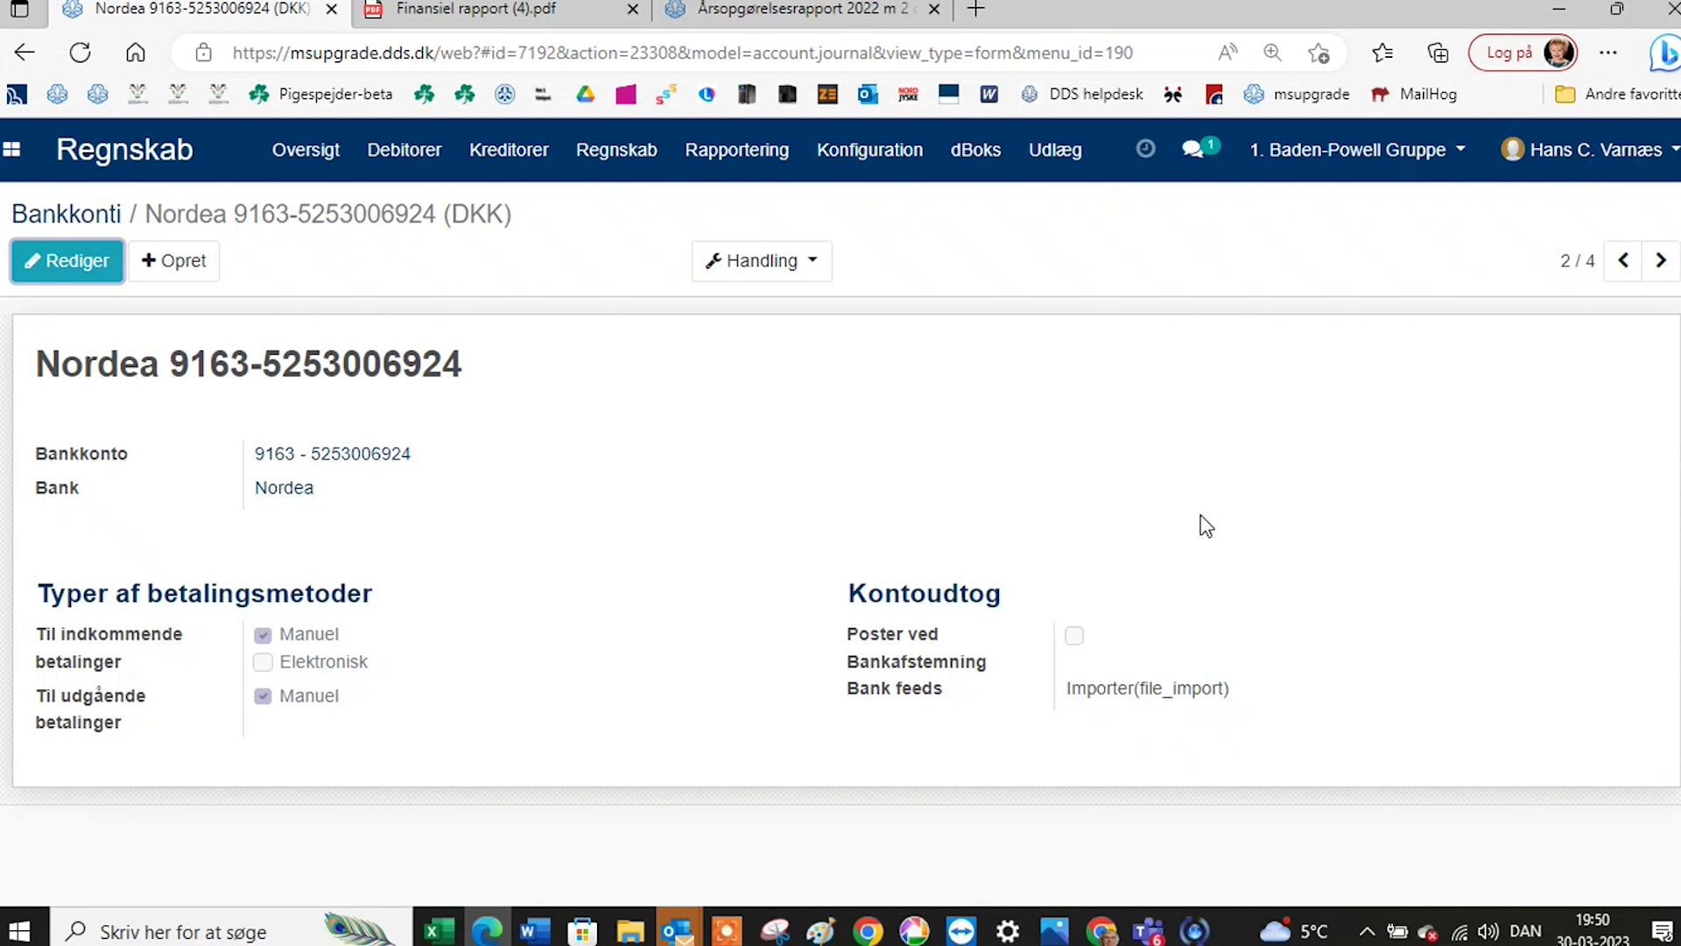
click(104, 263)
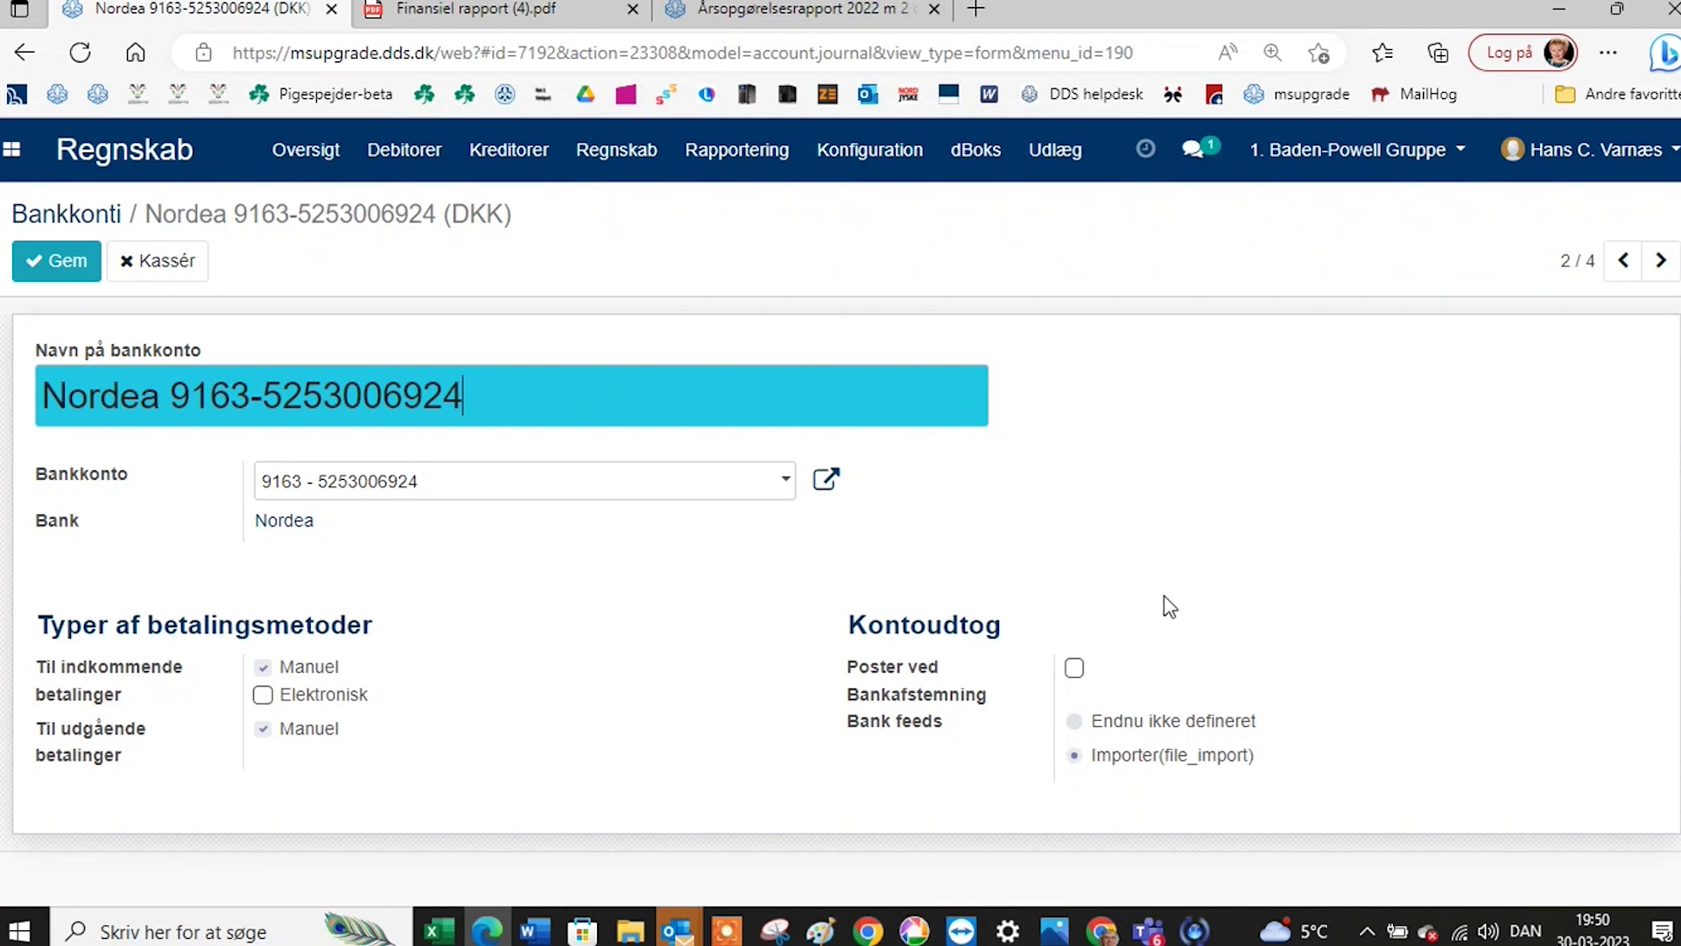
click(108, 215)
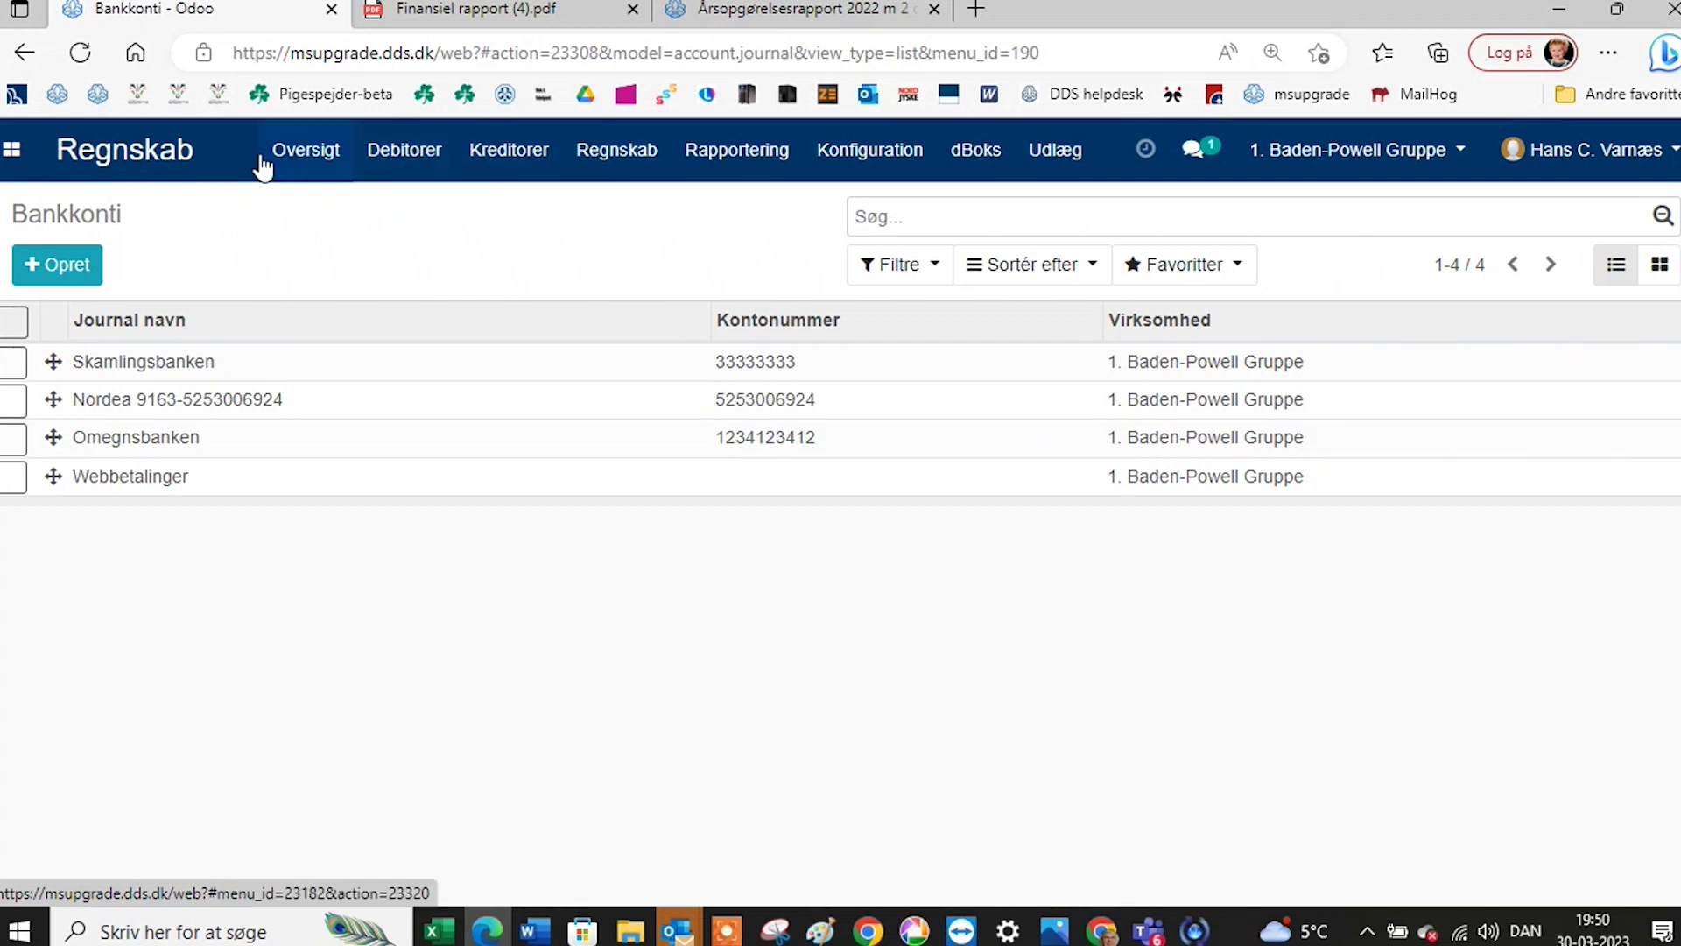
Open Debitorer > Fakturaer and look through the 17 customer invoices totalling 1.373,60.
click(409, 161)
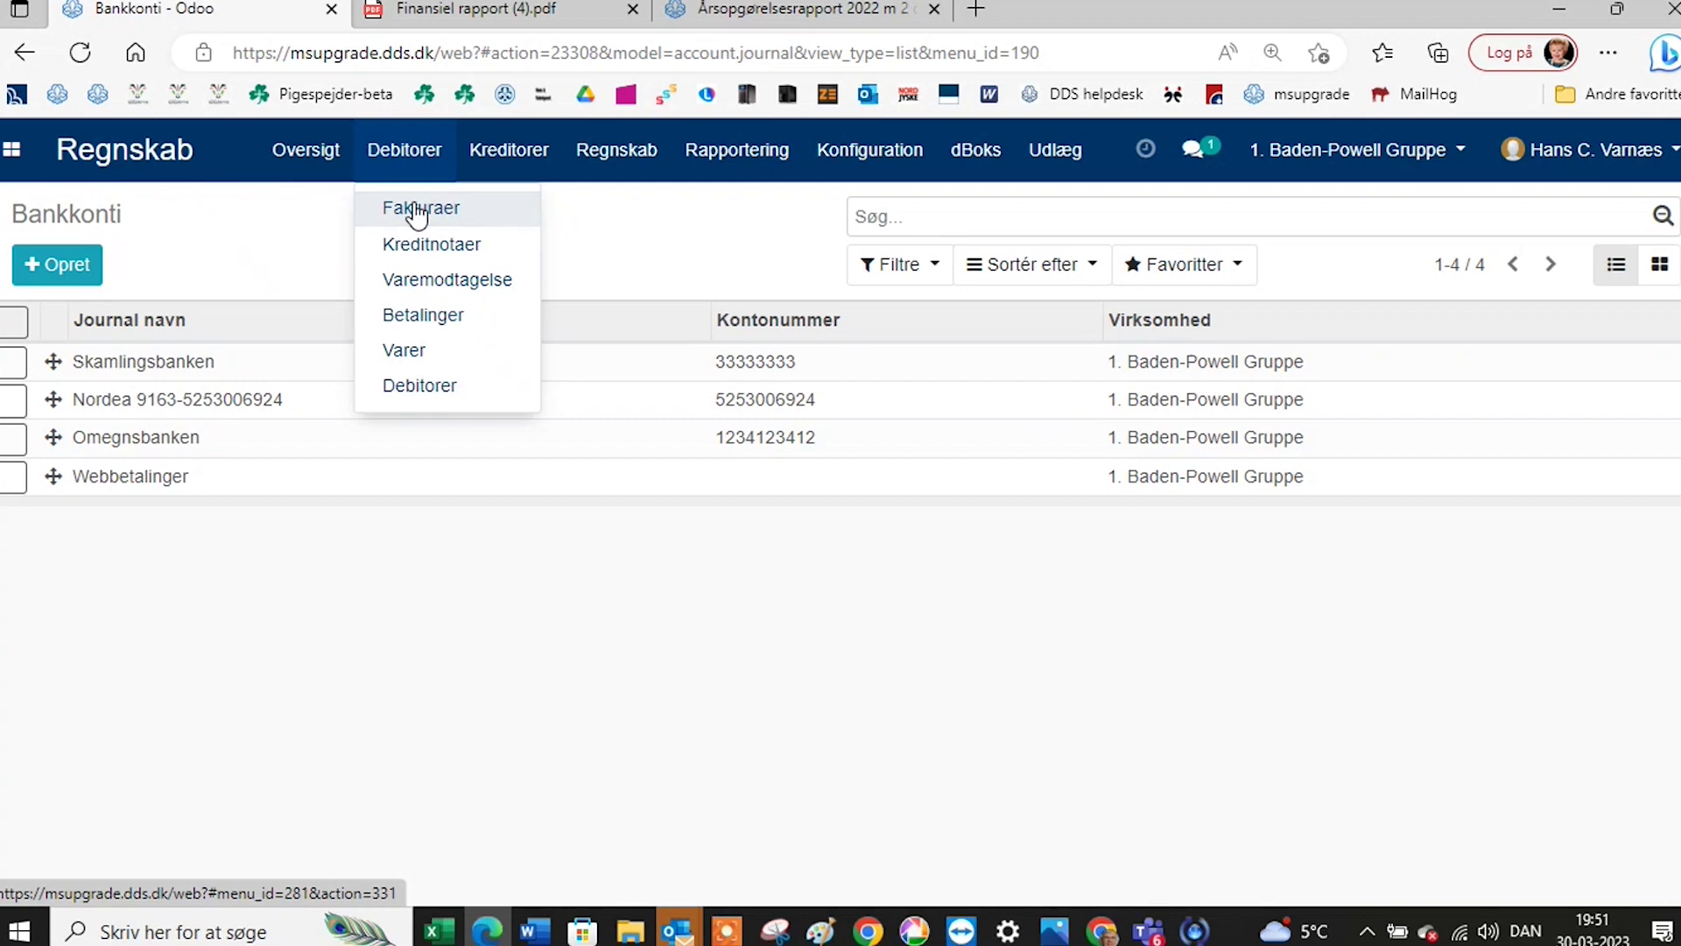
click(417, 213)
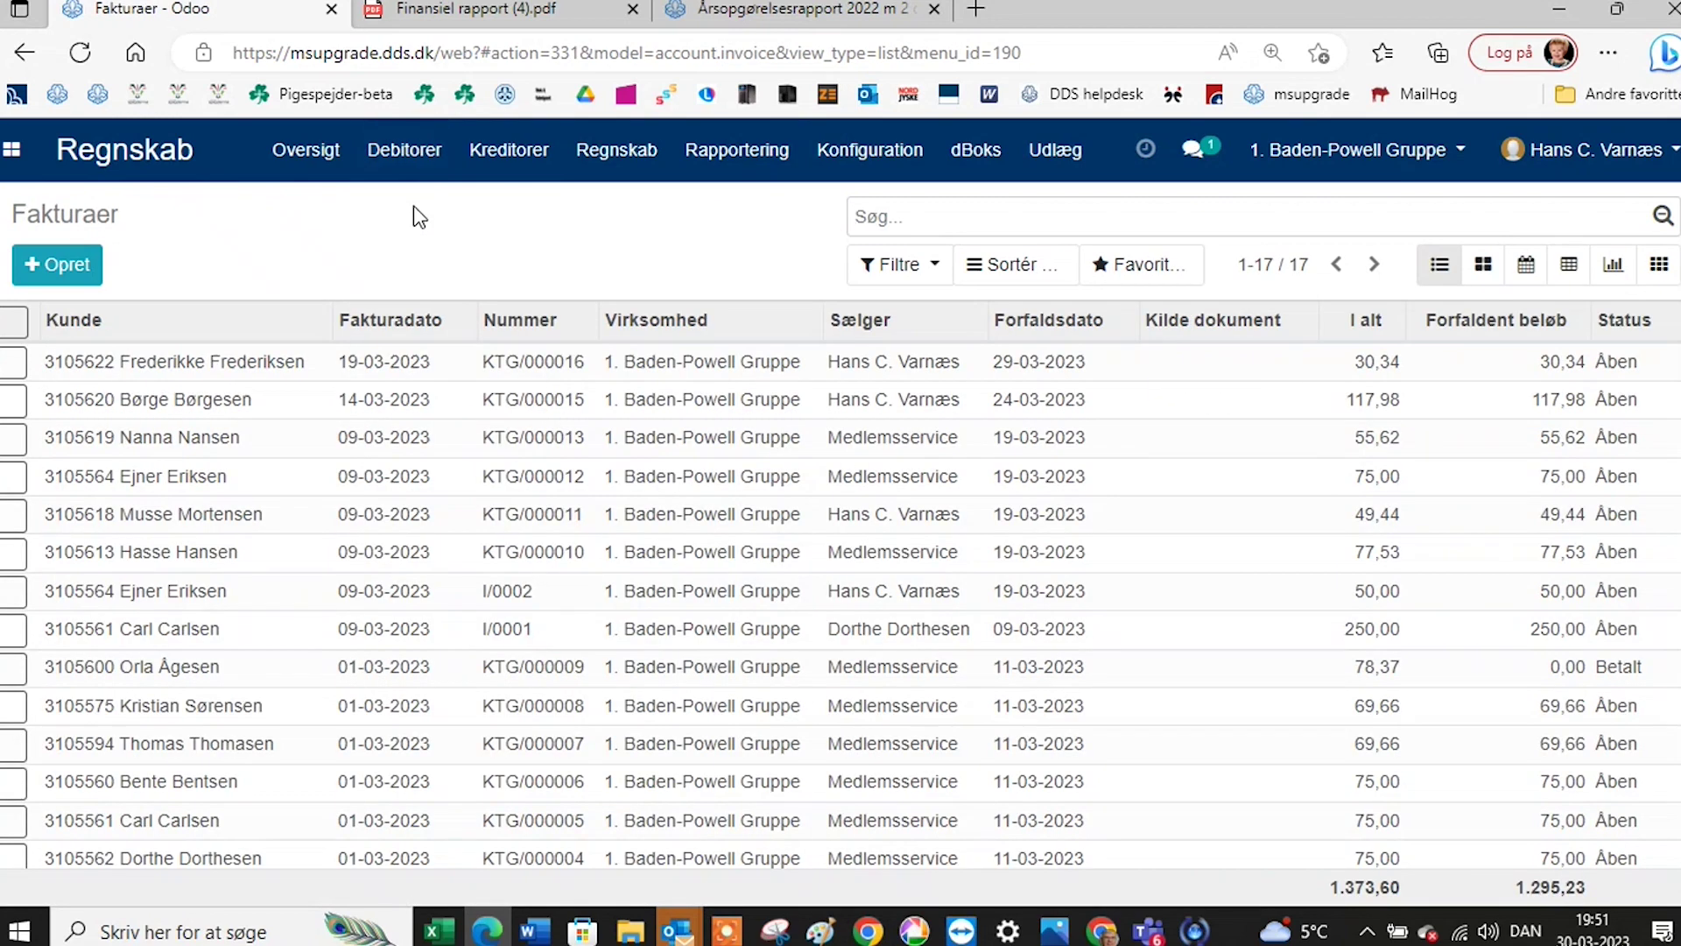
scroll(499, 425, down, 1)
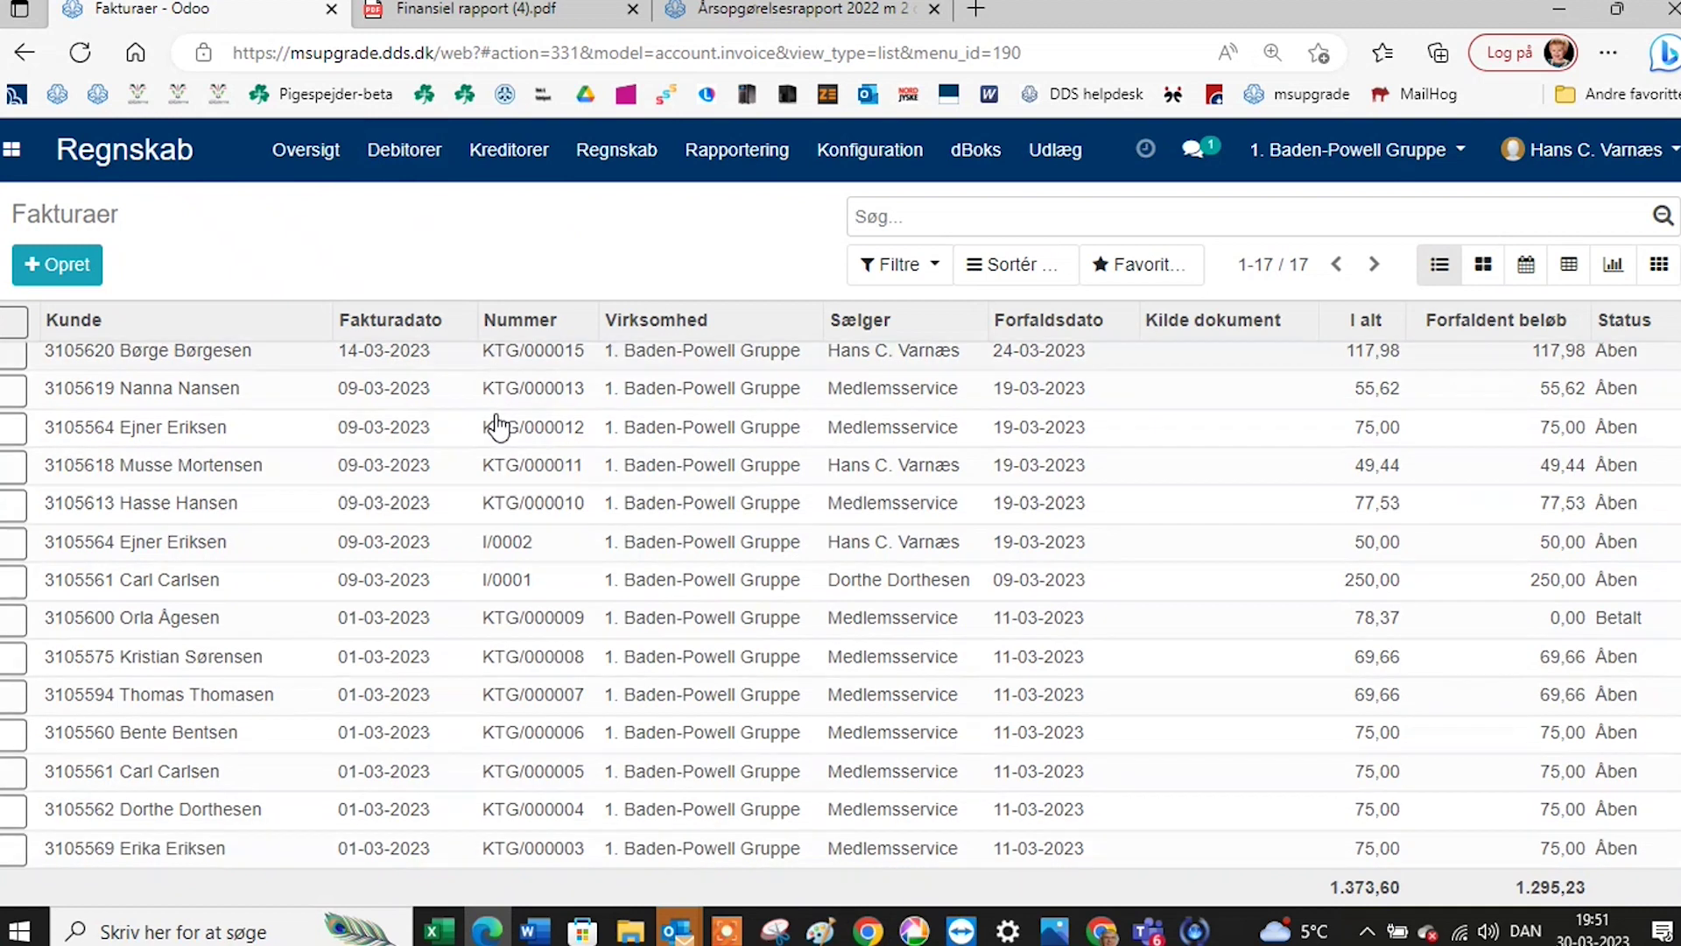
scroll(500, 426, down, 1)
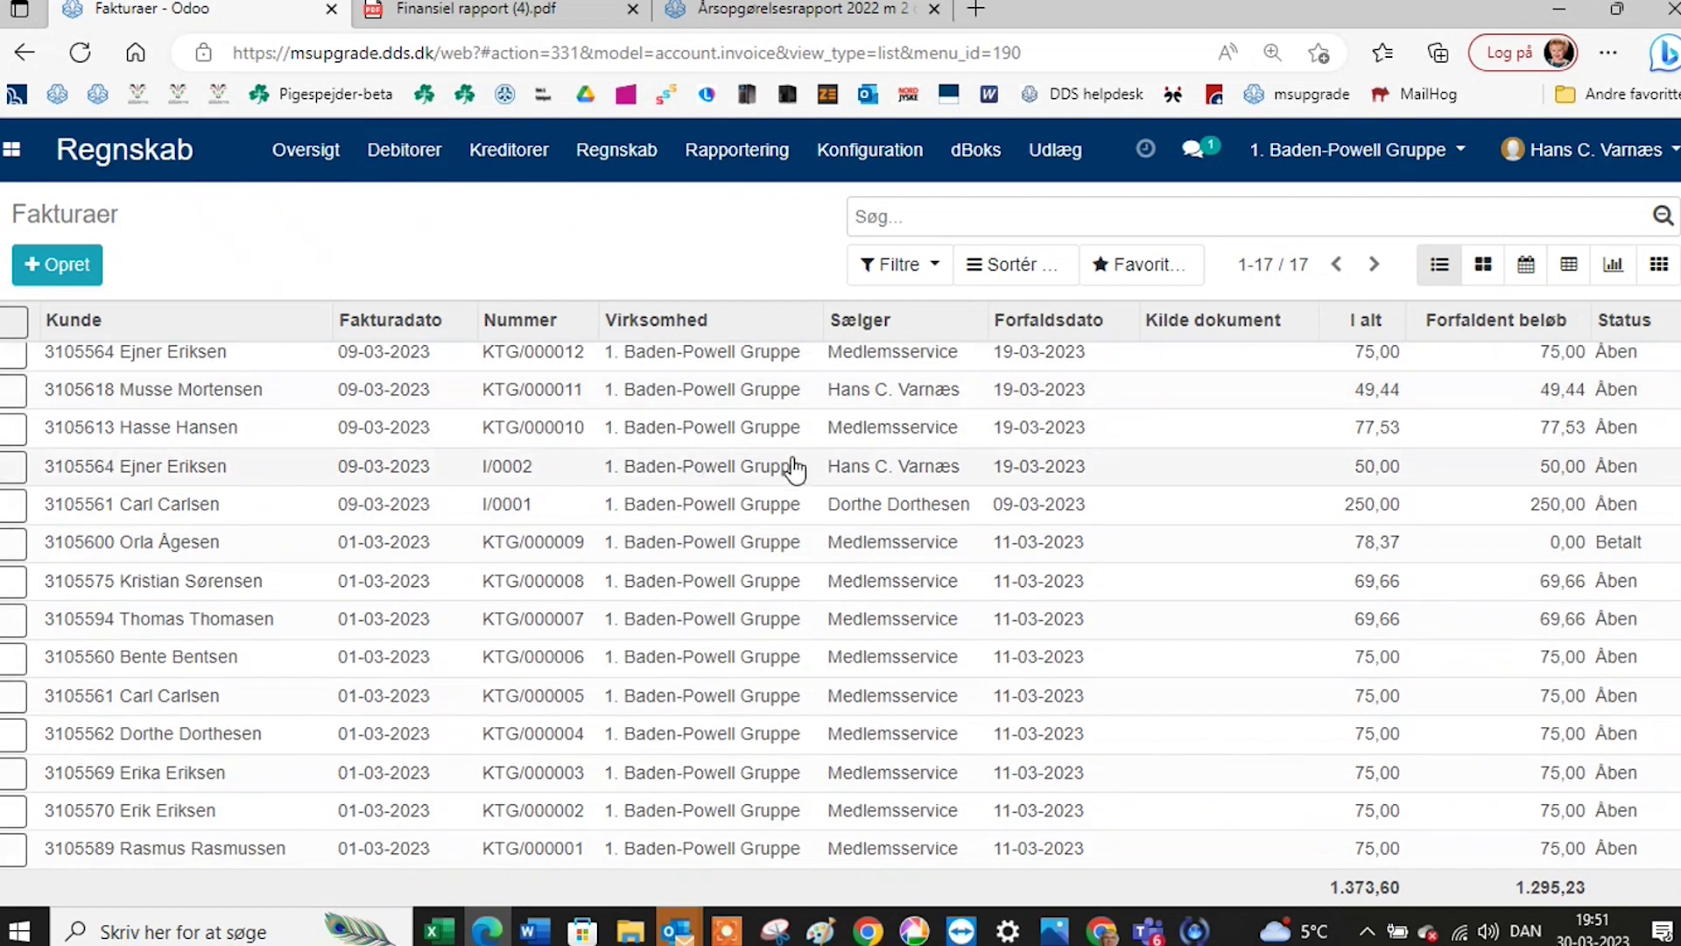
scroll(788, 447, up, 3)
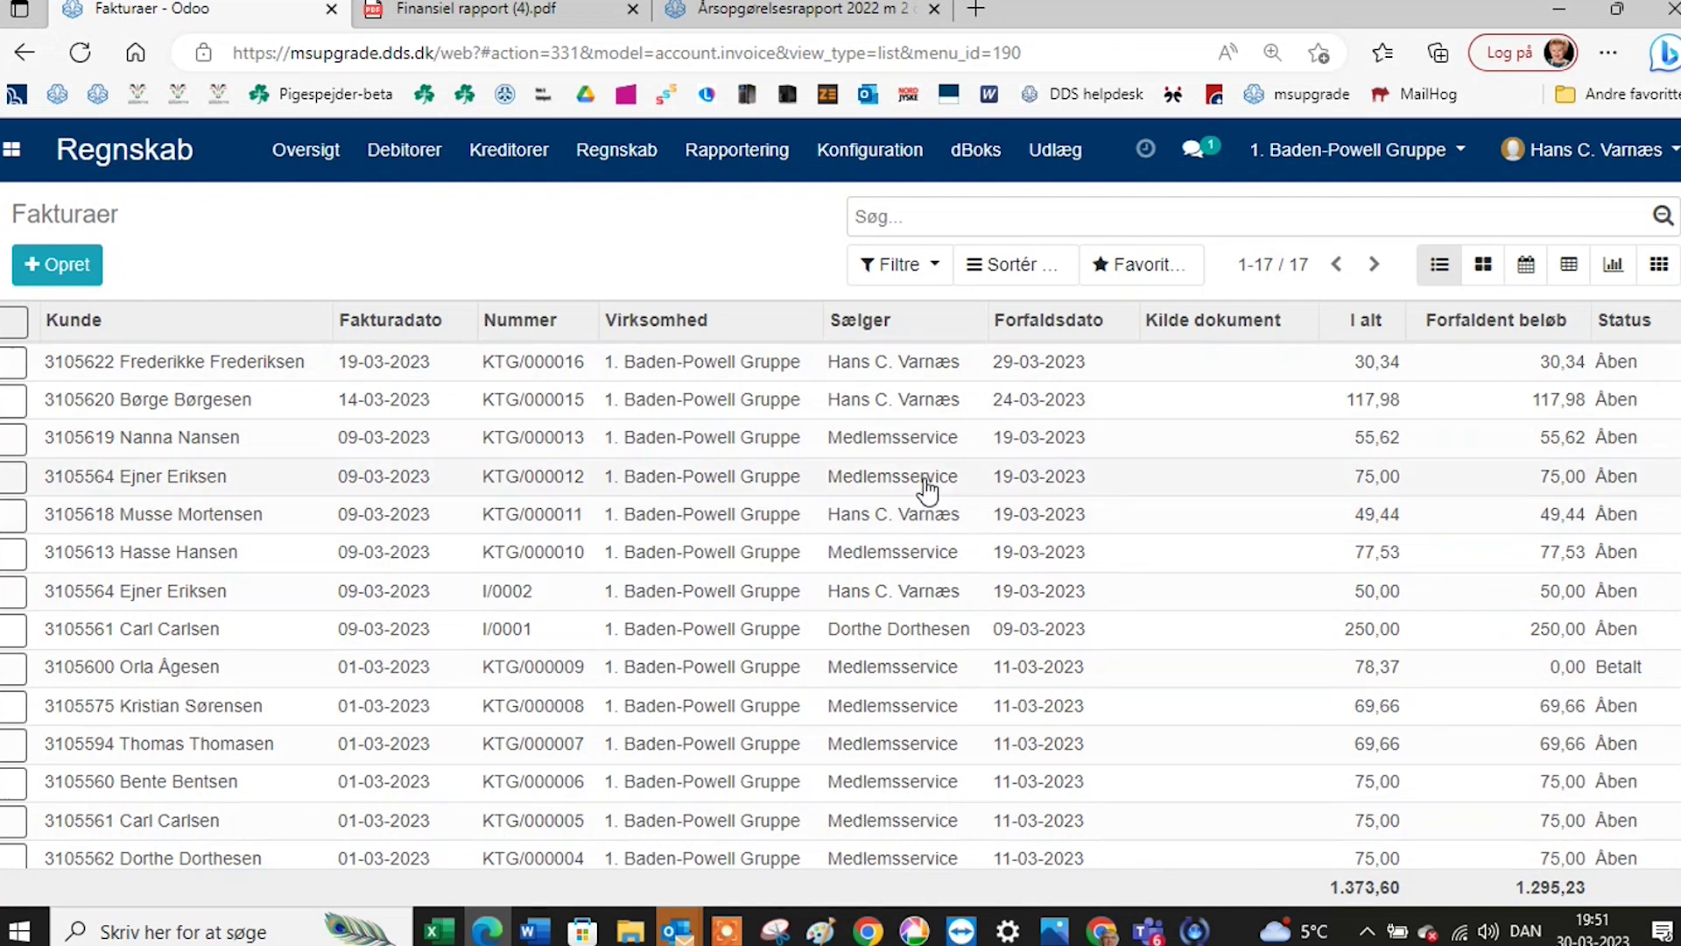
scroll(945, 501, down, 3)
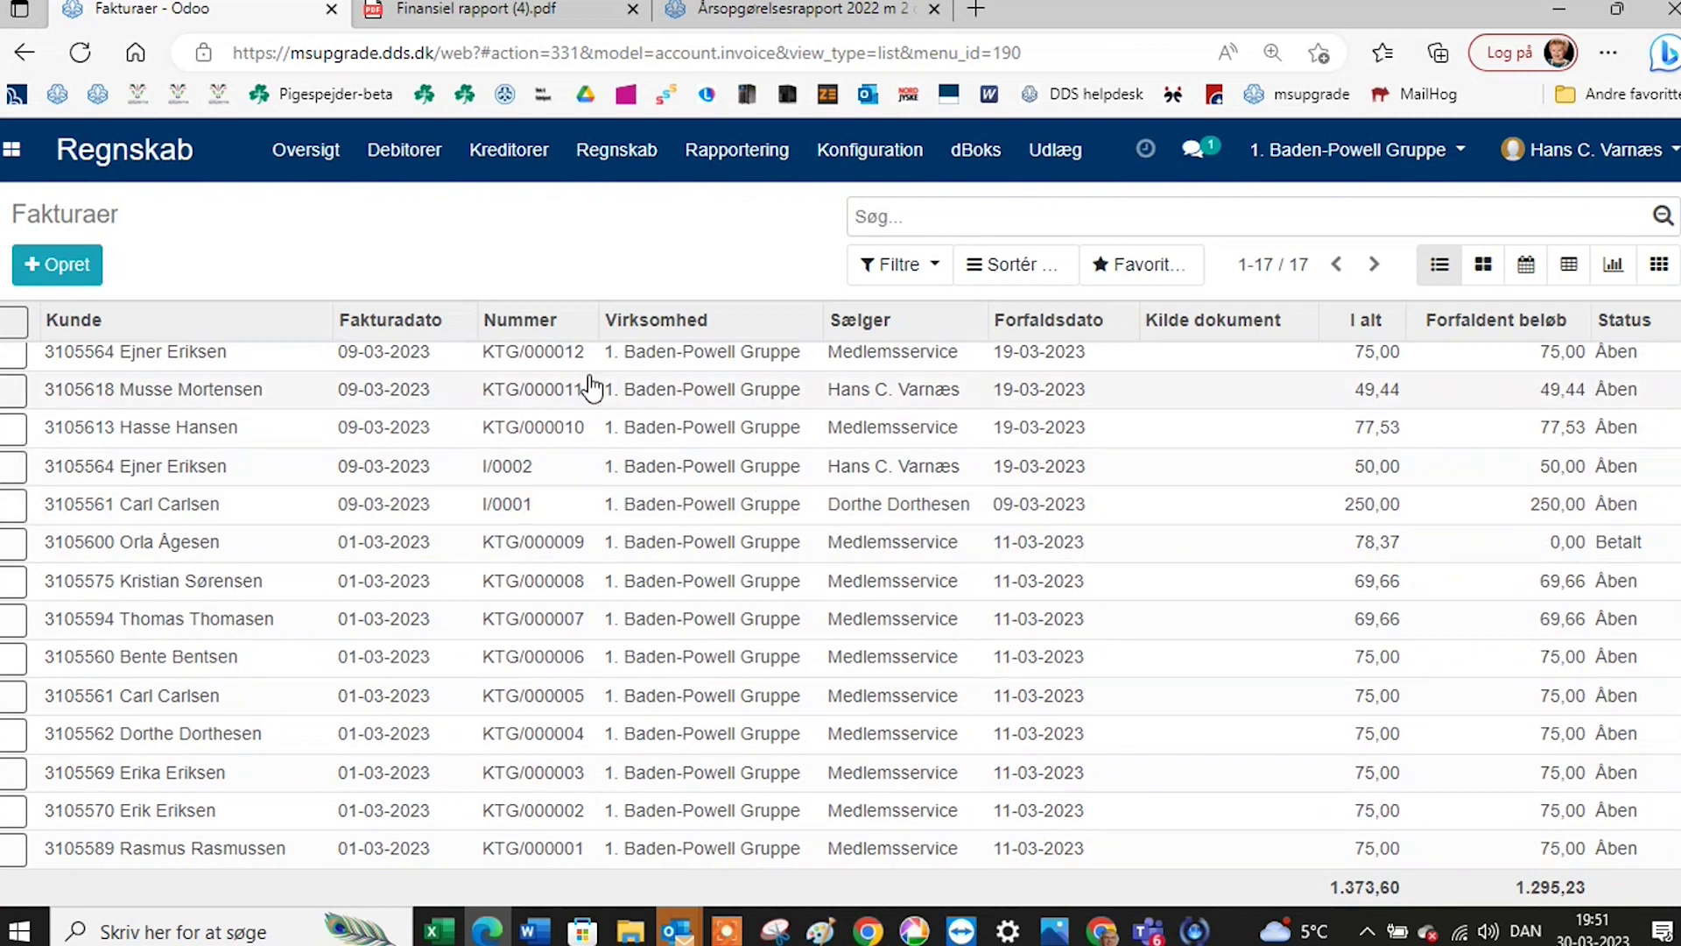
scroll(590, 387, up, 3)
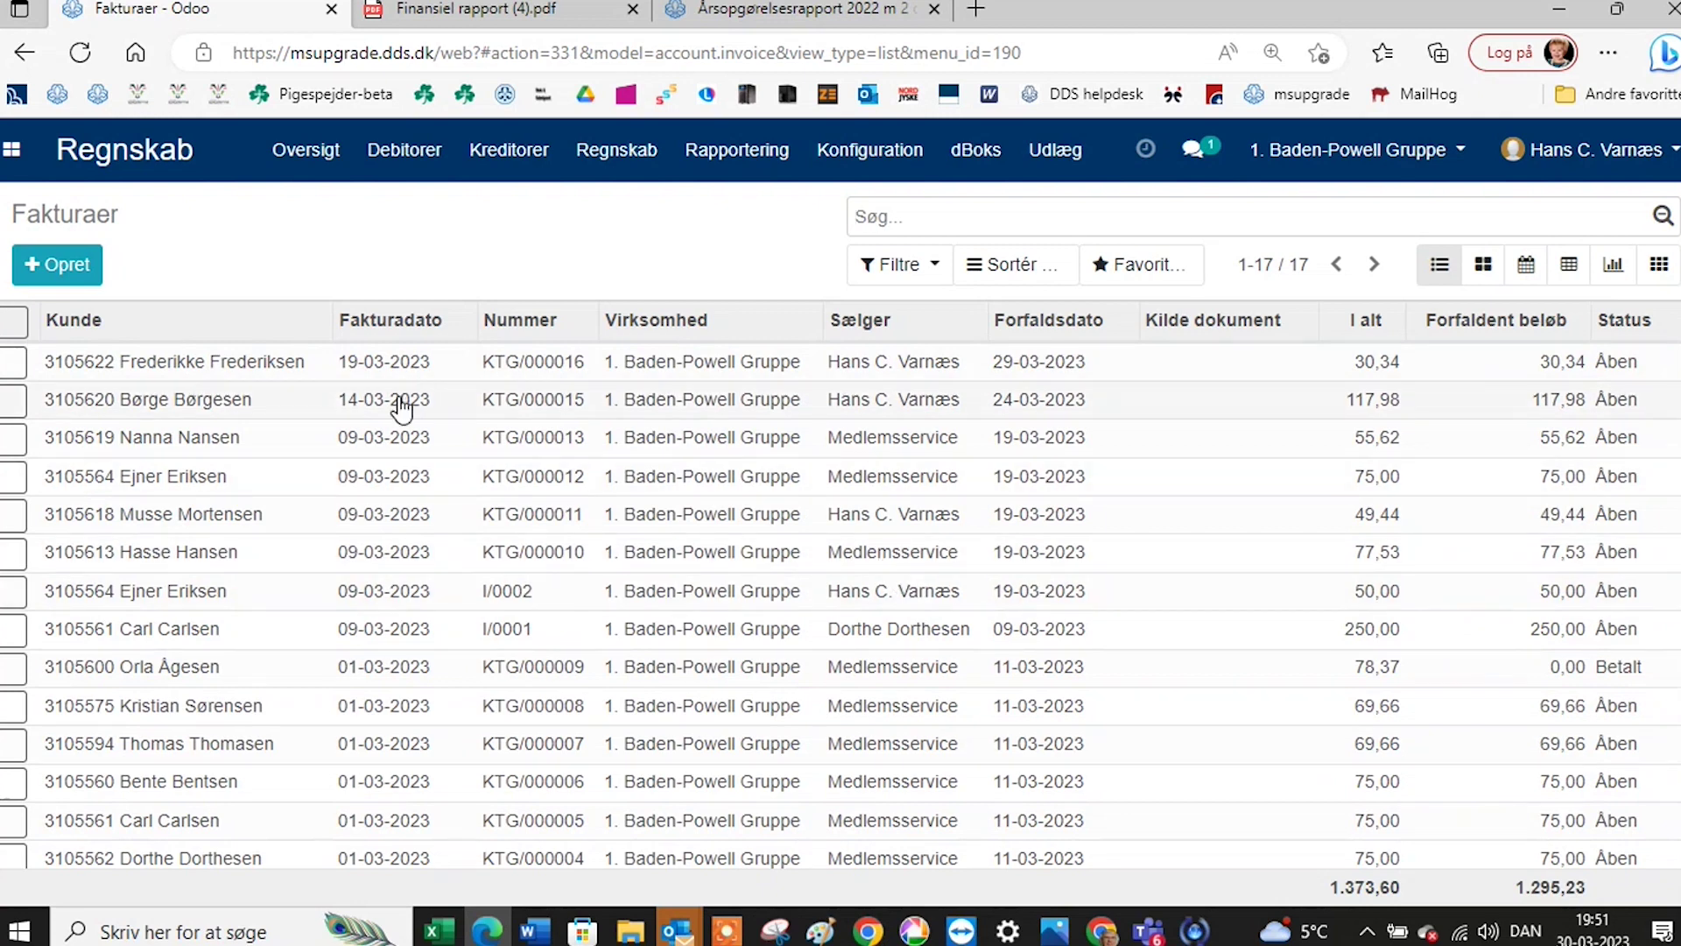
Open invoice KTG/000016 dated 19-03-2023, inspect its line details, then return to the invoice.
click(274, 367)
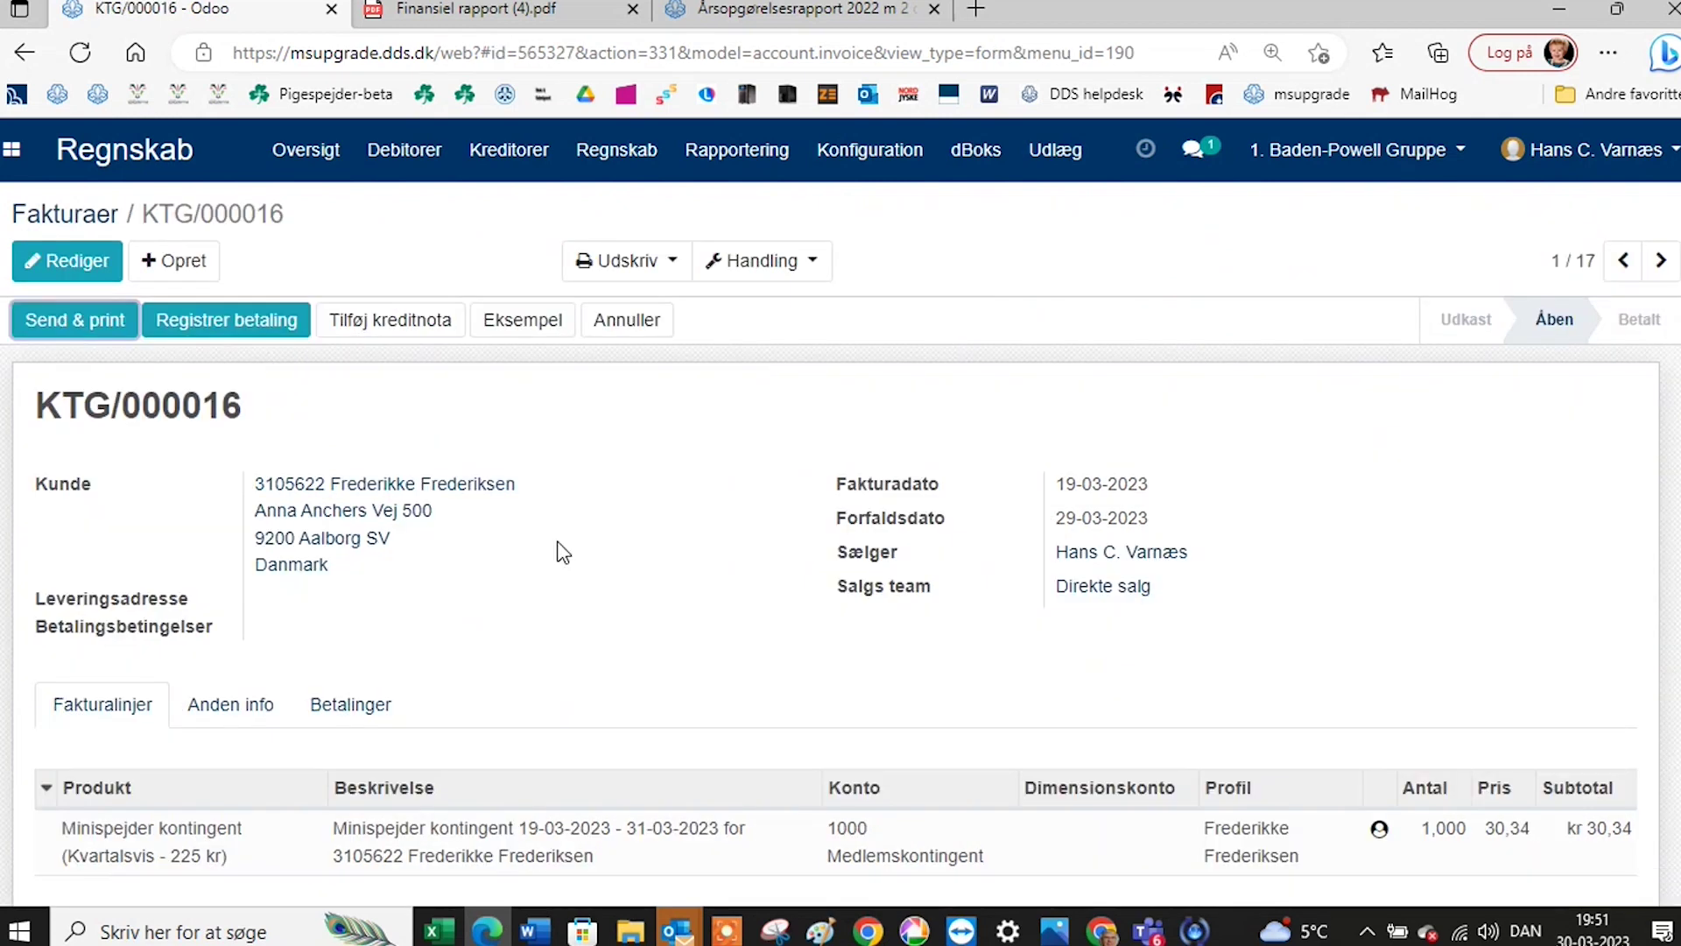
scroll(569, 570, down, 1)
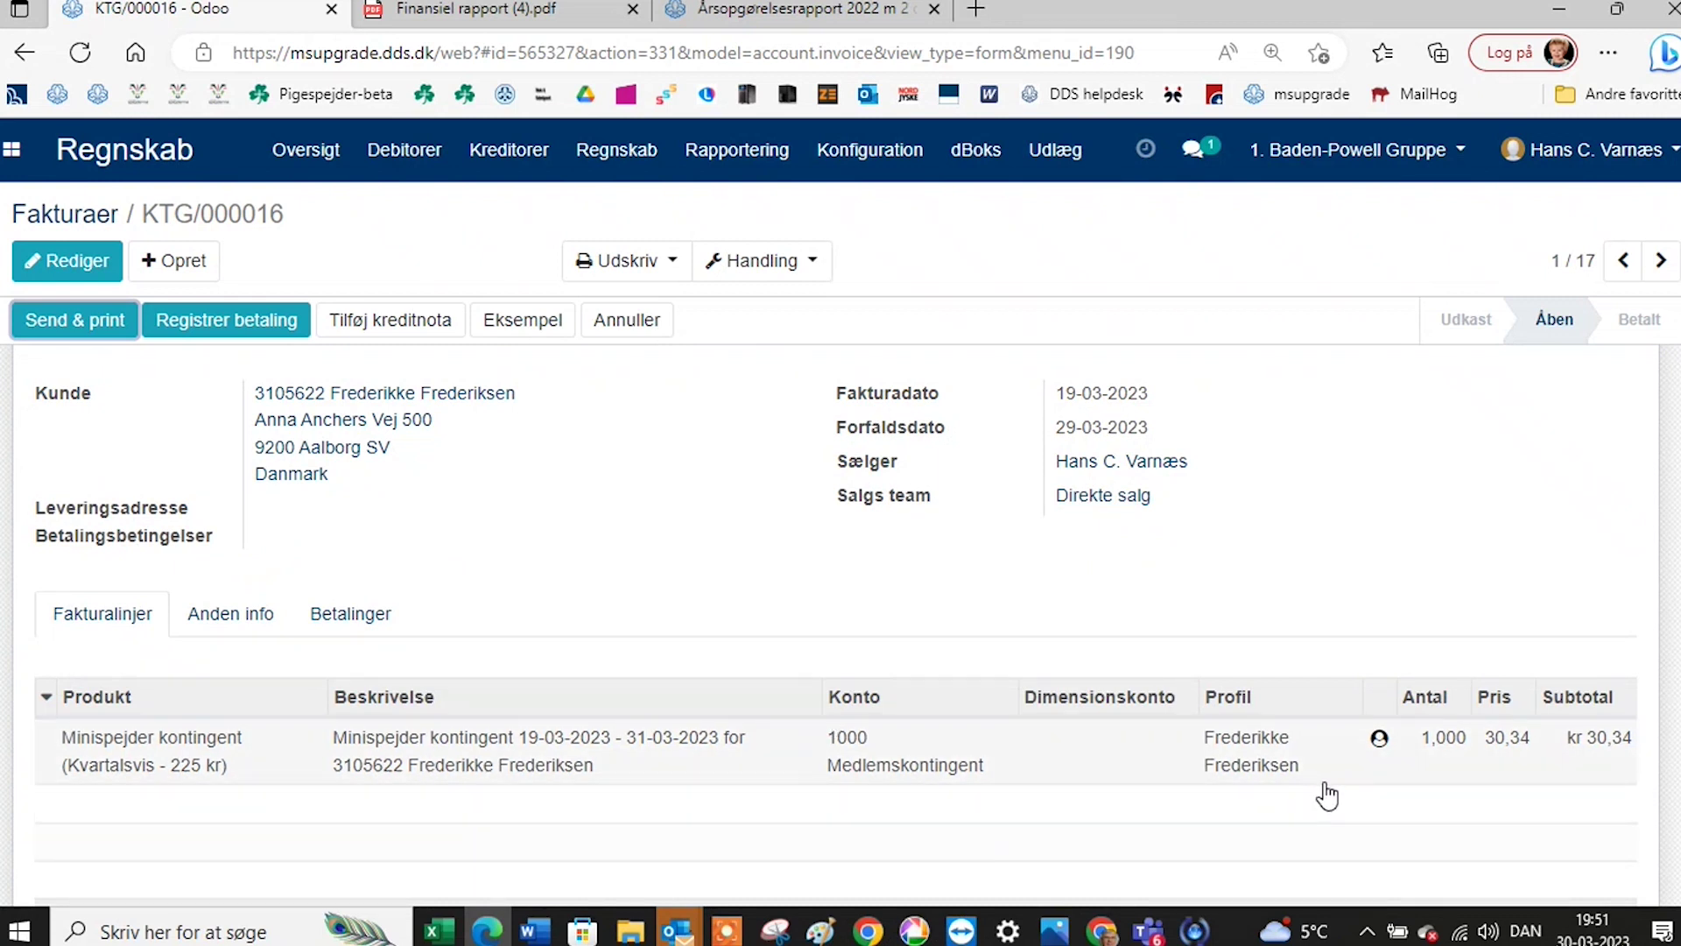
click(1381, 745)
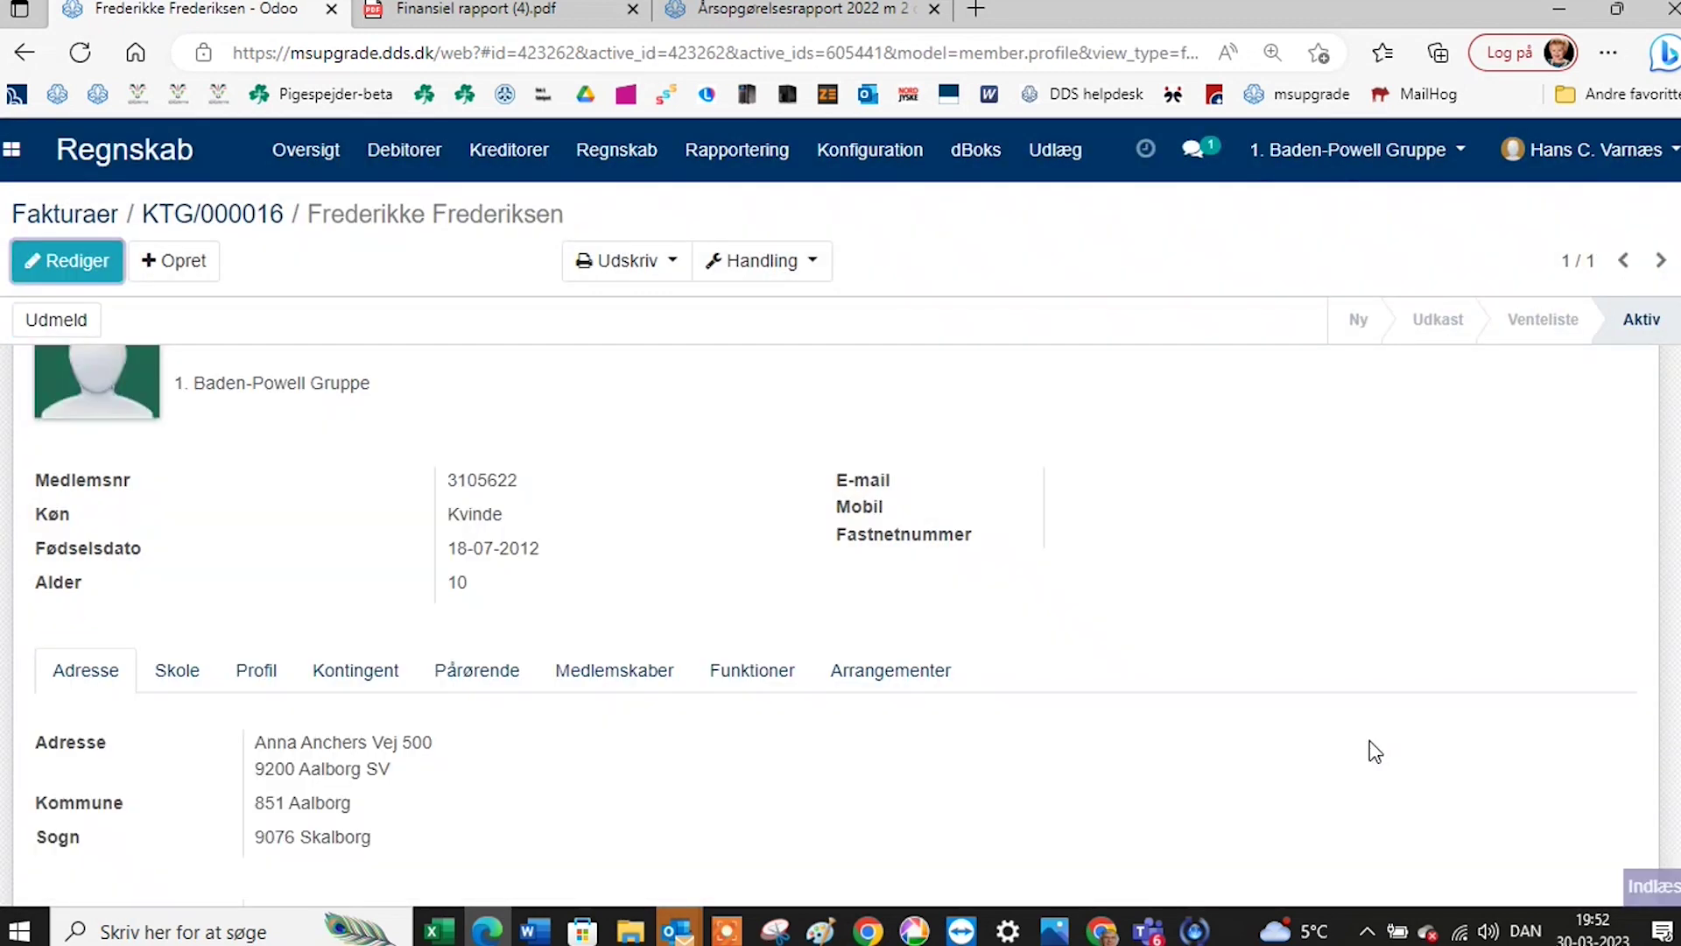
scroll(1114, 688, up, 2)
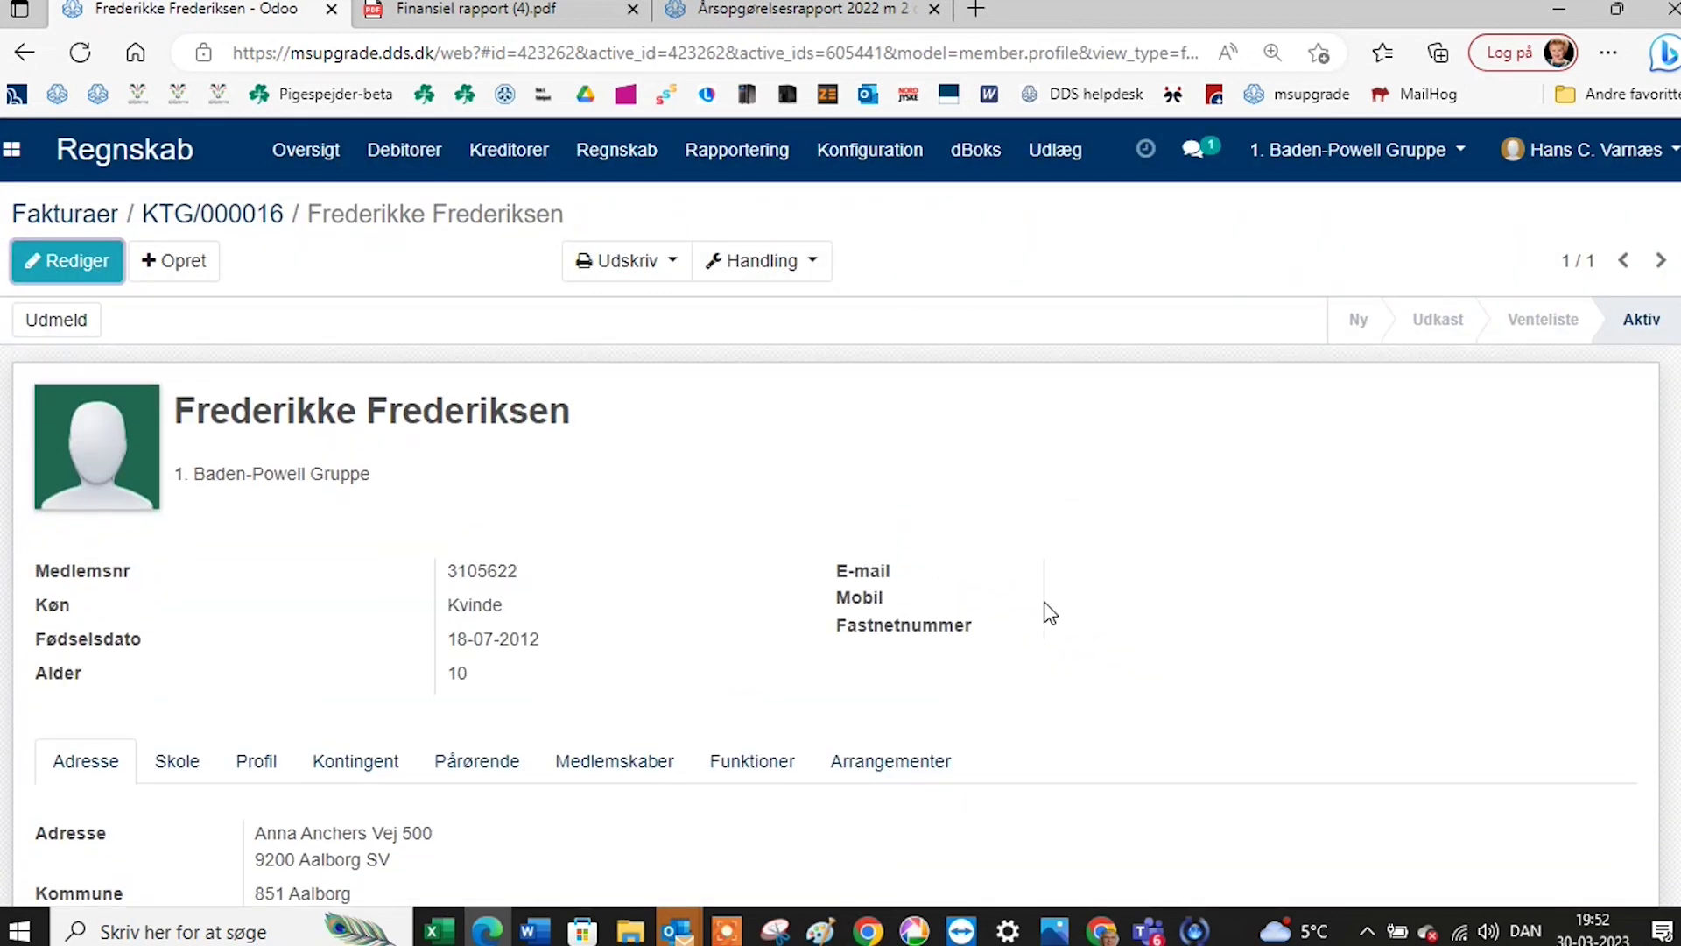
click(244, 227)
scroll(954, 675, up, 2)
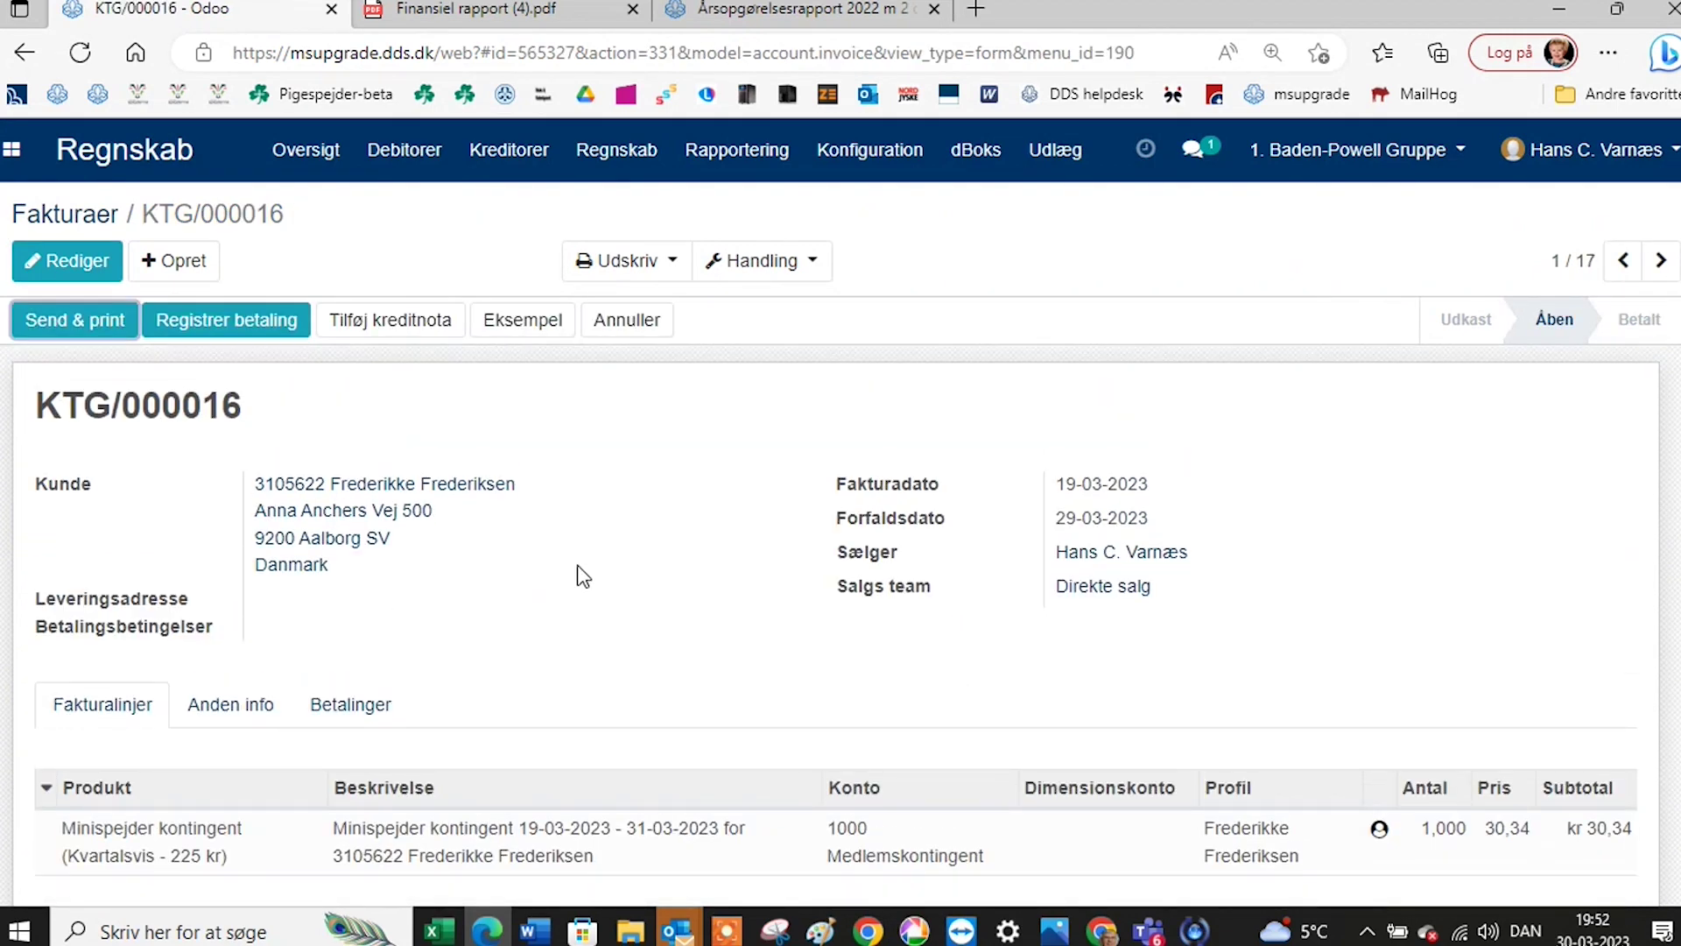
Copy the Betalingslink shown in invoice KTG/000016's Betalinger details under Anden info.
click(257, 705)
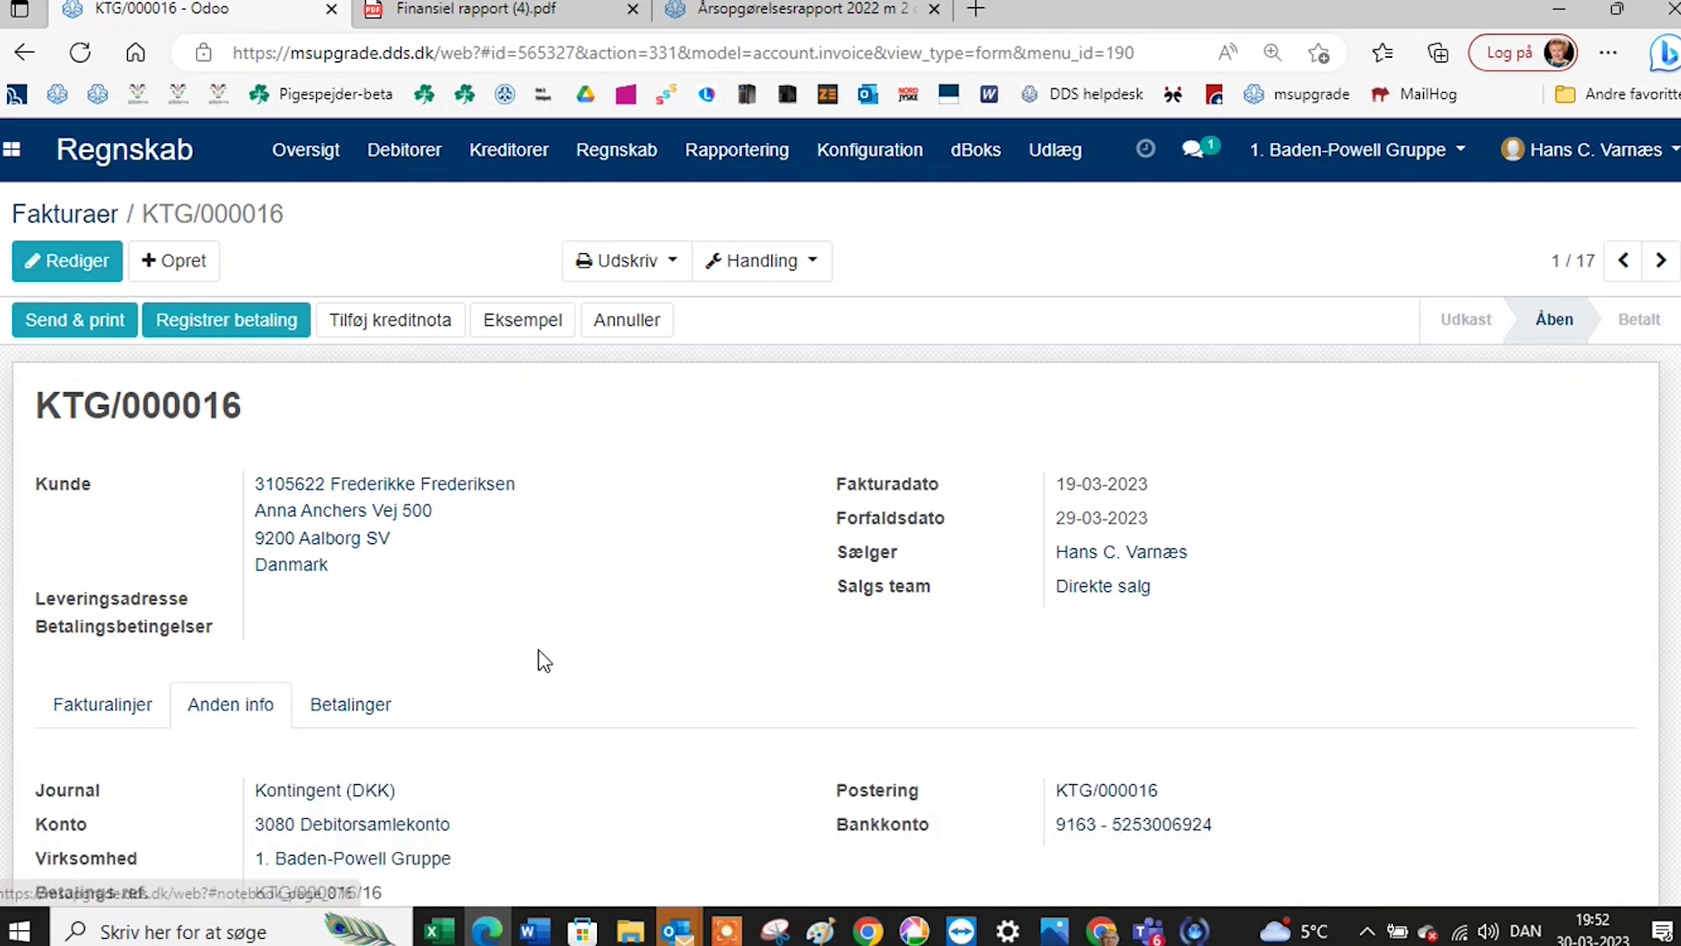
scroll(526, 692, down, 2)
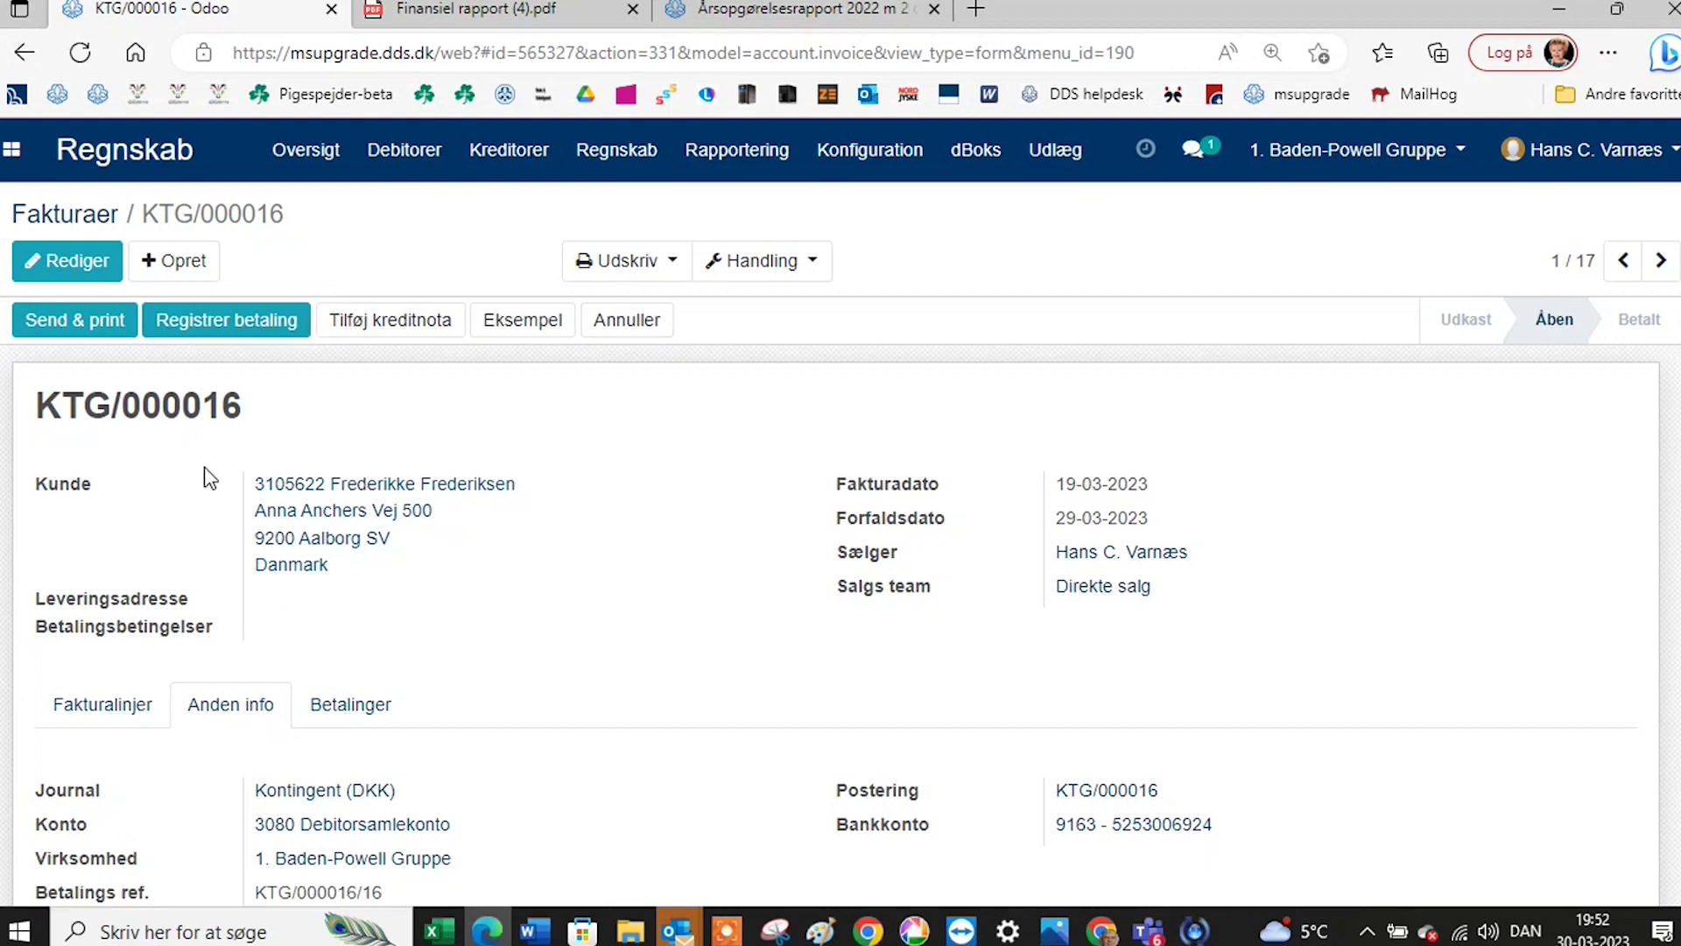
click(326, 714)
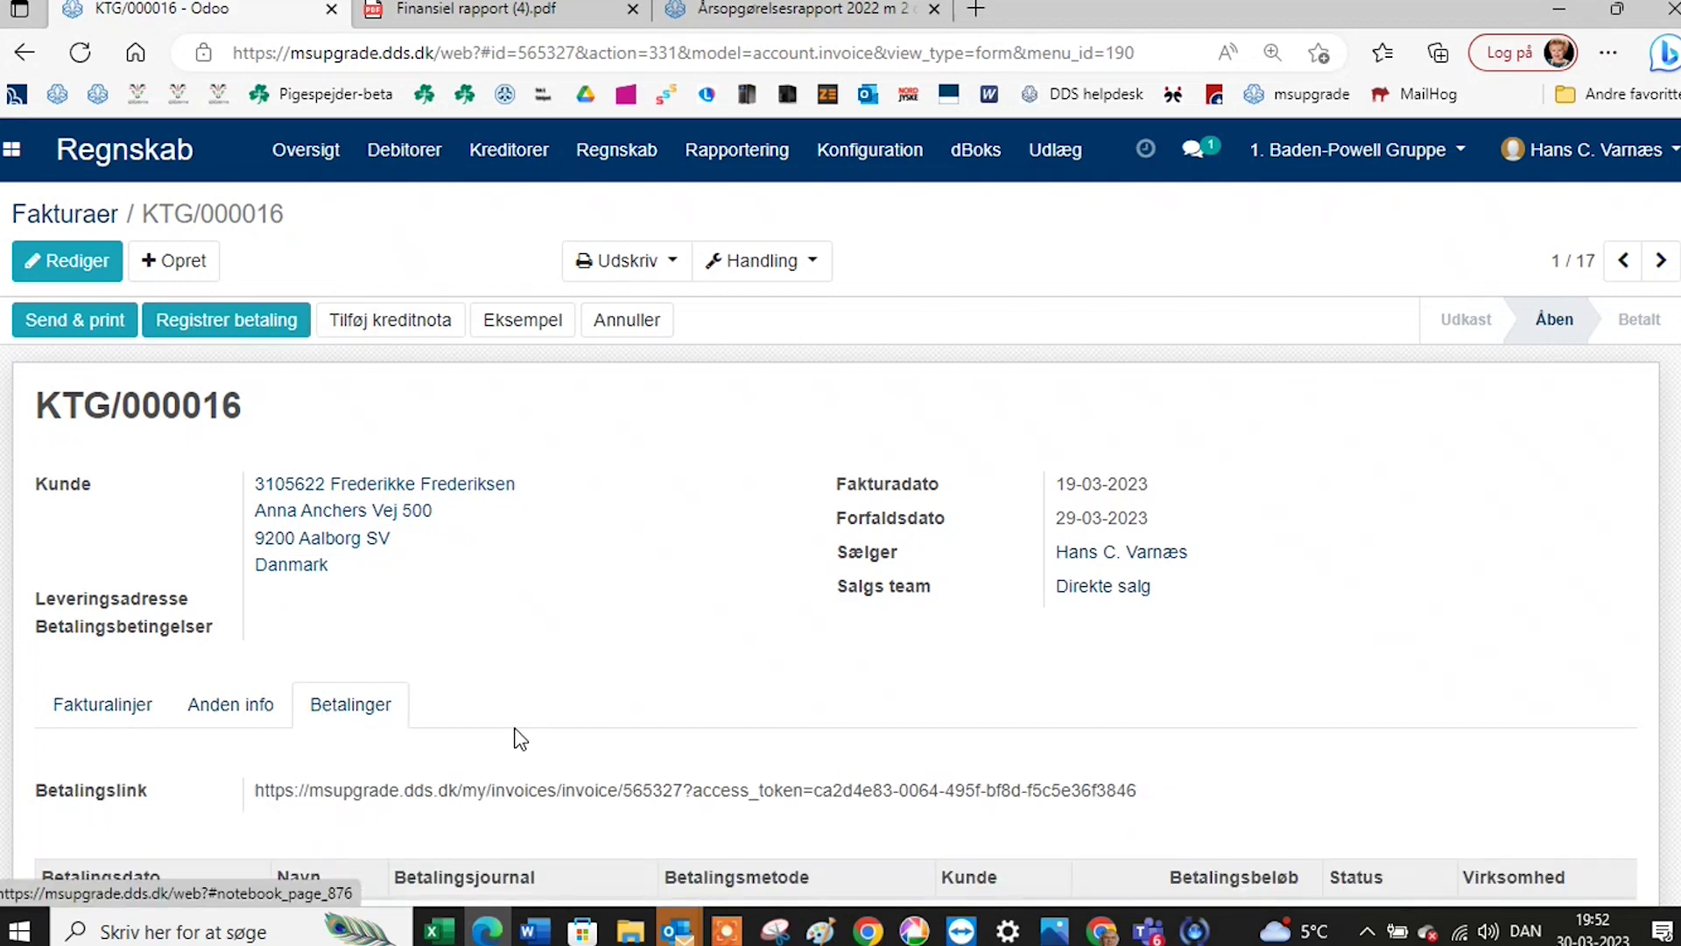
scroll(518, 731, down, 2)
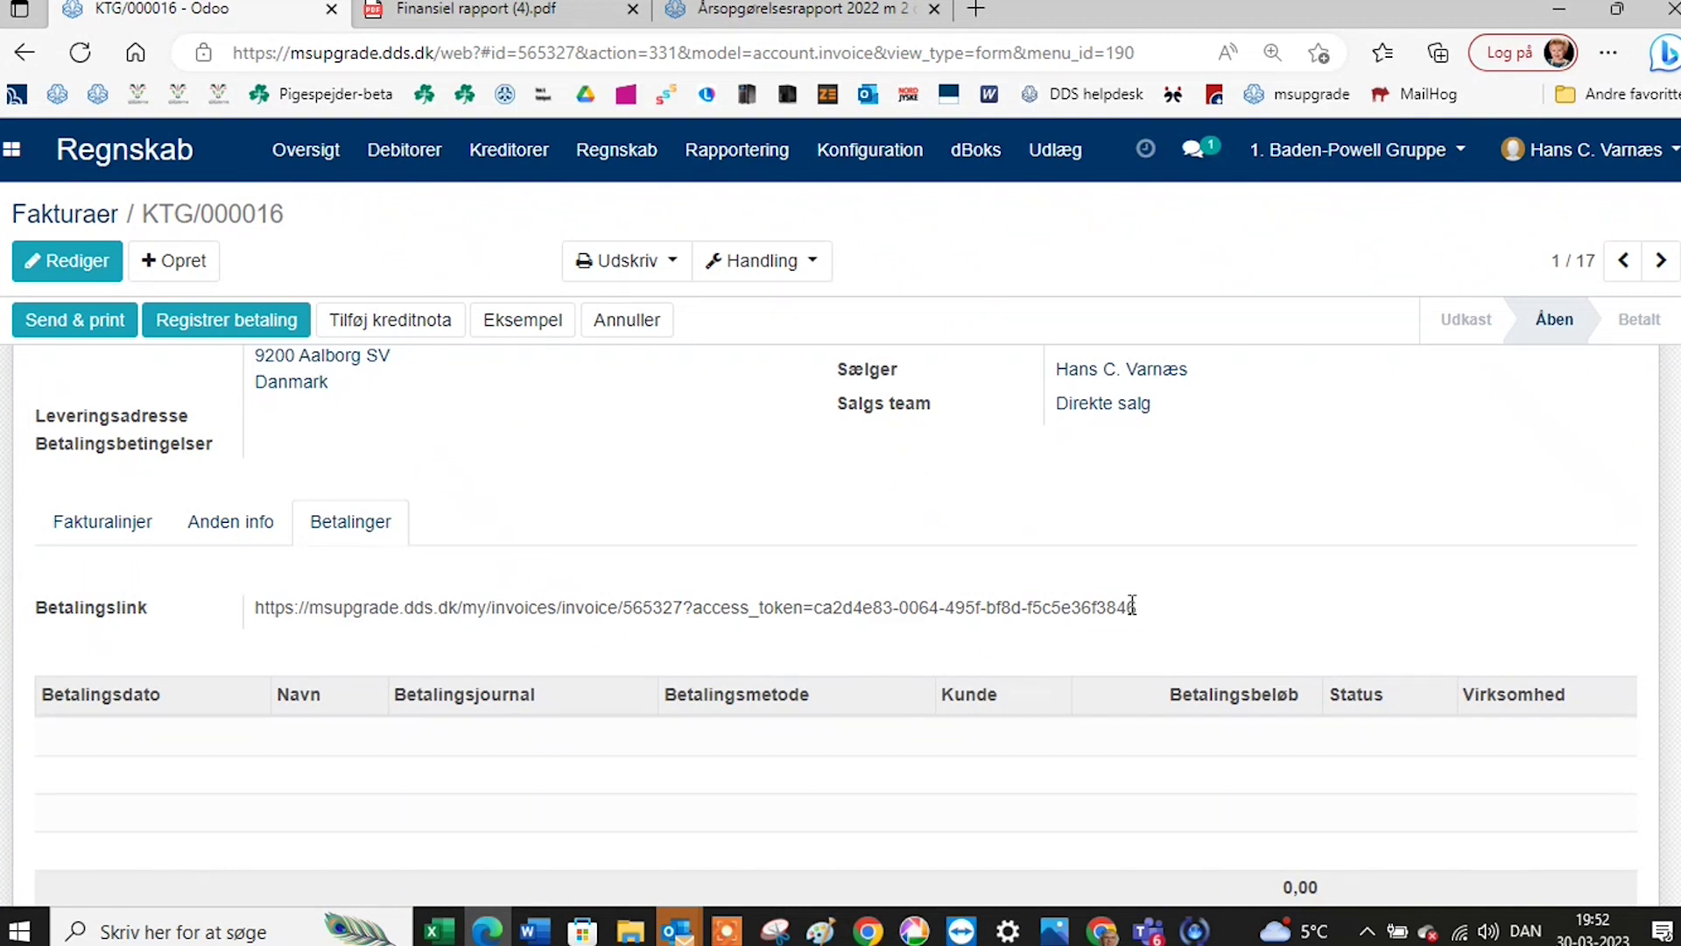
drag(1136, 610, 262, 613)
key(ctrl+c)
right_click(271, 618)
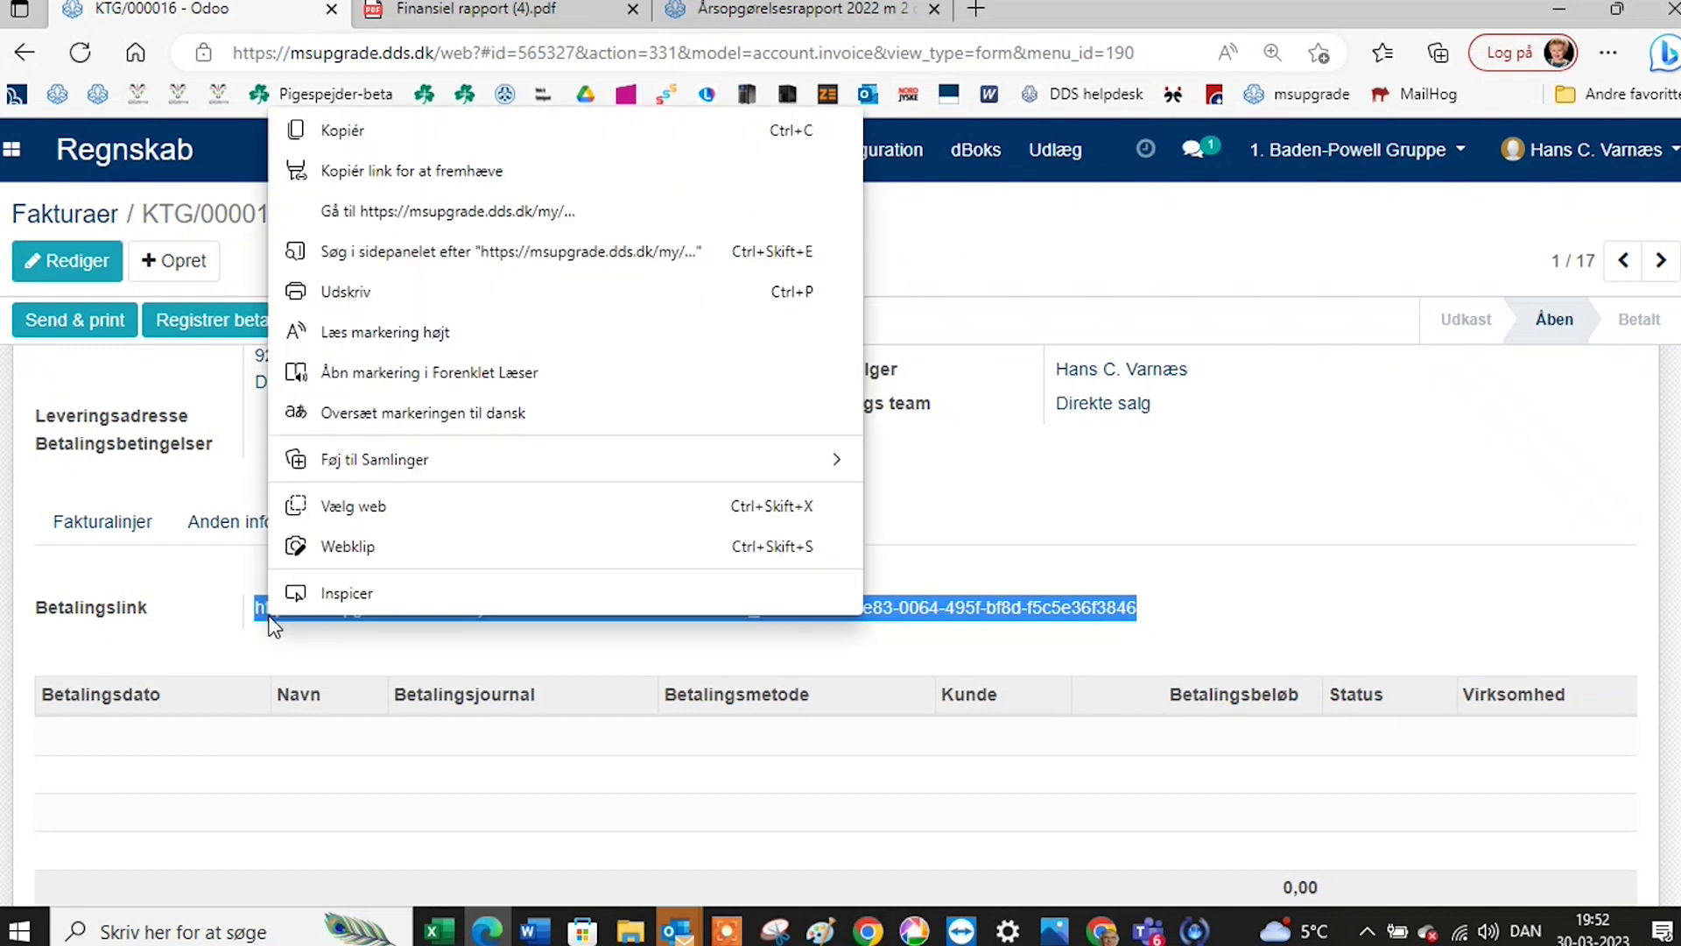
click(334, 140)
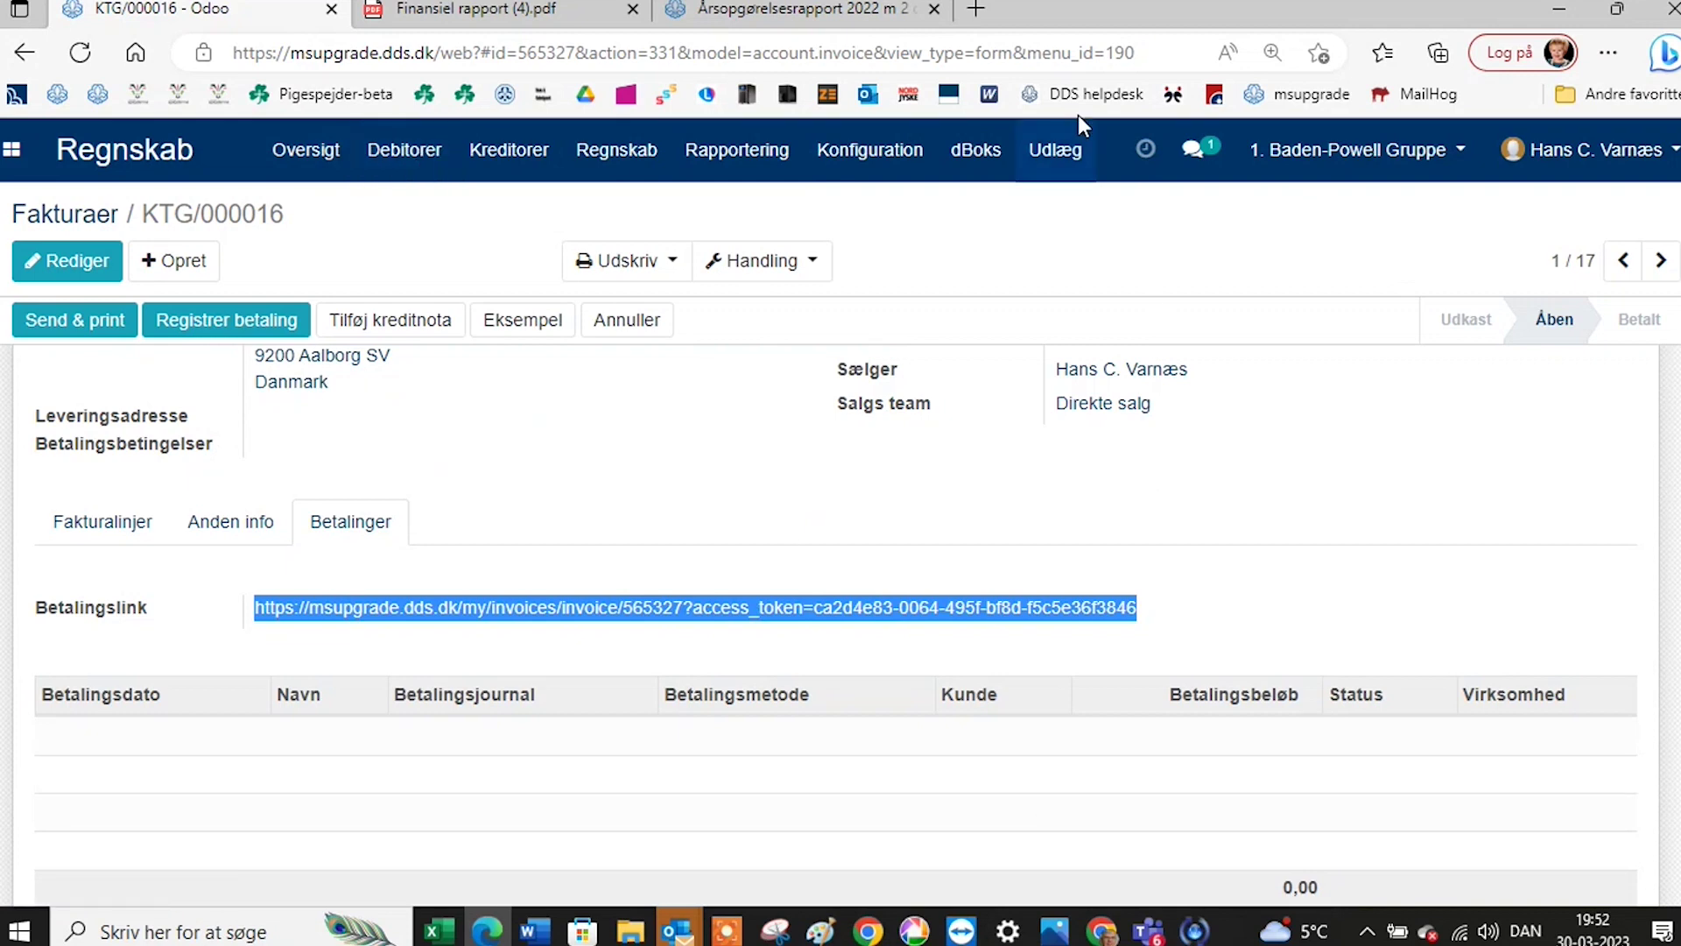
Load the copied payment link in a new tab, accept the terms and start paying 30,34 kr.
click(979, 11)
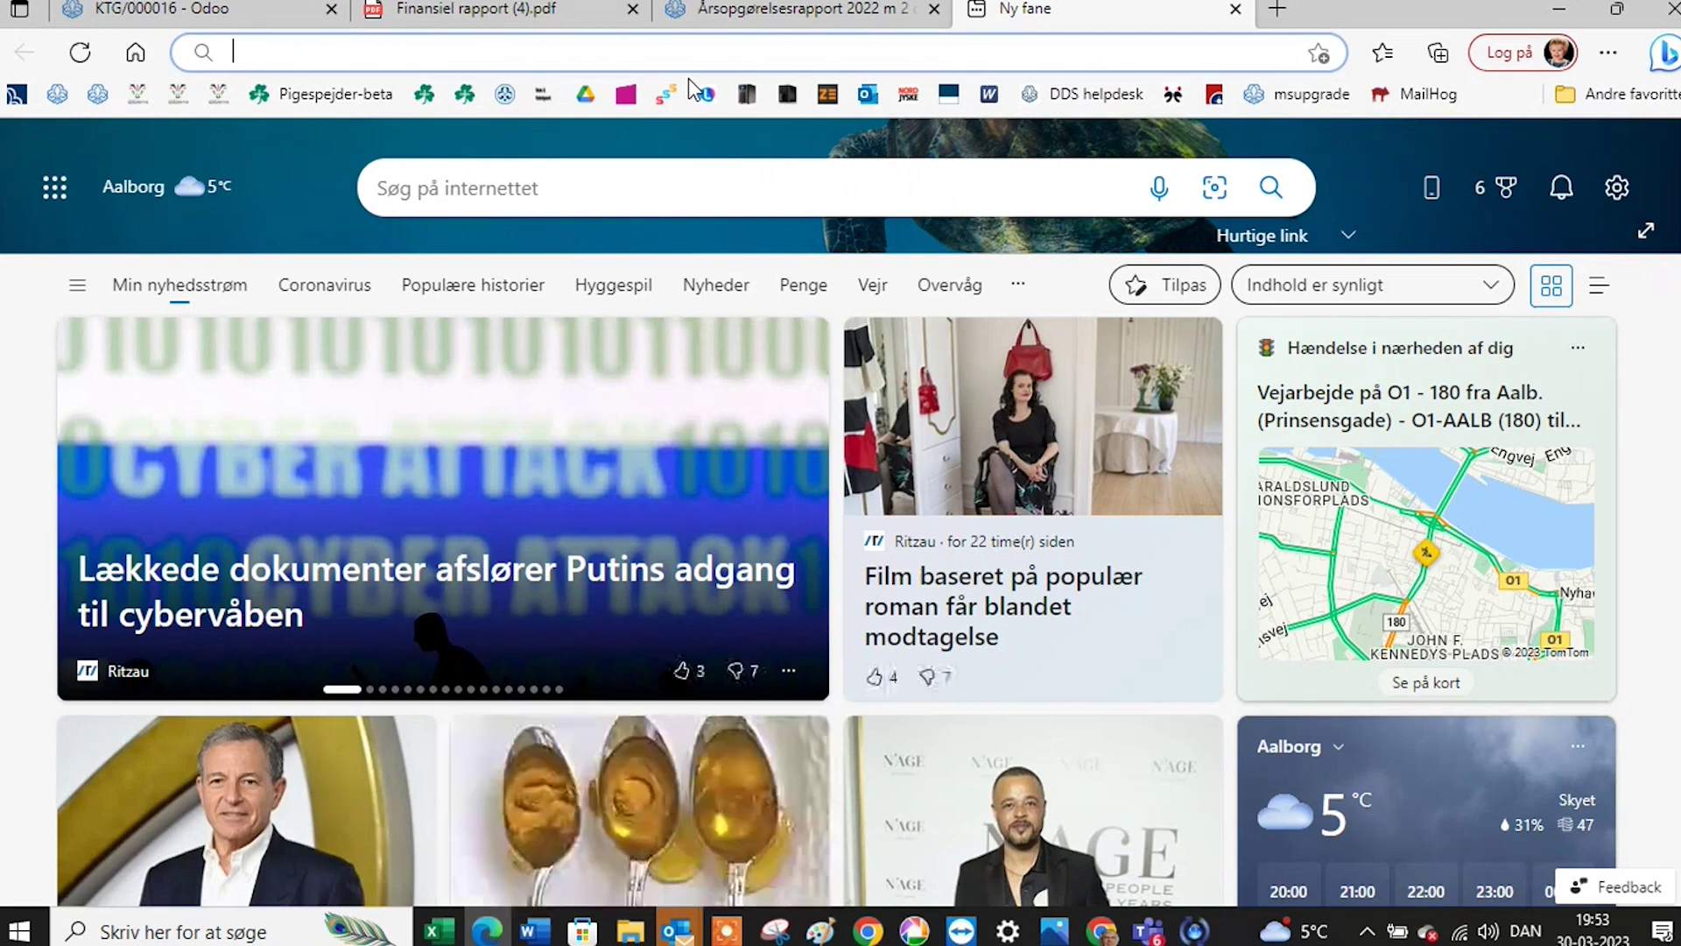
key(ctrl+v)
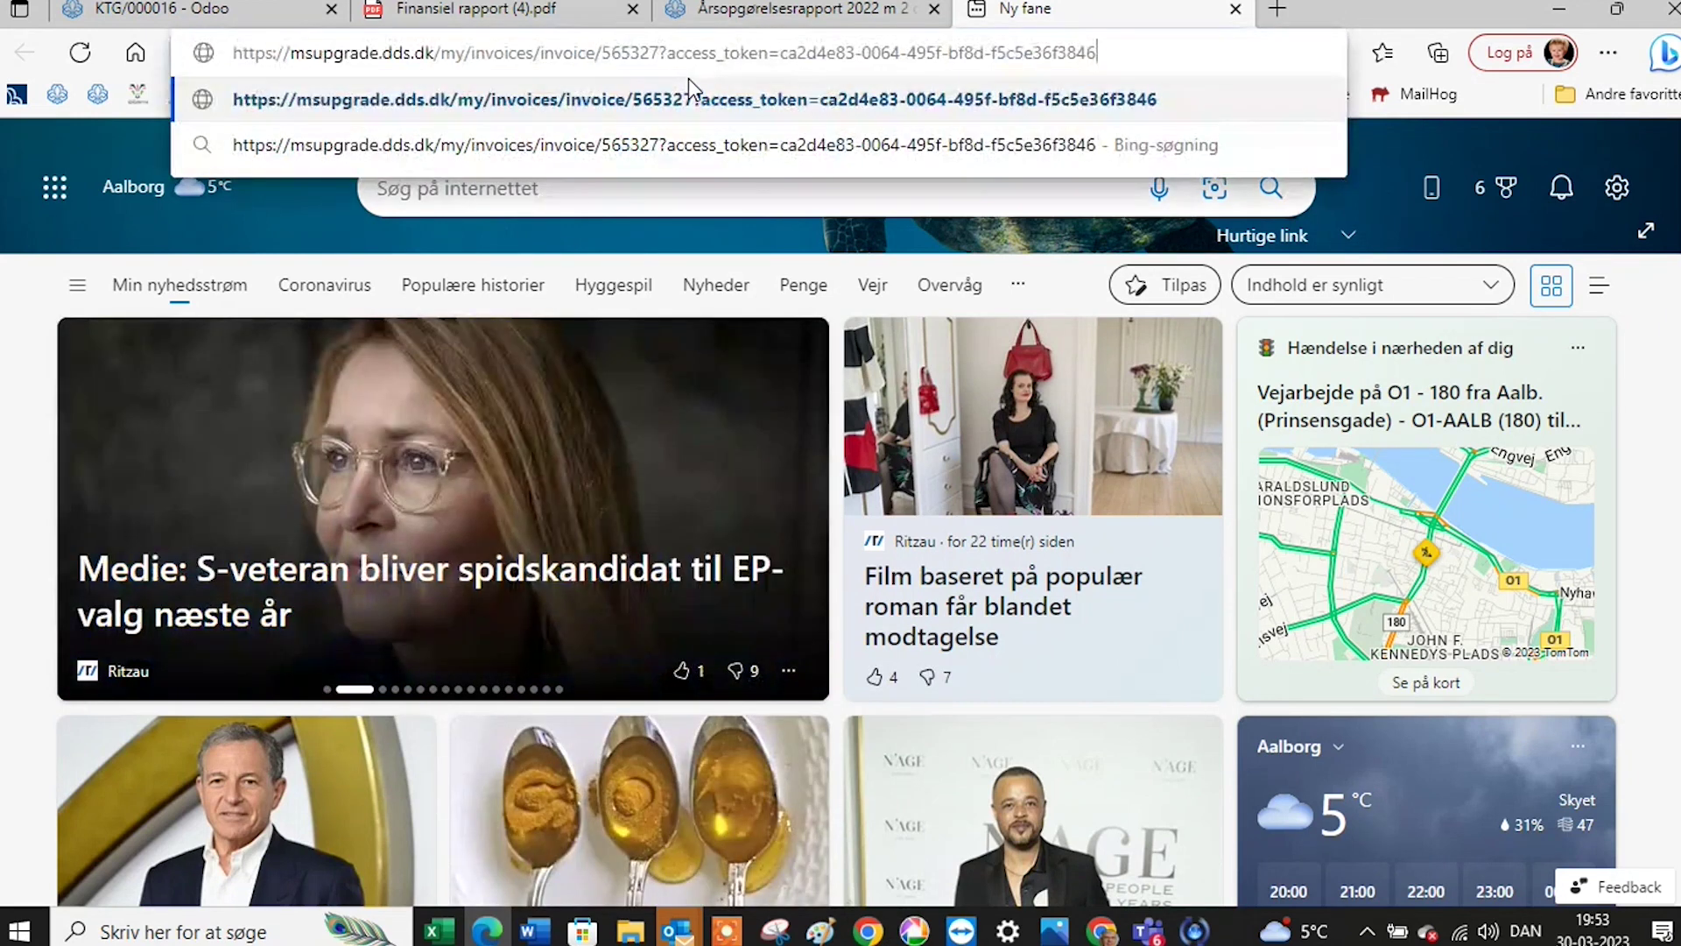
key(Return)
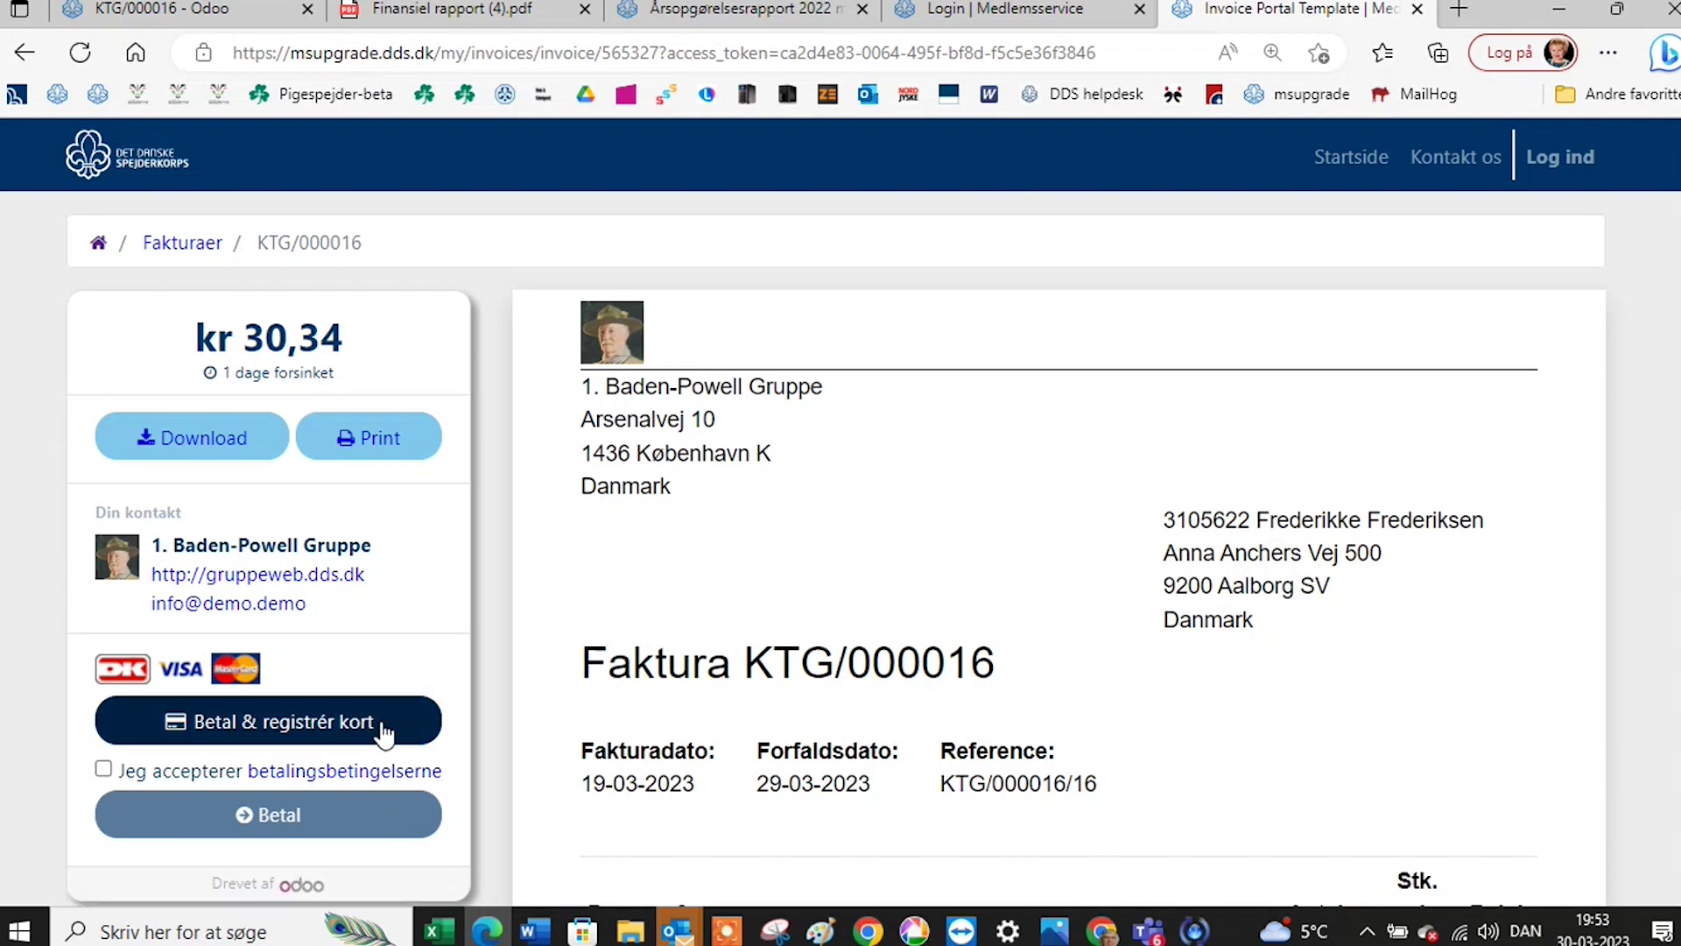
click(105, 770)
click(276, 820)
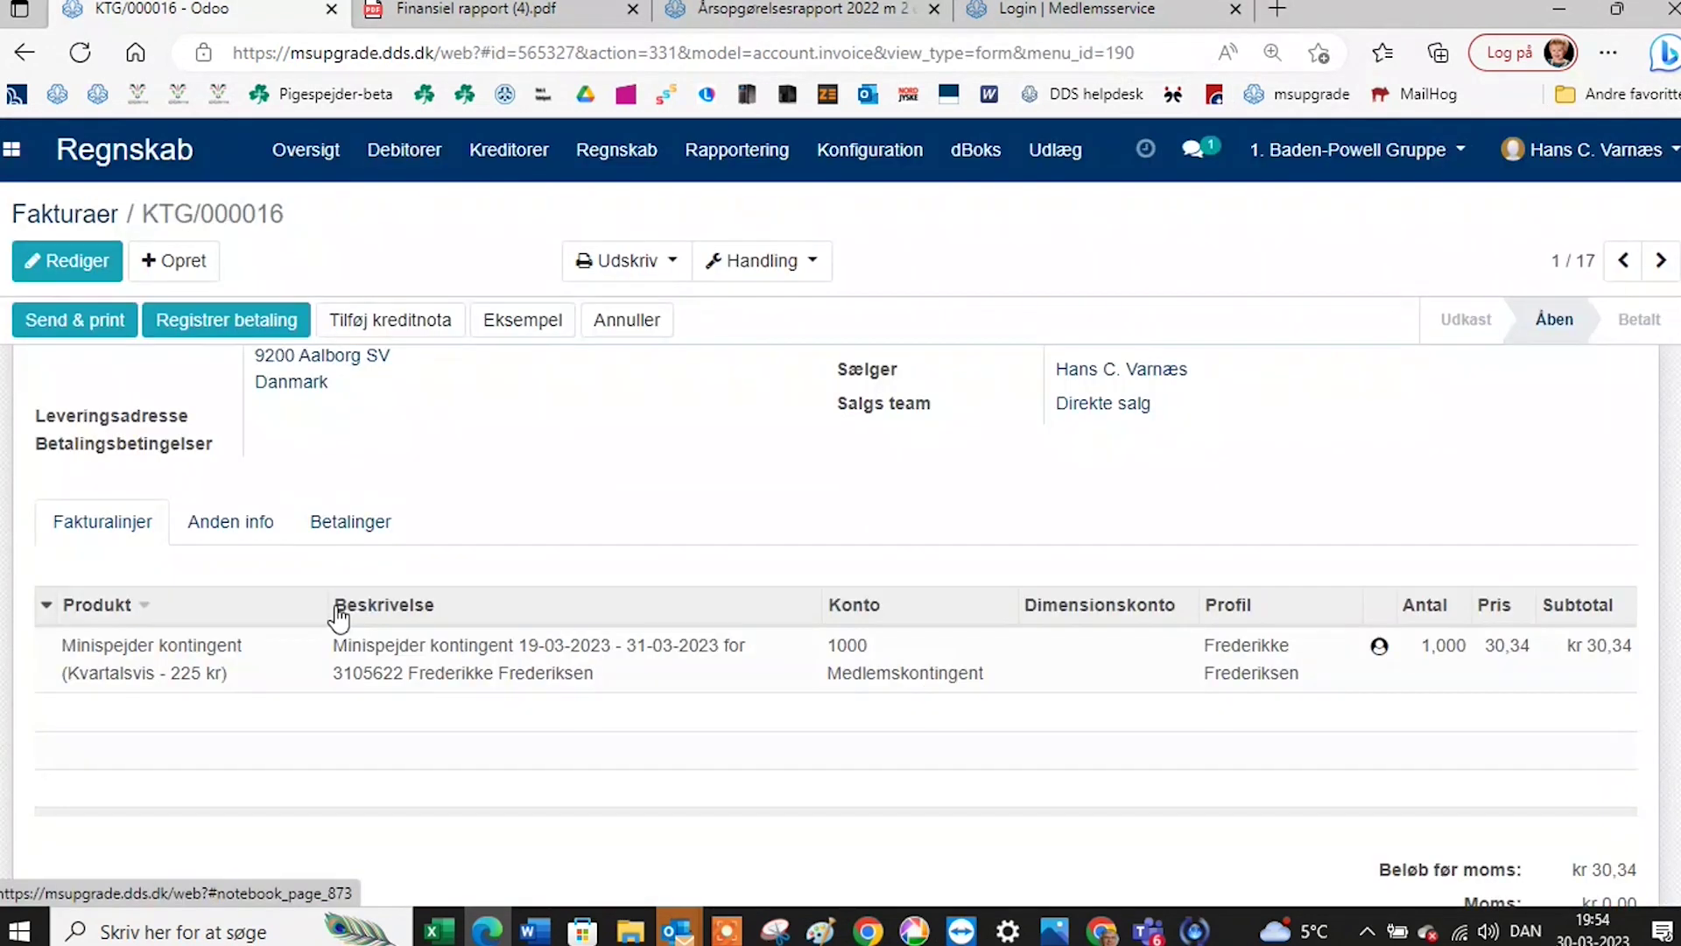
key(ctrl+w)
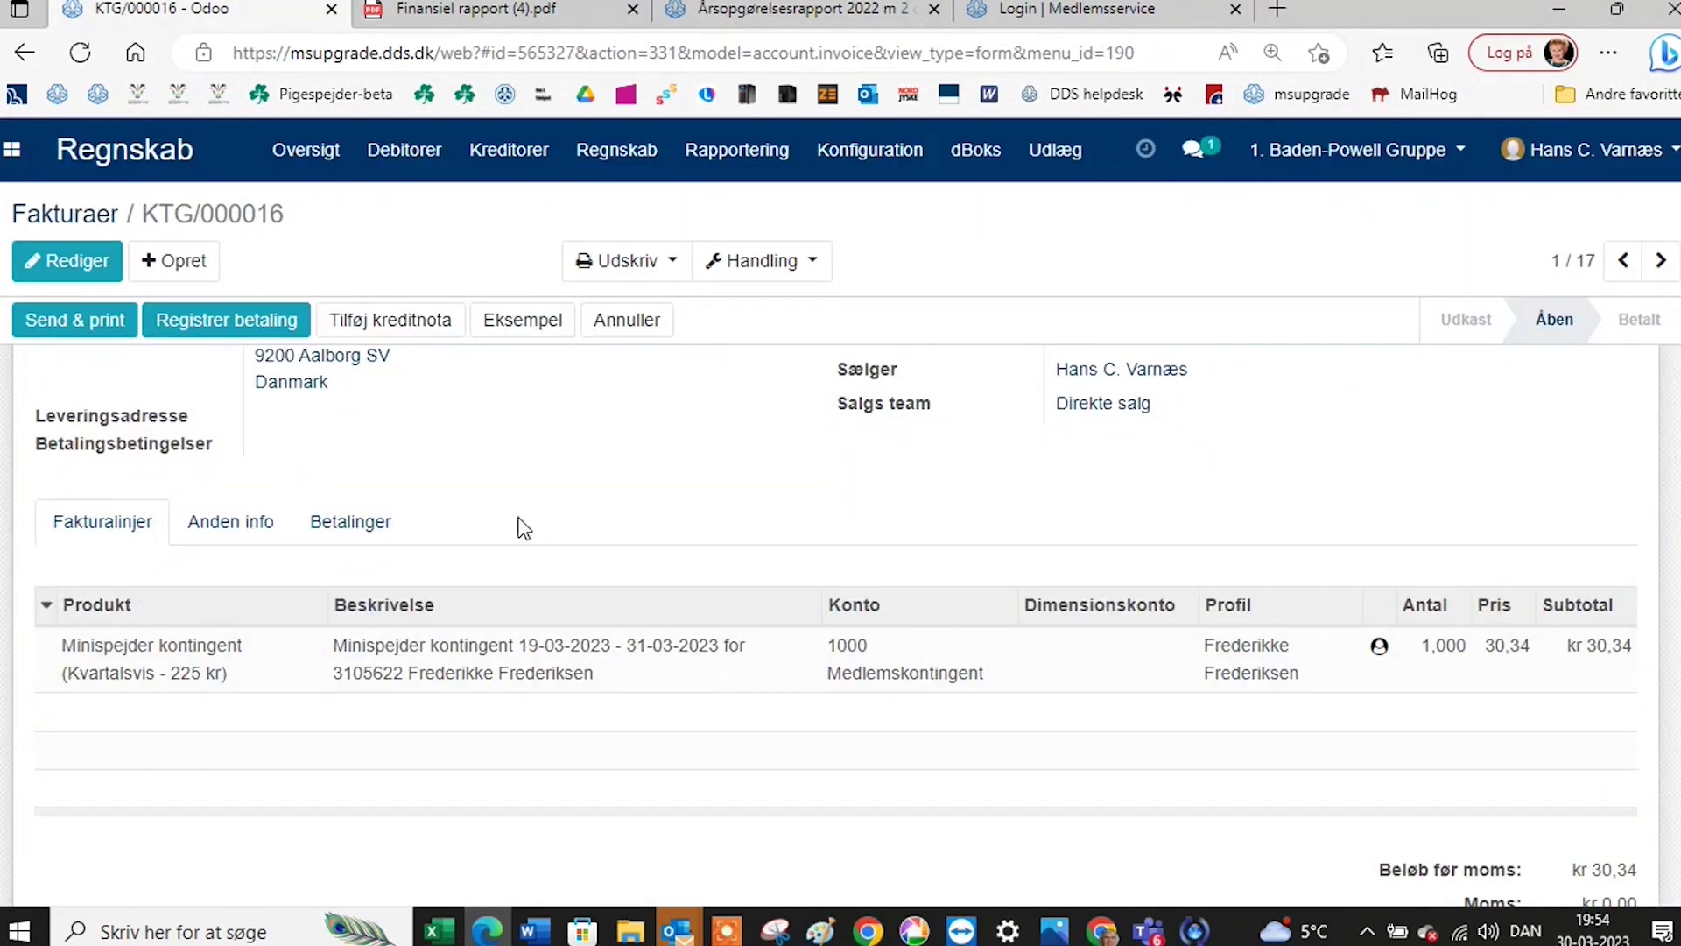
scroll(524, 527, up, 2)
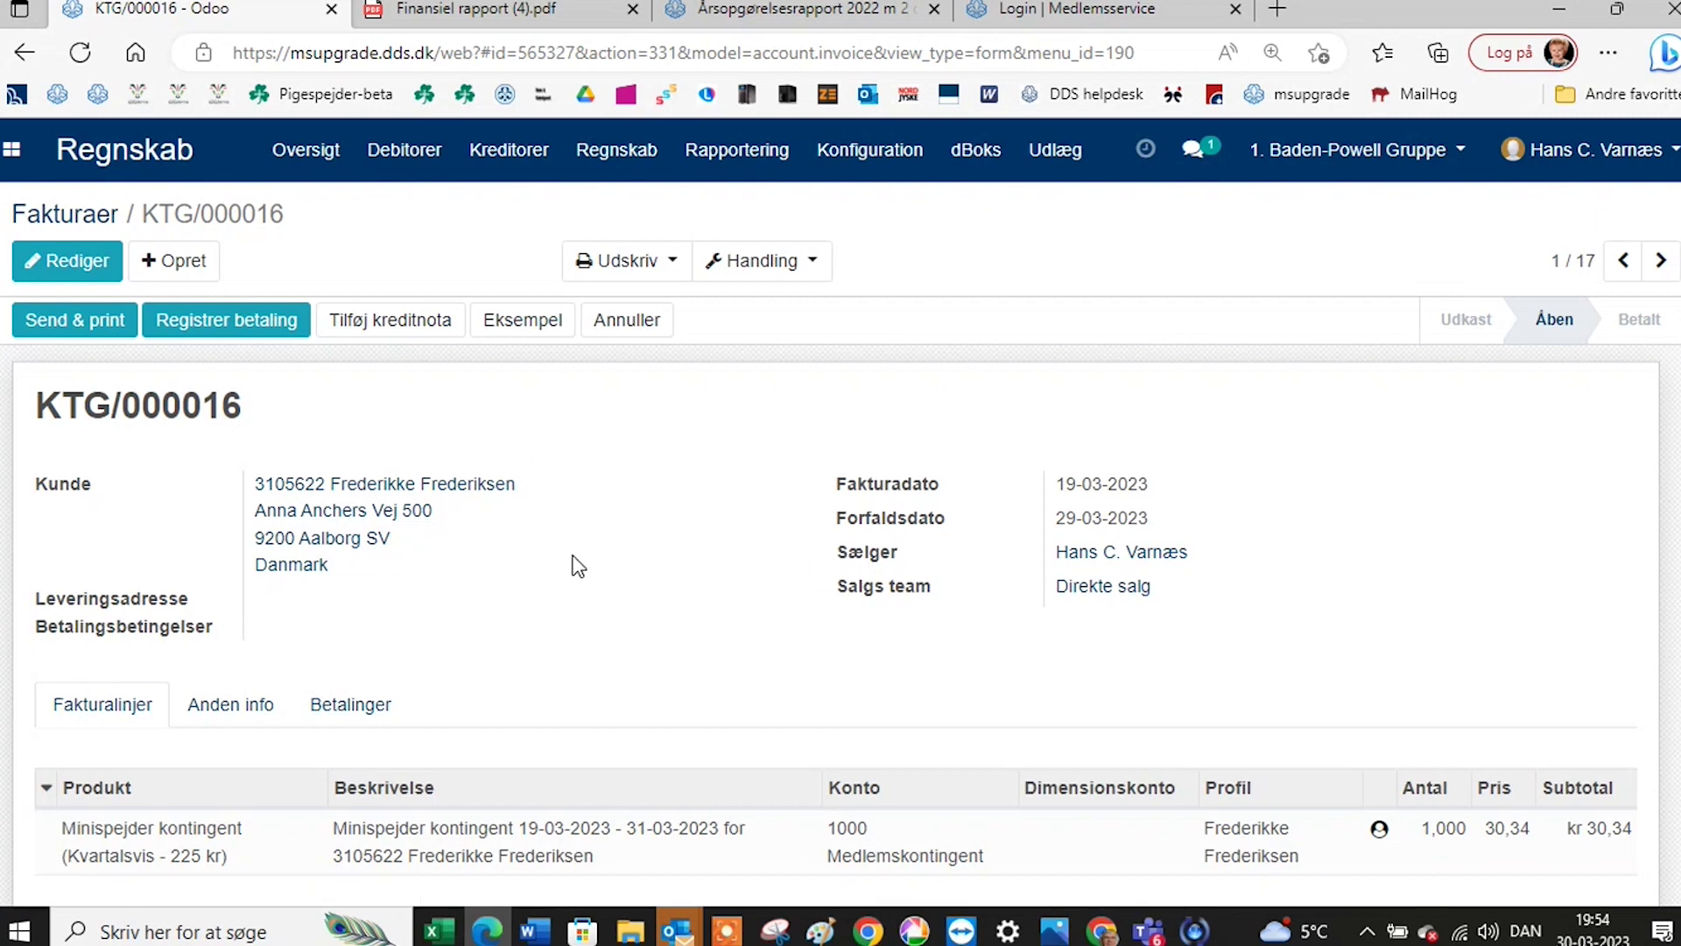
click(155, 166)
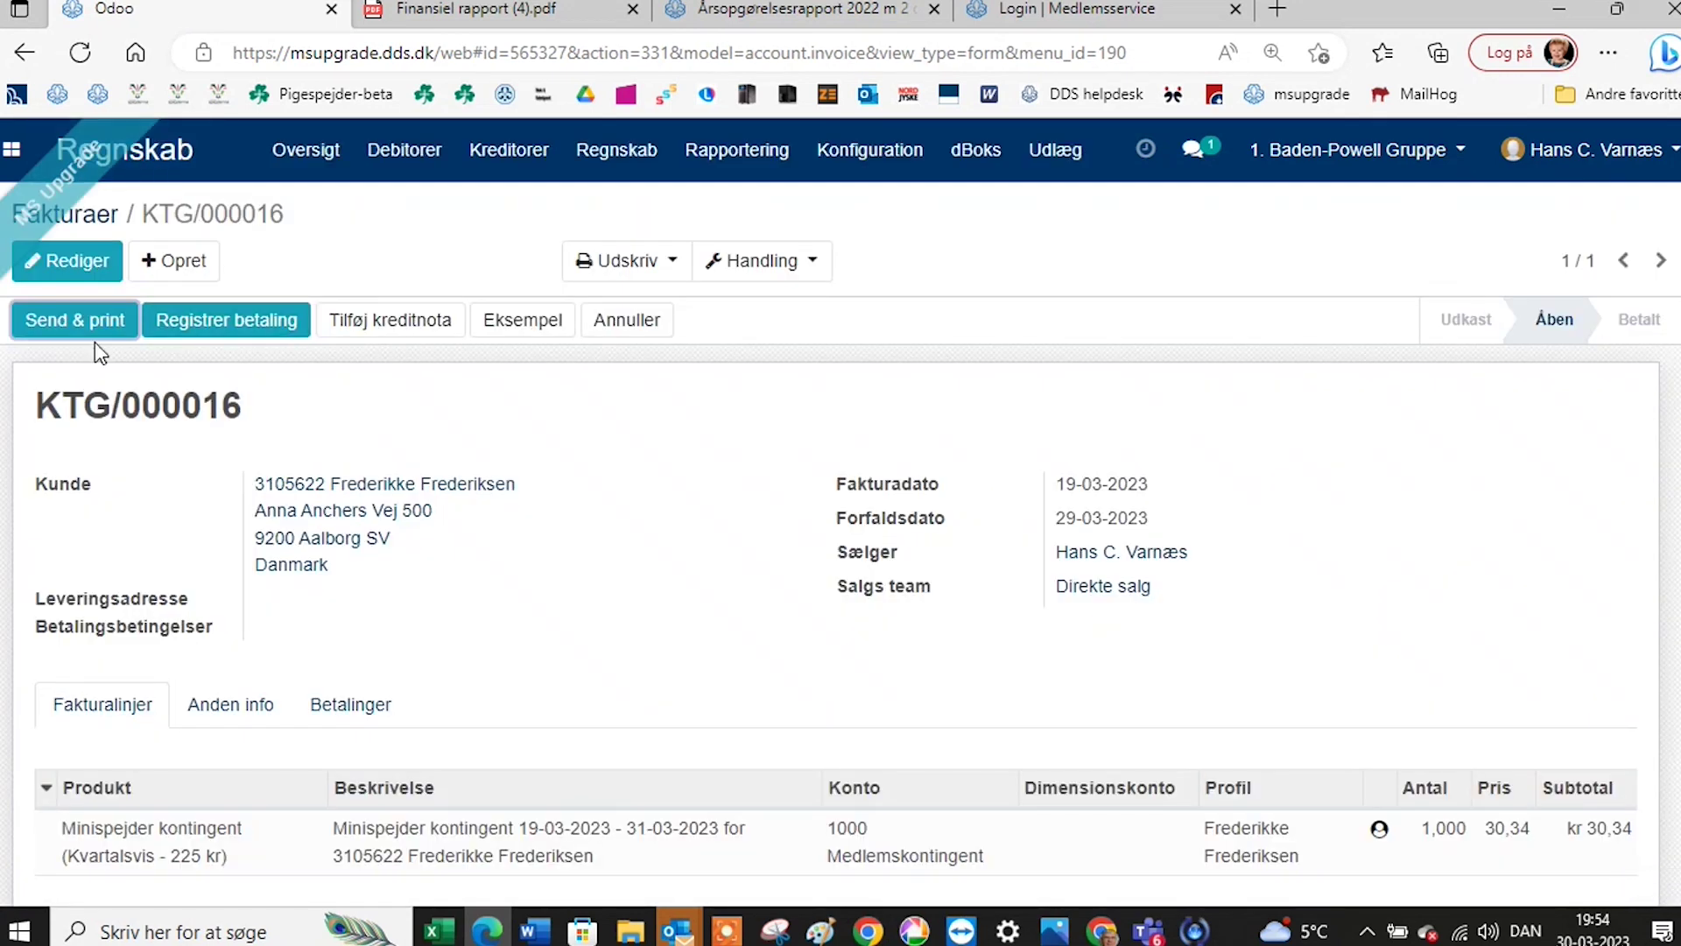
click(79, 324)
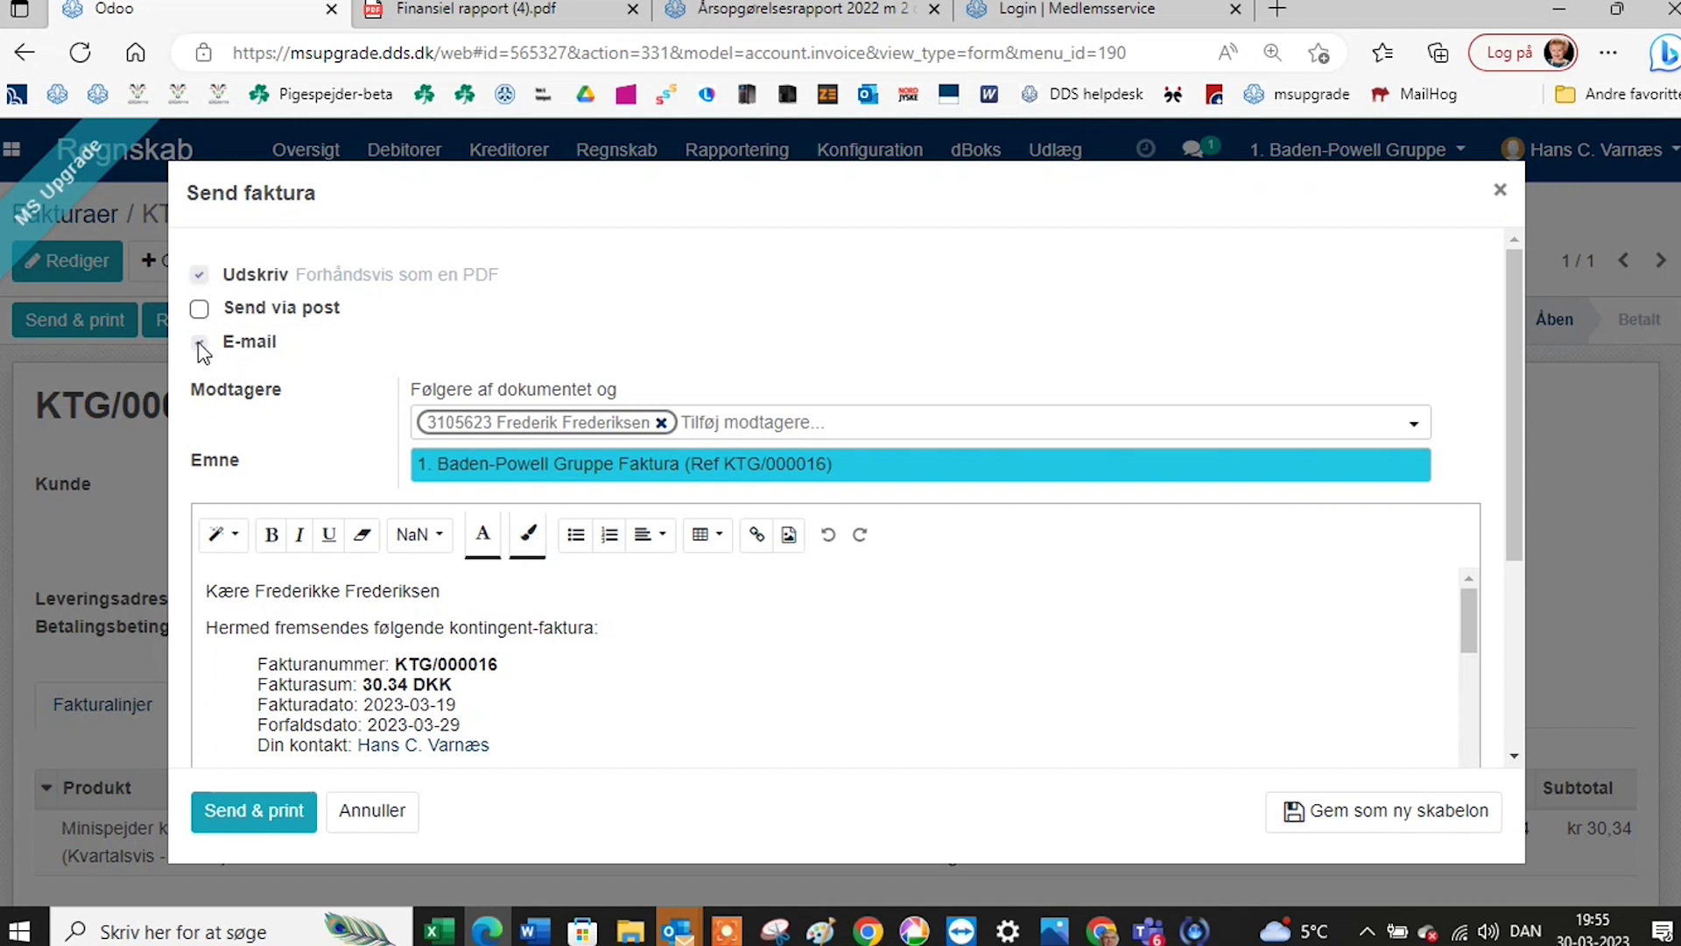
click(198, 342)
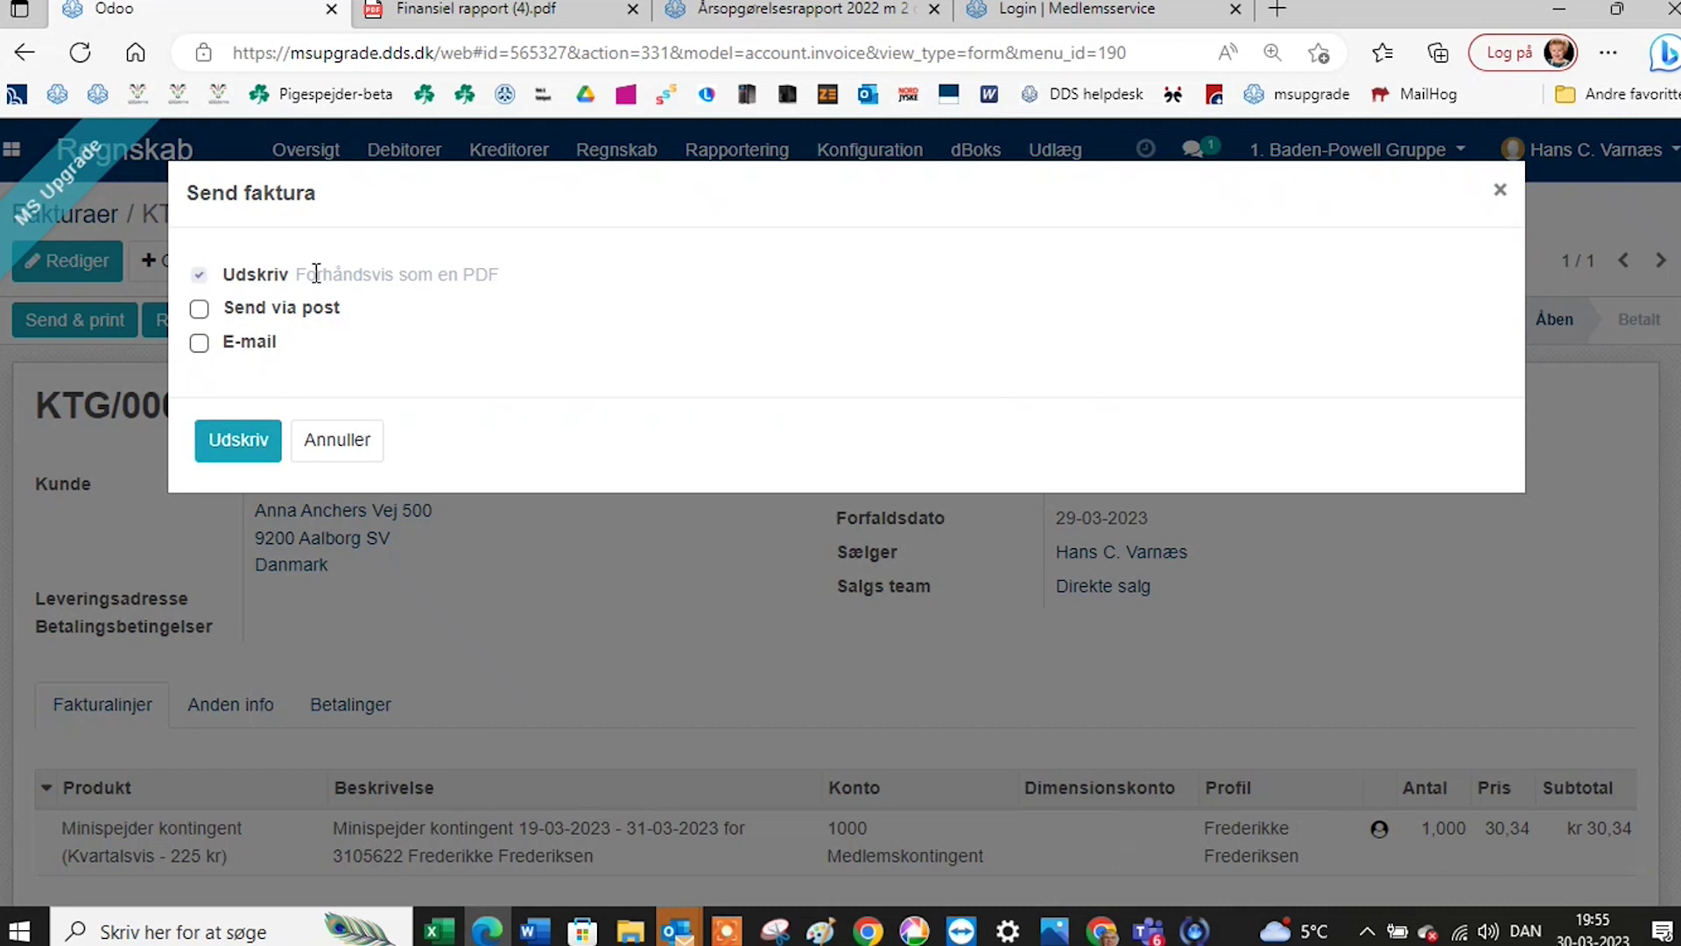
click(198, 342)
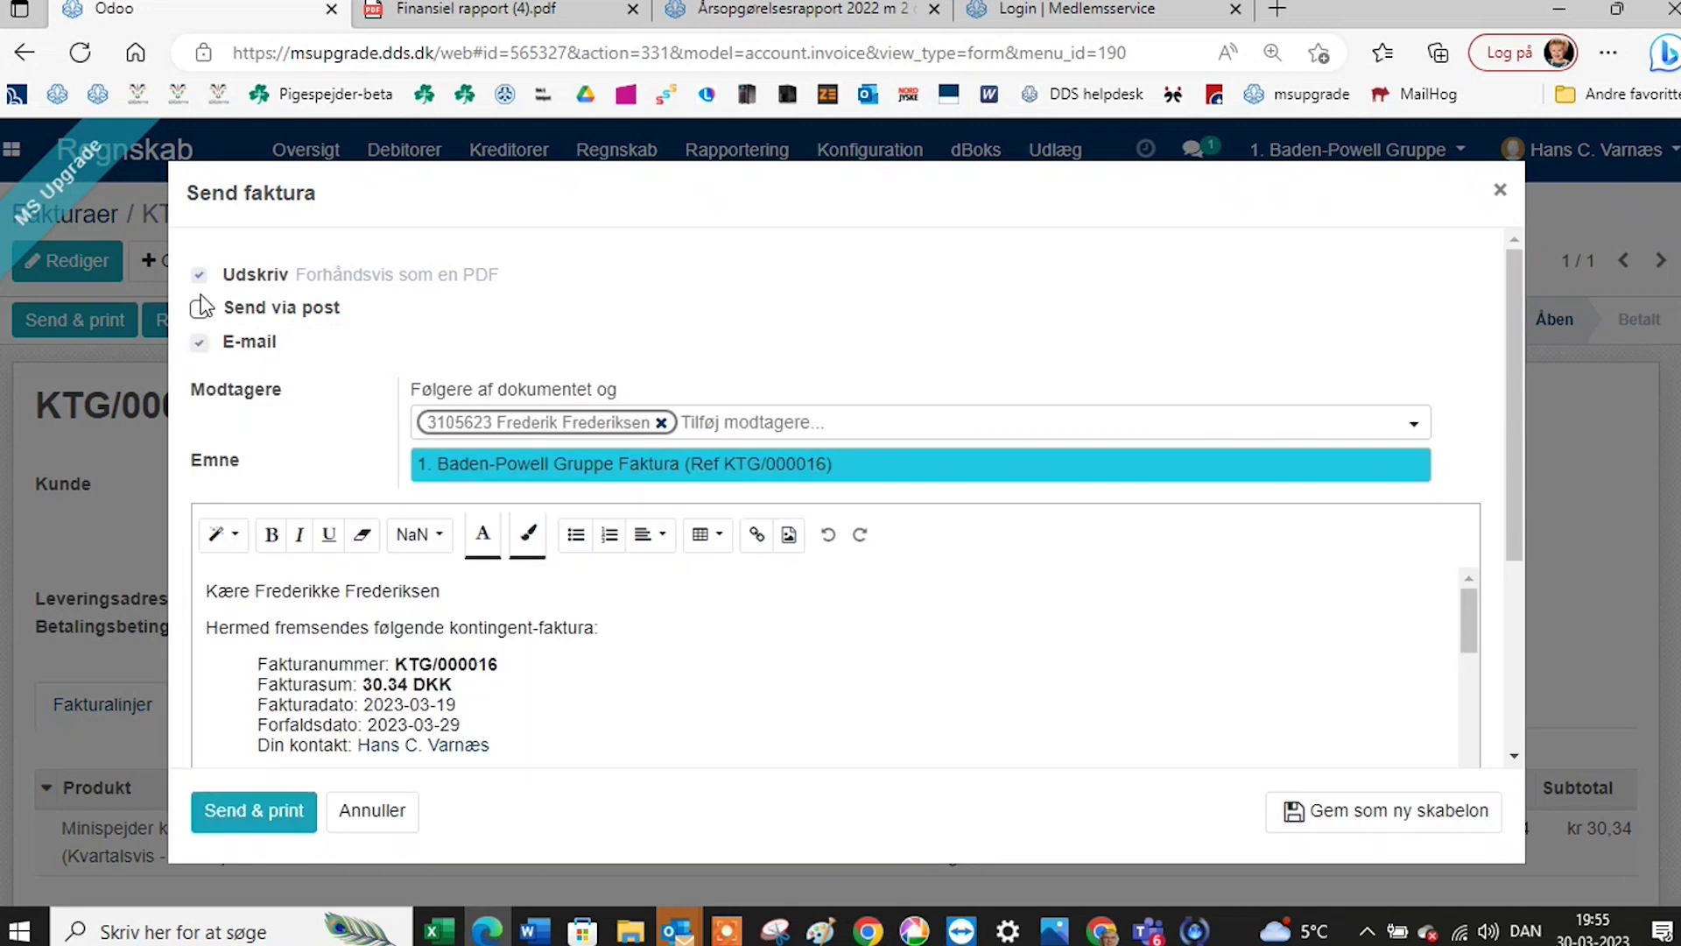
click(198, 274)
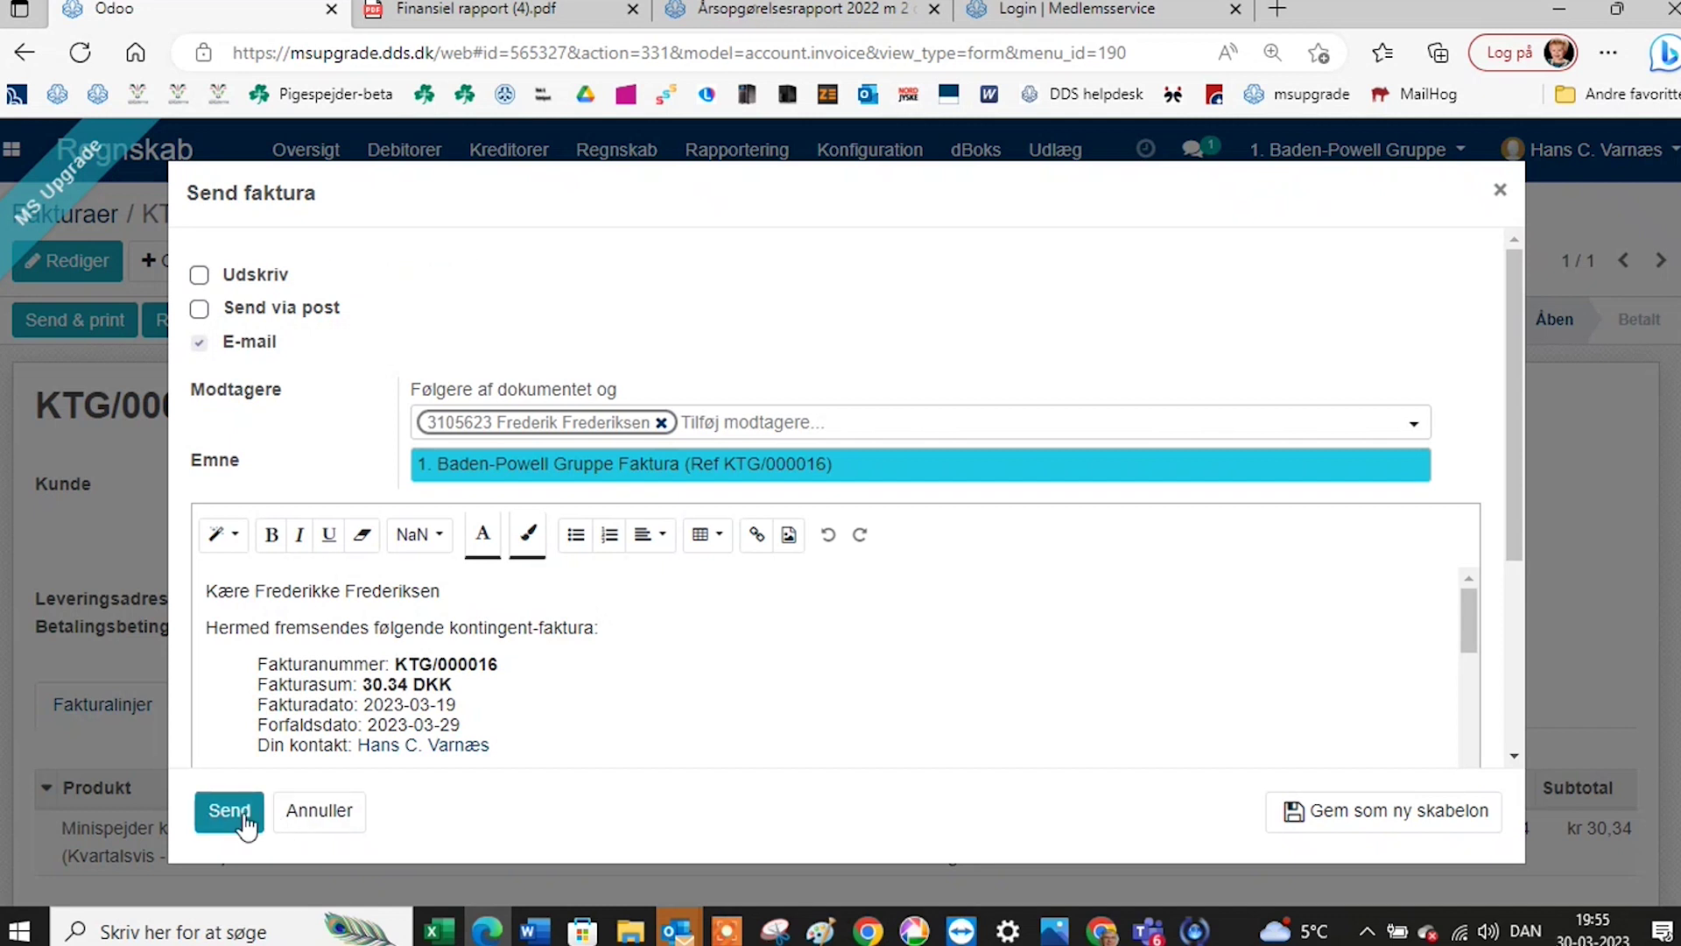
scroll(600, 697, down, 4)
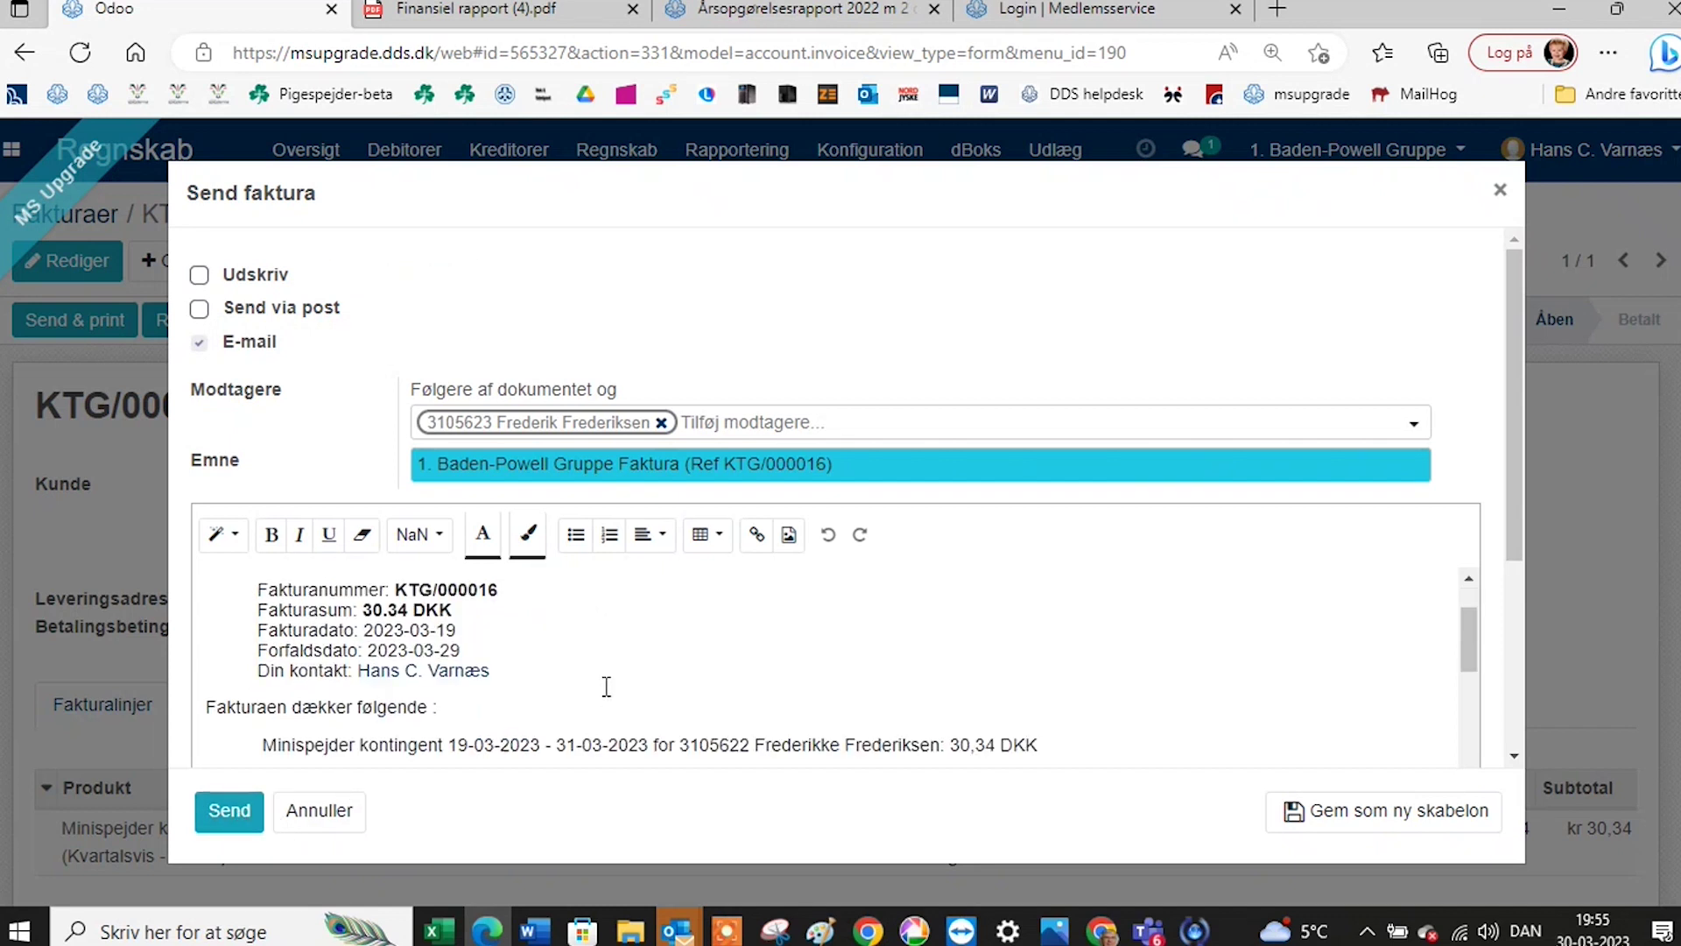
scroll(605, 685, down, 4)
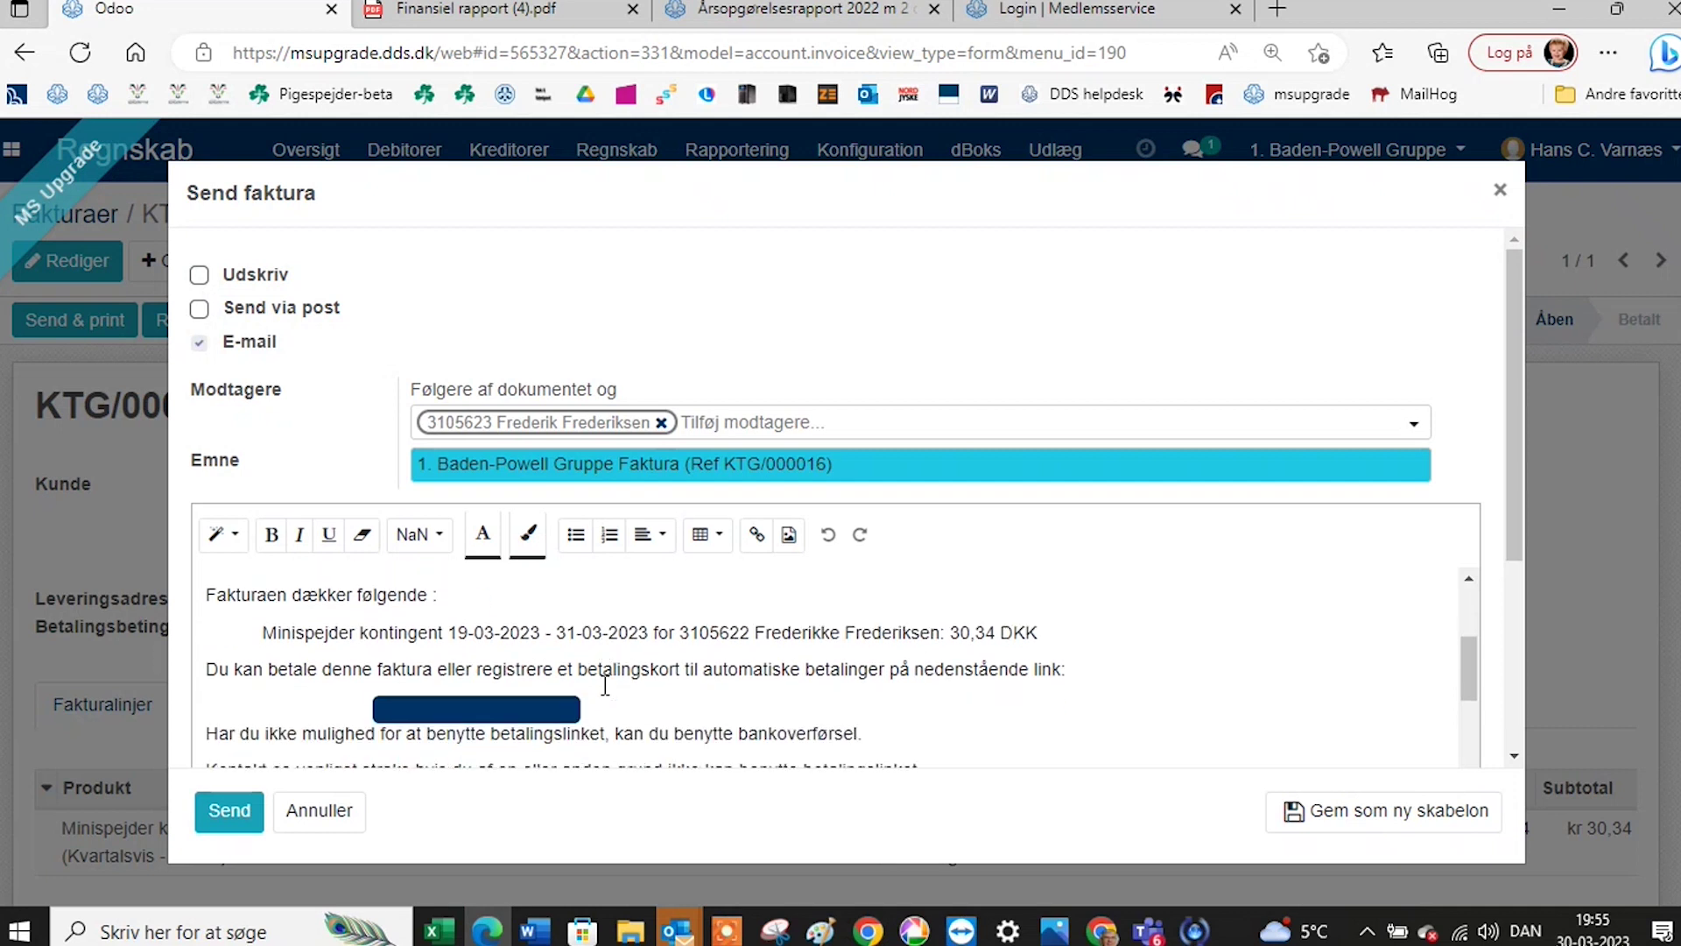
scroll(605, 685, down, 1)
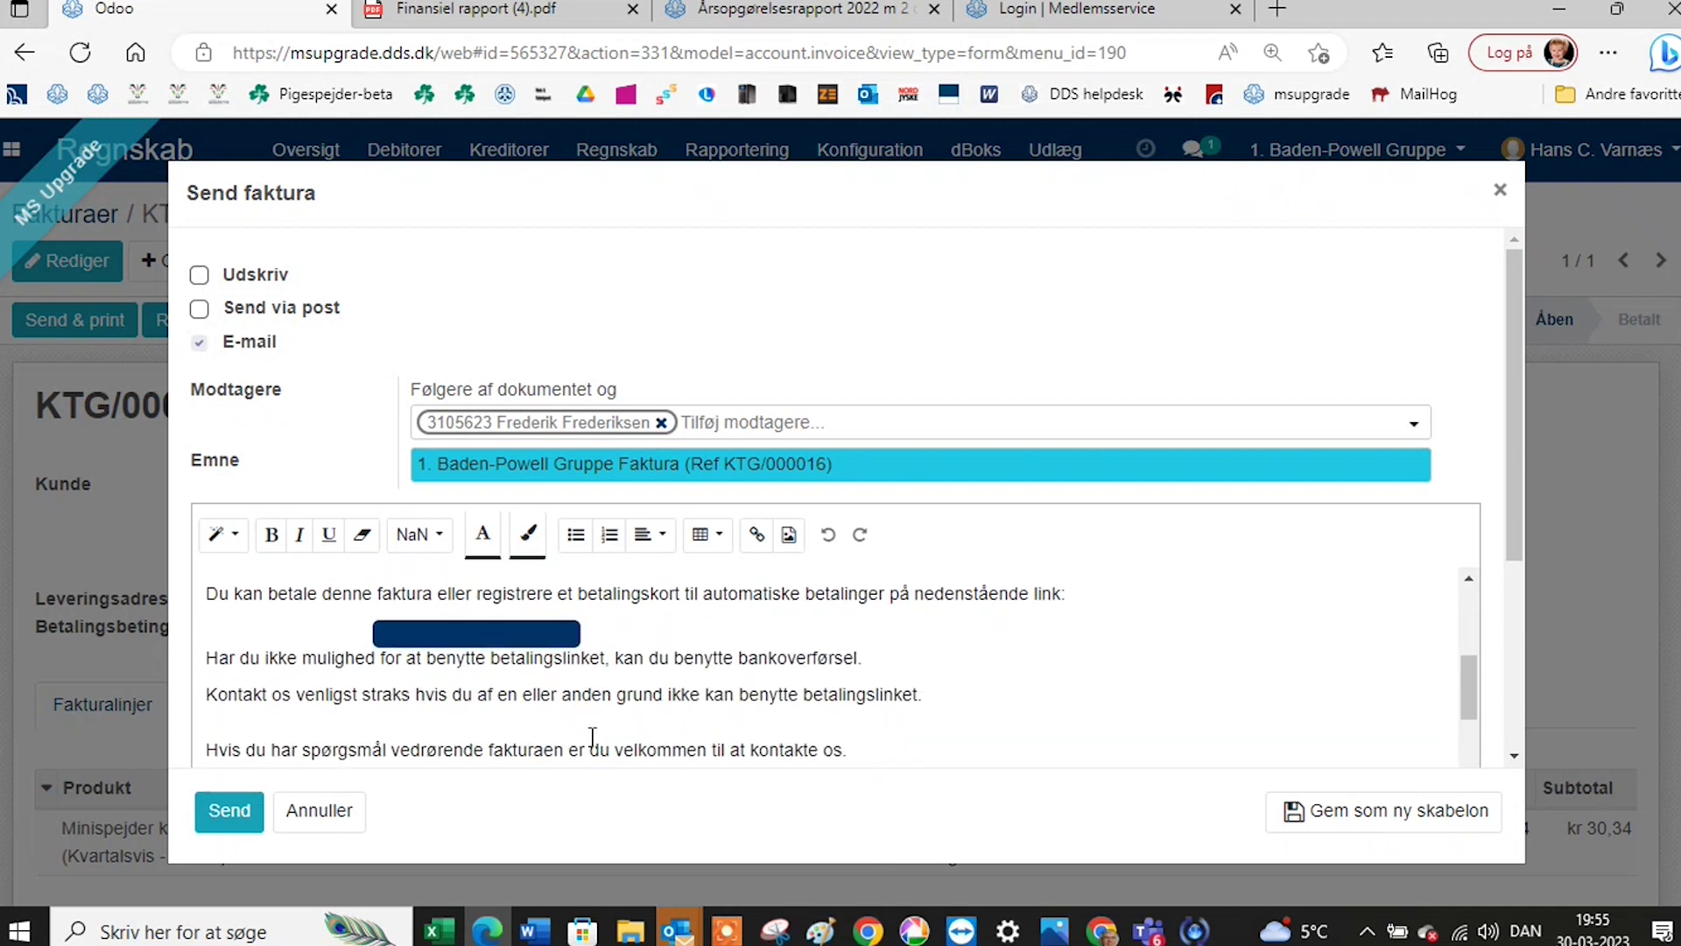
click(1500, 195)
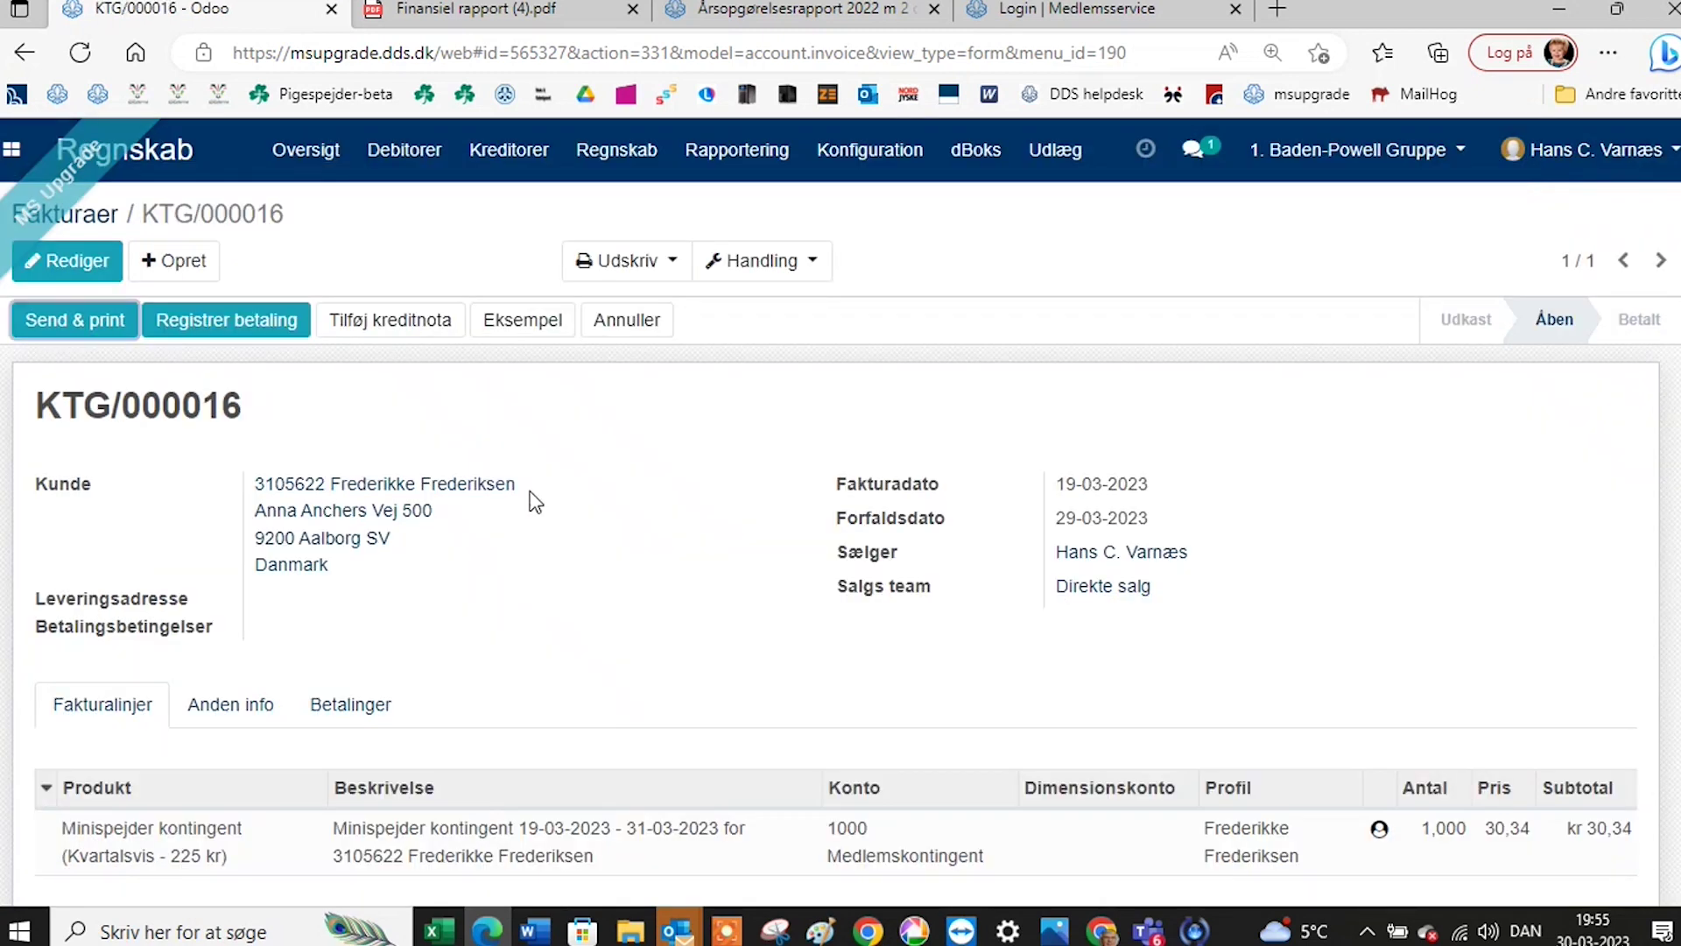
Add a cancelling credit note (Annullér) to KTG/000016 with reason 'demo', producing KTG/000018.
click(393, 329)
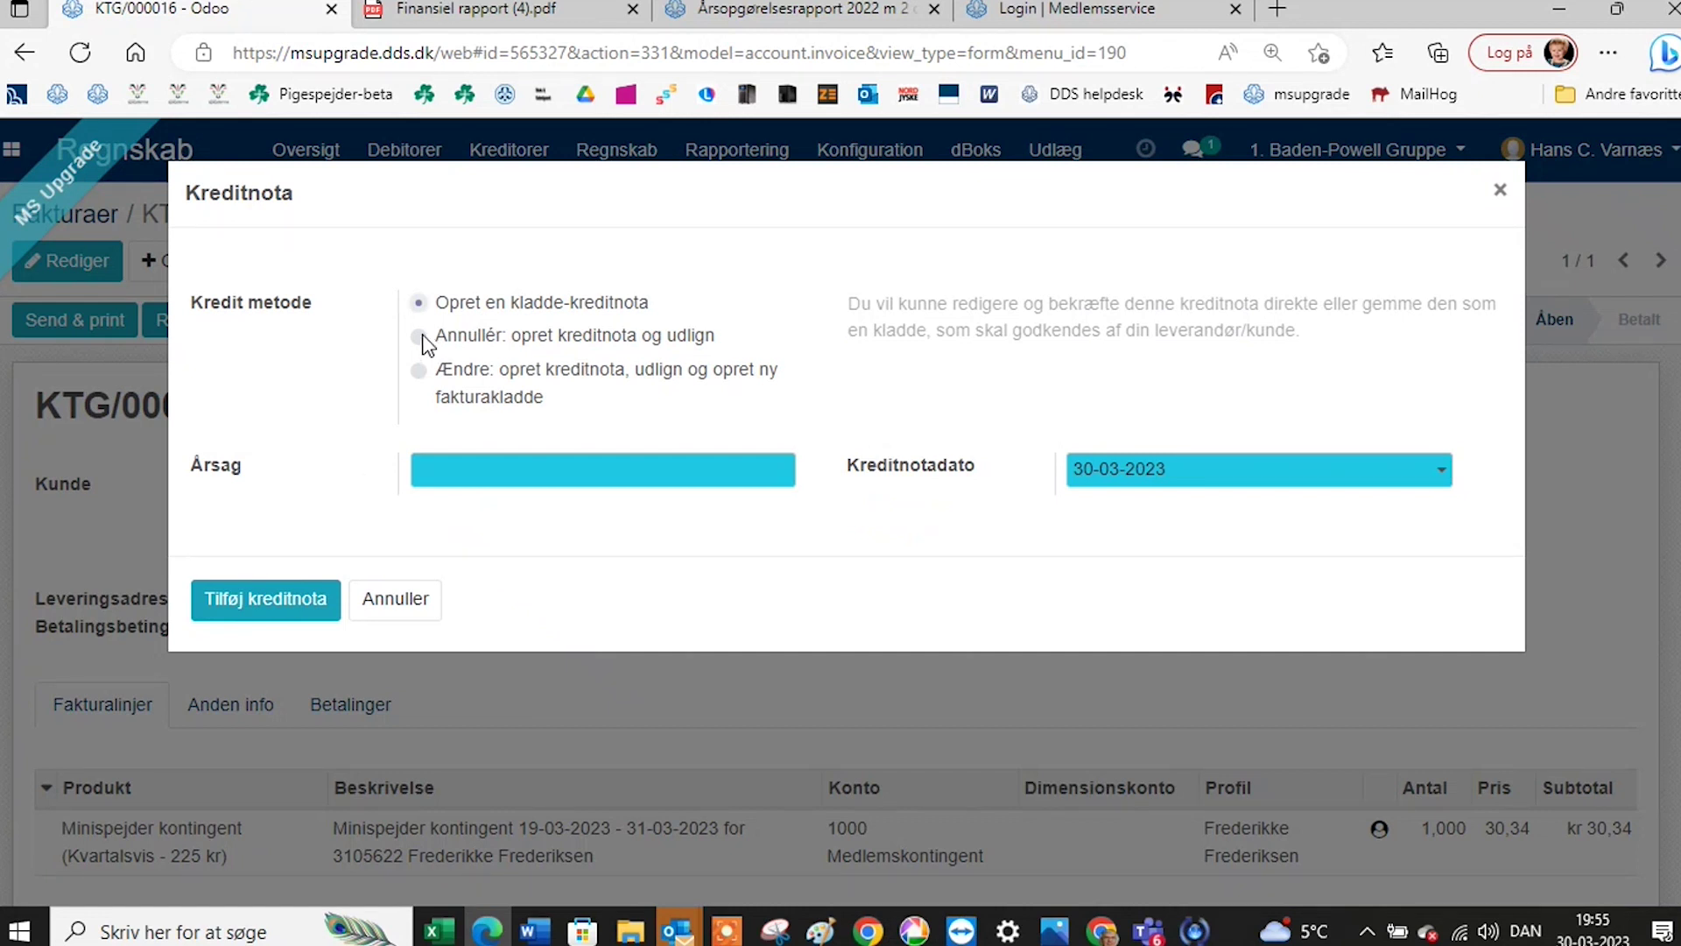
click(421, 338)
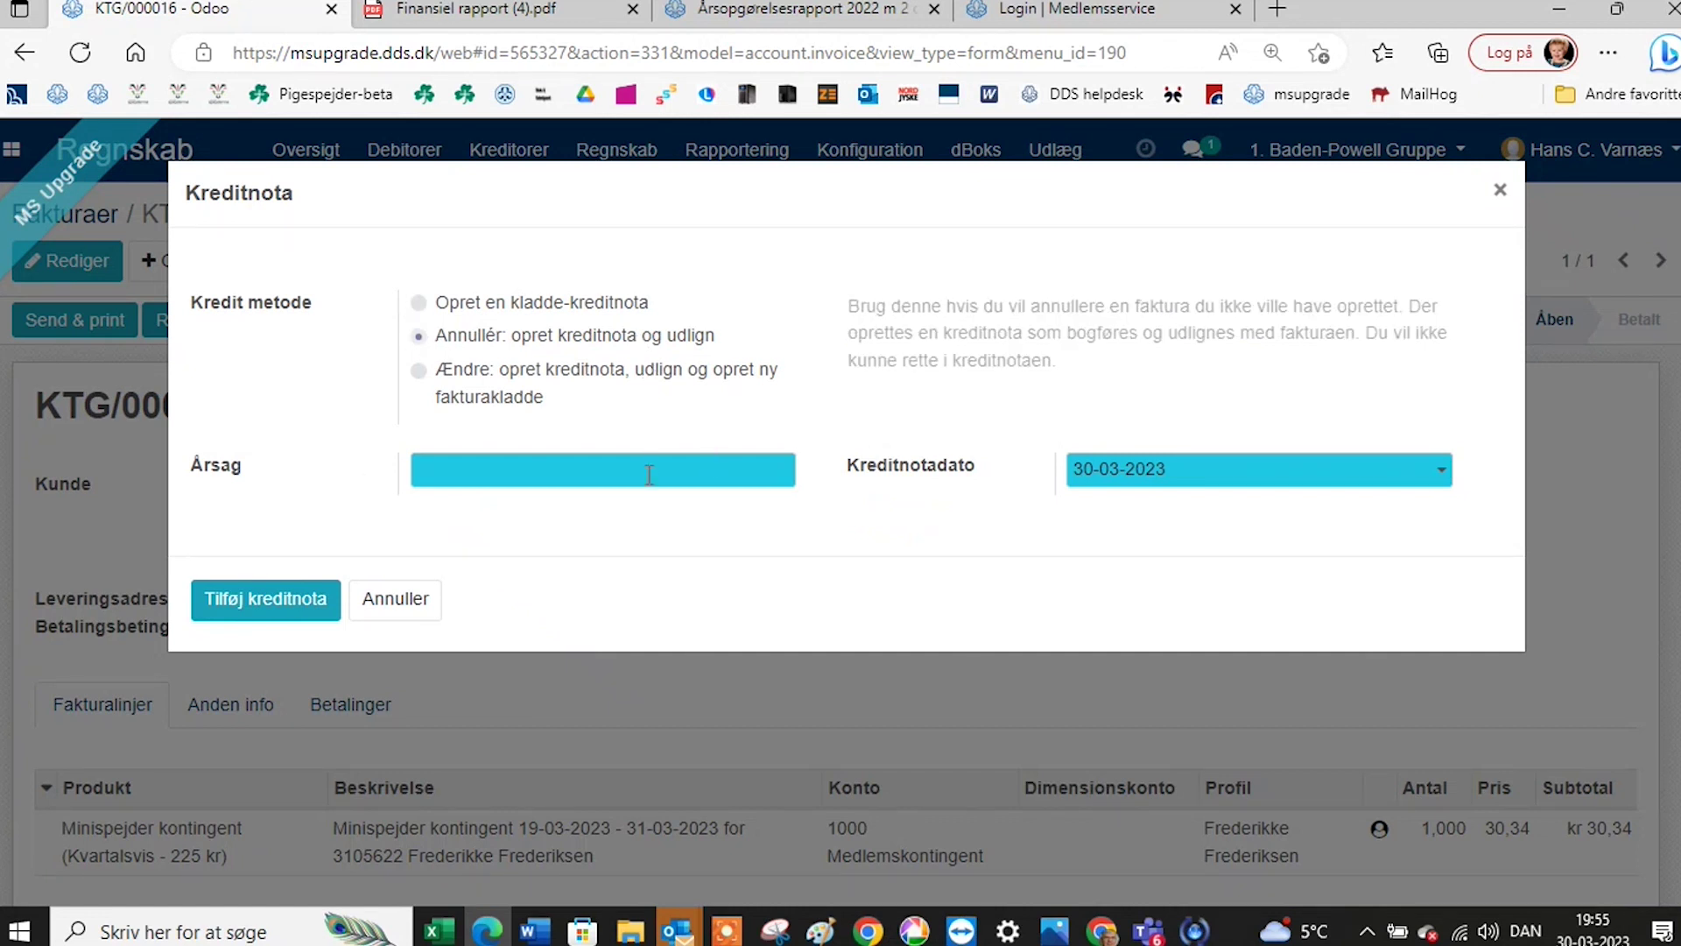
click(578, 479)
click(511, 552)
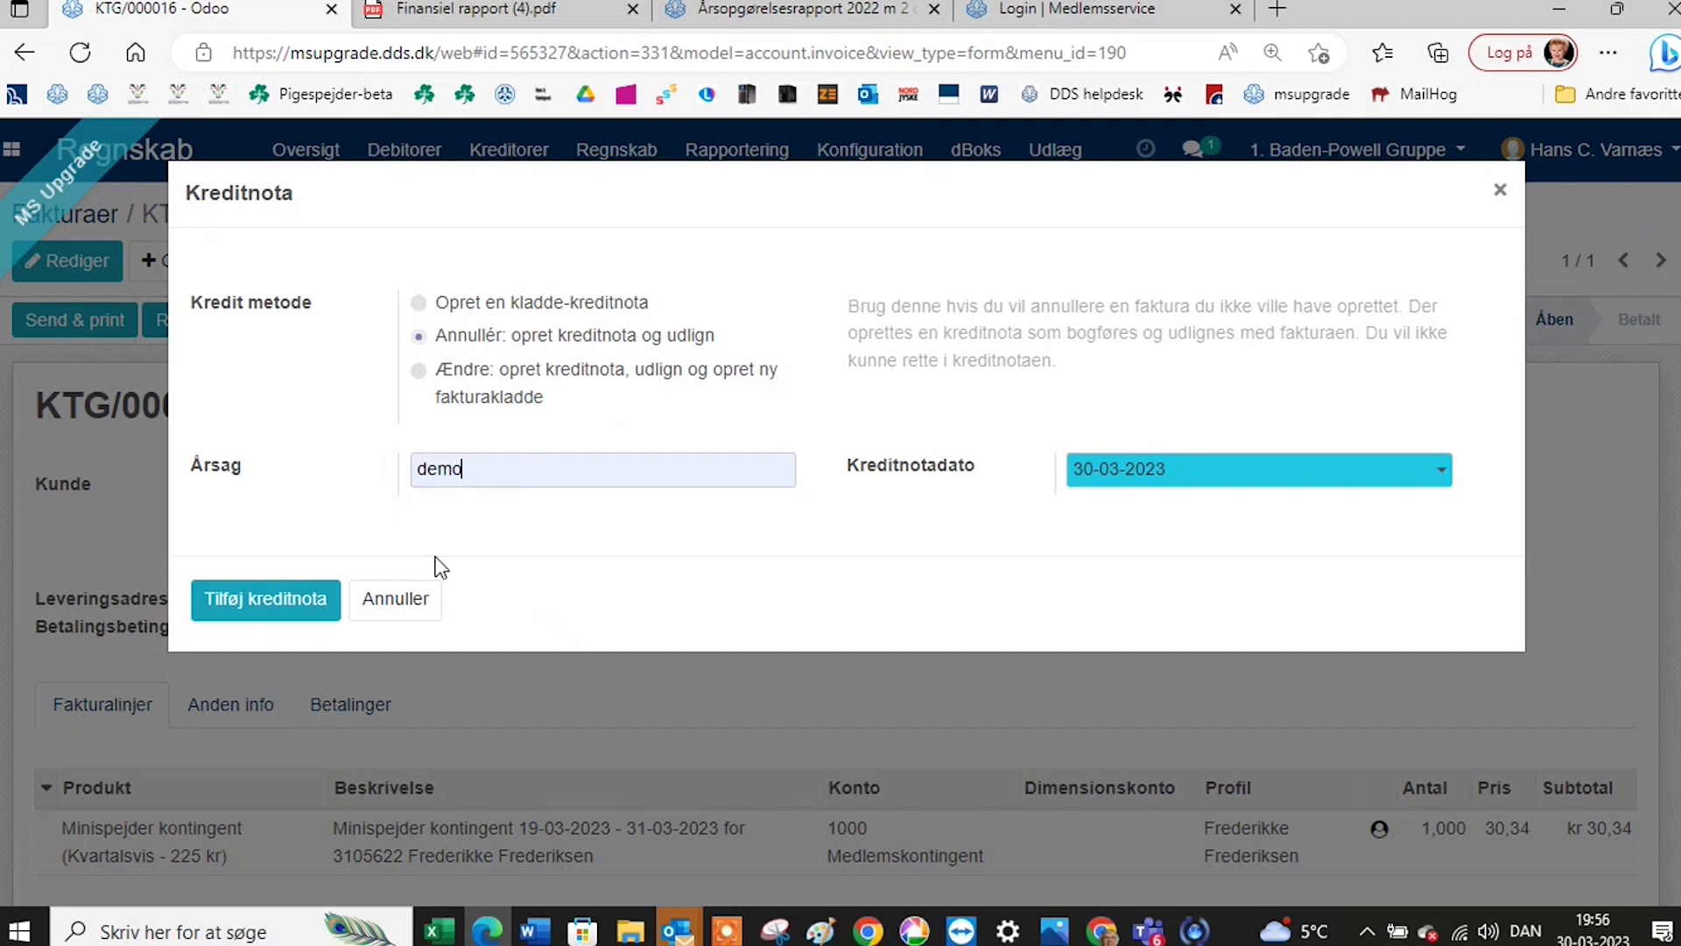
click(297, 613)
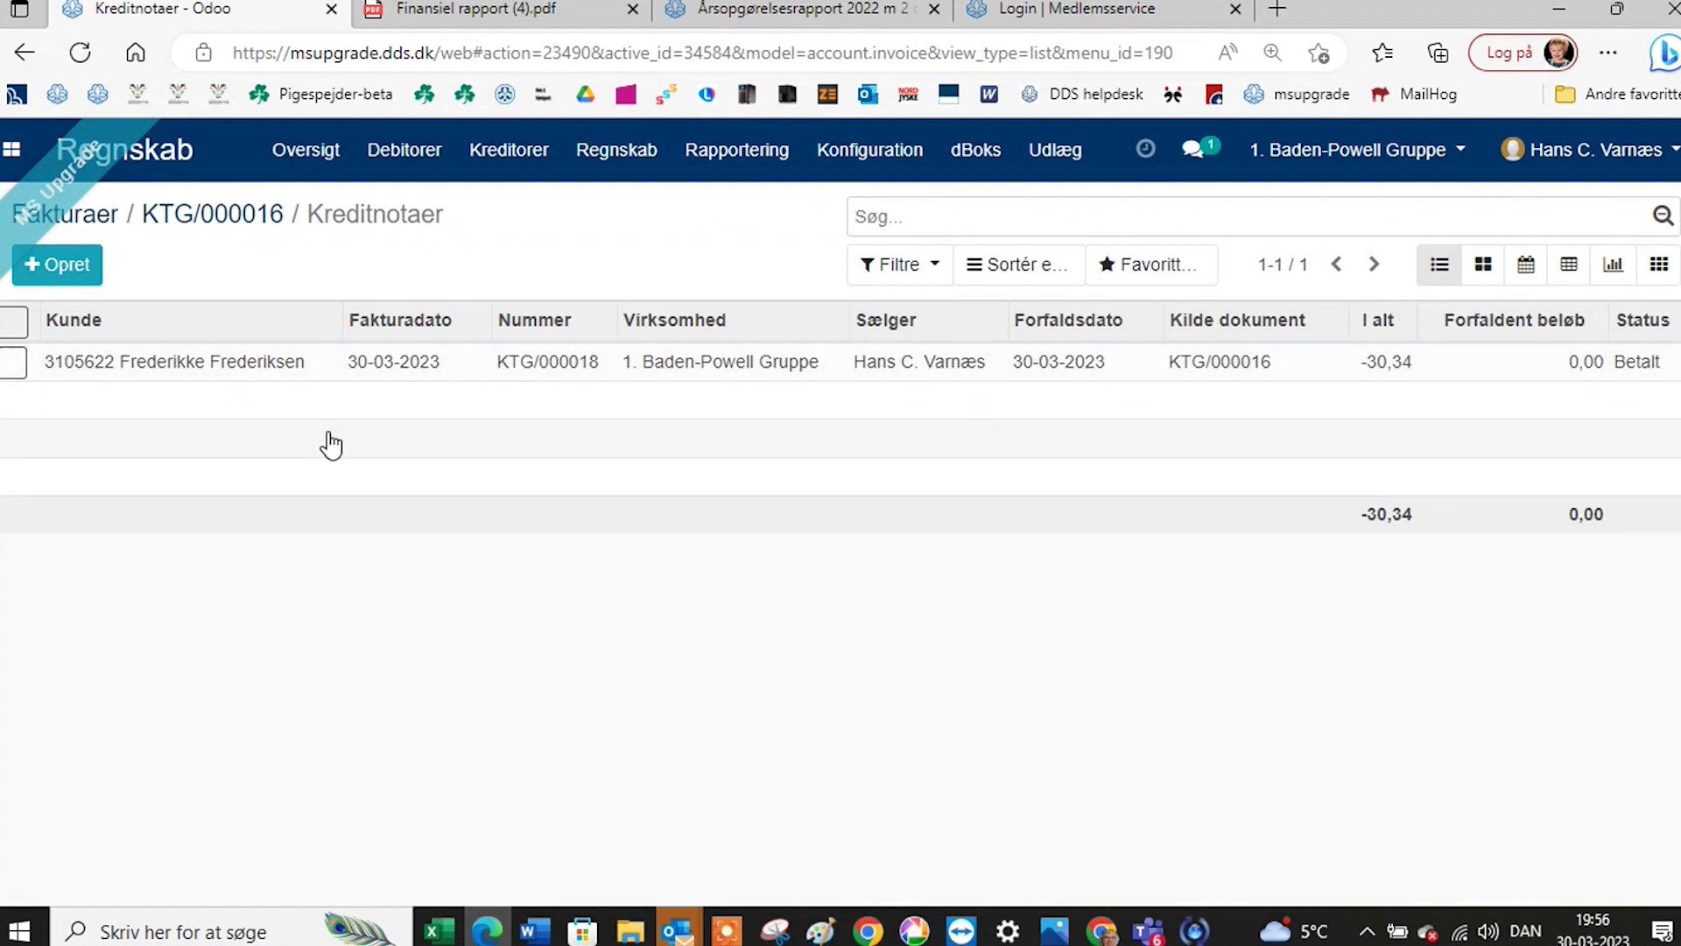
Browse the credit notes list, then the supplier payments list under Kreditorer.
click(396, 158)
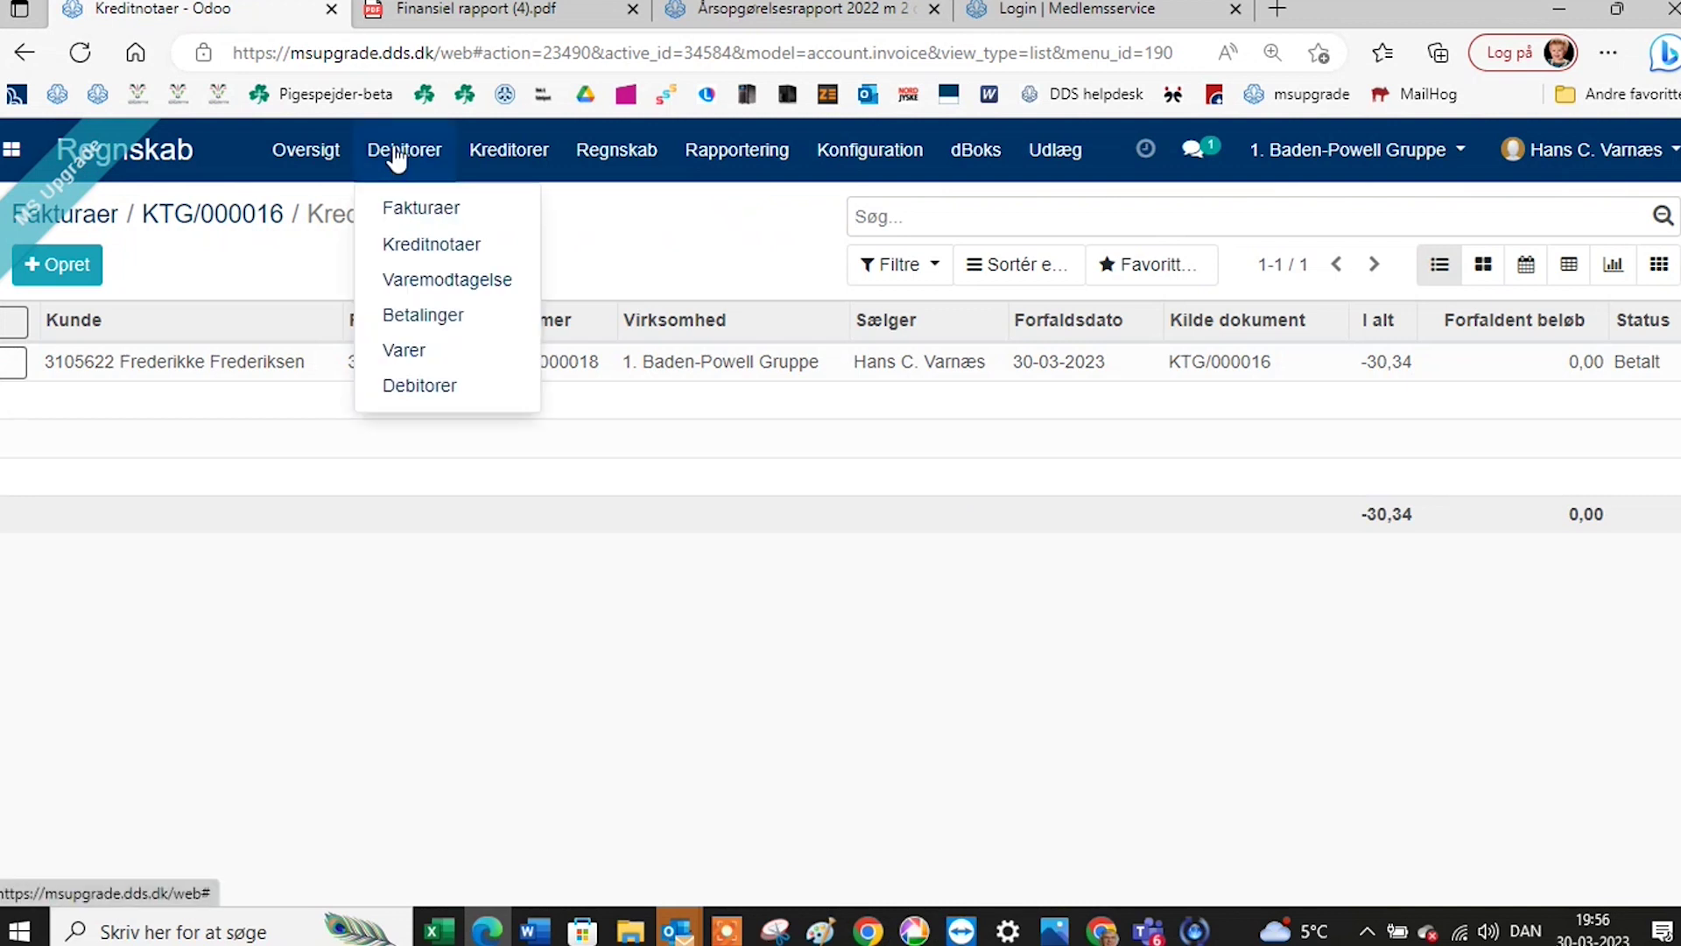
click(424, 254)
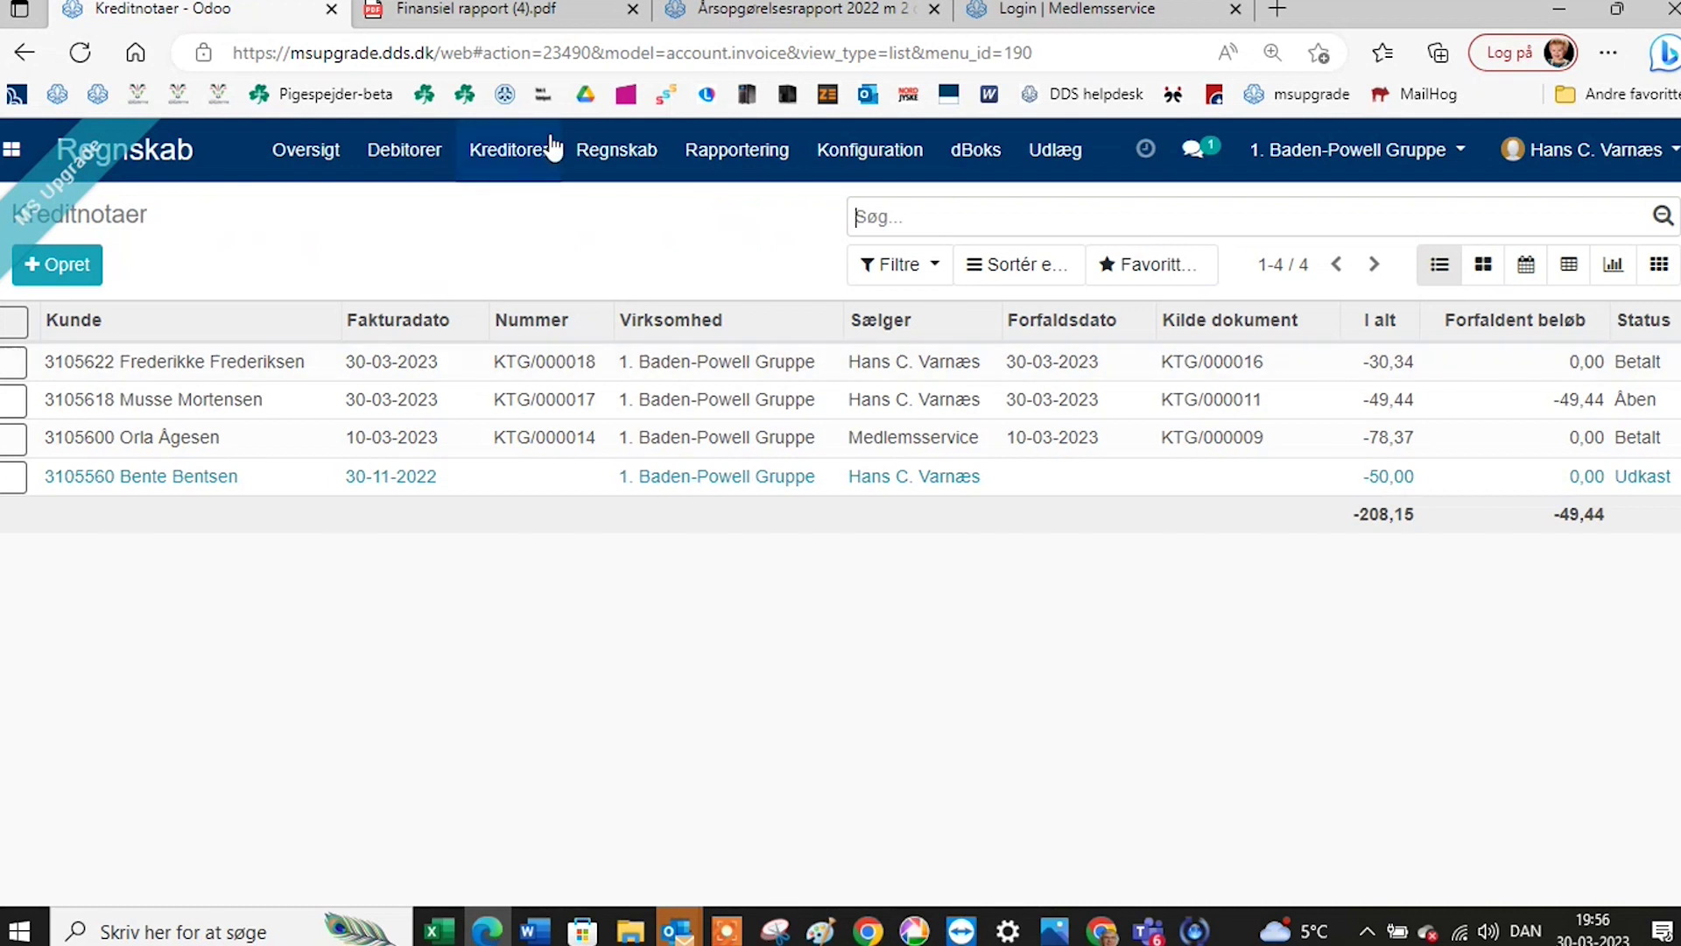
click(525, 152)
mouse_move(403, 156)
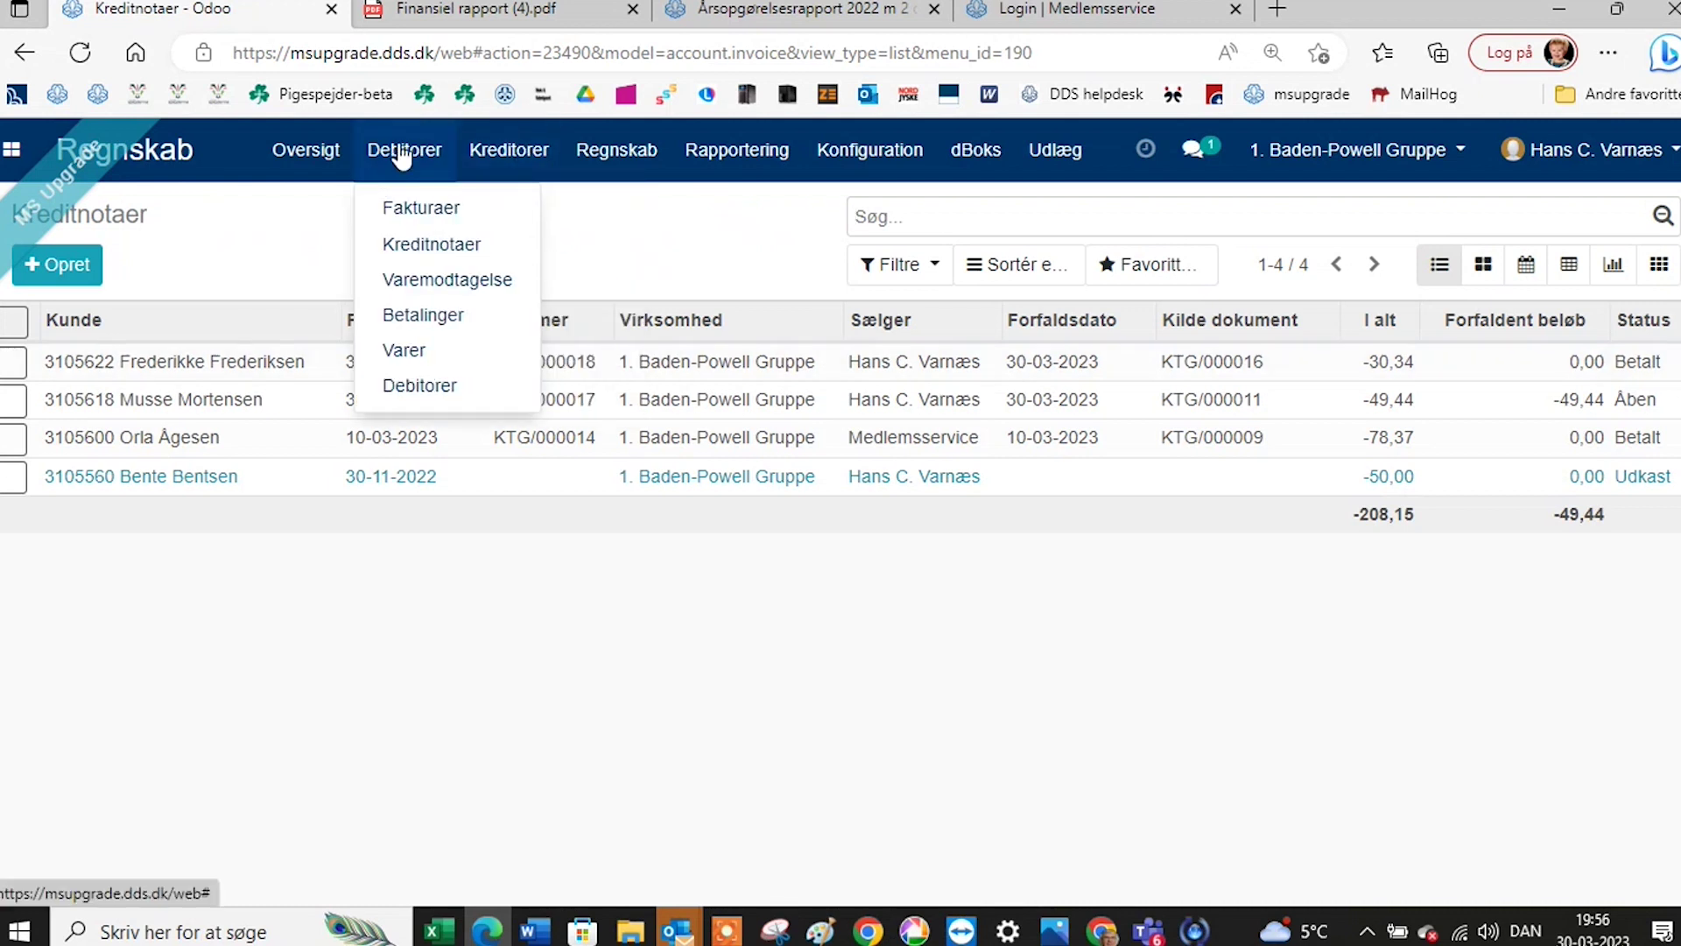
mouse_move(495, 156)
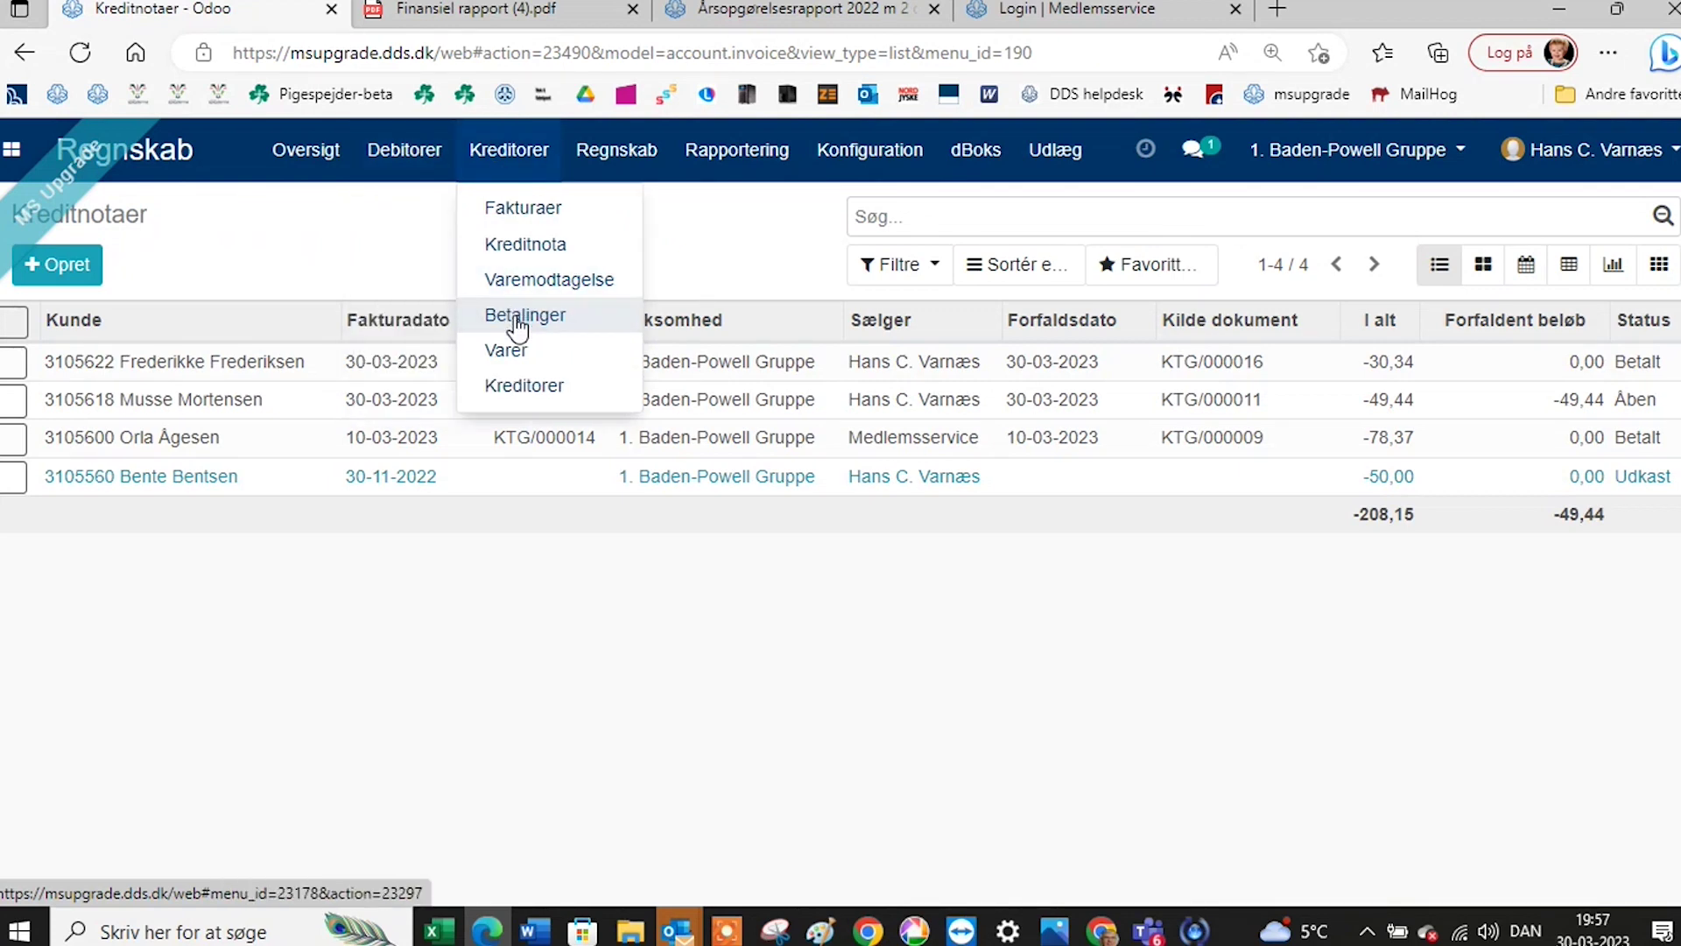
click(518, 324)
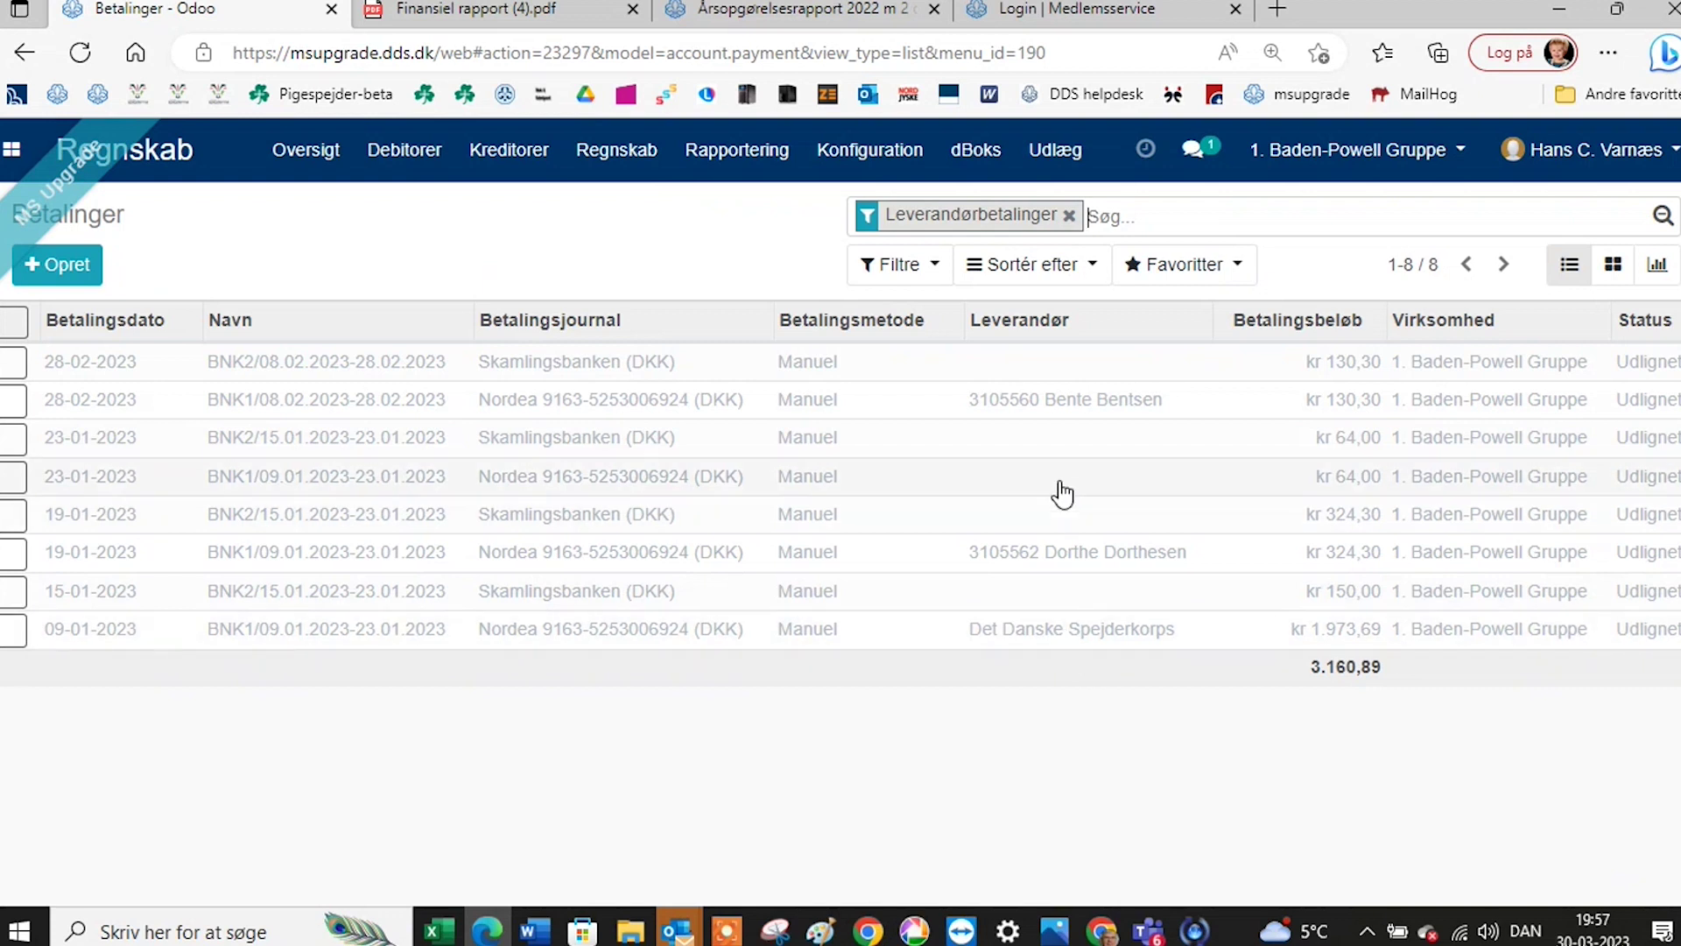
Show the Kundebetalinger list of 21 customer payments totalling 7.423,42.
click(420, 158)
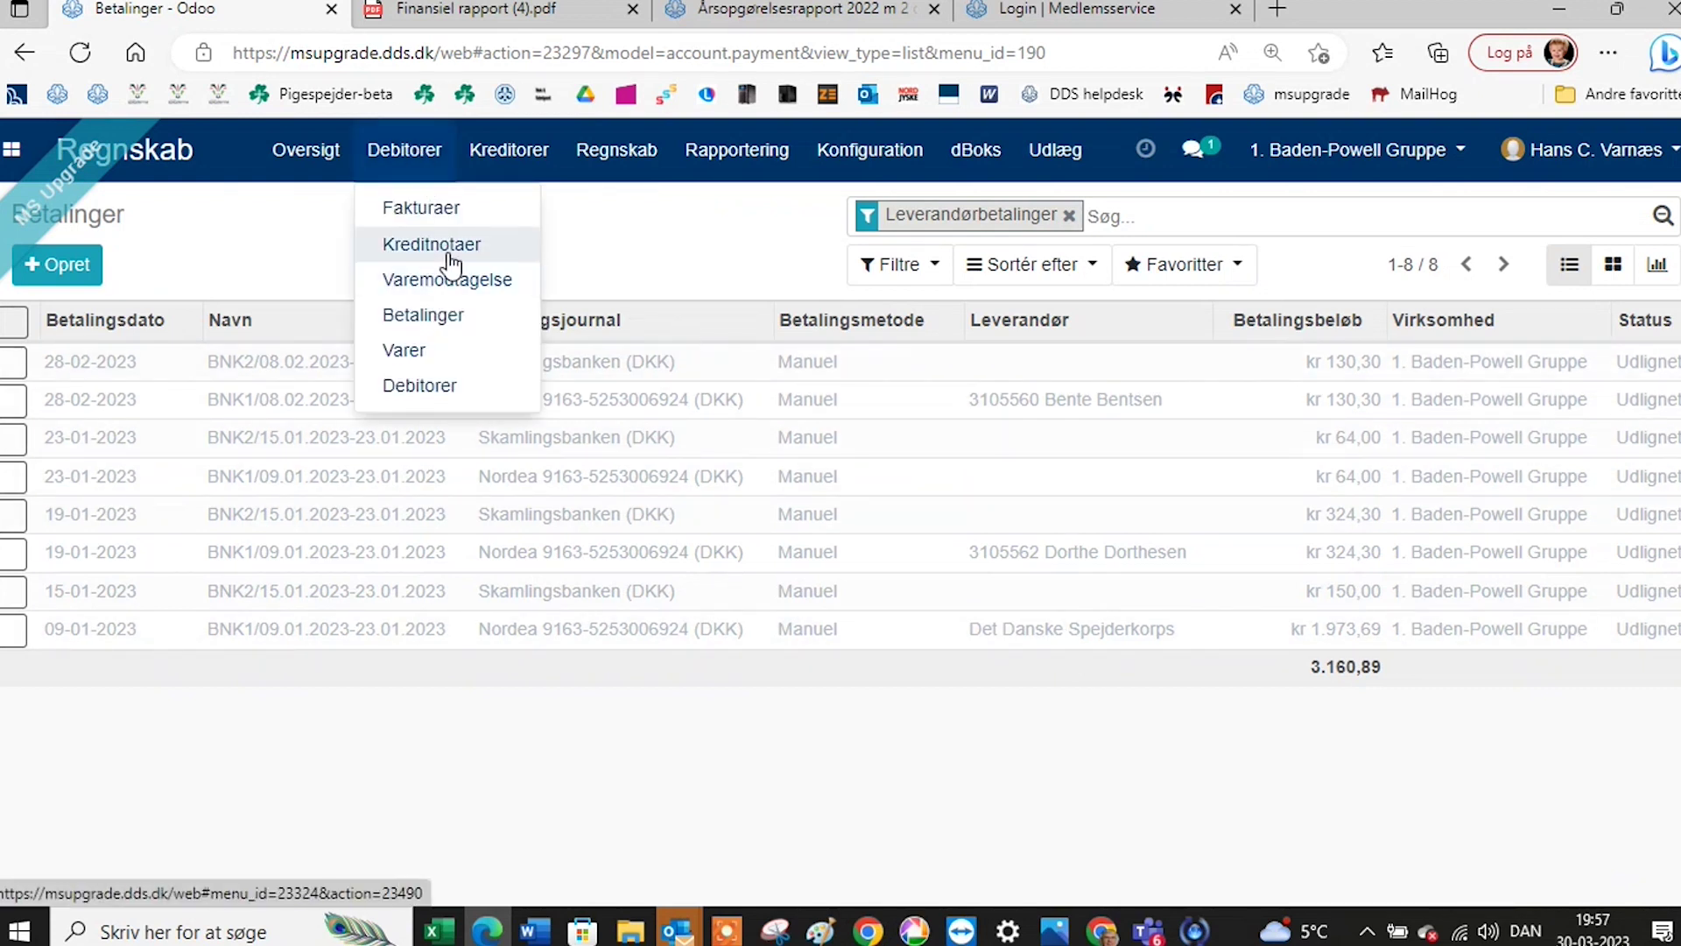
click(437, 315)
scroll(508, 366, down, 3)
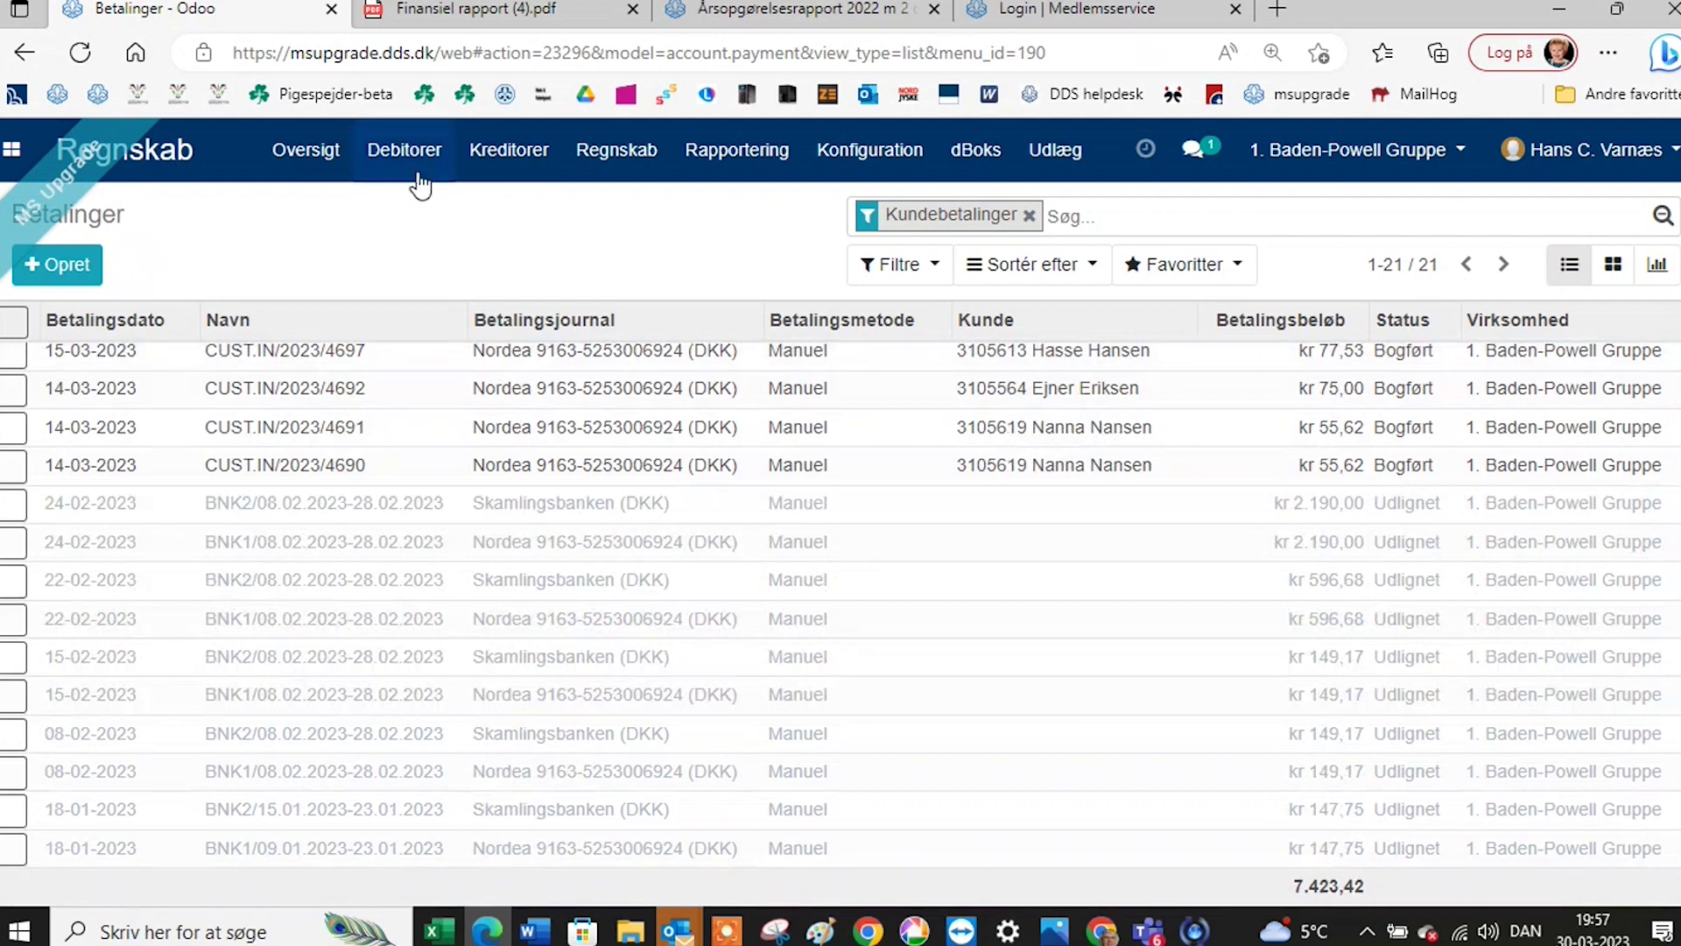
click(394, 162)
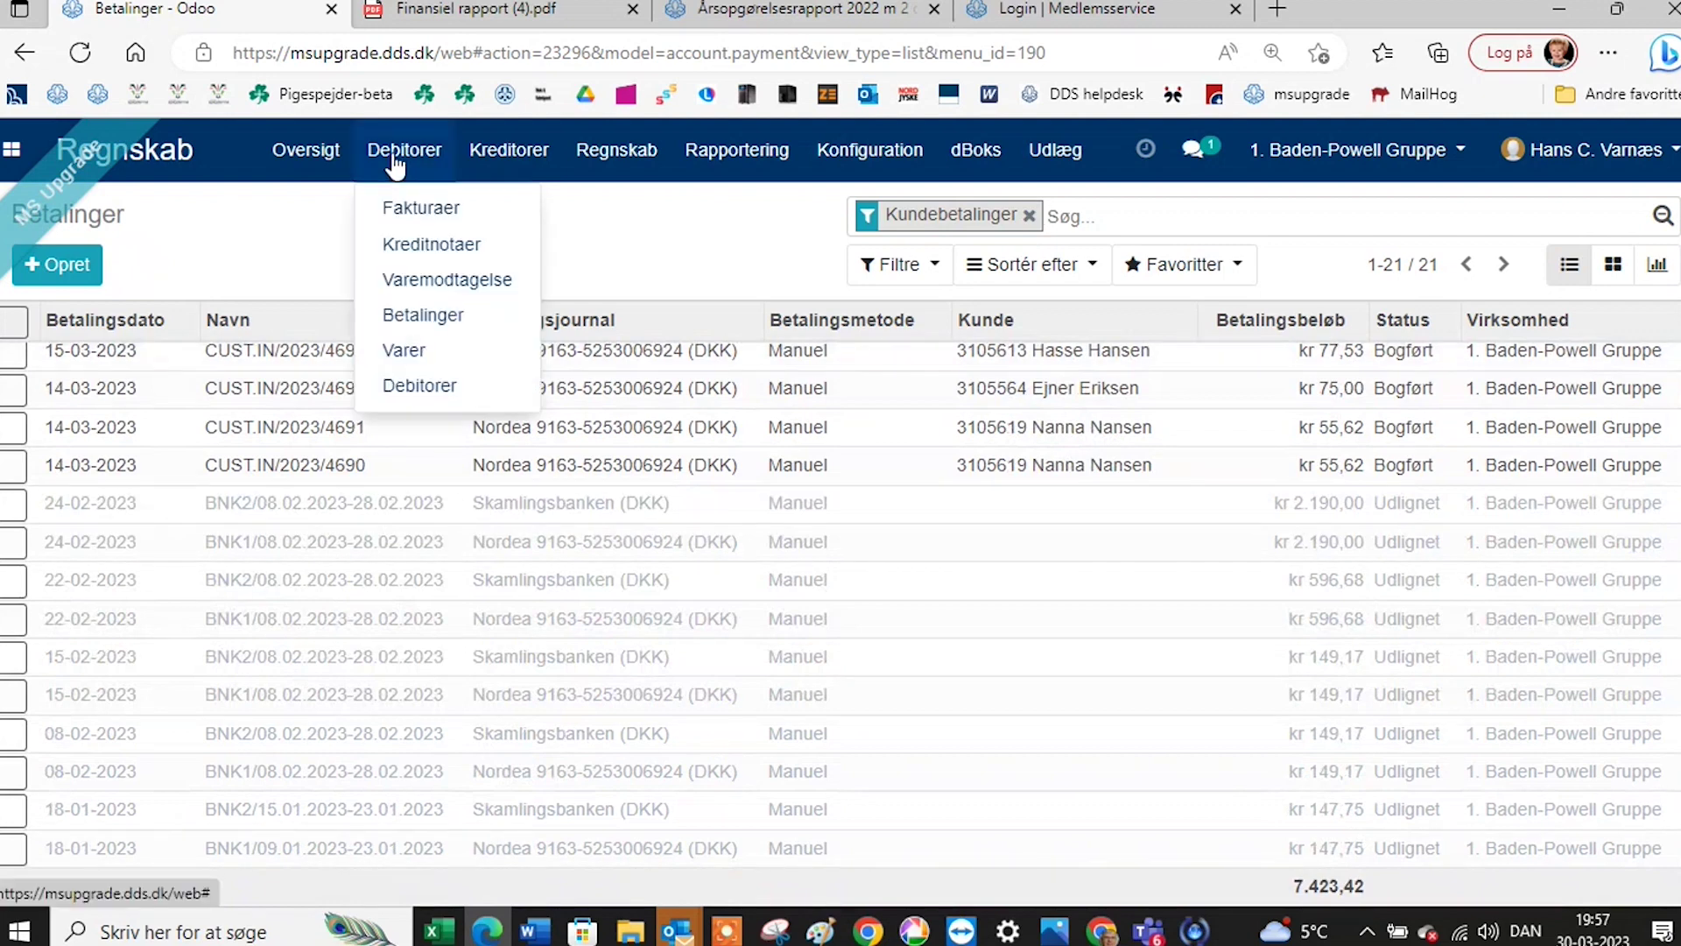
Create a new product from Debitorer > Varer and name it Løsøreforsikring.
click(422, 359)
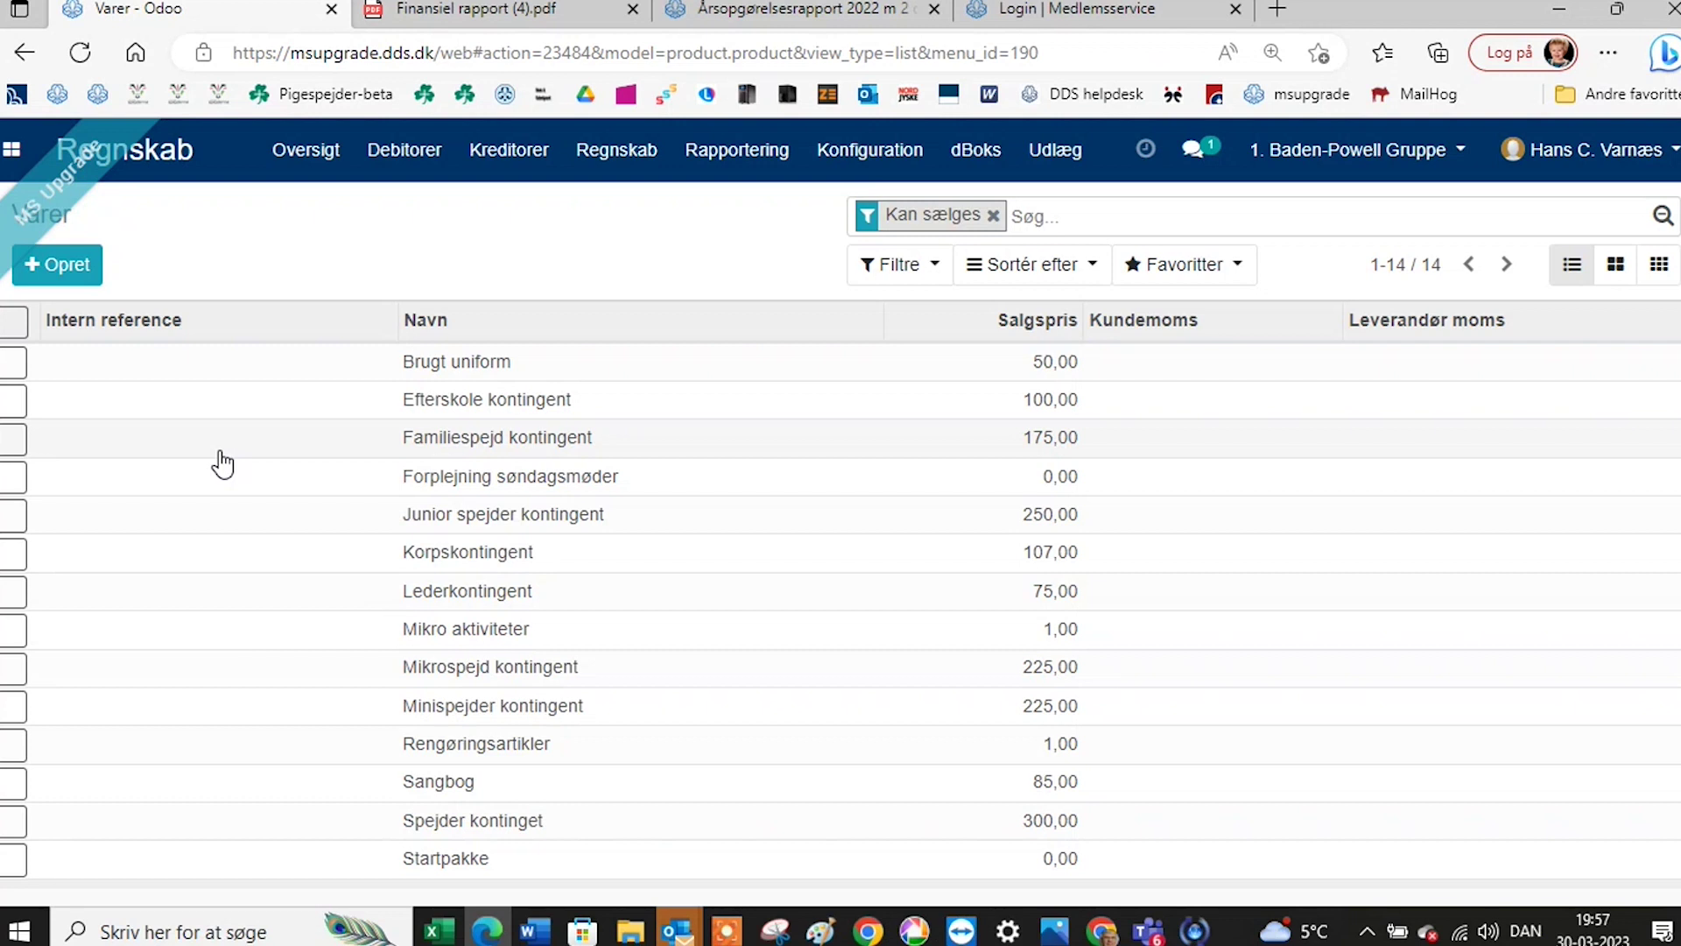
click(83, 278)
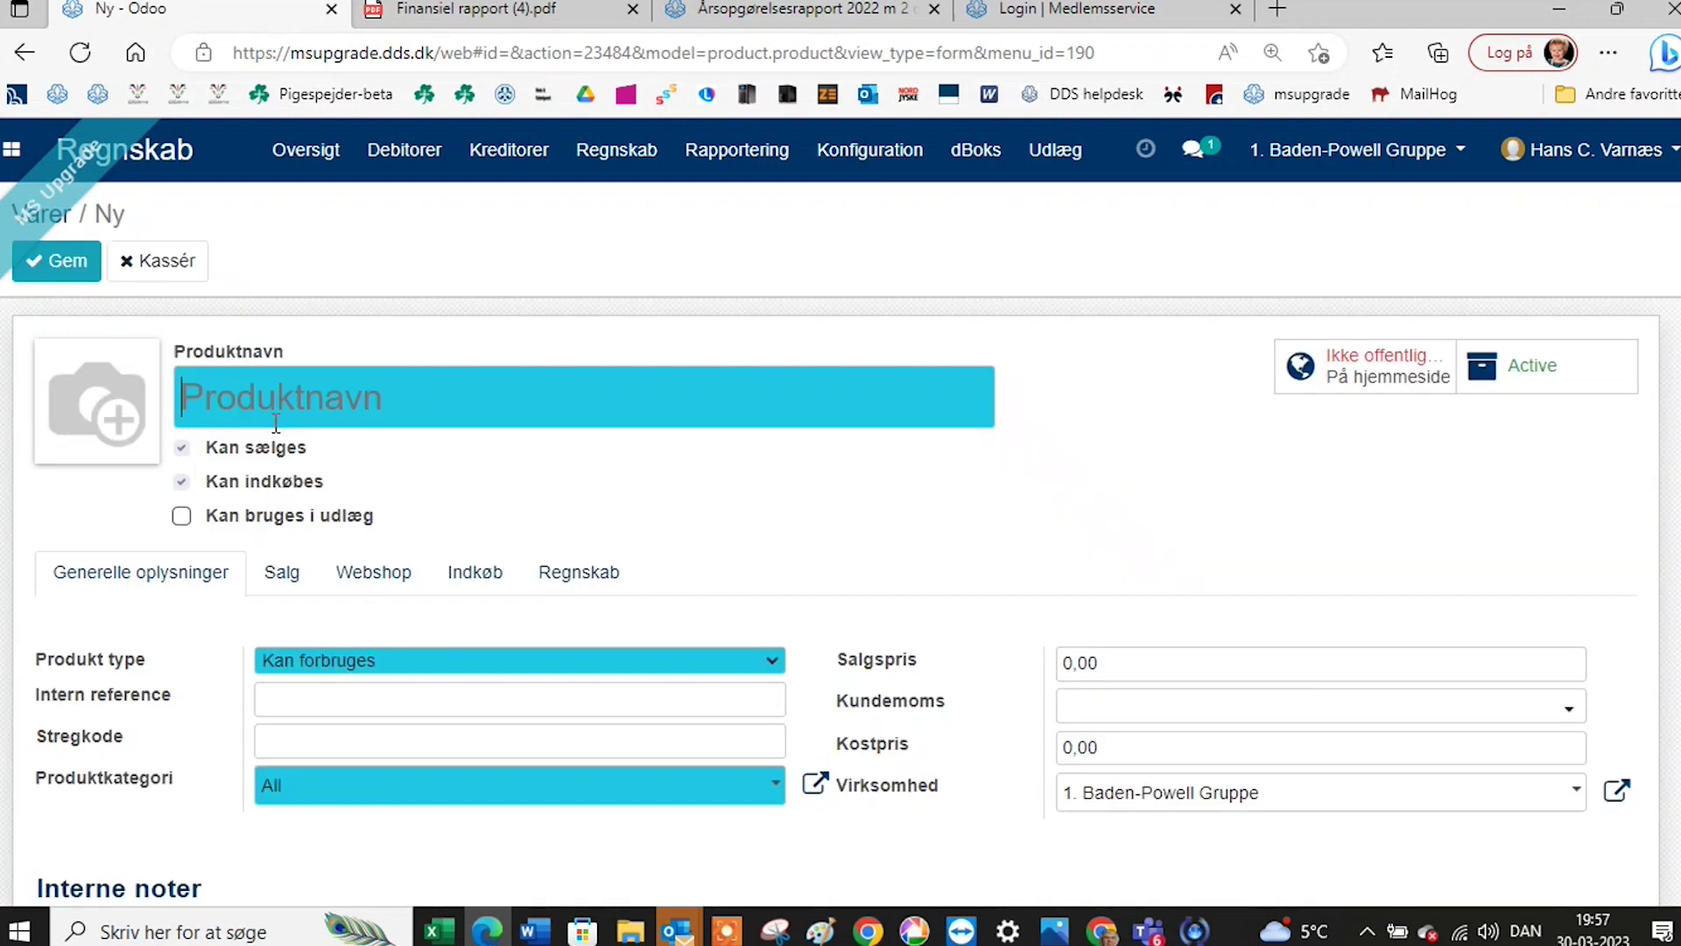
text(Fors)
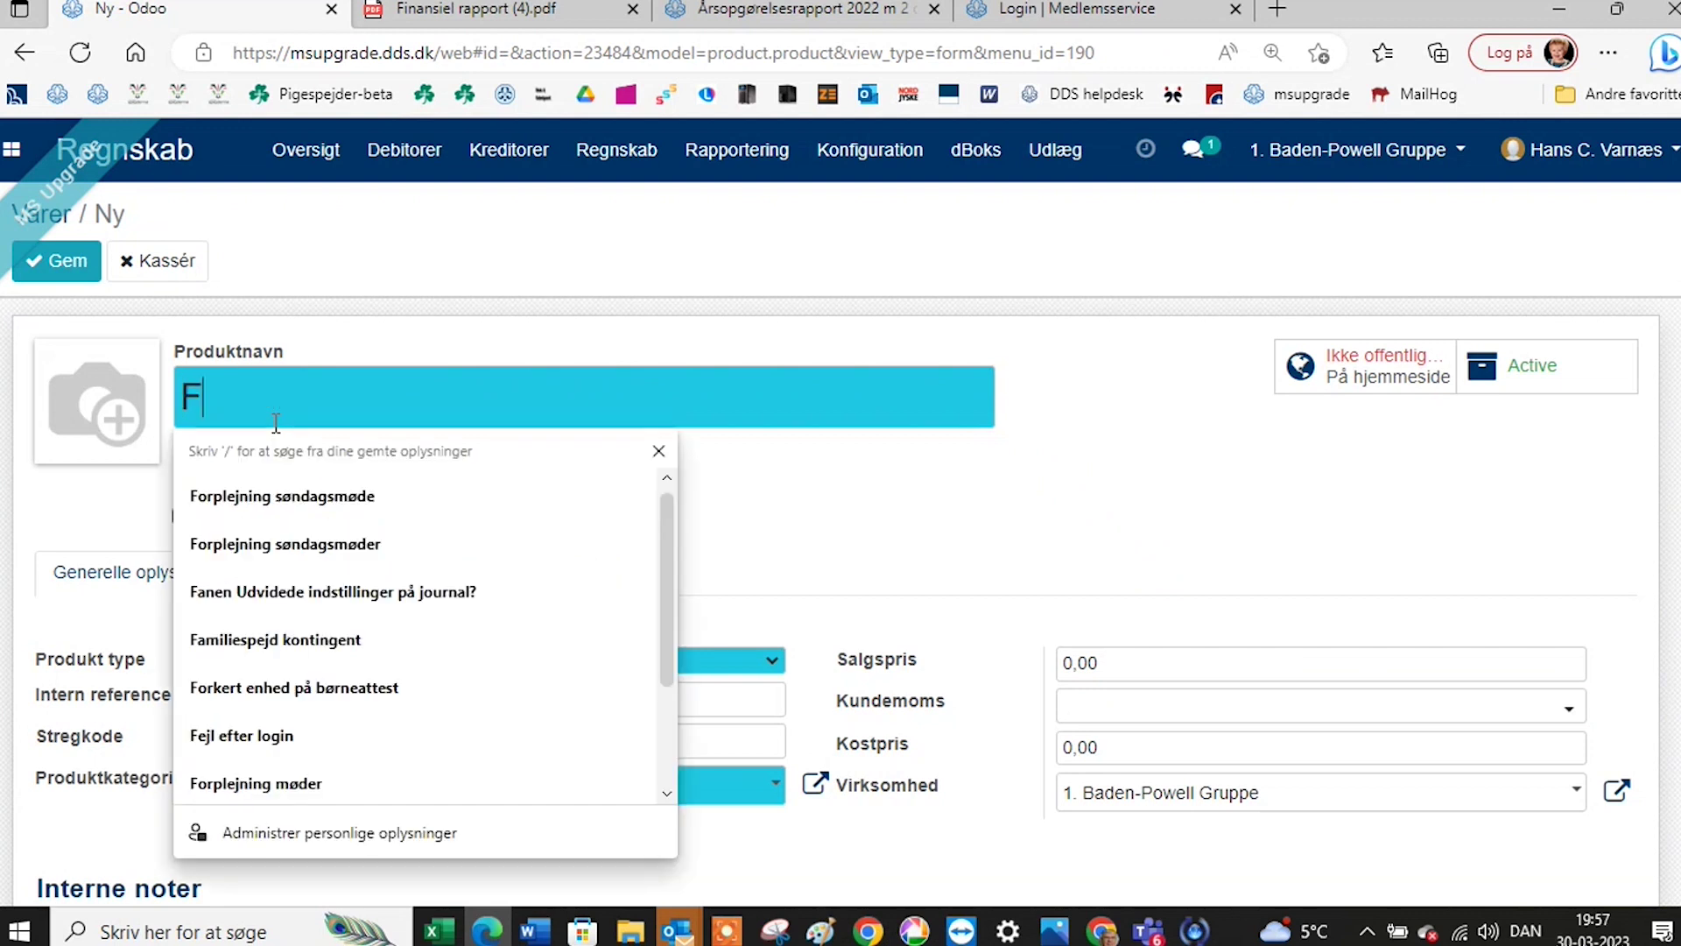
key(BackSpace)
key(BackSpace)
key(BackSpace)
key(BackSpace)
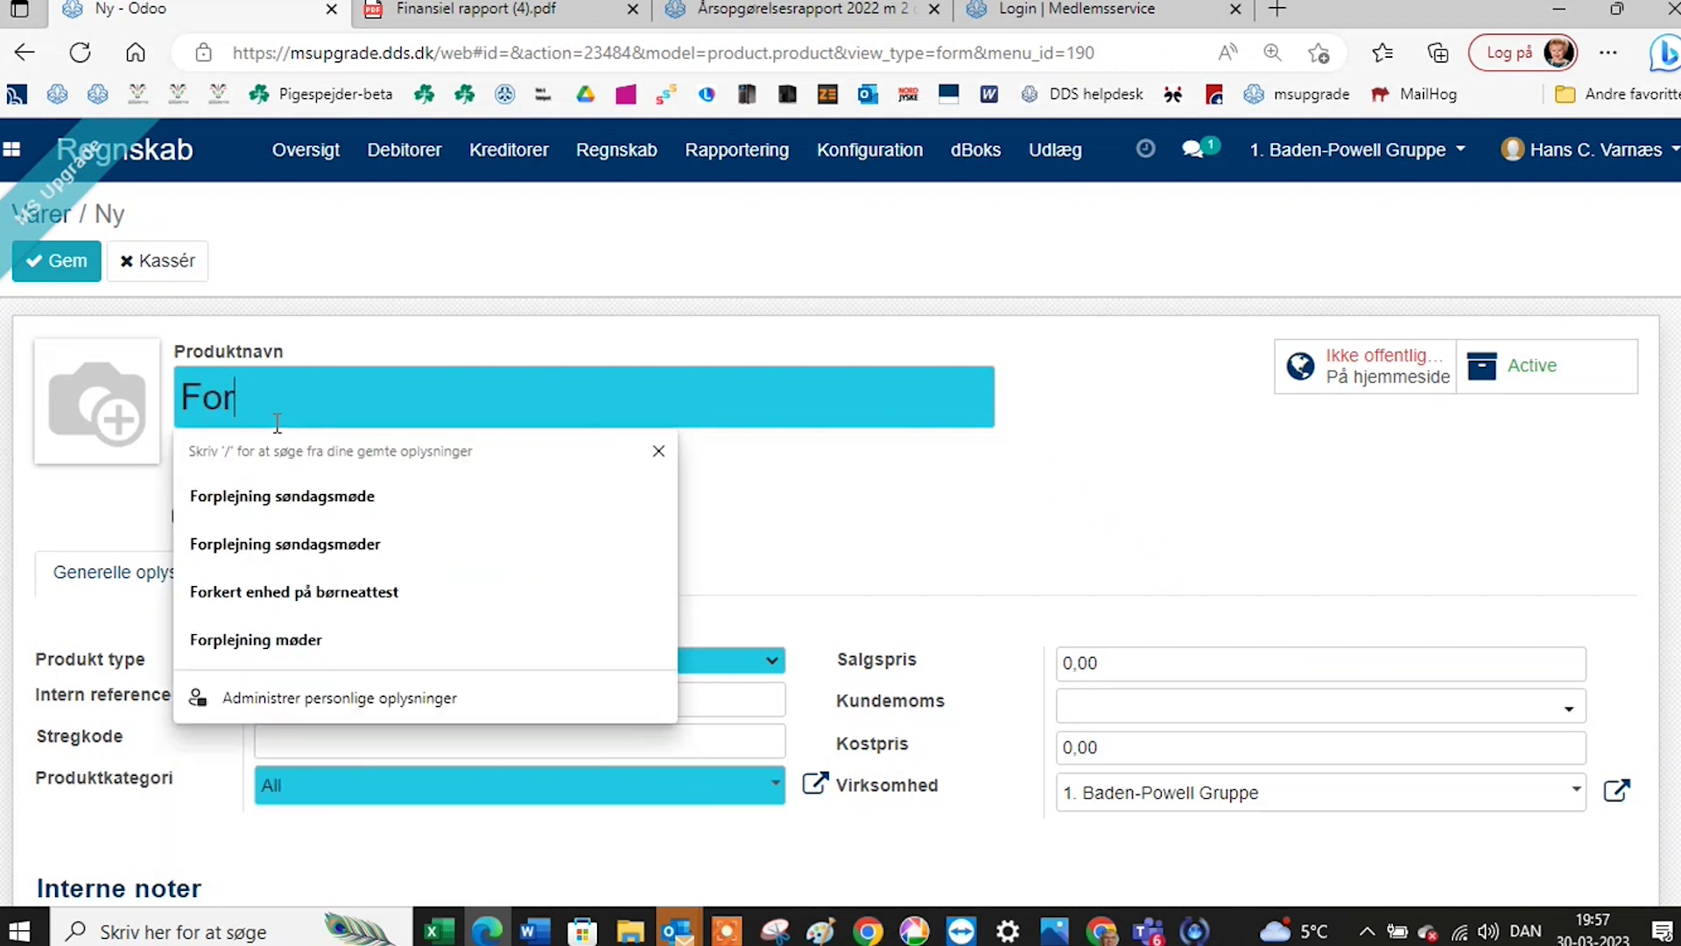
text(L)
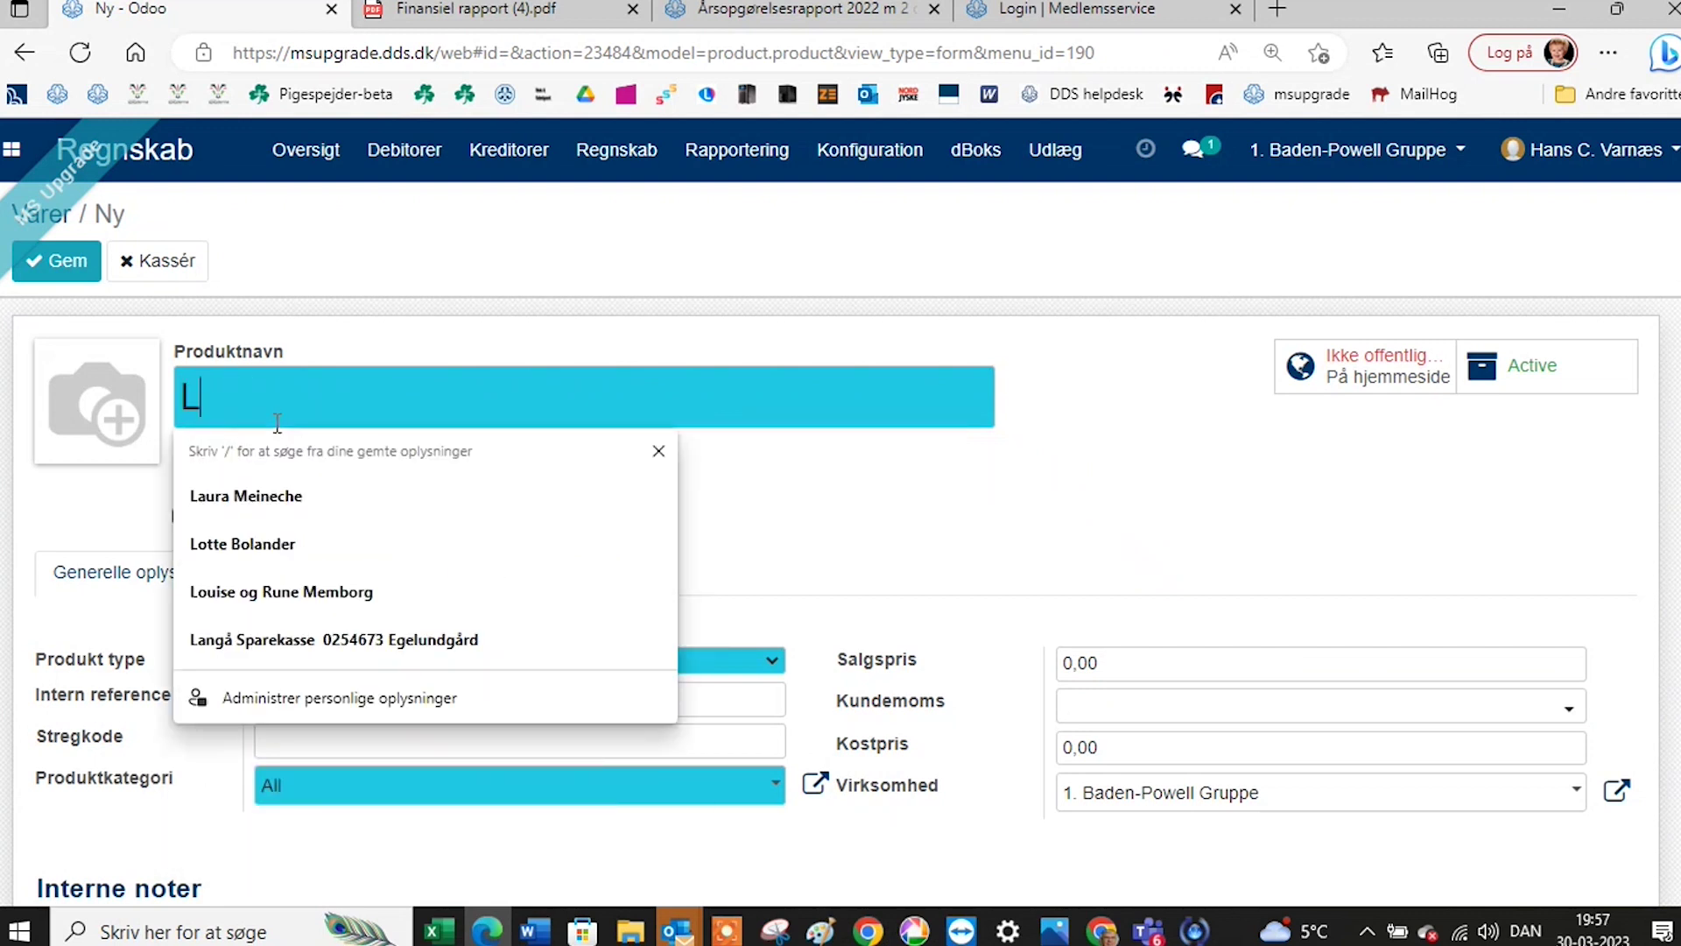
text(øsøre)
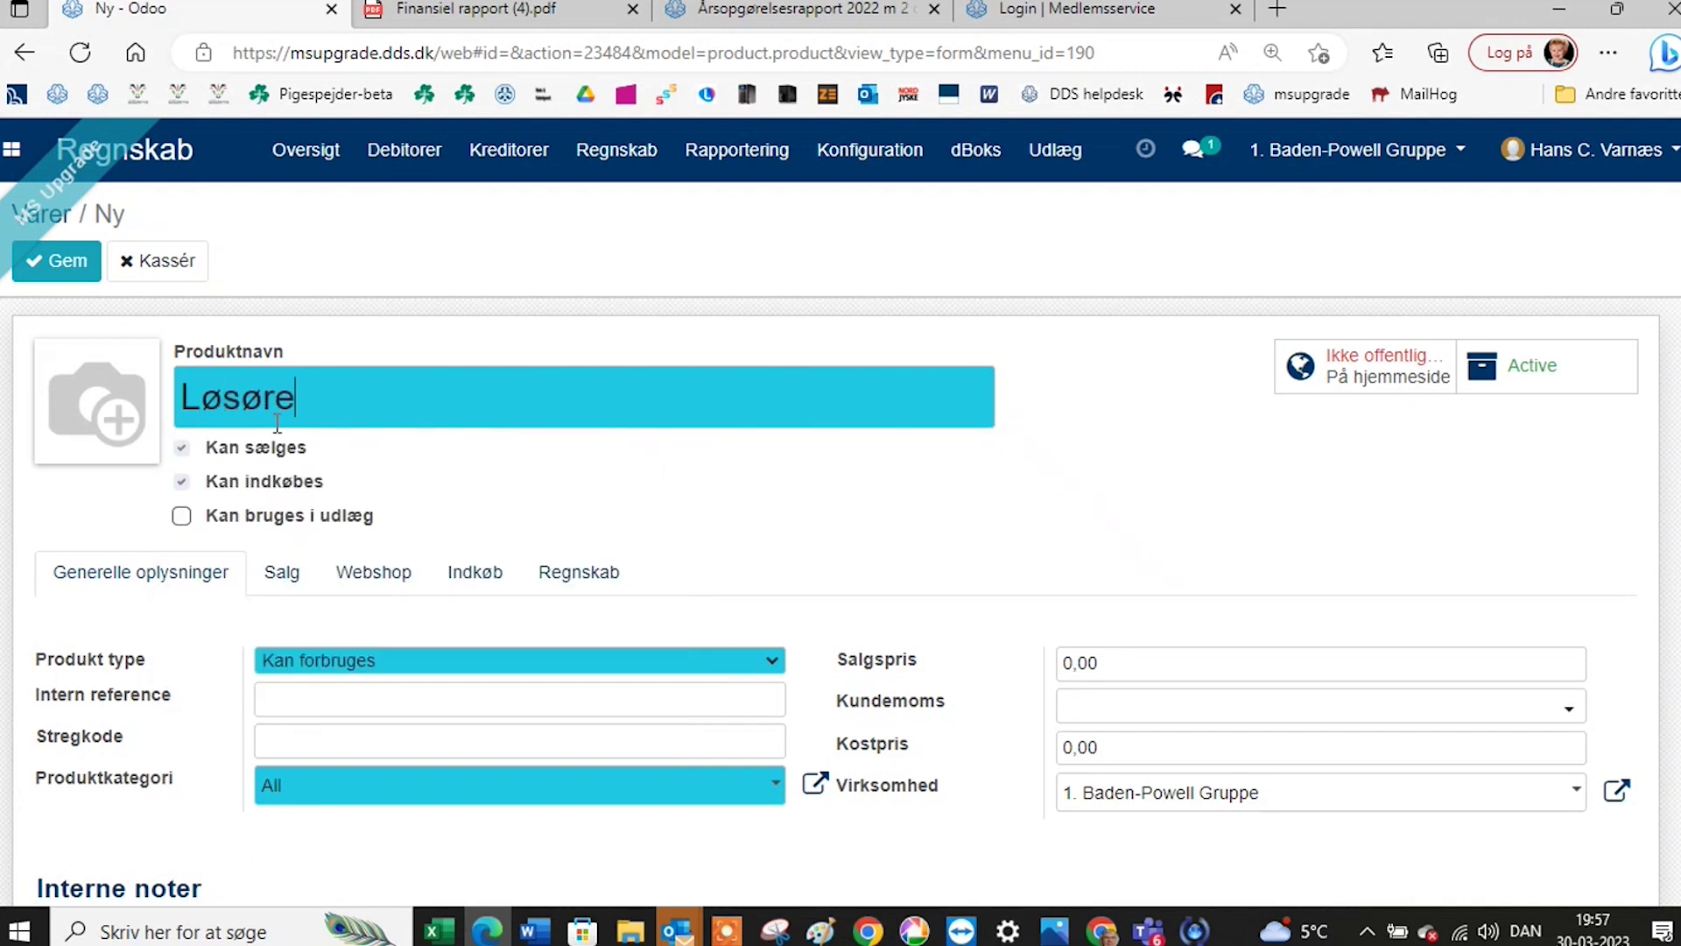
text(forsikring)
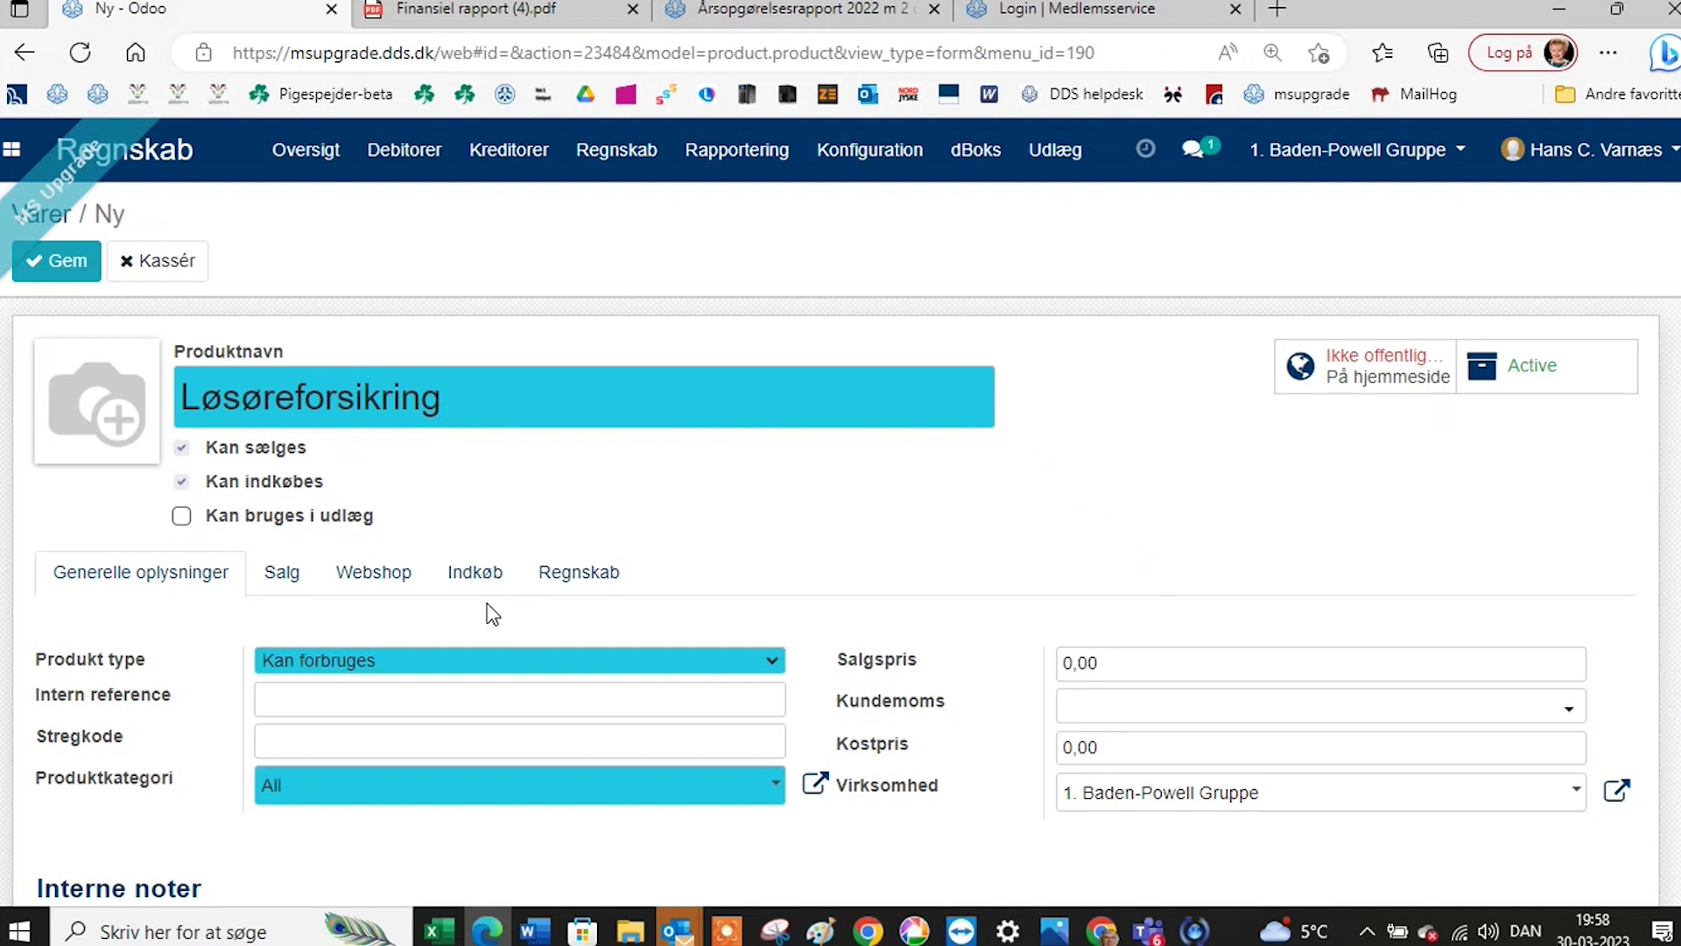
Set the product's Omsætningskonto to 2072 Skatter, forsikringer on the Regnskab tab.
click(570, 602)
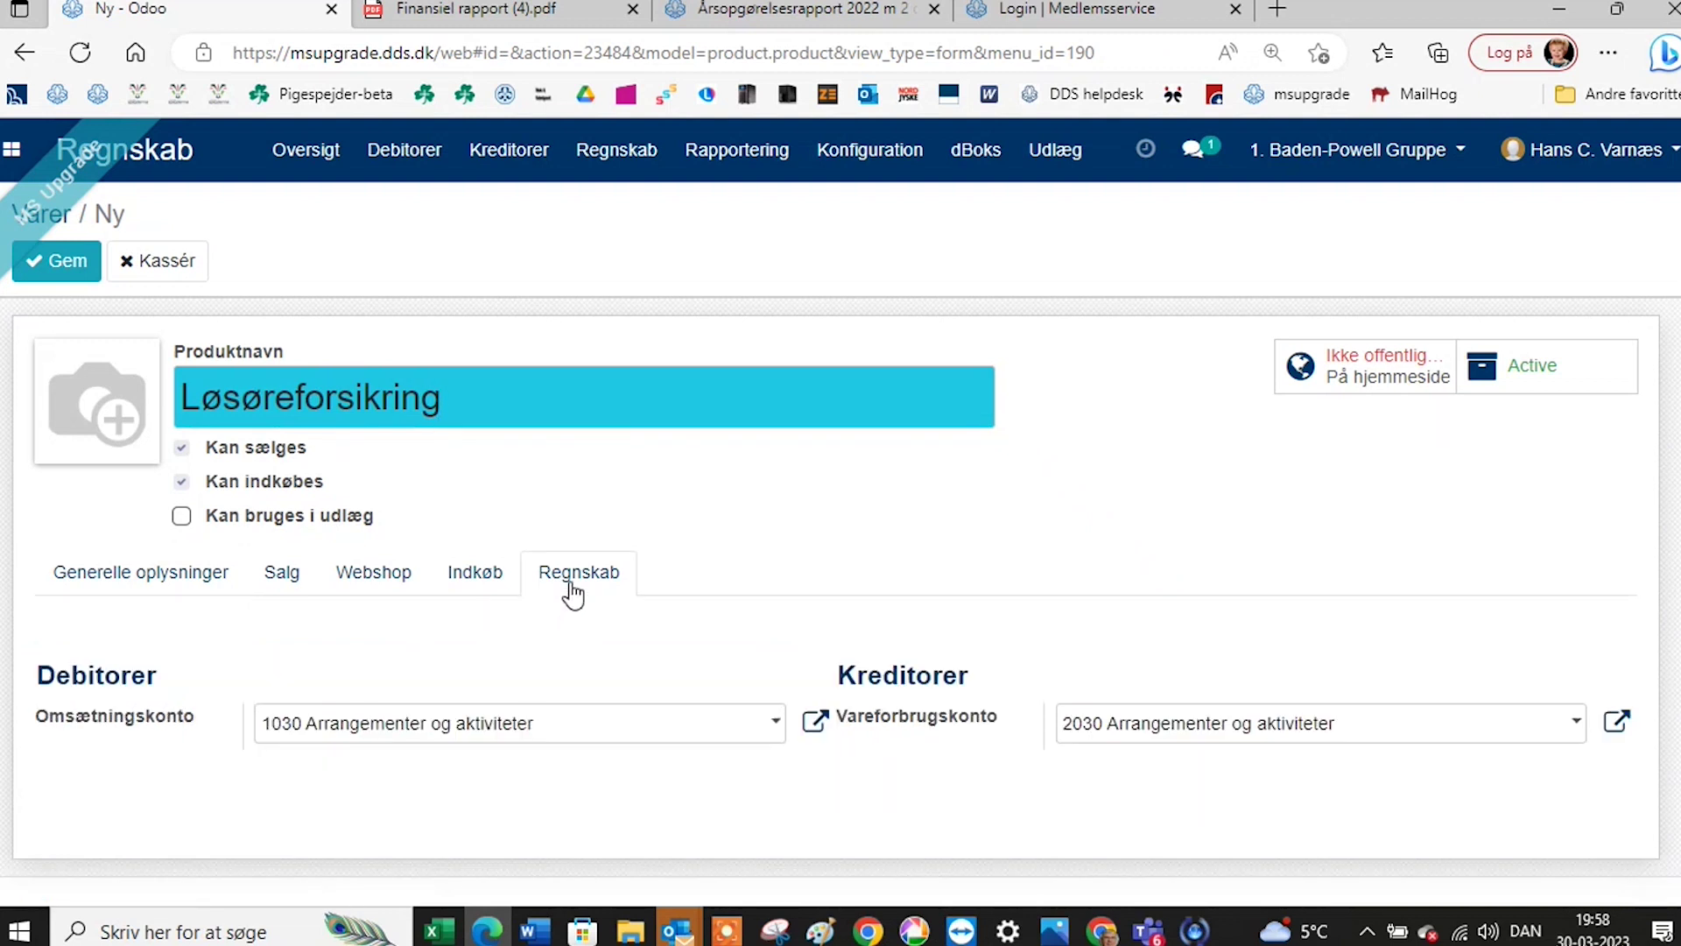
click(773, 740)
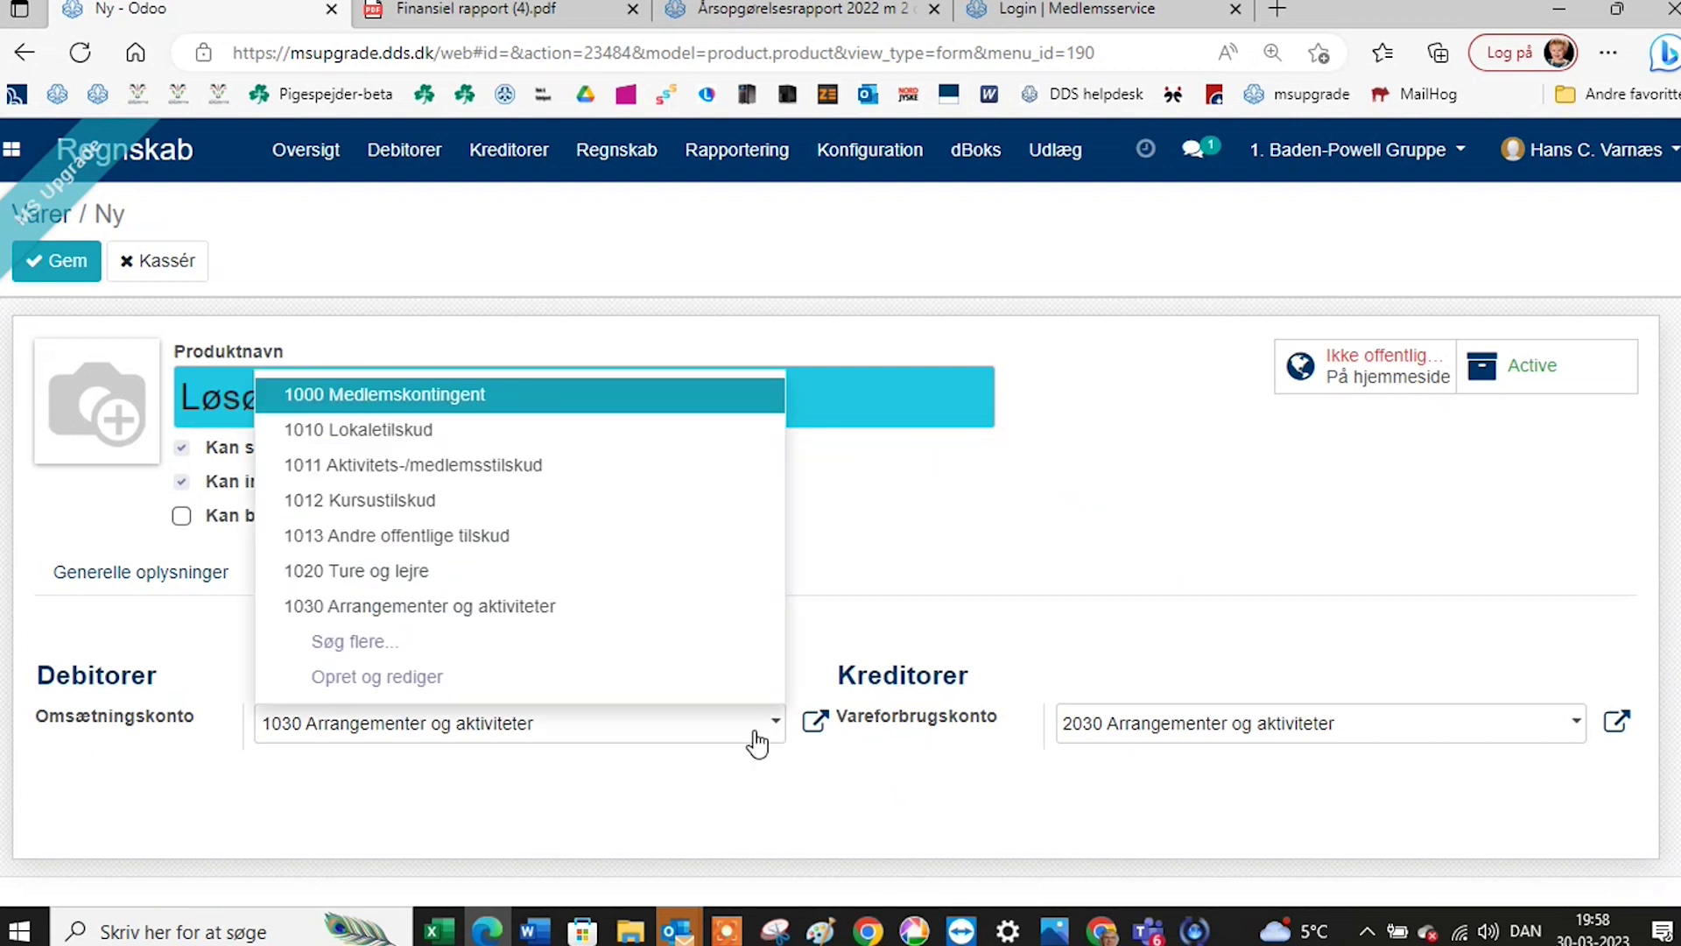
click(375, 652)
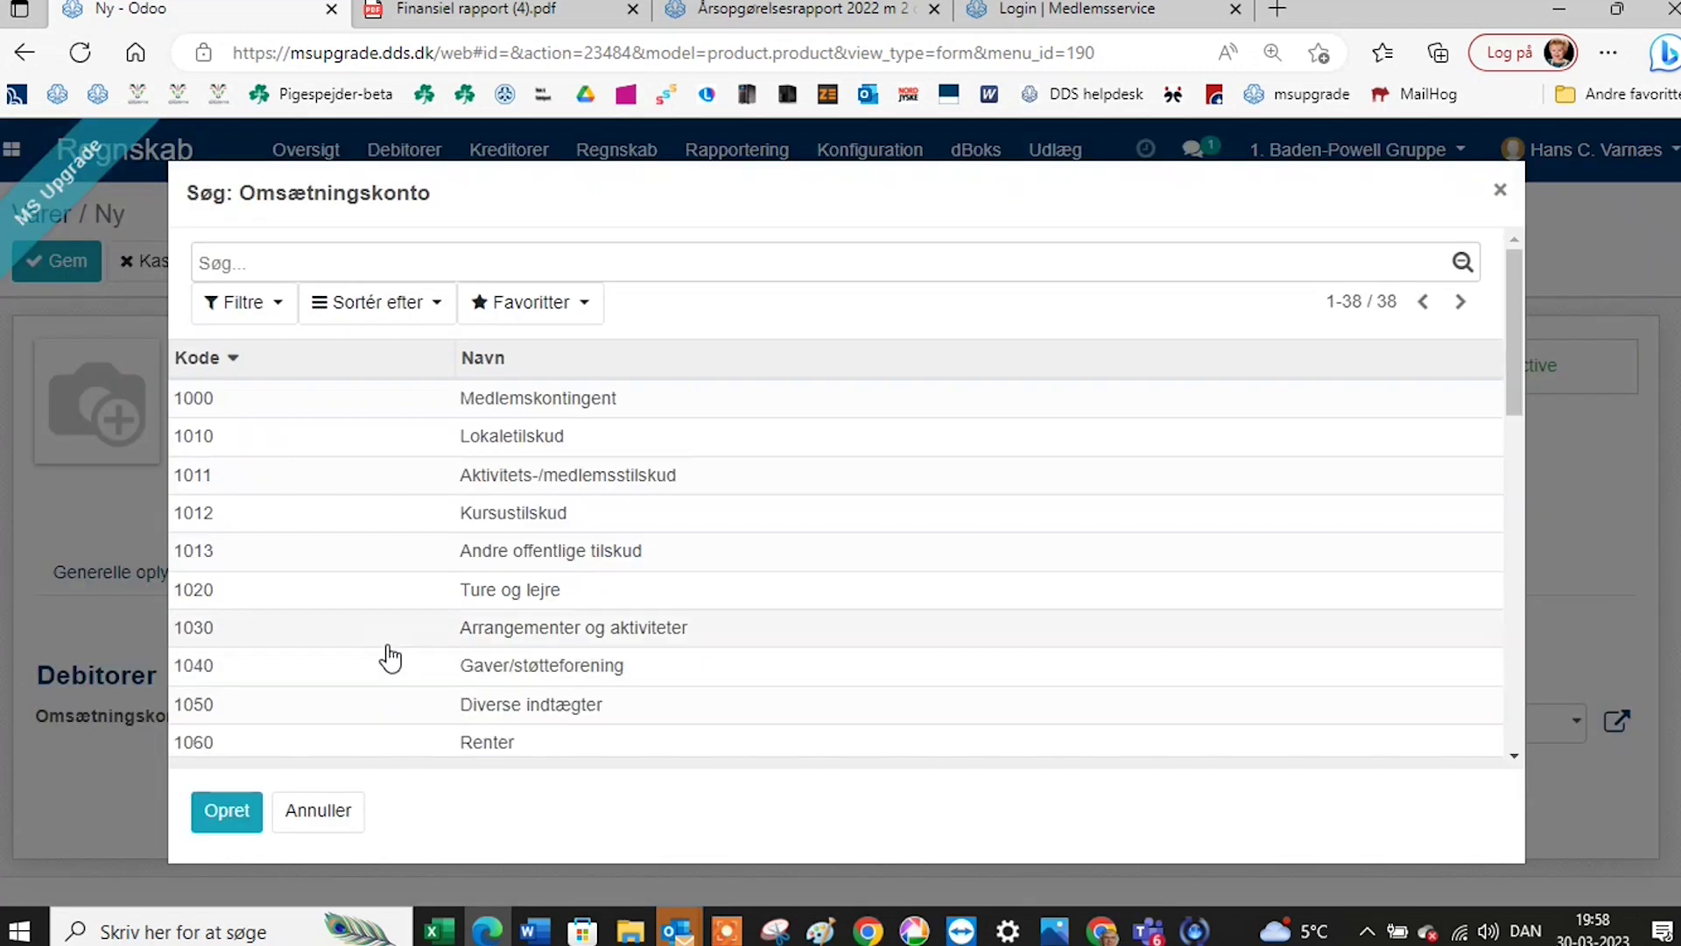
scroll(500, 646, down, 3)
scroll(543, 646, down, 3)
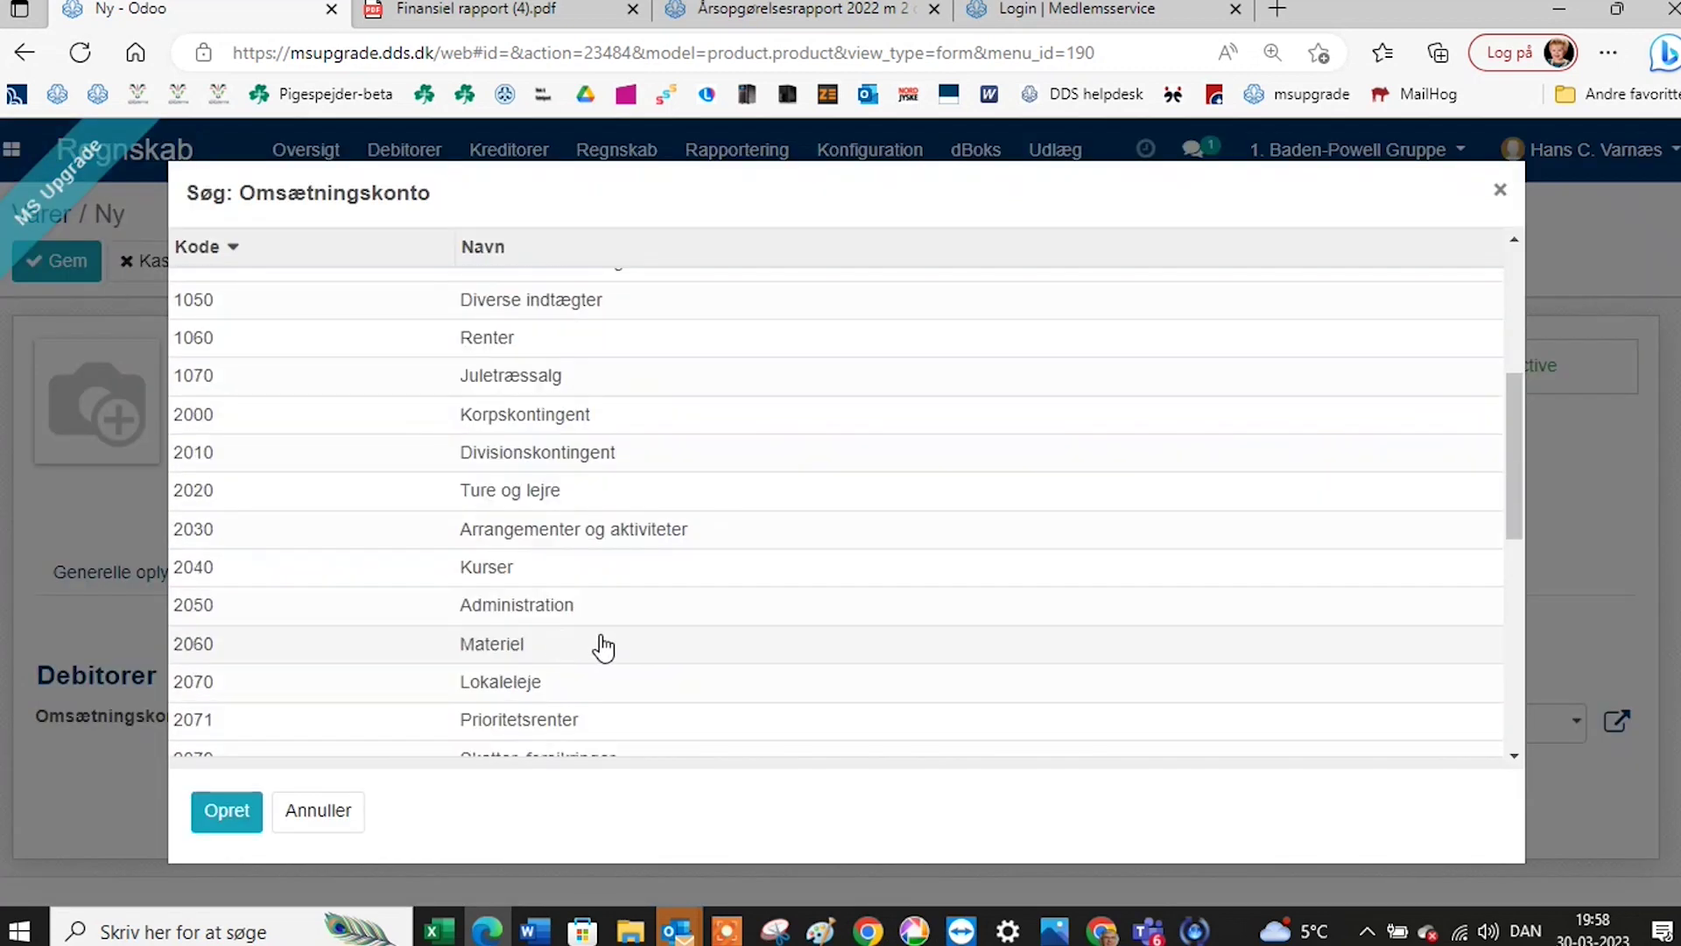
scroll(609, 642, down, 4)
scroll(627, 633, down, 4)
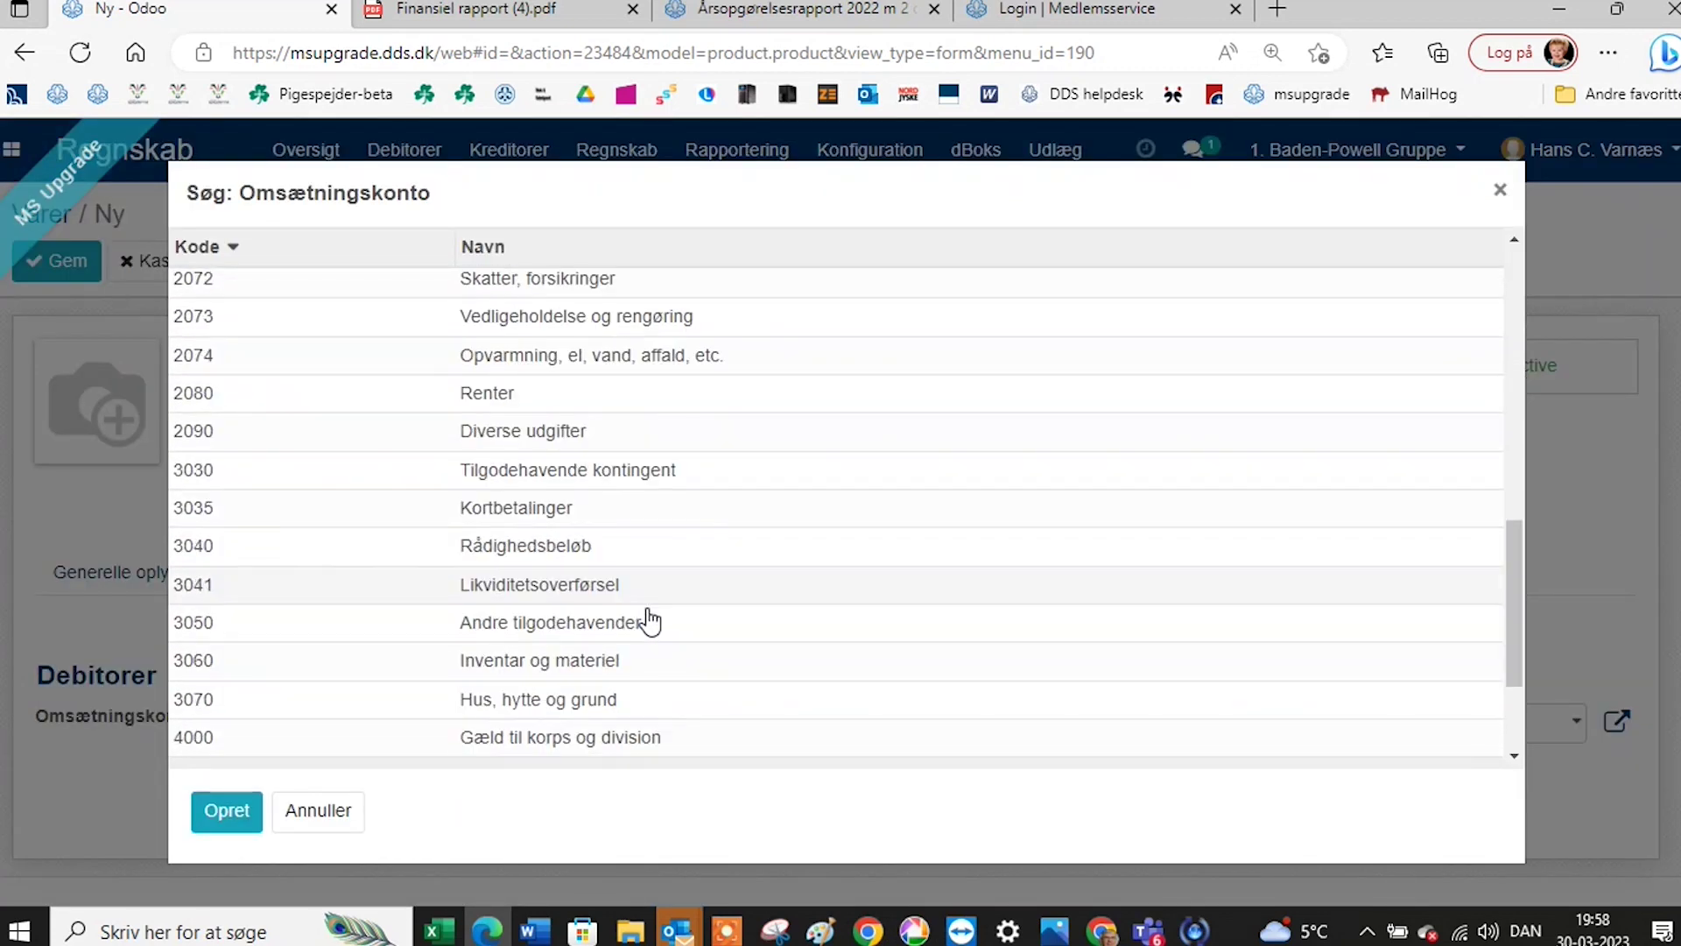
scroll(681, 594, down, 1)
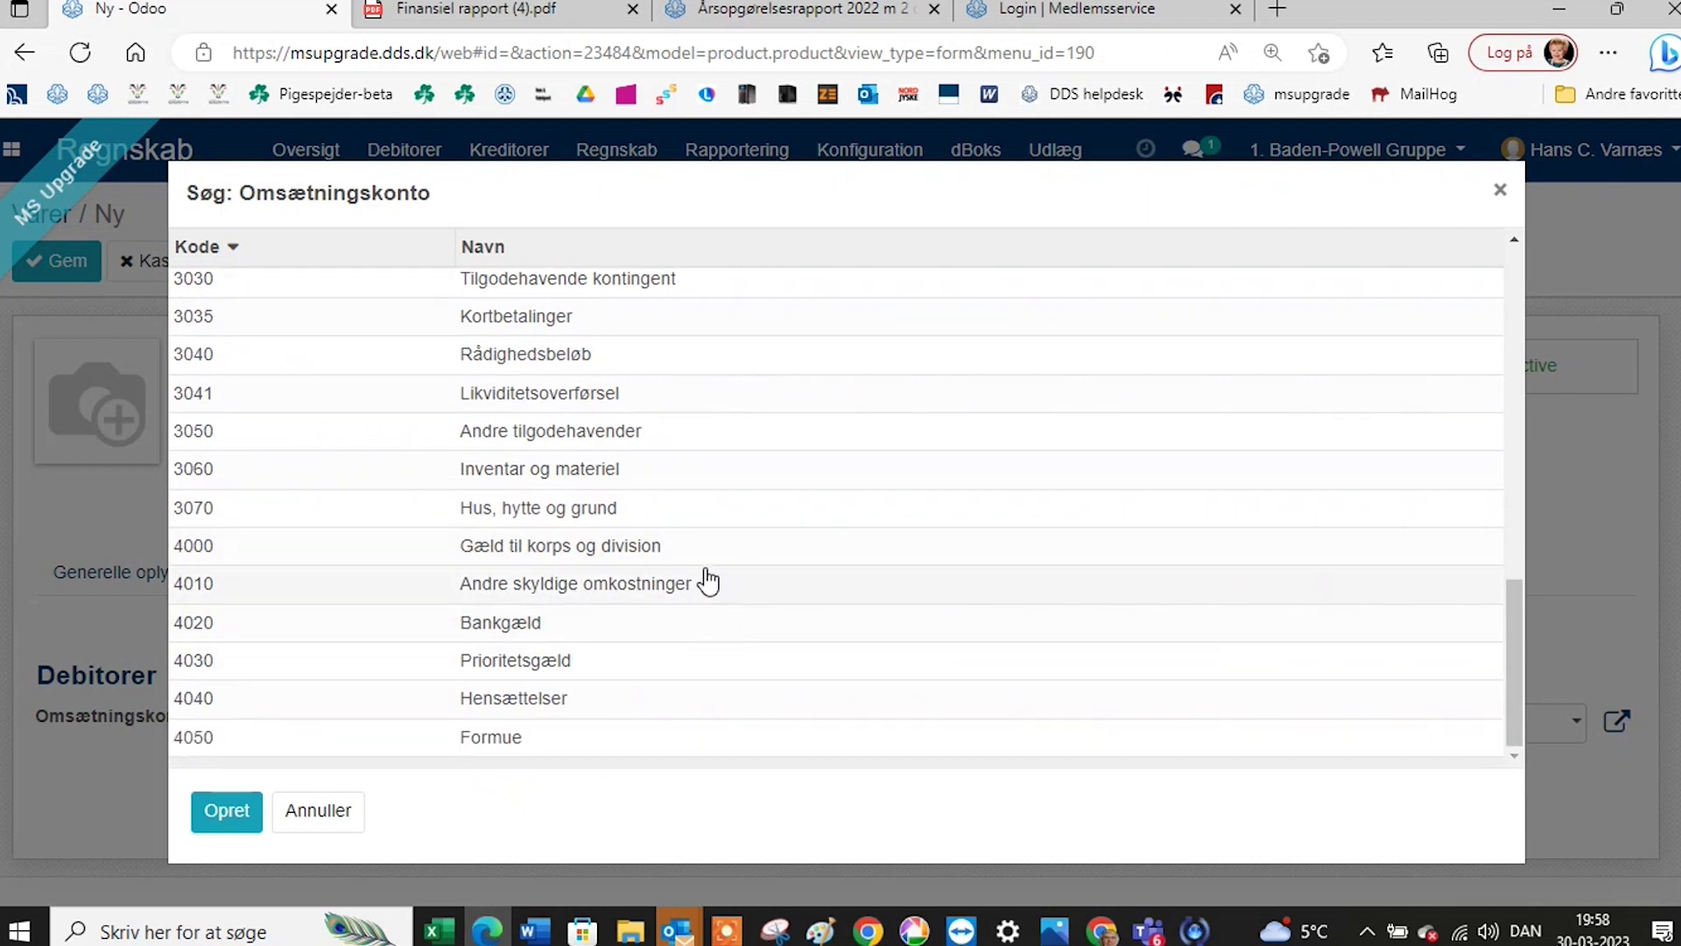
scroll(687, 516, up, 3)
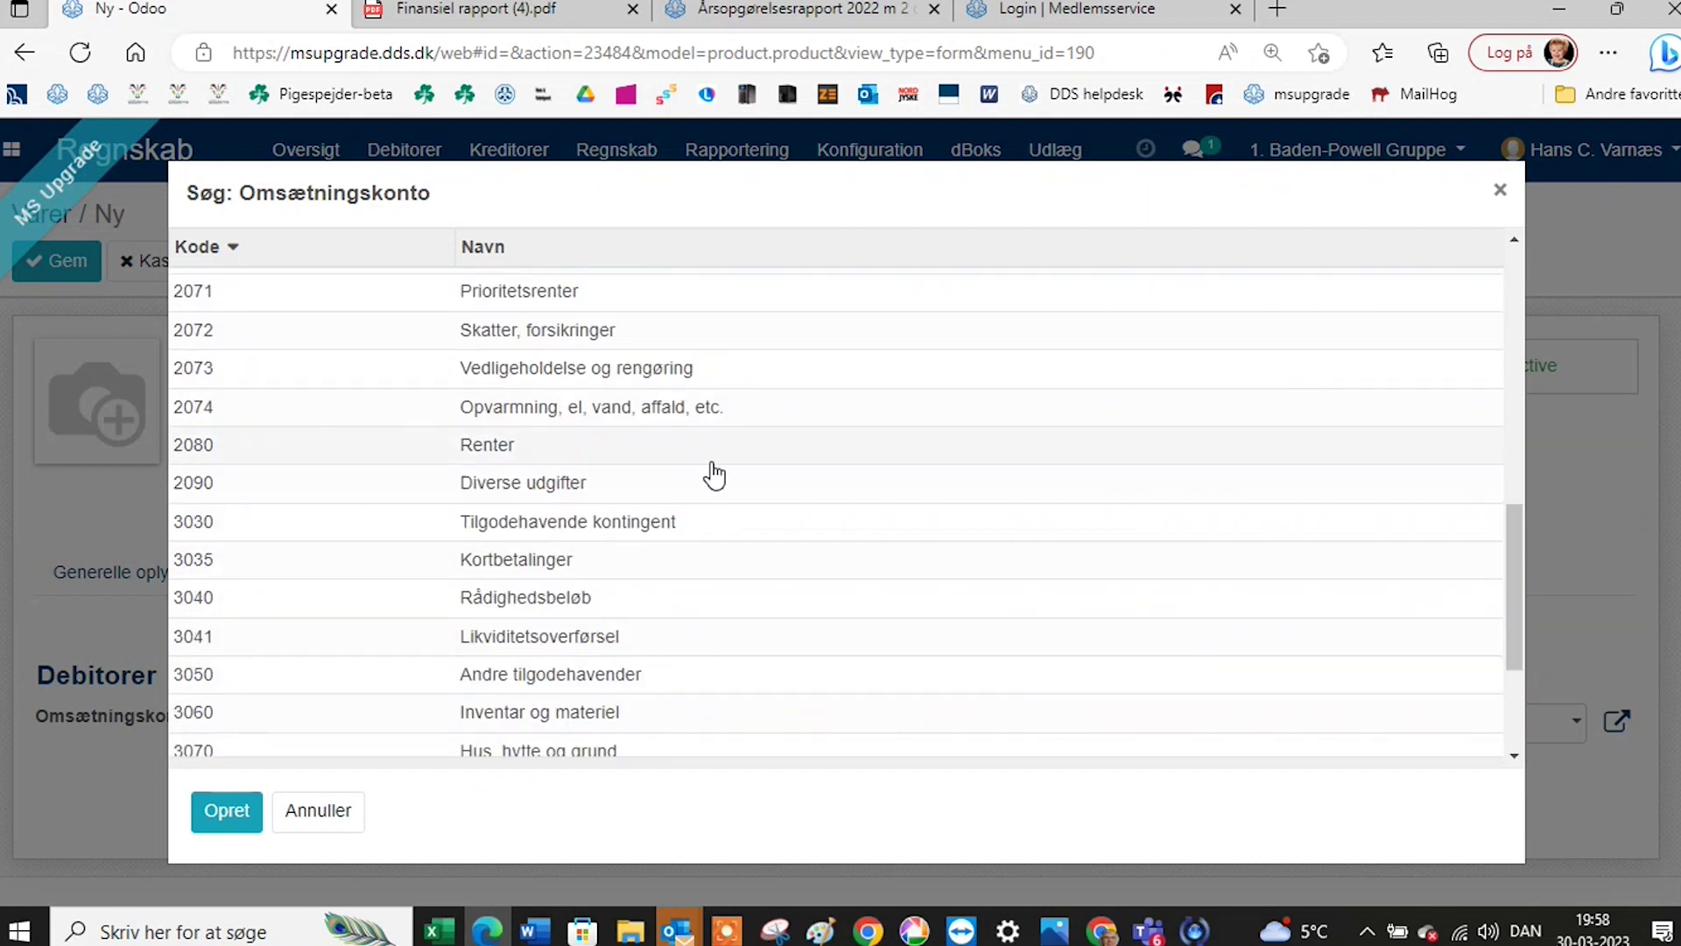
click(603, 337)
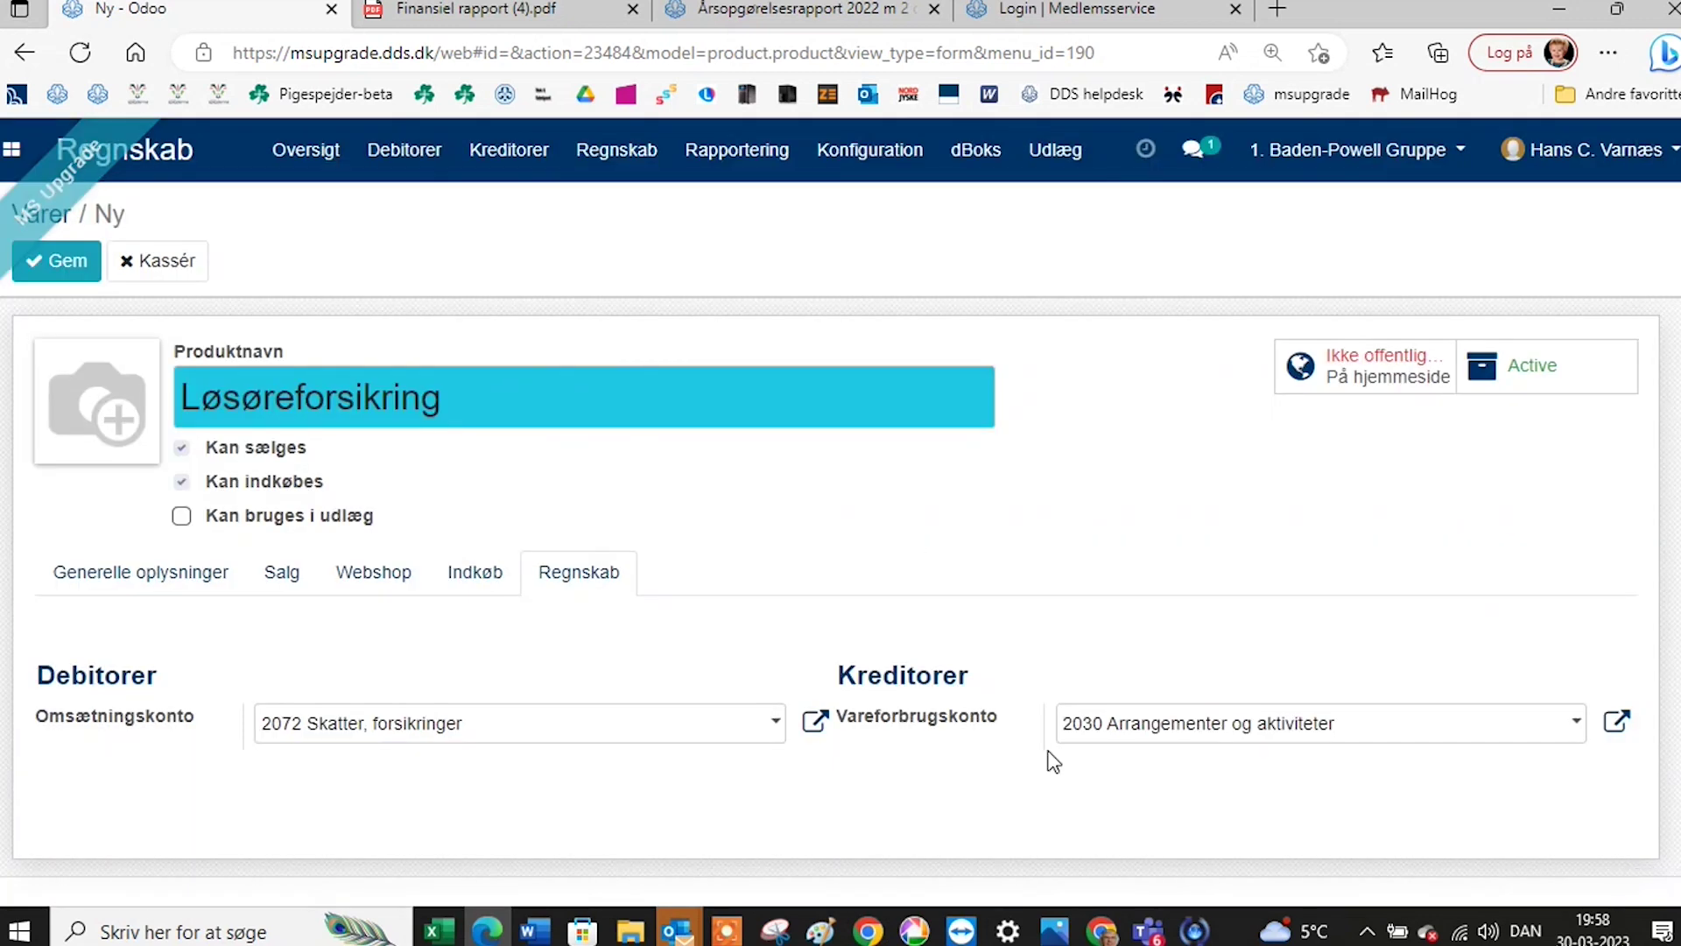
Set the Vareforbrugskonto to 2072 Skatter, forsikringer as well and save the product.
click(1143, 734)
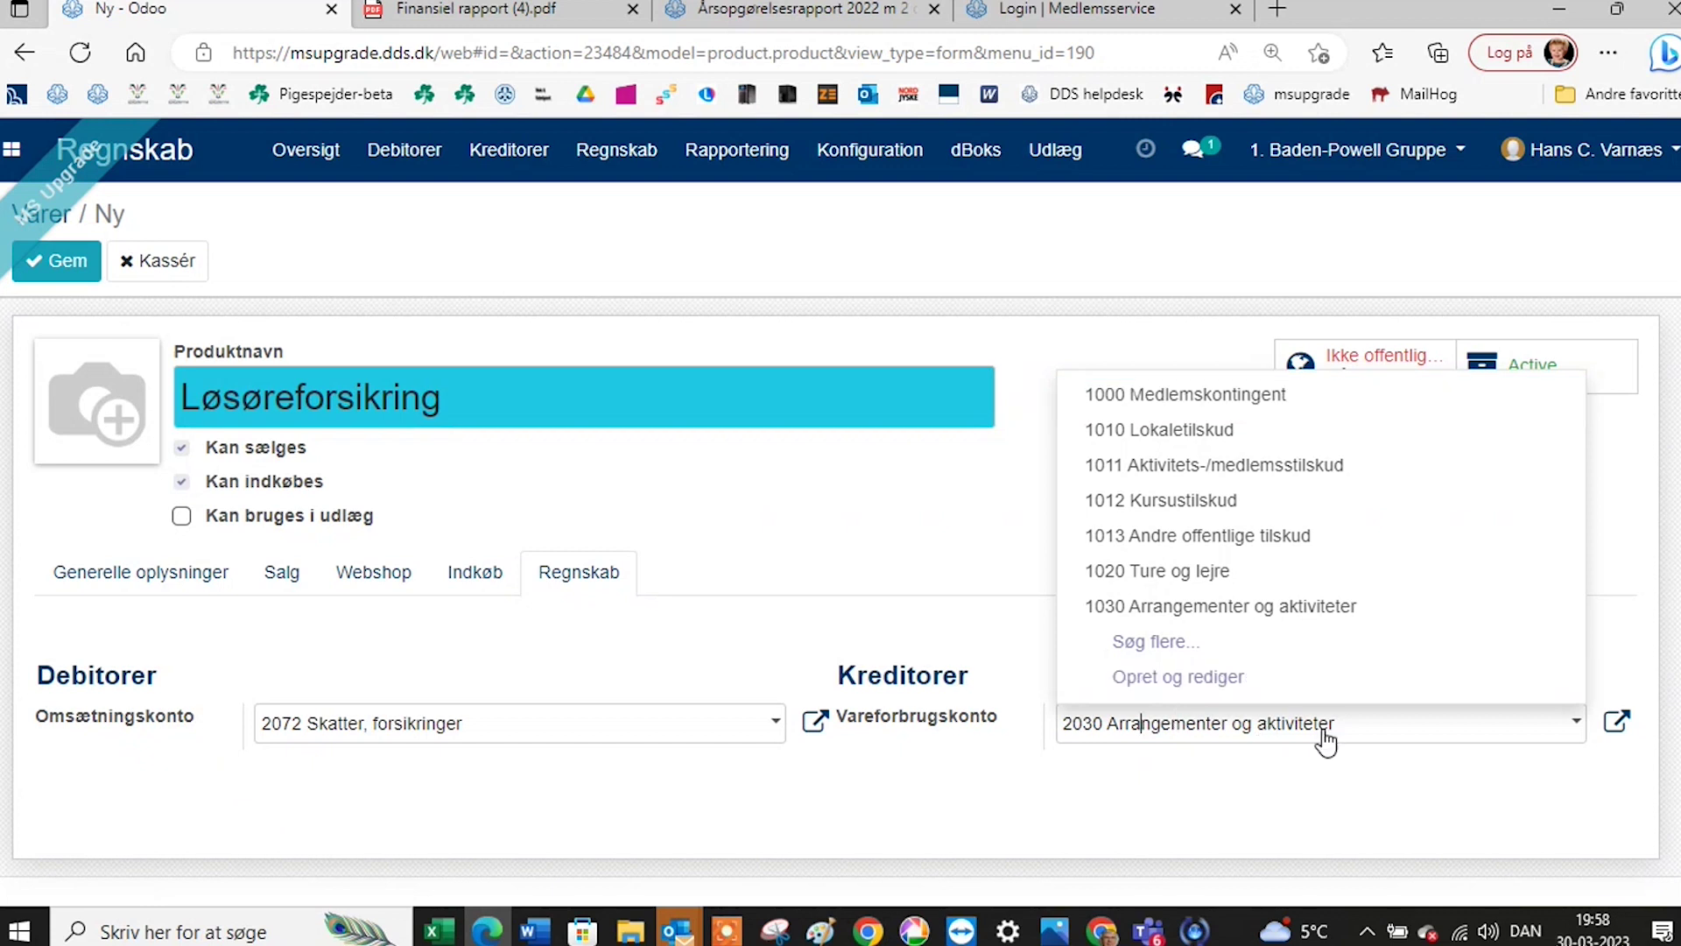
click(1440, 733)
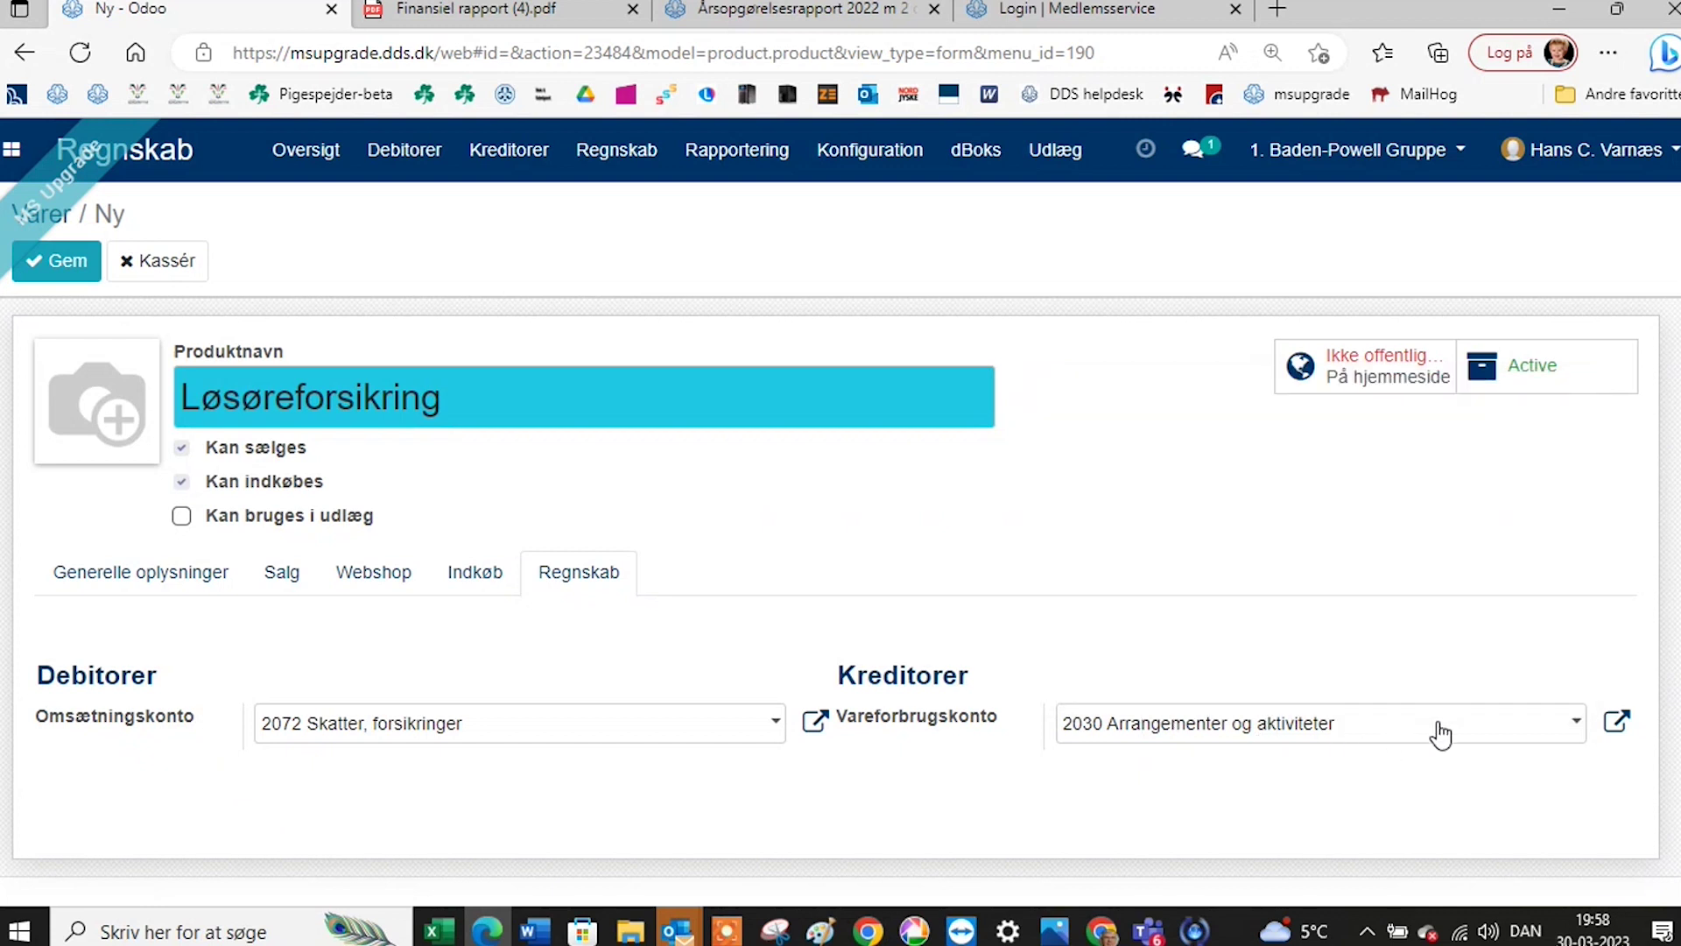
click(1577, 722)
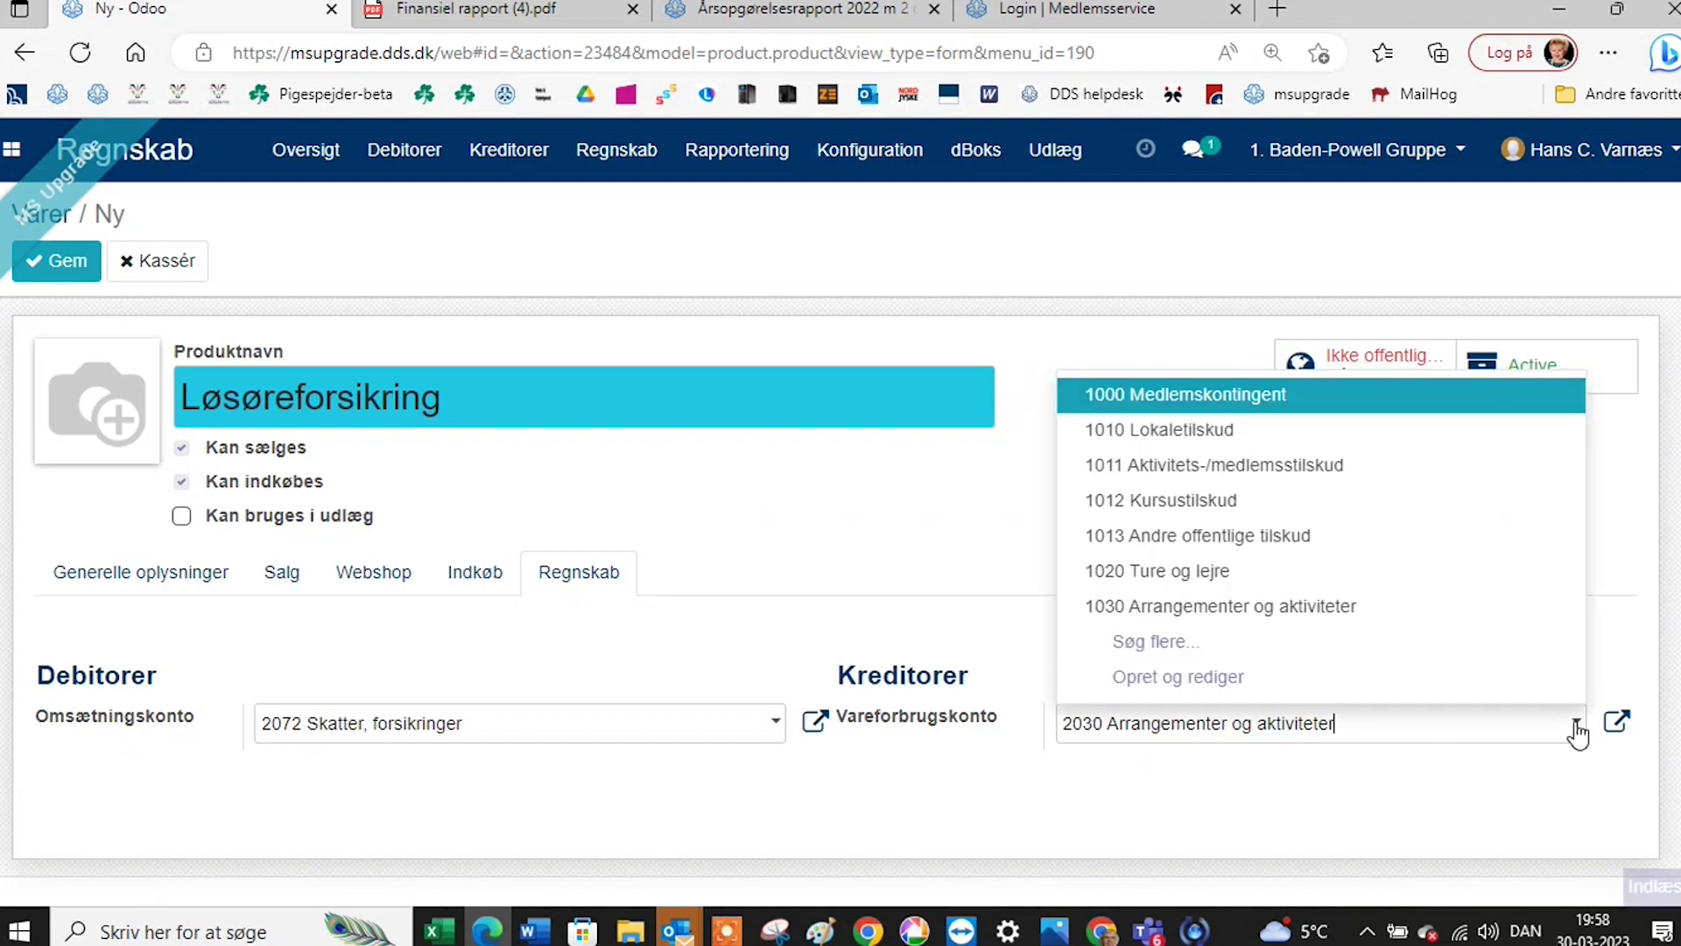
click(1447, 652)
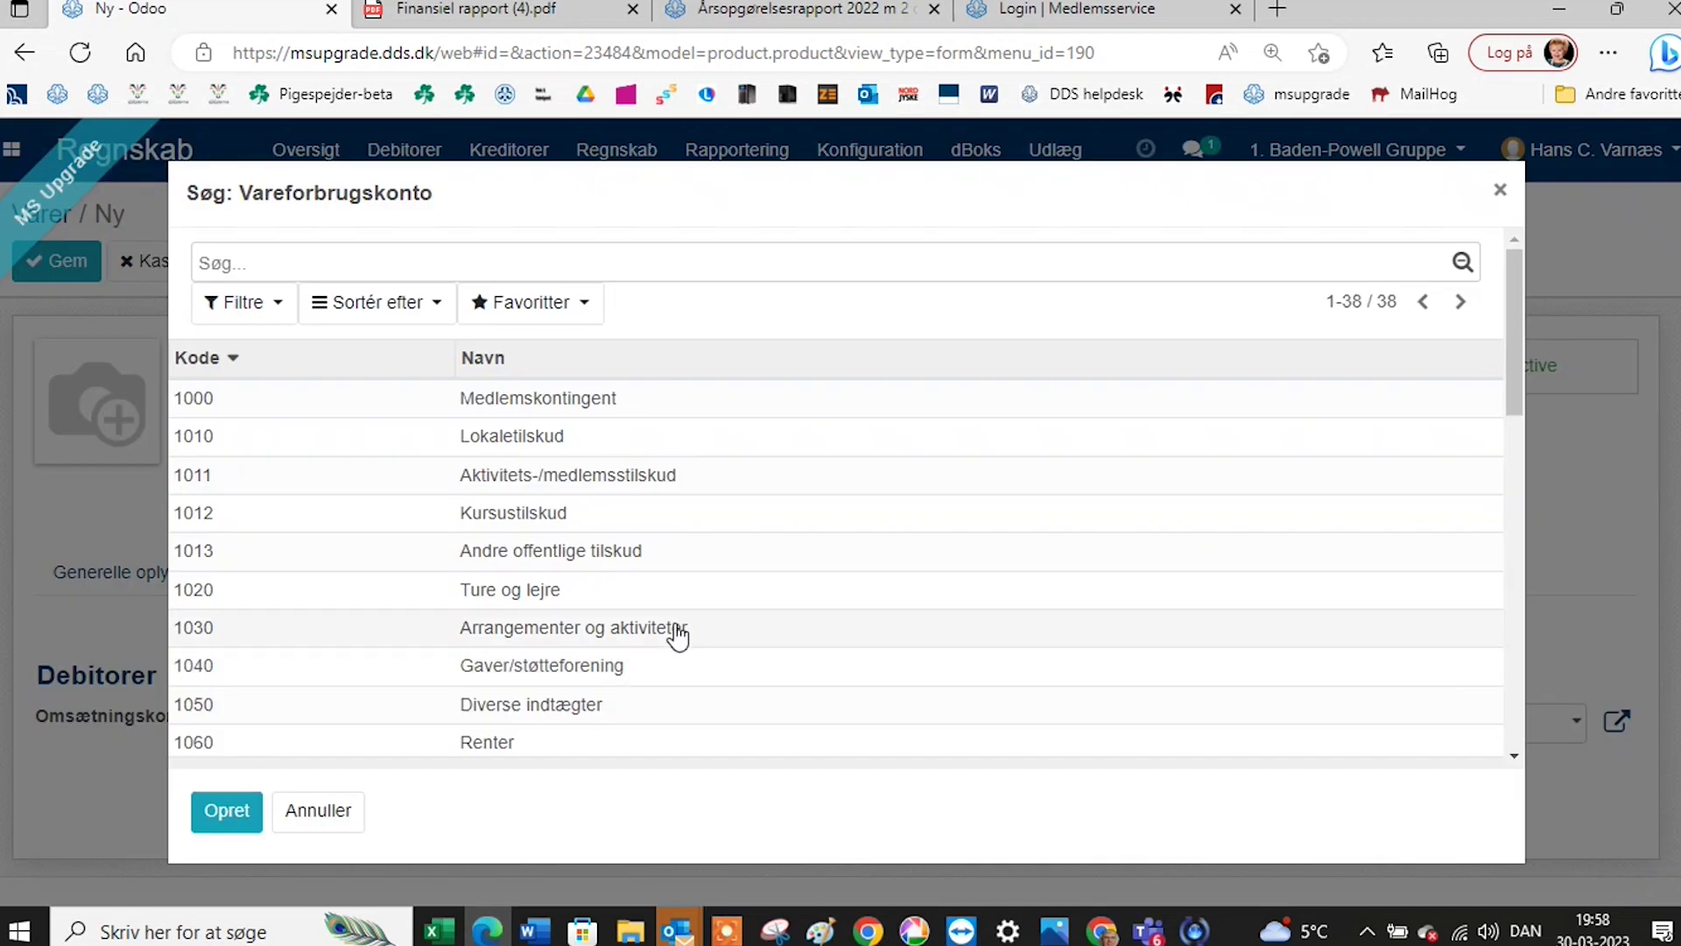
scroll(677, 636, down, 15)
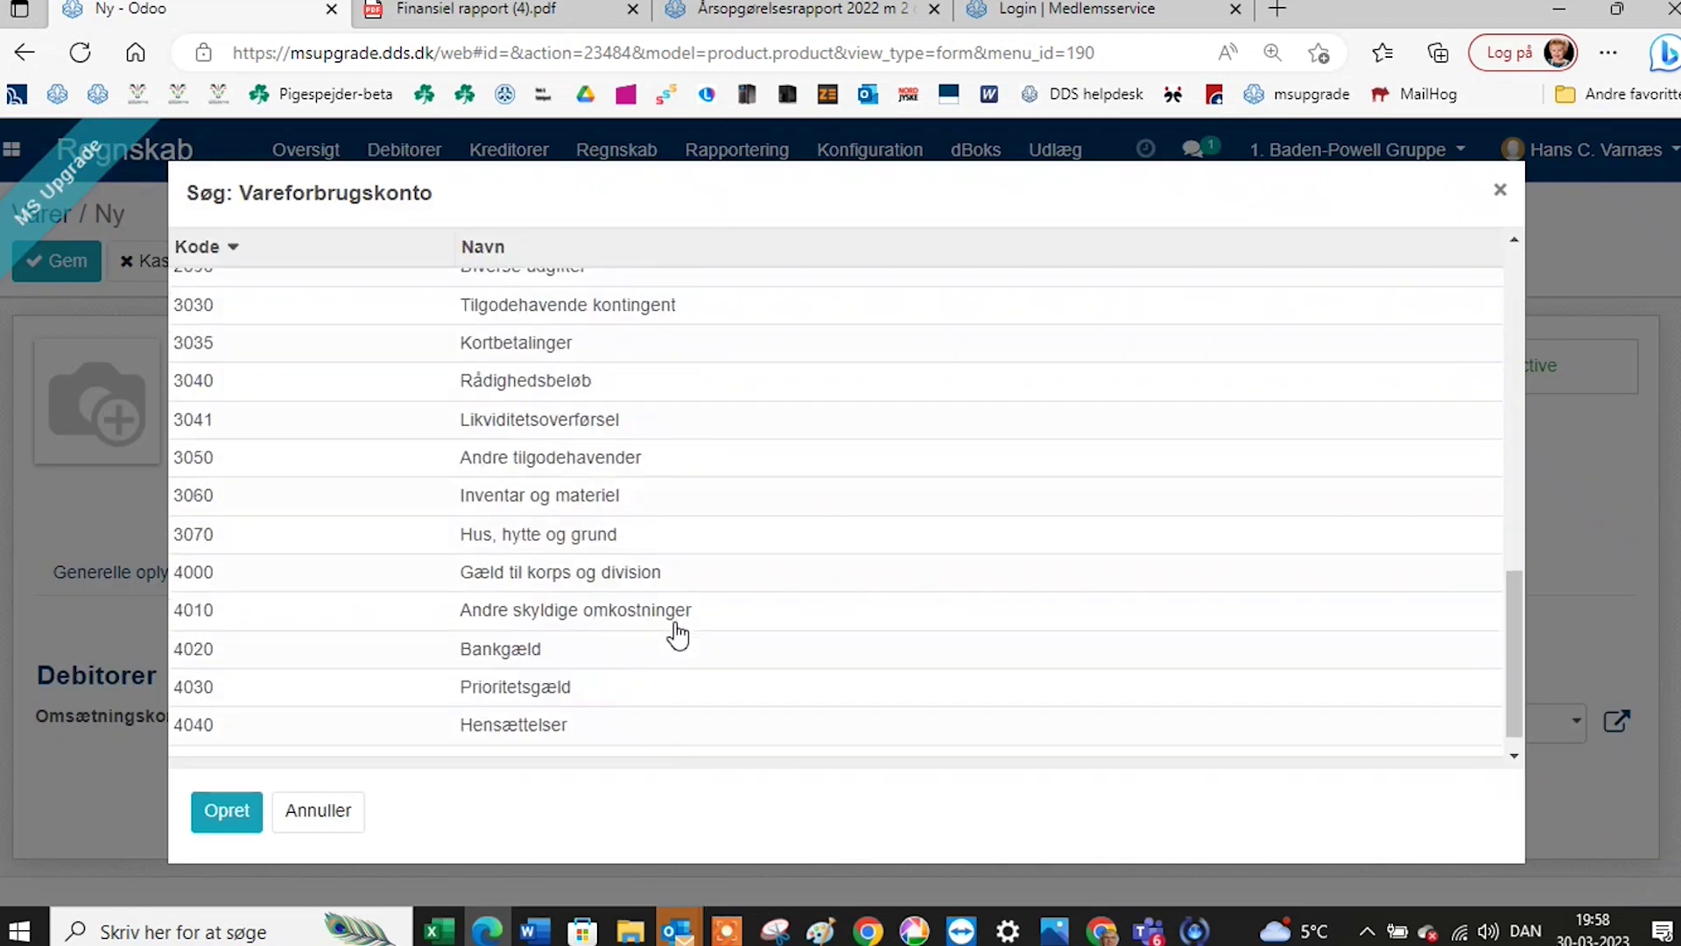
scroll(677, 636, up, 4)
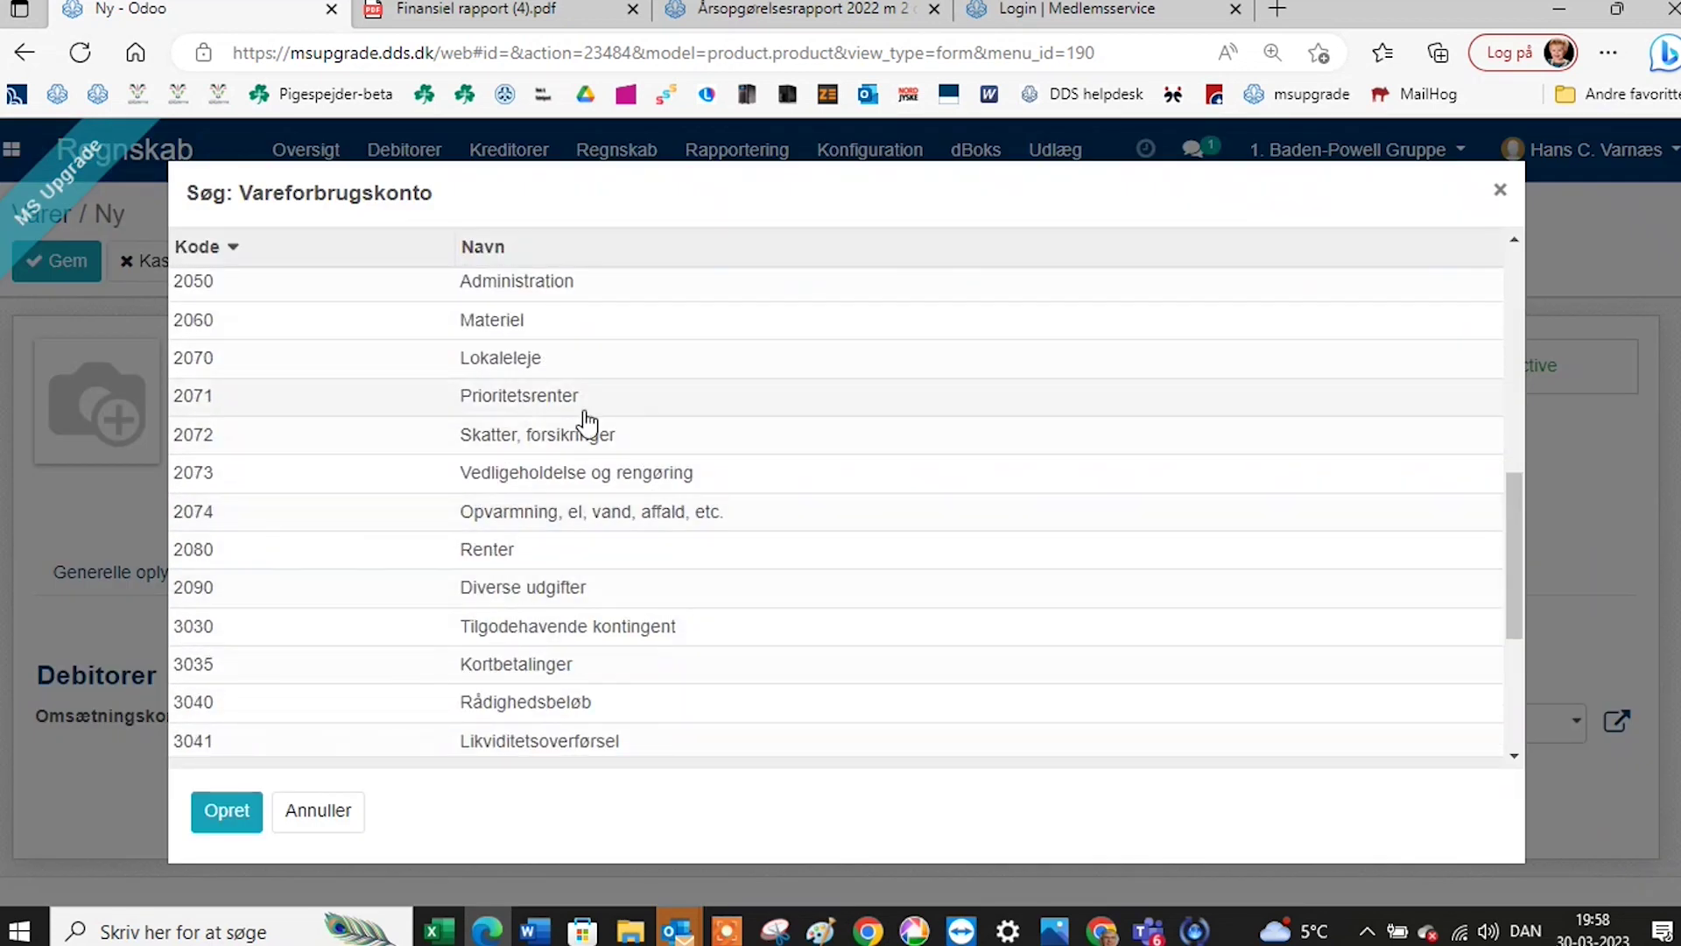
click(589, 434)
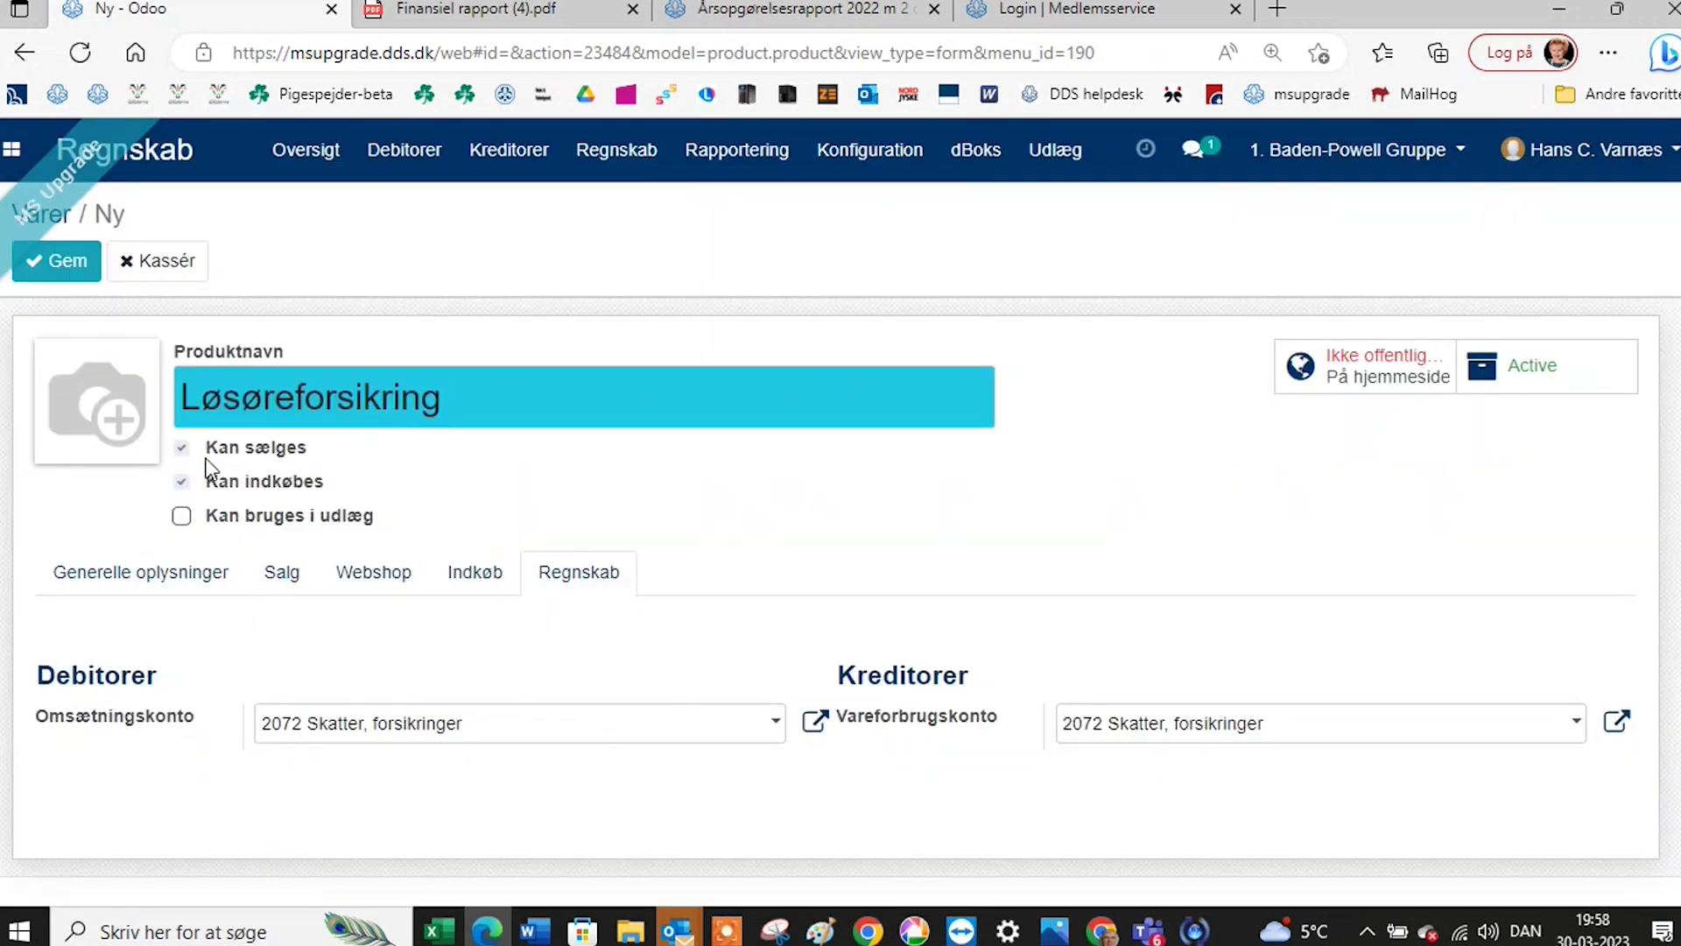
click(70, 261)
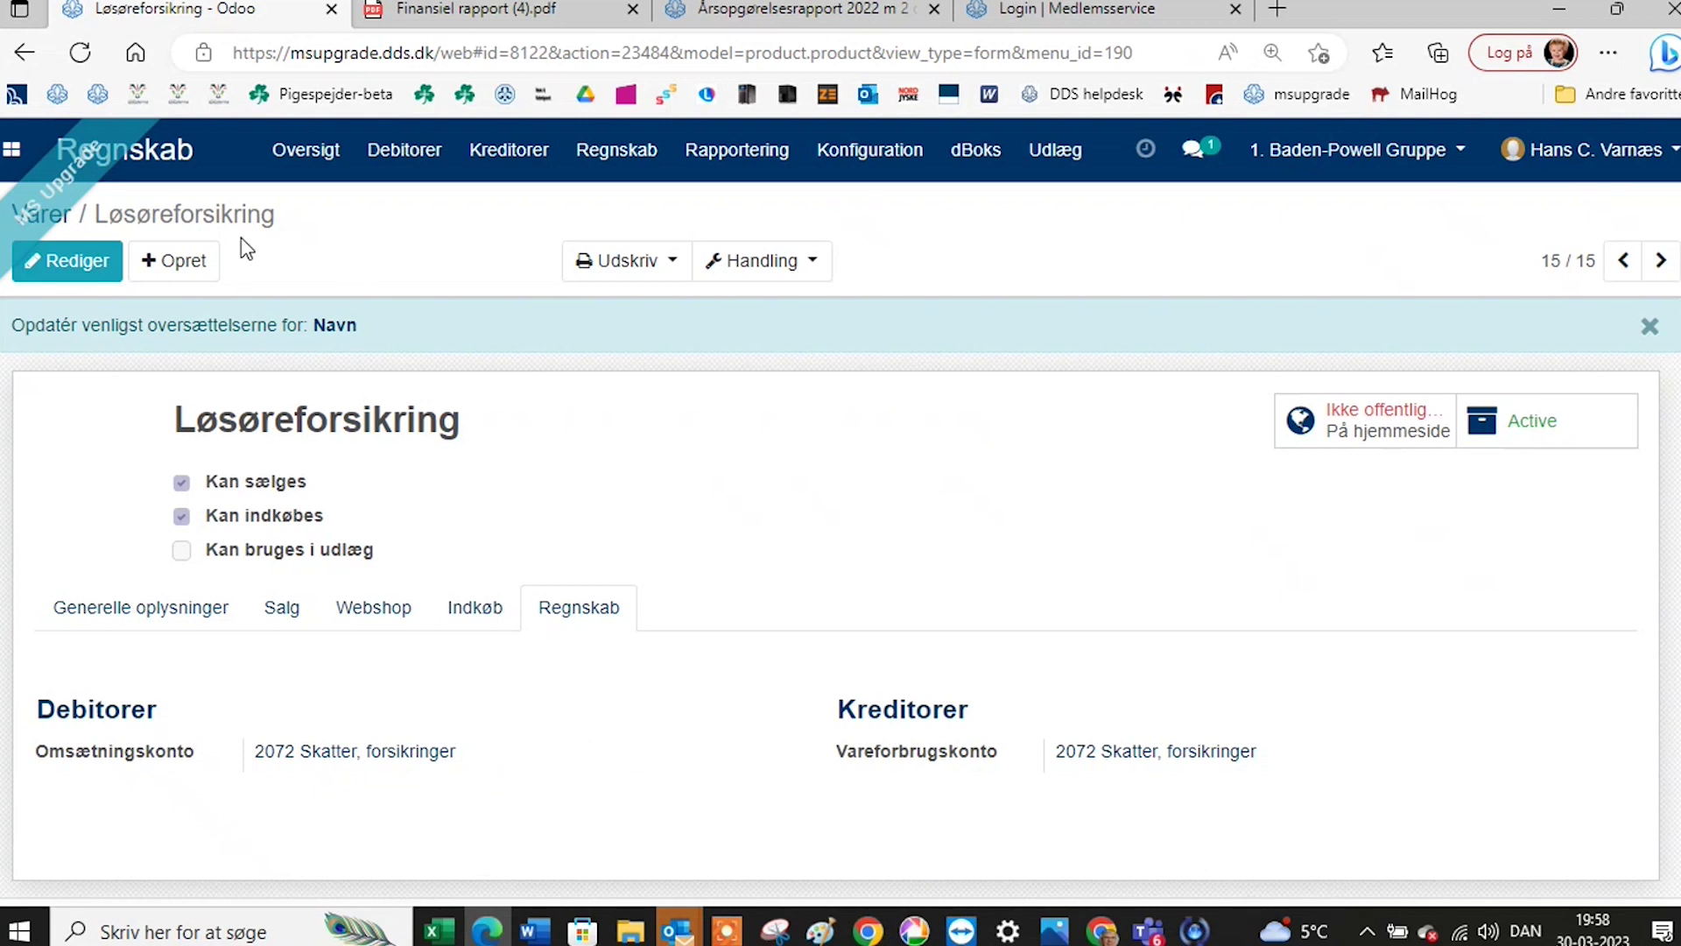
Open Korpskontingent from the Varer list, change its Salgspris to 112,00 and save.
click(67, 224)
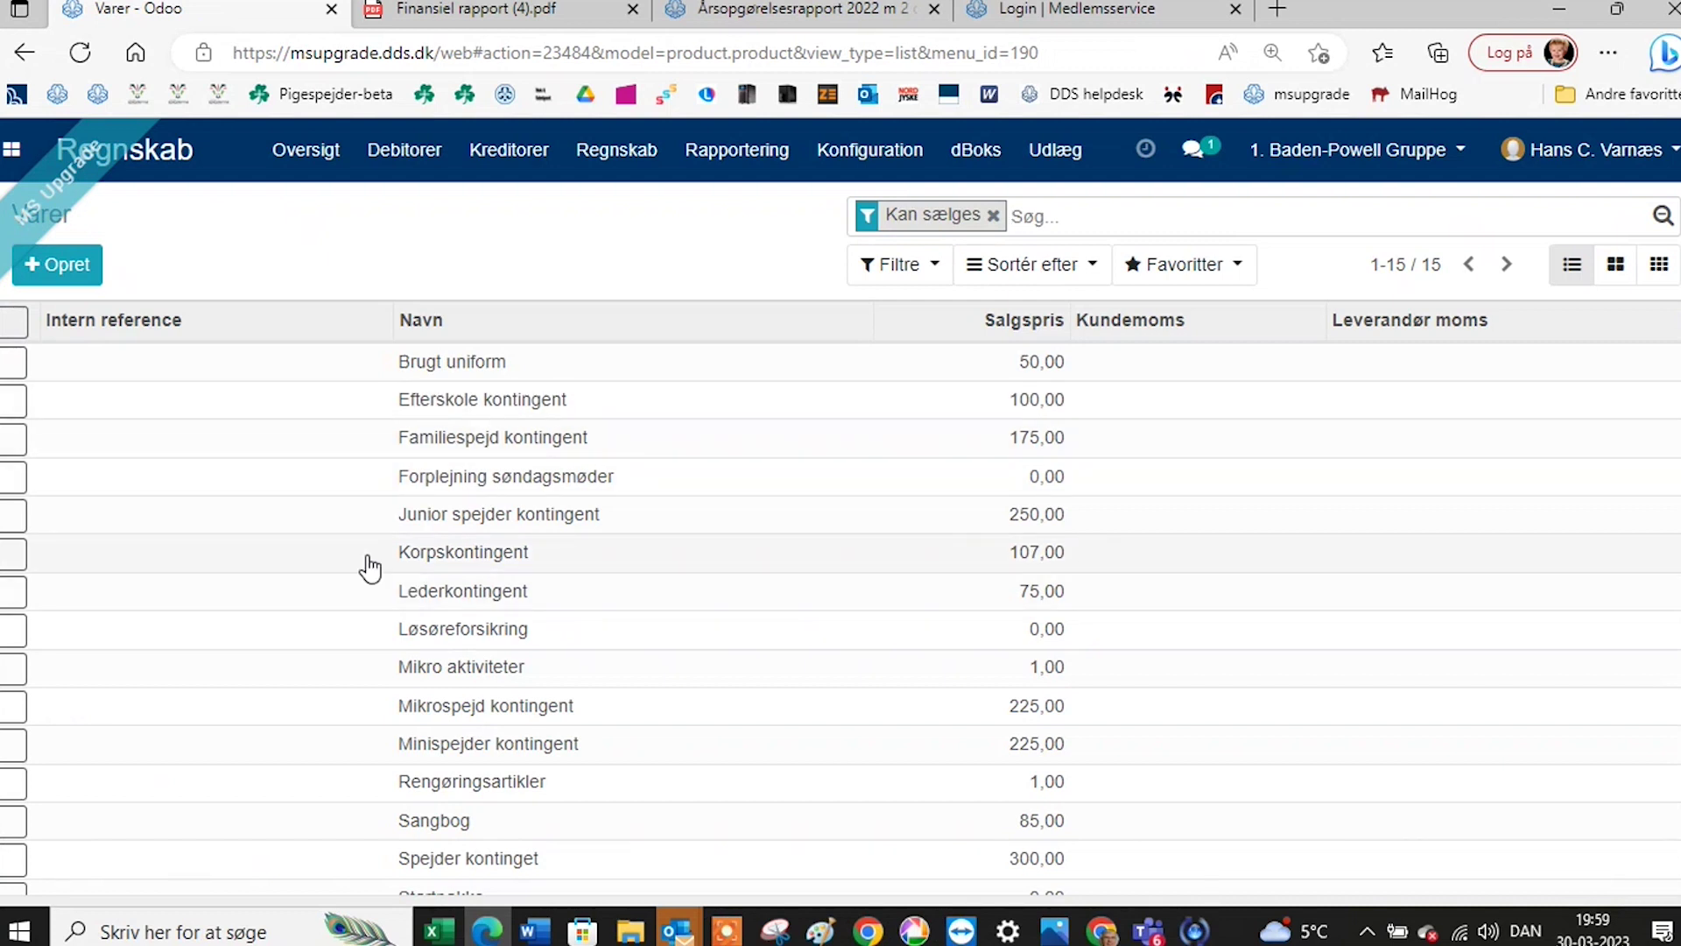
scroll(342, 714, down, 1)
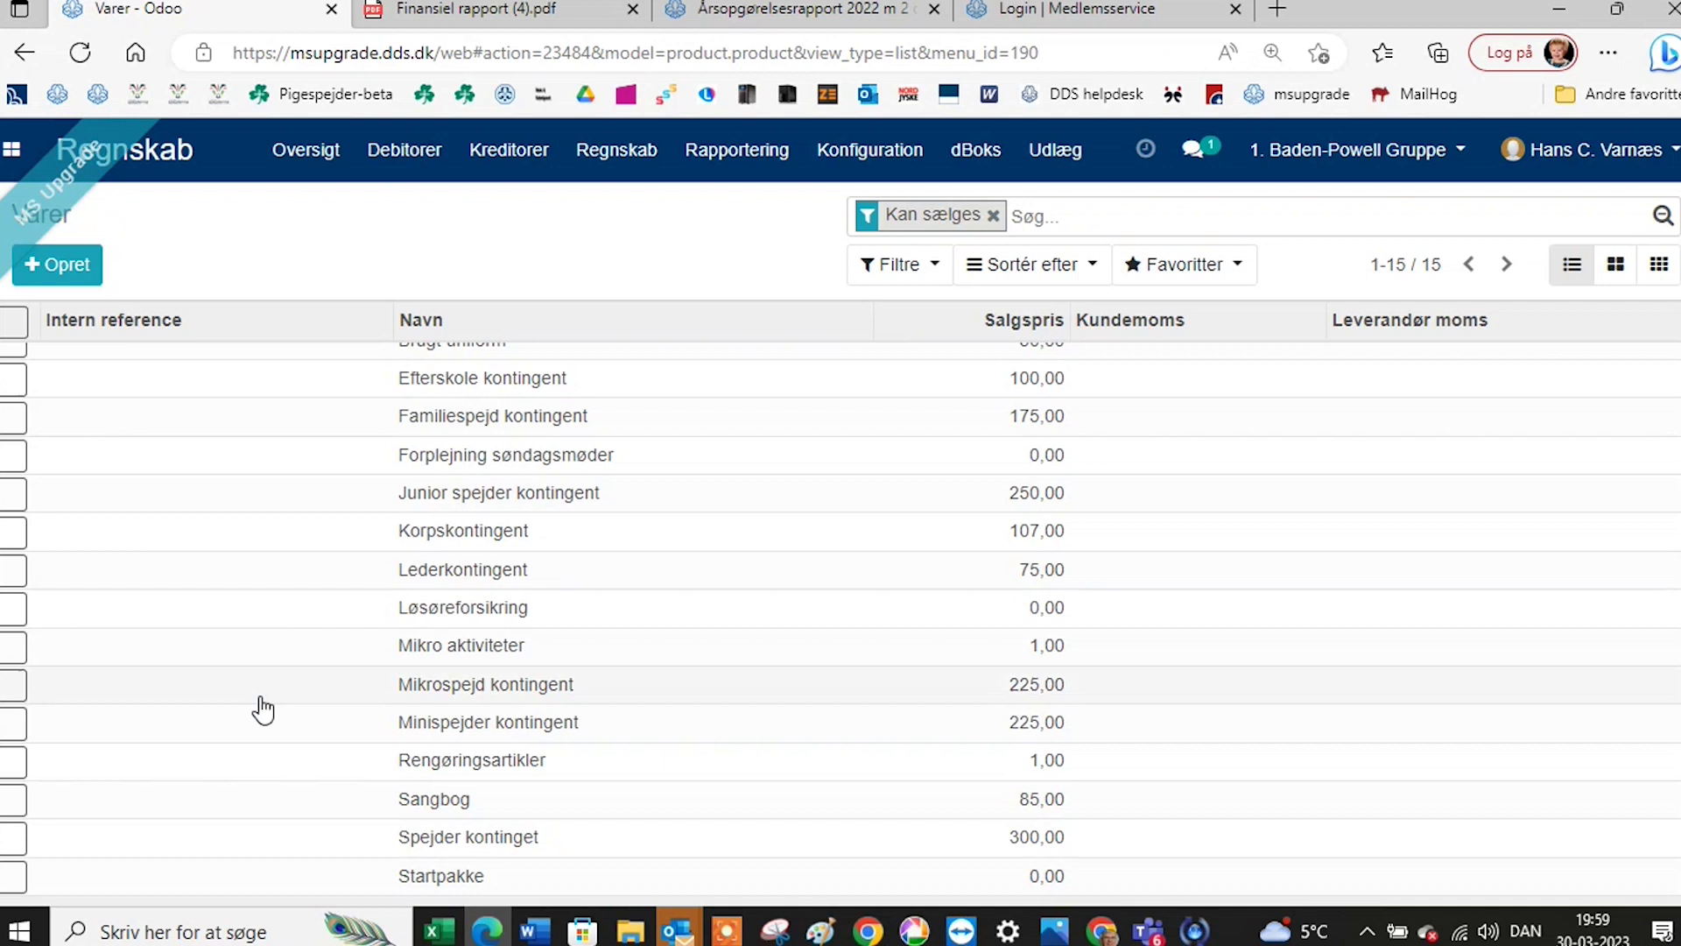
click(480, 532)
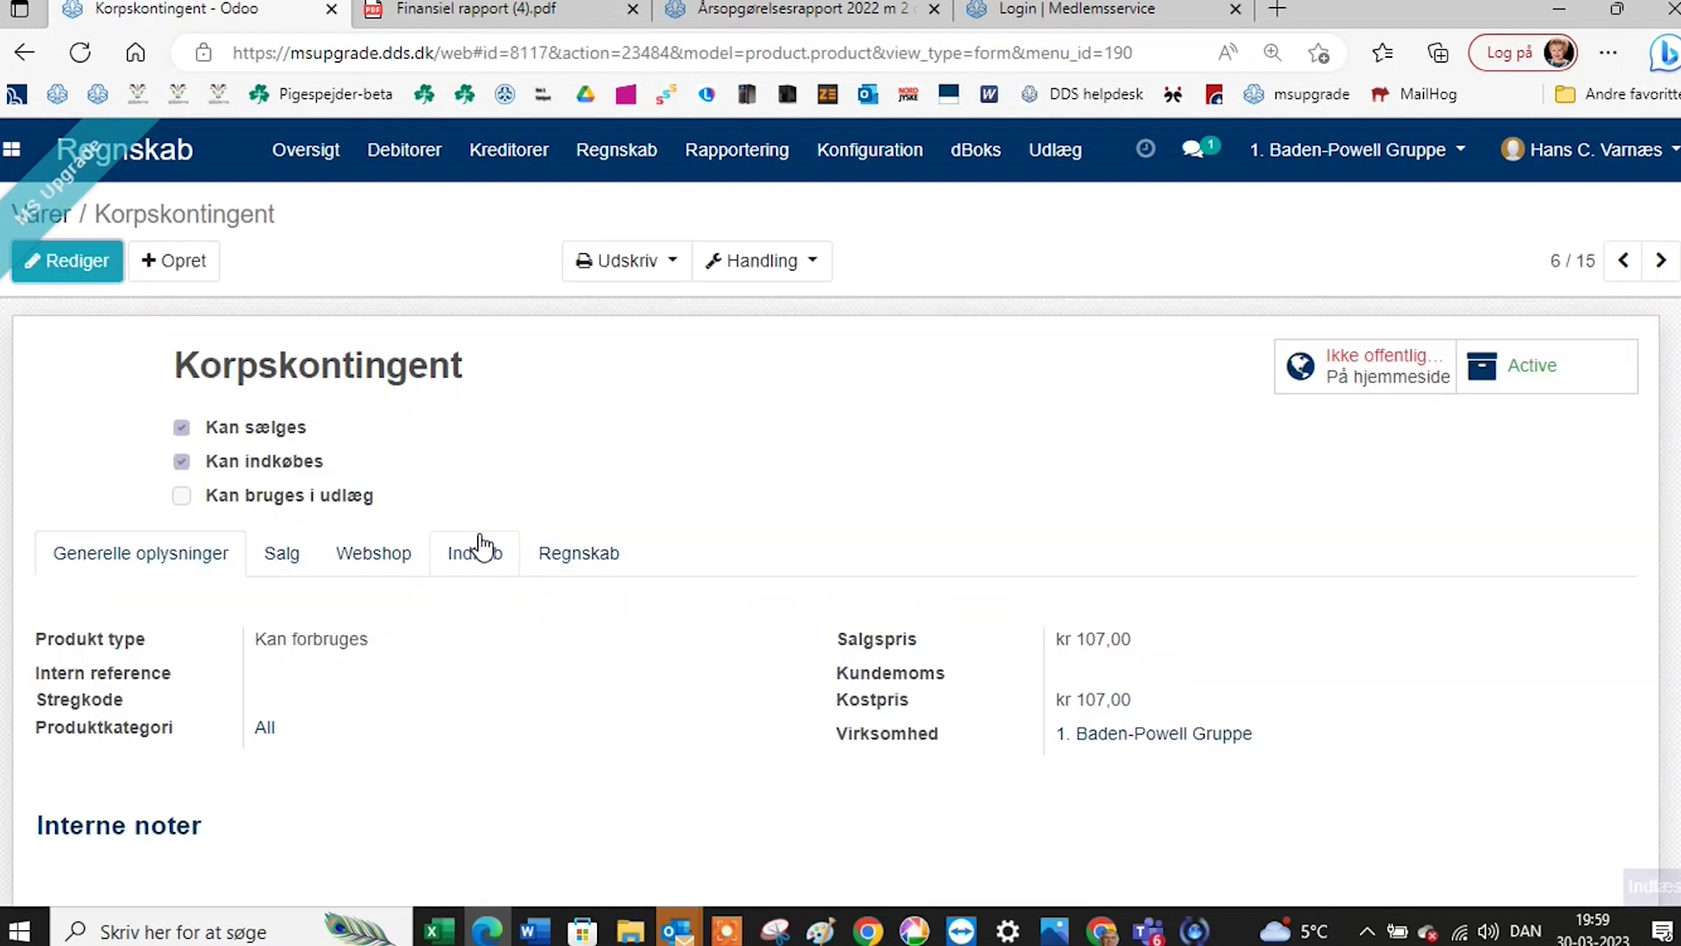
click(102, 277)
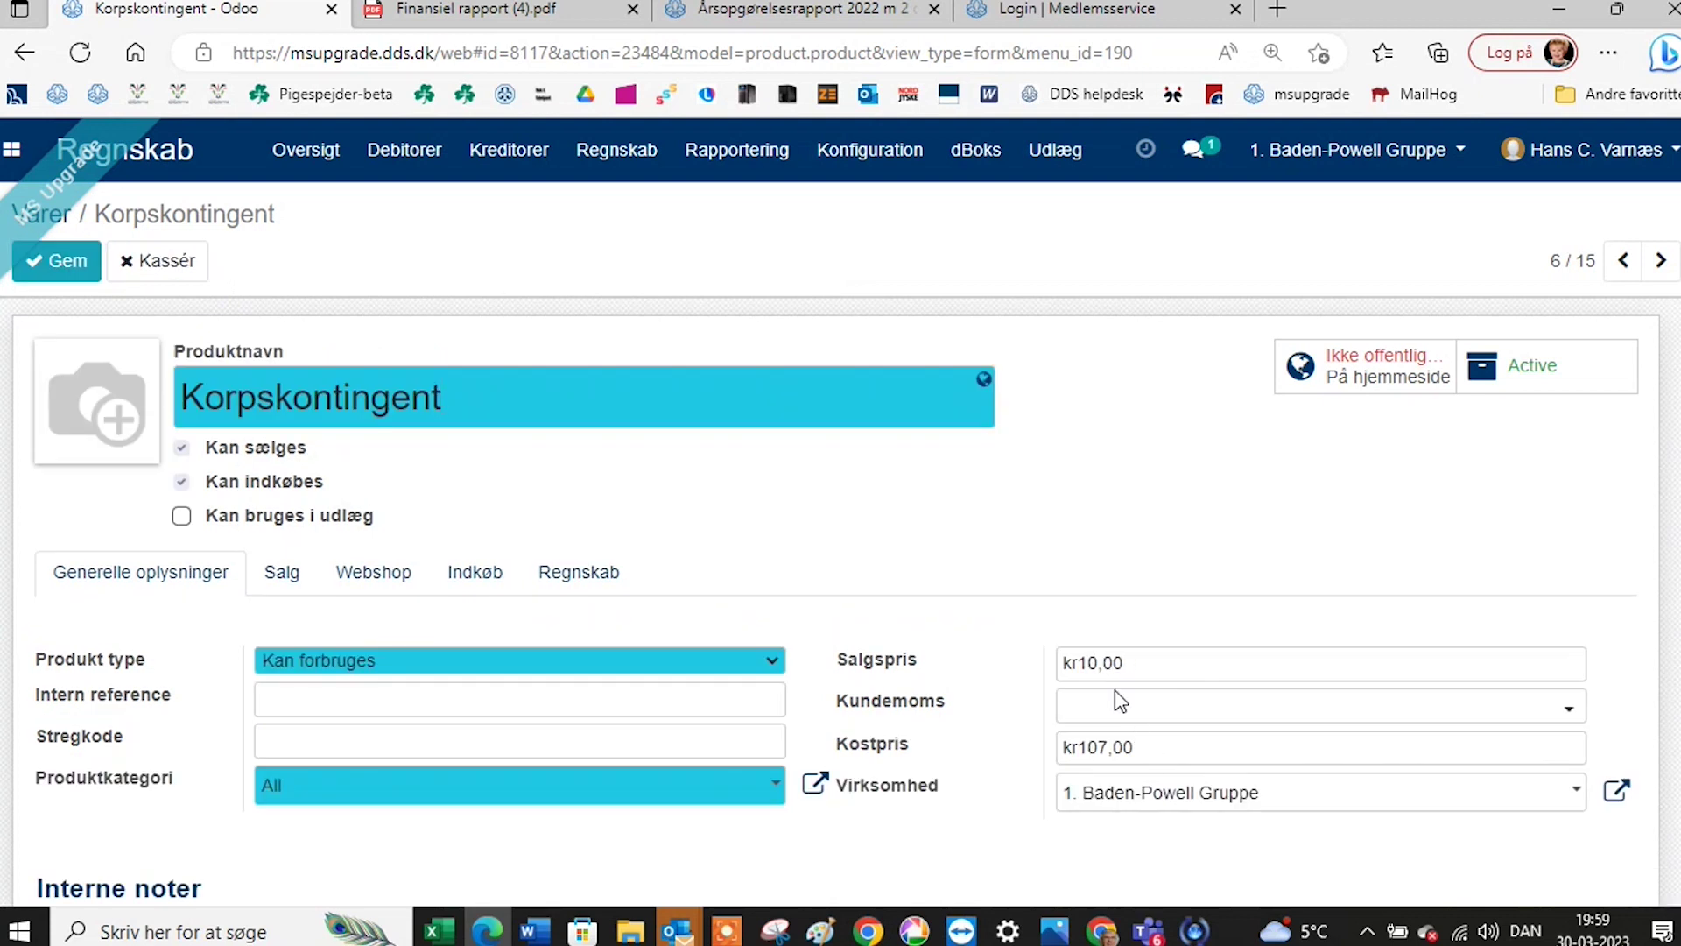
key(BackSpace)
text(12)
click(83, 267)
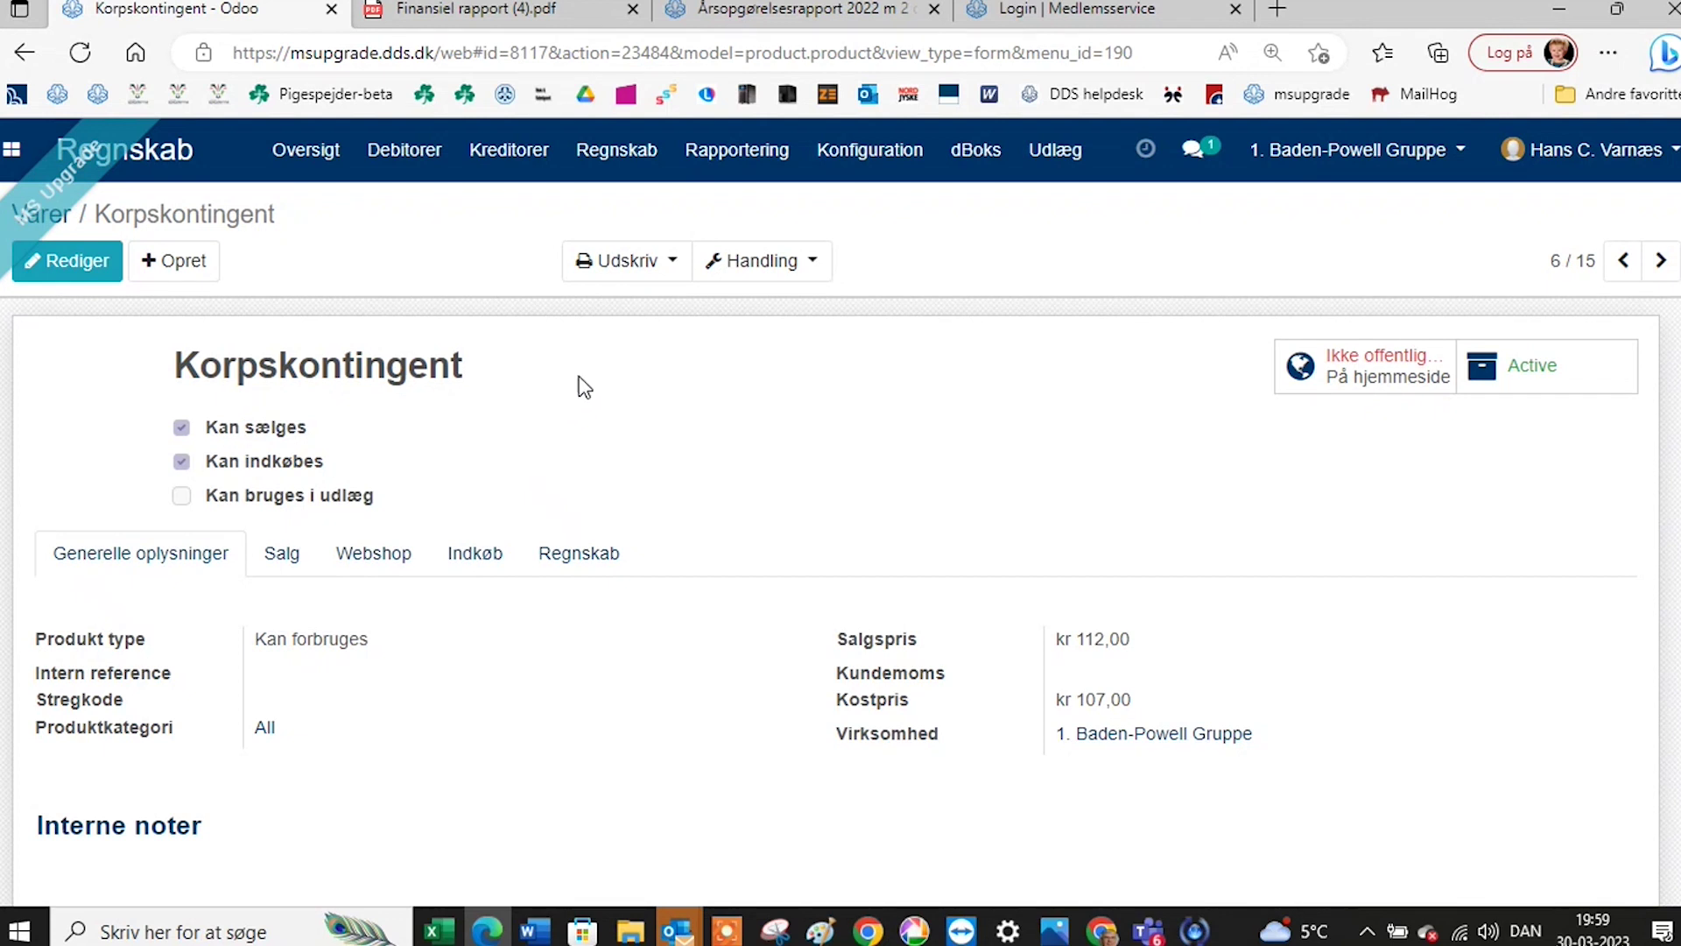
Look over the Kreditorer supplier list, then show the Kunder list of 45 customers.
click(506, 166)
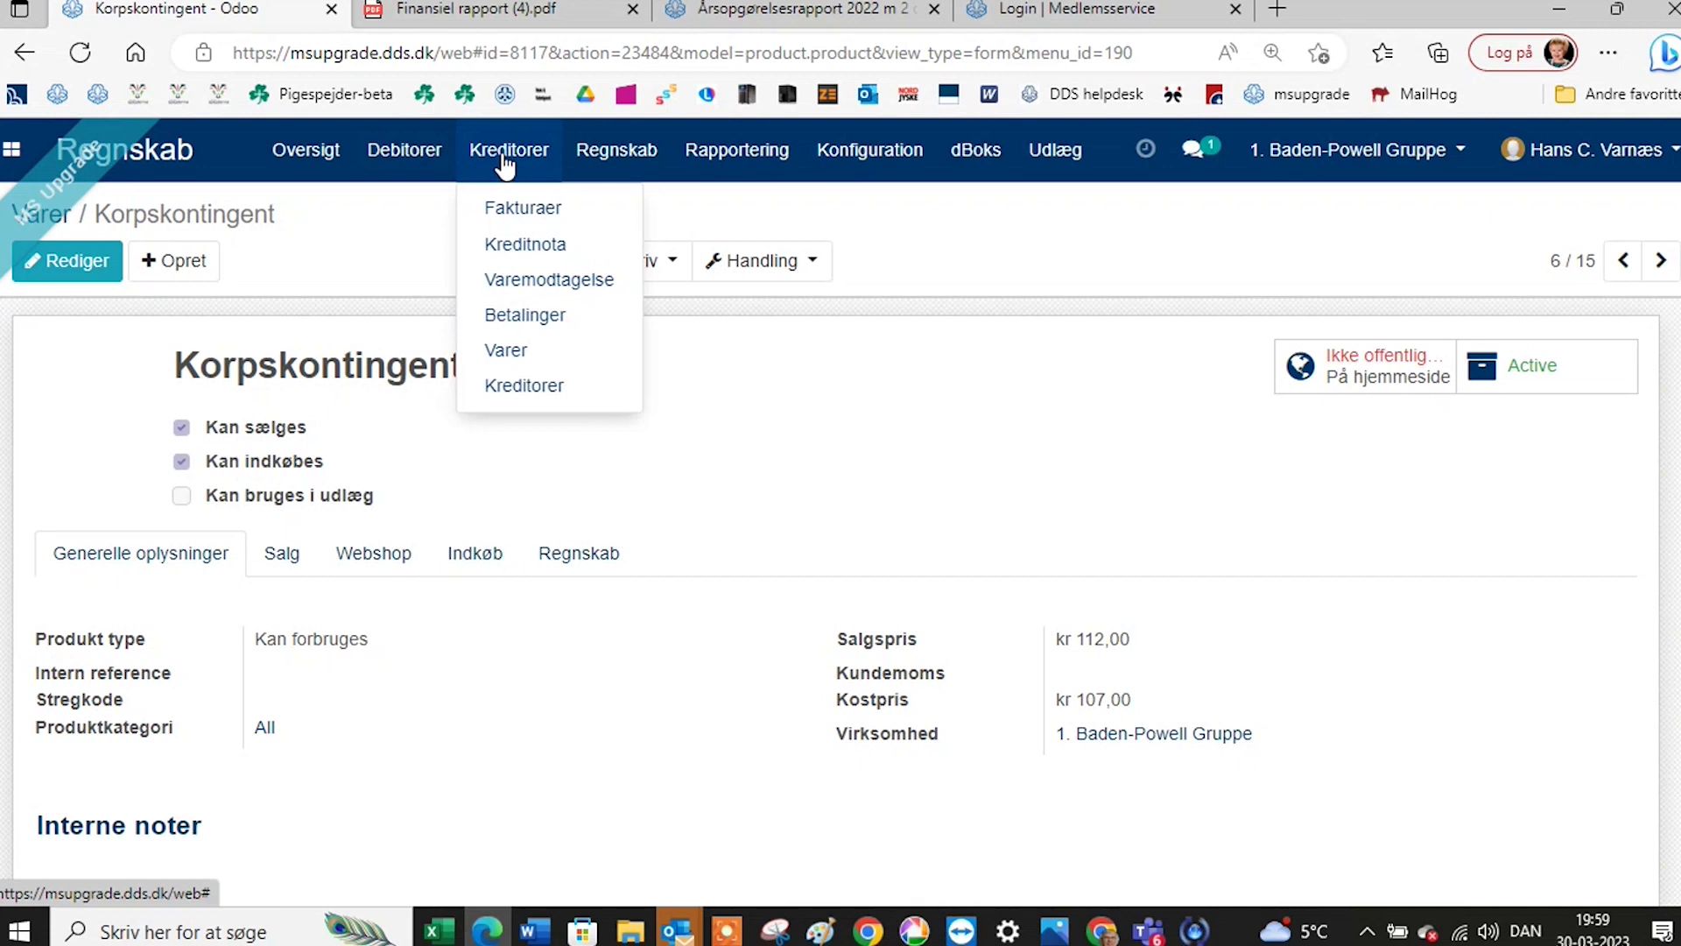
click(518, 396)
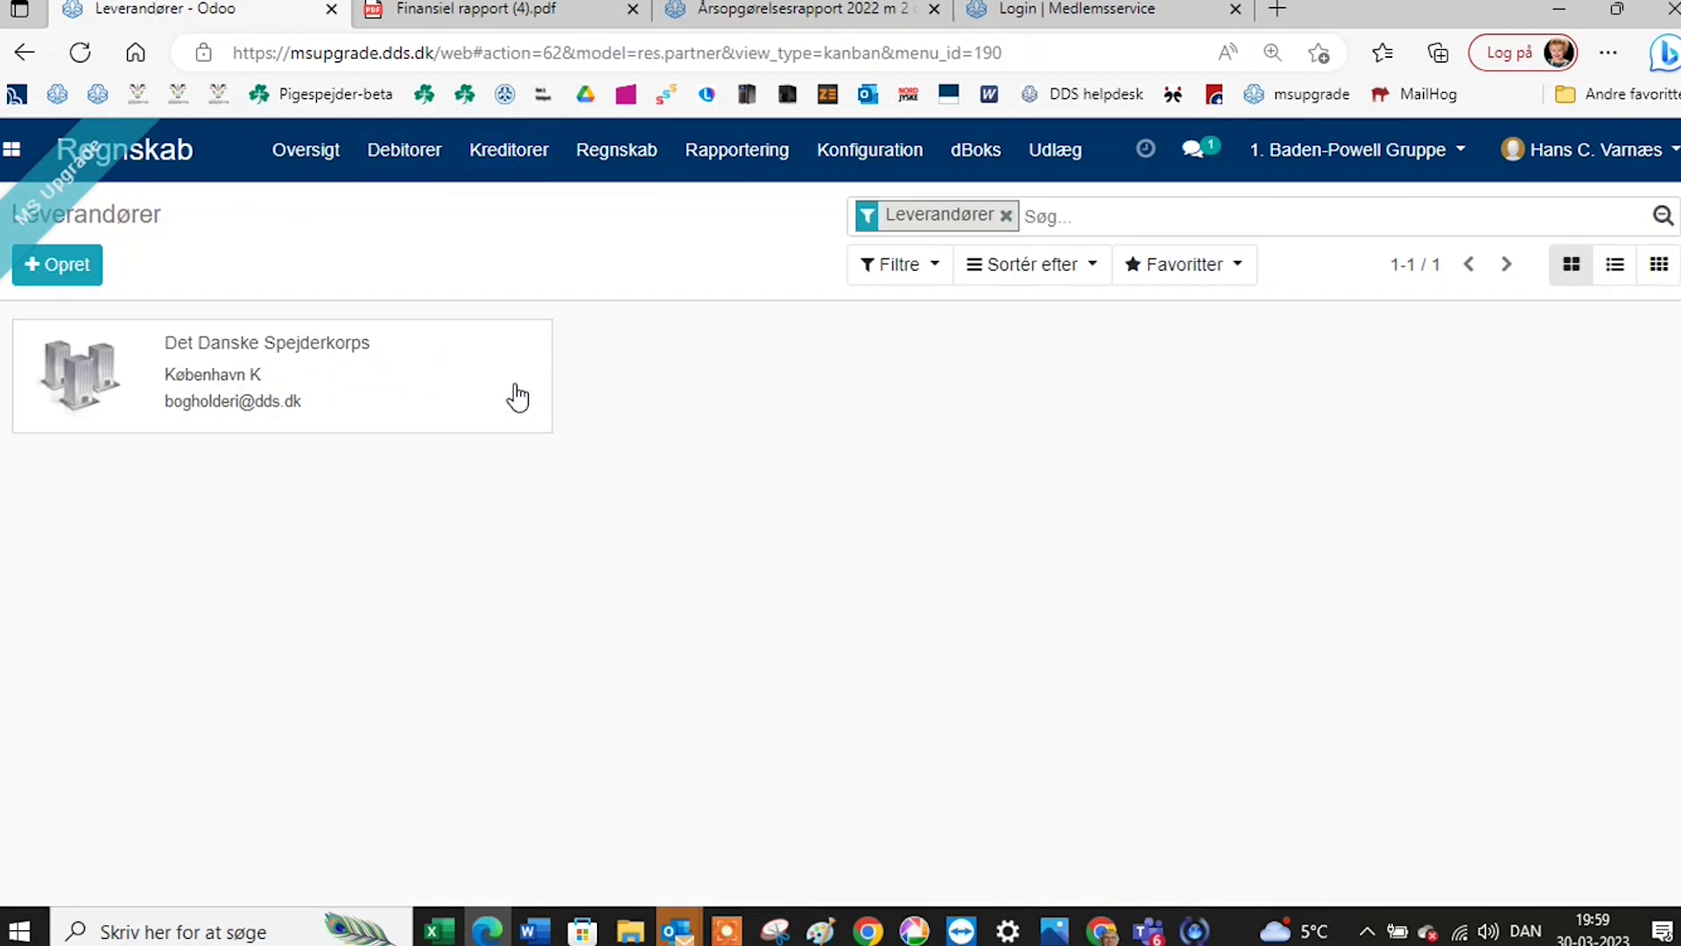
click(424, 163)
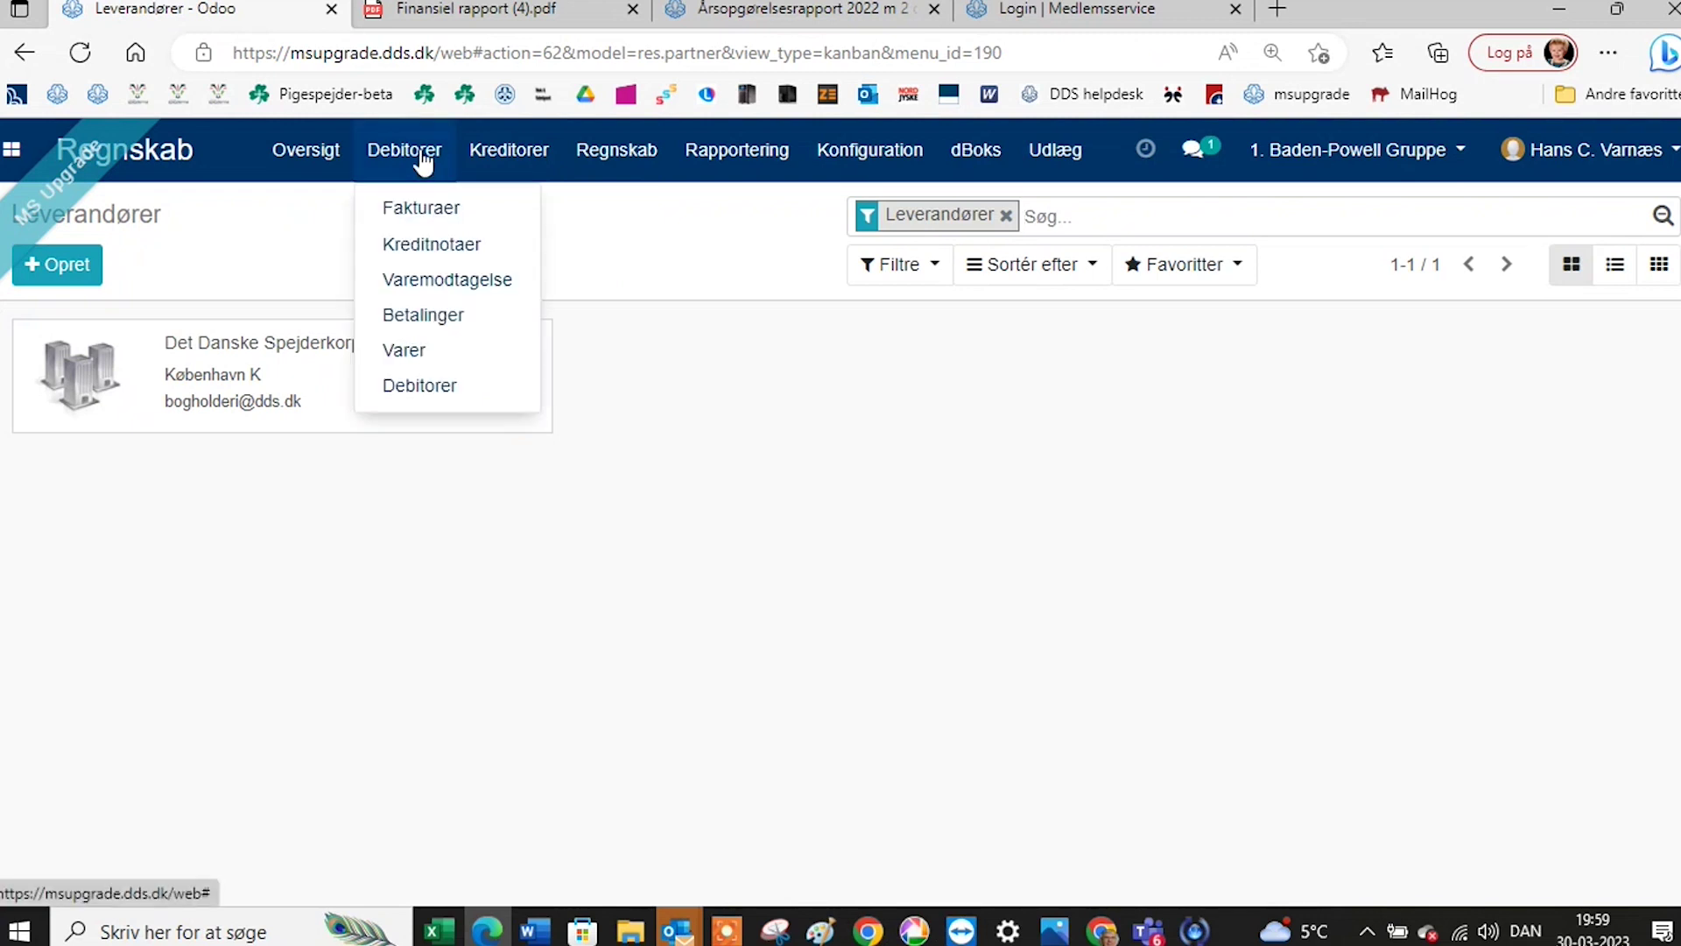
click(419, 385)
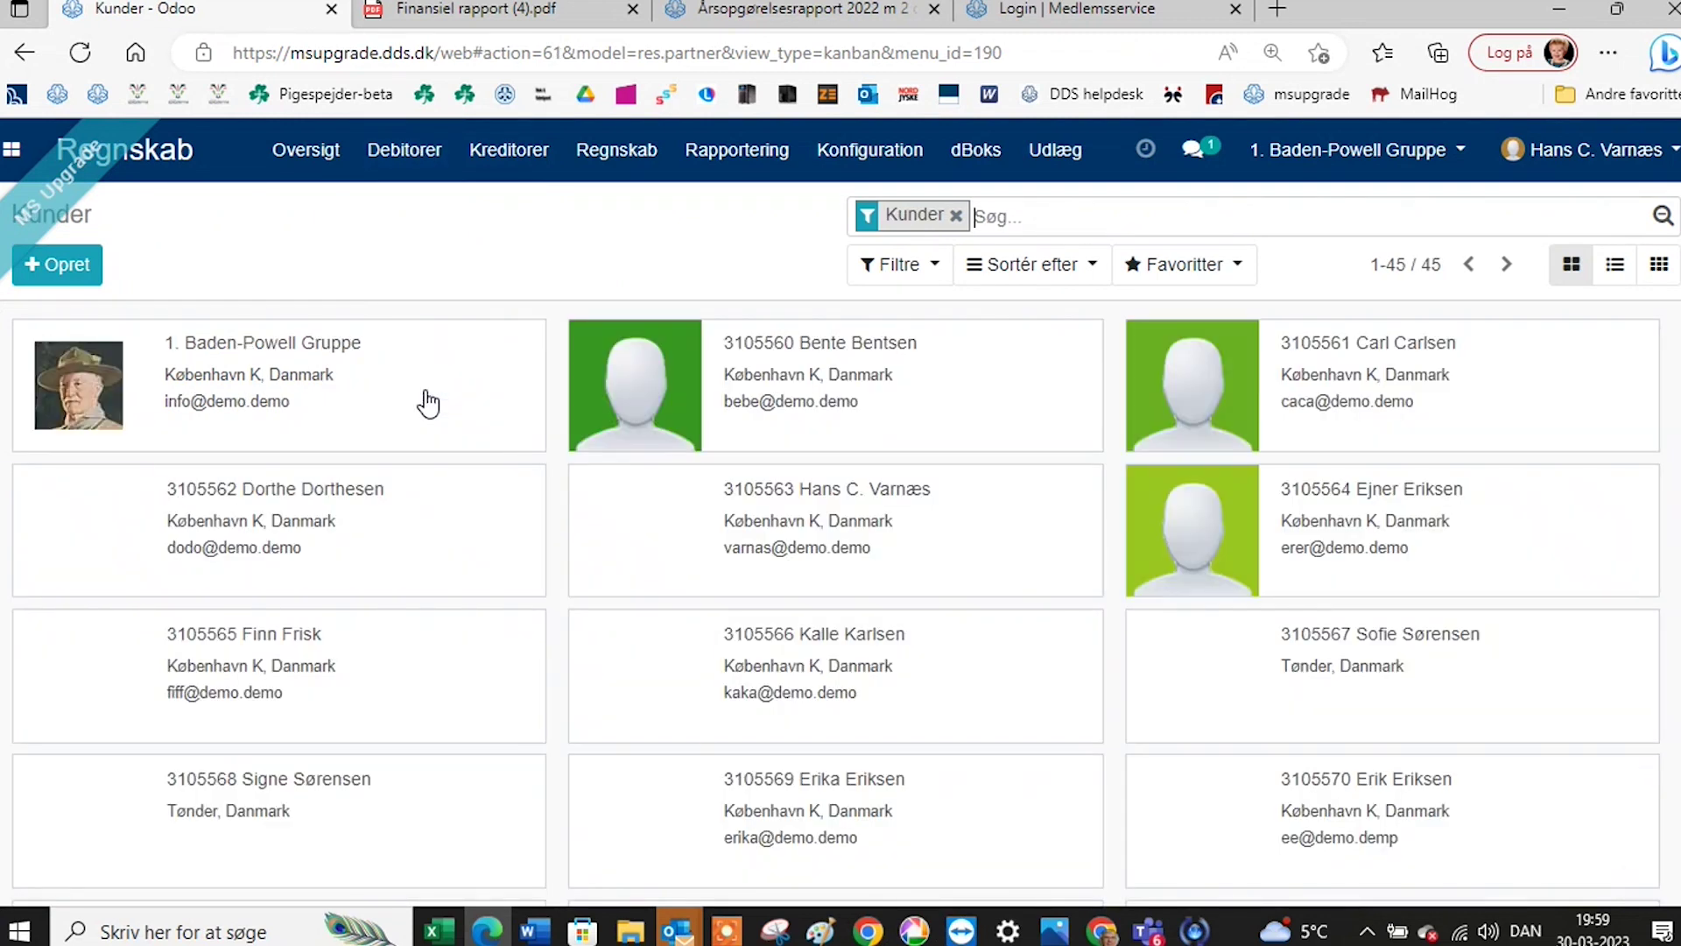
scroll(428, 404, down, 2)
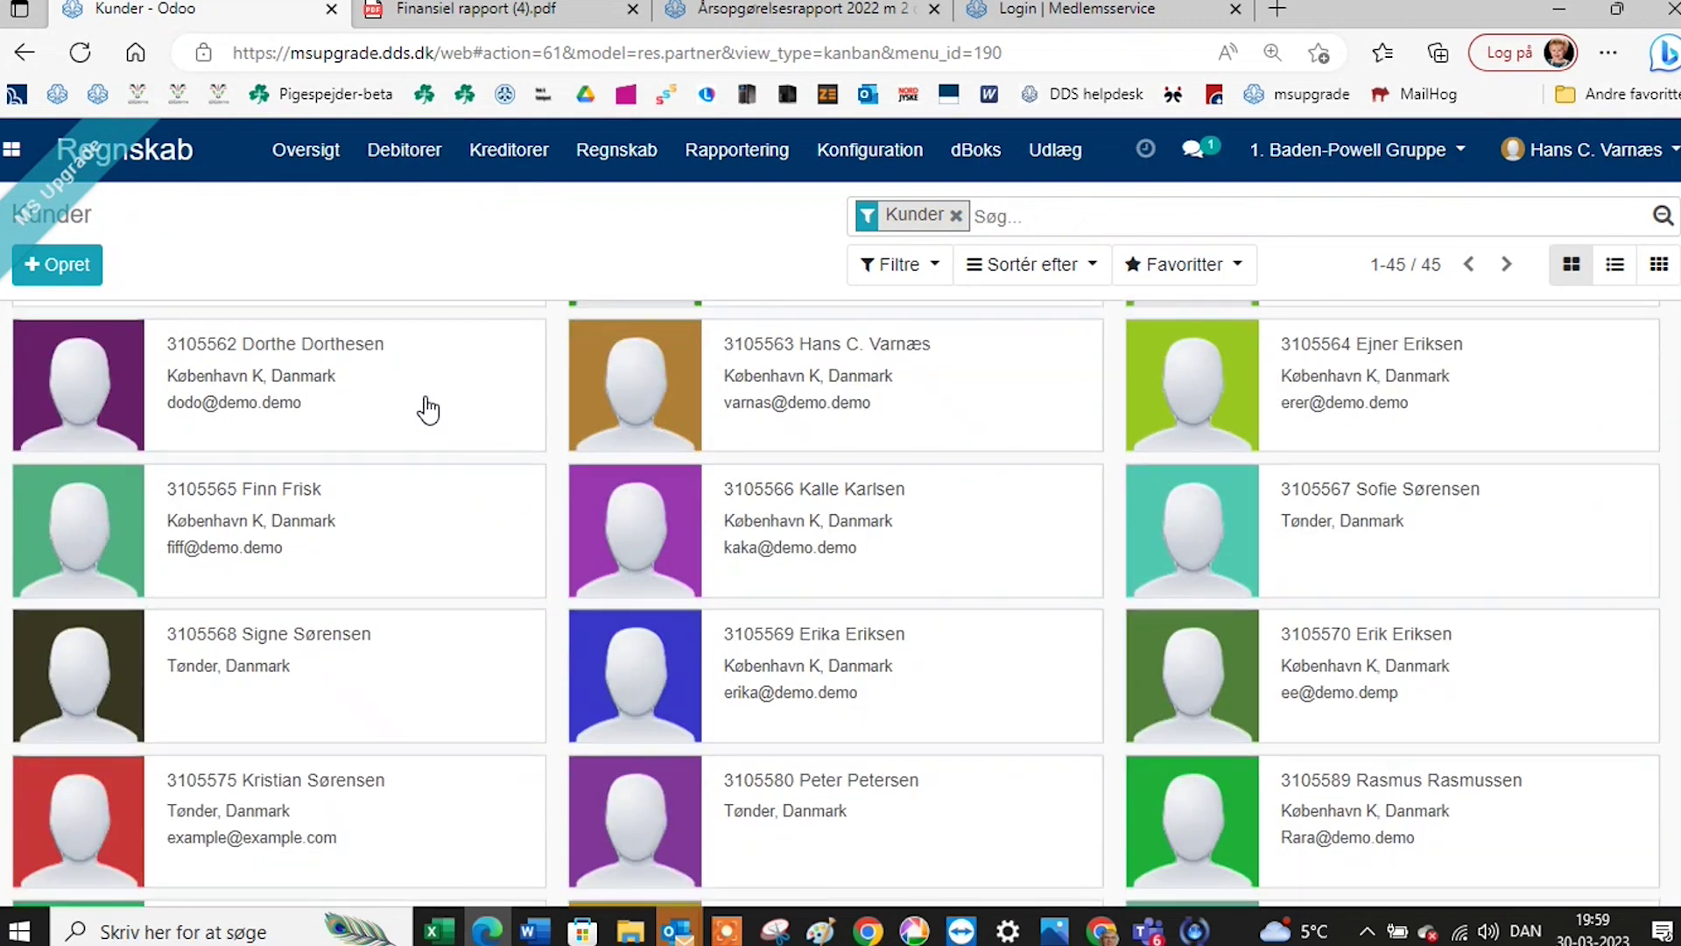
scroll(424, 403, down, 2)
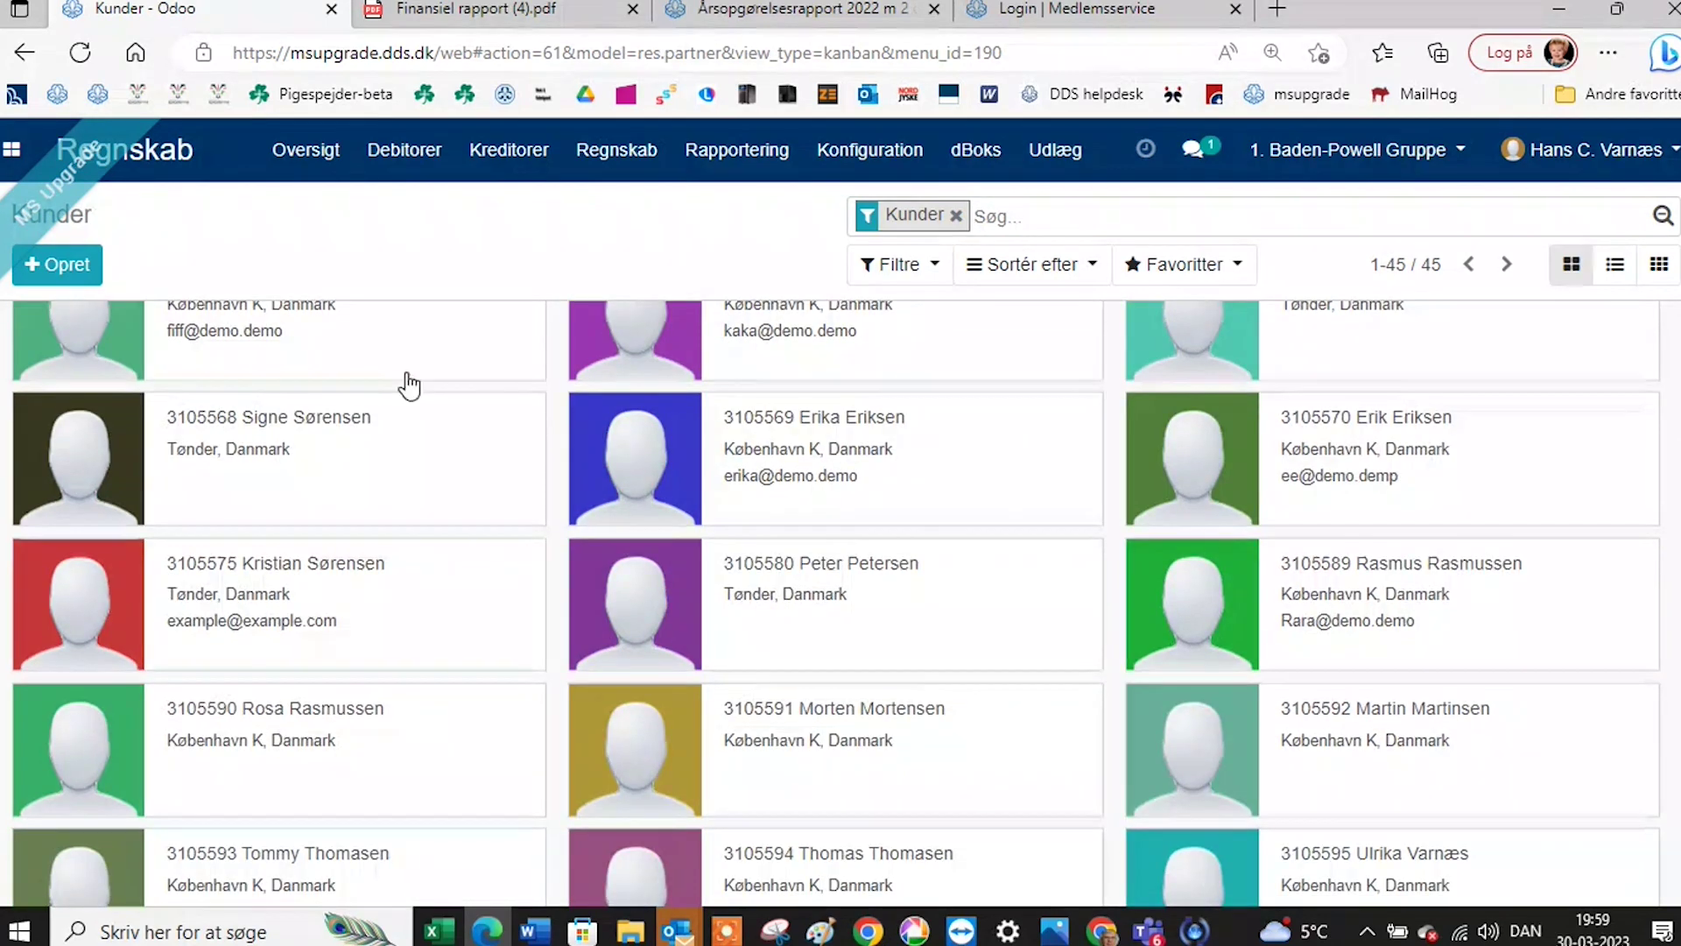
scroll(407, 380, up, 4)
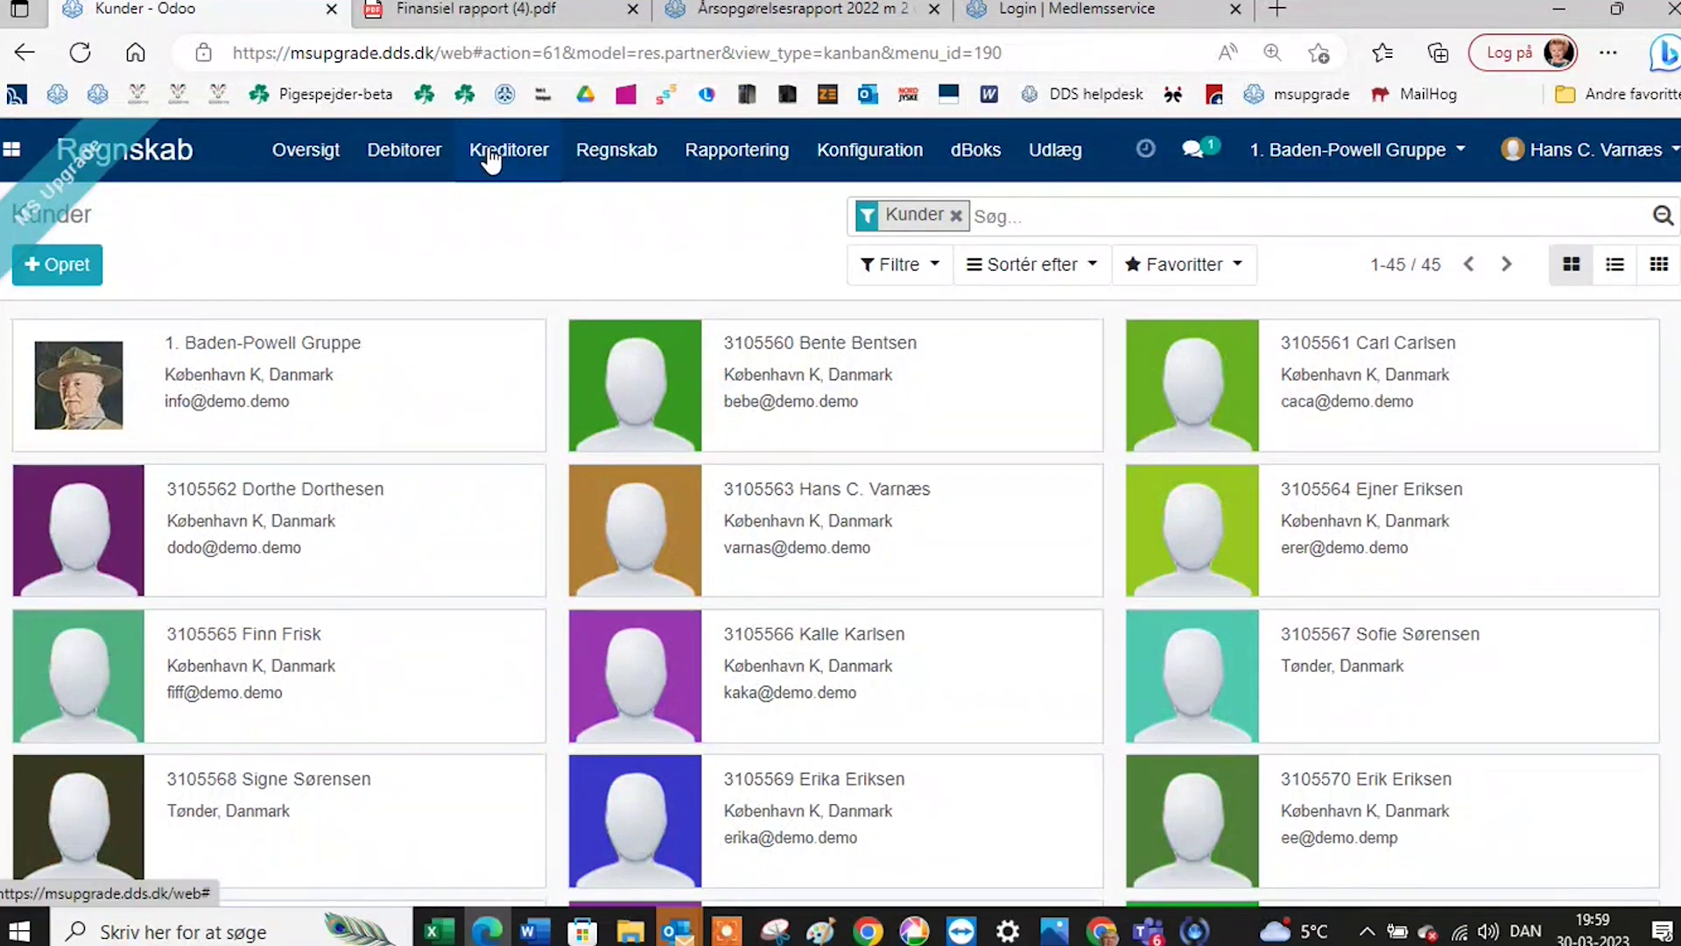
Browse the Regnskab and Kreditorer menus.
click(541, 156)
mouse_move(623, 160)
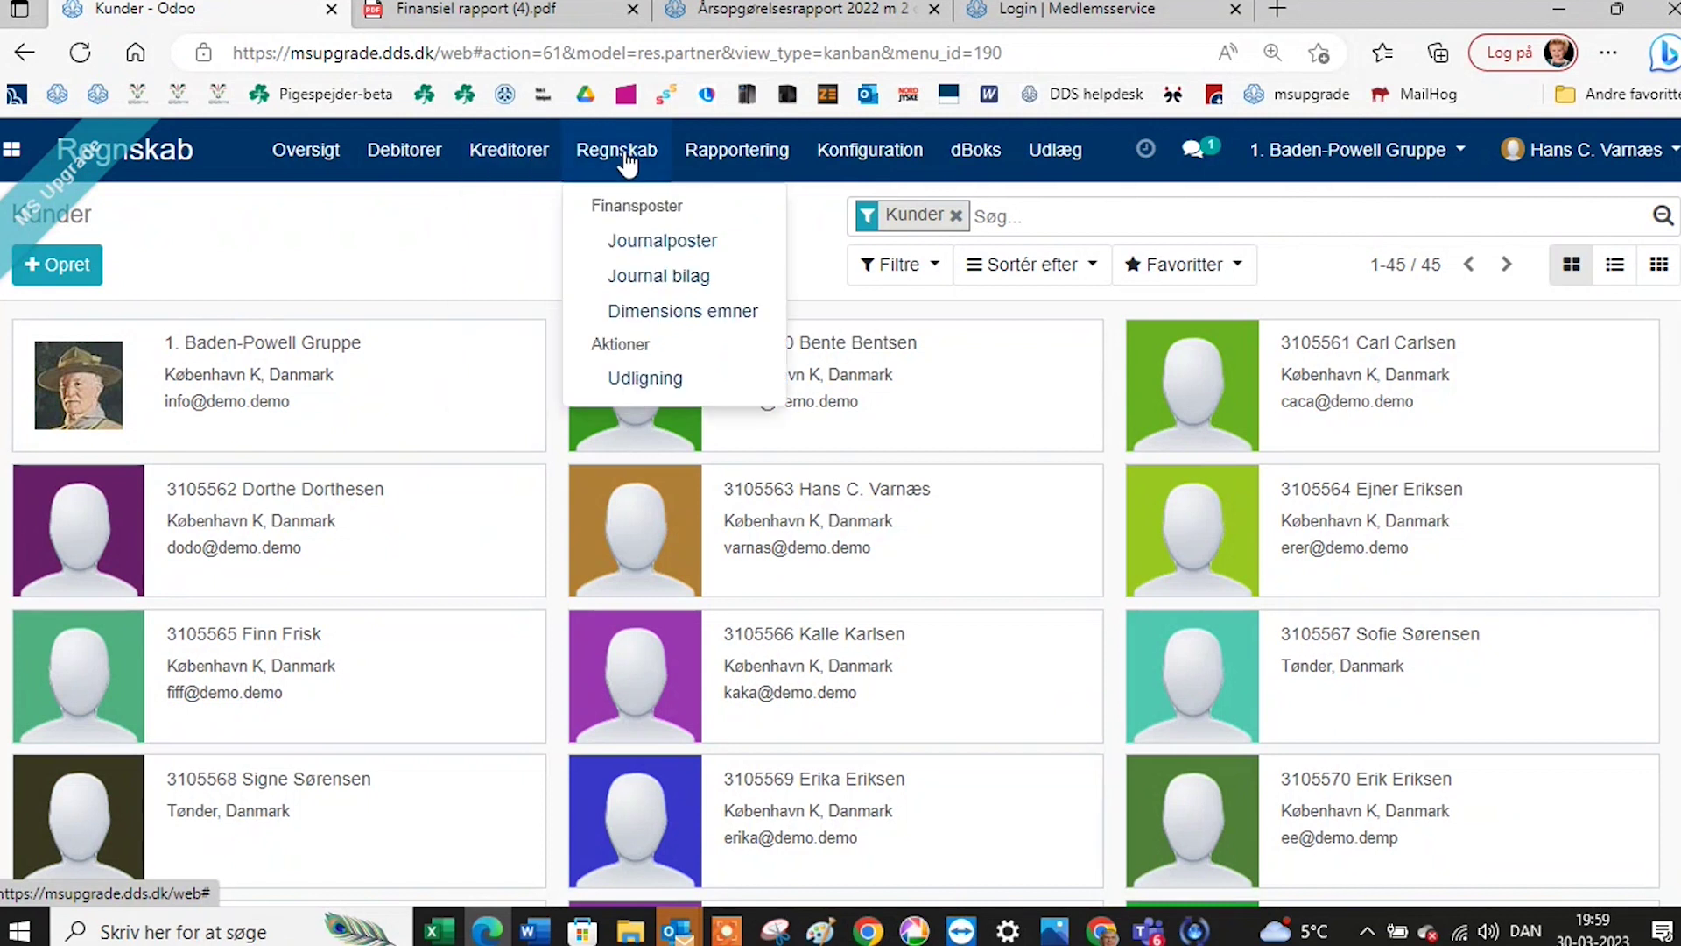
click(624, 160)
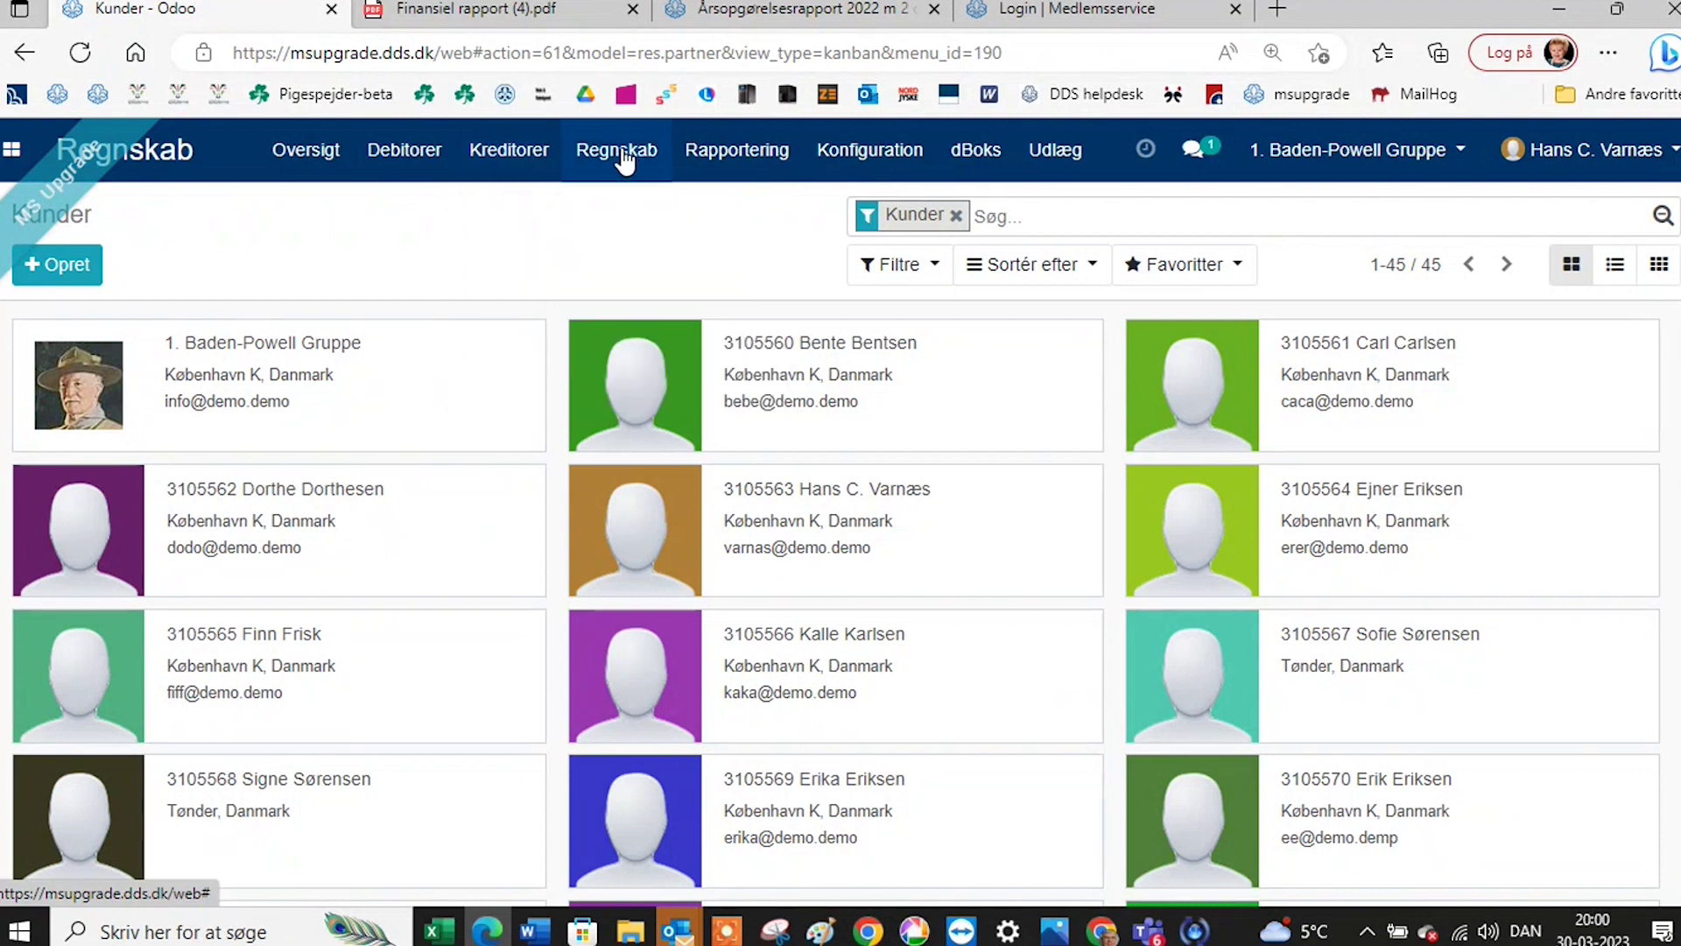
click(623, 161)
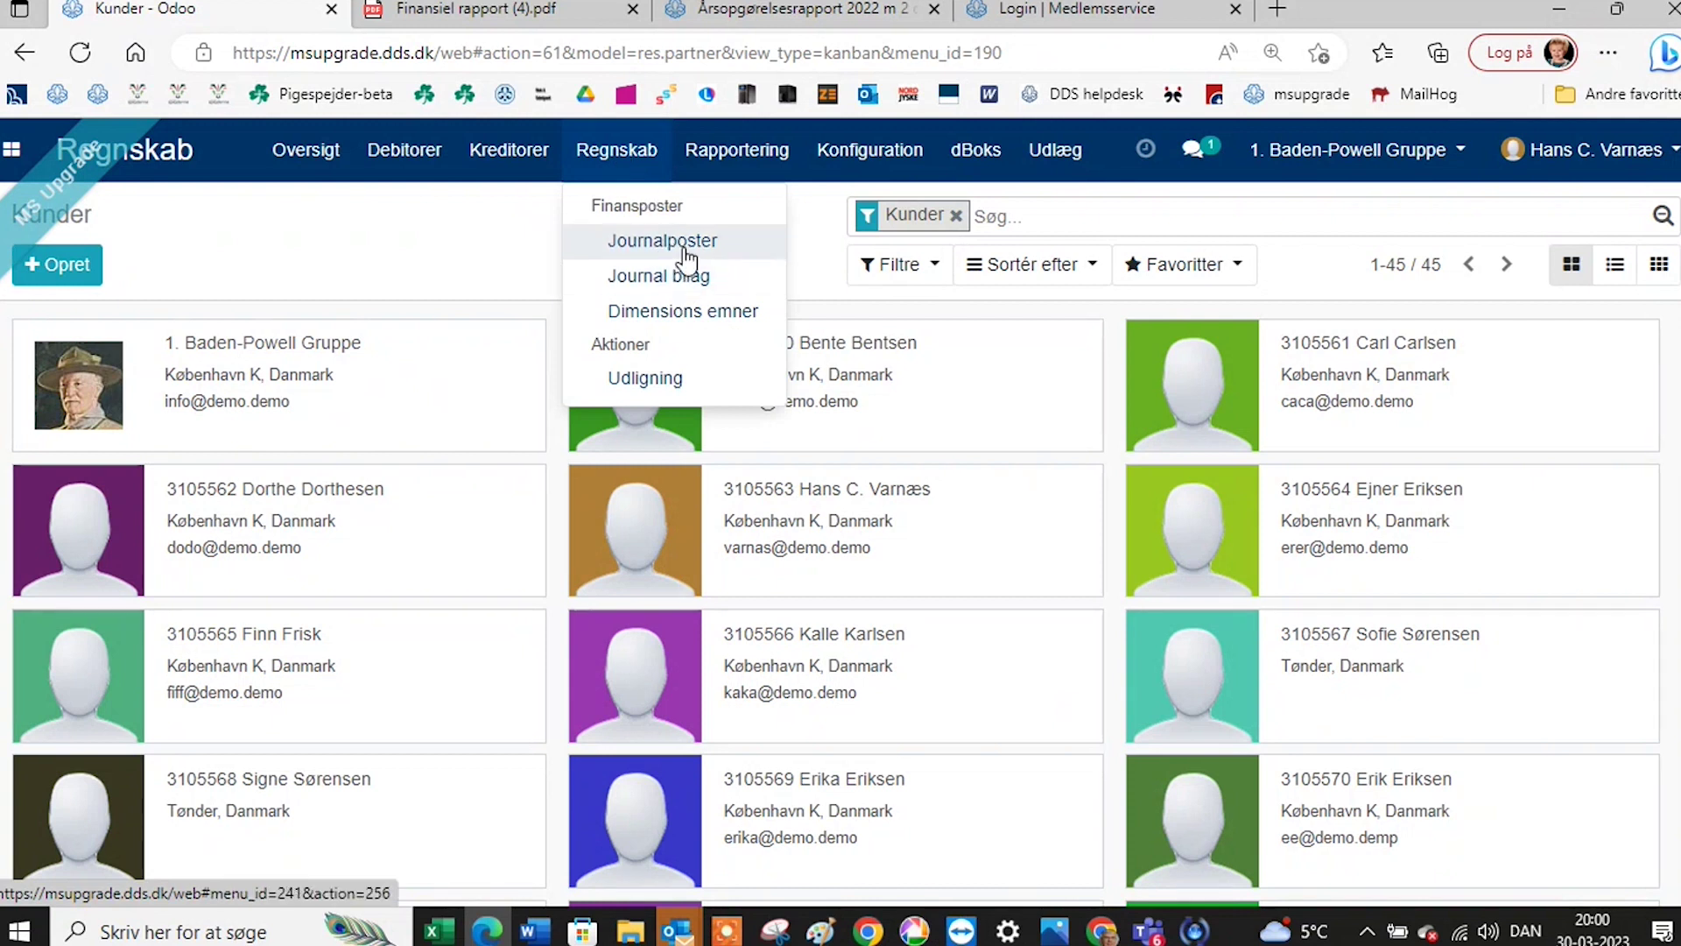
click(523, 163)
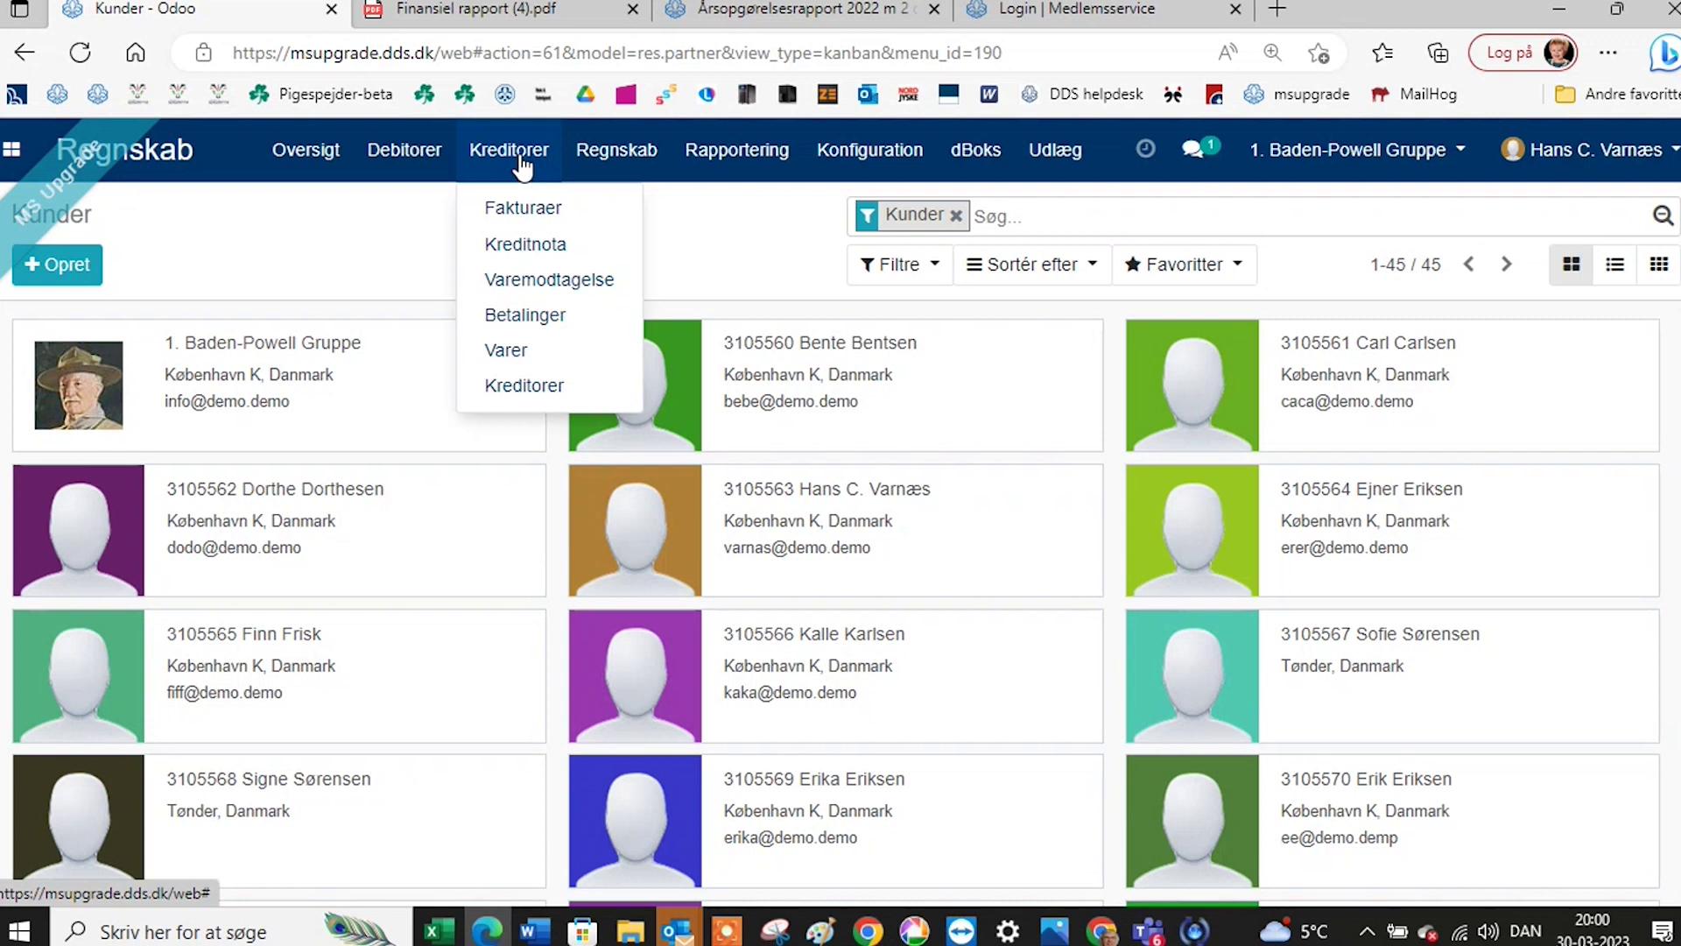
Open invoice I/0001 for 250,00 from the Debitorer > Fakturaer list.
mouse_move(422, 154)
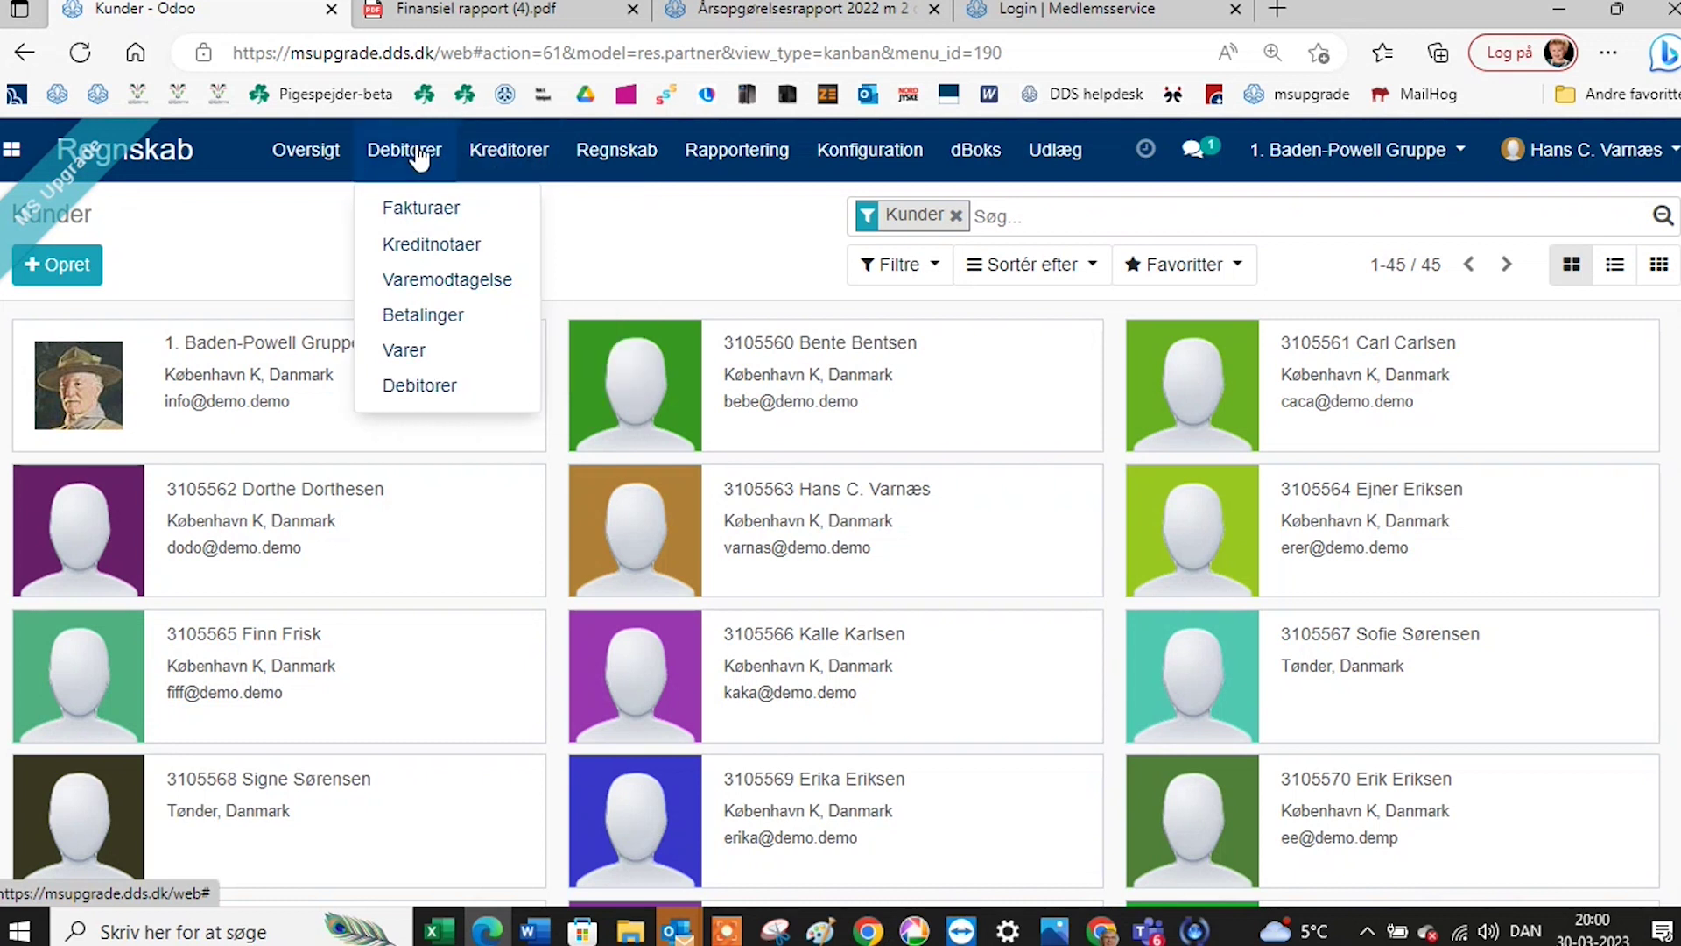
click(428, 208)
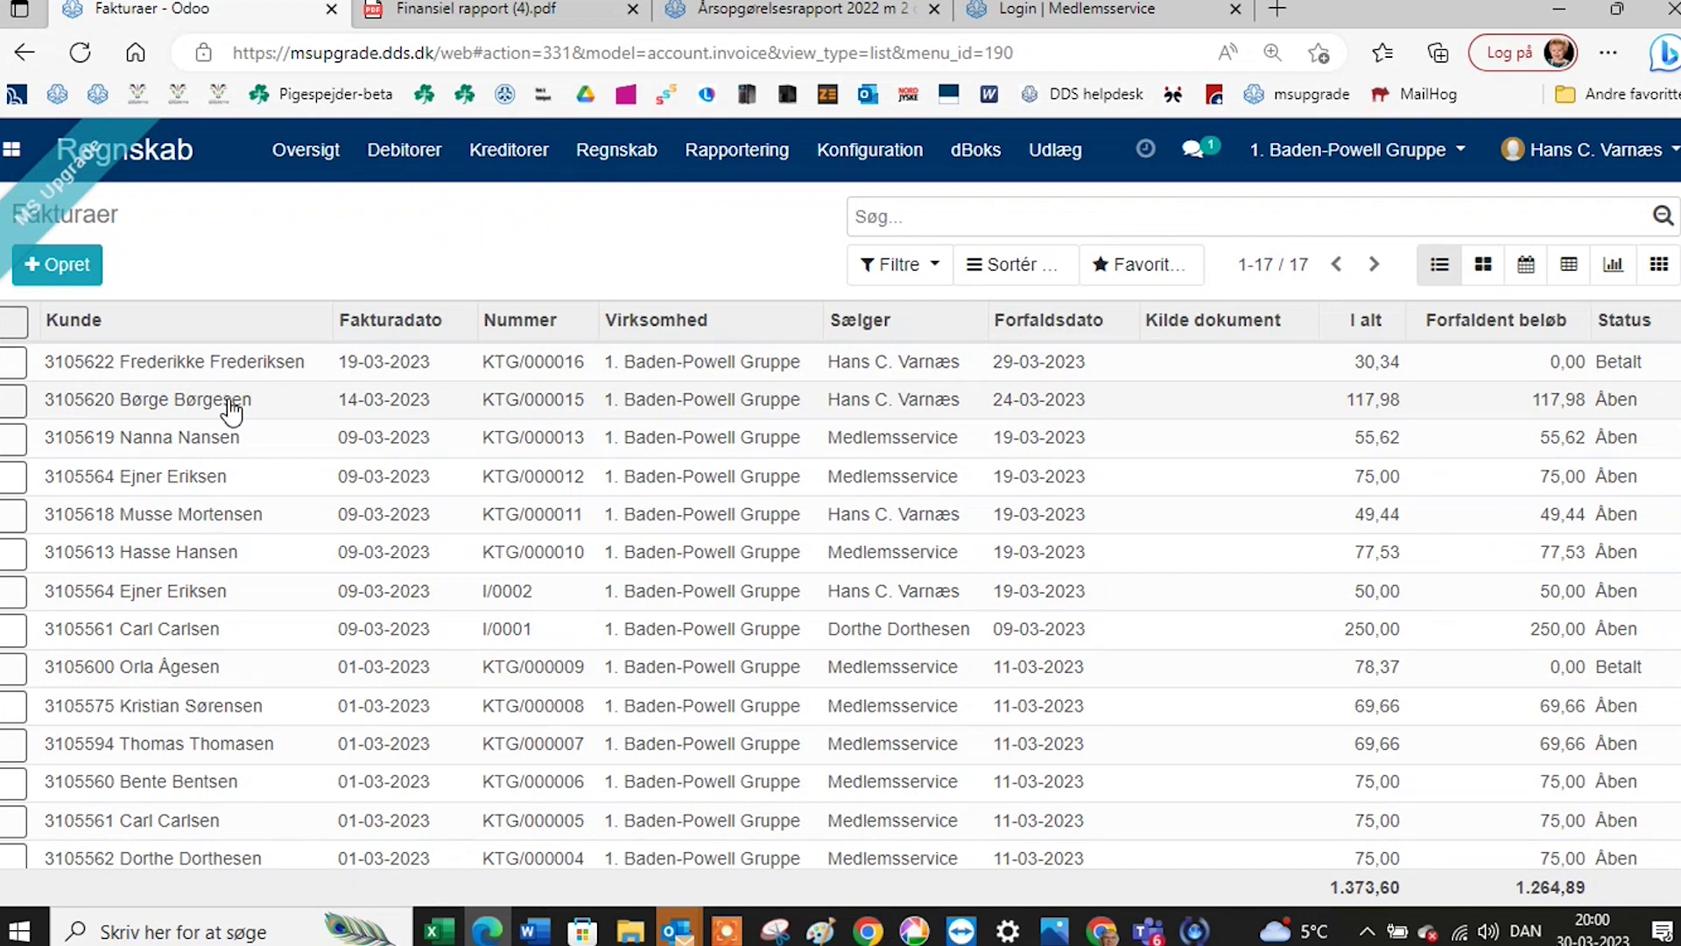
click(193, 642)
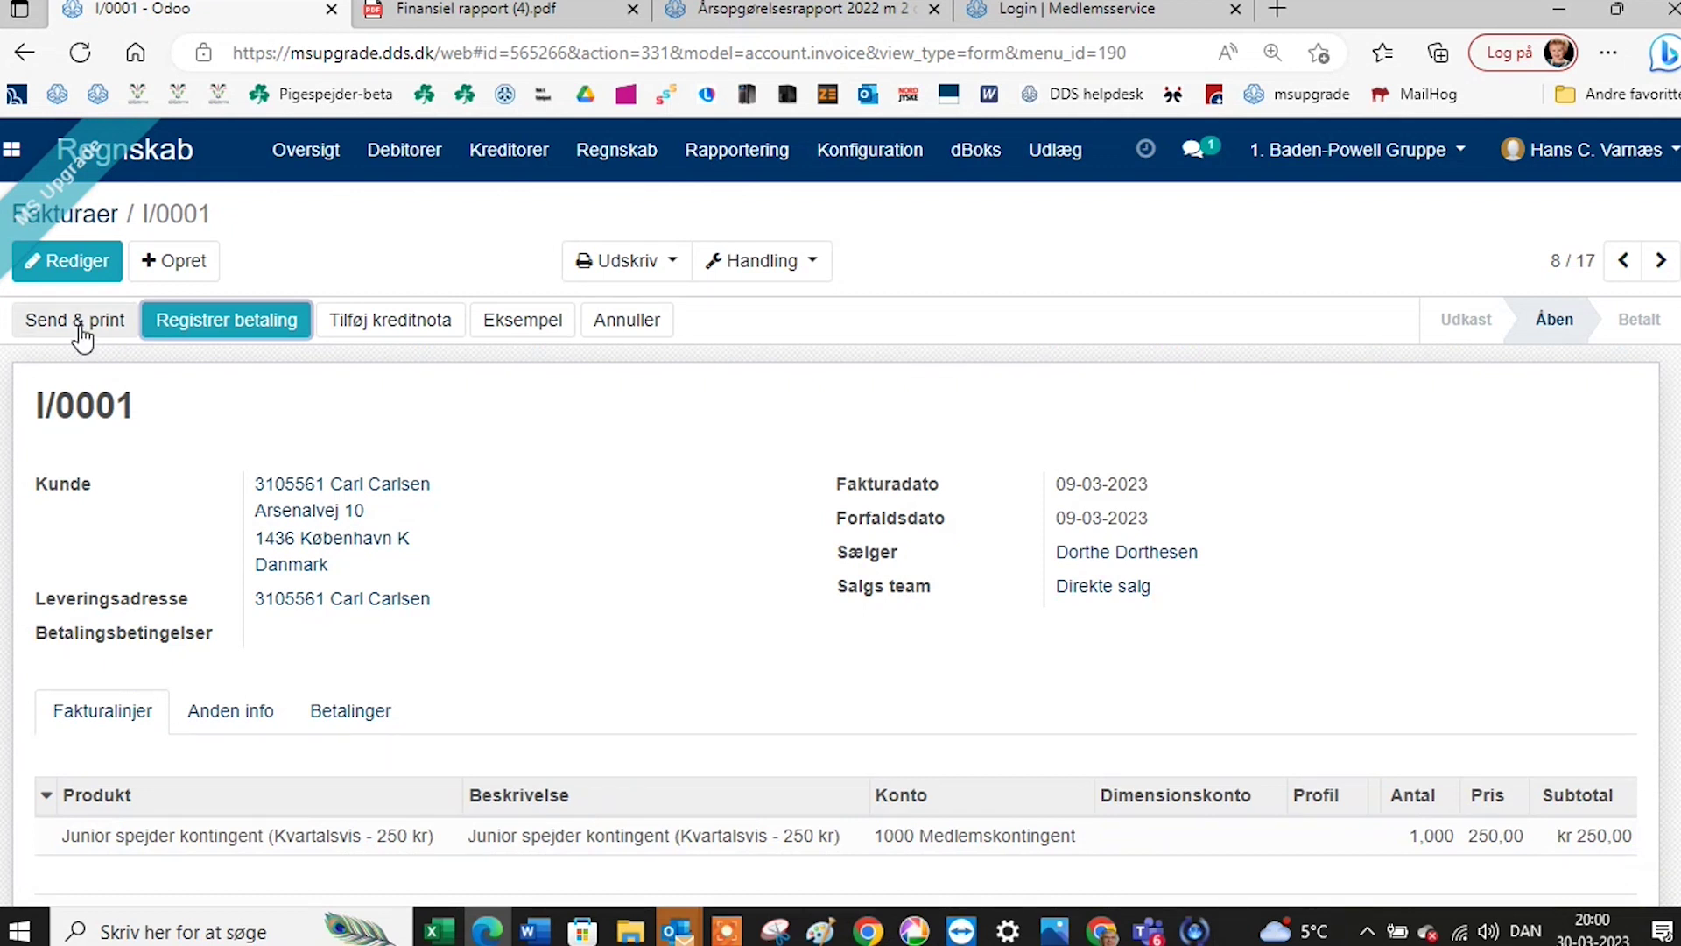
click(81, 322)
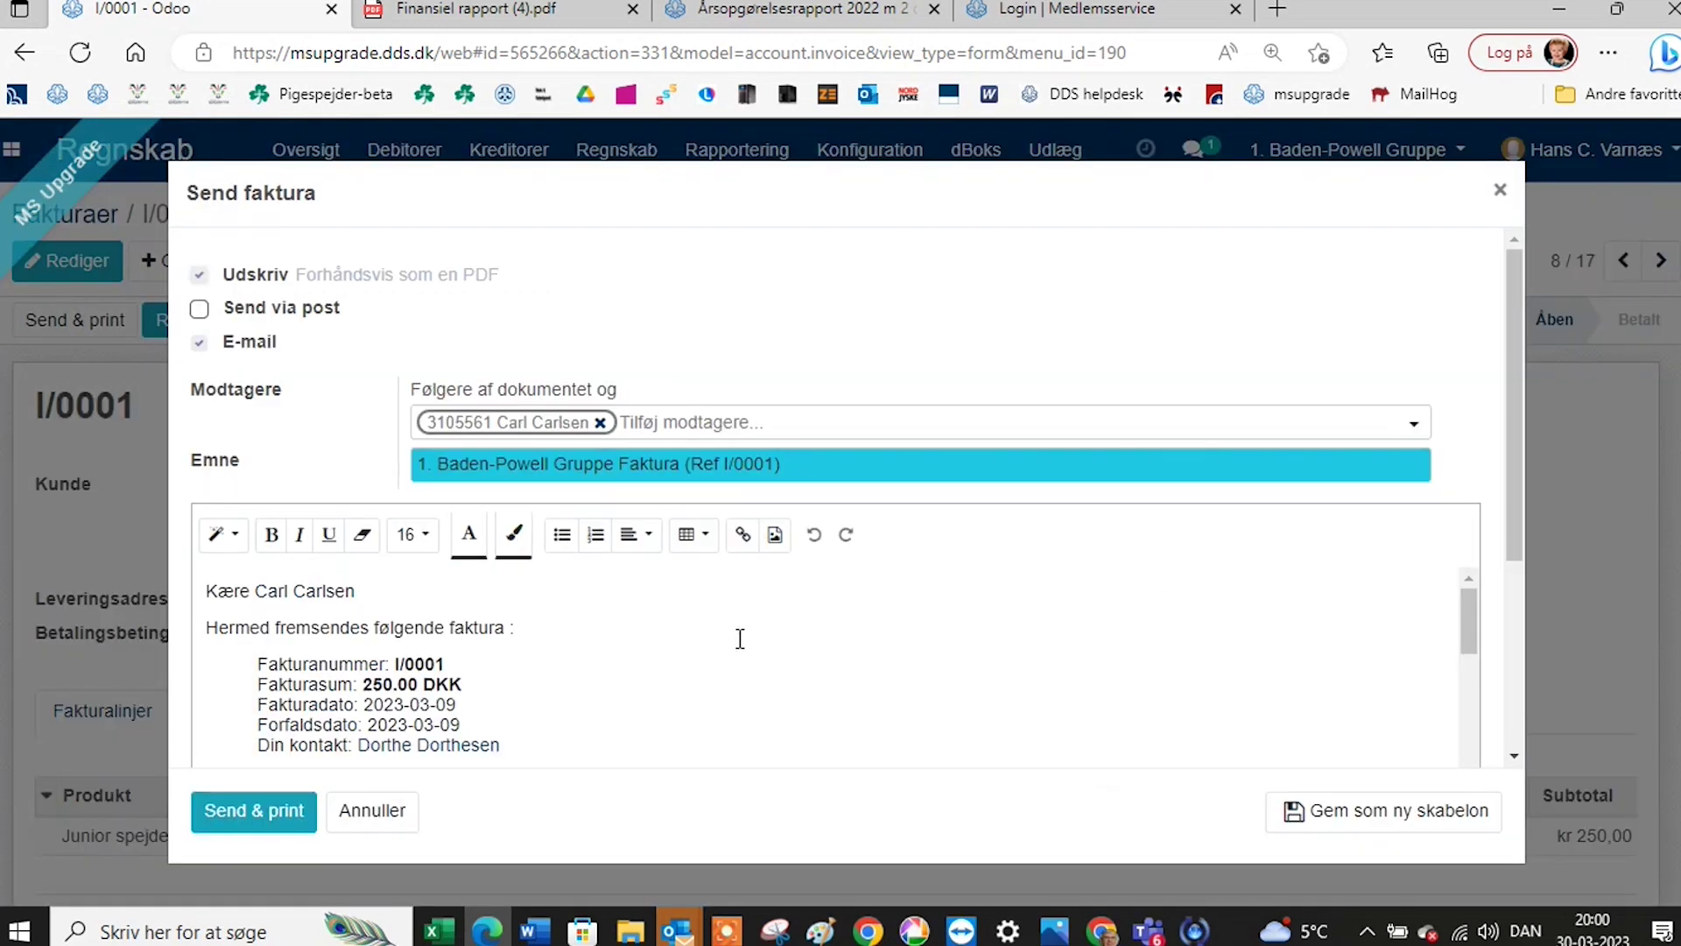
scroll(740, 638, down, 3)
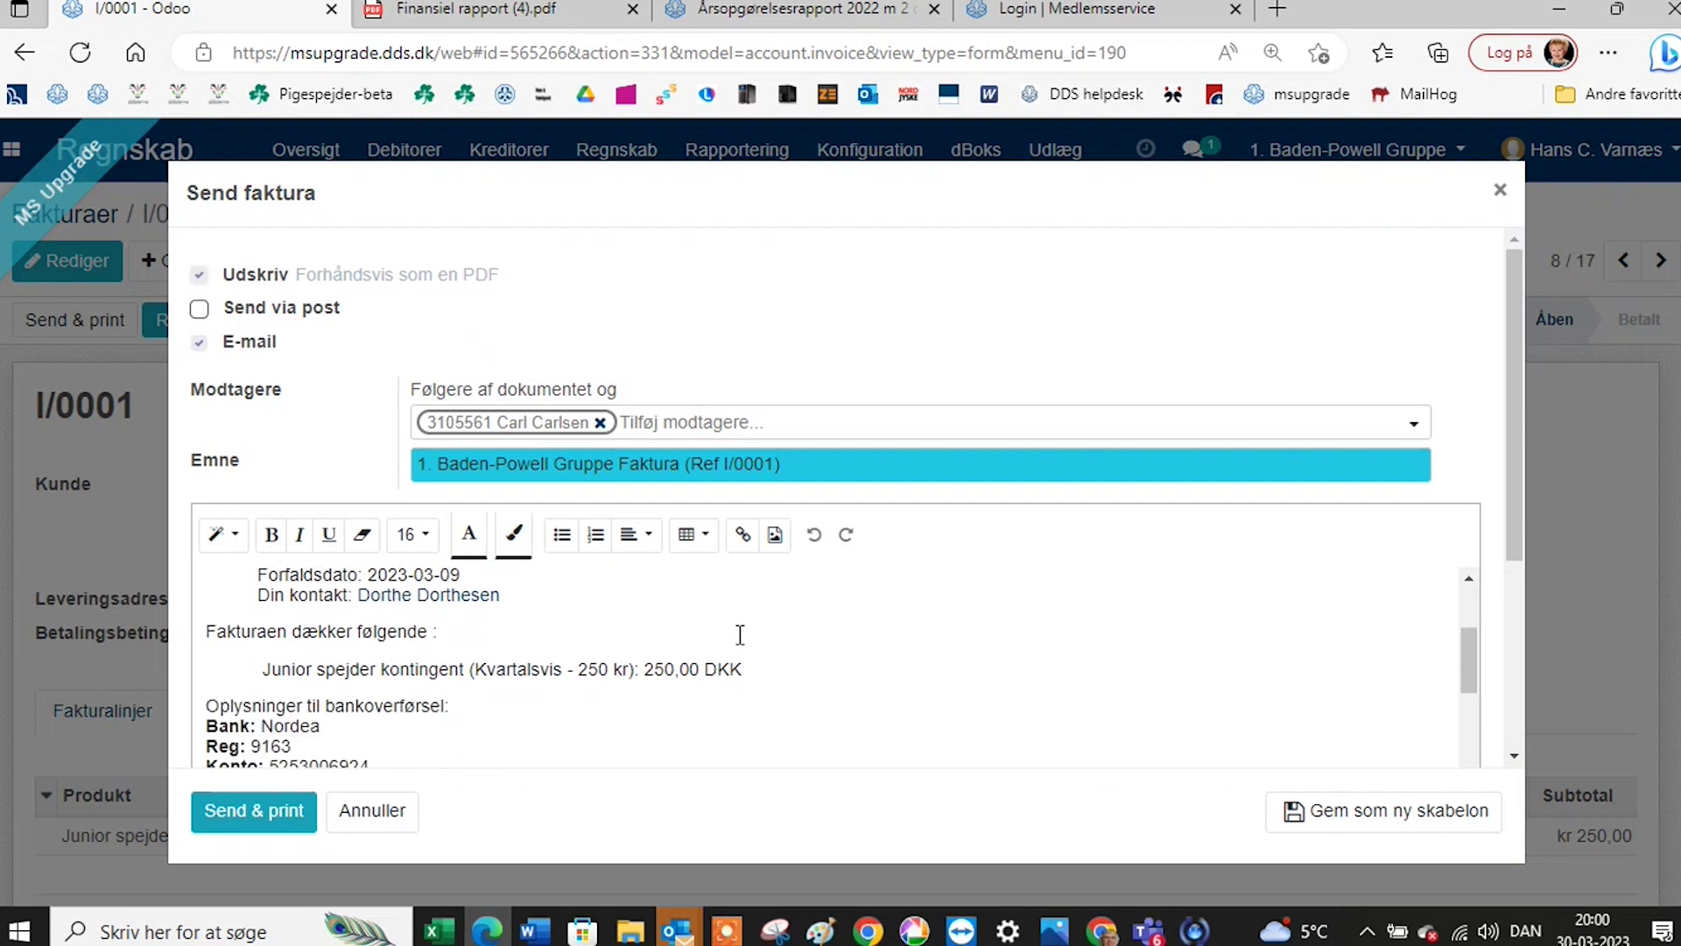
scroll(738, 623, up, 3)
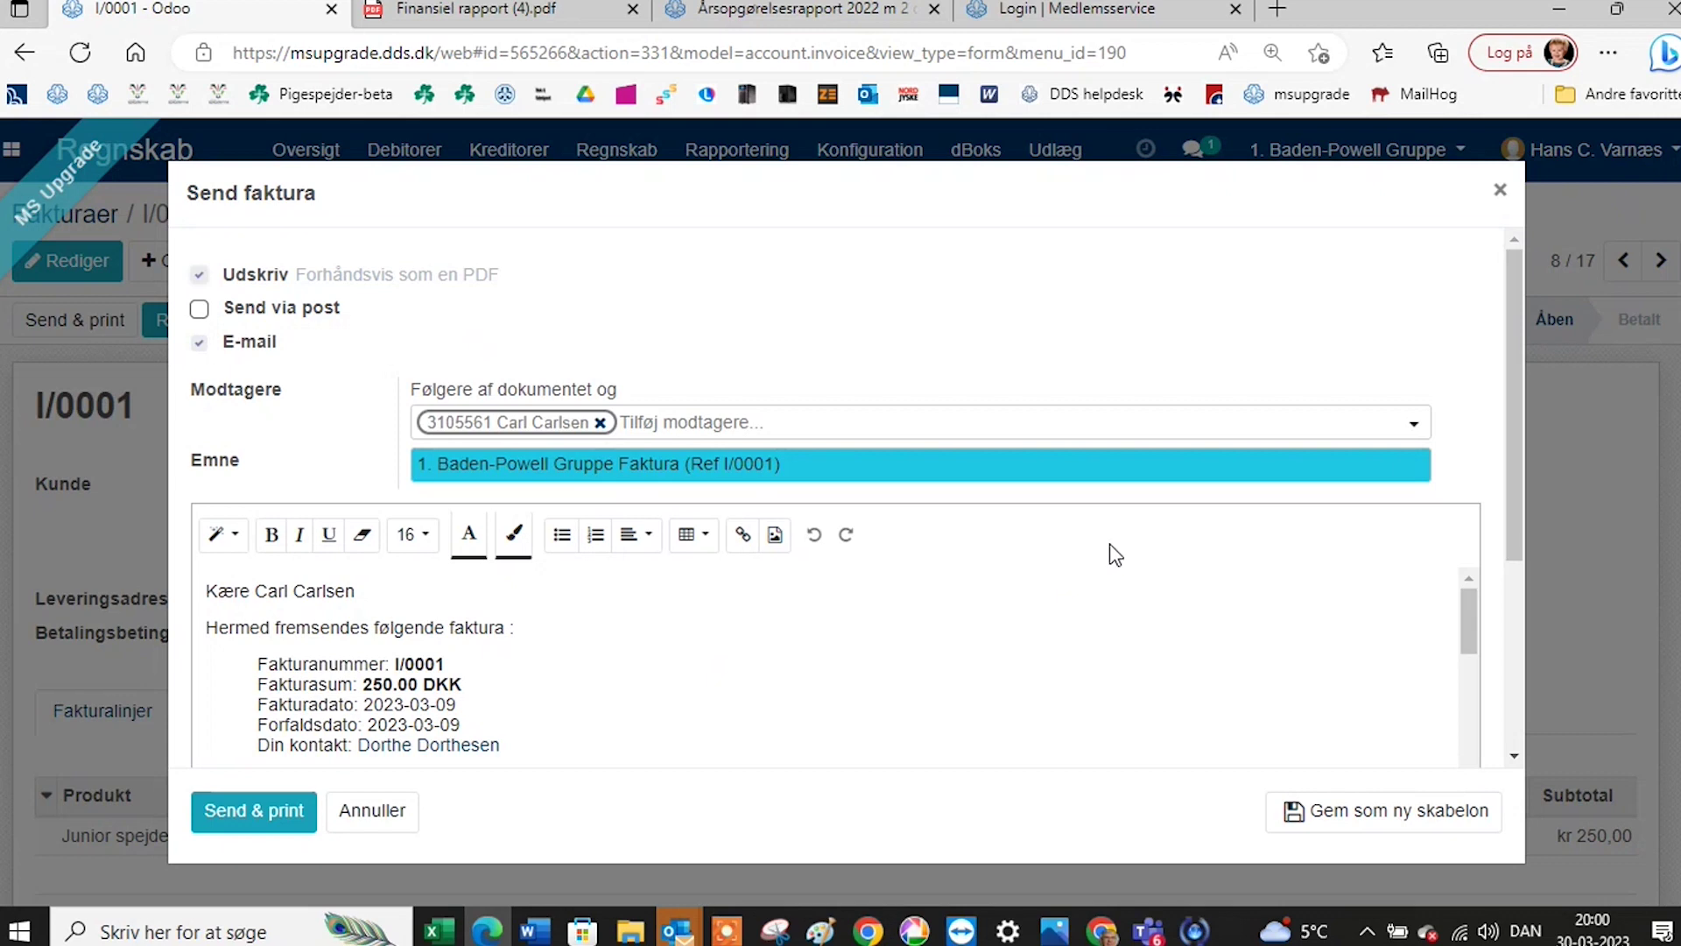
click(1500, 198)
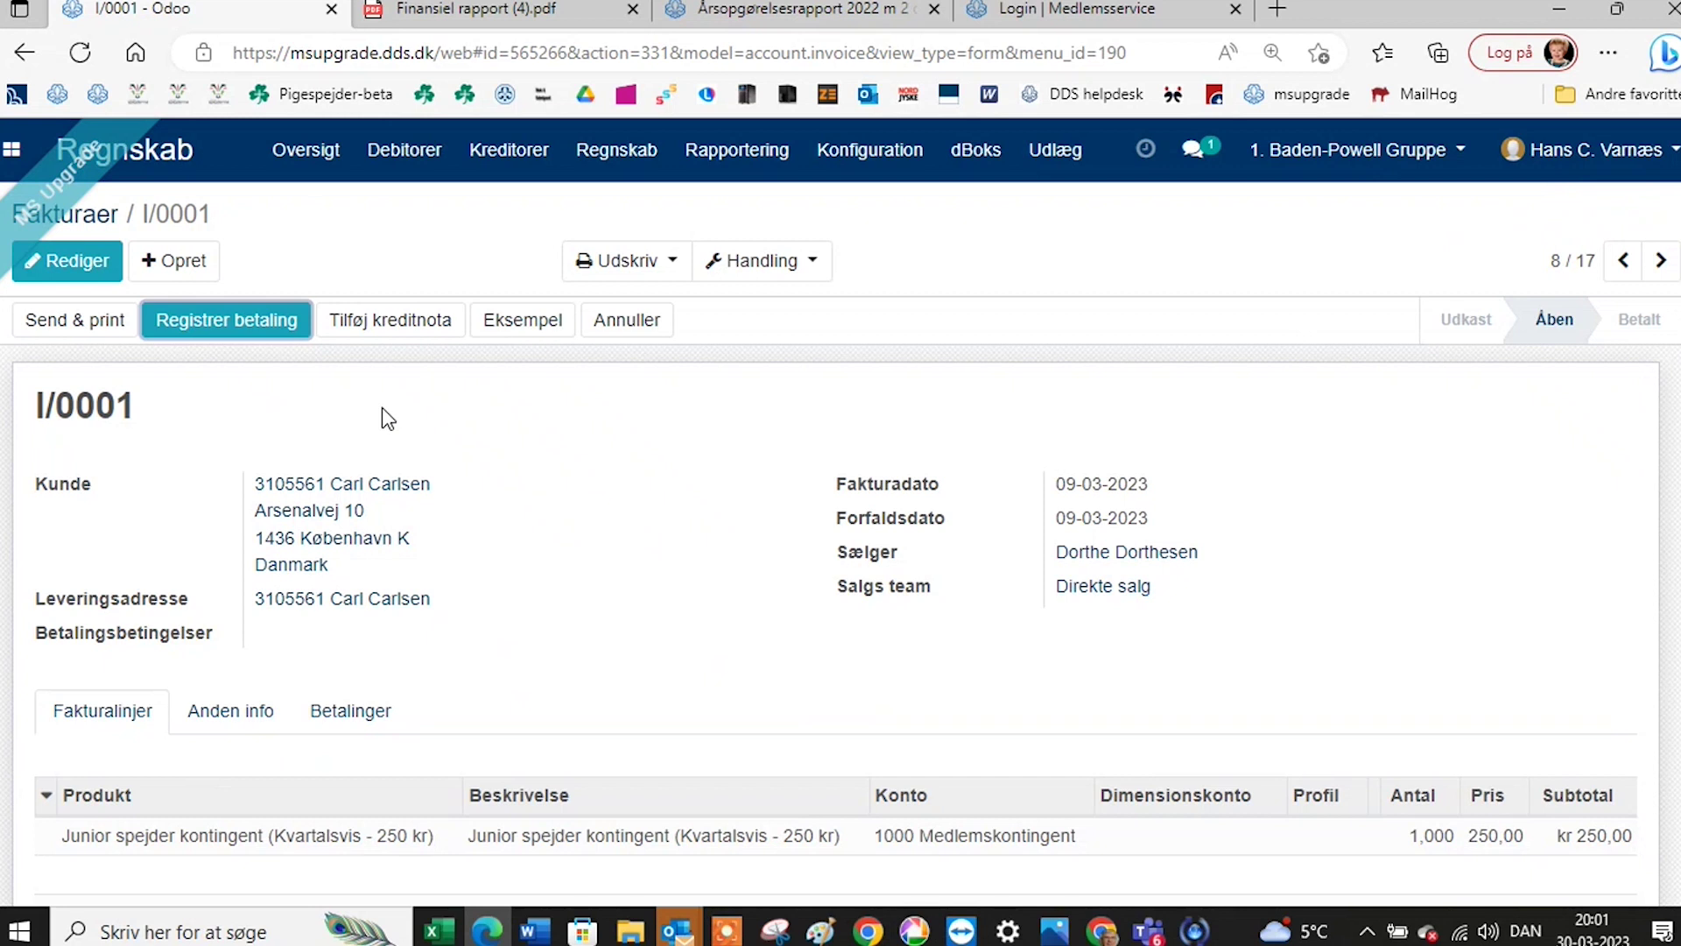
Open the Journalposter list from the Regnskab menu.
click(512, 154)
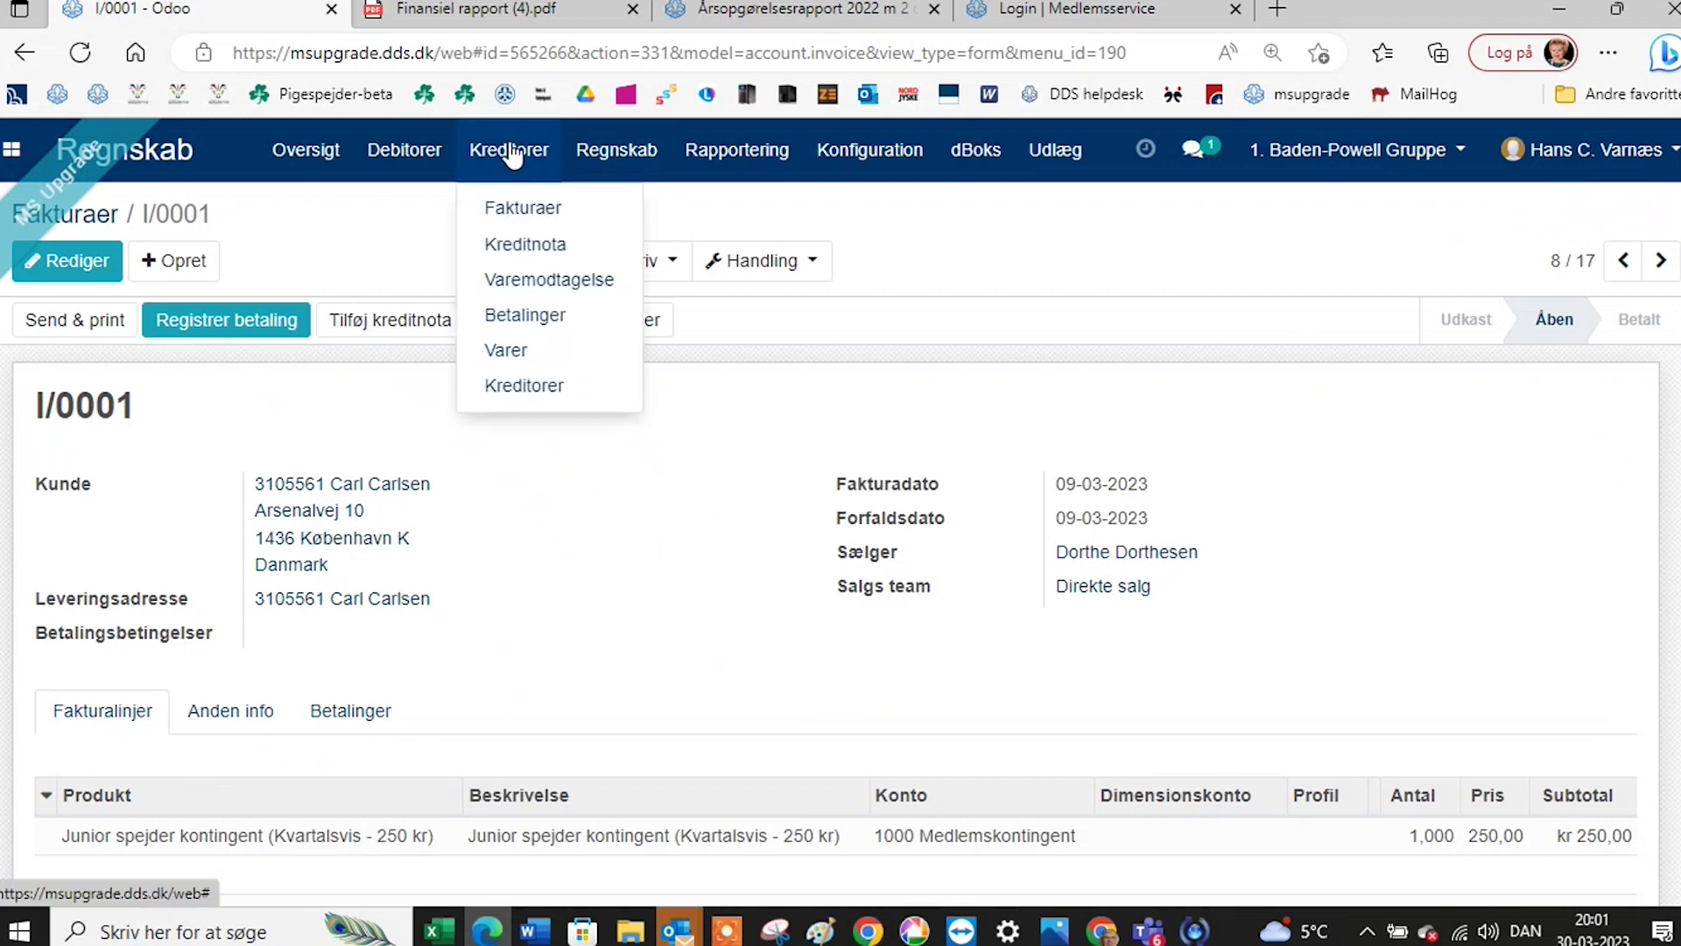
click(593, 161)
click(593, 160)
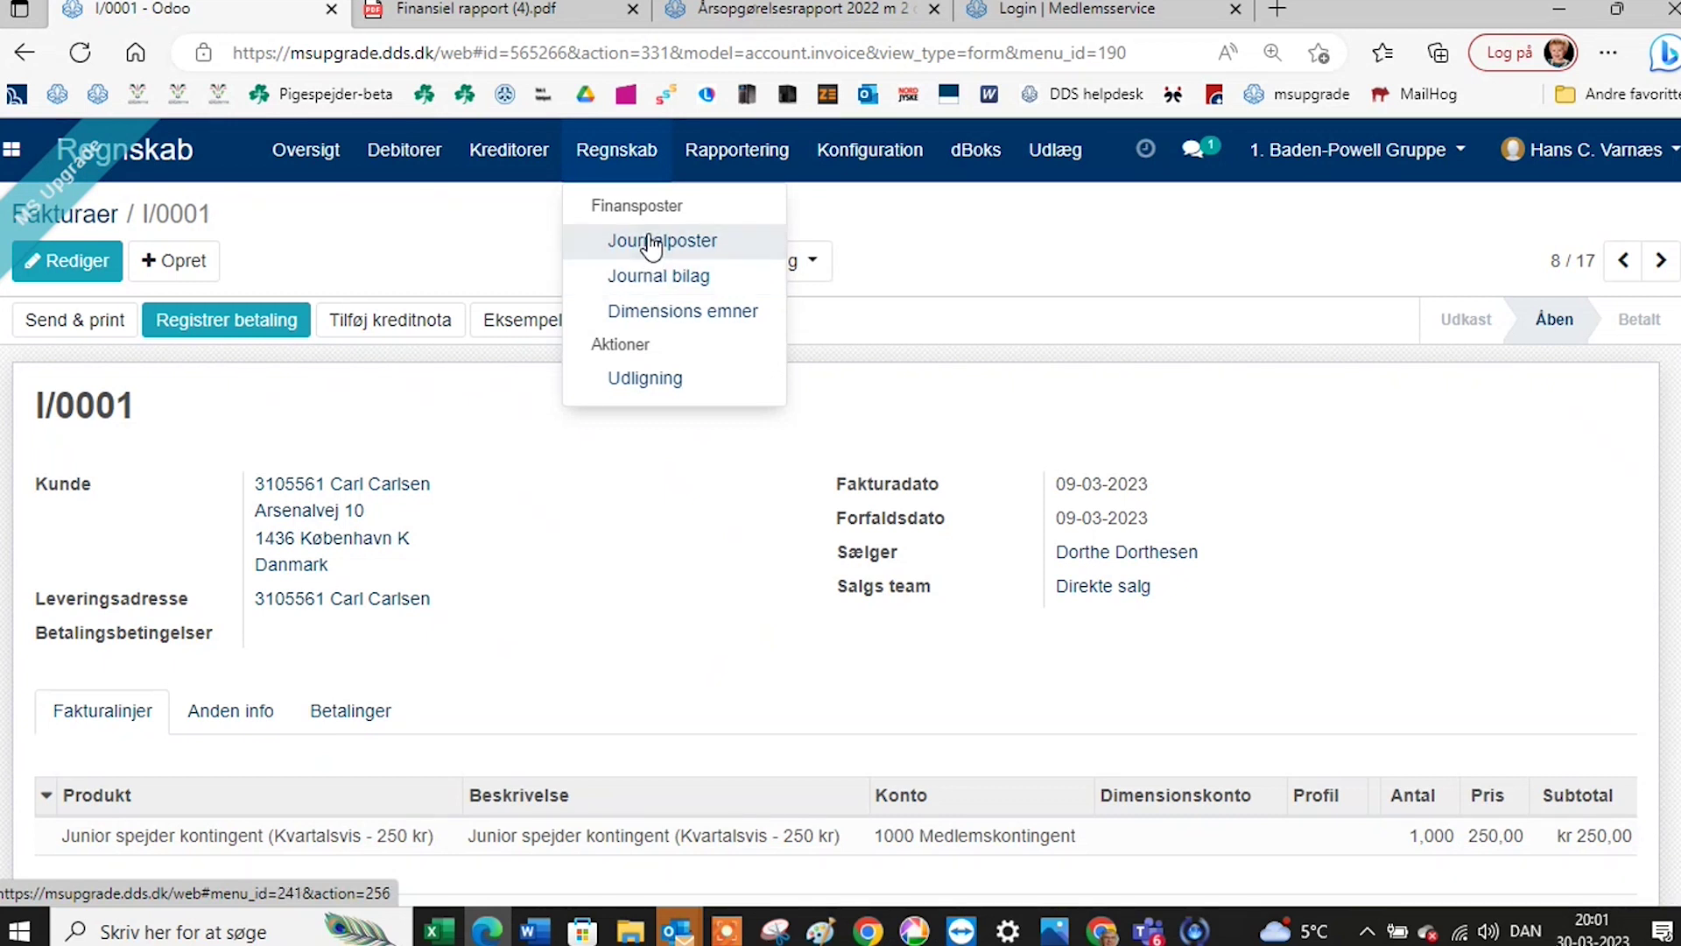
click(652, 242)
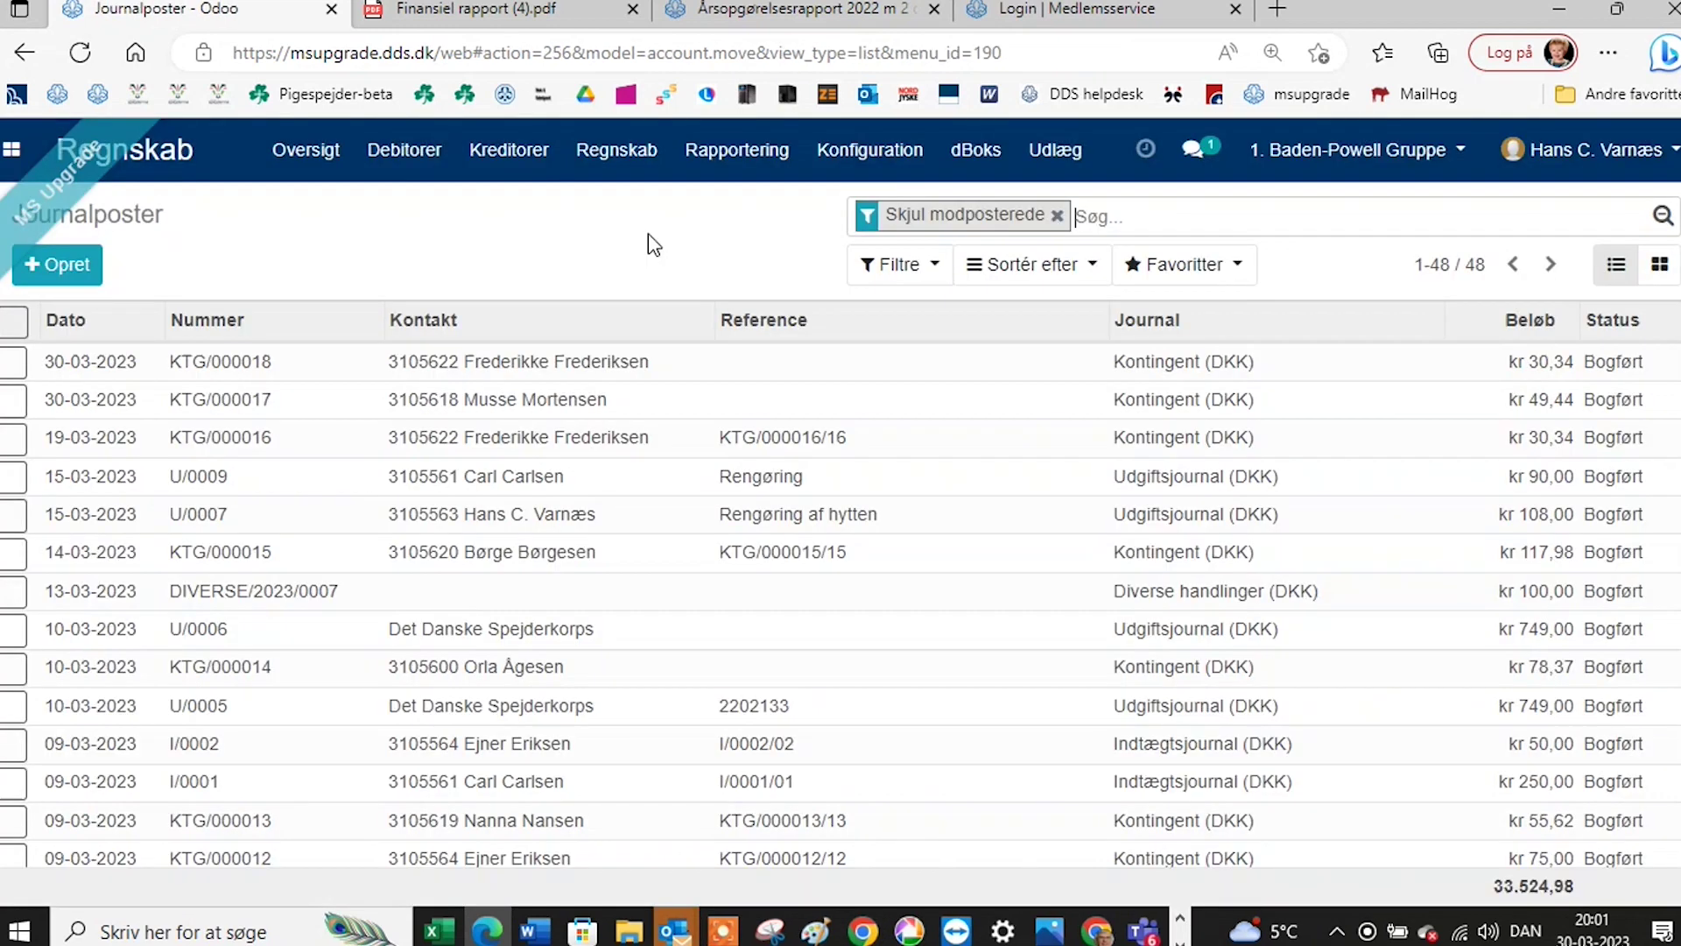
Review the debit and credit lines of entry KTG/000018, ending back on Journalposter.
click(566, 375)
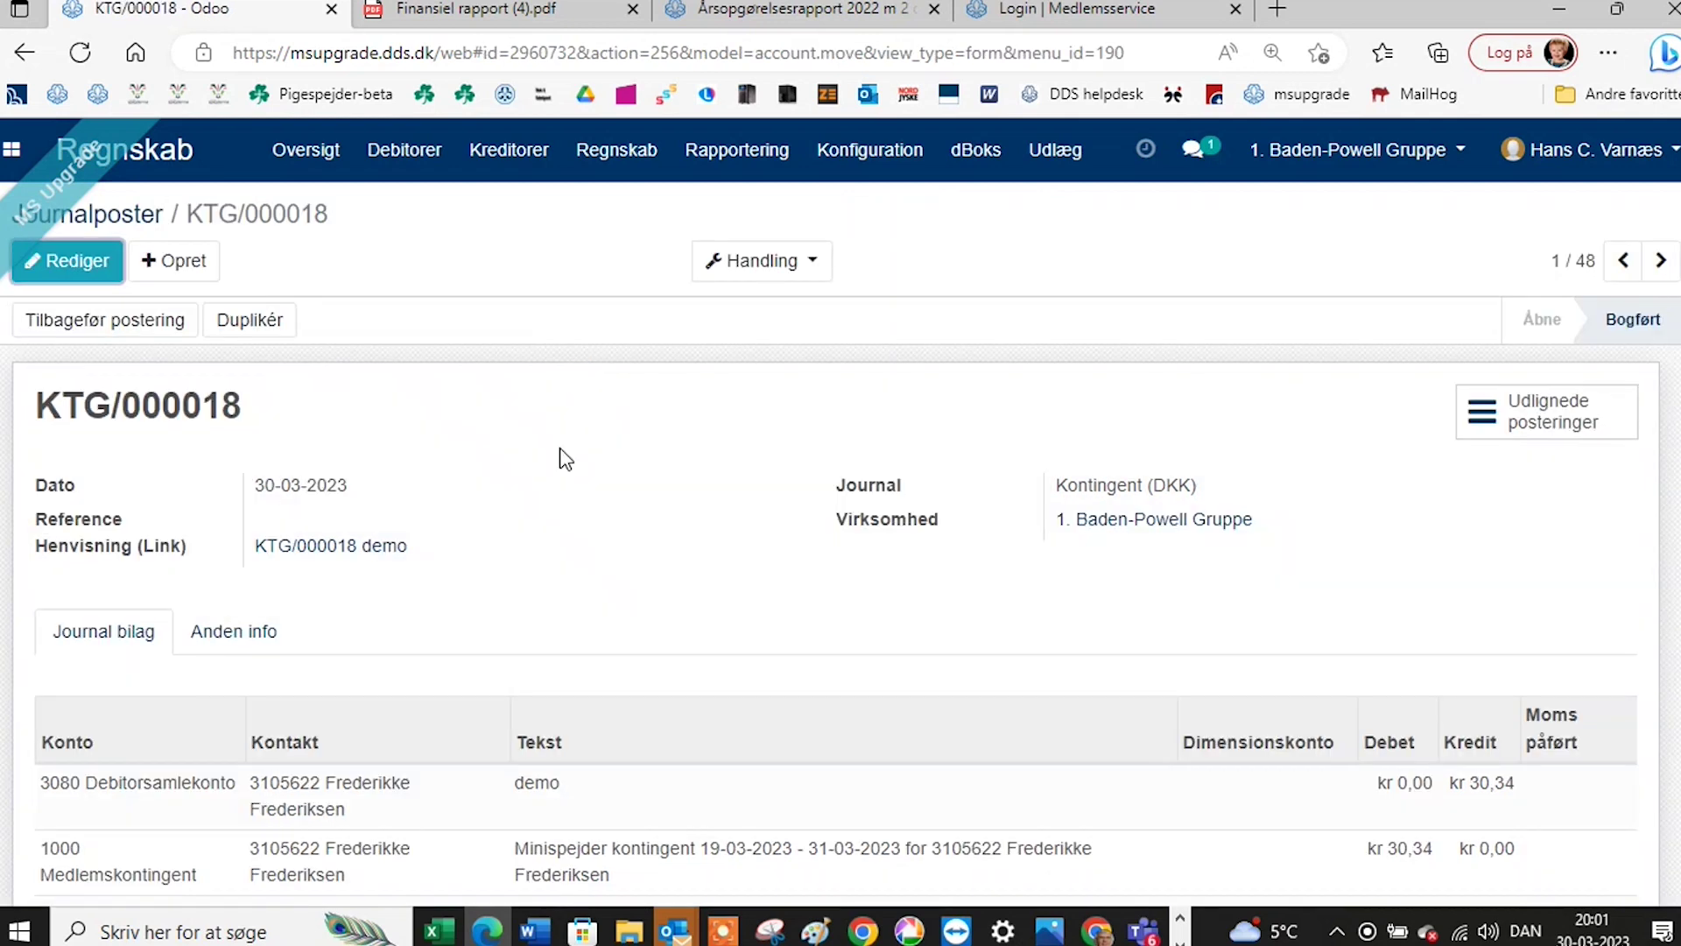
scroll(559, 459, down, 2)
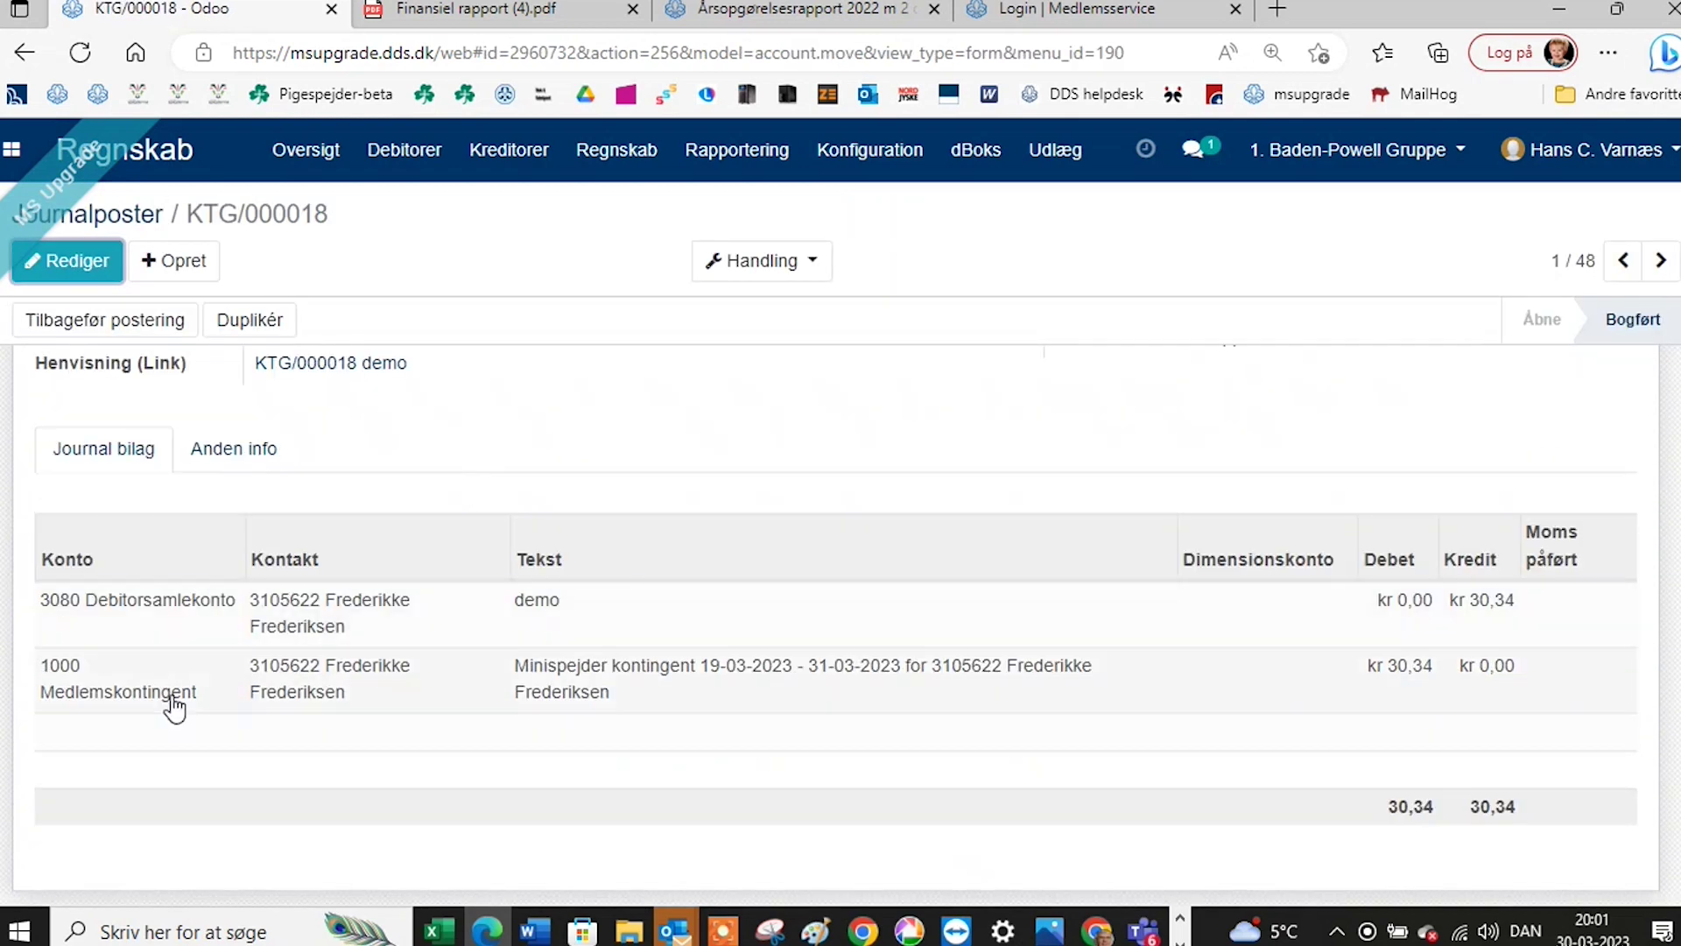
click(115, 216)
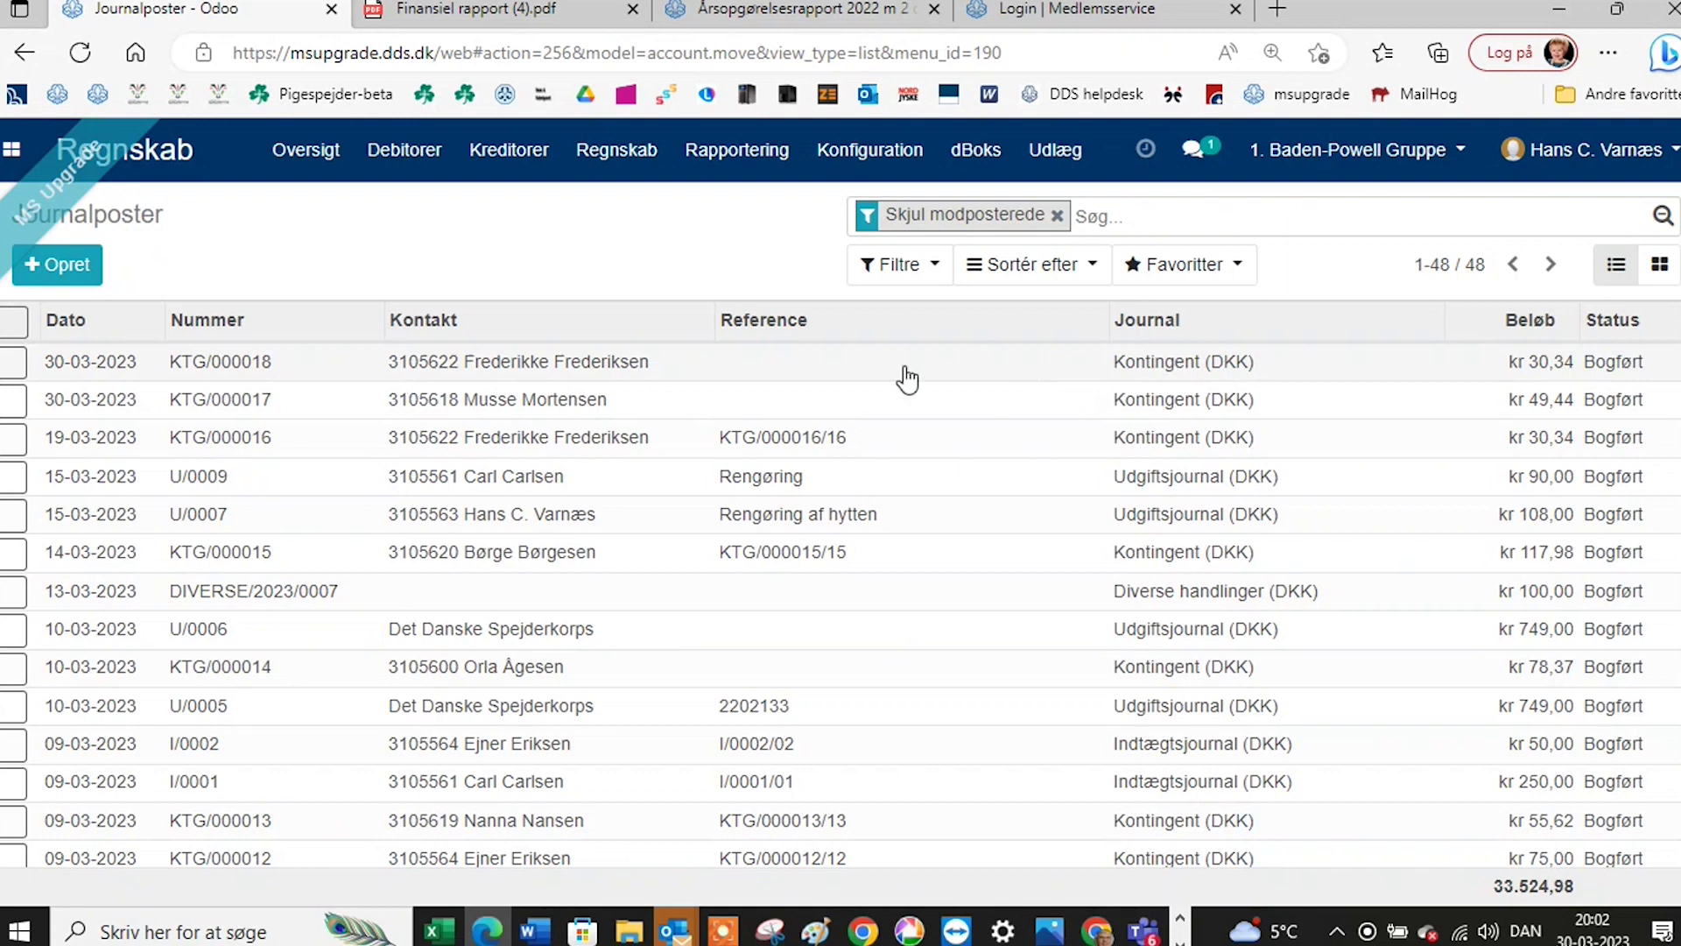
click(602, 376)
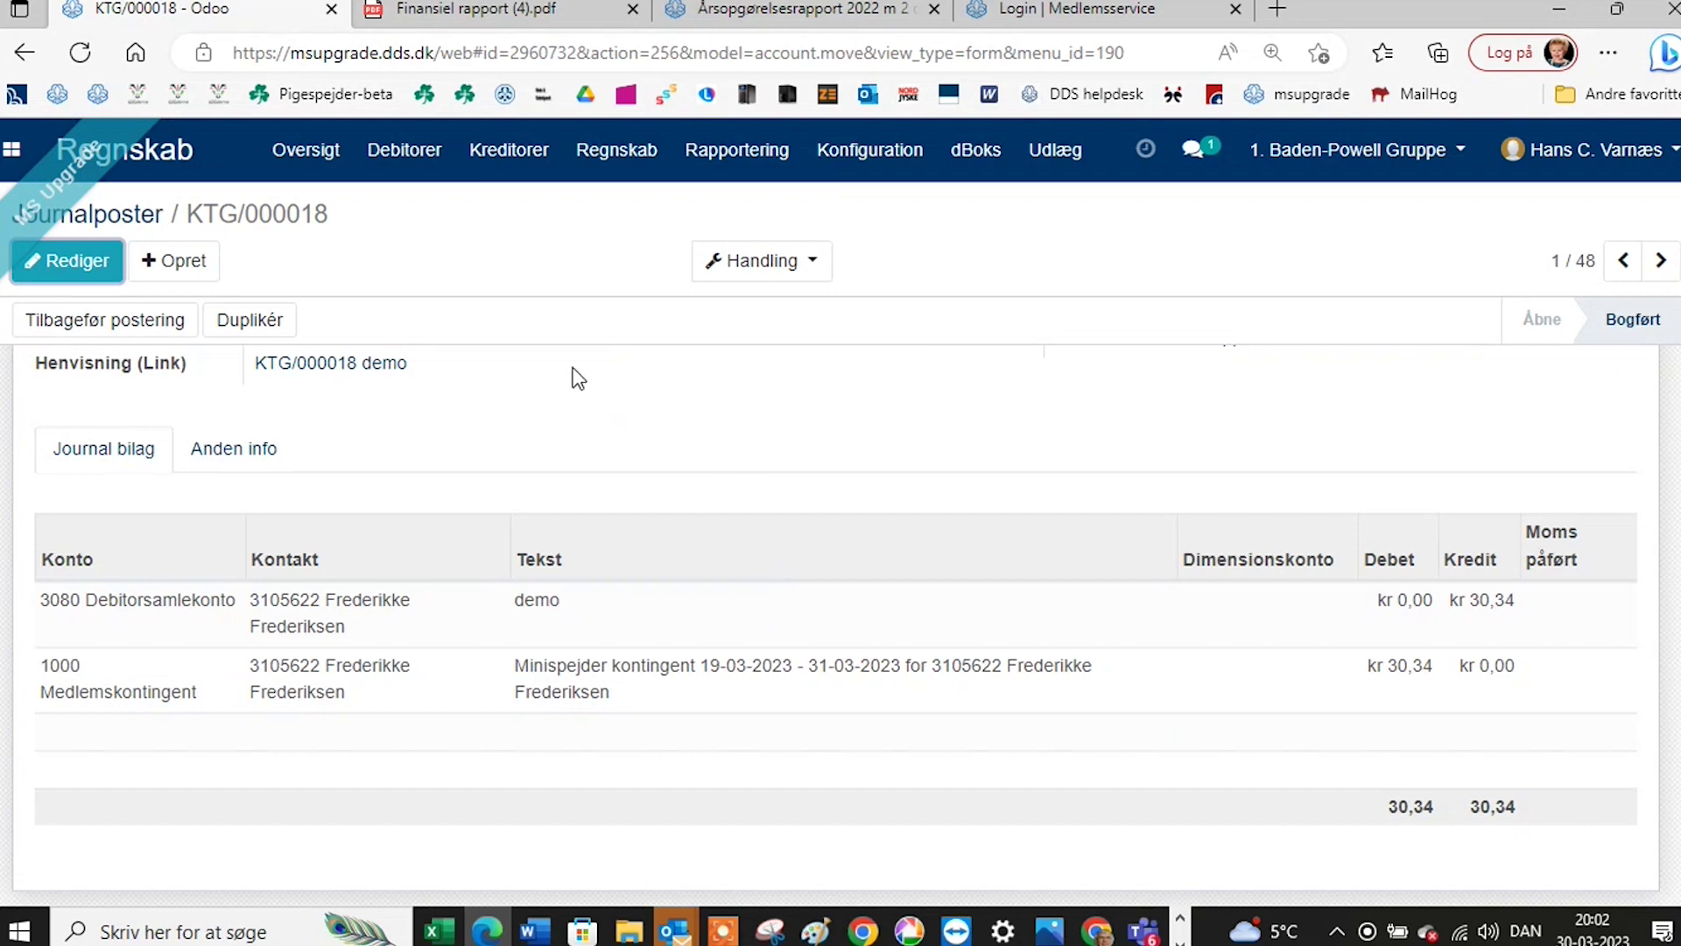
click(130, 221)
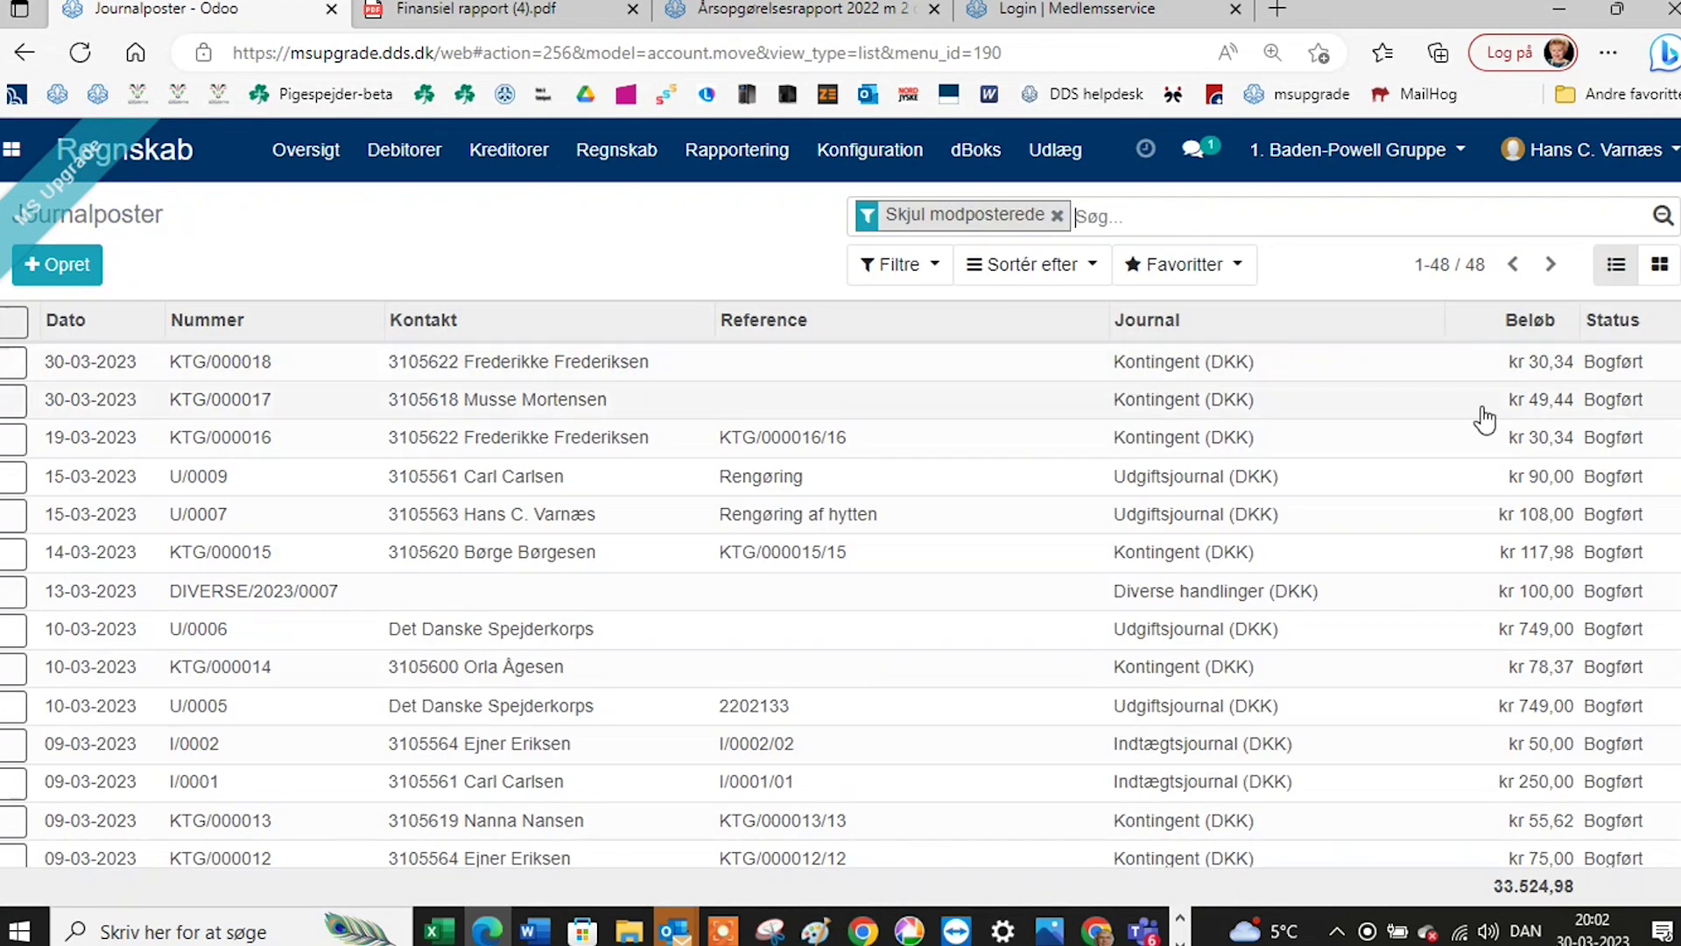
click(1440, 267)
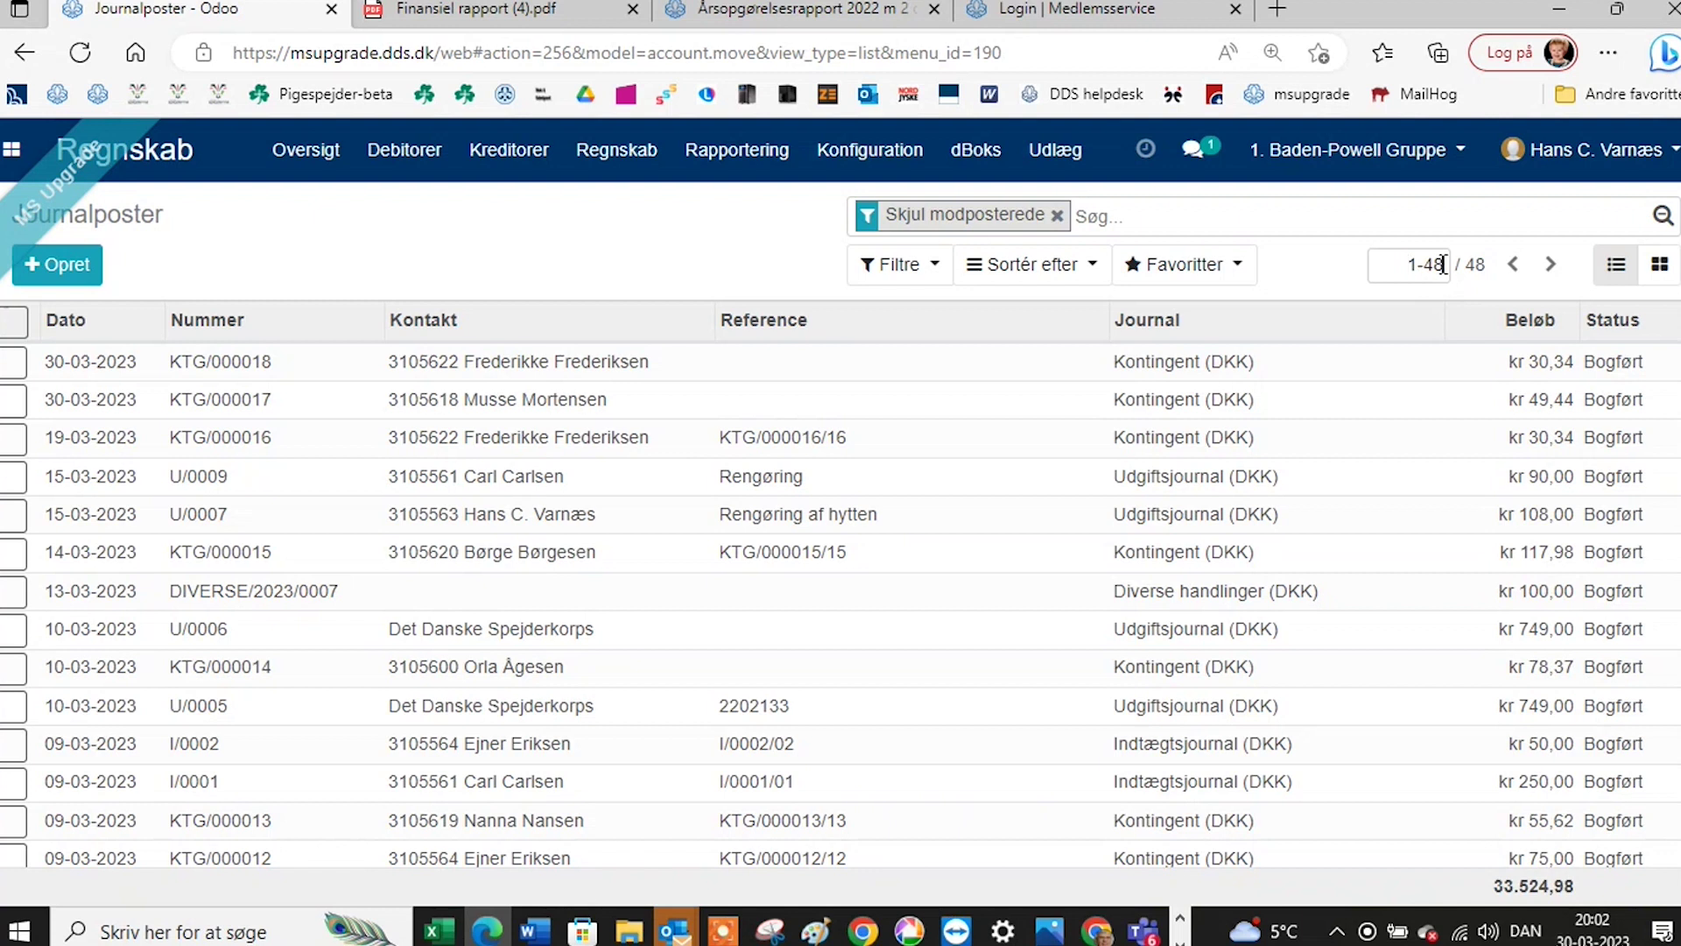
drag(1443, 265, 1437, 265)
double_click(1437, 265)
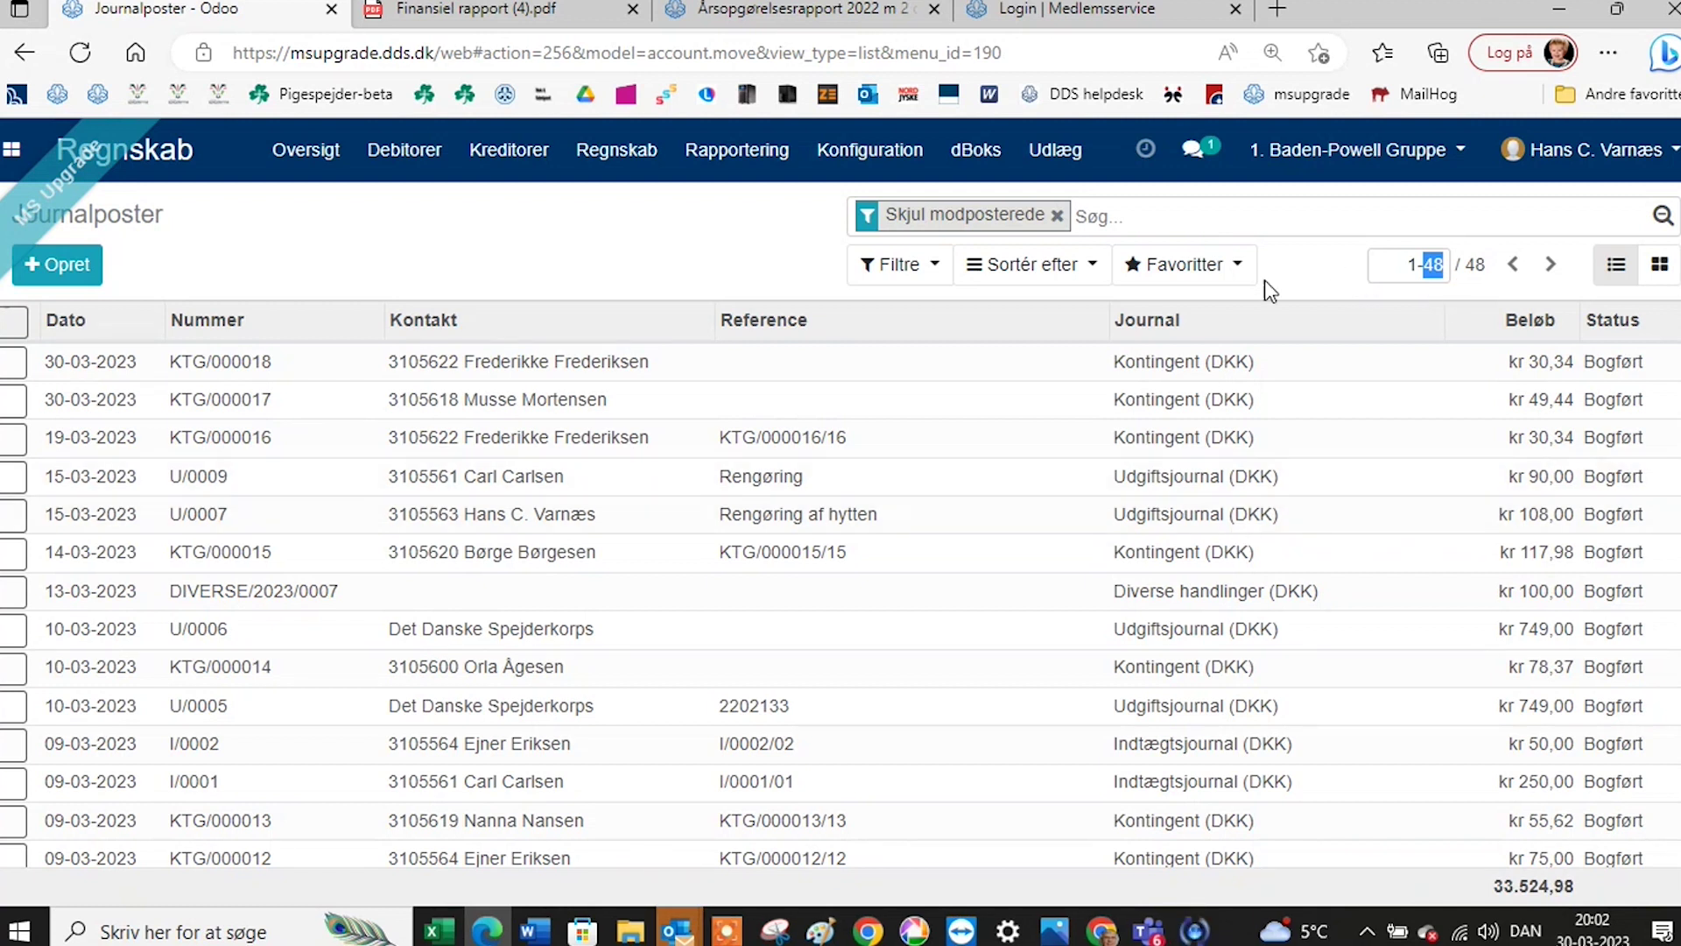
click(1305, 267)
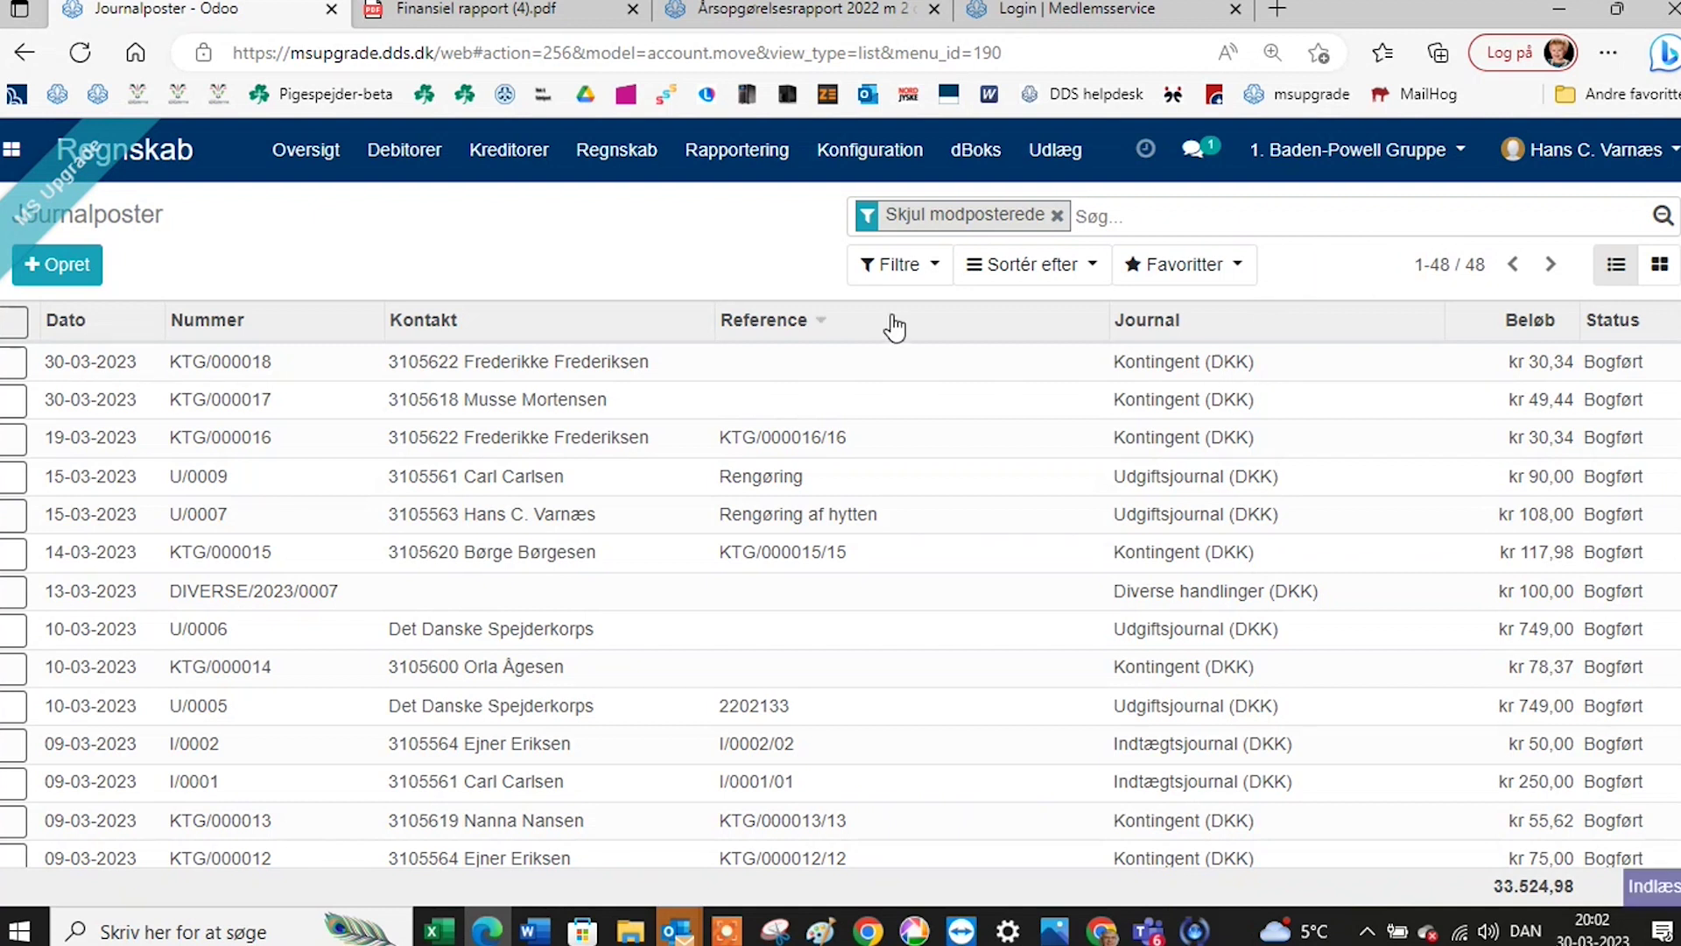
click(909, 279)
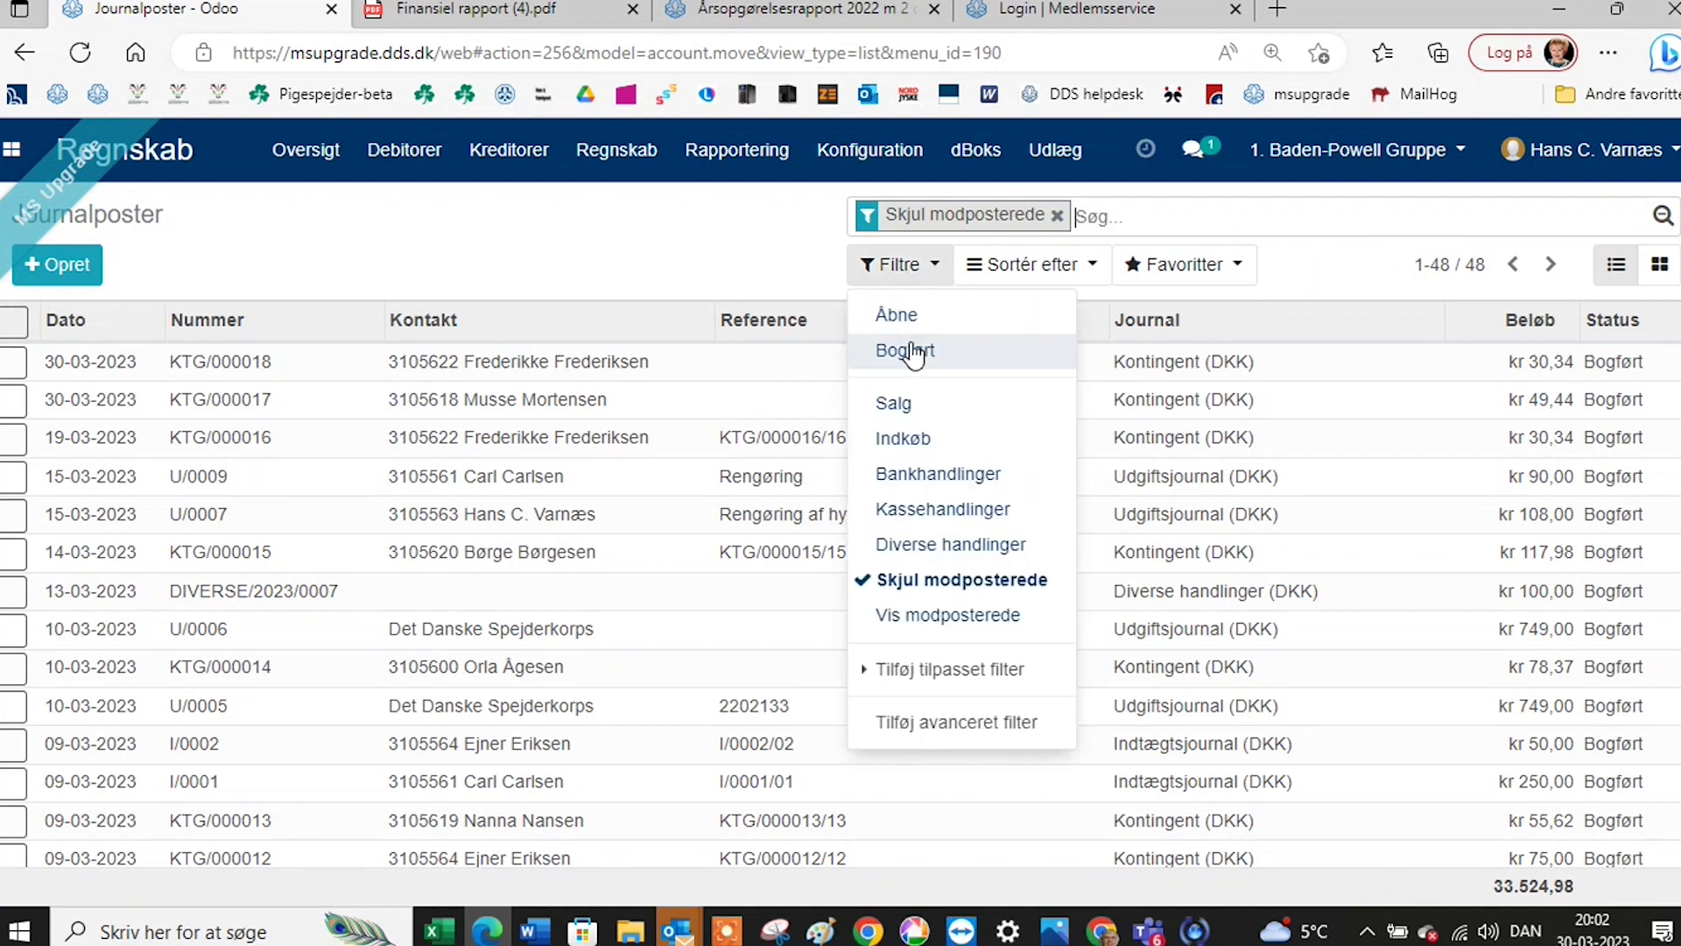
click(886, 318)
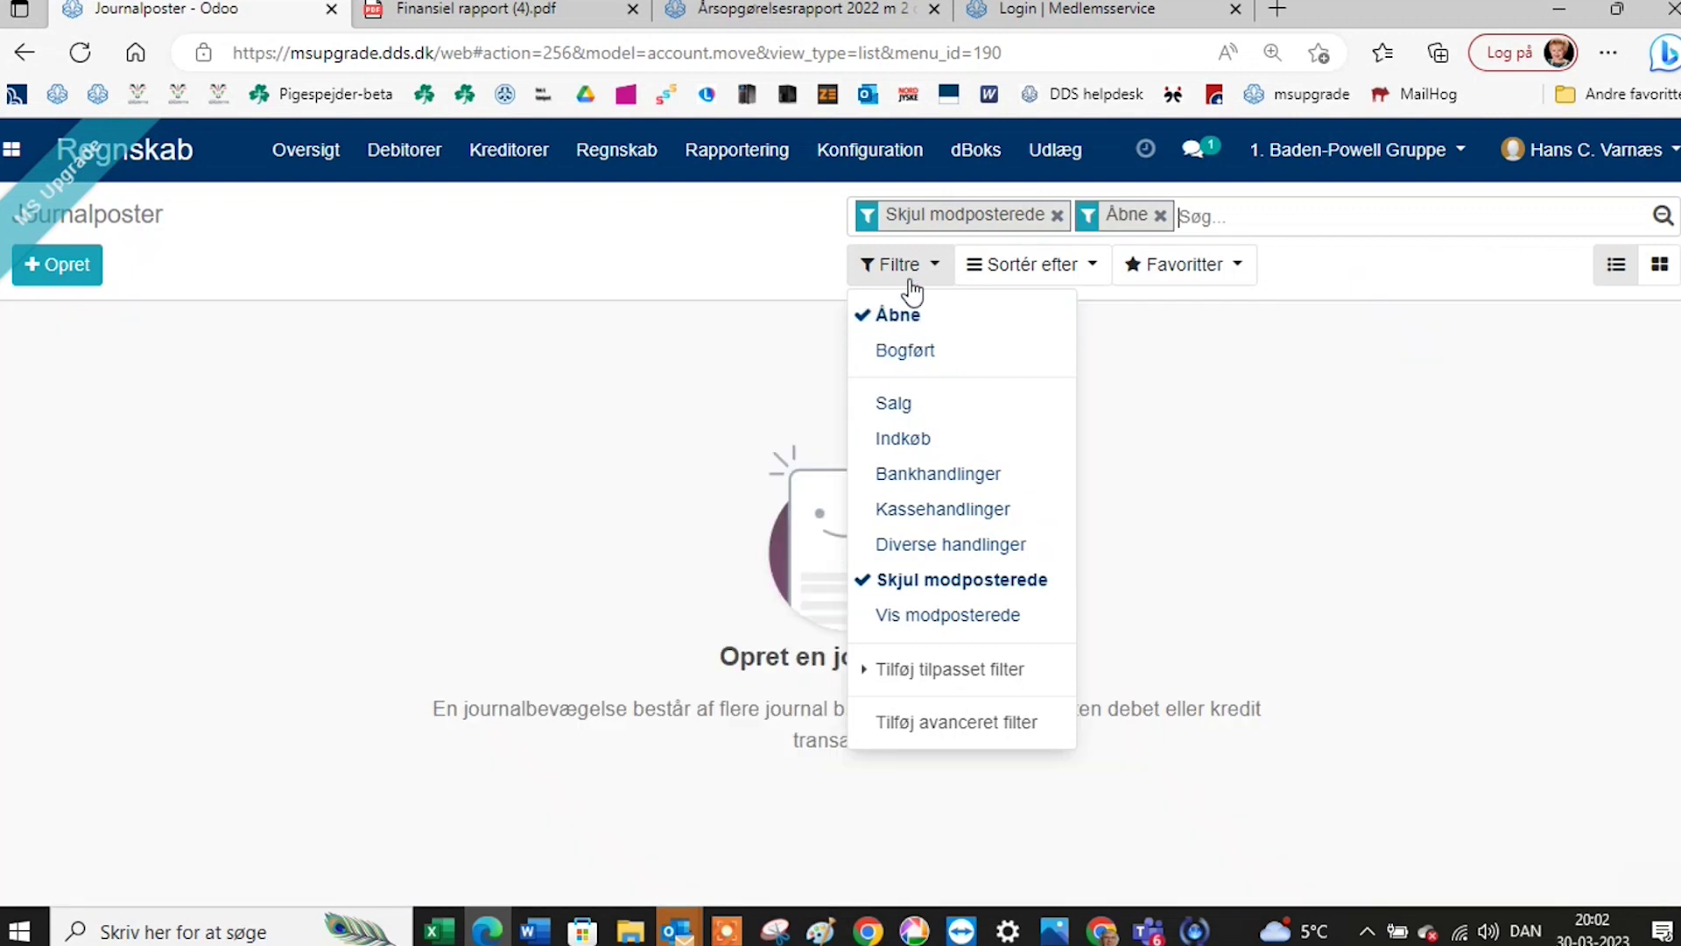
click(913, 322)
click(914, 357)
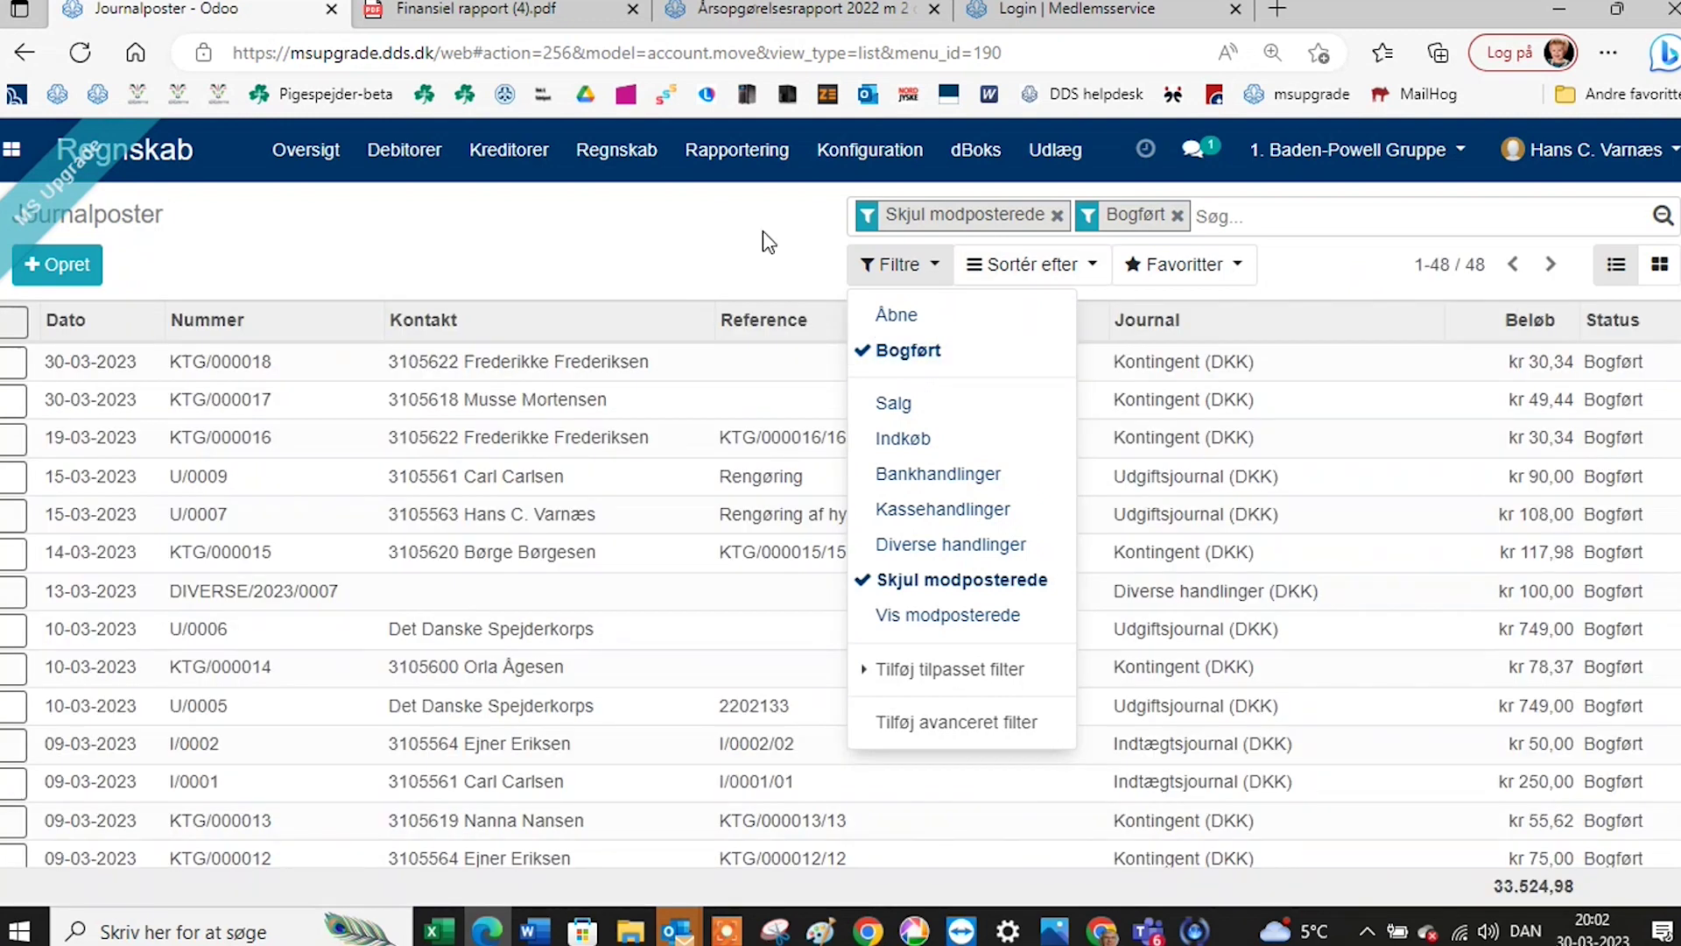
click(763, 230)
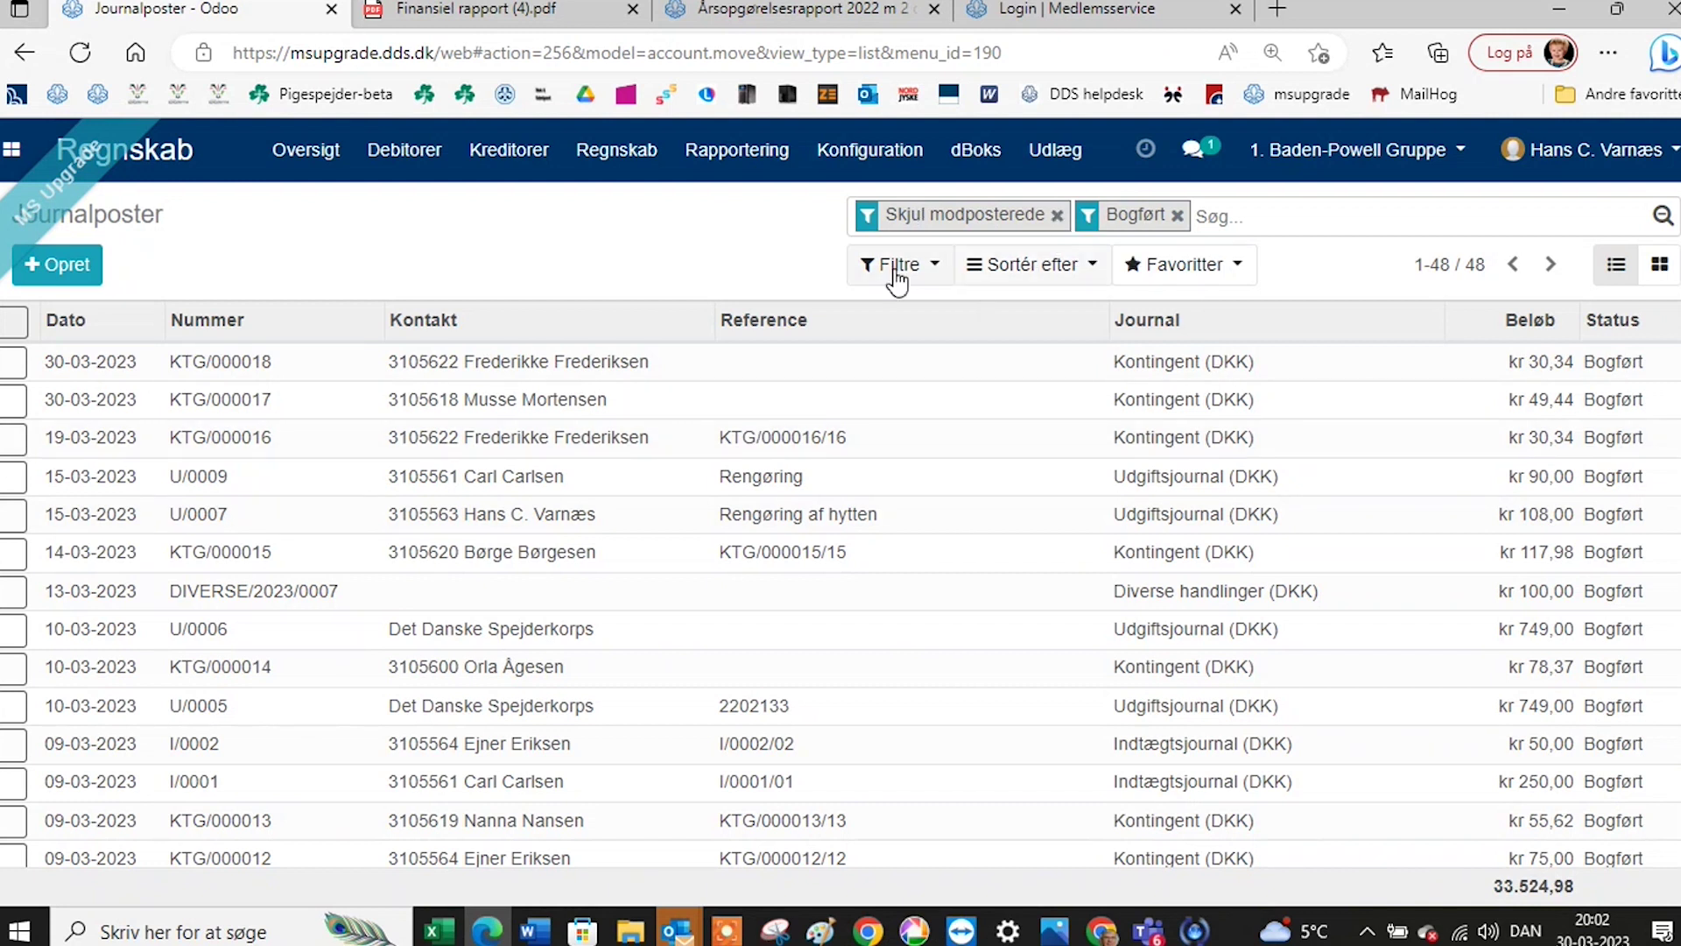
click(1177, 216)
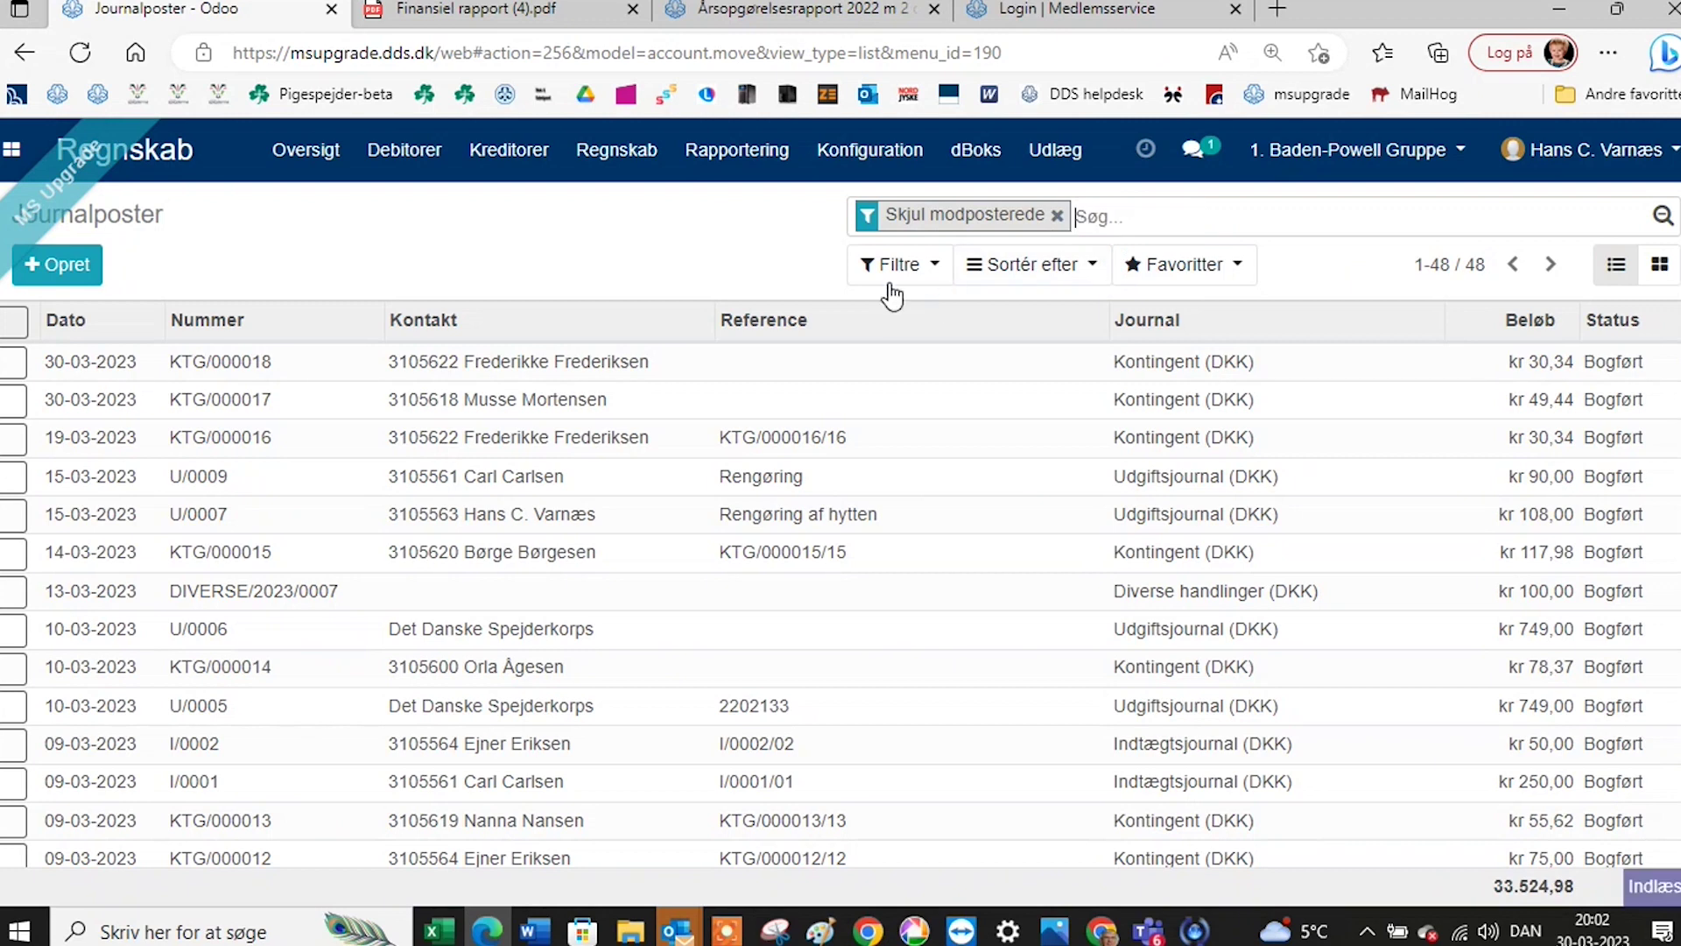
Add a custom Beløb = 78,37 filter to show the two matching entries, then remove it.
click(893, 267)
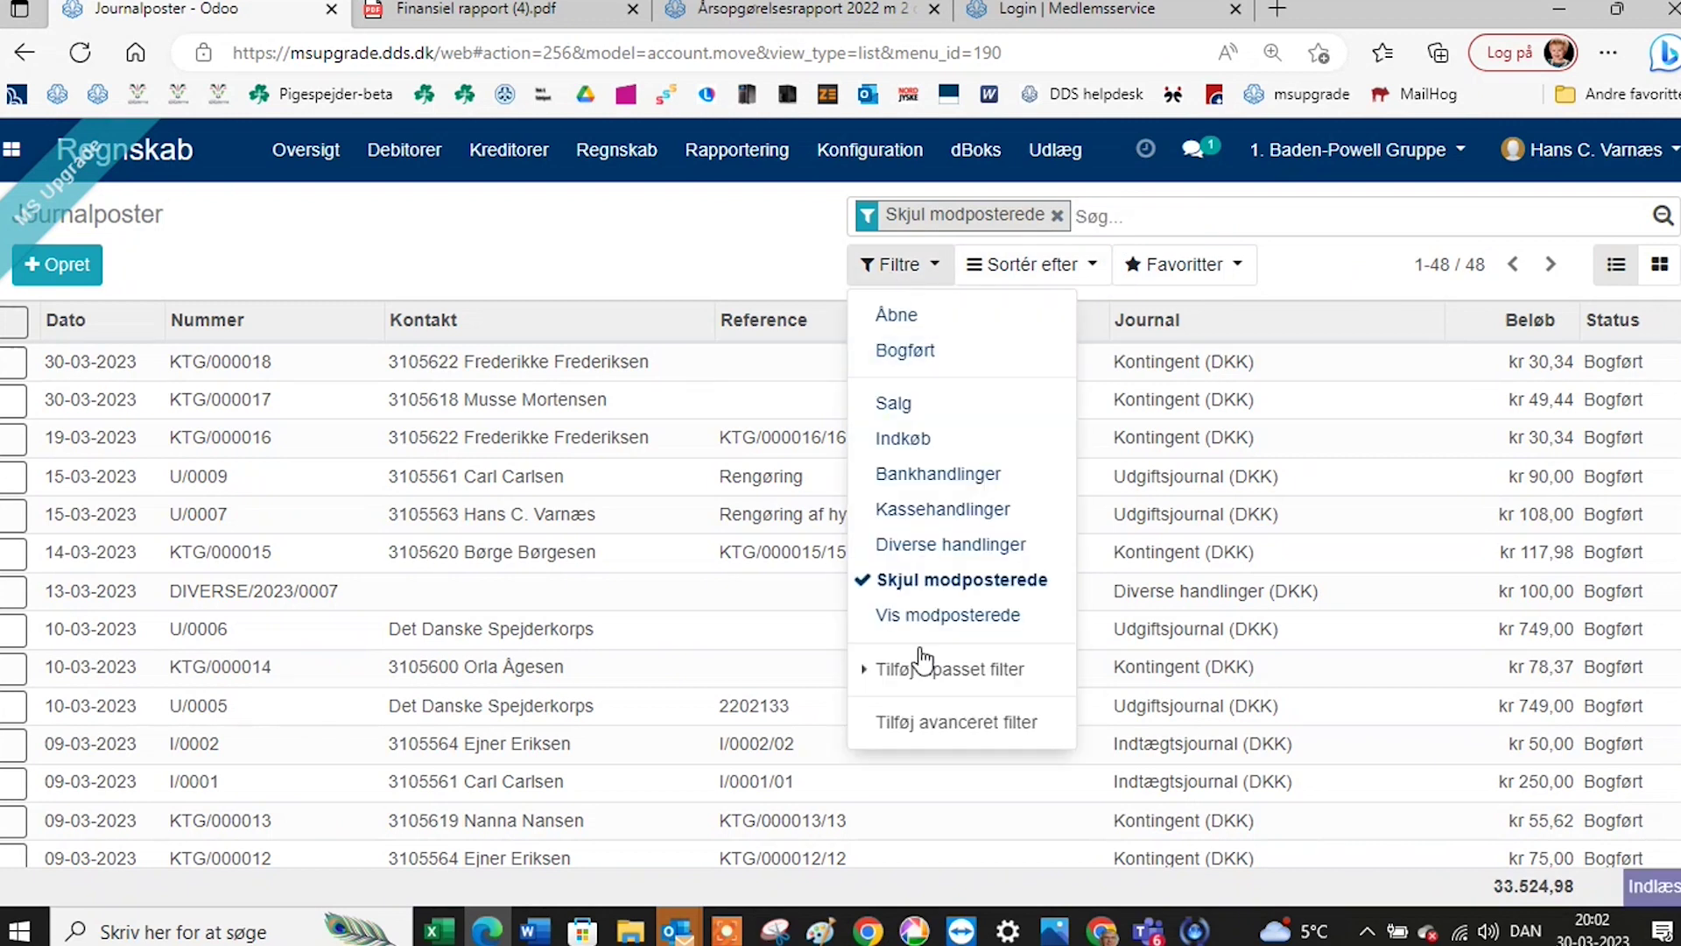
click(932, 724)
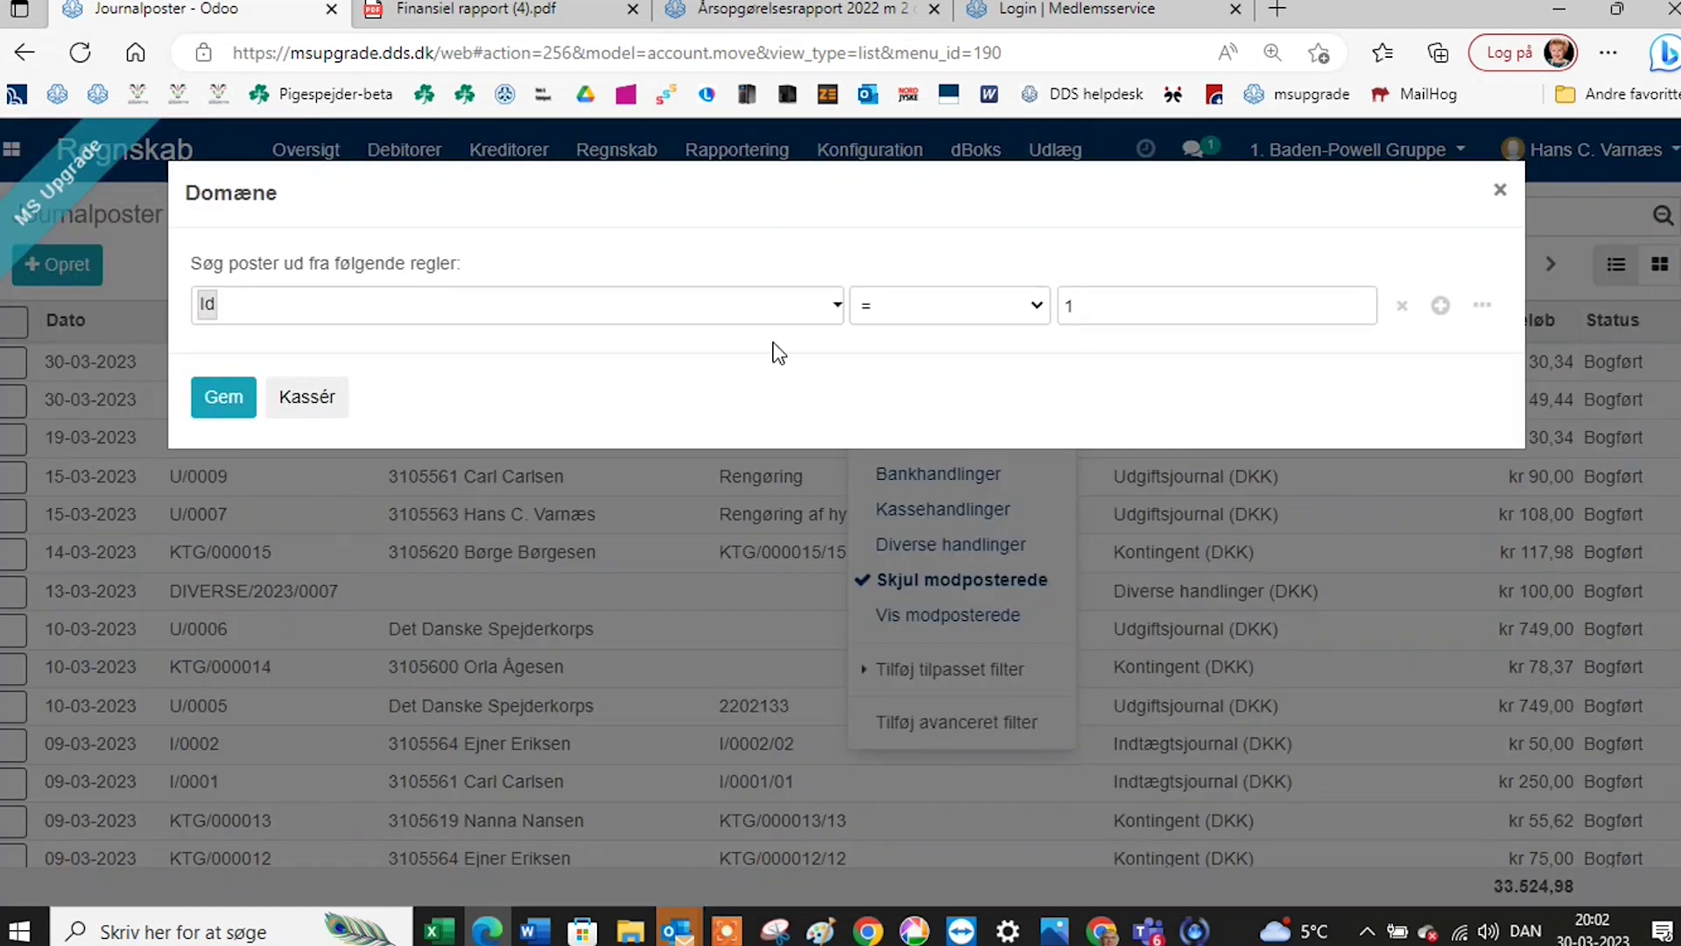
click(833, 305)
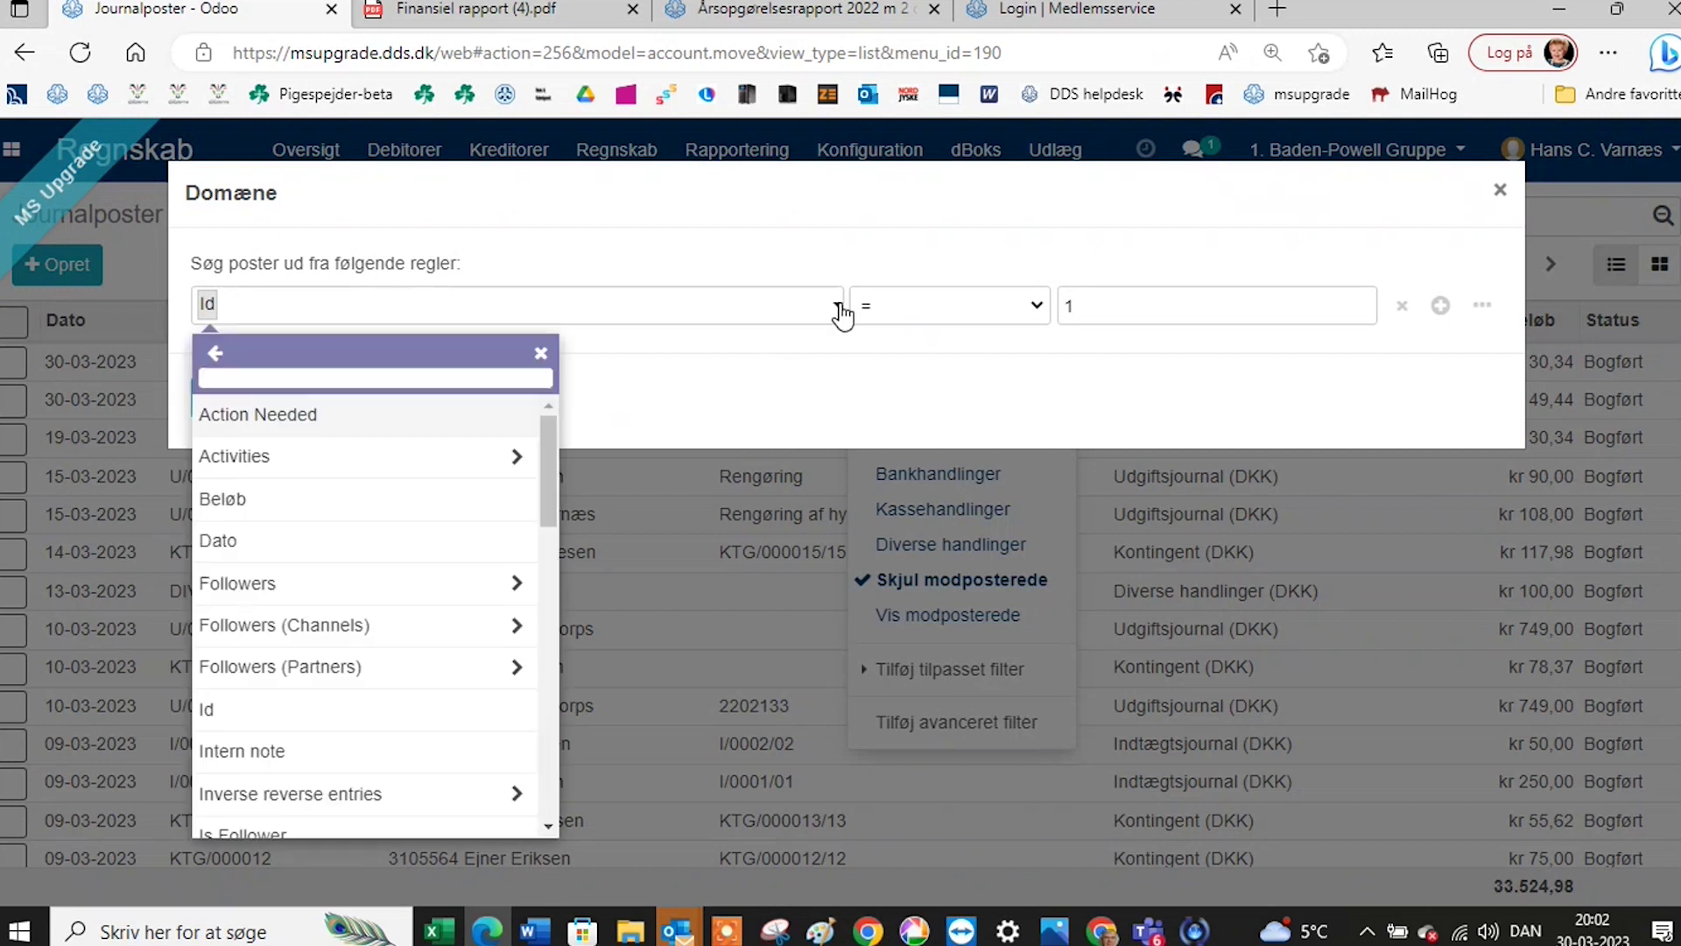
click(468, 499)
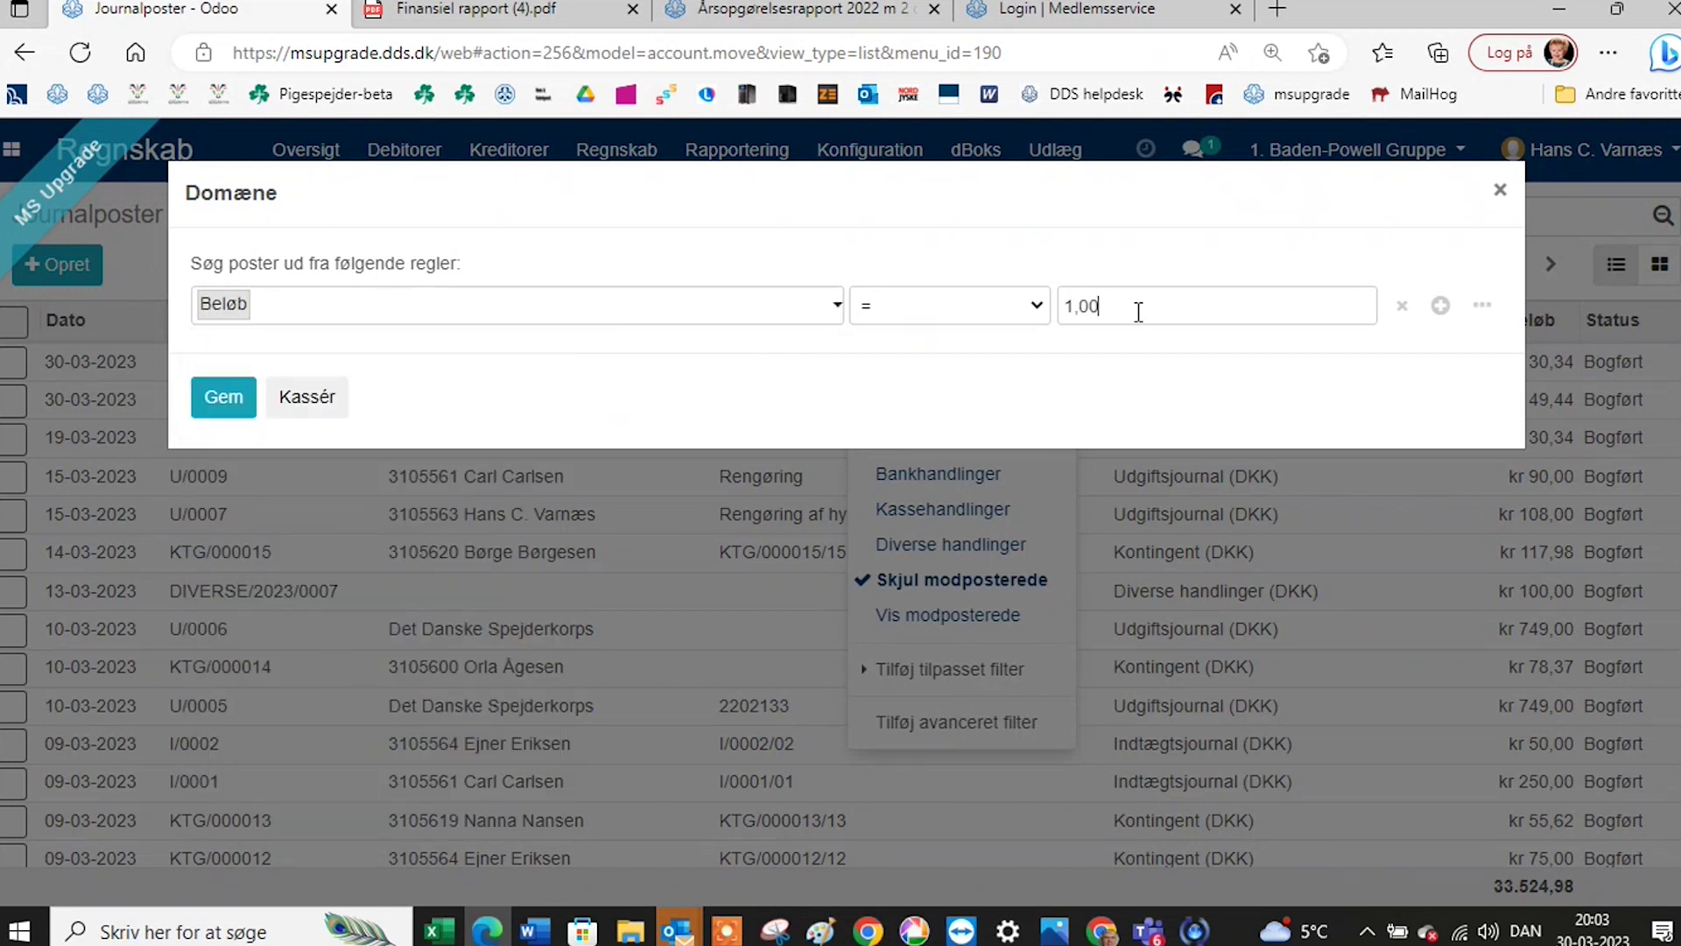
drag(1137, 312, 1067, 295)
text(78,37)
click(233, 403)
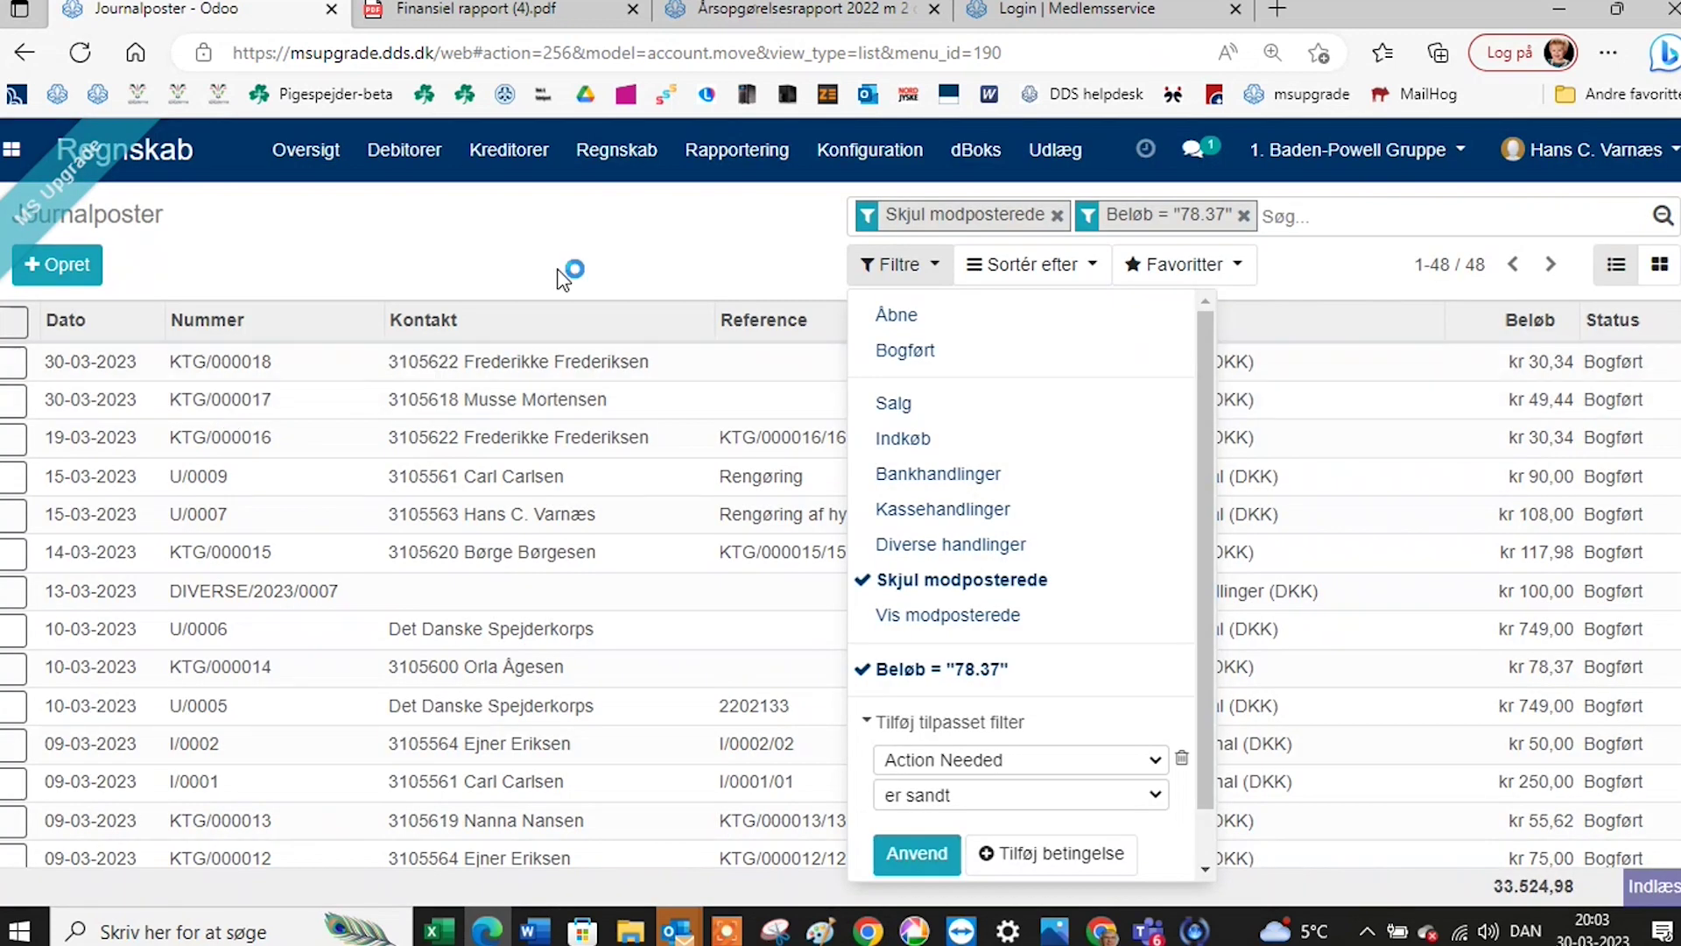
click(575, 246)
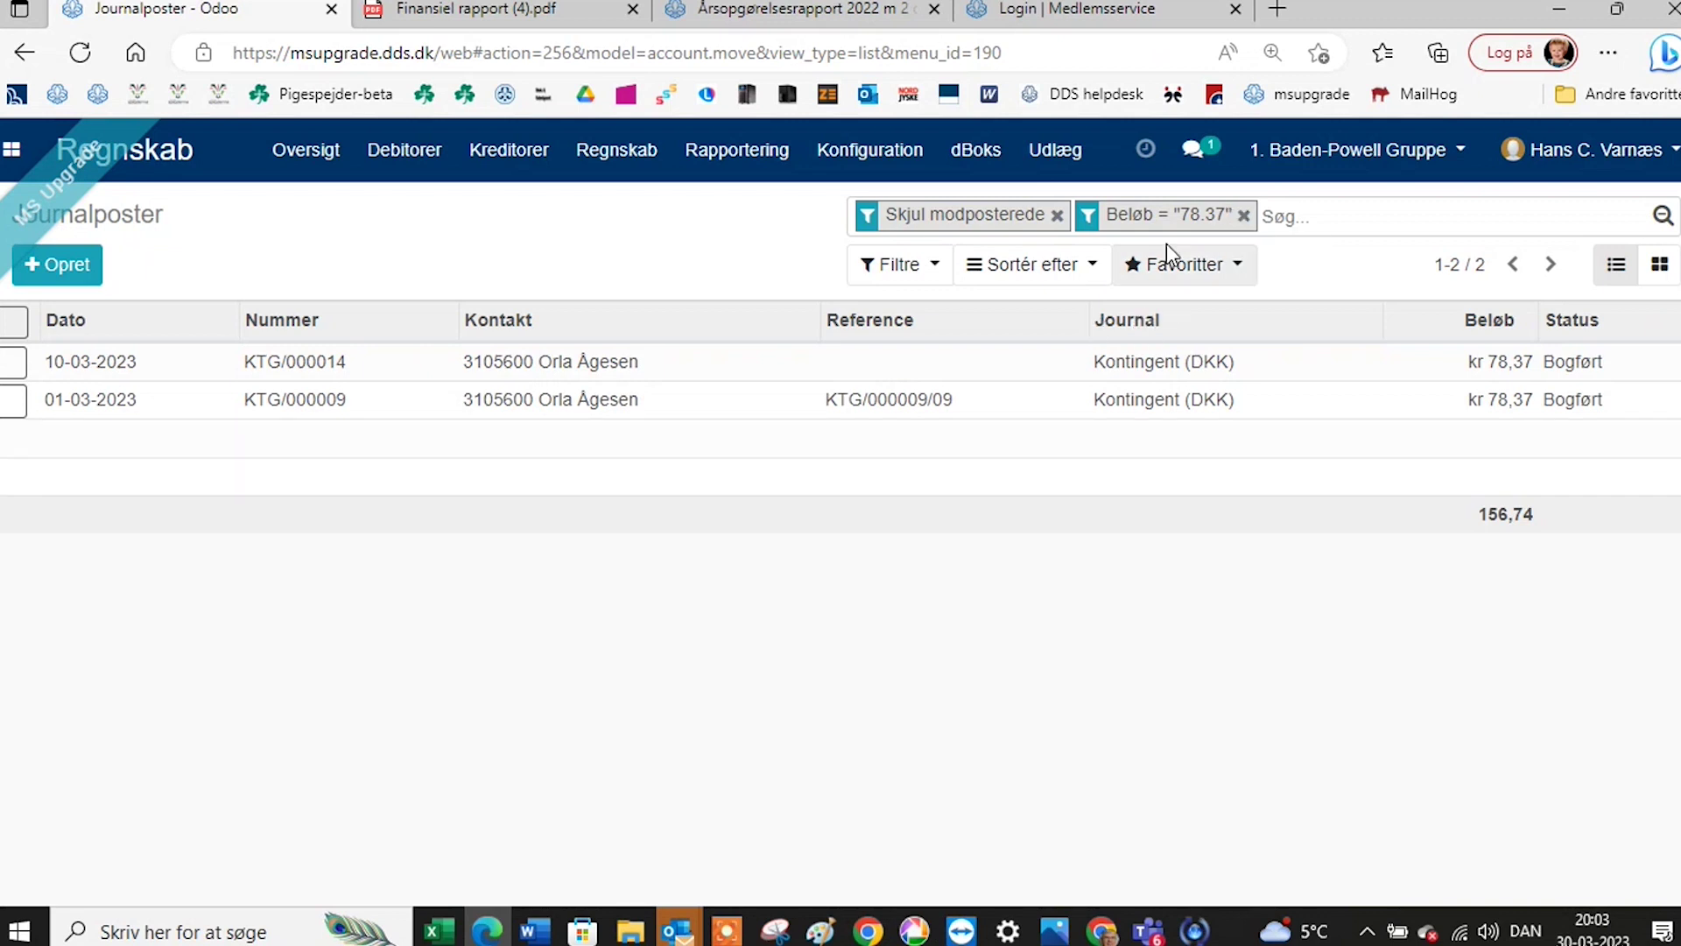
click(1244, 215)
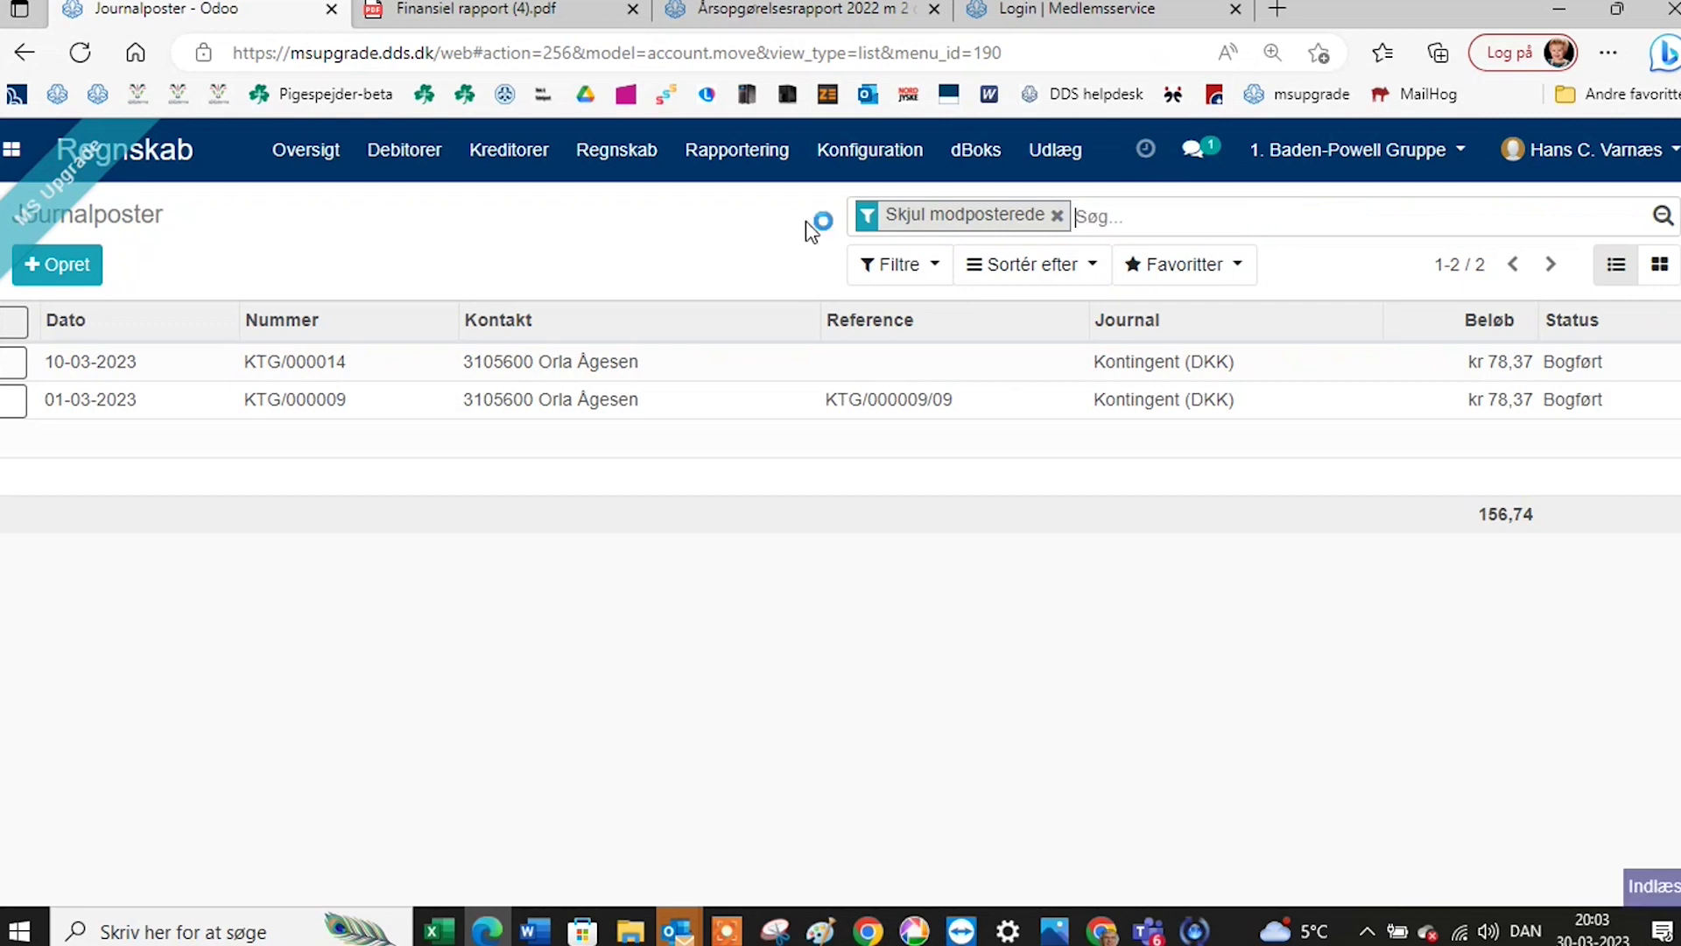
Reopen the Journalposter list from the Regnskab menu and scroll down to I/0001.
click(628, 176)
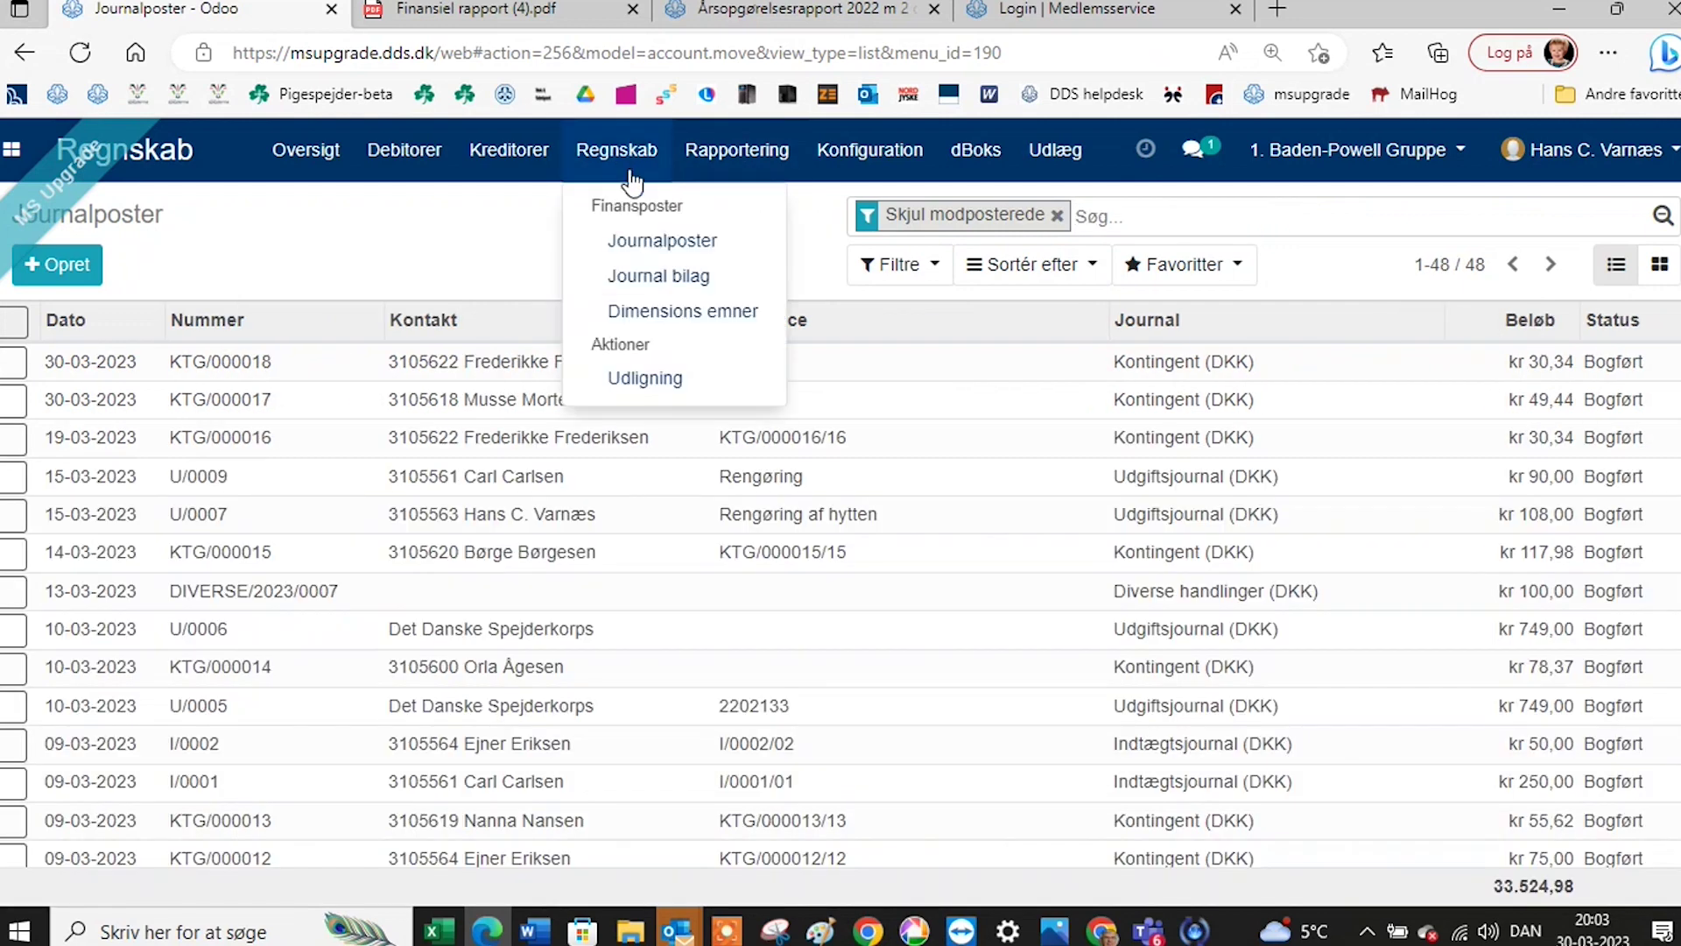
click(663, 249)
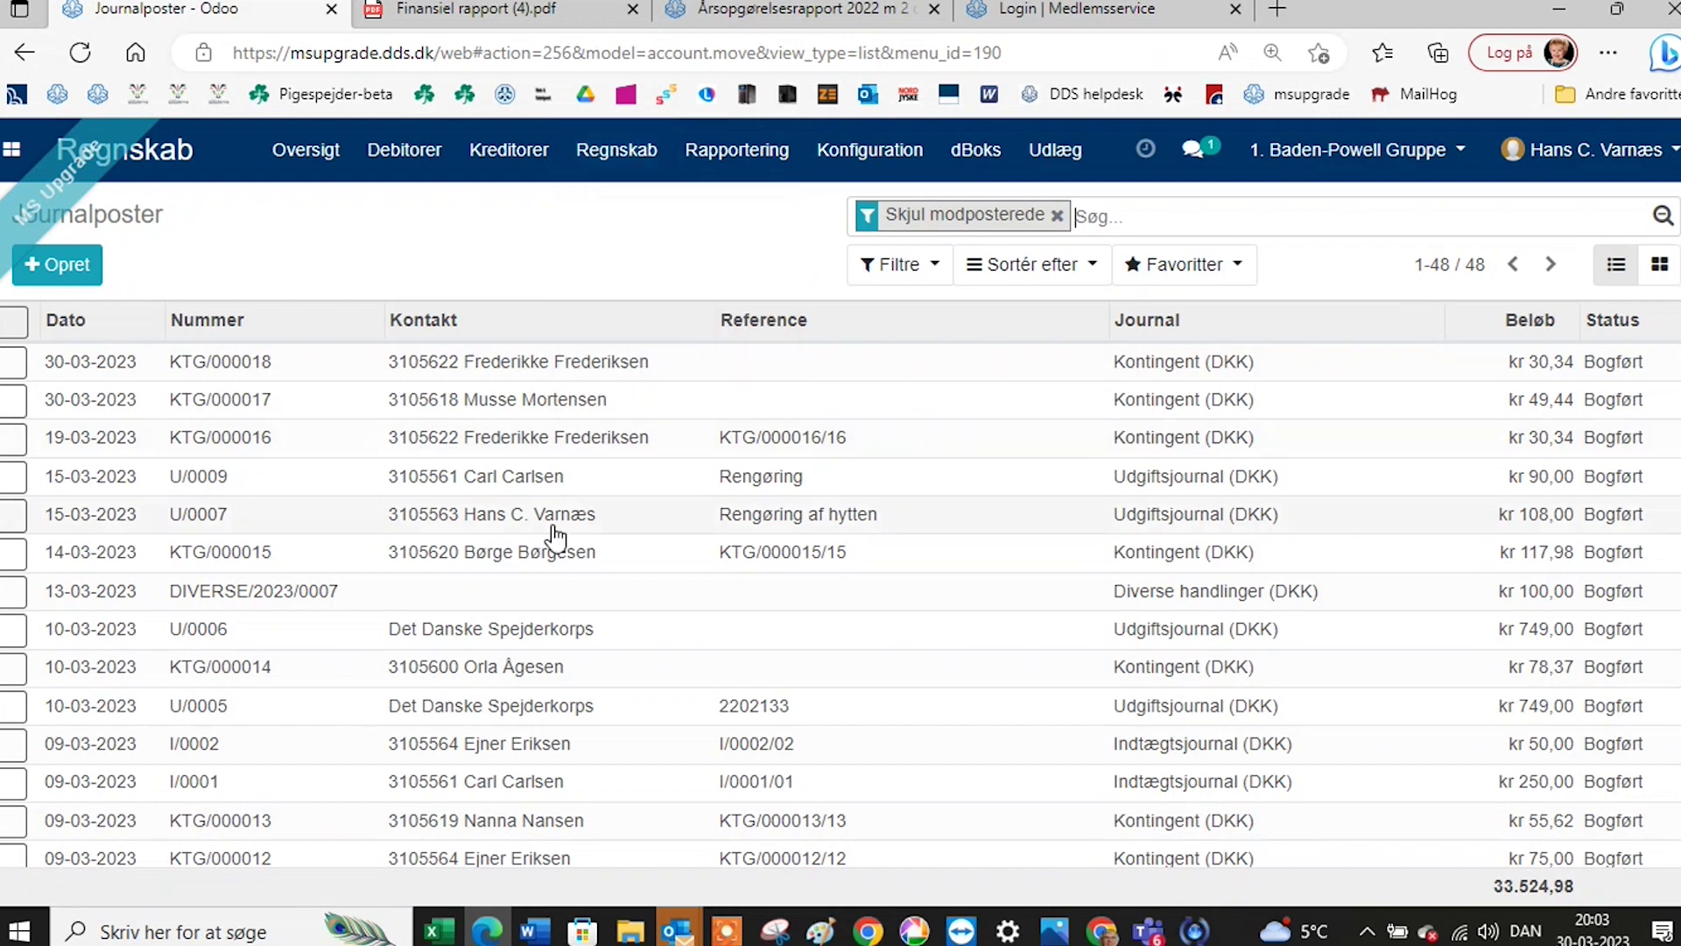
scroll(552, 601, down, 2)
scroll(552, 601, down, 2)
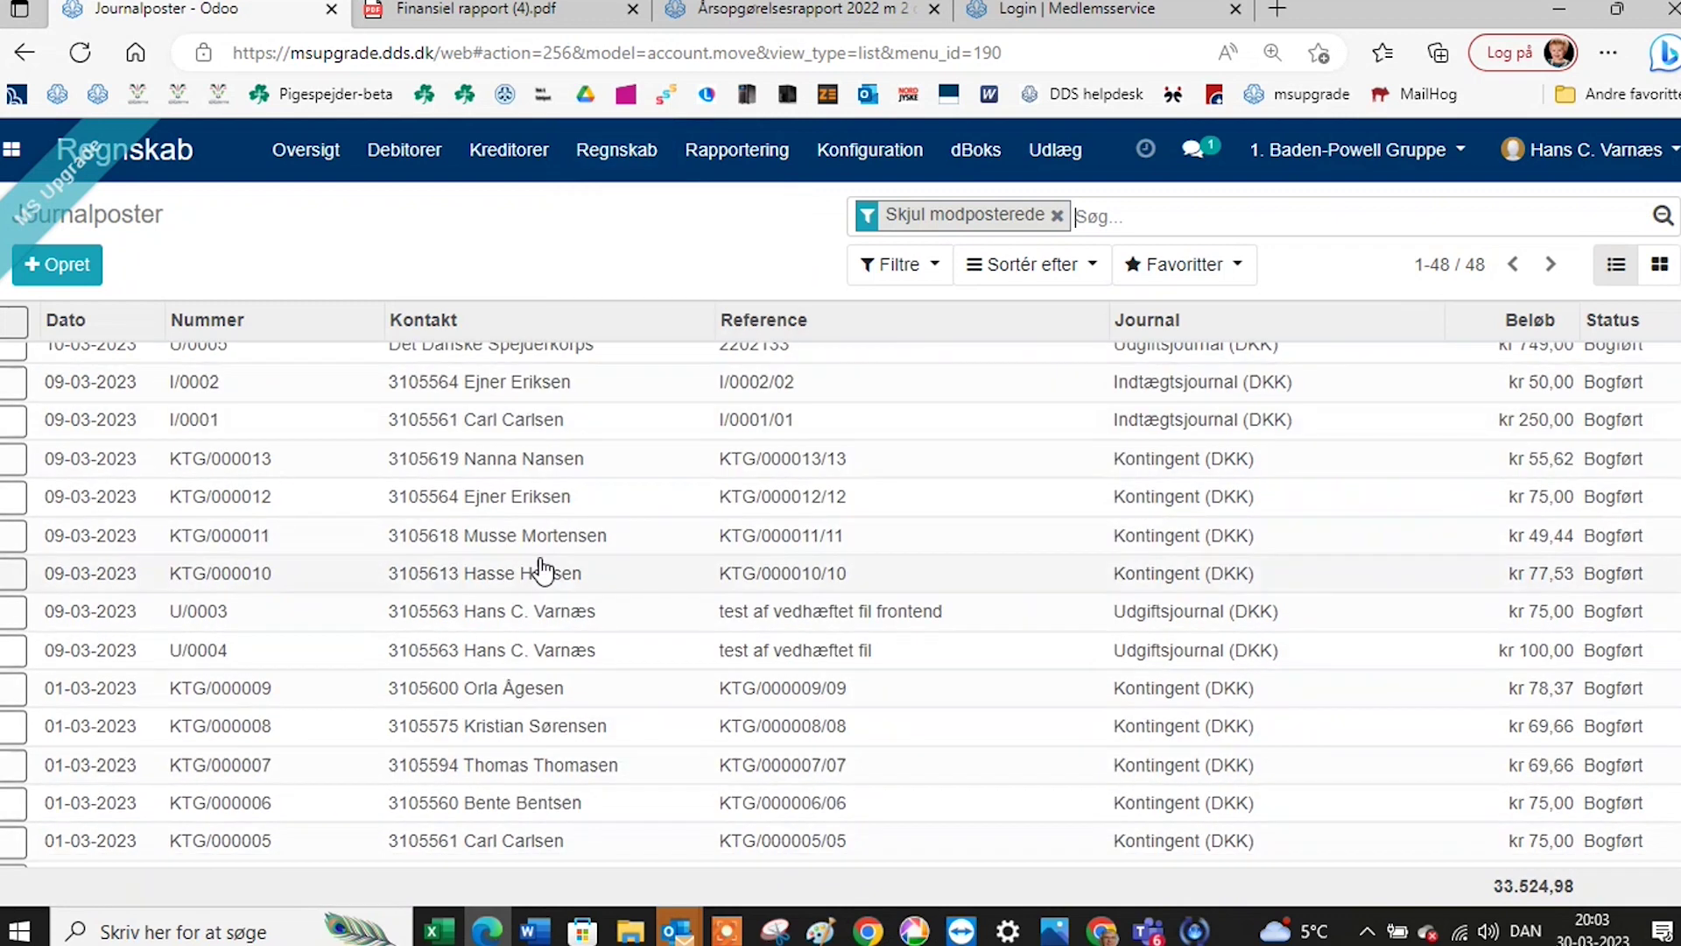
Review the lines of entry I/0001, then return to the list of 48 journal entries.
click(543, 423)
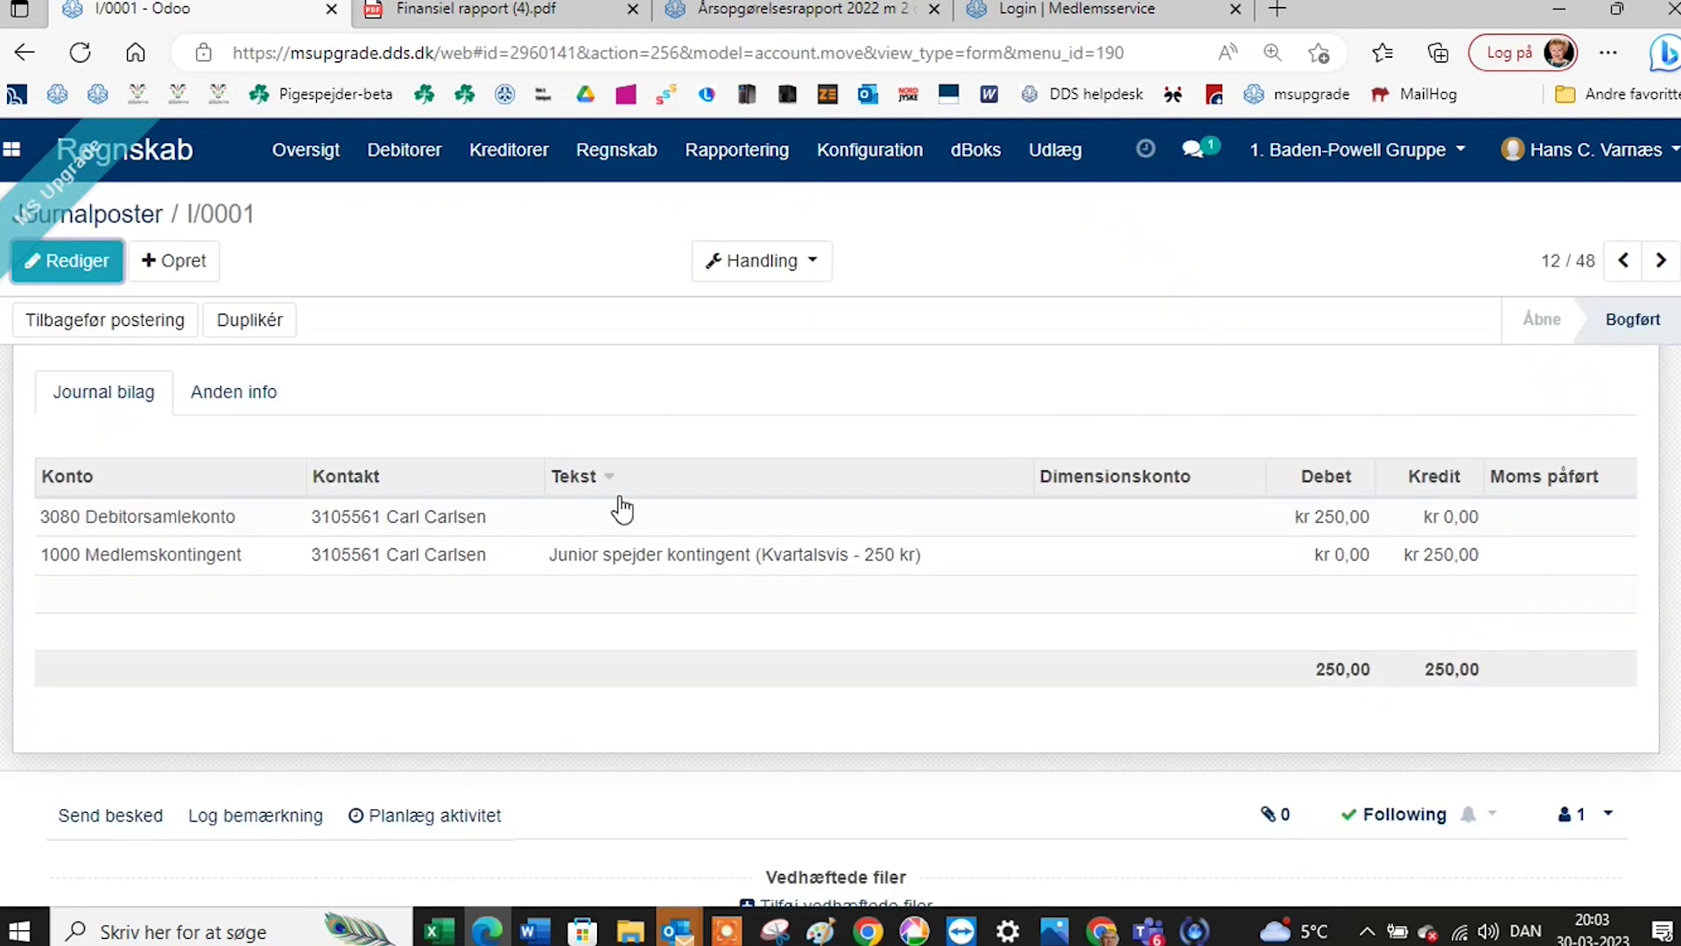
scroll(622, 517, down, 2)
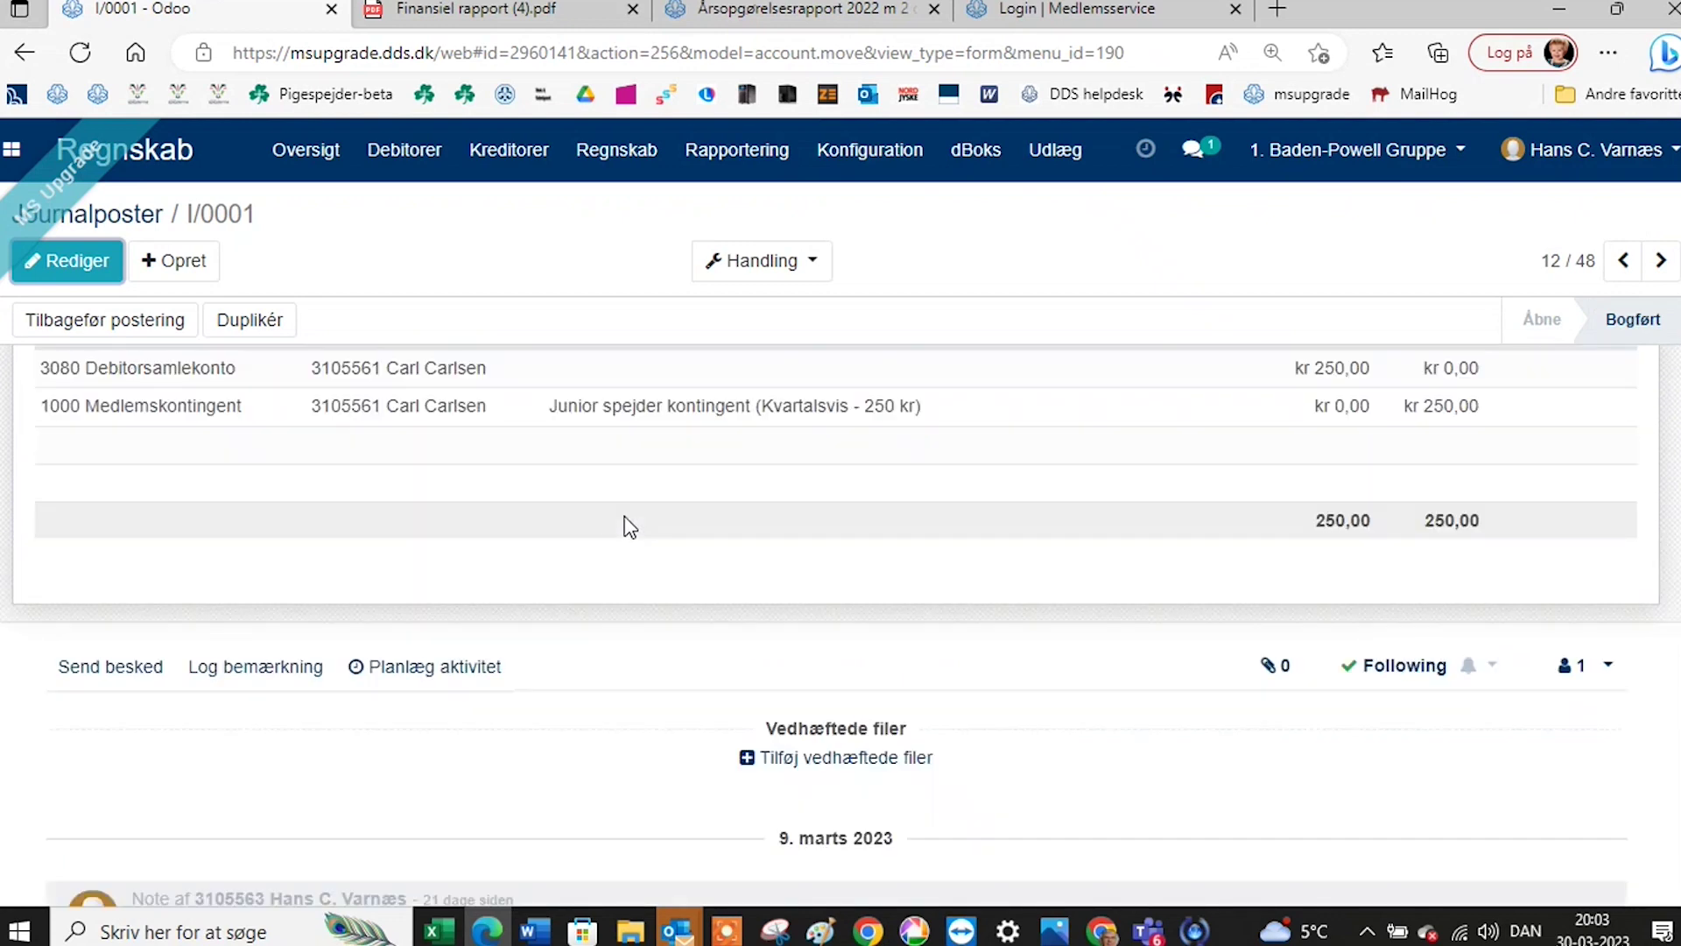
scroll(627, 525, up, 3)
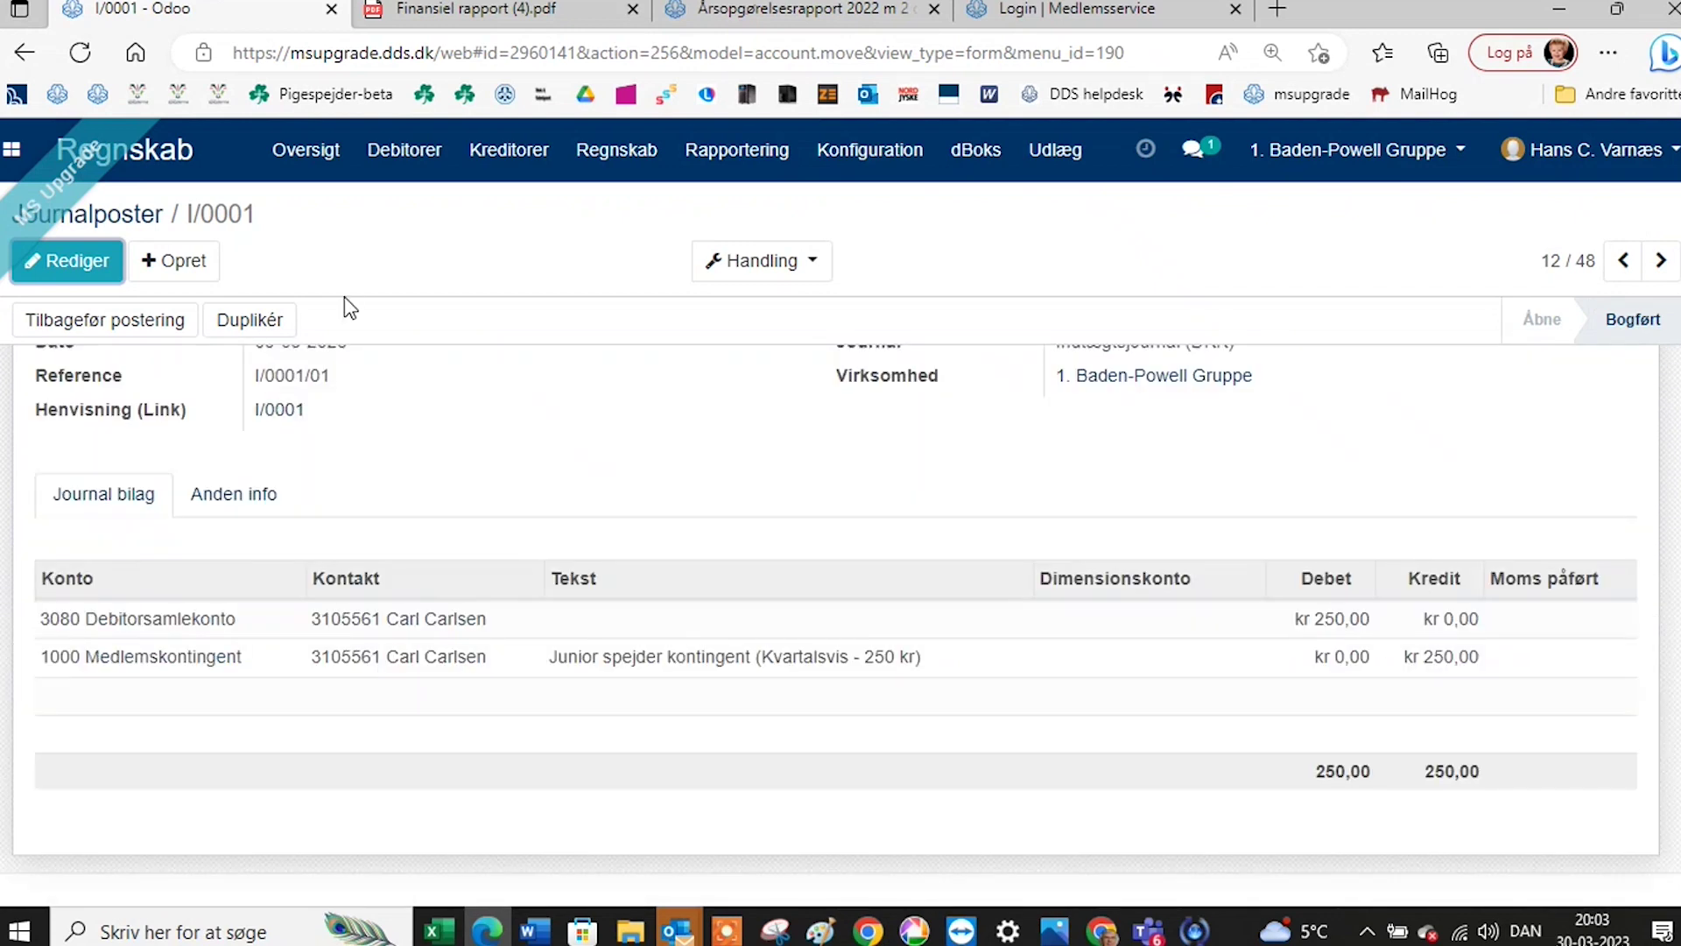
click(131, 226)
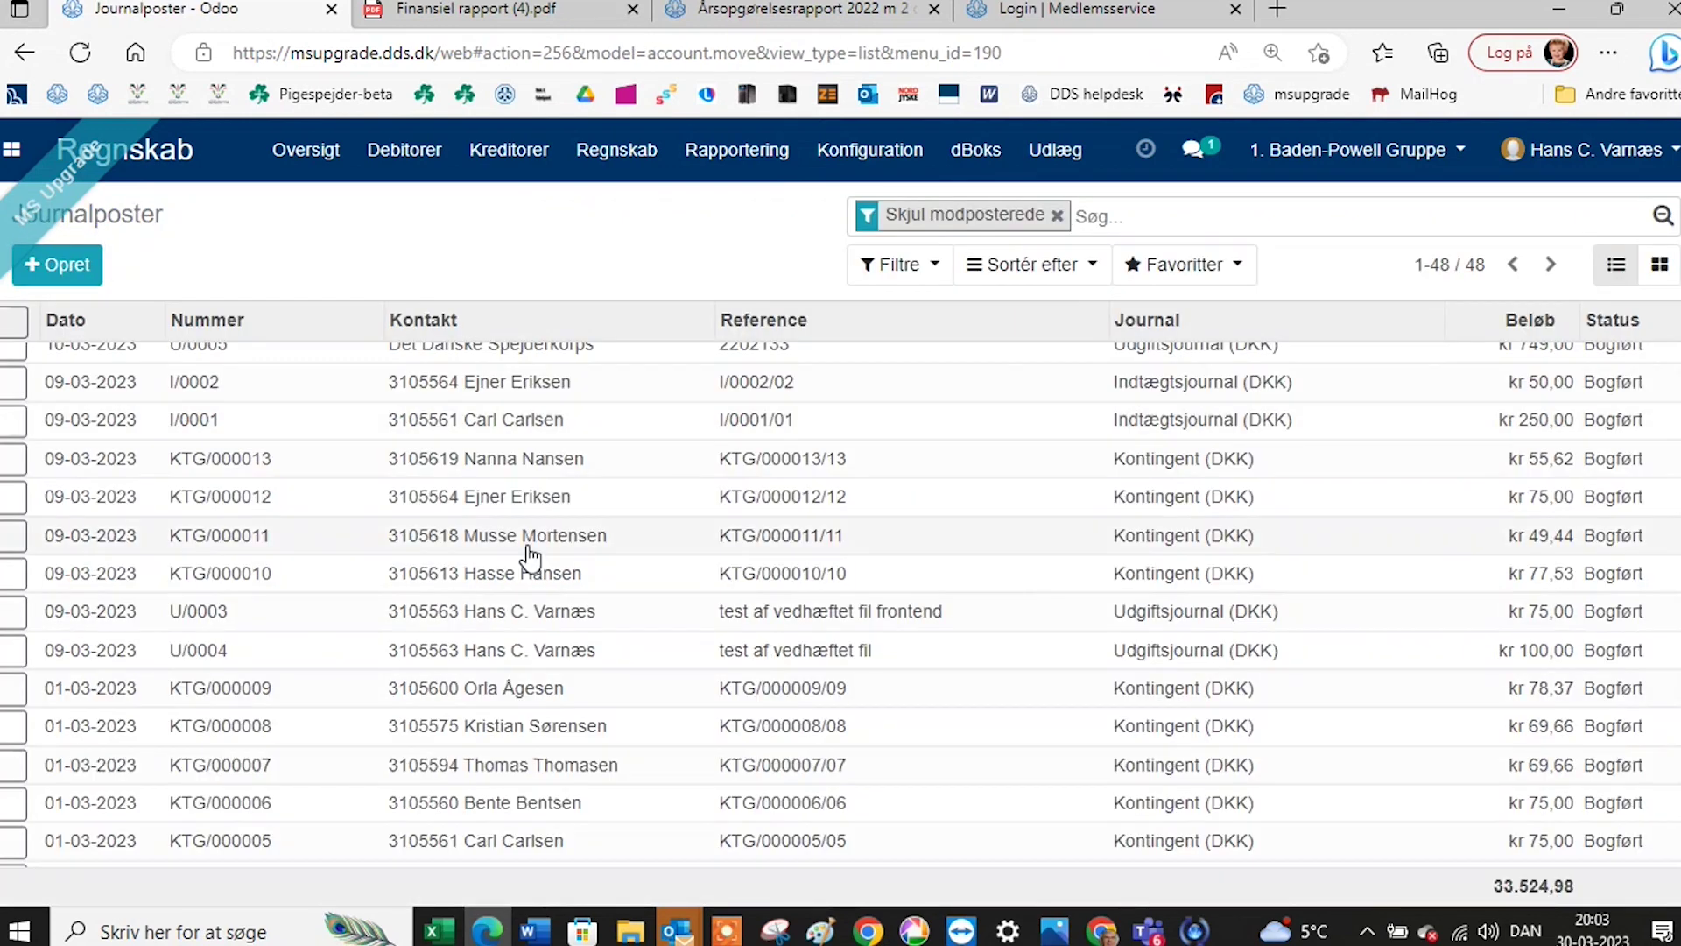
scroll(545, 394, up, 1)
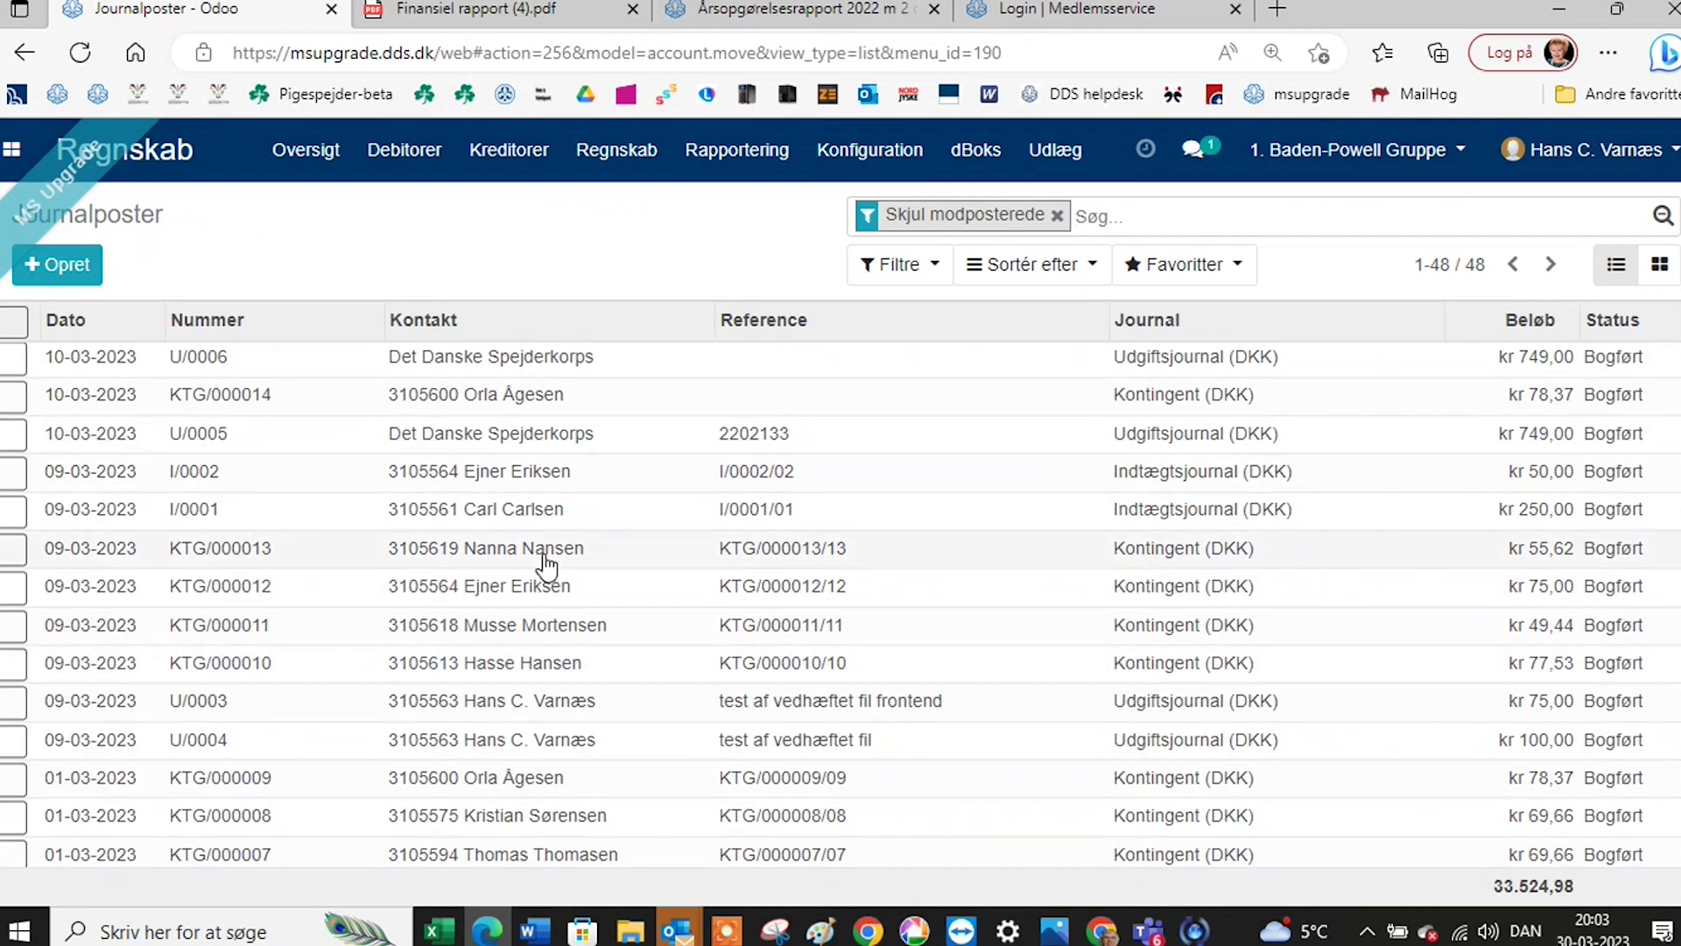
scroll(546, 565, down, 5)
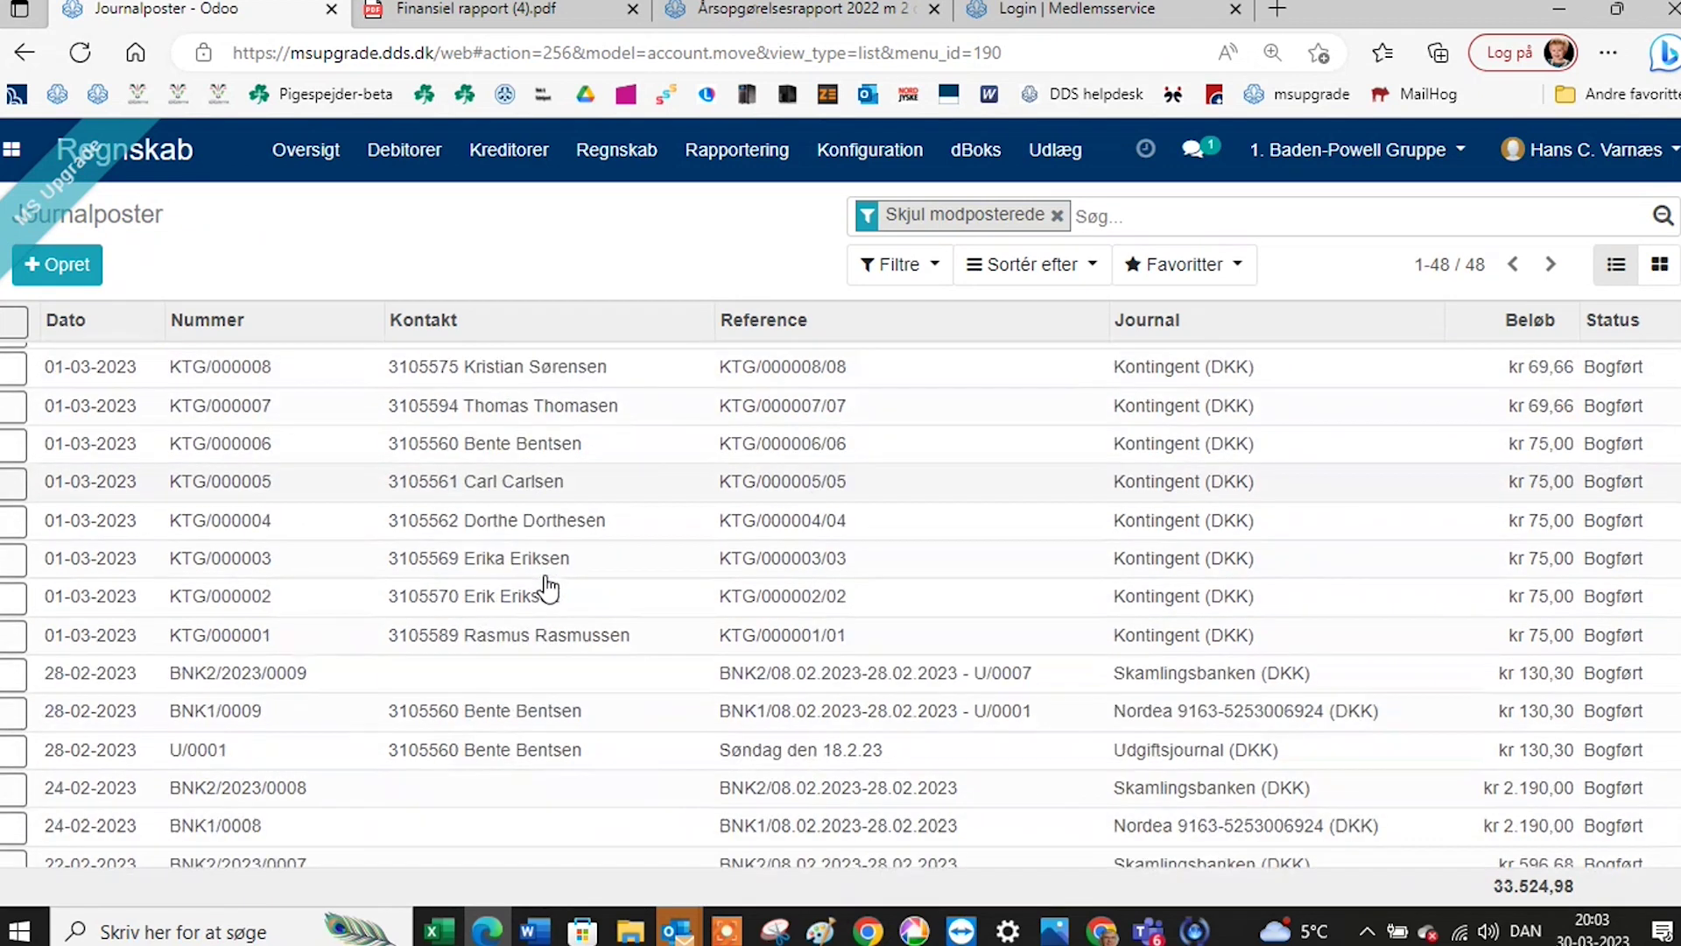
scroll(547, 588, down, 5)
Filter the journal entries to the Udgiftsjournal by searching journals for 'ud'.
click(1161, 219)
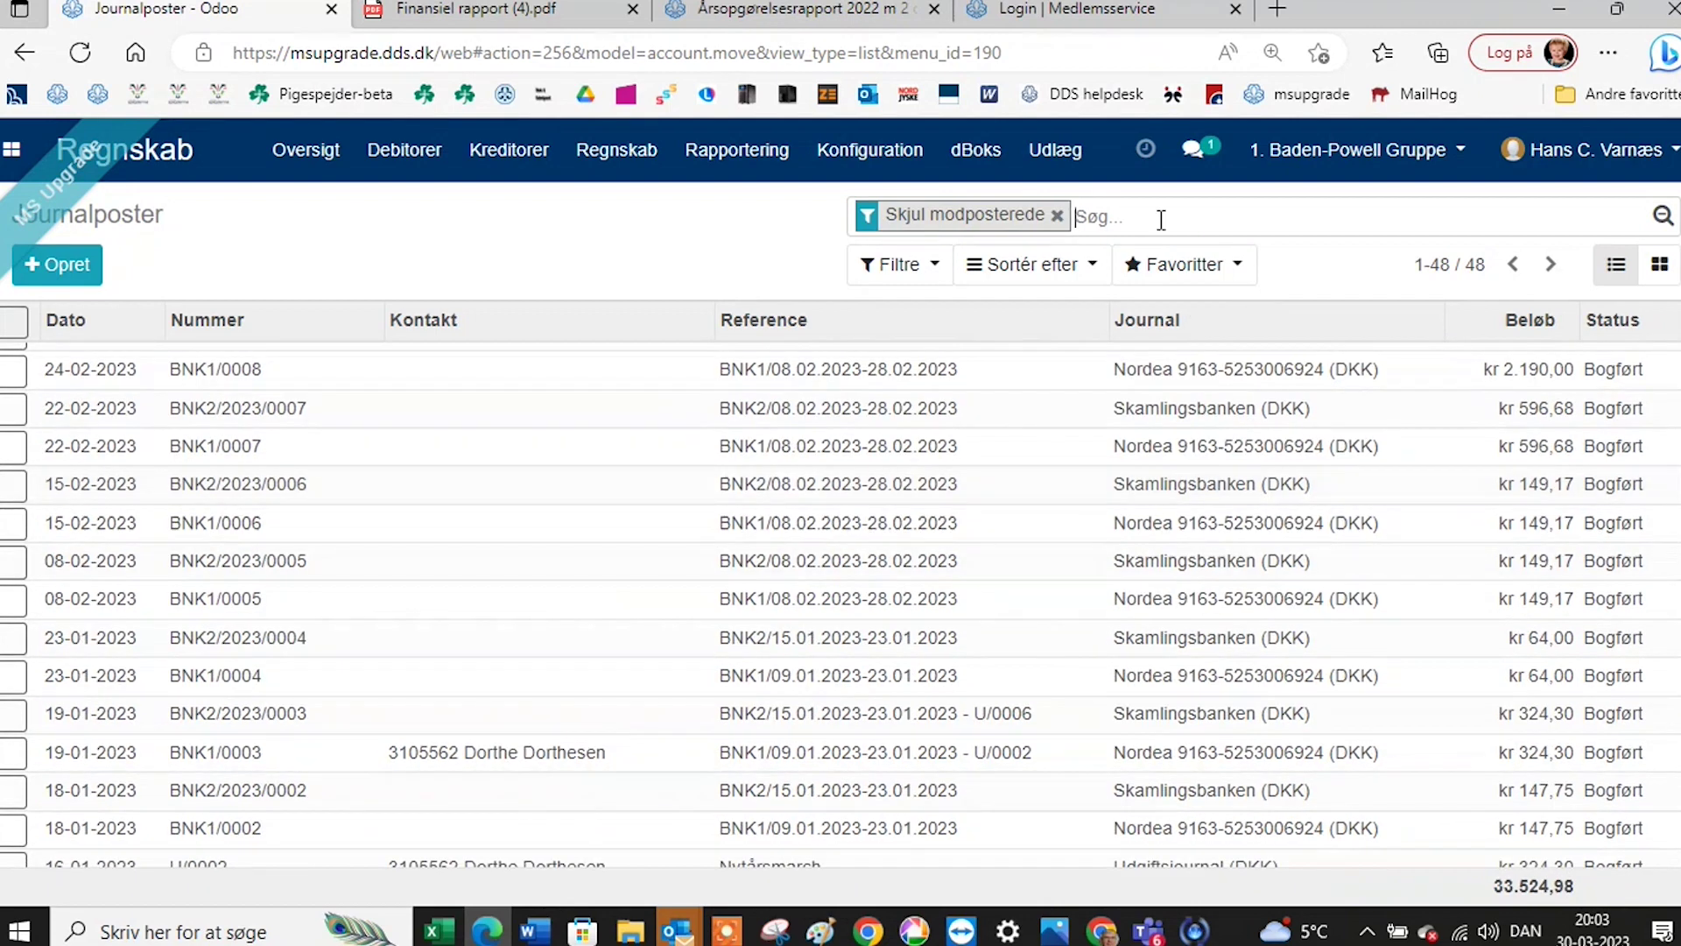
text(ud)
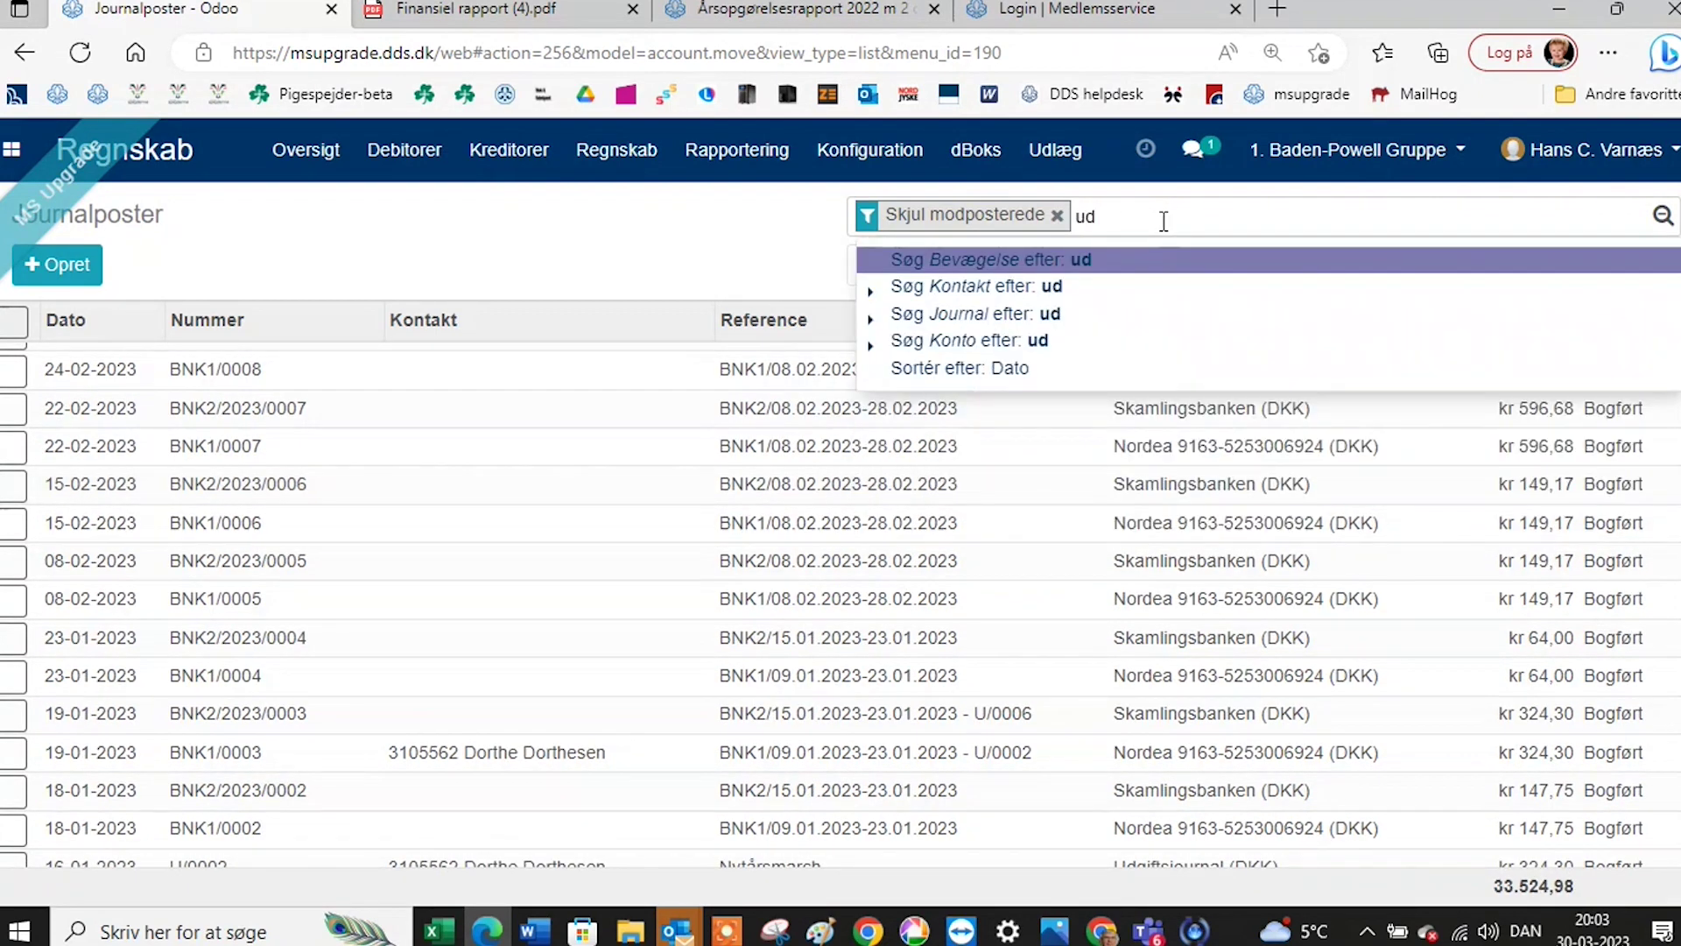
click(1095, 313)
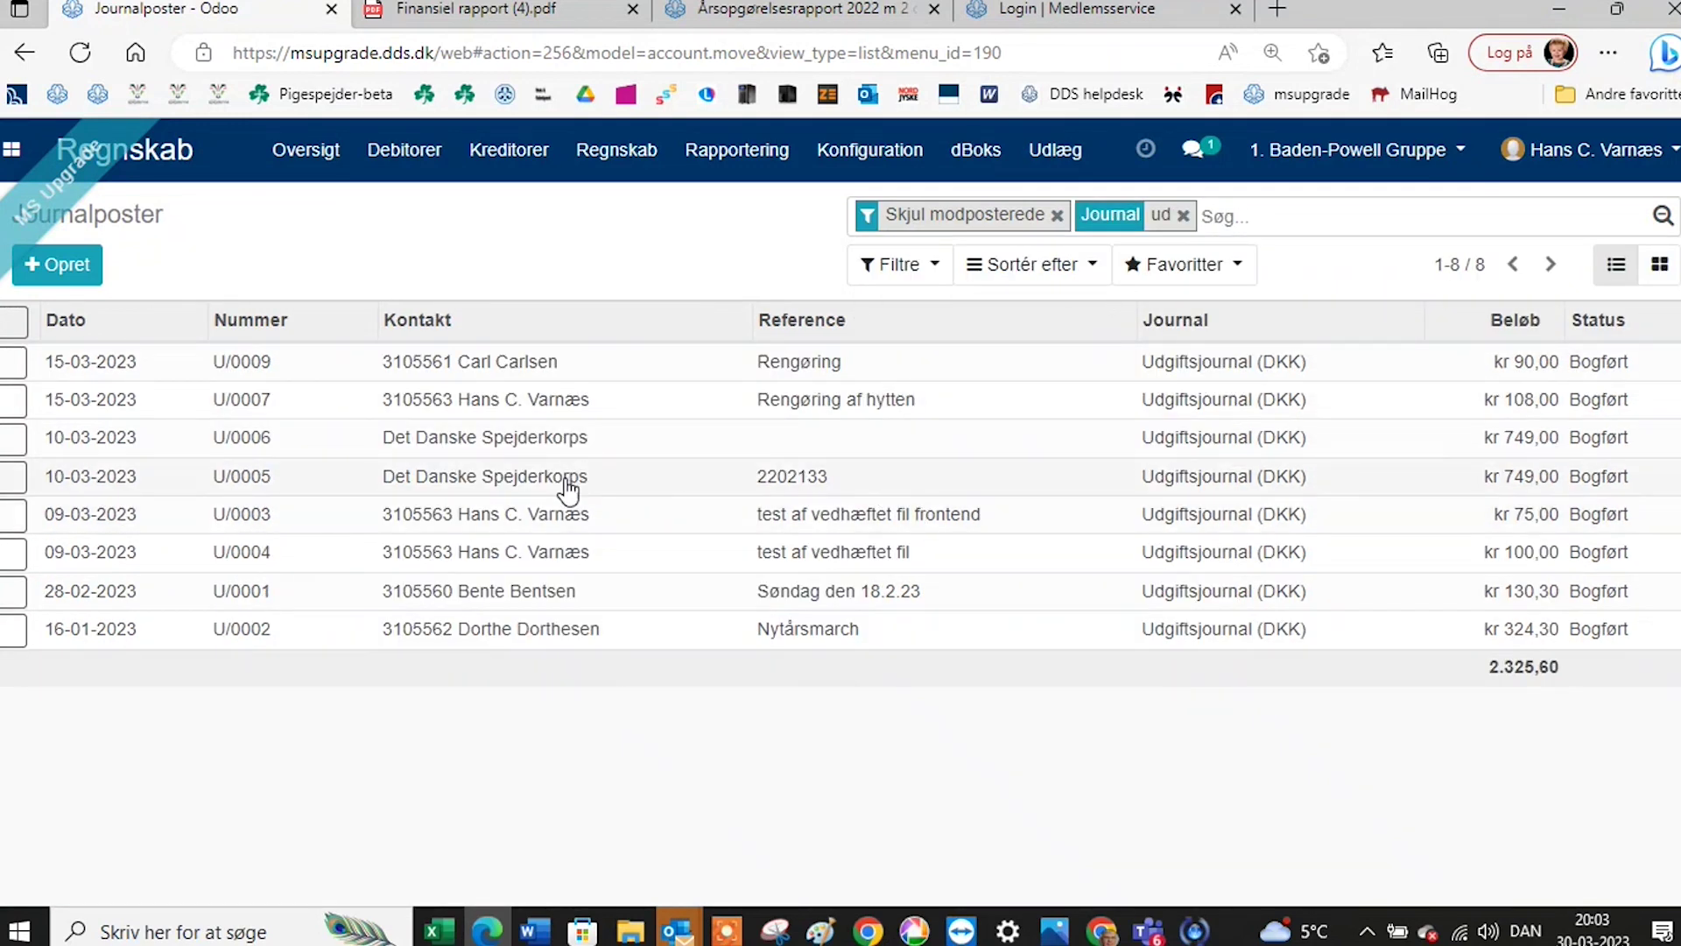
Review entry U/0002 (324,30 to 2030 Arrangementer og aktiviteter) and its receipt, then open Journal bilag.
click(460, 638)
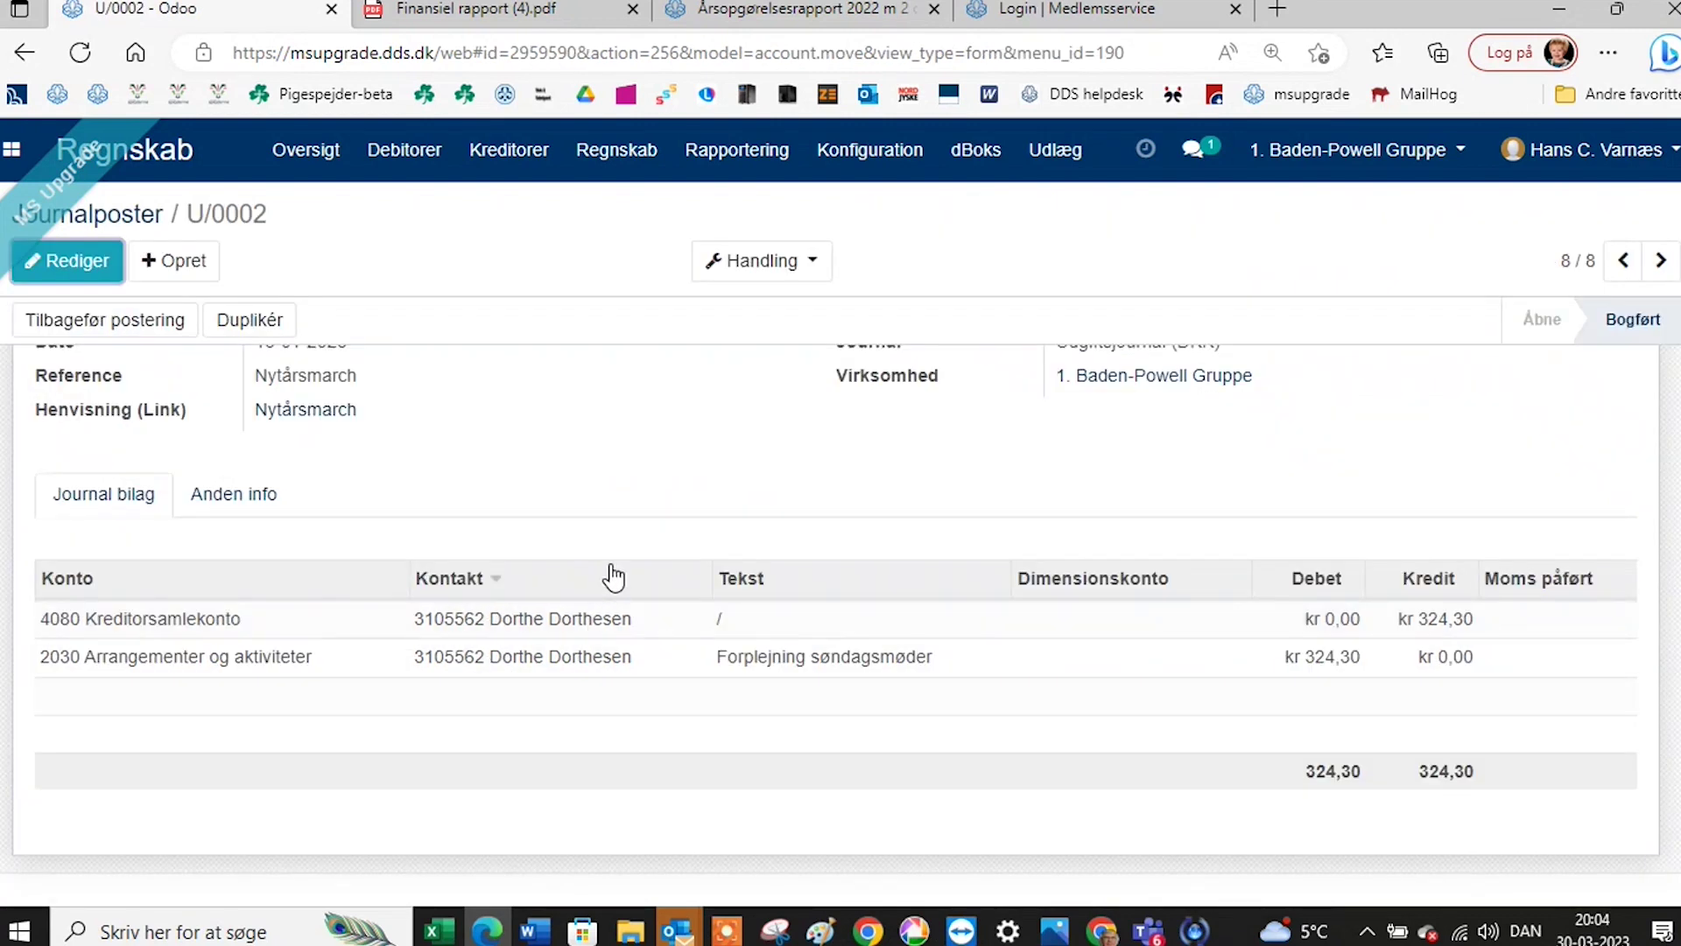
scroll(613, 578, down, 2)
scroll(613, 574, down, 5)
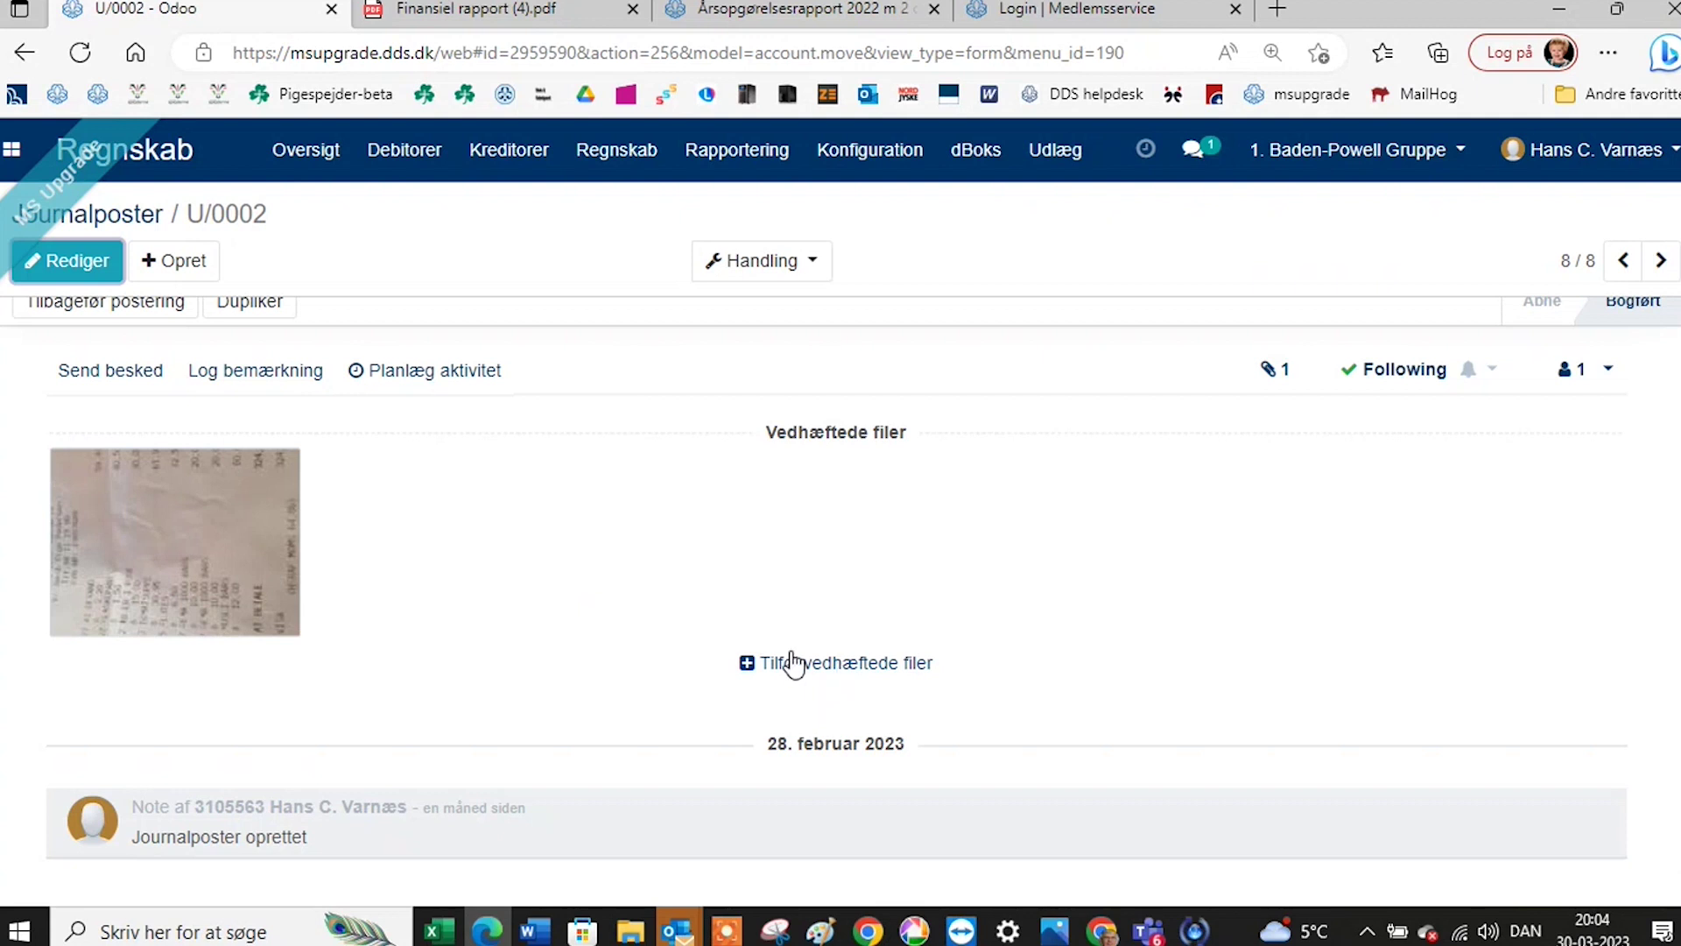
scroll(691, 559, up, 10)
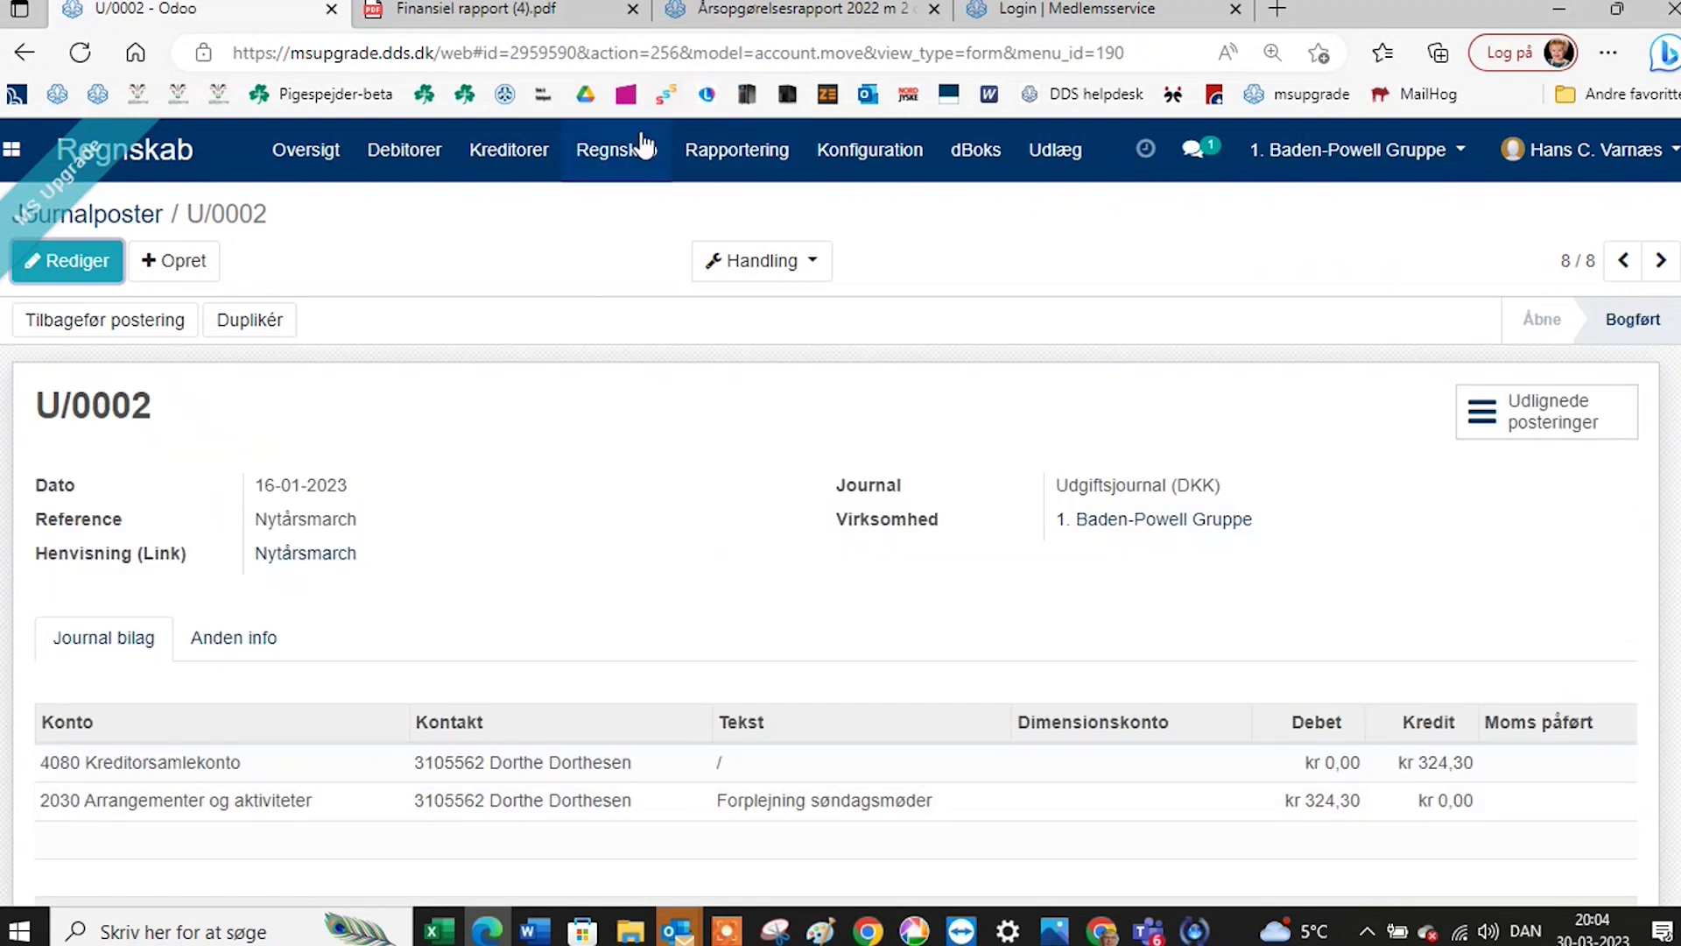
click(633, 150)
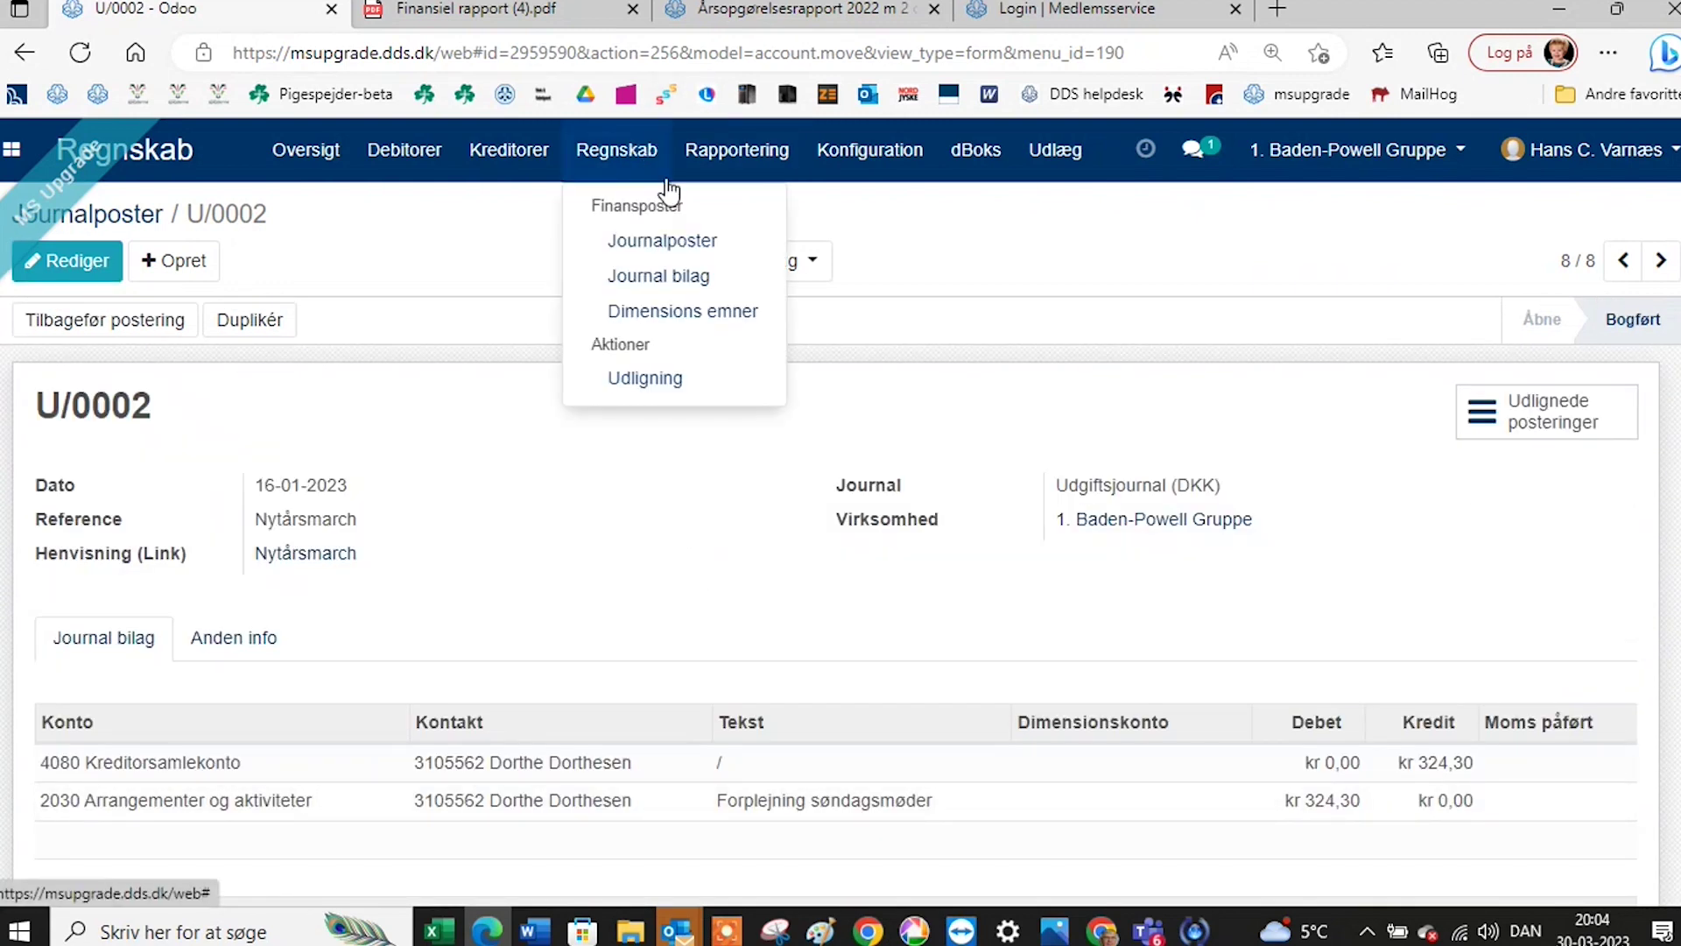
click(685, 282)
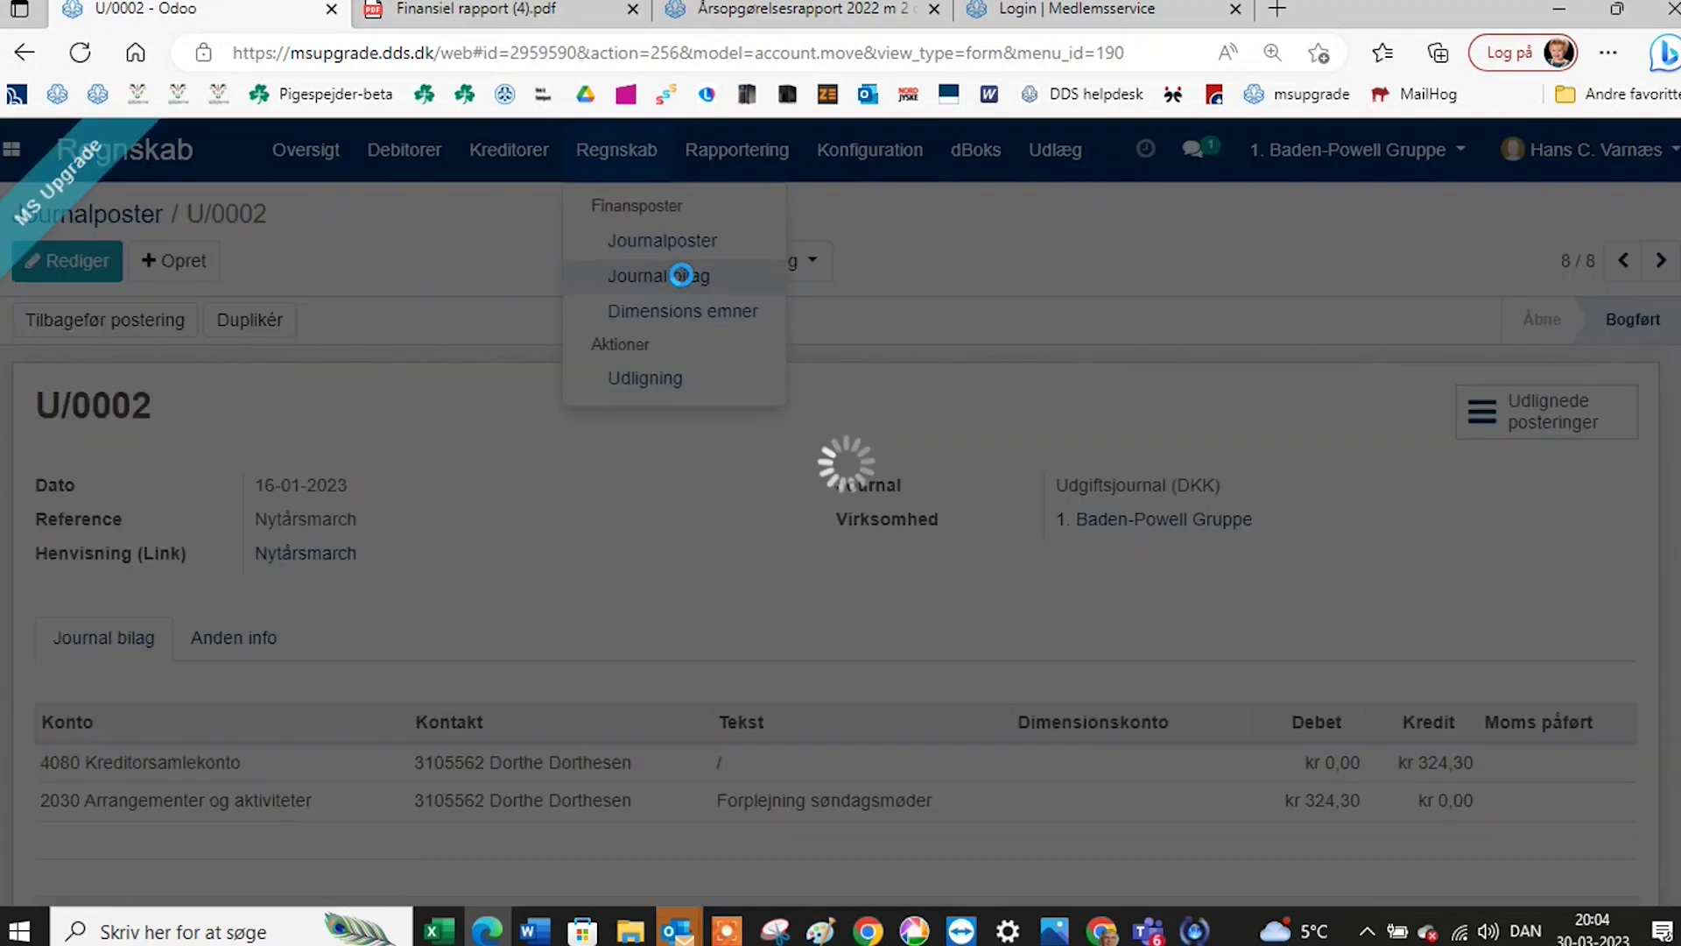
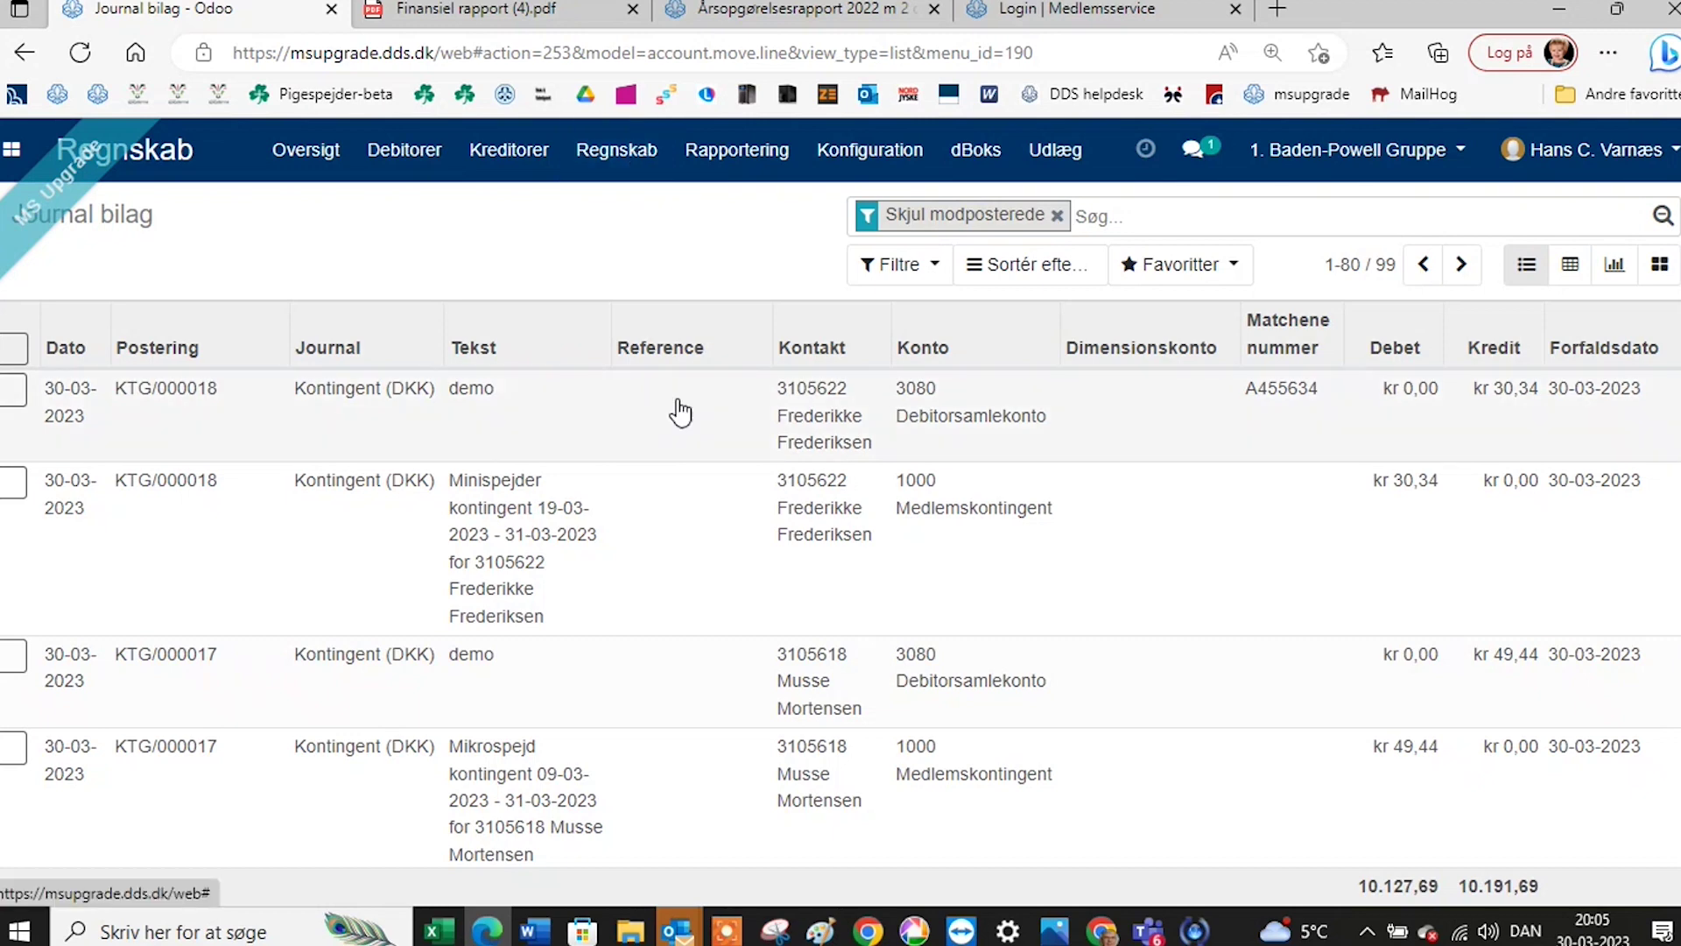
Open journal item KTG/000018, the 30,34 credit on account 3080 Debitorsamlekonto.
click(807, 419)
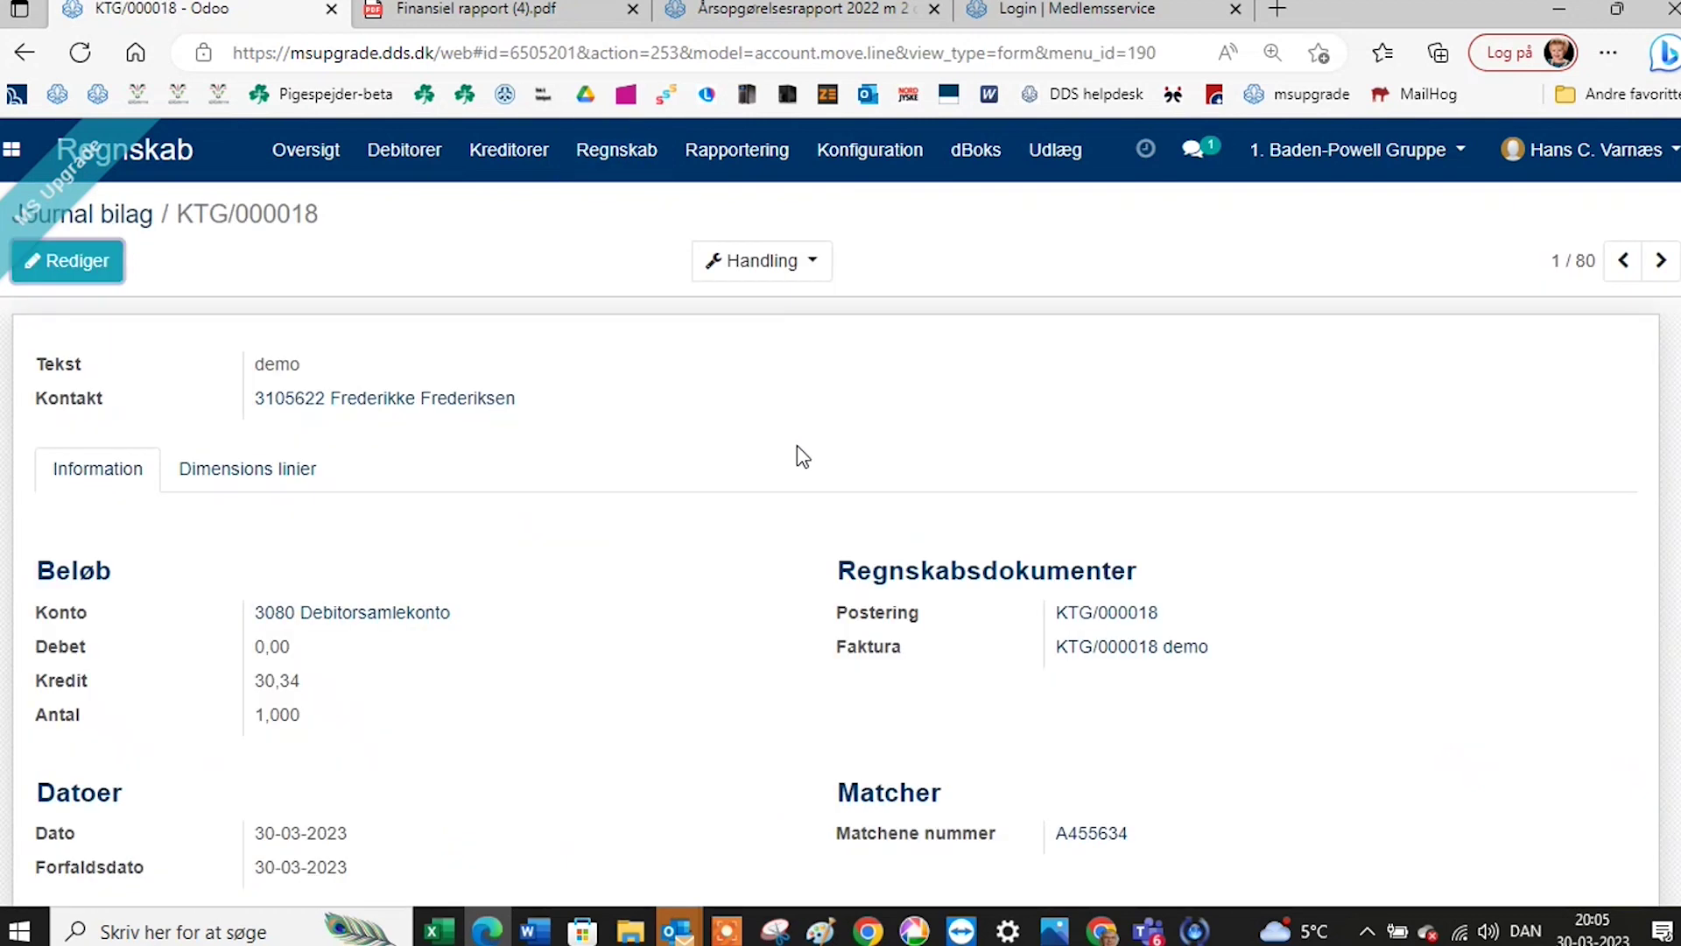
scroll(713, 522, down, 2)
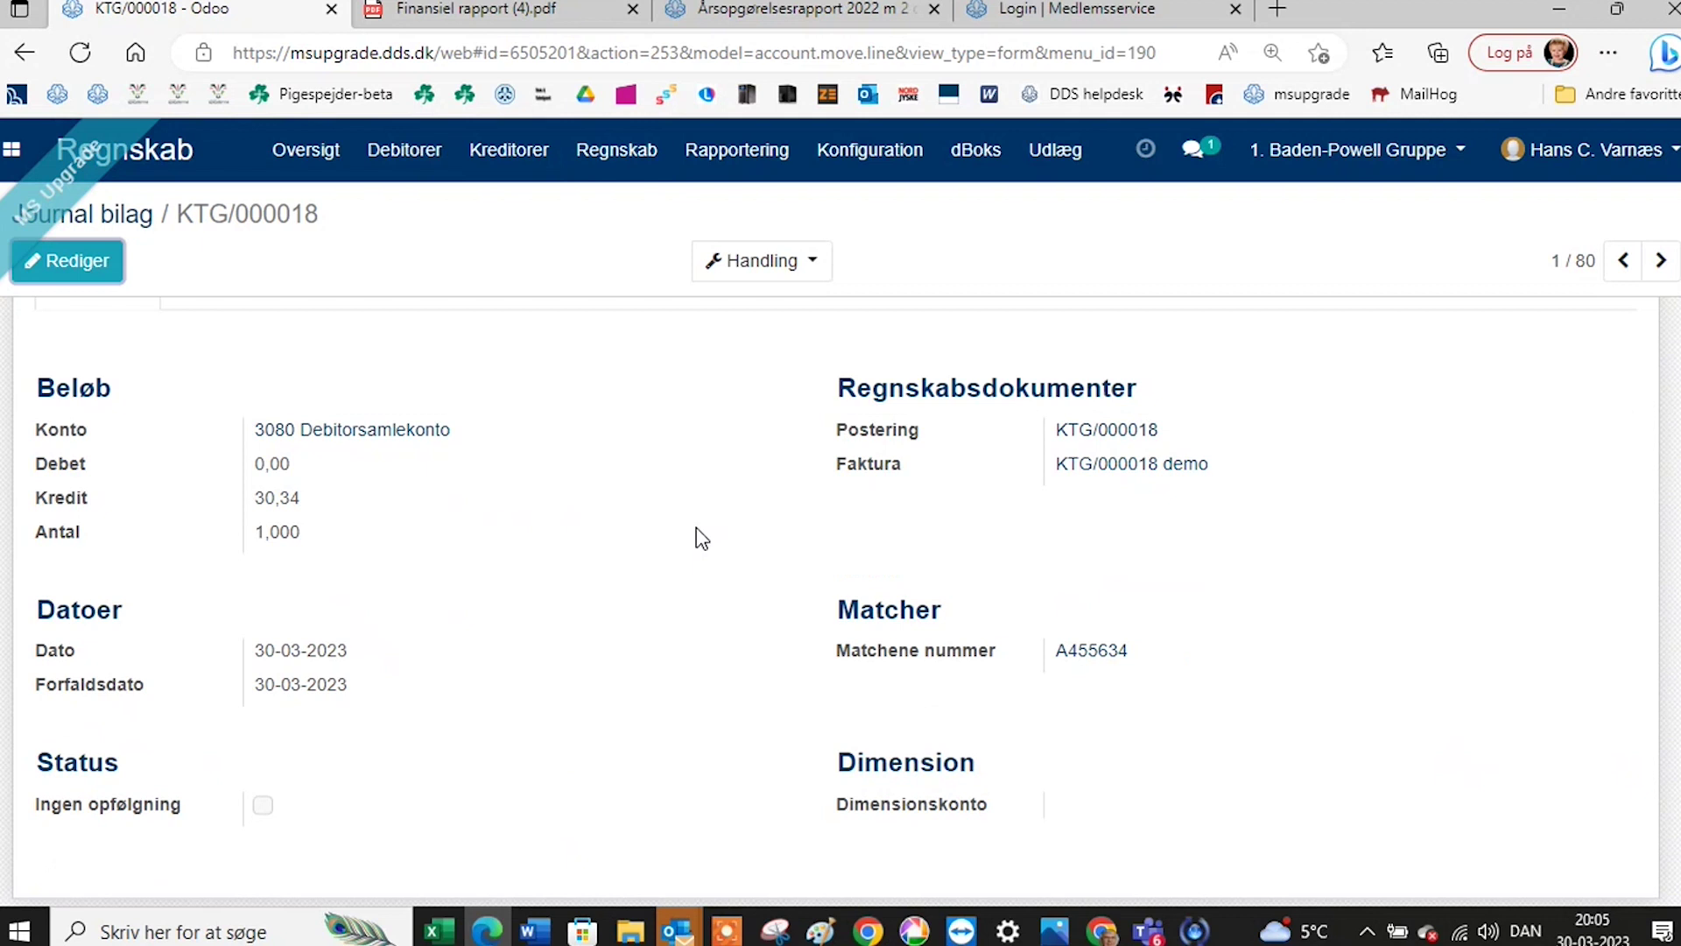
scroll(701, 538, up, 2)
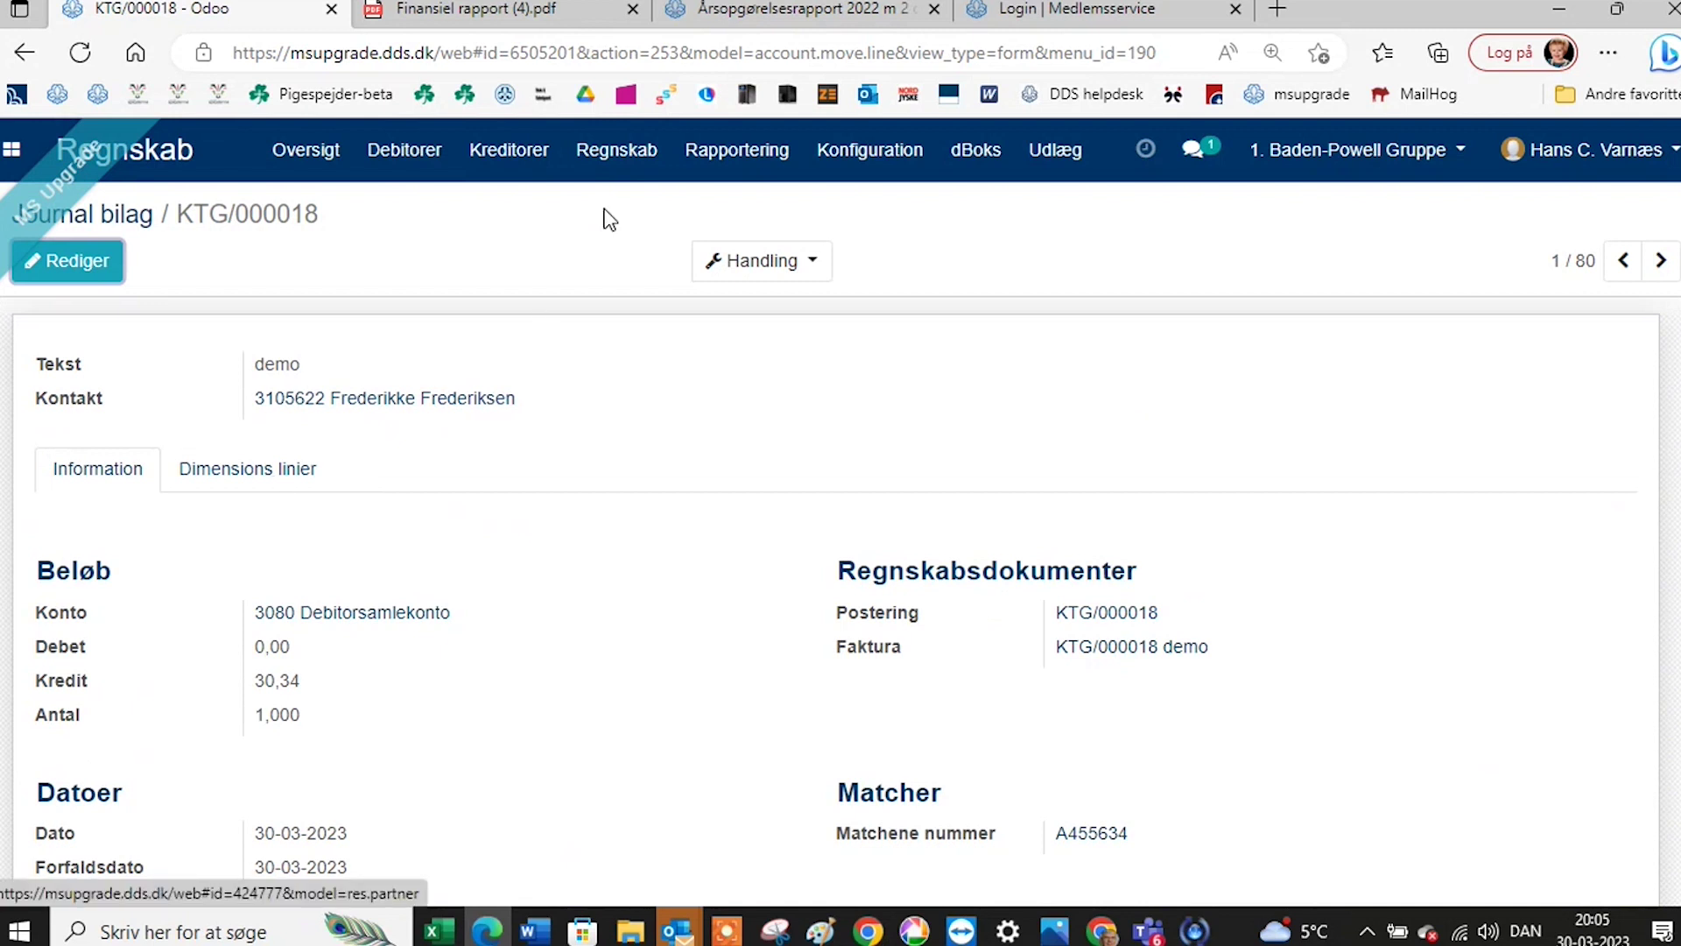
Reconcile the two matching 49,44 kr entries on account 3080 through Regnskab > Udligning.
click(653, 161)
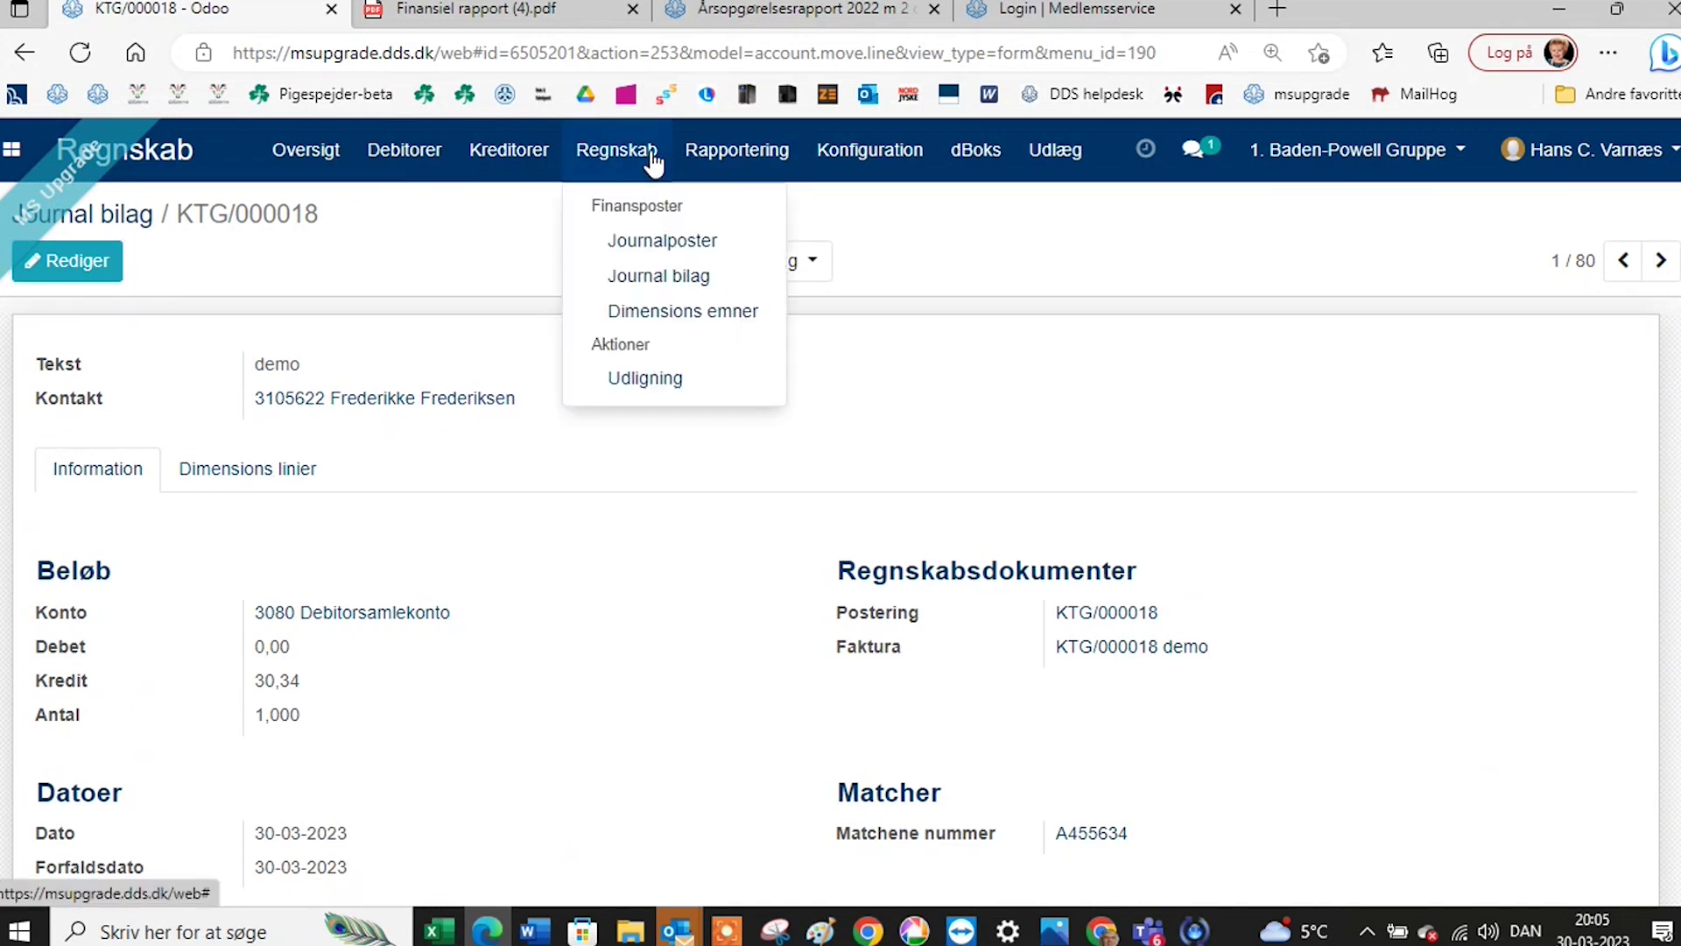
click(632, 385)
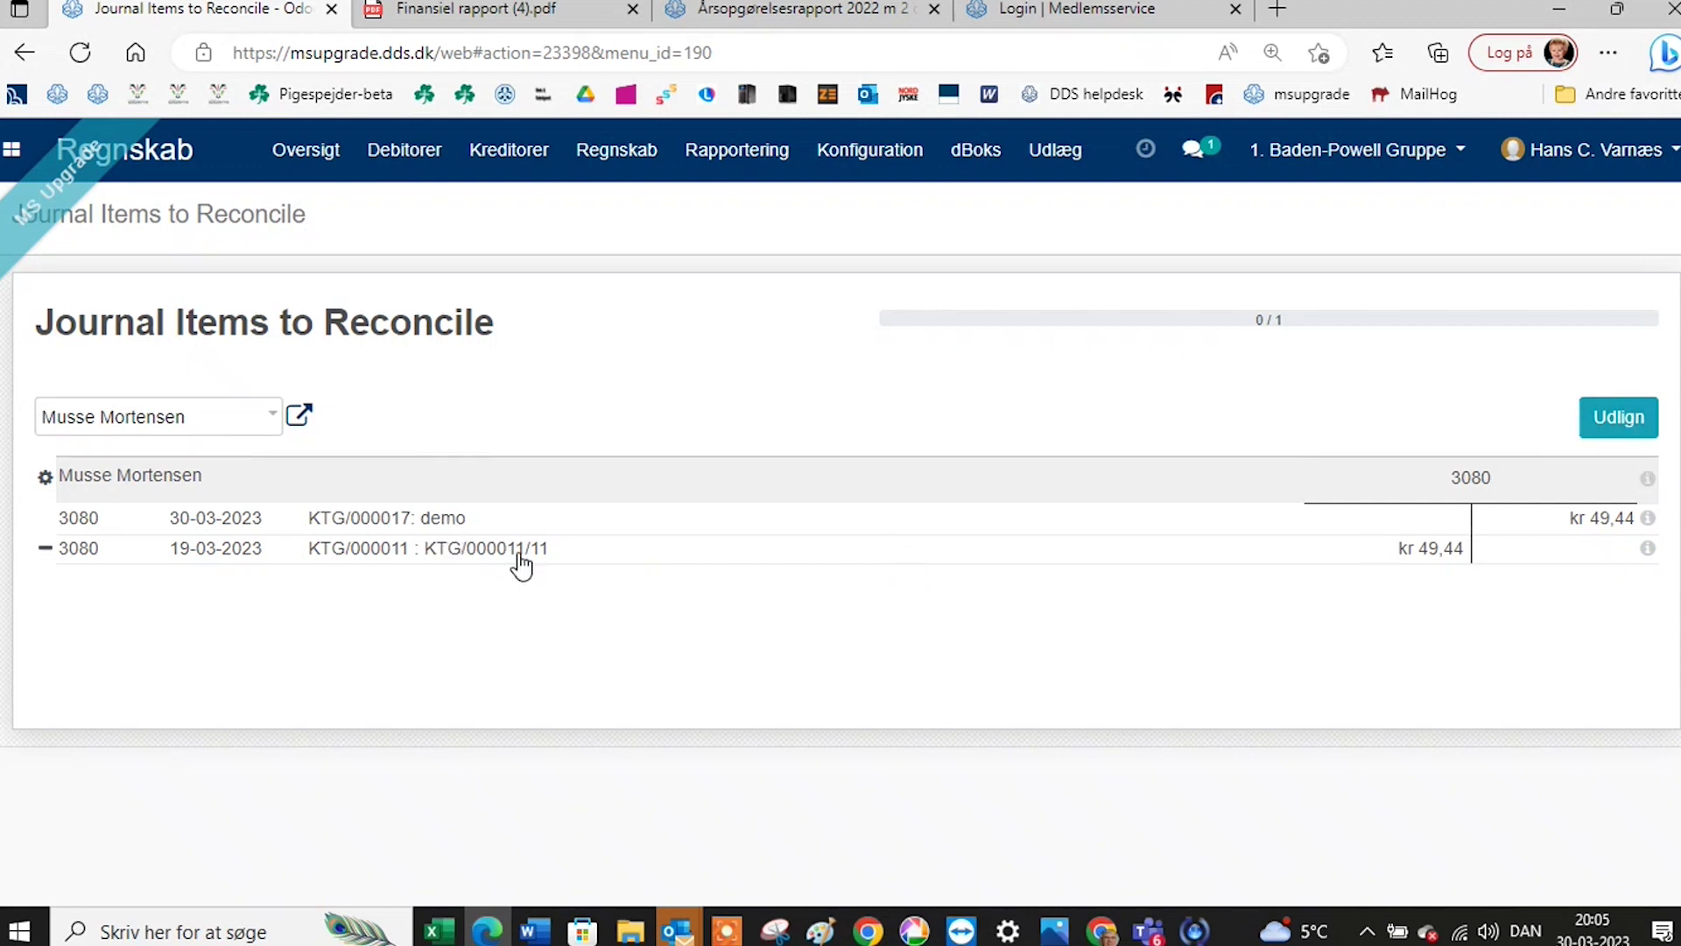
click(1606, 429)
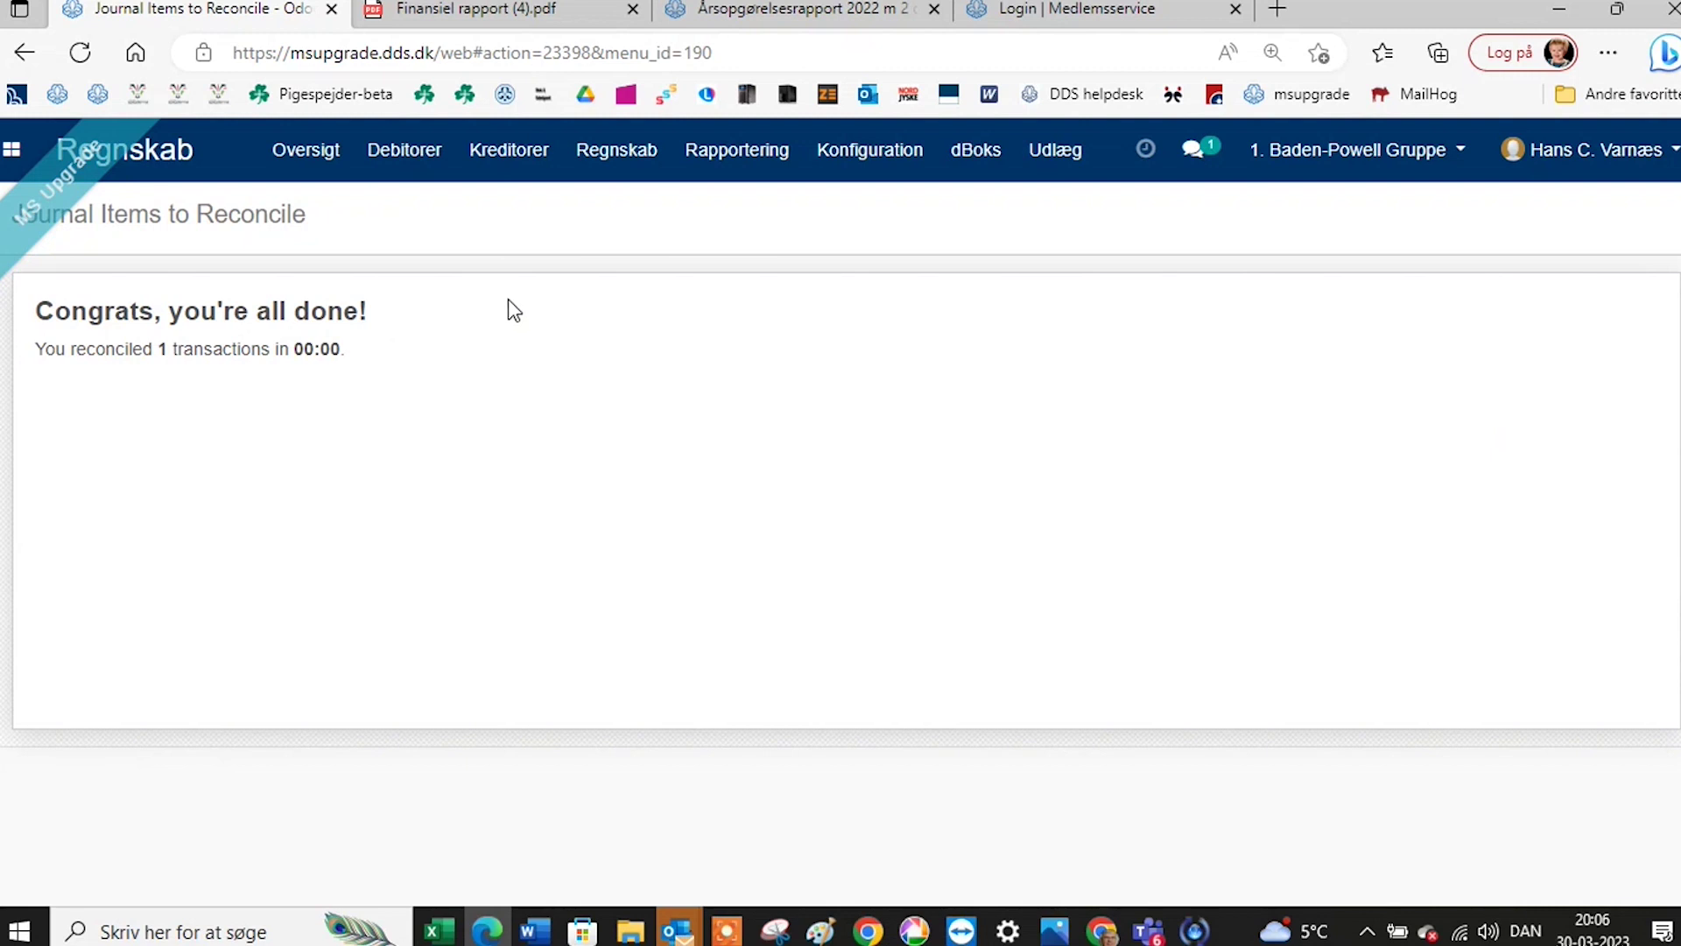
click(637, 160)
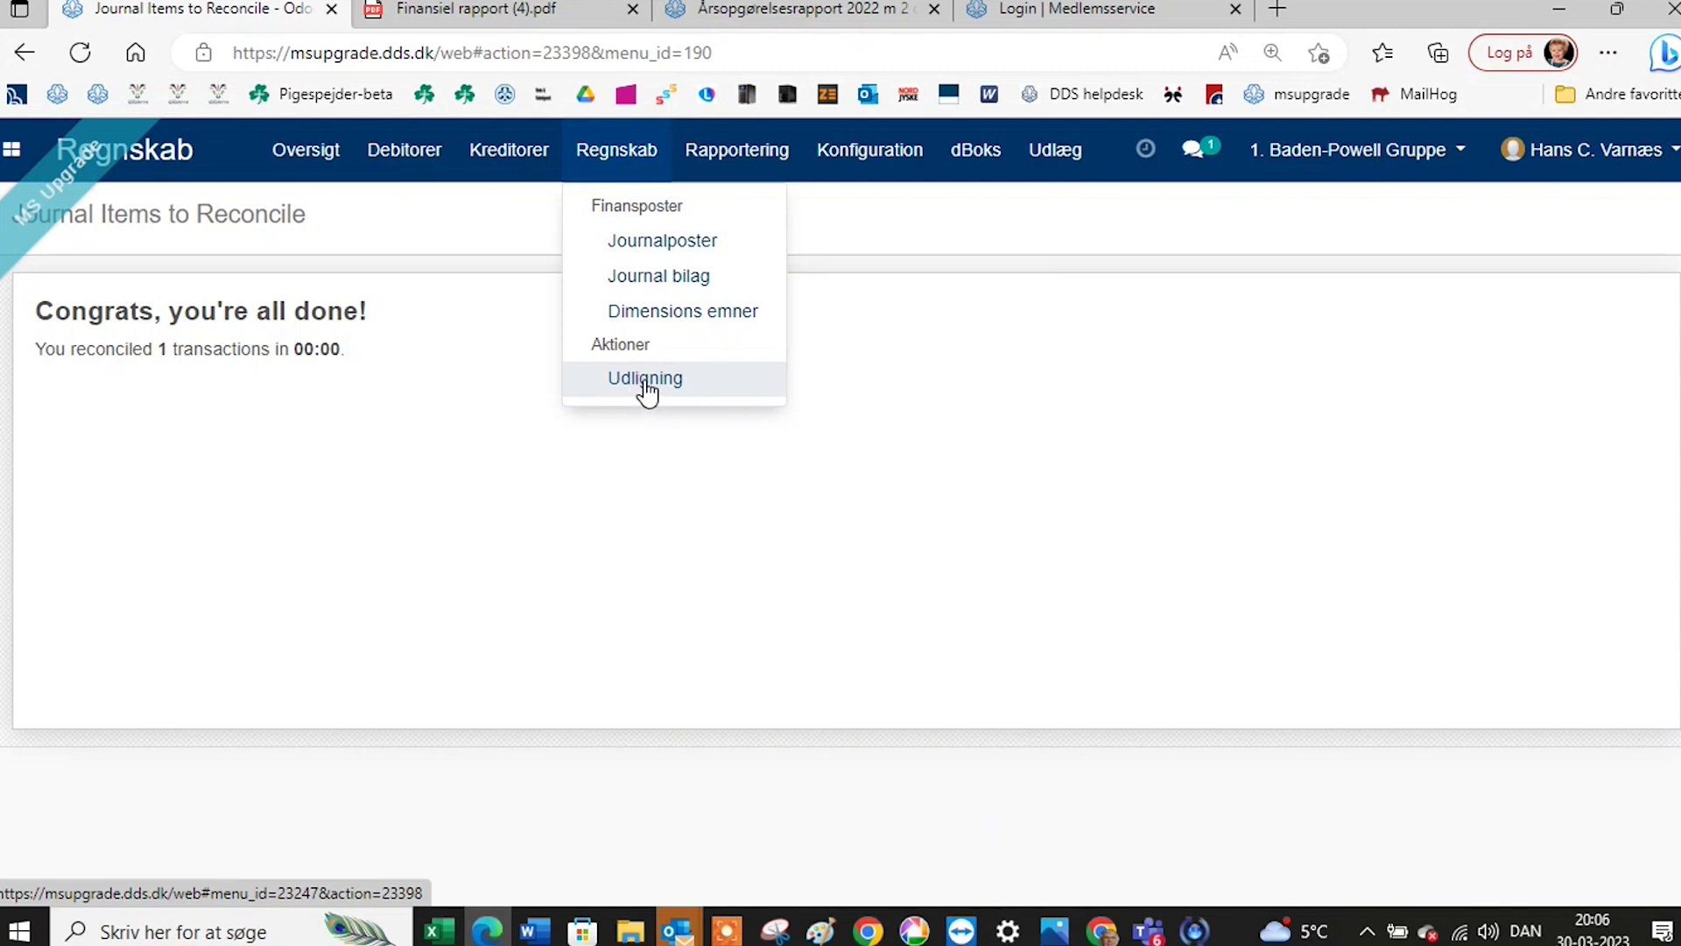
Bring up the Rapportering menu of accounting reports.
click(747, 156)
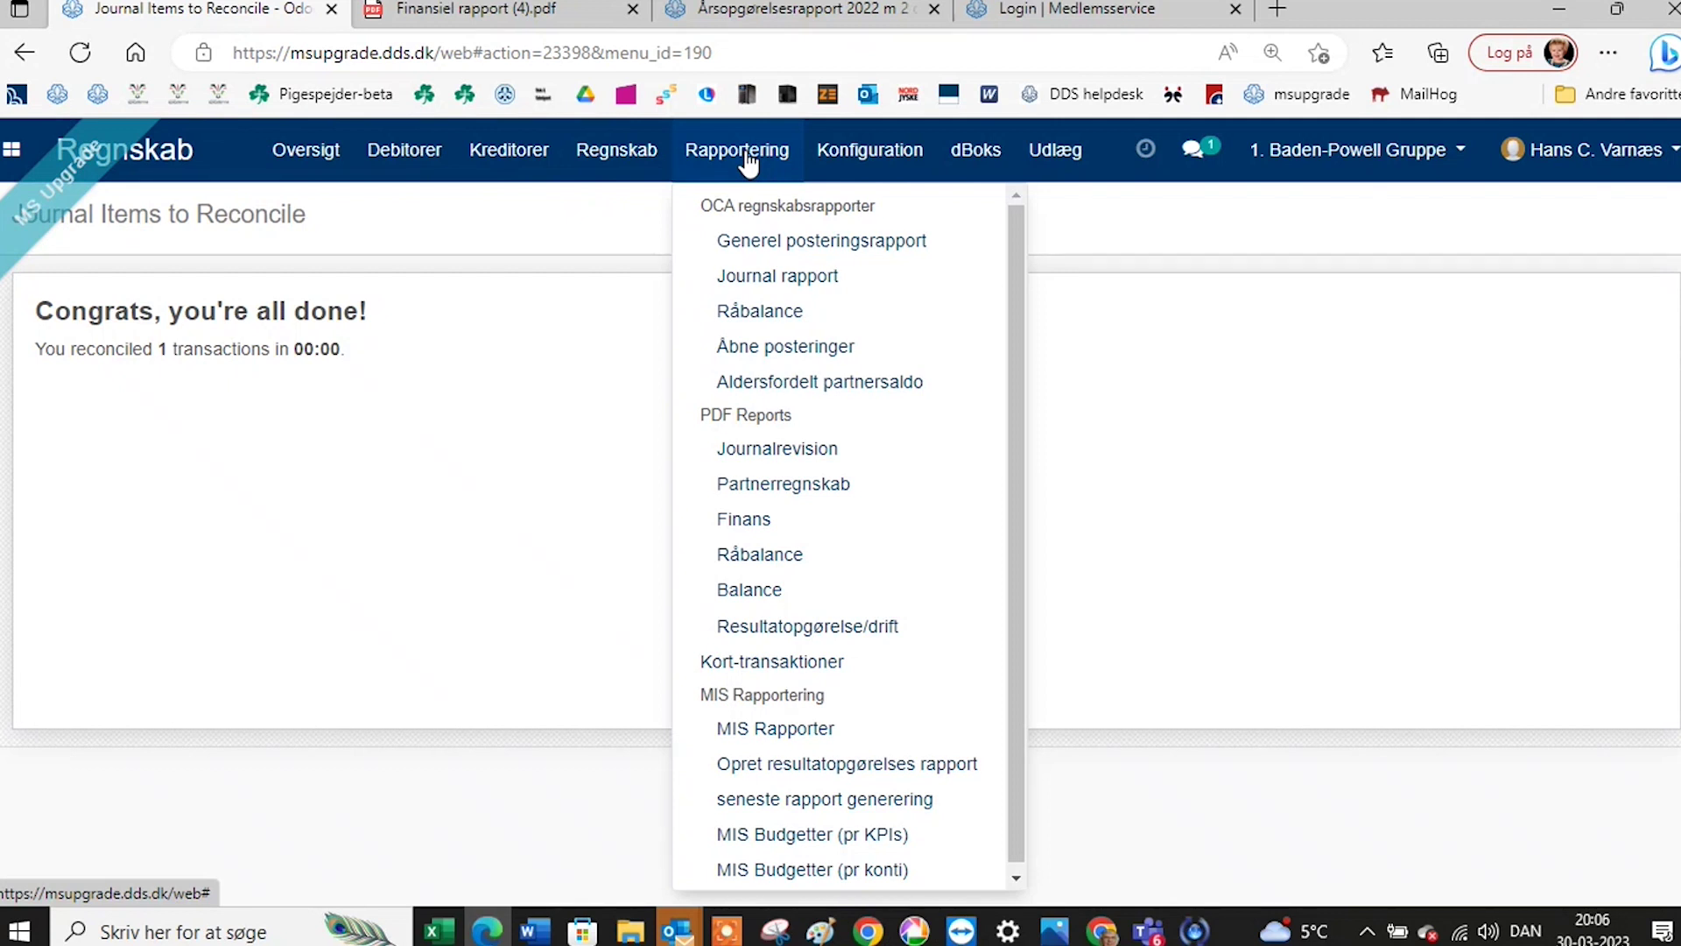
Show the Råbalance trial balance from 01-01-2023 to 31-12-2023 on screen.
click(762, 320)
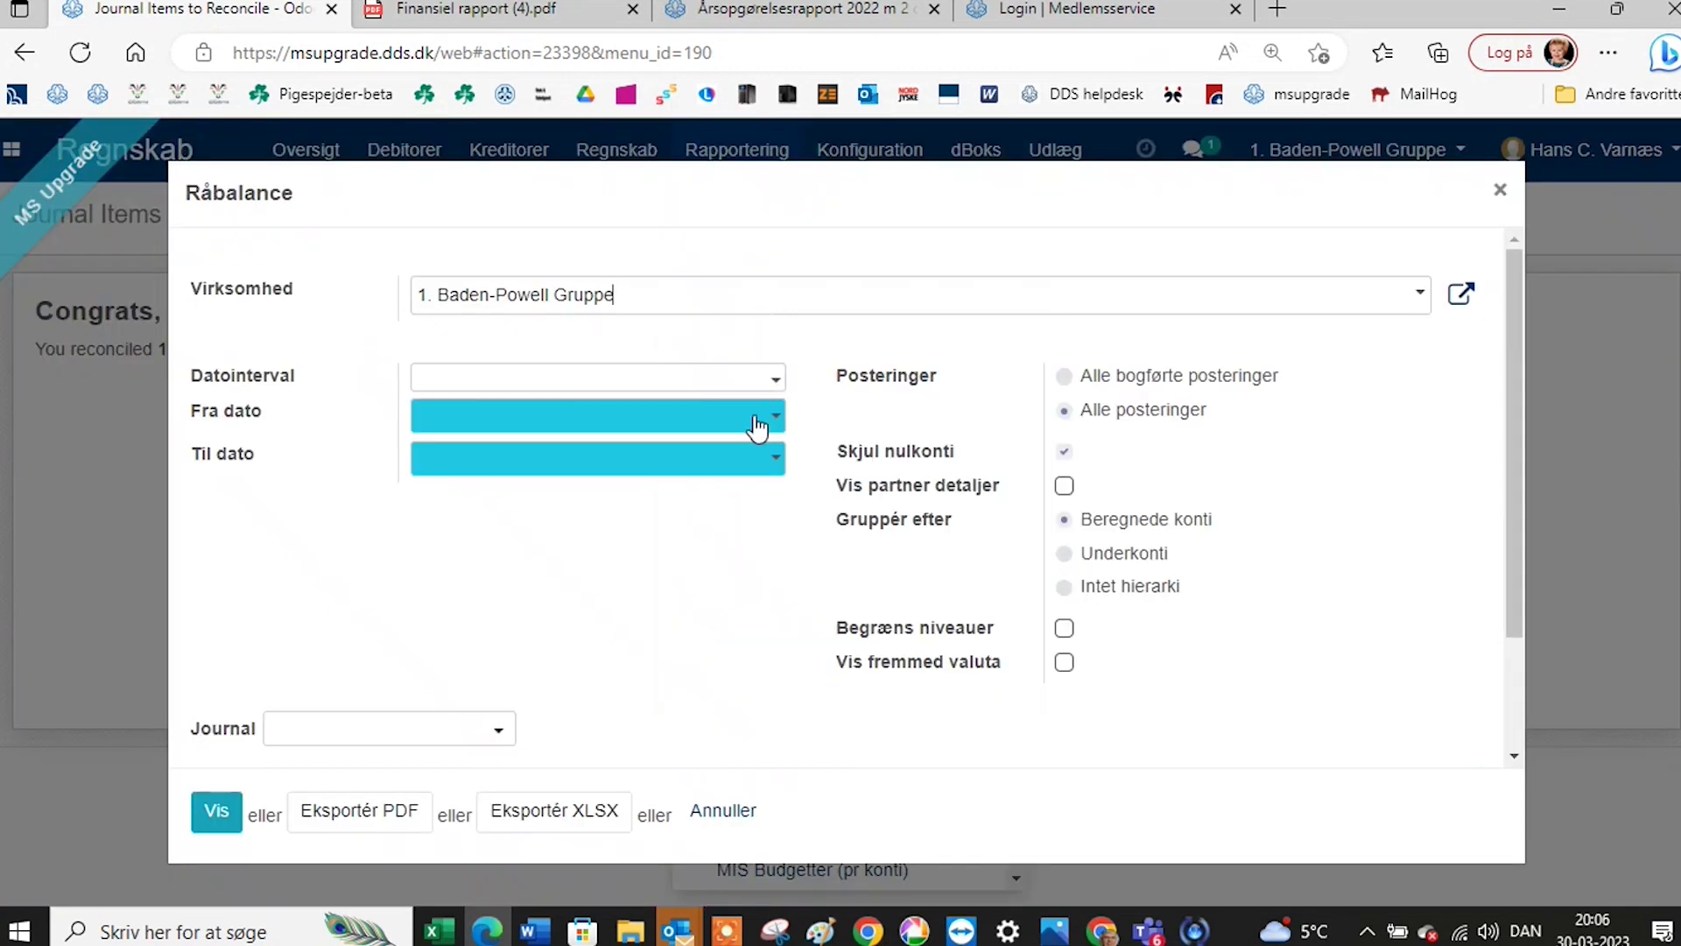
click(727, 437)
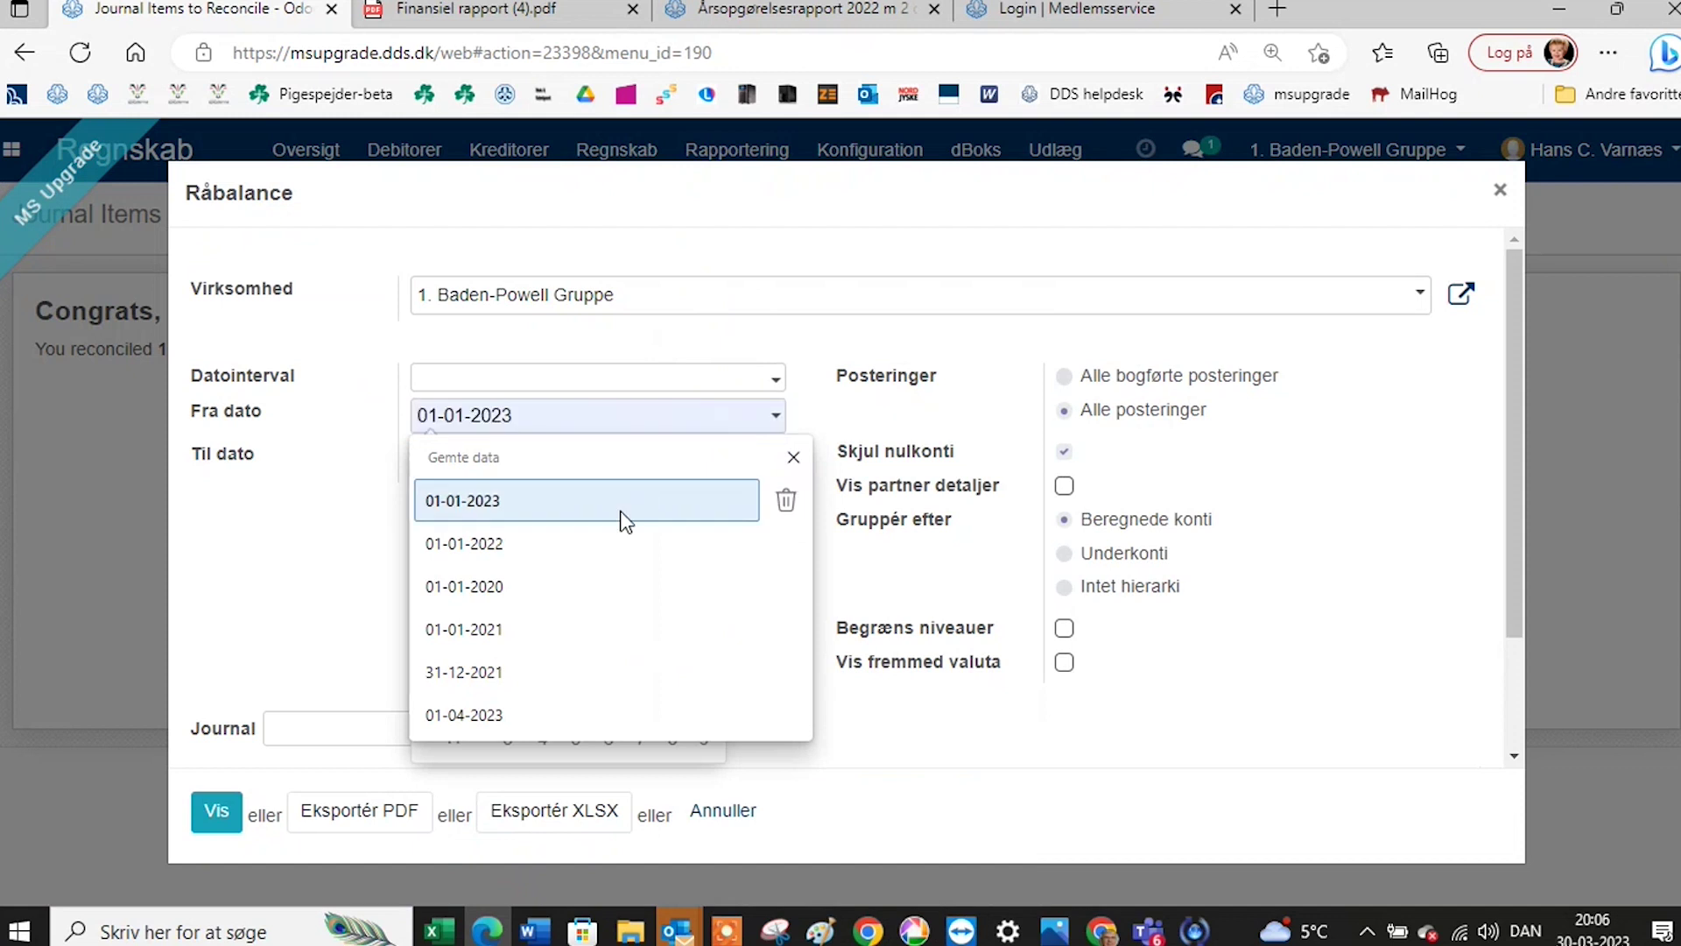
click(622, 518)
click(732, 464)
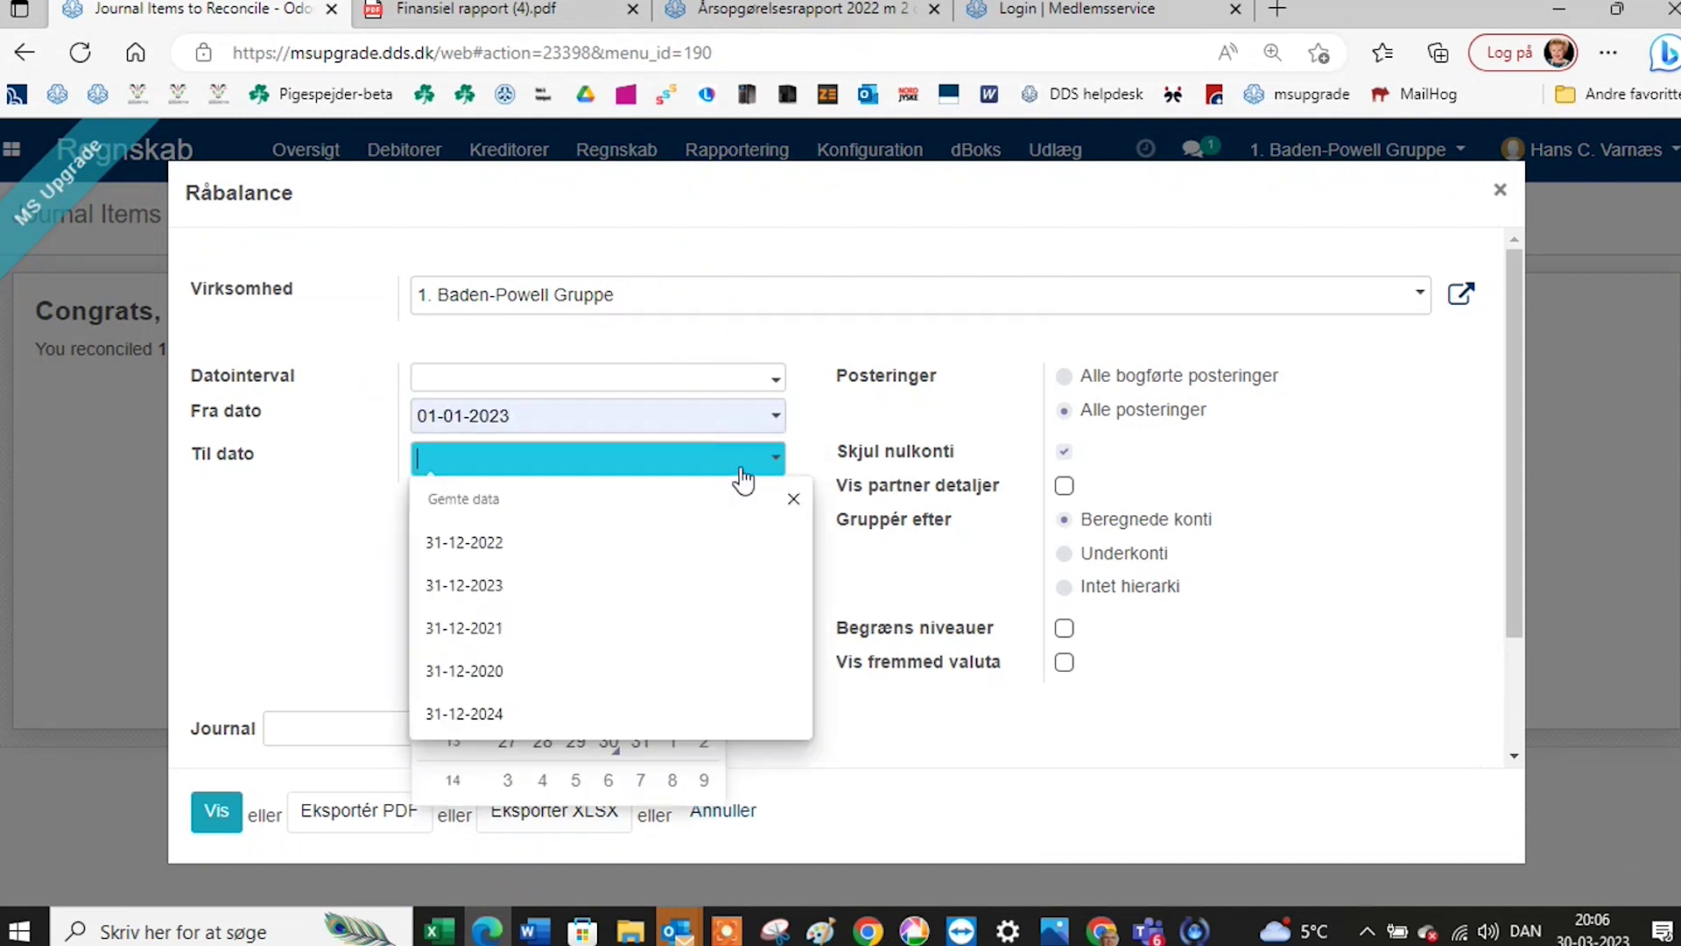
click(555, 588)
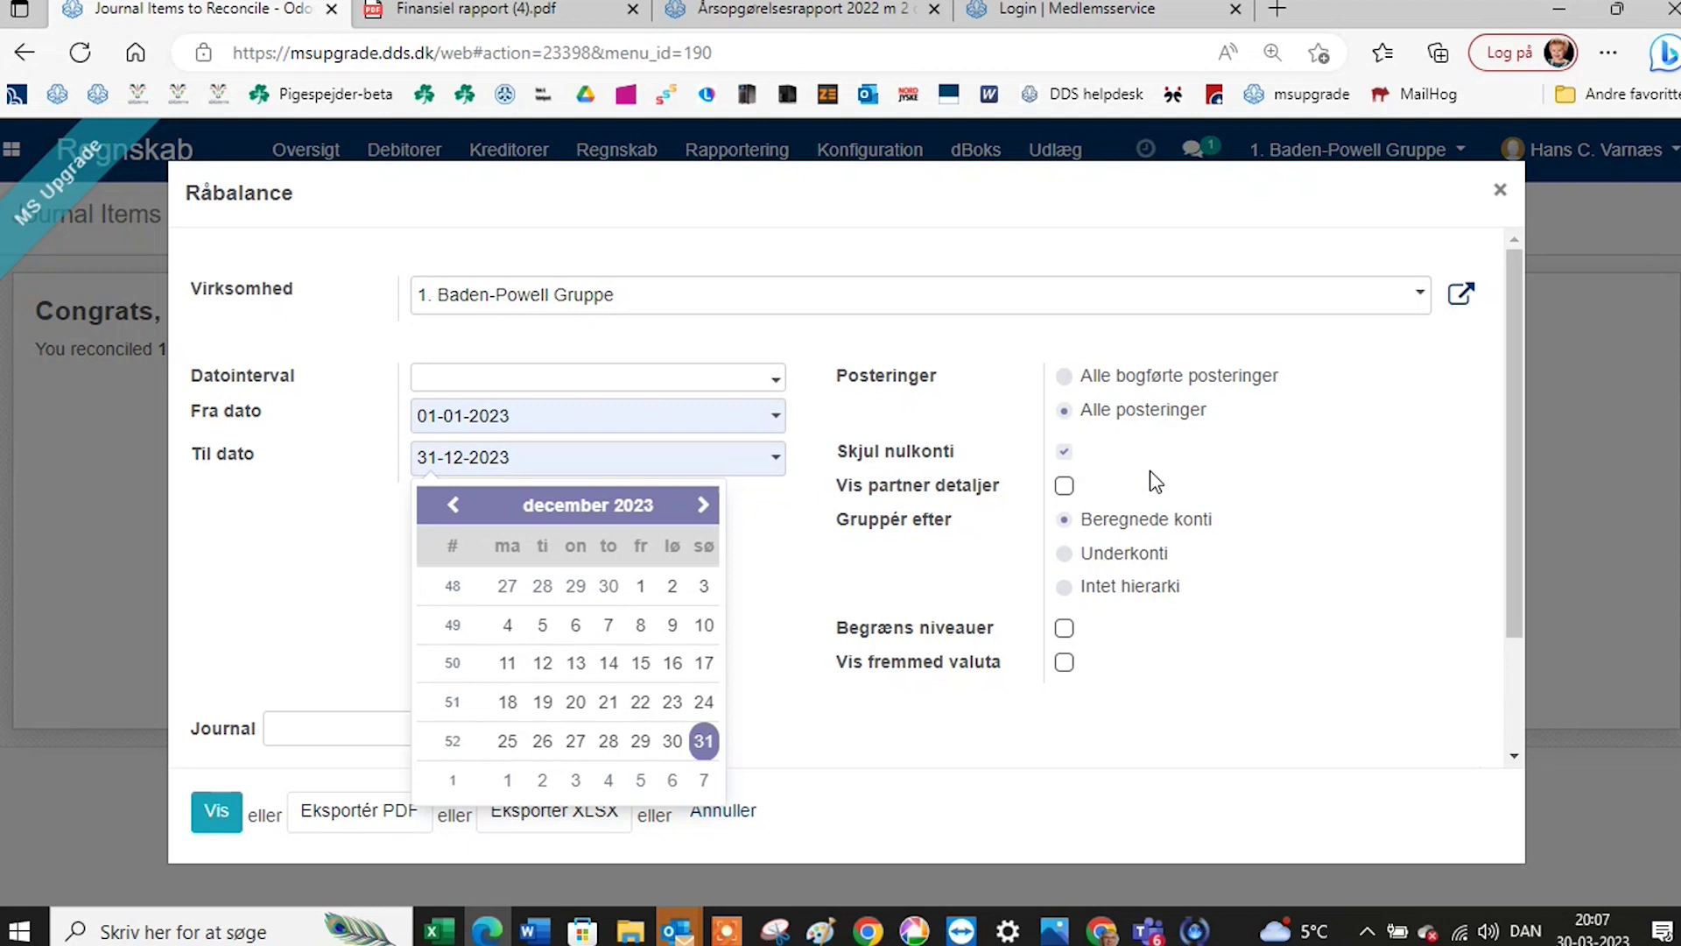
click(1244, 488)
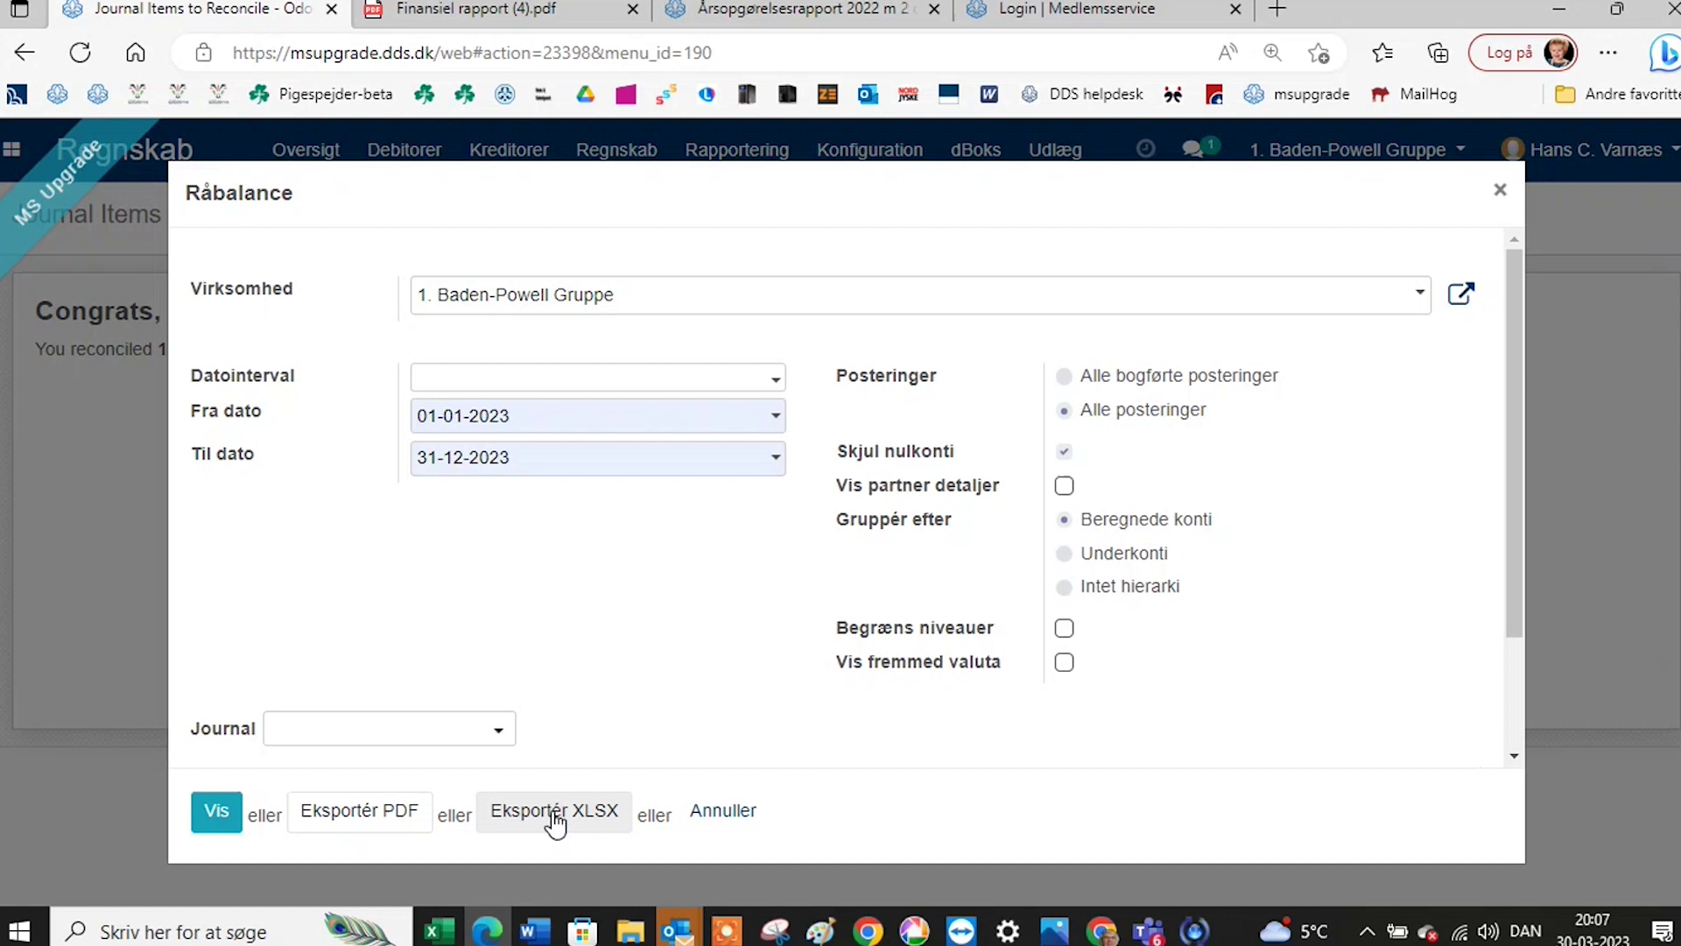
click(222, 821)
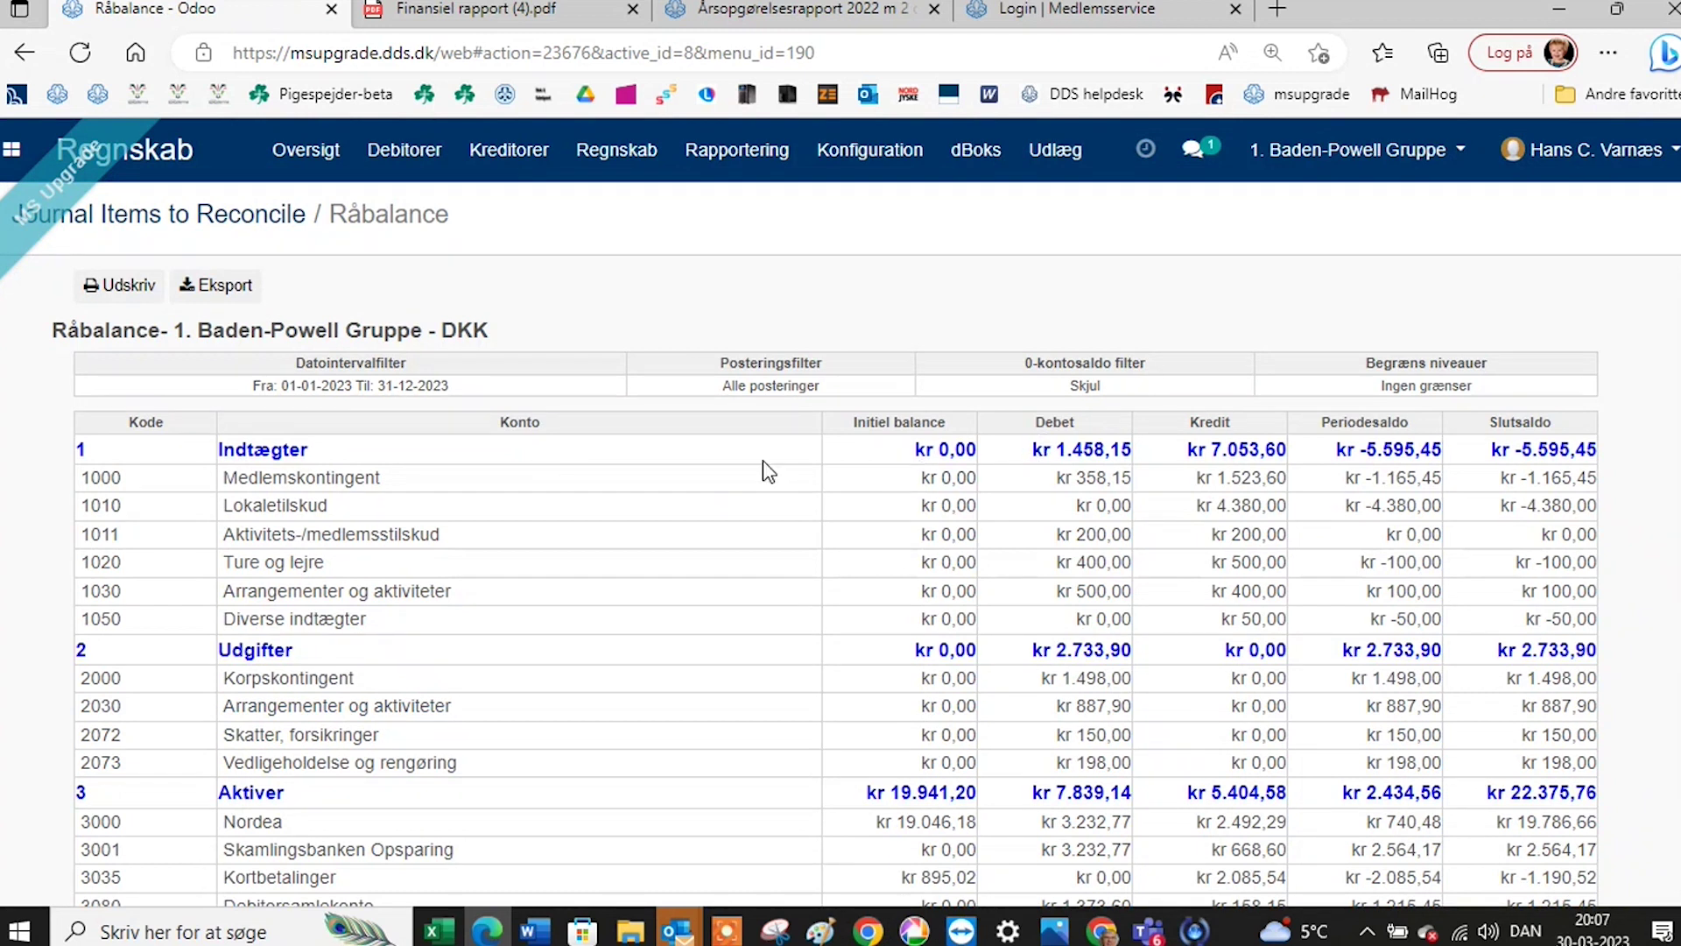
Review the 2023 Råbalance figures, then bring up the Rapportering menu again.
scroll(747, 584, down, 1)
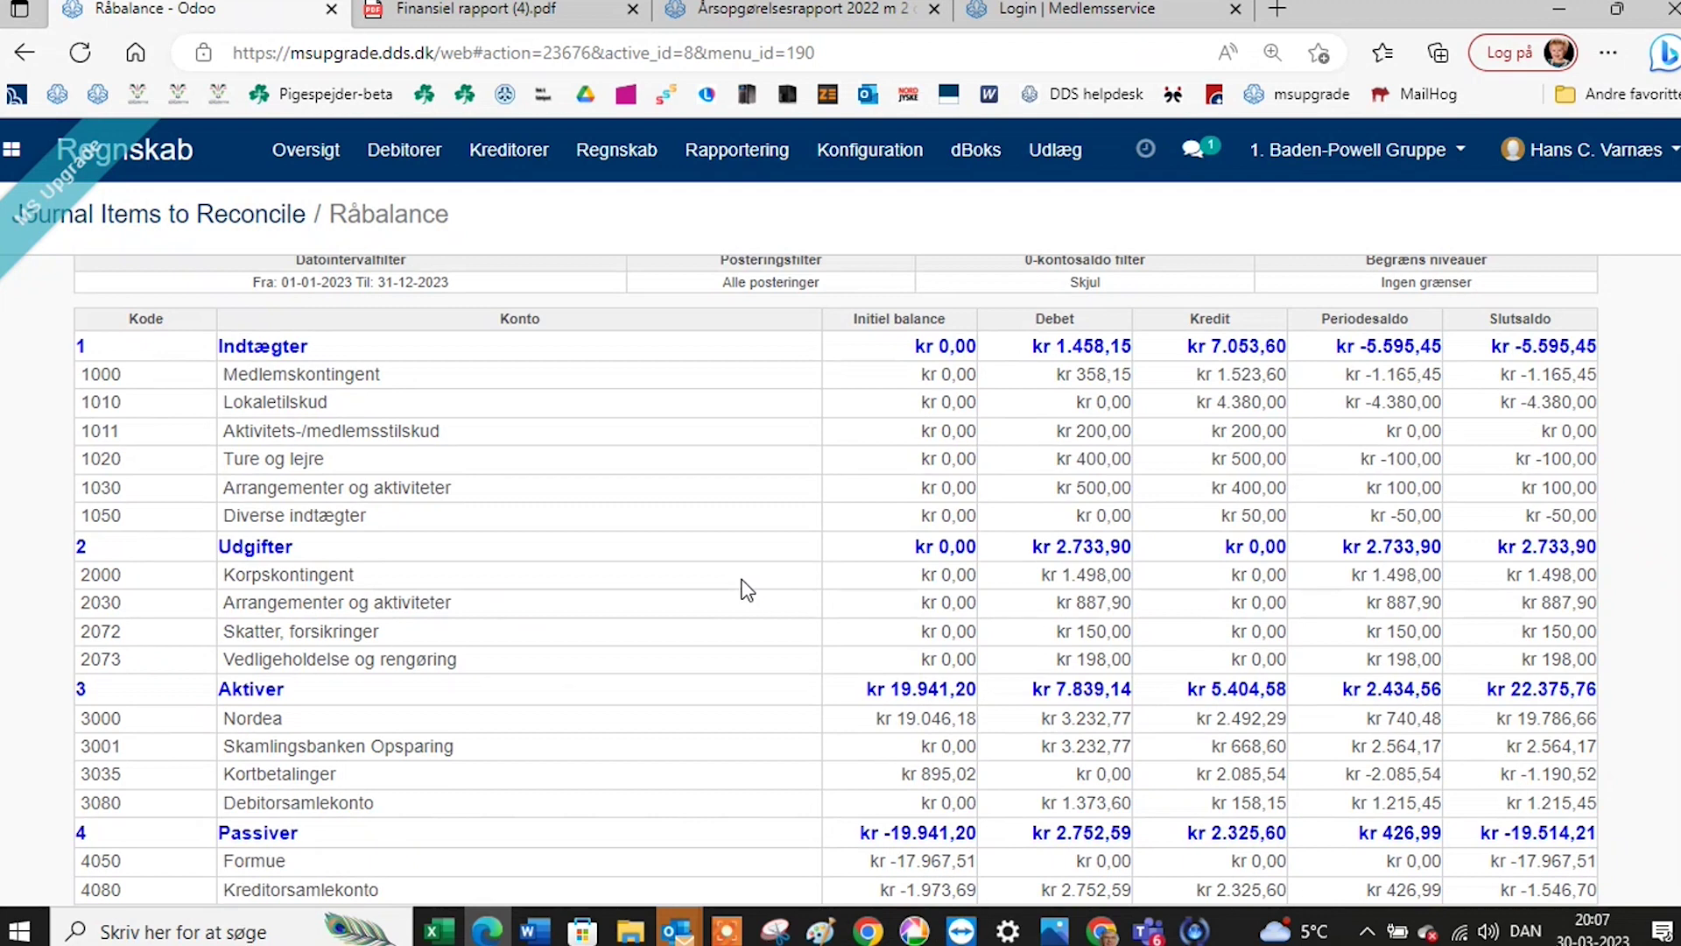
scroll(747, 588, up, 1)
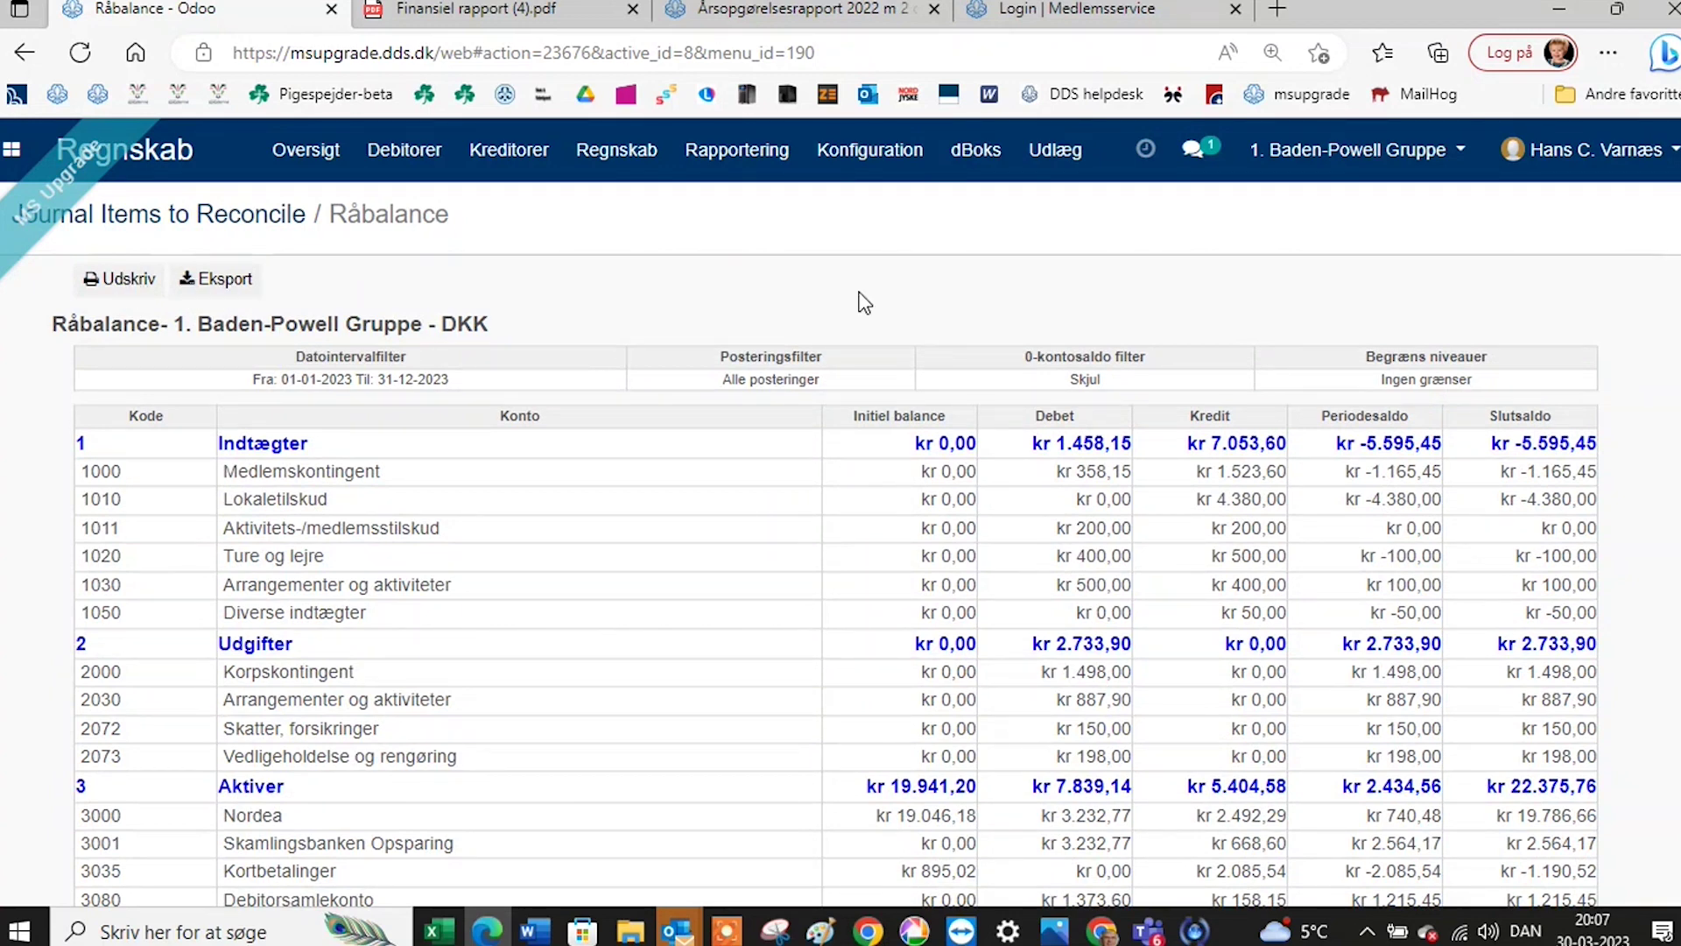
click(774, 157)
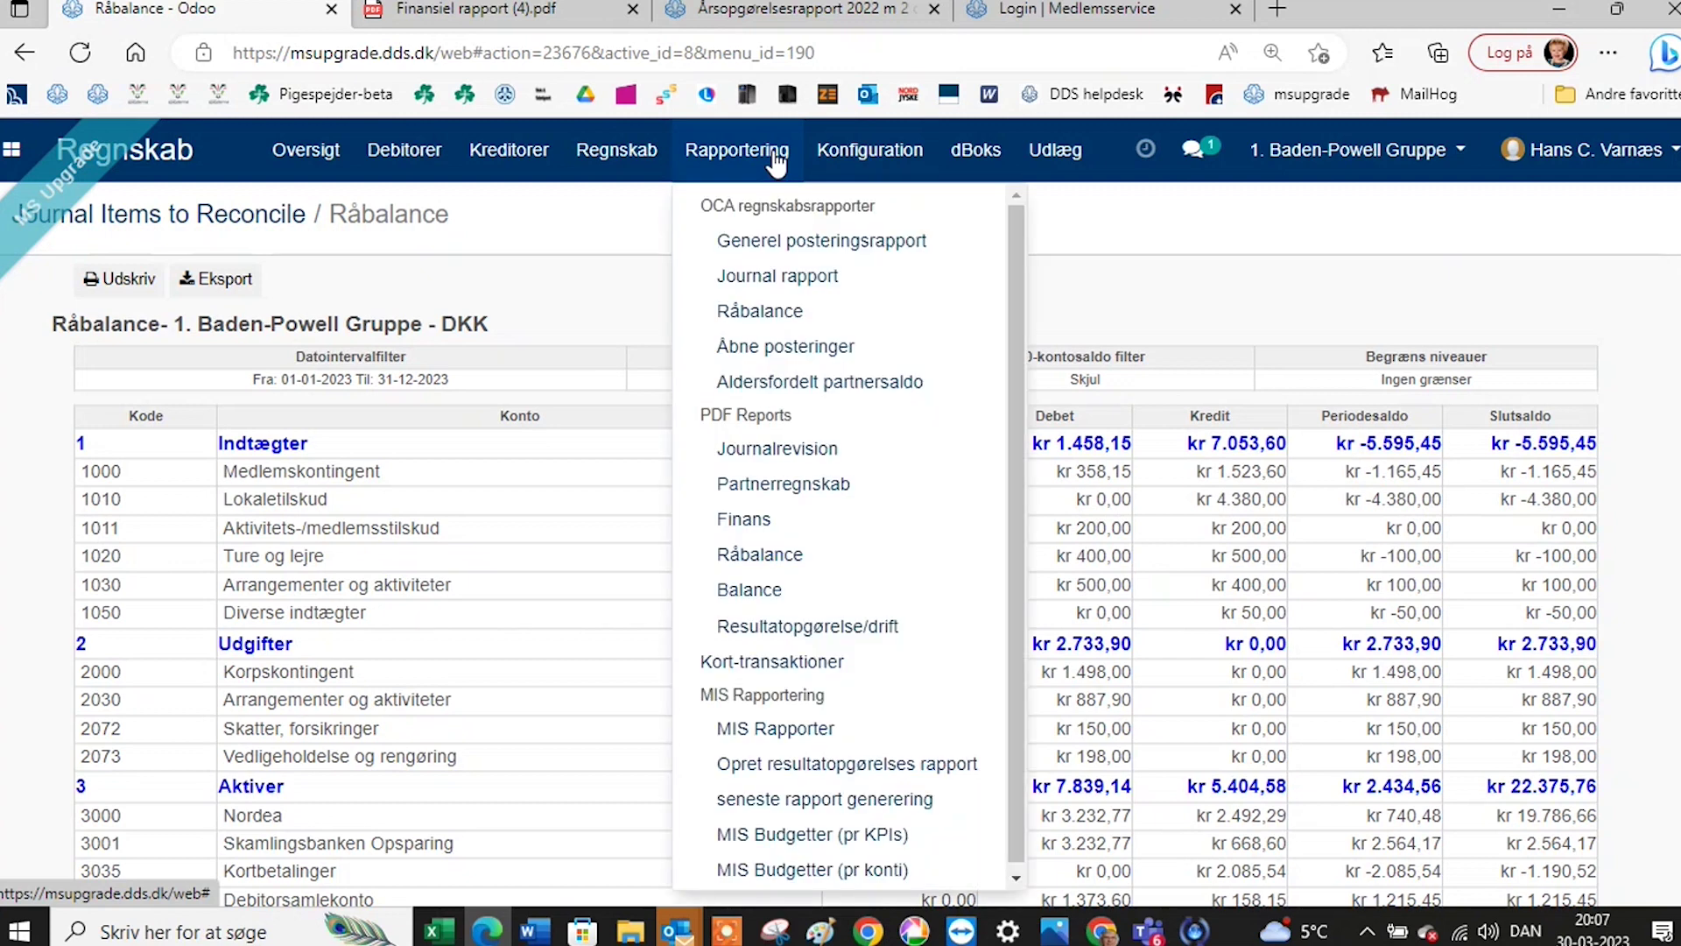
Print the Råbalance PDF for Alle indtastninger from 01-01-2023 to 31-12-2023.
click(782, 561)
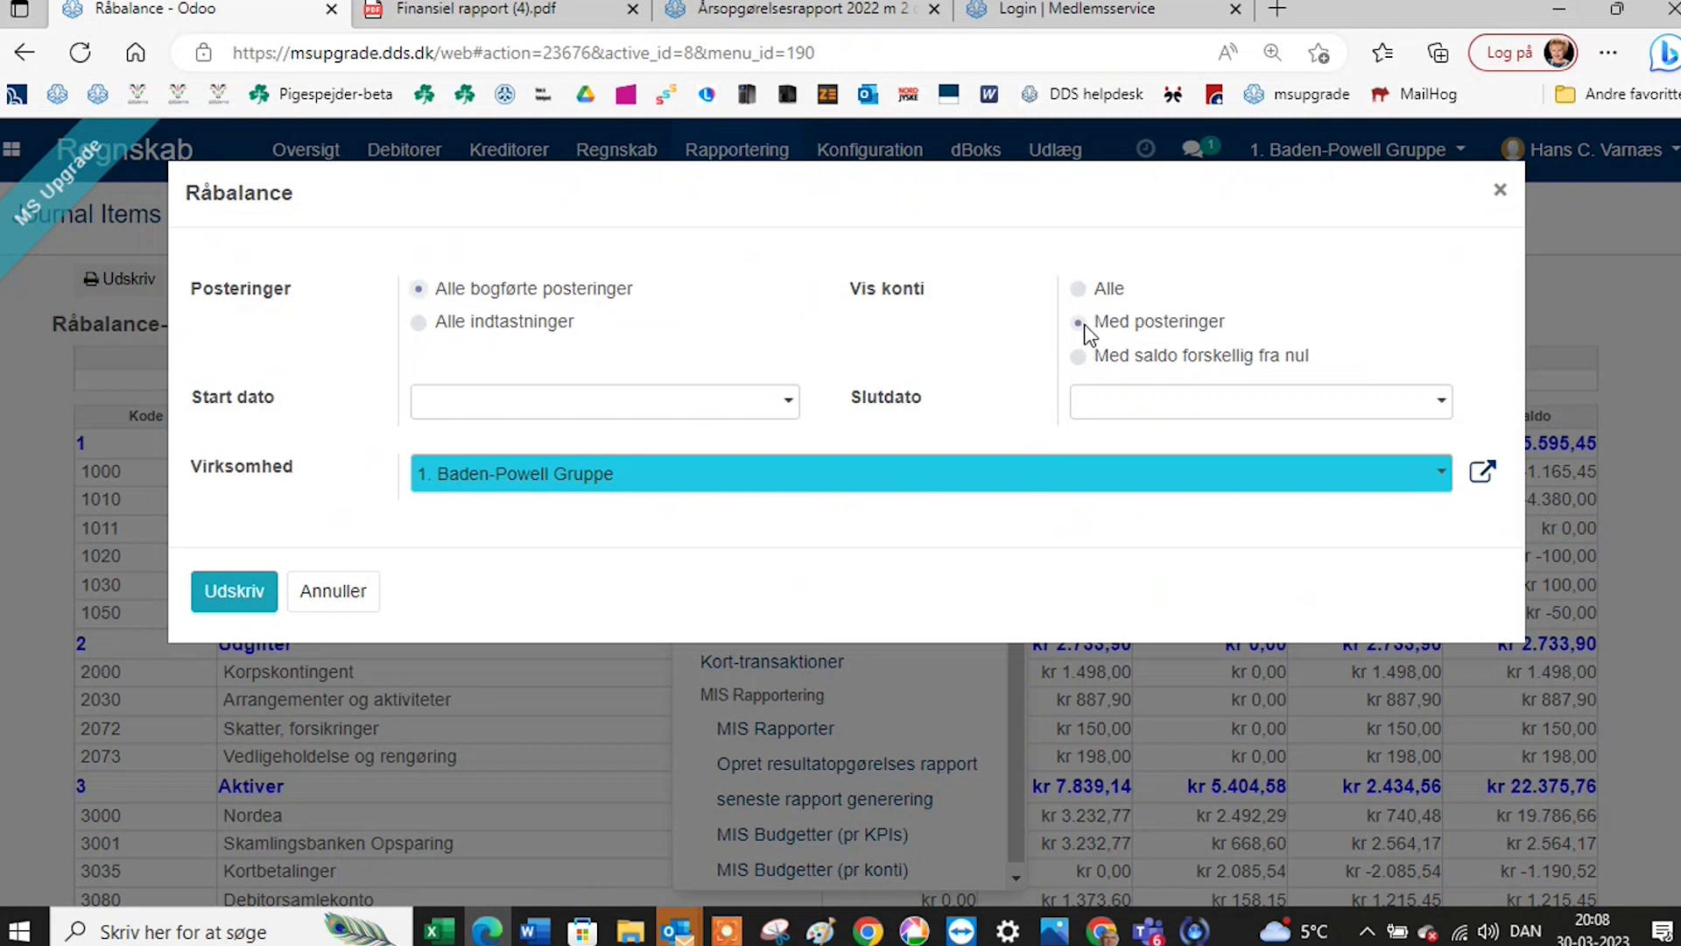
click(418, 322)
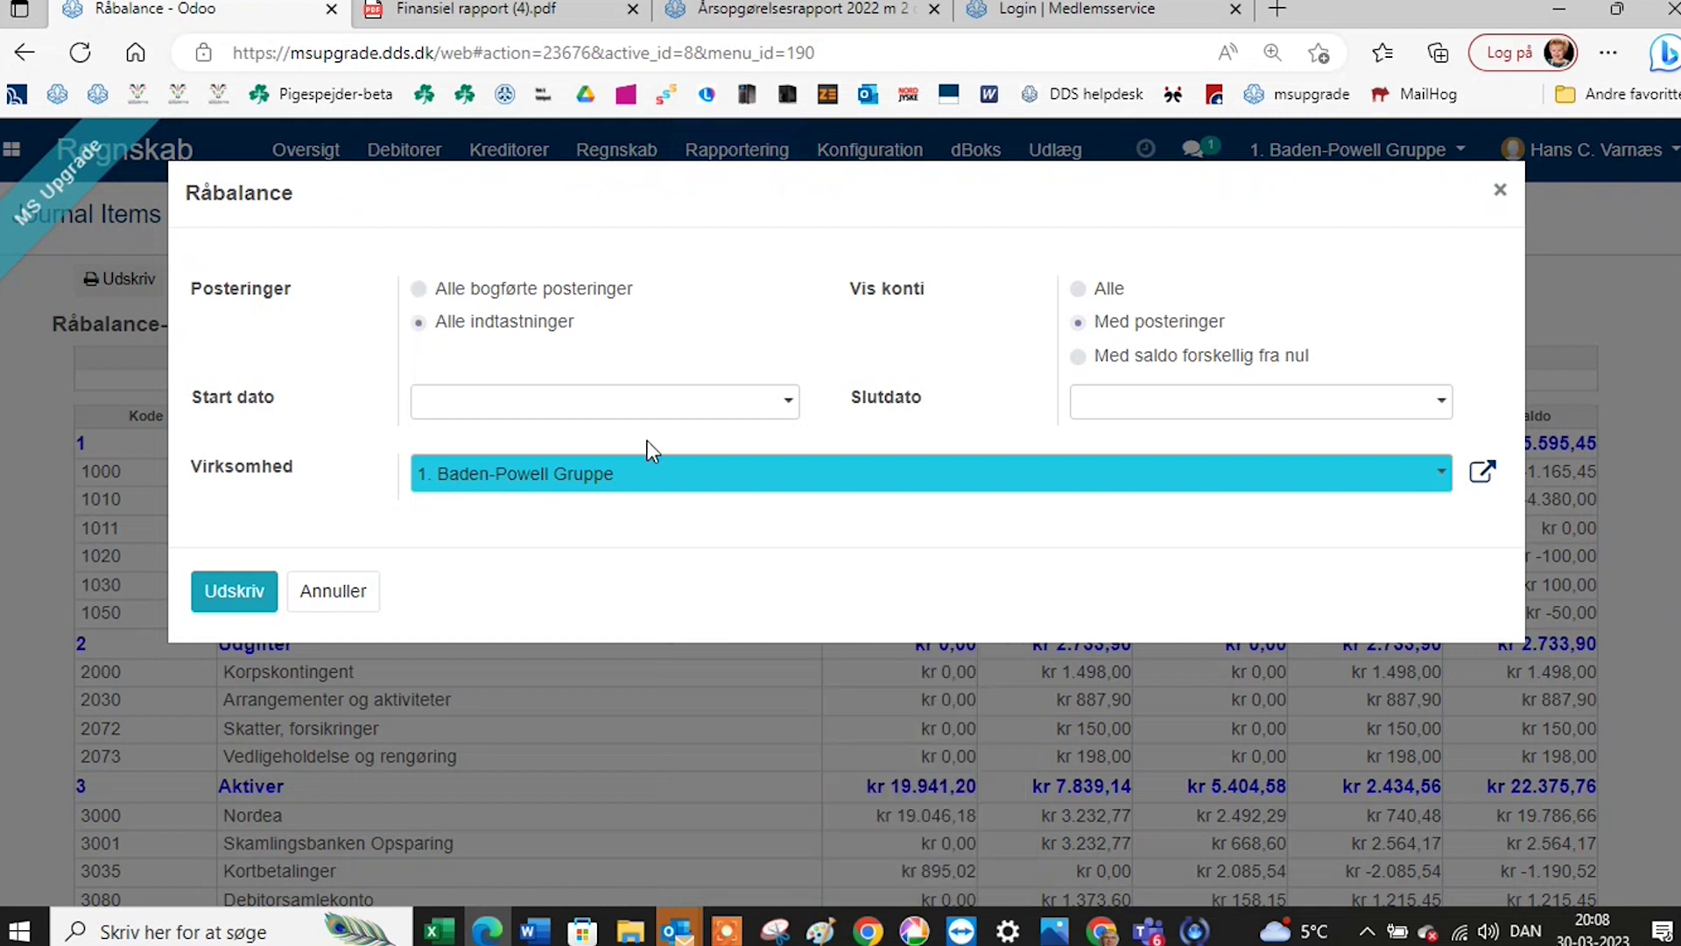
click(784, 410)
click(746, 478)
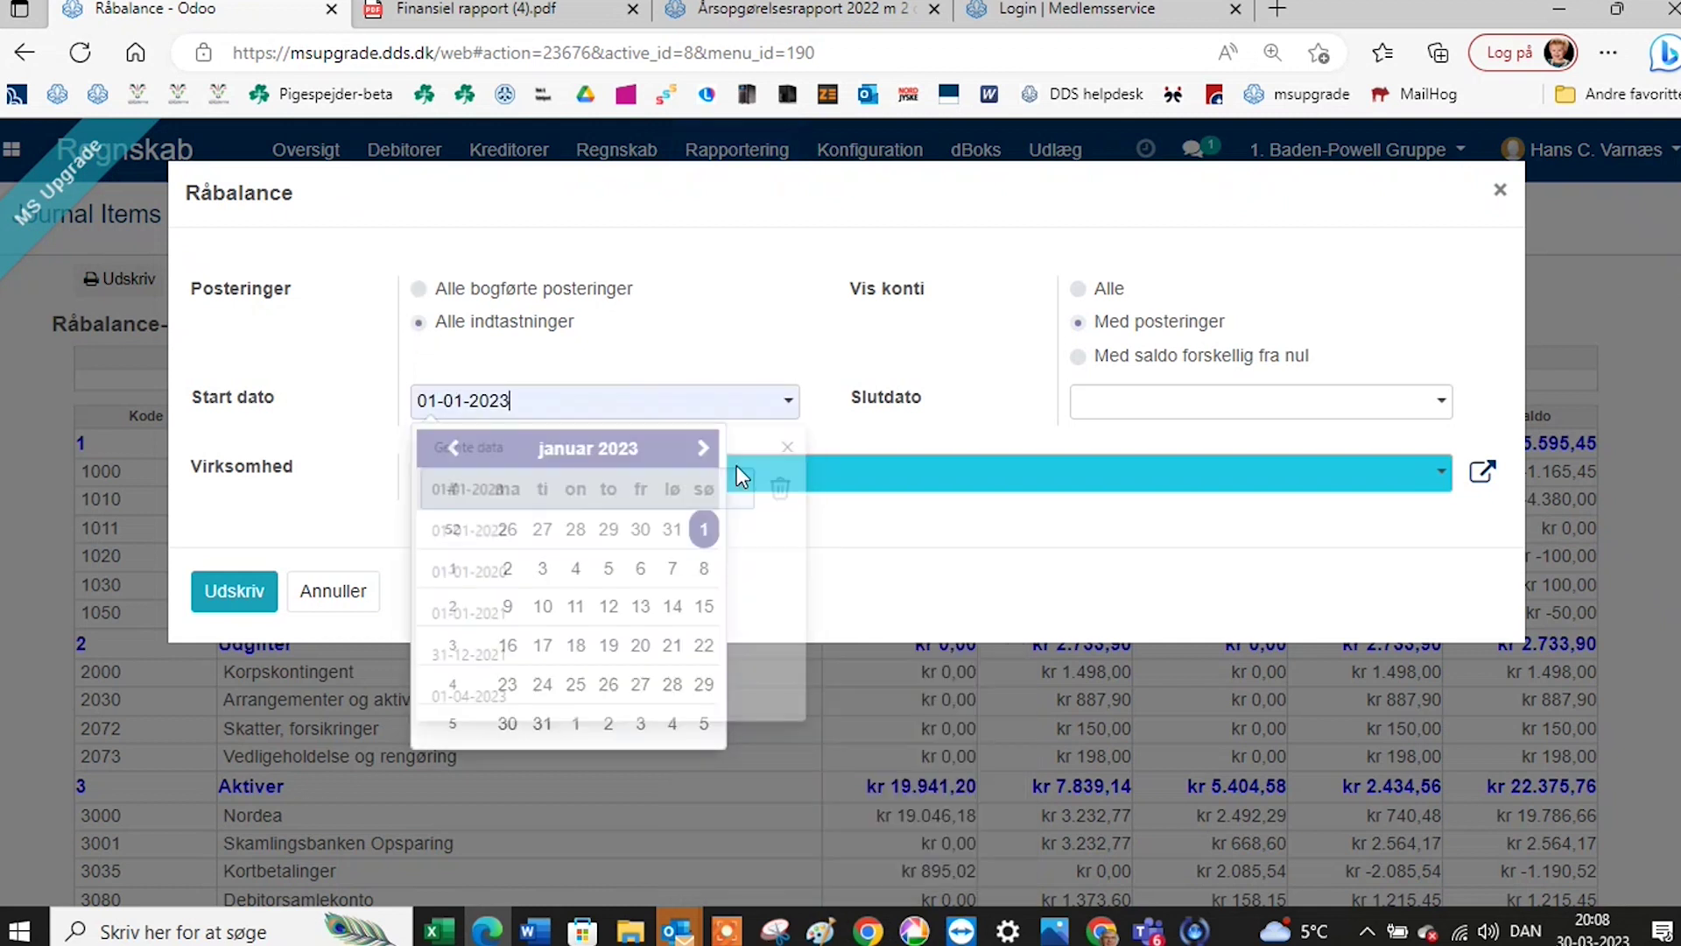
click(1255, 412)
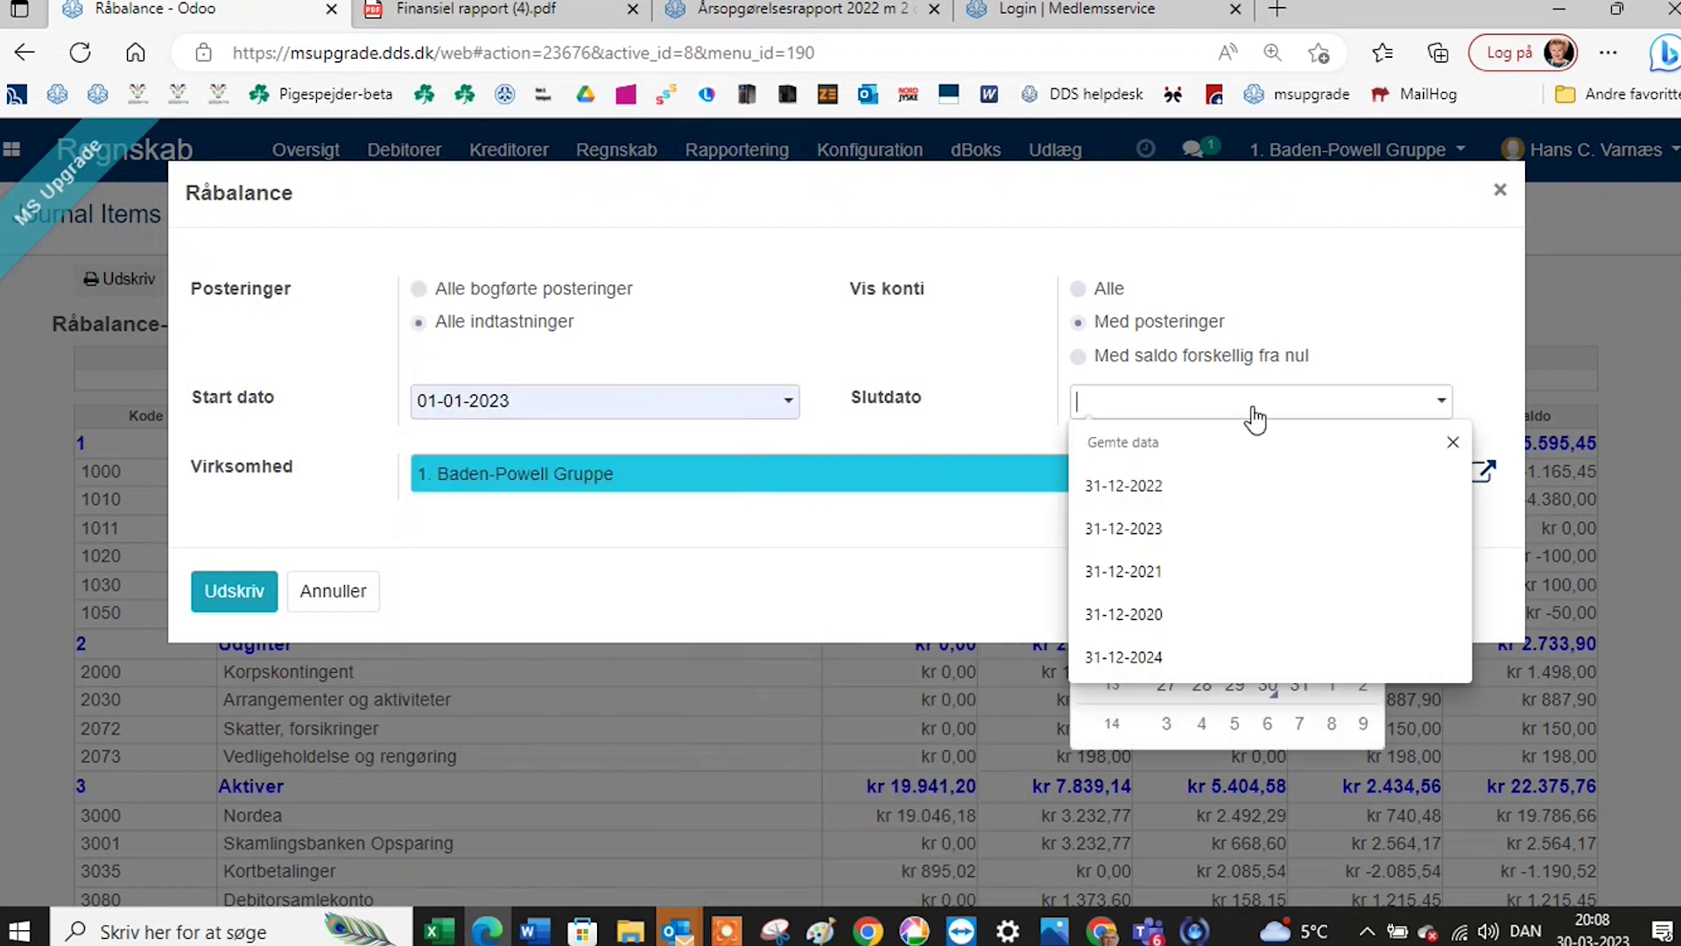
click(1232, 517)
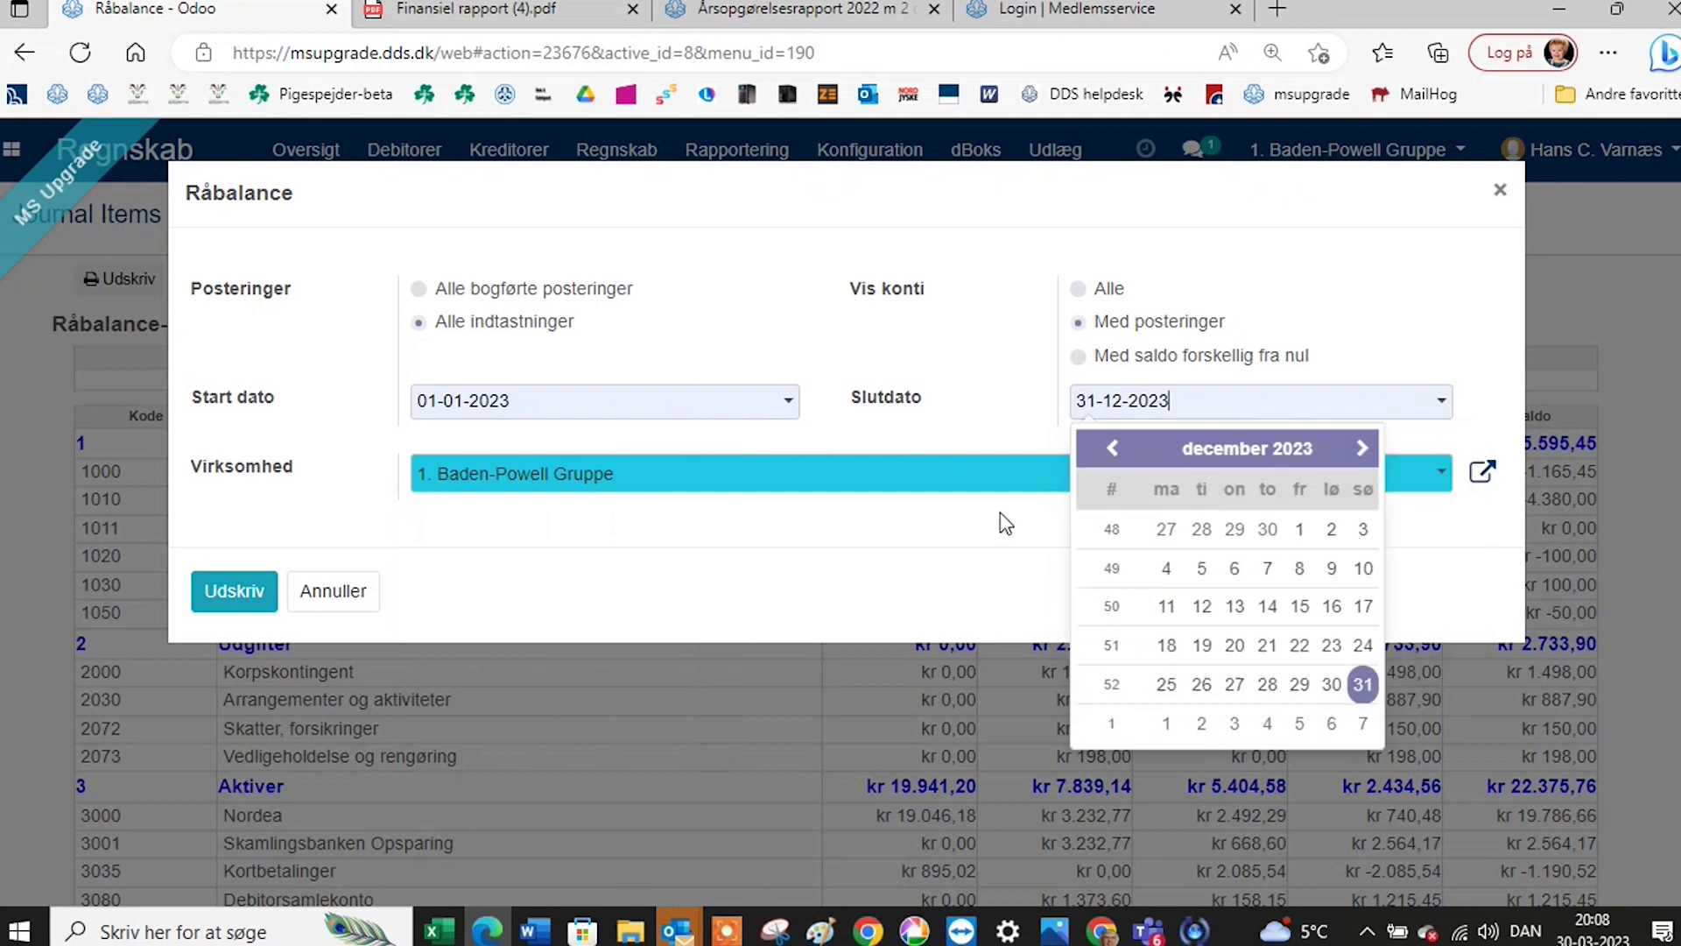
click(224, 601)
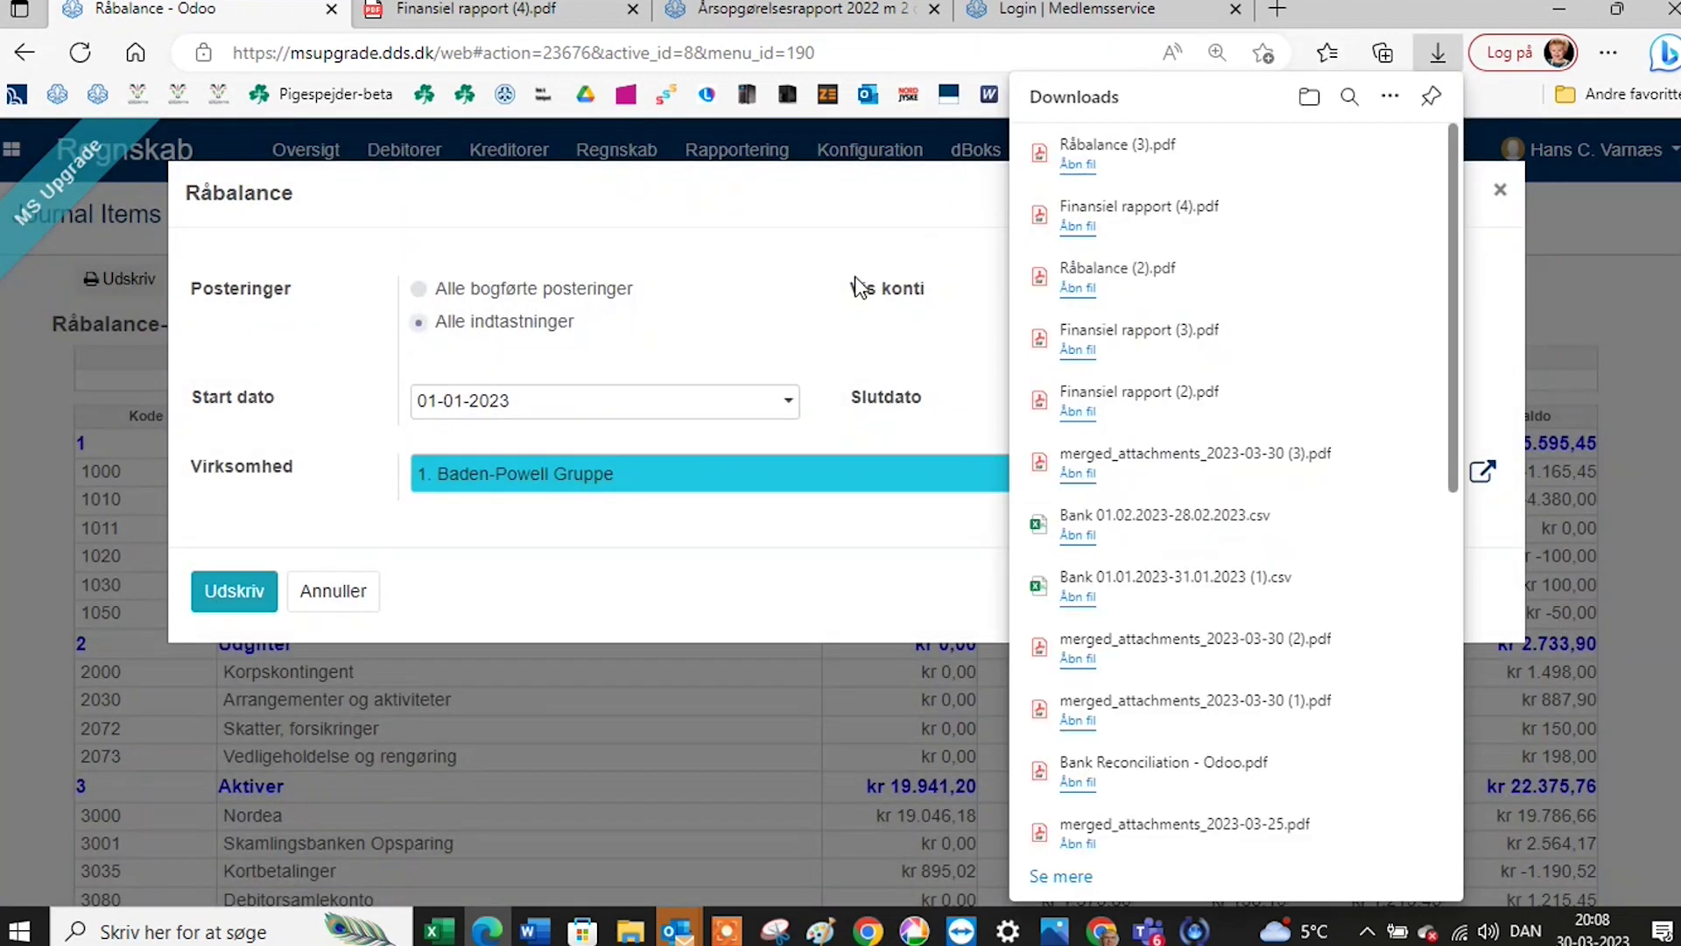
Review Råbalance (3).pdf in Edge's PDF viewer, then return to the Odoo tab.
click(1077, 165)
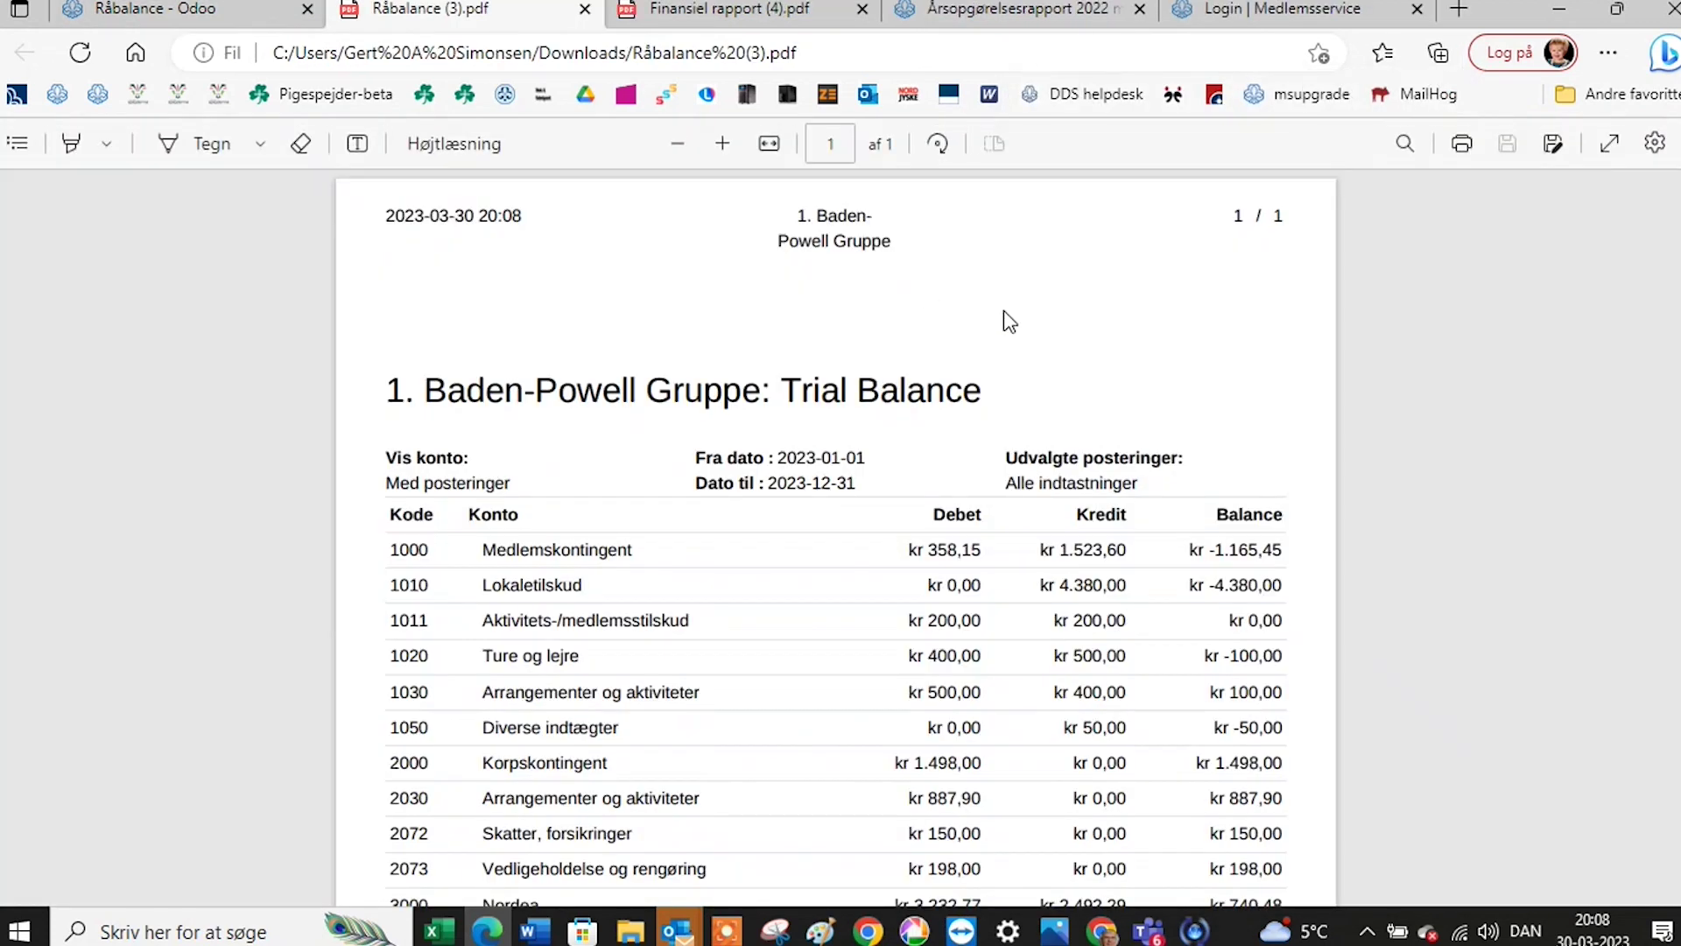
scroll(1004, 310, down, 3)
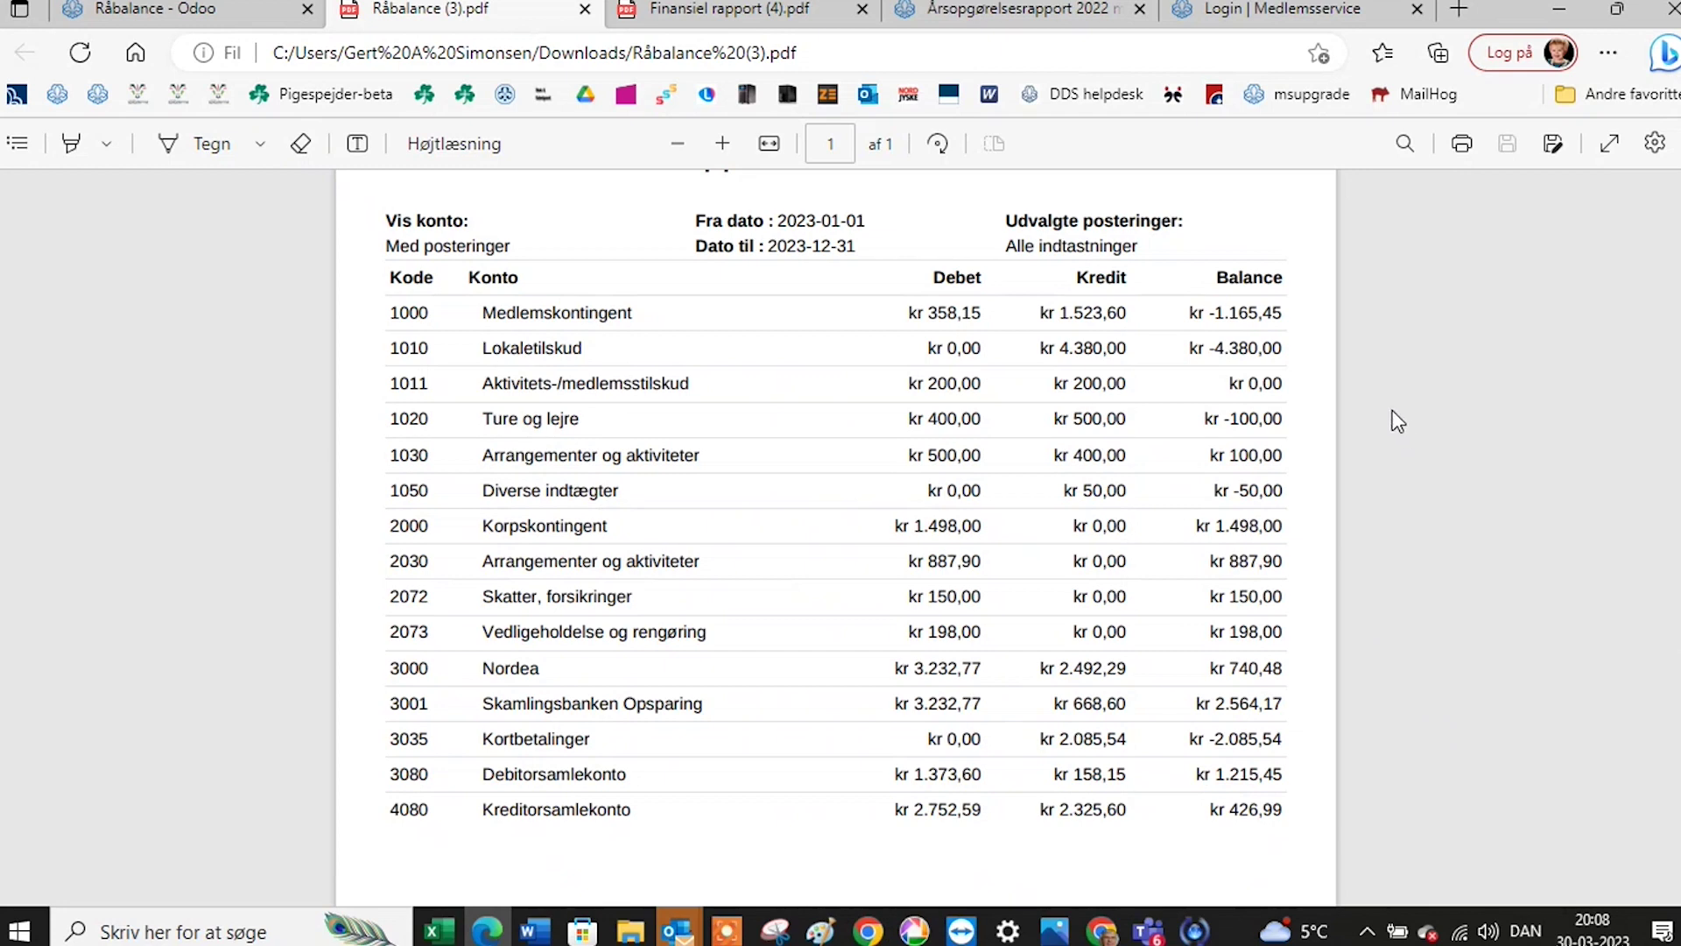
scroll(1392, 409, up, 3)
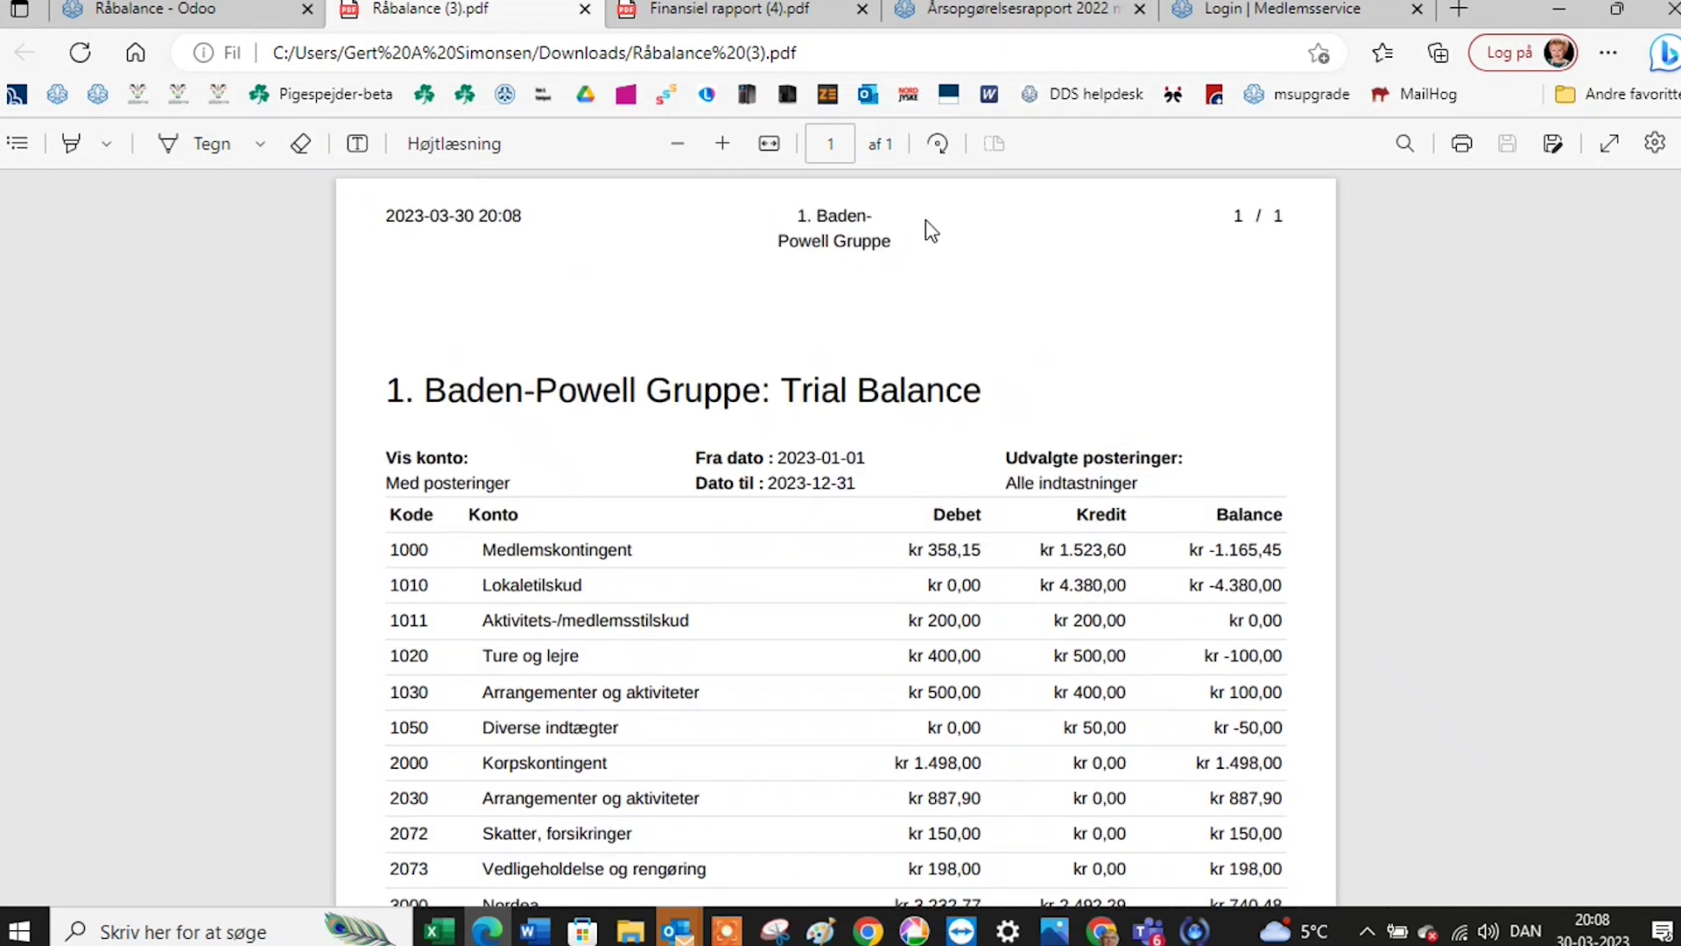
click(256, 13)
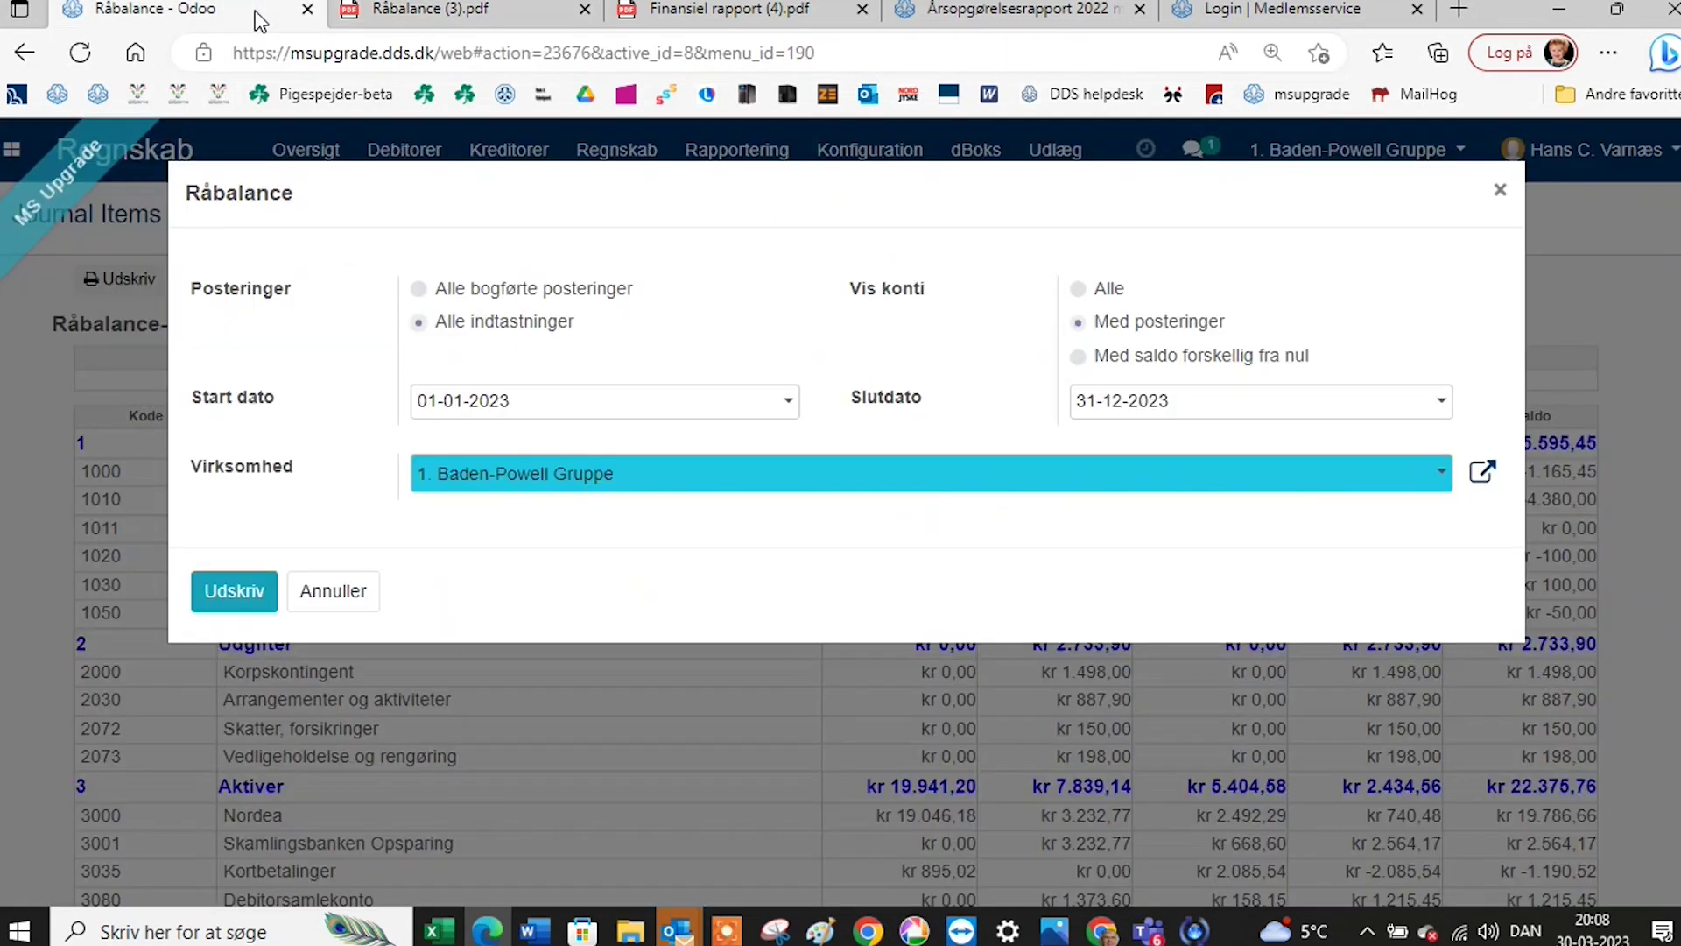
Print Resultatopgørelse/drift for Alle indtastninger, 01-01-2023 to 31-12-2023, as Finansiel rapport (5).pdf.
click(1502, 191)
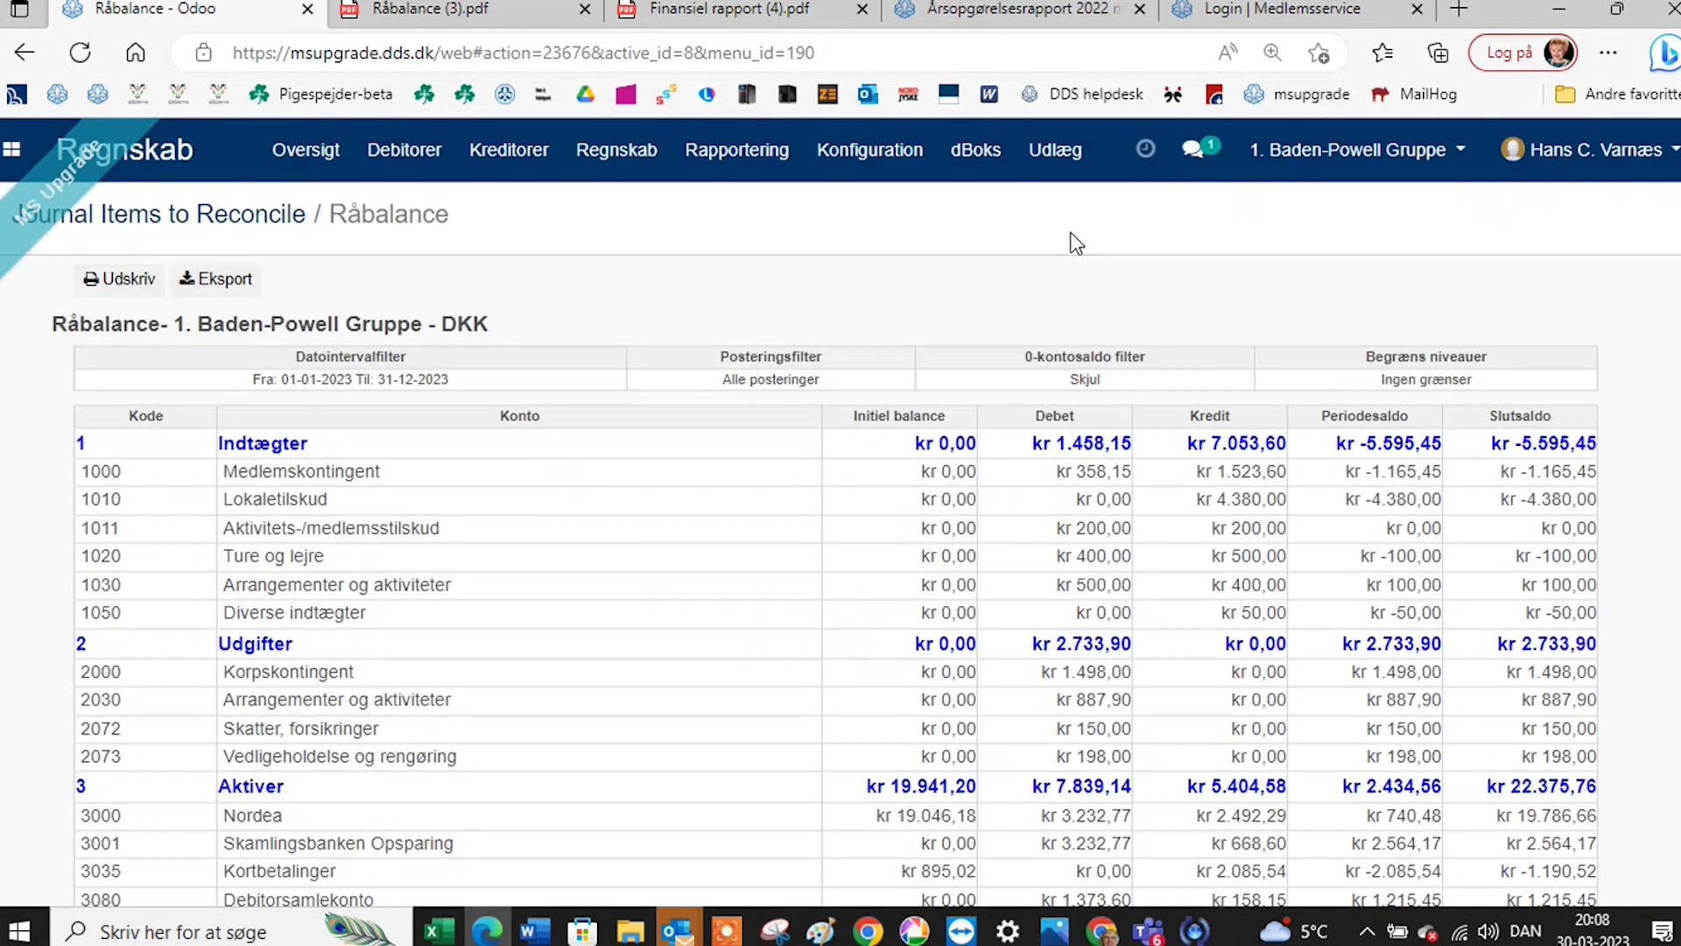
click(762, 160)
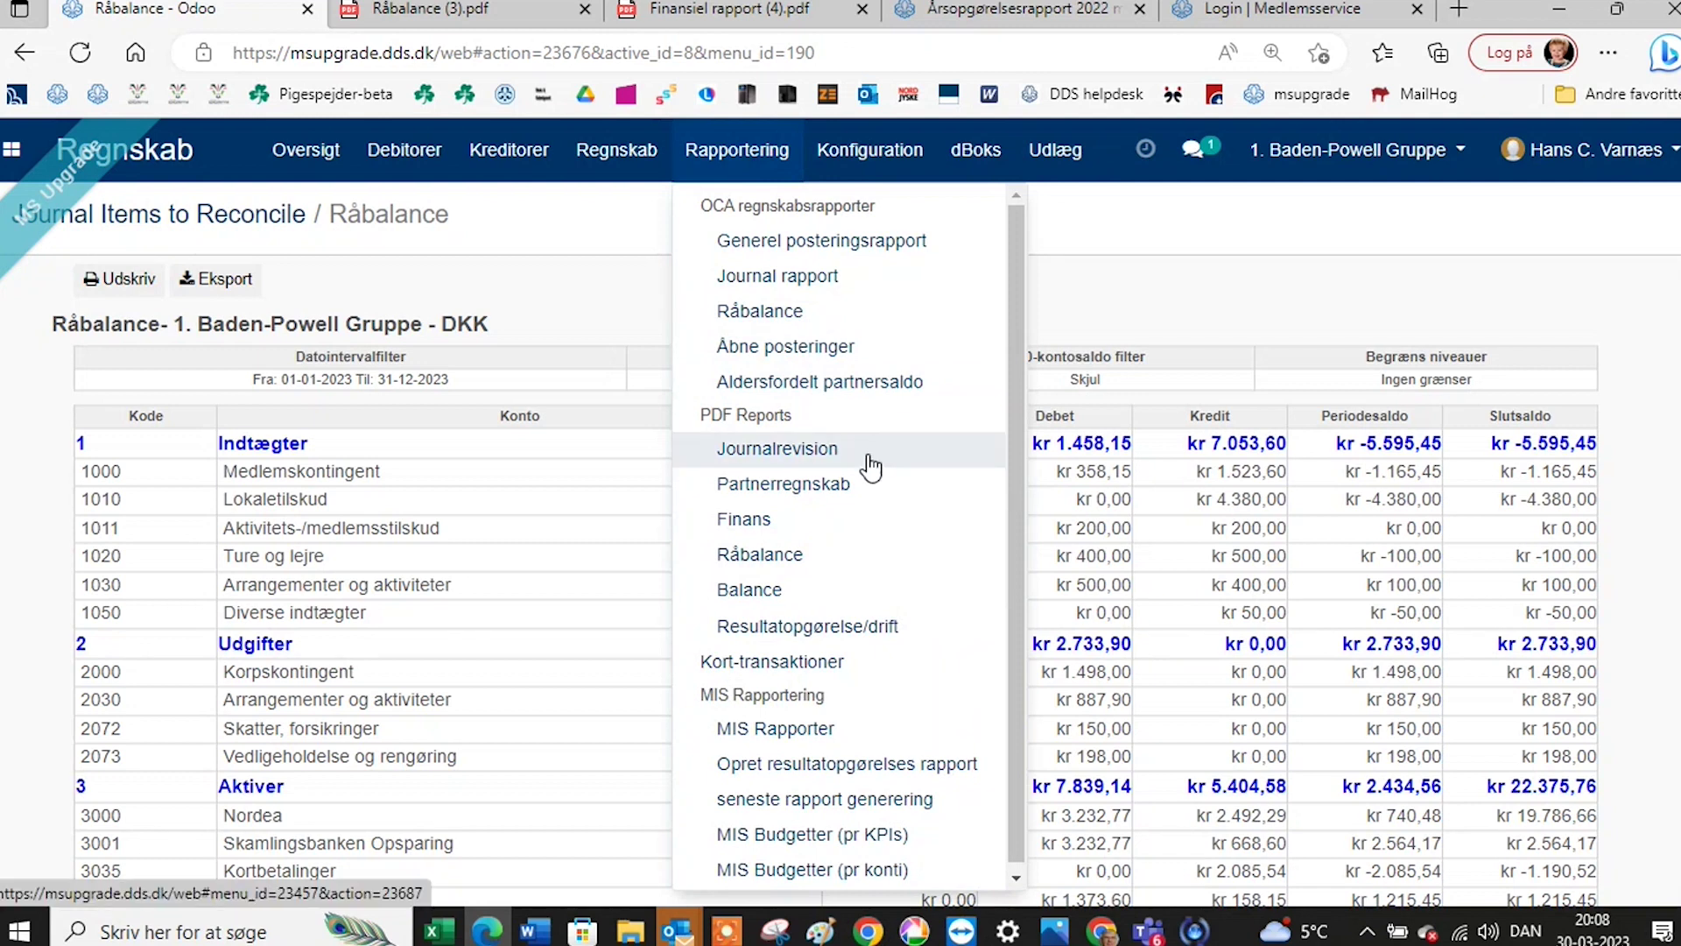
click(784, 633)
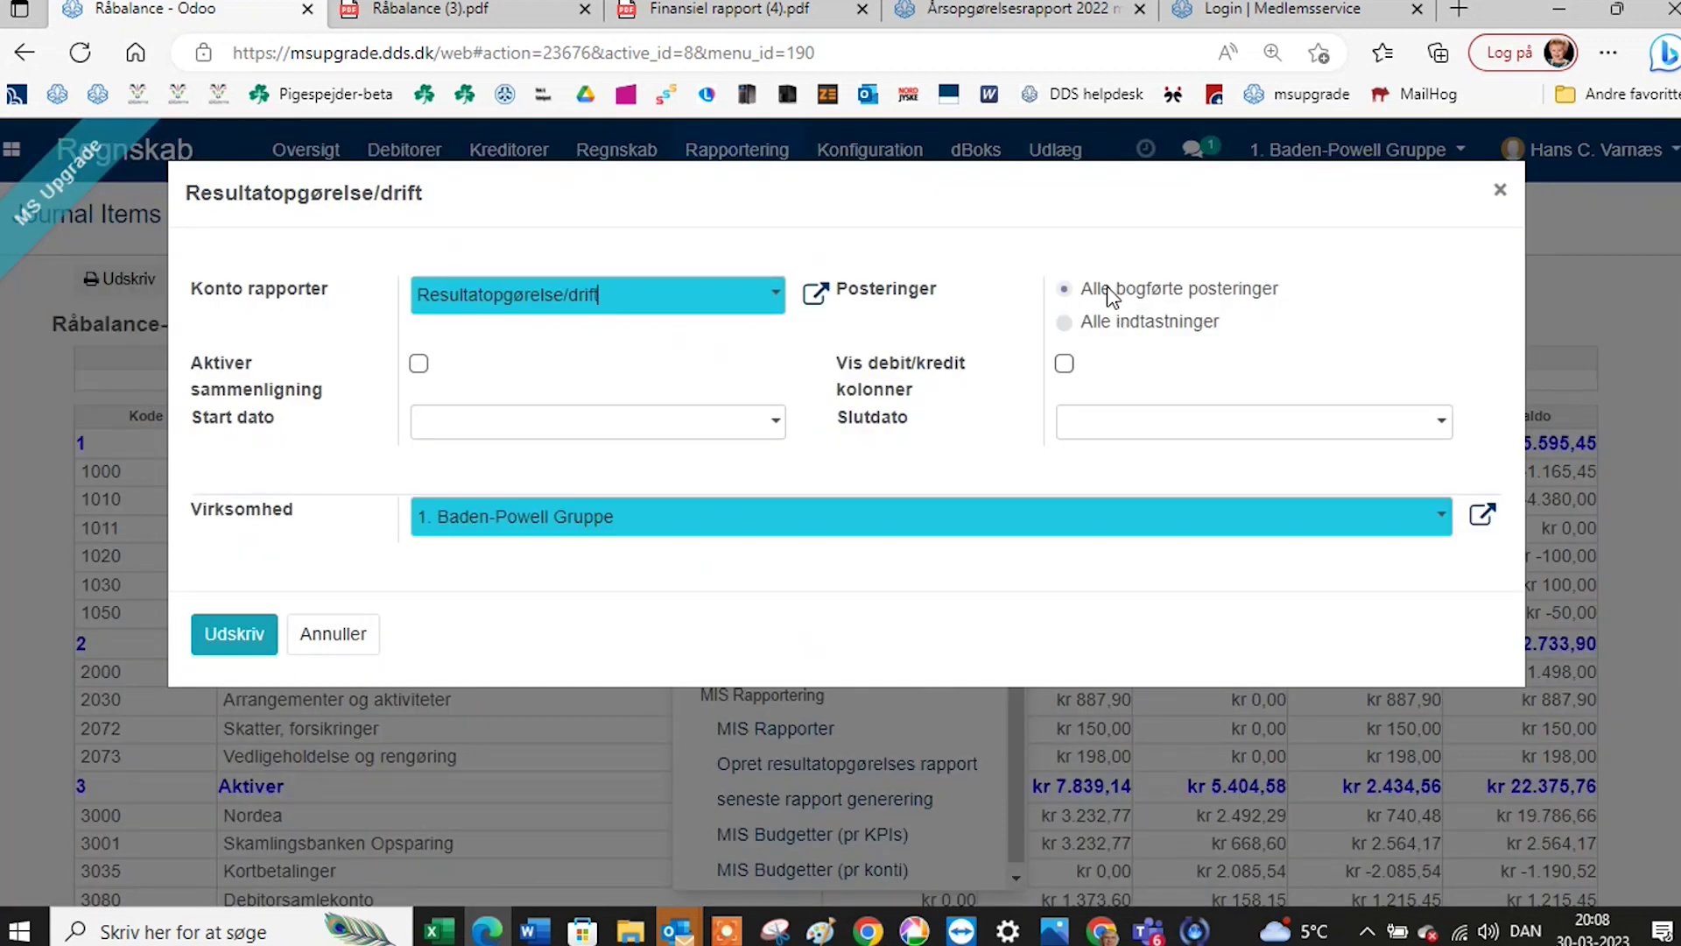
click(1064, 323)
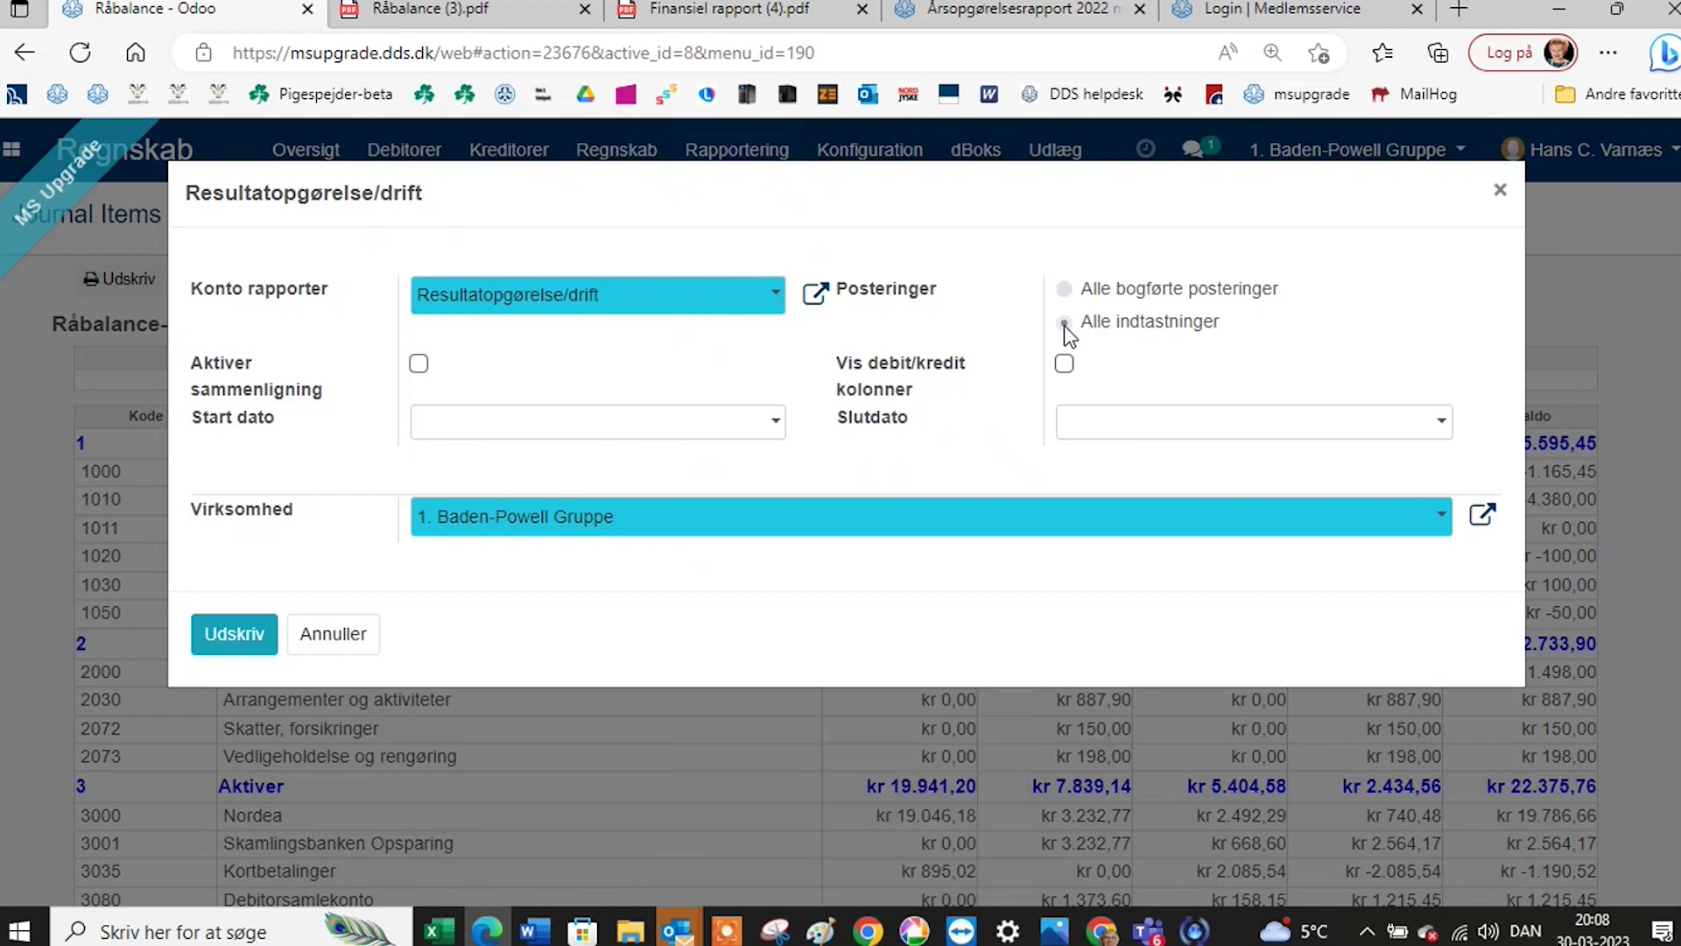
click(673, 429)
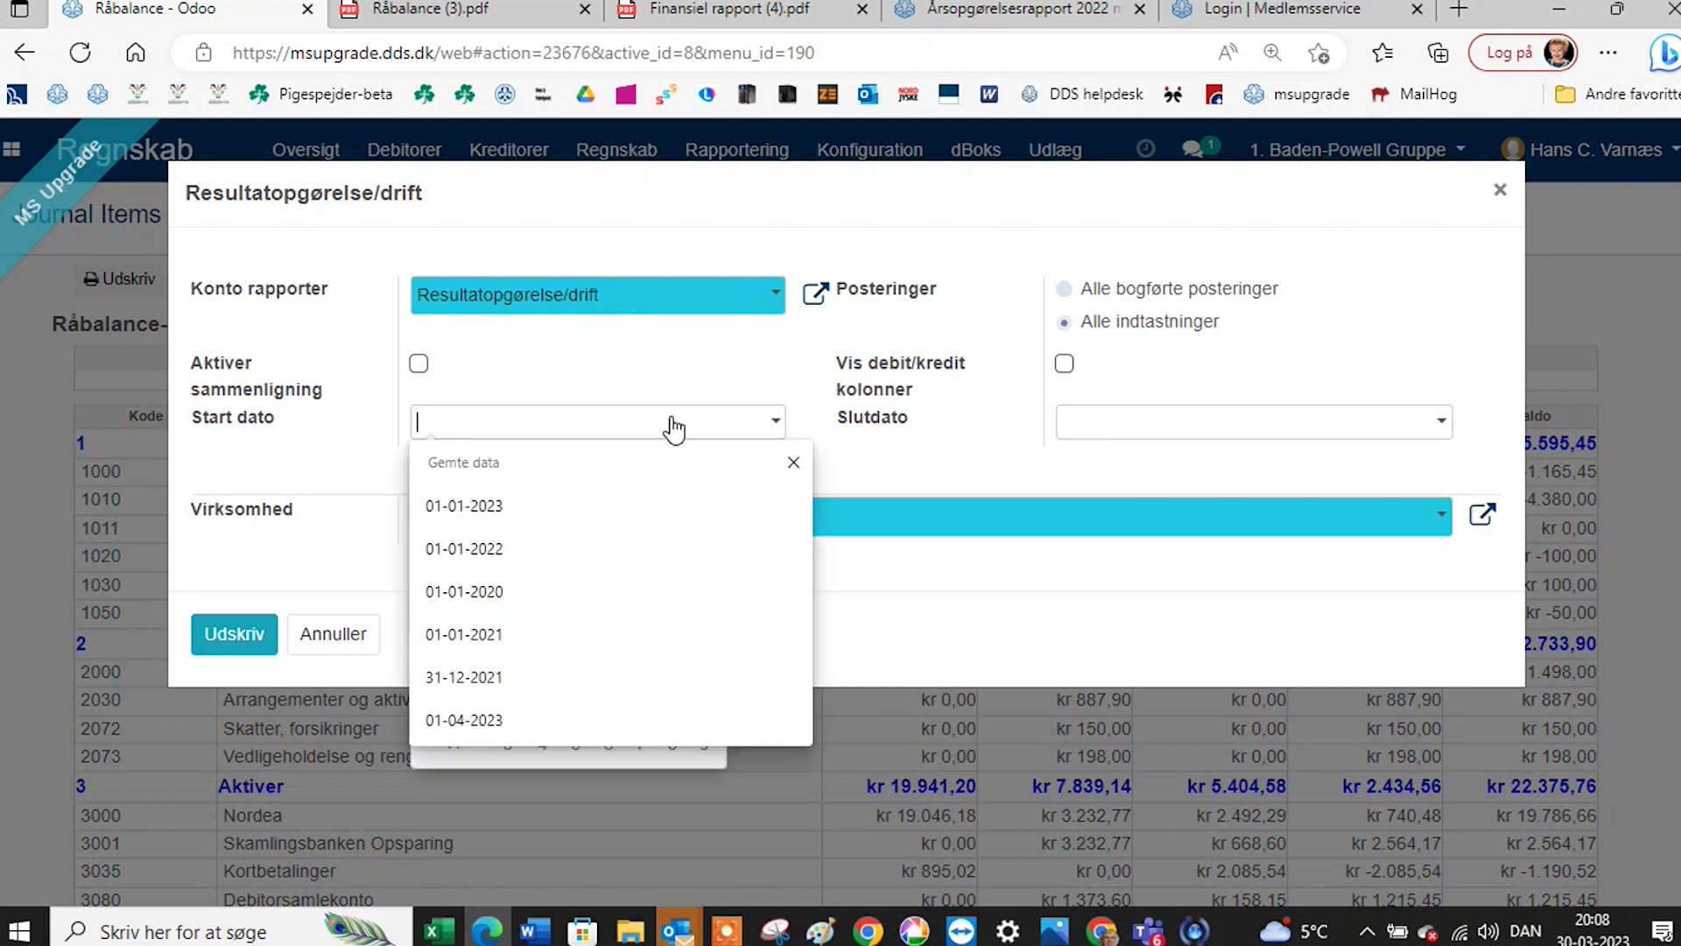
click(627, 518)
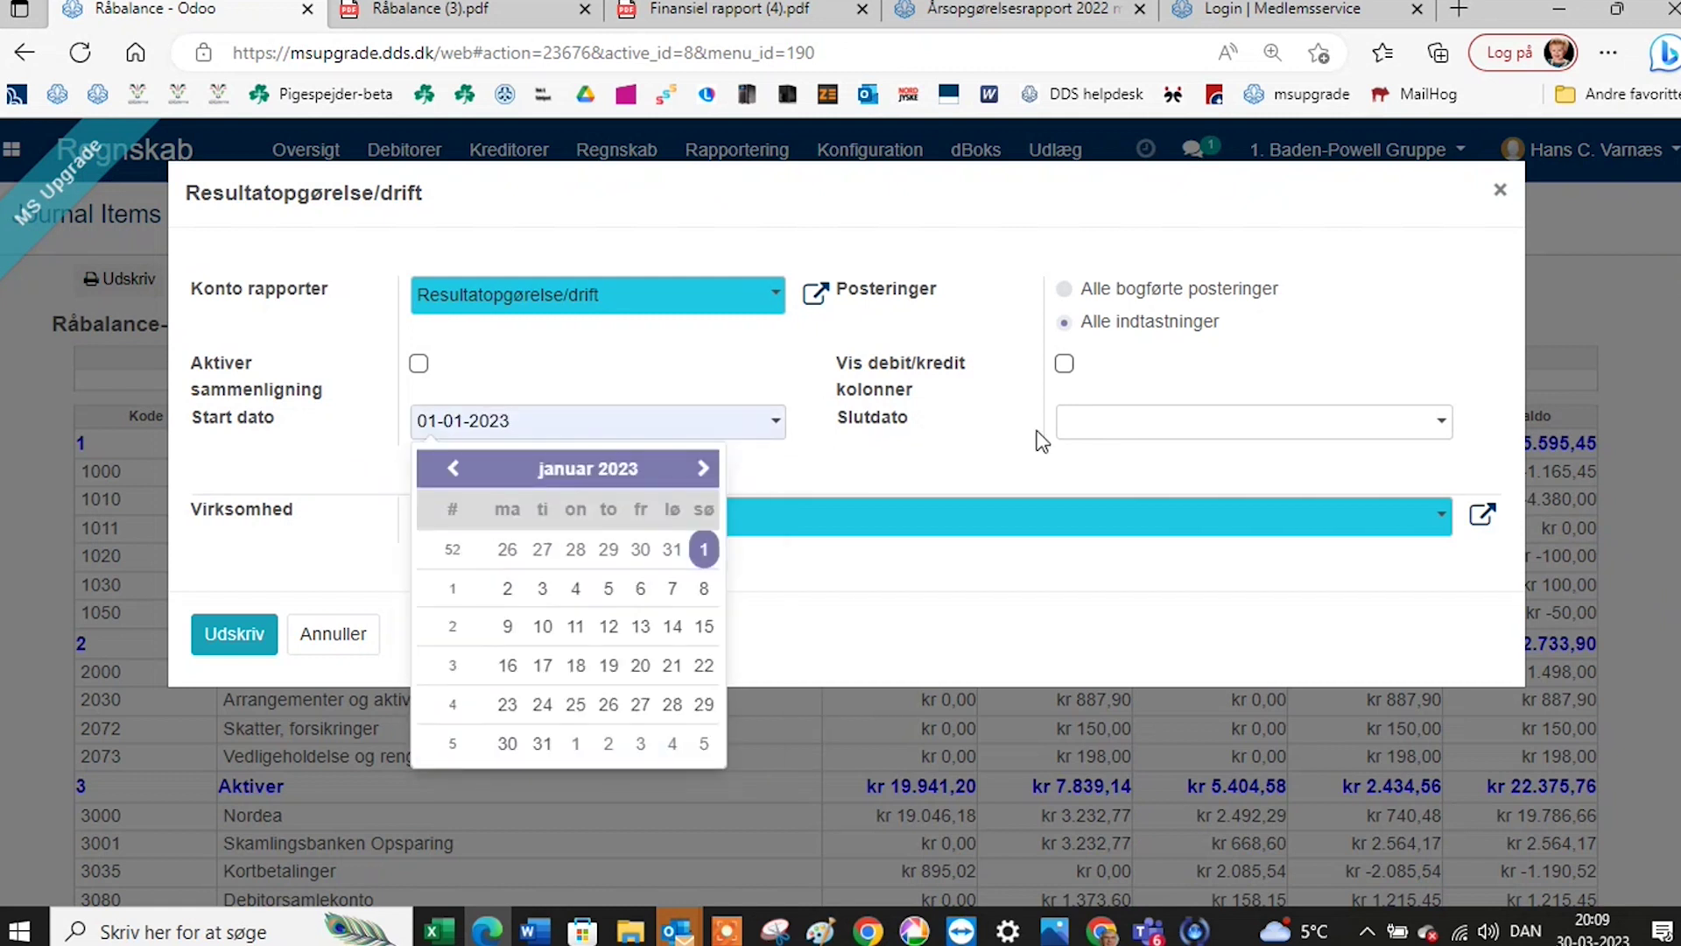
click(1081, 436)
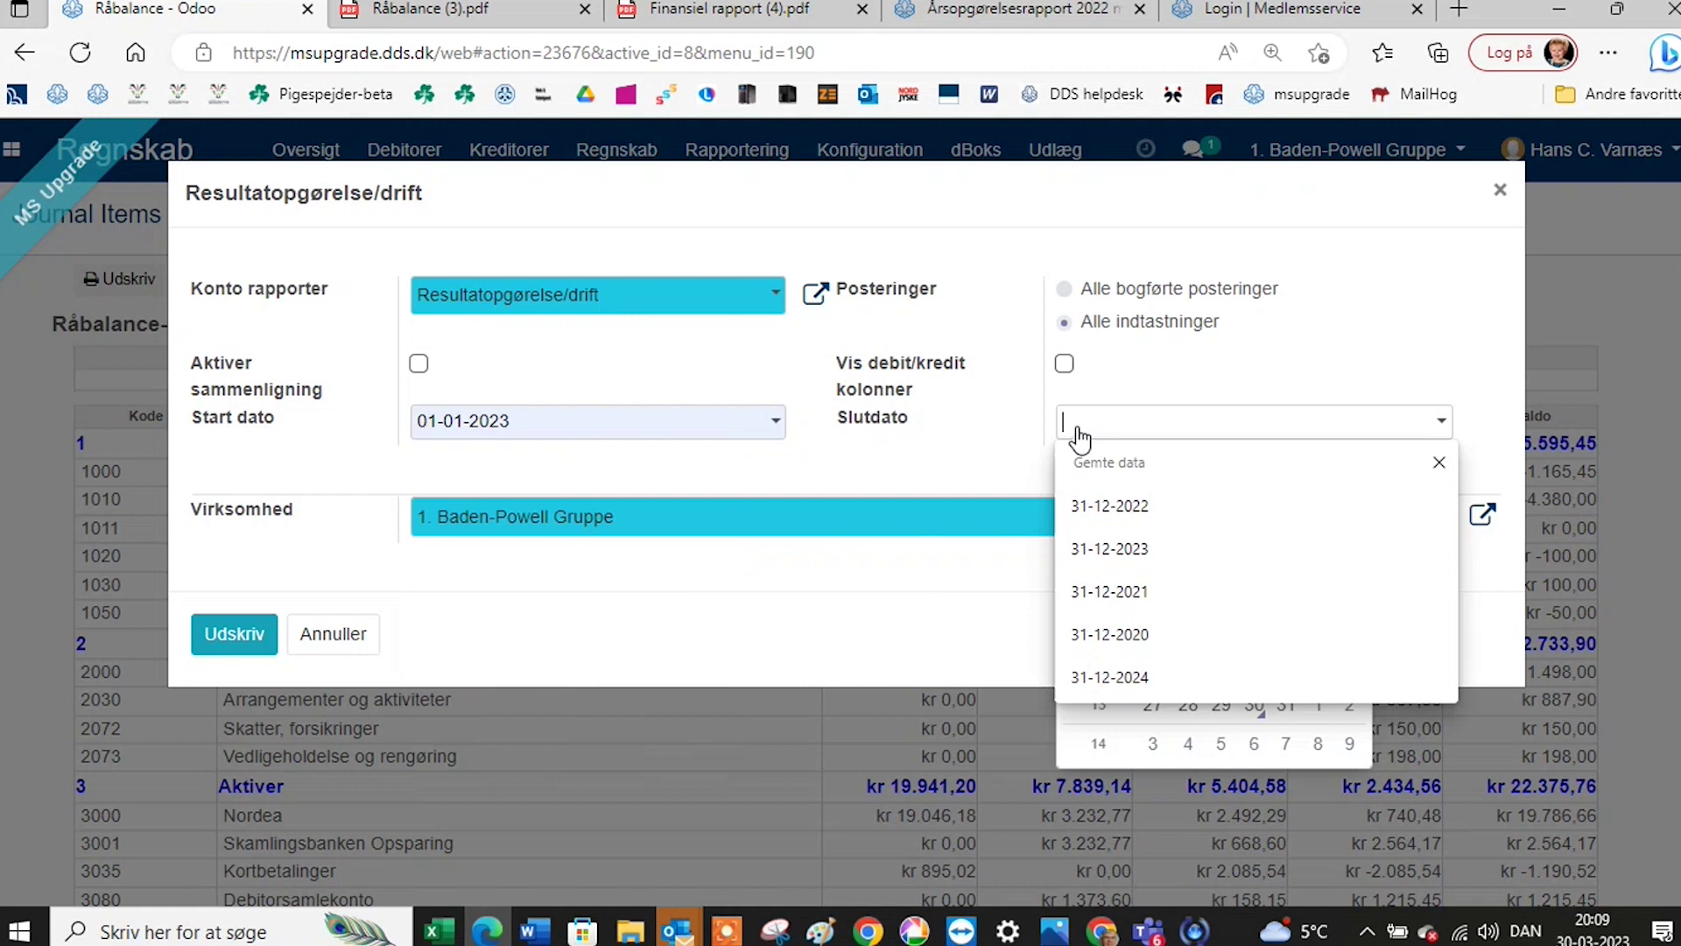
click(1116, 547)
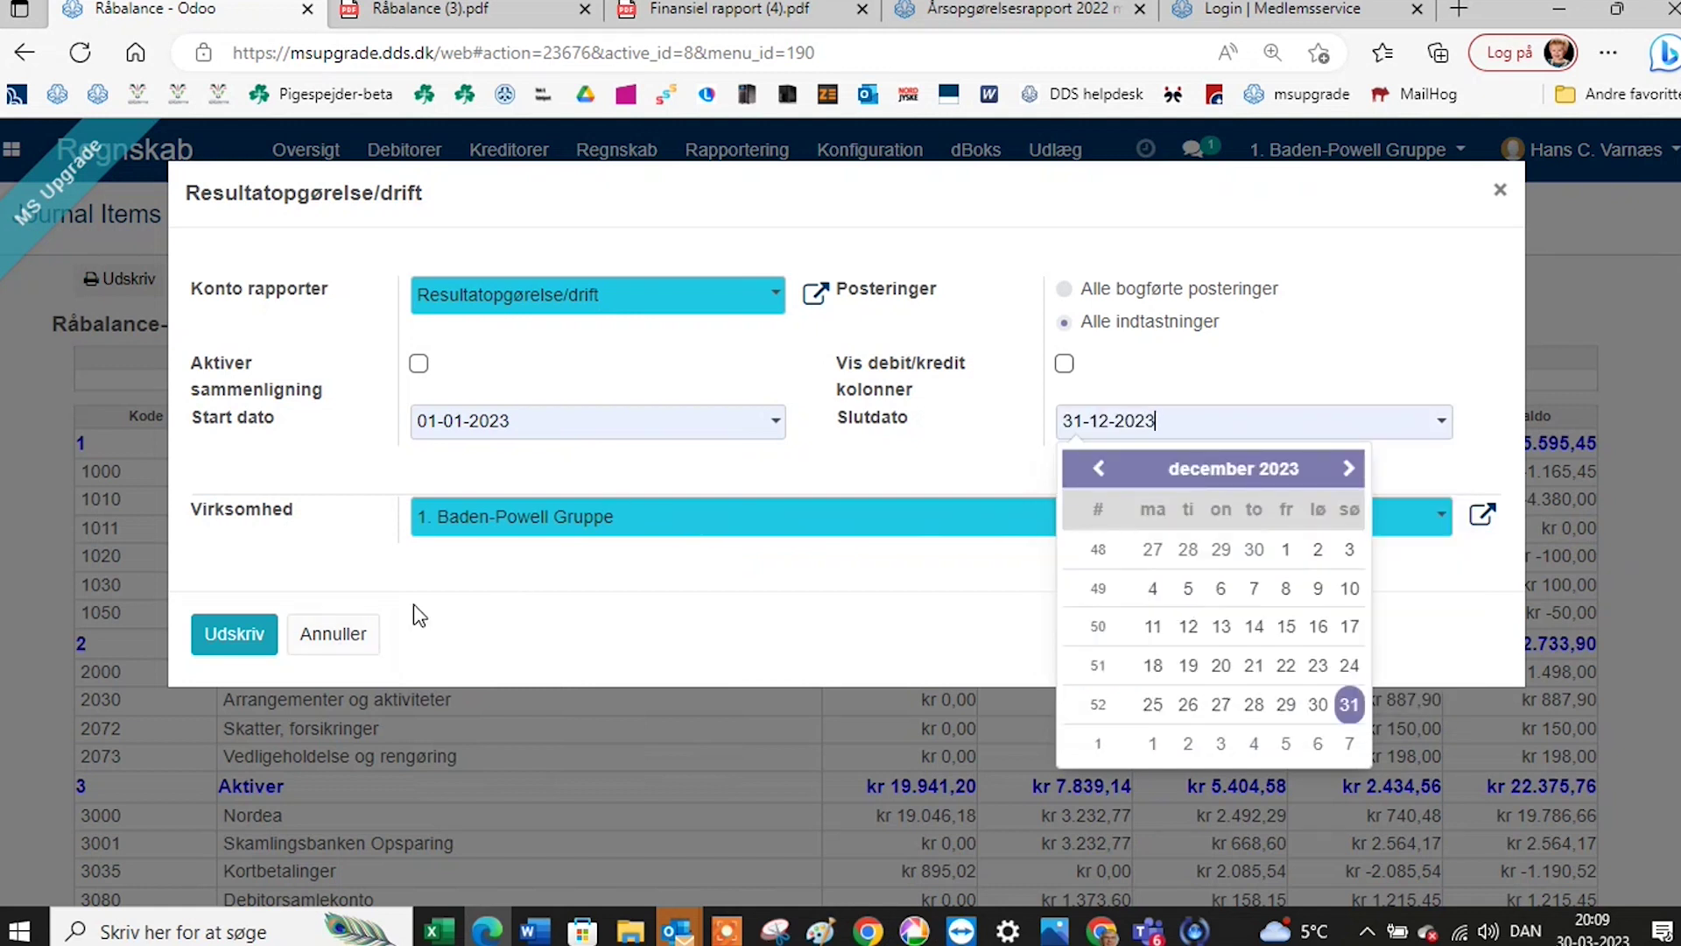
click(248, 648)
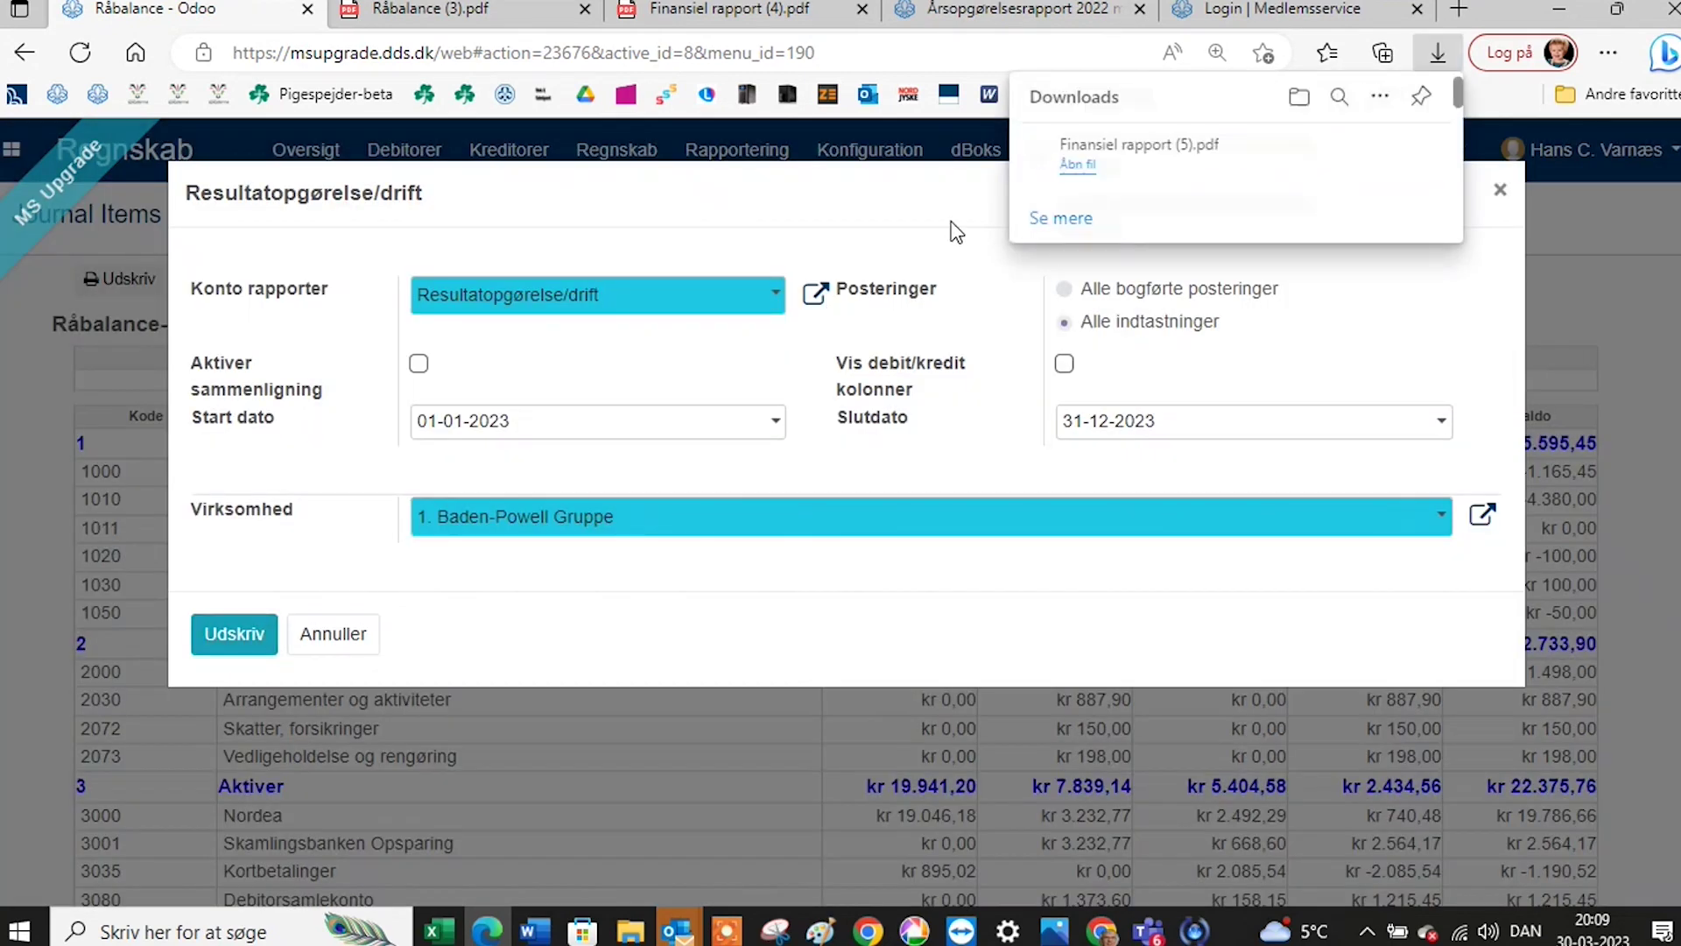
click(1079, 160)
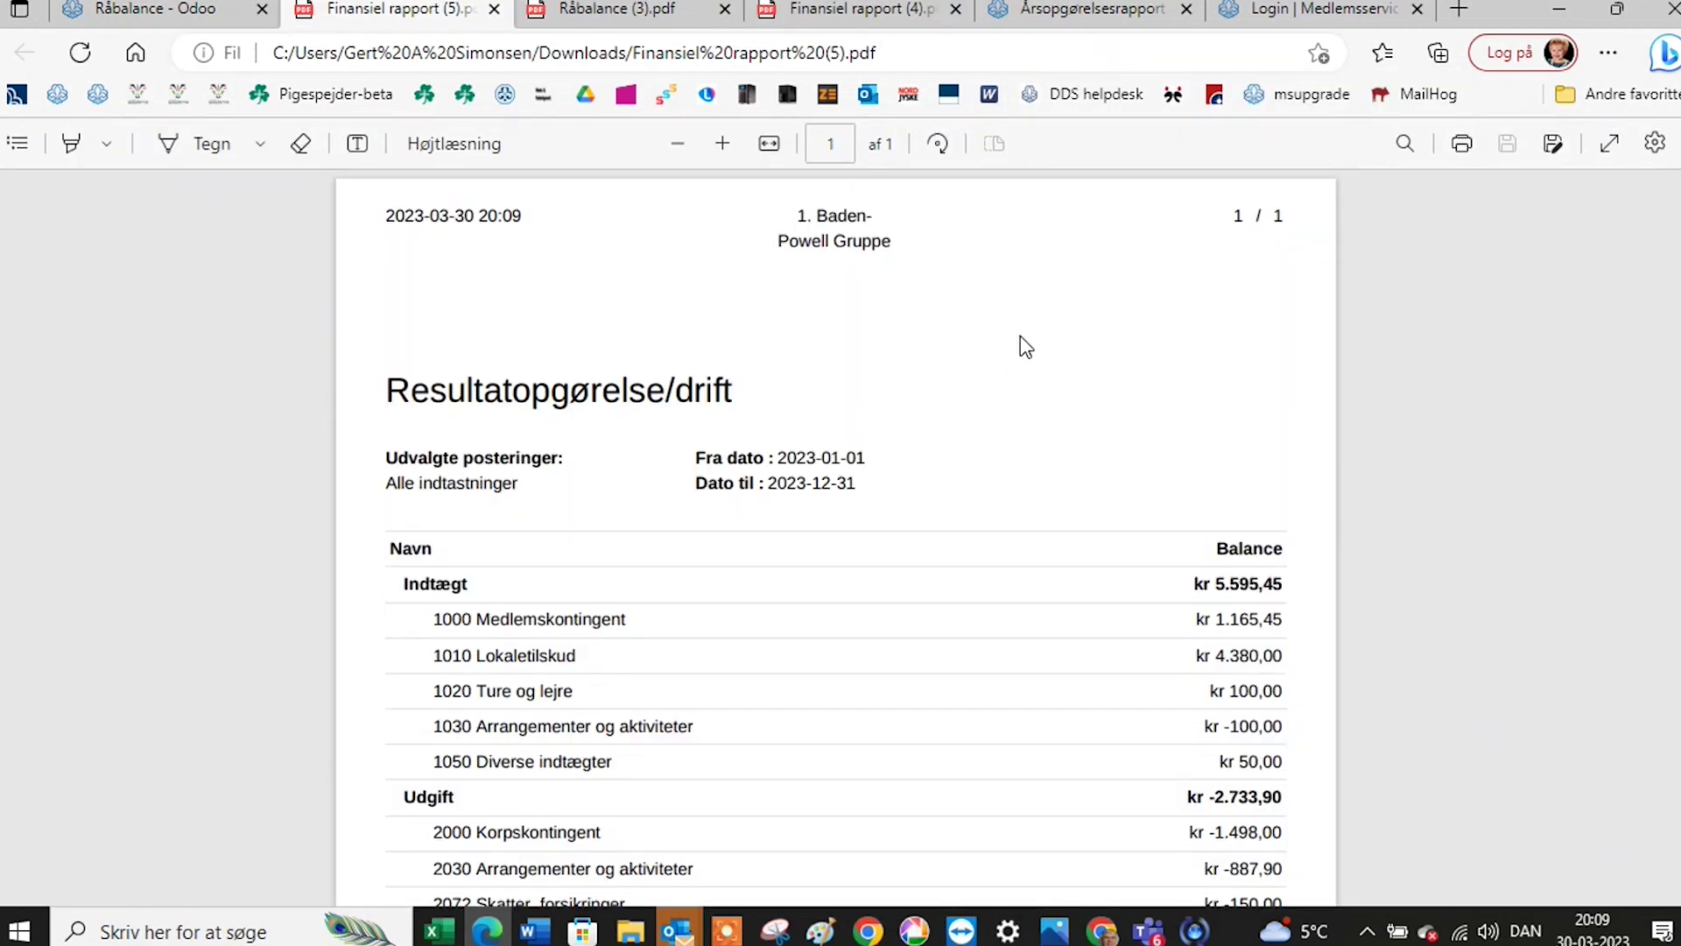
Scroll through the 2023 income statement in Finansiel rapport (5).pdf, then return to Odoo.
scroll(1021, 337, down, 3)
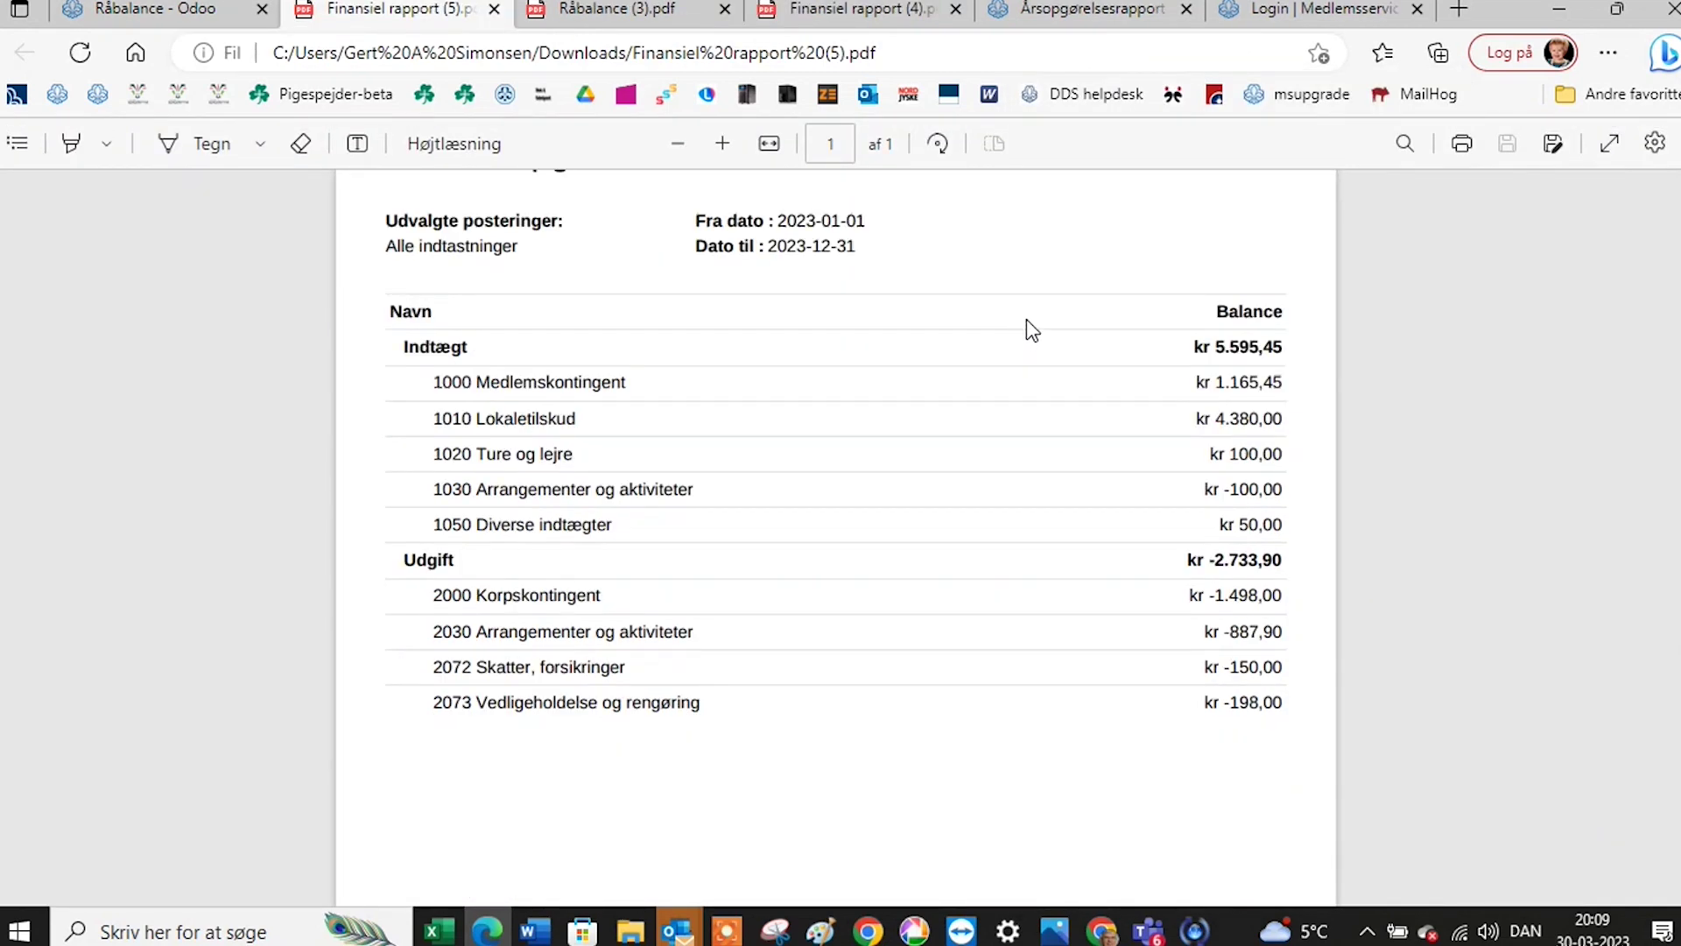
scroll(1027, 329, up, 3)
scroll(1027, 329, down, 3)
scroll(1029, 324, down, 5)
scroll(1034, 350, up, 6)
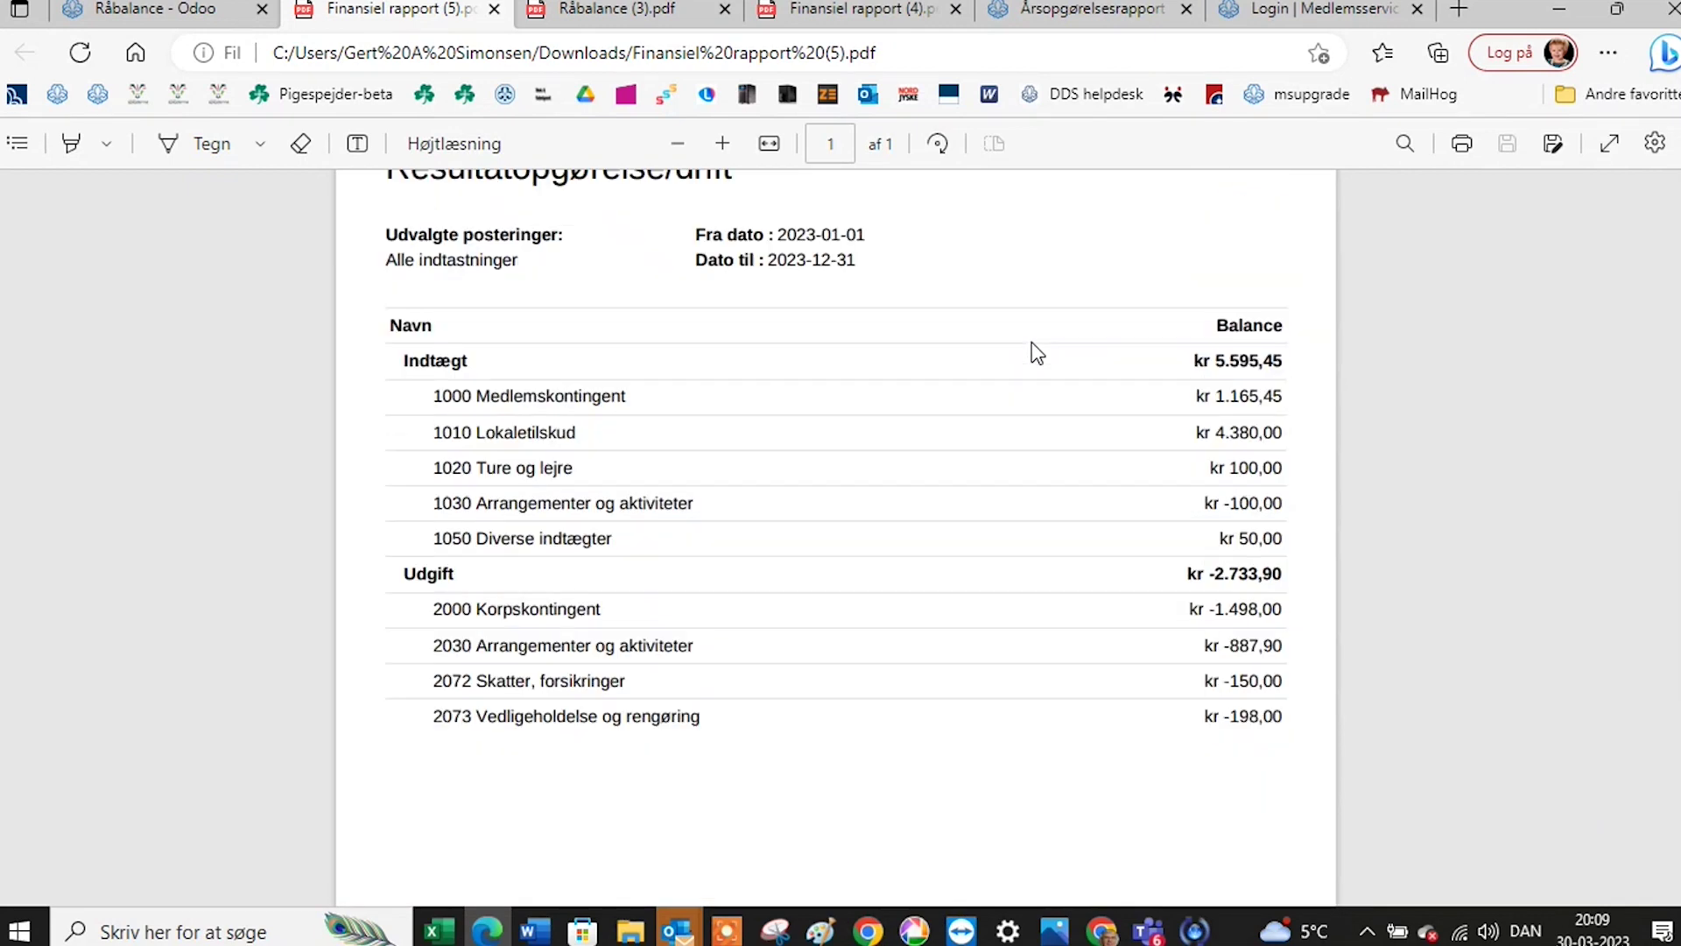
scroll(1038, 339, up, 2)
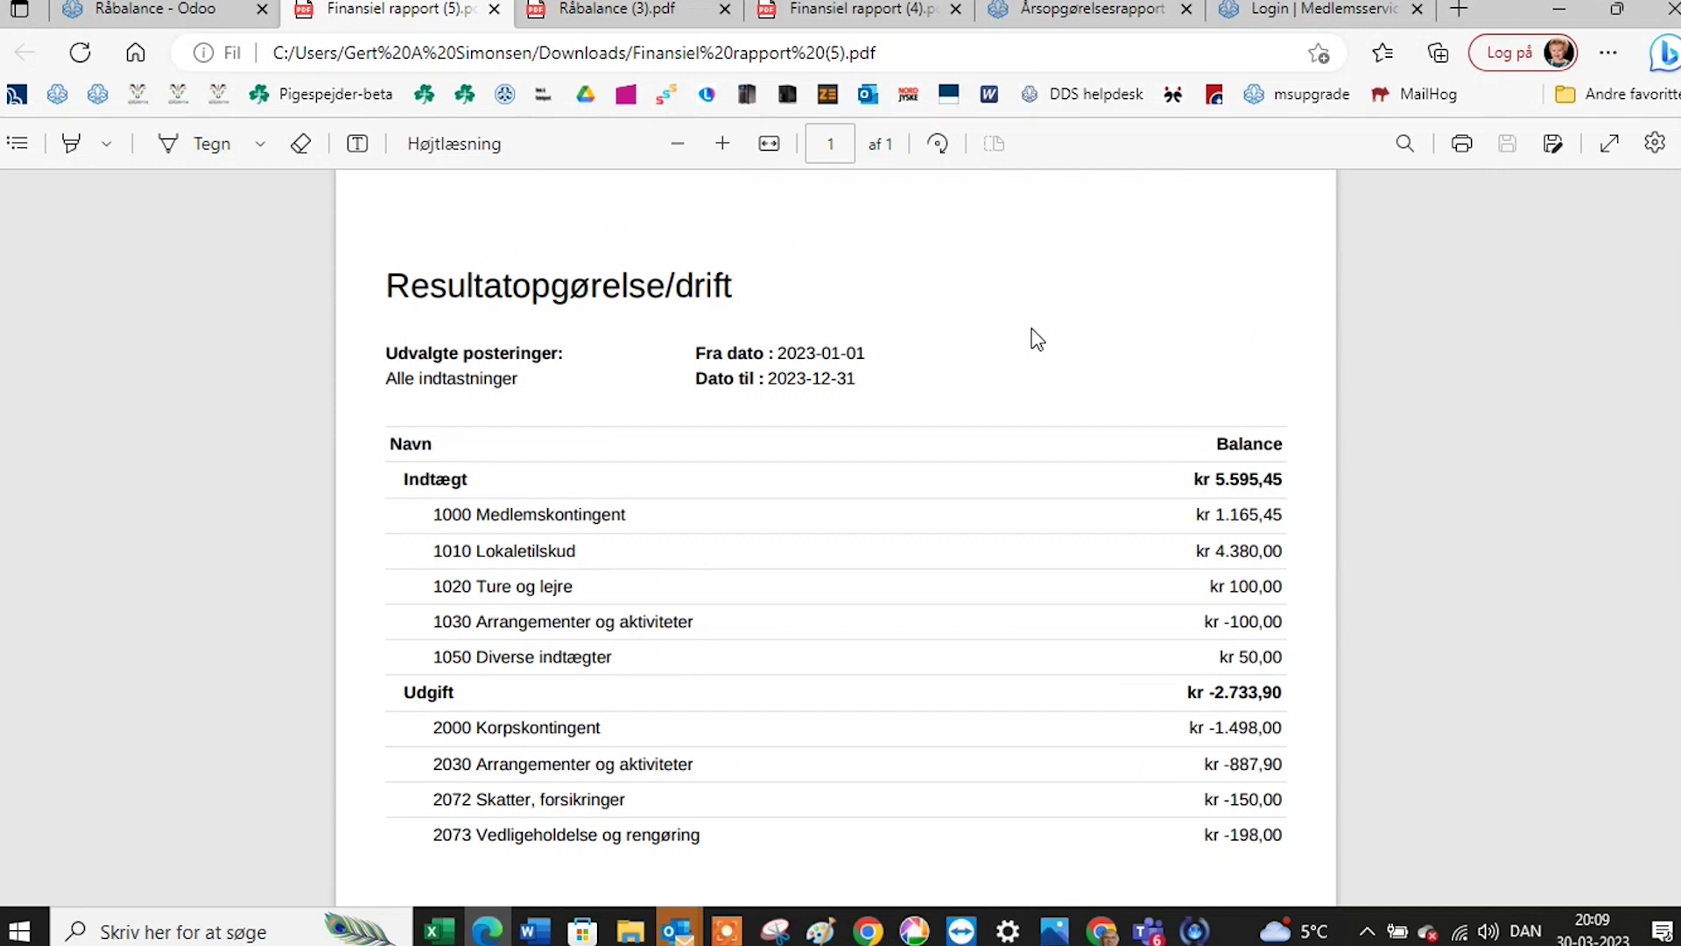
scroll(1038, 340, up, 2)
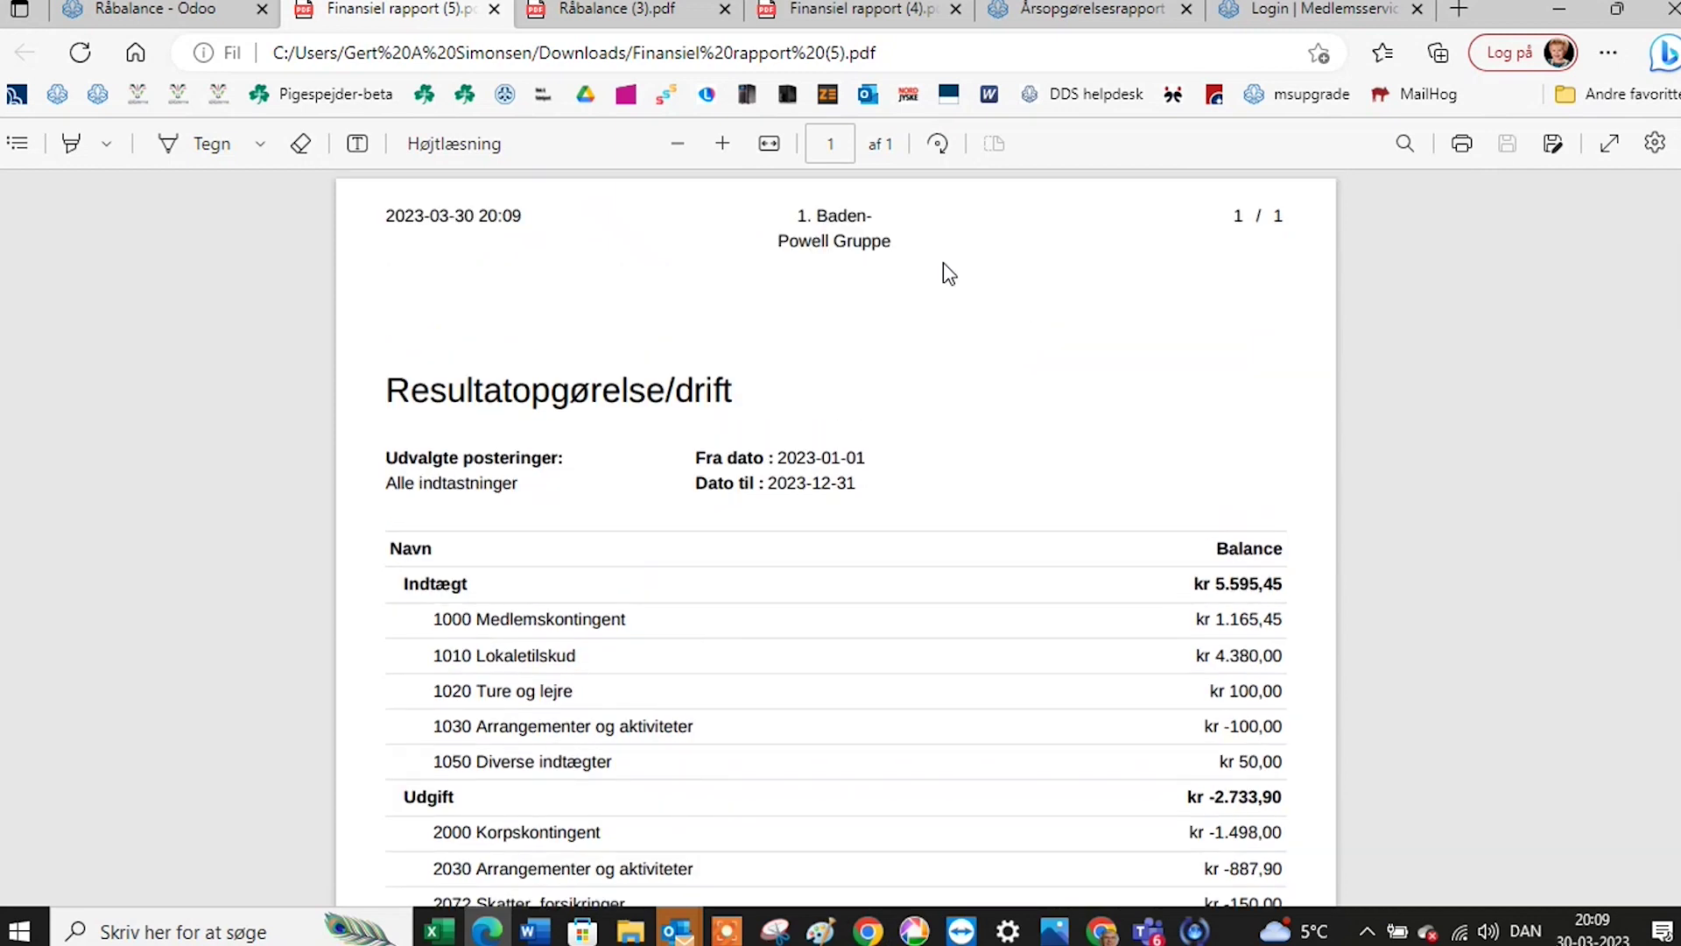
click(167, 10)
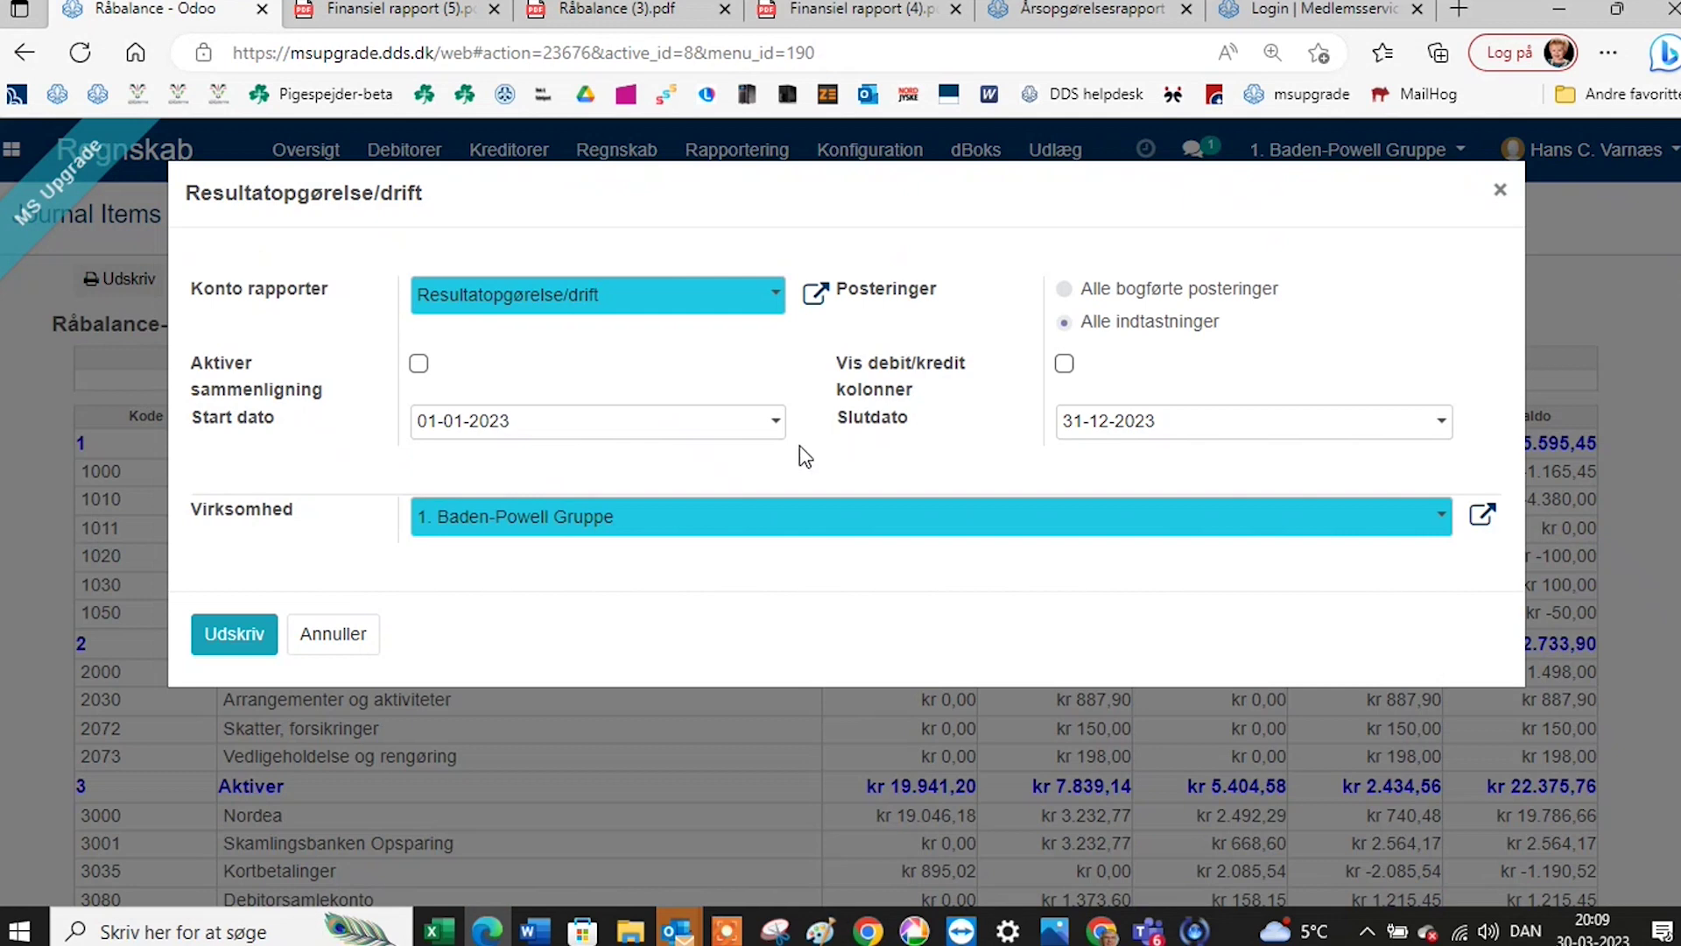
Close the Resultatopgørelse/drift settings and scroll the Konfiguration menu down to MIS Rapportering.
click(1500, 194)
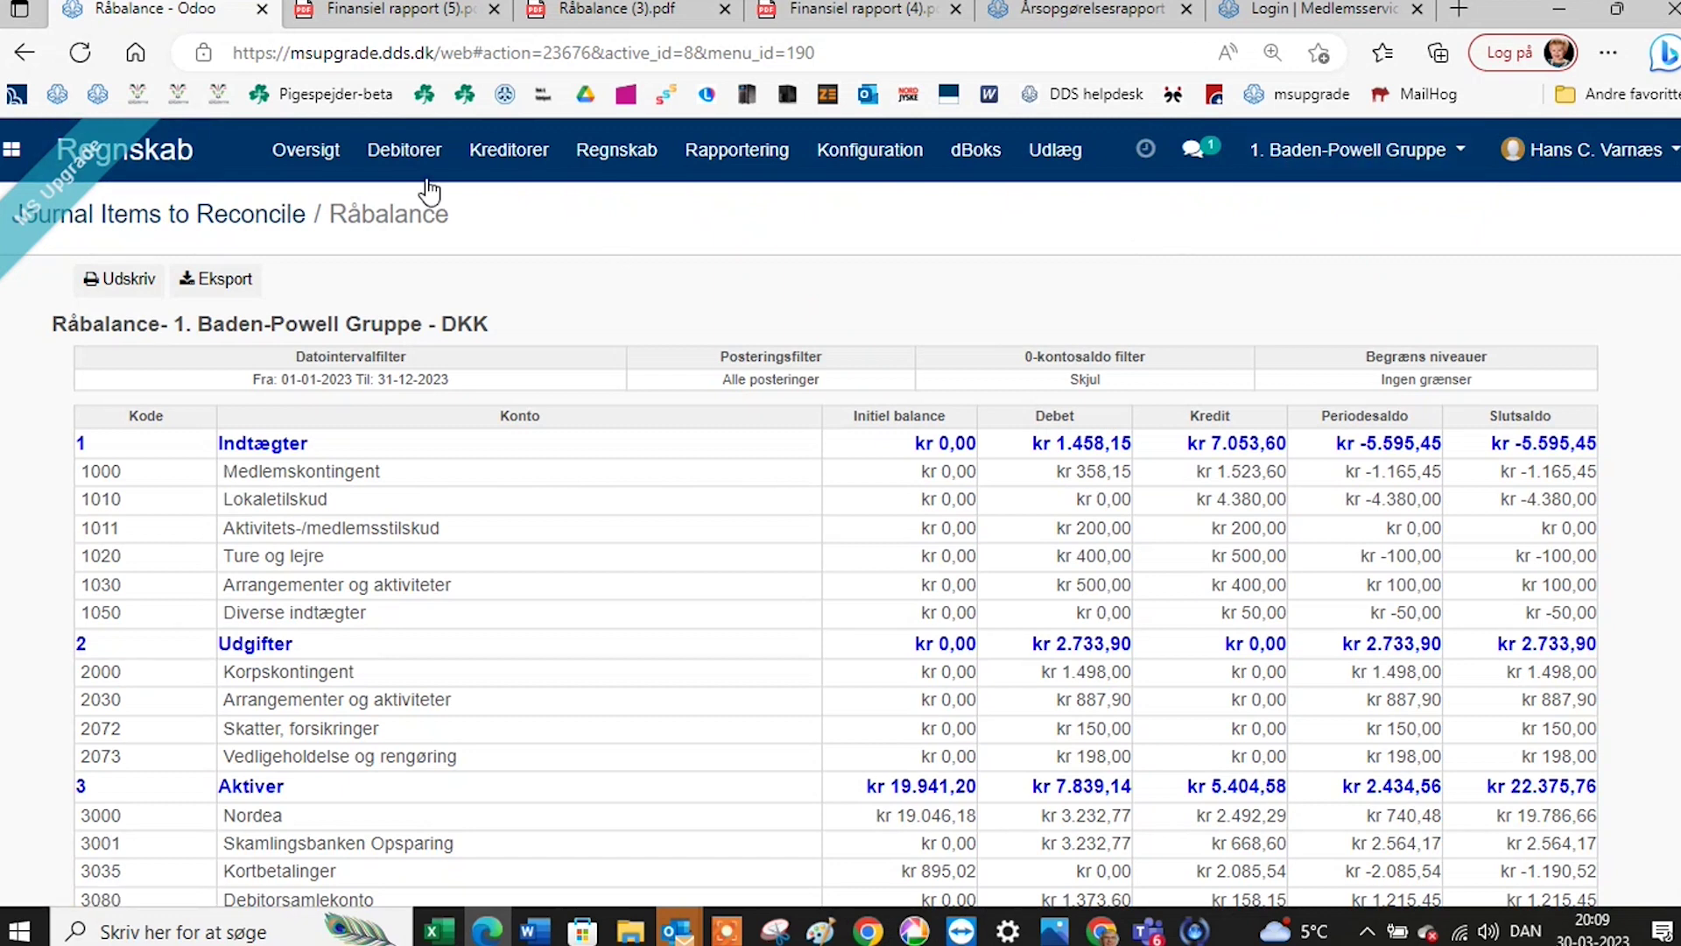
click(698, 156)
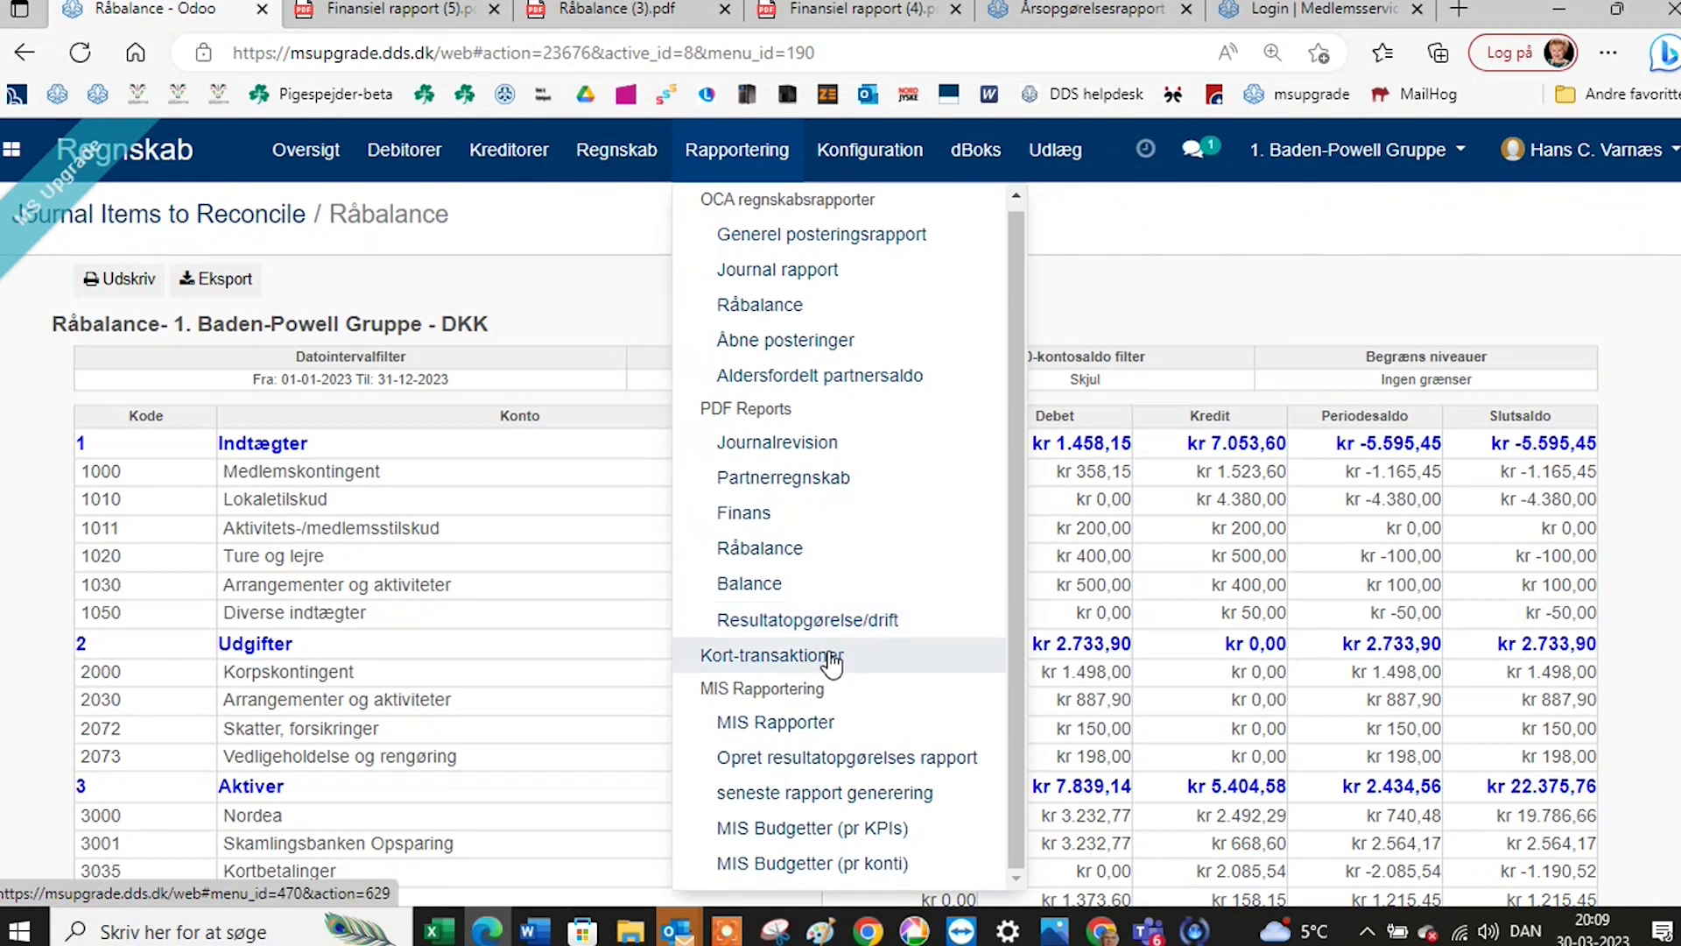
click(880, 156)
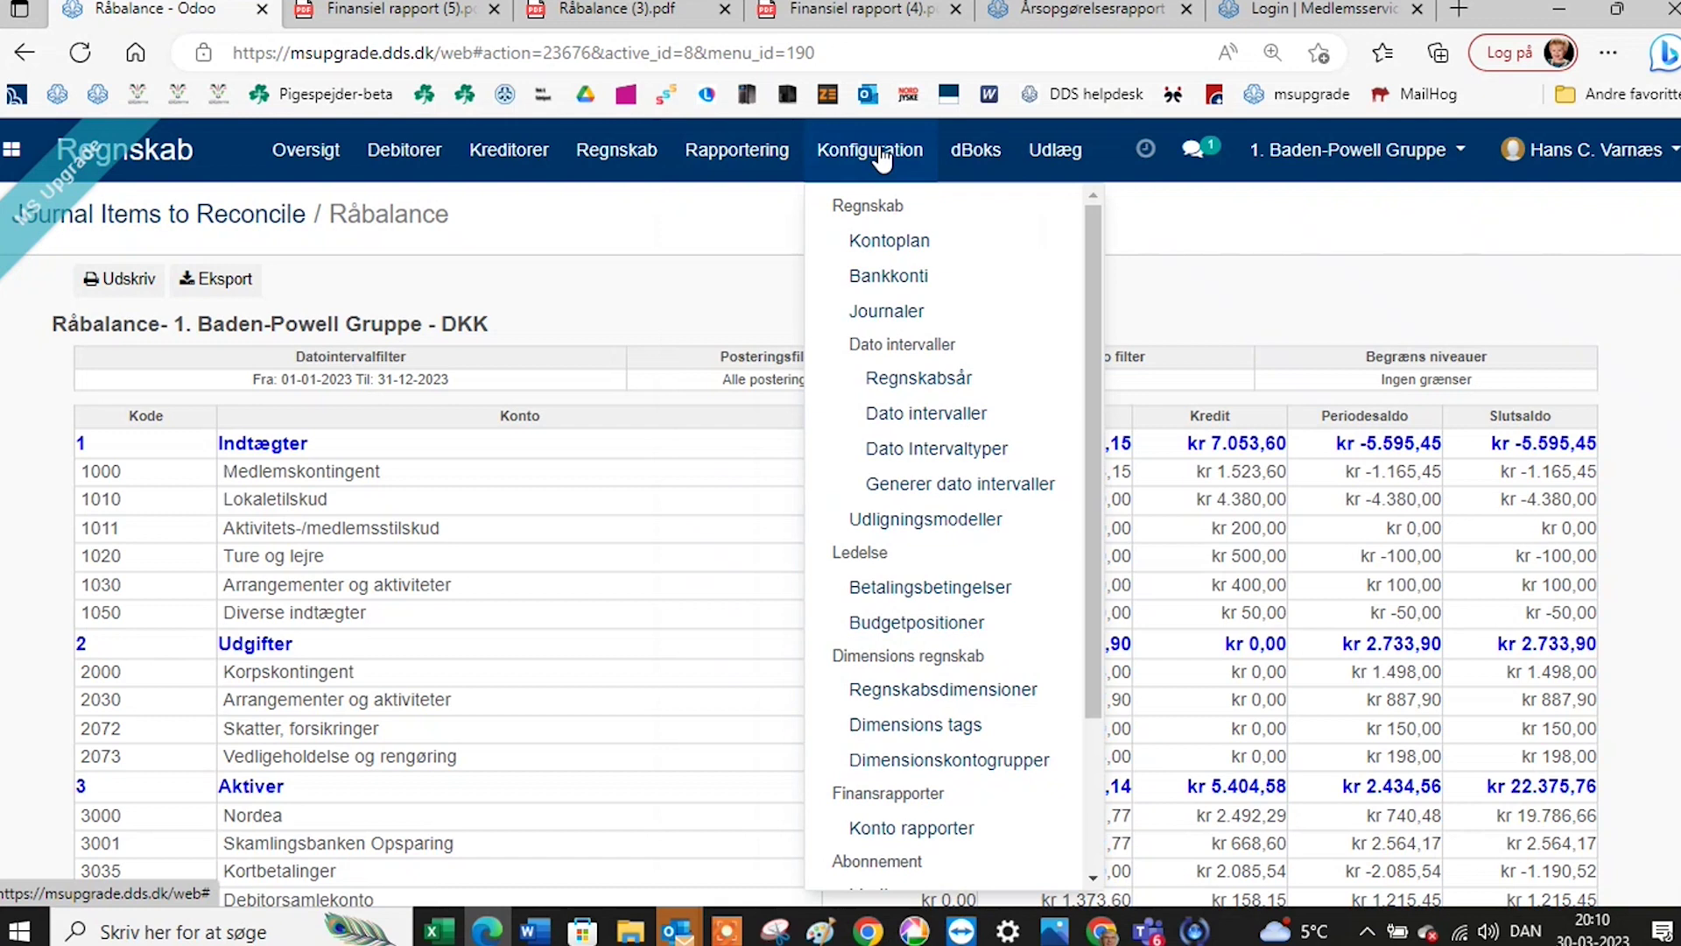
click(880, 158)
click(878, 156)
scroll(915, 375, down, 2)
scroll(915, 377, down, 1)
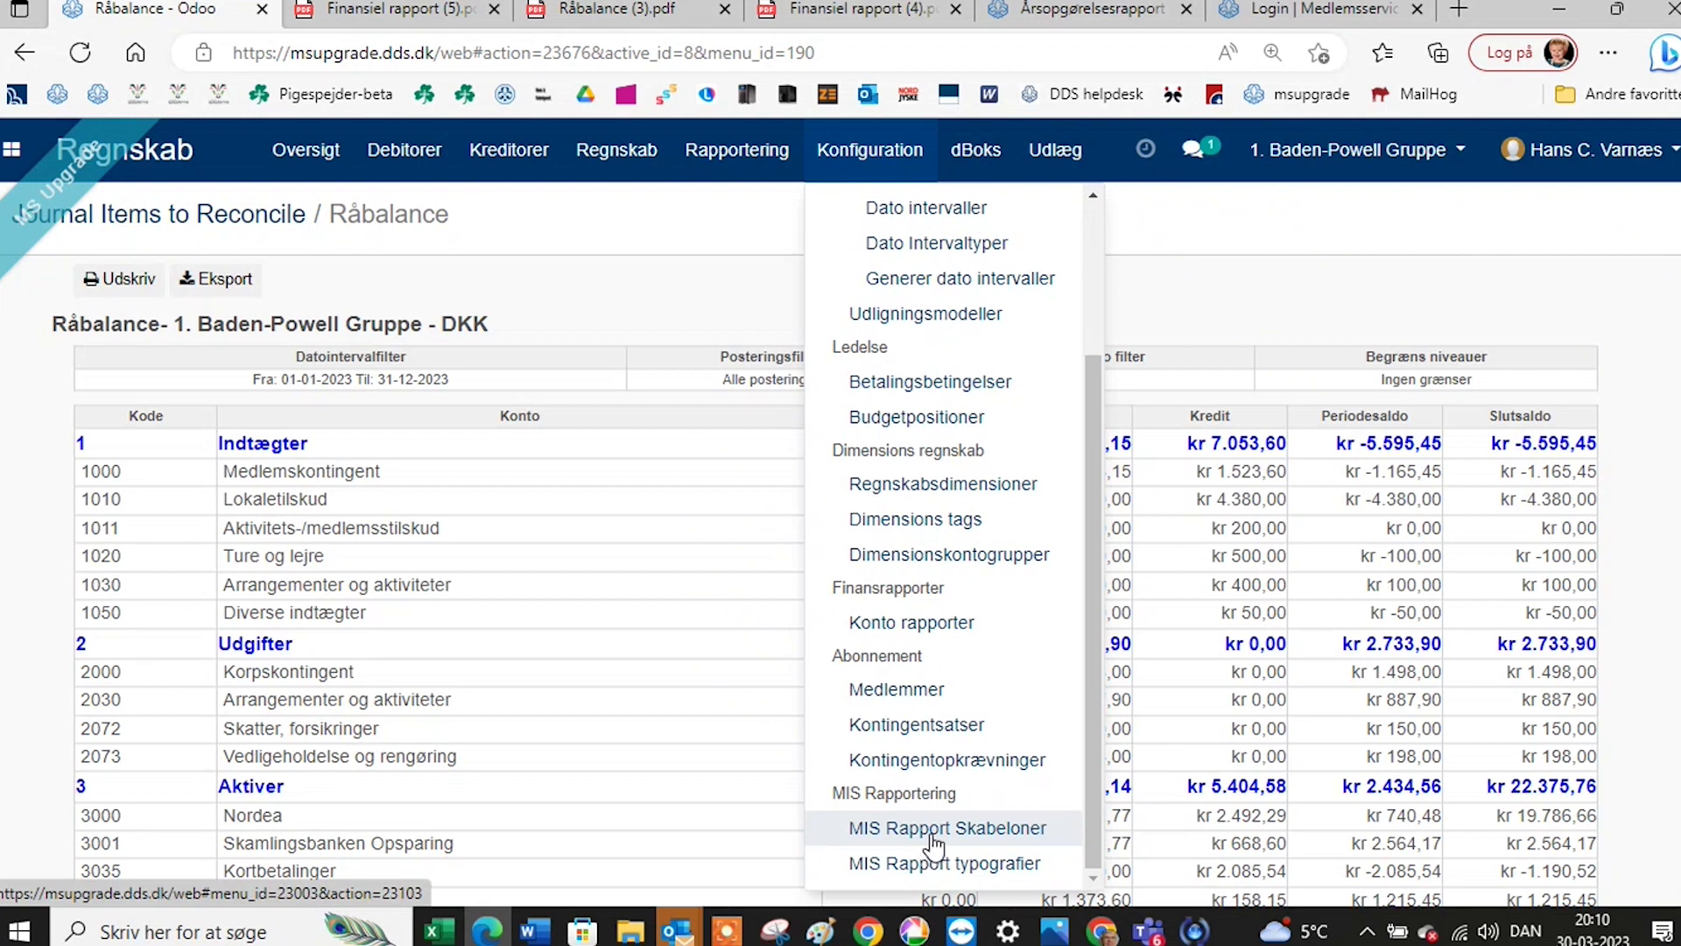
Open the MIS report templates list and look through the Årsopgørelsesrapport - 1. Baden-Powell Gruppe template.
click(933, 840)
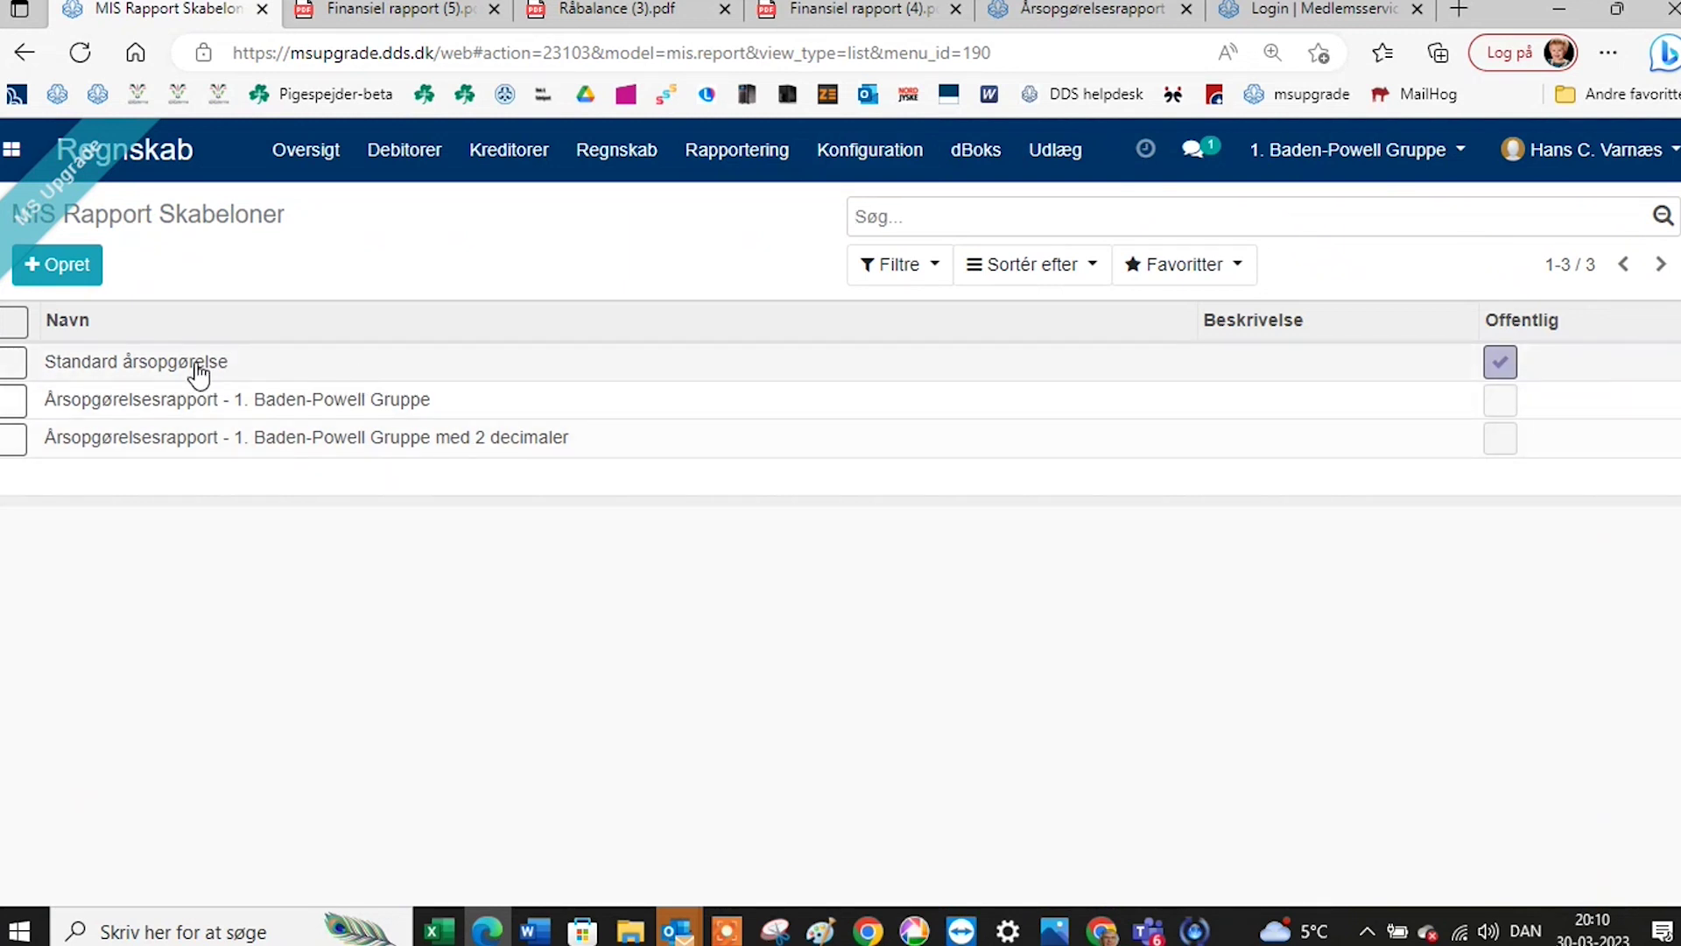
click(280, 410)
scroll(639, 501, down, 3)
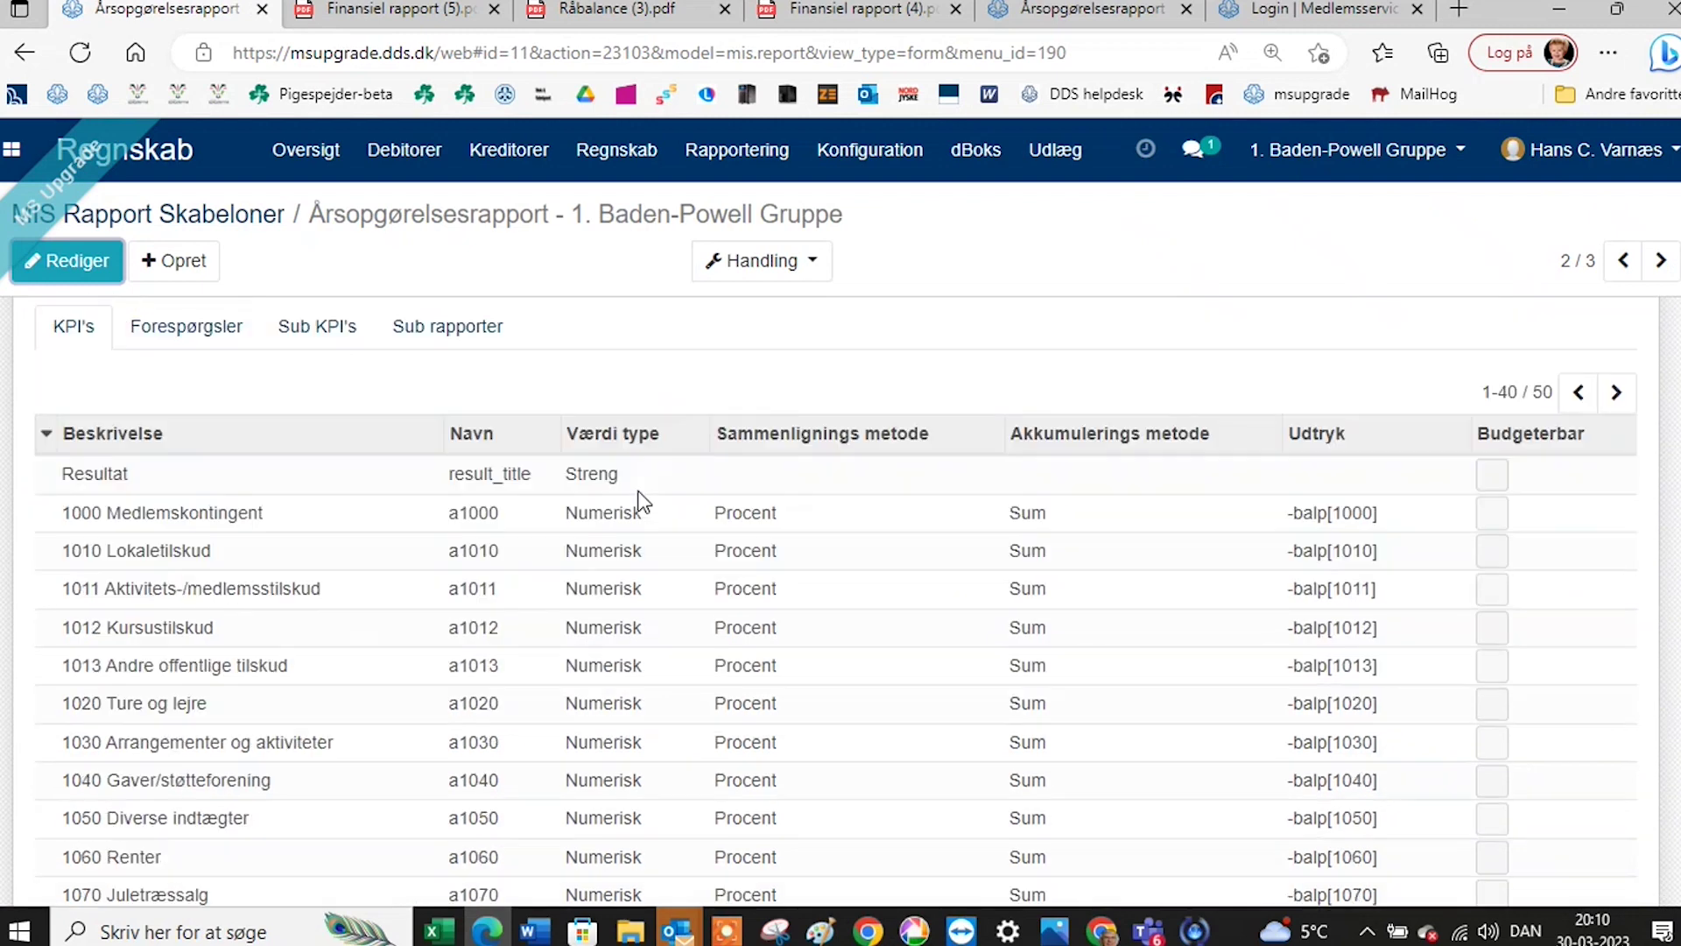
scroll(644, 502, down, 5)
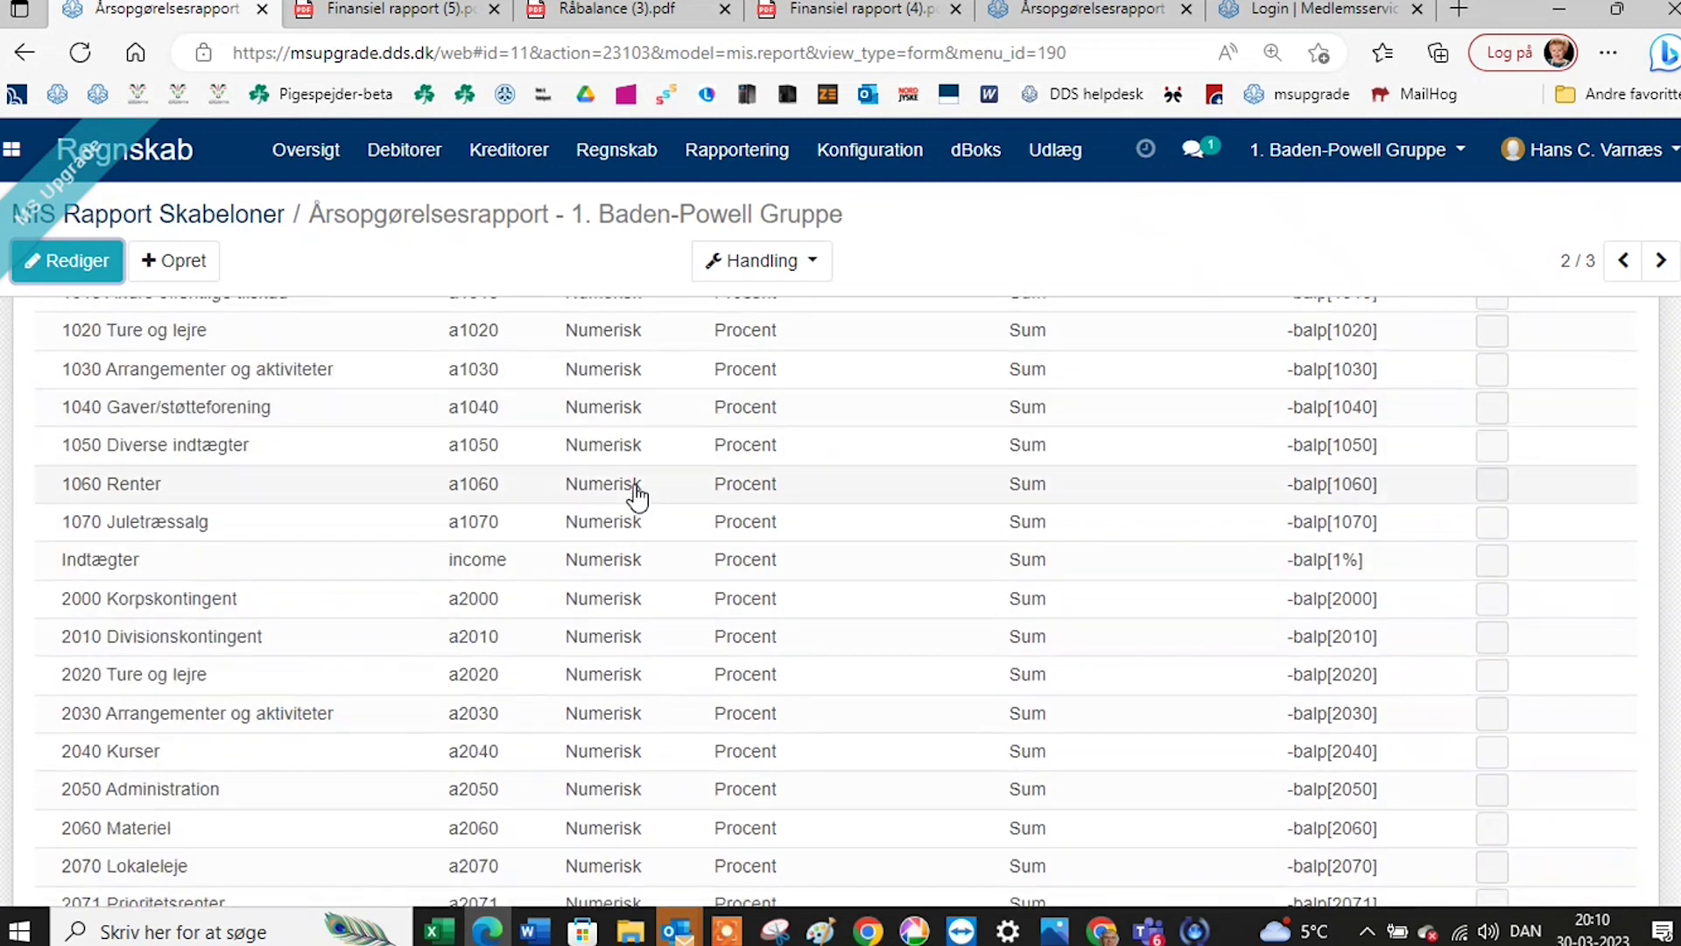
scroll(636, 497, up, 4)
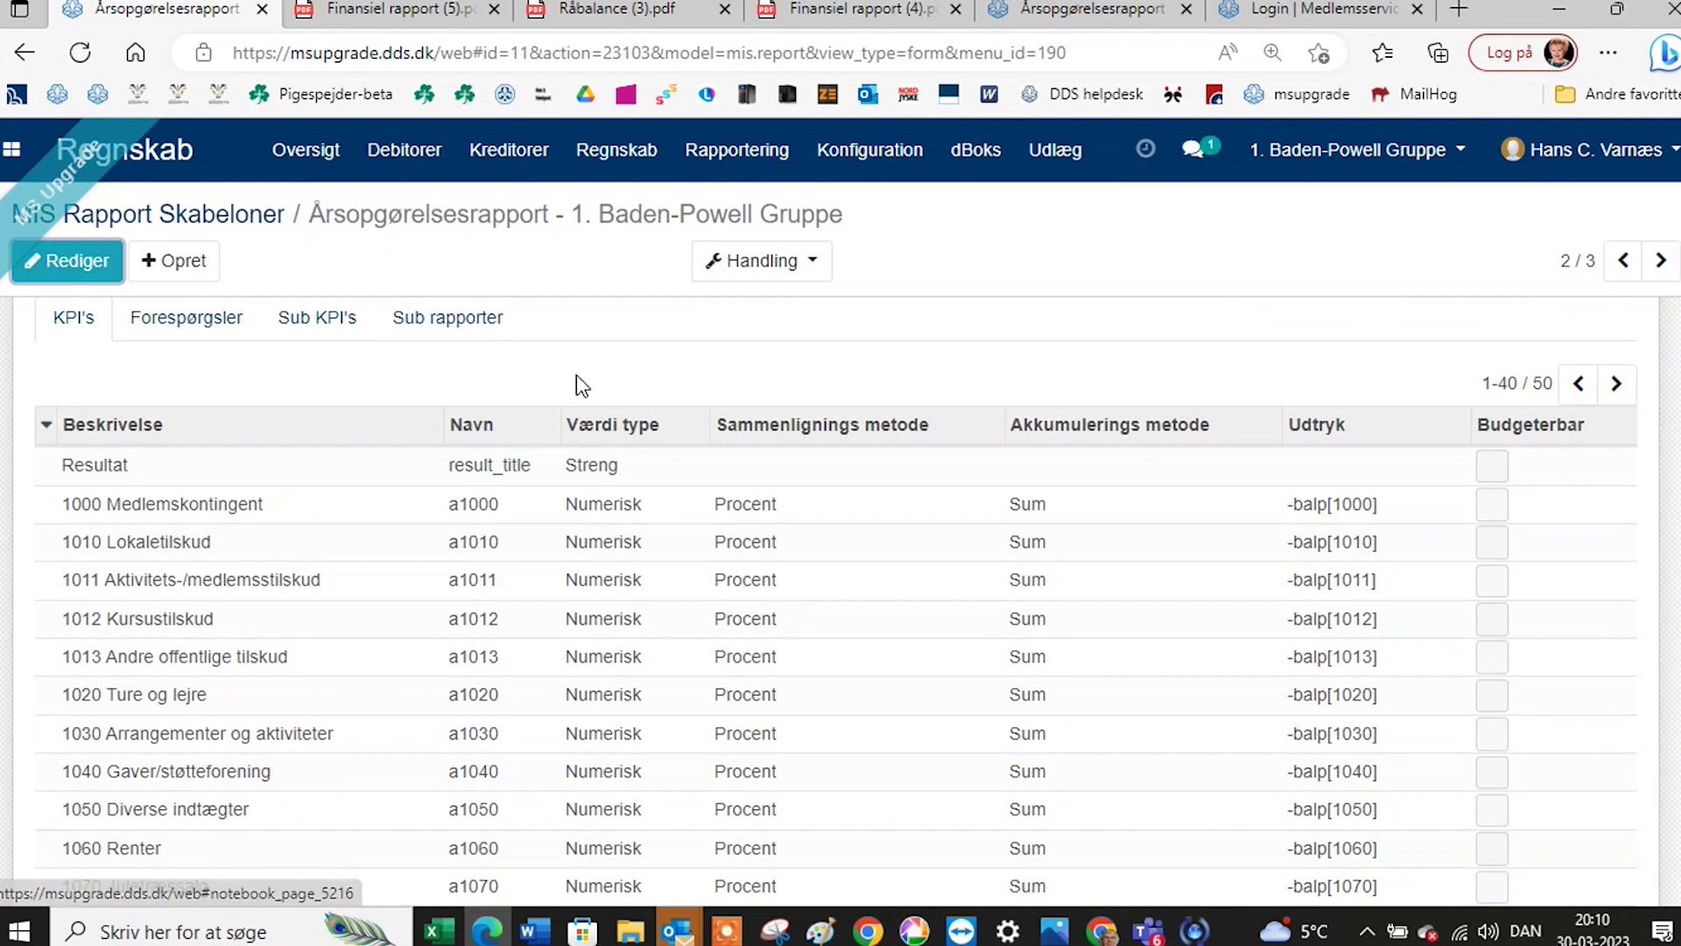
scroll(839, 364, down, 4)
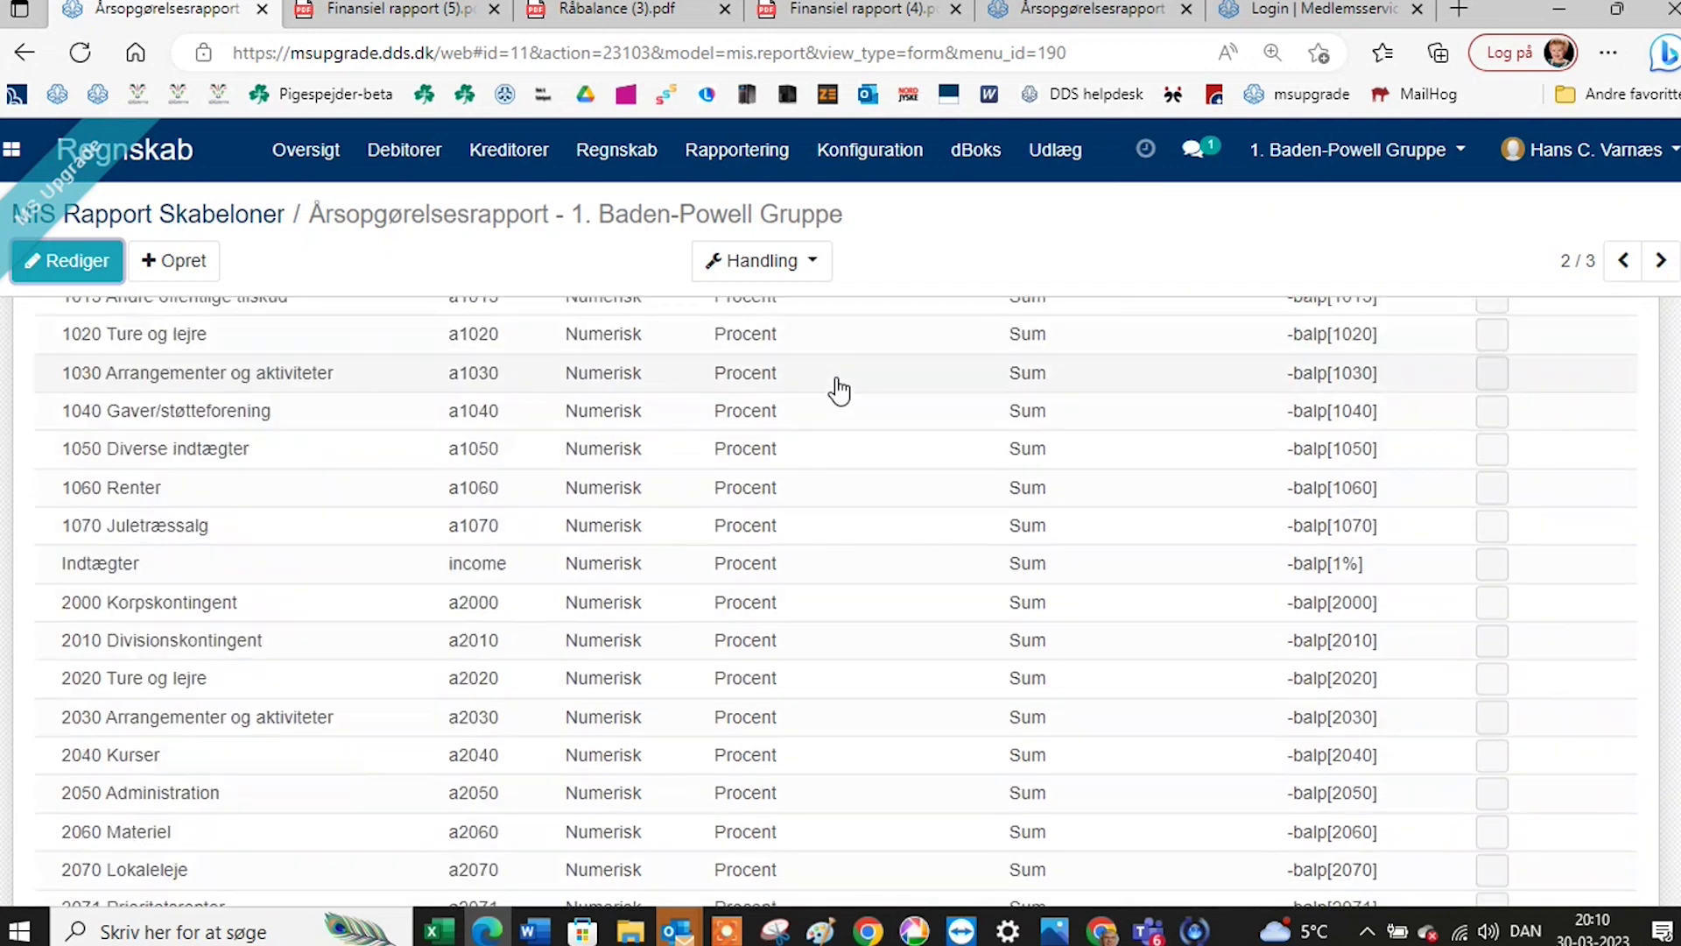
scroll(838, 390, up, 7)
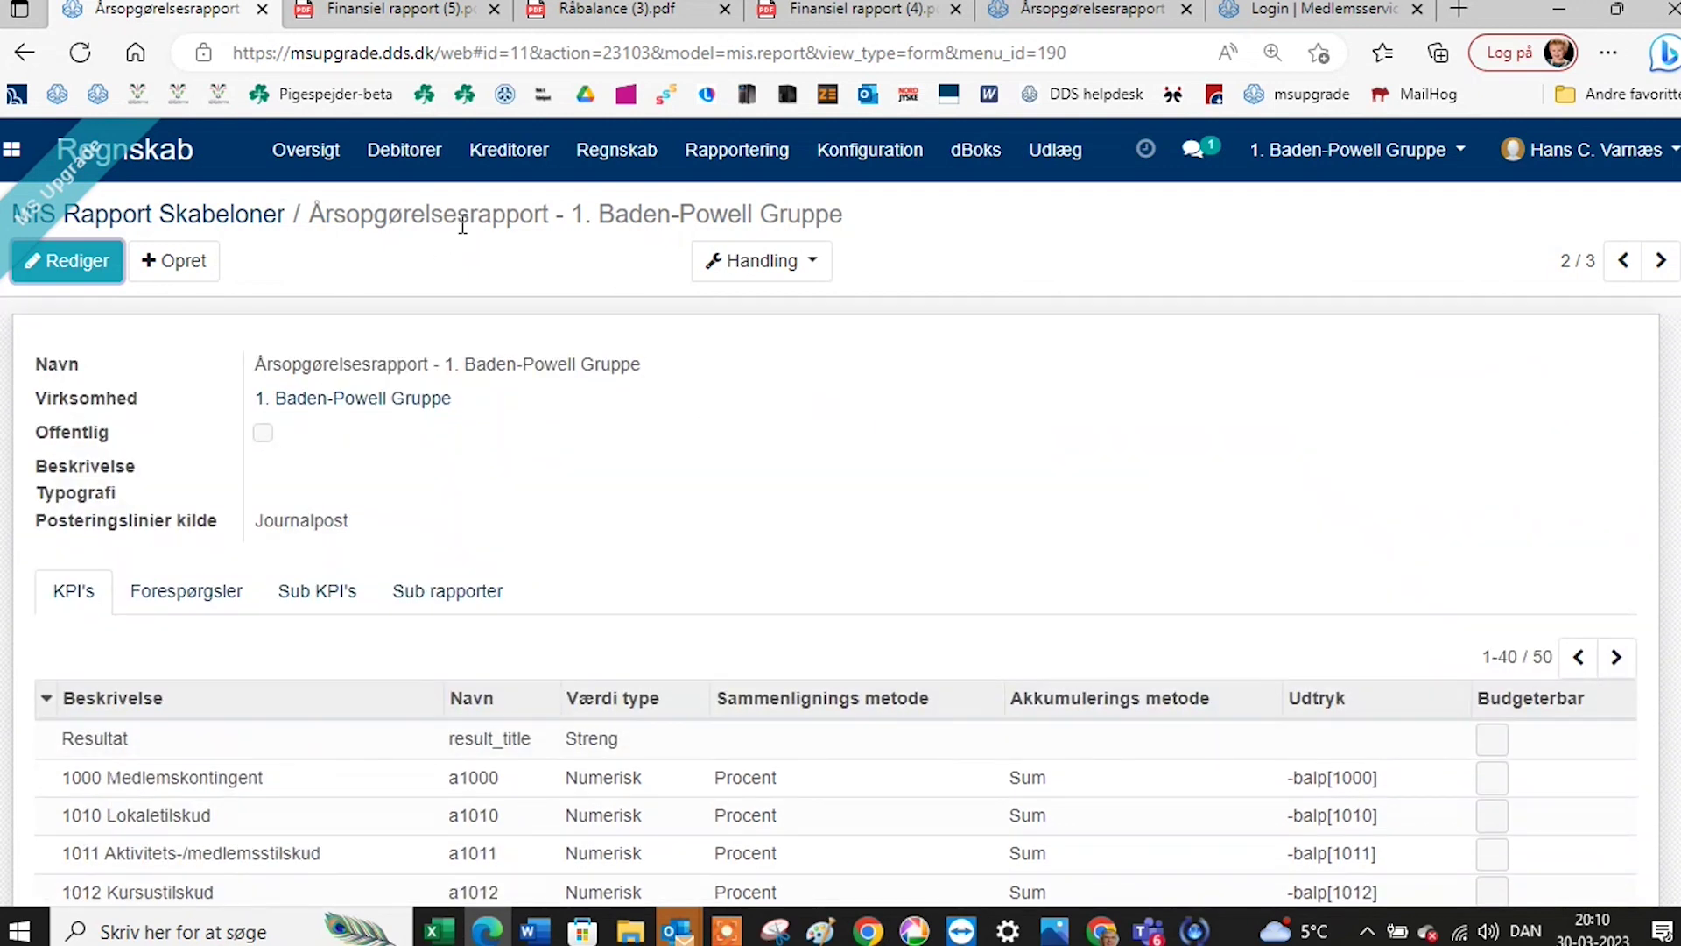
Go back to the templates list and open the 2-decimal Baden-Powell Gruppe template.
click(209, 214)
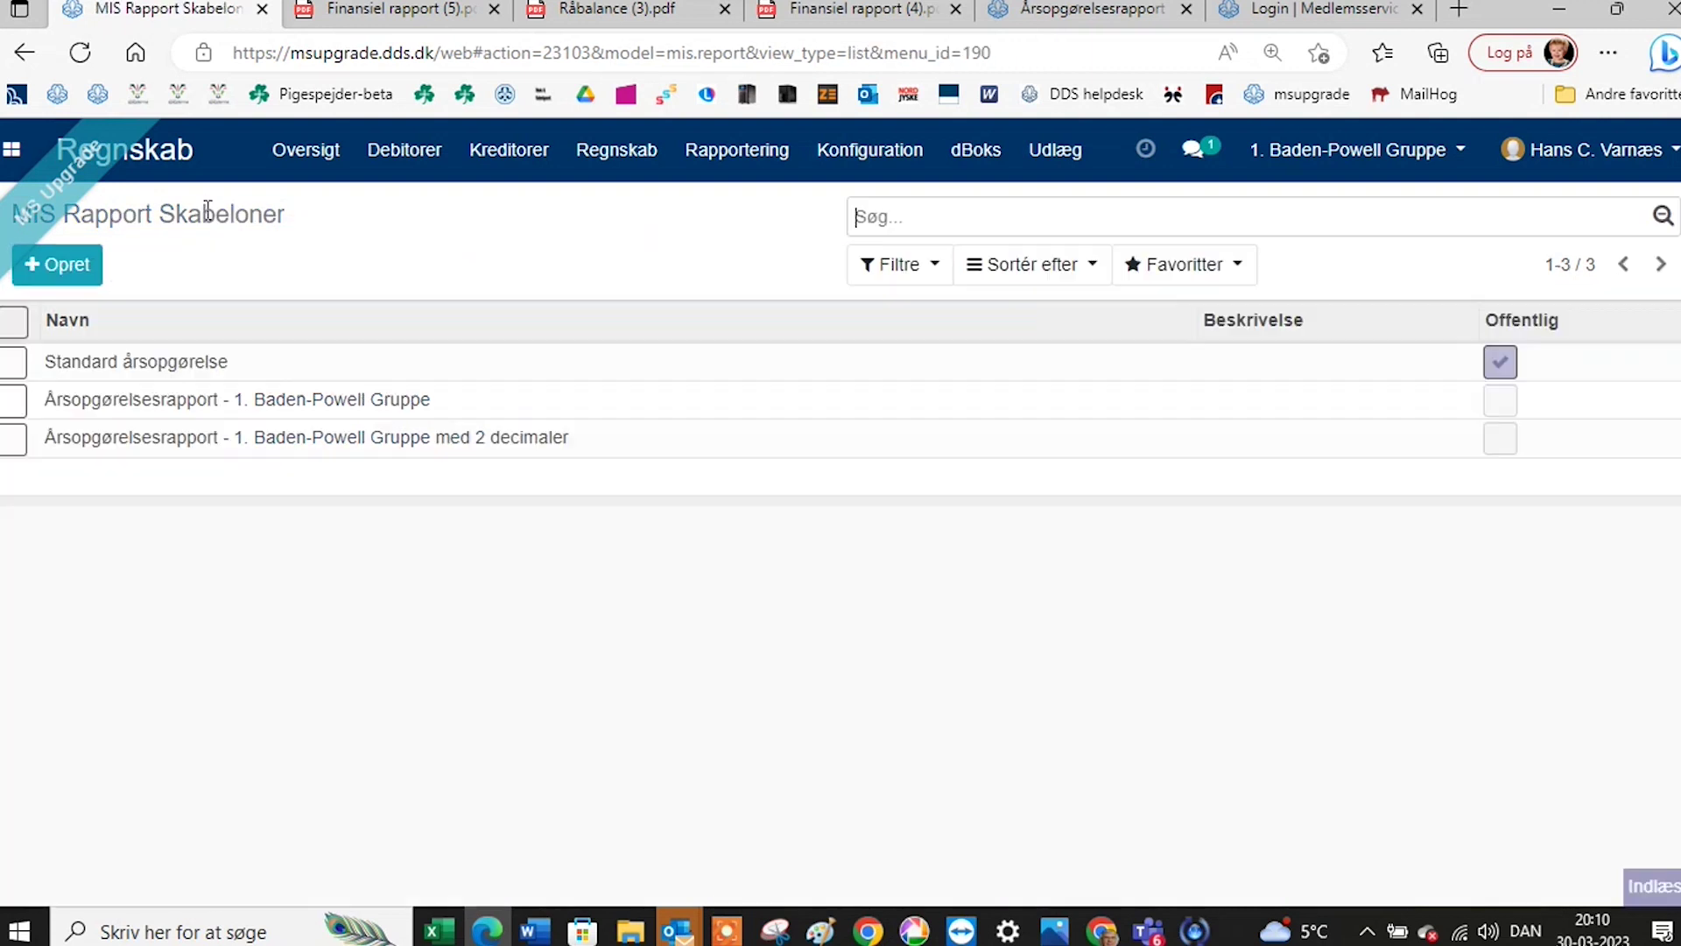
click(354, 405)
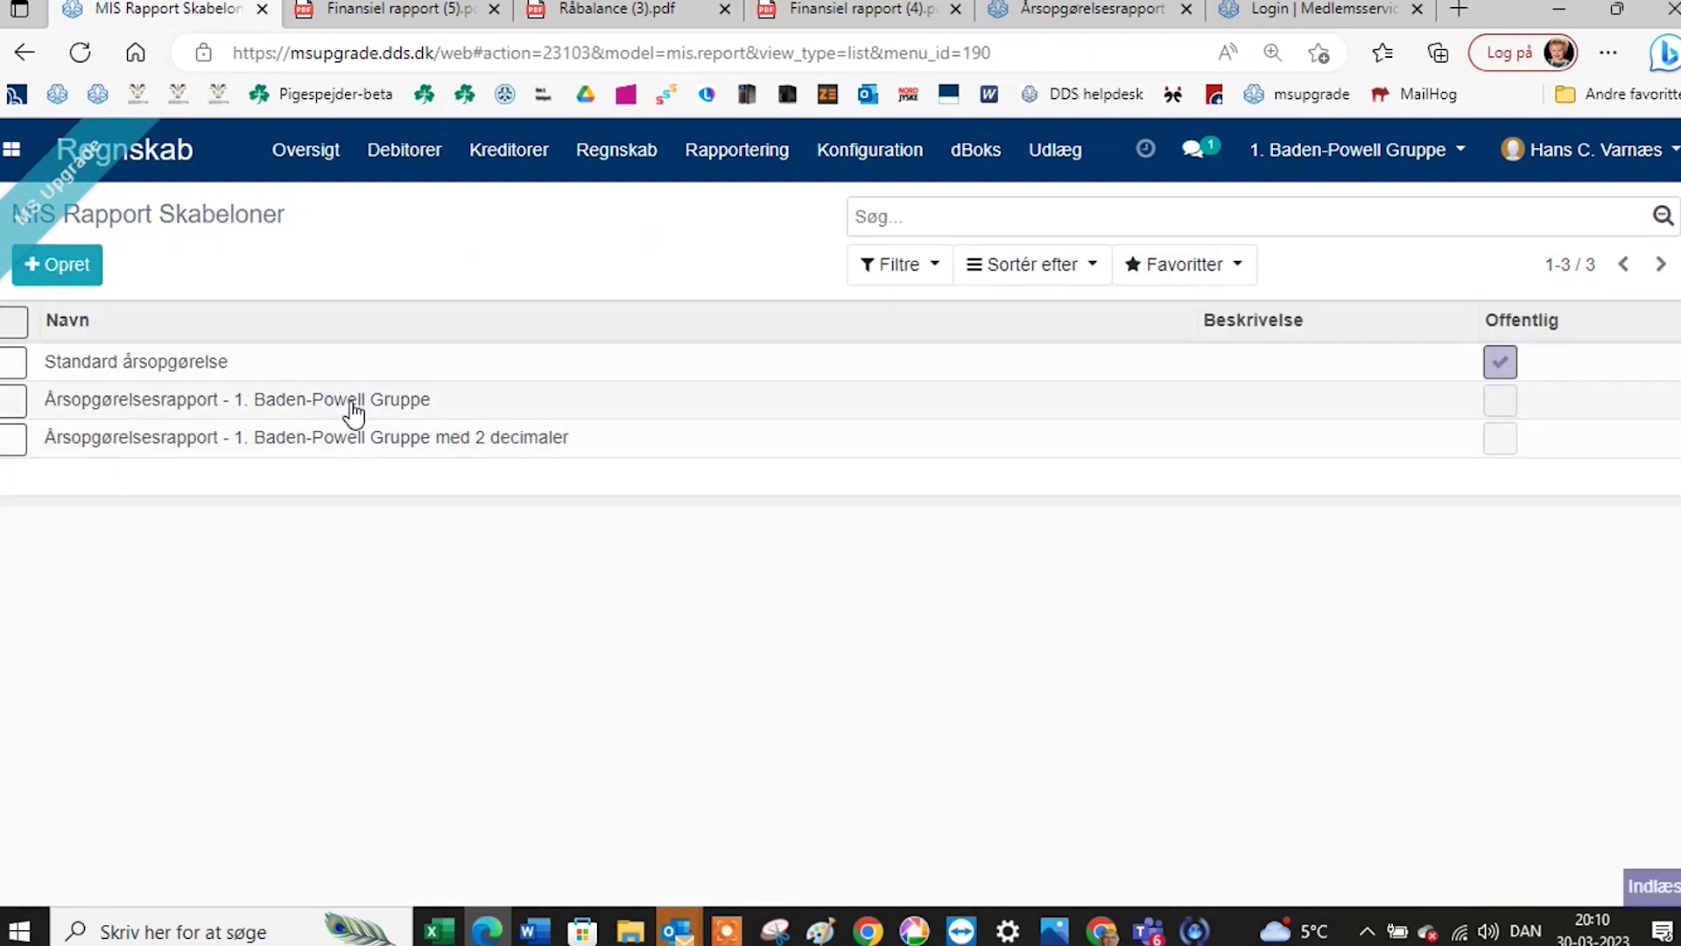
click(751, 277)
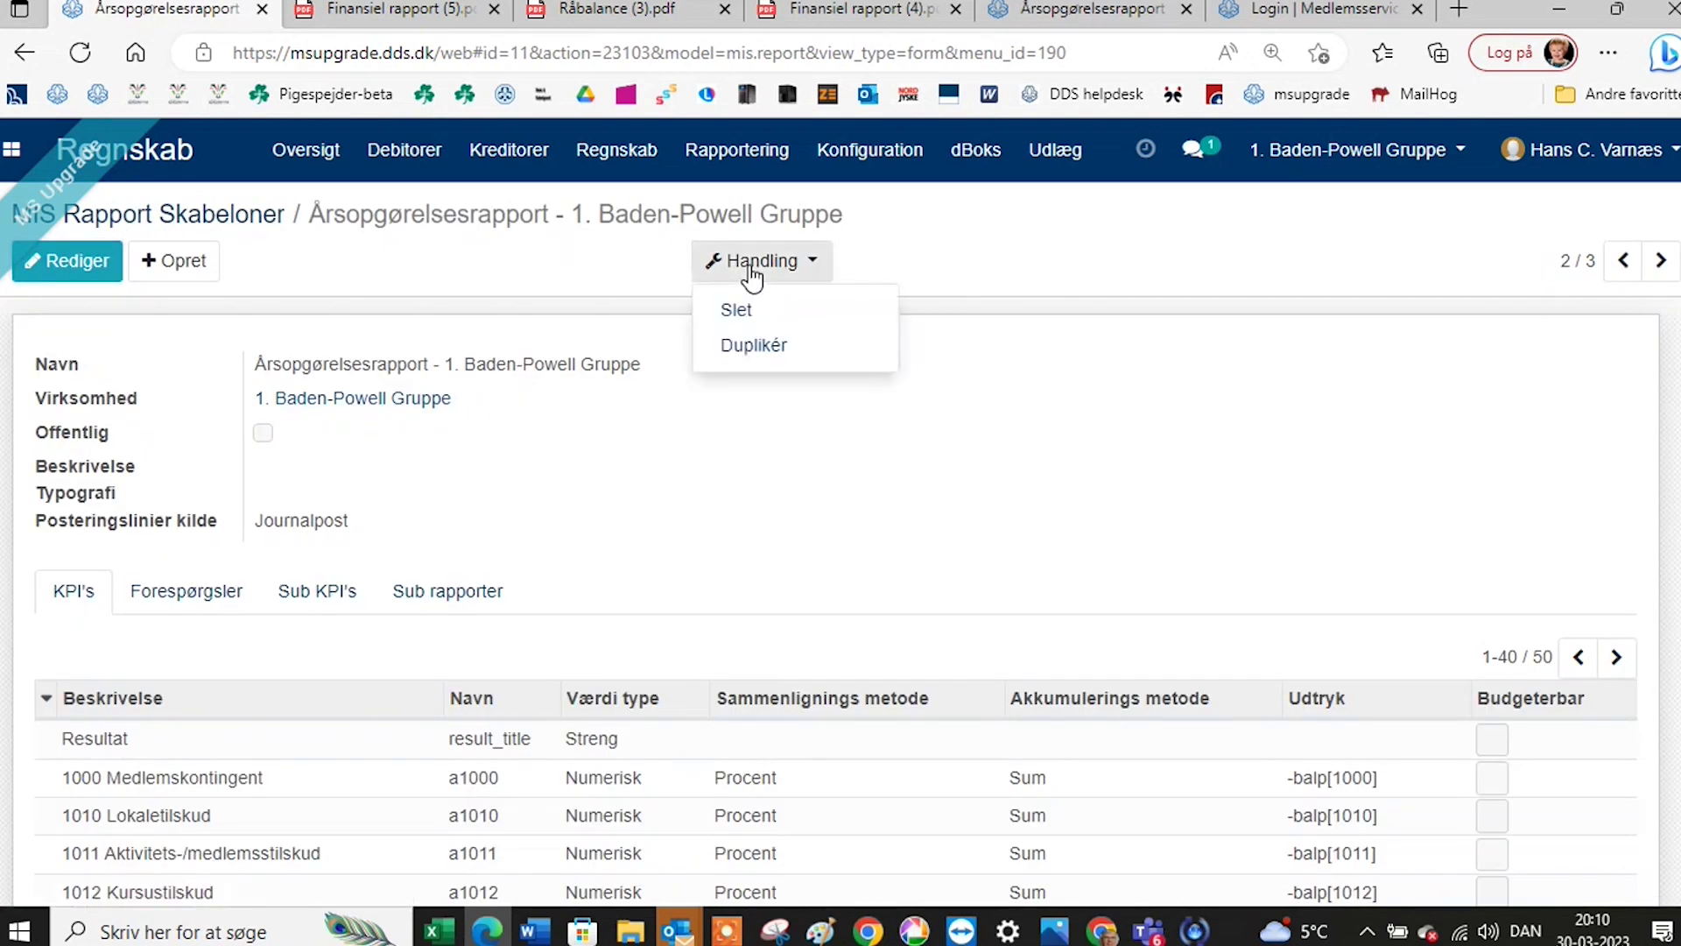
click(280, 218)
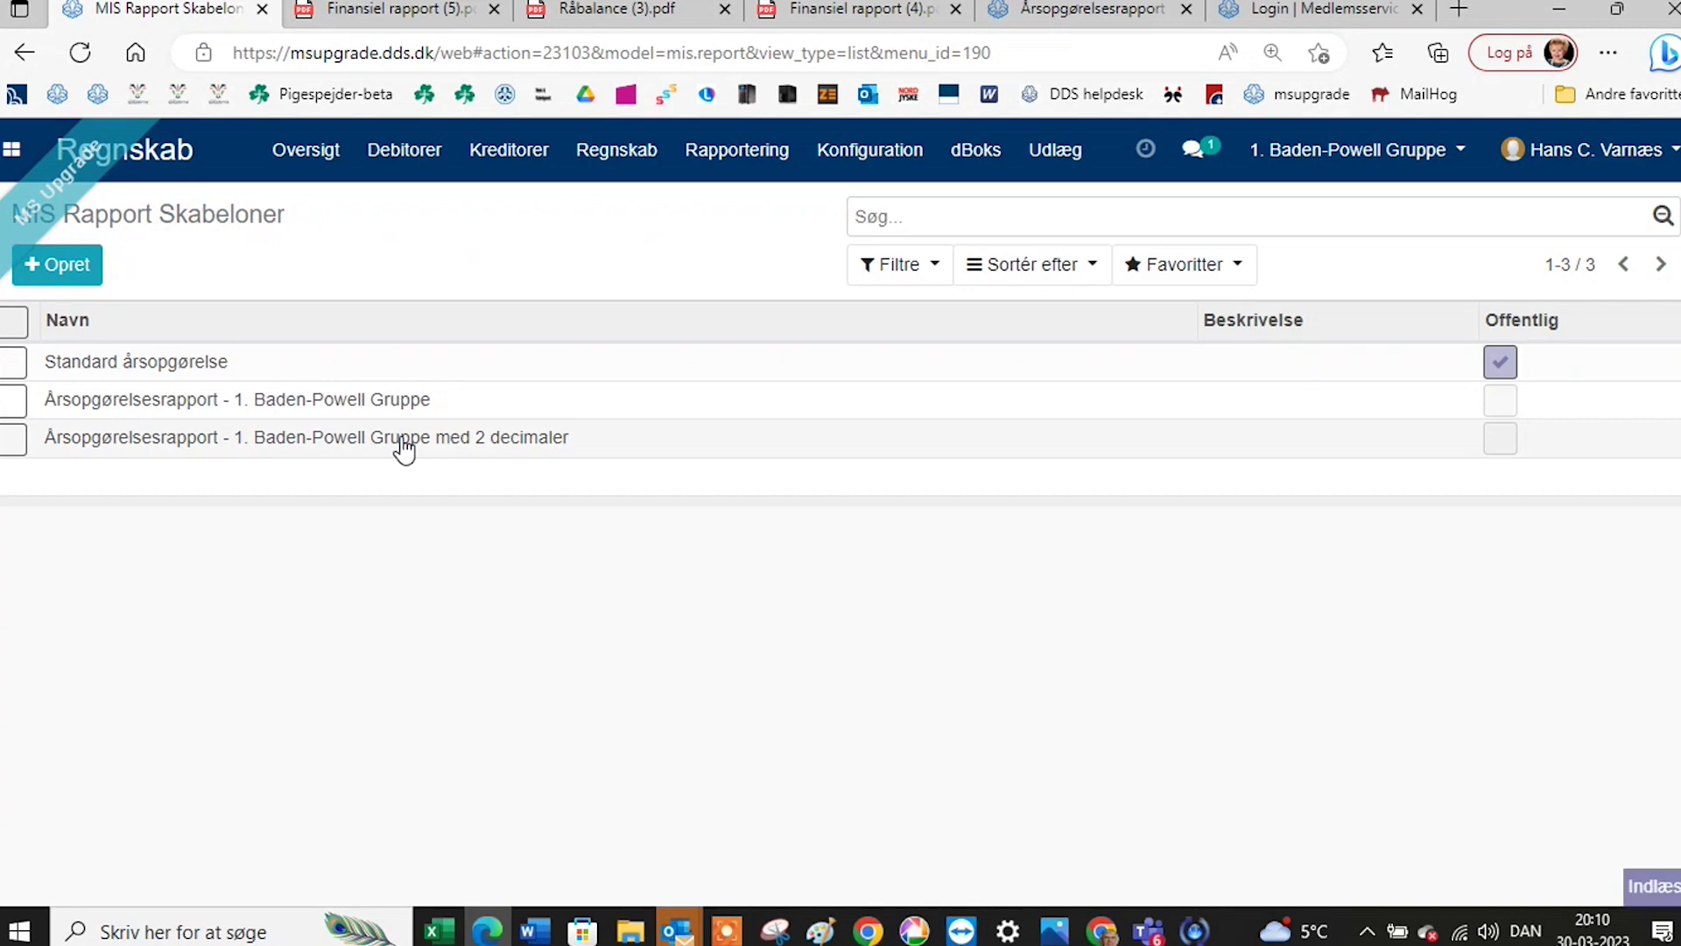
click(403, 447)
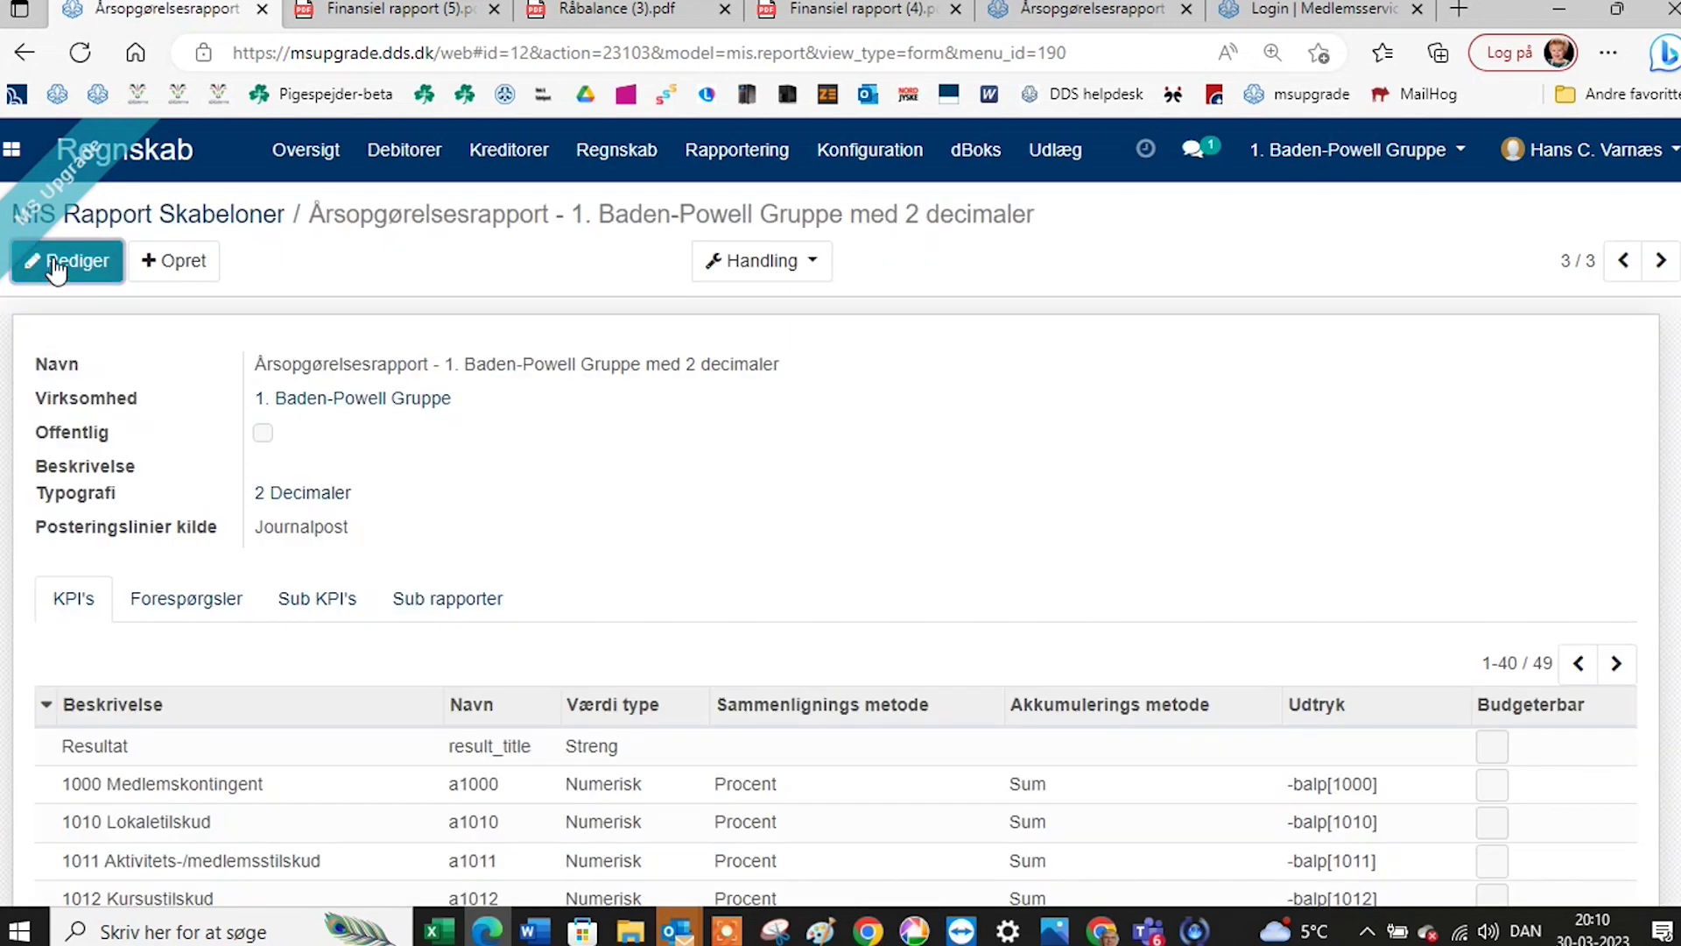
click(68, 260)
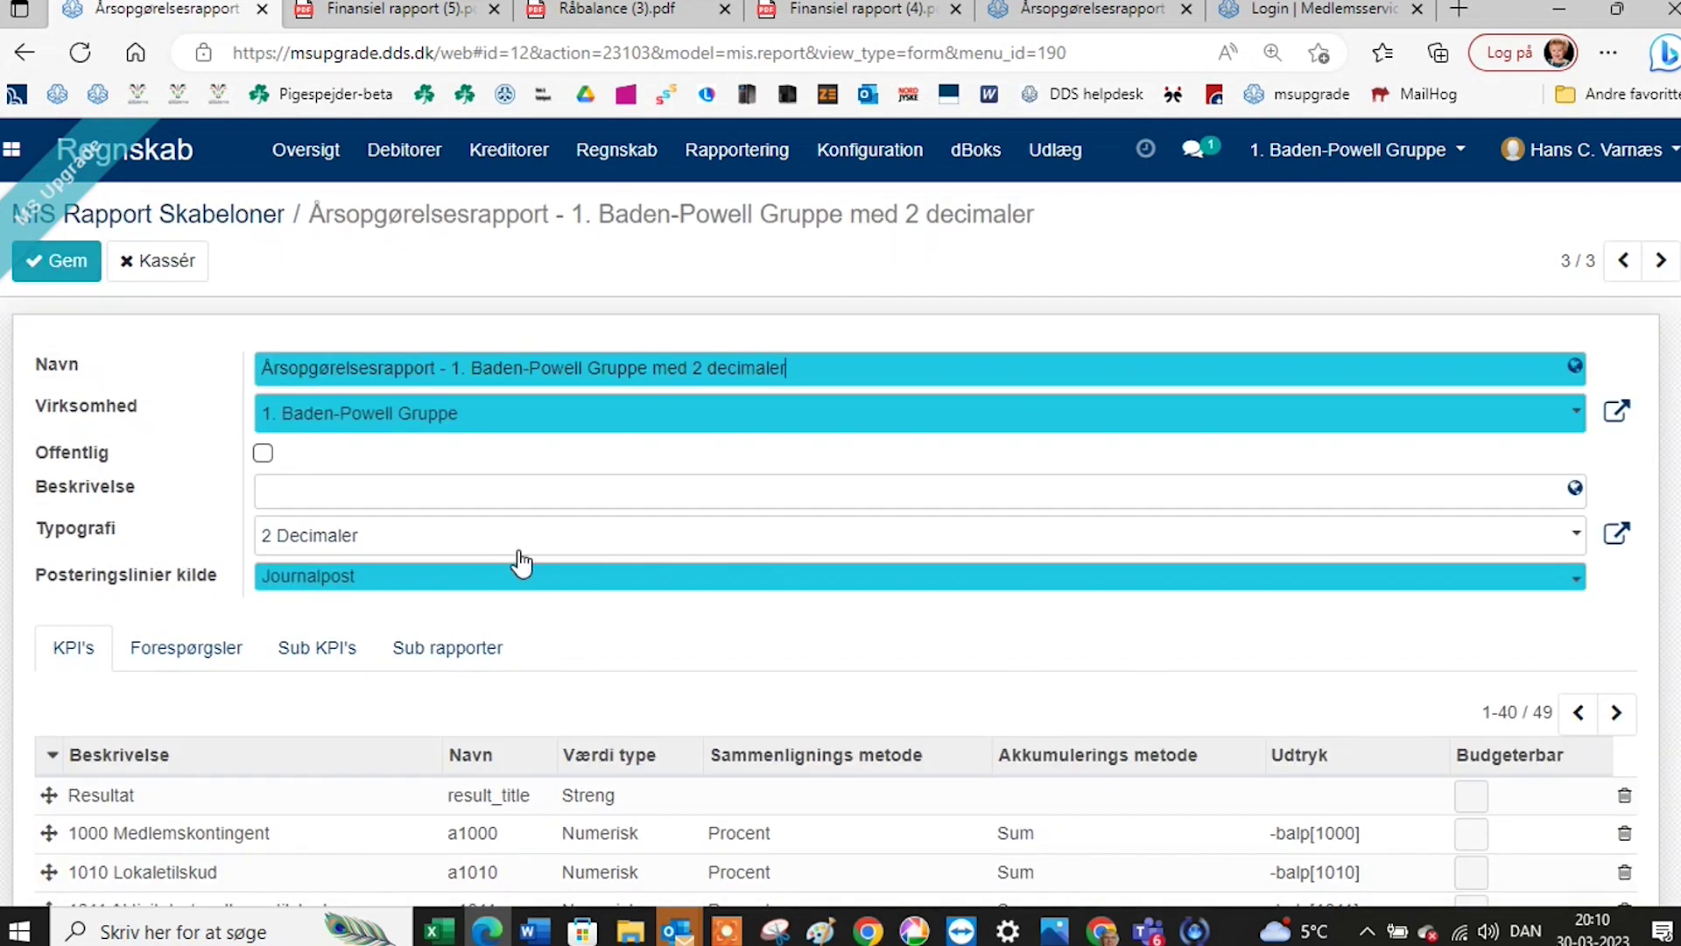
click(1573, 550)
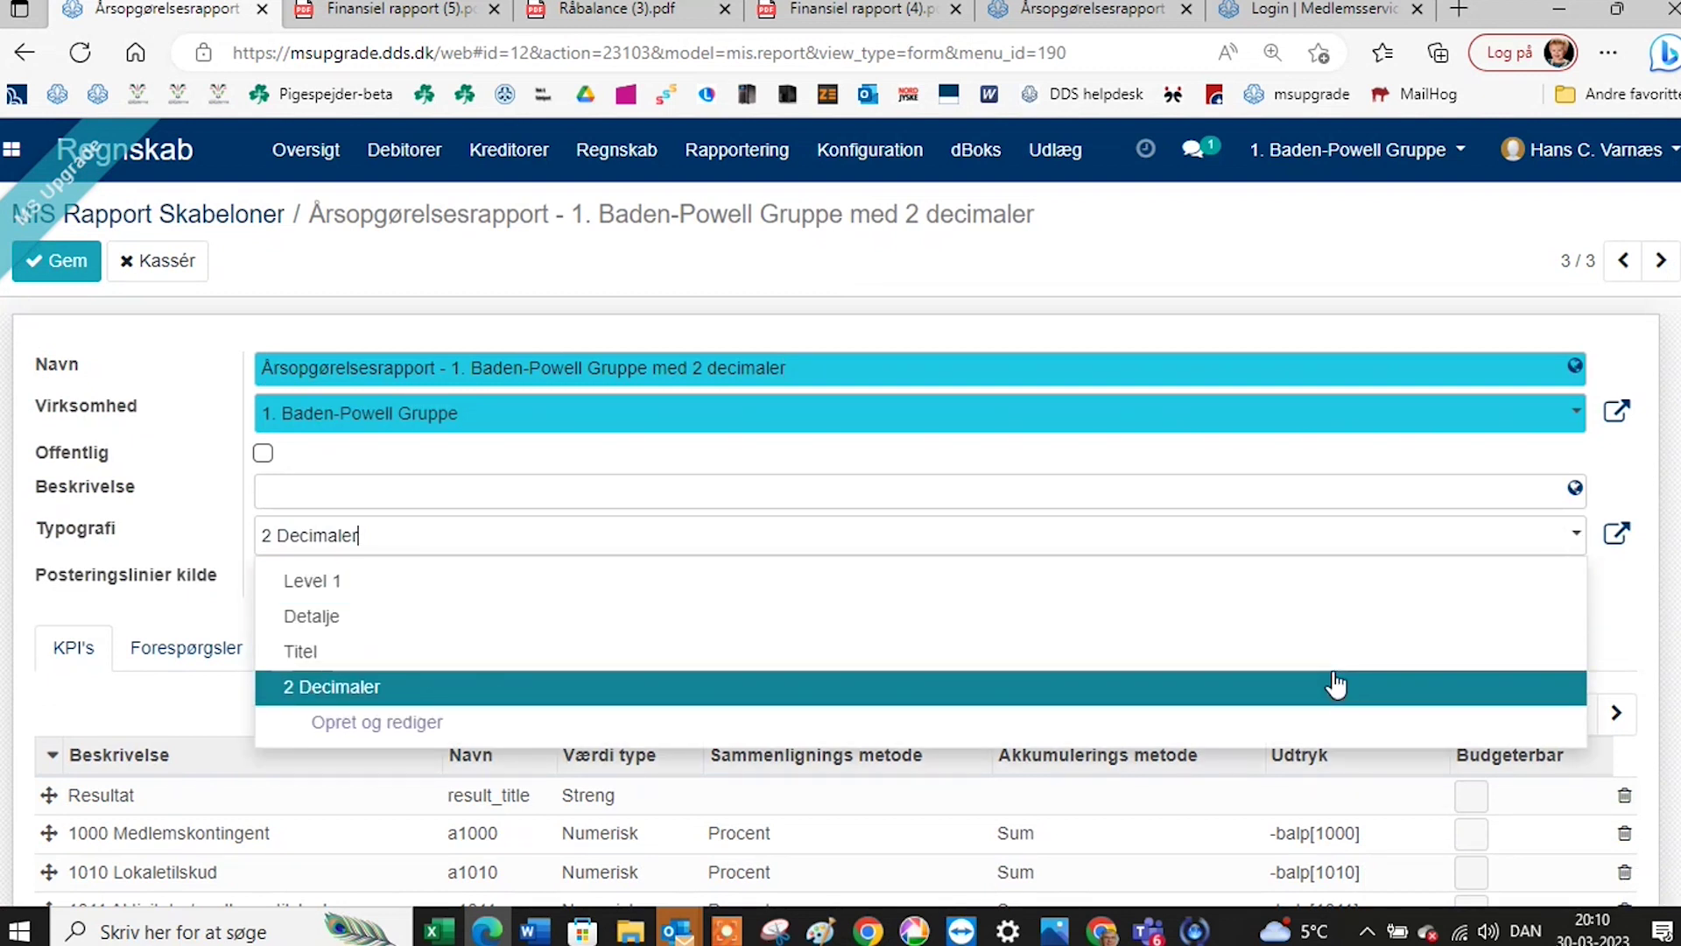
click(1334, 687)
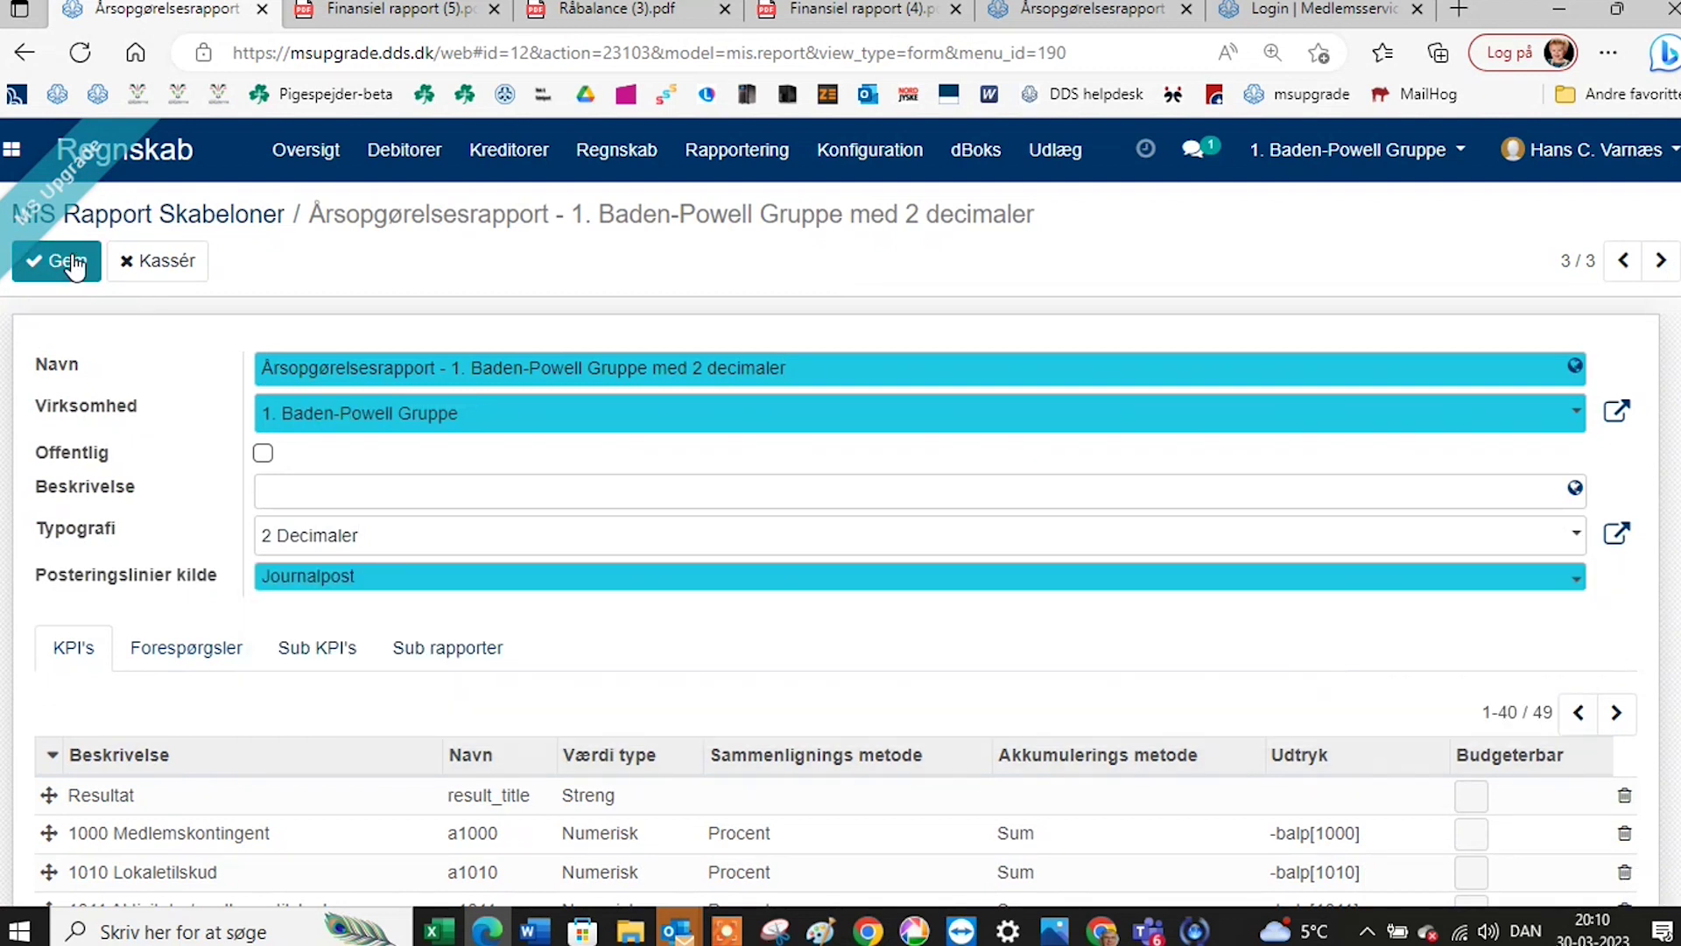
click(56, 261)
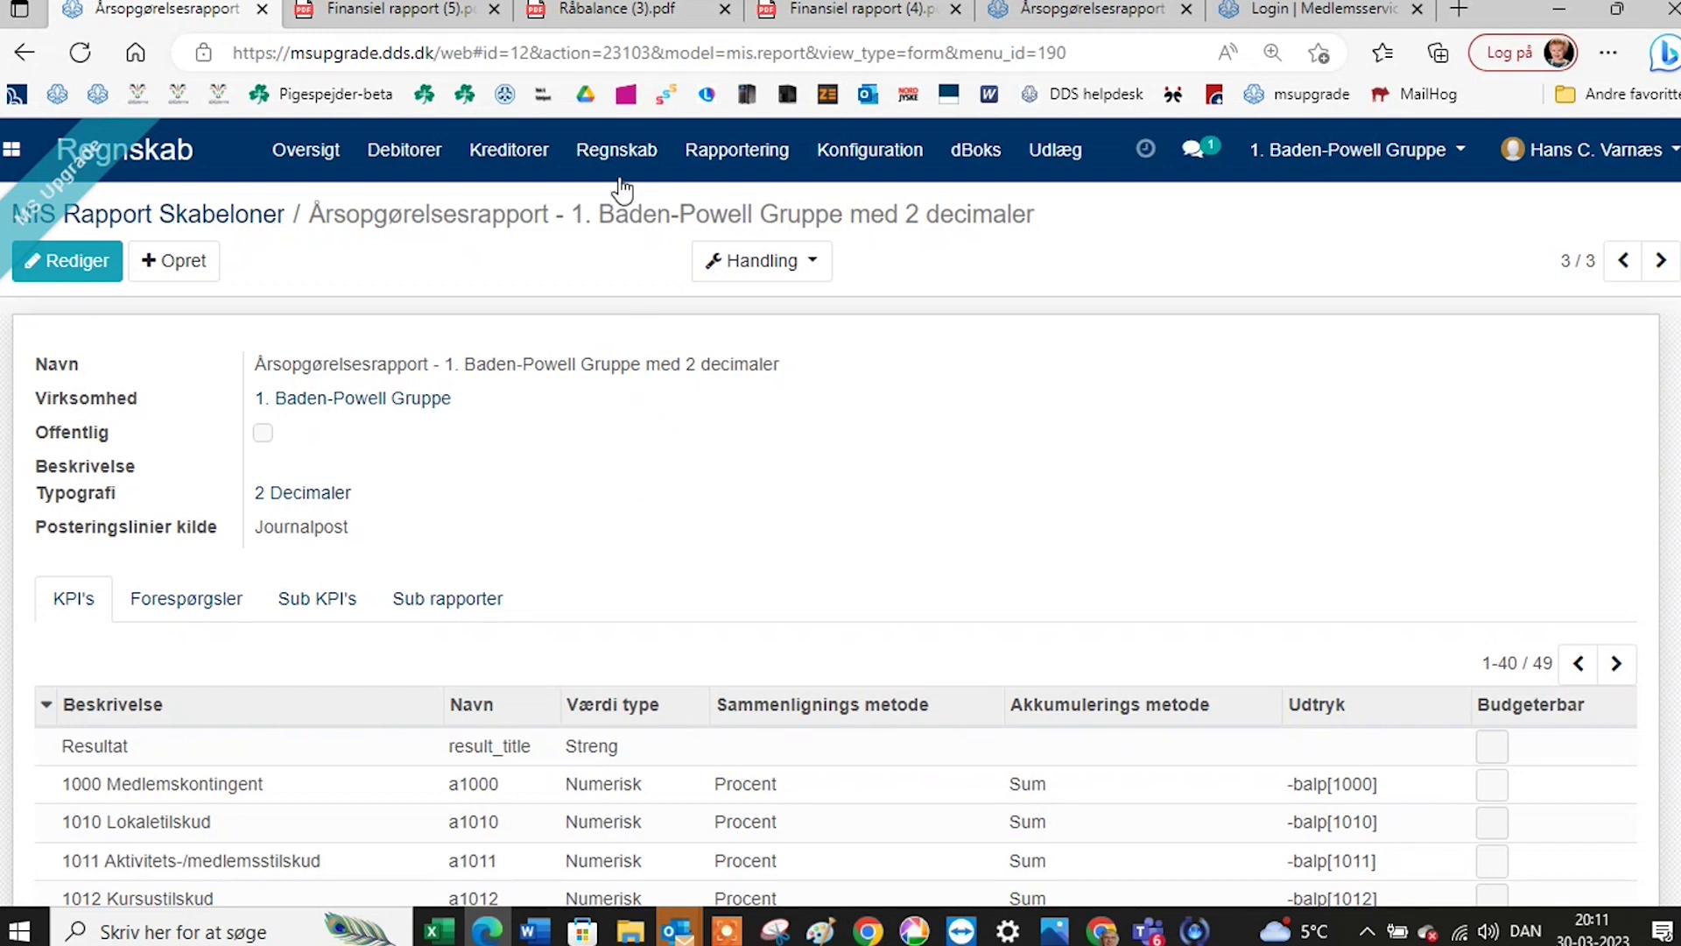
Start a Finansår 2023 income statement report from the existing 2-decimal template, including the previous year.
click(744, 158)
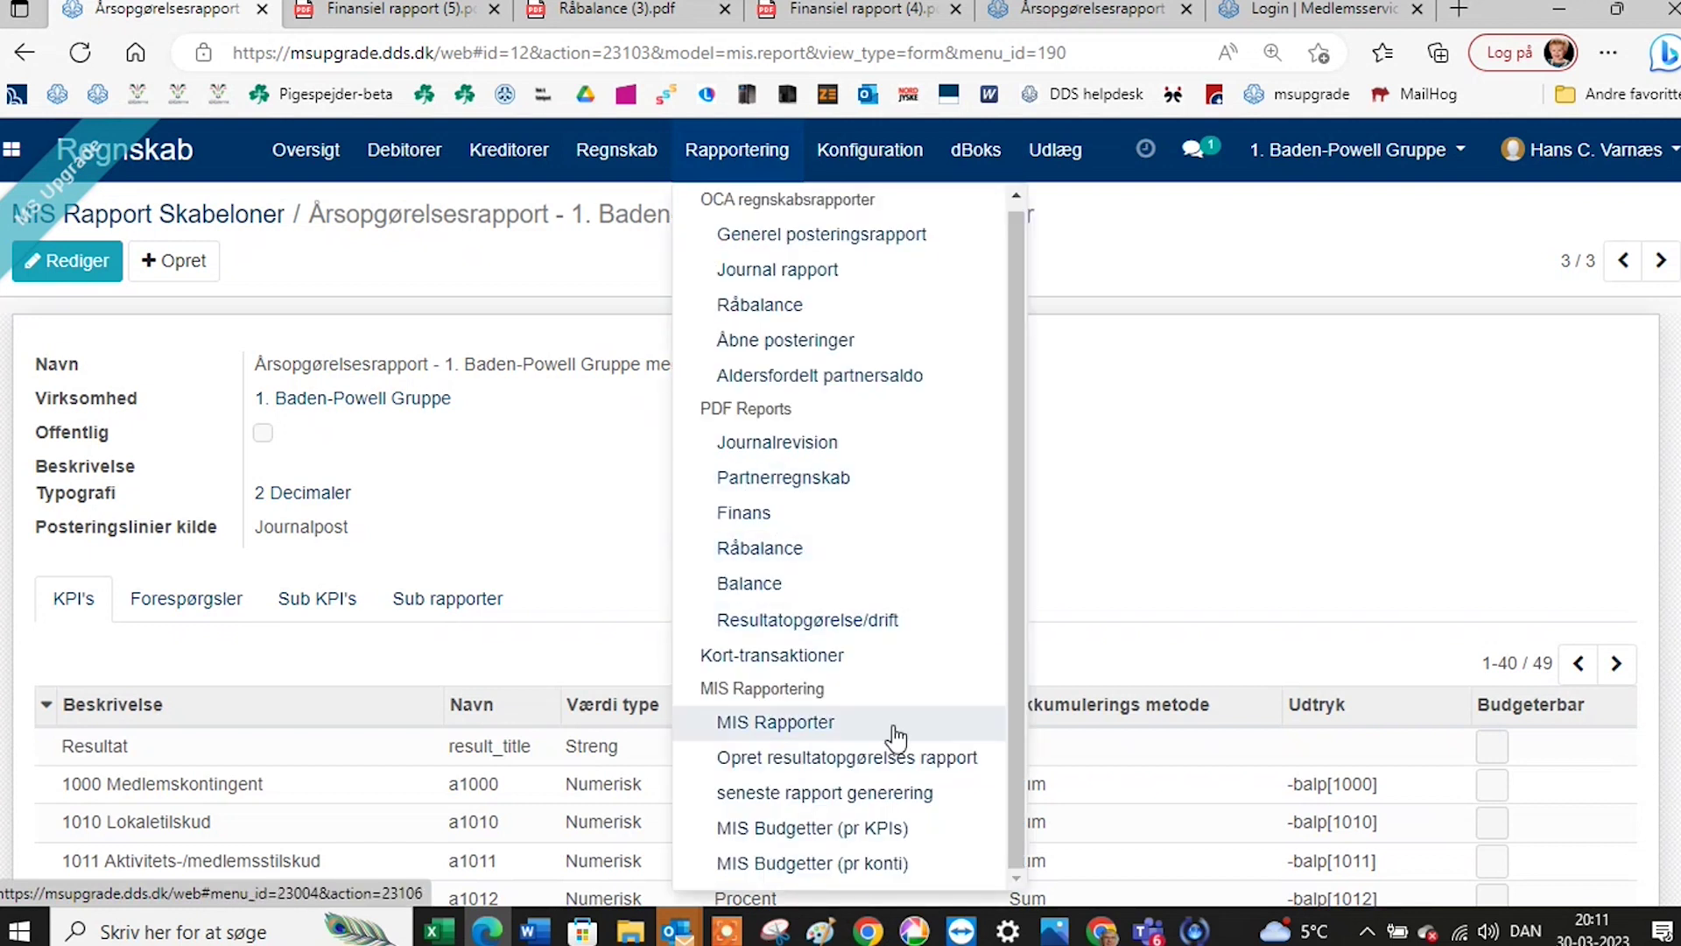
click(822, 759)
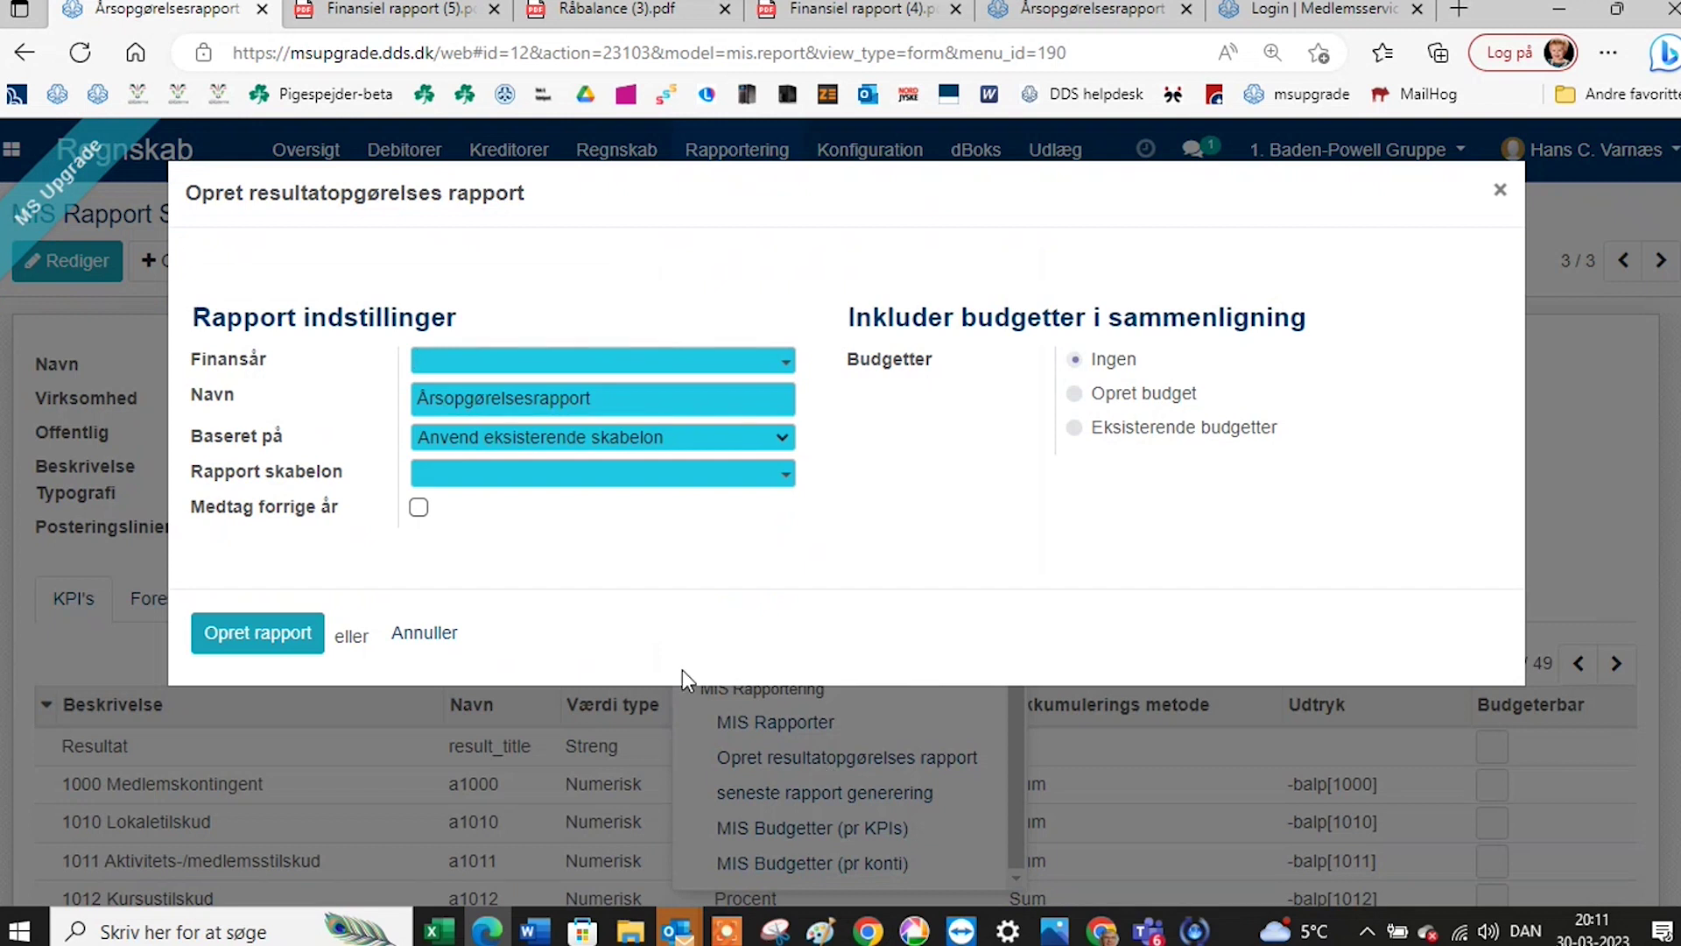
click(743, 362)
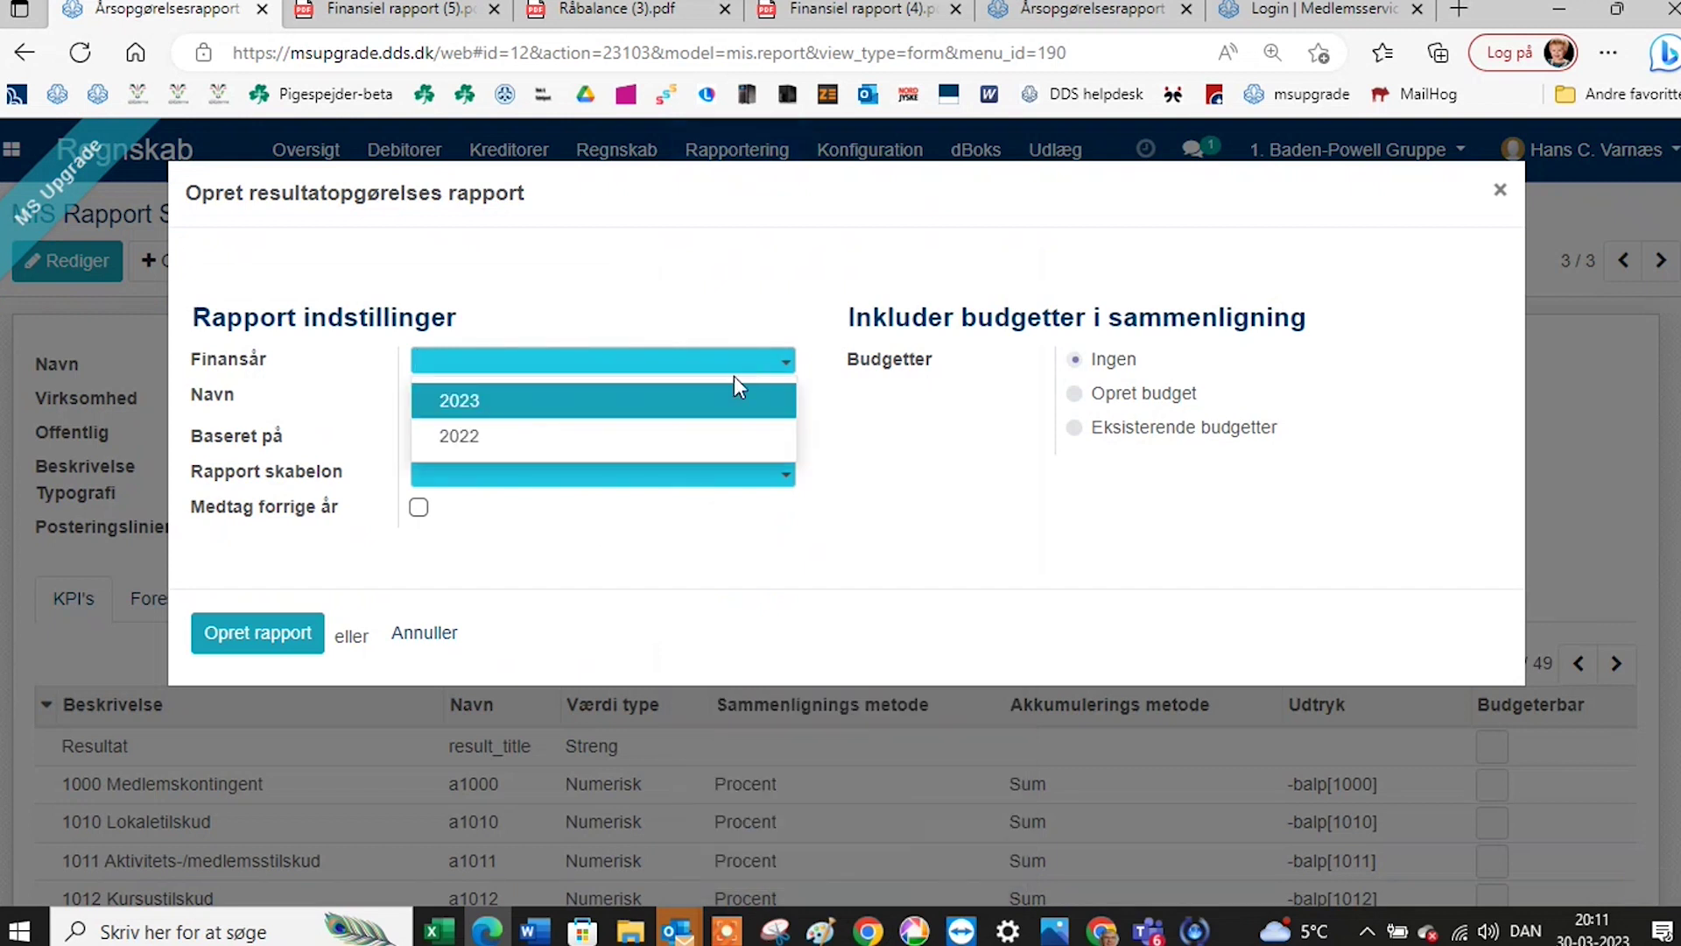
click(728, 395)
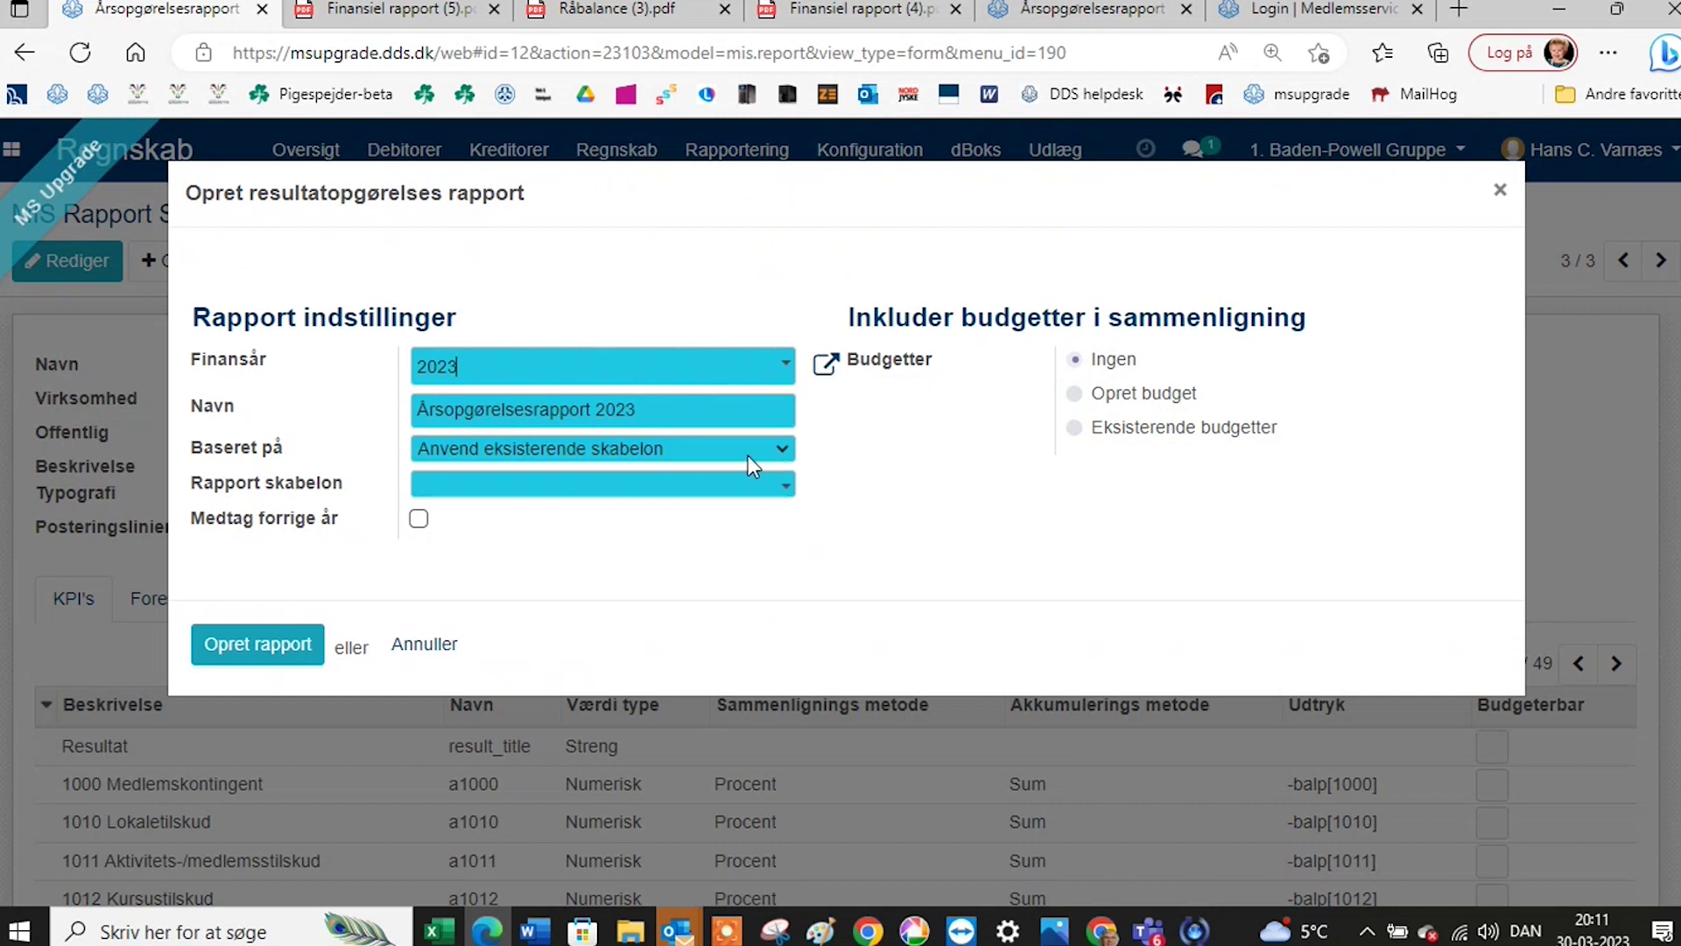
click(773, 452)
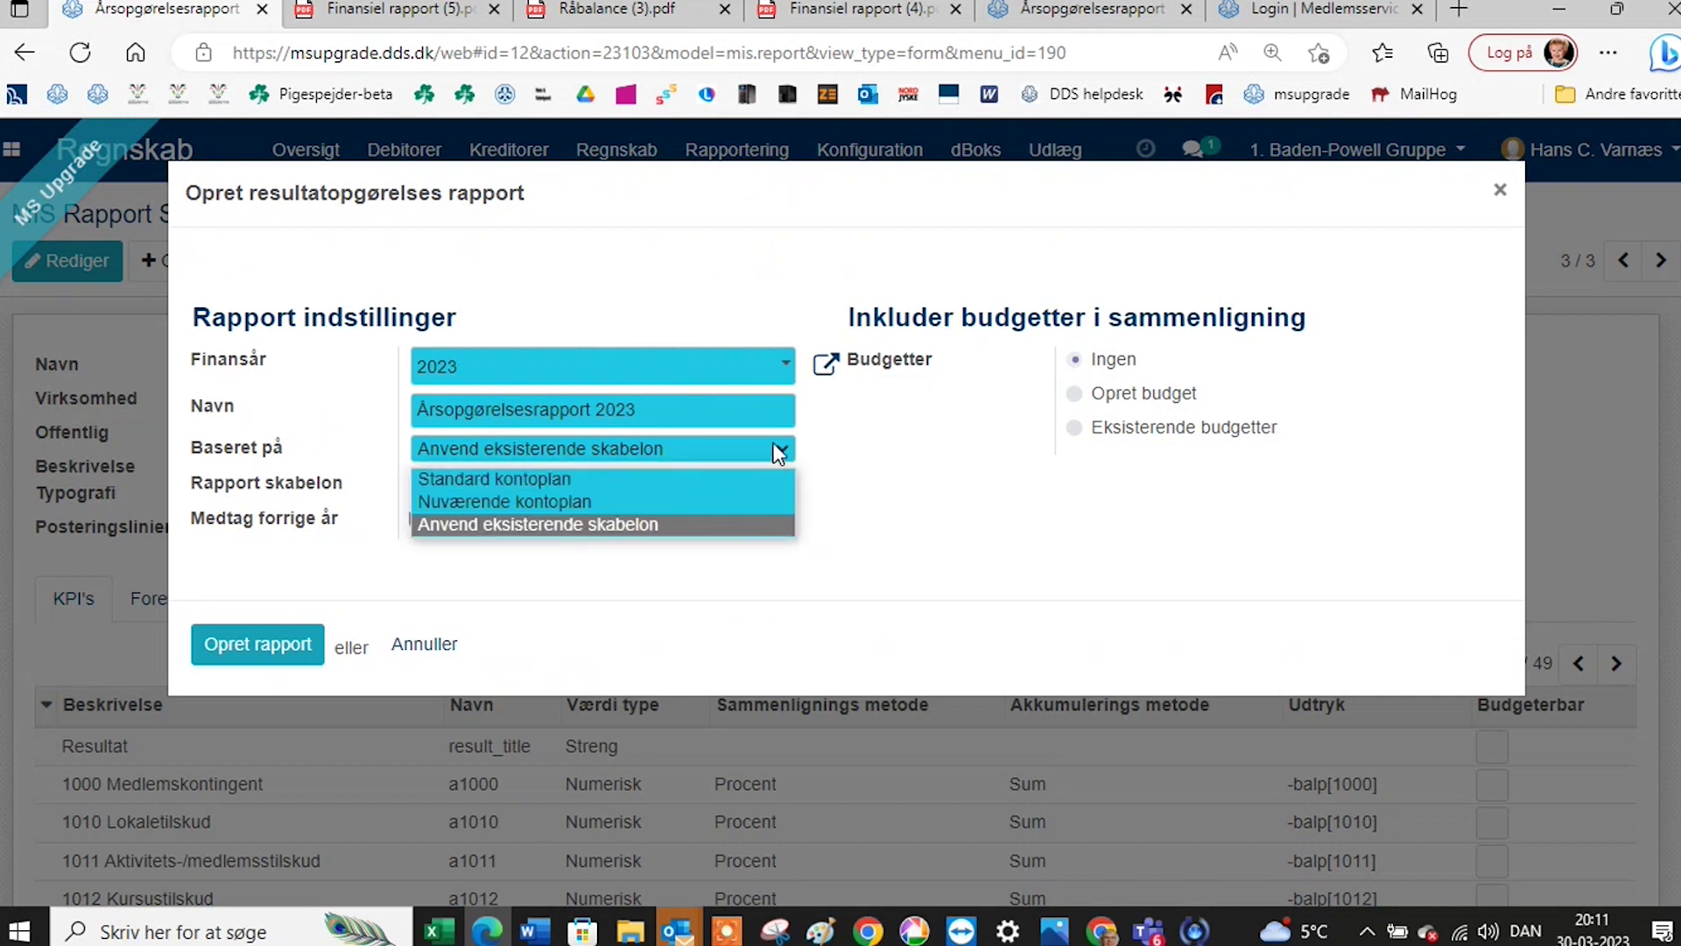
click(778, 452)
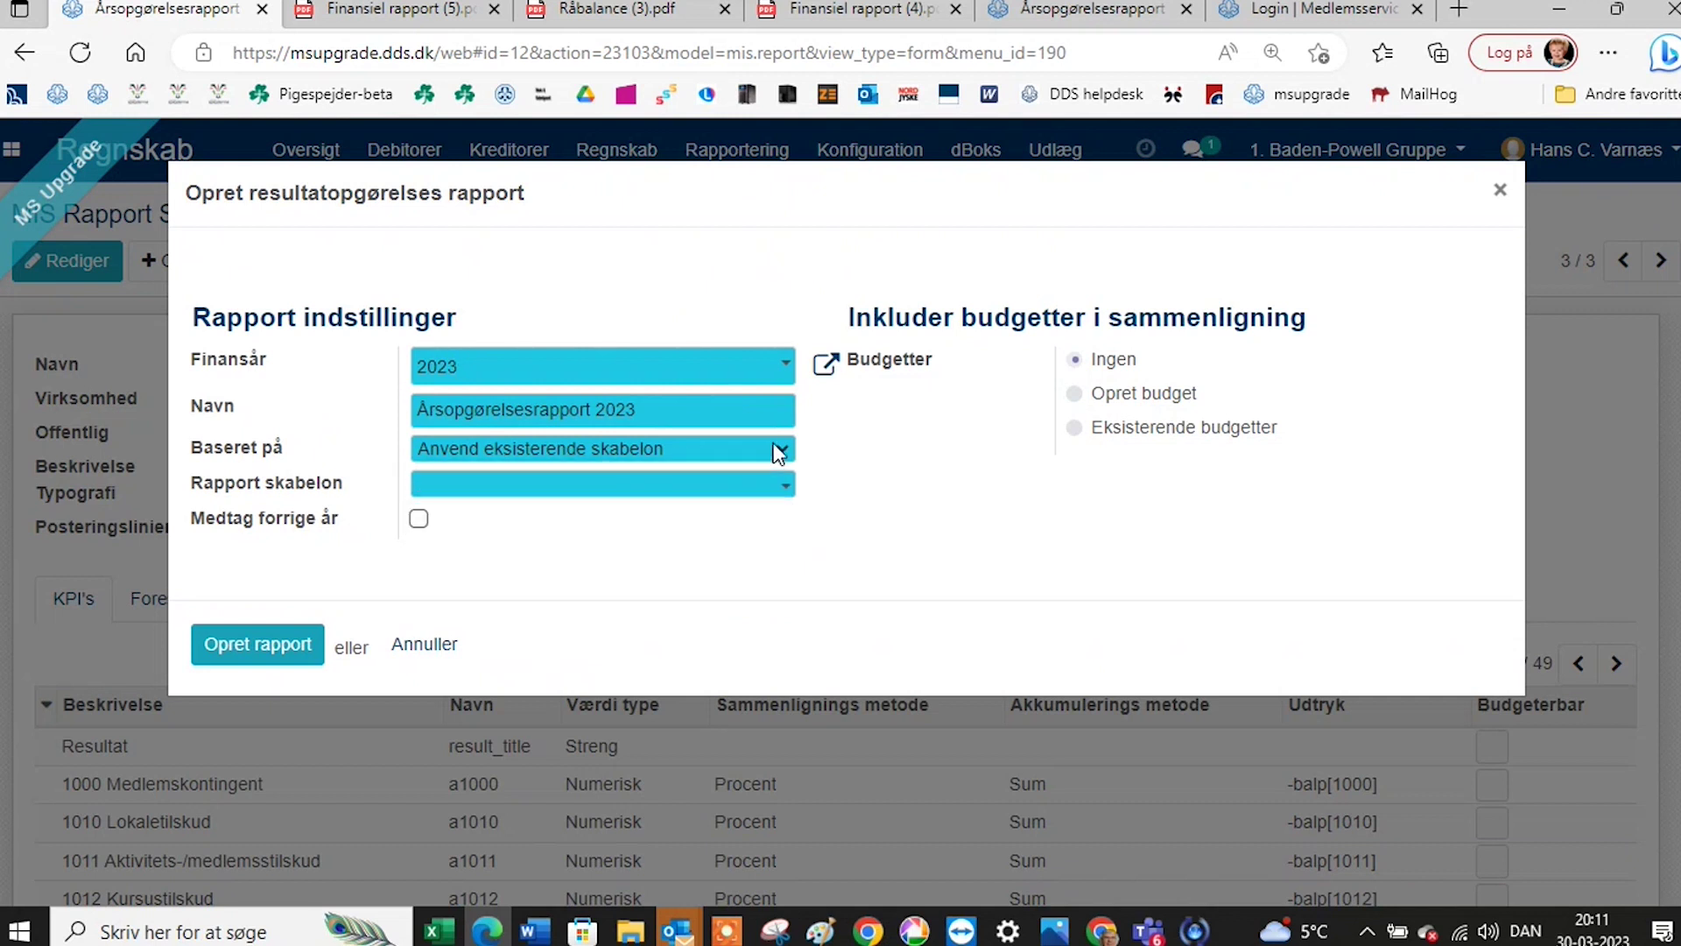
click(767, 493)
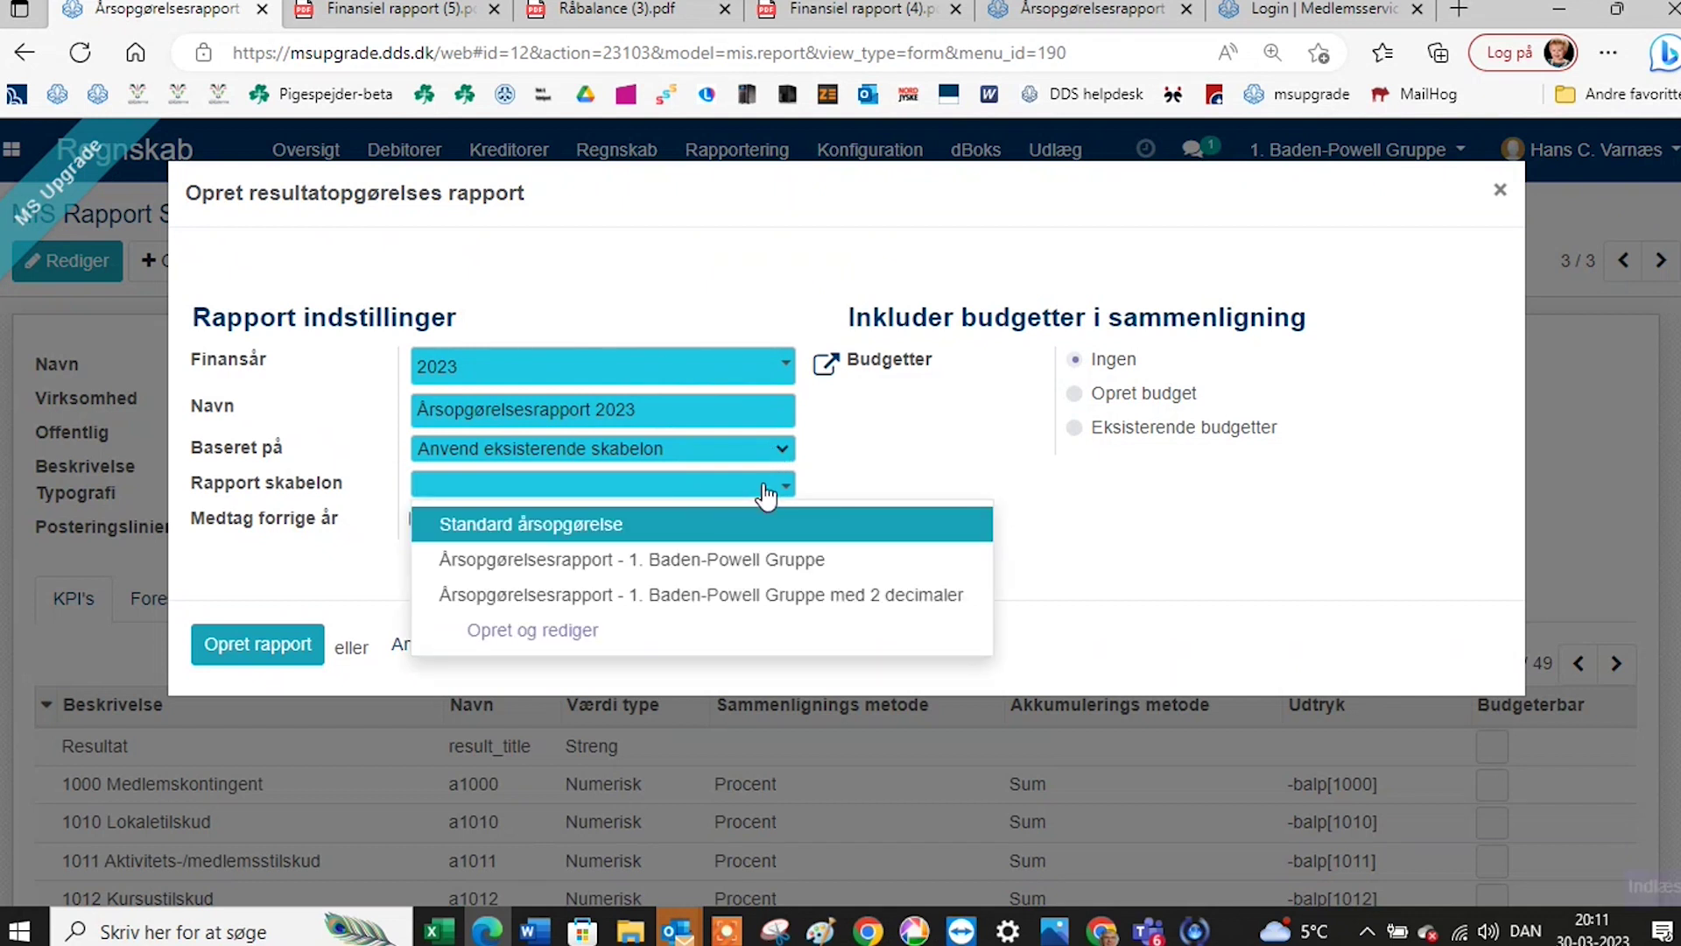
click(794, 603)
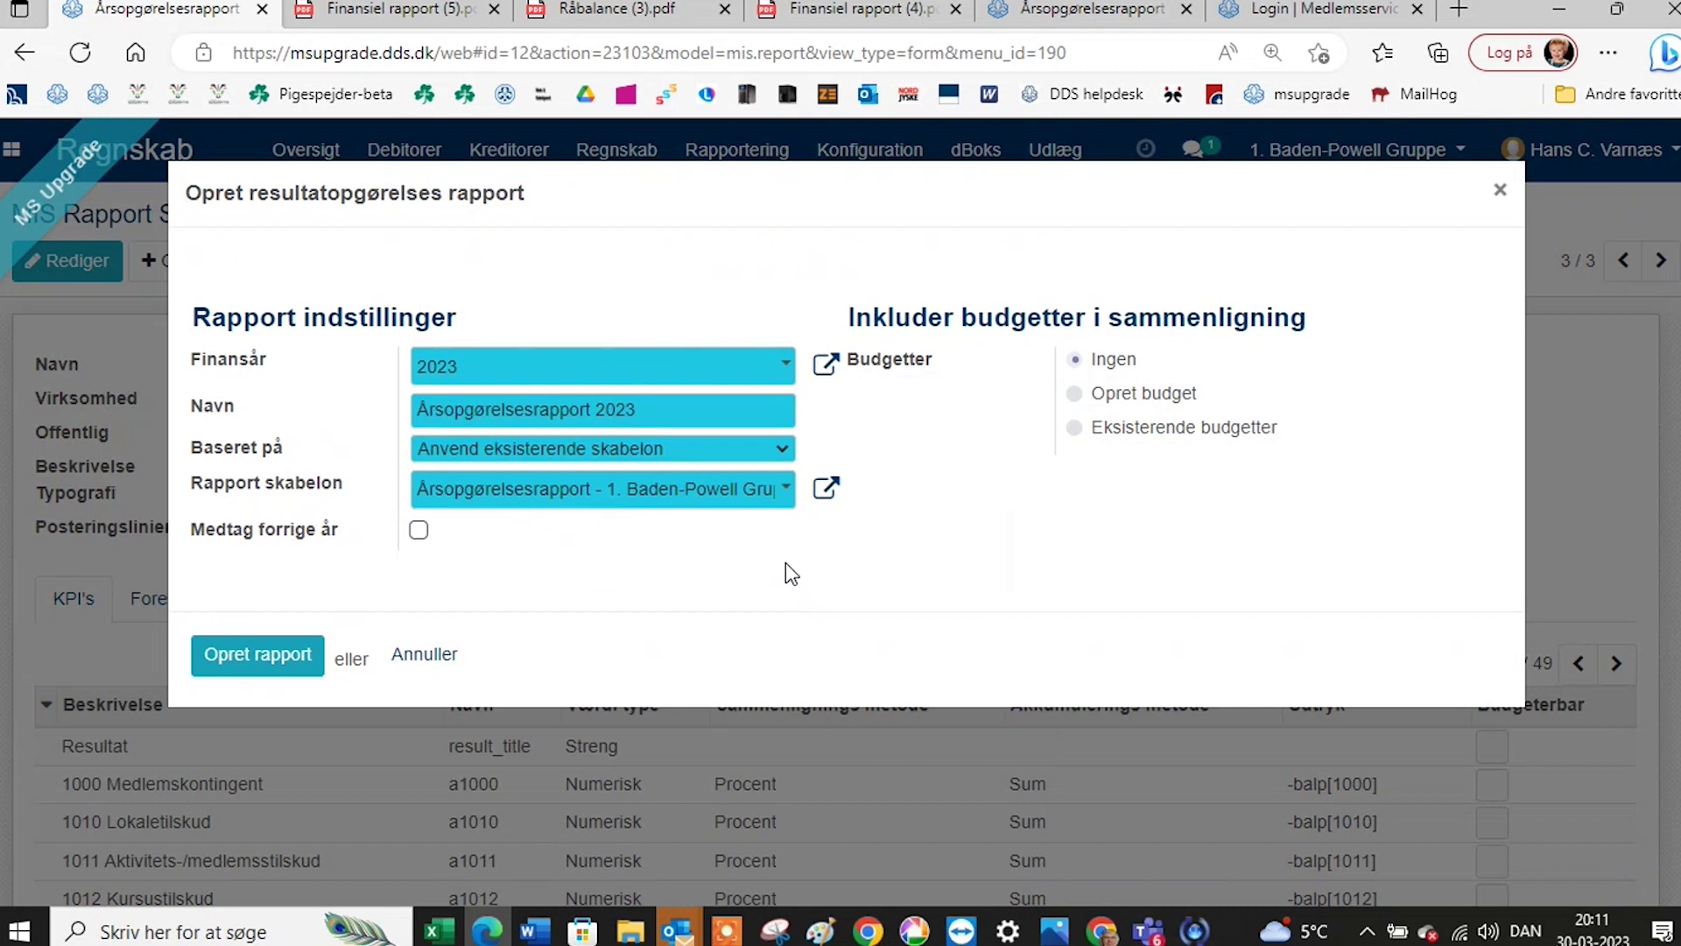
click(421, 533)
Compare against Eksisterende budgetter, adding Budget 2022, Budget 2023 and Budget 2024.
click(1079, 427)
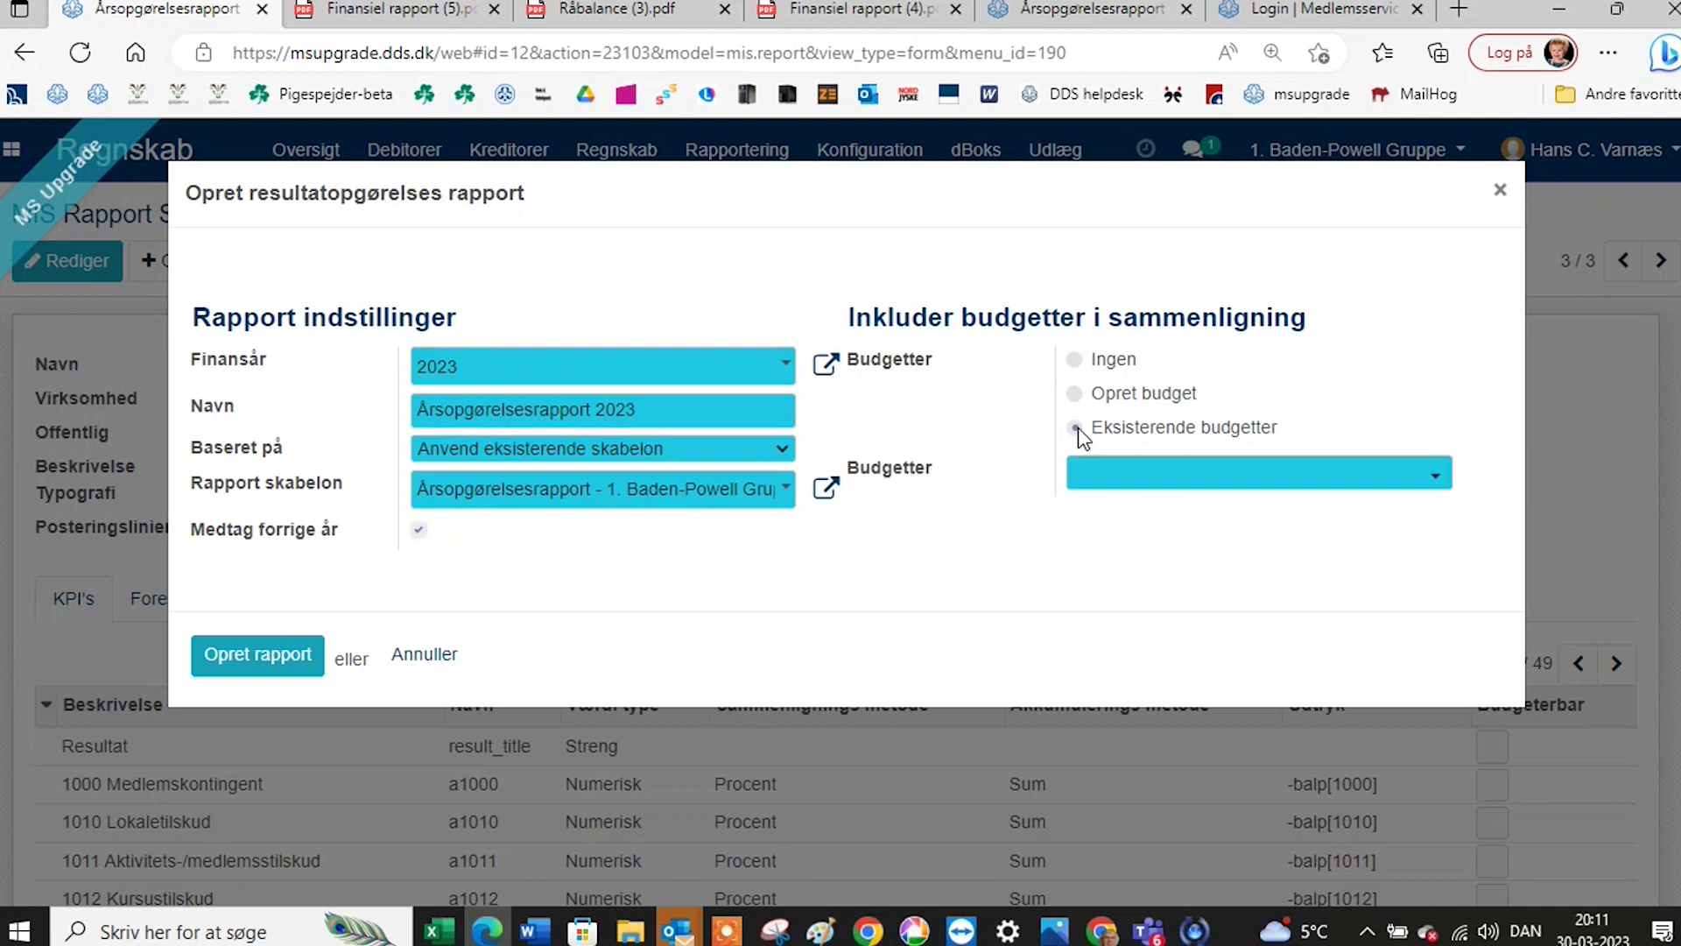
click(1434, 478)
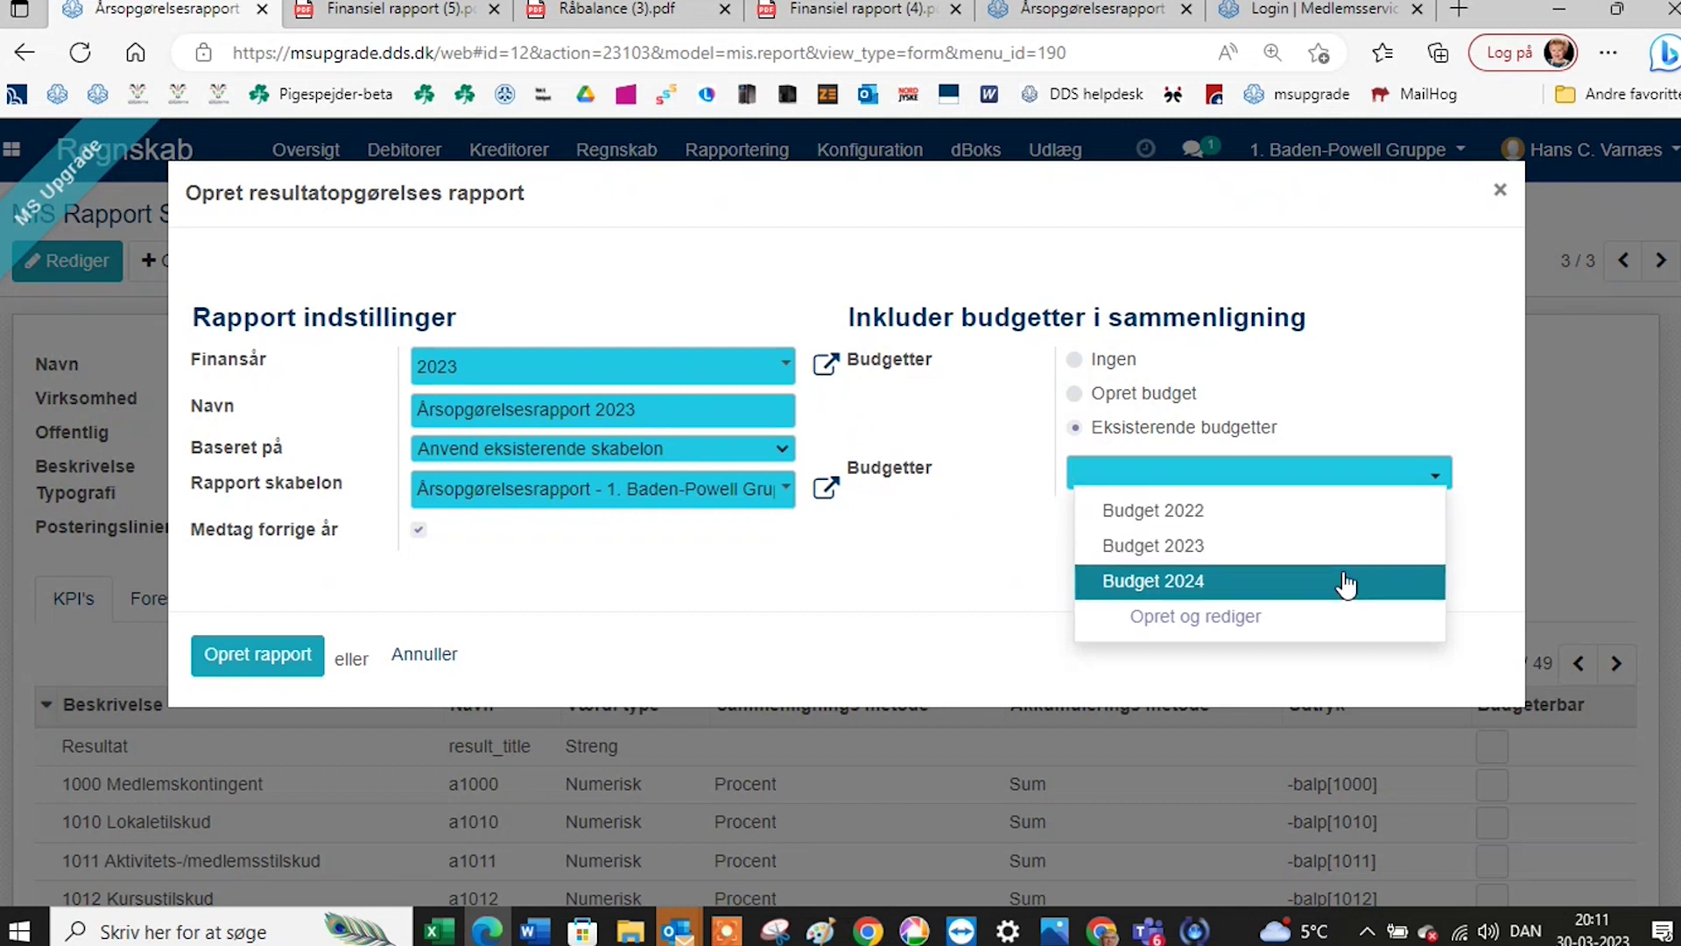
click(1353, 511)
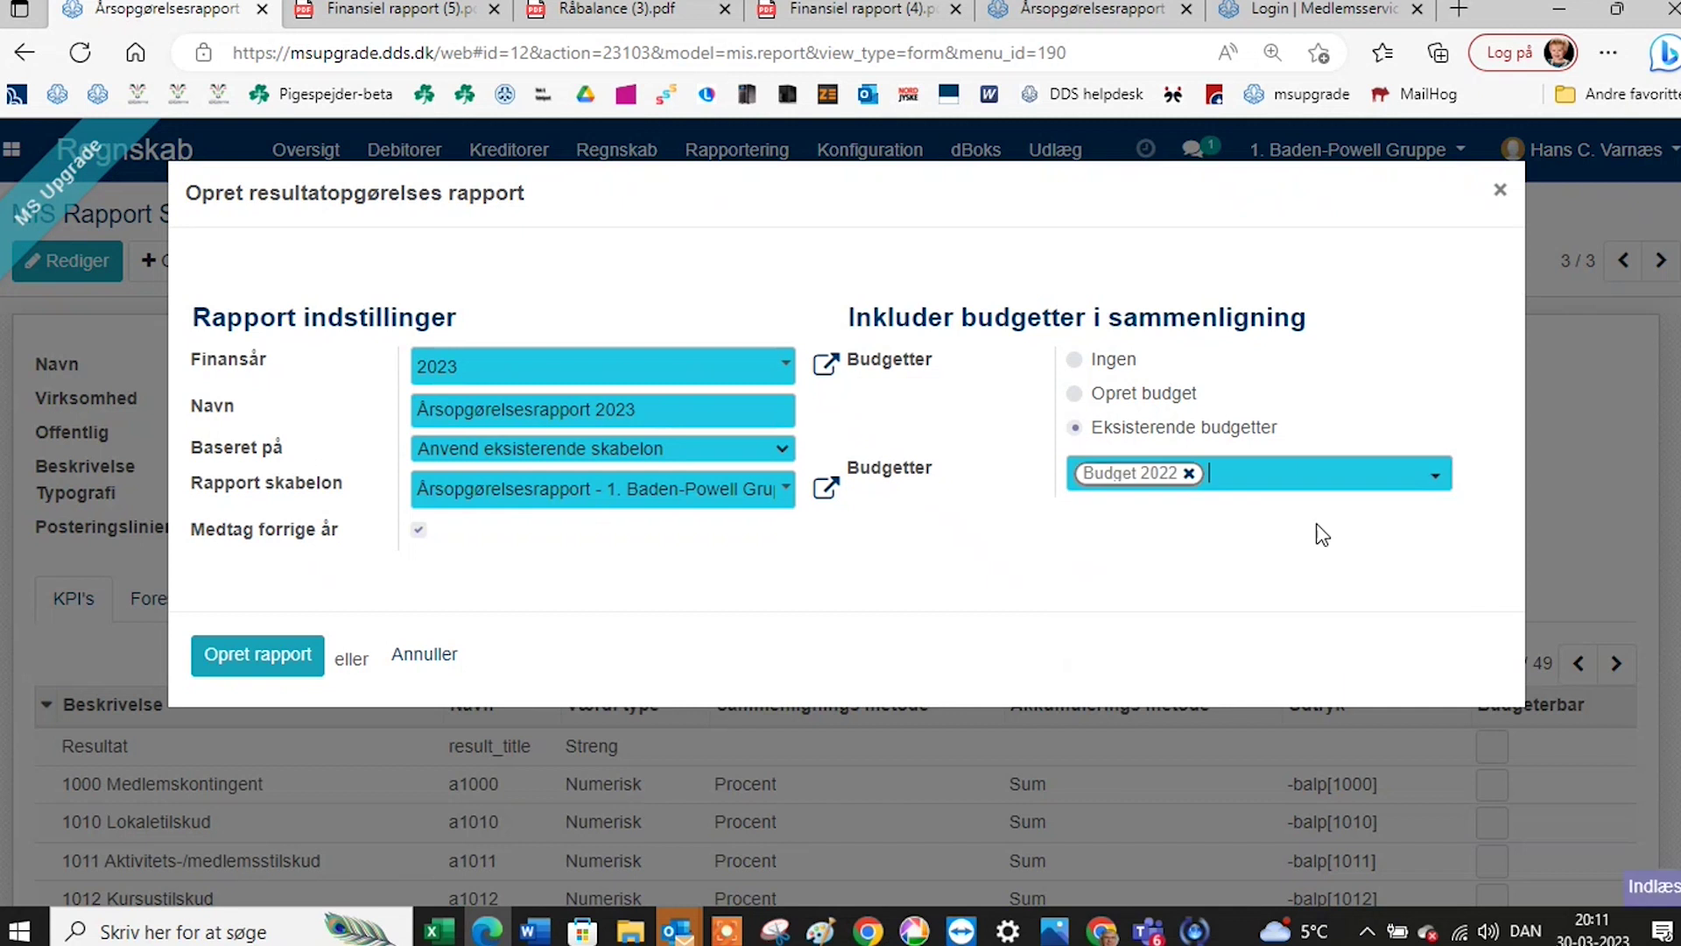
click(1433, 479)
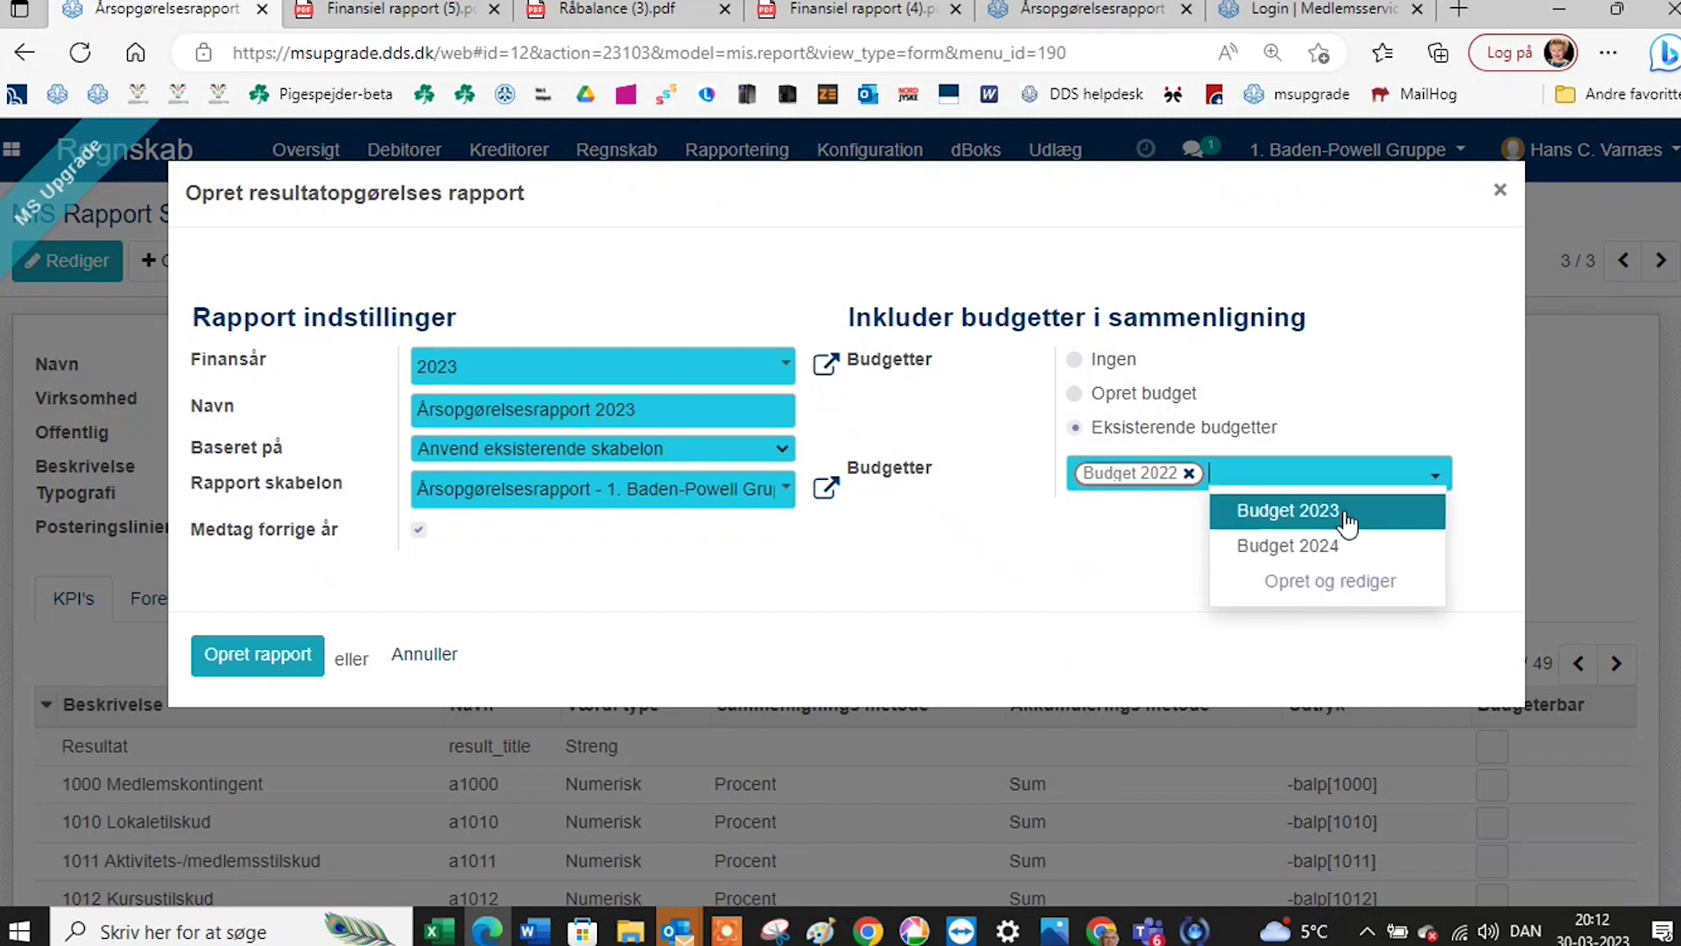
click(1287, 508)
click(1437, 508)
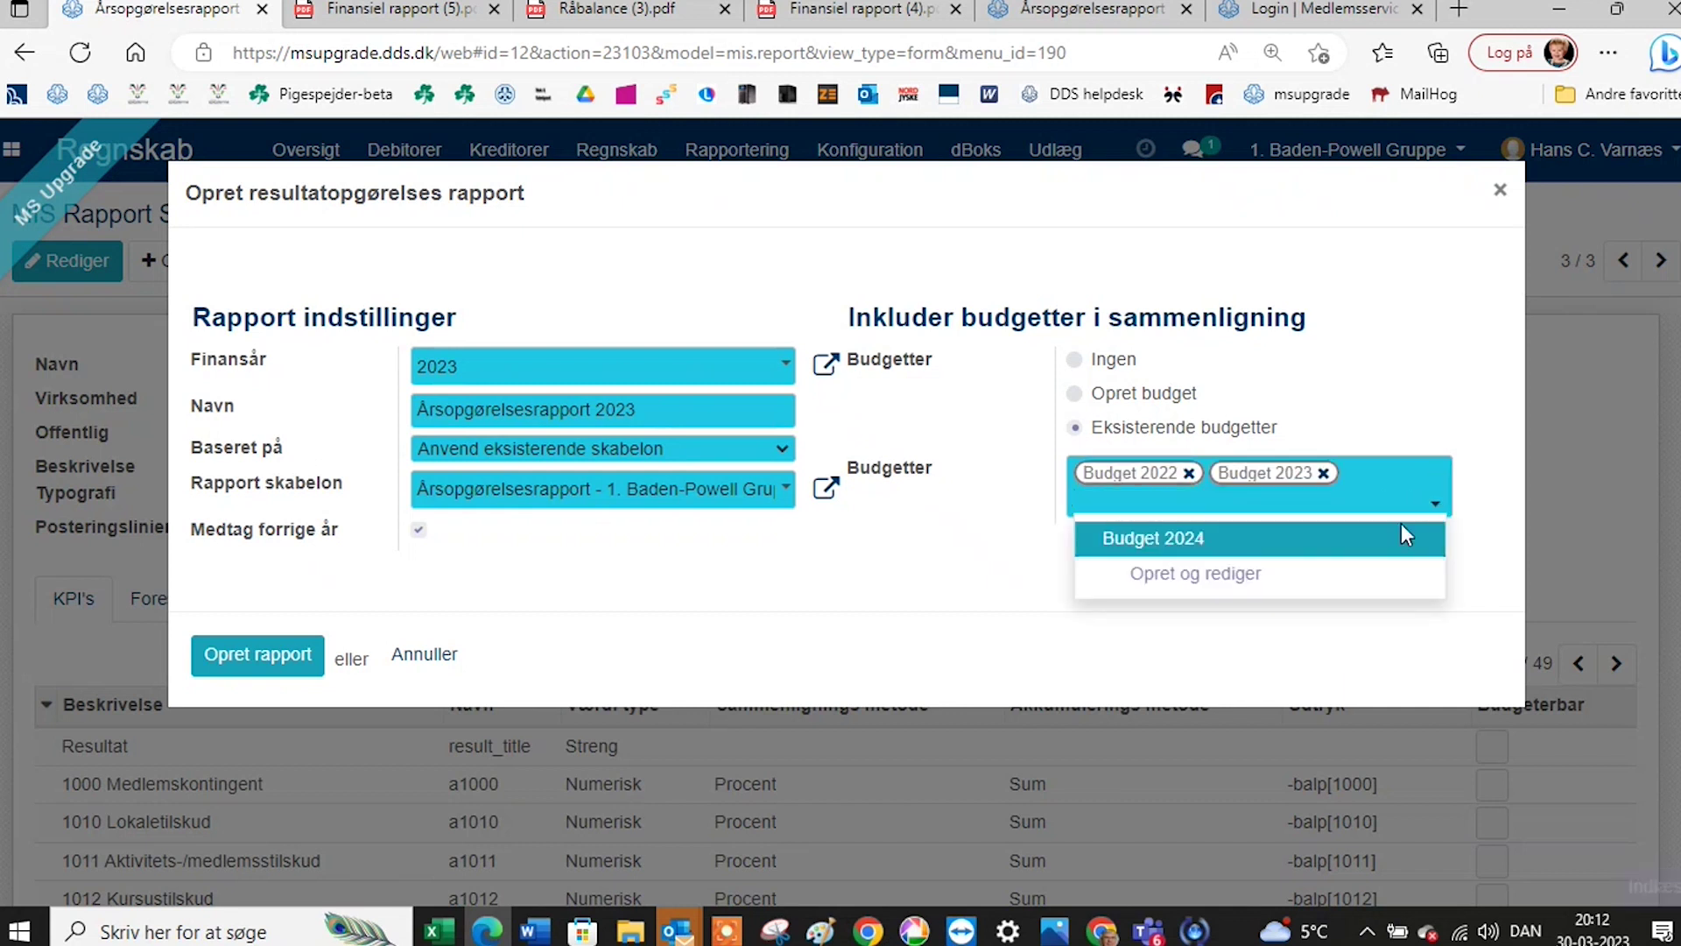
click(1193, 542)
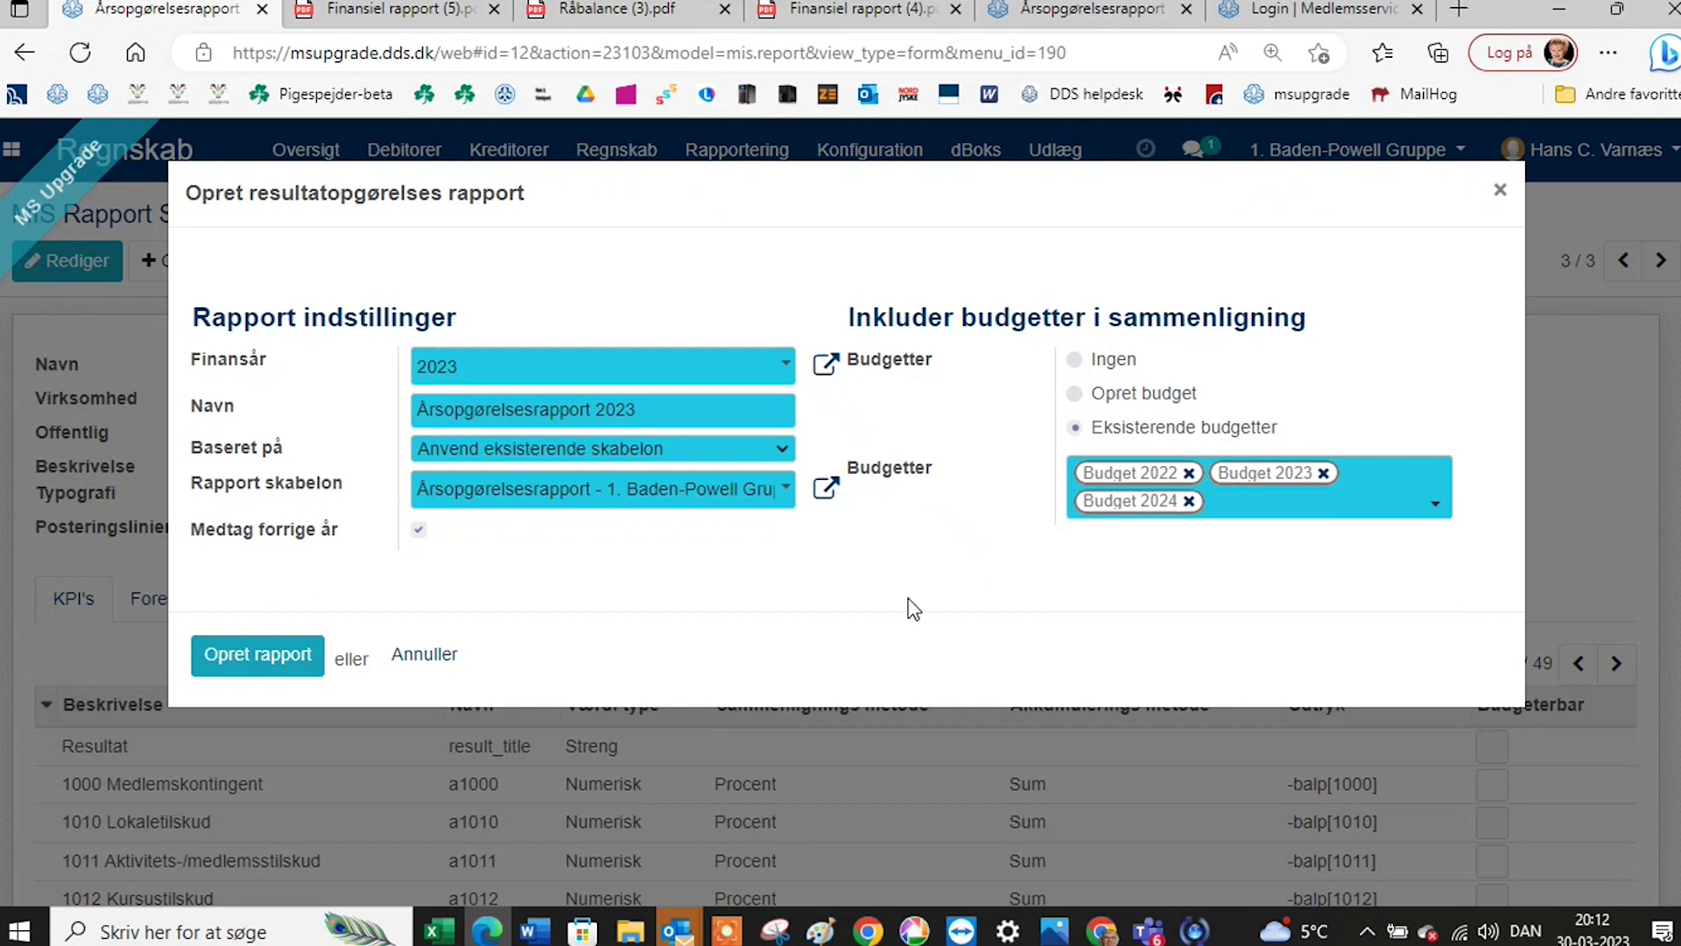
Create the Årsopgørelsesrapport 2023 report and display its figures.
click(251, 656)
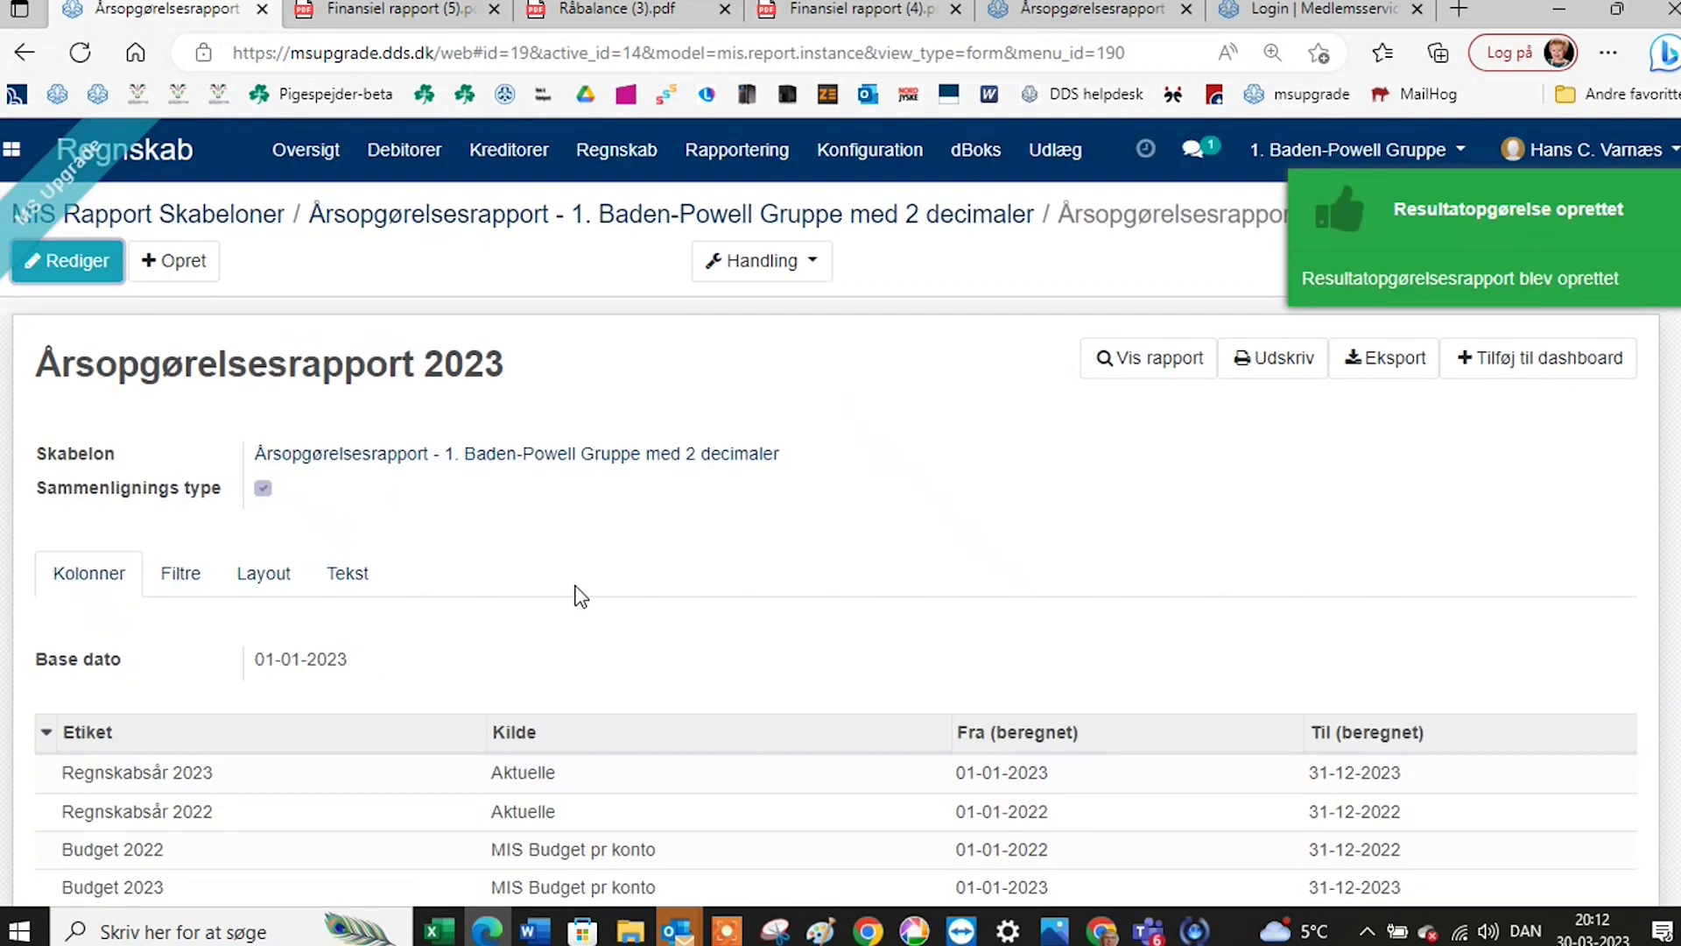
click(1158, 366)
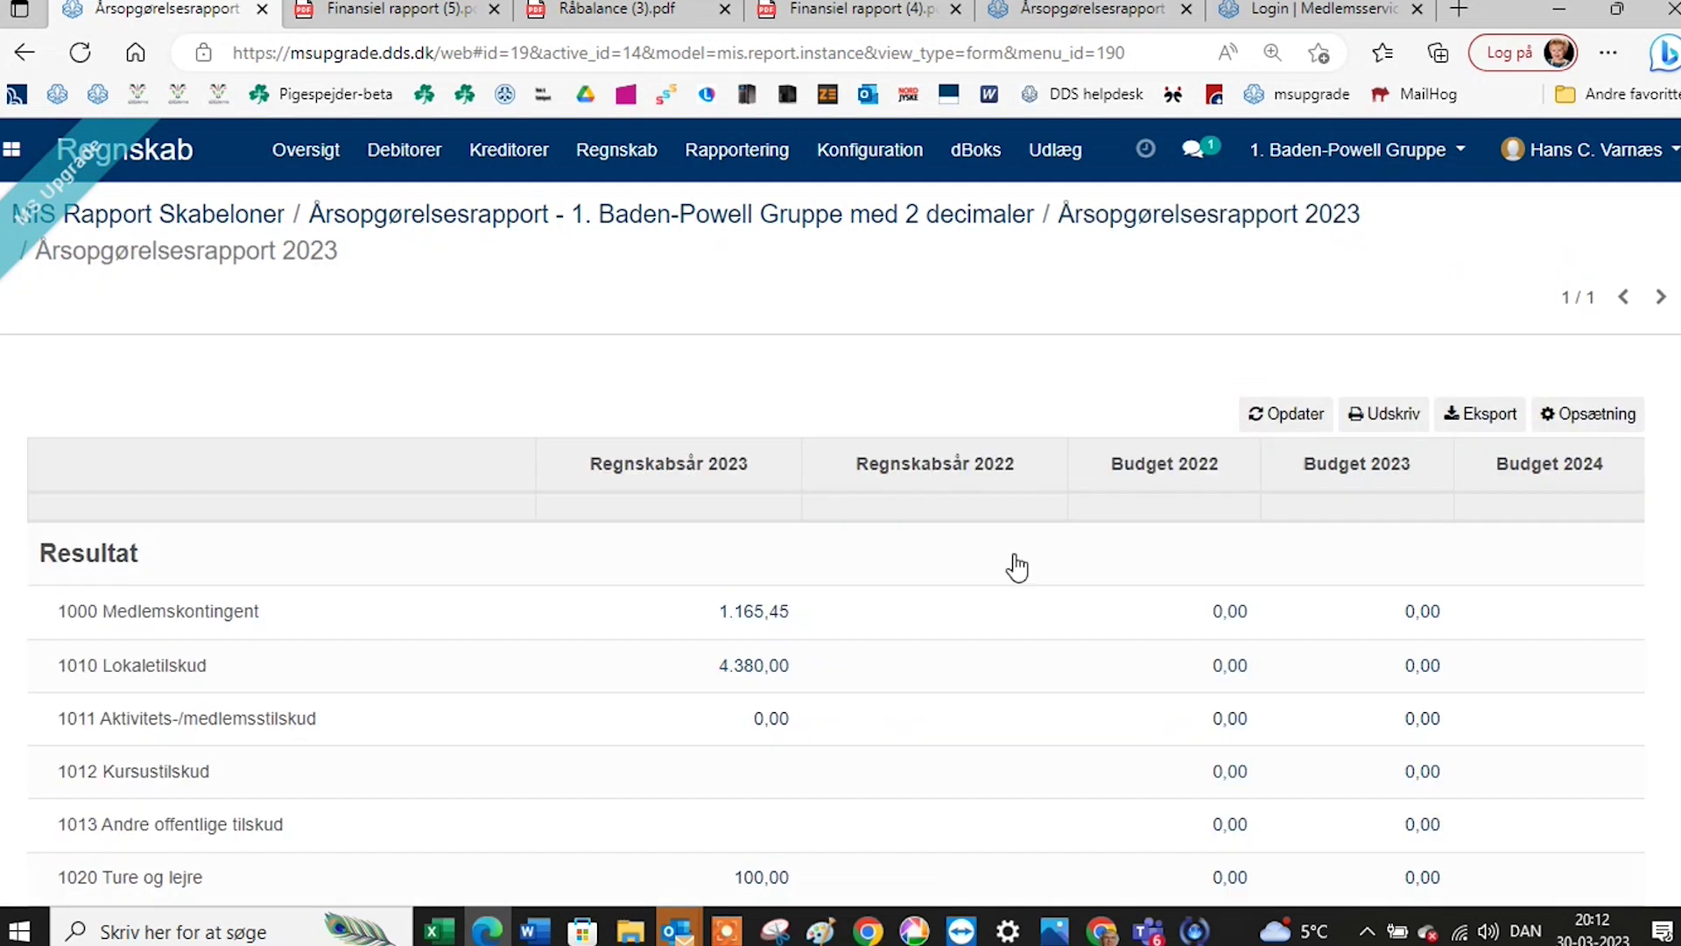
scroll(1002, 573, down, 1)
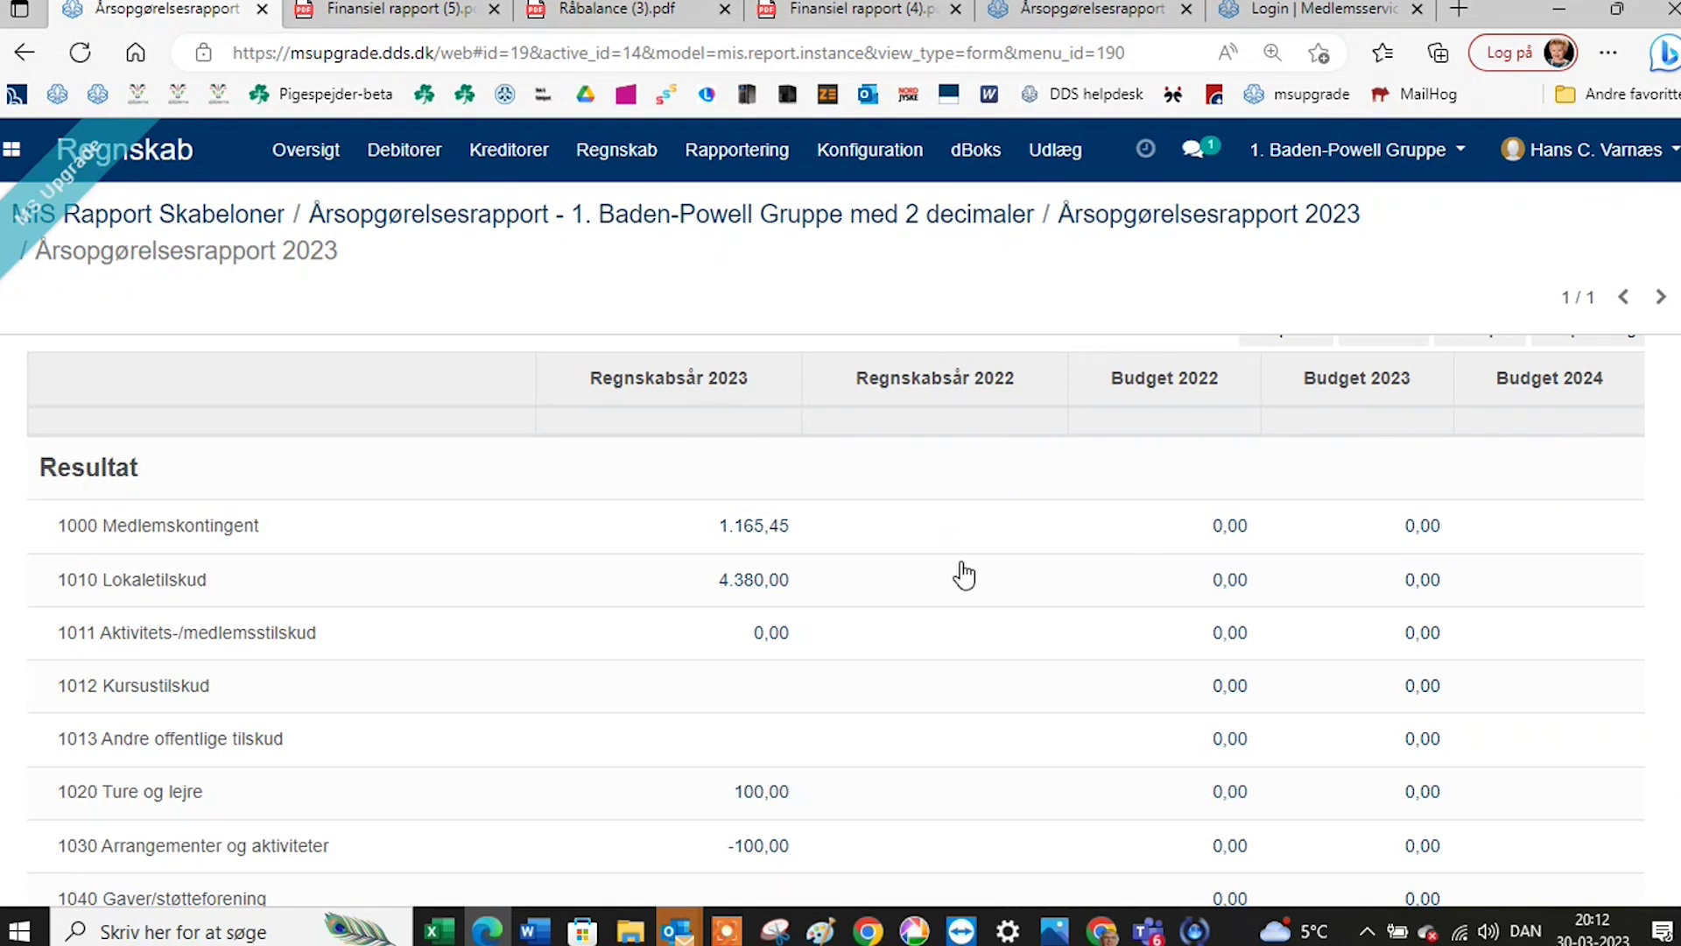
mouse_move(966, 591)
Scroll the report figures down to the Balance row, then return to the 2-decimal template.
scroll(967, 591, down, 5)
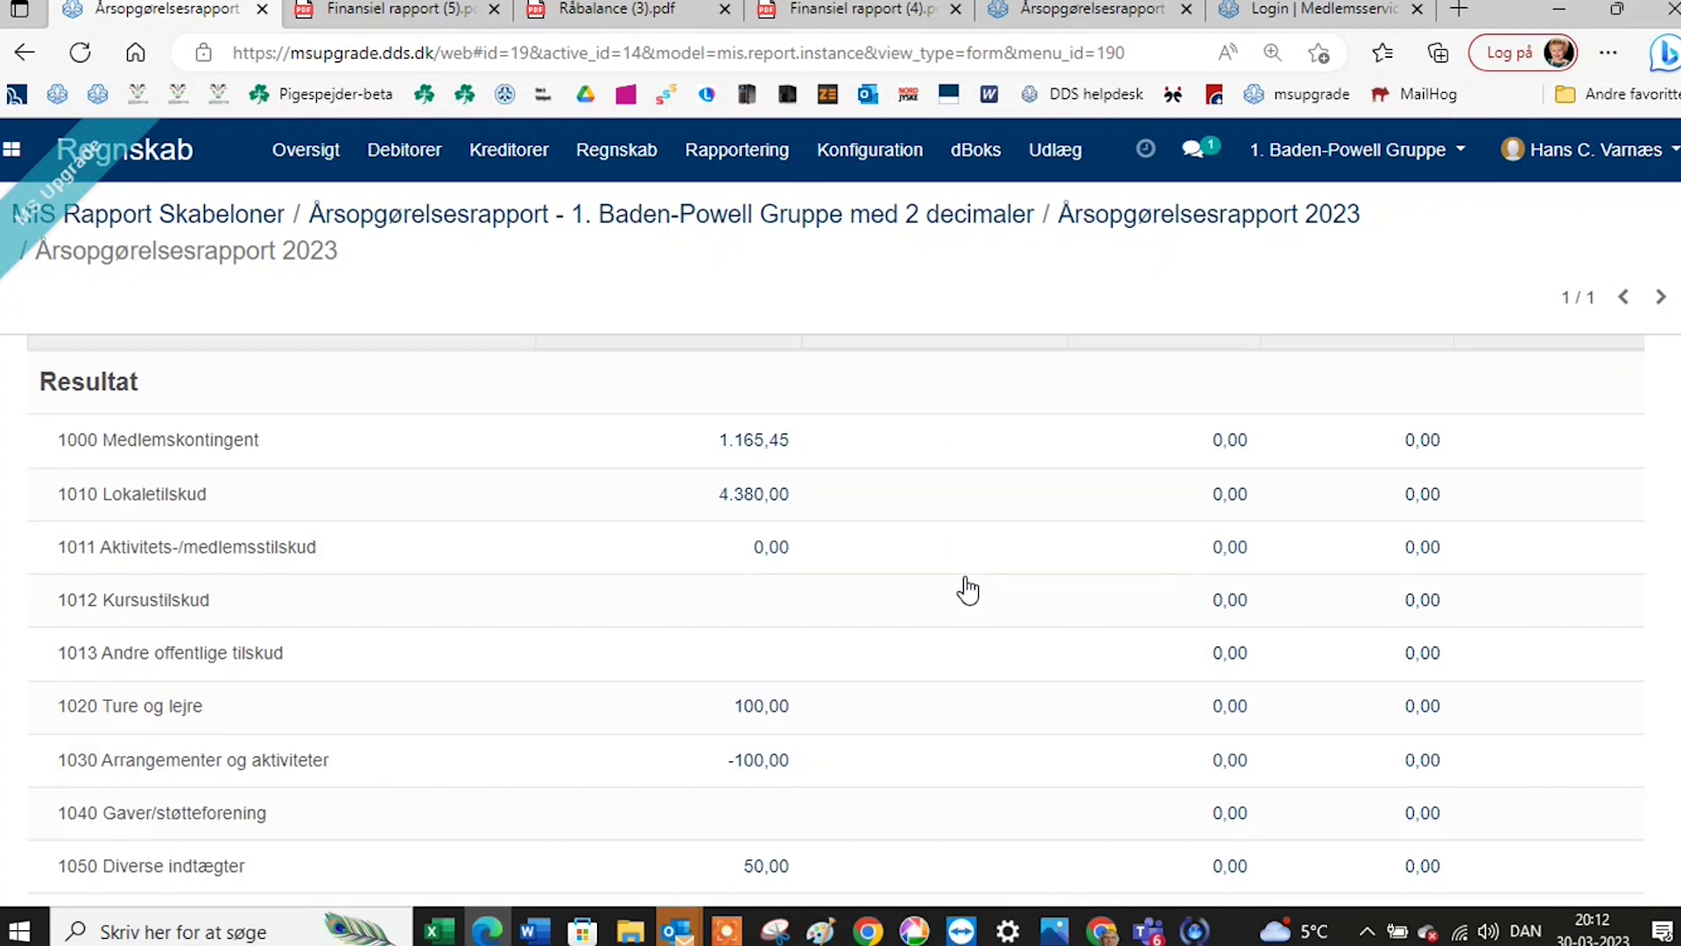
scroll(966, 592, down, 4)
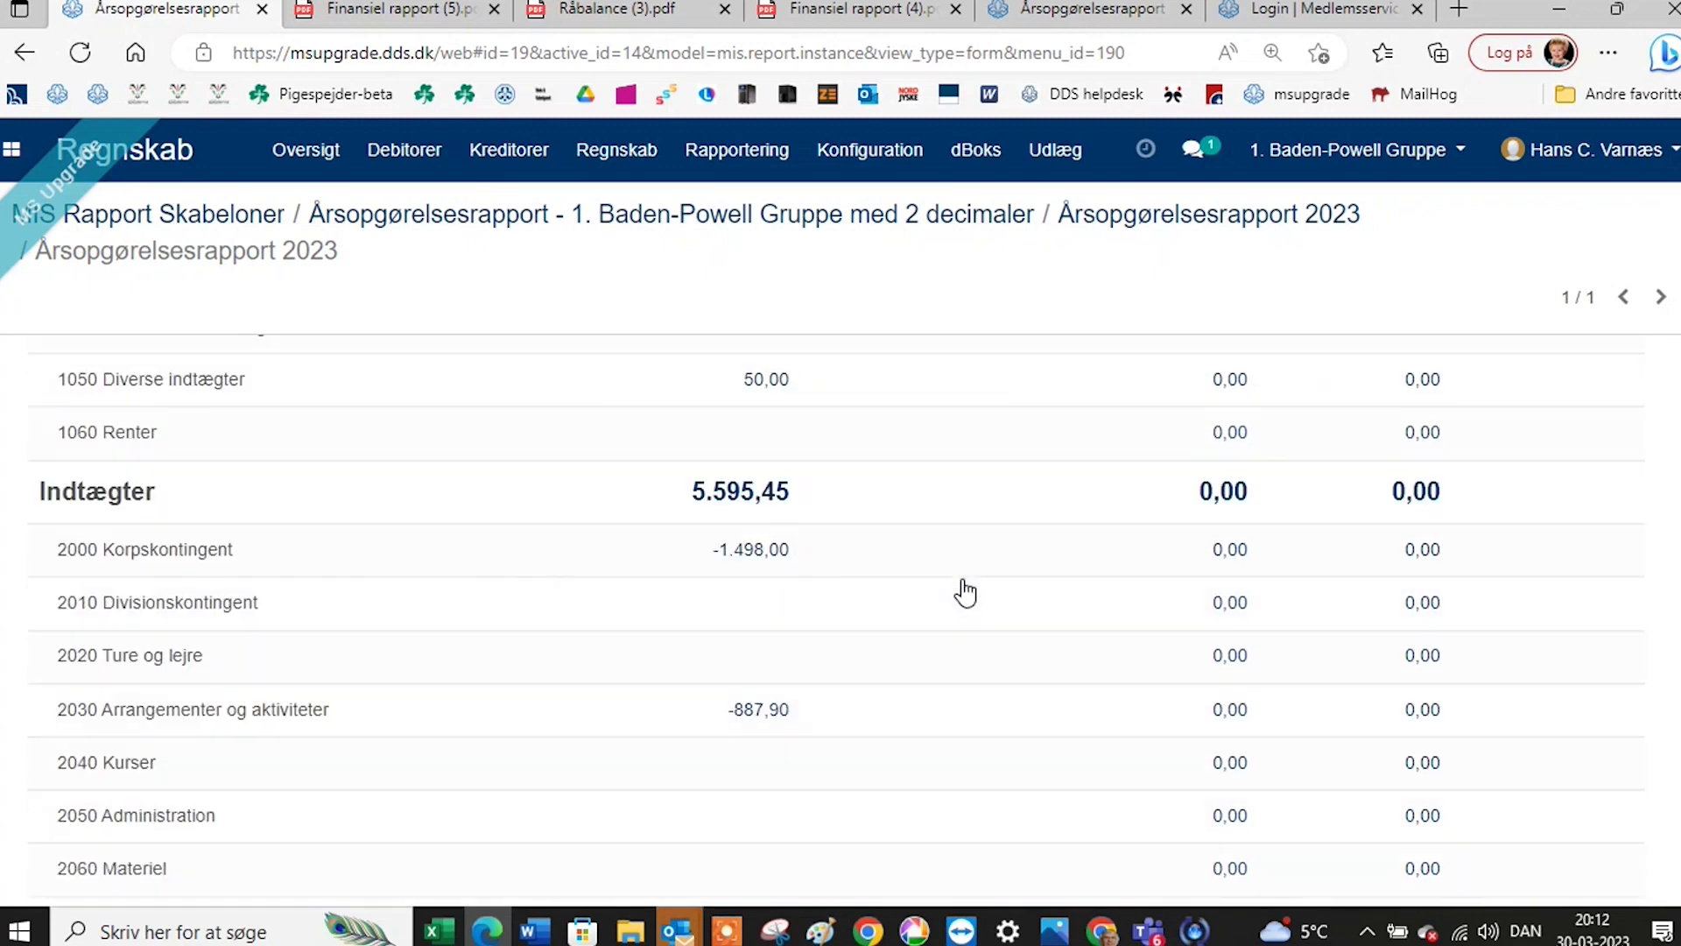
scroll(966, 592, down, 5)
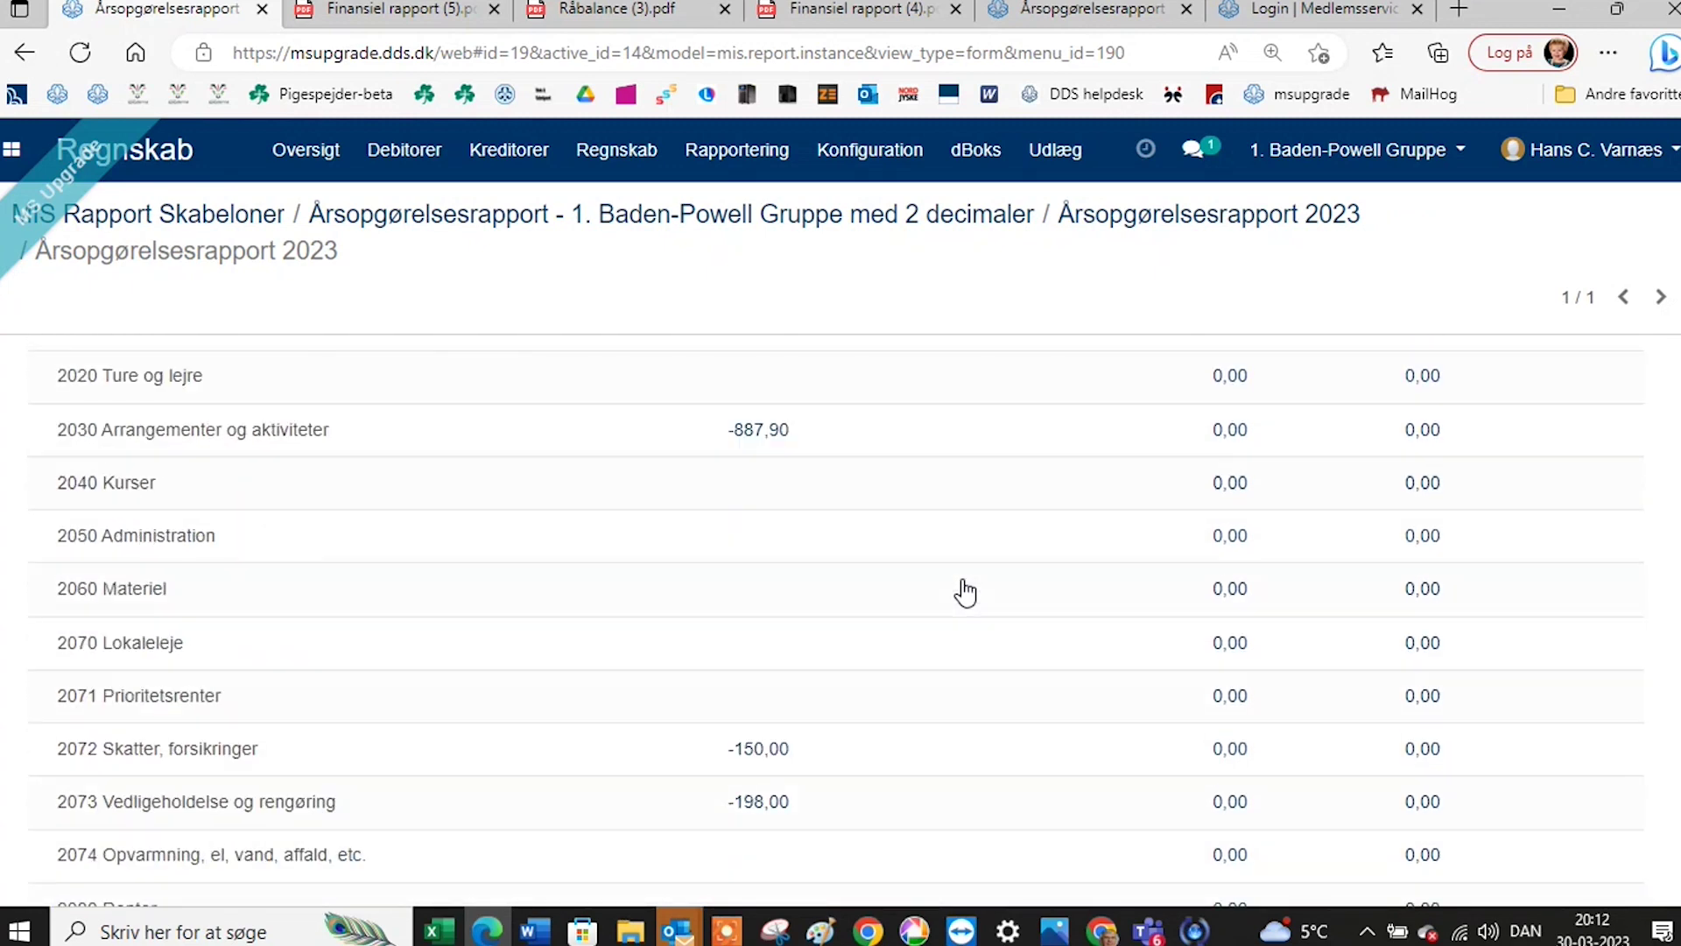
scroll(964, 600, down, 2)
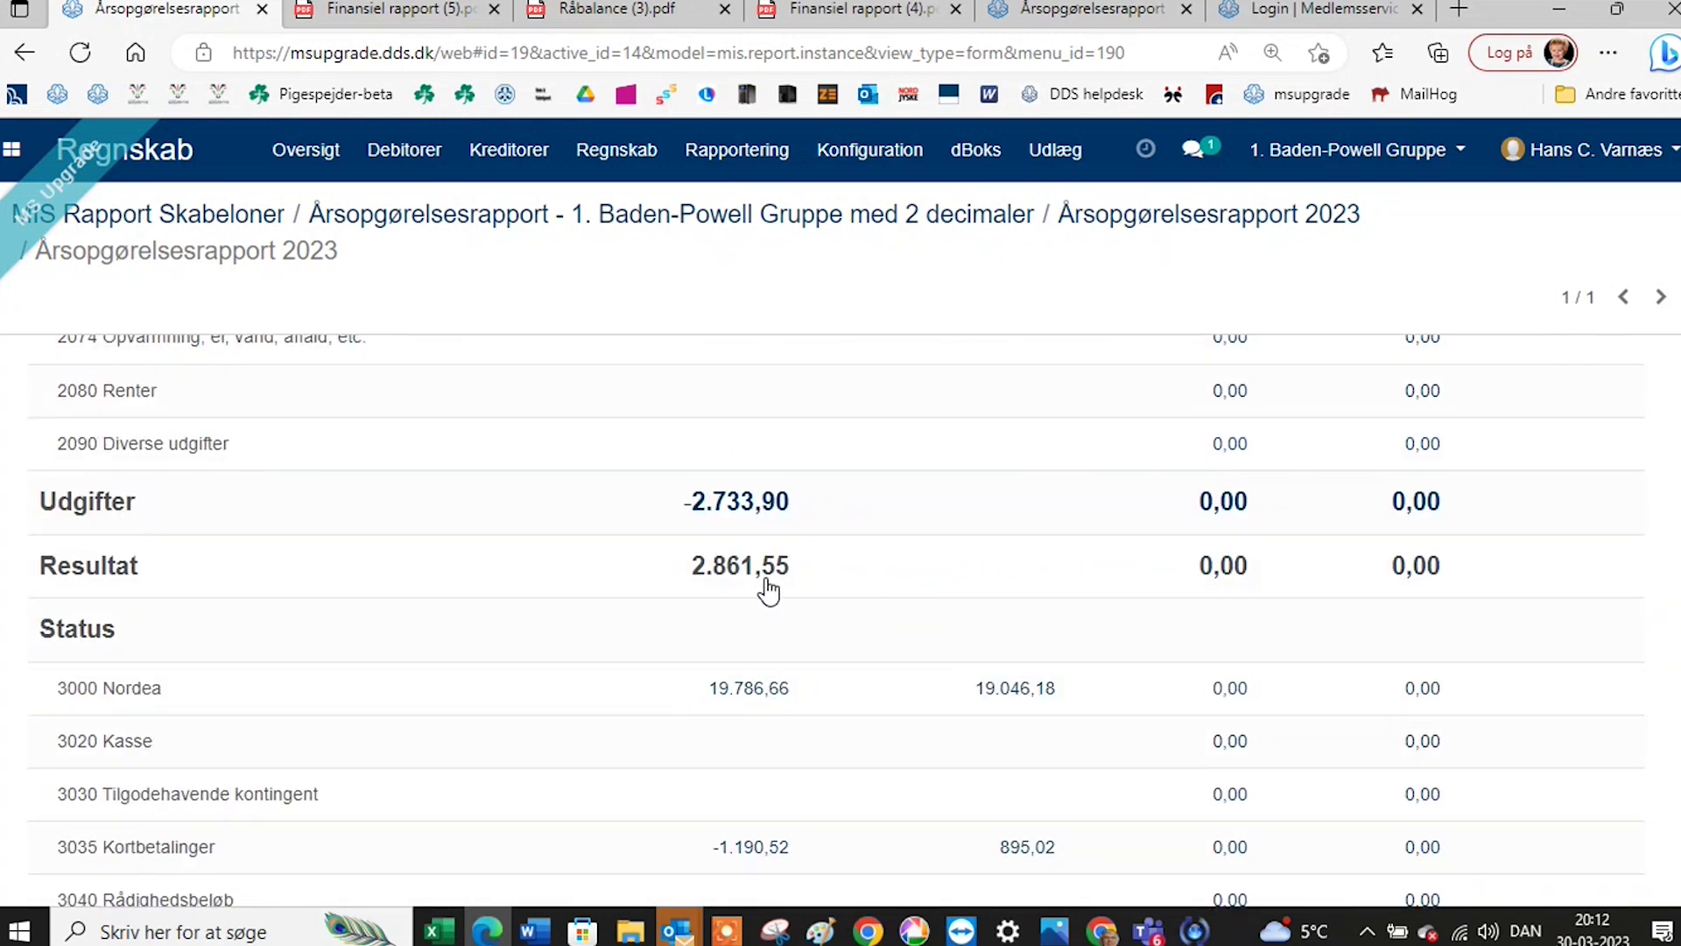
scroll(951, 555, down, 2)
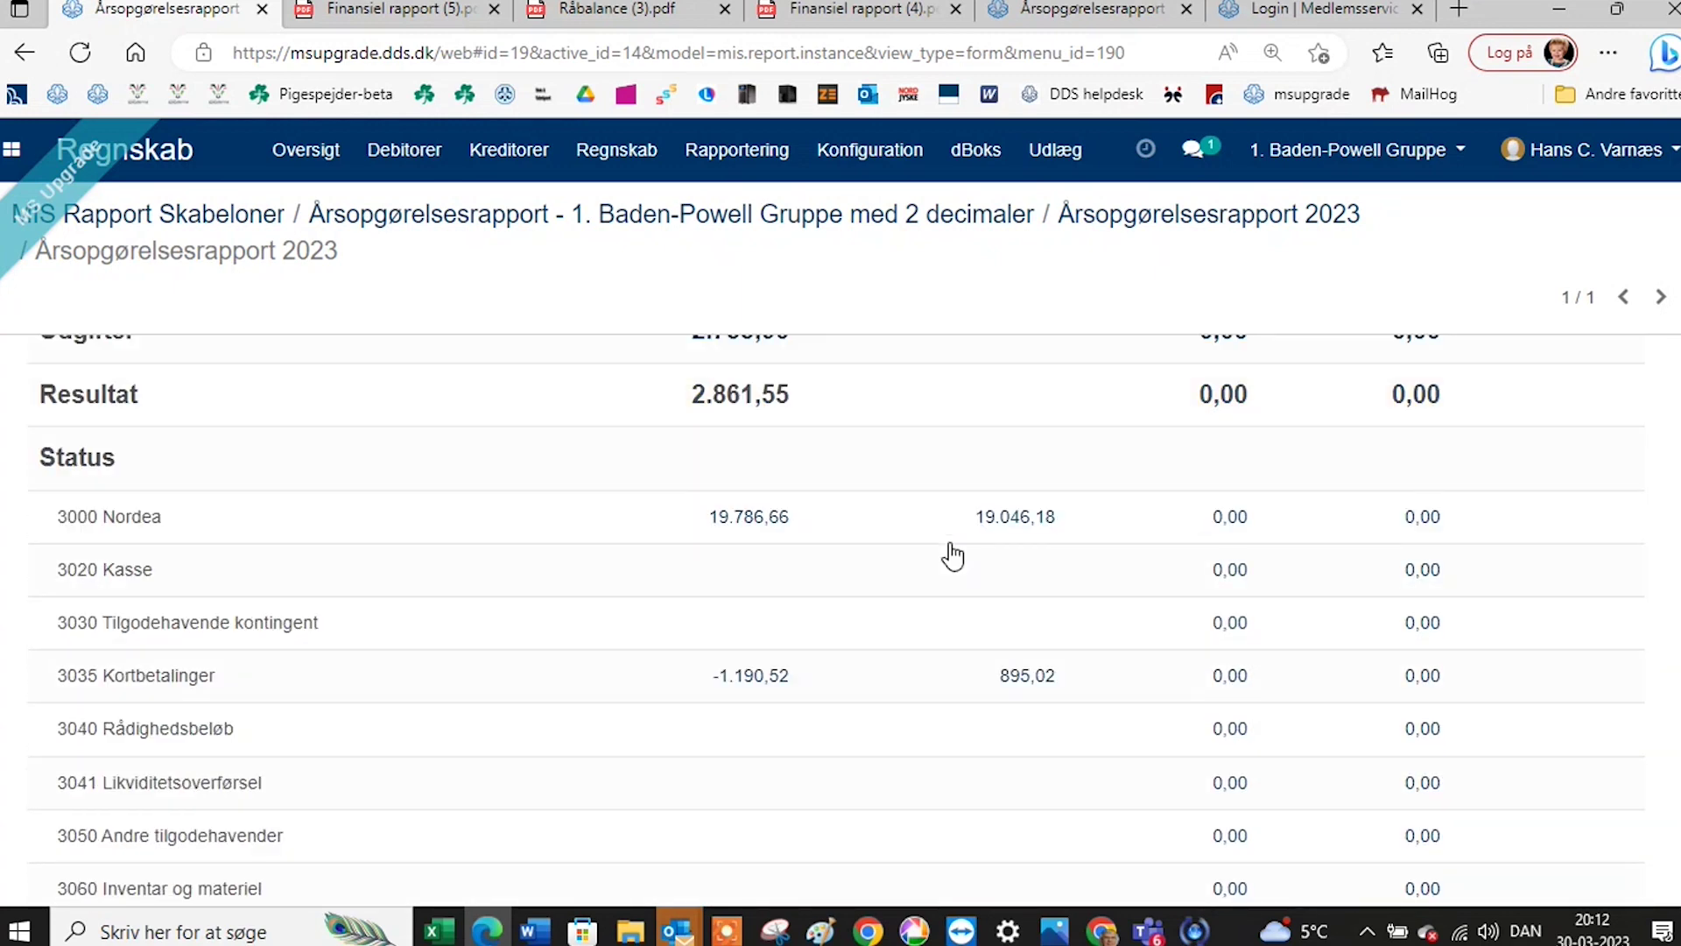
scroll(953, 555, down, 1)
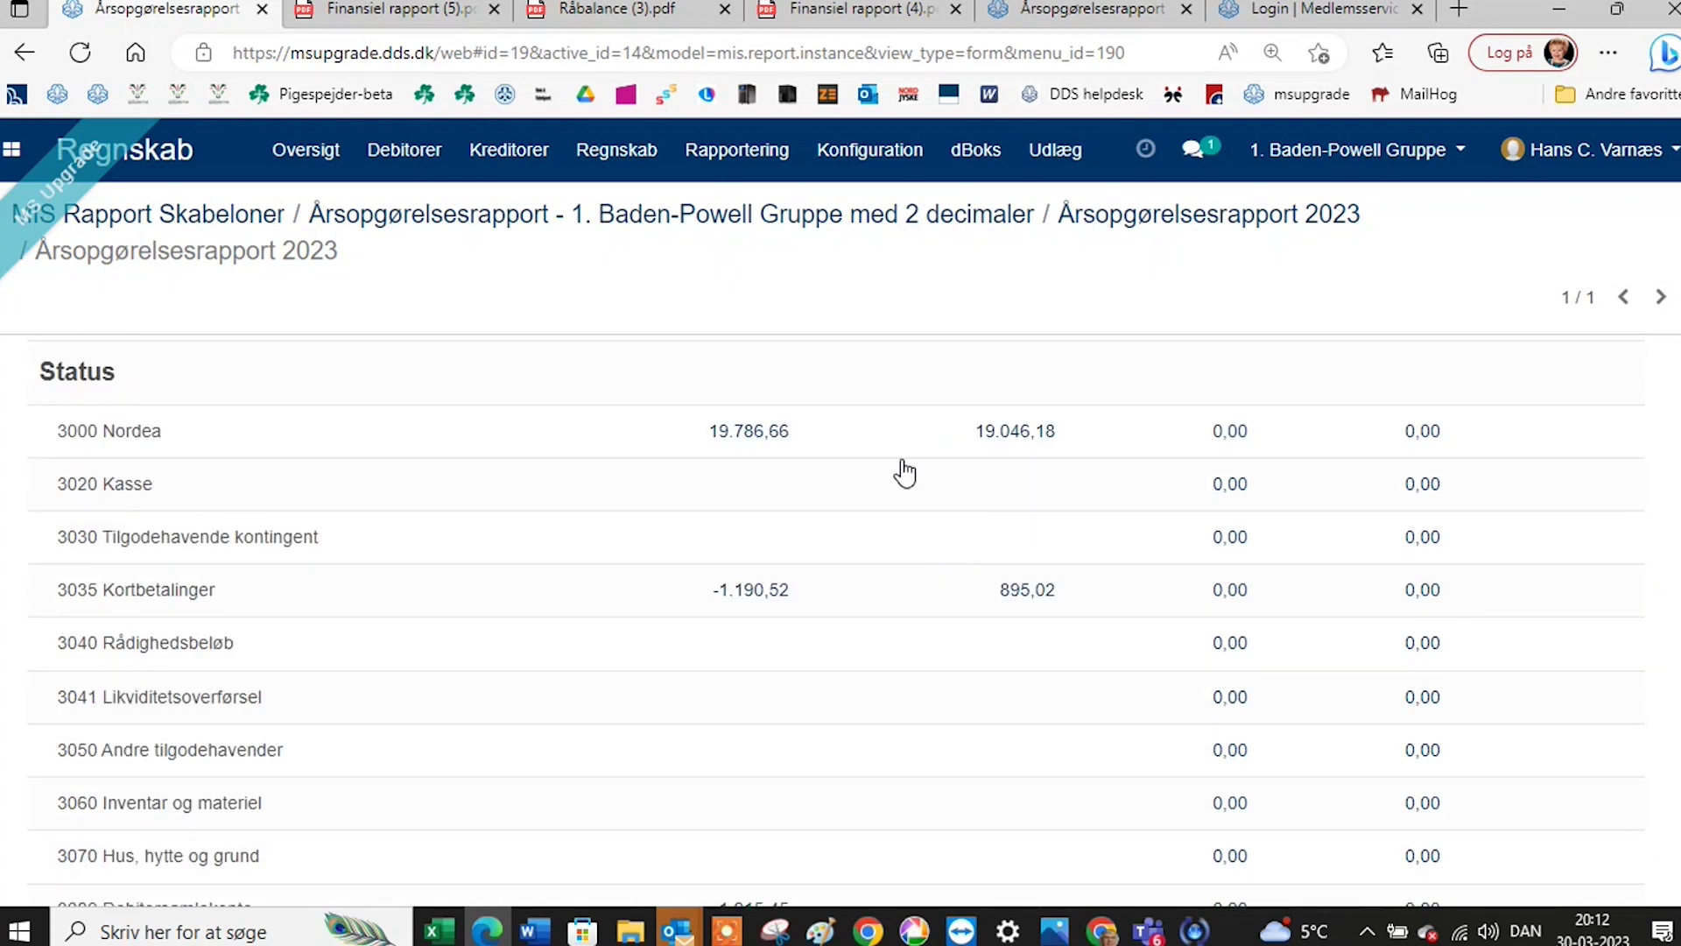
scroll(908, 601, down, 1)
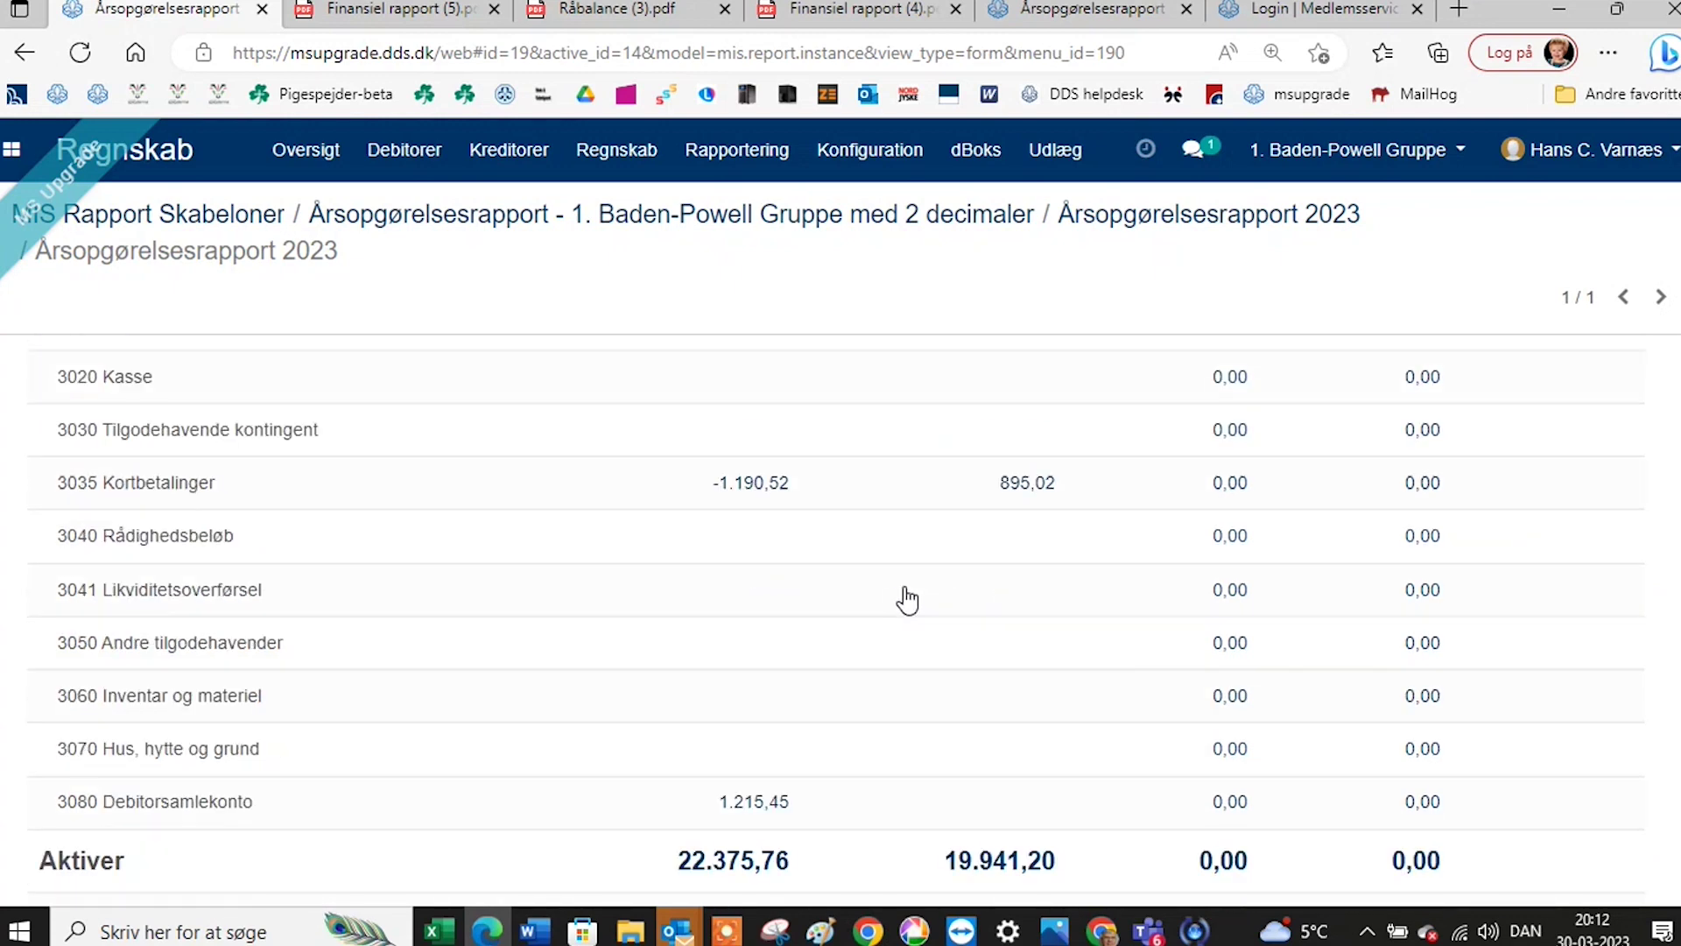
scroll(908, 601, down, 4)
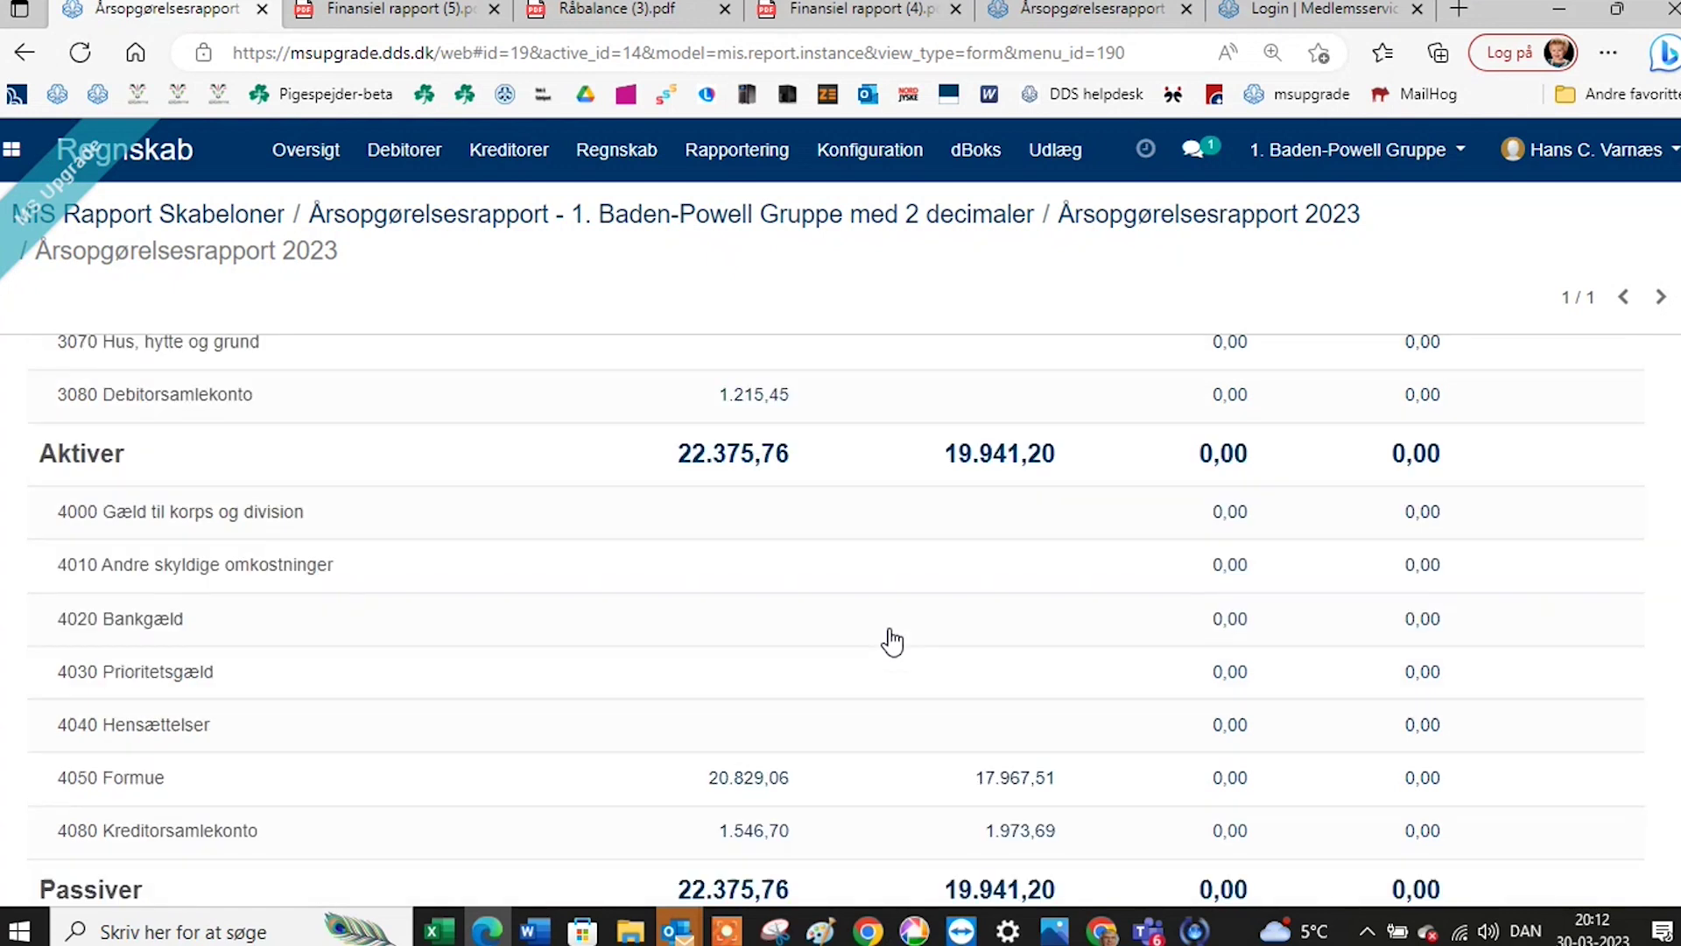
scroll(892, 641, down, 1)
scroll(904, 721, down, 1)
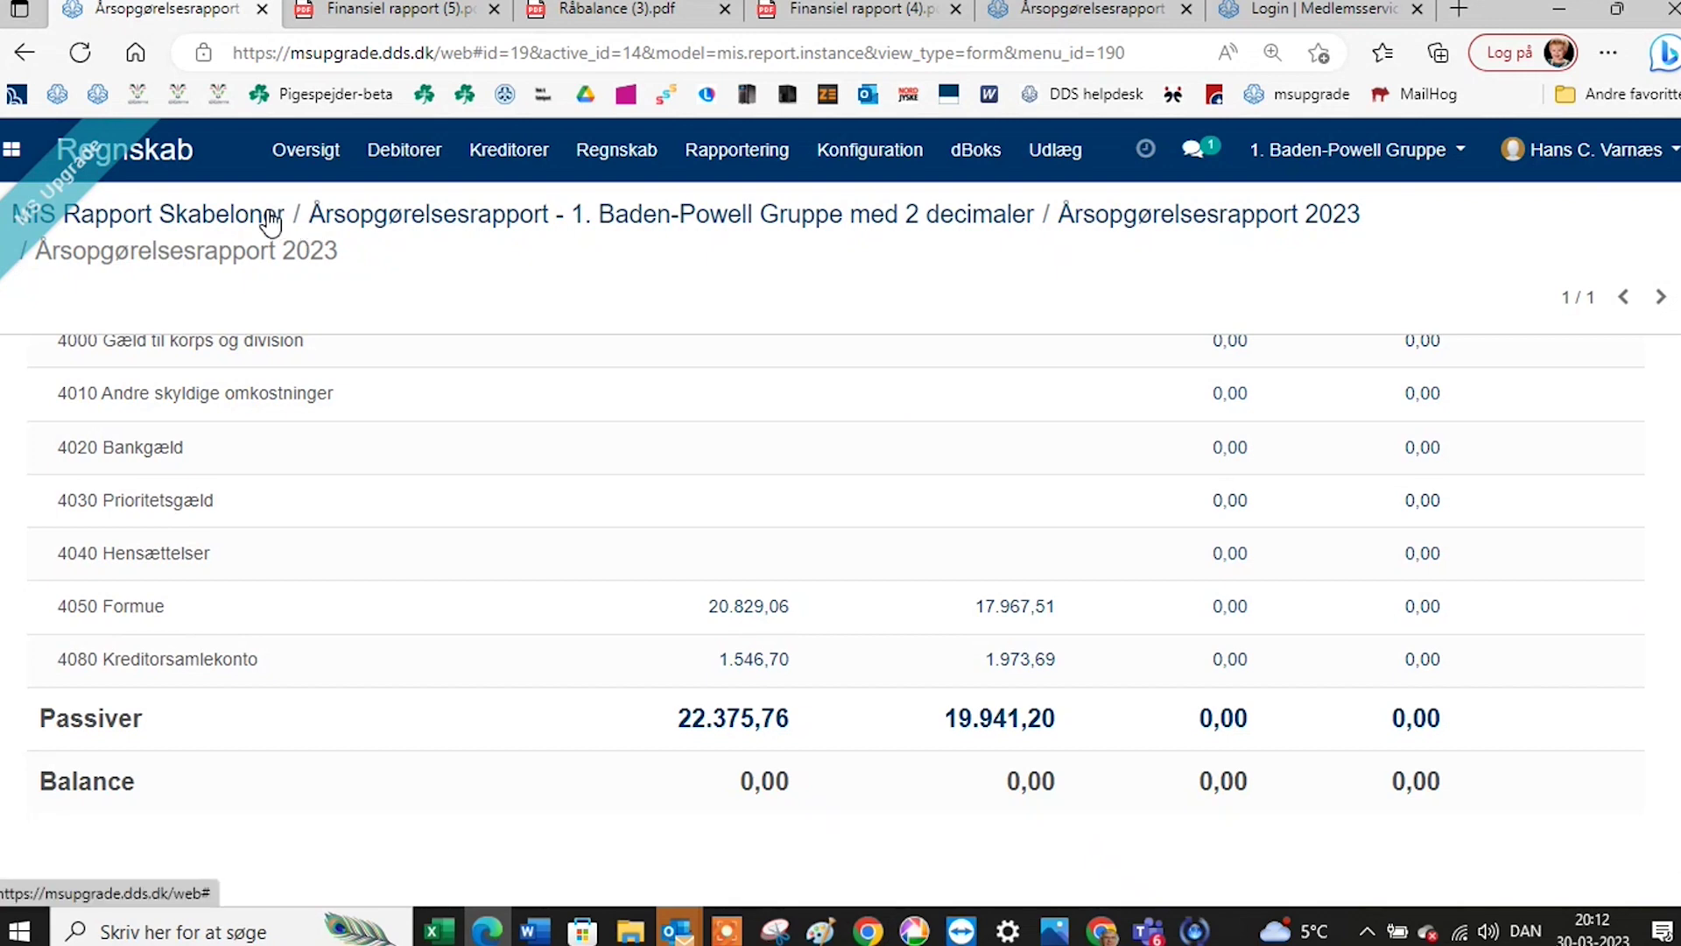
click(403, 215)
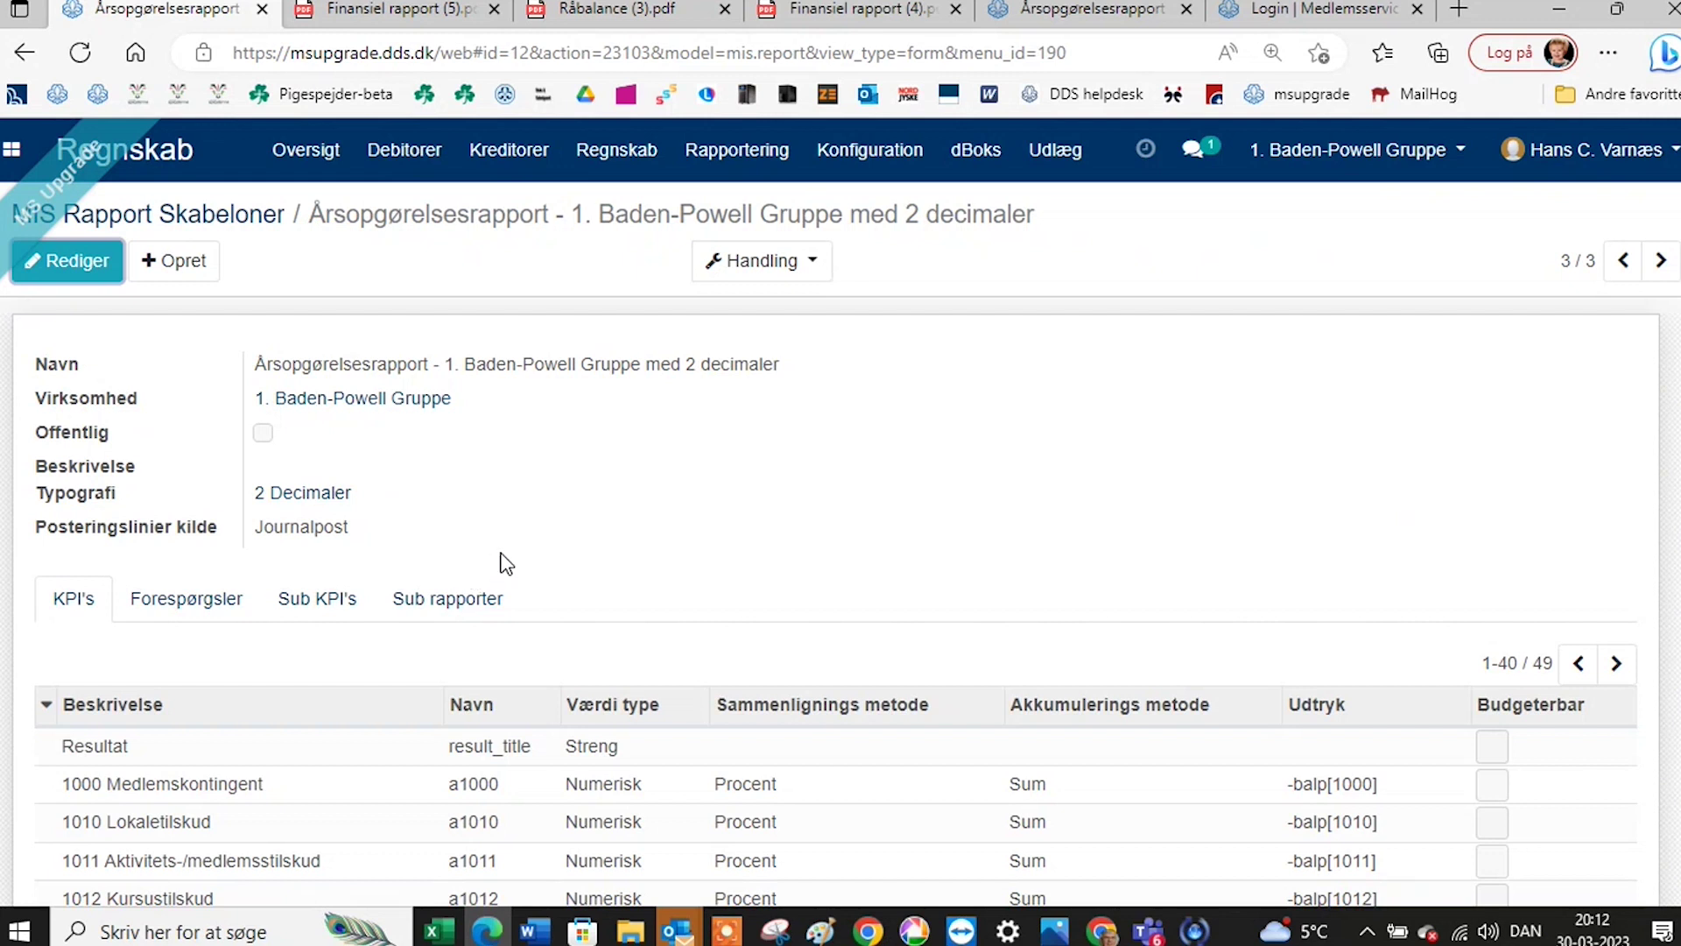
Put the template in edit mode and check its Forespørgsler, Sub KPI's and Sub rapporter tabs.
click(50, 267)
click(242, 663)
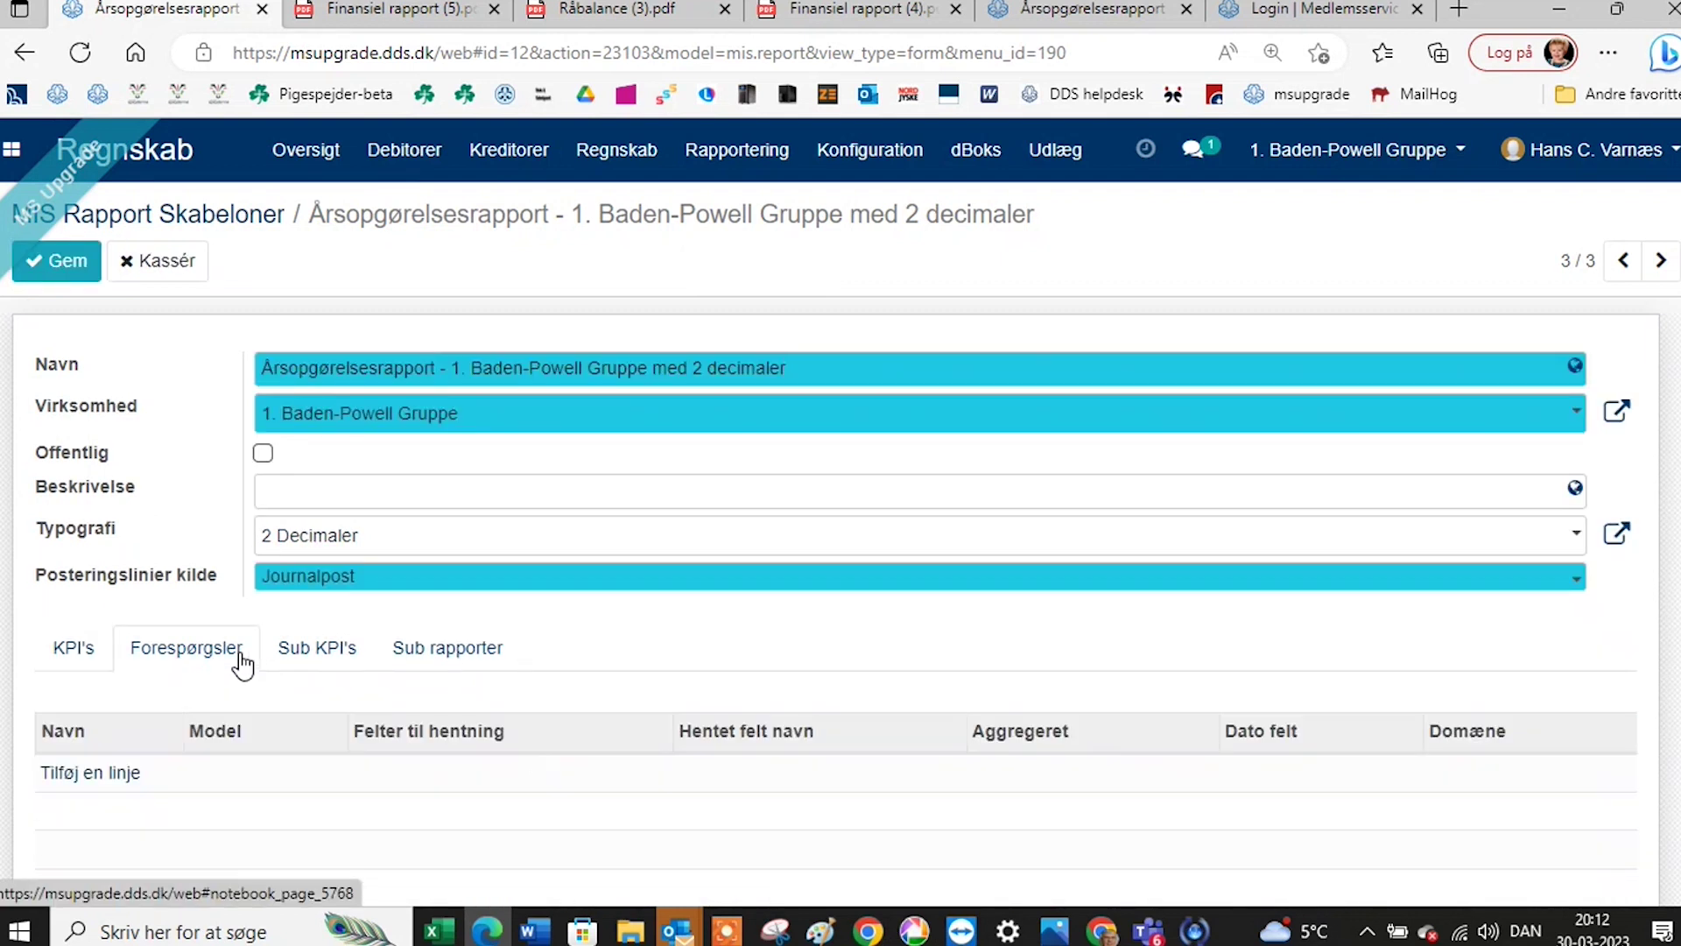
click(322, 659)
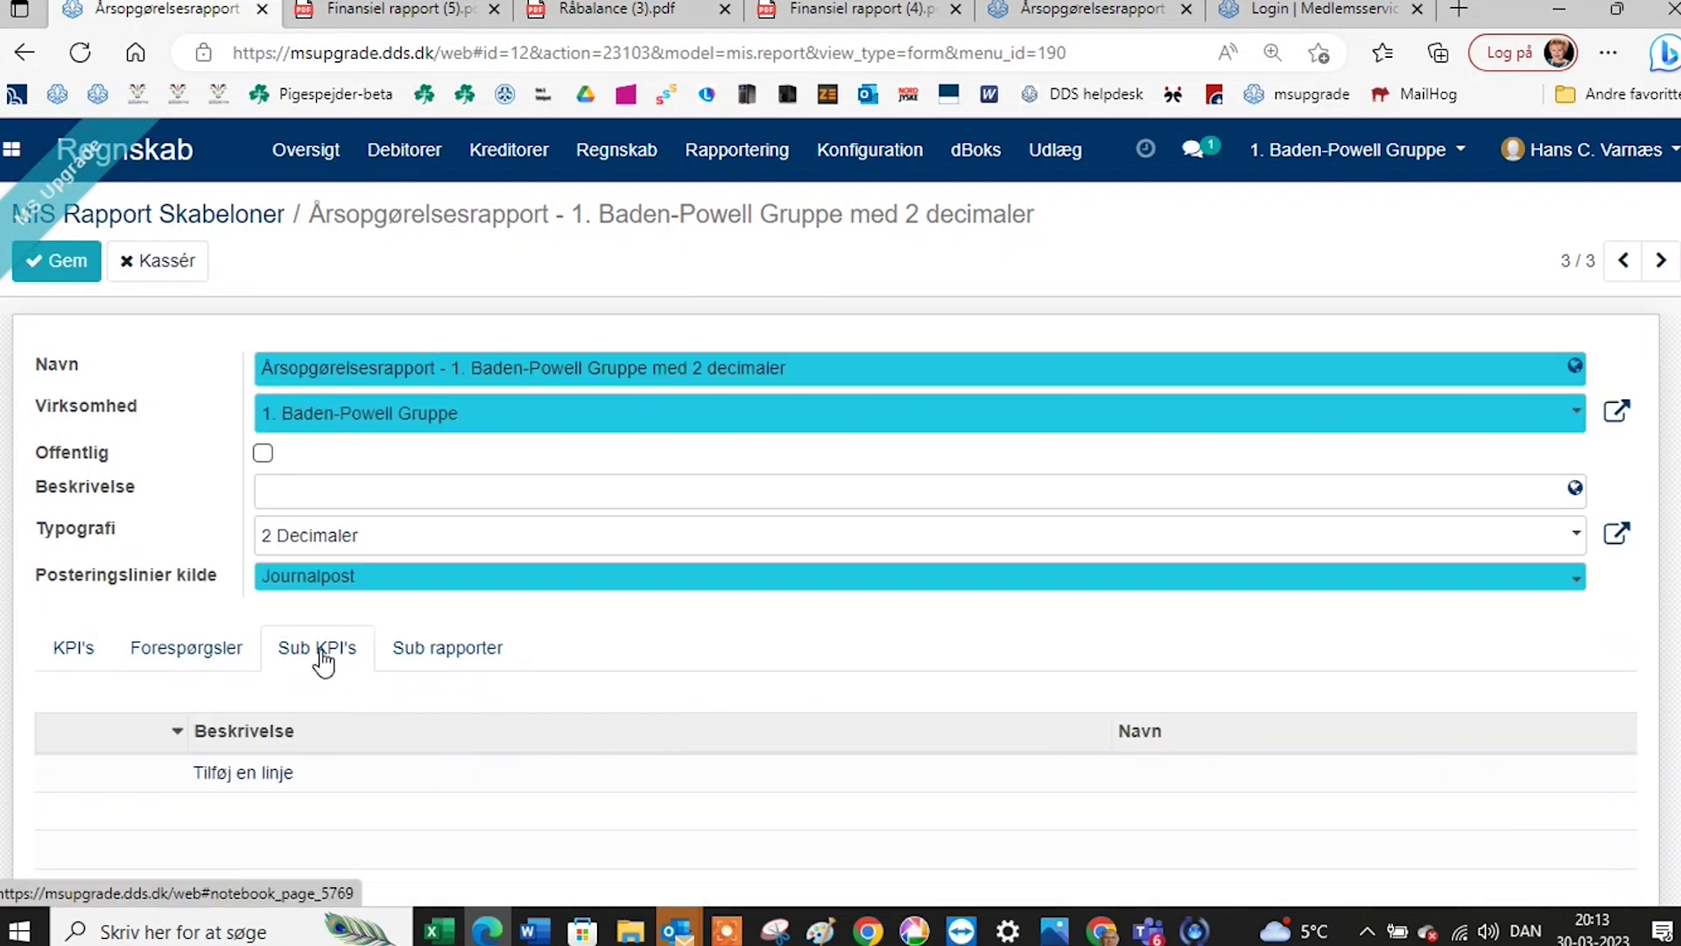
click(435, 663)
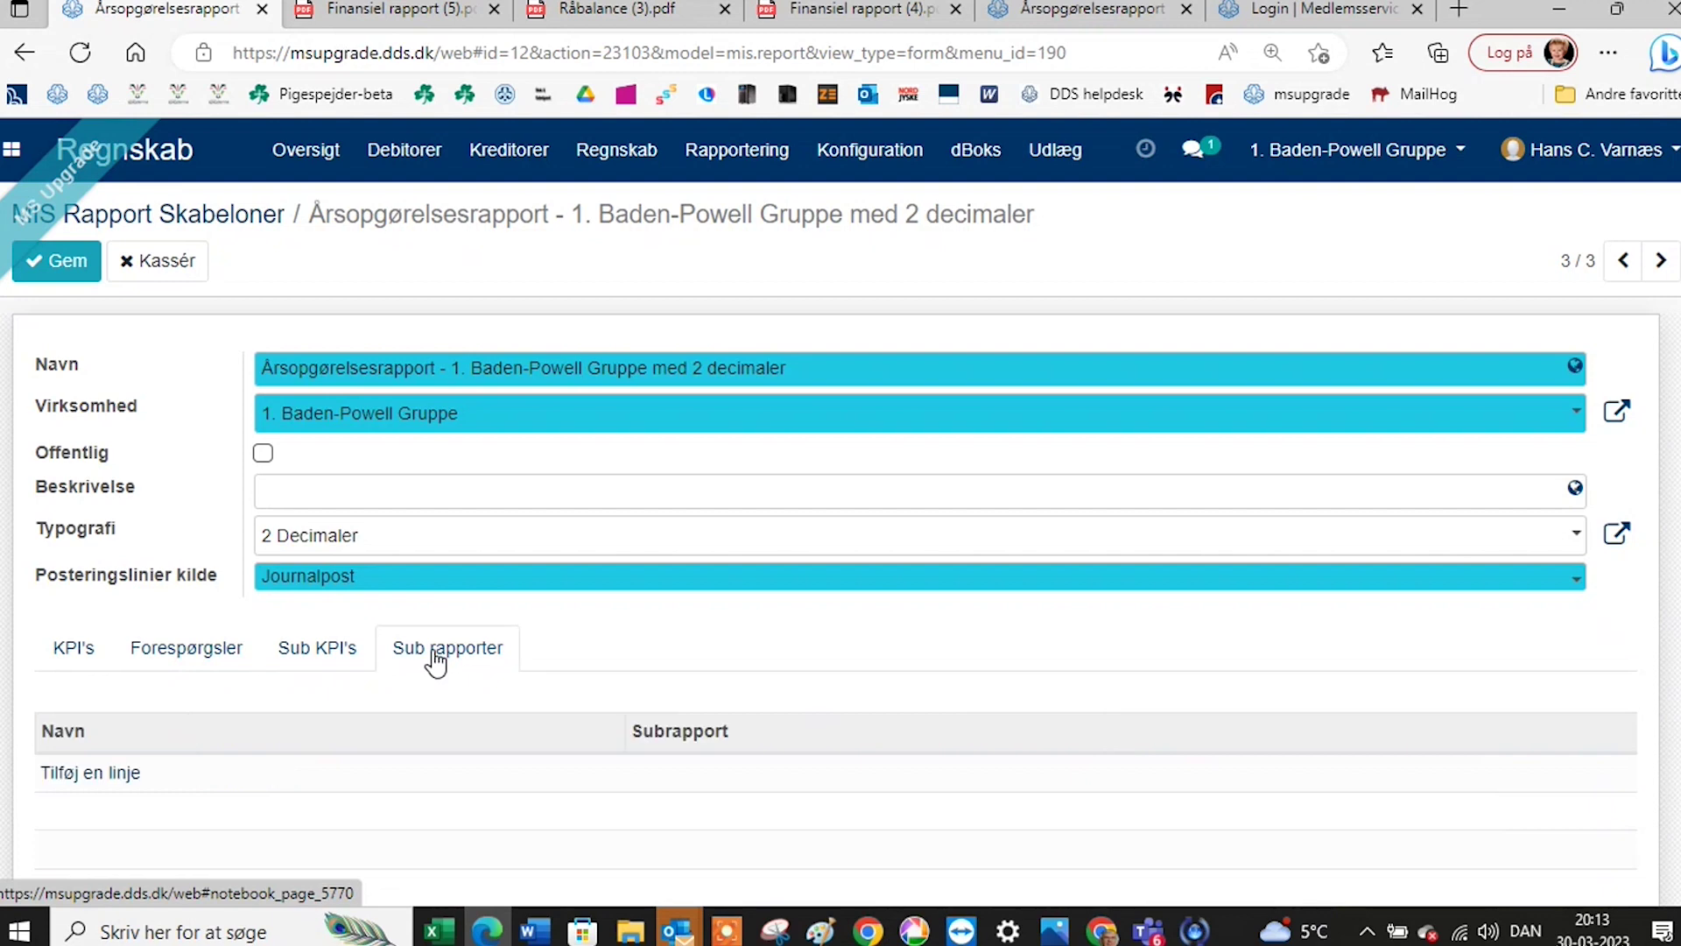
Return to the KPI's tab and scroll through the 49 KPIs, including Indtægter, Udgifter and Resultat.
click(78, 668)
scroll(328, 686, down, 4)
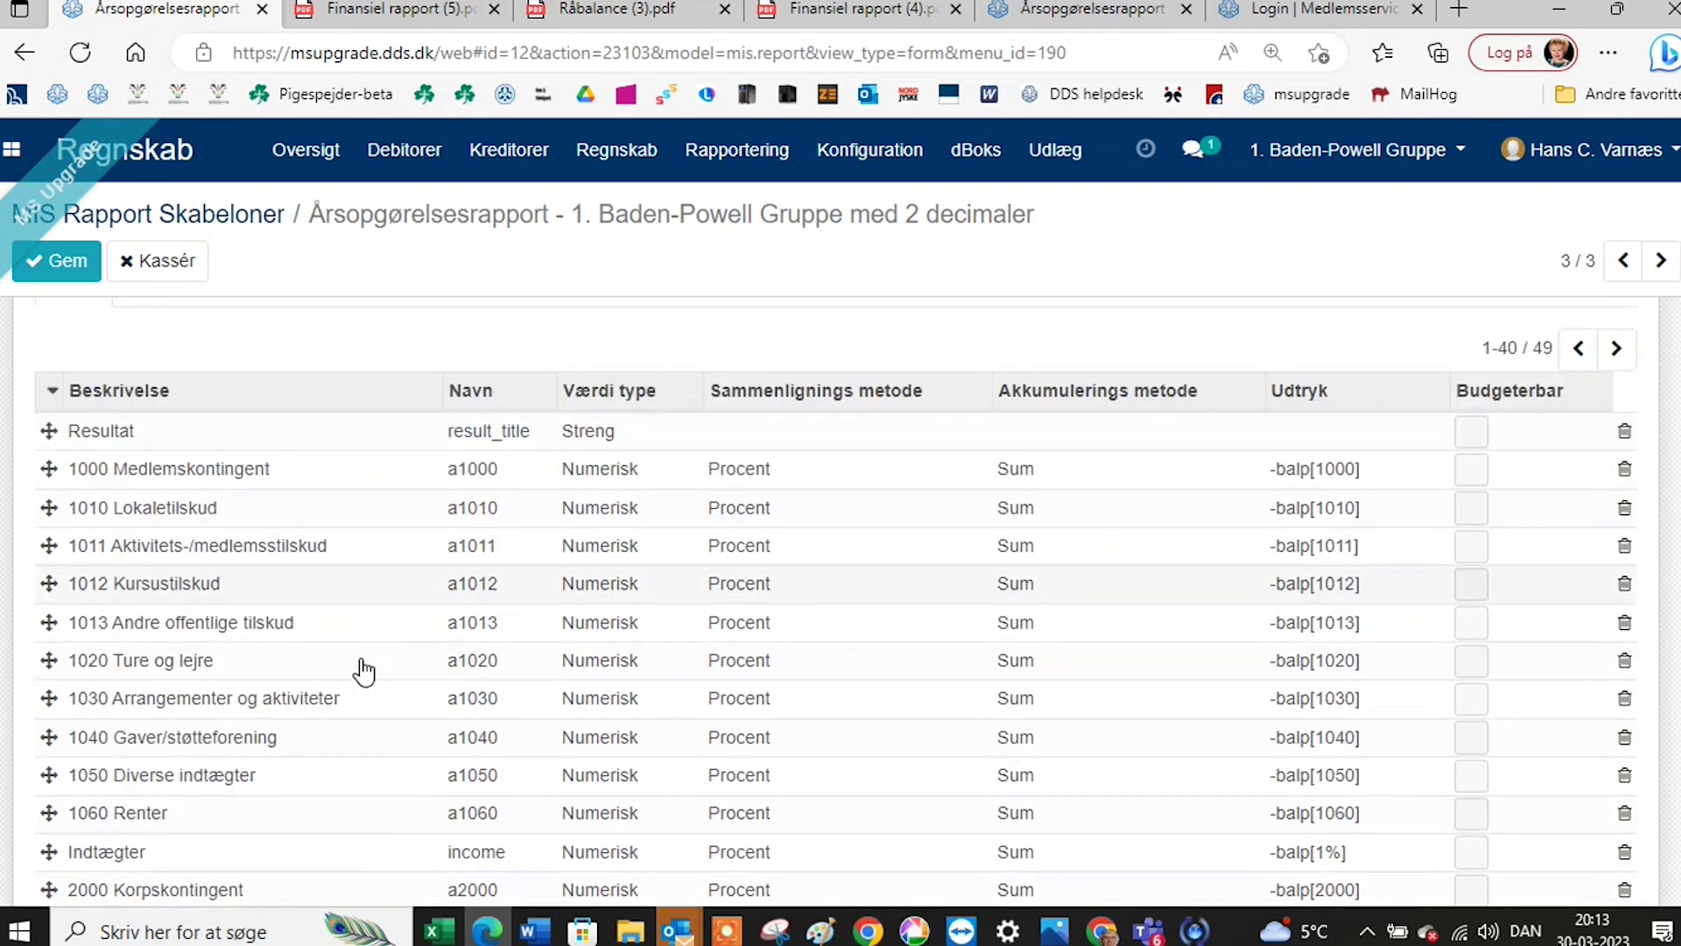
scroll(364, 673, down, 4)
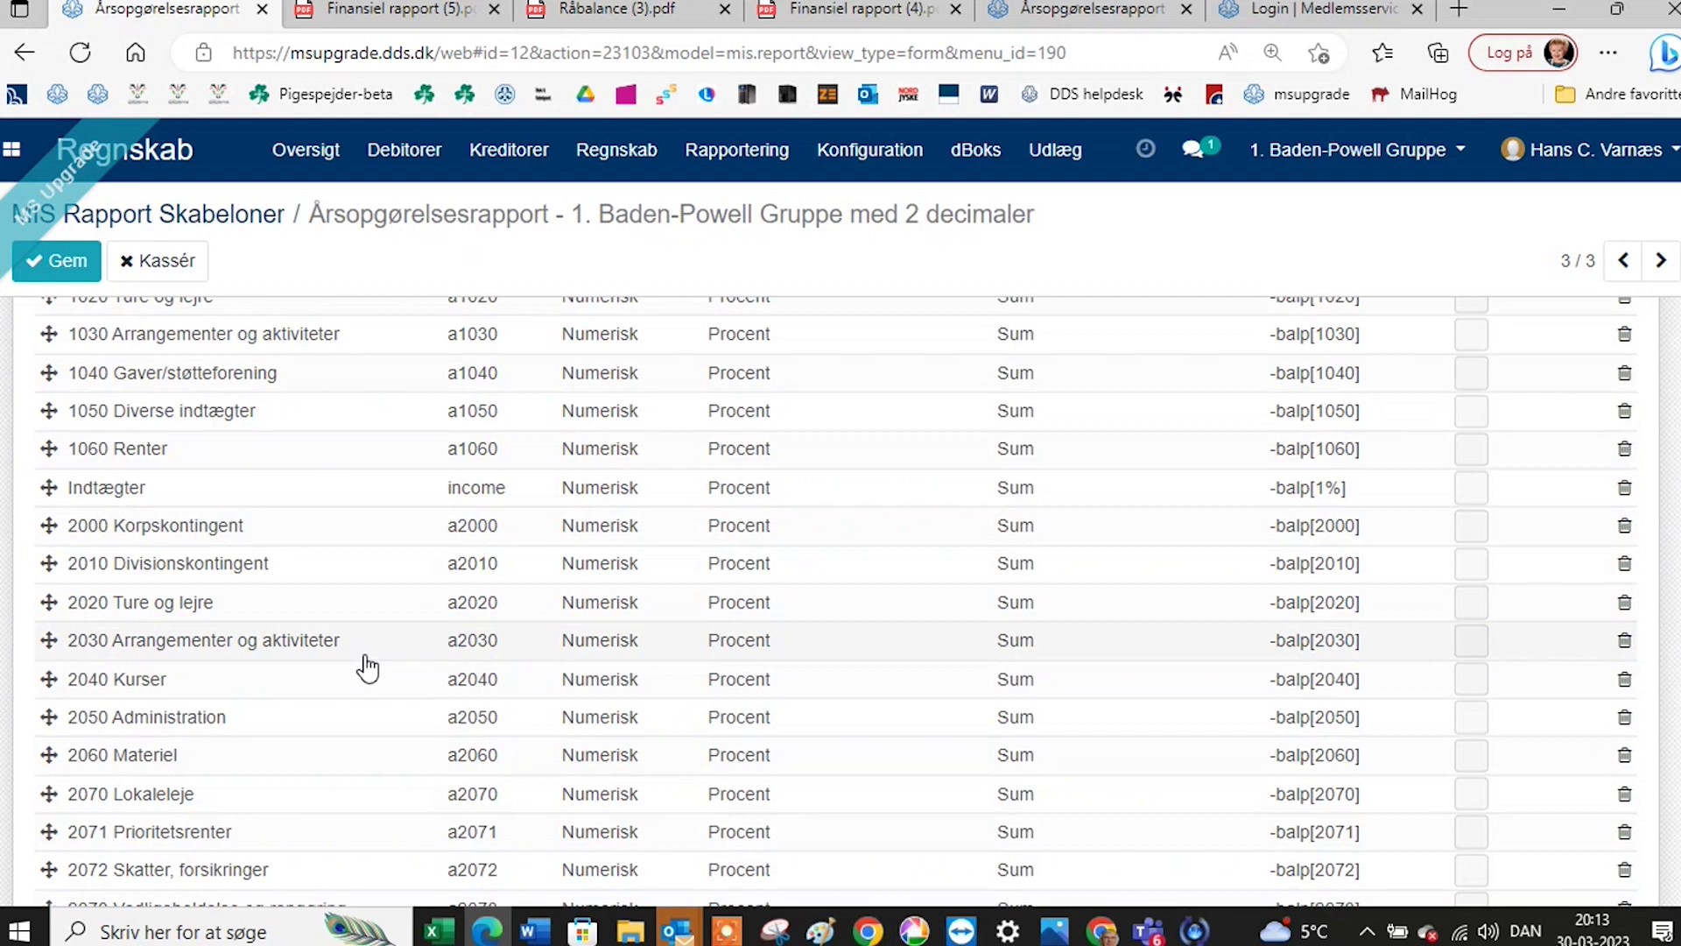
scroll(375, 631, up, 3)
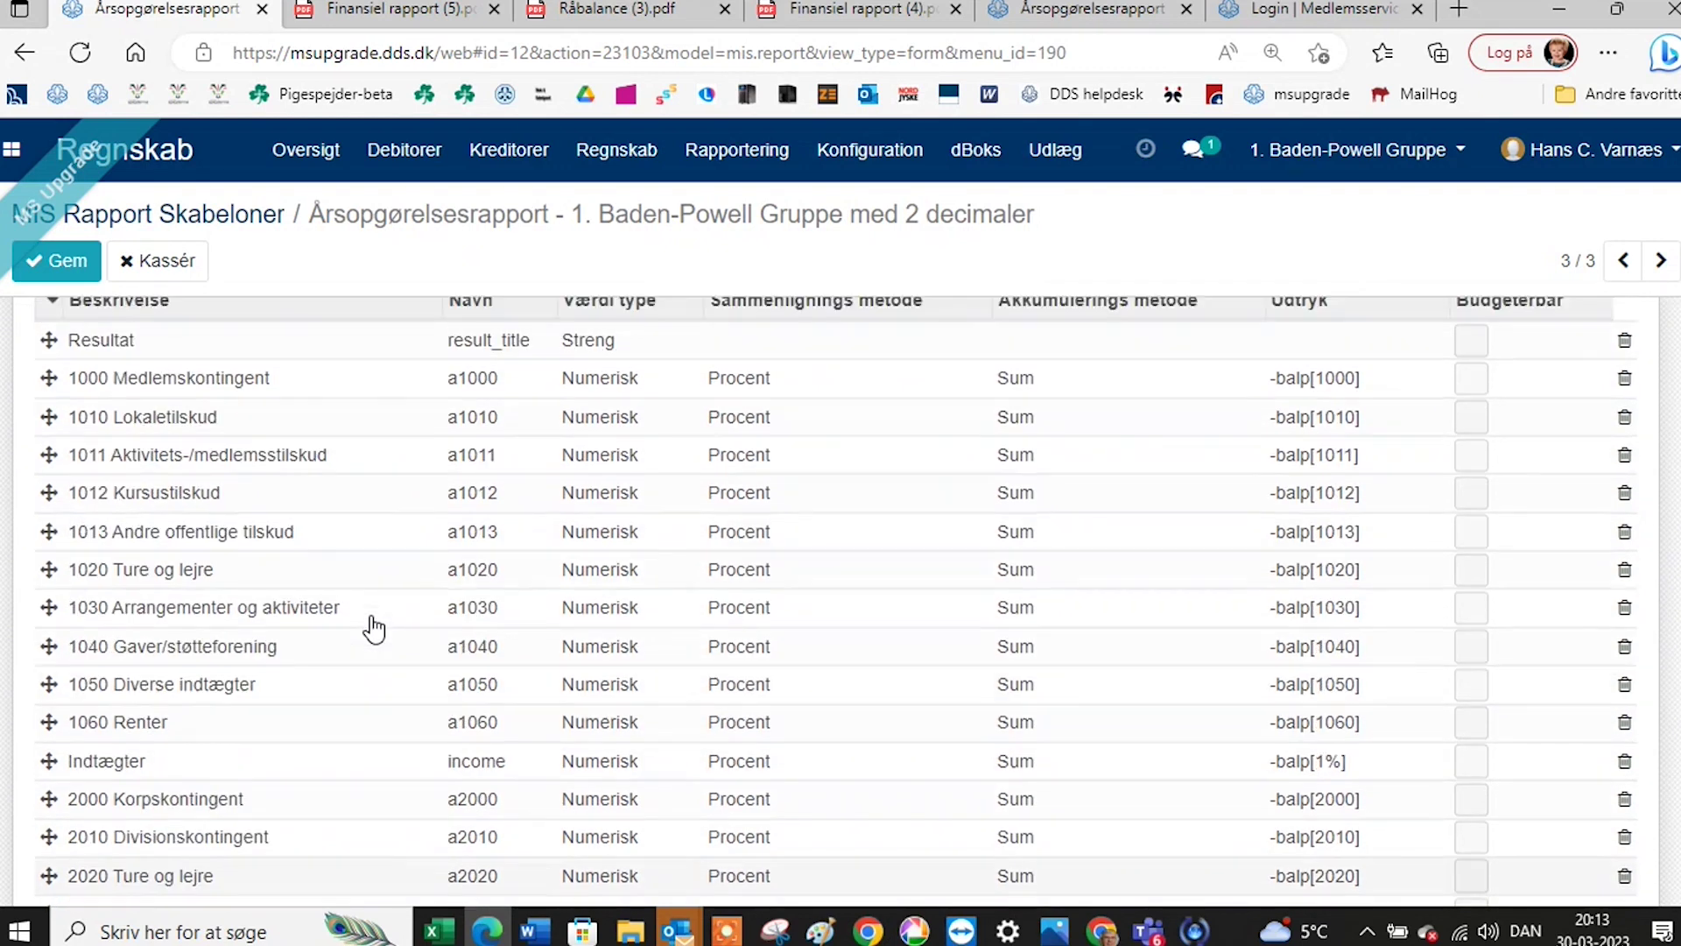
scroll(375, 624, up, 4)
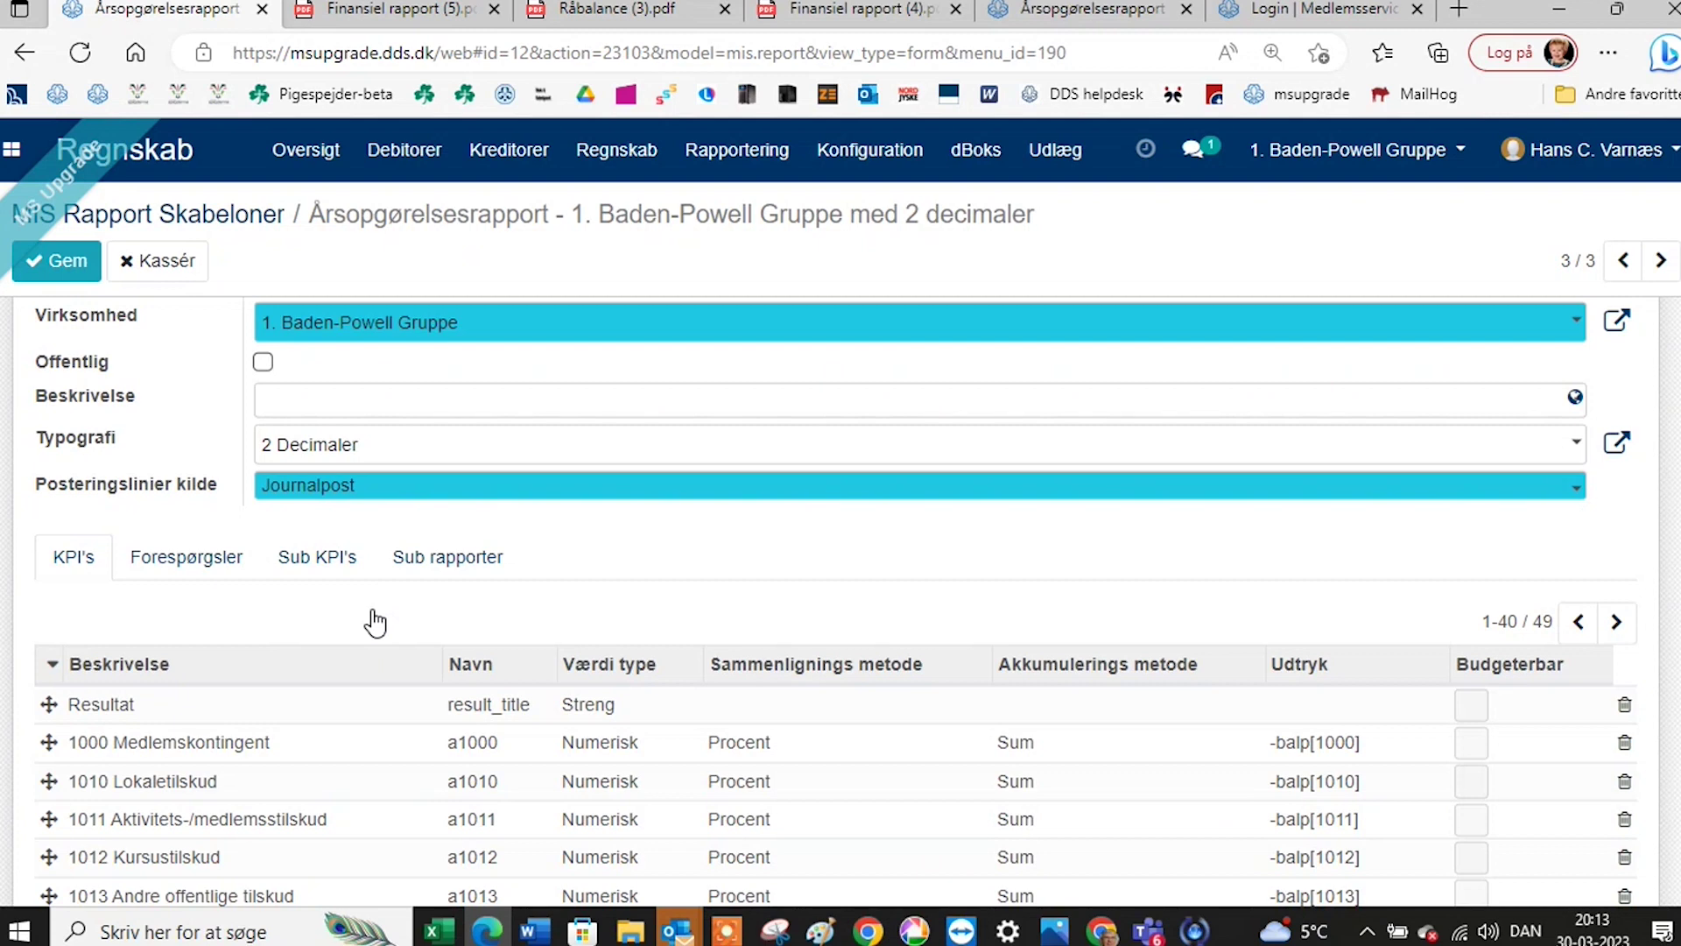
scroll(355, 701, down, 3)
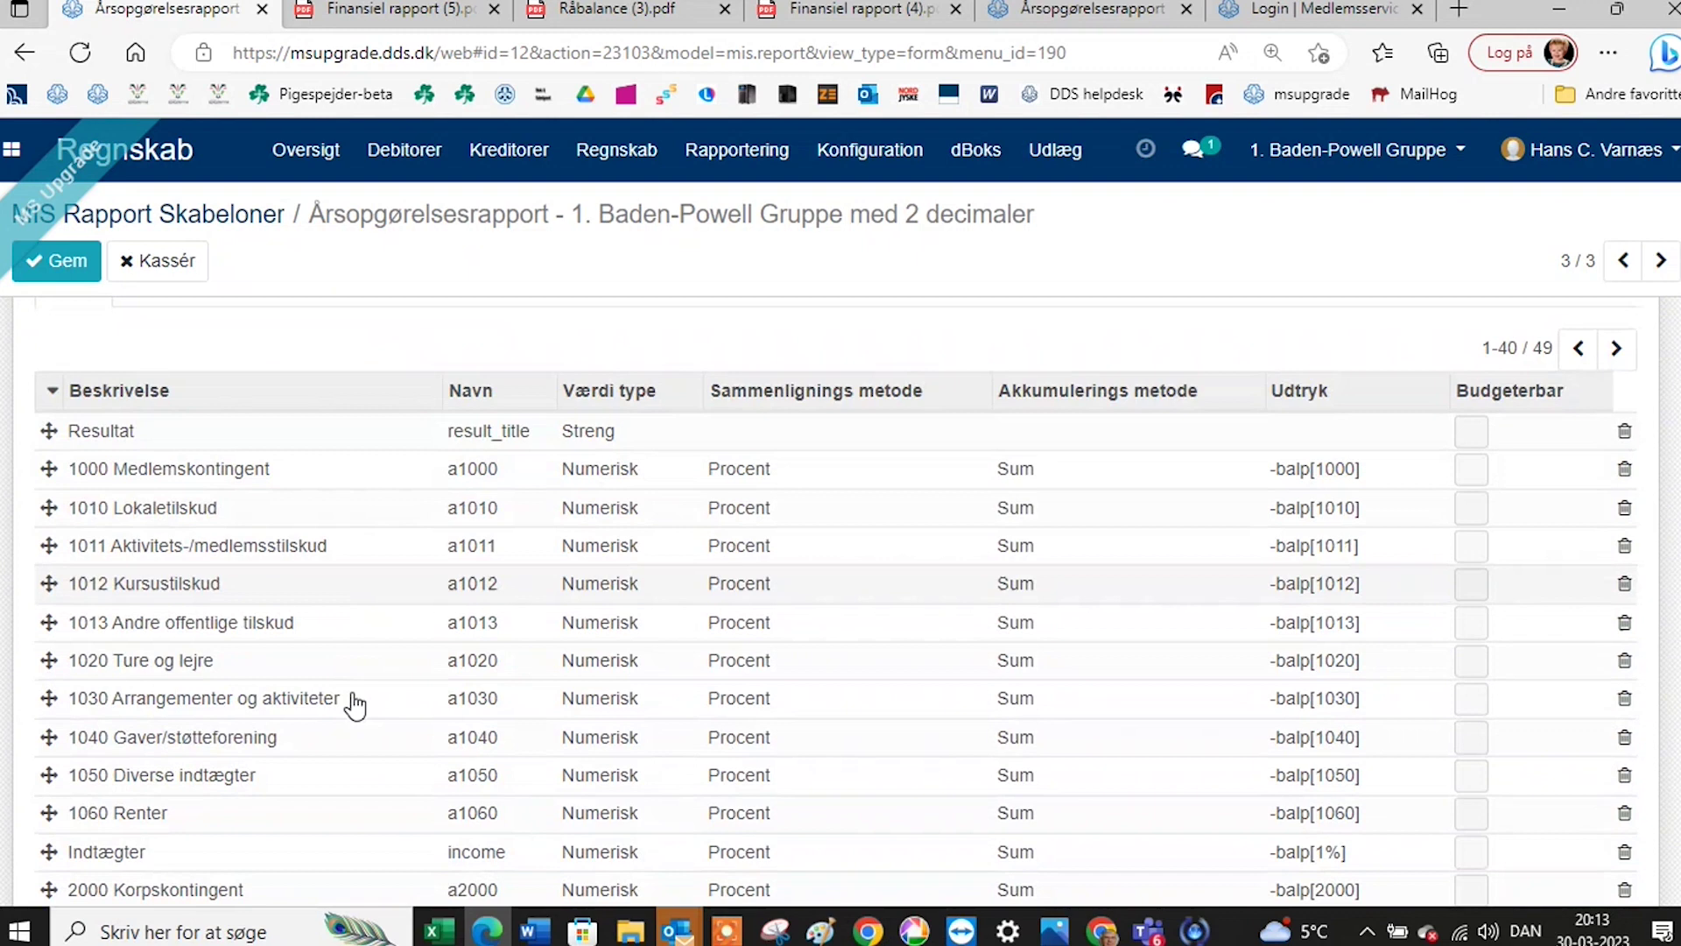
scroll(355, 700, down, 2)
scroll(364, 688, down, 1)
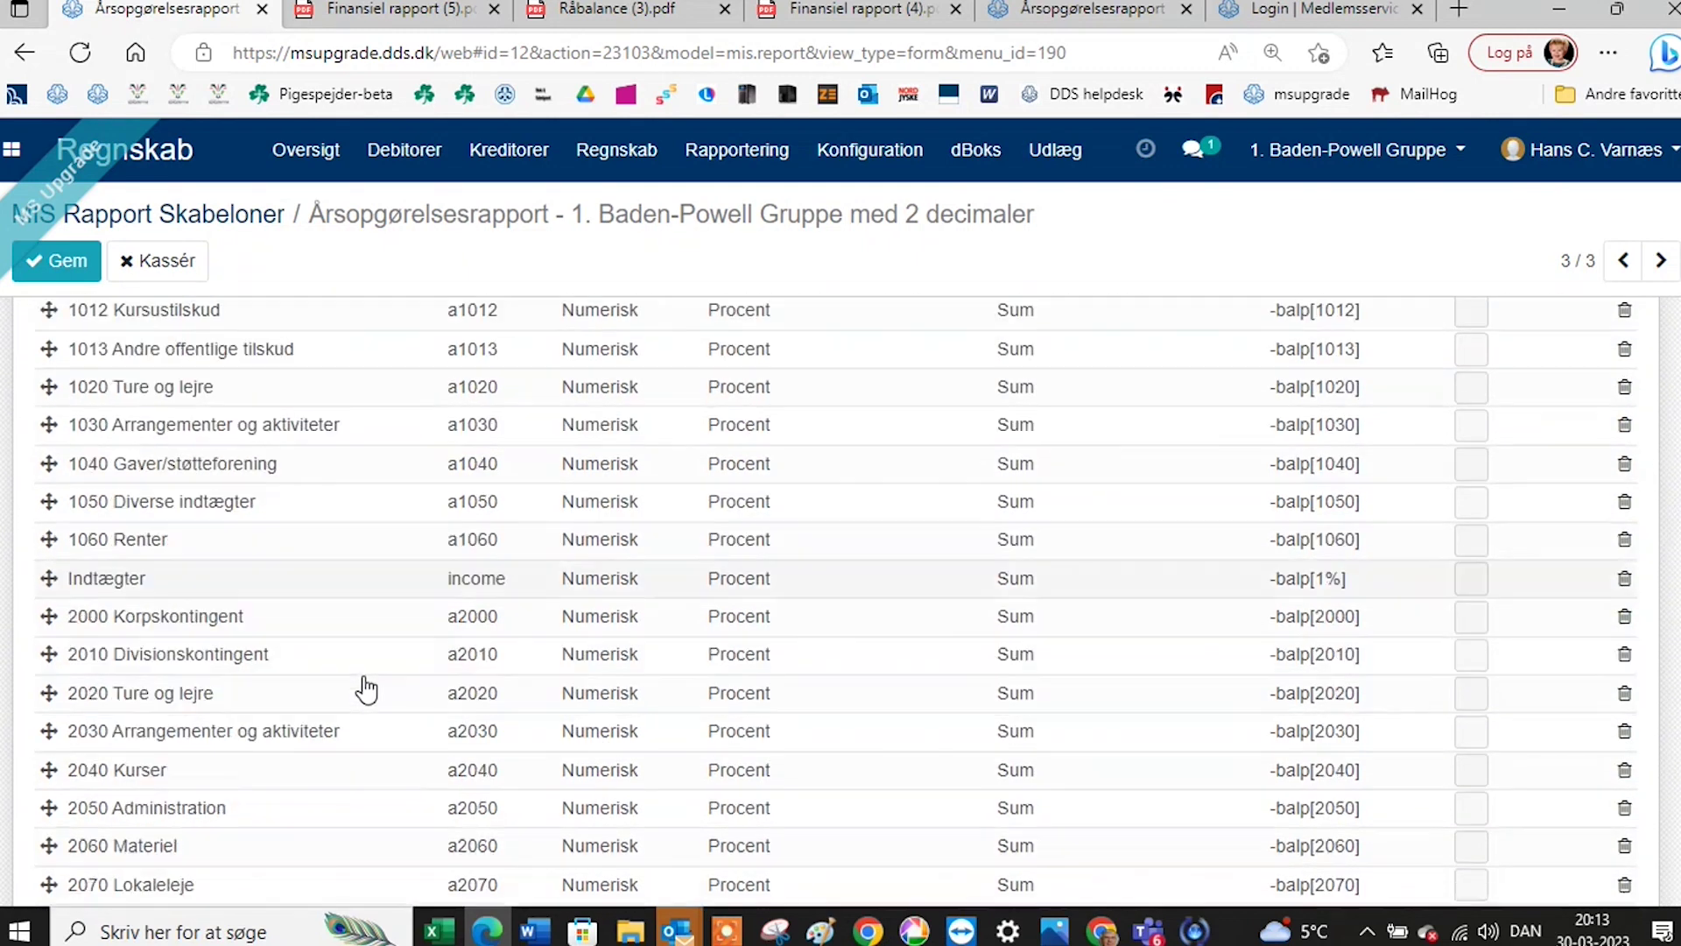
scroll(366, 689, down, 4)
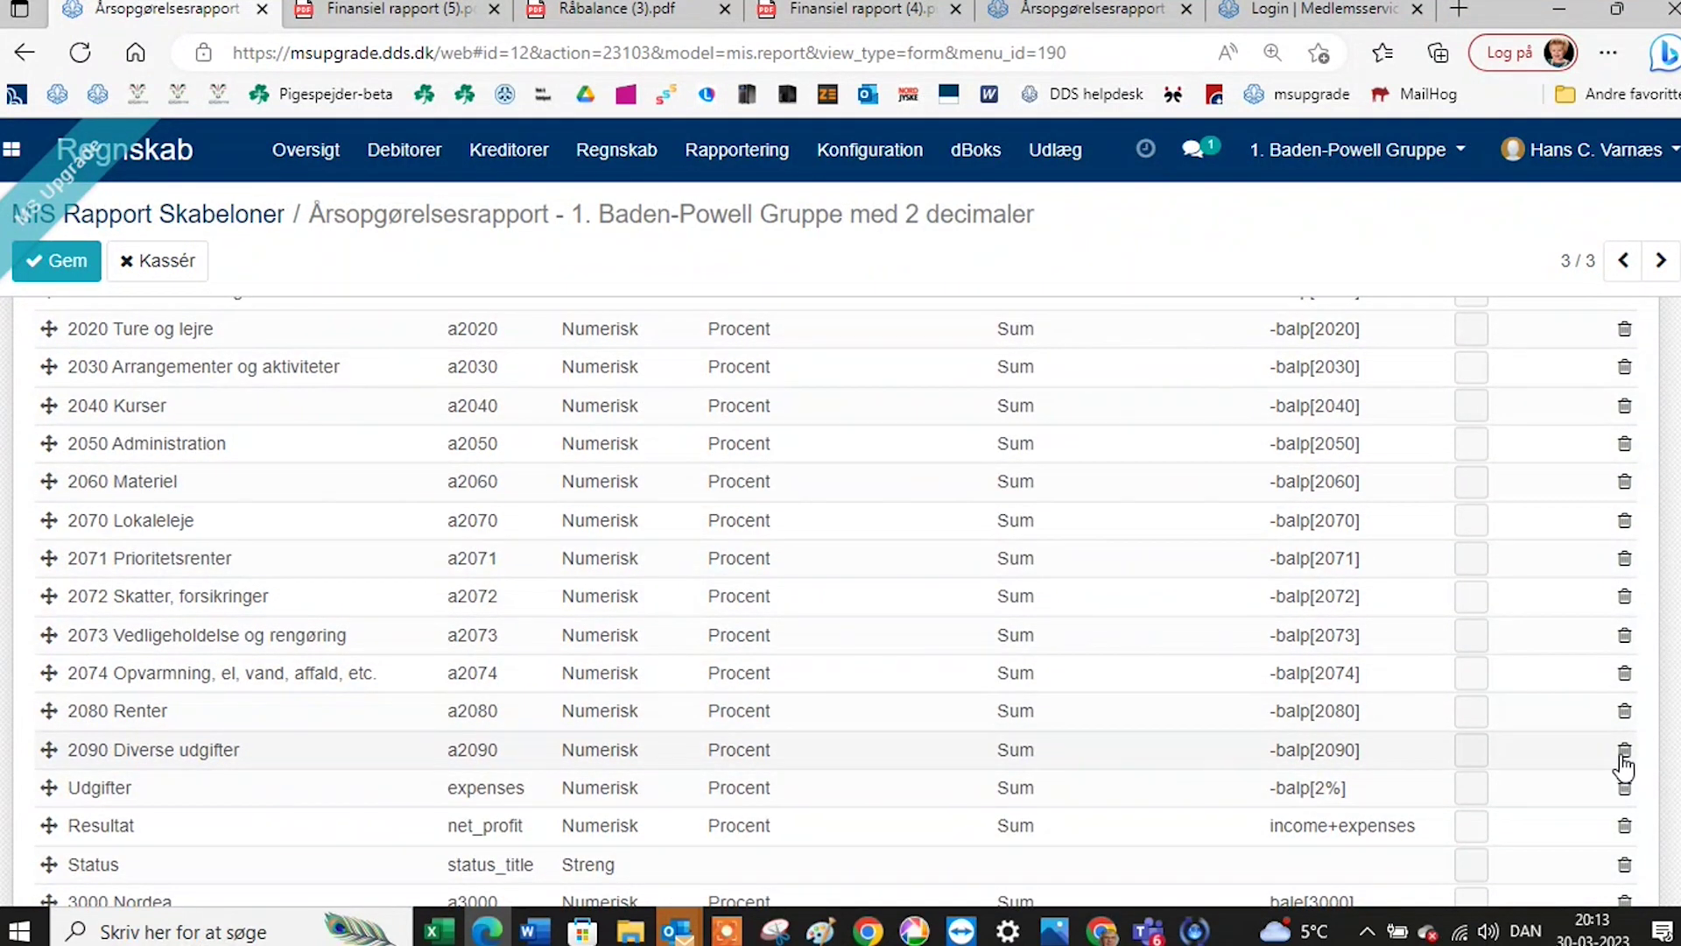
scroll(1625, 767, down, 1)
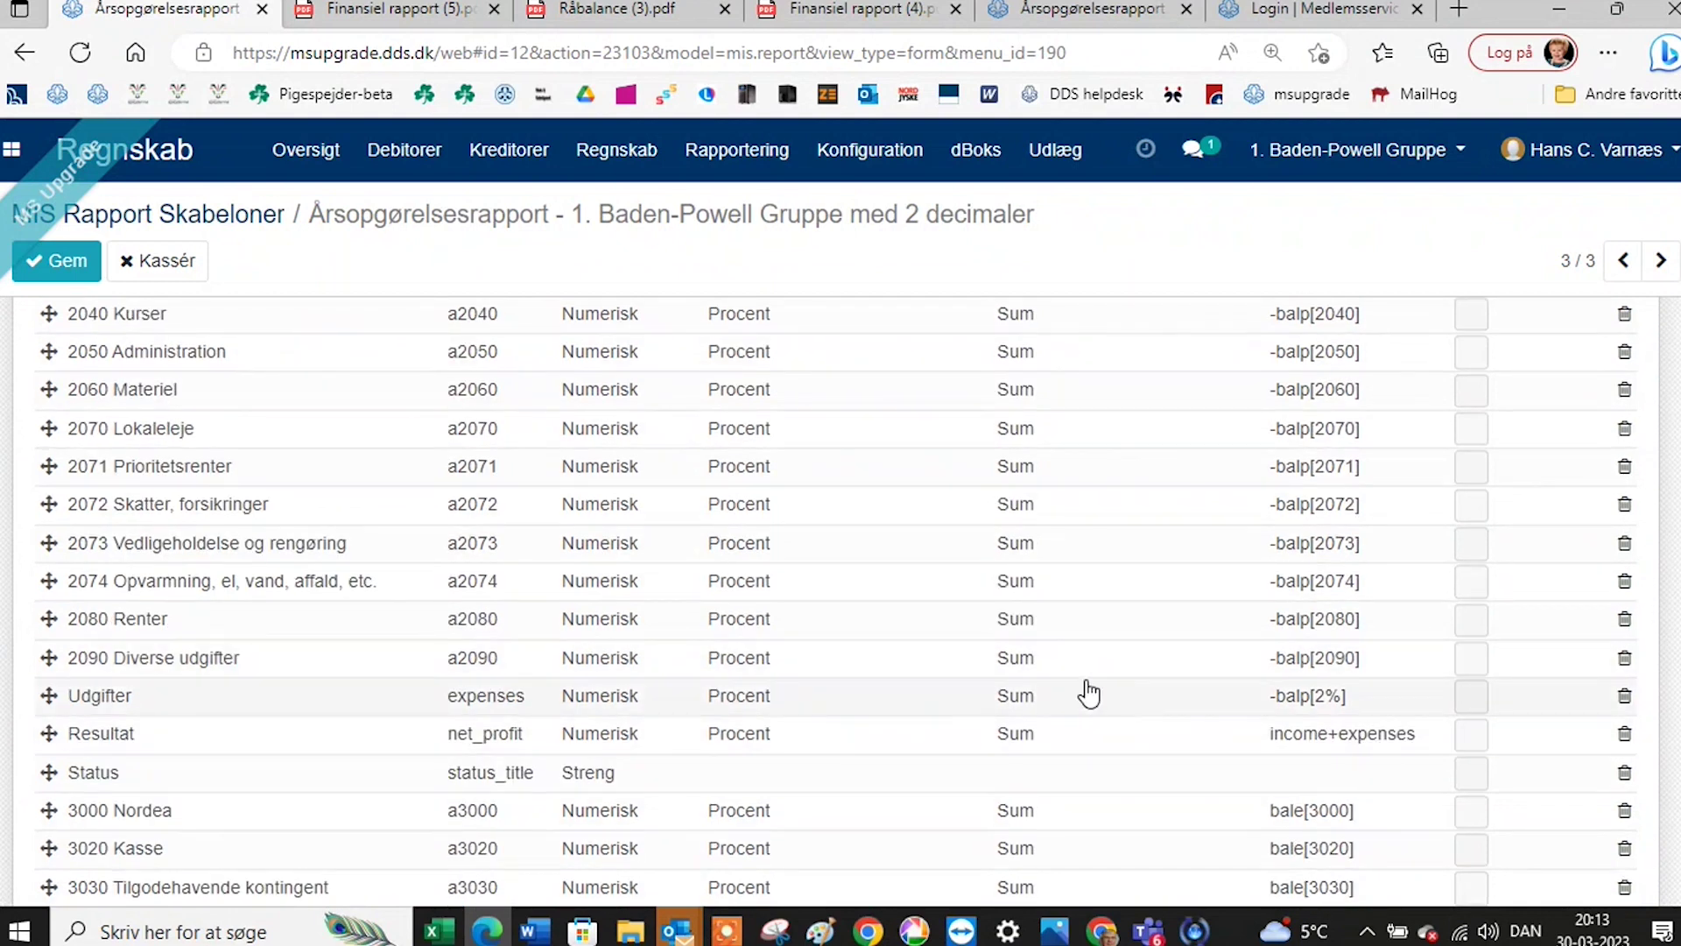
scroll(1085, 691, up, 7)
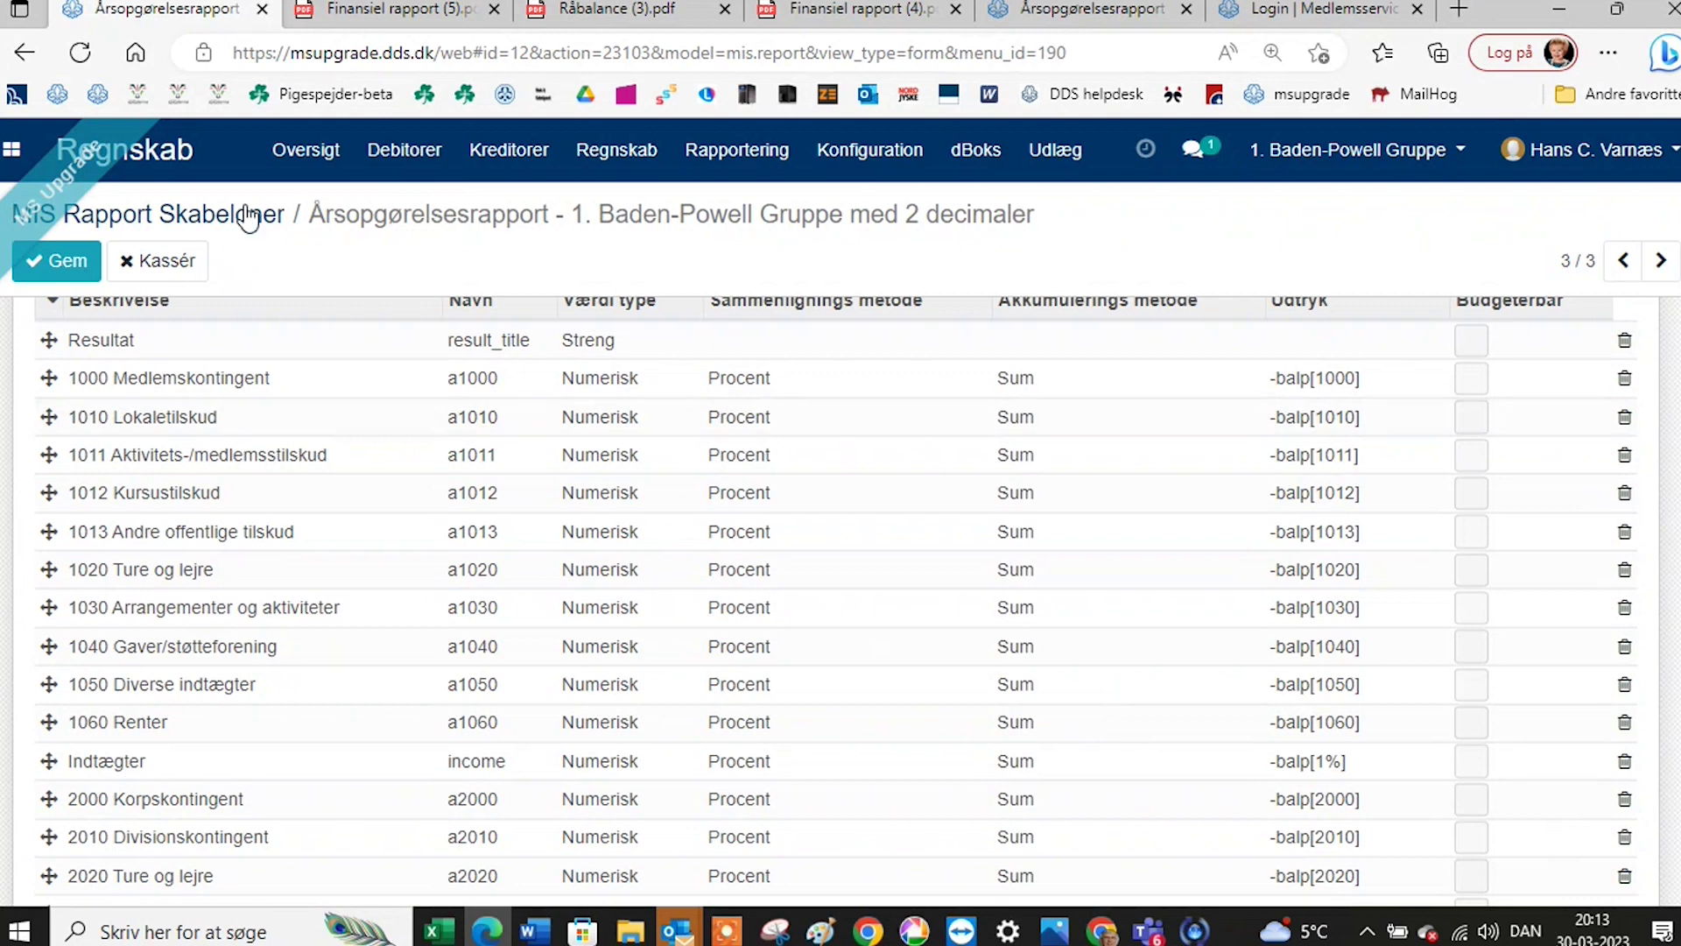
Go through Rapportering > MIS Rapporter and open the last Årsopgørelsesrapport 2023 report.
click(250, 213)
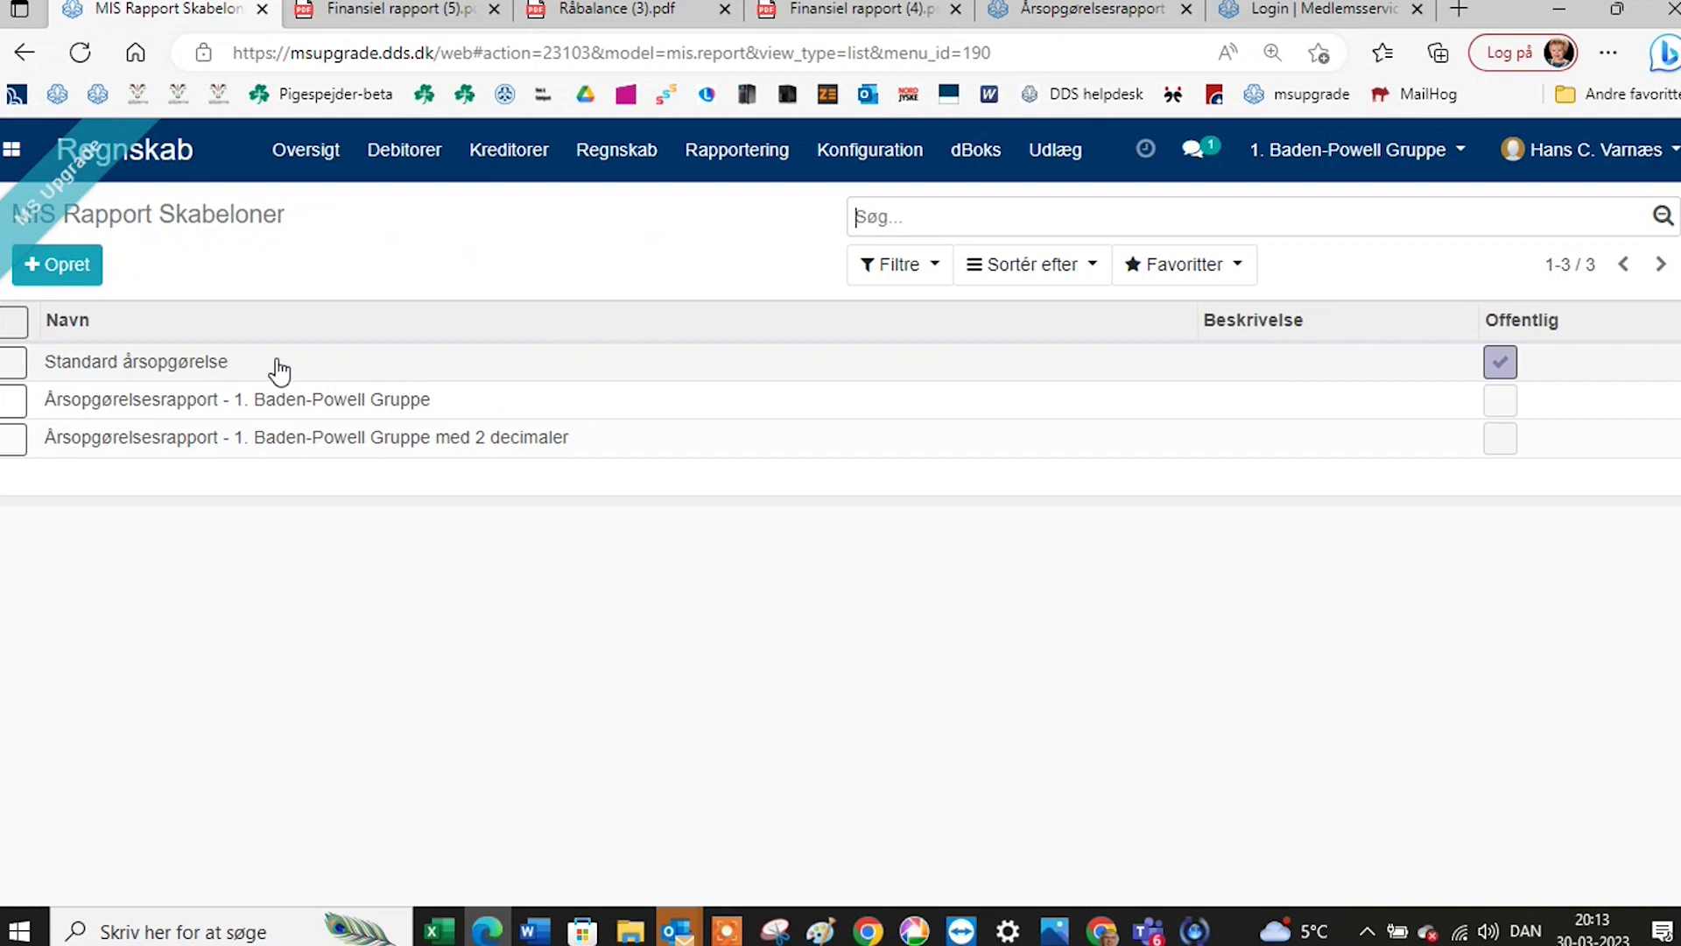
click(737, 162)
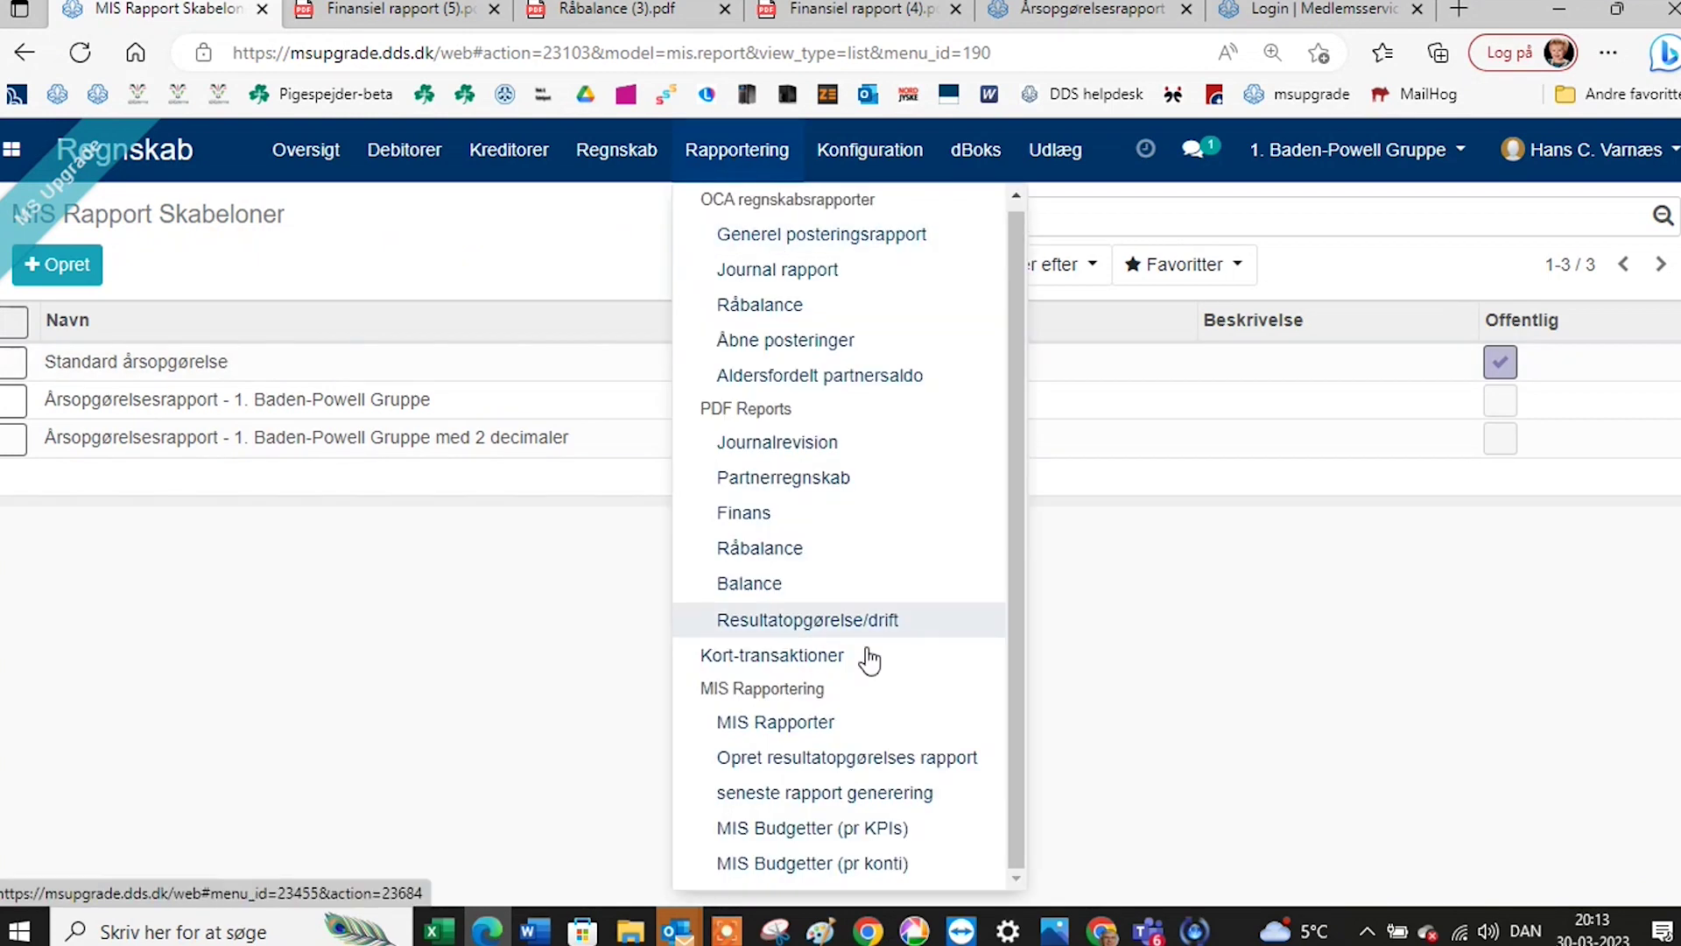
click(823, 729)
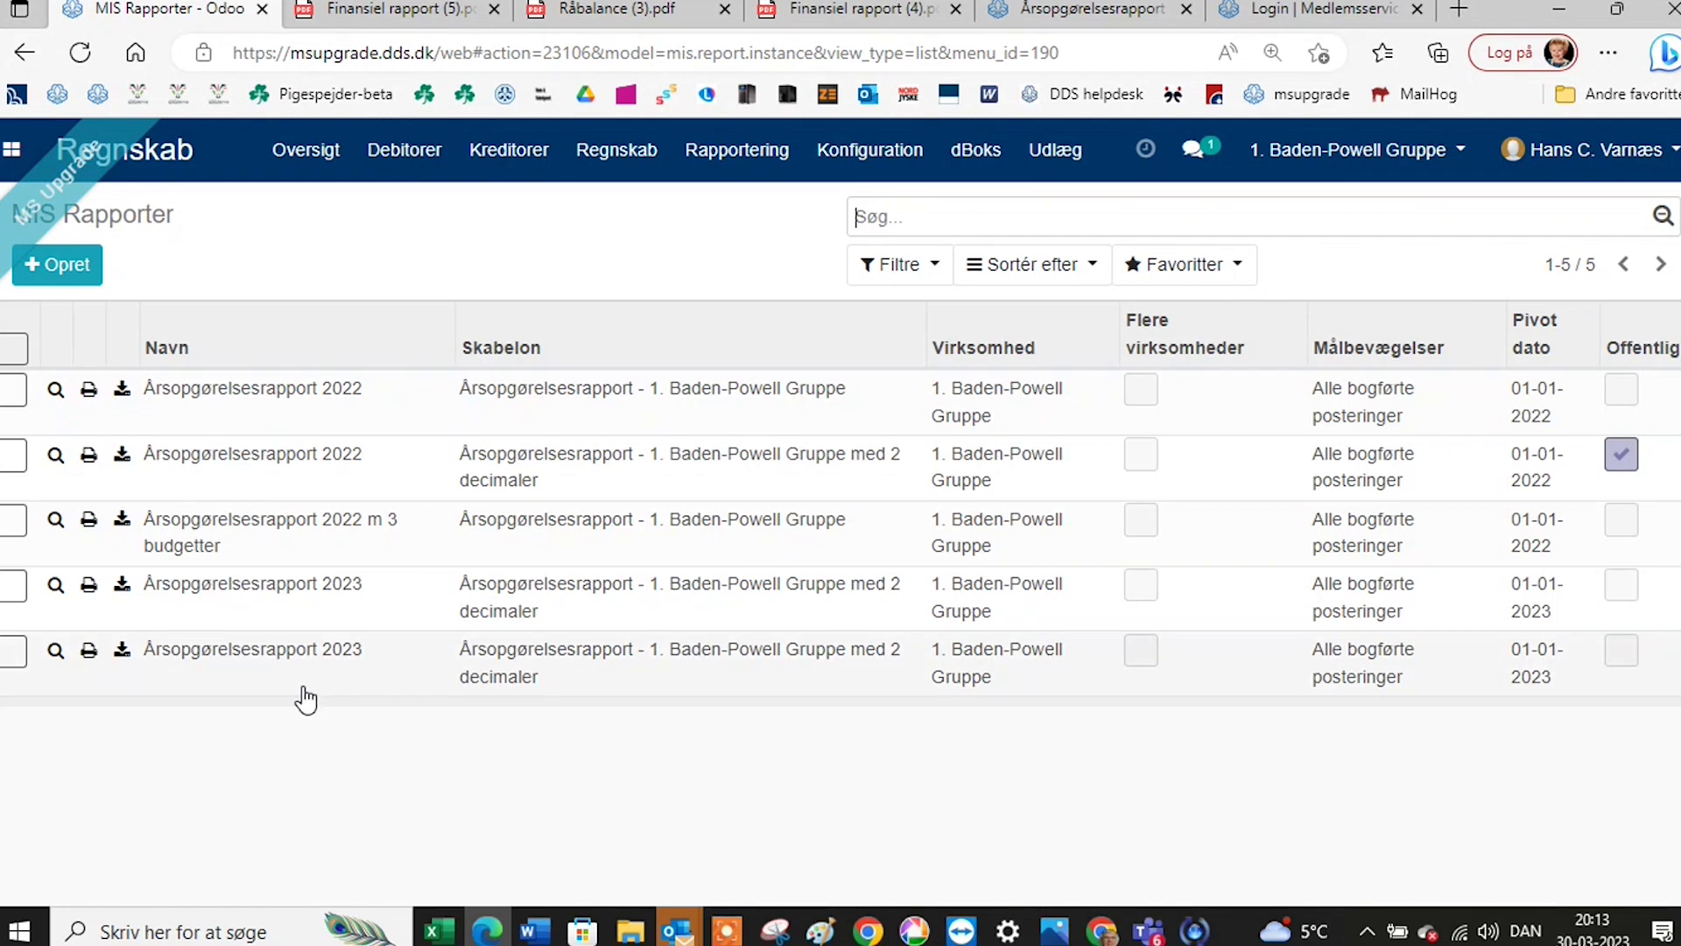
click(283, 650)
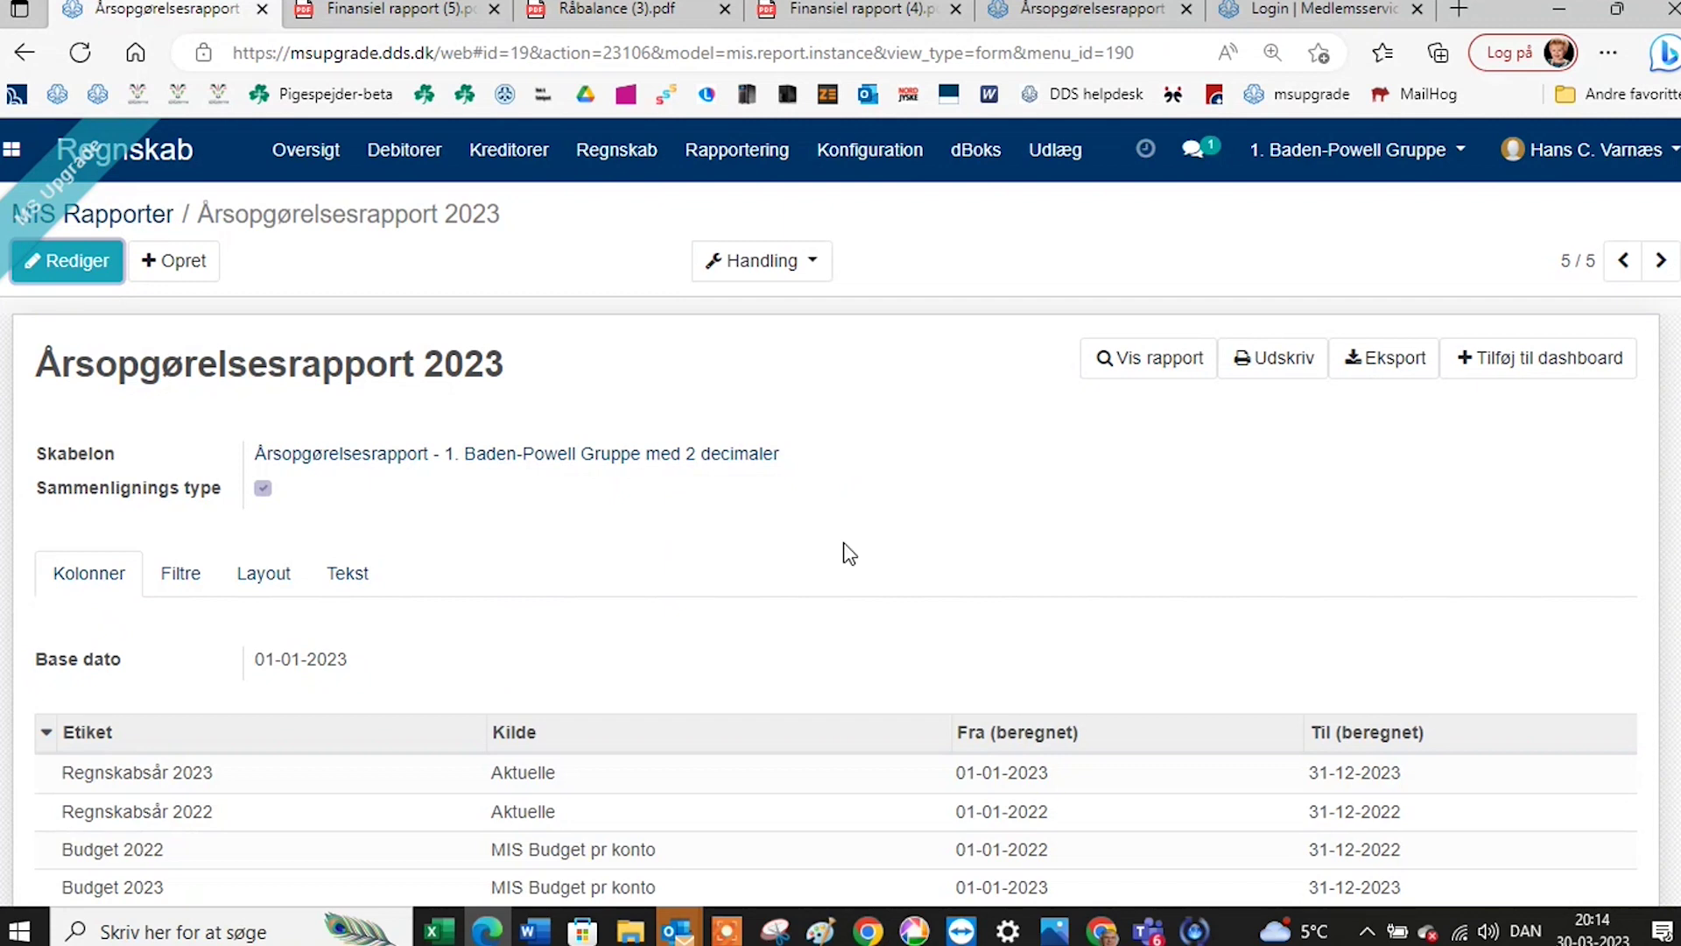
Show the report's Tekst tab and scroll through its cover and auditor text fields.
click(352, 574)
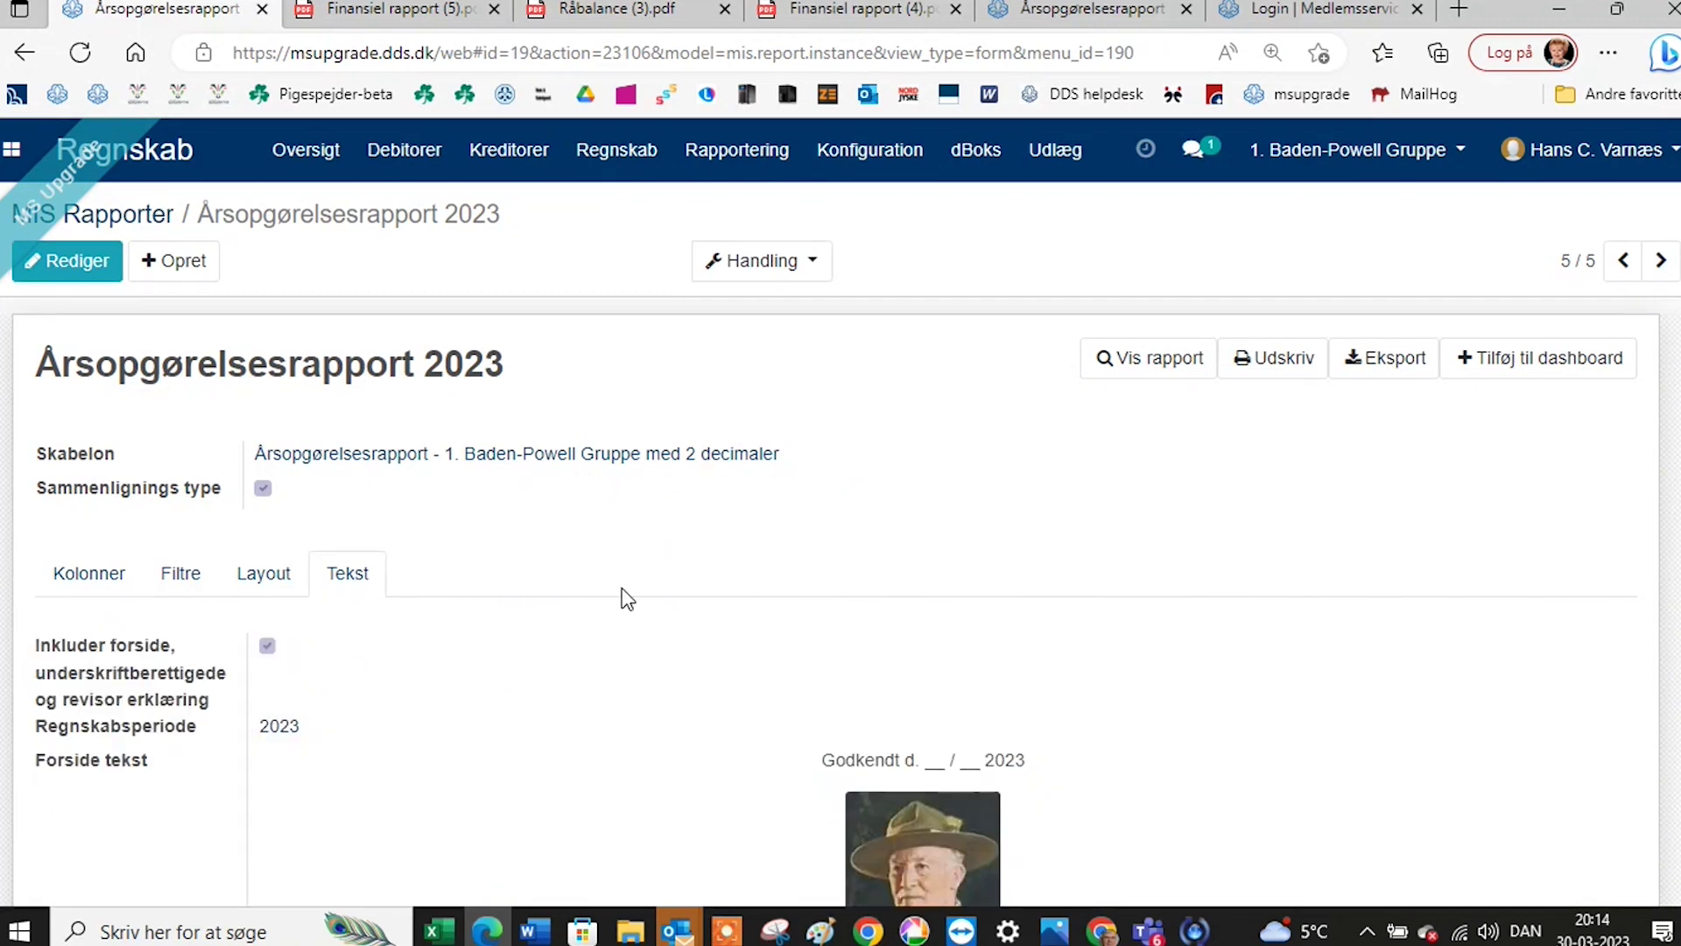
scroll(626, 583, down, 2)
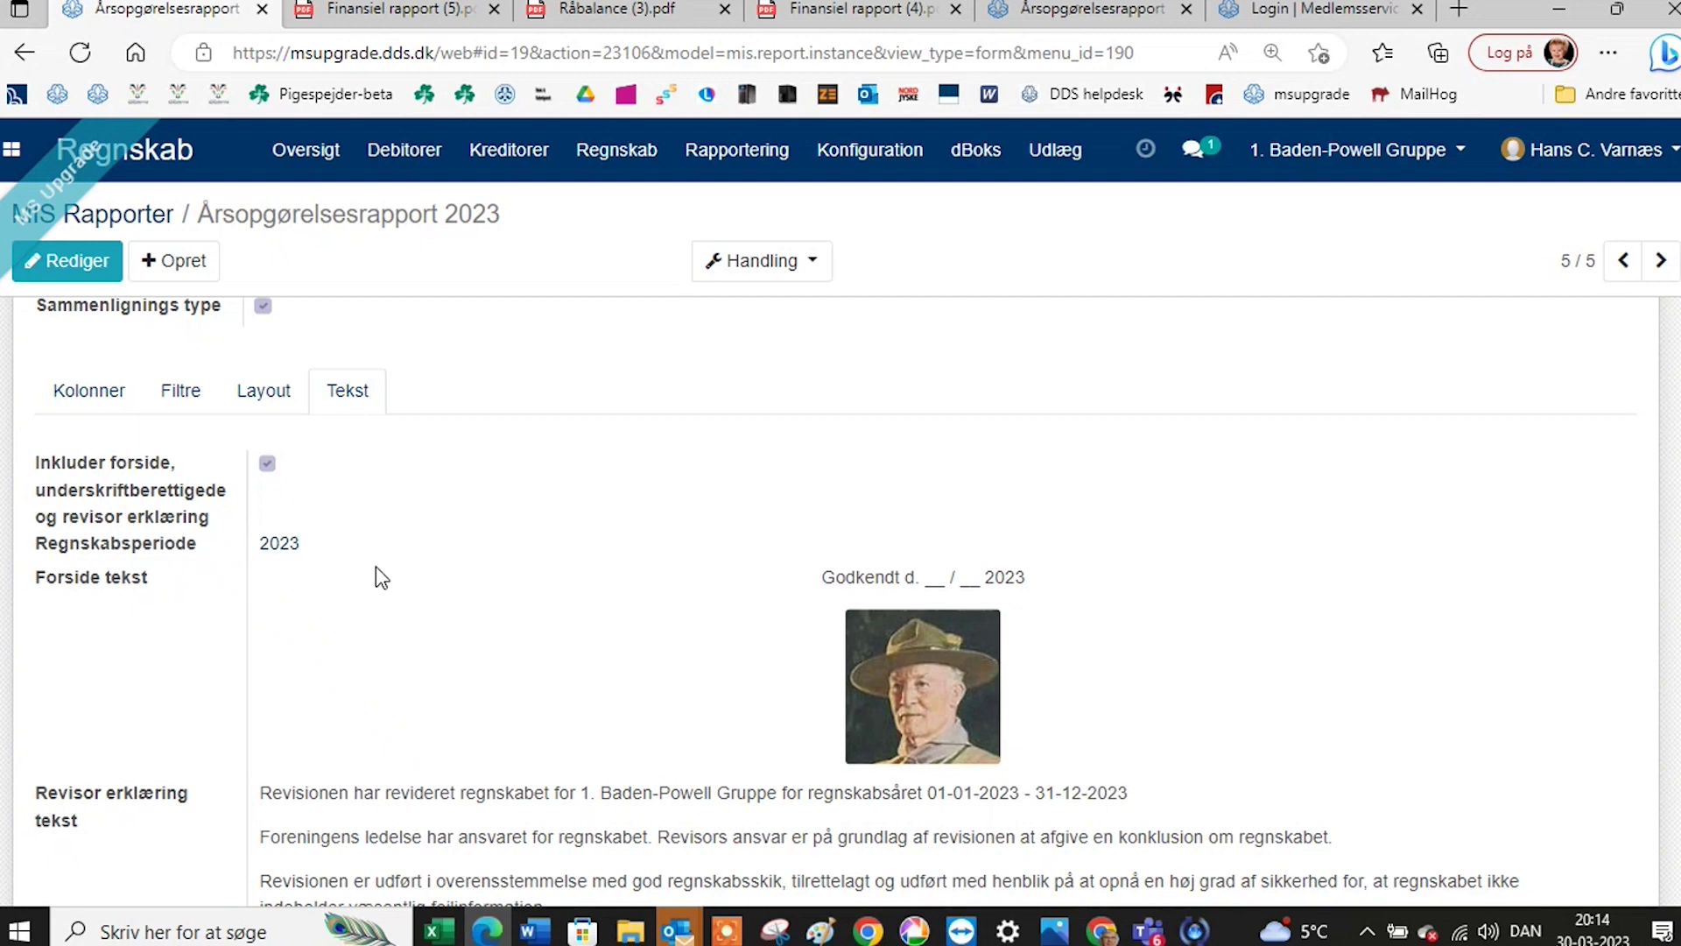
scroll(376, 575, down, 1)
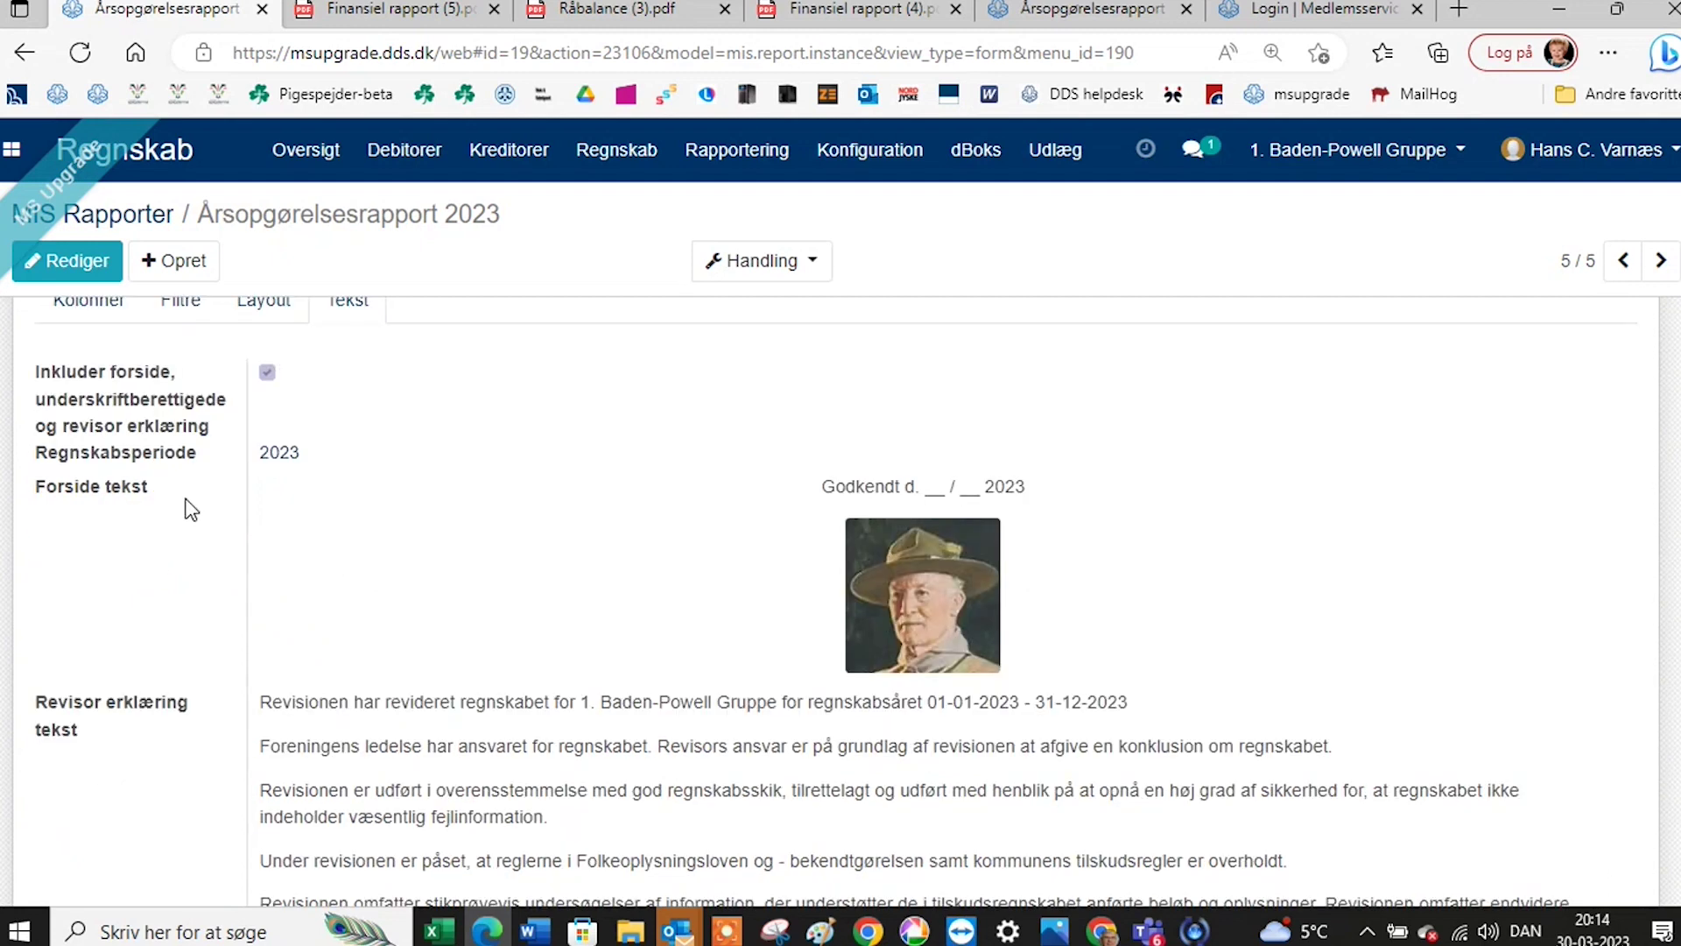
scroll(368, 545, down, 1)
scroll(423, 490, down, 1)
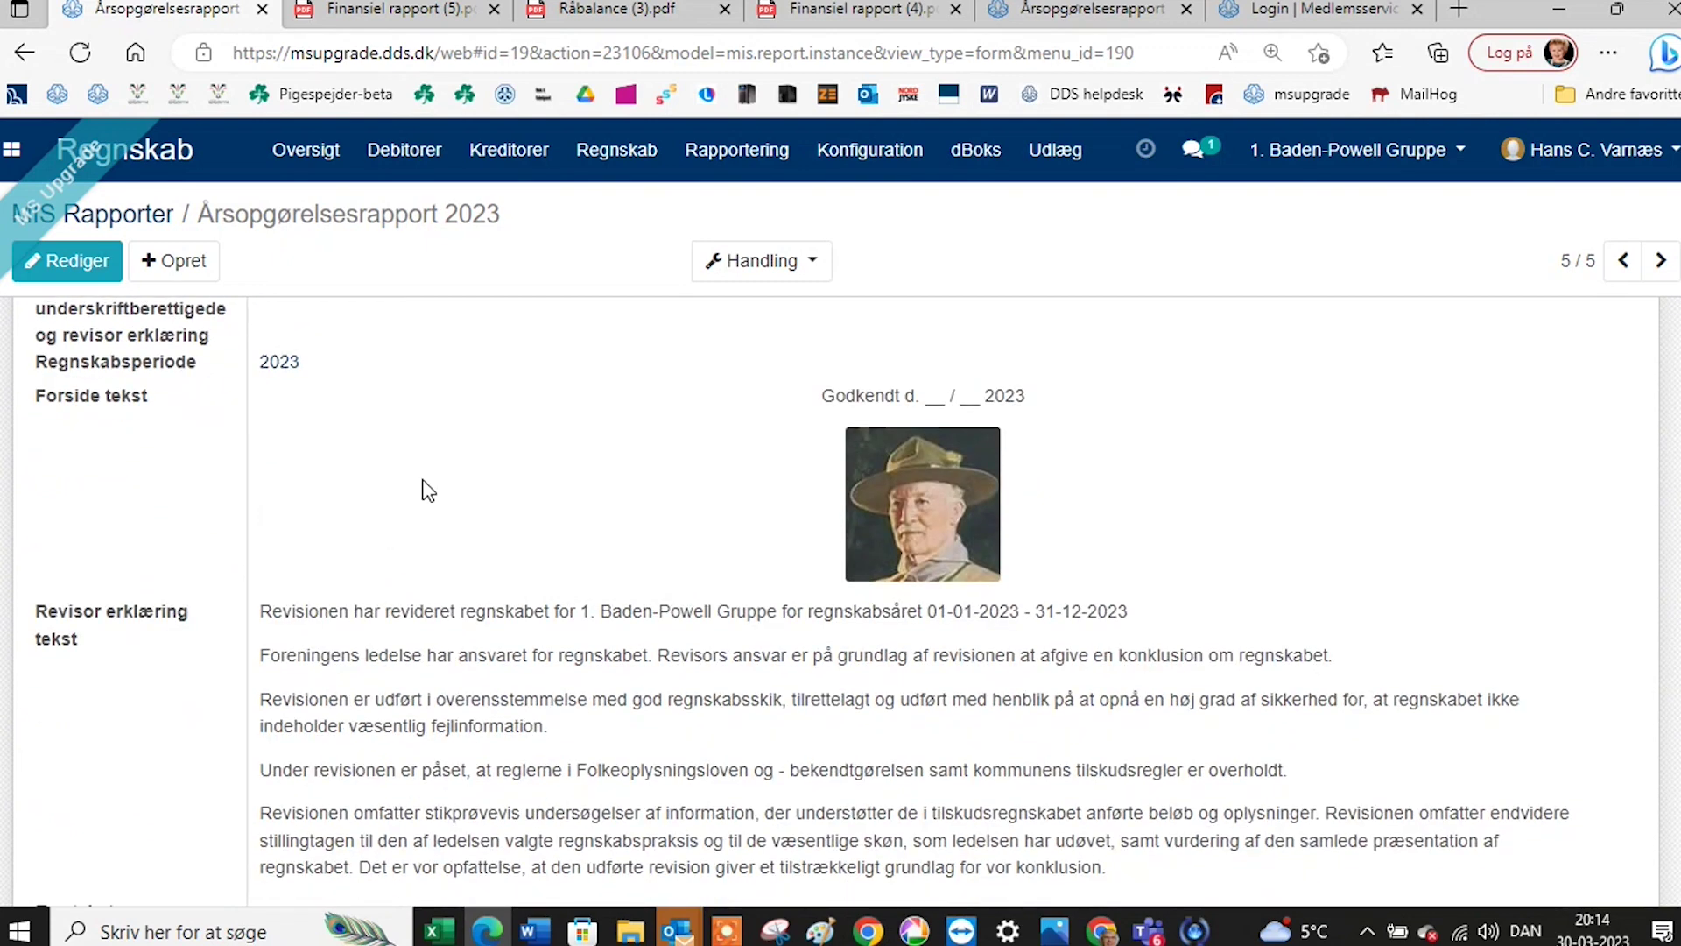
Put the Årsopgørelsesrapport 2023 report in edit mode and scroll through its fields.
click(67, 260)
scroll(544, 617, down, 3)
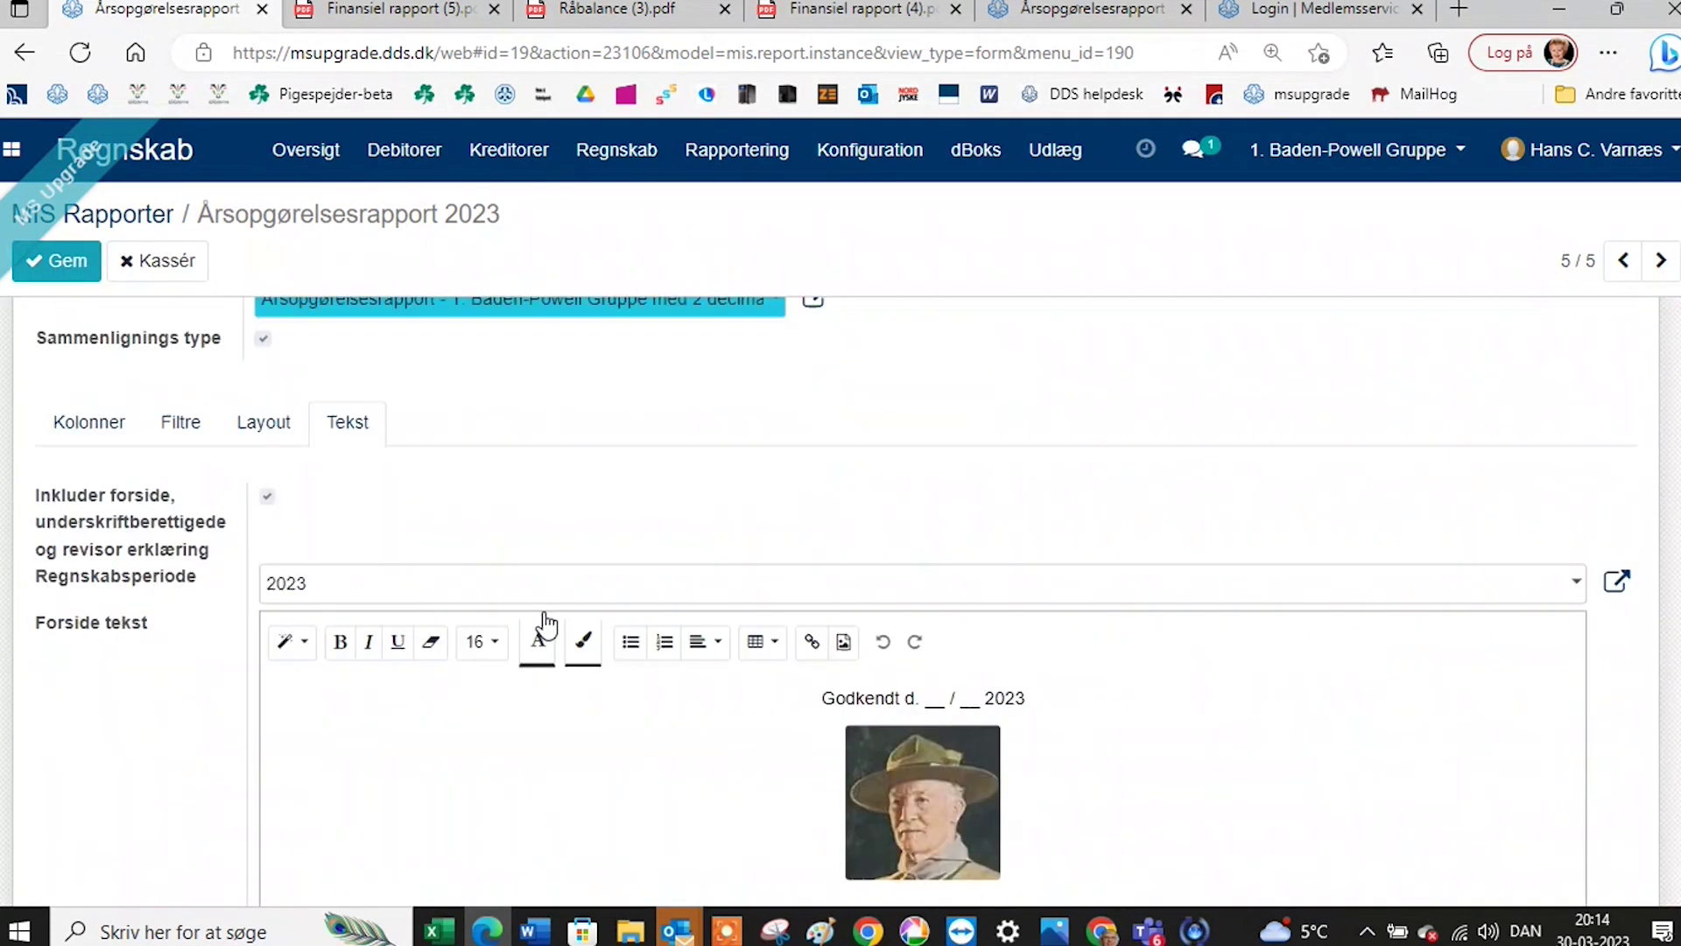
scroll(526, 595, down, 3)
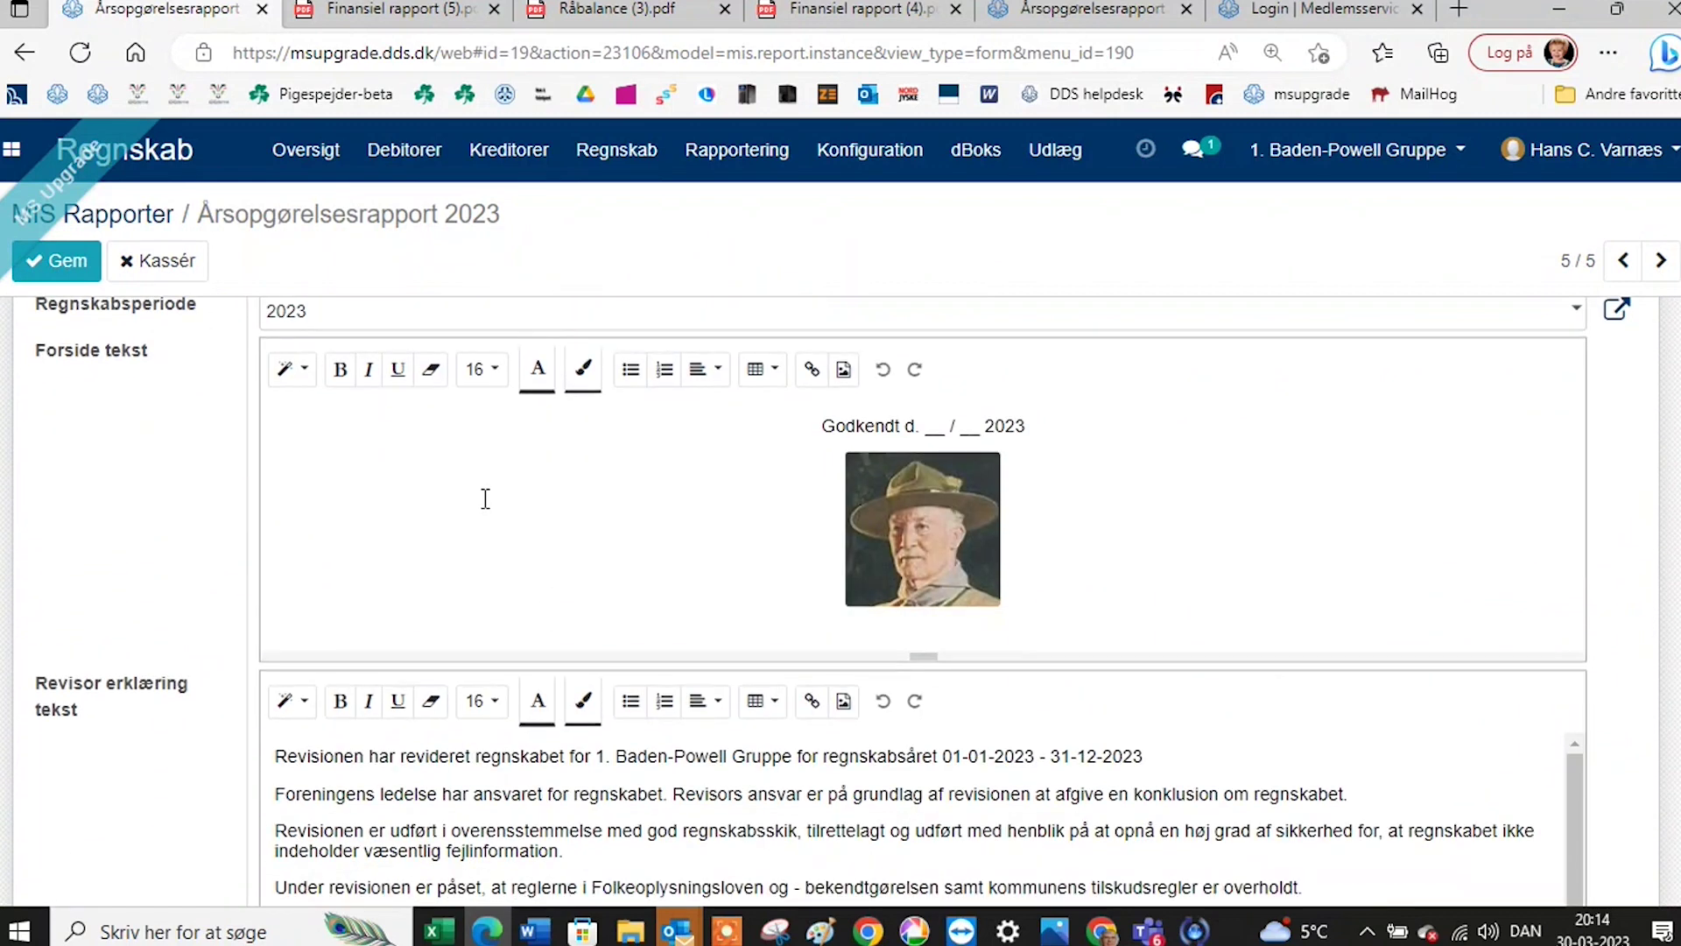
scroll(522, 508, down, 1)
scroll(524, 521, down, 1)
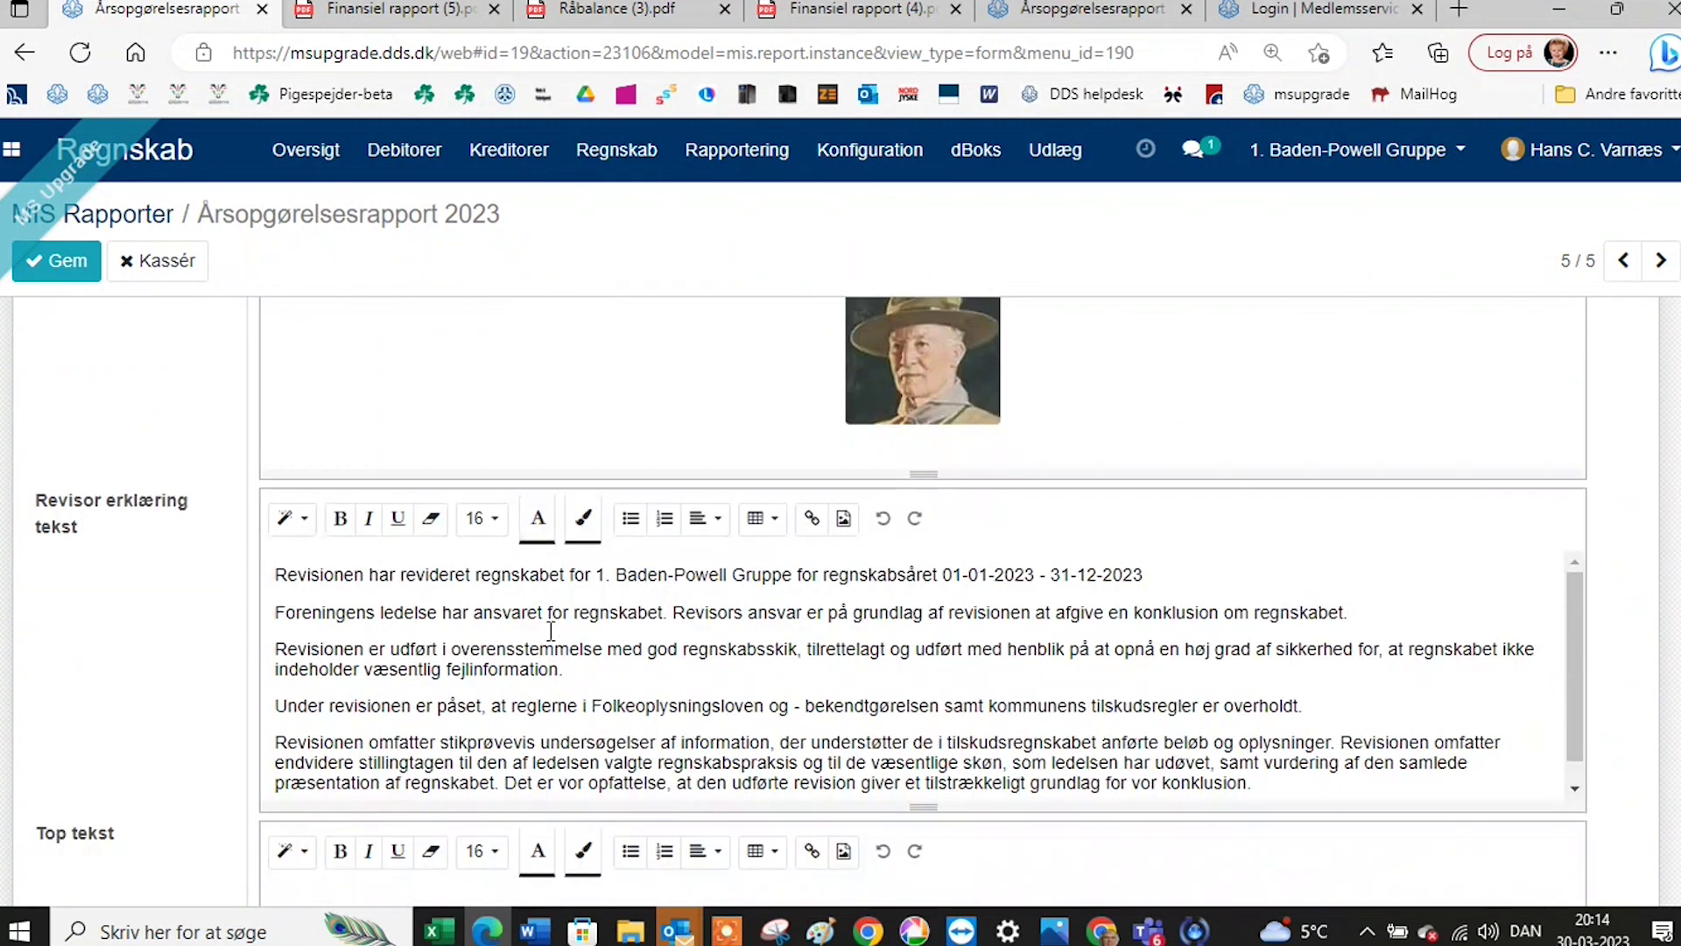
scroll(553, 630, down, 1)
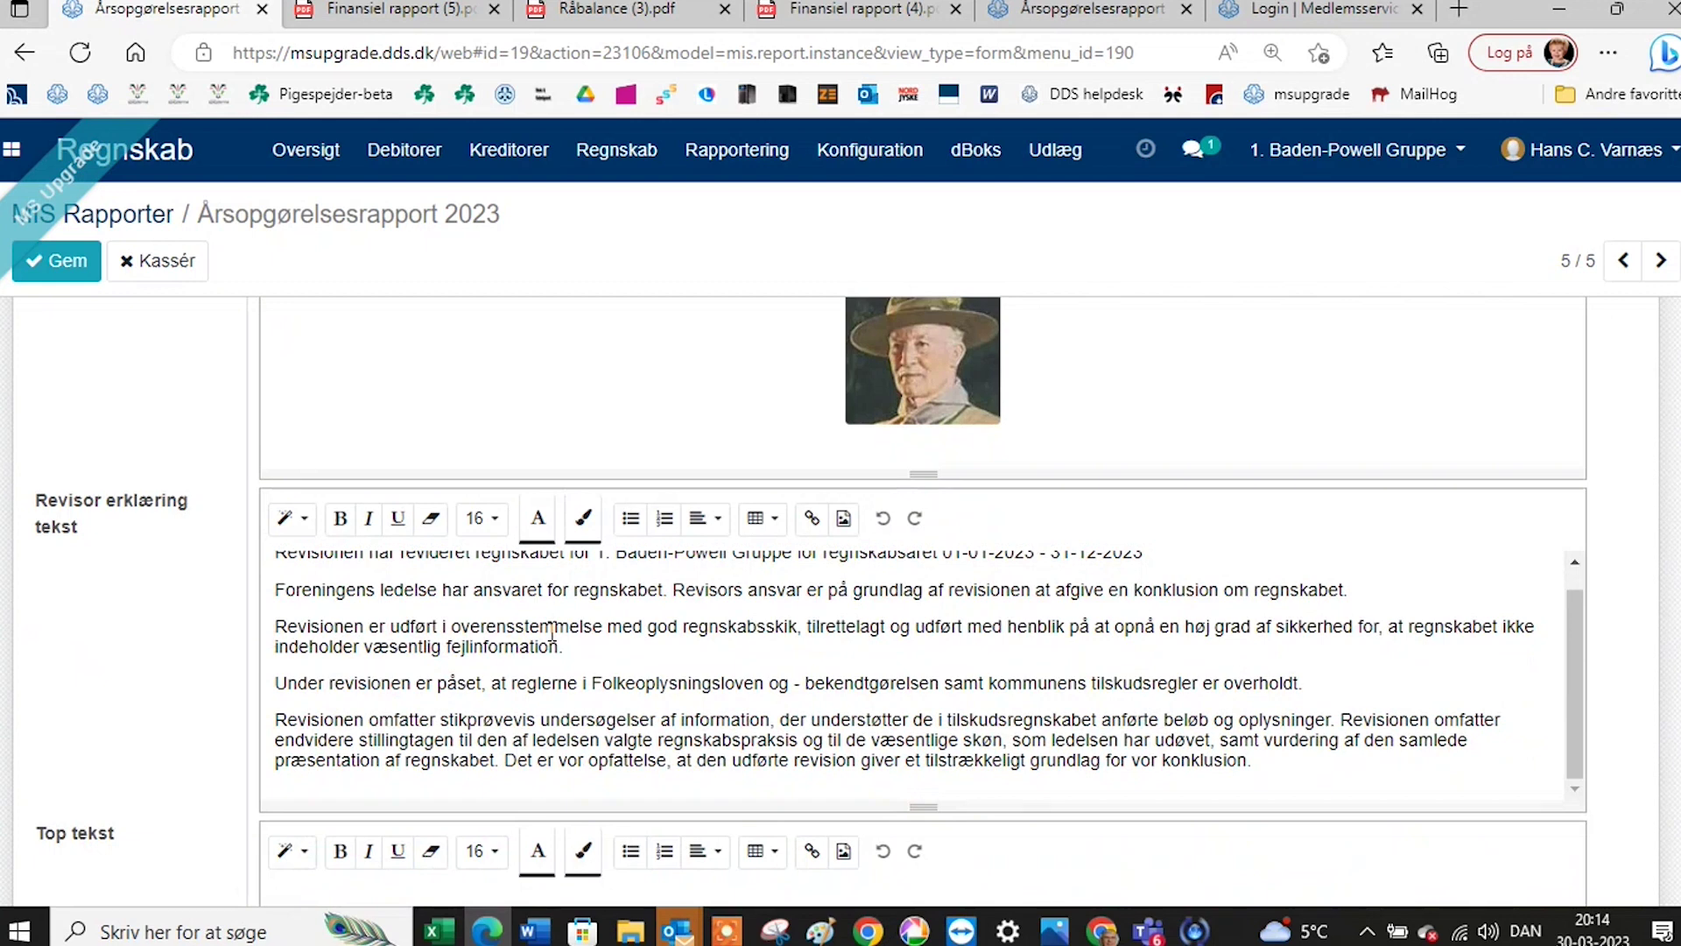
scroll(553, 629, up, 1)
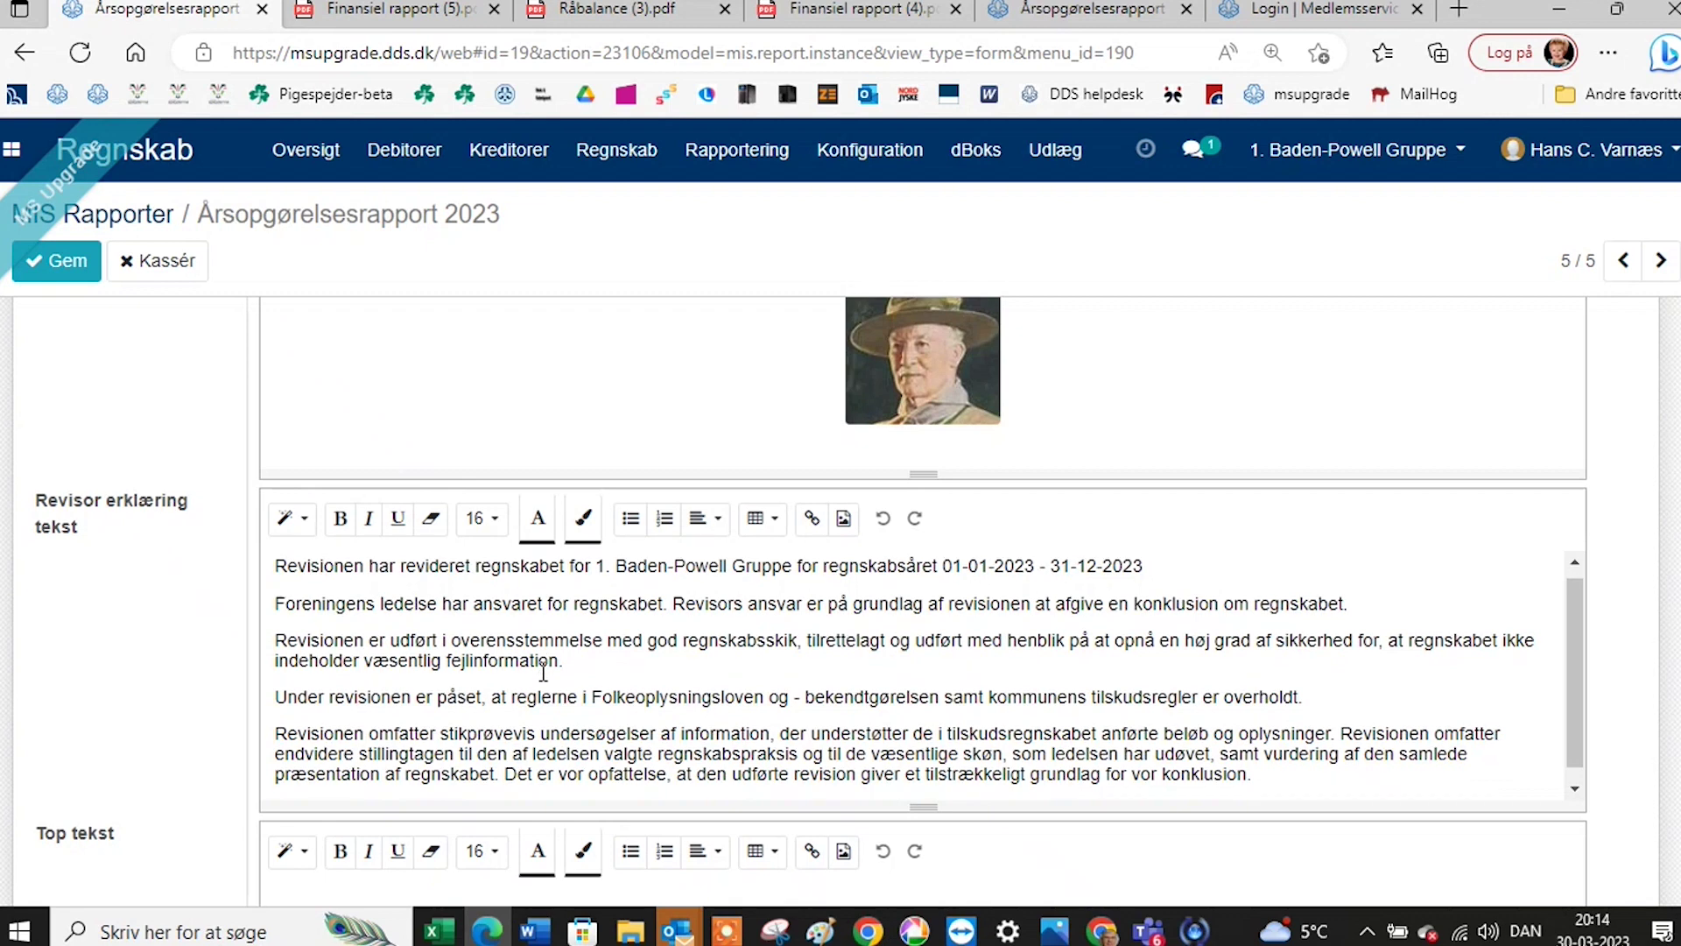
scroll(543, 672, down, 1)
scroll(175, 648, down, 2)
scroll(289, 673, down, 3)
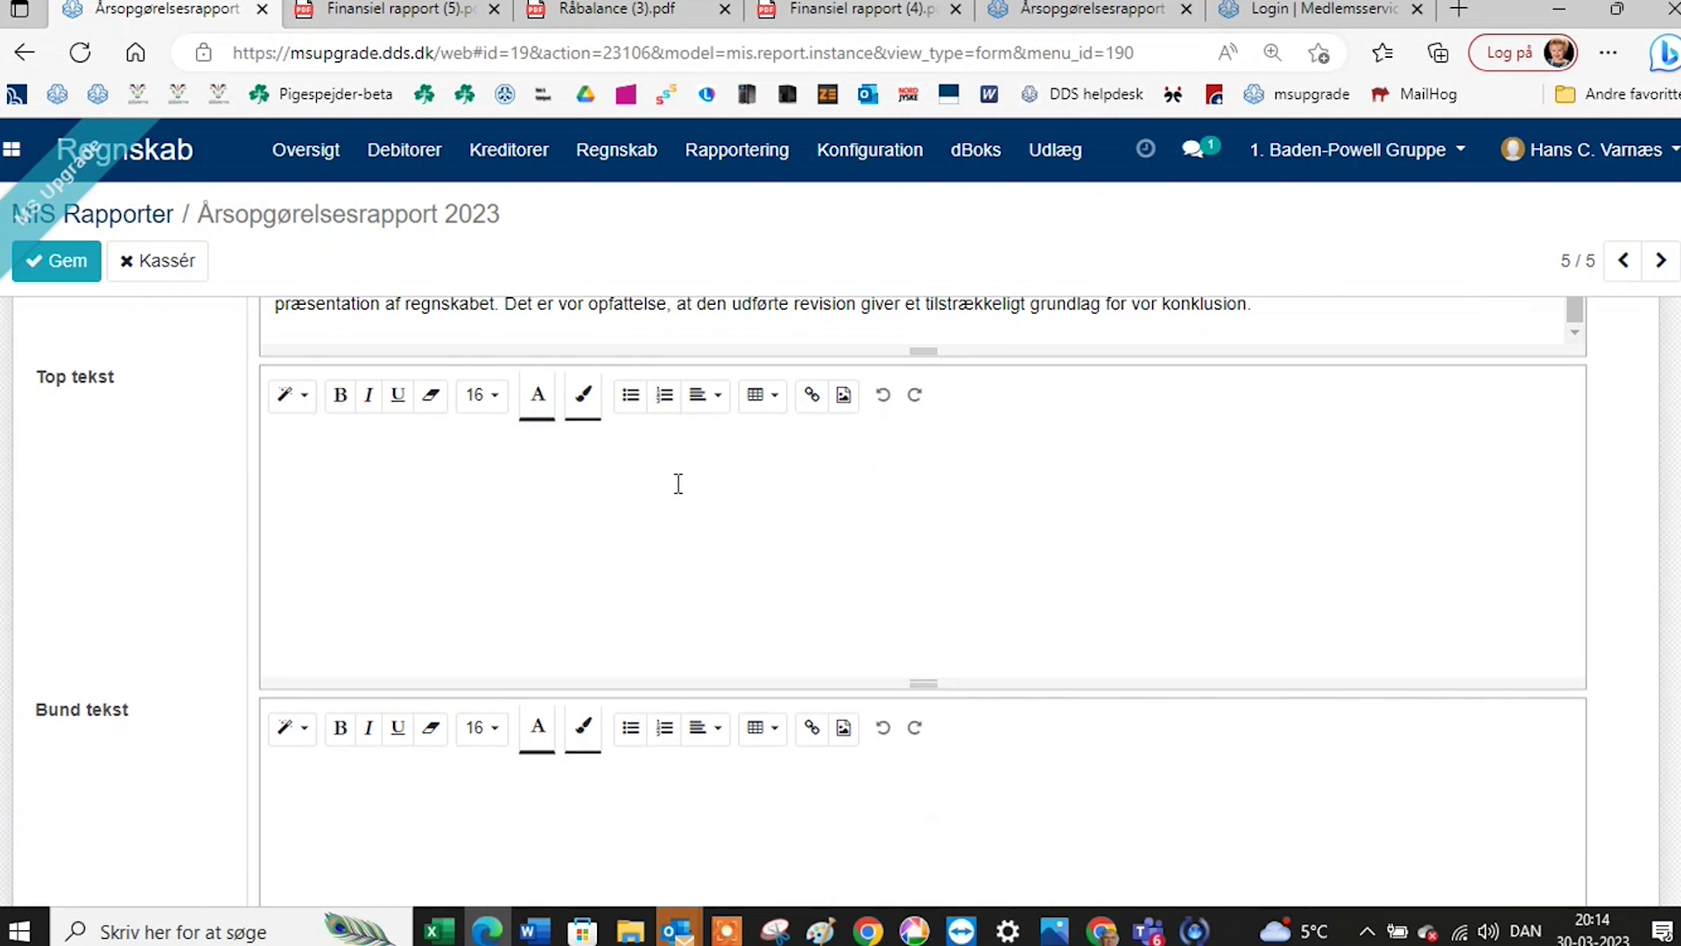
scroll(574, 526, down, 1)
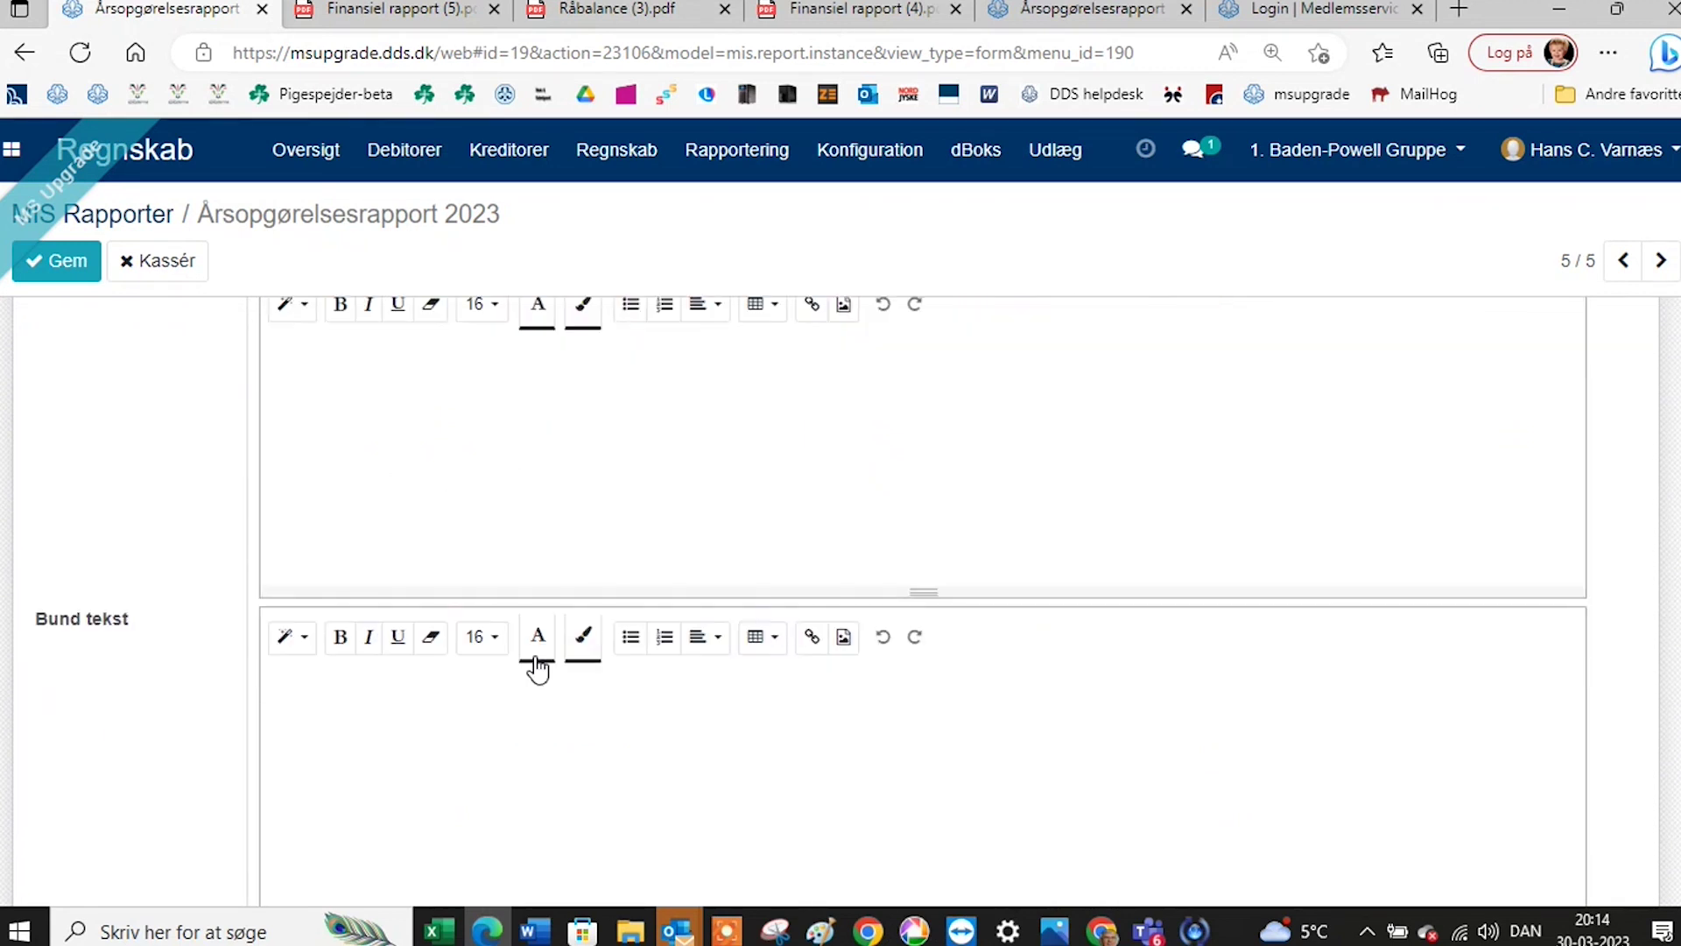
scroll(492, 680, down, 2)
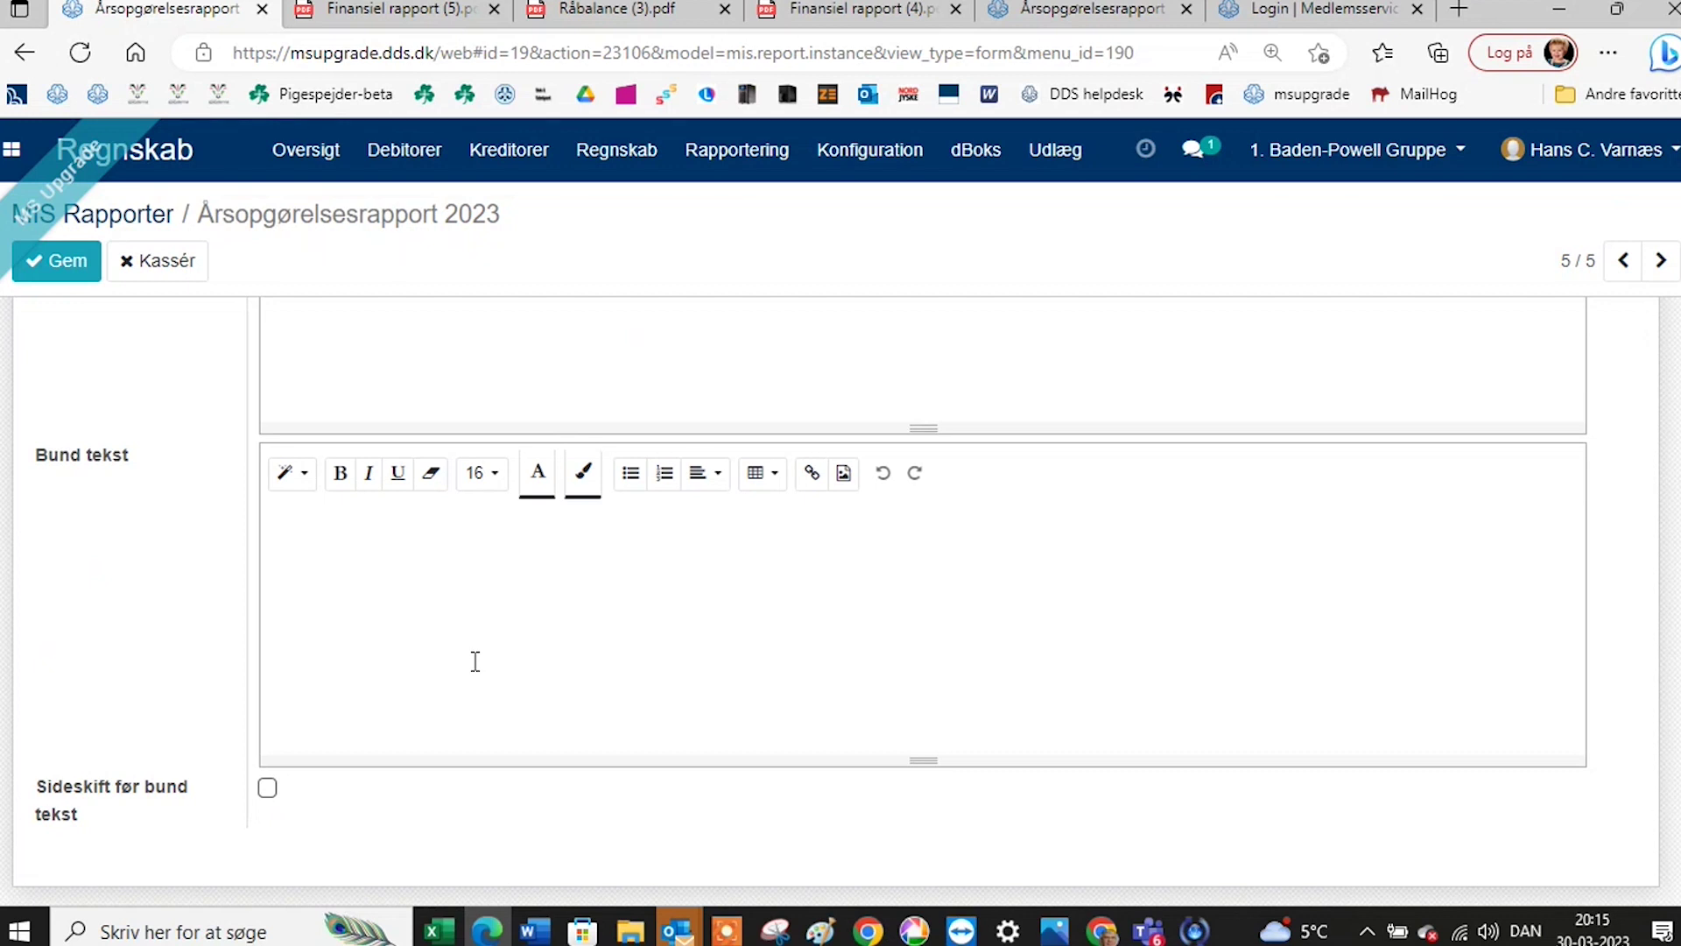
scroll(619, 548, up, 4)
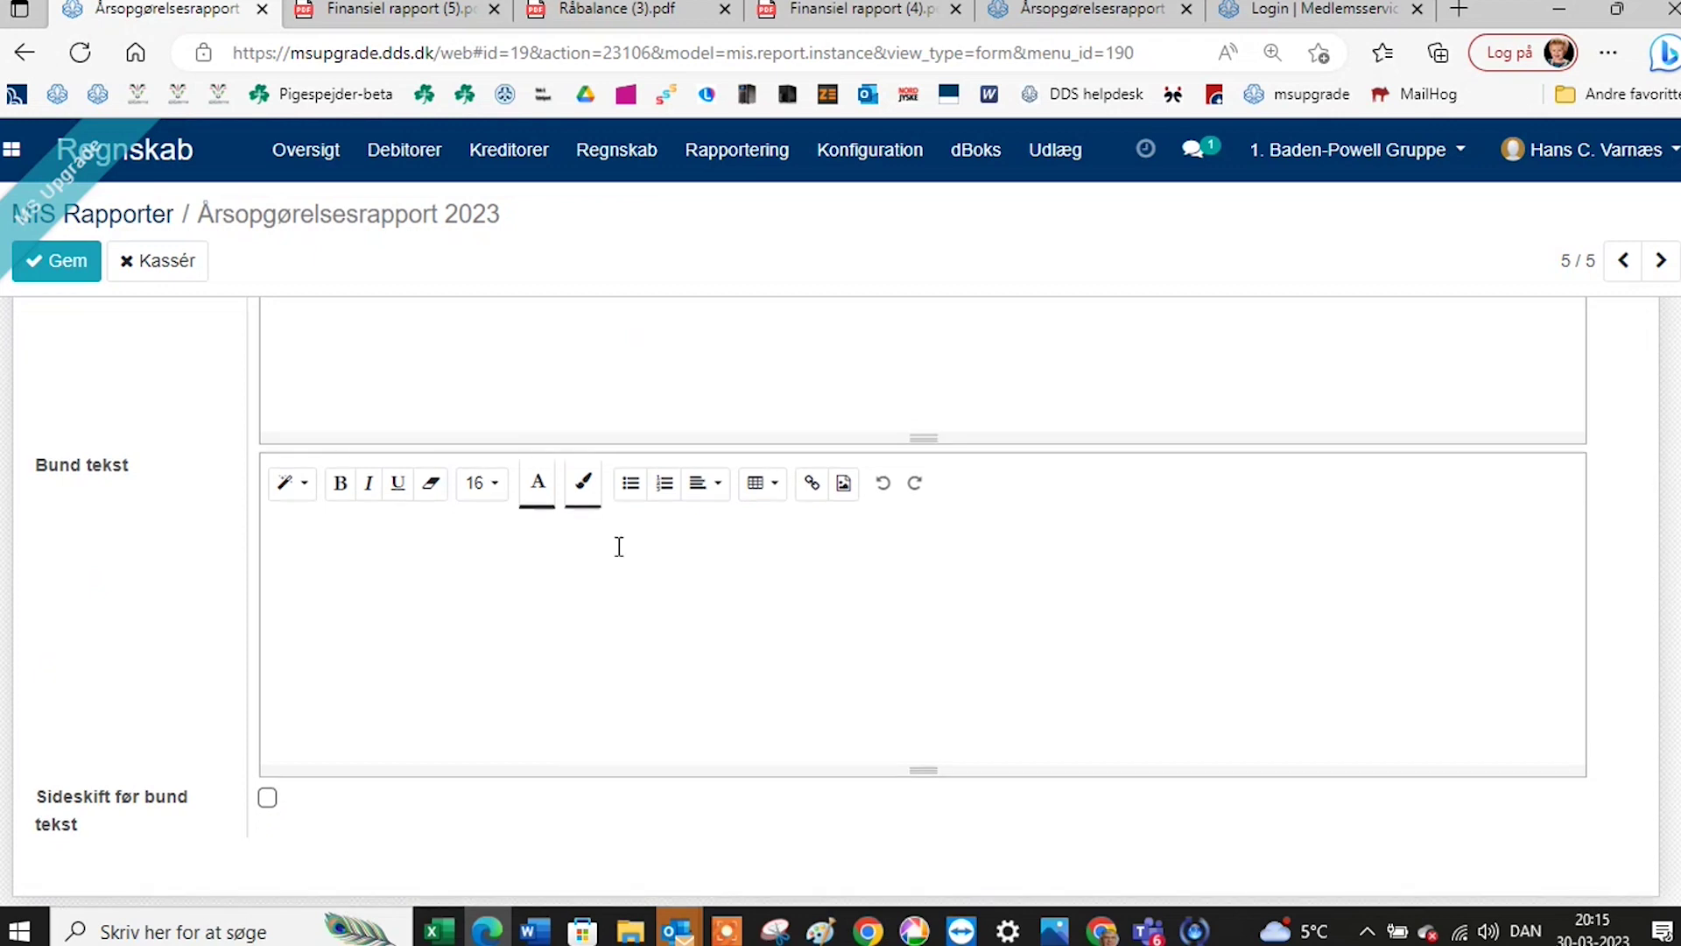
scroll(619, 547, up, 10)
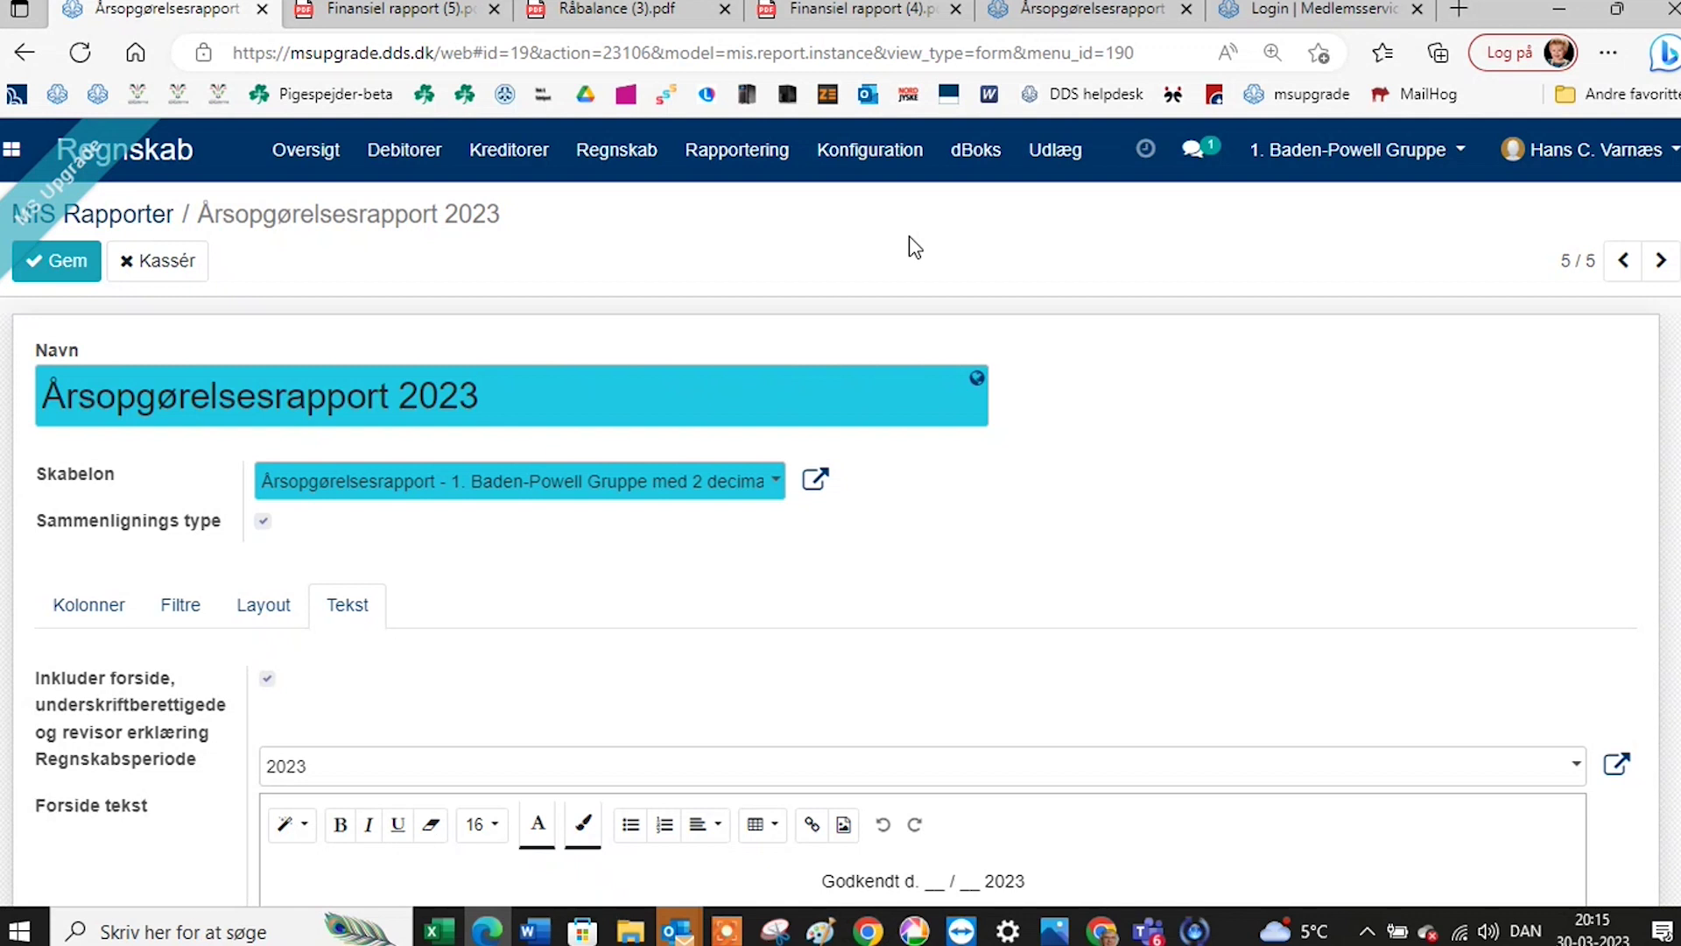
Go to the dBoks Dokumenter page.
click(742, 161)
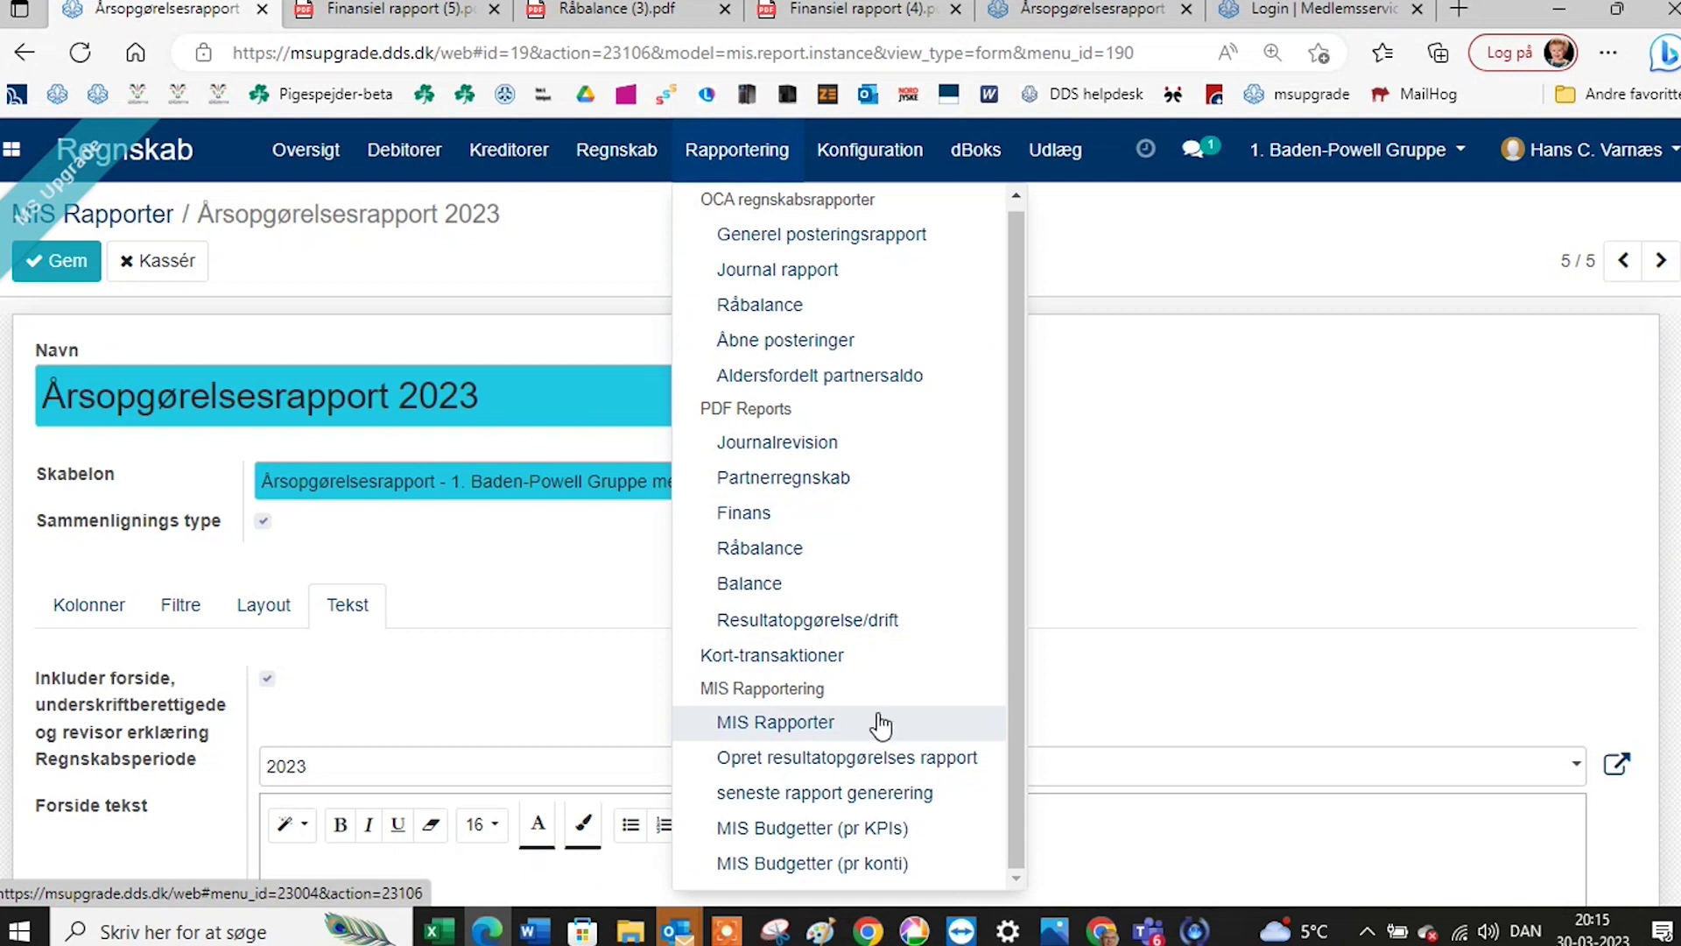
click(977, 154)
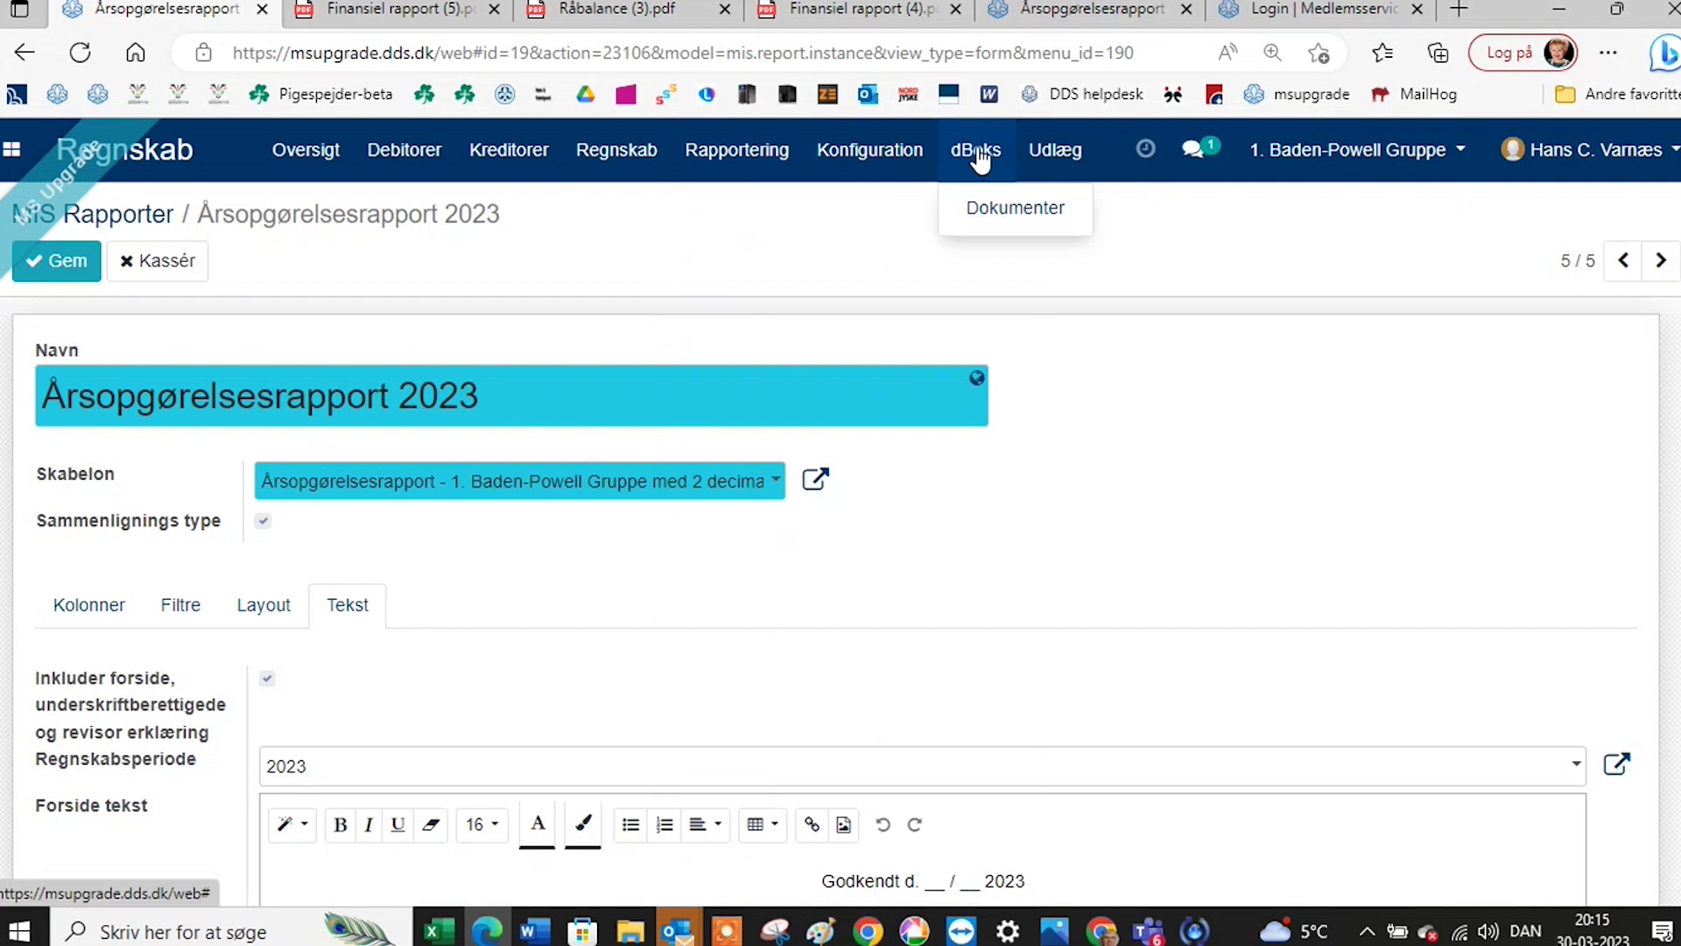
click(999, 208)
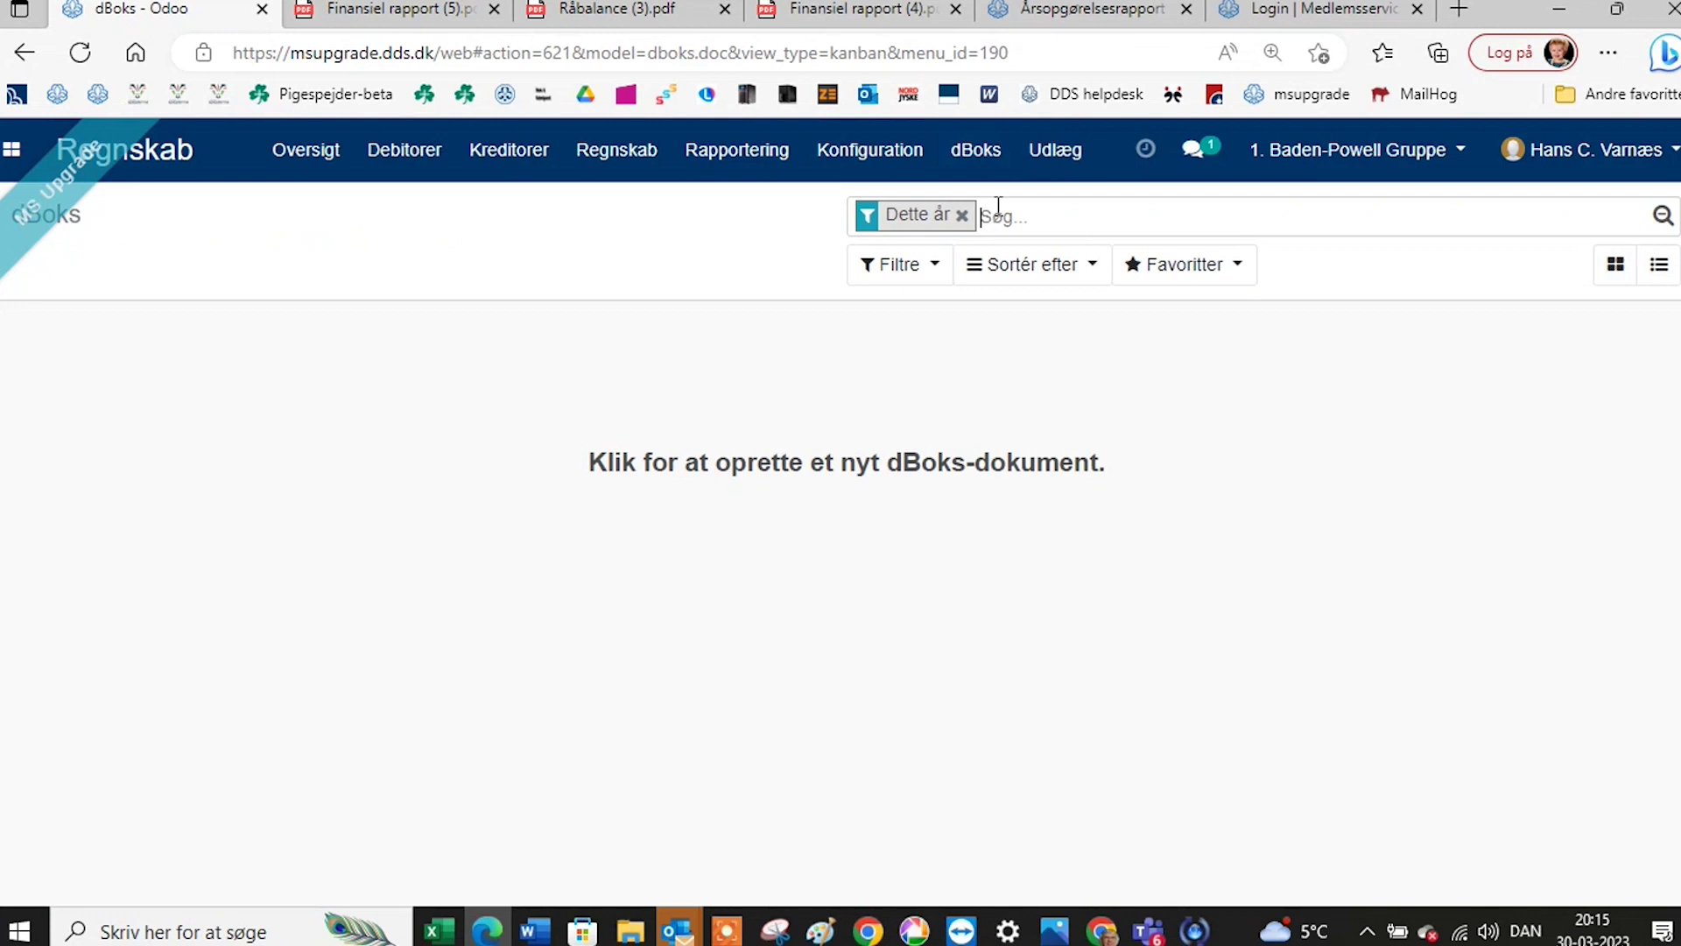
Show the Rapportering menu options from the dBoks documents page.
click(975, 156)
click(755, 156)
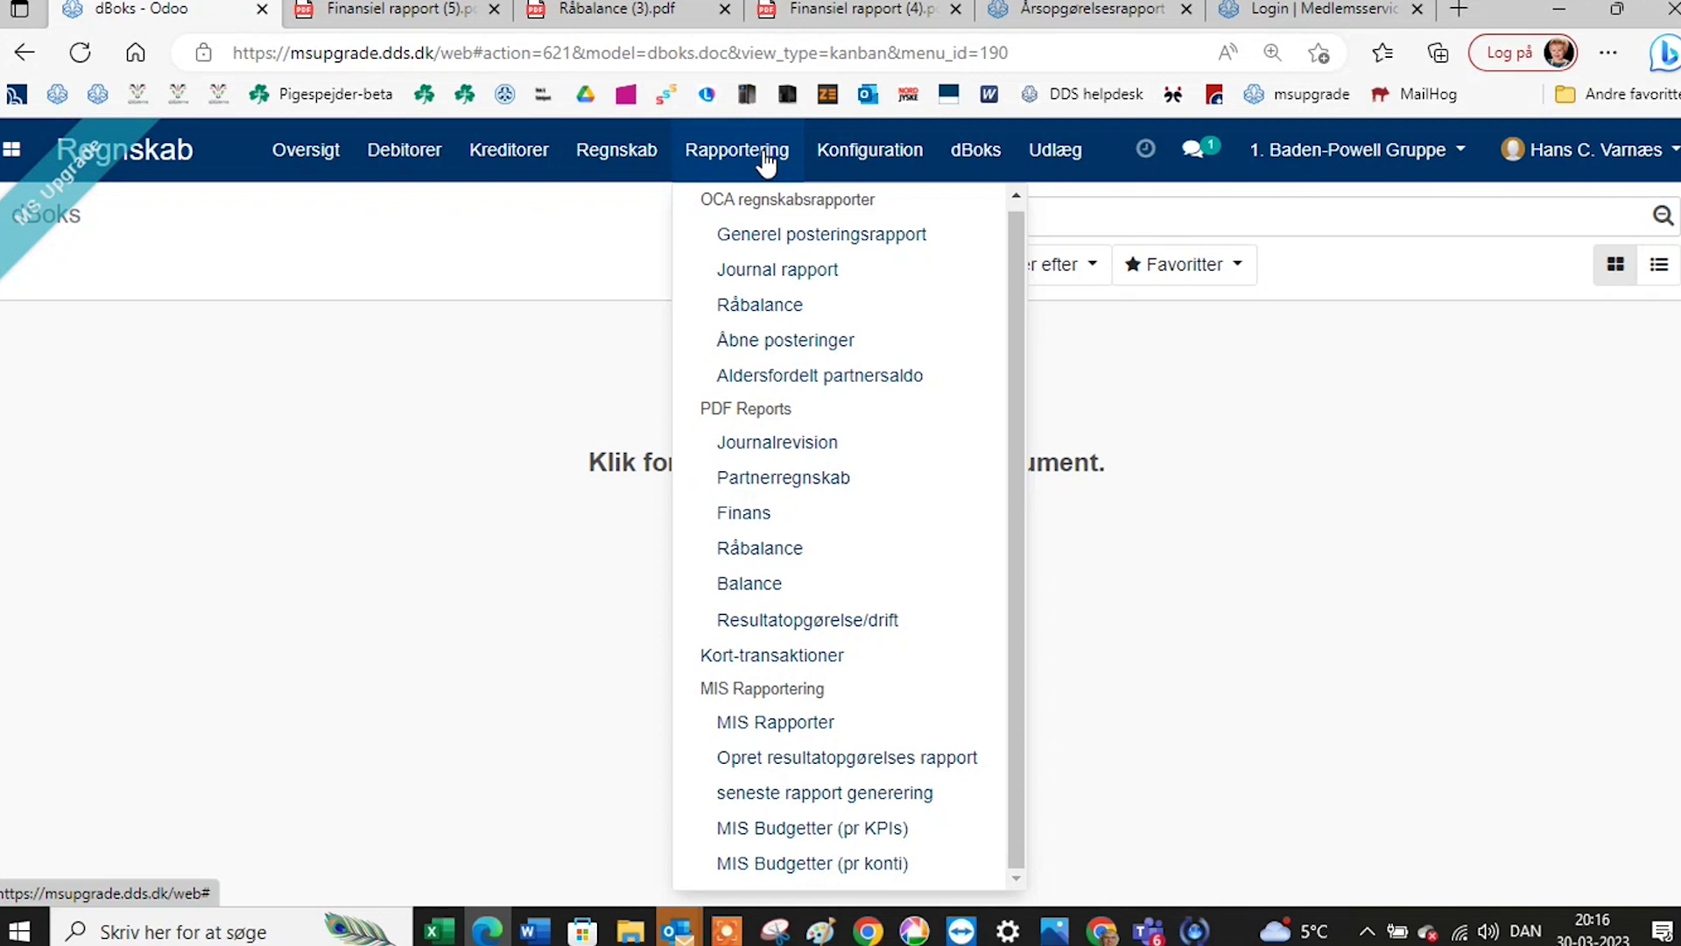
click(831, 768)
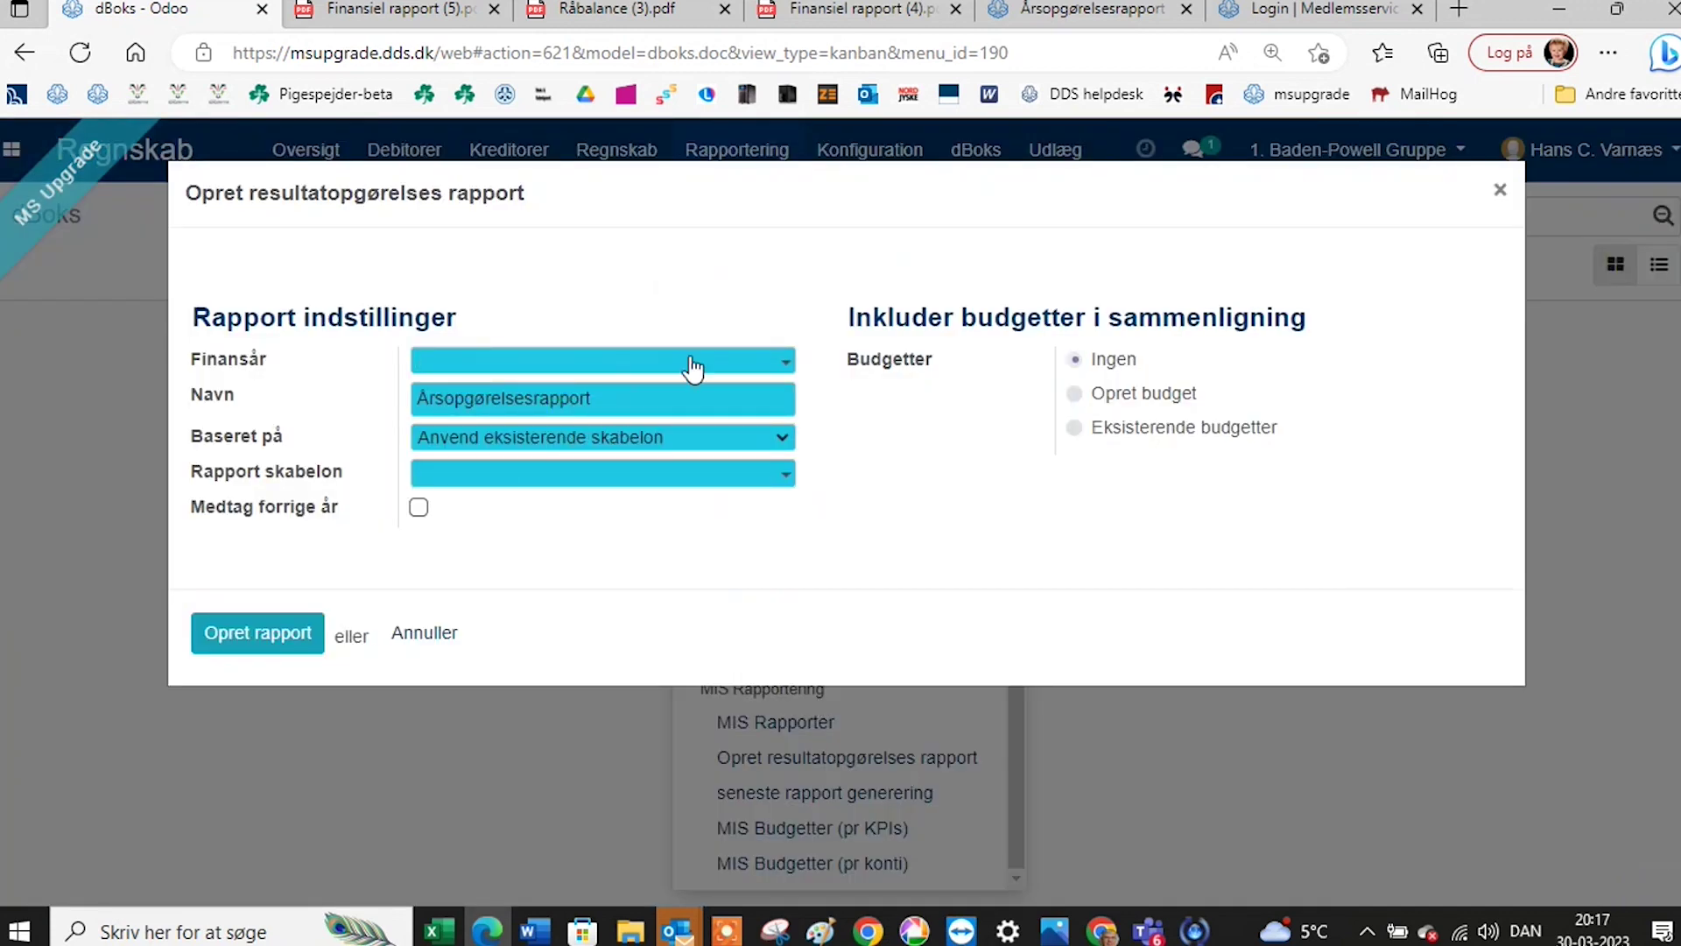
click(780, 362)
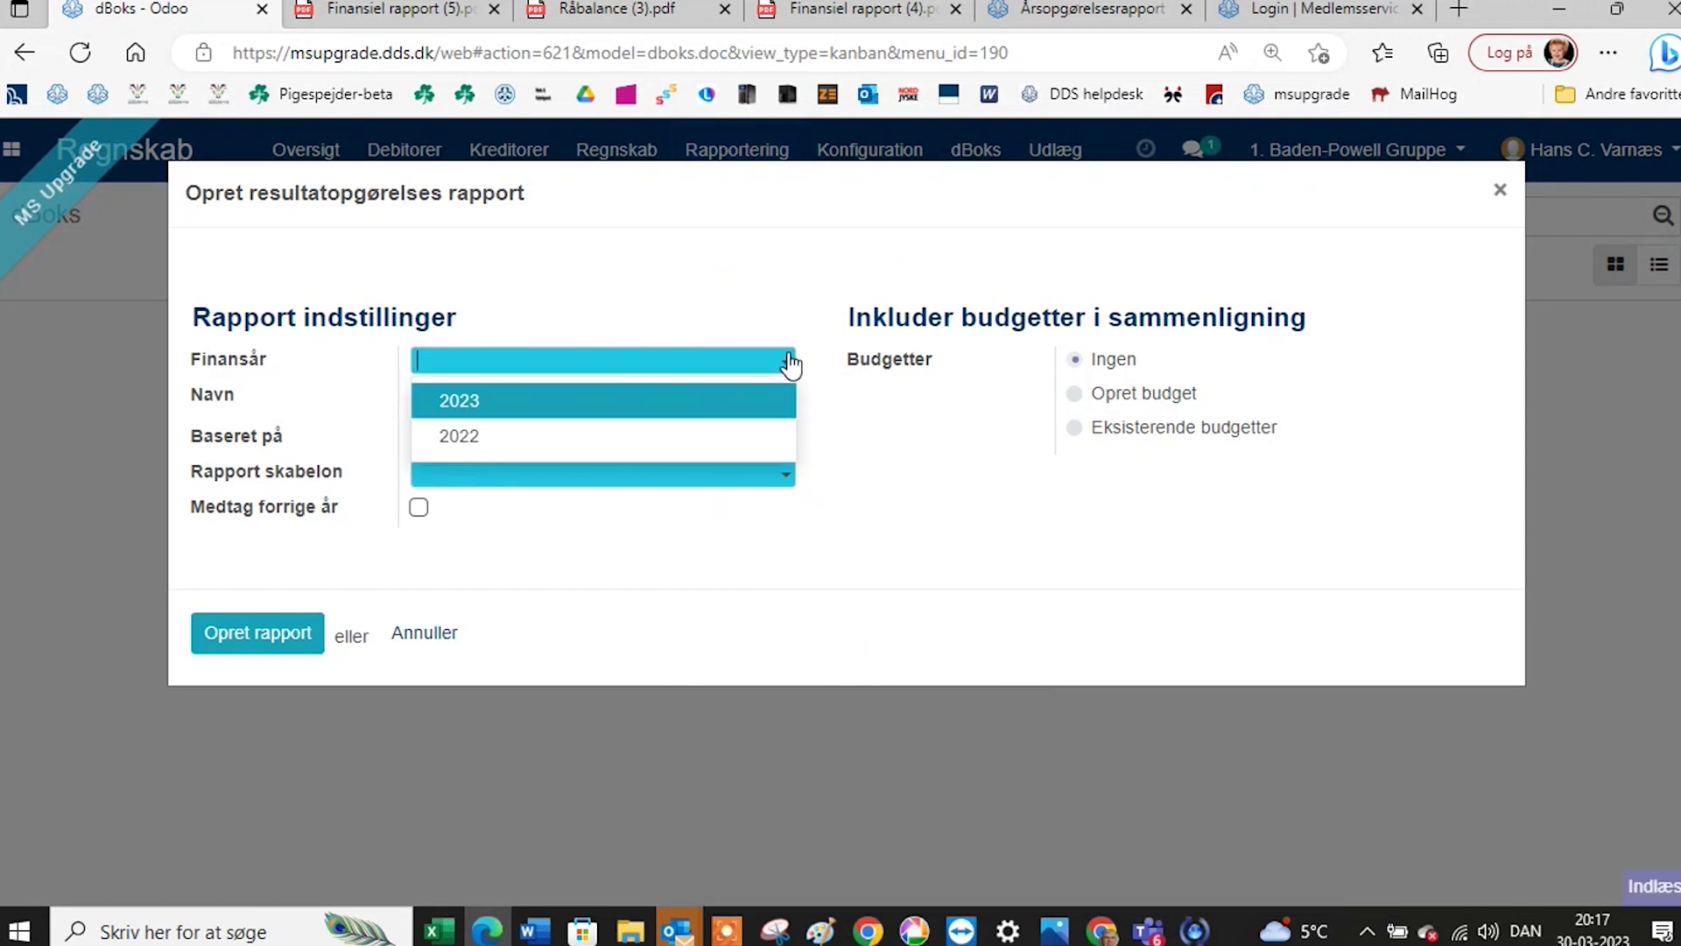
click(751, 438)
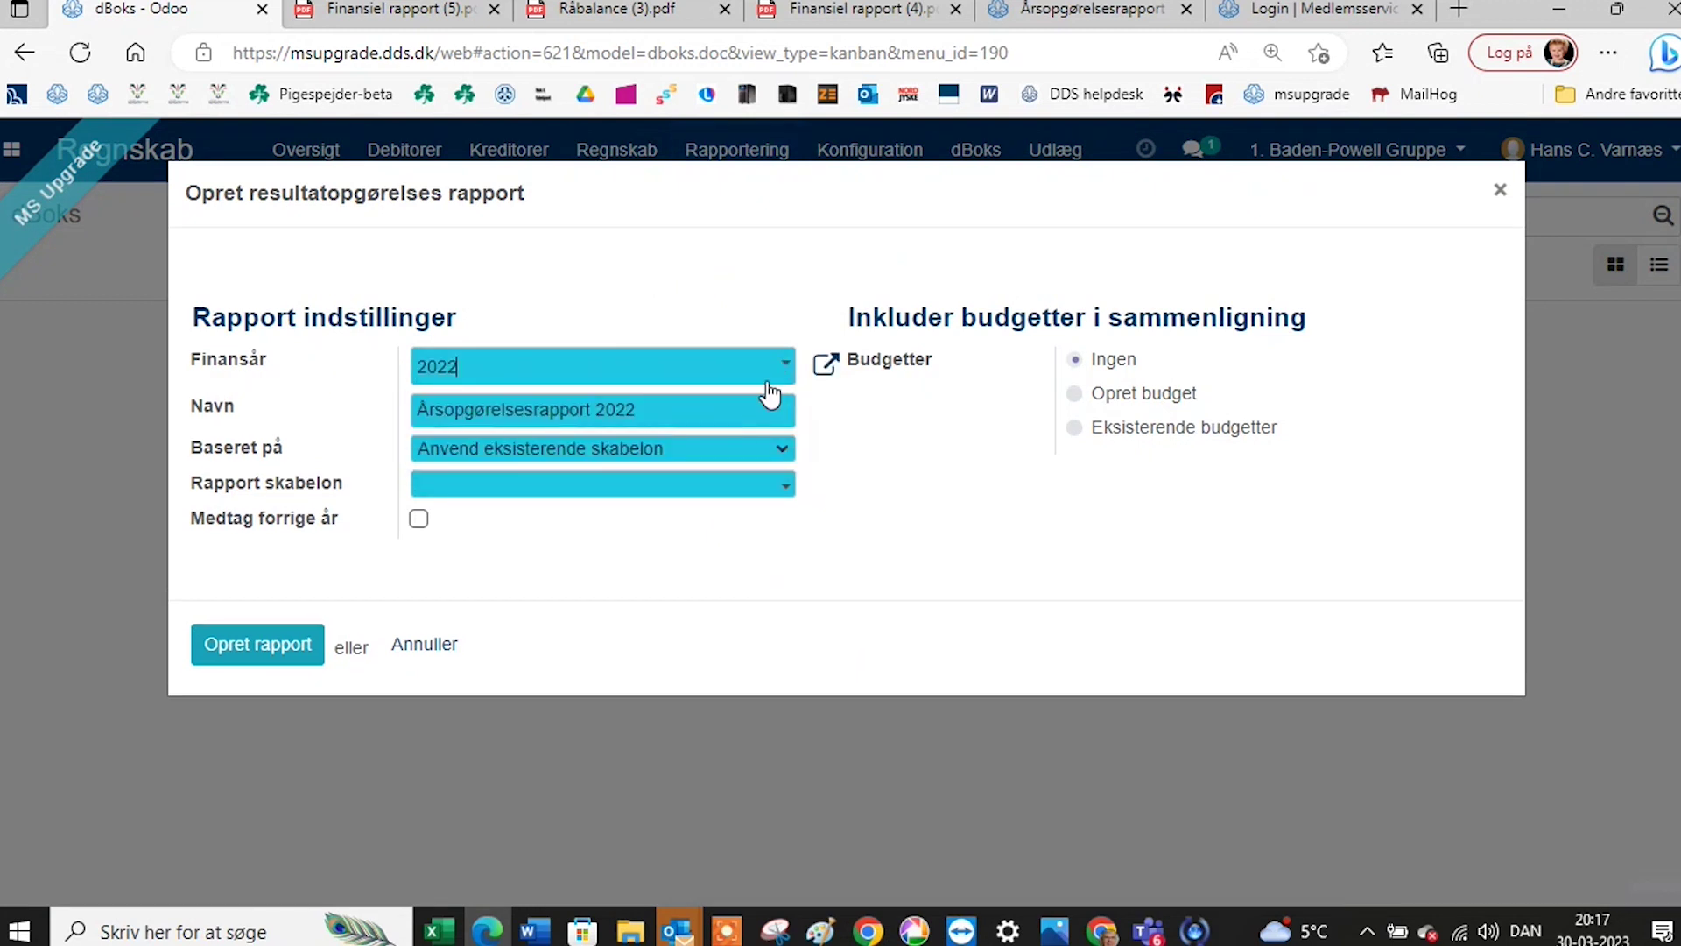
click(790, 366)
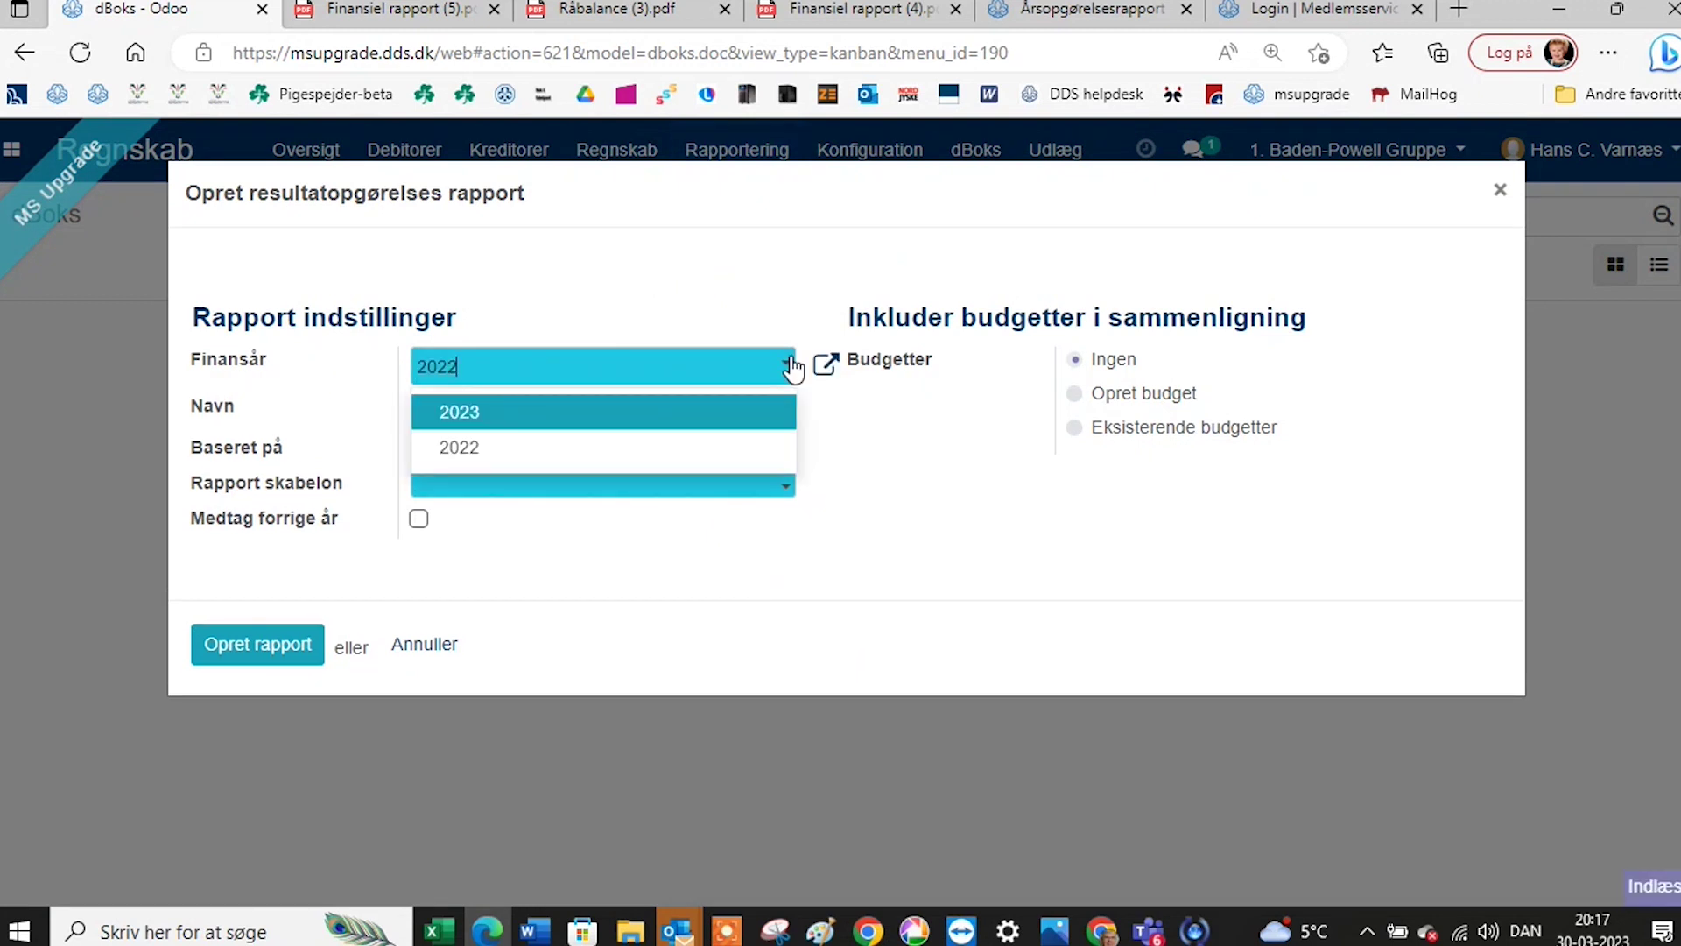
click(743, 414)
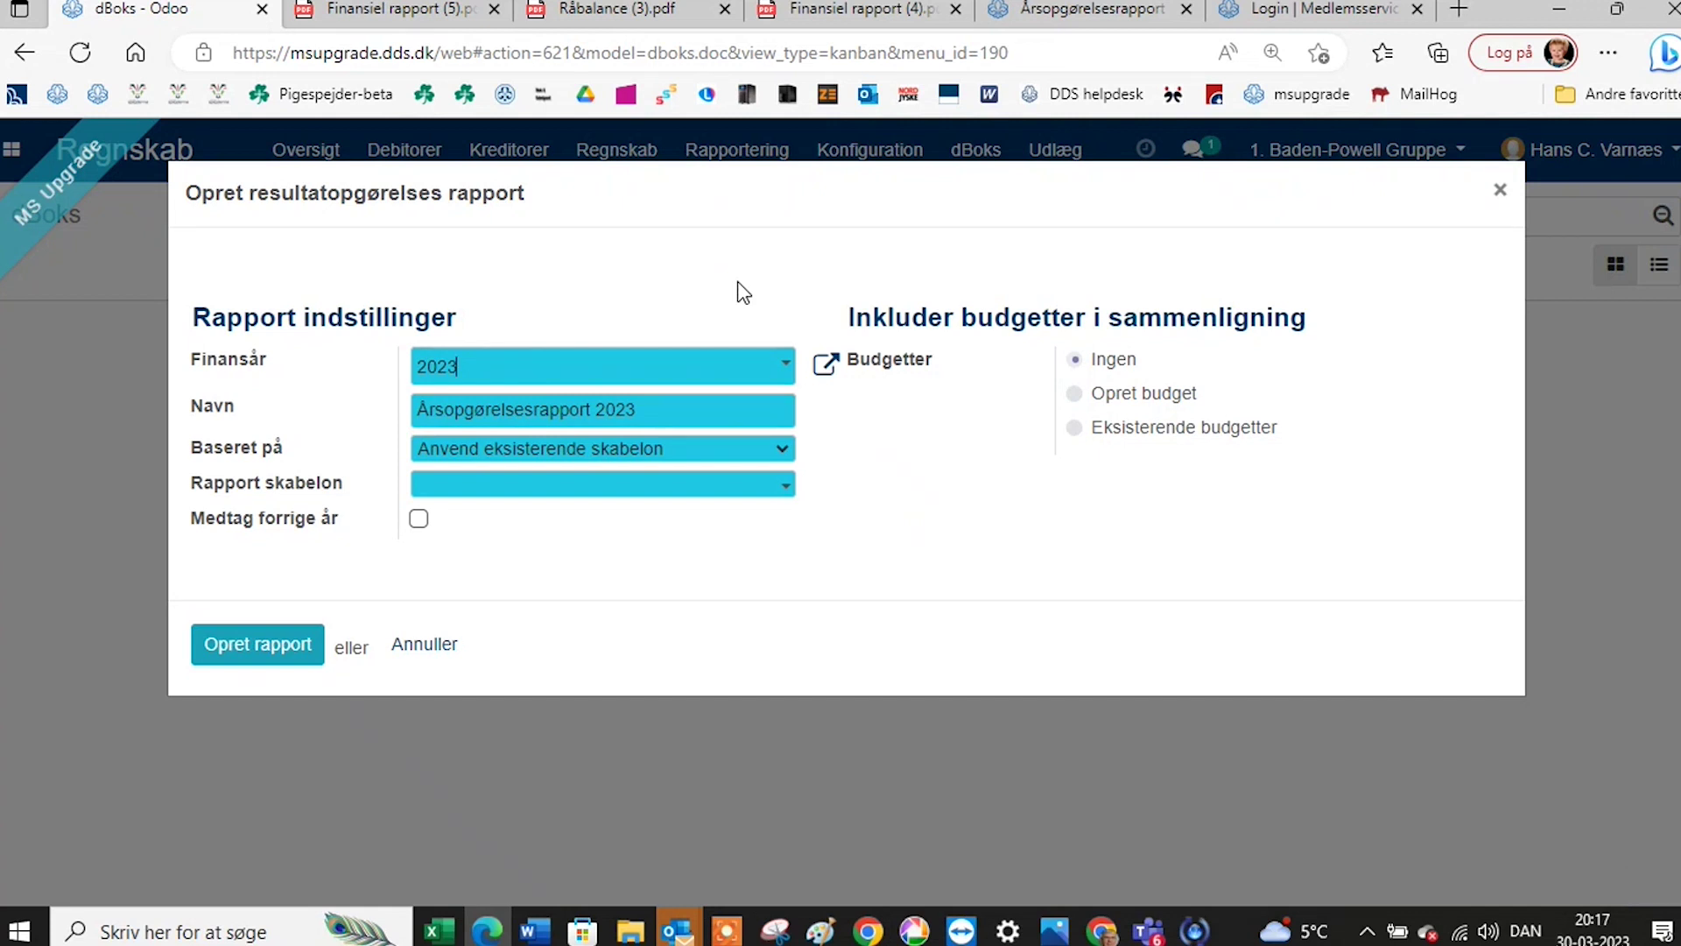
click(1514, 191)
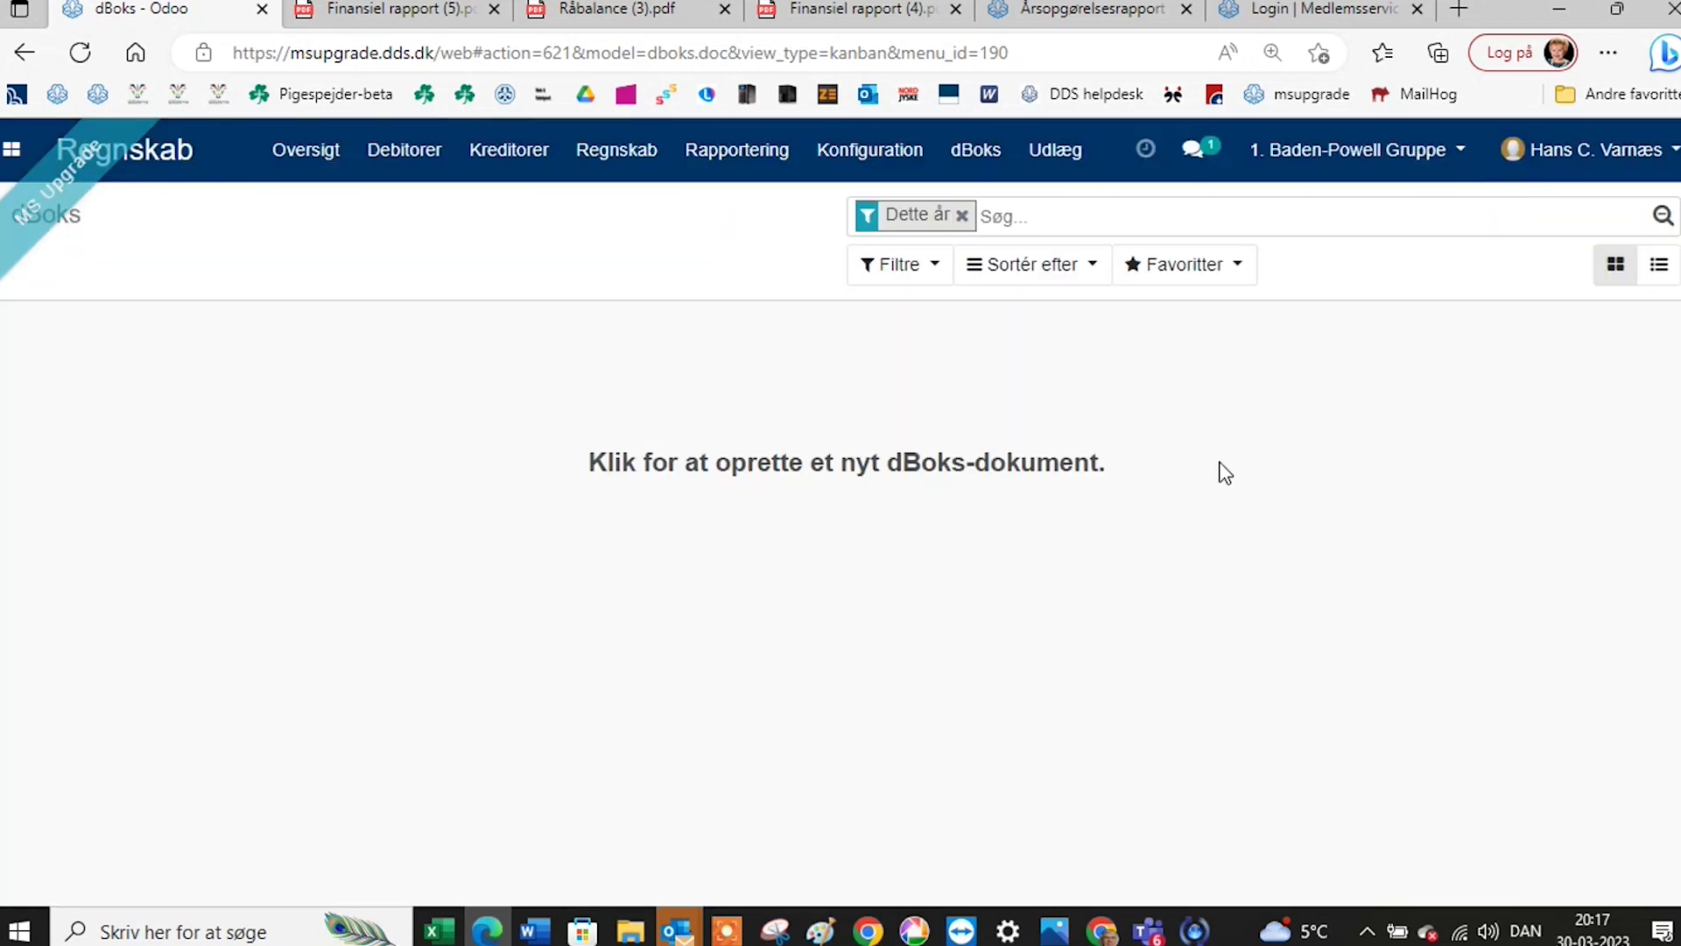
click(647, 164)
mouse_move(870, 157)
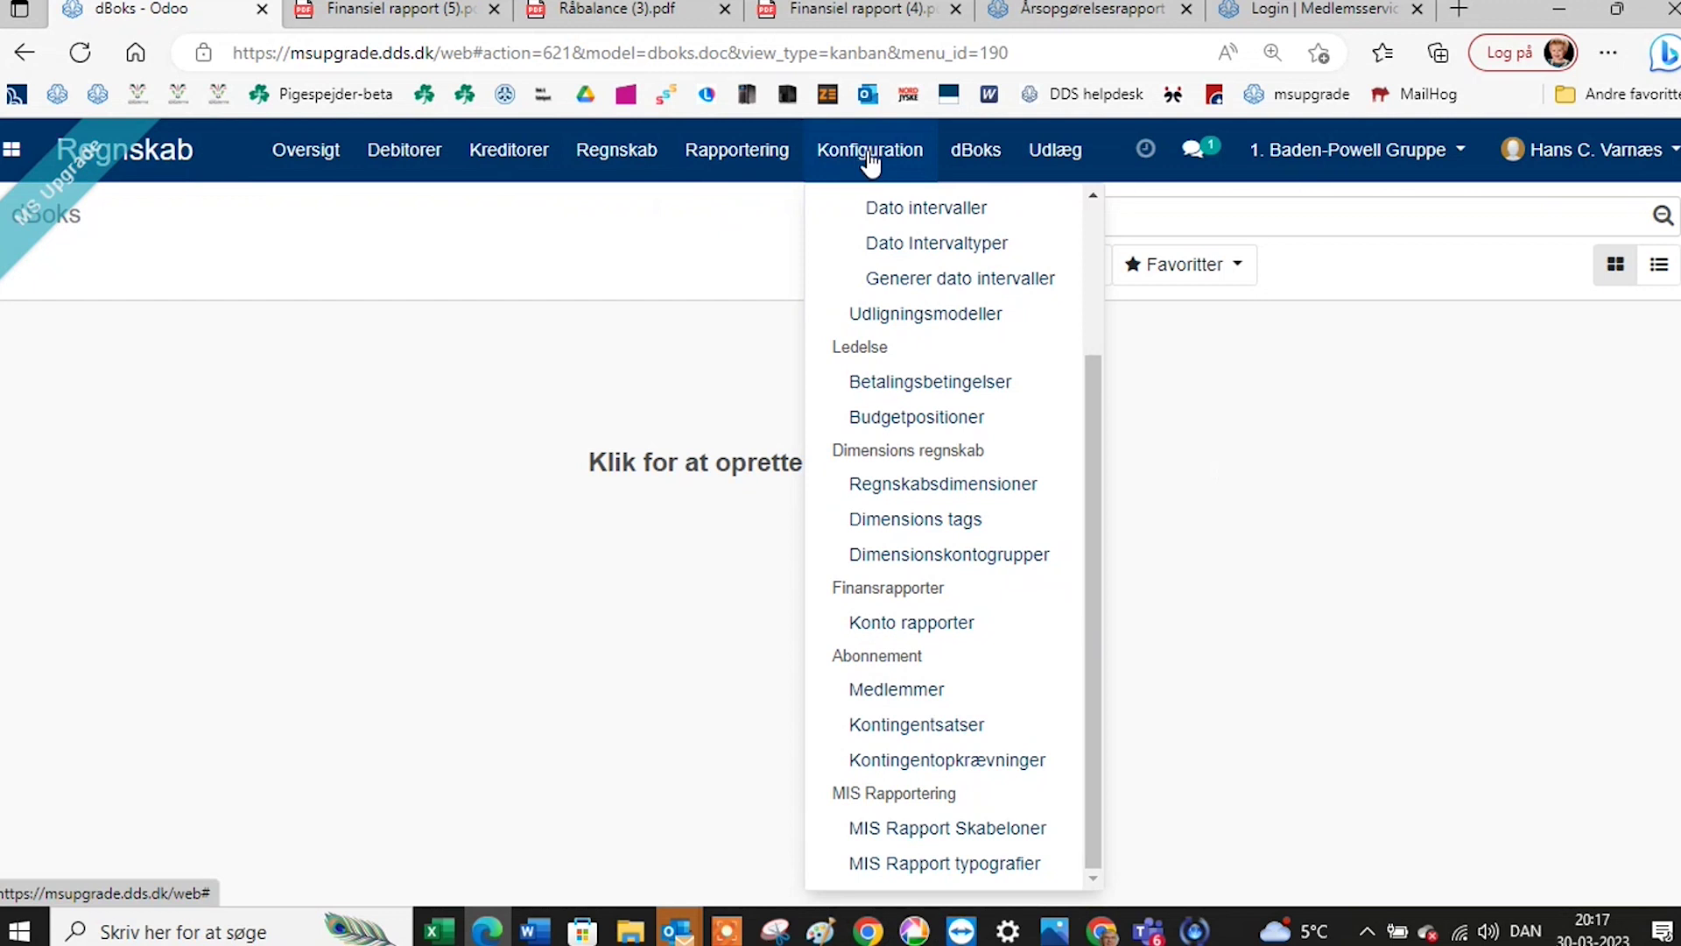
mouse_move(723, 157)
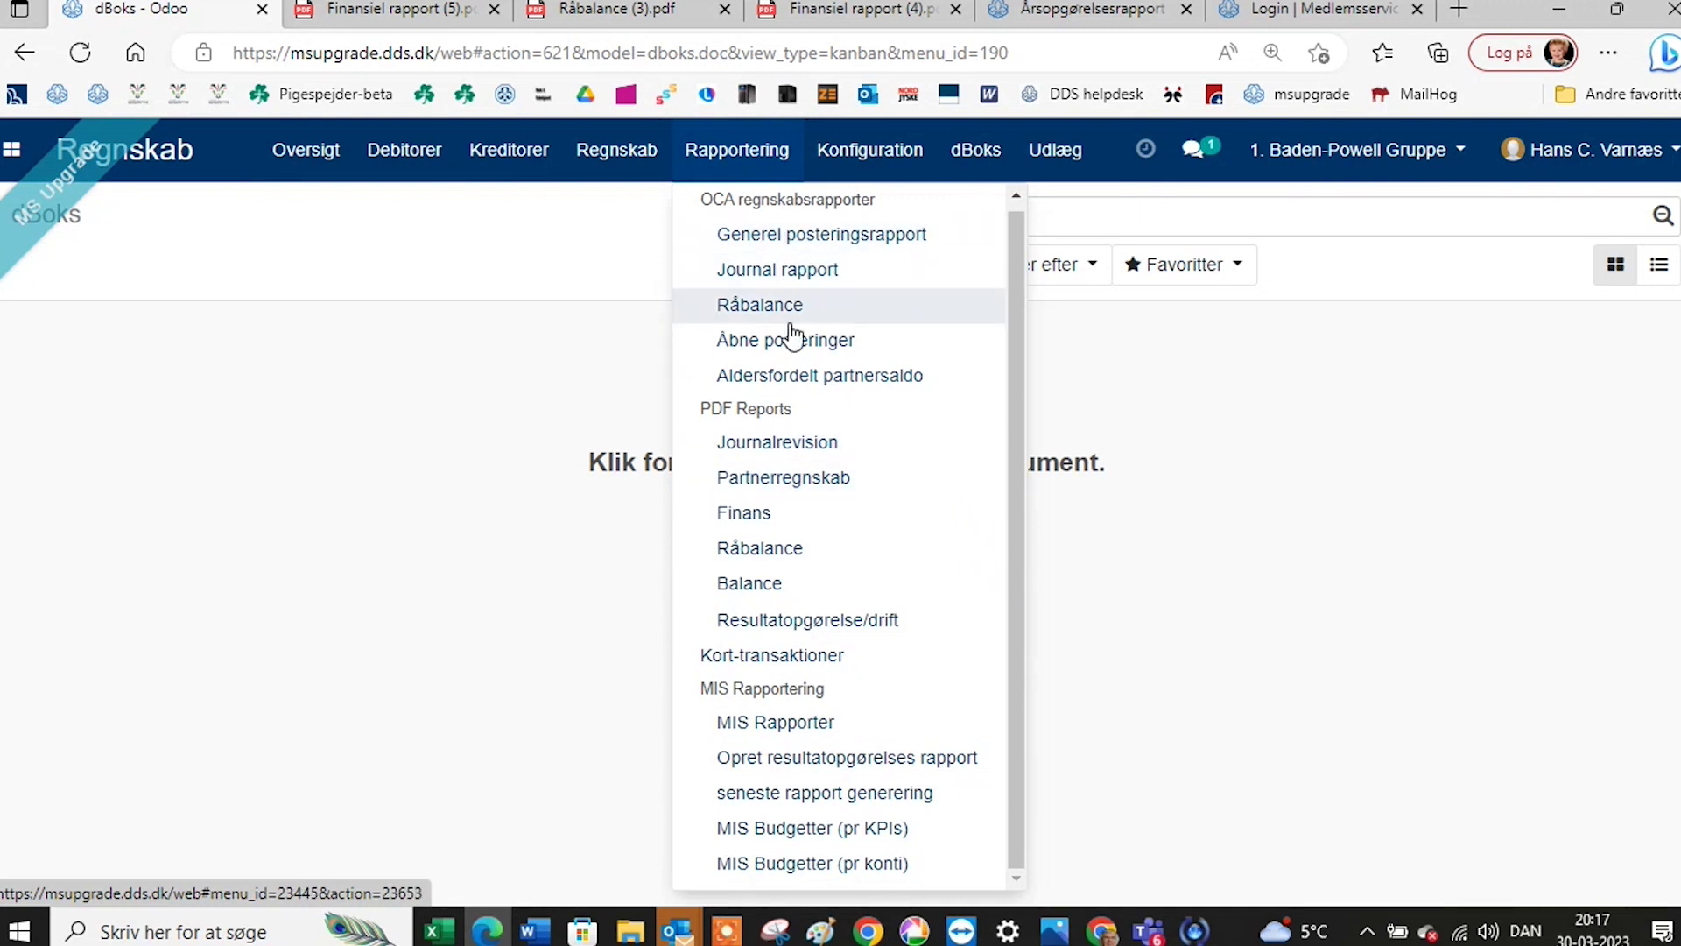
click(763, 552)
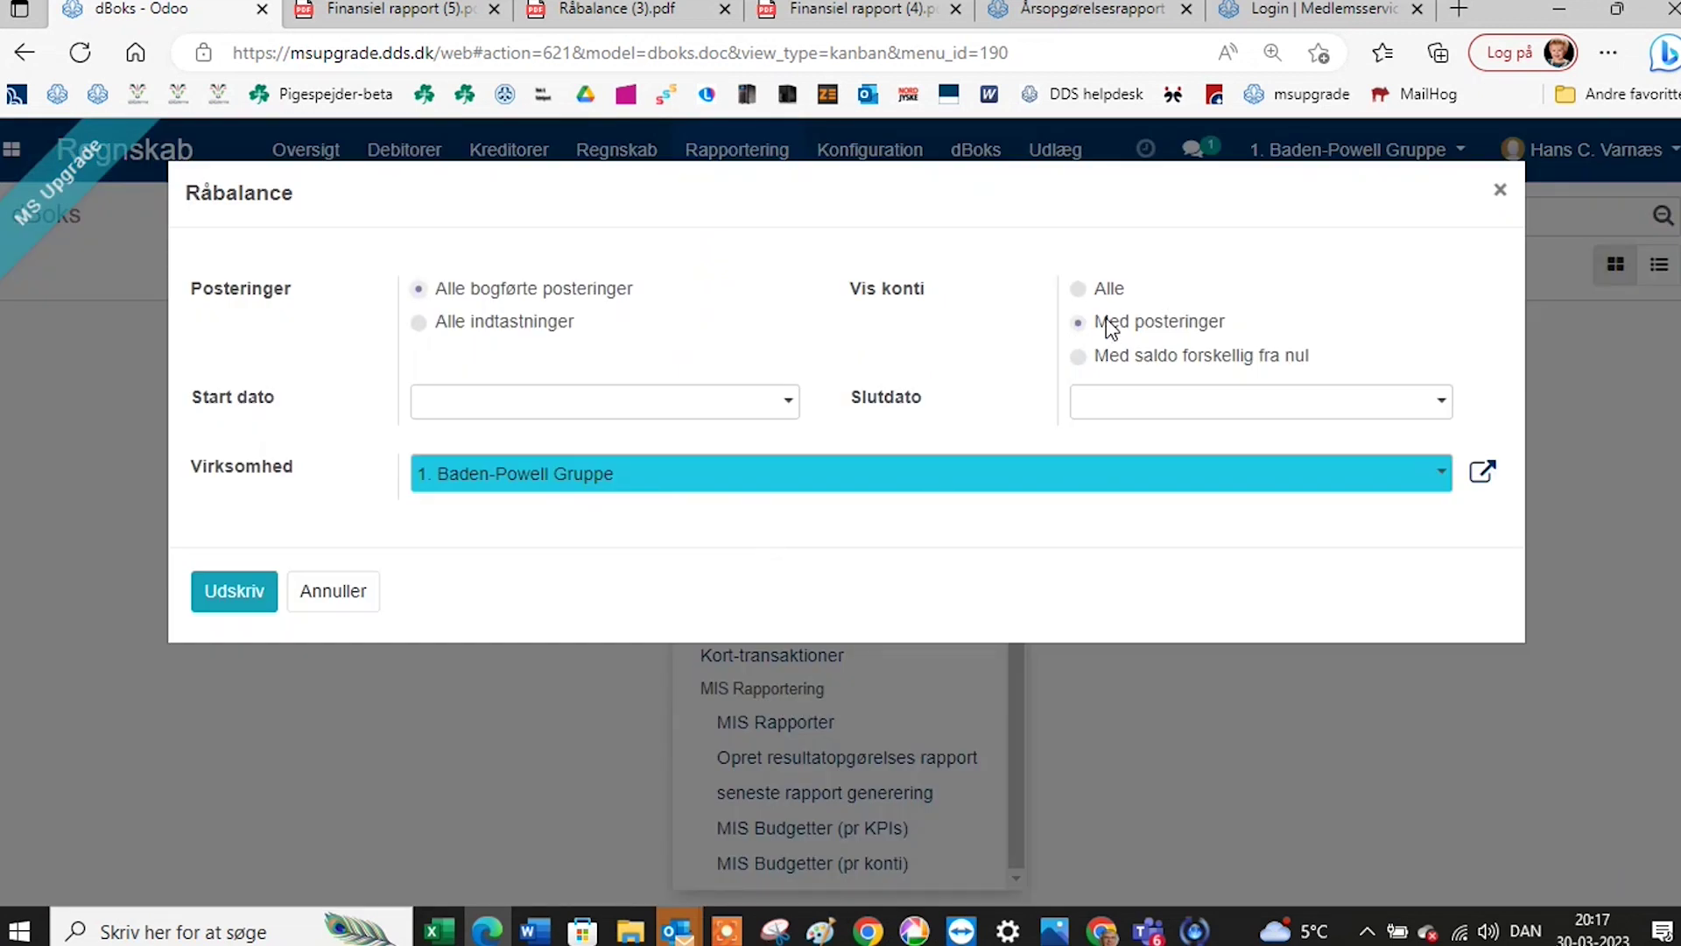
click(1081, 287)
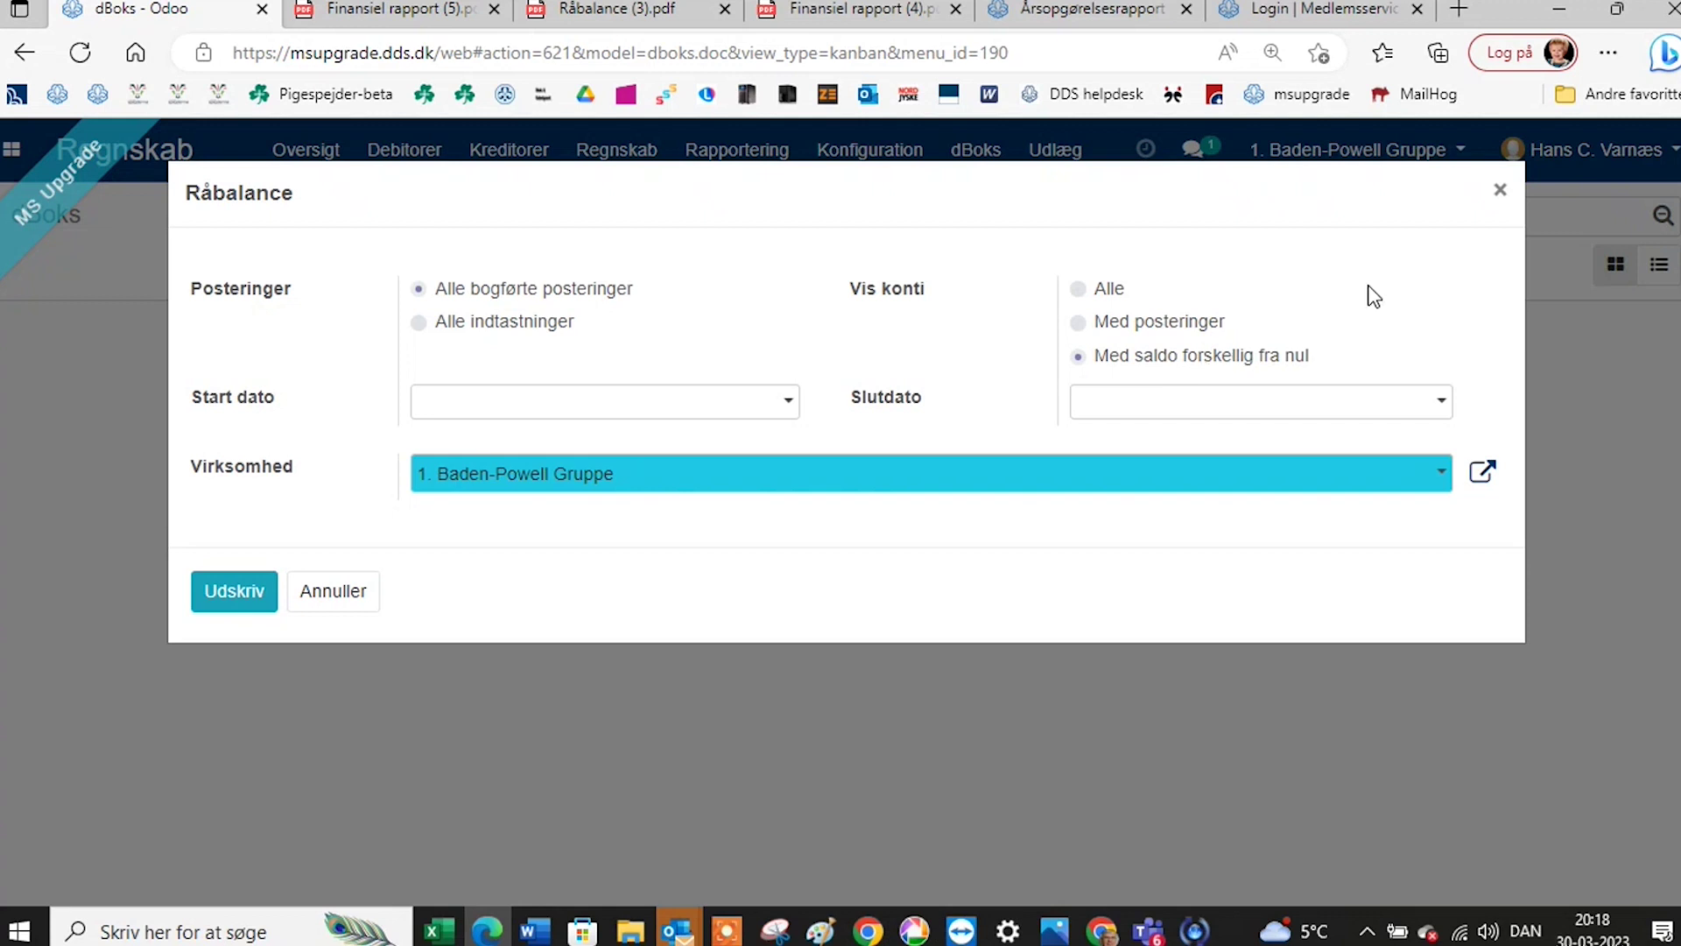
click(1500, 195)
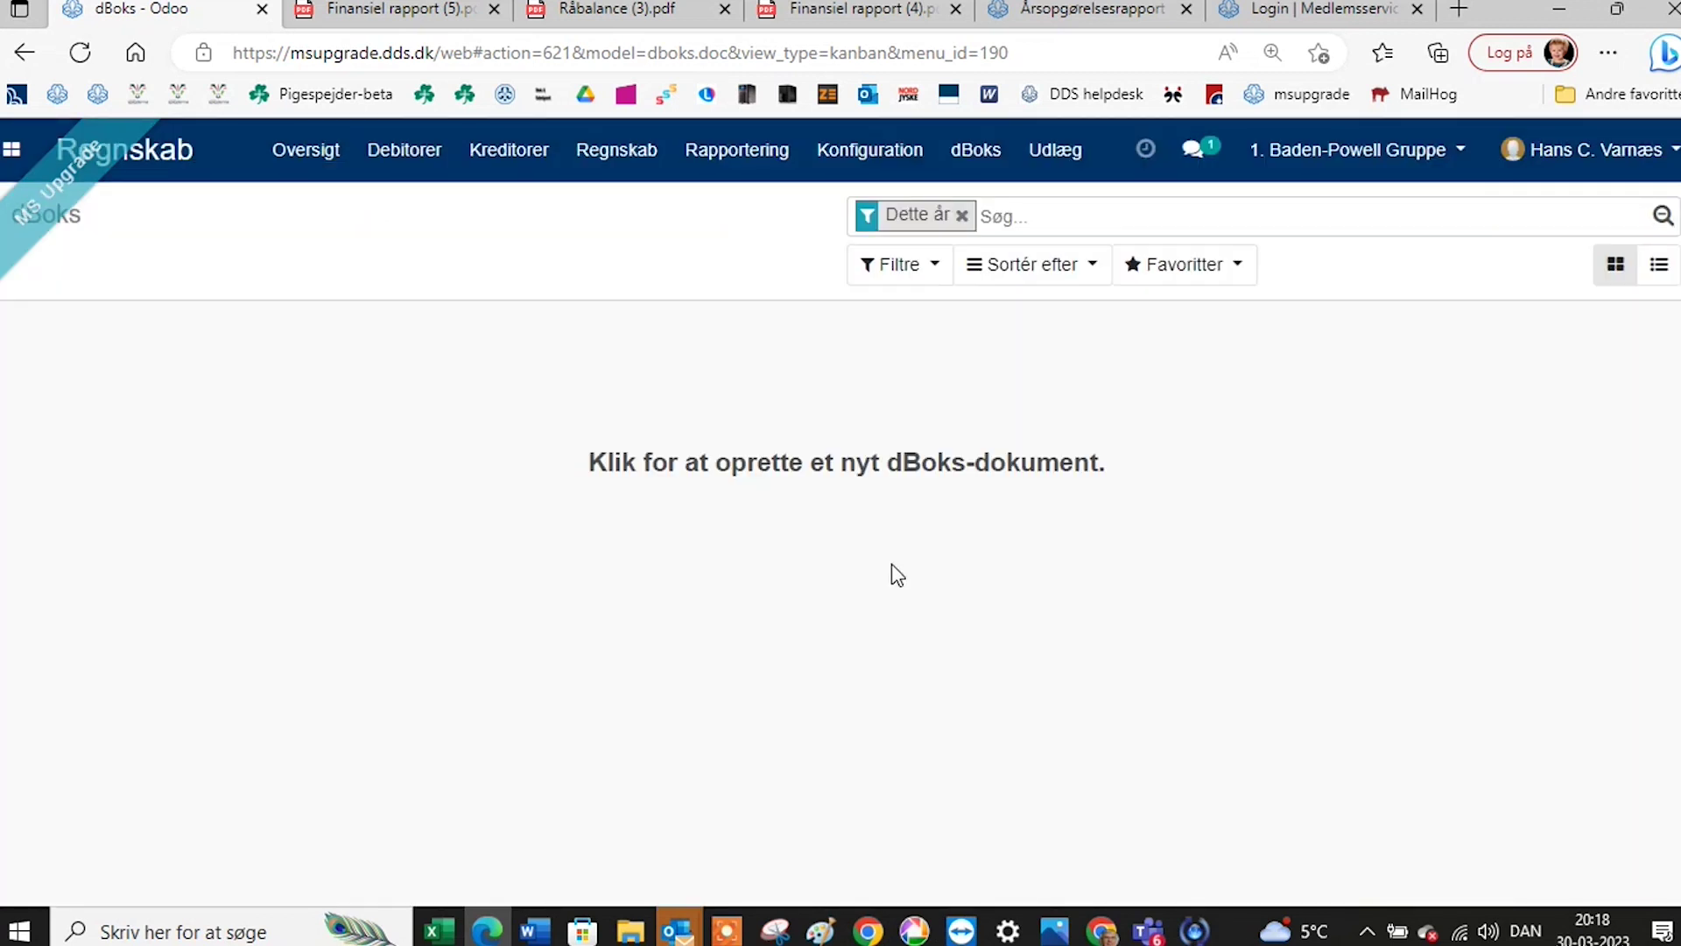
Go to Konfiguration > MIS Rapport Skabeloner, then bring up the Rapportering menu again.
click(759, 167)
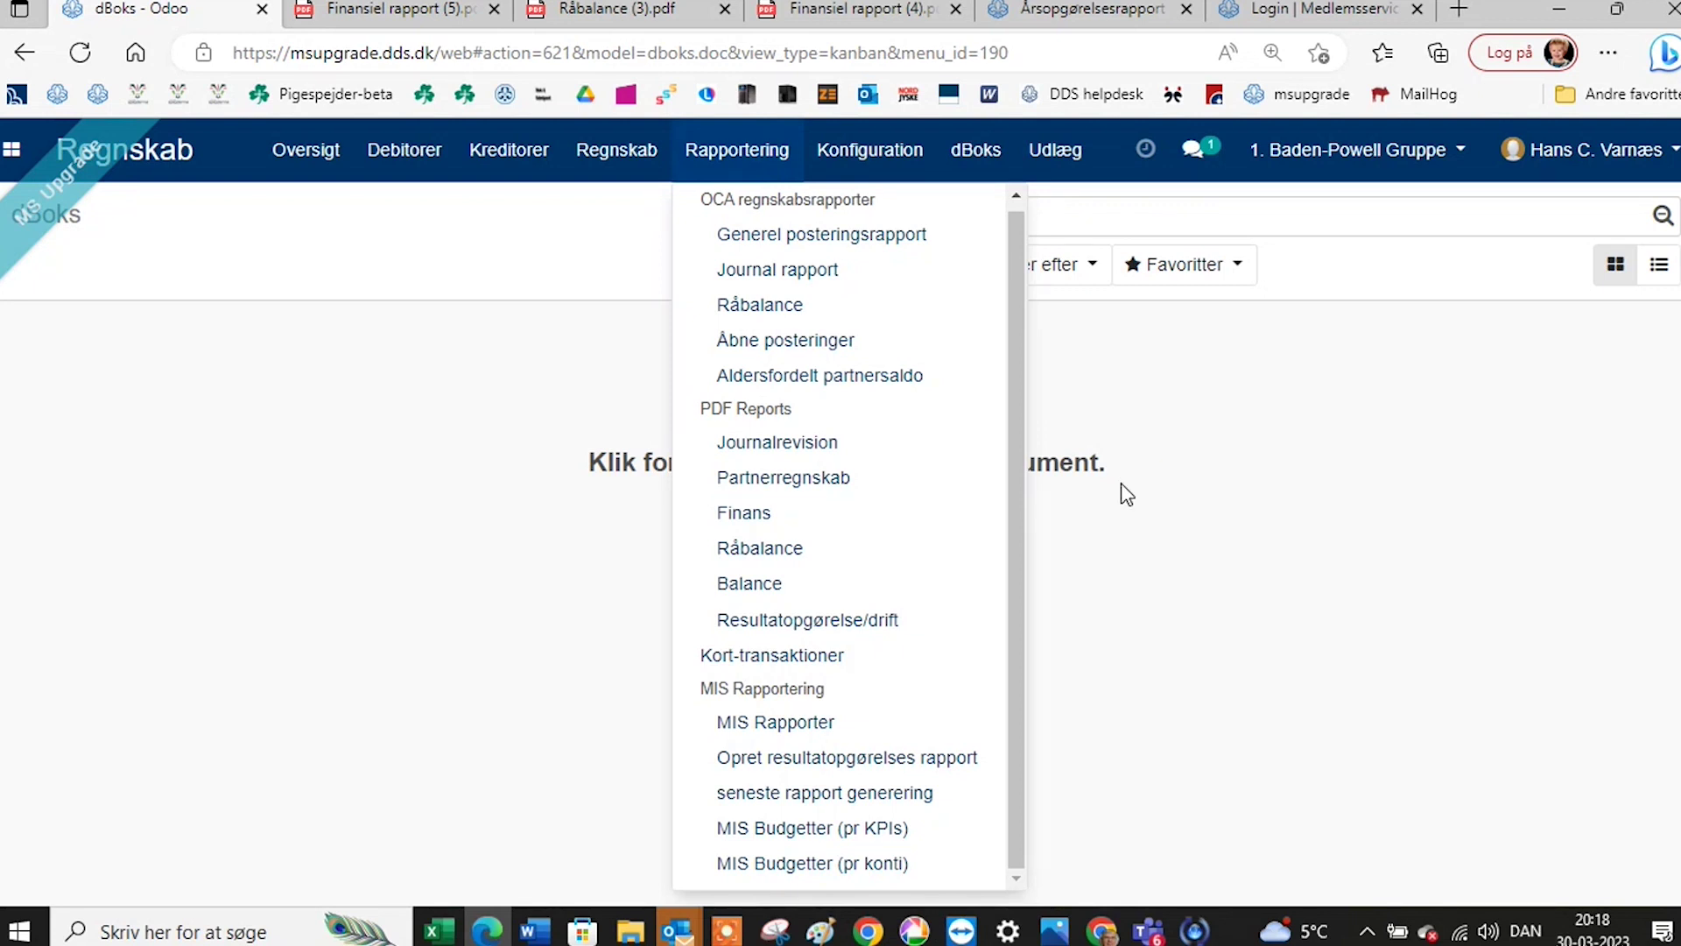
click(893, 166)
click(893, 166)
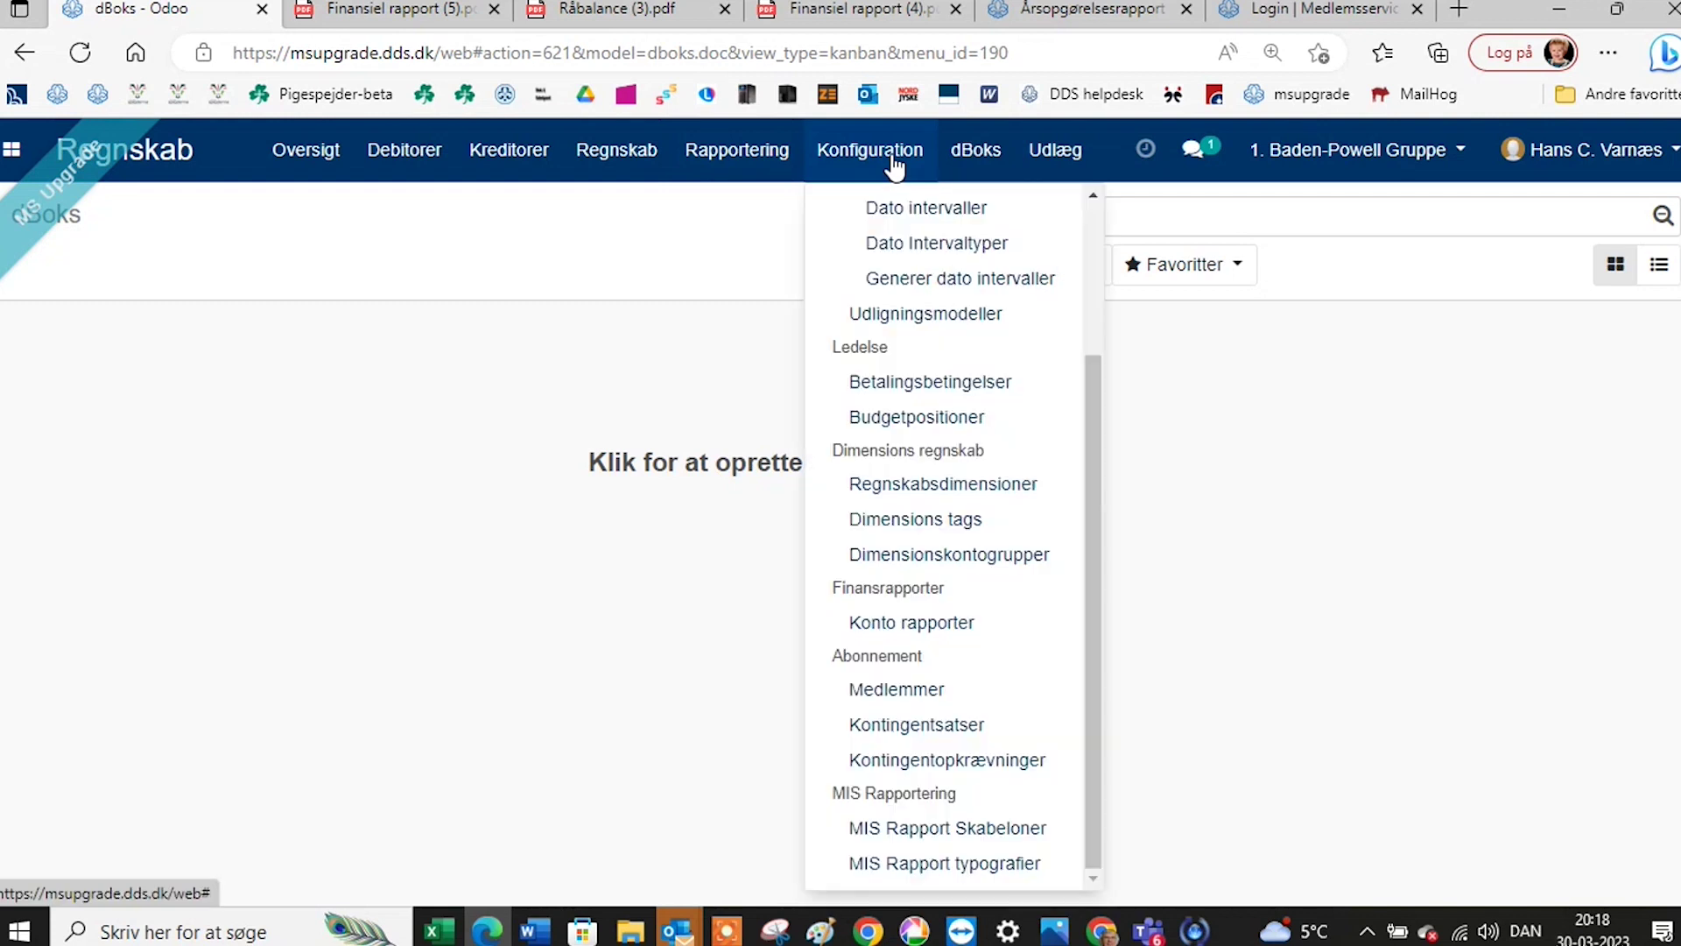
click(880, 830)
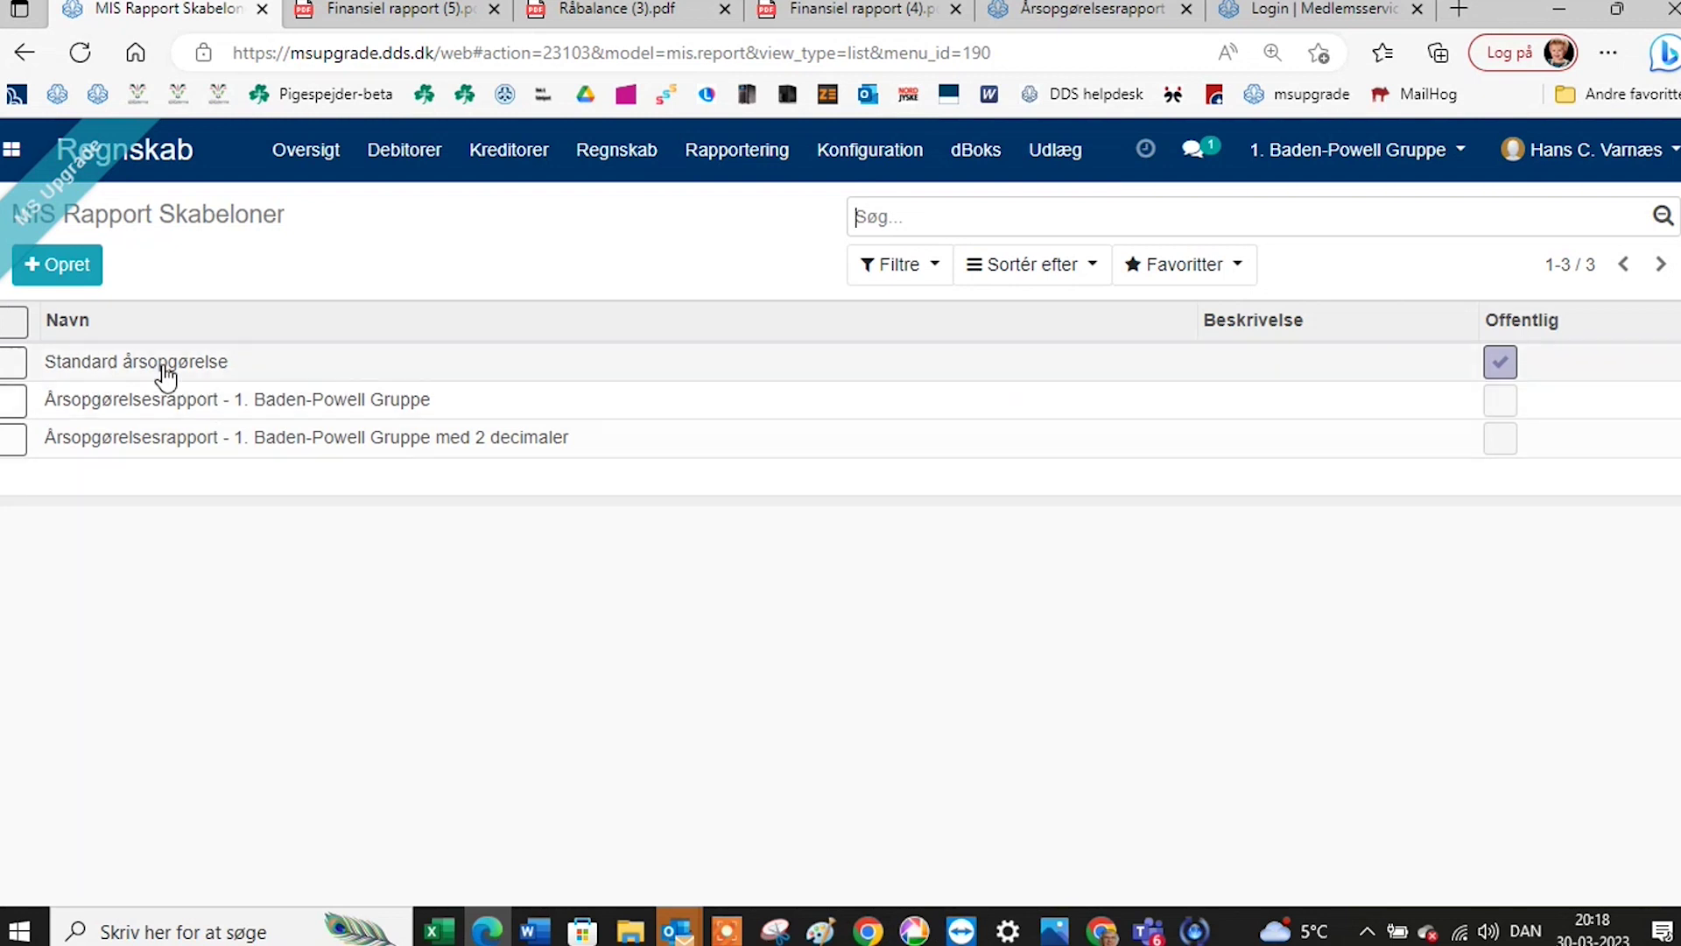
click(793, 150)
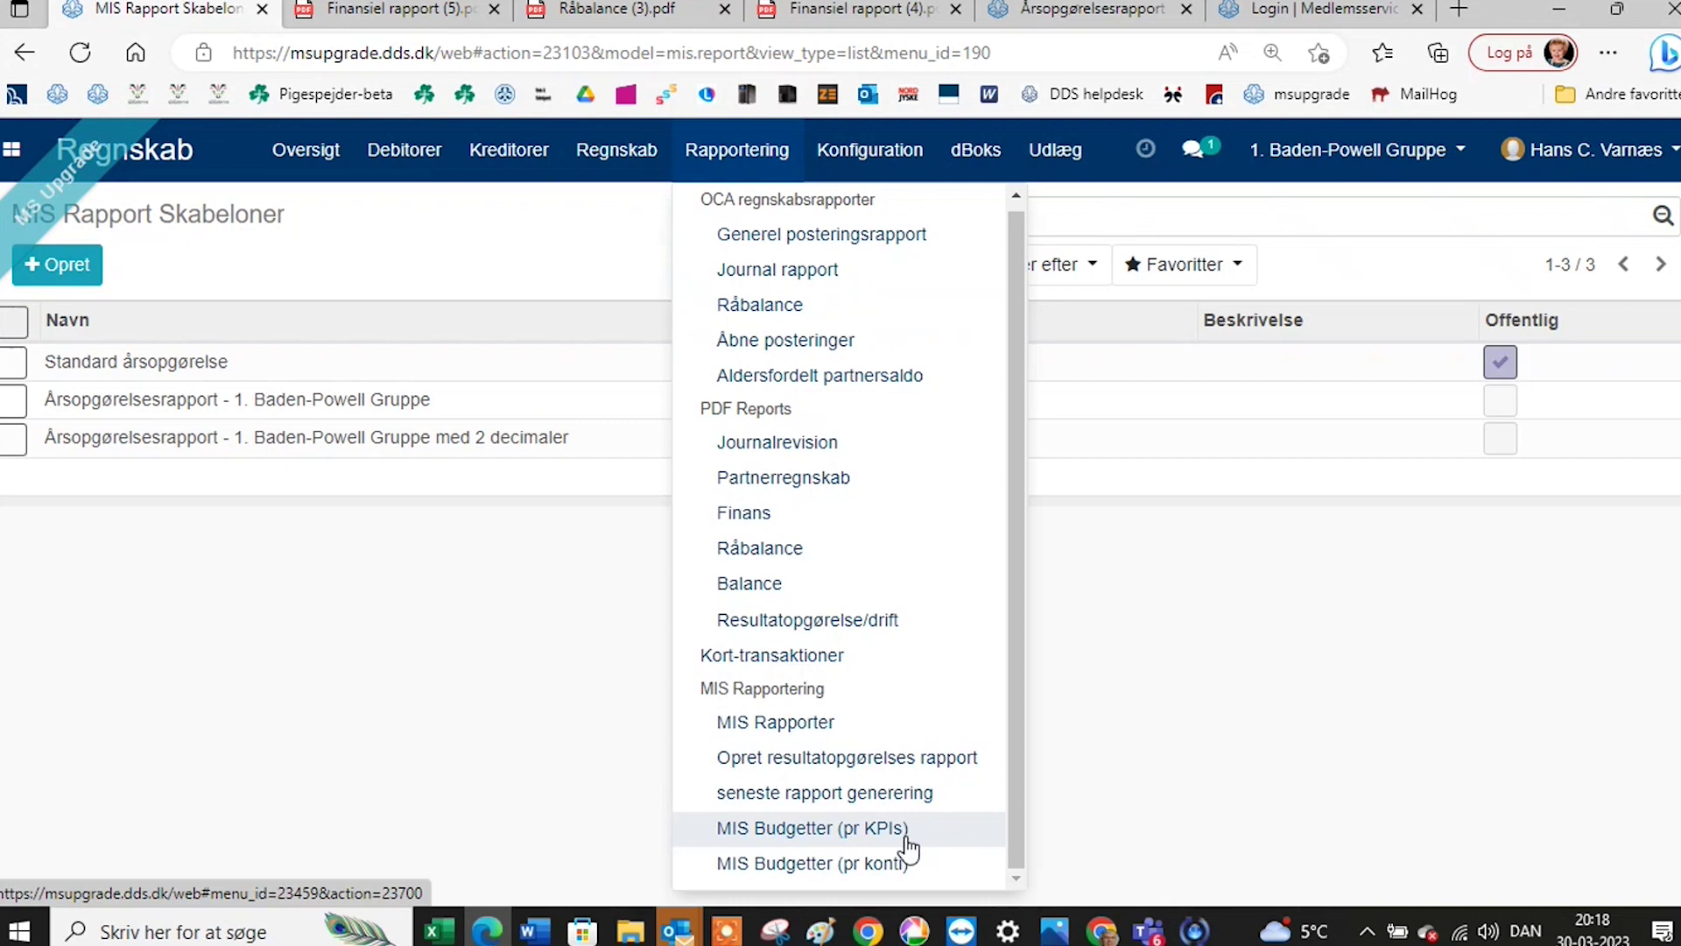
Create a Finansår 2023 report based on the Årsopgørelsesrapport - 1. Baden-Powell Gruppe template.
click(840, 760)
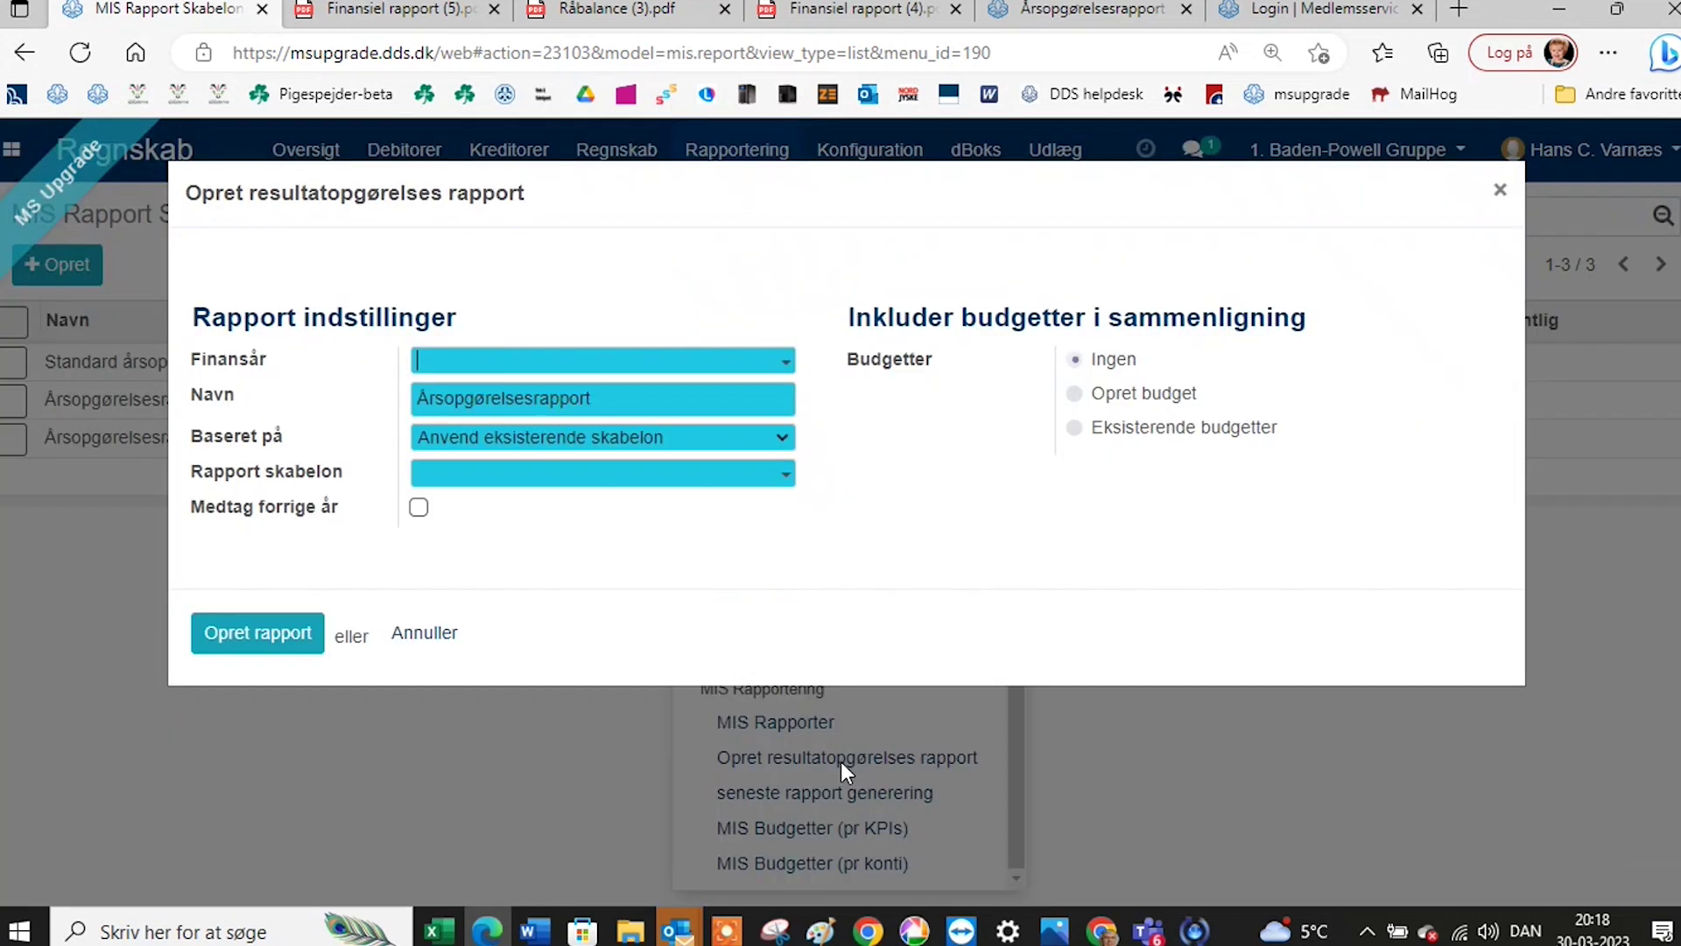
click(785, 483)
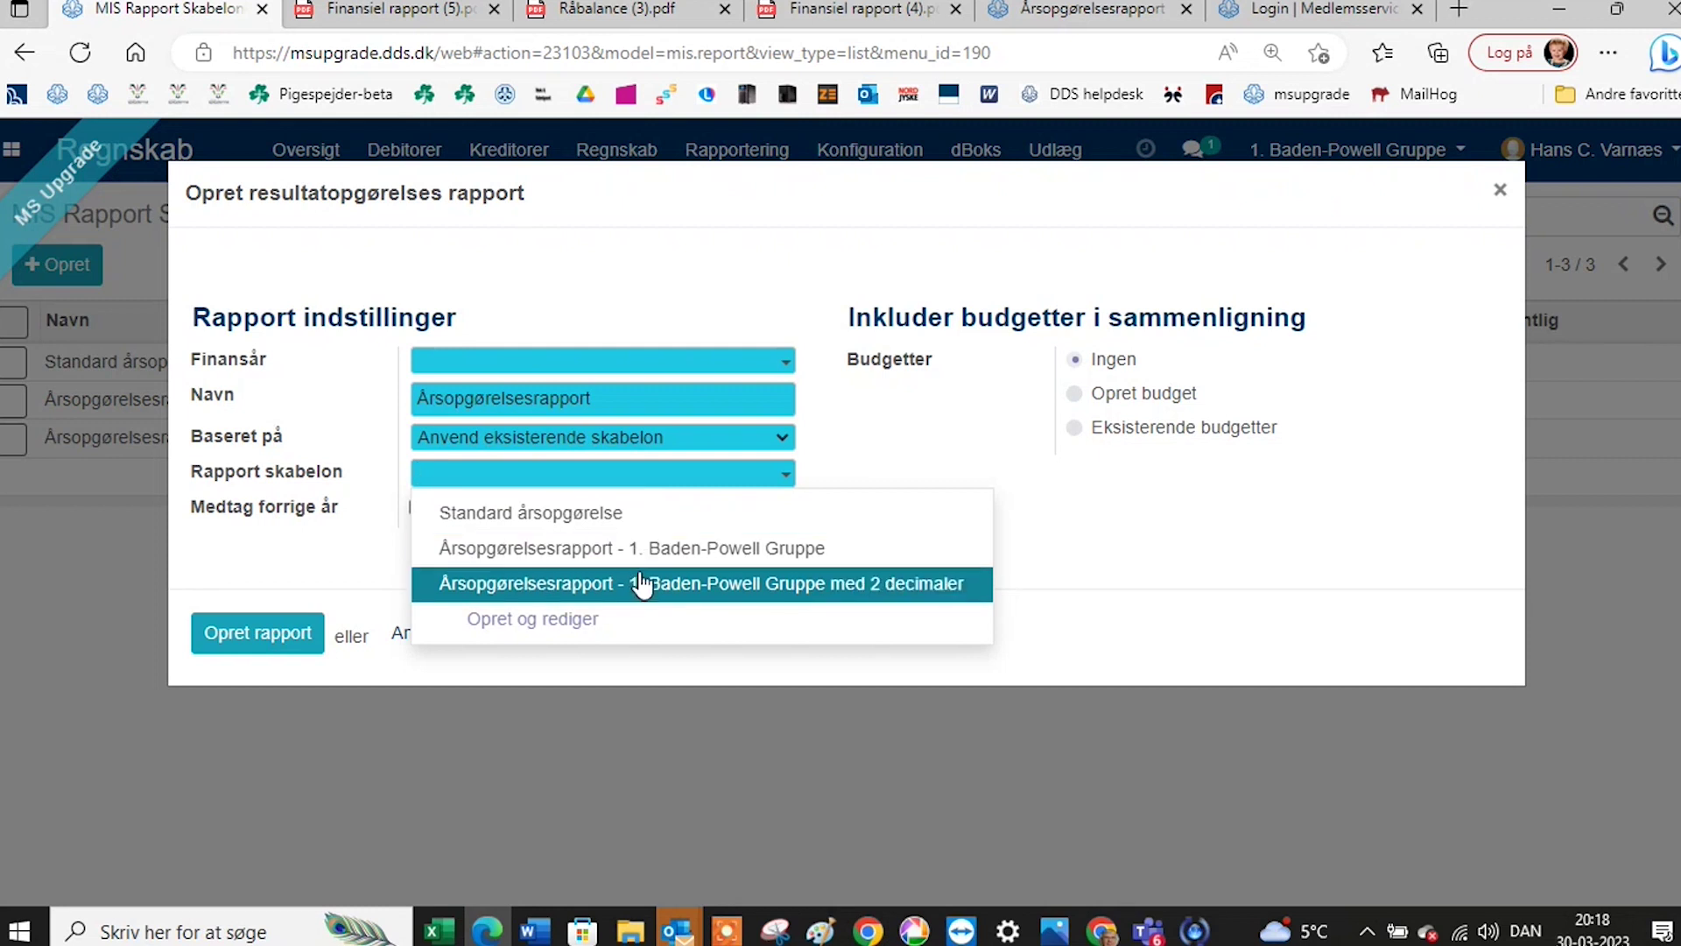
click(609, 517)
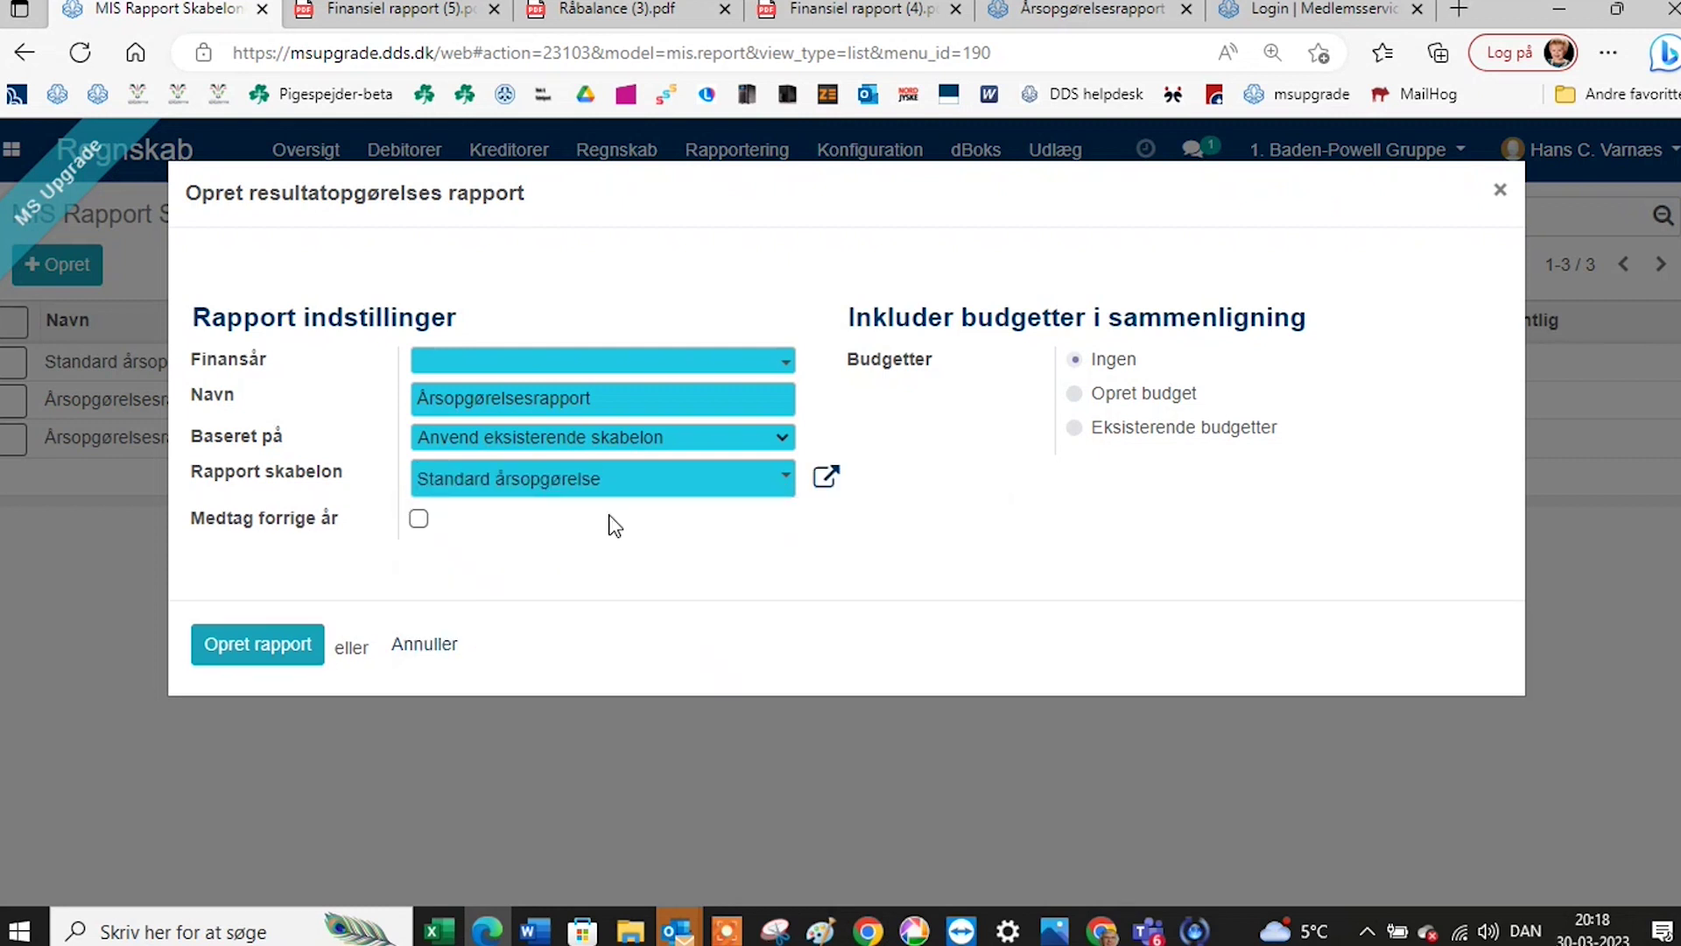
click(597, 362)
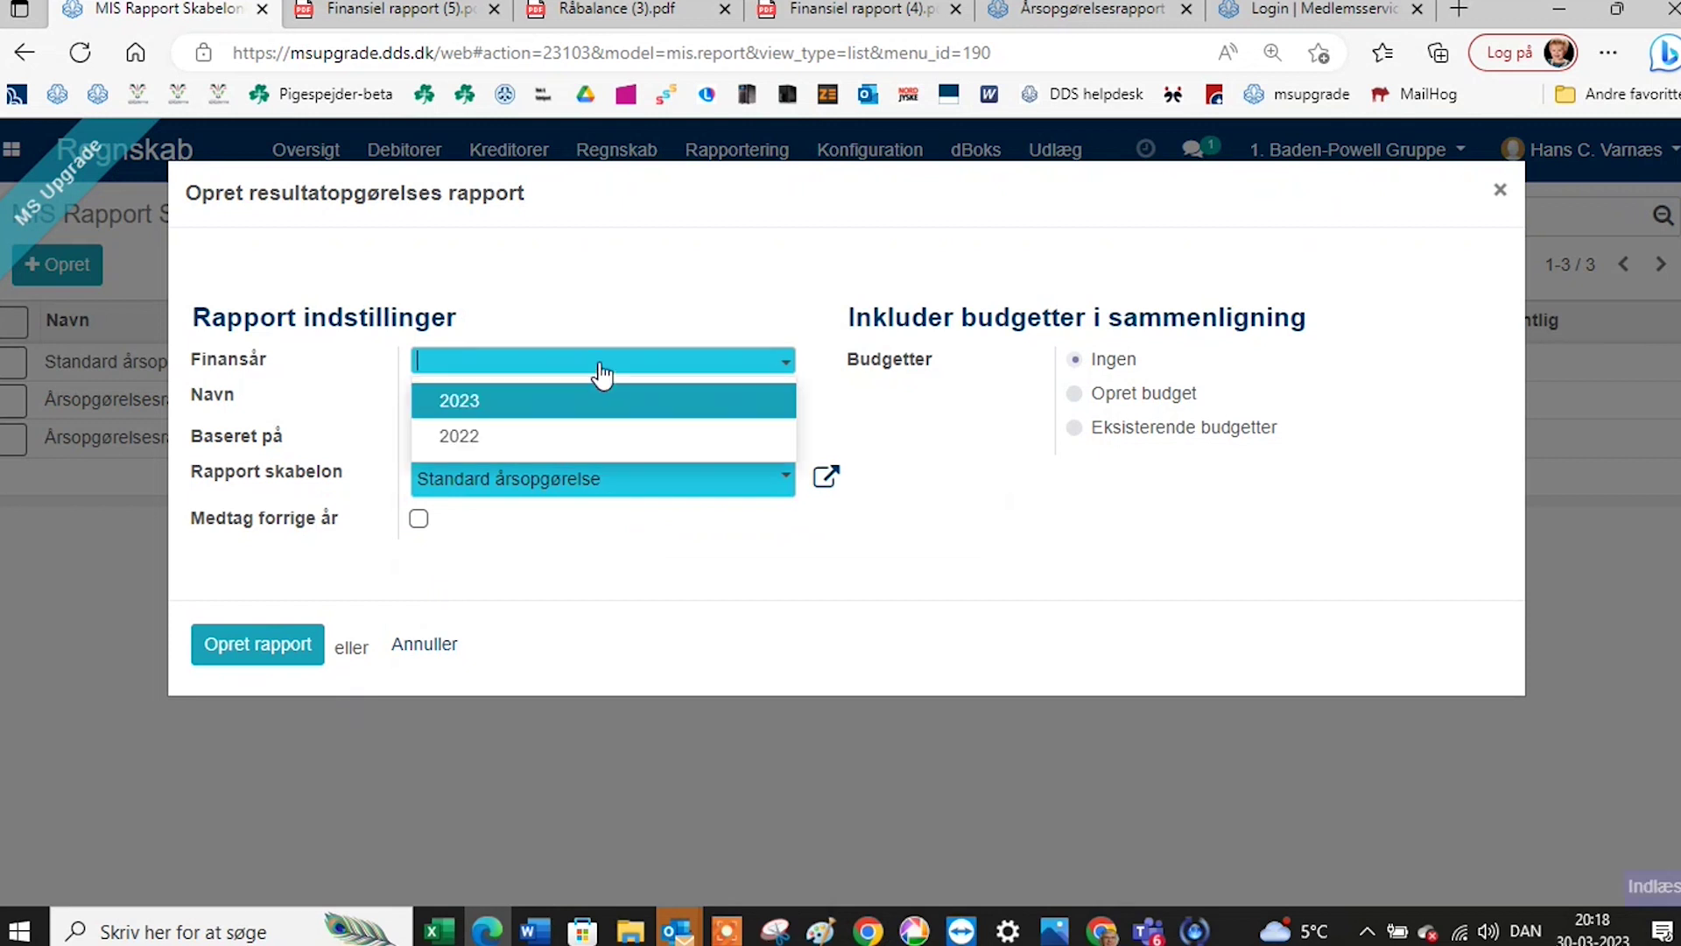
click(552, 403)
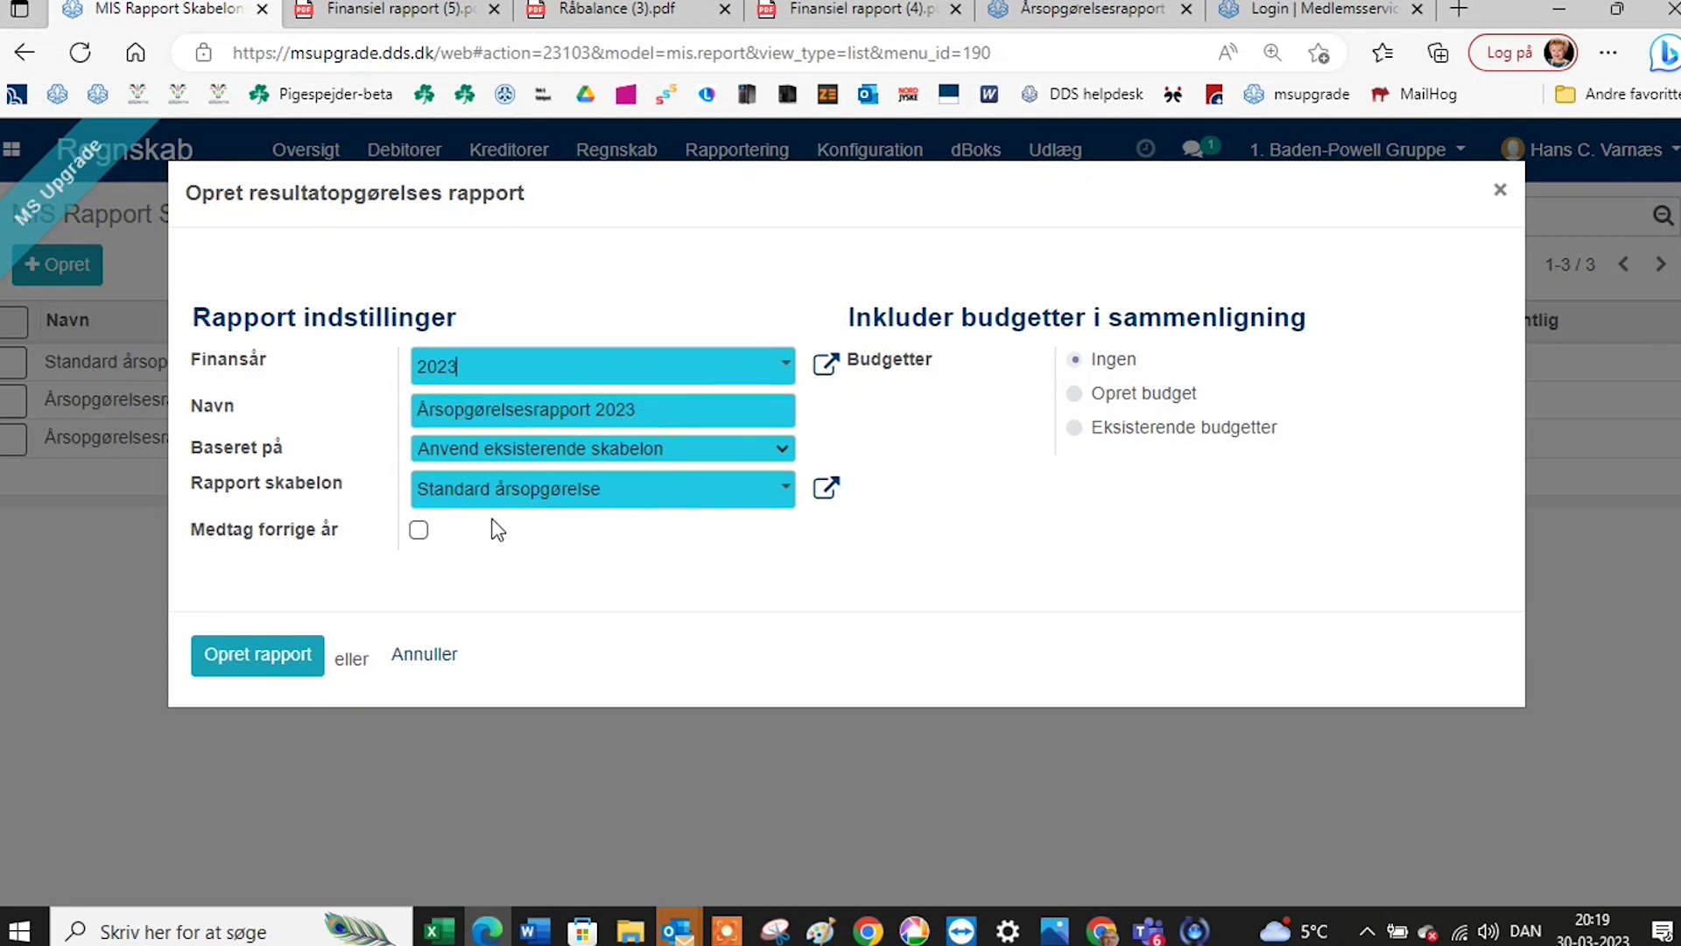
click(724, 505)
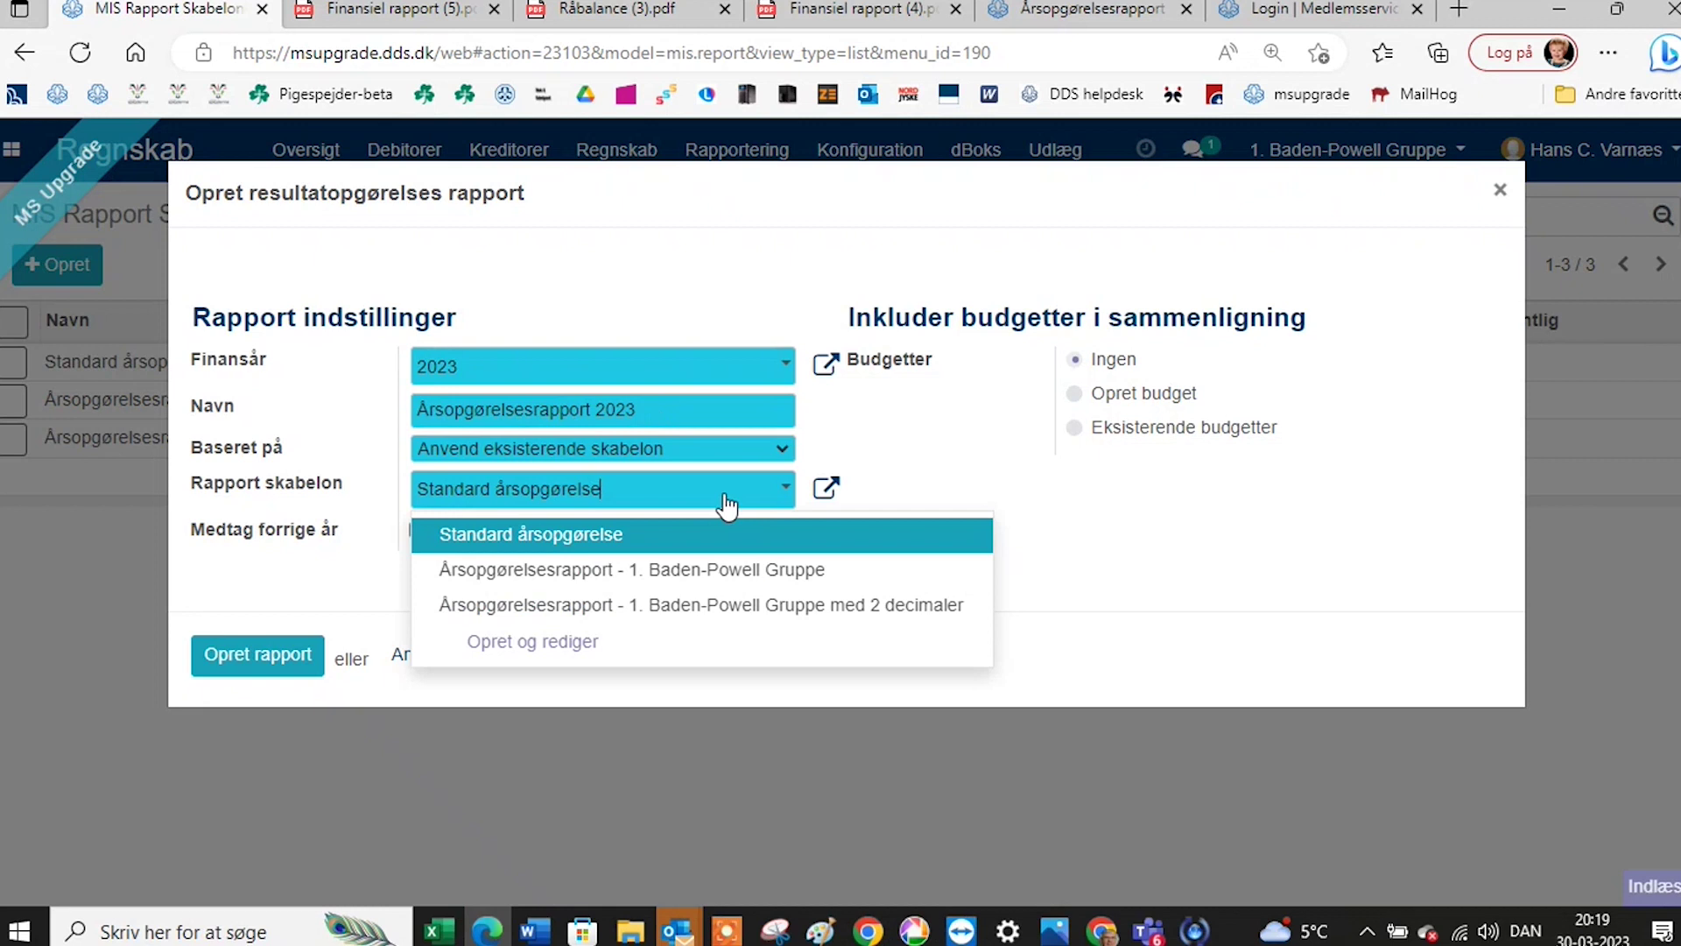
click(703, 571)
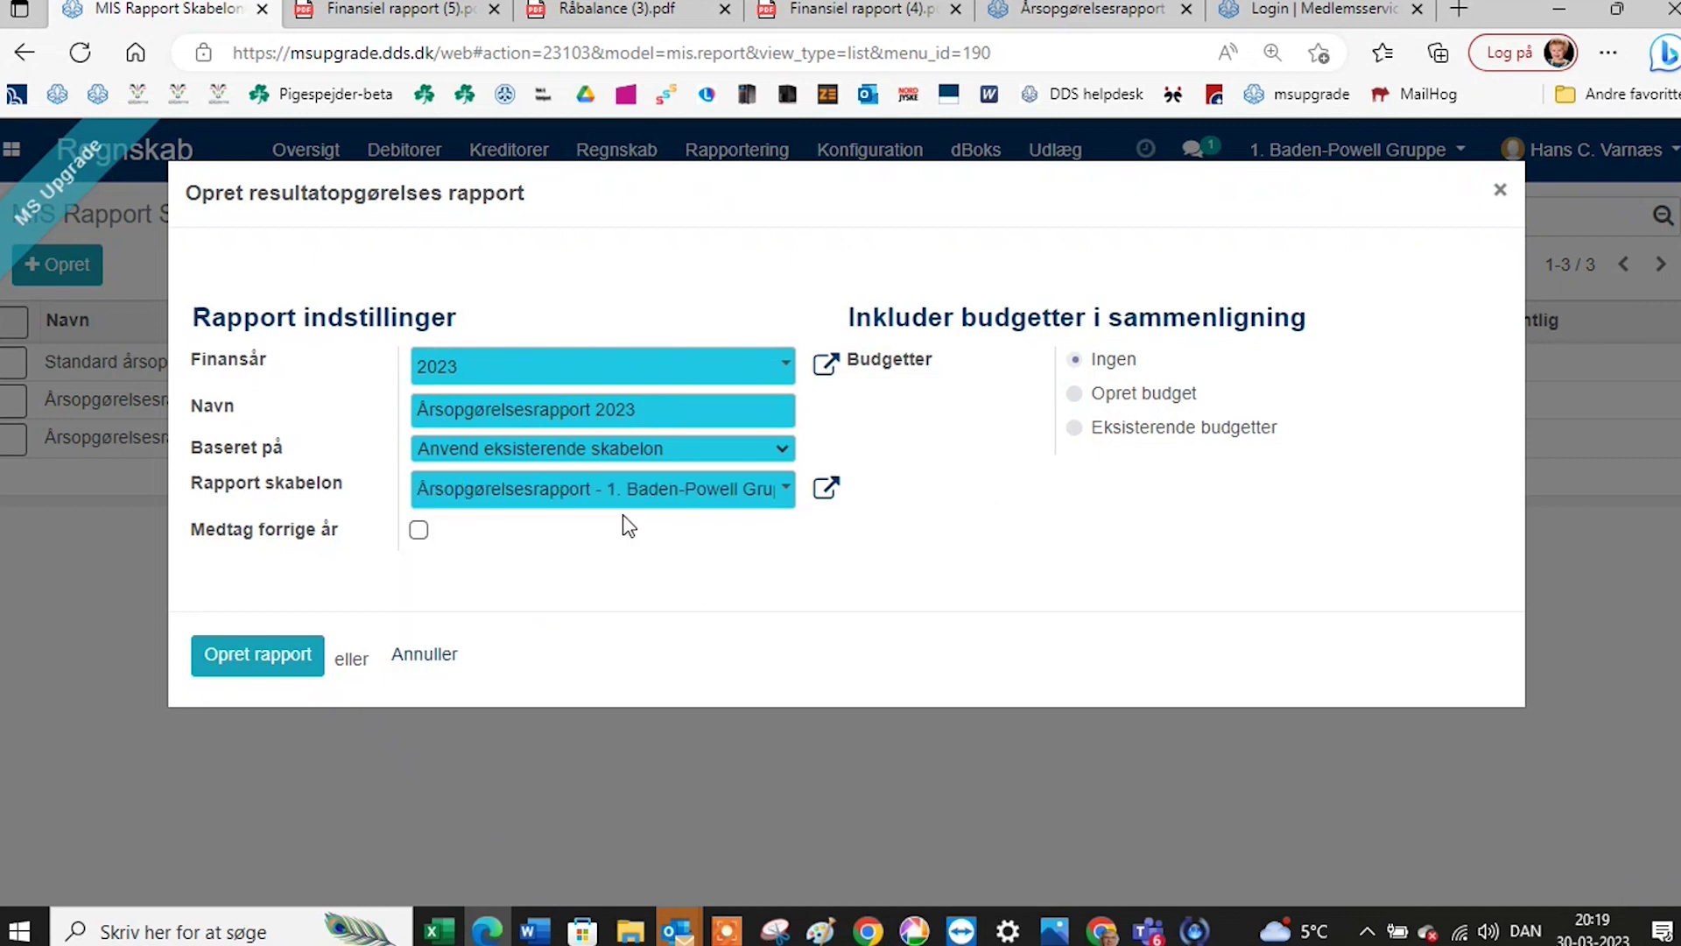
click(274, 668)
Switch the template to the 2-decimal variant and create the report again.
click(786, 493)
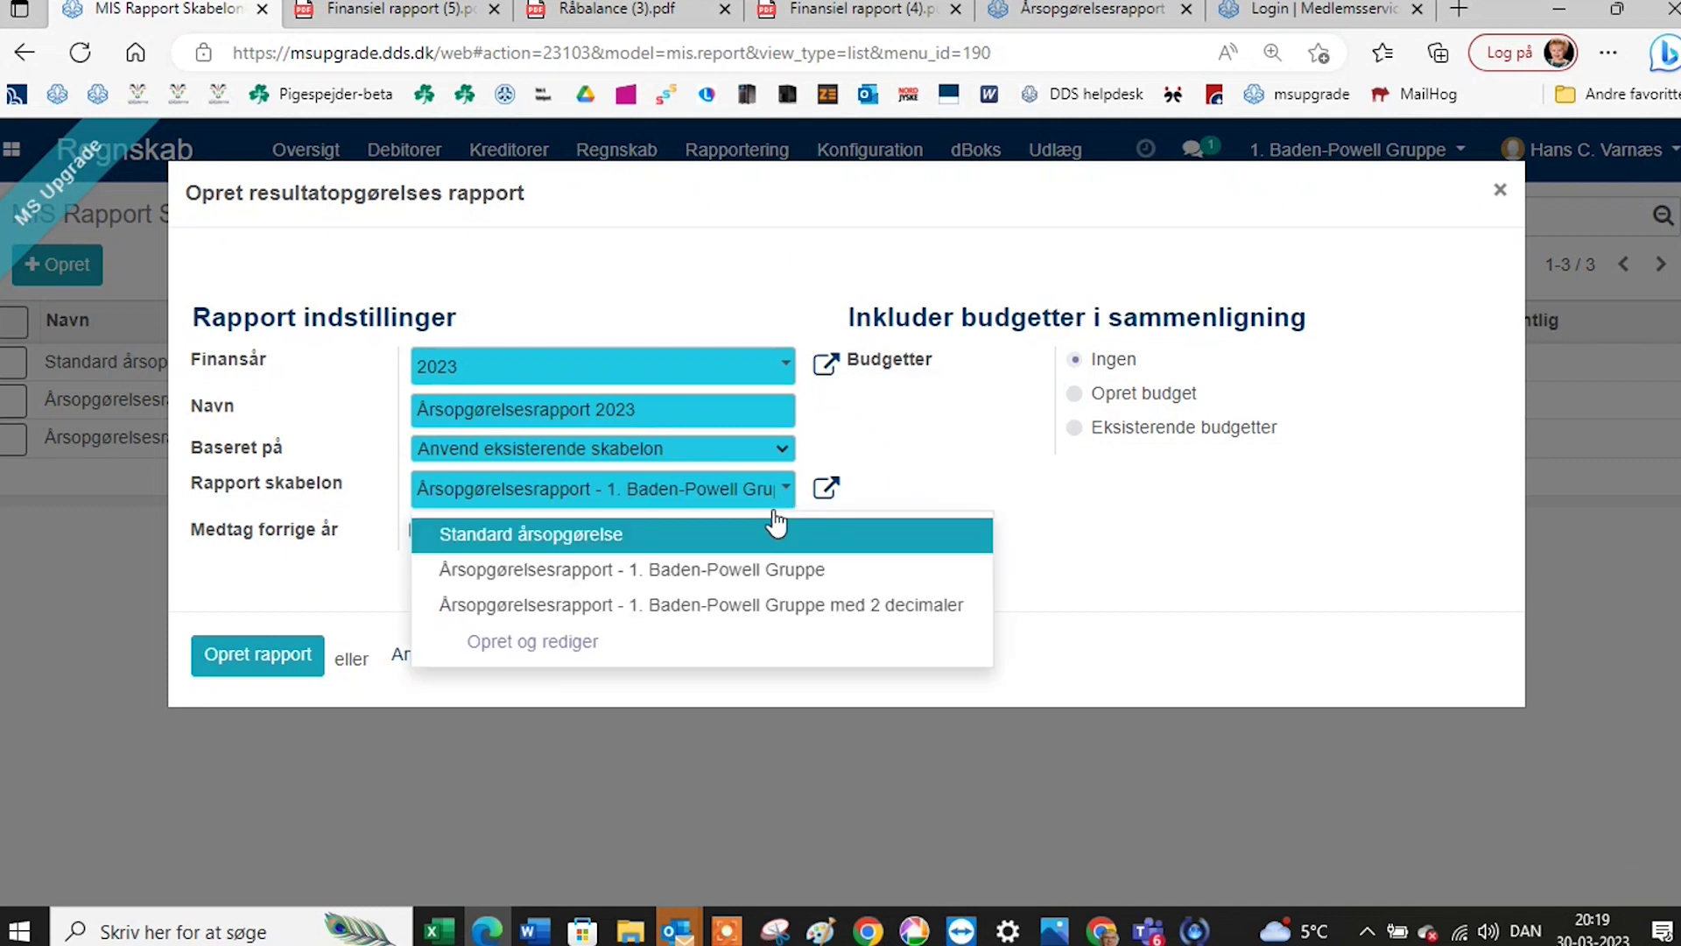
click(738, 617)
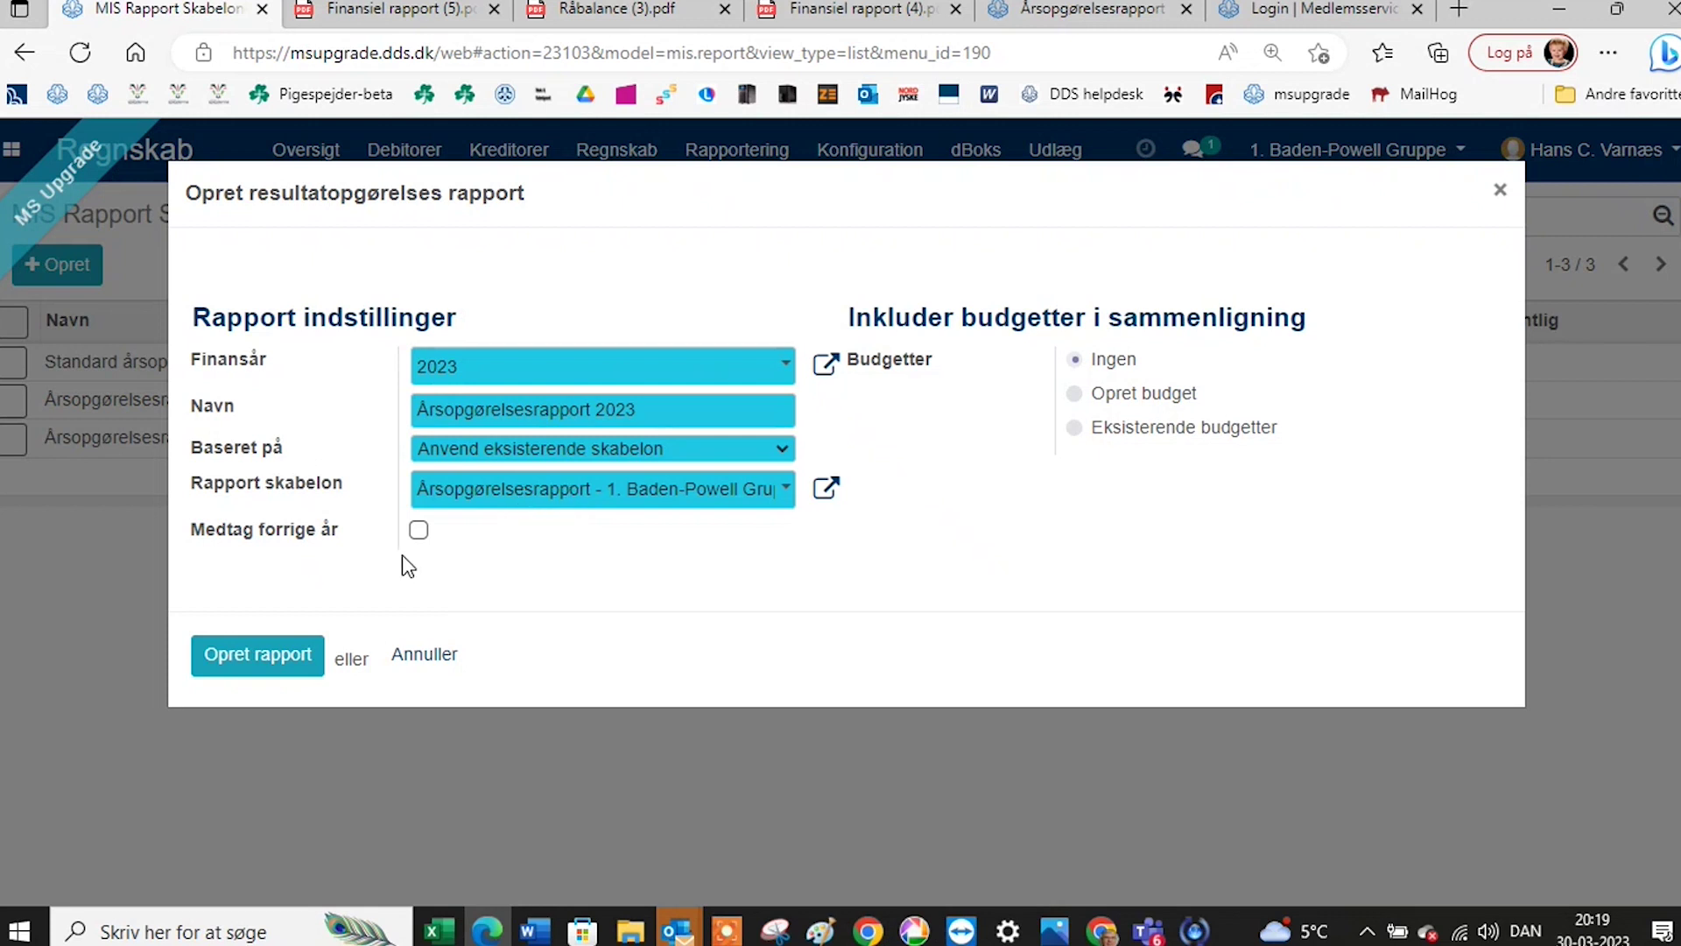
click(252, 658)
Cancel the annual report creation and open the 'med 2 decimaler' annual report template.
click(1502, 194)
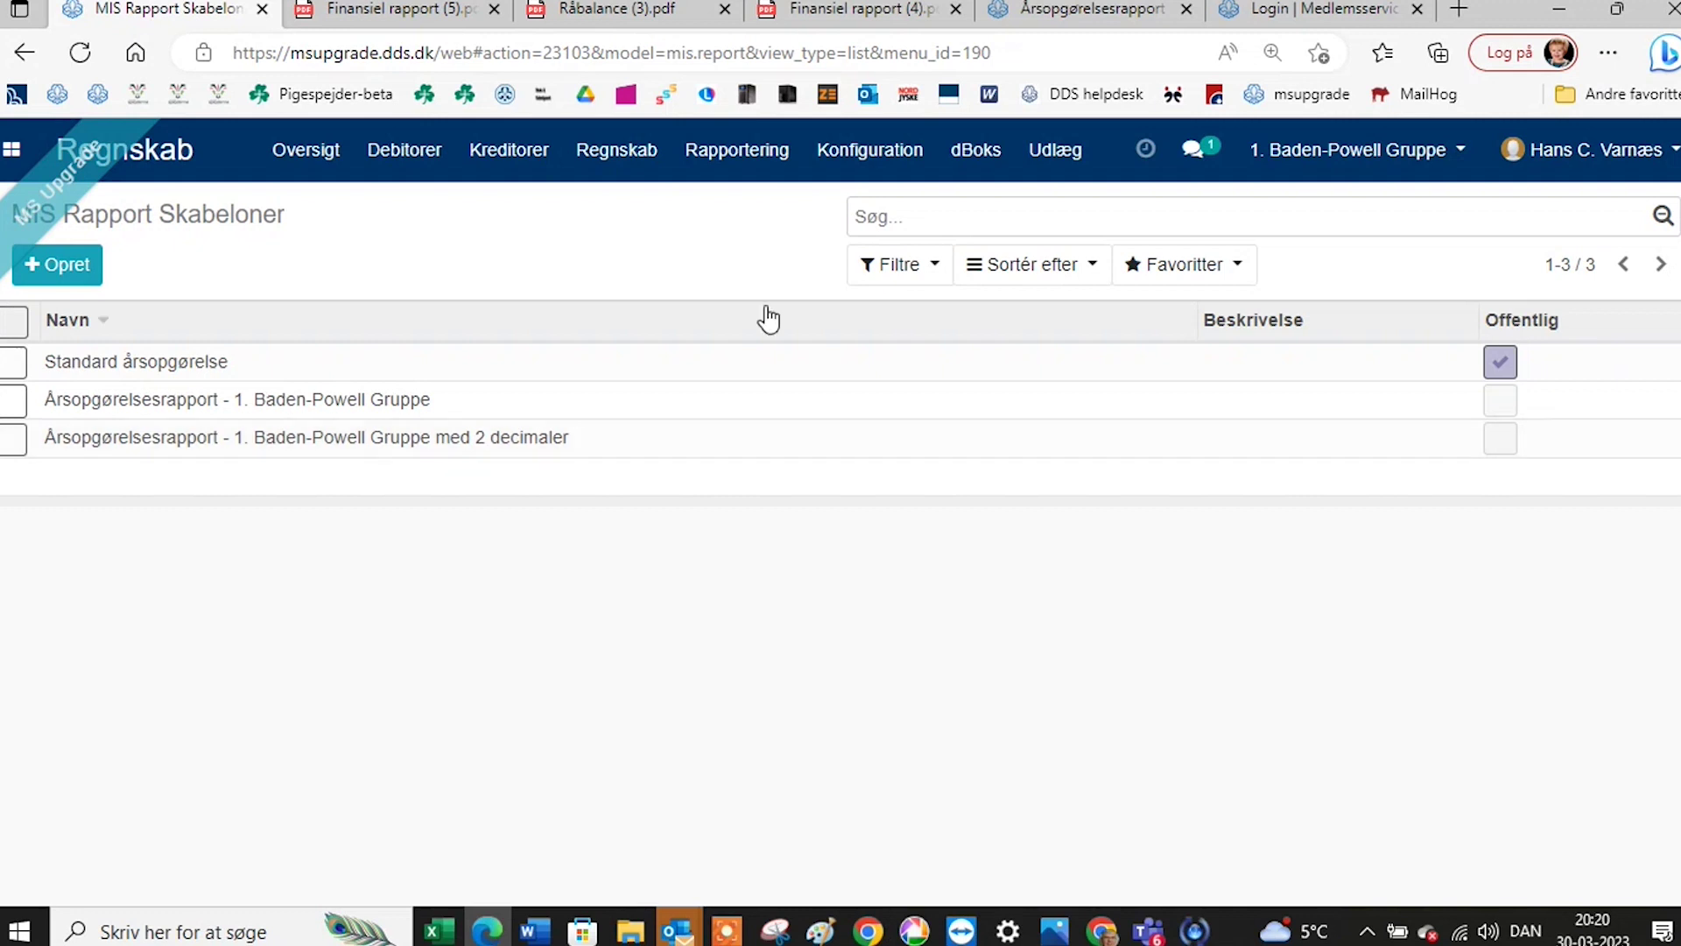
click(880, 158)
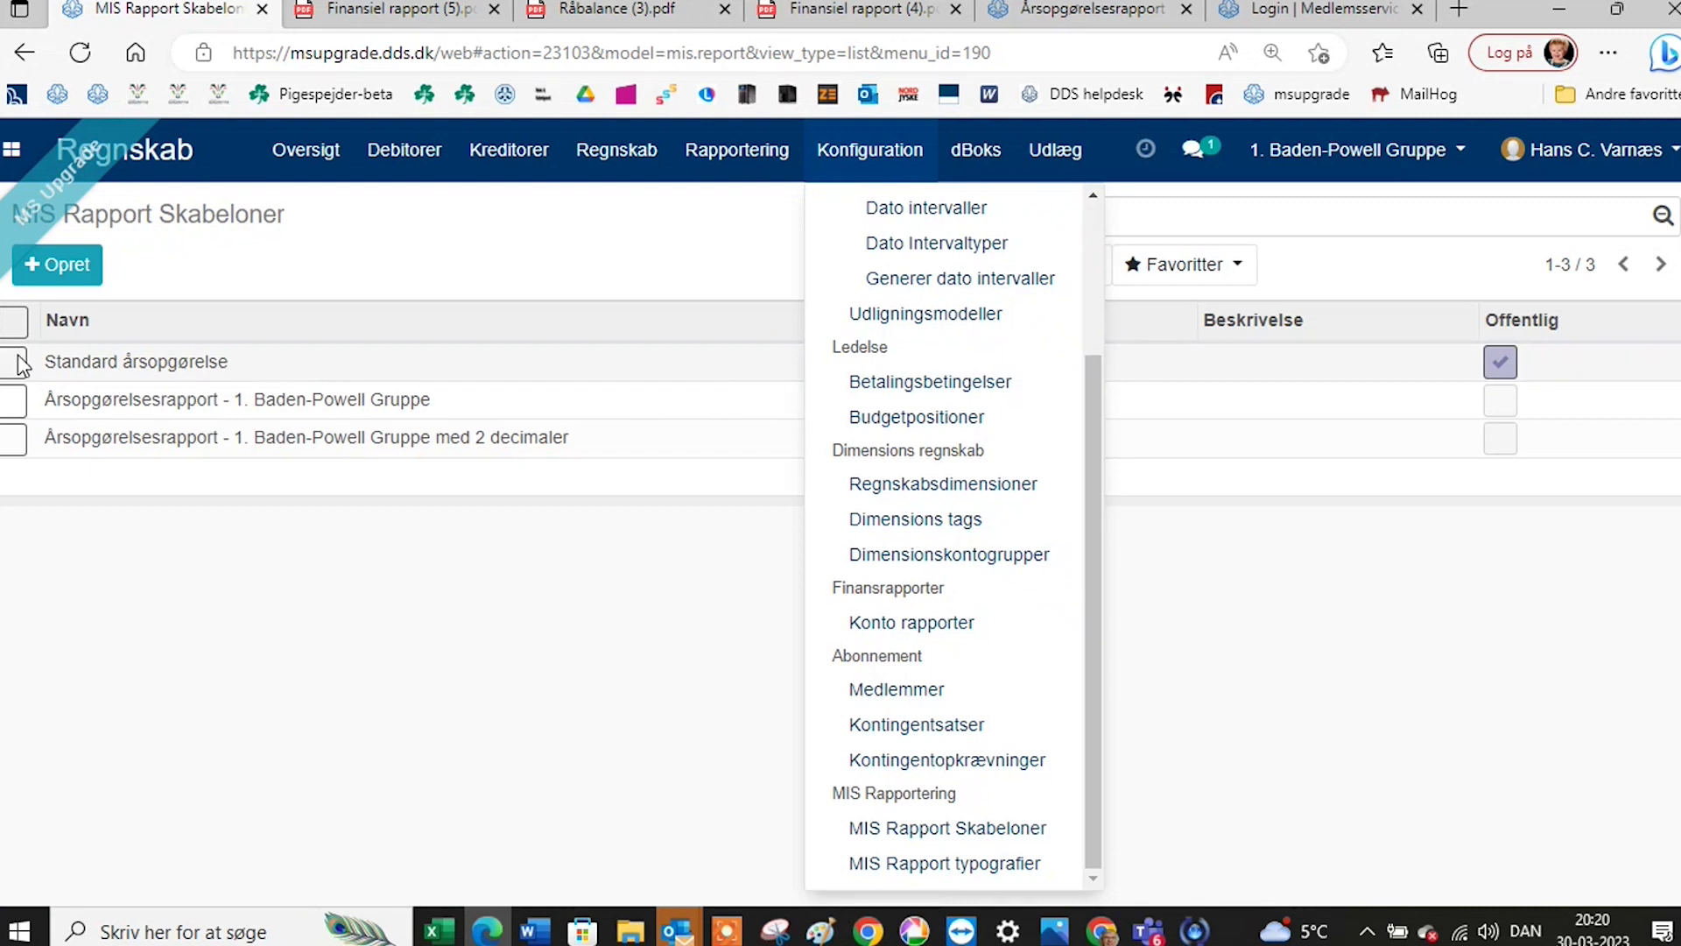
click(486, 287)
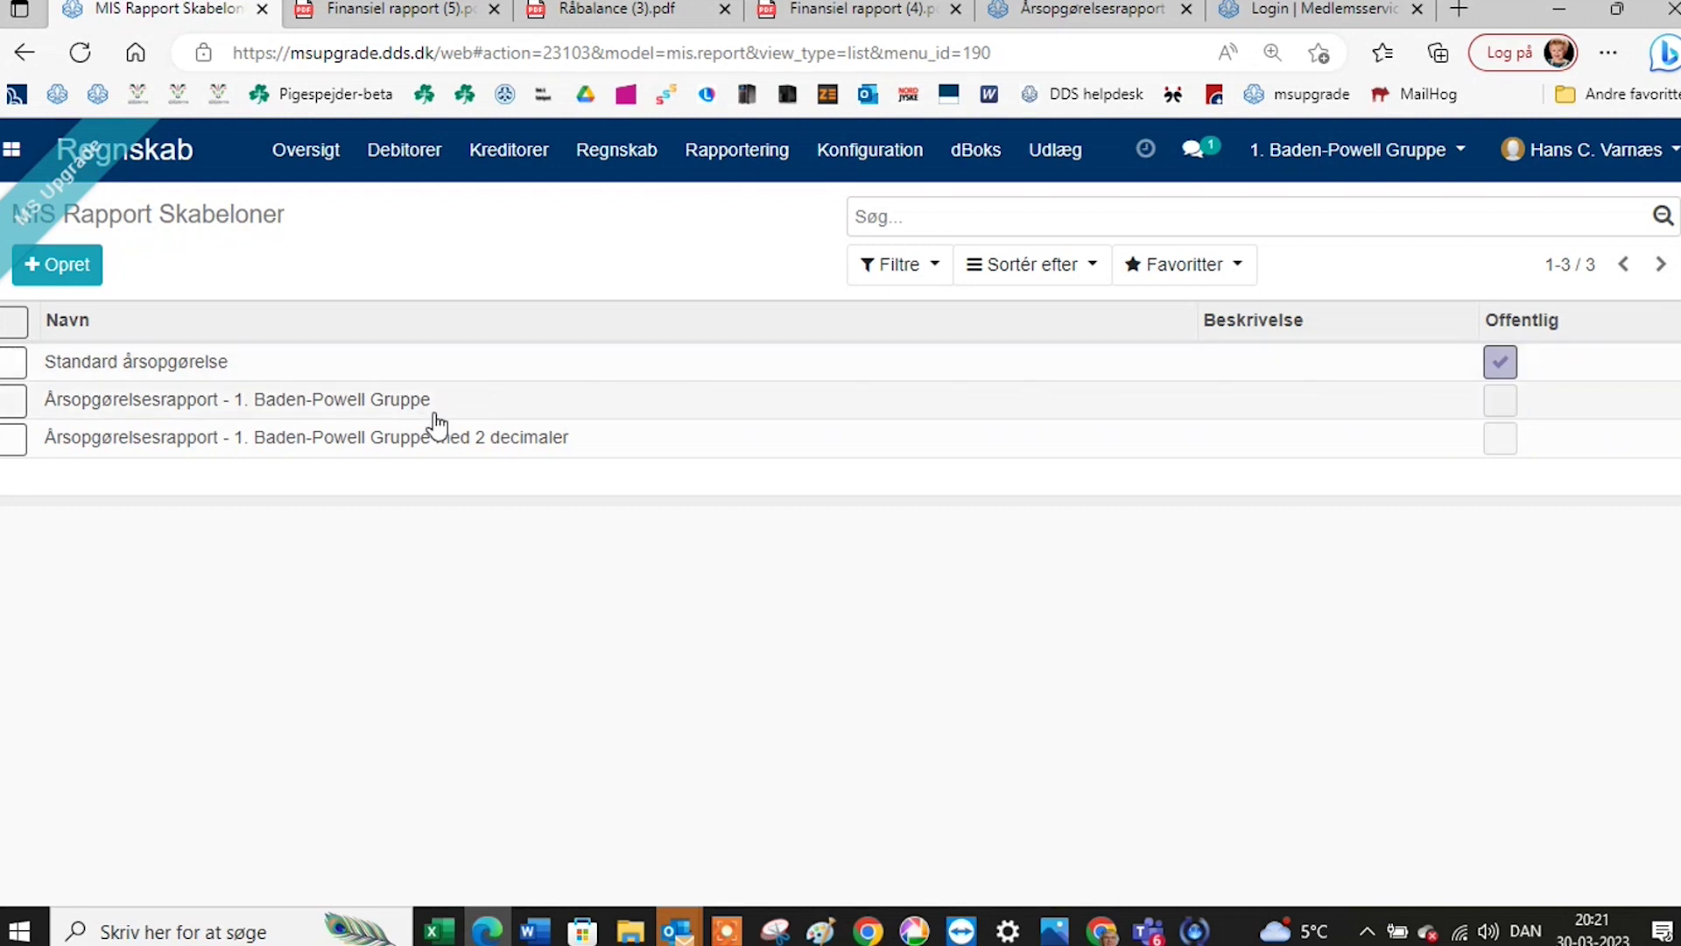
click(437, 447)
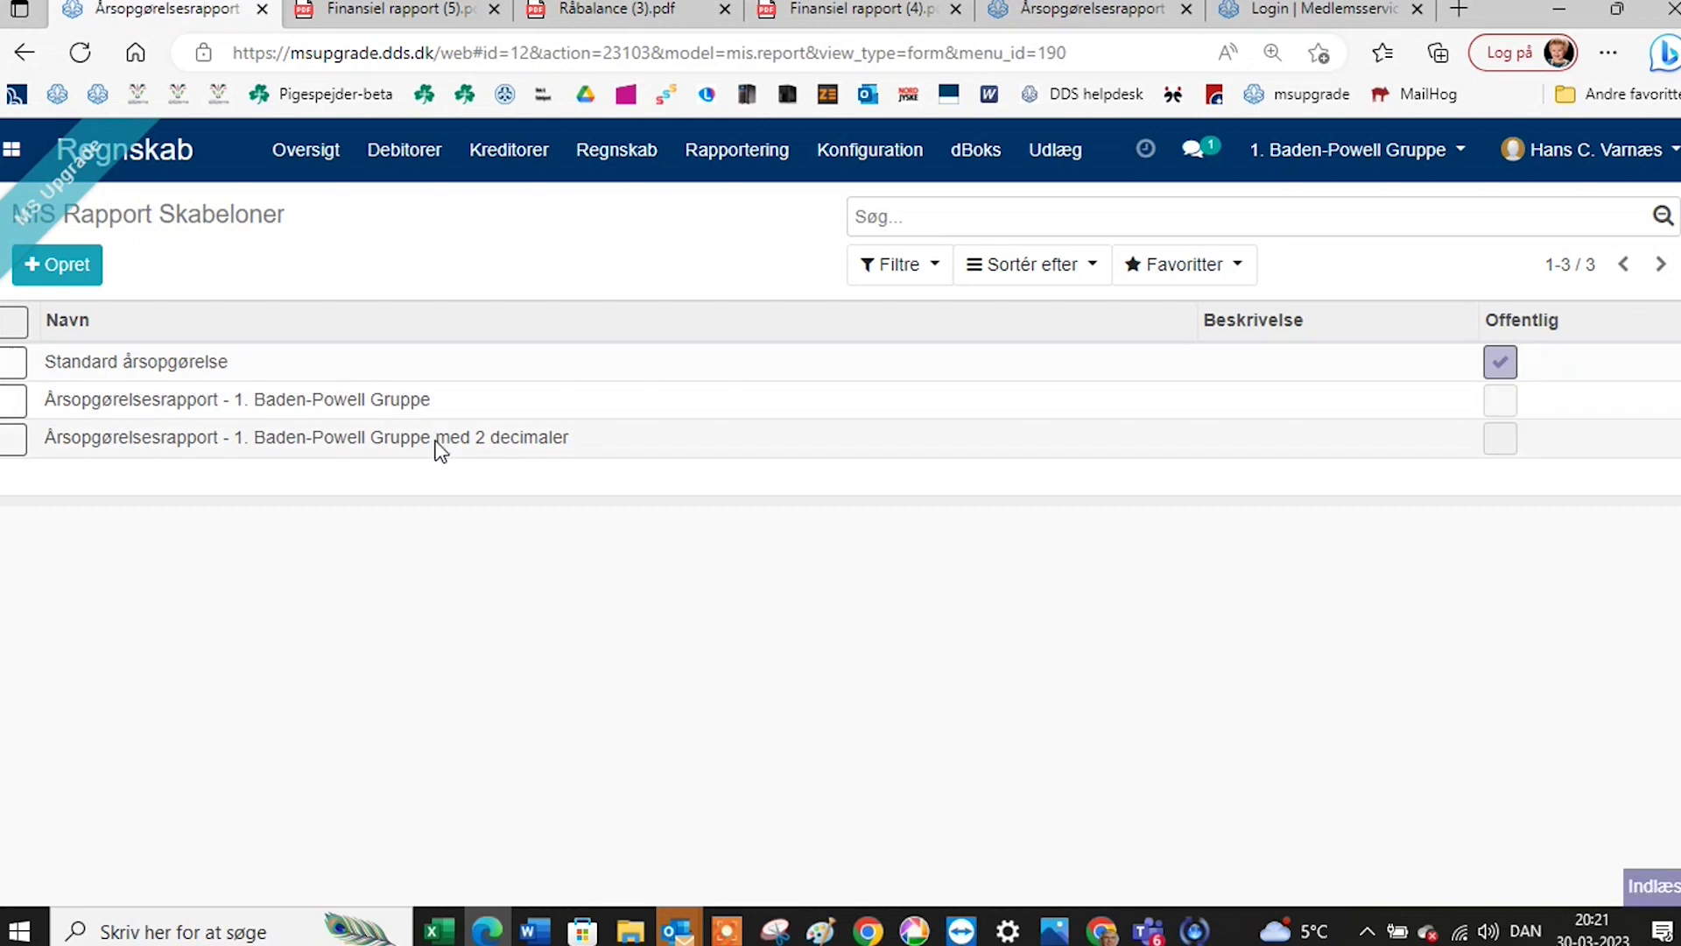
Duplicate the 2-decimal template, save the '(kopi)' copy, and select it in the template list.
click(766, 263)
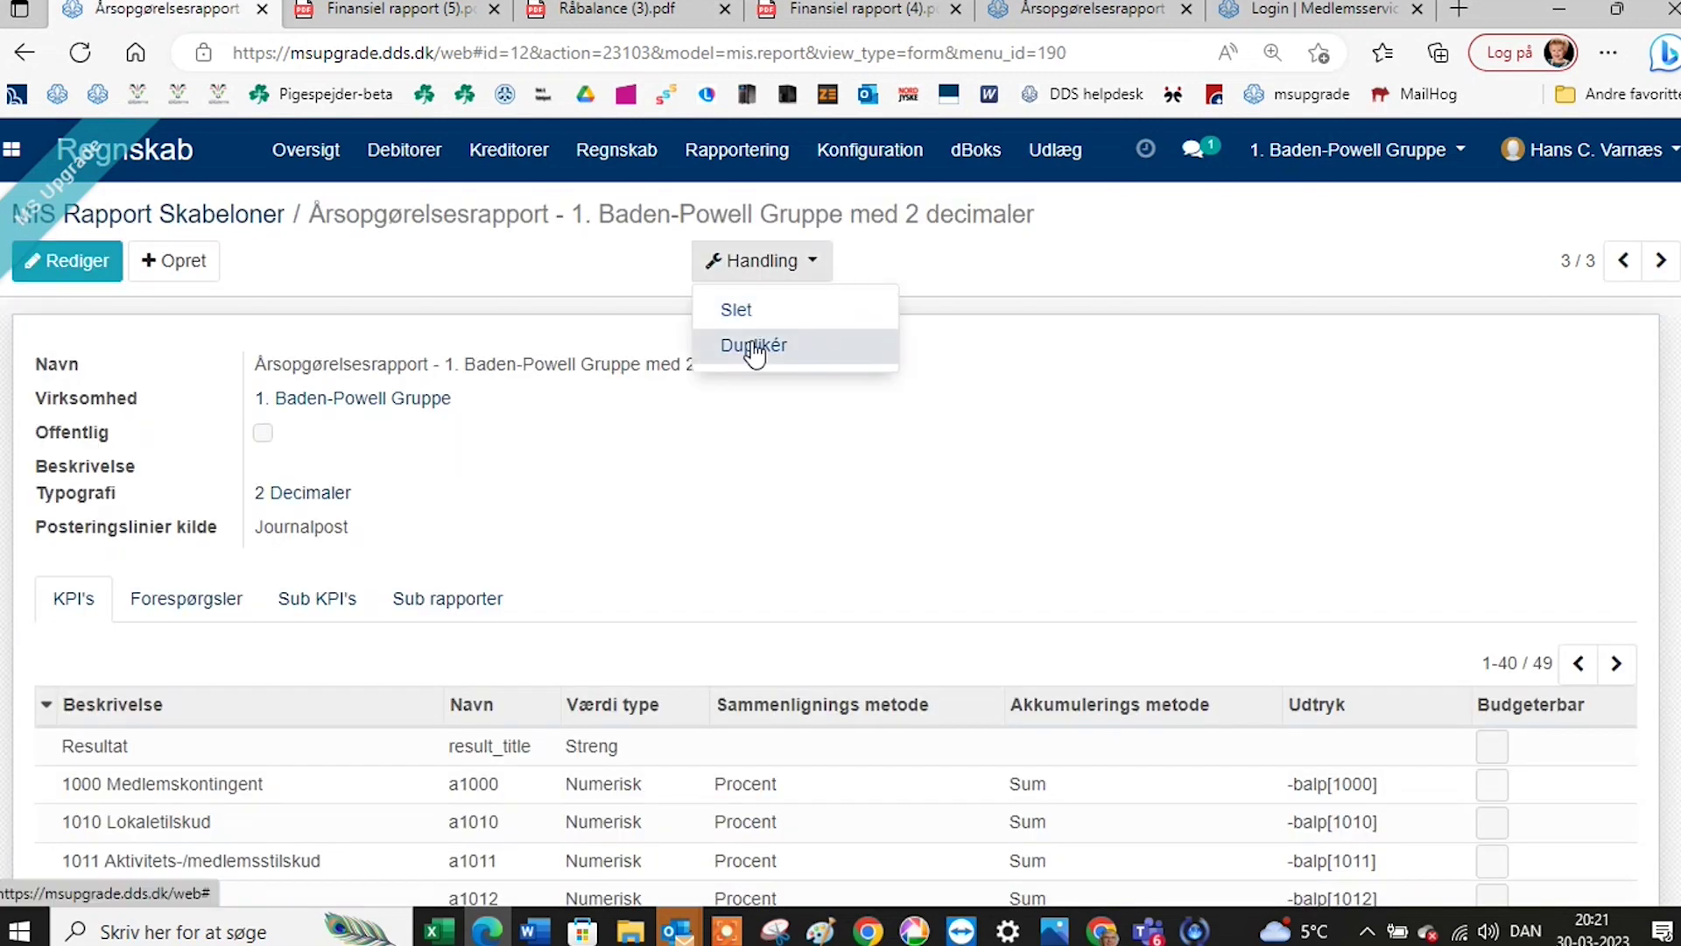
click(751, 342)
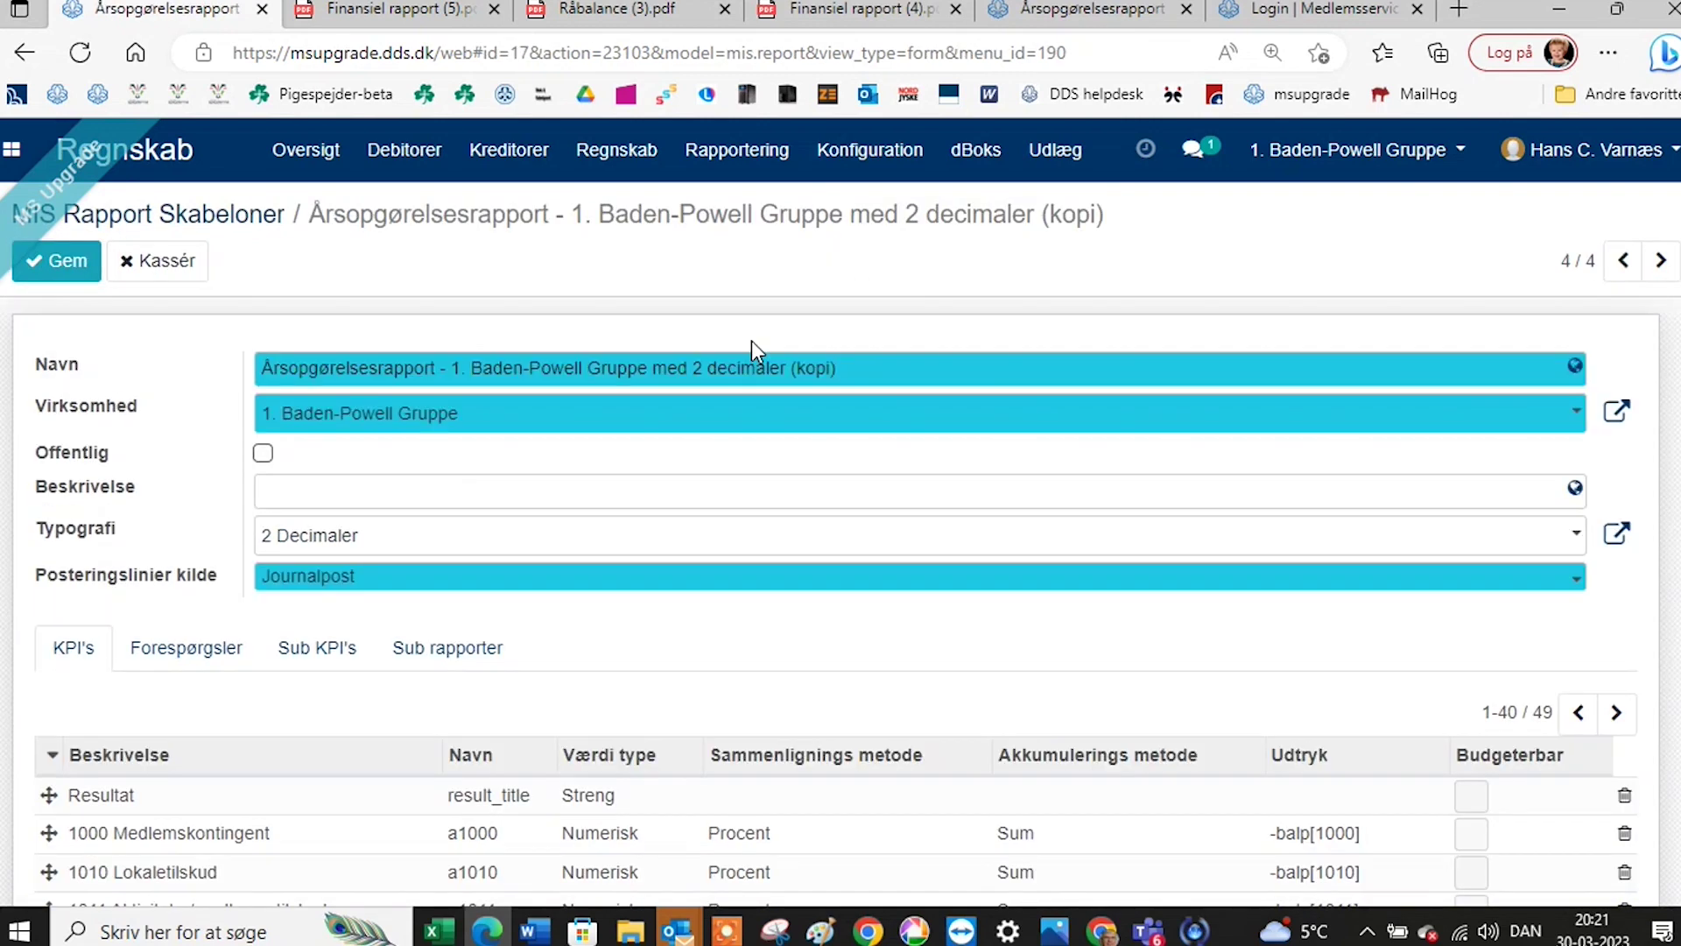
click(66, 261)
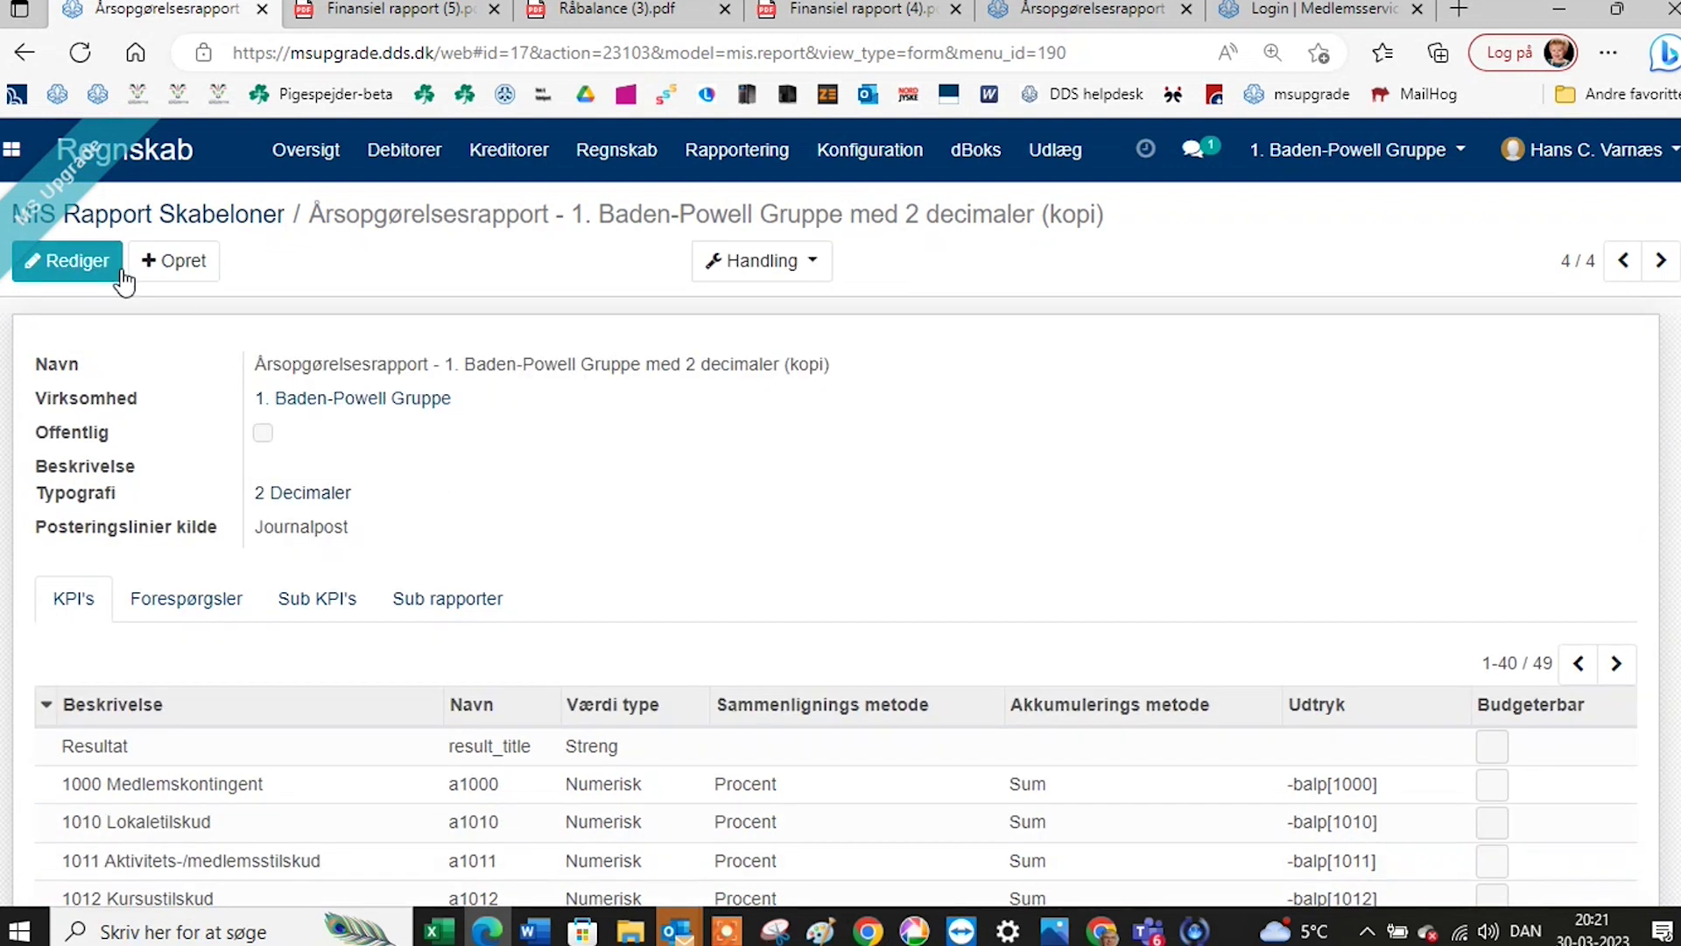
click(233, 216)
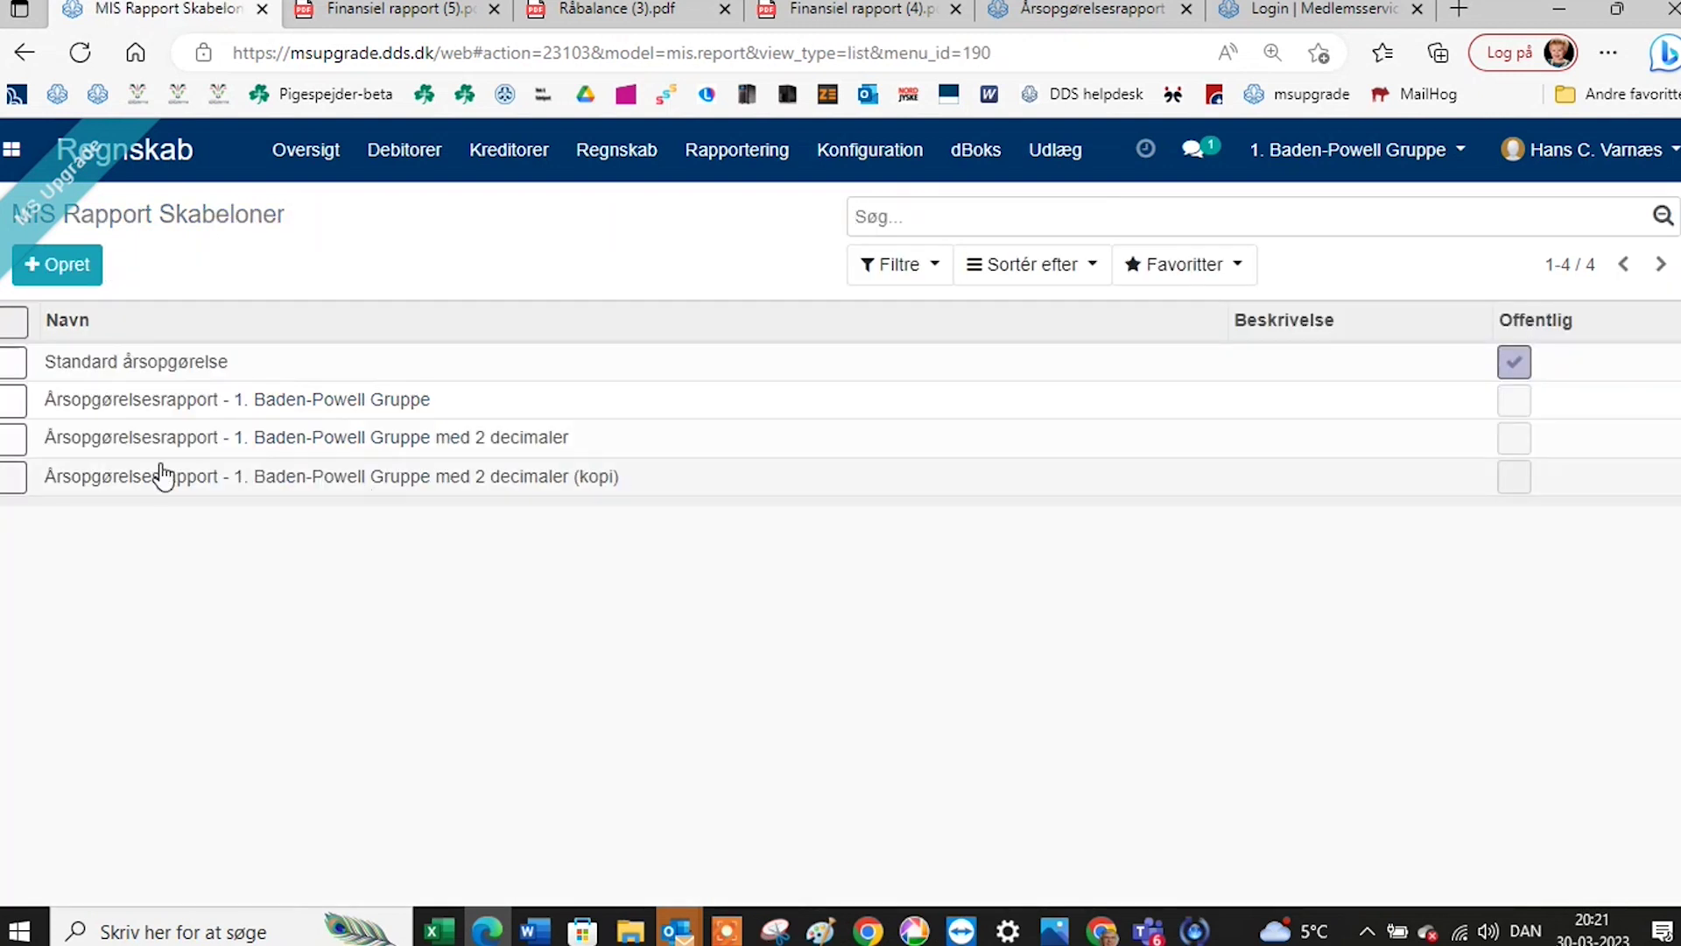
click(12, 476)
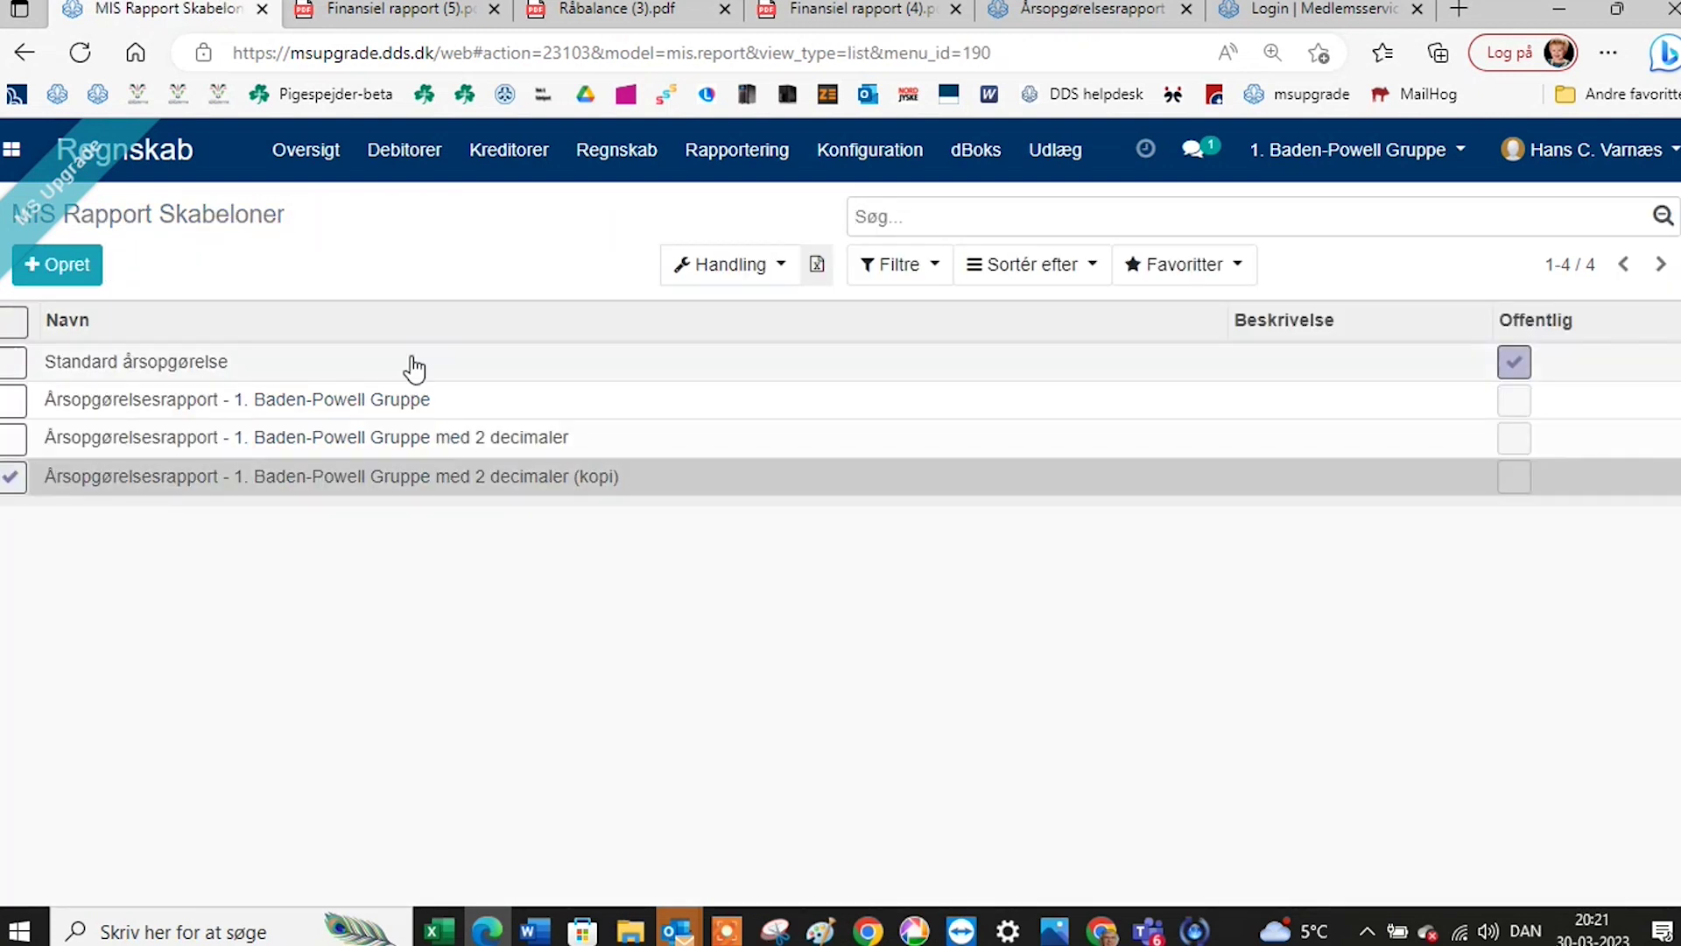
Delete the selected '(kopi)' template through Handling > Slet and confirm.
click(700, 282)
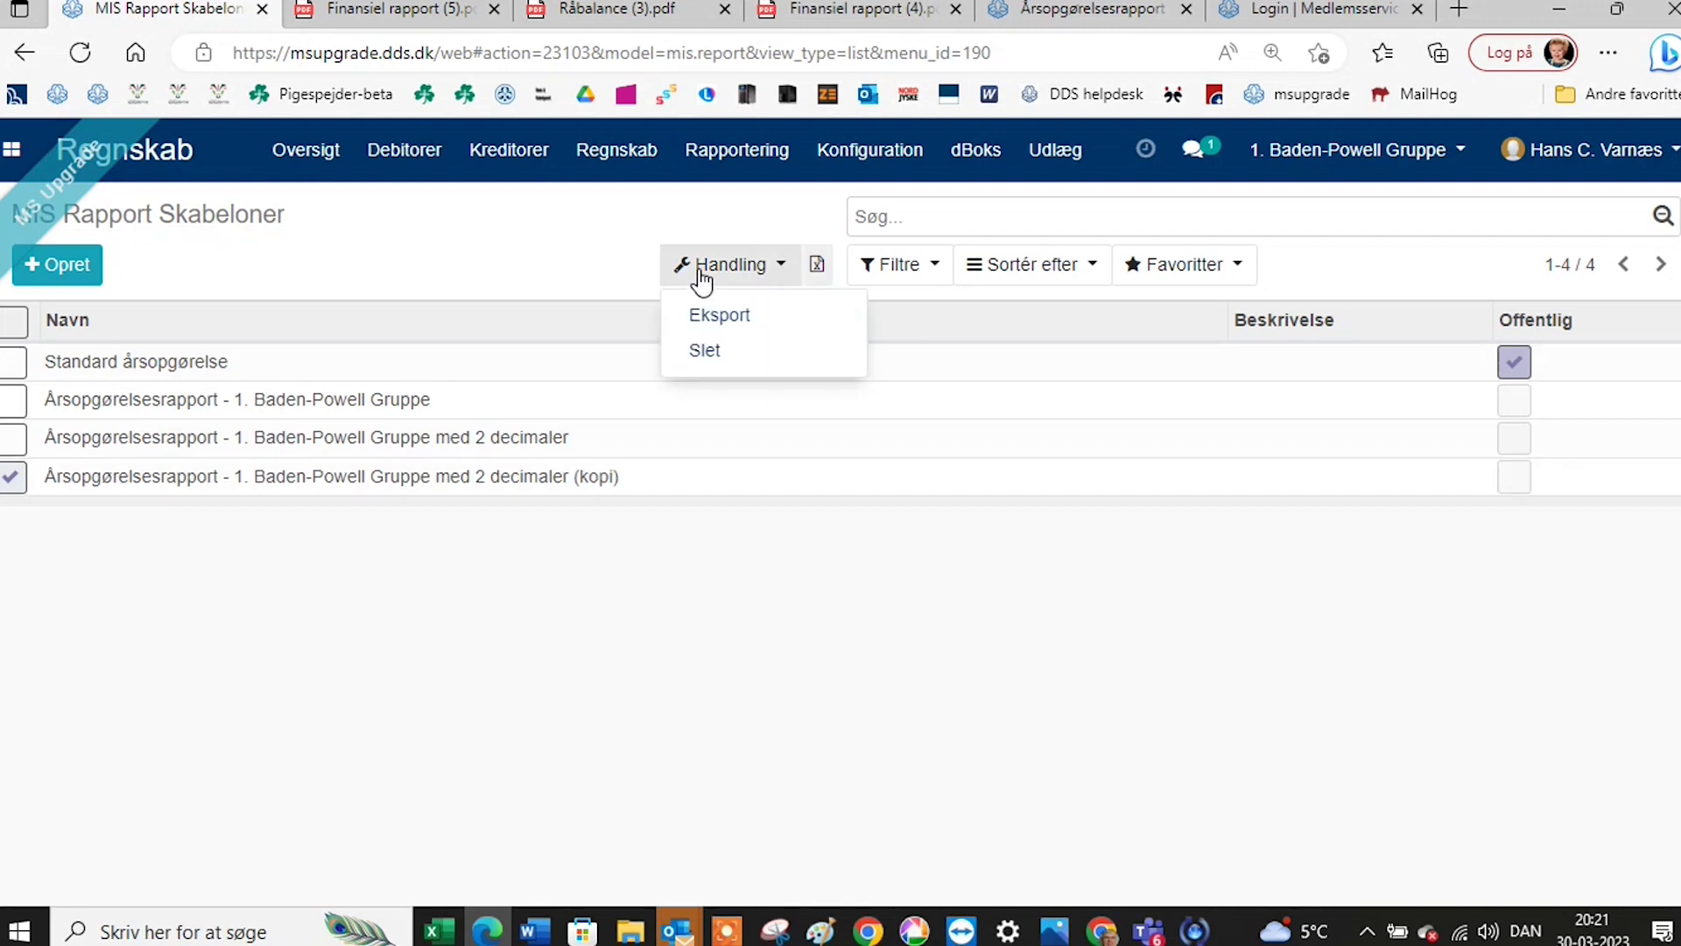
click(688, 347)
click(448, 351)
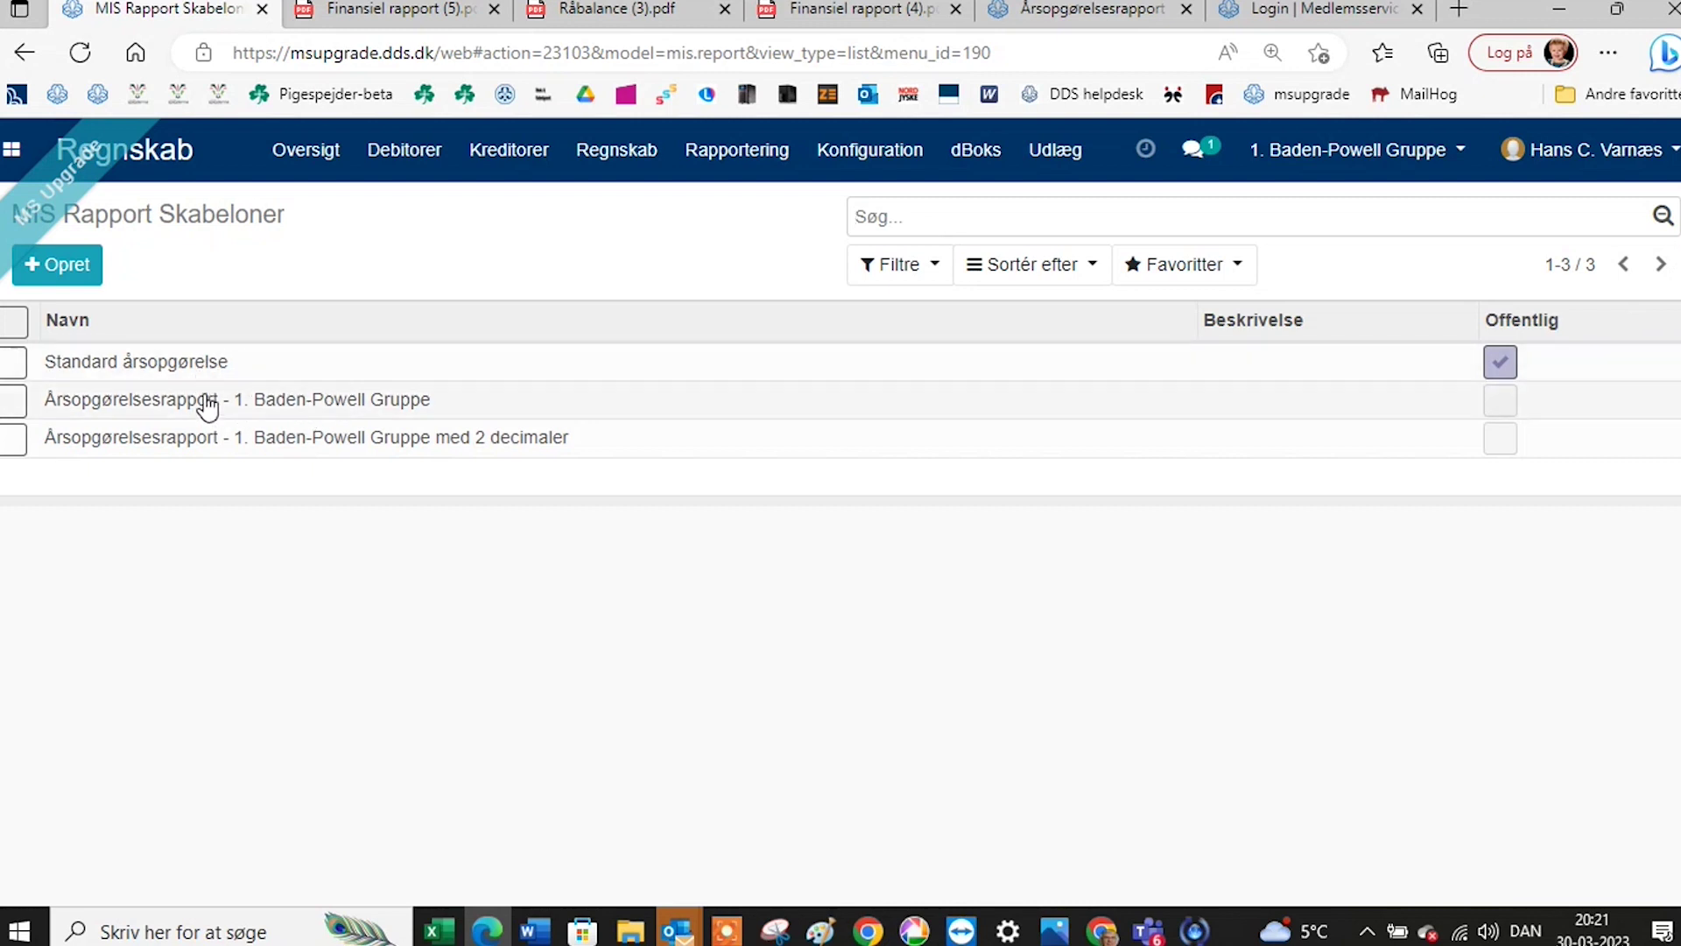
Open the 1. Baden-Powell Gruppe template in edit mode and add a KPI line after 3080 Debitorsamlekonto.
click(261, 406)
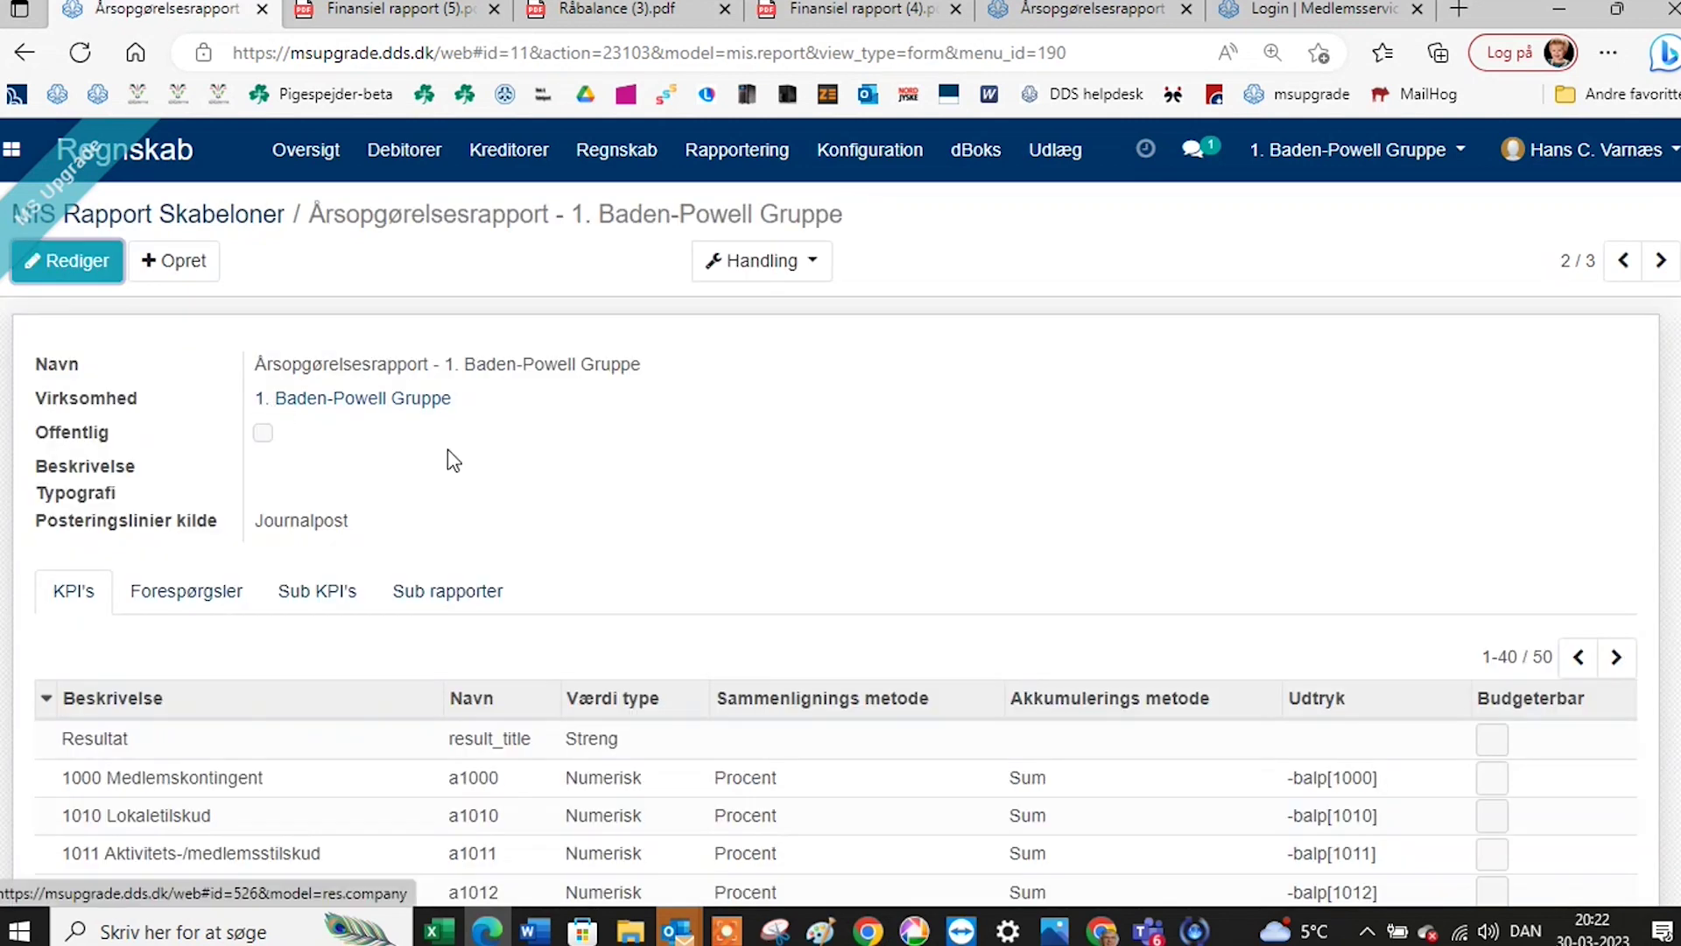
scroll(451, 460, down, 1)
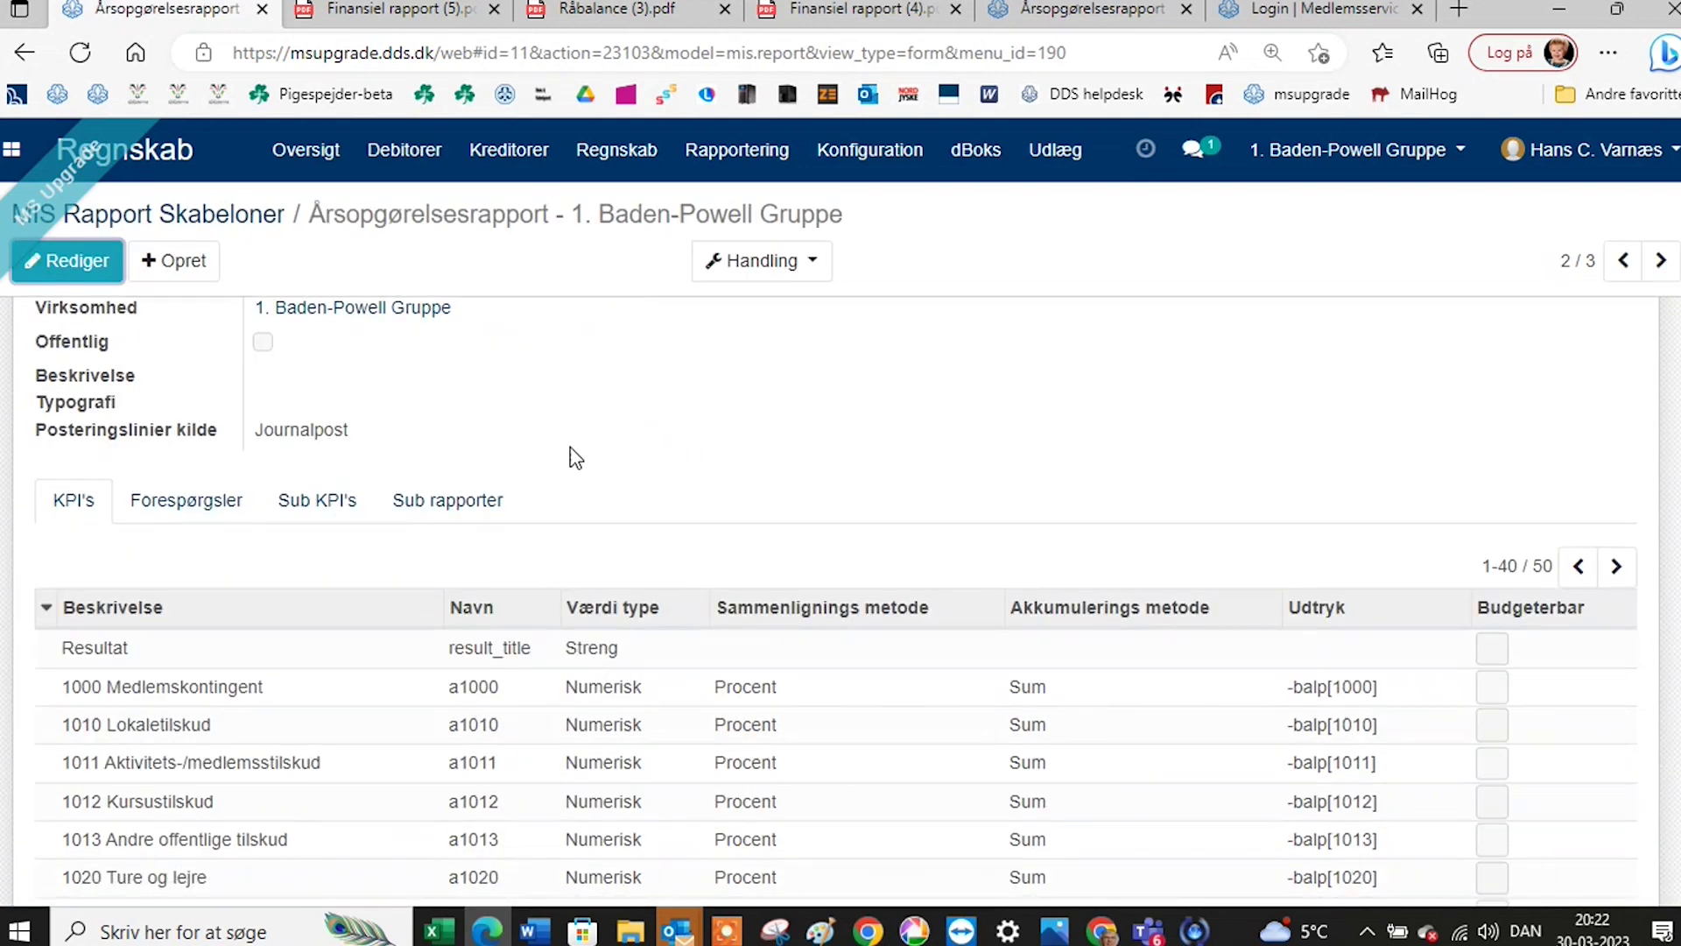
scroll(571, 456, down, 2)
scroll(571, 456, down, 4)
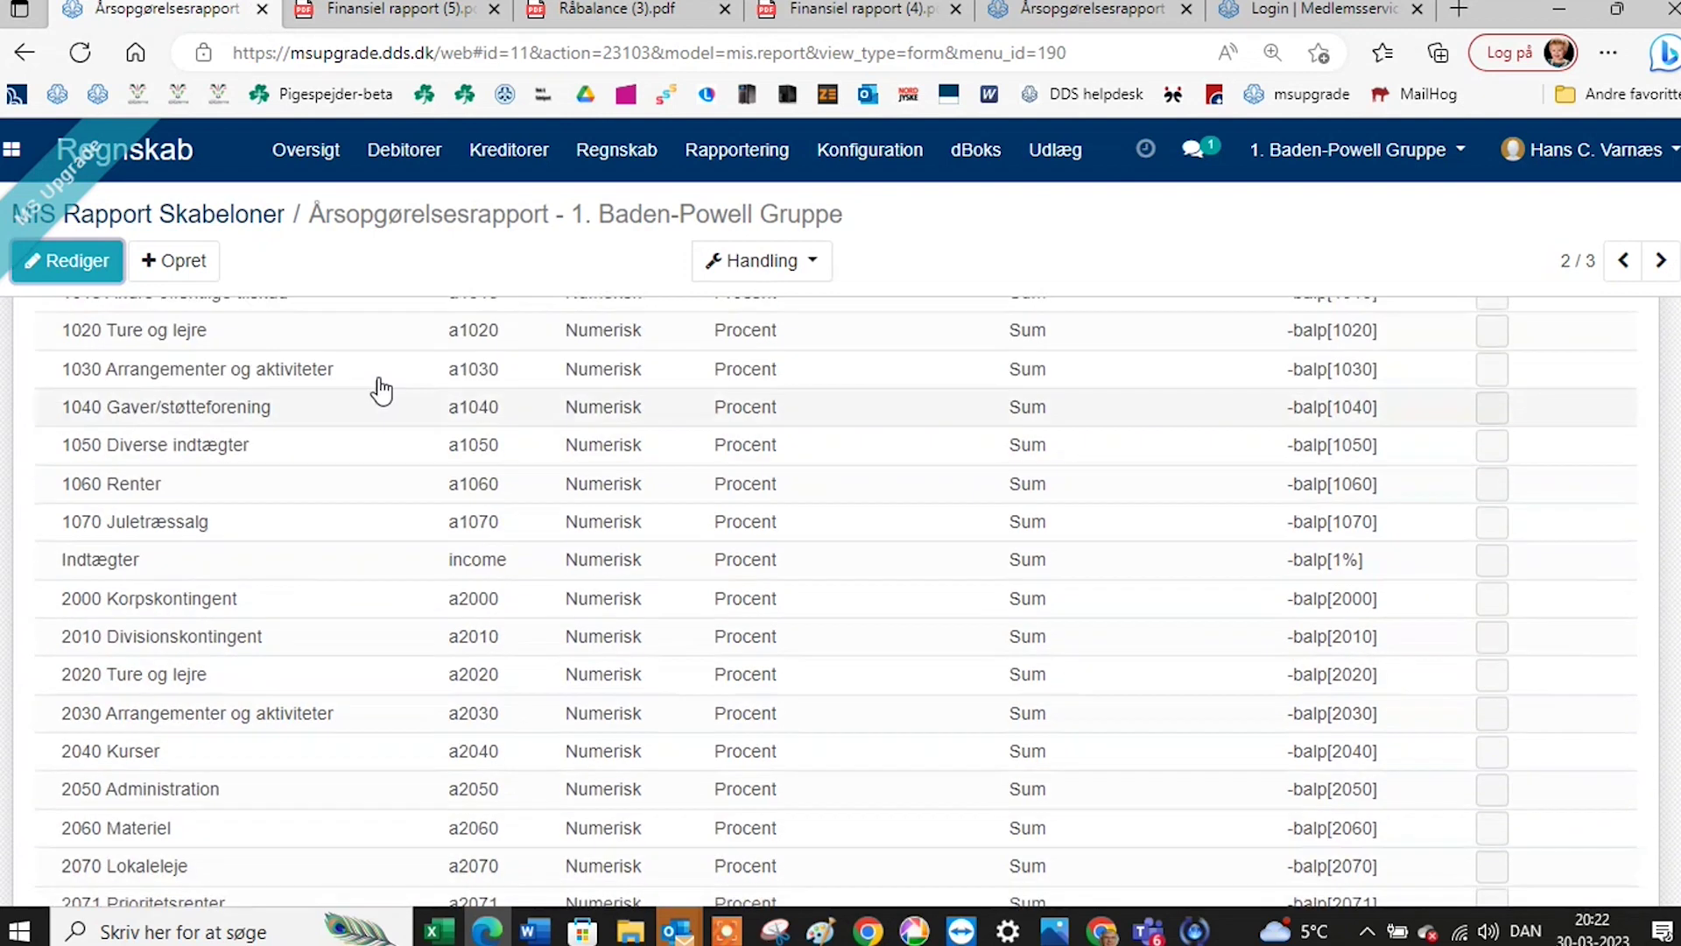
click(54, 264)
scroll(407, 556, down, 9)
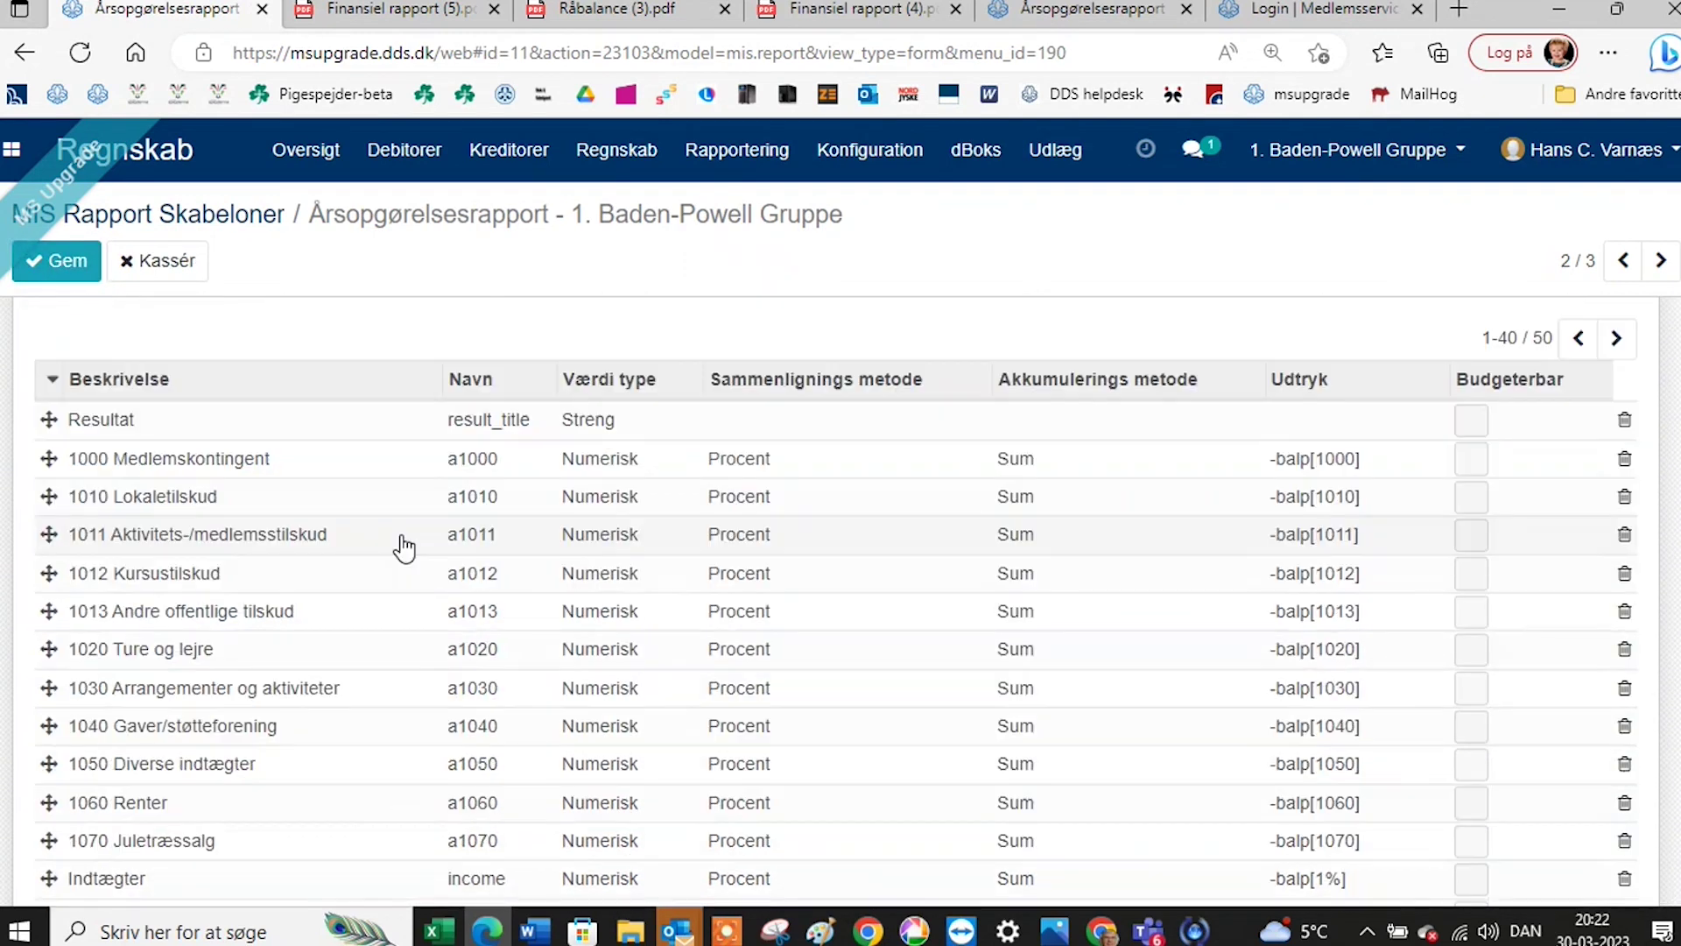
scroll(396, 538, down, 8)
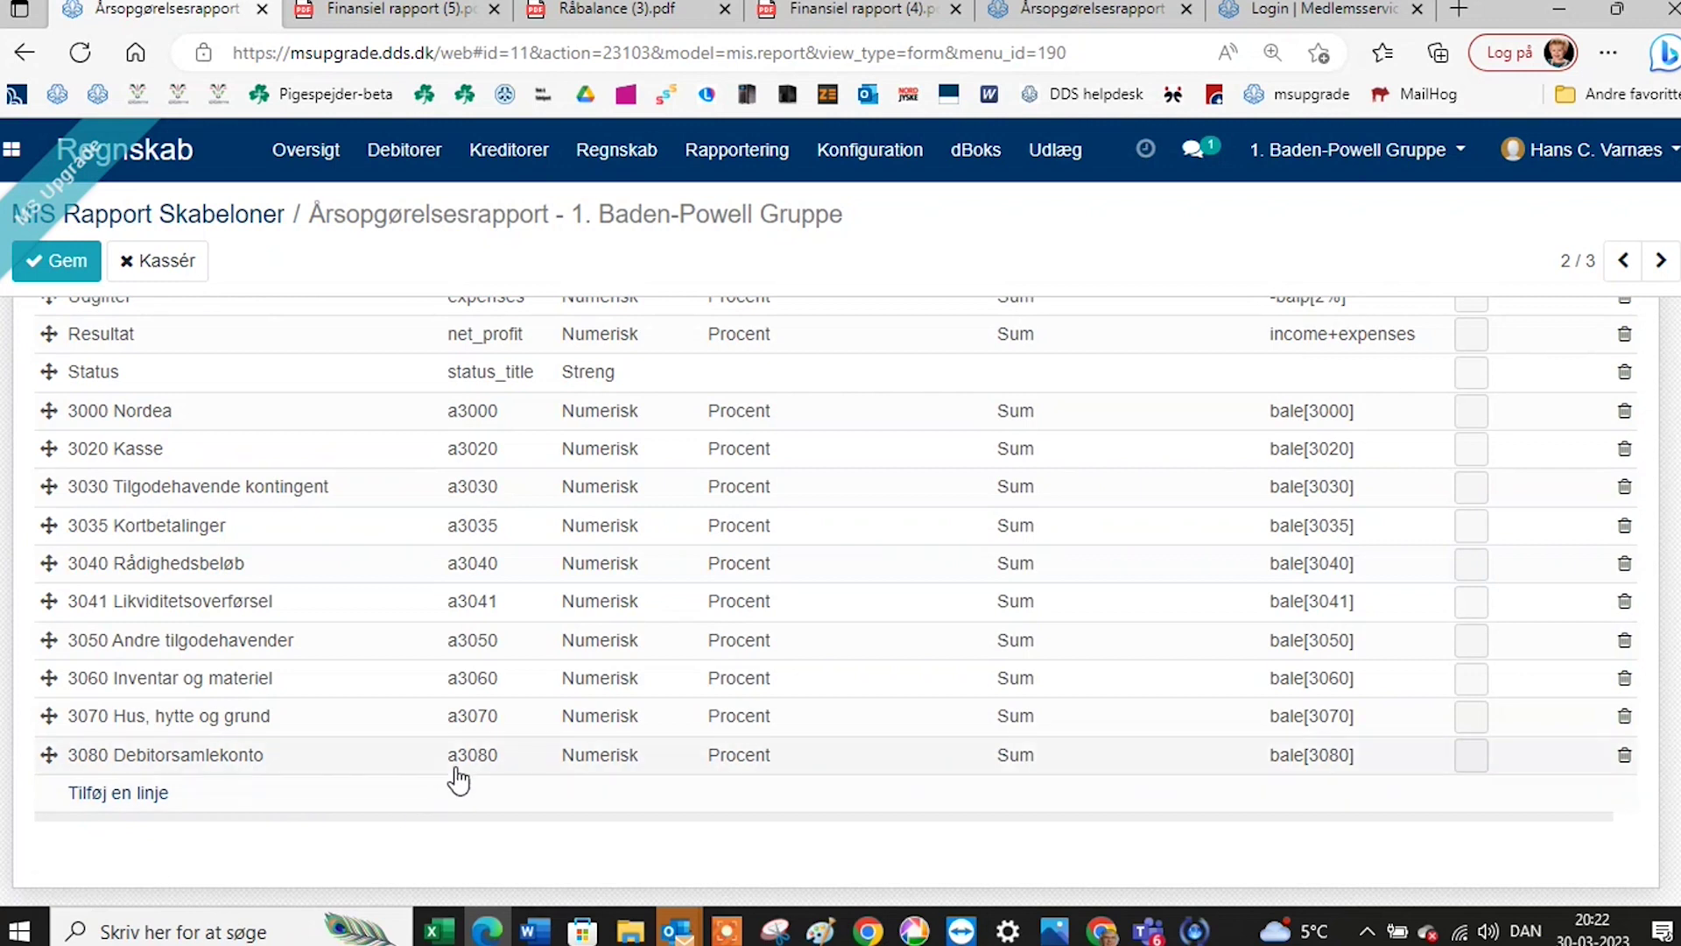
click(146, 797)
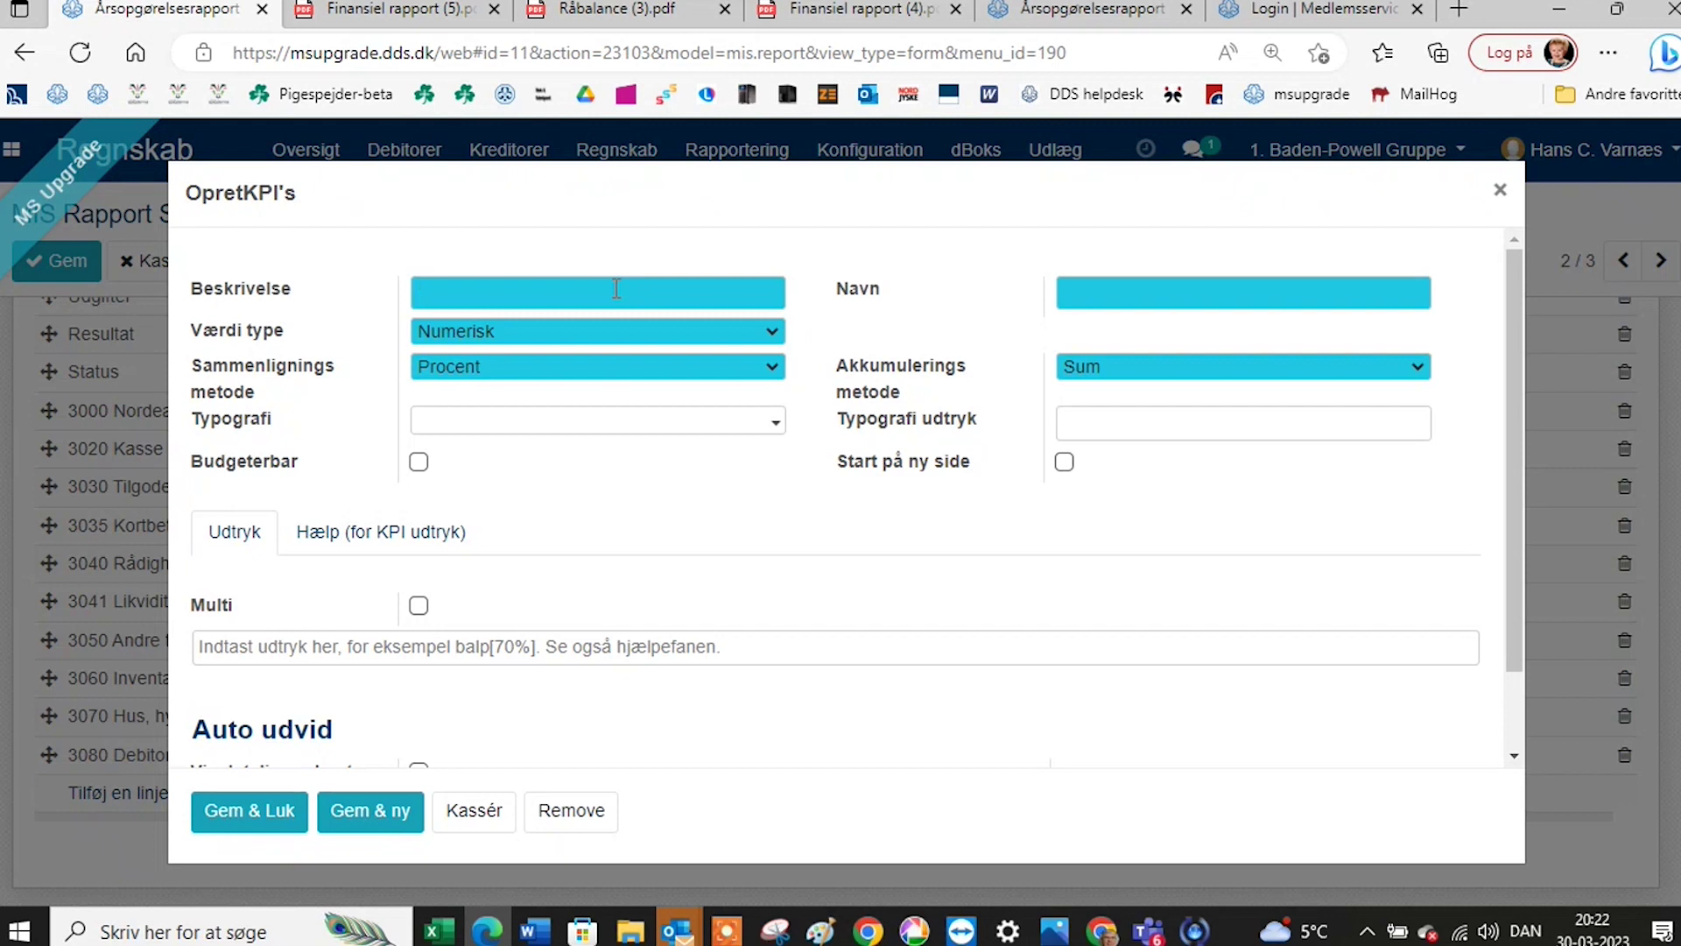
Enter the KPI description '3081 demokonto' and the name 'a3081'.
text(3081 demokon)
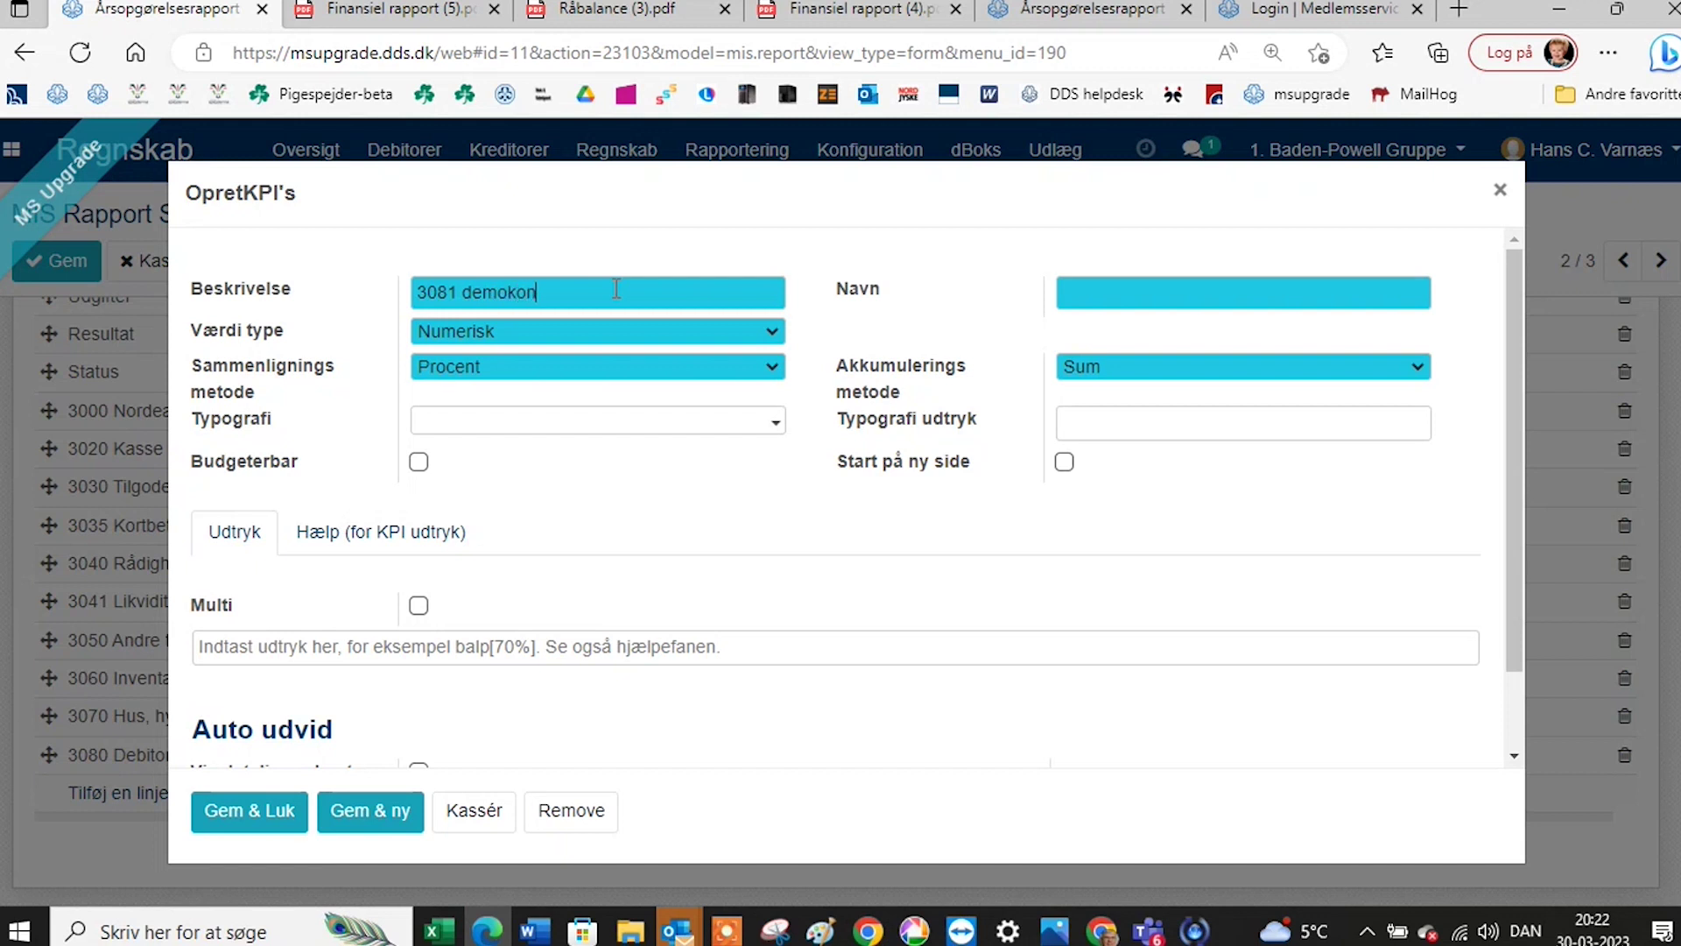
text(tio)
key(BackSpace)
key(BackSpace)
key(BackSpace)
text(o)
click(1108, 295)
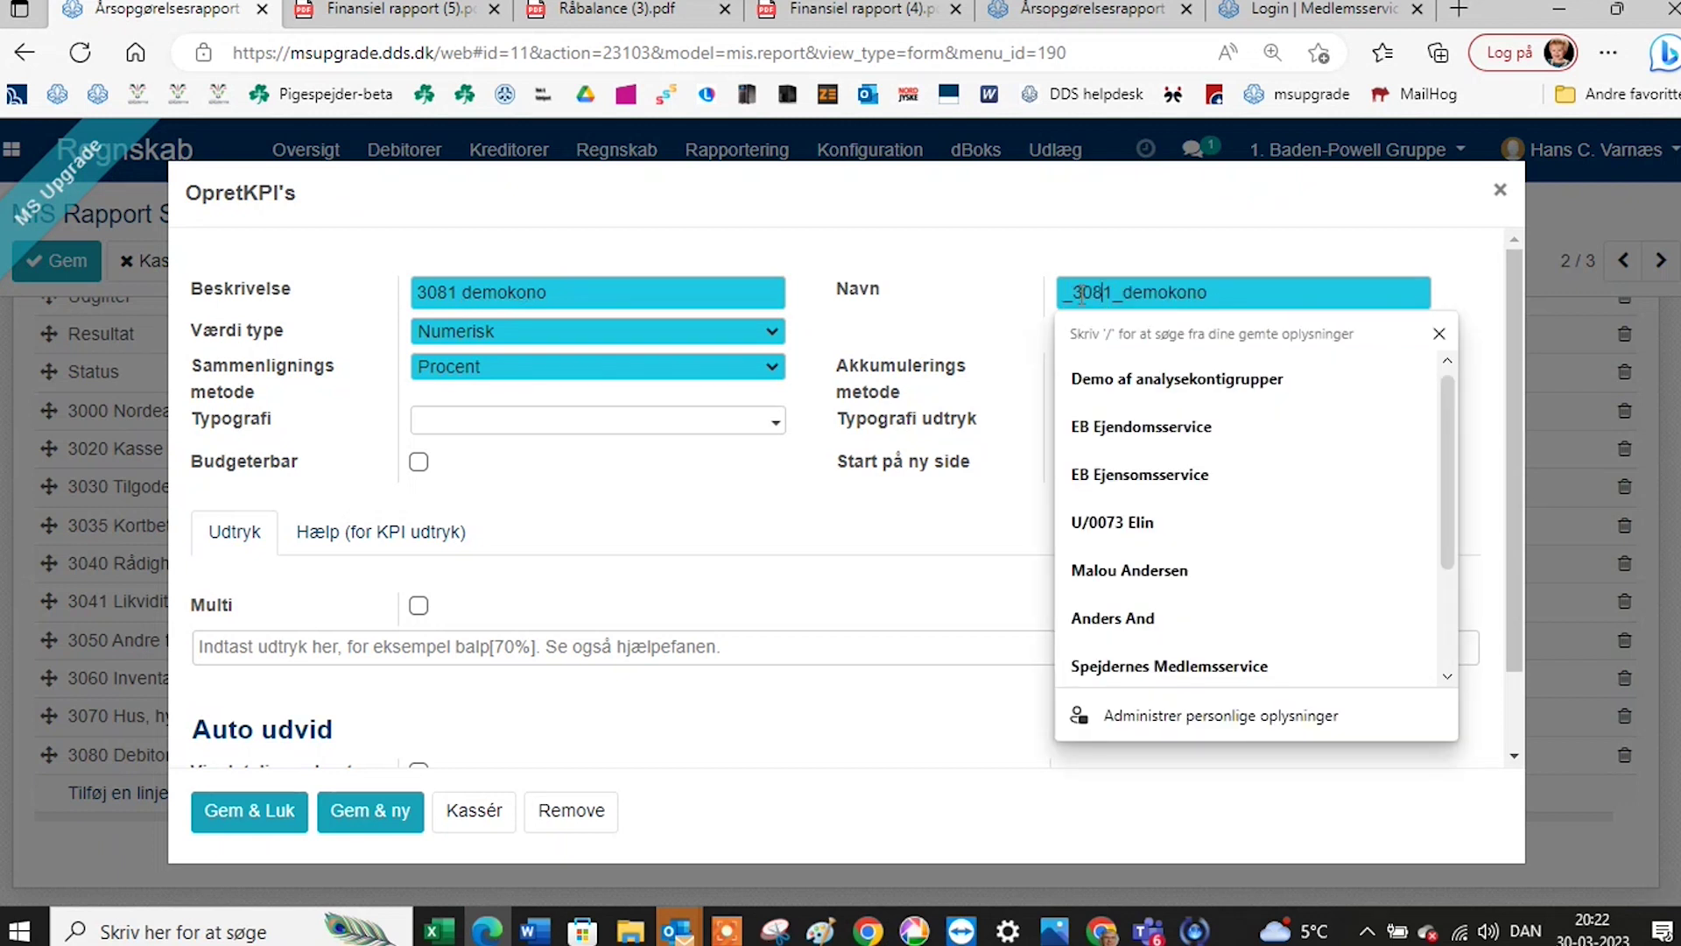
click(1070, 295)
key(BackSpace)
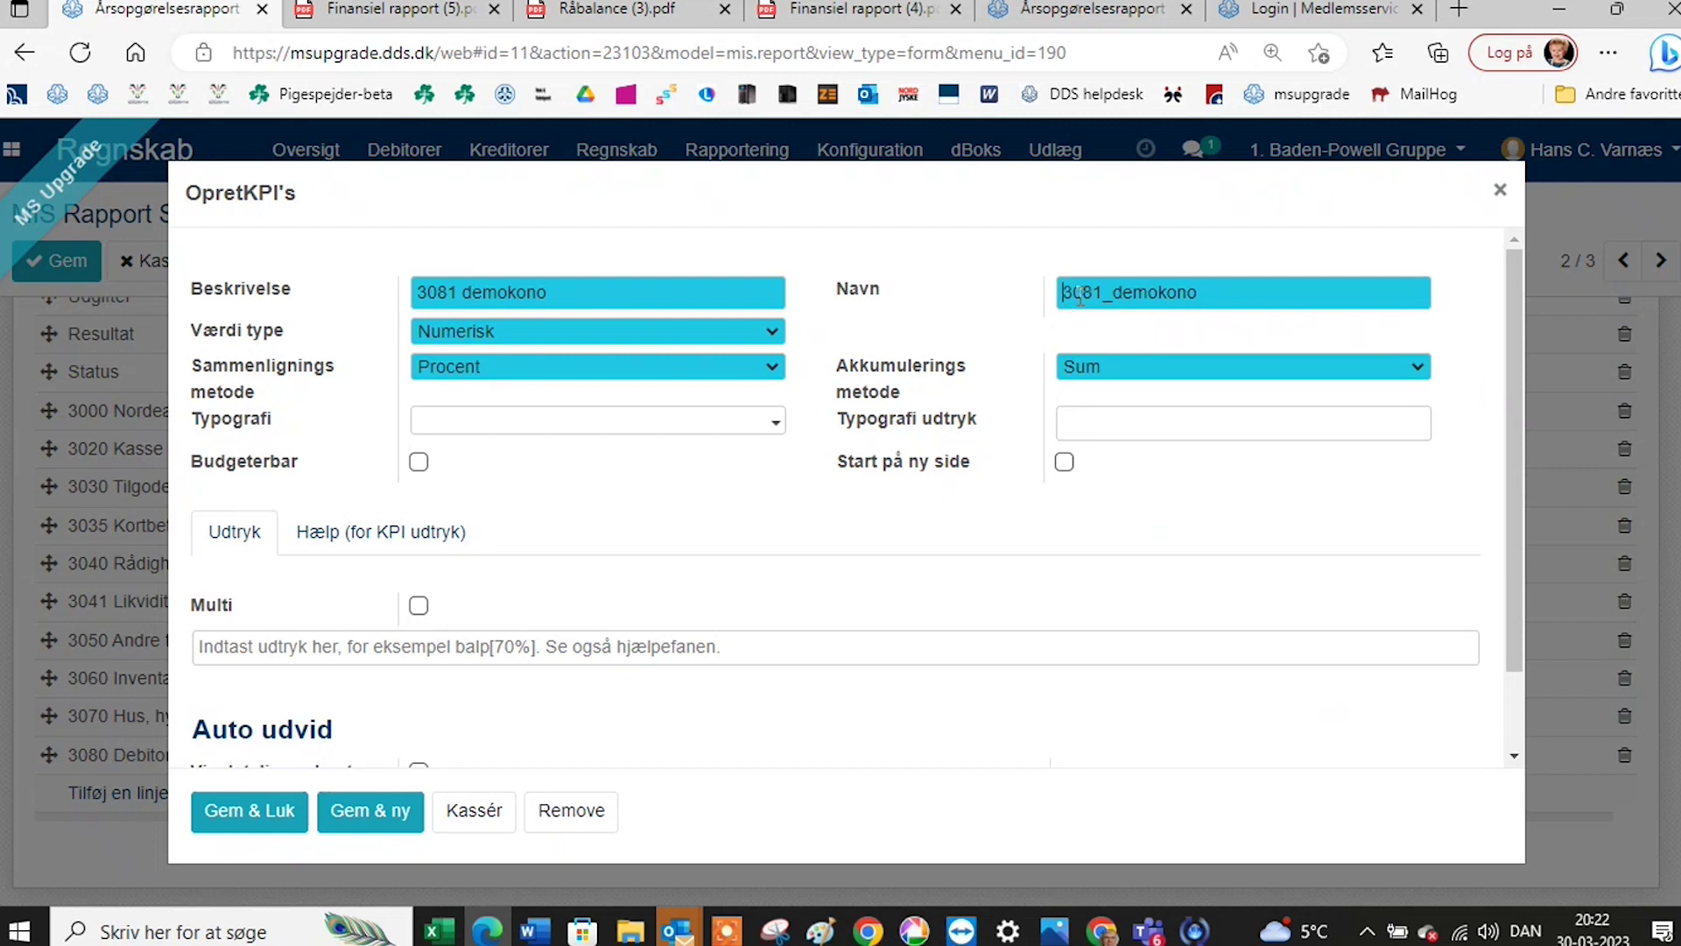
text(a)
click(1216, 290)
key(BackSpace)
key(BackSpace)
key(BackSpace)
key(BackSpace)
key(BackSpace)
key(BackSpace)
key(BackSpace)
key(BackSpace)
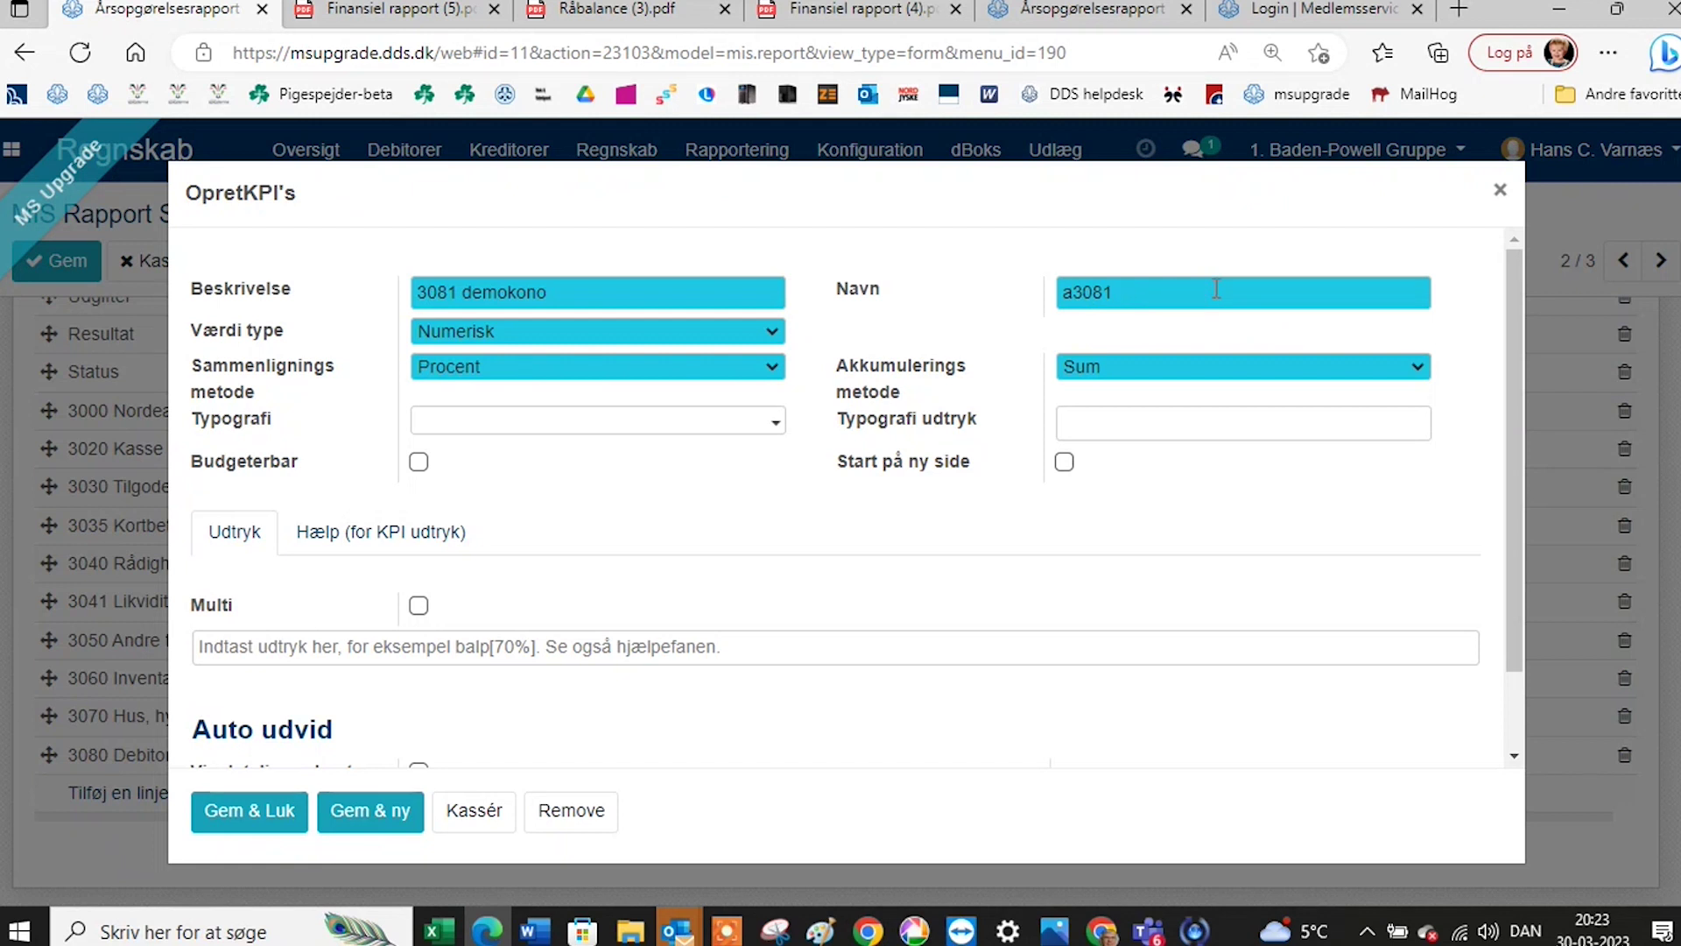
click(544, 292)
key(BackSpace)
text(to)
Set the KPI expression to balp3081 and save it with Gem & Luk.
click(263, 644)
text(balp)
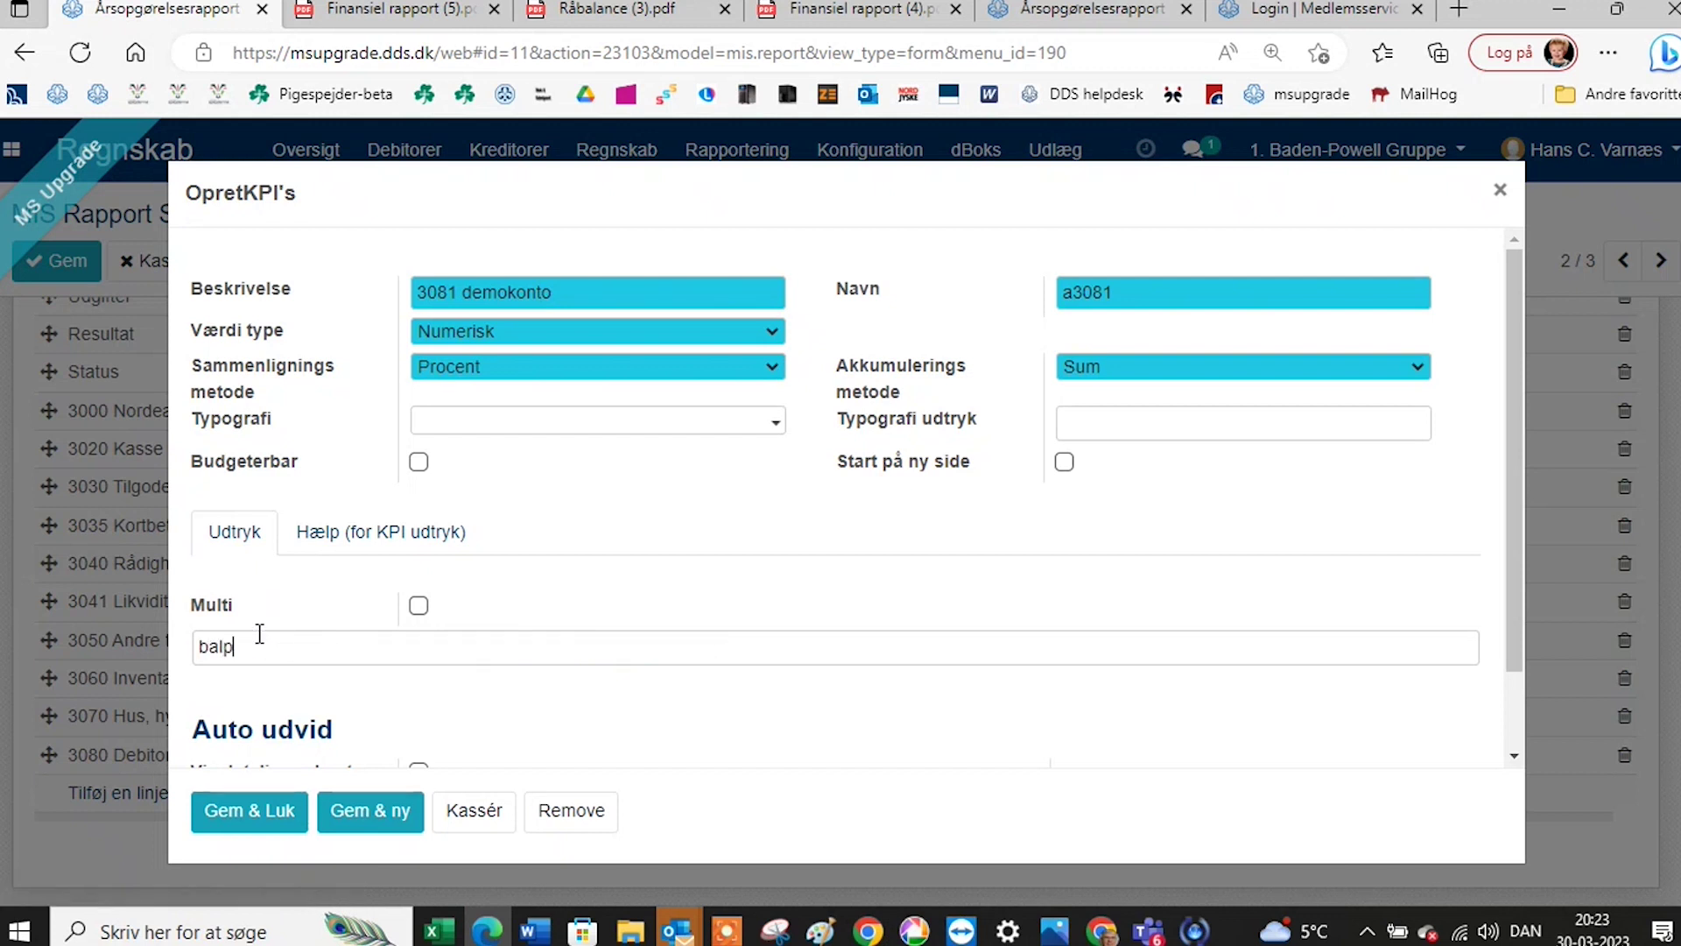
text(3081)
scroll(691, 565, down, 1)
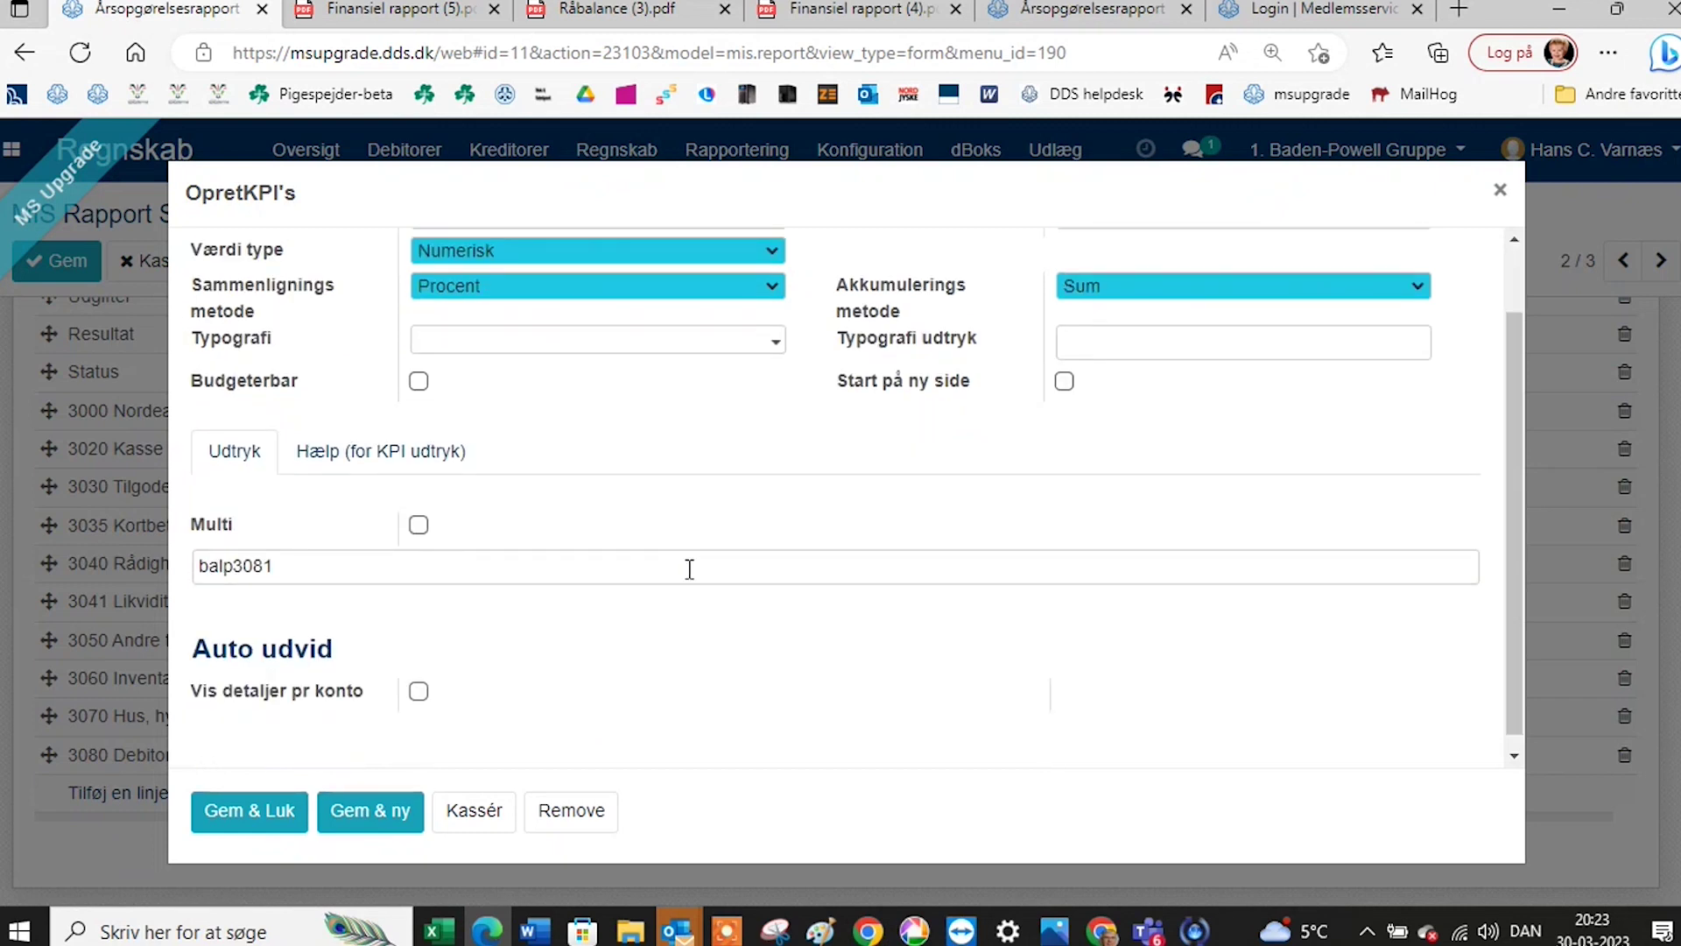
click(262, 823)
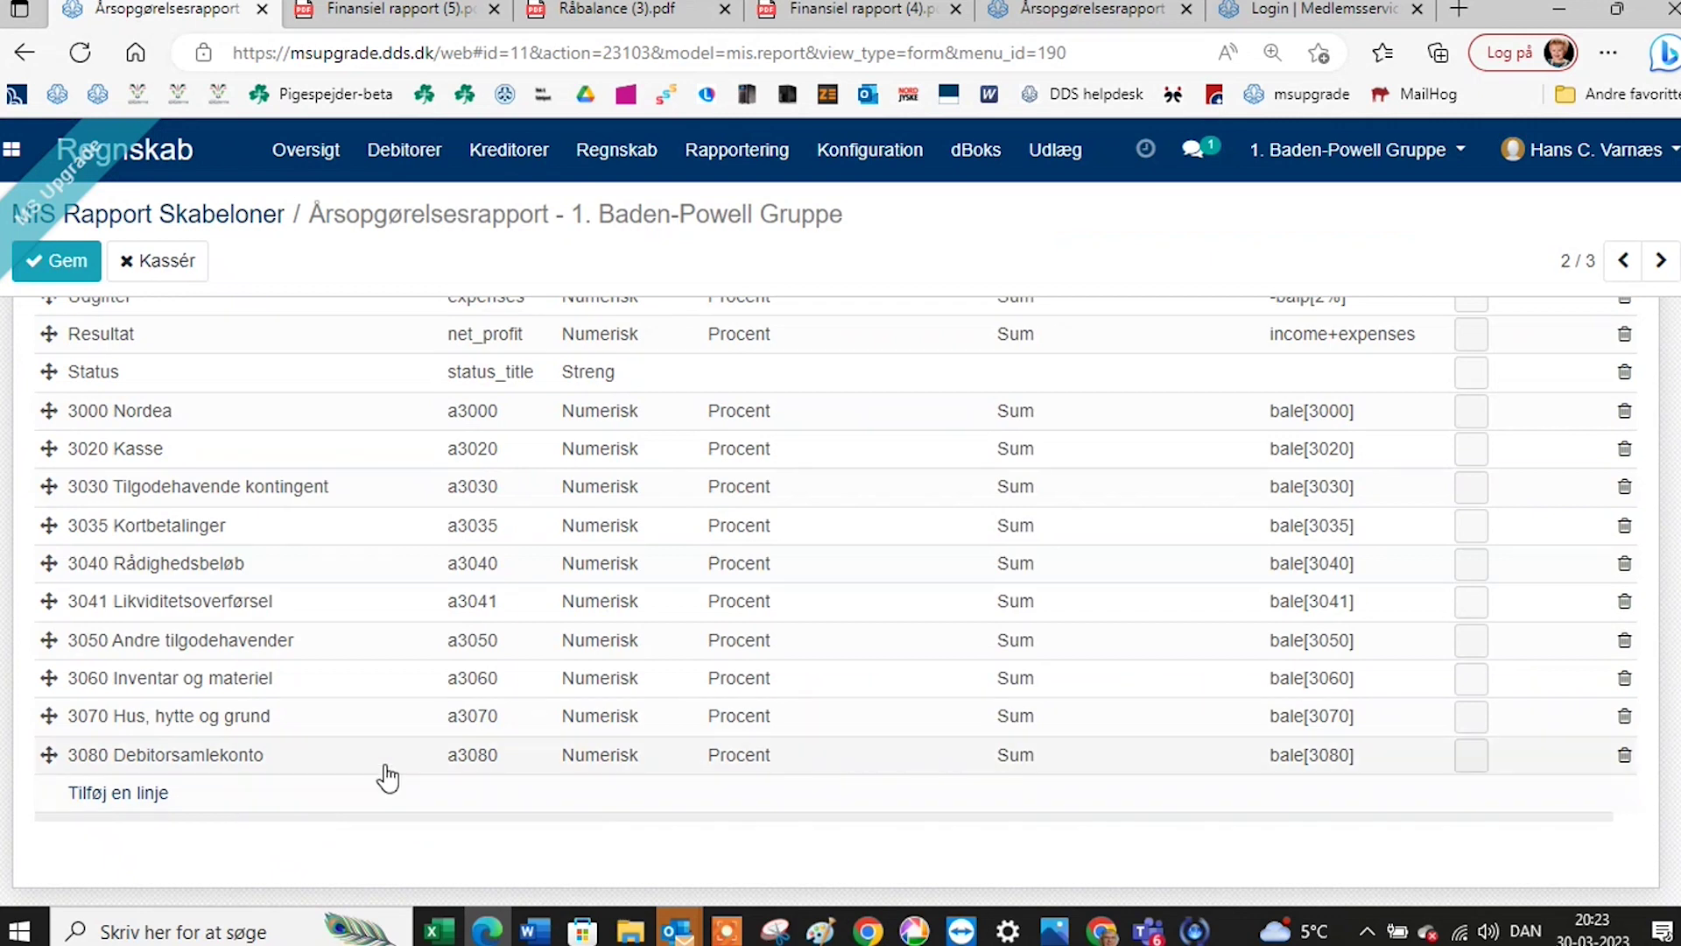
Page through the KPIs, then set the pager range to 1-51 to list all KPIs.
scroll(388, 777, up, 4)
scroll(1584, 582, up, 10)
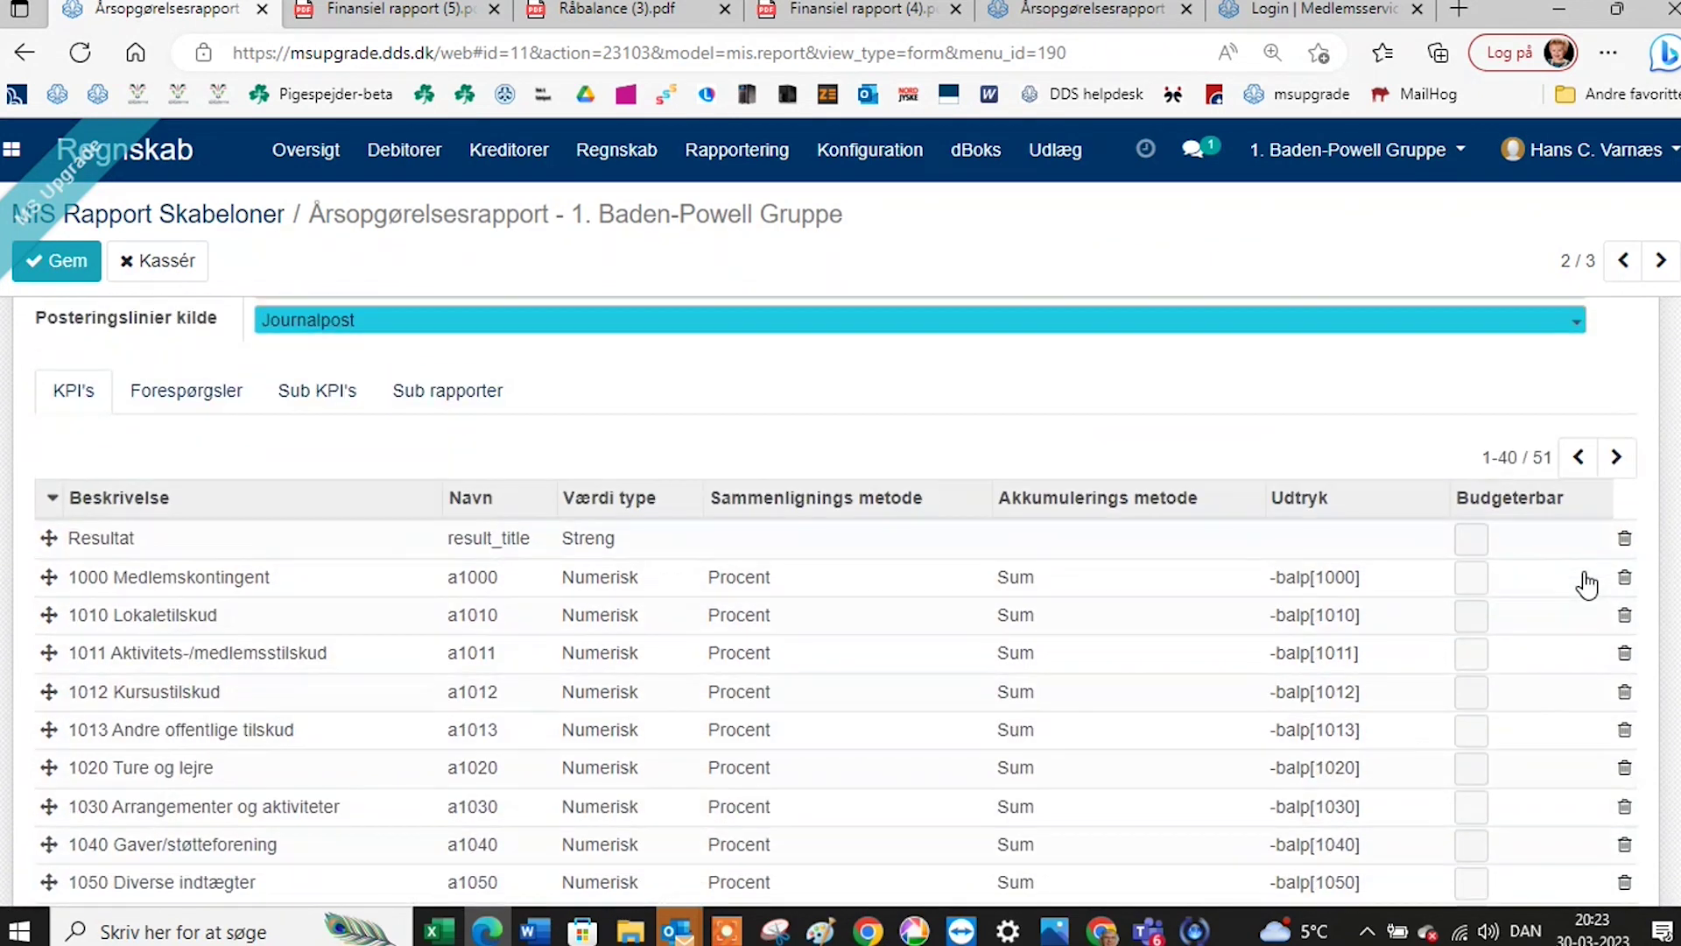
click(1617, 457)
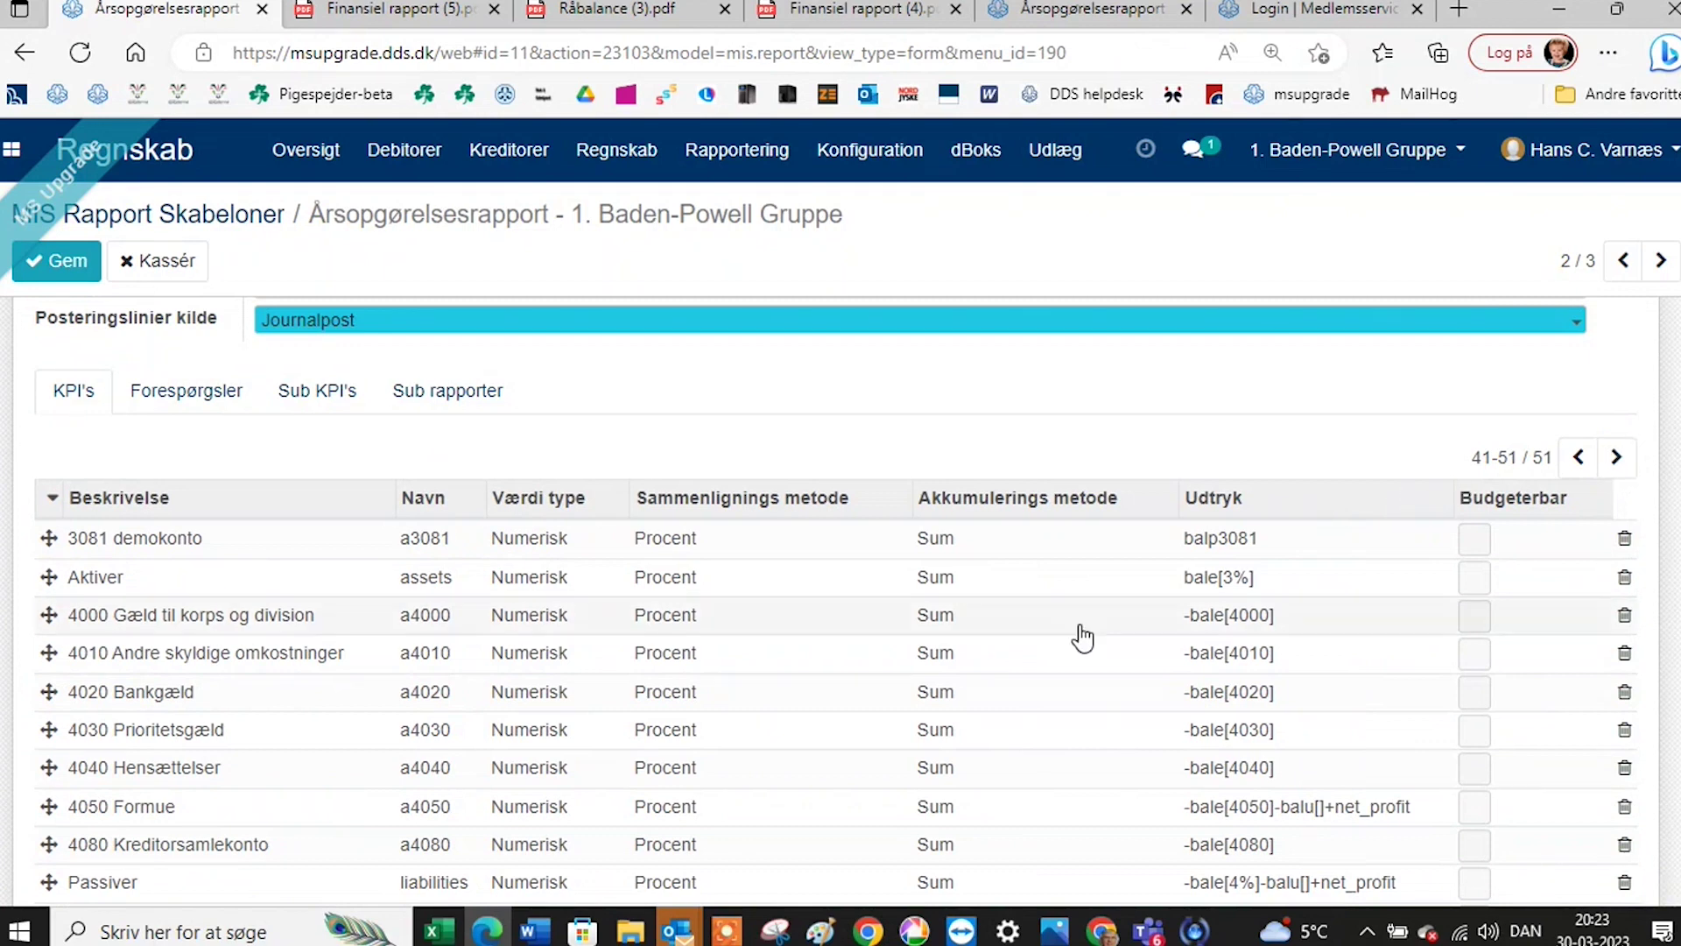
scroll(507, 680, down, 2)
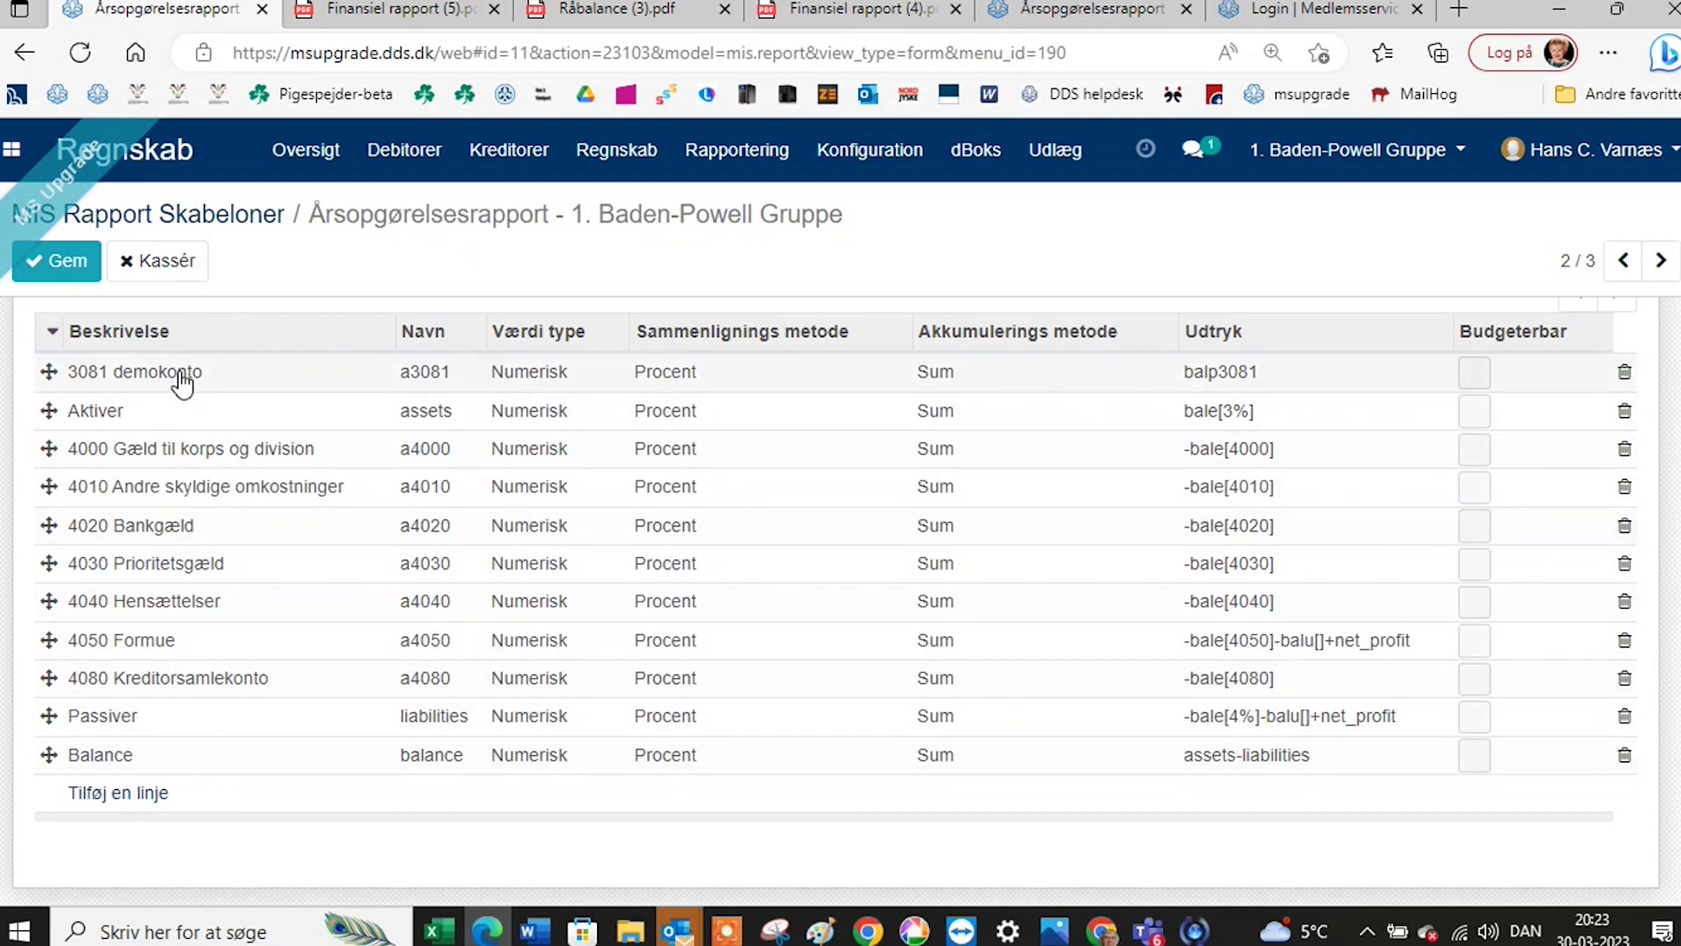
scroll(184, 381, up, 2)
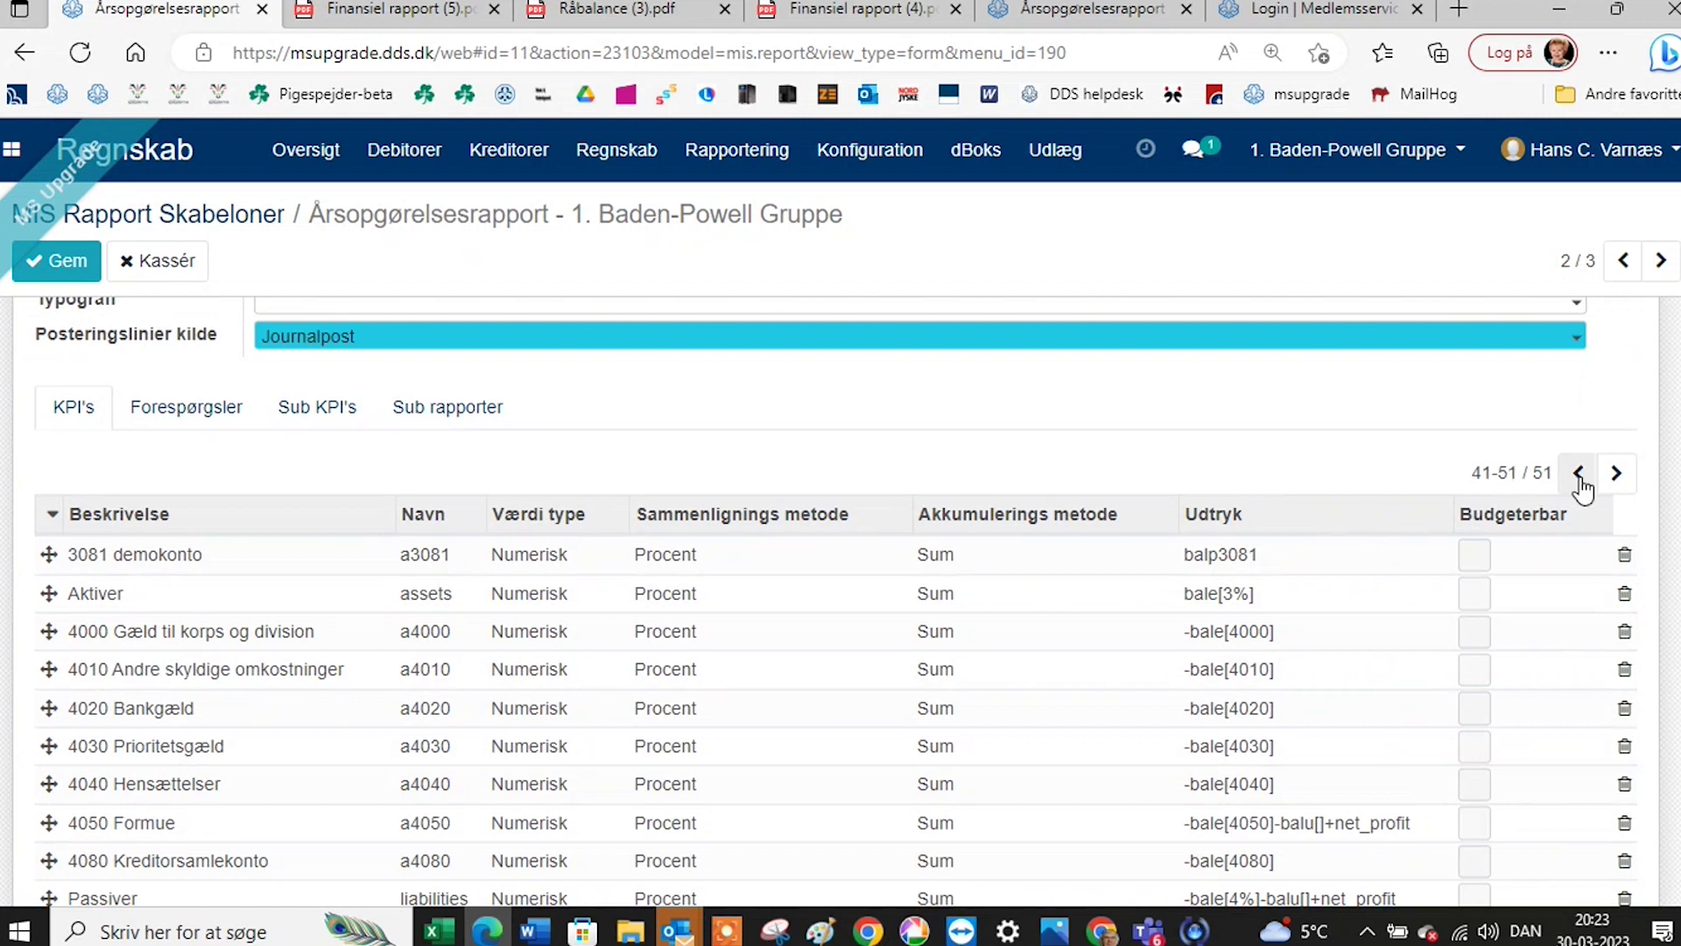
click(1580, 475)
click(1516, 474)
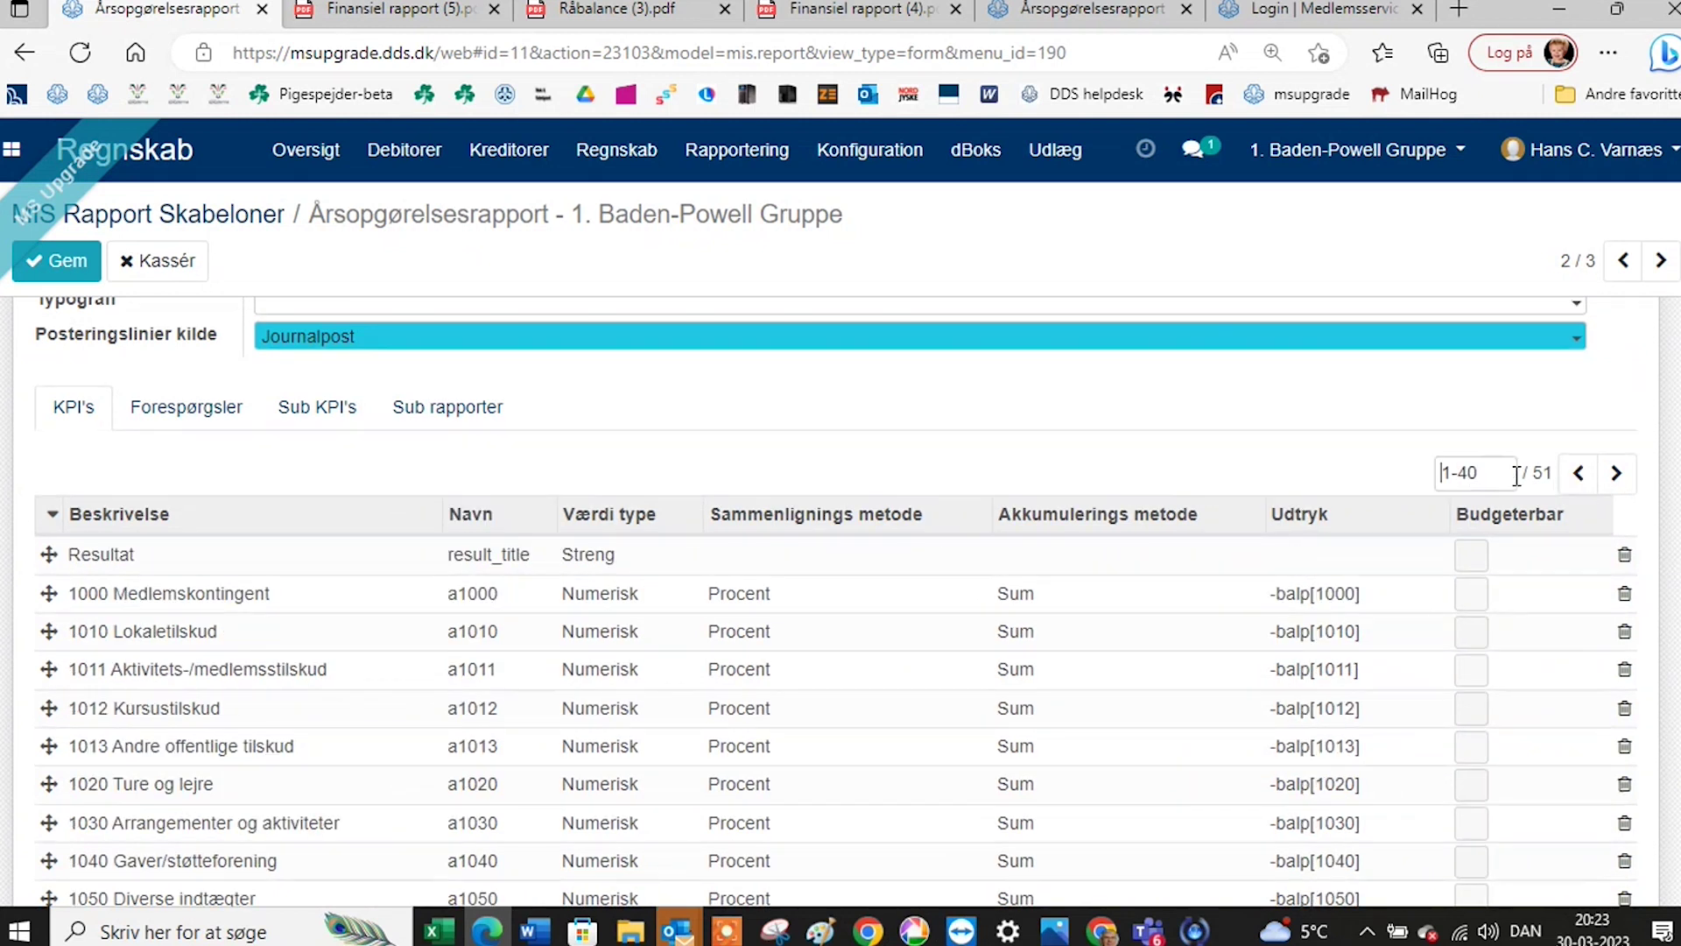
click(1477, 473)
key(BackSpace)
key(BackSpace)
text(51)
key(Return)
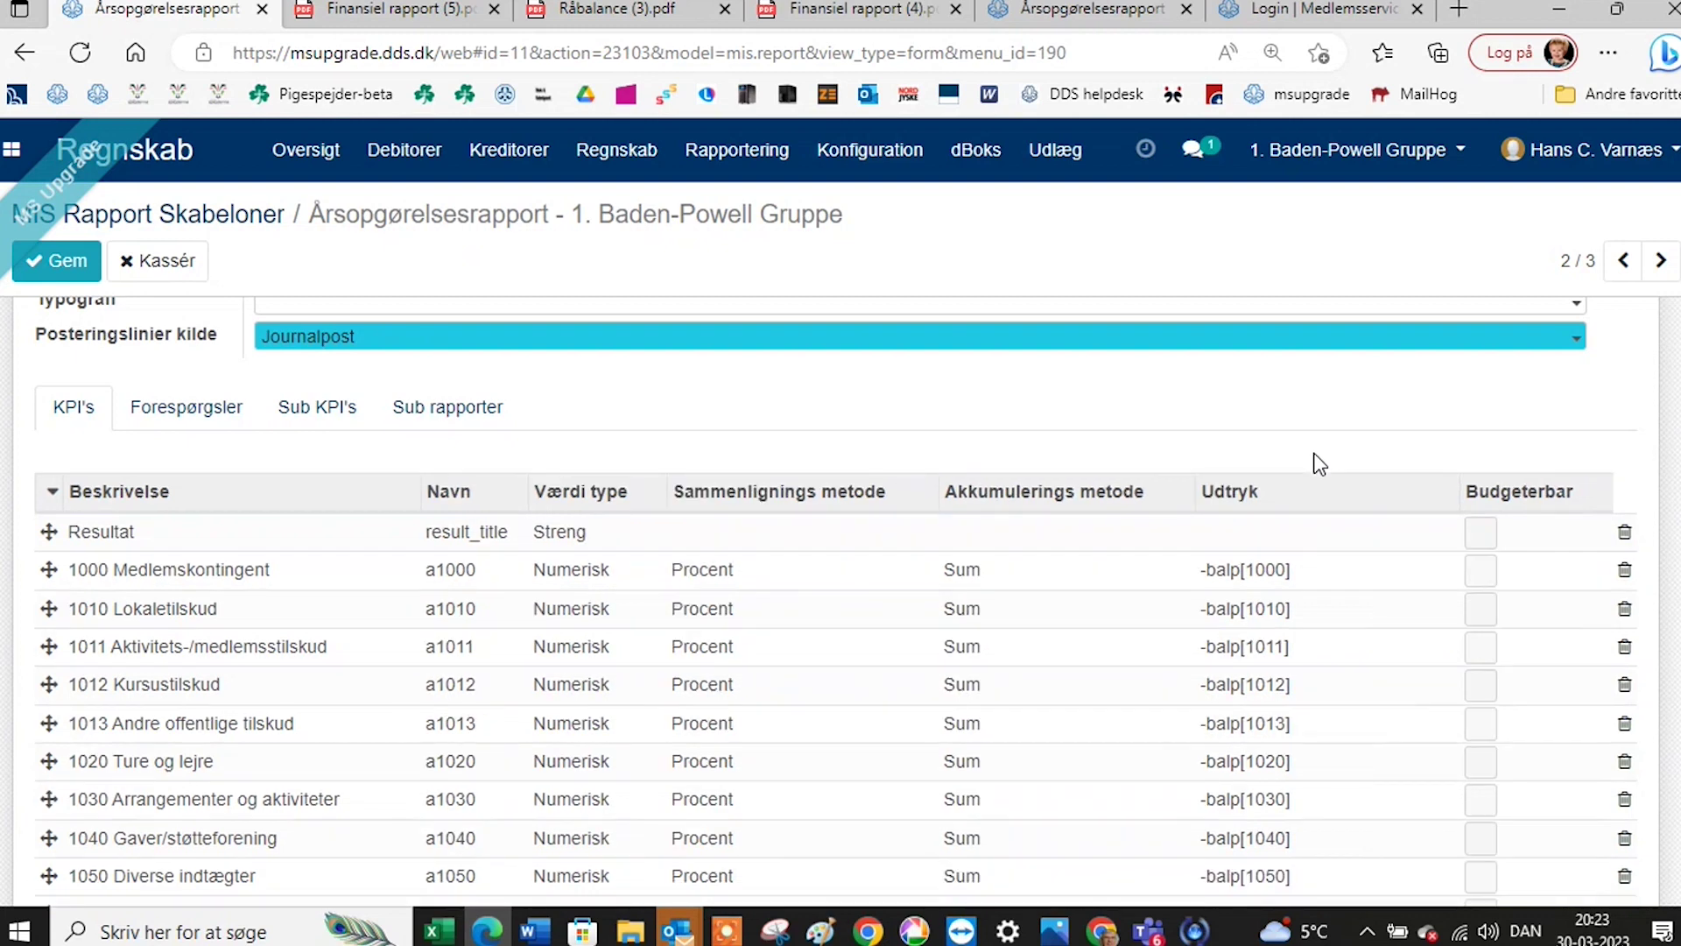
Drag the 3081 demokonto row next to 3080 Debitorsamlekonto.
scroll(1390, 535, down, 10)
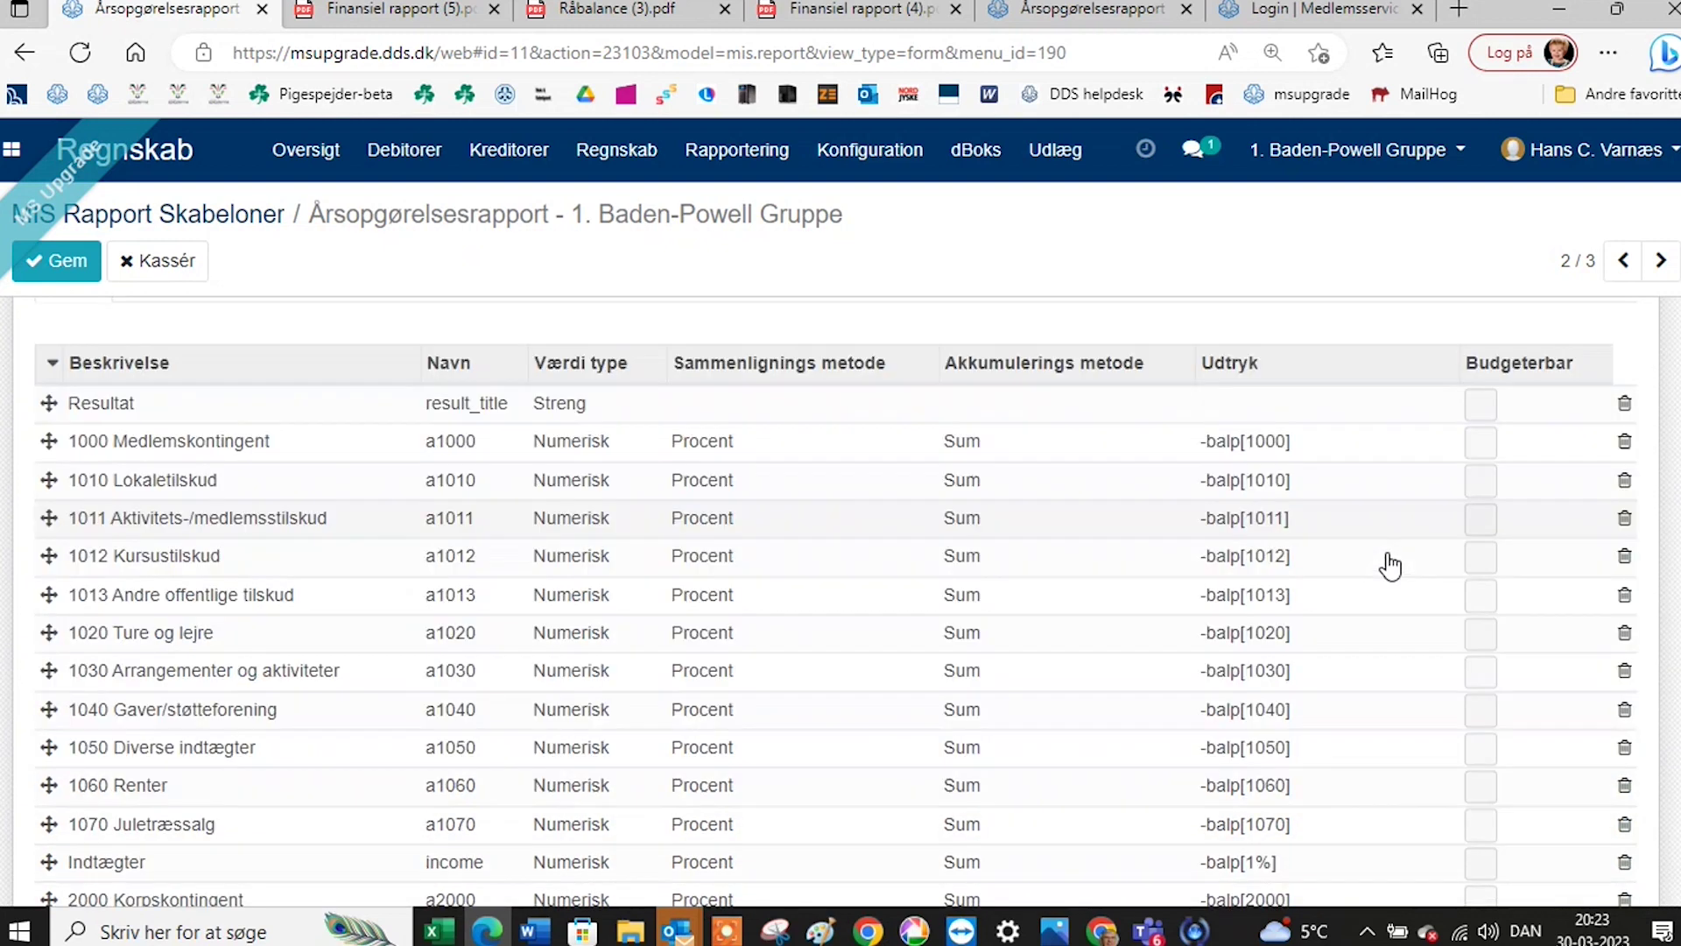
scroll(1391, 569, down, 8)
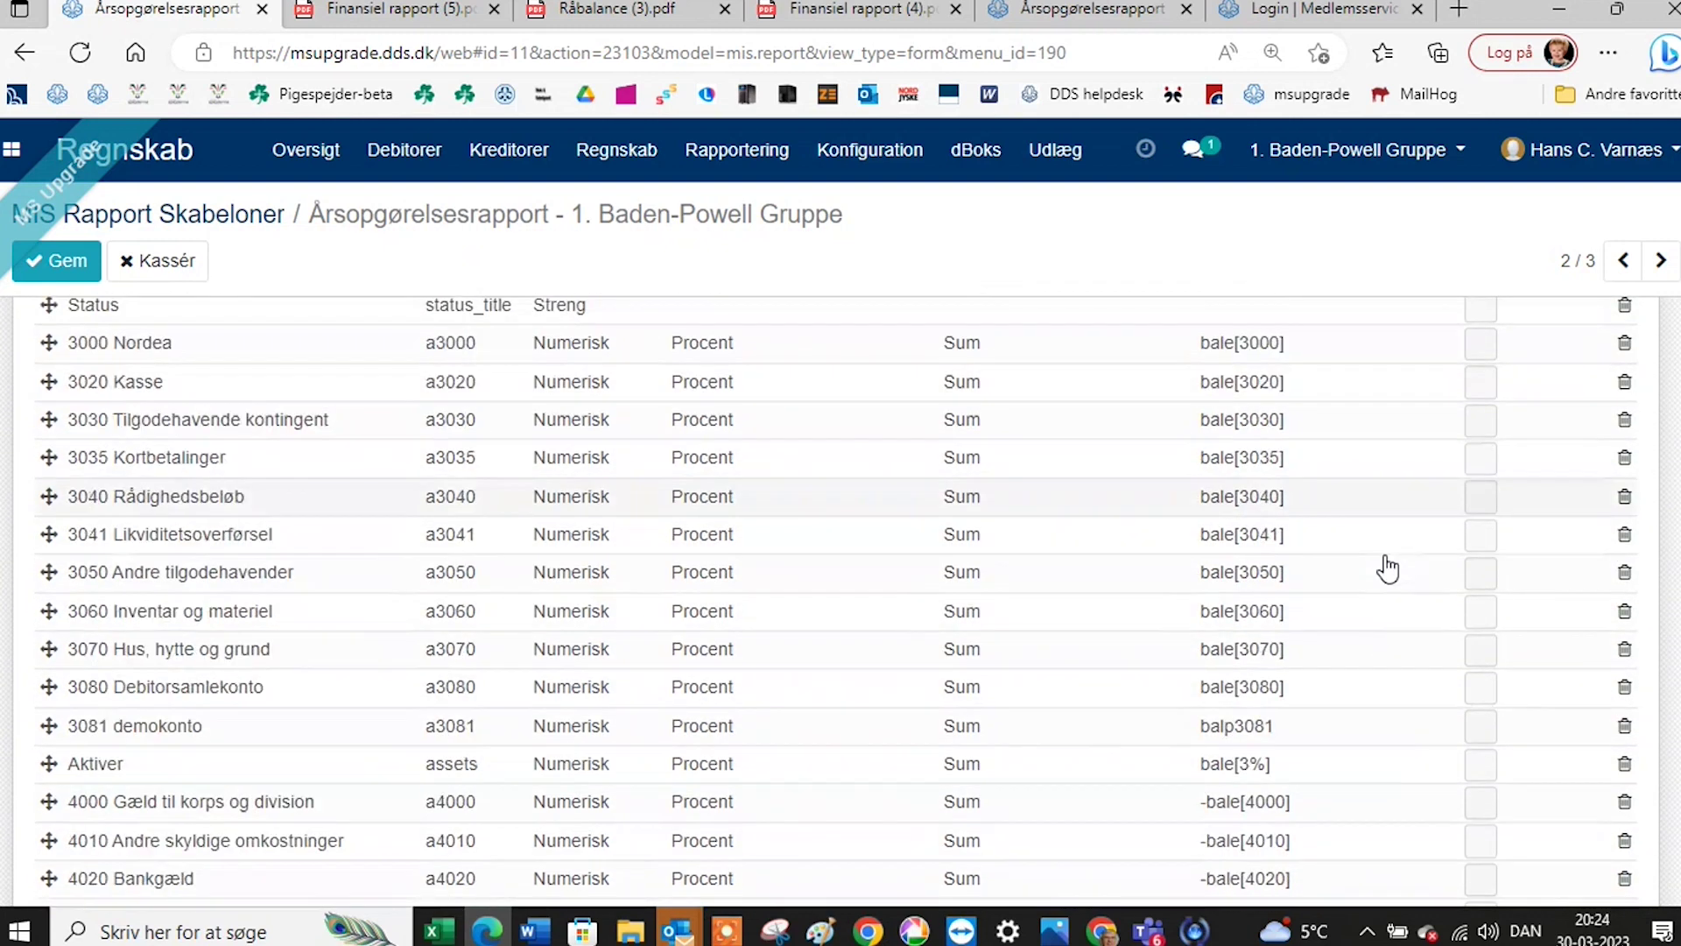
scroll(307, 668, down, 1)
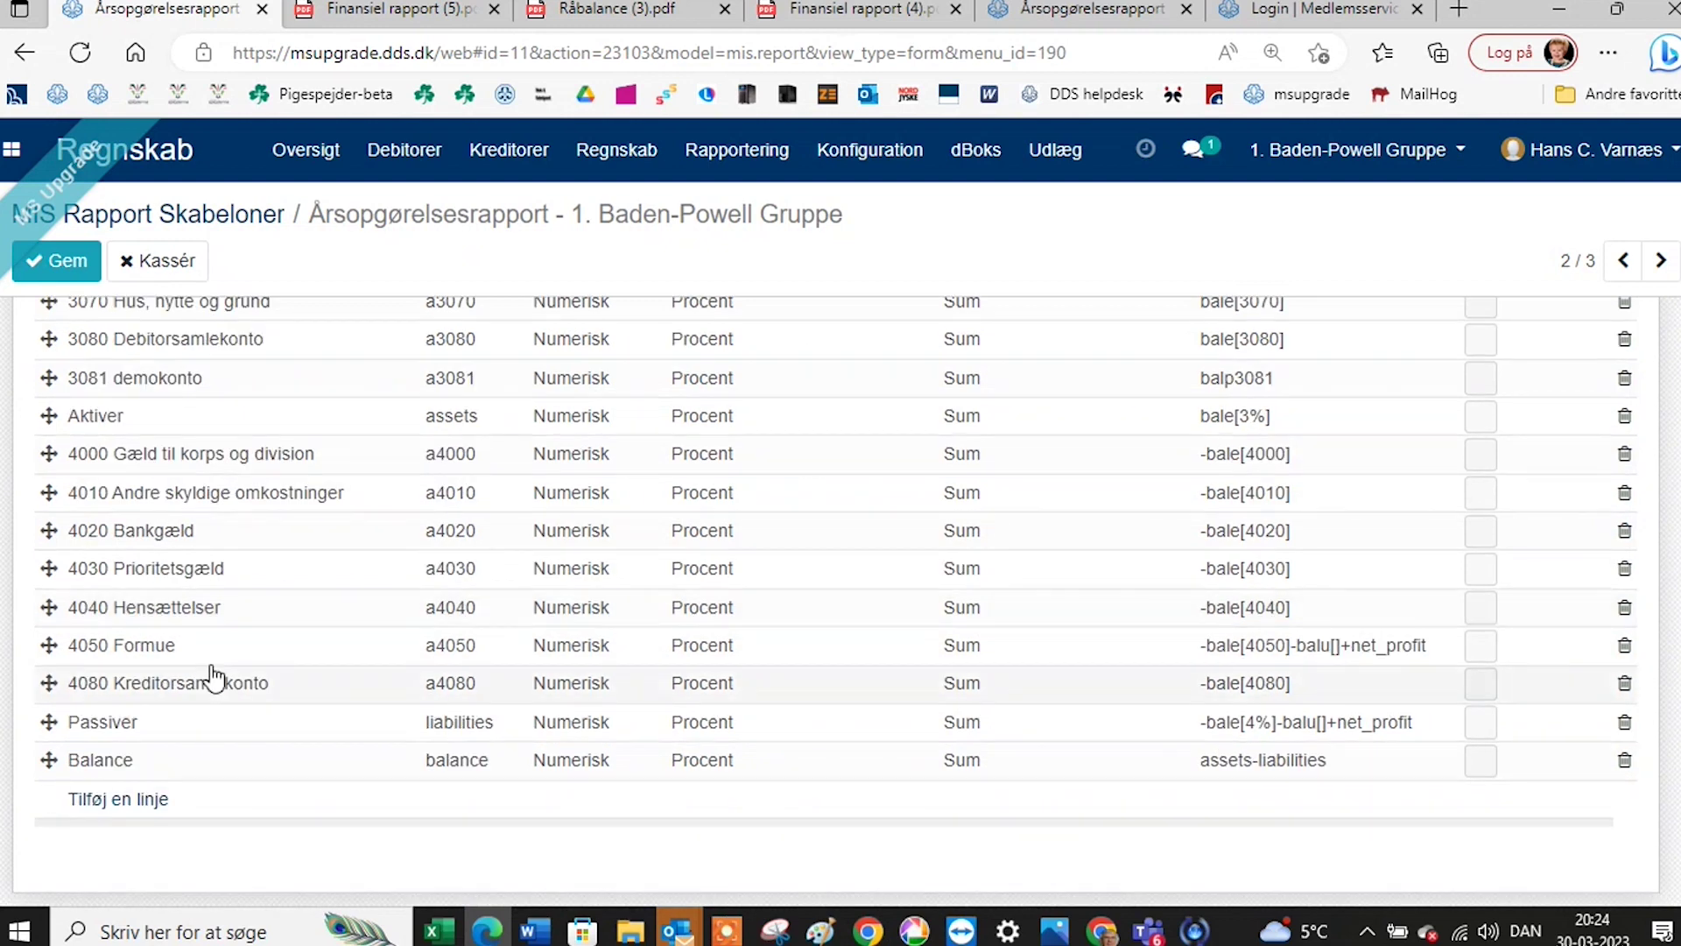
scroll(215, 726, up, 3)
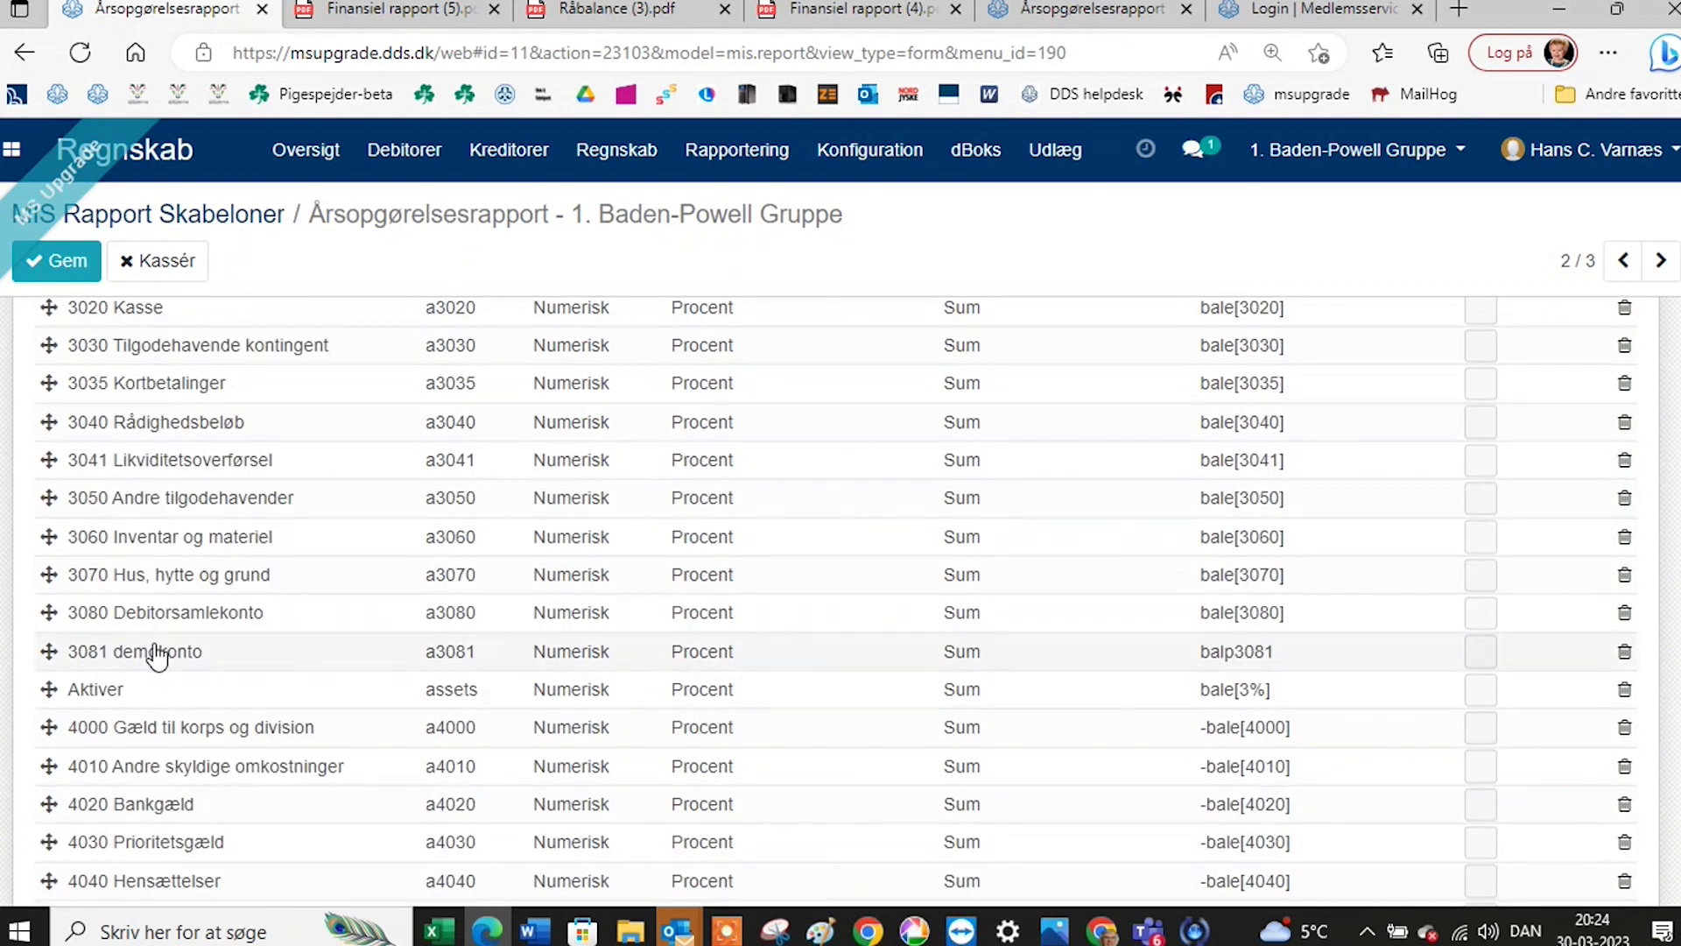
mouse_move(48, 650)
mouse_down()
mouse_move(64, 613)
mouse_move(63, 663)
mouse_up()
scroll(402, 687, up, 10)
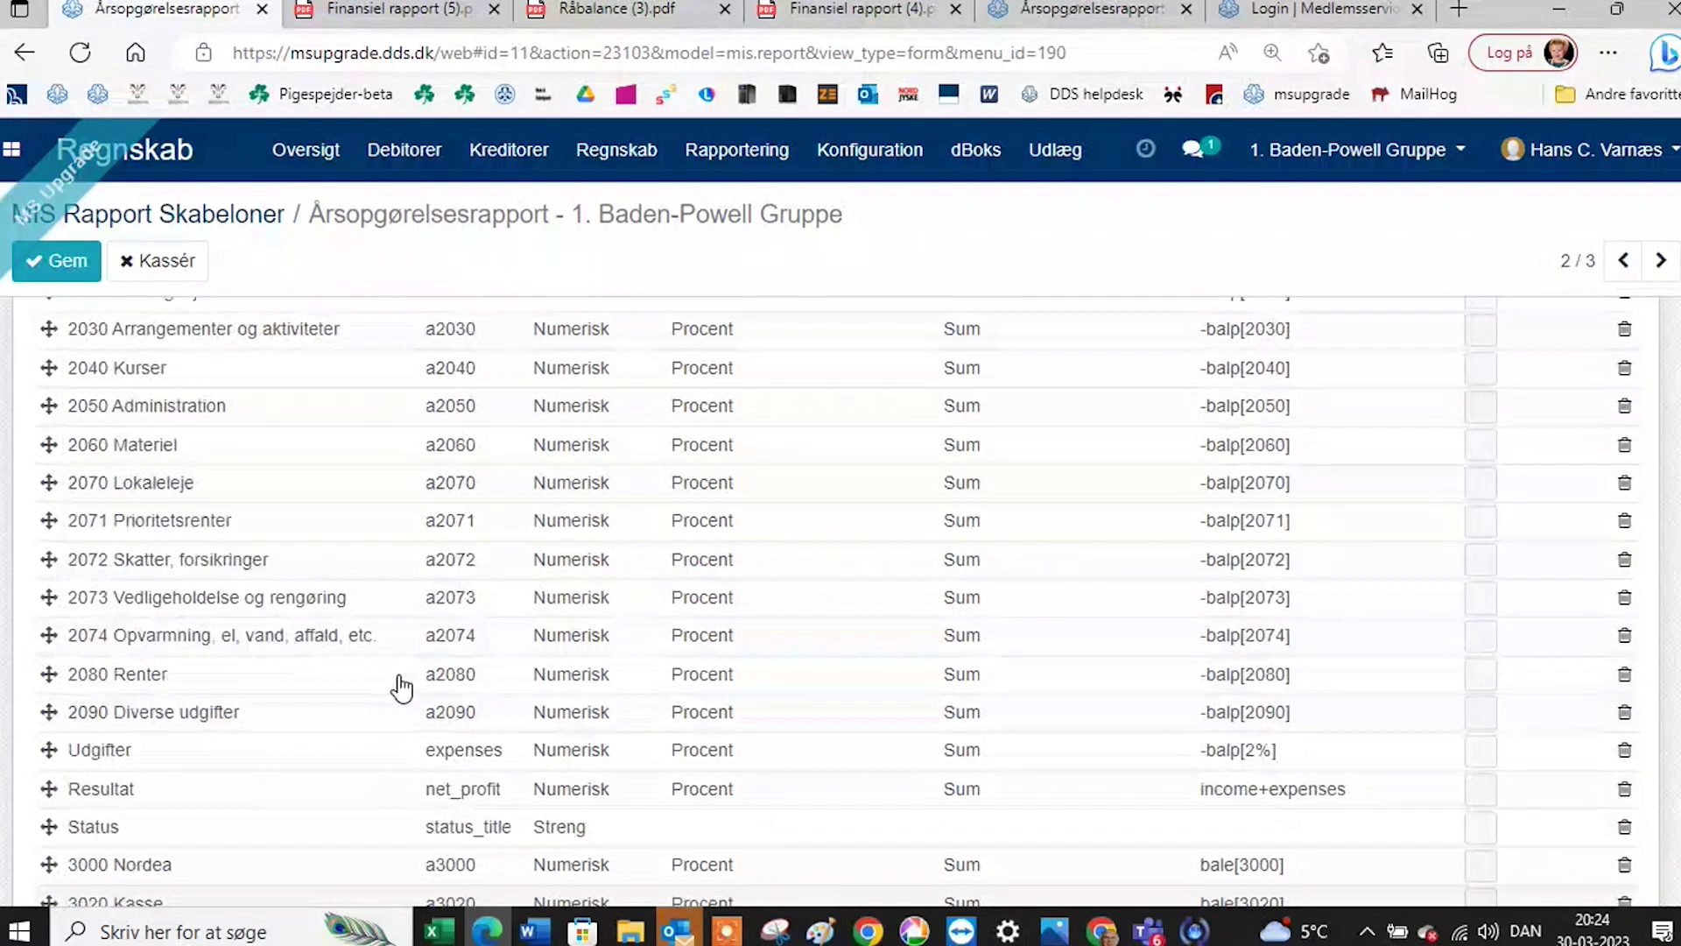
scroll(402, 687, up, 8)
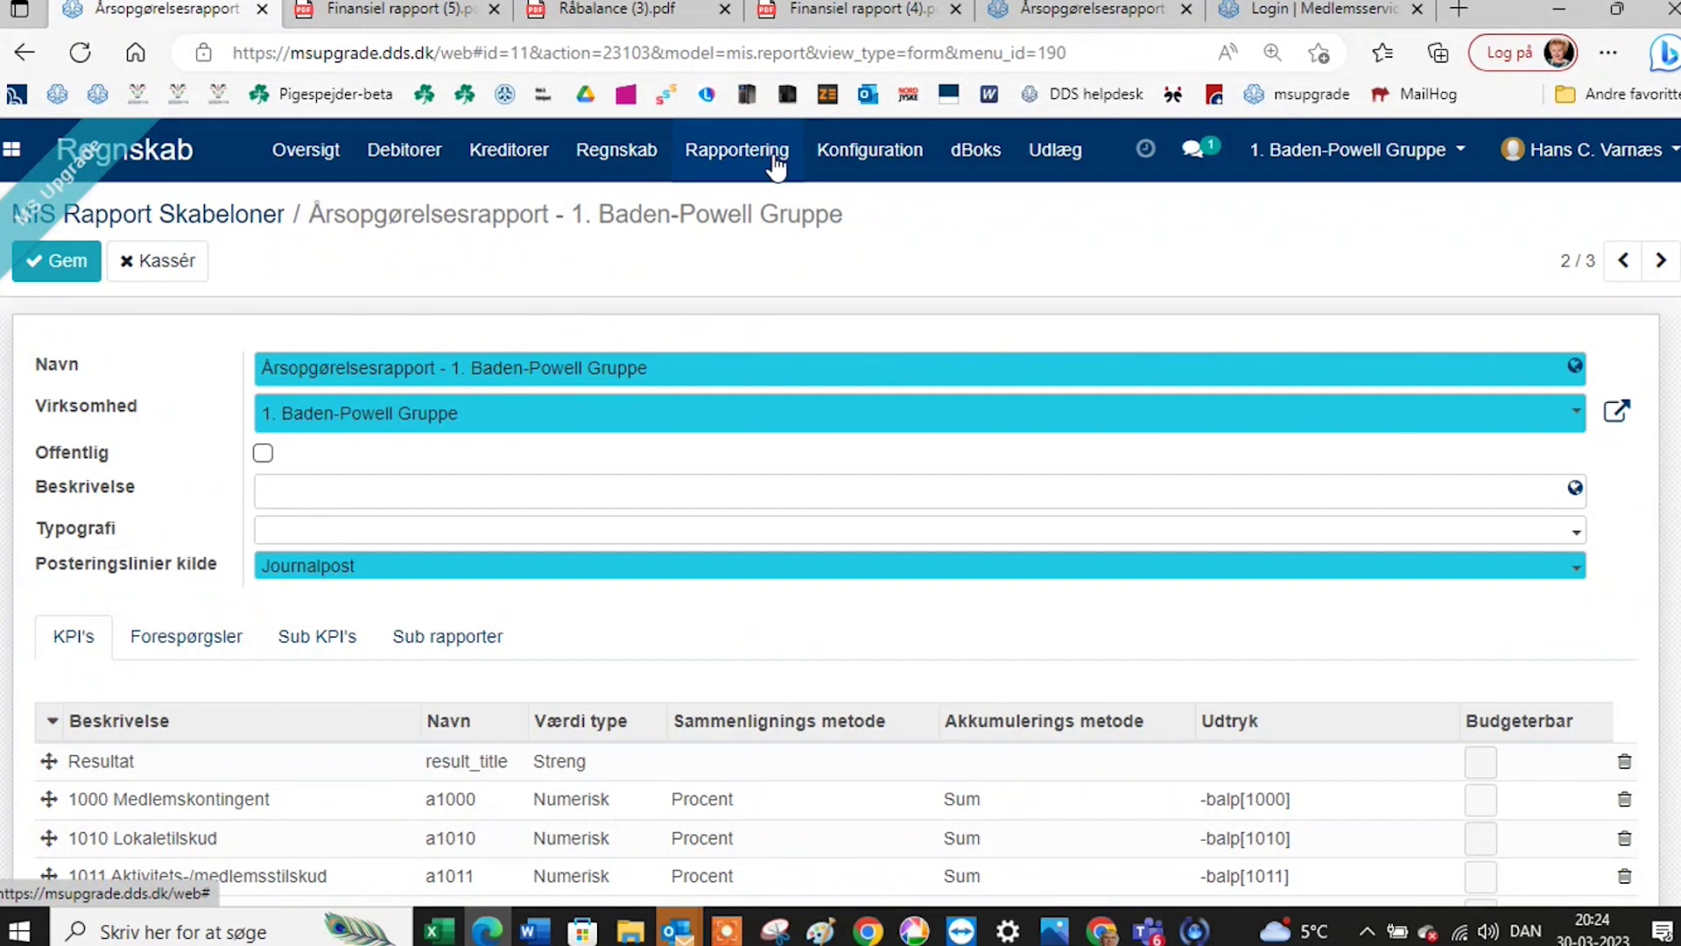
Leave the template via the MIS Rapport Skabeloner breadcrumb, confirming the discard of unsaved KPI changes.
click(870, 152)
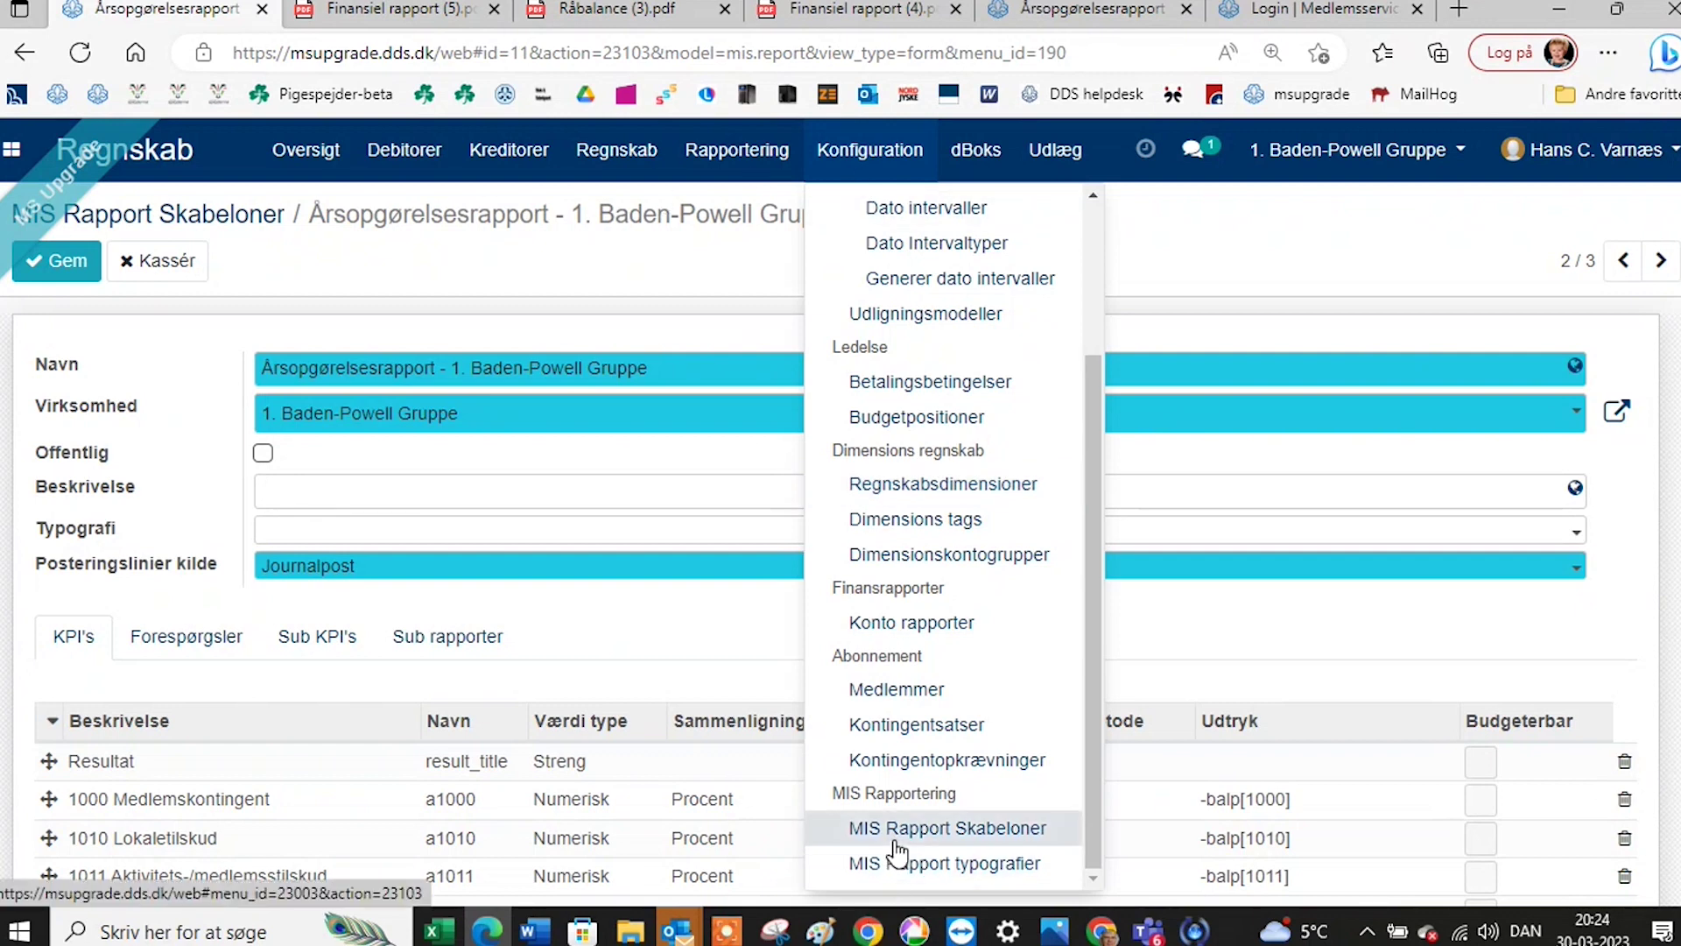
click(895, 833)
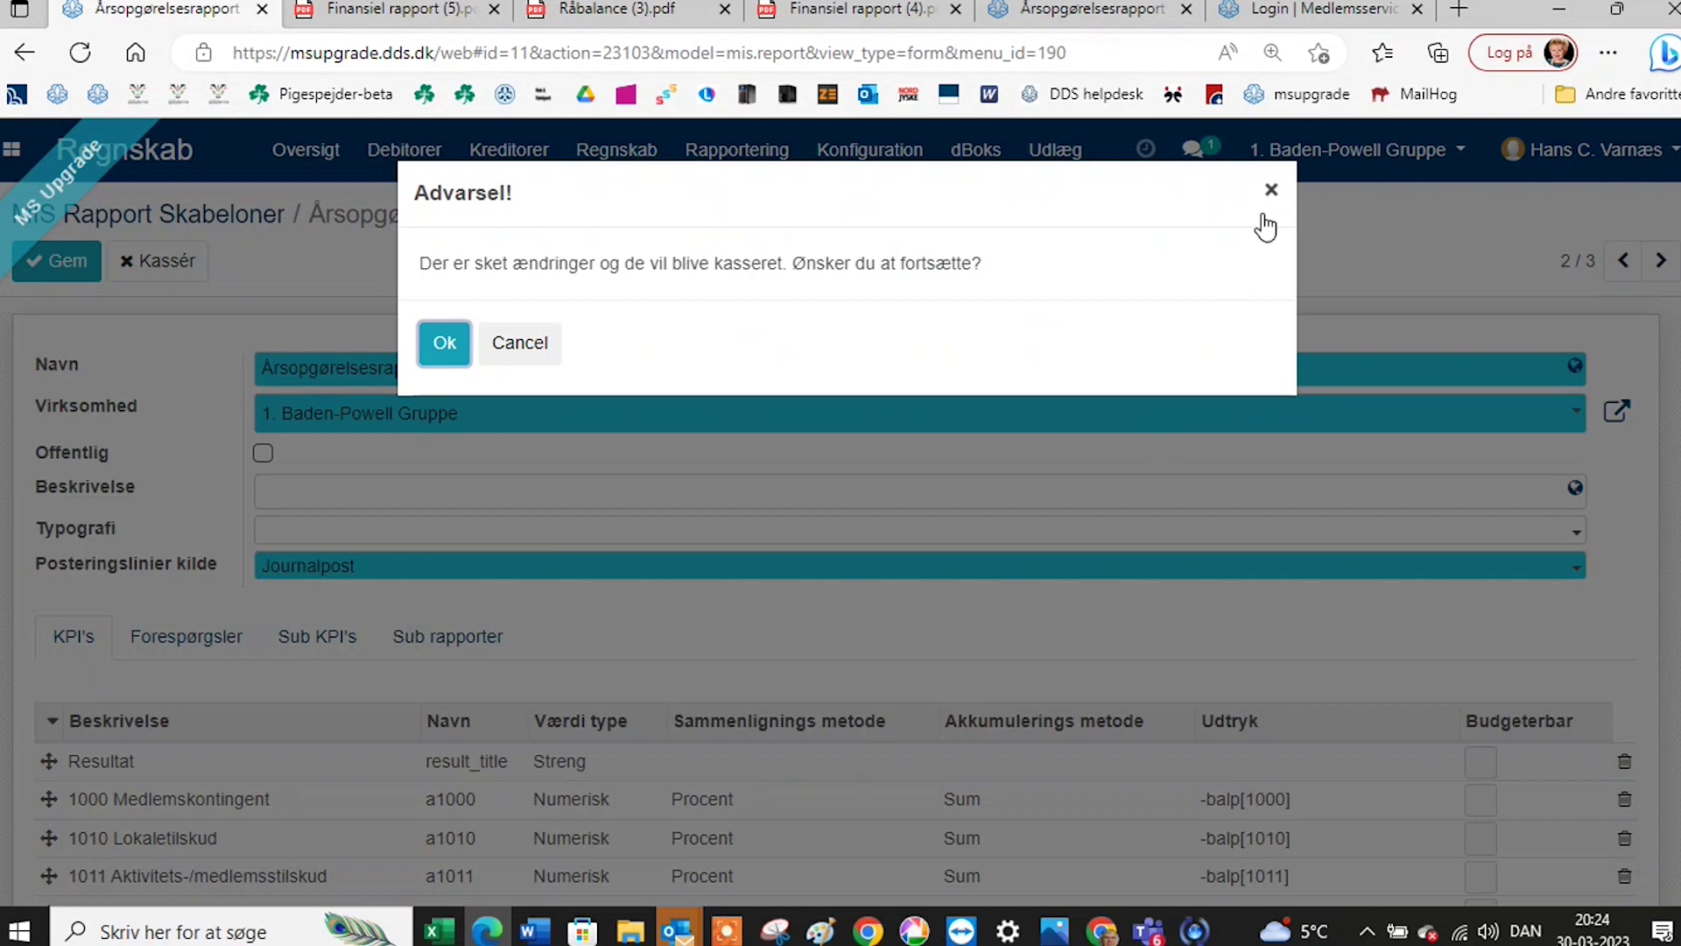
click(519, 350)
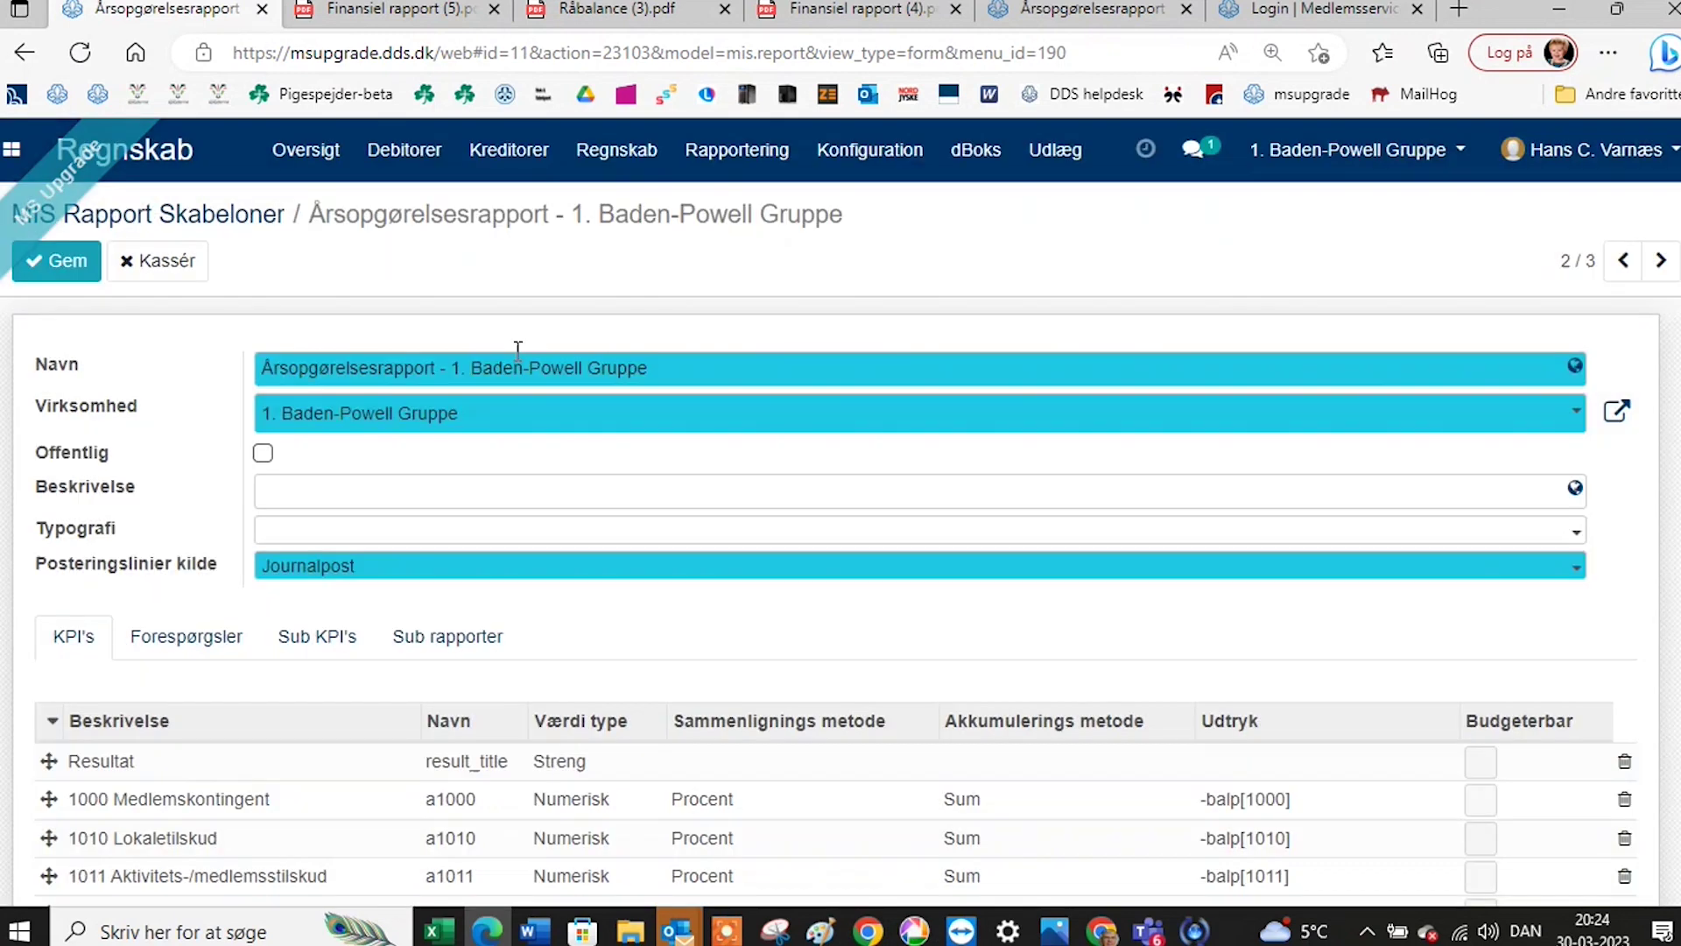
click(254, 221)
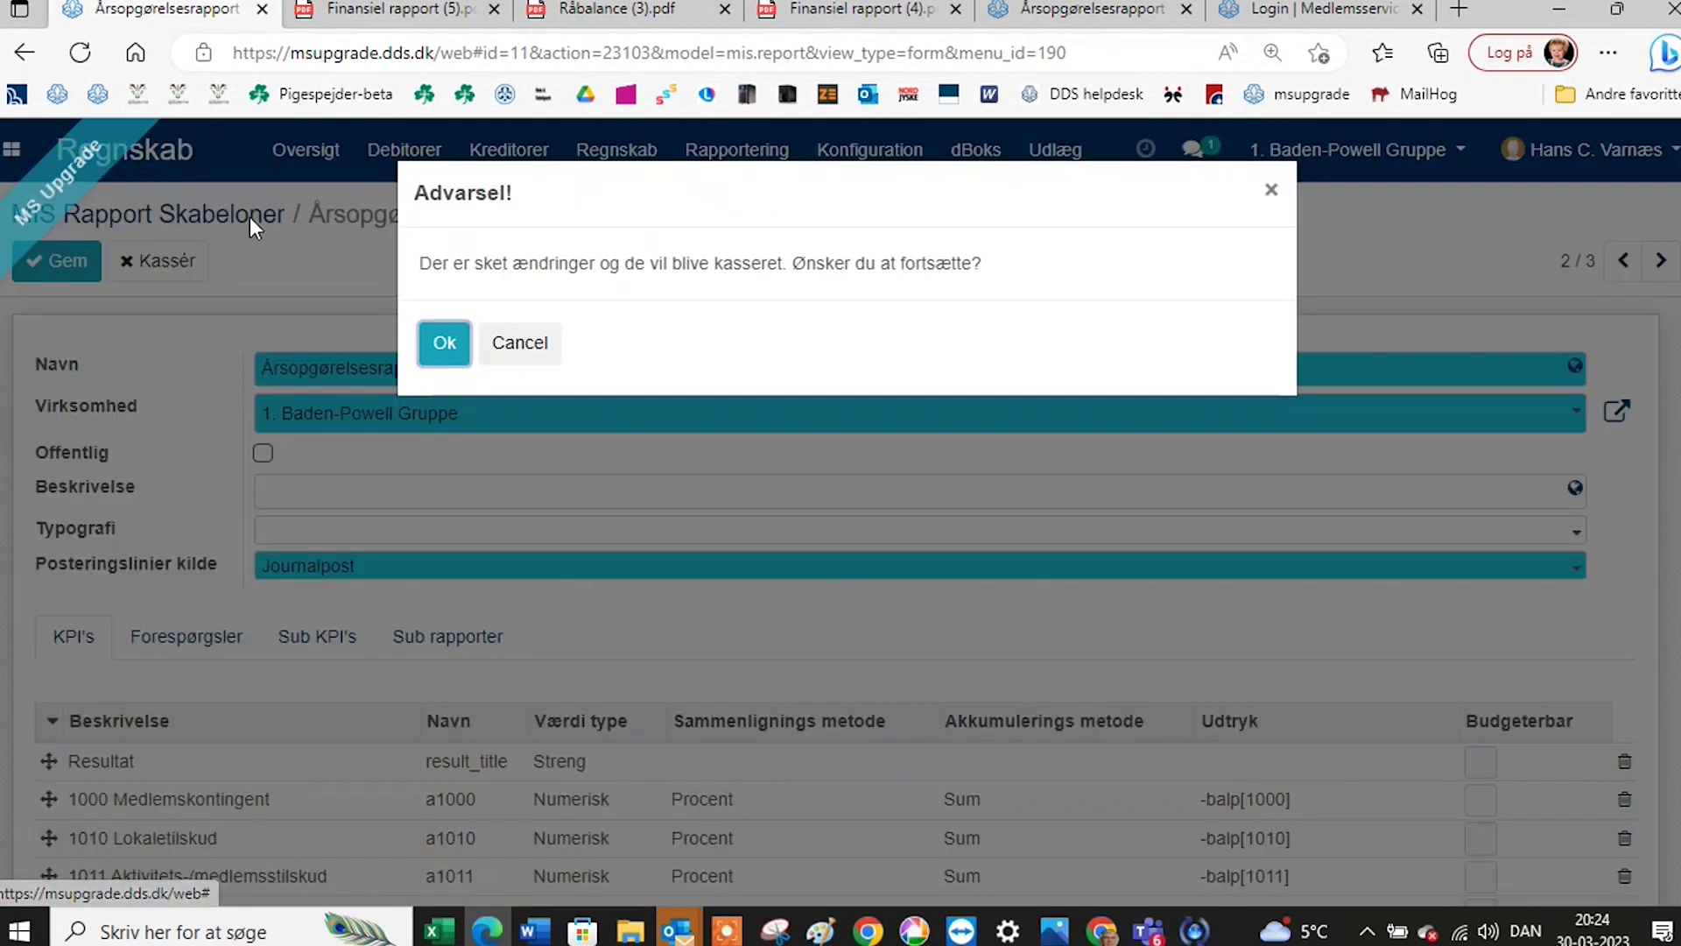
click(438, 344)
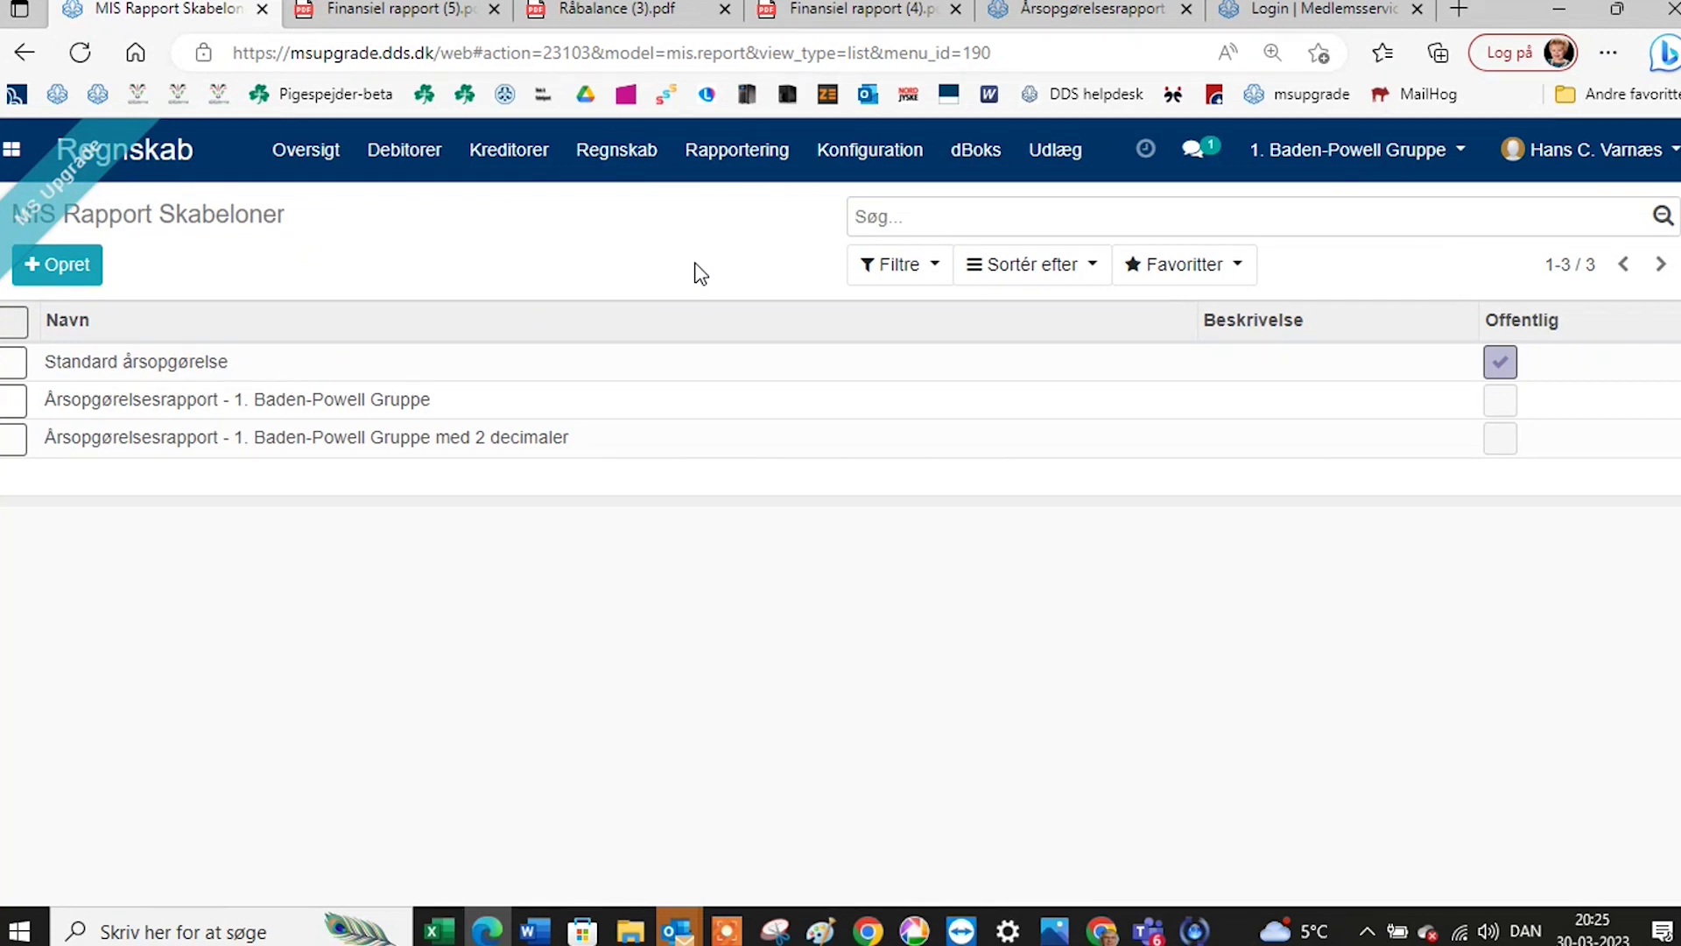
Switch to the Årsopgørelsesrapport 2022 m 2 dec browser tab without changing company.
click(1407, 160)
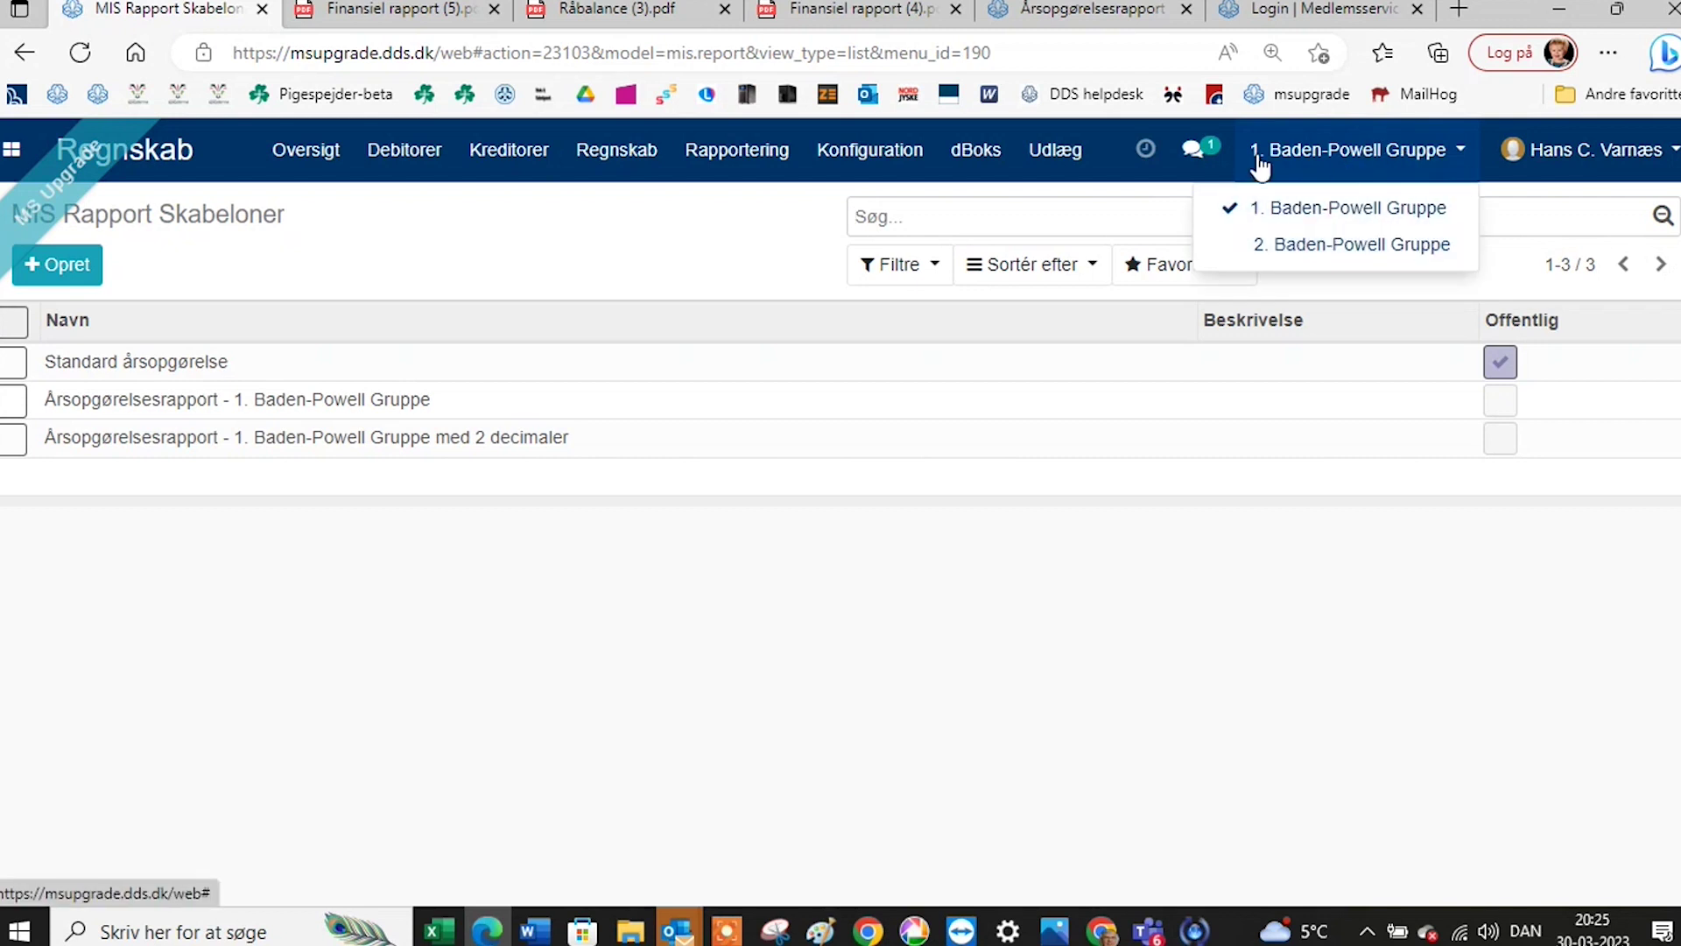
click(721, 255)
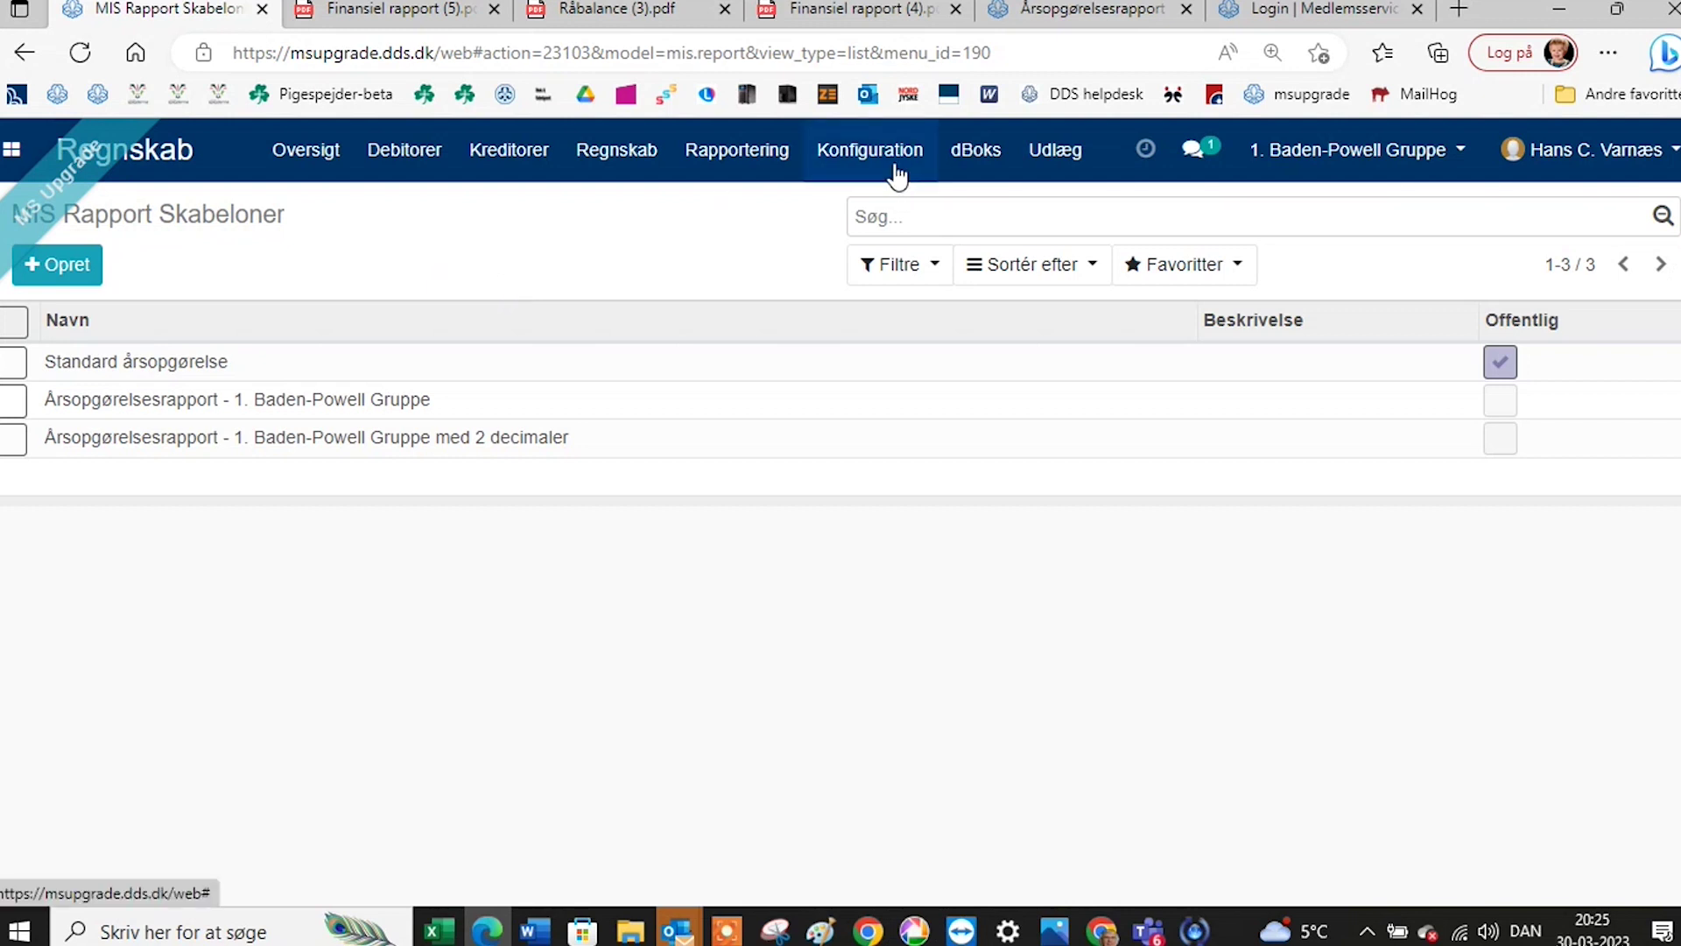
click(976, 158)
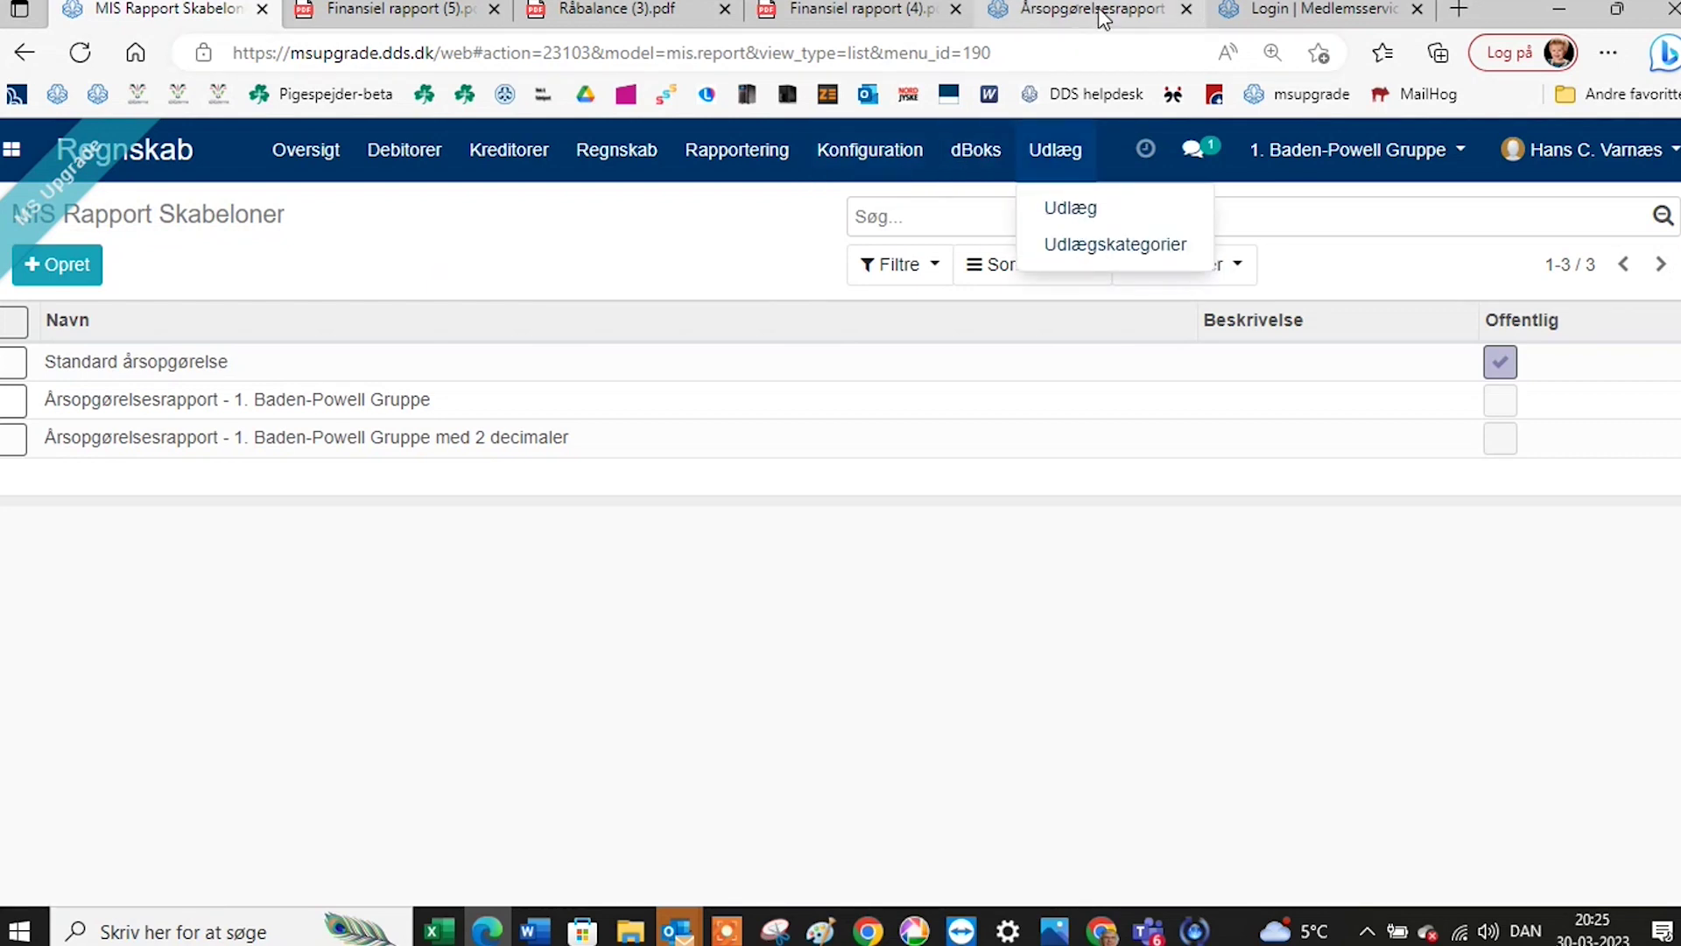
click(1099, 14)
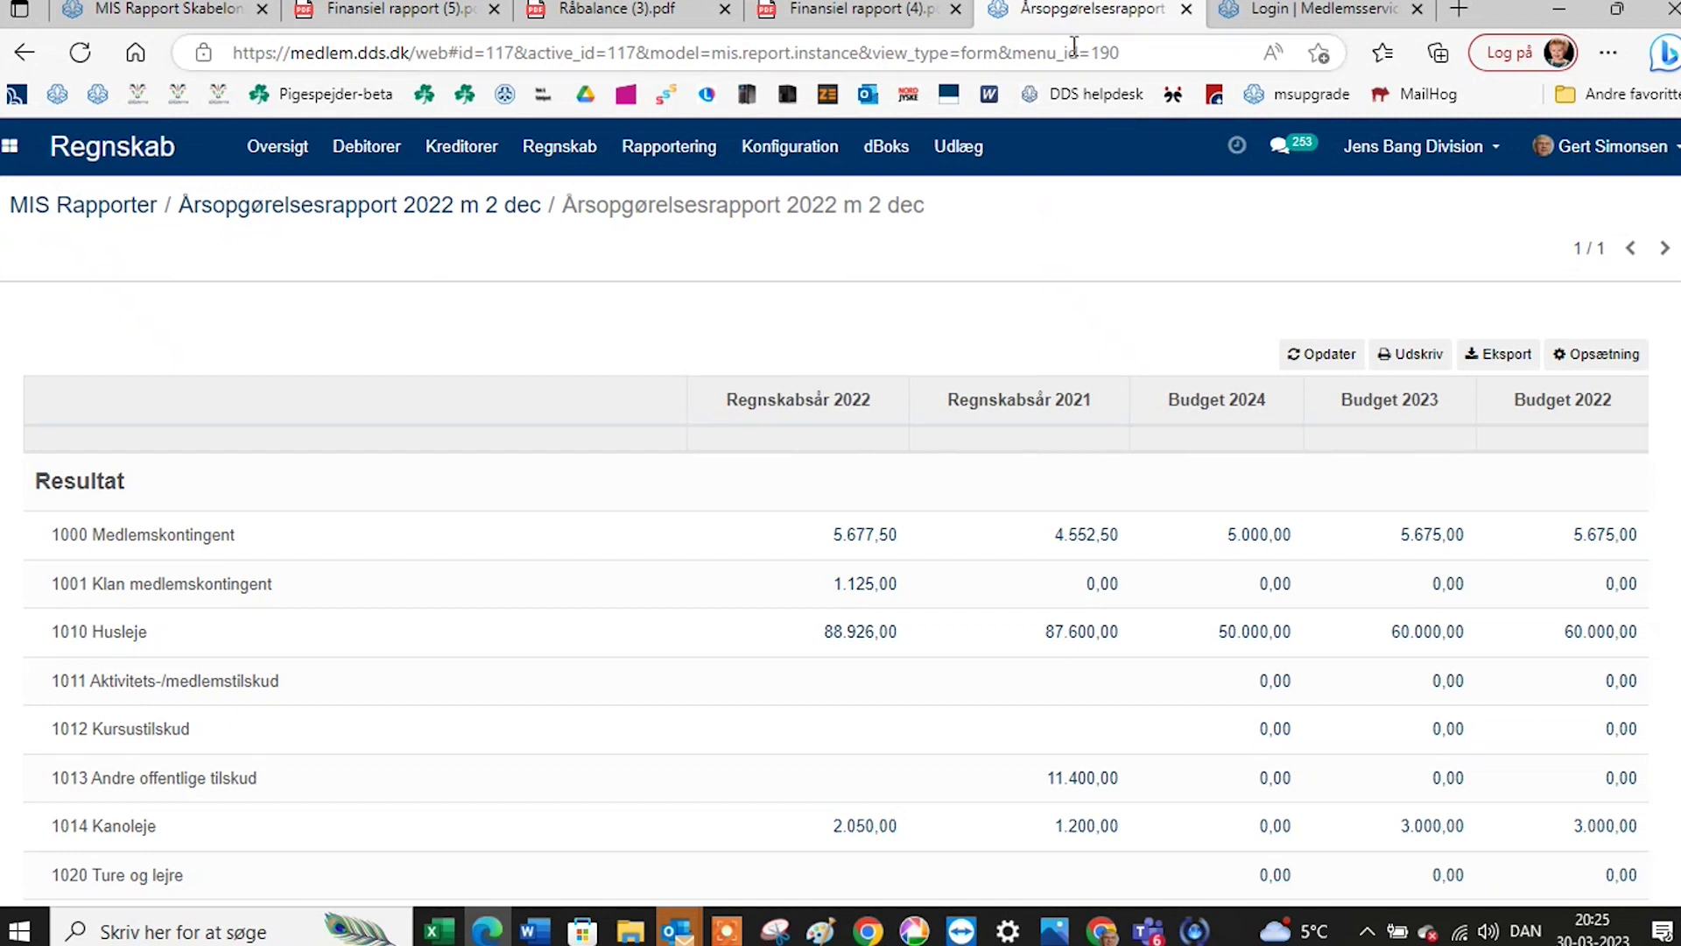
Go to dBoks > Dokumenter to view this year's invoice and account-statement cards.
click(872, 153)
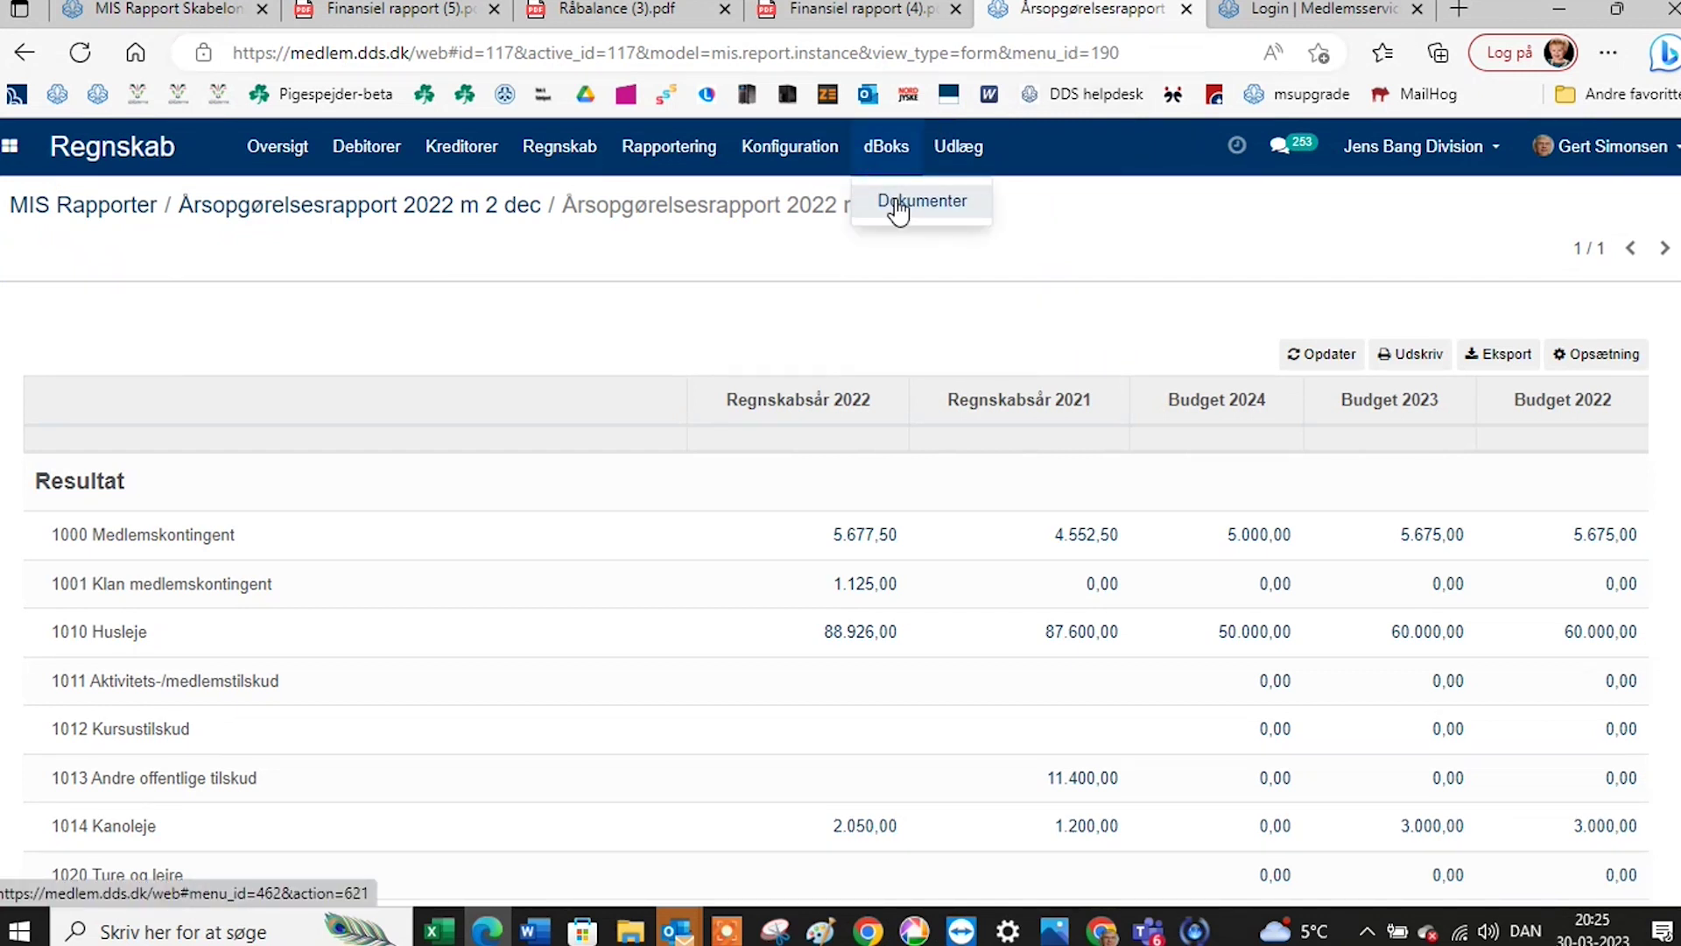
click(899, 210)
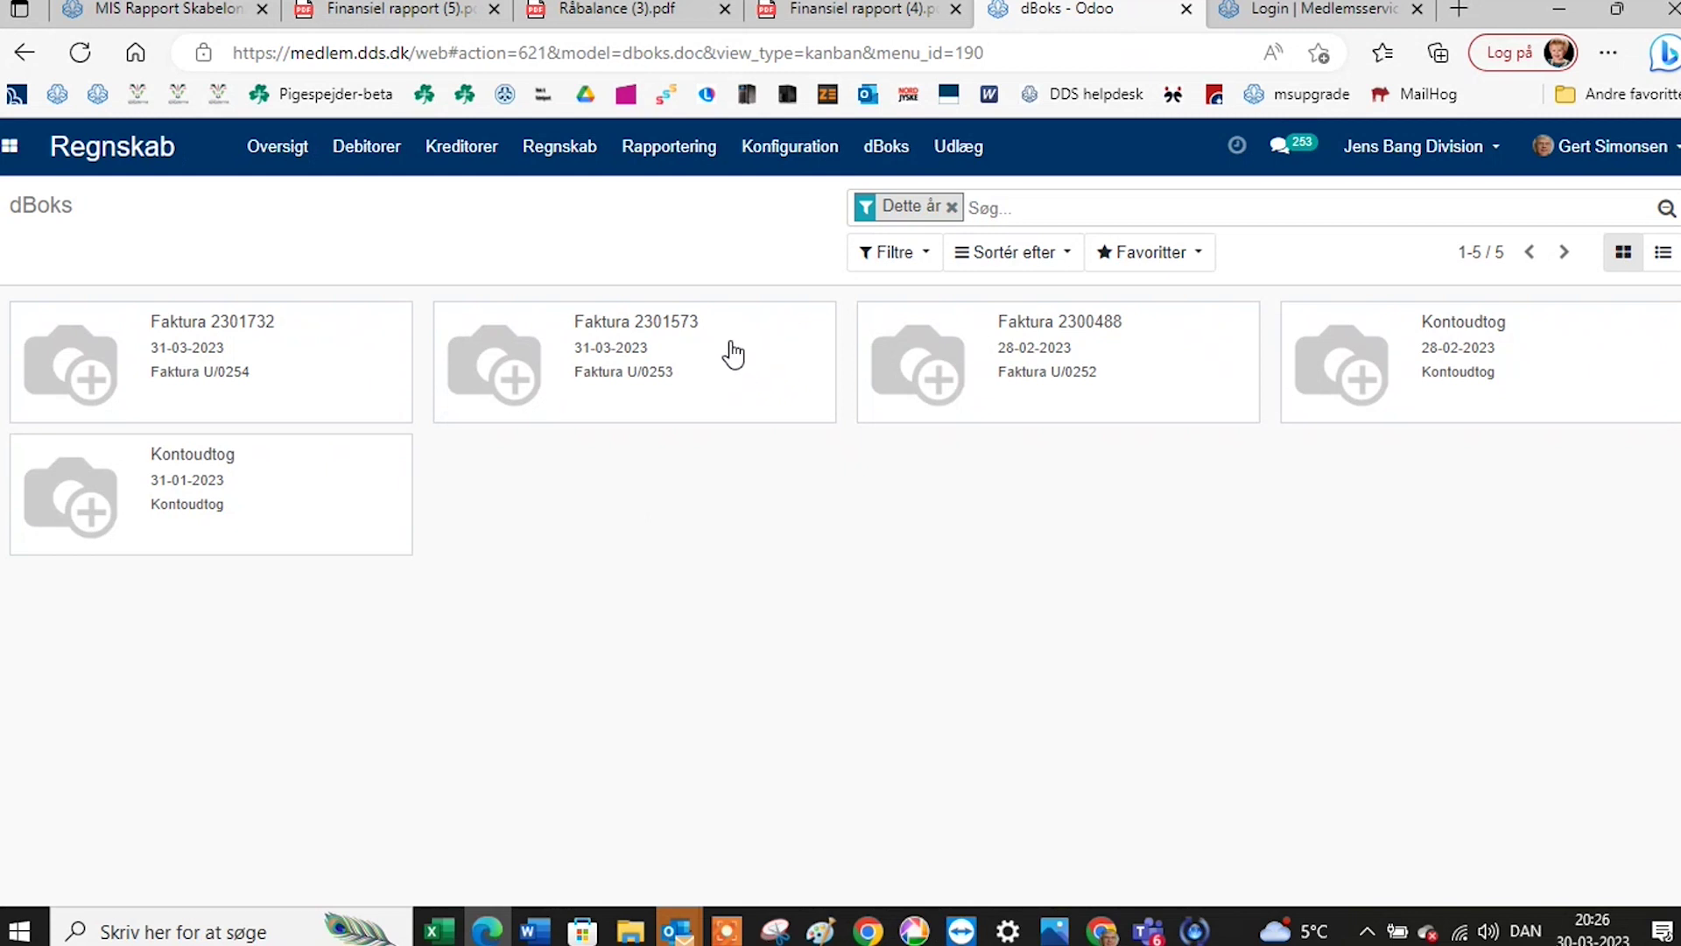
Open dBoks document Faktura 2301573, skim its invoice PDF, and follow the link to bill U/0253.
click(616, 331)
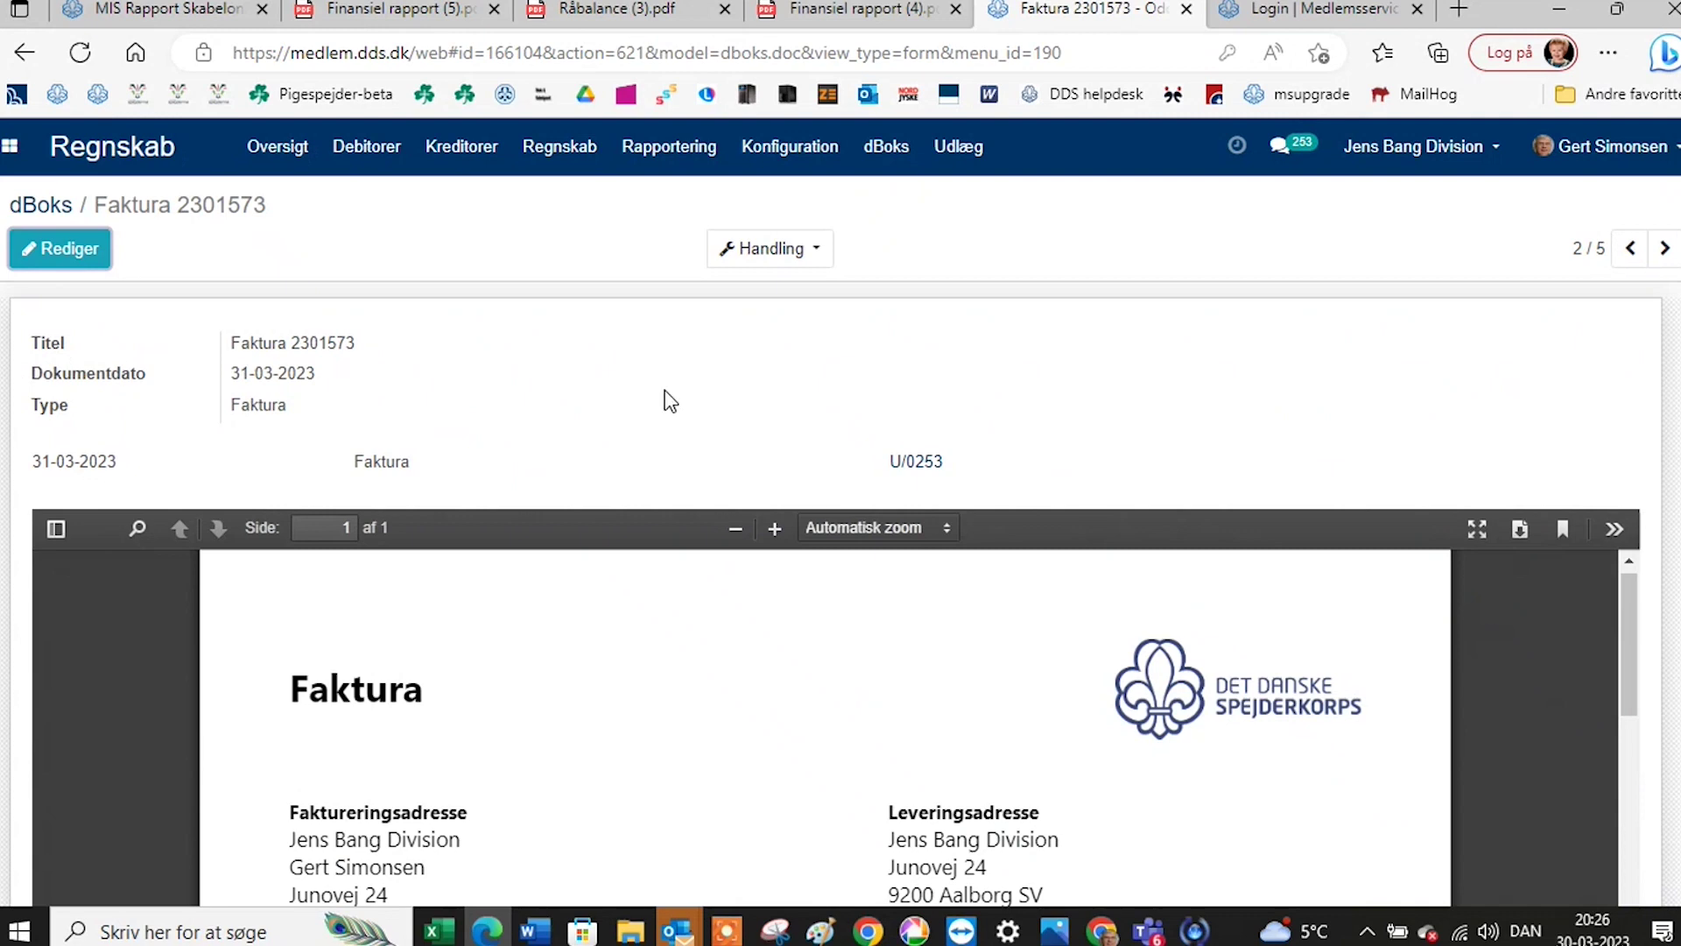
scroll(605, 727, down, 3)
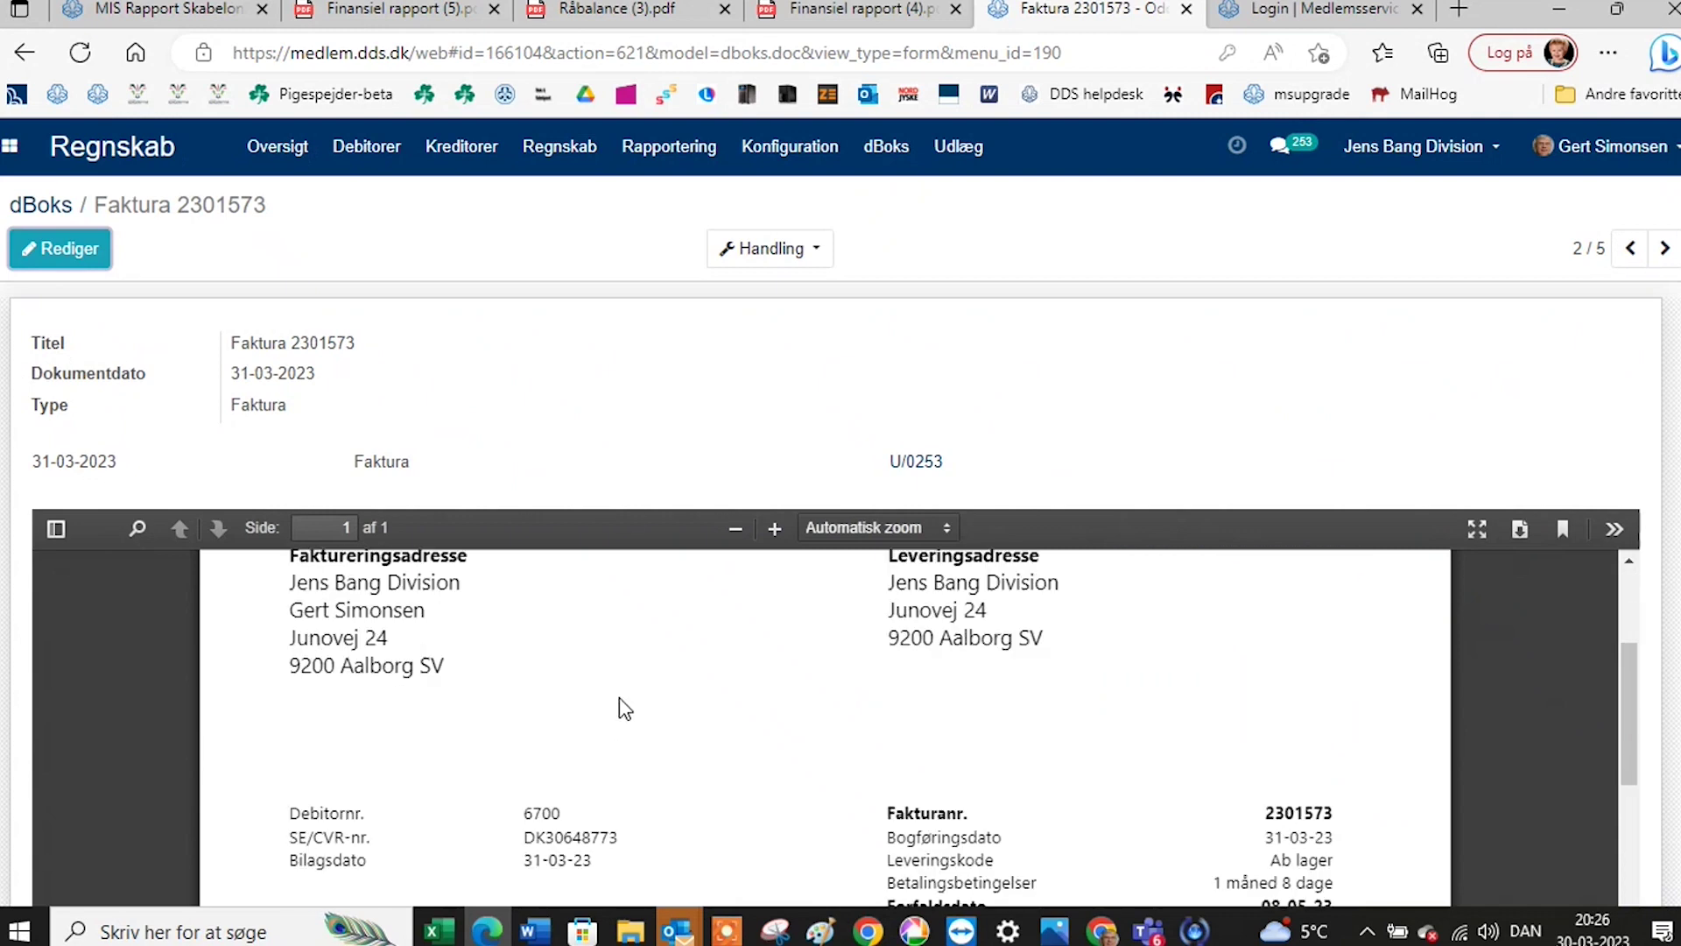
scroll(620, 705, down, 2)
scroll(623, 706, up, 5)
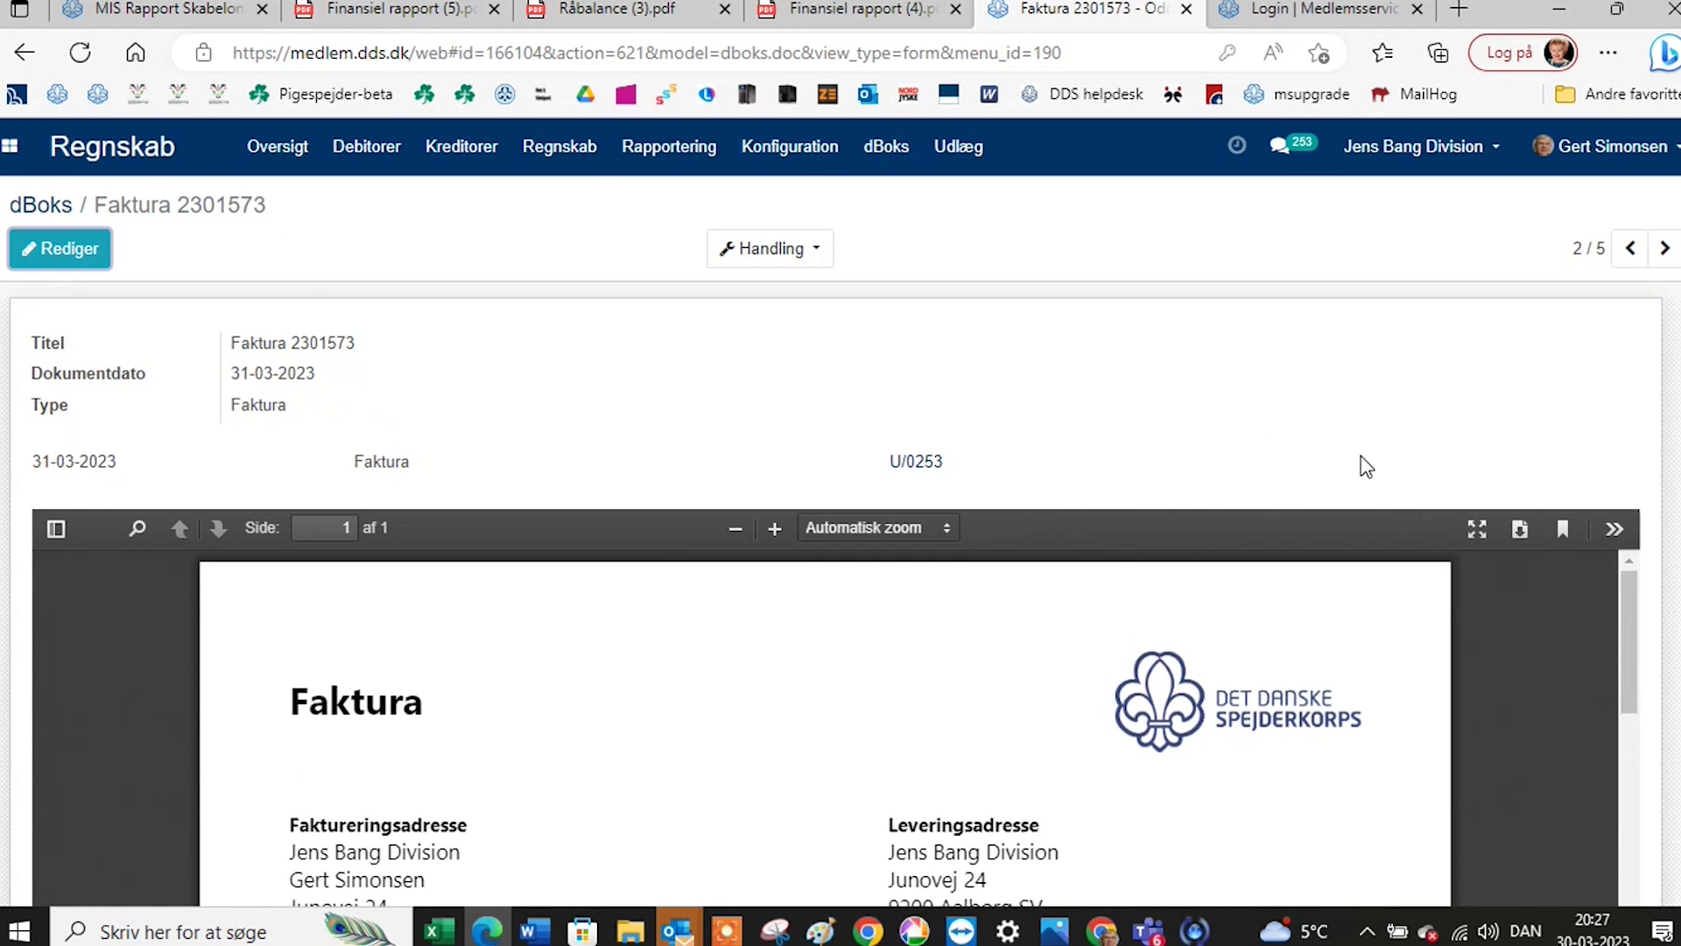
click(924, 470)
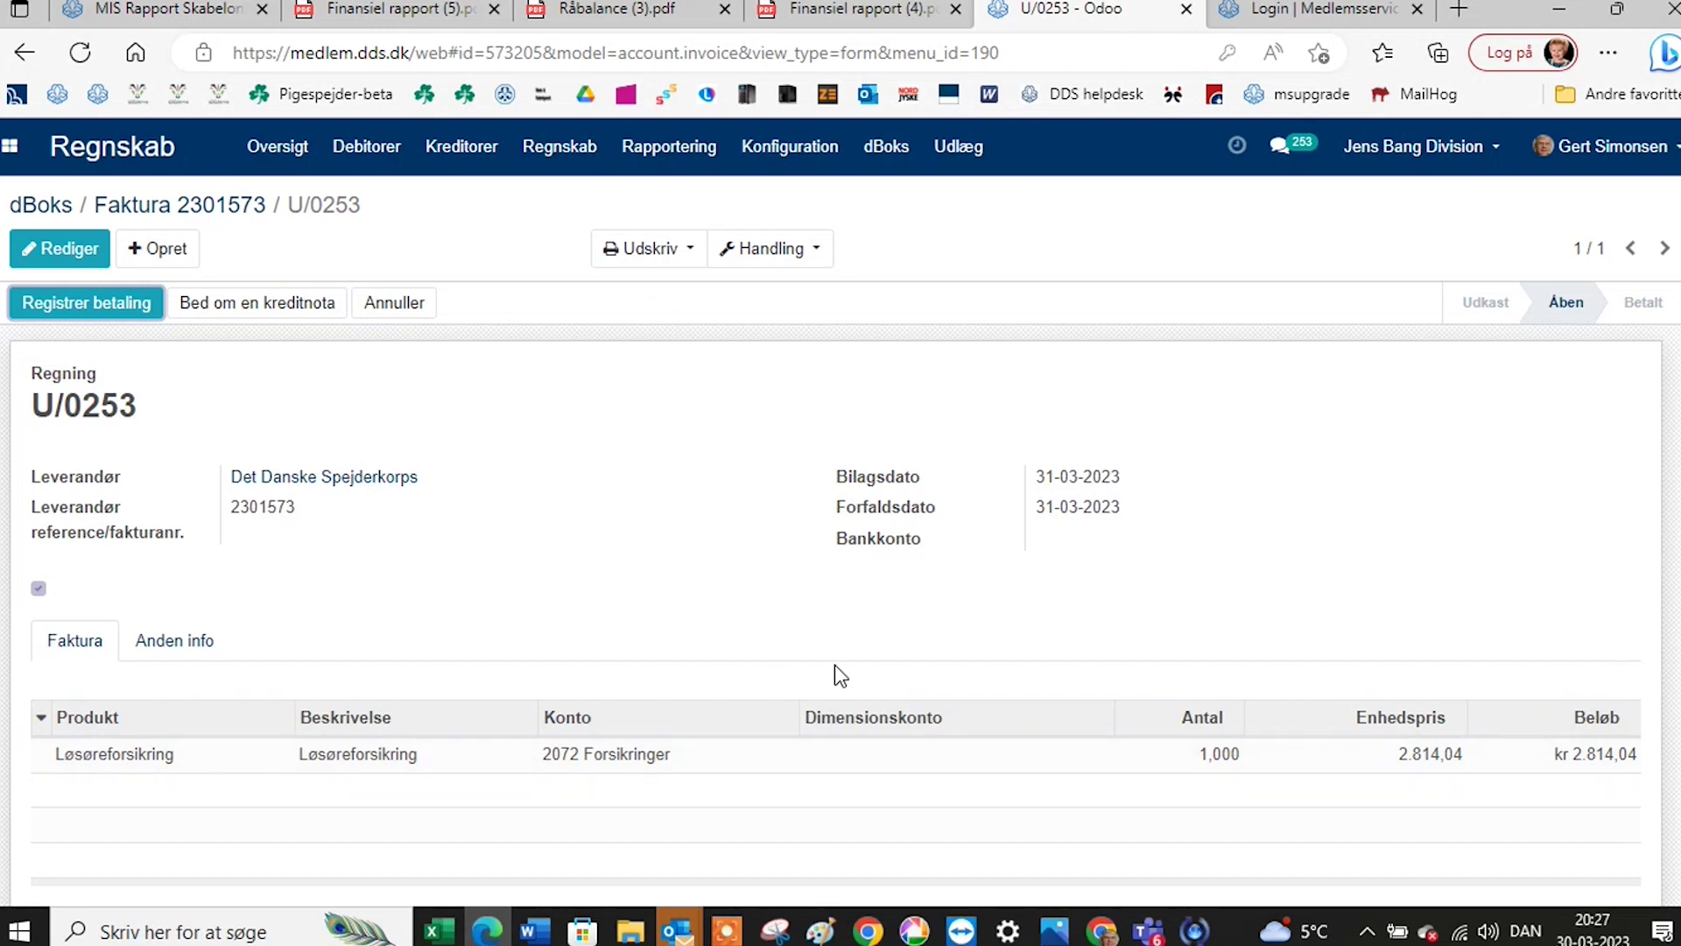
Check bill U/0253's Løsøreforsikring line and kr 2.814,04 total, then view its Anden info details.
scroll(362, 605, down, 2)
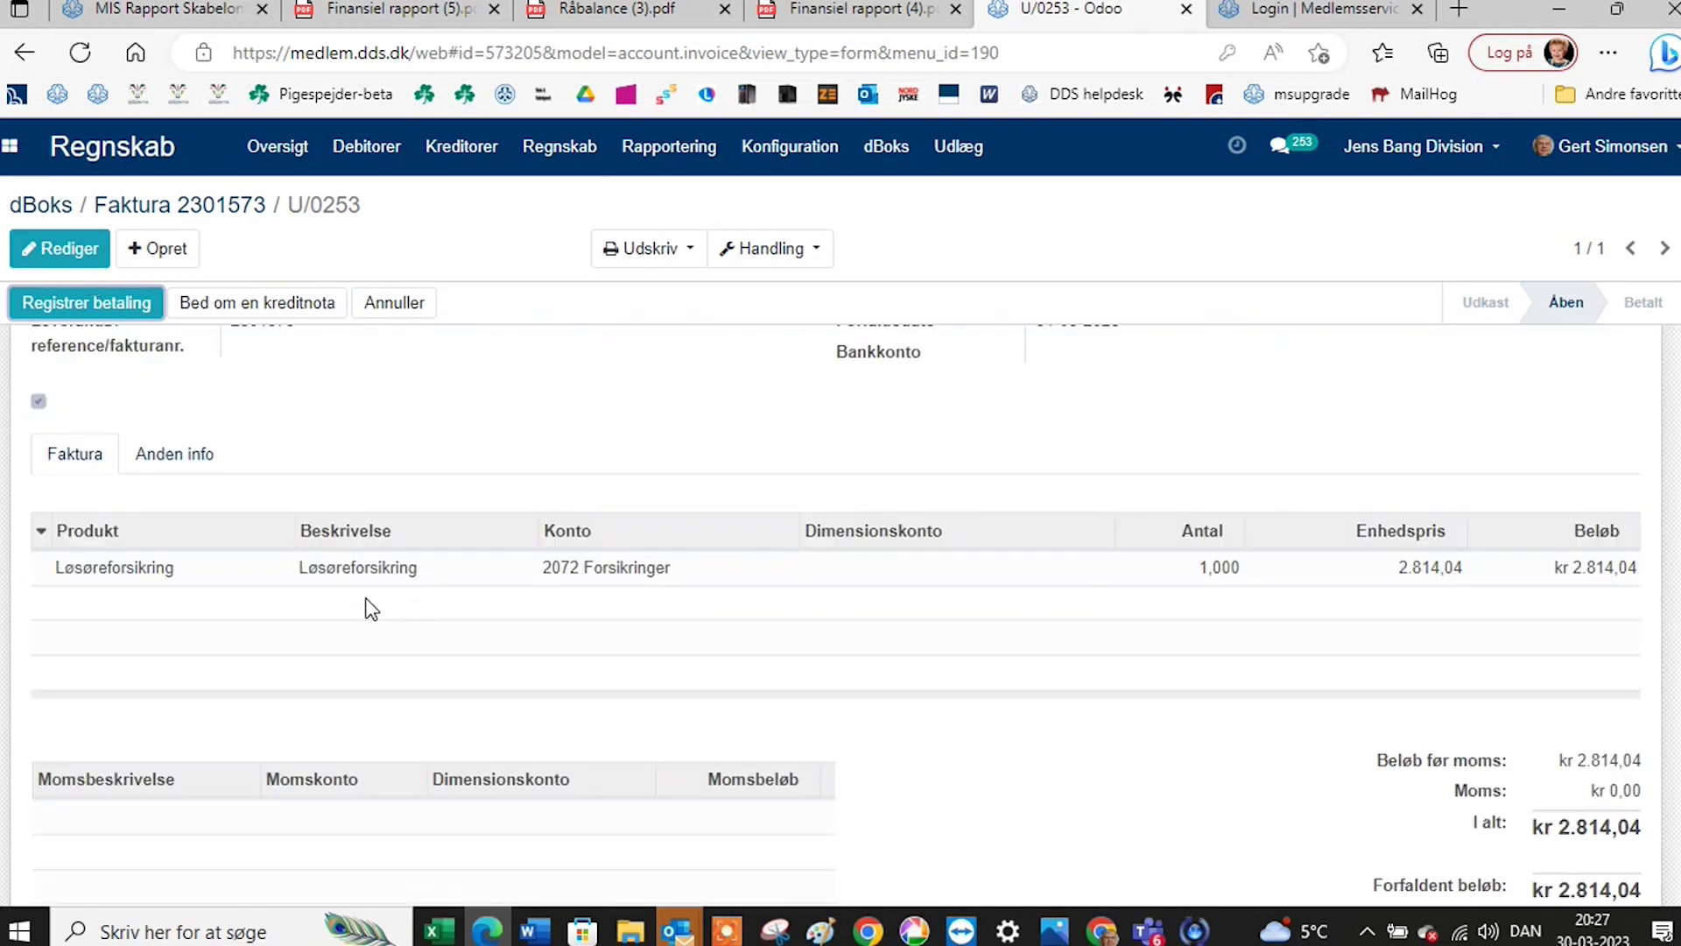
scroll(368, 606, up, 2)
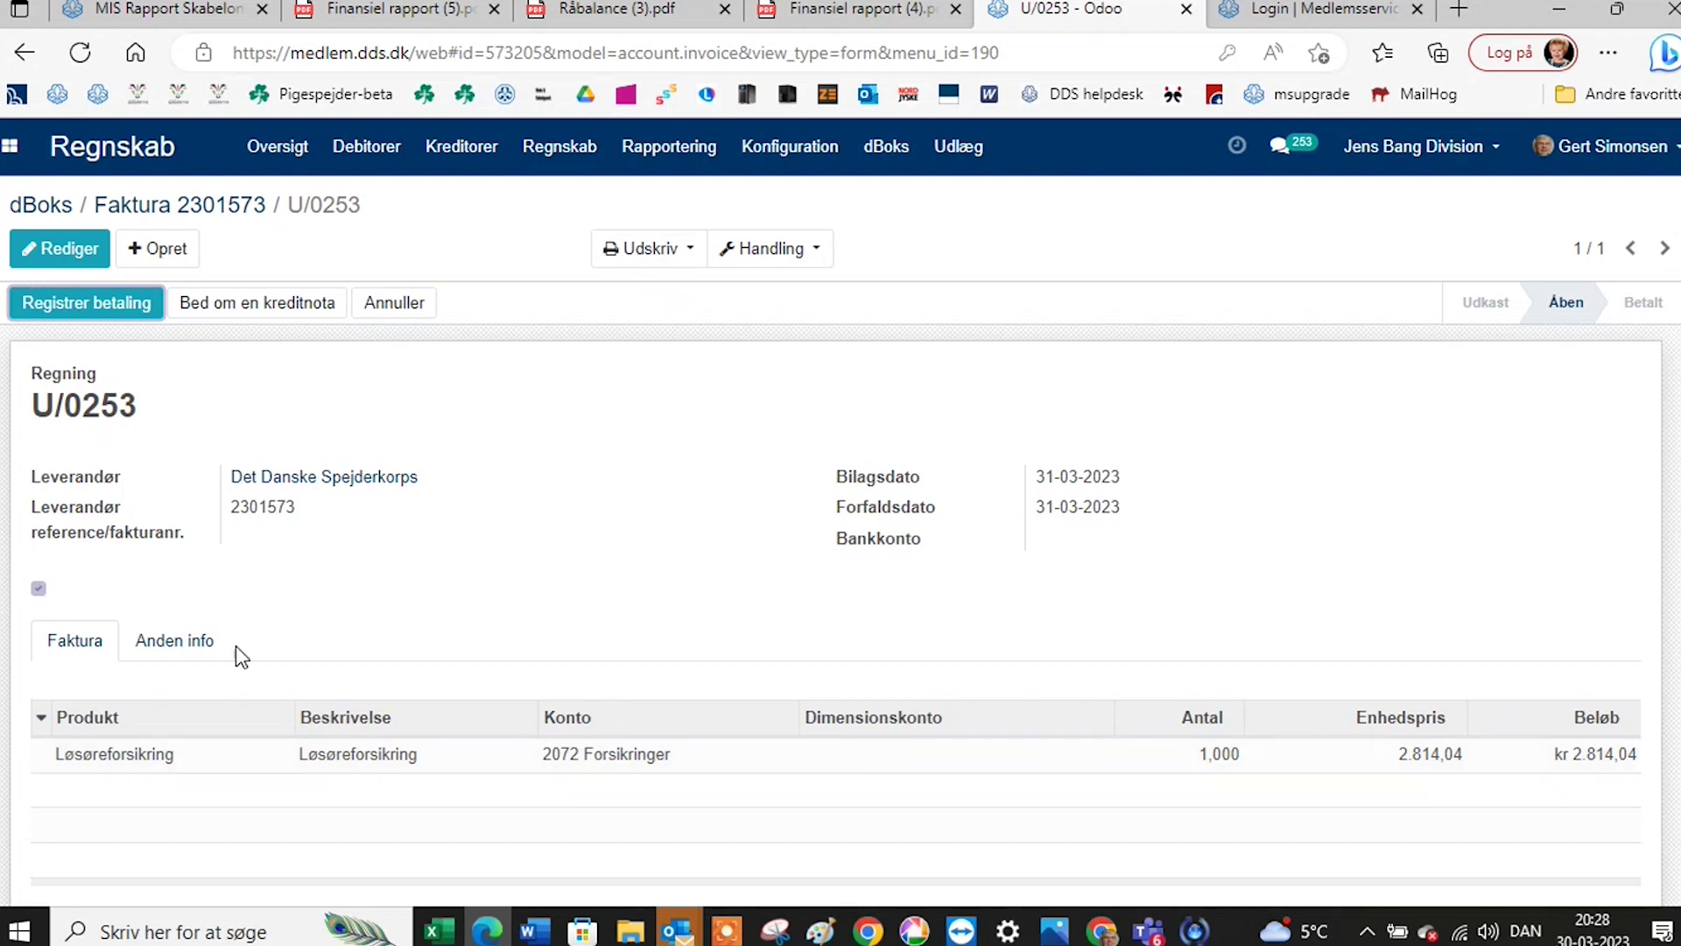
click(212, 656)
Read the bill's journal Udgiftsjournal (DKK), account 4080 Kreditorsamlekonto and posting date 31-03-2023.
scroll(445, 664, down, 1)
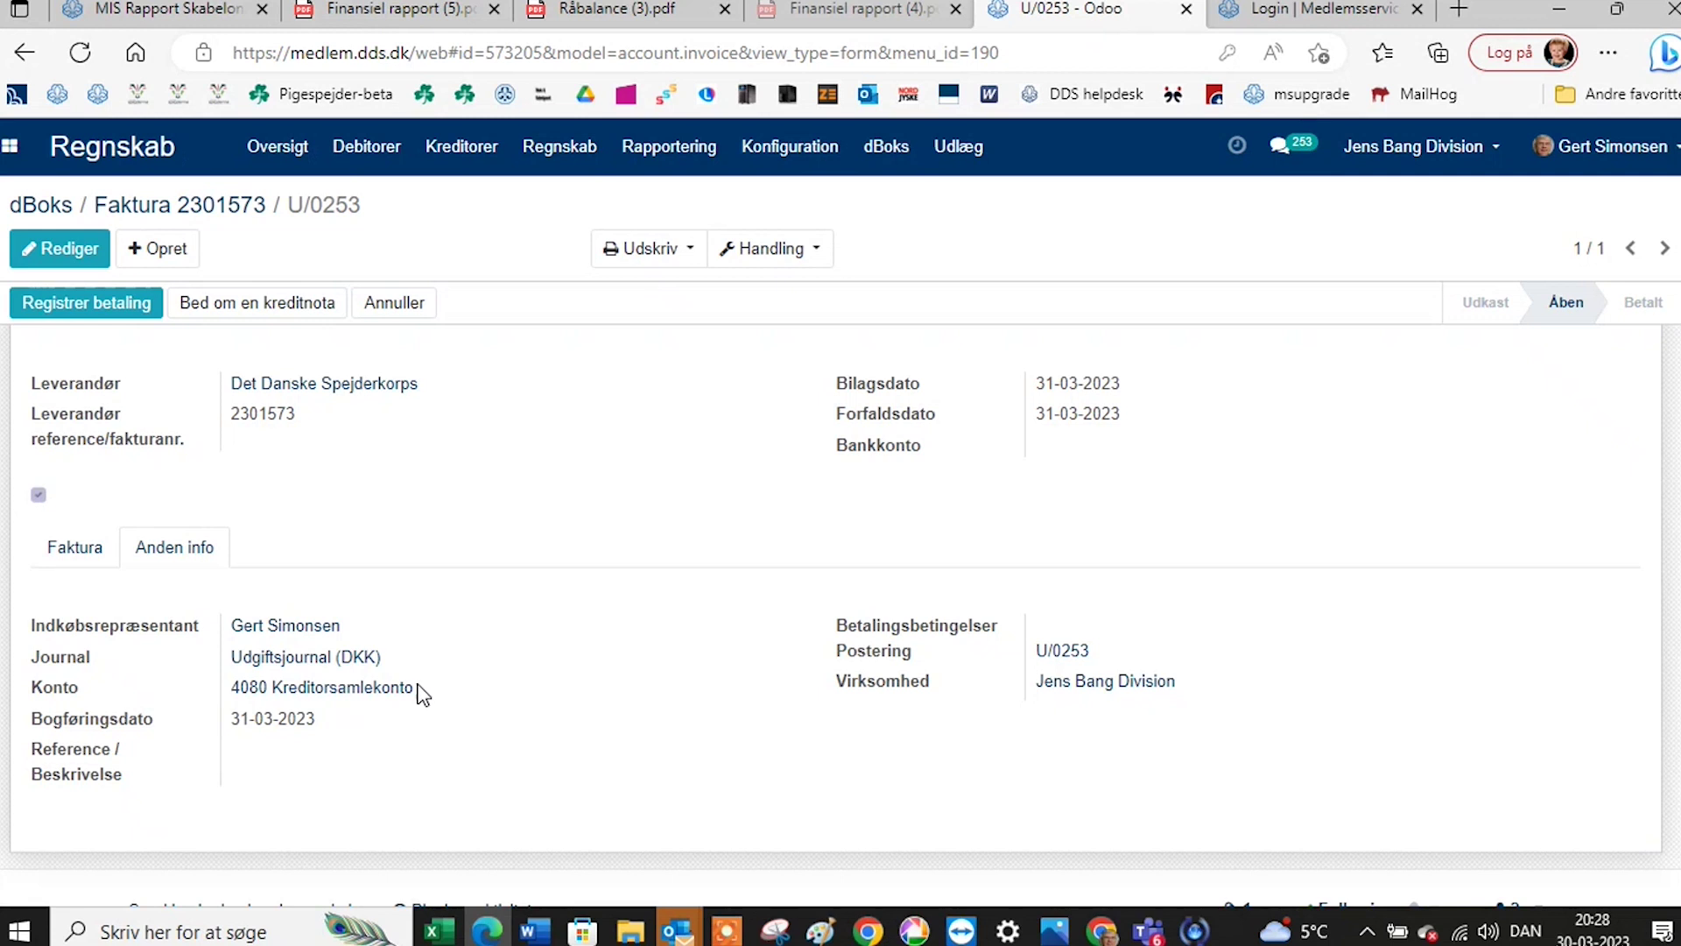
scroll(512, 691, up, 1)
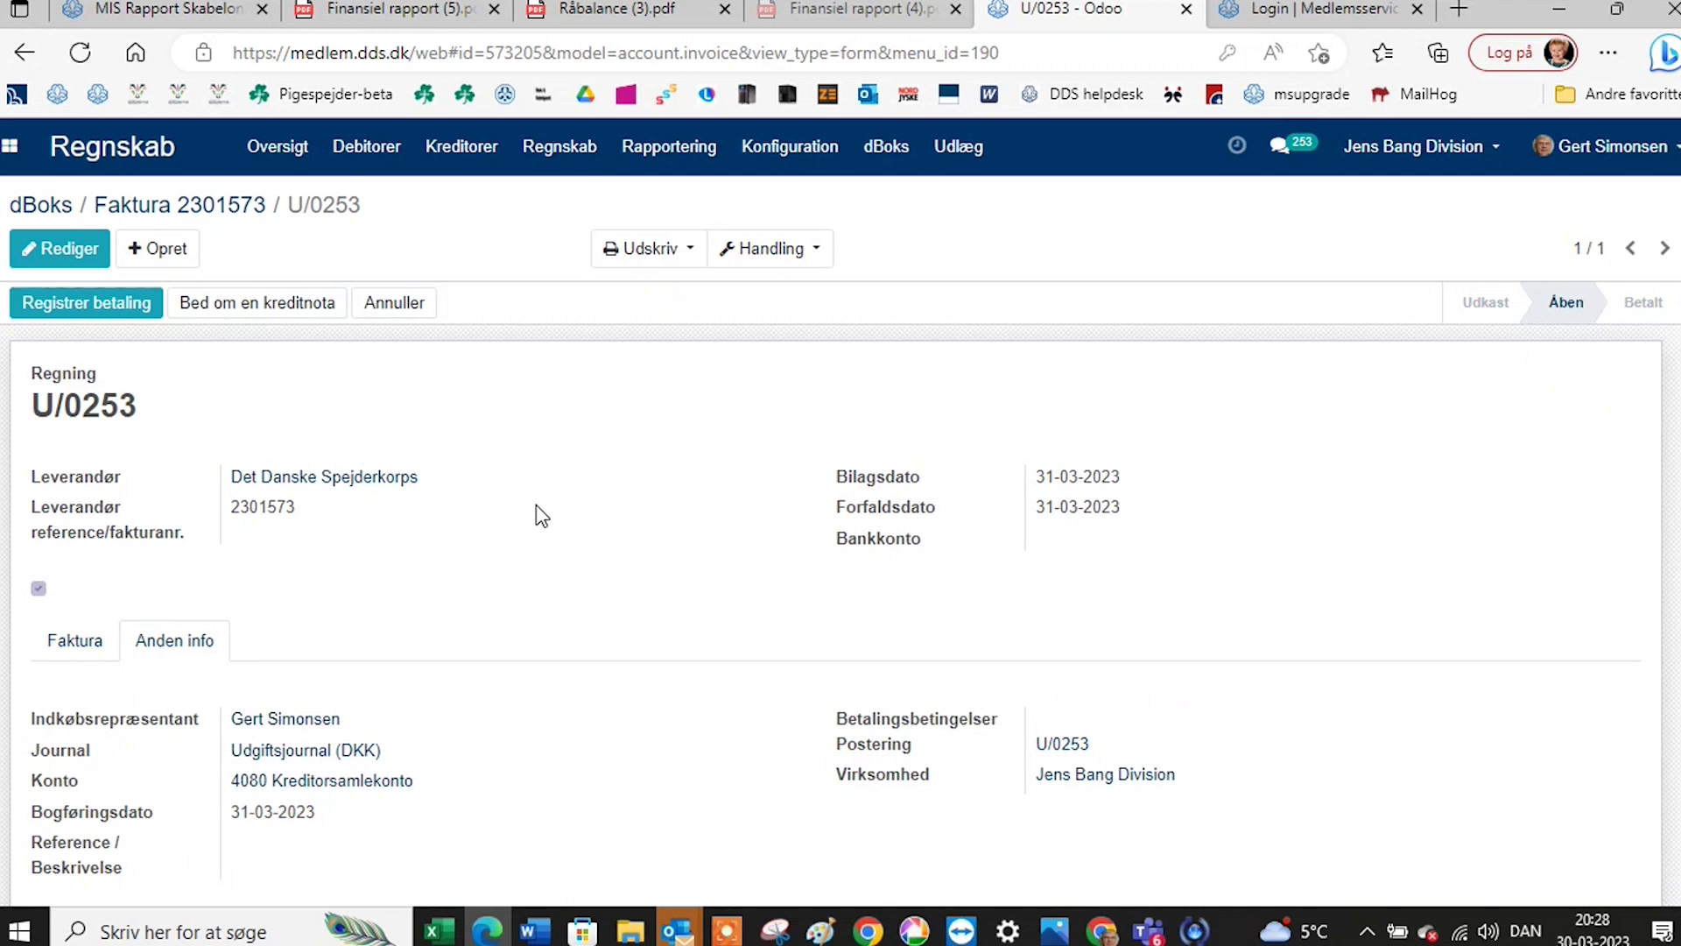
click(884, 153)
click(885, 208)
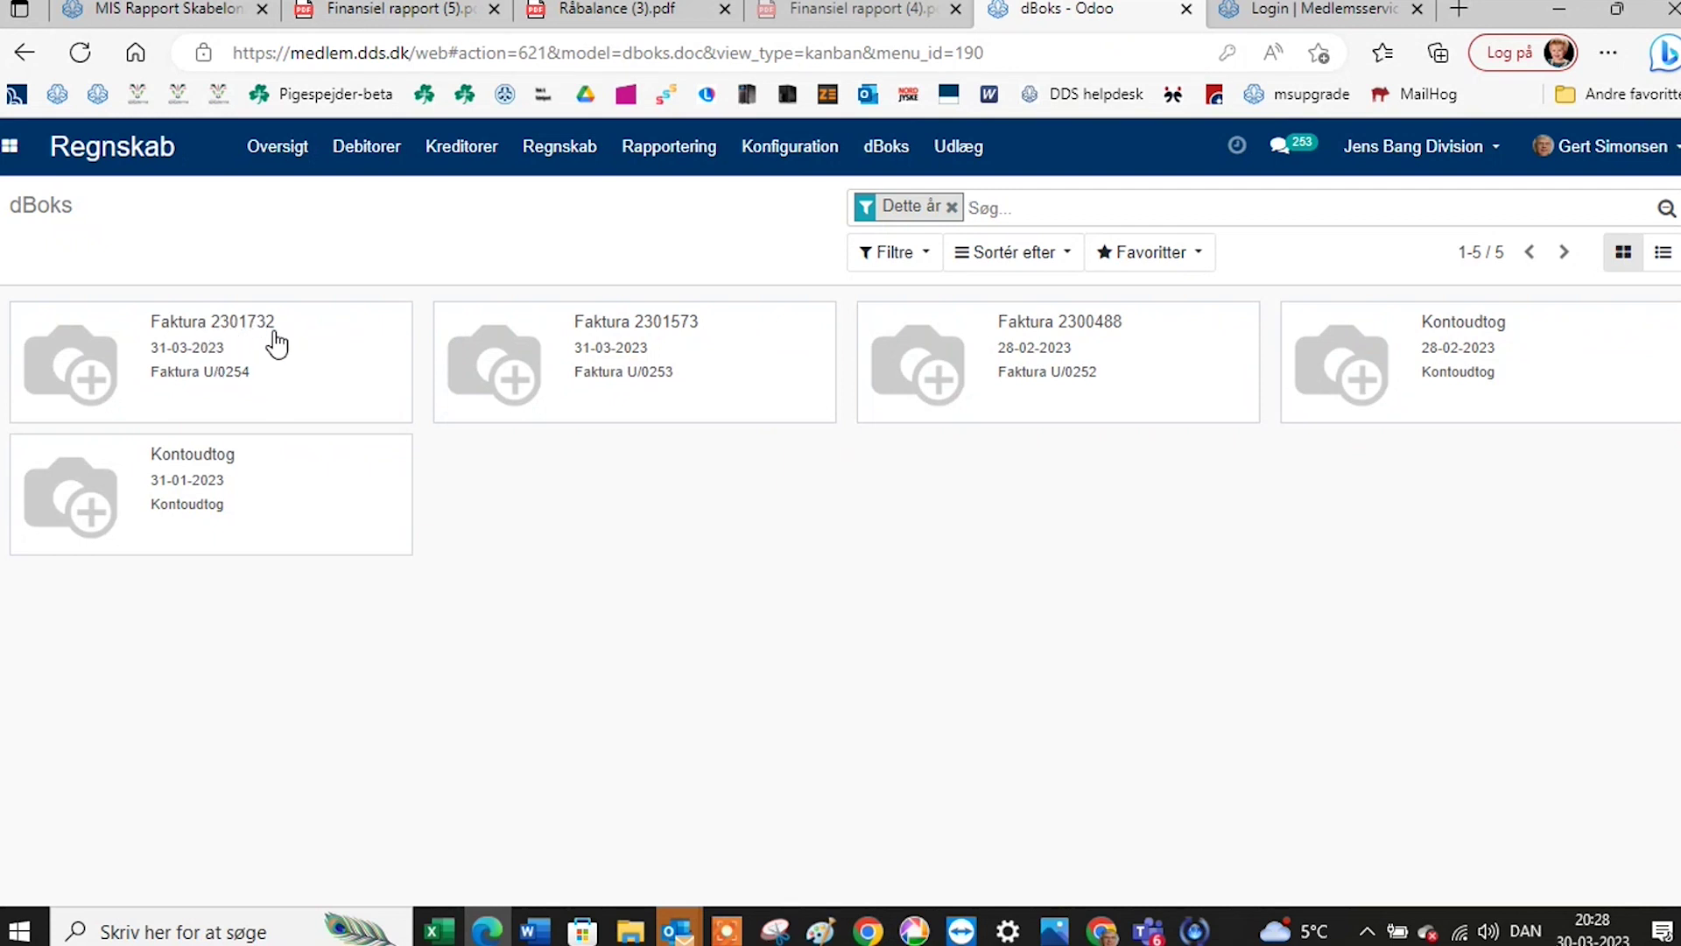
click(604, 331)
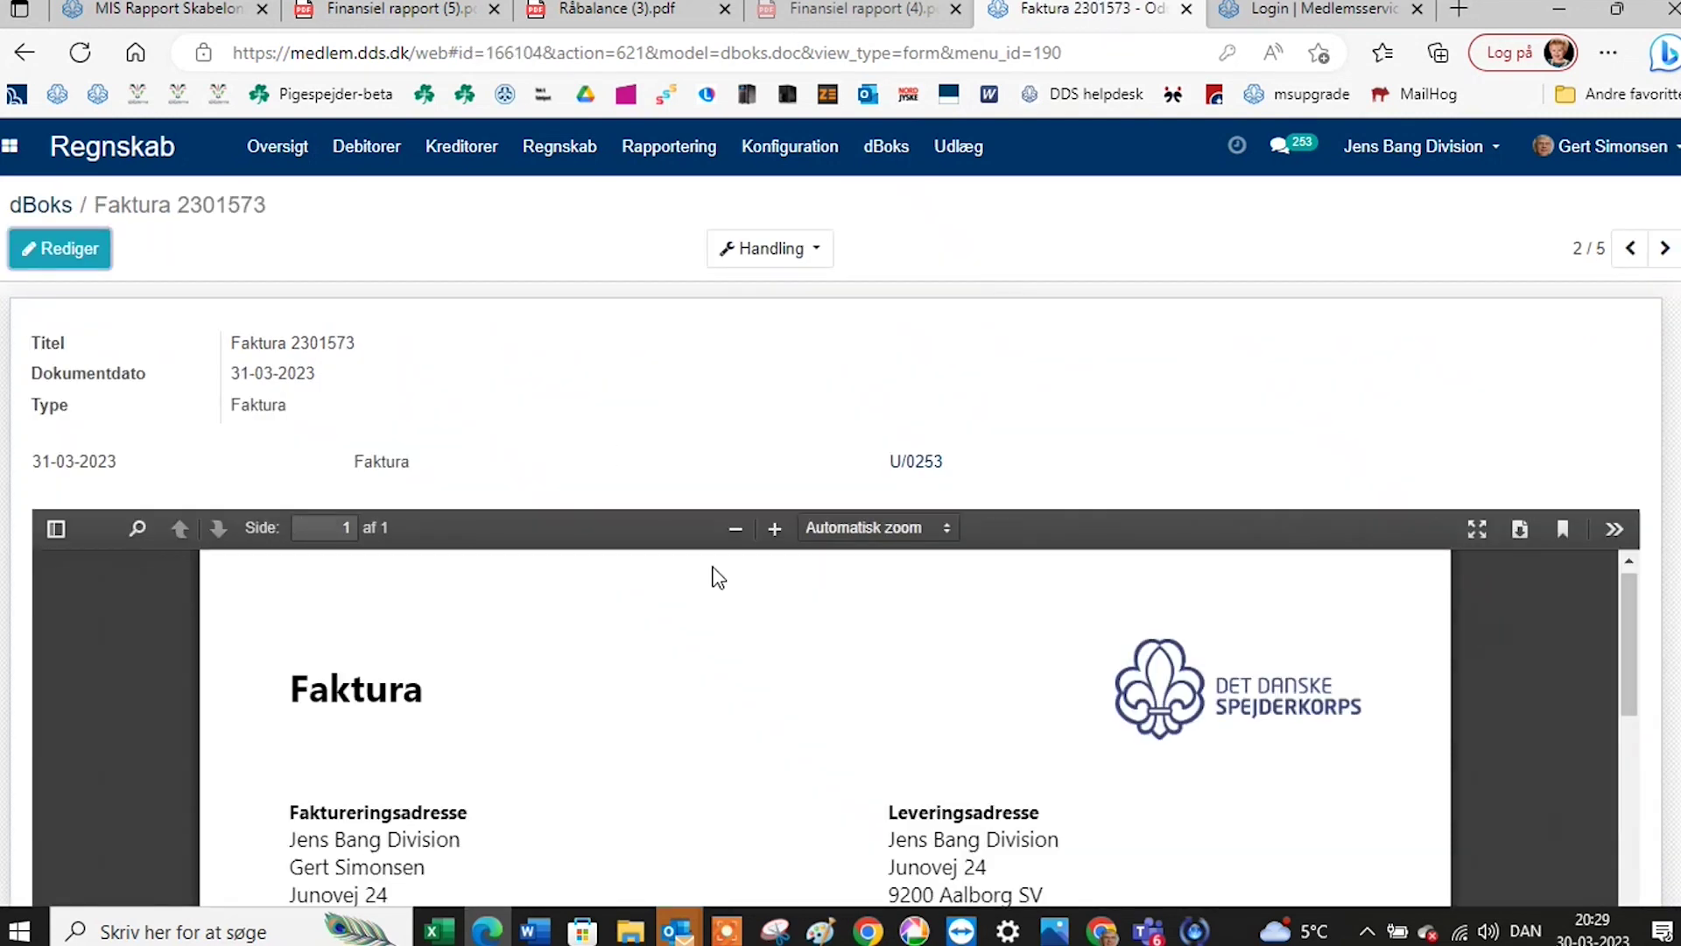
click(909, 470)
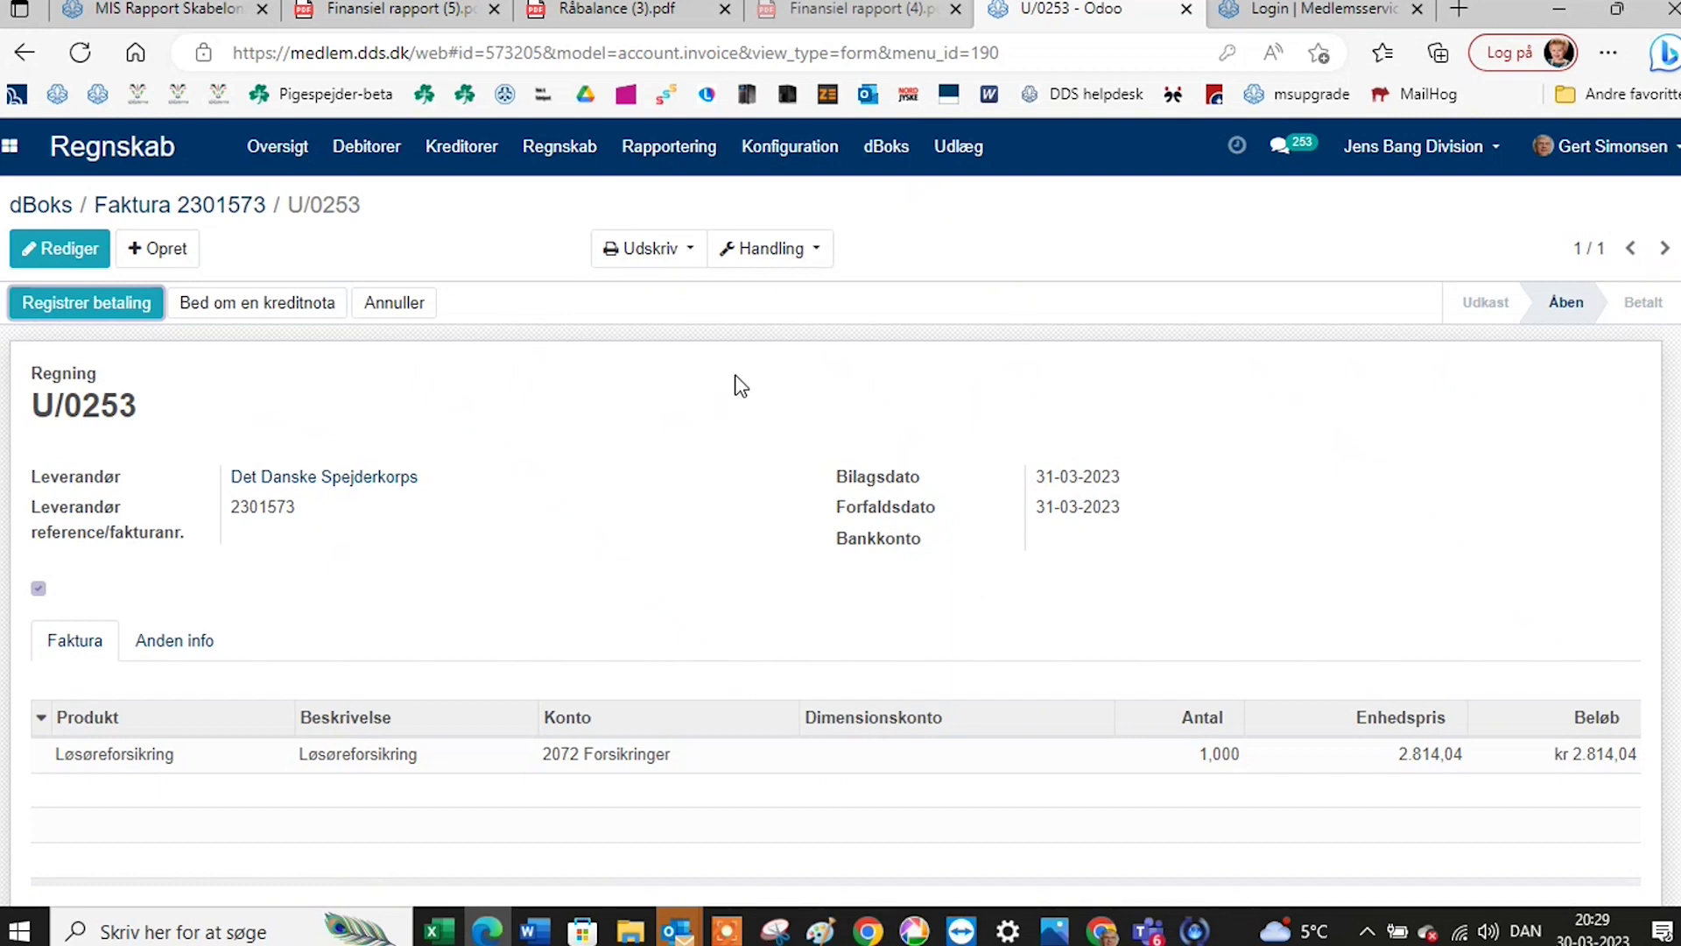
scroll(733, 381, down, 3)
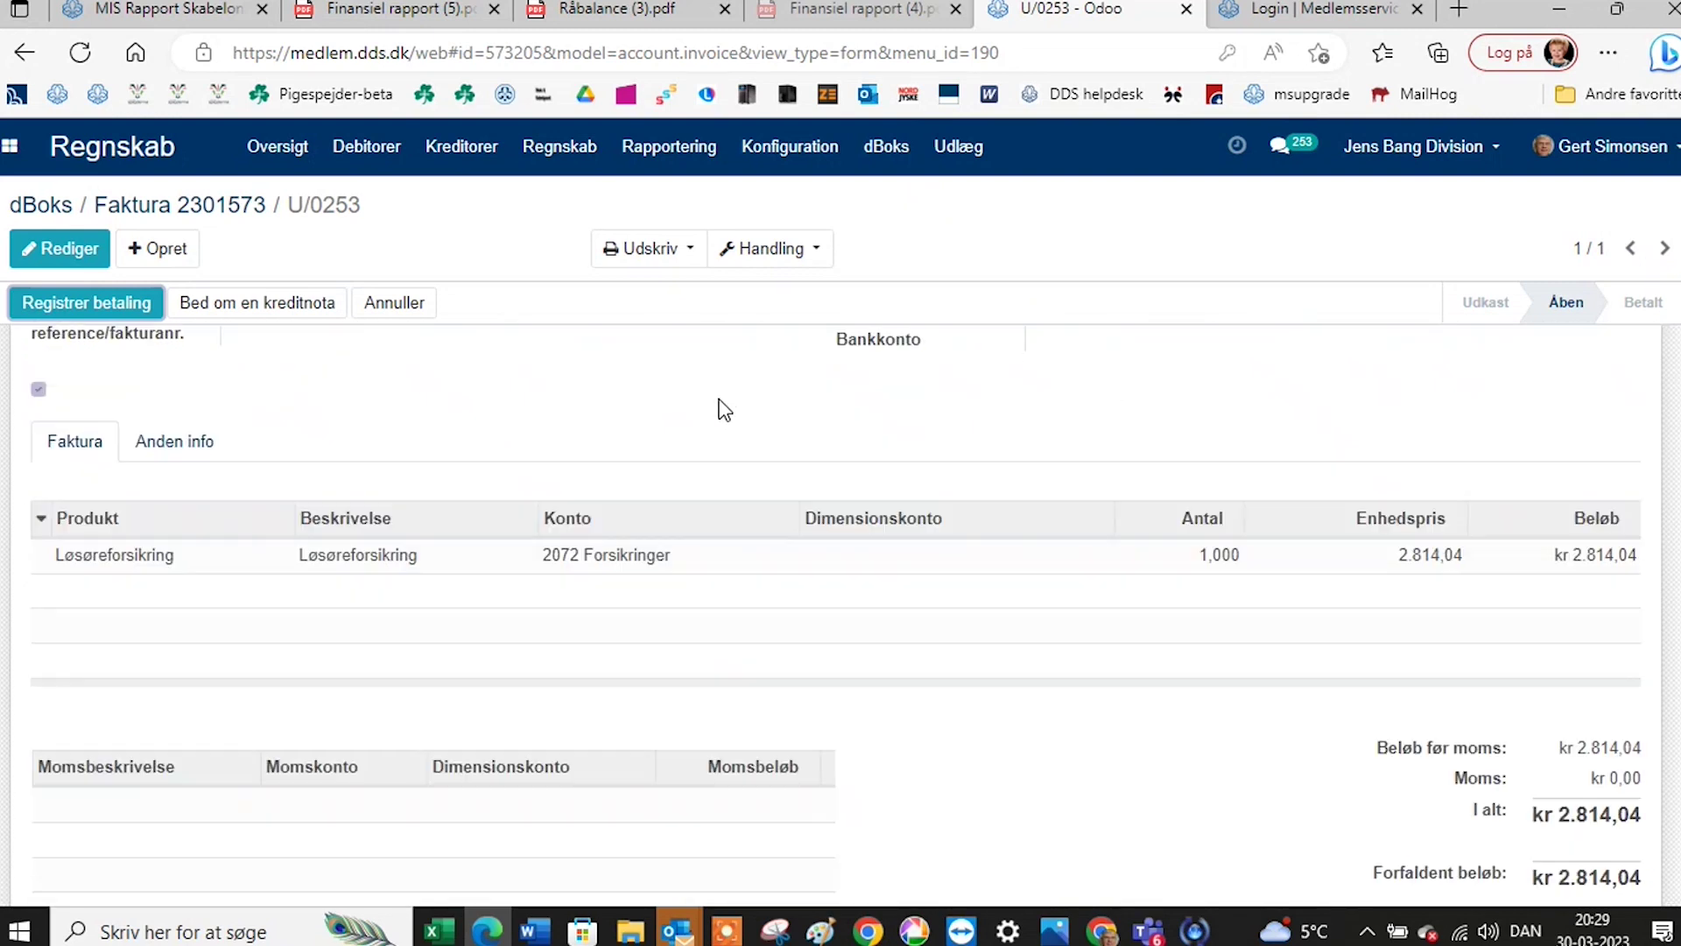
scroll(724, 408, up, 2)
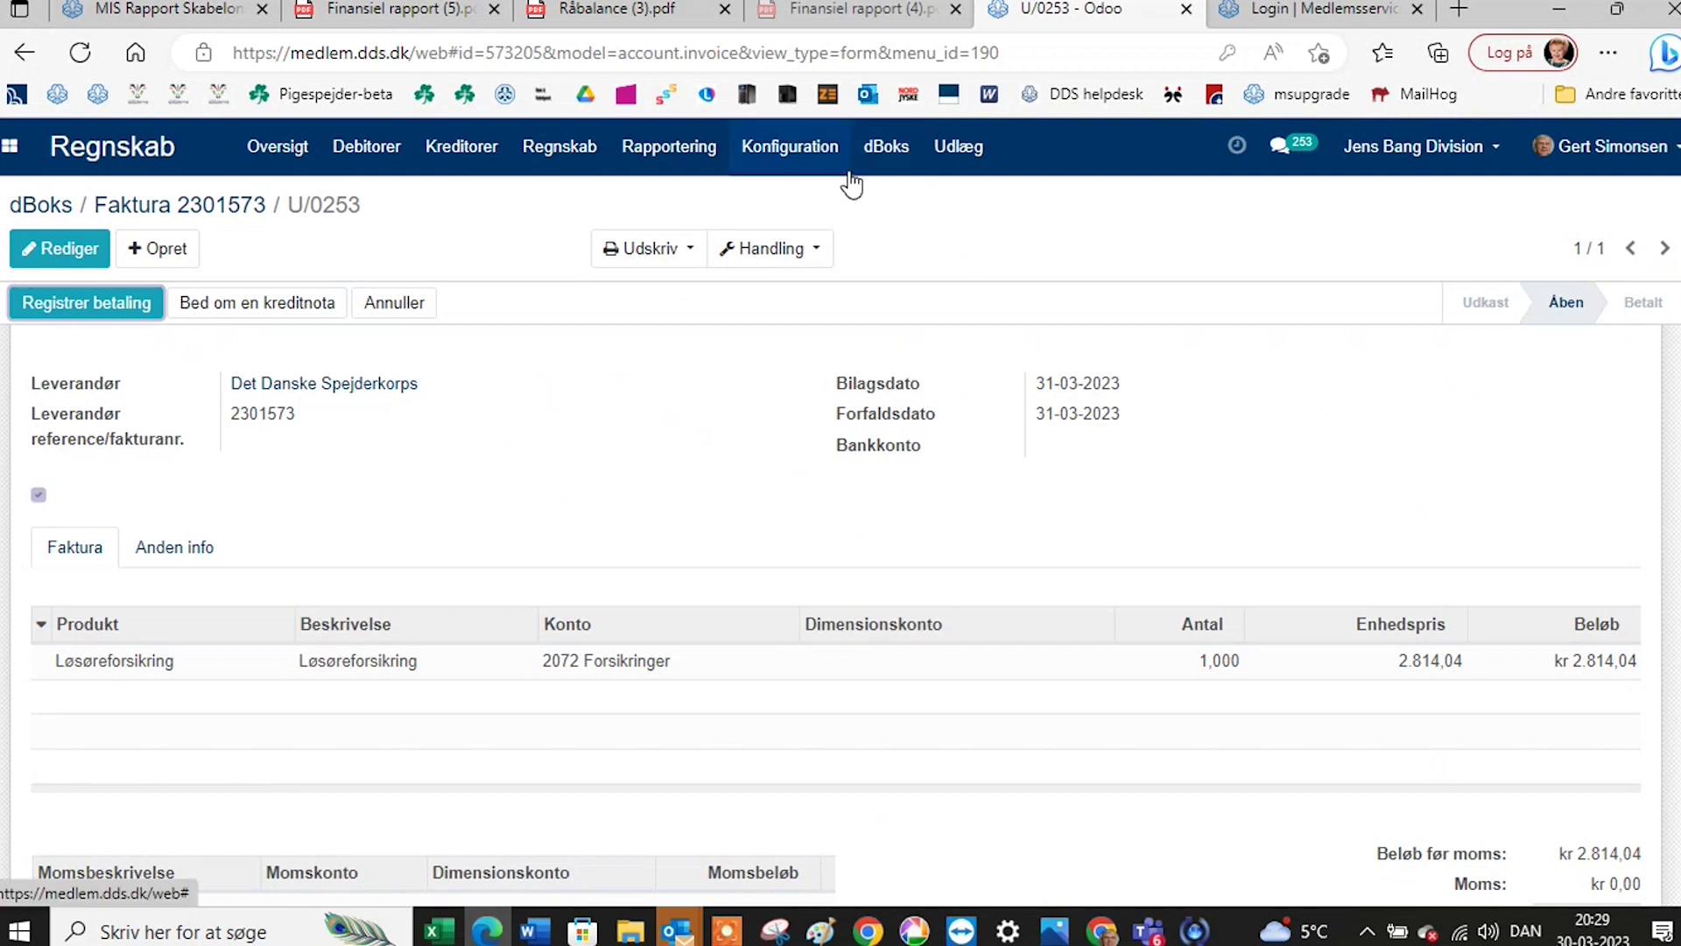
Close the dBoks, Finansiel rapport, Råbalance and login tabs, leaving only MIS Rapport Skabeloner.
click(888, 149)
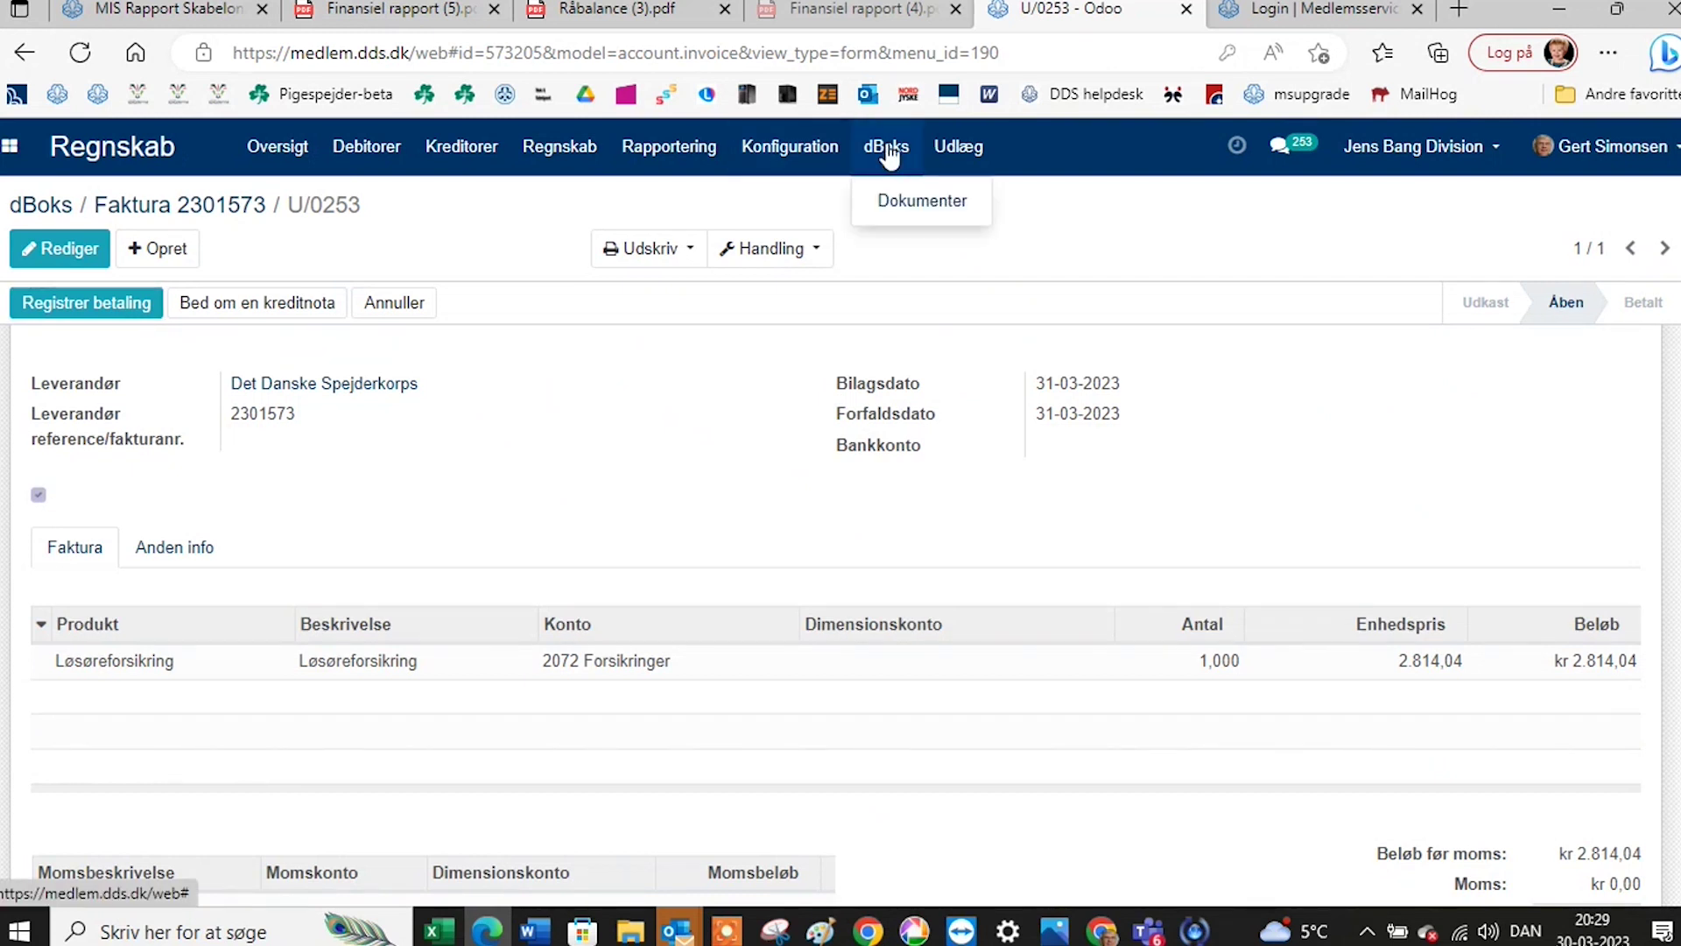
click(893, 208)
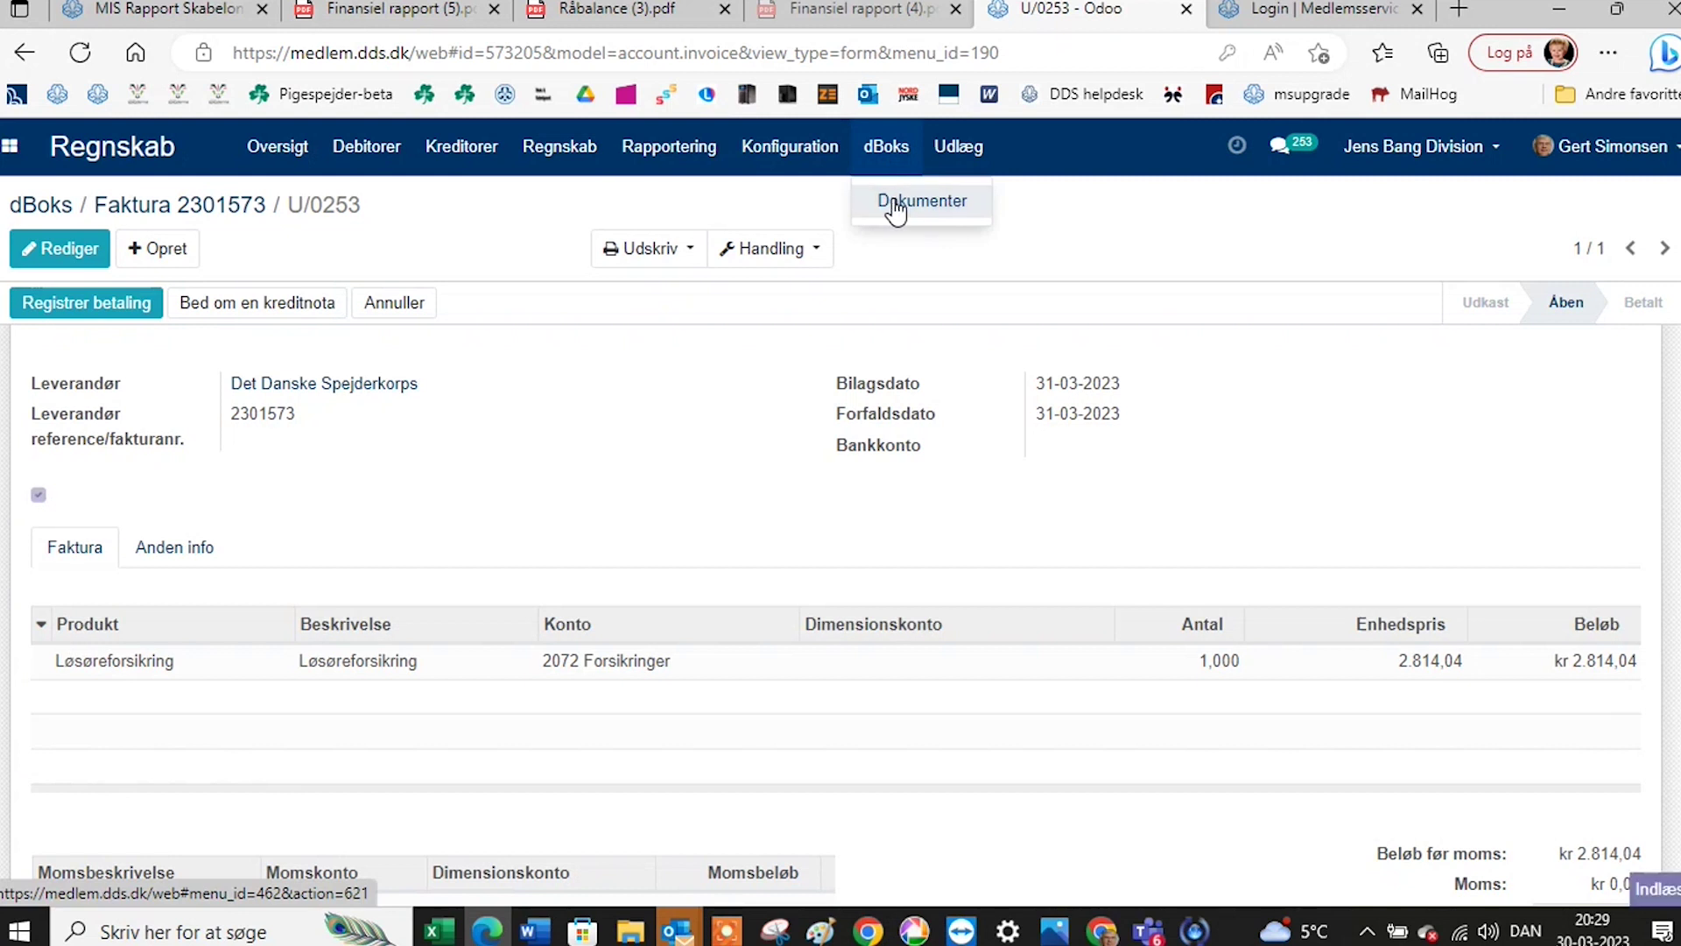
click(1187, 10)
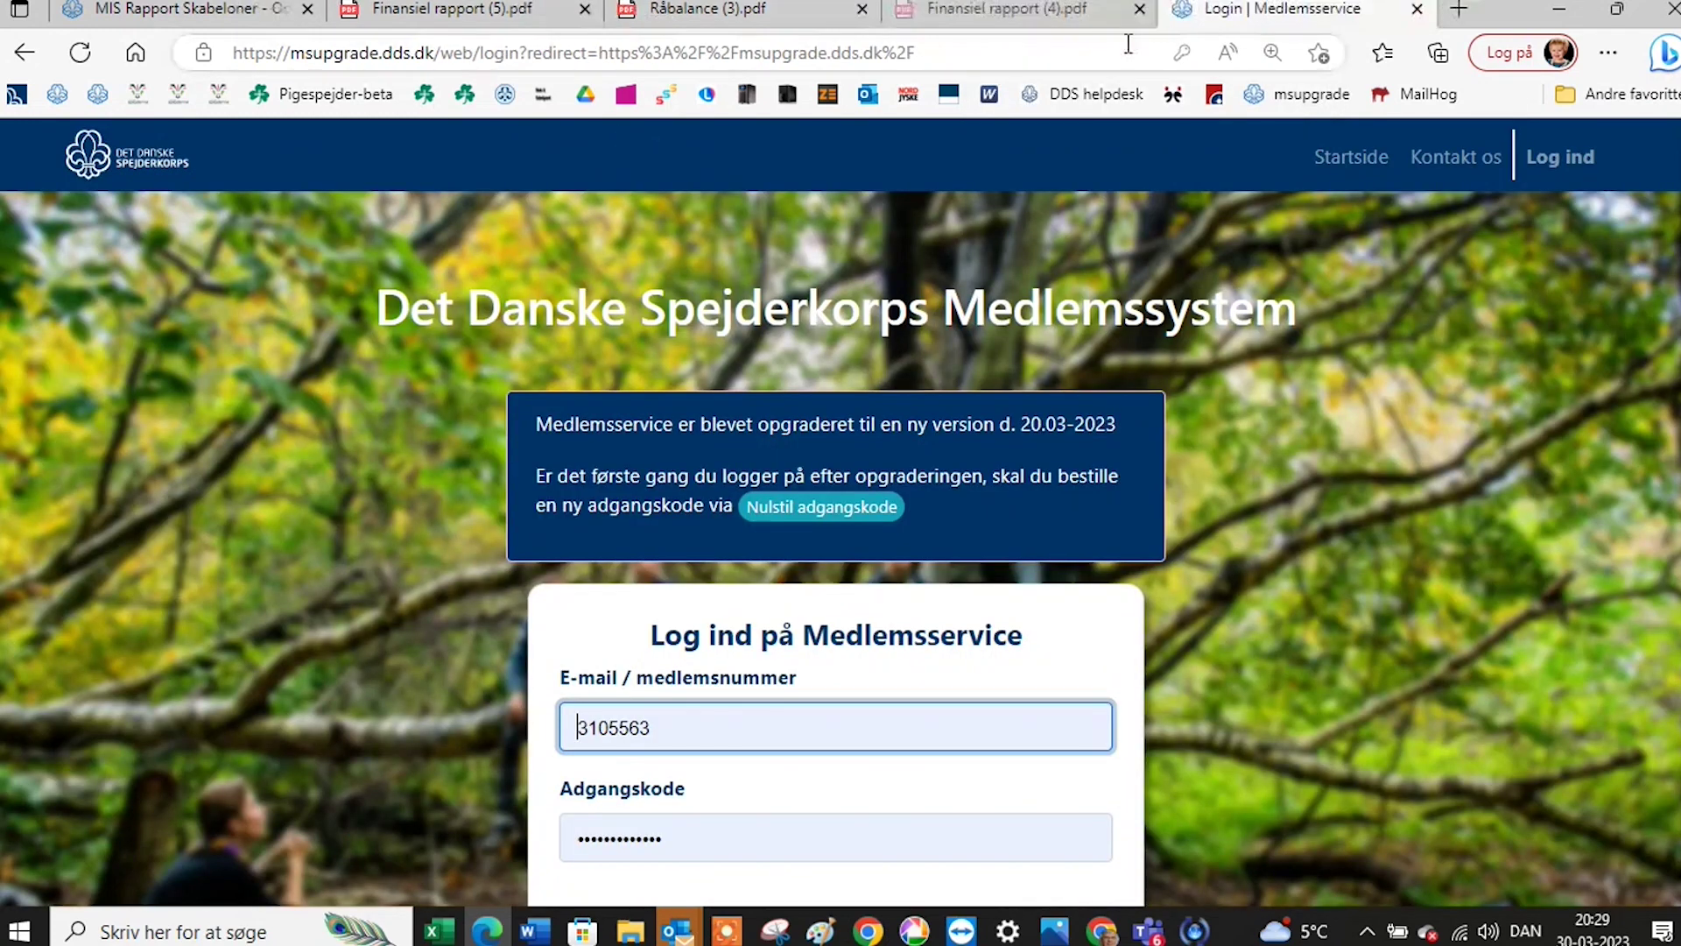
click(1140, 11)
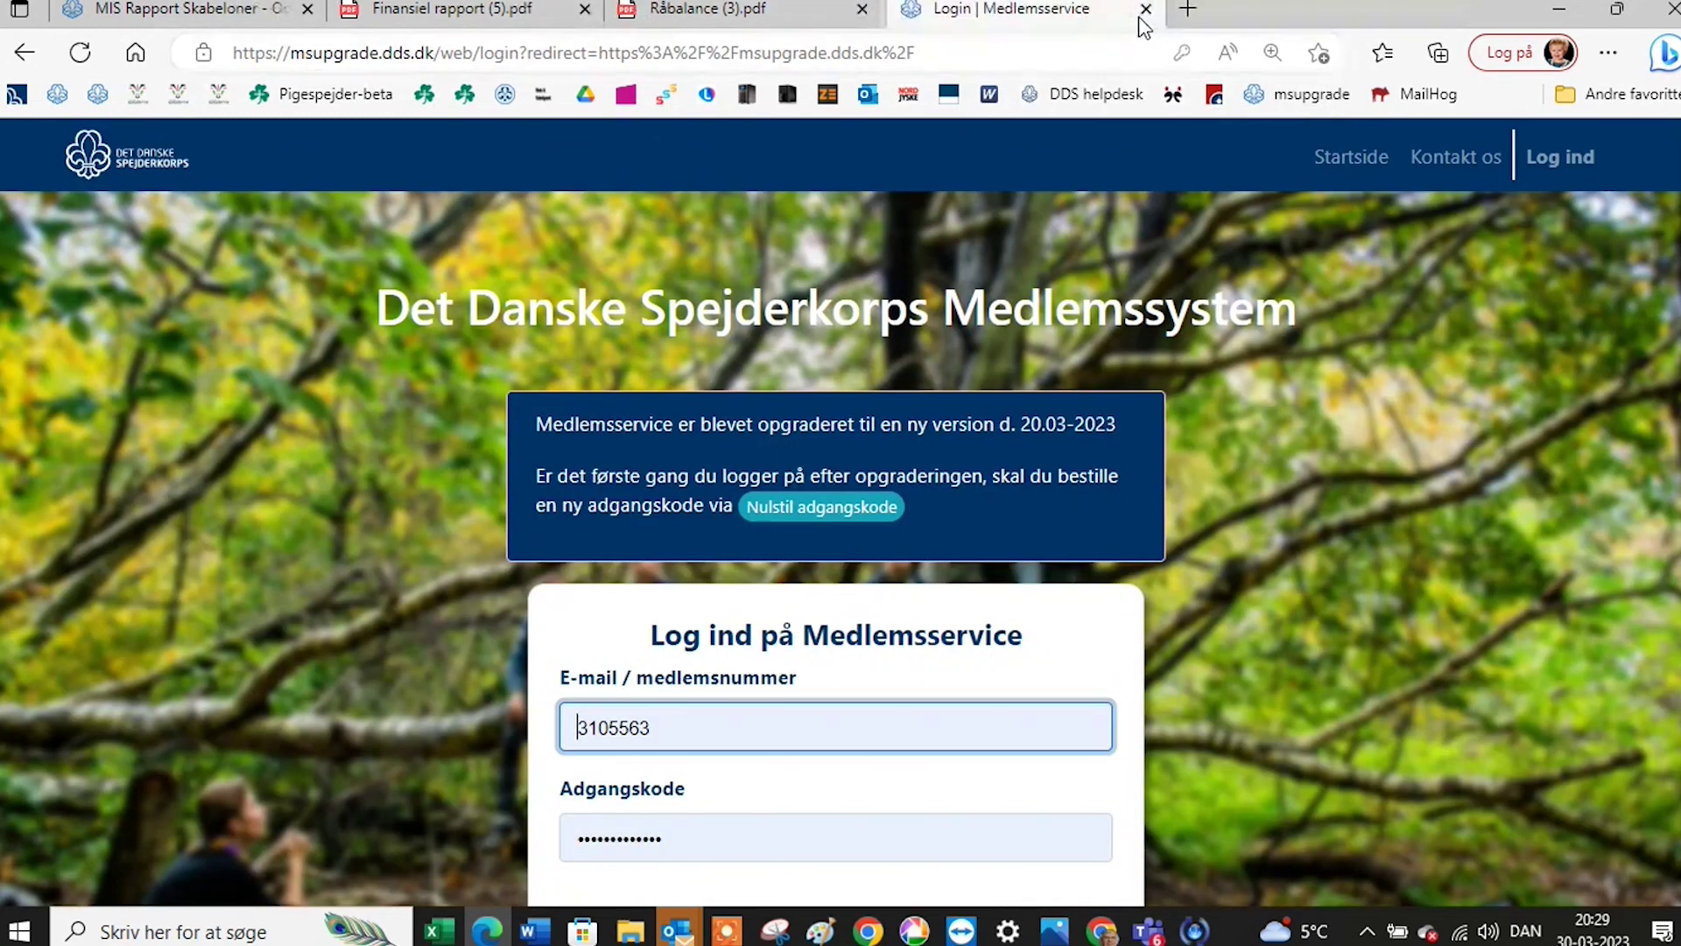
click(860, 11)
click(586, 10)
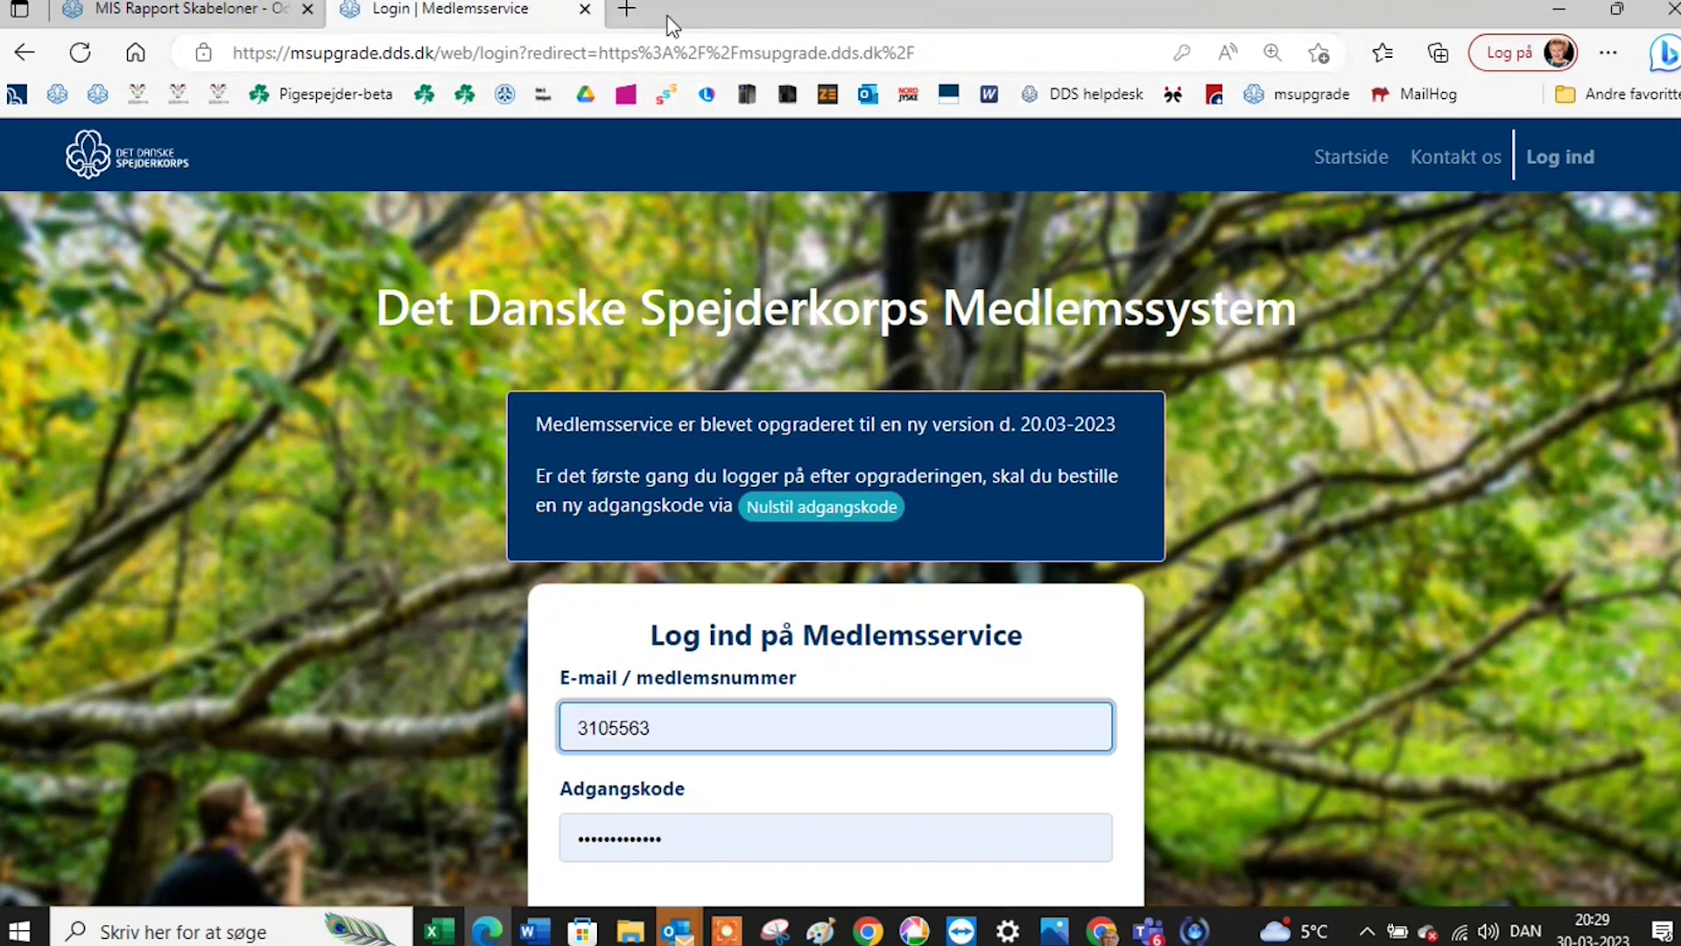
click(585, 11)
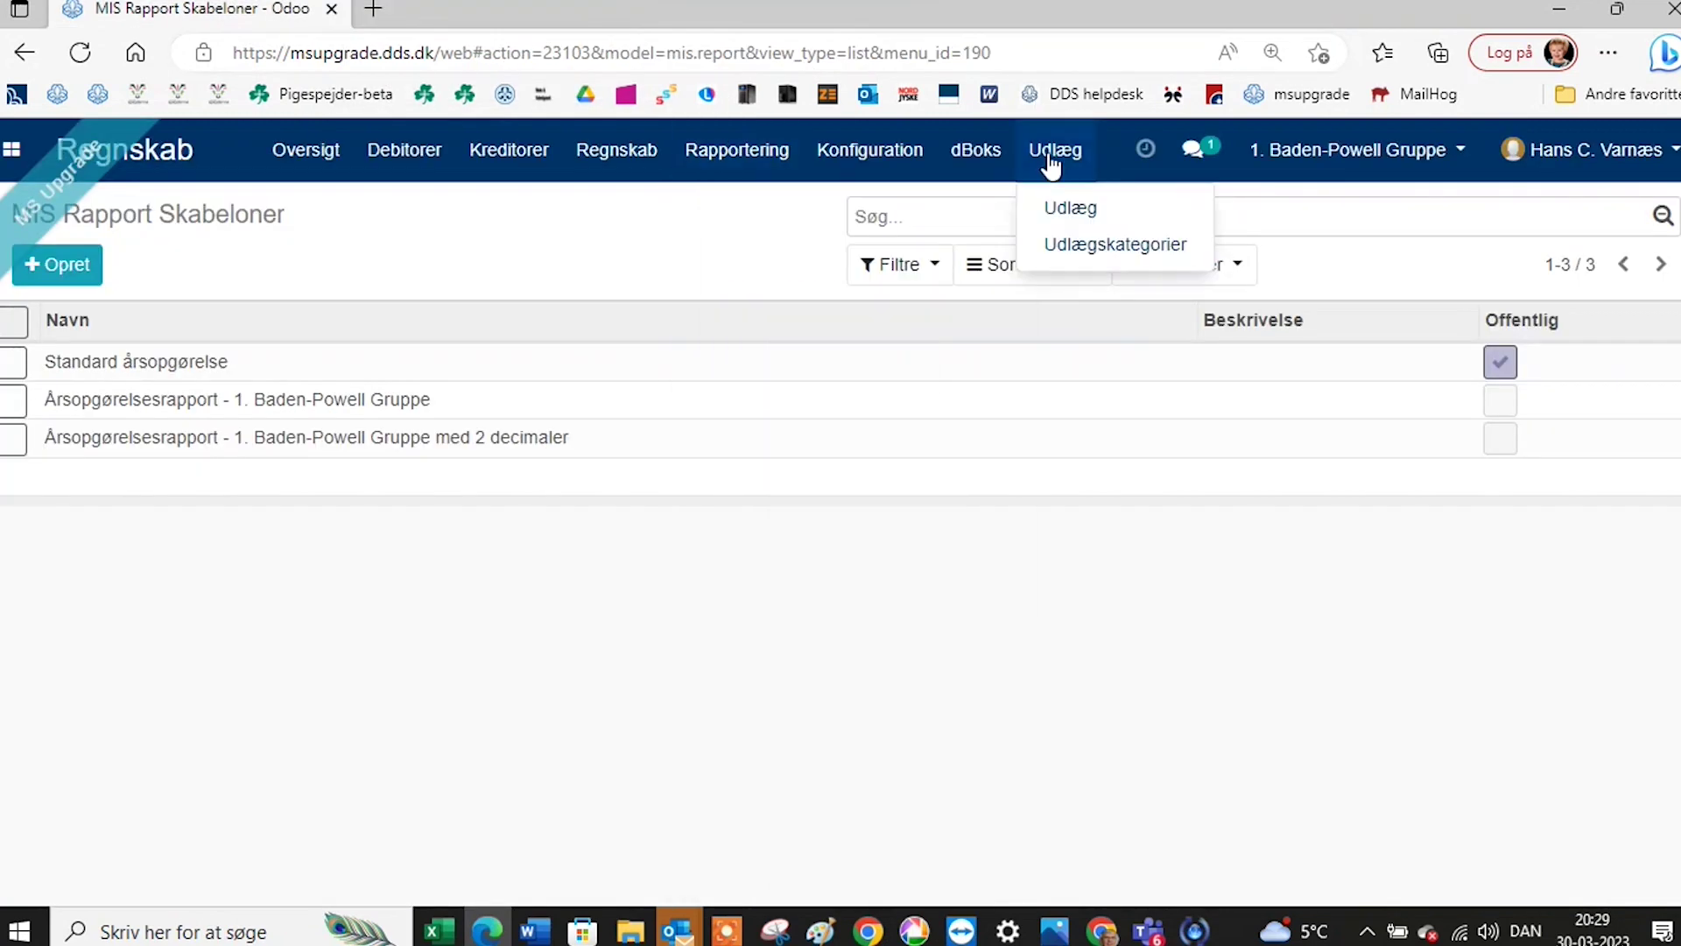
Show the Udlægskategorier list: Forplejning søndagsmøder, Mikro aktiviteter and Rengøringsartikler.
click(1064, 212)
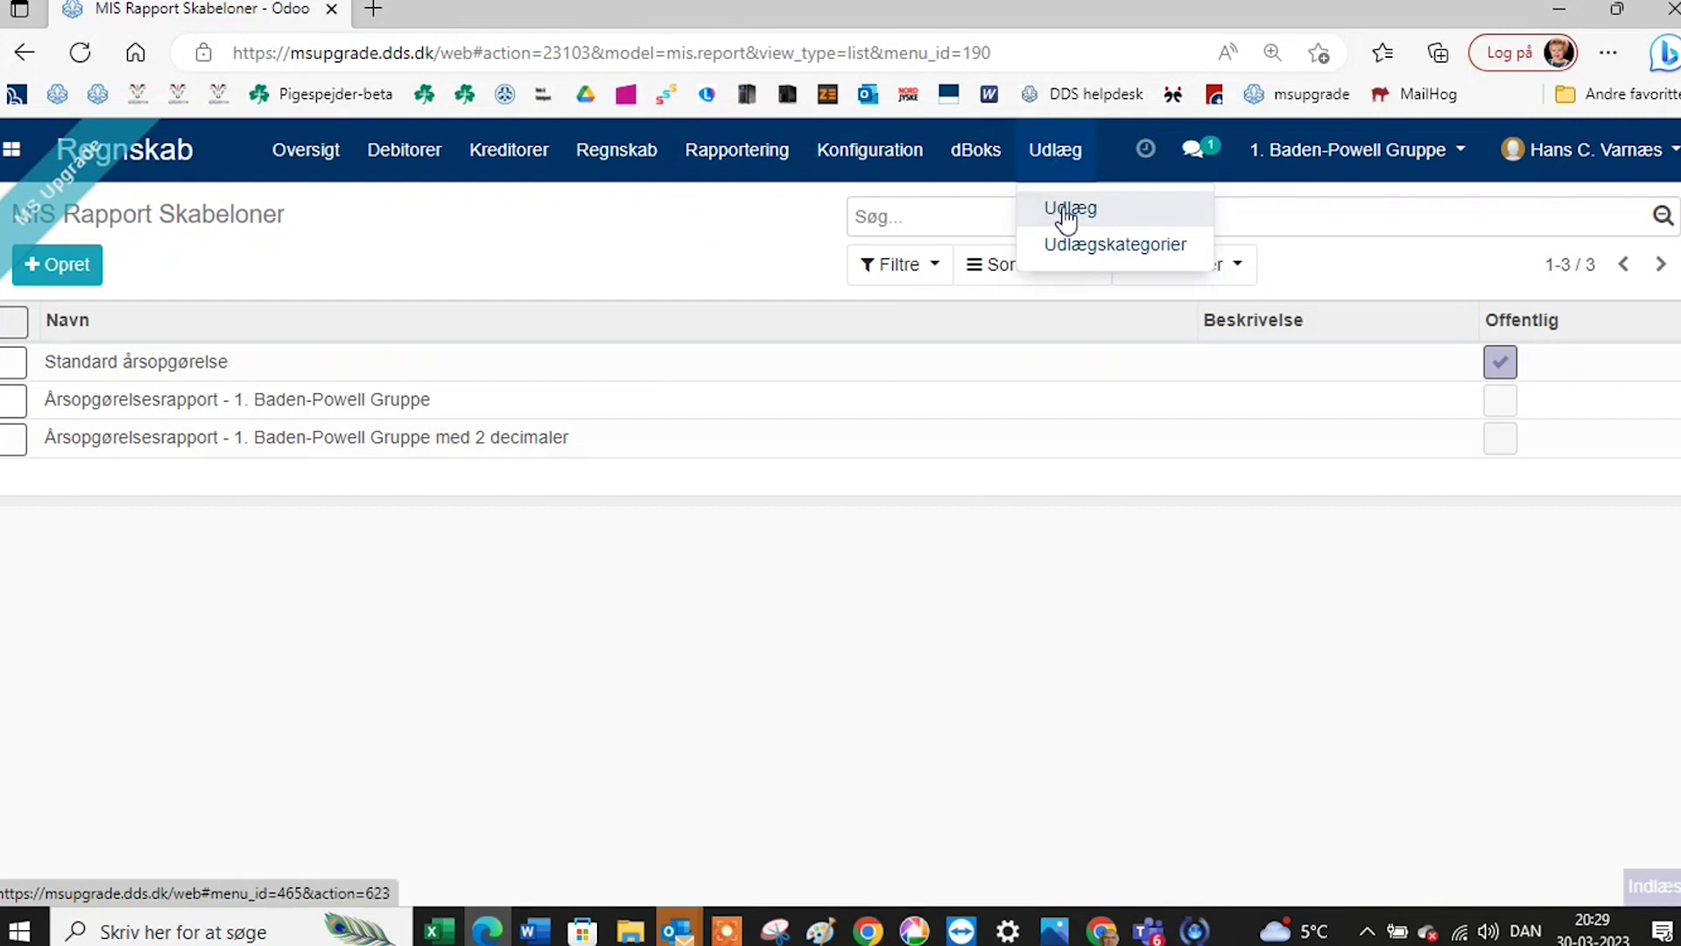
click(1054, 158)
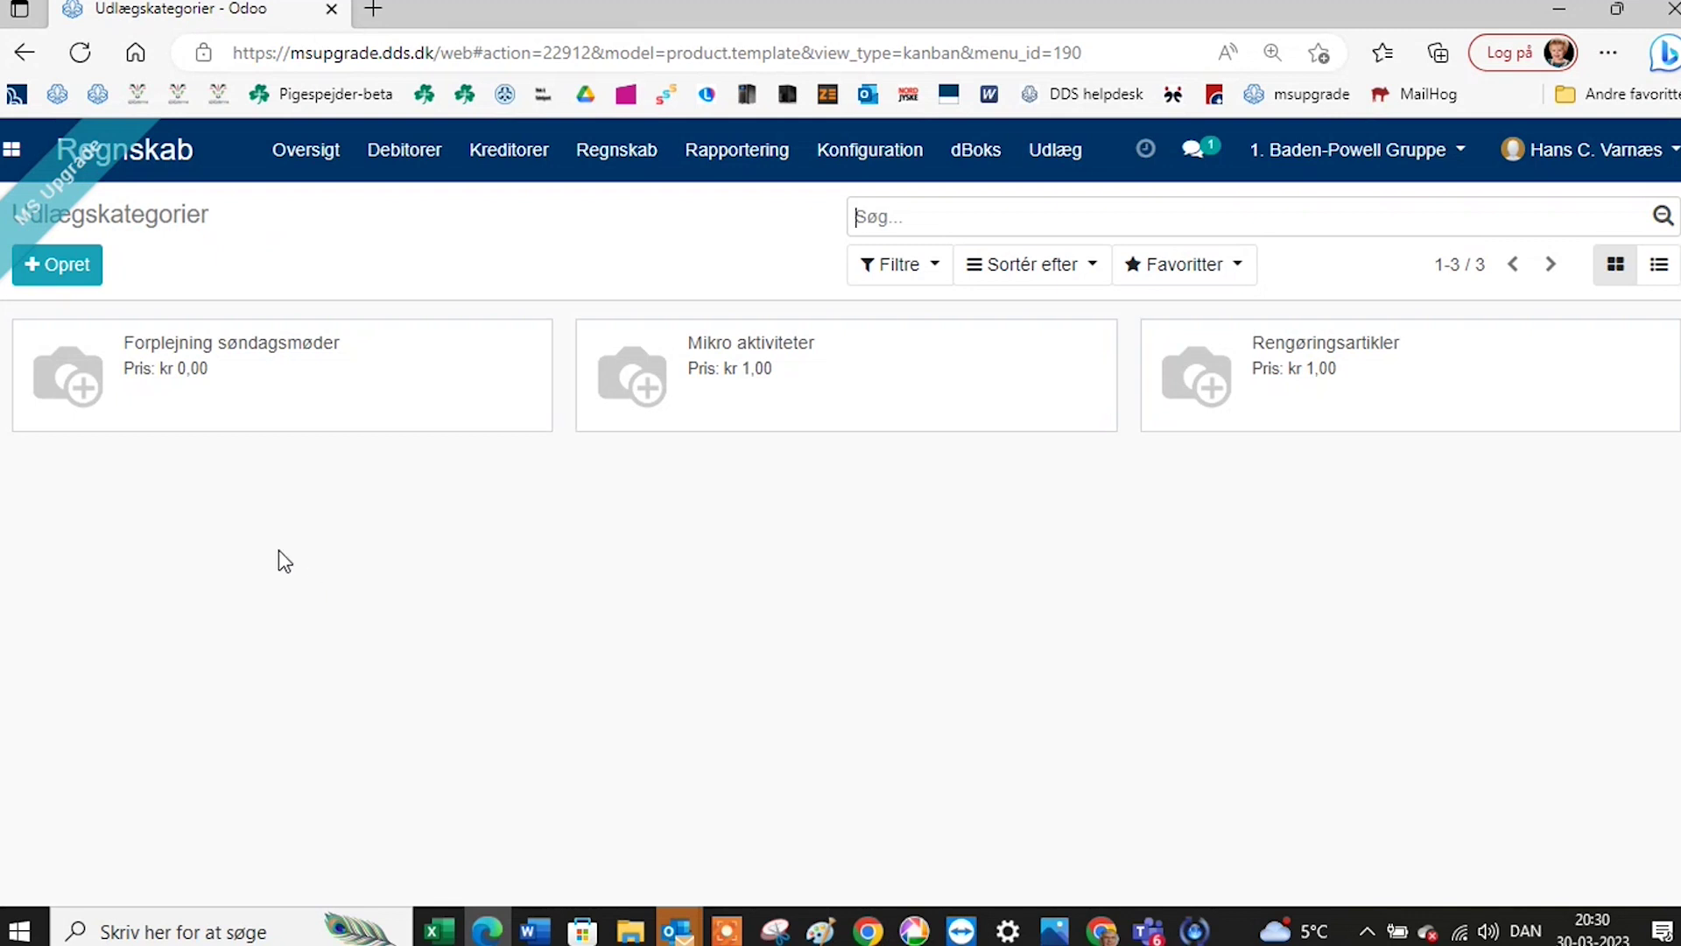
click(433, 154)
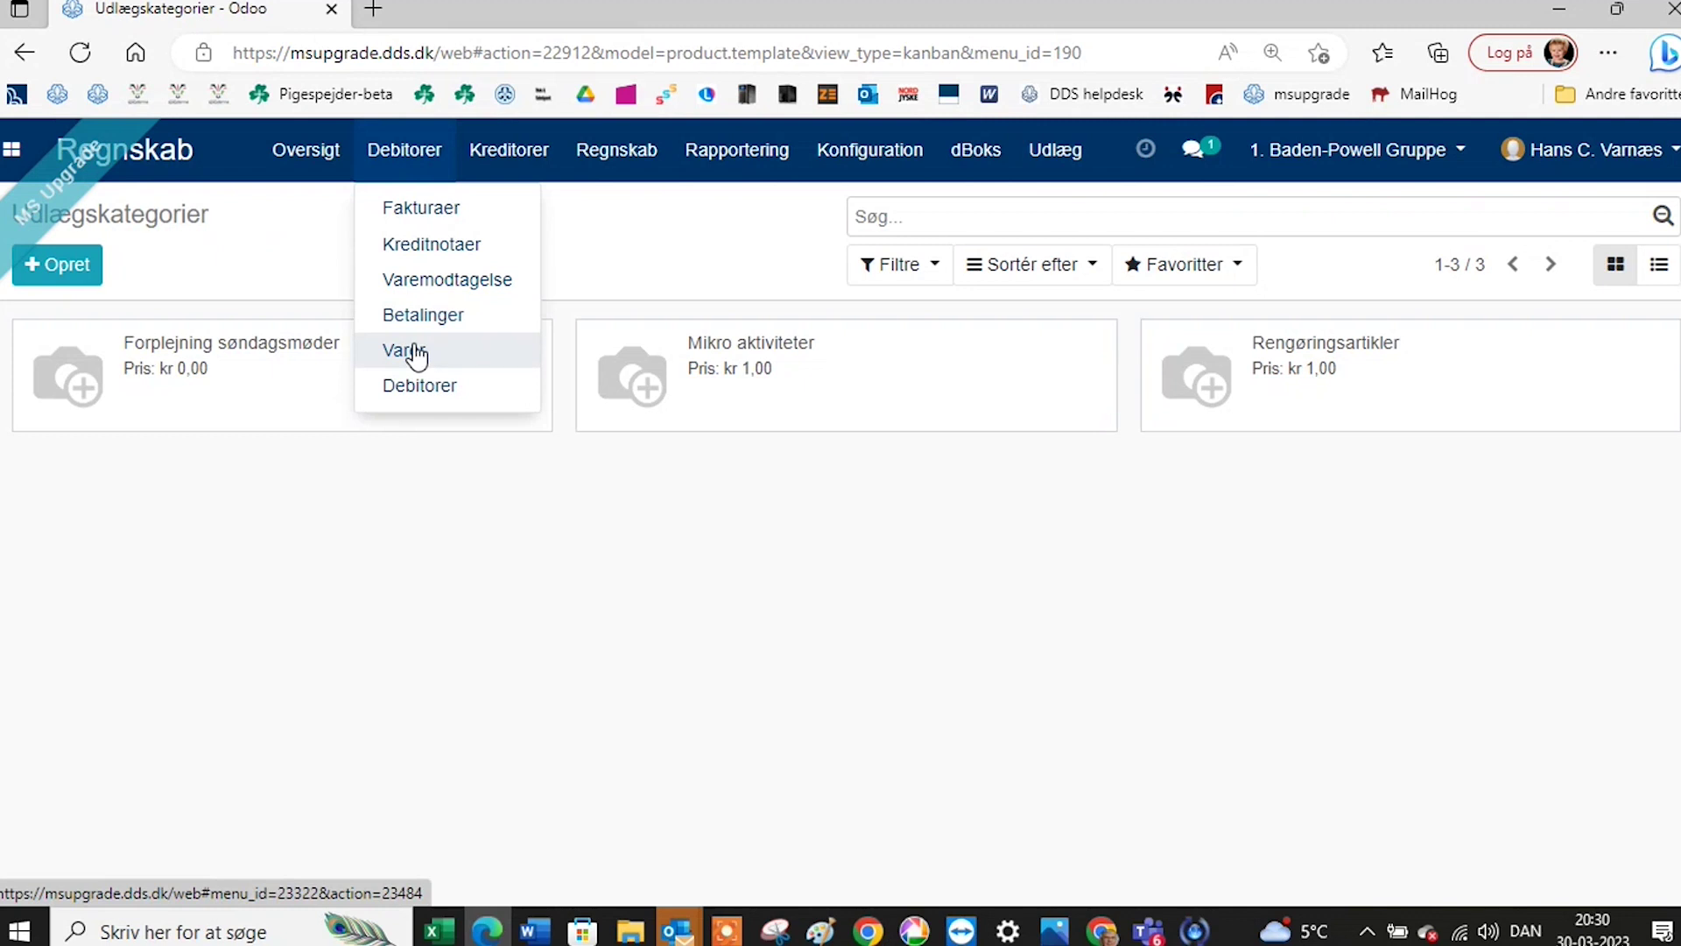
Create a new expense category and enter Ledermøder as its product name.
click(225, 258)
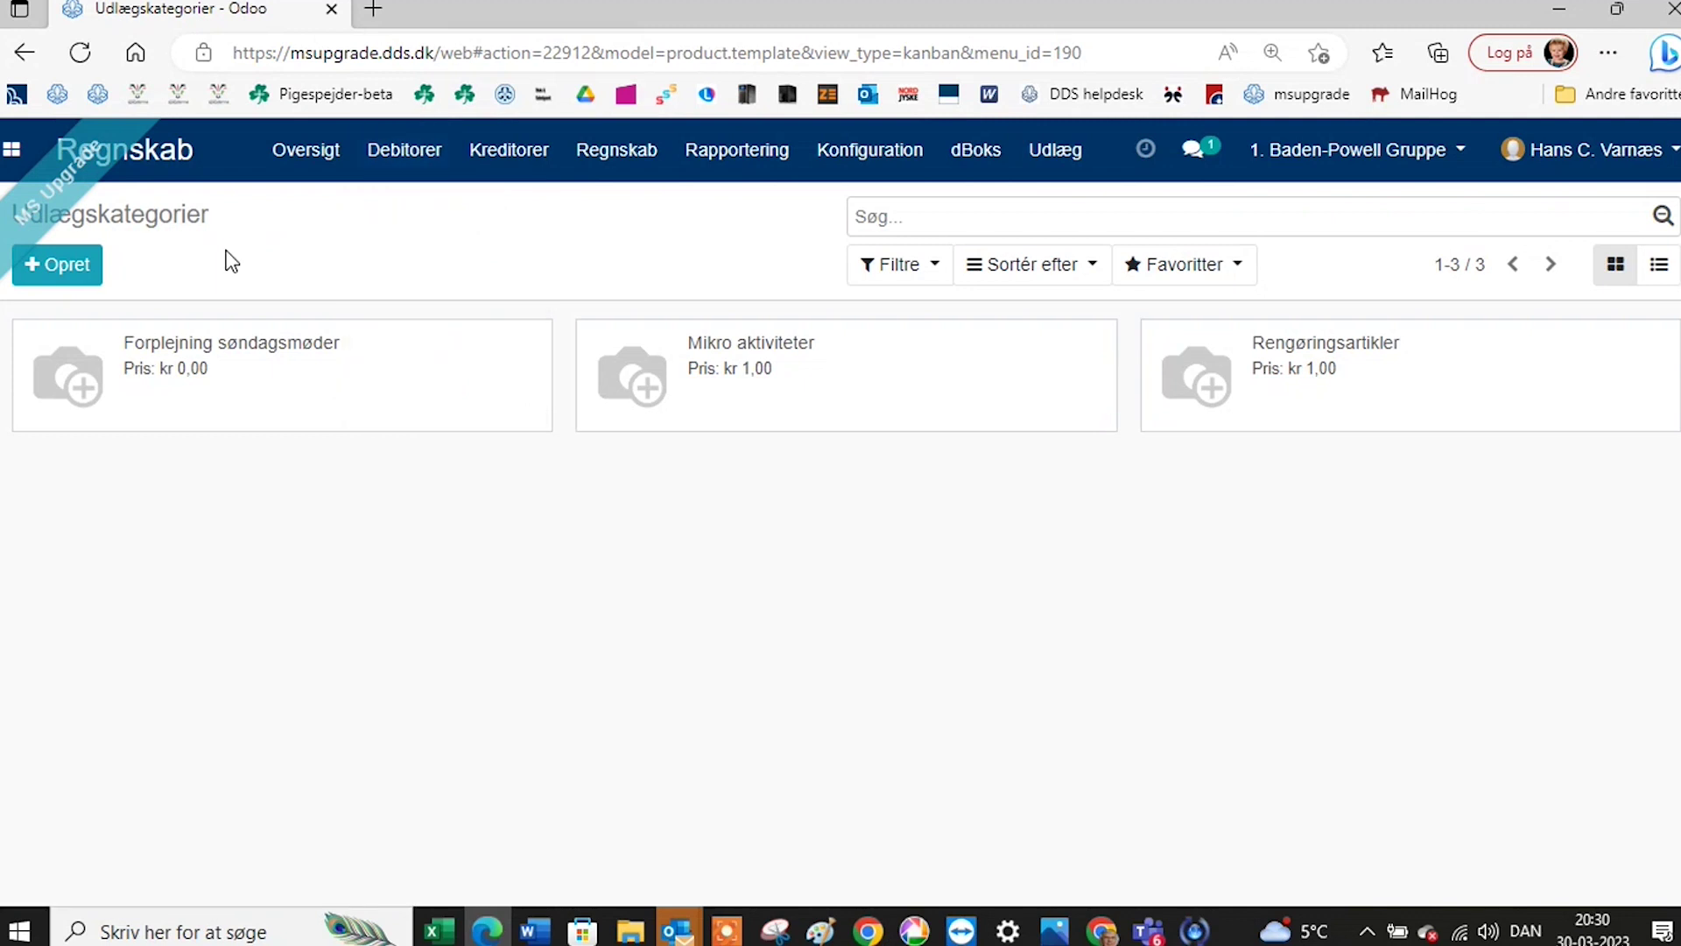
click(90, 274)
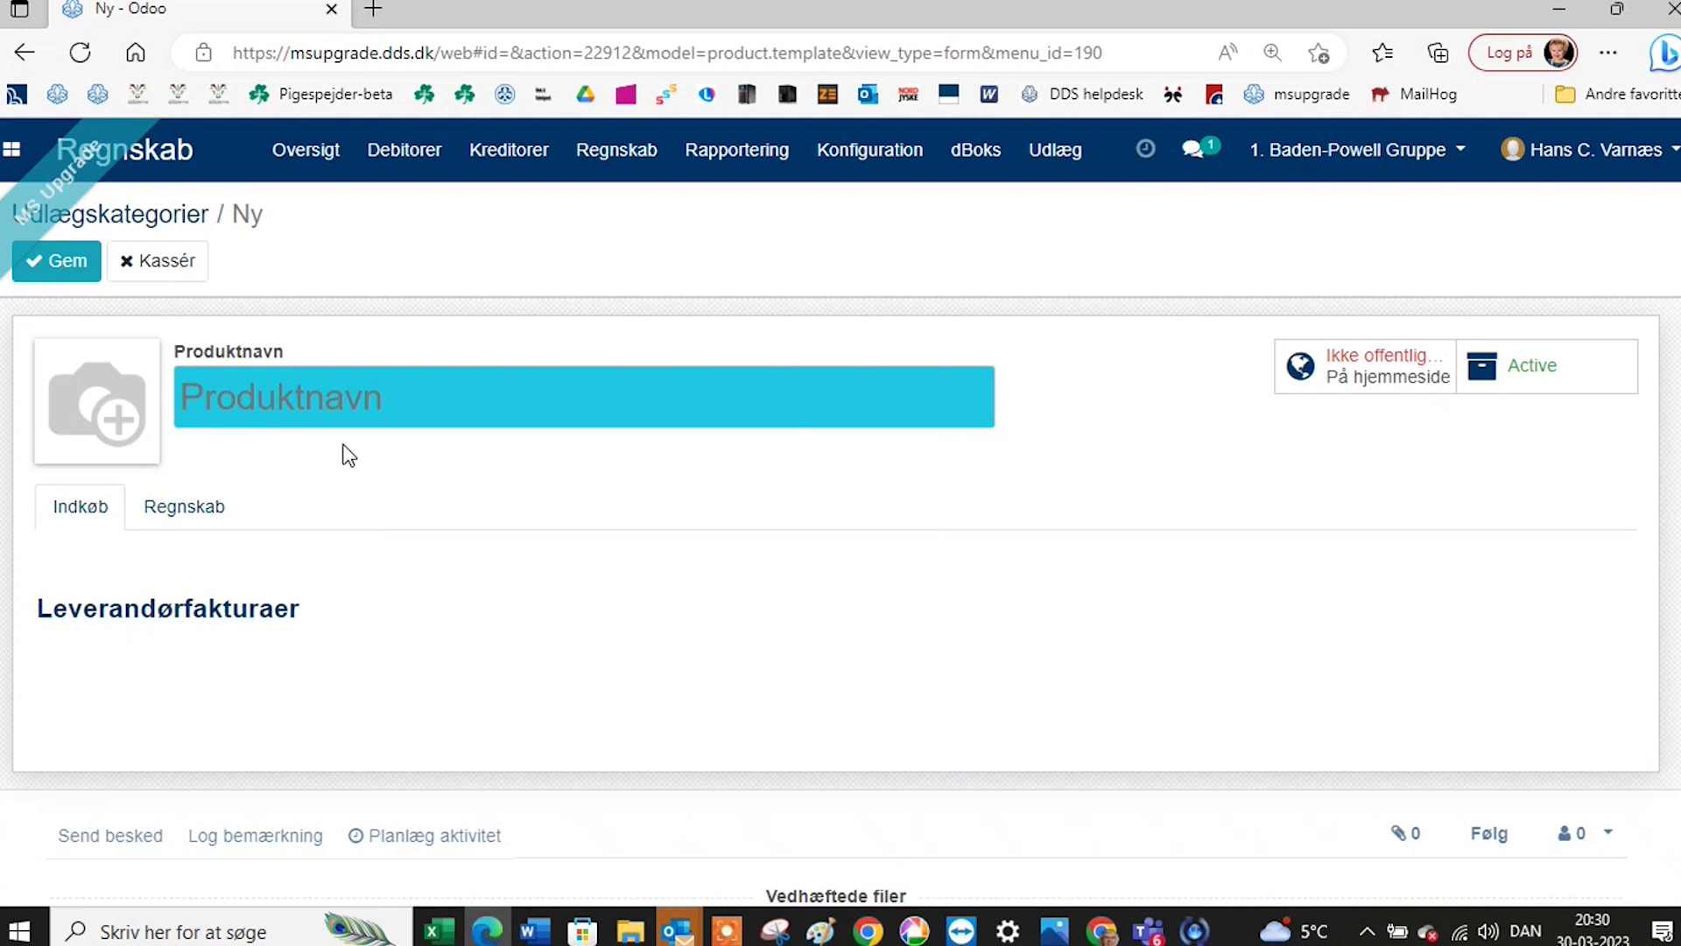
text(Leder)
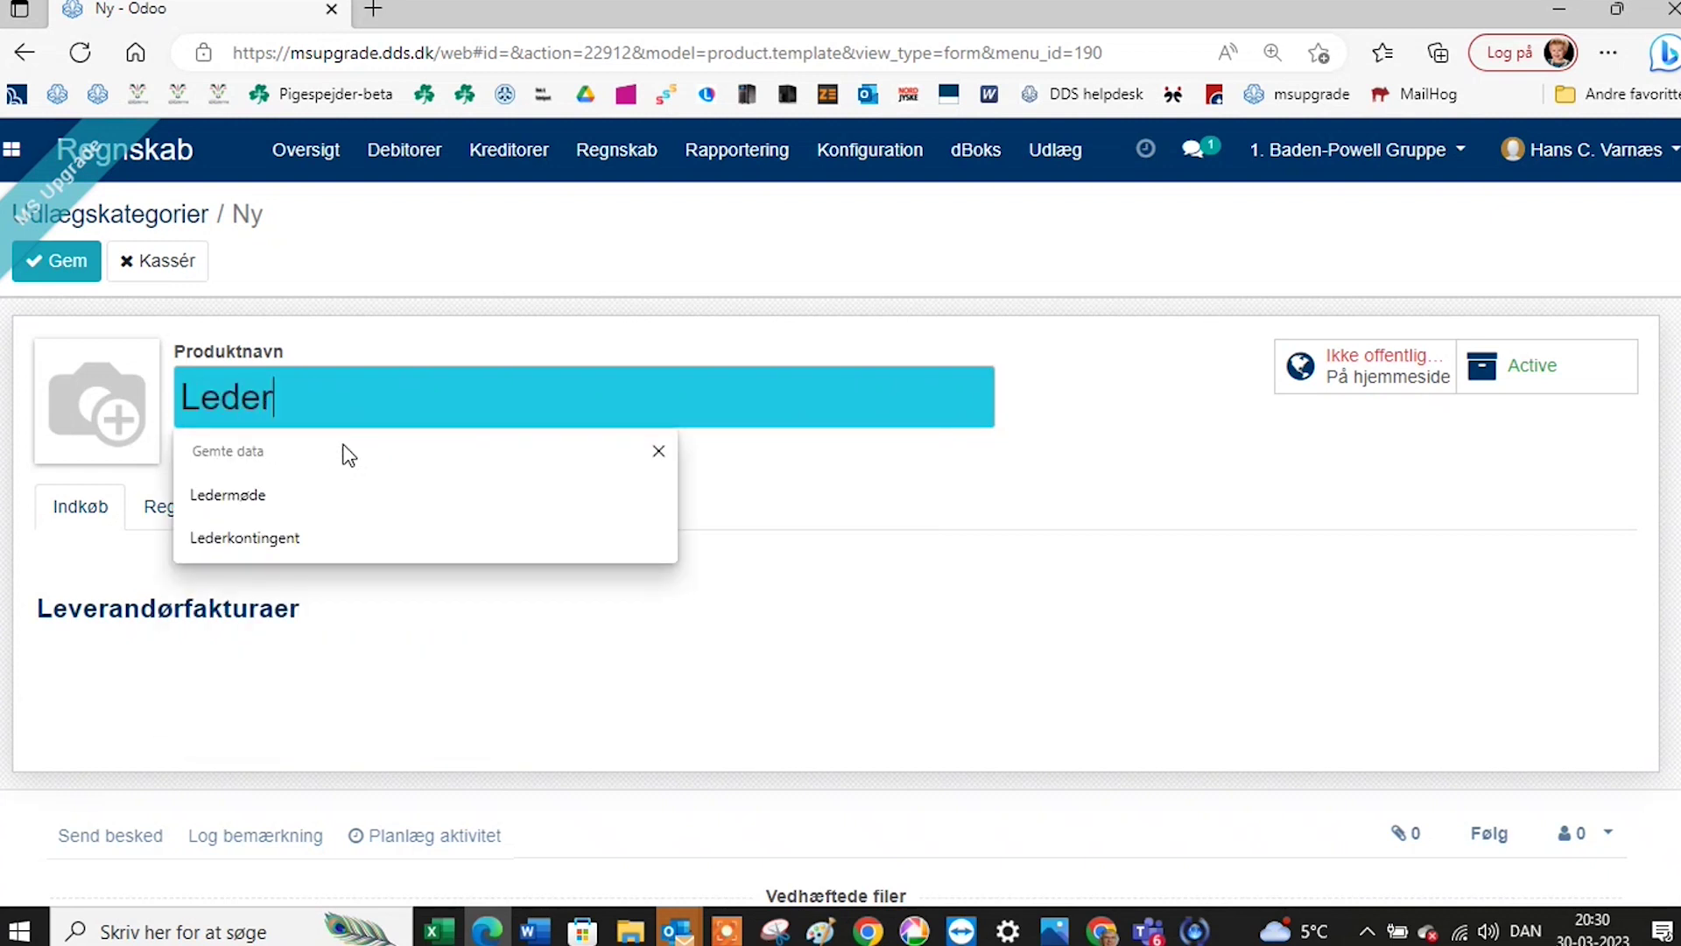
text(m)
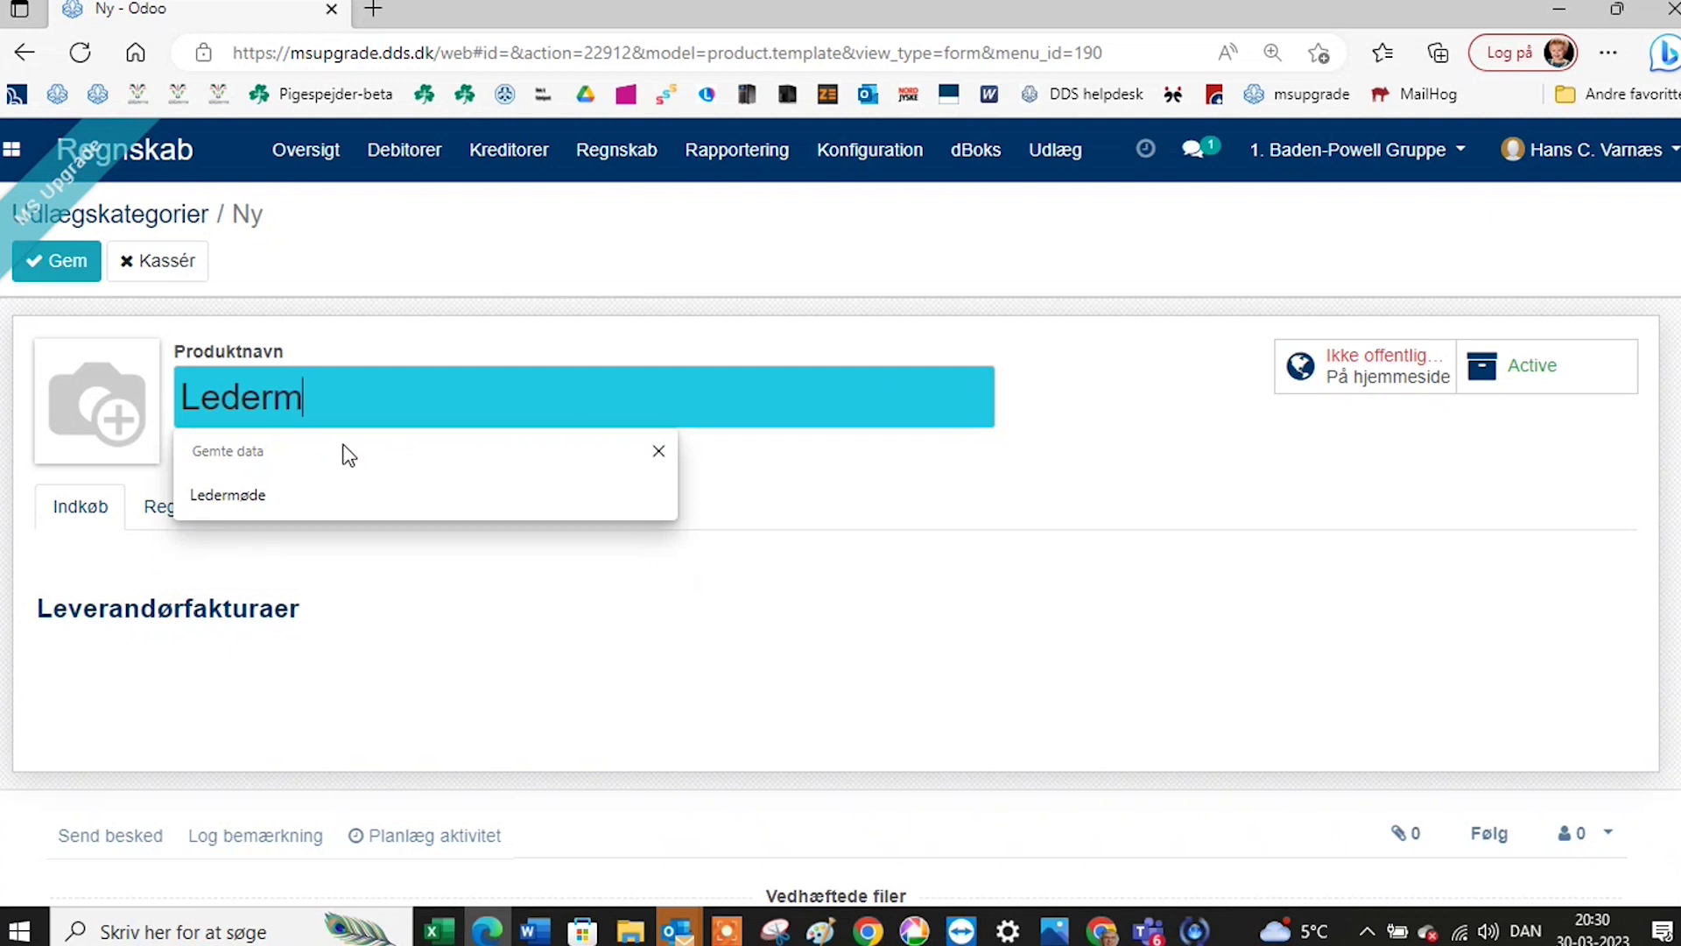
text(øder)
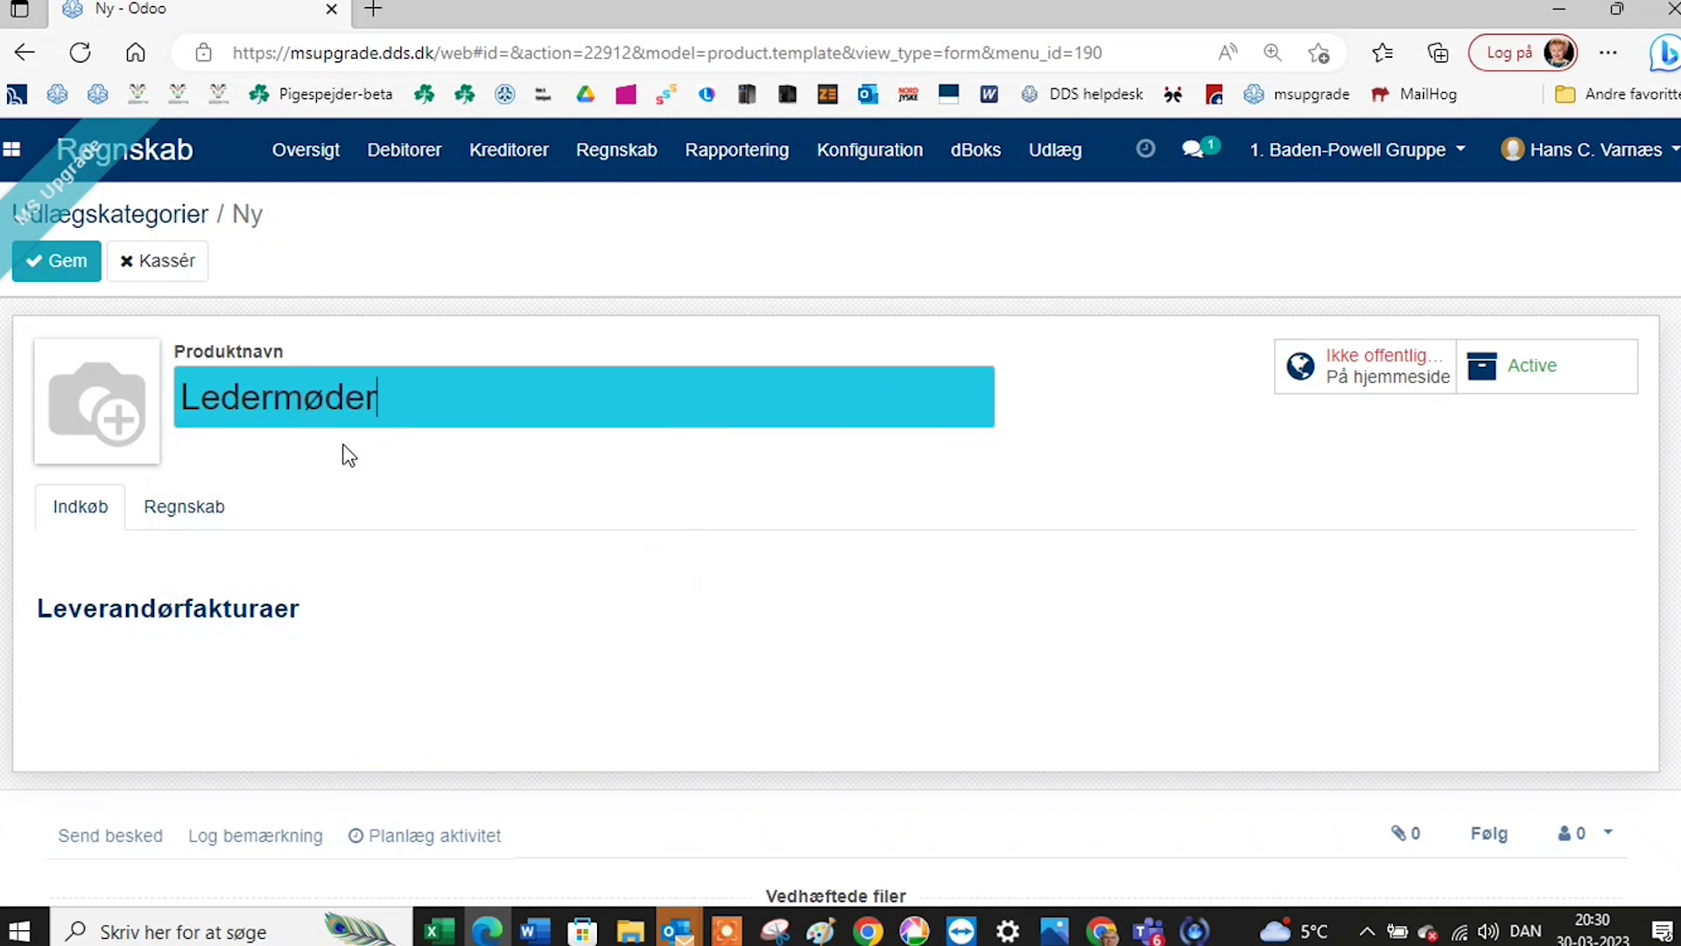
Check Ledermøder's accounts 1030 and 2030 Arrangementer og aktiviteter, then save the category.
click(204, 518)
click(202, 517)
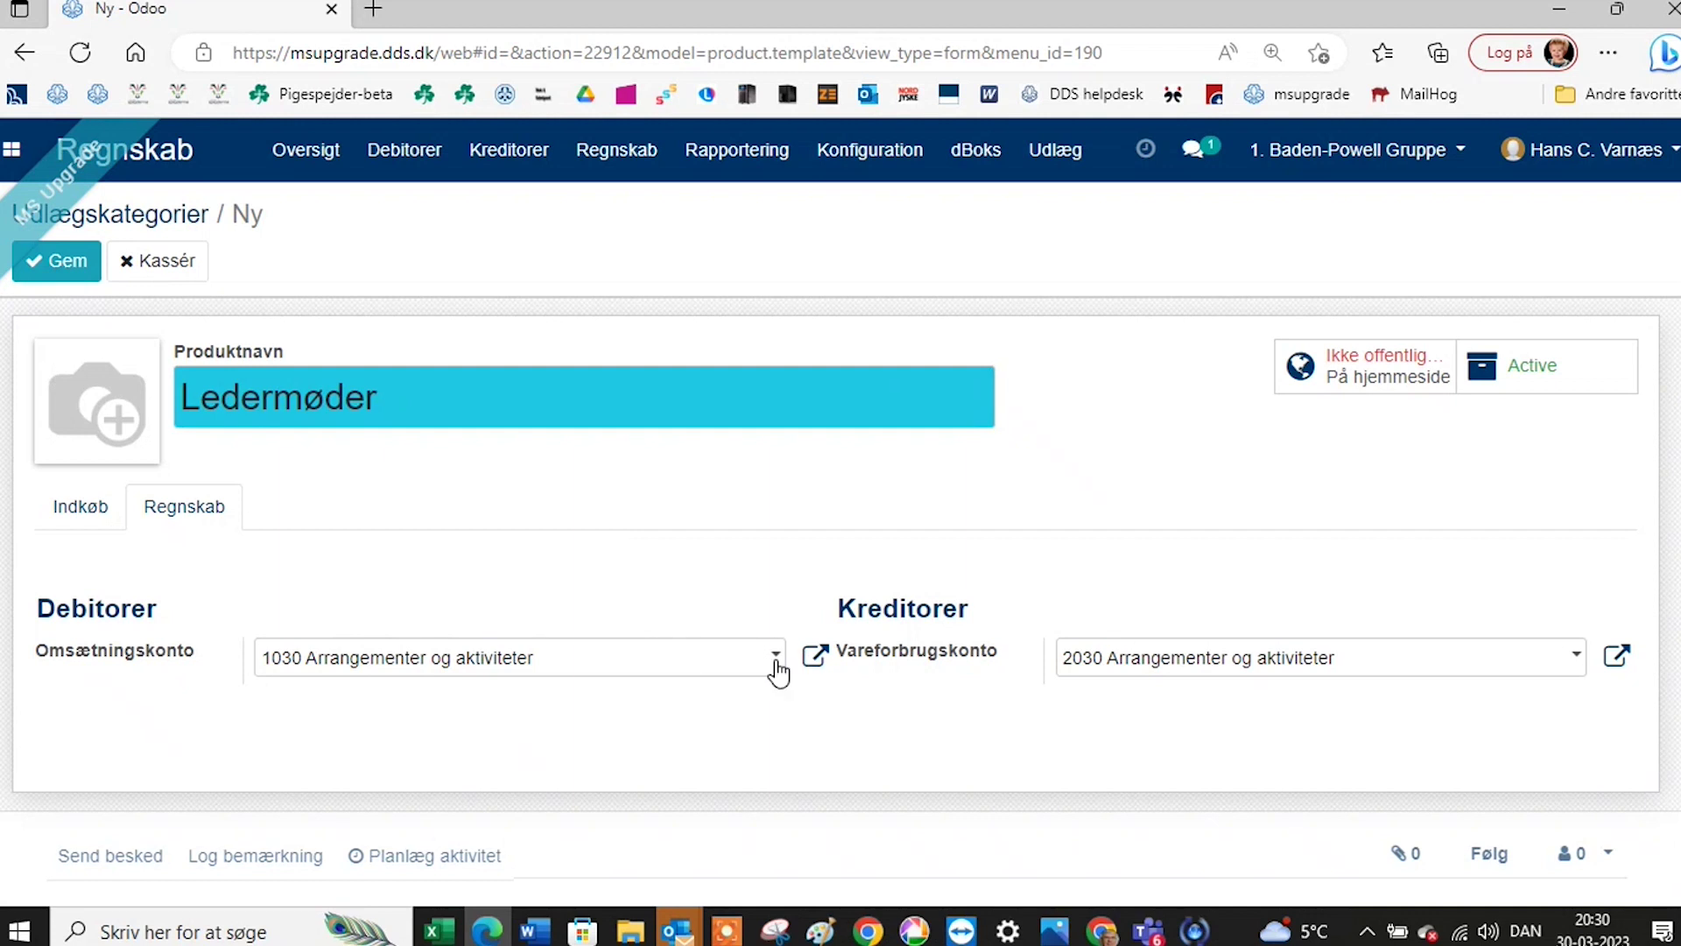
click(1572, 670)
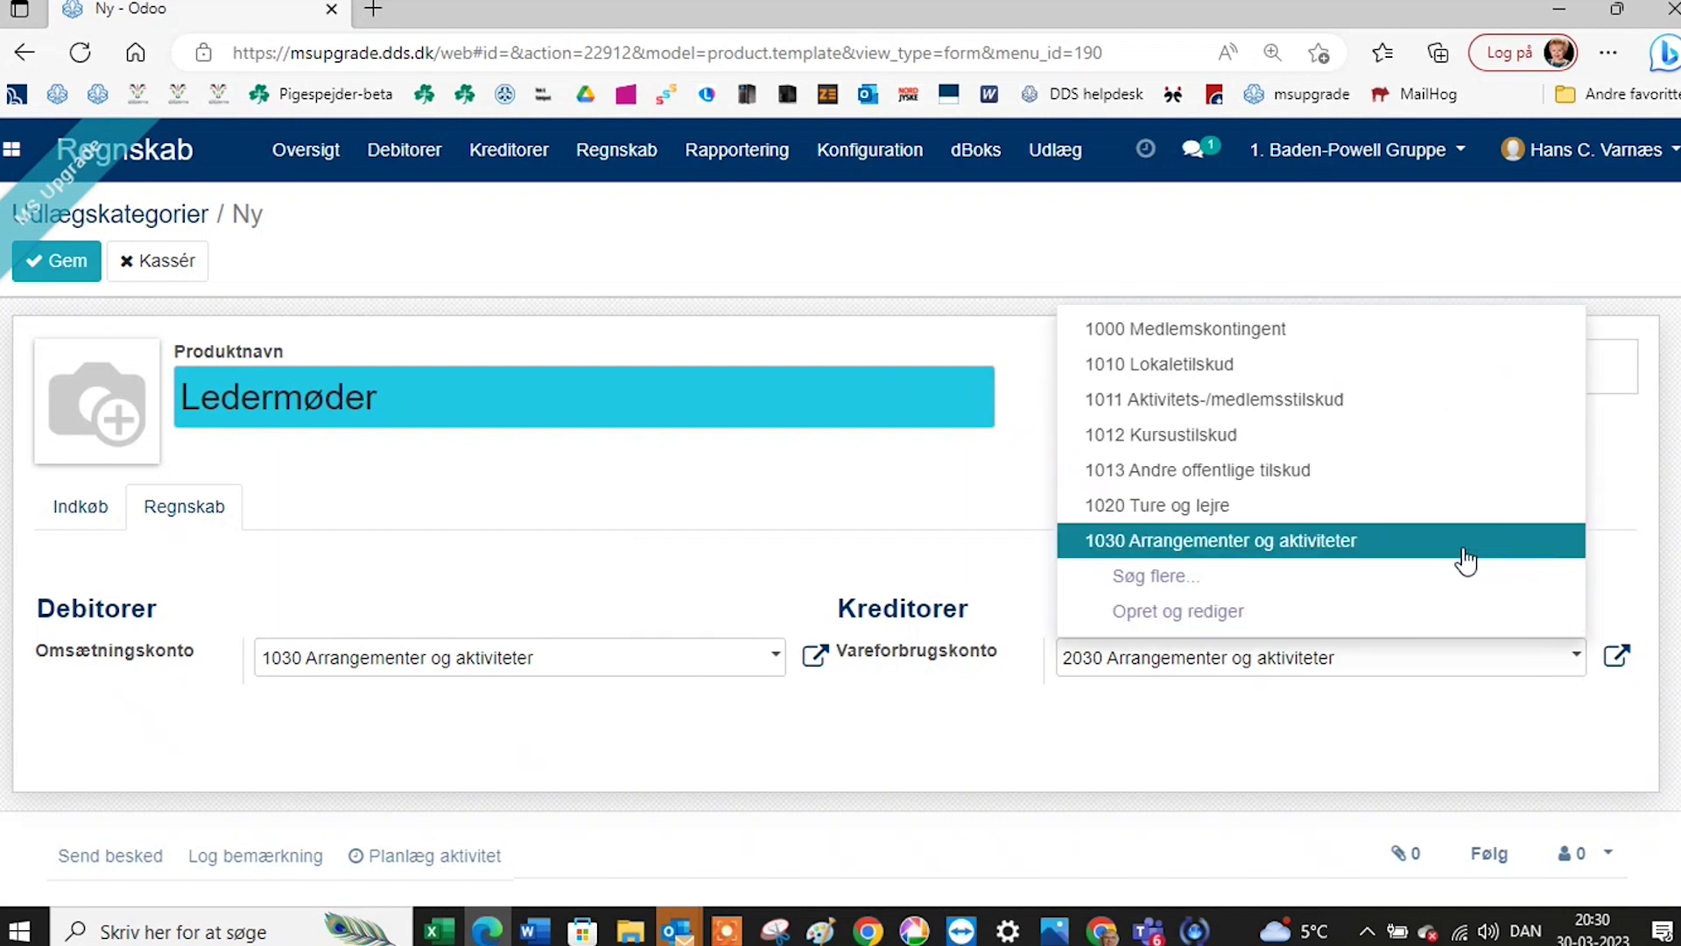
click(1193, 582)
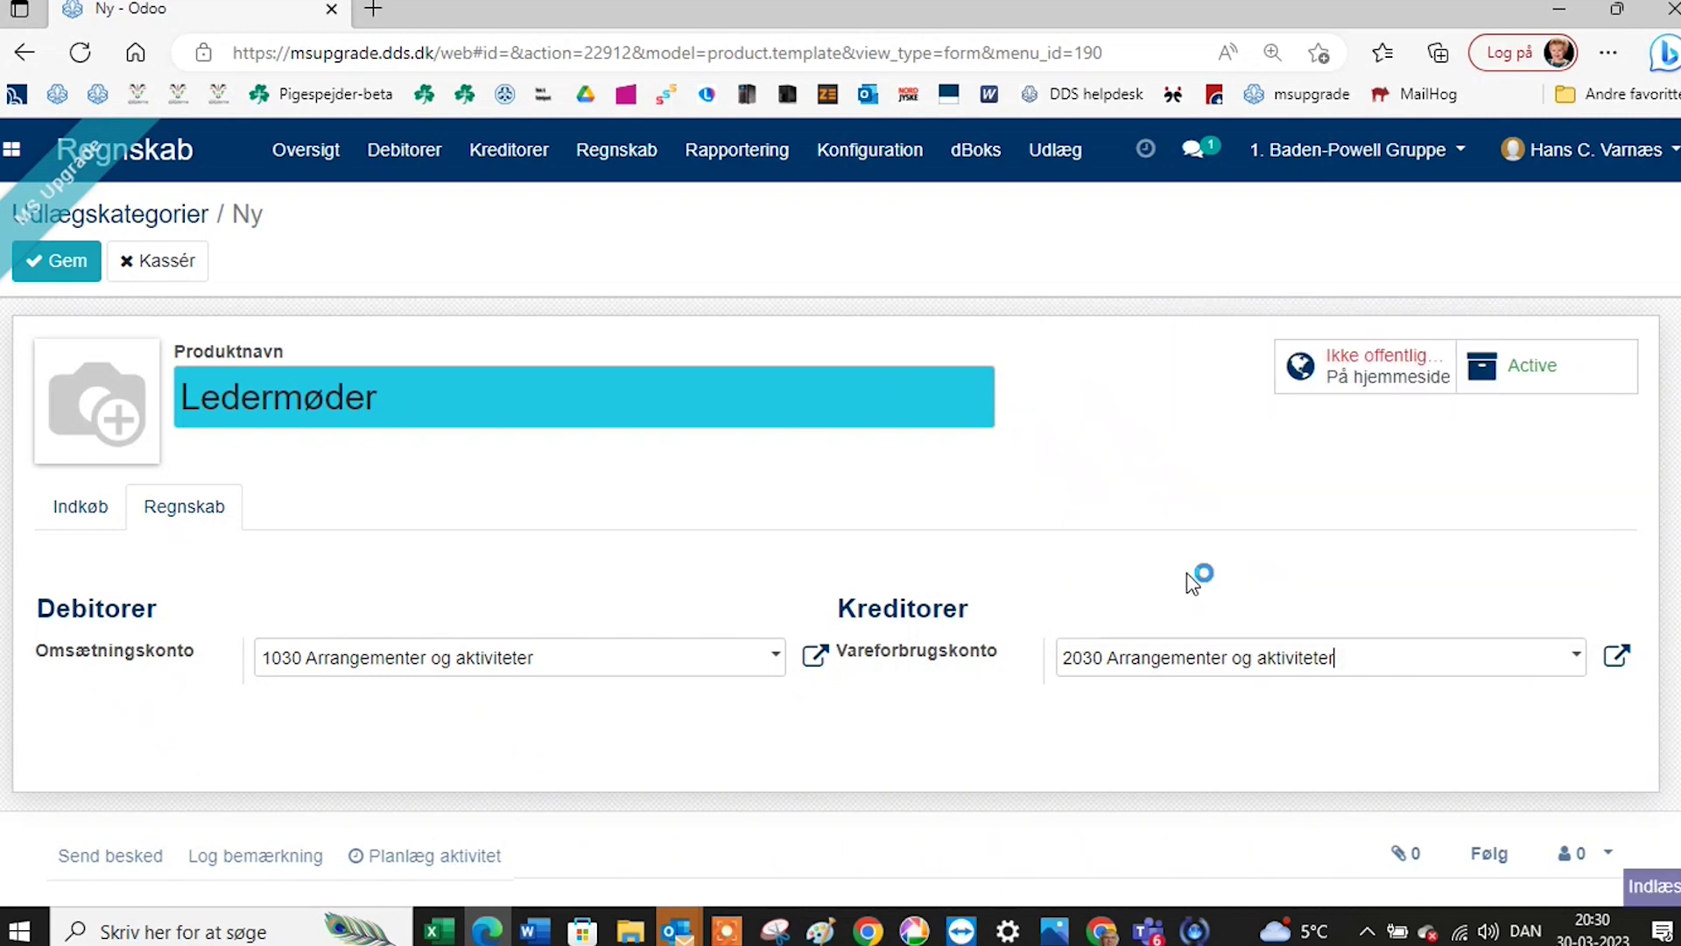
scroll(640, 643, down, 2)
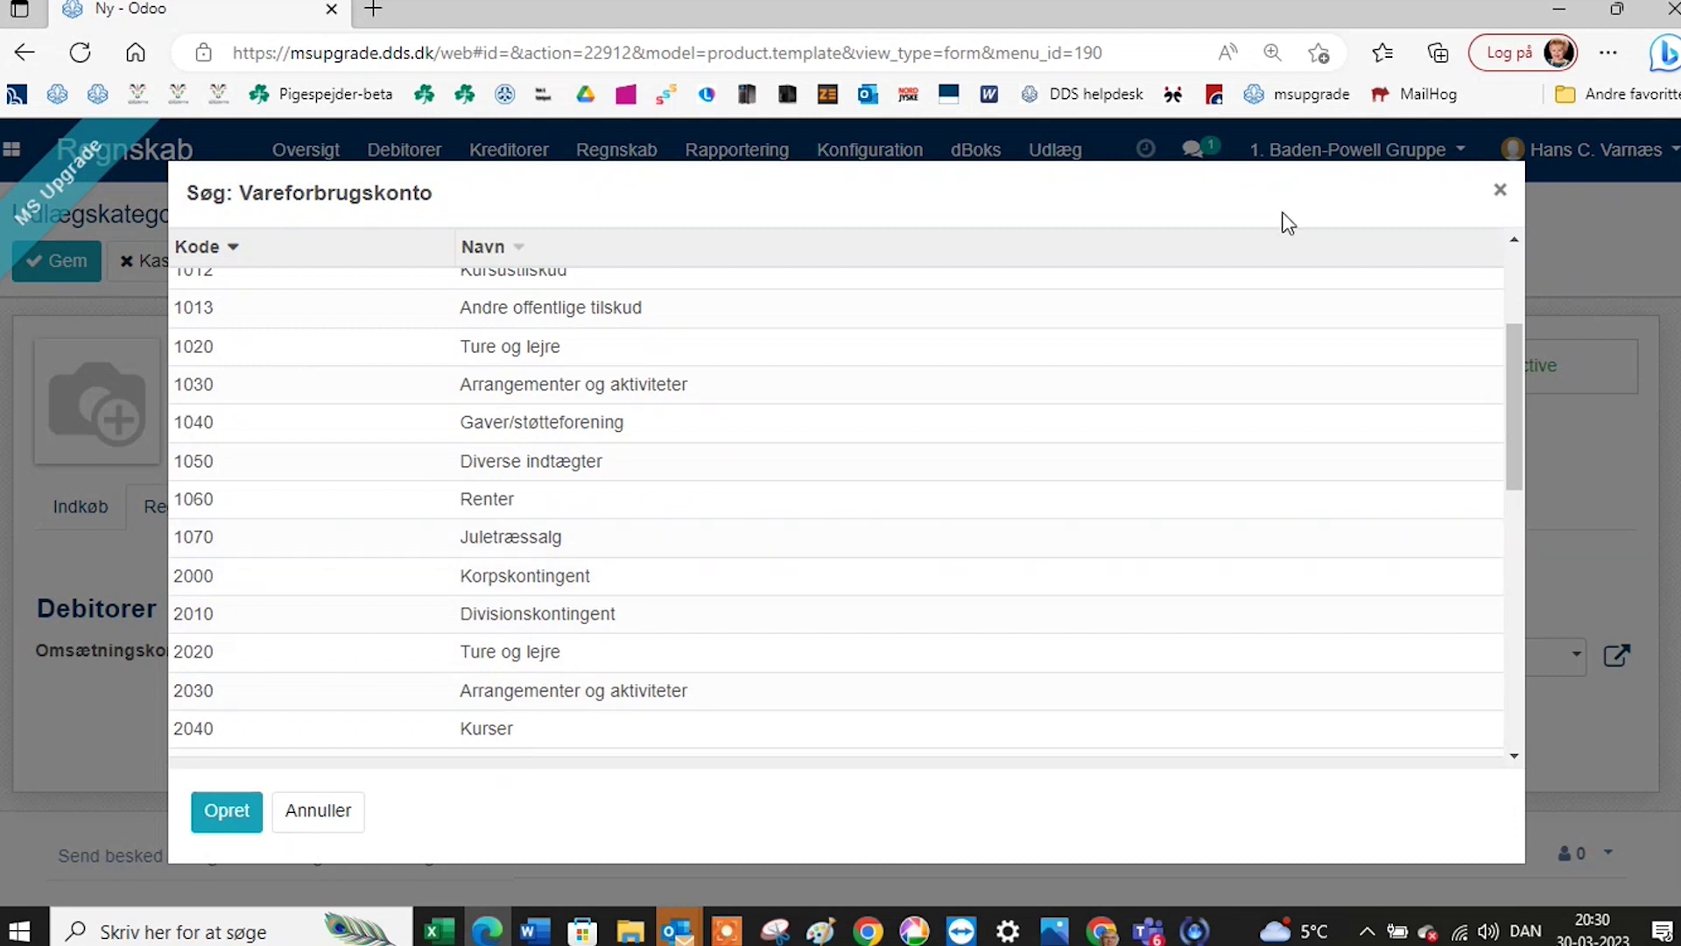
click(1499, 194)
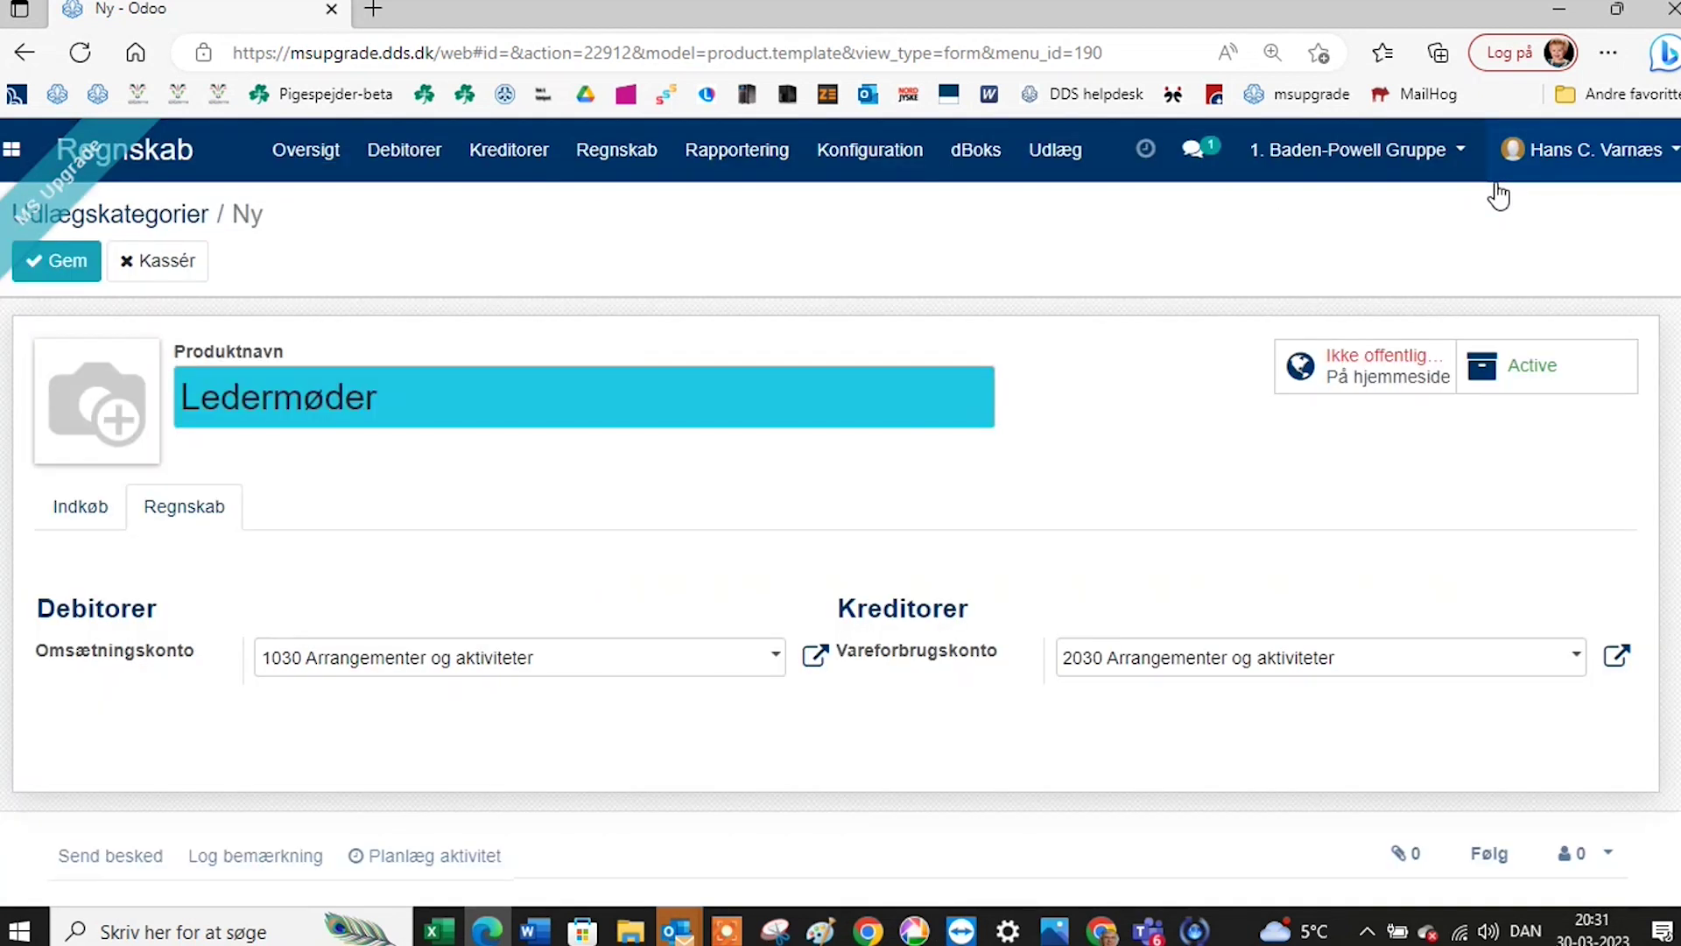
click(70, 260)
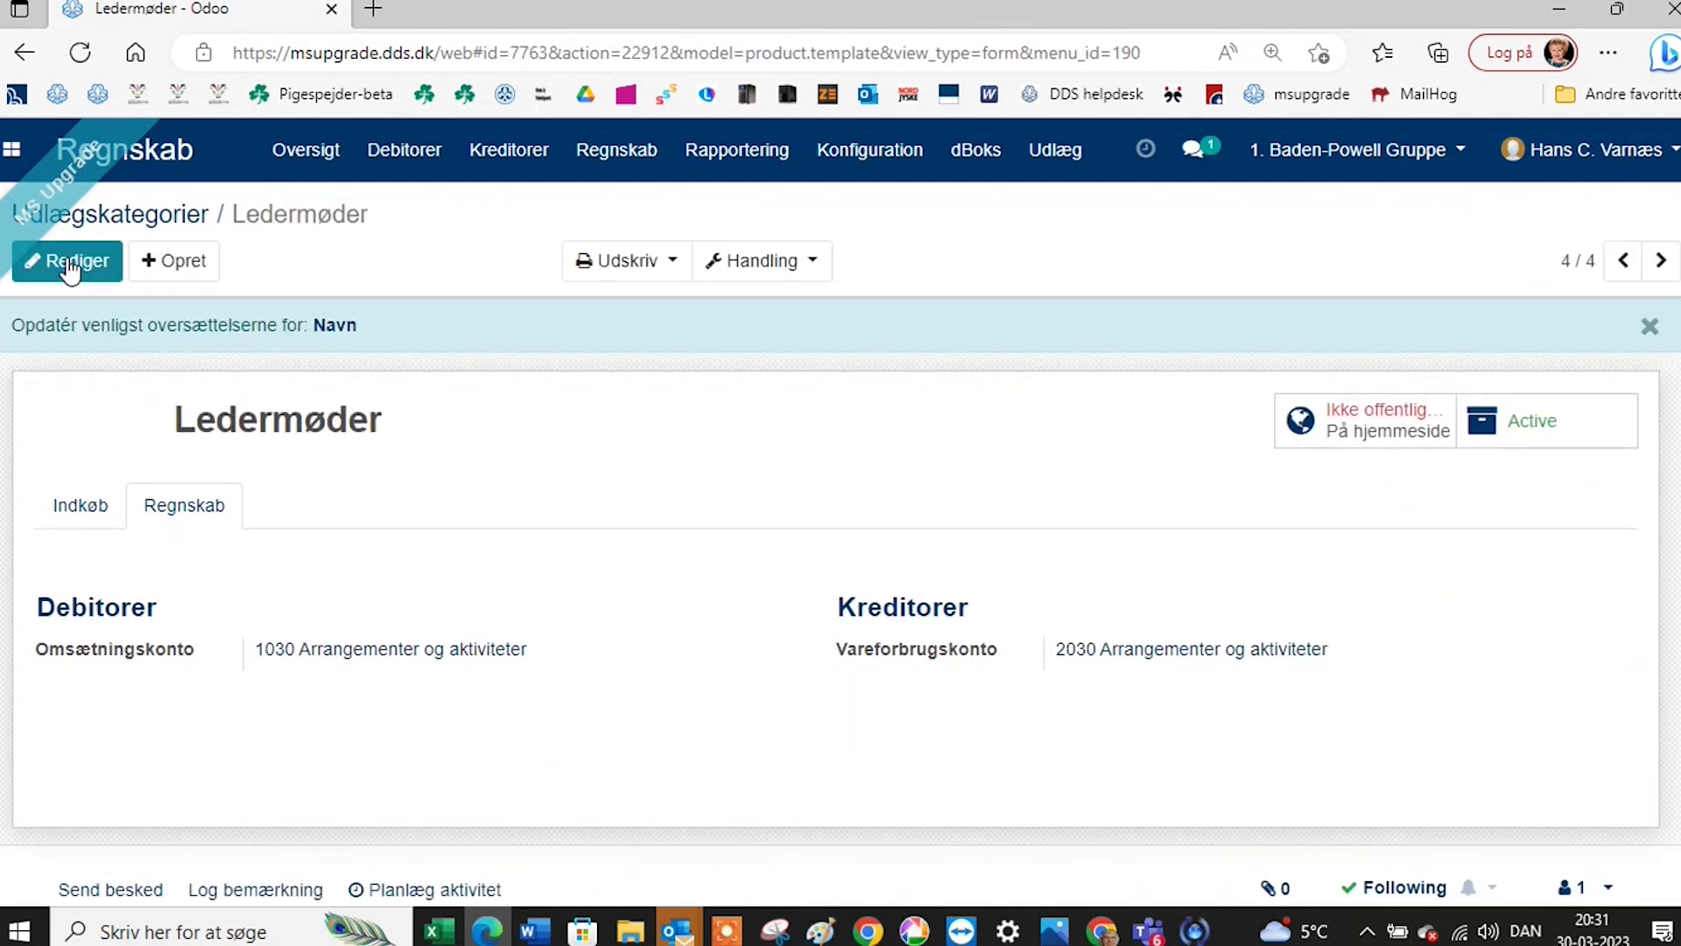
Go back to the Udlægskategorier overview, now listing Ledermøder among four categories.
click(126, 212)
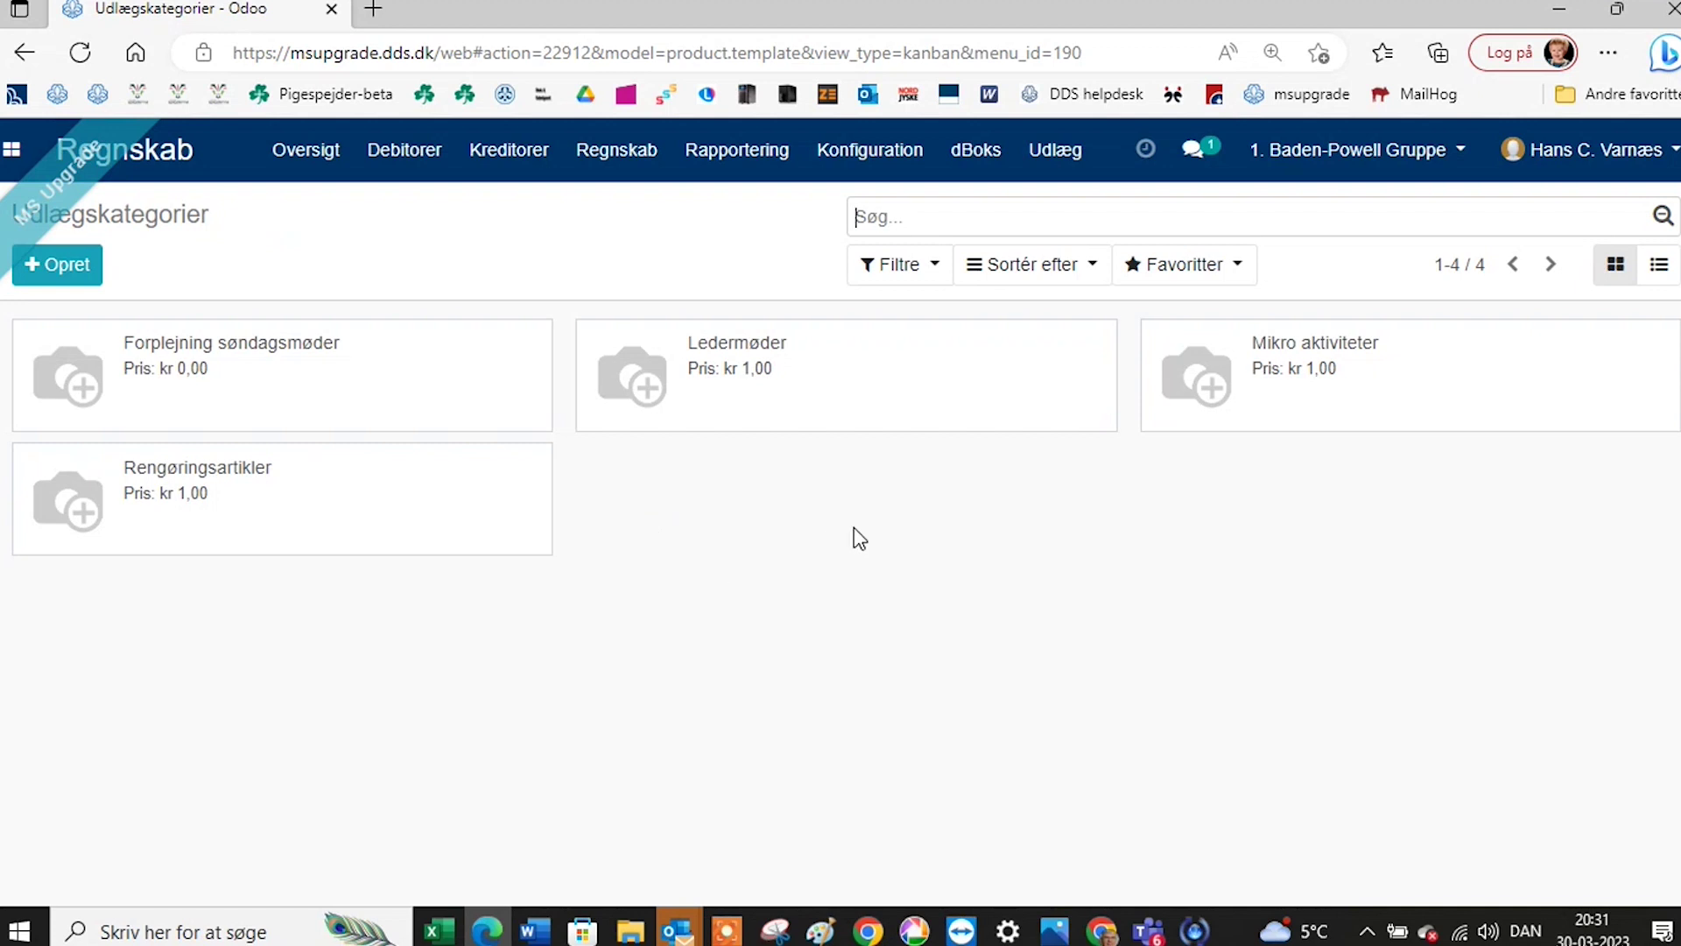
click(1064, 169)
Open the 25,00 Mikro aktiviteter expense dated 16-03-2023 from the Udlæg list.
click(1062, 208)
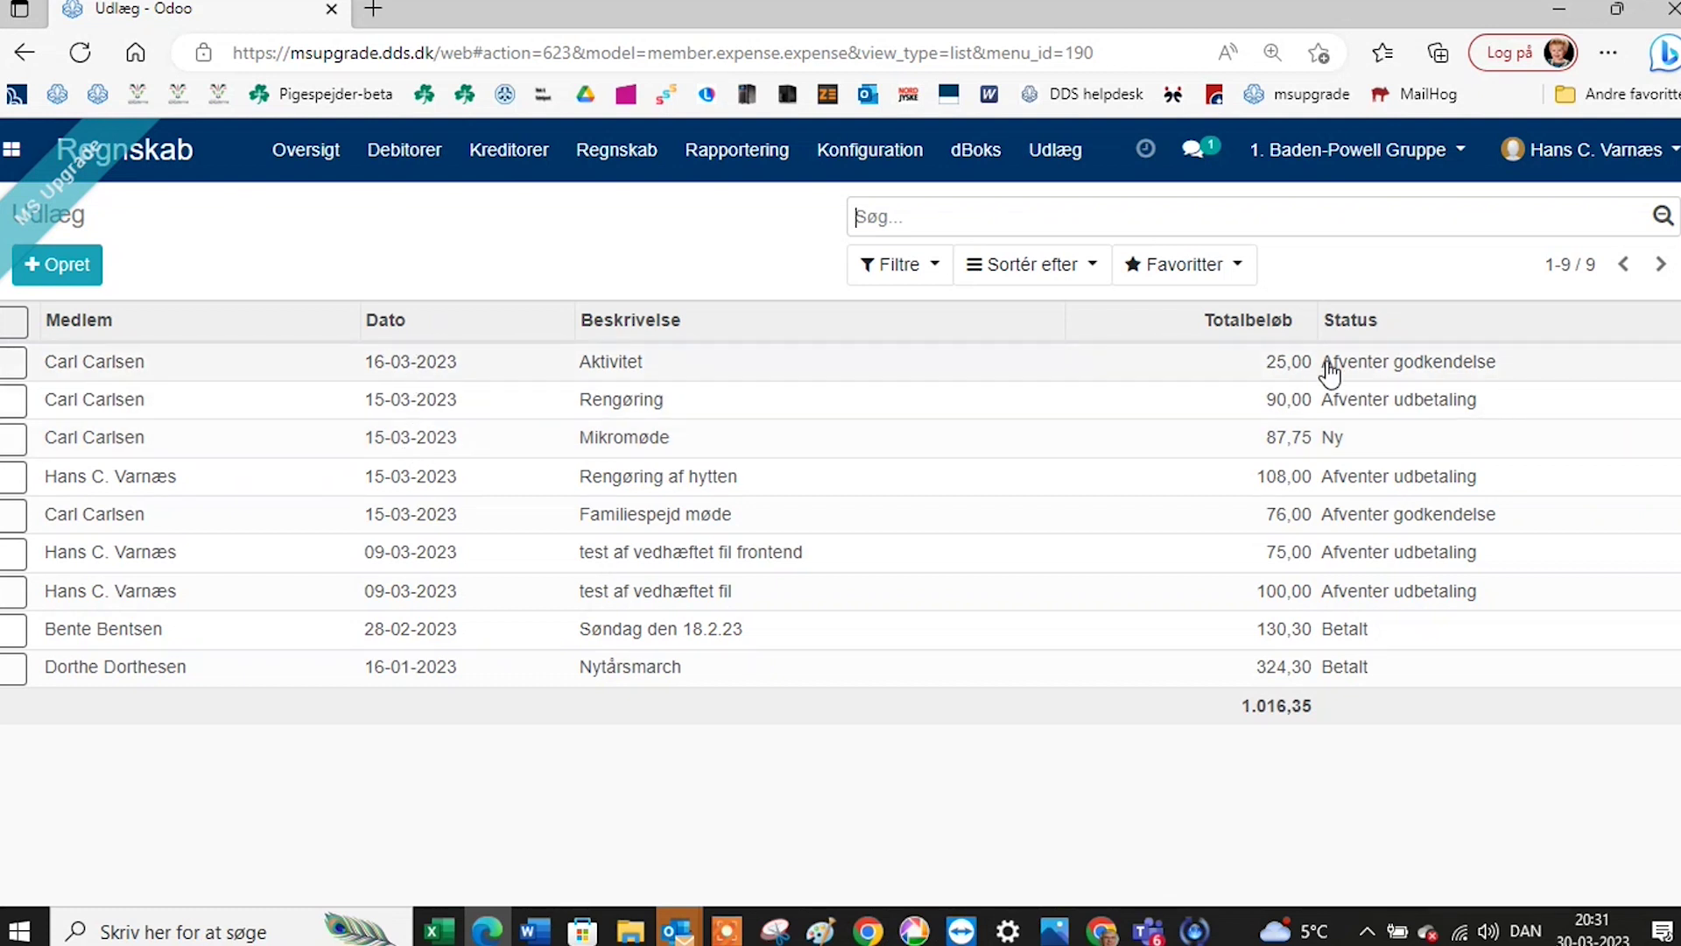
click(429, 371)
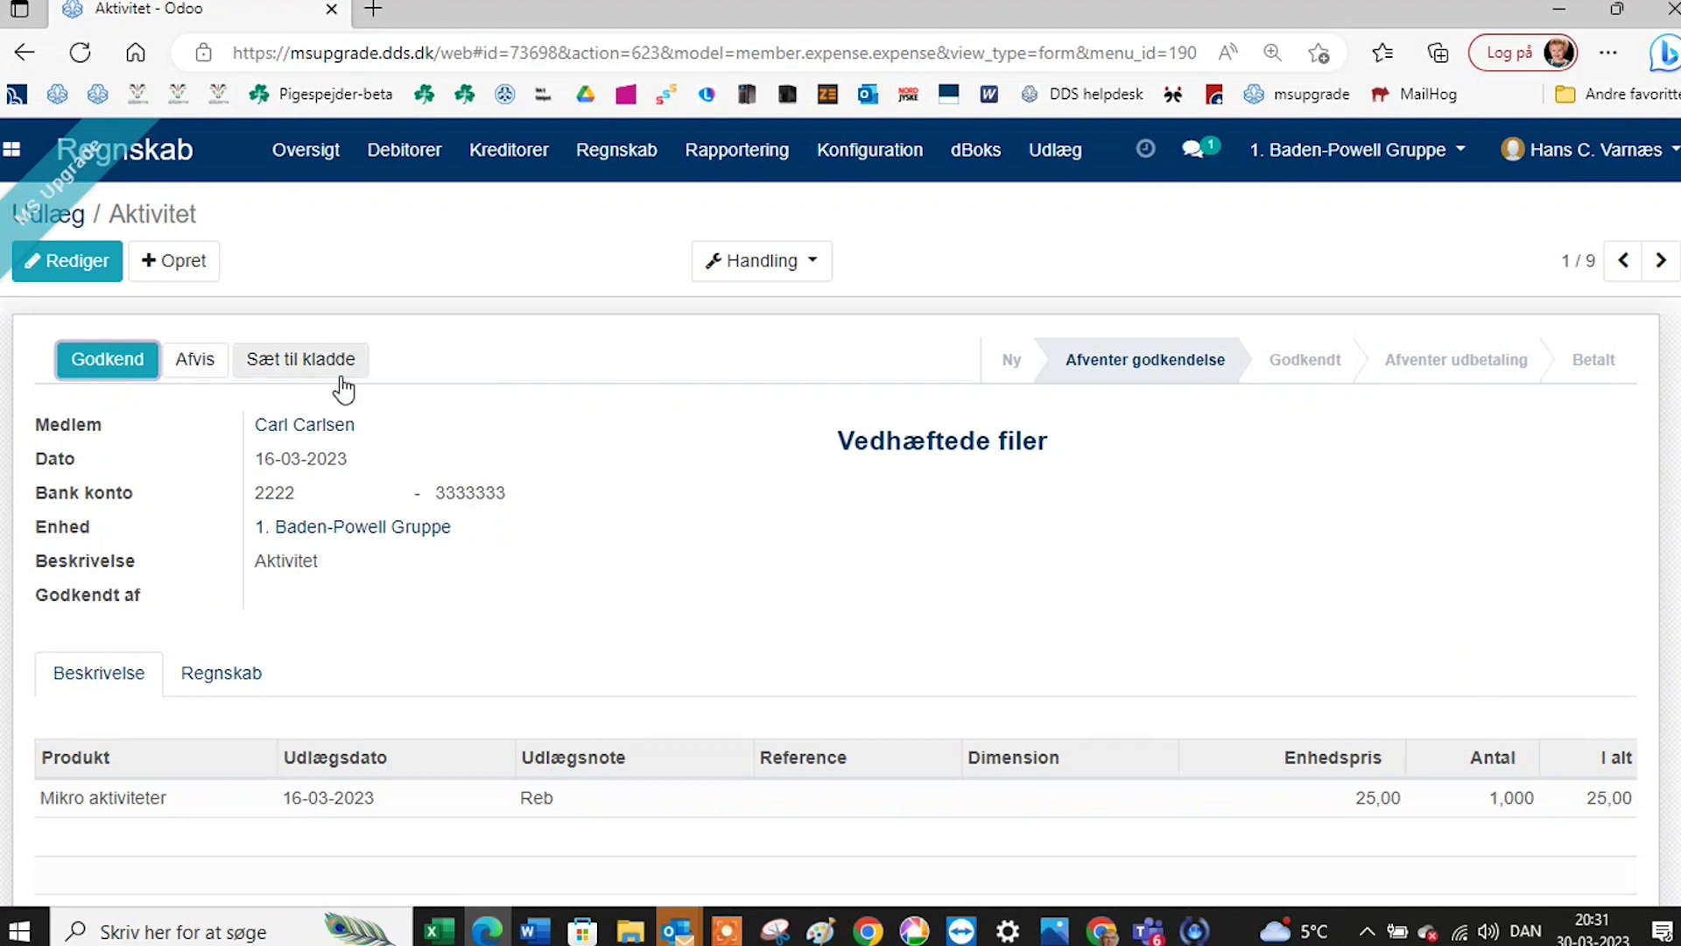
Return the Aktivitet expense (25,00 Mikro aktiviteter, note Reb) to draft and resubmit it for approval.
scroll(551, 490, down, 1)
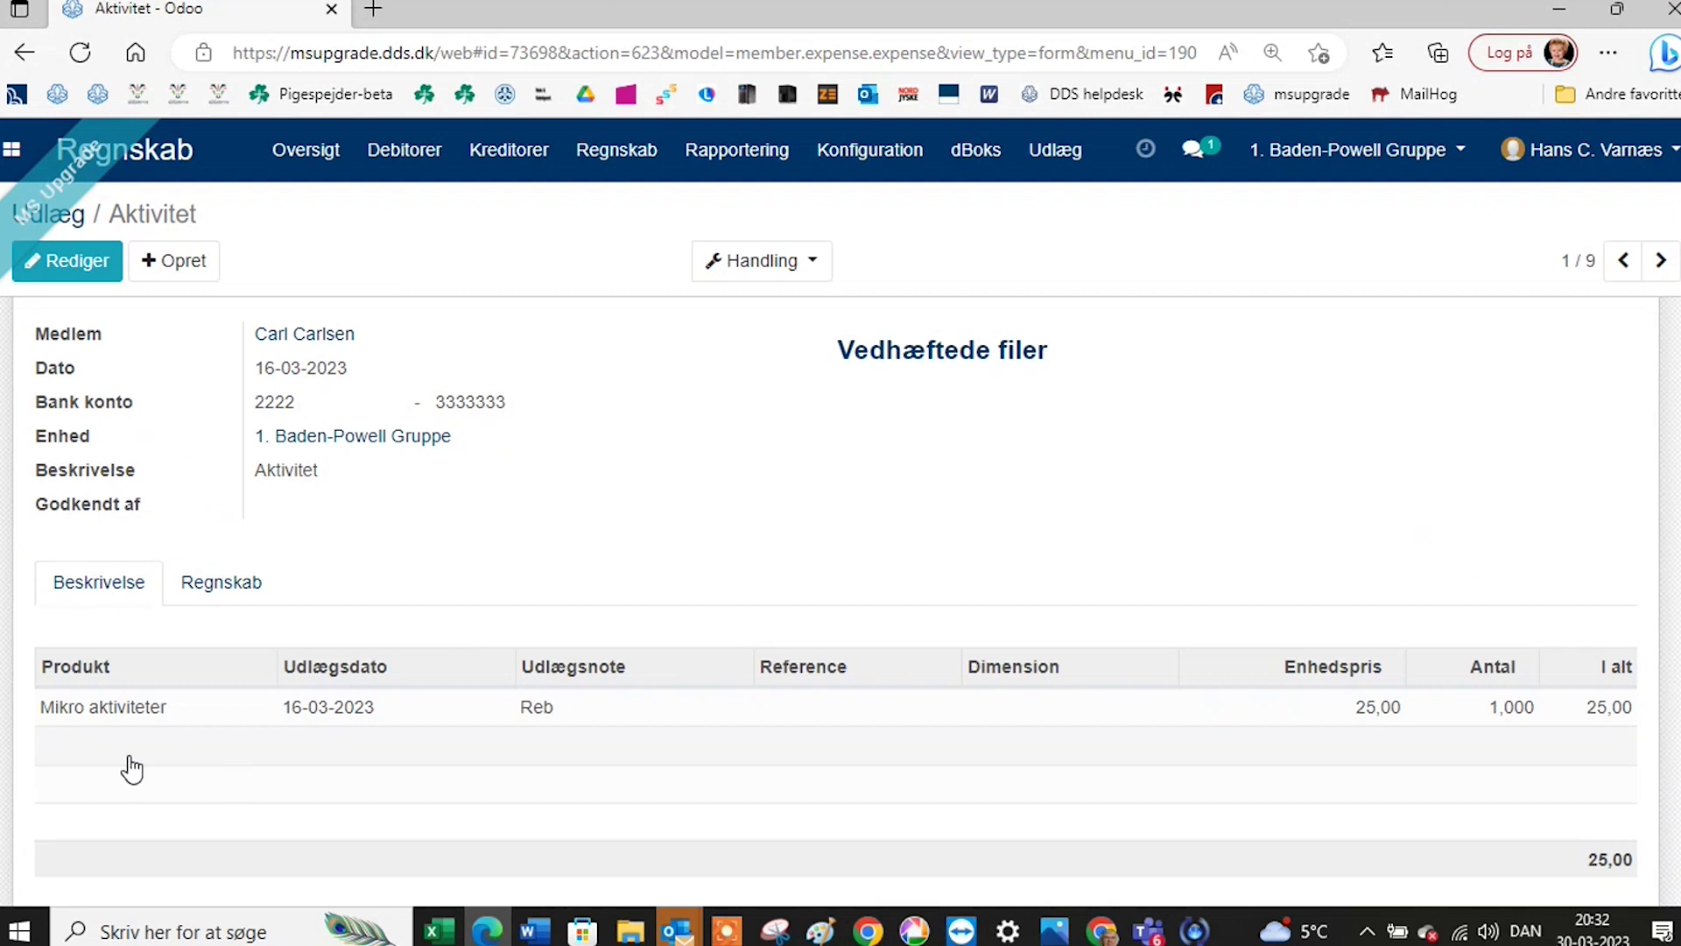
scroll(224, 683, up, 1)
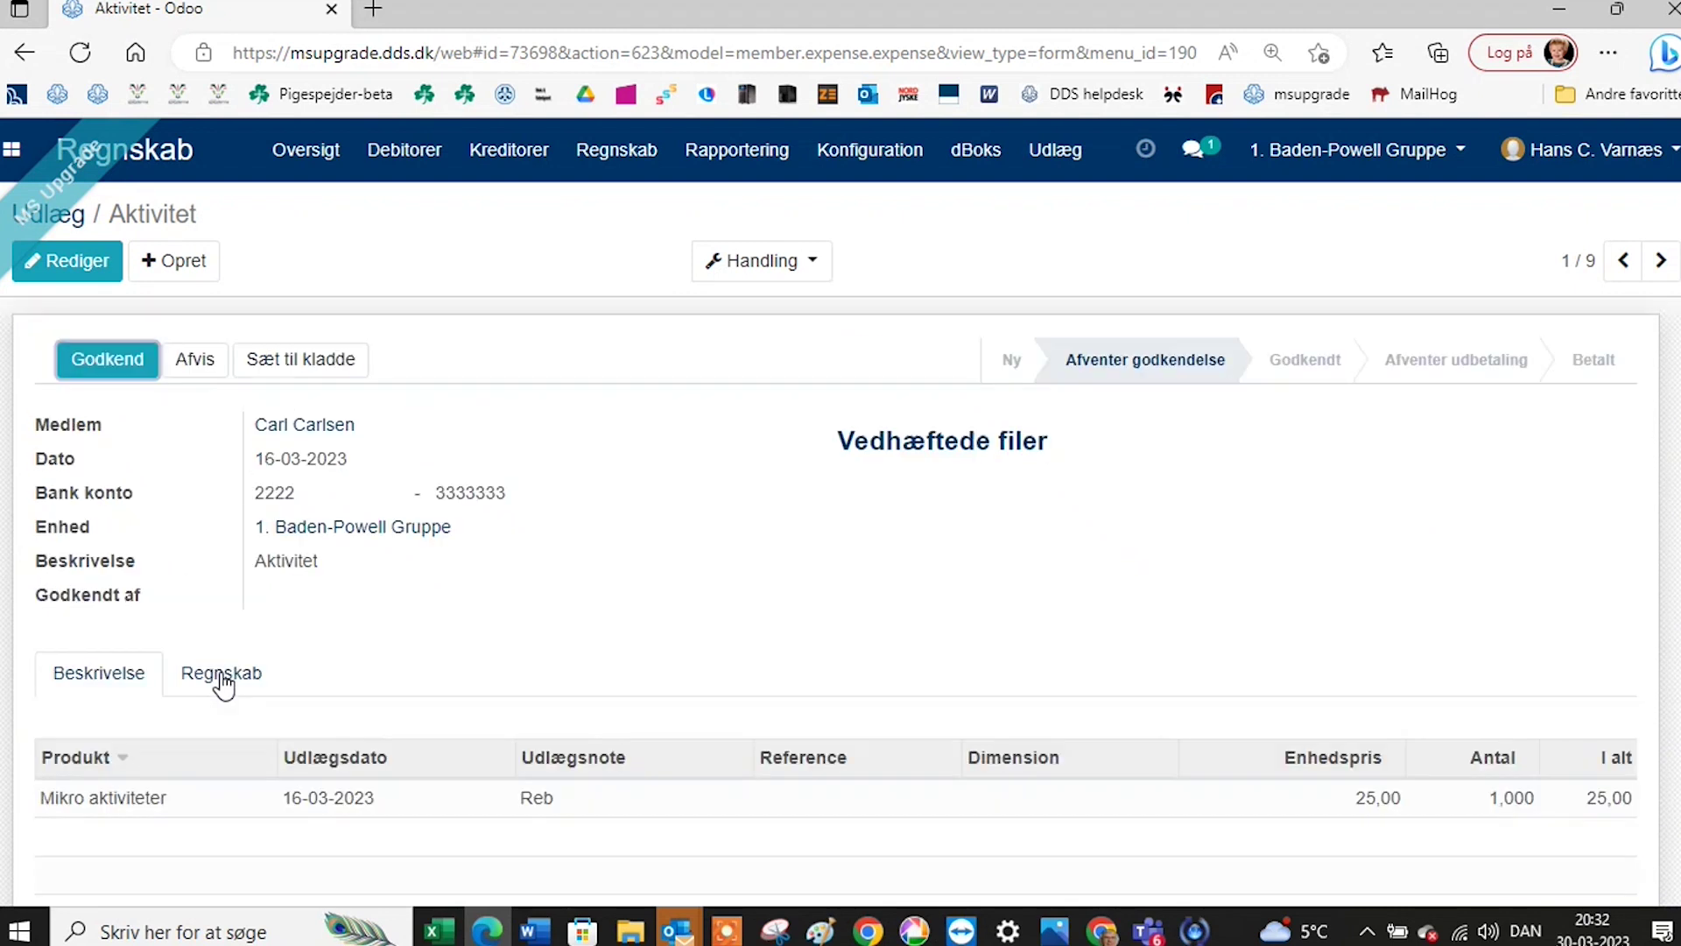
click(325, 368)
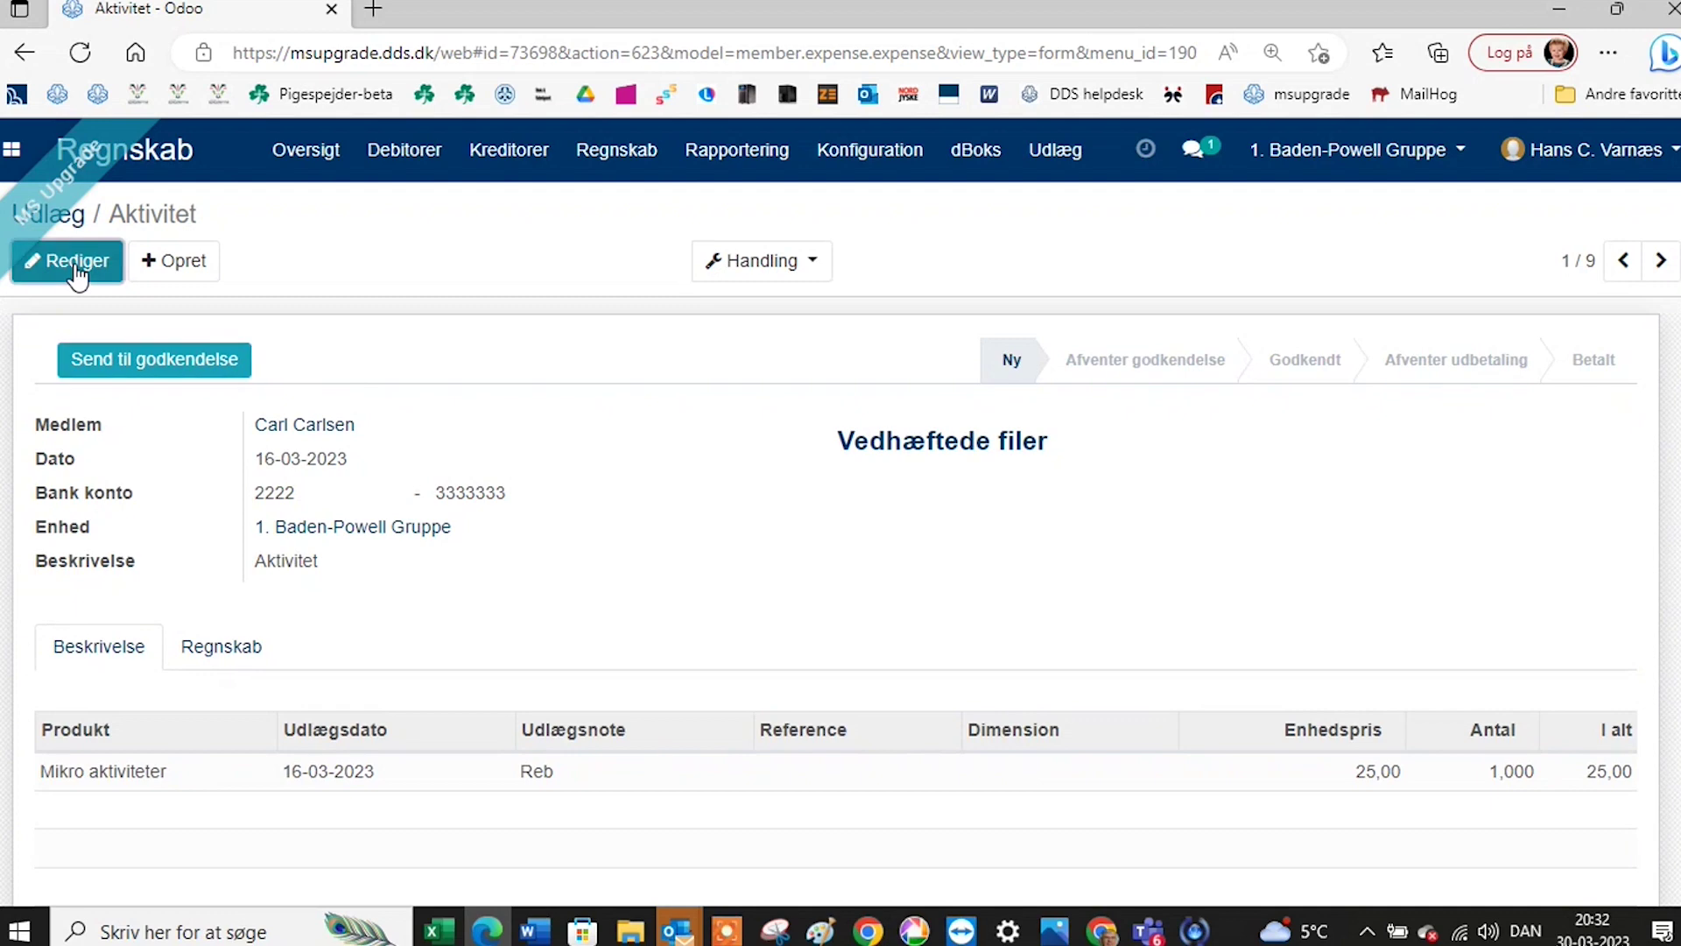
click(35, 261)
scroll(79, 810, down, 1)
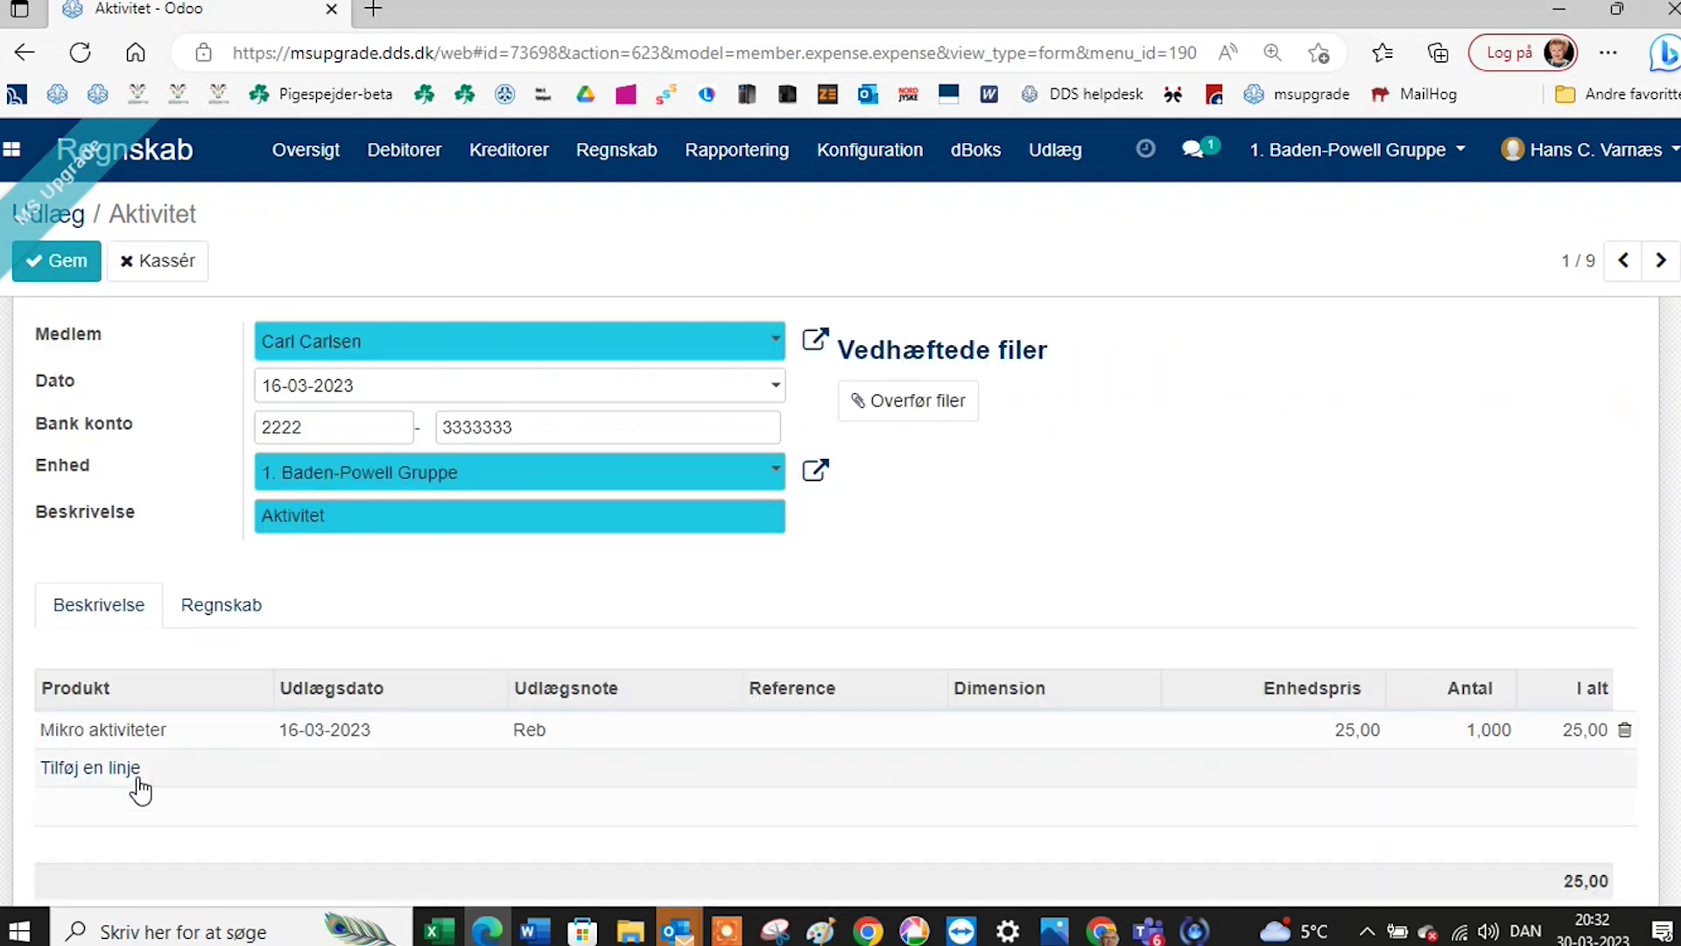
scroll(990, 586, up, 1)
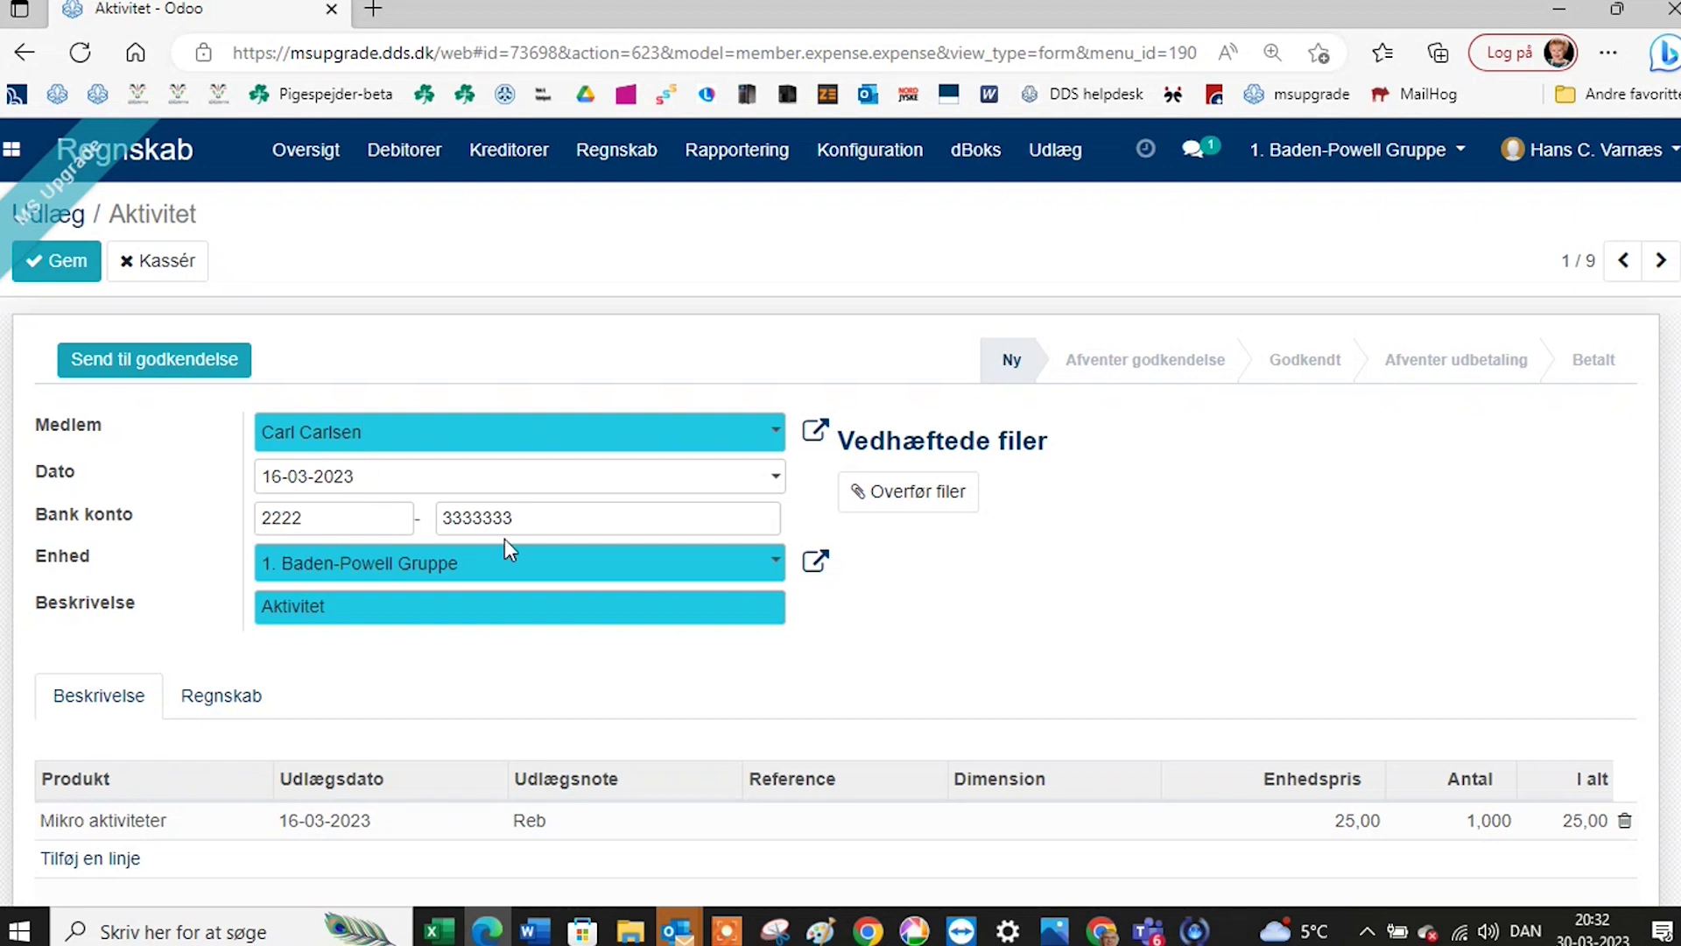
click(187, 373)
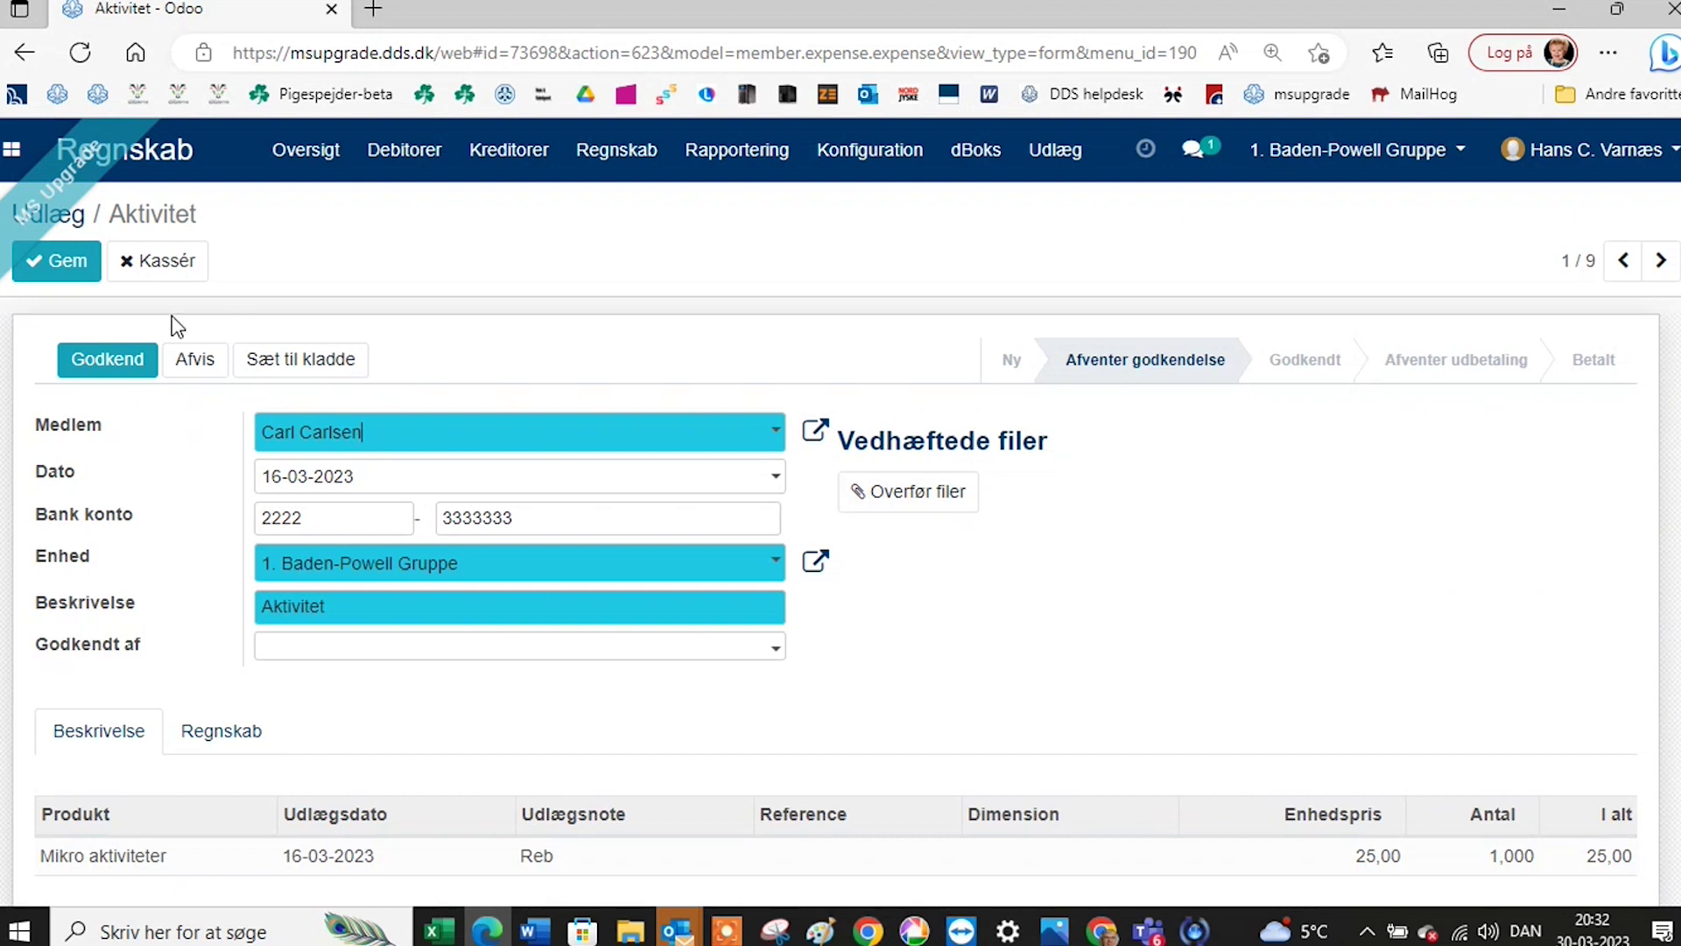
click(121, 368)
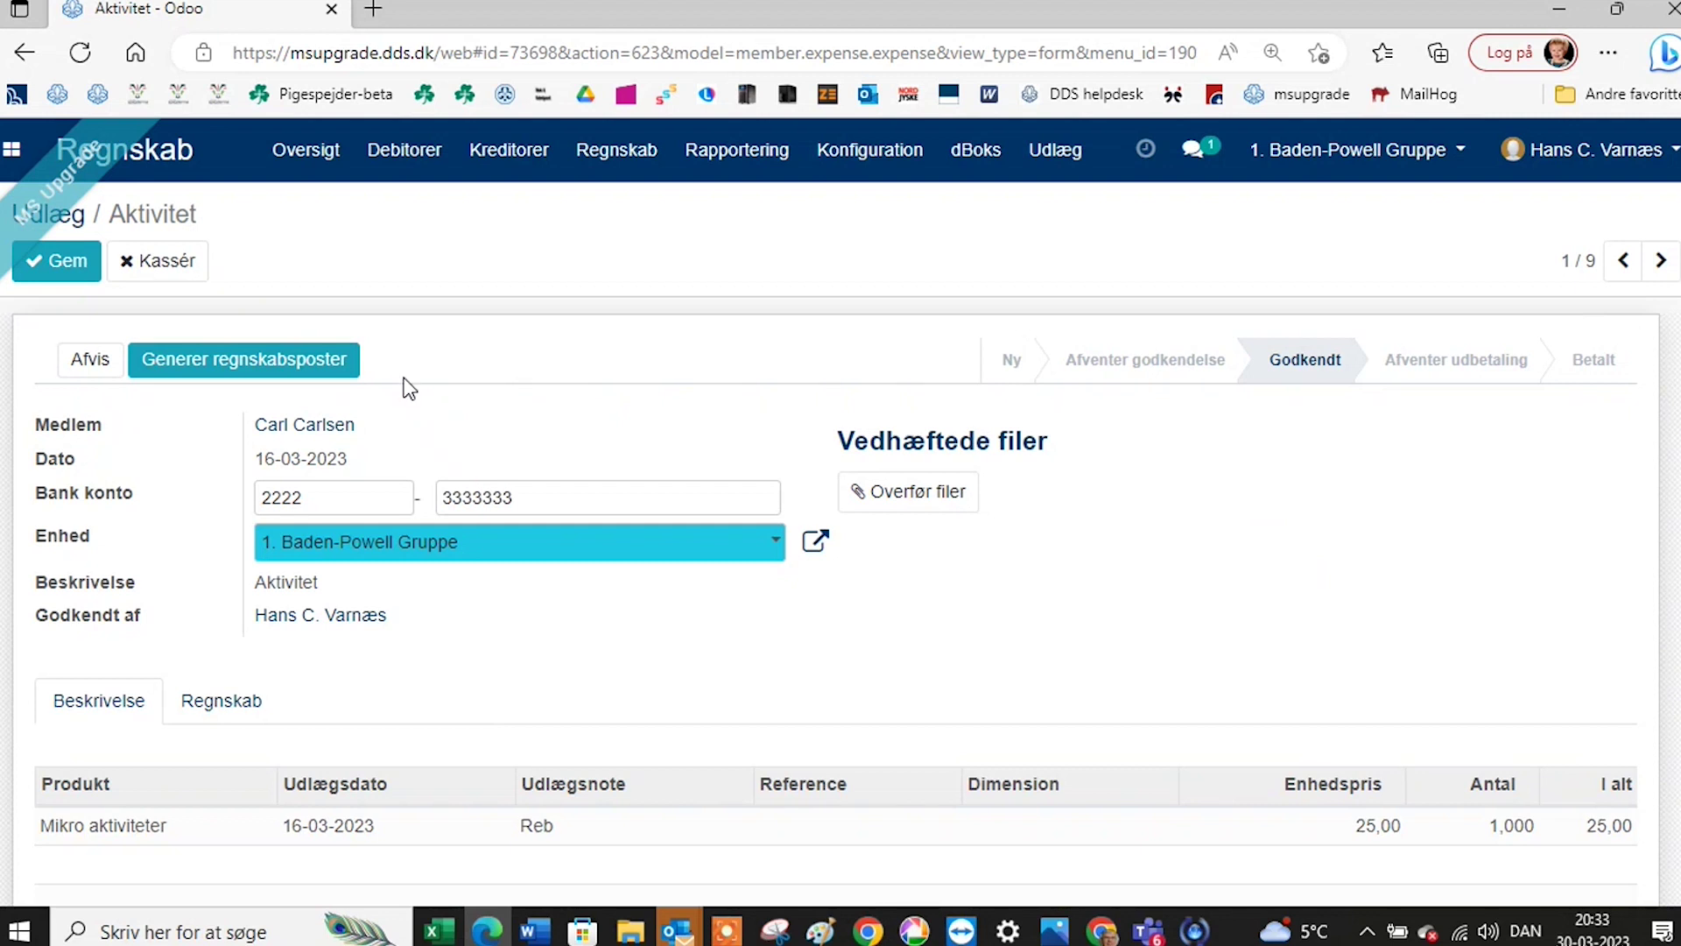
click(271, 372)
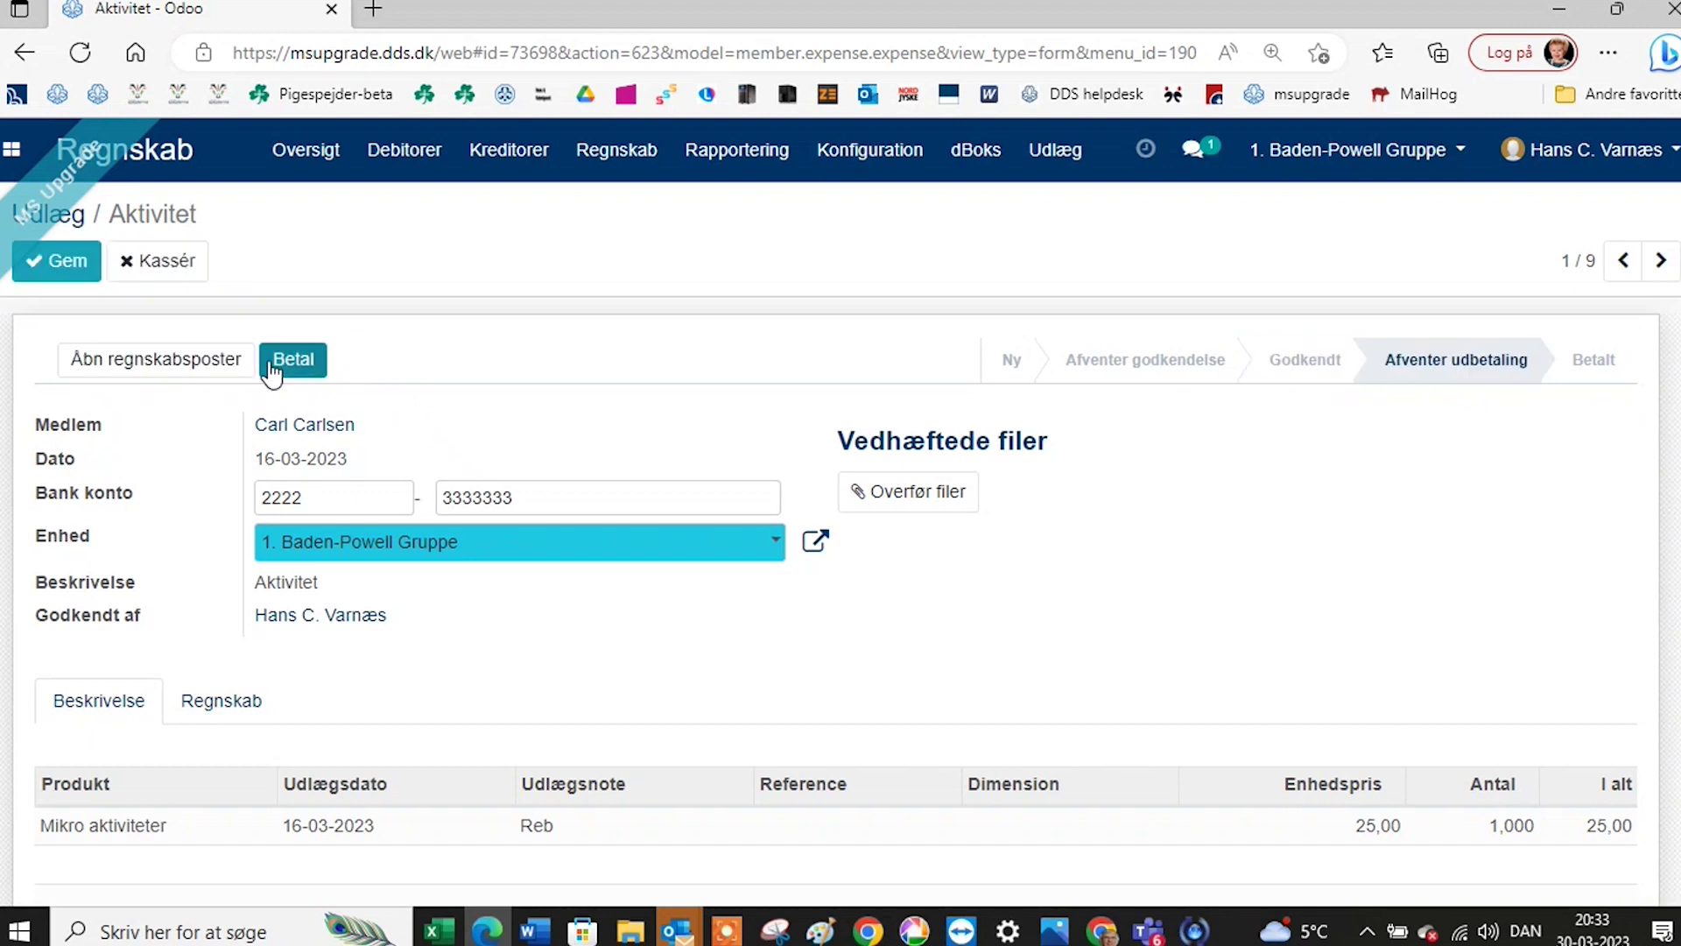
click(130, 375)
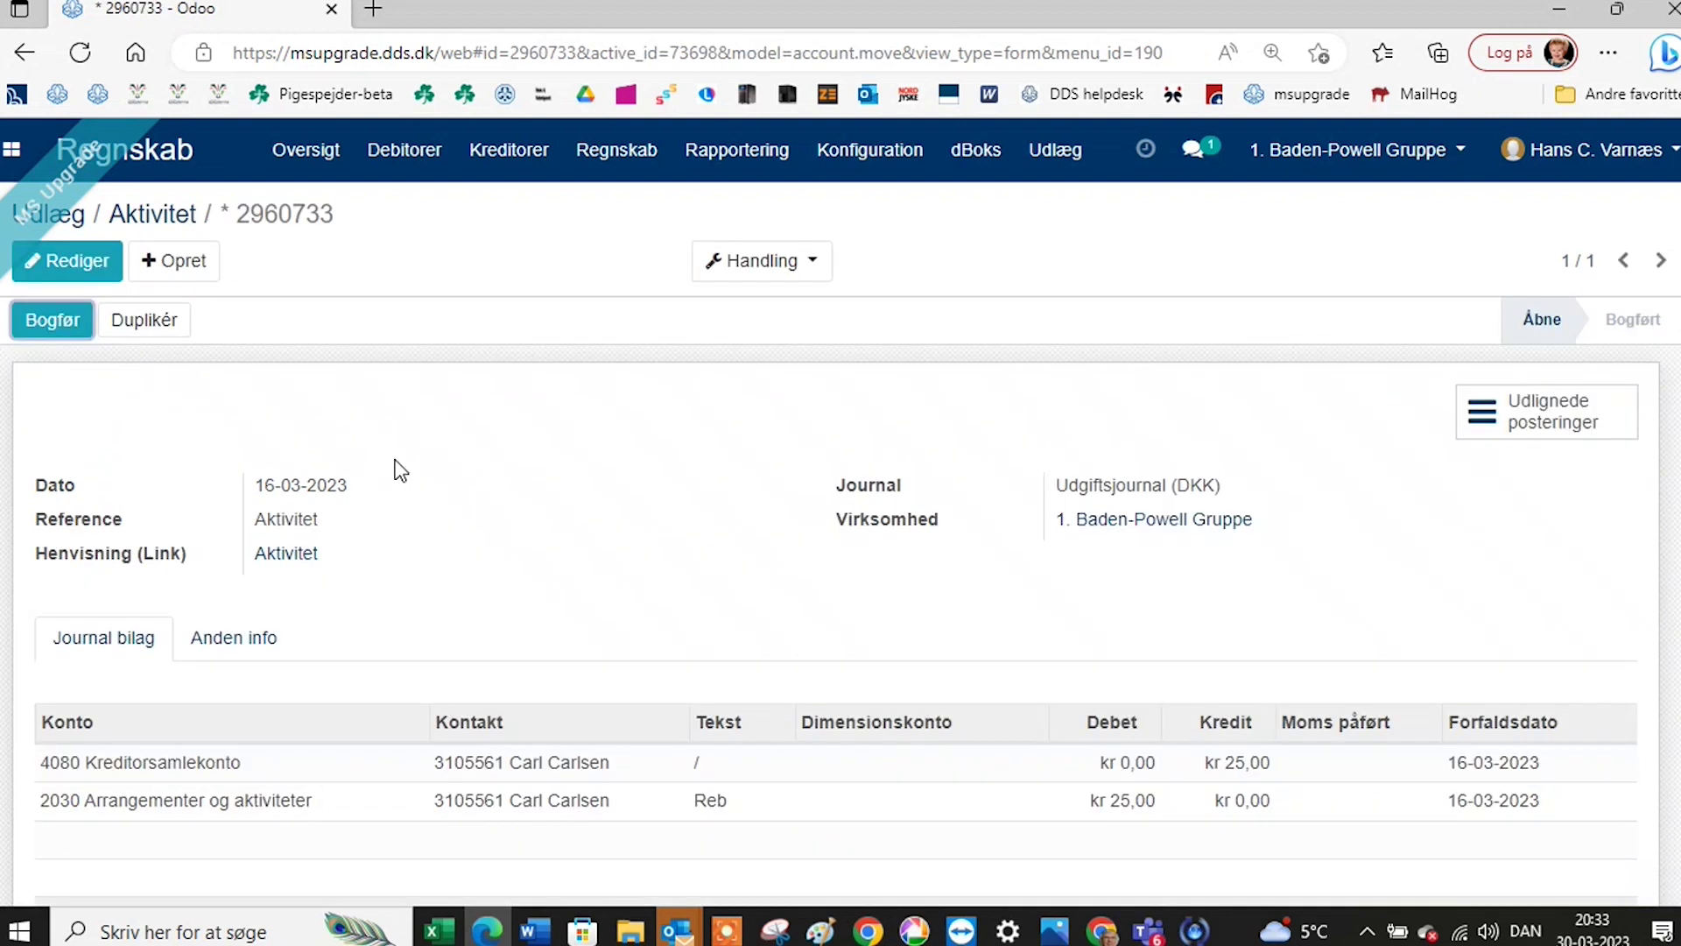
scroll(467, 558, down, 1)
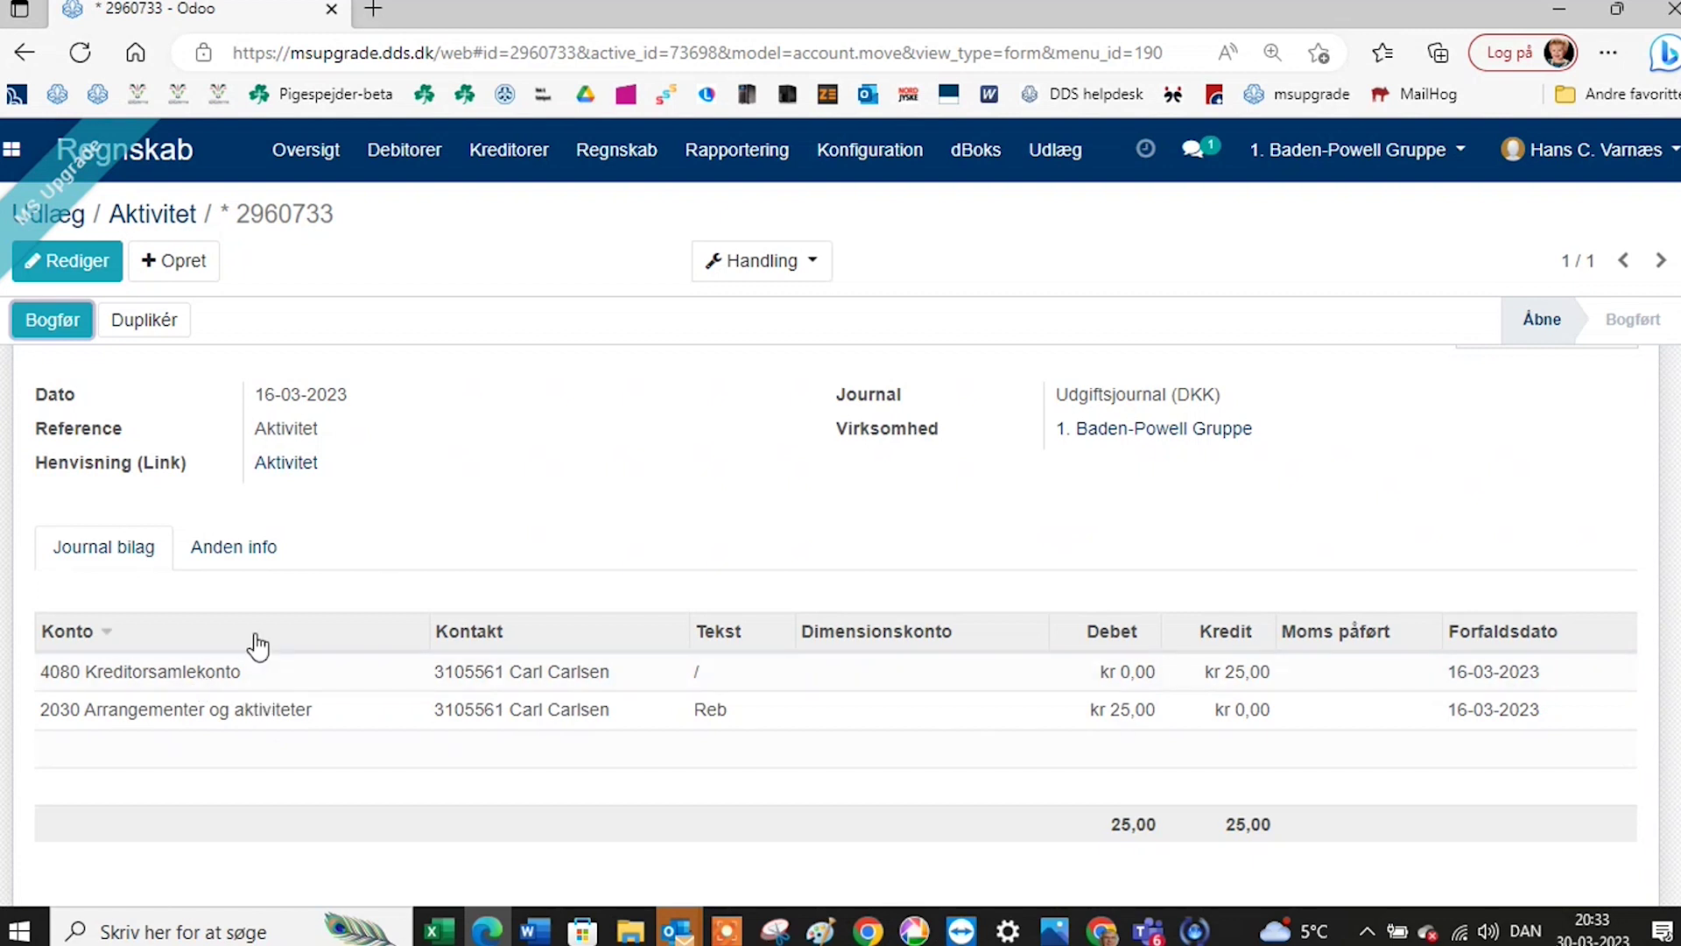
click(243, 549)
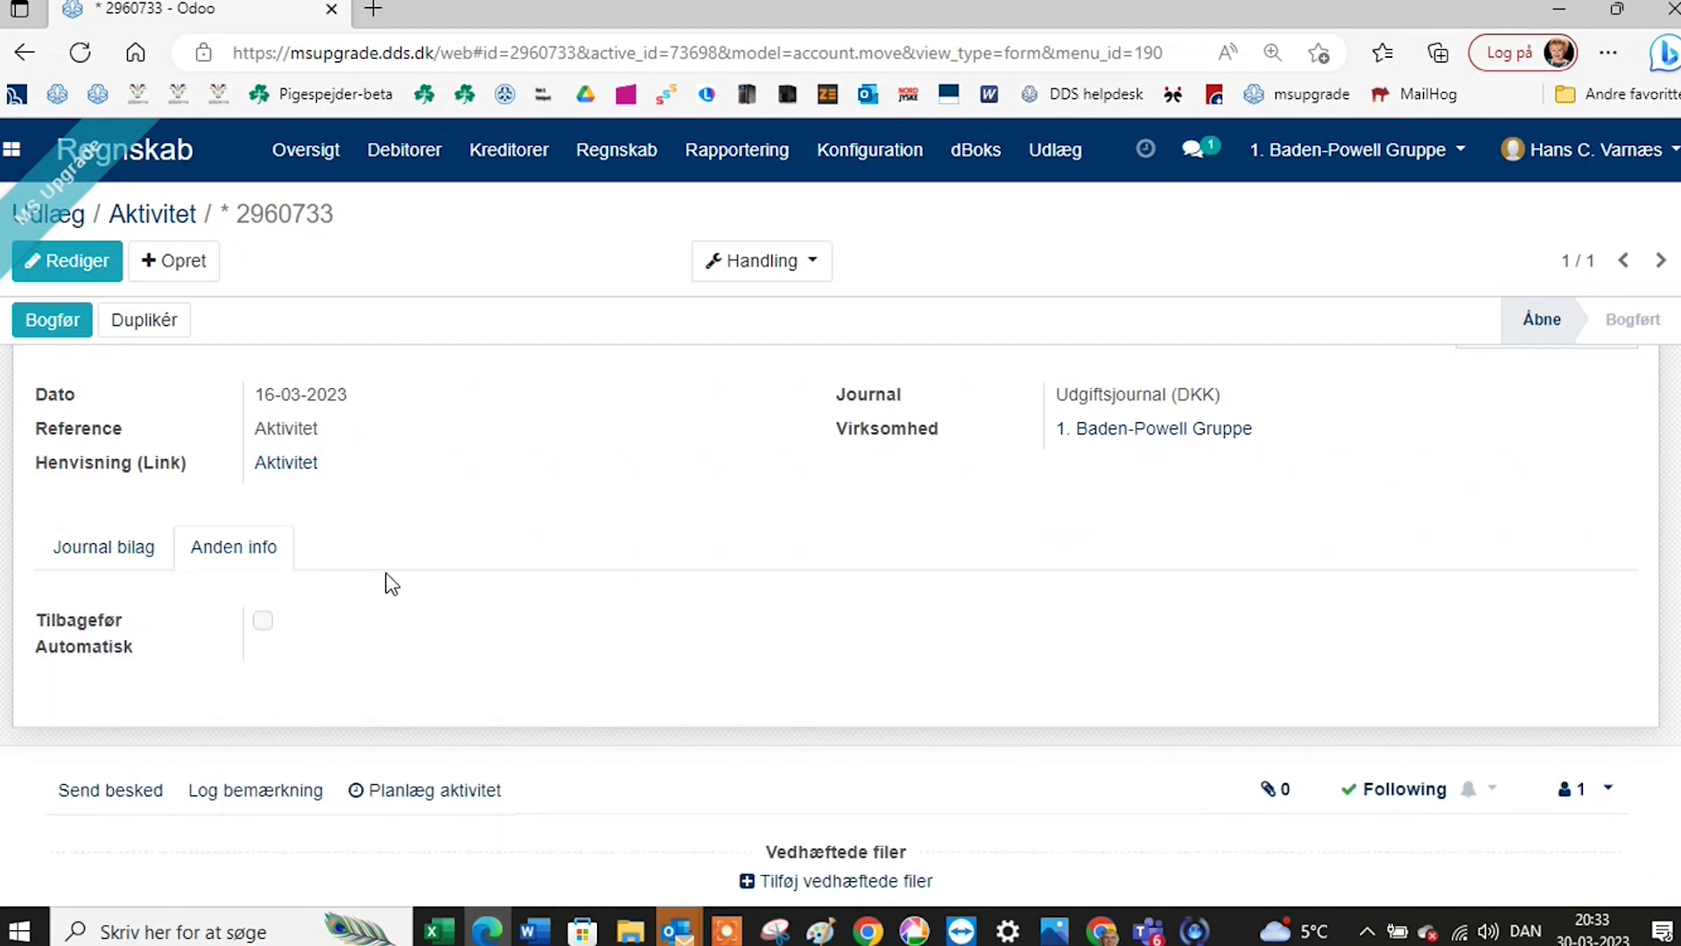
click(103, 548)
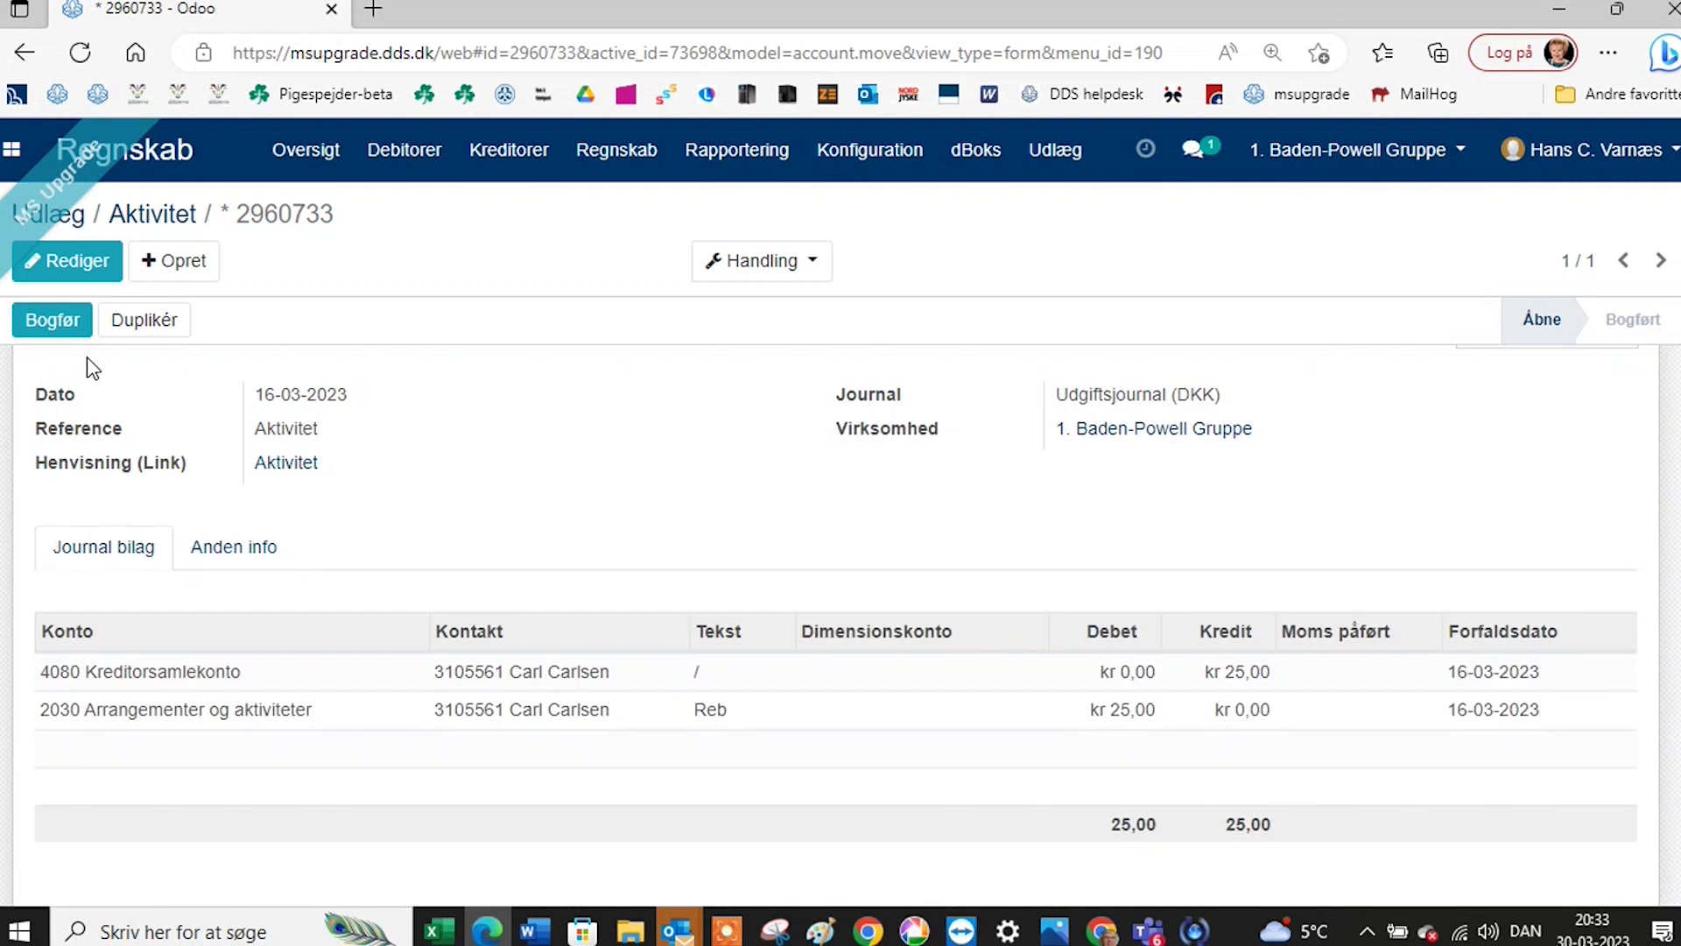
scroll(86, 356, up, 1)
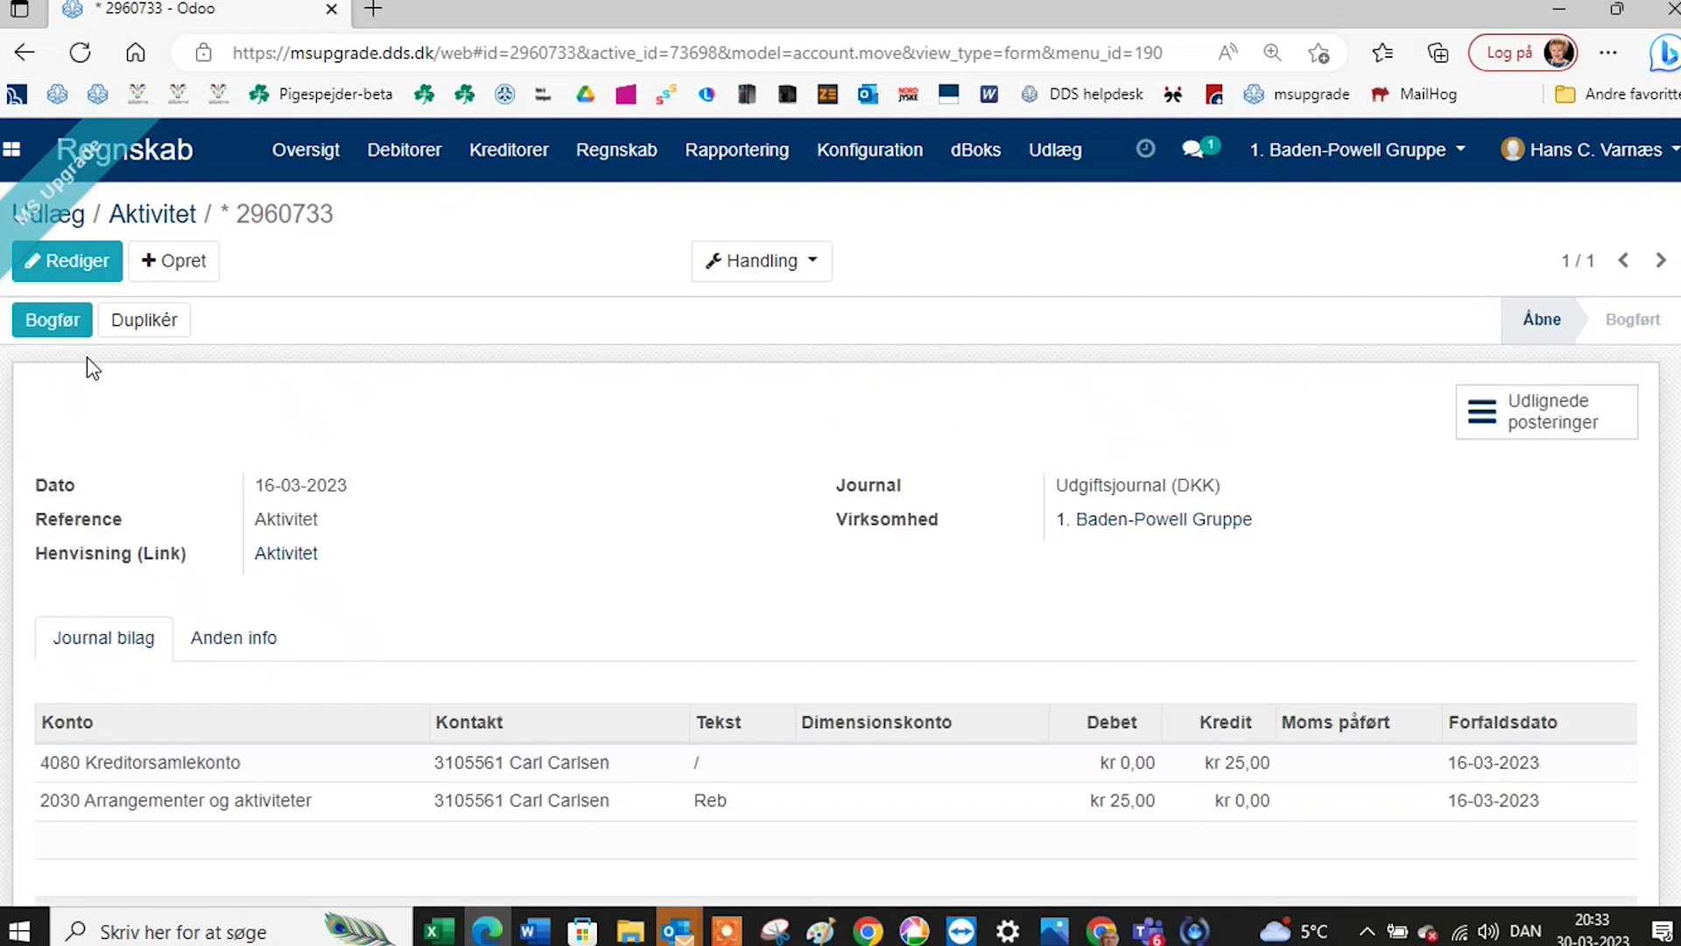
Post journal entry 2960733 for the Aktivitet expense.
click(53, 320)
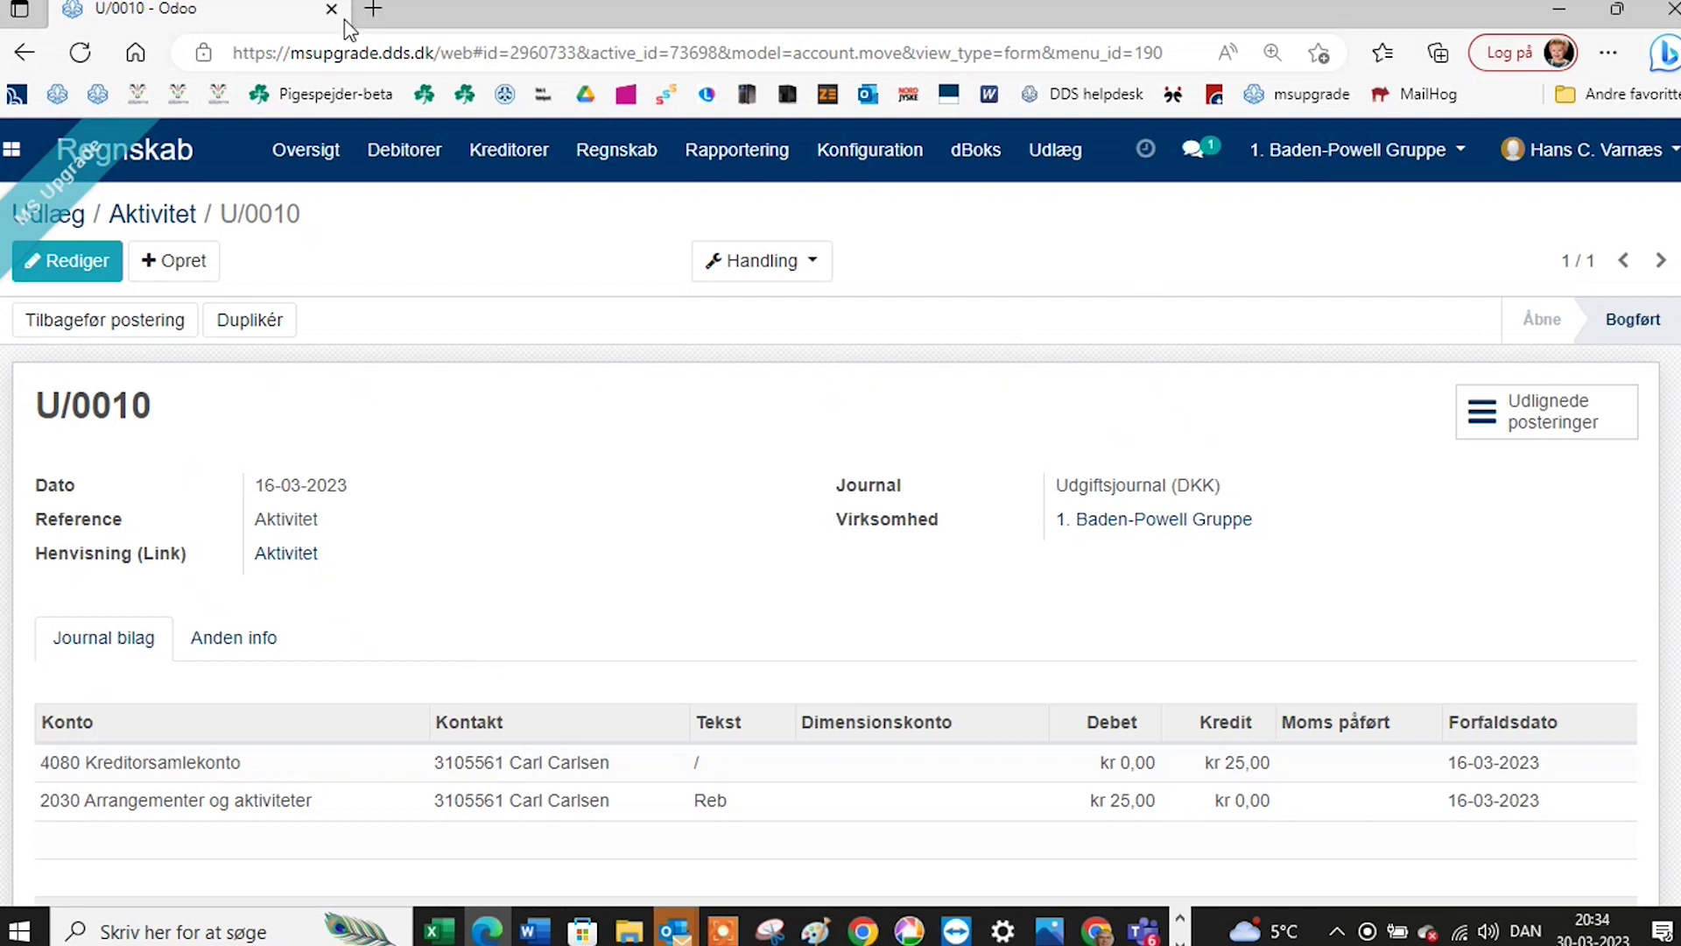
Go to msupgrade.dds.dk in a maximized Chrome window and enter the Medlemssystem.
click(1569, 9)
click(616, 142)
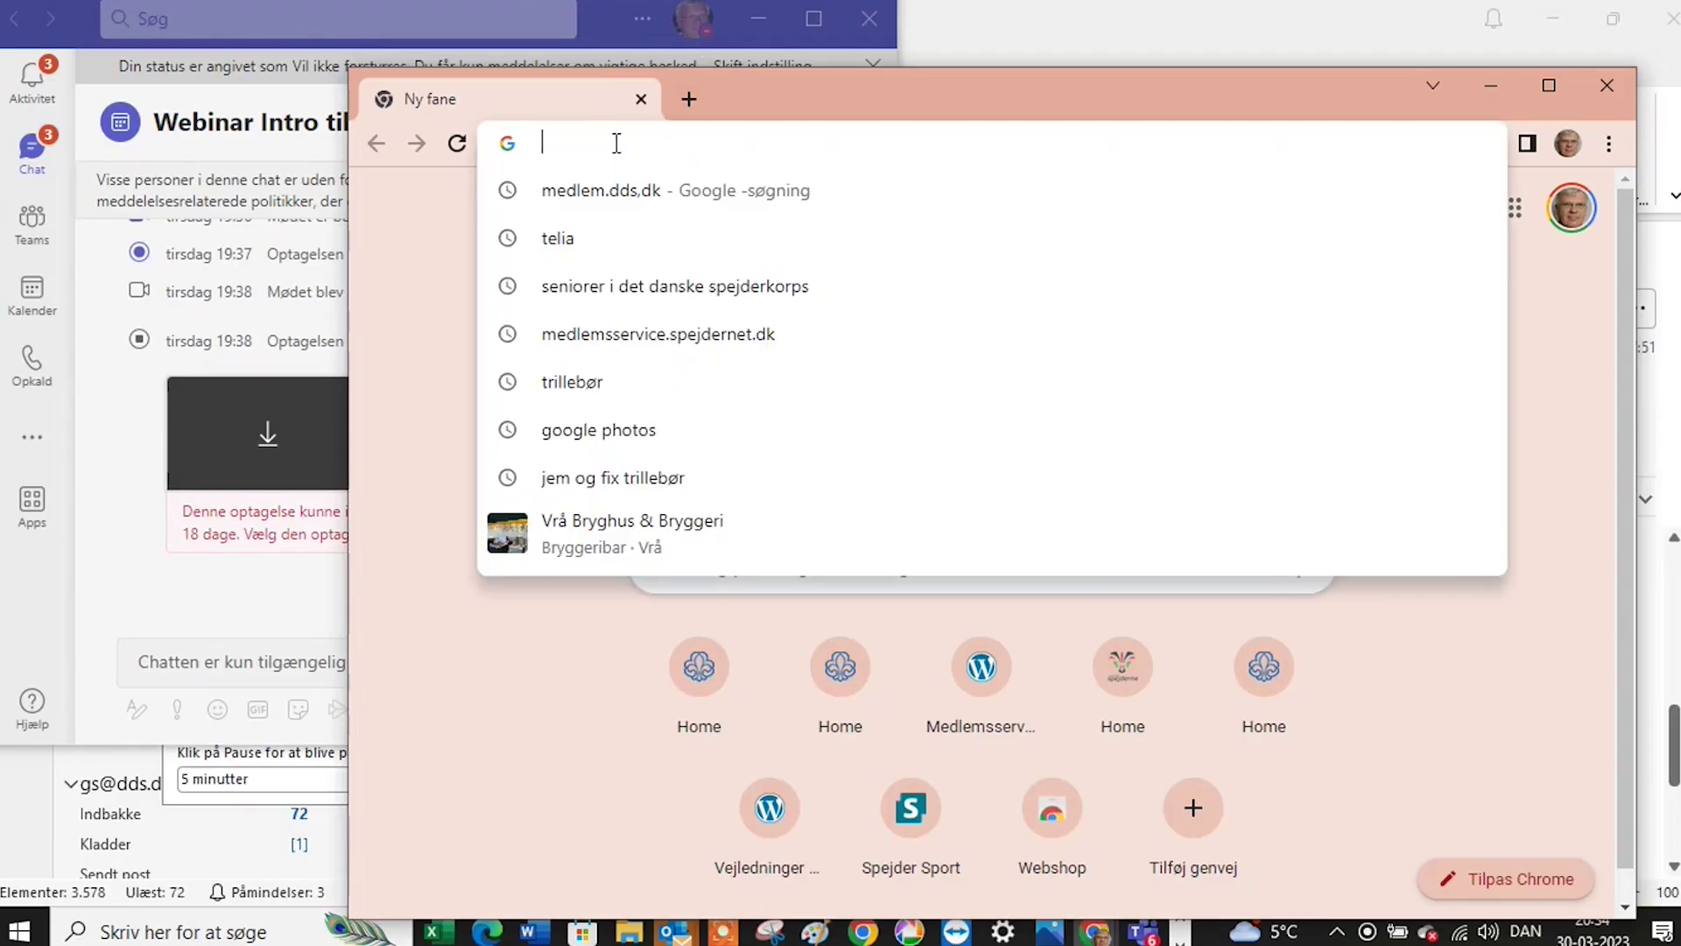
click(642, 191)
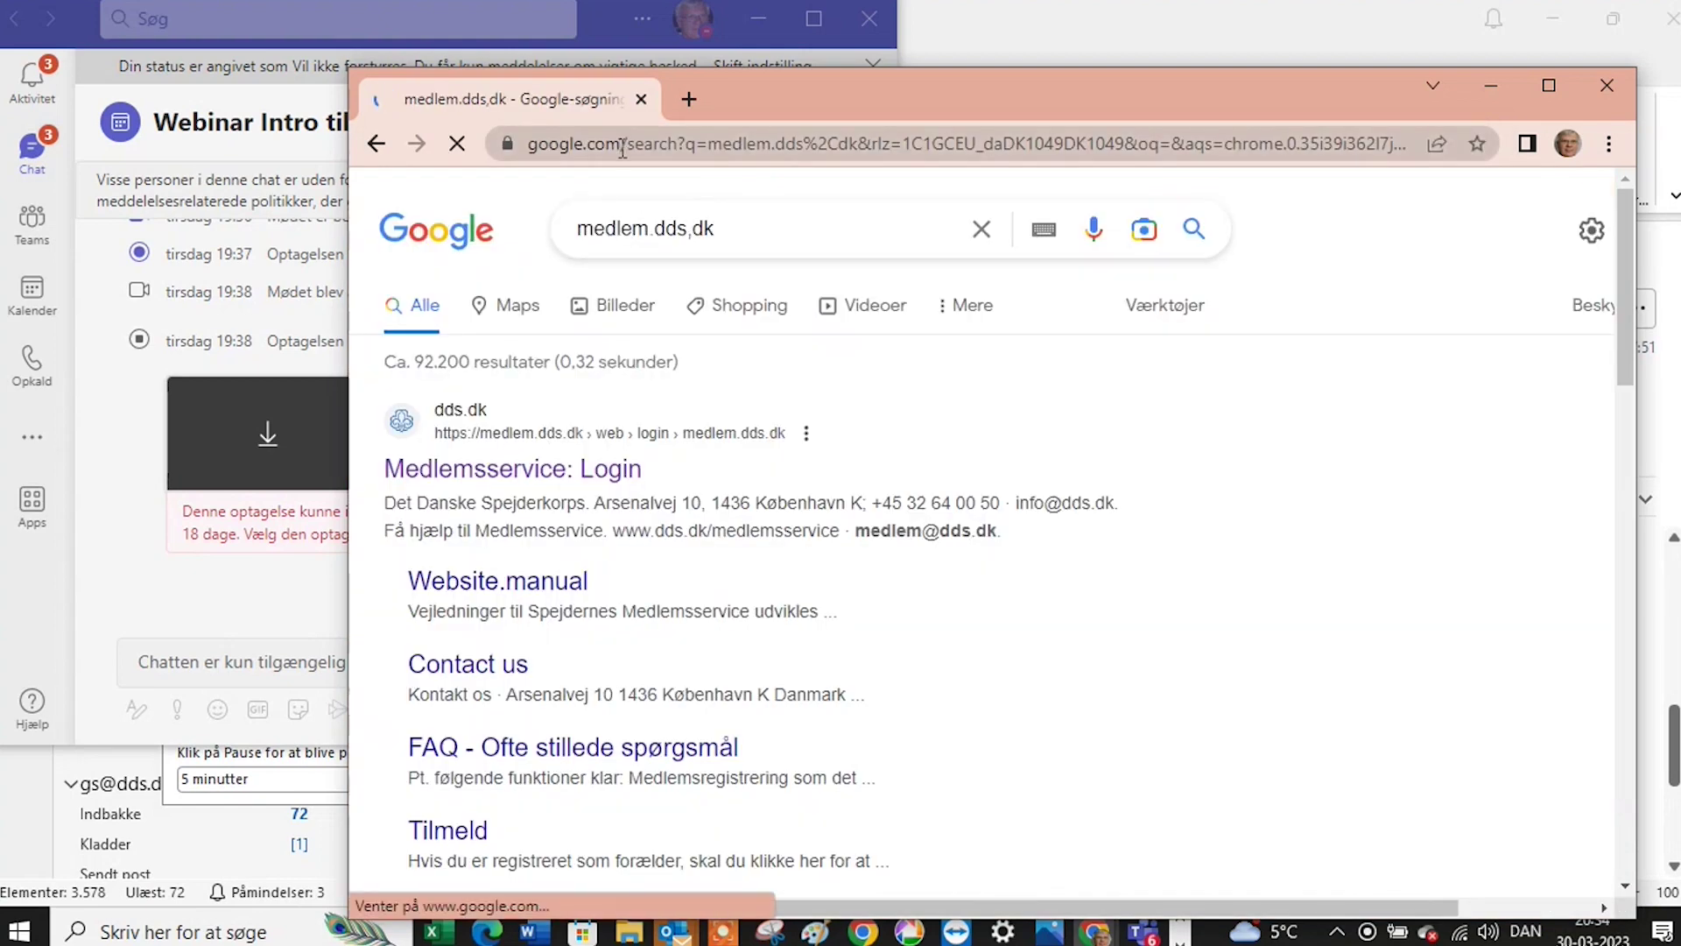
click(633, 147)
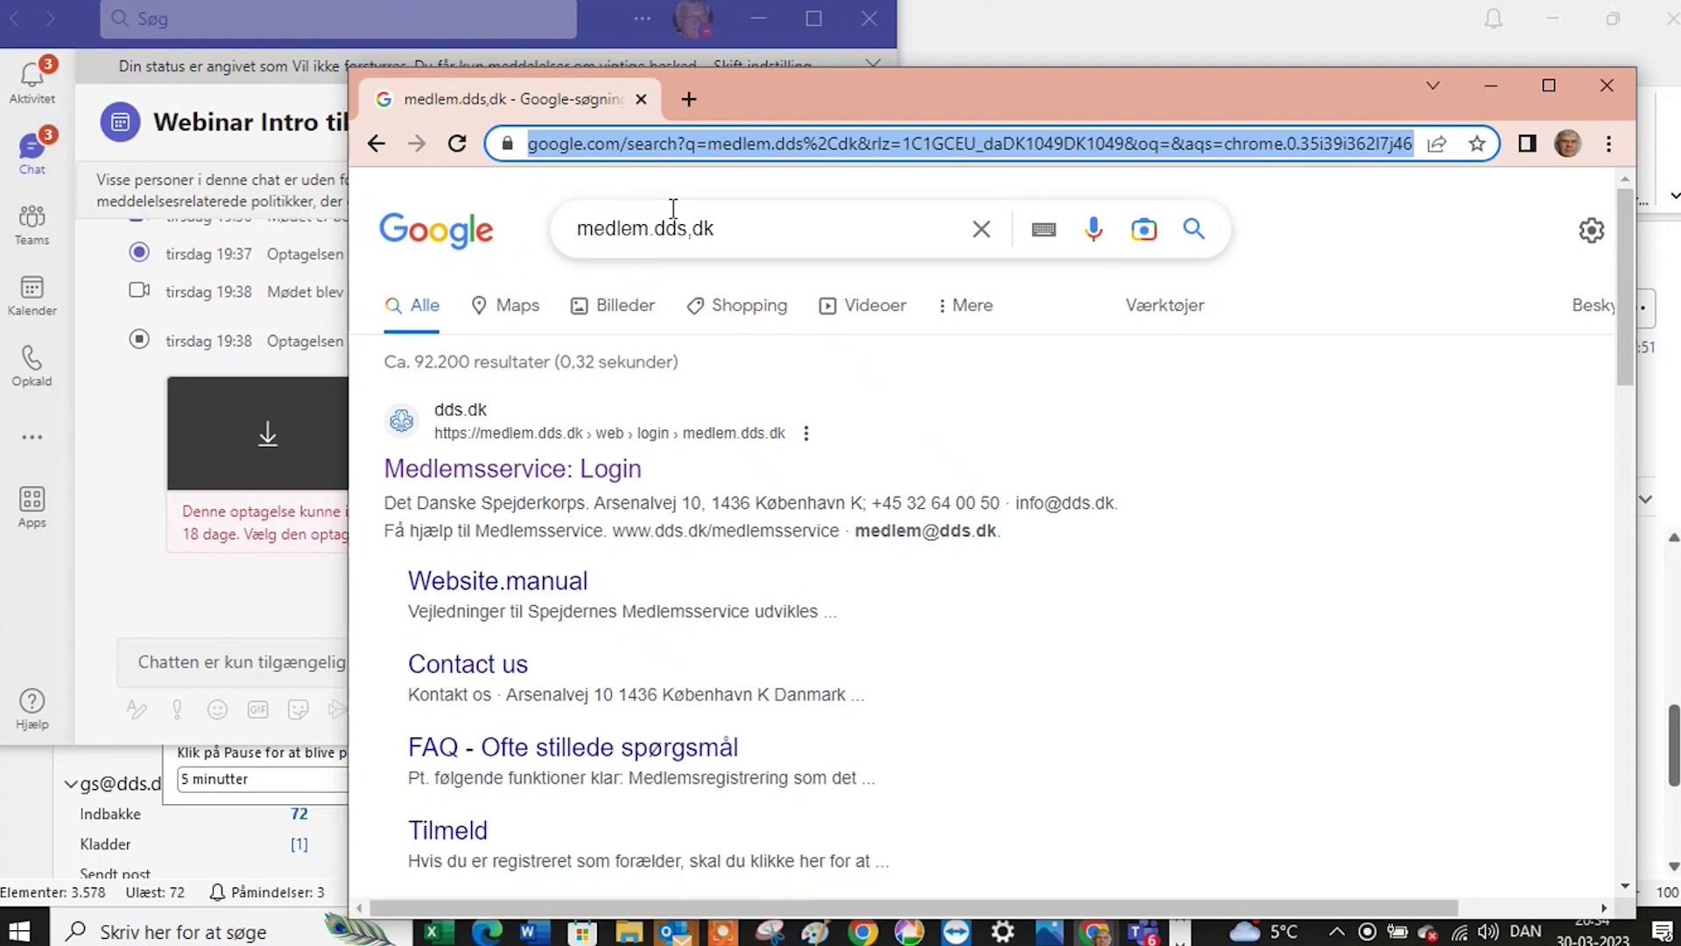
text(ms)
key(Return)
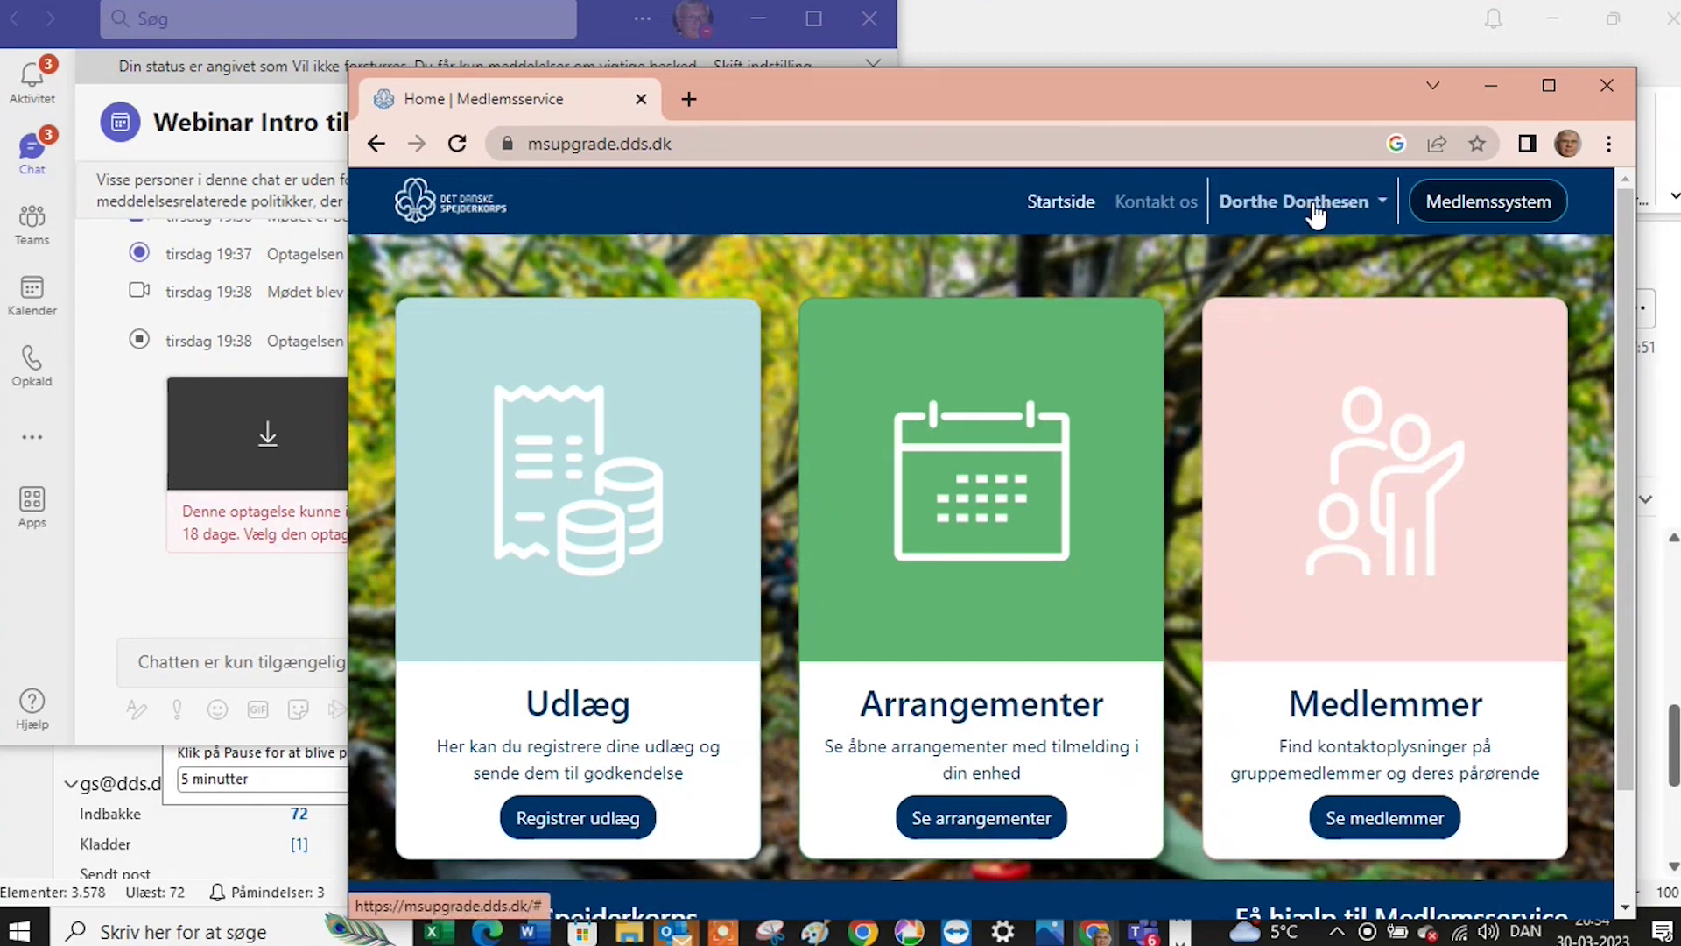
click(1548, 88)
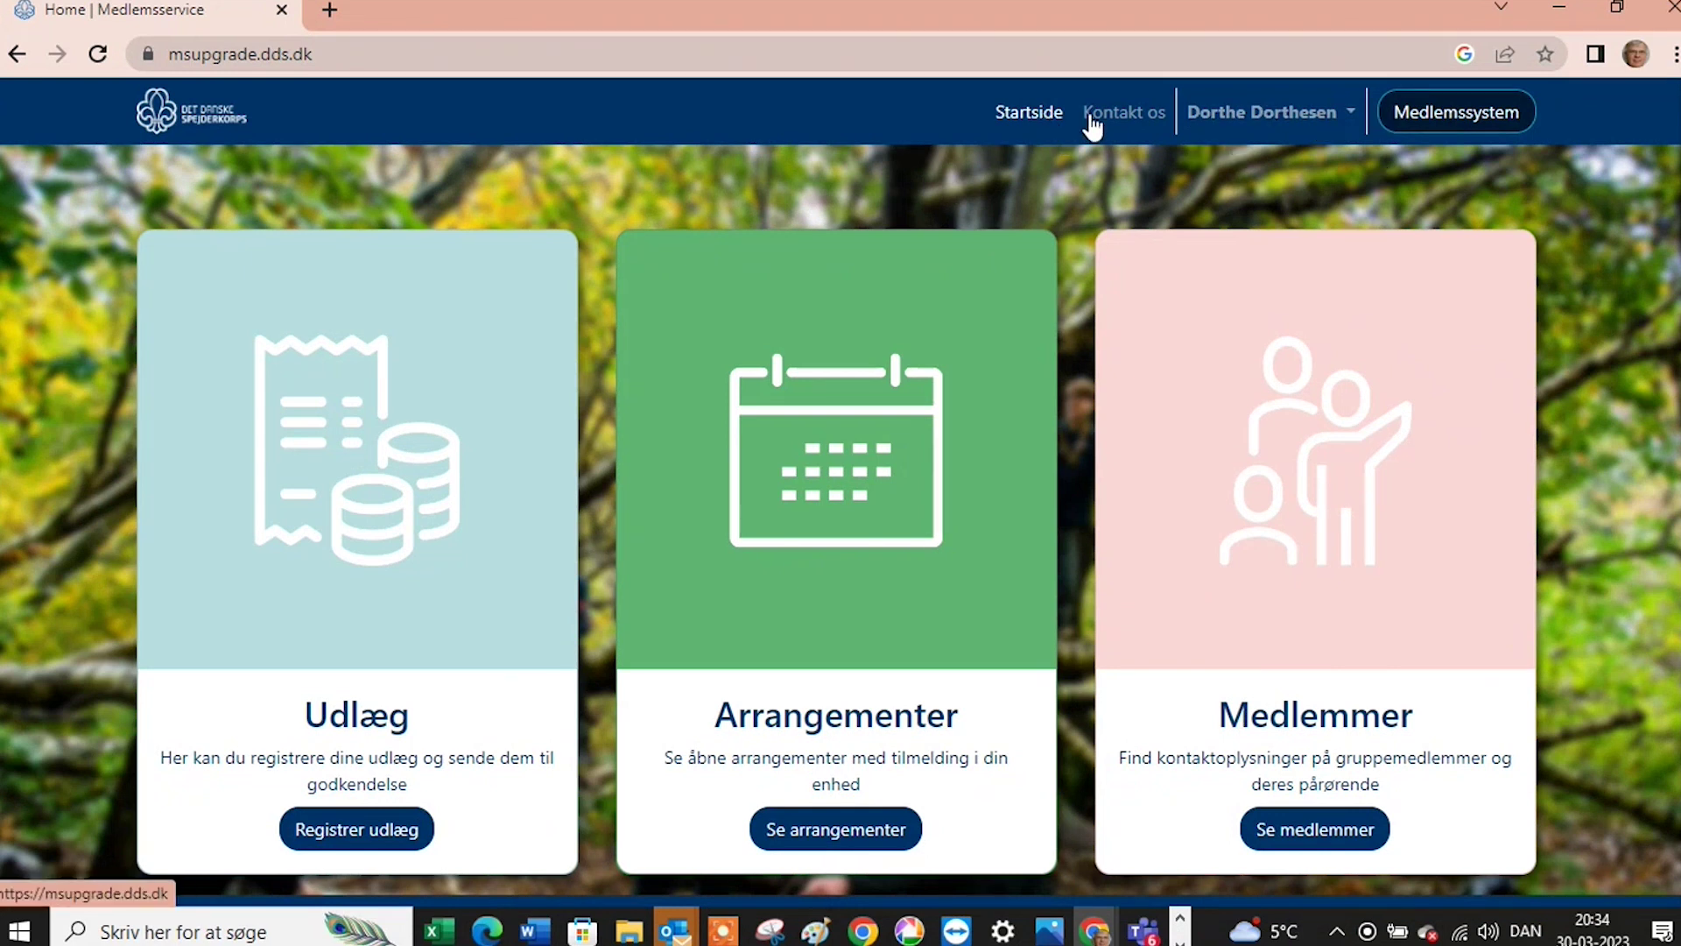
click(1411, 121)
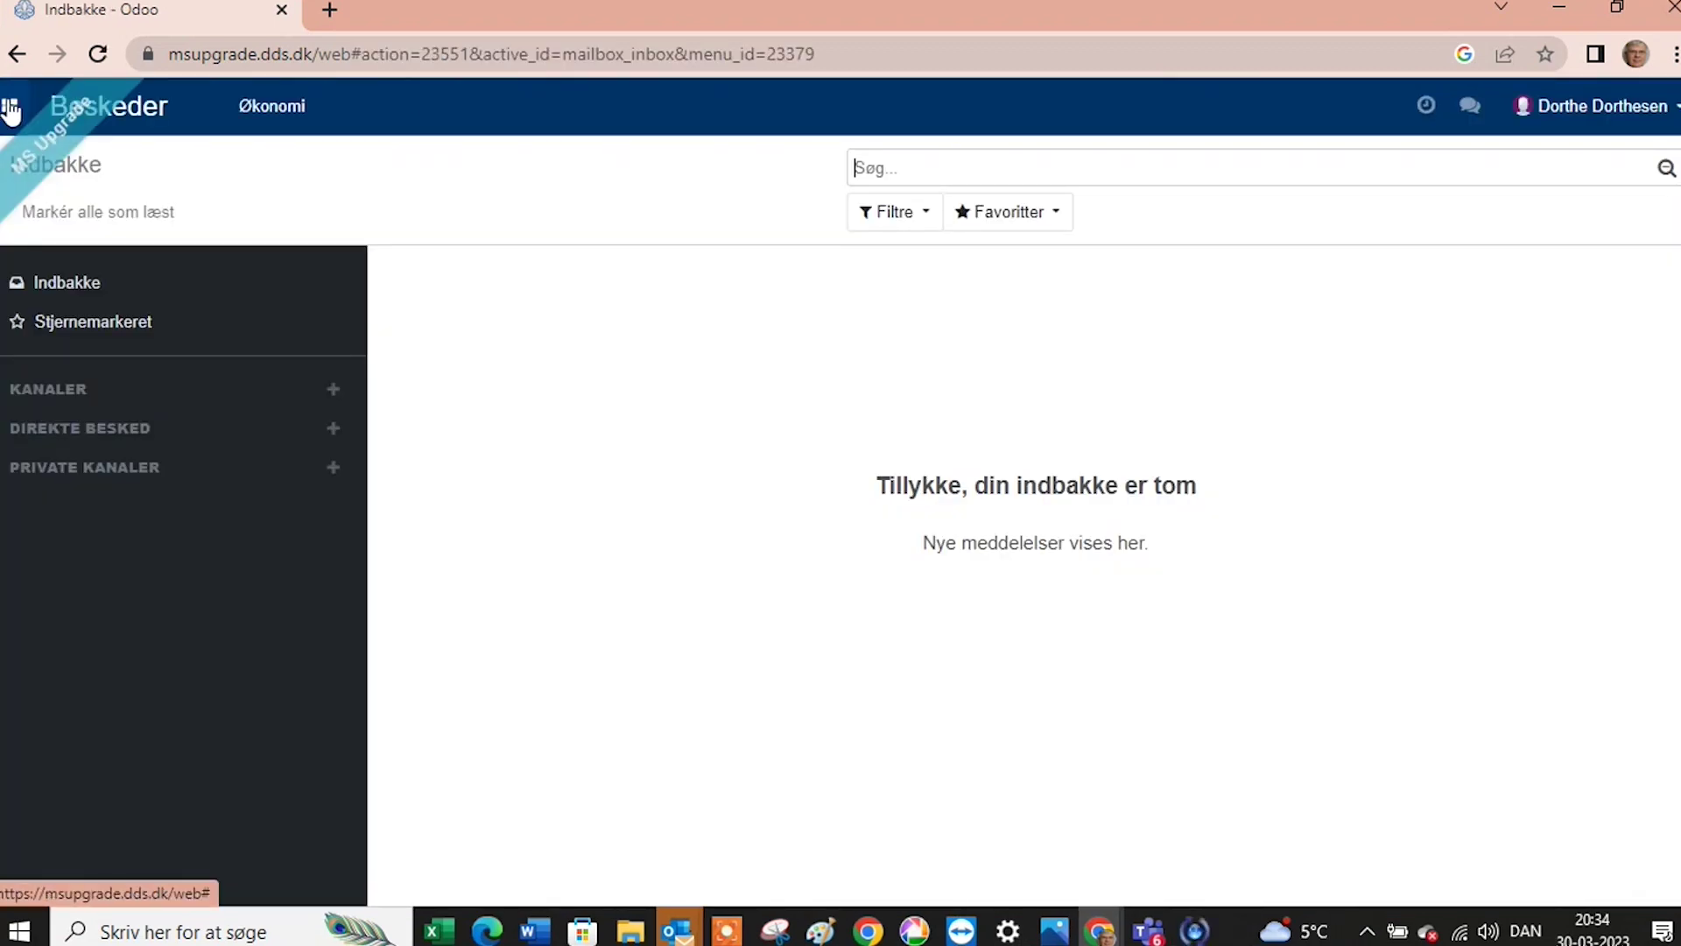
Open the Min side tile from the Medlemsservice app menu.
click(12, 112)
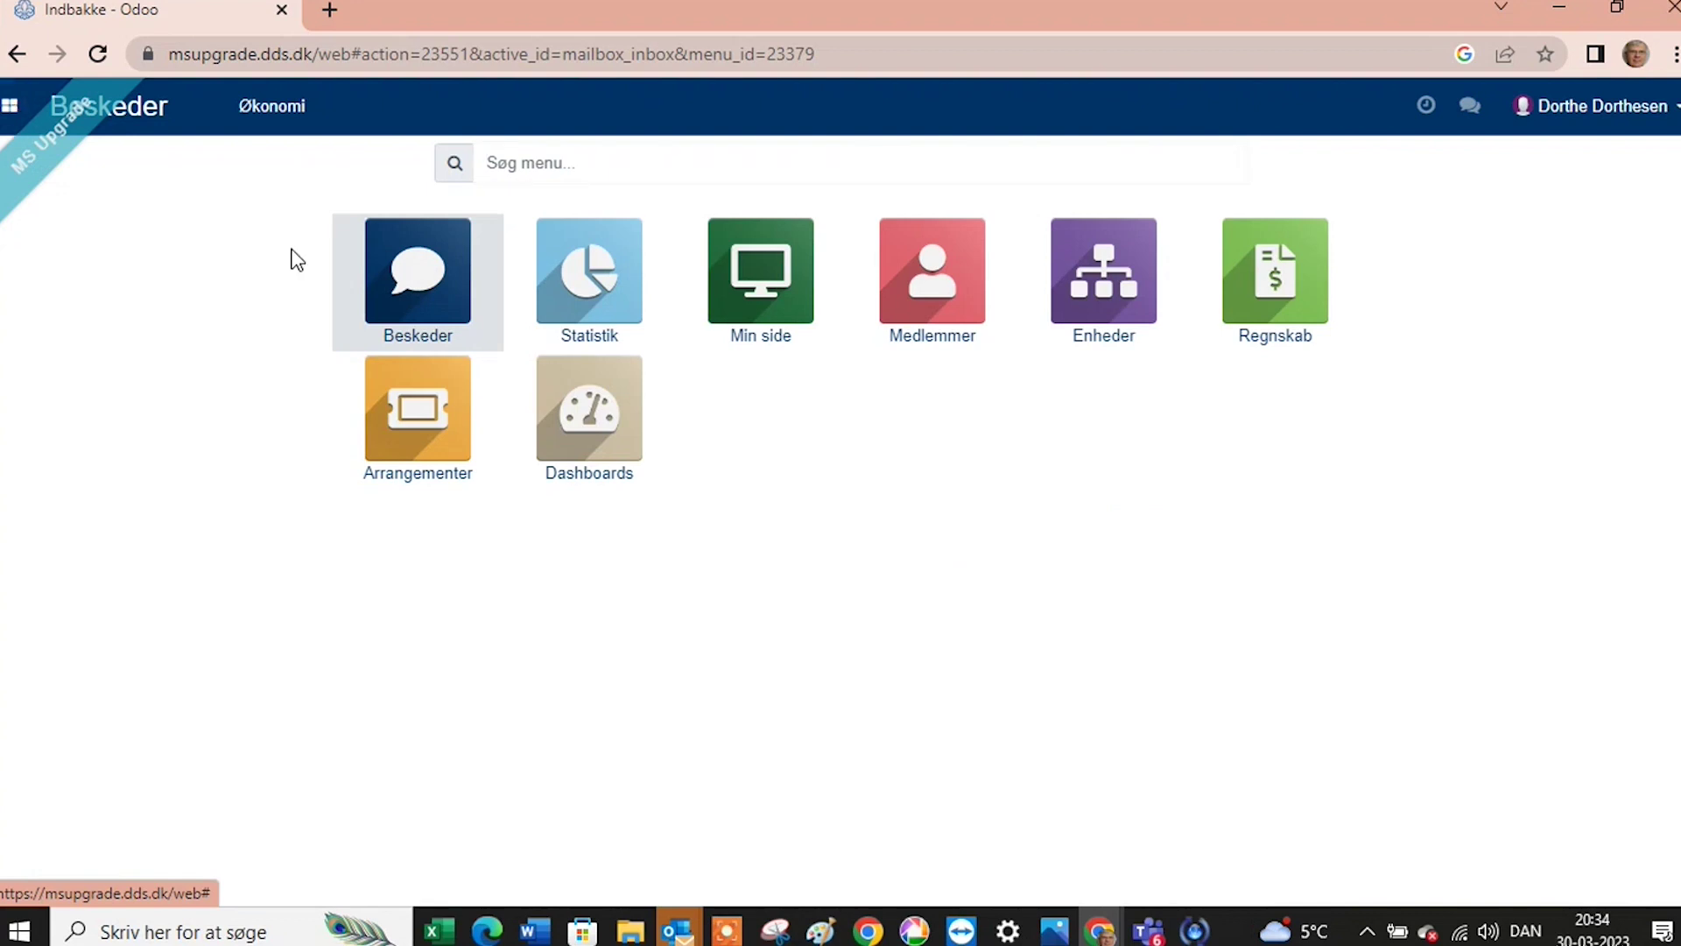
click(758, 293)
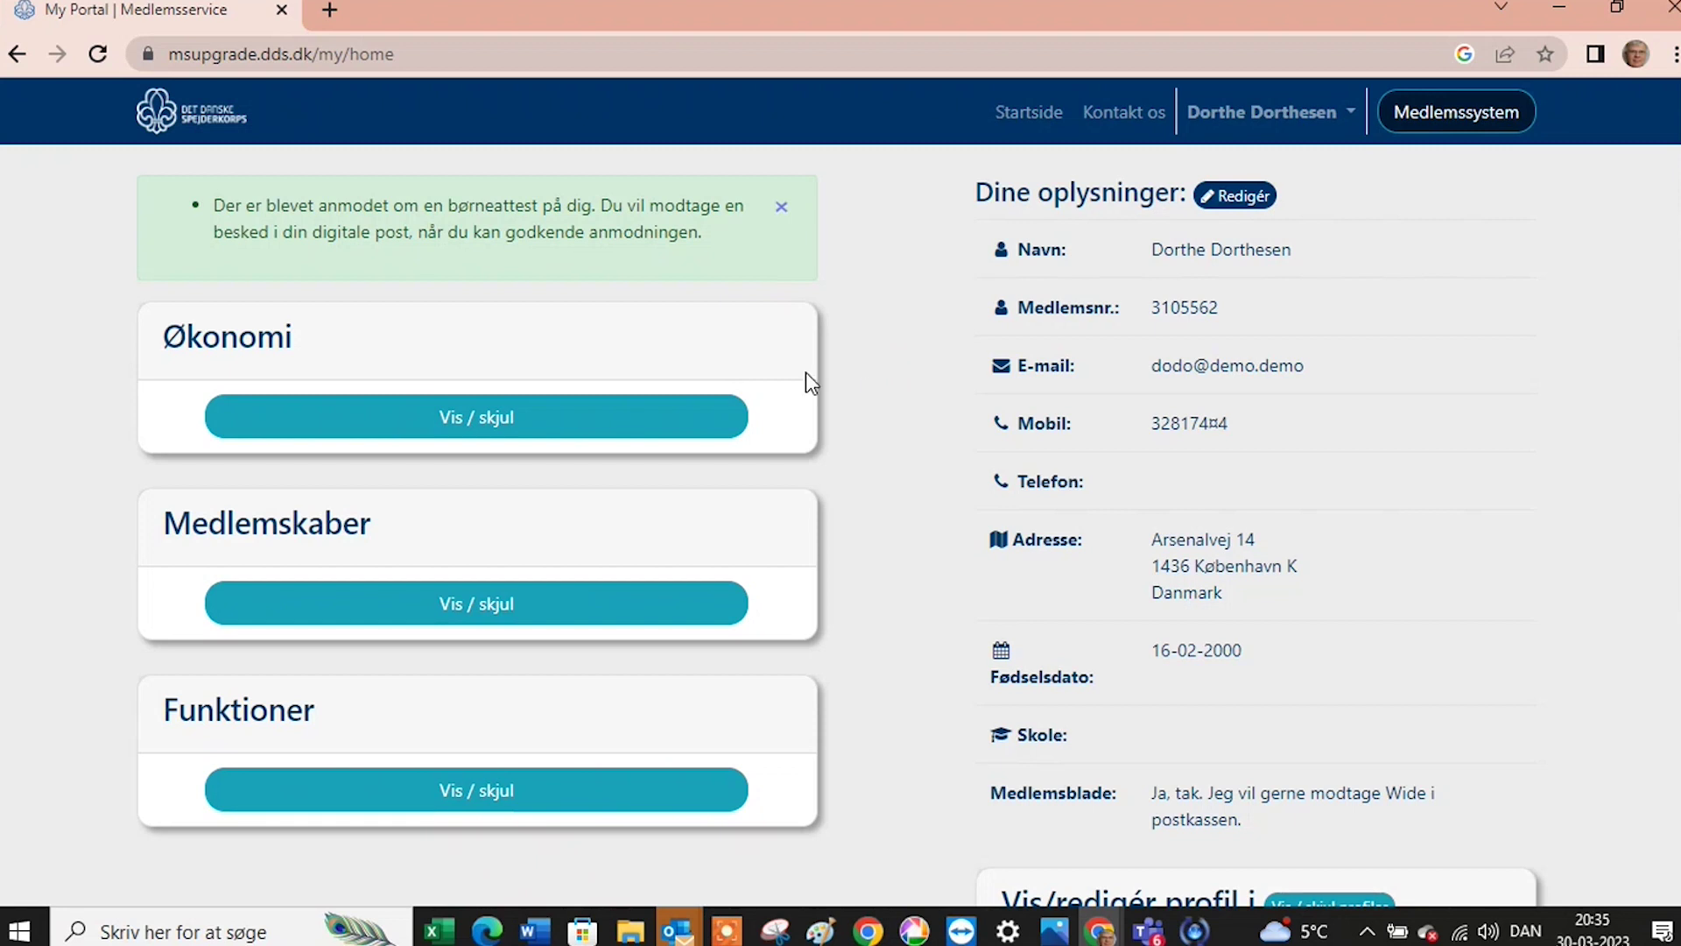
Expand Økonomi and open the Registrer Udgift form for 1. Baden-Powell Gruppe.
click(622, 427)
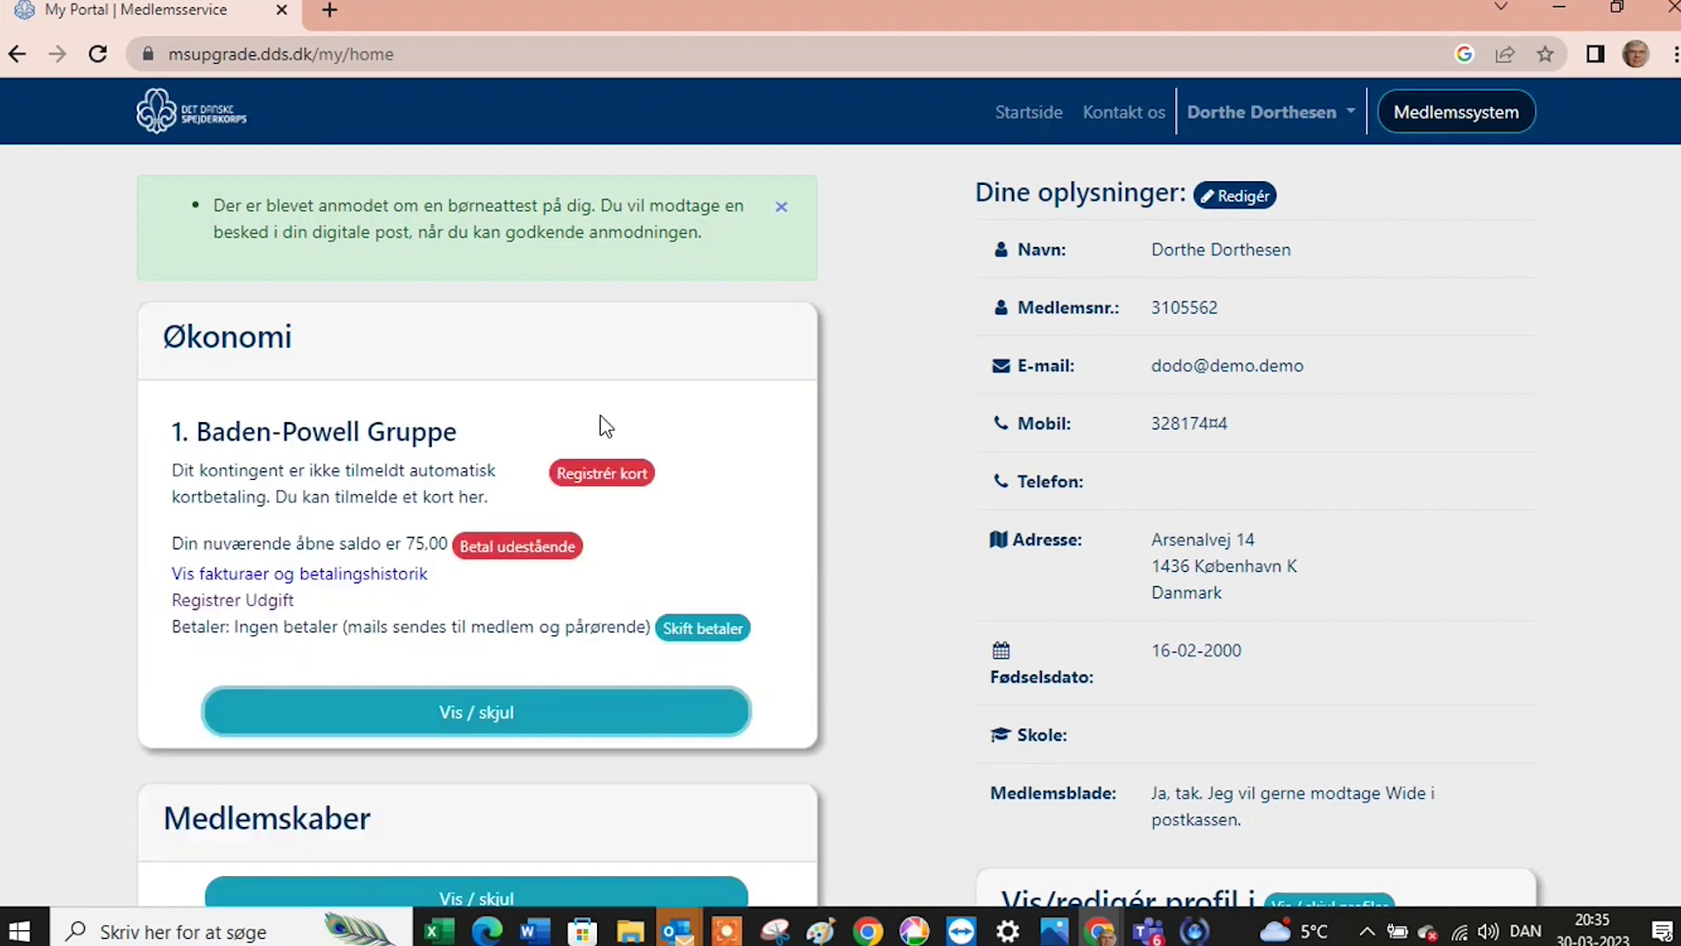
click(267, 600)
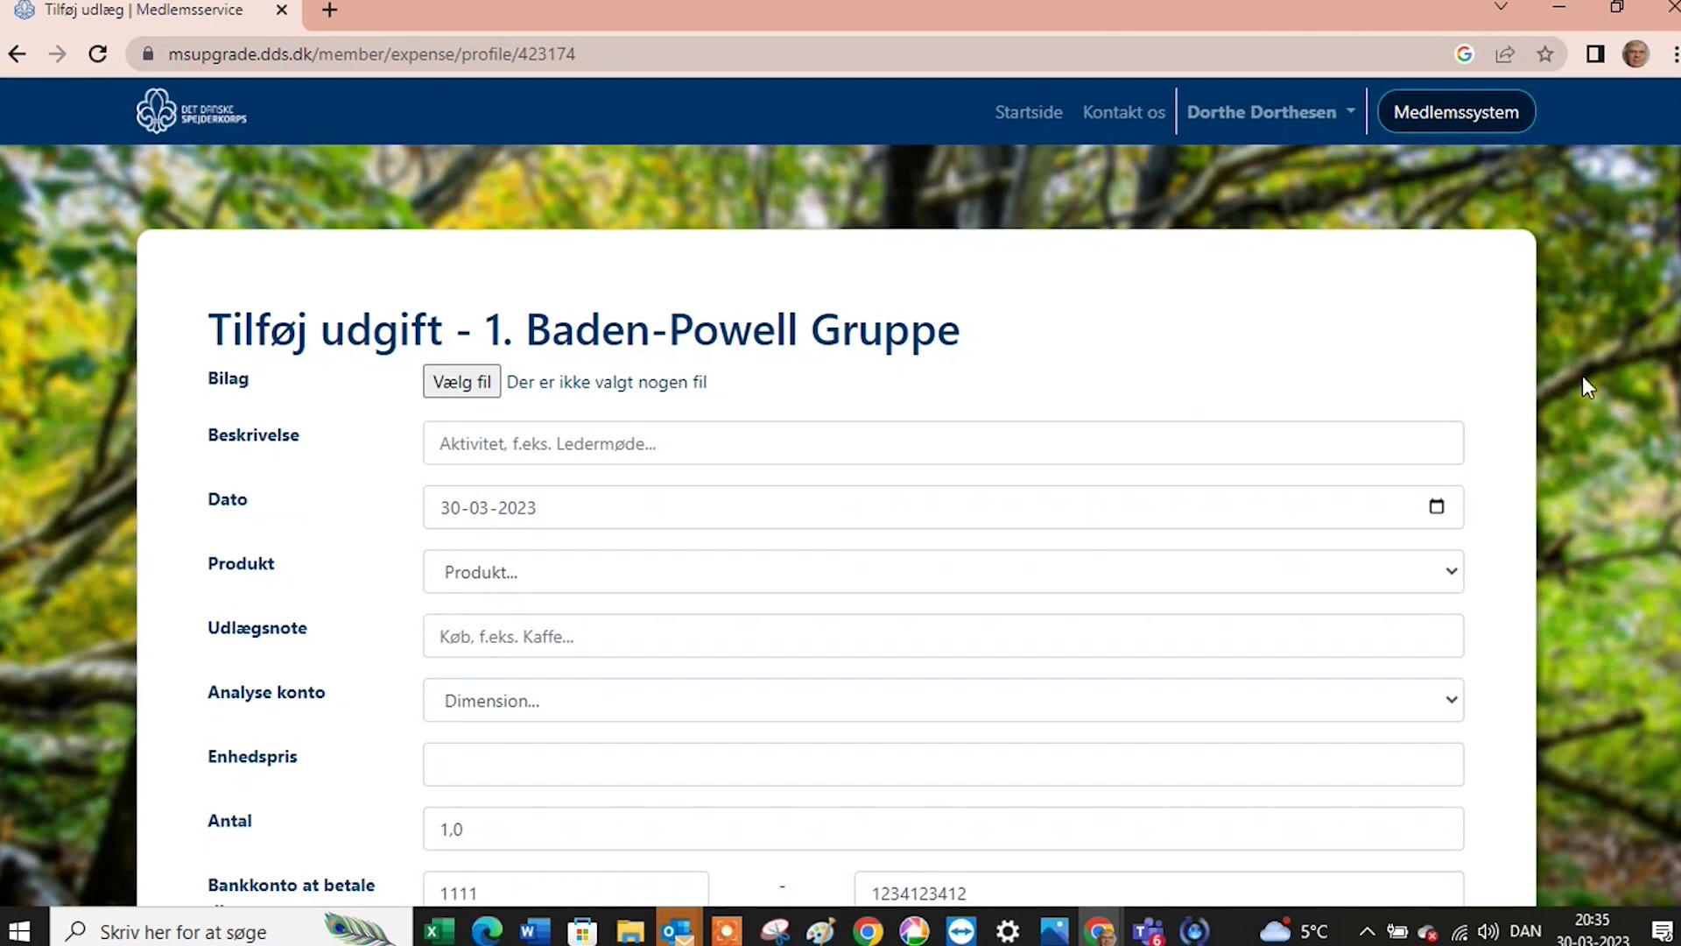
scroll(1582, 377, down, 1)
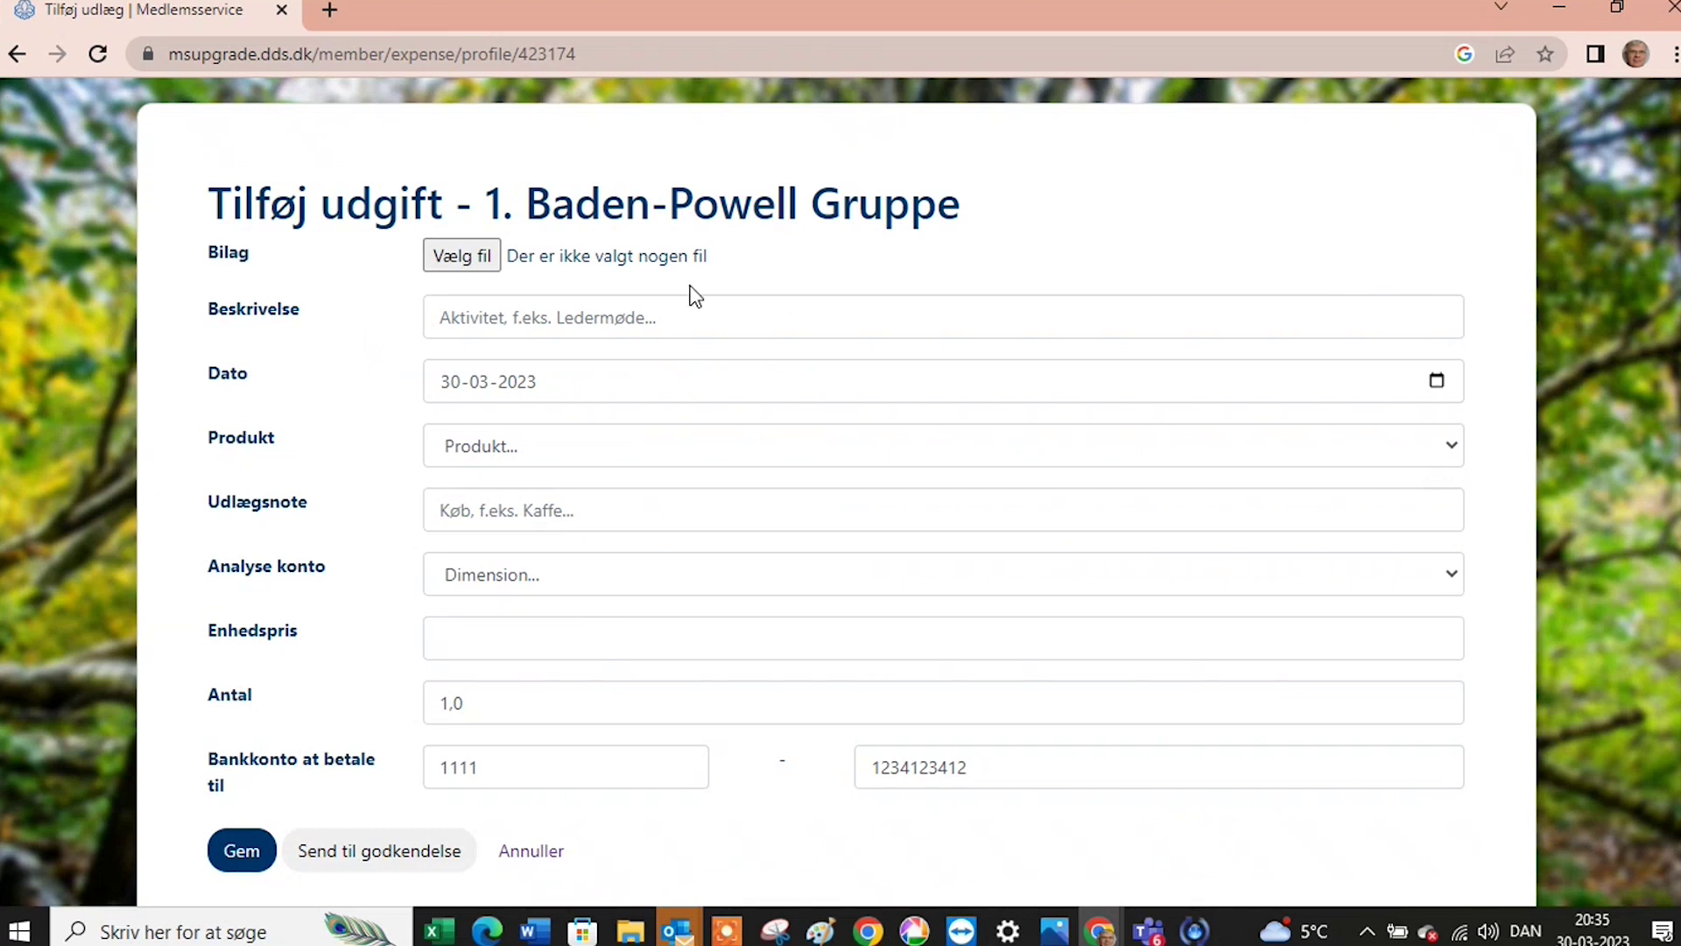
Attach the Rema 130,30 receipt from the DDS webinar 30-3-2023 folder.
click(462, 256)
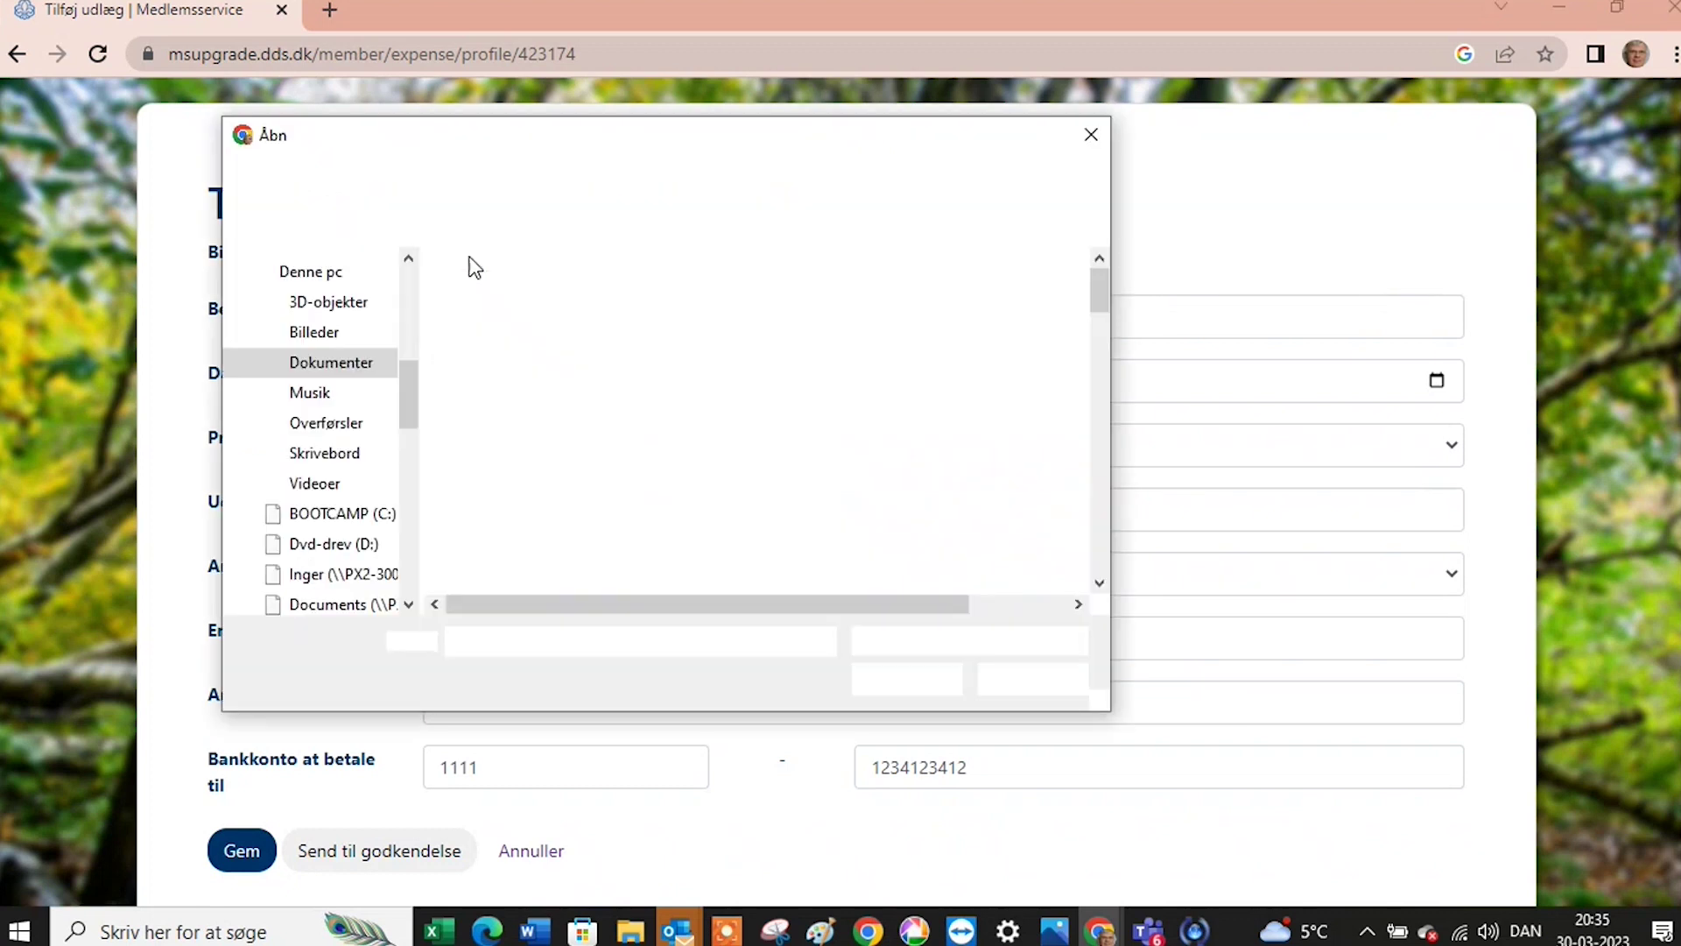
scroll(369, 275, up, 1)
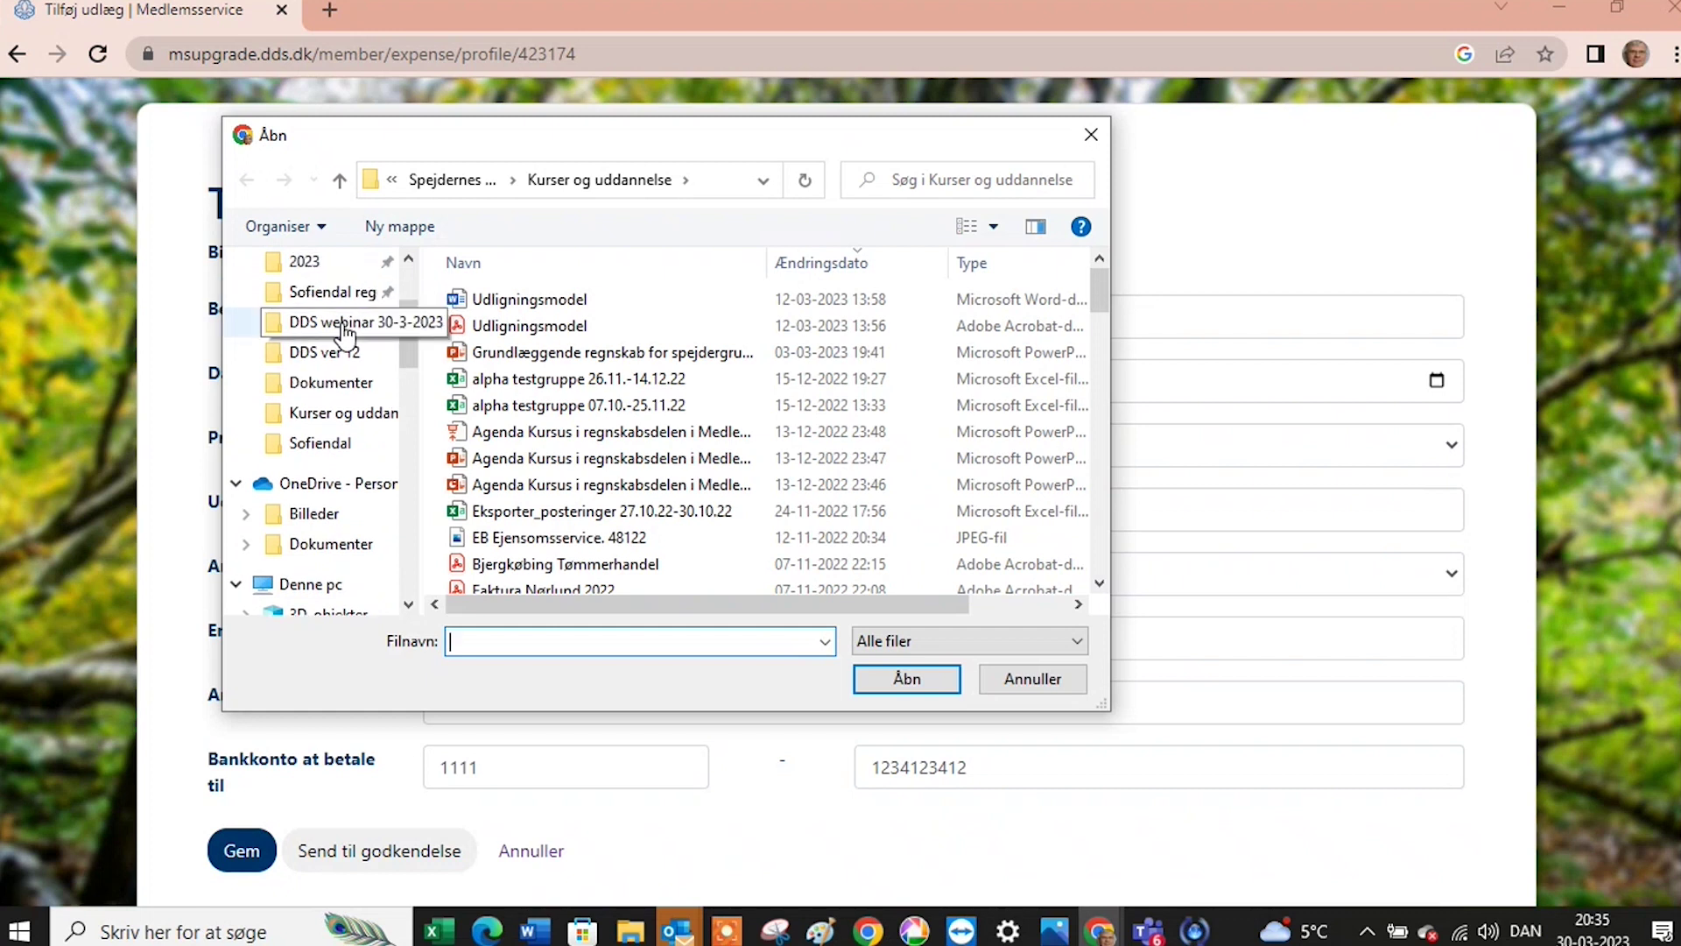
scroll(349, 335, up, 2)
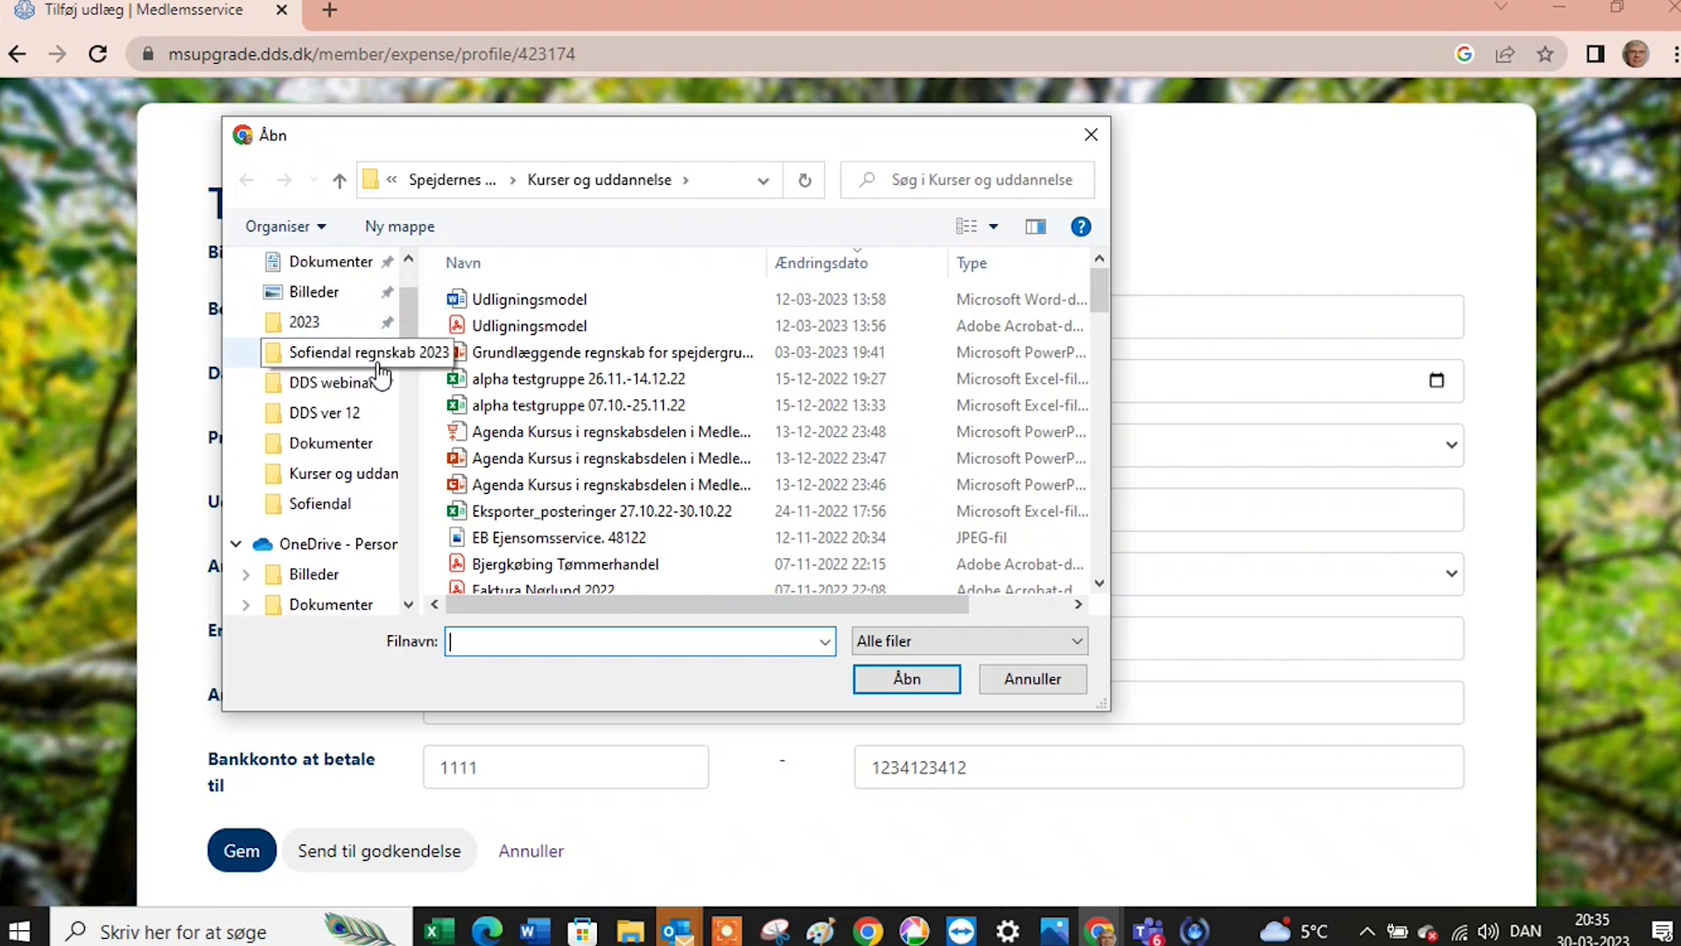
click(379, 376)
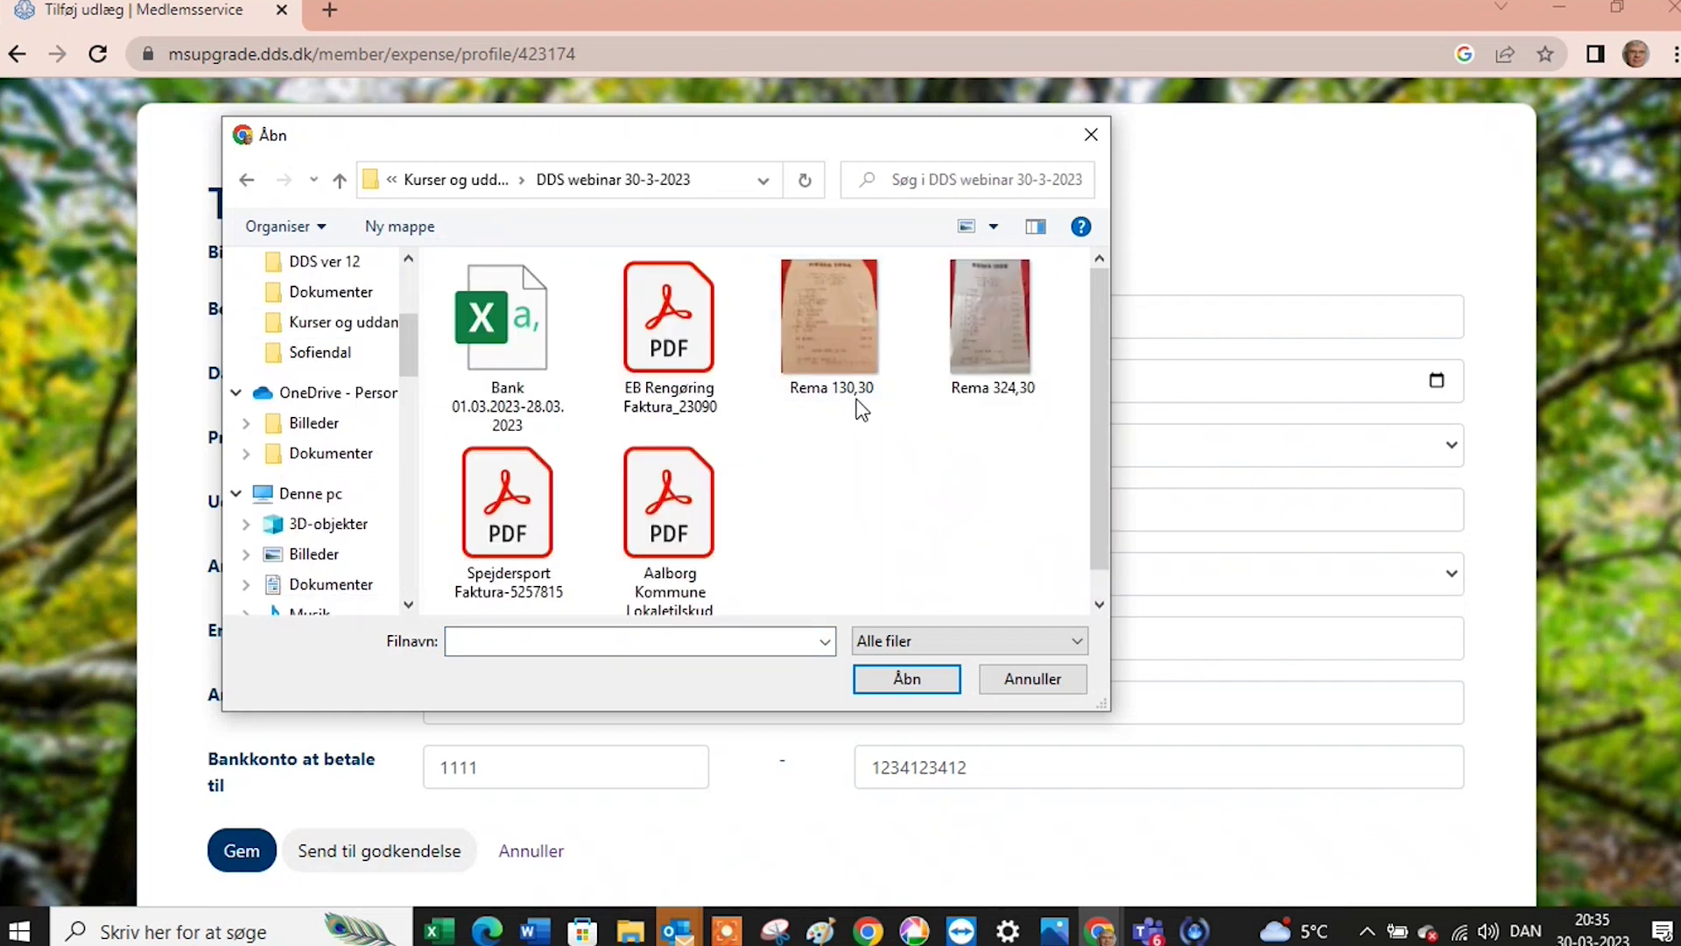
click(846, 347)
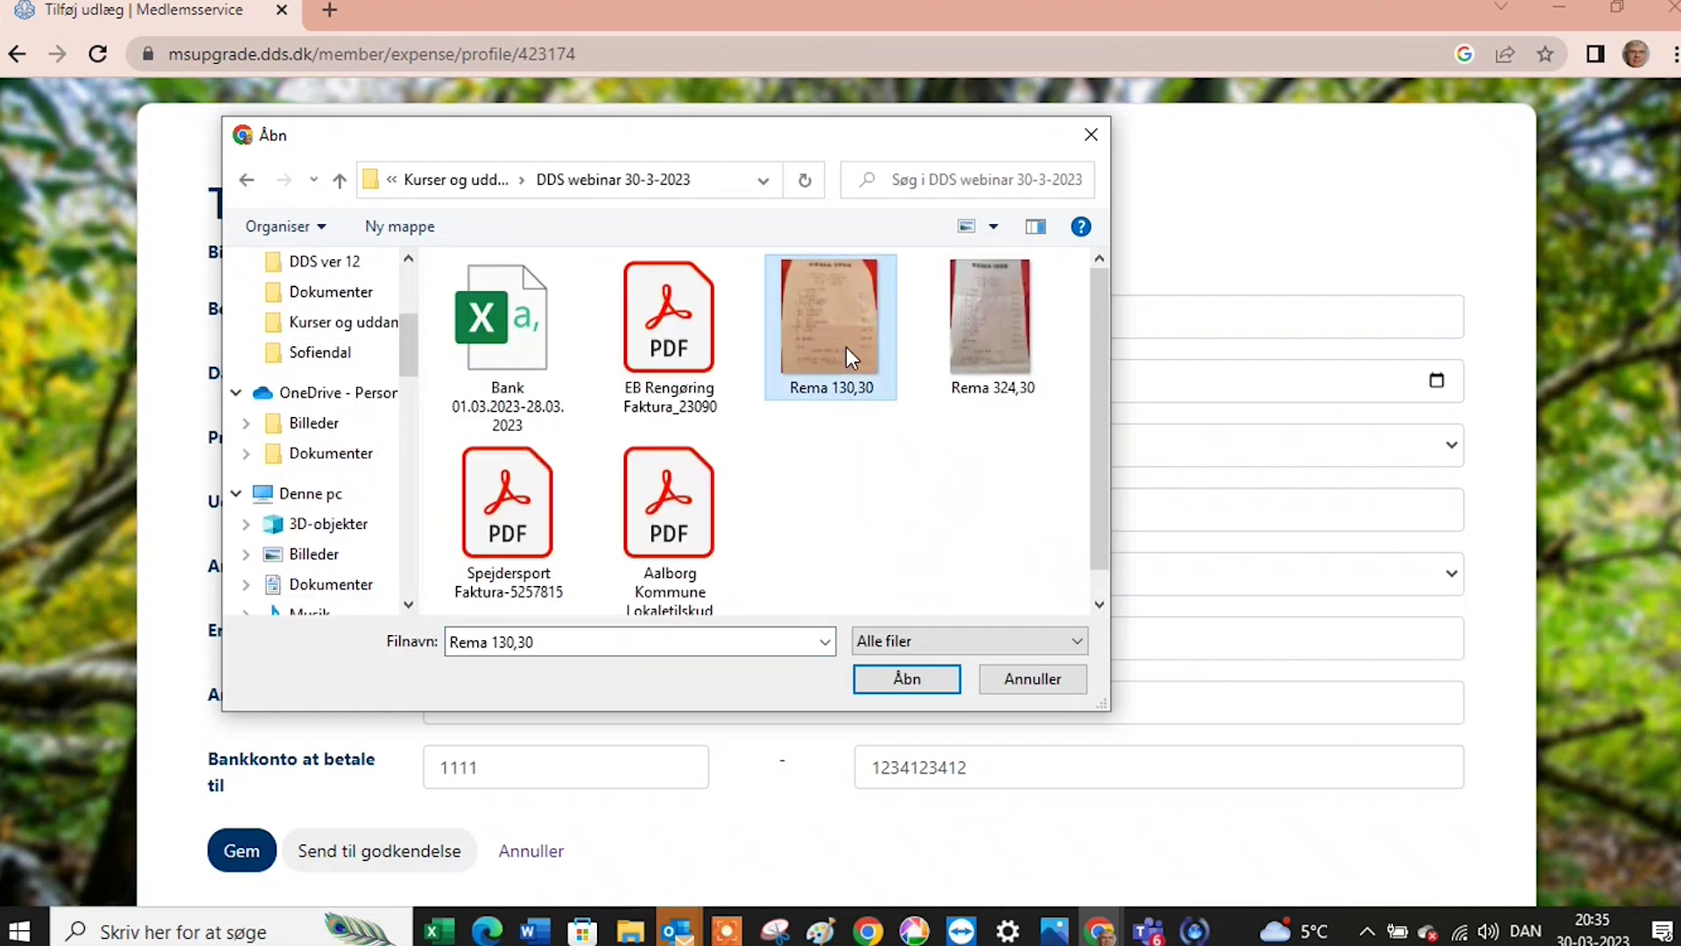
click(927, 683)
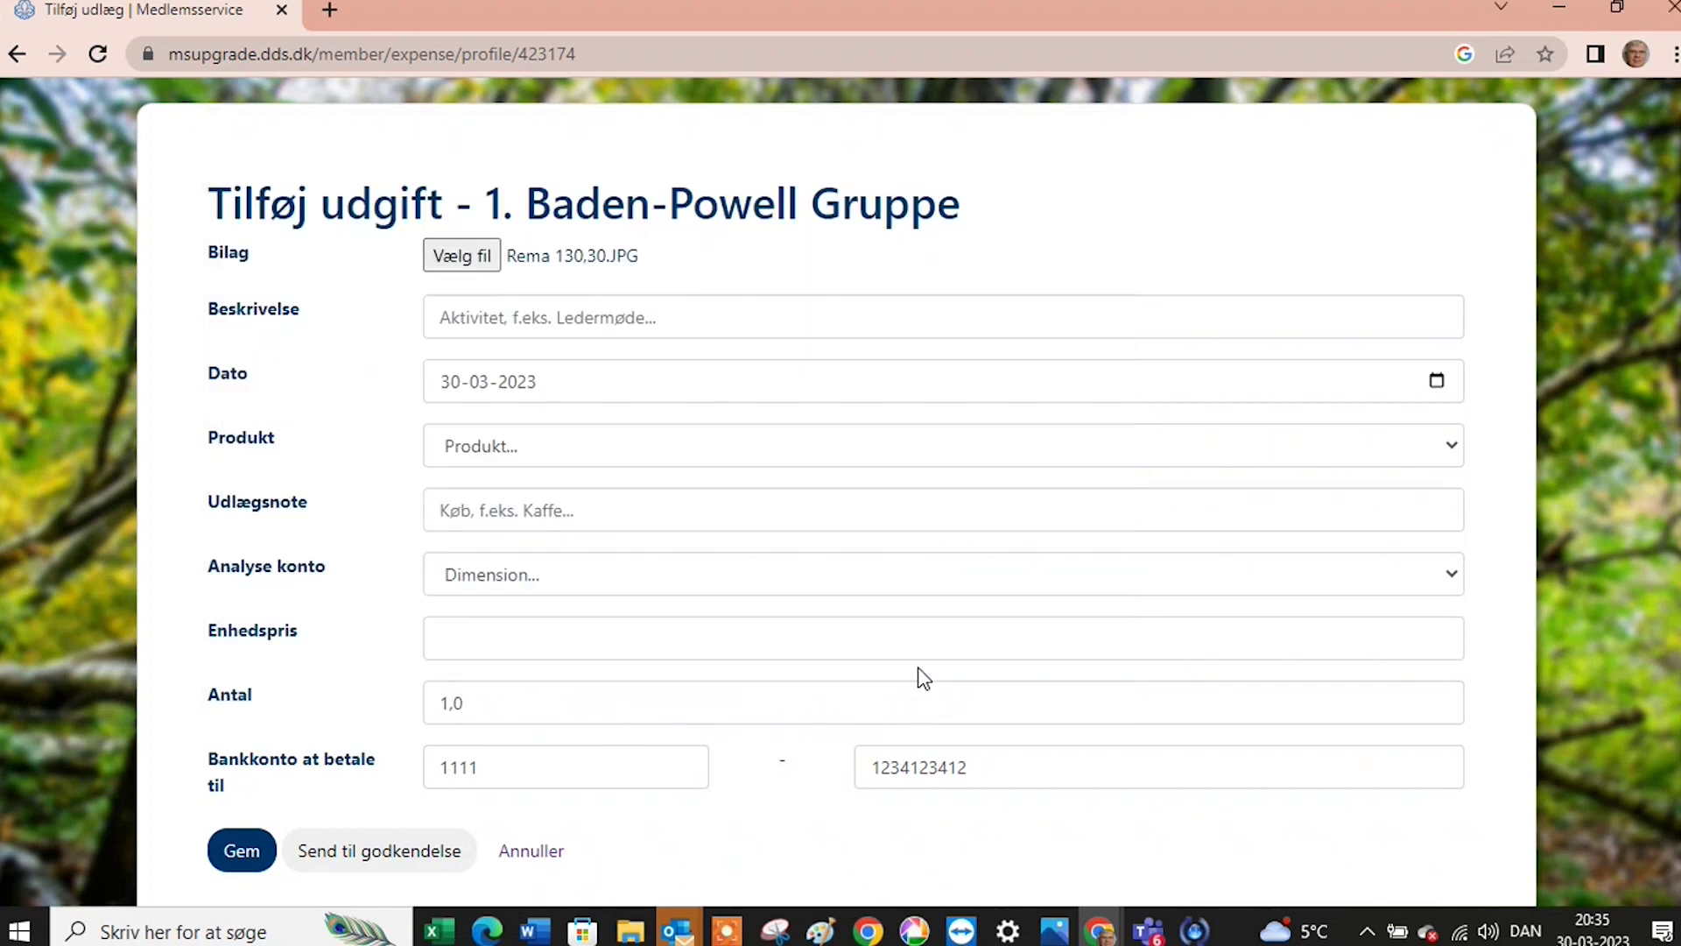
Enter 'Demo af udlæg', product Mikro aktiviteter, note 'Kolonialvarer', price 130,30, and submit for approval.
click(619, 323)
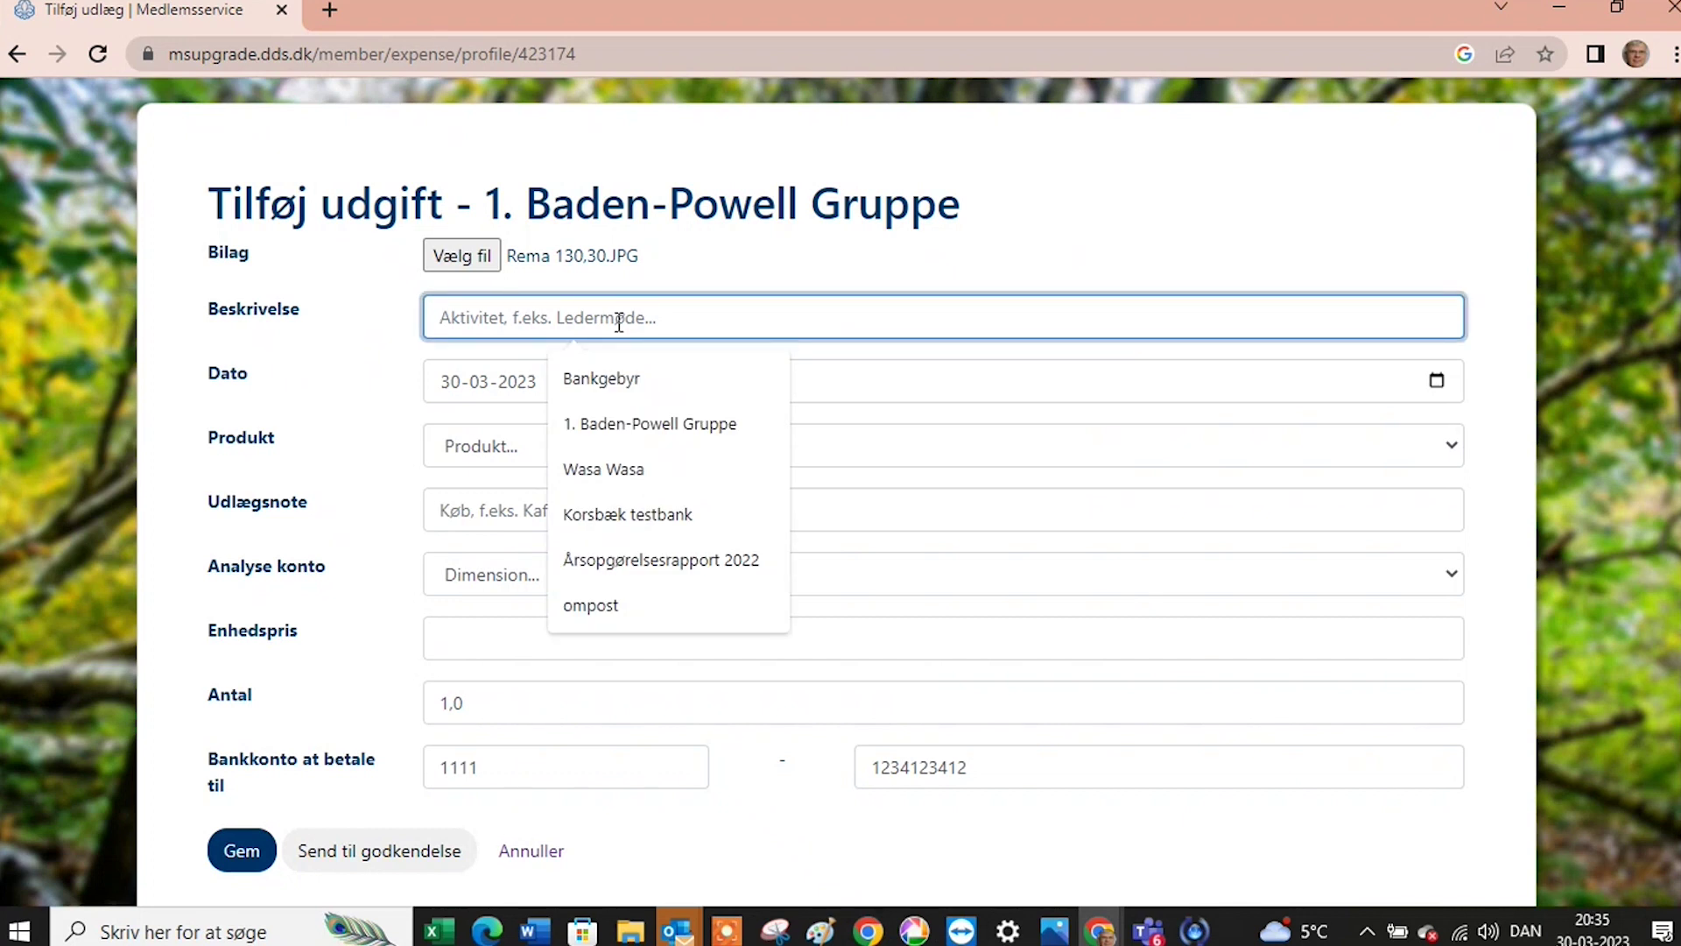
text(D)
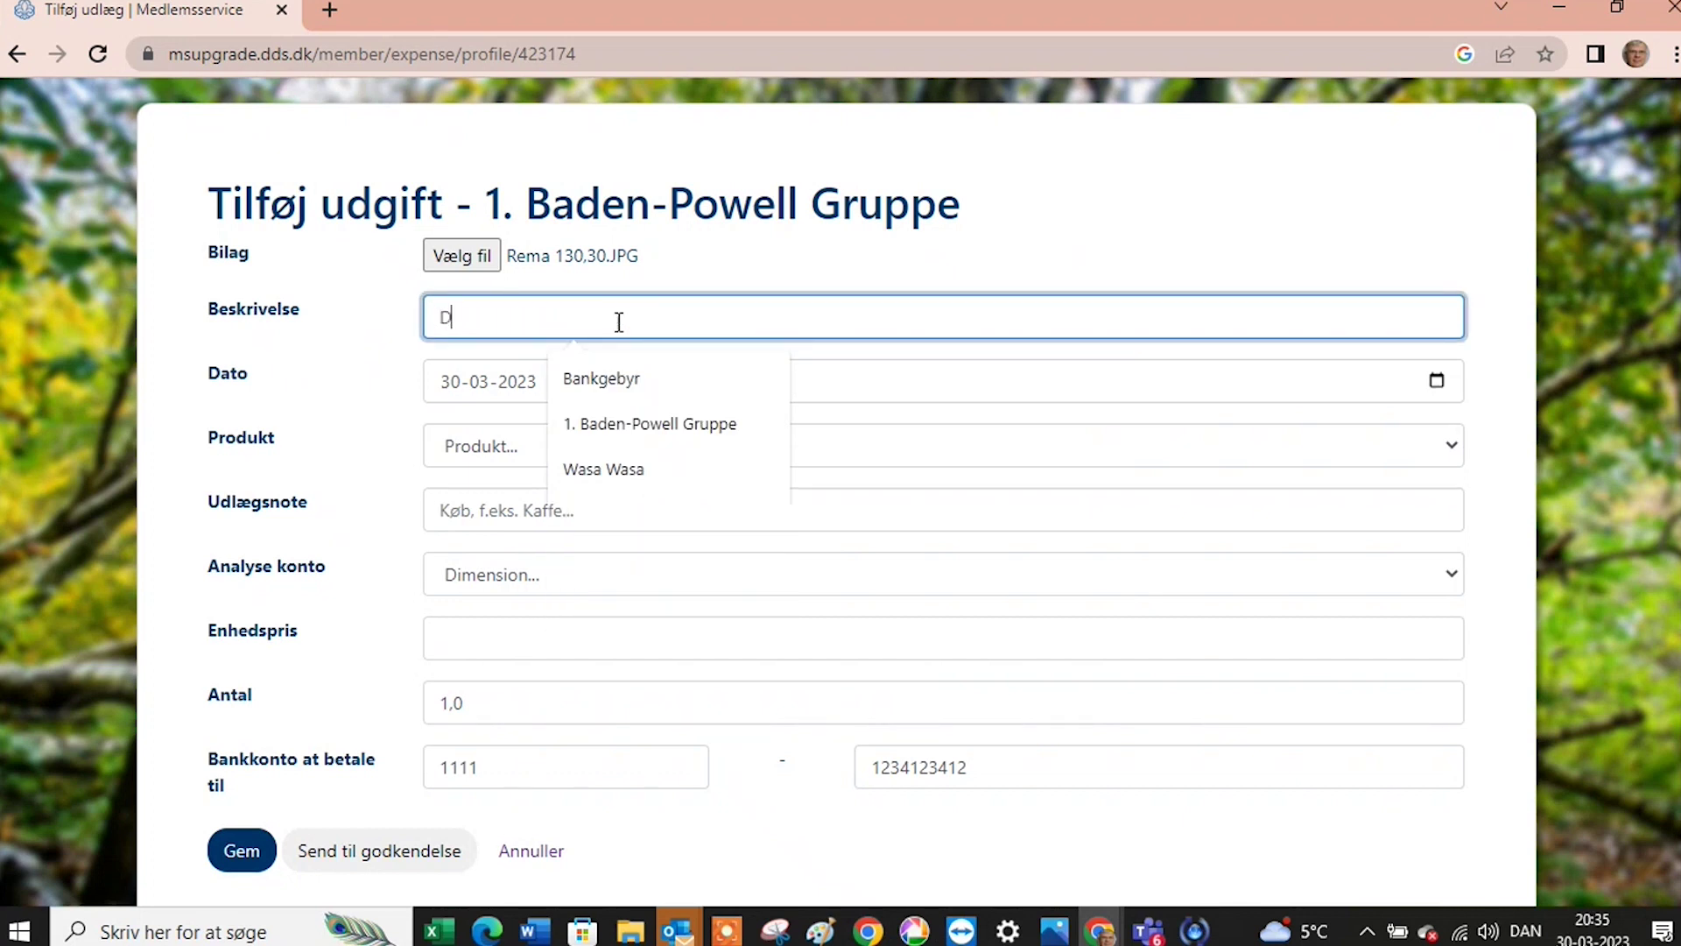
text(emo af udlæg)
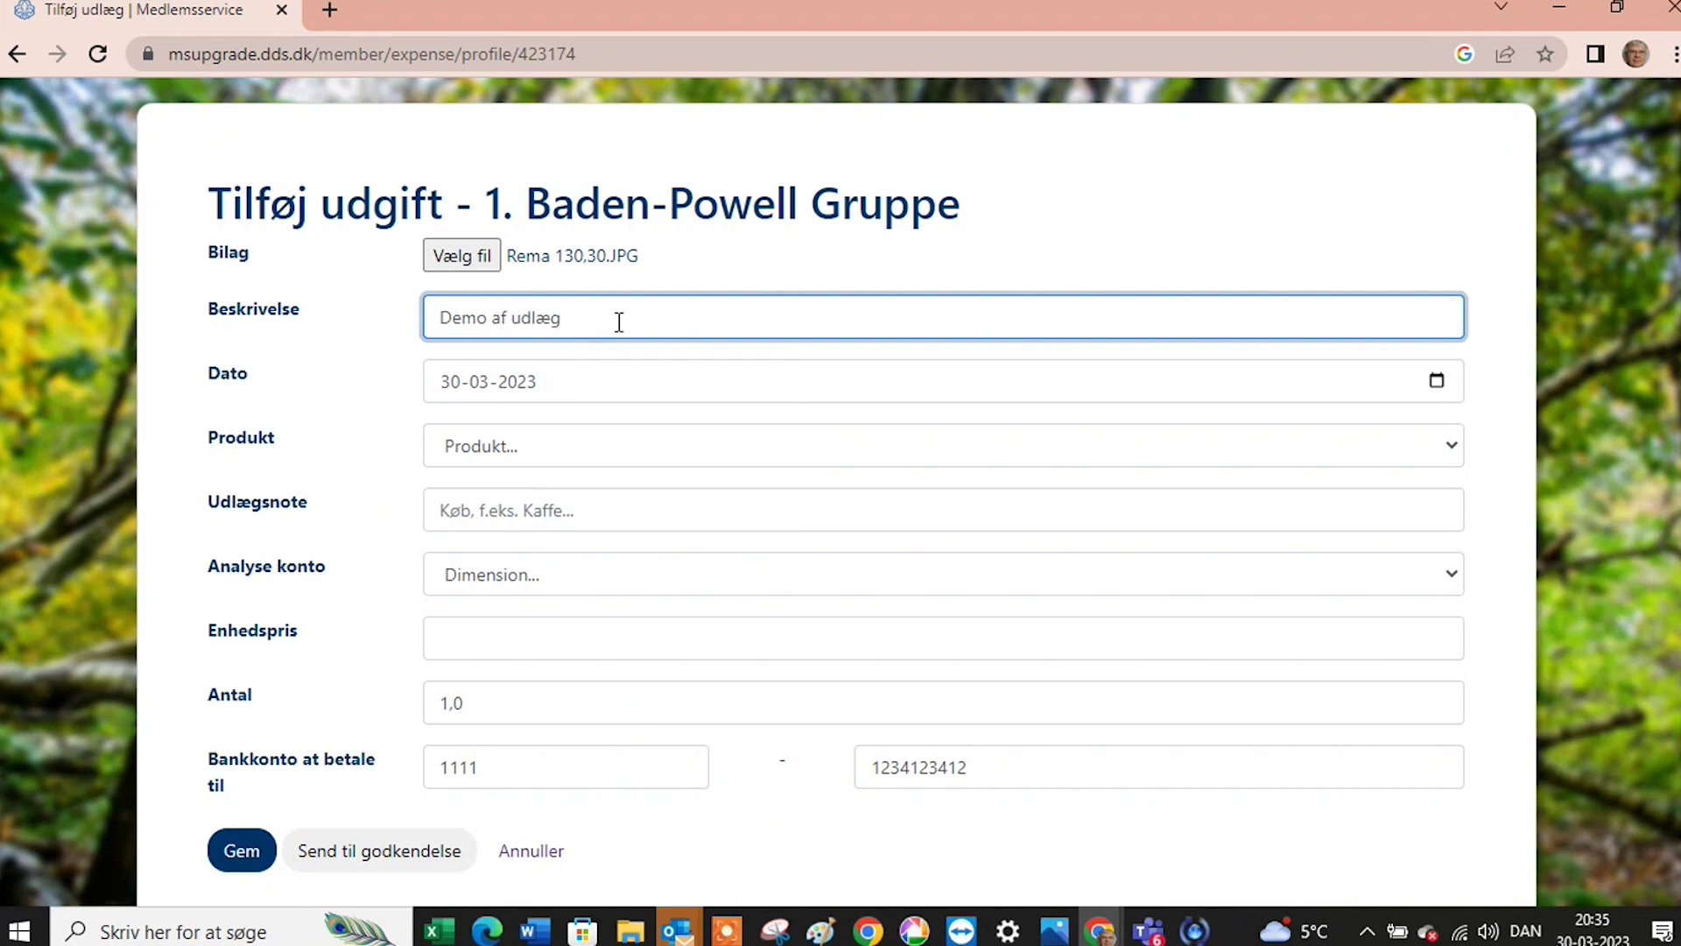
click(651, 445)
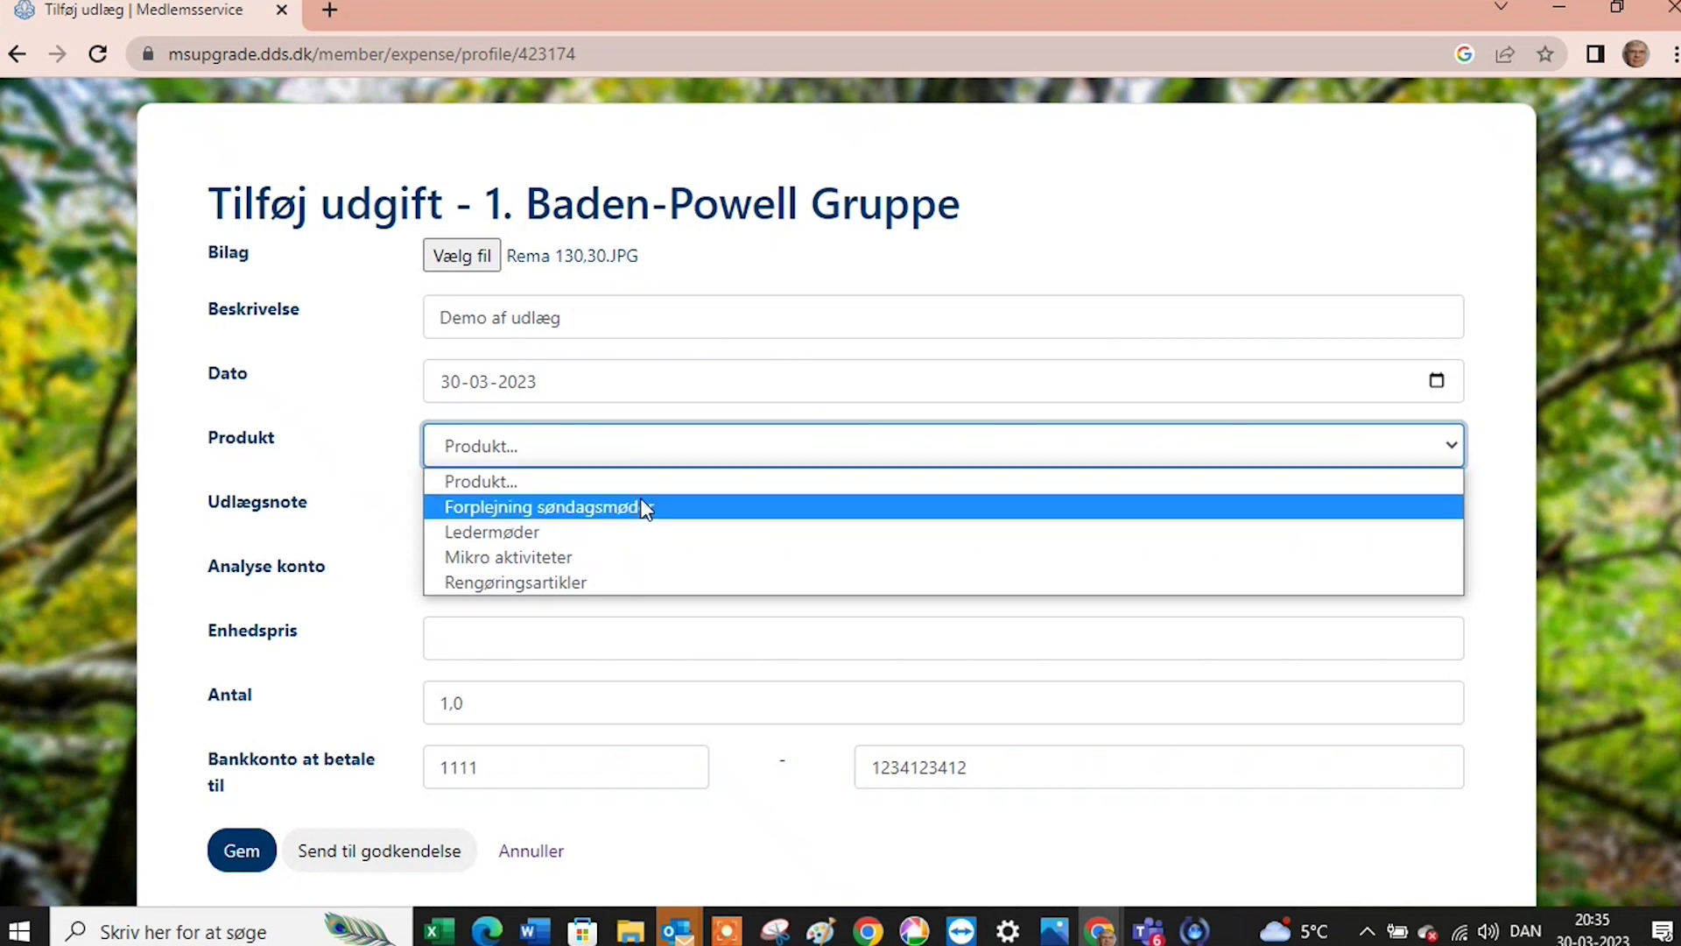
click(596, 559)
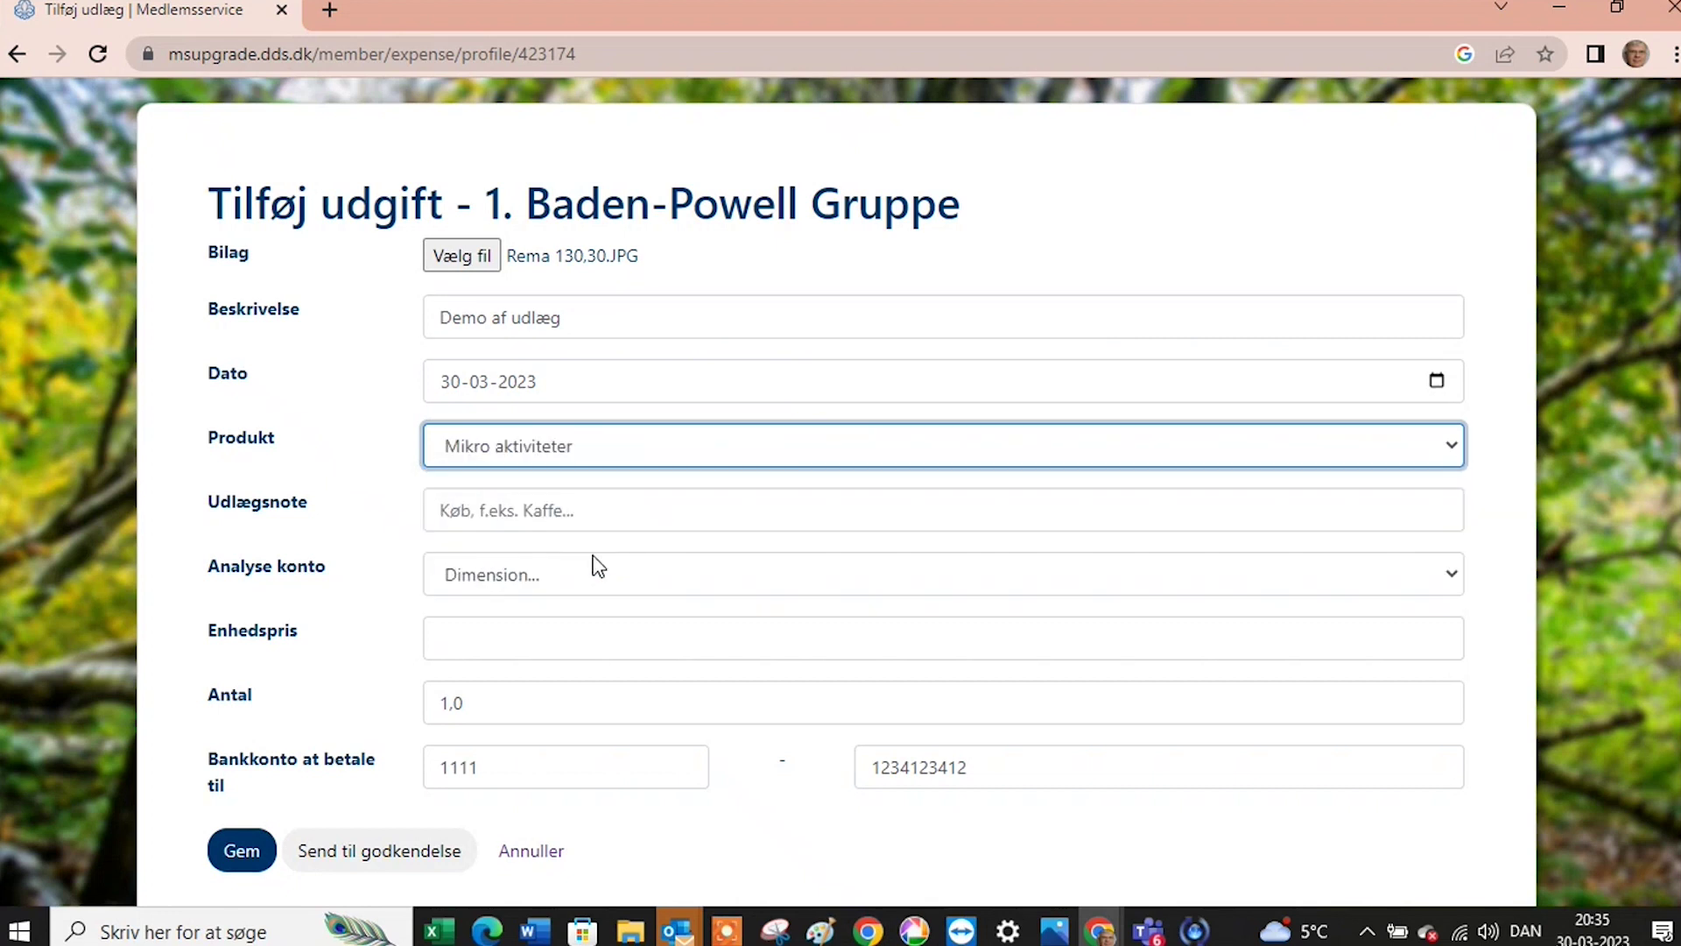
click(603, 519)
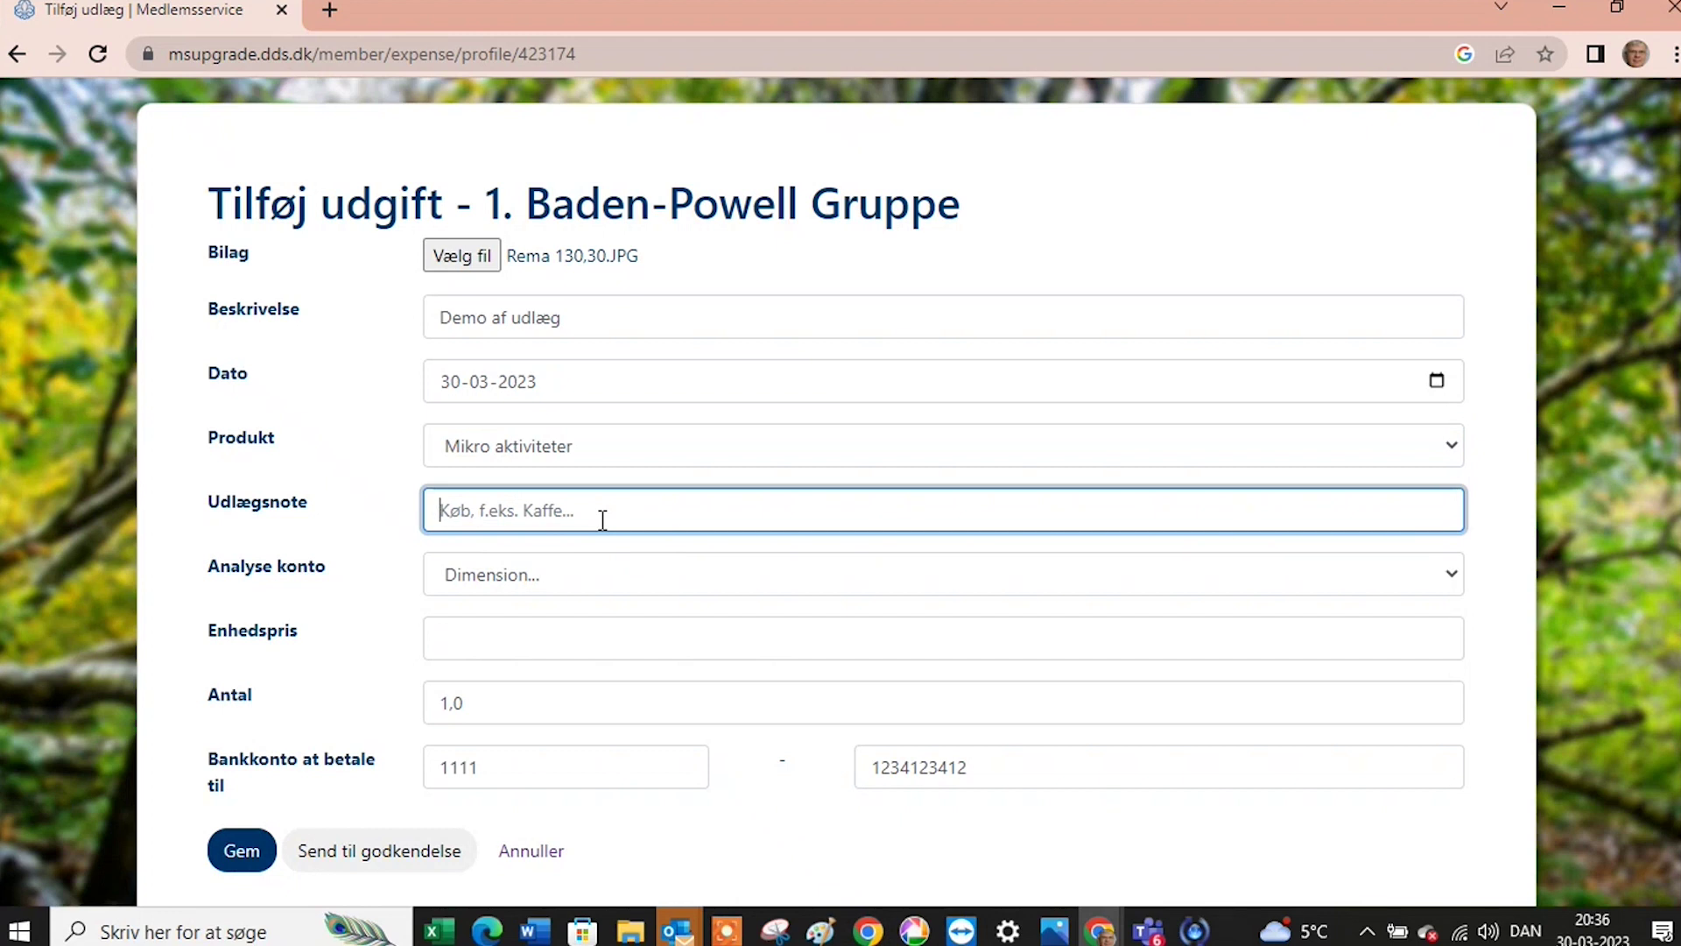
text(Kolonialvarer)
click(519, 642)
text(130,)
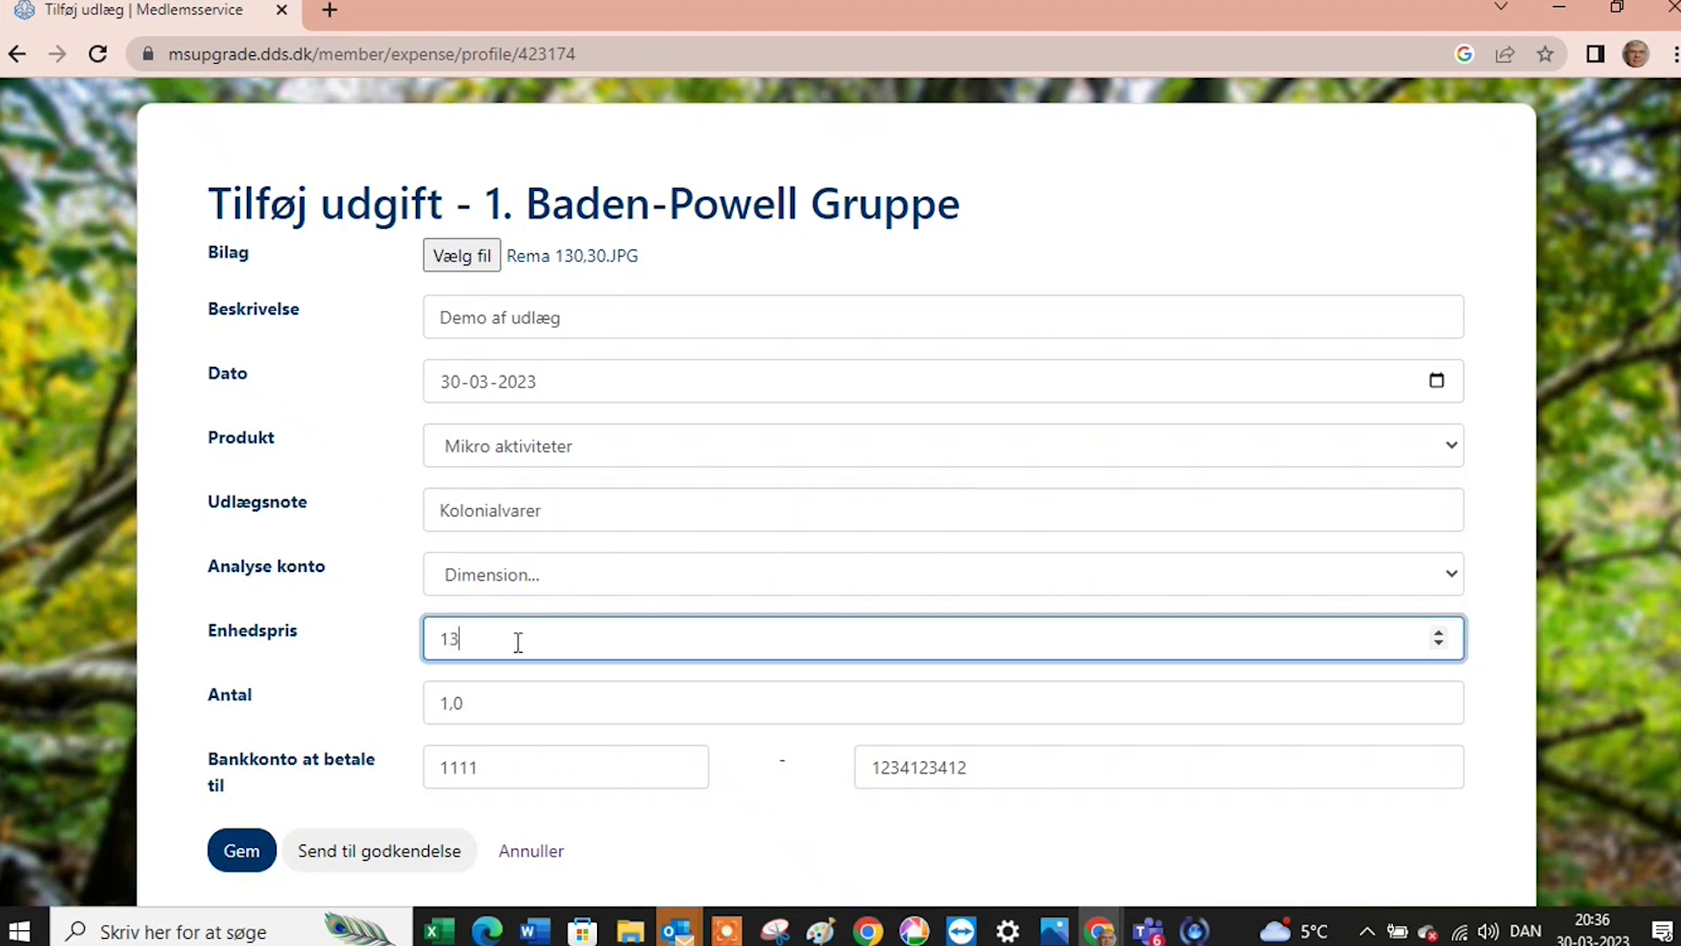
text(30)
click(355, 854)
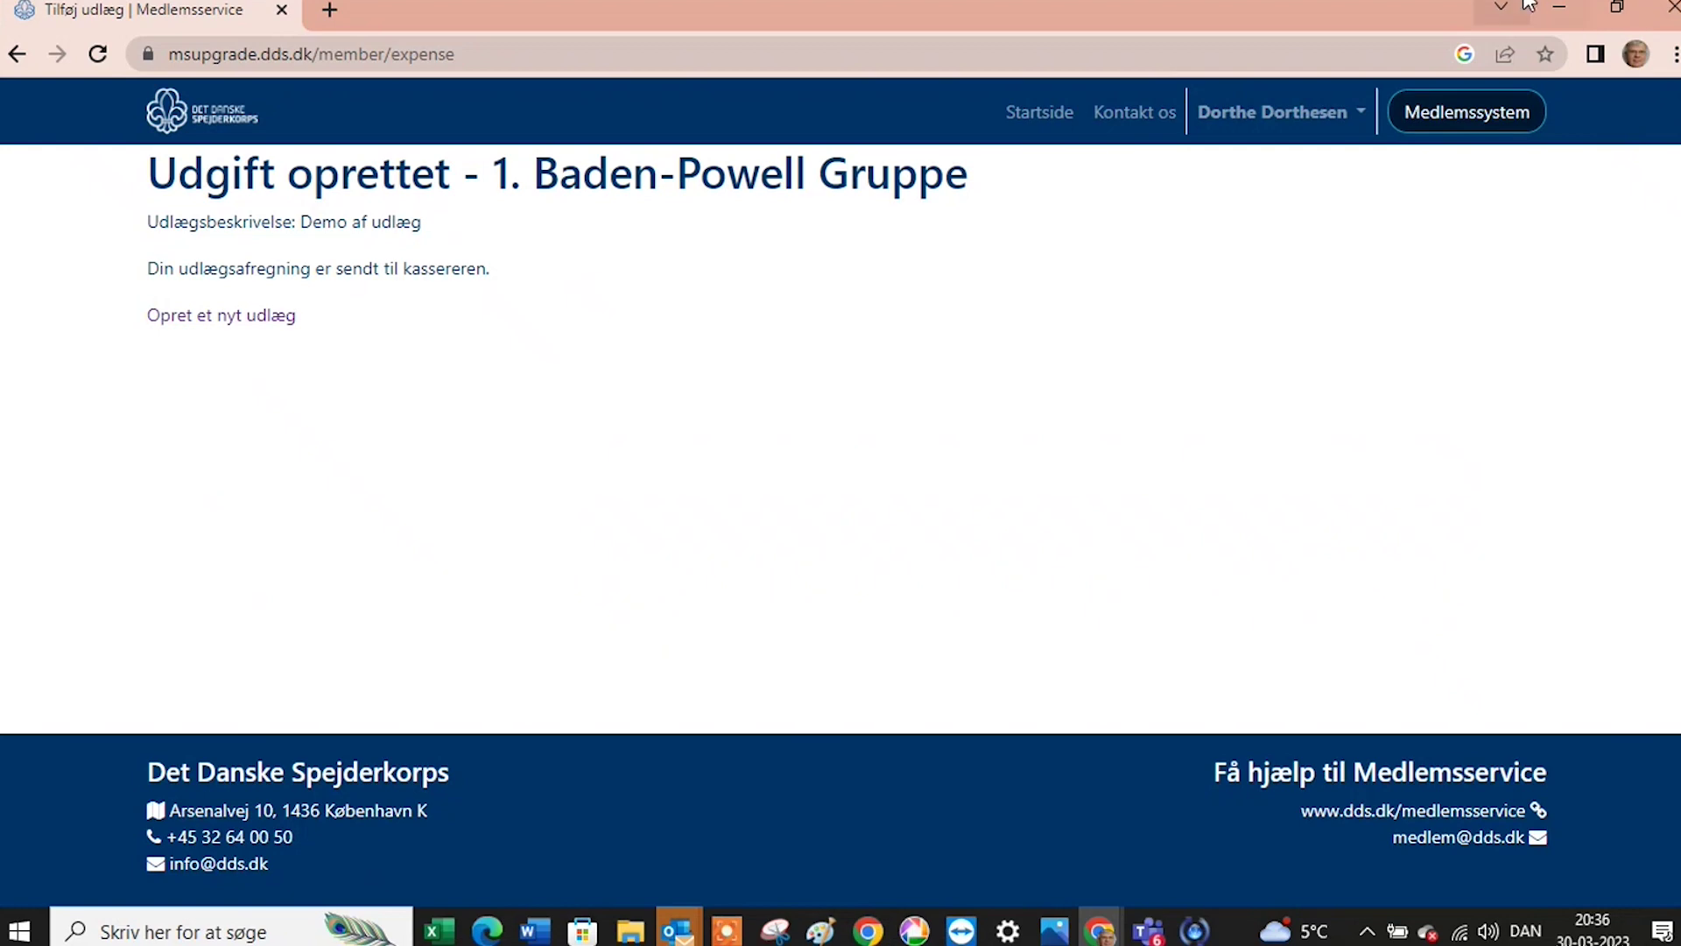
Minimize Chrome and restore the Odoo accounting window in Edge.
click(1562, 12)
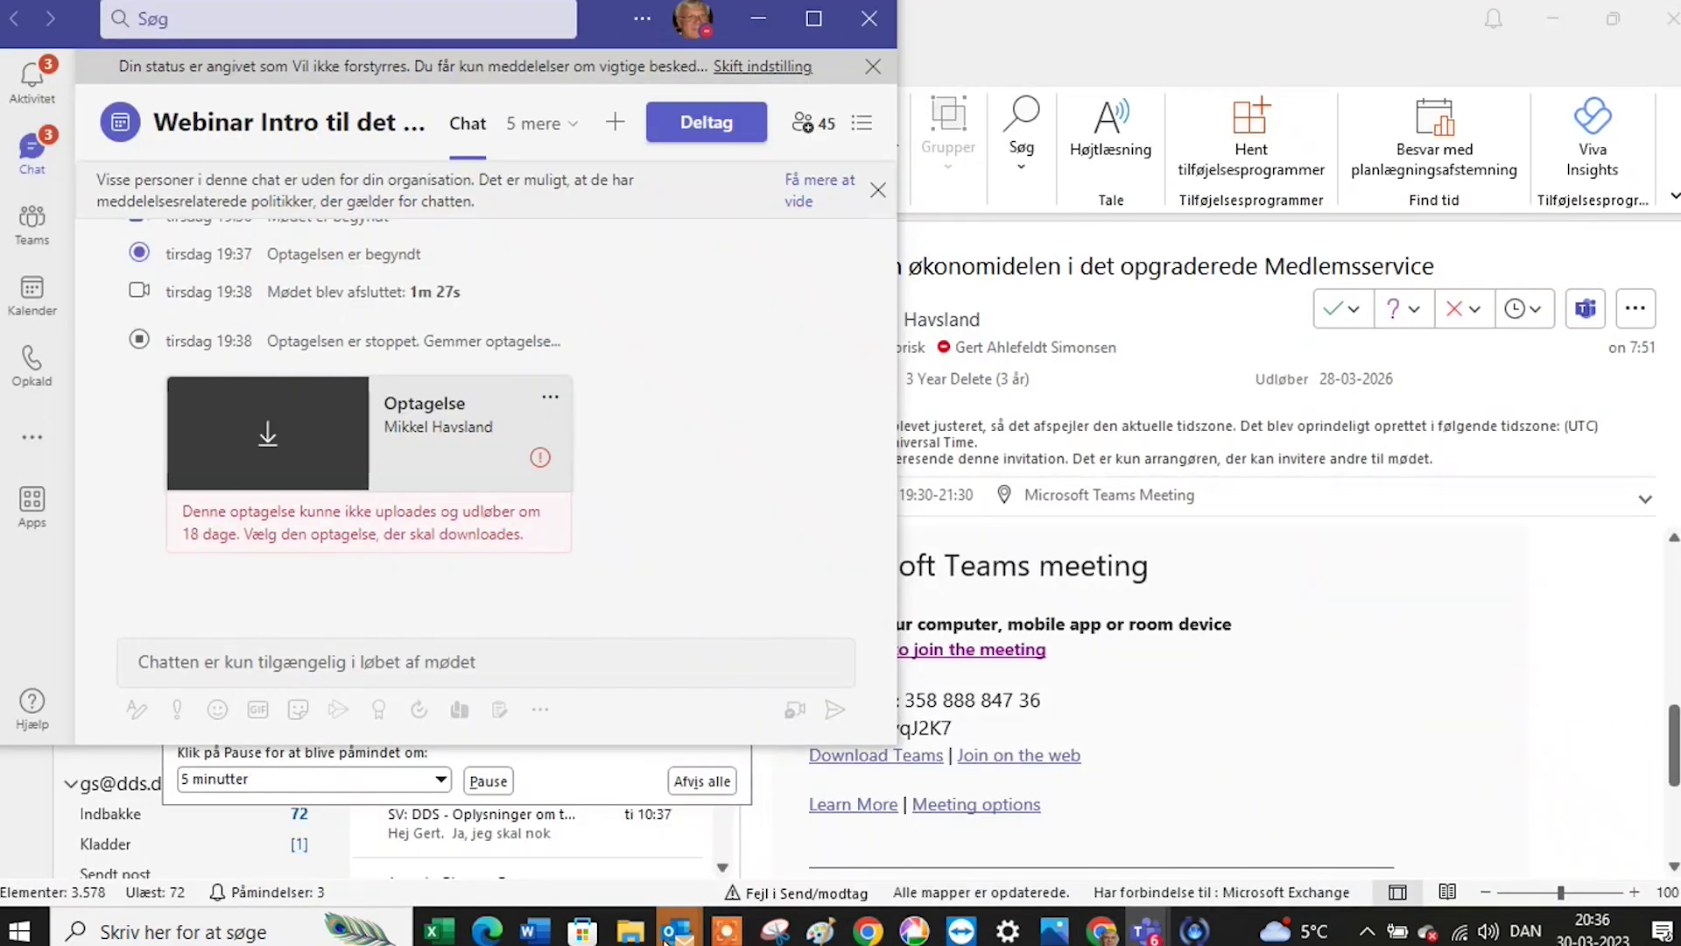
mouse_move(492, 930)
click(538, 876)
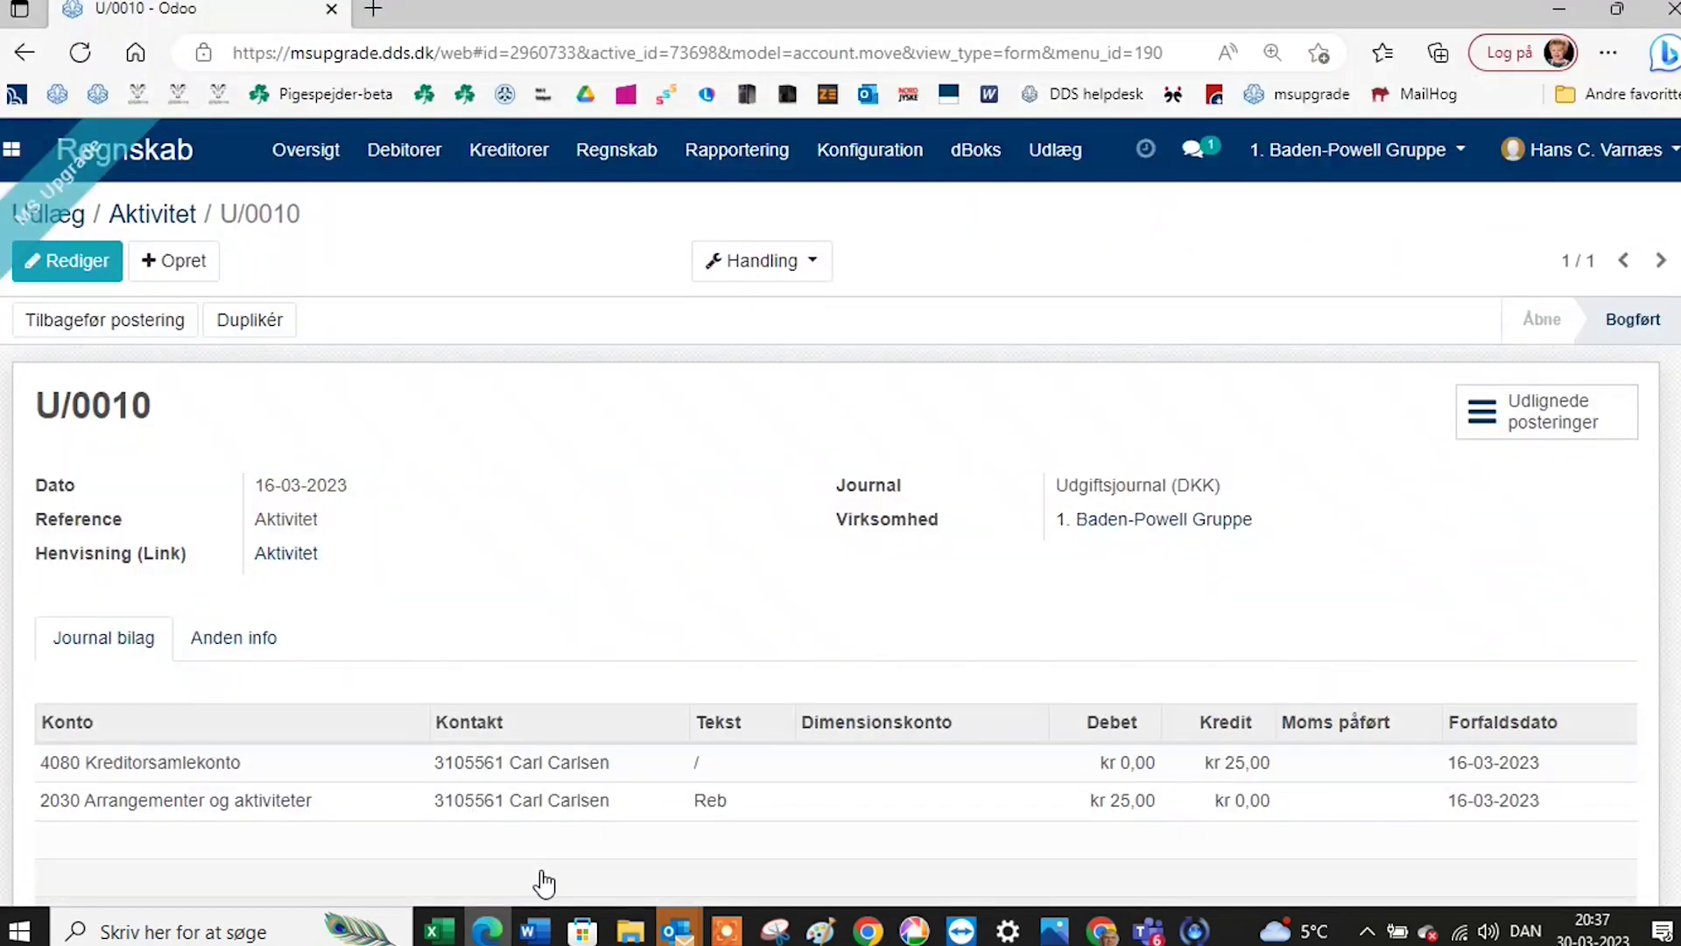
Open the Demo af udlæg expense from the Udlæg list.
click(1058, 162)
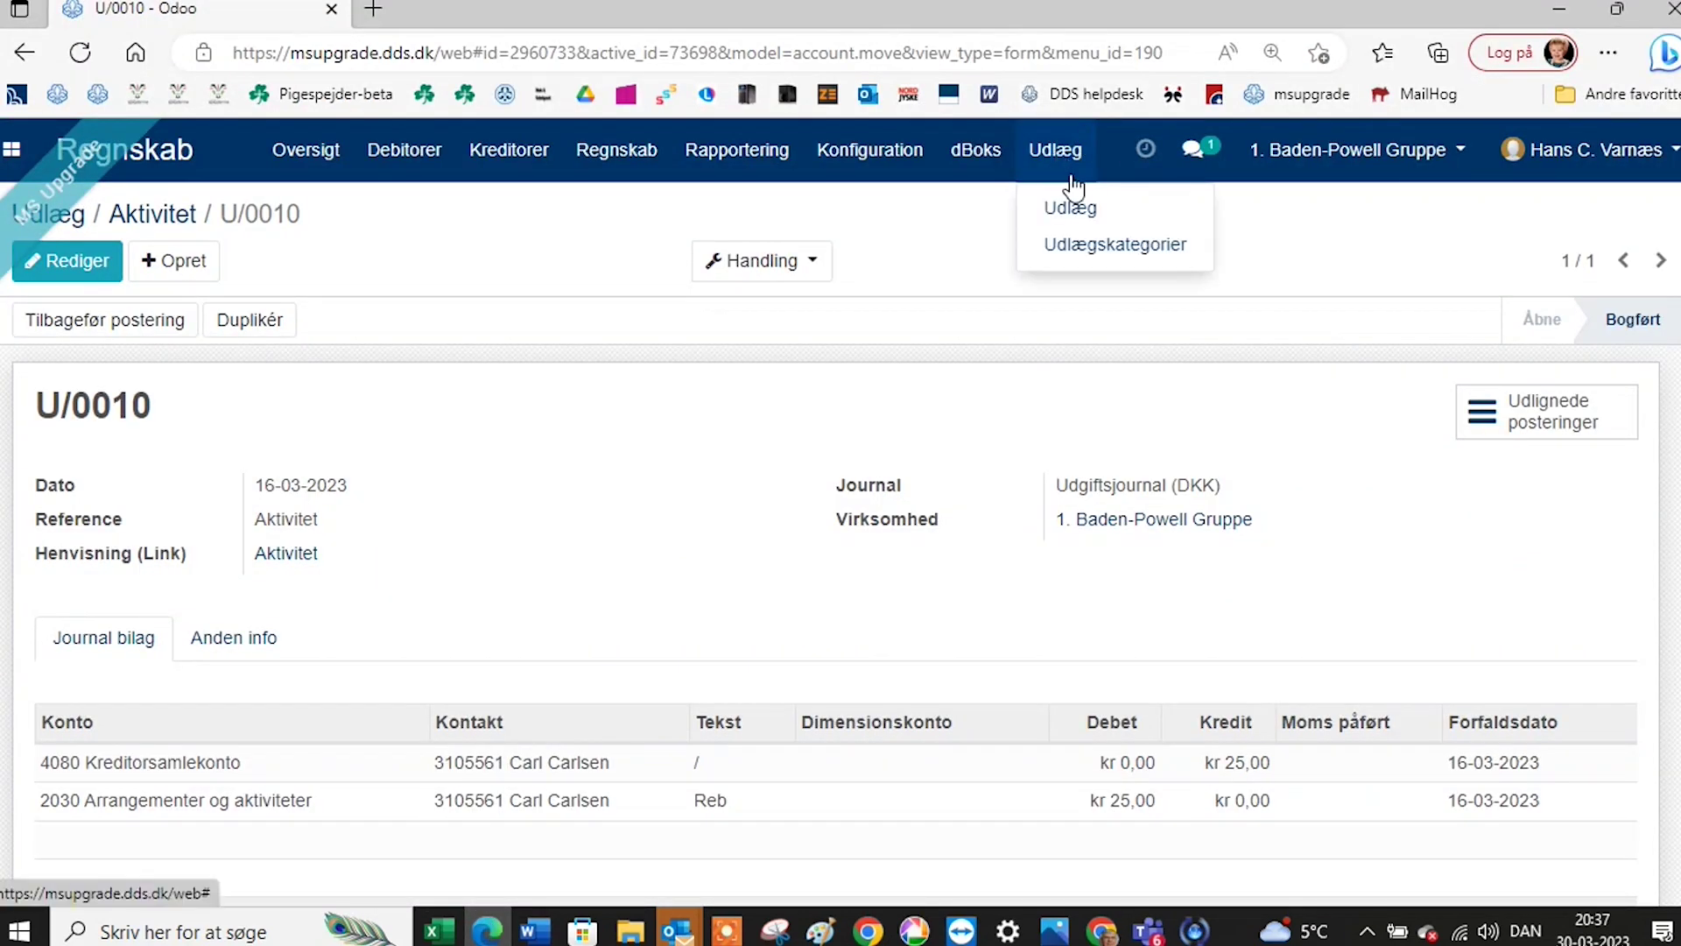
click(1069, 210)
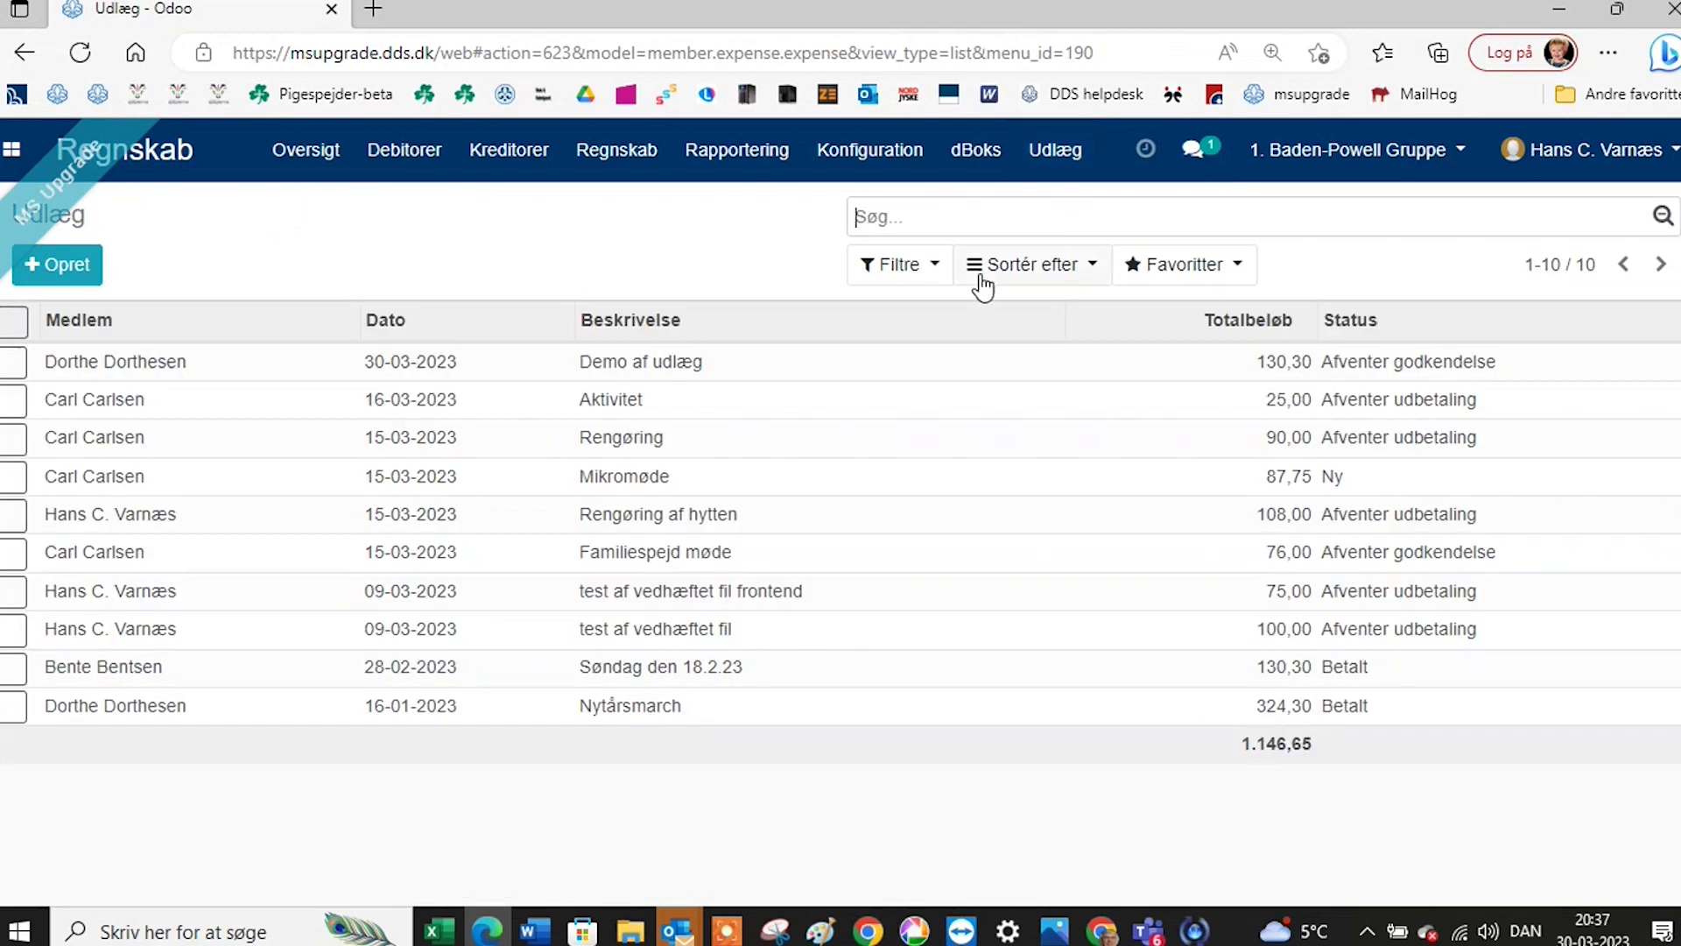
click(231, 371)
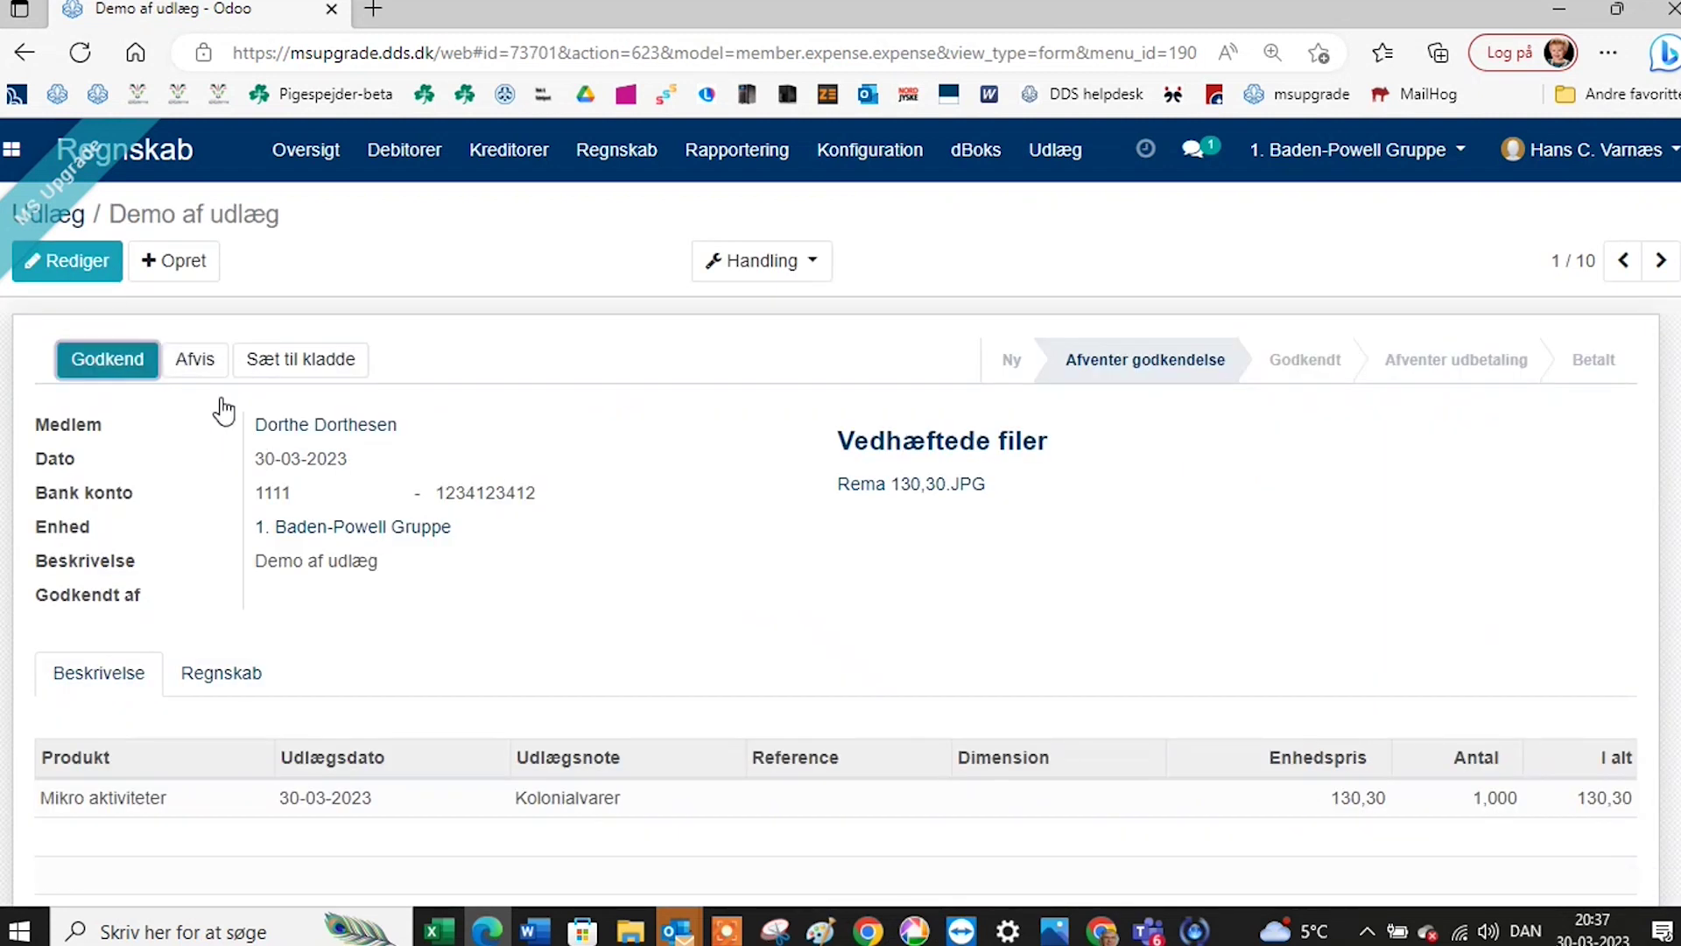
Download and view the attached Rema 130,30.JPG receipt, then close the viewer.
scroll(796, 517, down, 6)
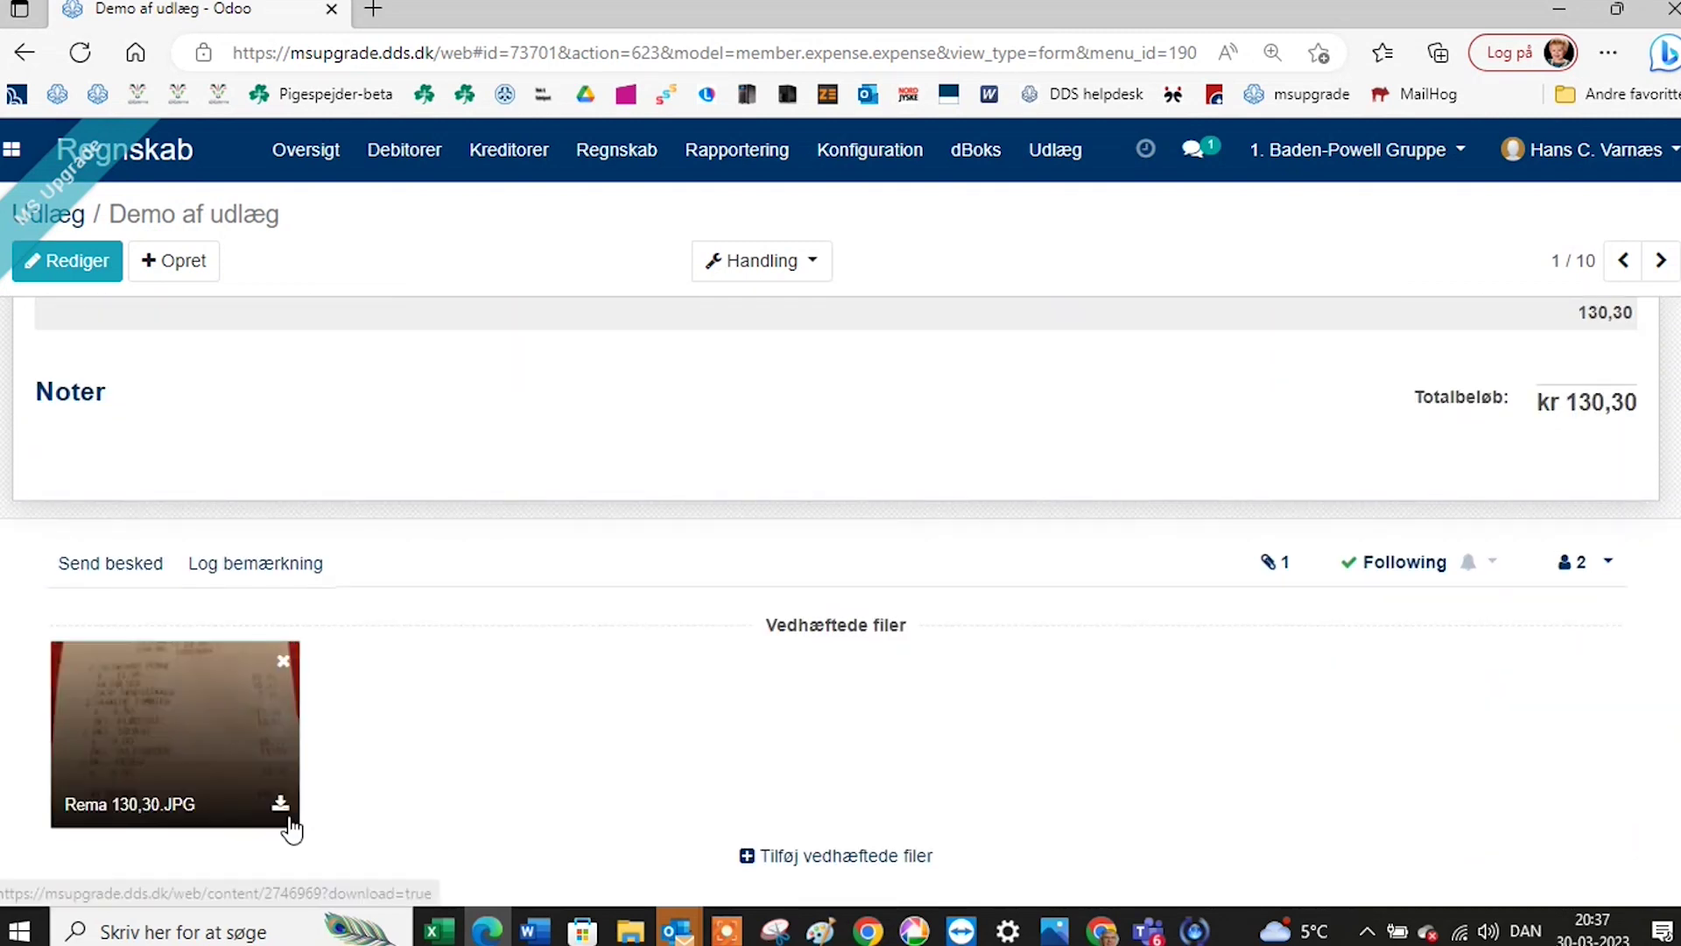
click(282, 811)
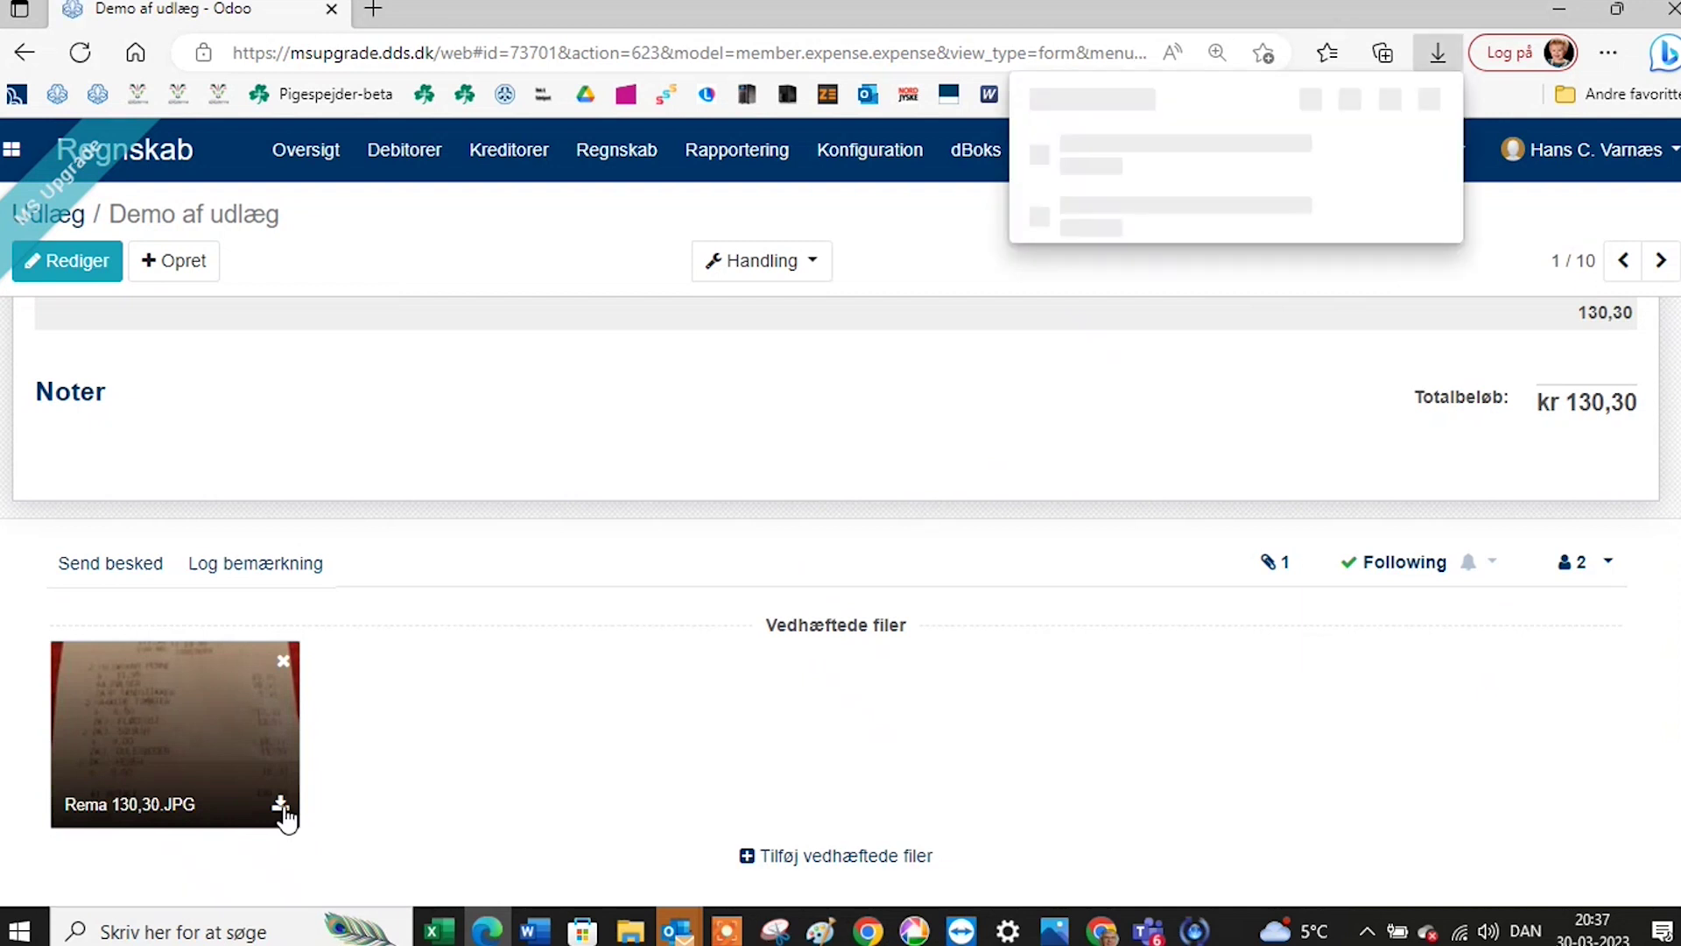
click(1123, 168)
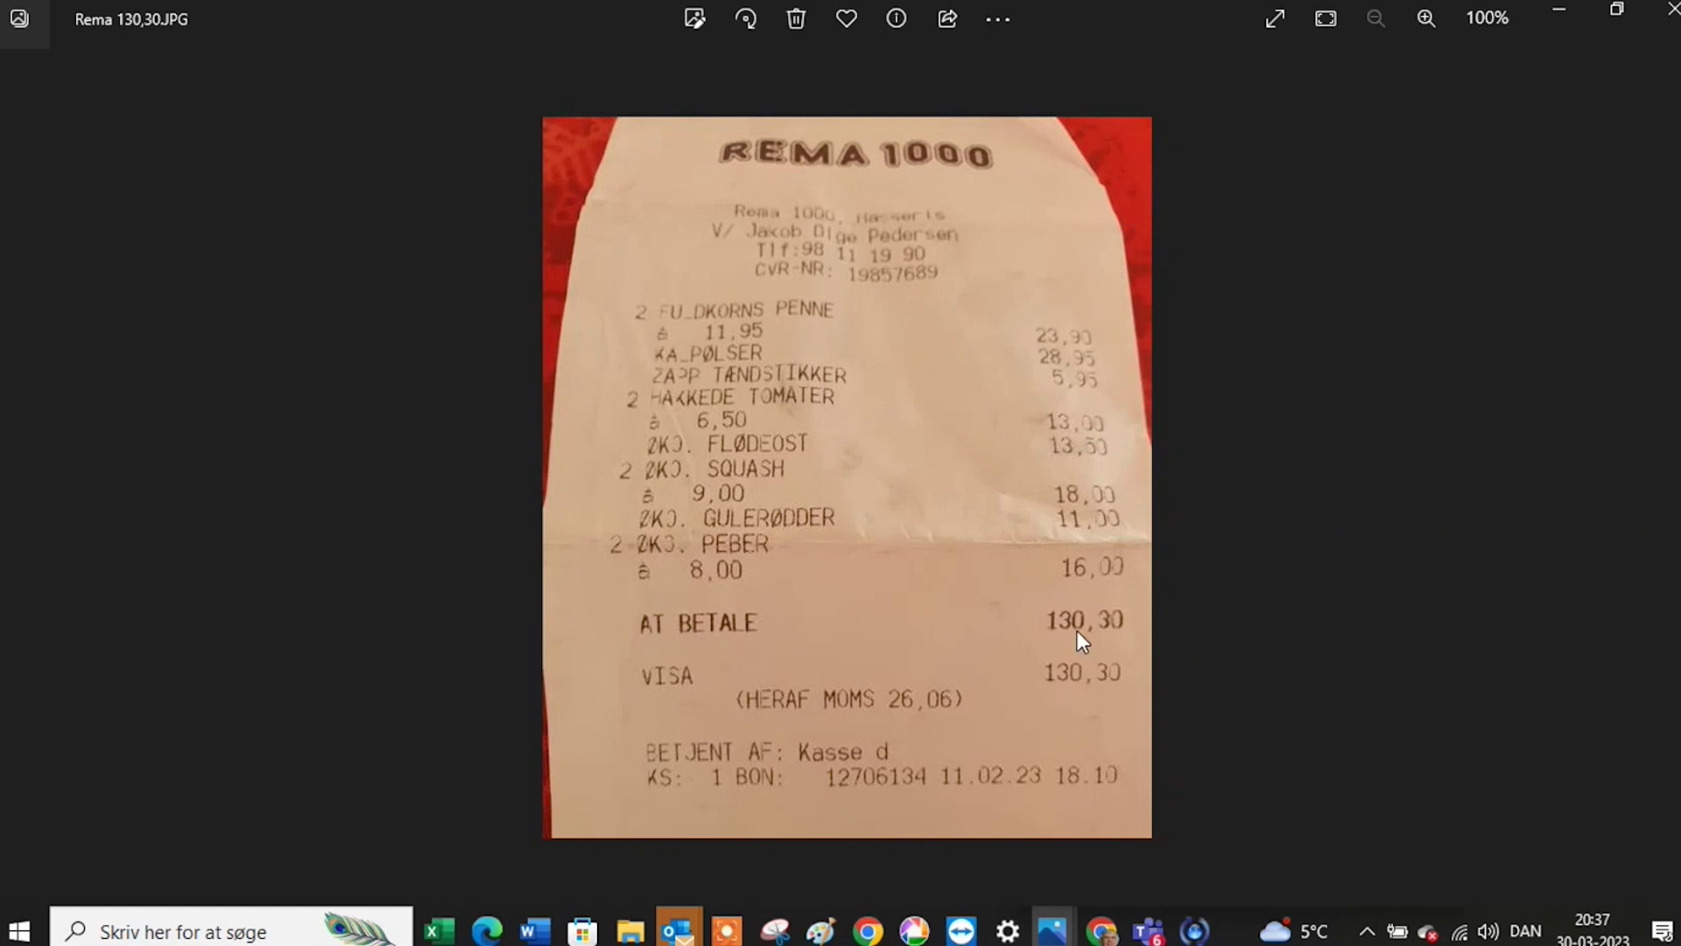
click(1672, 13)
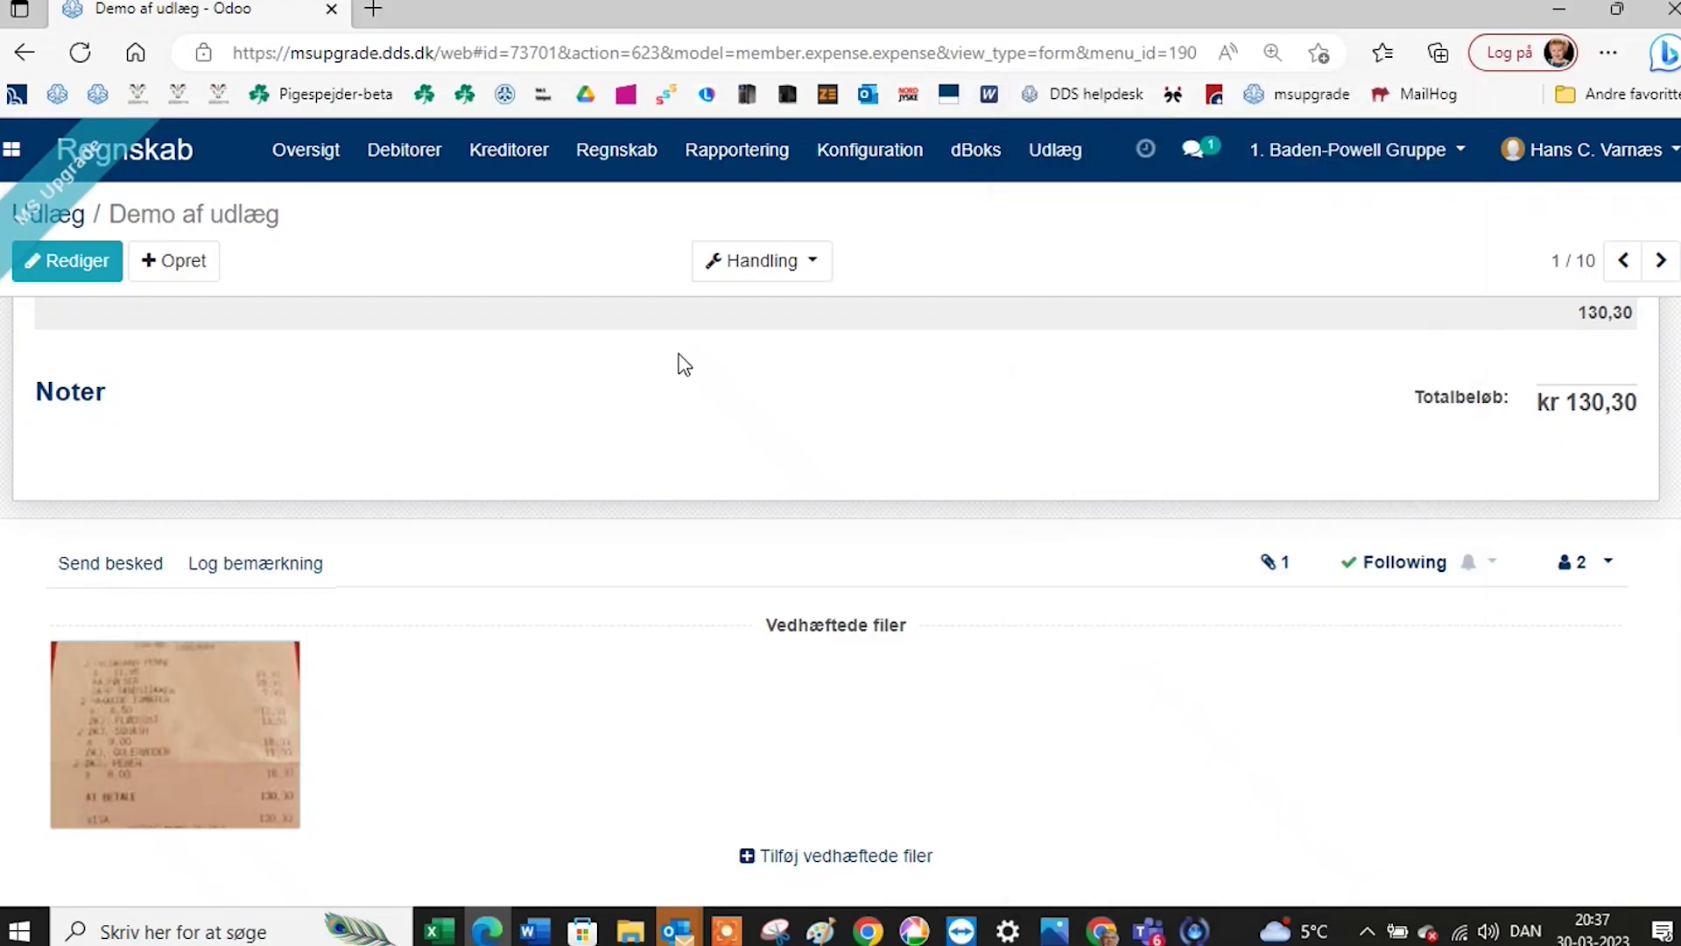
Check the Demo af udlæg expense's Regnskab tab, then return to its Beskrivelse lines.
scroll(625, 385, up, 4)
scroll(625, 385, up, 3)
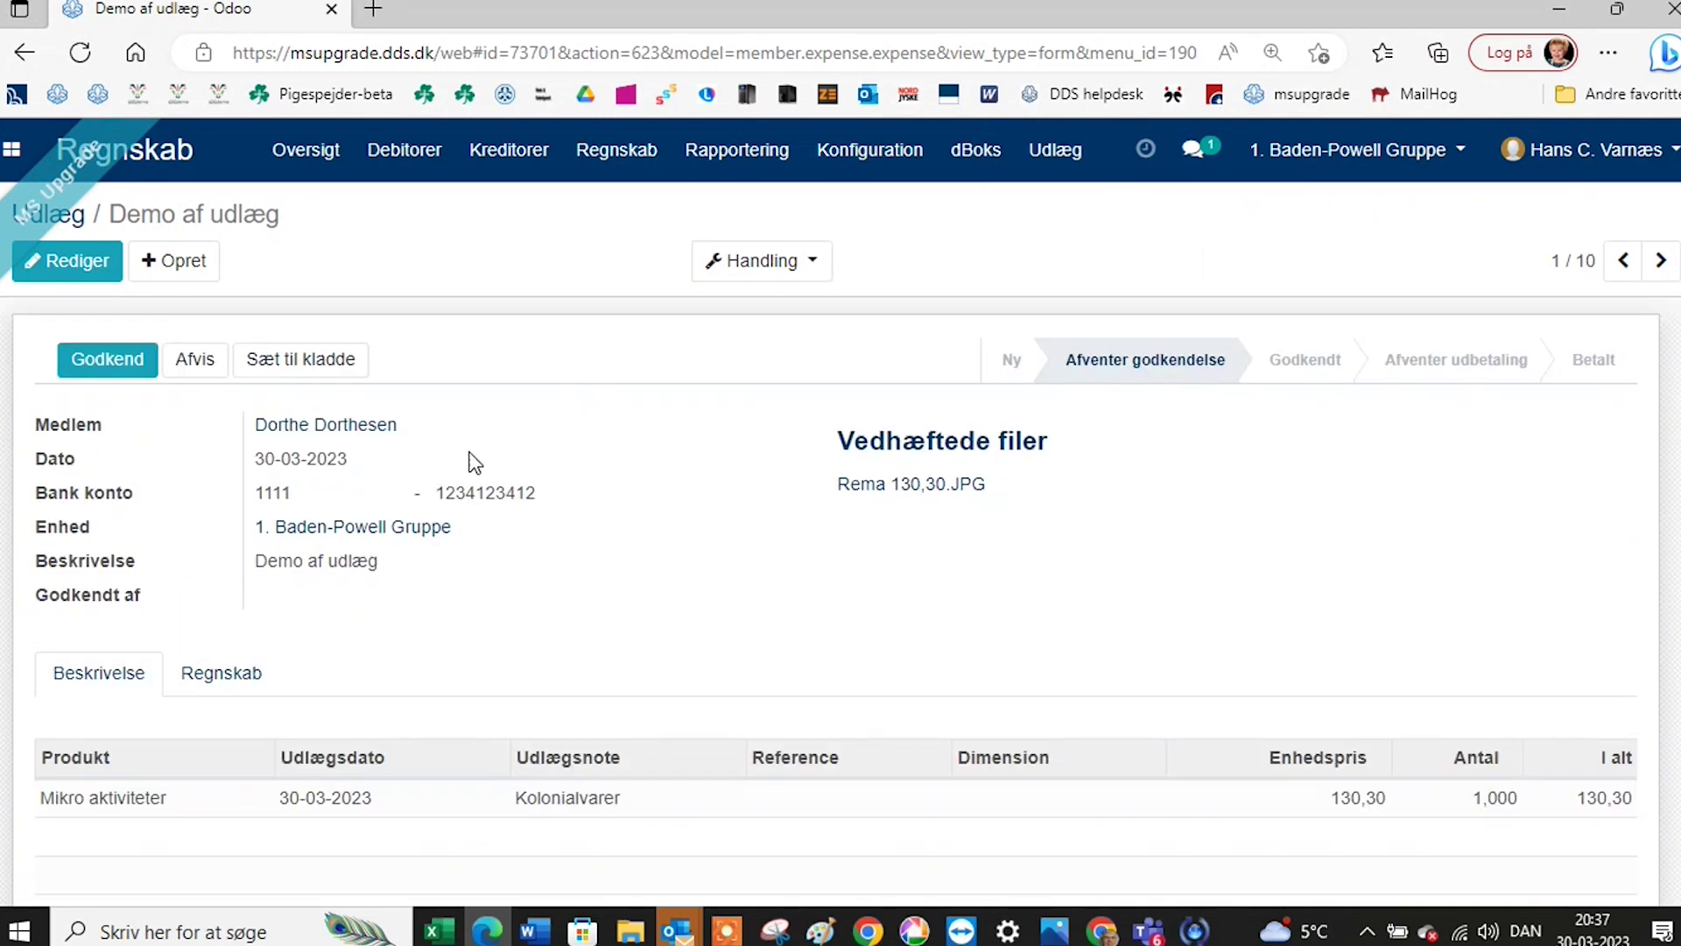
click(260, 678)
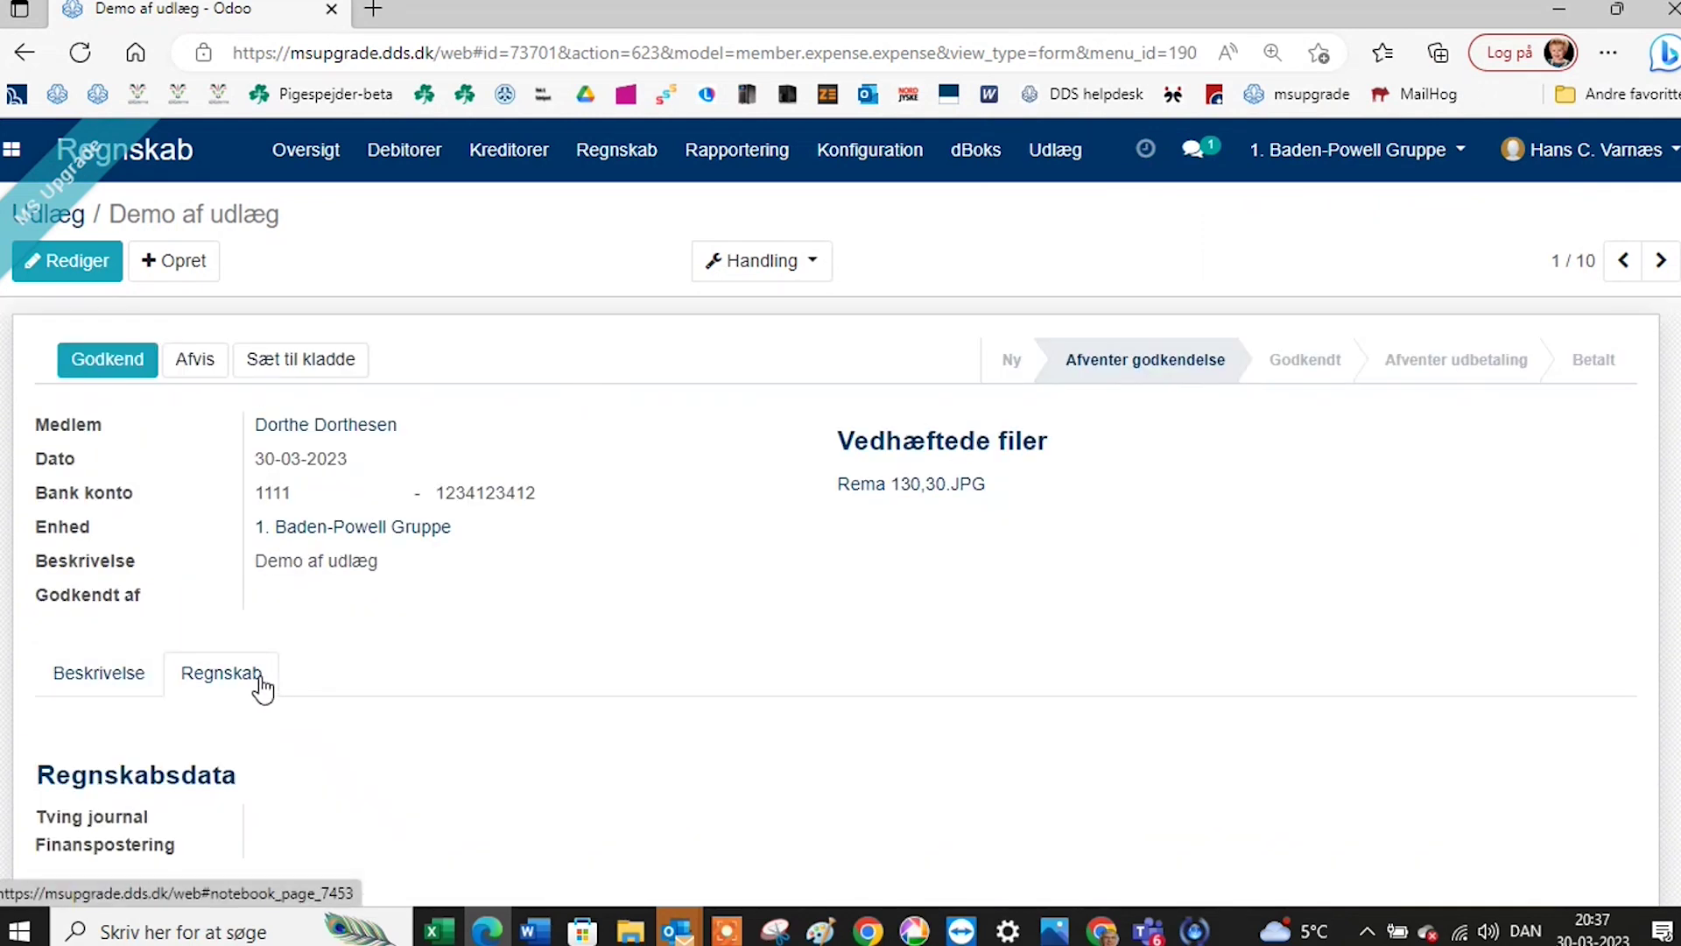
scroll(327, 701, down, 3)
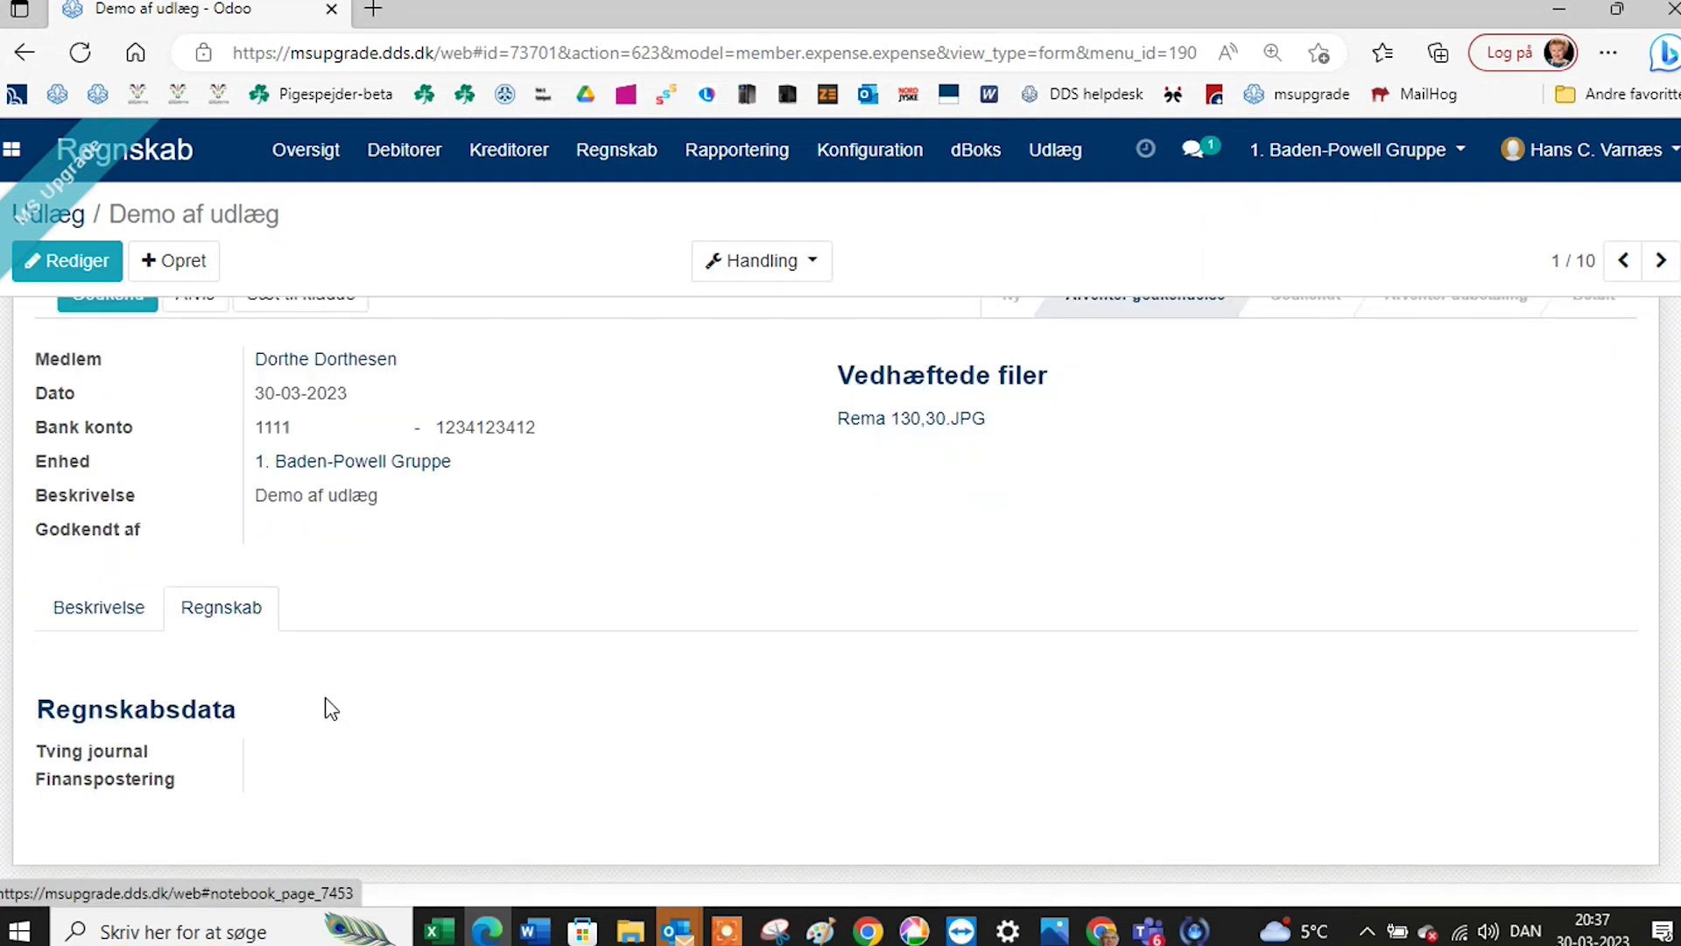
scroll(366, 673, up, 2)
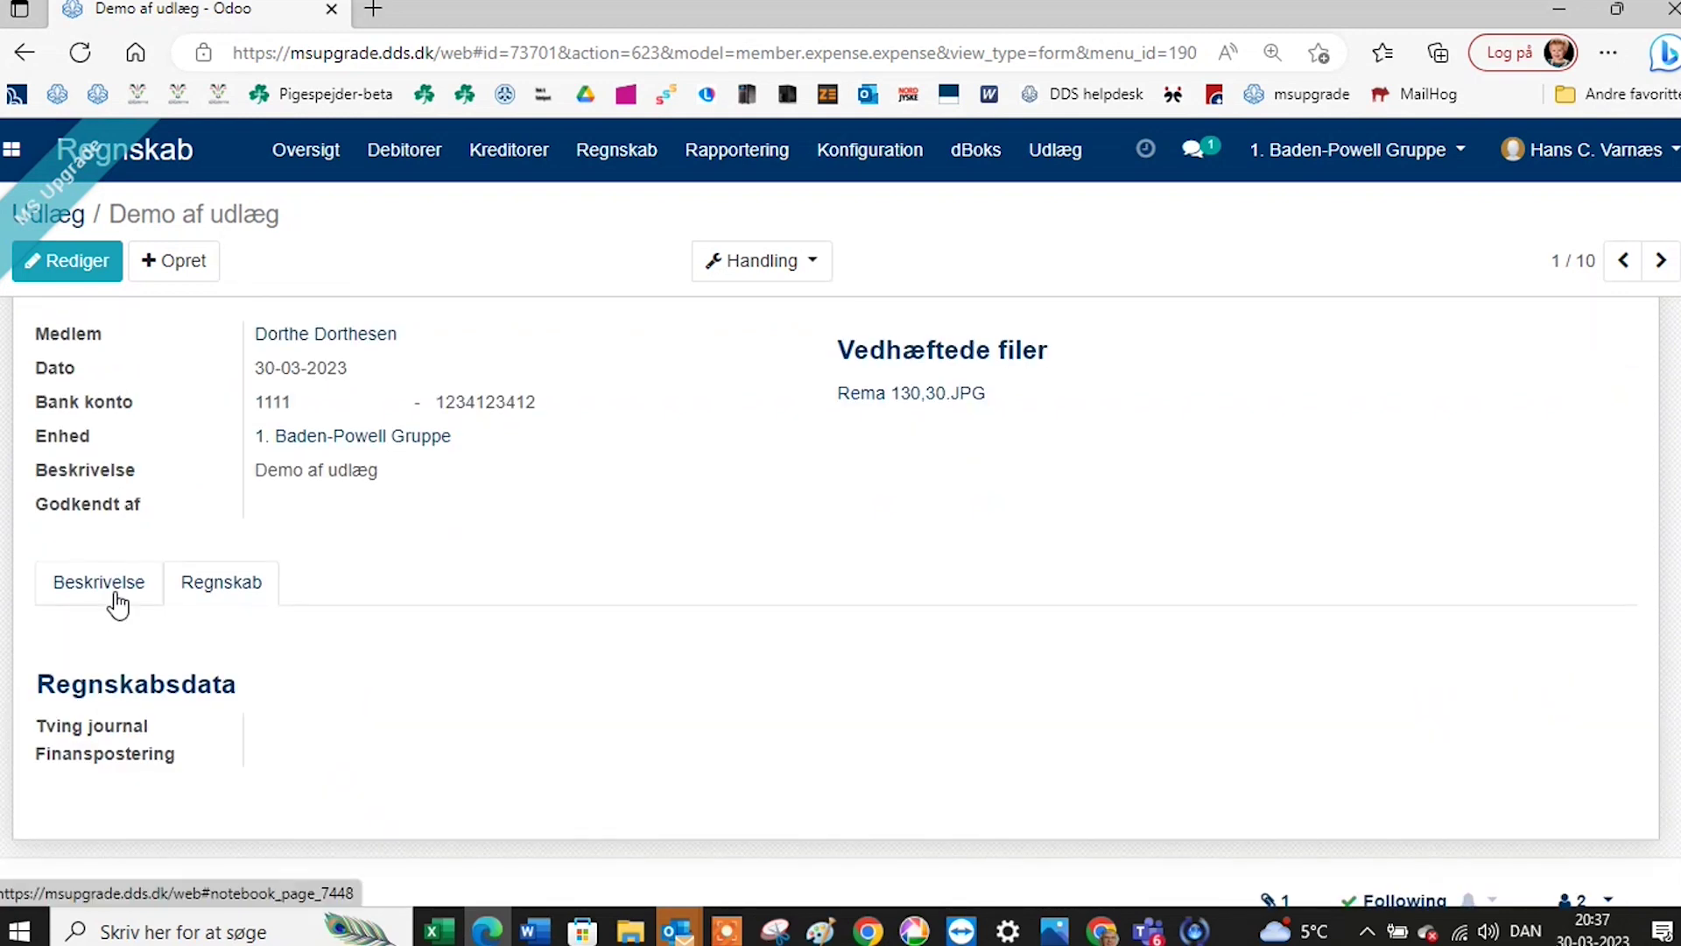
click(109, 589)
scroll(453, 576, up, 1)
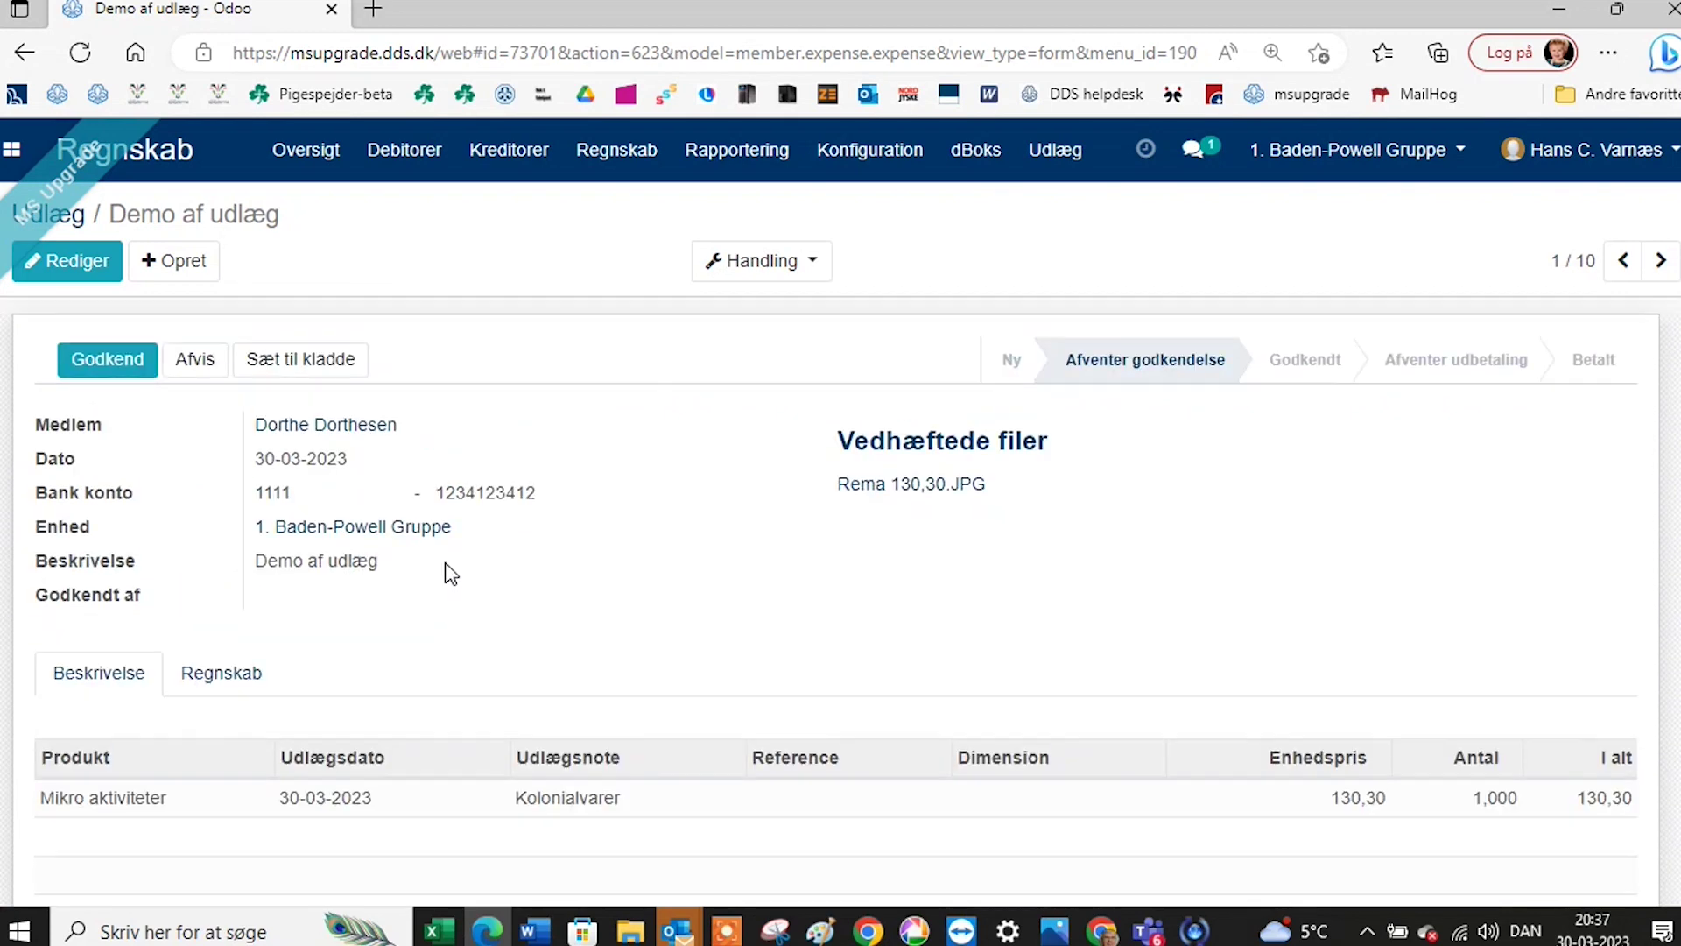
Approve the expense, generate its entries and open draft journal entry 2960734 for kr 130,30.
click(123, 368)
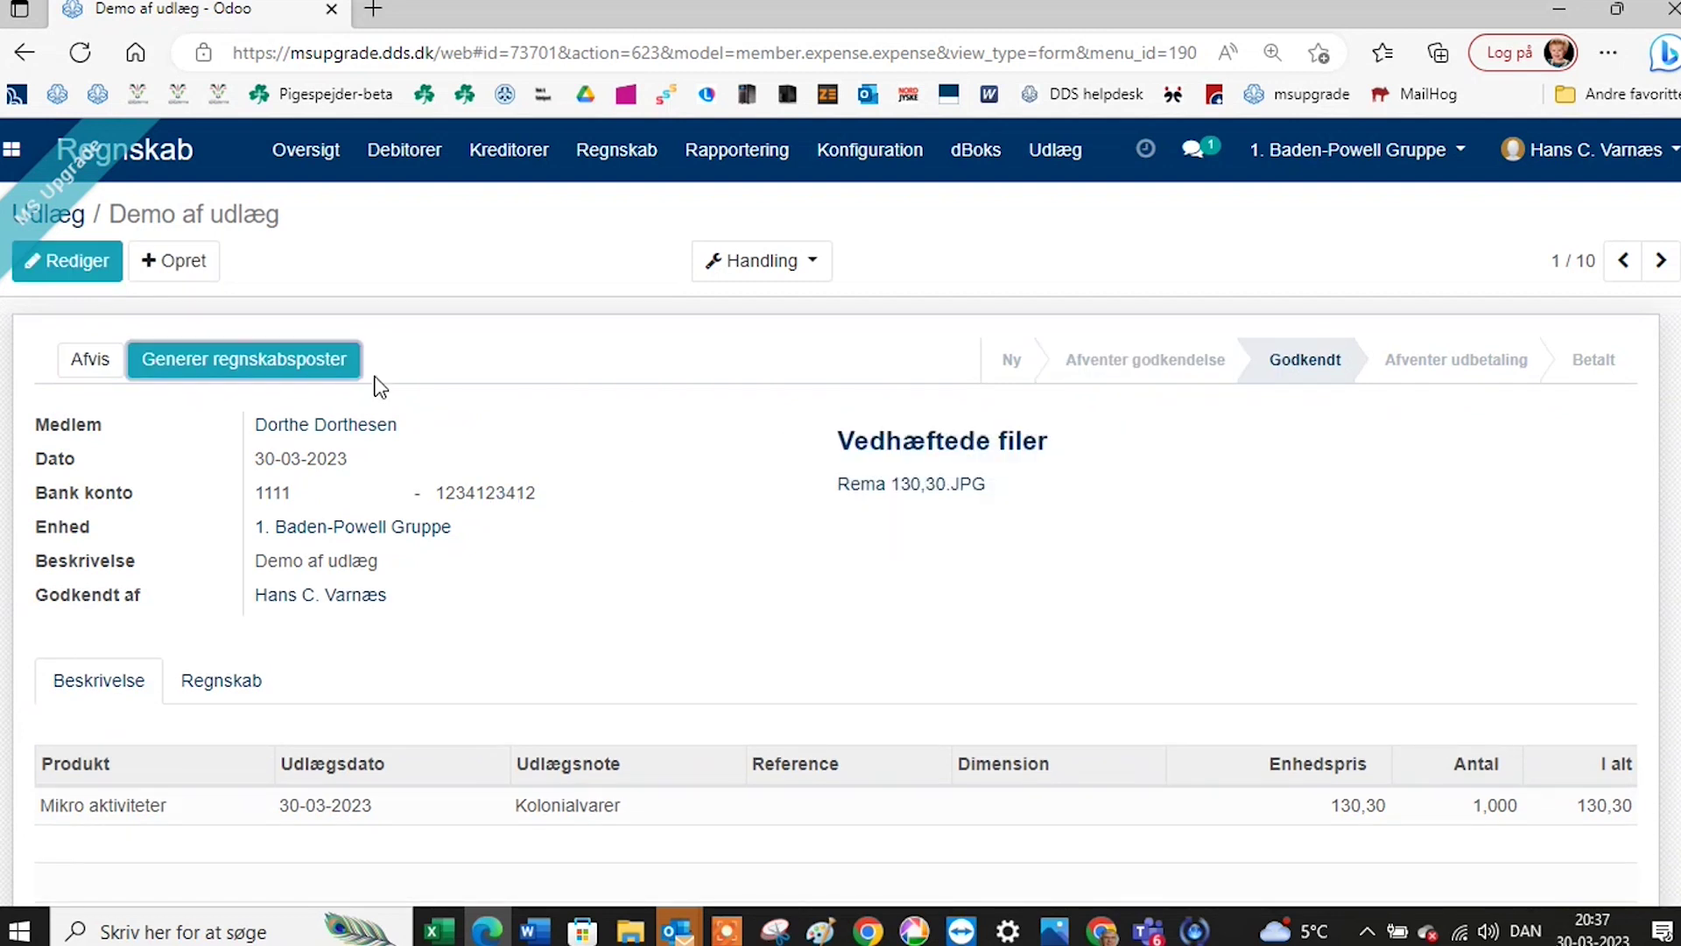
click(303, 363)
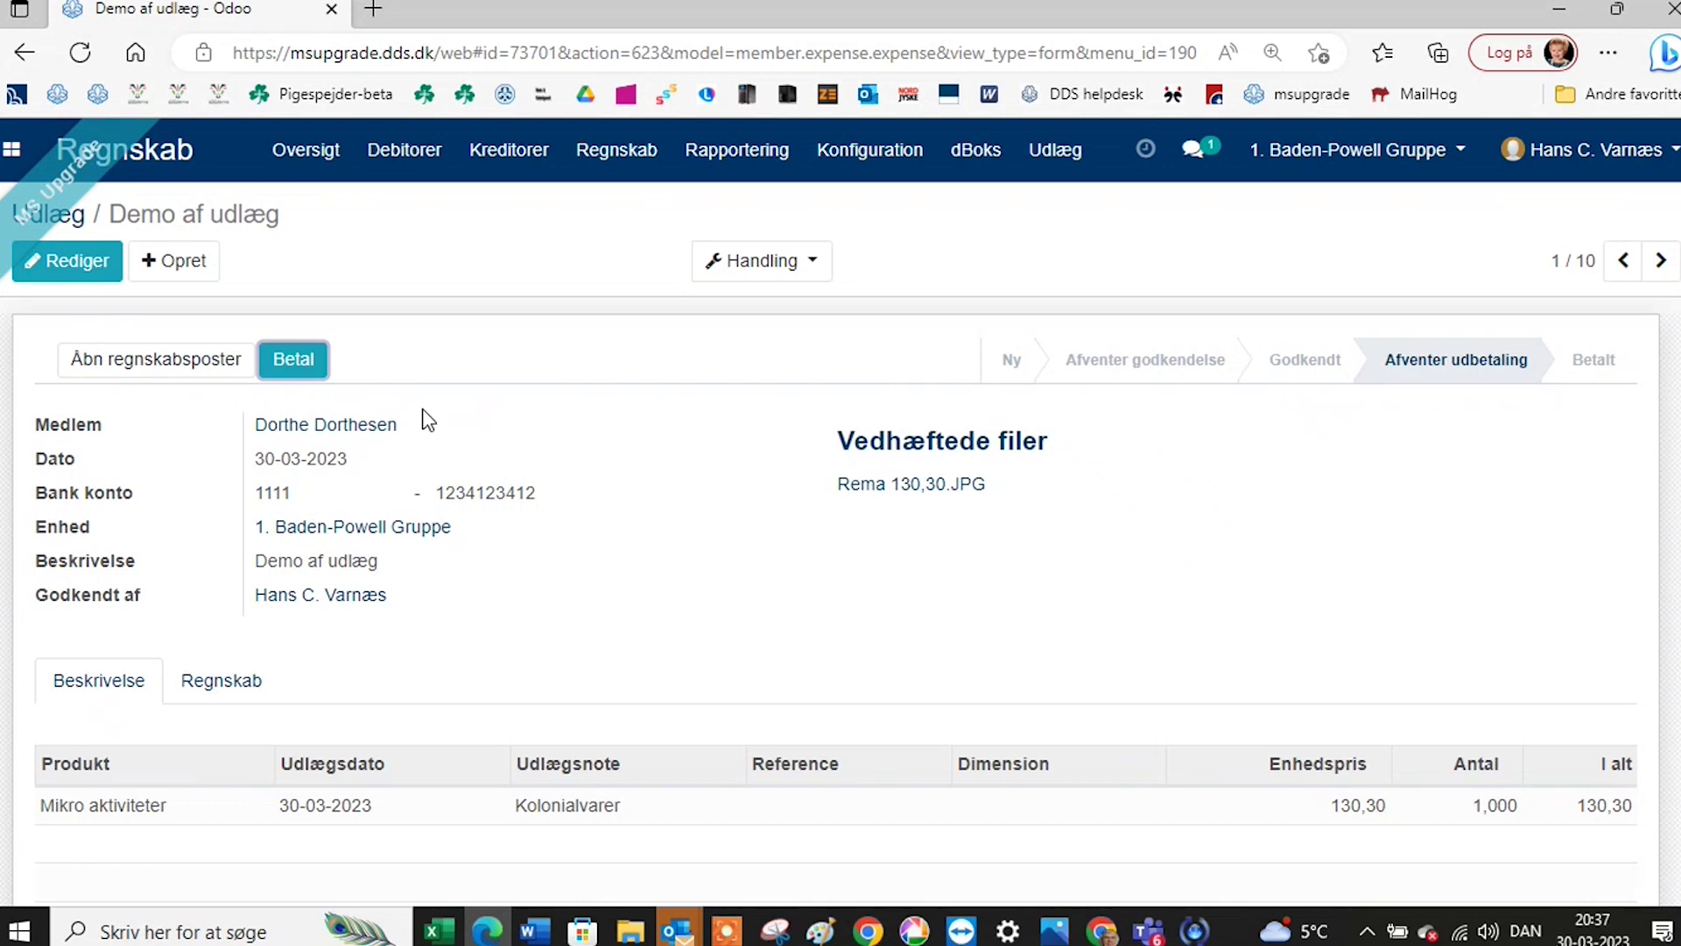
click(158, 375)
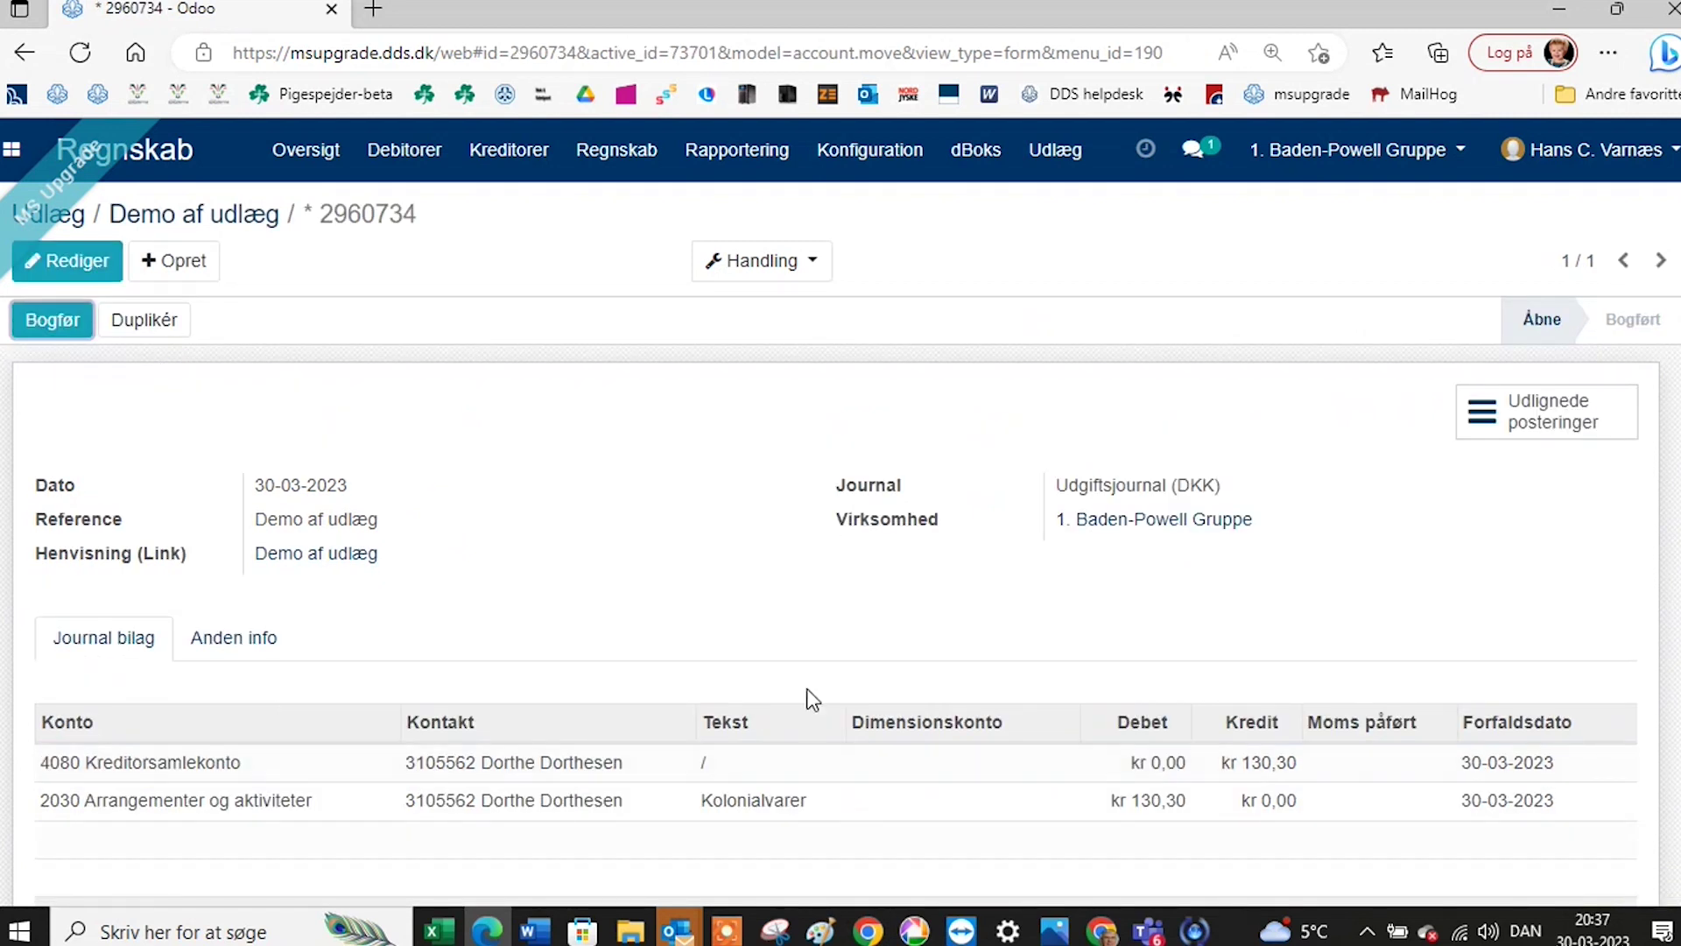
Post the expense's journal entry as U/0011, then go back to the Demo af udlæg expense.
click(77, 261)
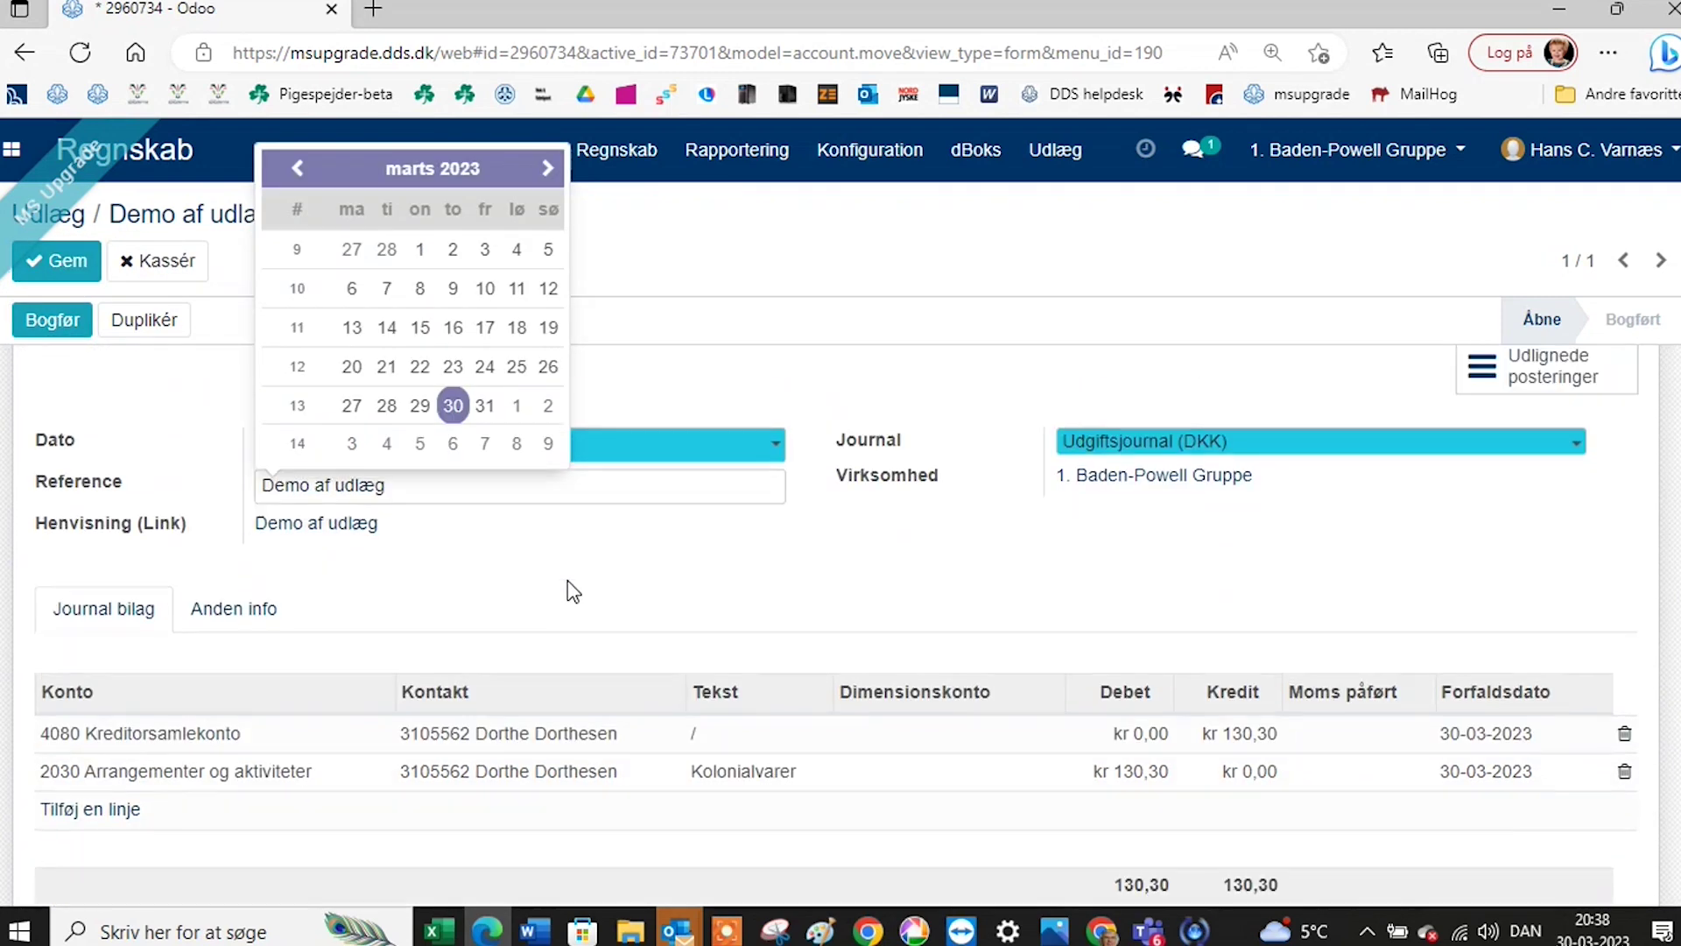
click(50, 325)
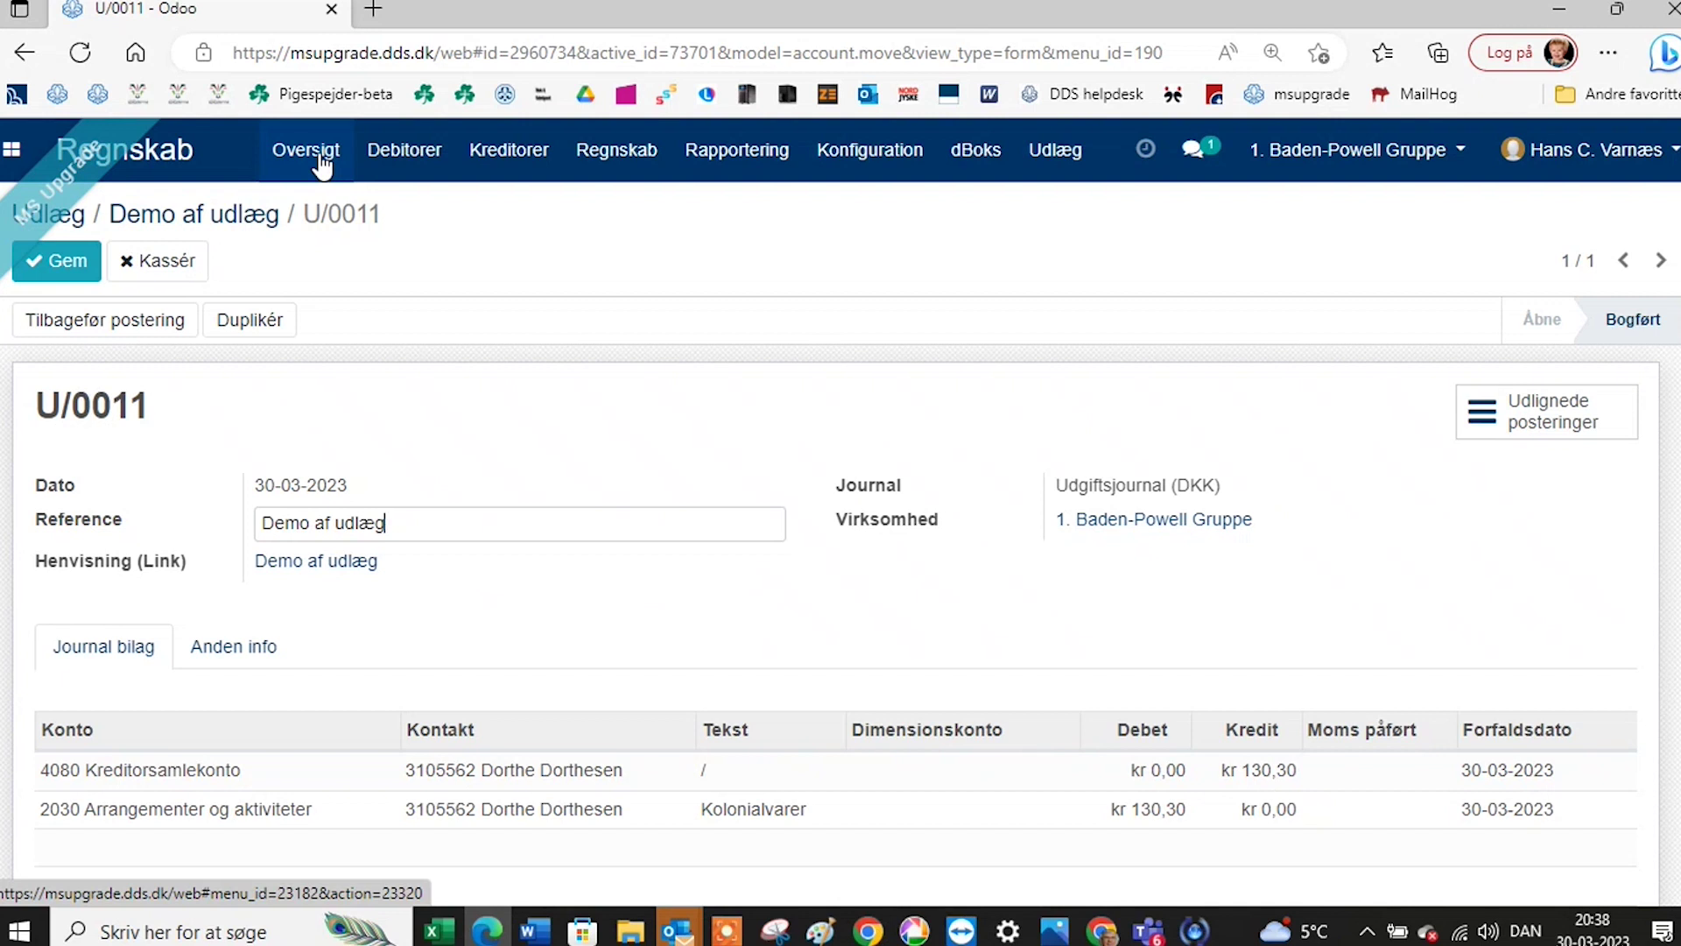
click(262, 213)
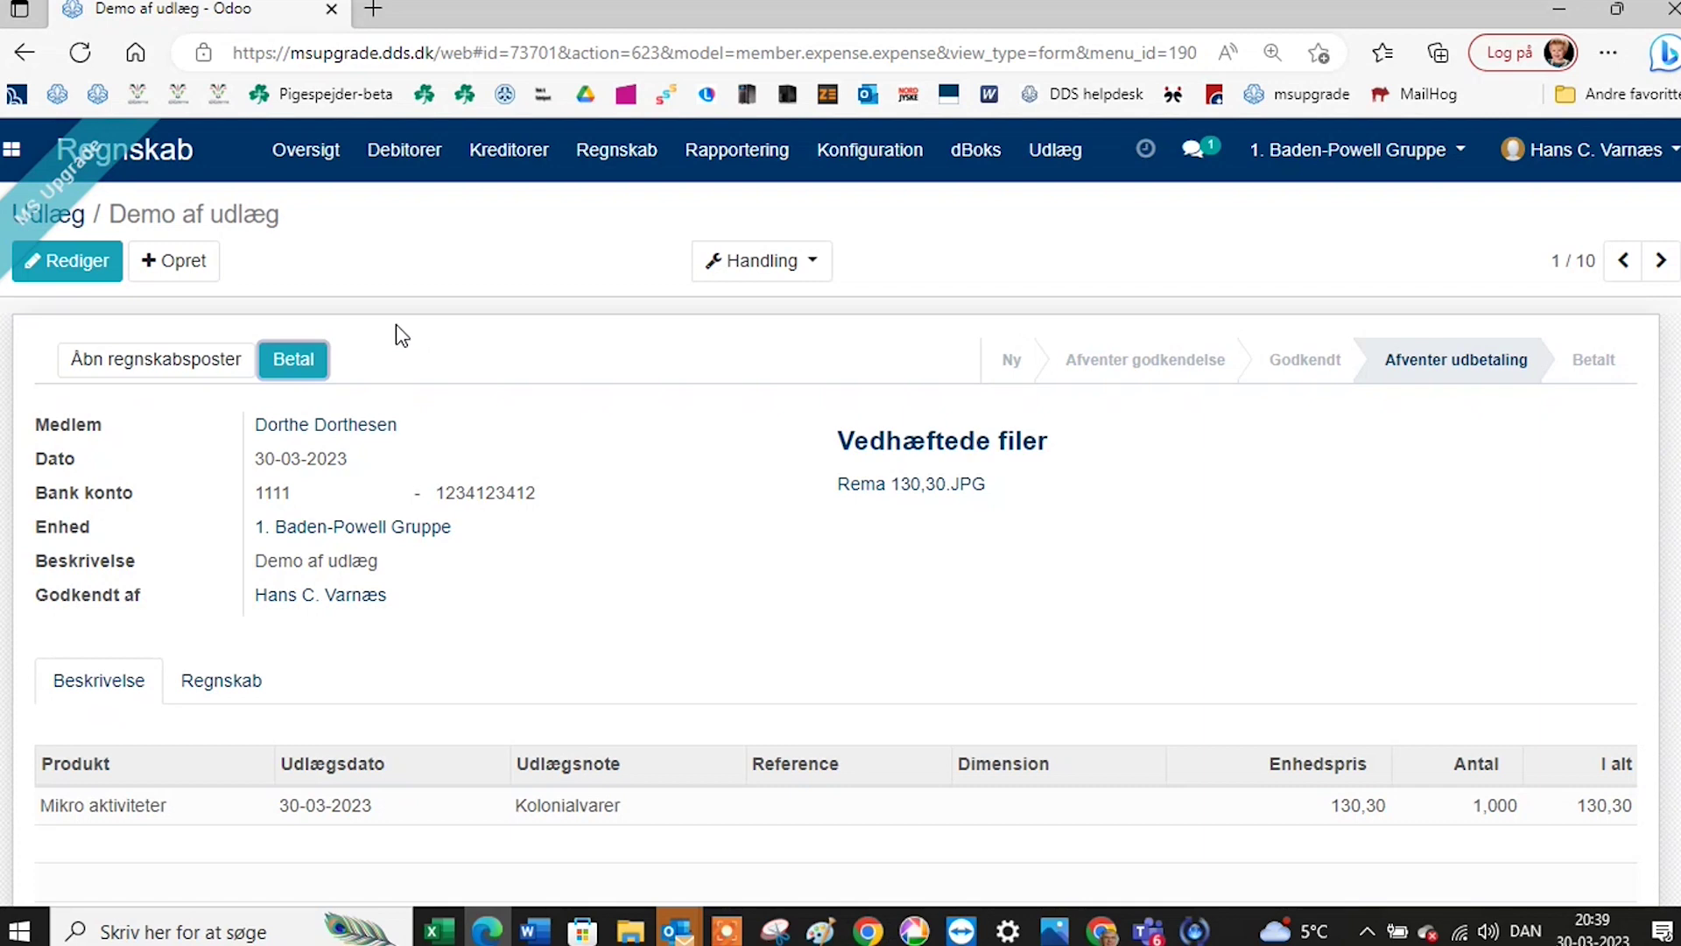
click(313, 354)
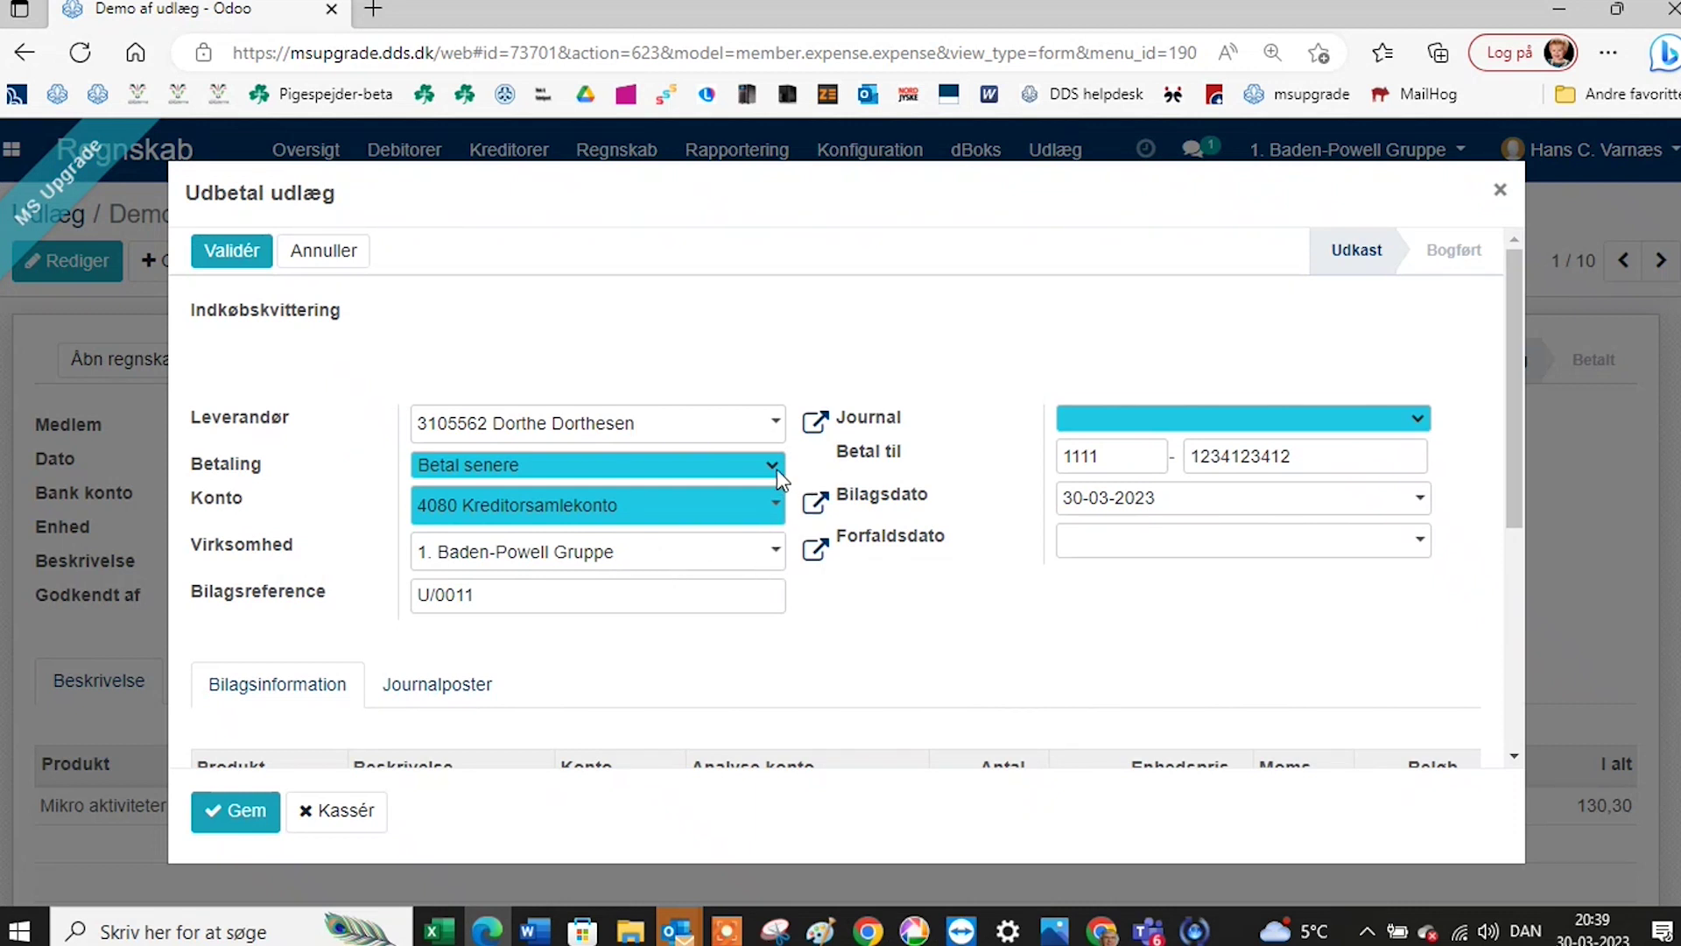
scroll(793, 608, down, 3)
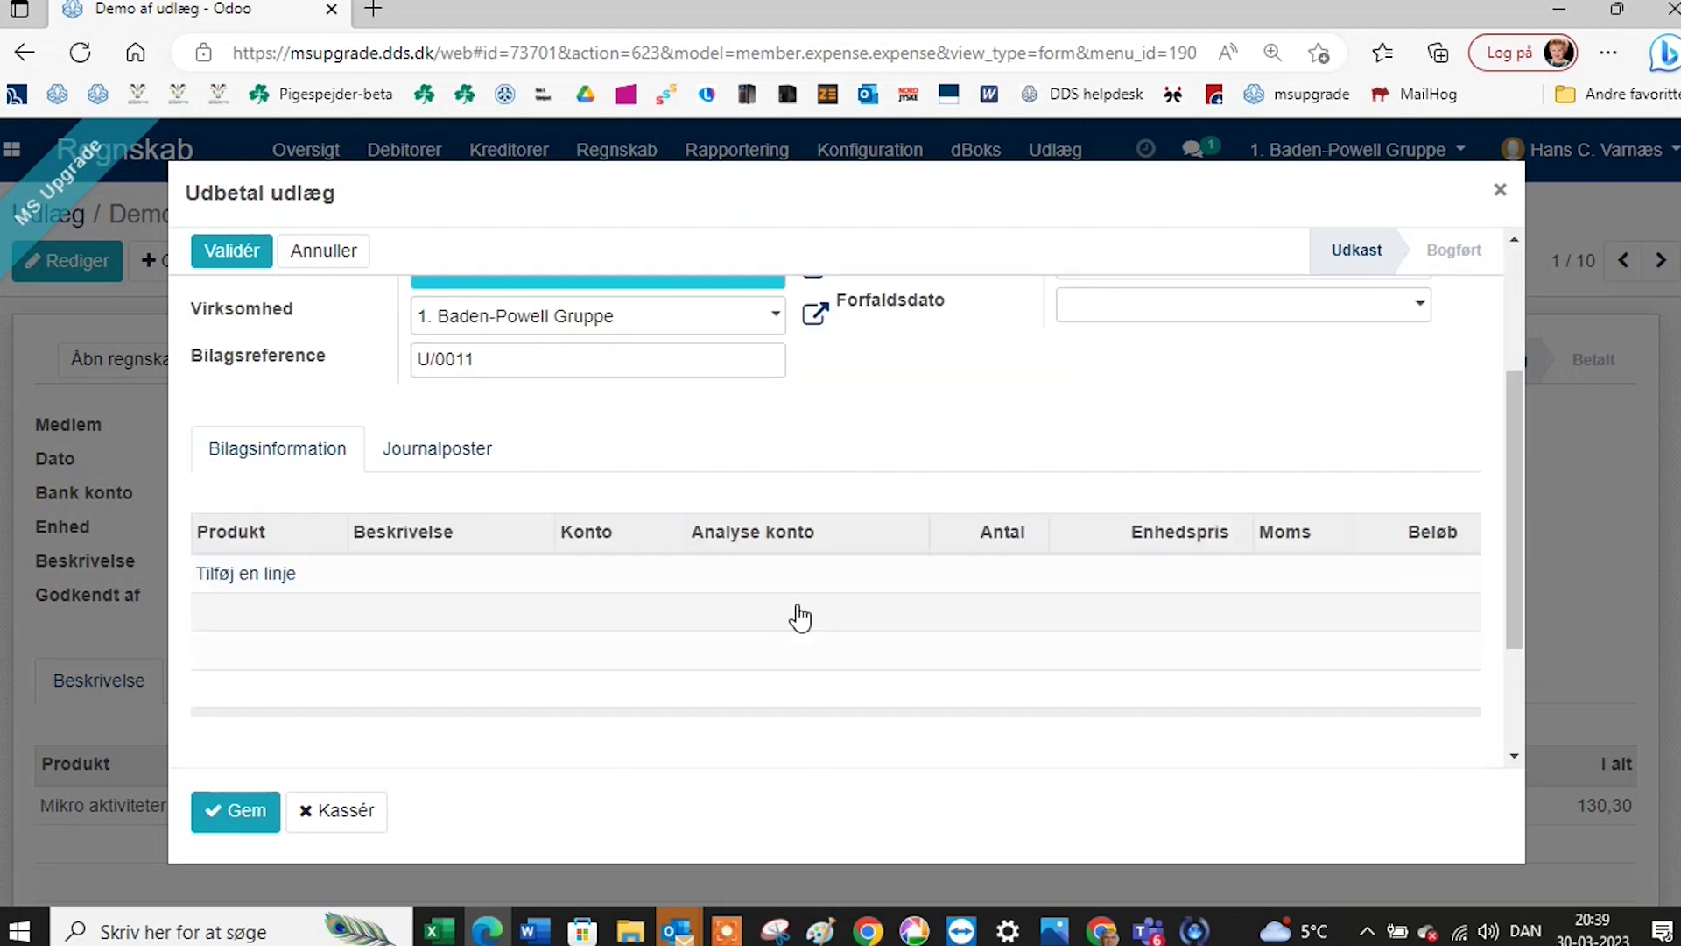
scroll(735, 518, up, 3)
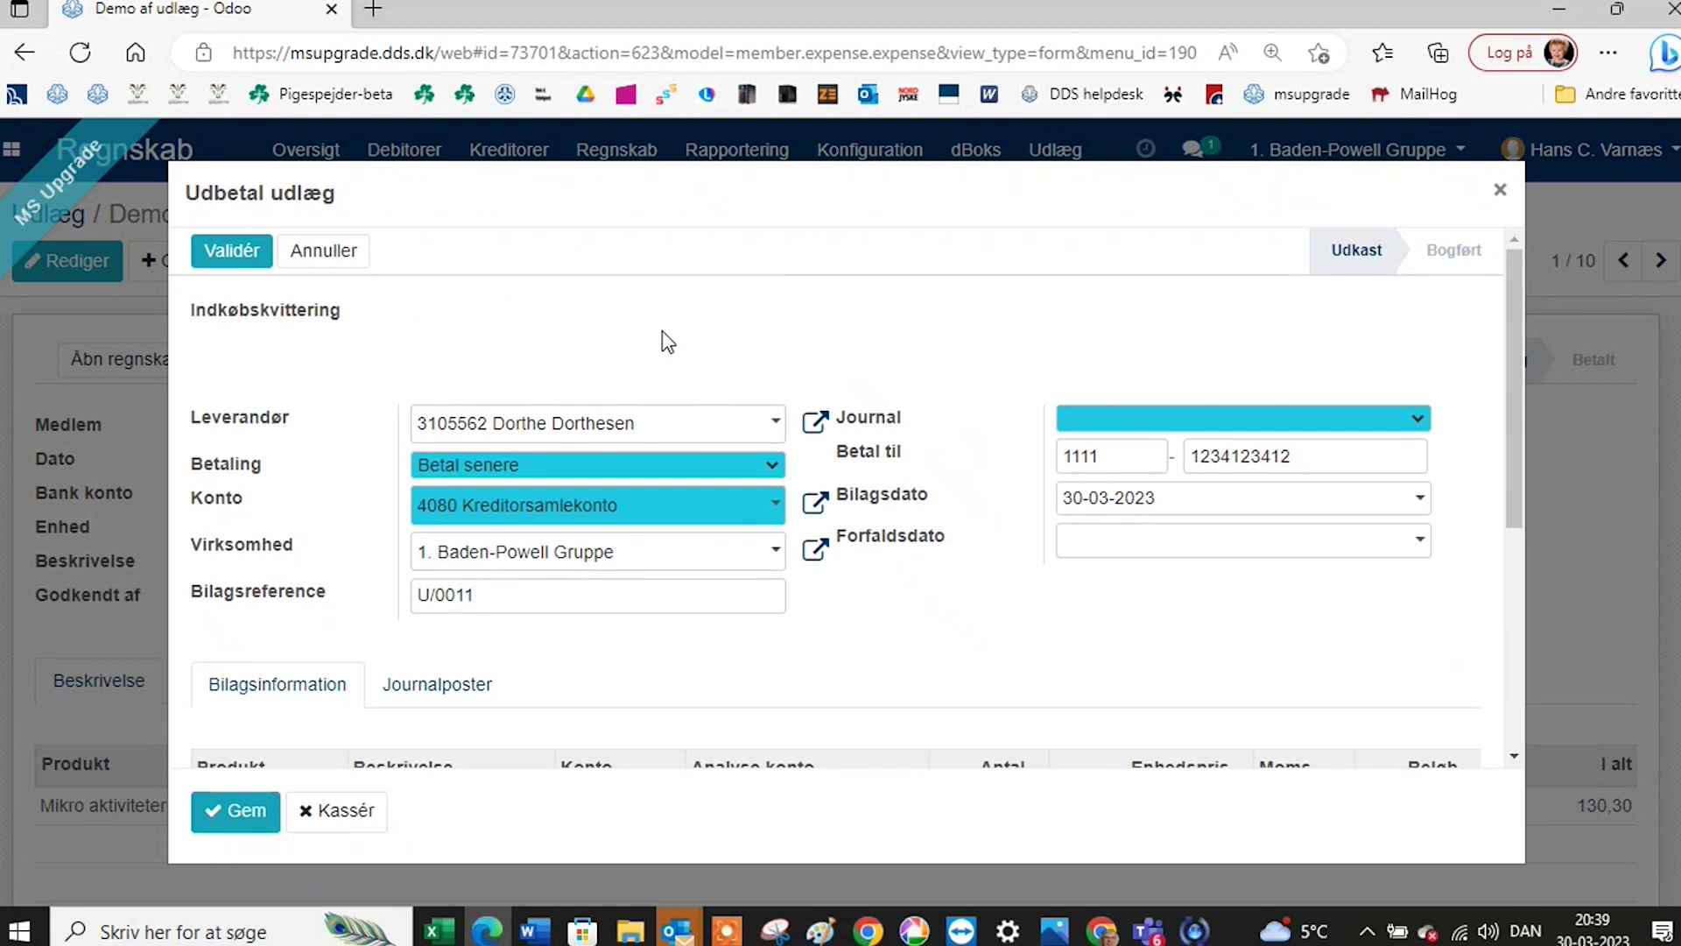
click(773, 517)
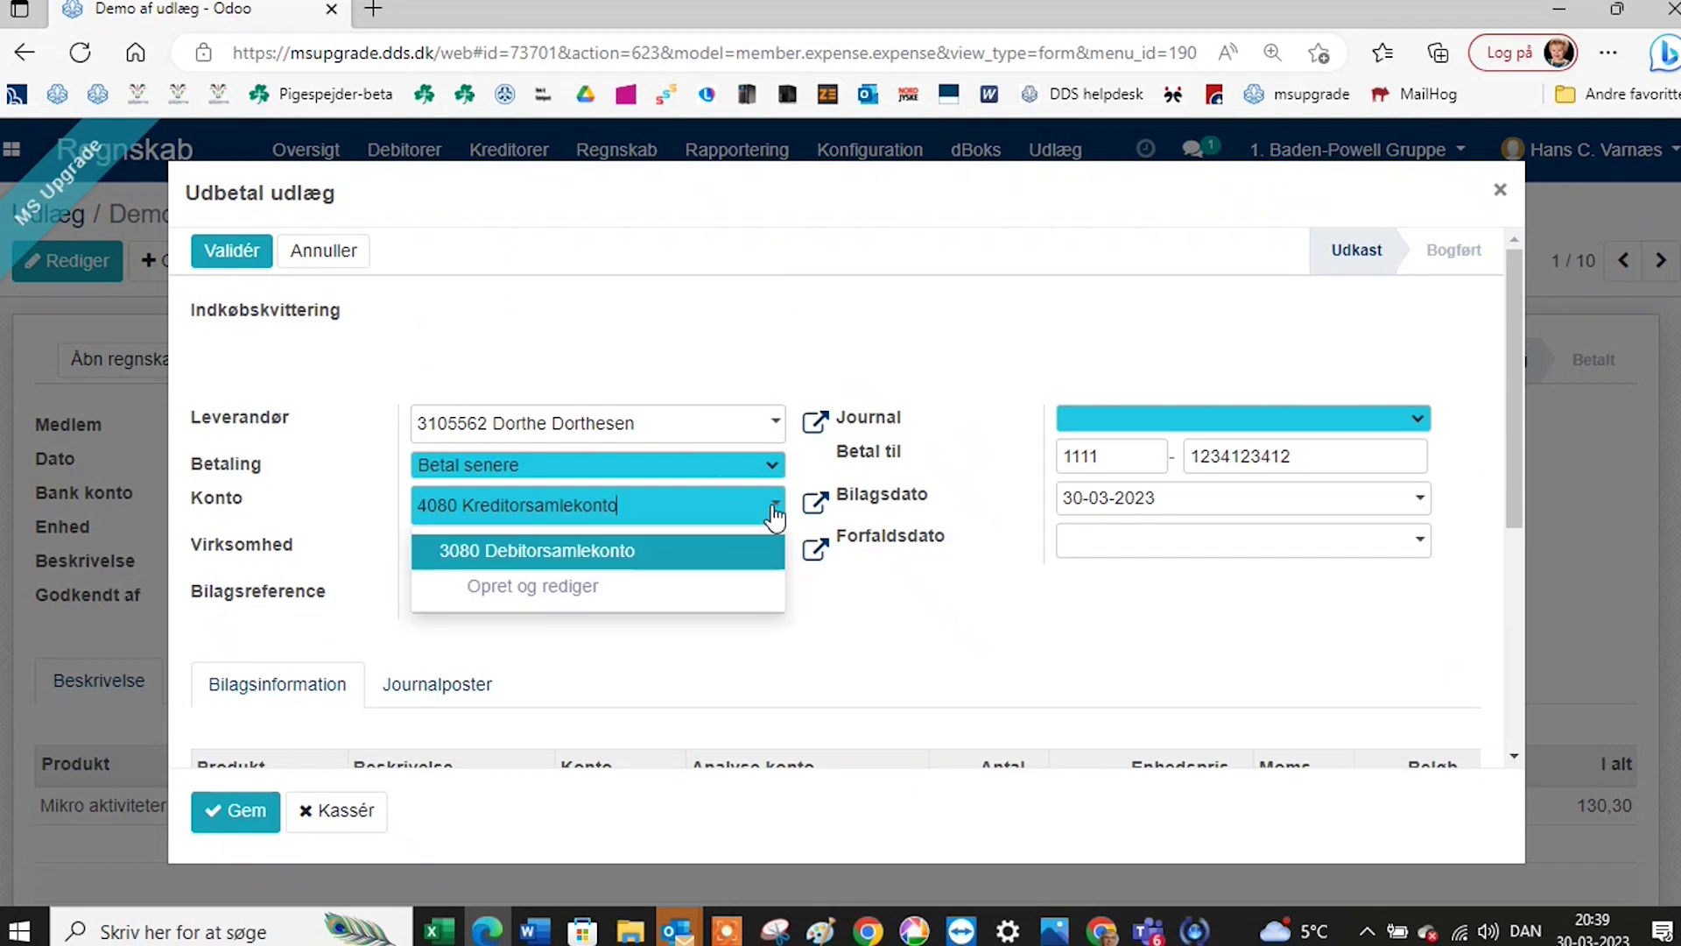
click(775, 517)
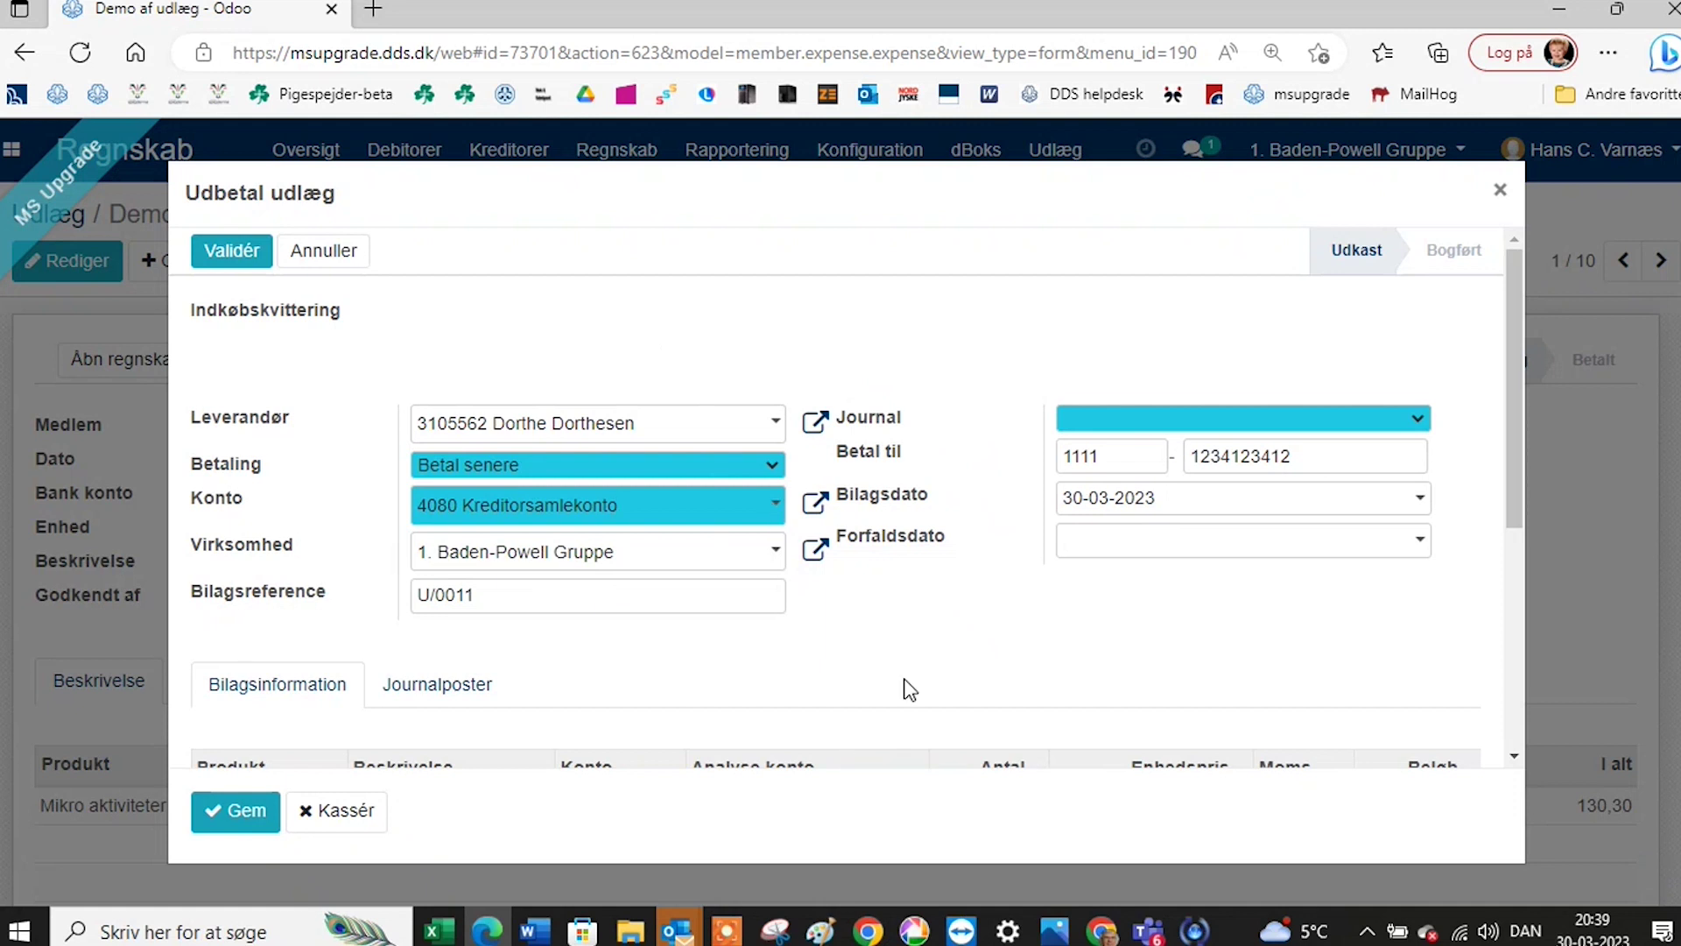
scroll(594, 657, down, 1)
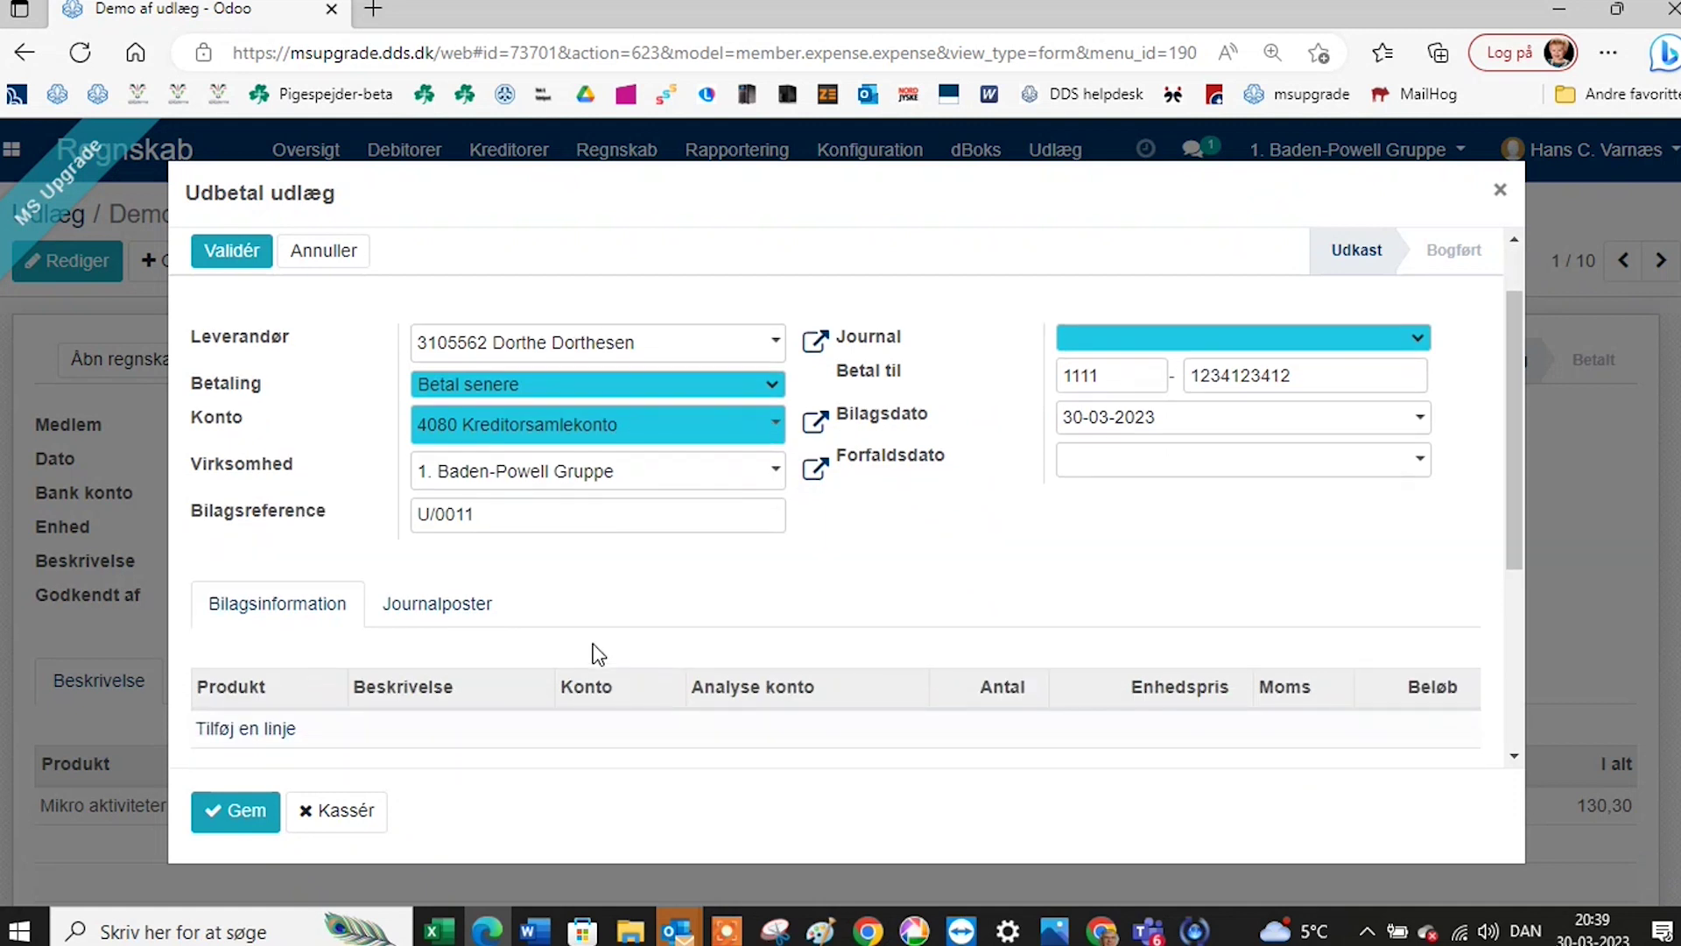
scroll(367, 731, down, 1)
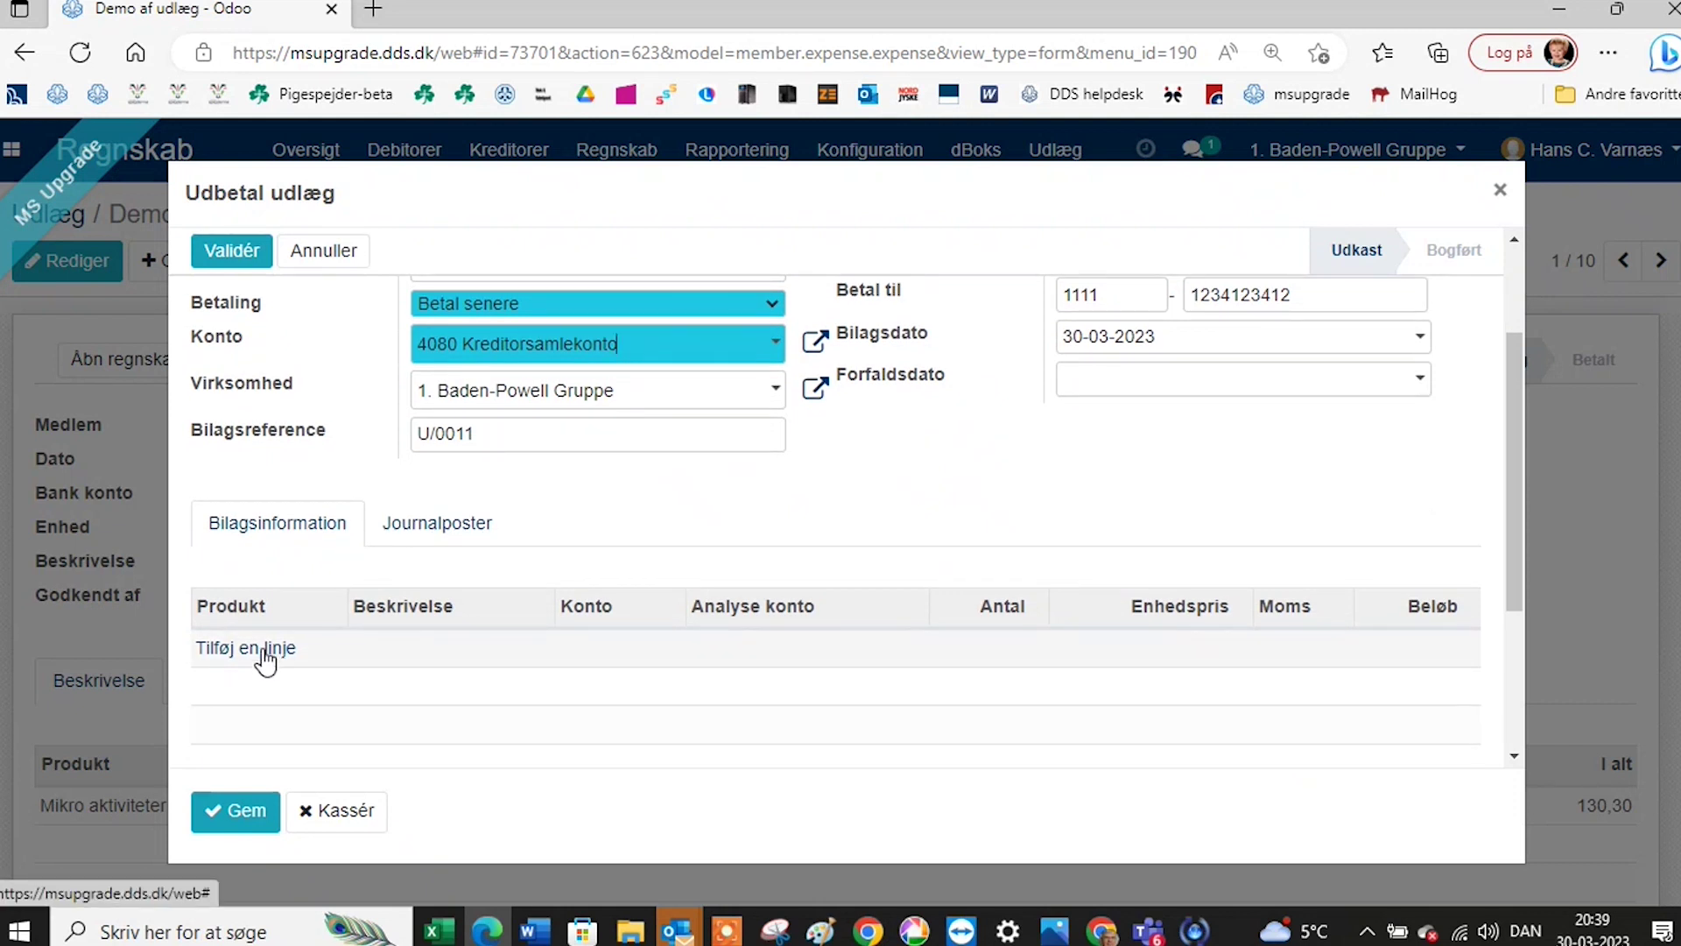
click(265, 655)
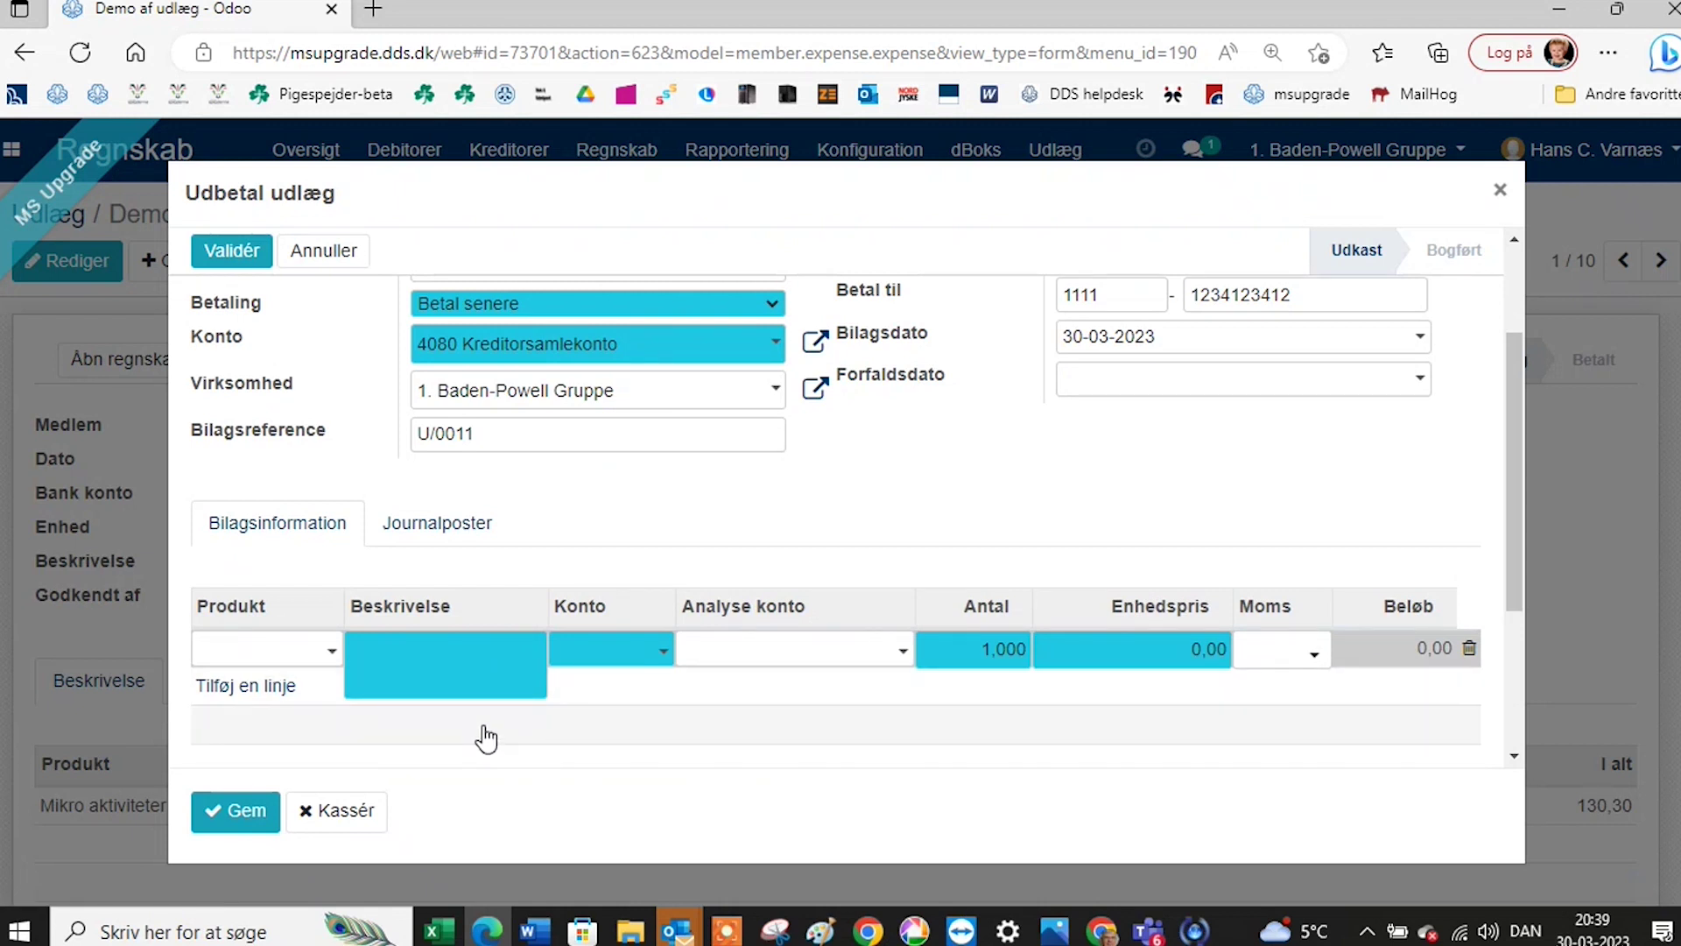
scroll(486, 738, up, 1)
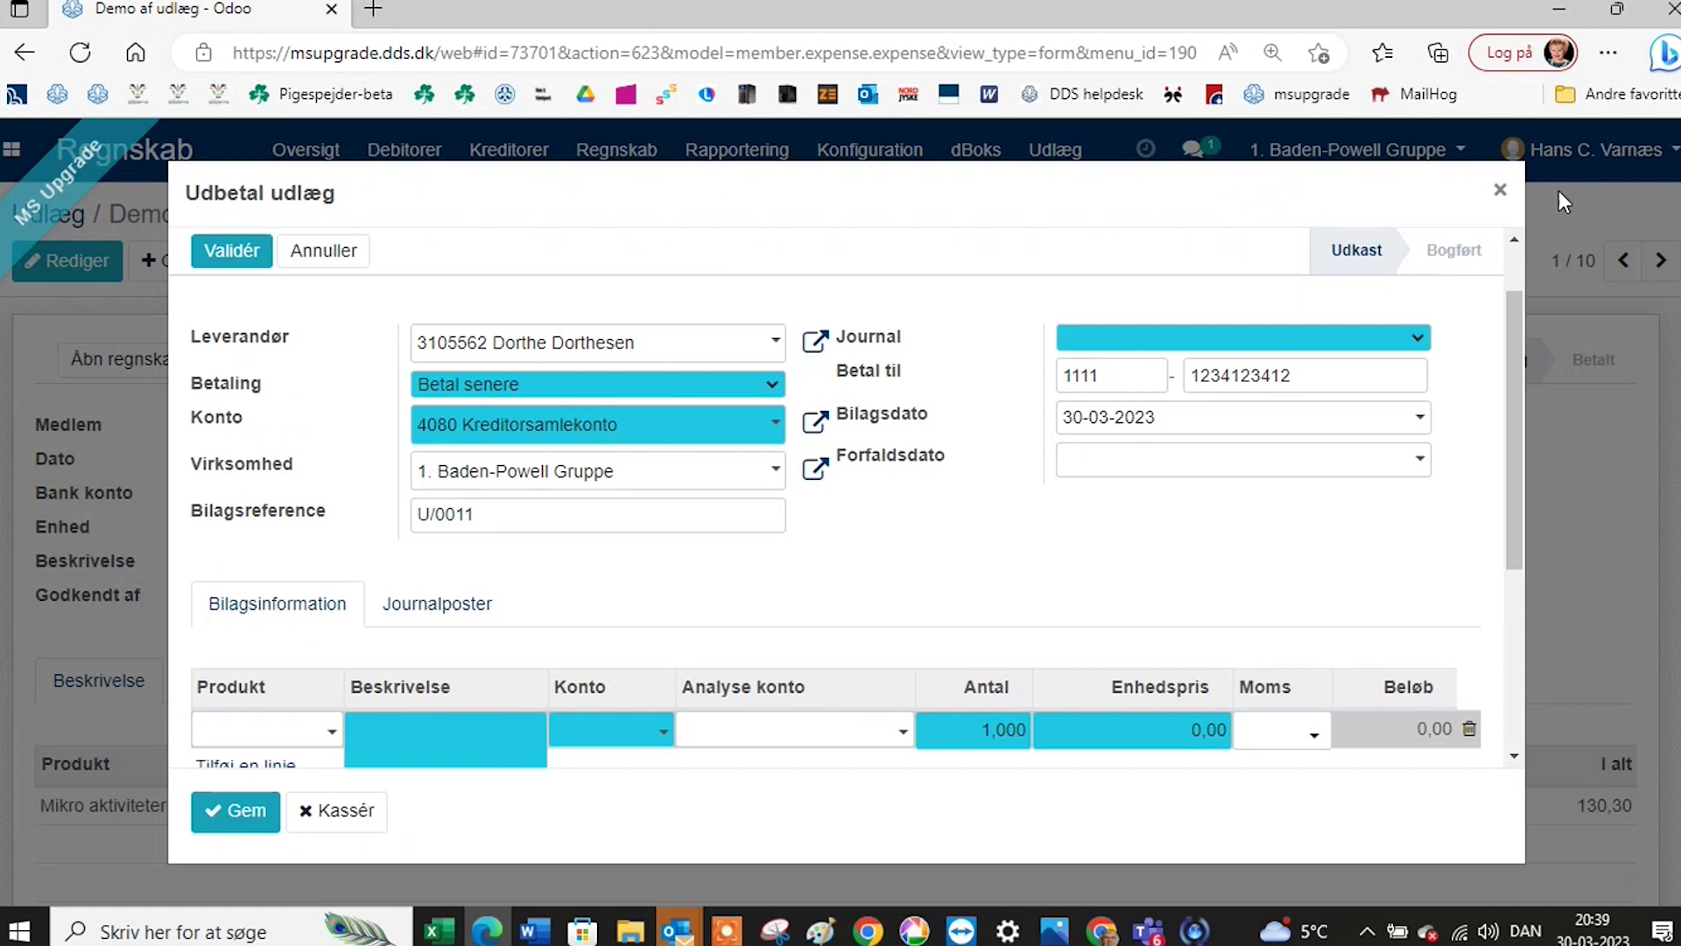
click(1497, 194)
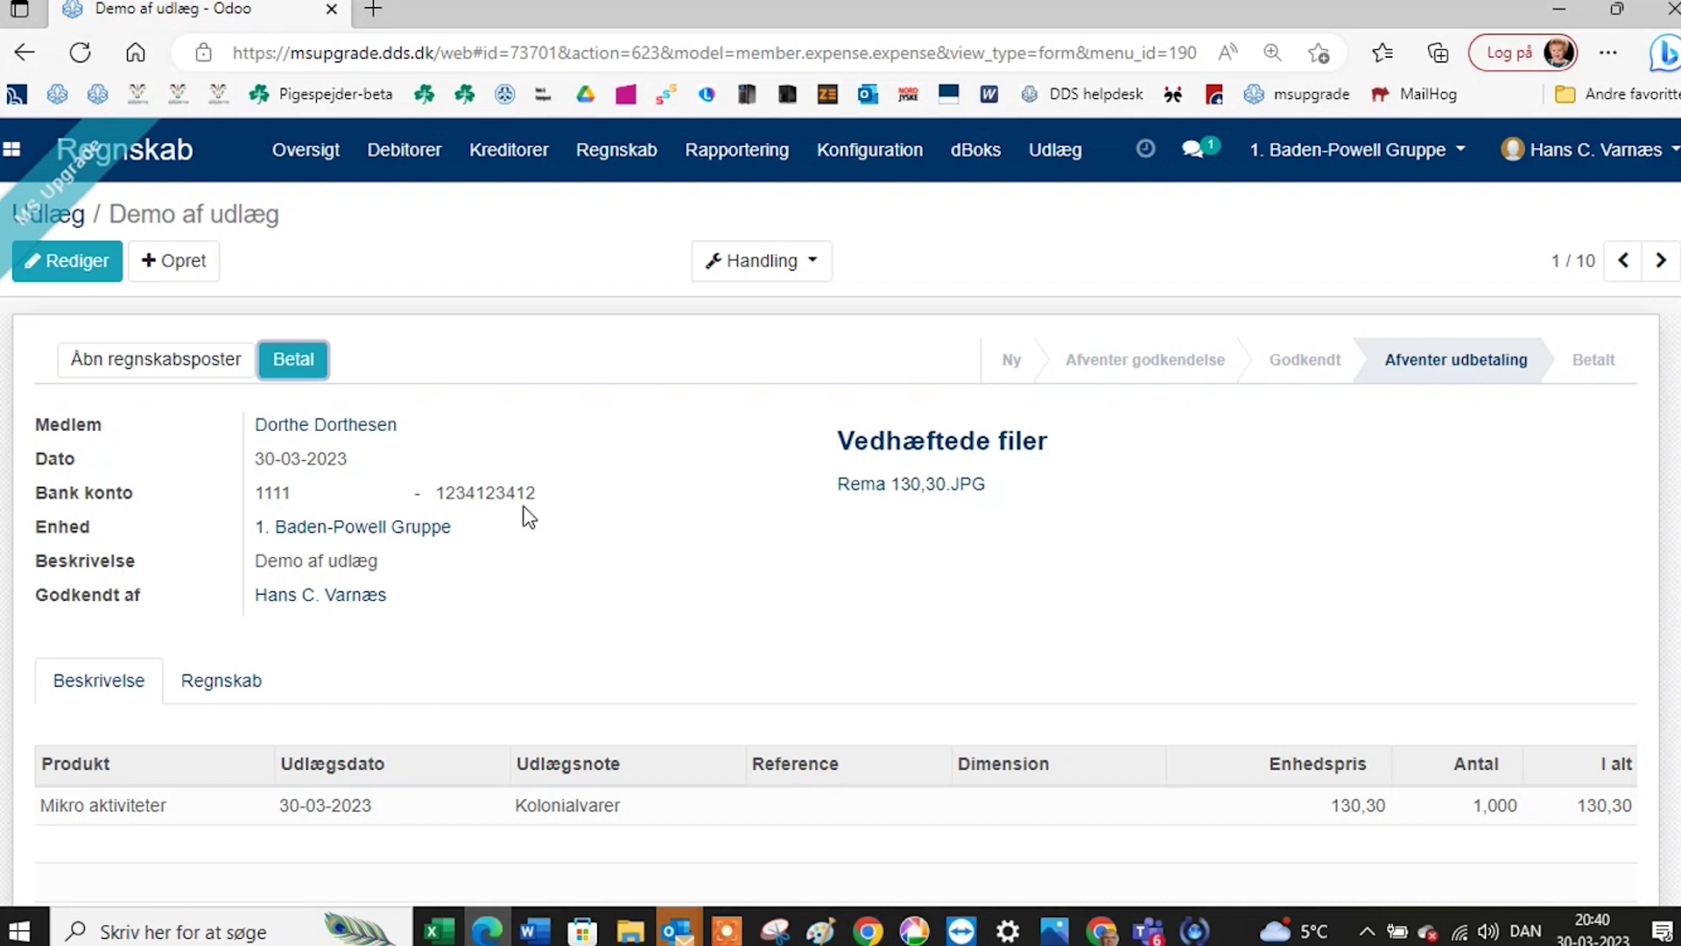
Open posted entry U/0011 (kr 130,30, 2030 to 4080), then switch to the portal window.
mouse_move(529, 517)
click(221, 363)
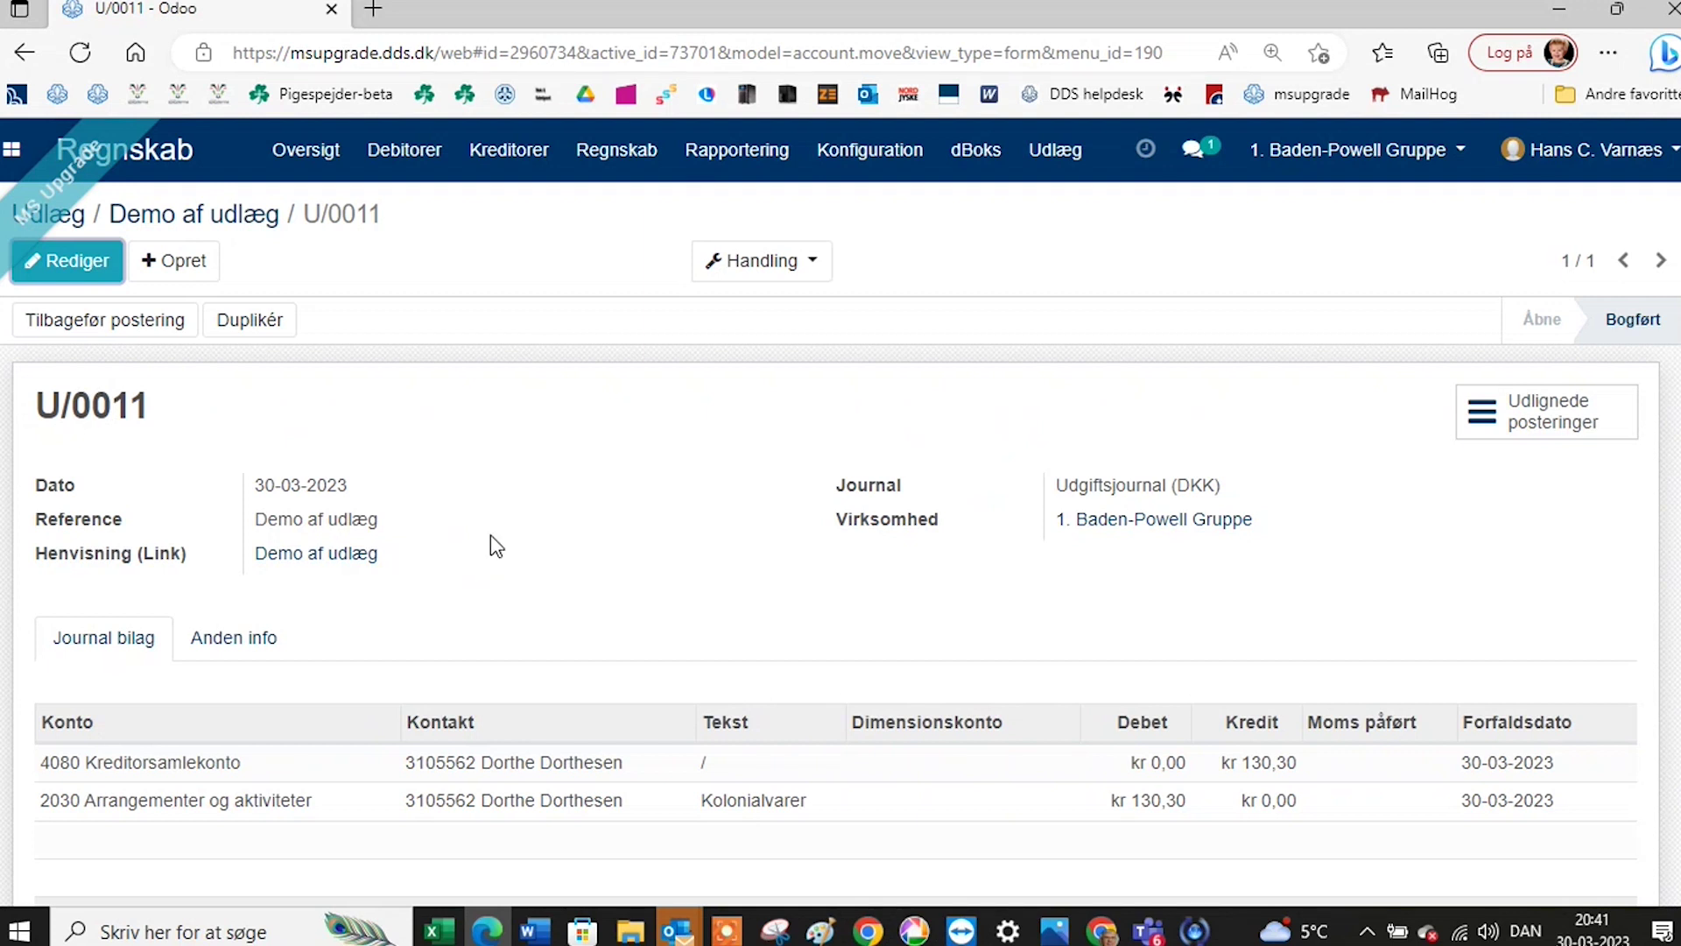
scroll(491, 536, down, 1)
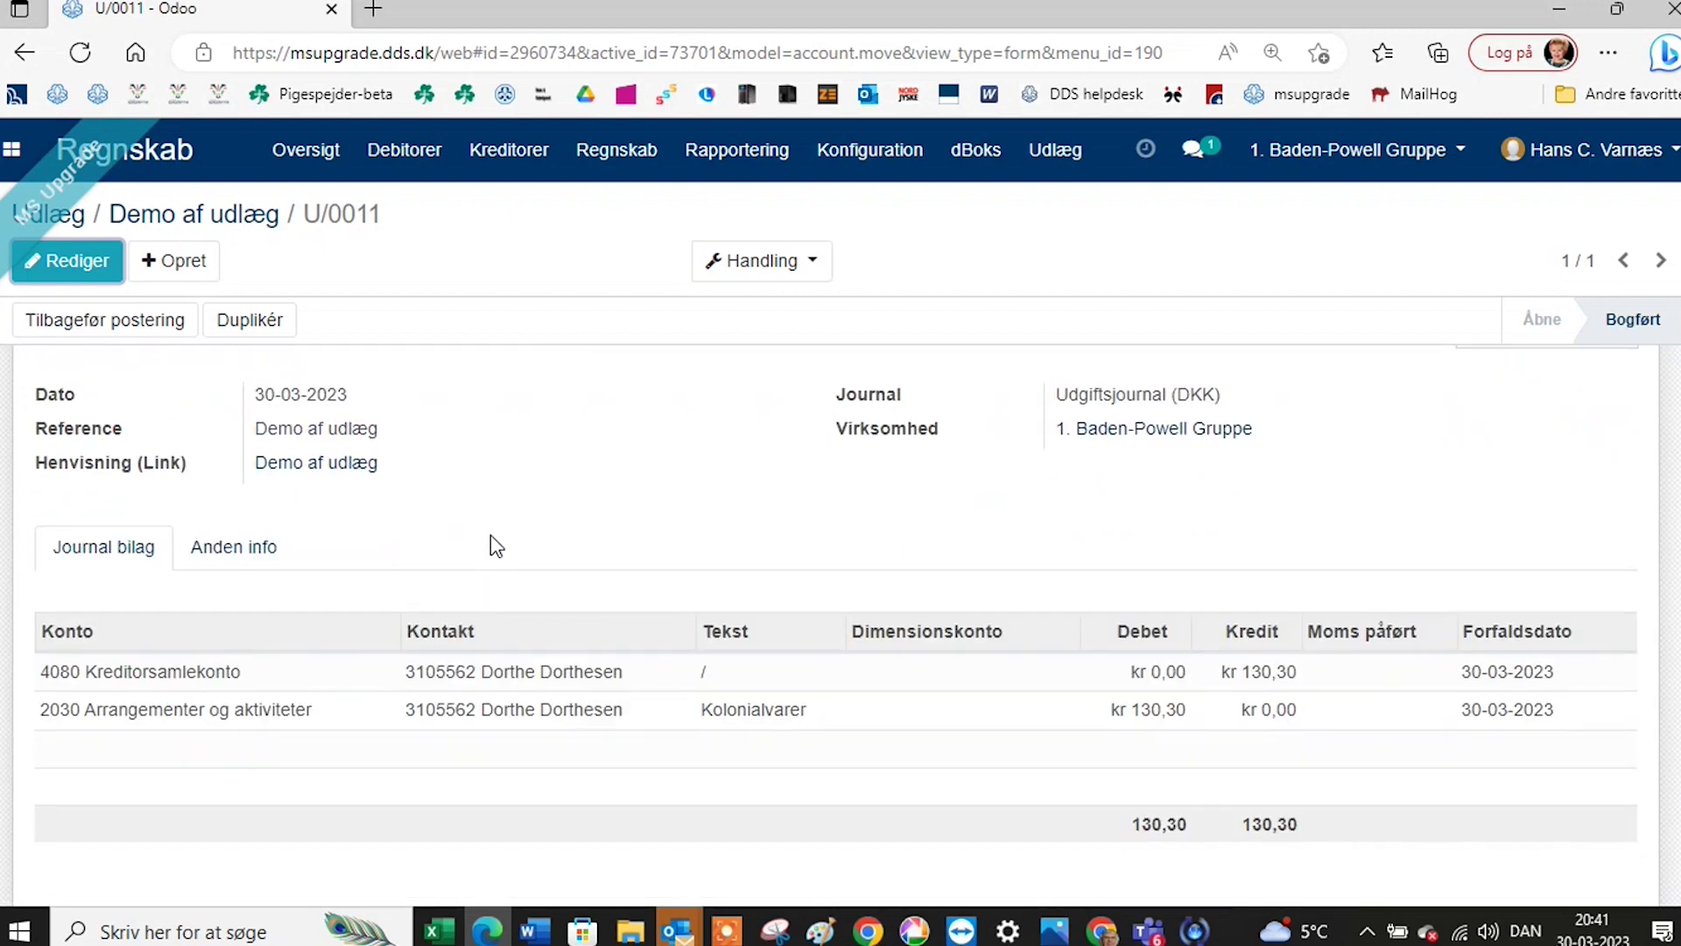
scroll(490, 536, up, 1)
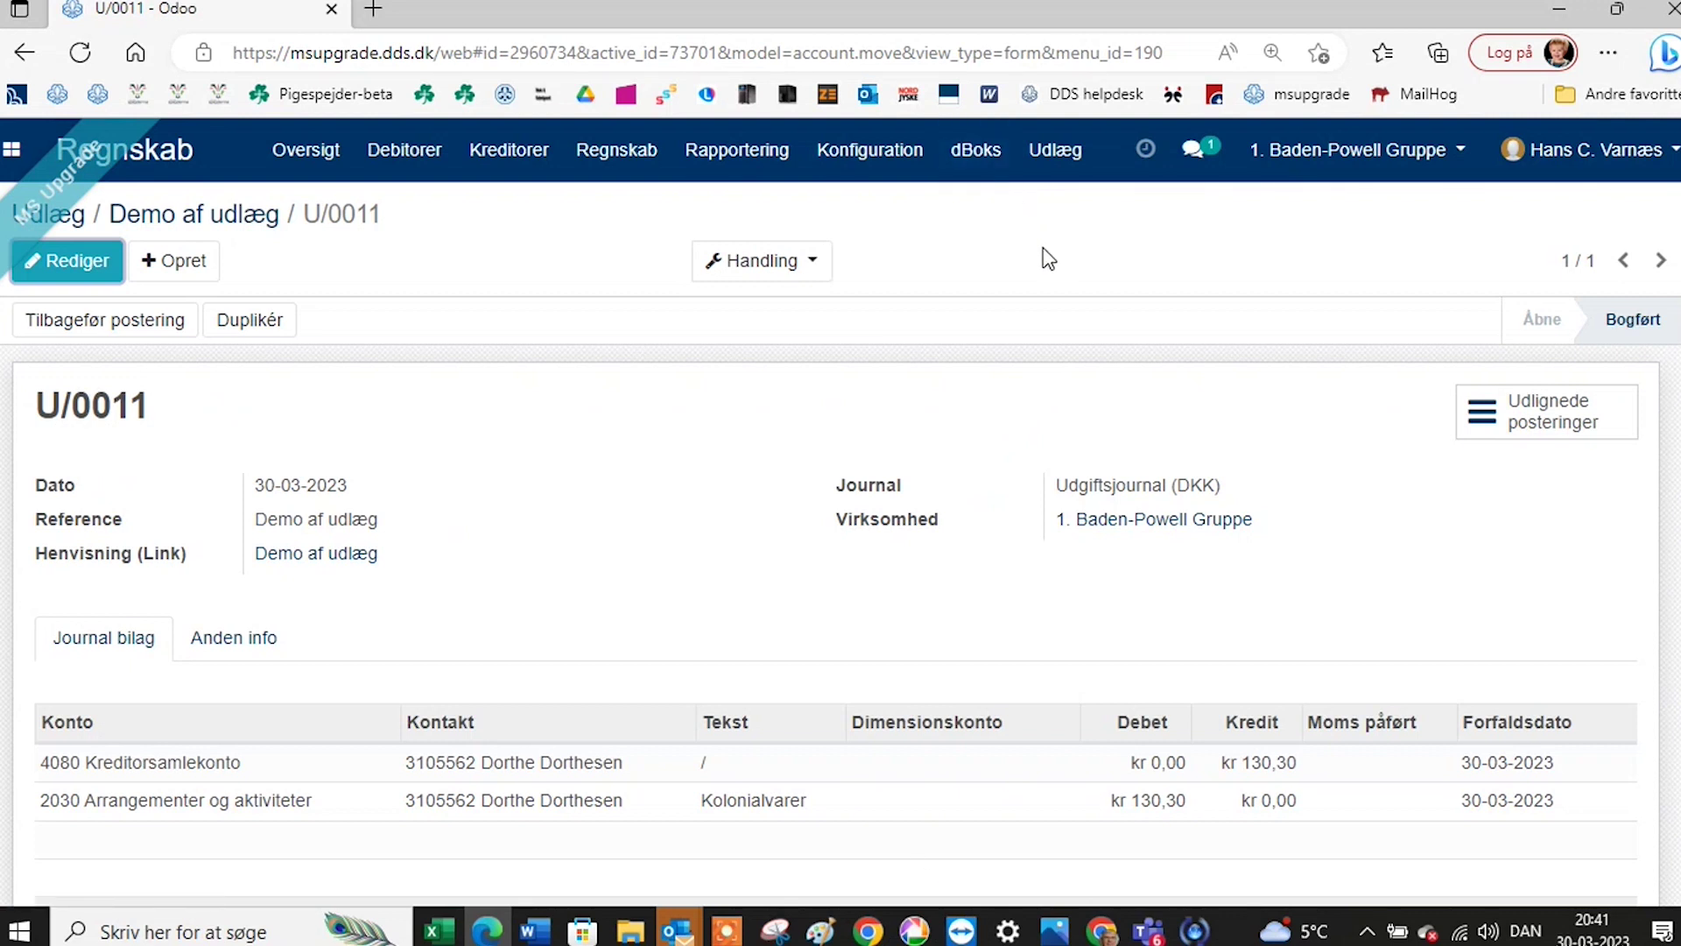
click(1104, 931)
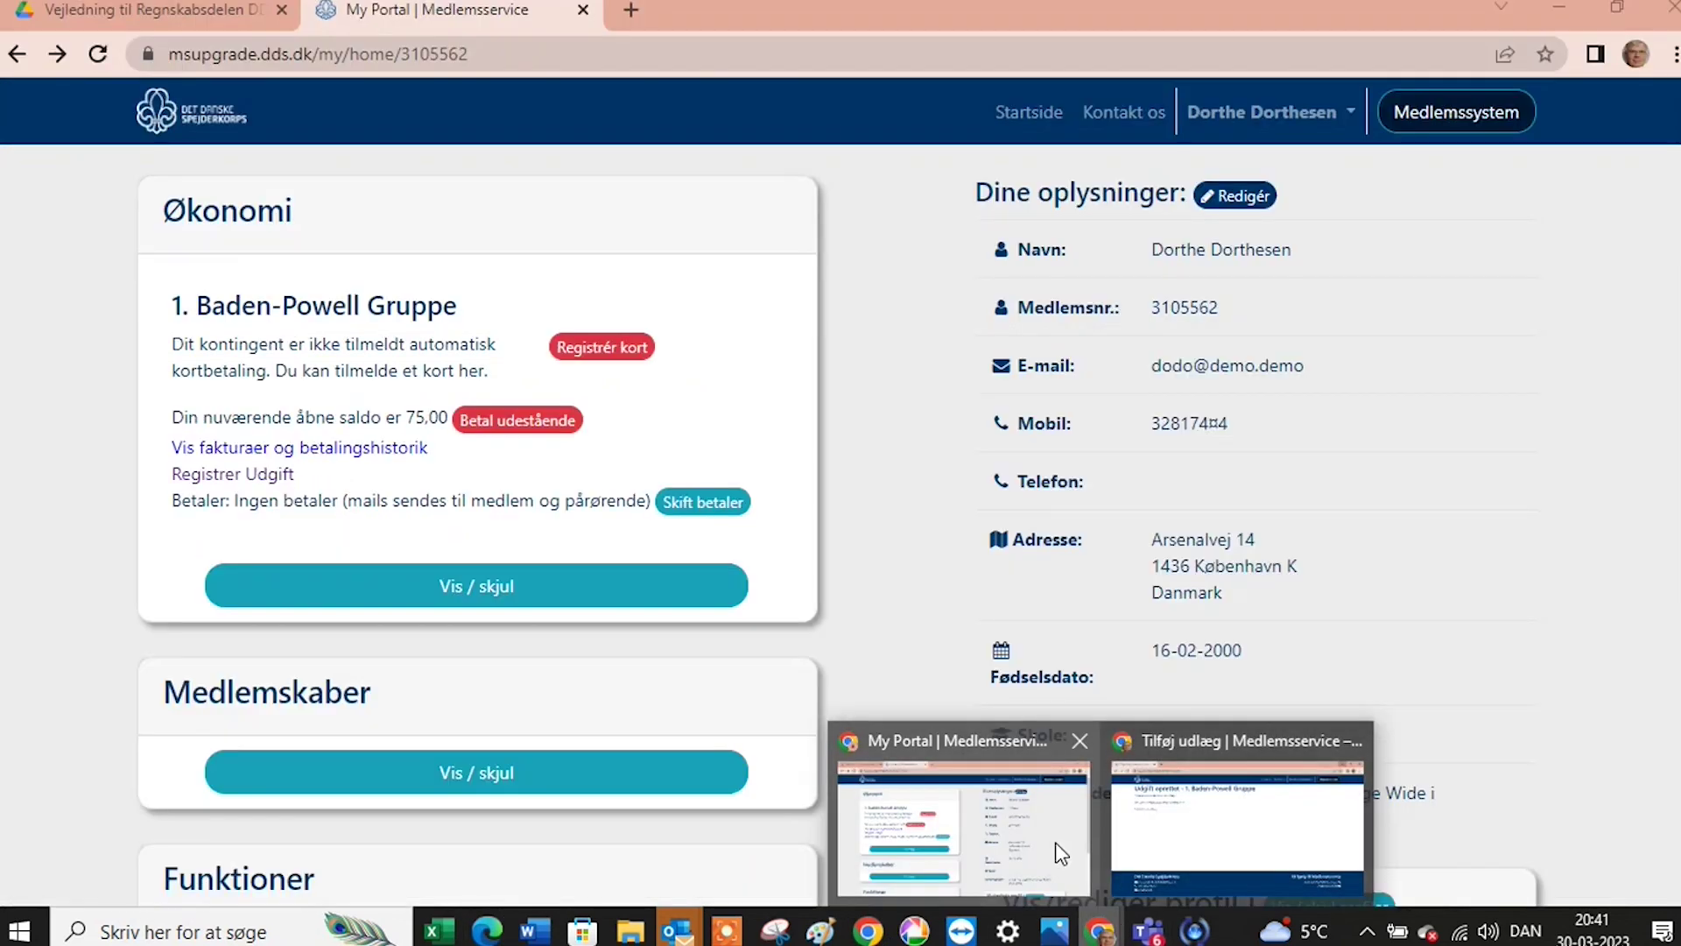
In the member portal, open Registrer Udgift for 1. Baden-Powell Gruppe, then go to Min konto.
click(1059, 852)
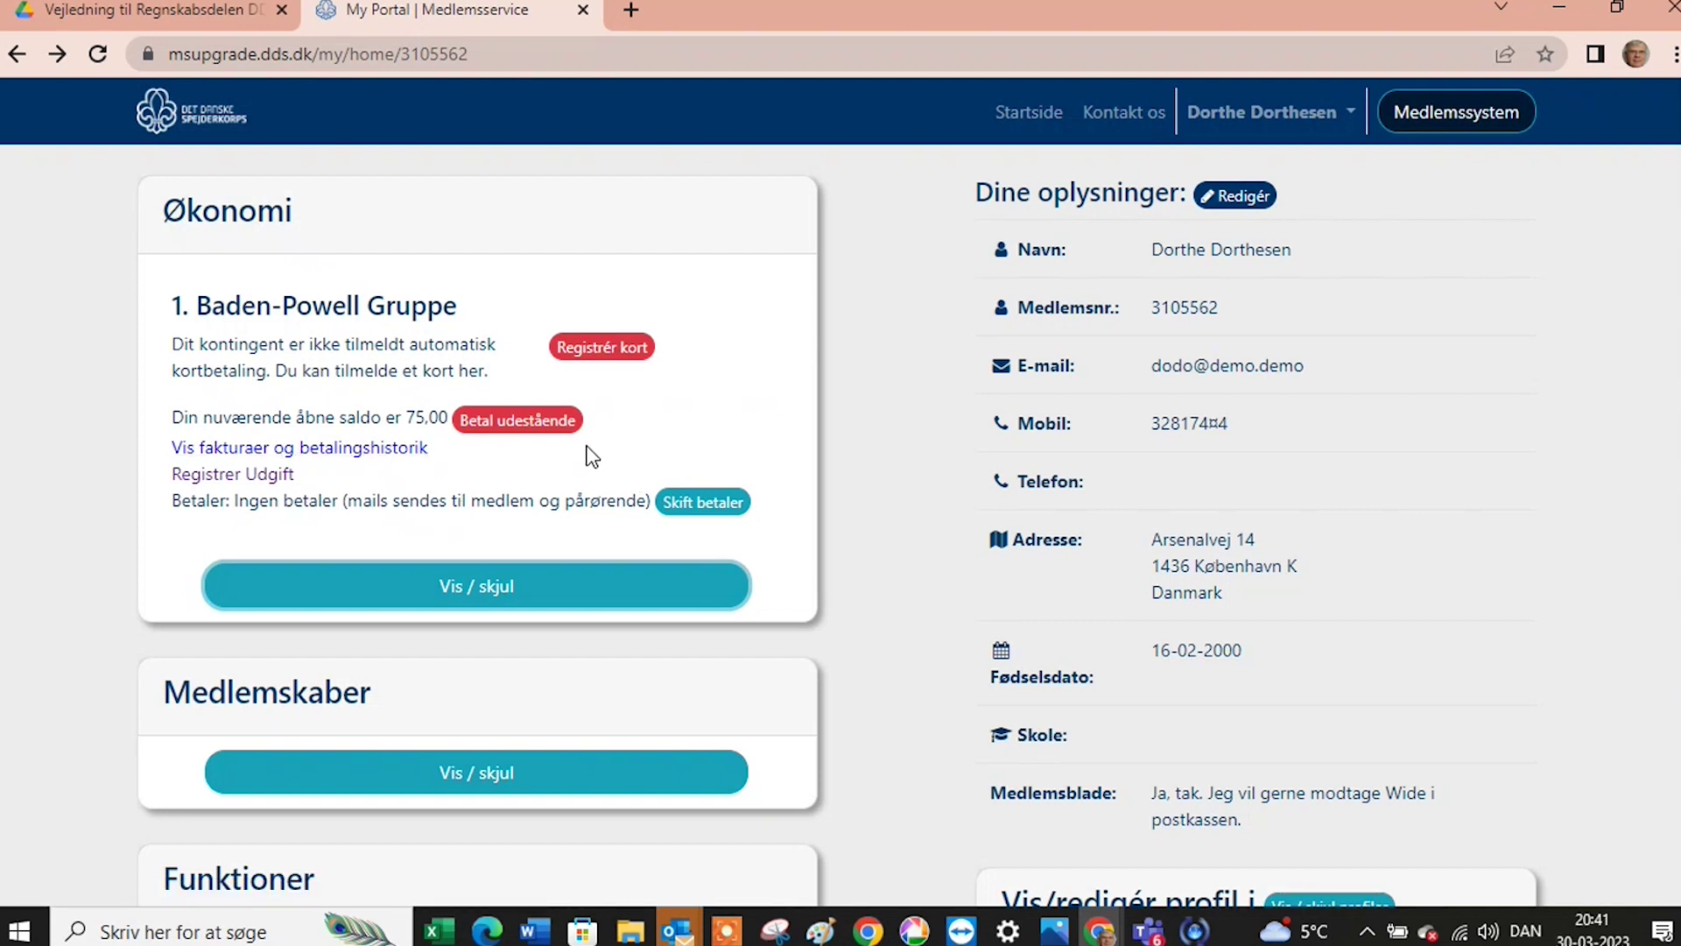
scroll(467, 485, down, 2)
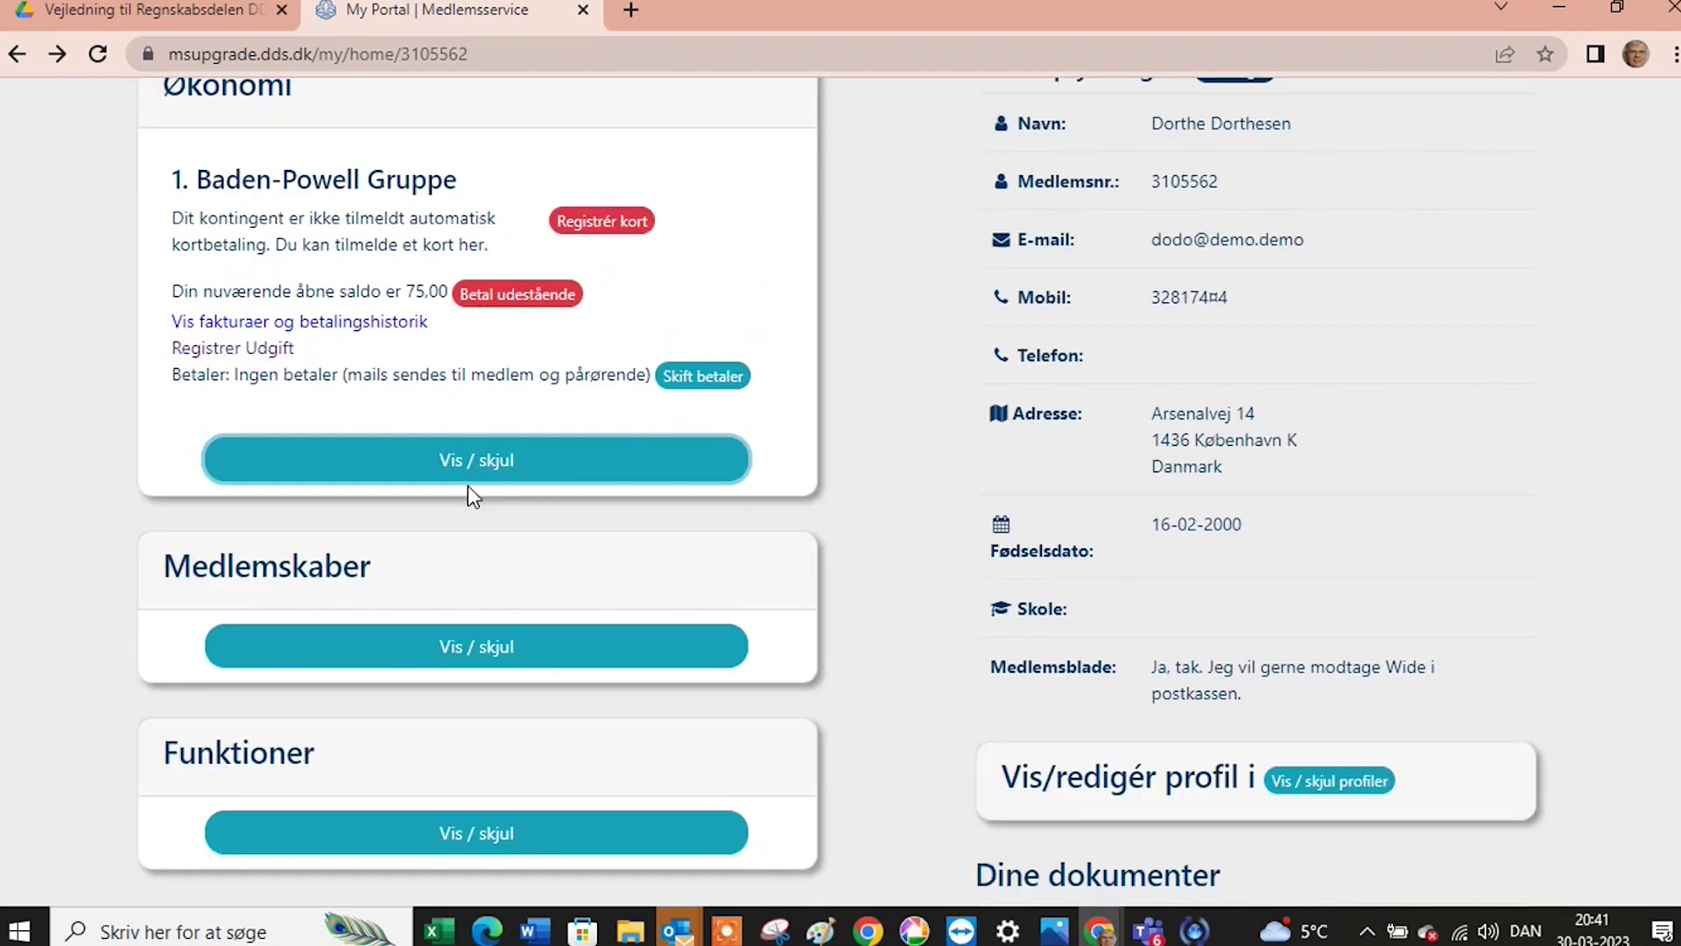
scroll(467, 482, up, 2)
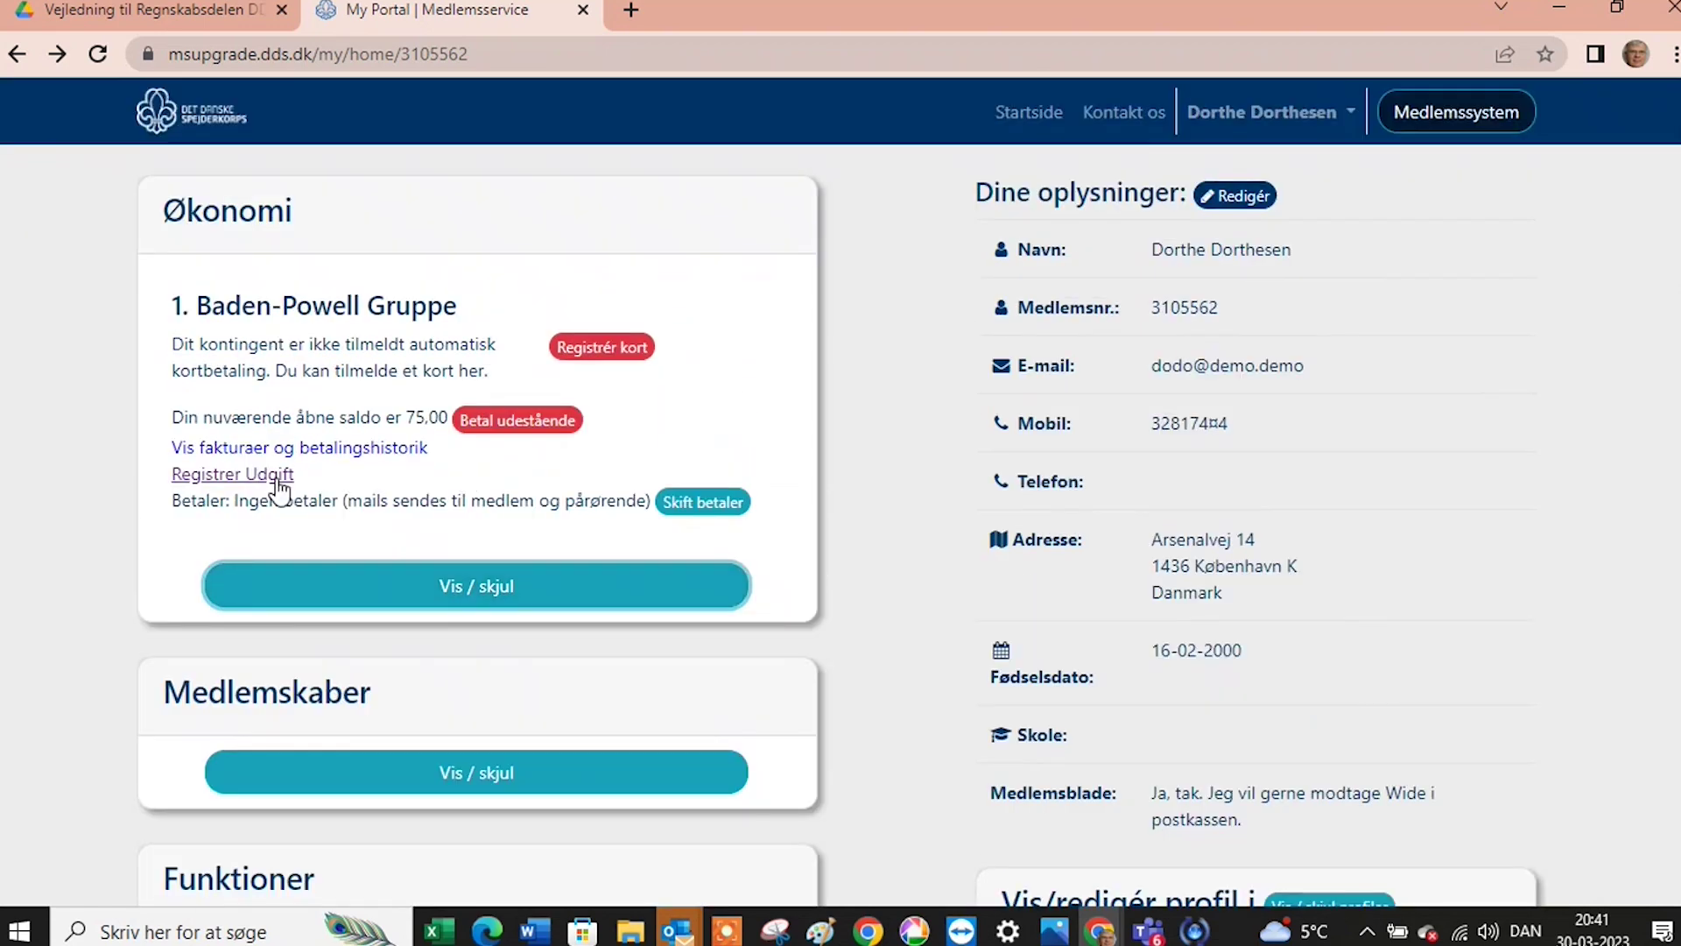
click(276, 477)
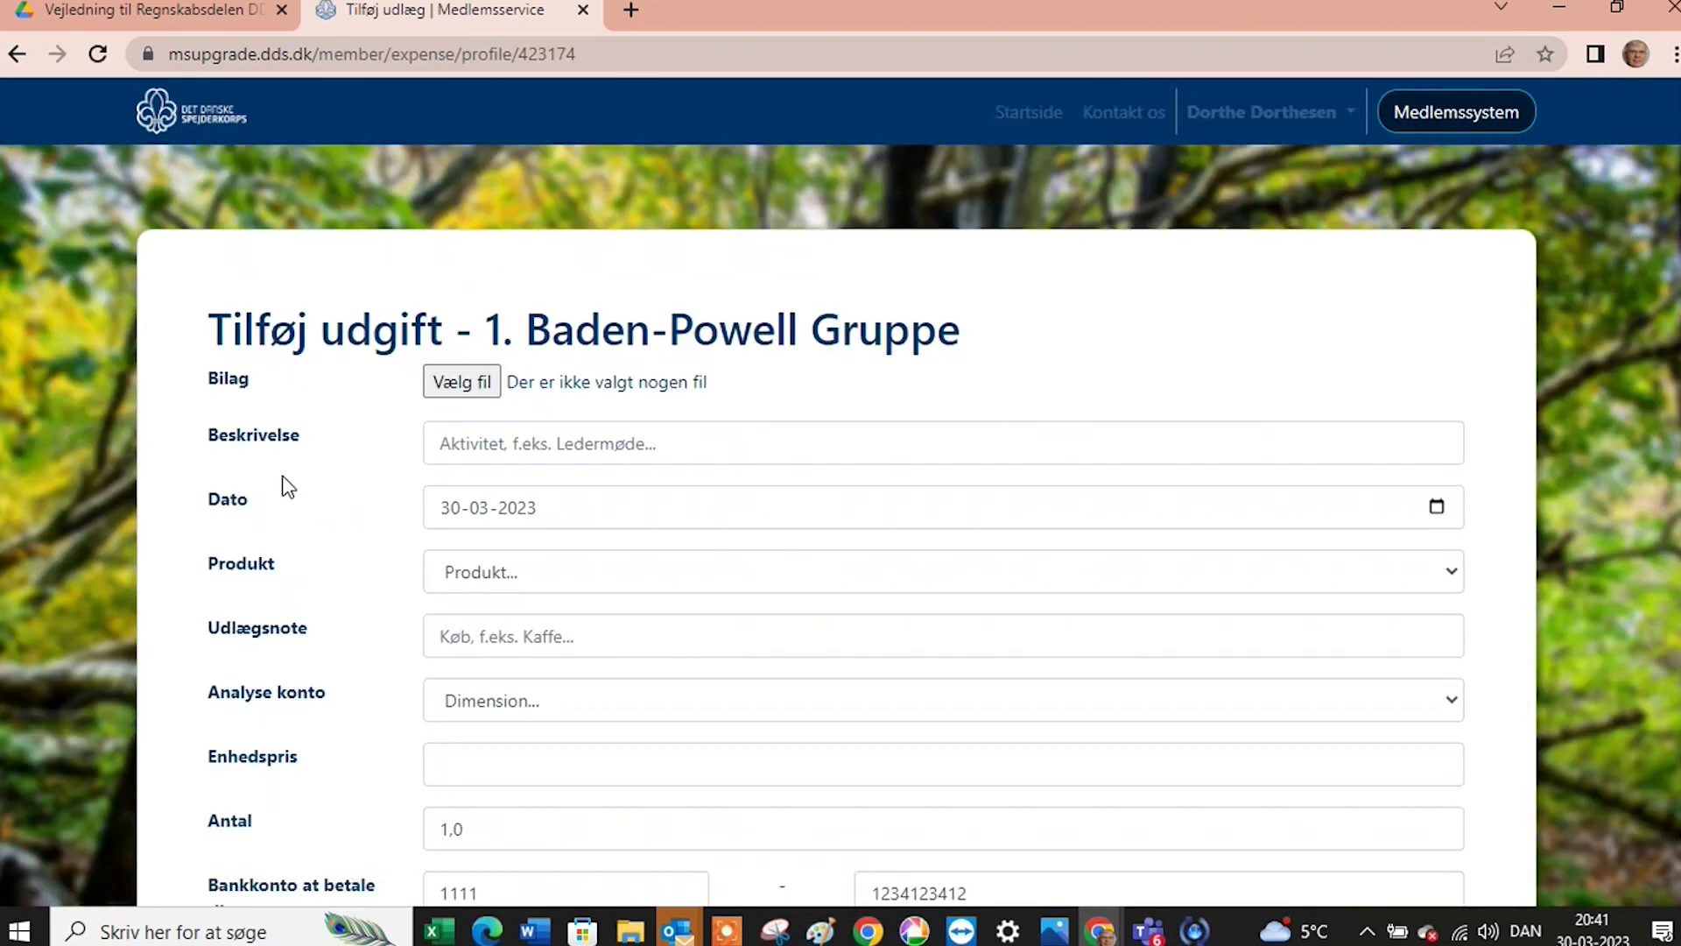
scroll(386, 507, down, 4)
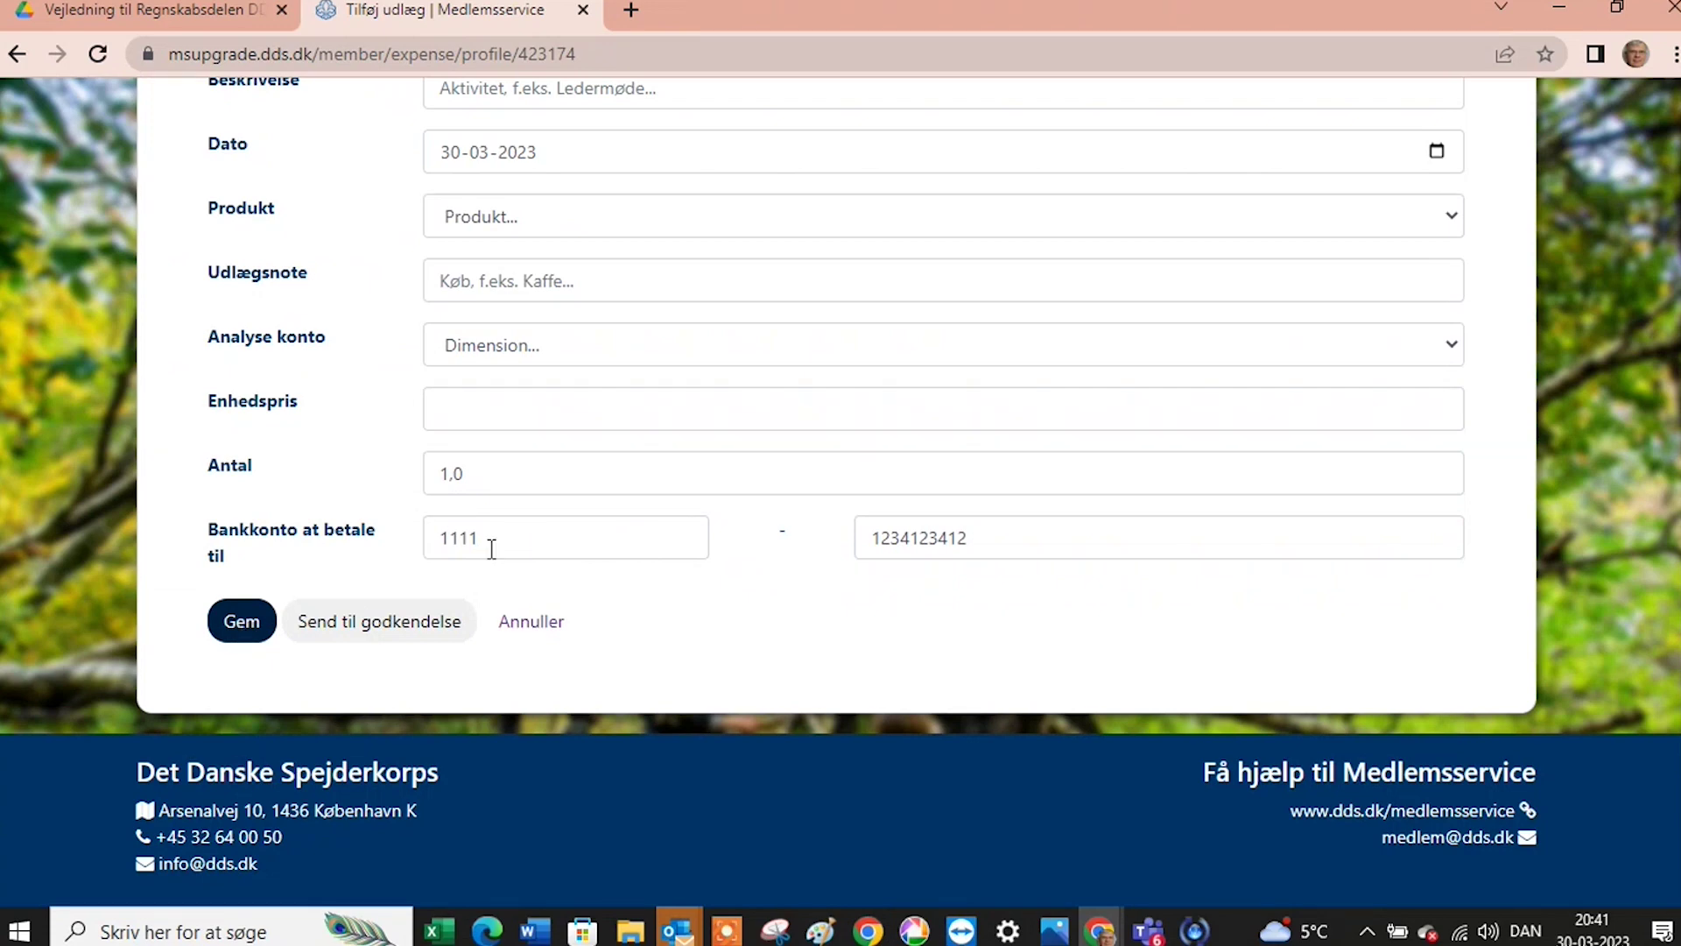
scroll(604, 485, up, 4)
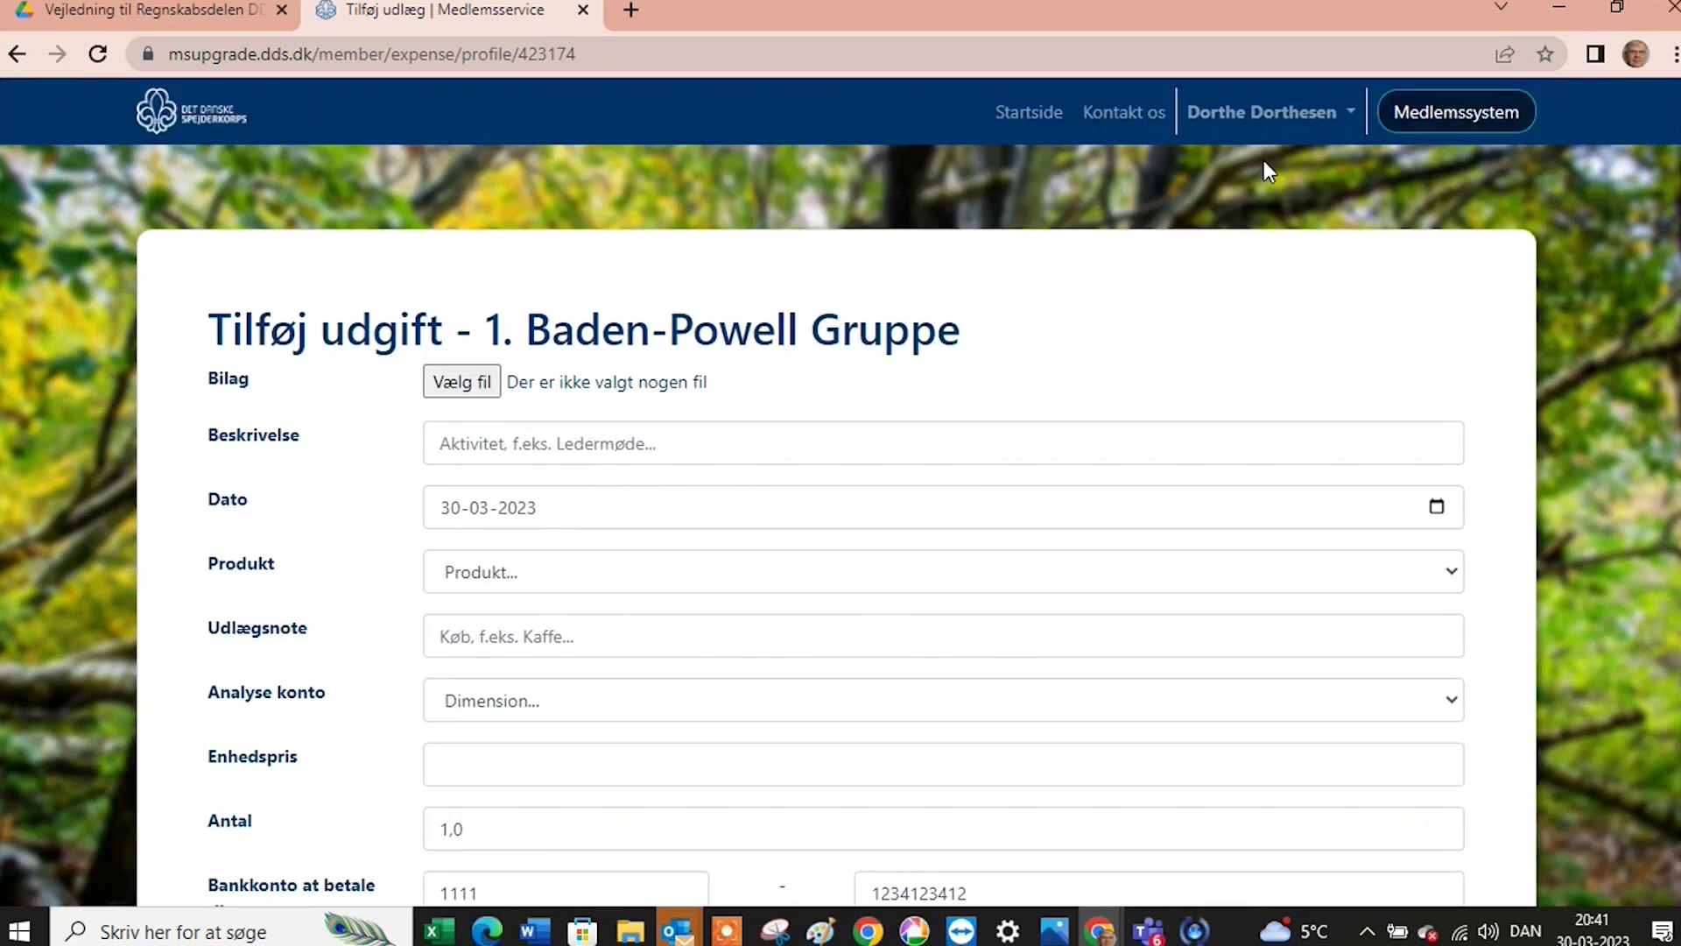
click(1269, 116)
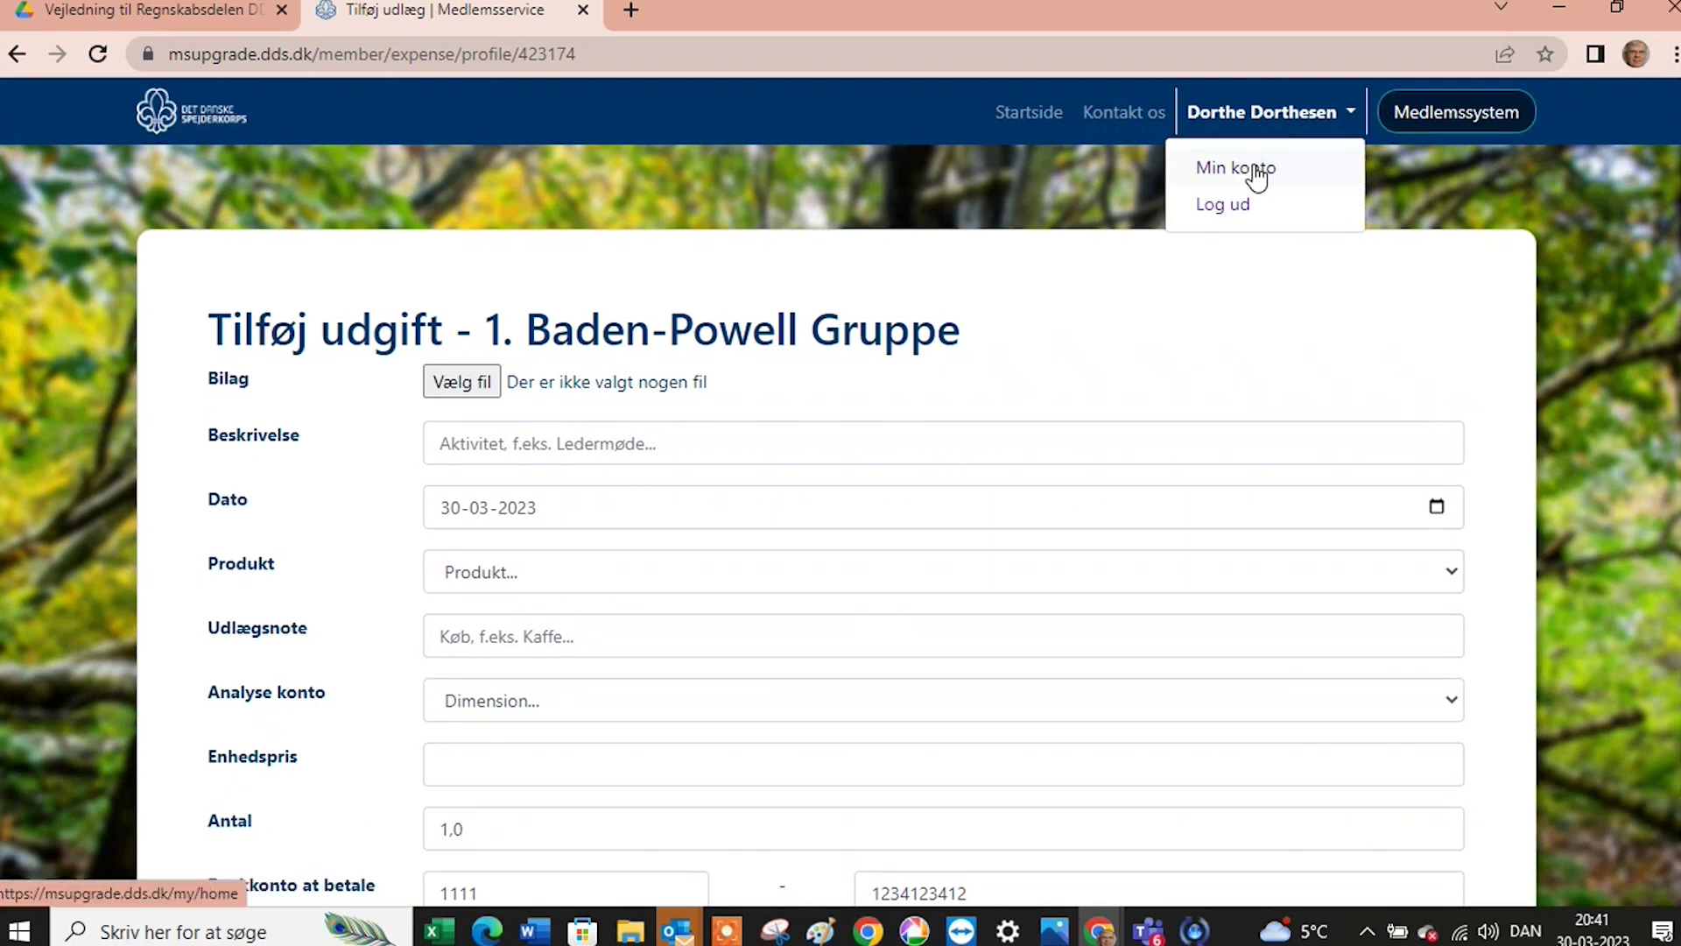
click(1405, 117)
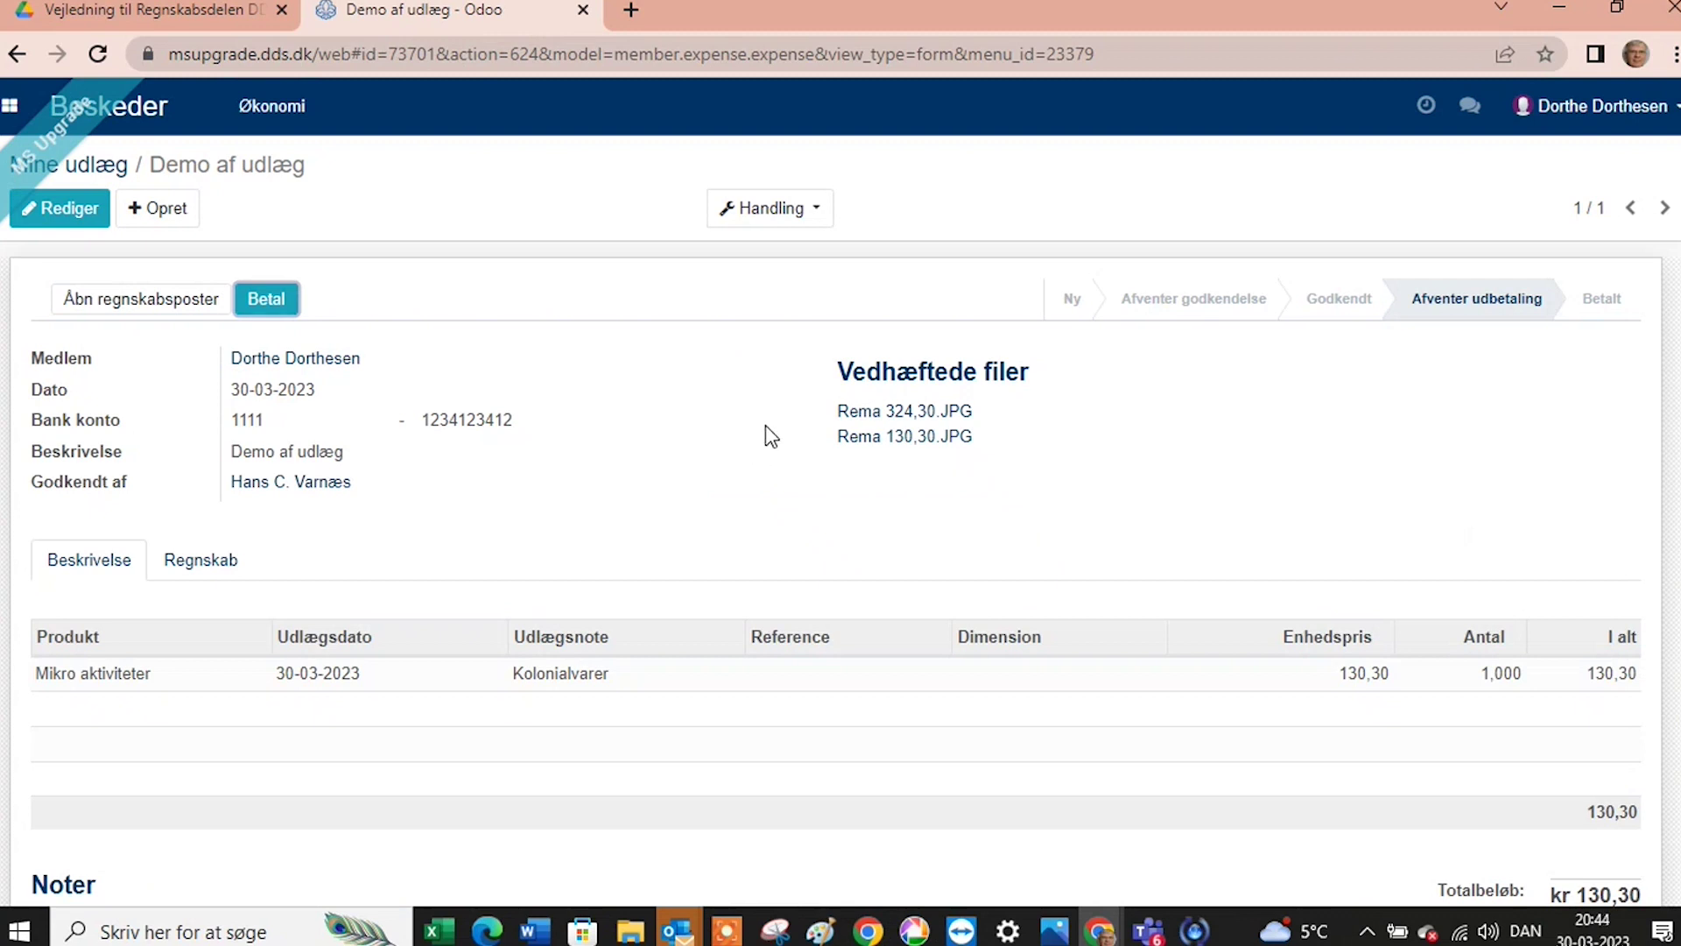
Review the member's Demo af udlæg expense awaiting payment, then switch to the Vejledning til Regnskabsdelen guide.
mouse_move(727, 422)
click(218, 10)
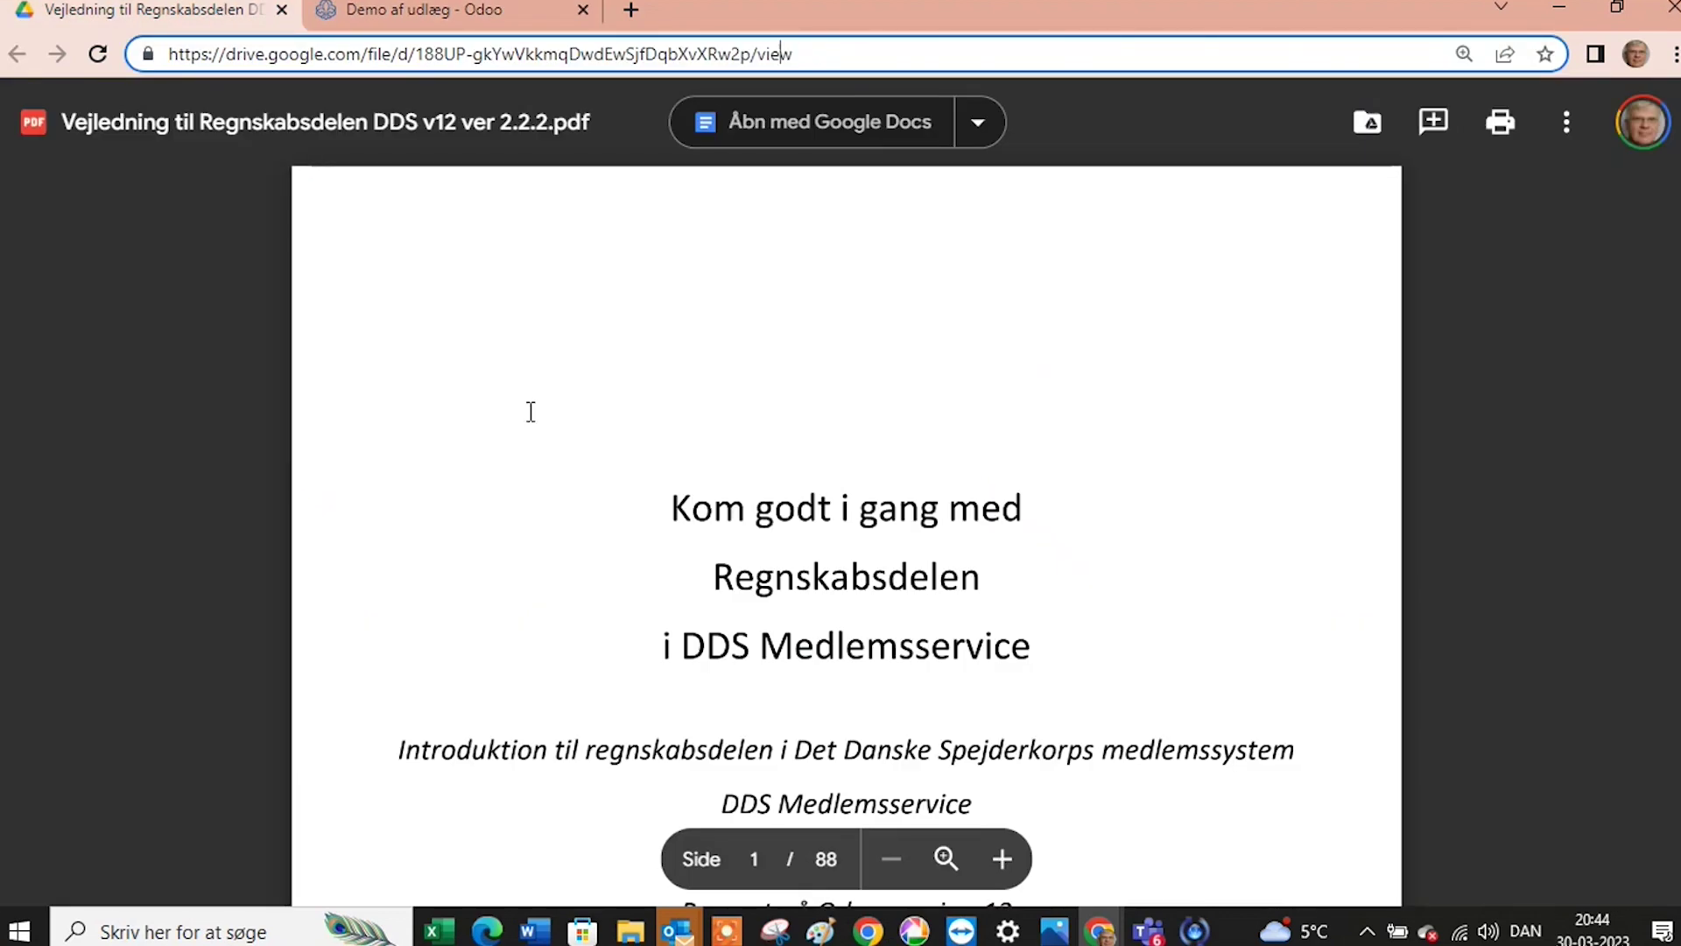
Scroll through the guide PDF's table of contents, then minimise Chrome to return to Odoo.
scroll(526, 403, down, 2)
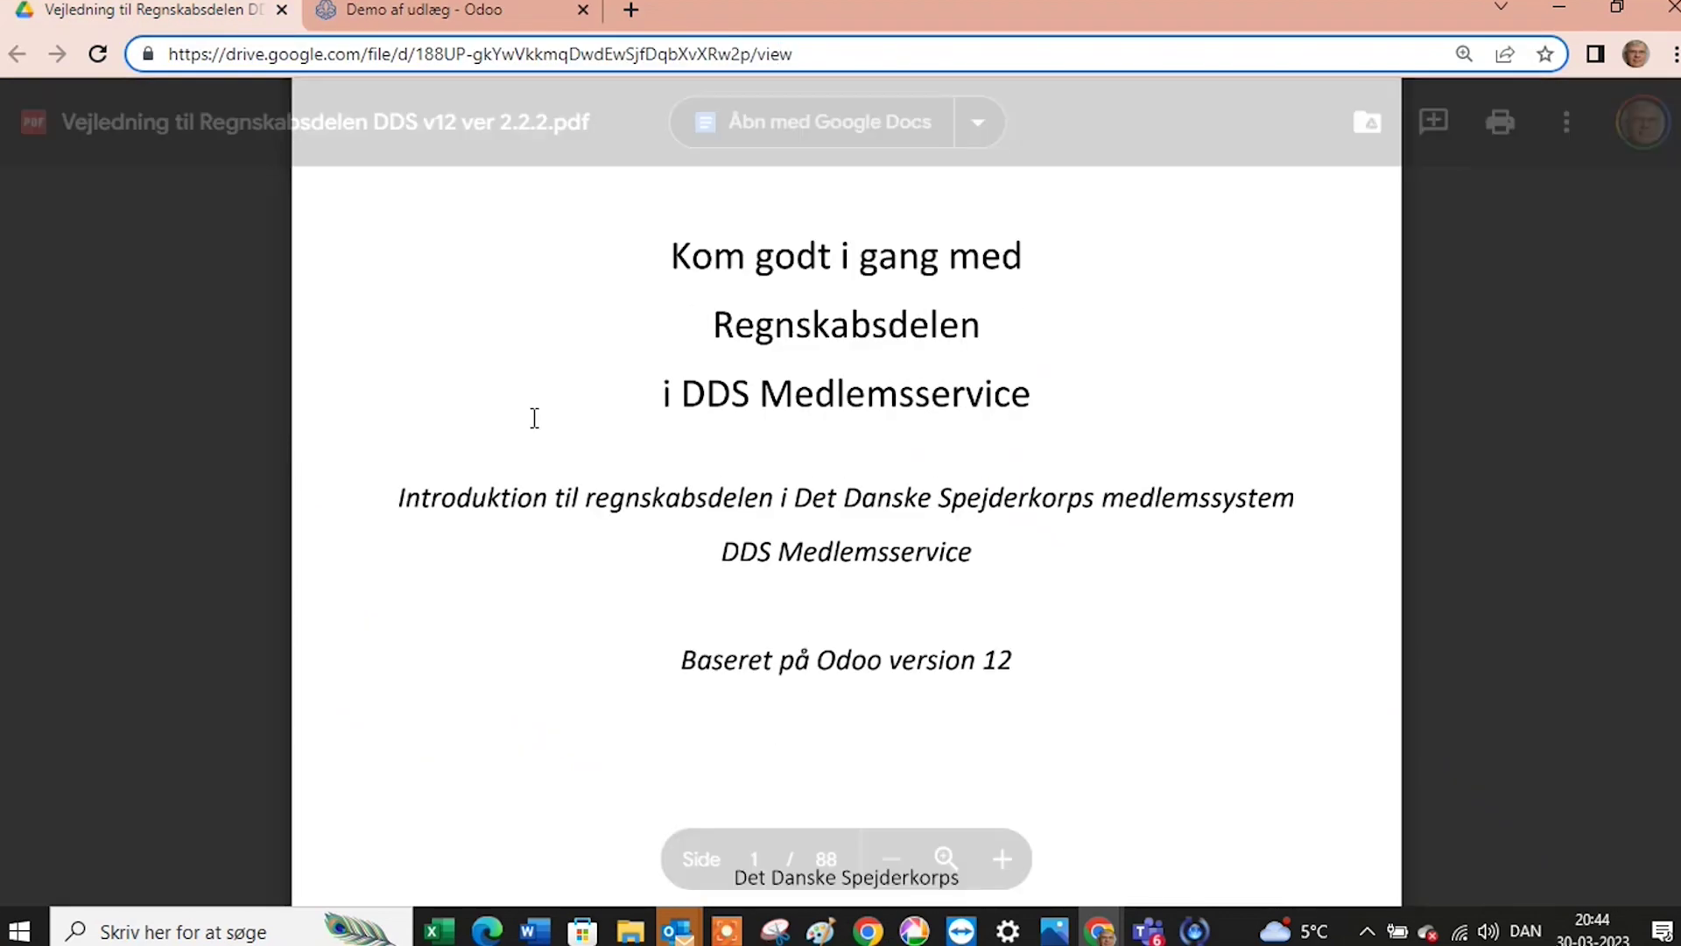
scroll(534, 418, down, 6)
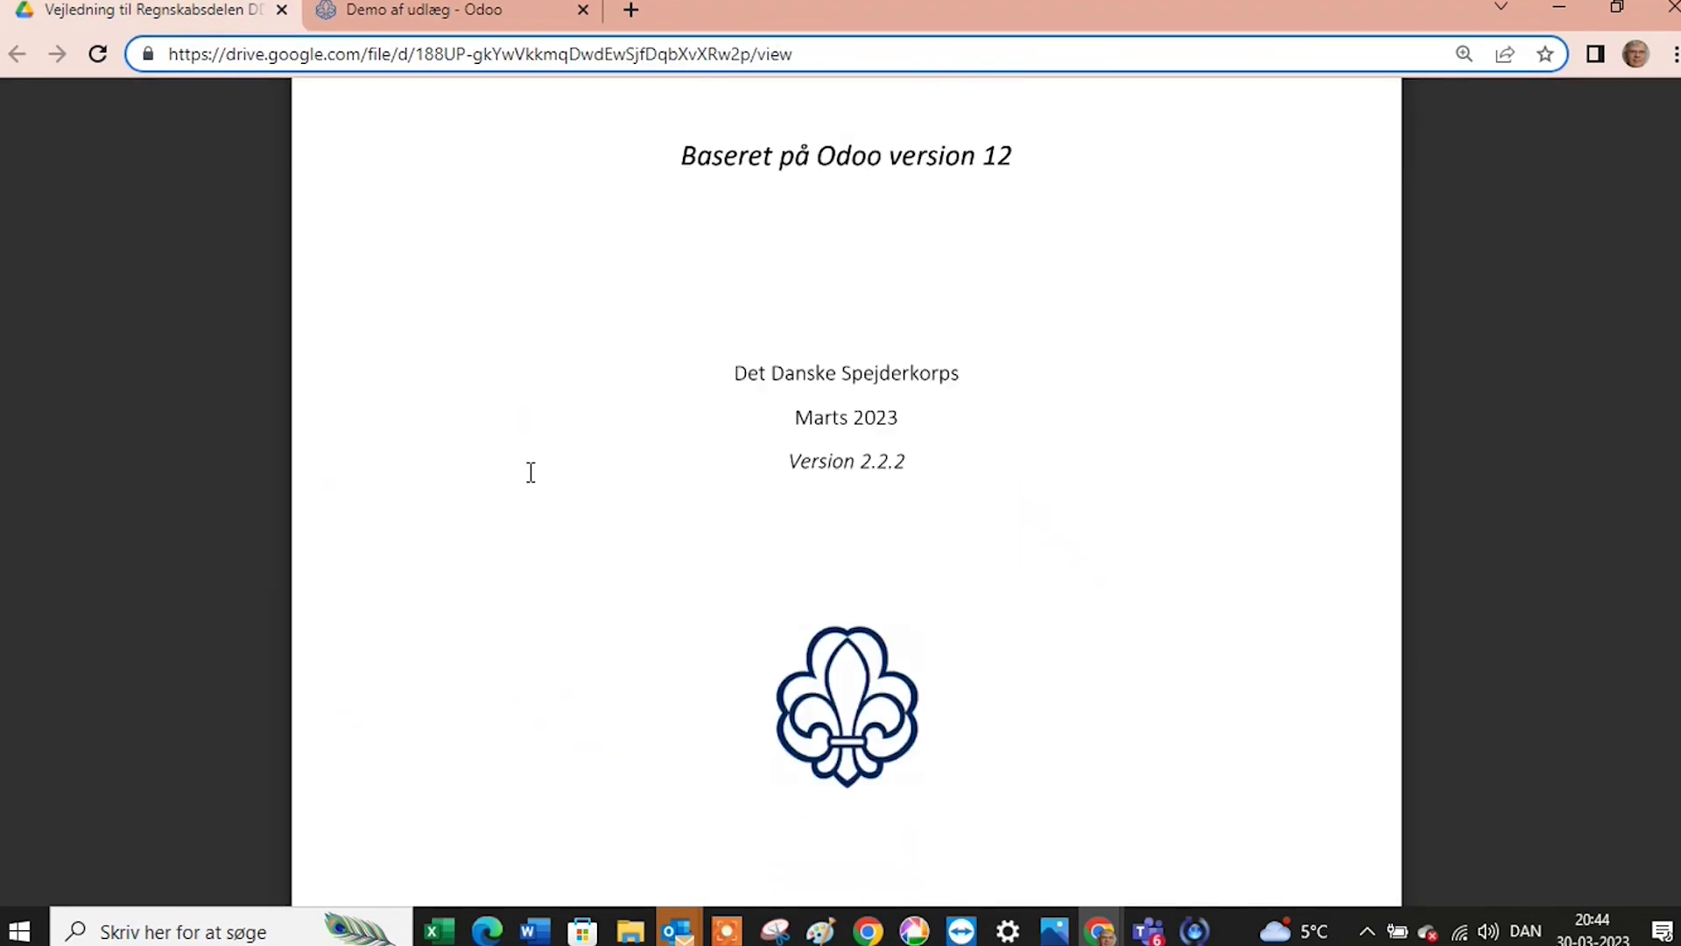
scroll(532, 478, down, 5)
scroll(533, 492, down, 5)
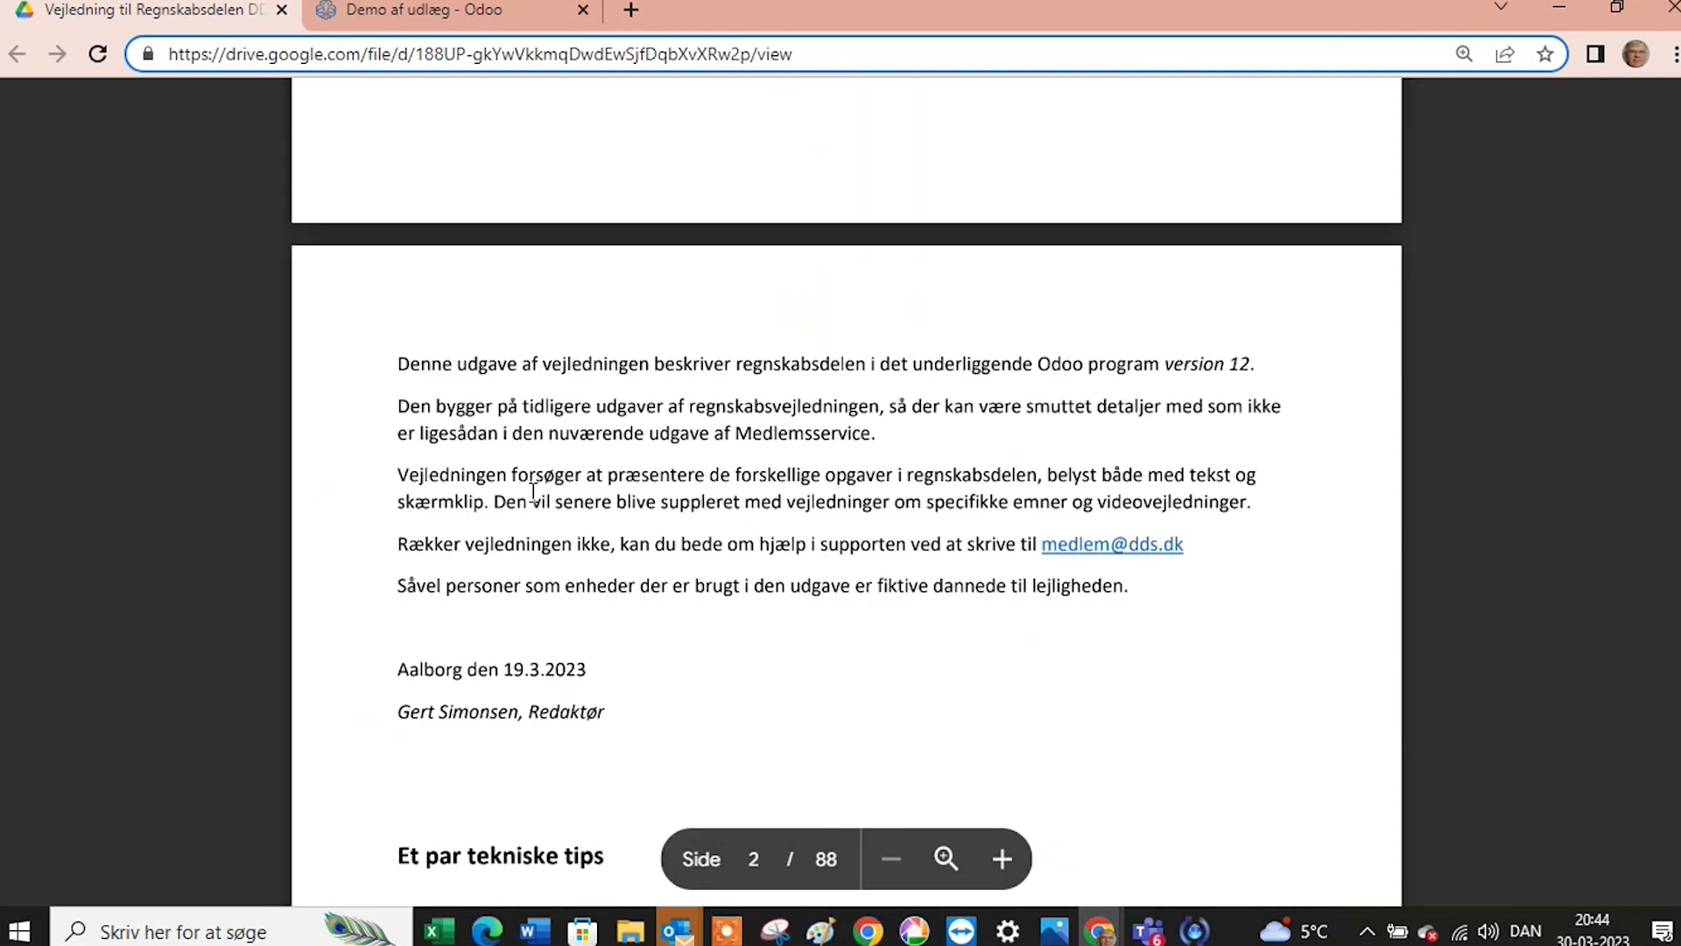
scroll(533, 492, down, 6)
scroll(533, 492, down, 6)
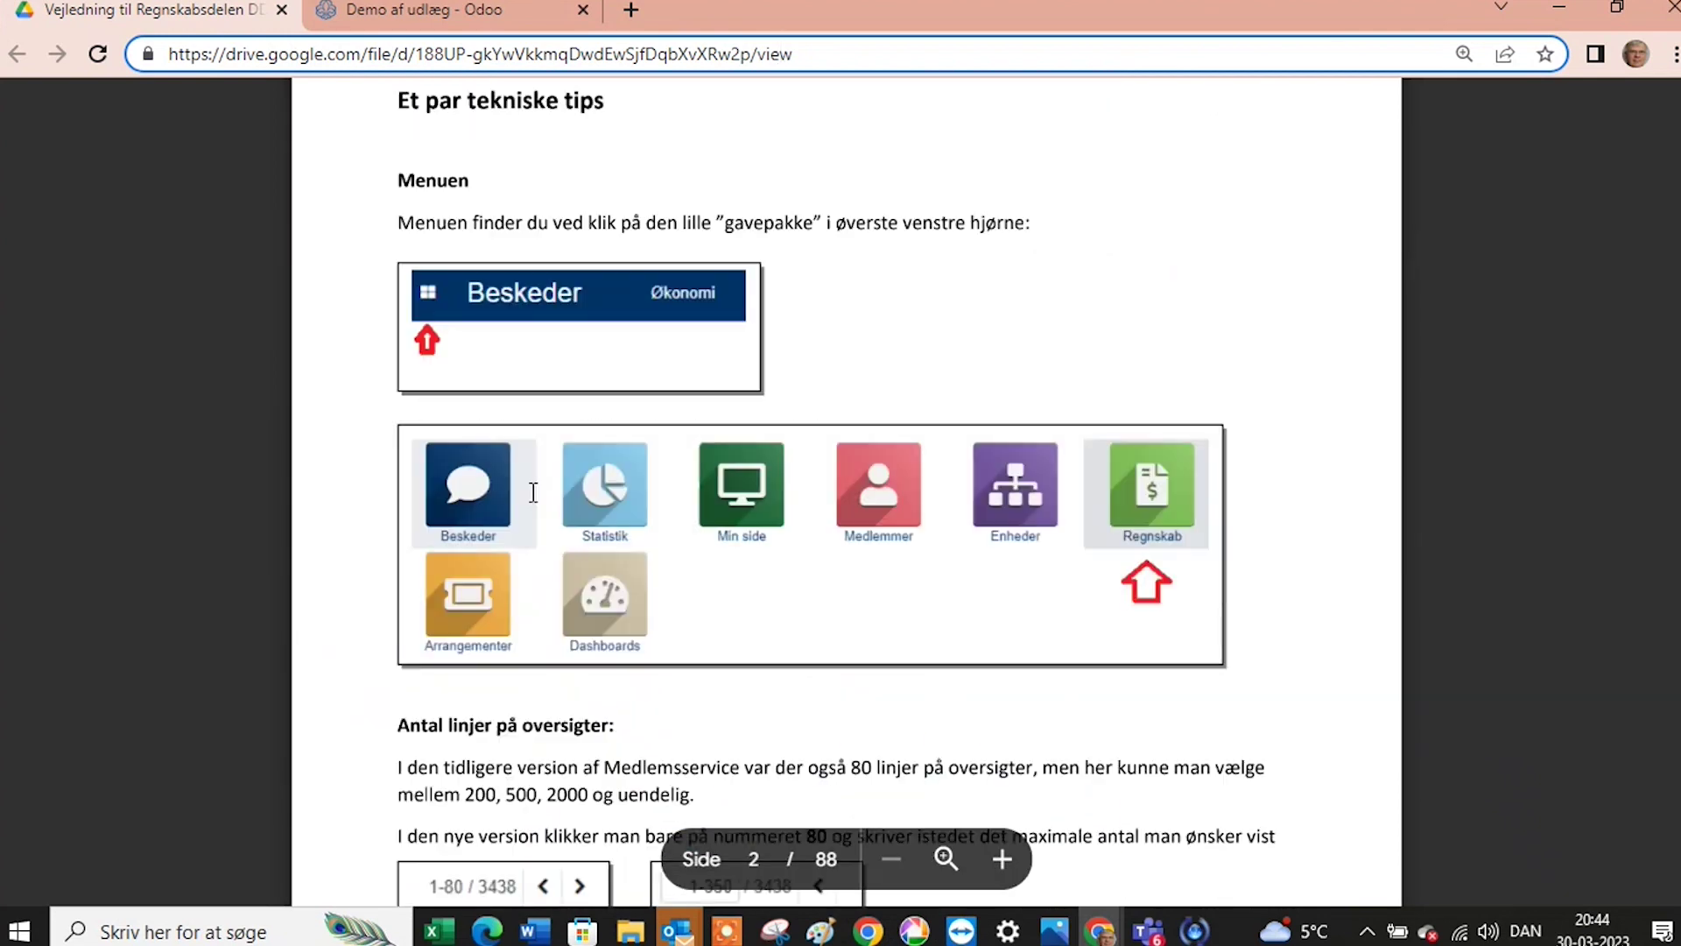
scroll(533, 493, down, 10)
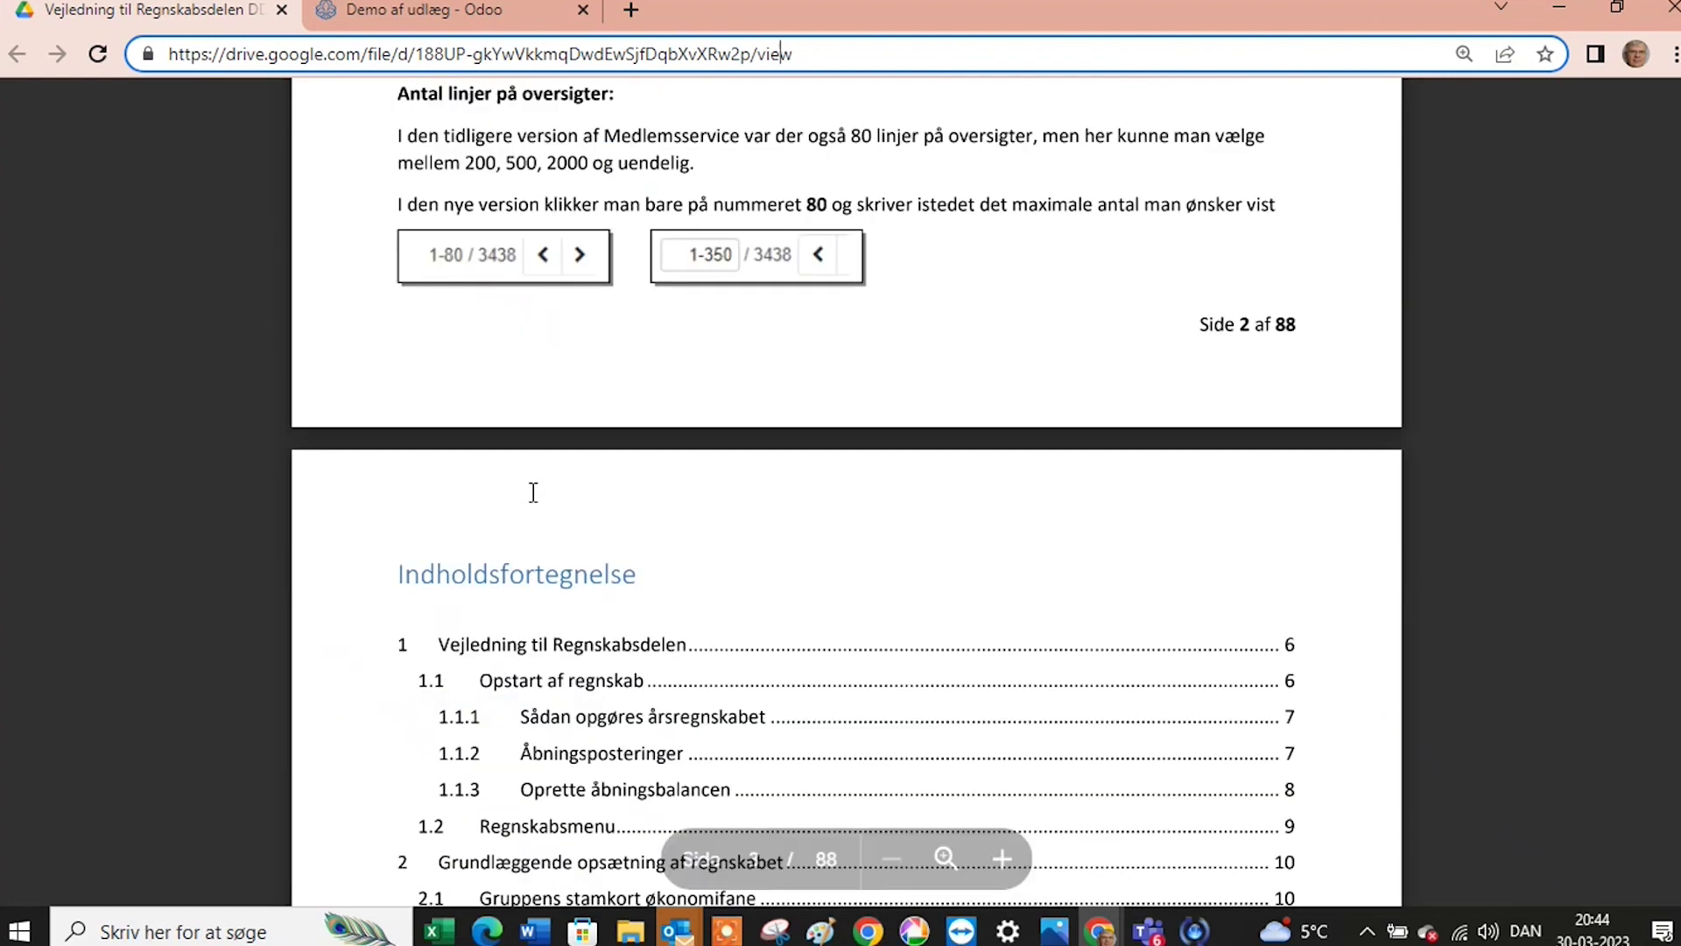
scroll(536, 497, down, 9)
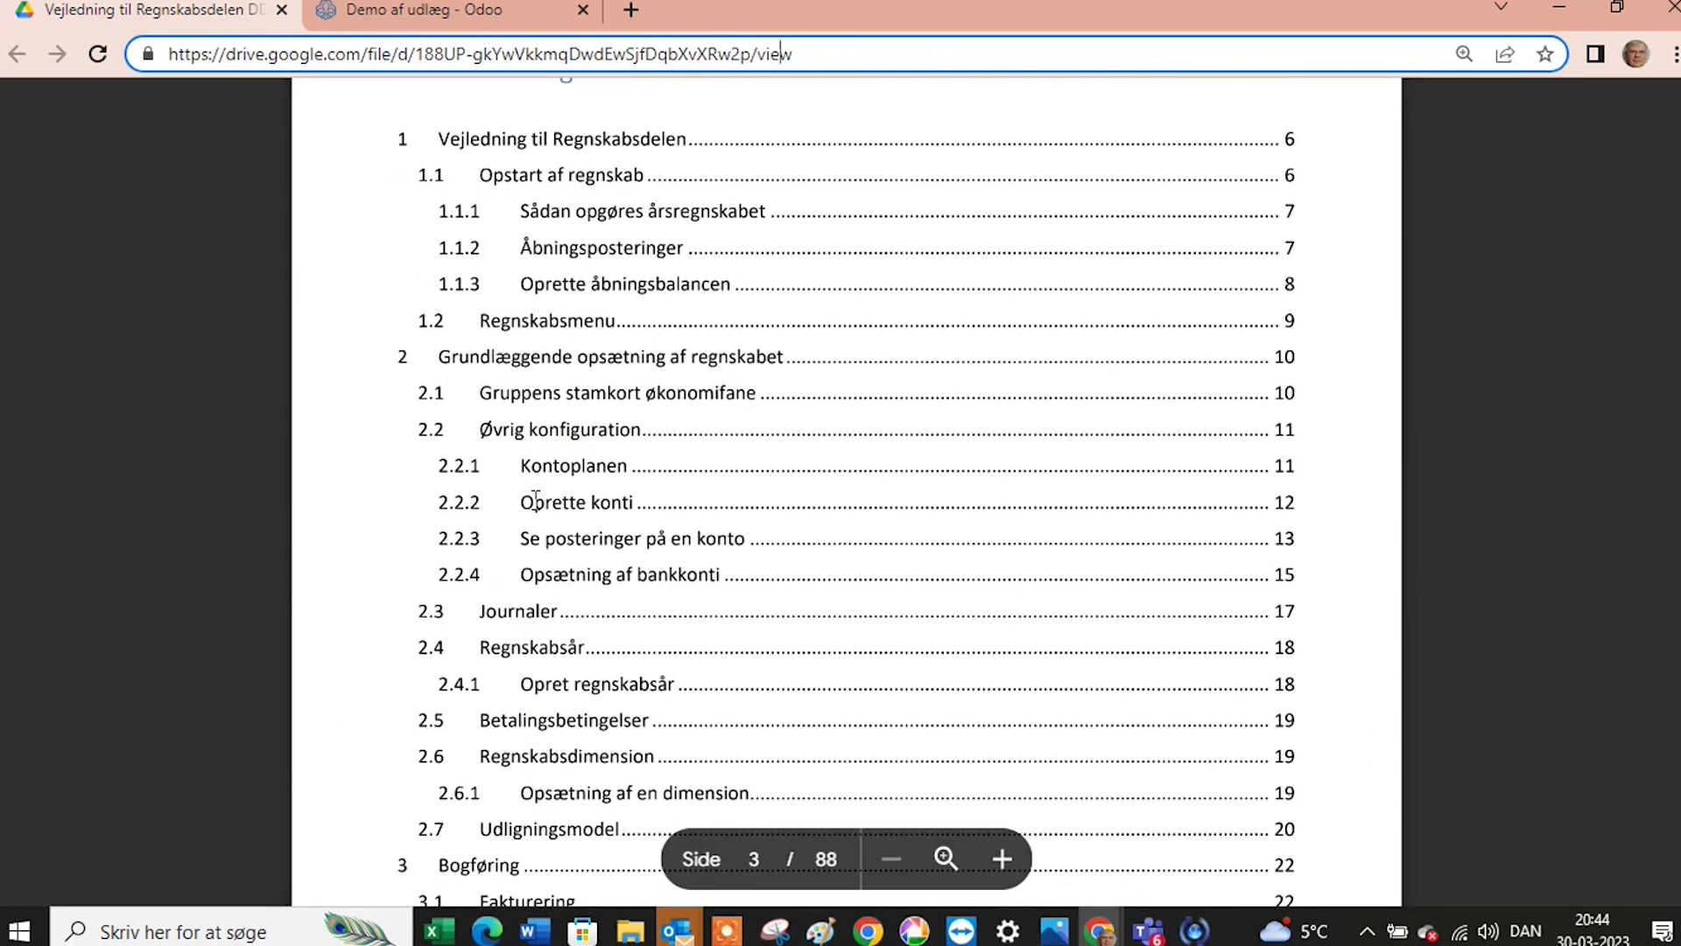
scroll(537, 503, down, 10)
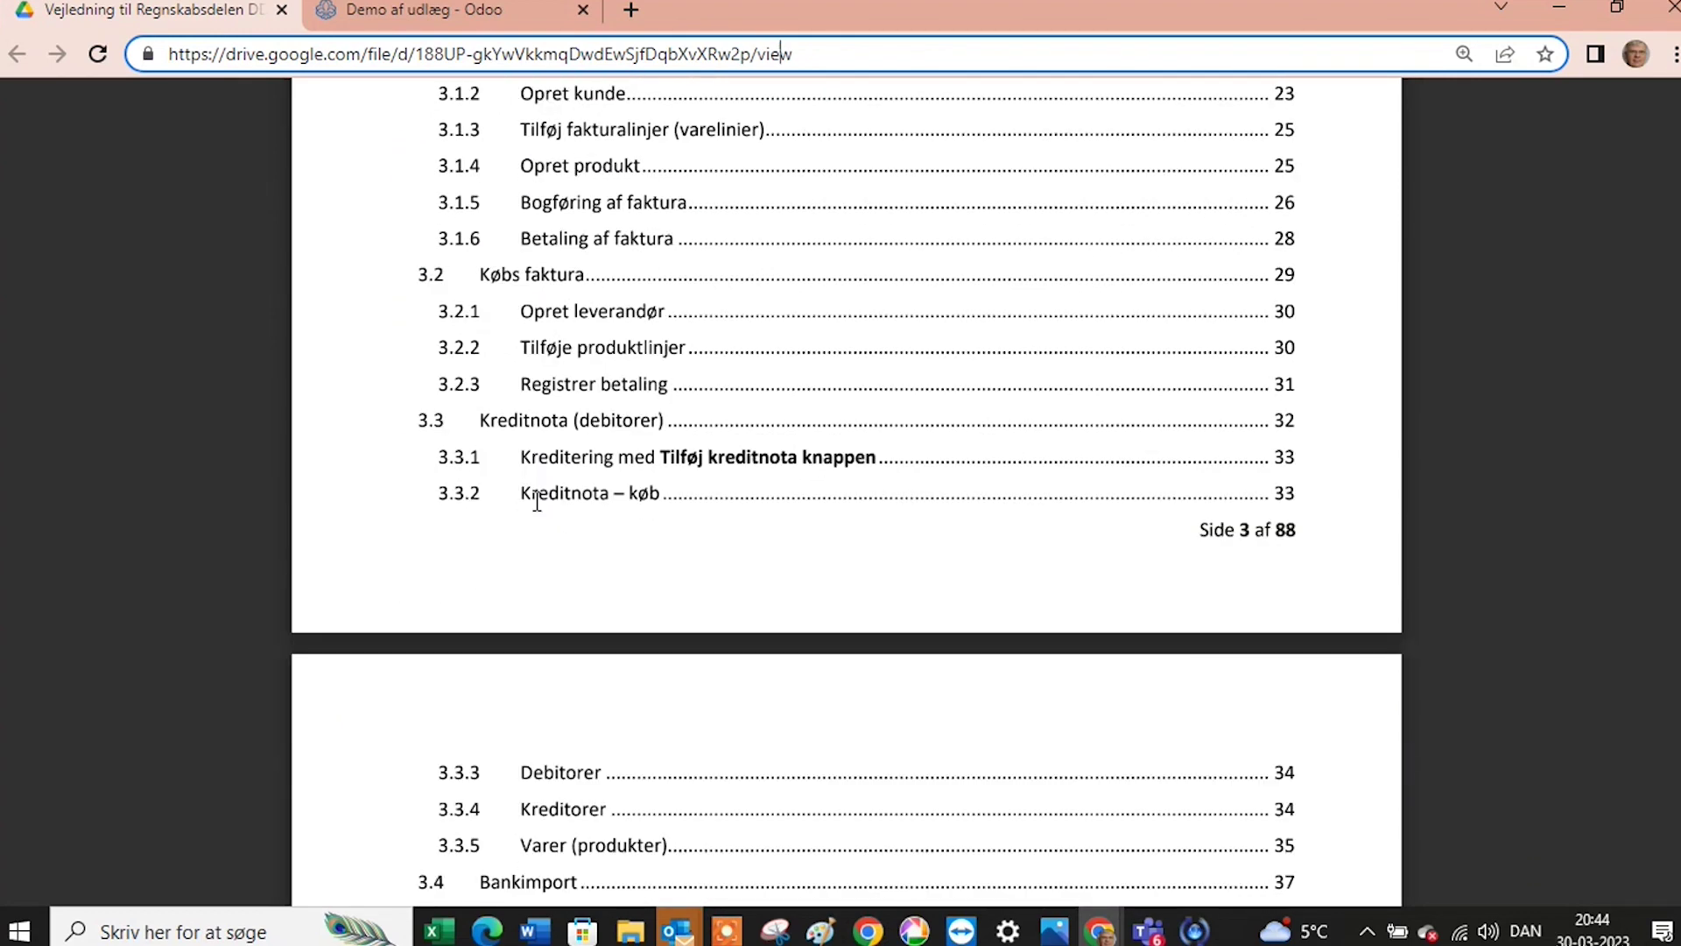
scroll(537, 503, down, 7)
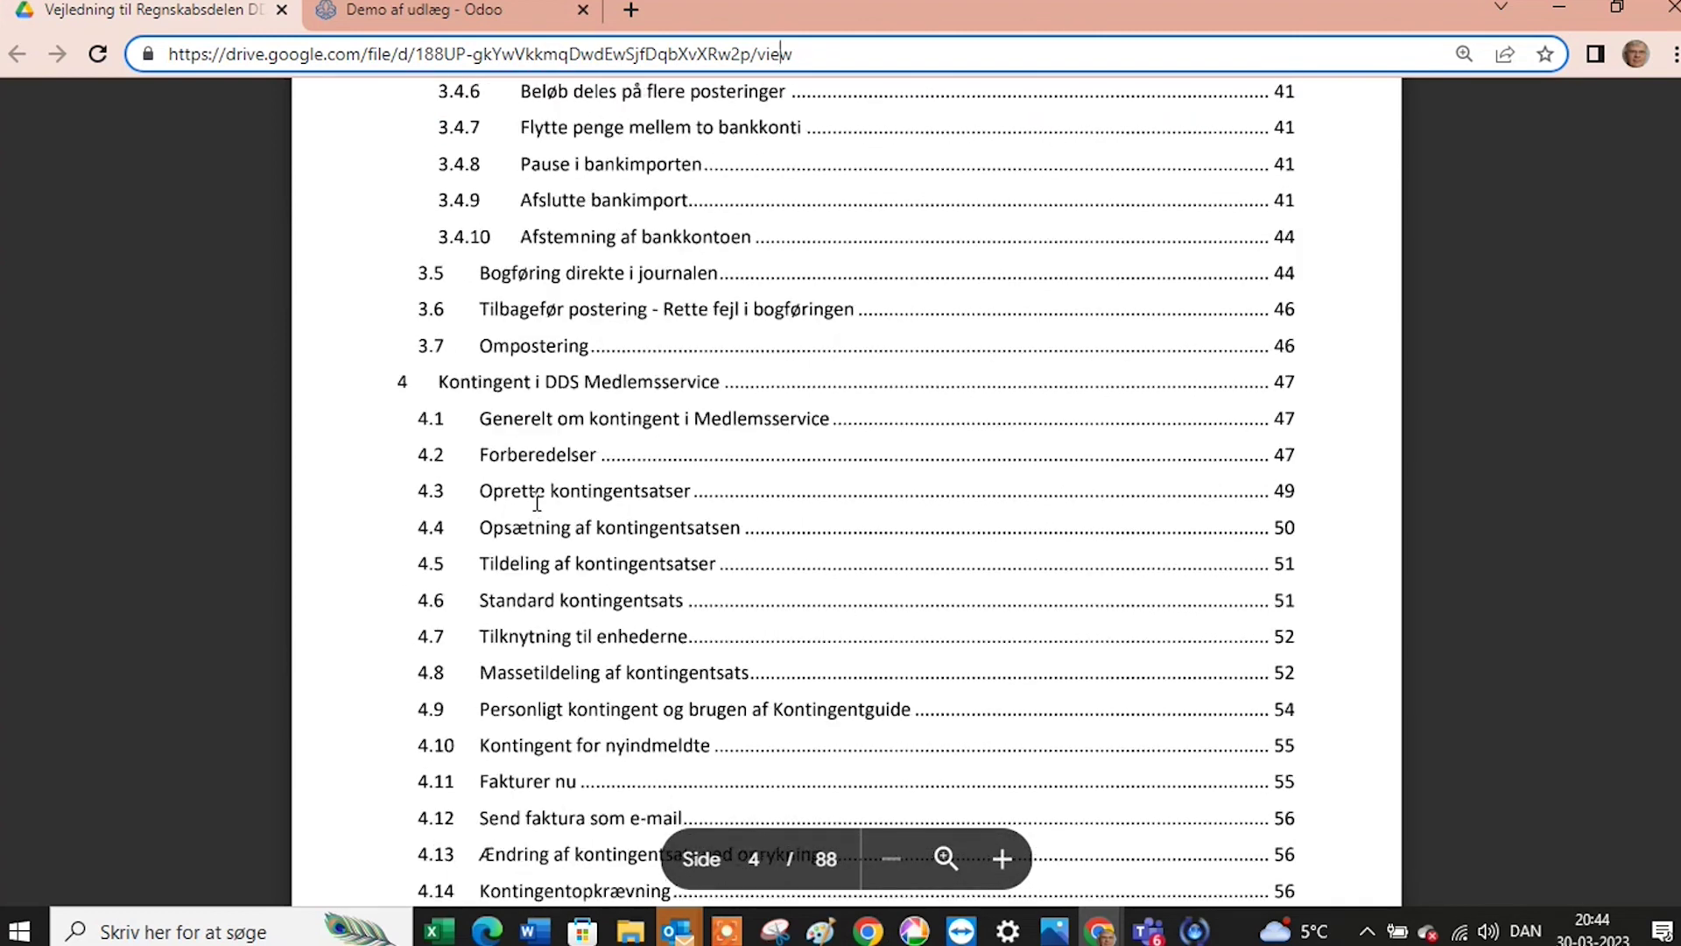
scroll(571, 499, down, 3)
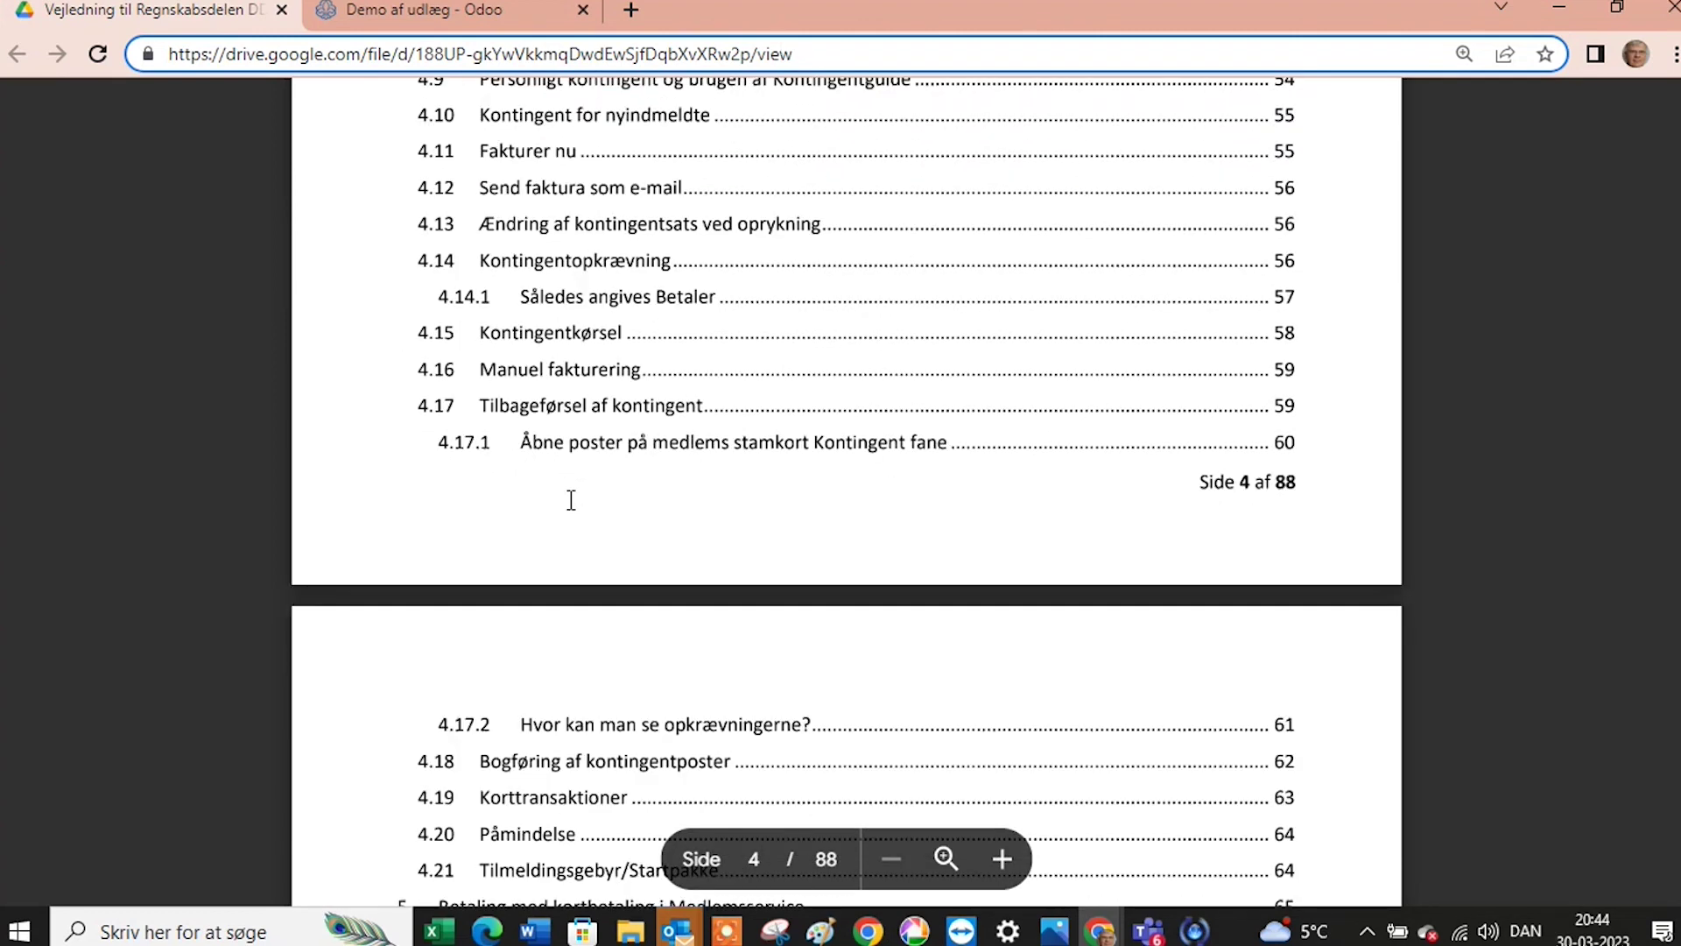
scroll(571, 499, down, 2)
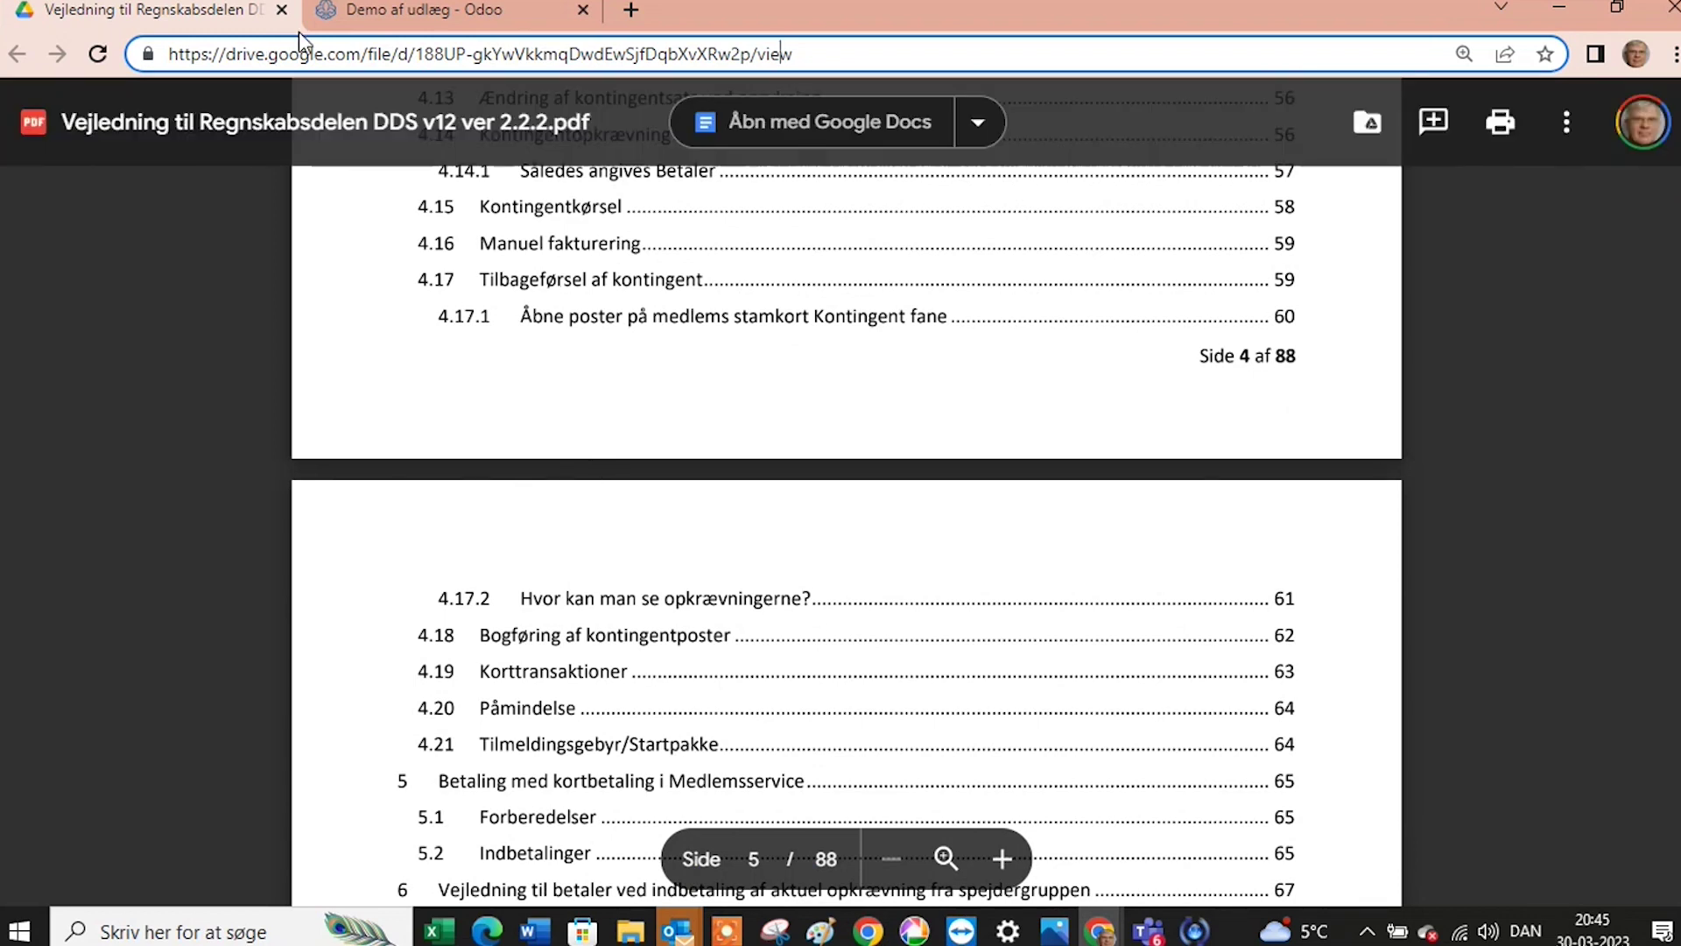
click(1560, 9)
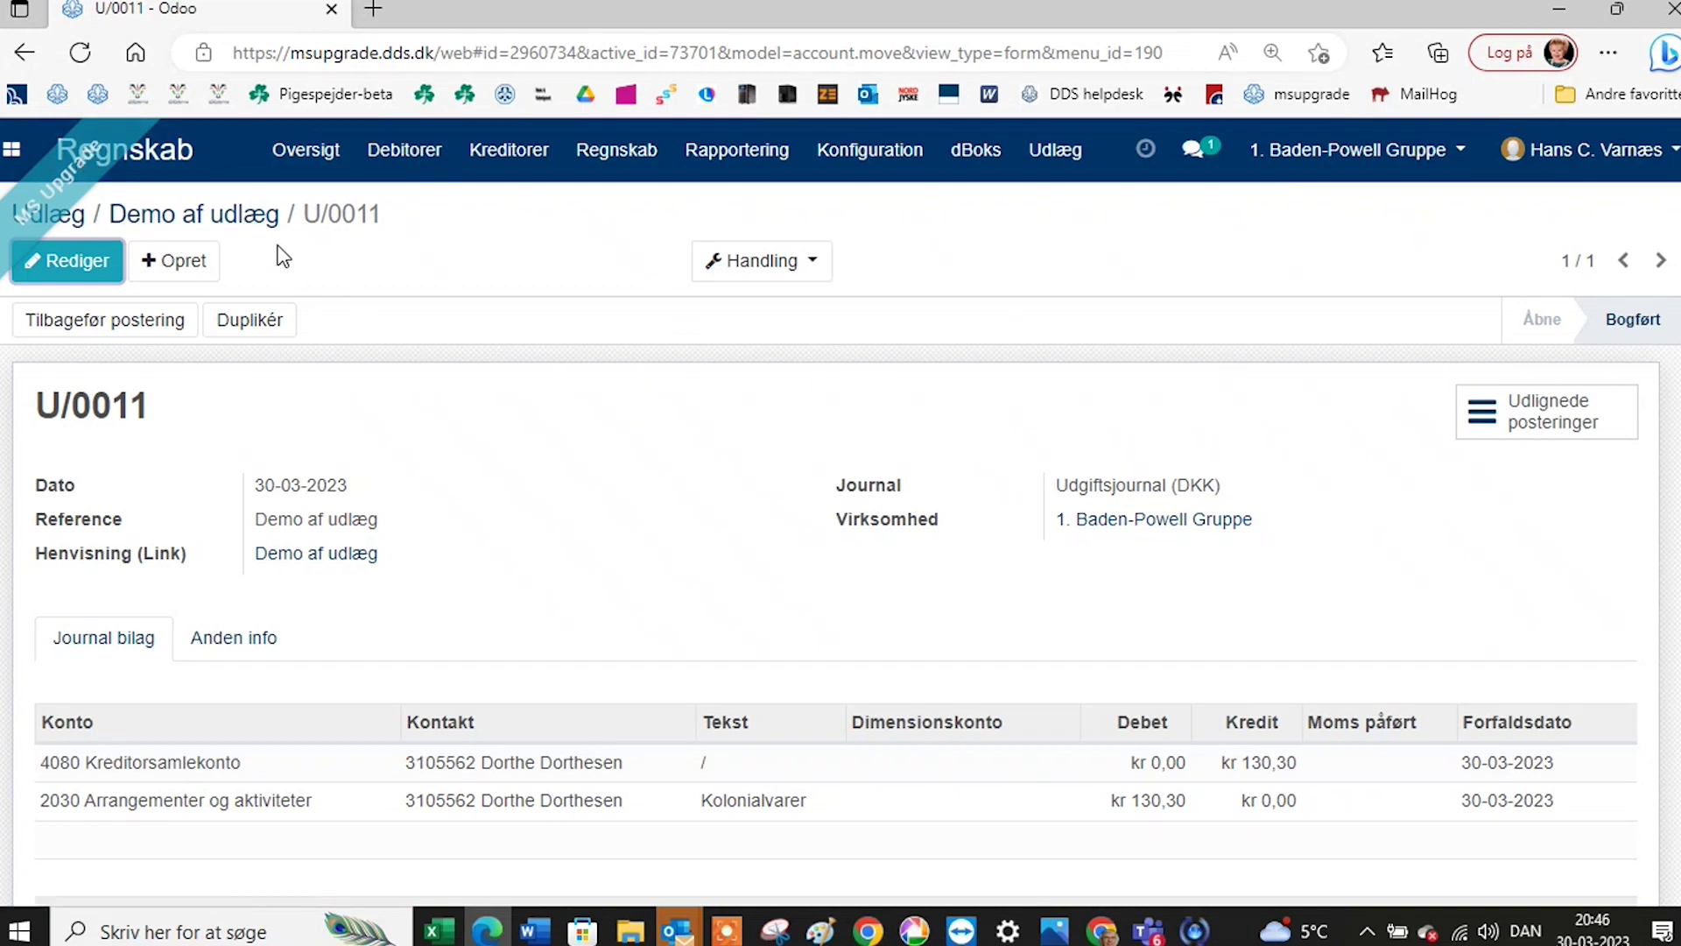
Open Nordea statement BNK1/08.02.2023-28.02.2023 and show its Importeret fil tab.
click(306, 157)
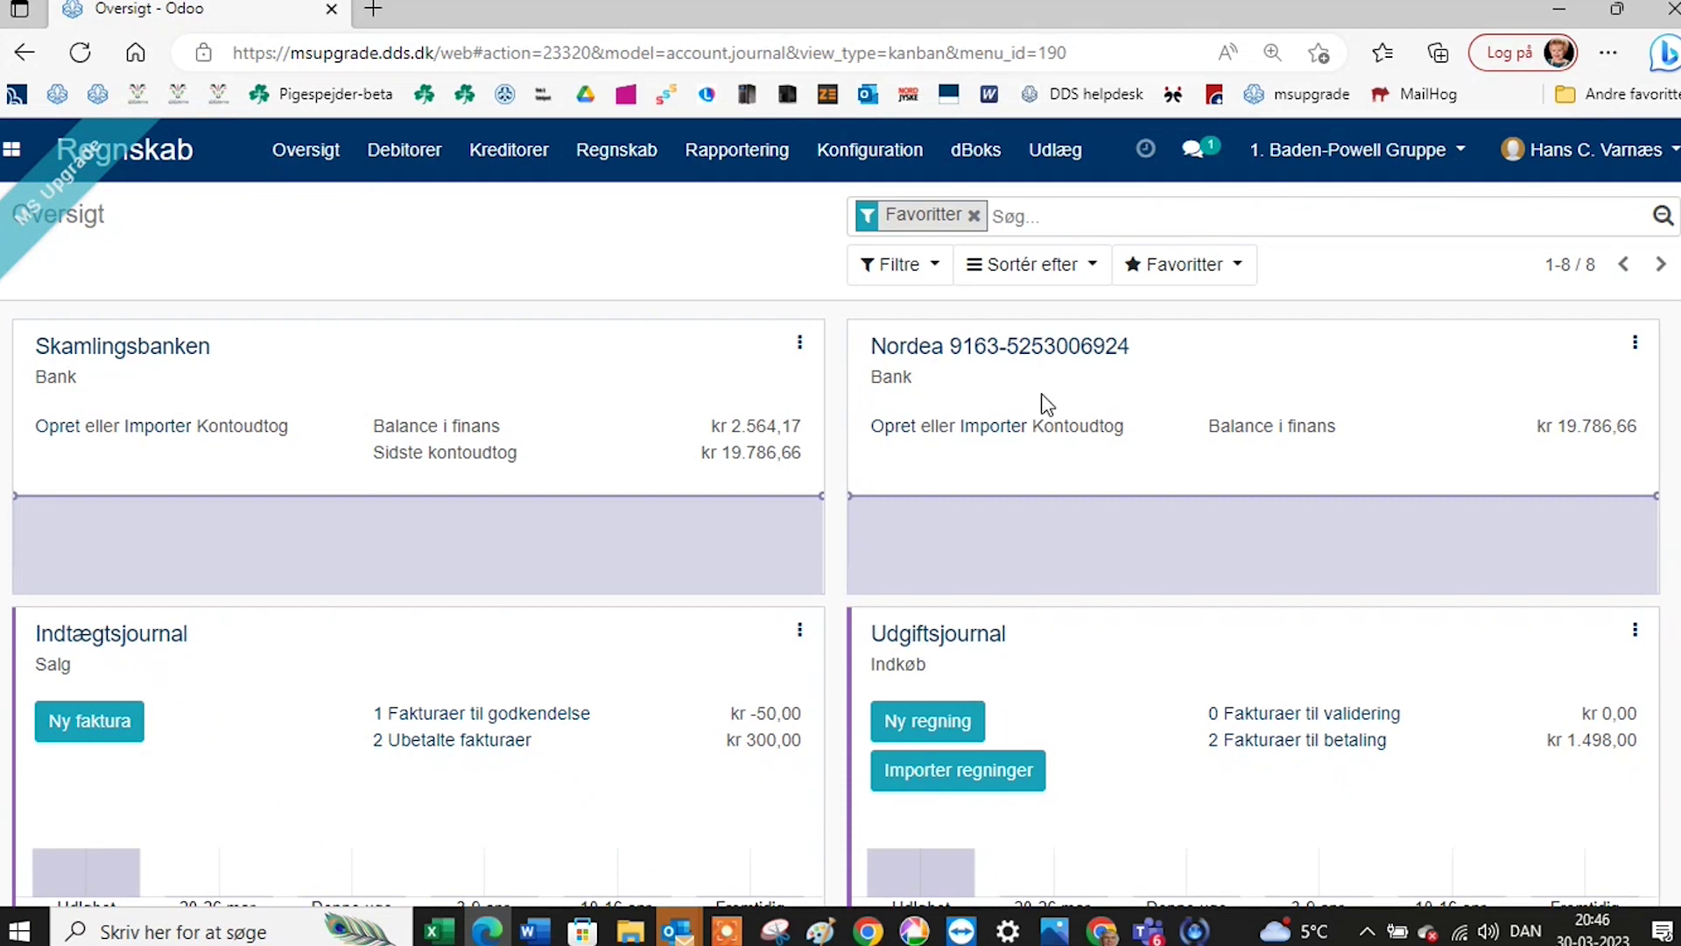
click(1038, 351)
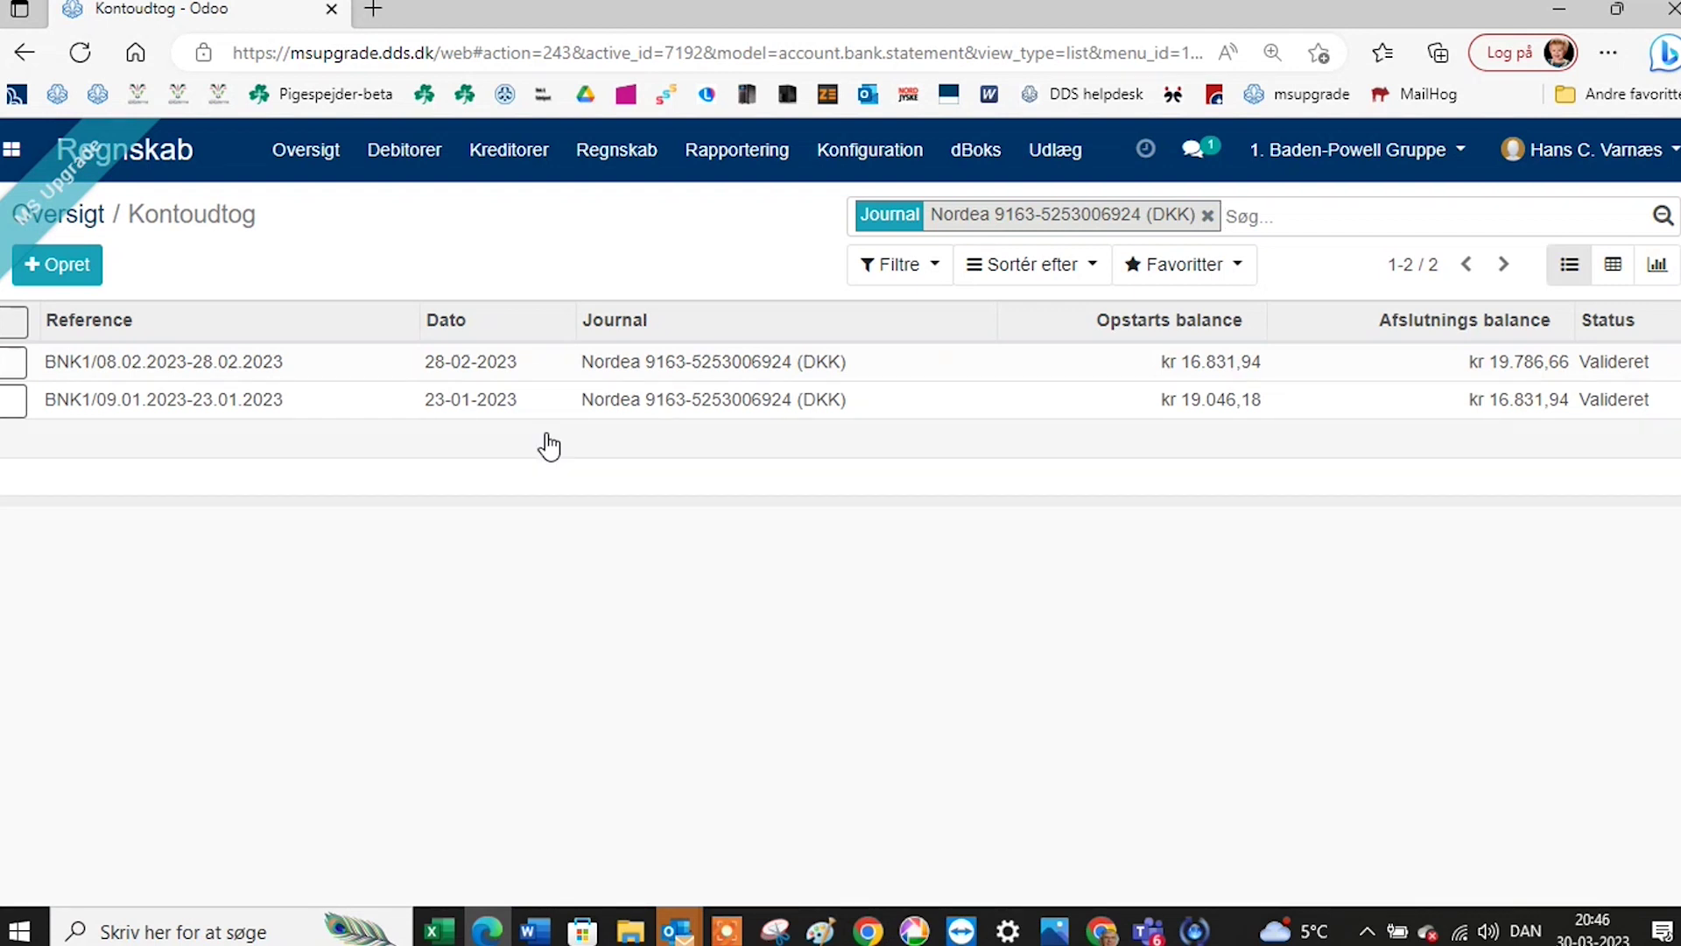
click(620, 371)
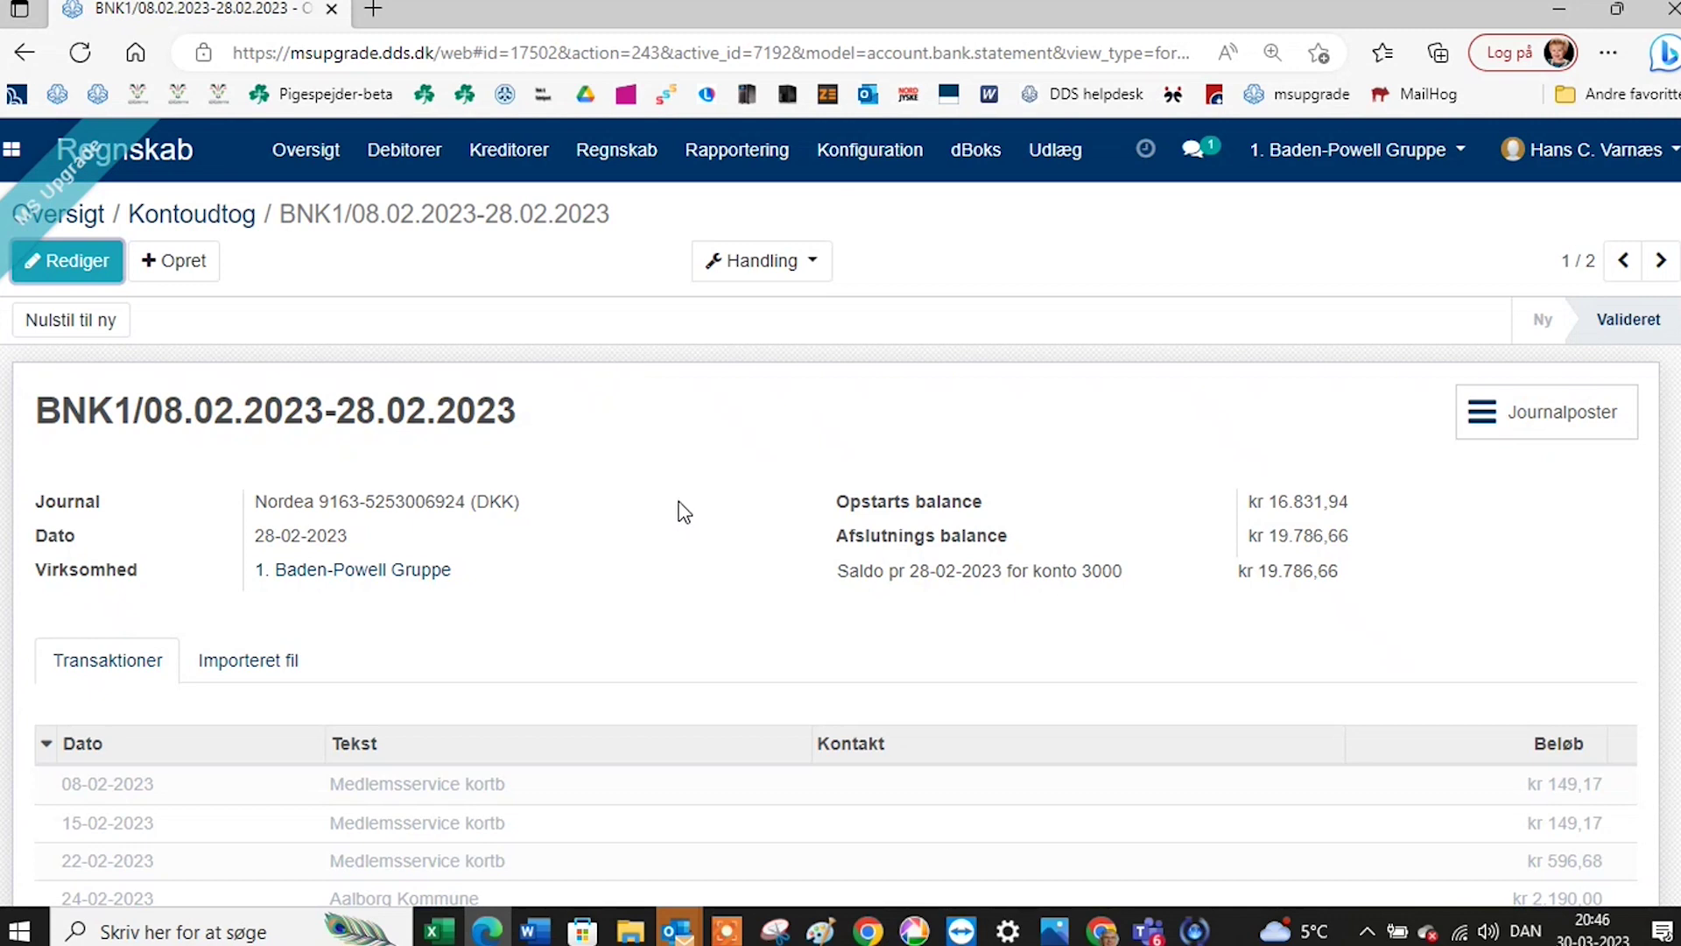
scroll(684, 512, down, 1)
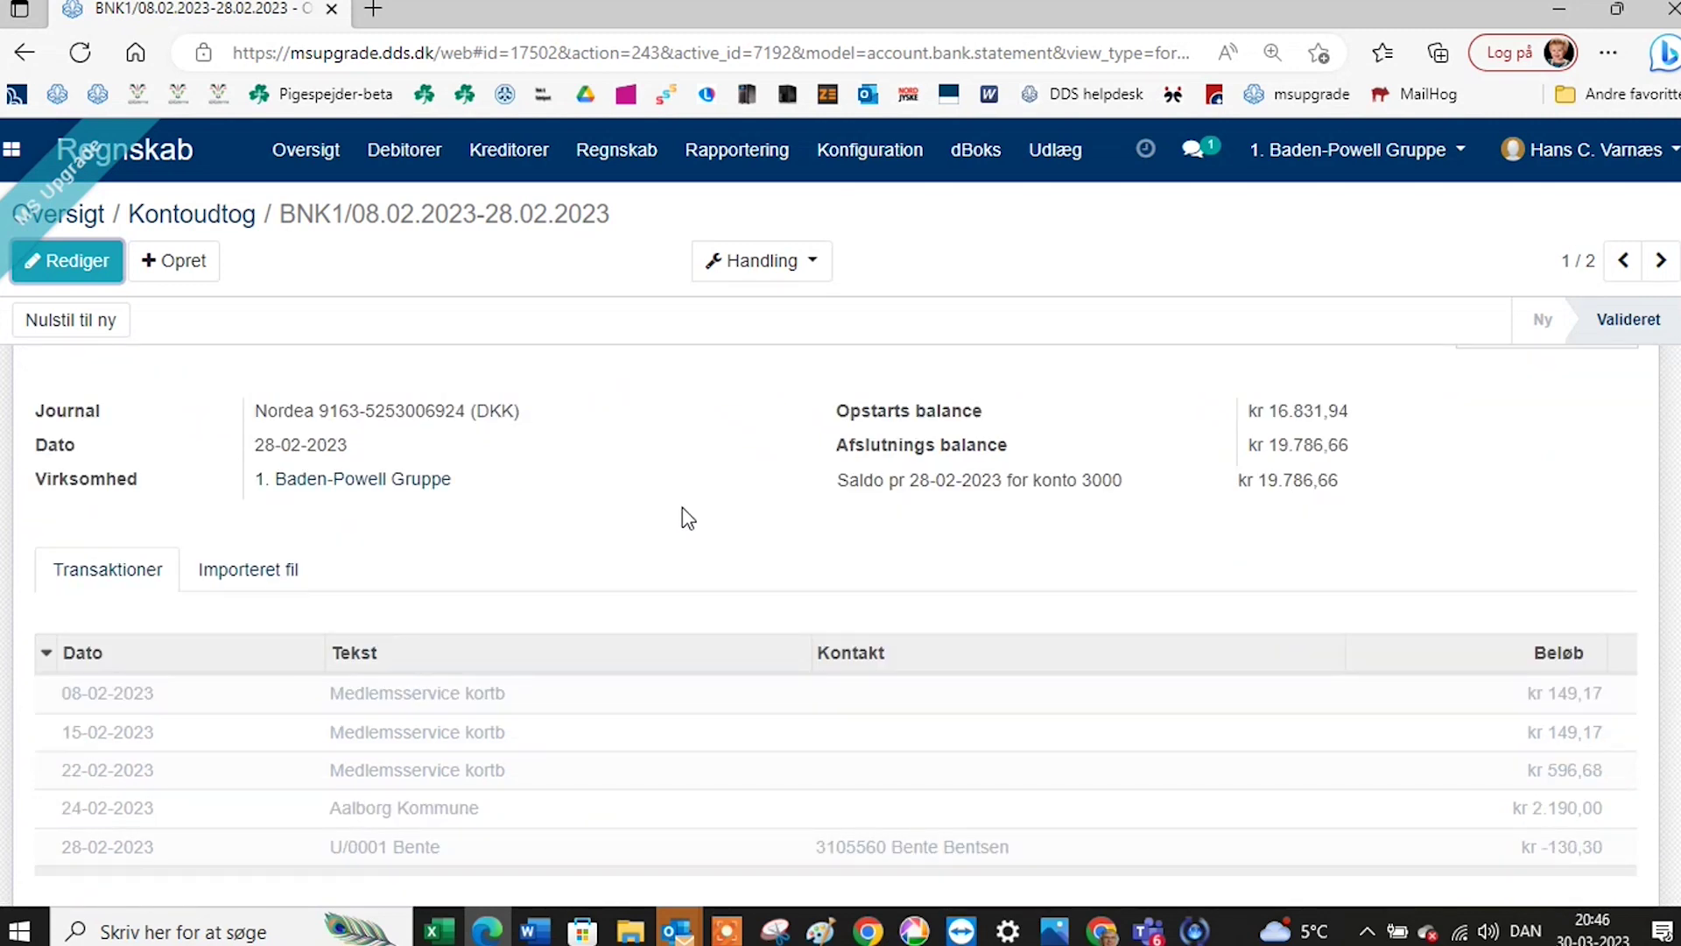
scroll(688, 519, up, 1)
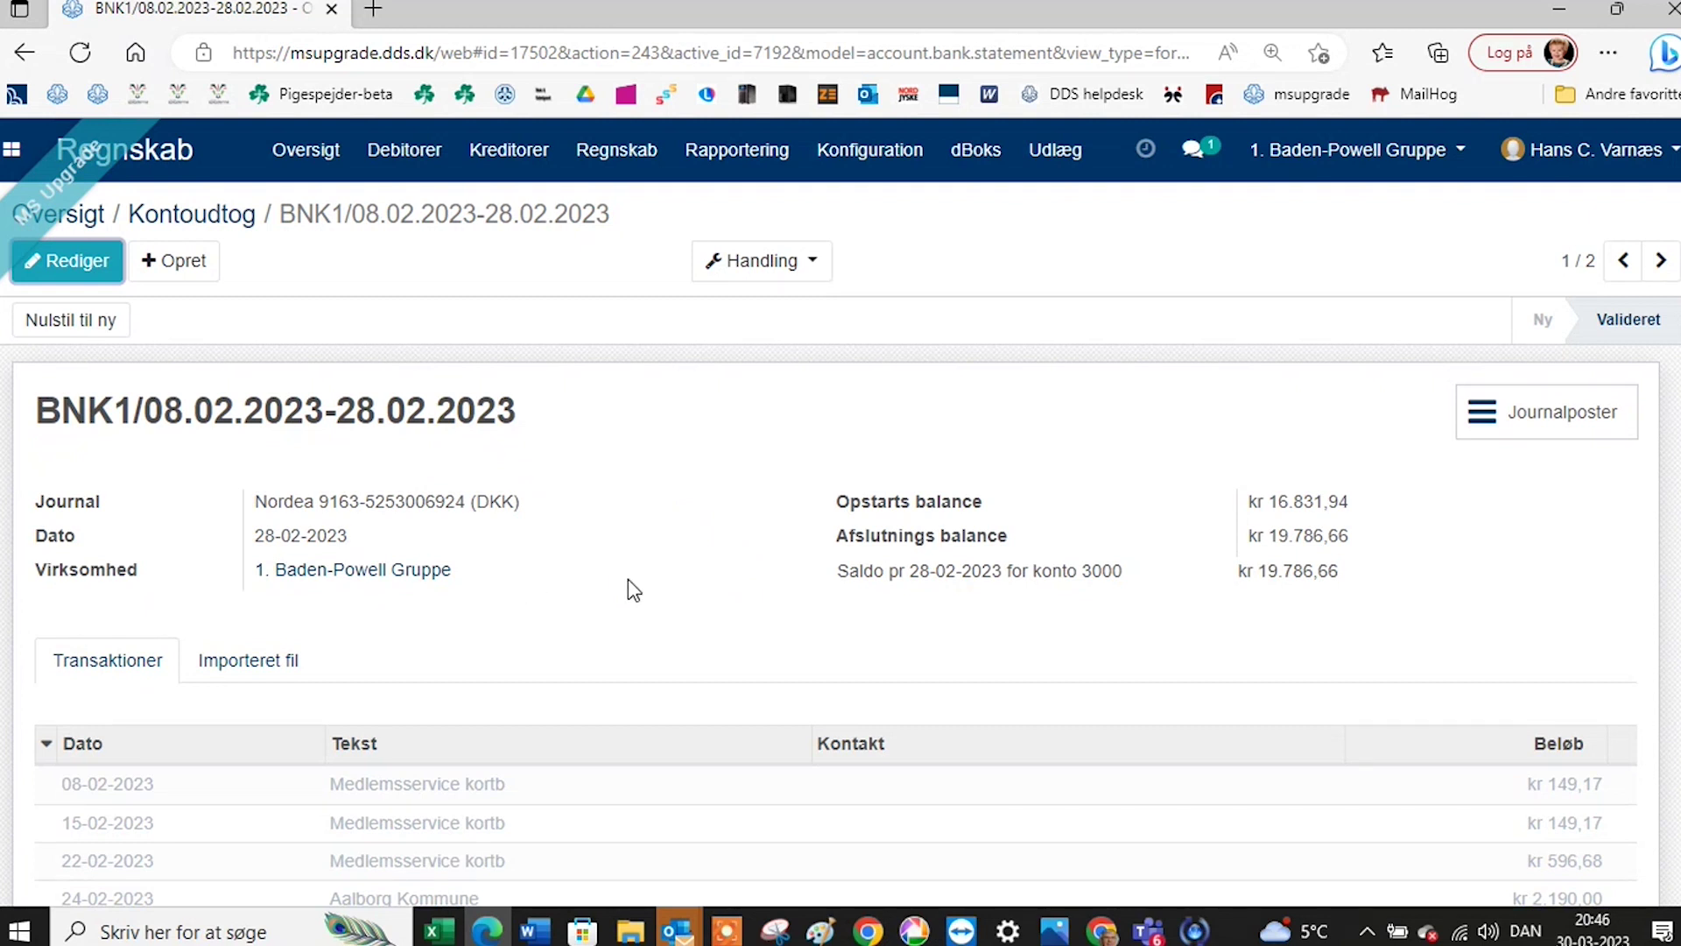
click(297, 674)
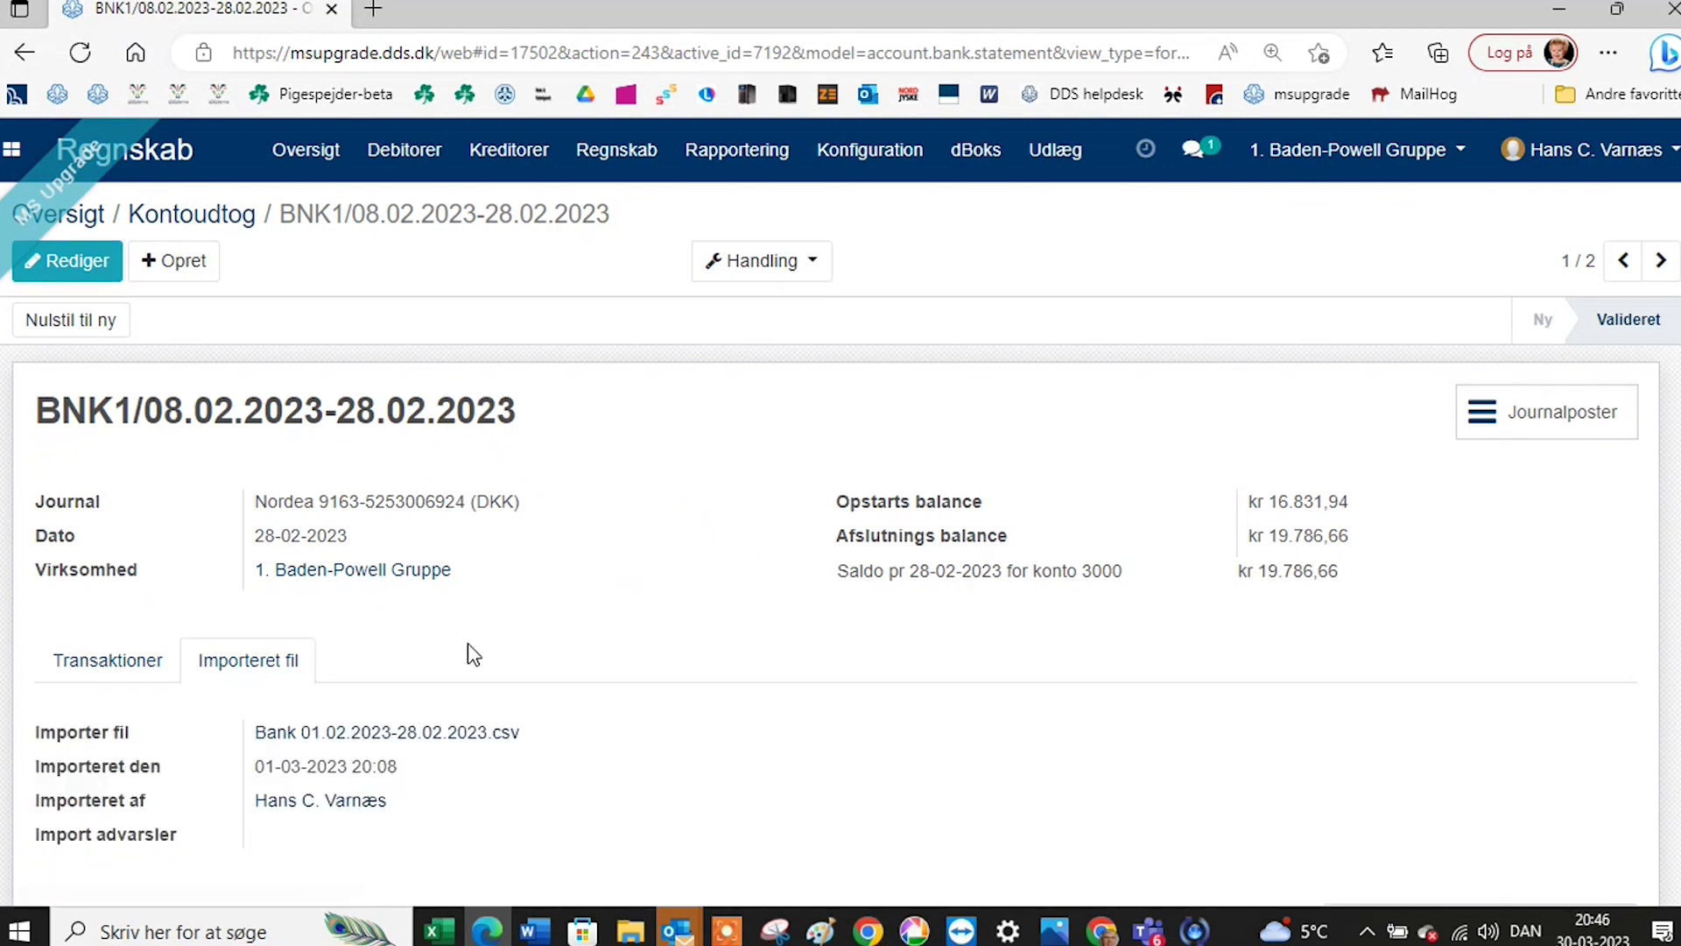
Download the February bank csv, view it in Excel without saving, and return to Kontoudtog.
click(432, 734)
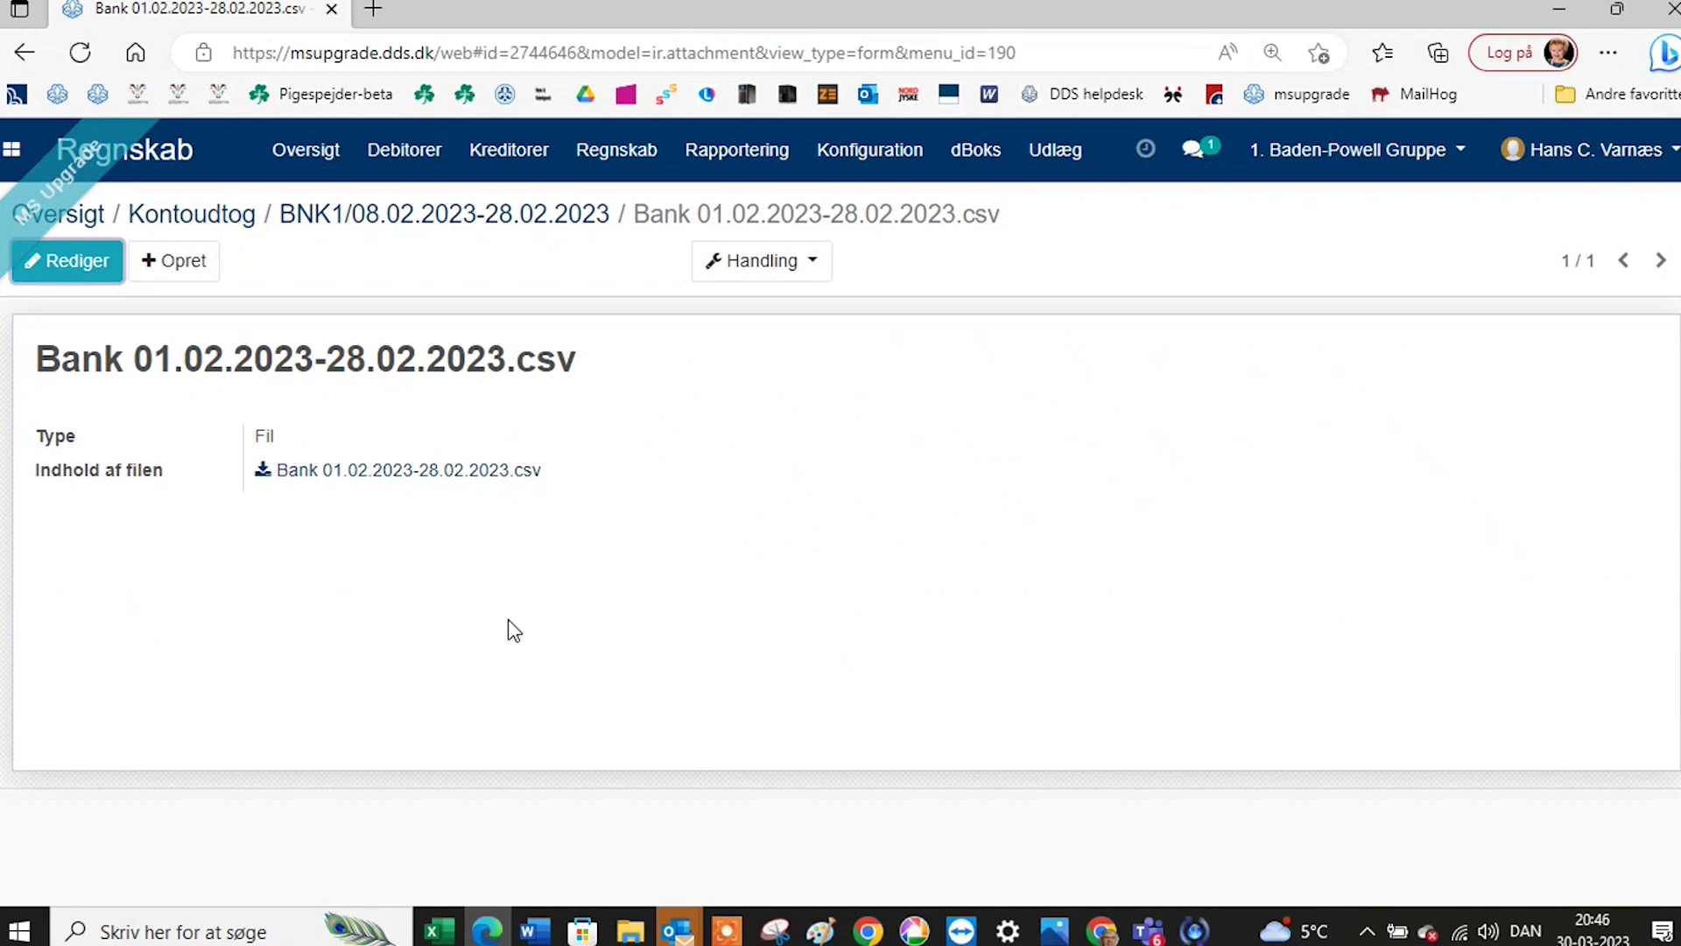
click(460, 484)
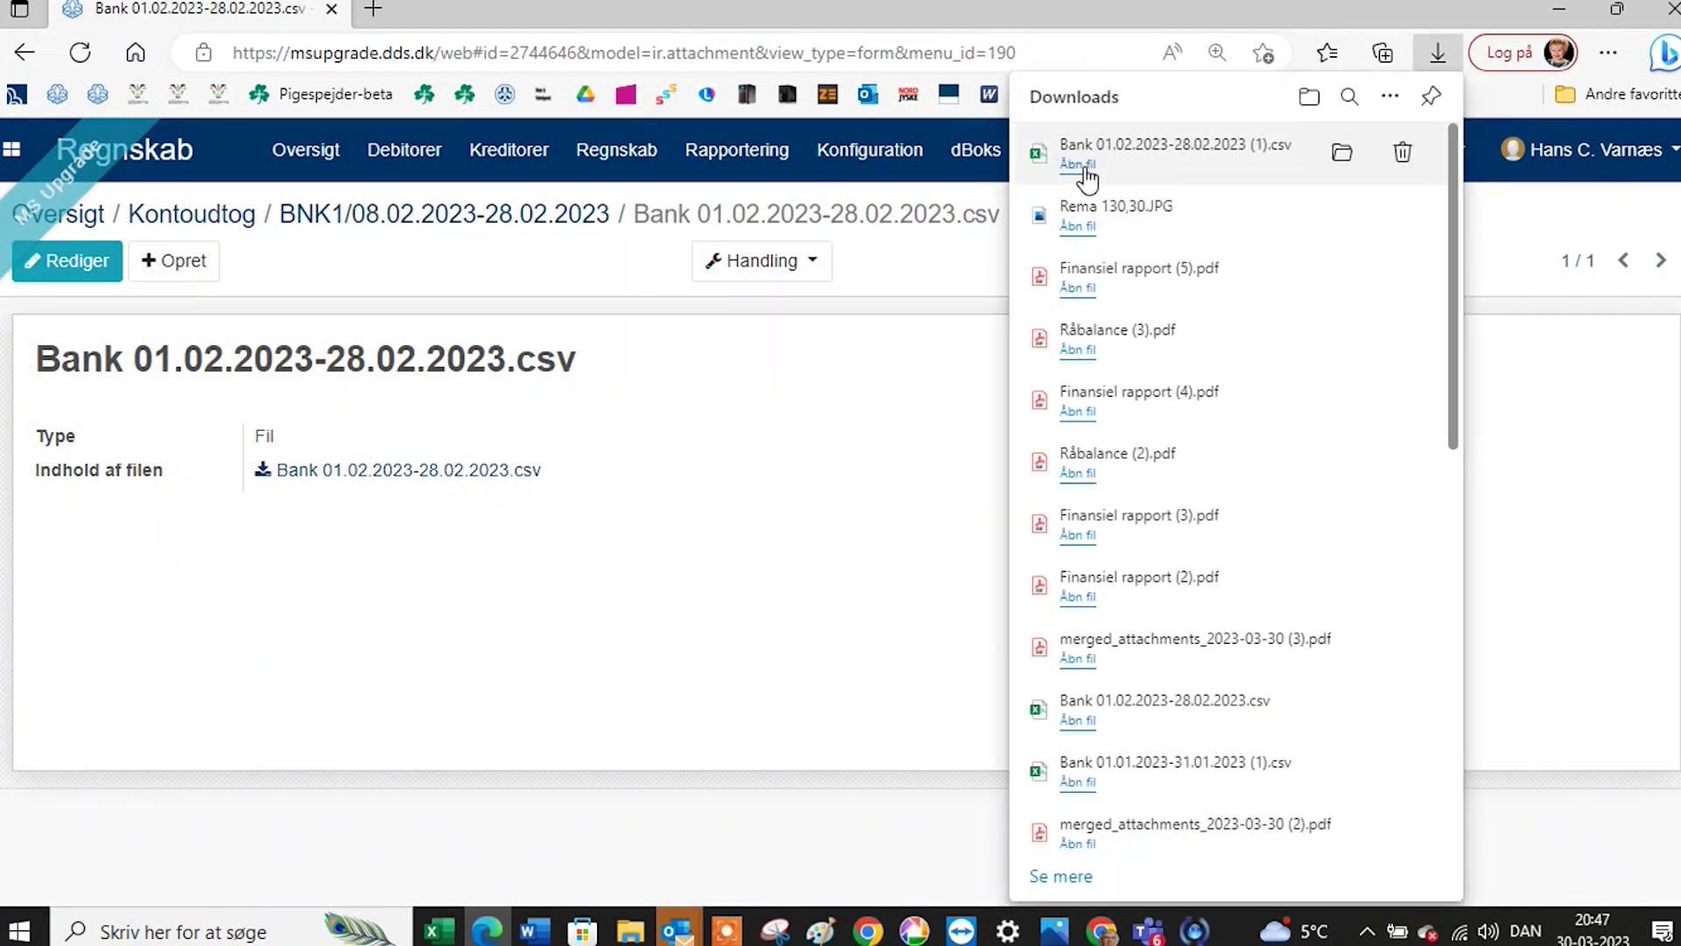
click(1078, 165)
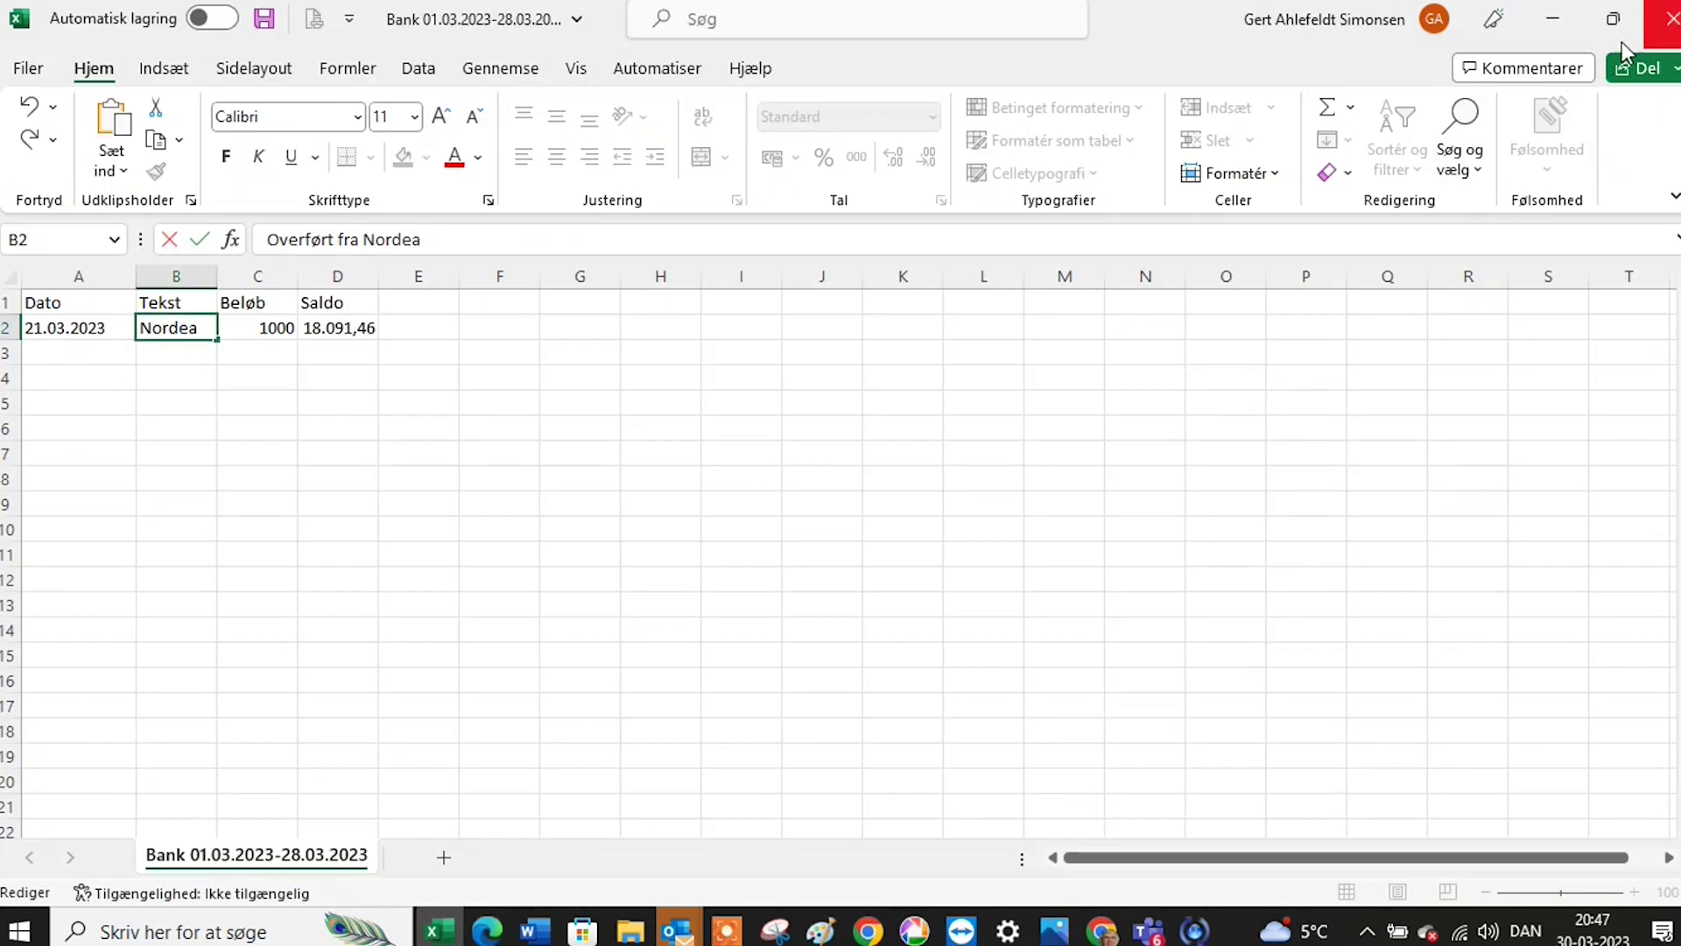
click(1674, 28)
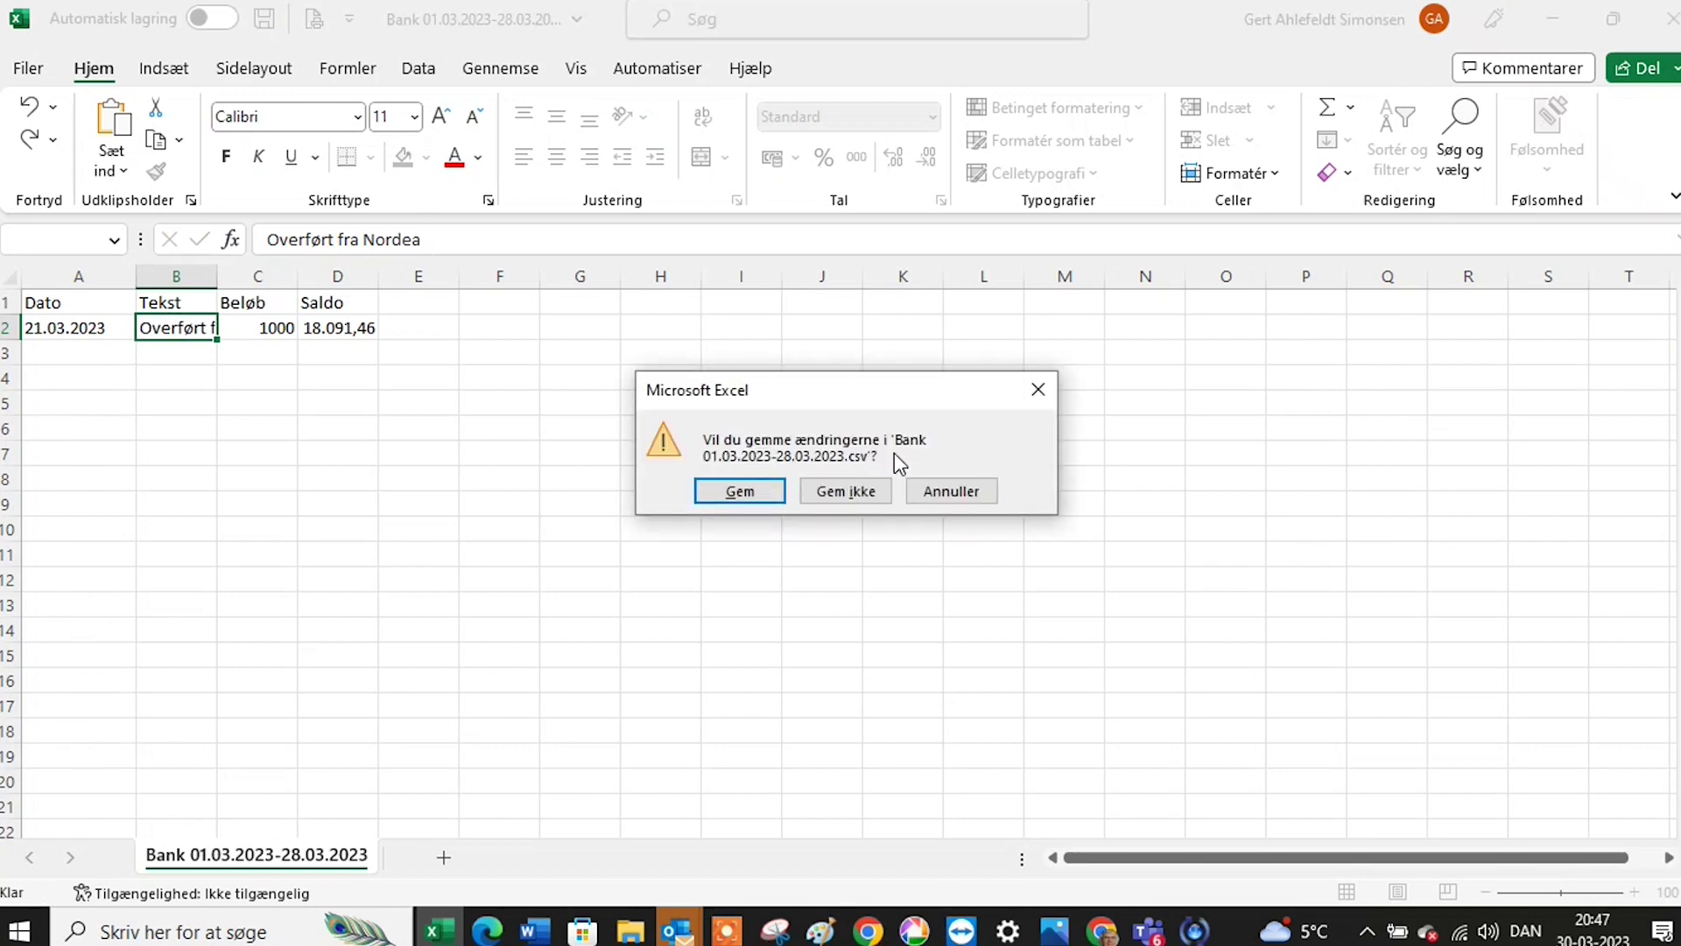
click(853, 490)
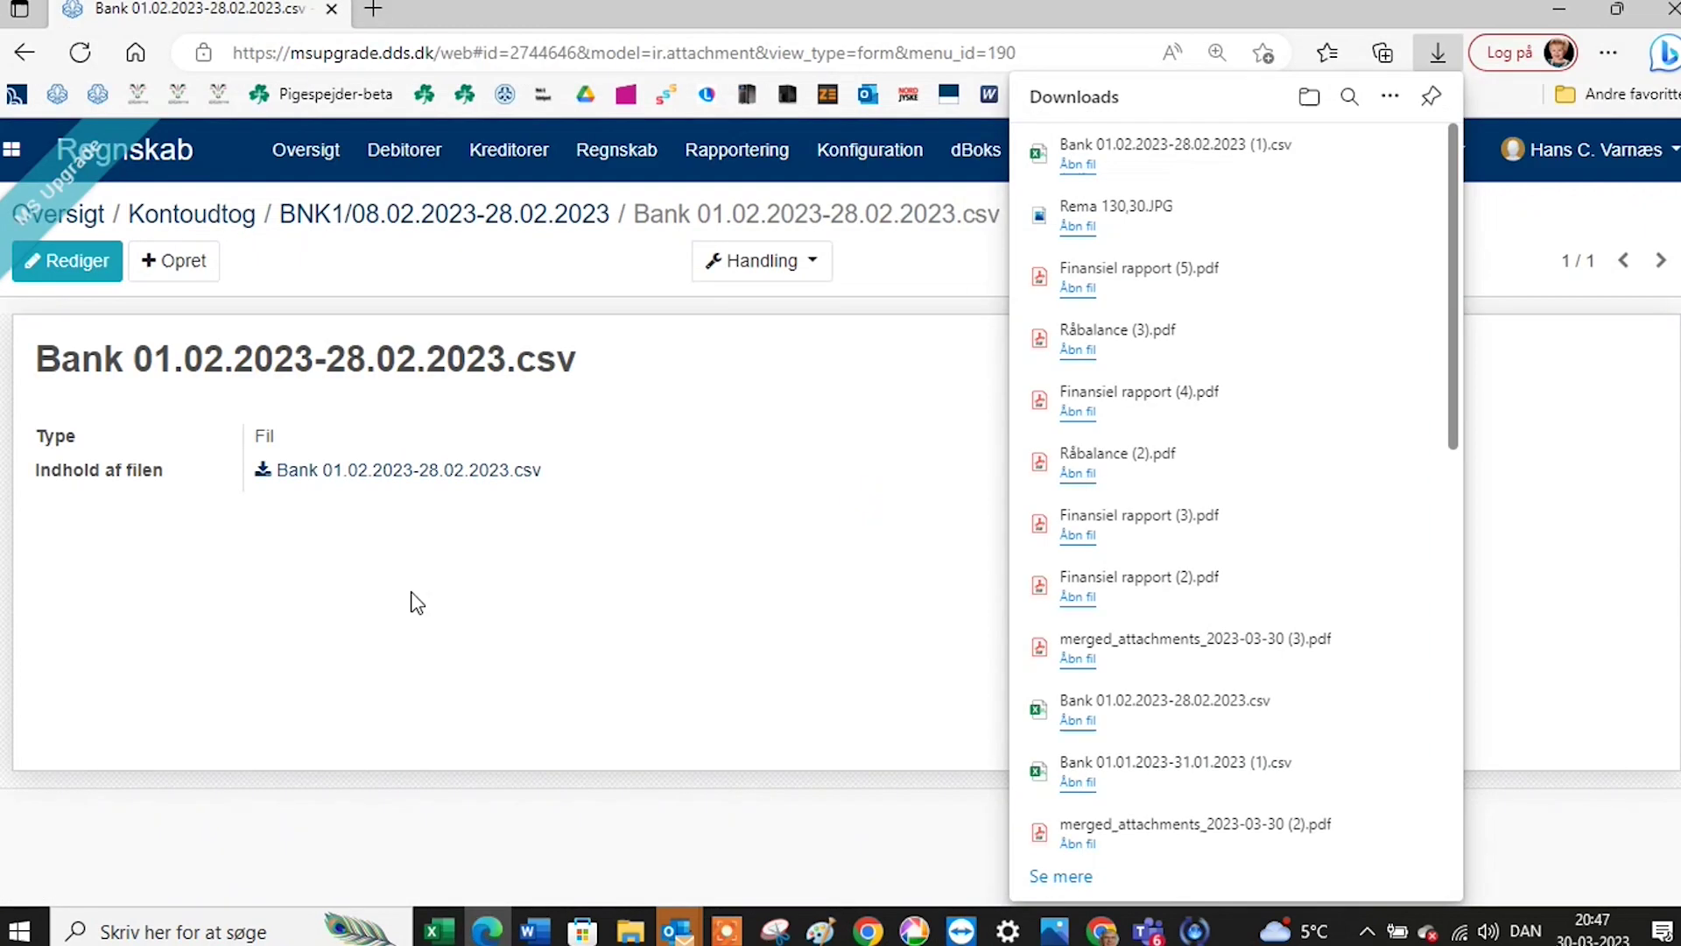
click(202, 219)
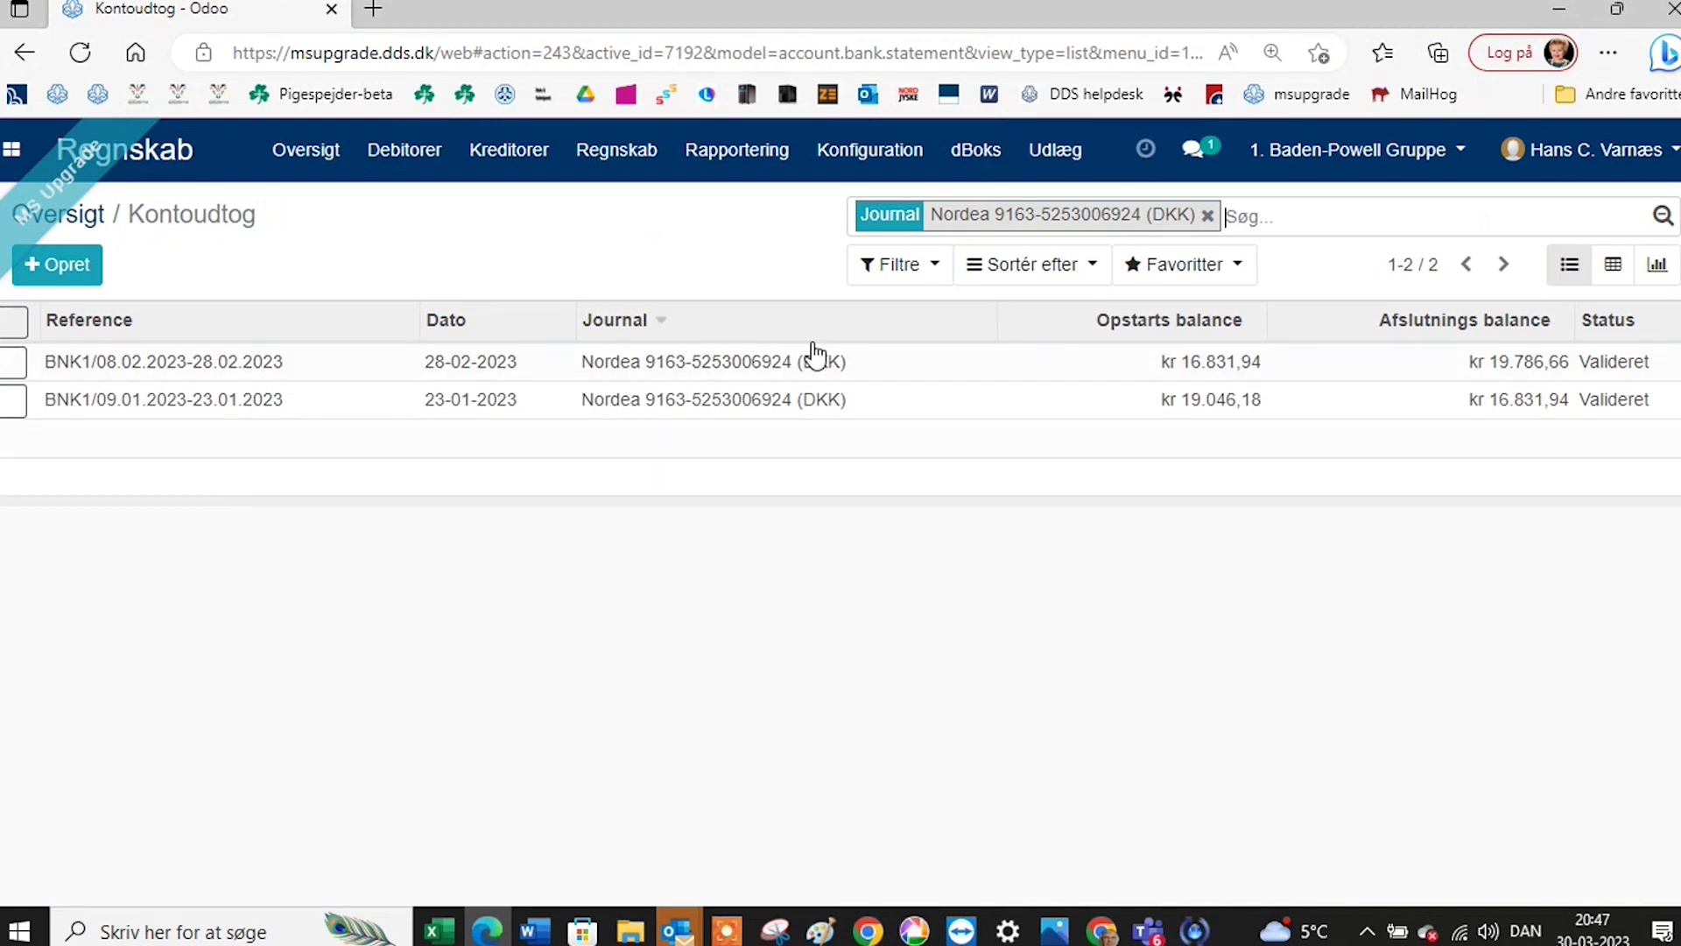
Return to the Regnskab Oversigt dashboard showing Skamlingsbanken and Nordea balances.
click(322, 165)
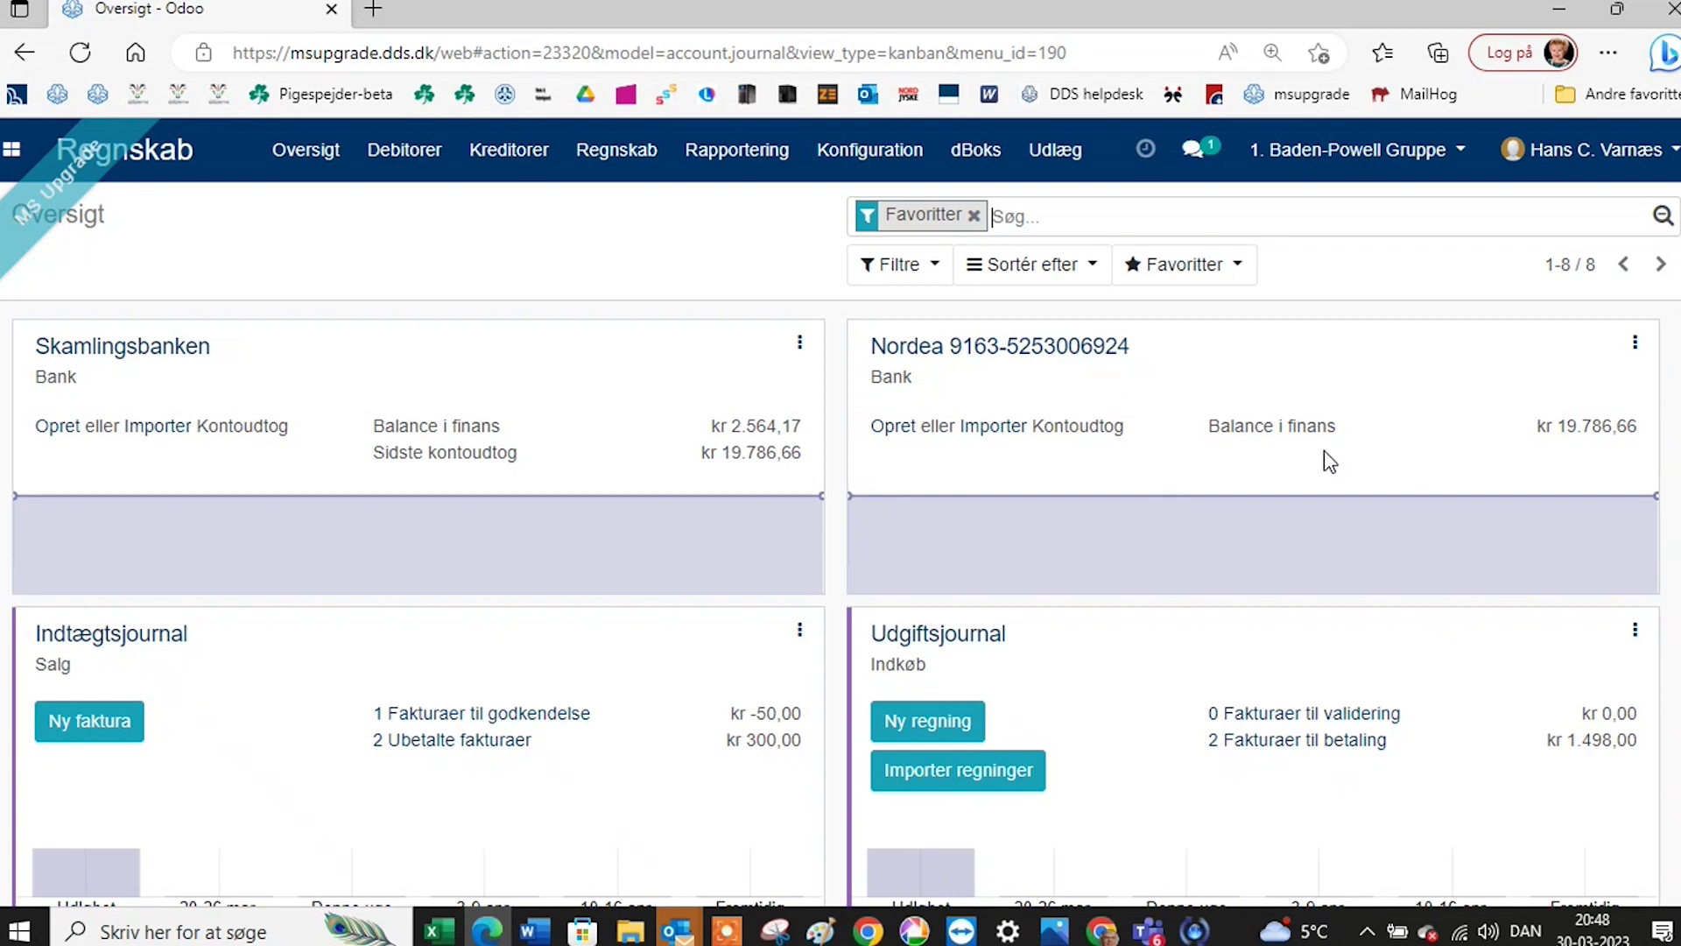
click(1089, 351)
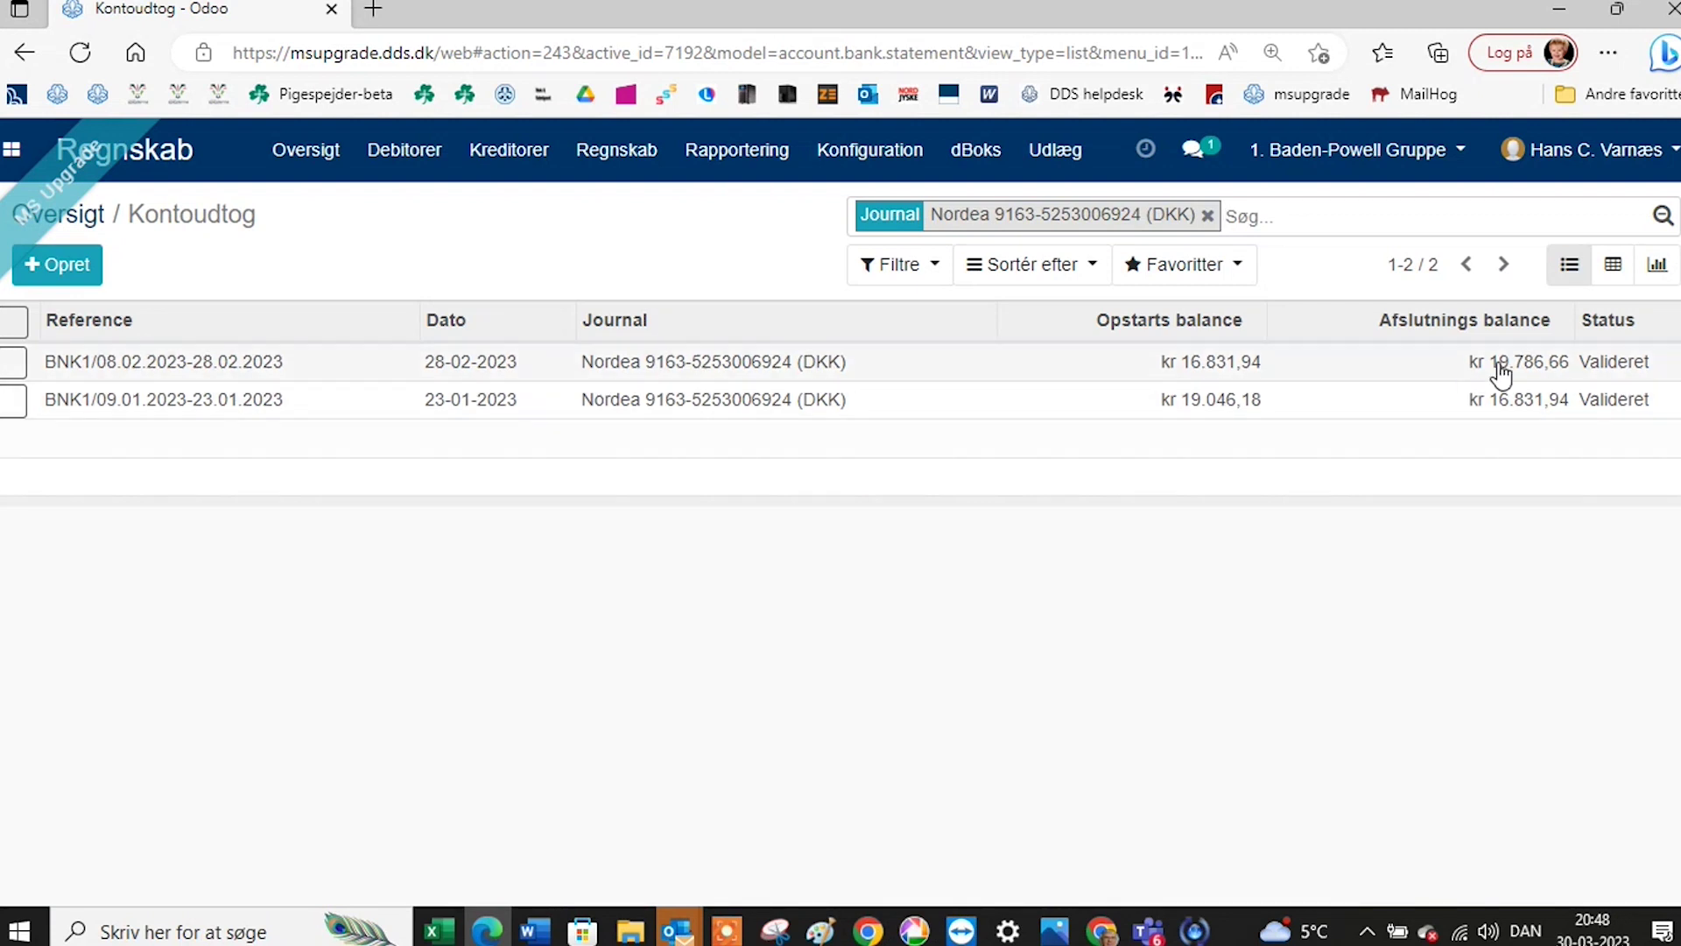
click(777, 366)
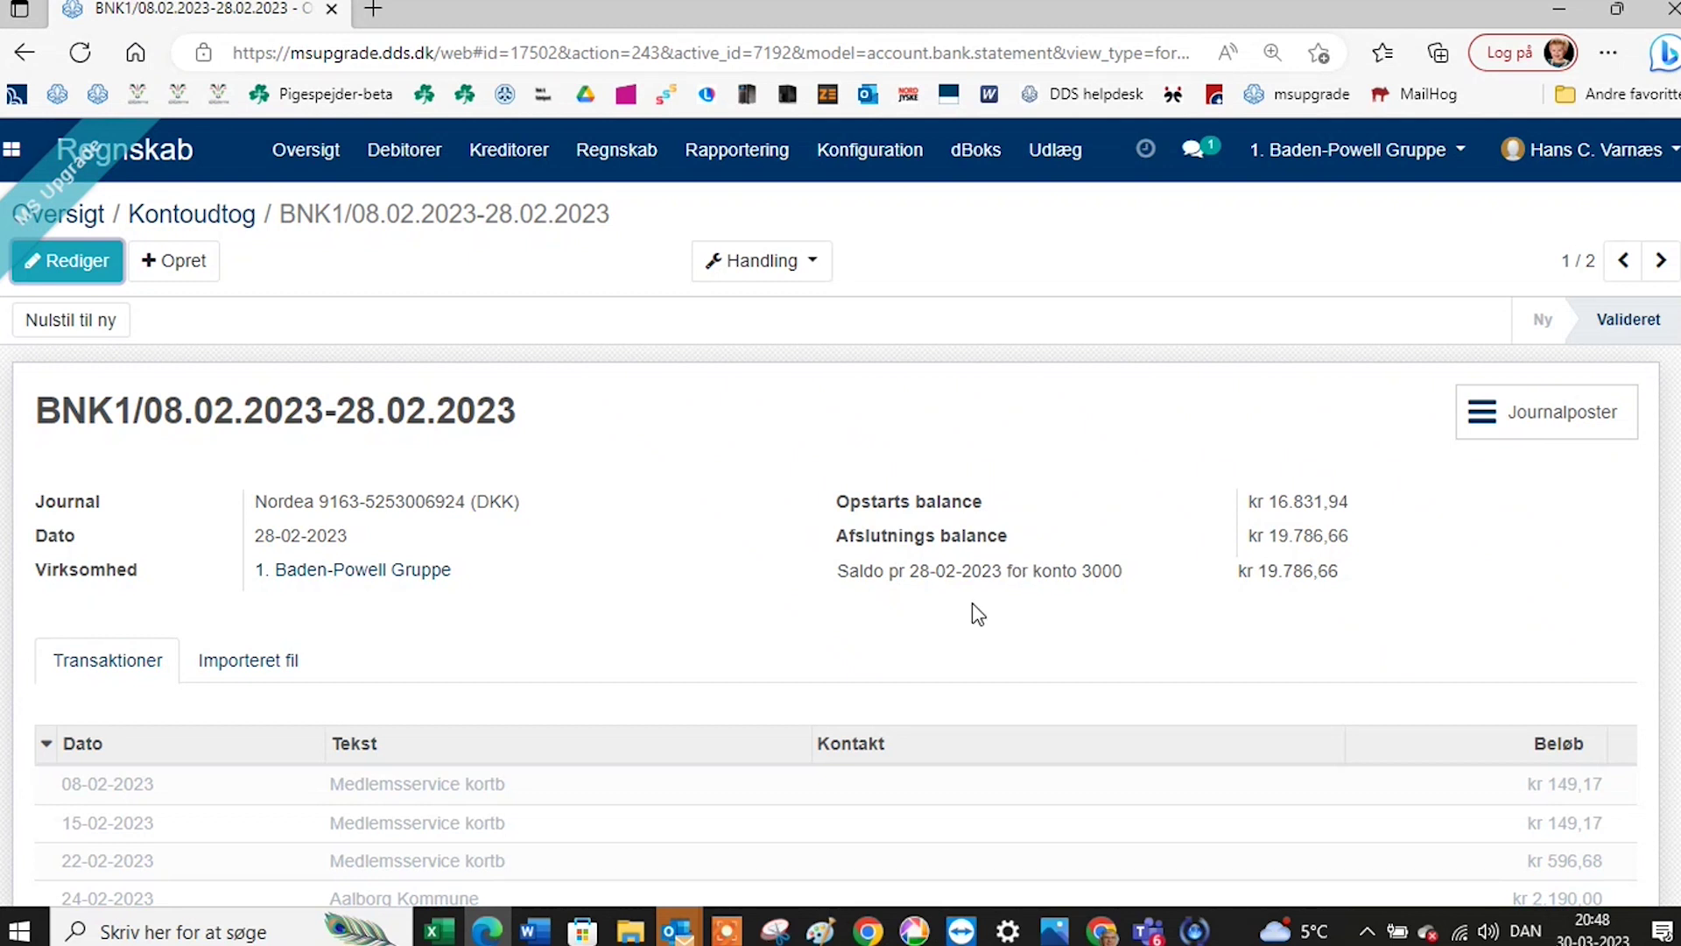
click(1541, 419)
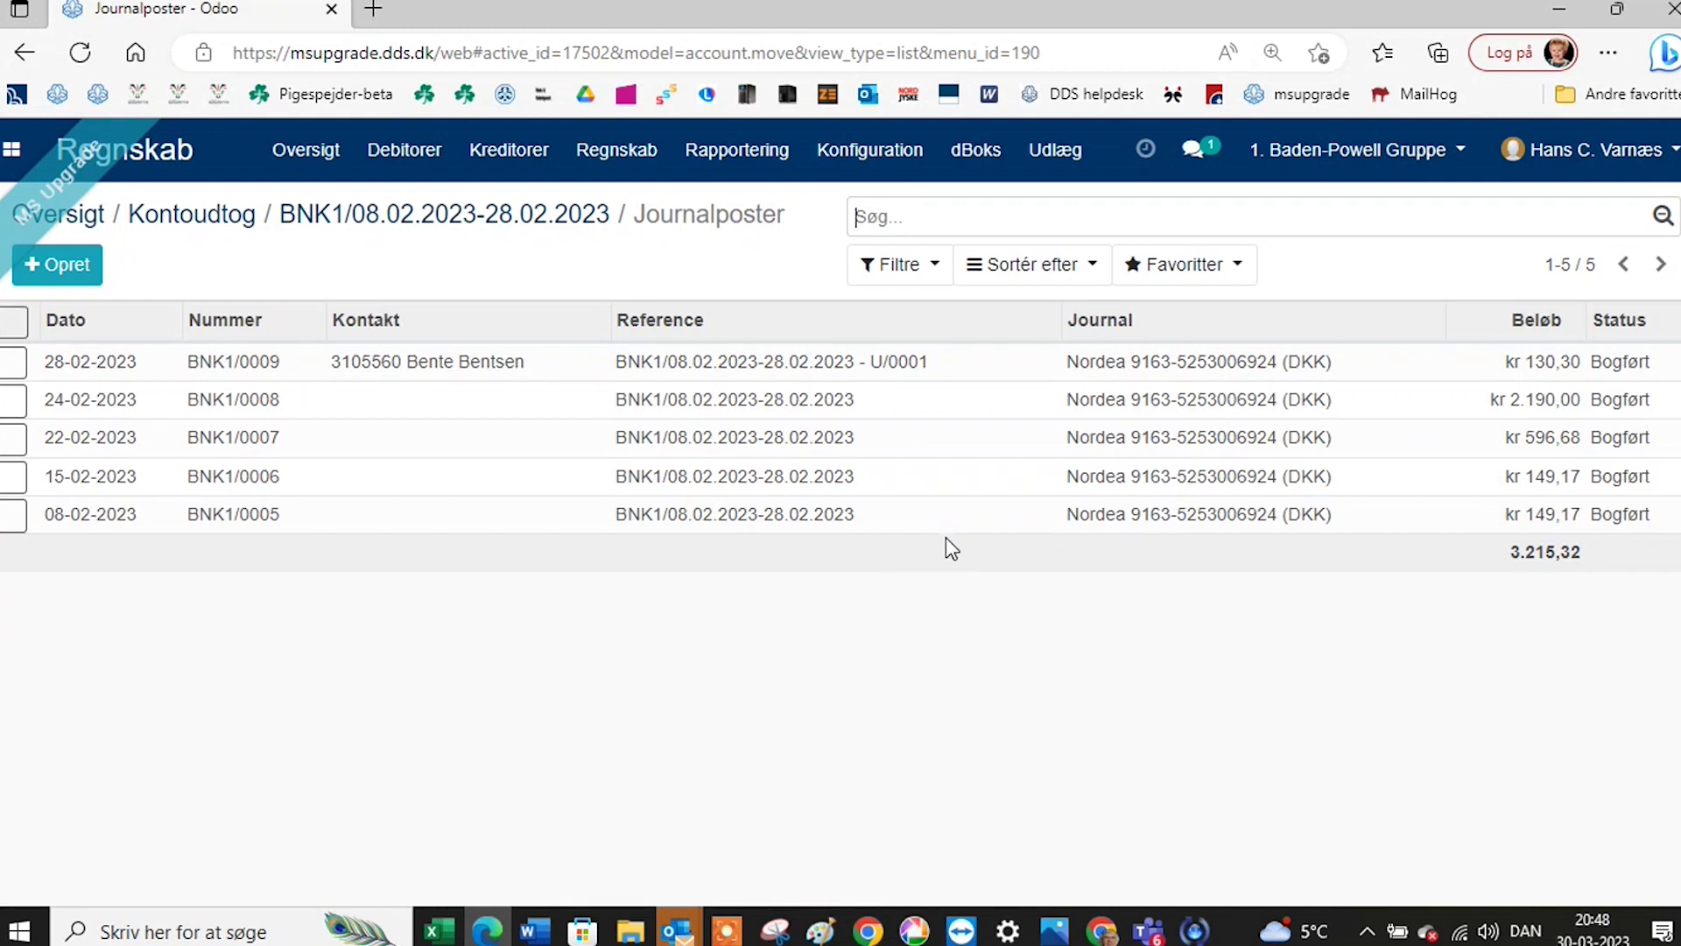
click(777, 364)
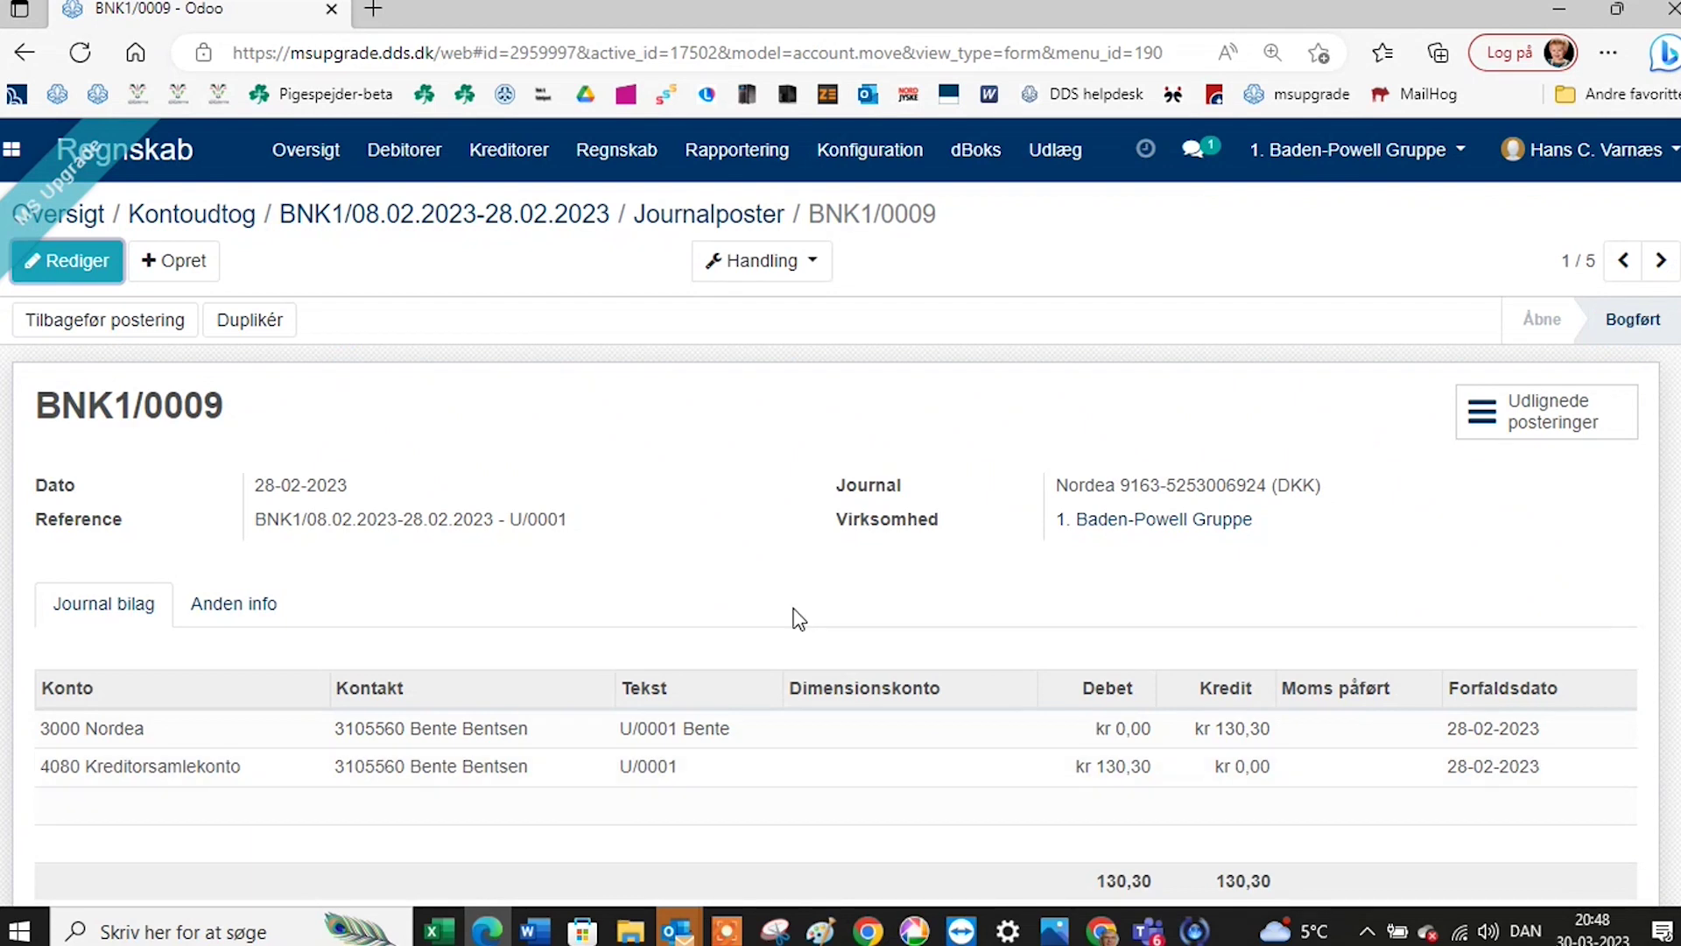
click(740, 216)
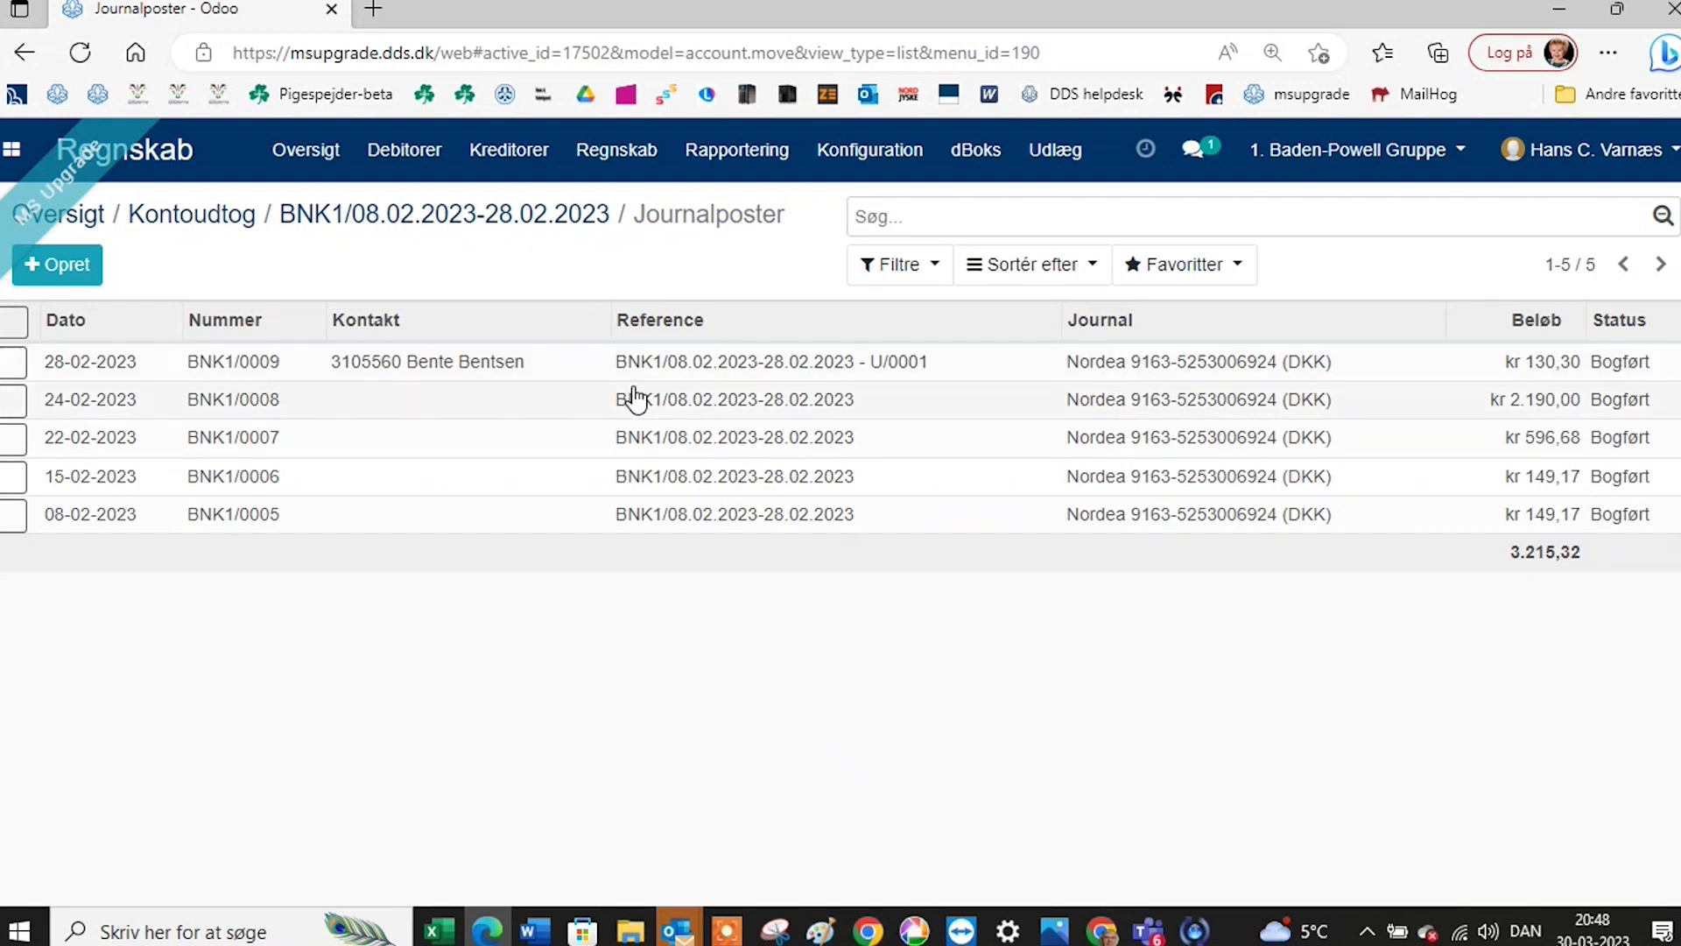
click(194, 223)
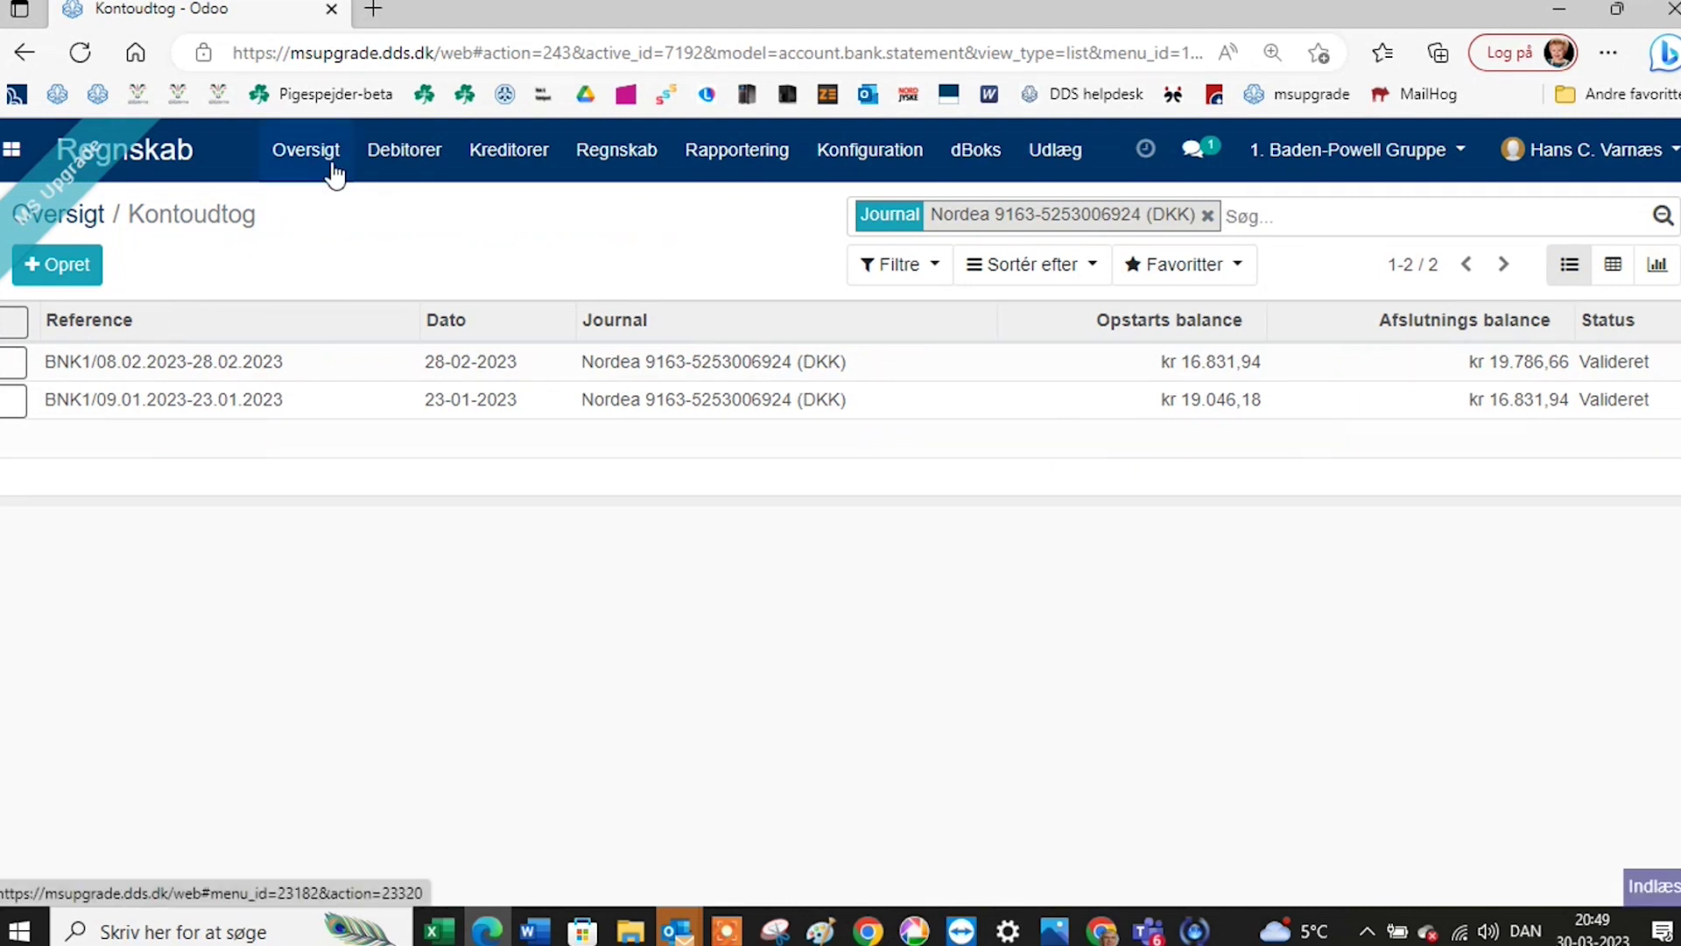
From the overview, open the statement import dialog for the Nordea journal.
click(330, 168)
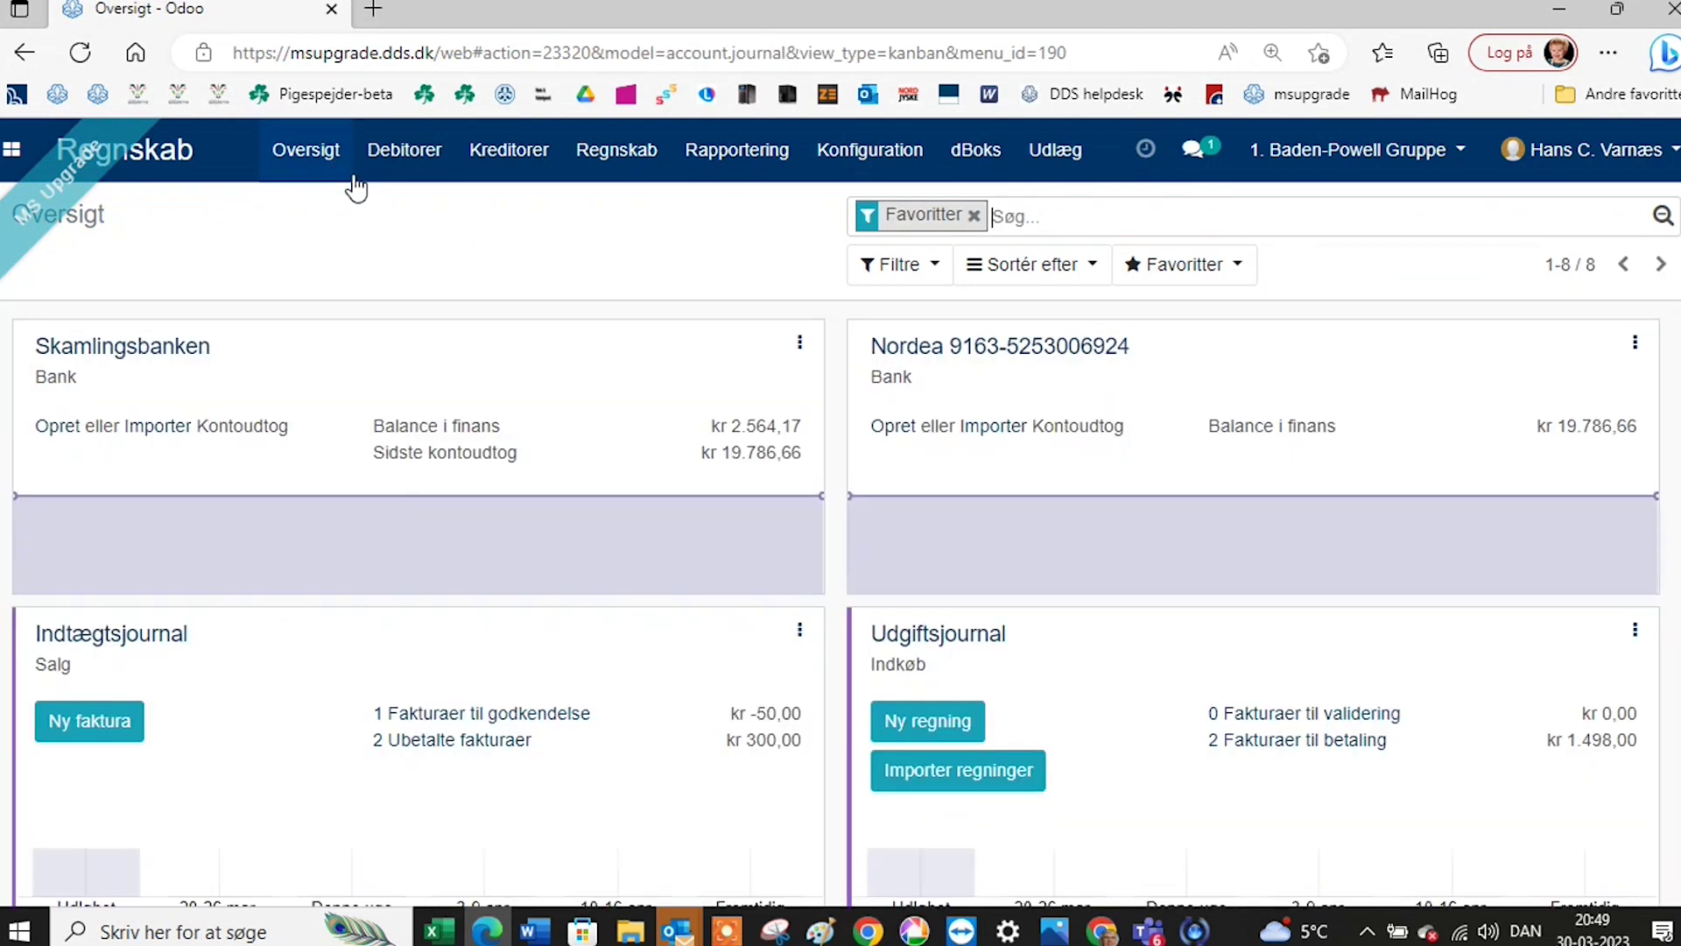
click(1004, 429)
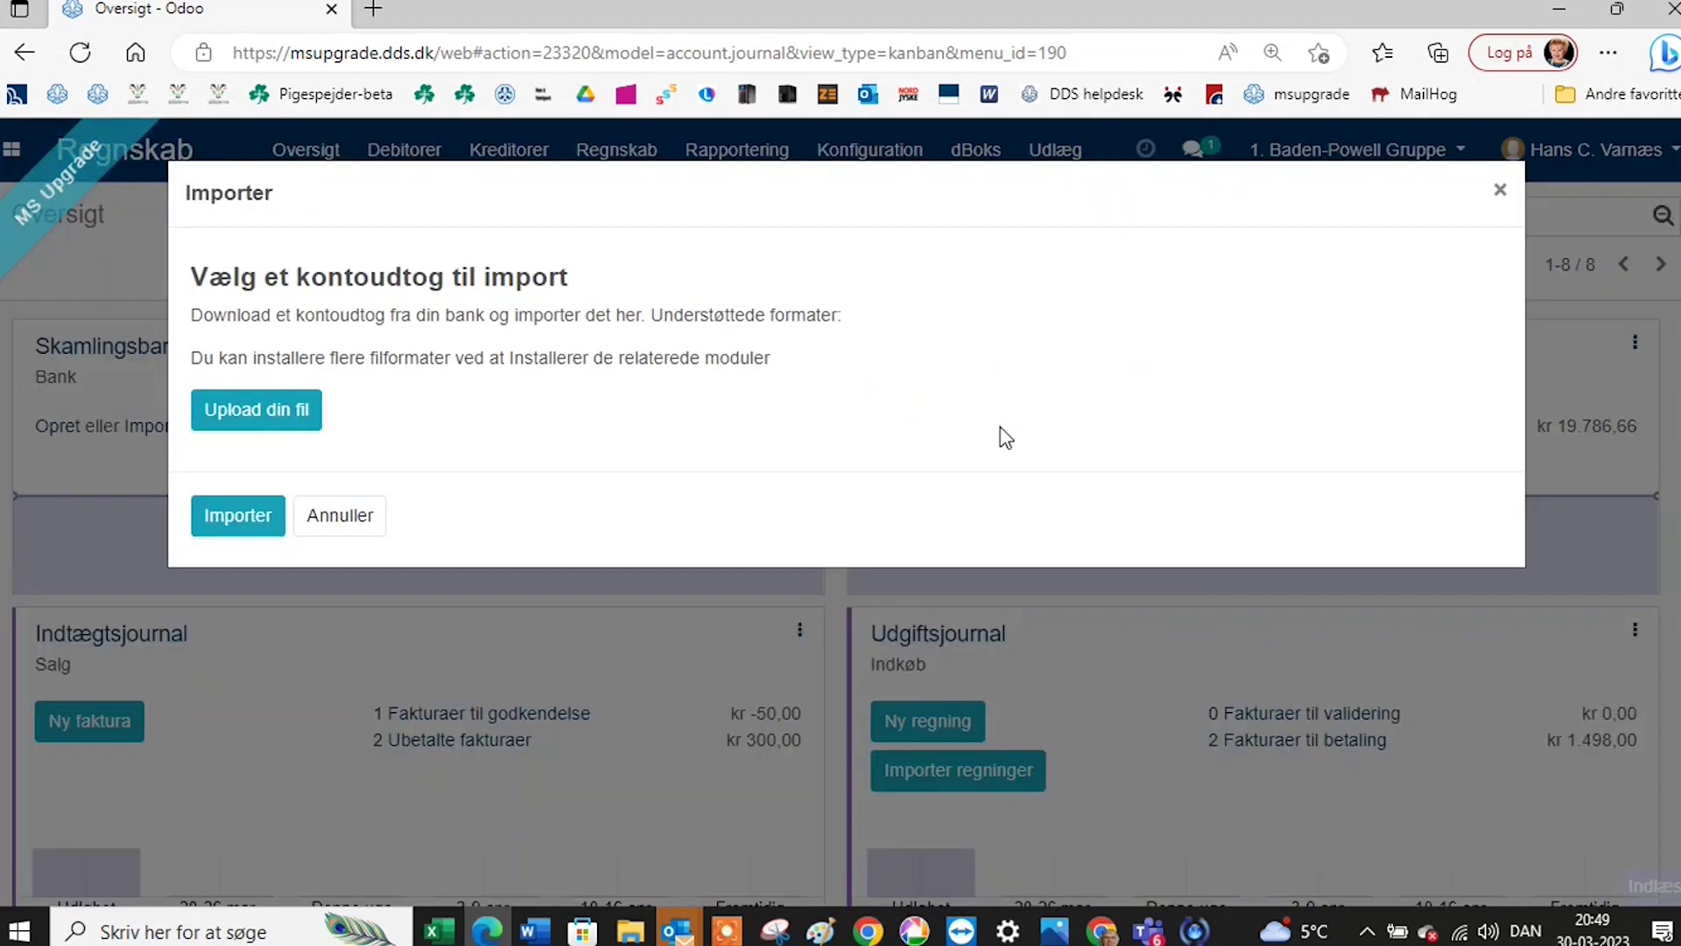
click(1498, 197)
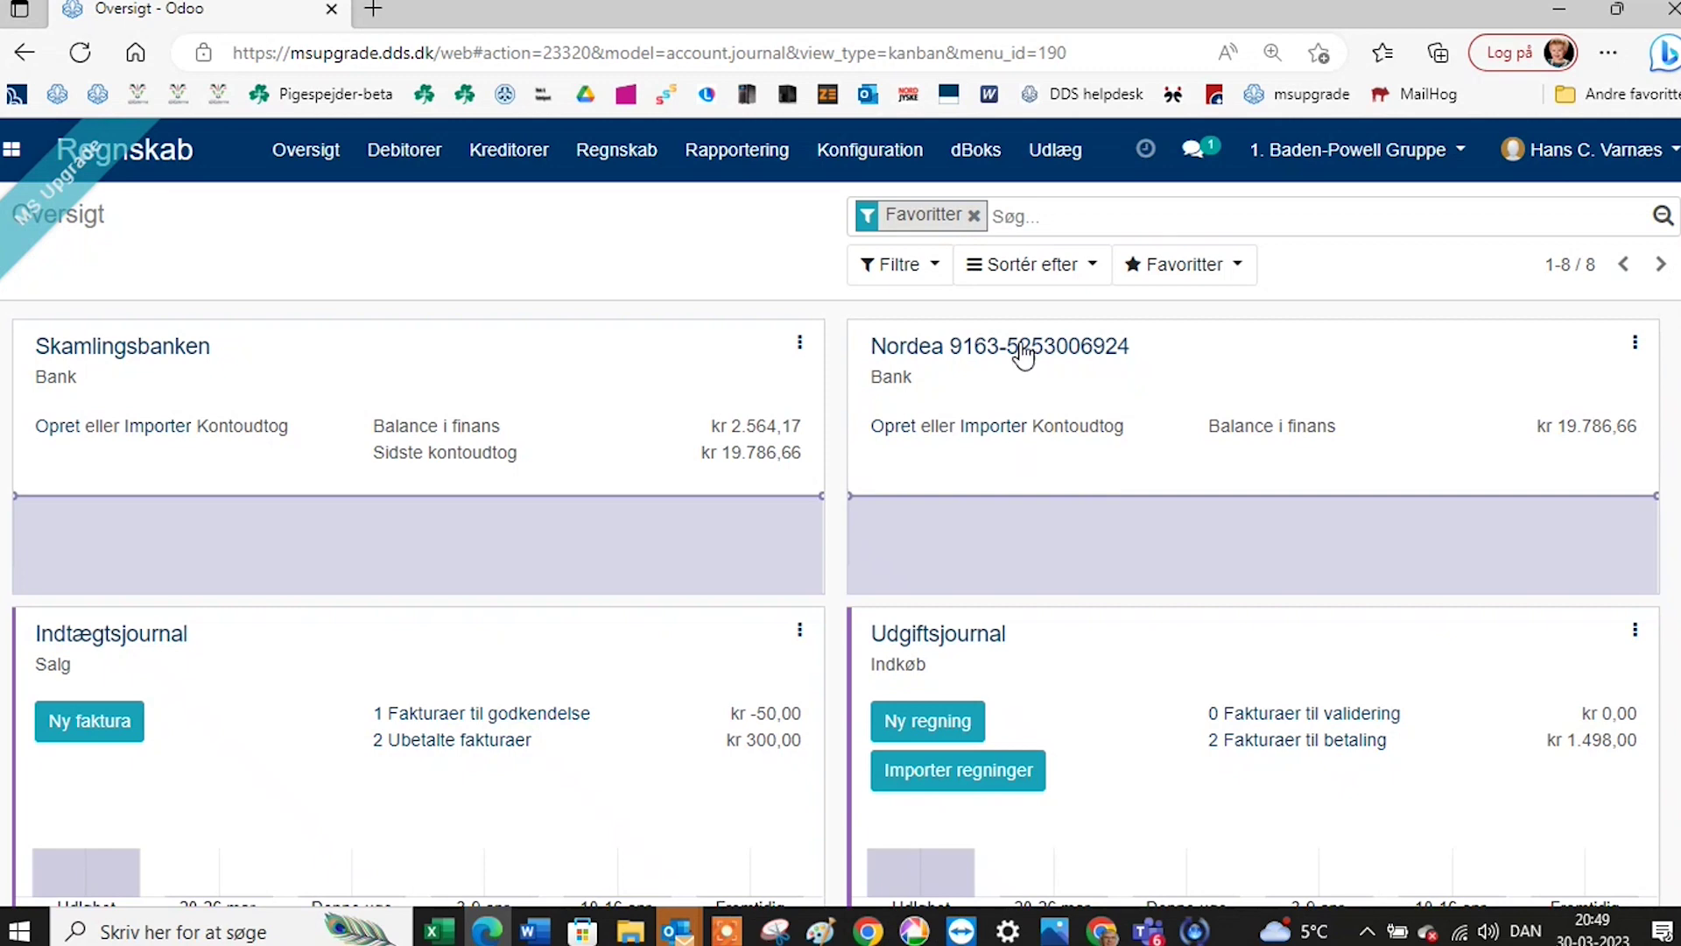
click(1000, 433)
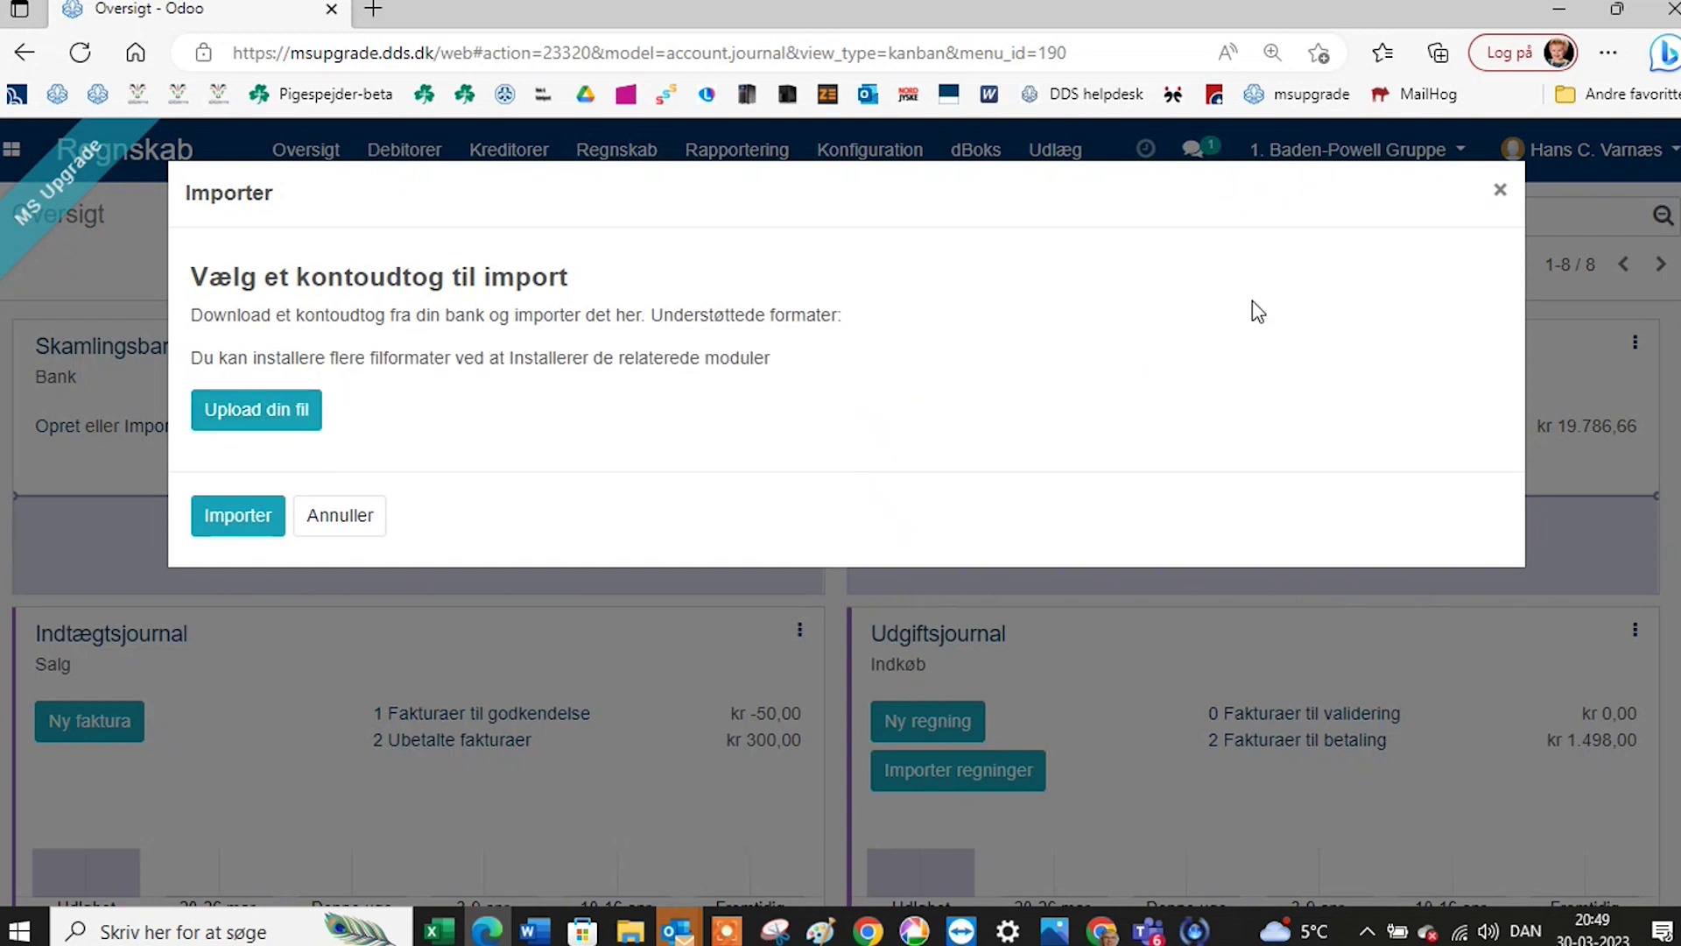
Choose the March bank csv and import it as statement BNK1/05.03.2023-21.03.2023.
click(263, 412)
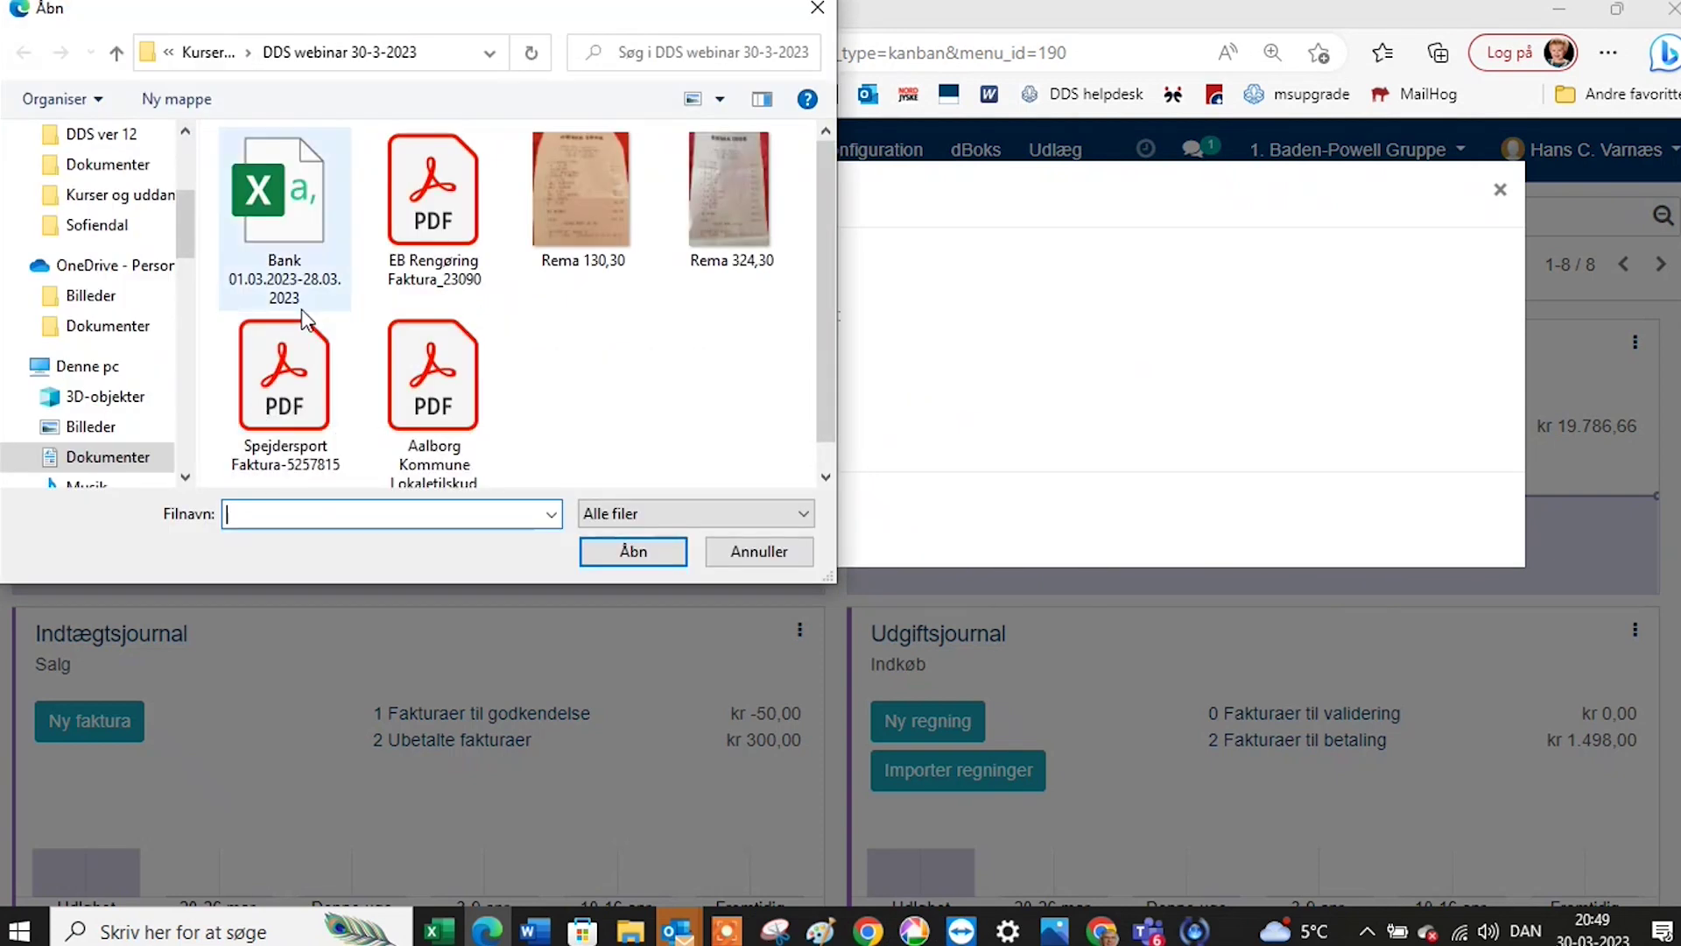
click(285, 210)
click(632, 552)
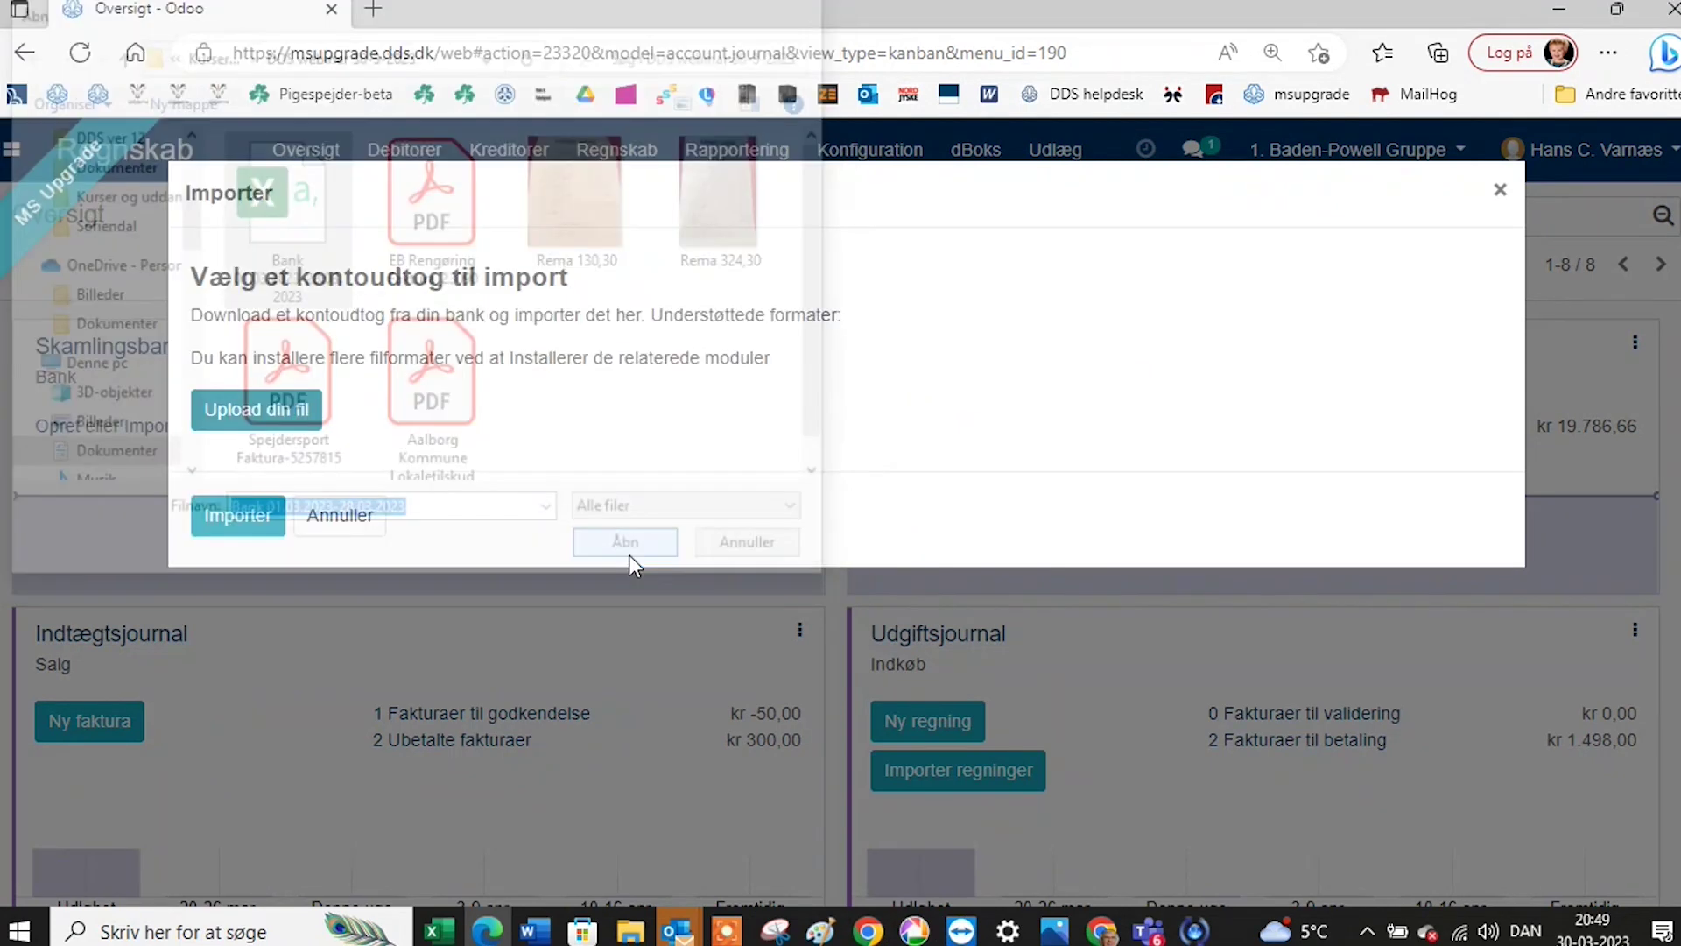
click(245, 522)
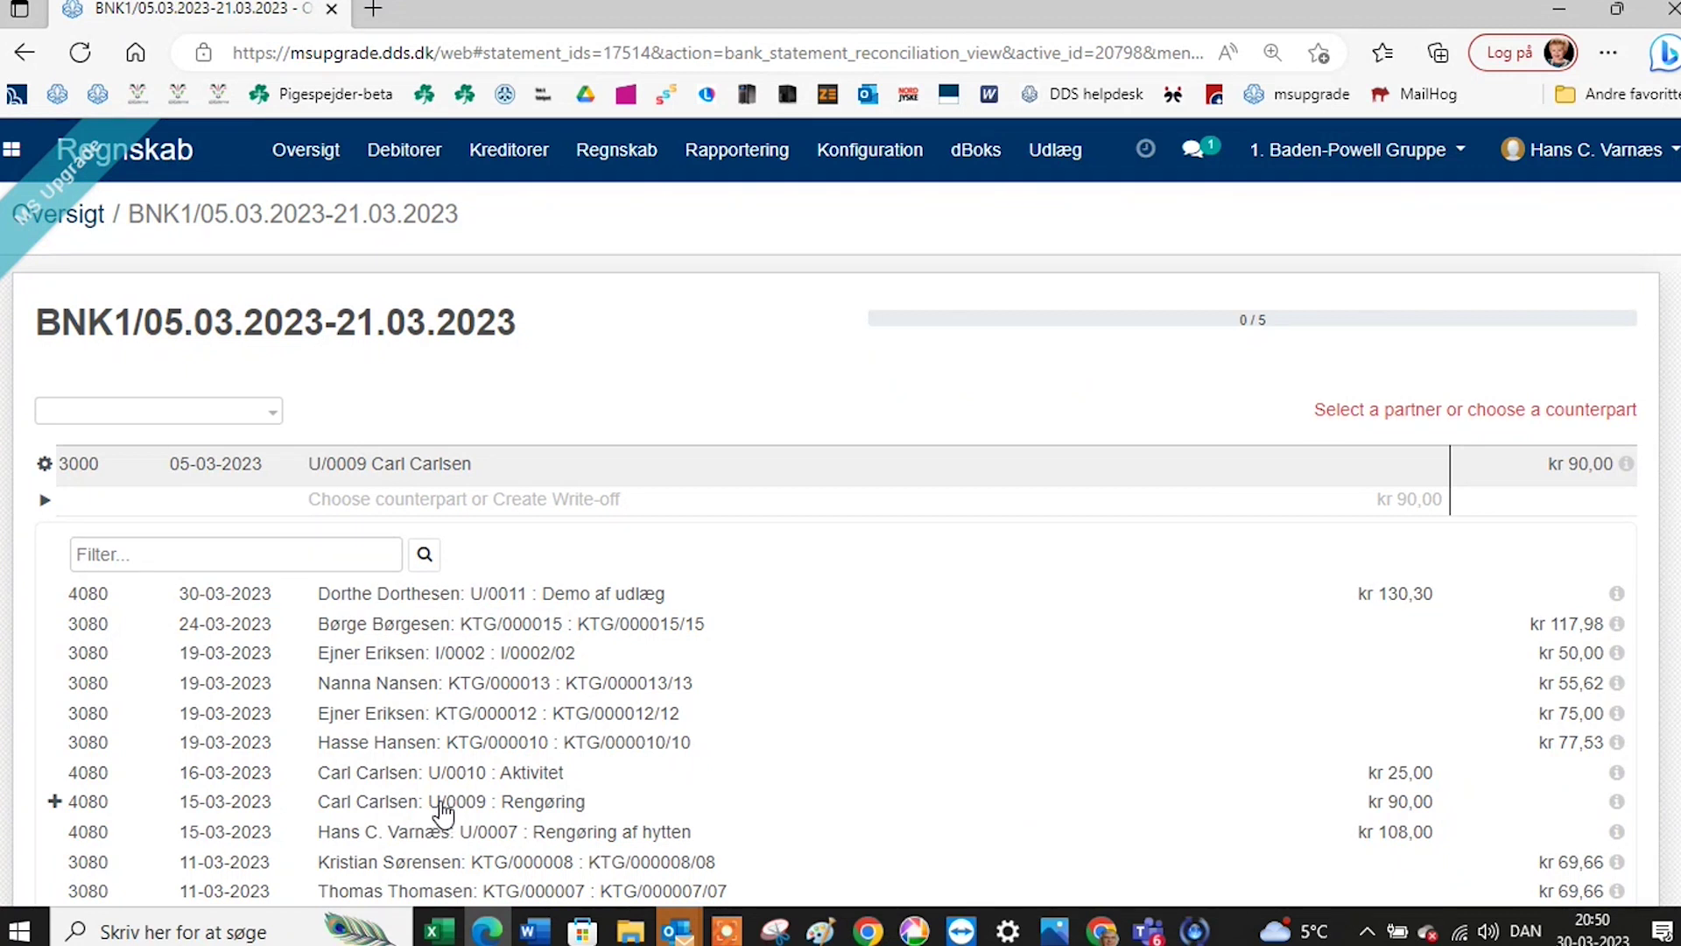
Match the 05-03-2023 payment of 90,00 to the U/0009 Rengøring entry and reconcile it.
click(443, 805)
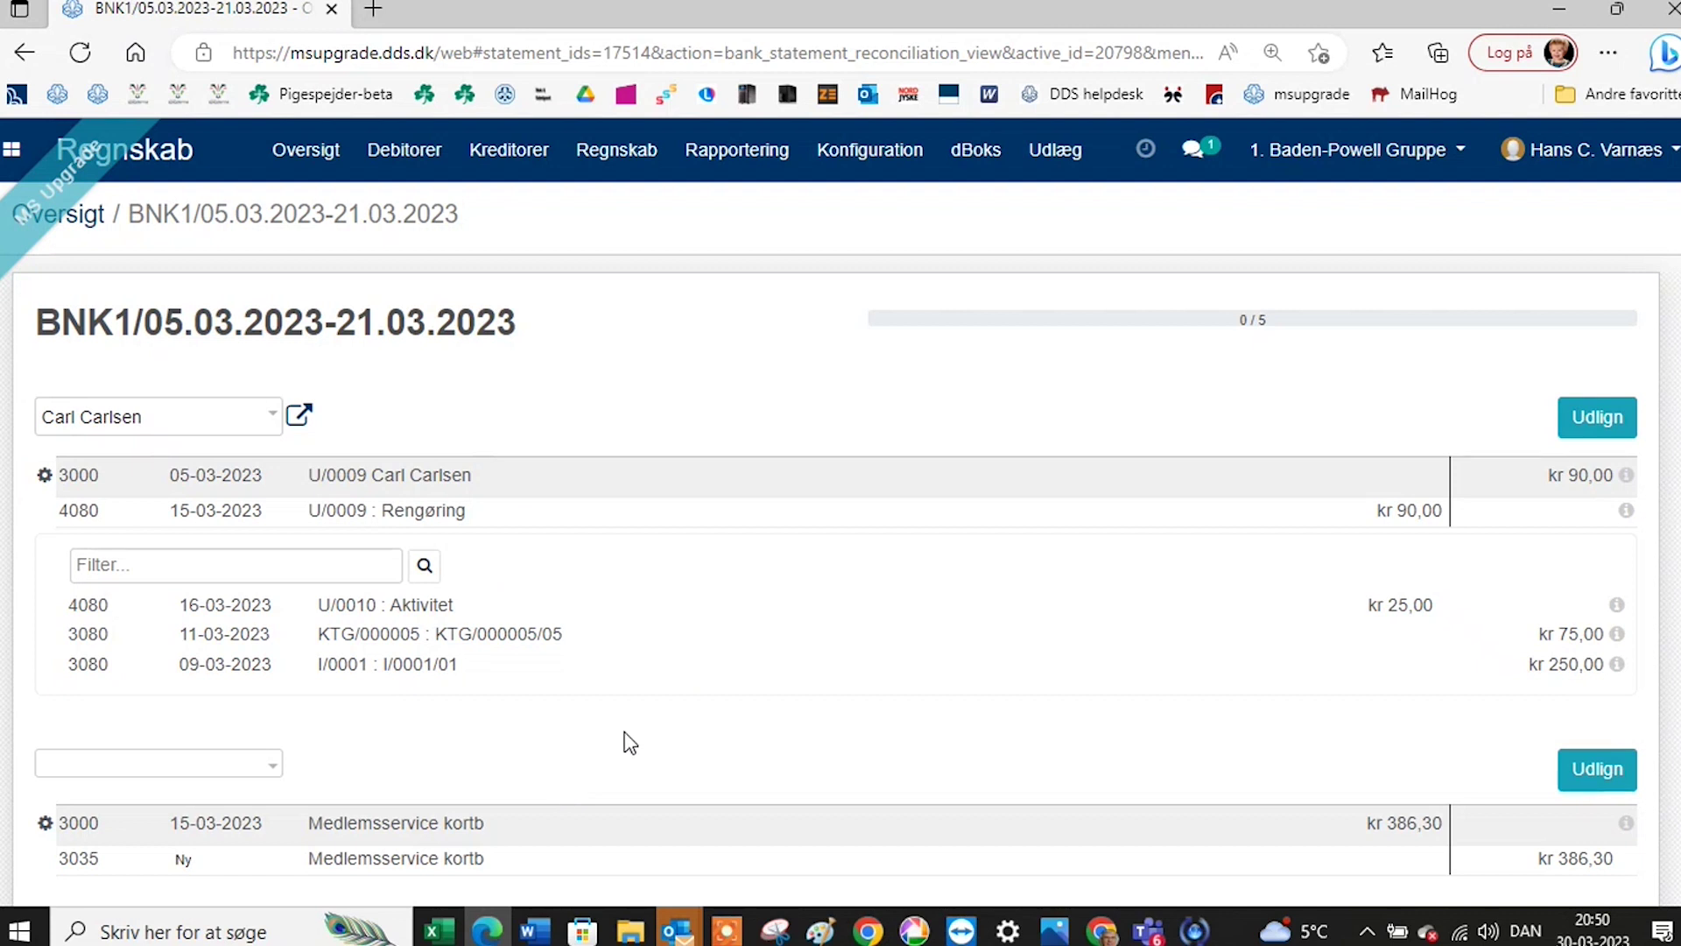
click(1598, 418)
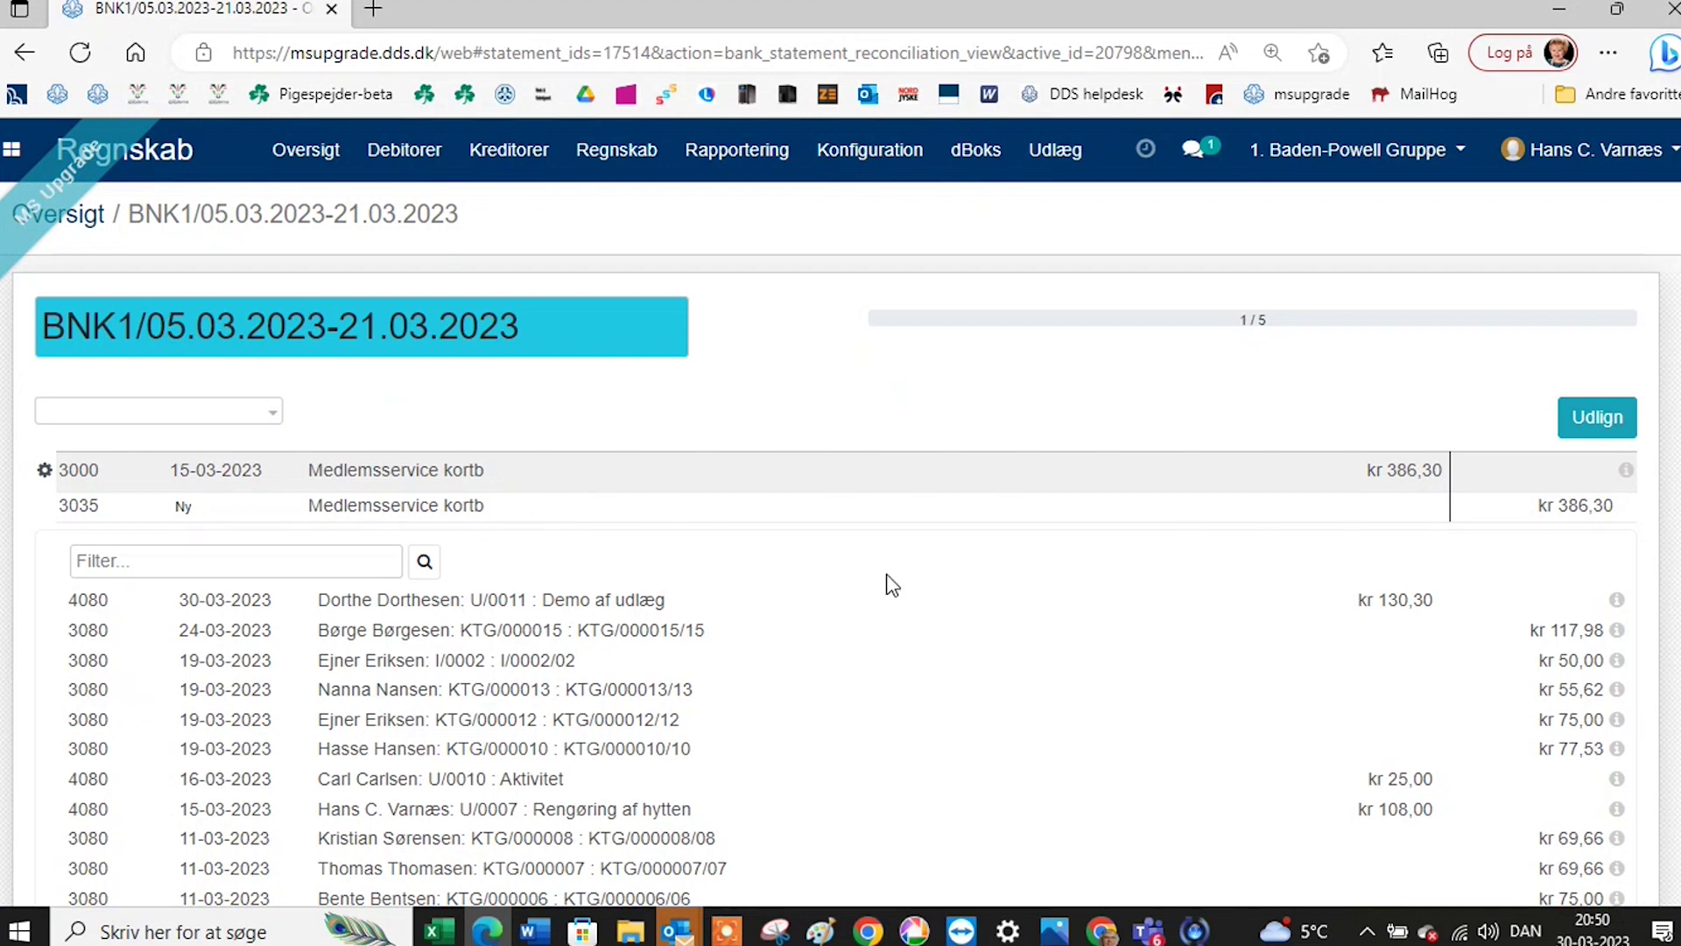
Reconcile the 15-03-2023 Medlemsservice kortb line of kr 386,30.
click(1603, 422)
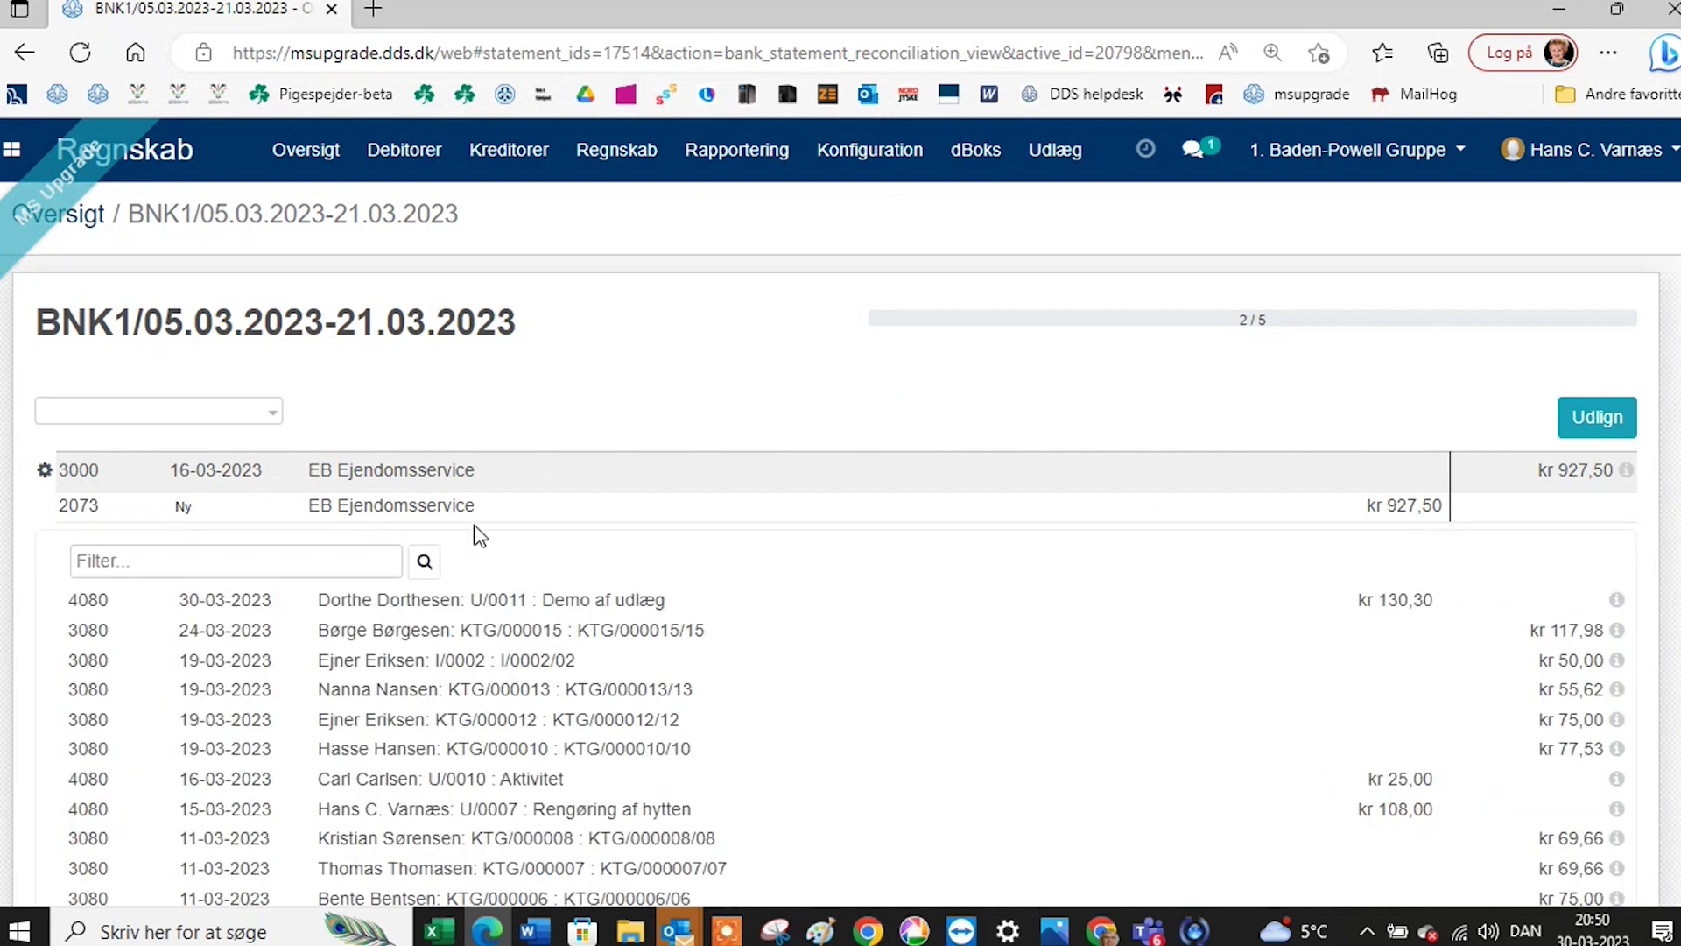
mouse_move(493, 527)
mouse_move(844, 597)
mouse_move(720, 526)
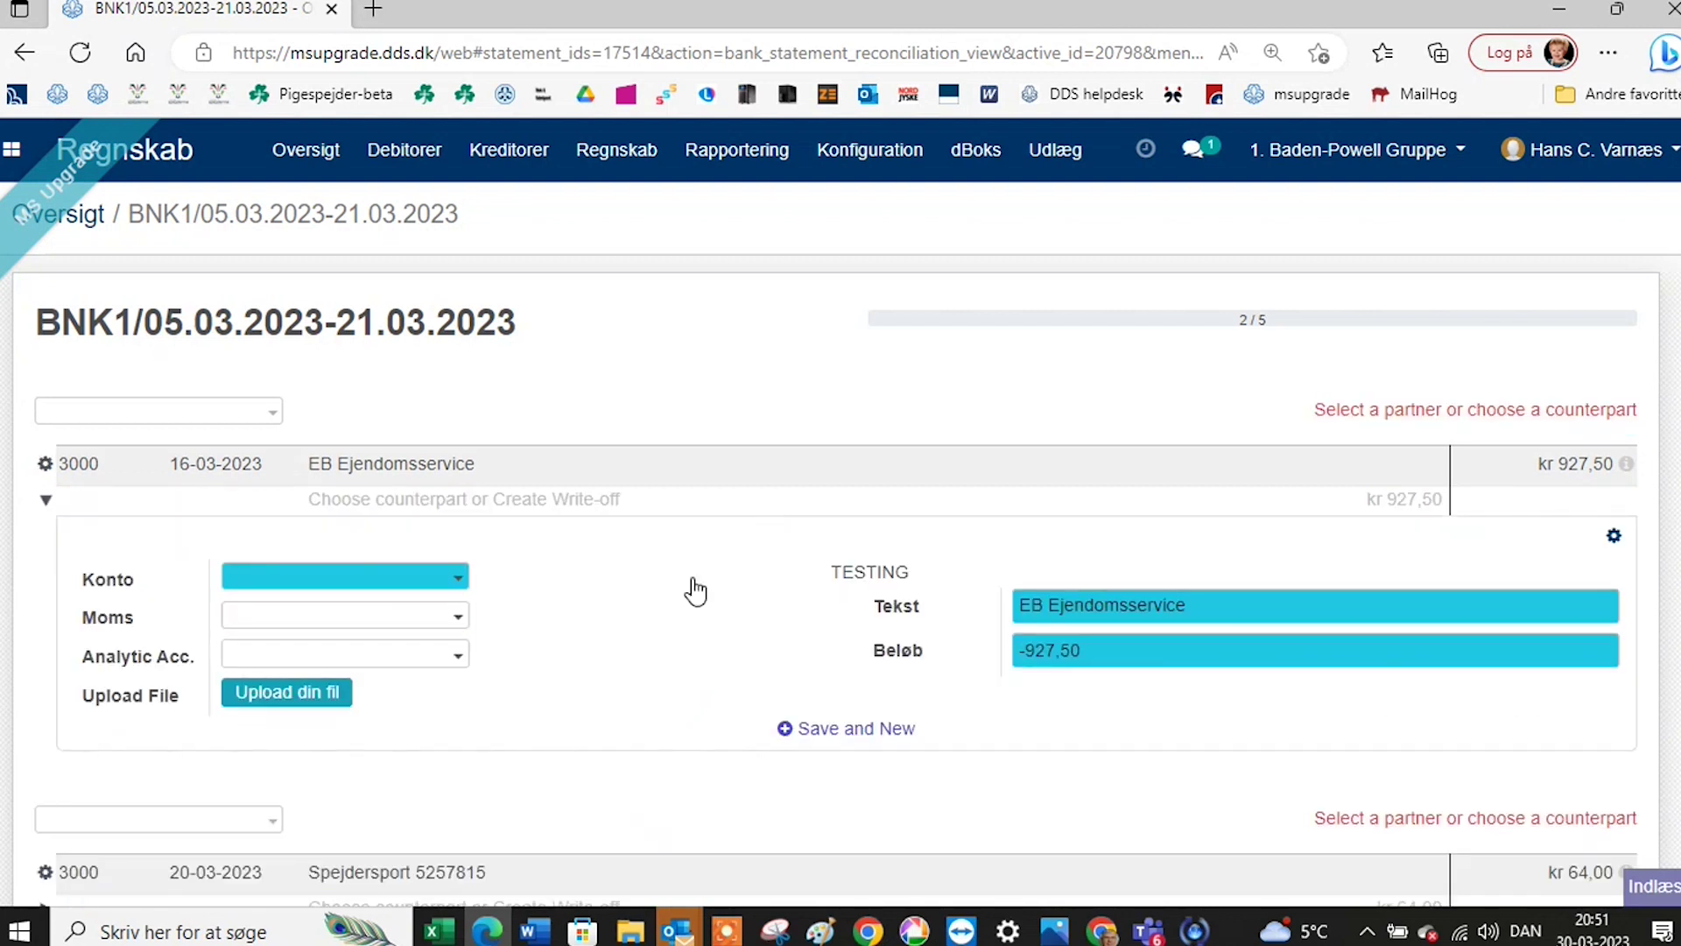
Book the EB Ejendomsservice kr 927,50 line to account 2073 with the EB Rengøring PDF attached, and reconcile it.
click(320, 709)
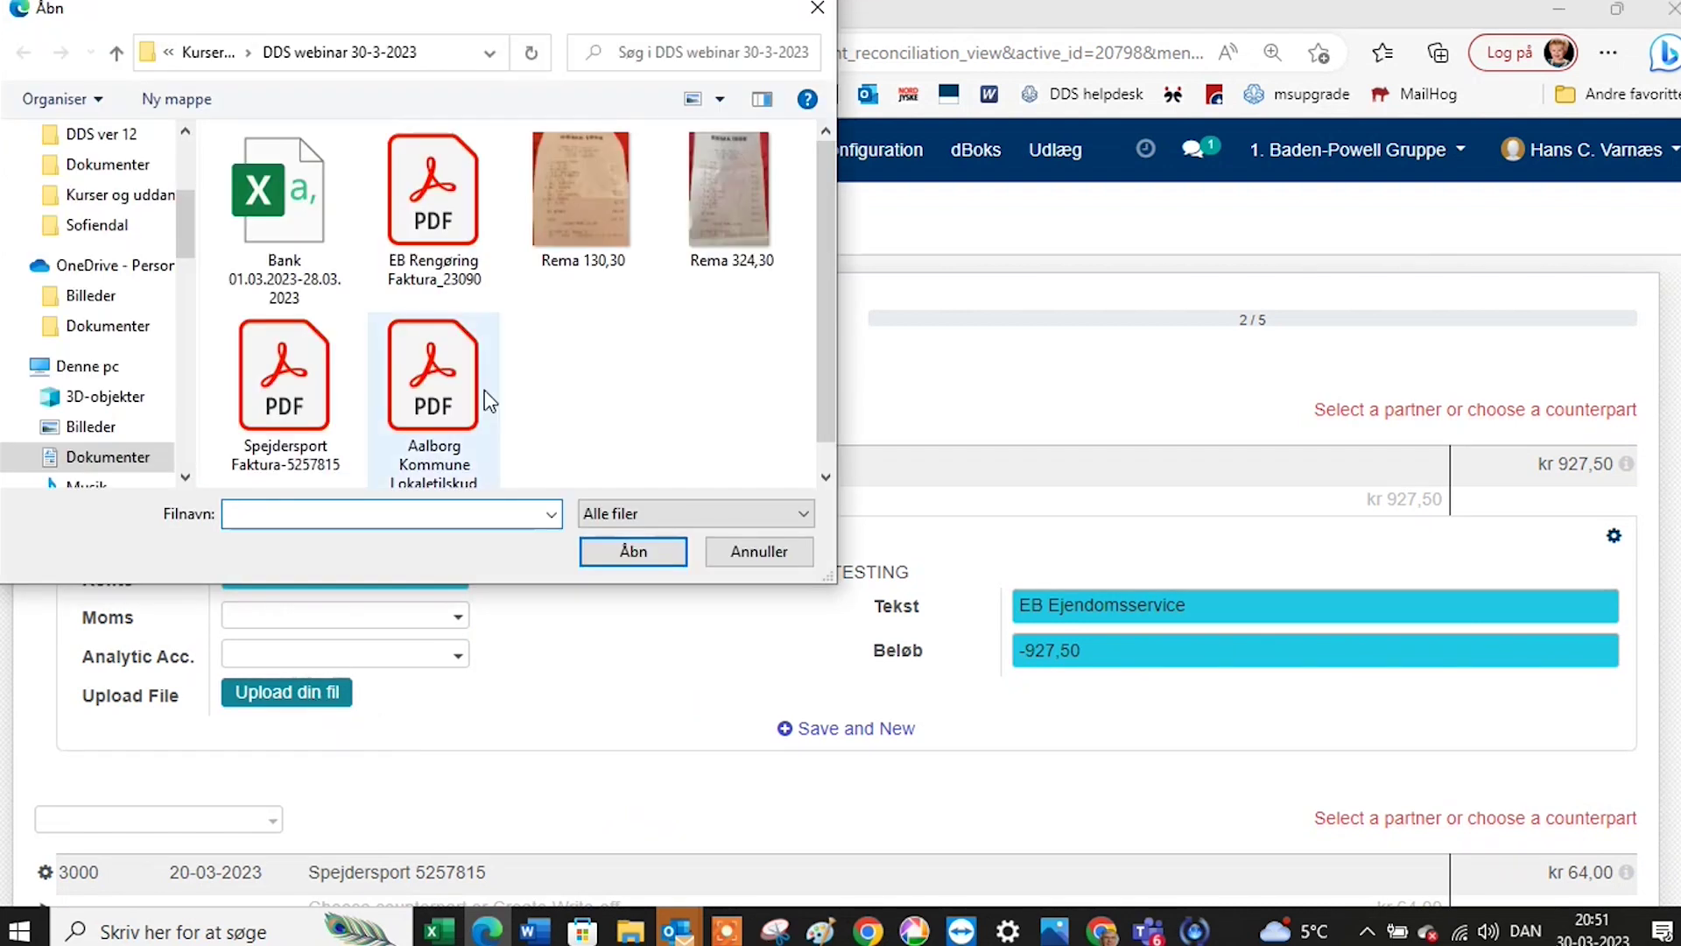
click(394, 246)
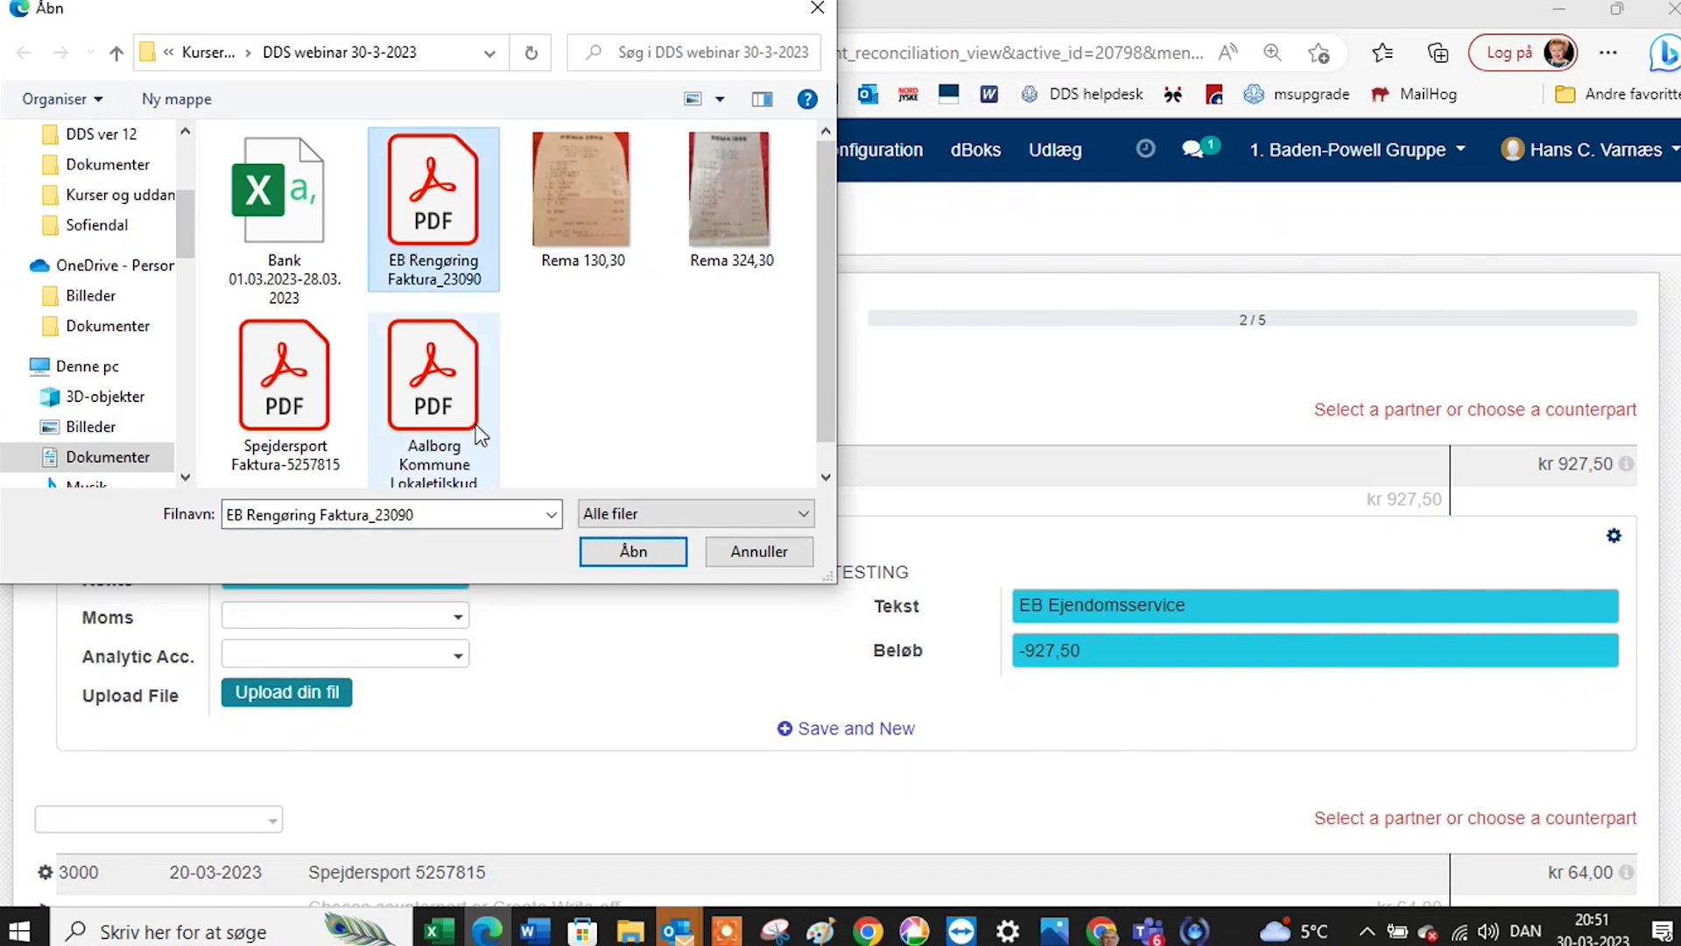
click(599, 562)
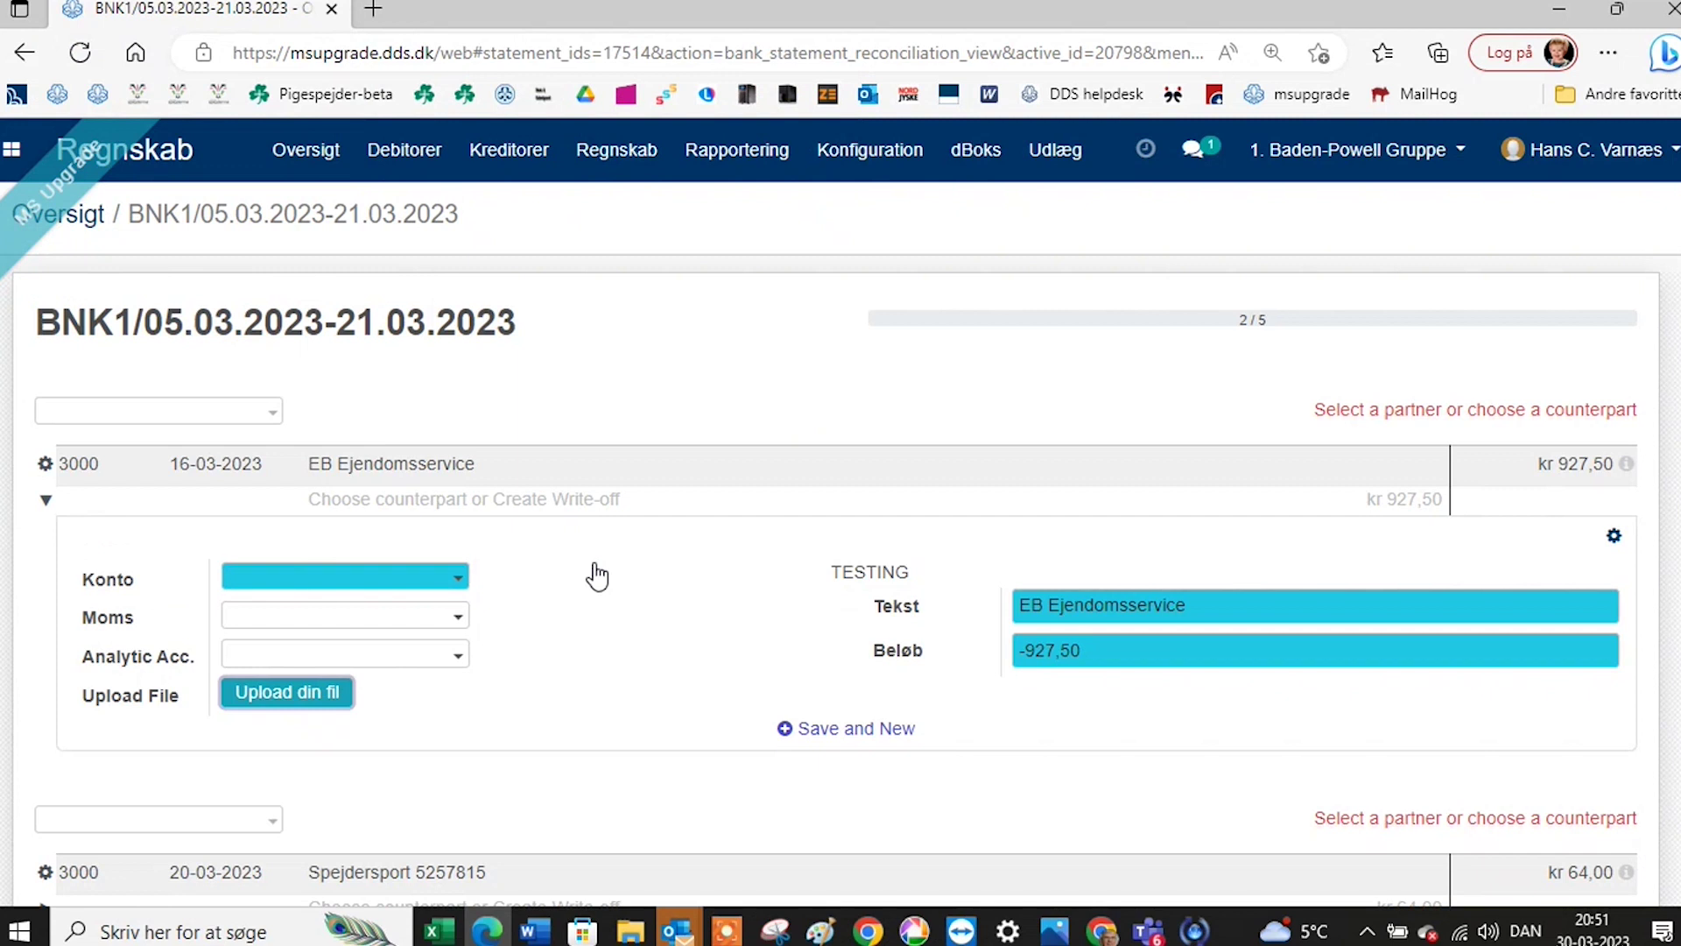
click(417, 584)
text(2078)
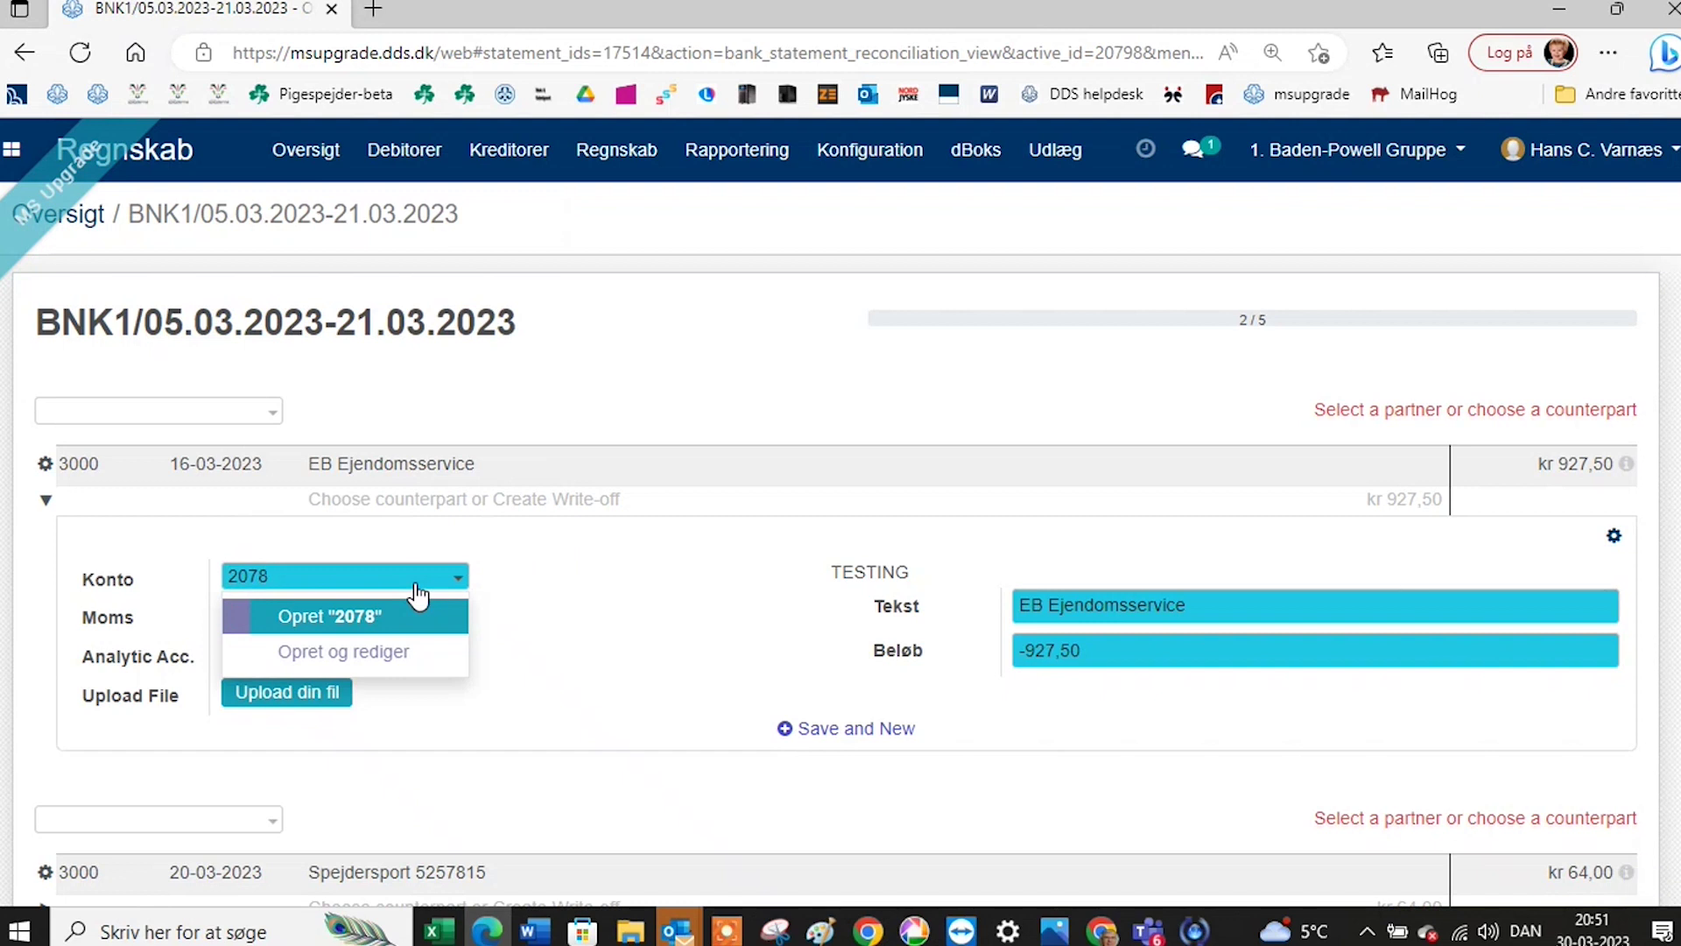
key(BackSpace)
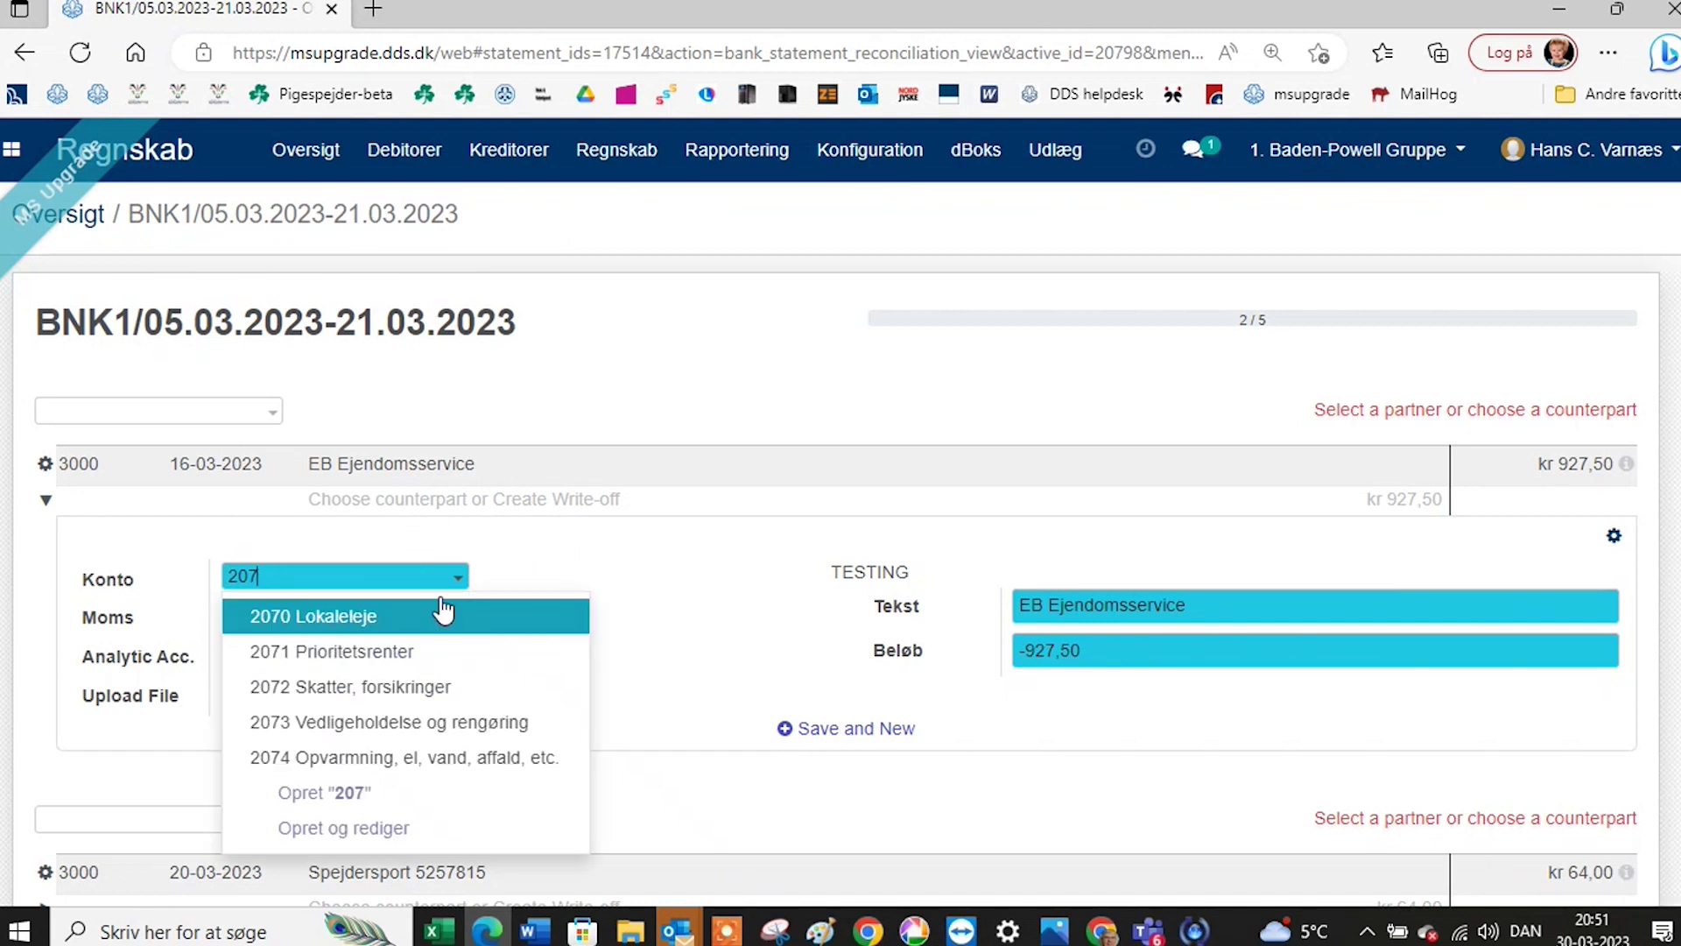
click(438, 722)
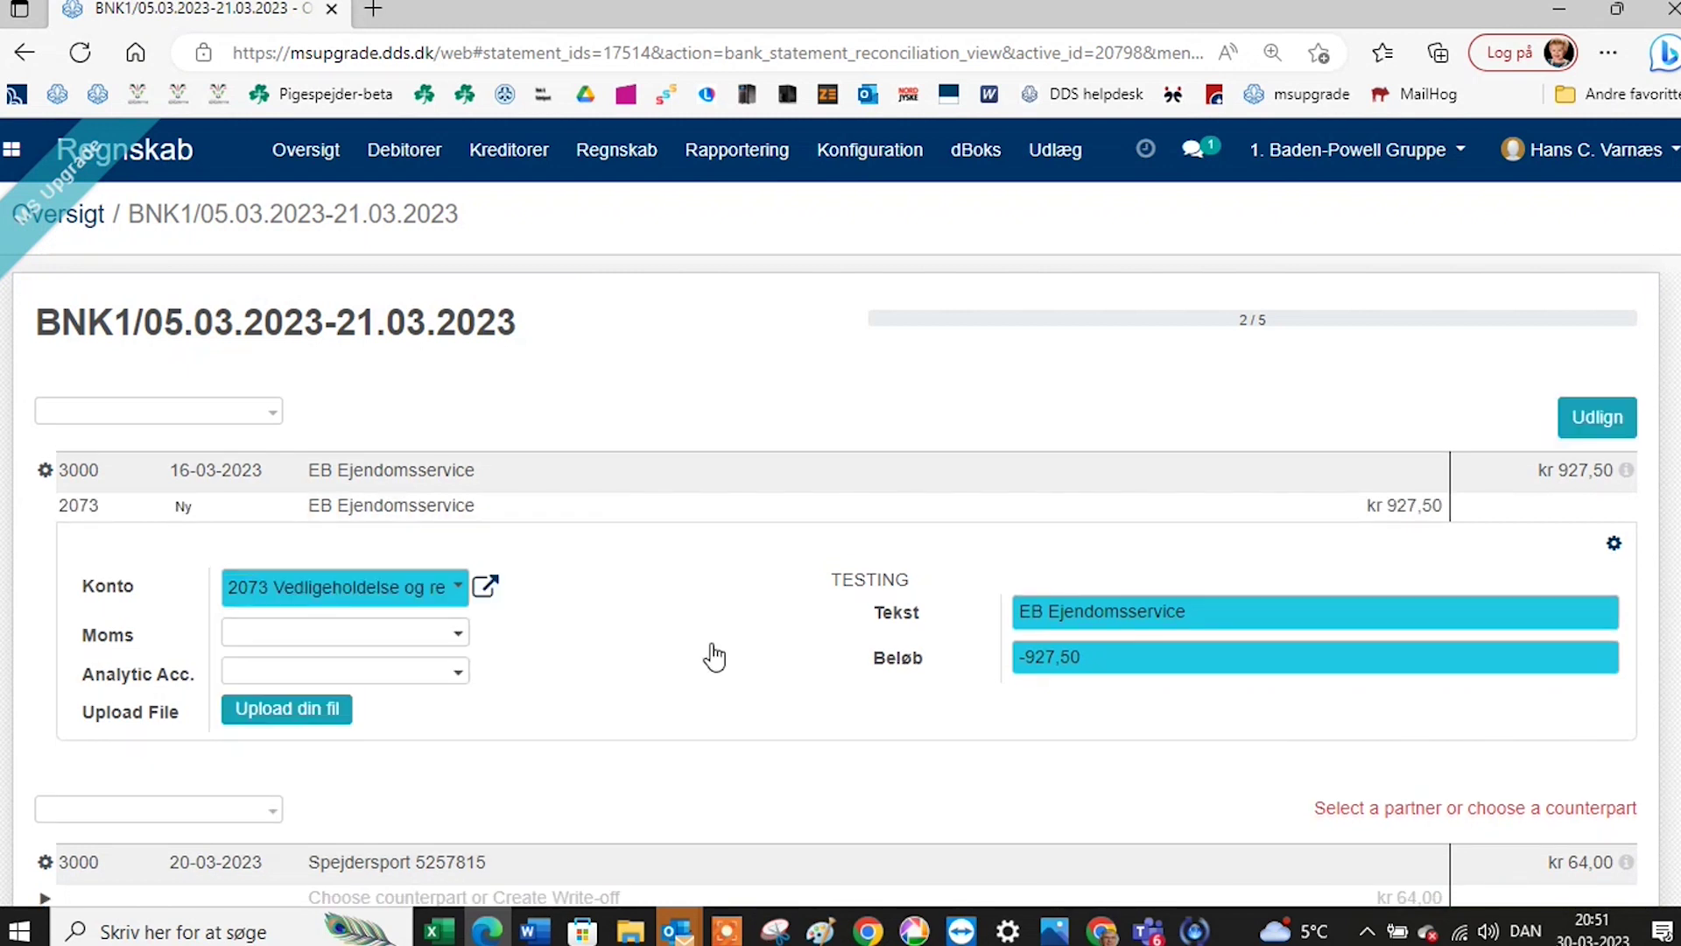
click(1614, 421)
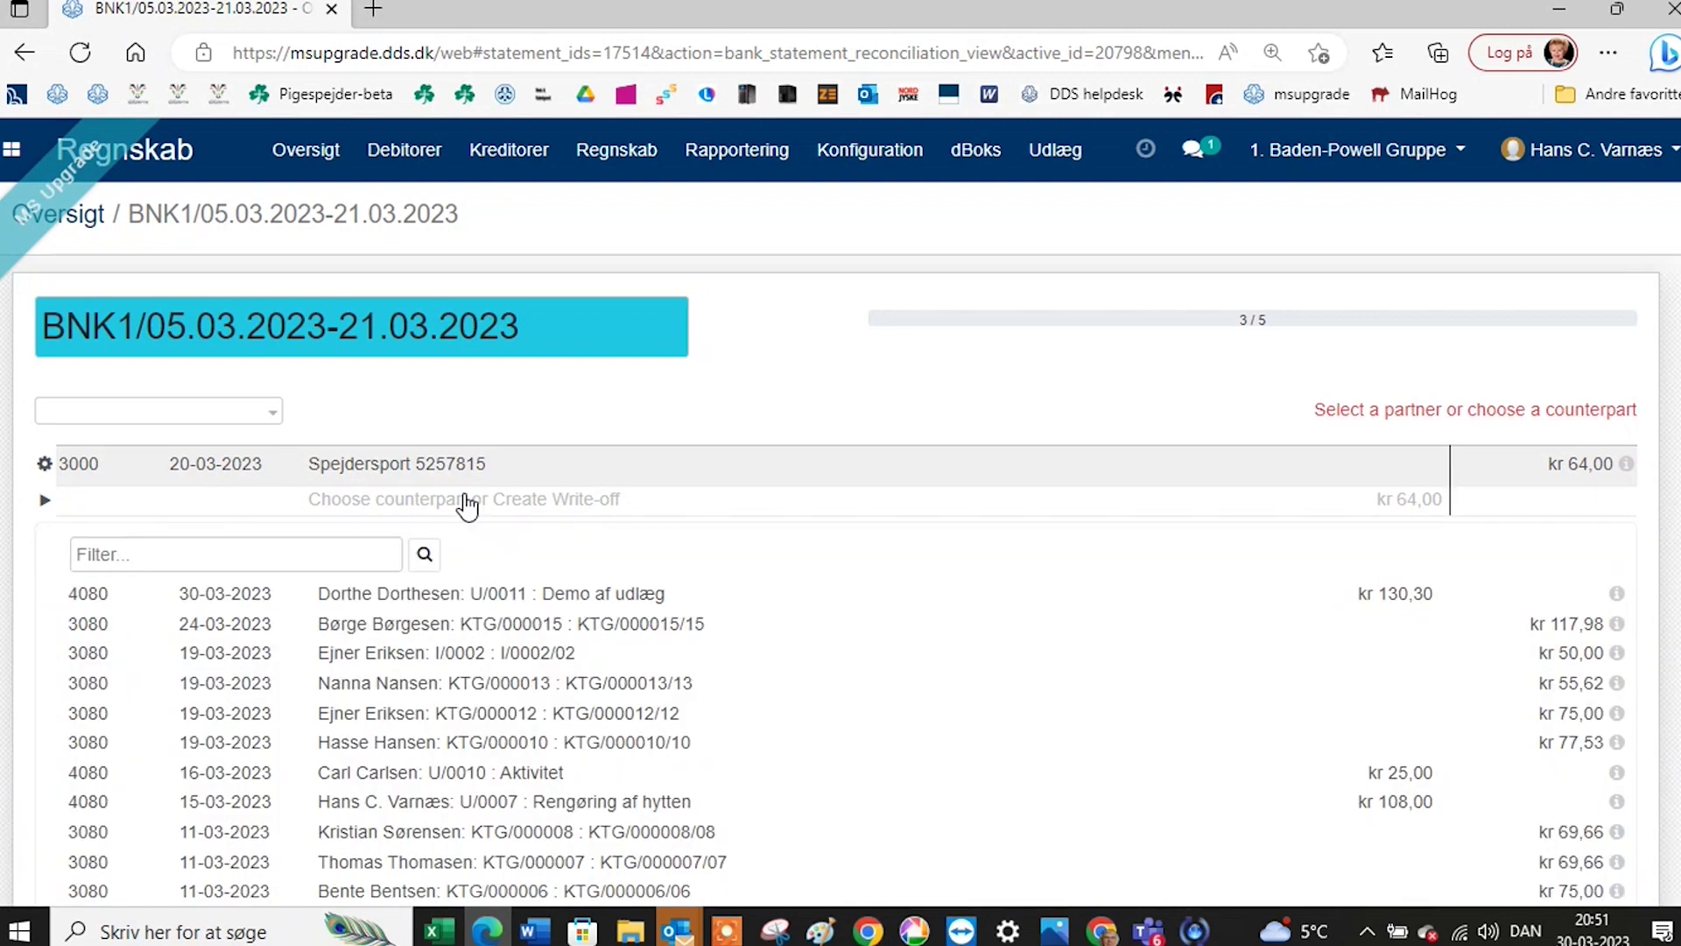
Book the Spejdersport kr 64,00 line to 2060 Materiel with Faktura-5257815 PDF attached, and reconcile it.
click(467, 504)
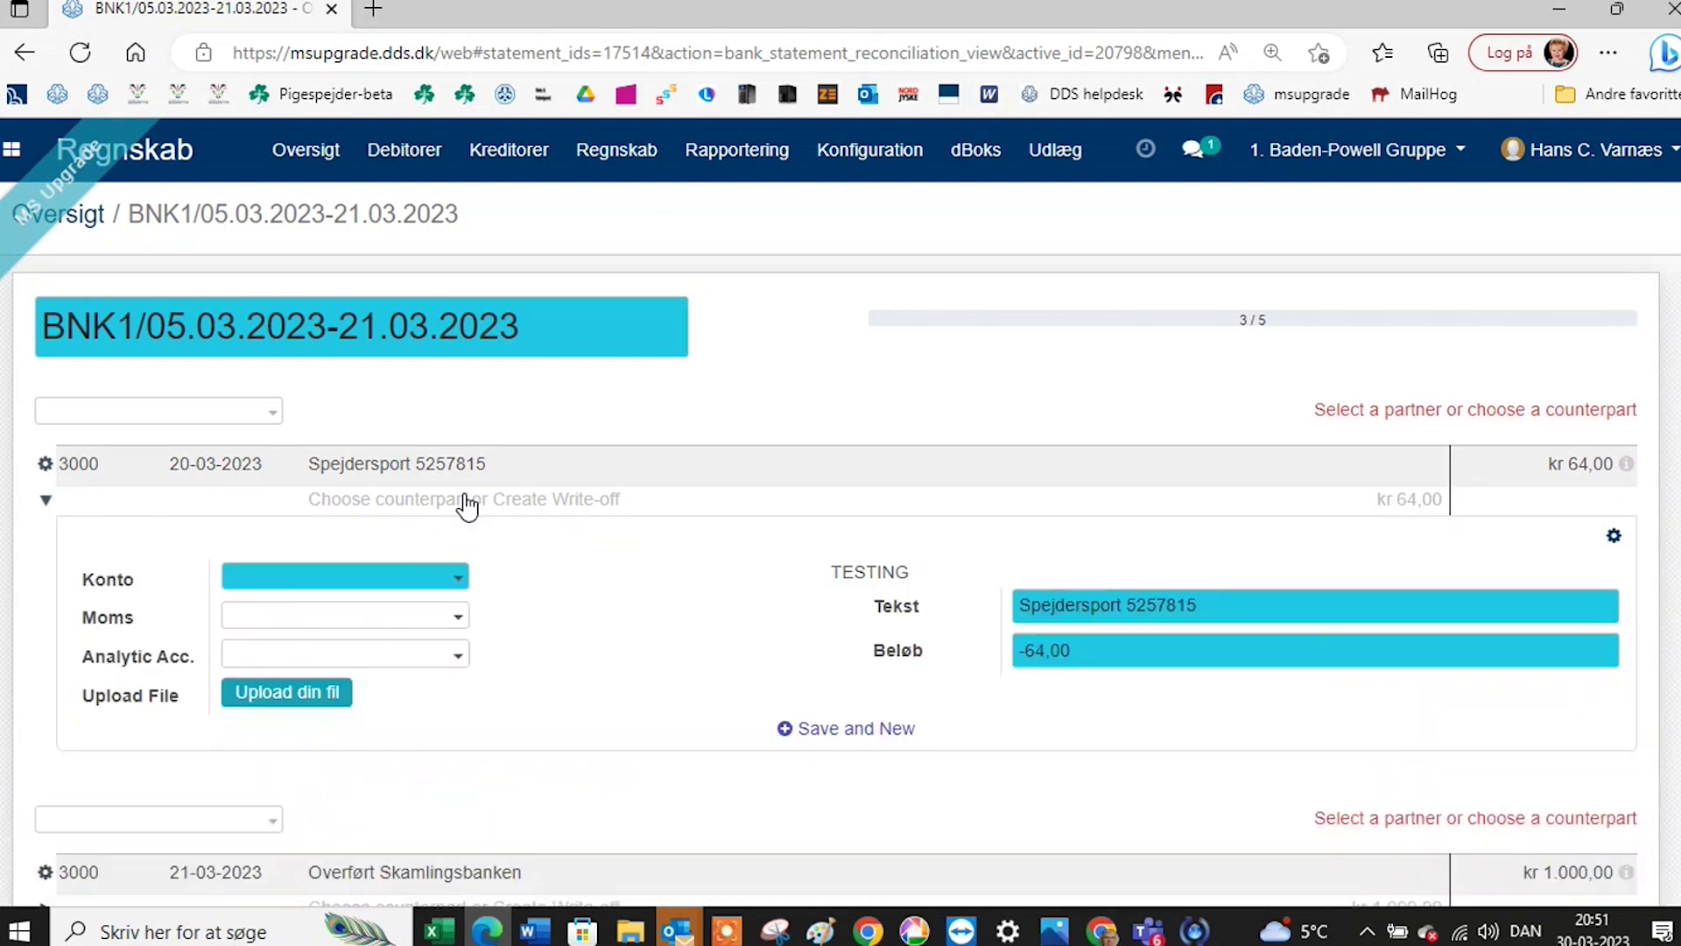
click(376, 581)
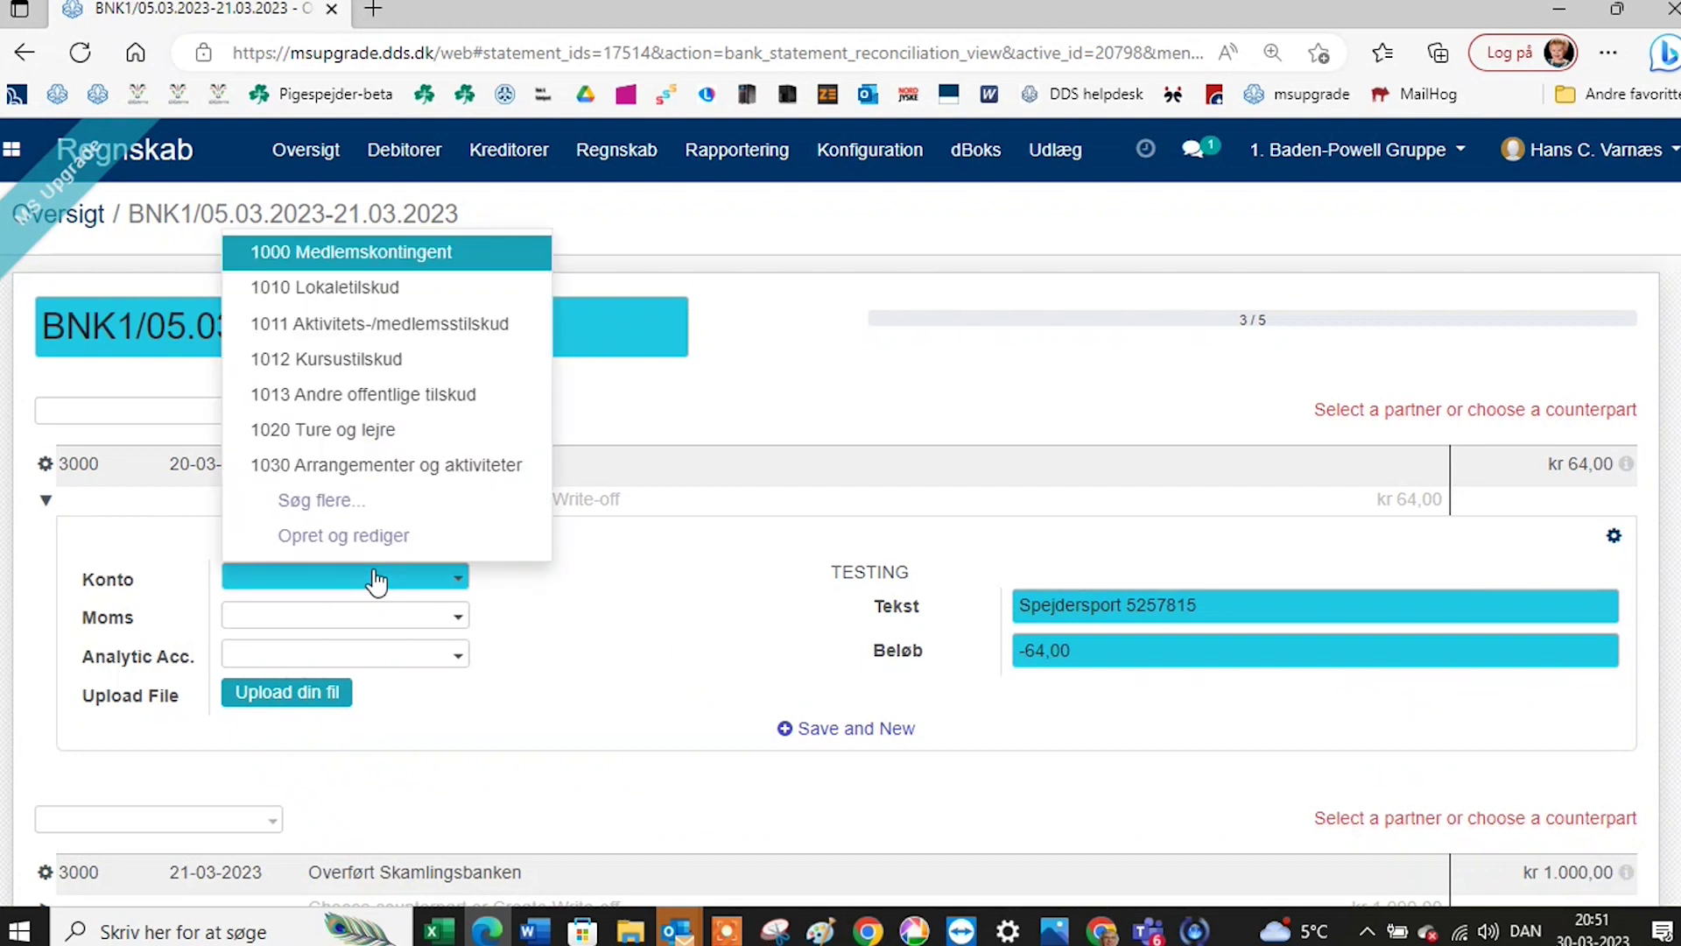
text(20)
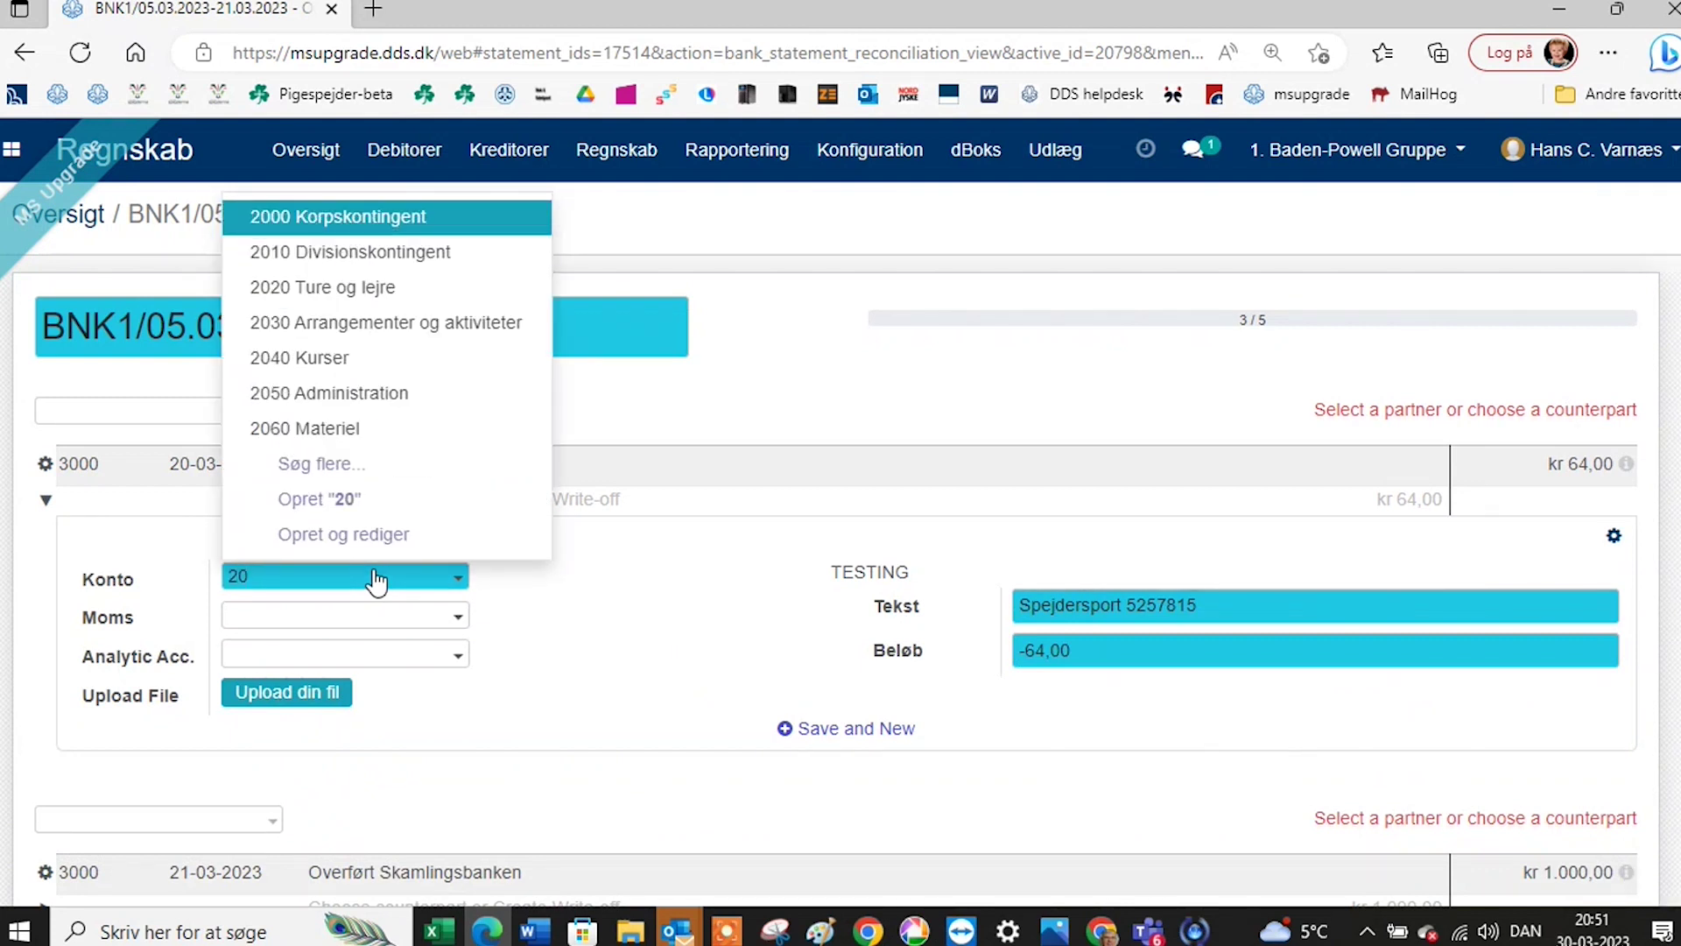
click(341, 438)
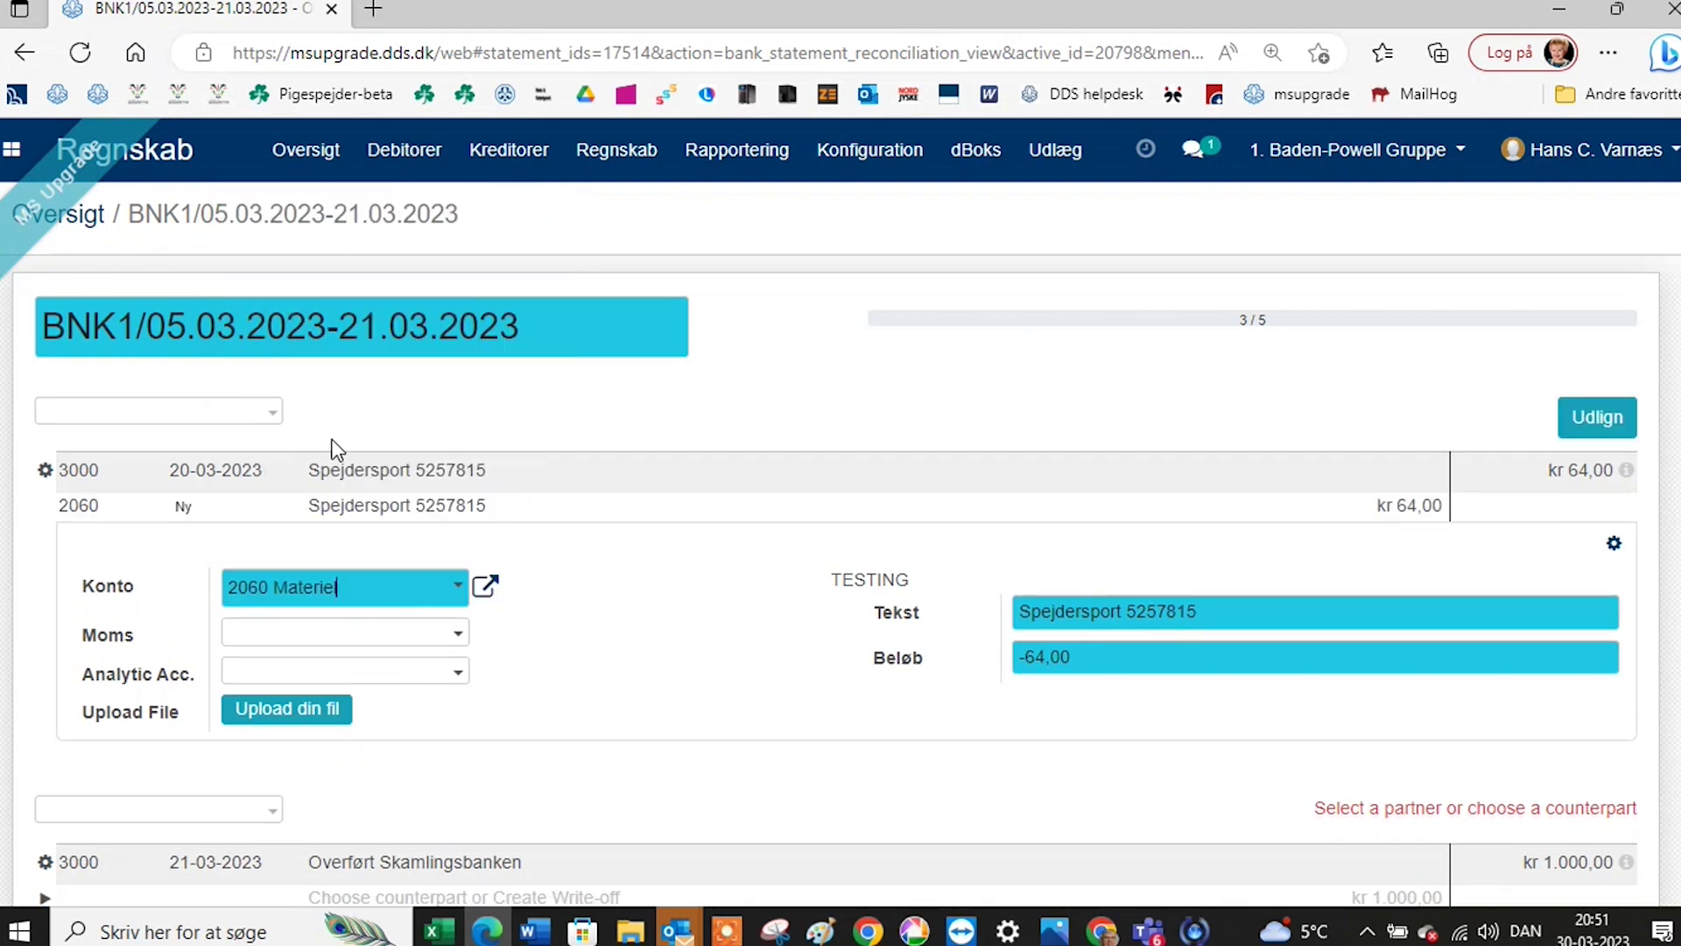
click(310, 706)
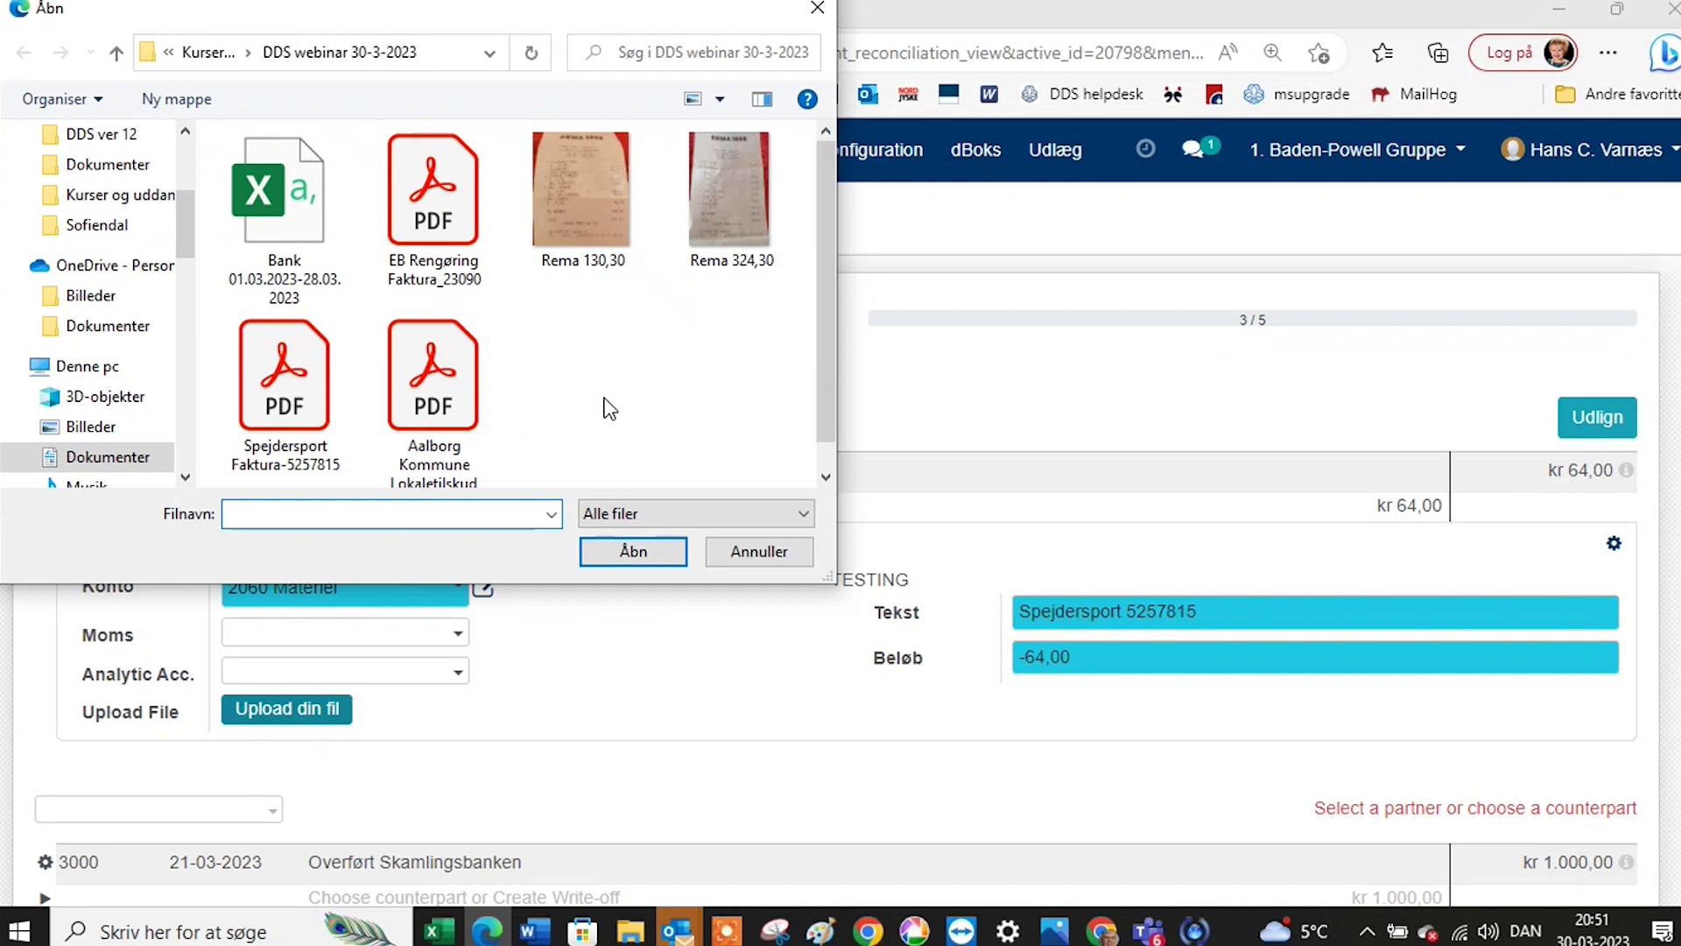
click(285, 386)
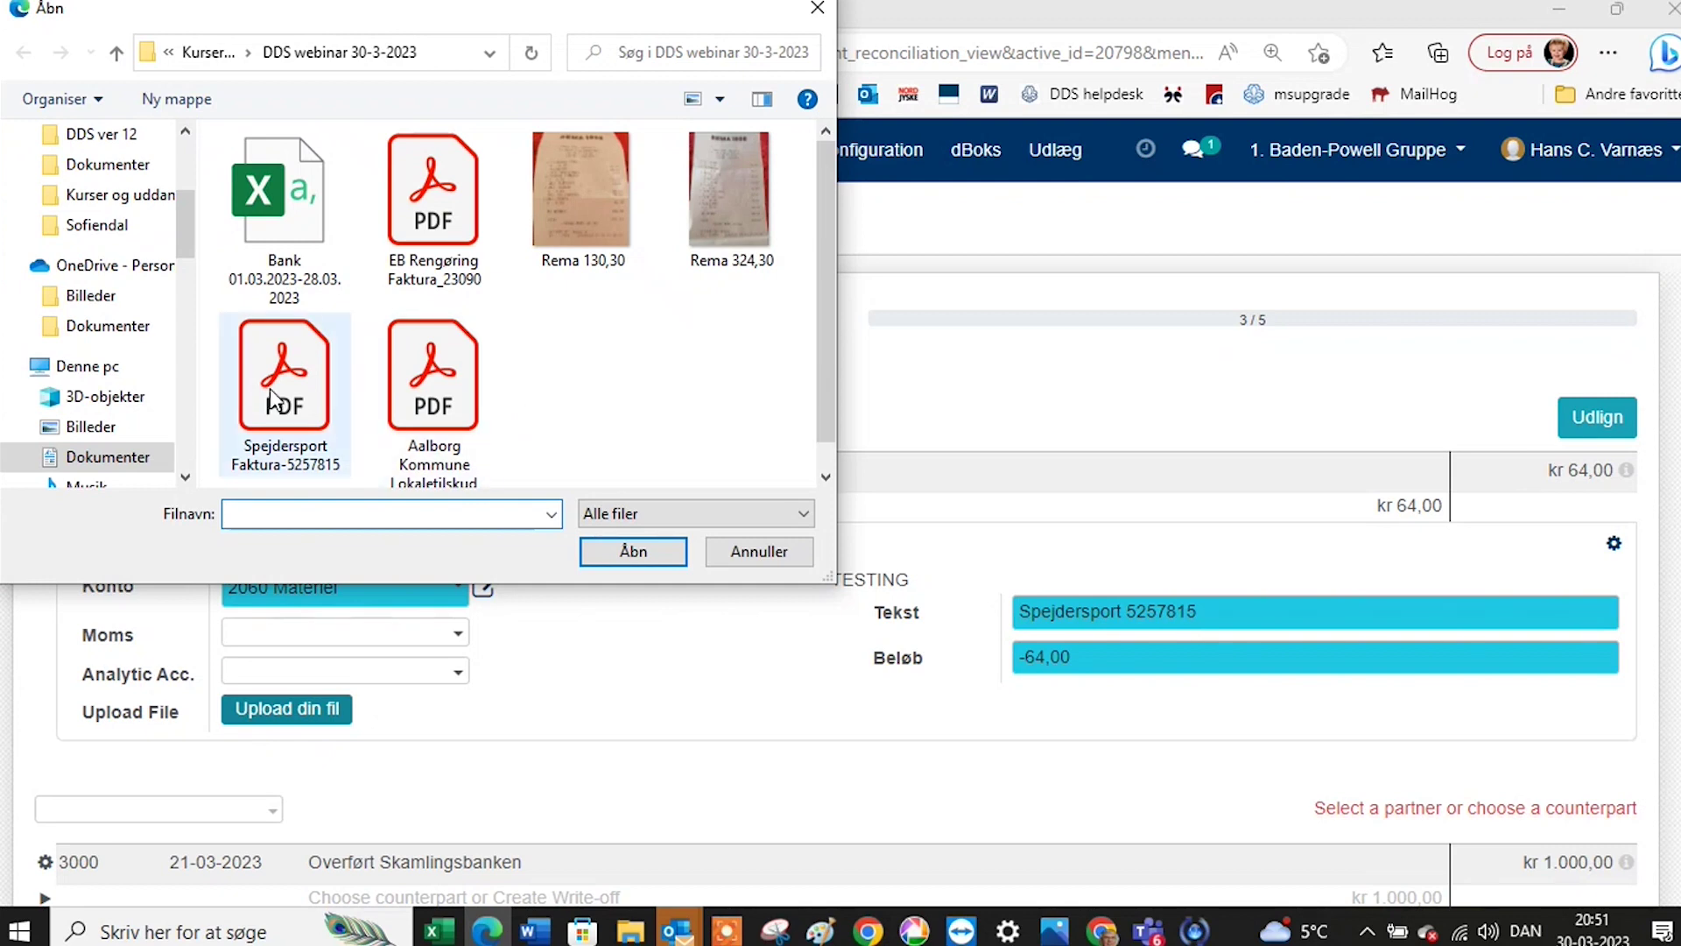
click(629, 552)
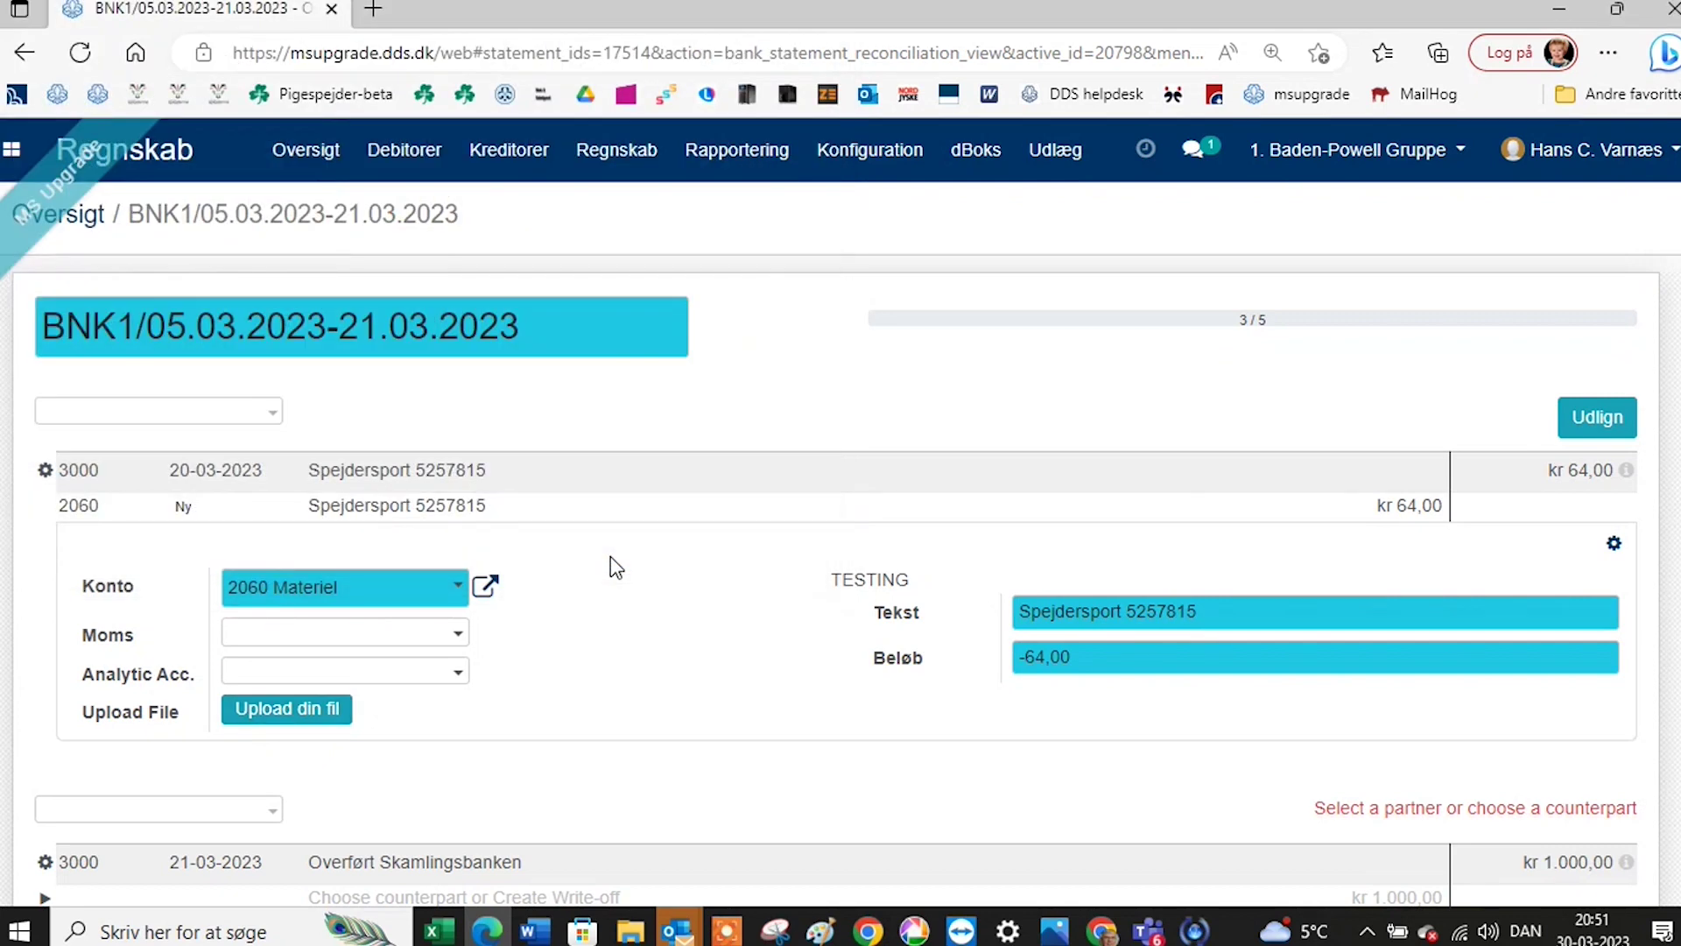
click(1611, 422)
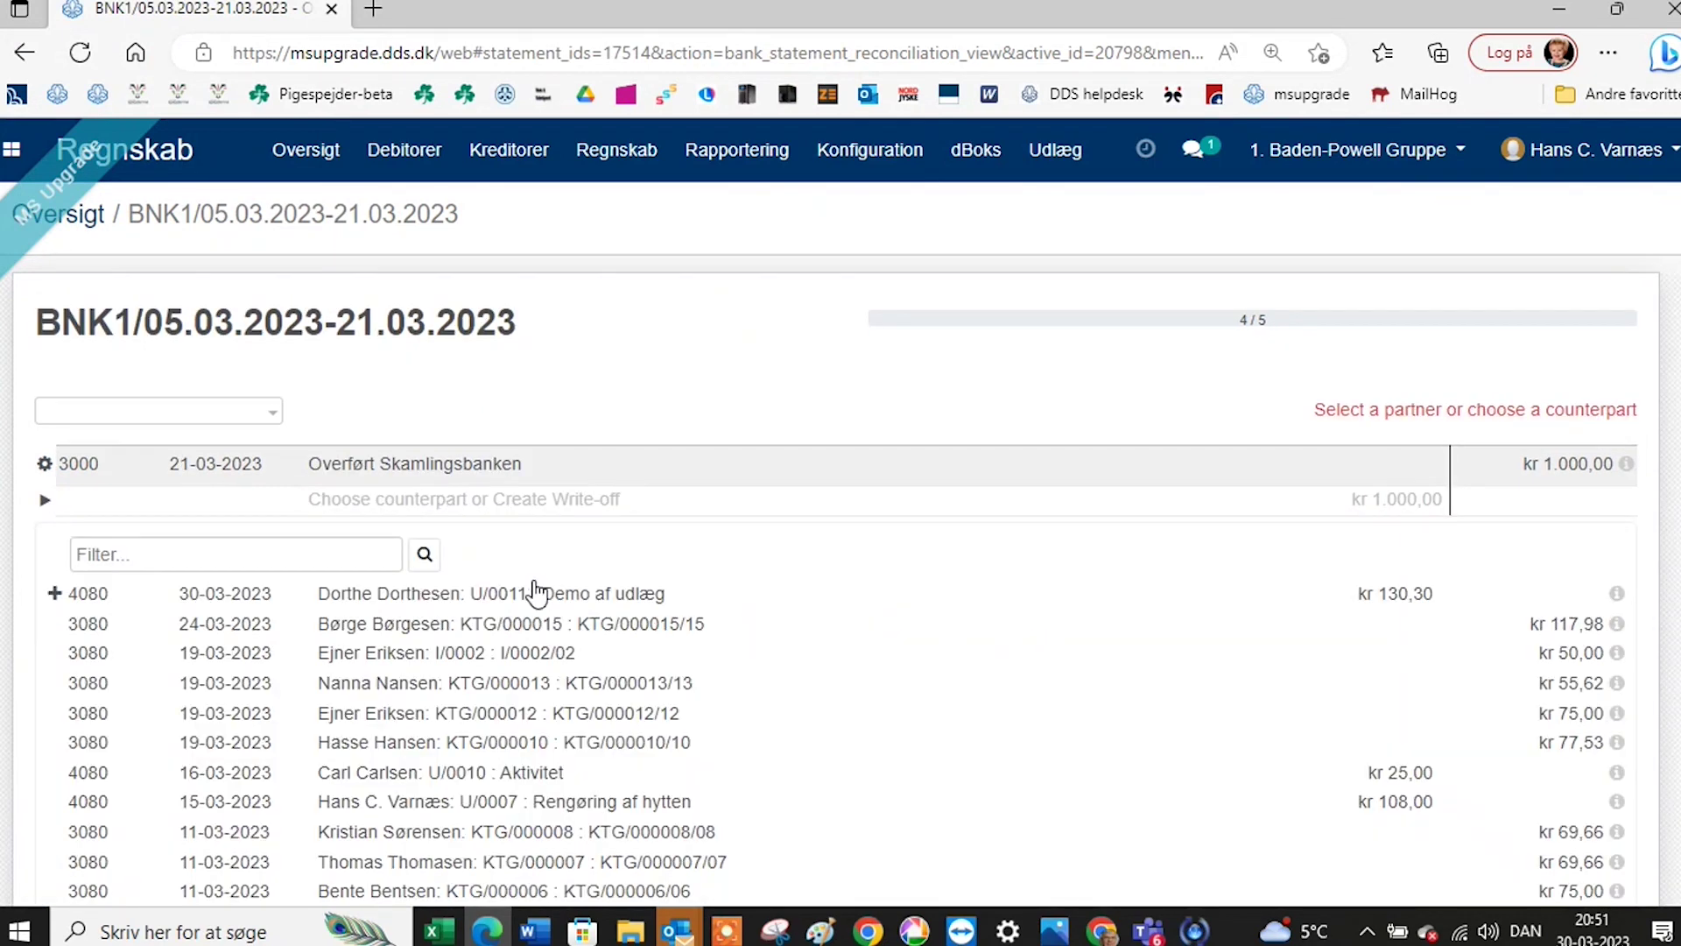
Create a write-off for the Overført Skamlingsbanken kr 1.000,00 line on account 3041.
click(508, 506)
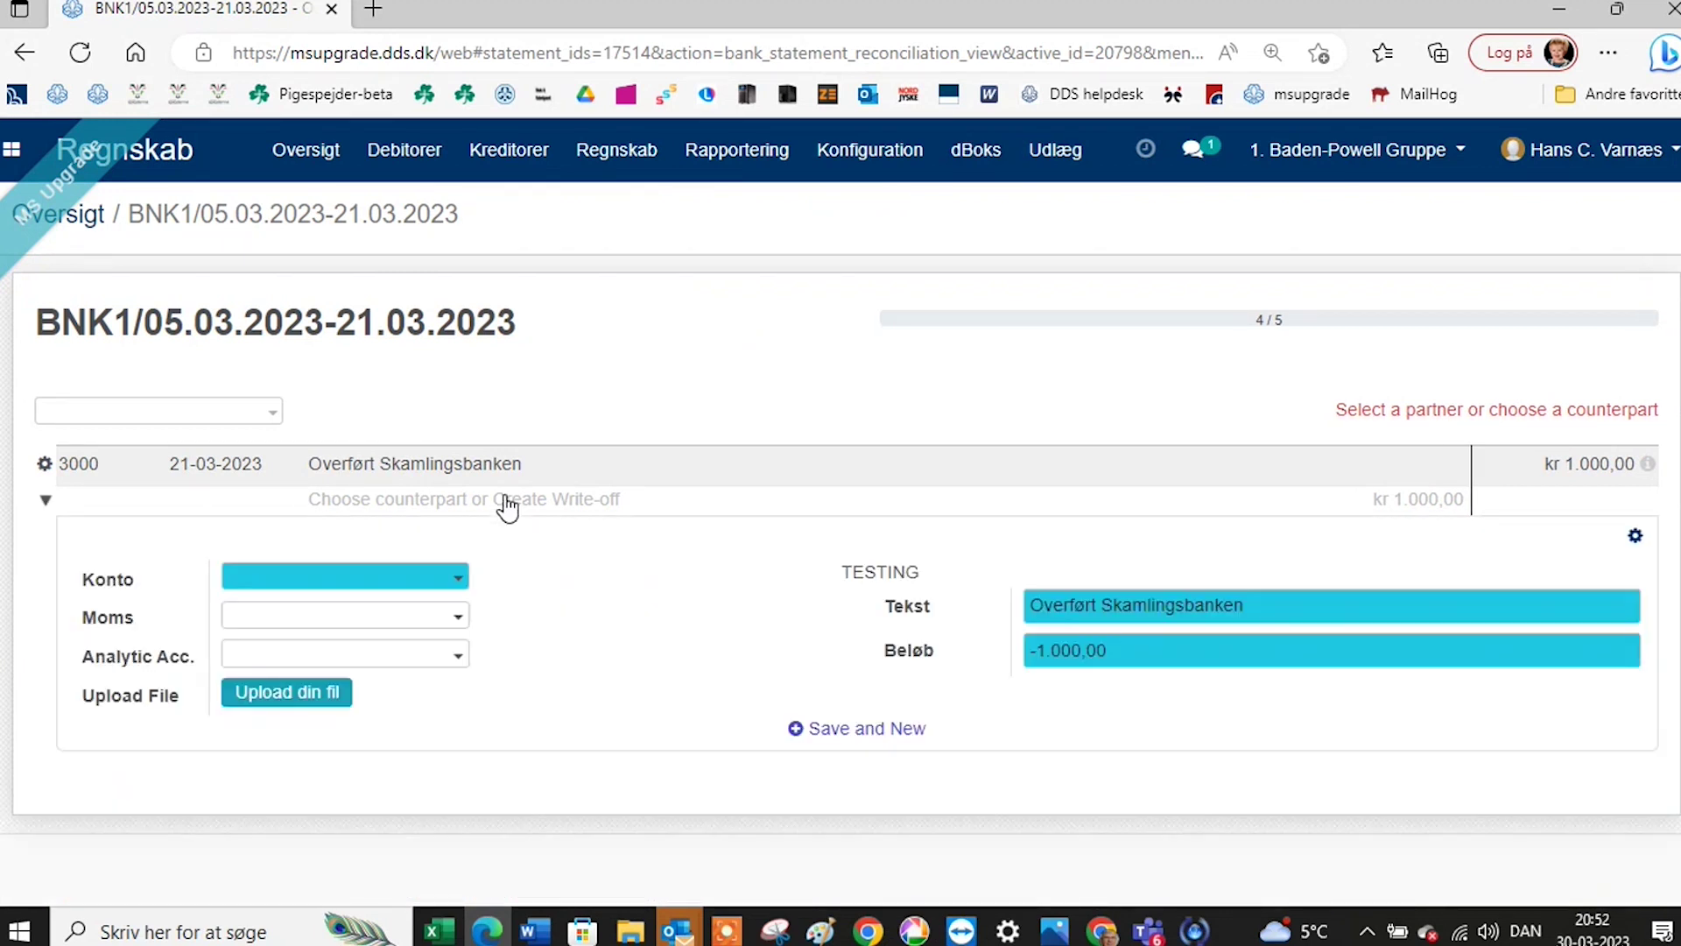
click(416, 576)
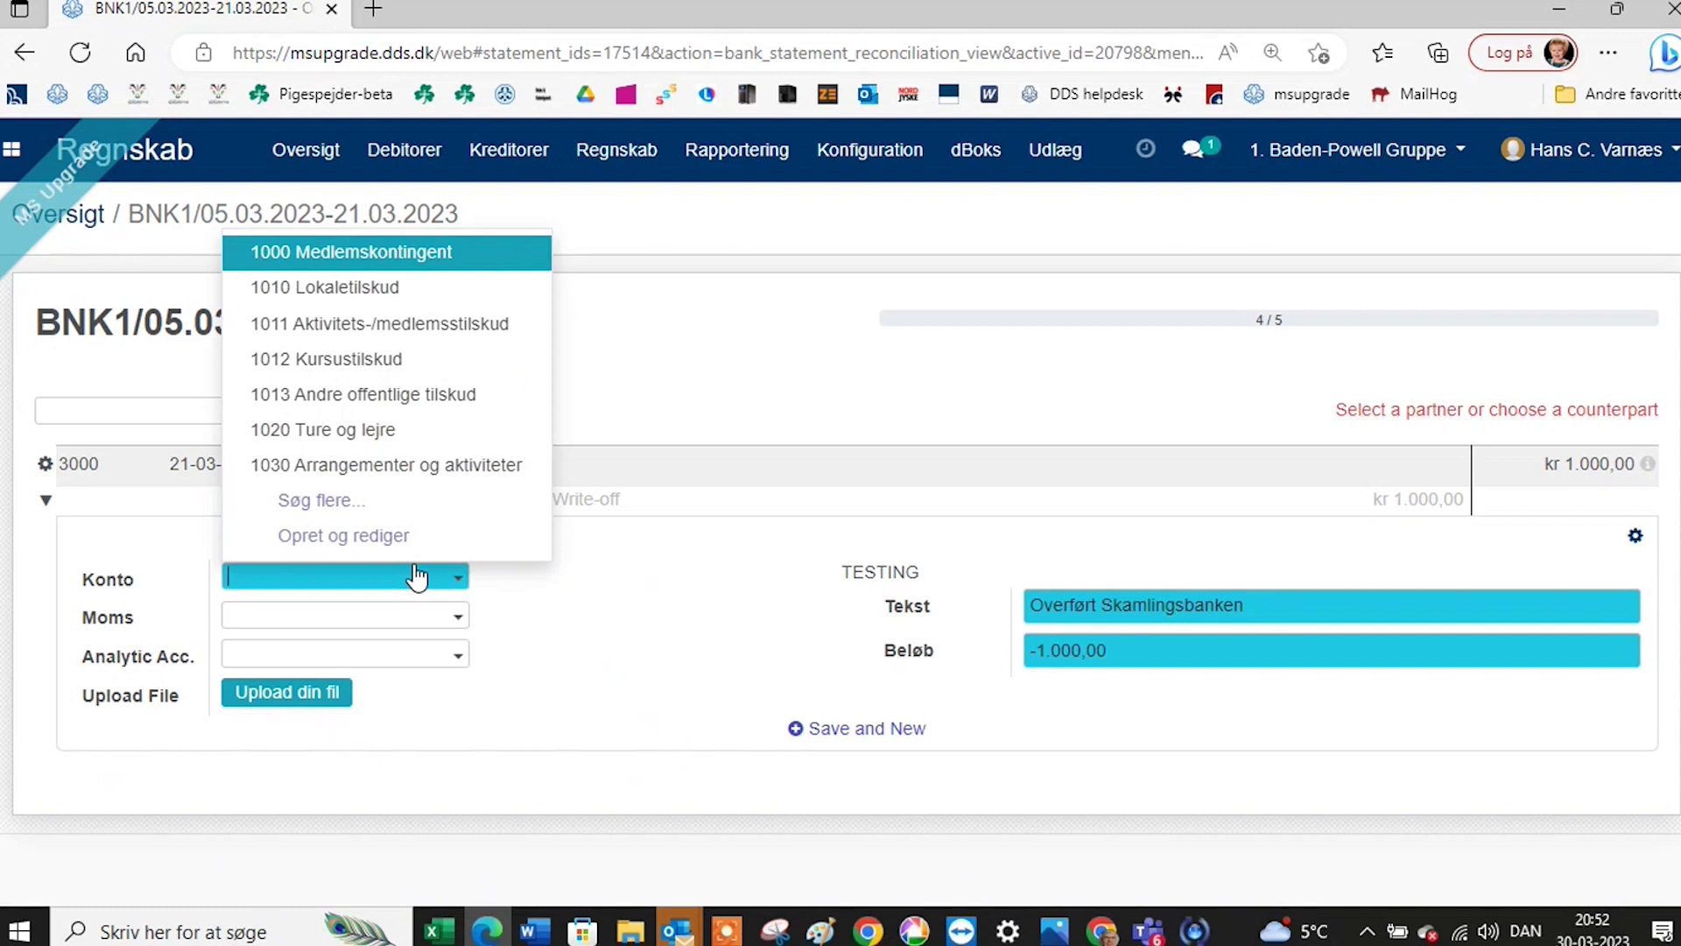
text(304)
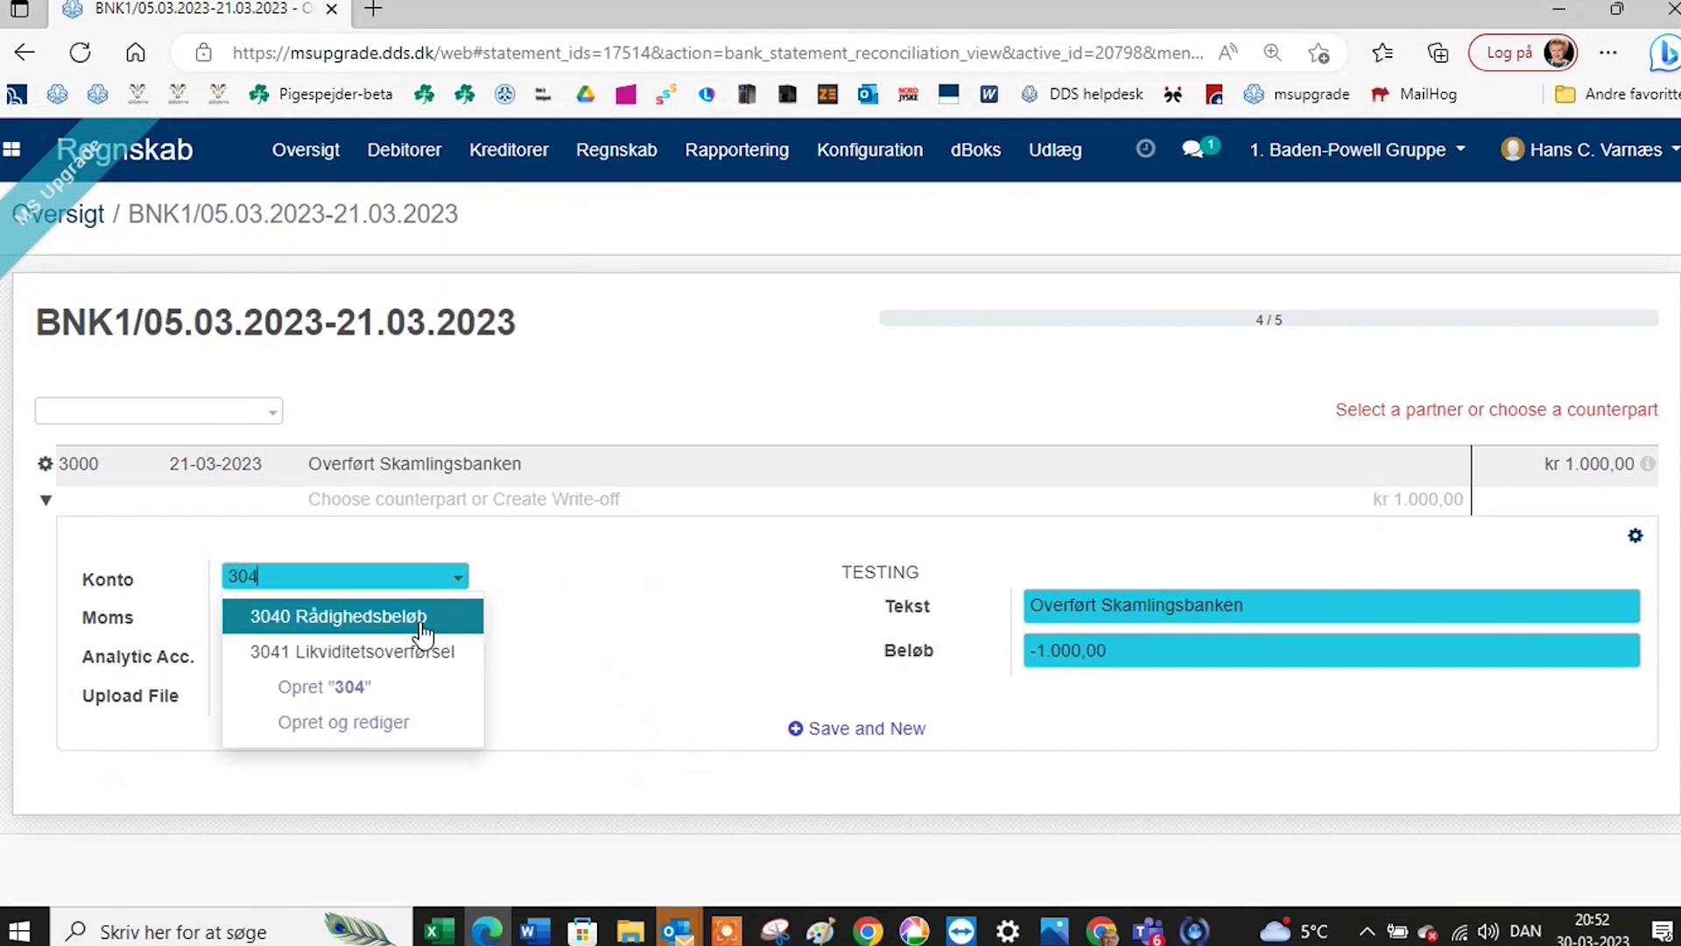
click(420, 658)
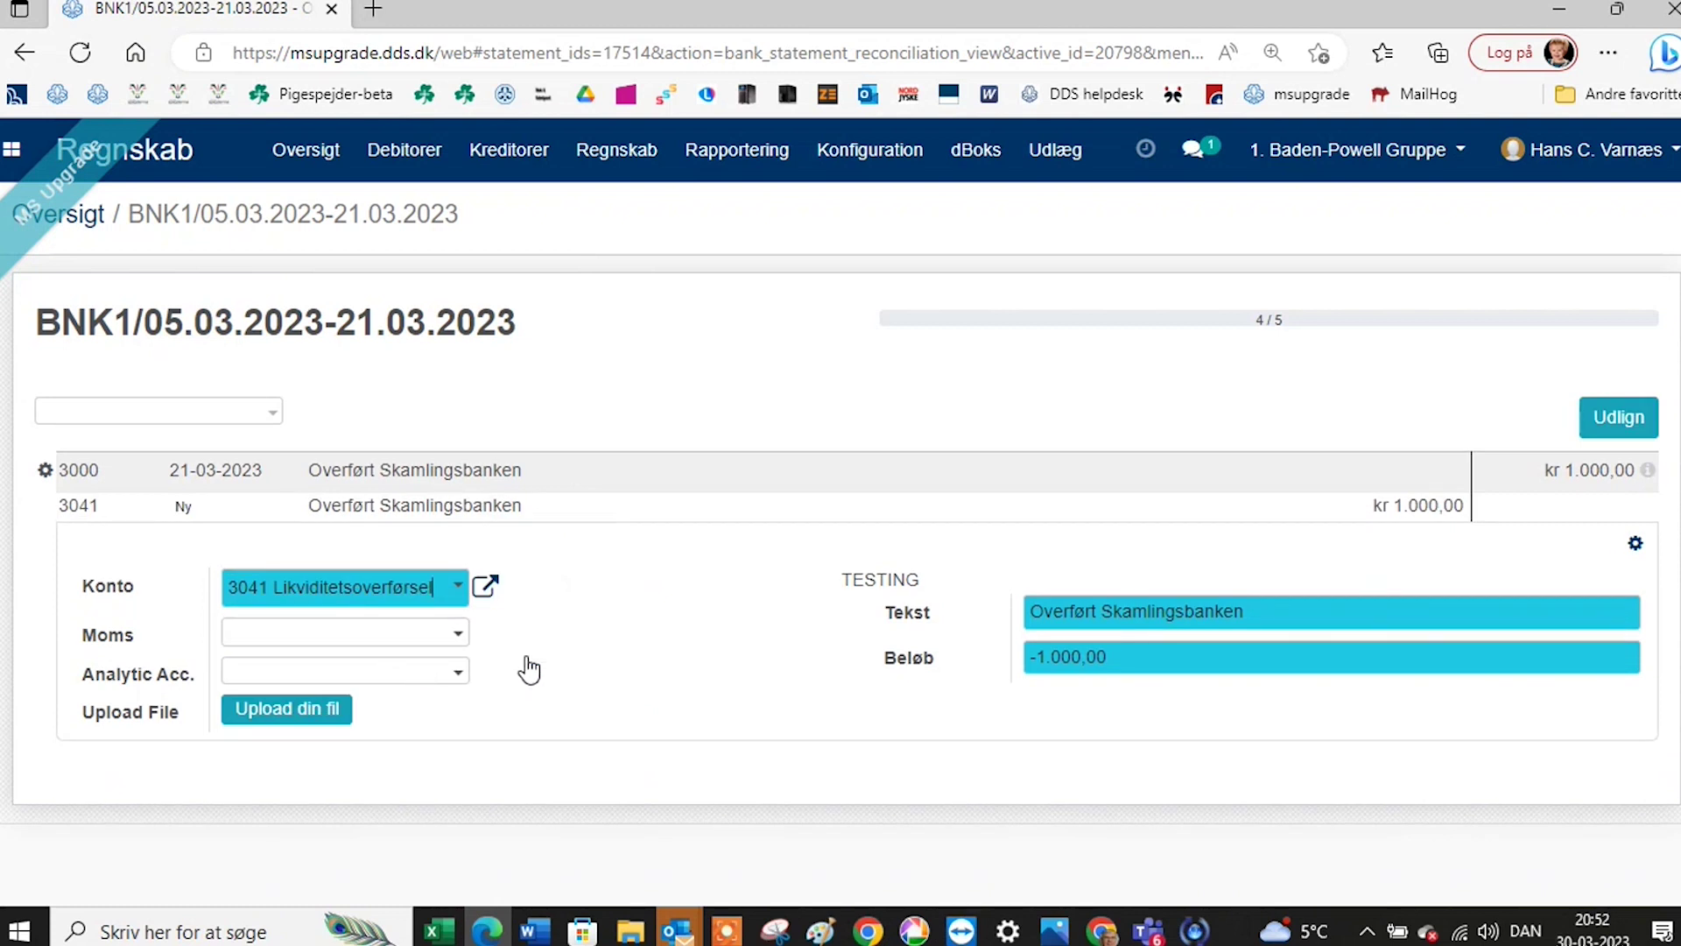
Reconcile the final transfer line and open the new 21-03-2023 bank statement.
click(1622, 418)
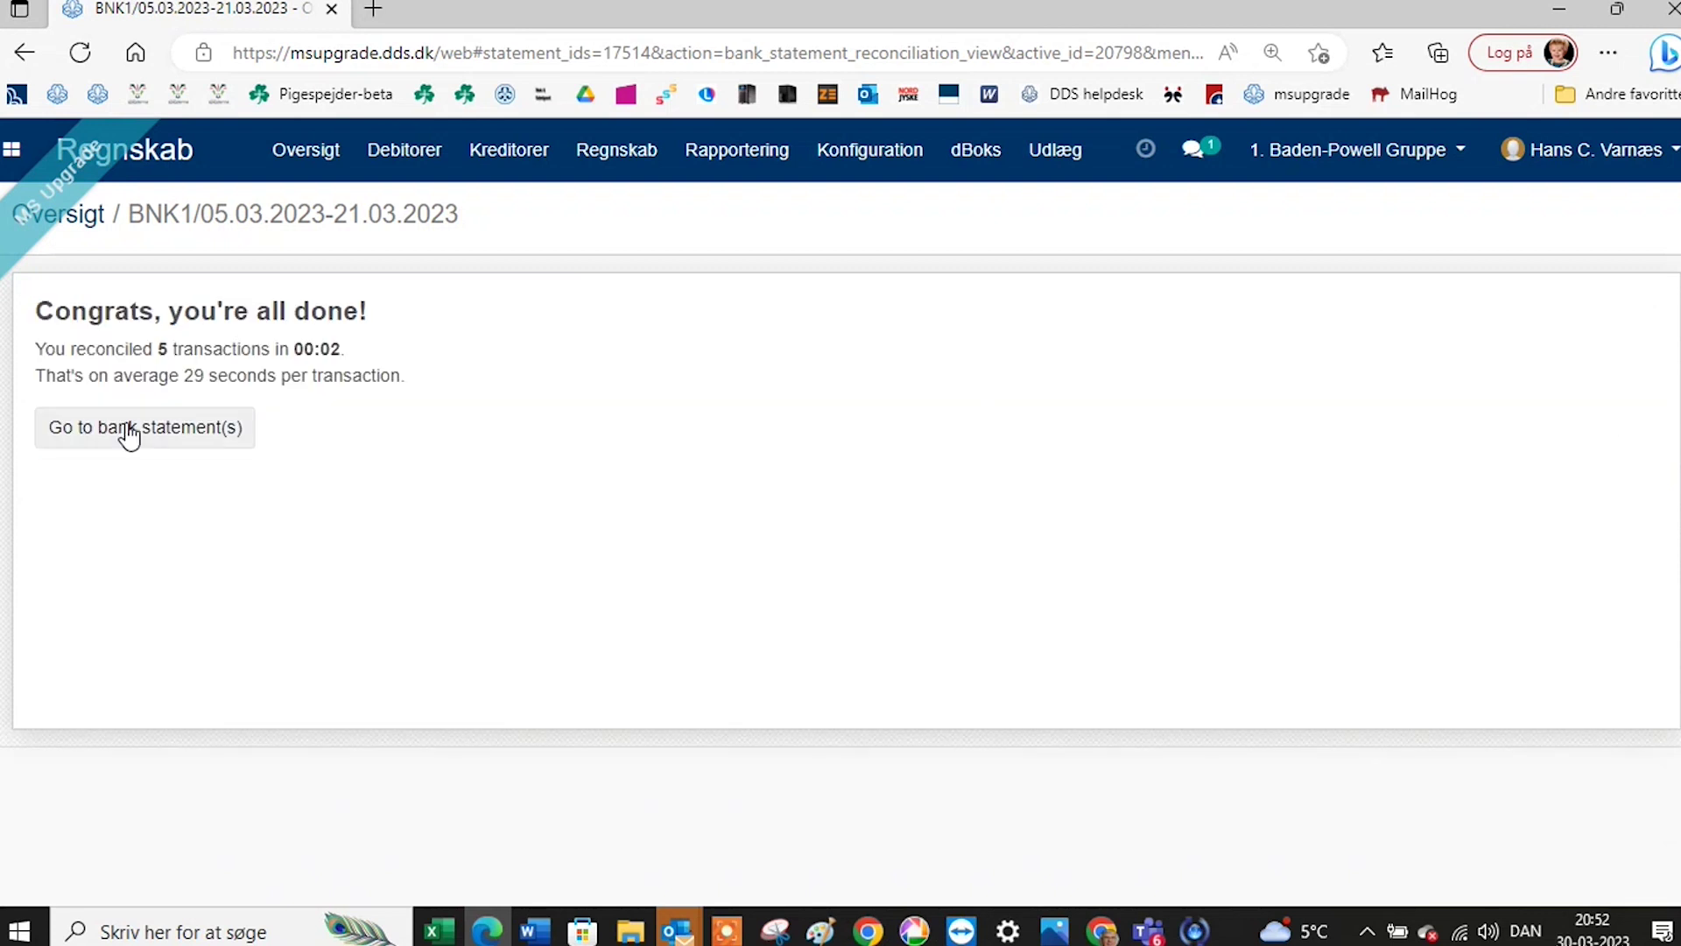
click(129, 443)
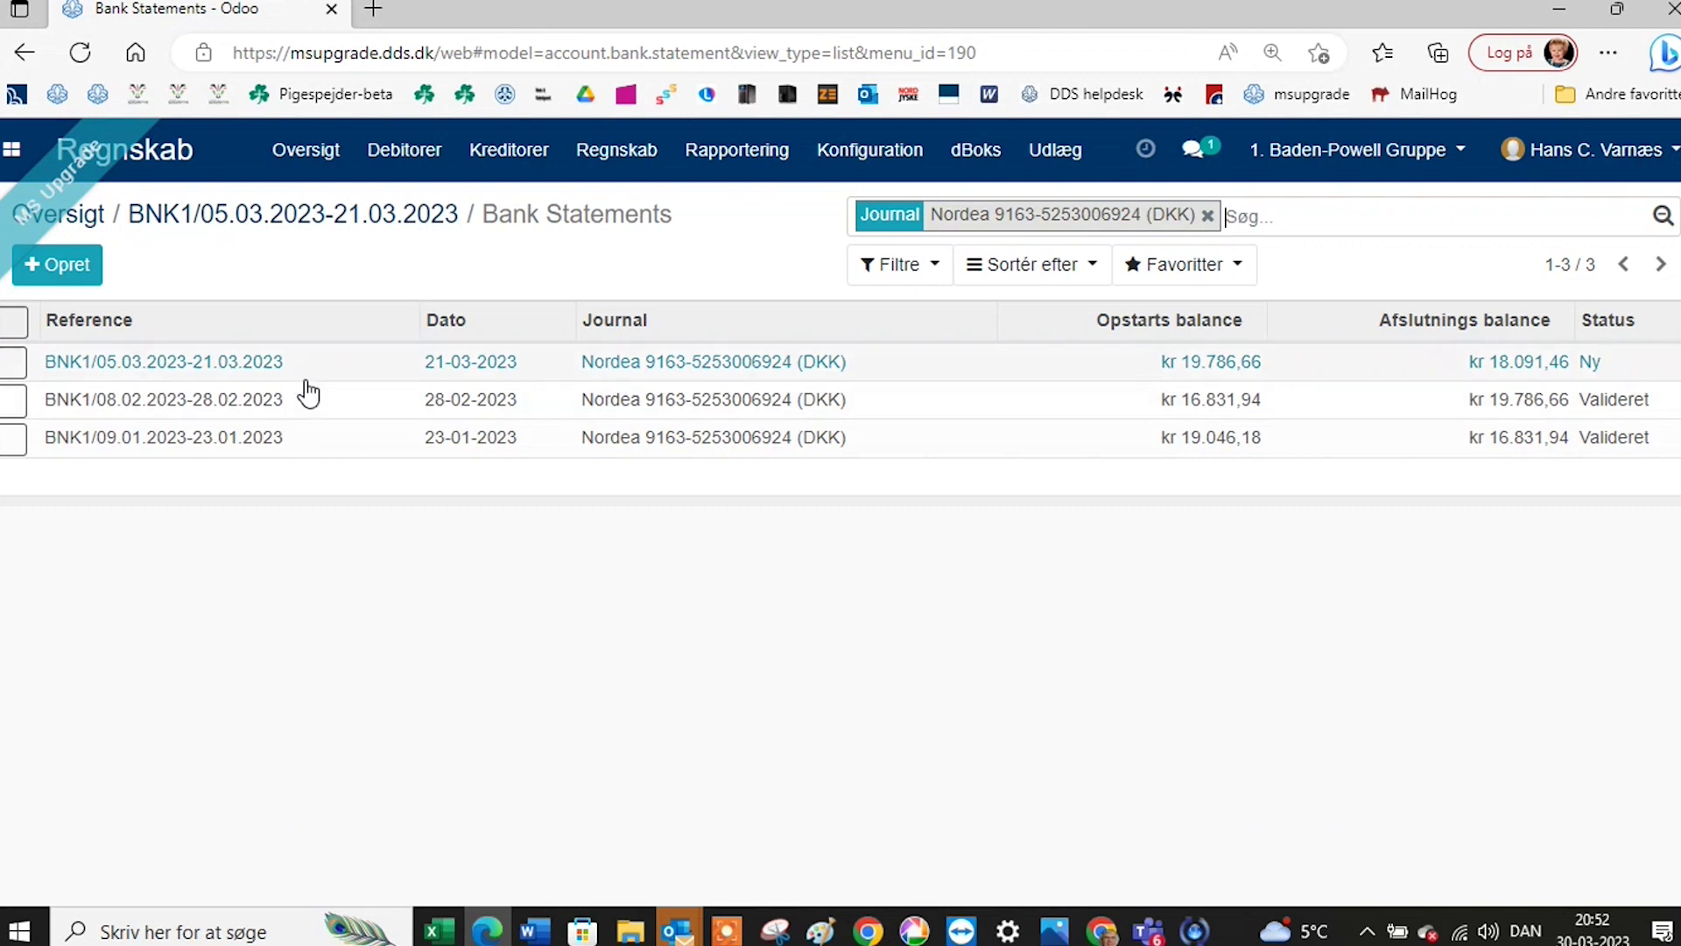
click(268, 368)
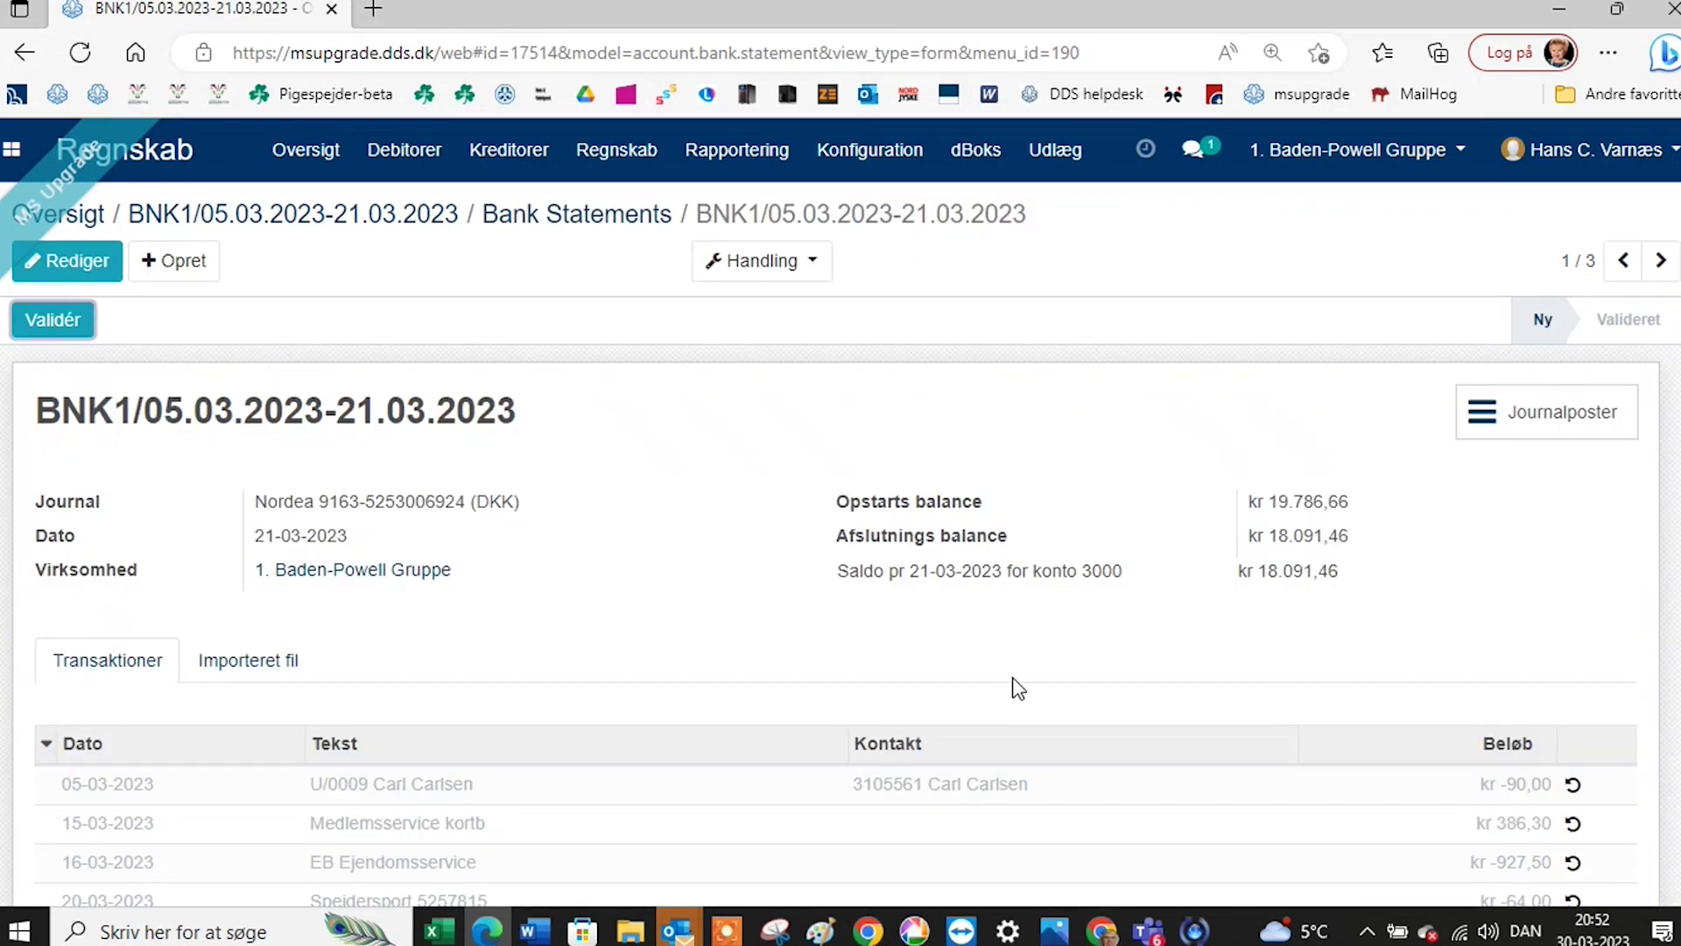
Check the statement's five journal entries, then undo the Spejdersport 64,00 line's reconciliation.
click(1544, 411)
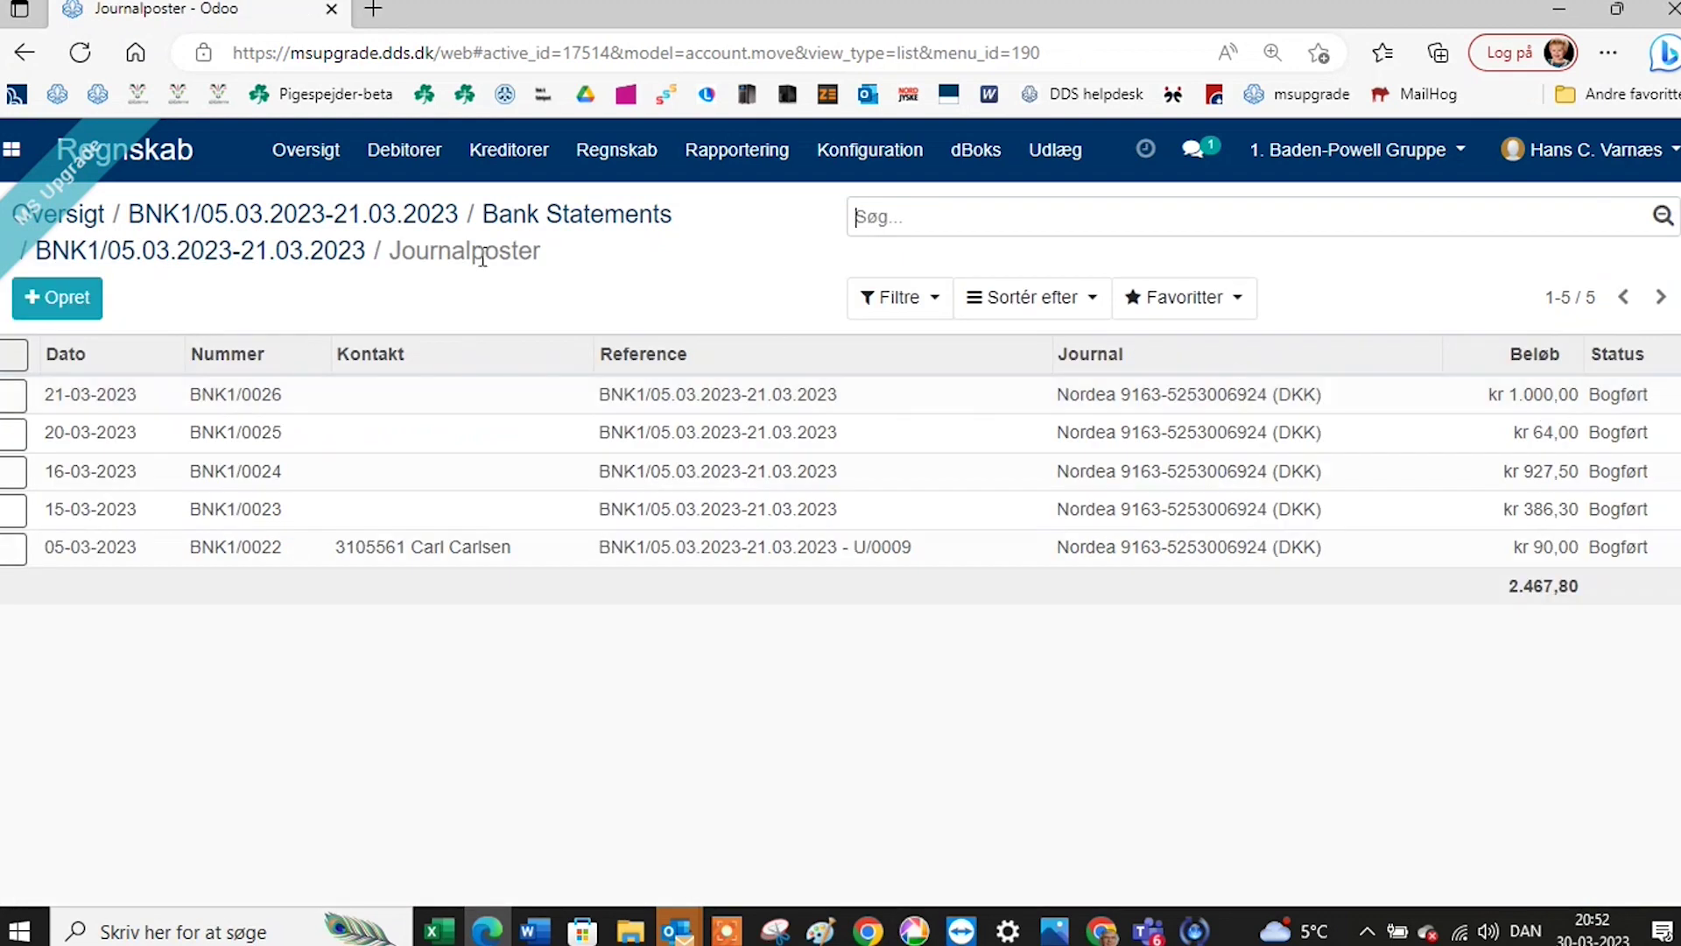
click(274, 254)
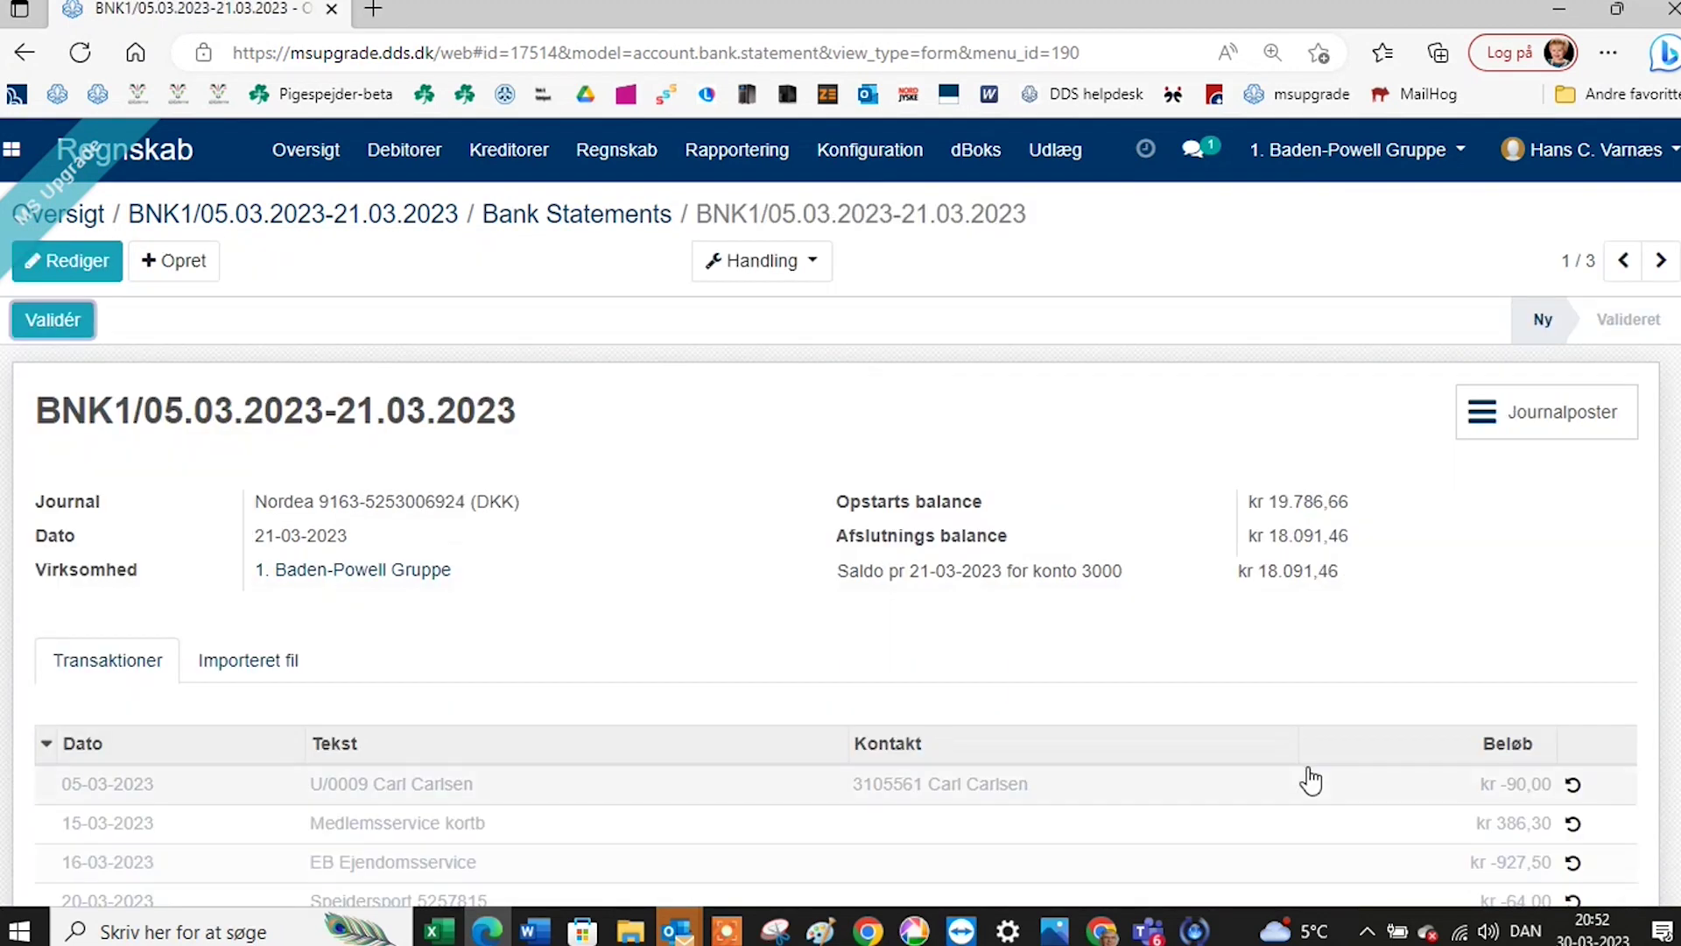
scroll(1307, 779, down, 1)
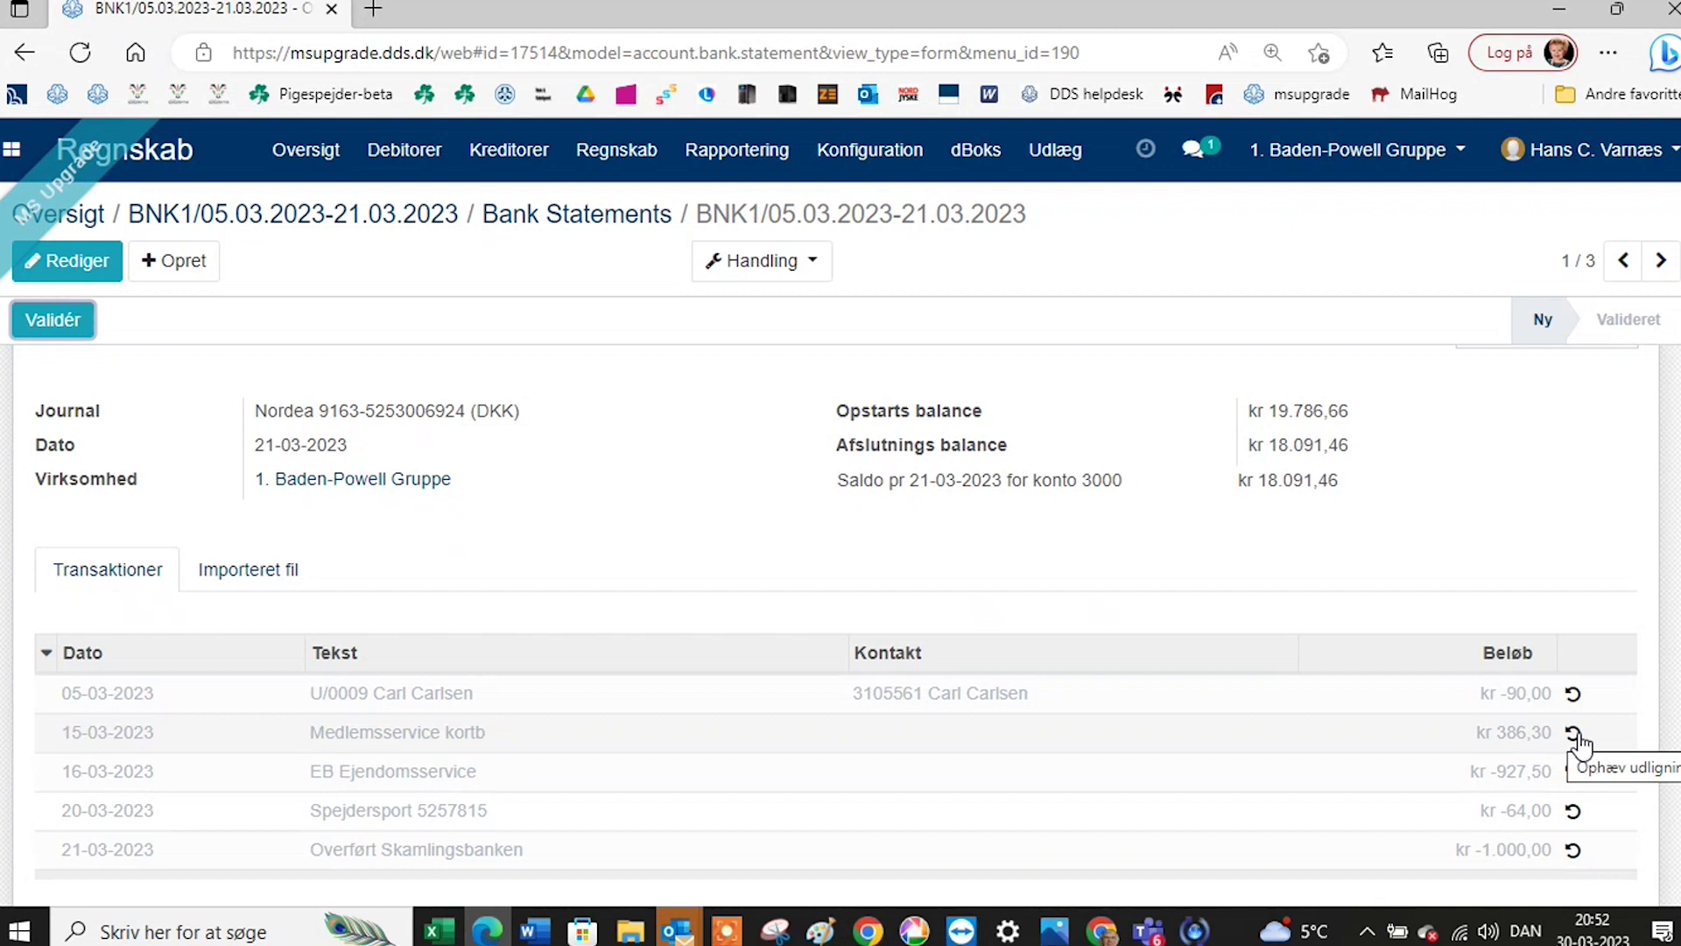
click(1572, 816)
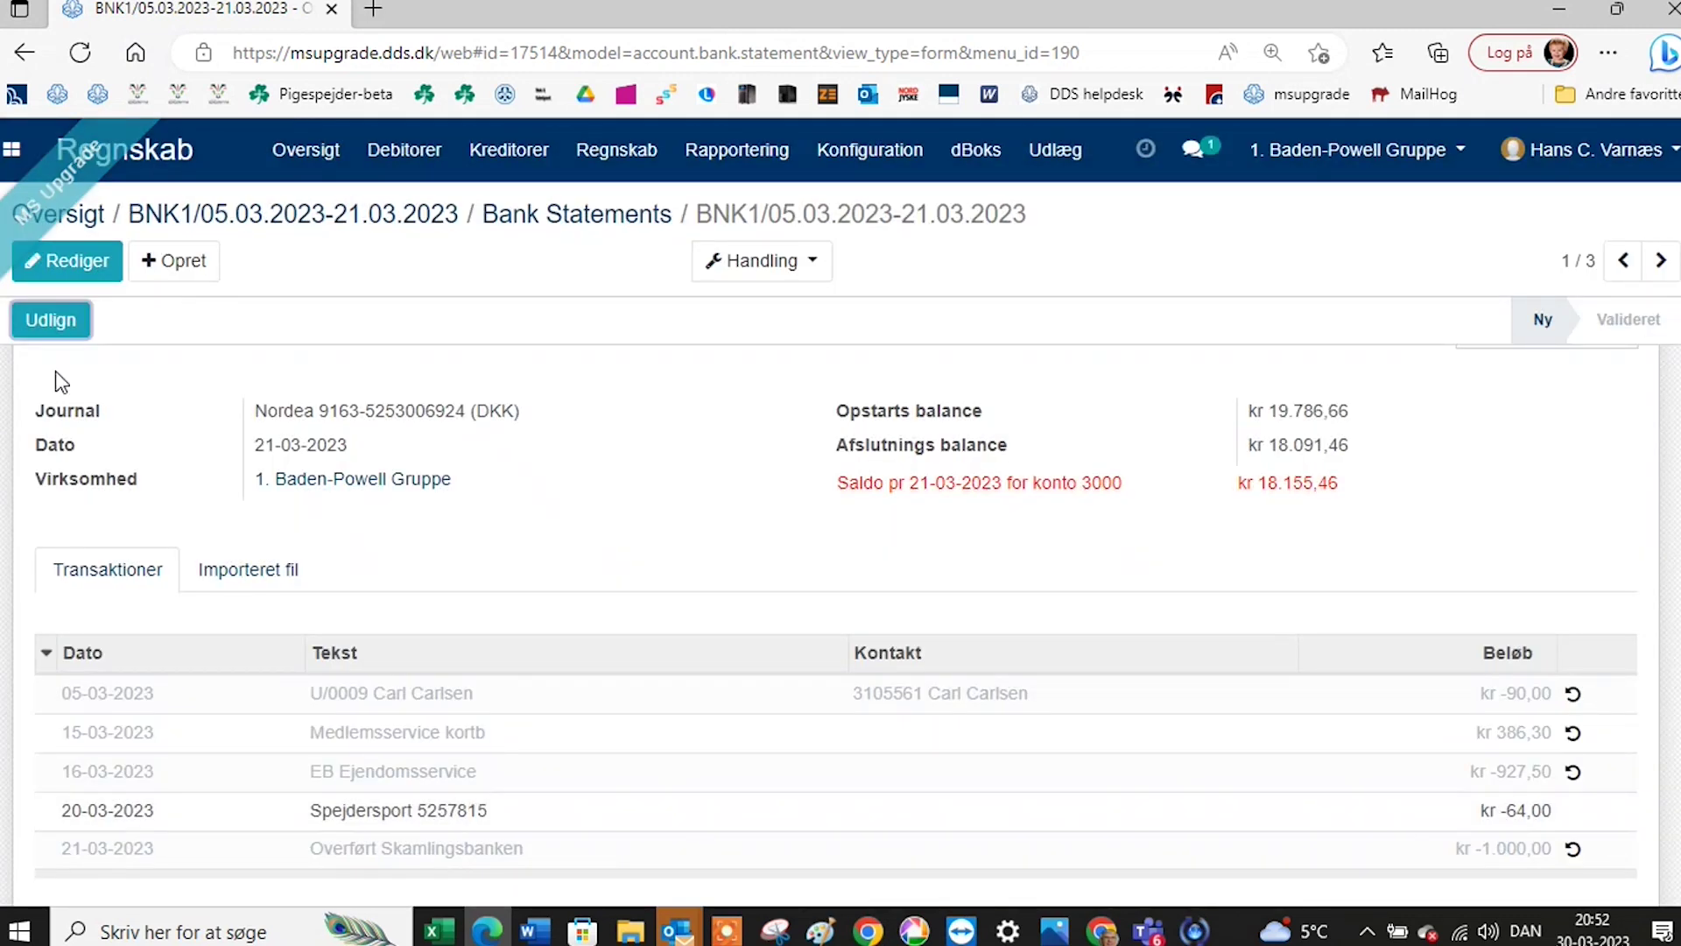
Rebook the Spejdersport 5257815 kr 64,00 line to 2030 Arrangementer og aktiviteter and reconcile it.
click(50, 335)
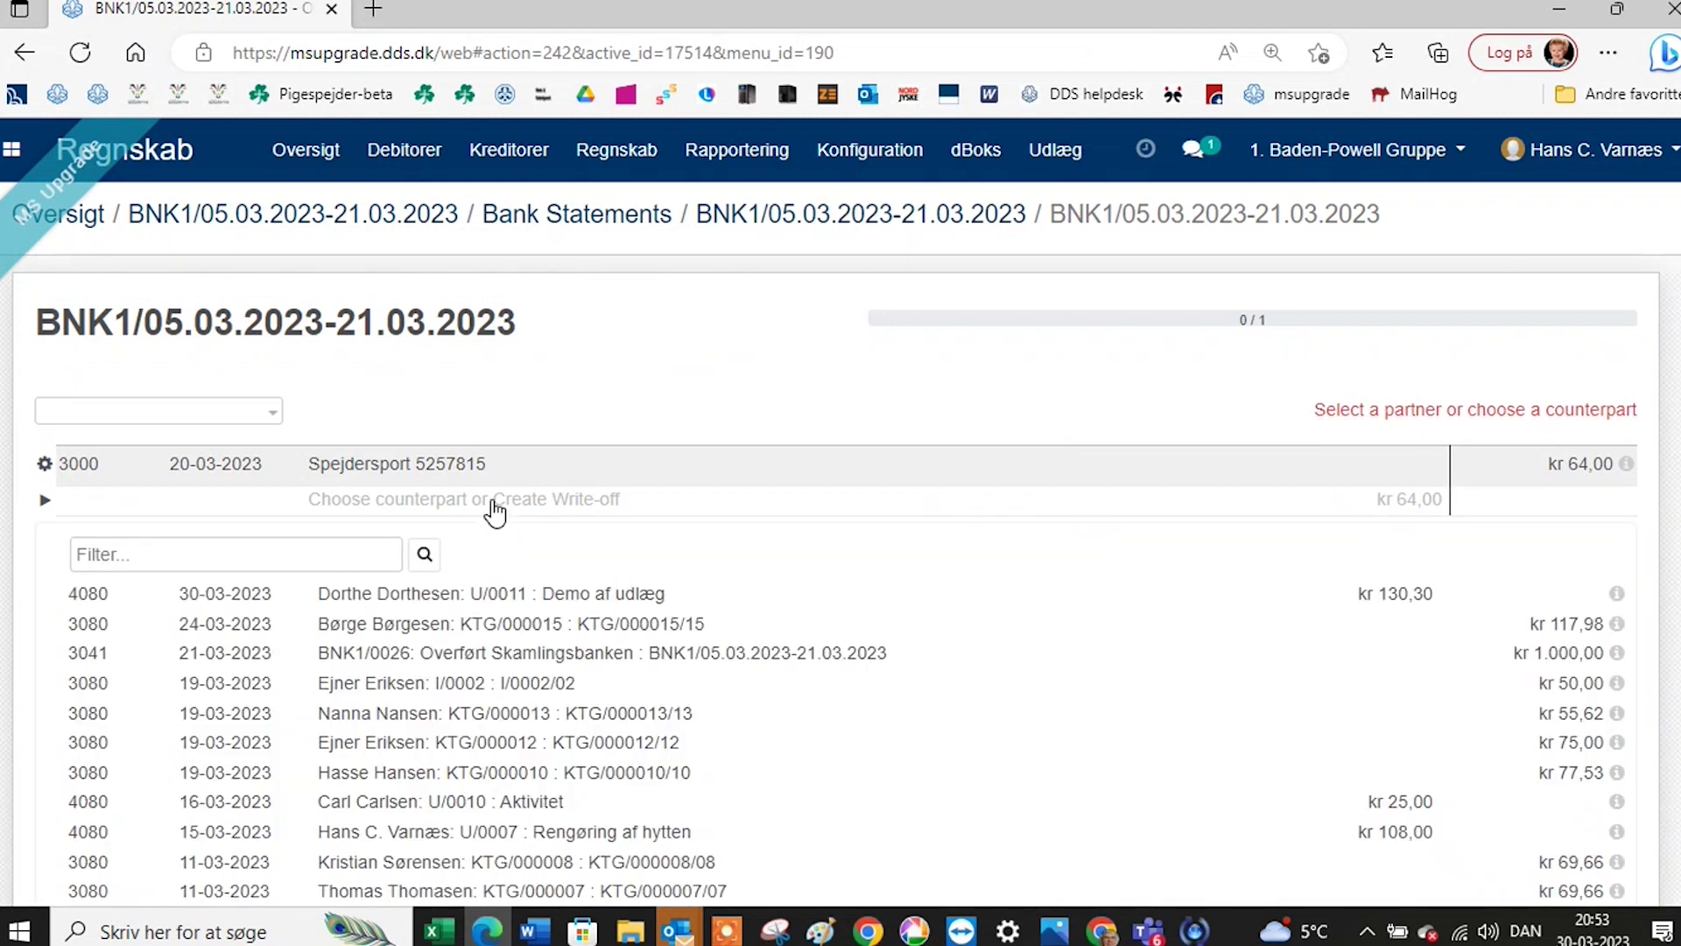
click(495, 507)
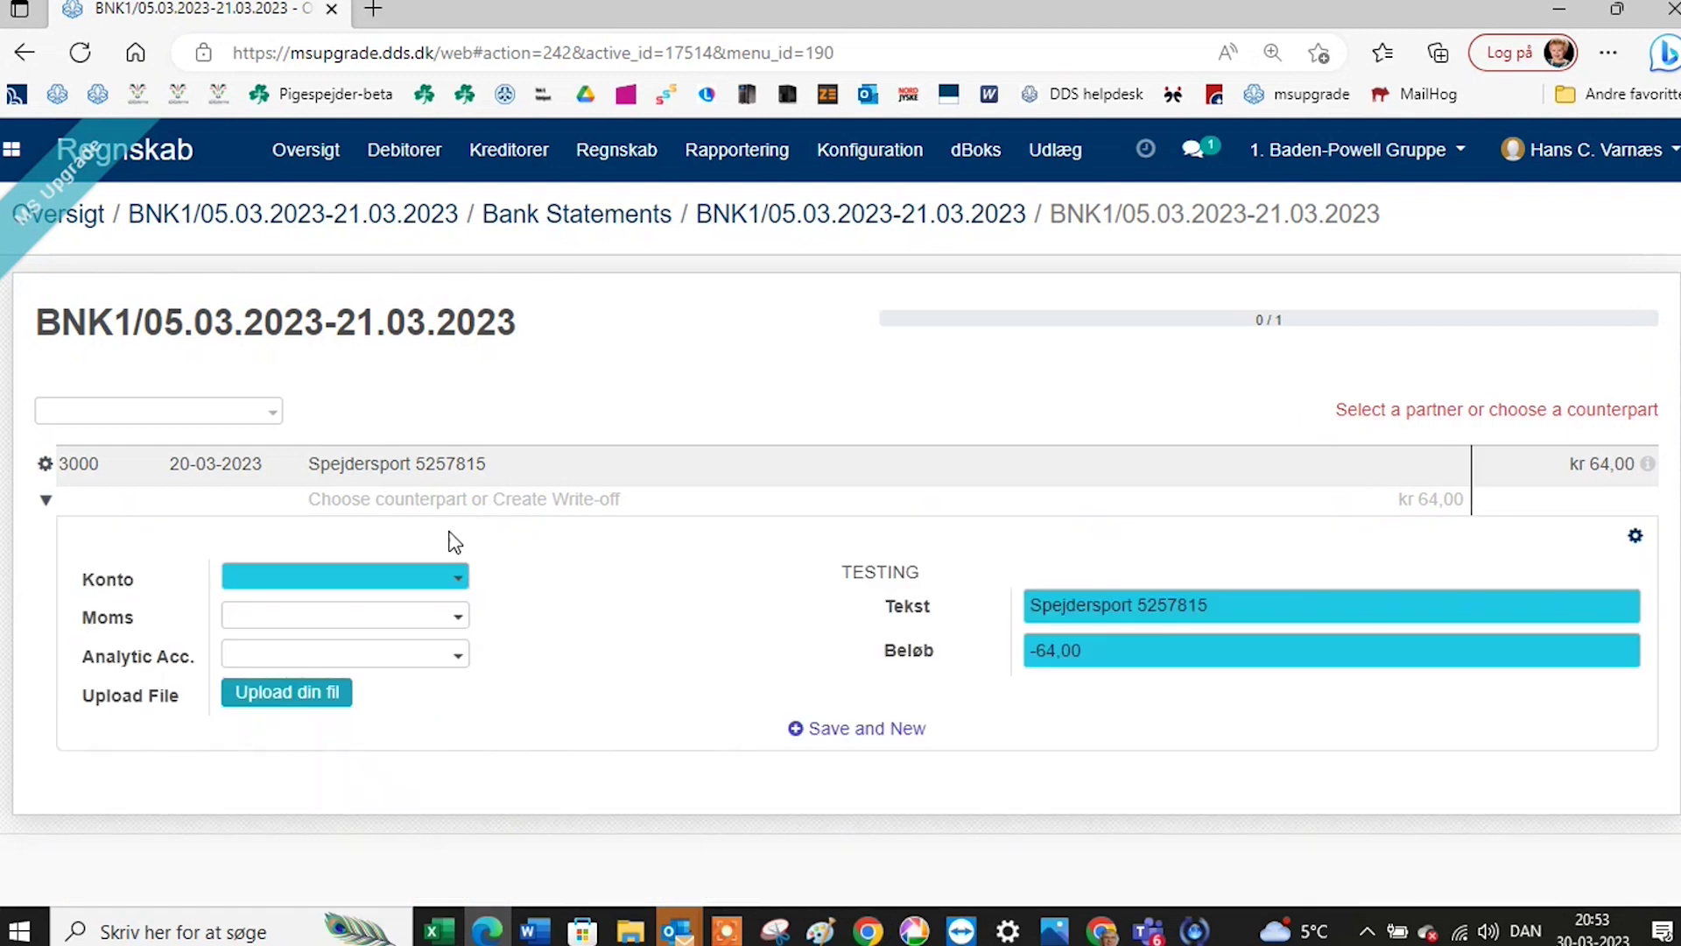
click(374, 578)
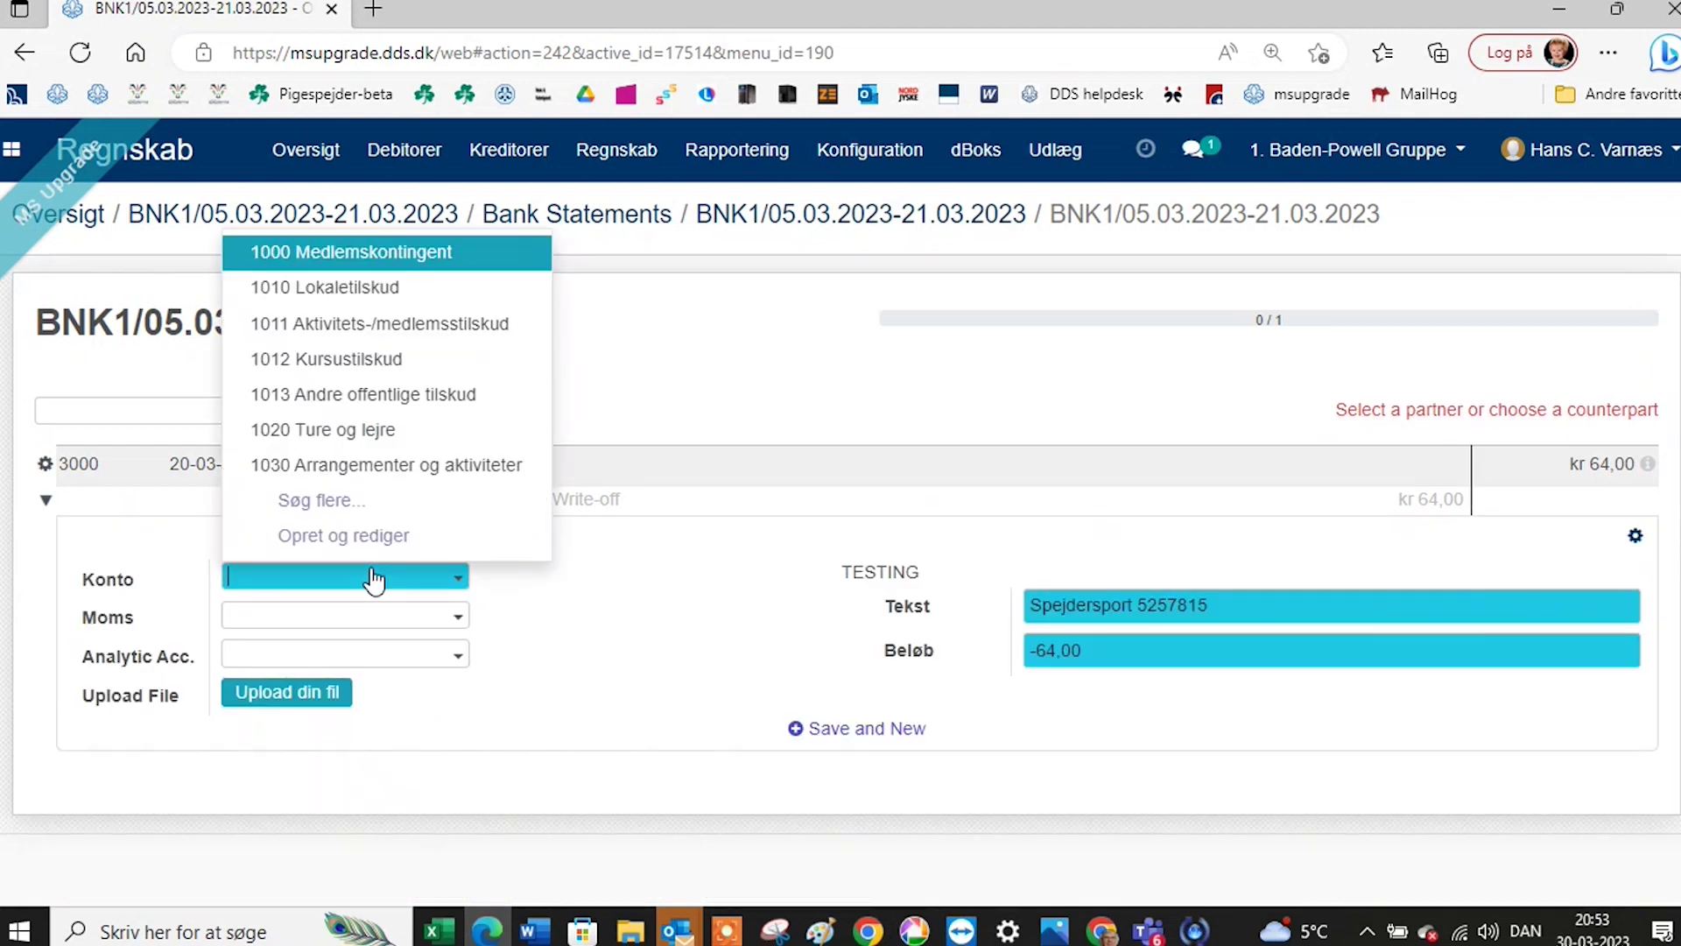
text(m)
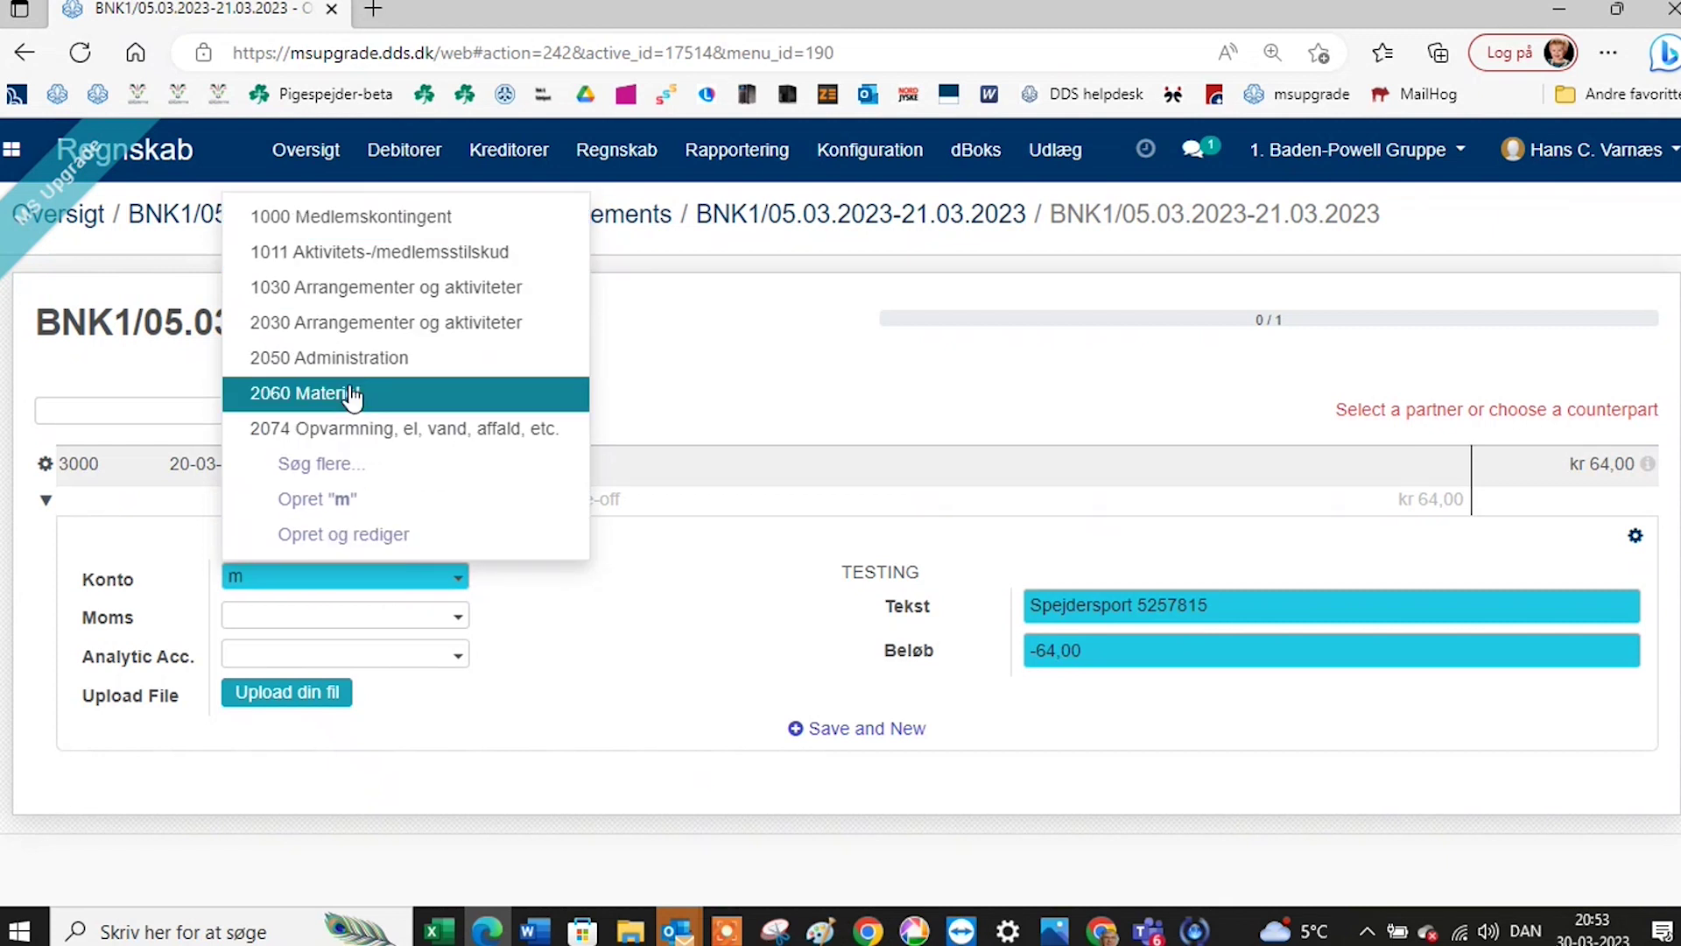
click(367, 326)
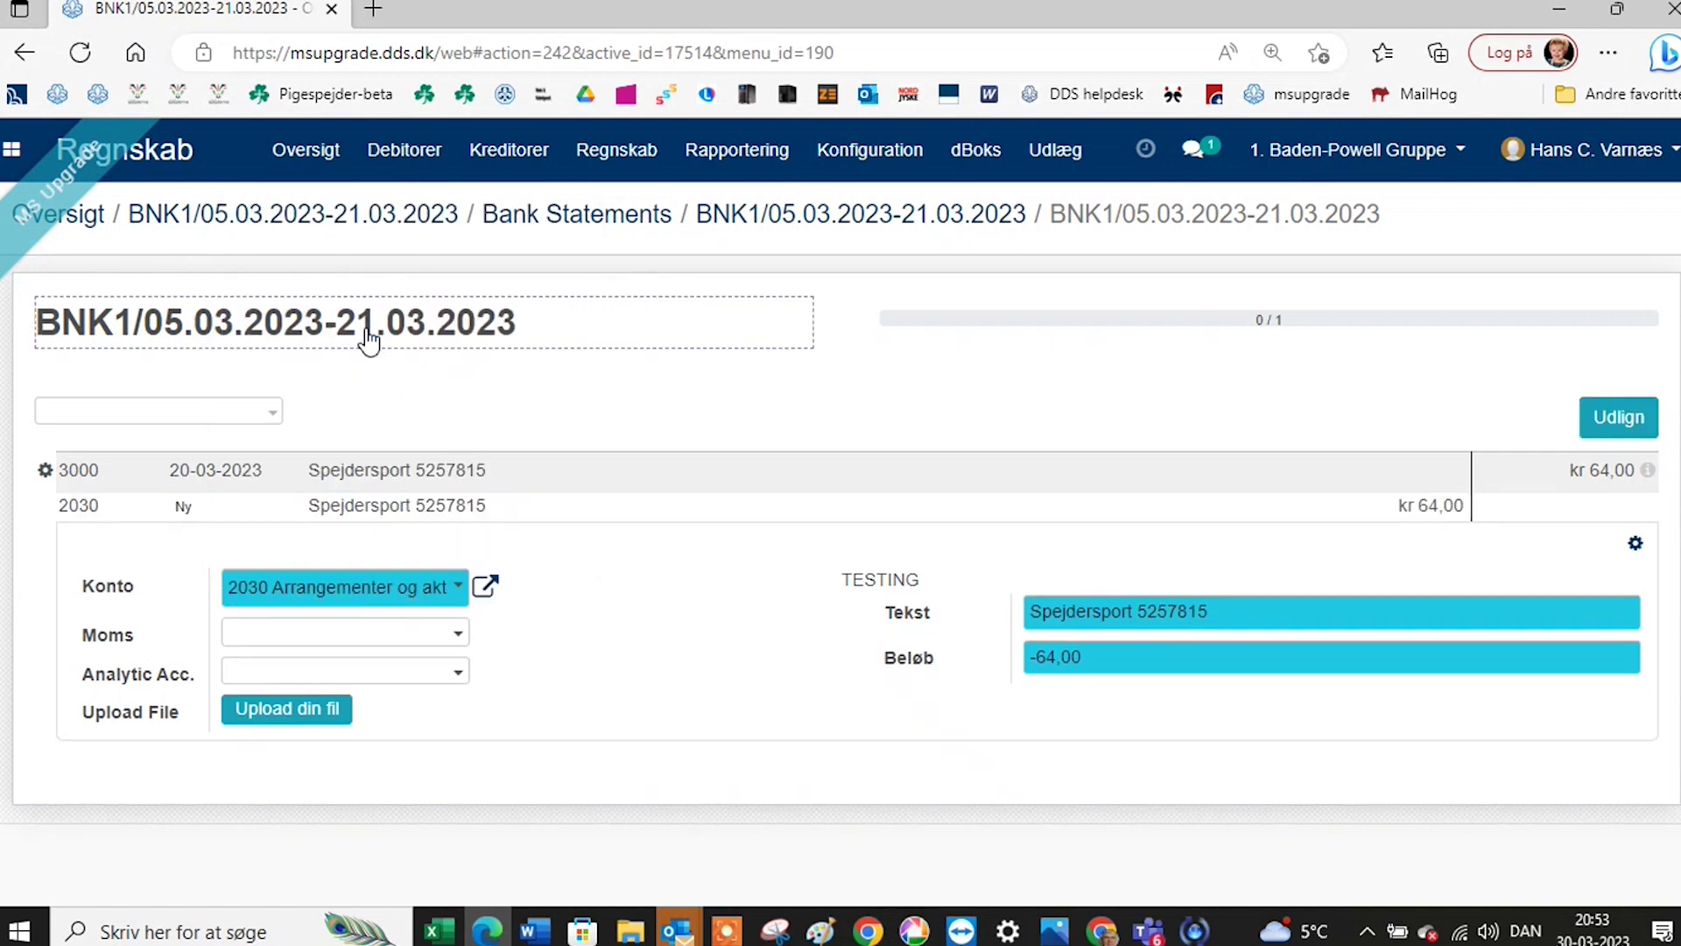
click(1618, 422)
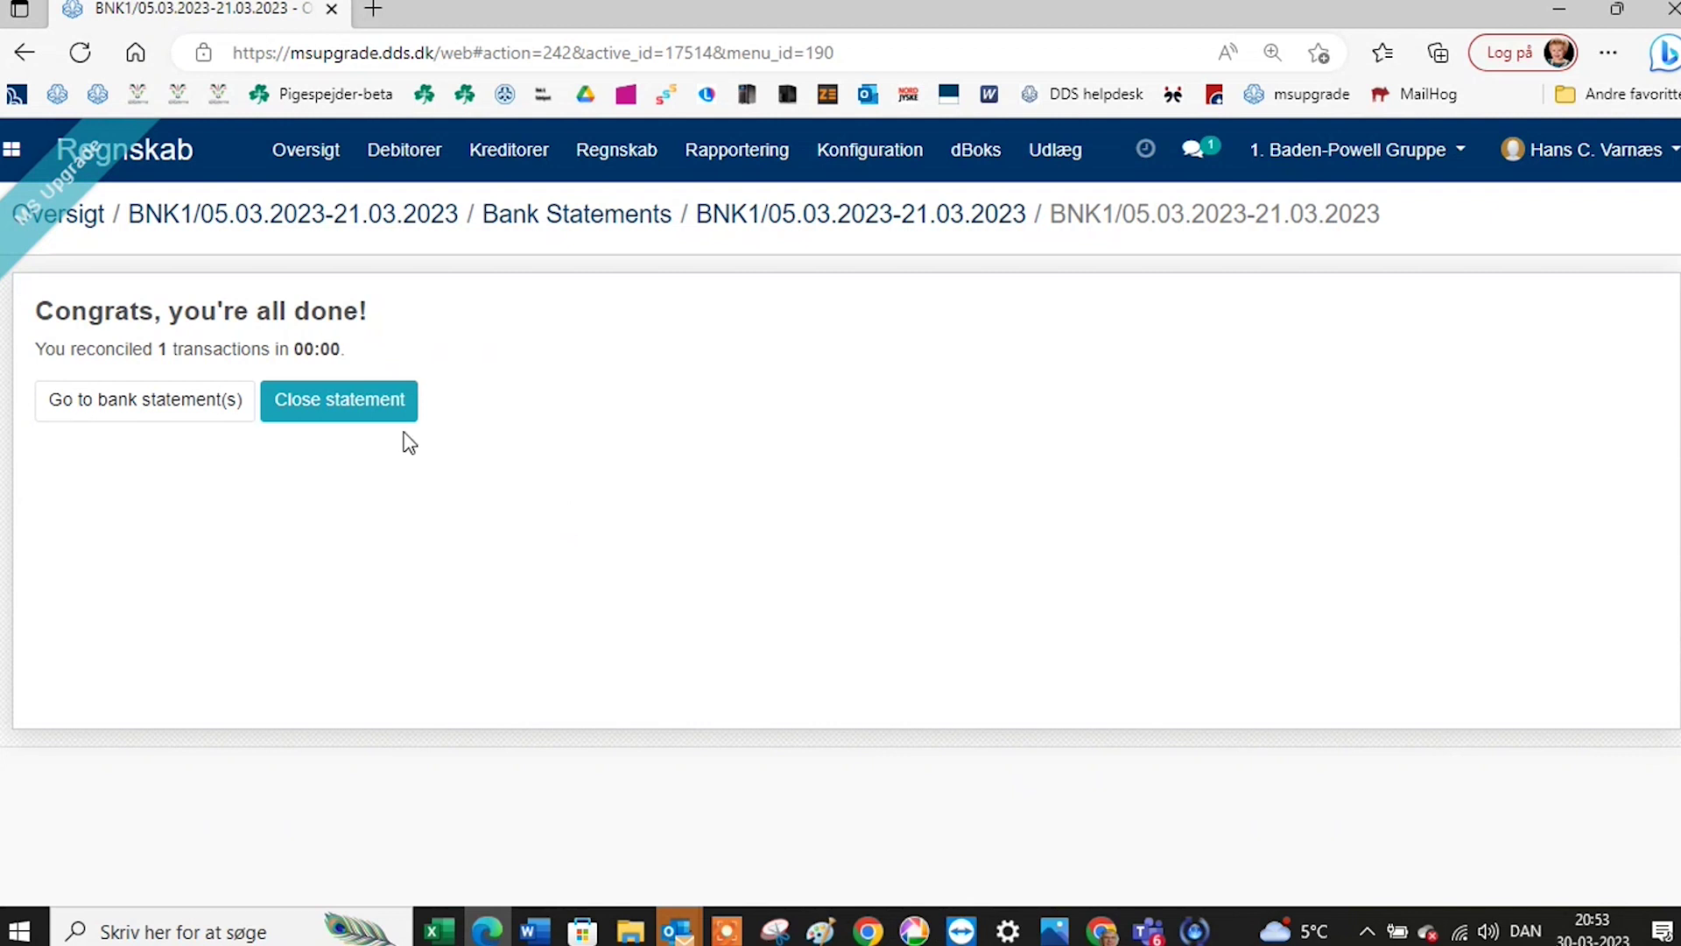
click(169, 412)
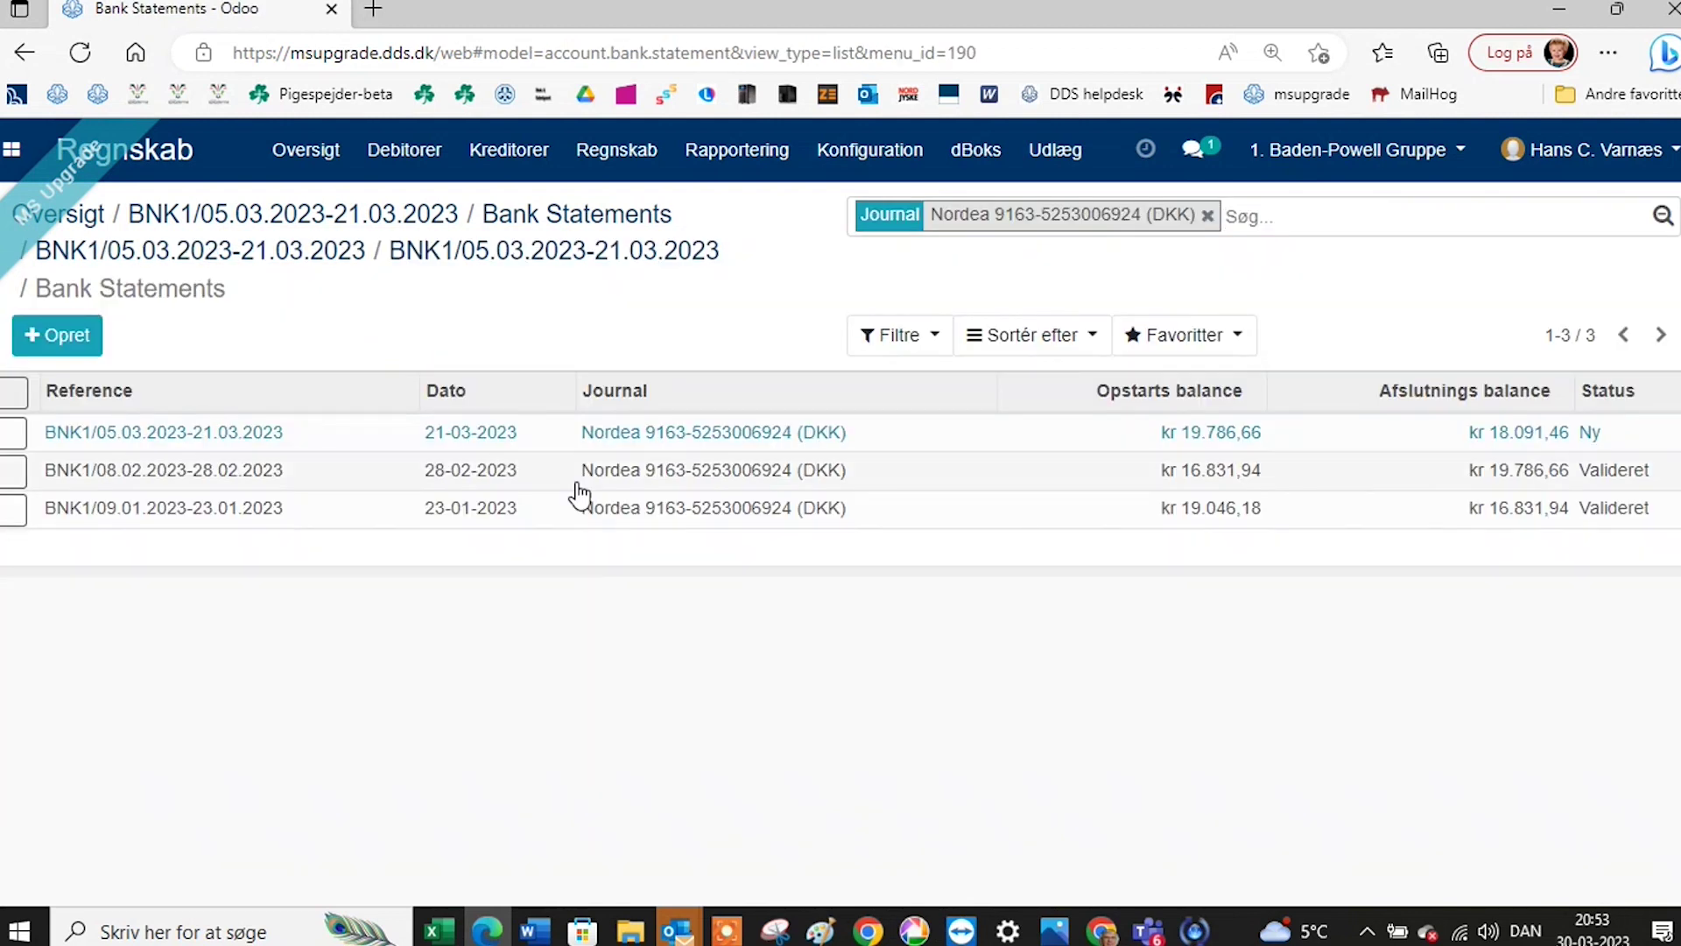
Validate the BNK1/05.03.2023-21.03.2023 statement and return to the Oversigt dashboard.
click(665, 438)
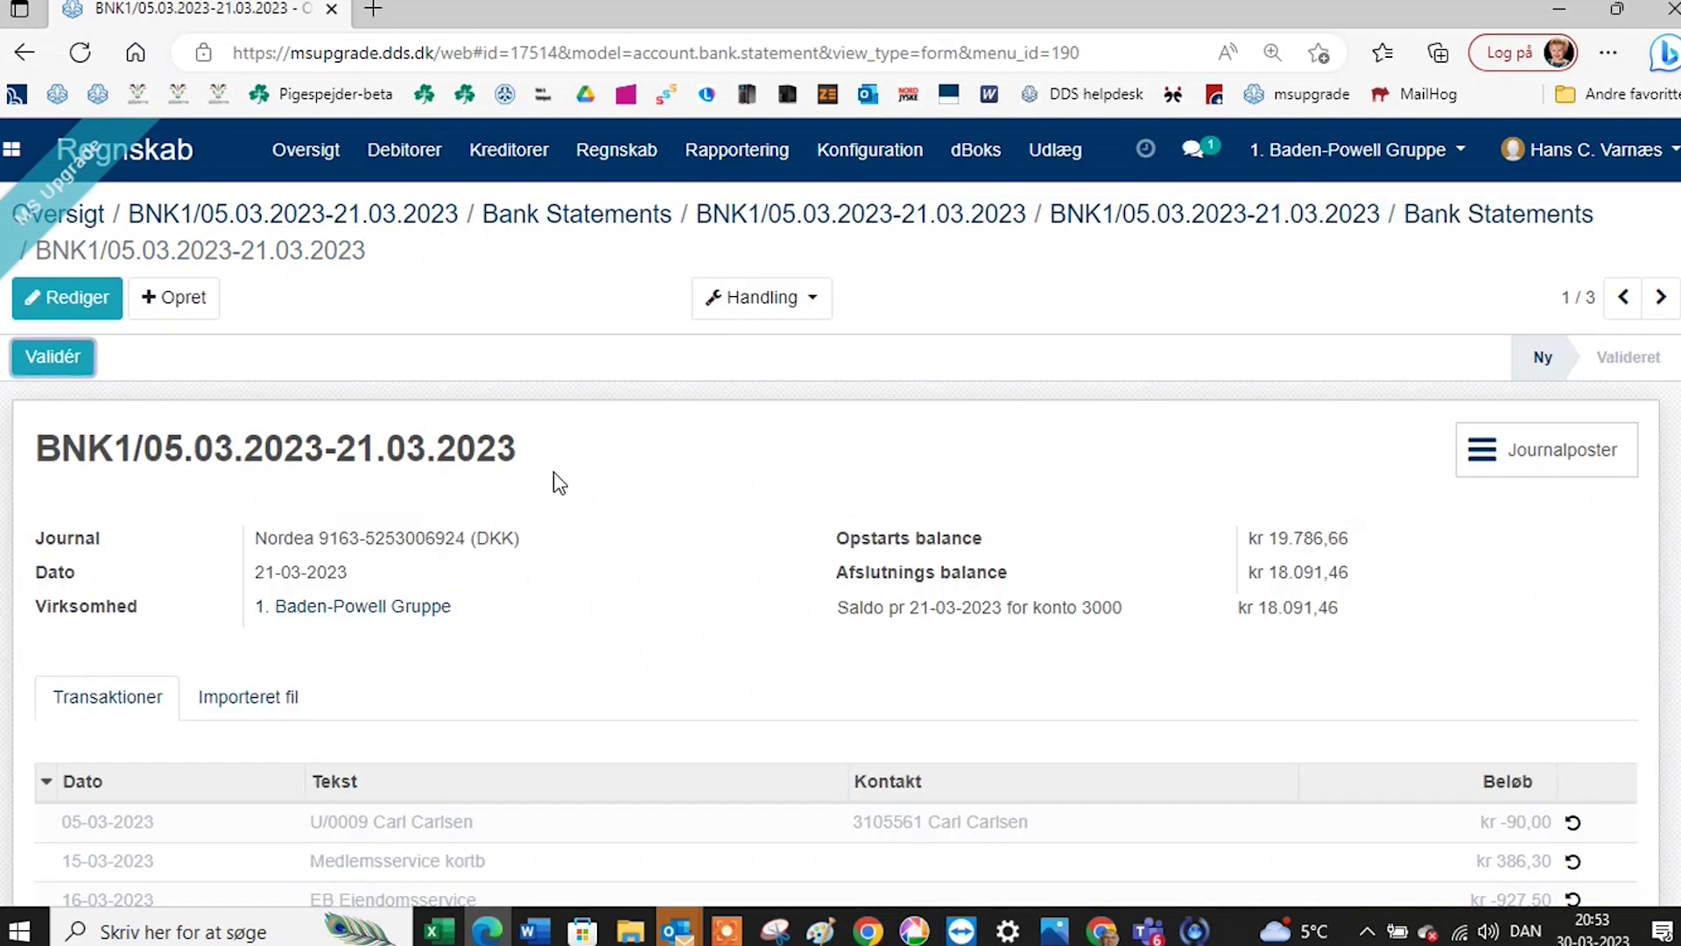
scroll(553, 472, down, 1)
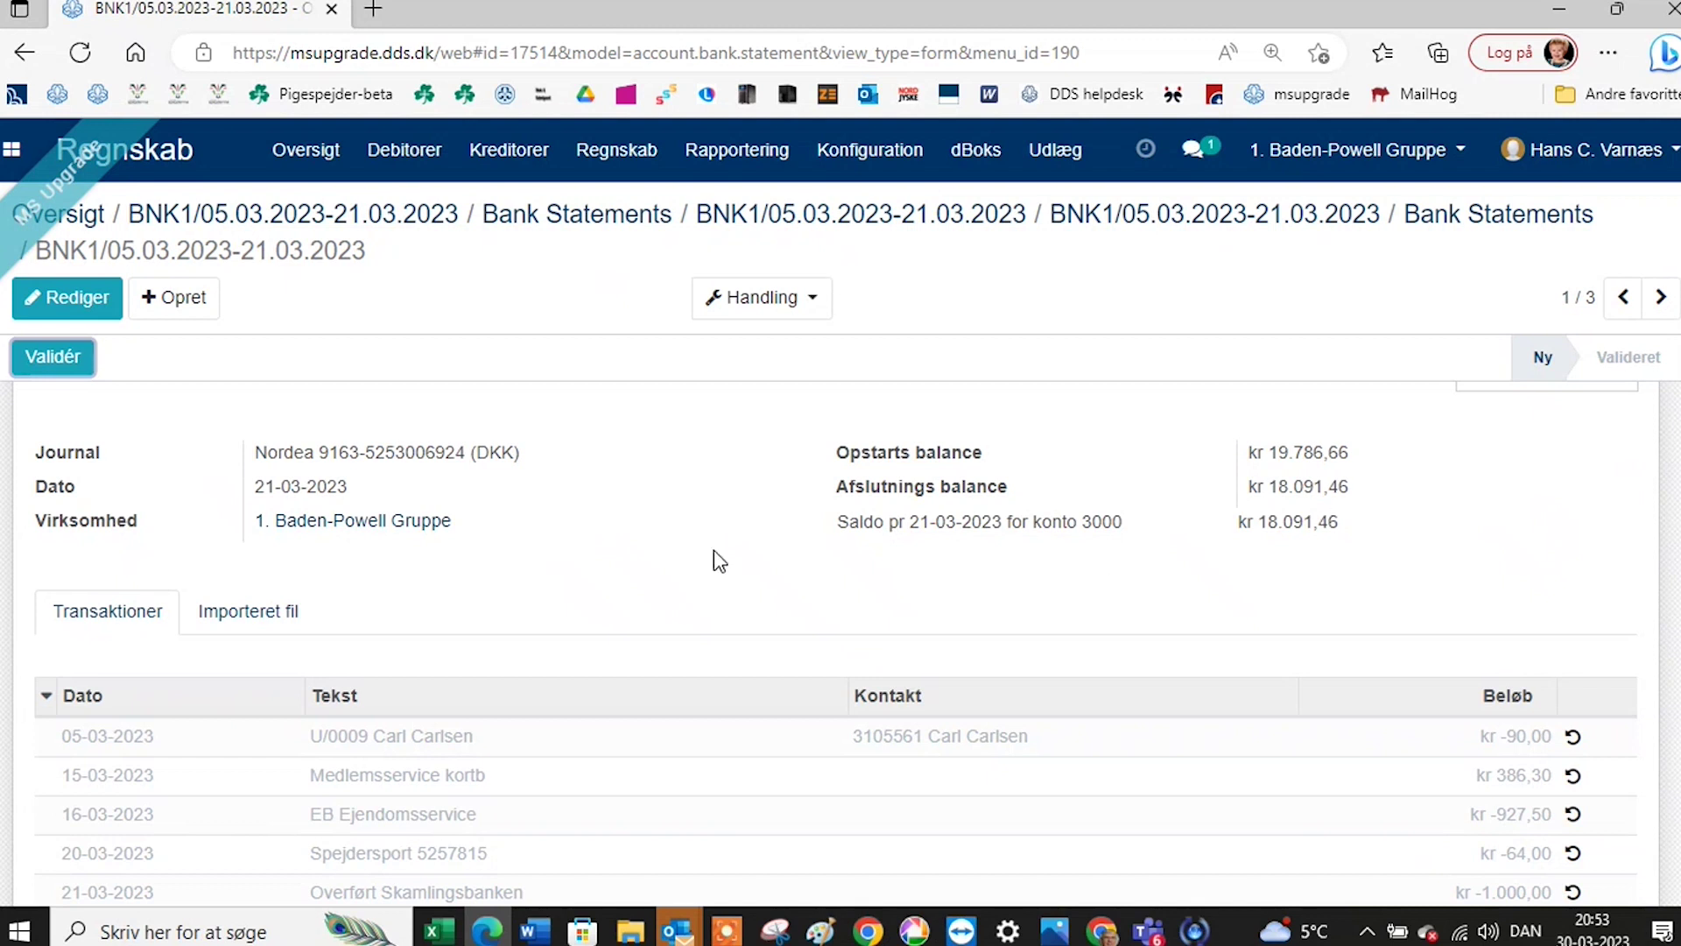
click(57, 358)
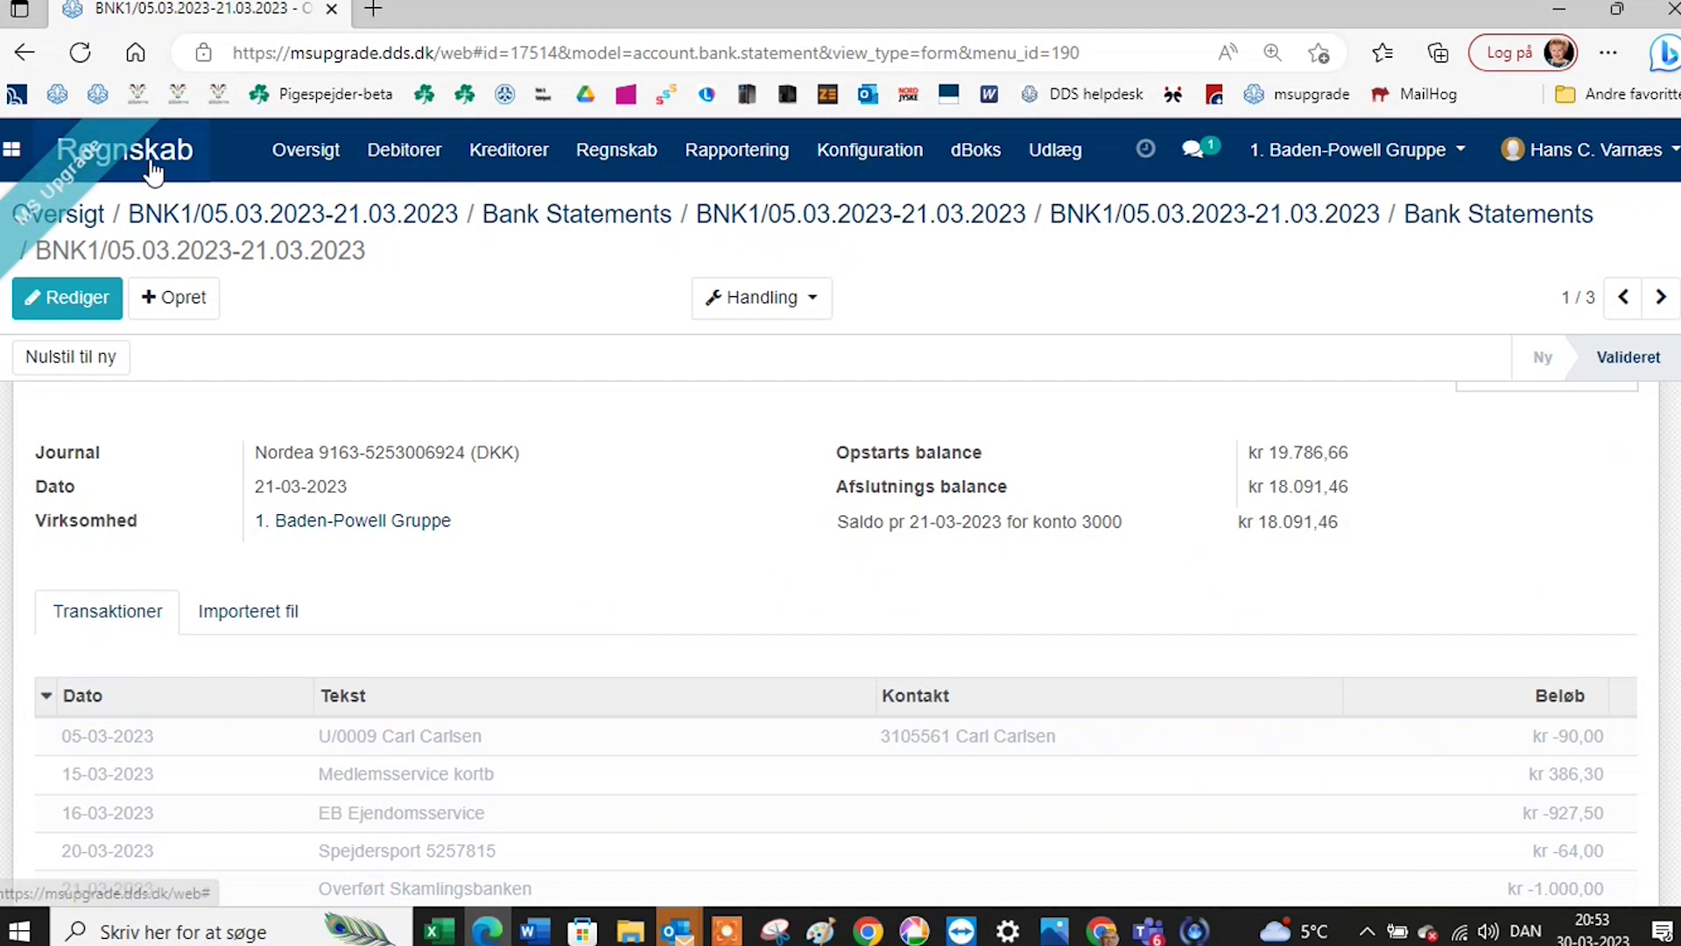
click(283, 167)
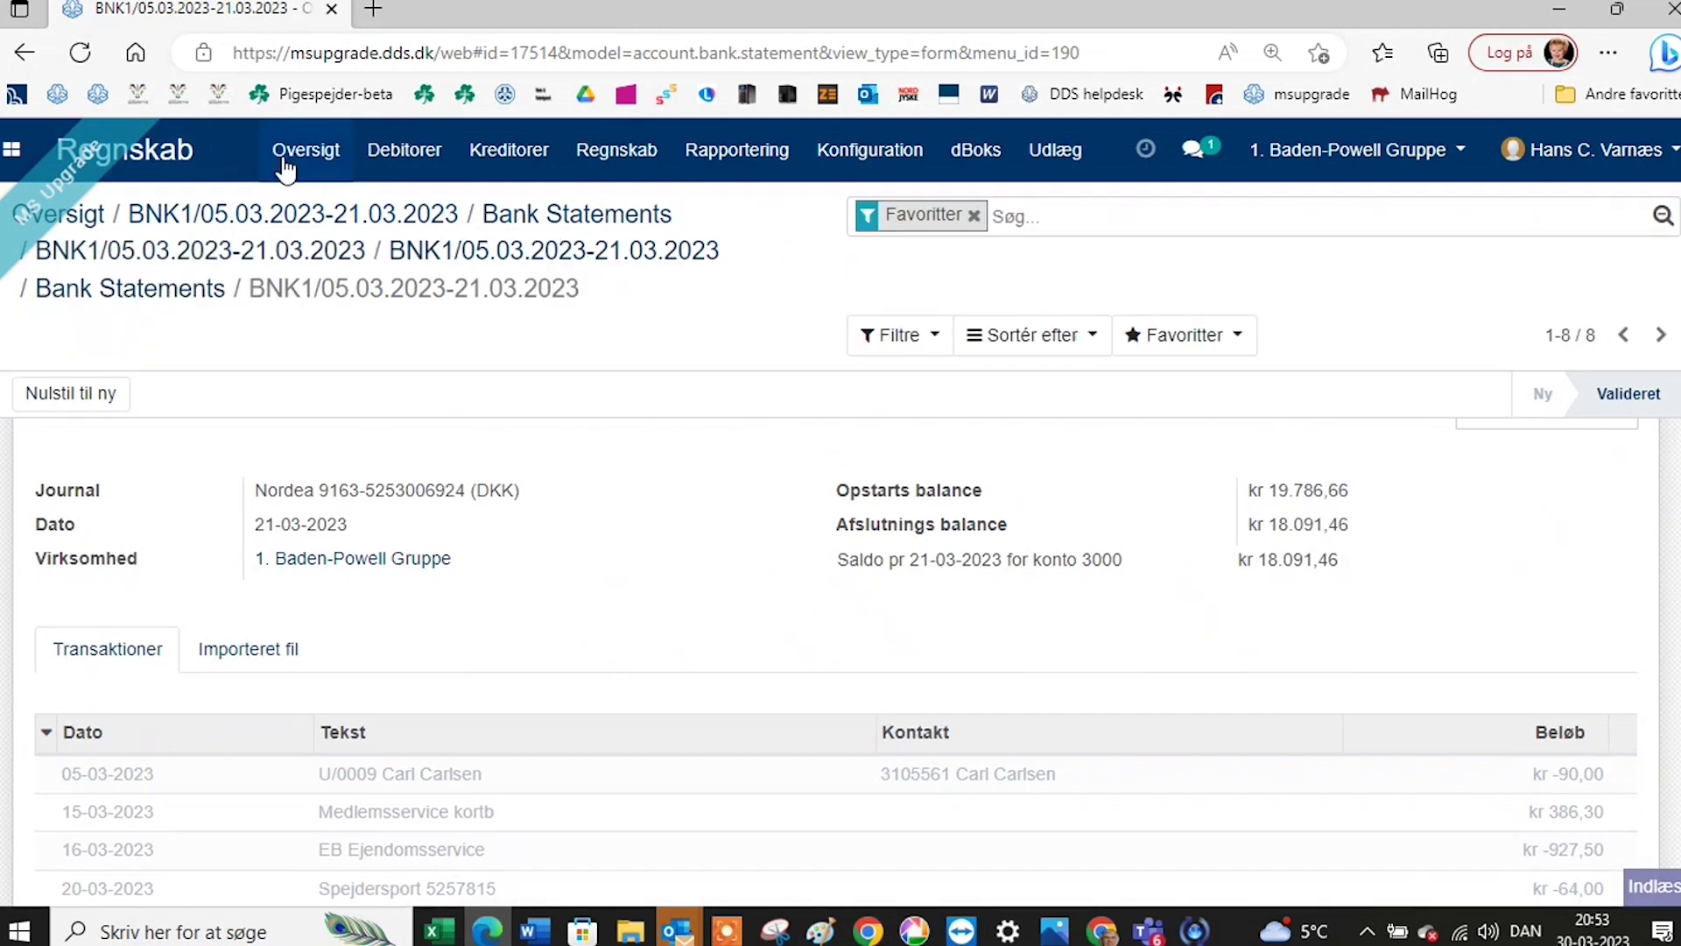
scroll(823, 370, up, 1)
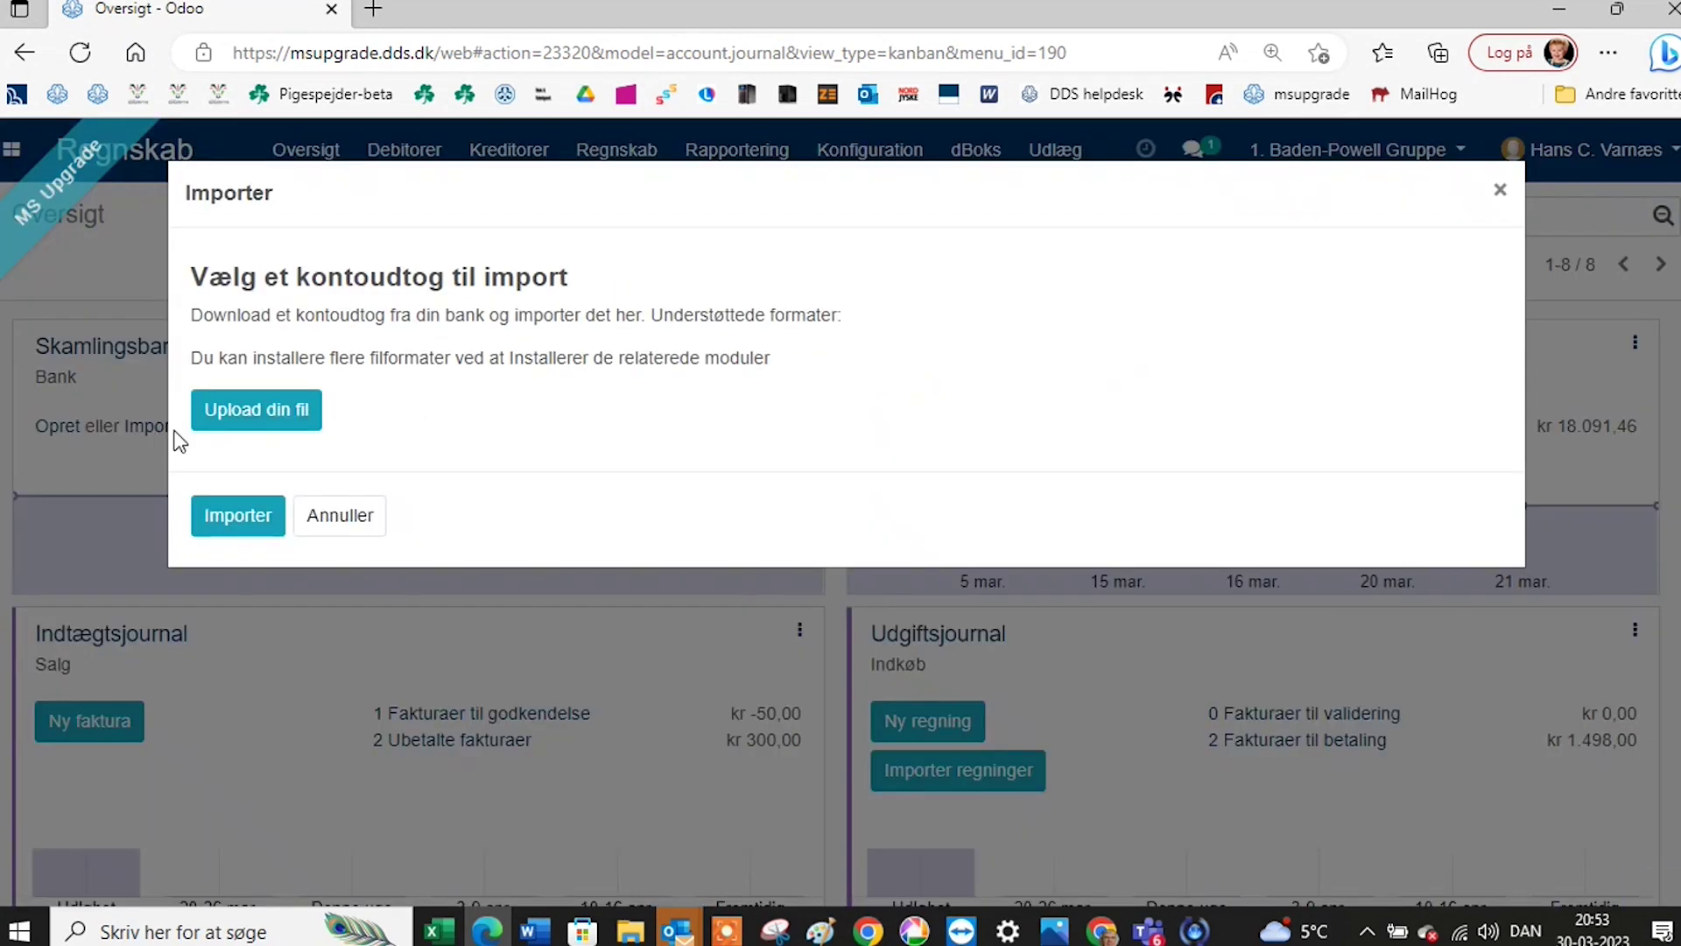
Import 'Bank 01.02.2023-28.02.2023 (1)' from Overførsler, creating statement BNK2/08.02.2023-28.02.2023.
click(245, 425)
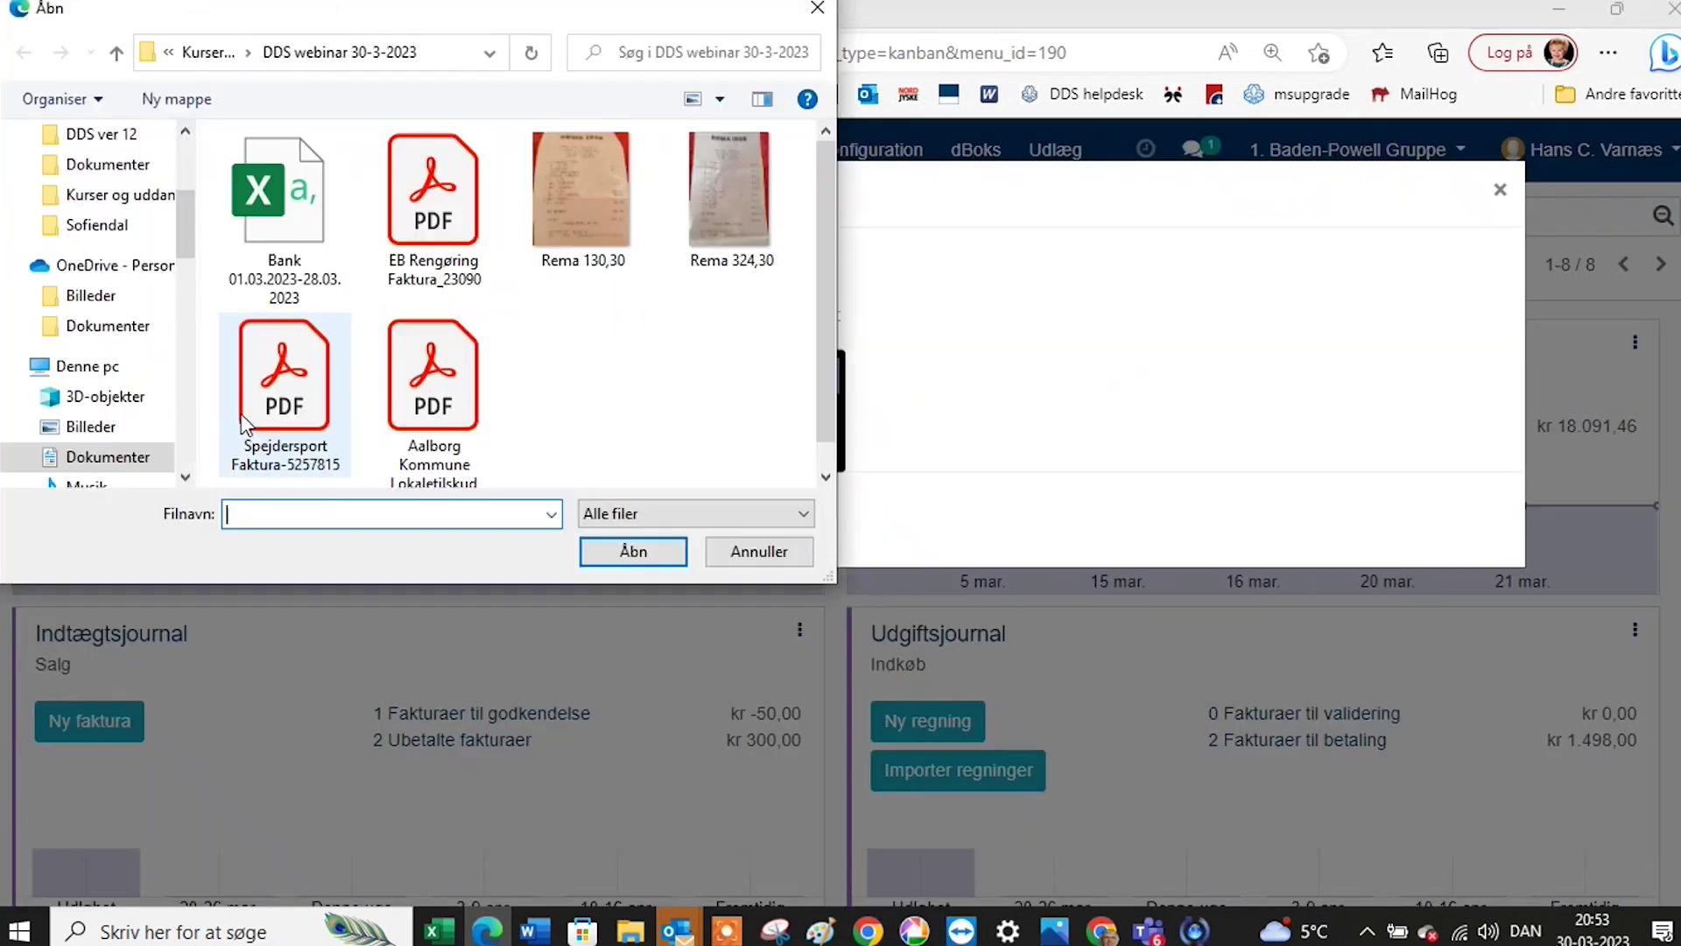
scroll(569, 364, down, 1)
scroll(571, 361, up, 1)
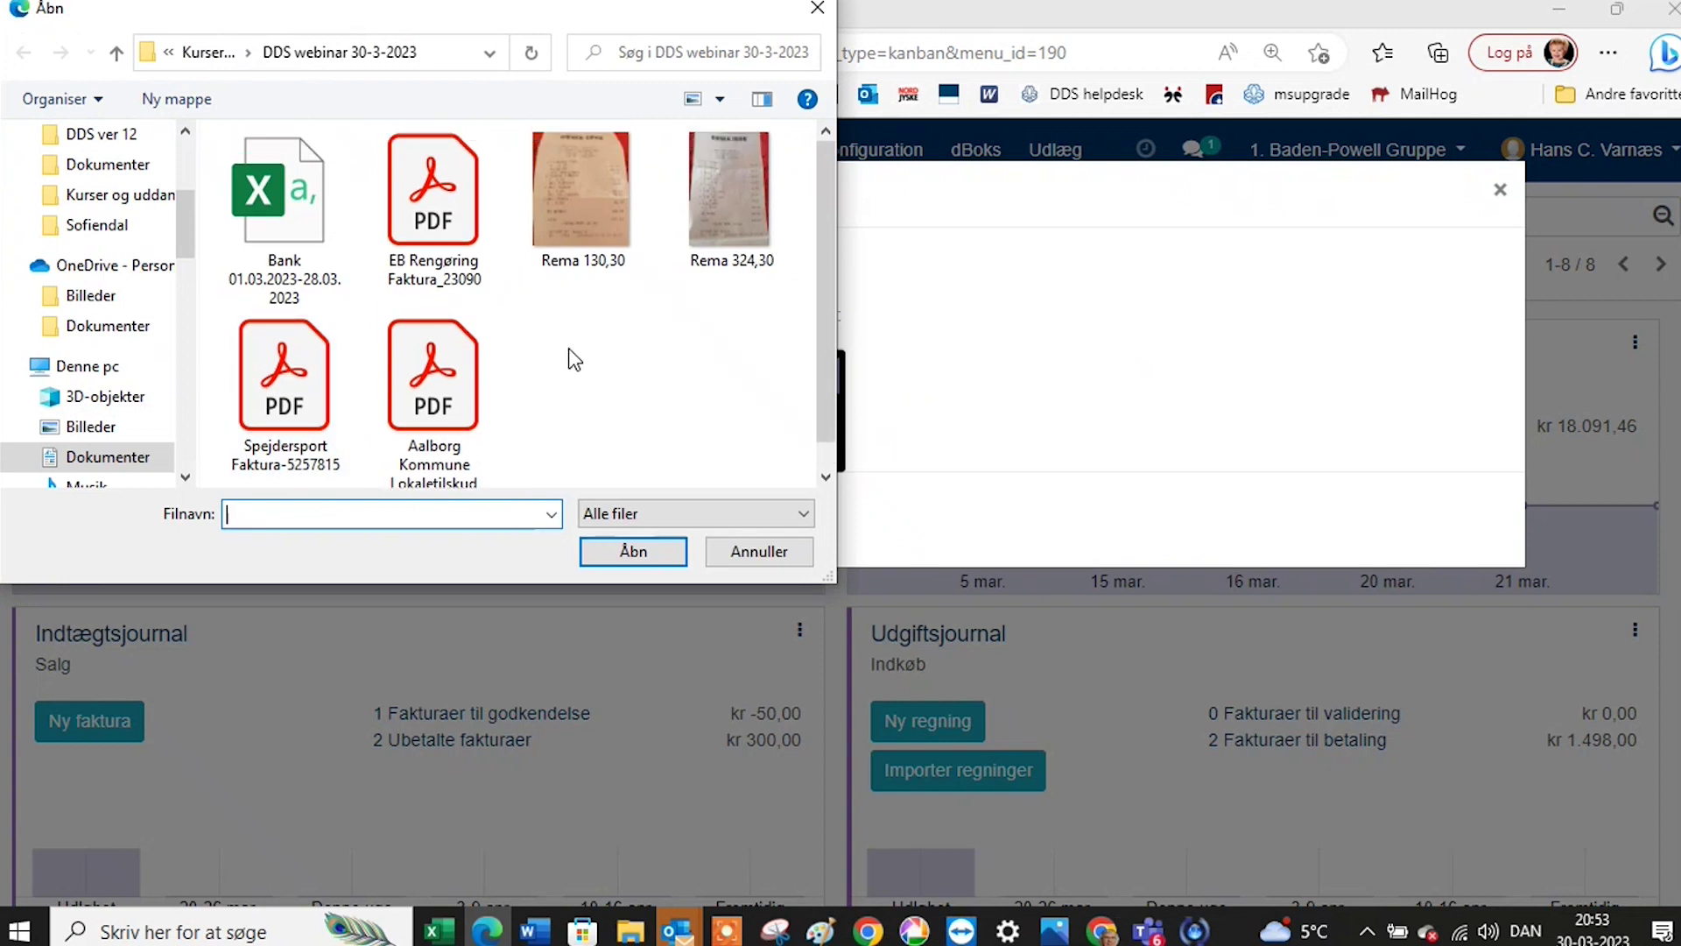
scroll(131, 308, up, 2)
scroll(132, 302, up, 2)
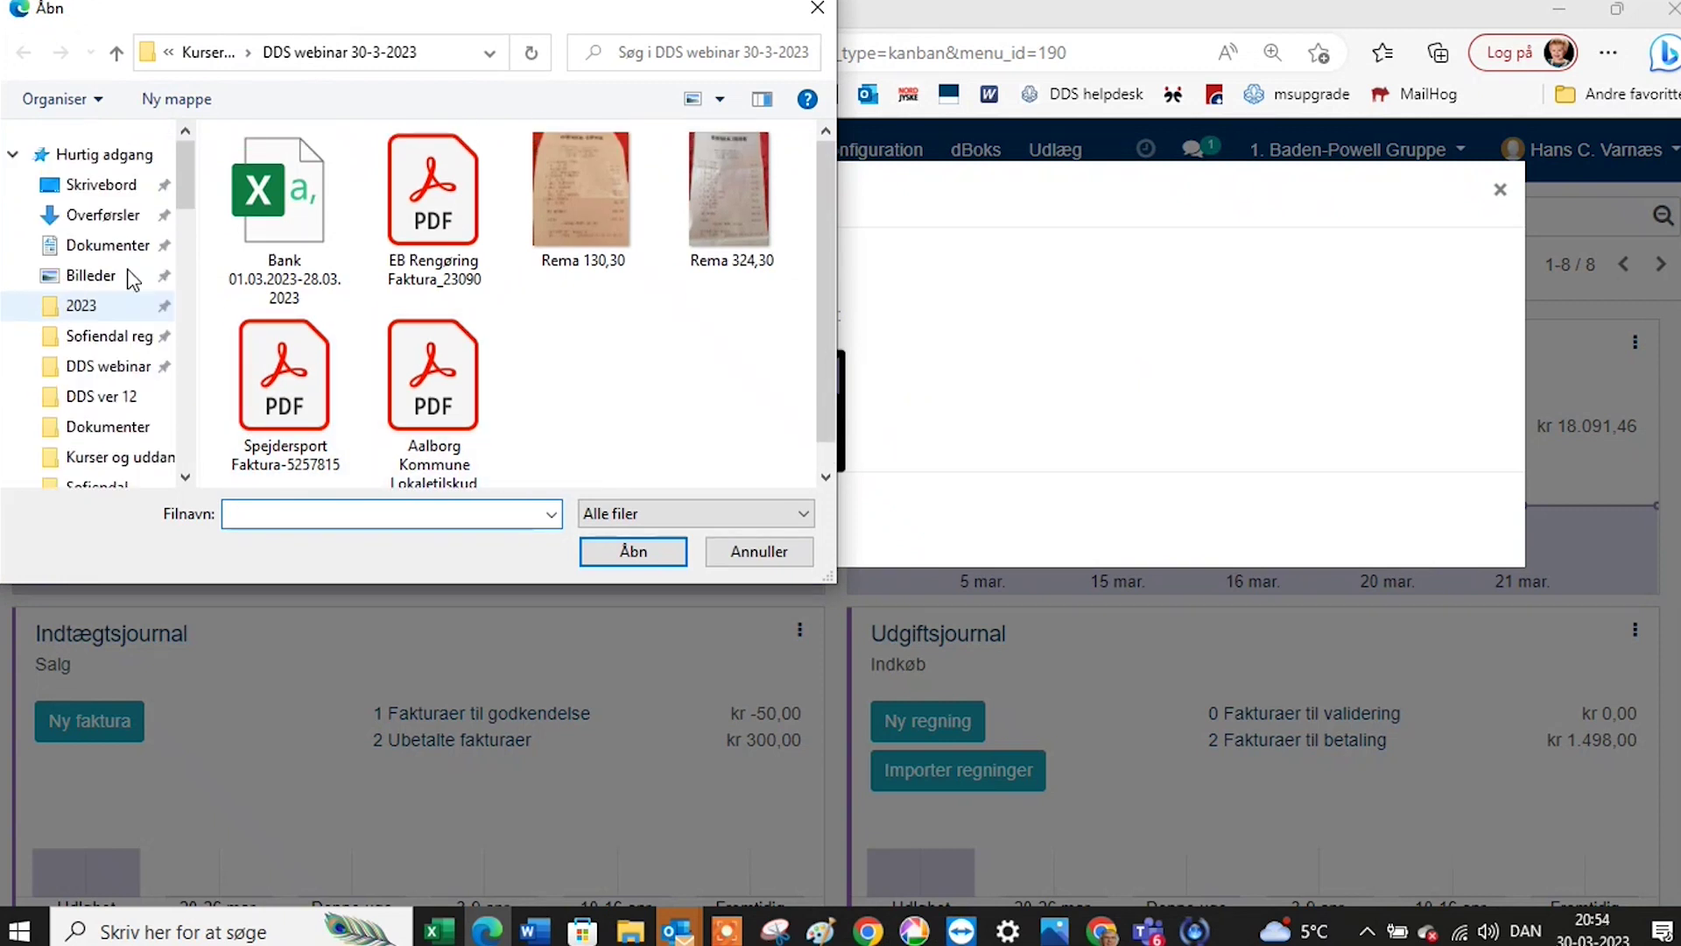
click(131, 214)
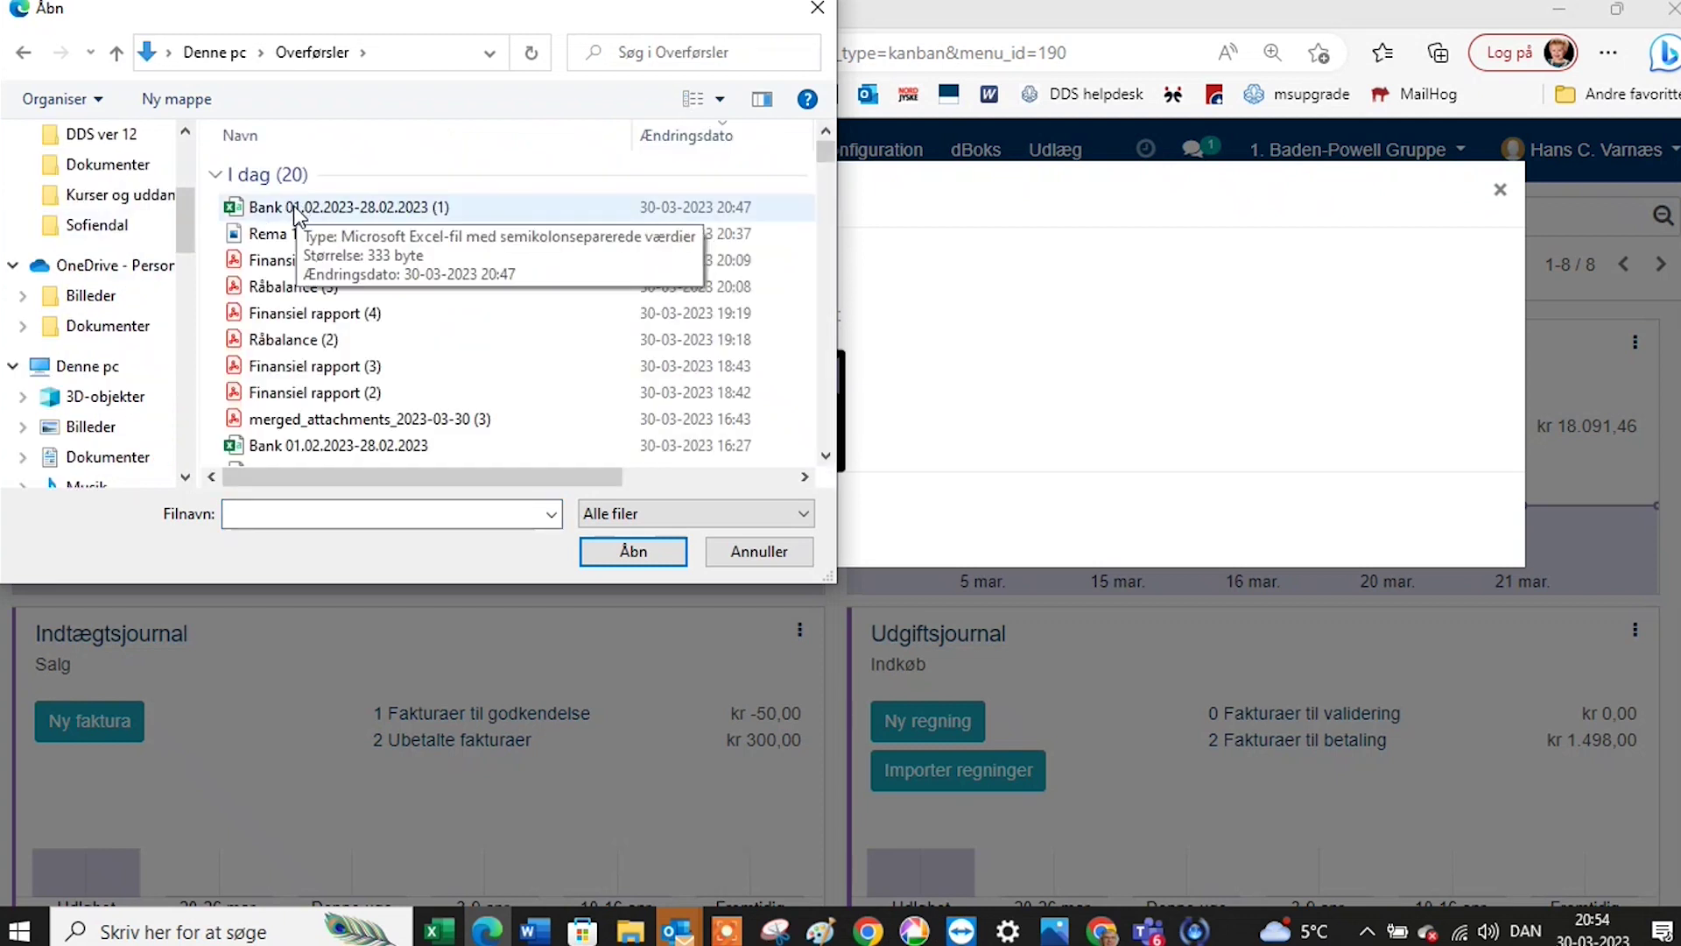
click(296, 213)
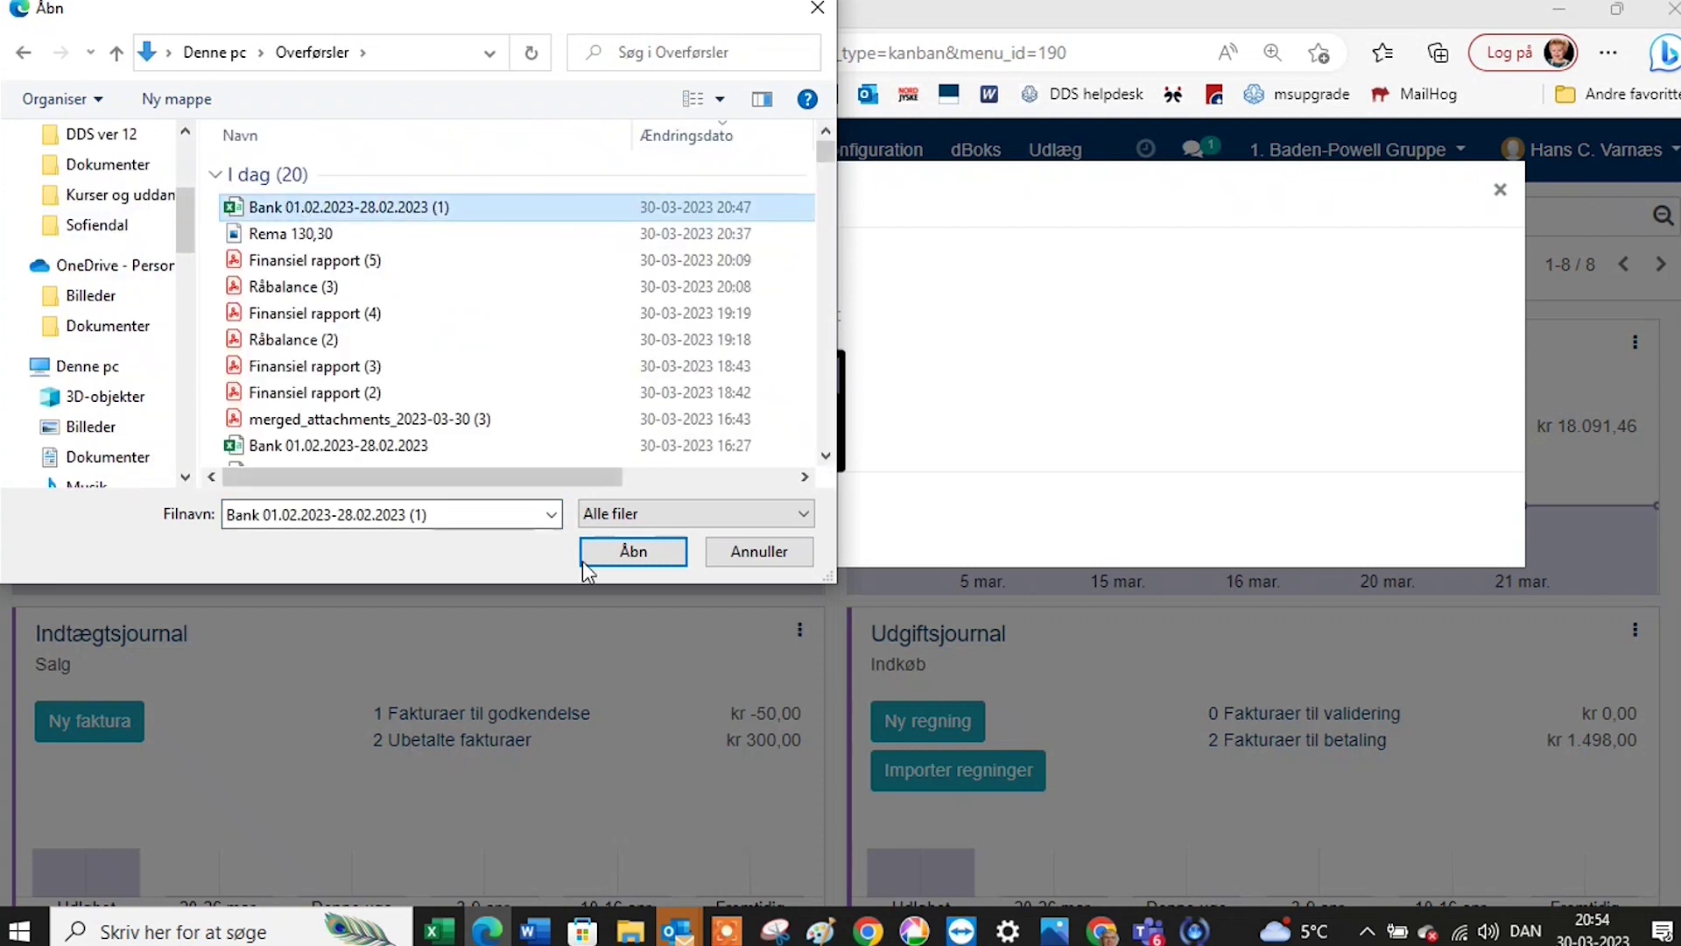
click(622, 560)
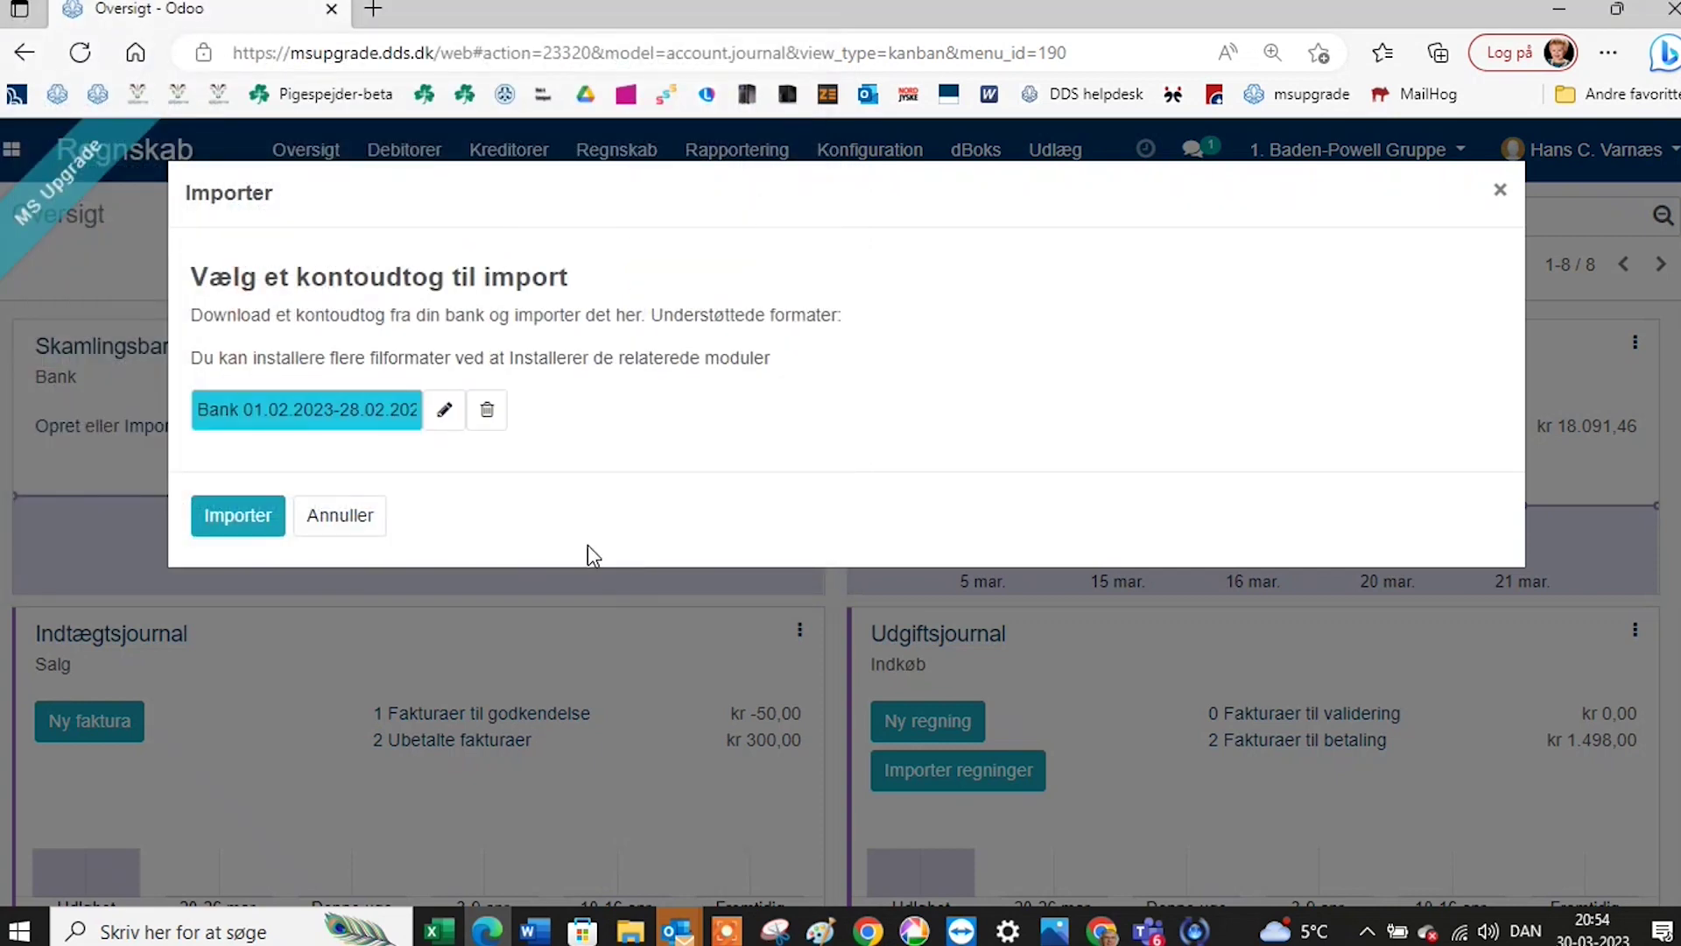
click(242, 517)
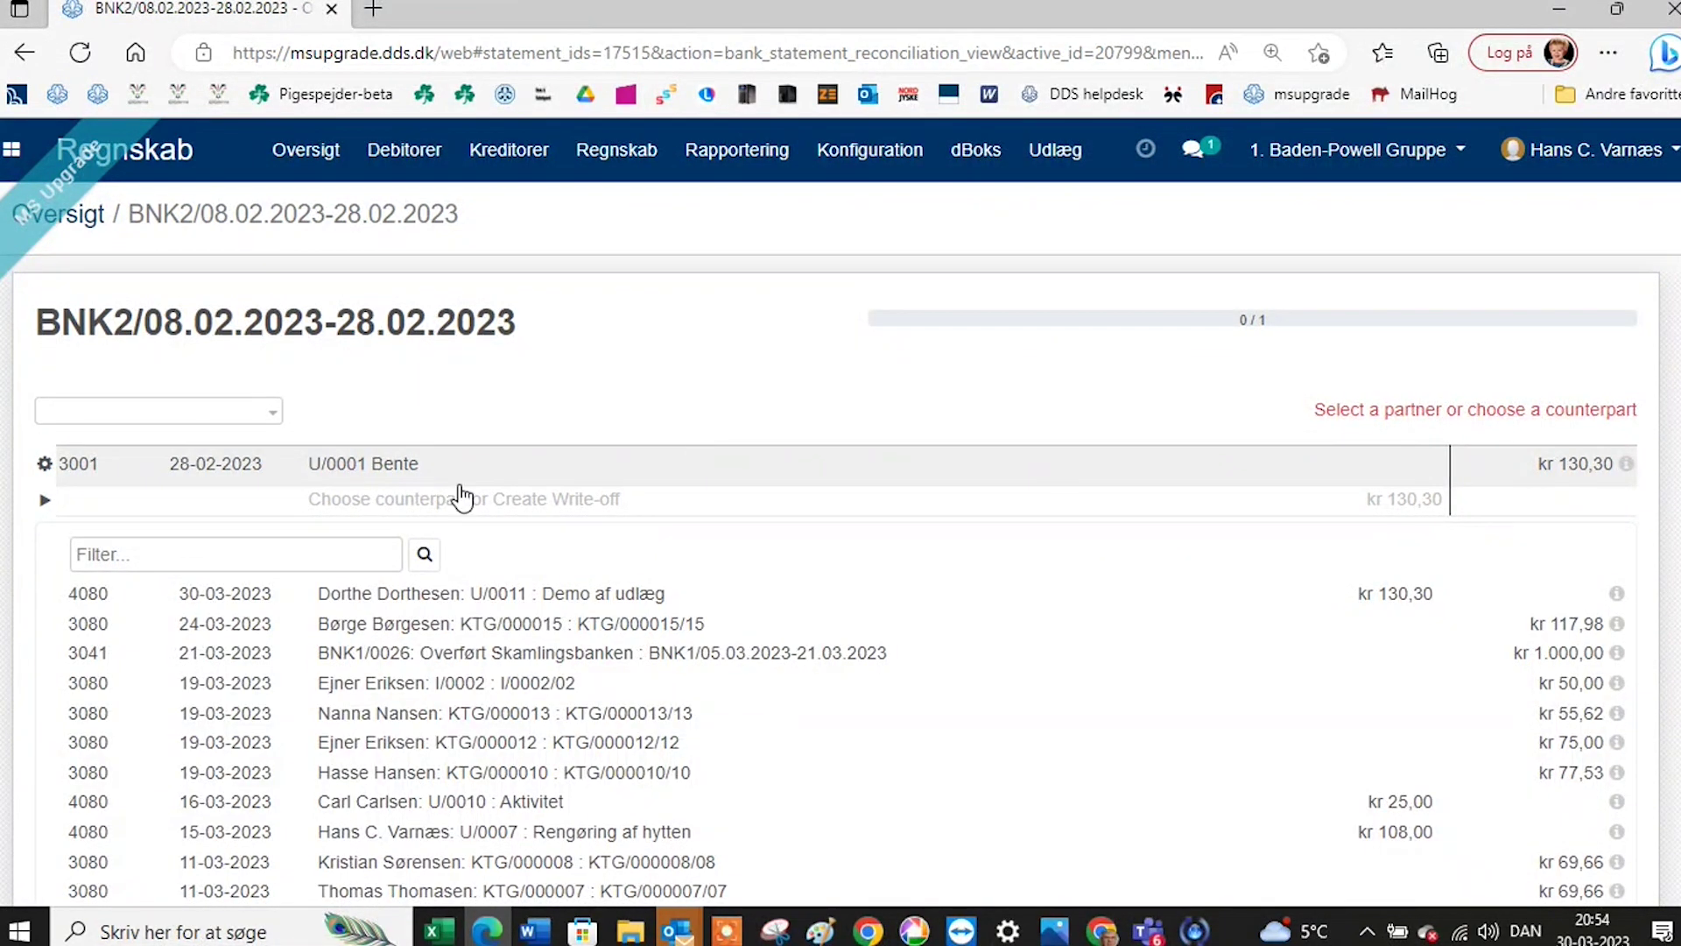
Review the counterpart candidates for the kr 130,30 line and open the Konfiguration menu.
scroll(488, 493, down, 4)
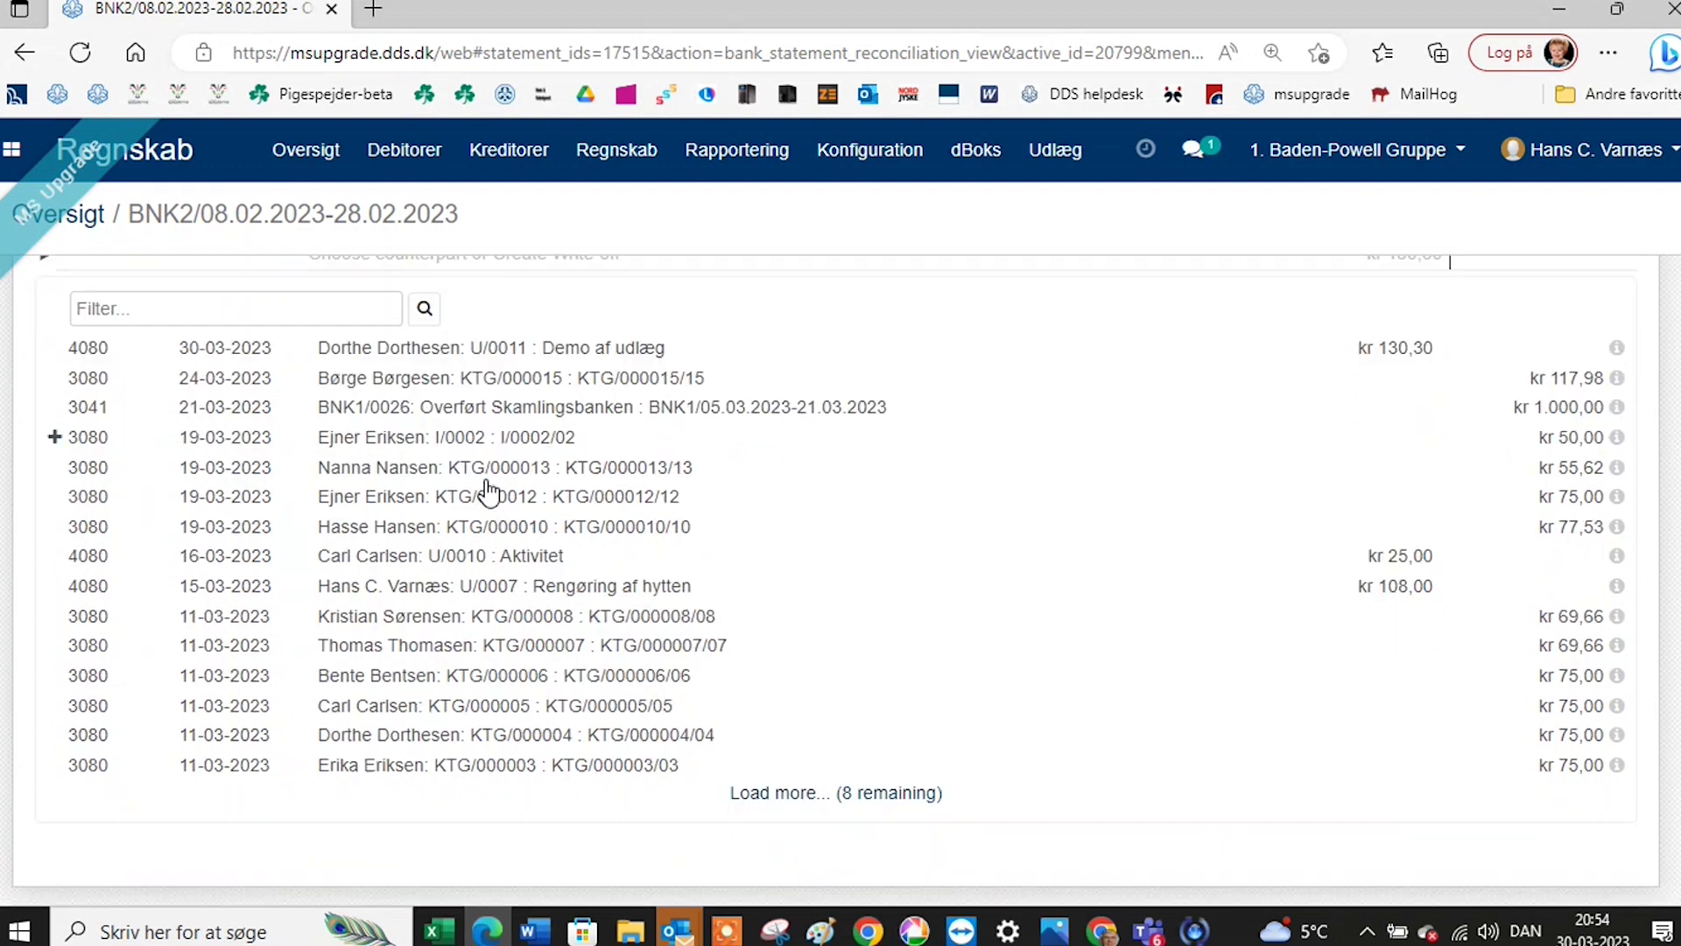
scroll(488, 490, up, 4)
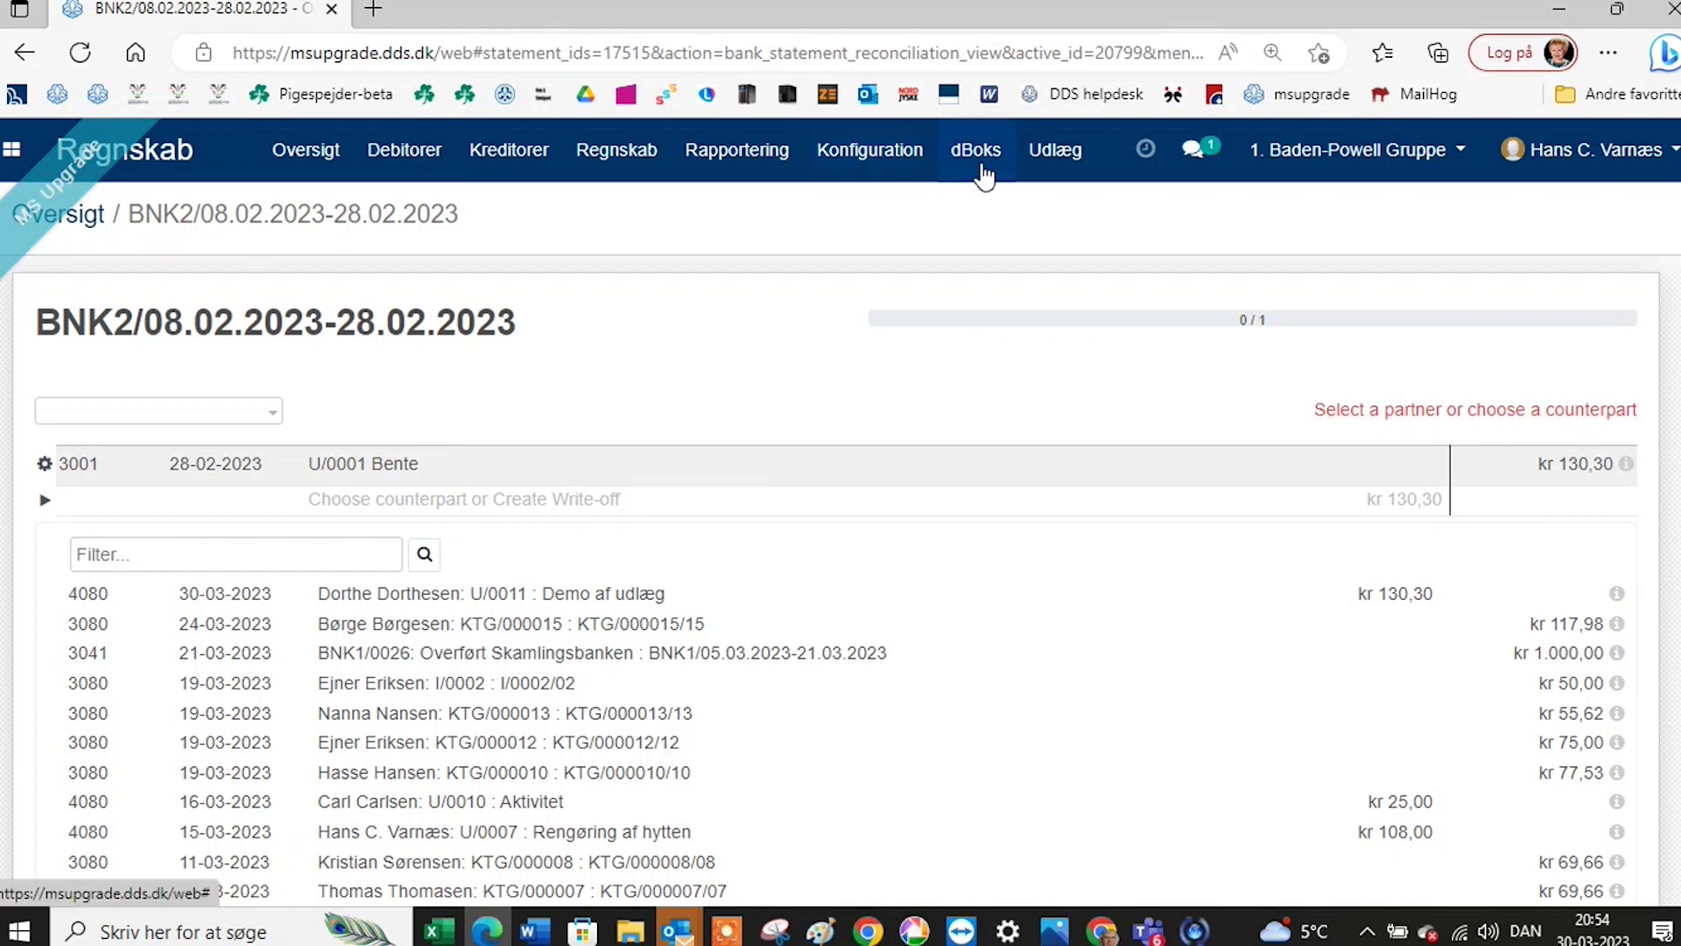
click(862, 150)
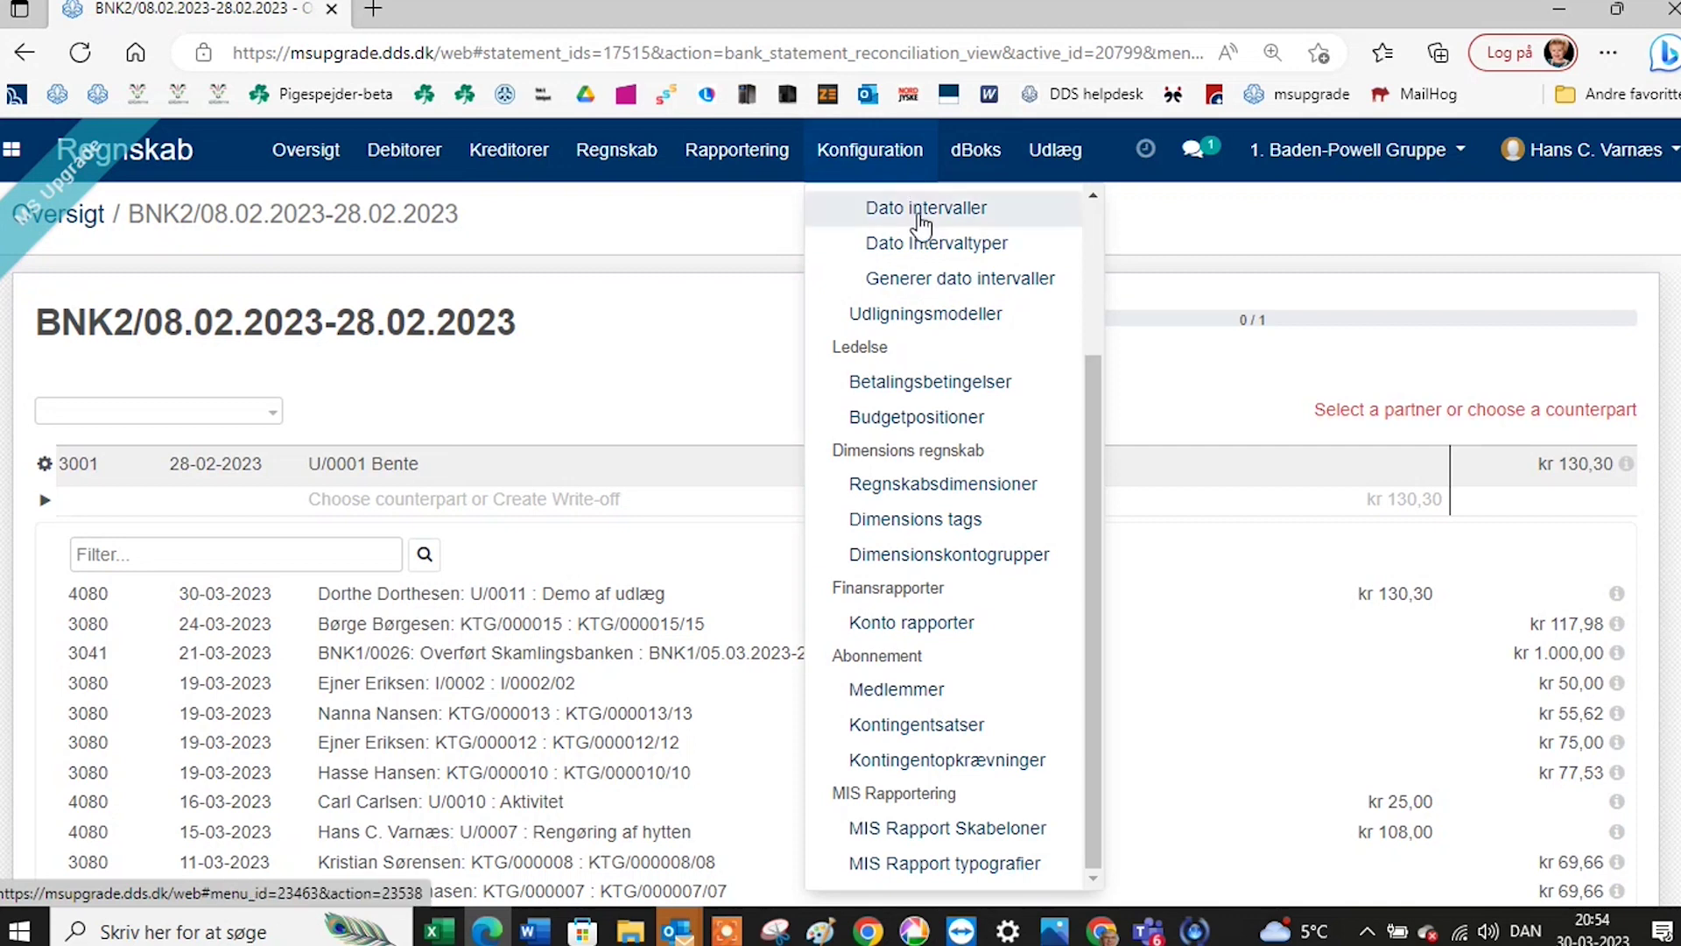
Open account 3041 Likviditetsoverførsel from Kontoplan and list its journal items.
scroll(915, 263, up, 3)
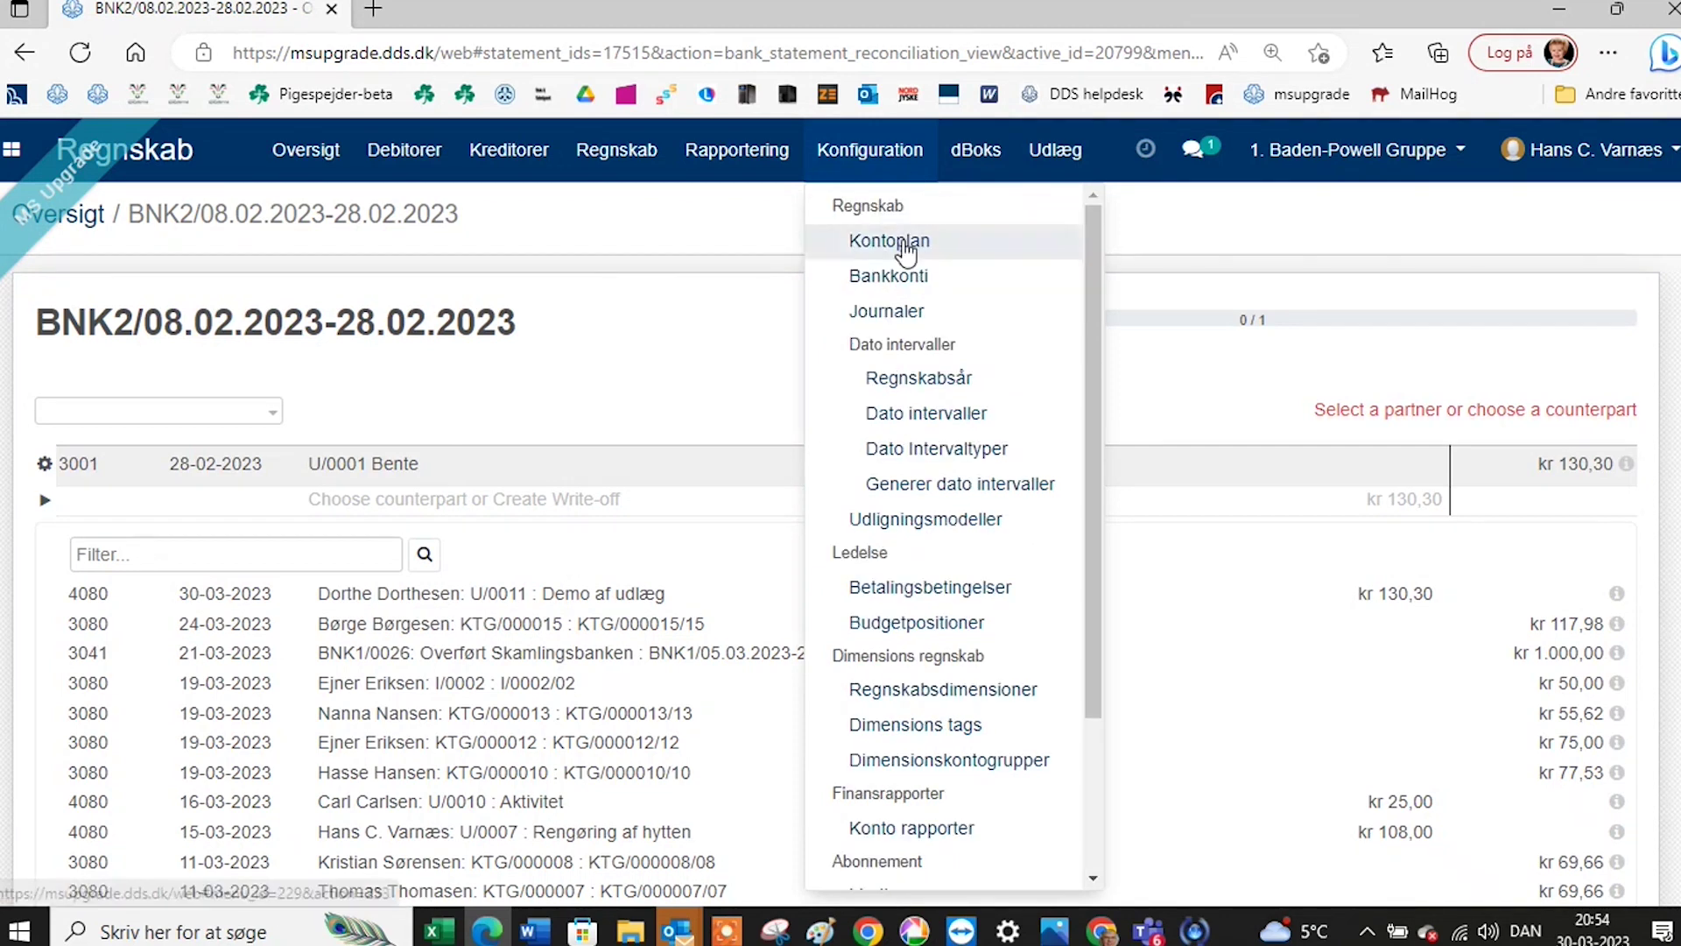
click(912, 245)
scroll(446, 454, down, 9)
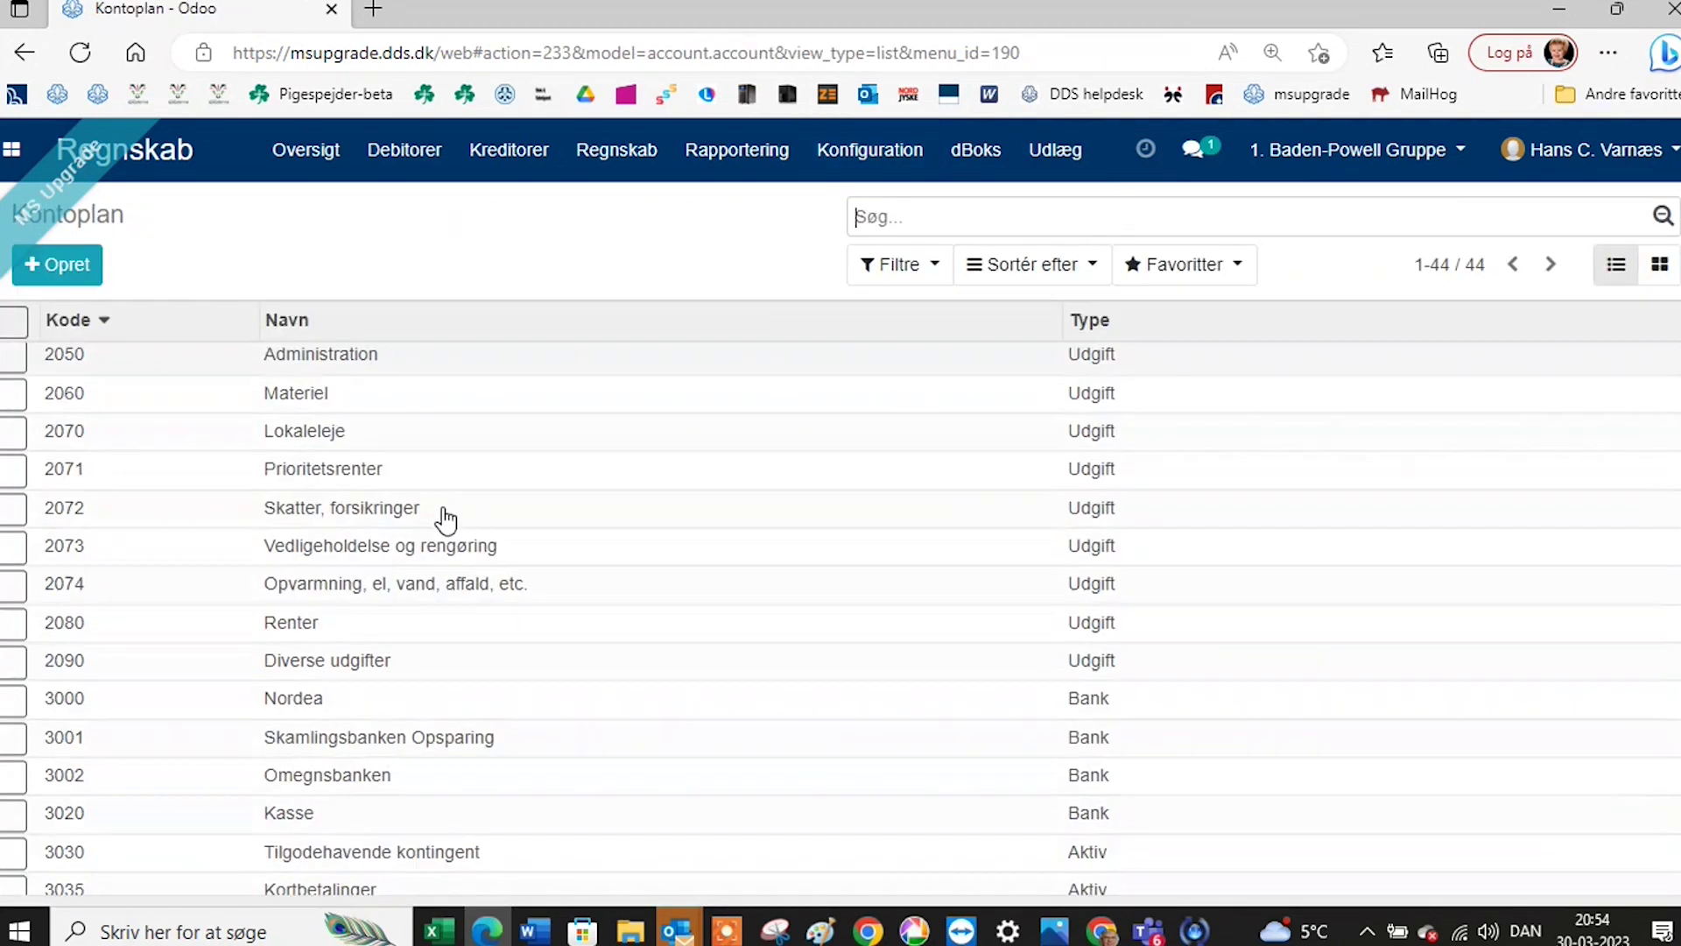
click(347, 771)
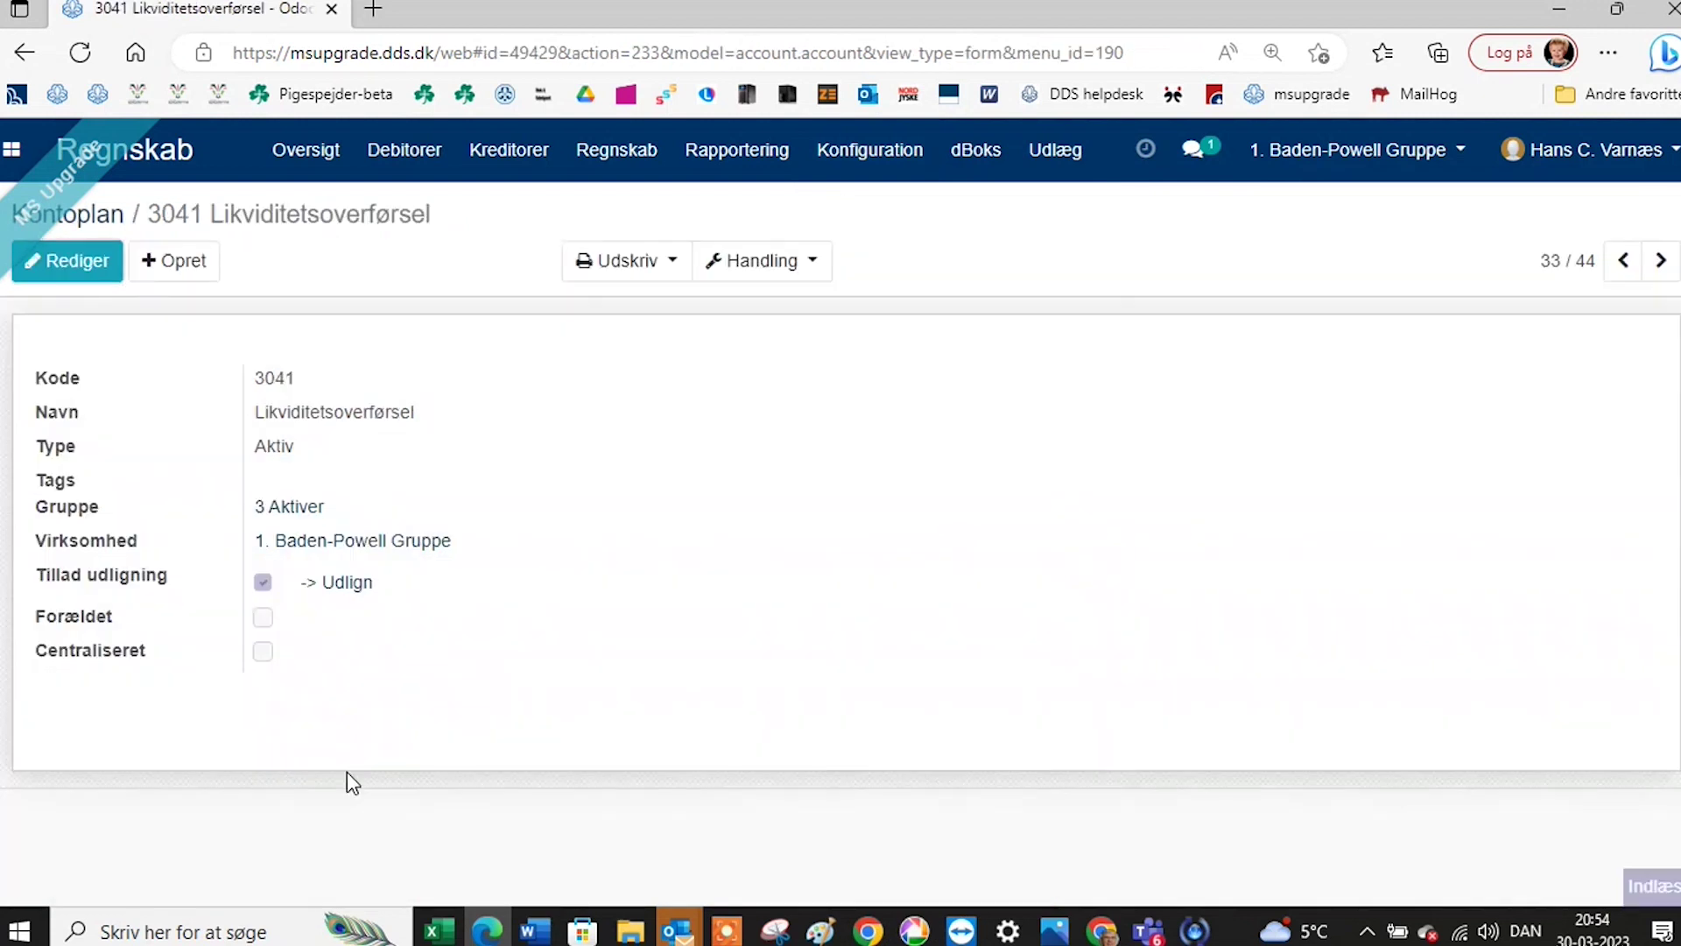
click(740, 262)
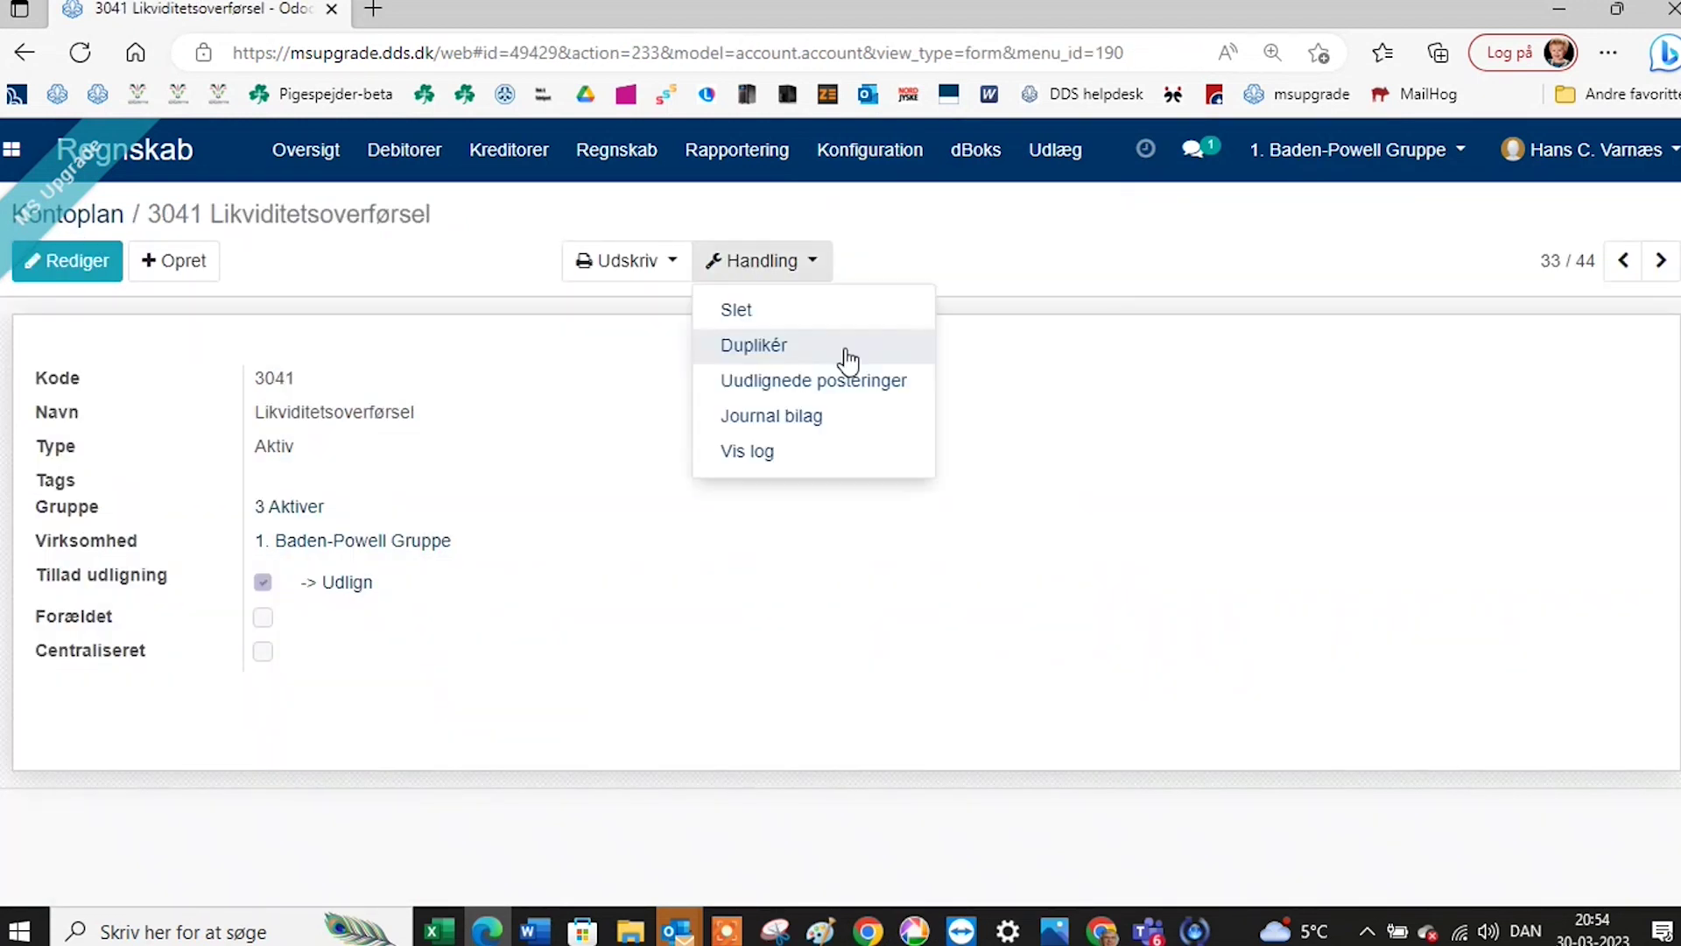
click(795, 417)
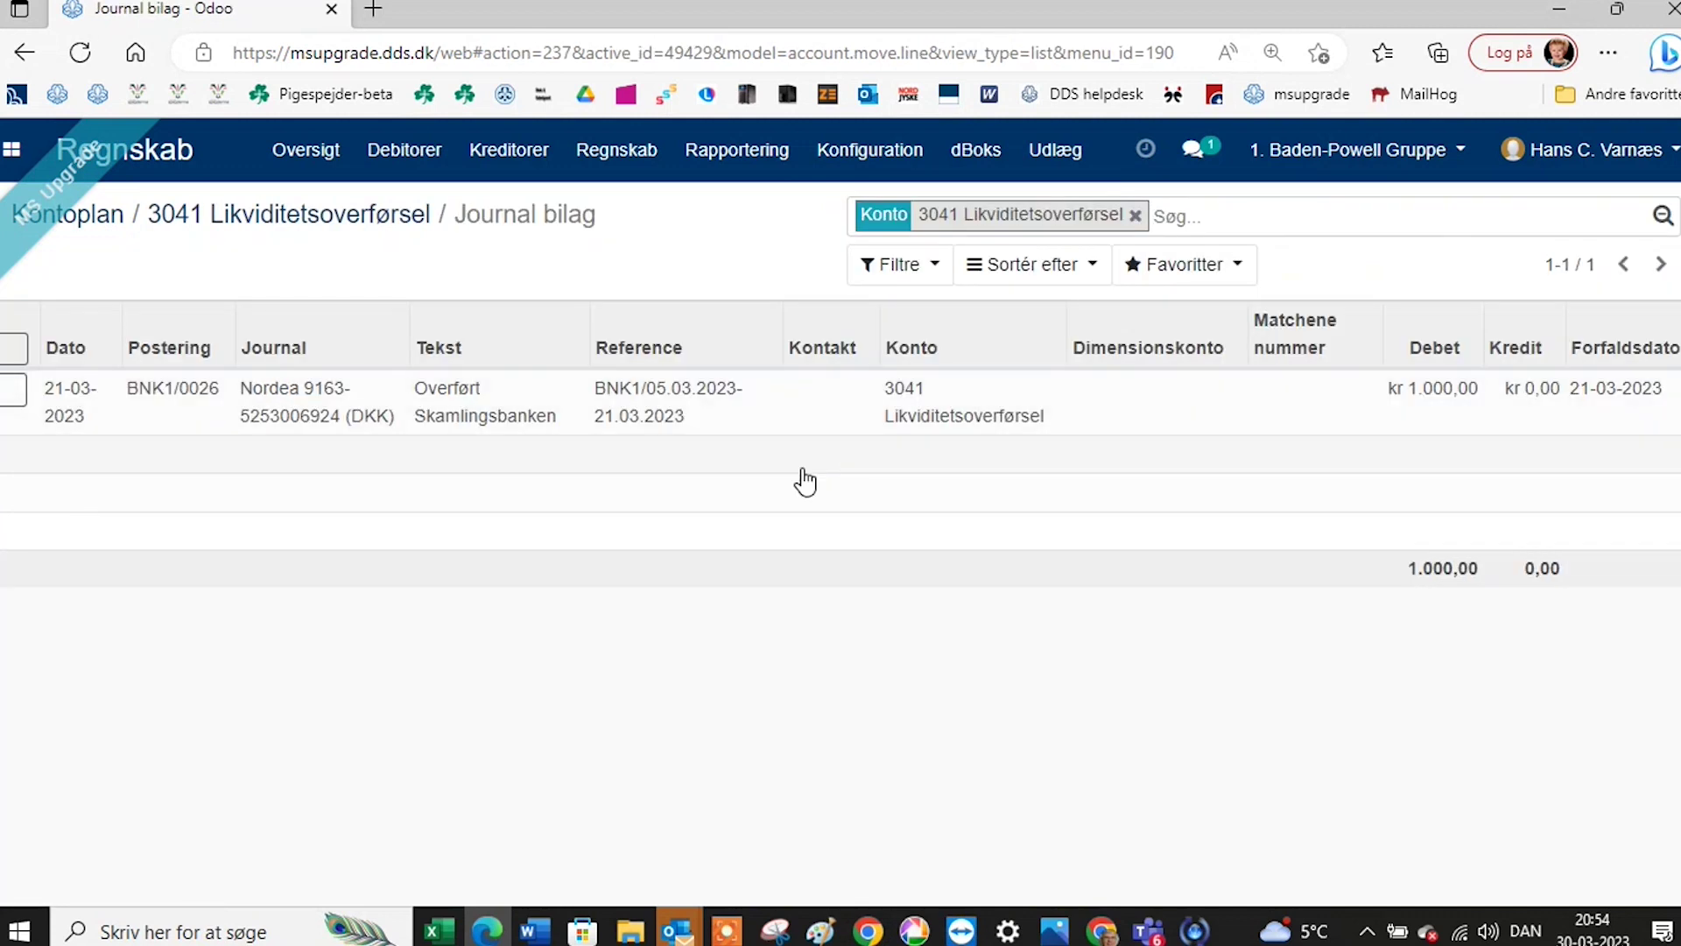
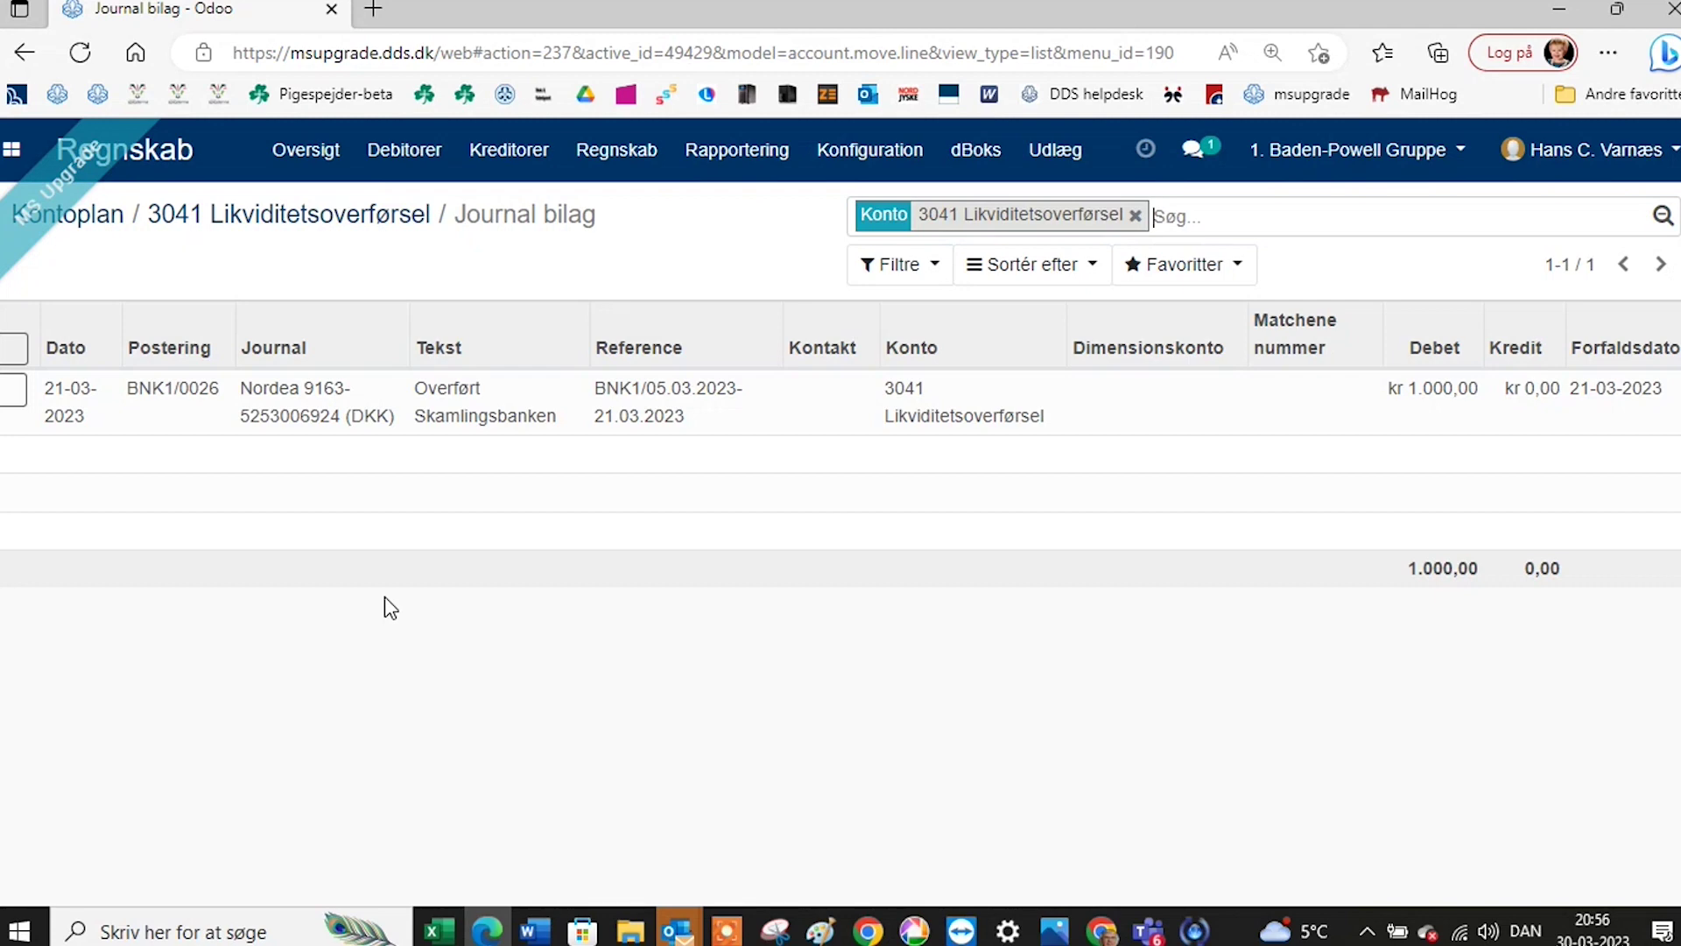
Open the Journalposter list of all 55 posted journal entries, sorted by date oldest first.
click(735, 158)
click(662, 252)
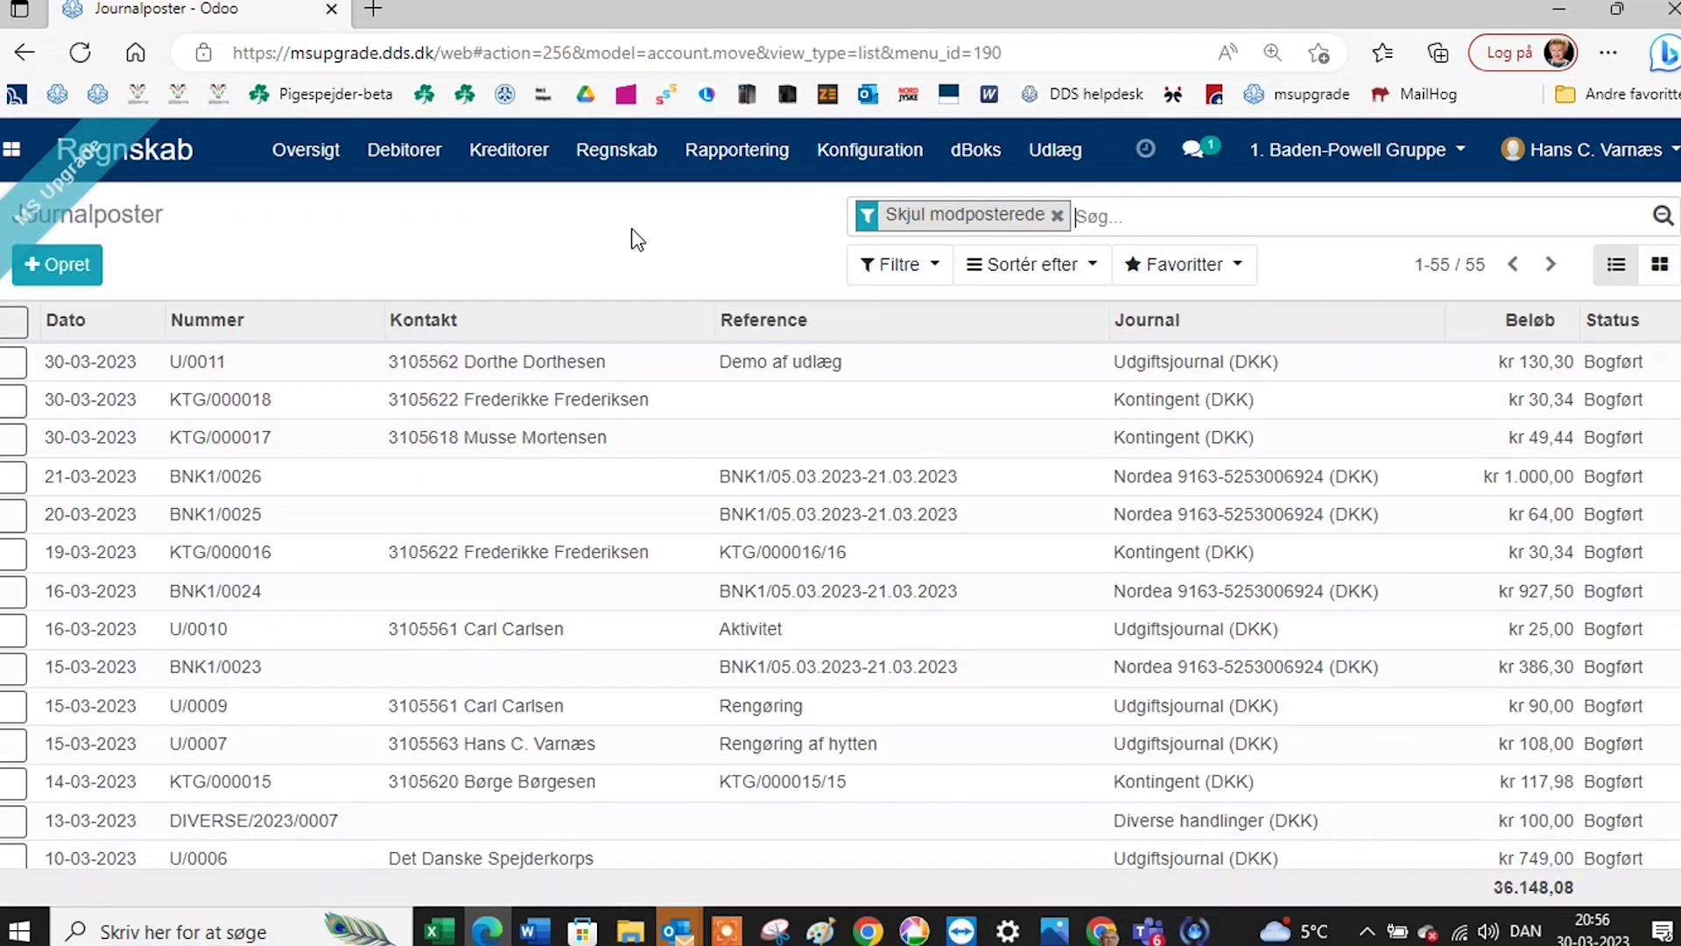
click(1051, 156)
mouse_move(627, 165)
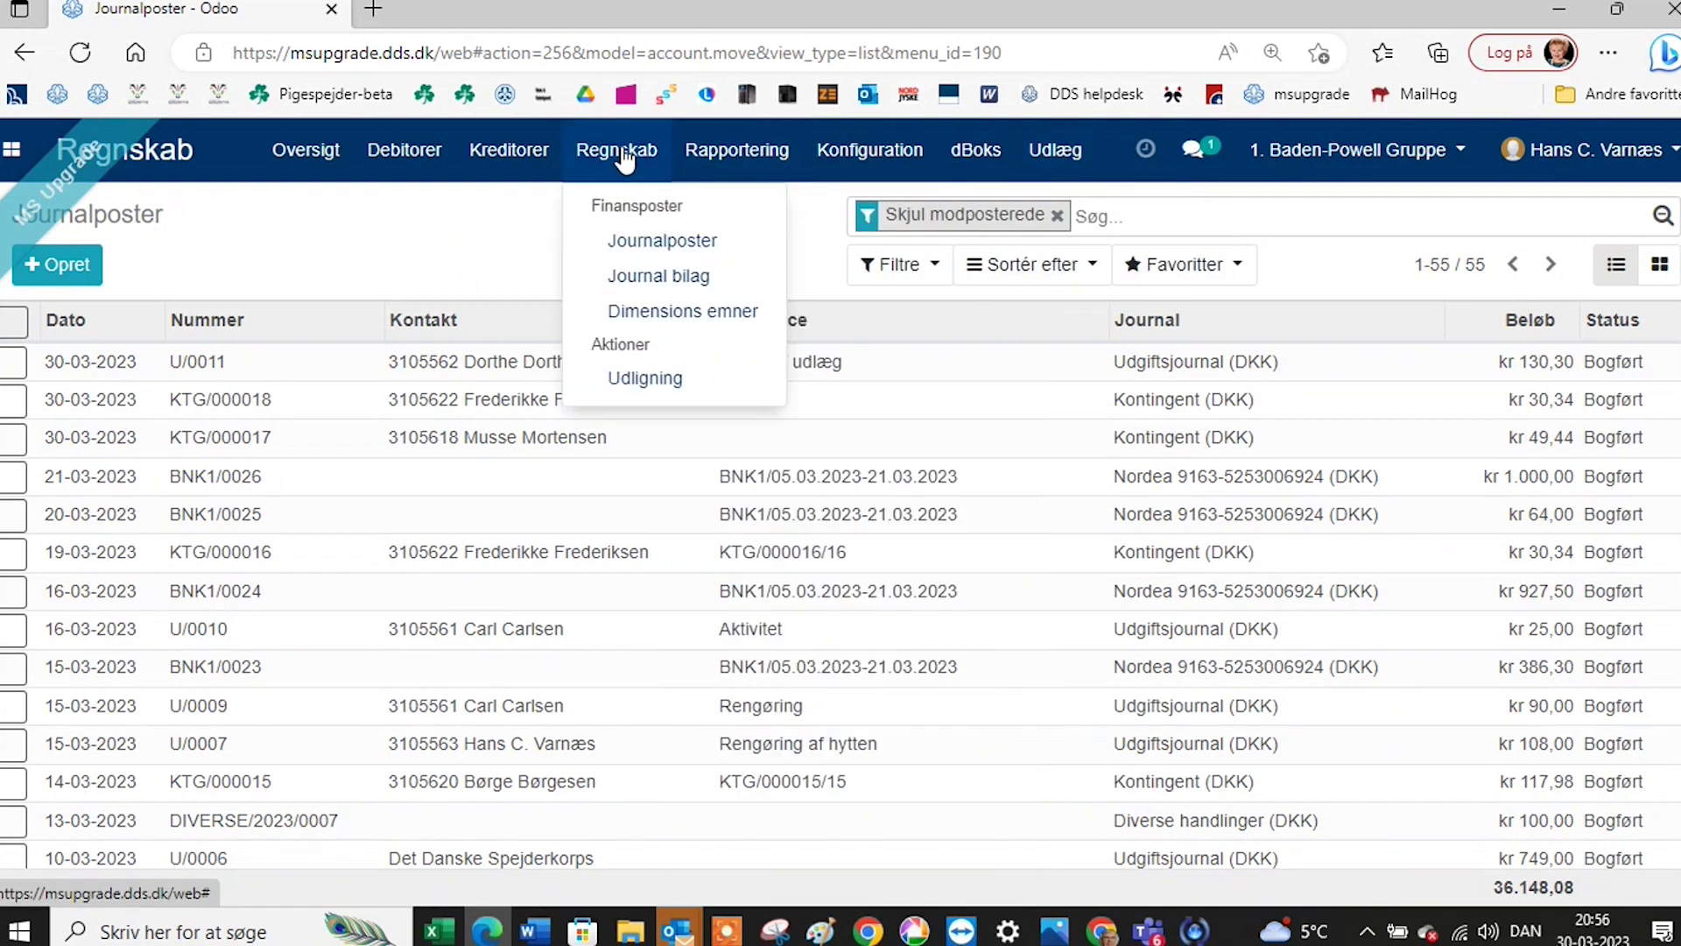
click(665, 246)
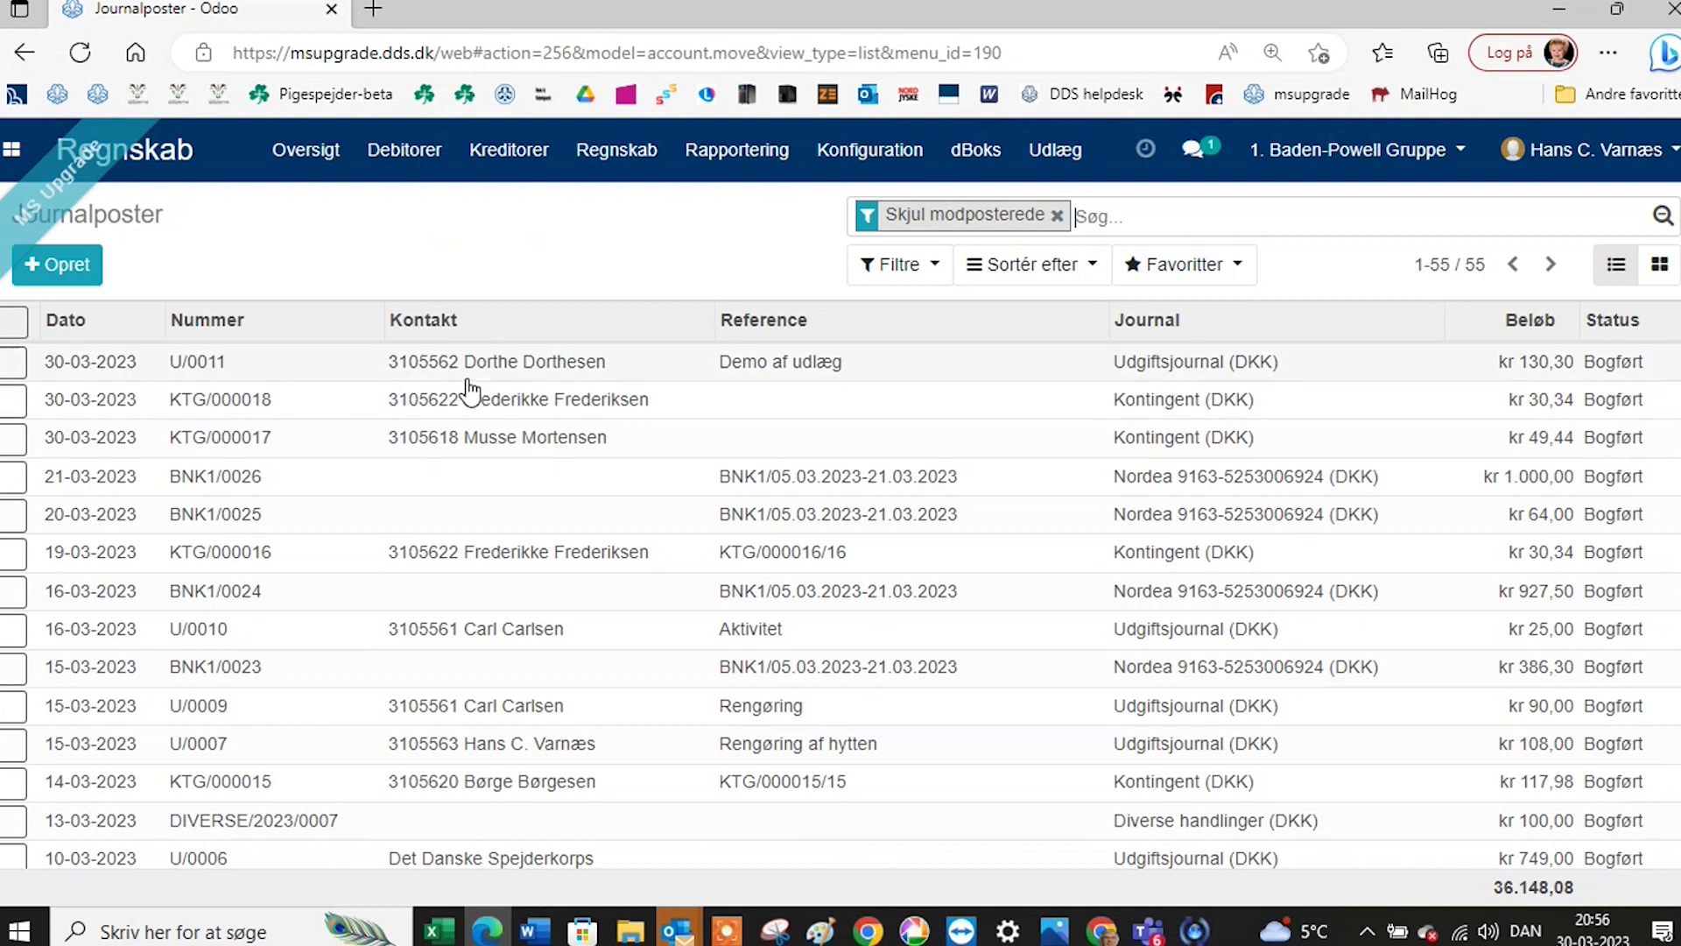
scroll(503, 429, down, 1)
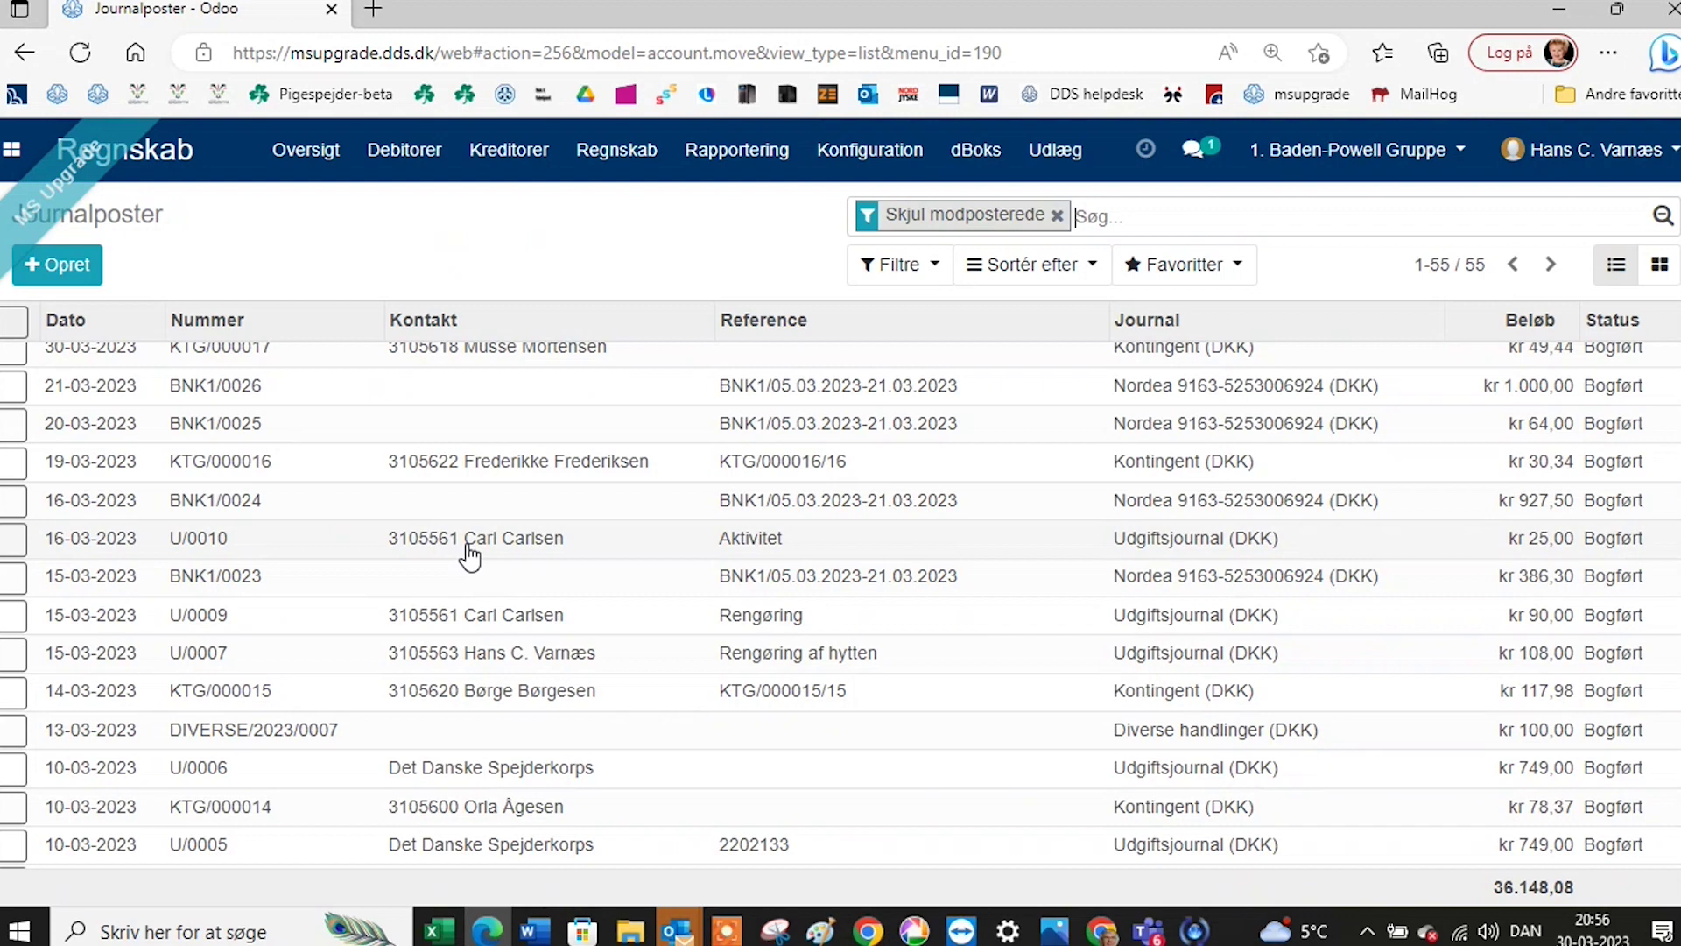
scroll(470, 554, up, 1)
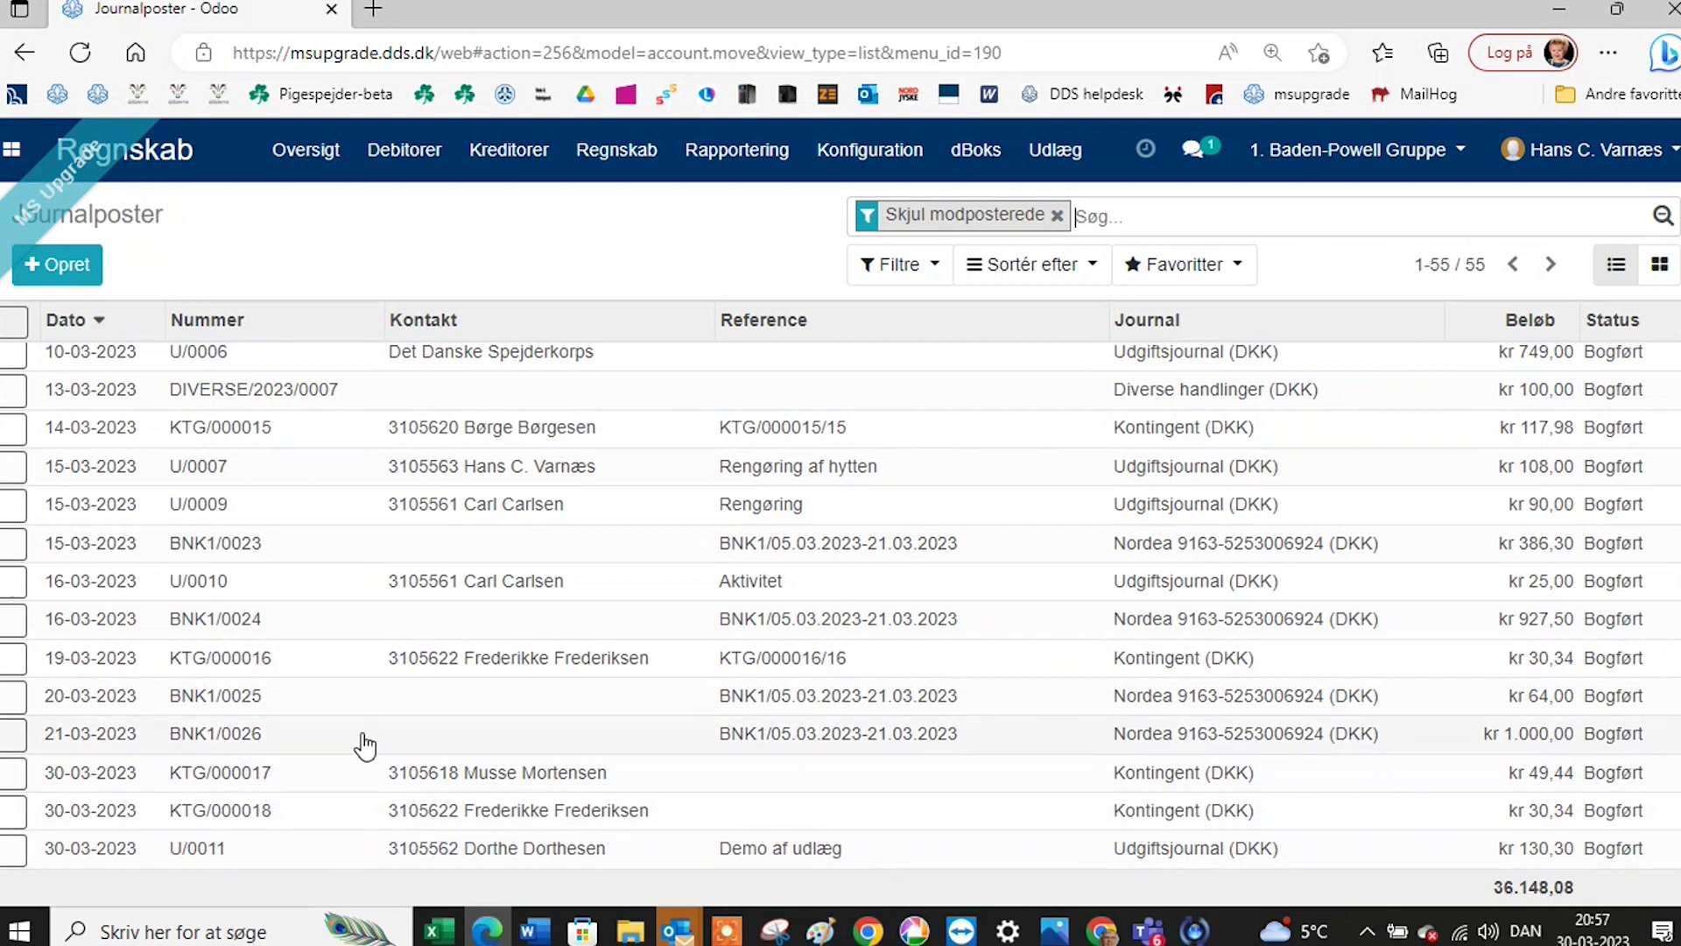
click(1132, 221)
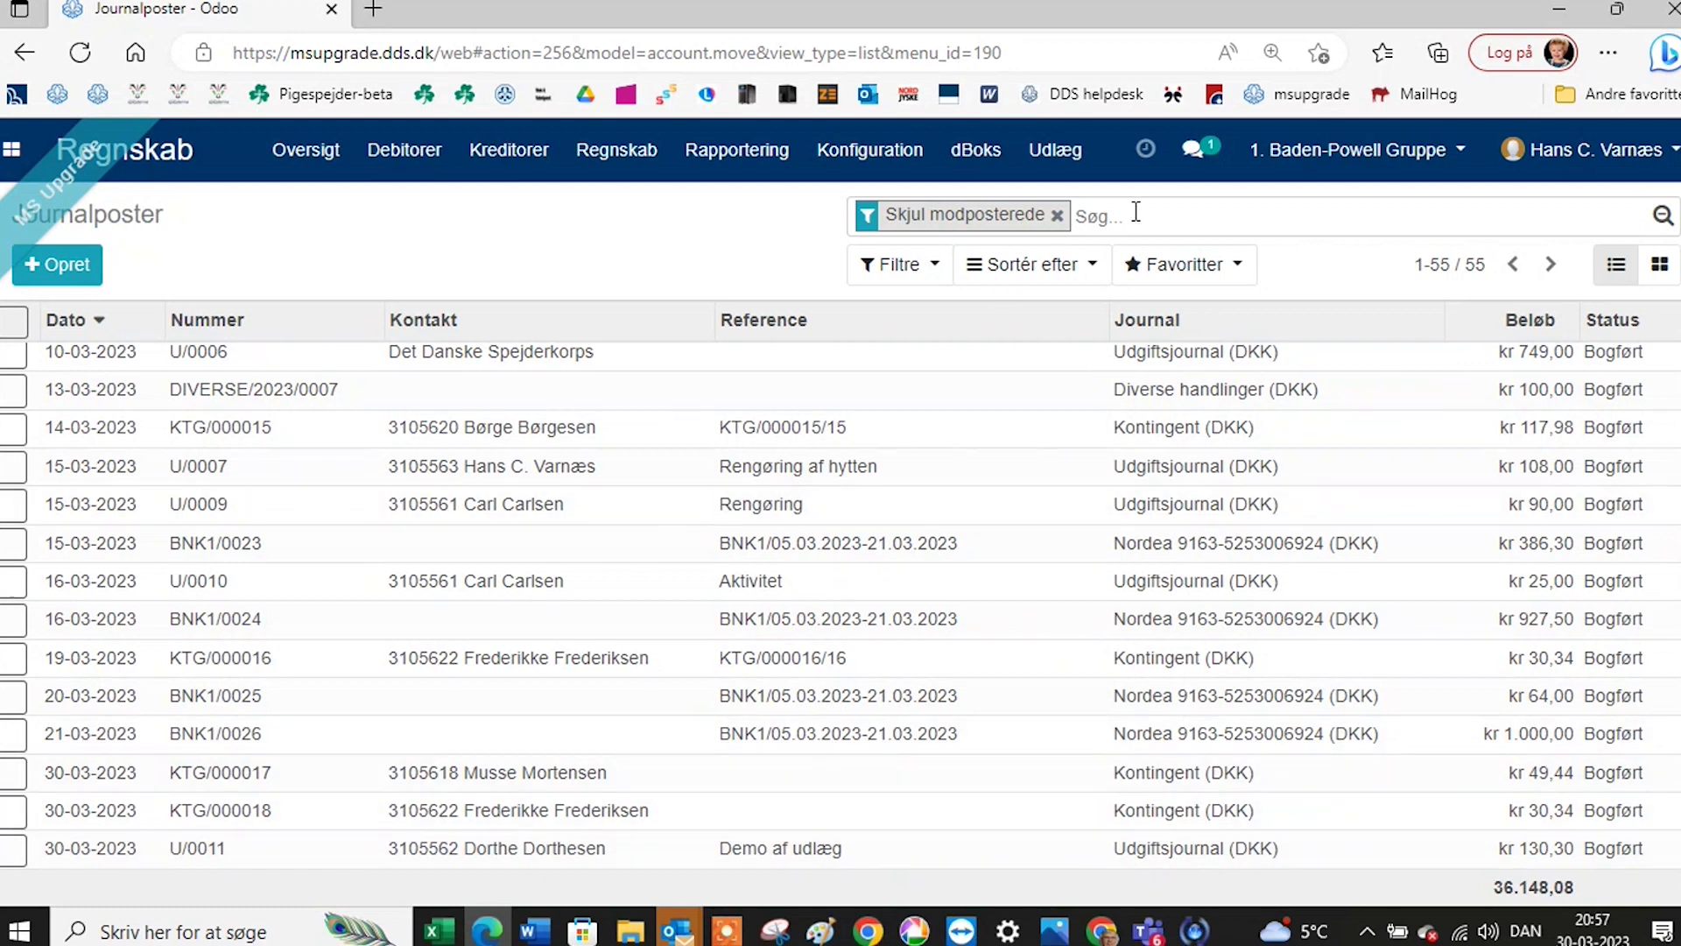
Filter the journal entries to the Nordea journal and open entry BNK1/0025.
text(nordea)
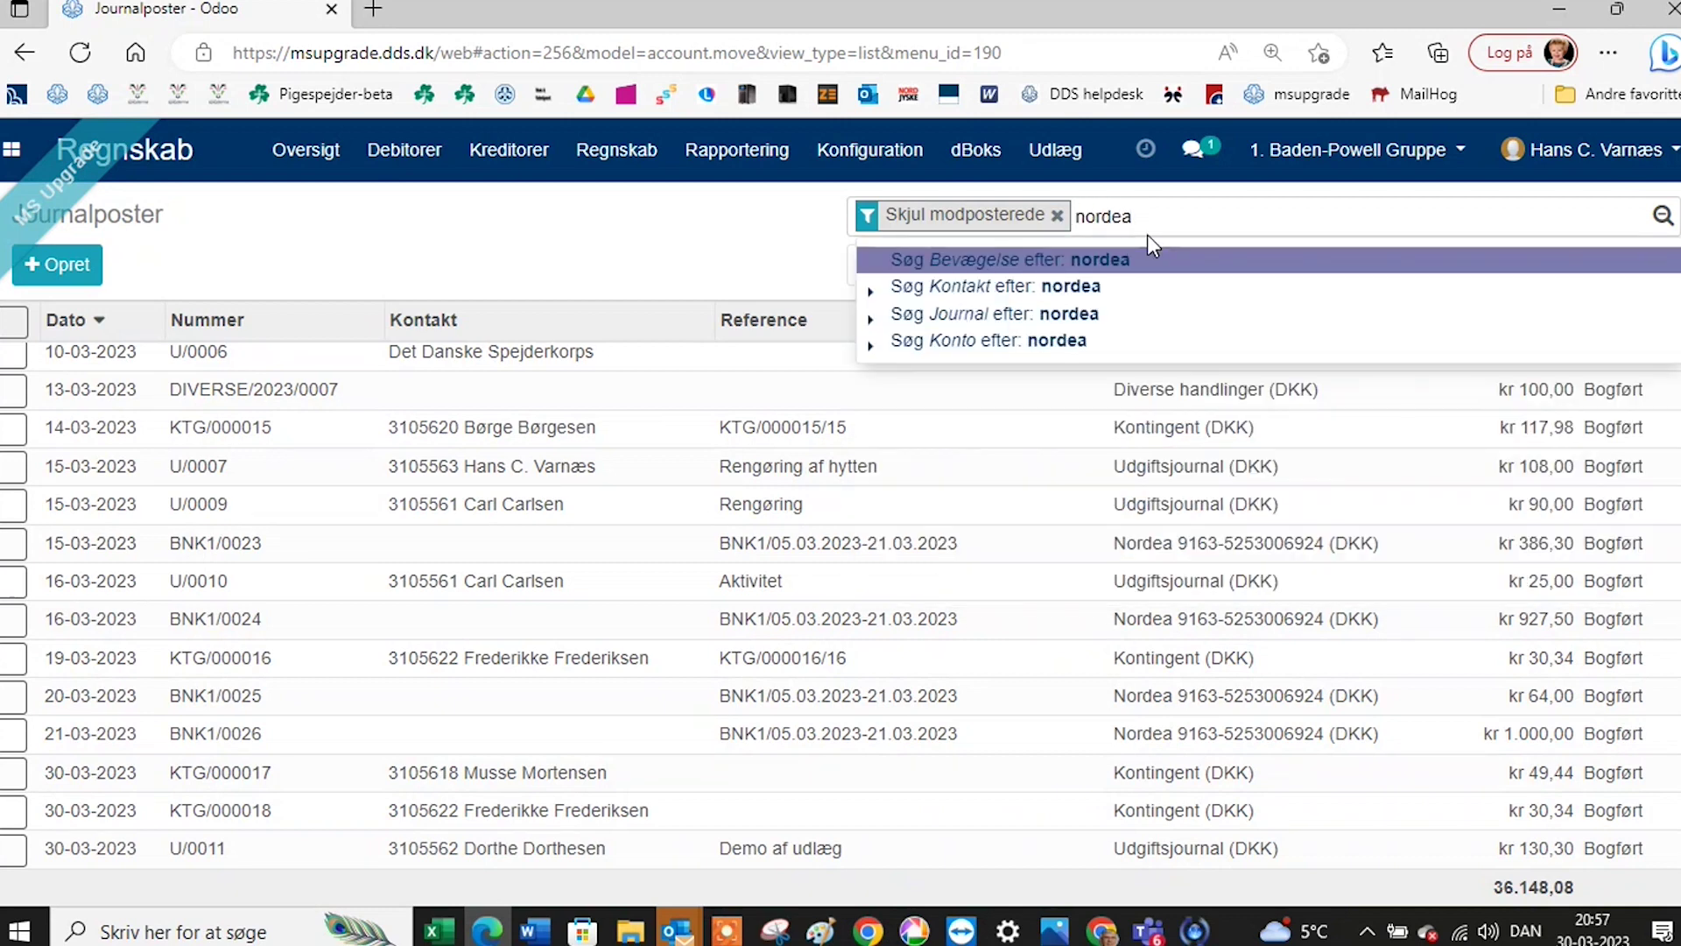
click(1057, 315)
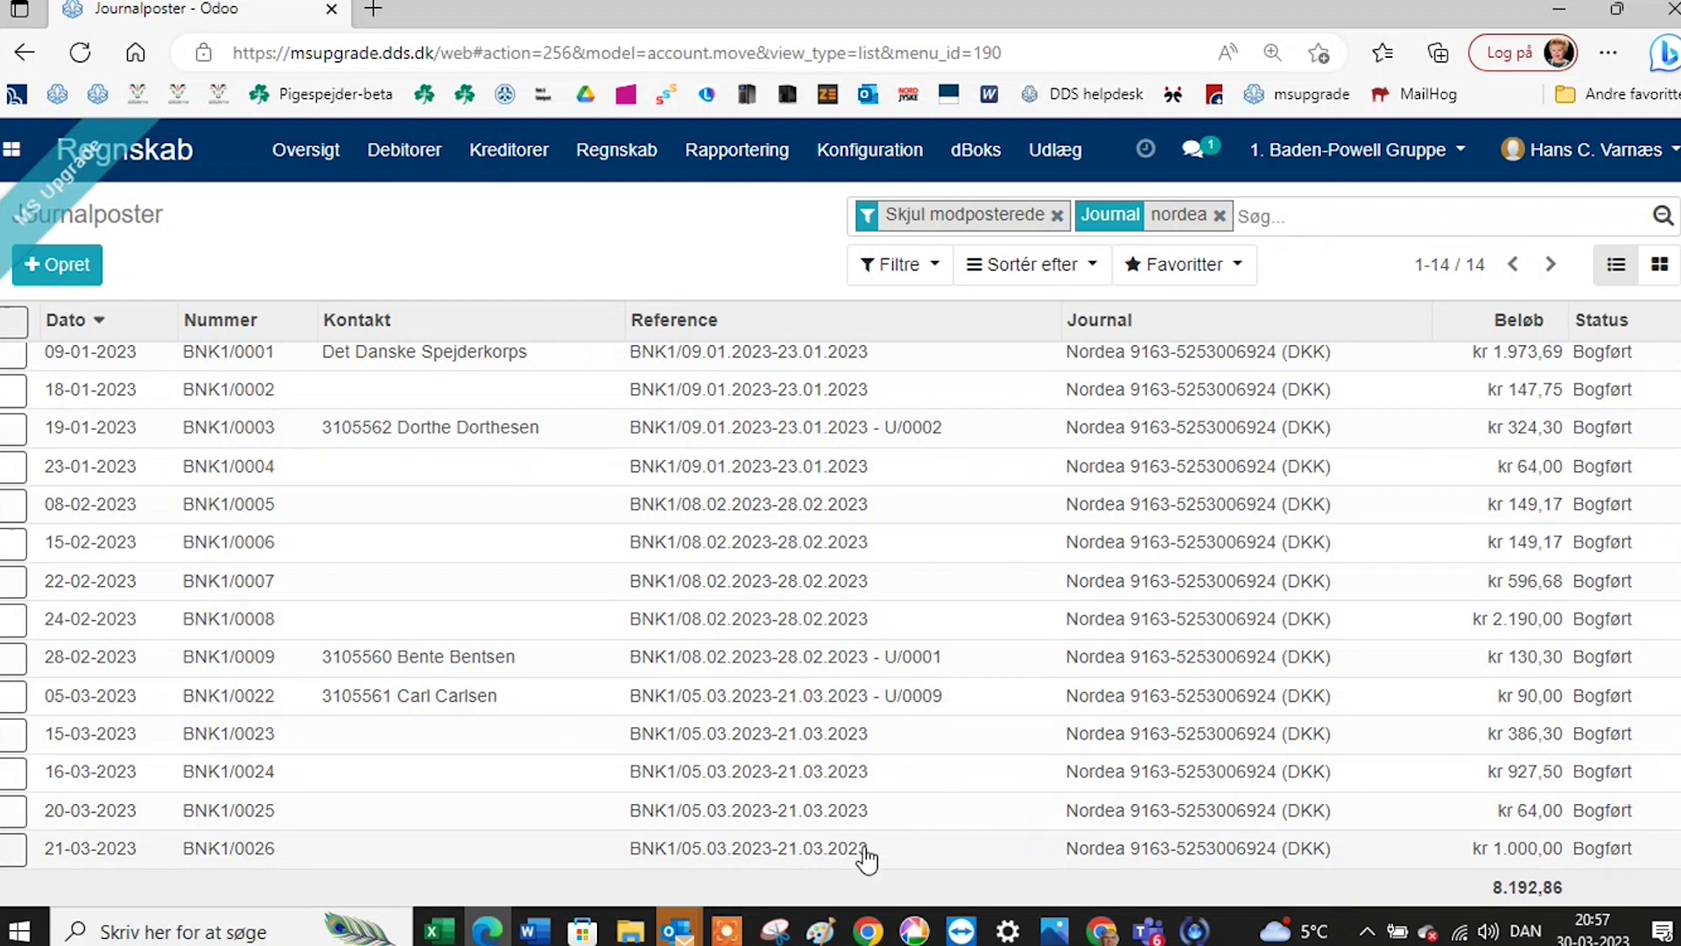
click(826, 780)
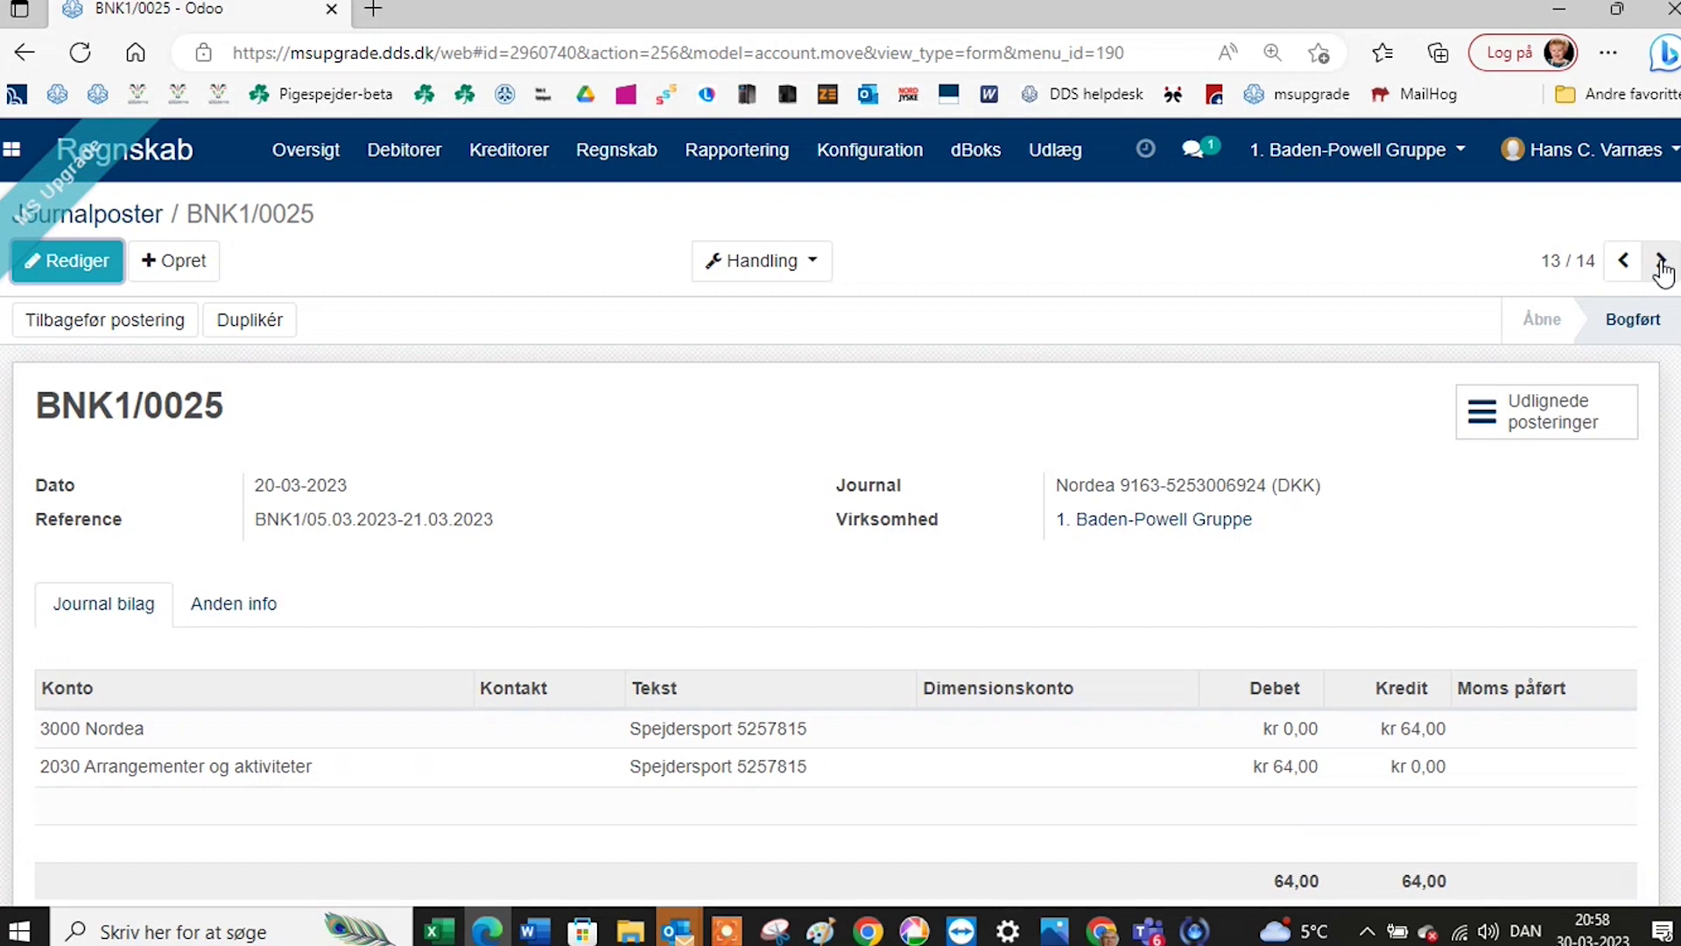
Move back to bank entry BNK1/0024 (EB Ejendomsservice, 927,50) and review its lines and chatter.
scroll(1009, 519, down, 5)
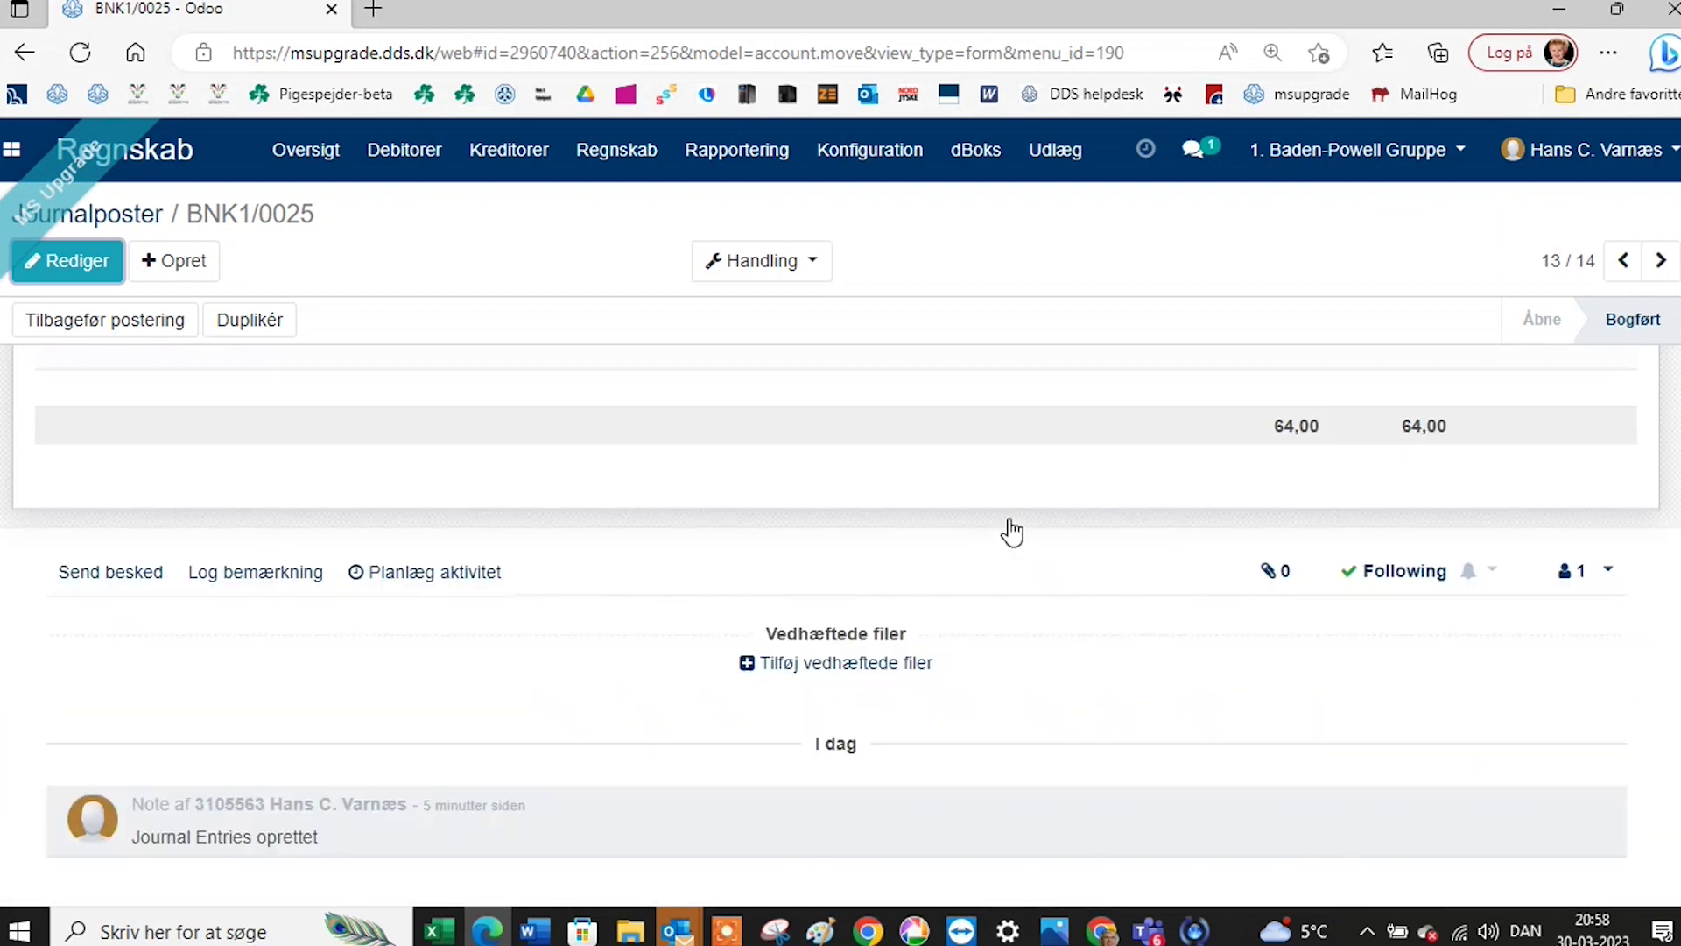
scroll(1007, 533, up, 4)
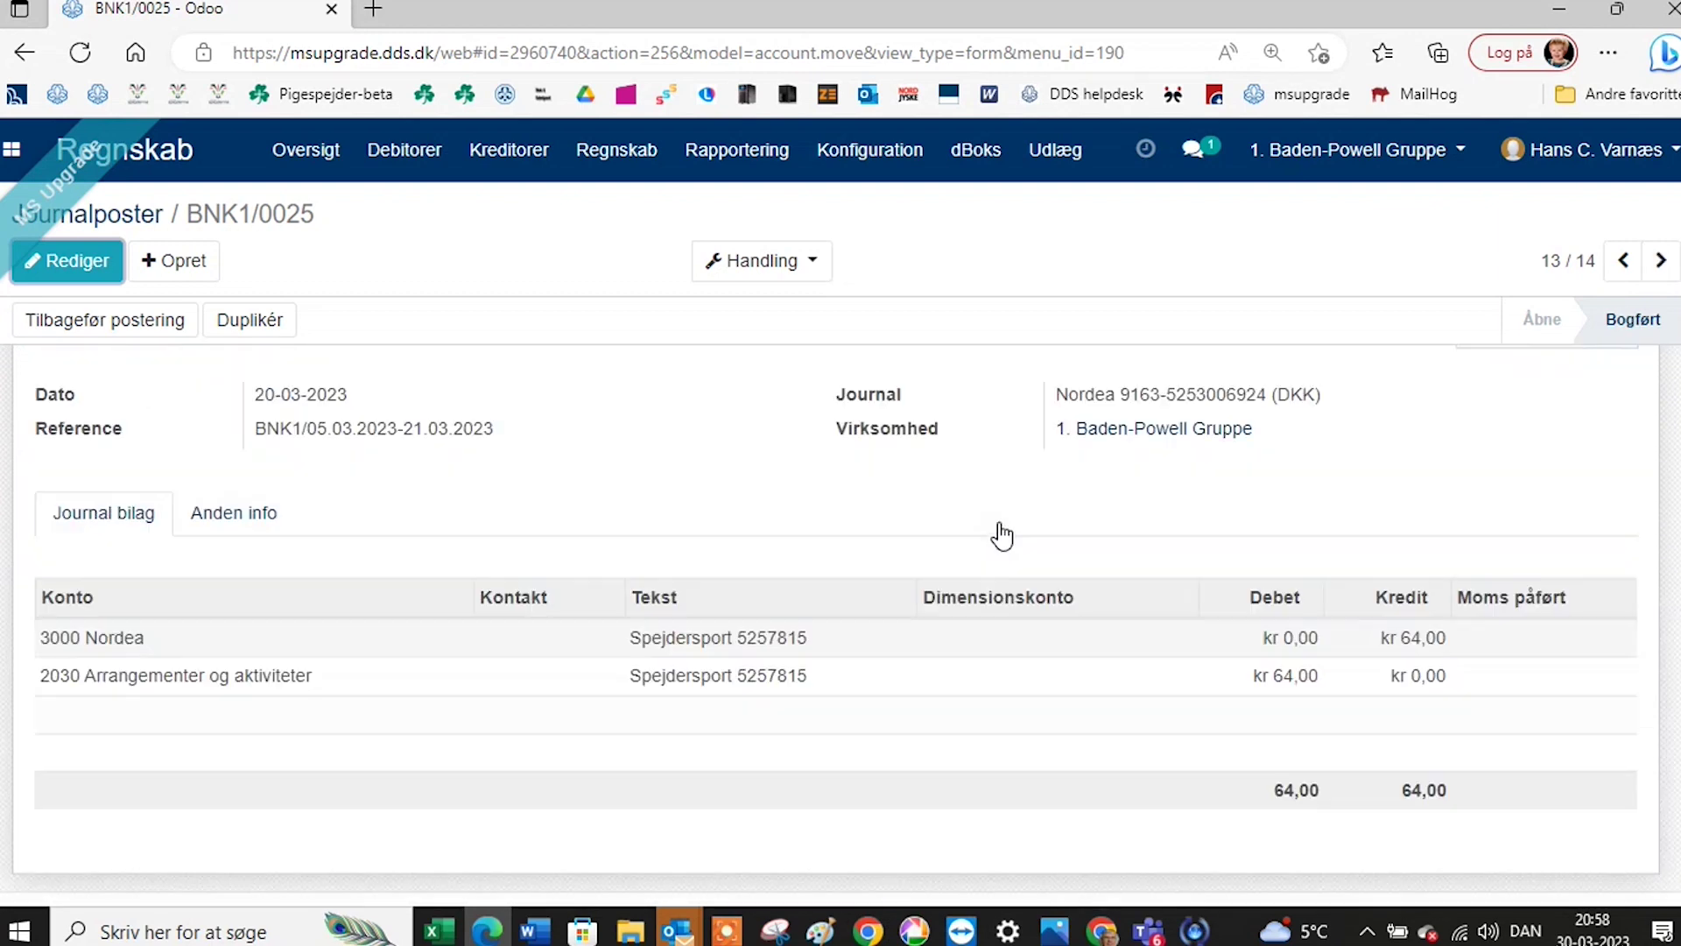
scroll(1002, 535, up, 1)
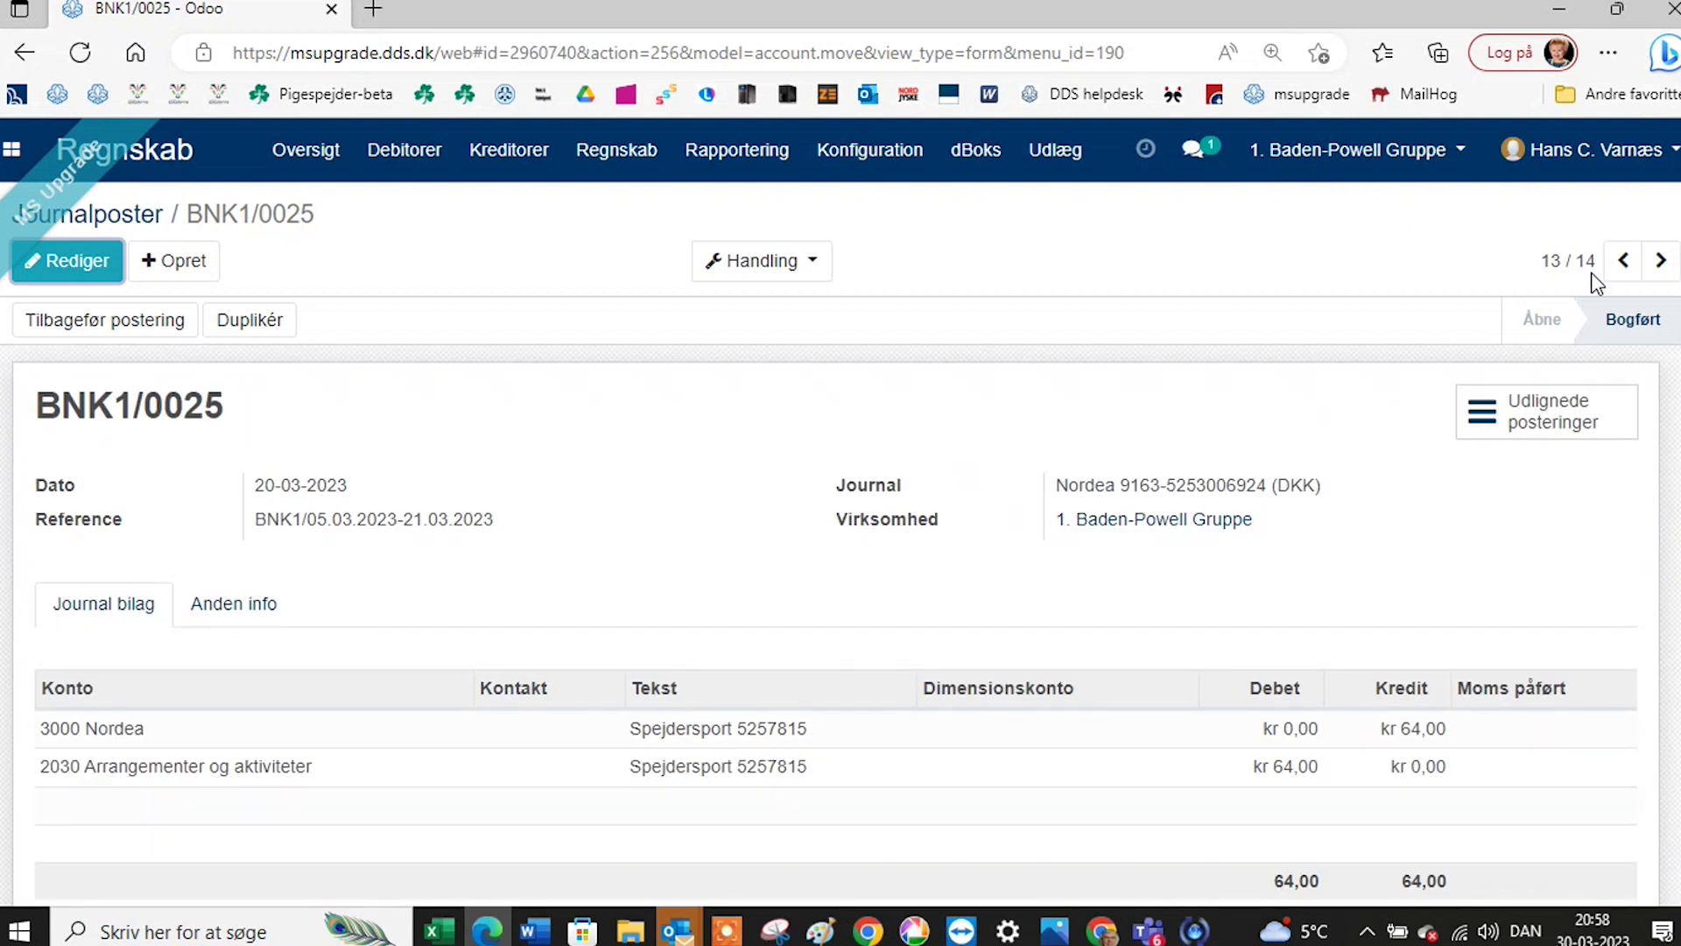
click(1622, 260)
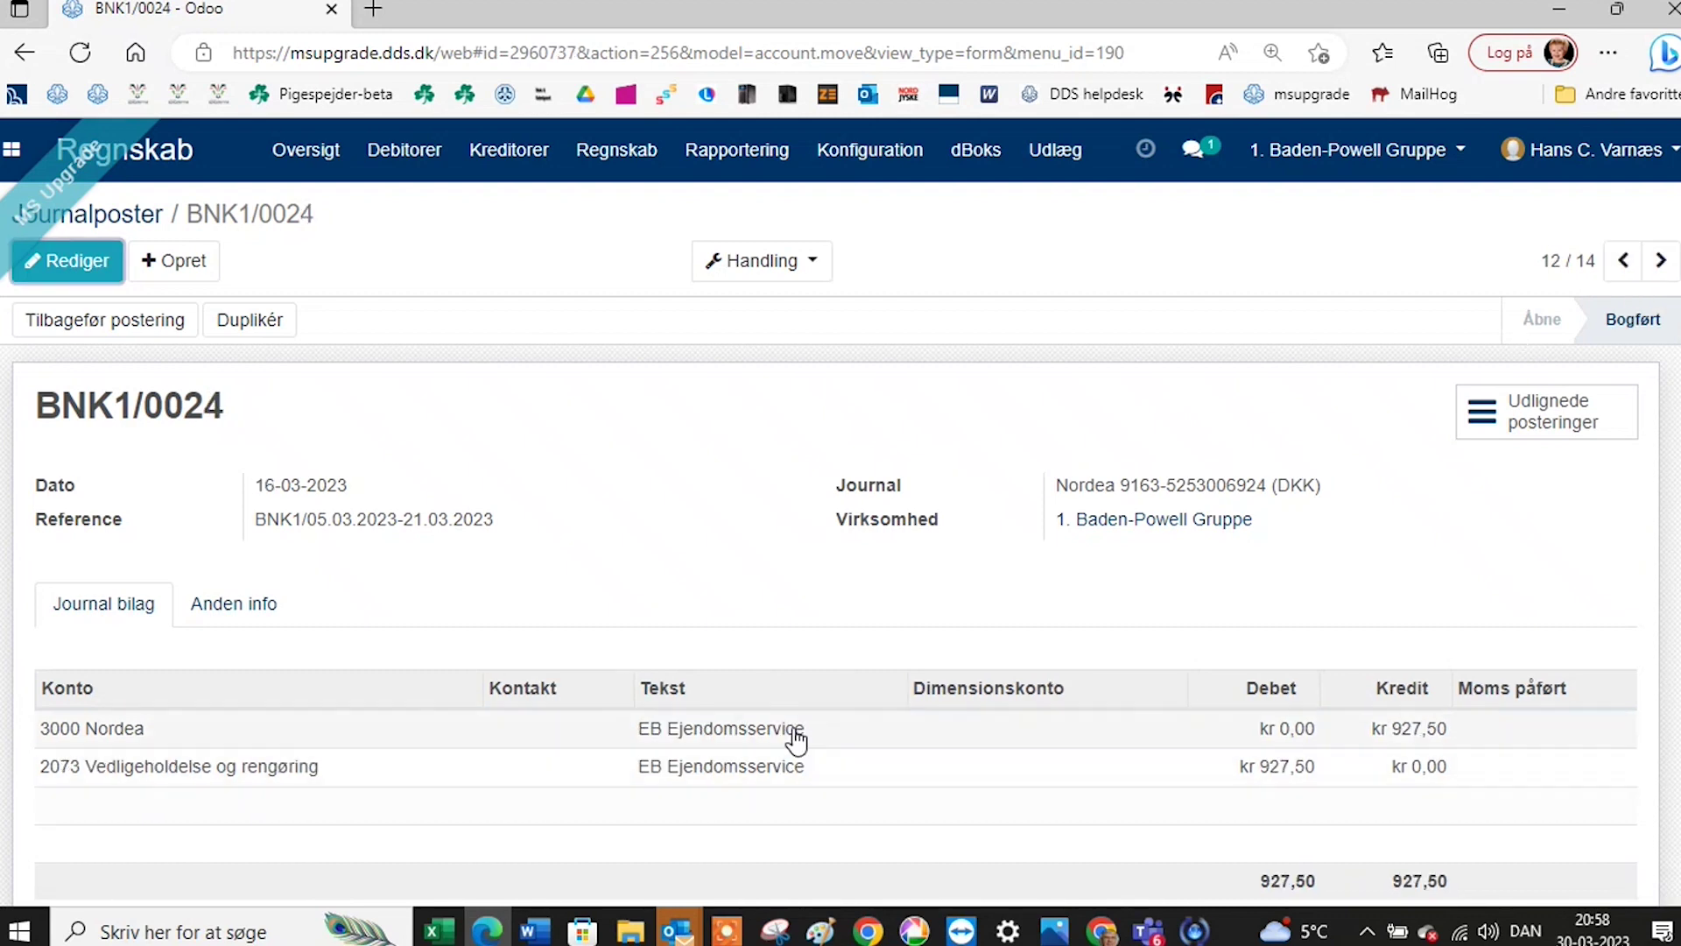
scroll(792, 736, down, 3)
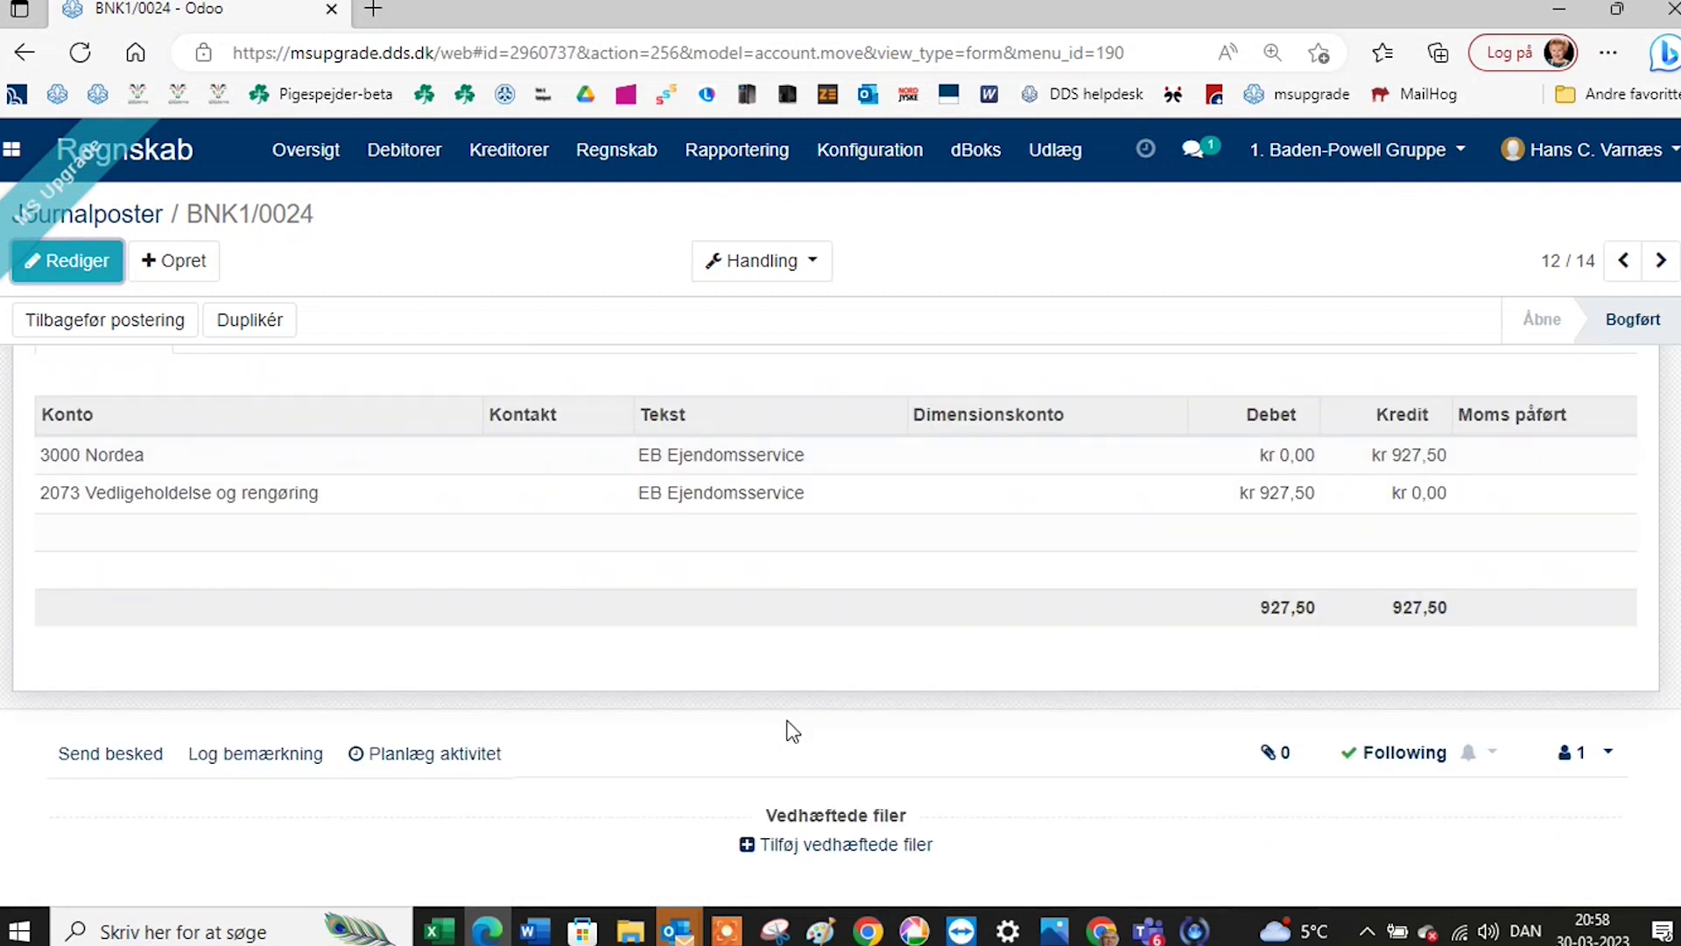
scroll(792, 732, down, 2)
scroll(790, 729, up, 4)
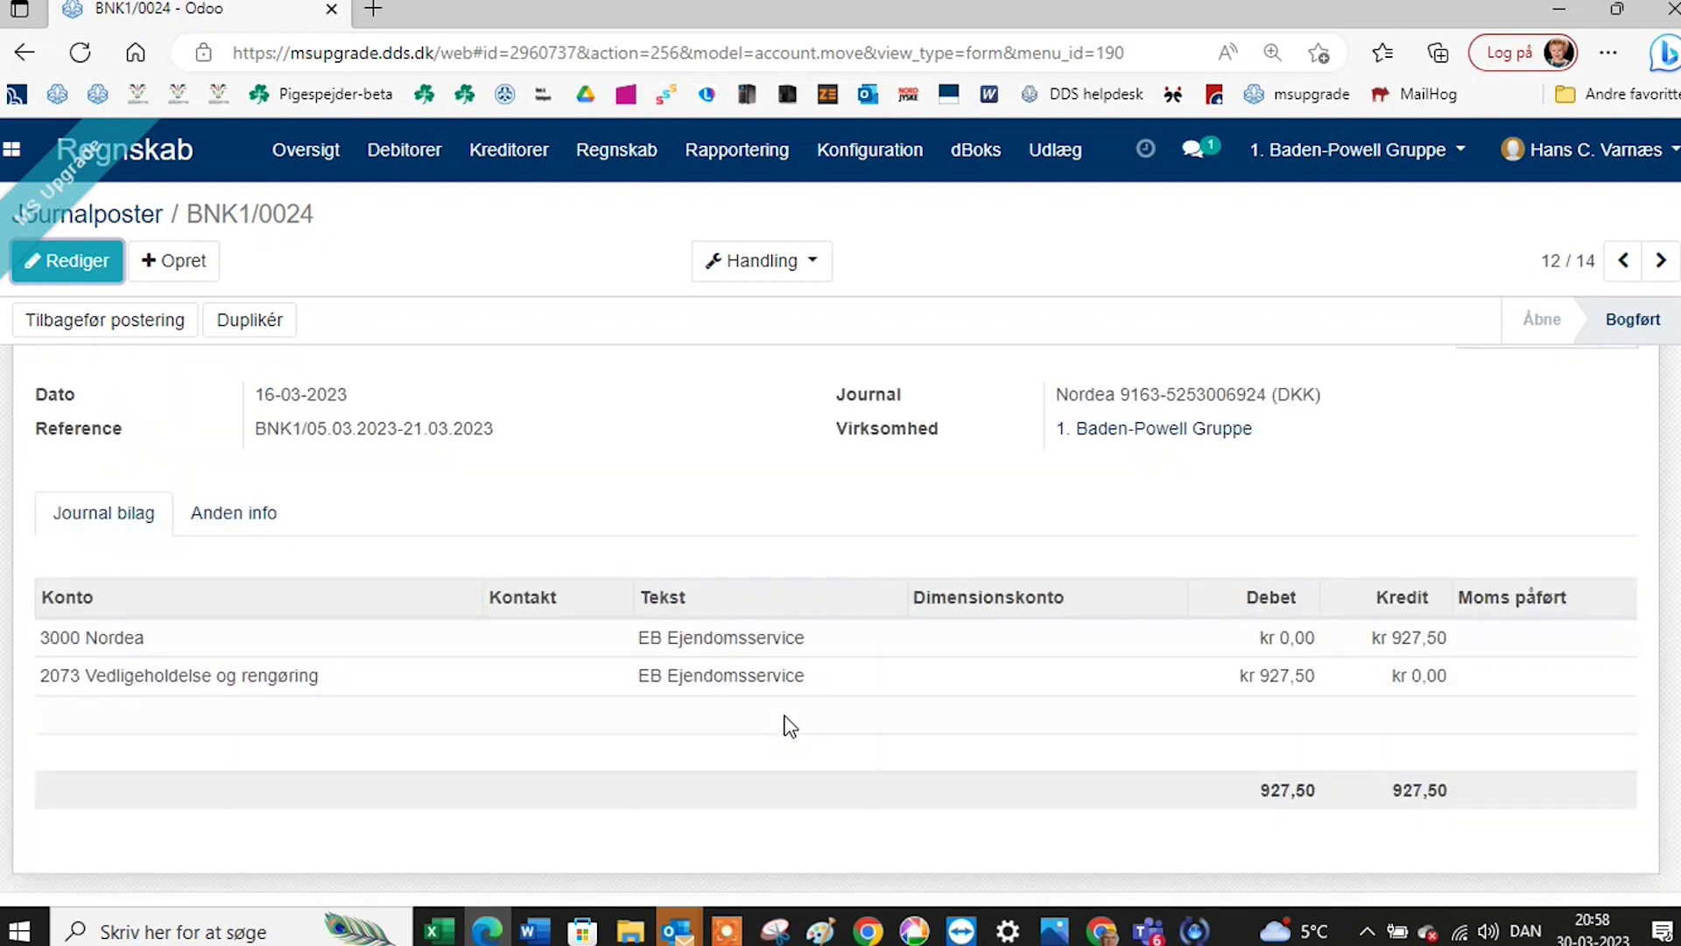
scroll(791, 726, up, 1)
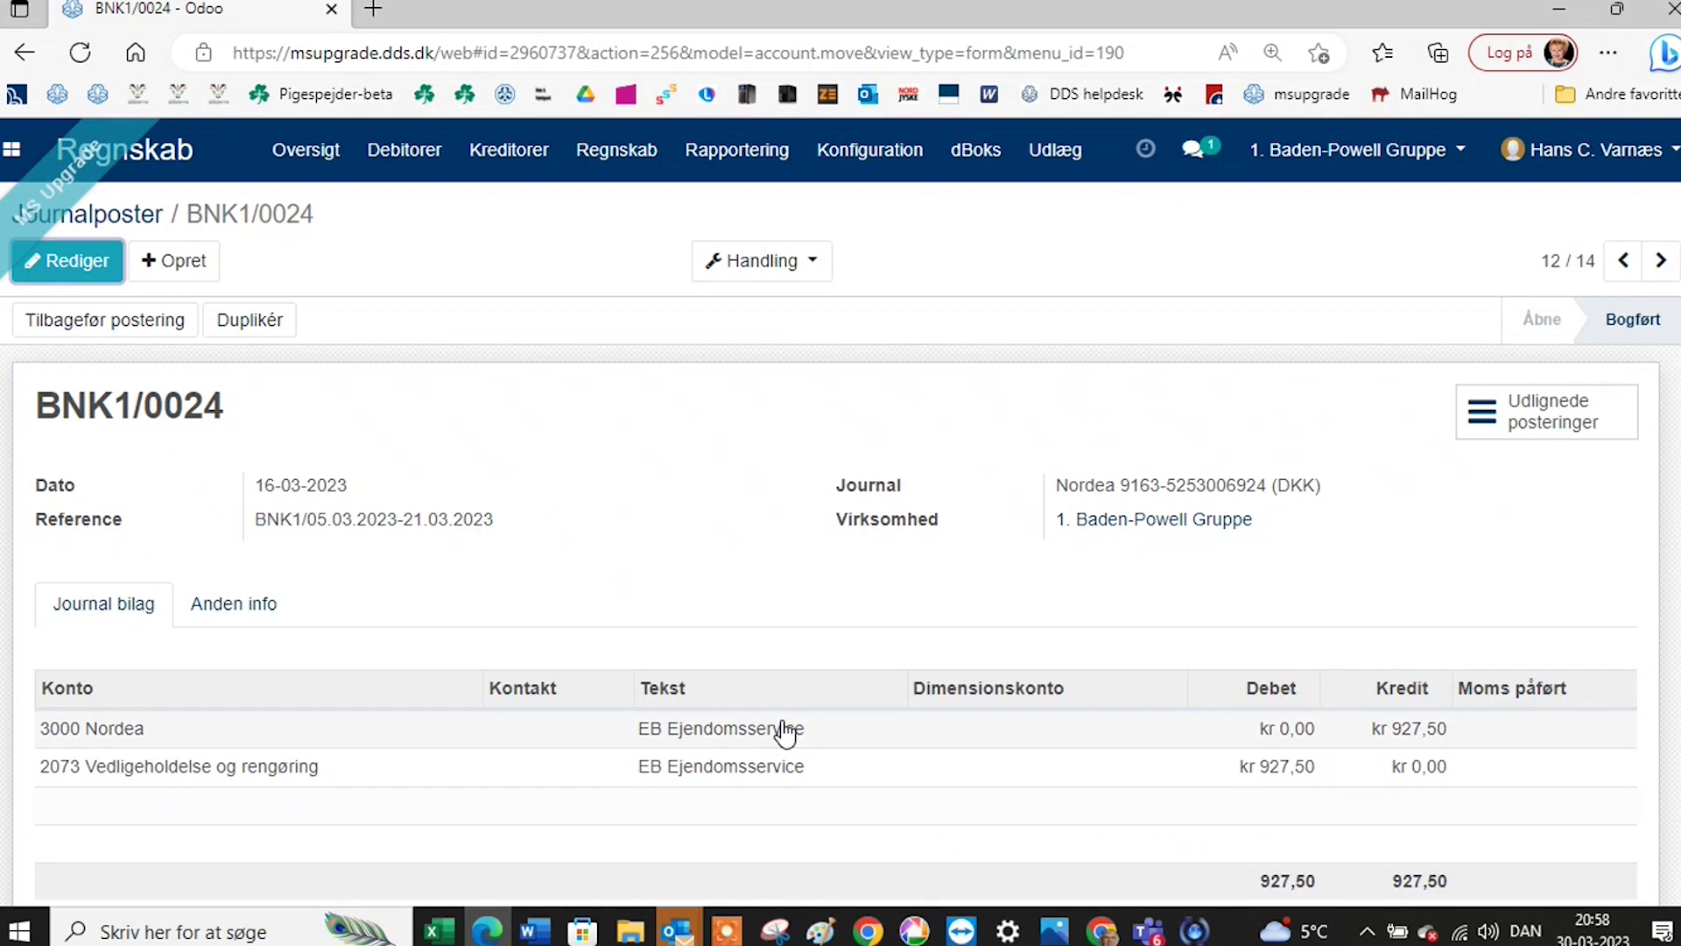
scroll(786, 733, down, 1)
scroll(785, 733, down, 2)
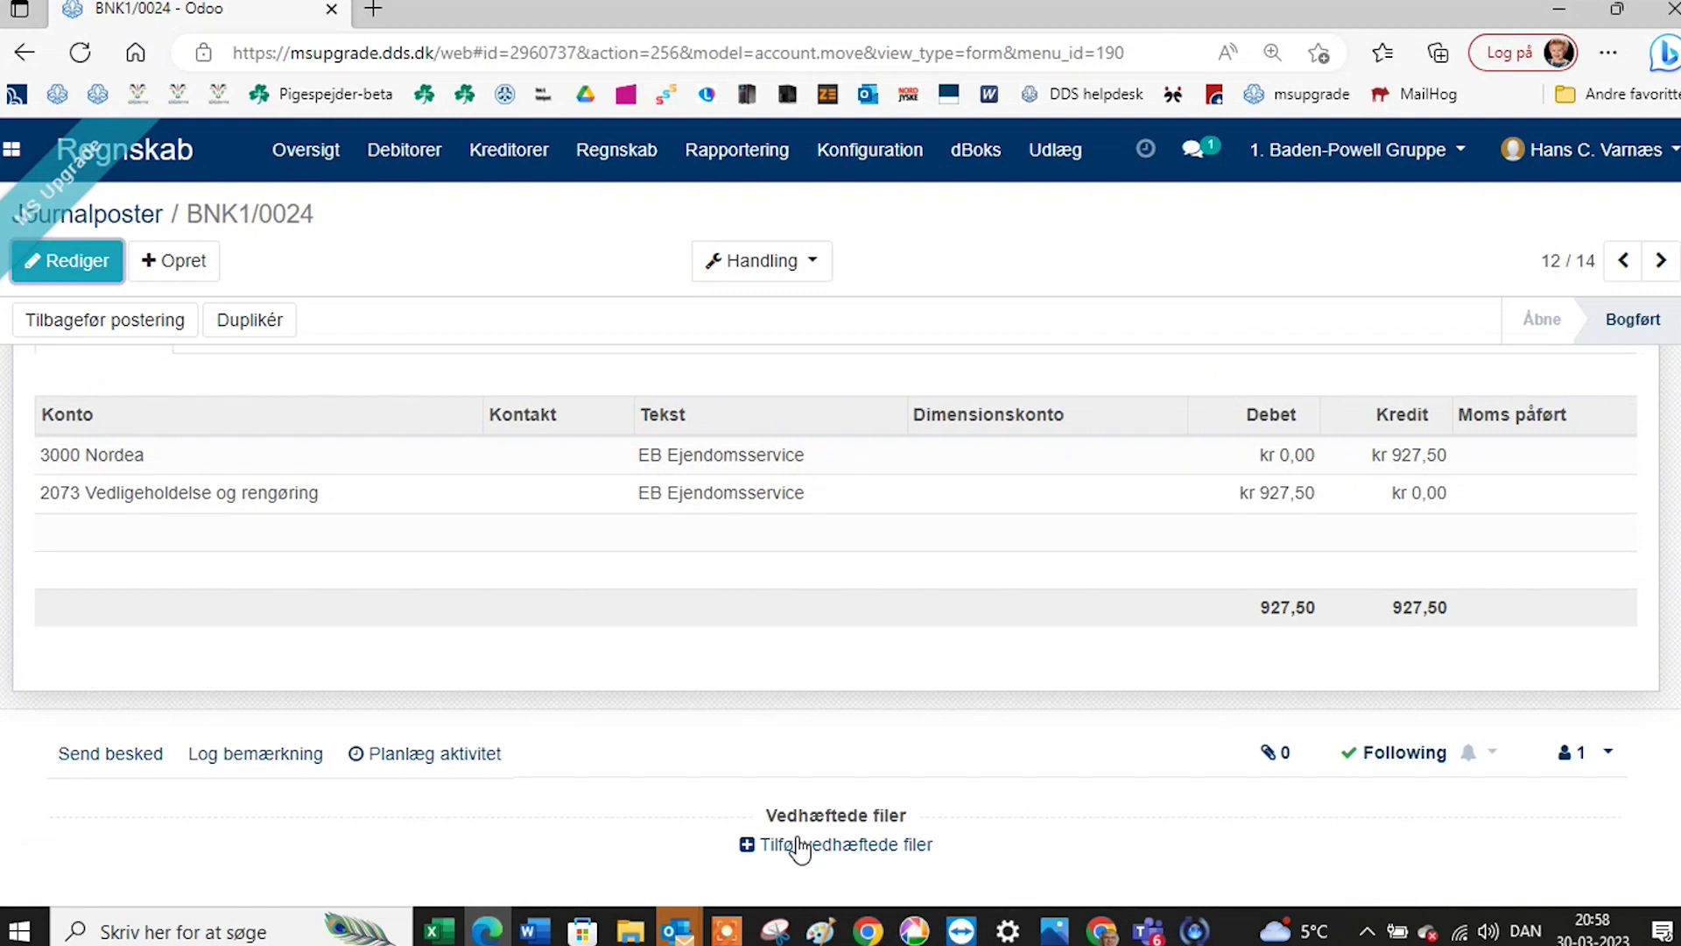
Attach 'EB Rengøring Faktura_23090.pdf' from the DDS webinar folder to BNK1/0024.
click(800, 846)
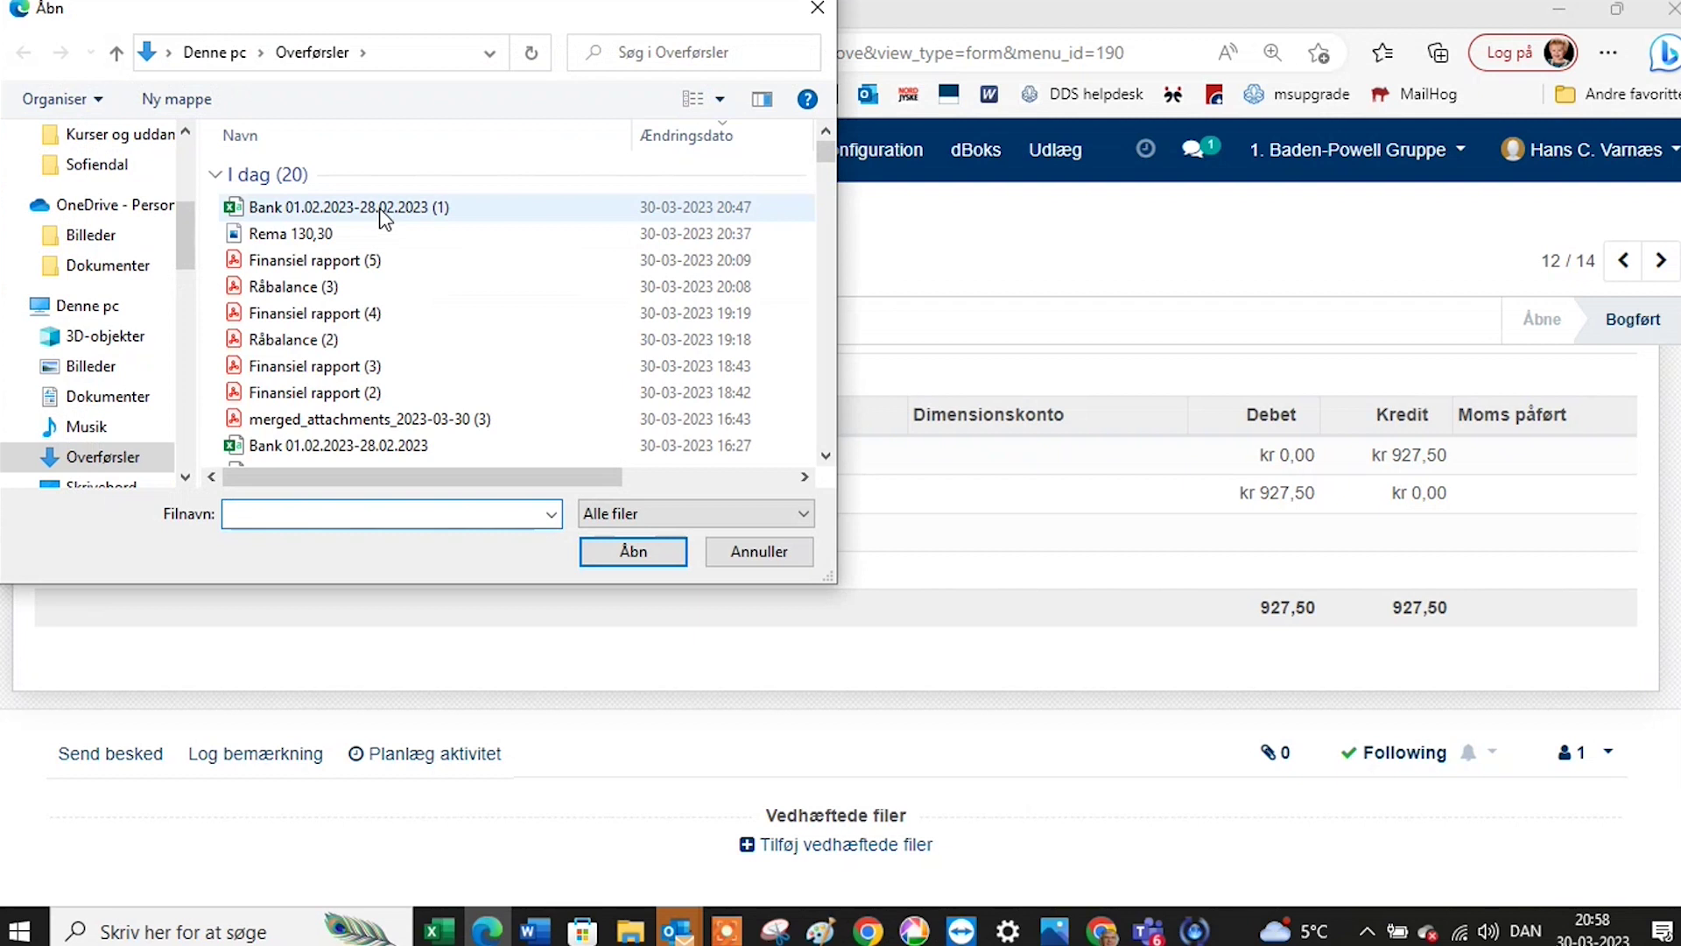
scroll(85, 232, up, 2)
scroll(85, 232, up, 2)
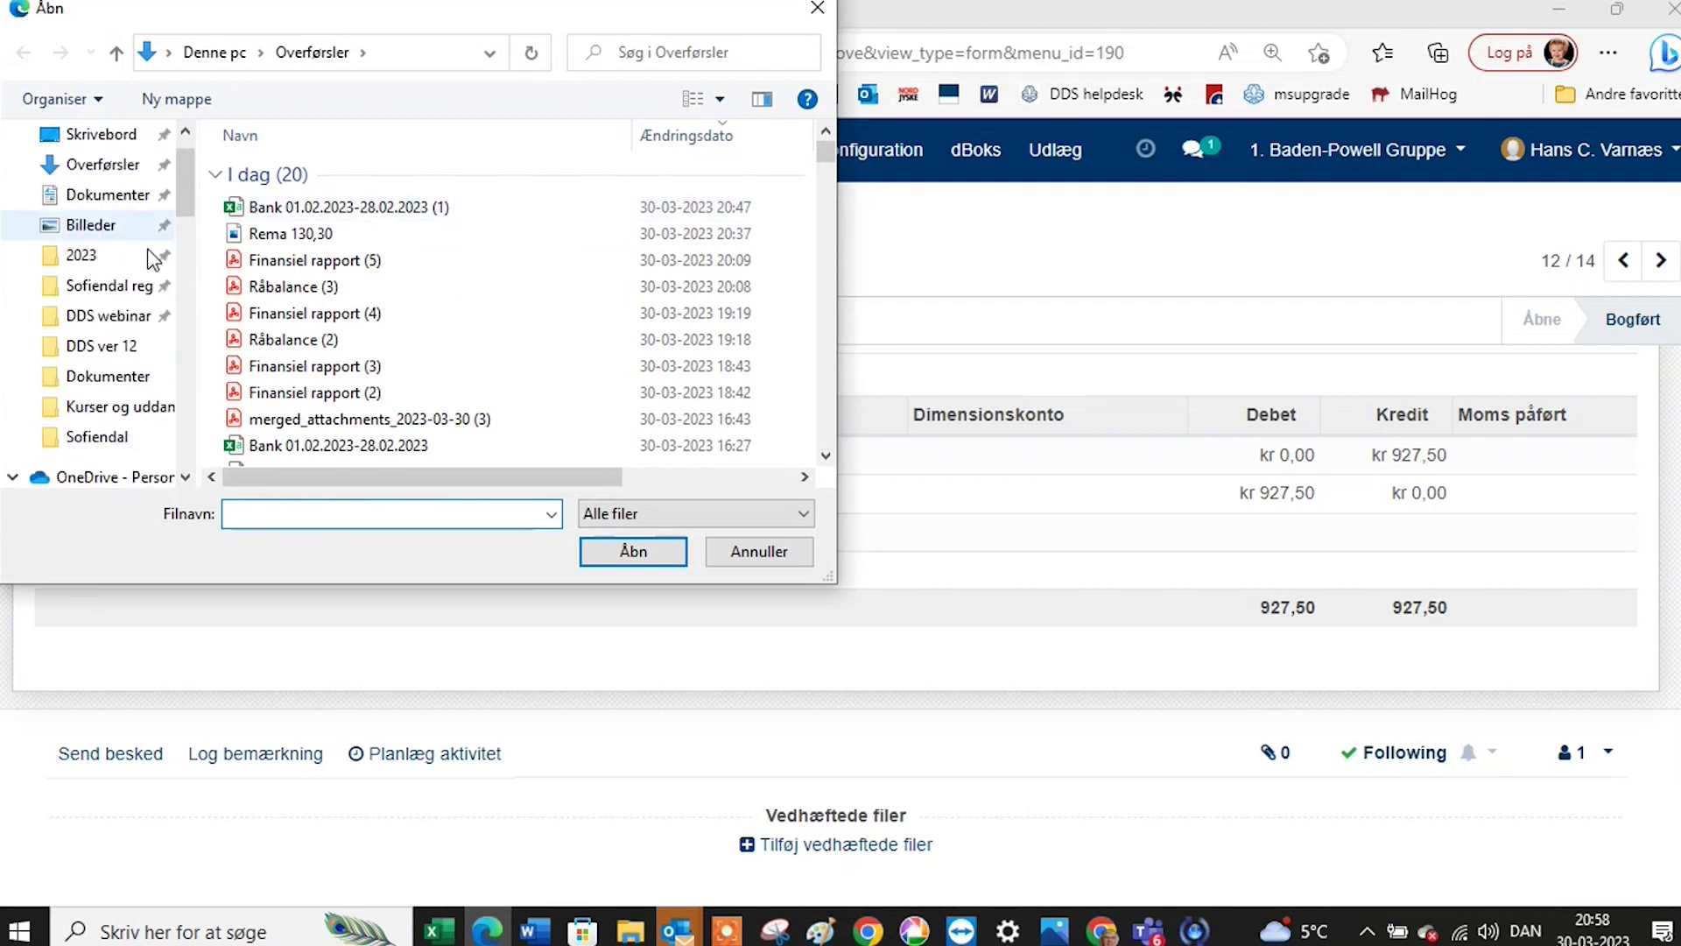
click(116, 316)
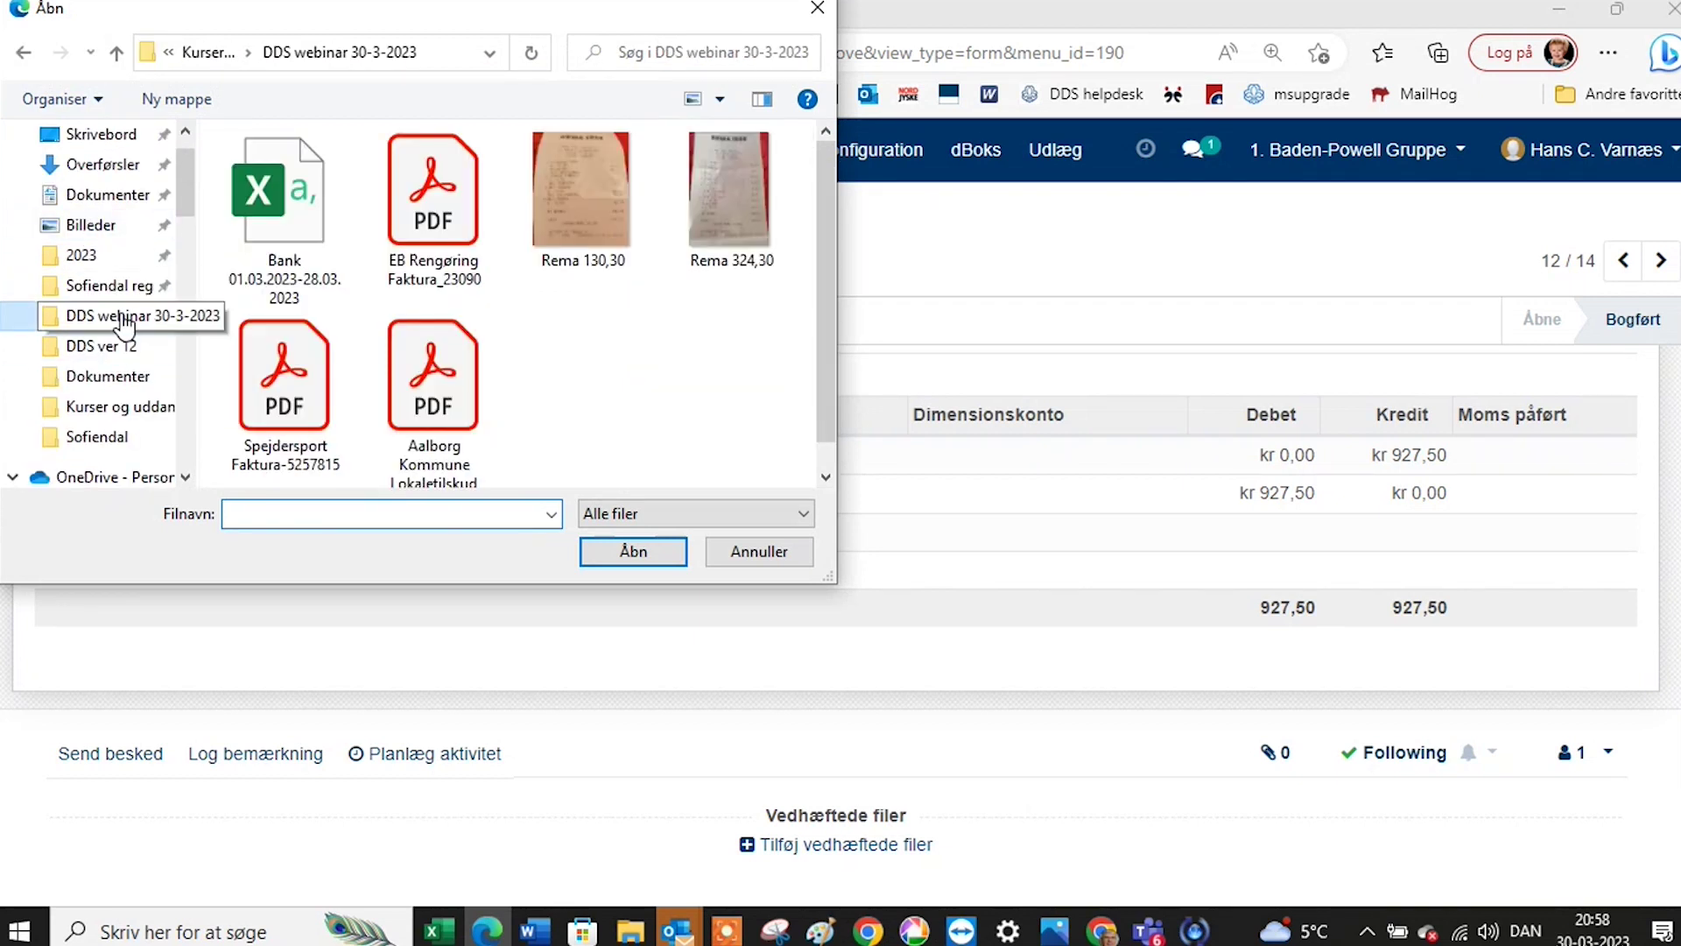
click(445, 221)
click(594, 550)
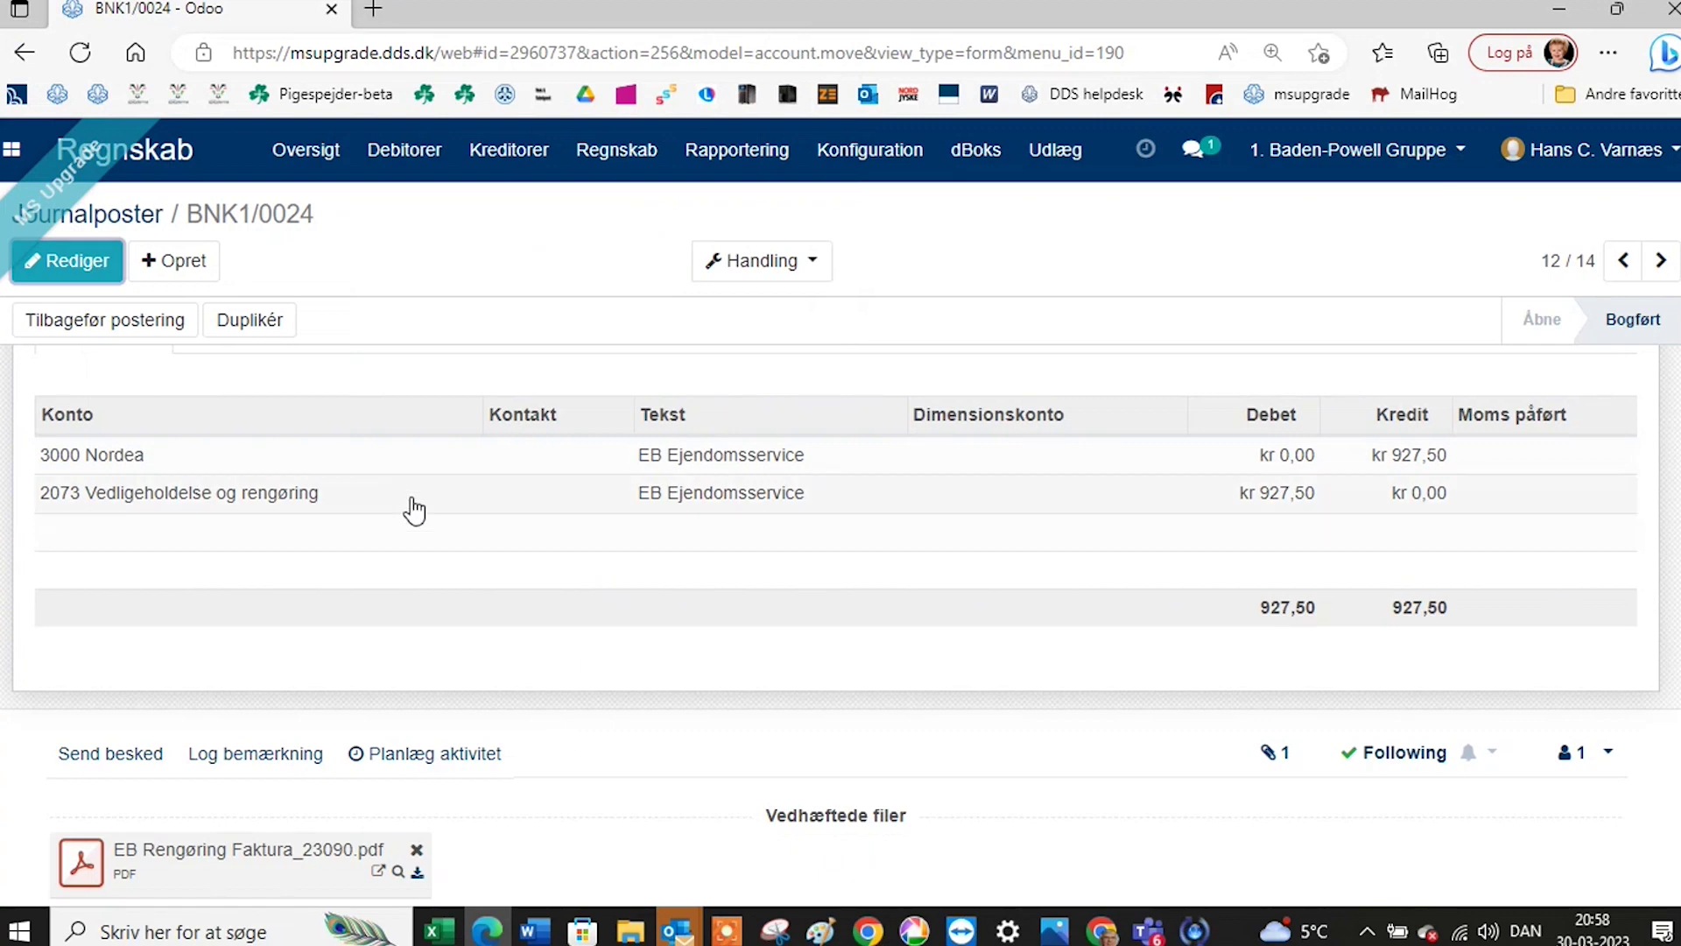
scroll(433, 488, up, 3)
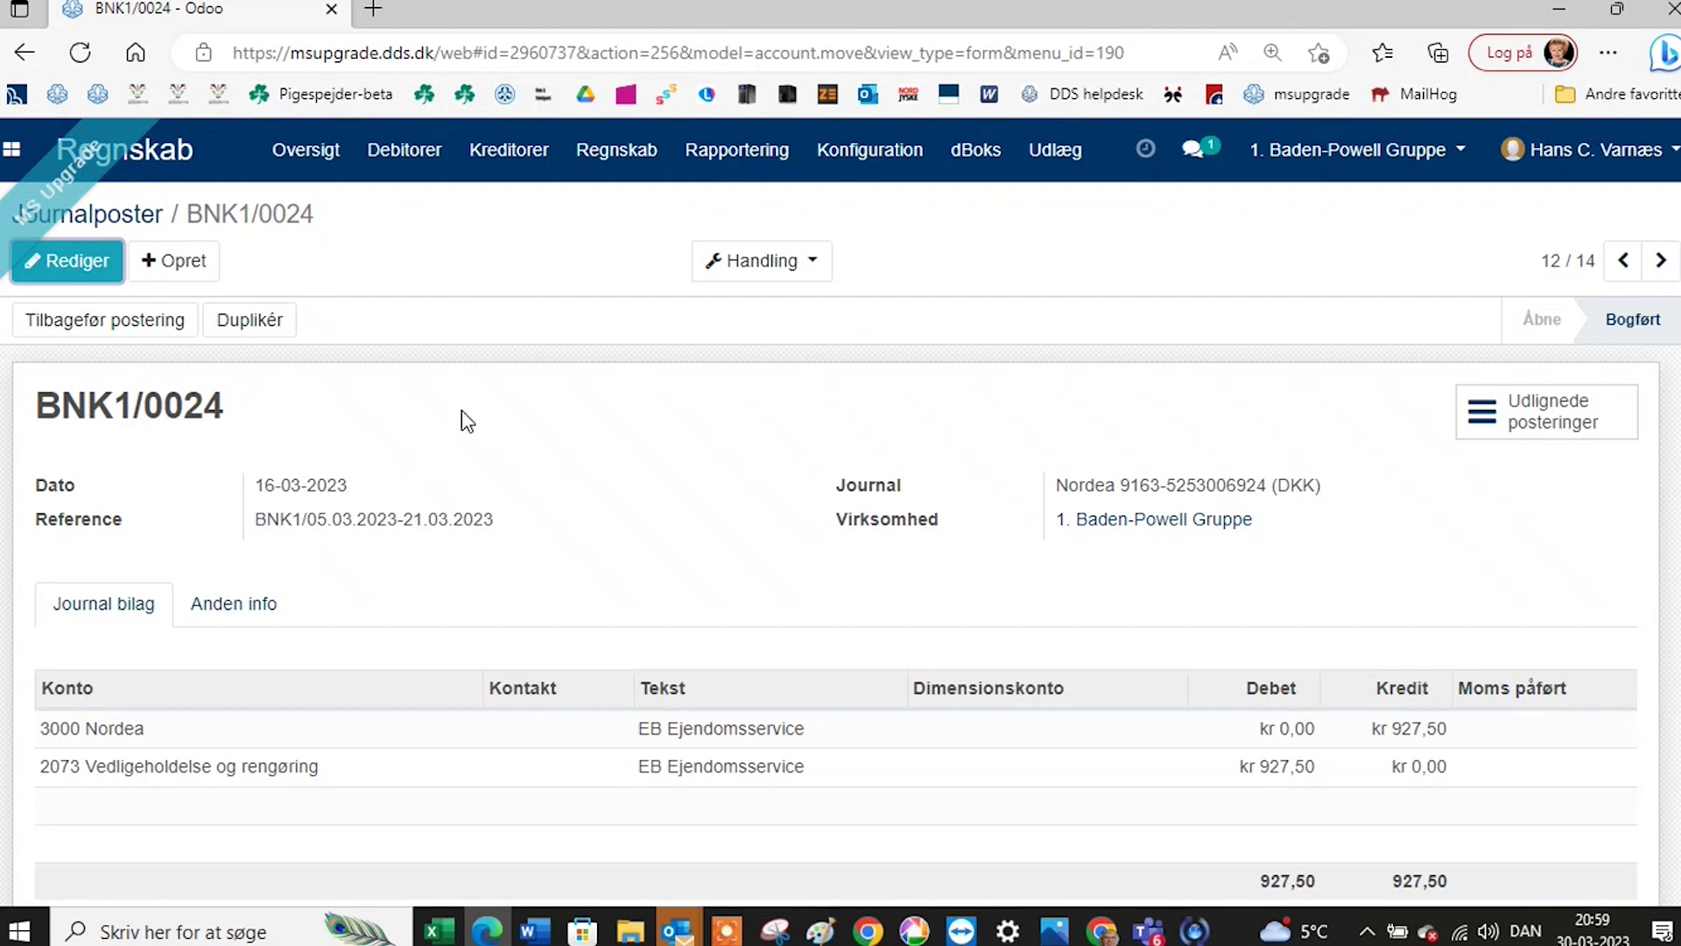
Open the Demo af udlæg expense (130,30 Kolonialvarer) and check its two Rema receipt attachments.
click(1061, 151)
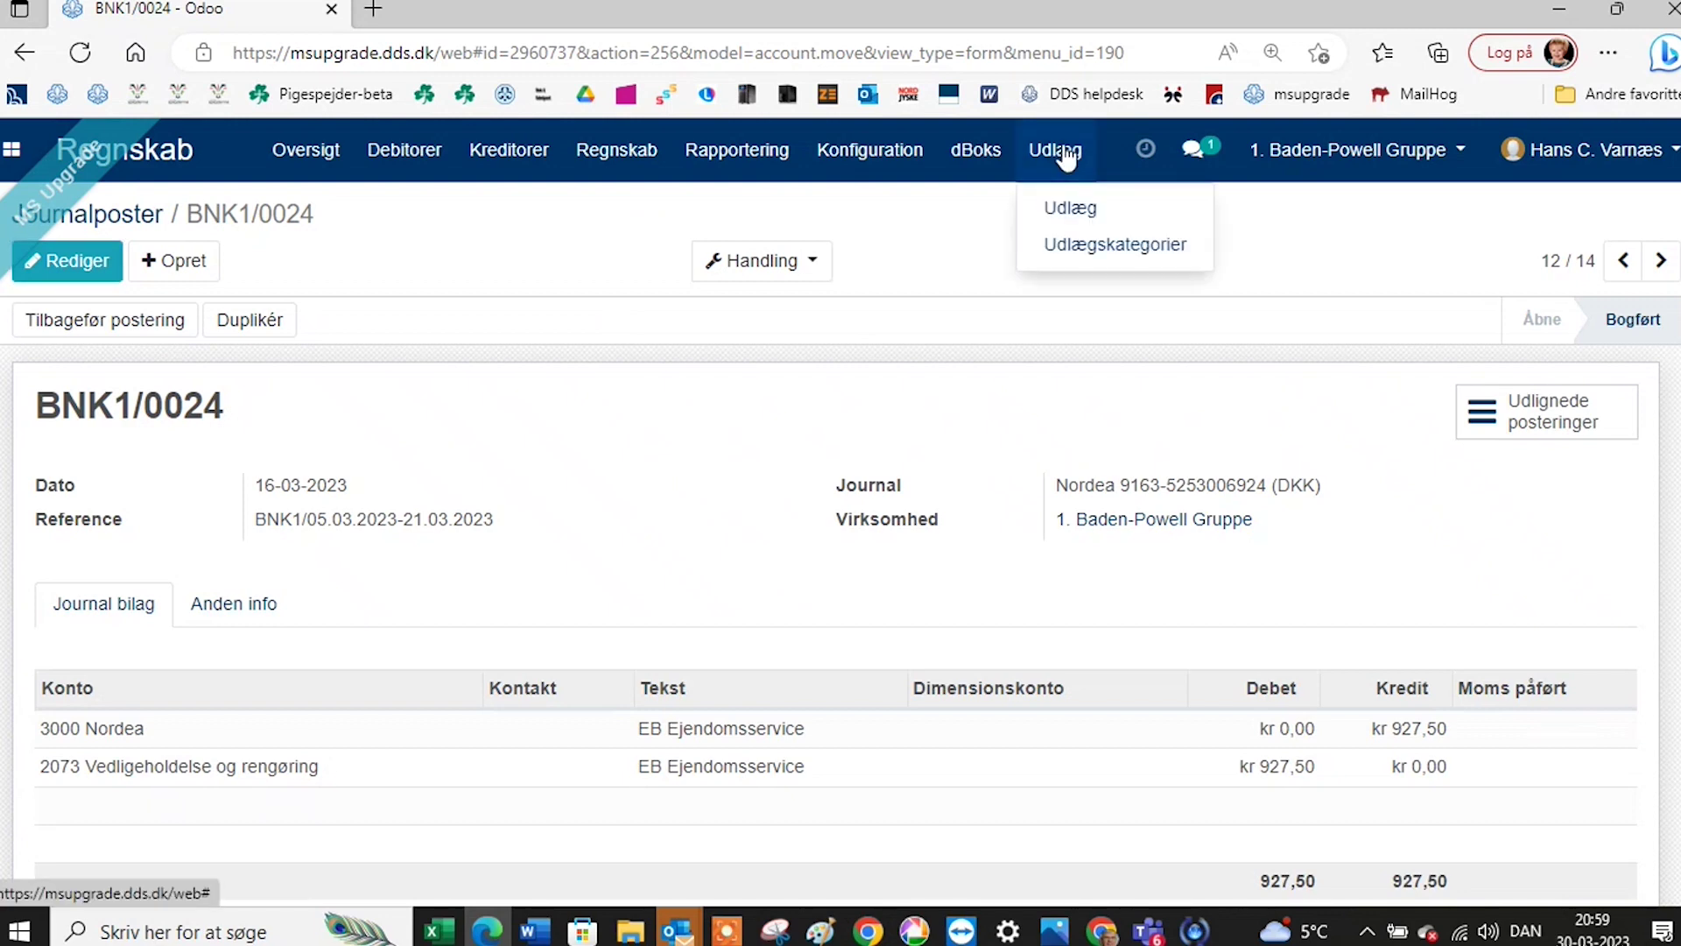
click(1070, 207)
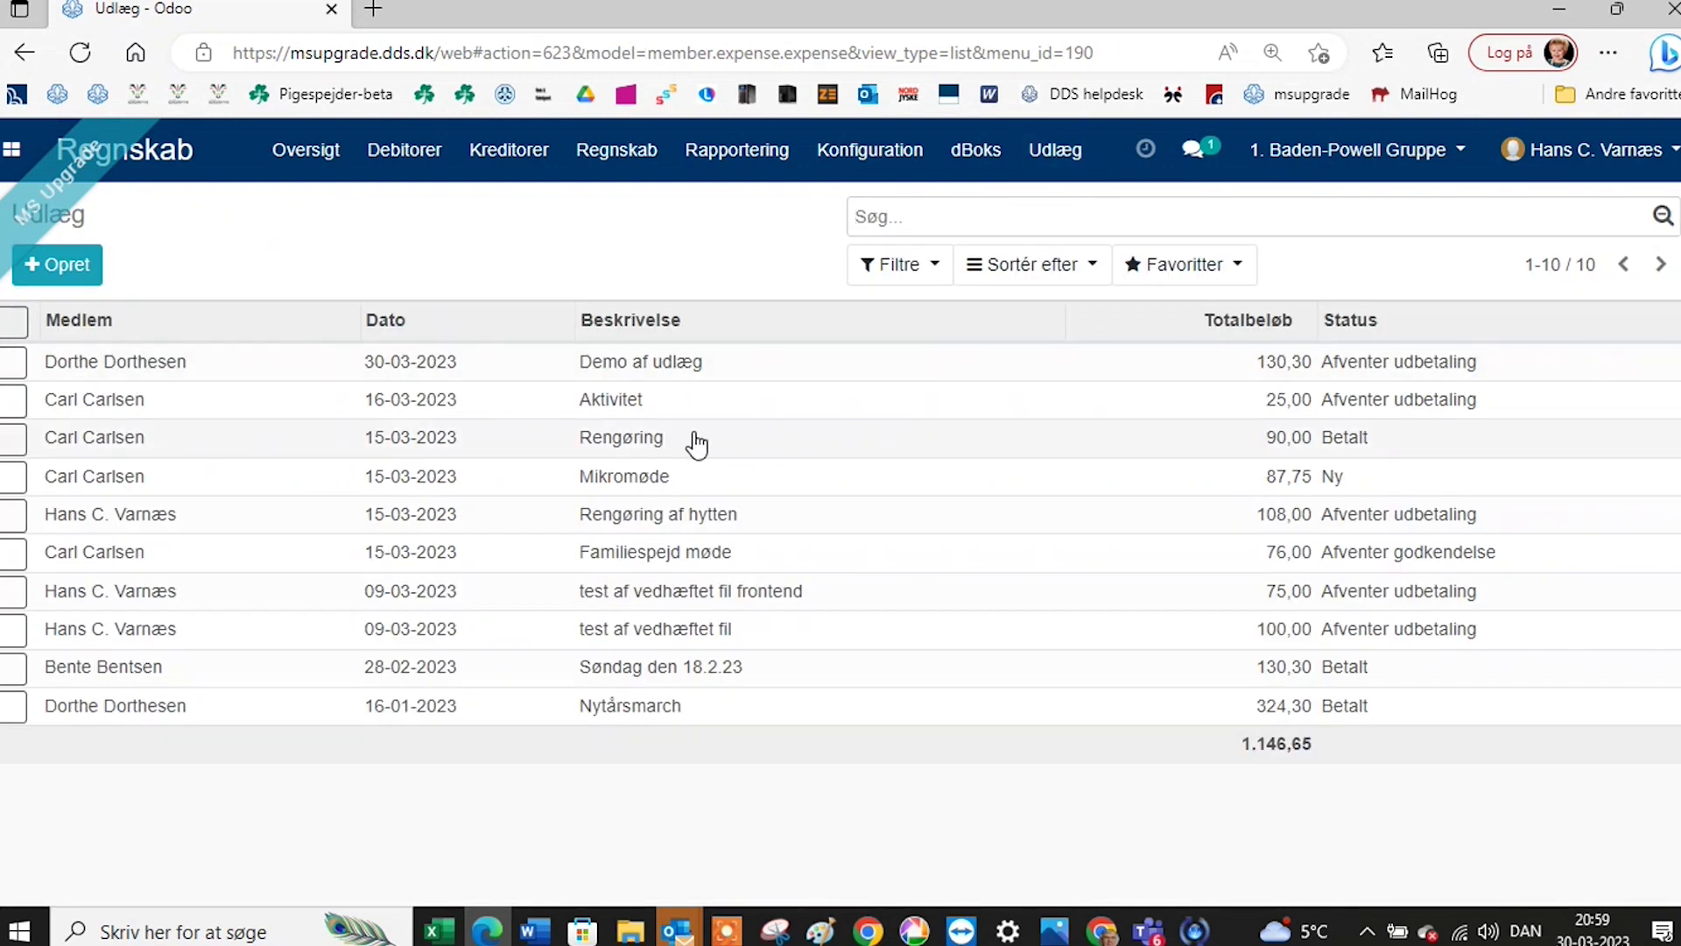
click(648, 366)
scroll(620, 485, down, 3)
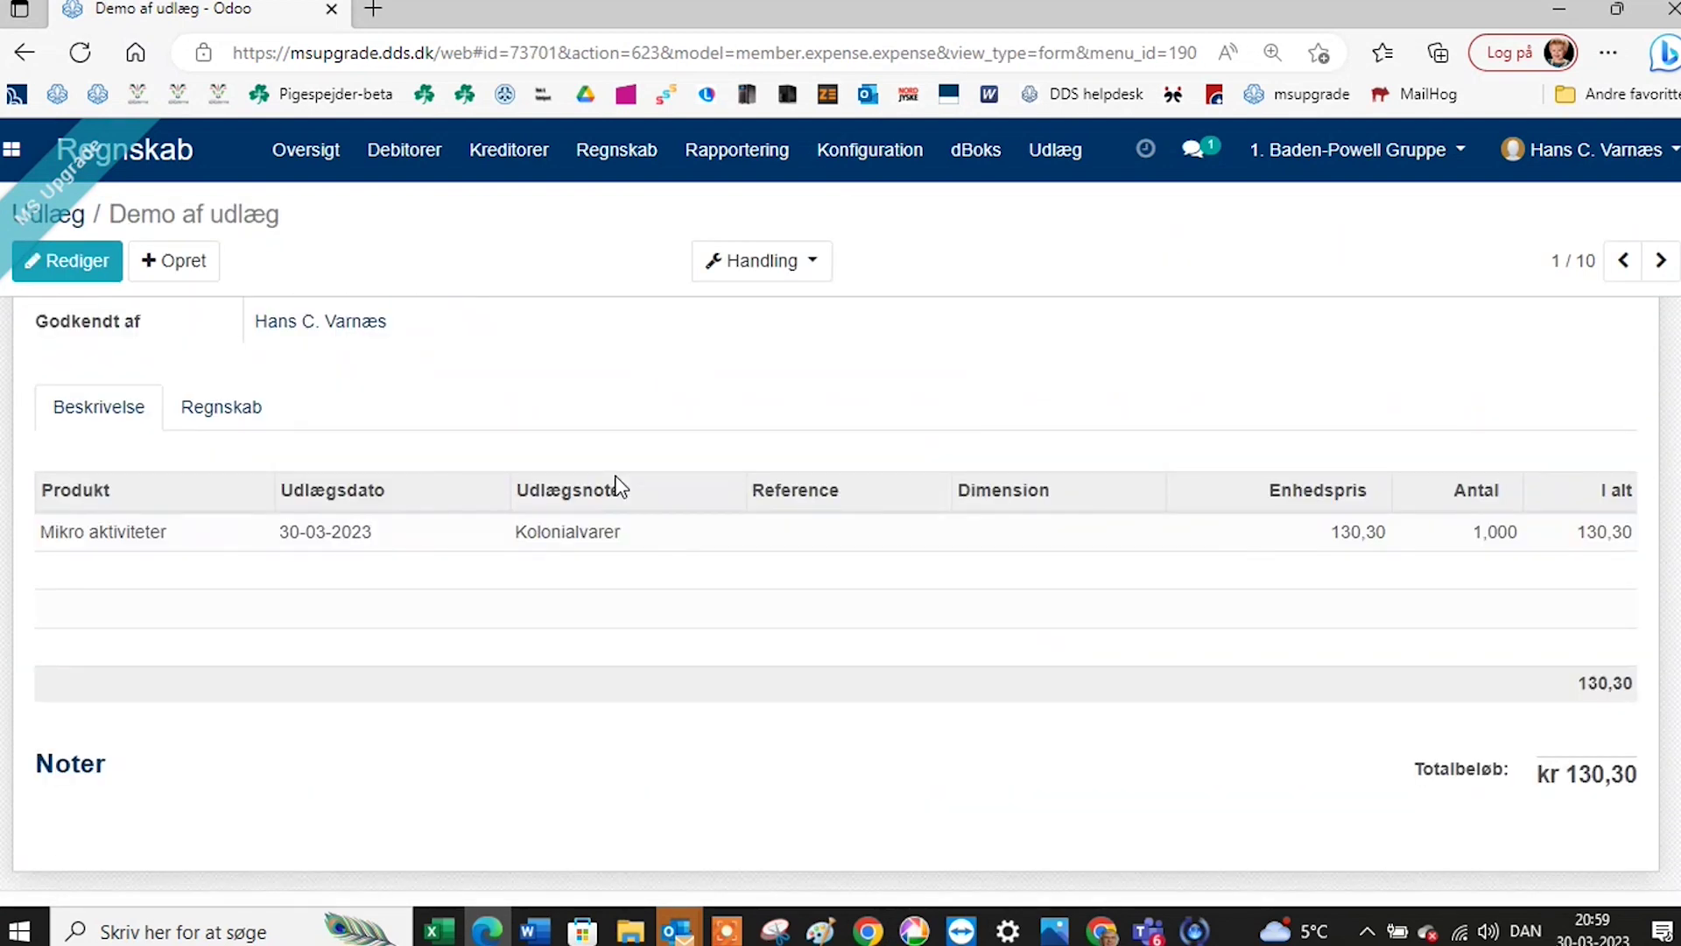
scroll(620, 486, up, 3)
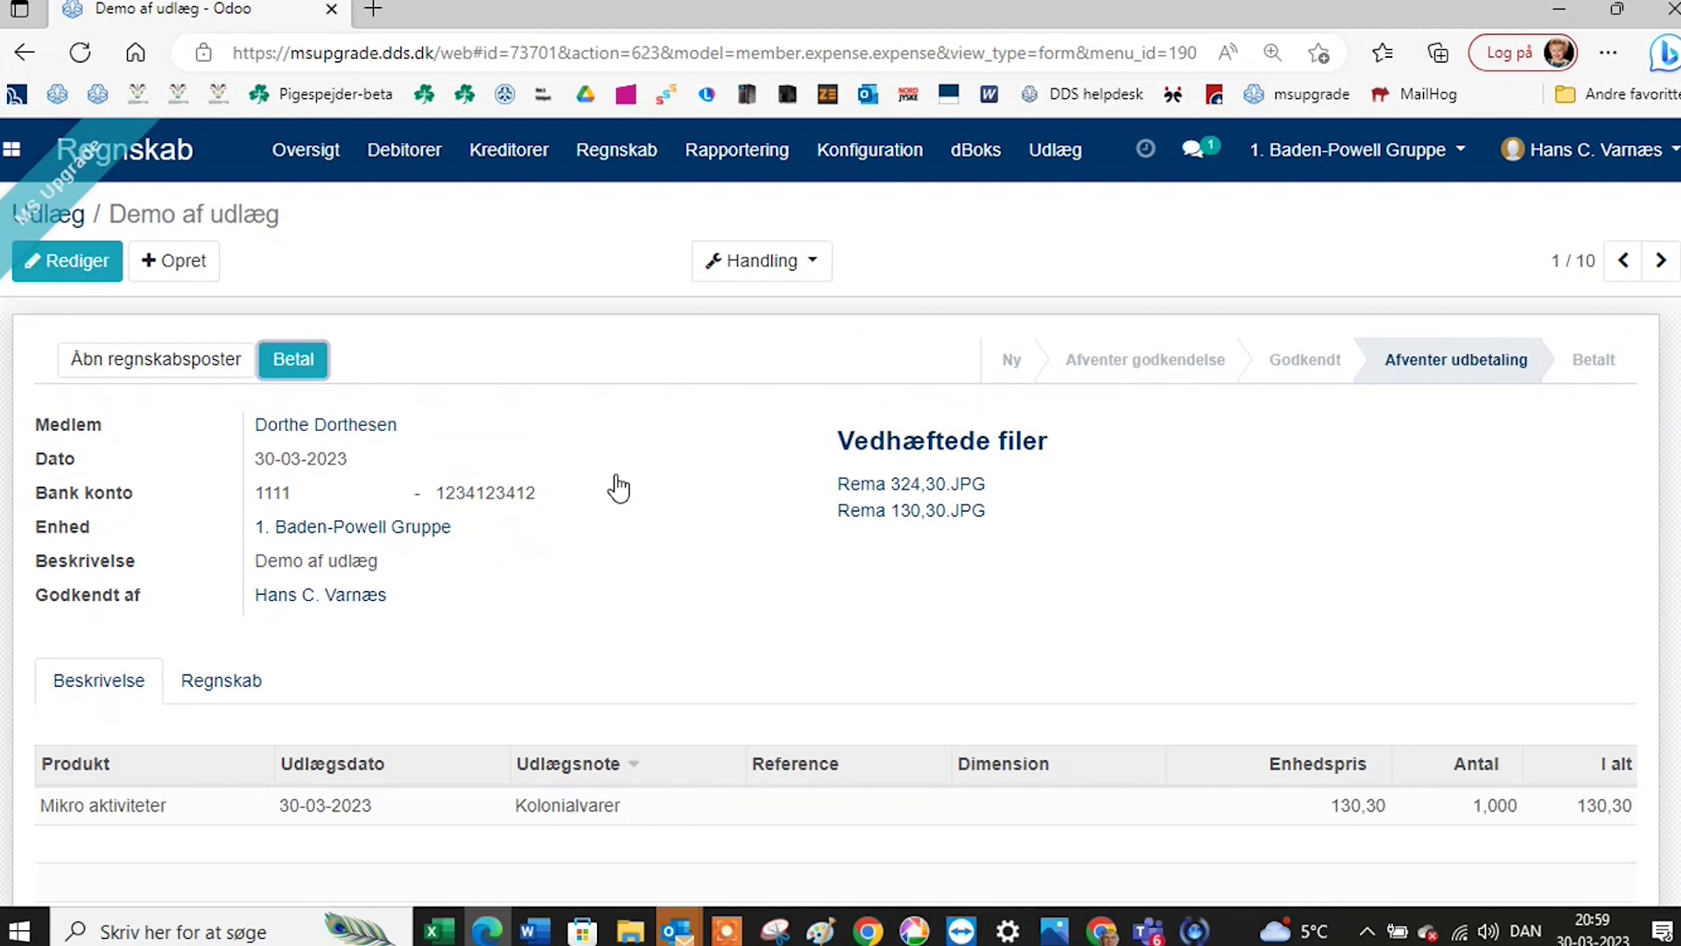
scroll(642, 481, down, 4)
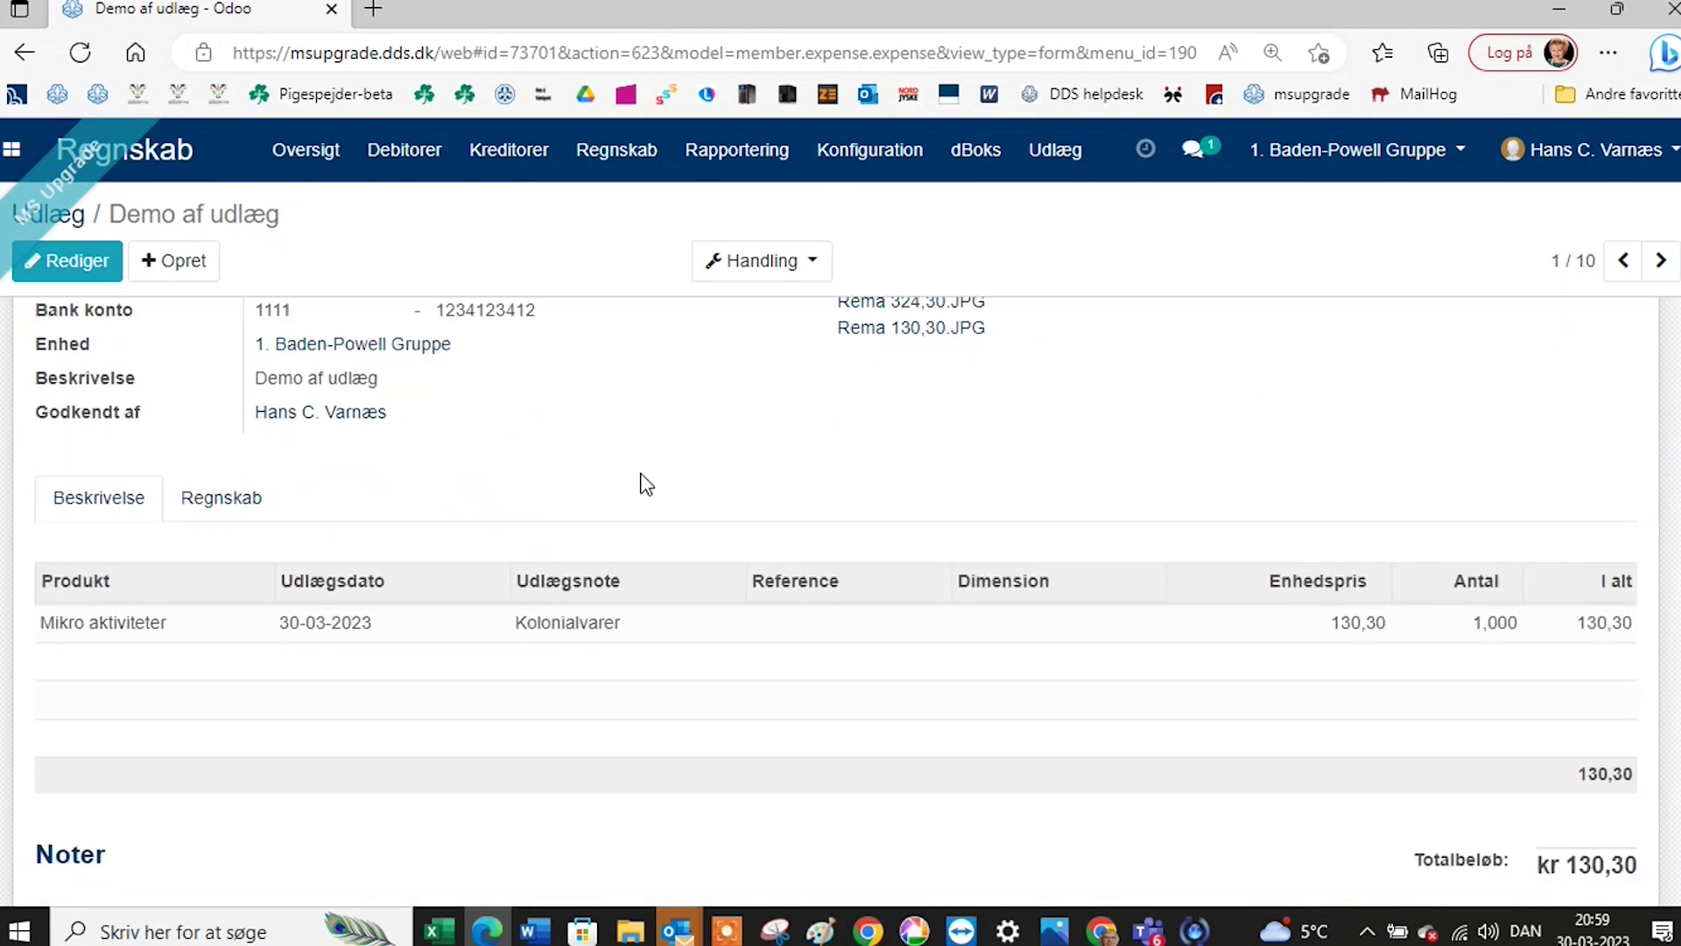
scroll(643, 486, down, 4)
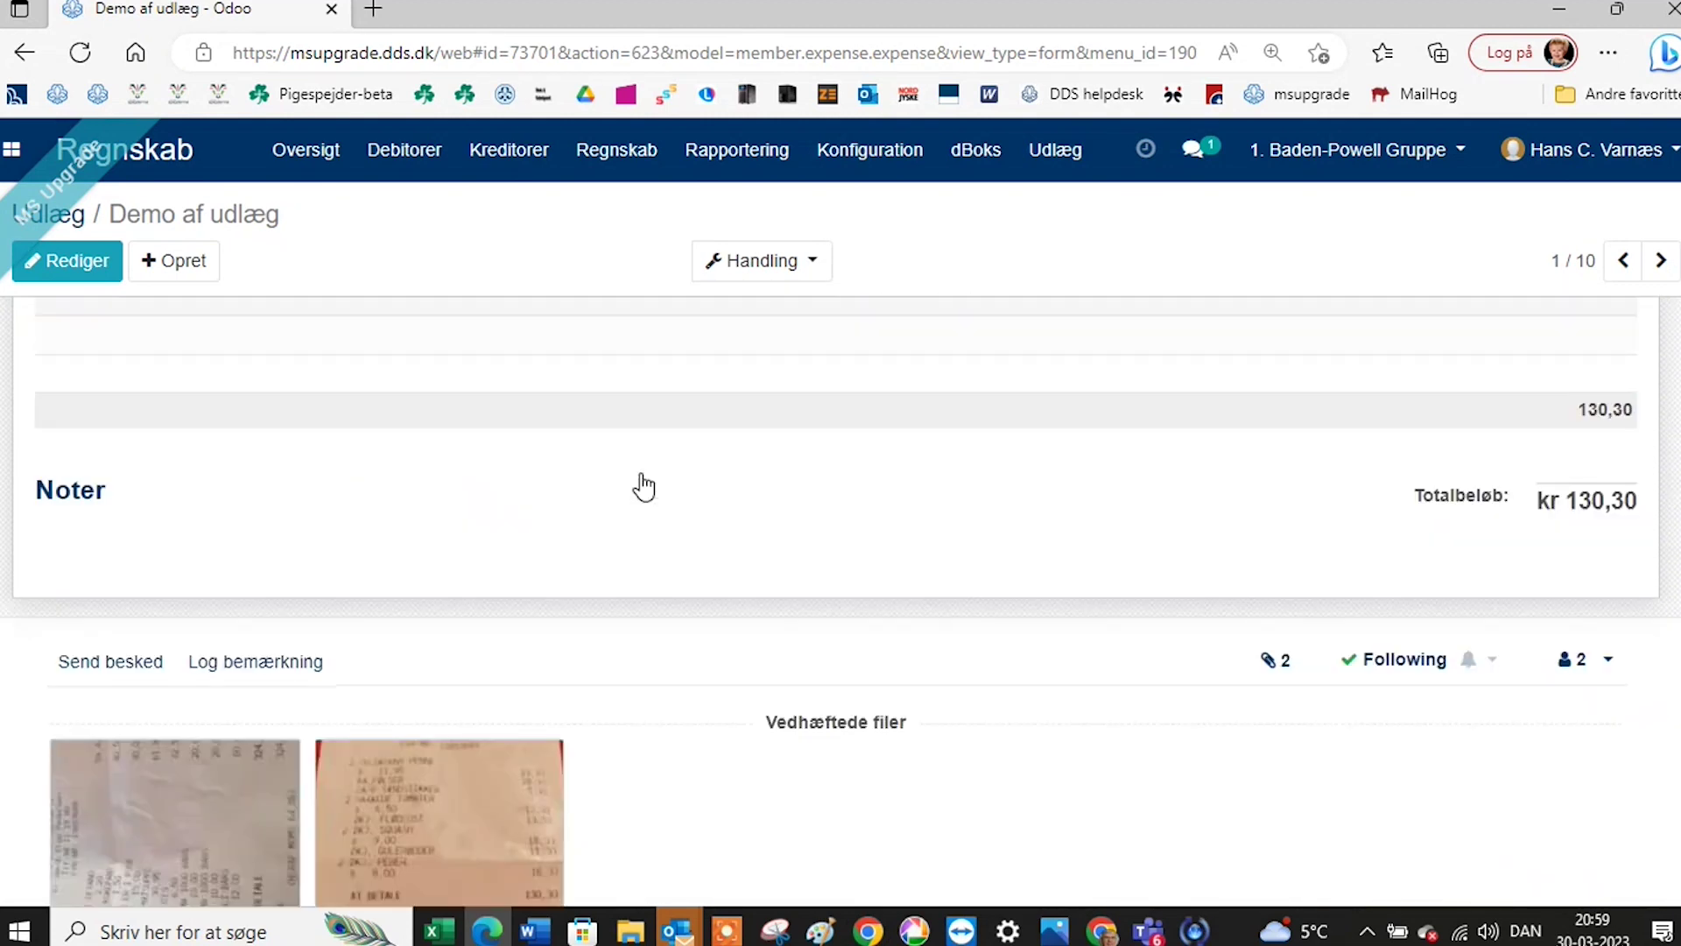
scroll(646, 484, up, 4)
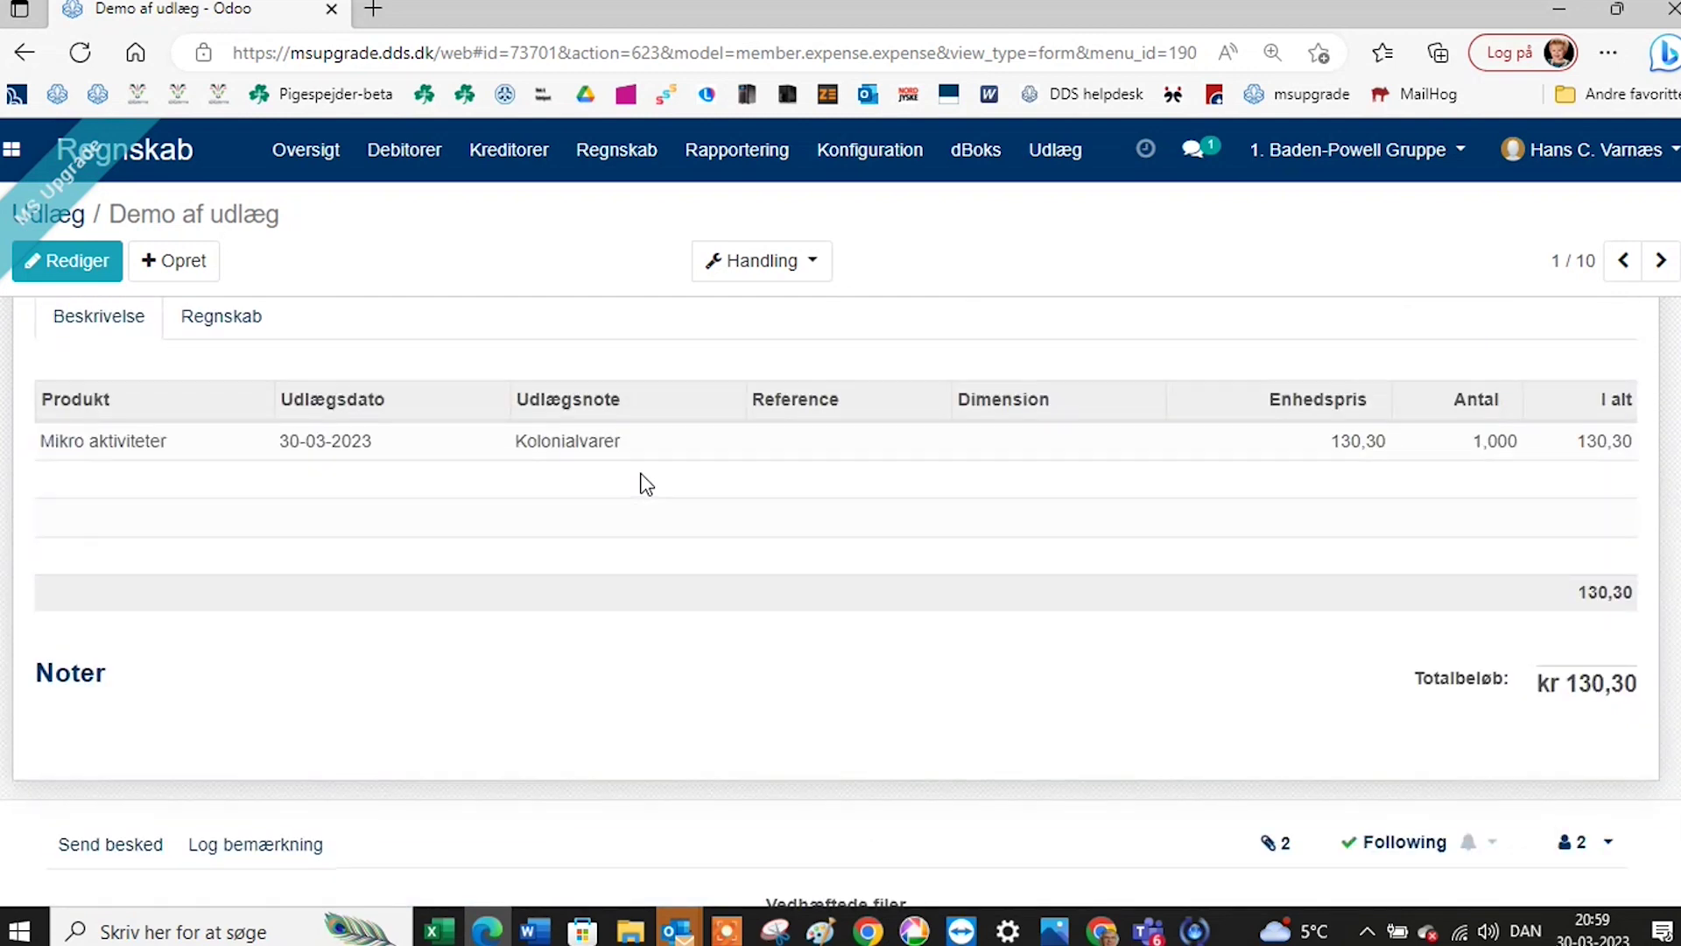
scroll(646, 484, up, 3)
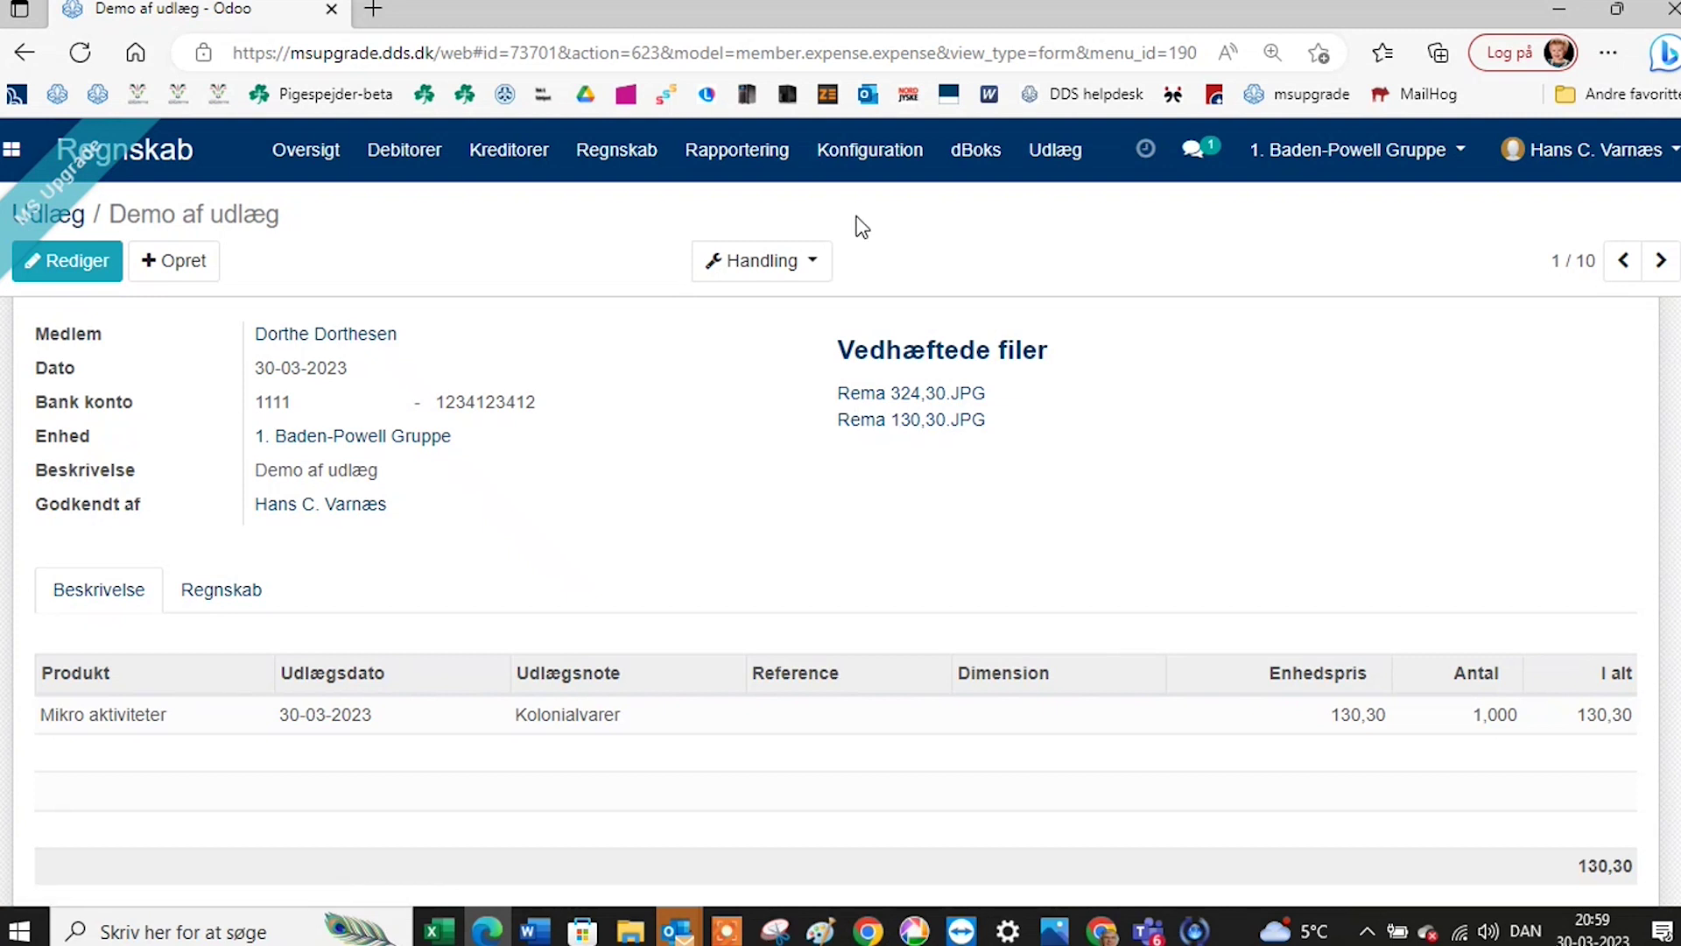
click(425, 152)
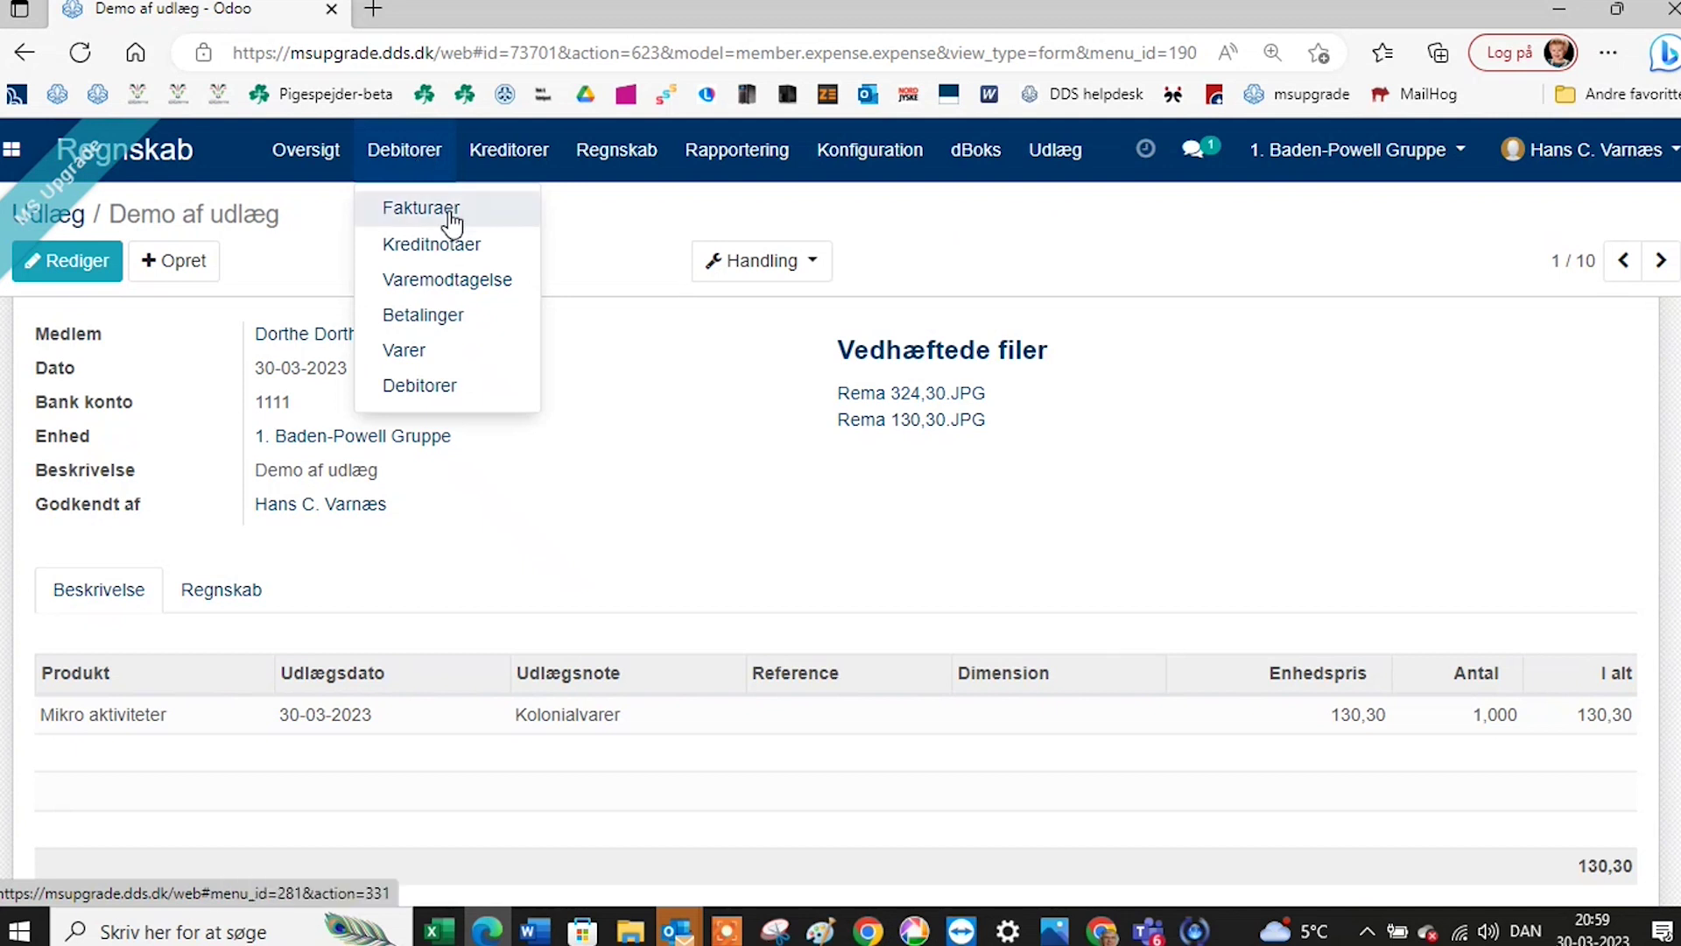
mouse_move(517, 146)
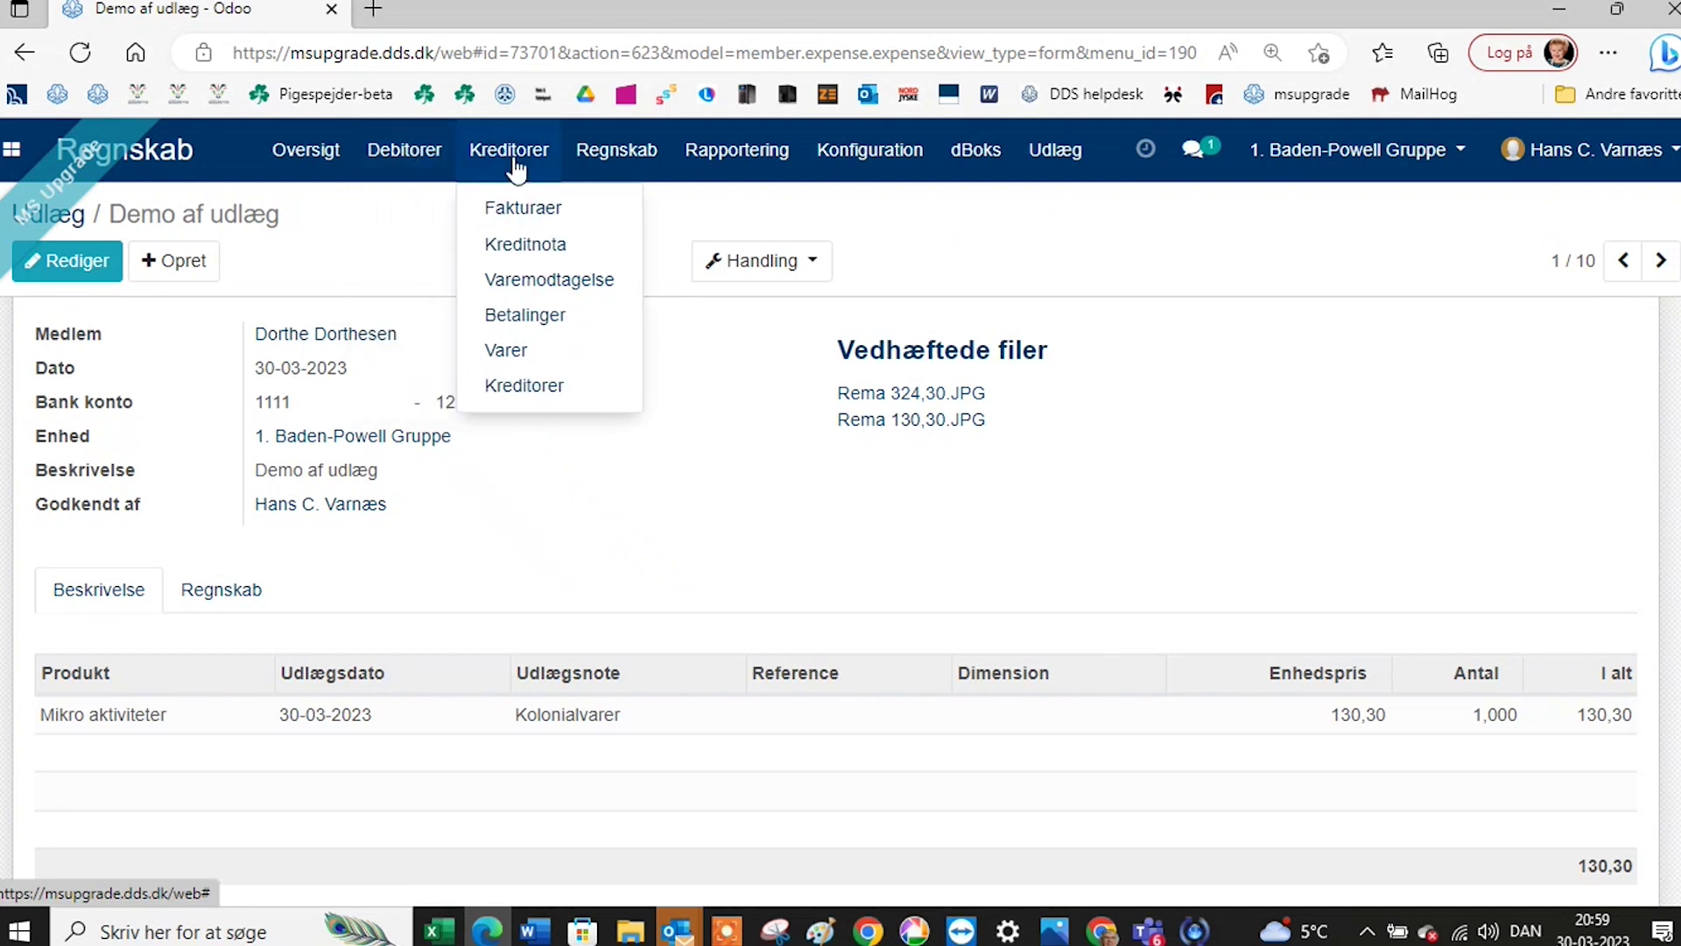
Open vendor bill U/0005 (7 × 107,00 Korpskontingent, kr 749,00) and preview its PDF alongside.
click(538, 214)
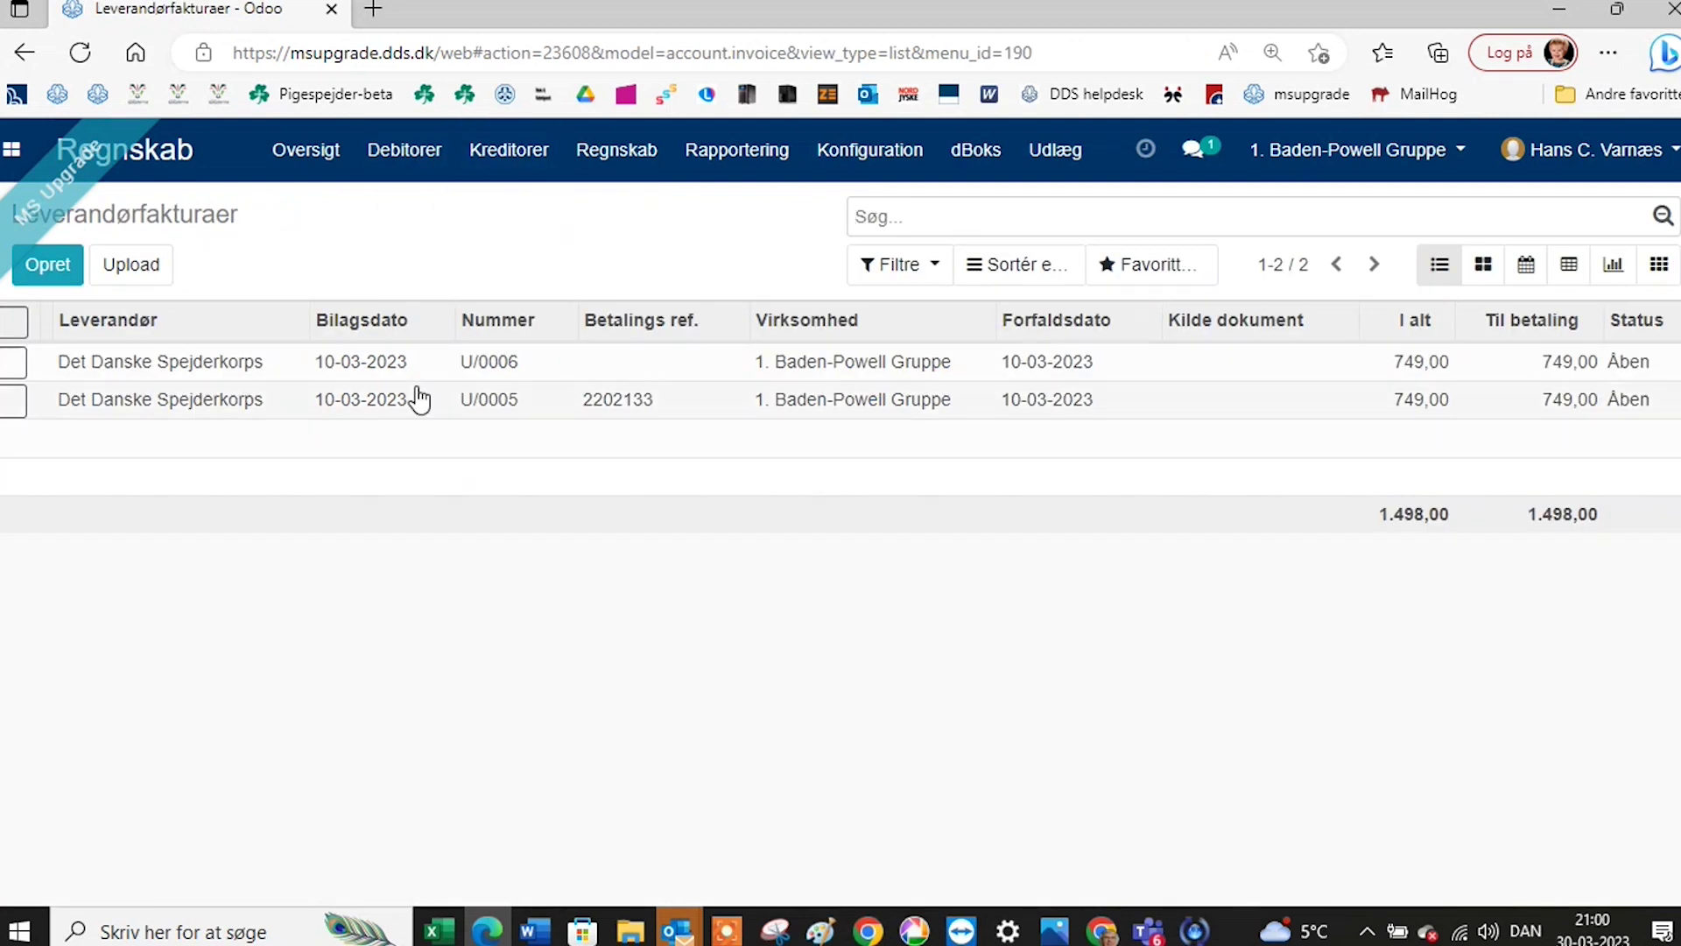
click(378, 410)
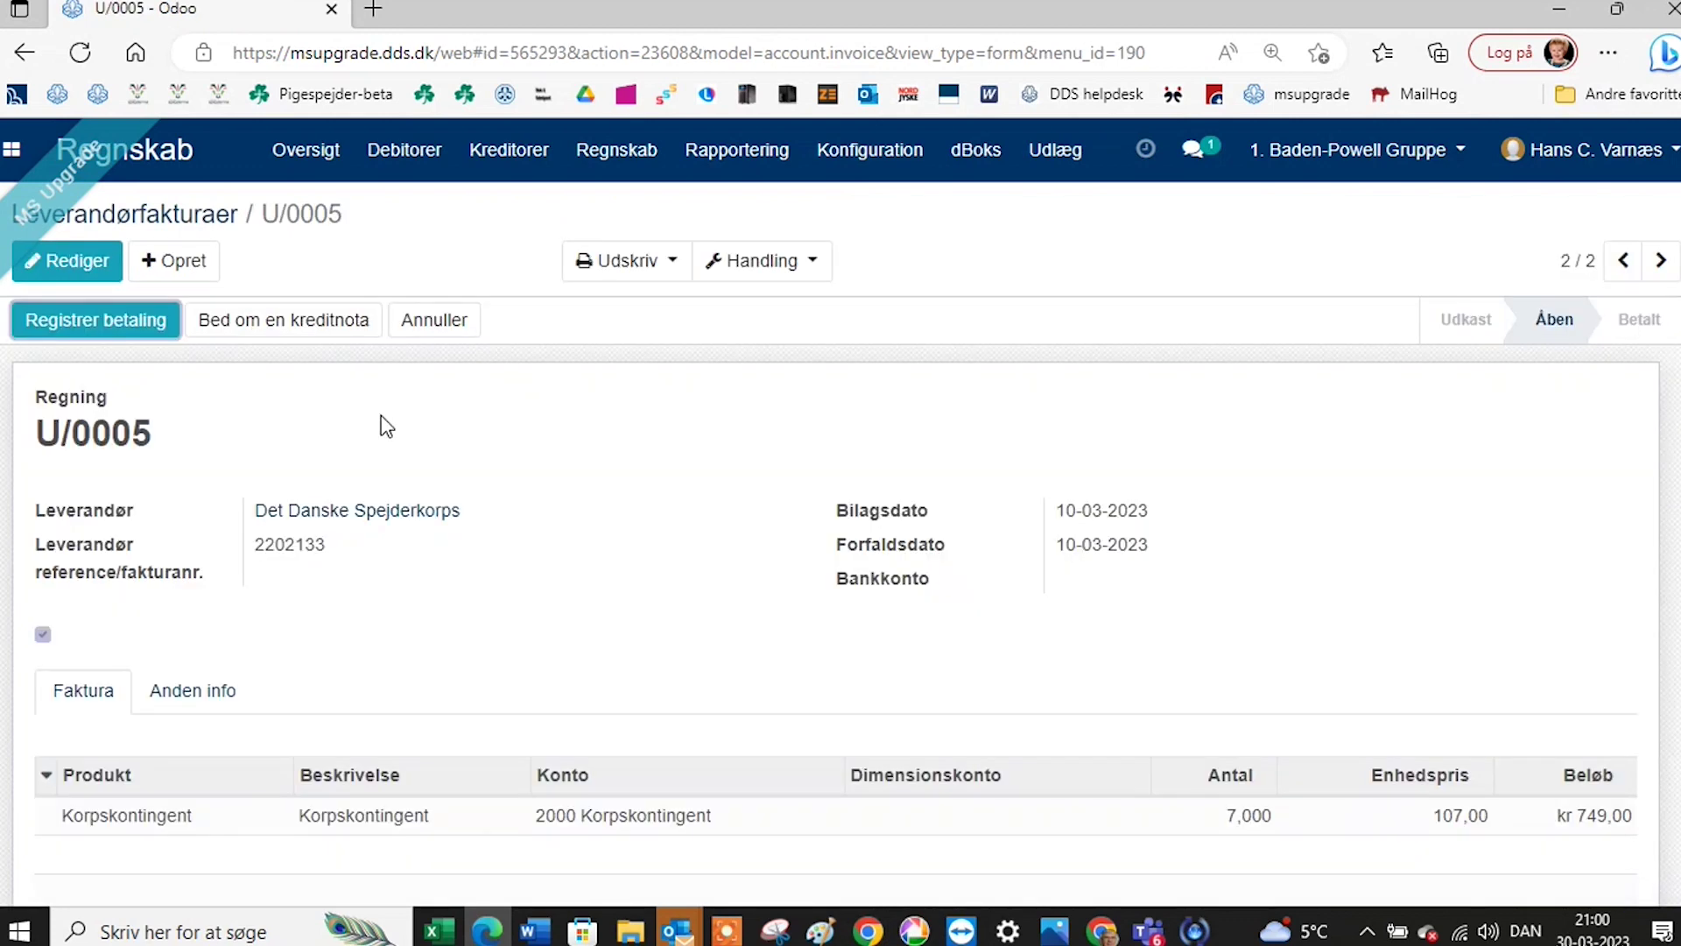
scroll(542, 449, down, 8)
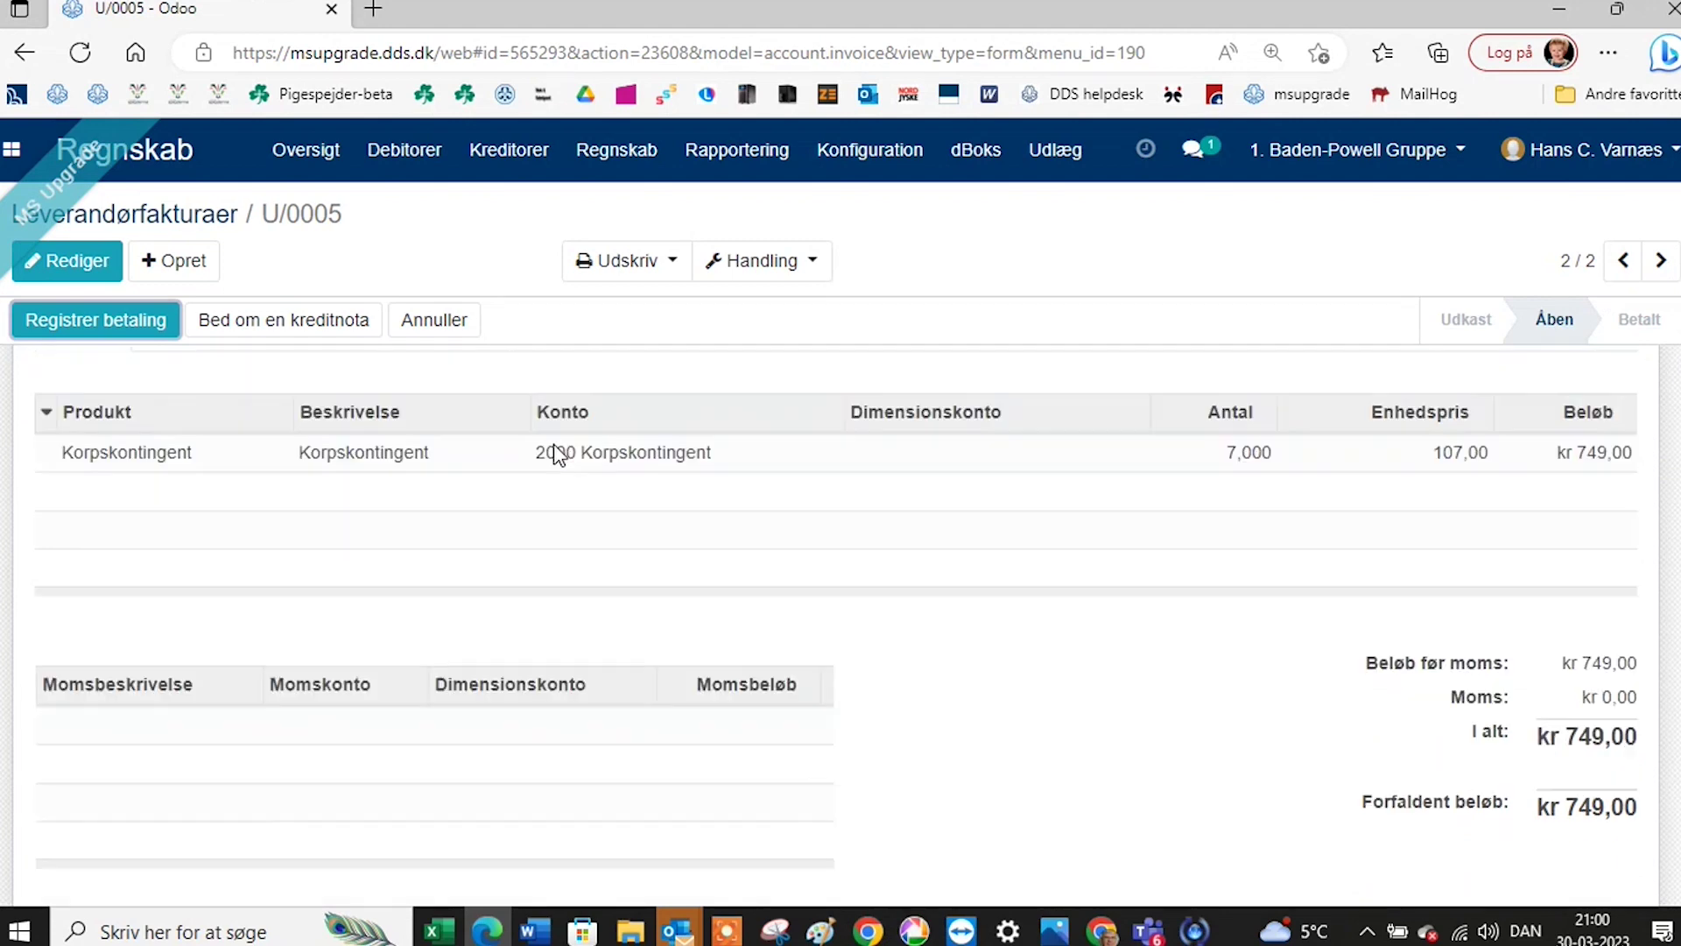
scroll(833, 501, down, 1)
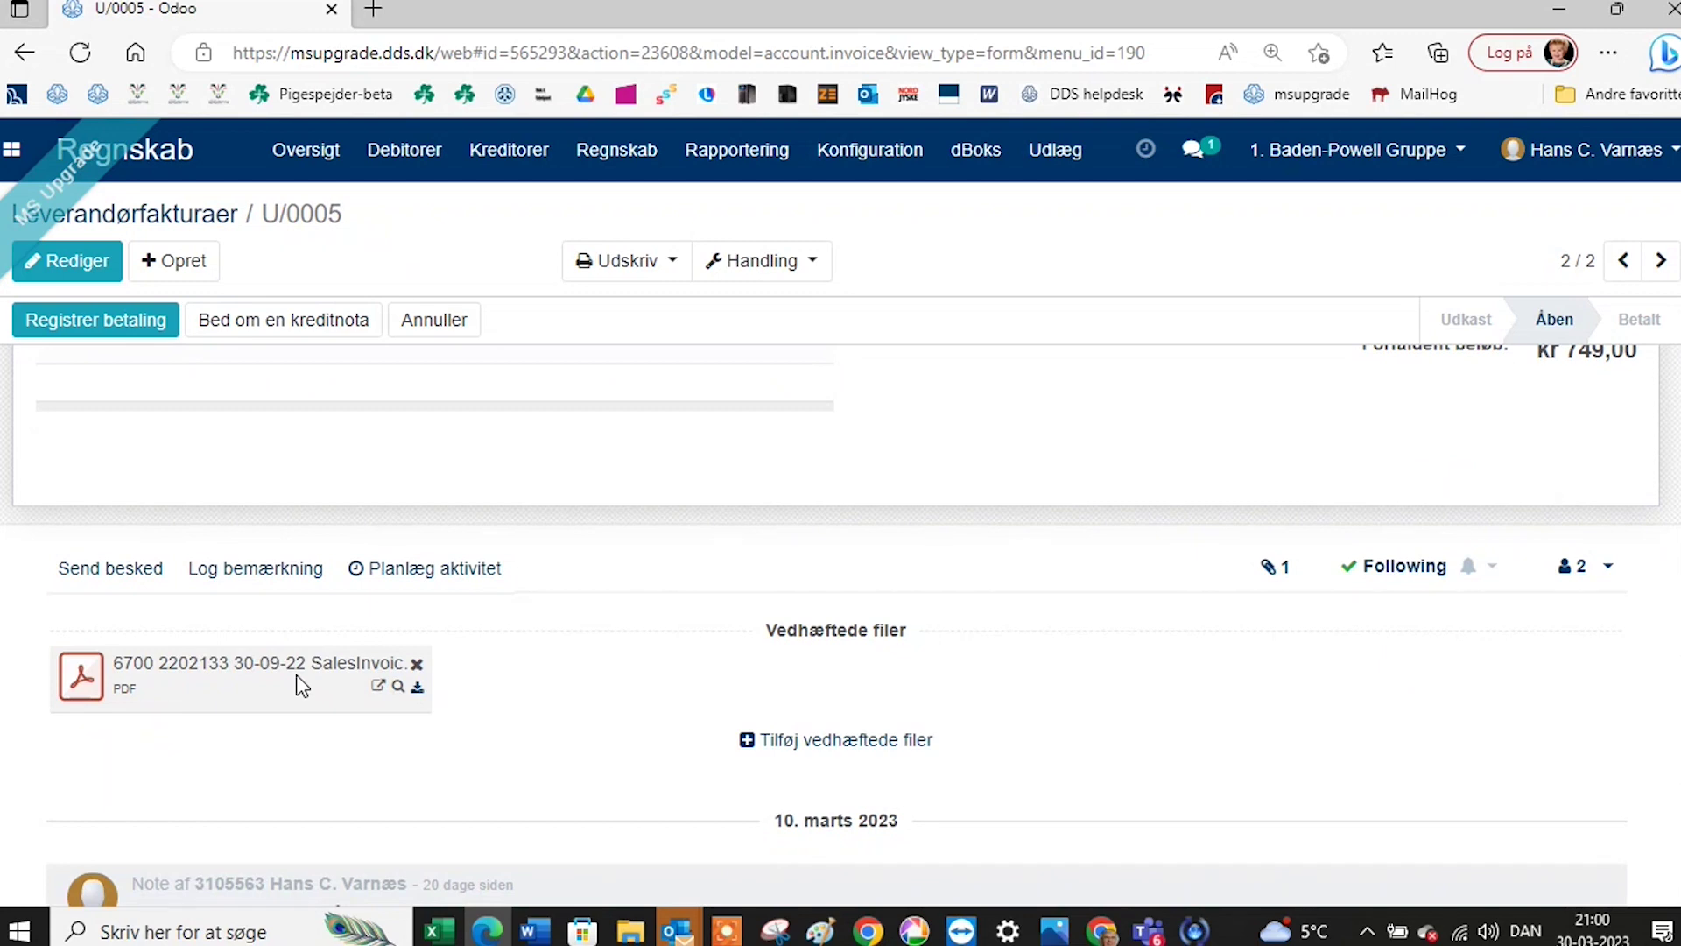
click(399, 686)
scroll(412, 652, up, 10)
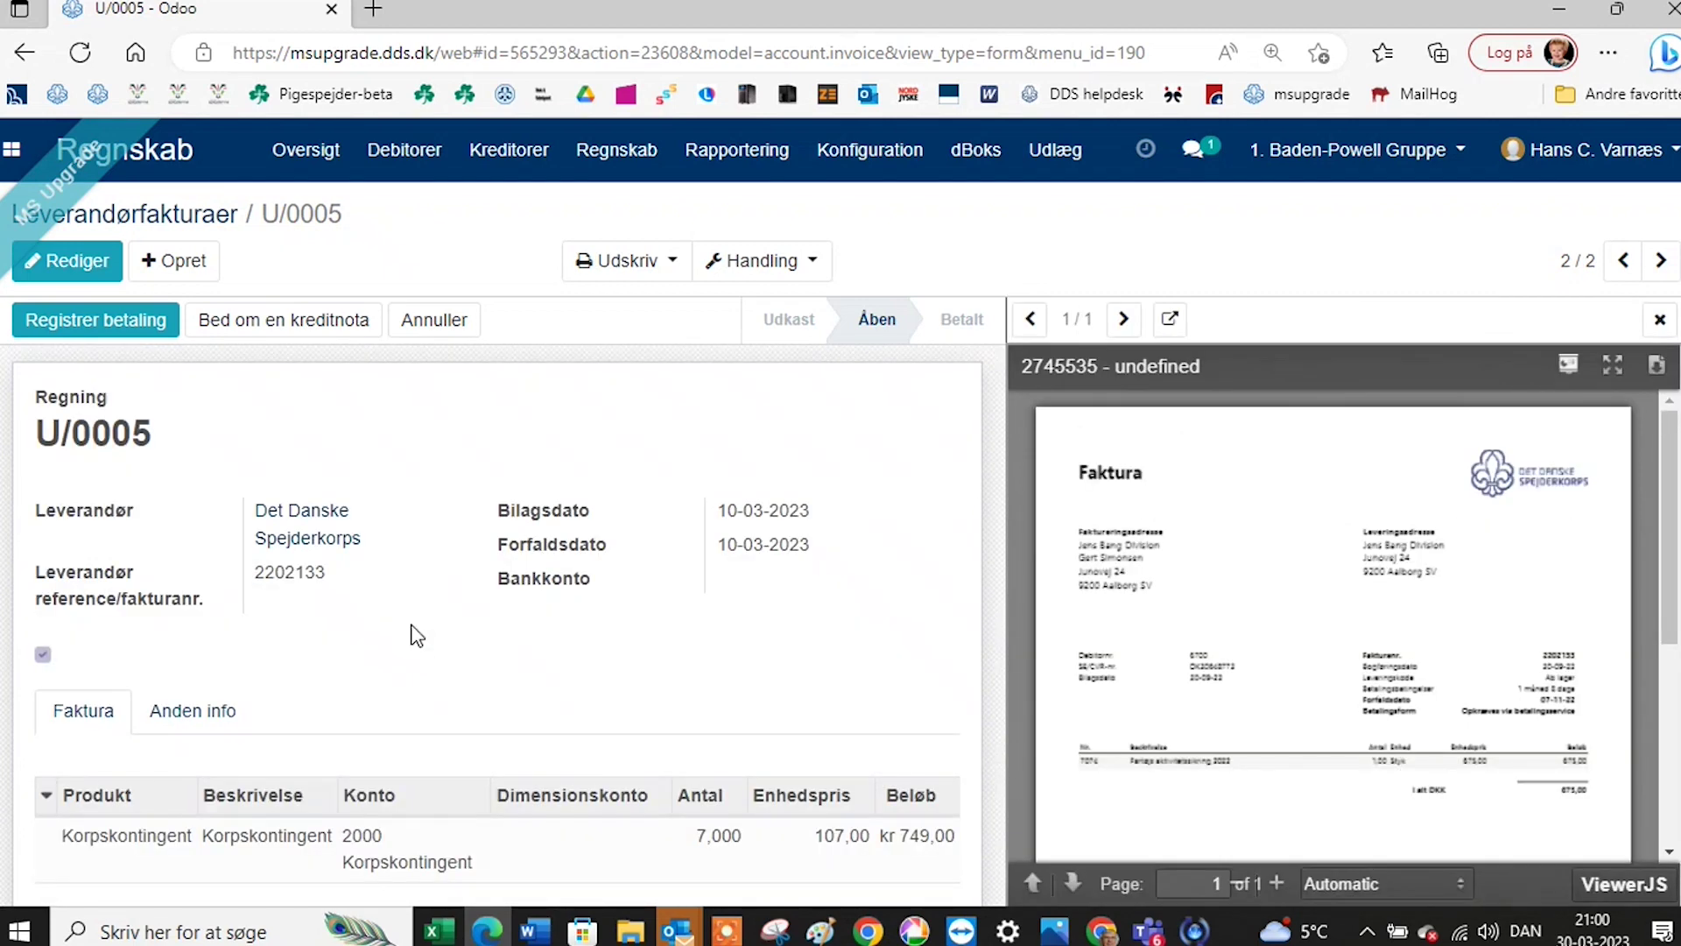
scroll(867, 674, down, 2)
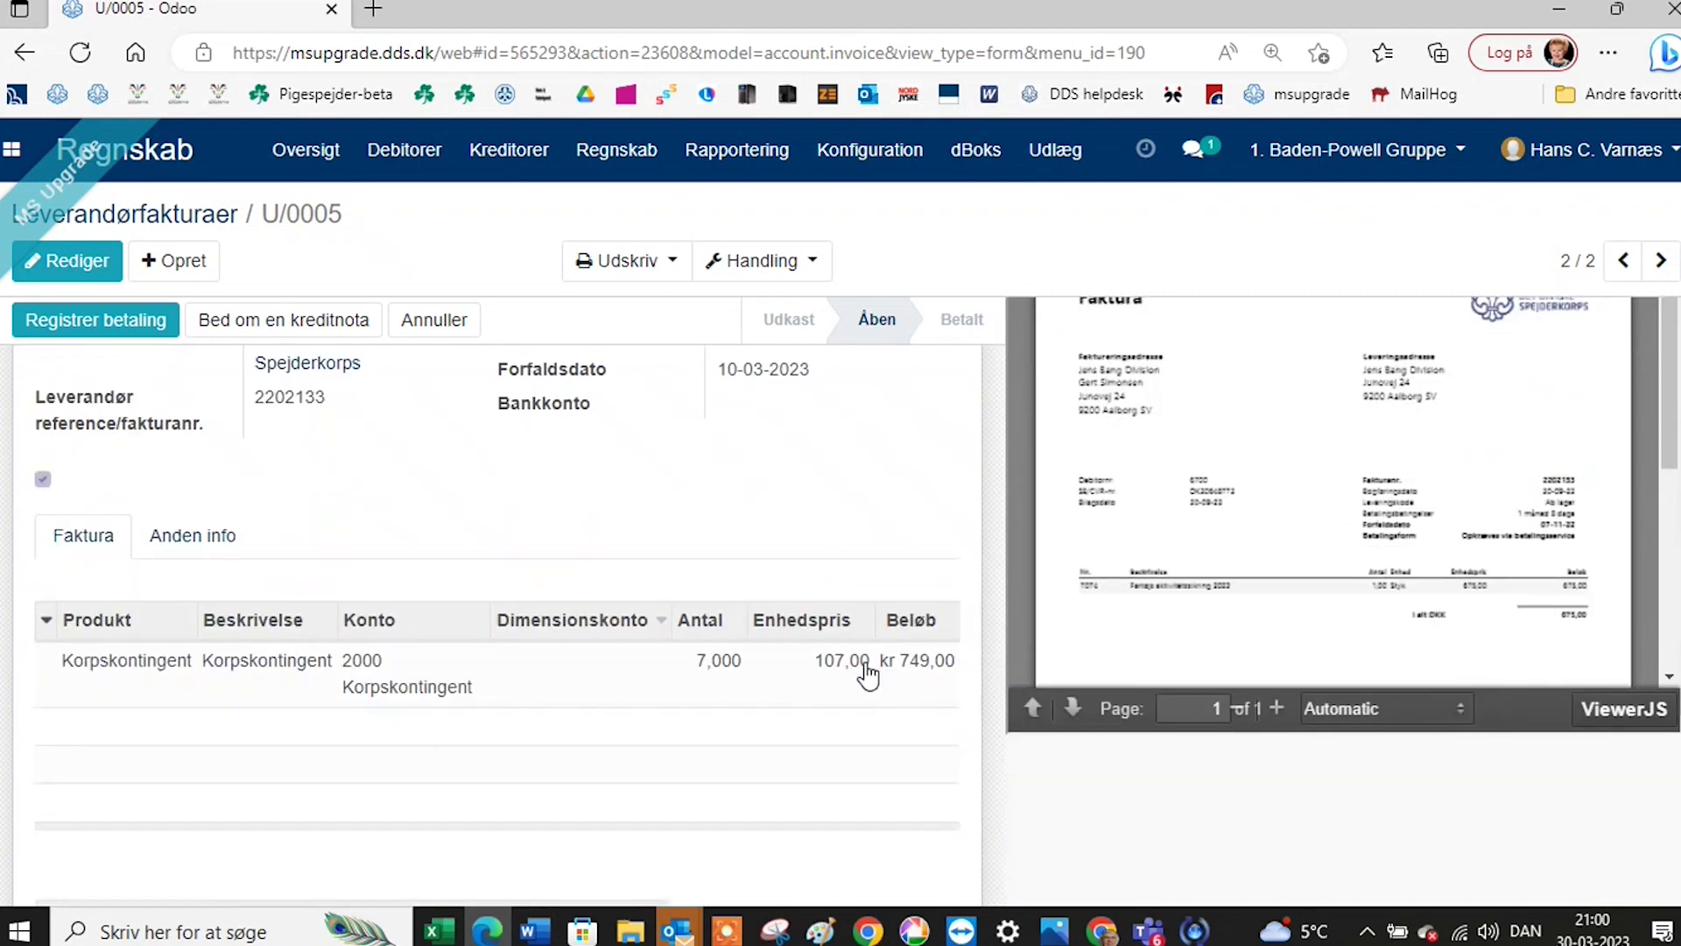
scroll(867, 674, up, 2)
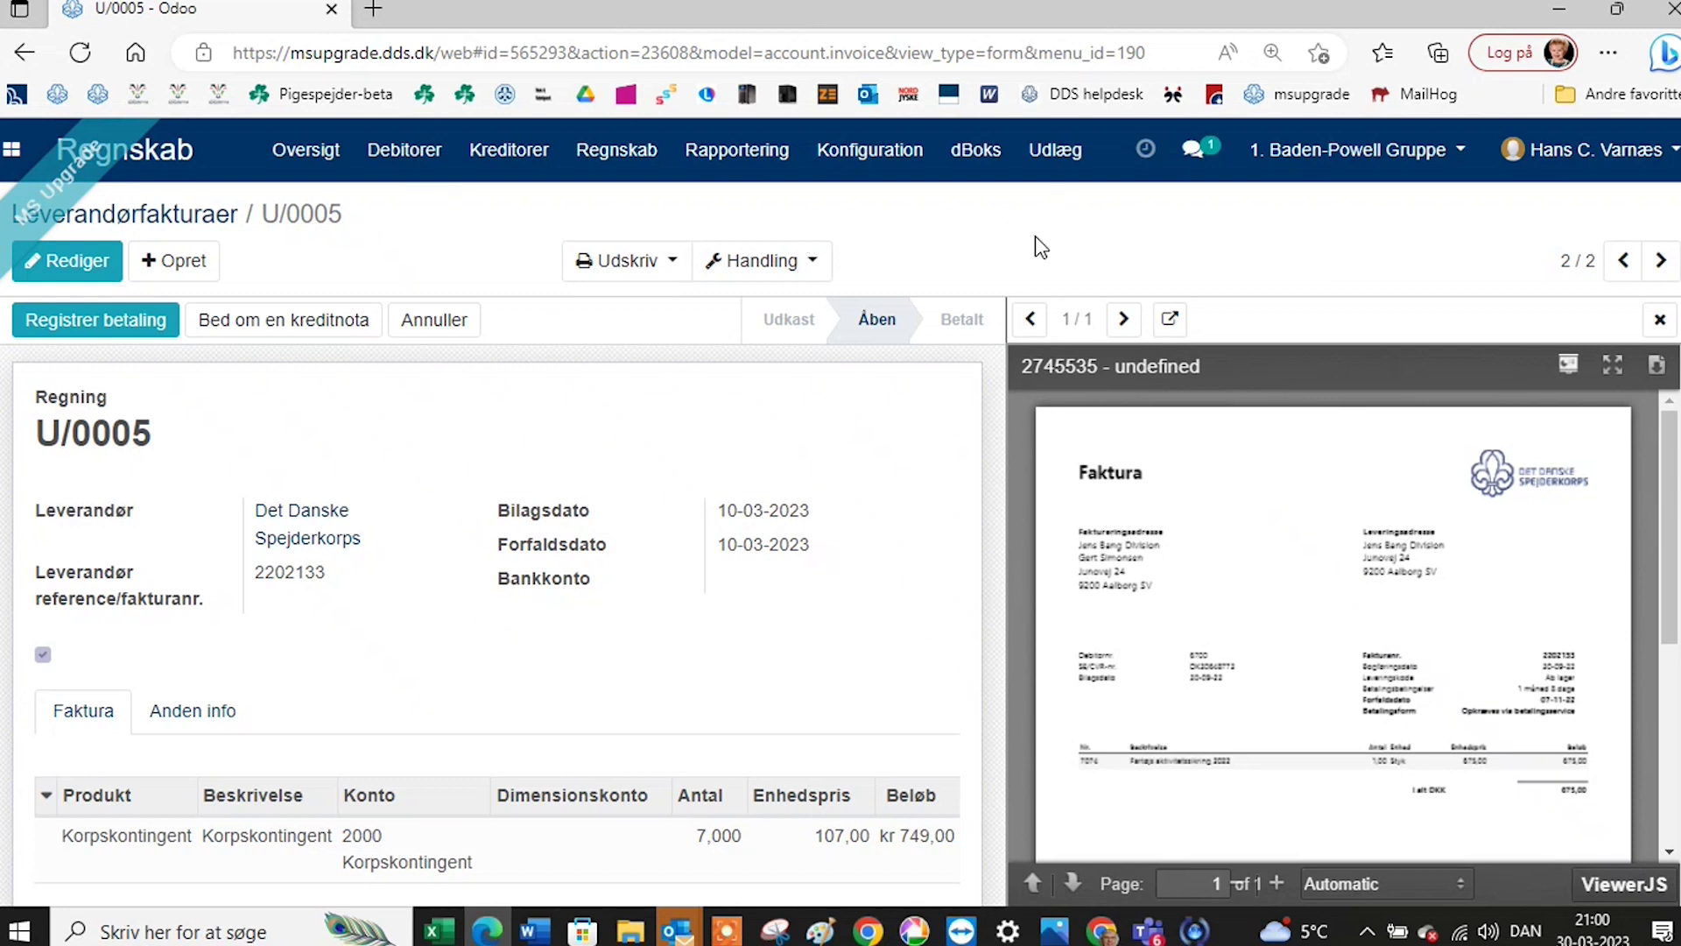
Reopen Regnskab > Journalposter and scroll through all 55 posted entries.
click(624, 163)
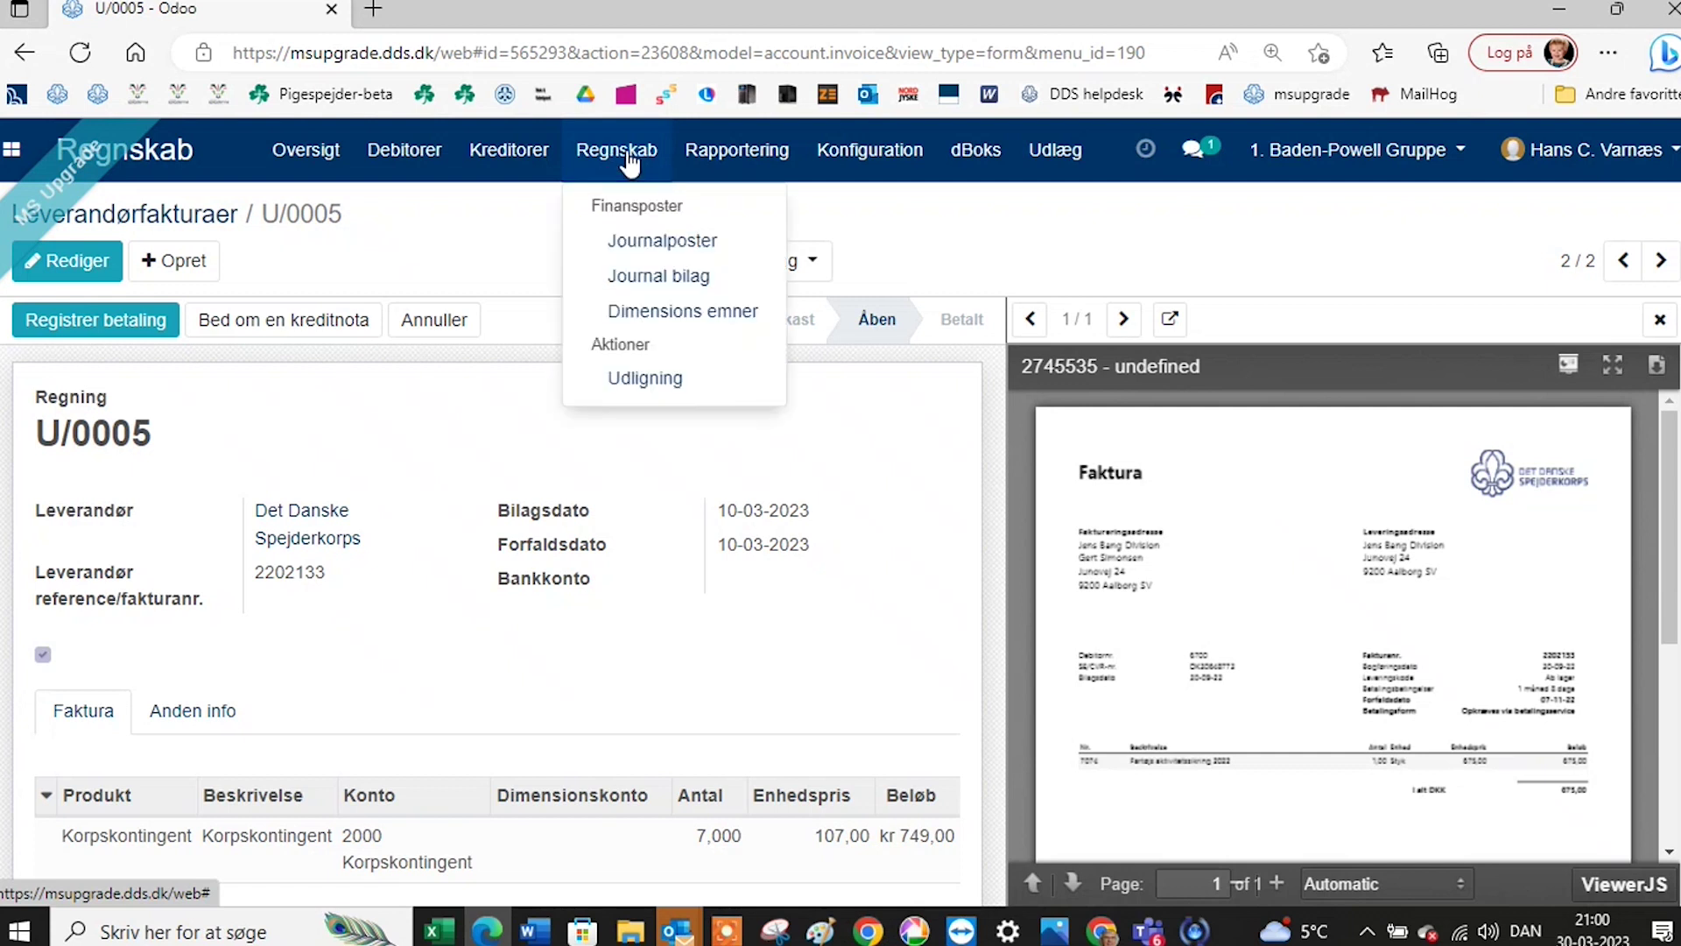
click(629, 249)
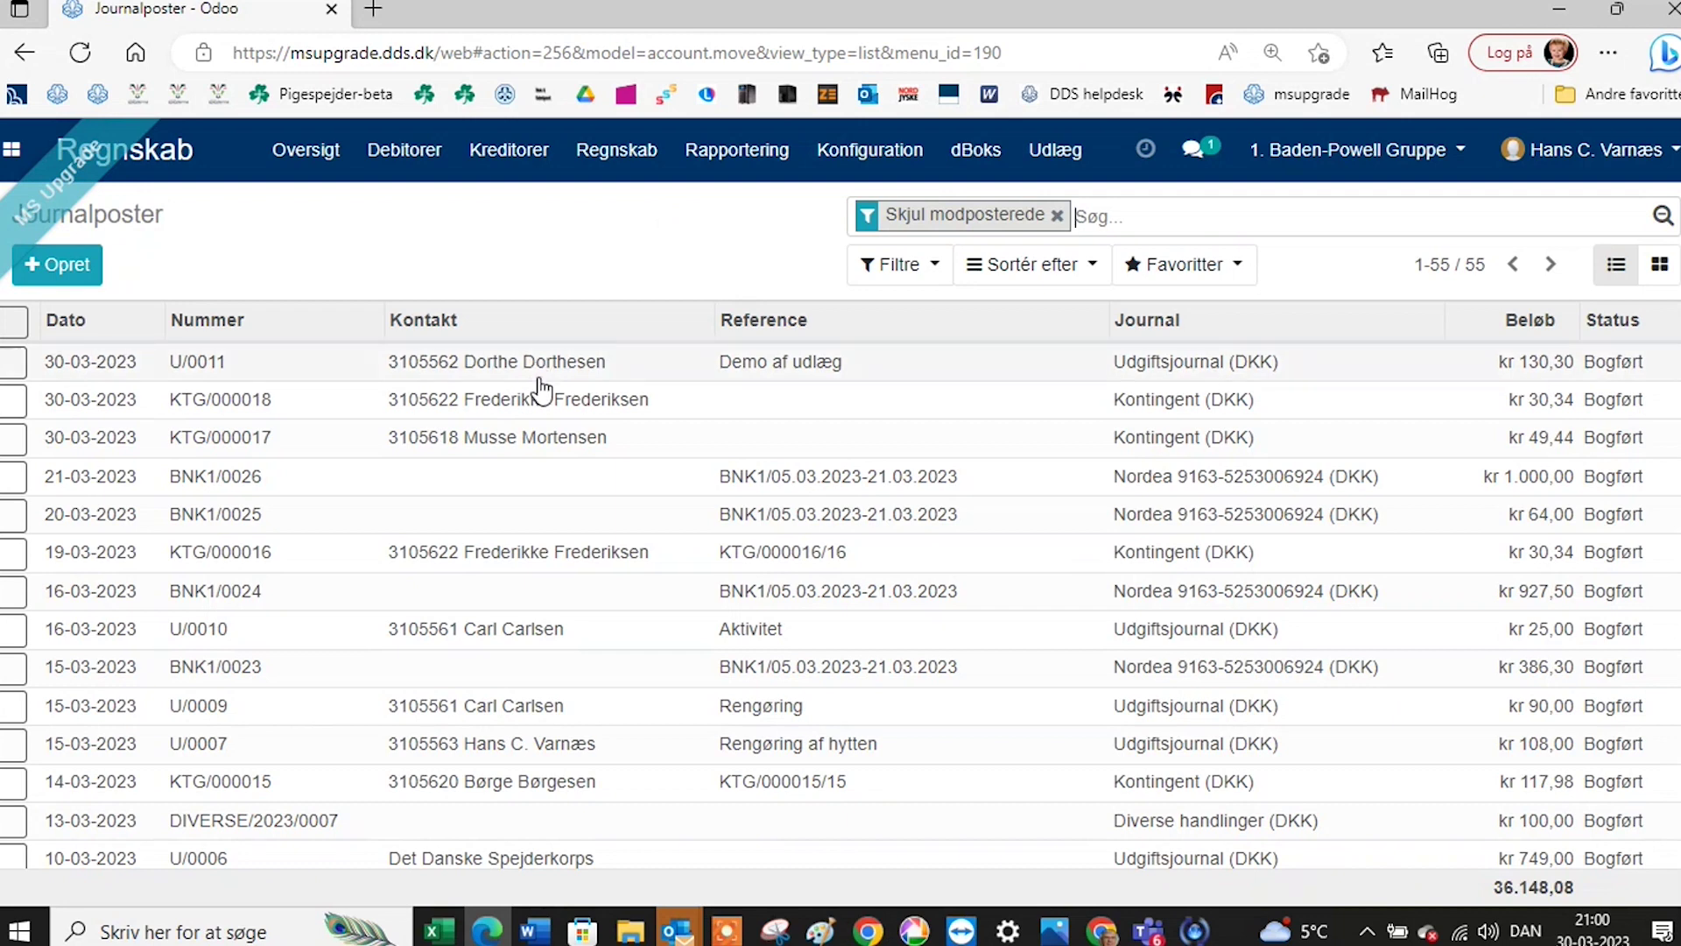
scroll(544, 408, down, 2)
scroll(544, 412, down, 2)
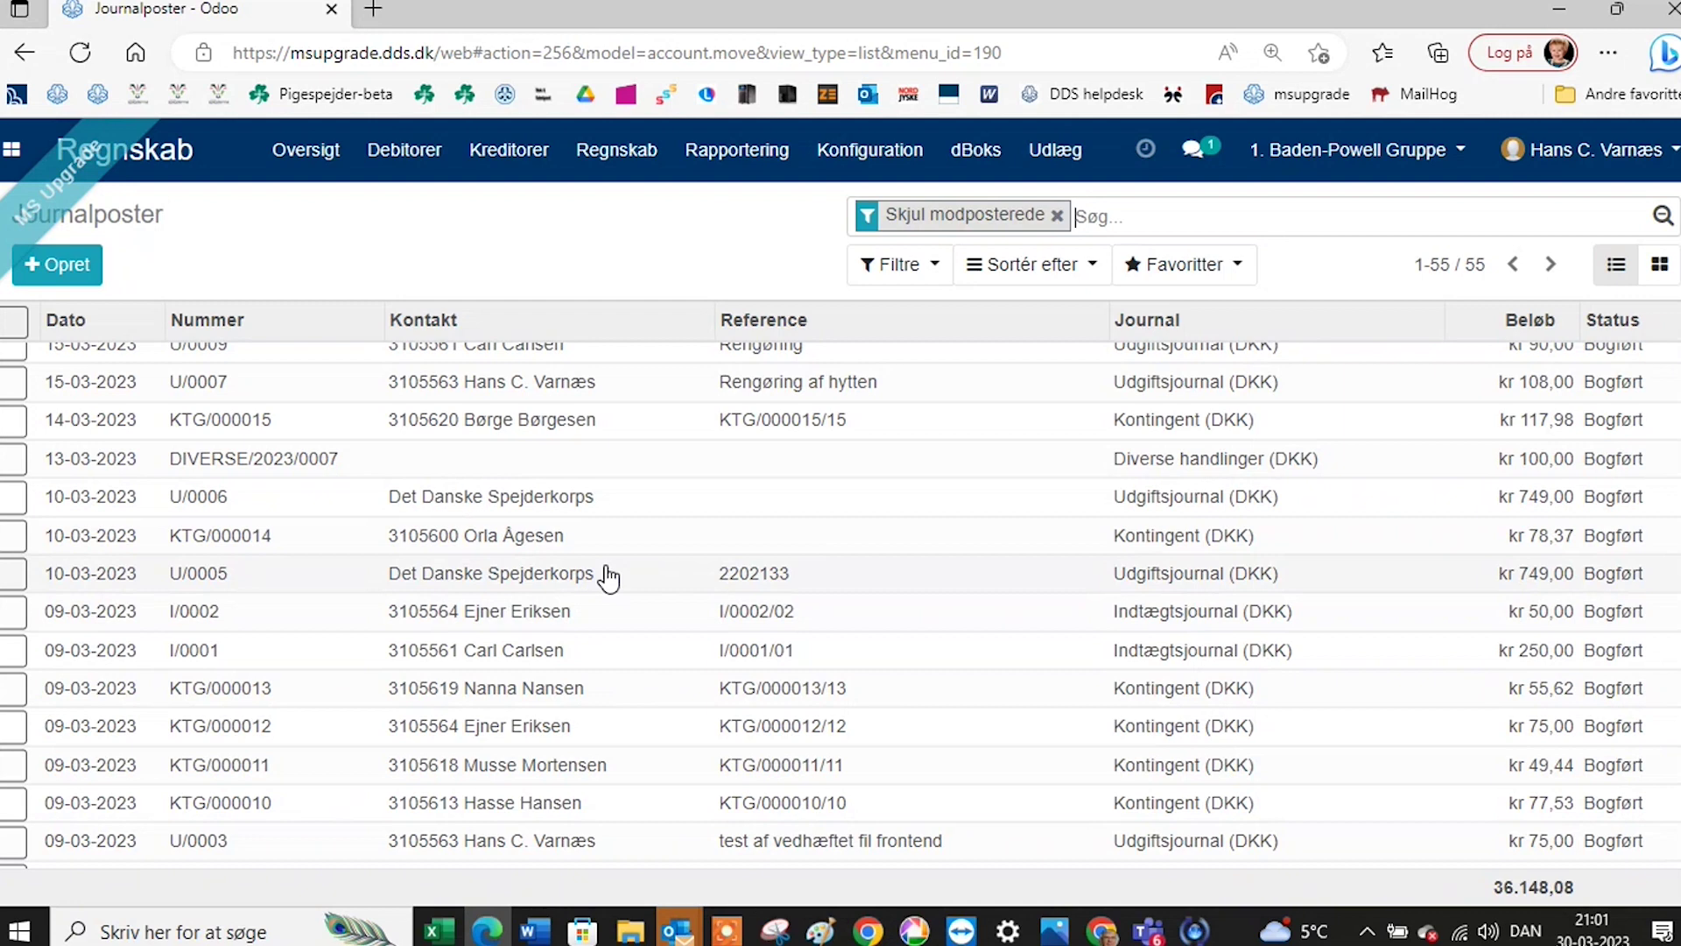
scroll(609, 578, up, 2)
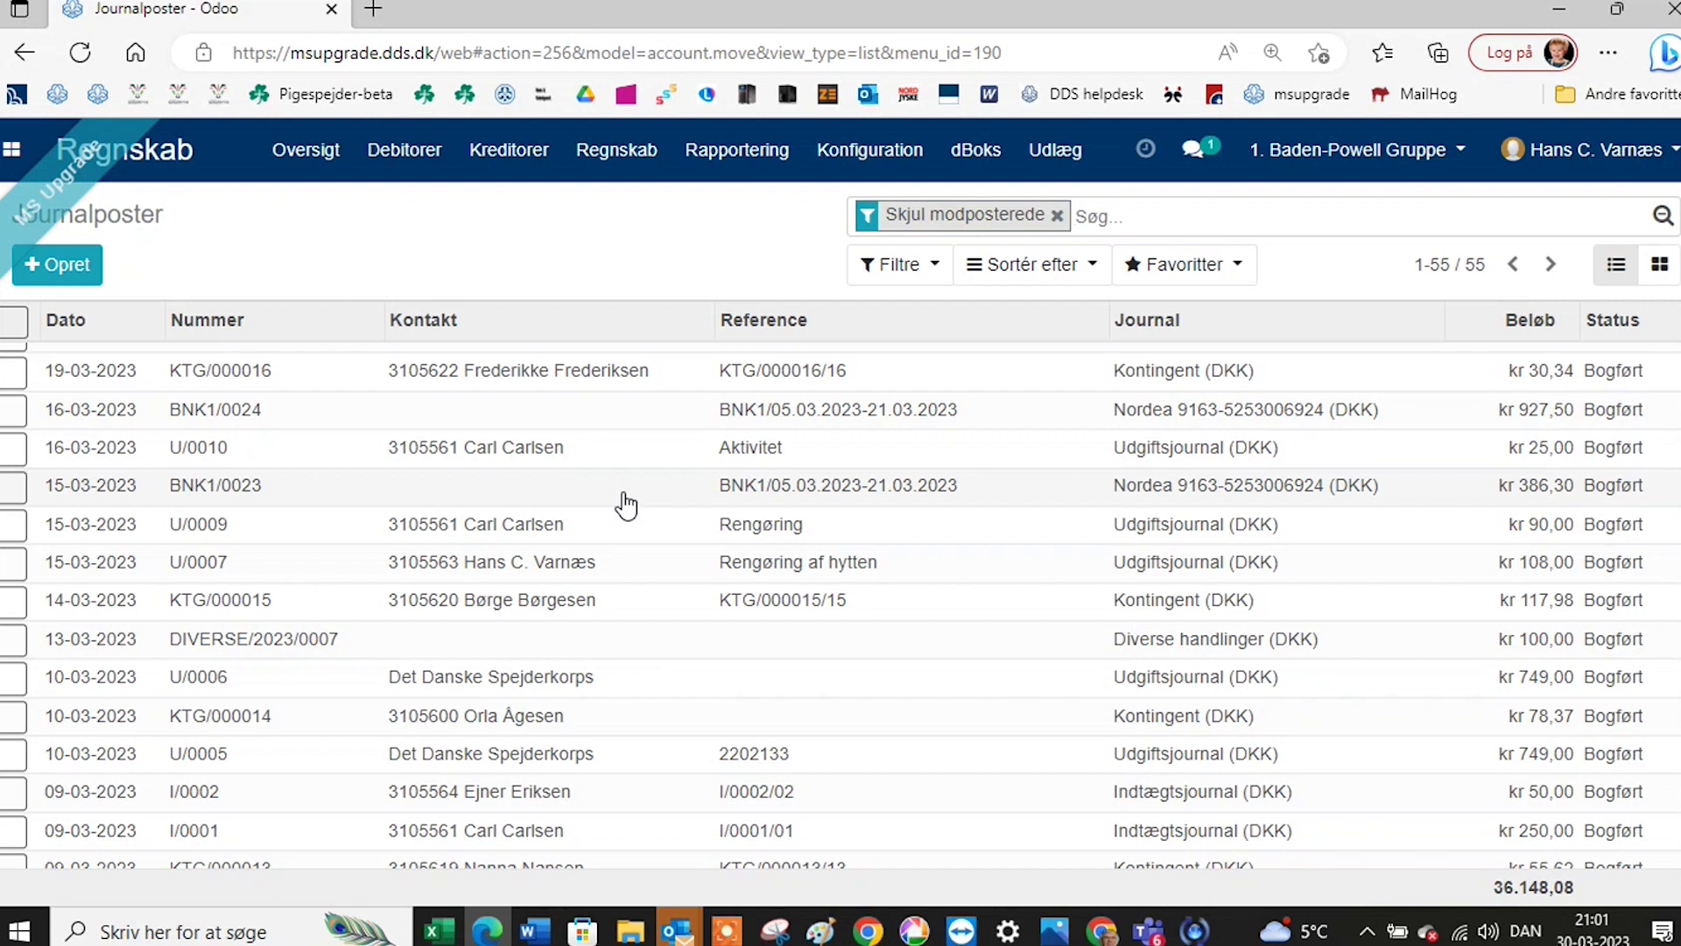
click(613, 162)
Filter journal entries by account 2030 and select all ten results.
click(649, 248)
text(2030)
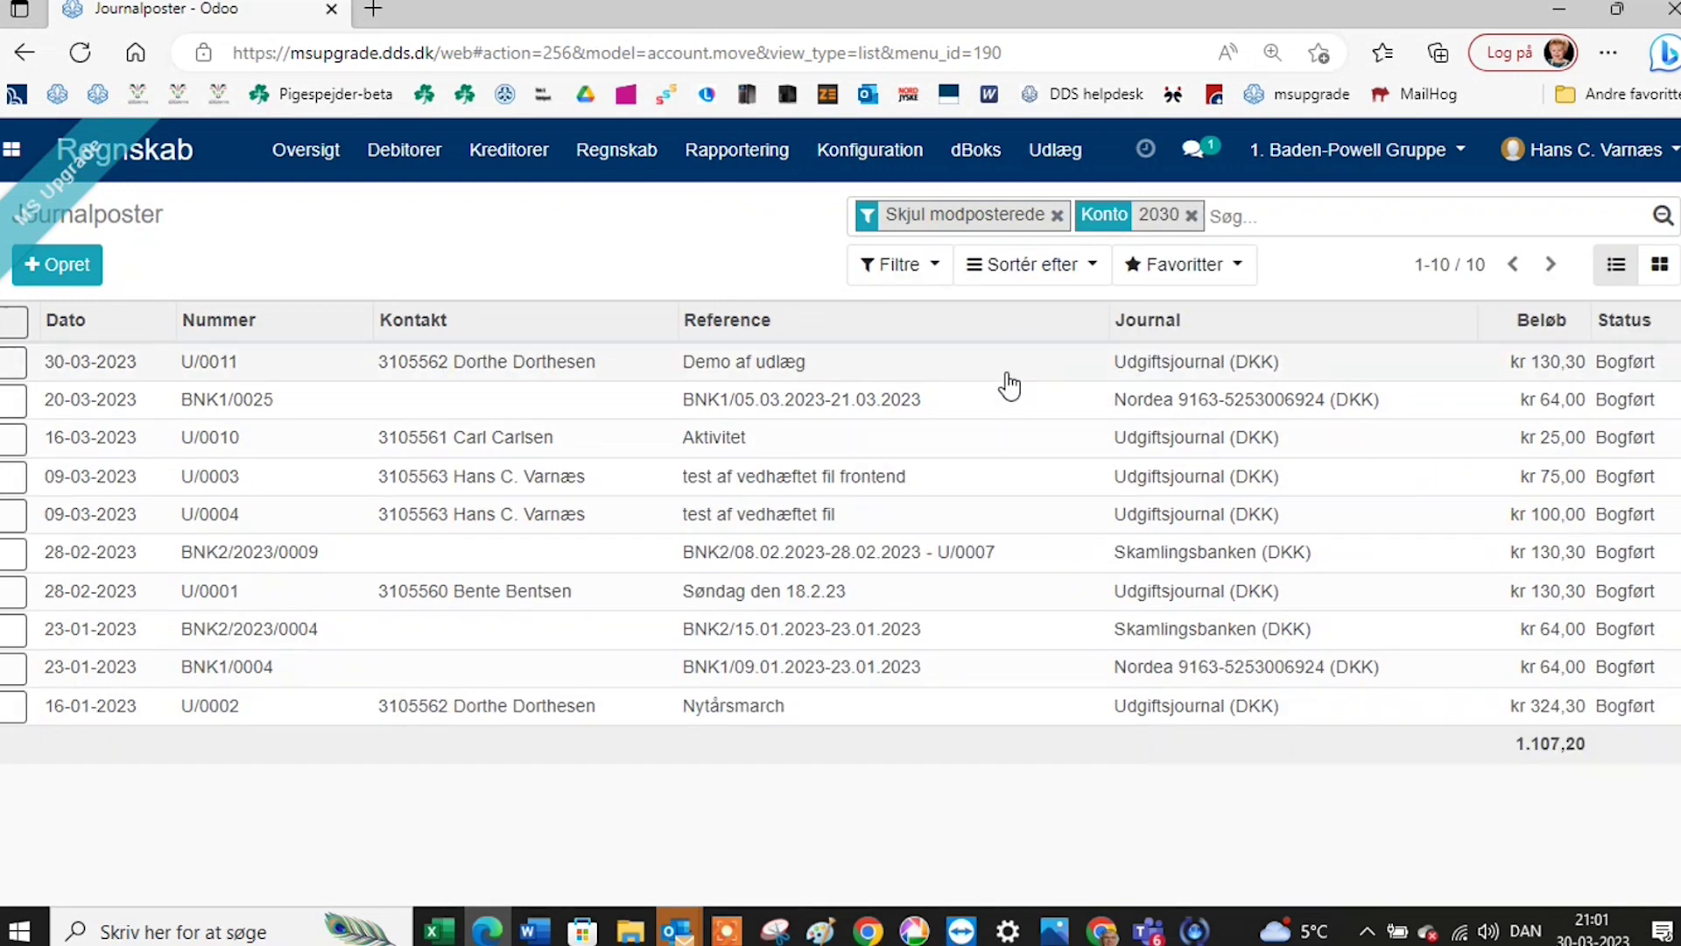
click(13, 331)
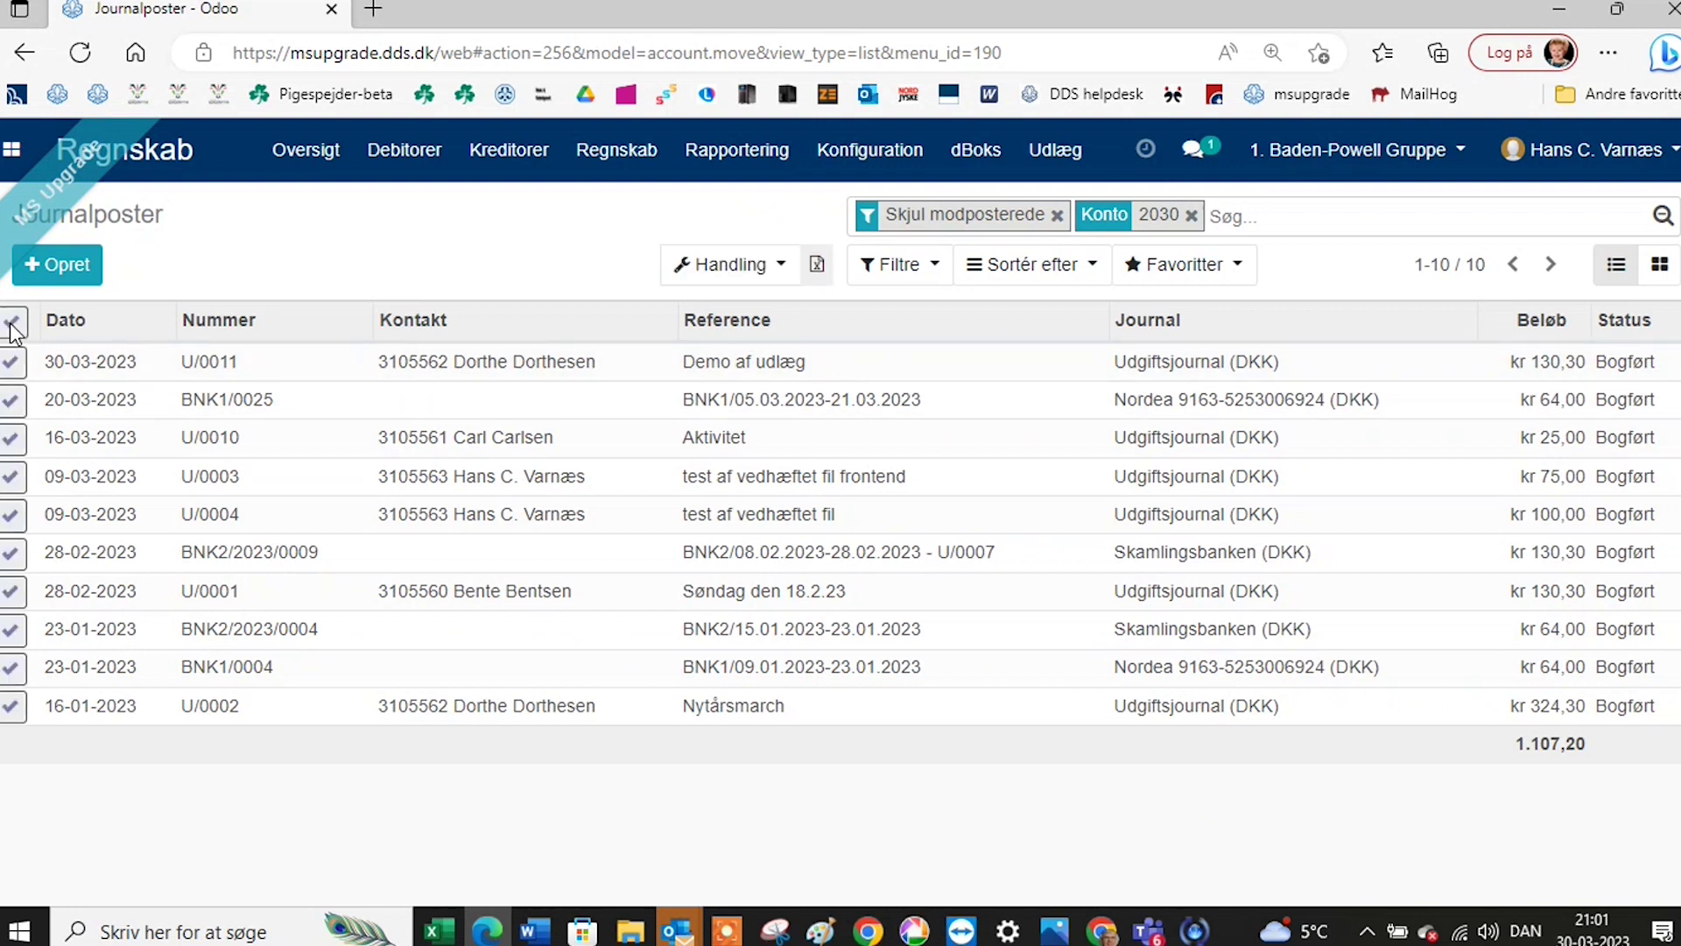
Queue one merged PDF of the selected entries' attachments via Saml vedhæftede filer.
click(745, 267)
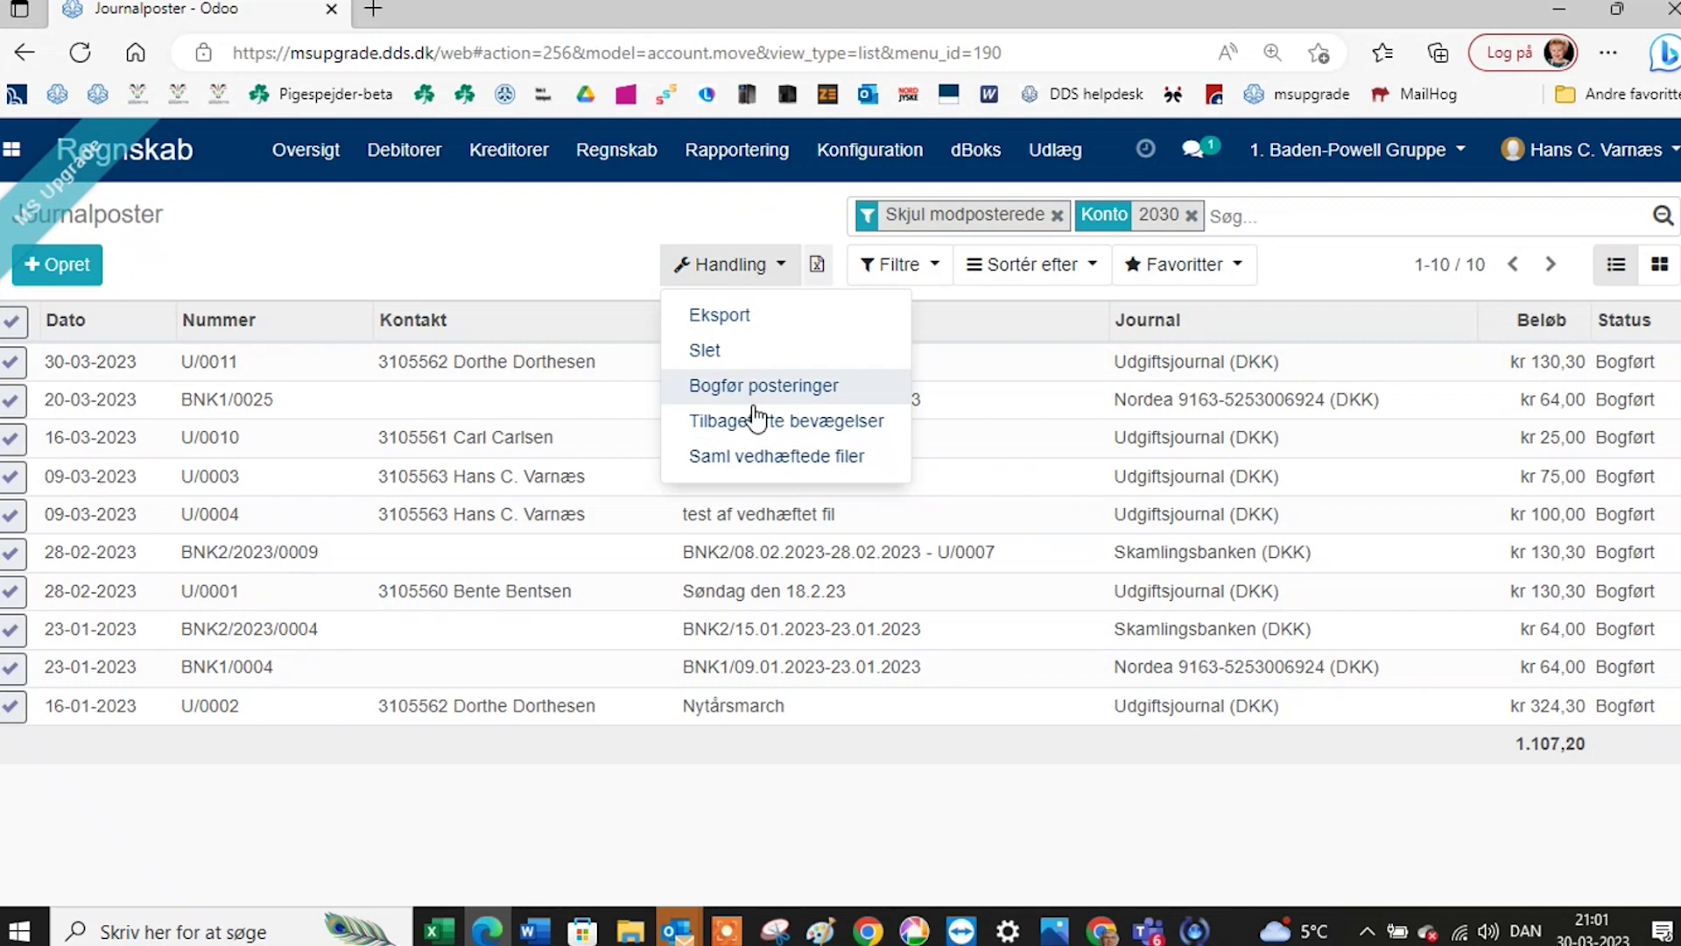
click(760, 457)
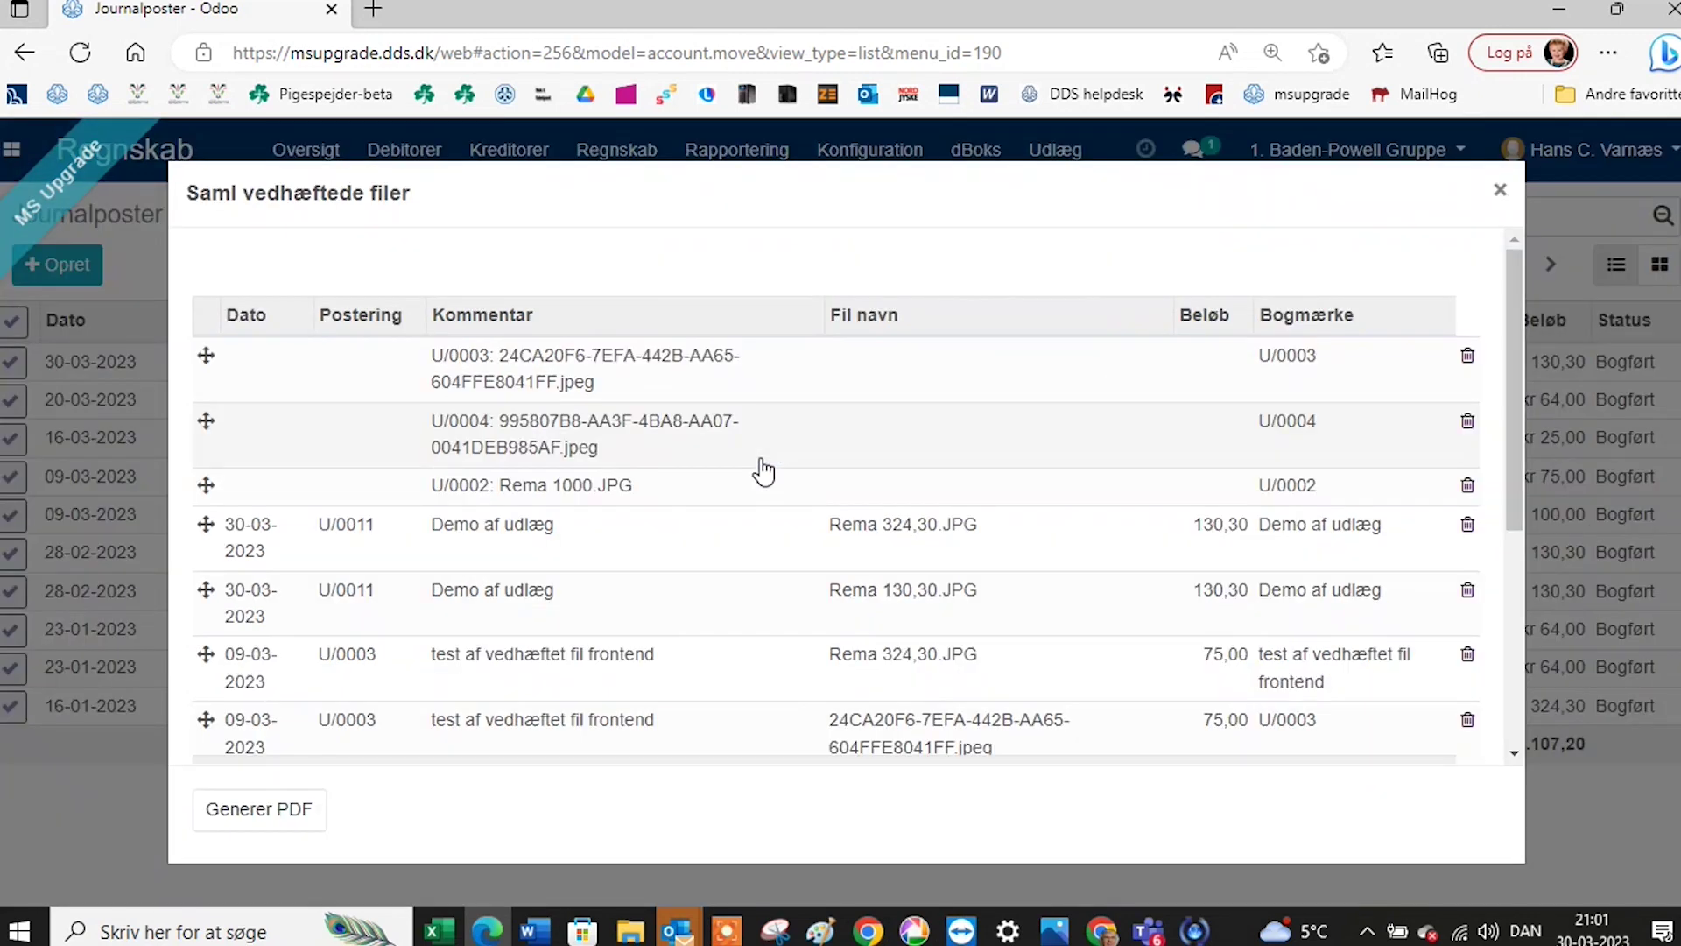
click(285, 819)
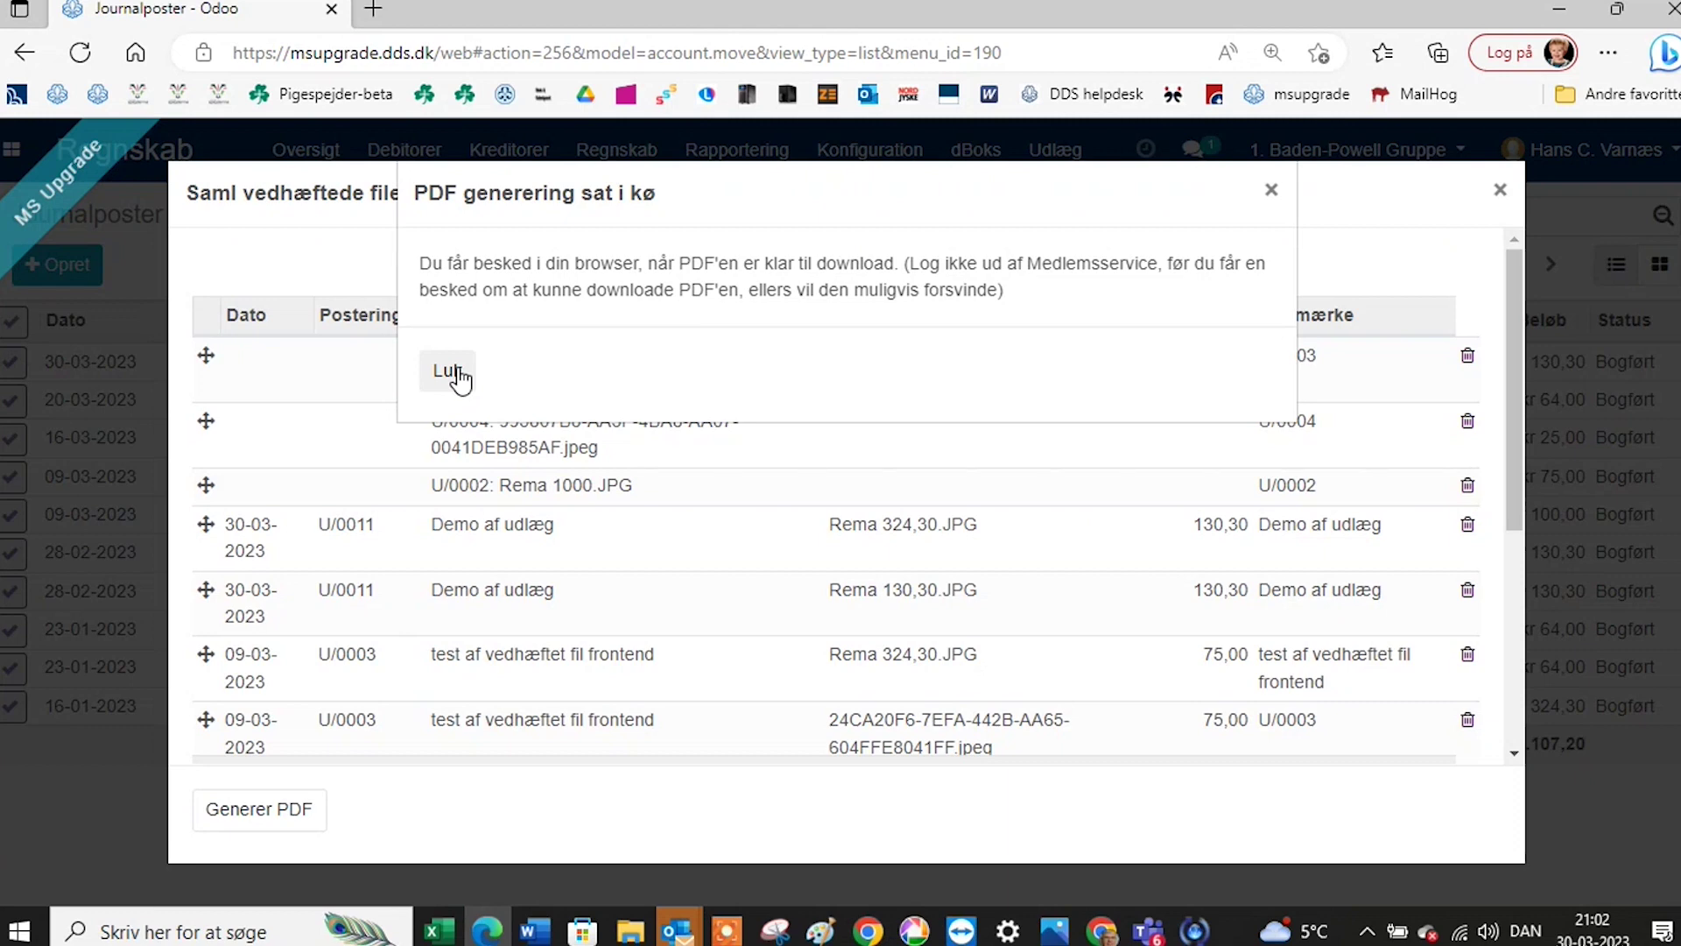
click(449, 371)
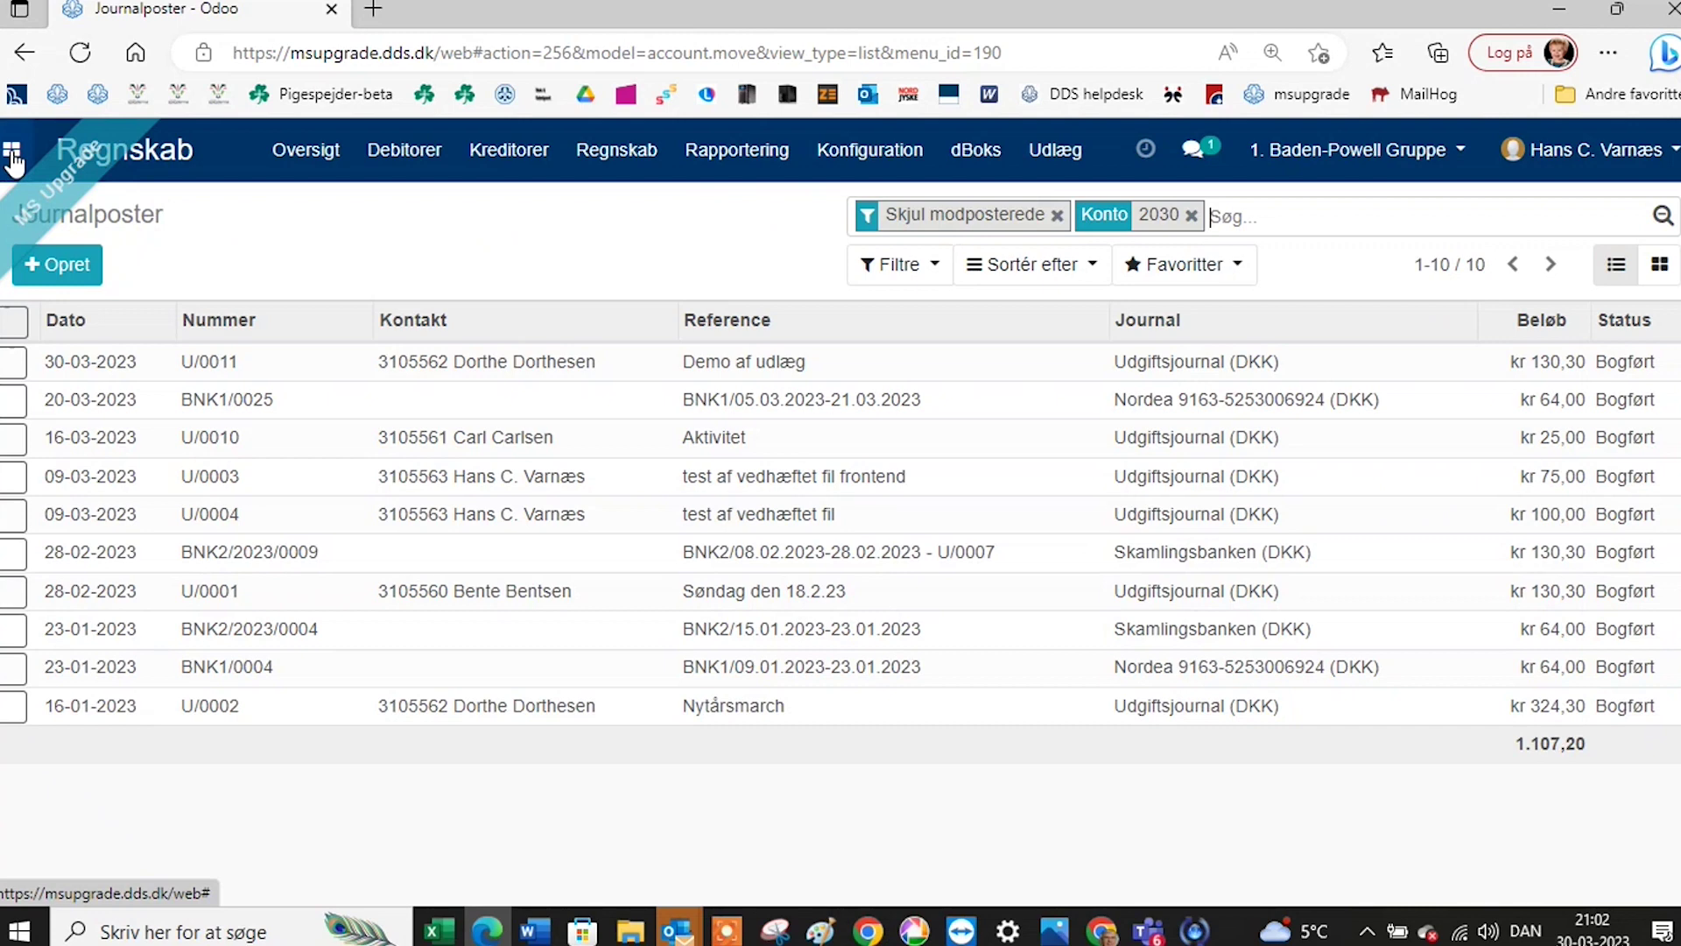
click(12, 156)
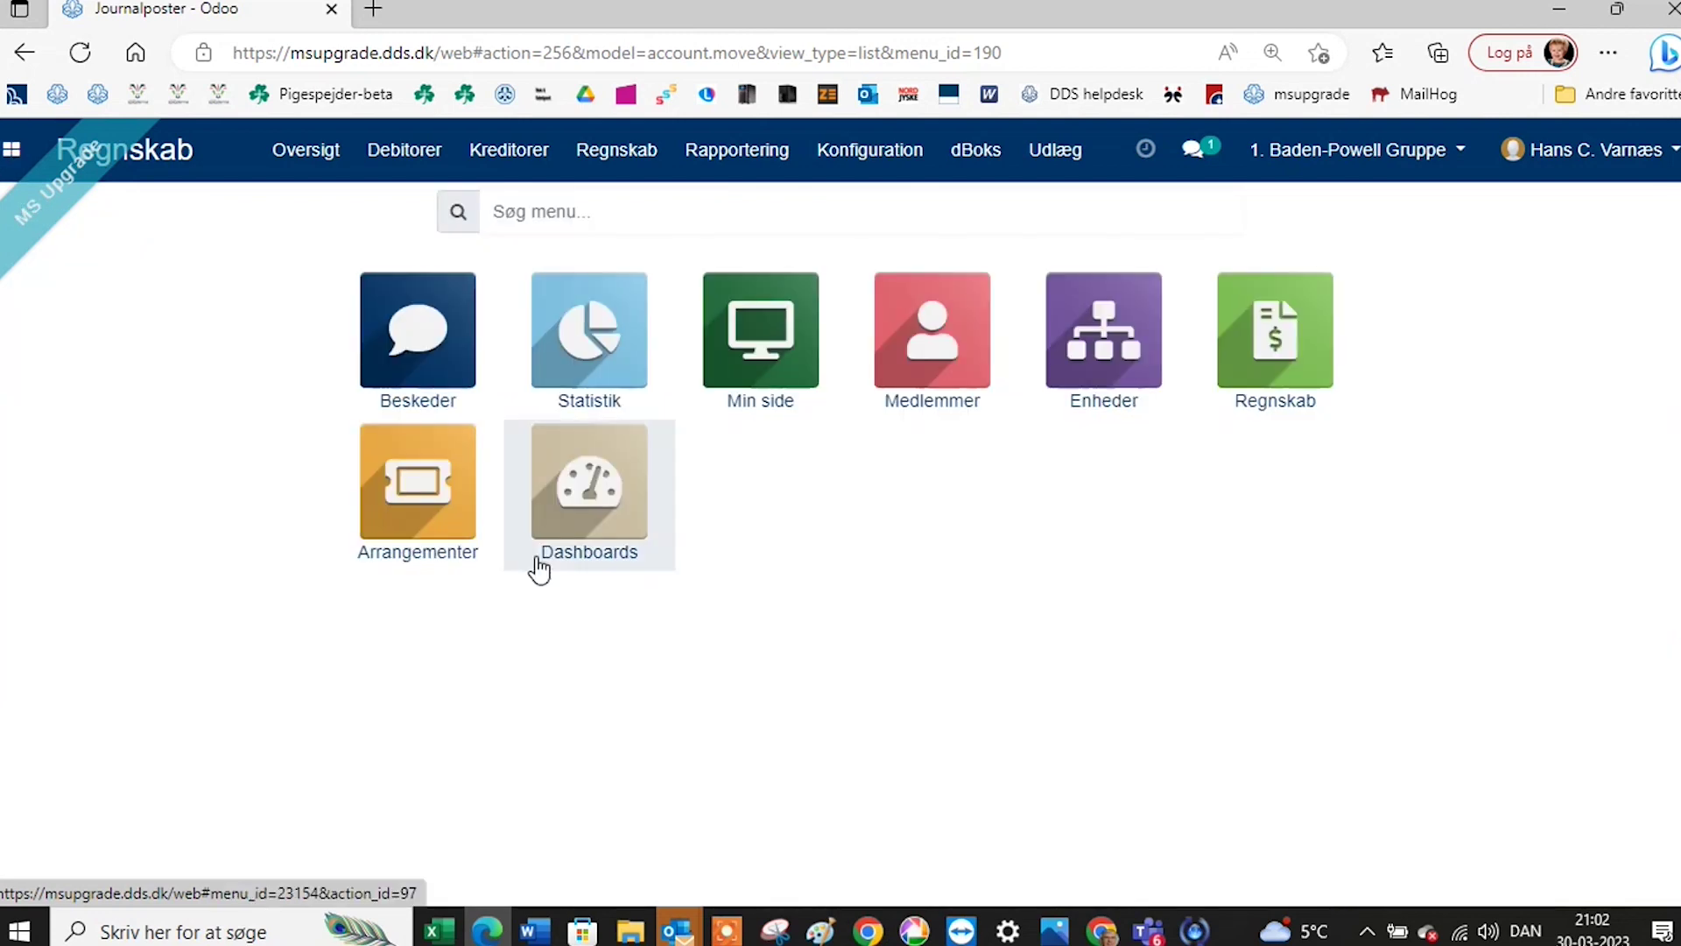
click(538, 567)
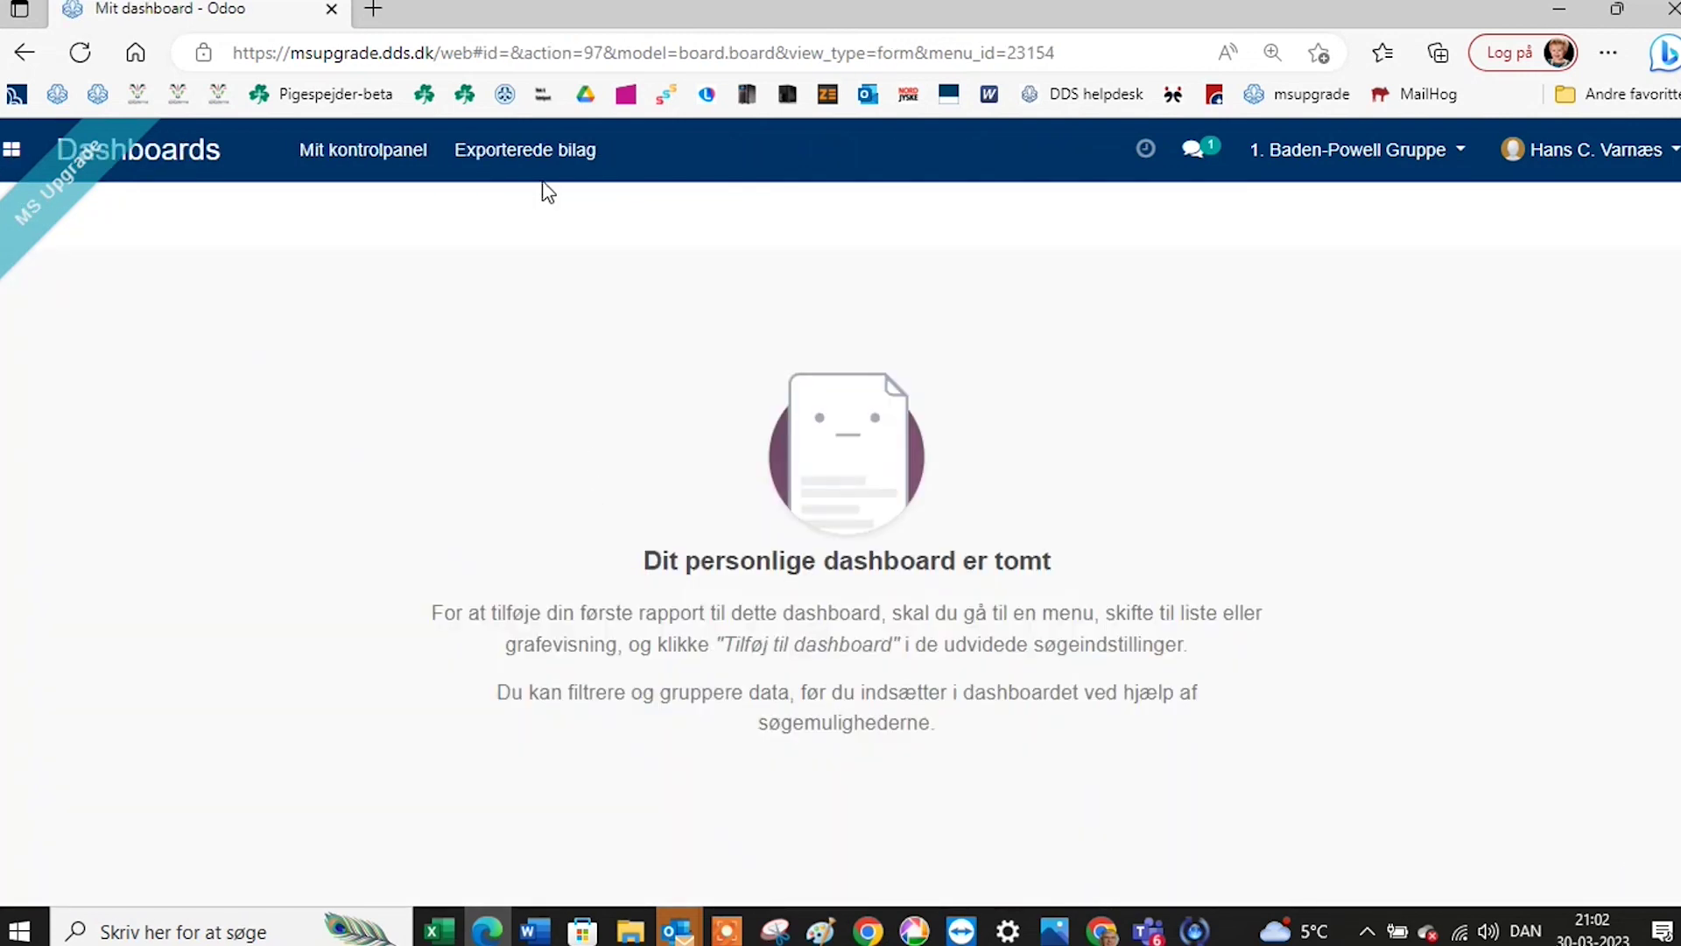
click(532, 162)
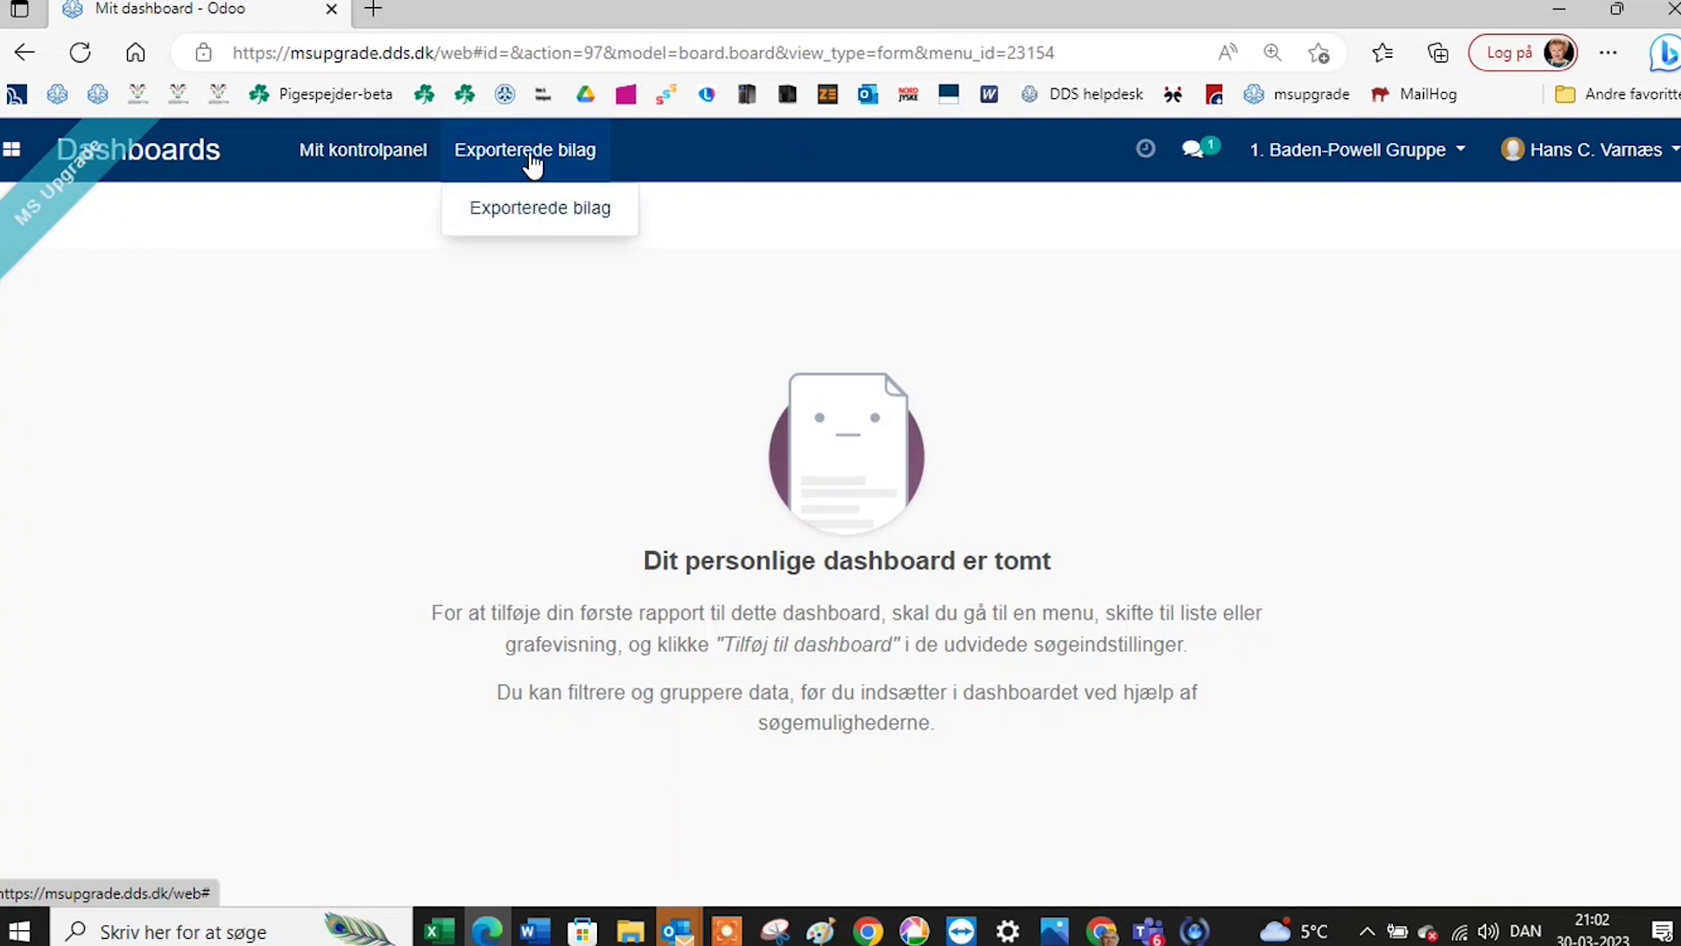
click(527, 211)
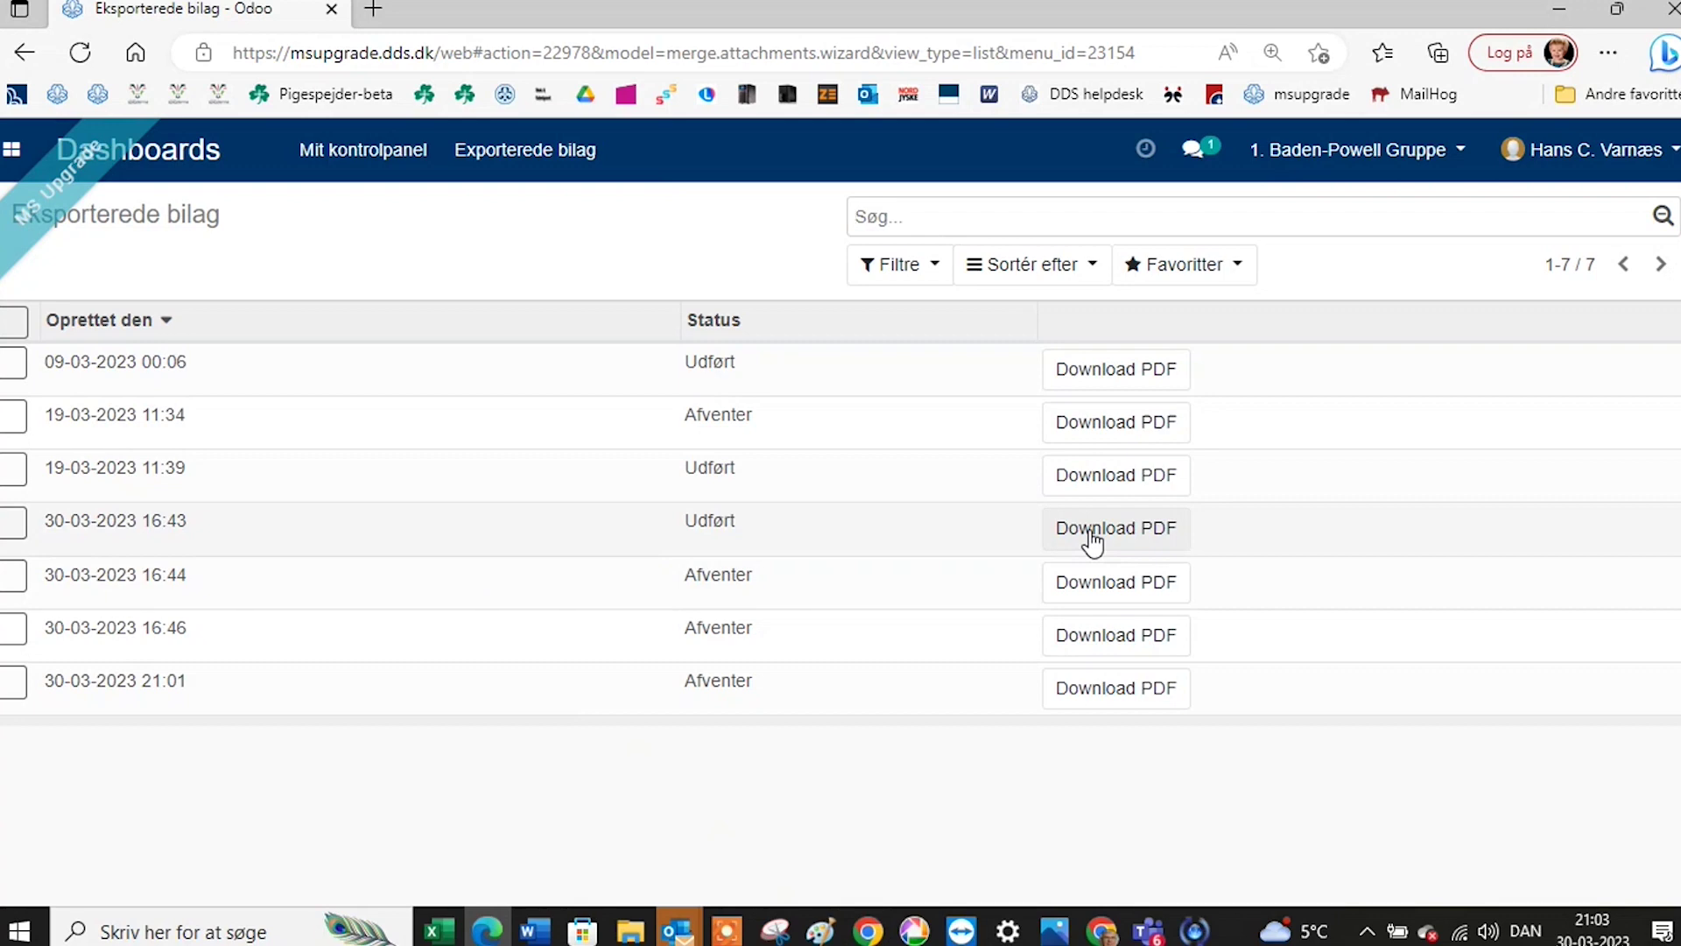
click(1092, 529)
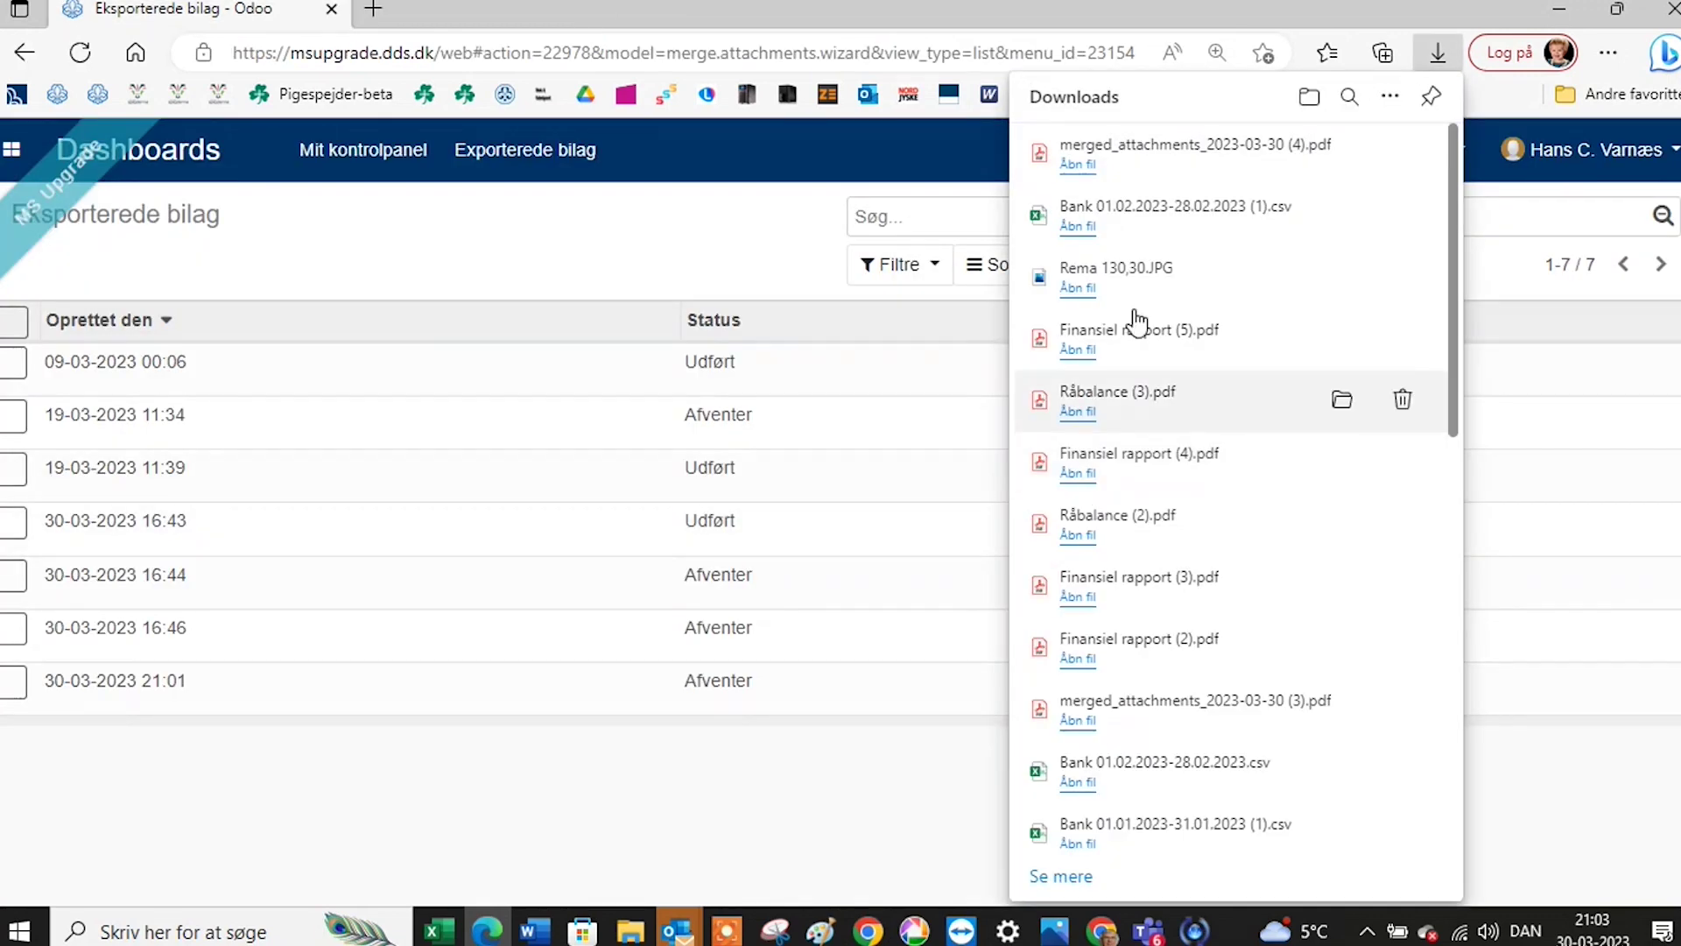
Review both pages of the merged invoice I/0002 PDF (kr 50,00), then return to Odoo's exported list.
click(1072, 175)
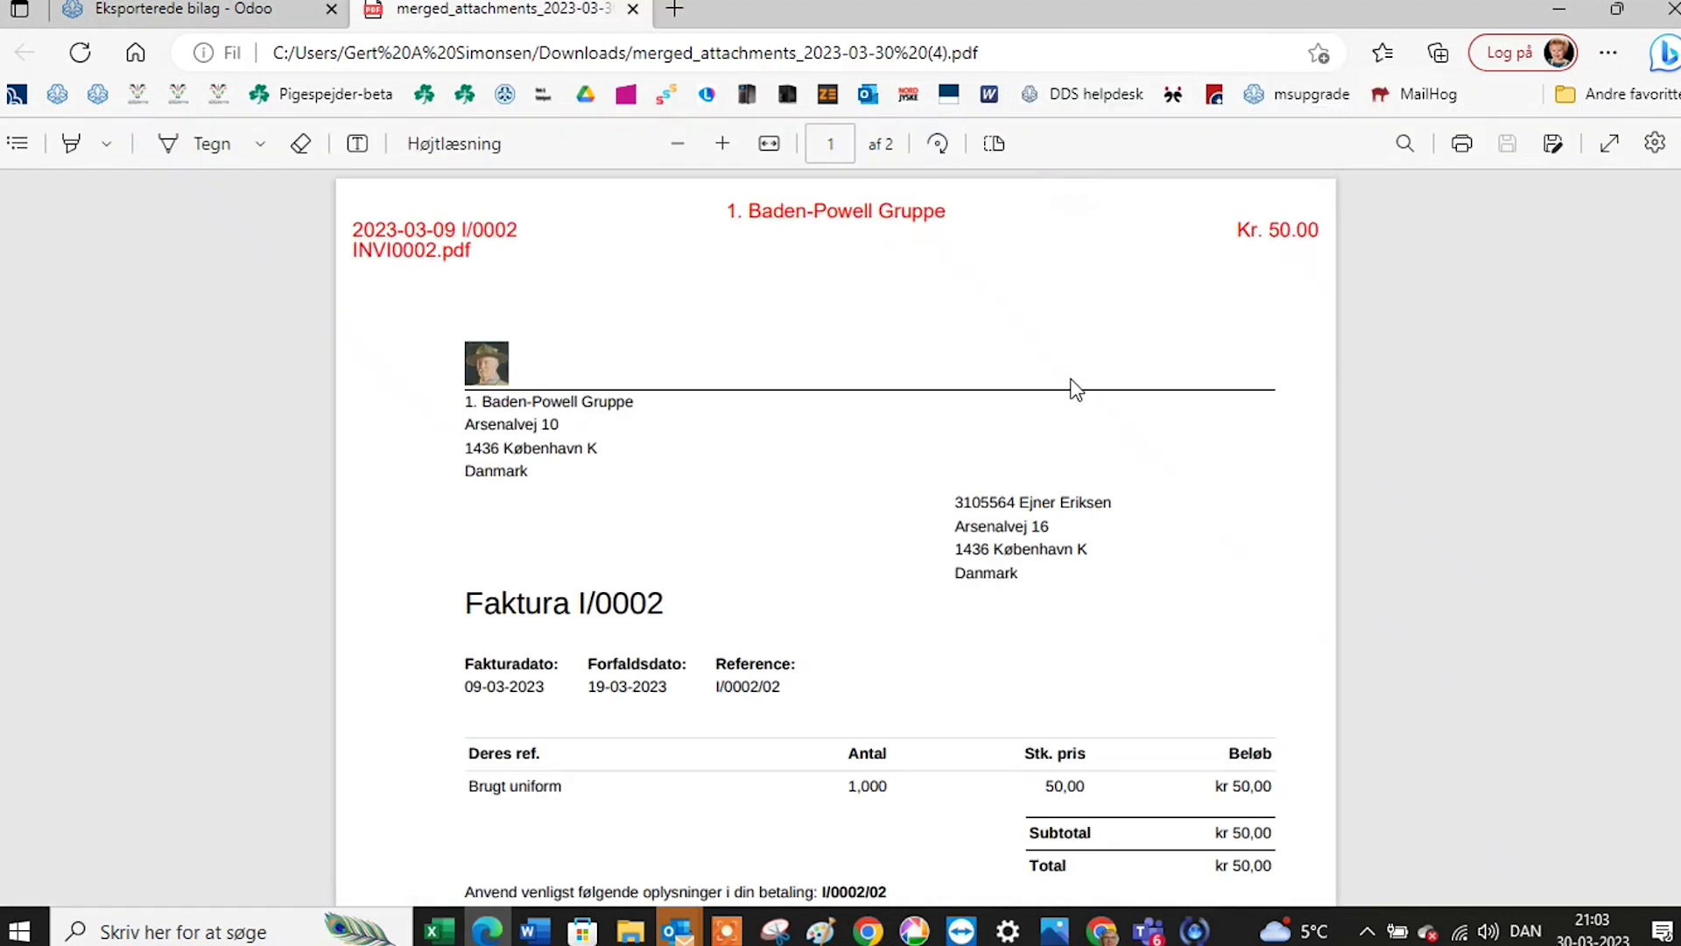
scroll(1073, 390, down, 10)
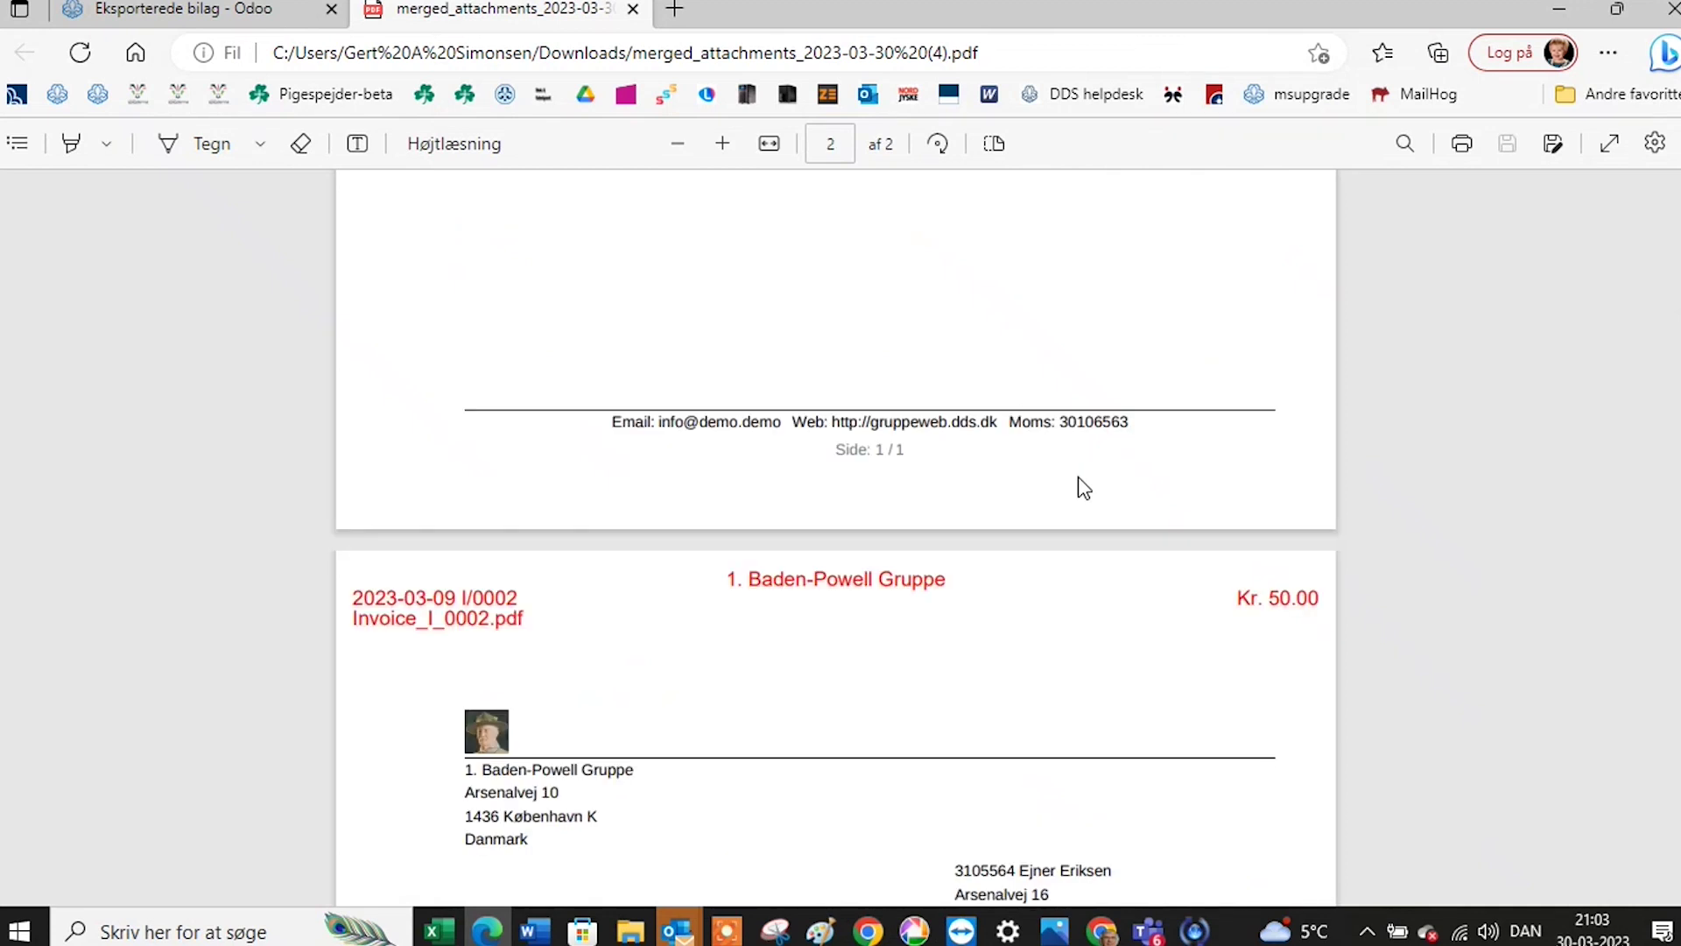
scroll(1079, 478, down, 12)
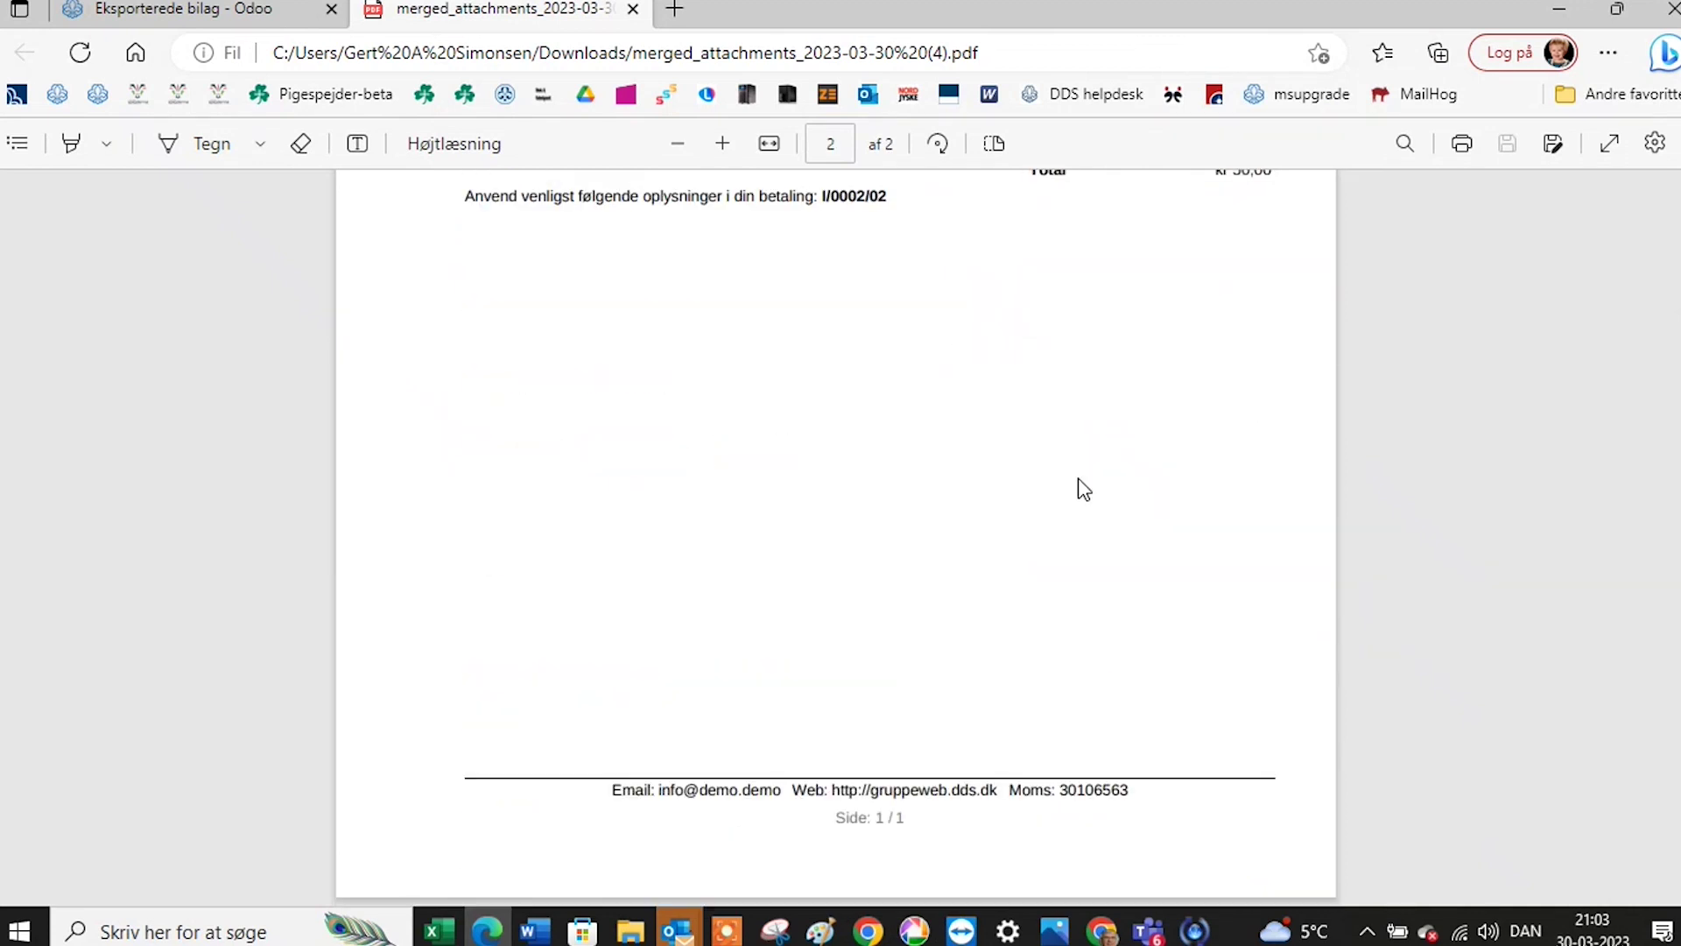
scroll(1084, 488, up, 12)
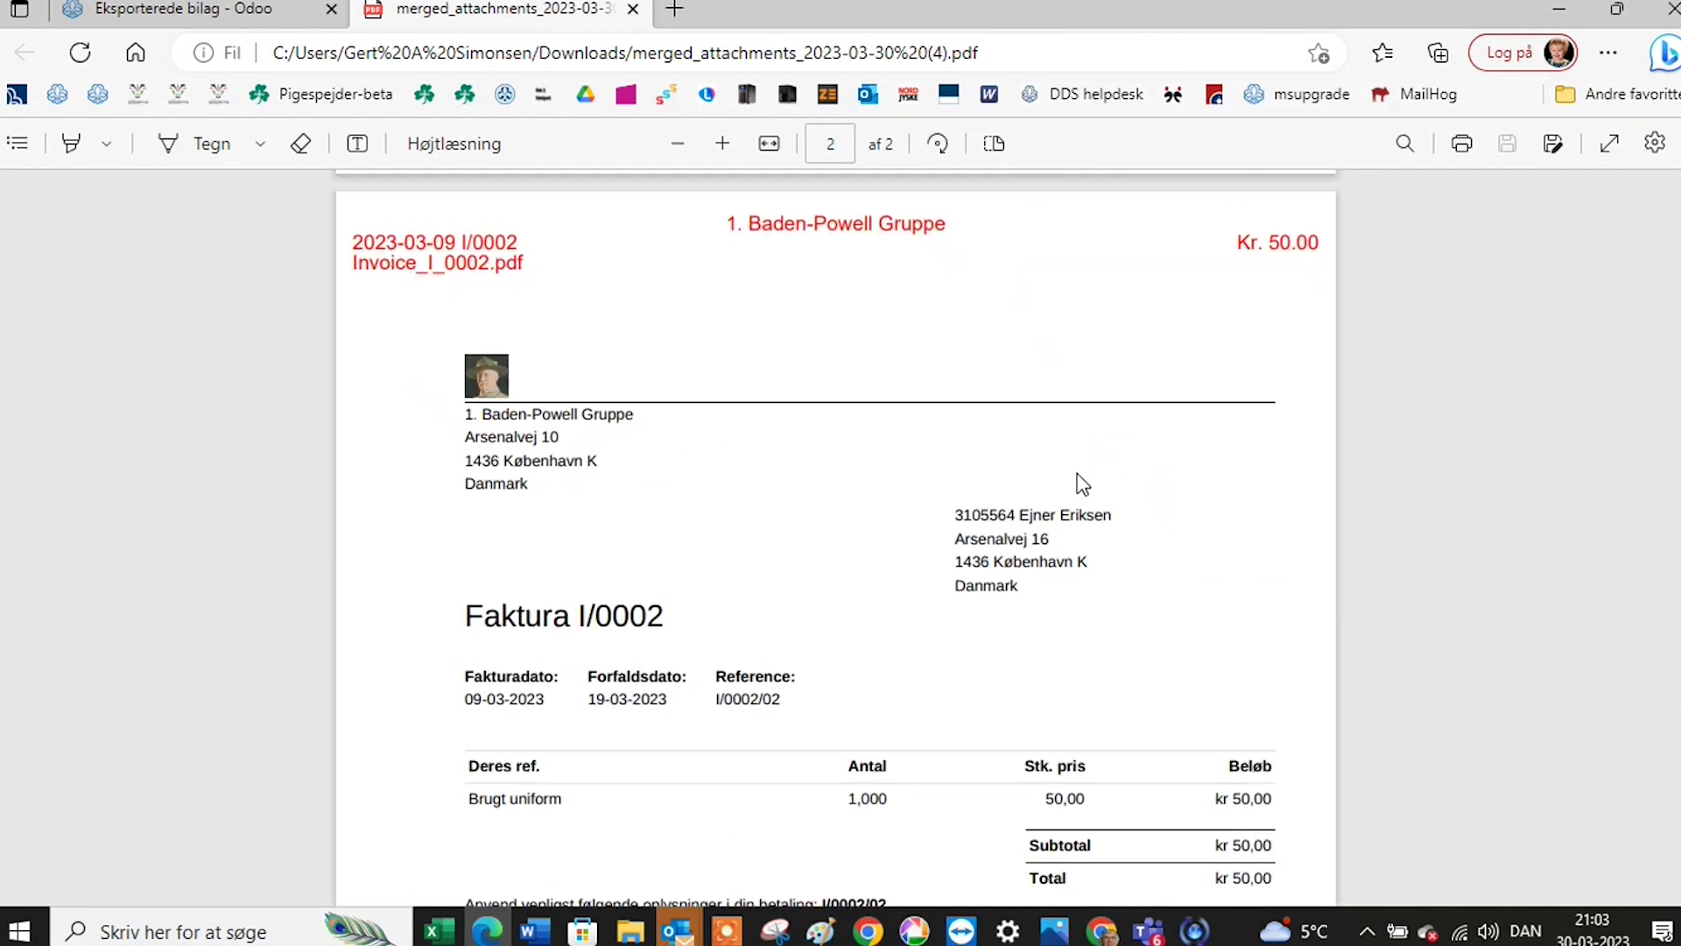
scroll(1084, 484, up, 8)
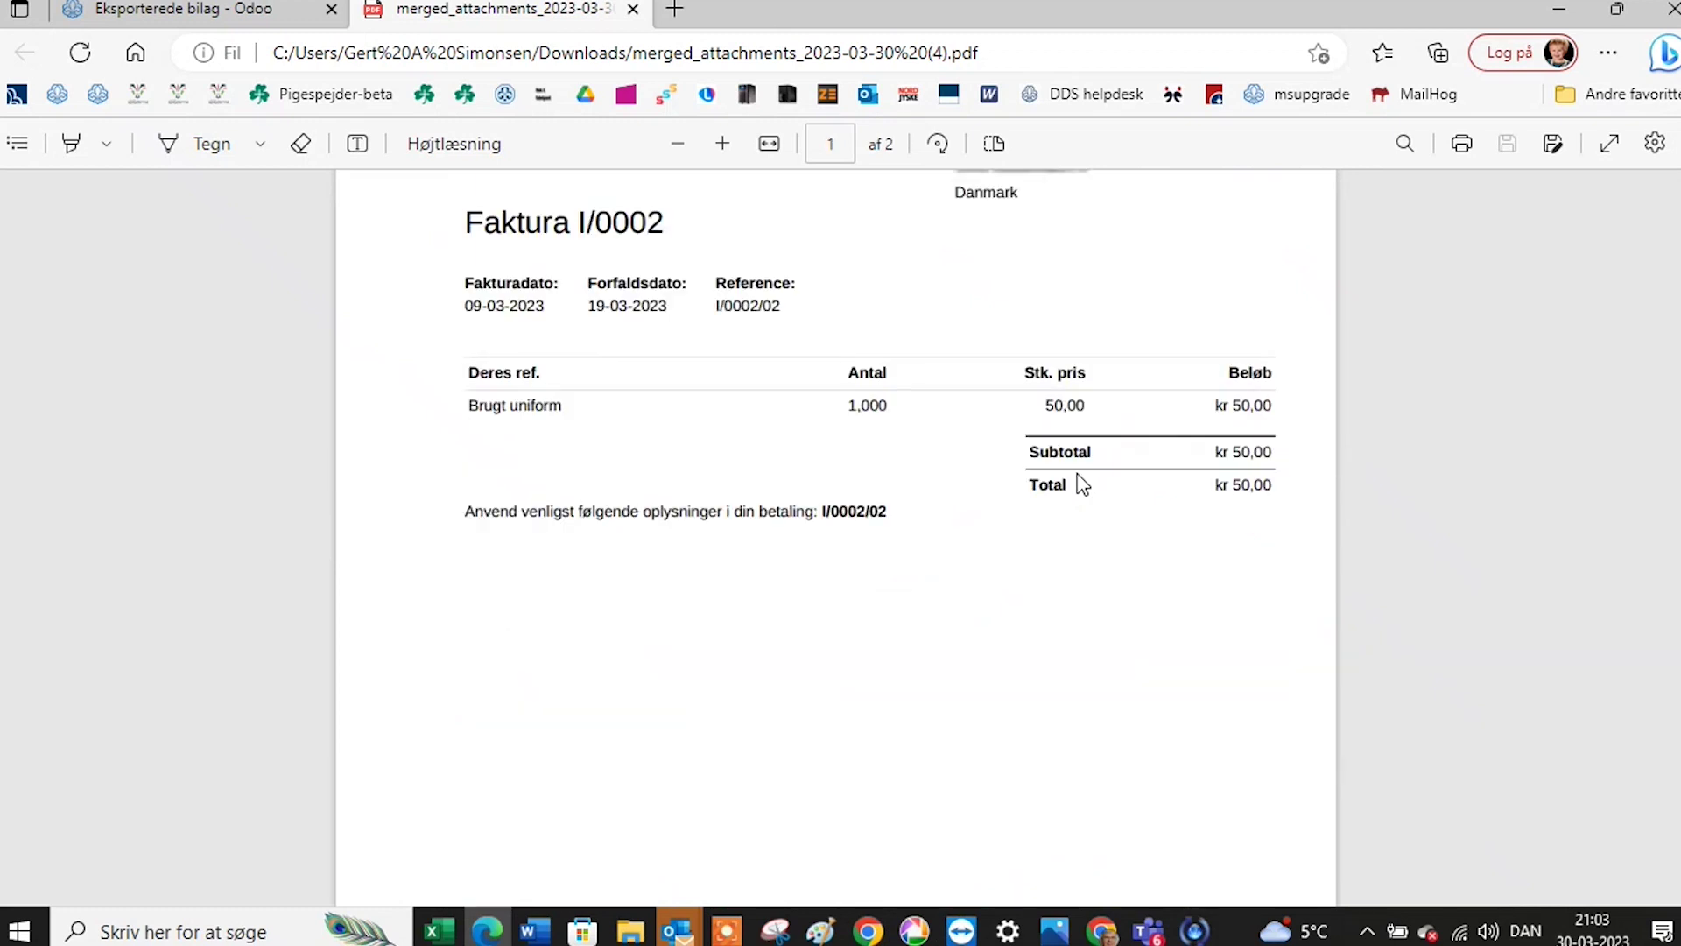
scroll(1083, 484, up, 4)
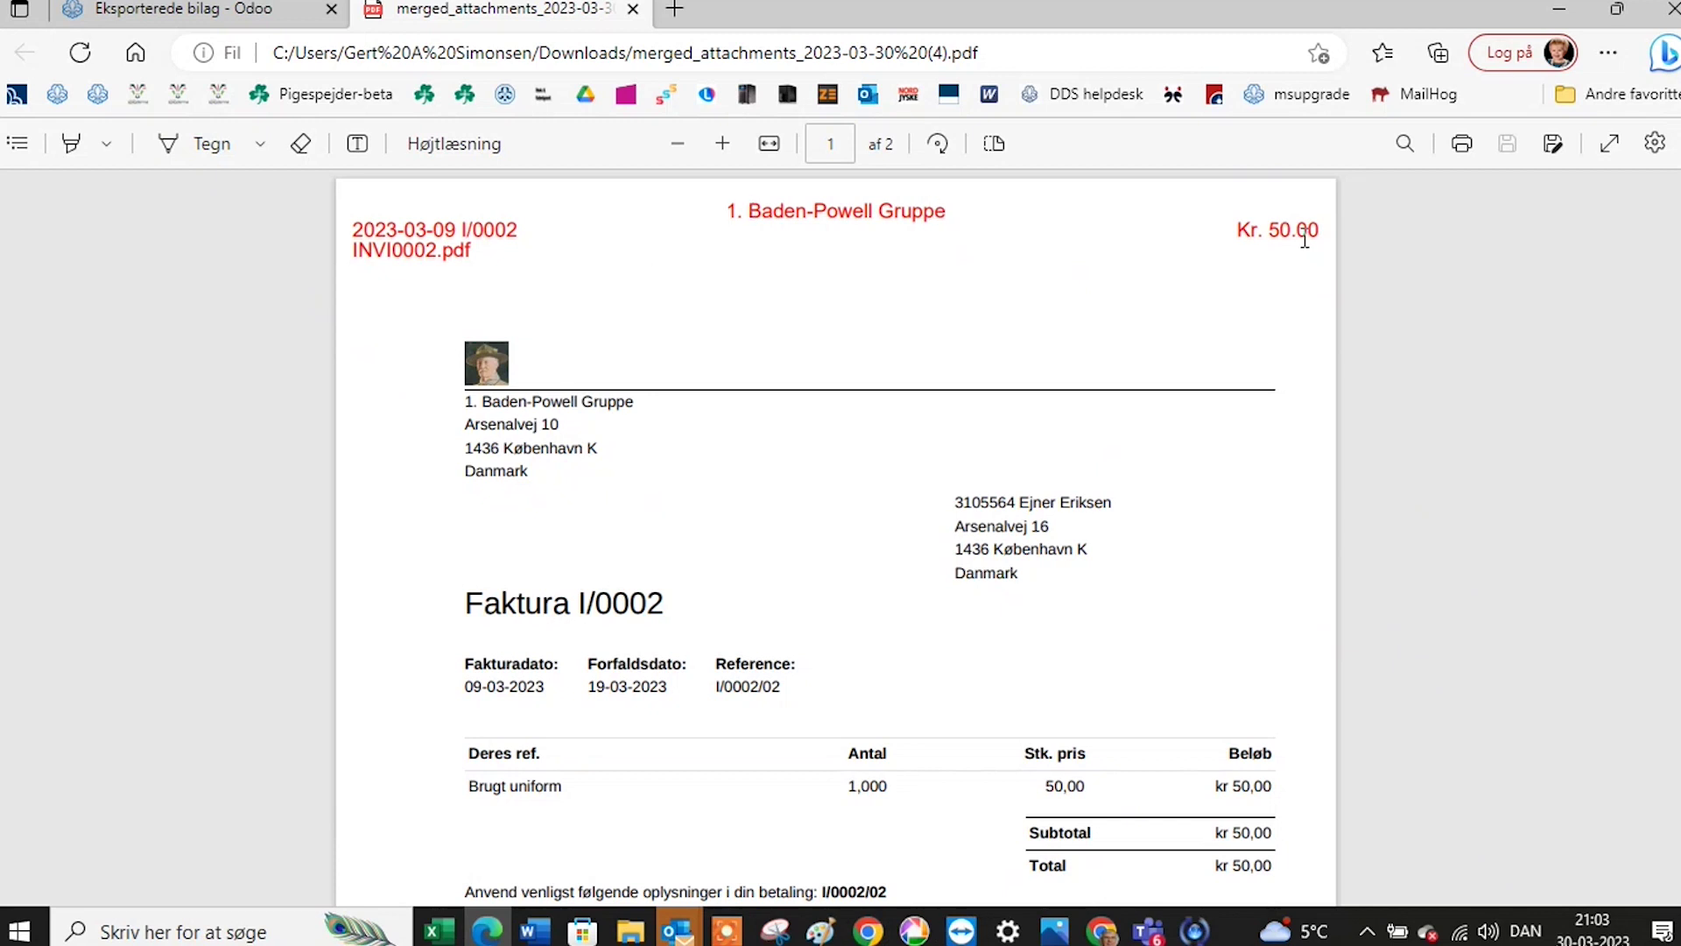
scroll(856, 350, down, 4)
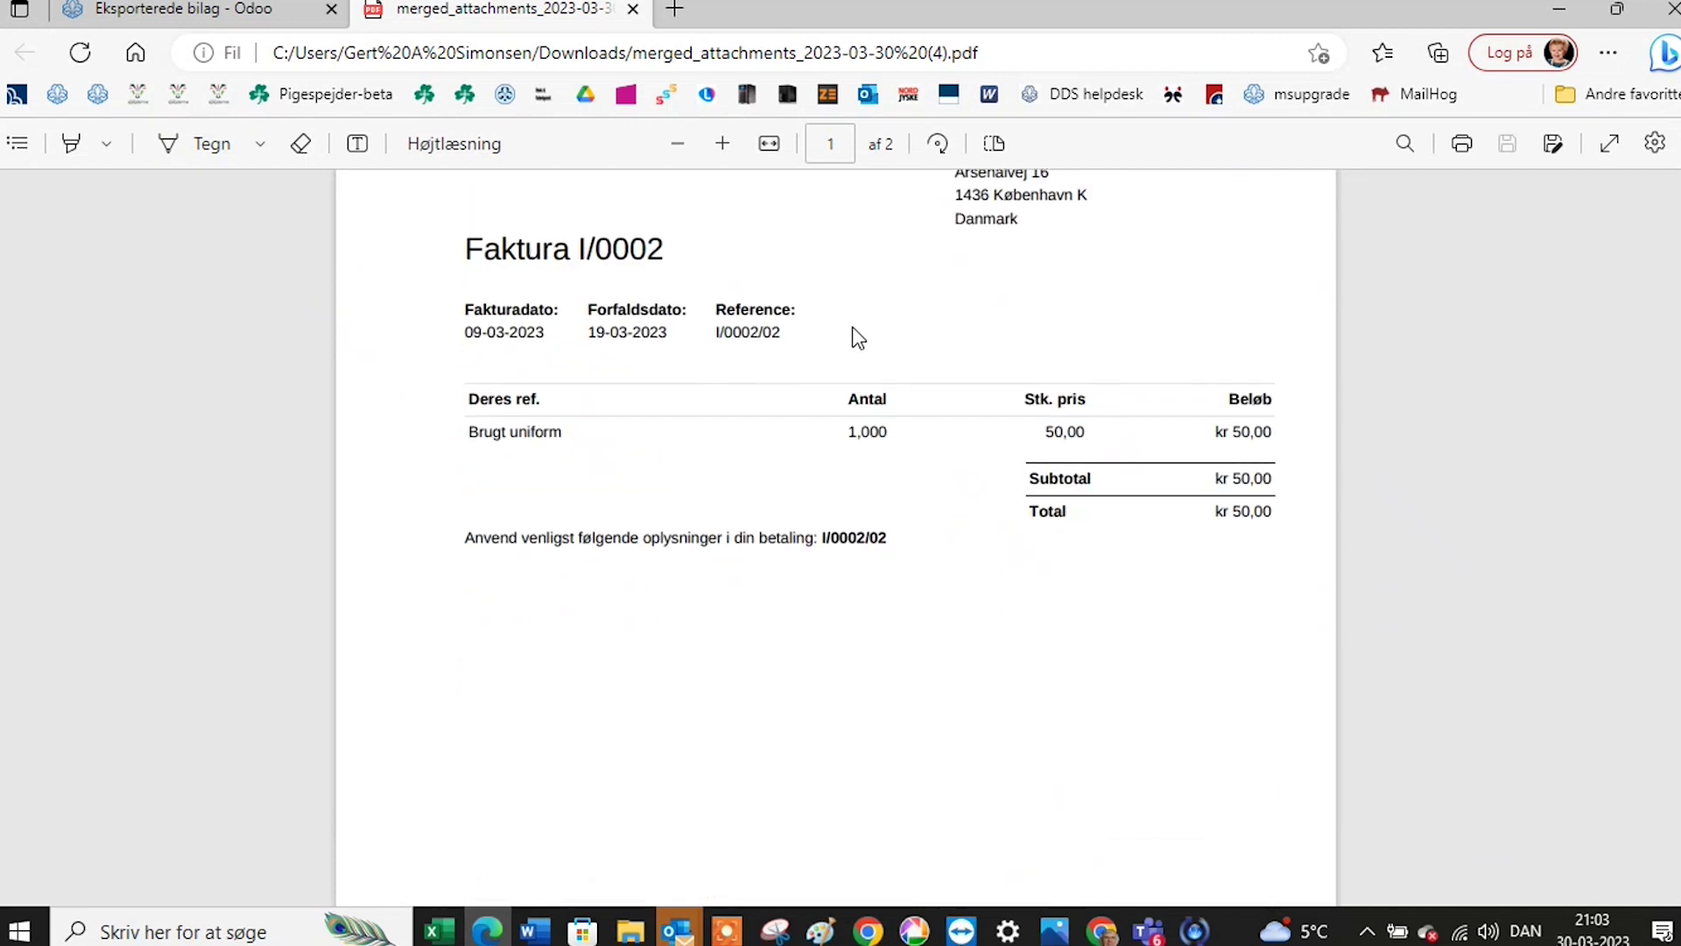
scroll(858, 339, down, 15)
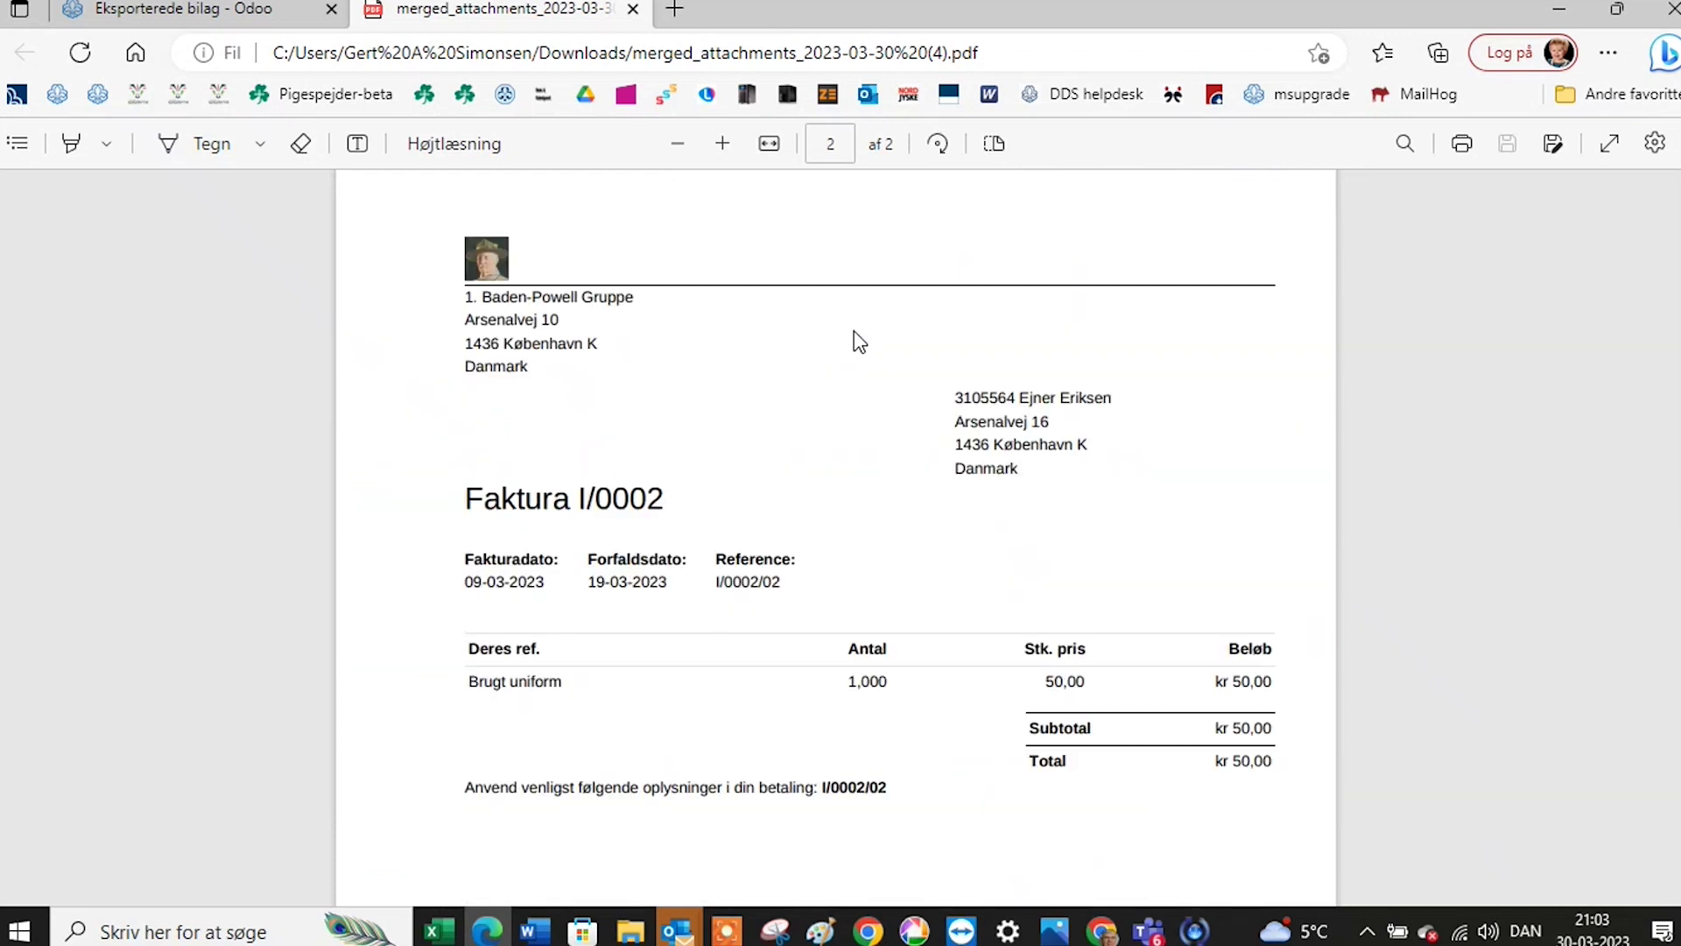
scroll(858, 342, down, 7)
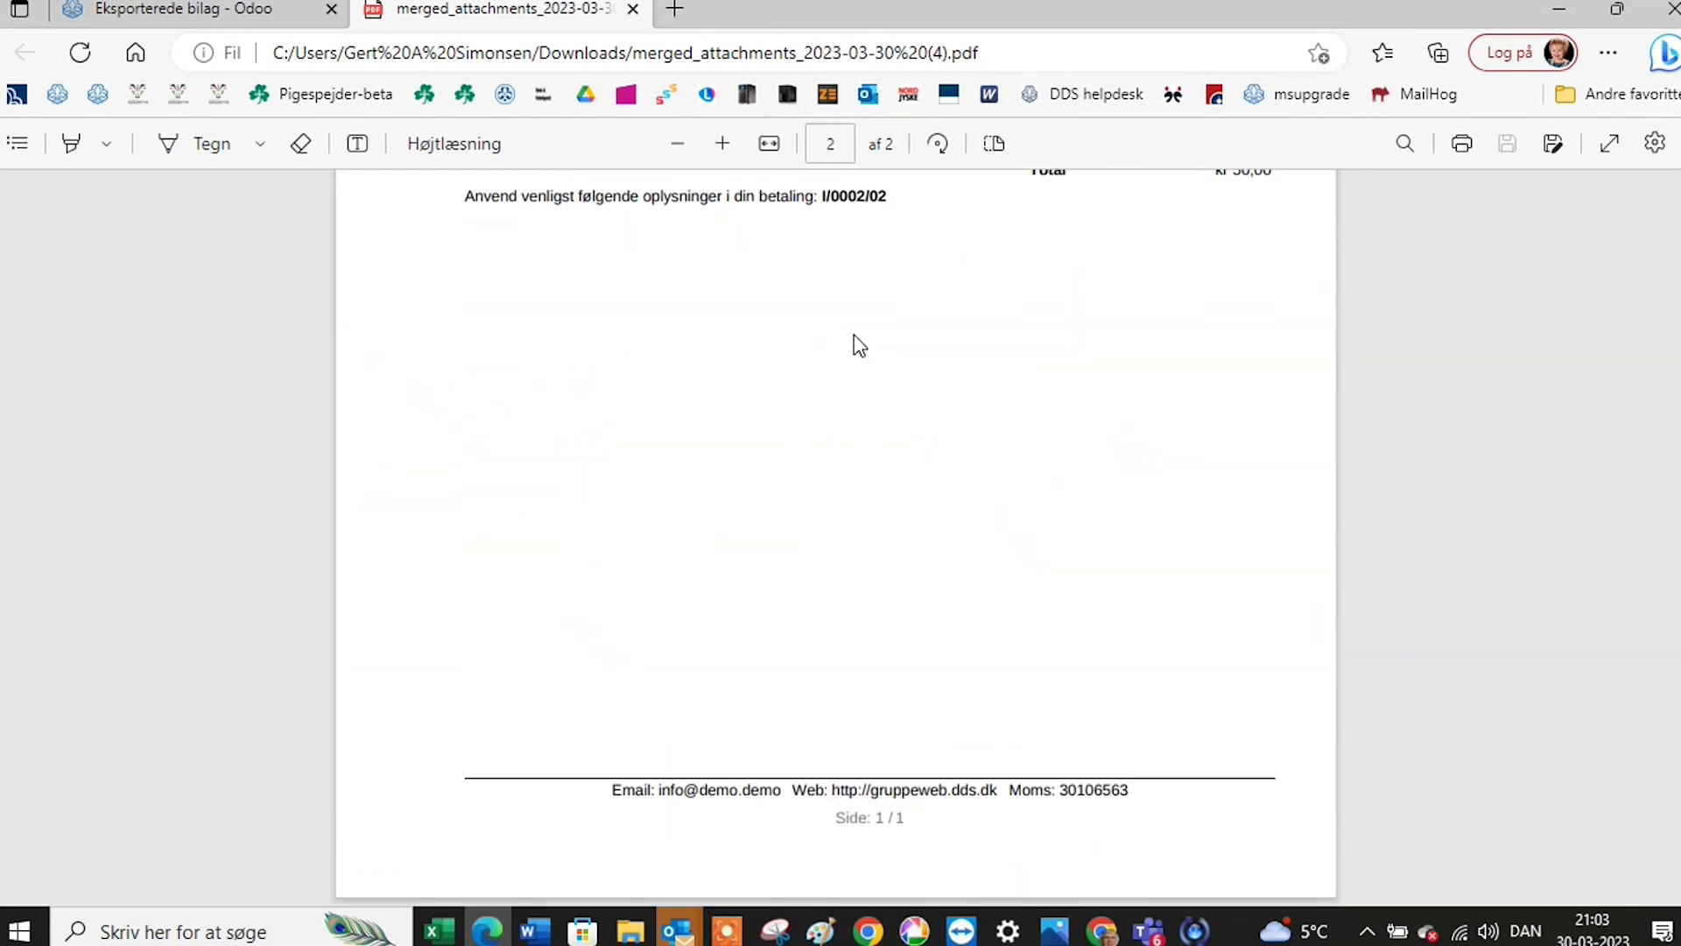
scroll(858, 345, up, 11)
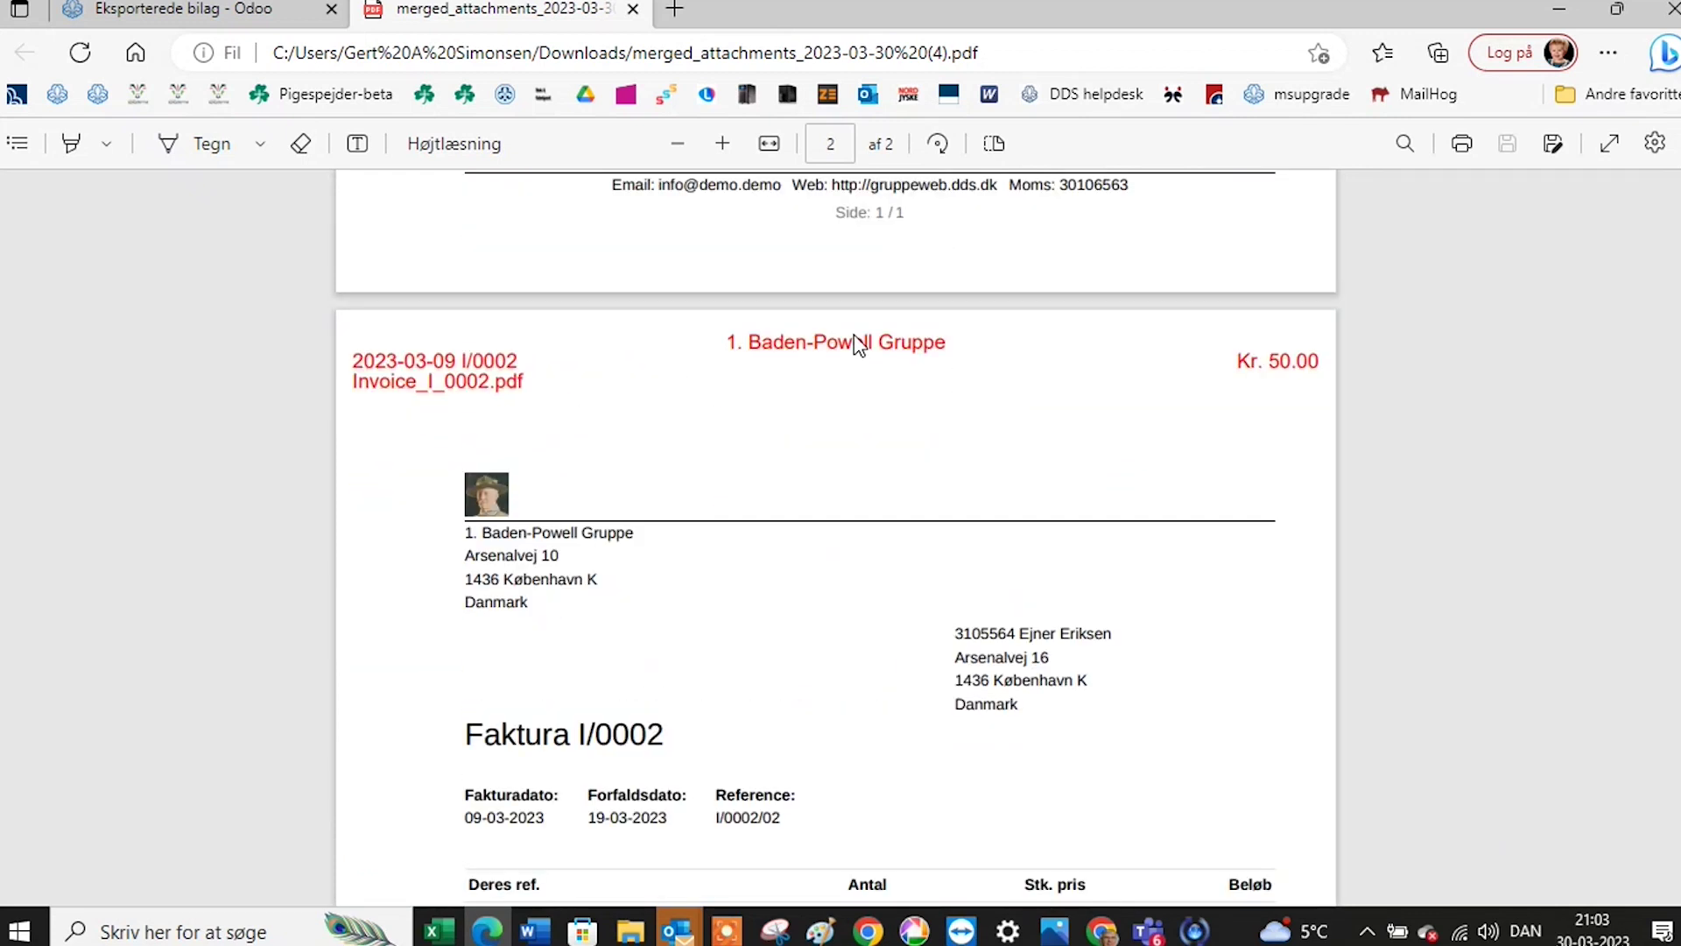
scroll(858, 342, up, 4)
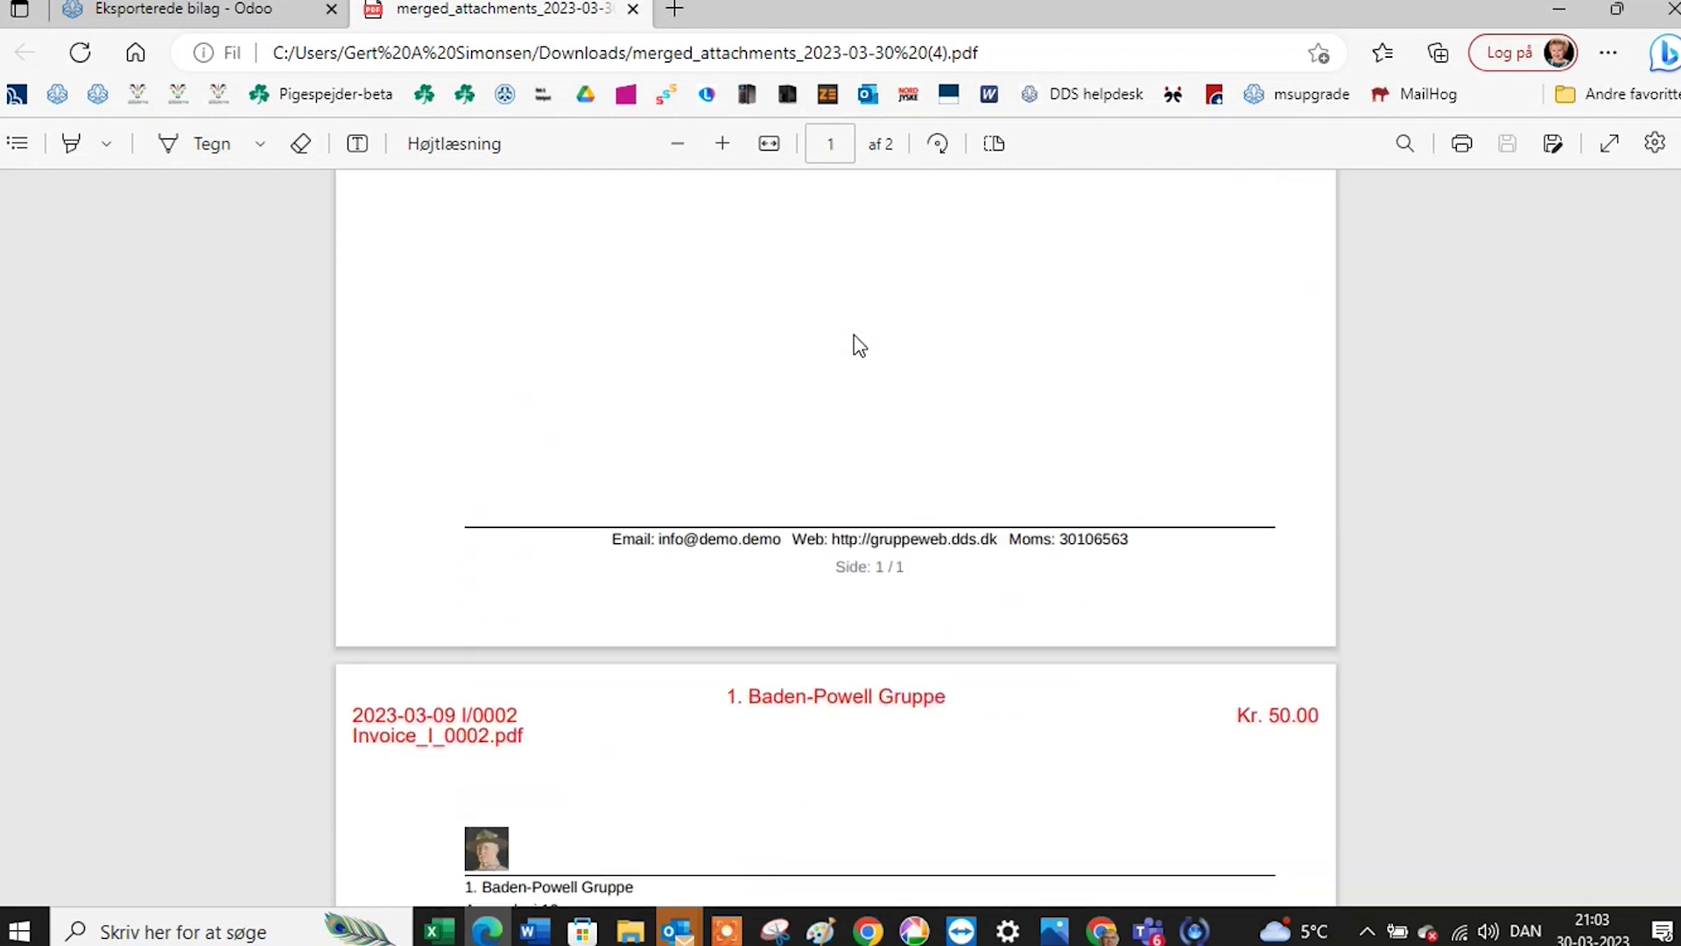
scroll(858, 344, up, 11)
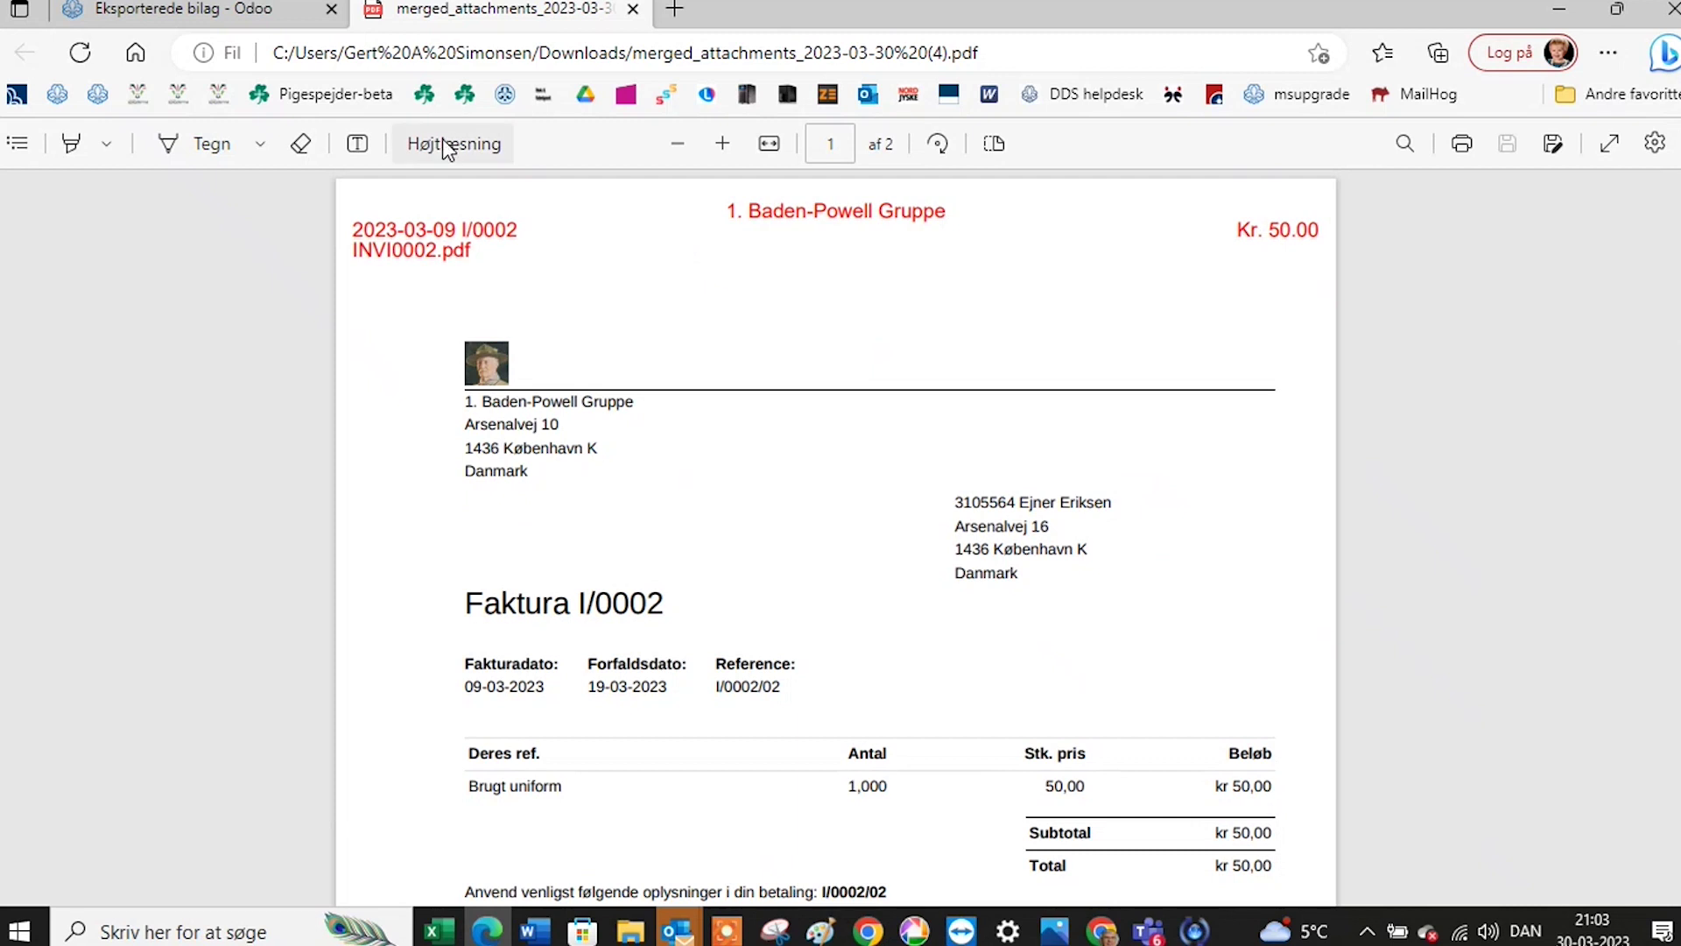
click(171, 9)
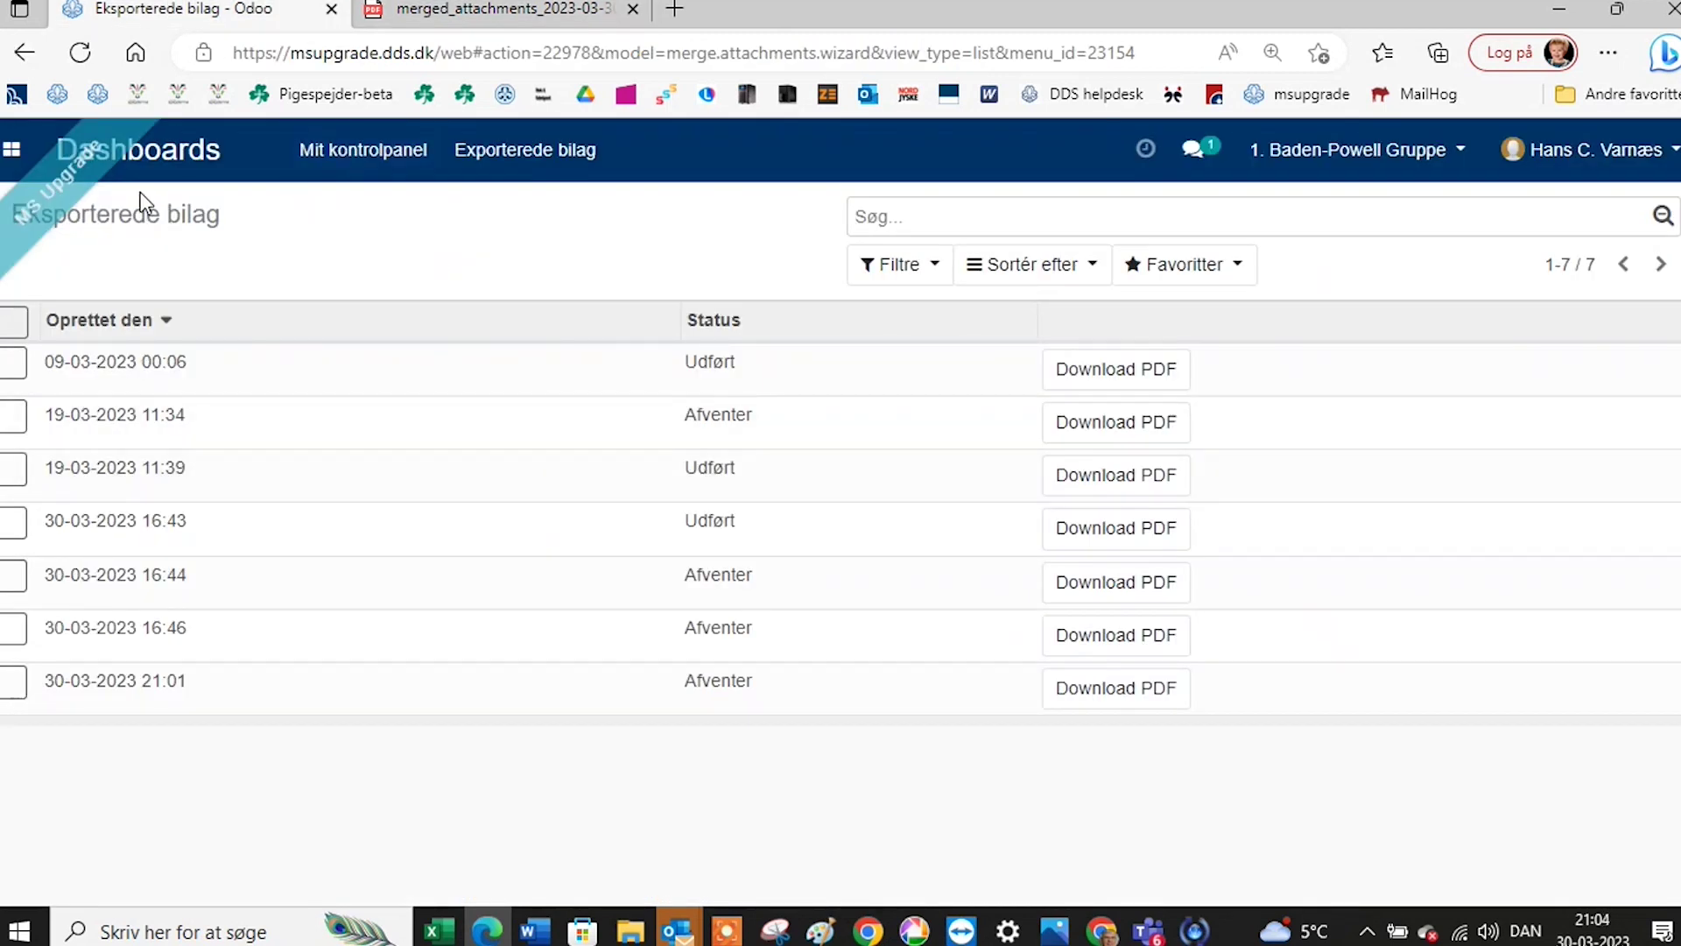
Open the Journalposter list in the Regnskab app.
click(14, 149)
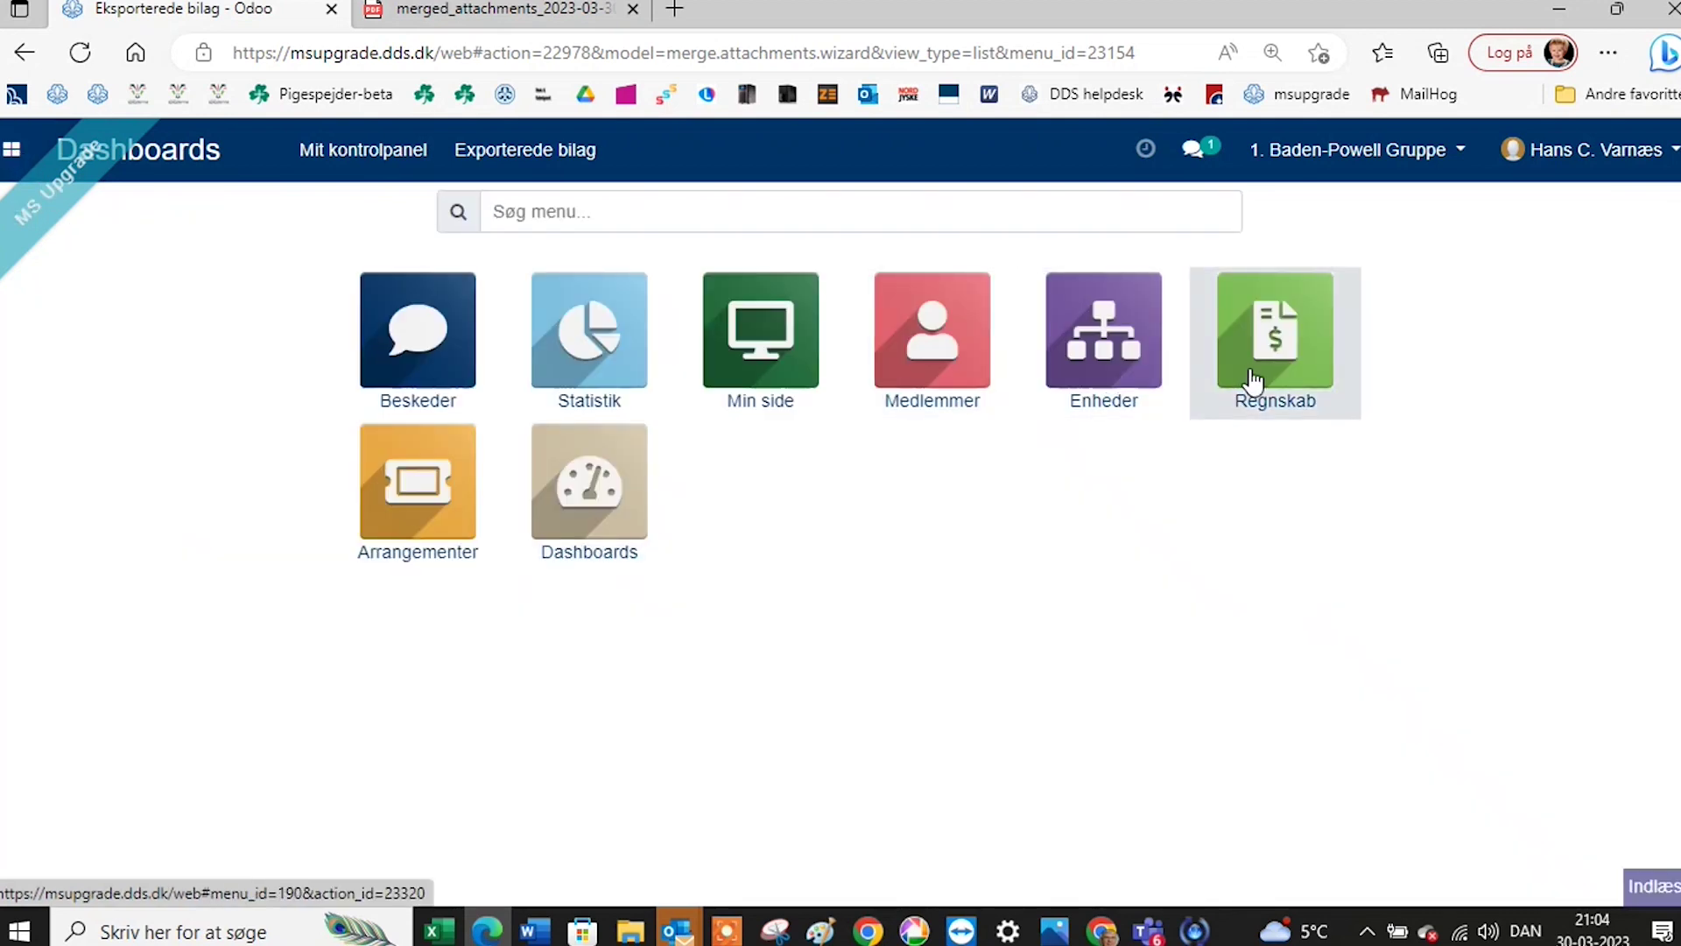
click(1243, 374)
click(617, 151)
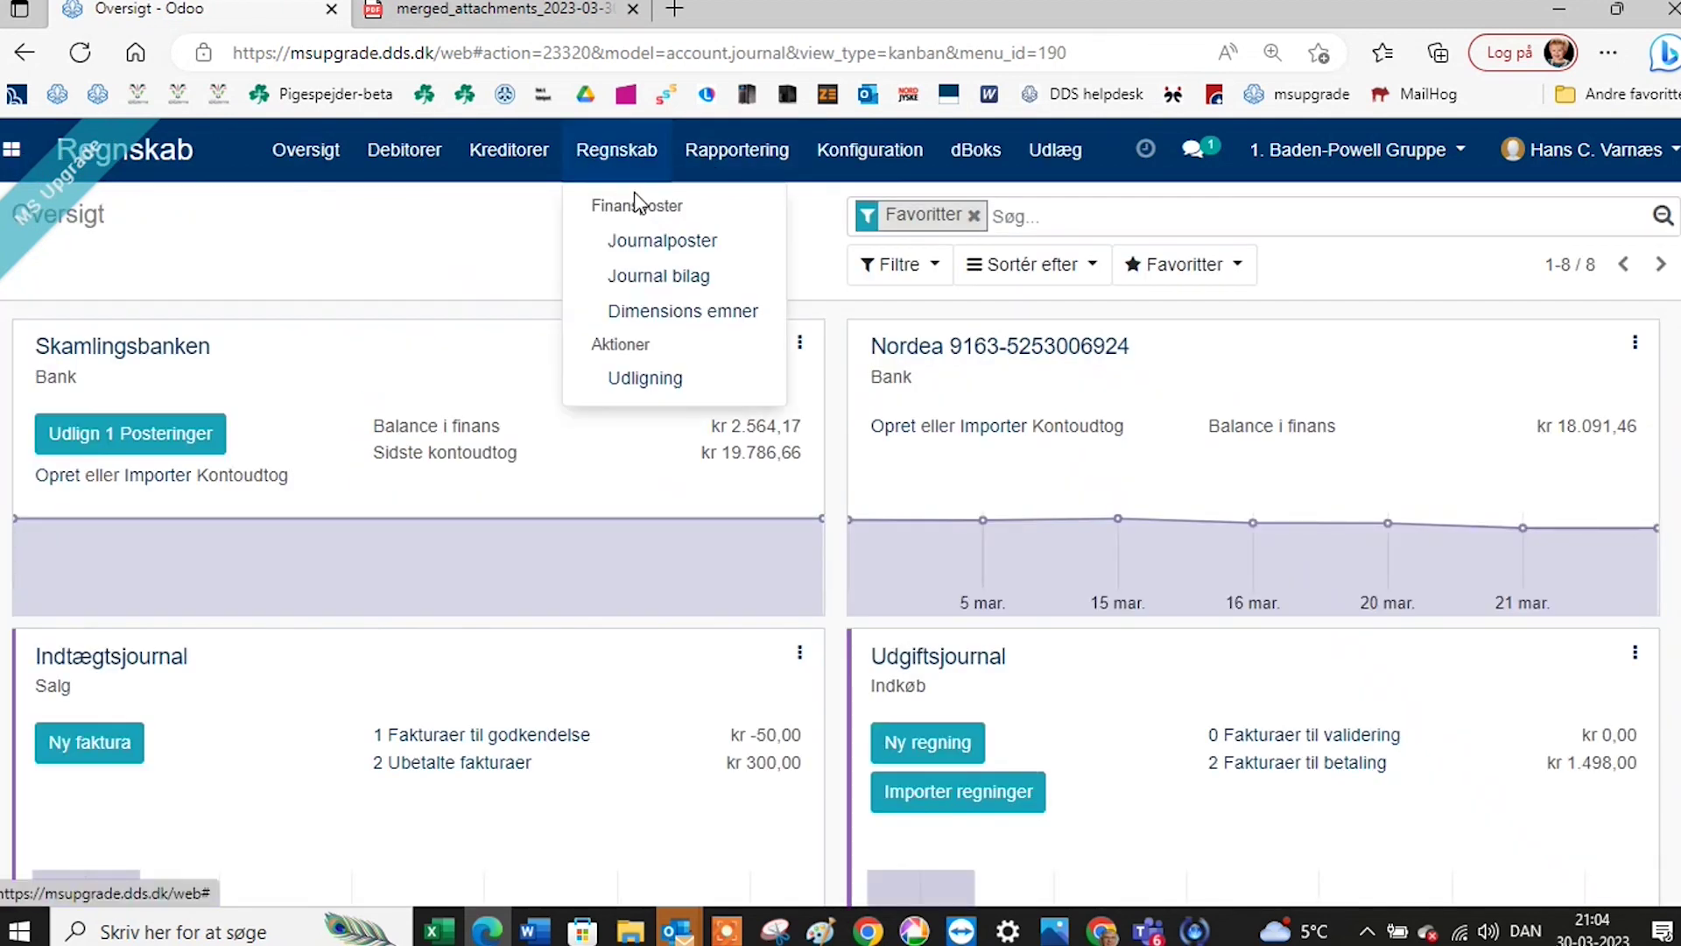
click(643, 250)
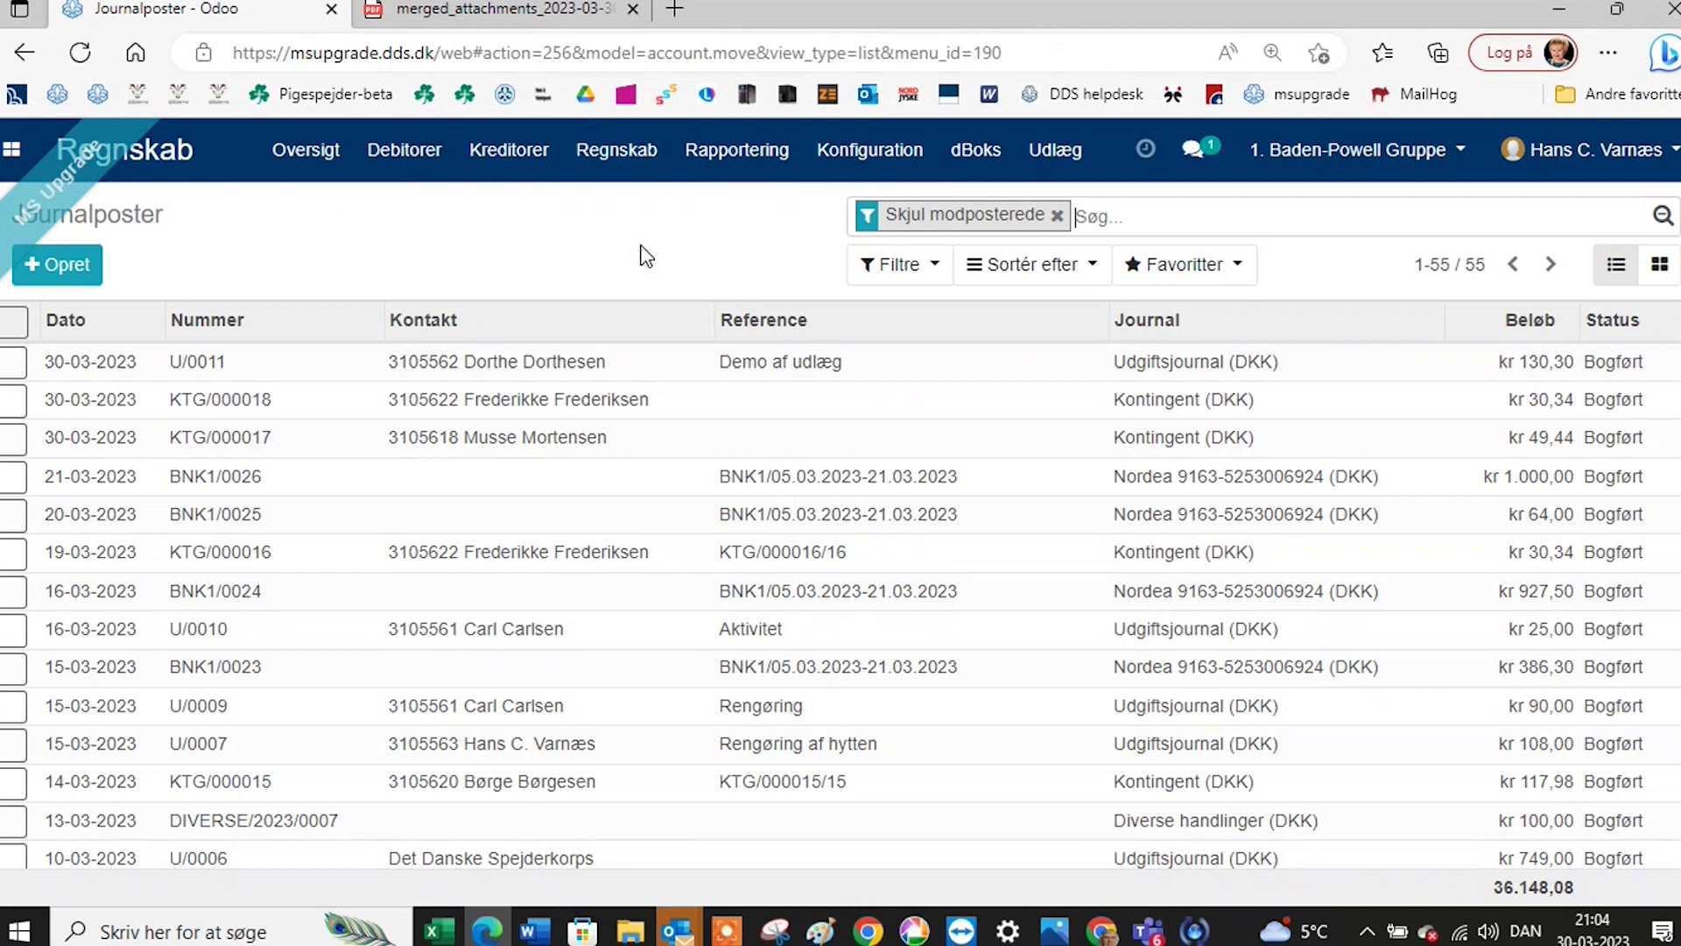
Filter the journal entries to Konto 2030 and select all ten of them.
text(2030)
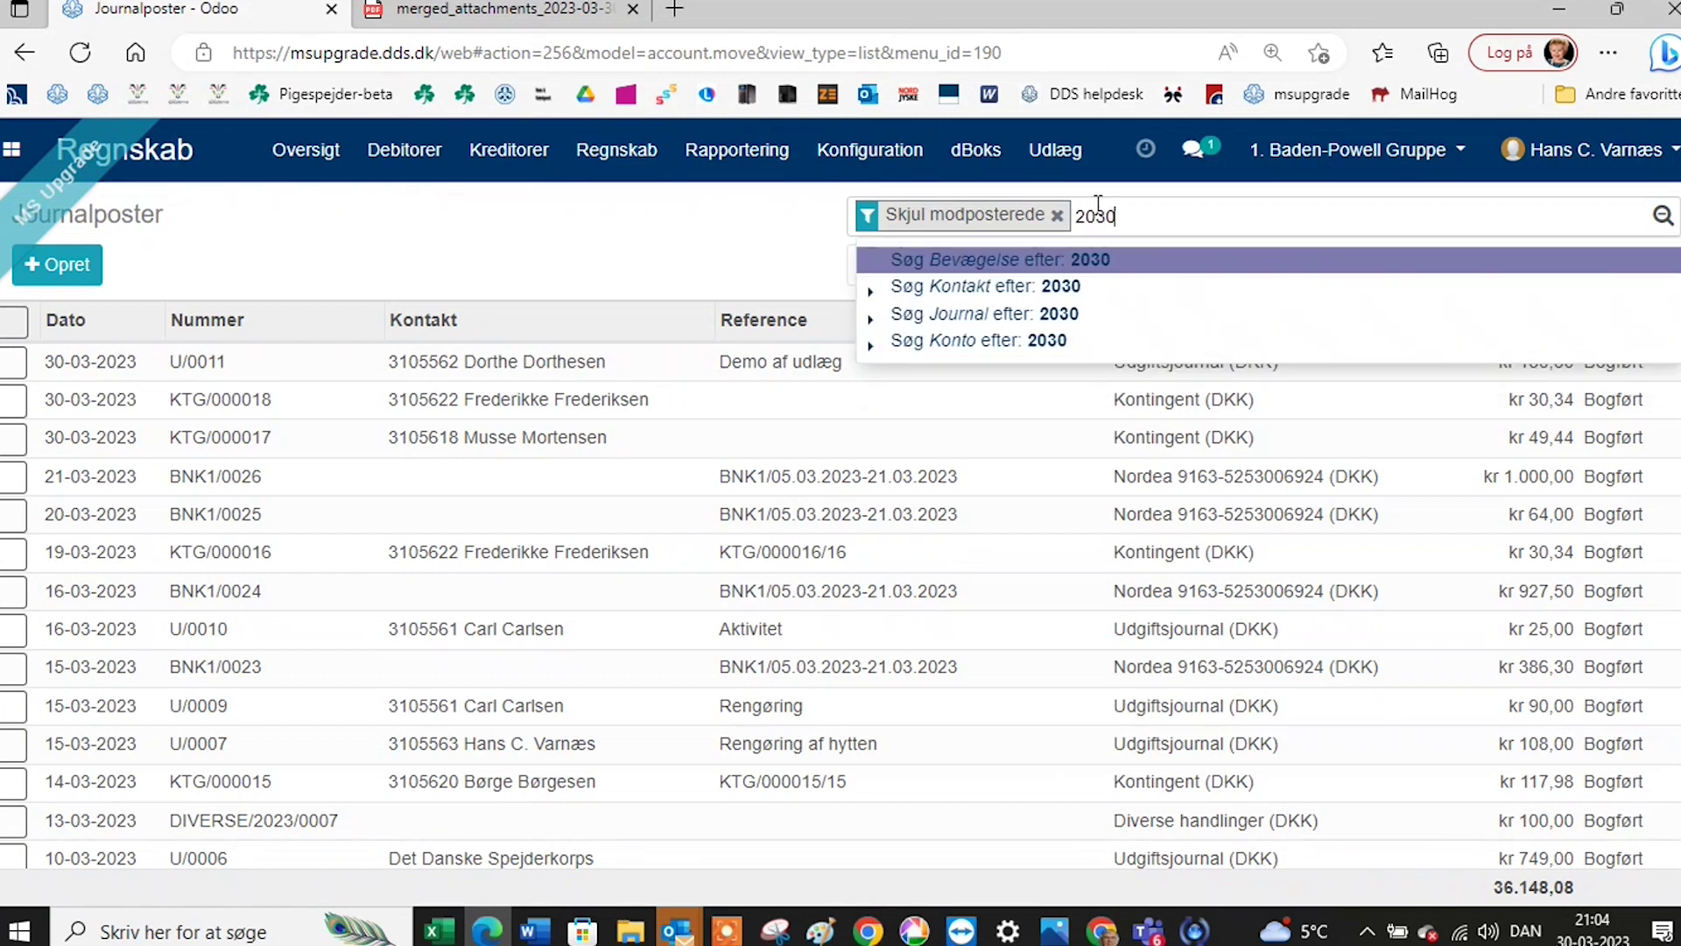
click(1034, 342)
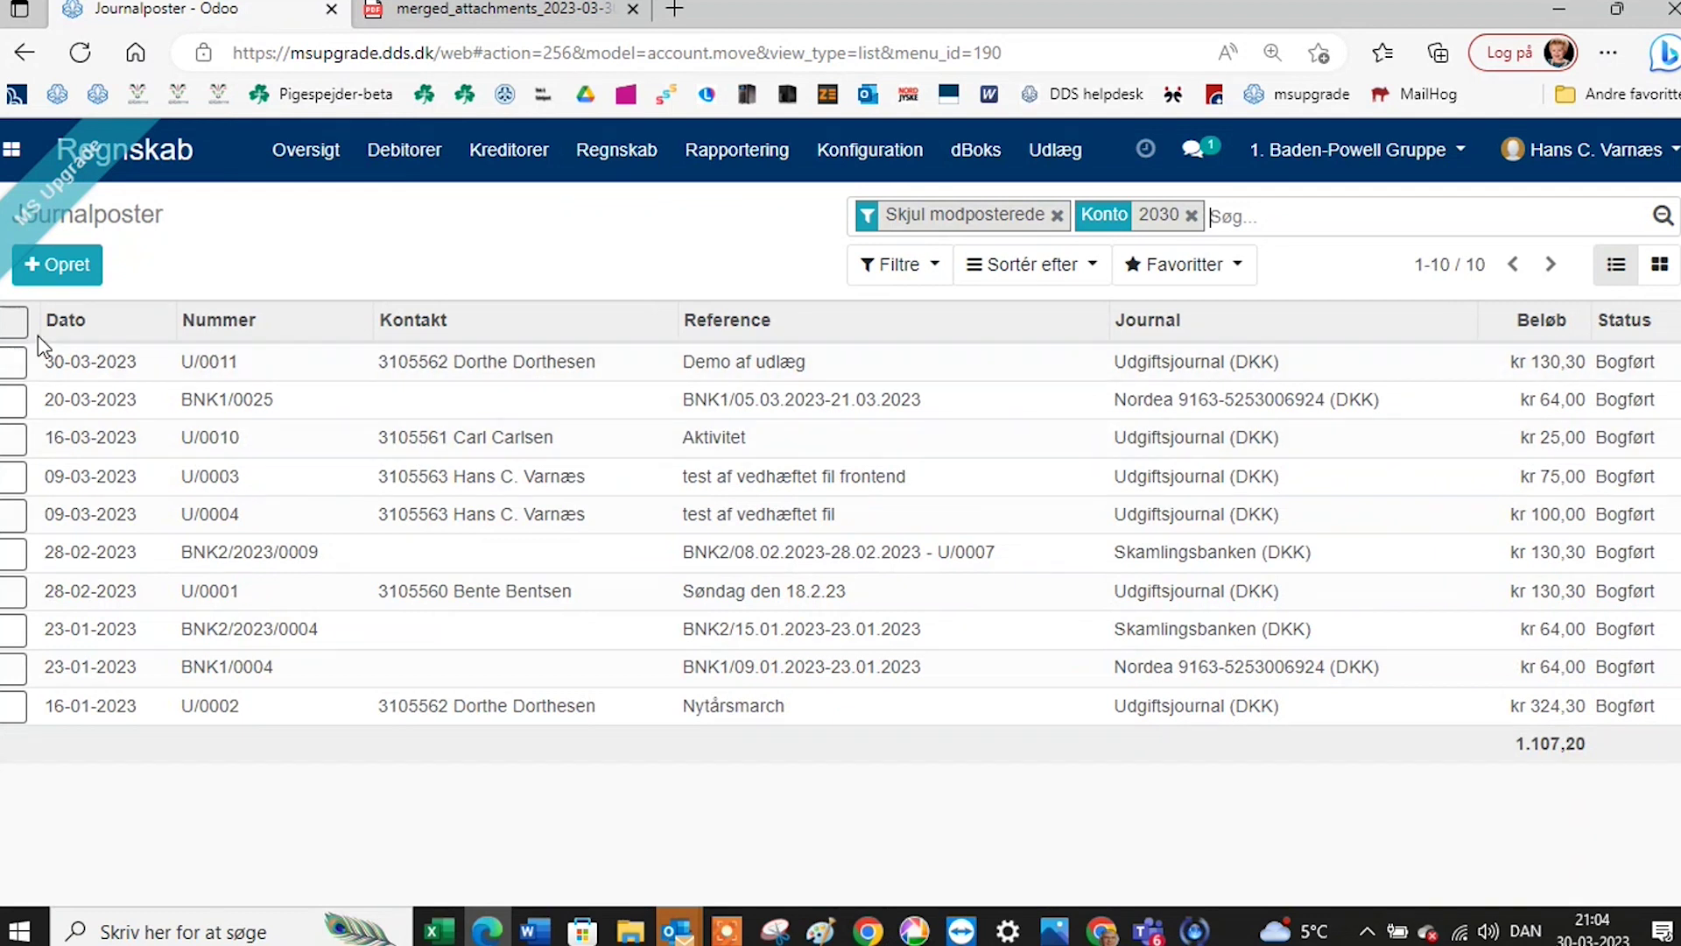
click(14, 321)
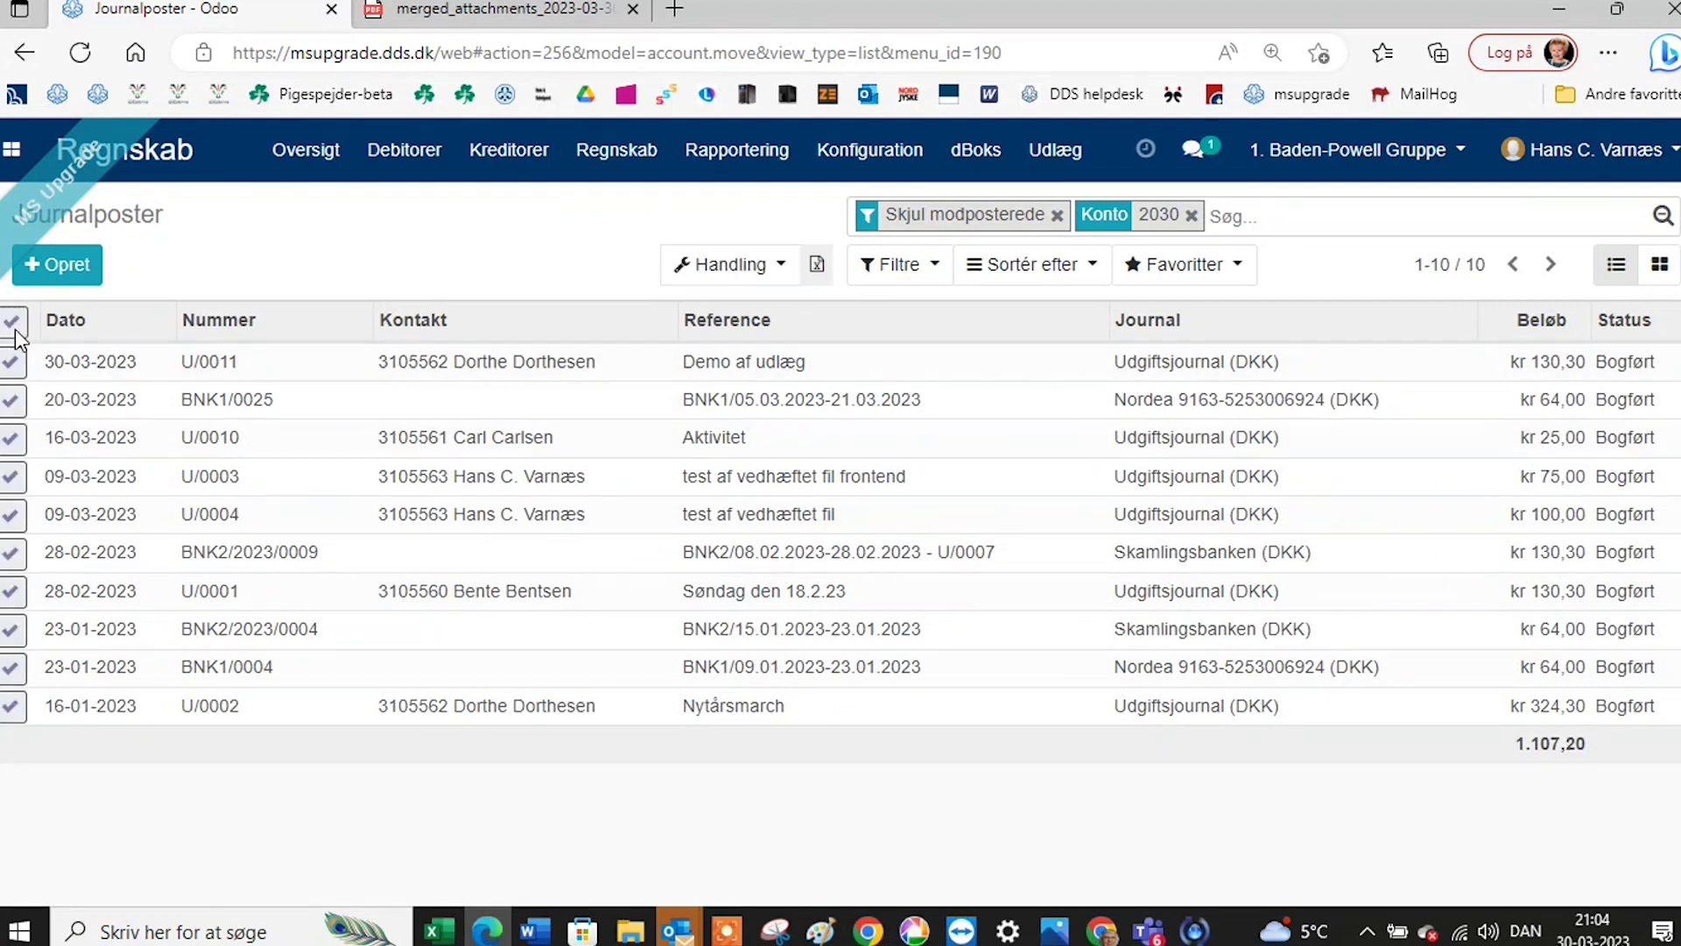
click(729, 265)
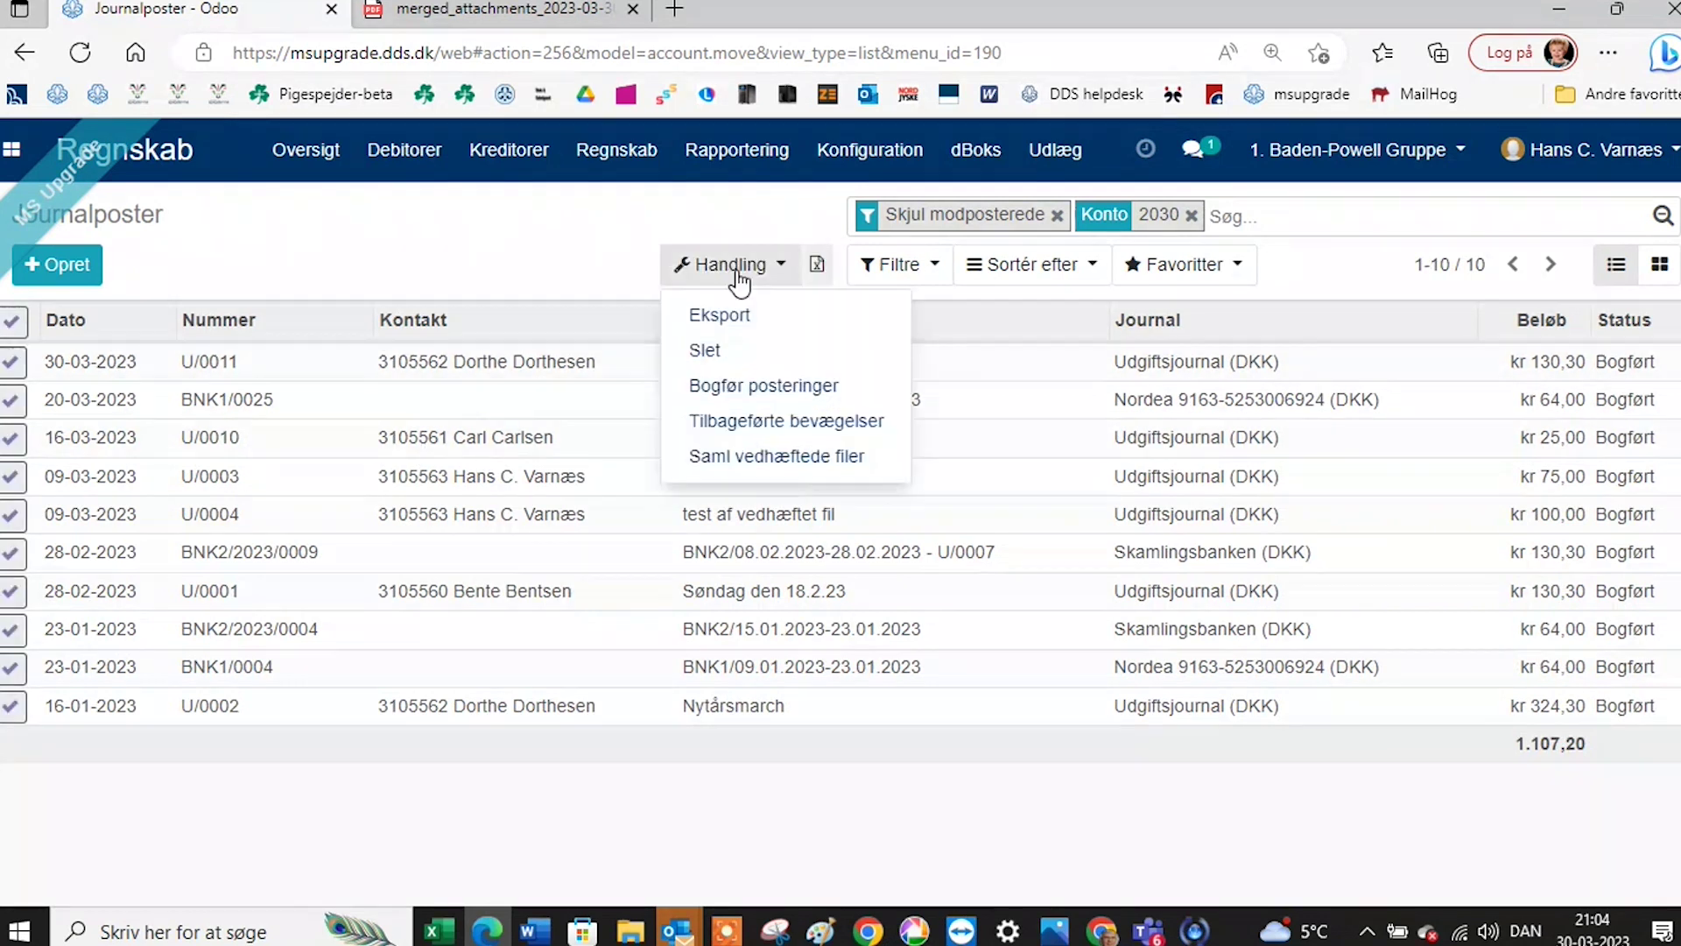
Collect the attachments with Saml vedhæftede filer, delete every row except U/0003, and generate the PDF.
click(751, 456)
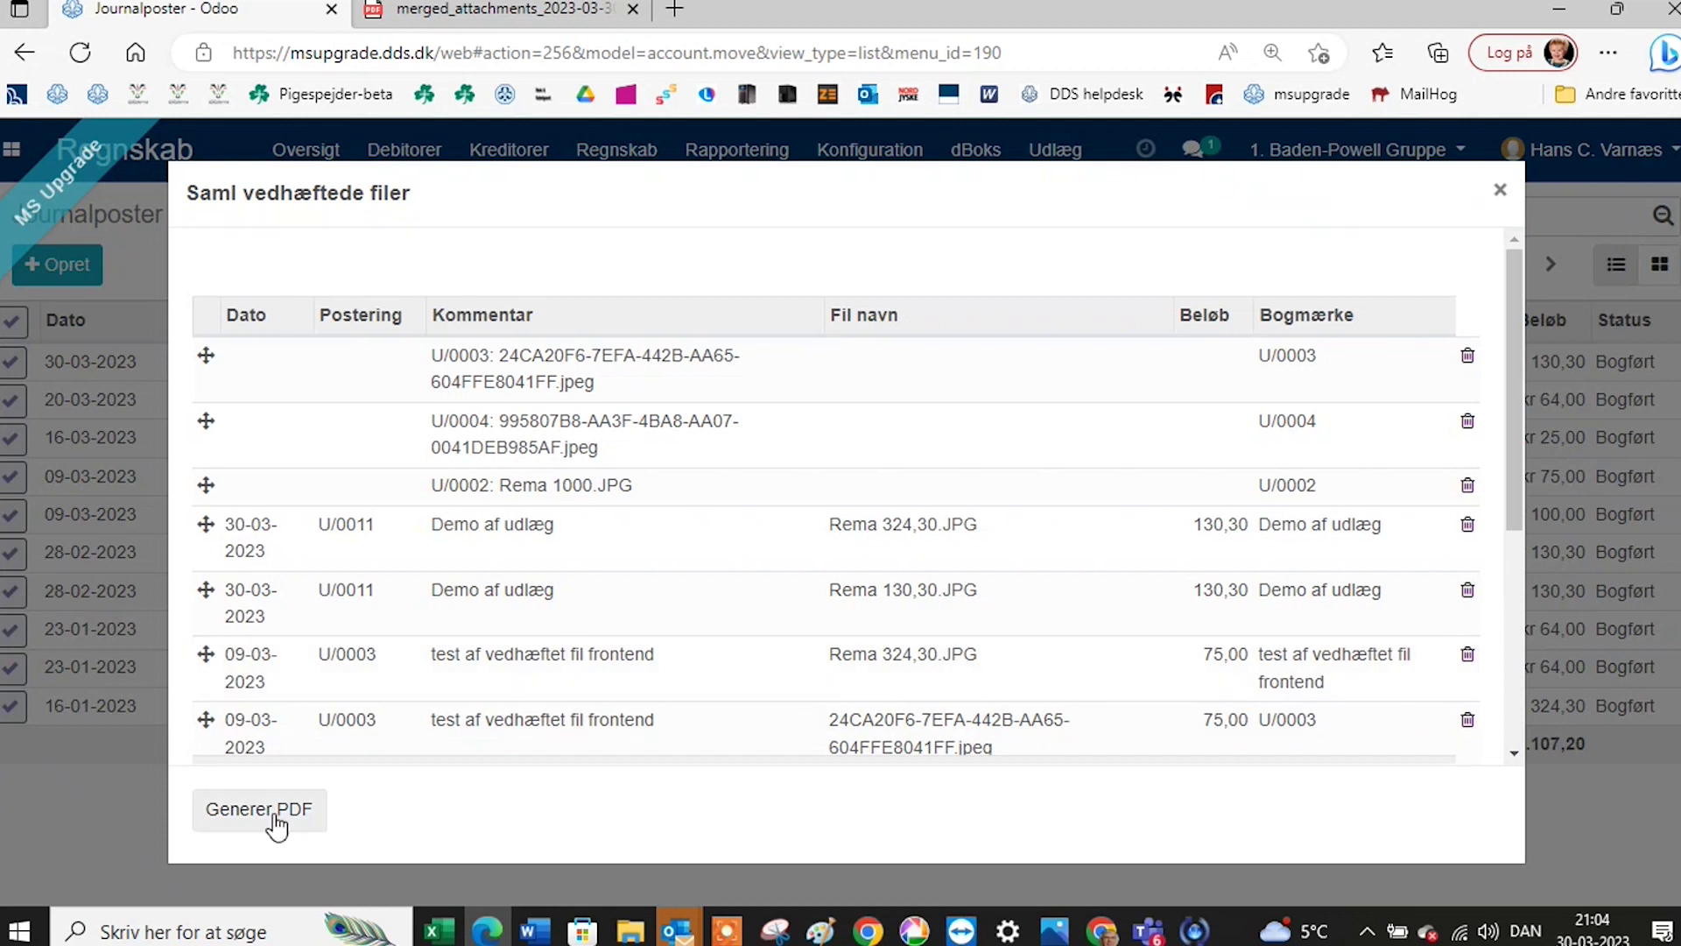
click(1468, 723)
click(1468, 723)
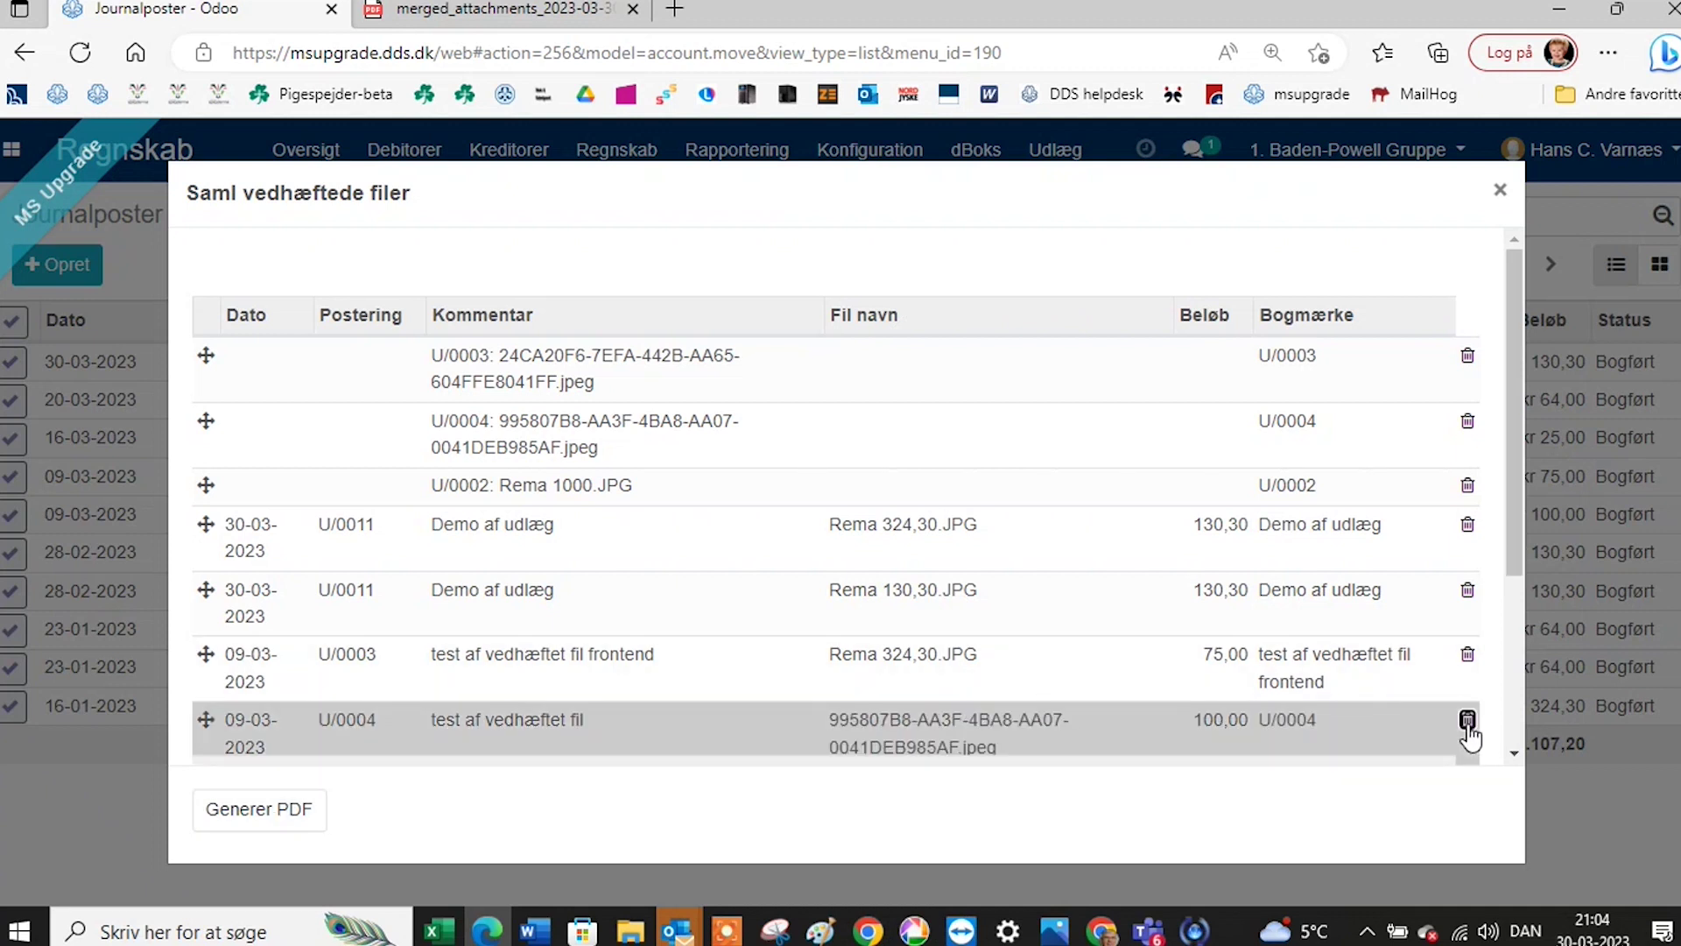
click(1489, 662)
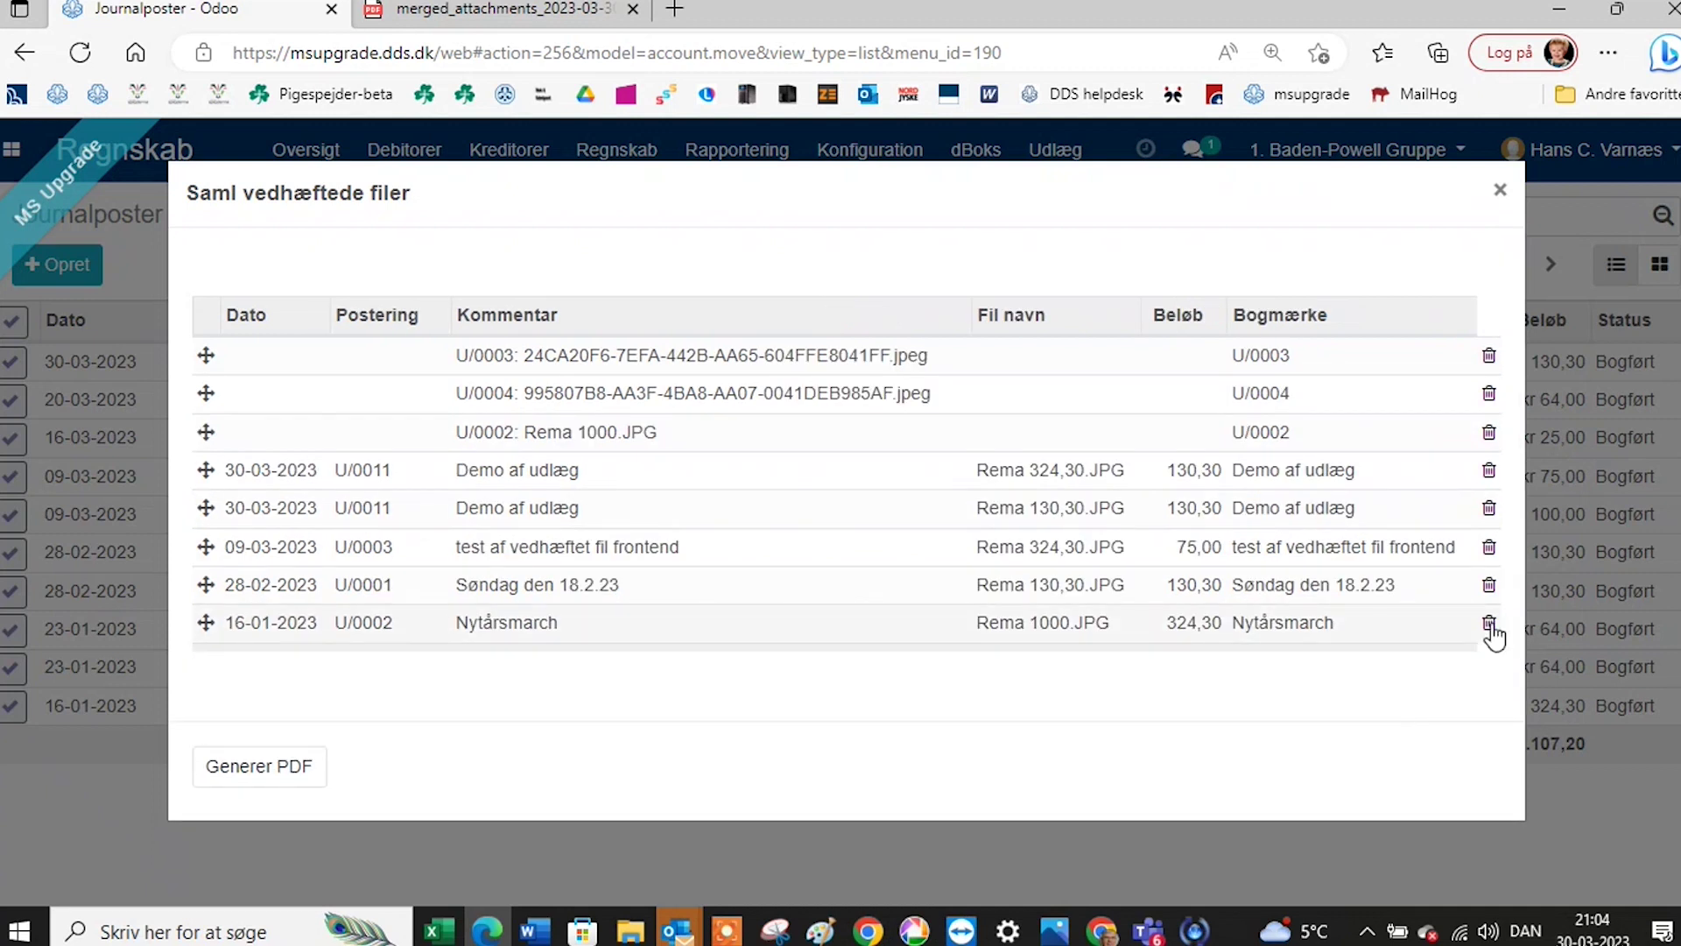
click(1490, 622)
click(1488, 585)
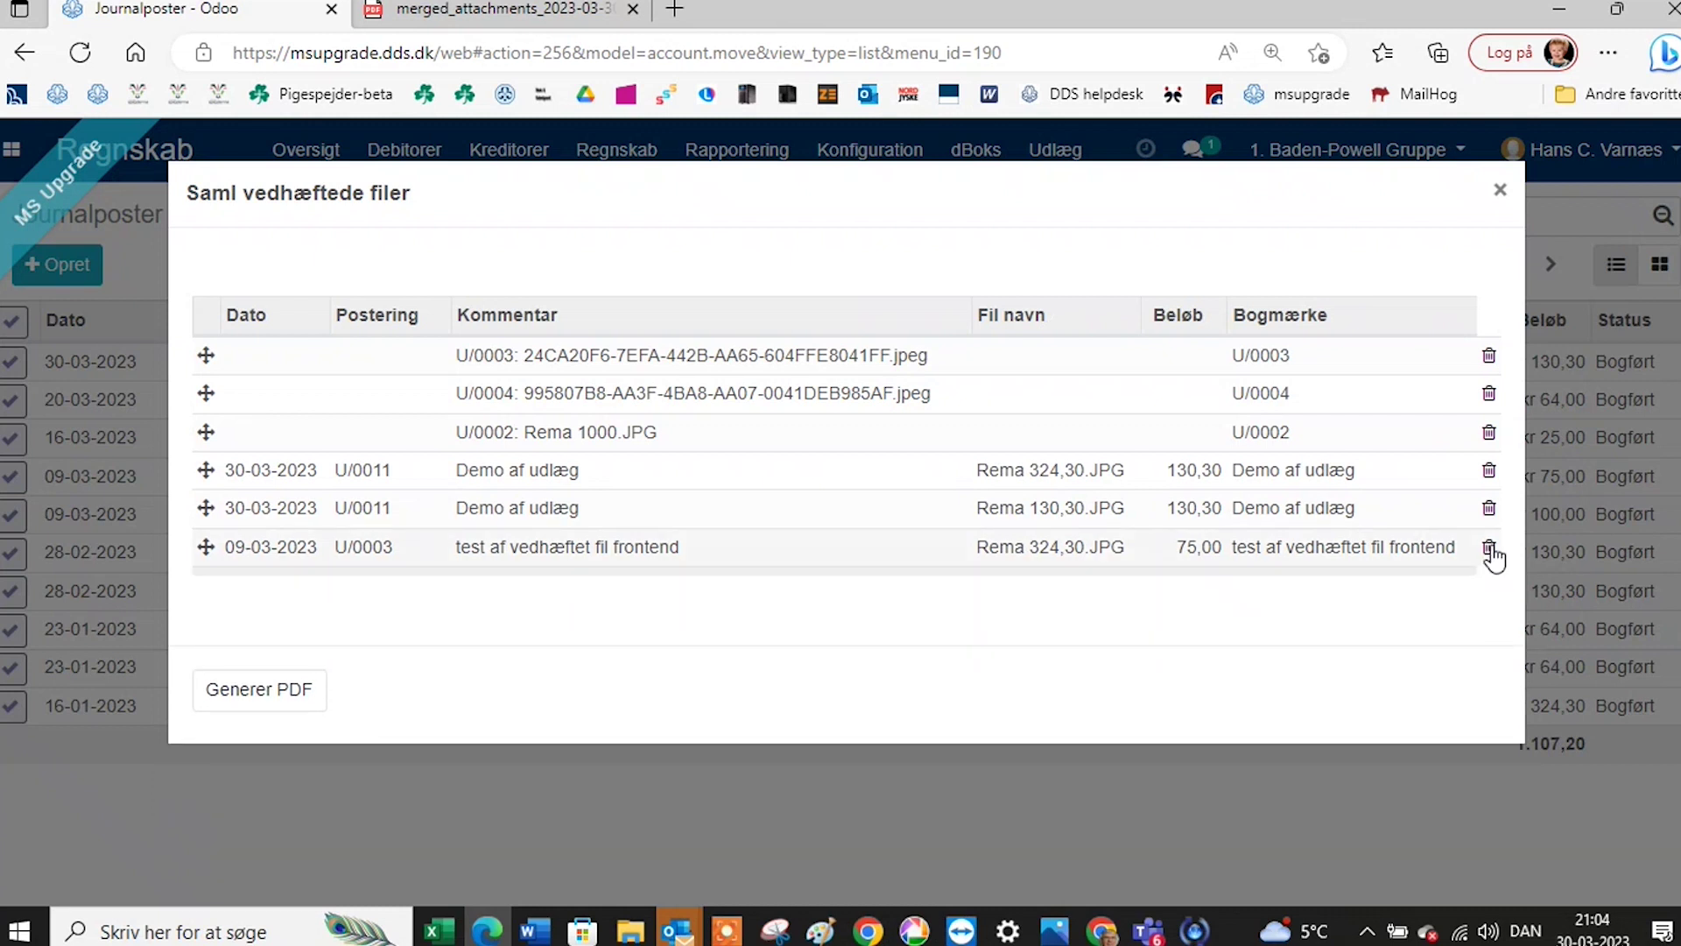
click(1489, 547)
click(1488, 508)
click(1489, 470)
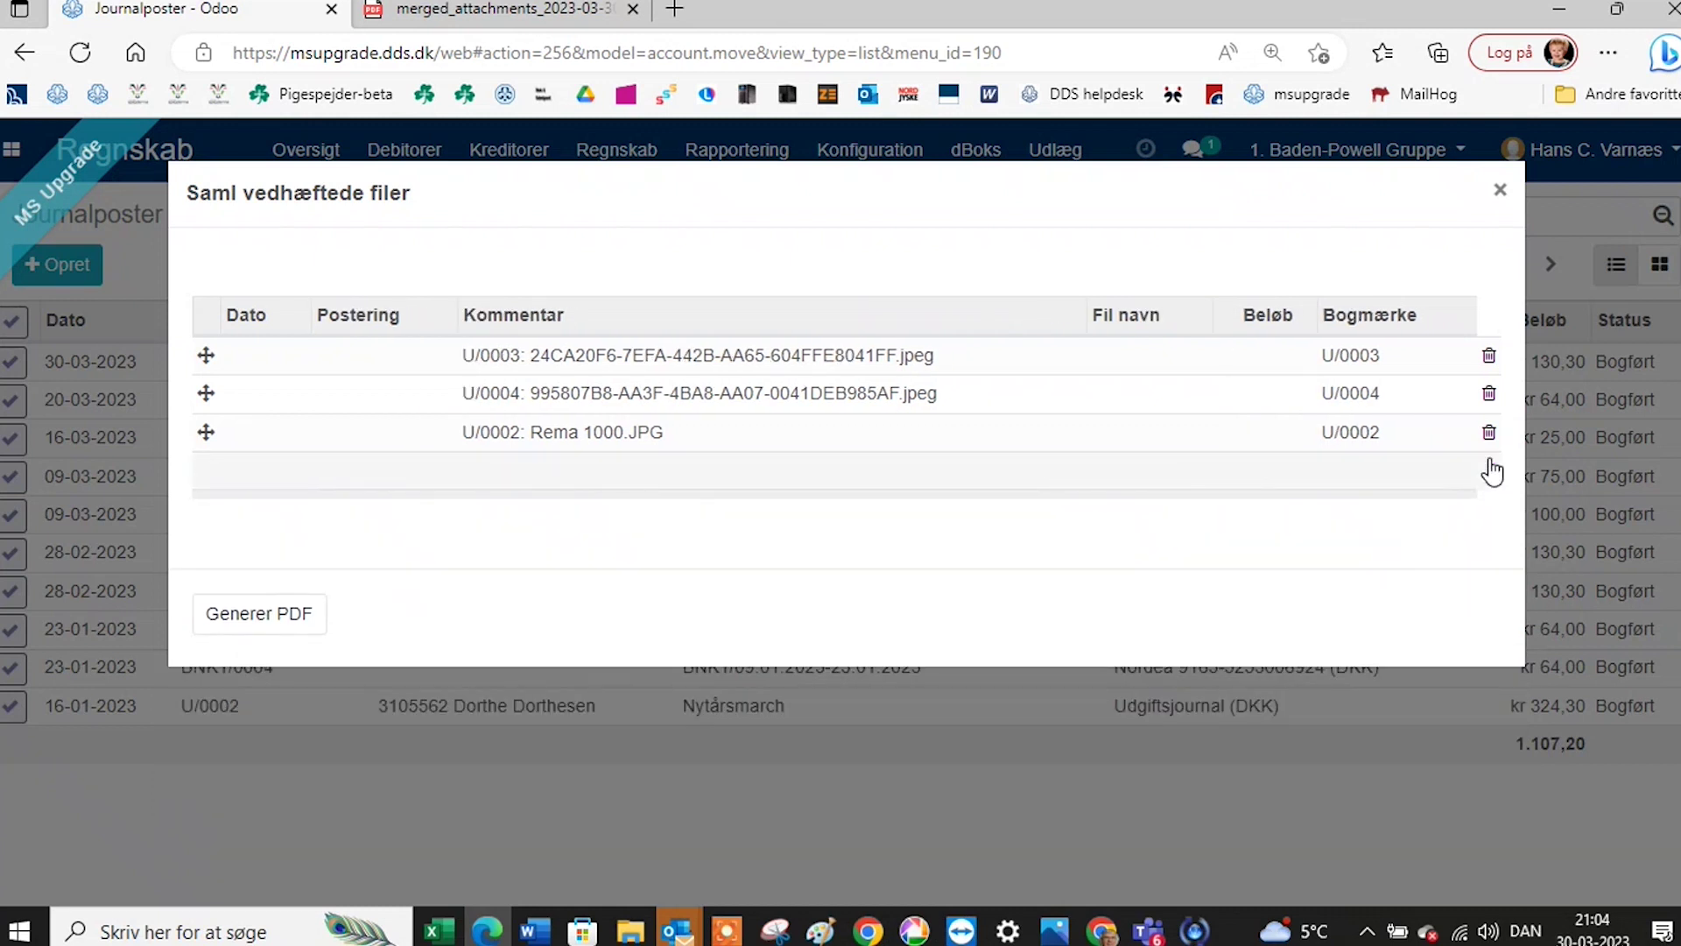
click(1489, 396)
click(288, 629)
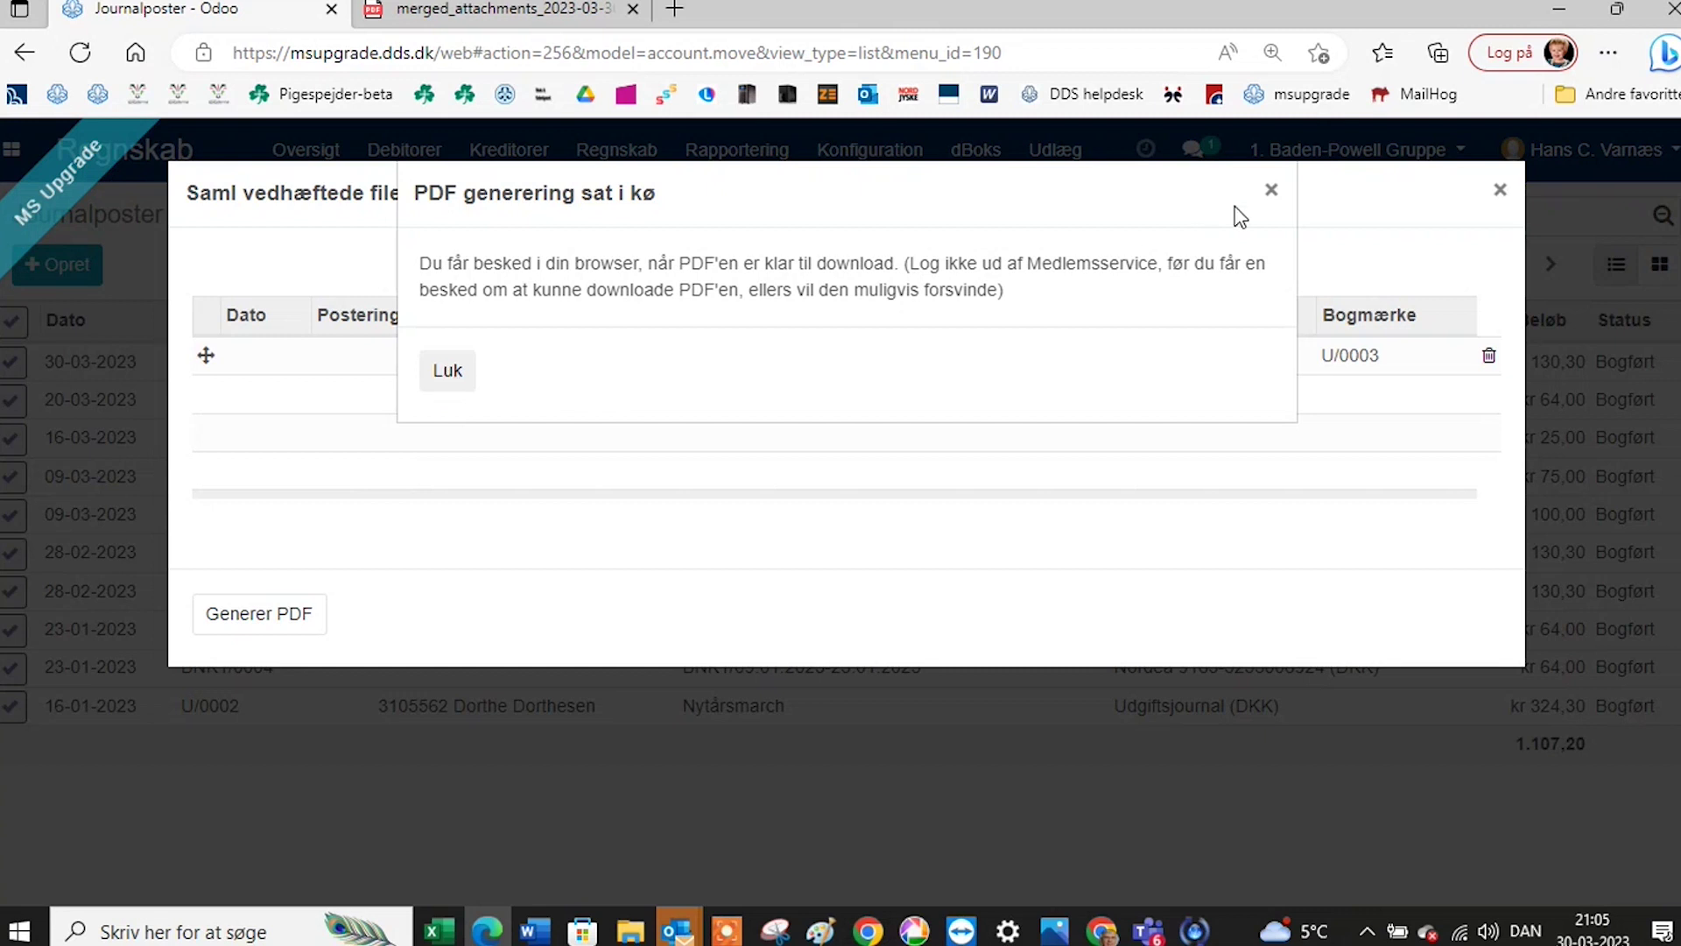
Save an advanced Dato on-or-after filter, changing the date's month digit from 3 to 1.
click(450, 375)
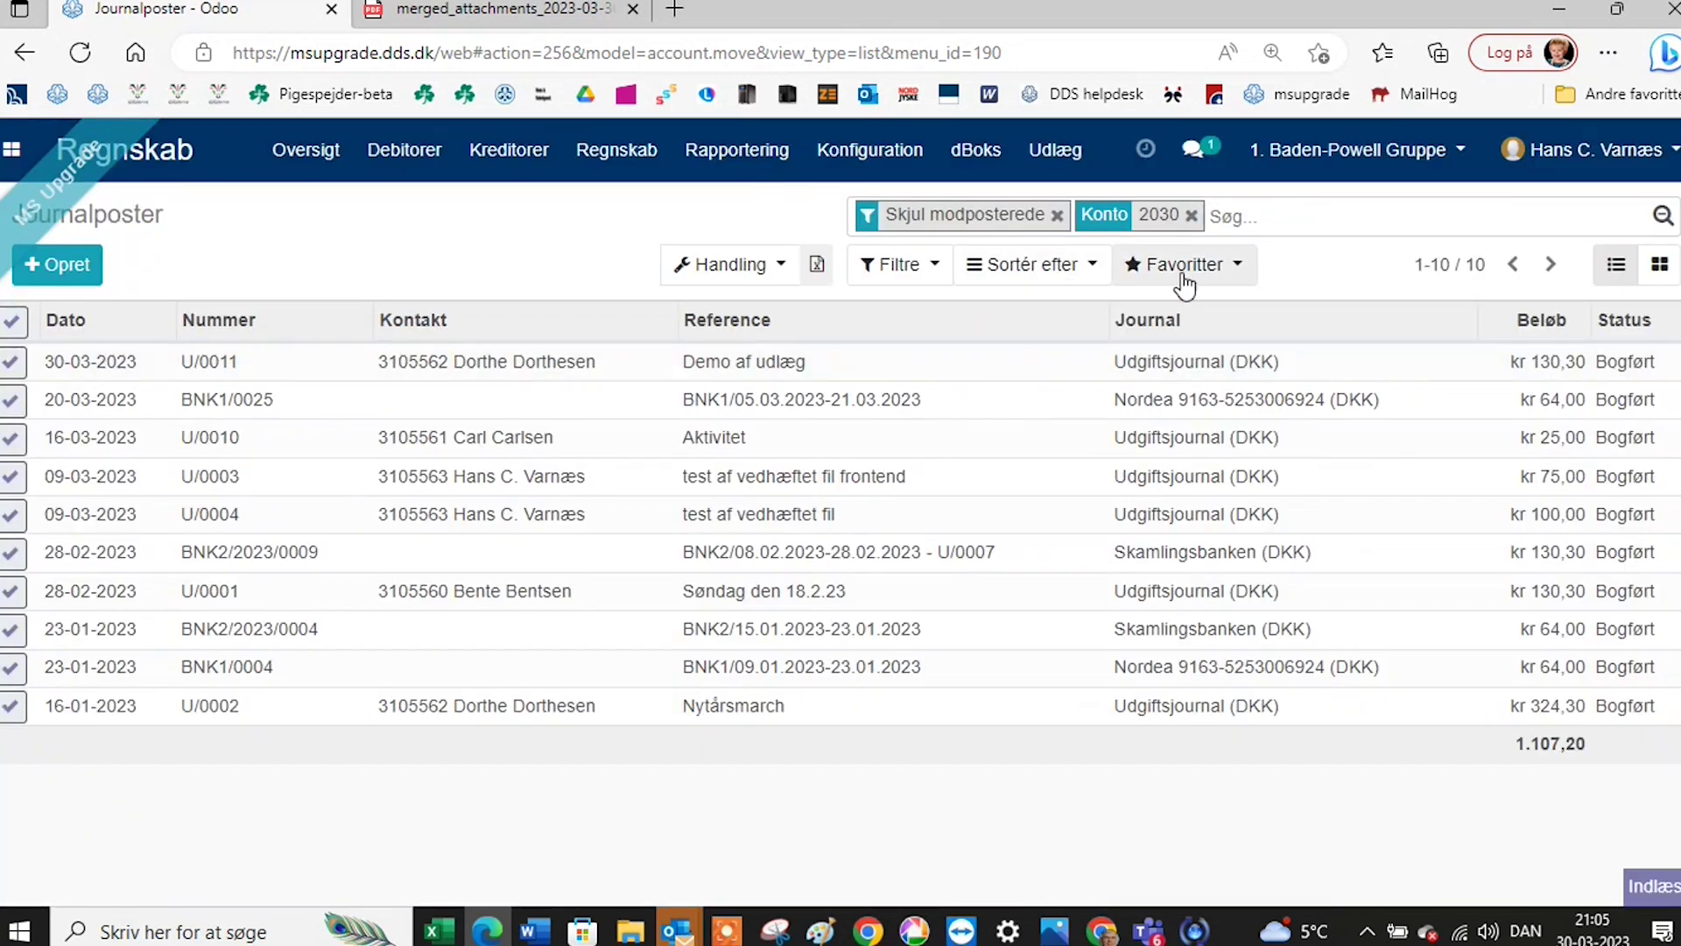
click(899, 267)
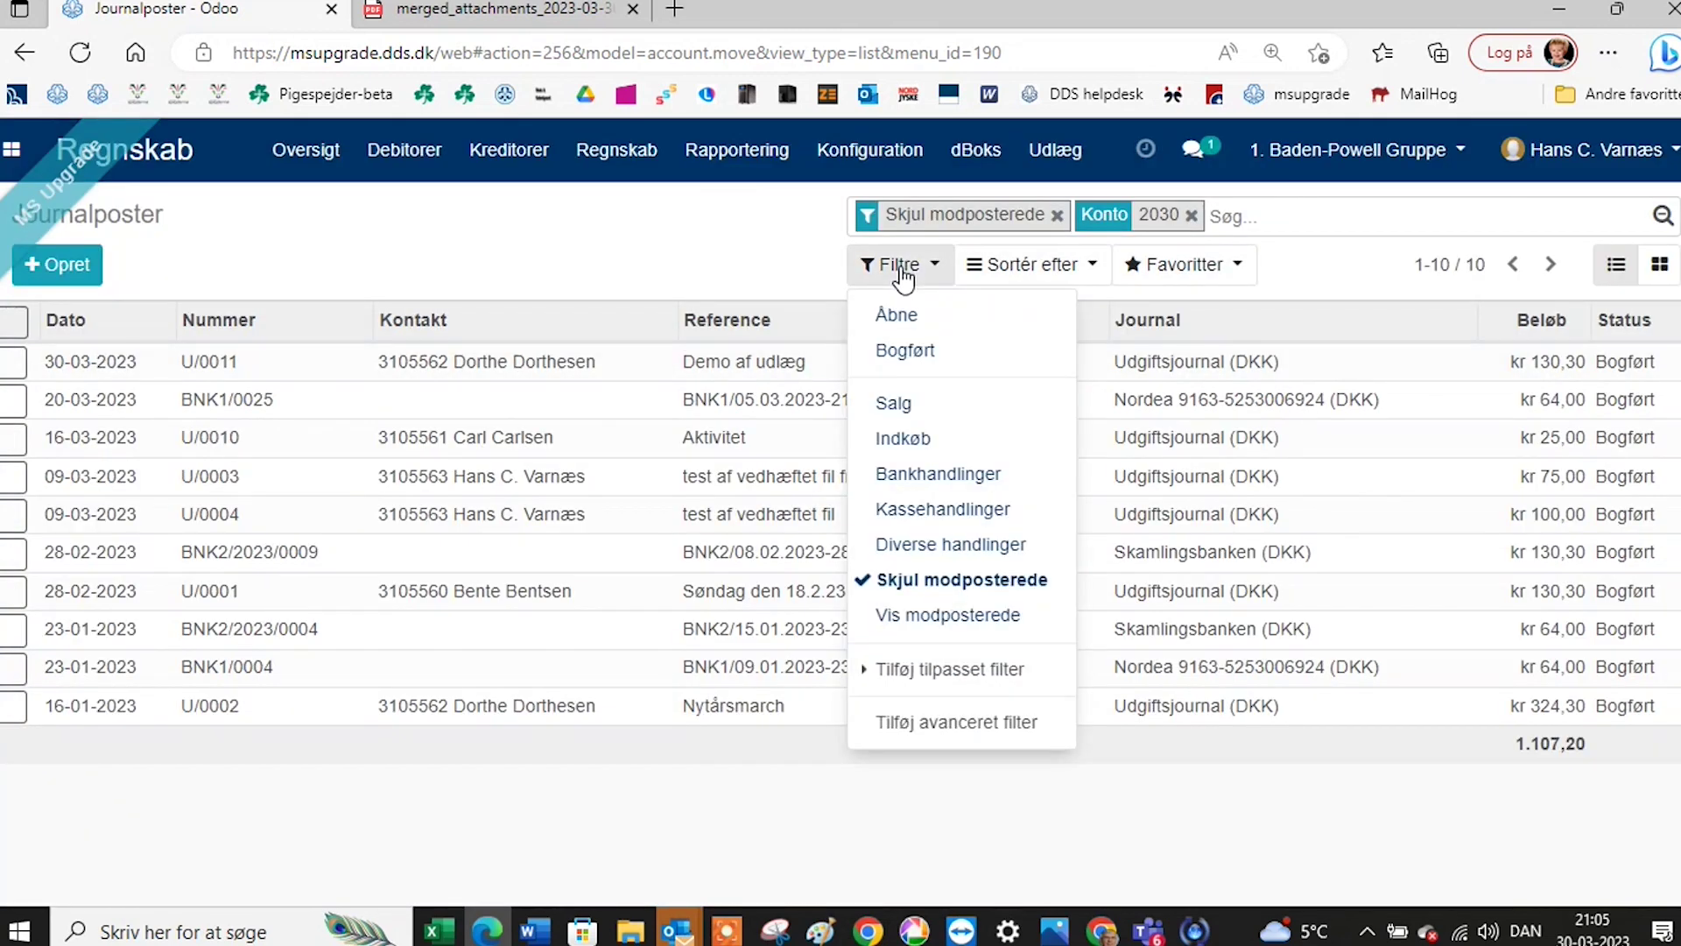
click(944, 737)
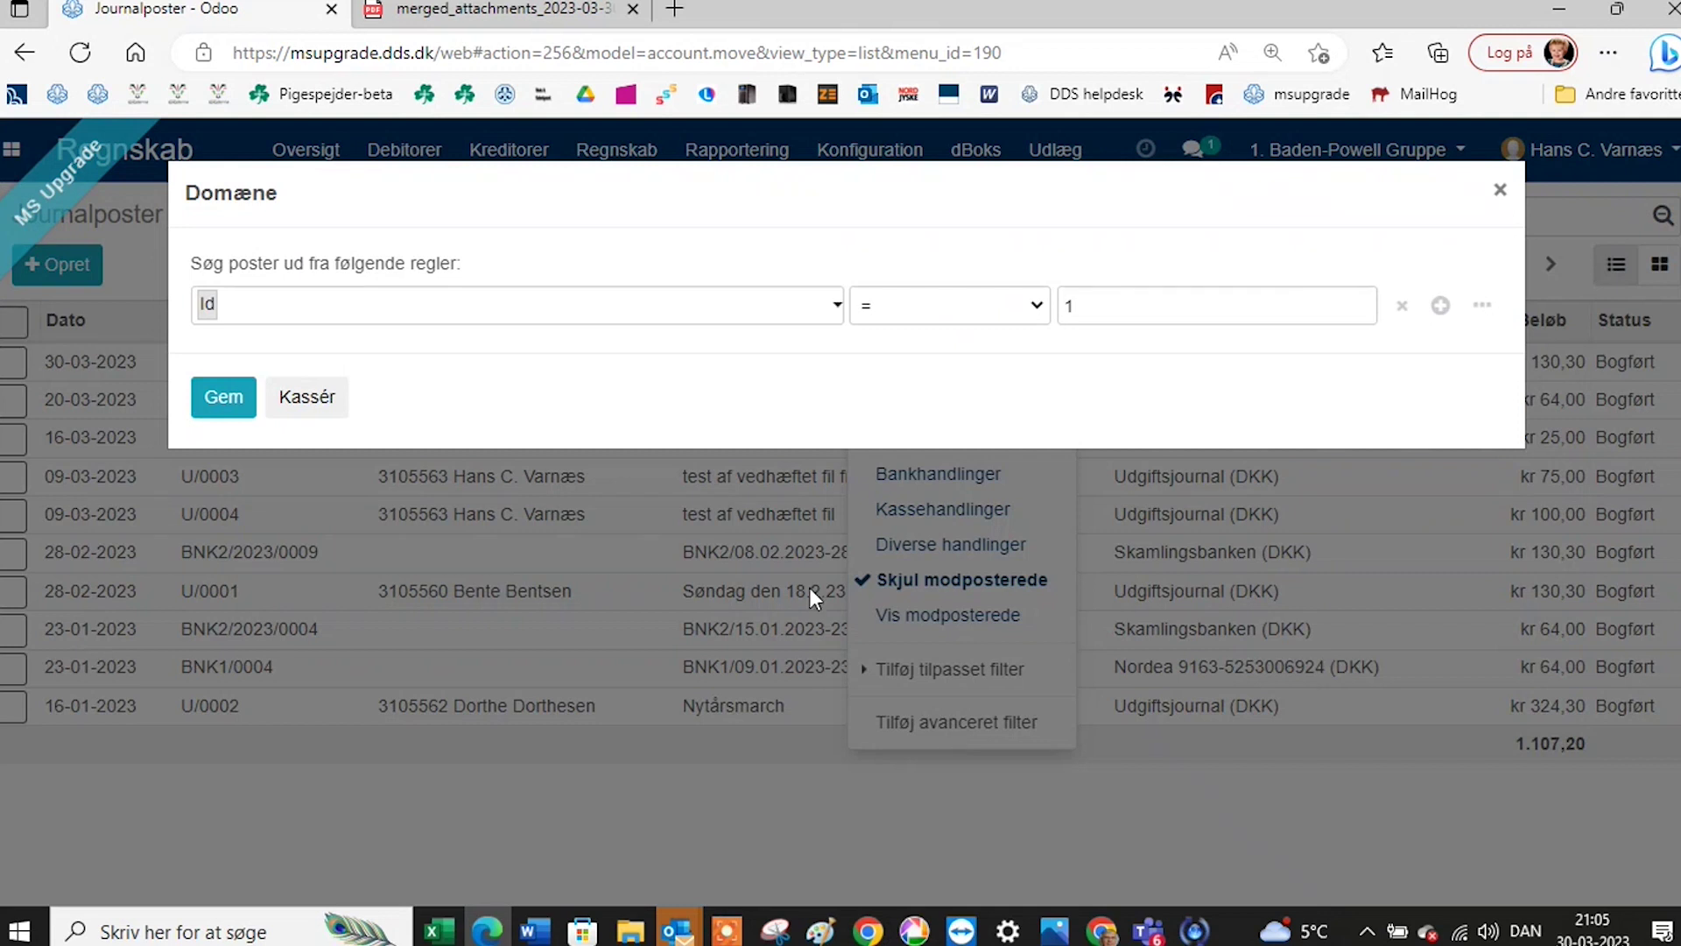
click(834, 308)
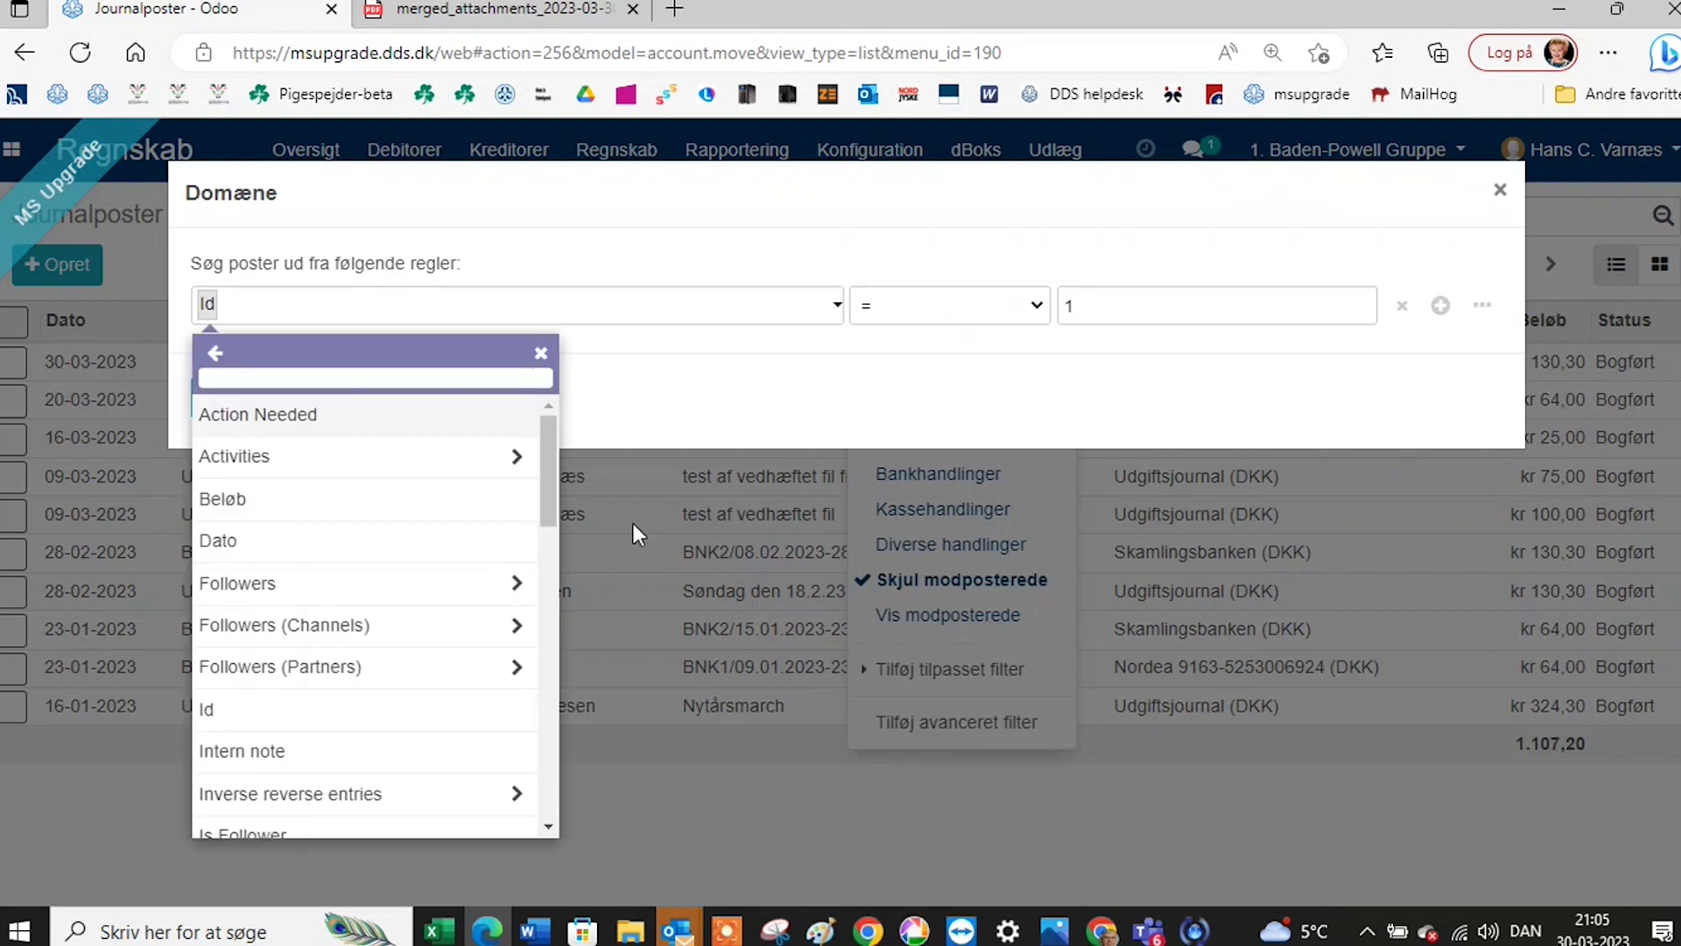
click(492, 540)
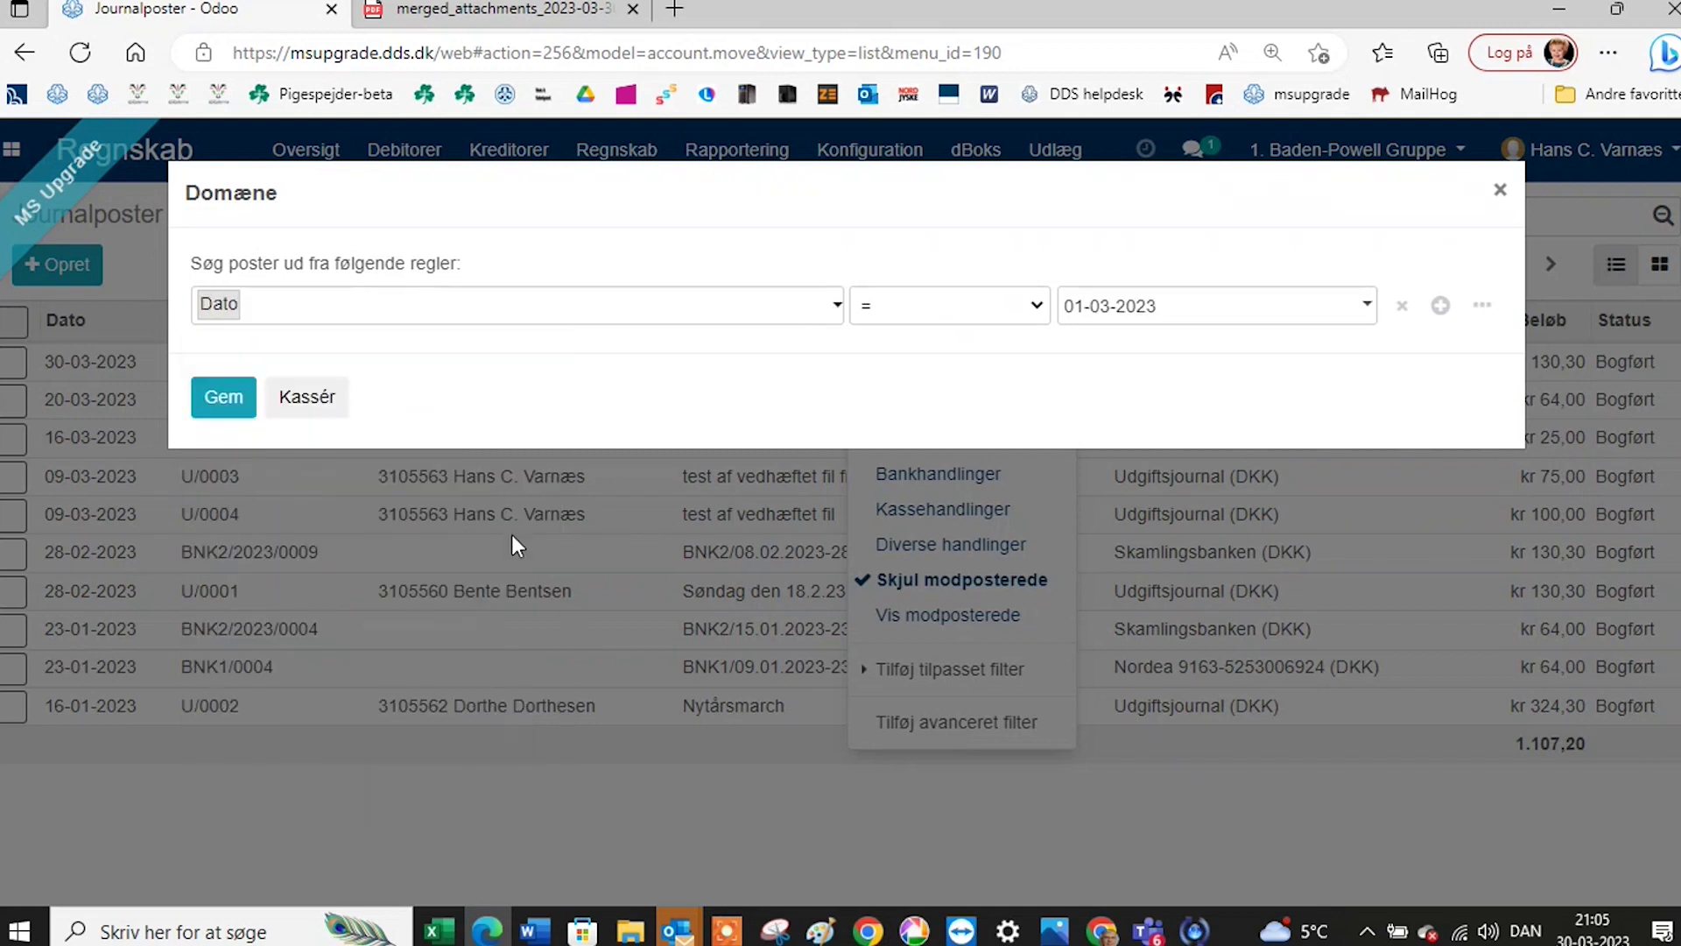
click(1042, 306)
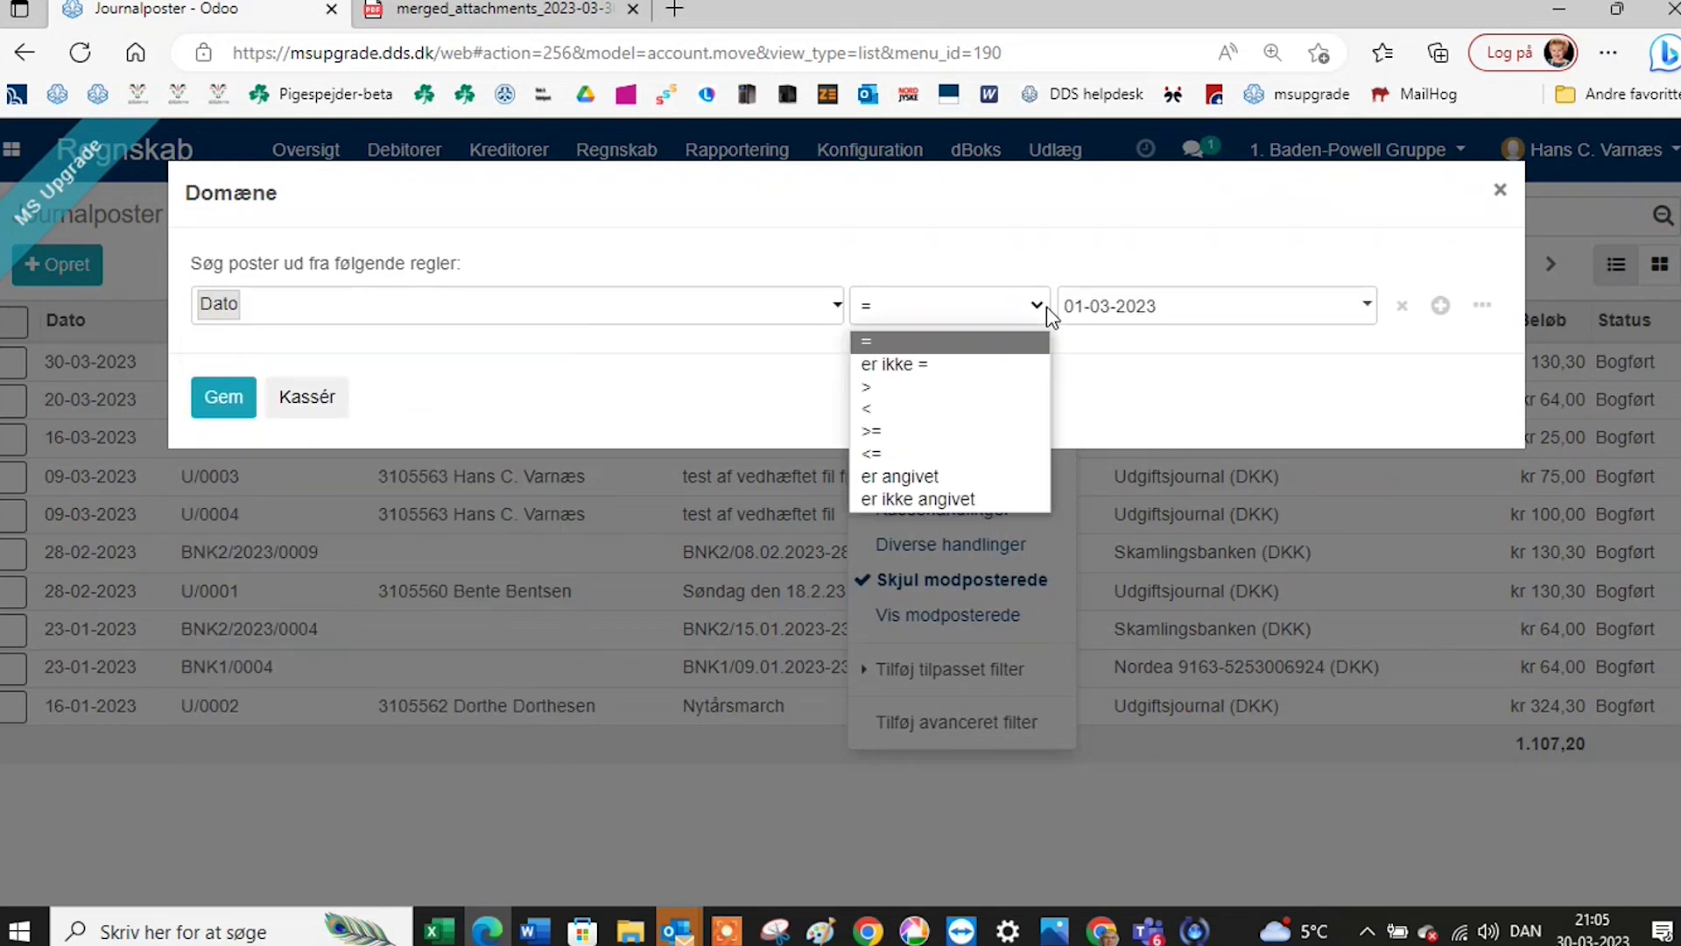
click(992, 430)
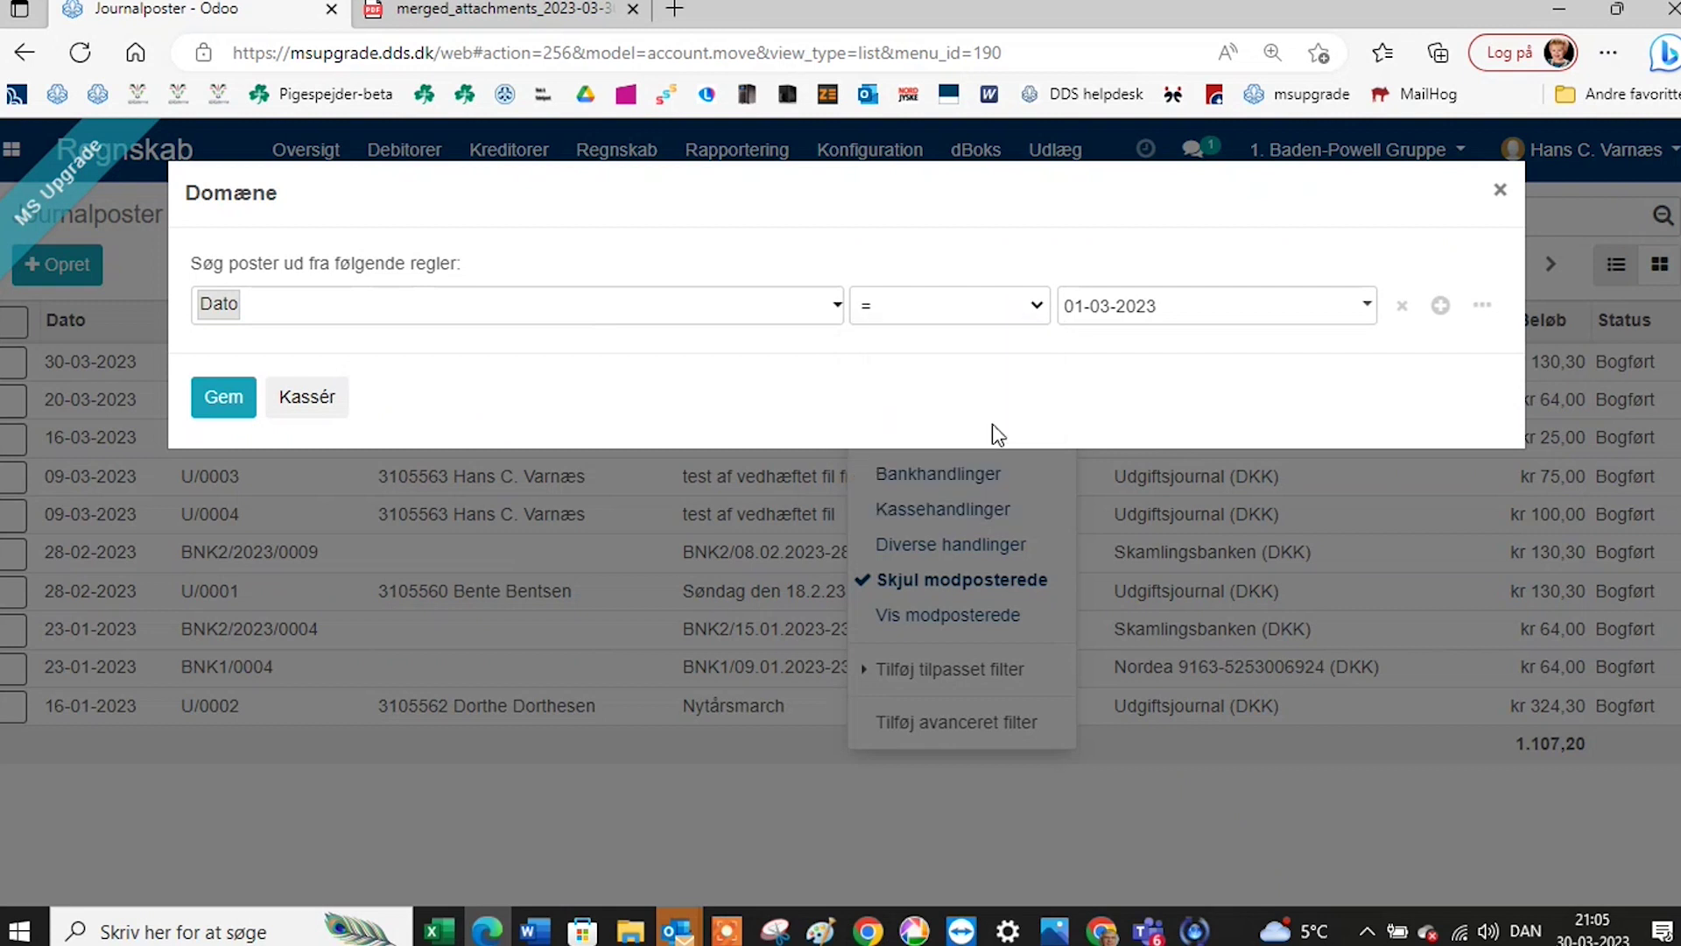
click(1115, 315)
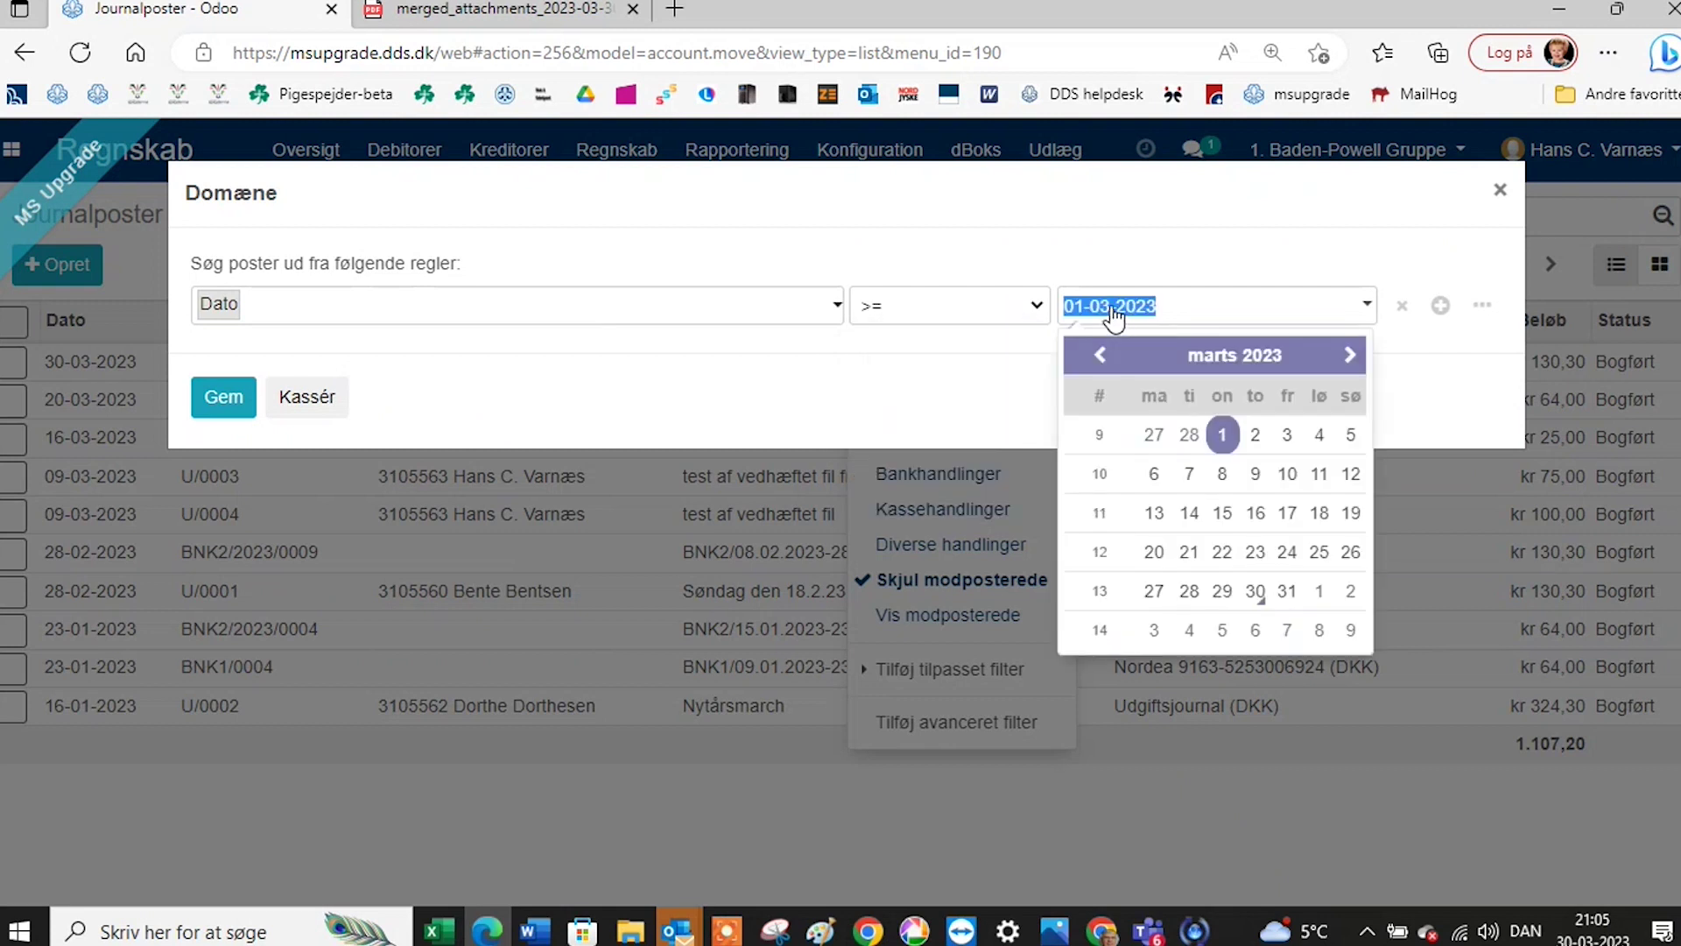
click(1115, 315)
key(BackSpace)
text(1)
click(224, 398)
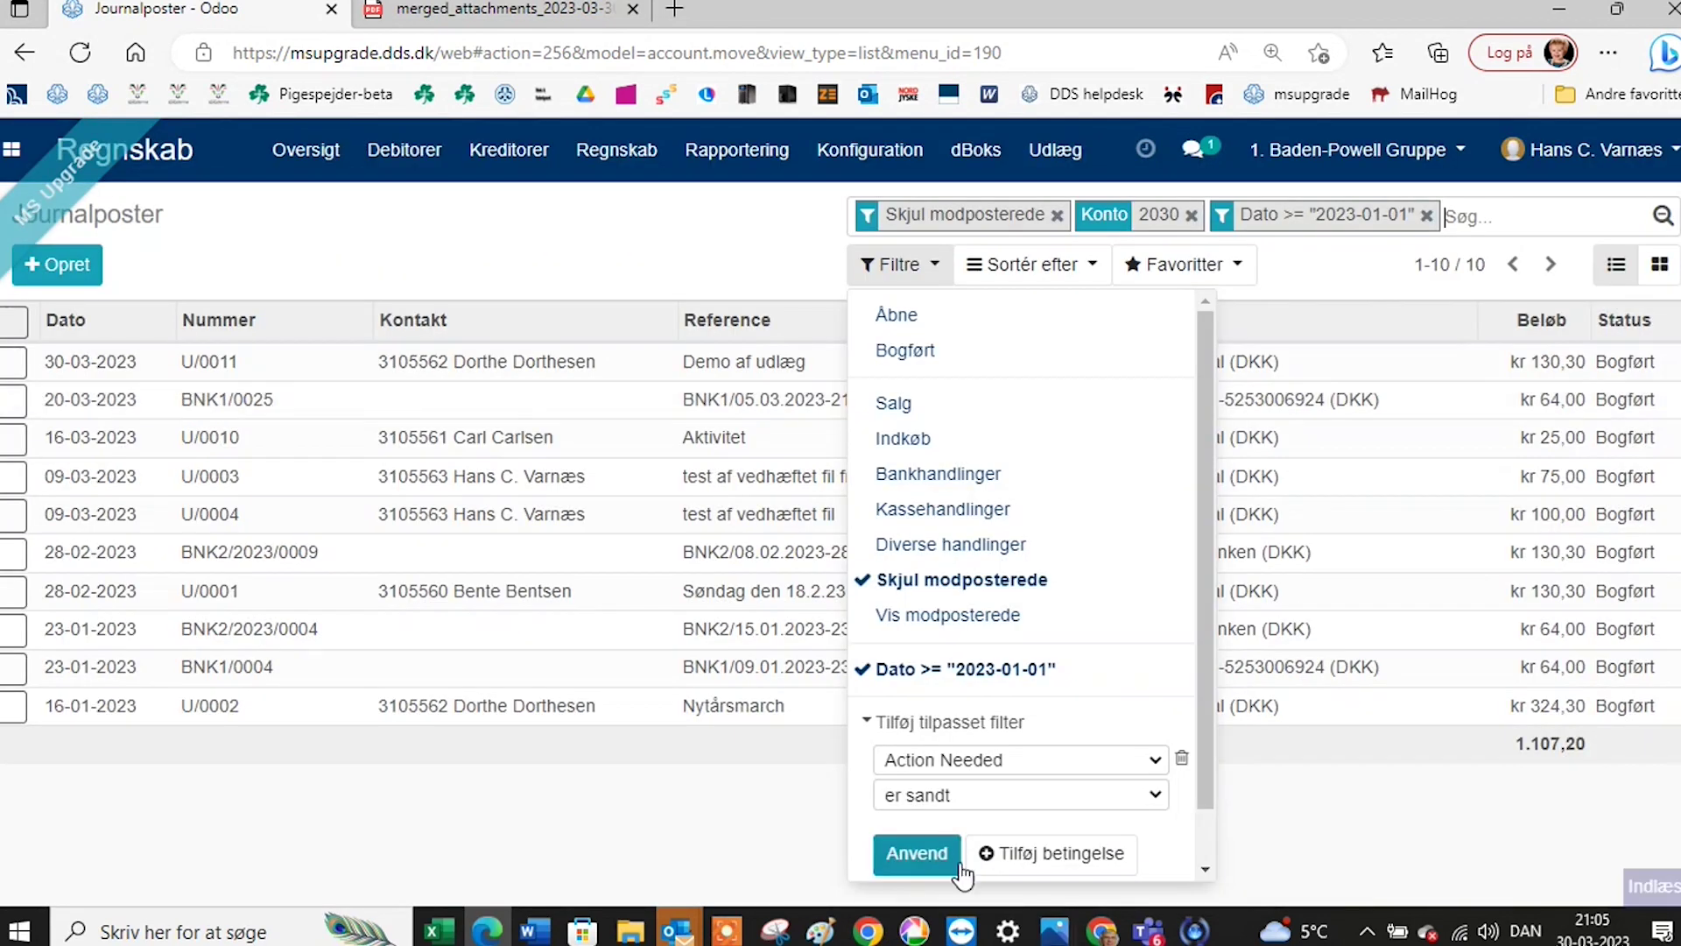
Add a Dato >= 30-03-2023 filter rule and remove the Konto 2030 filter.
click(1033, 855)
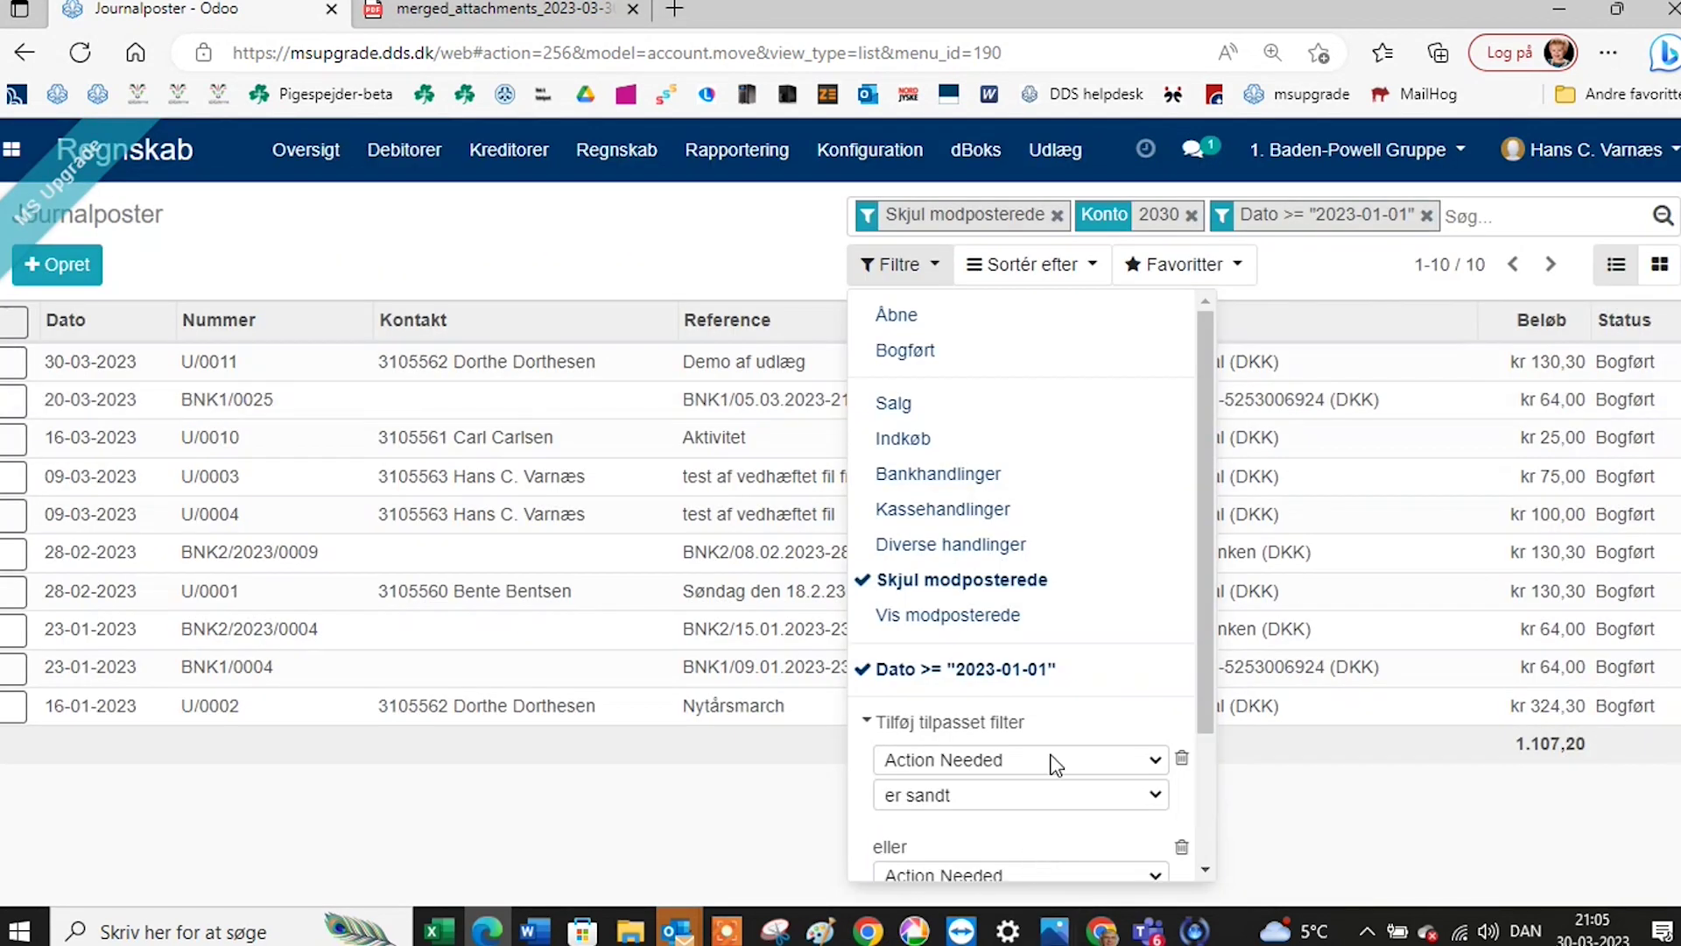
scroll(1055, 758, down, 2)
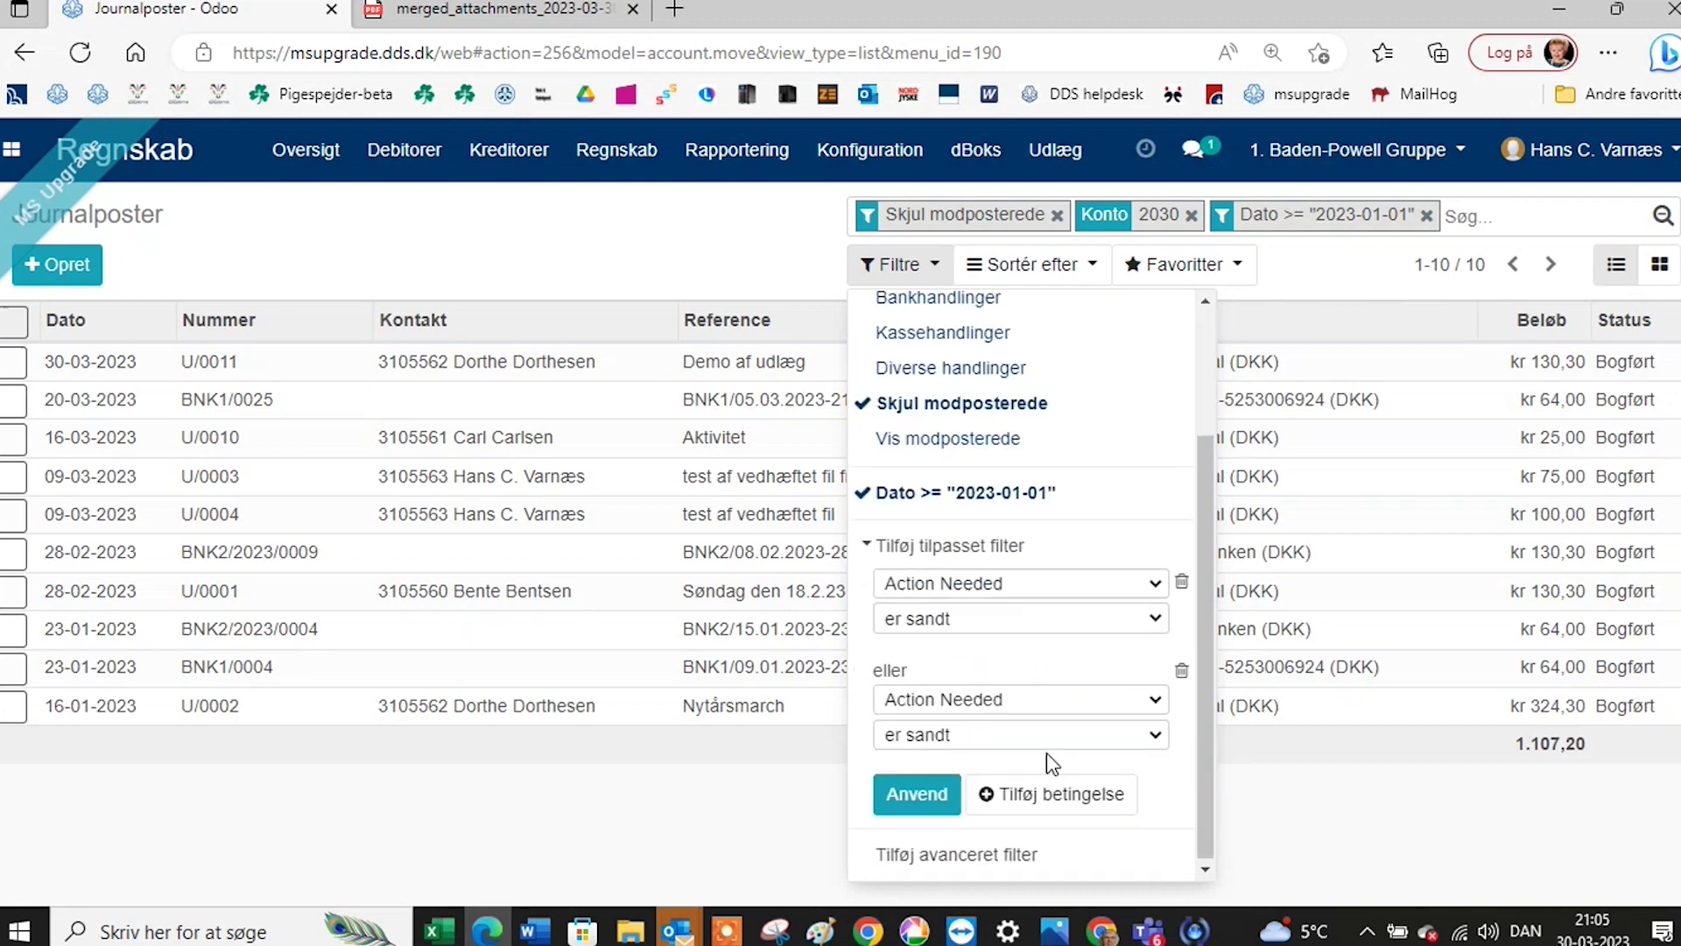
click(924, 857)
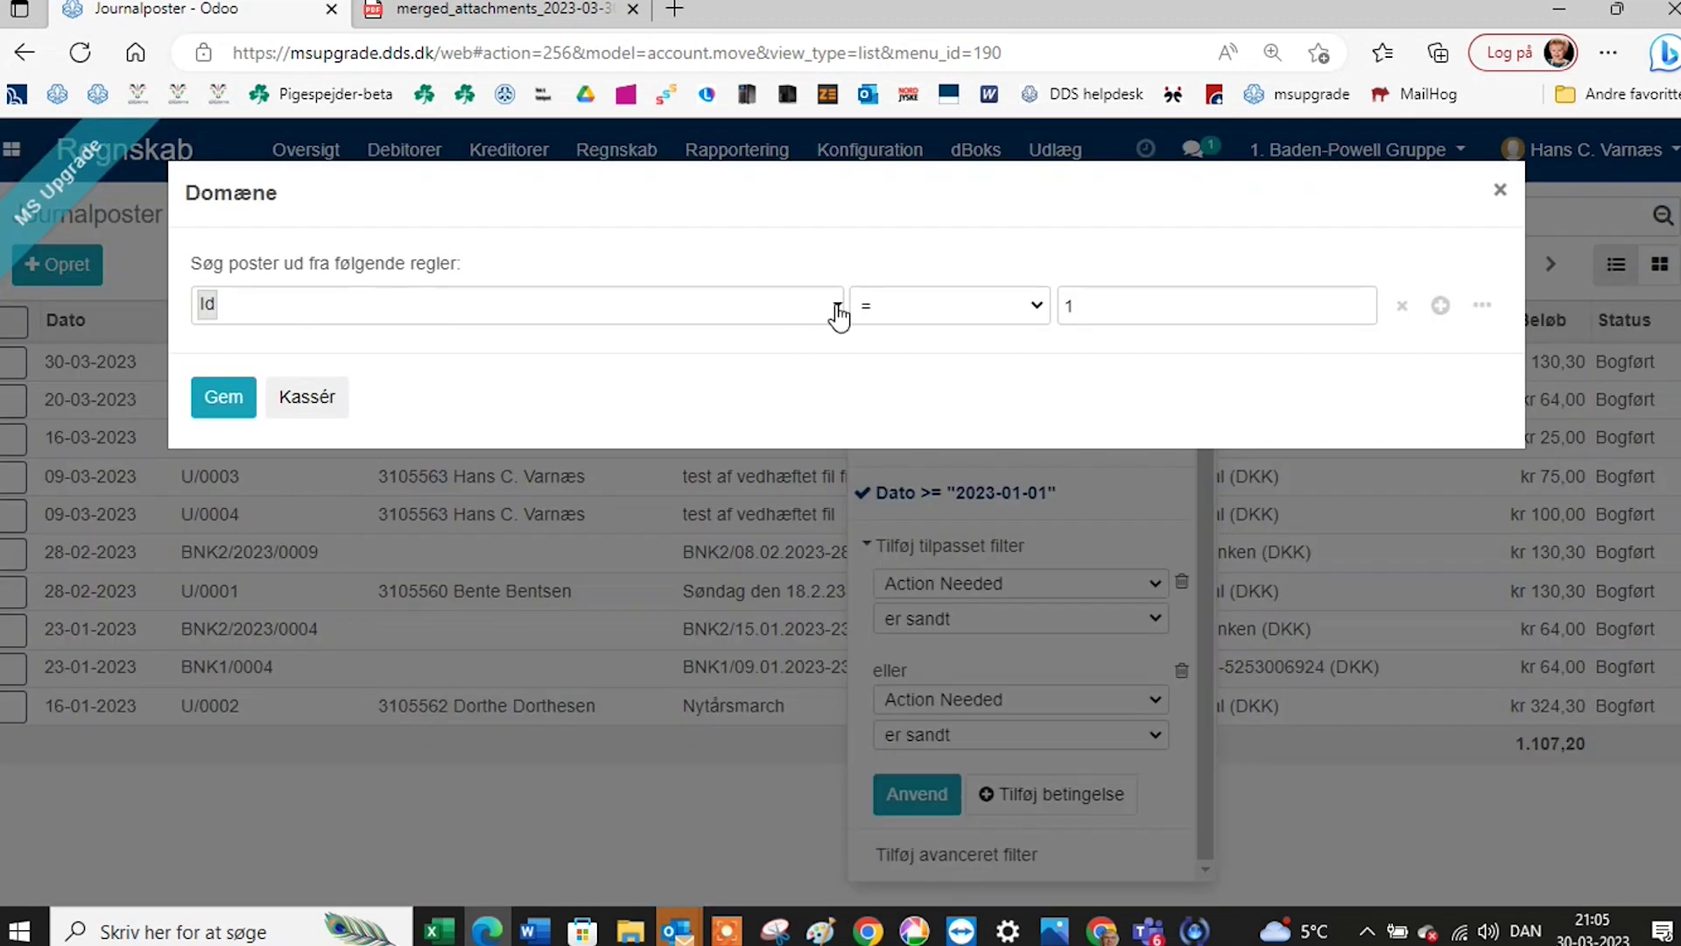
click(834, 308)
click(462, 545)
click(1037, 308)
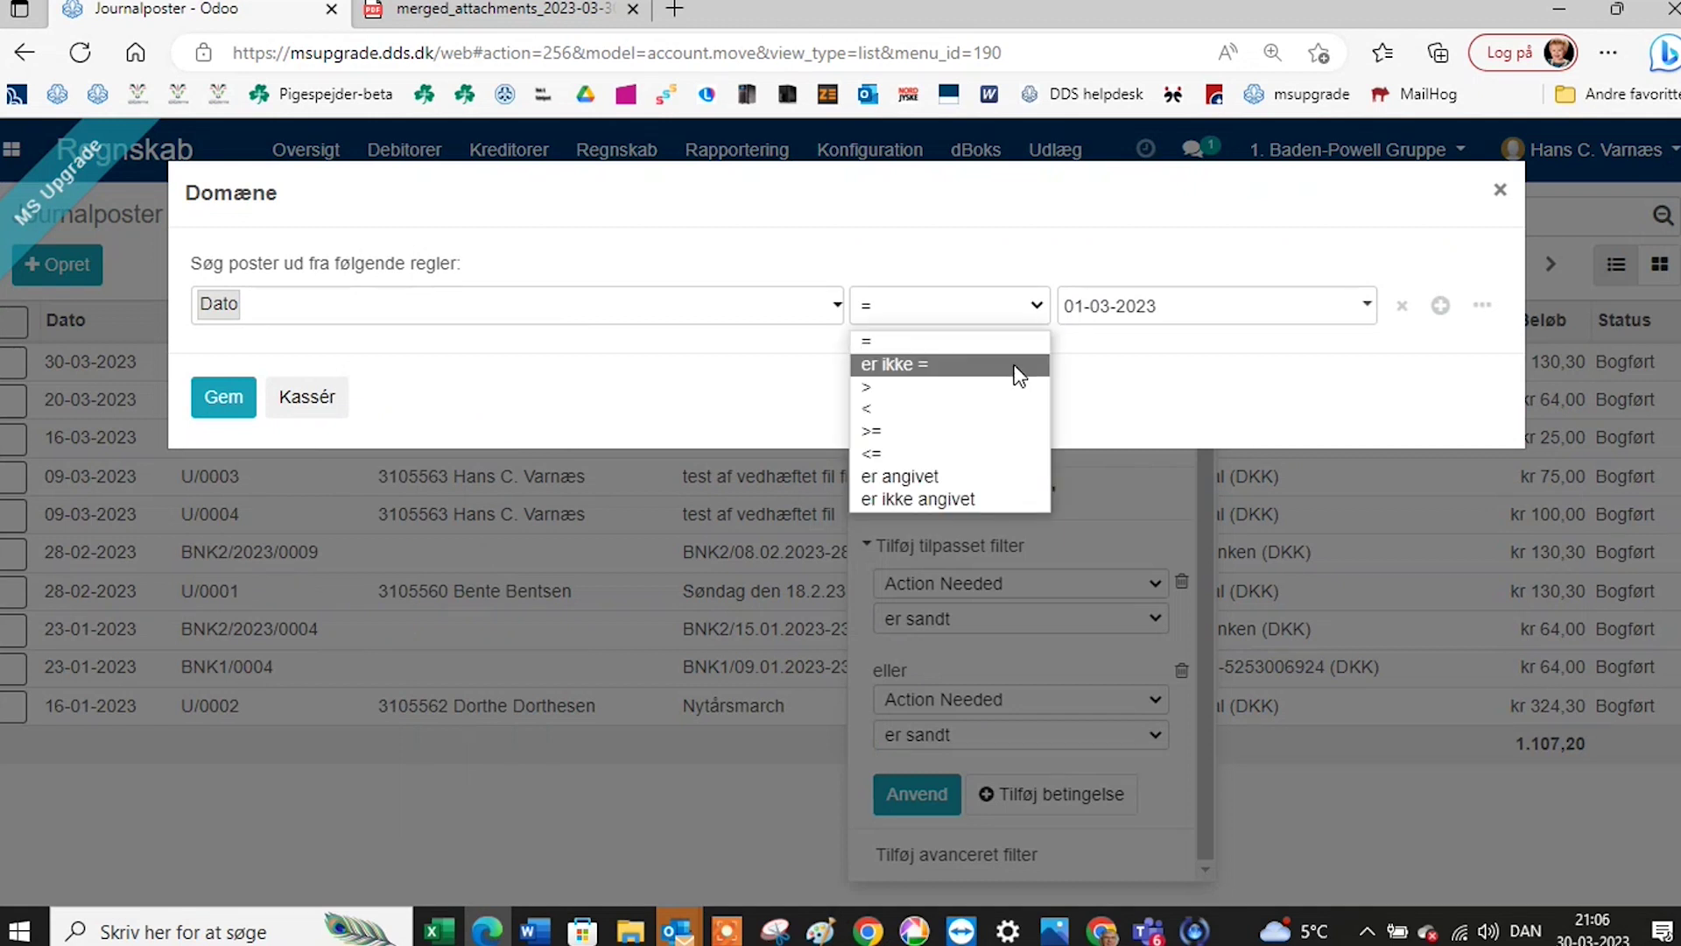
click(990, 431)
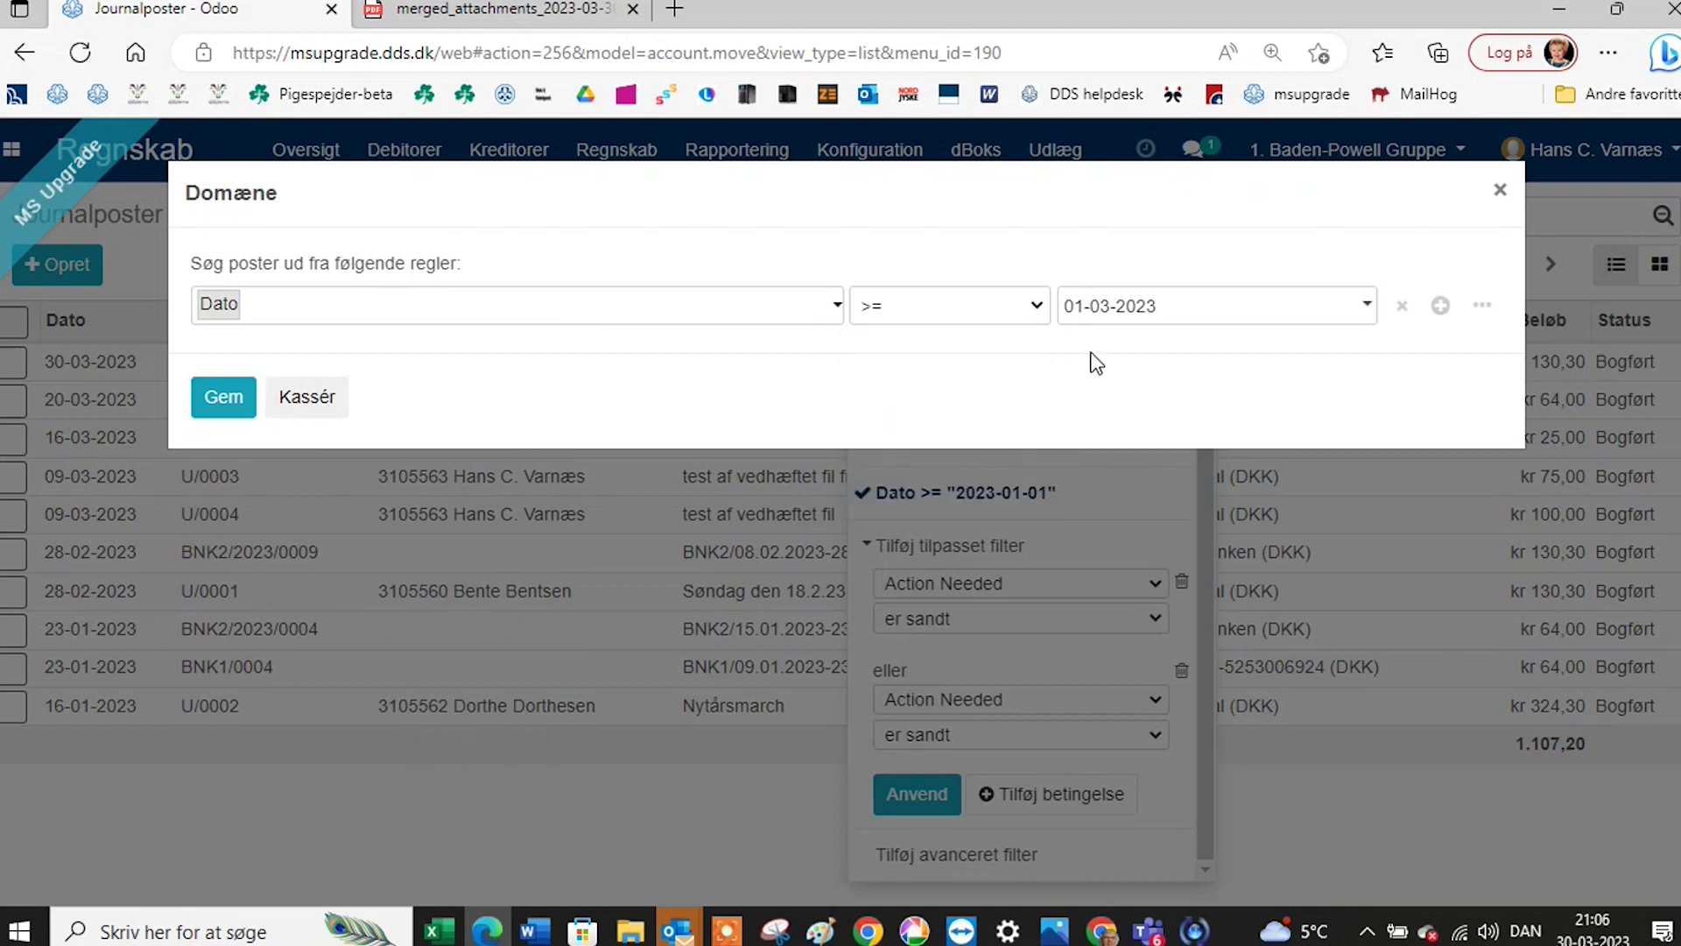
click(1101, 320)
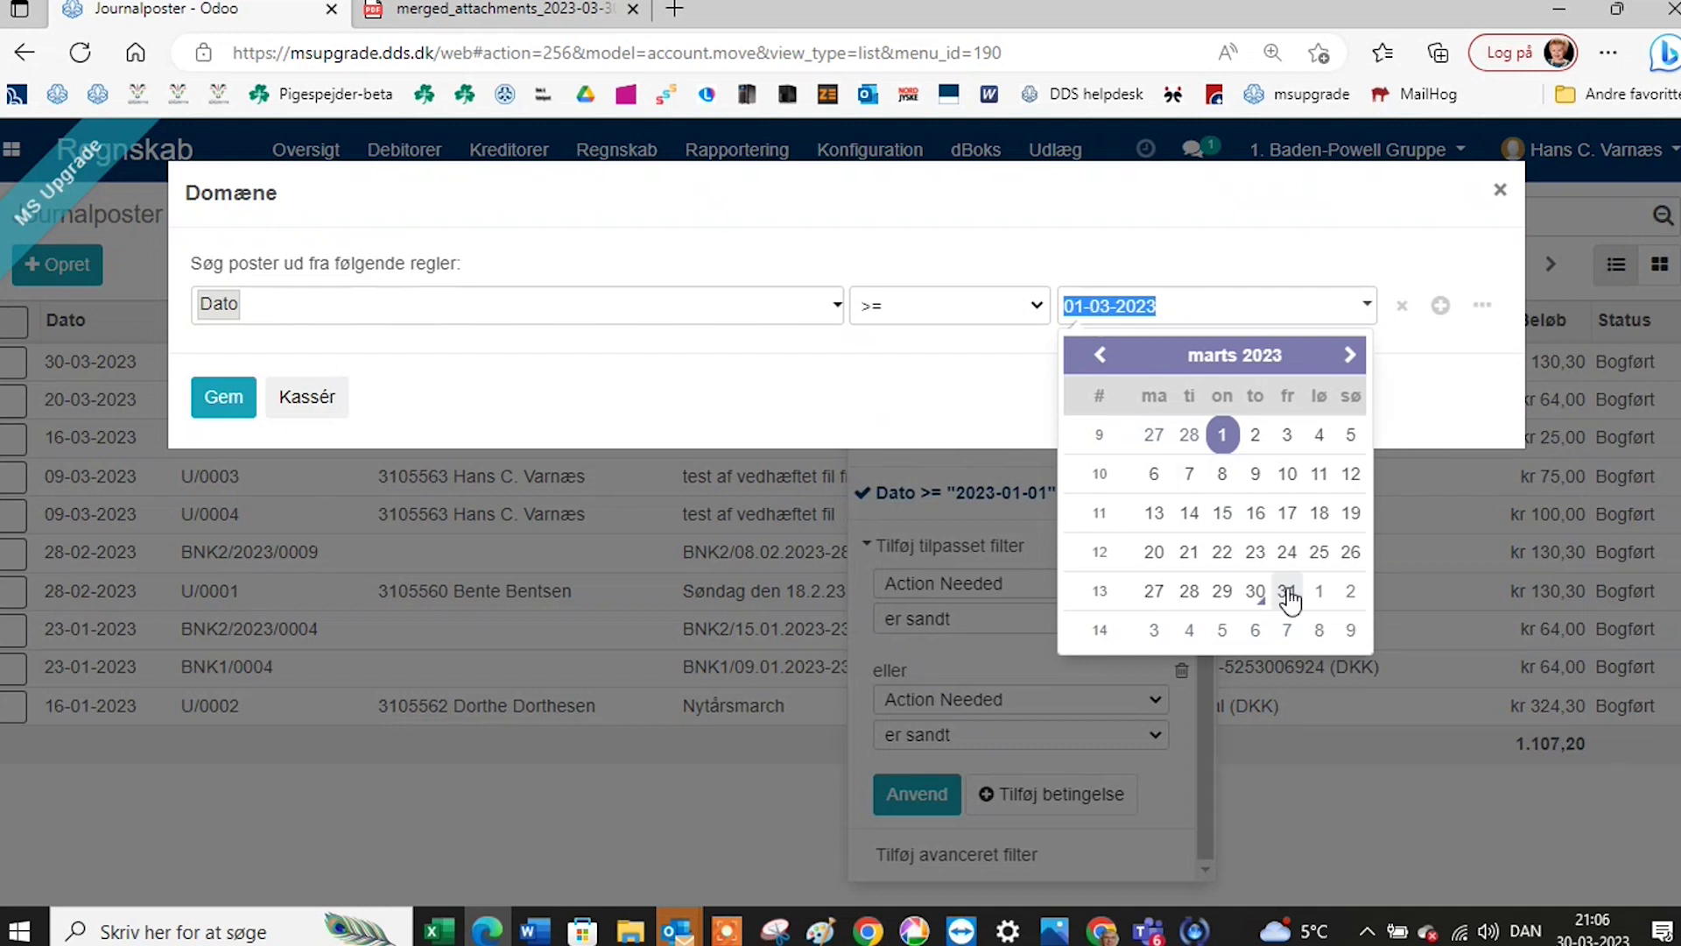
click(1254, 592)
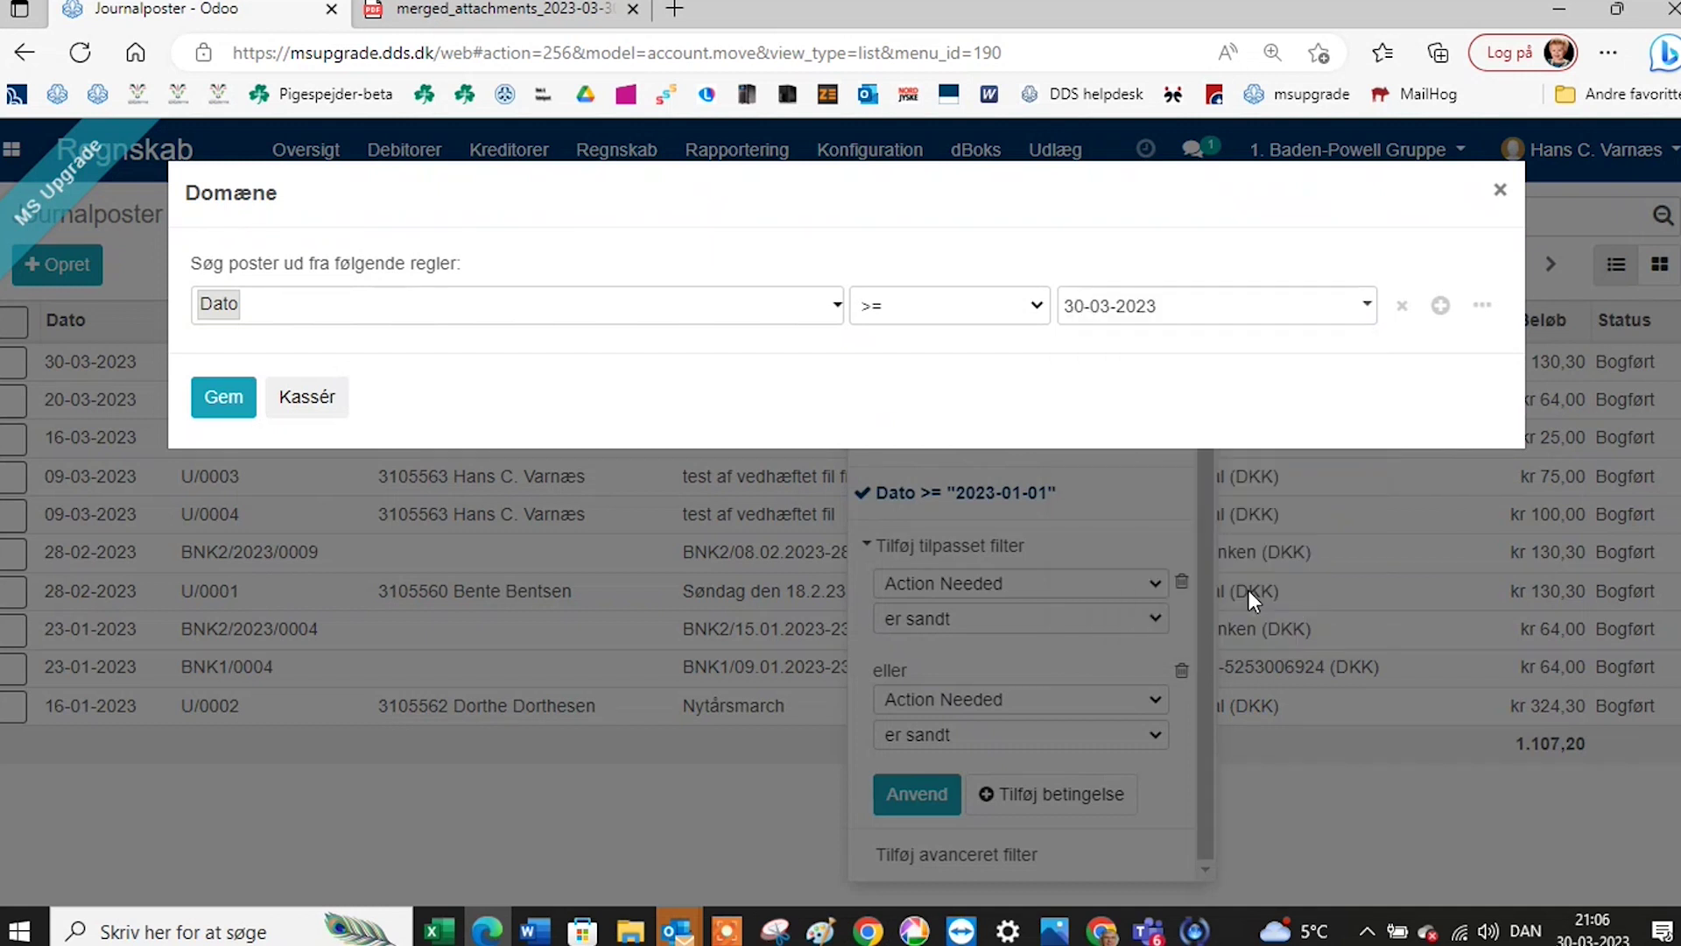
click(224, 398)
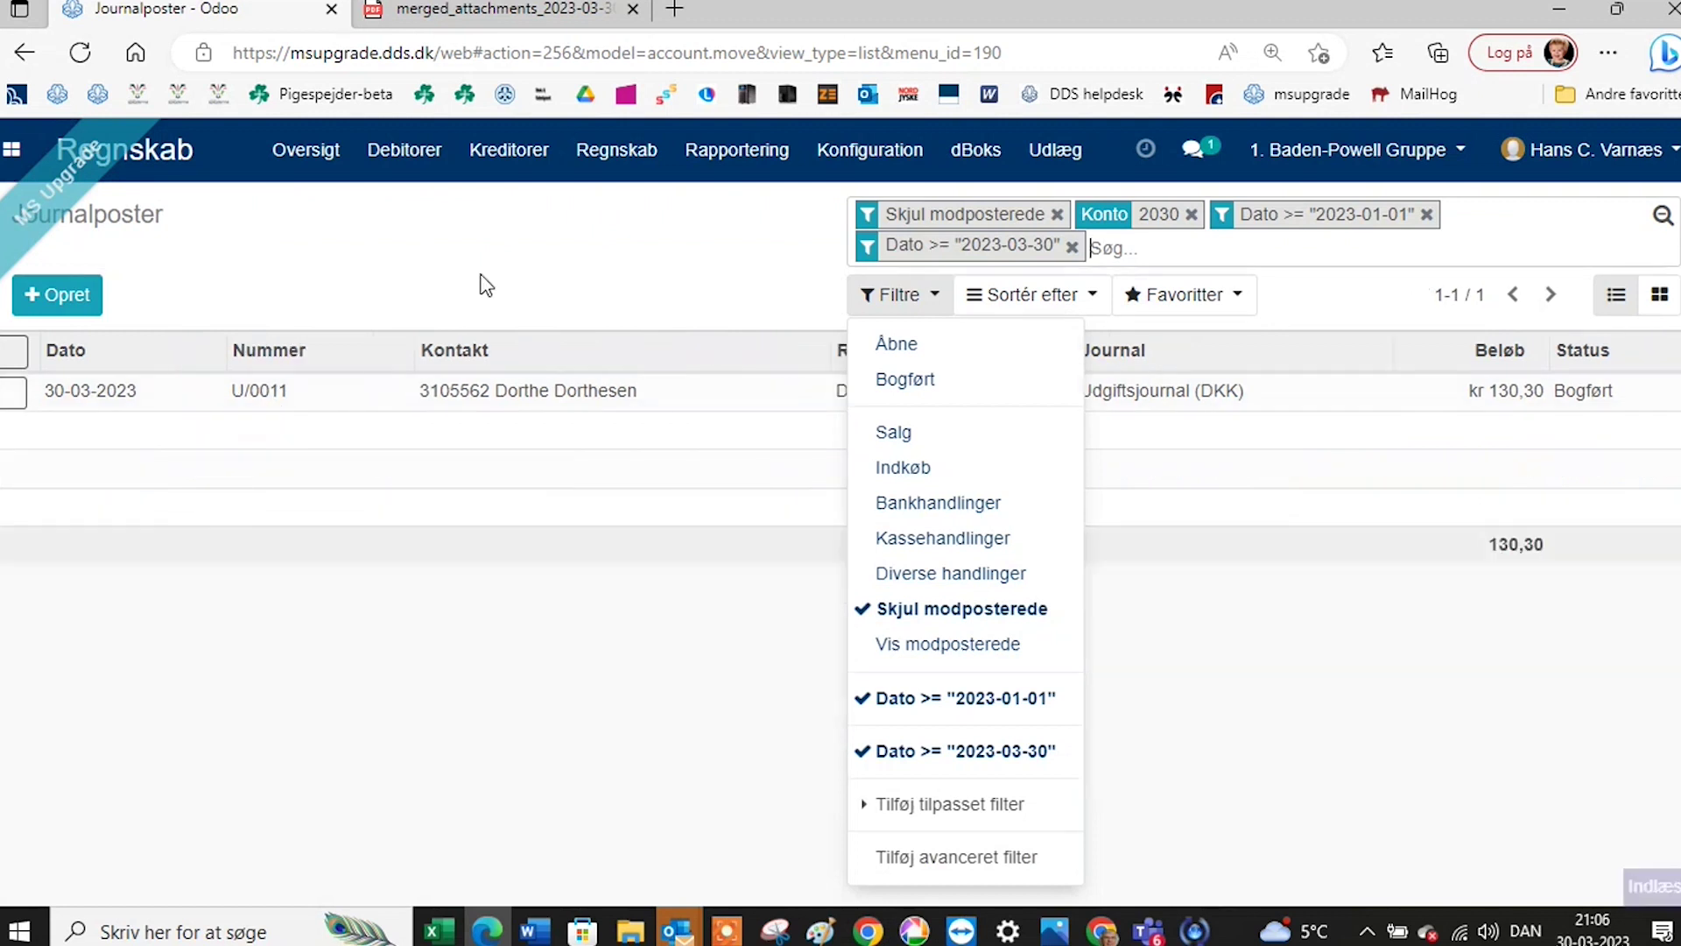
click(520, 270)
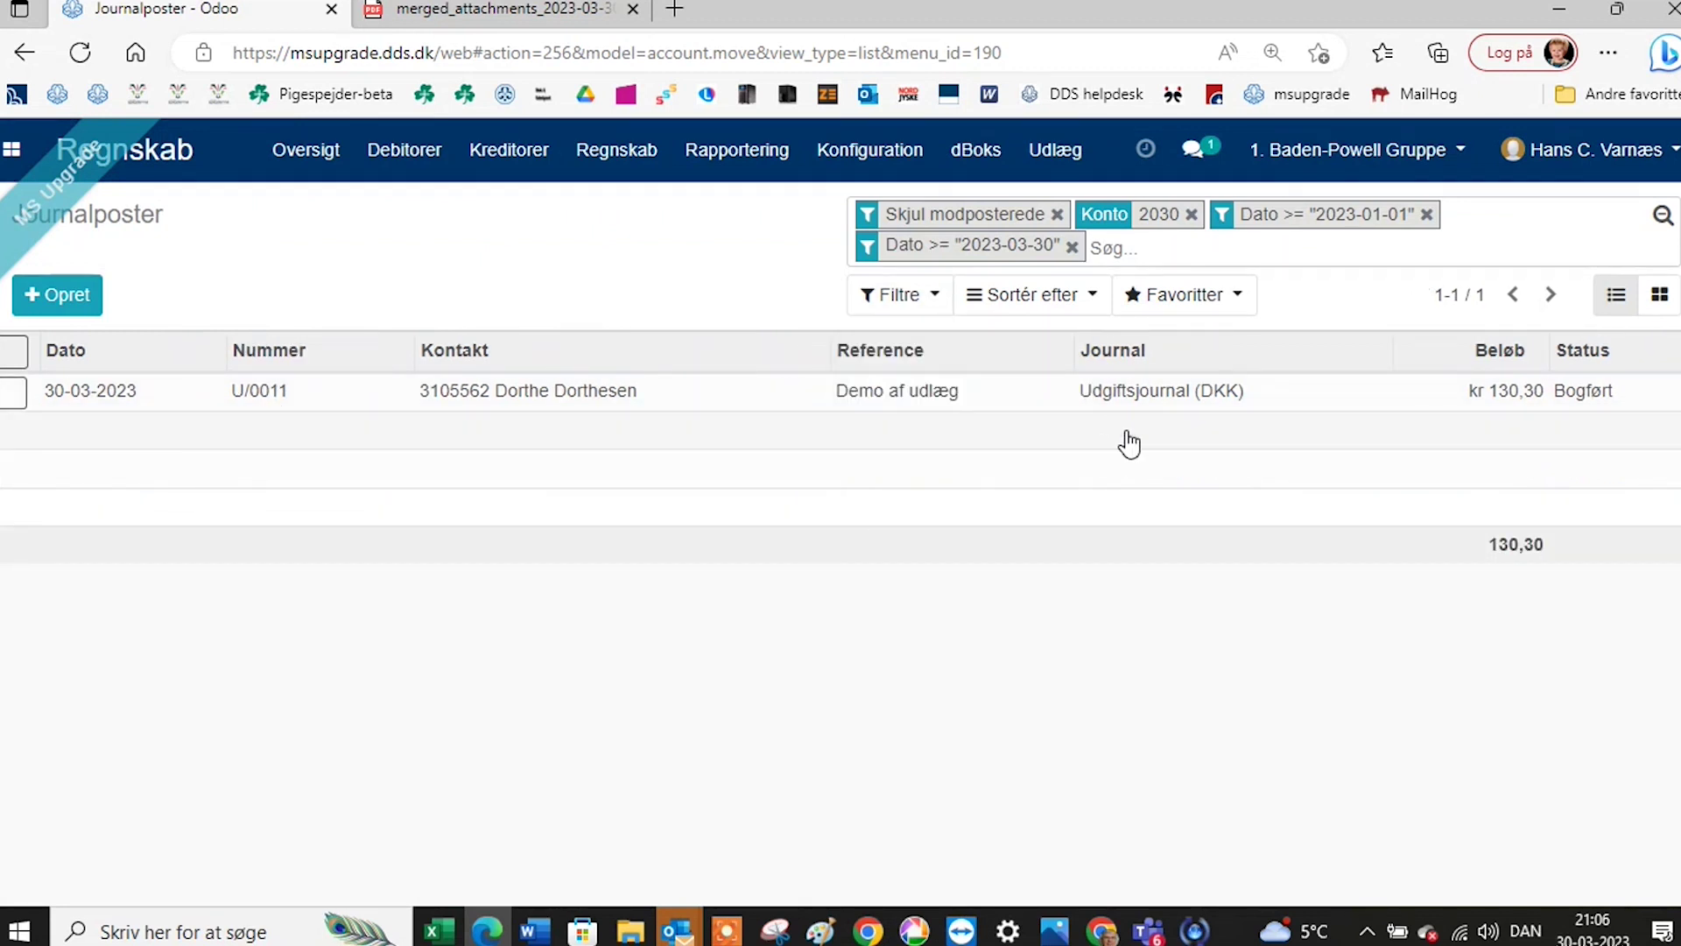
click(1191, 215)
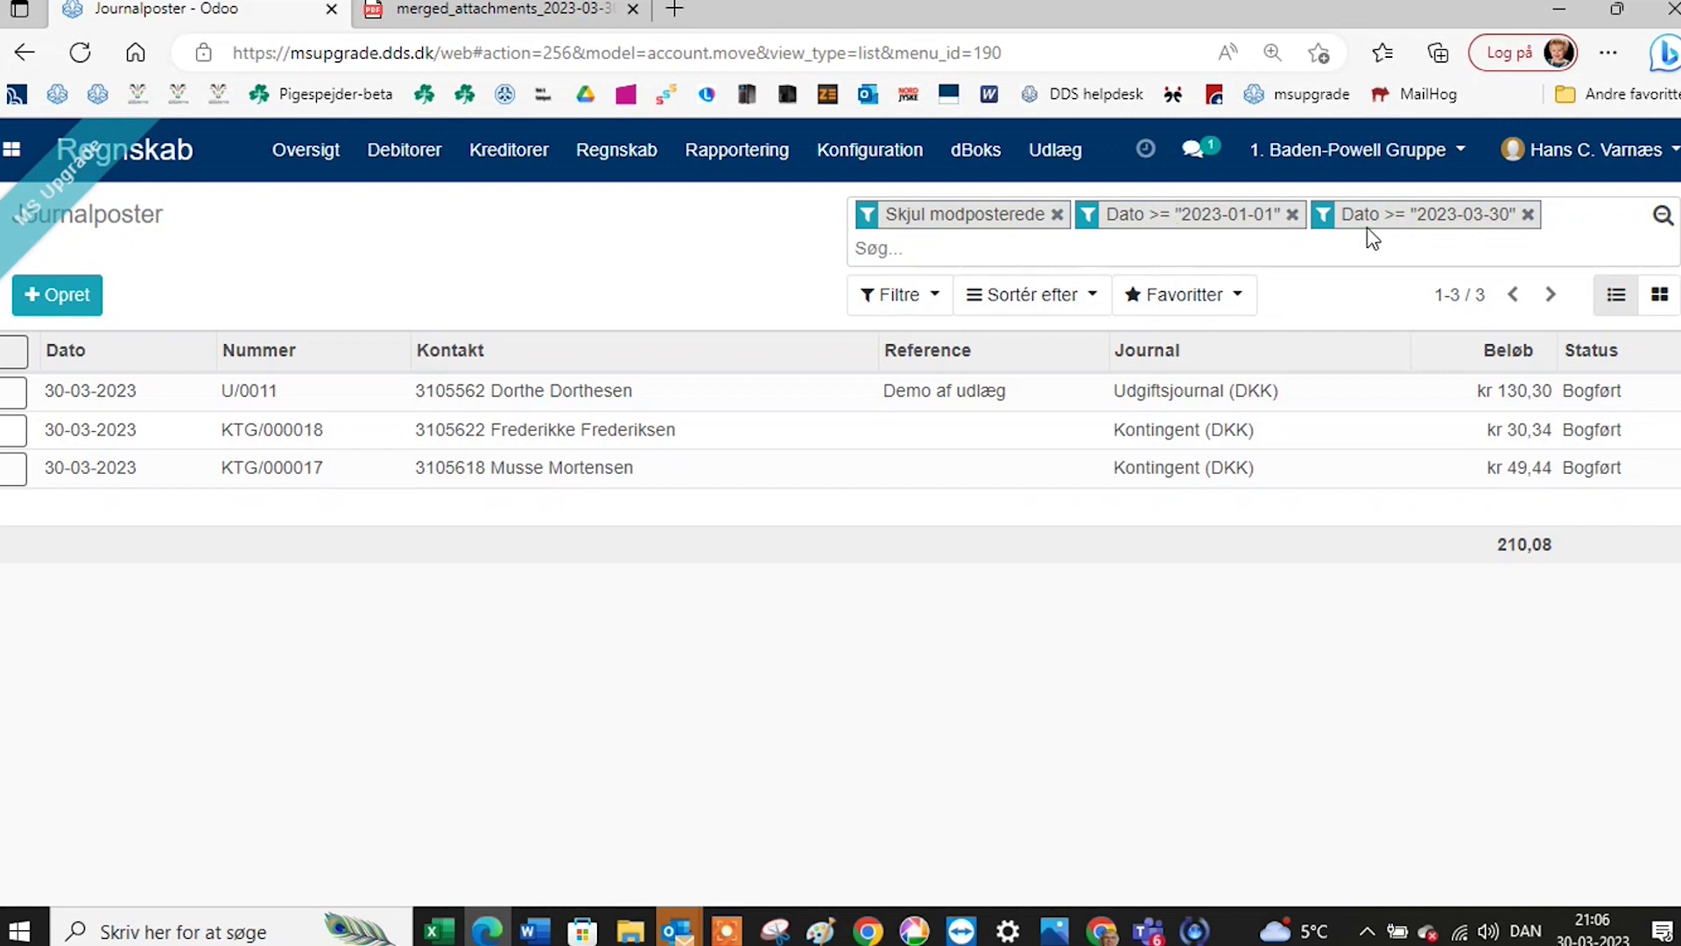
Remove the Dato >= 2023-03-30 filter and add a Dato <= 30-03-2023 filter instead.
click(1527, 215)
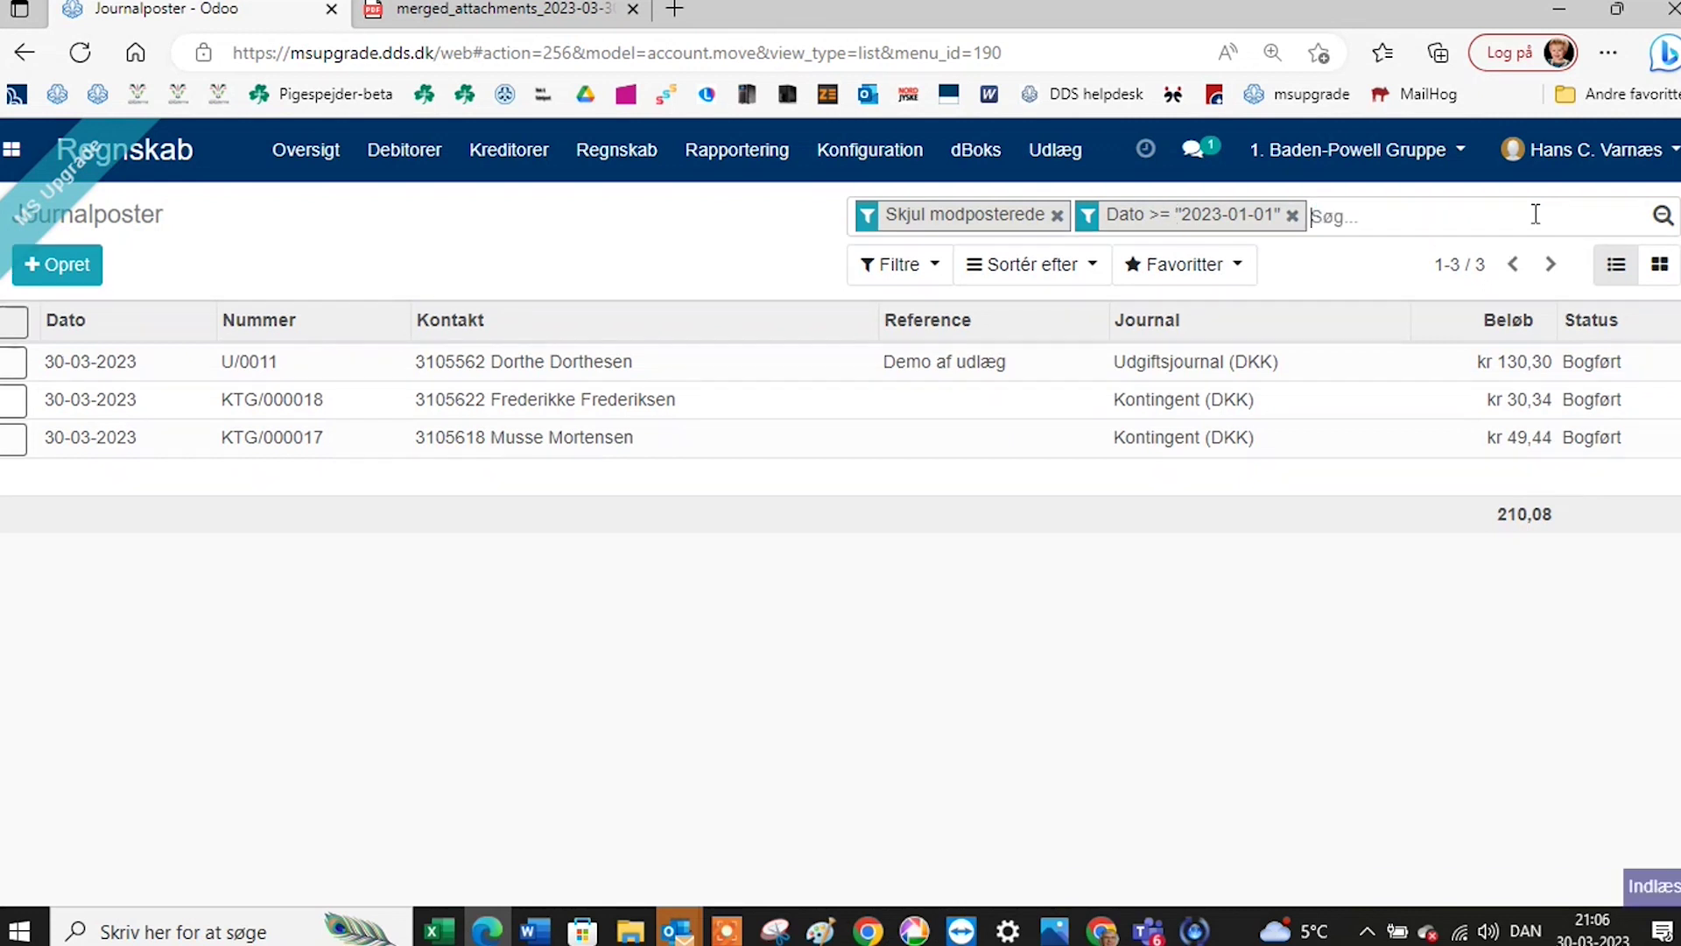
click(899, 264)
click(982, 831)
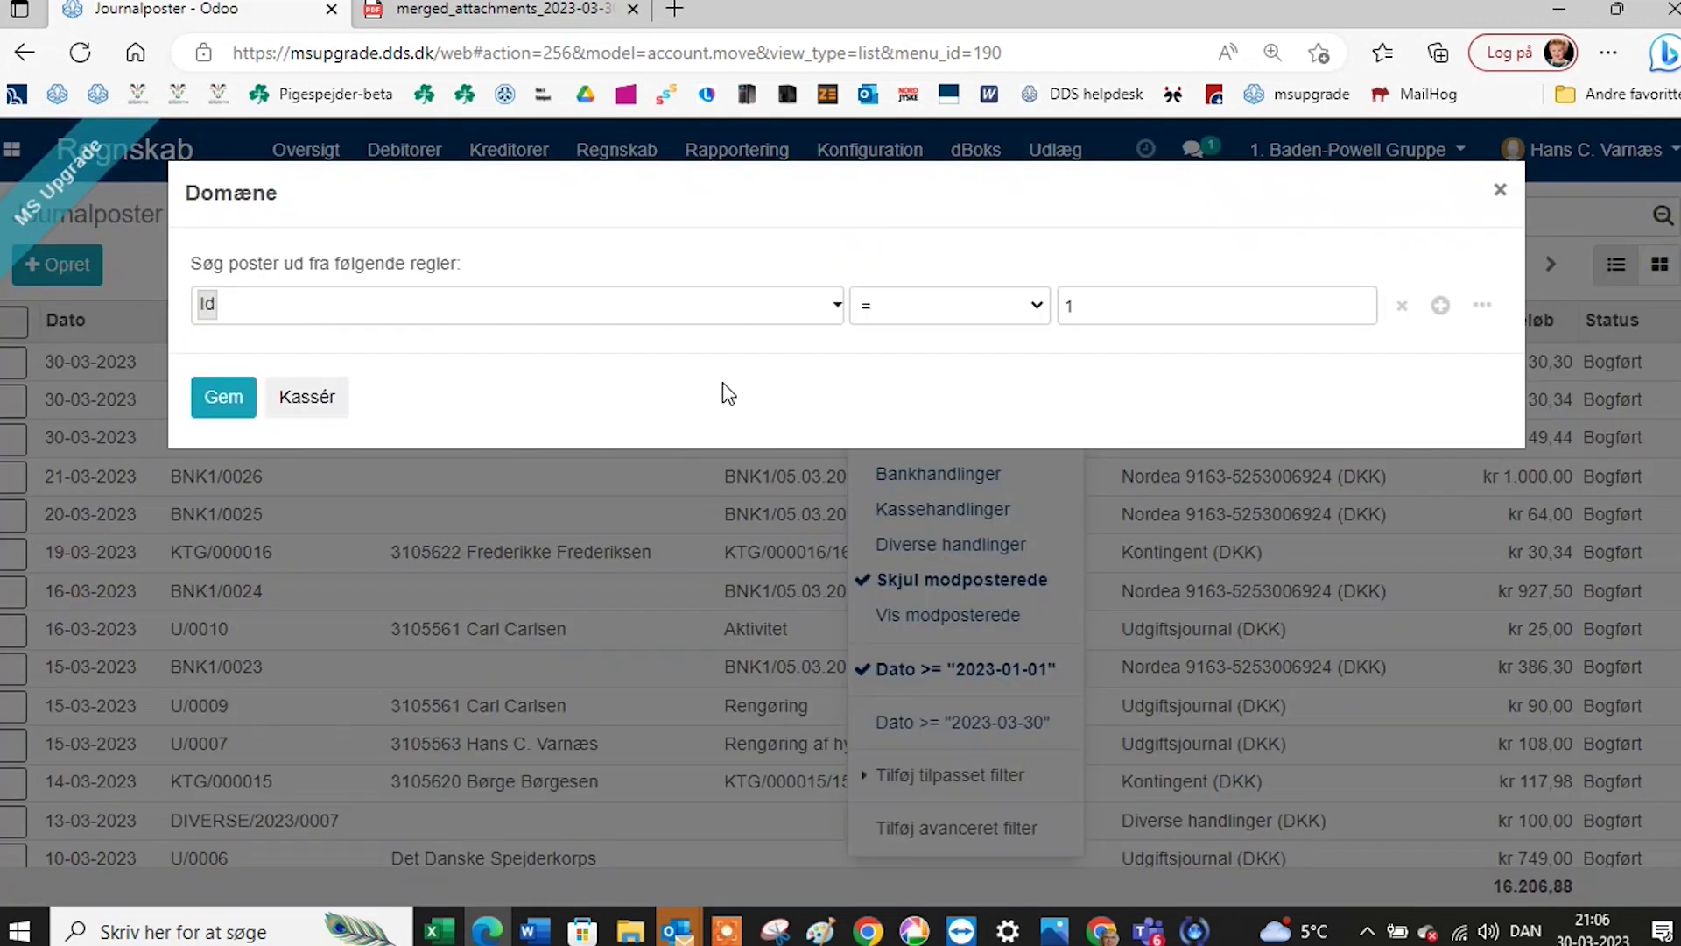
click(839, 317)
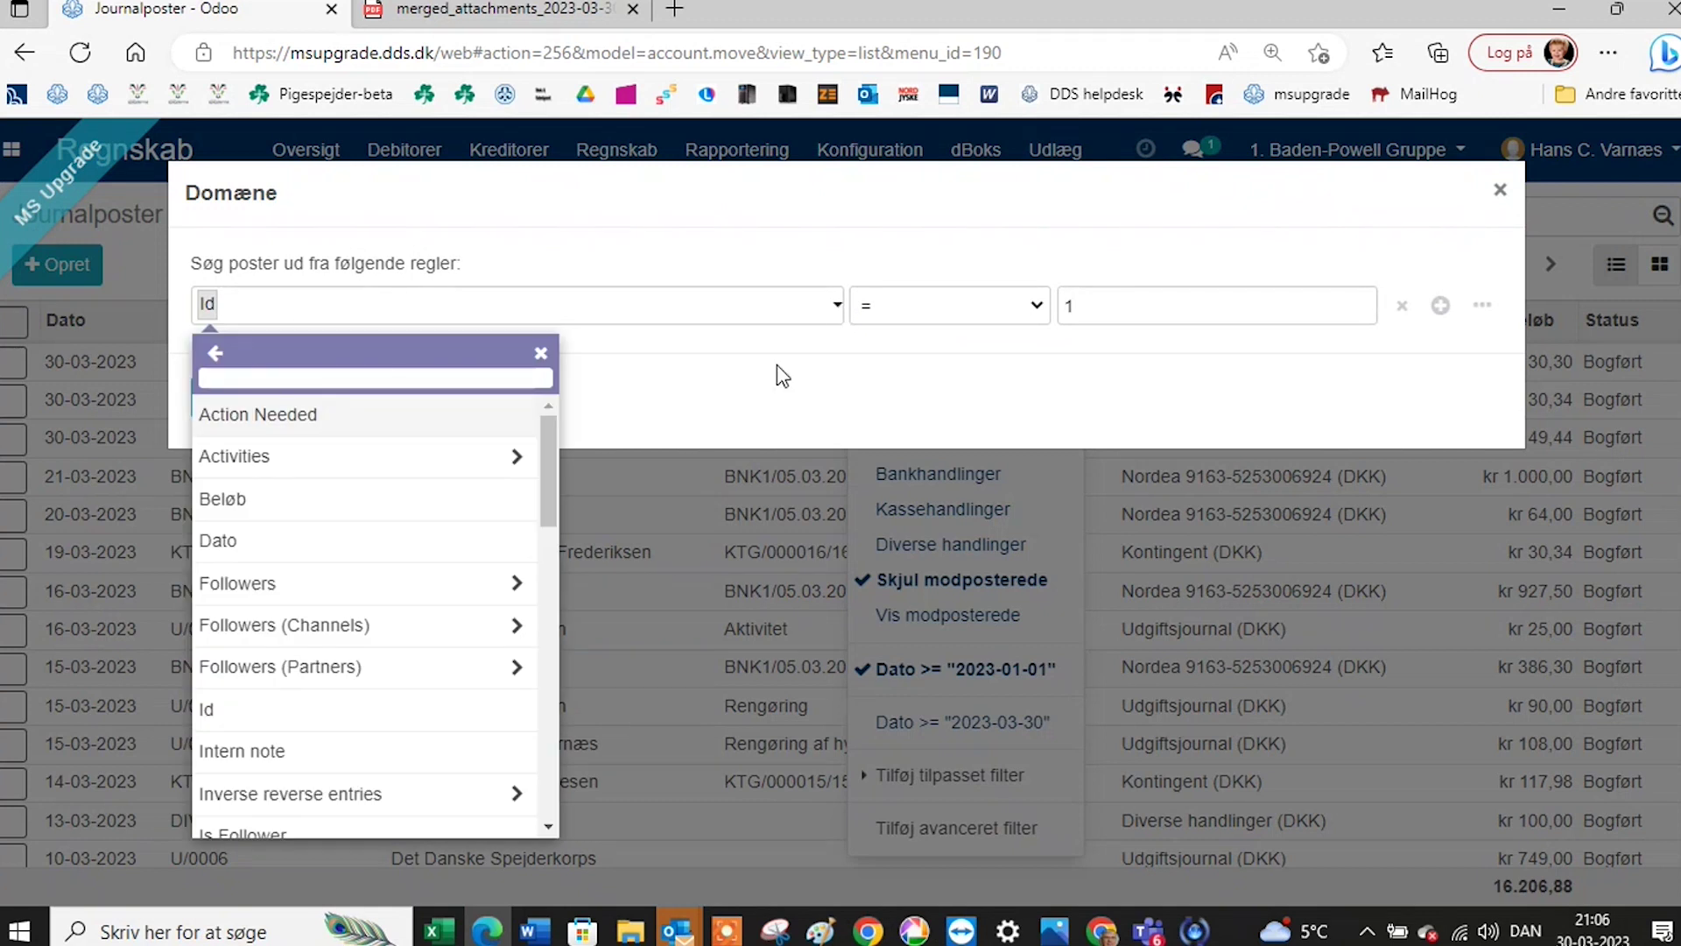
click(490, 541)
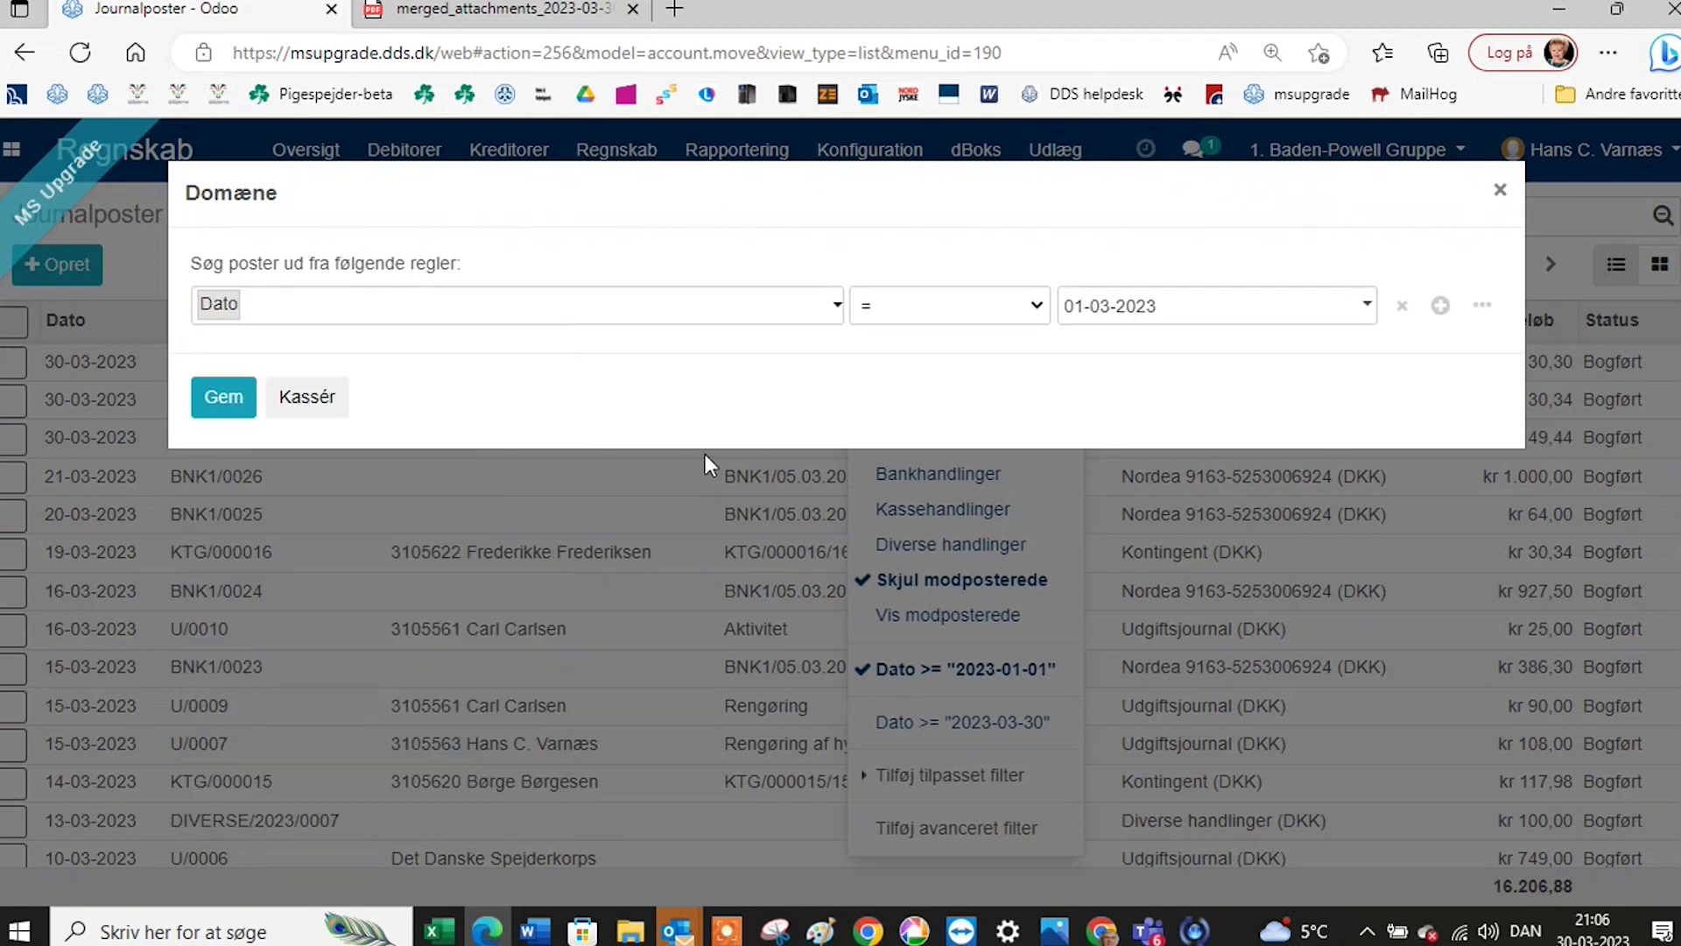
click(1030, 308)
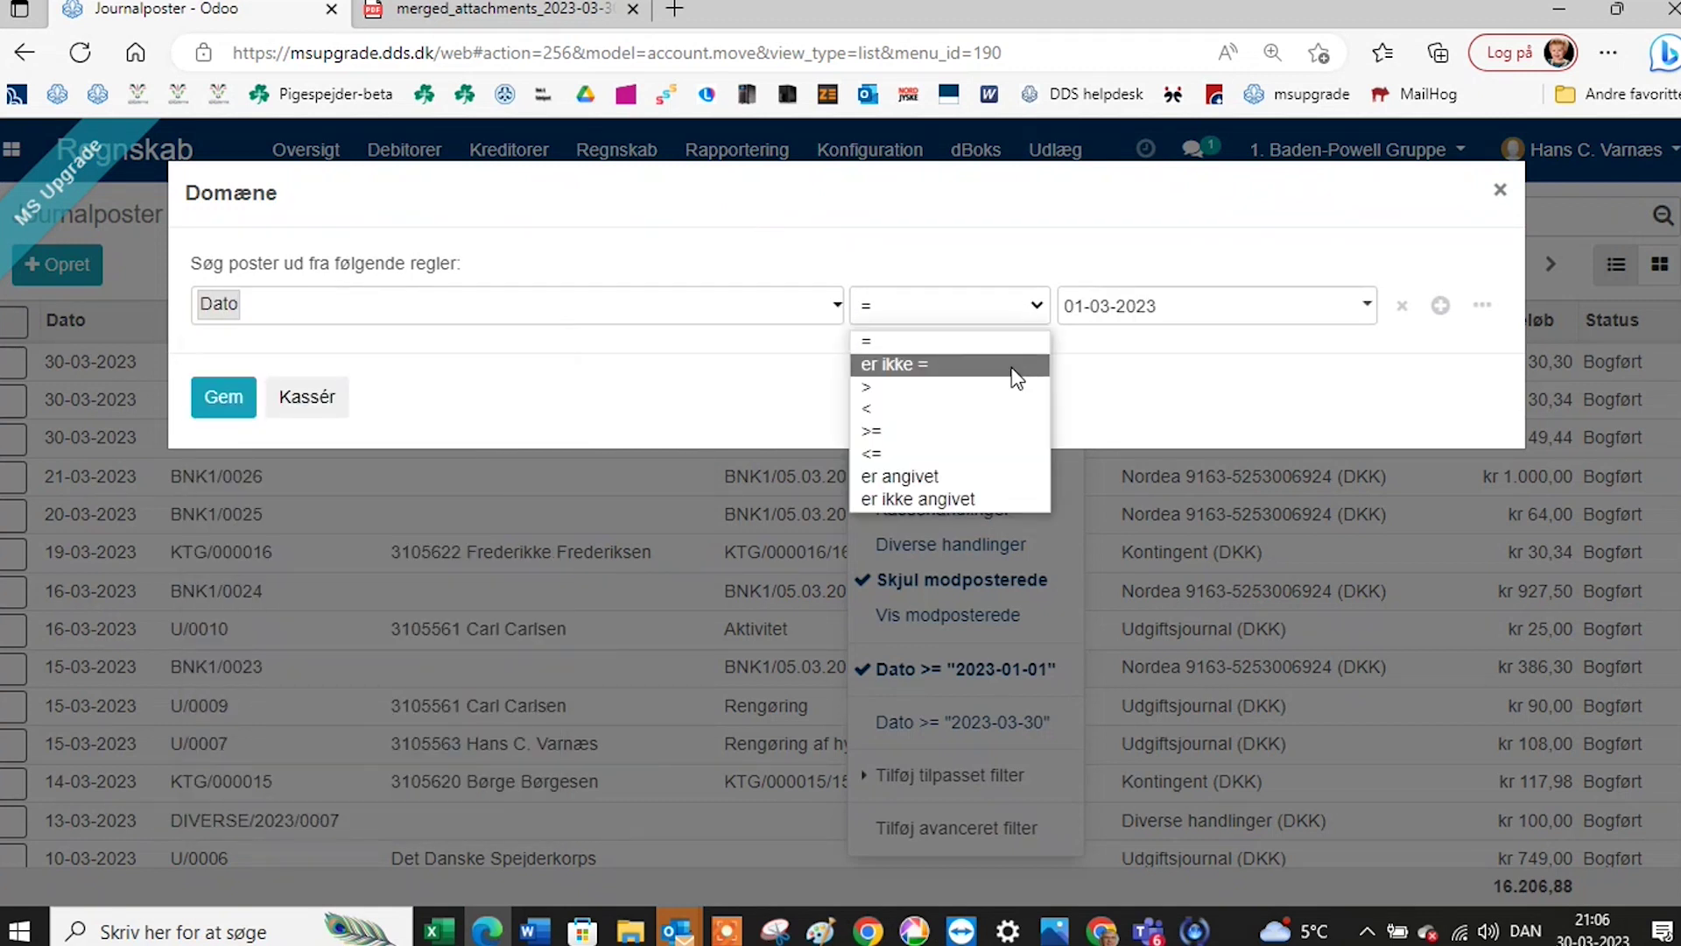
click(981, 452)
click(1085, 312)
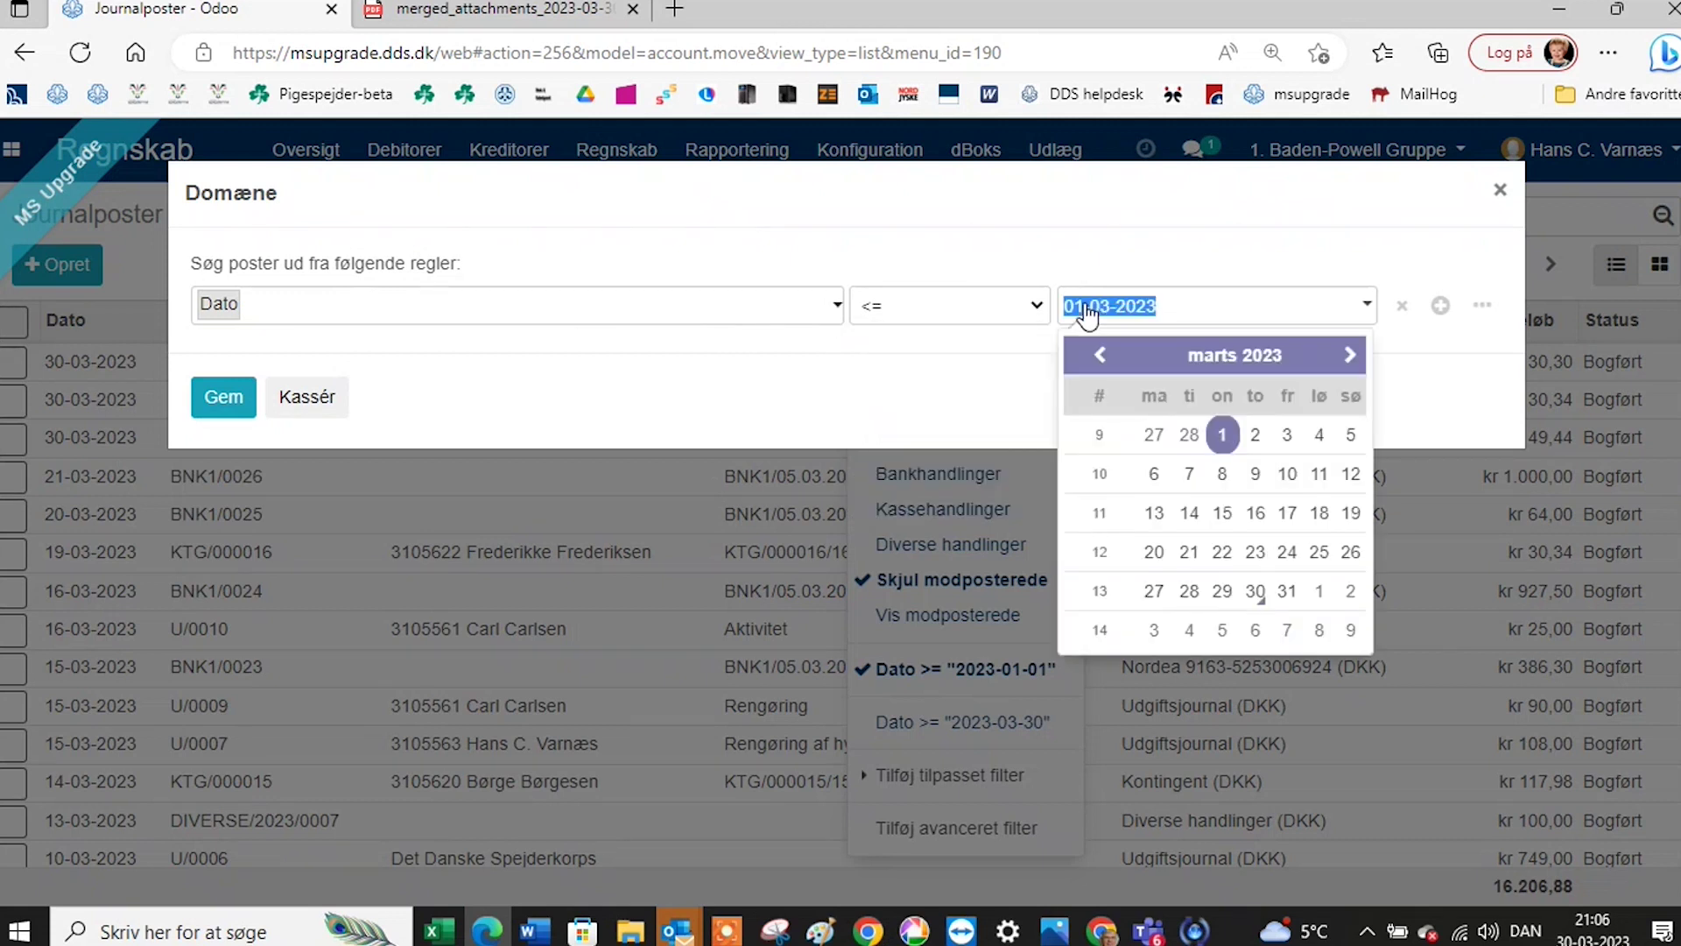
click(1255, 592)
click(217, 403)
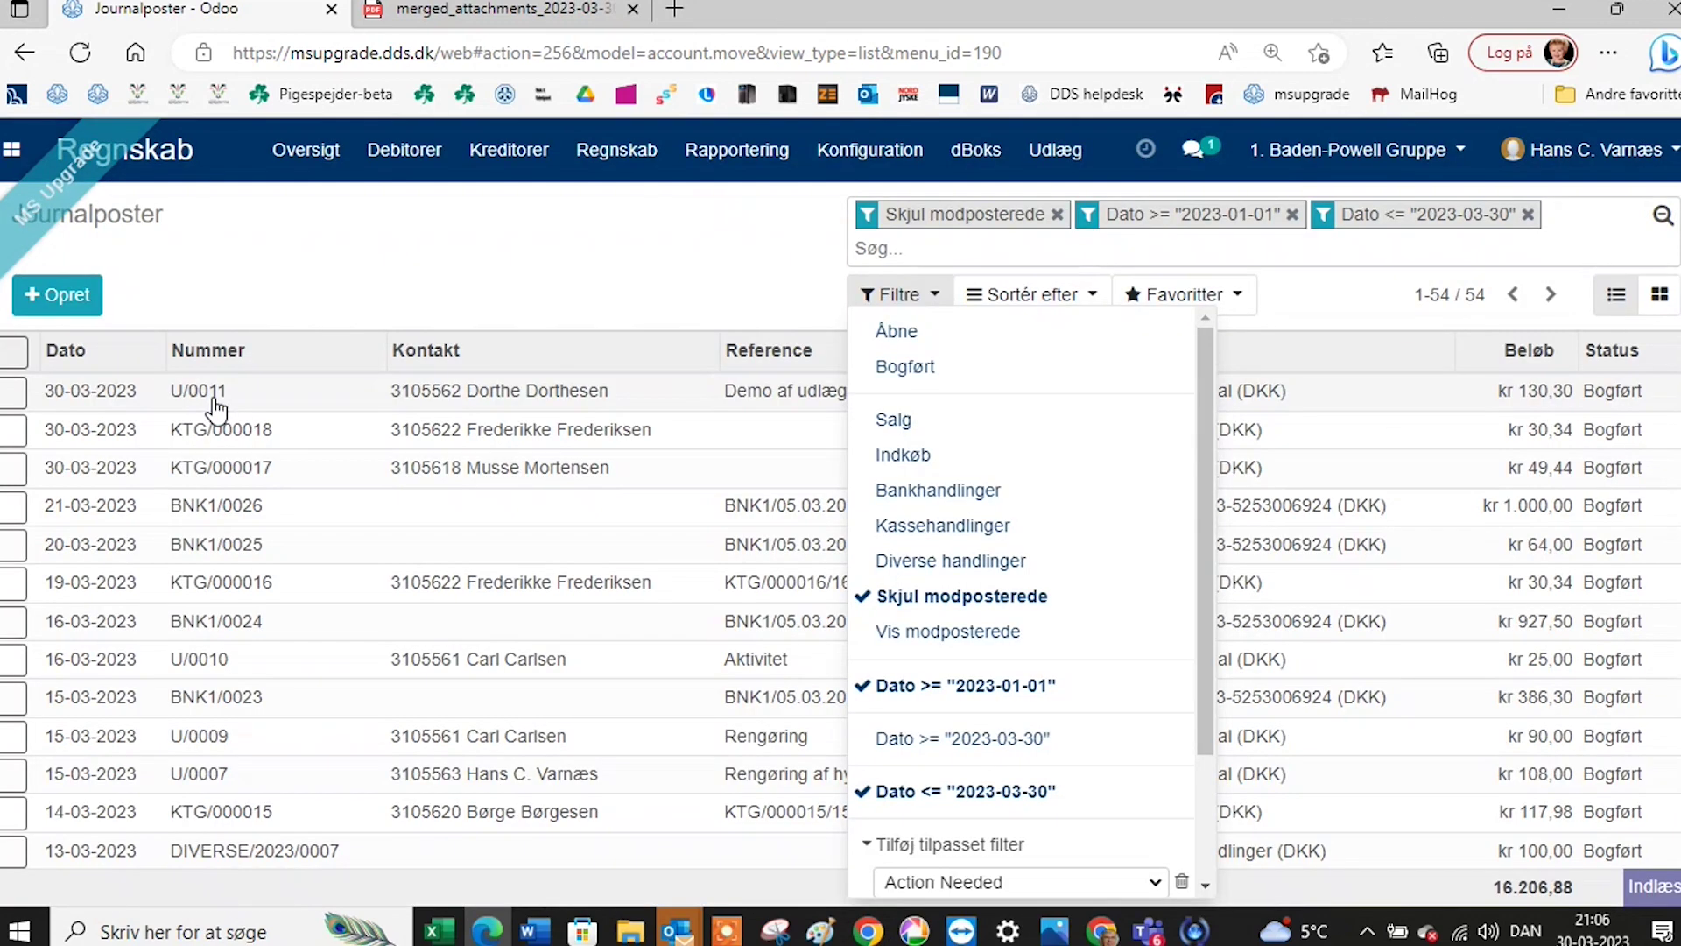
click(520, 261)
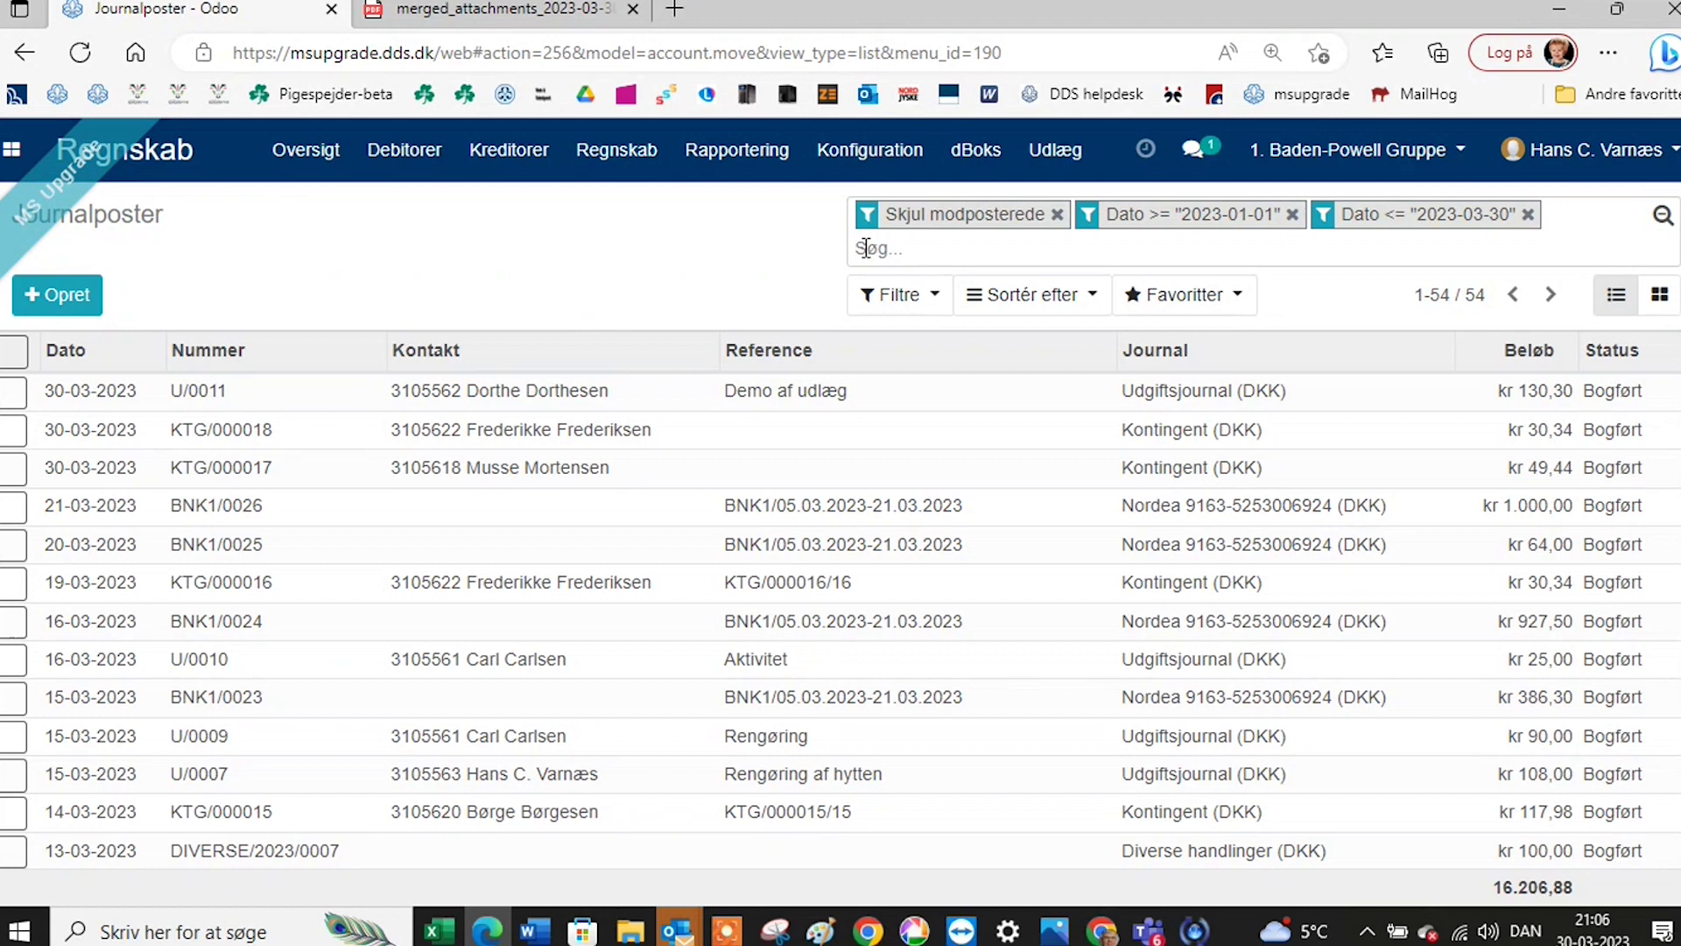
Filter to the Nordea journal, select all 14 entries, and queue a merged PDF of their attachments.
text(no)
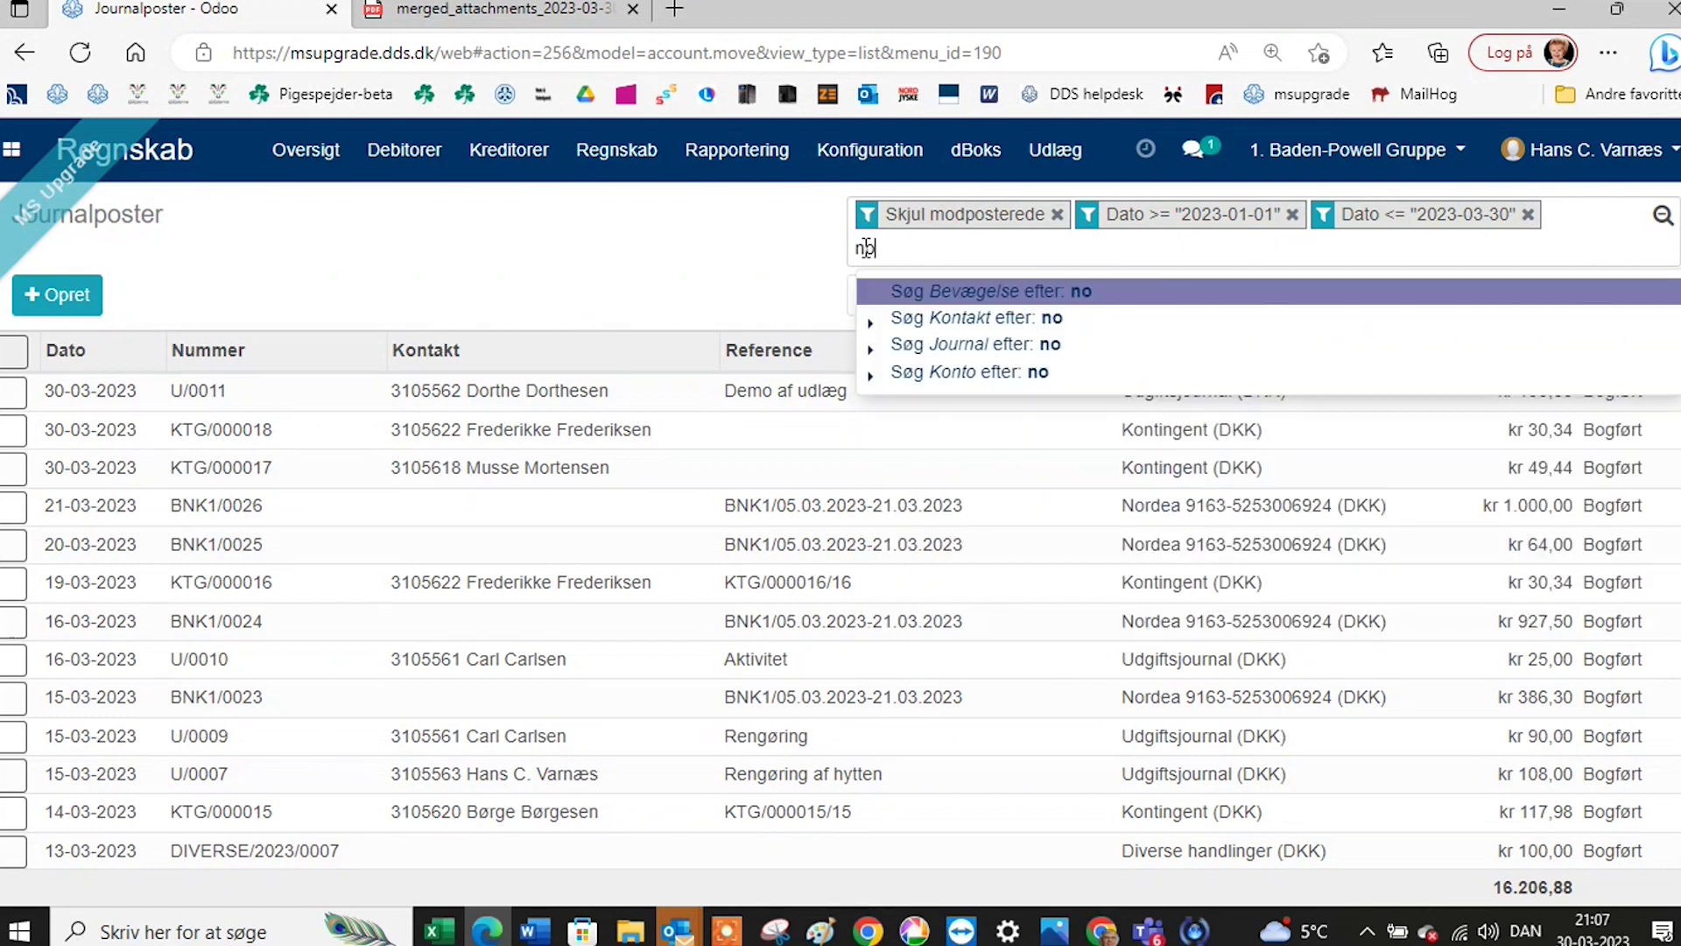
text(rdea)
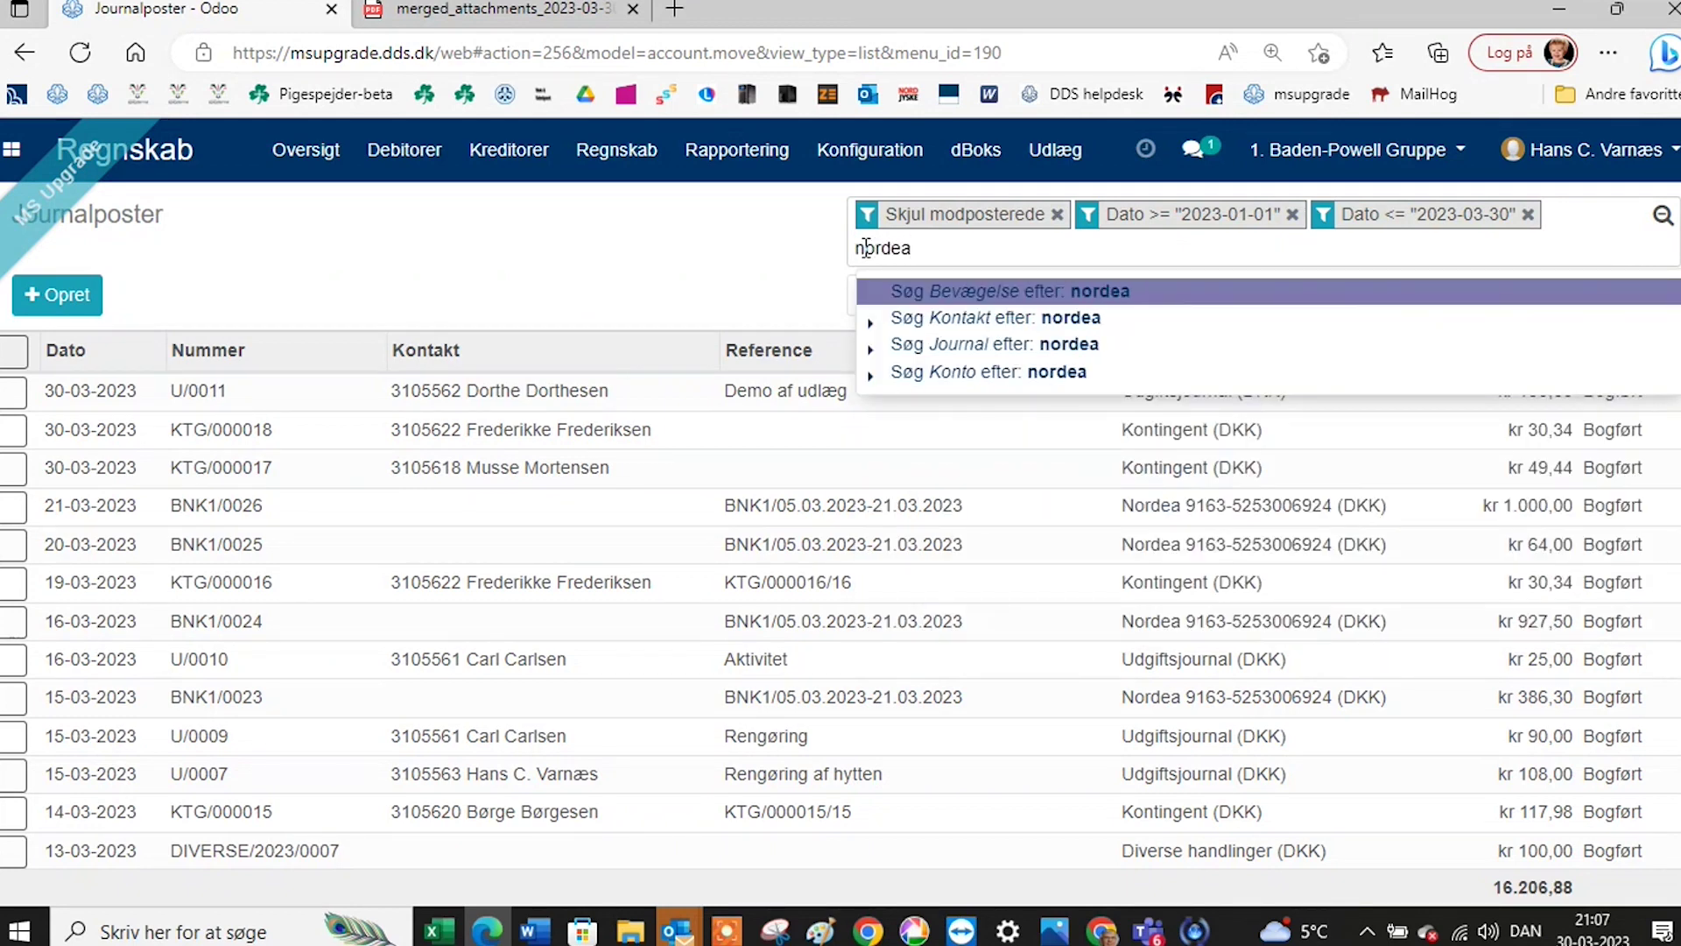
click(931, 346)
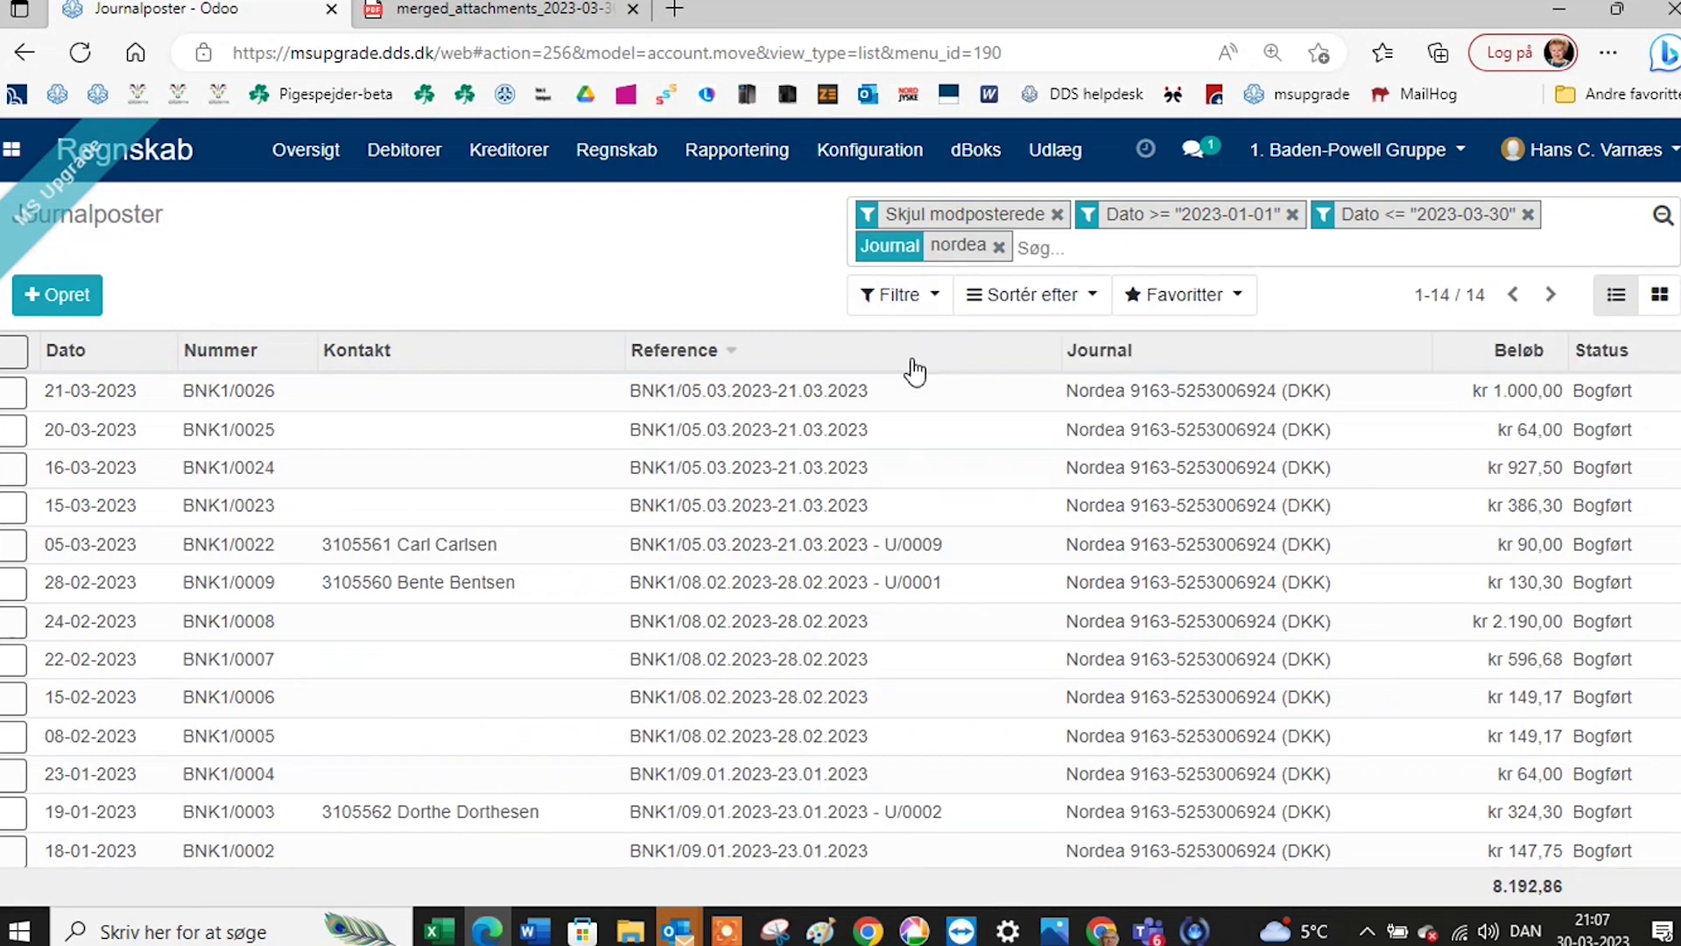
click(14, 353)
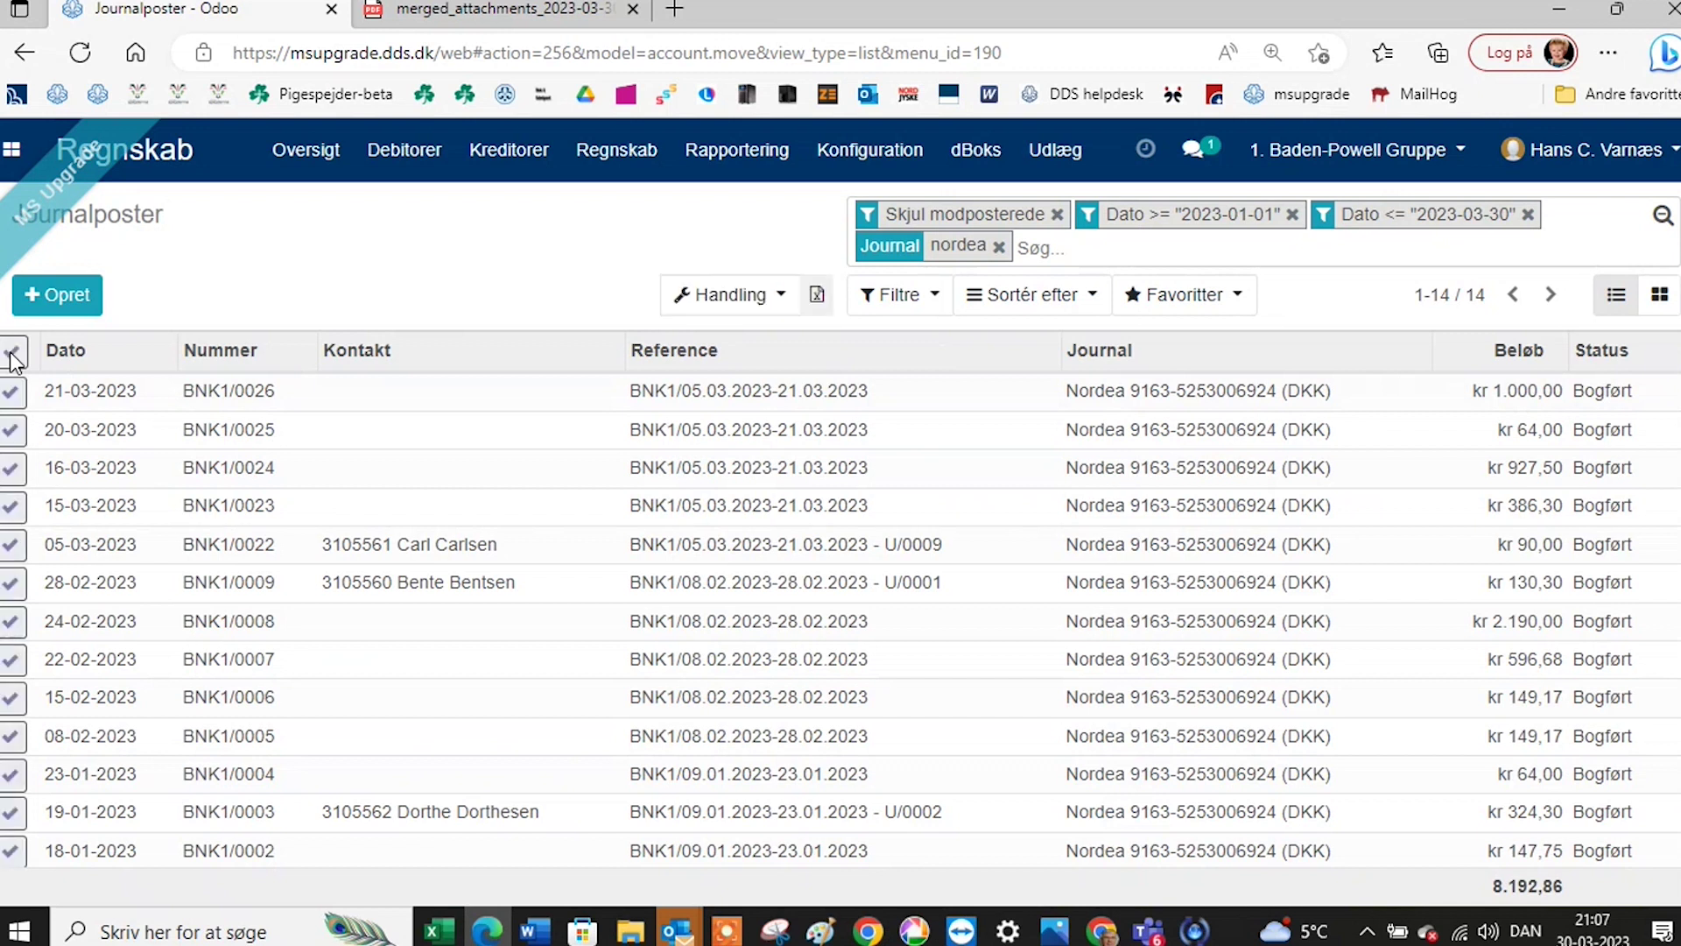
click(734, 296)
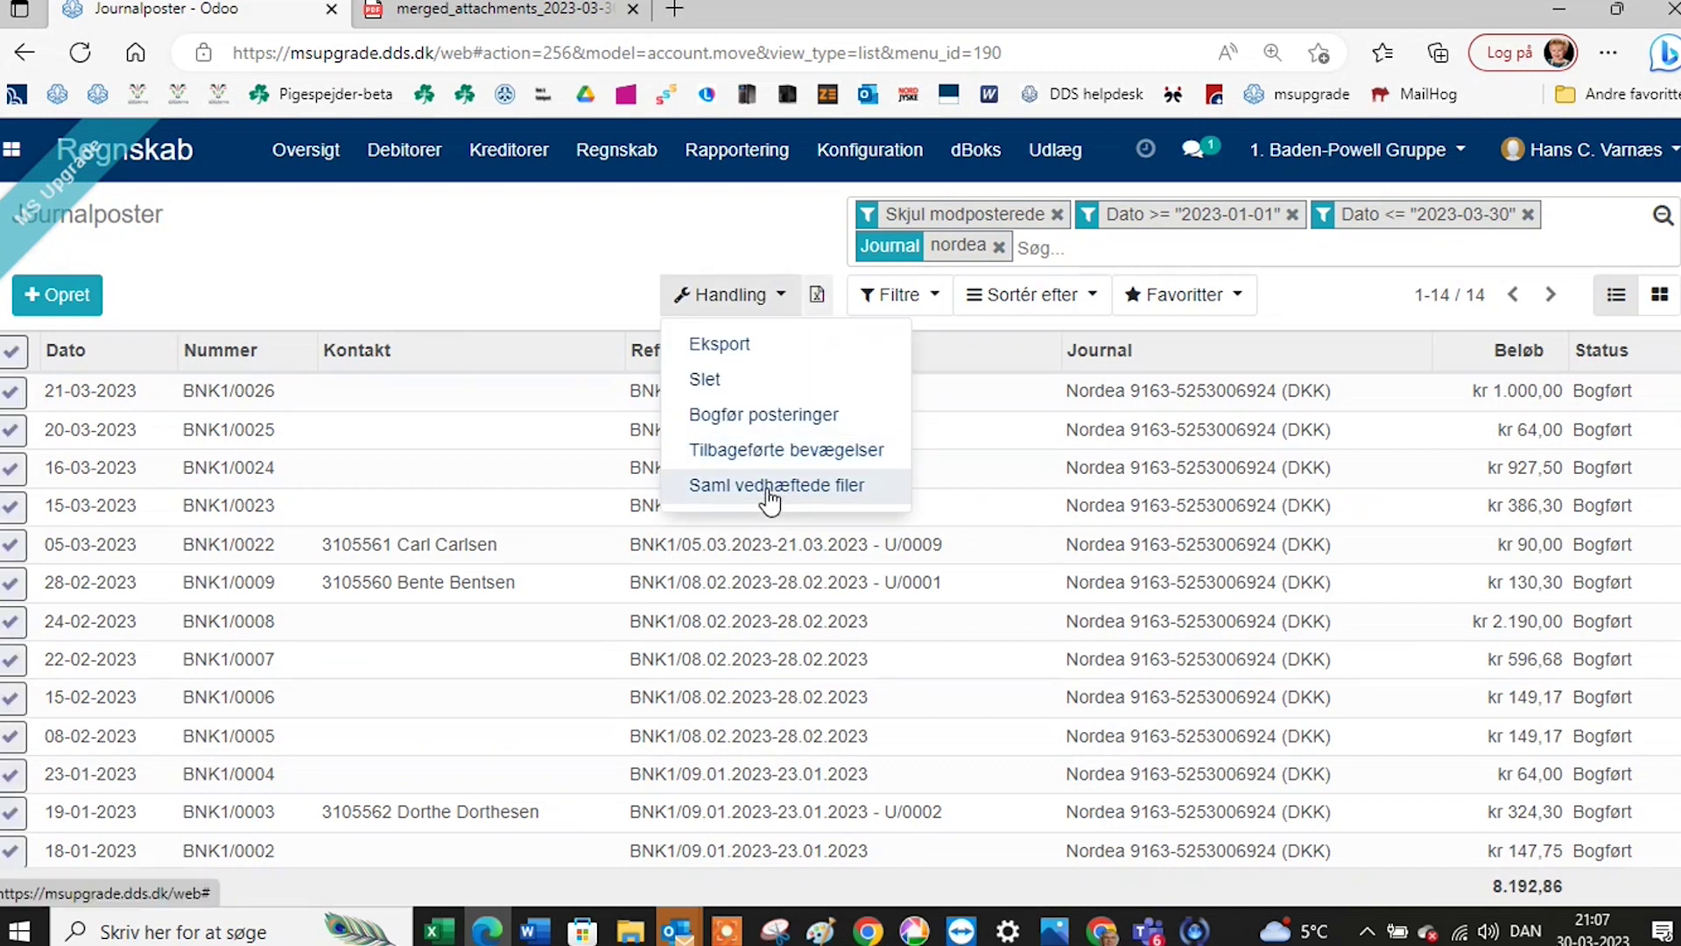
click(770, 487)
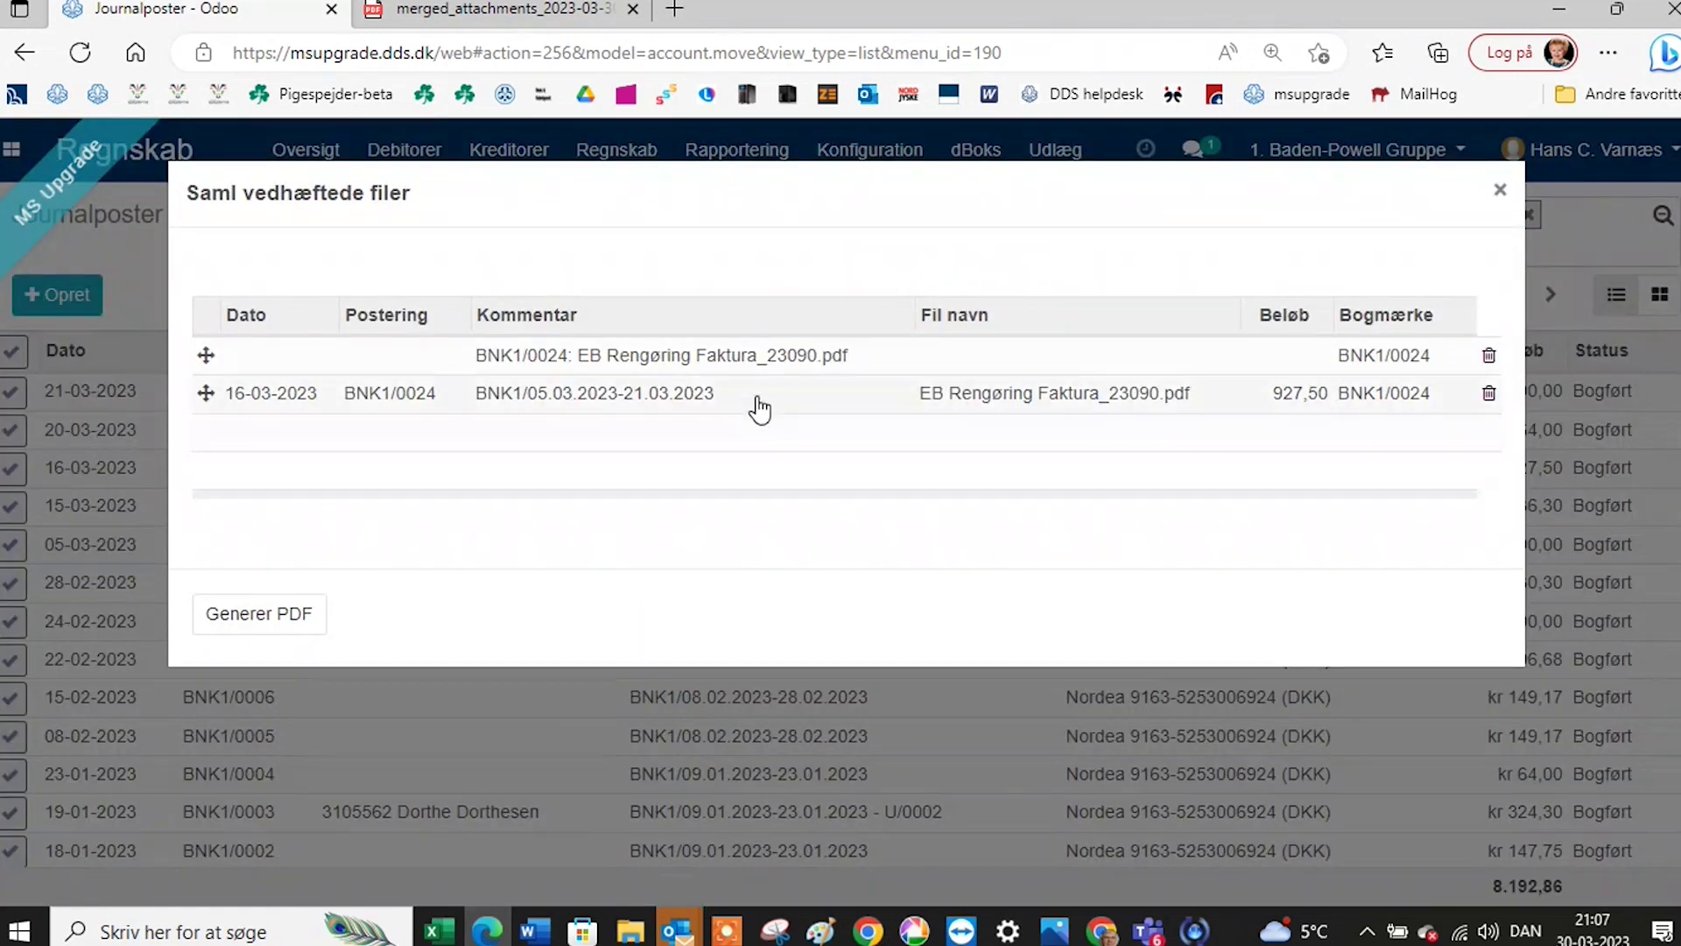
click(250, 623)
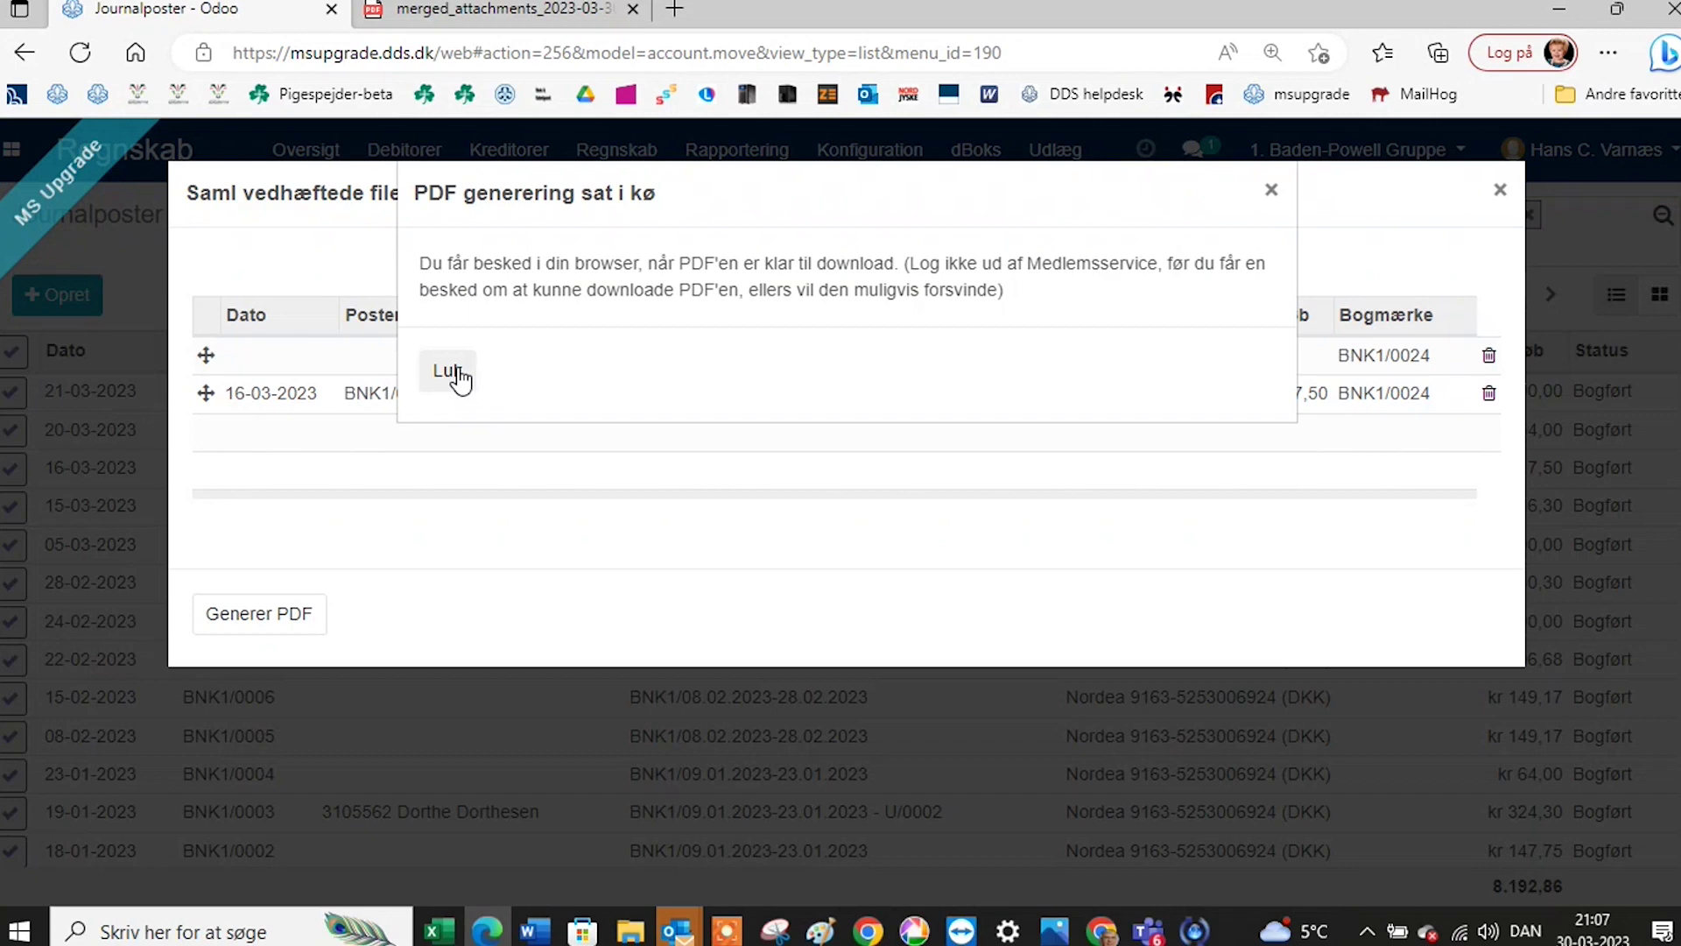
click(457, 379)
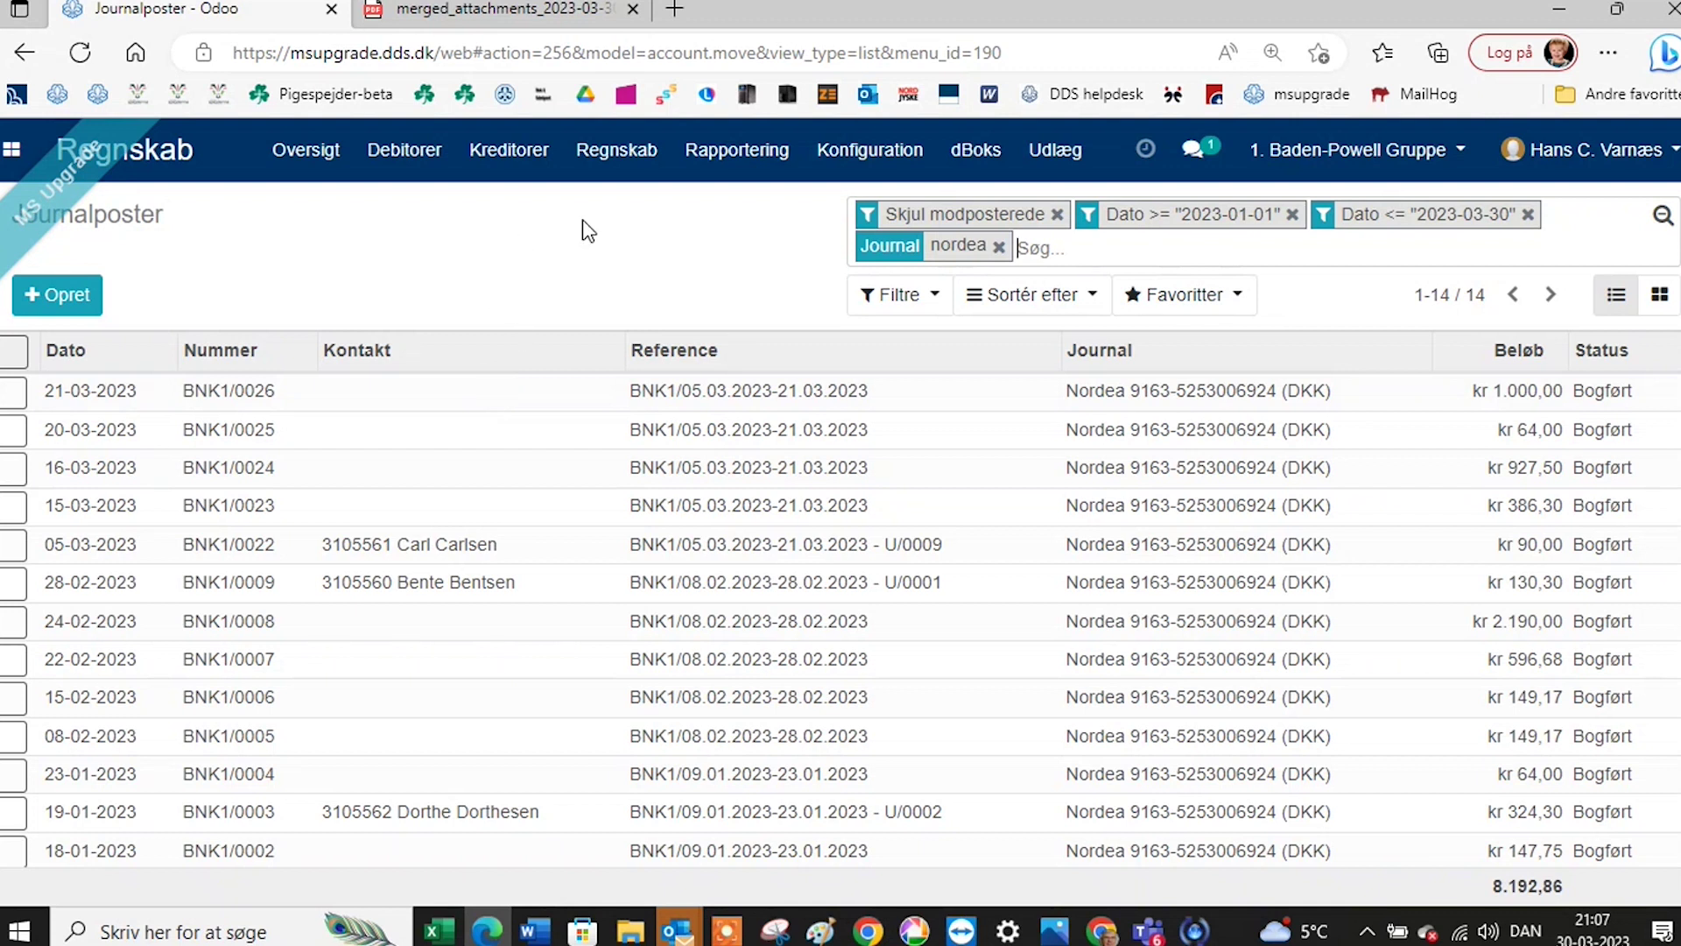
Switch from the journal entries to the Enheder app listing the four Baden-Powell units.
click(12, 156)
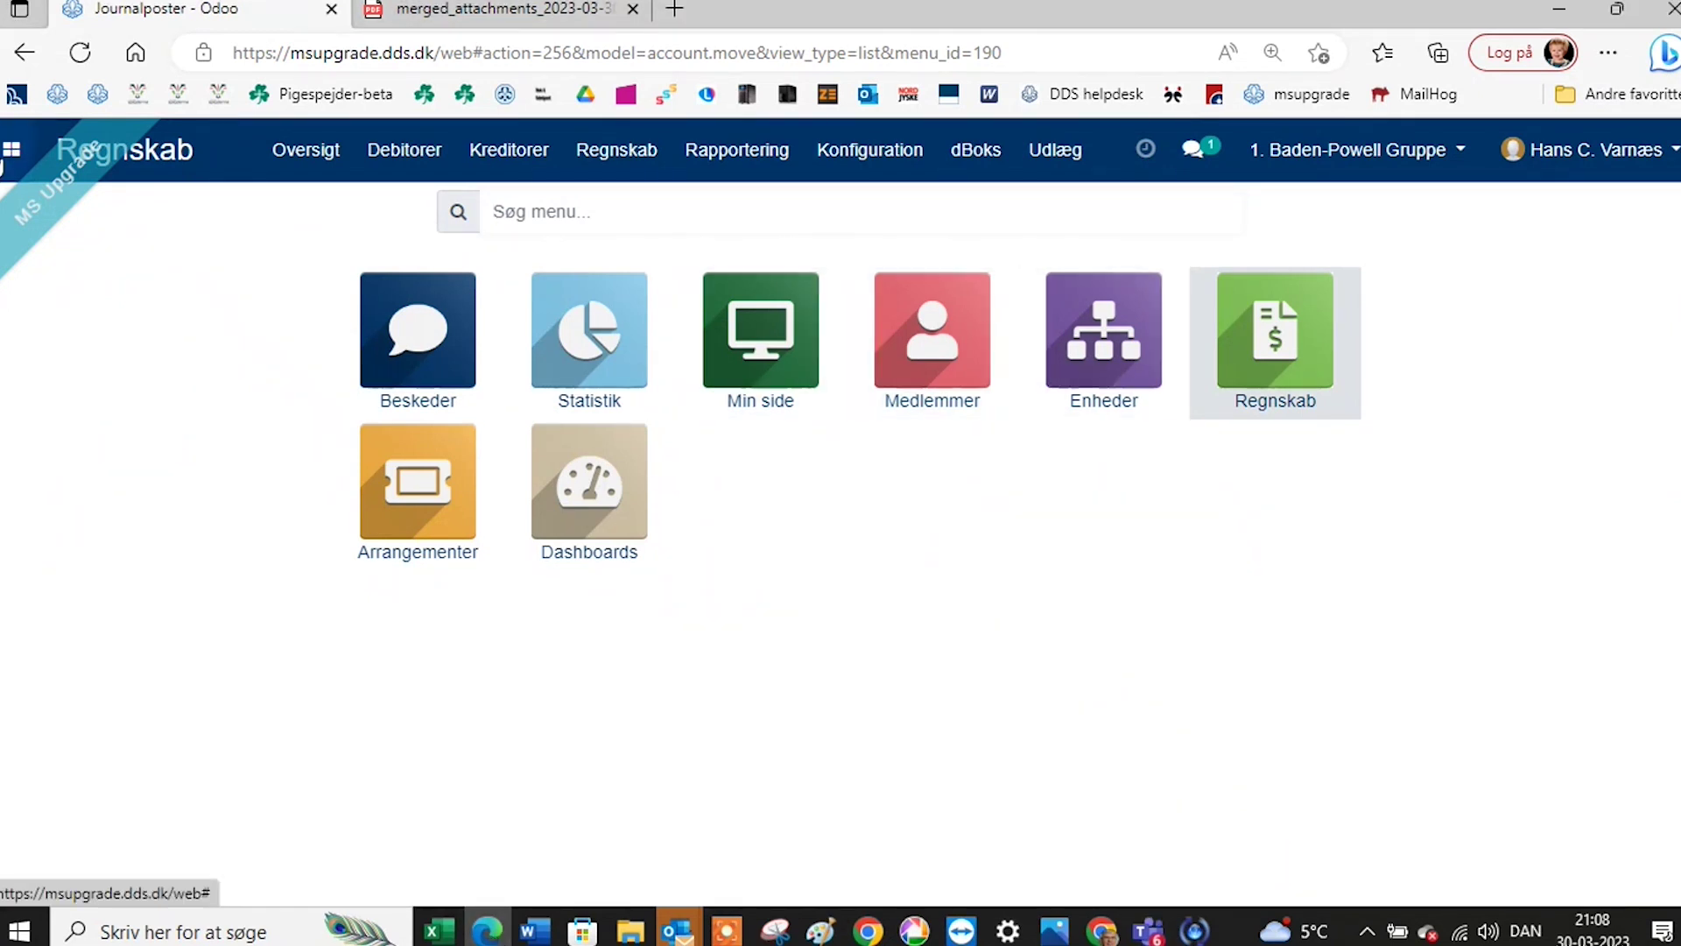
click(11, 152)
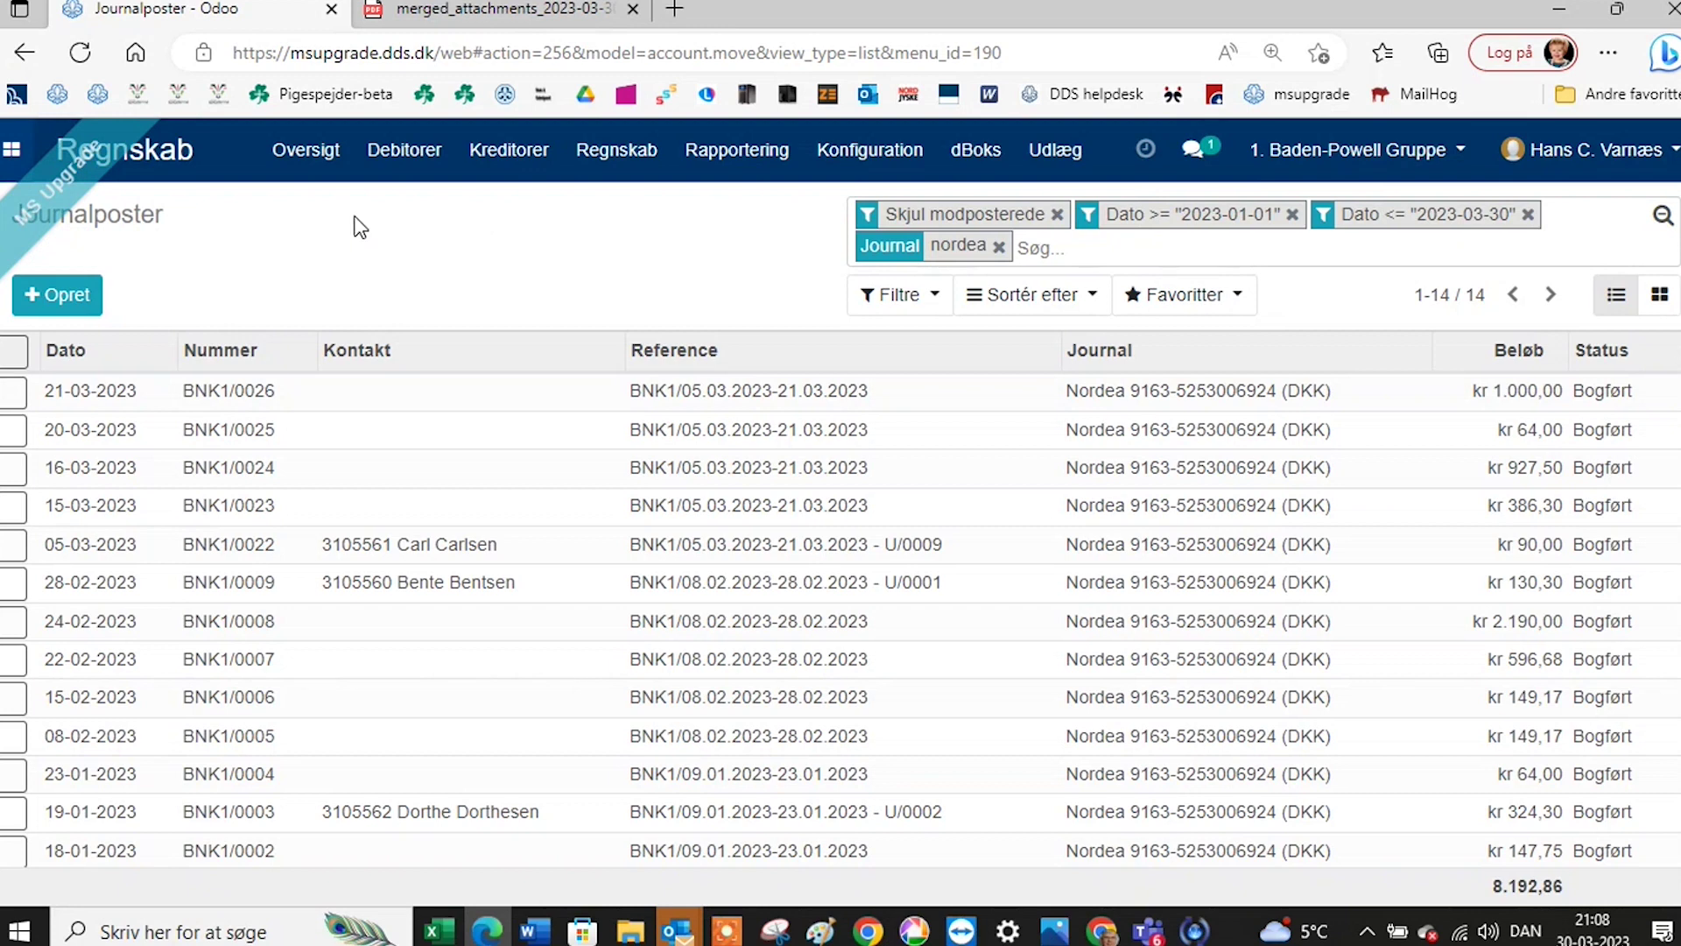
click(12, 154)
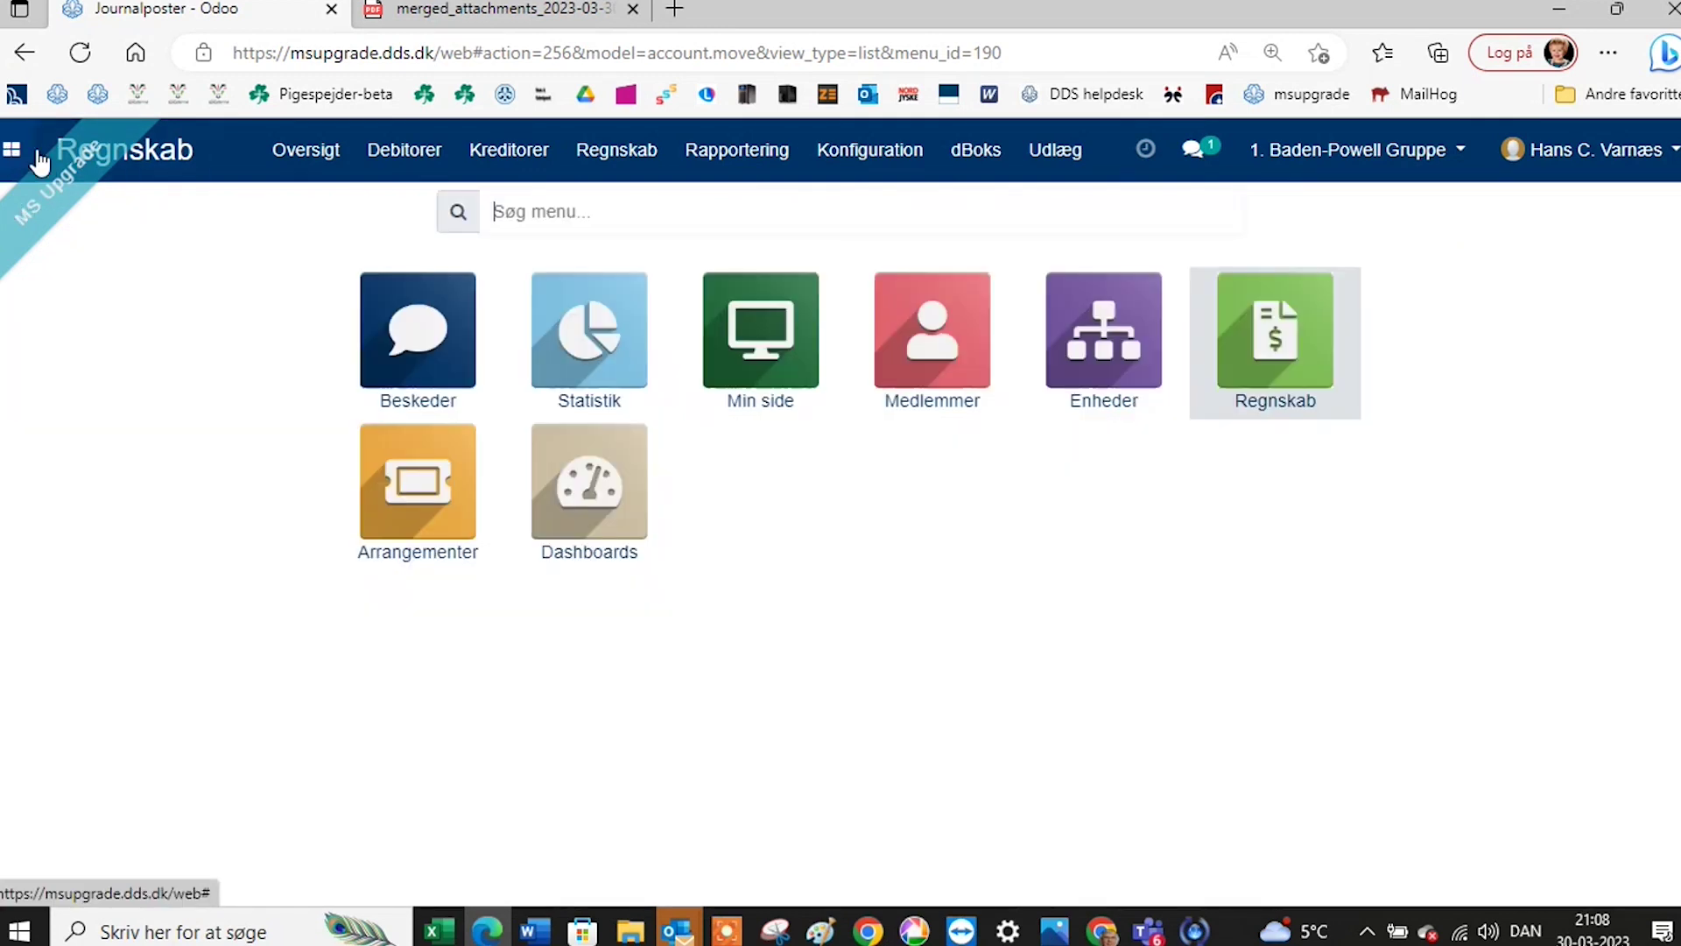
click(1095, 366)
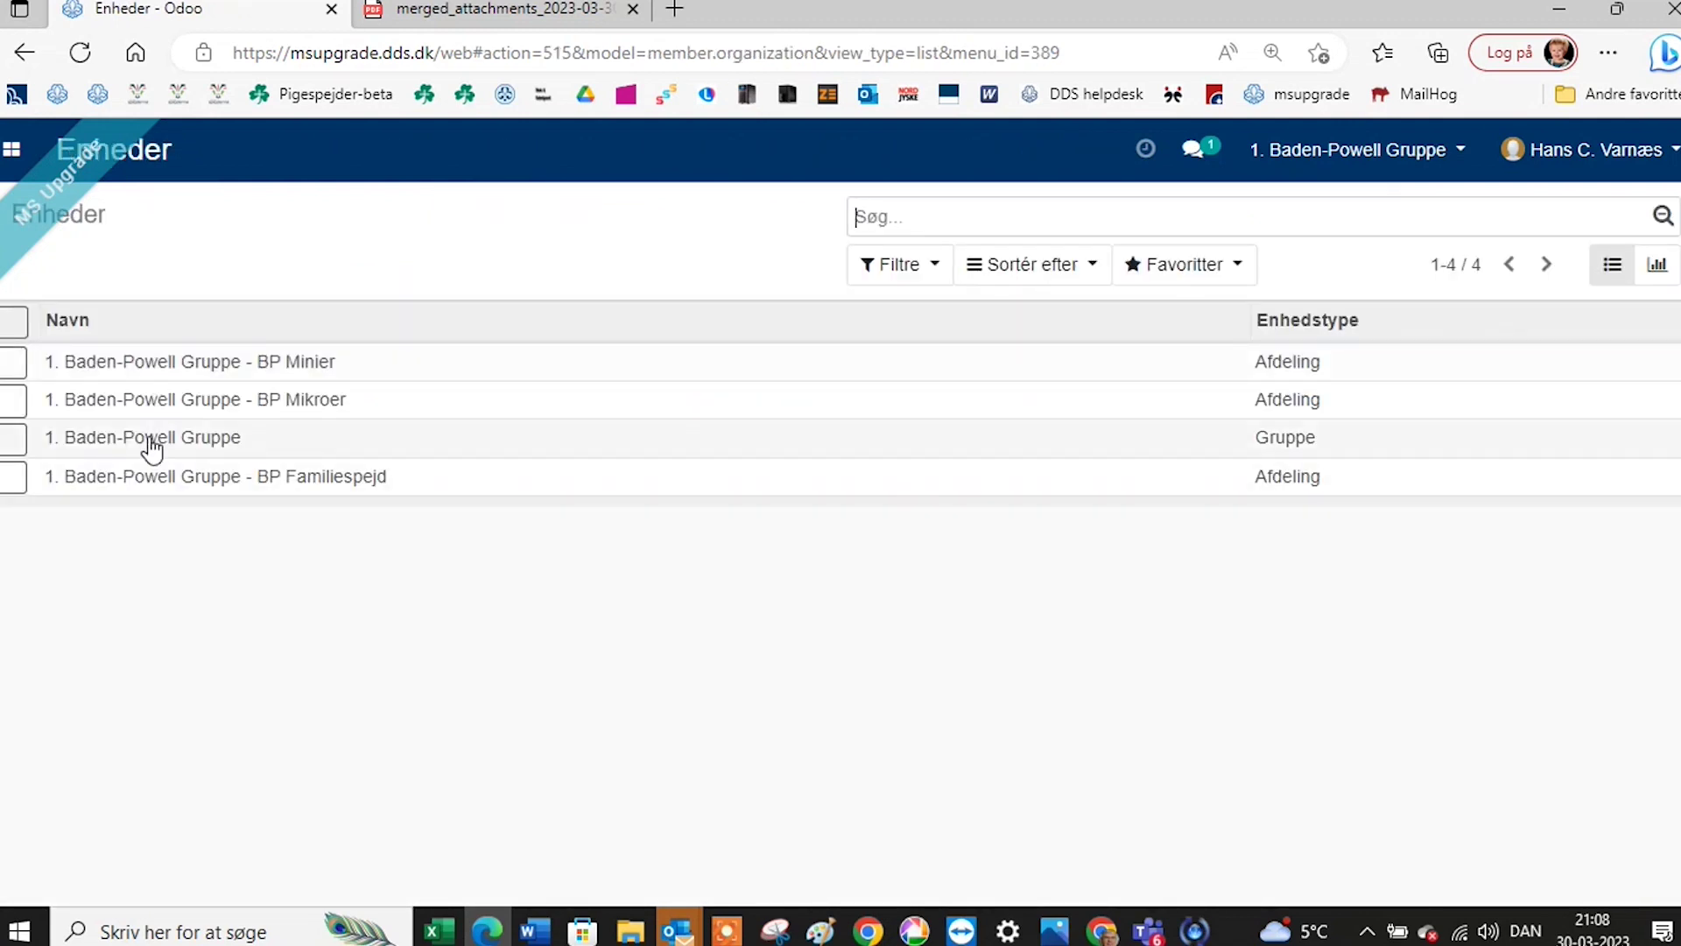
click(180, 441)
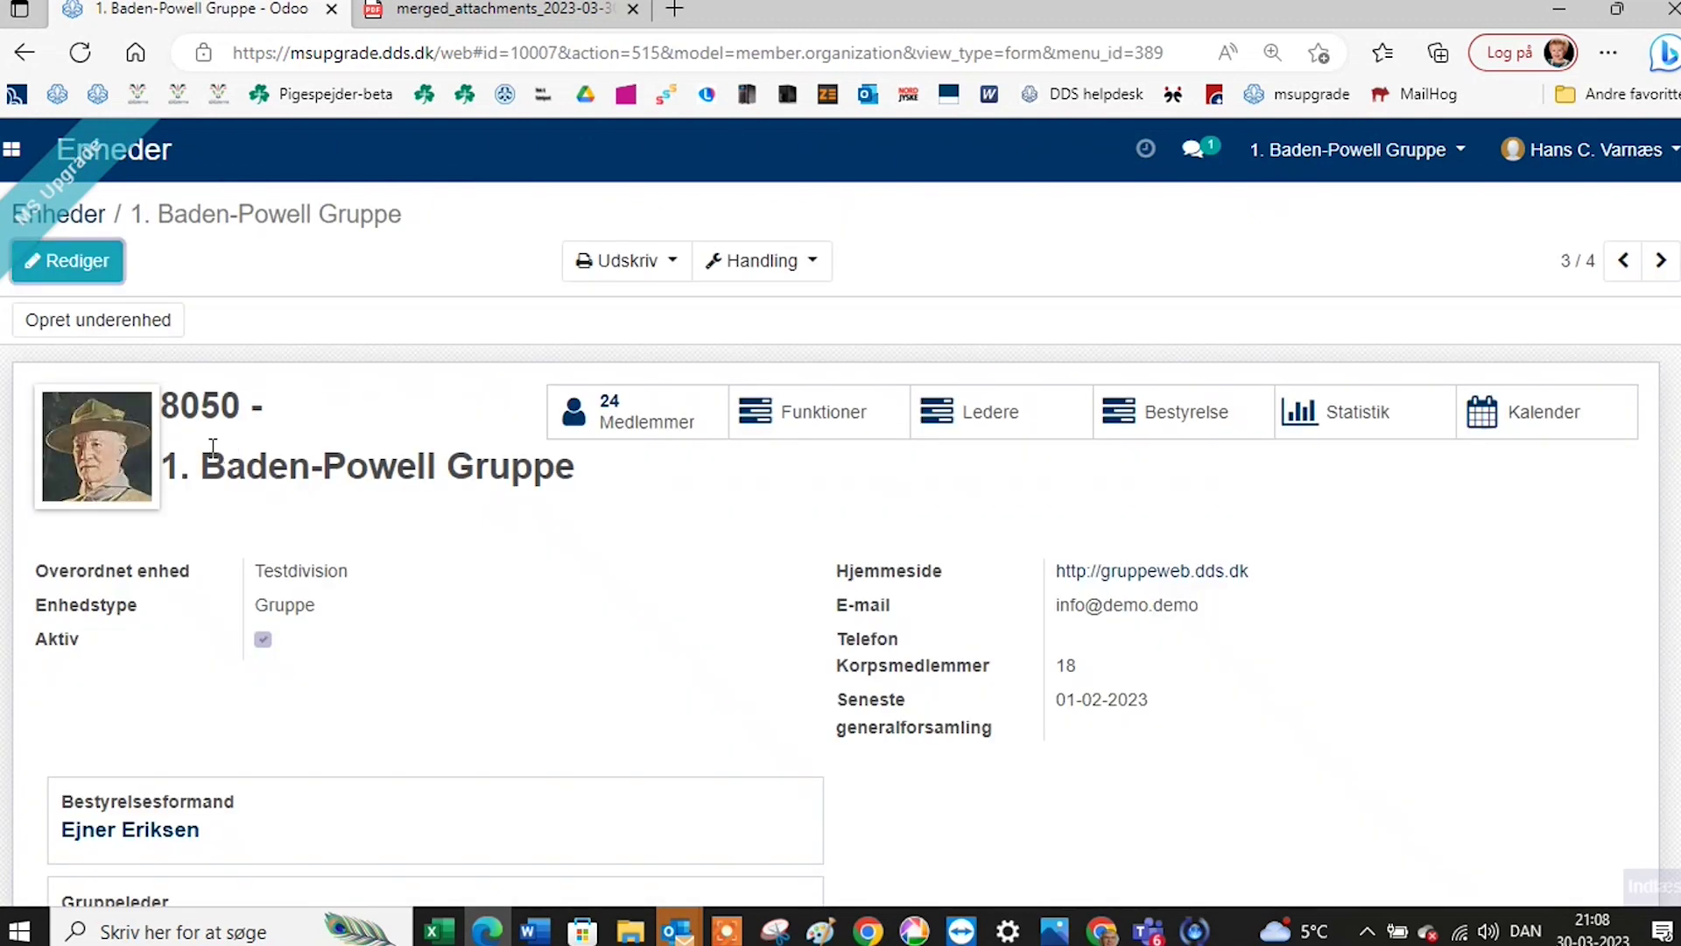
scroll(802, 567, down, 2)
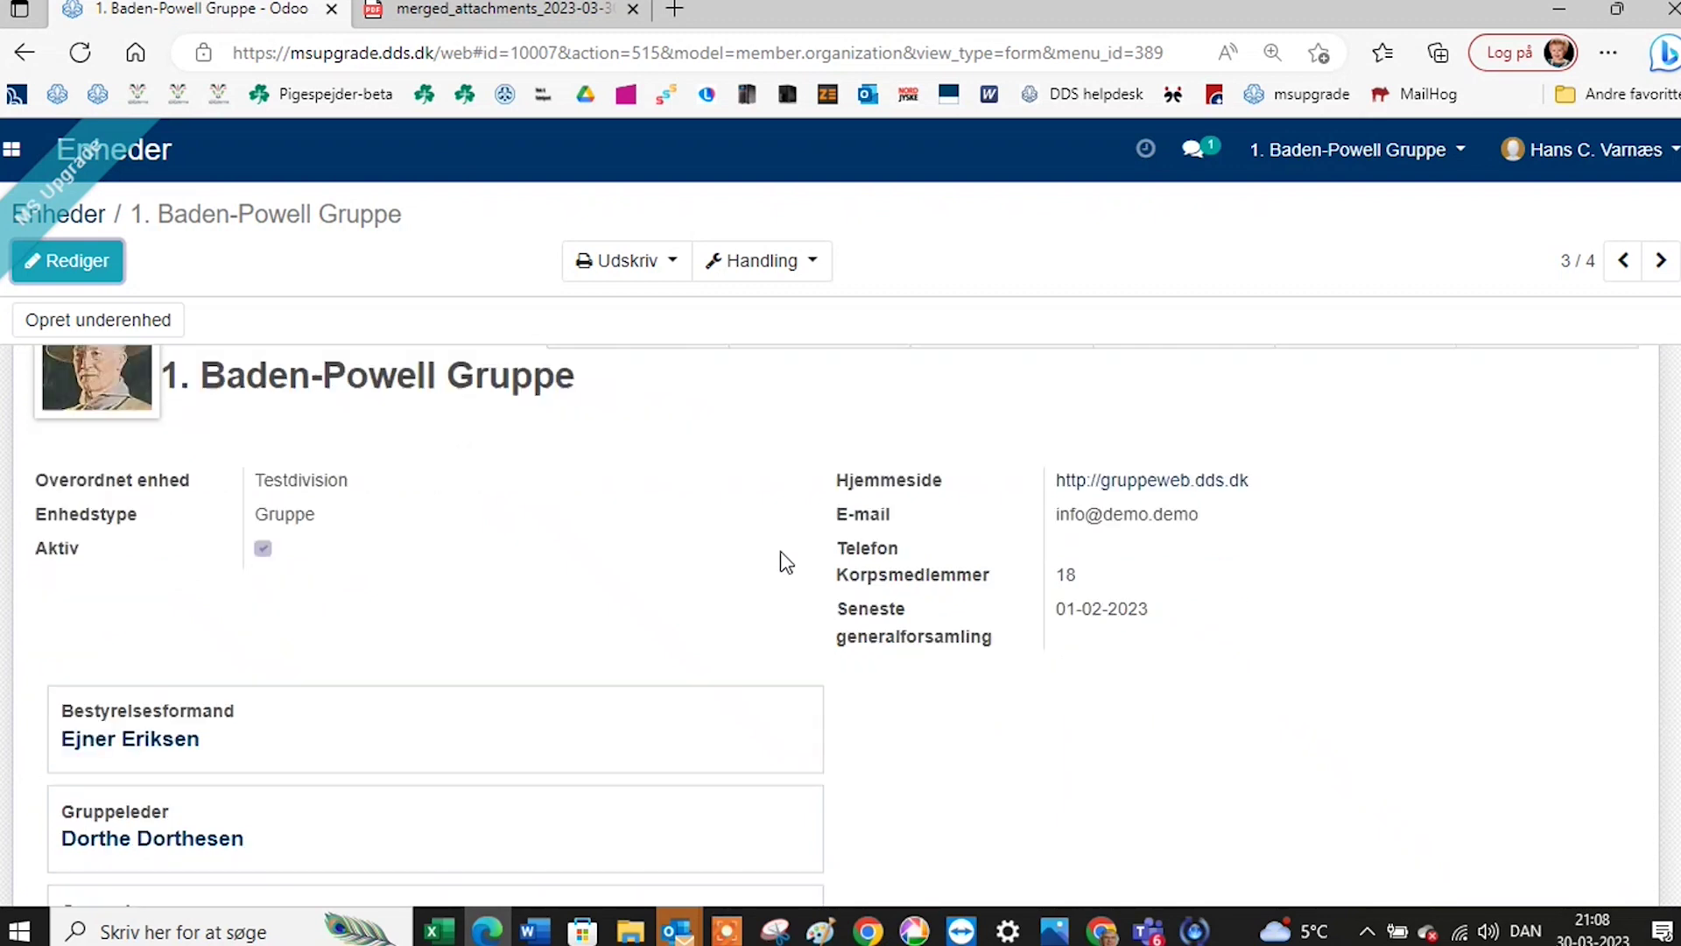
scroll(870, 568, down, 4)
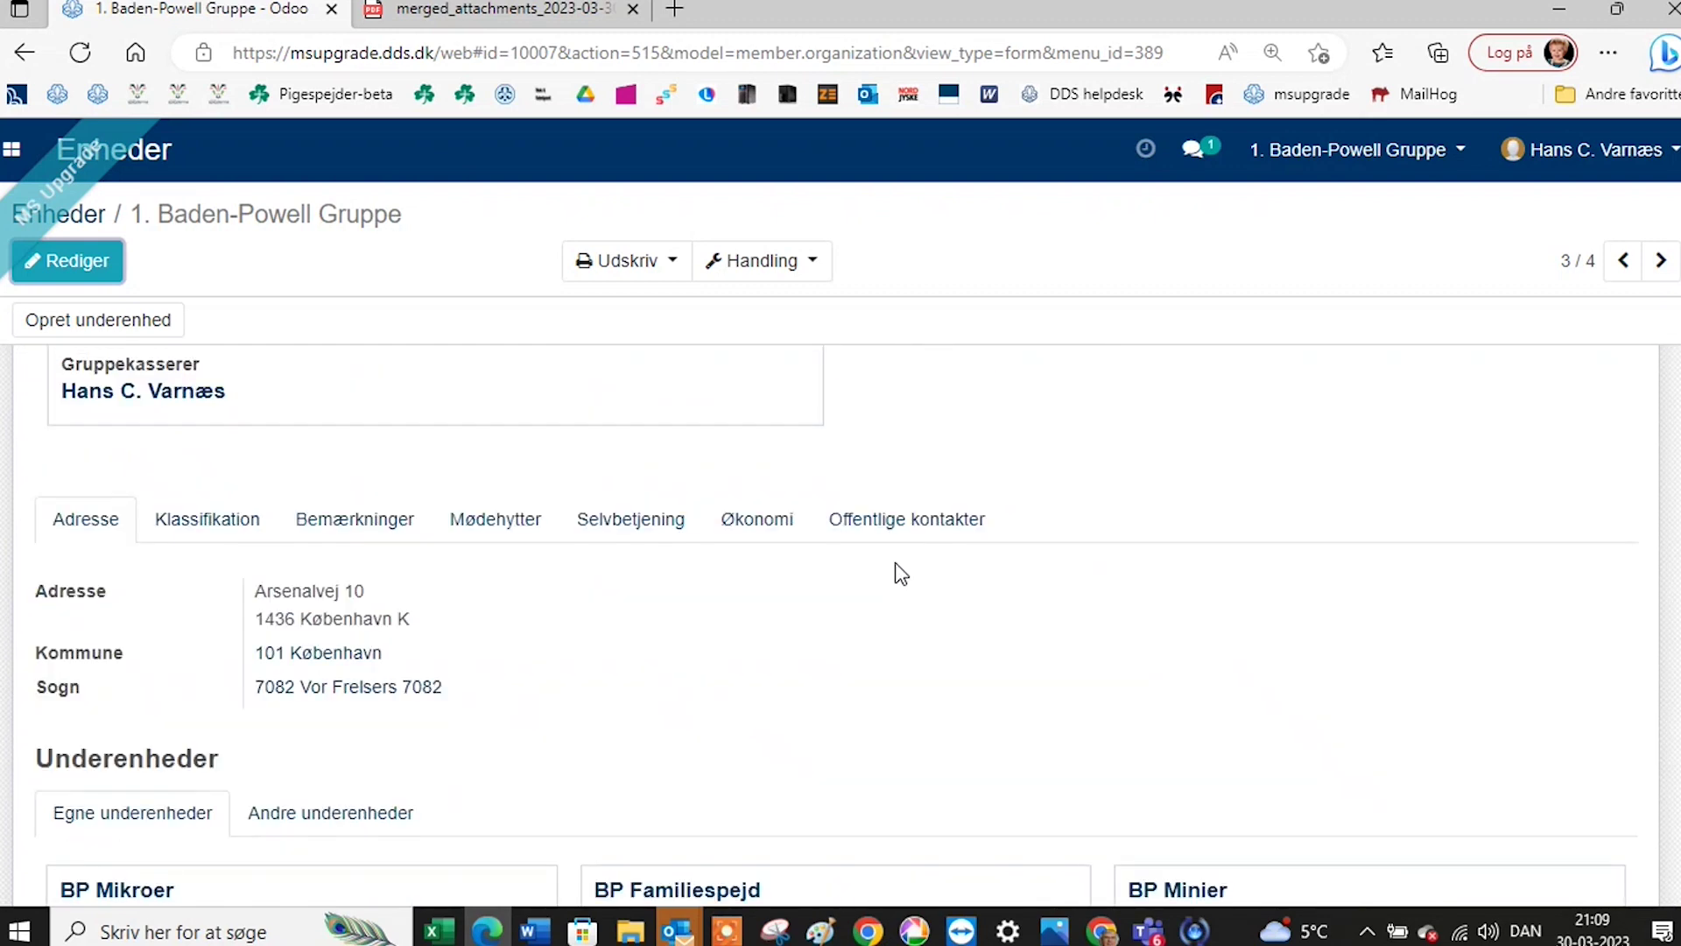
click(914, 532)
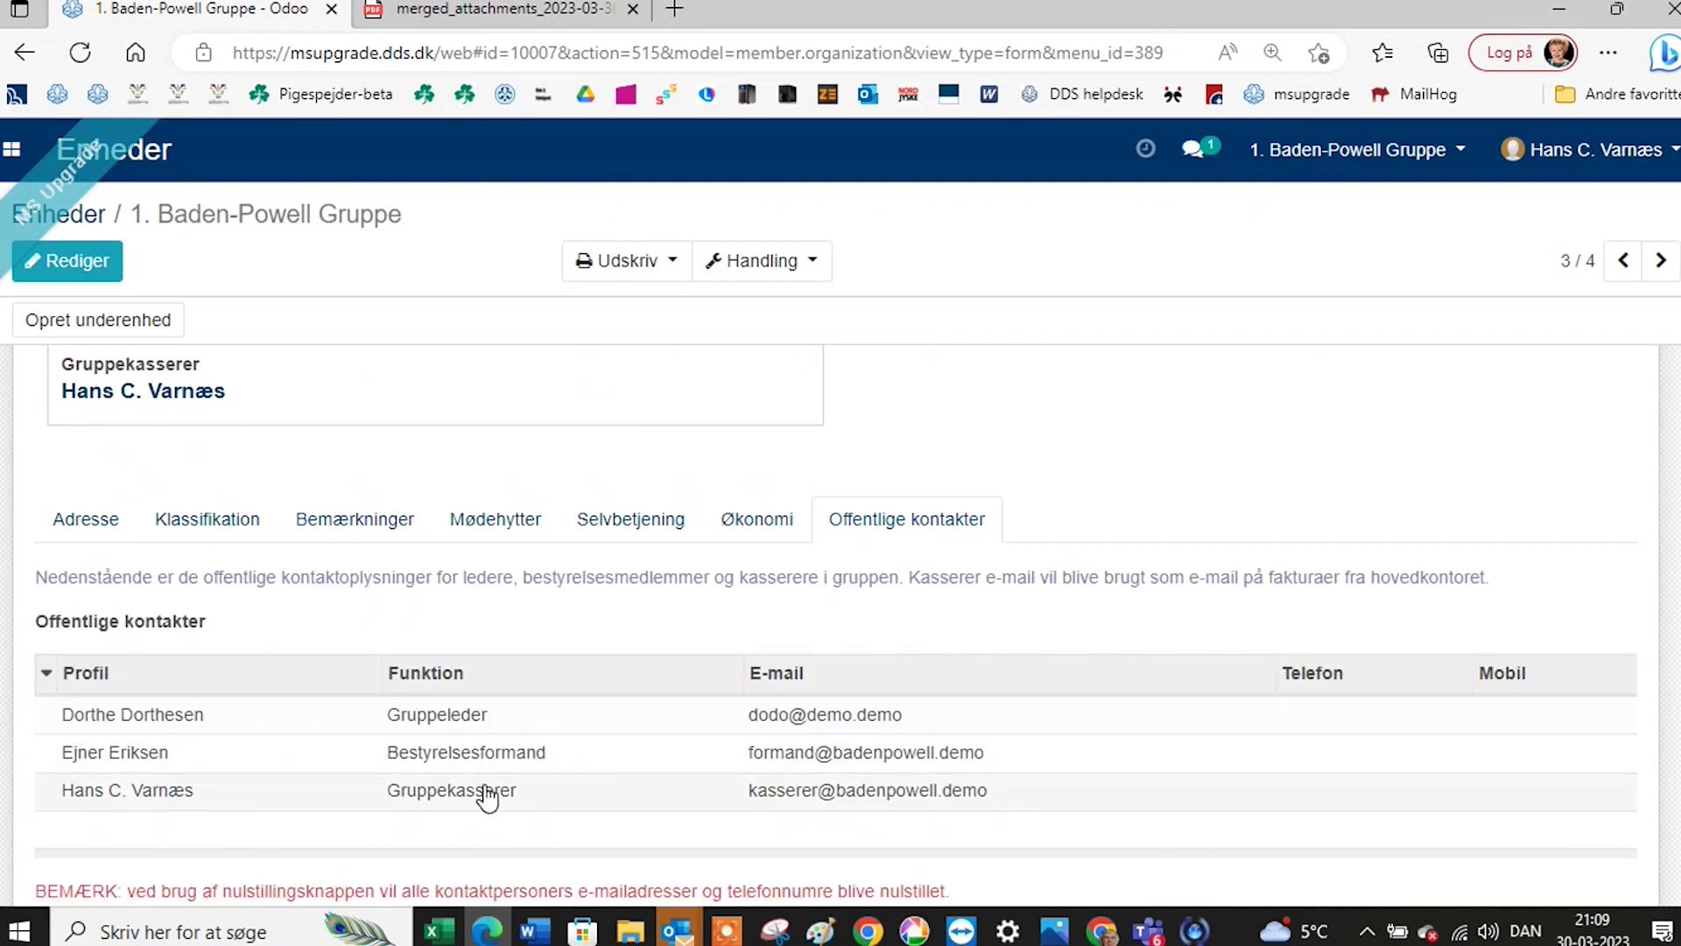
scroll(480, 788, down, 1)
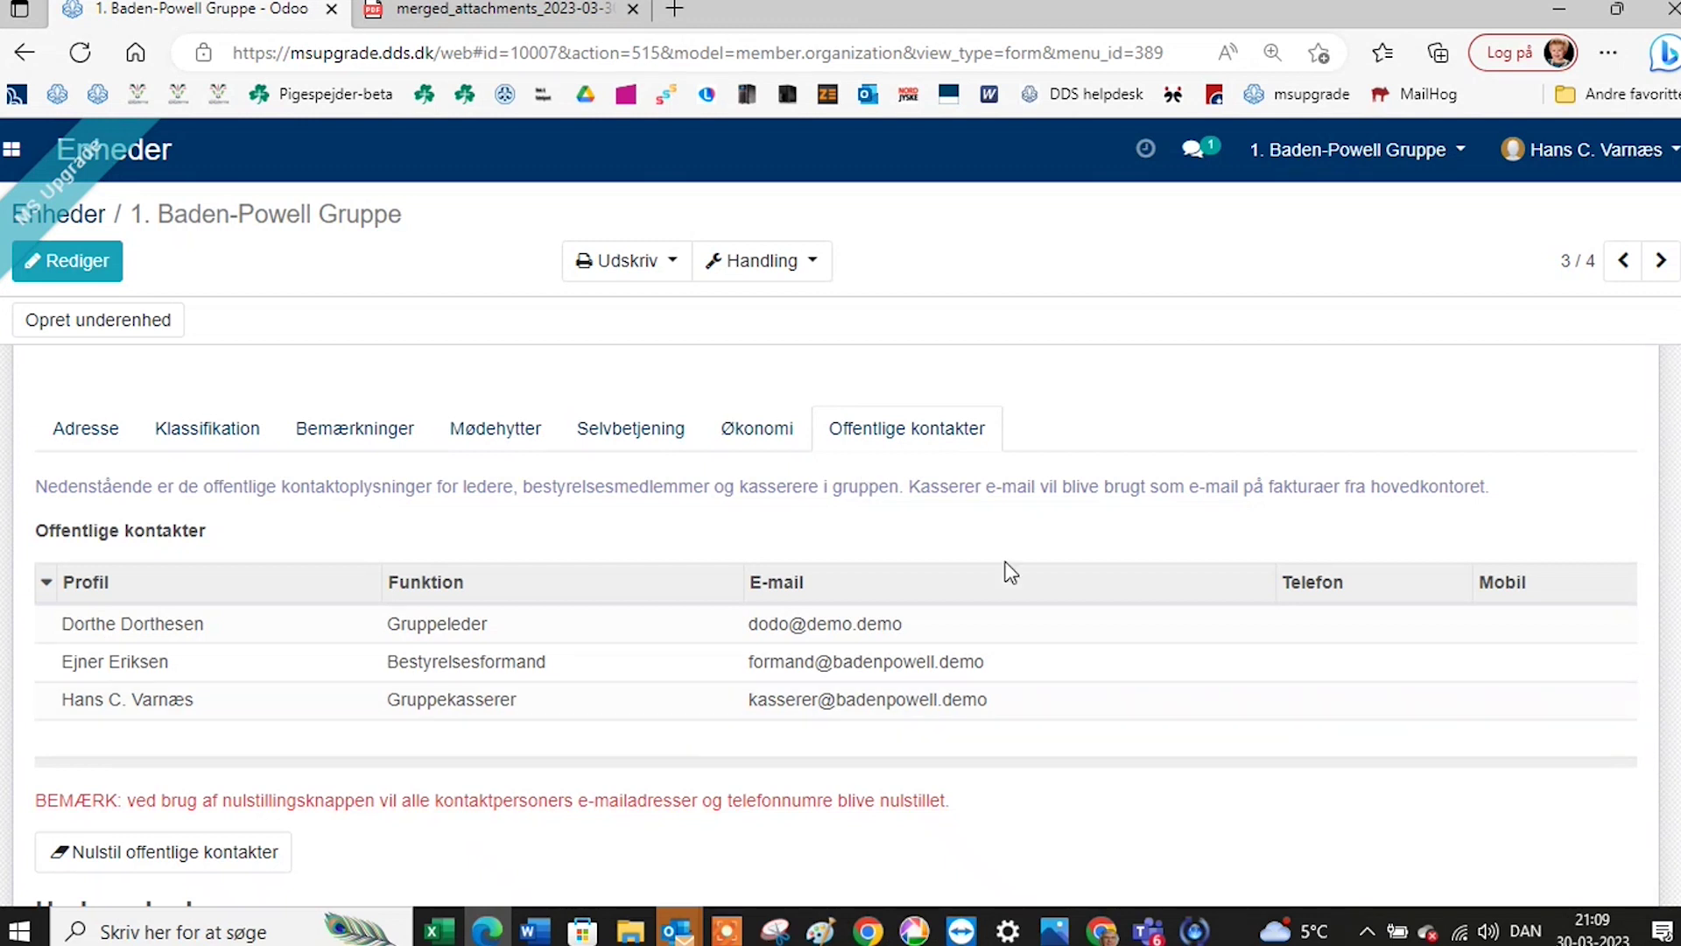
scroll(1011, 572, up, 1)
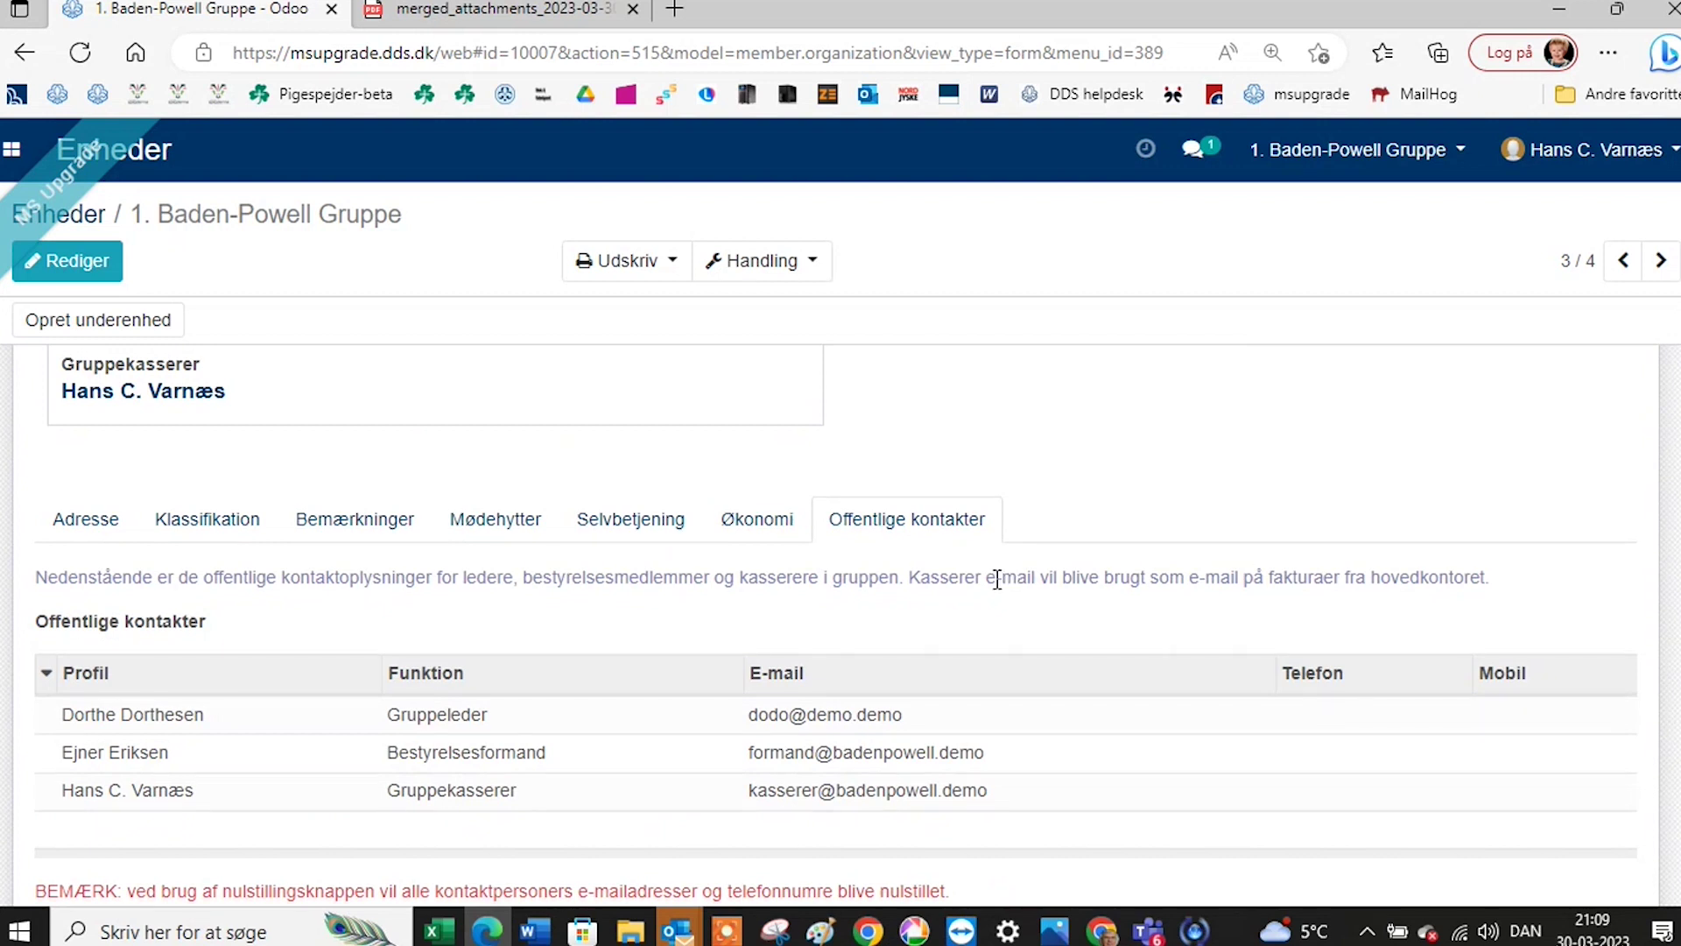
scroll(998, 581, down, 1)
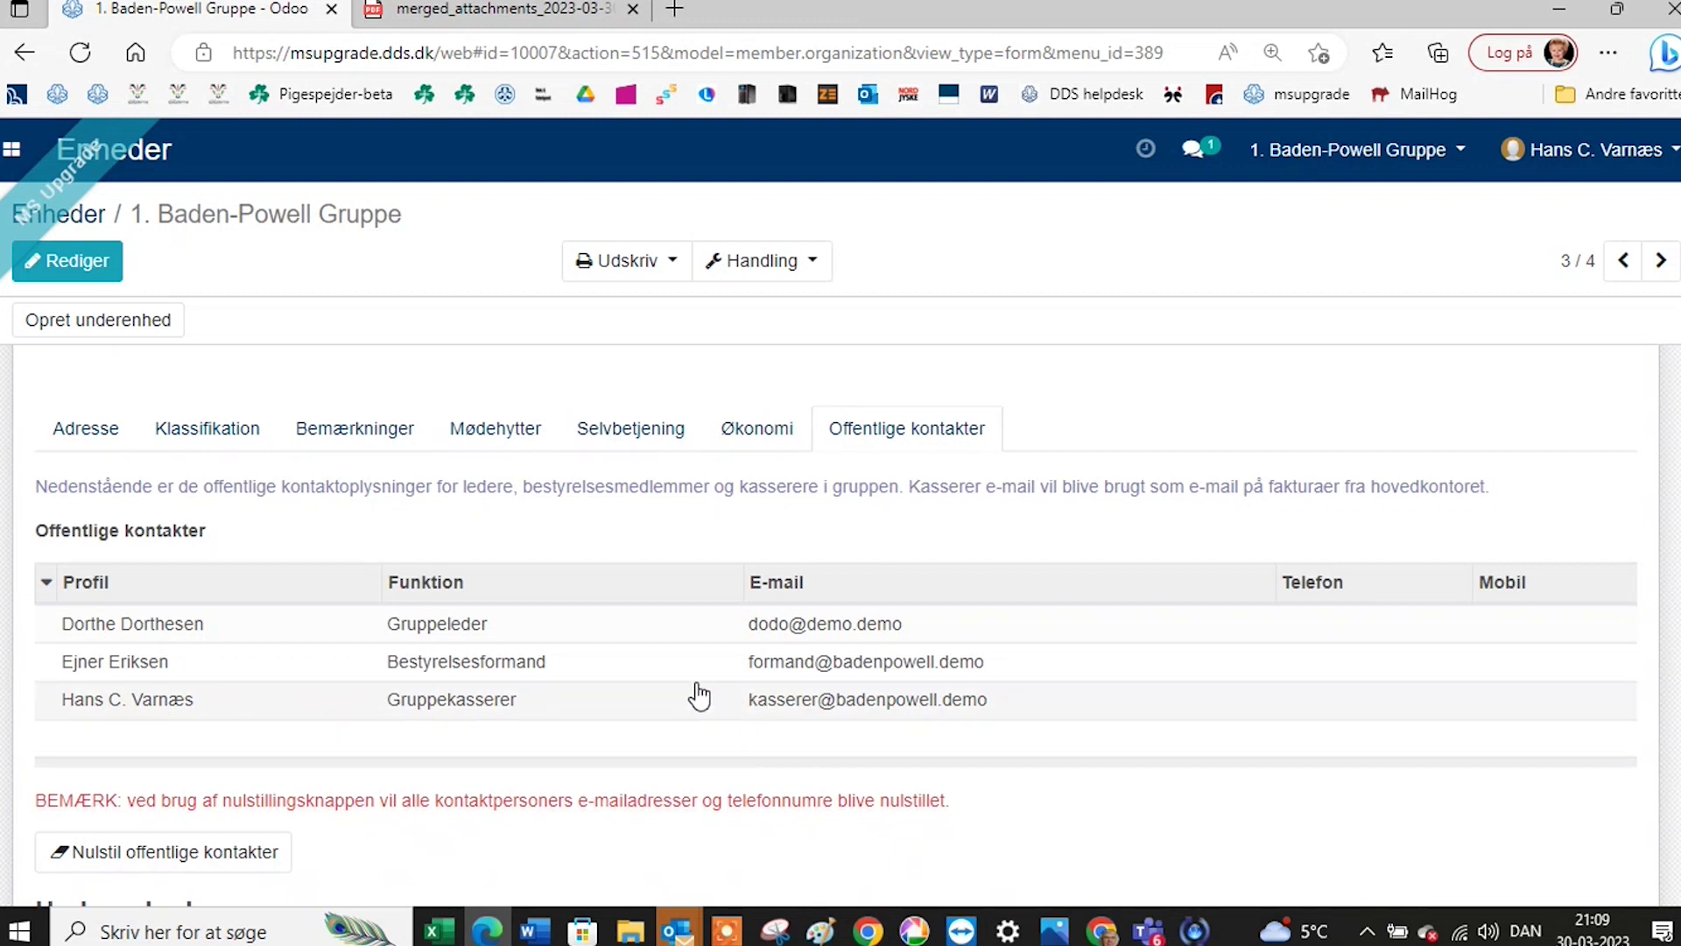
scroll(694, 679, up, 4)
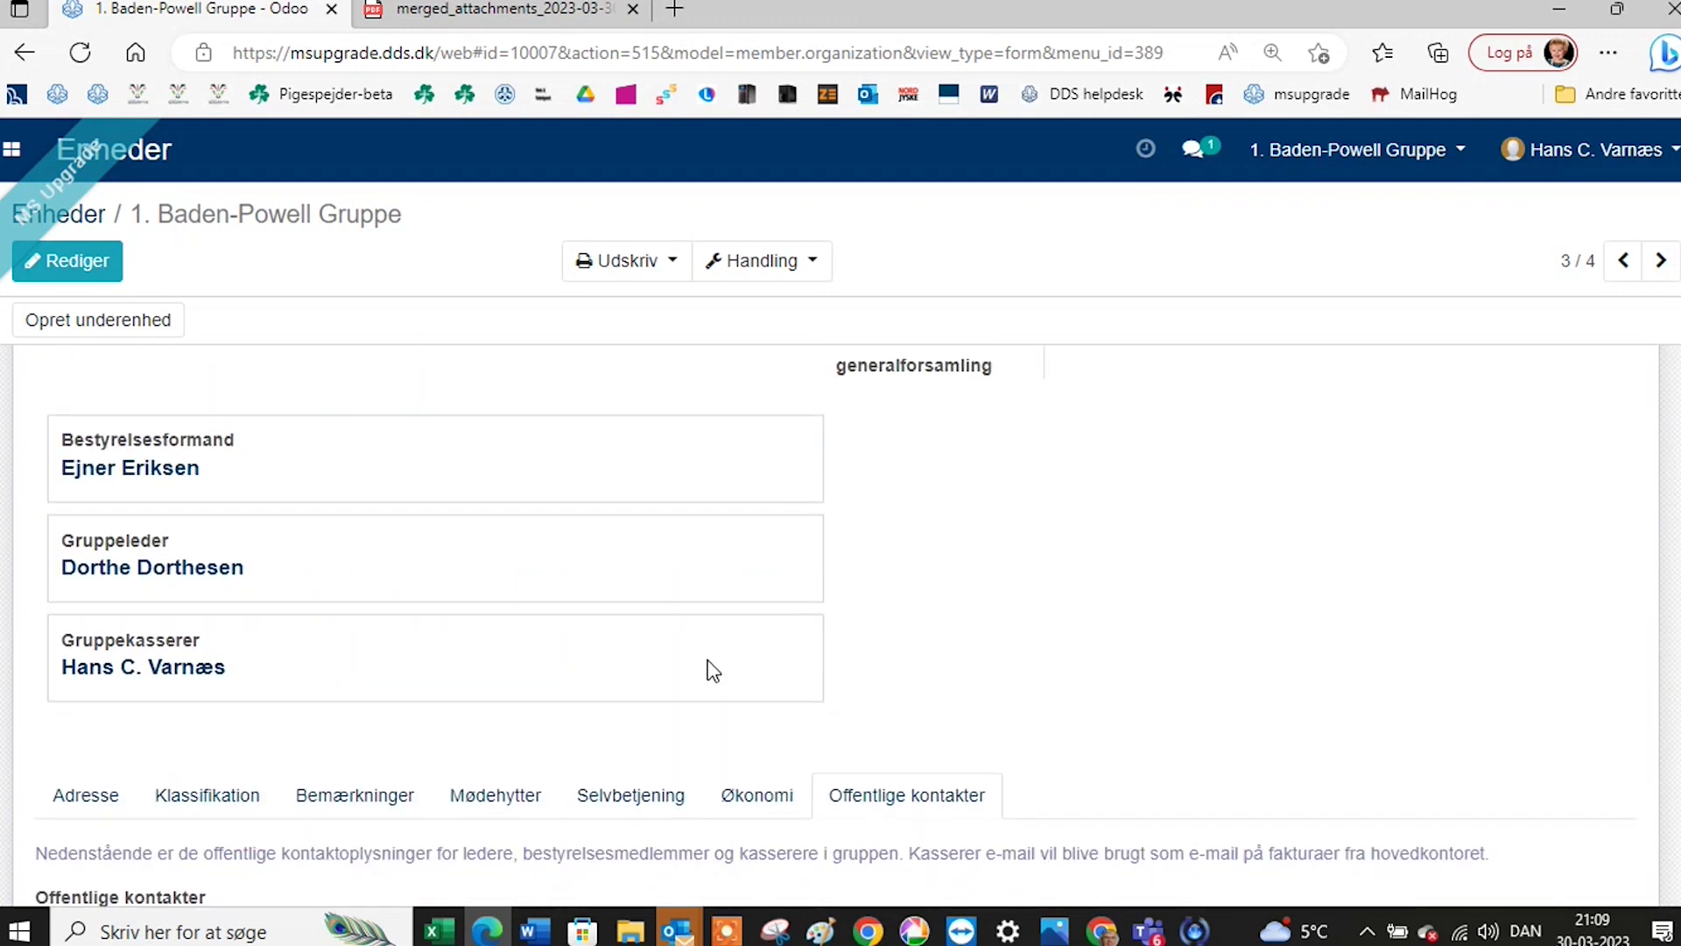
scroll(700, 670, up, 4)
scroll(708, 679, down, 4)
scroll(711, 689, down, 1)
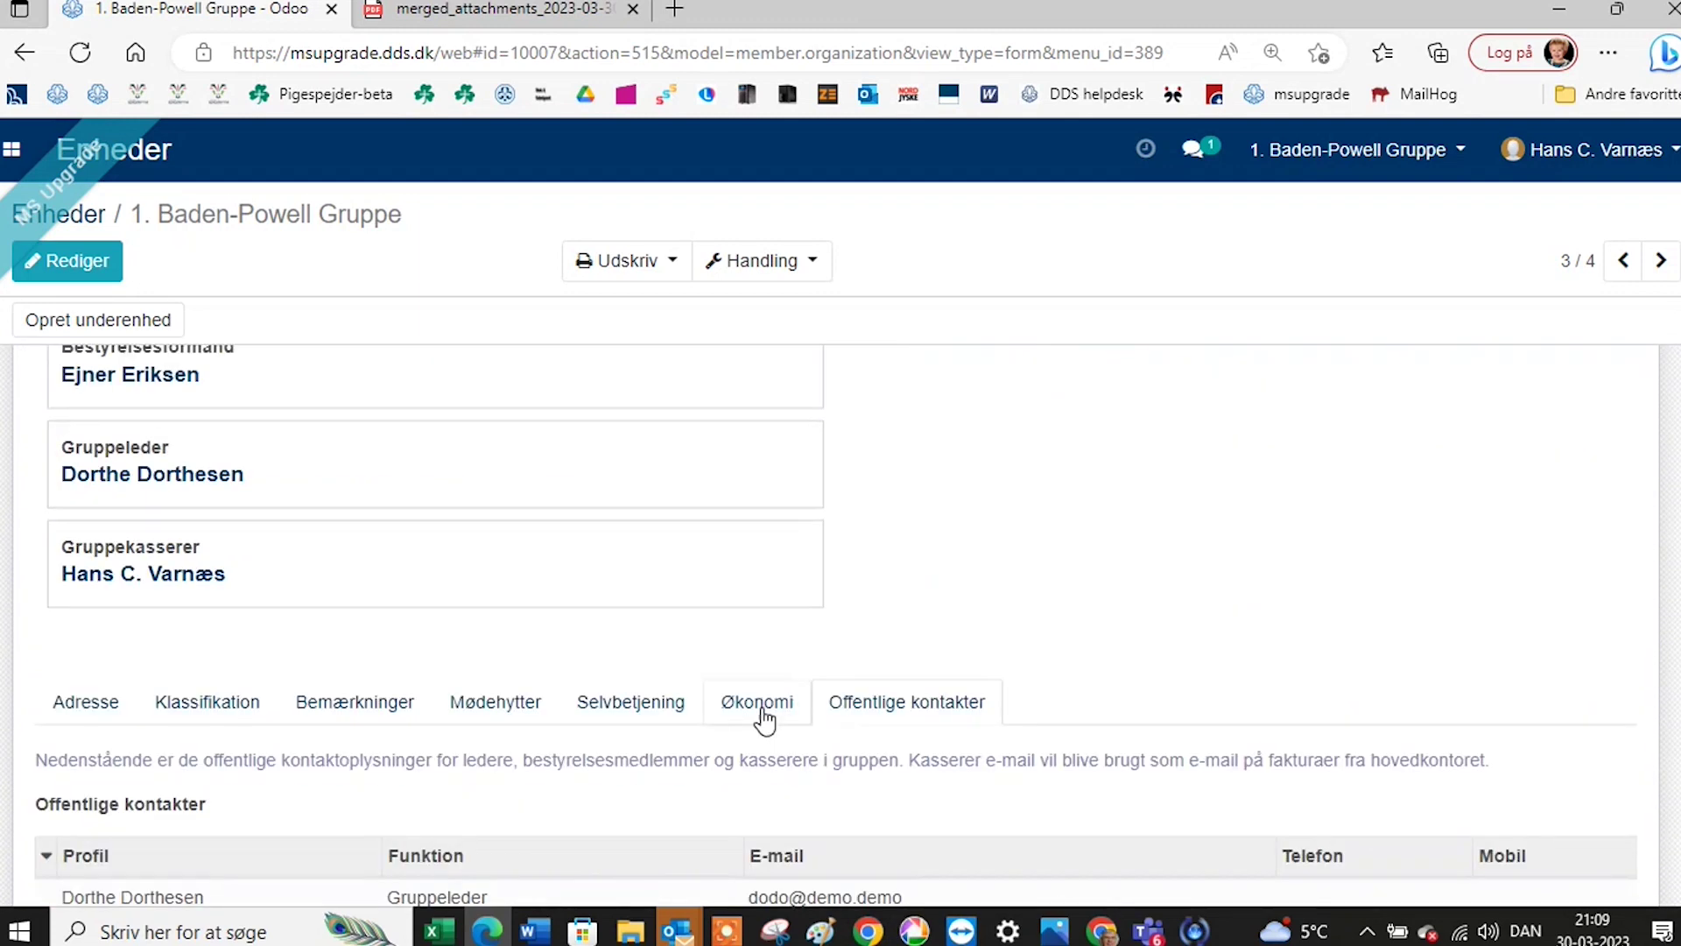
Open the group's Økonomi tab and scroll down to the Kontingentsatser dues section.
click(760, 706)
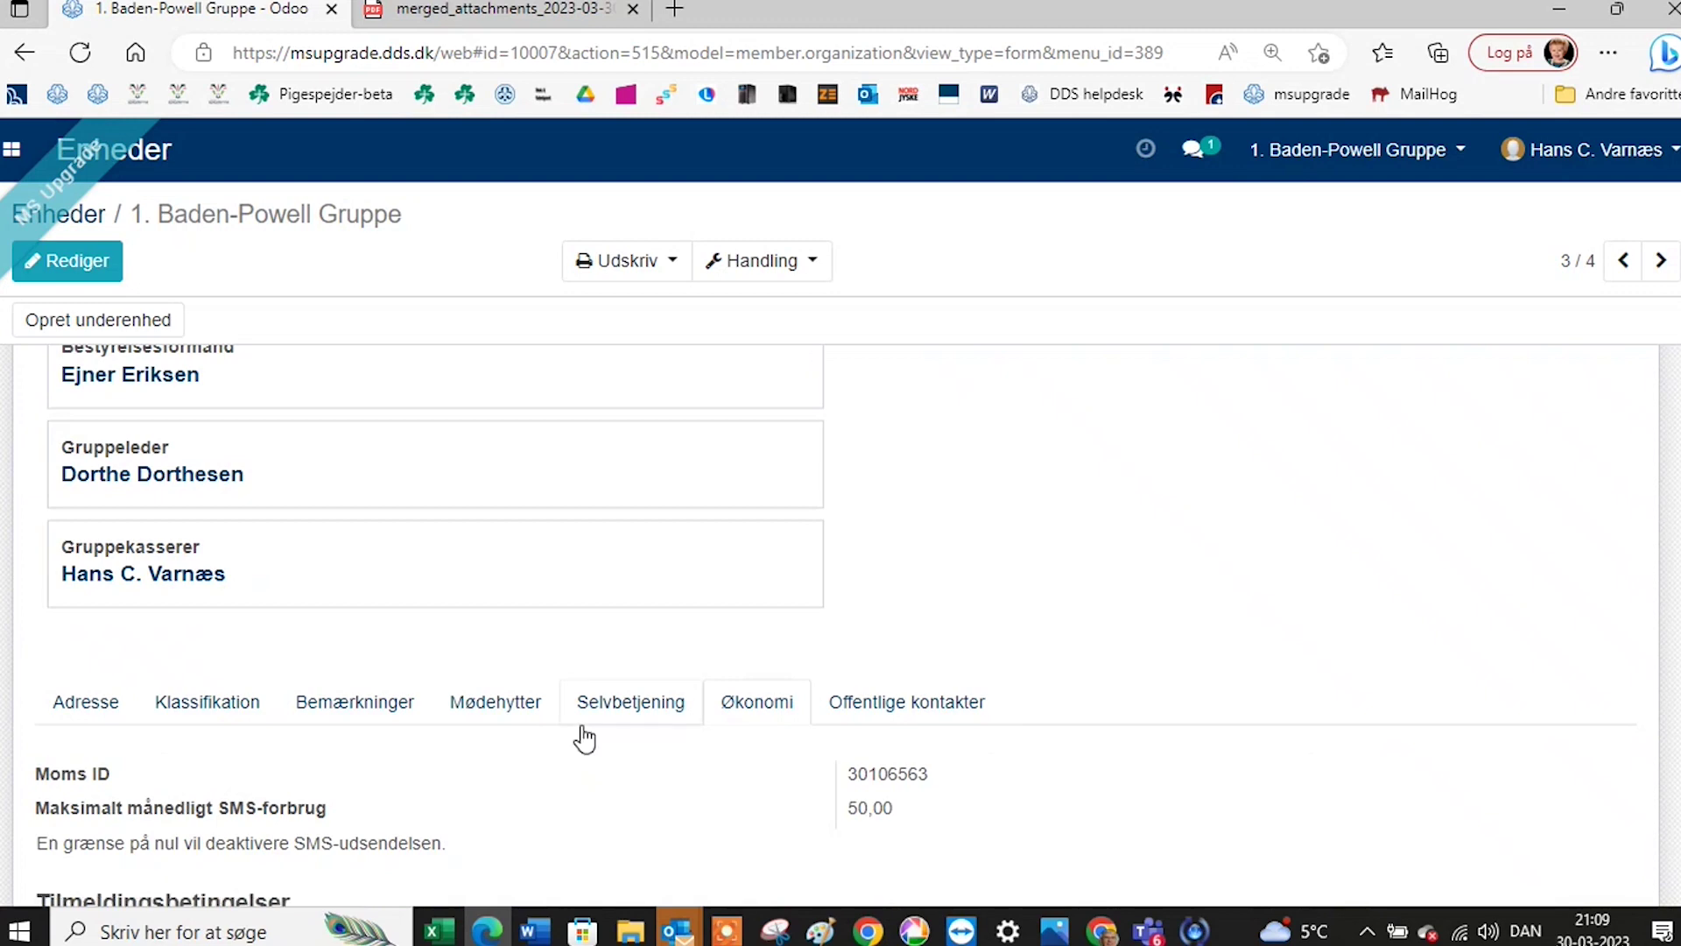
scroll(581, 702, down, 2)
scroll(586, 696, down, 2)
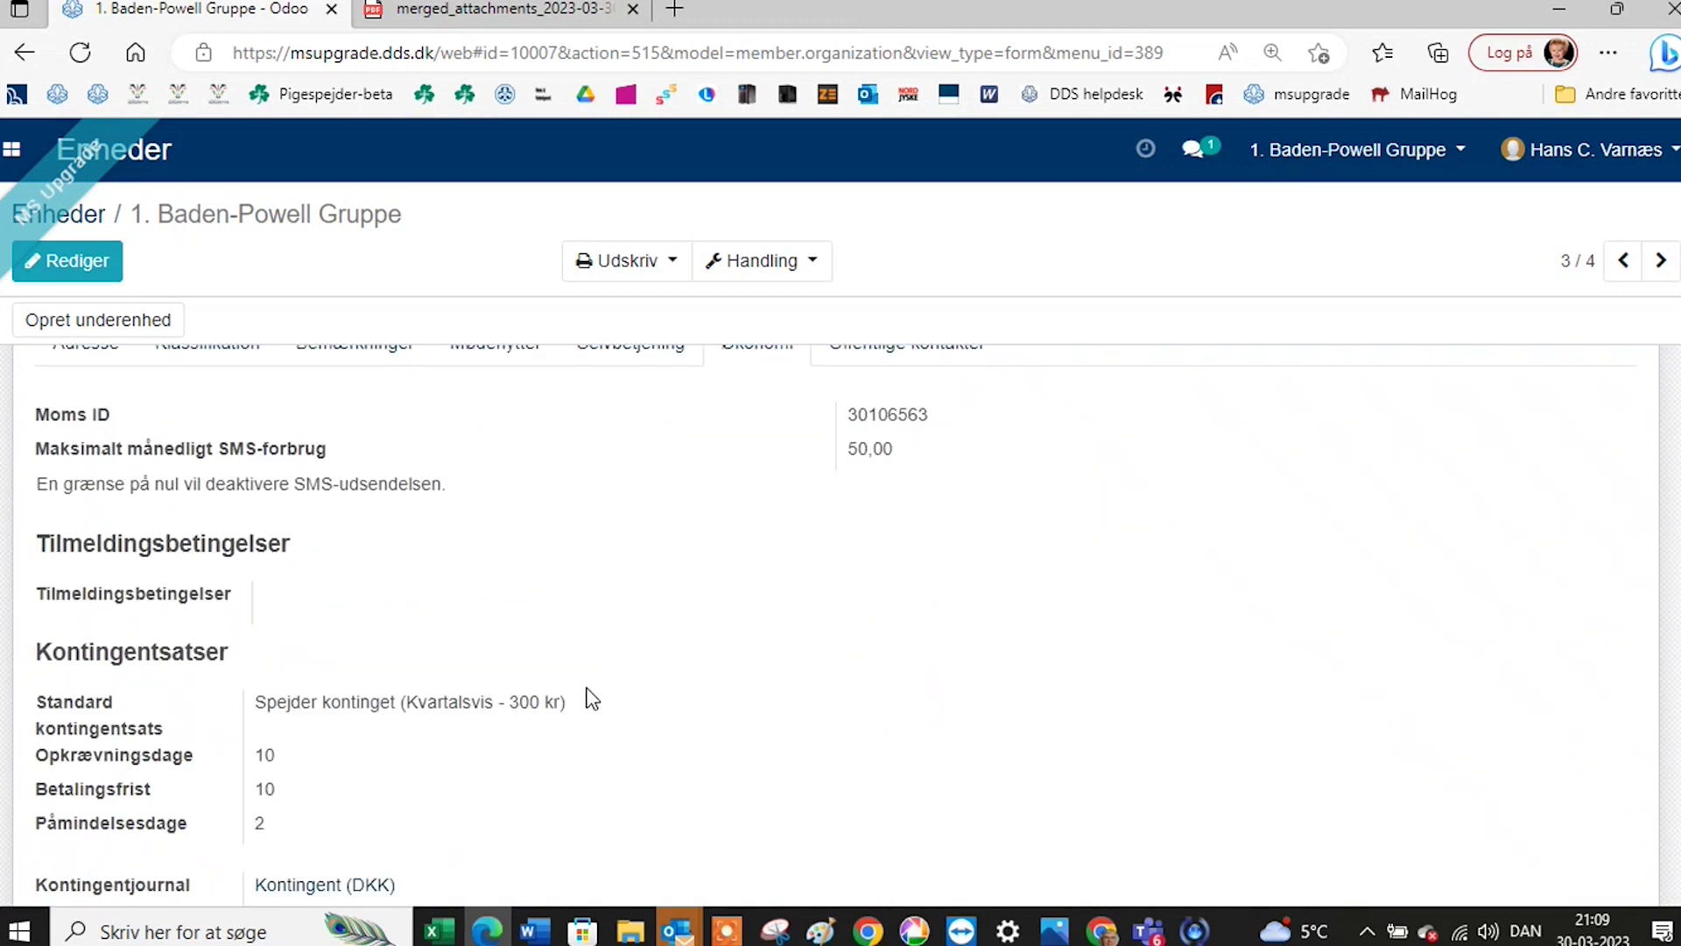
mouse_move(67, 404)
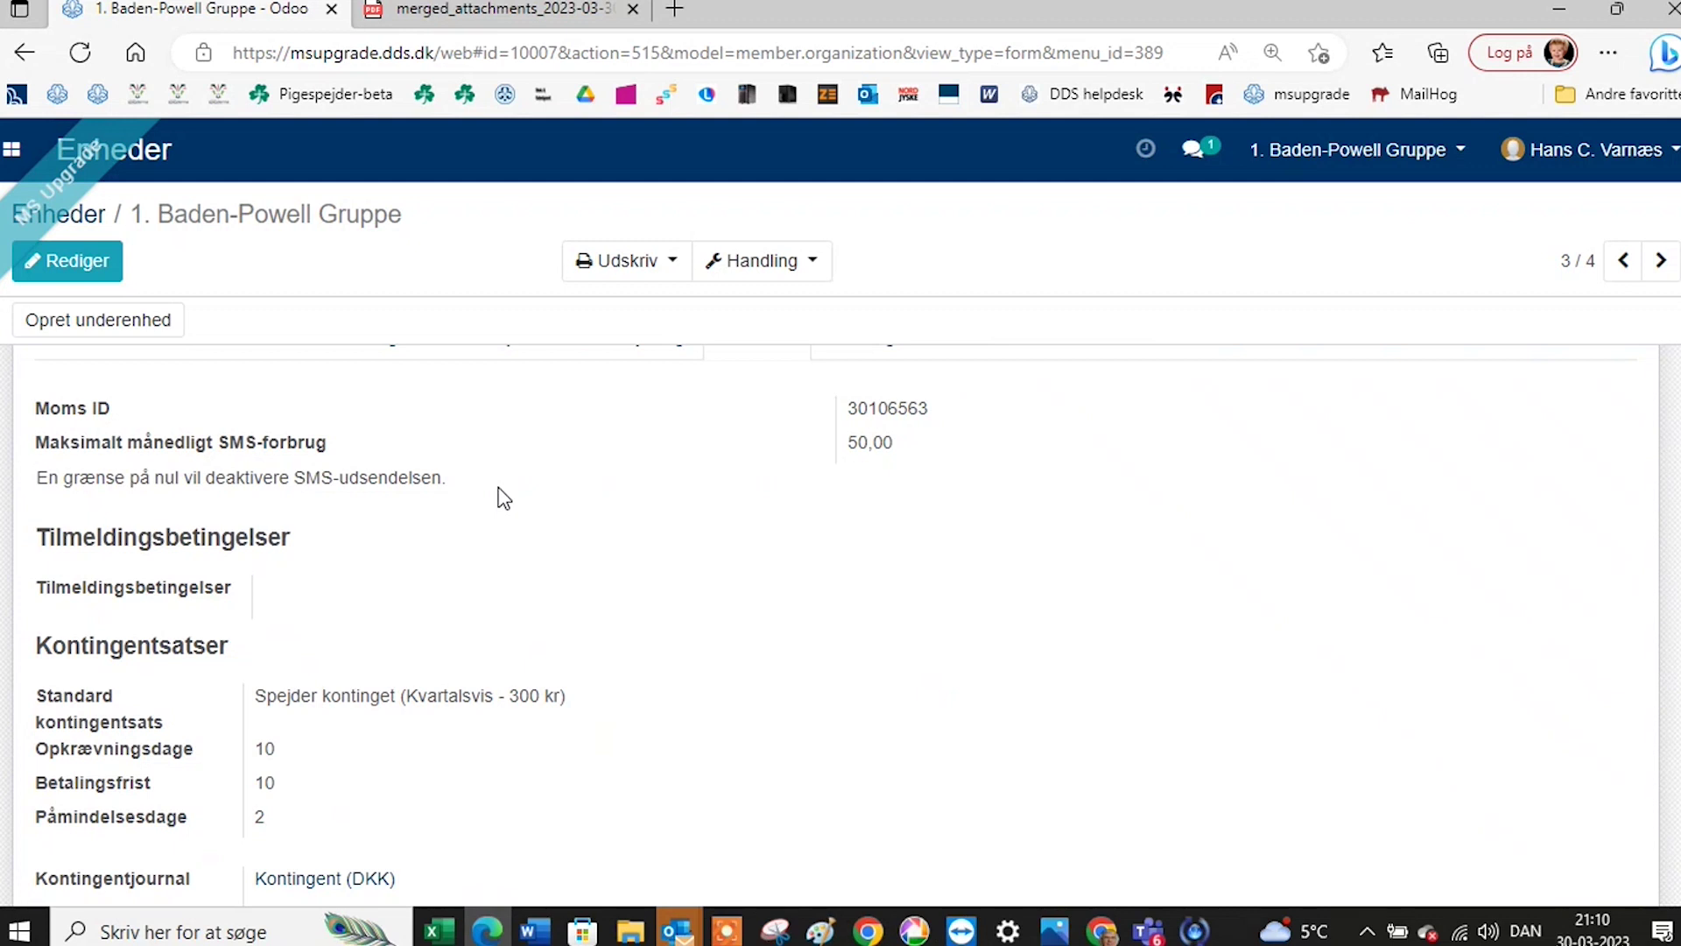
scroll(503, 498, down, 3)
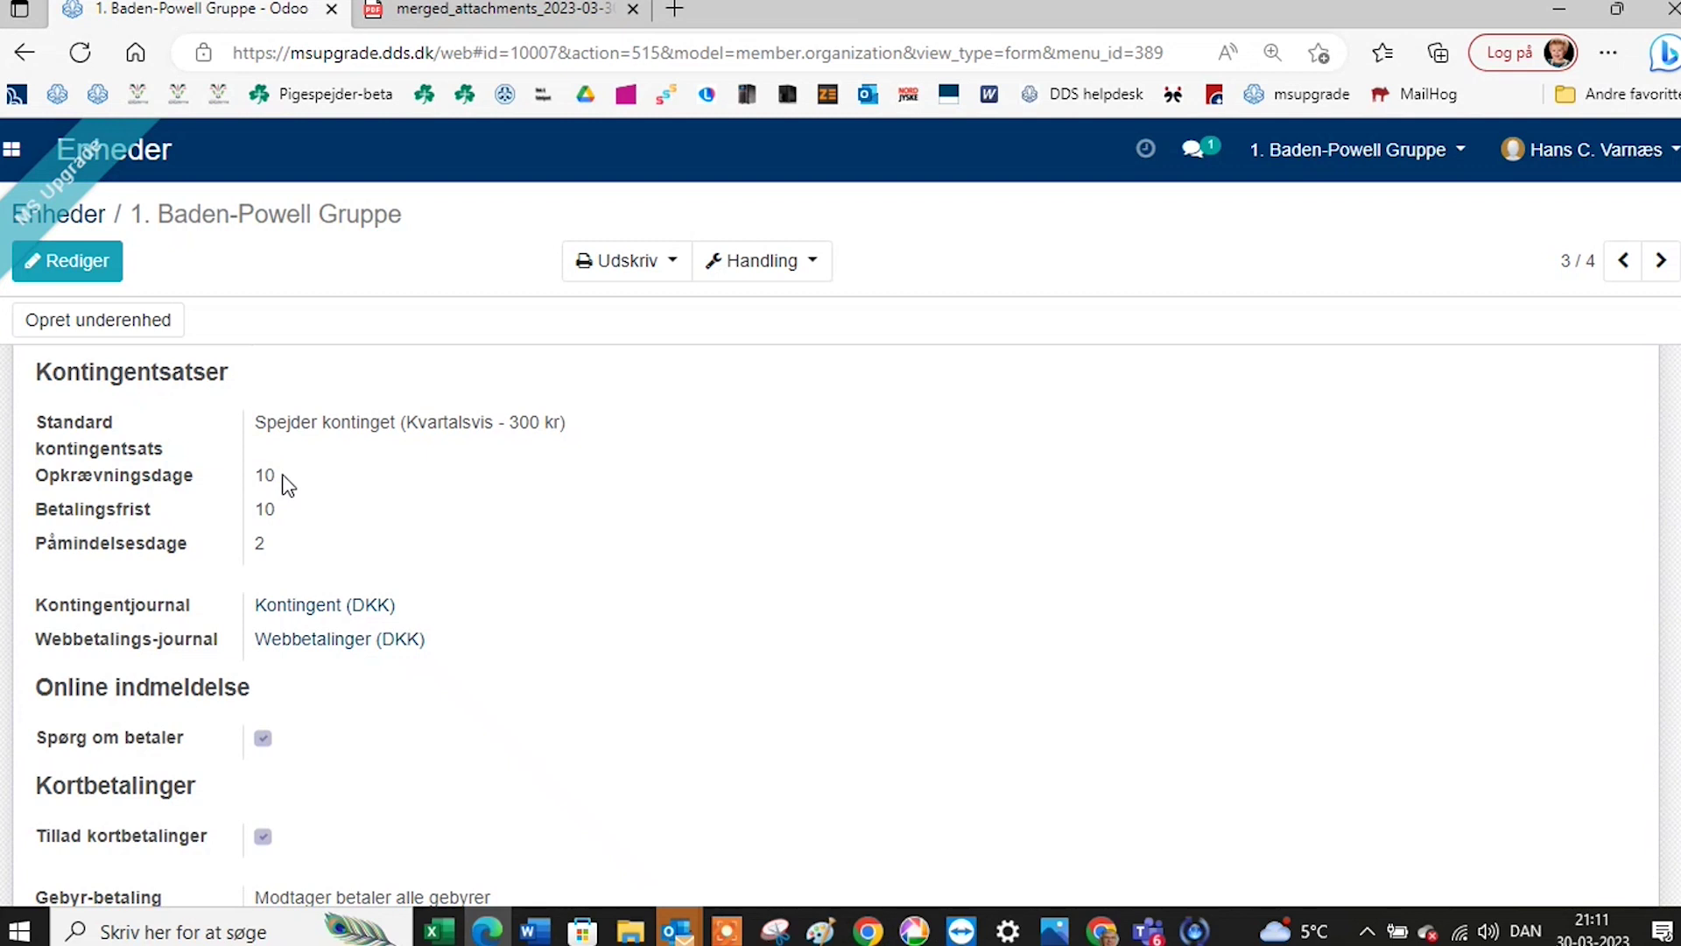
Edit the 1. Baden-Powell Gruppe record and change Påmindelsesdage from 2 to 5.
click(68, 266)
scroll(367, 770, down, 2)
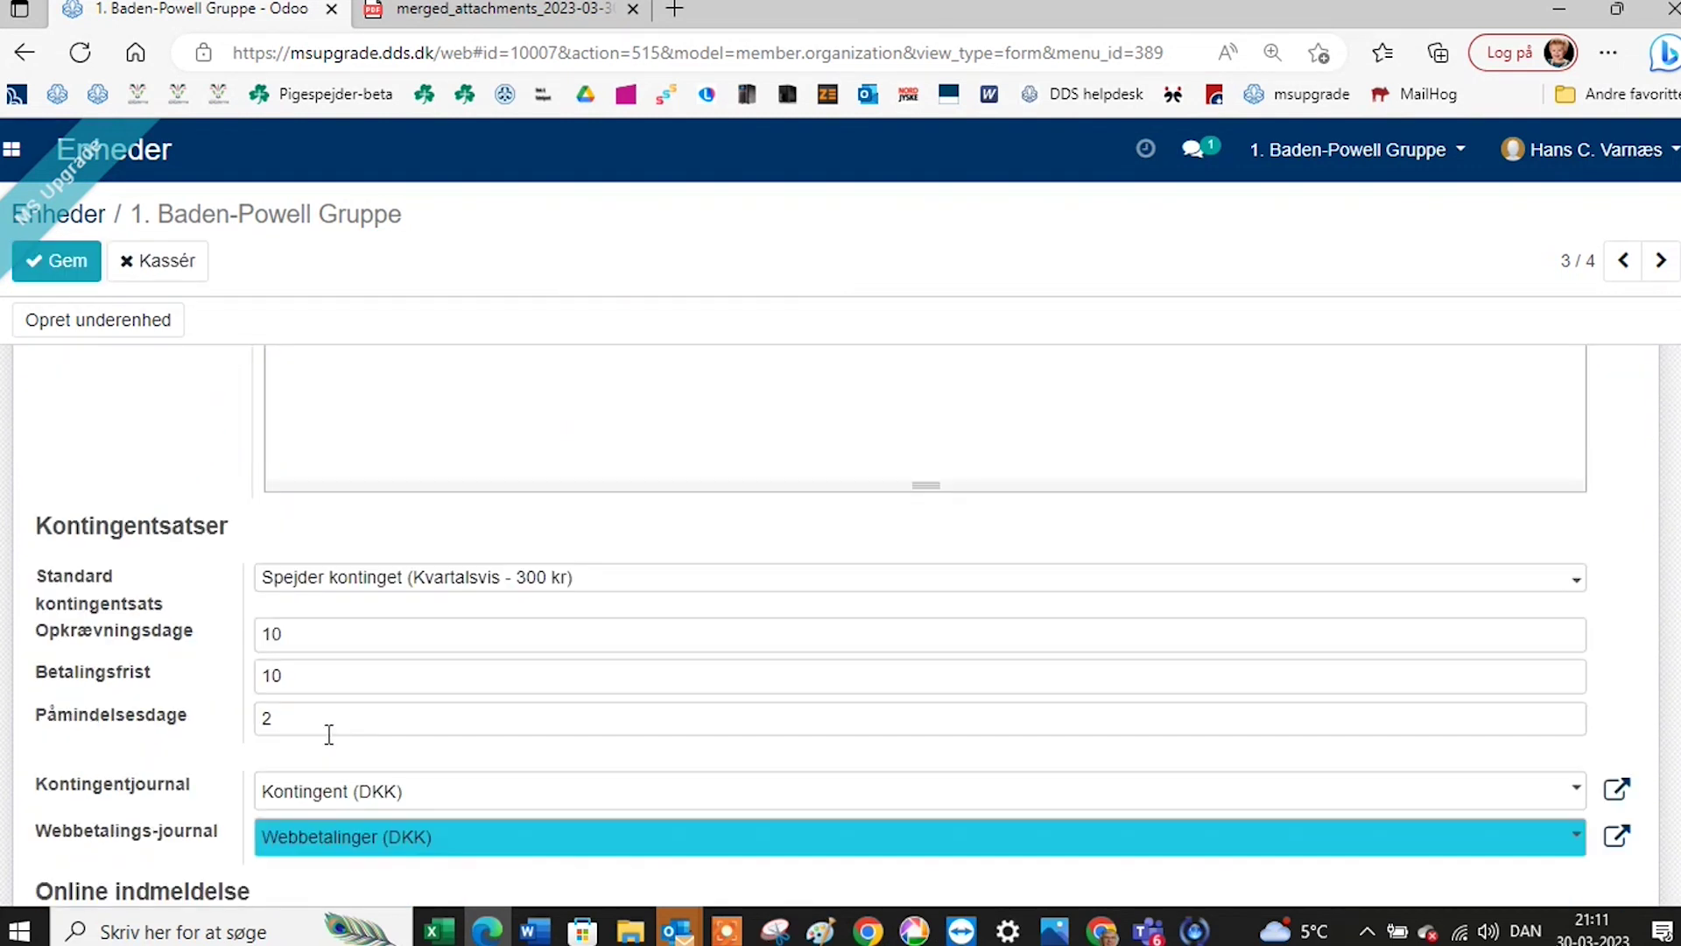
click(307, 723)
key(BackSpace)
text(5)
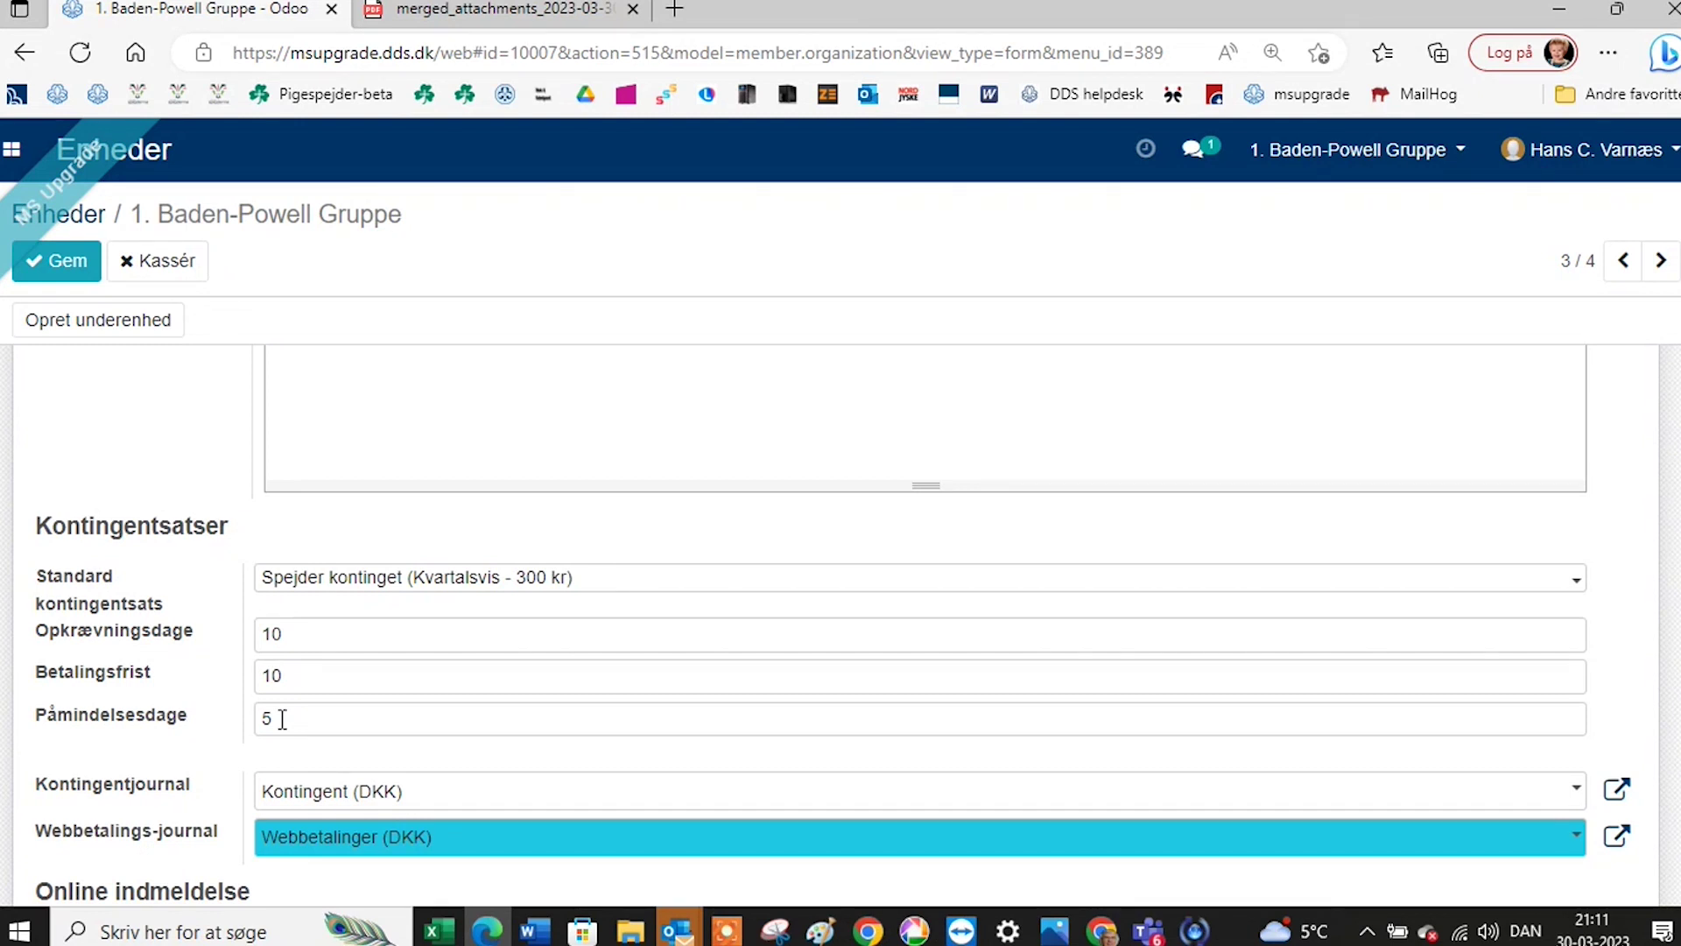
Toggle Tillad kortbetalinger off and back on, leaving card payments allowed, and review the account fields.
scroll(282, 718, down, 2)
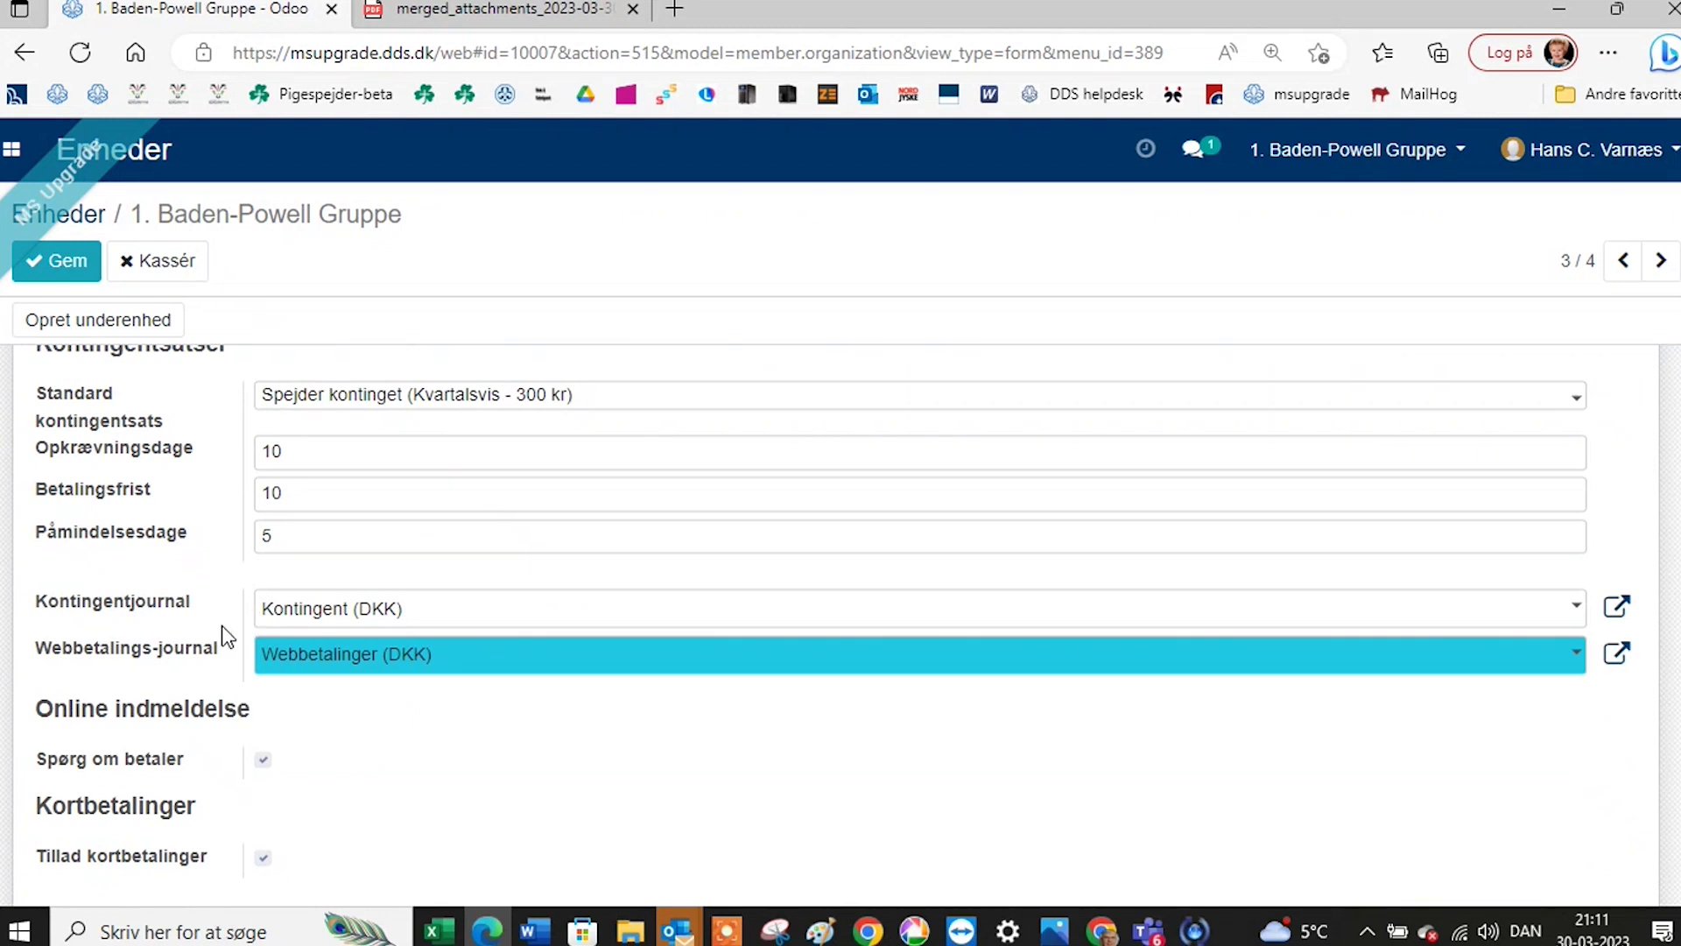
scroll(274, 604, down, 1)
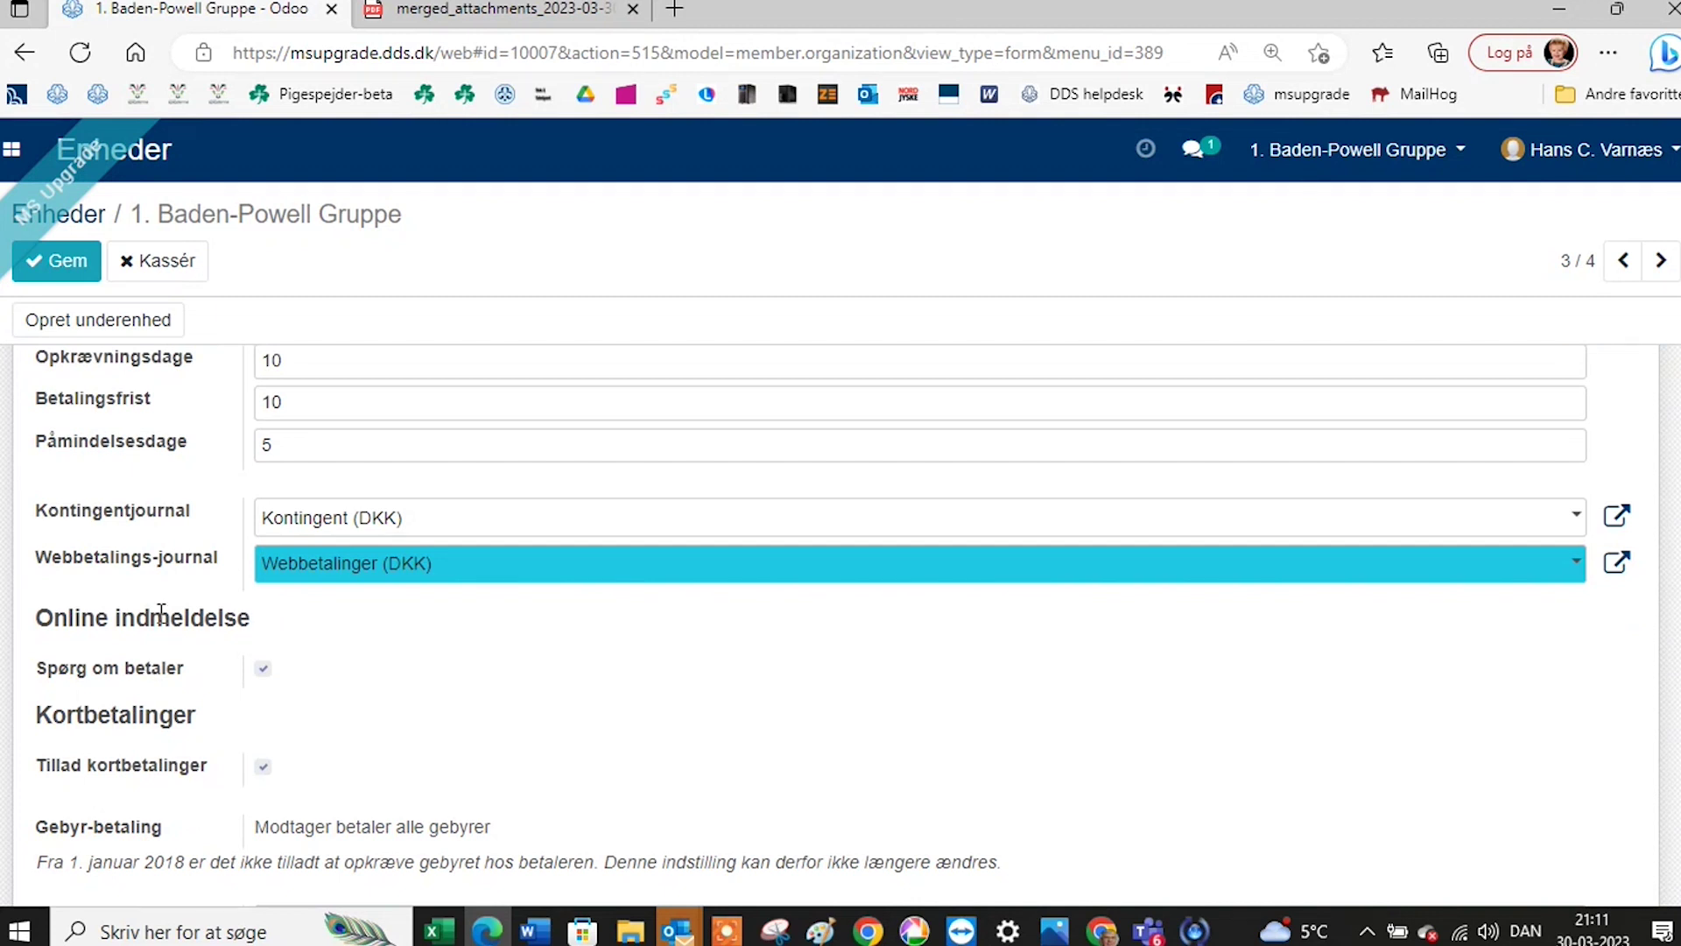
scroll(160, 624, down, 1)
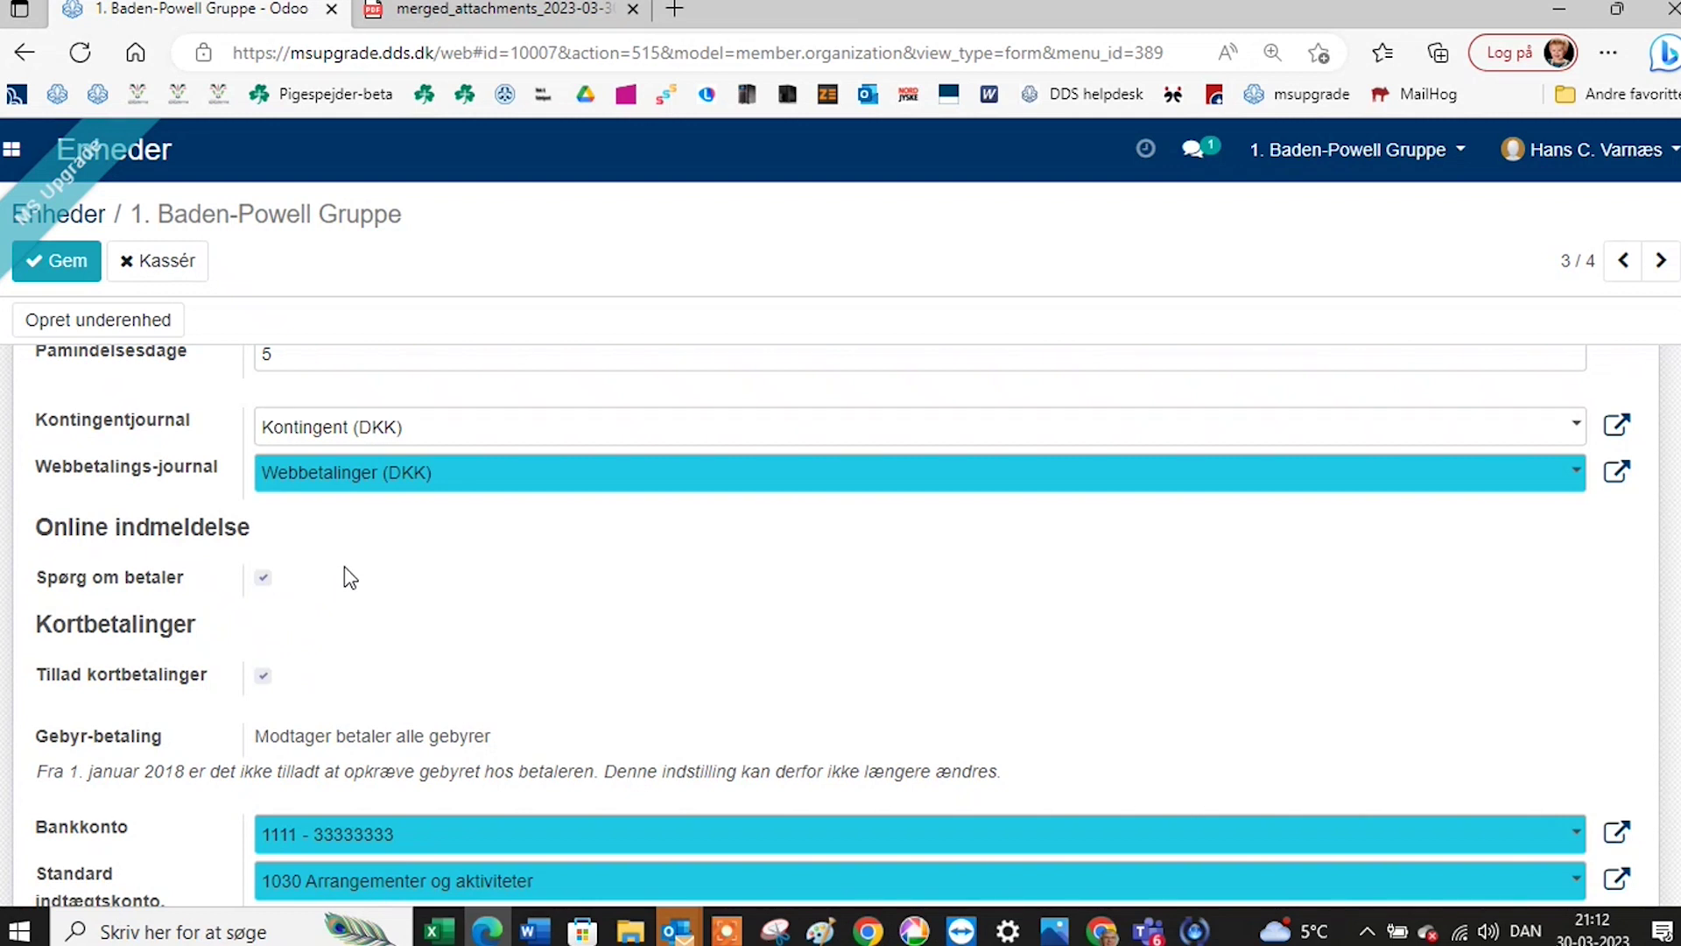
click(263, 677)
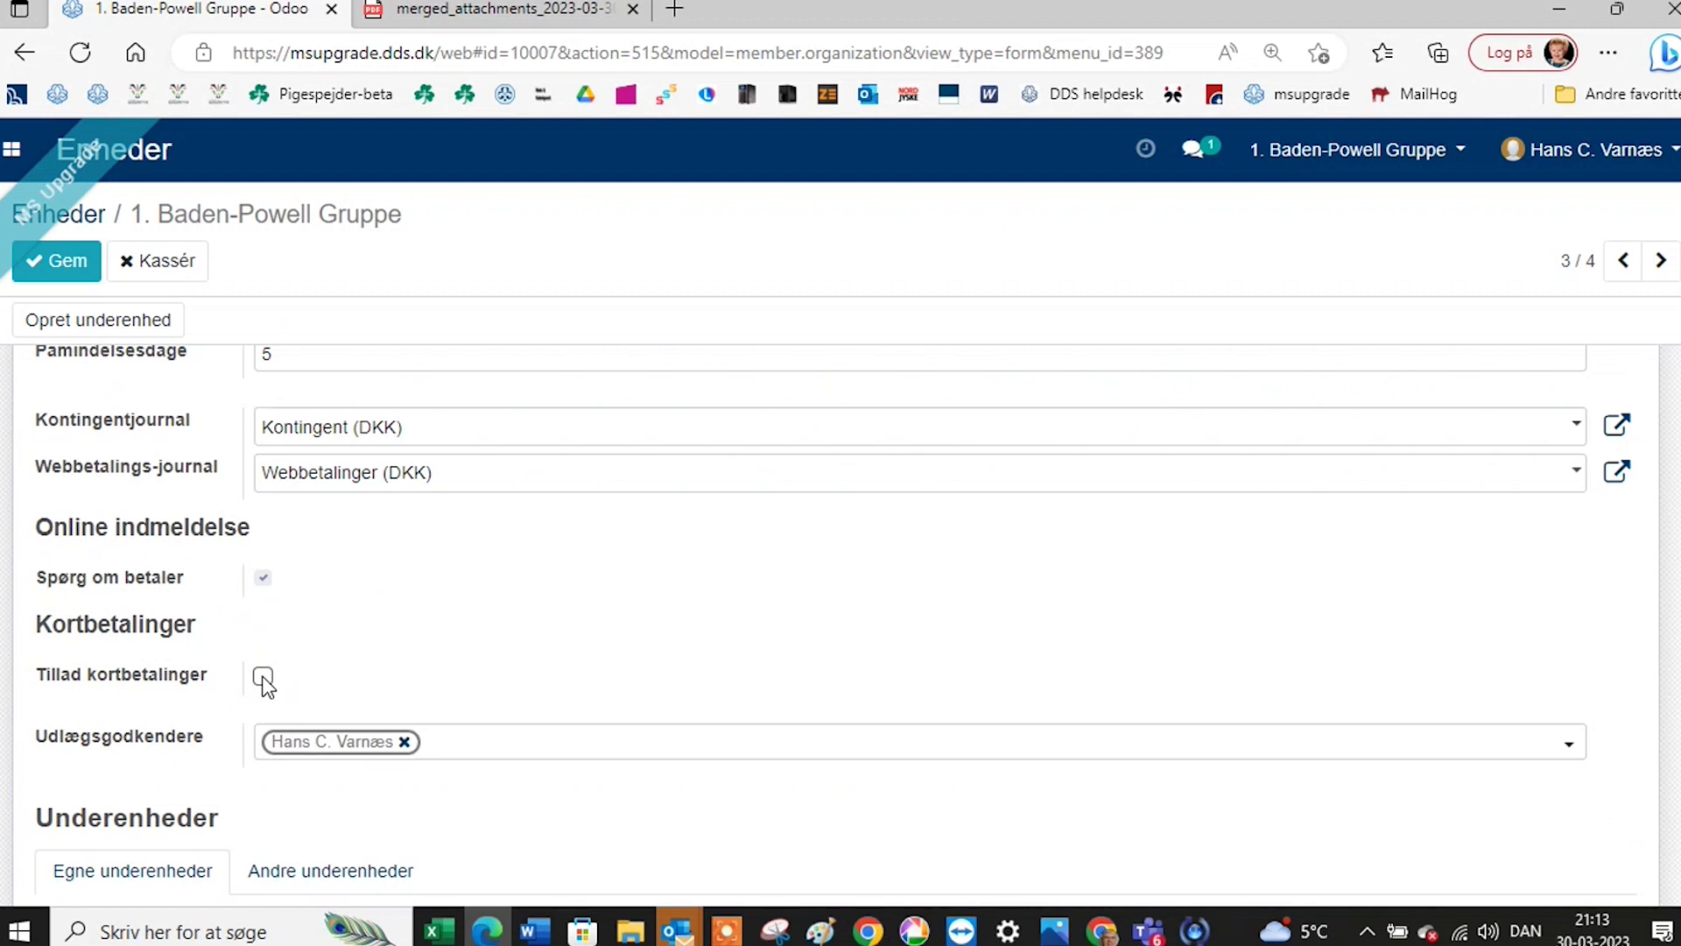
click(263, 680)
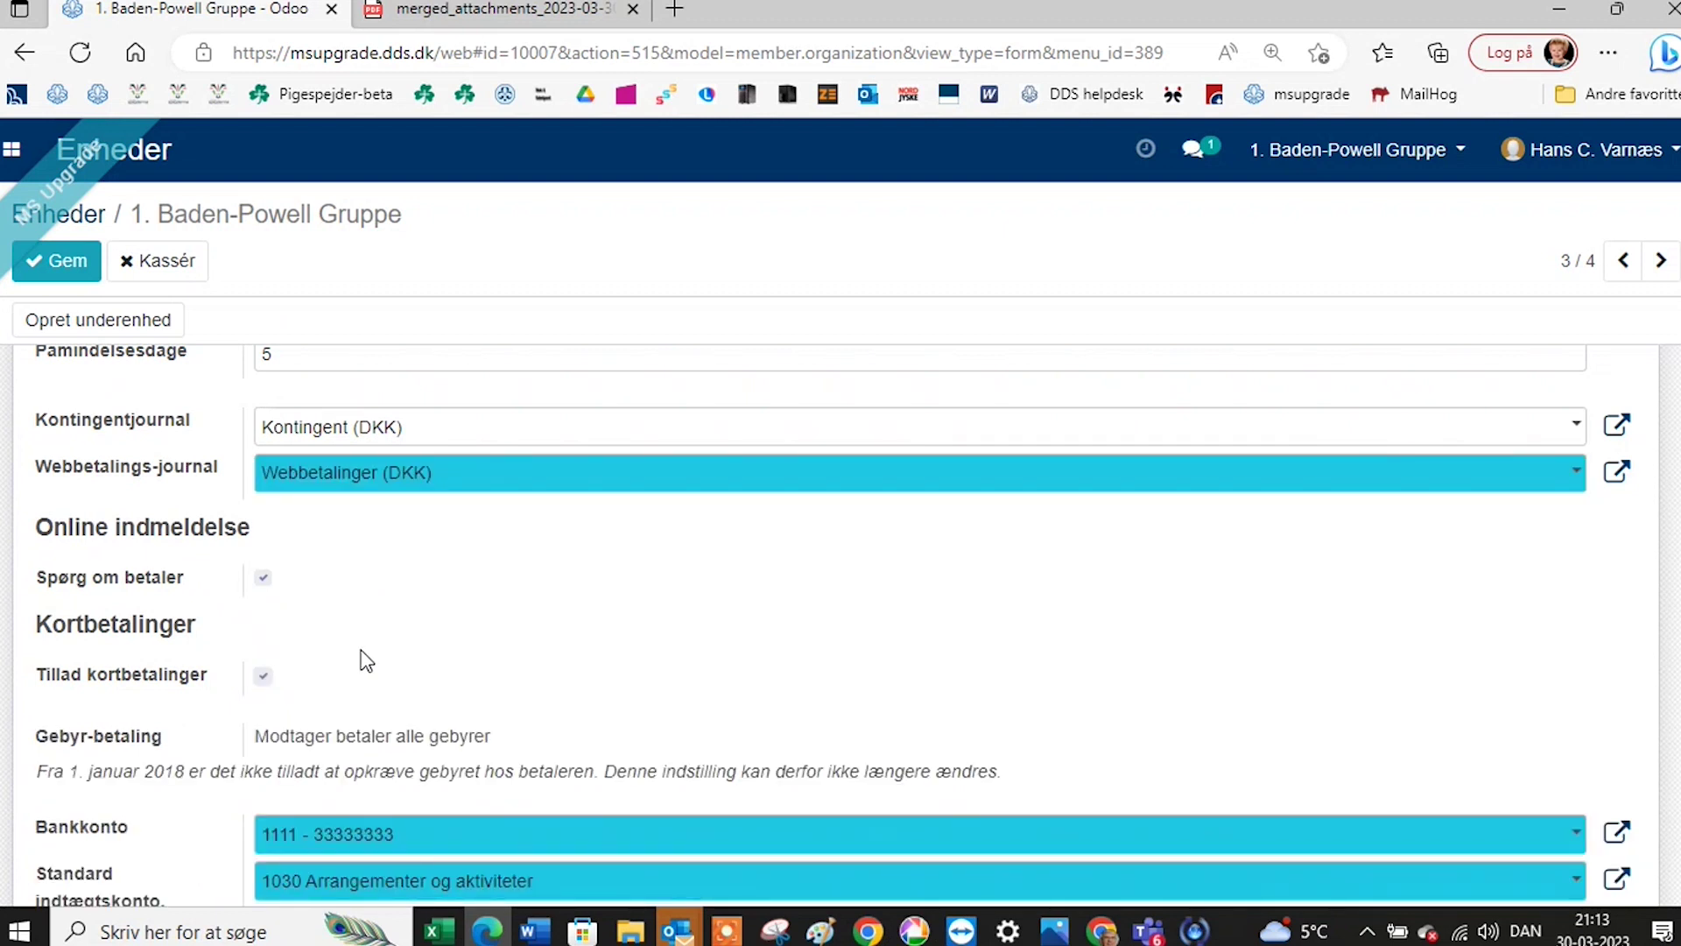
scroll(366, 662, down, 1)
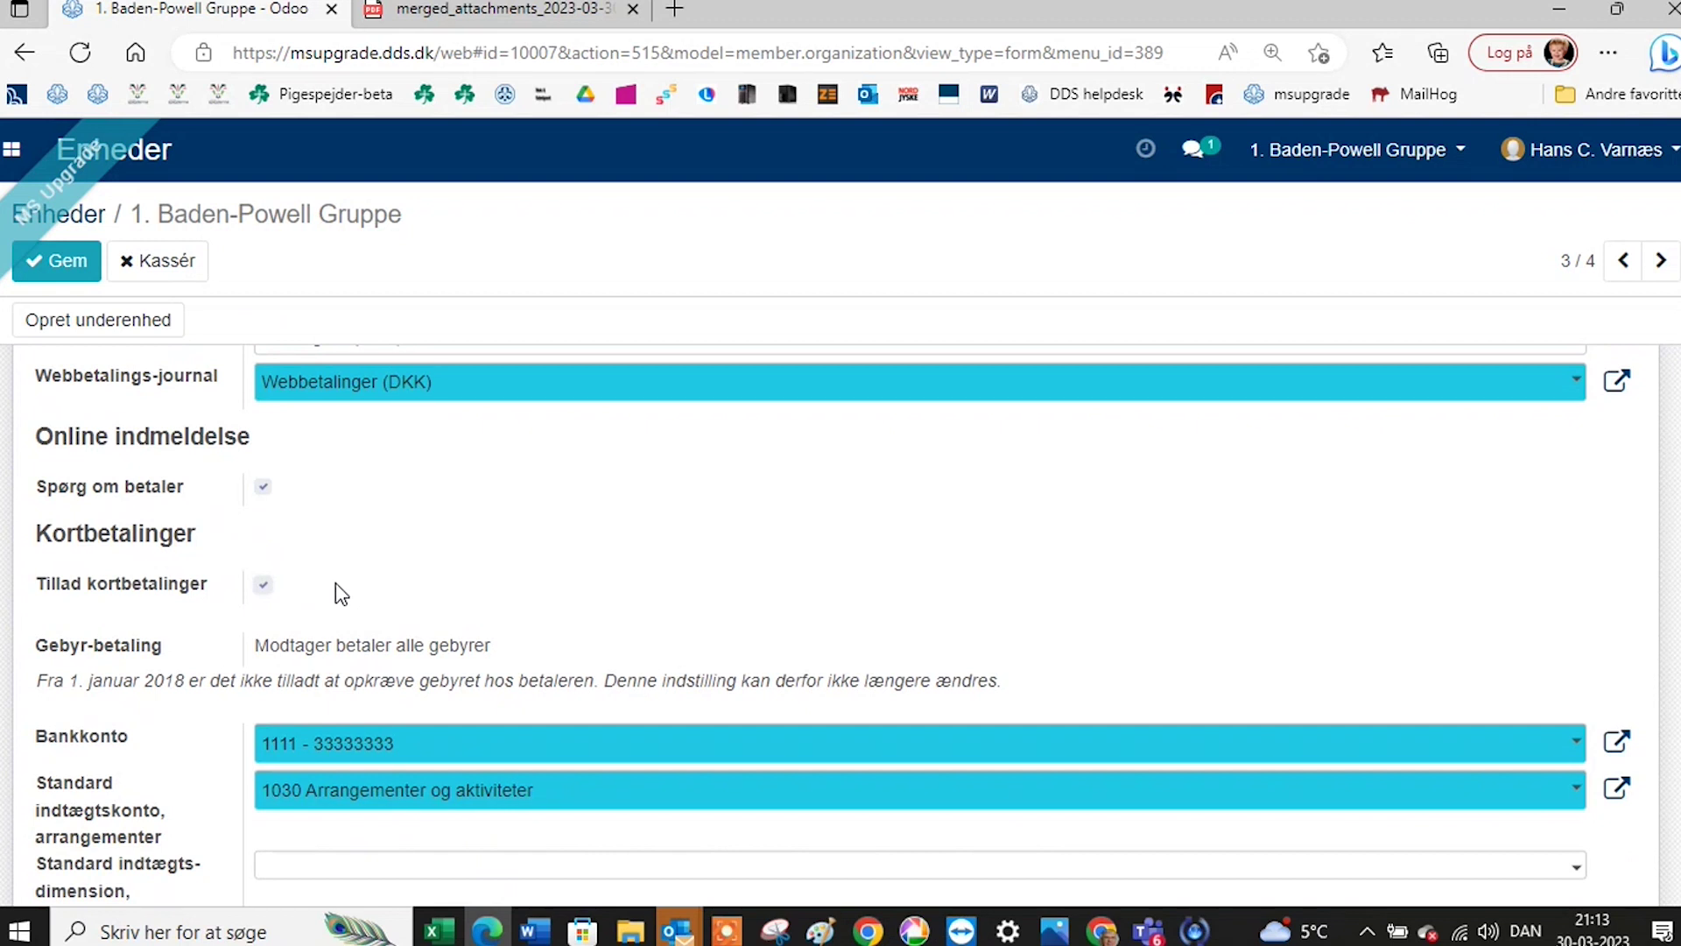
scroll(340, 594, down, 1)
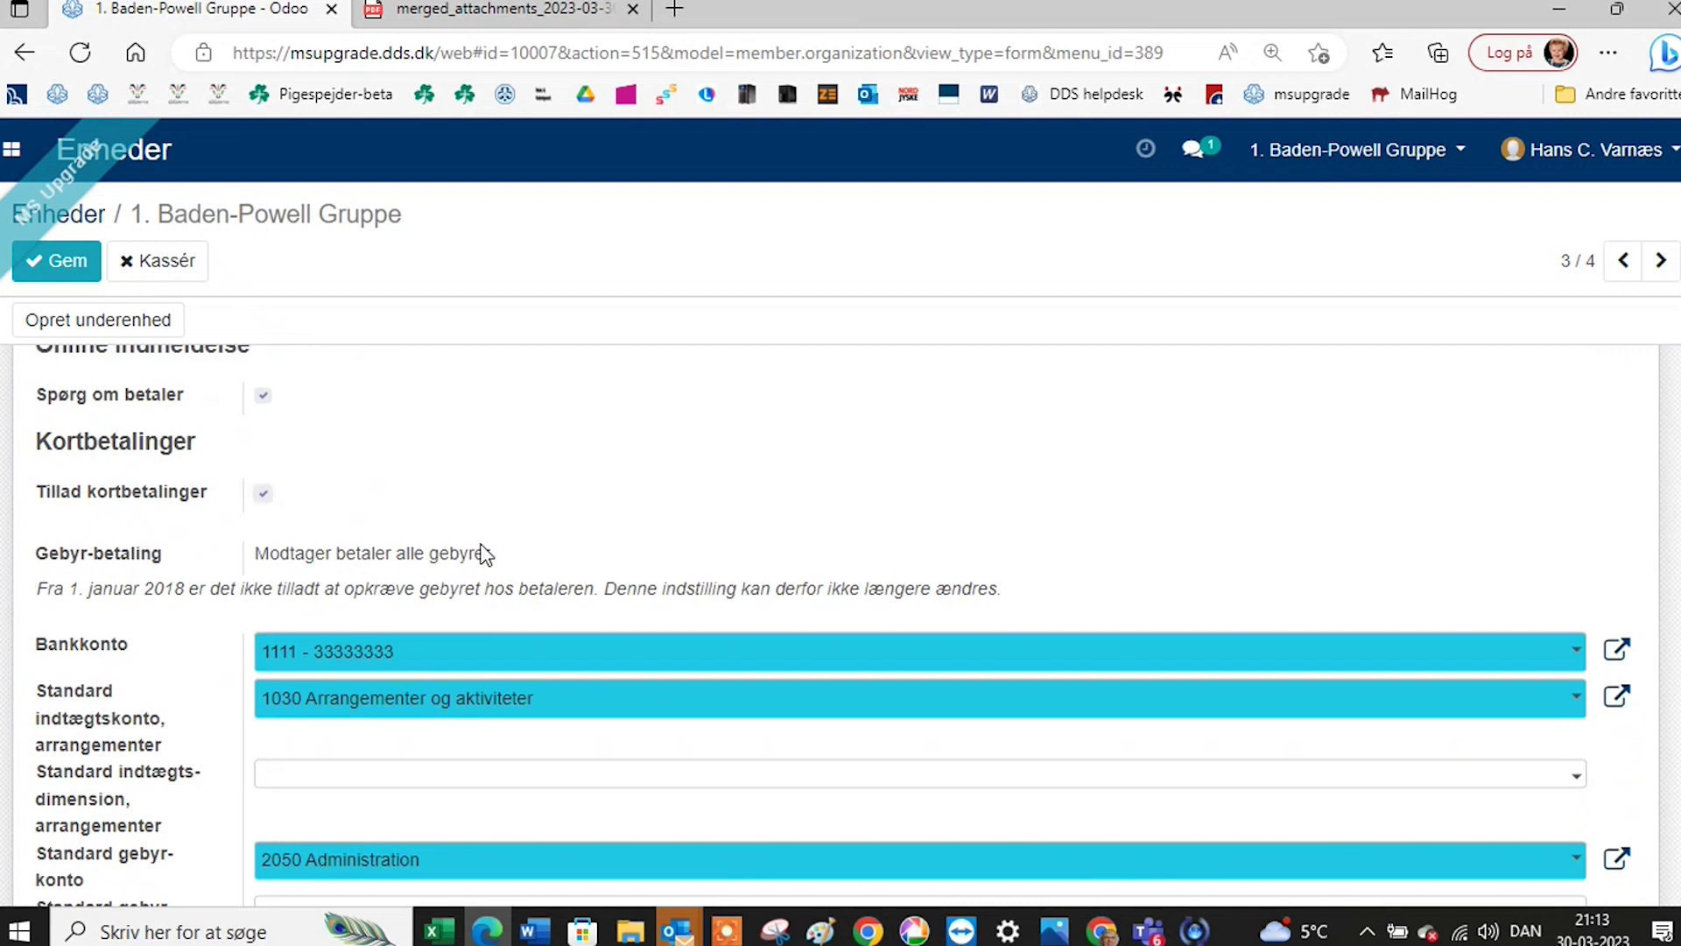
scroll(480, 553, down, 1)
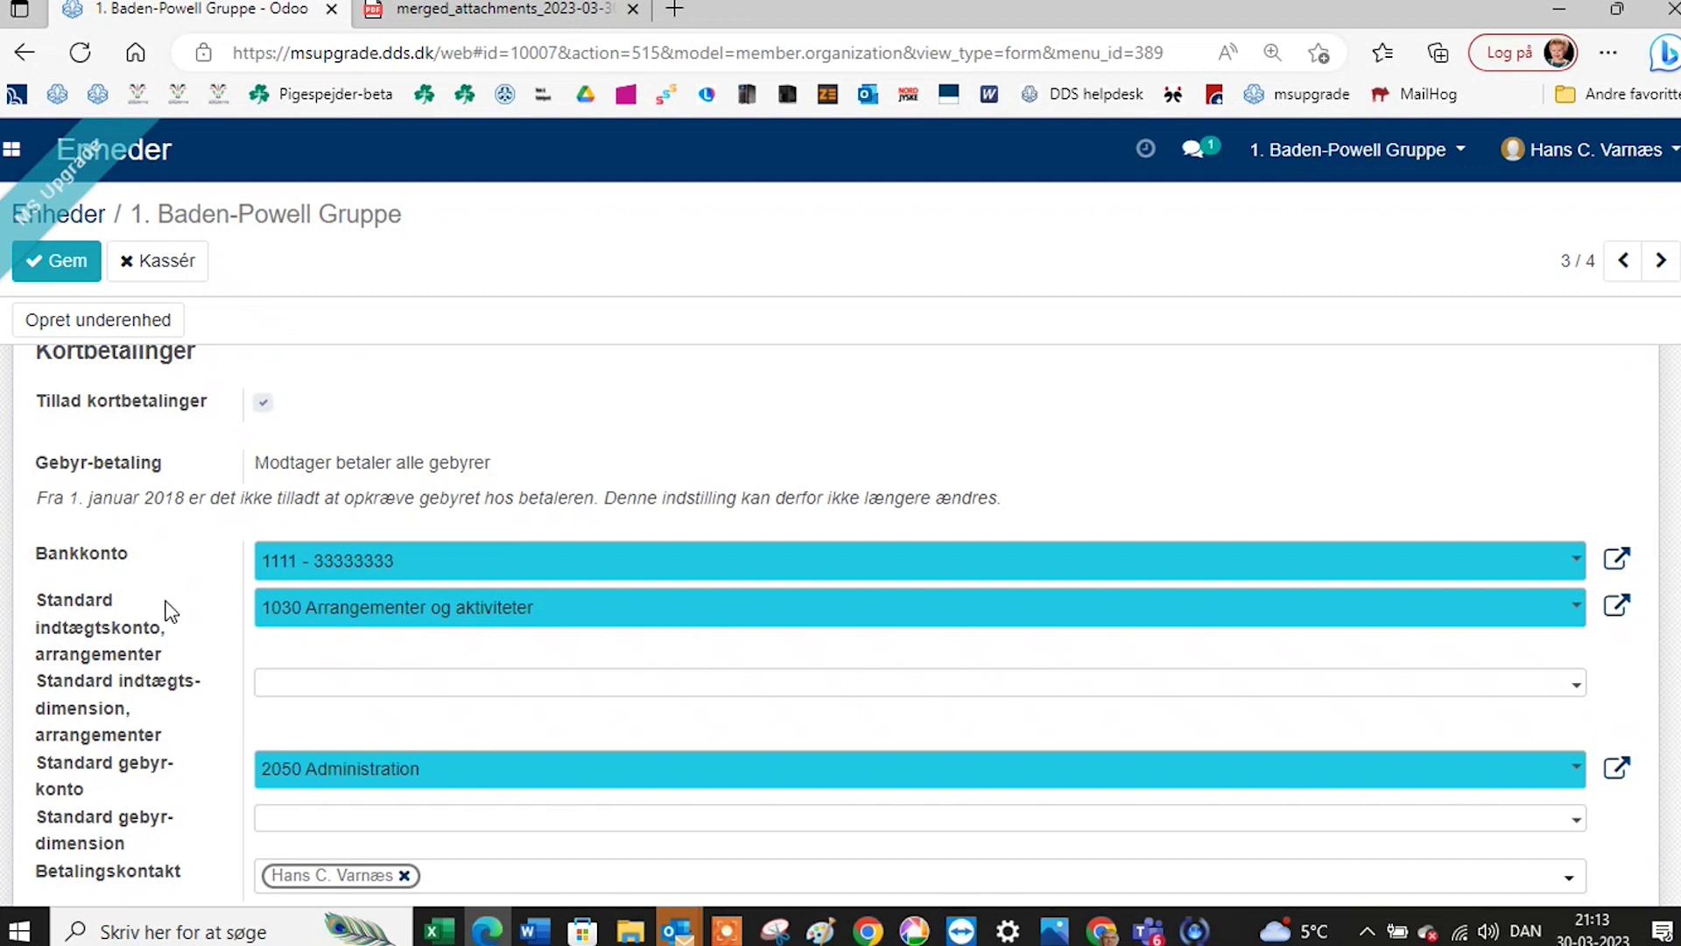
mouse_move(212, 648)
scroll(394, 697, down, 1)
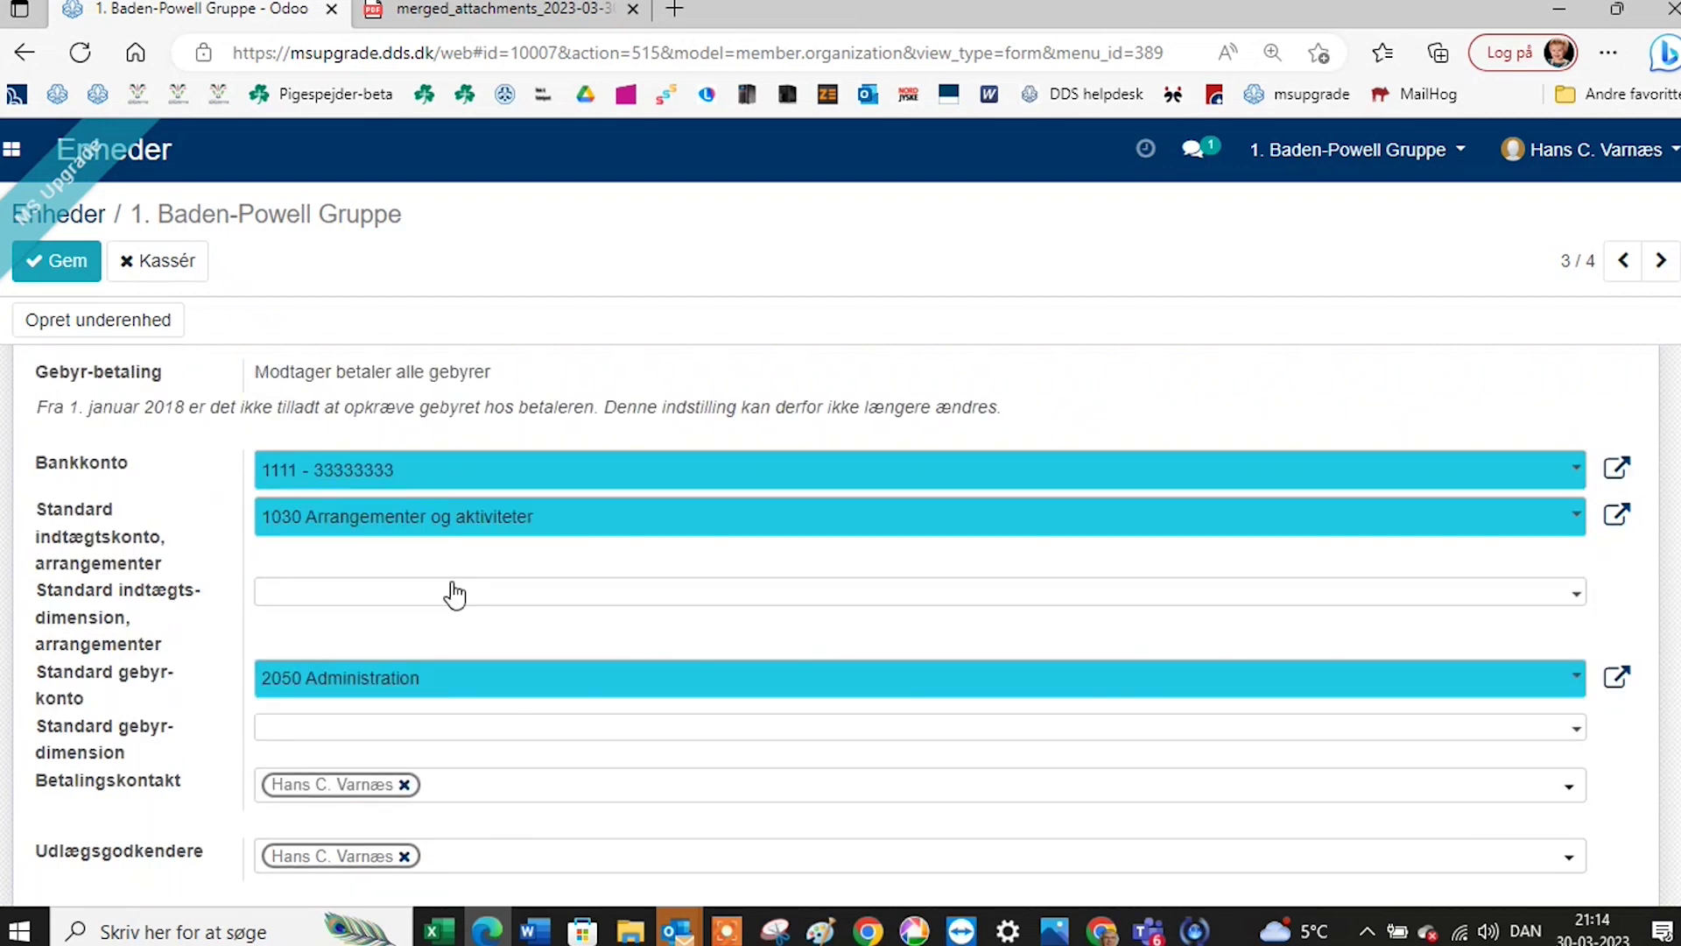
scroll(450, 588, down, 1)
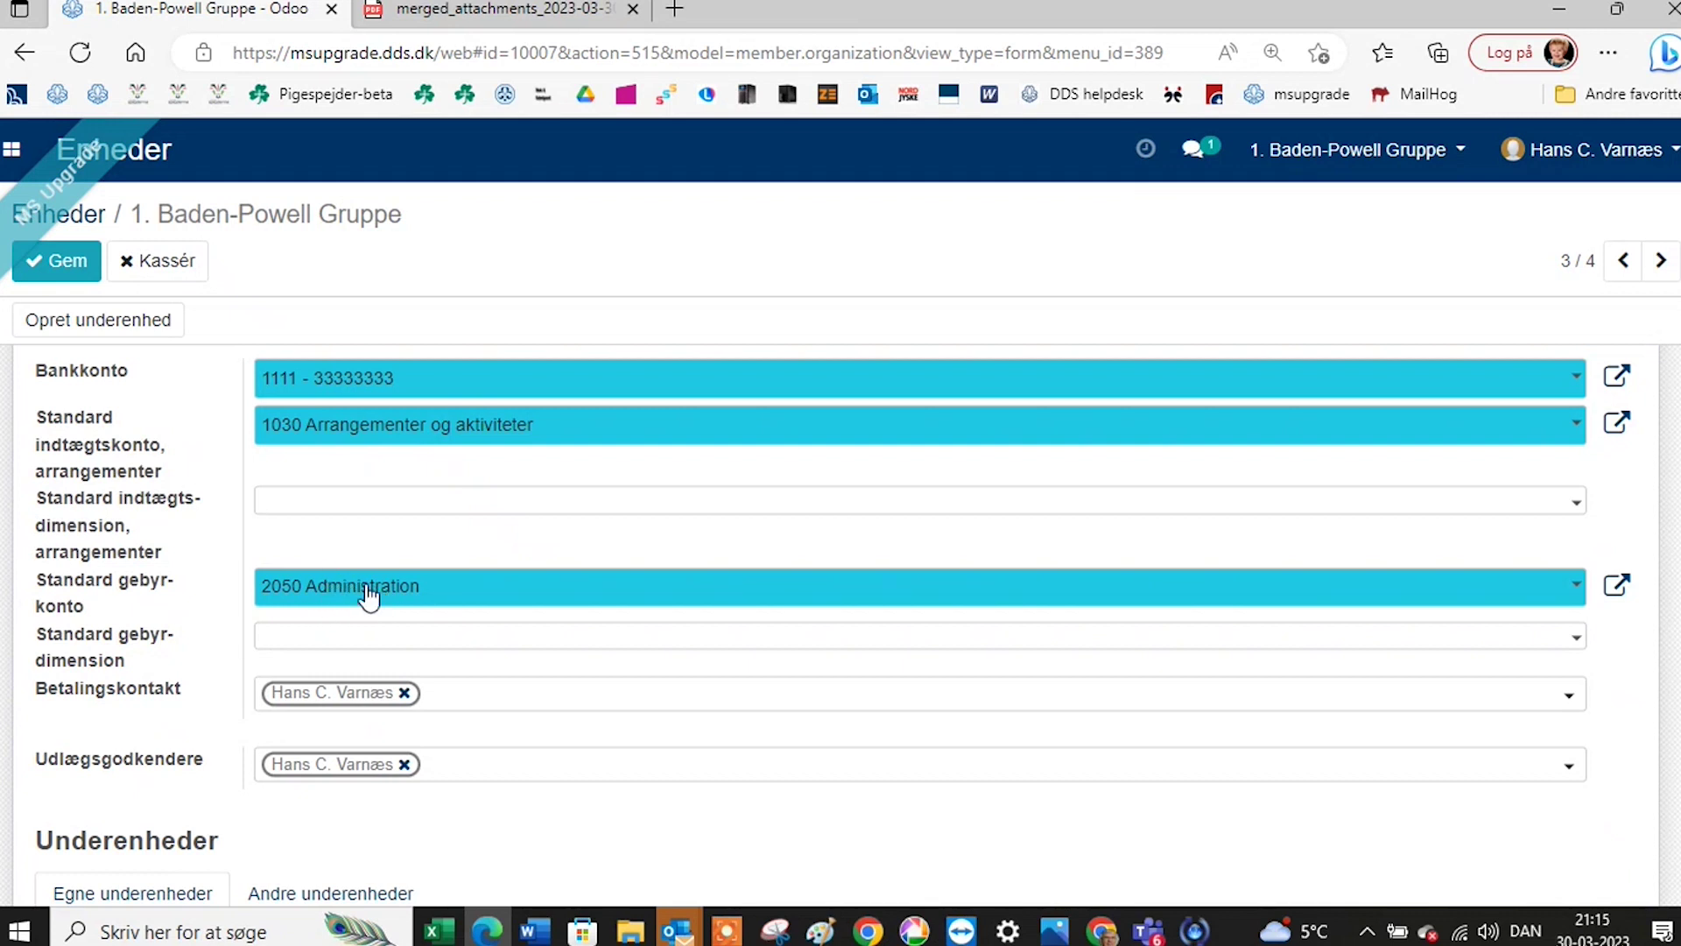
scroll(396, 592, down, 1)
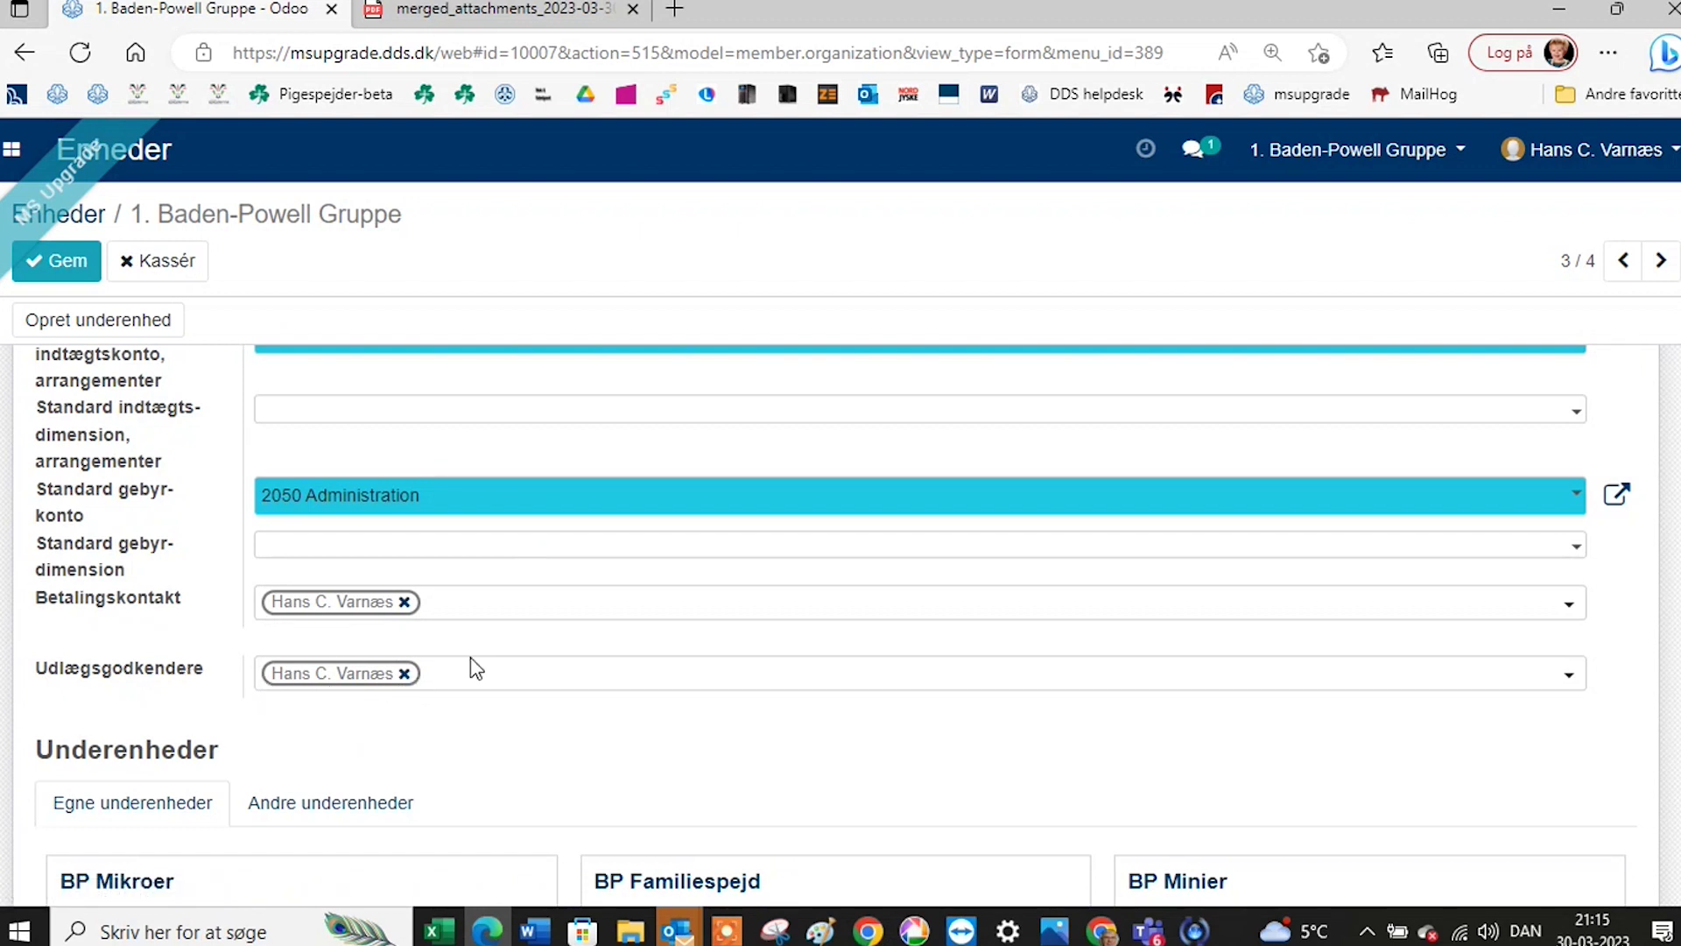
scroll(469, 674, down, 1)
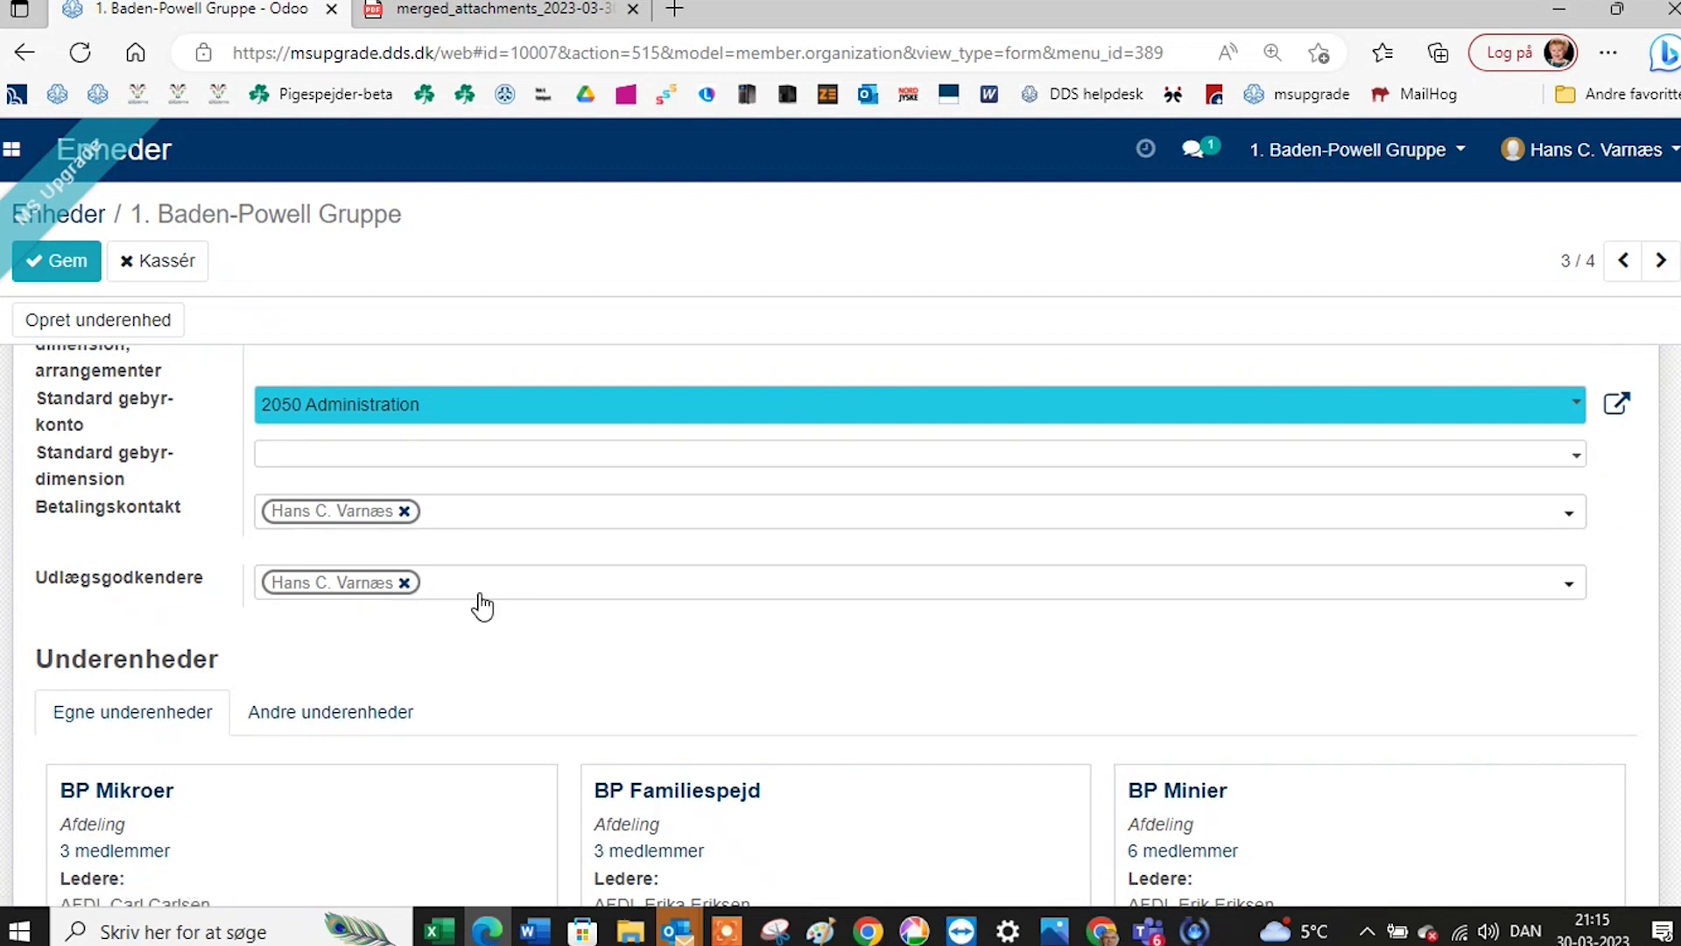
click(1572, 590)
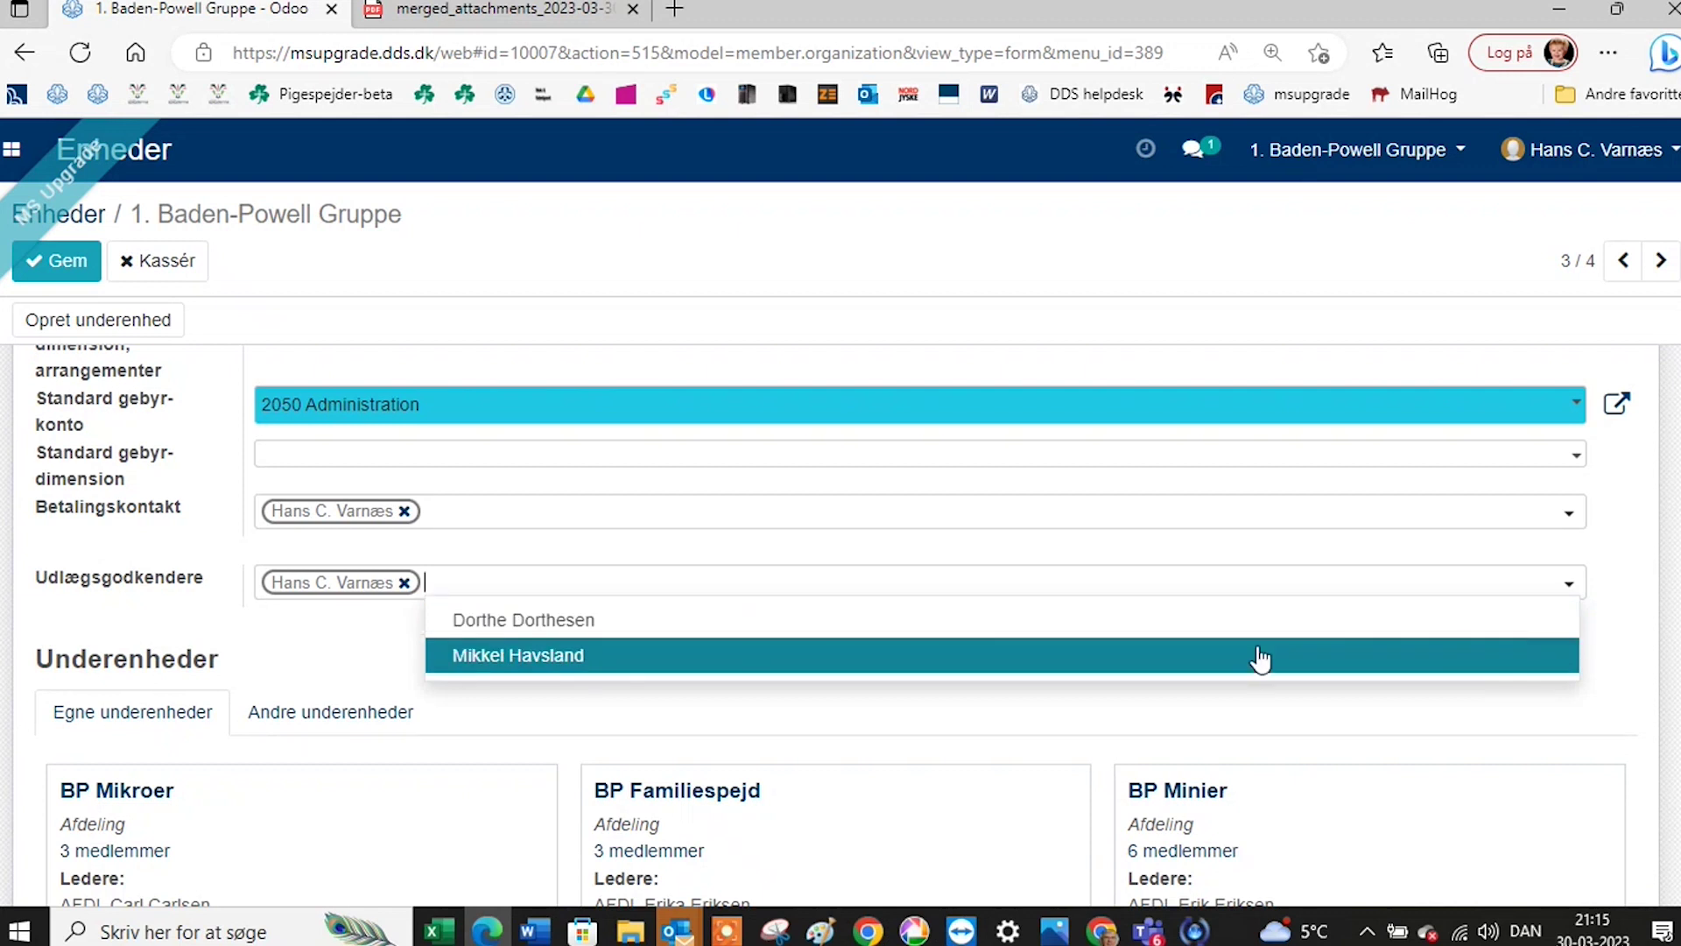
click(1118, 633)
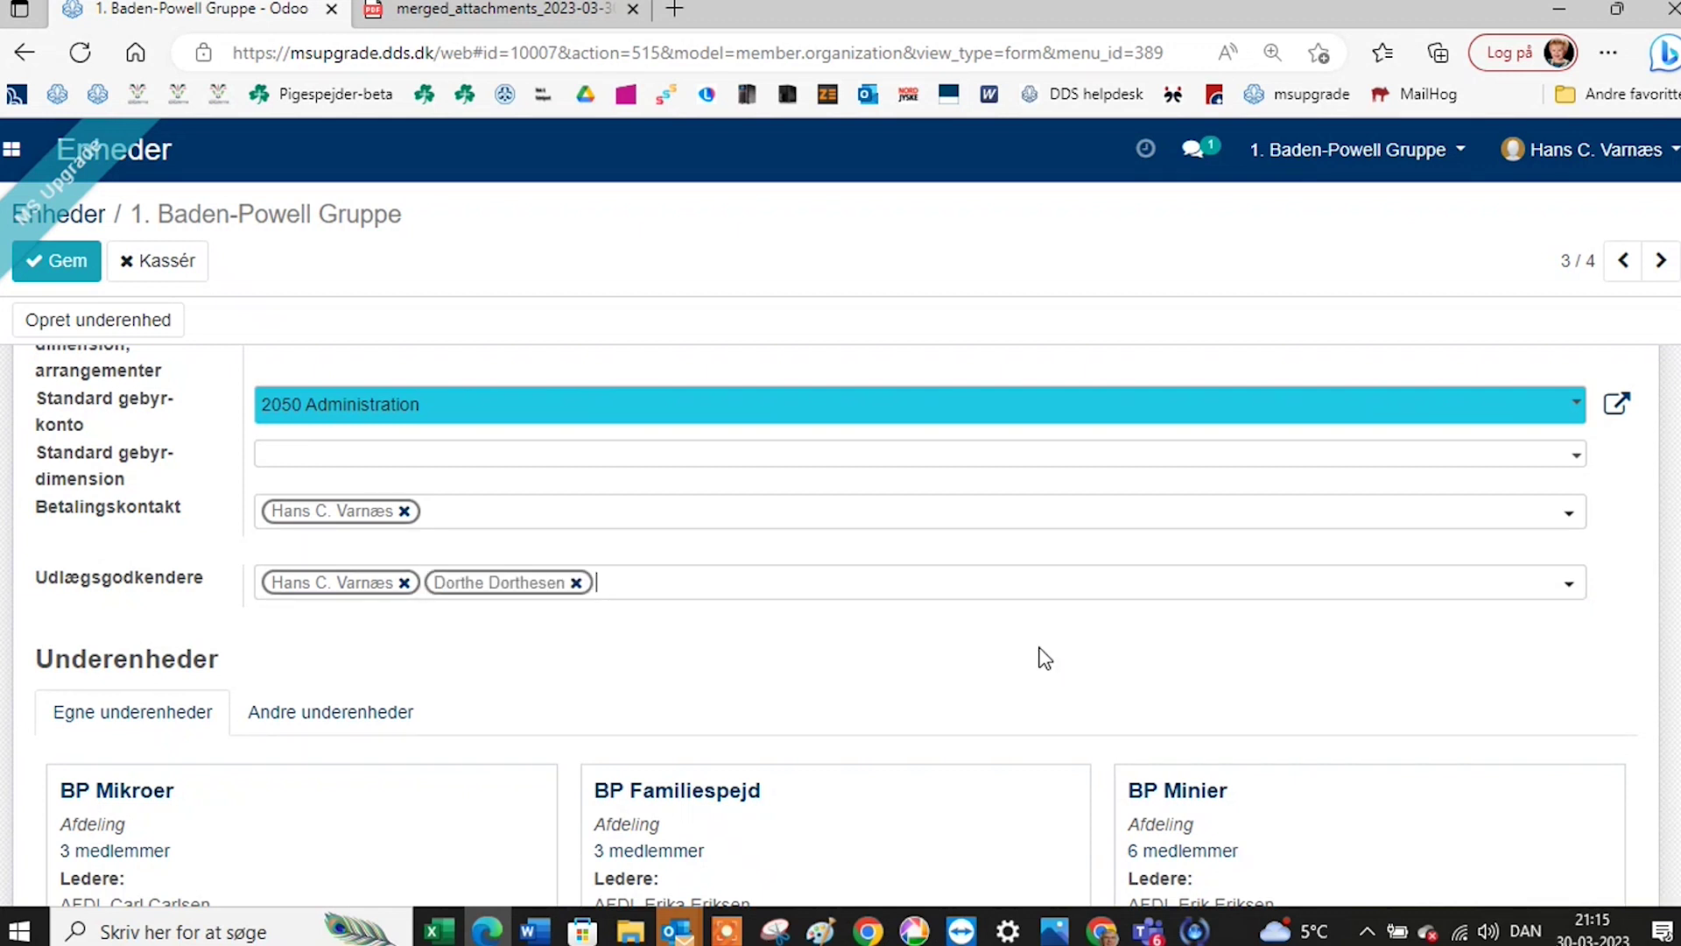
click(1573, 589)
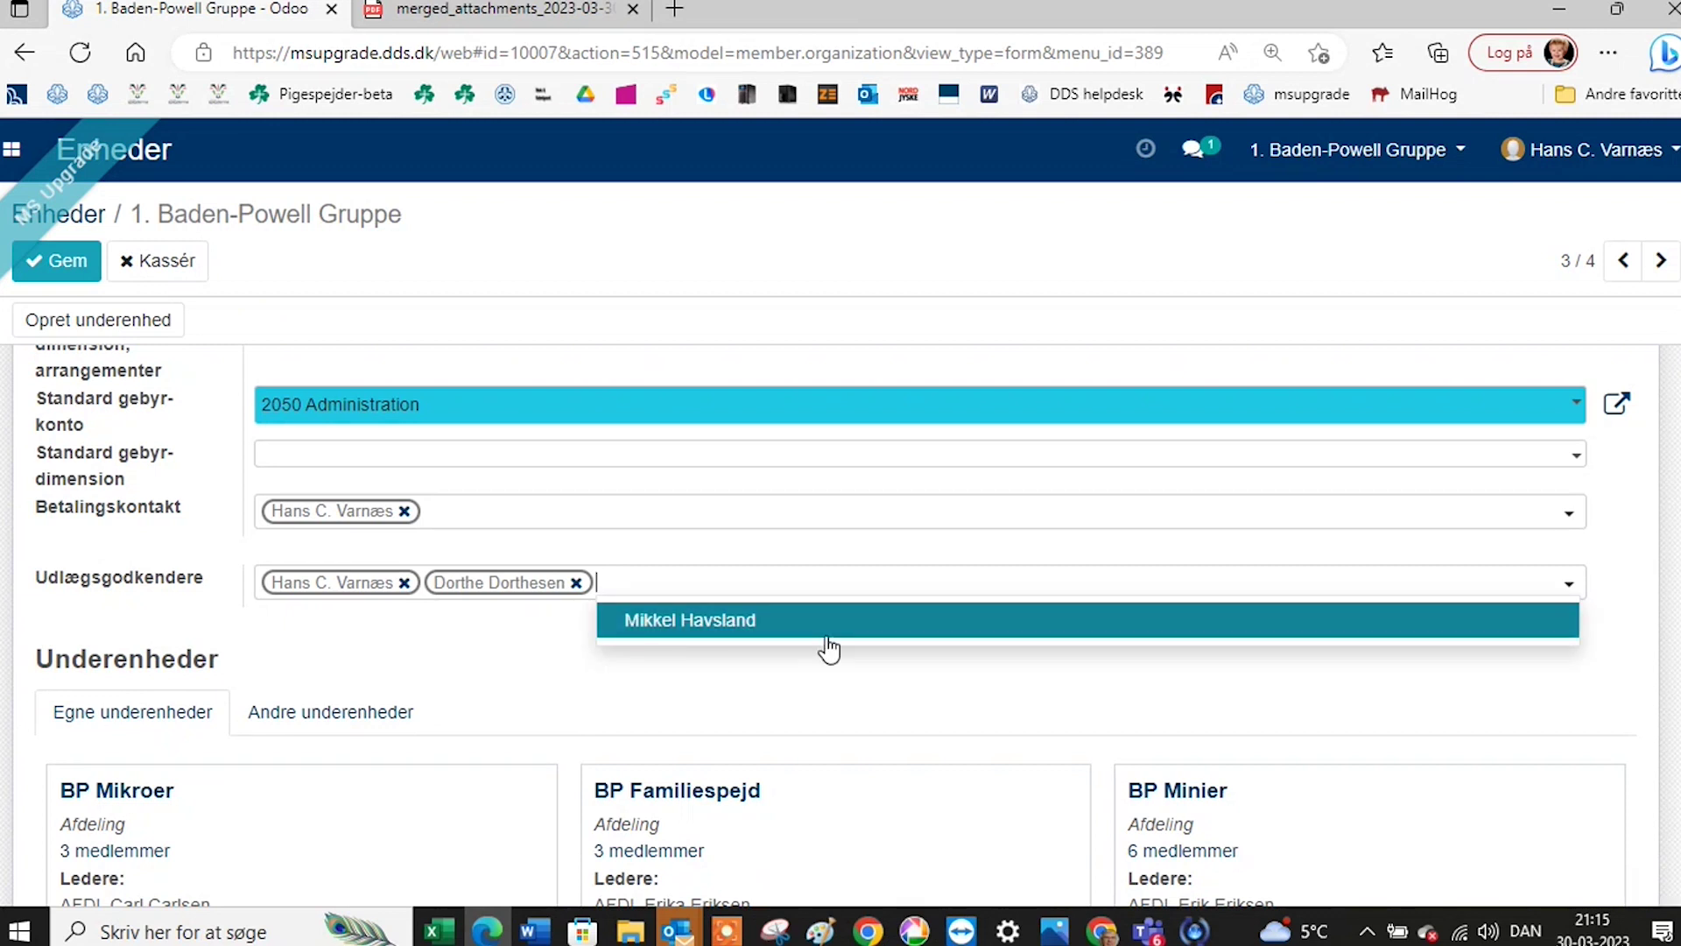
click(767, 625)
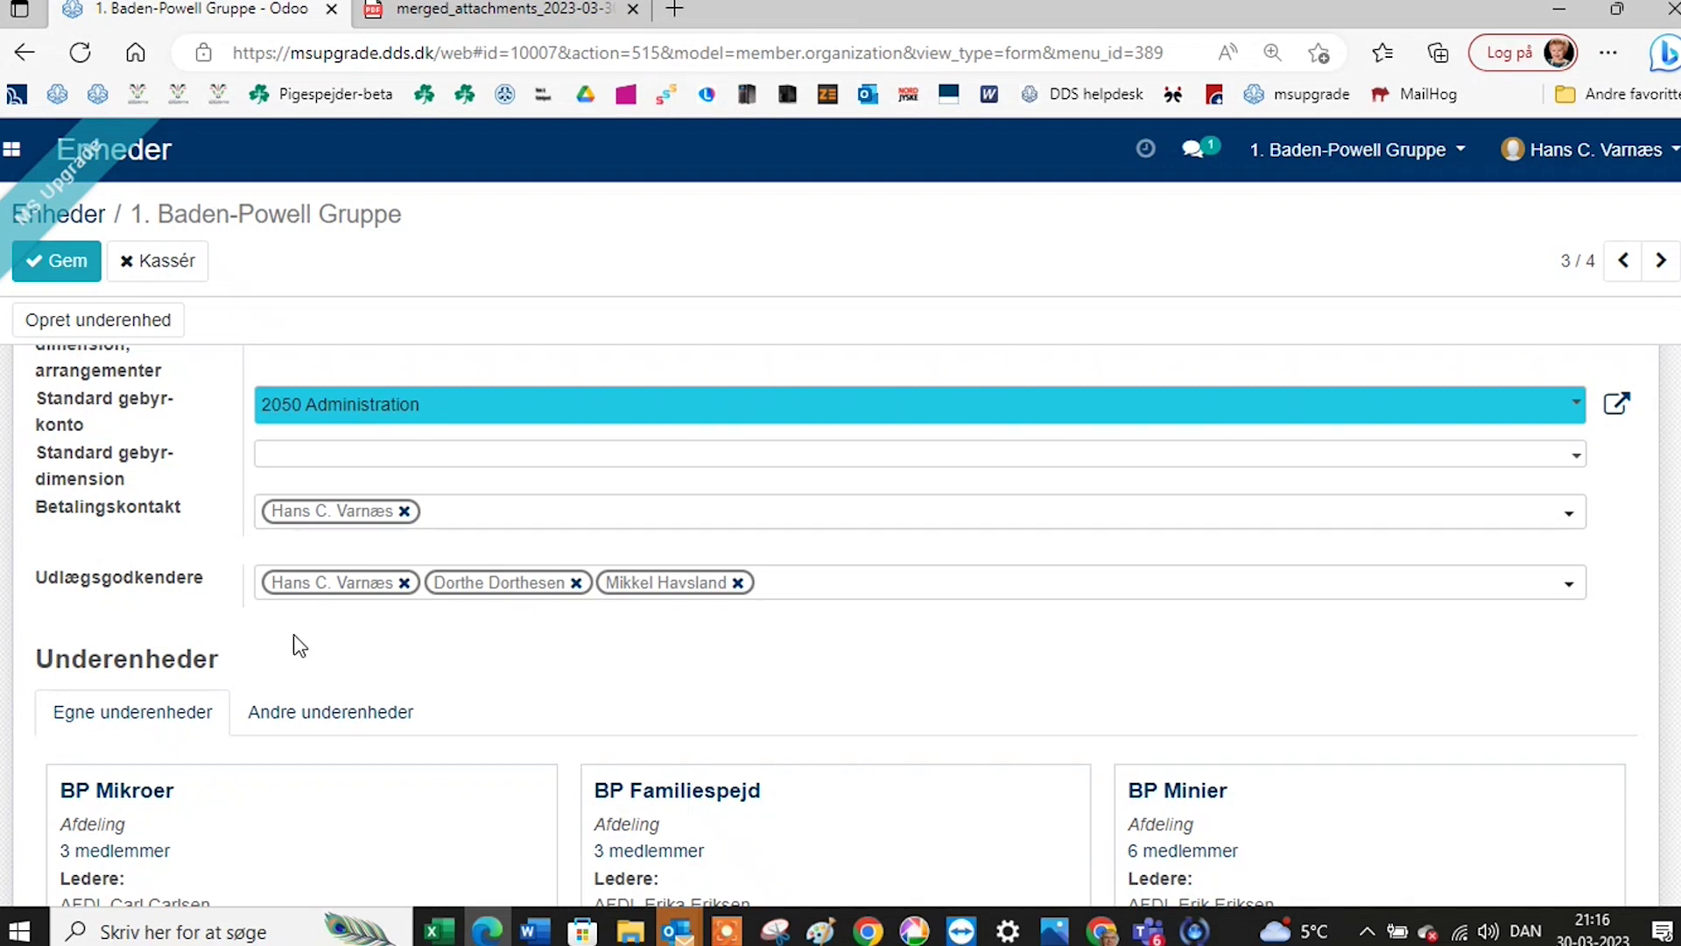
scroll(344, 634, up, 2)
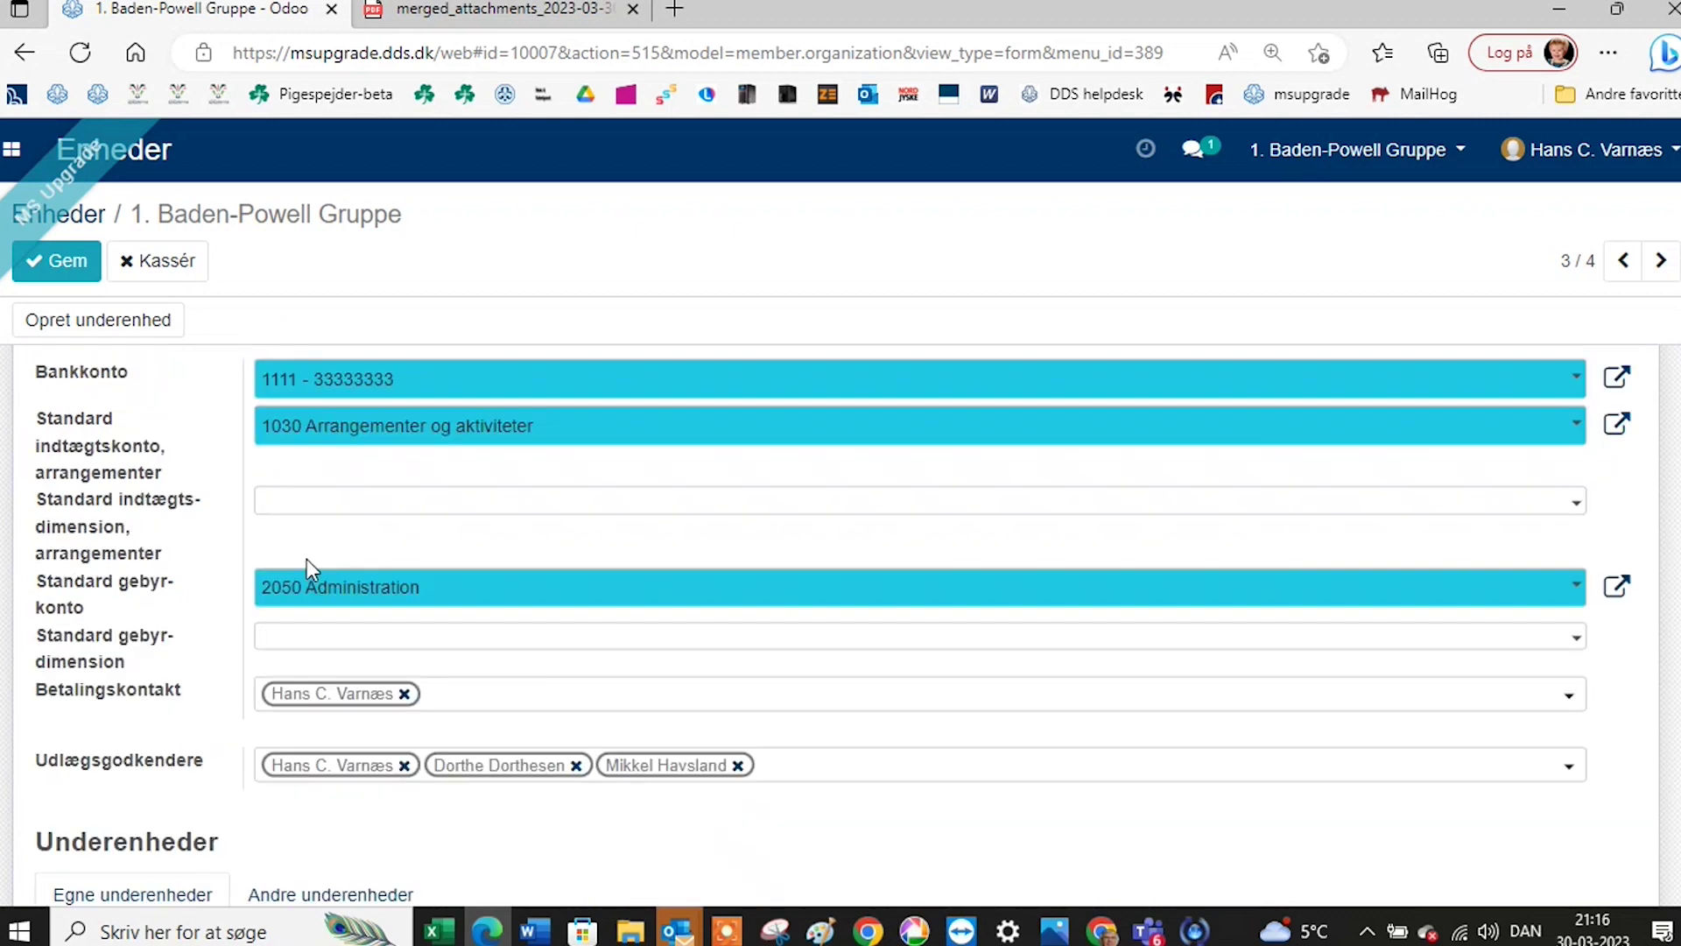
click(60, 259)
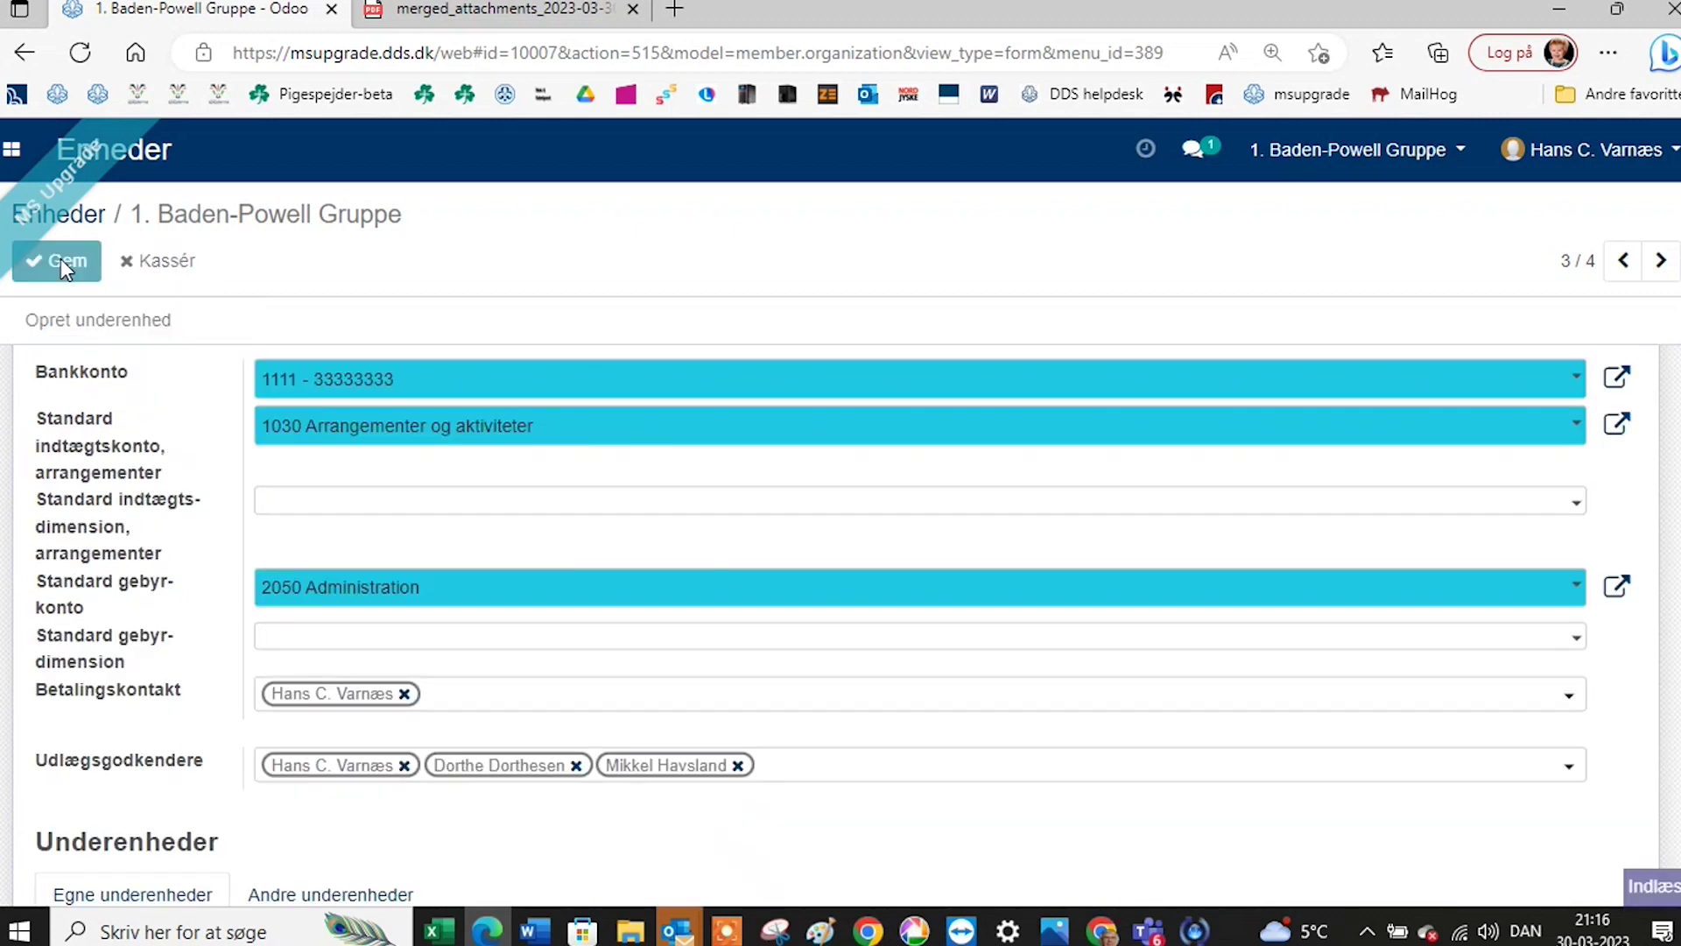
scroll(846, 465, up, 9)
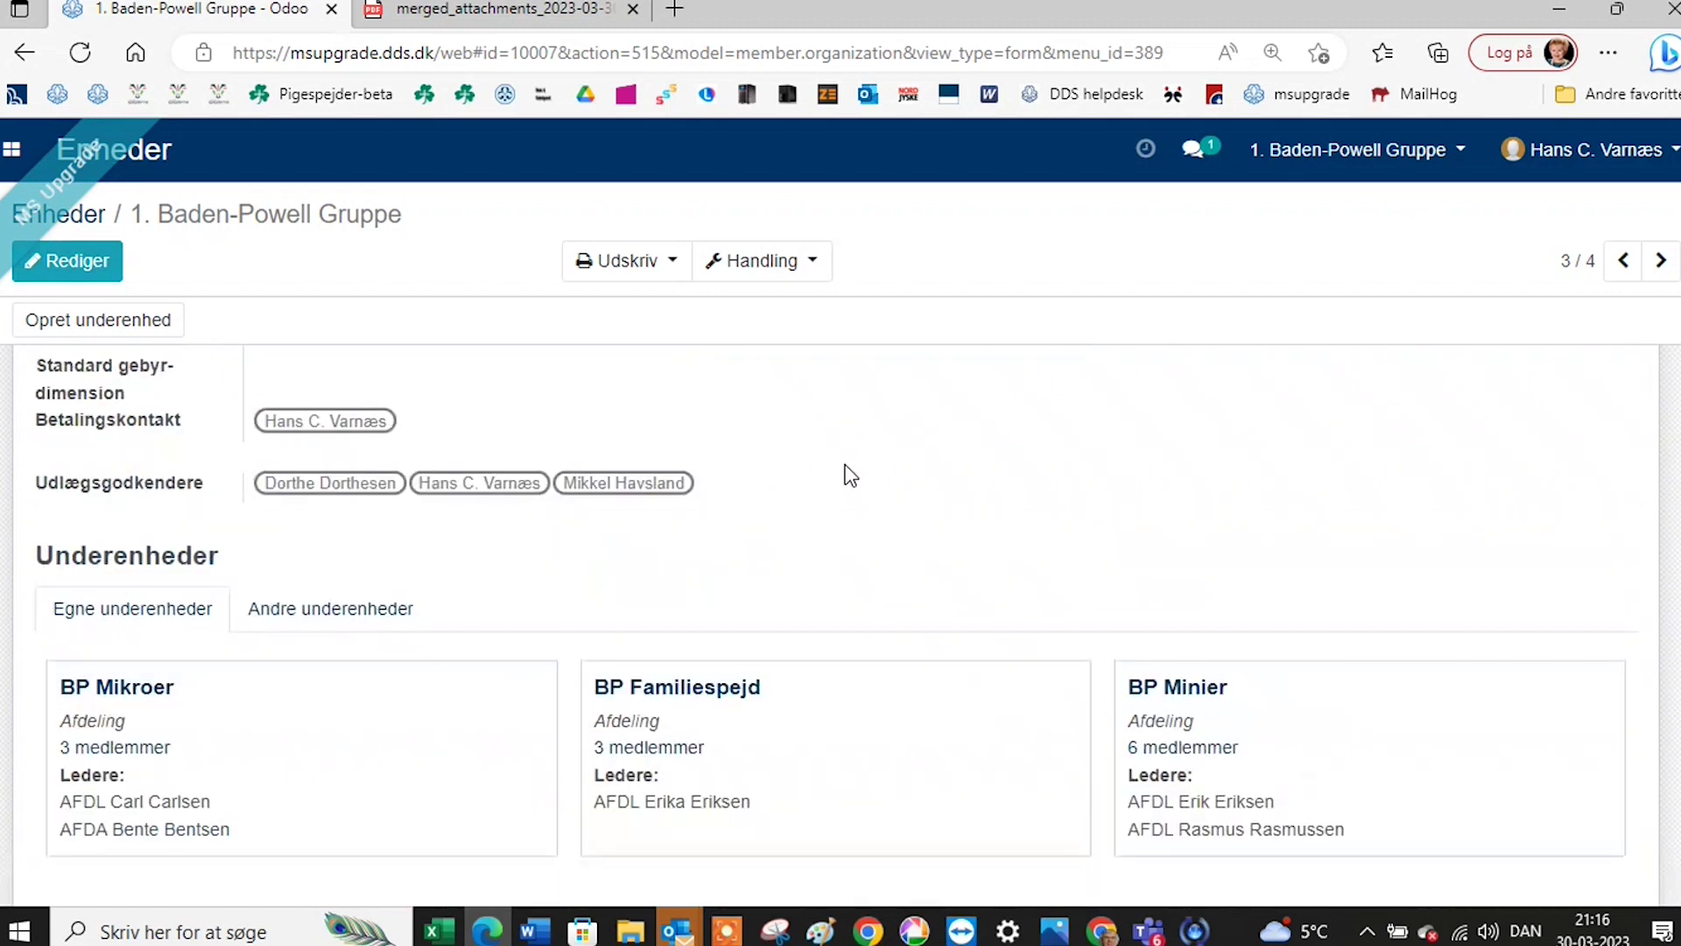
scroll(857, 466, up, 8)
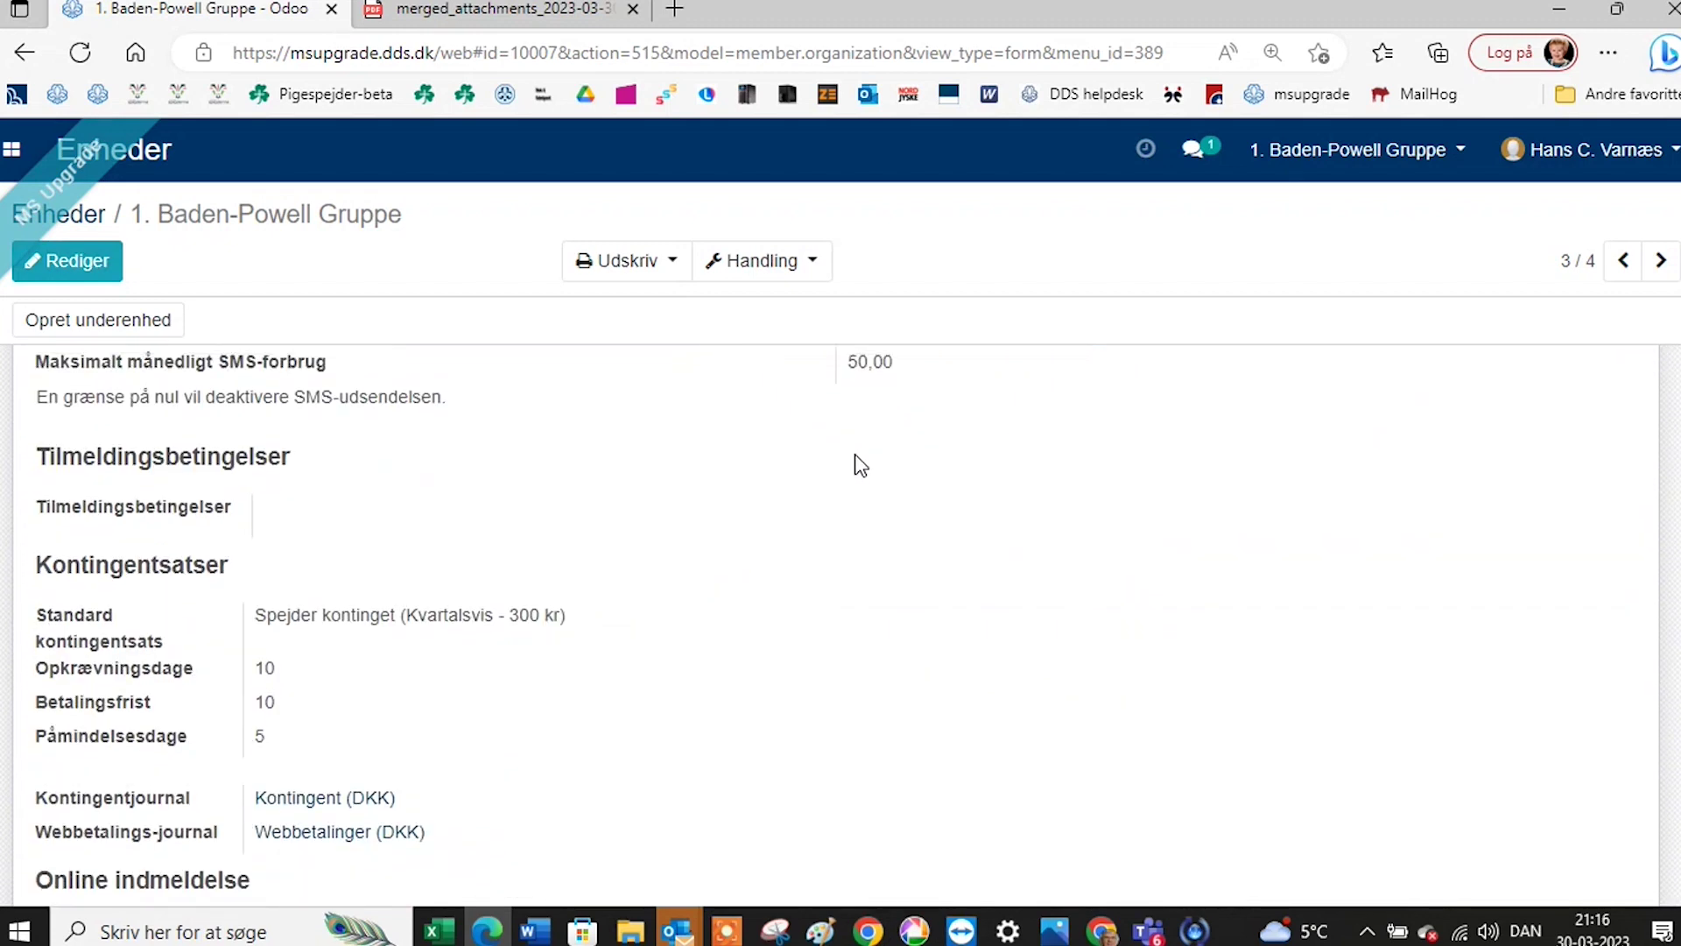
Go to Regnskab > Konfiguration > Abonnement > Medlemmer to list the 24 active members.
click(24, 142)
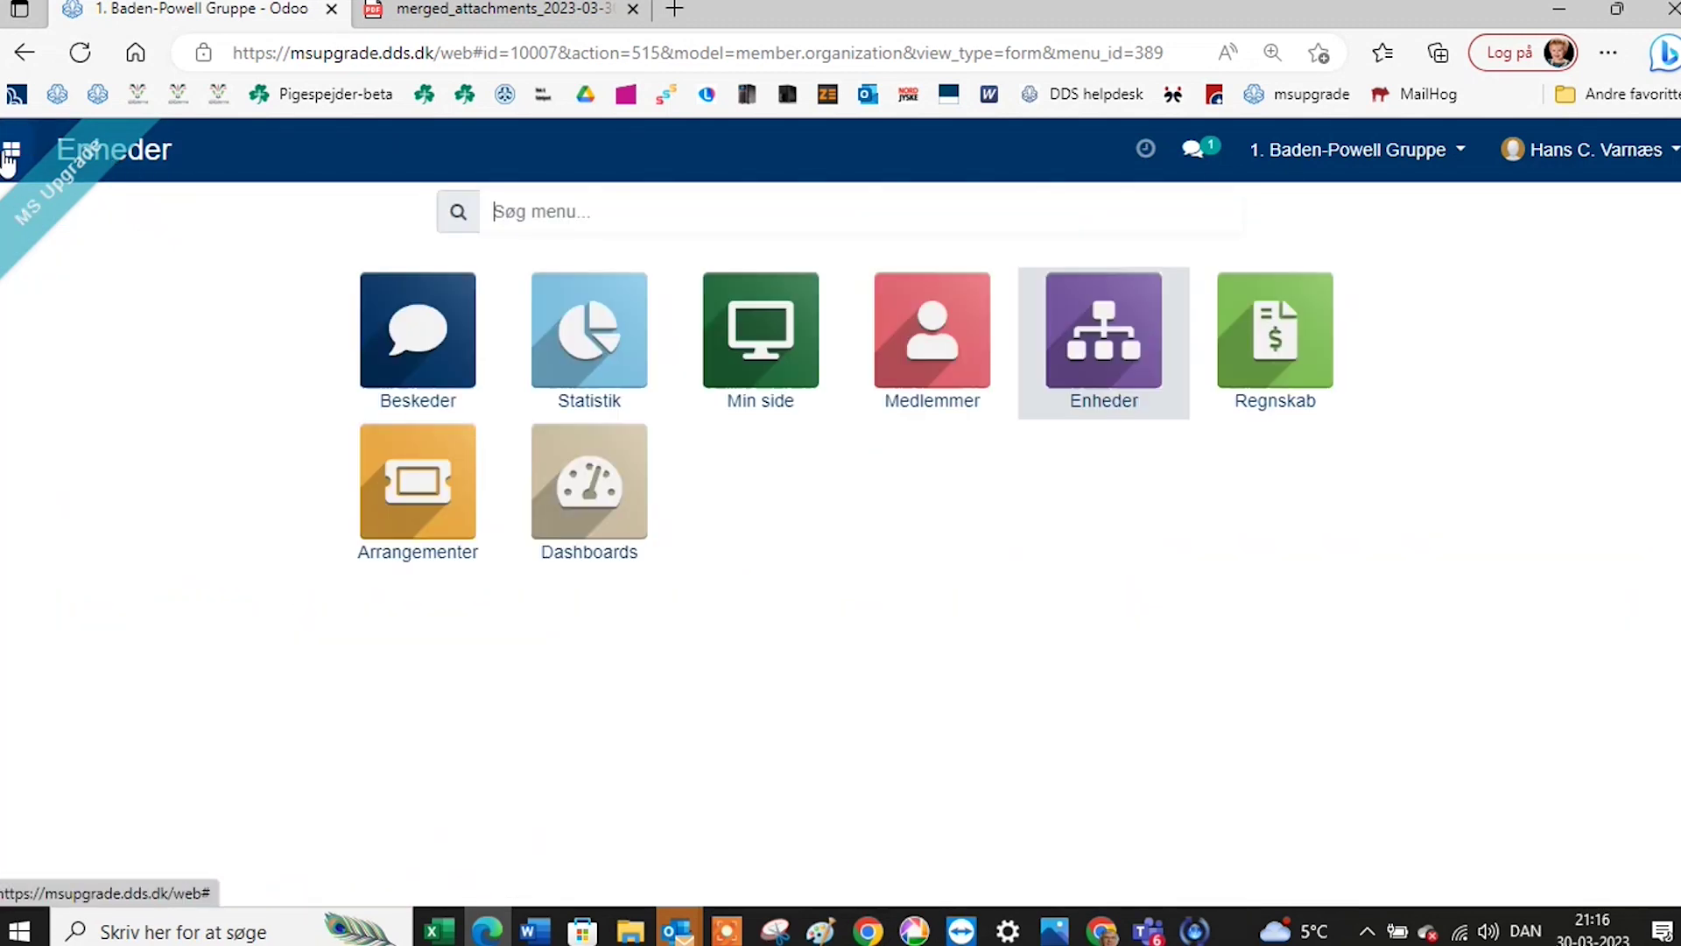
click(1231, 354)
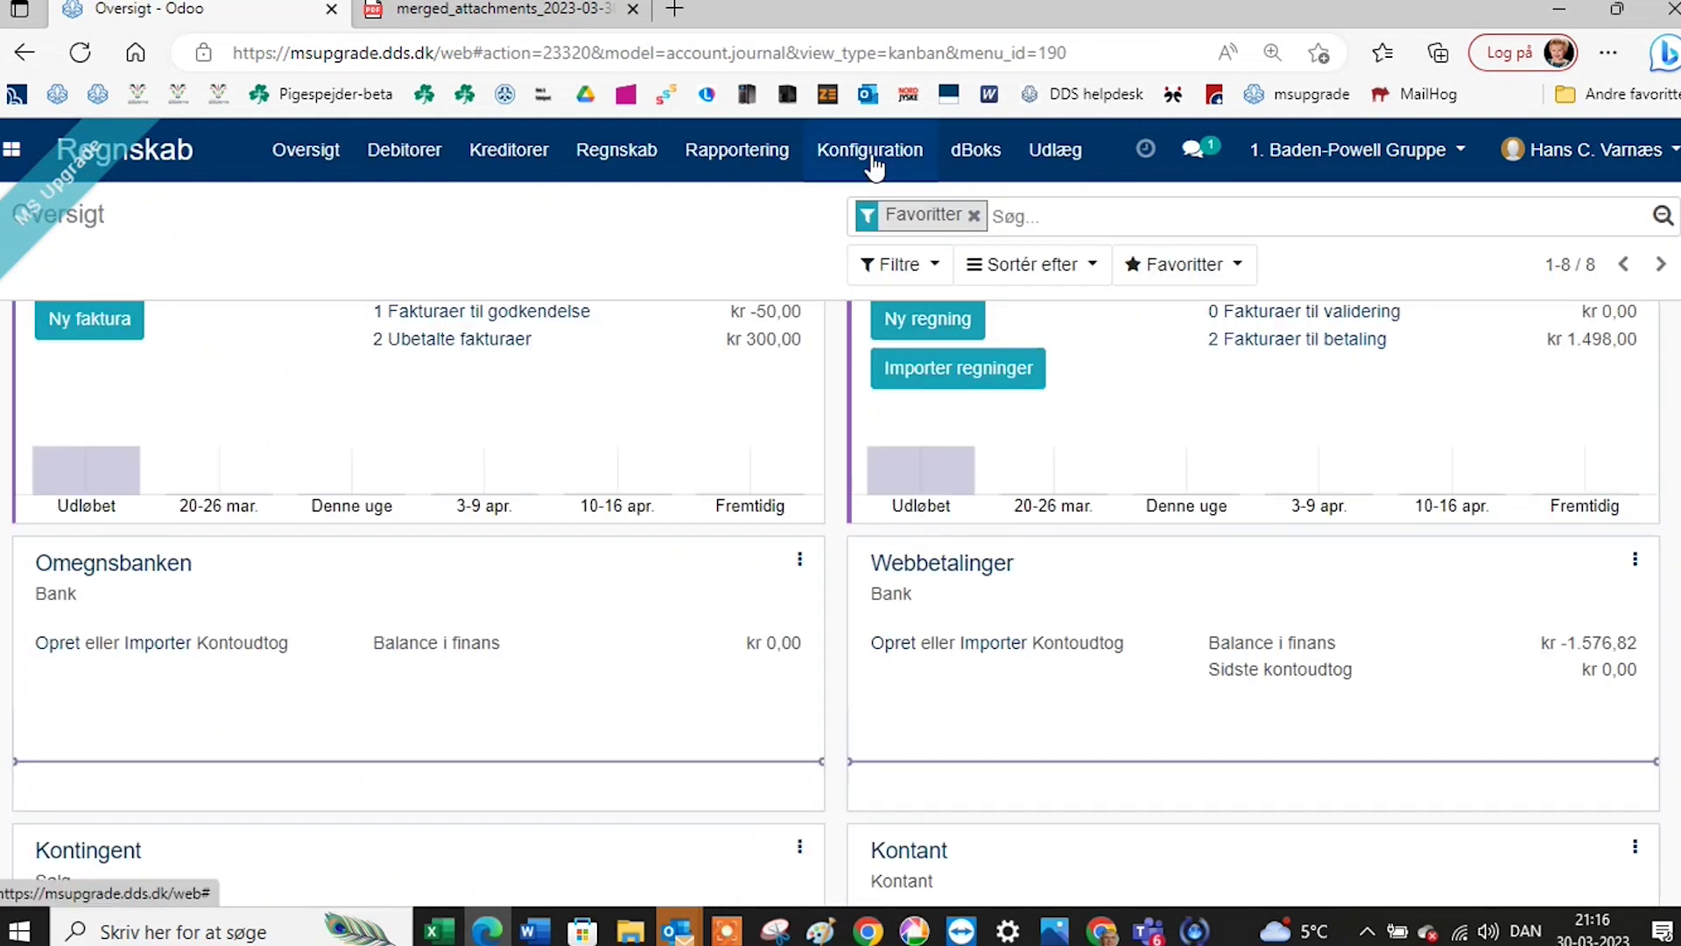
click(872, 156)
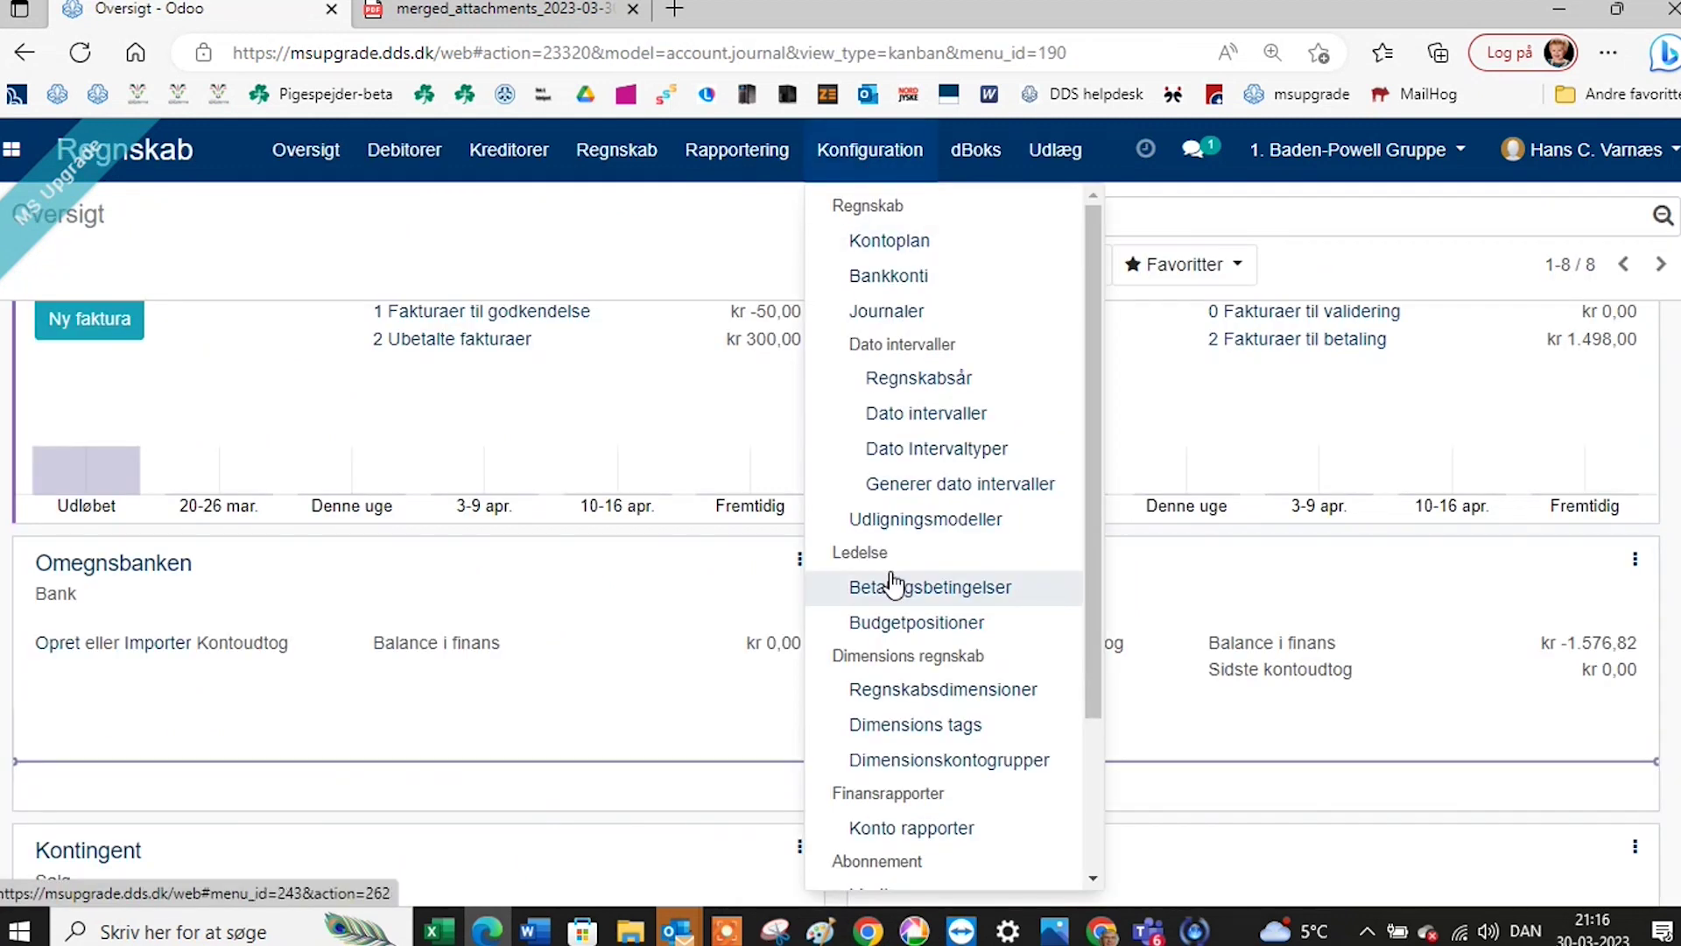
scroll(893, 604, down, 3)
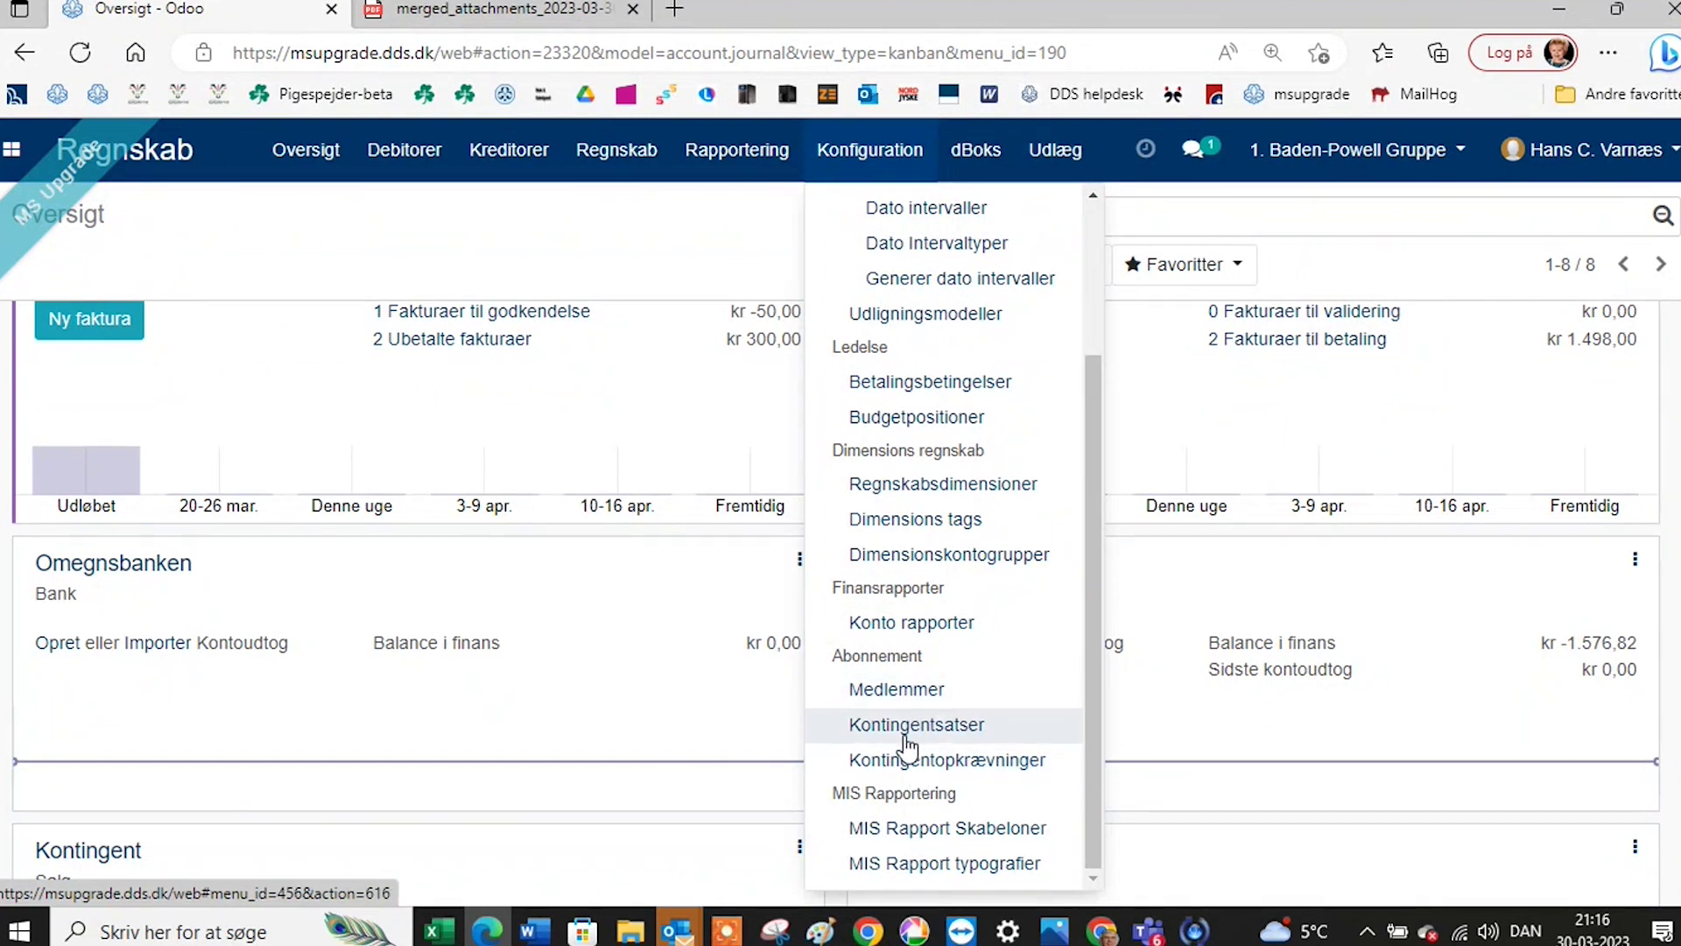
click(903, 697)
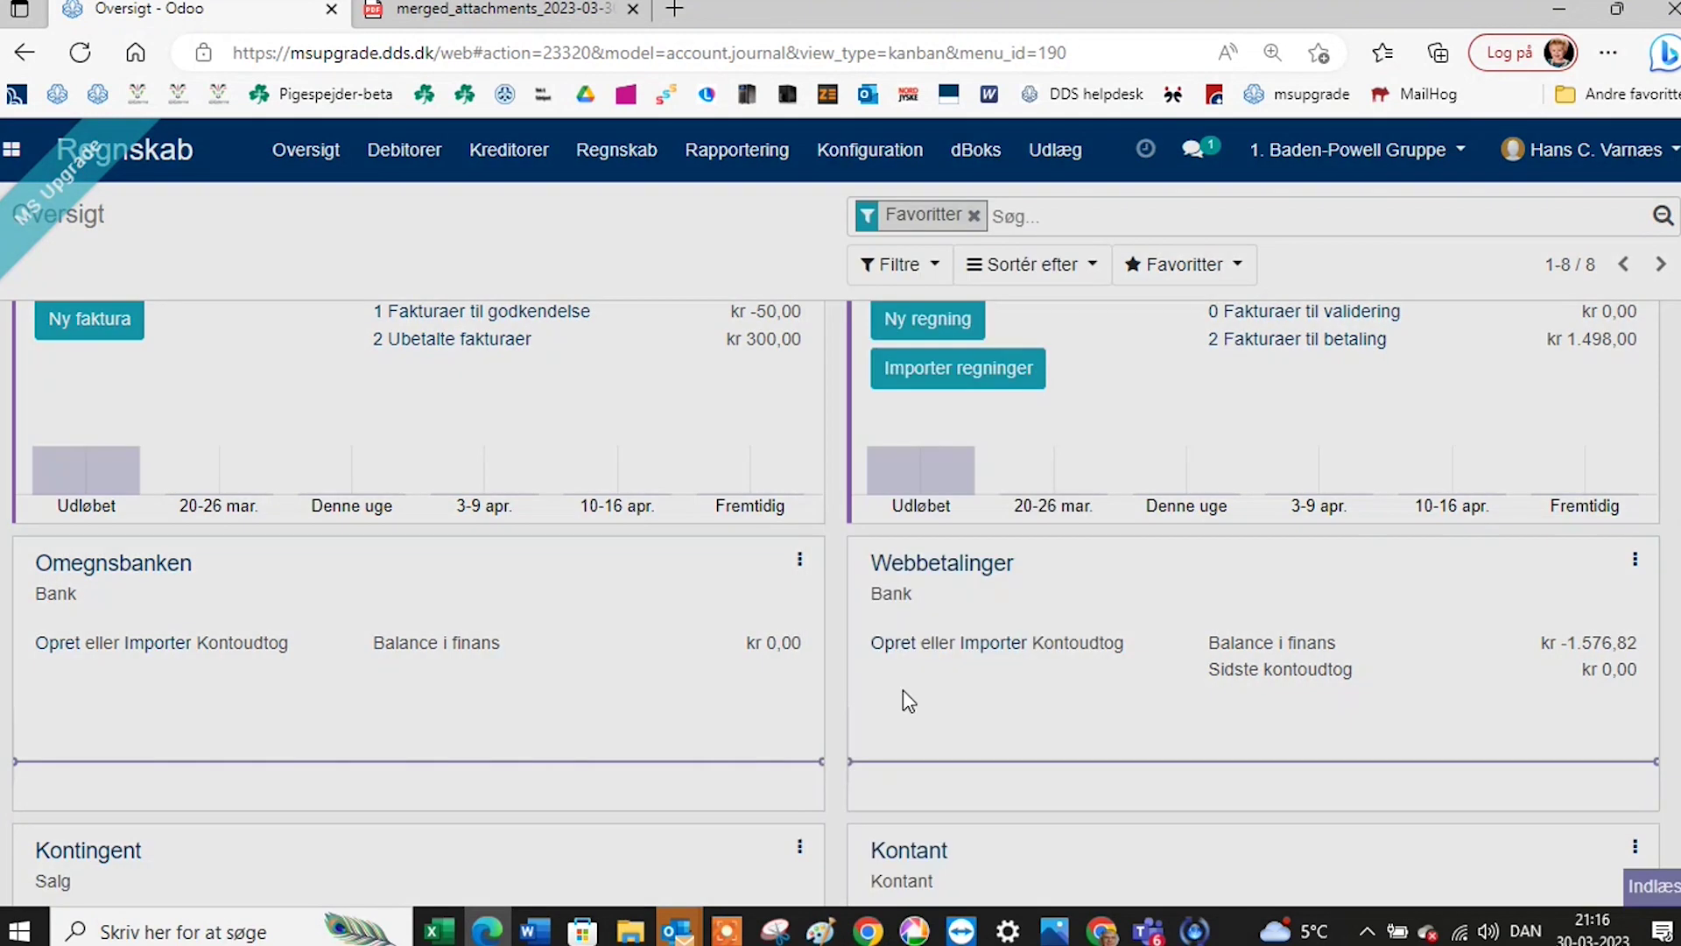
scroll(687, 590, up, 5)
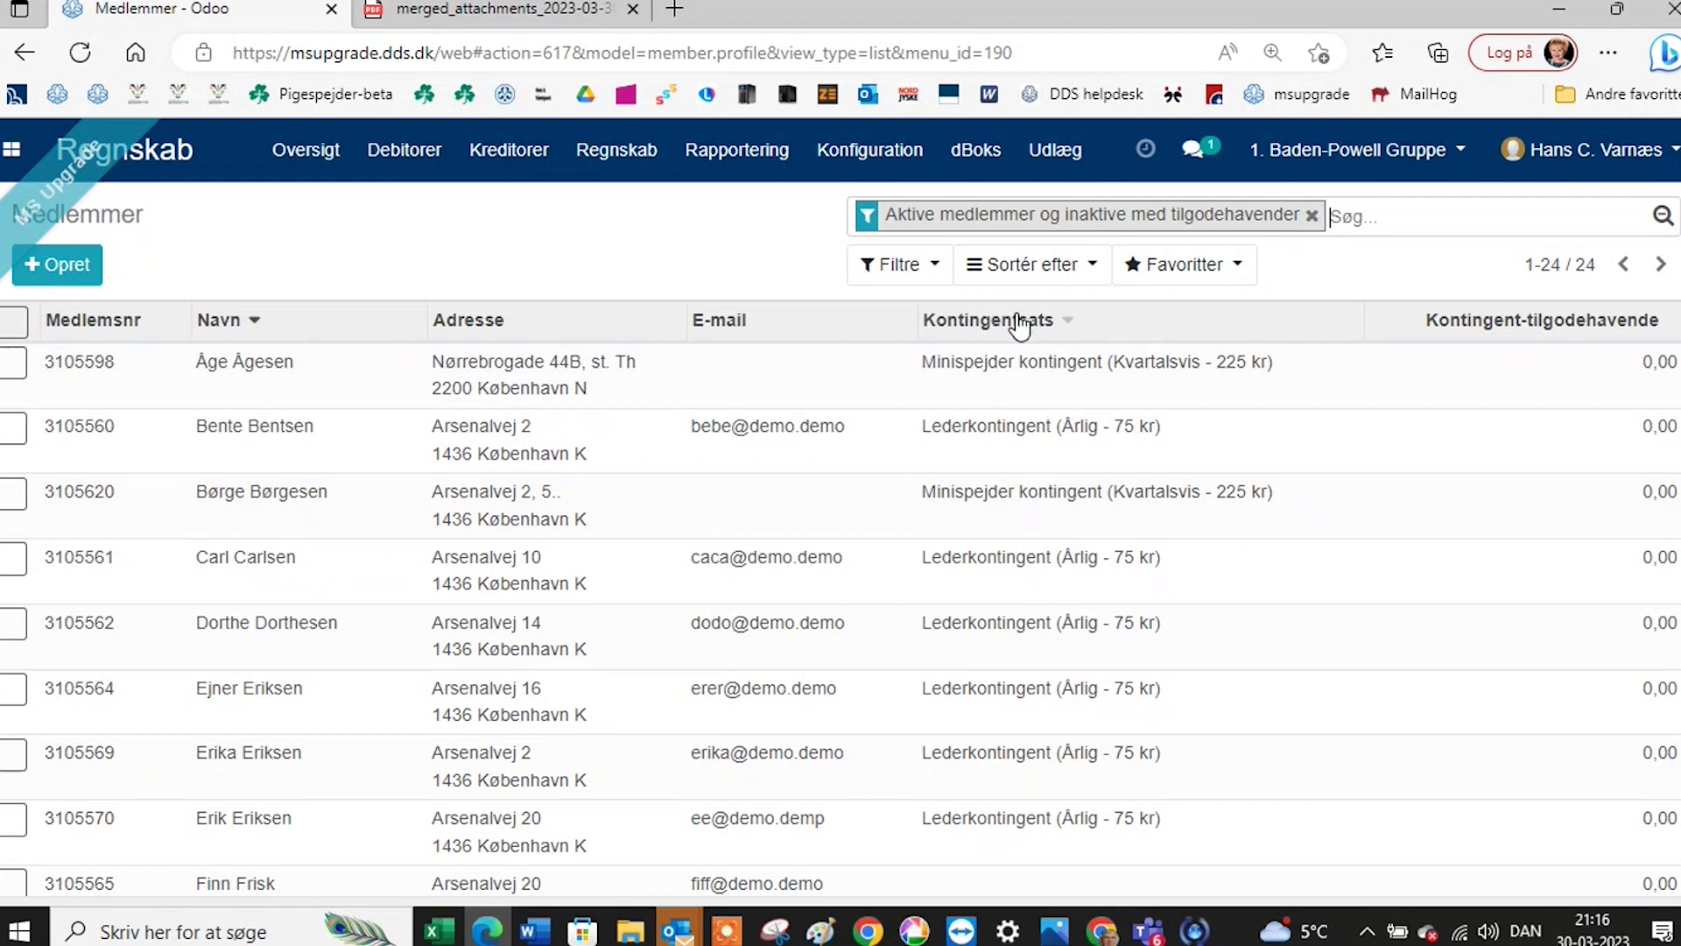
Sort the 24 members by Kontingentsats and scroll down to the unrated members at the end.
click(1021, 326)
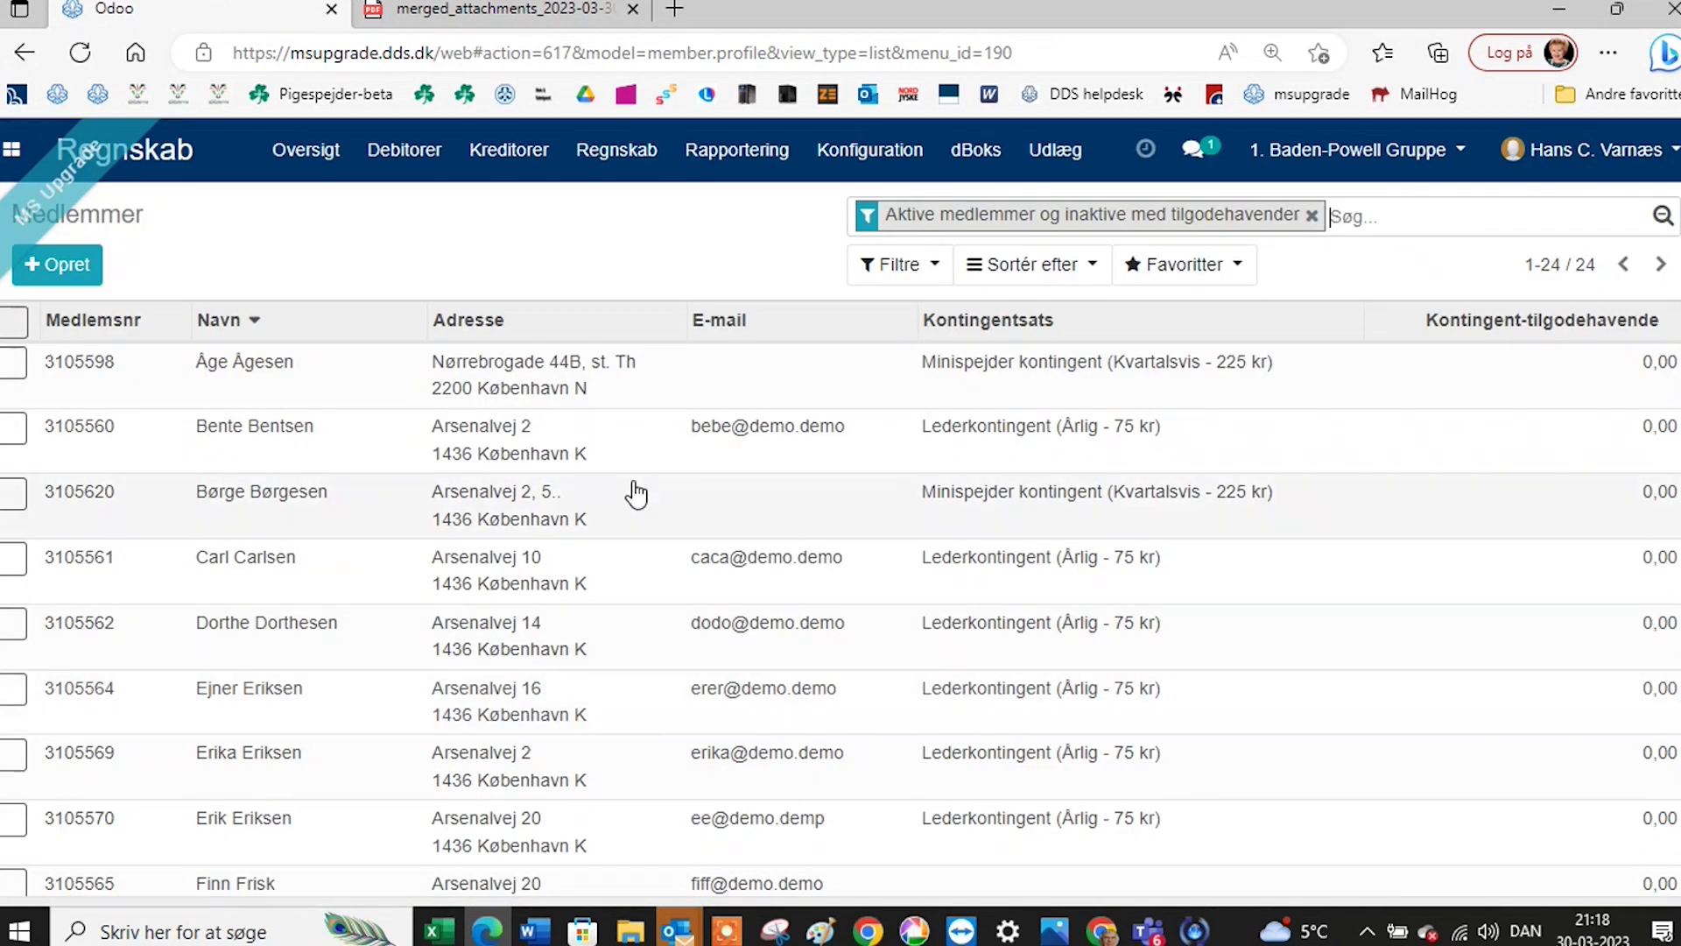
click(969, 331)
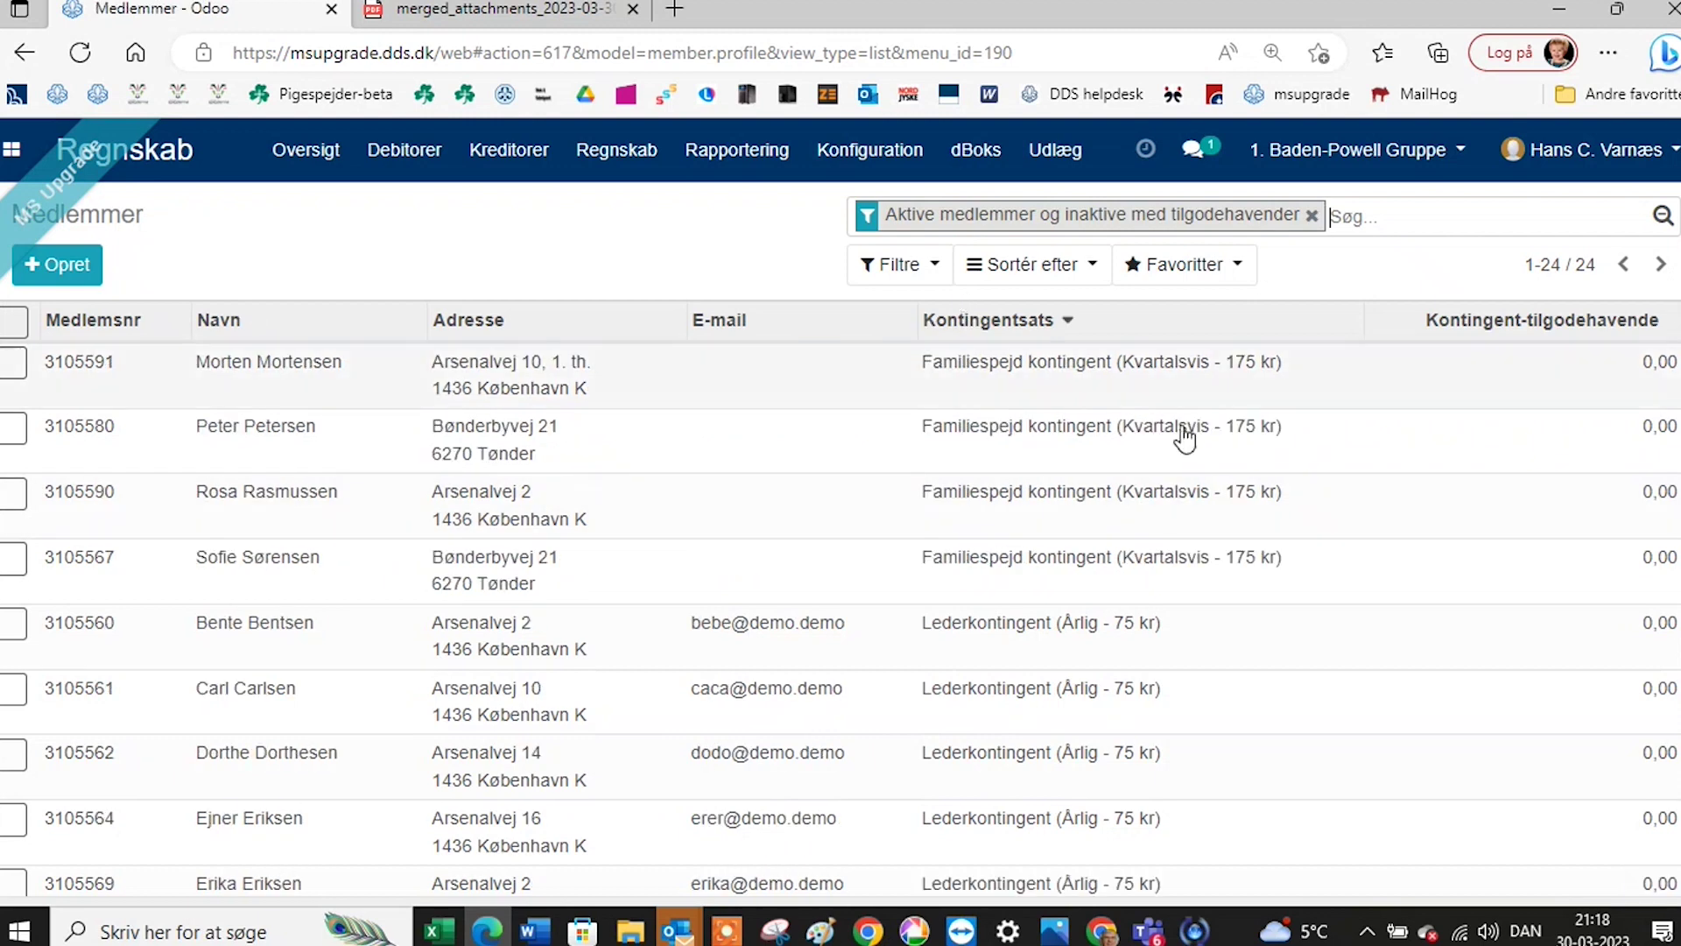
scroll(1269, 601, down, 3)
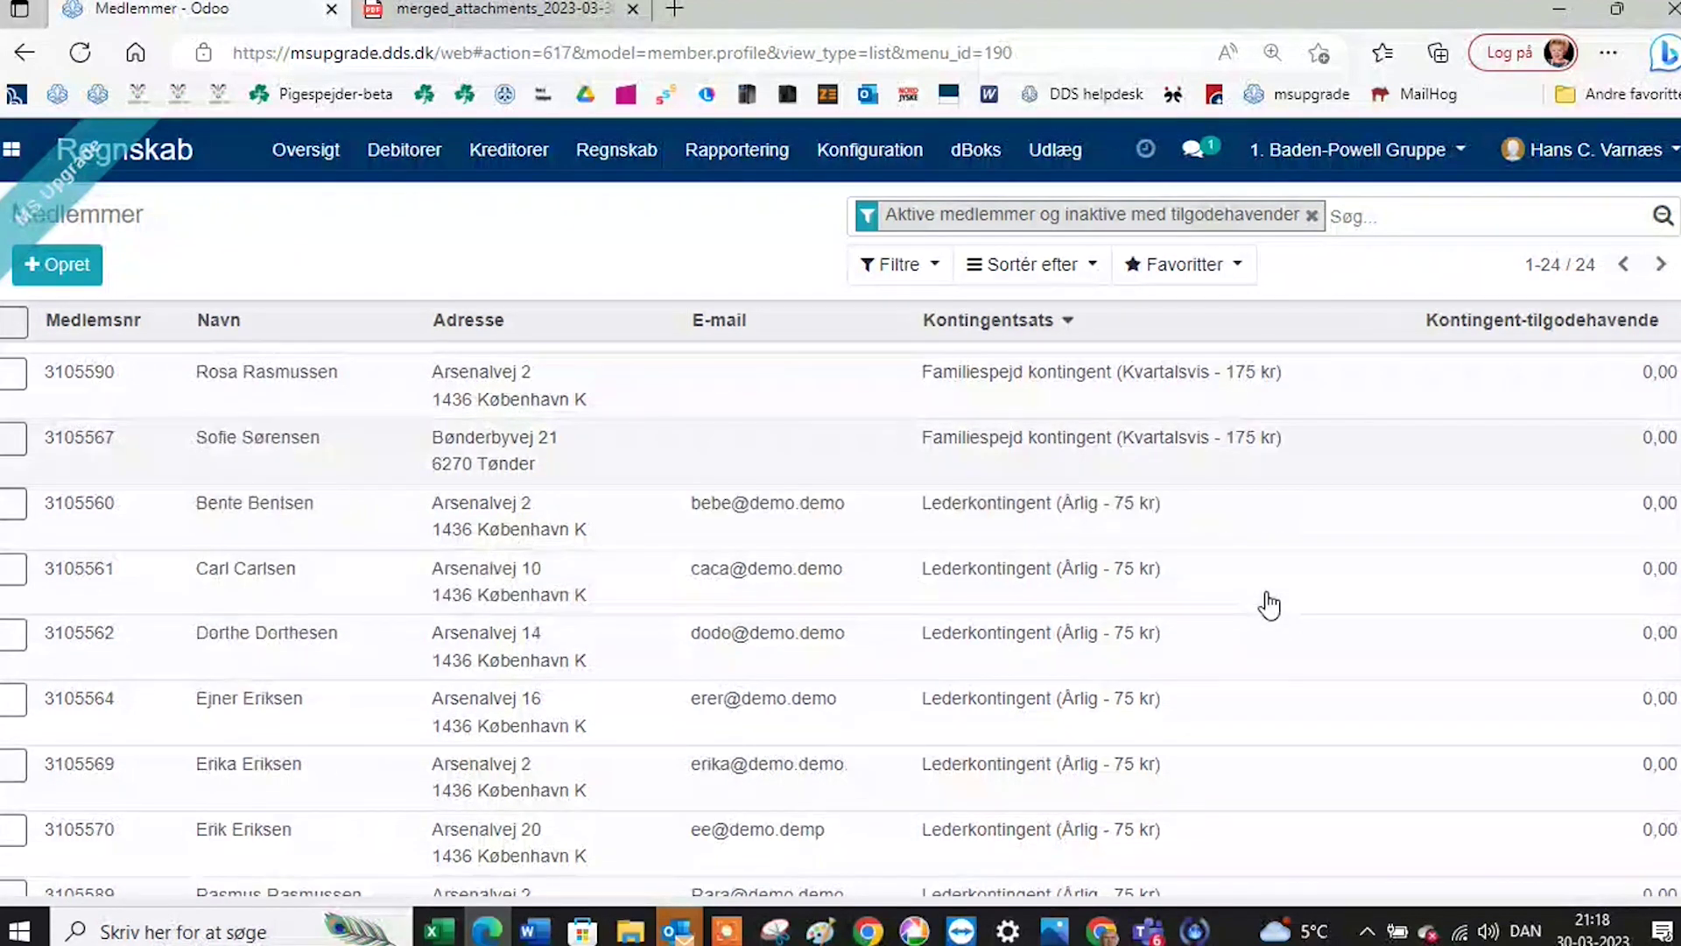
scroll(1267, 613, down, 4)
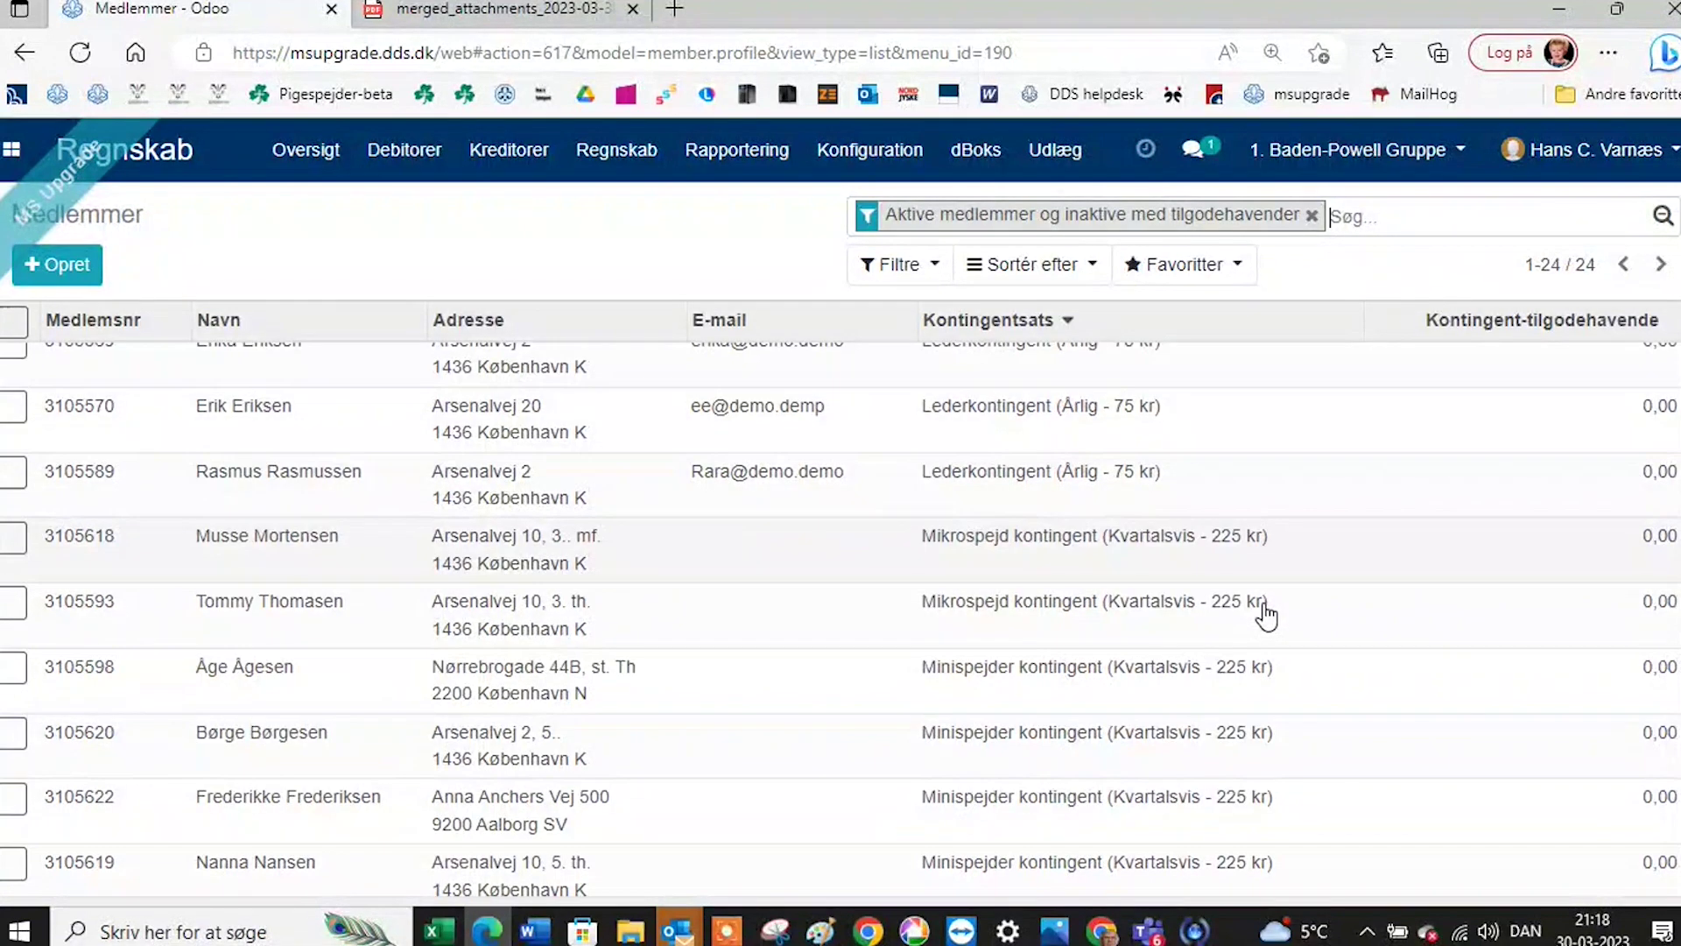
scroll(1267, 613, down, 6)
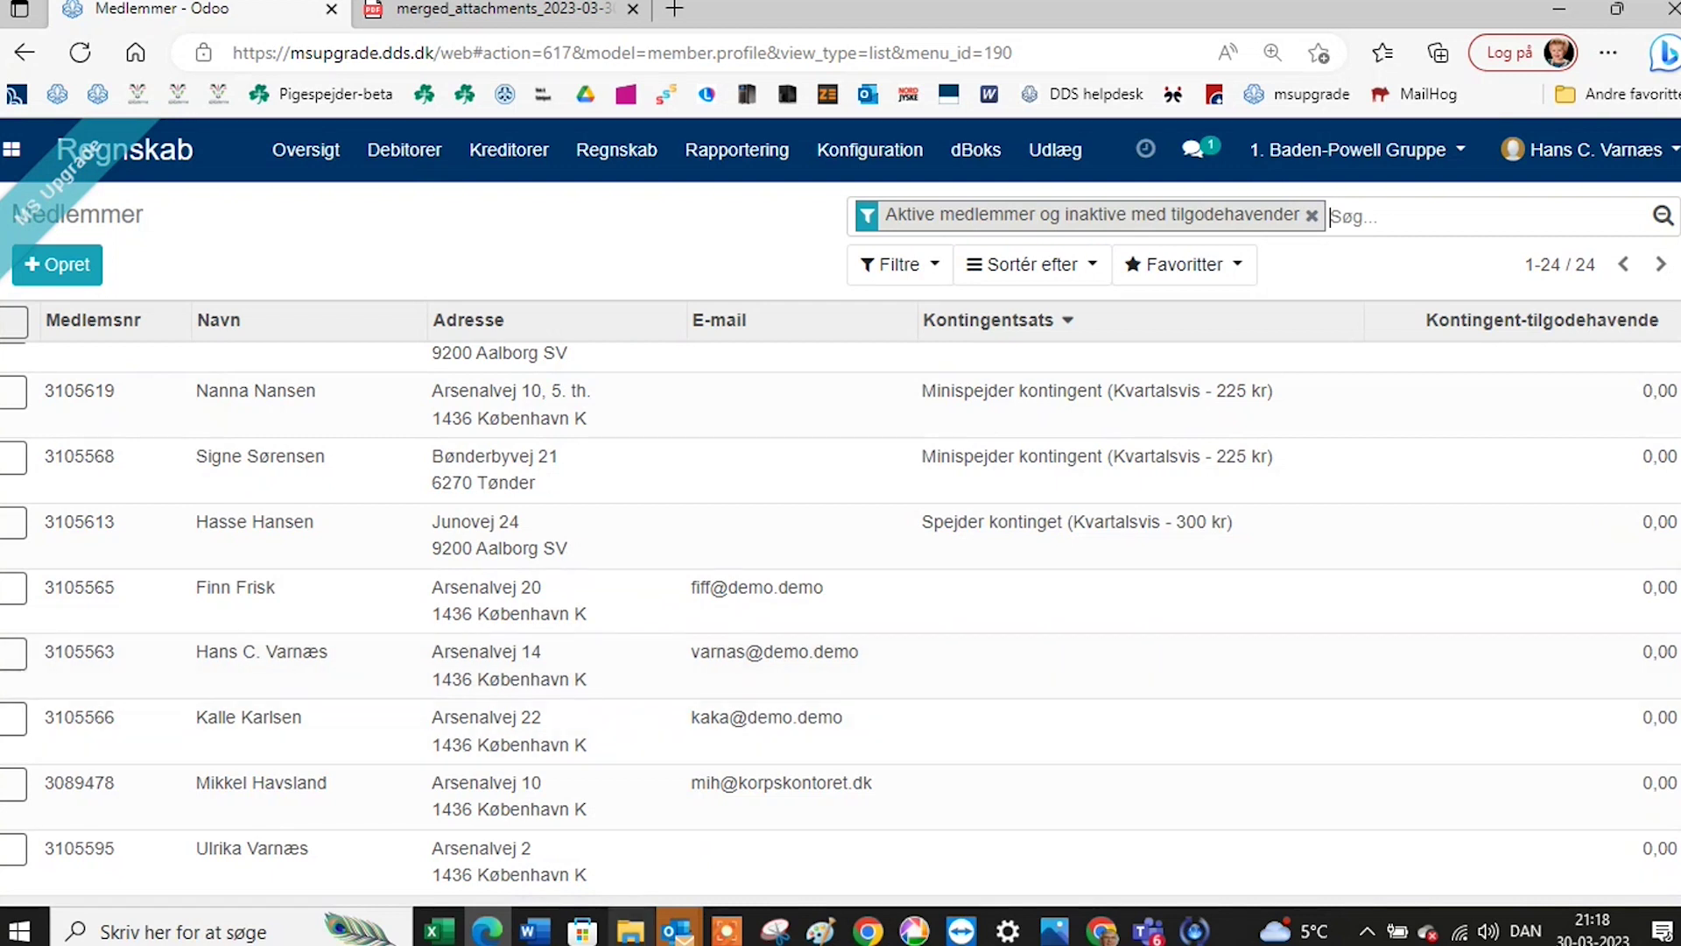
Open the last, unrated member and check her Kontingent and Medlemskaber tabs (Korpsmedlemskab since 28-02-2023).
click(296, 858)
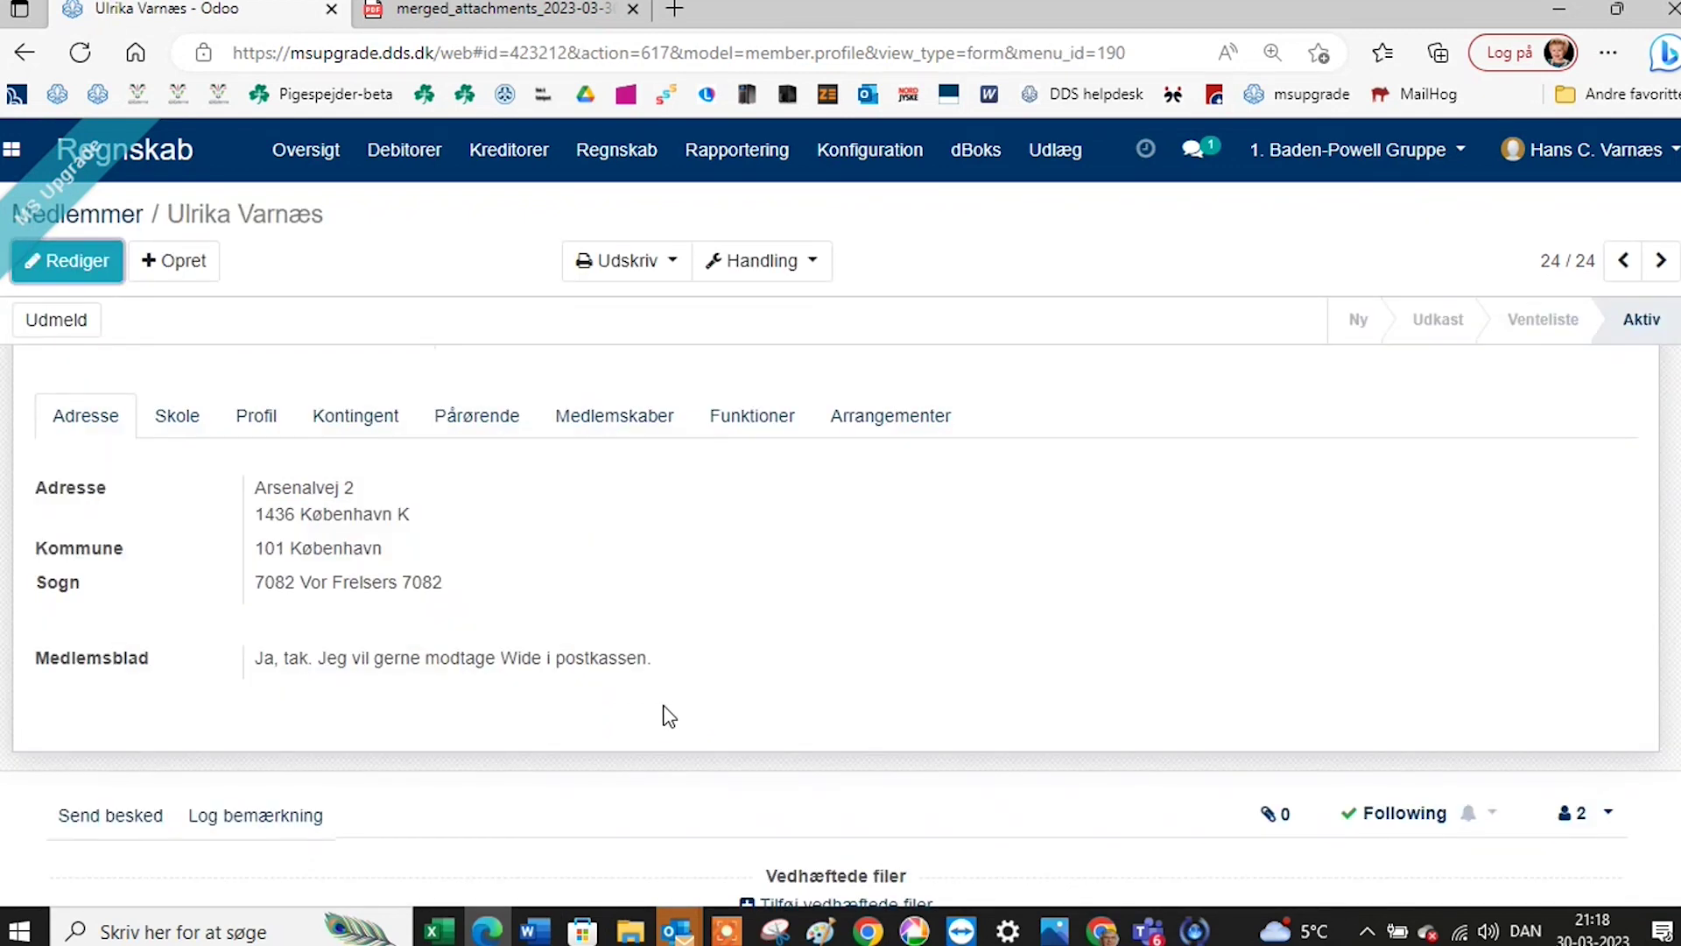
scroll(665, 567, up, 4)
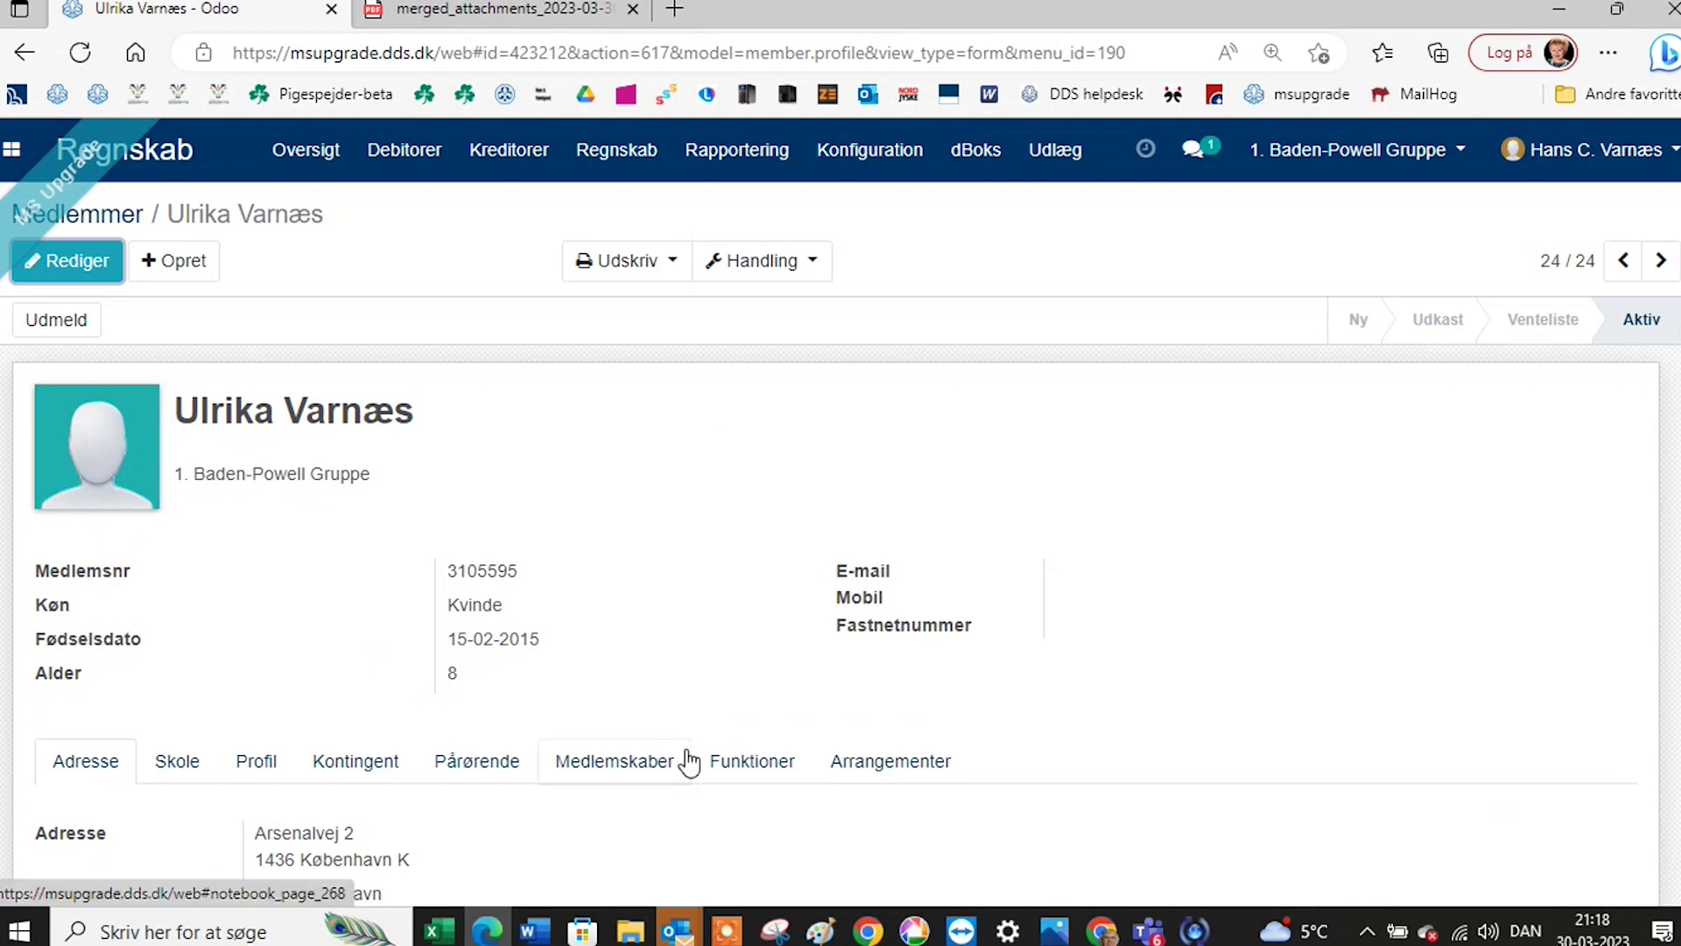
click(353, 777)
scroll(484, 788, down, 2)
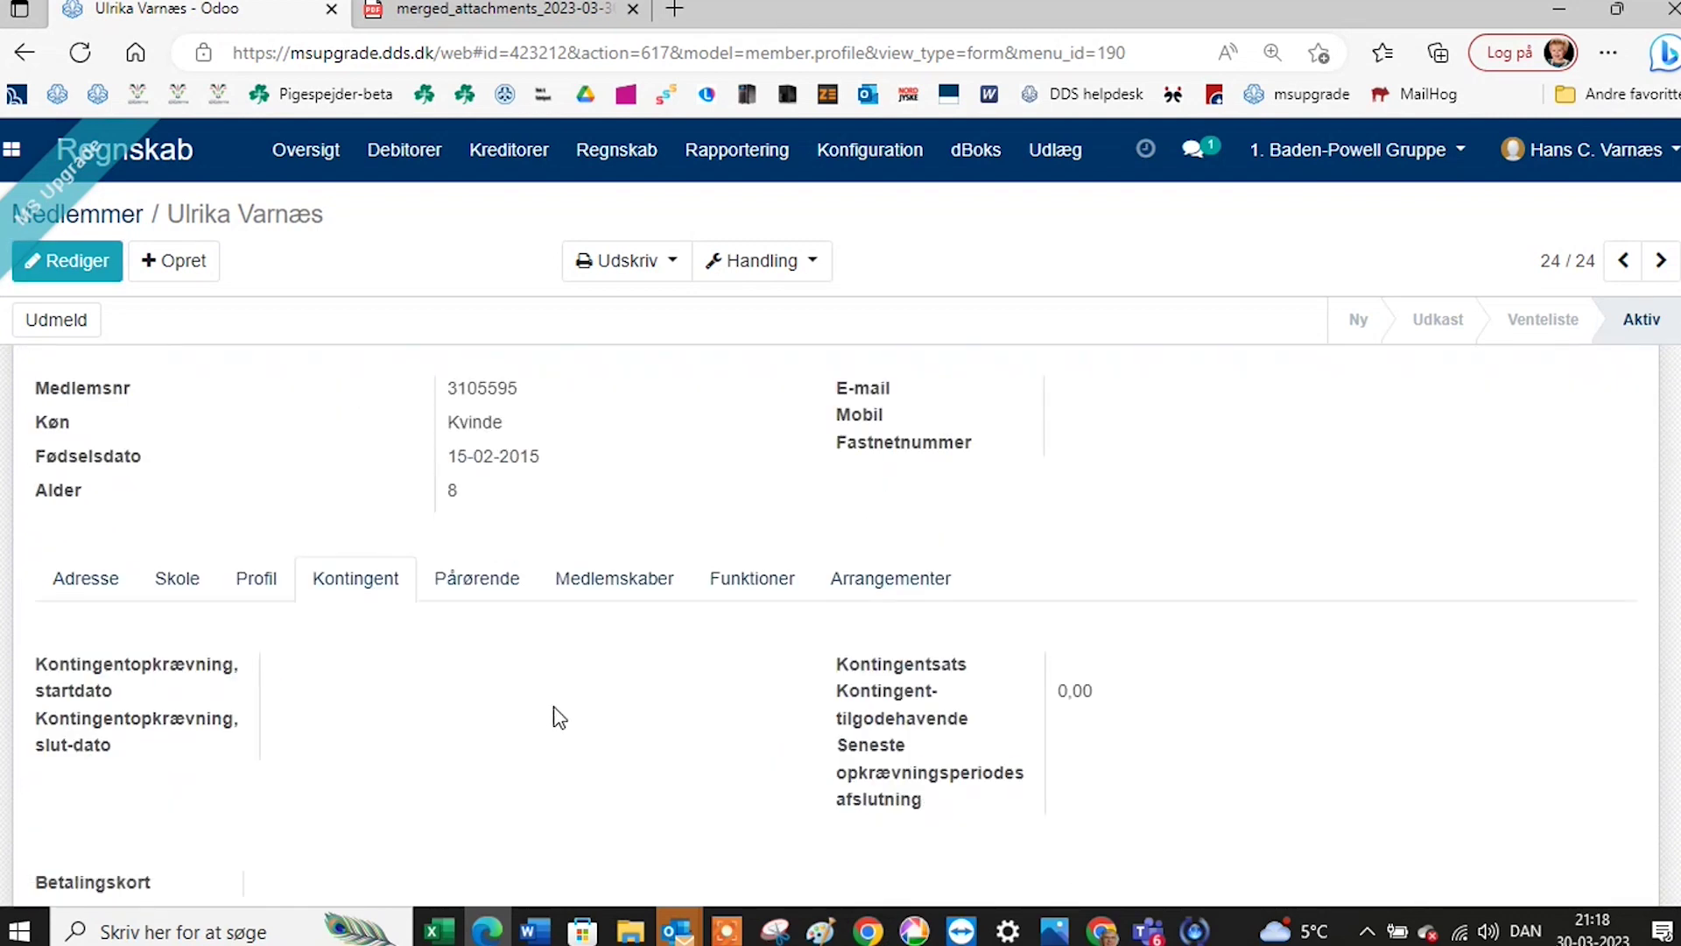
scroll(553, 706, up, 2)
click(629, 766)
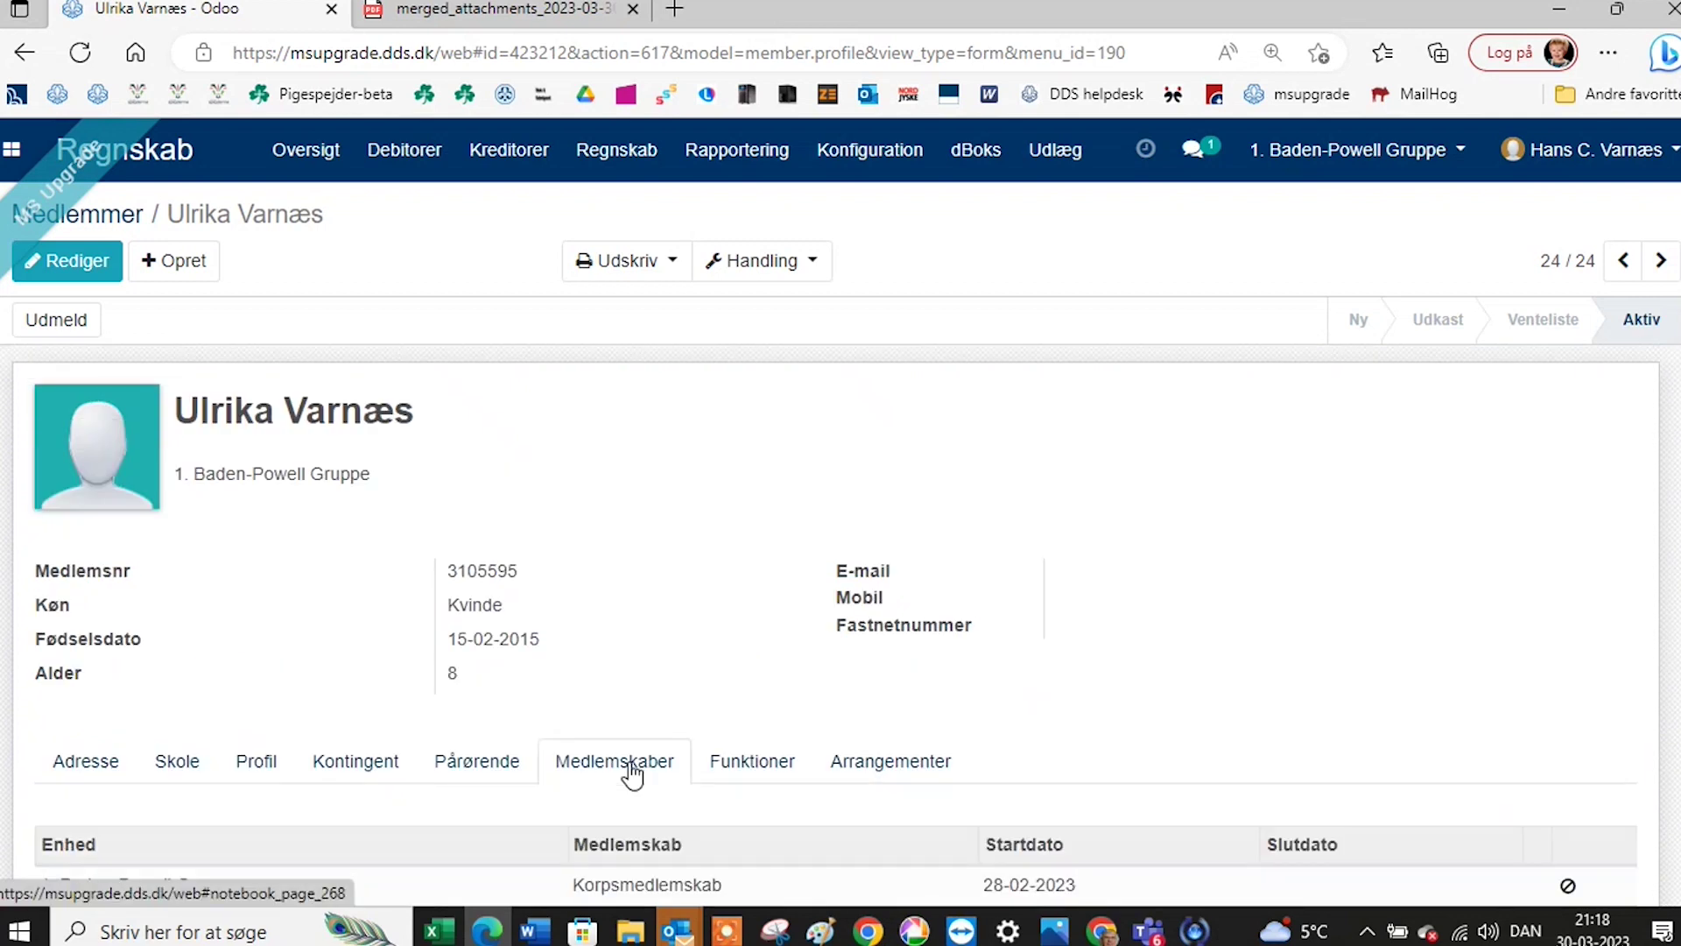
scroll(632, 775, down, 1)
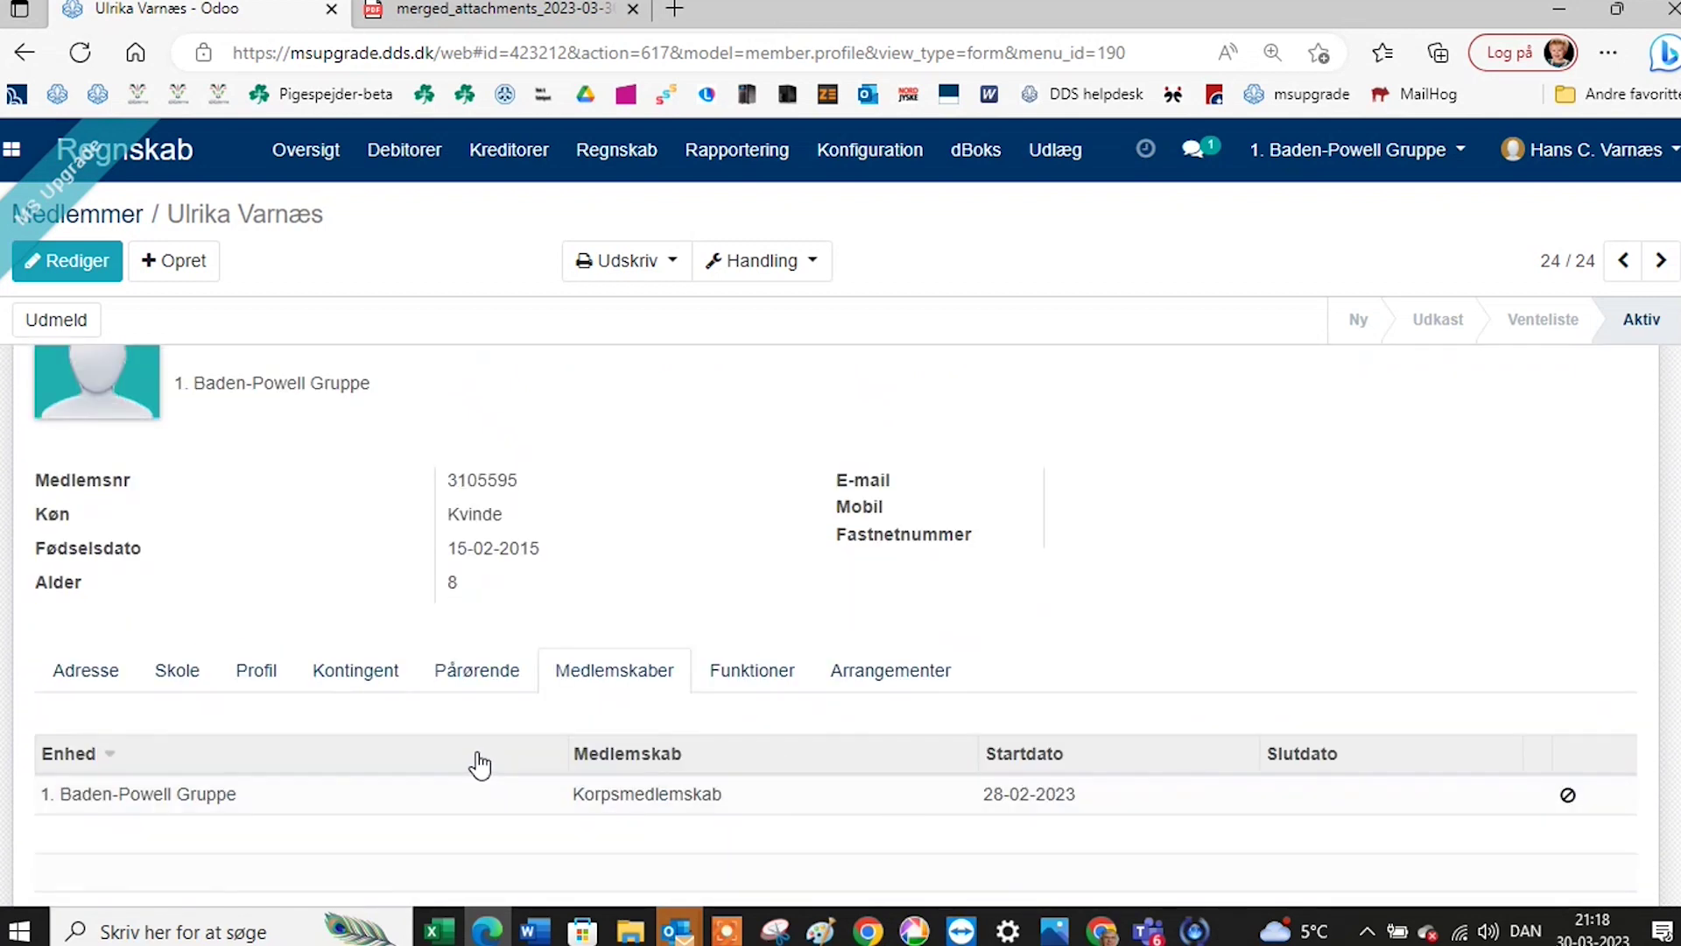
scroll(479, 765, up, 1)
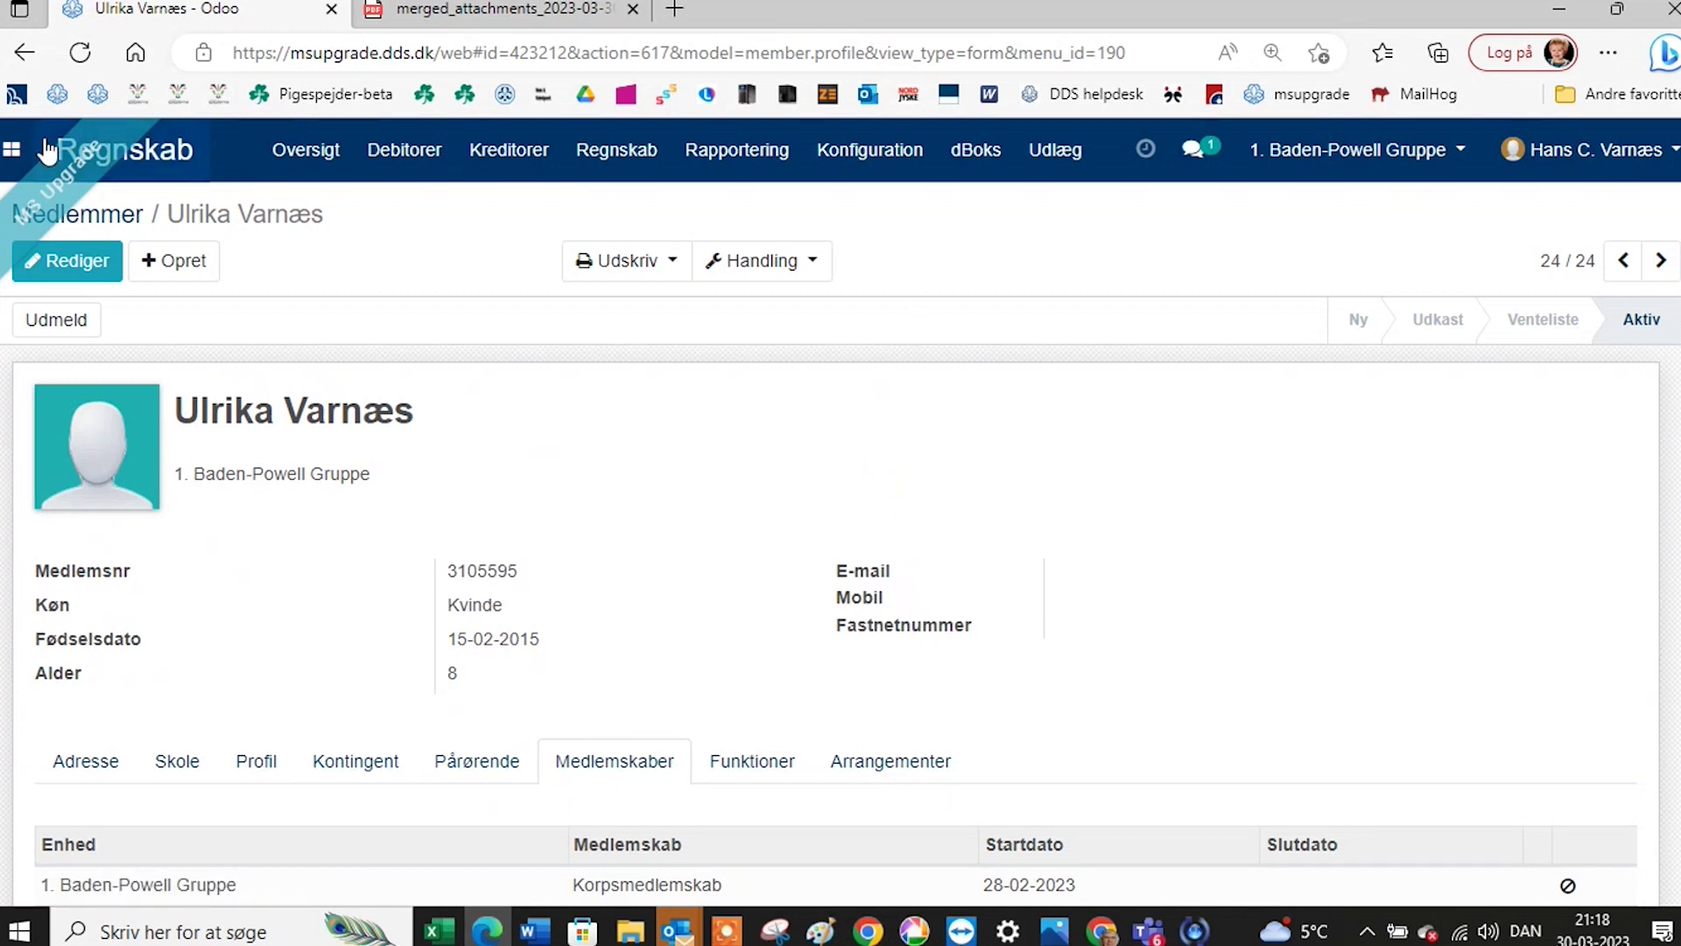
Open the BP Minier unit from the units app.
click(11, 156)
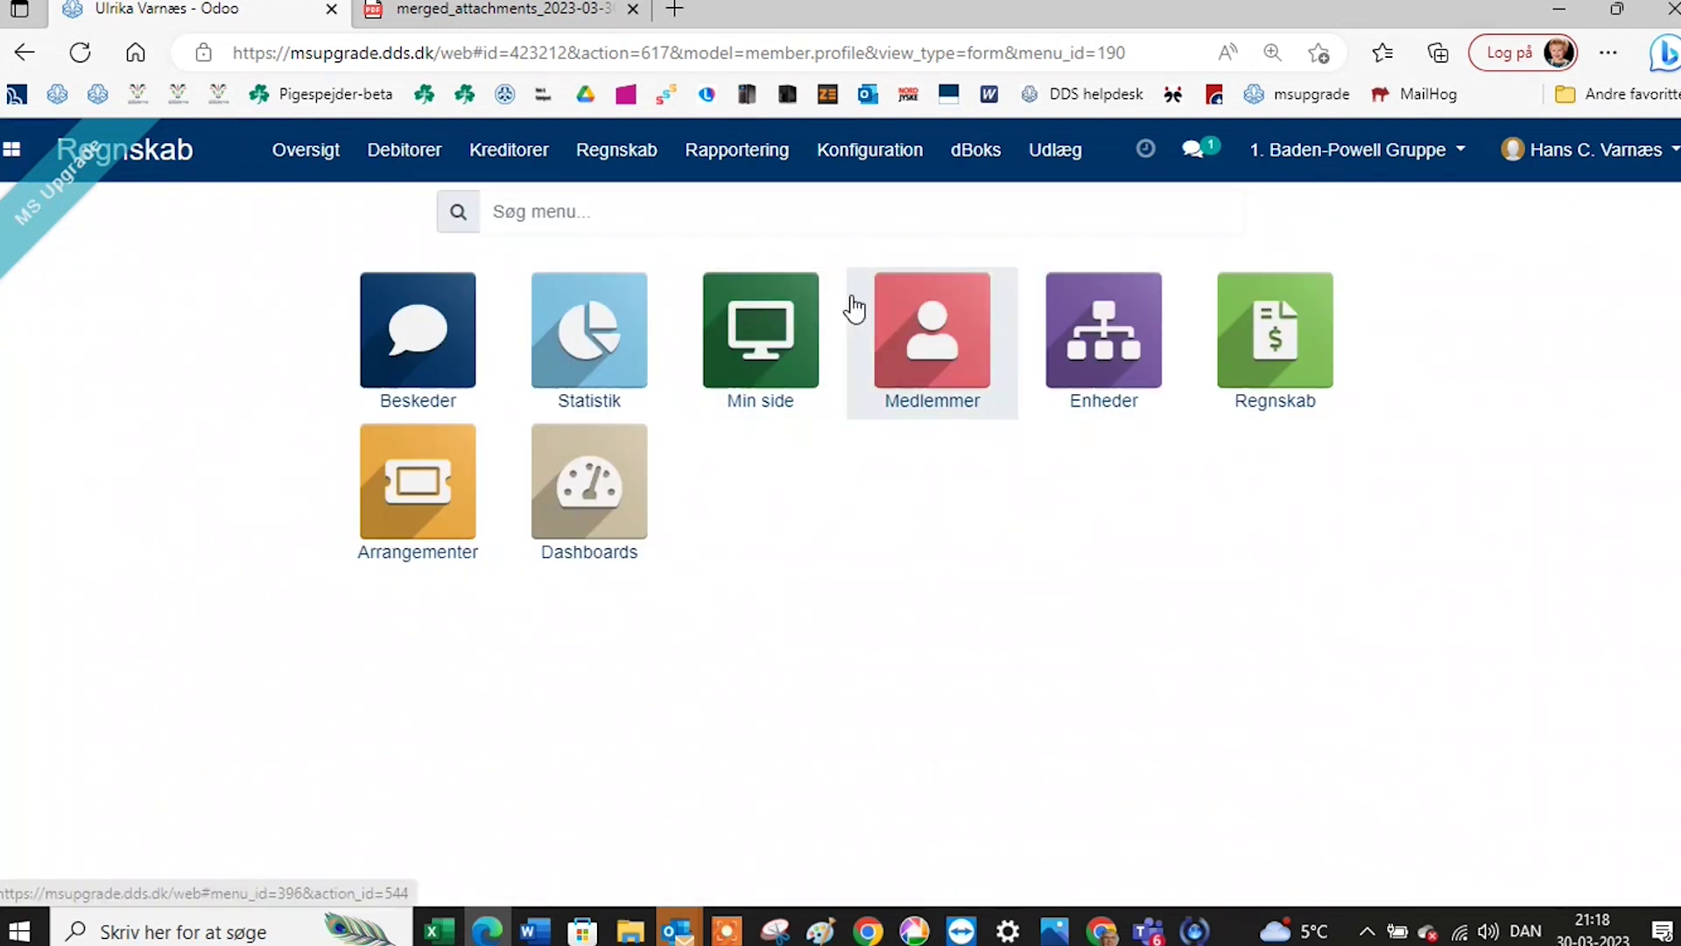
click(1112, 370)
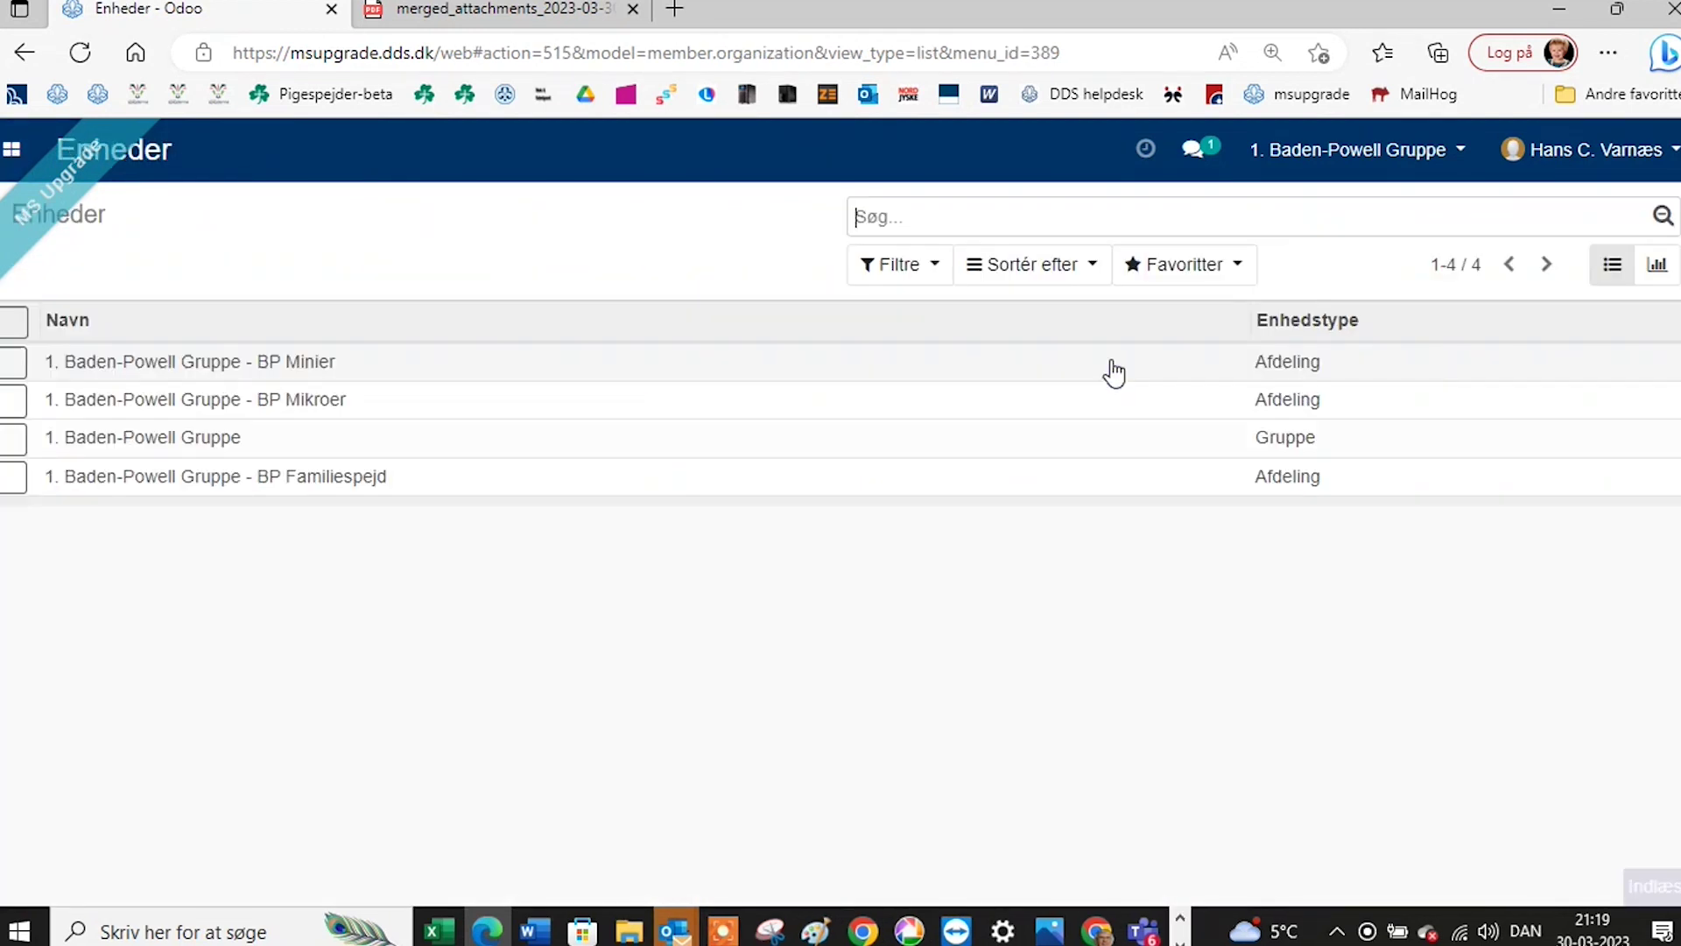
click(210, 362)
scroll(404, 501, down, 4)
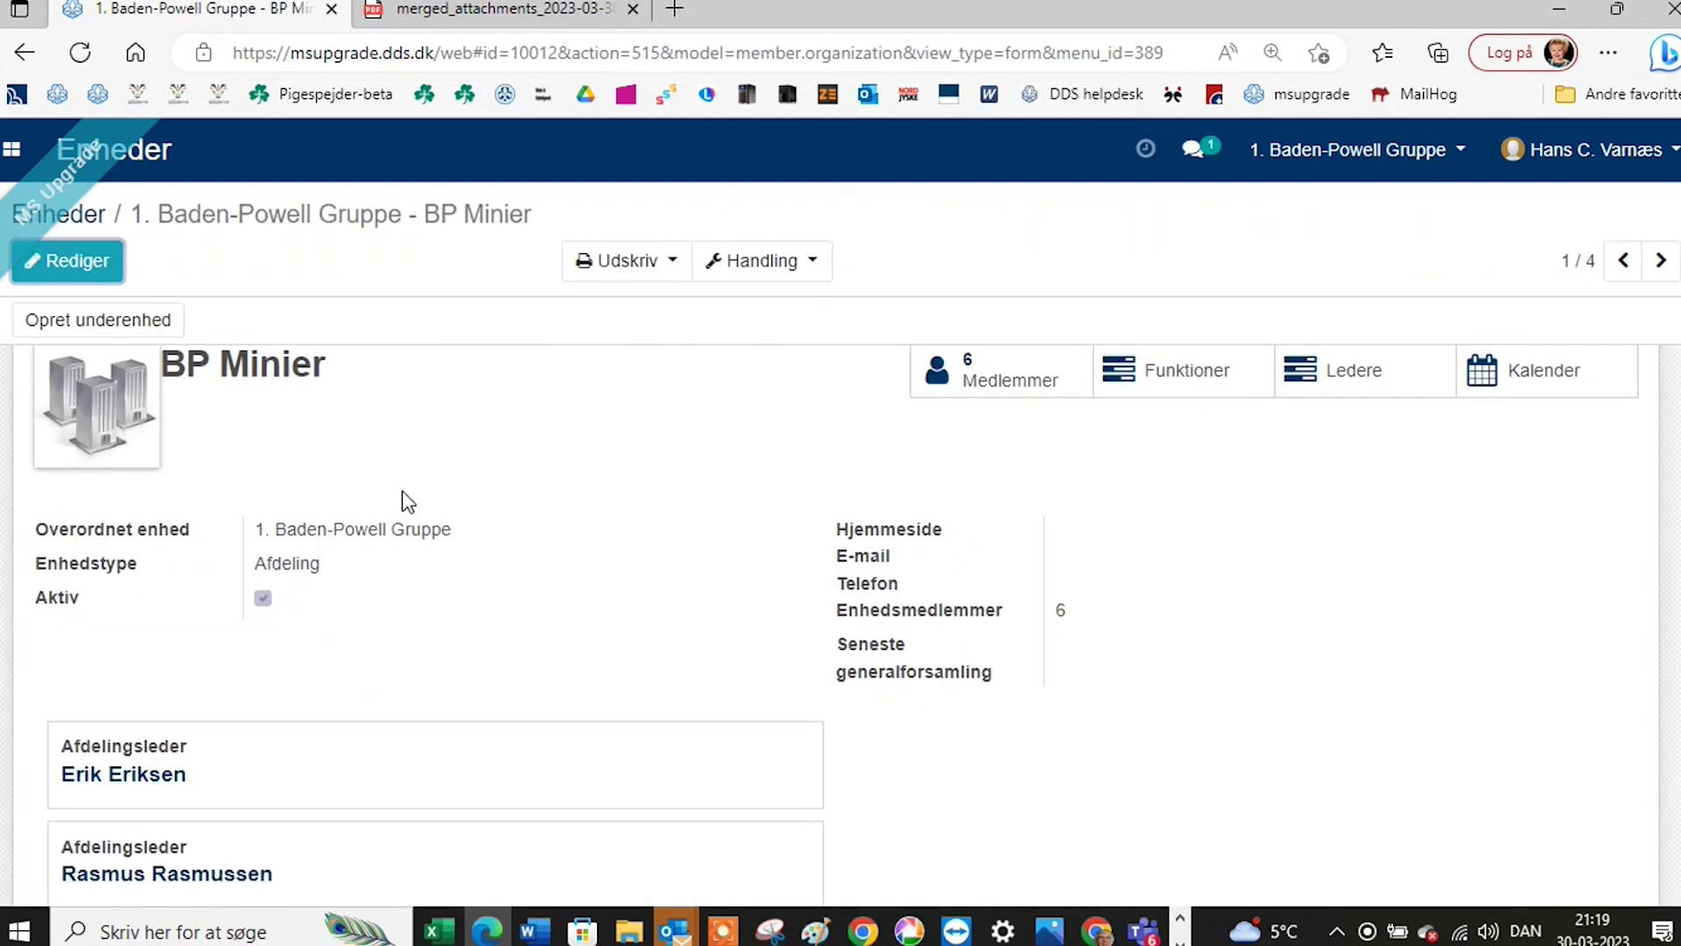
scroll(473, 504, down, 2)
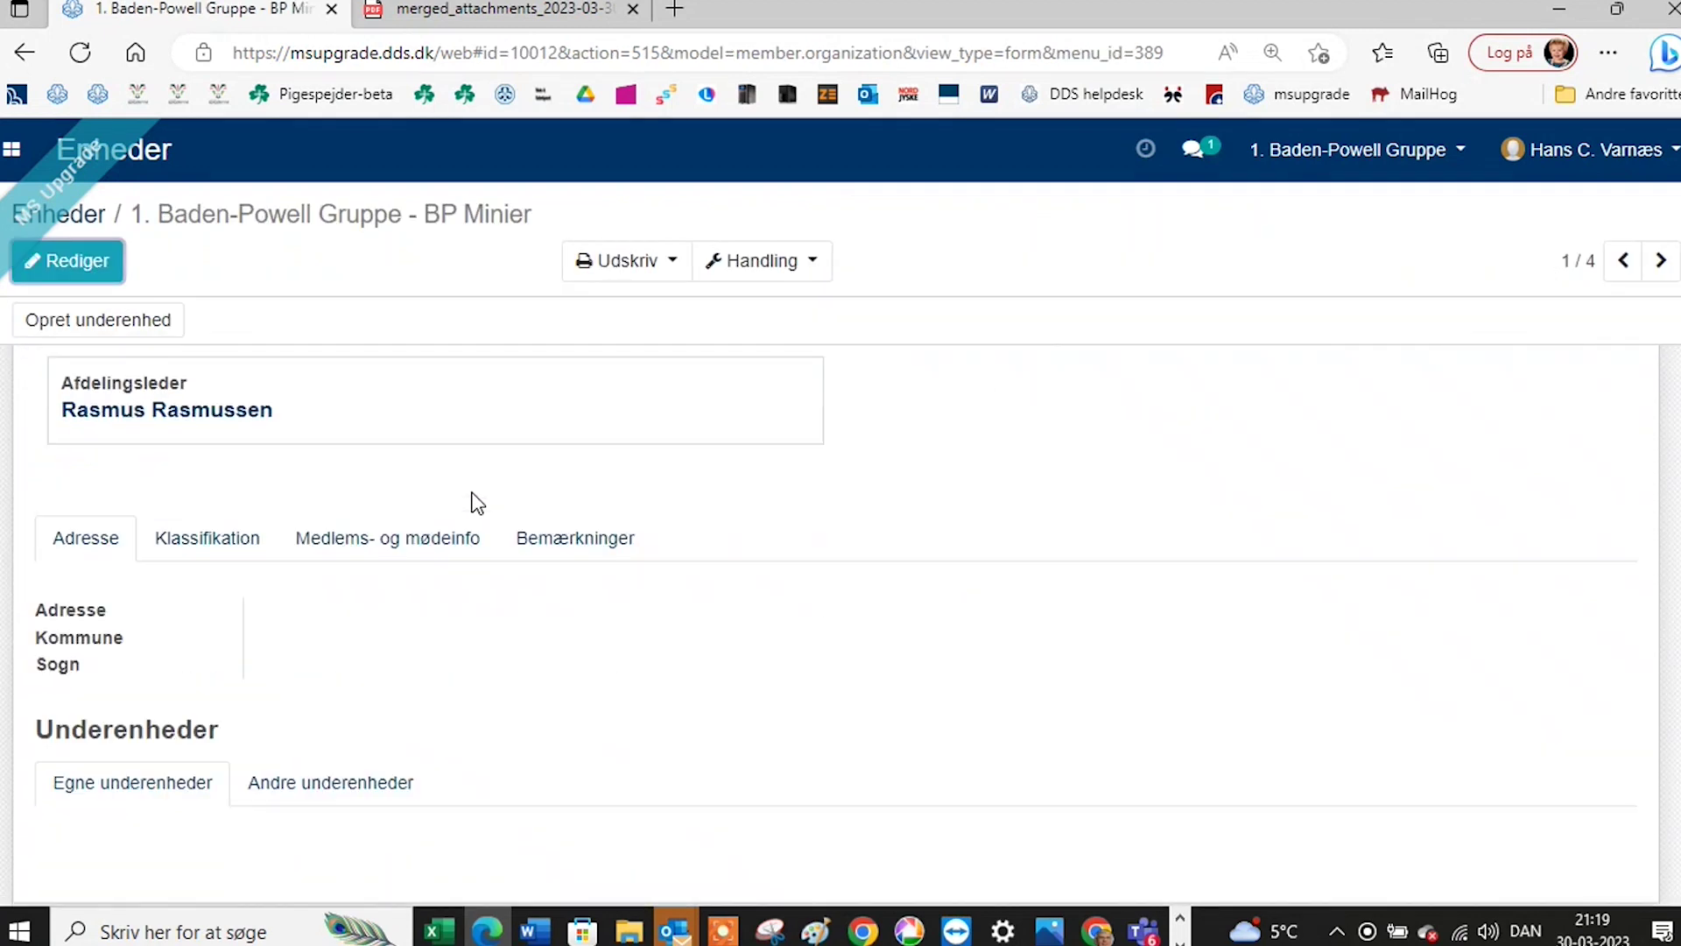
Review BP Minier's member and meeting info, showing its 6 members.
click(424, 508)
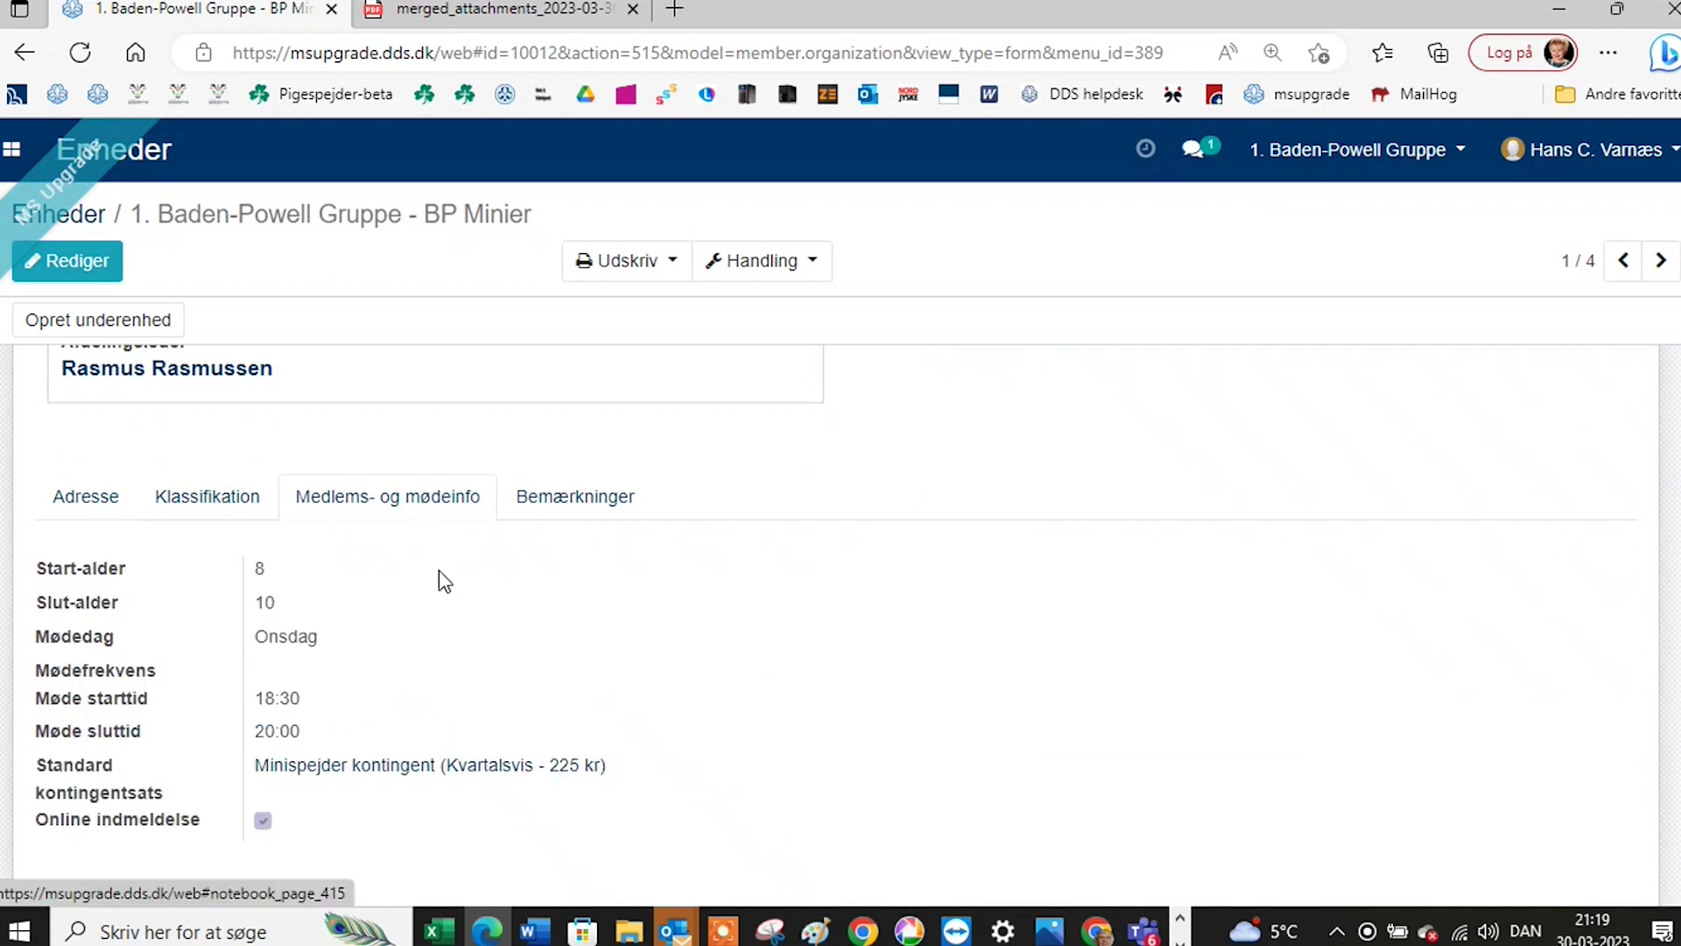
scroll(439, 560, down, 1)
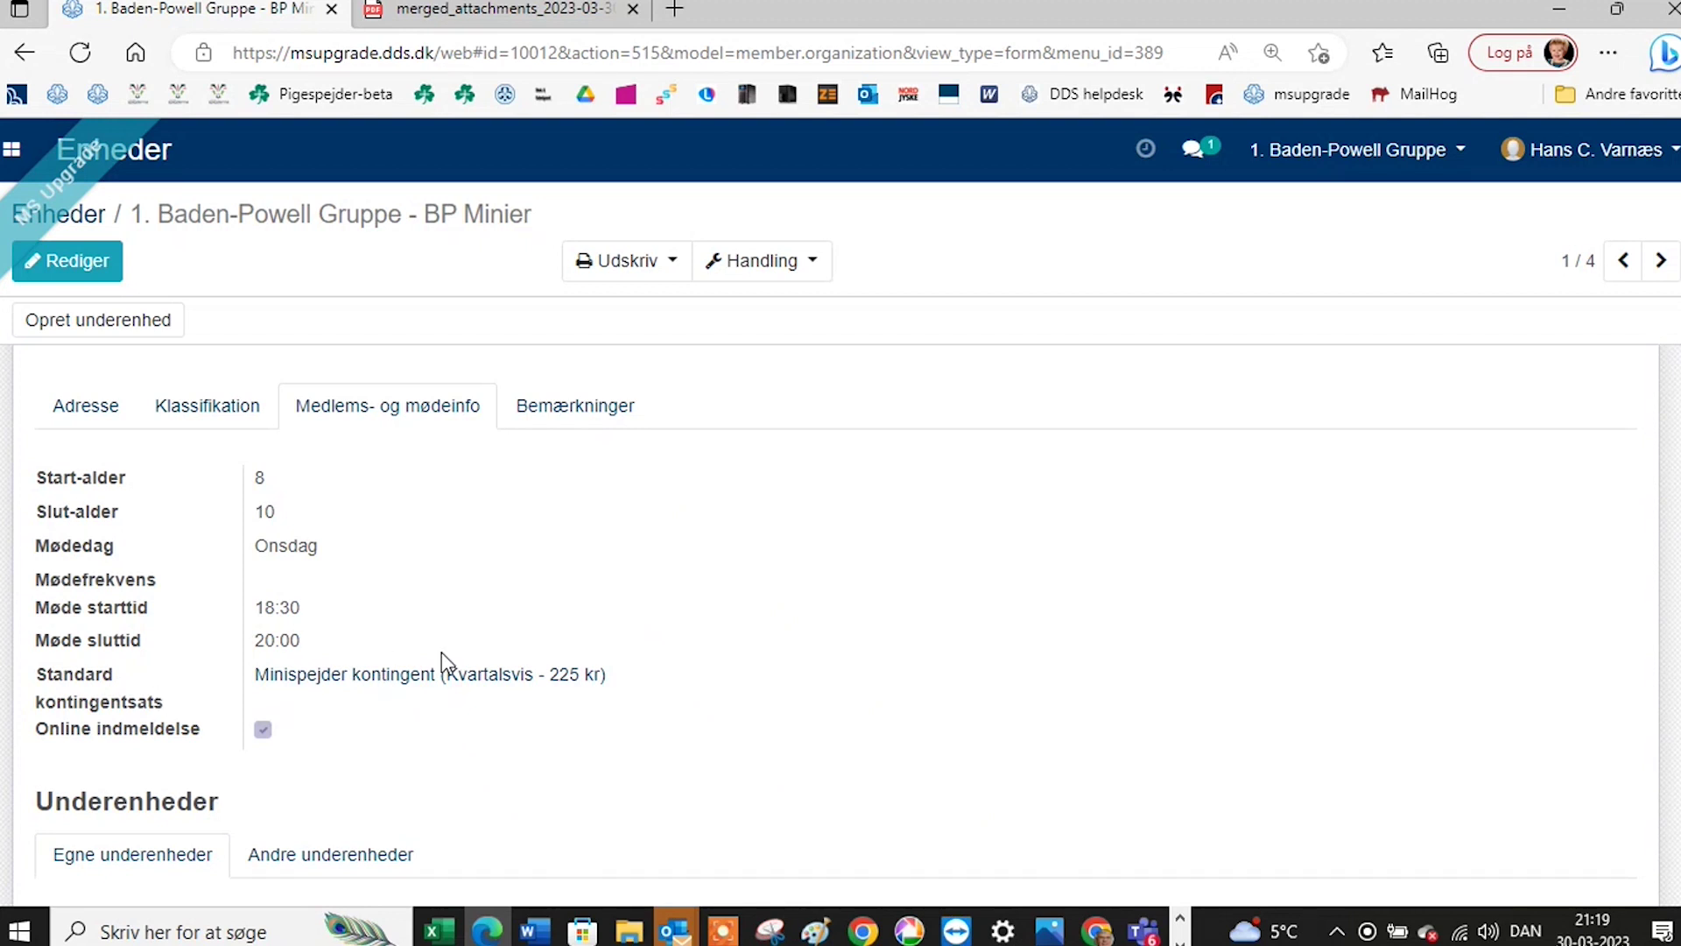
scroll(451, 557, up, 4)
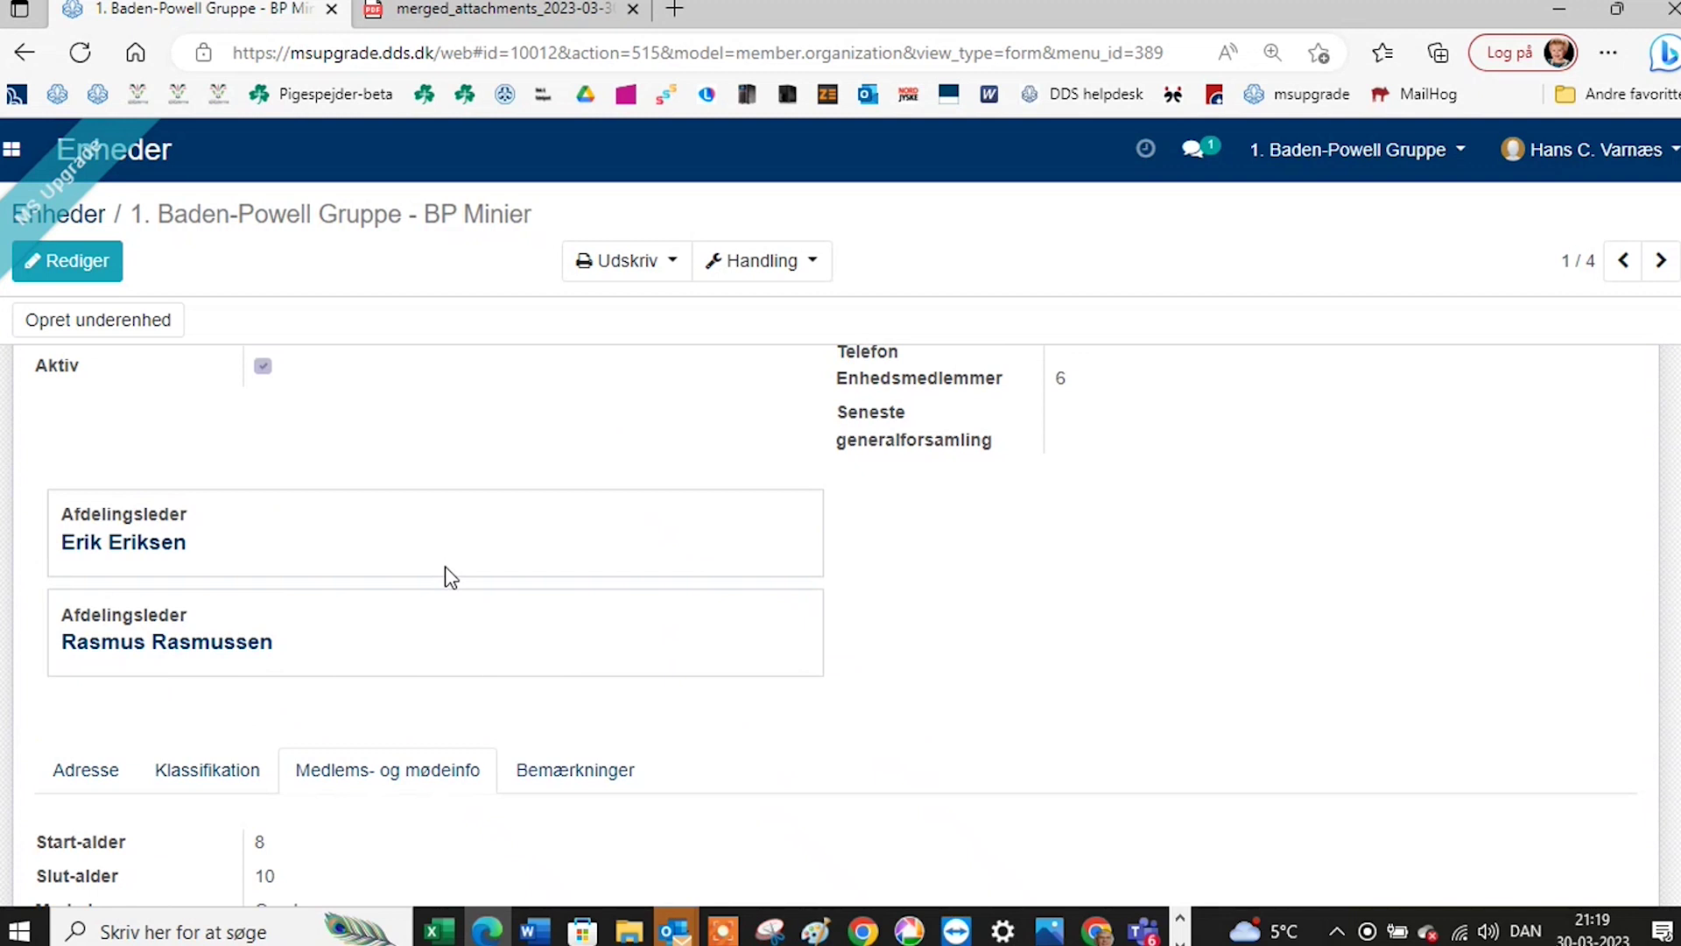
scroll(445, 565, down, 4)
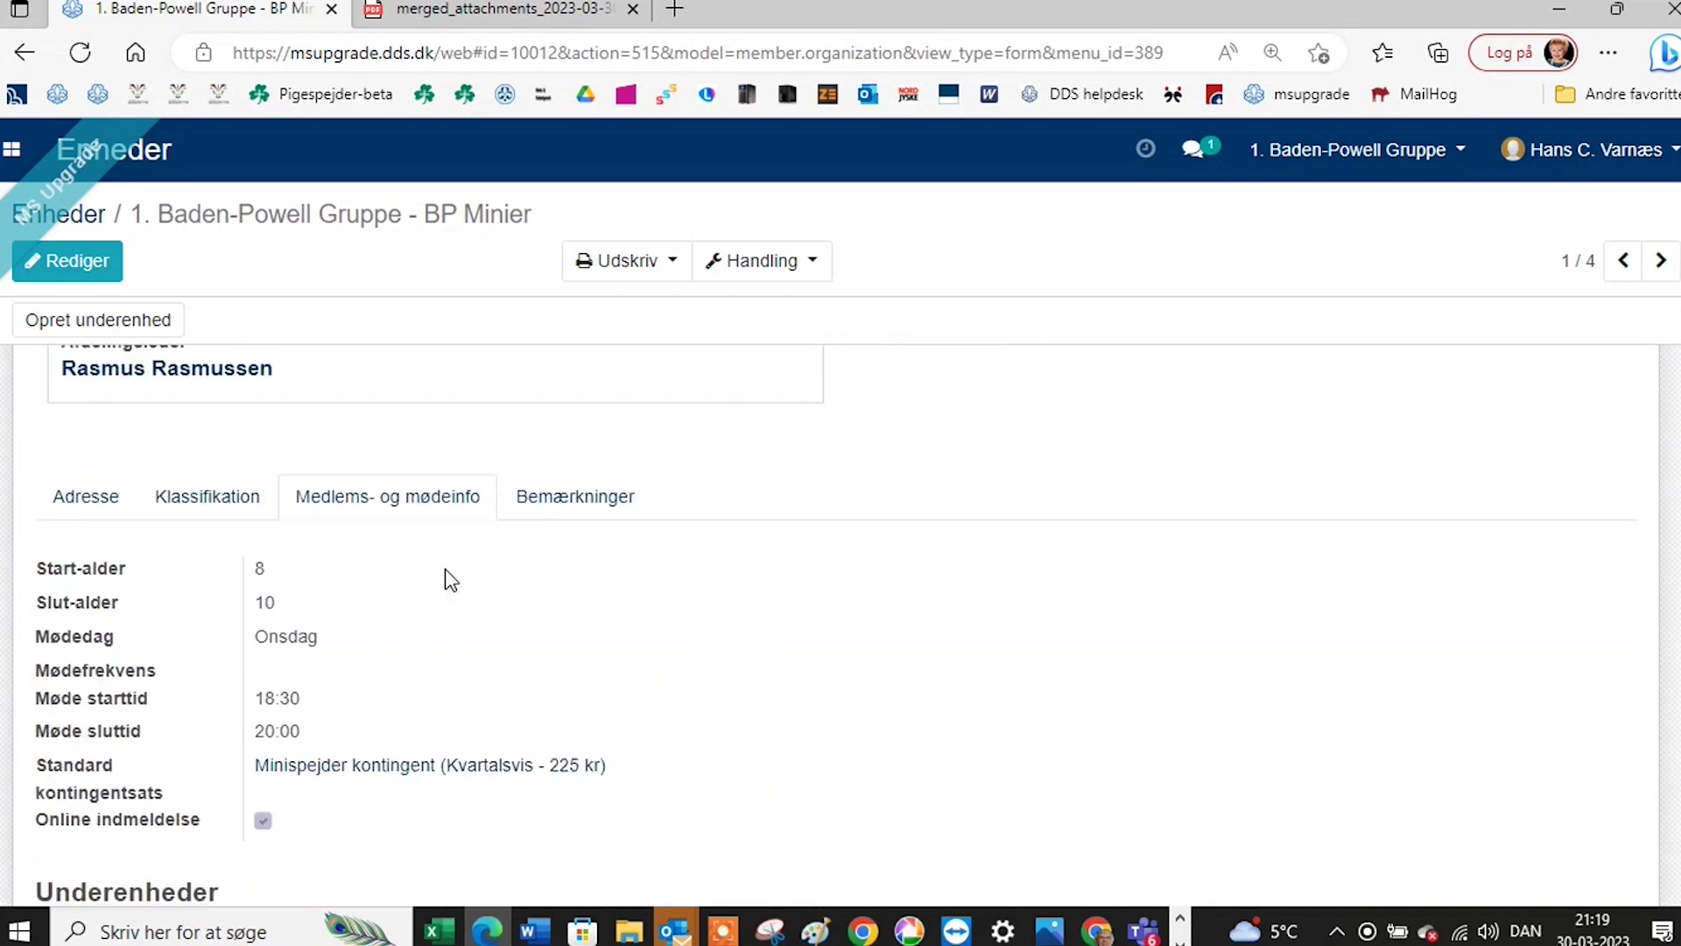
scroll(449, 580, down, 1)
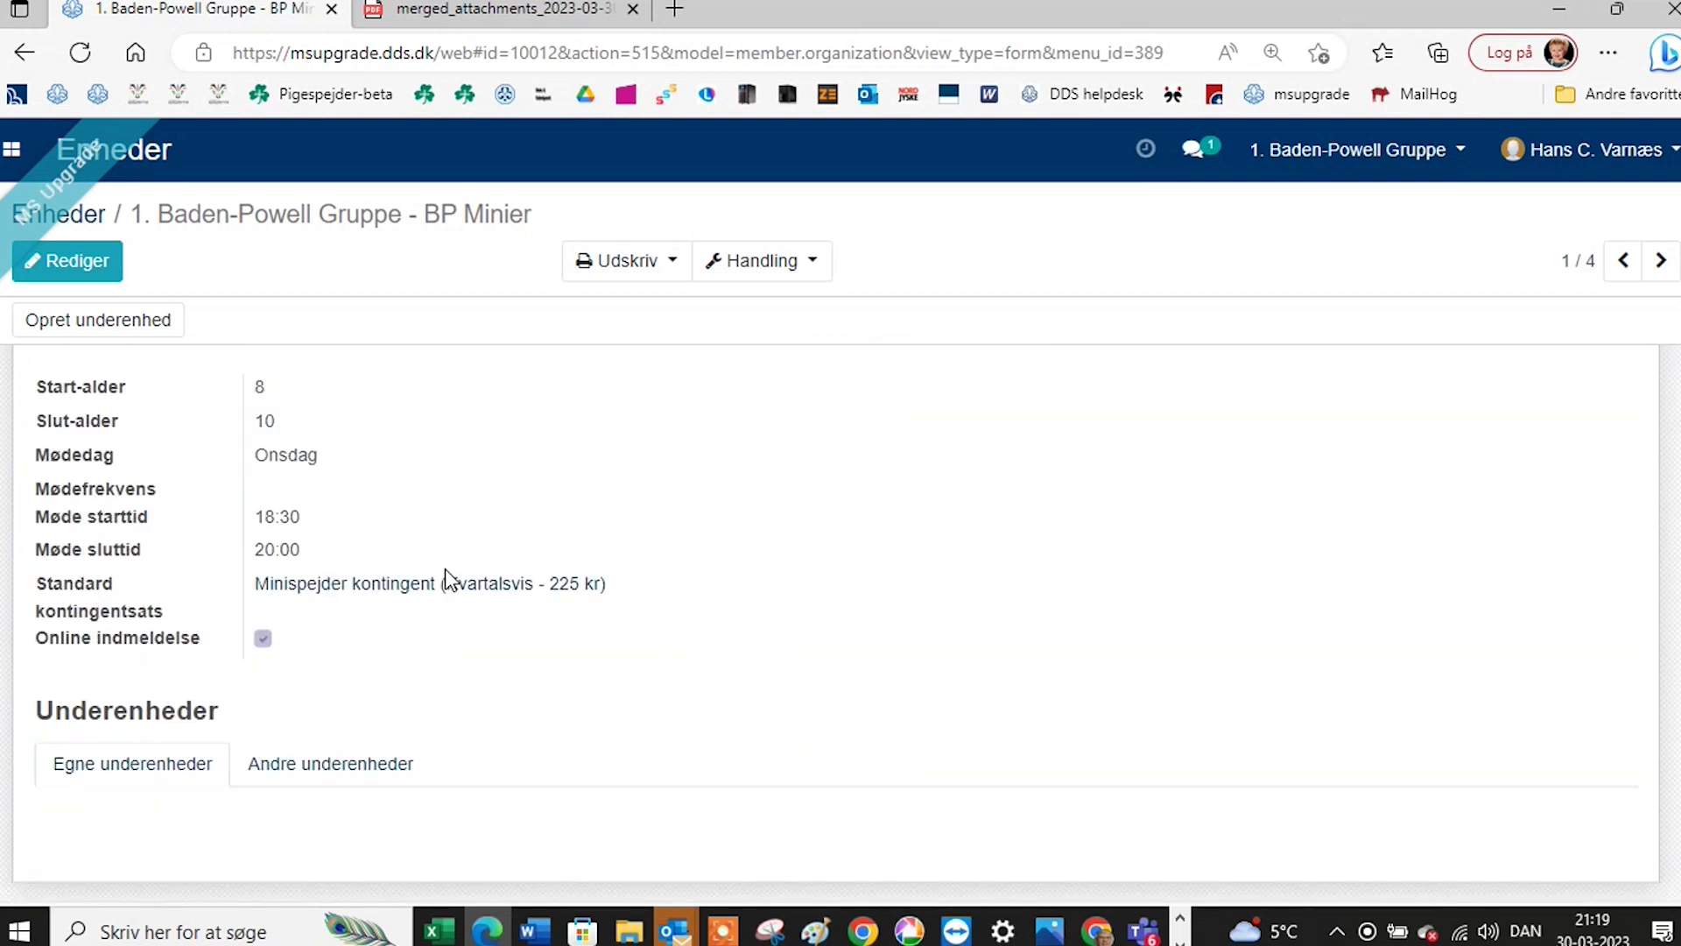
scroll(445, 567, up, 4)
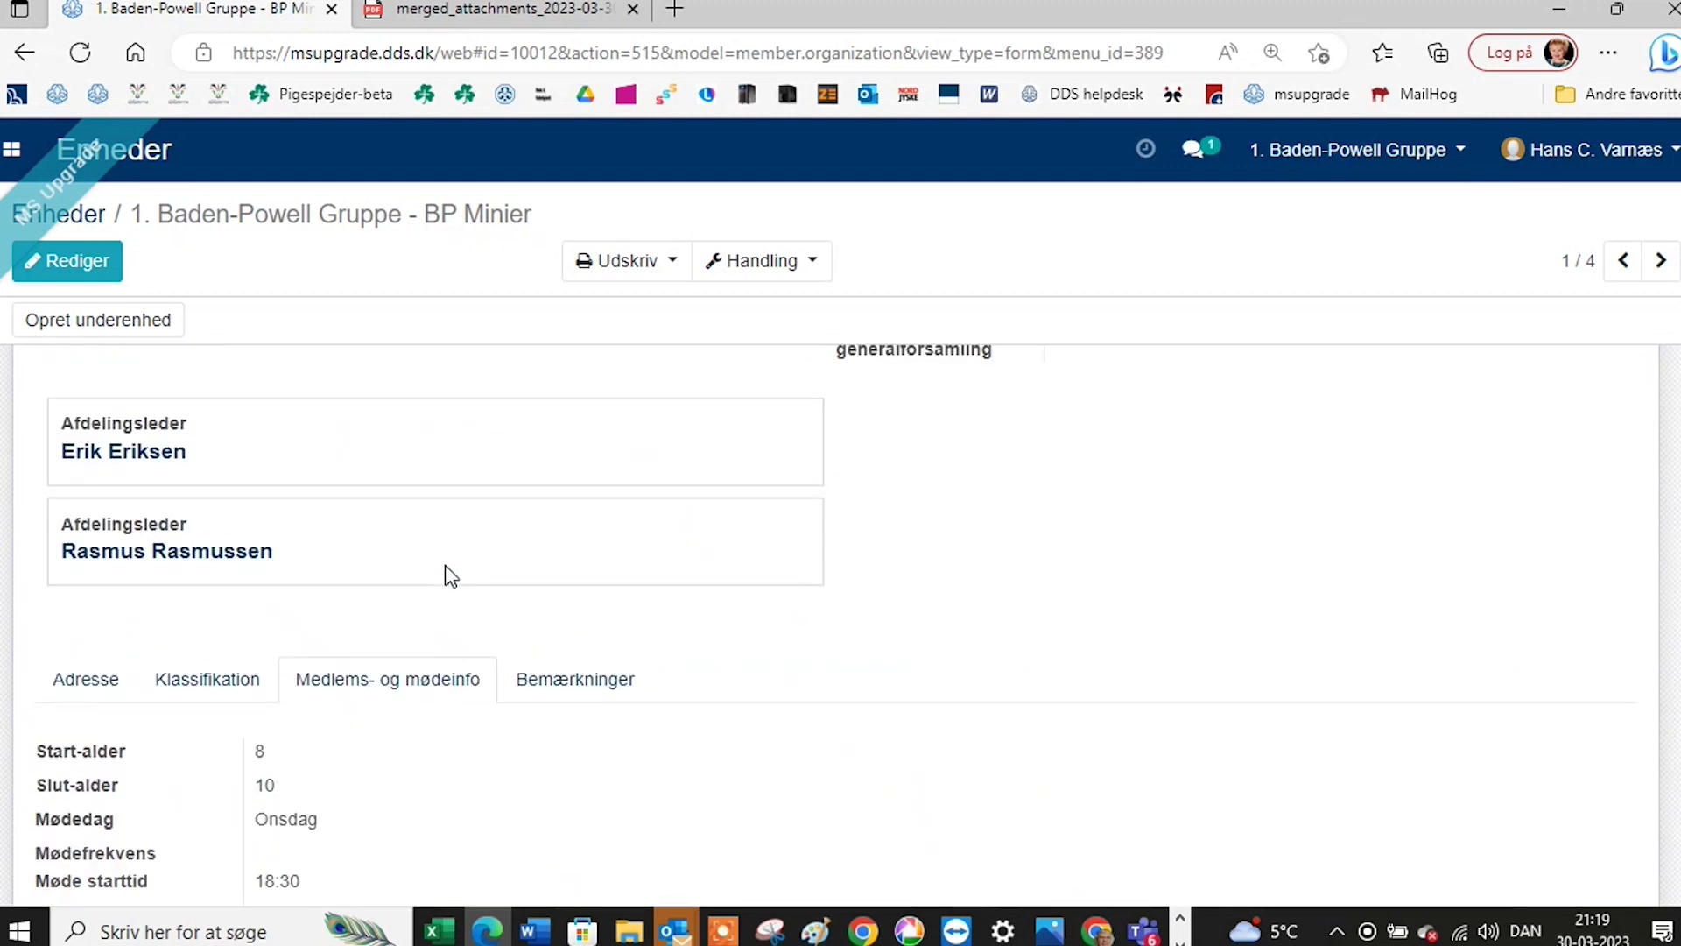
Check the unit's Minispejdere classification, then return to the app overview.
click(212, 682)
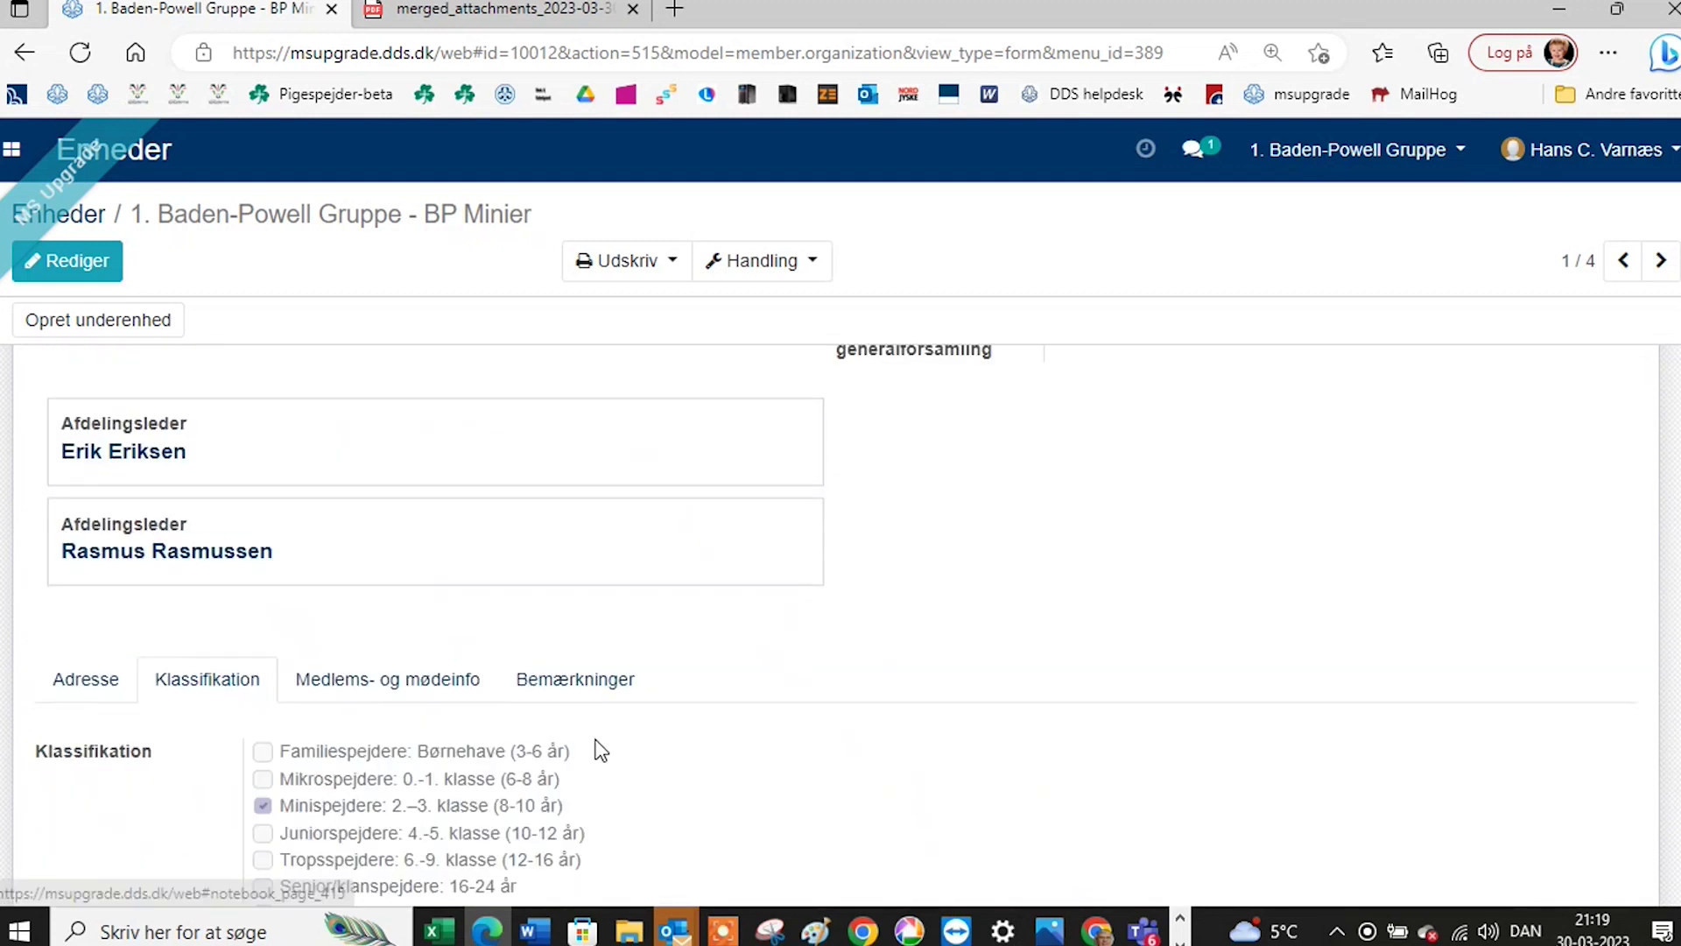
scroll(631, 746, down, 1)
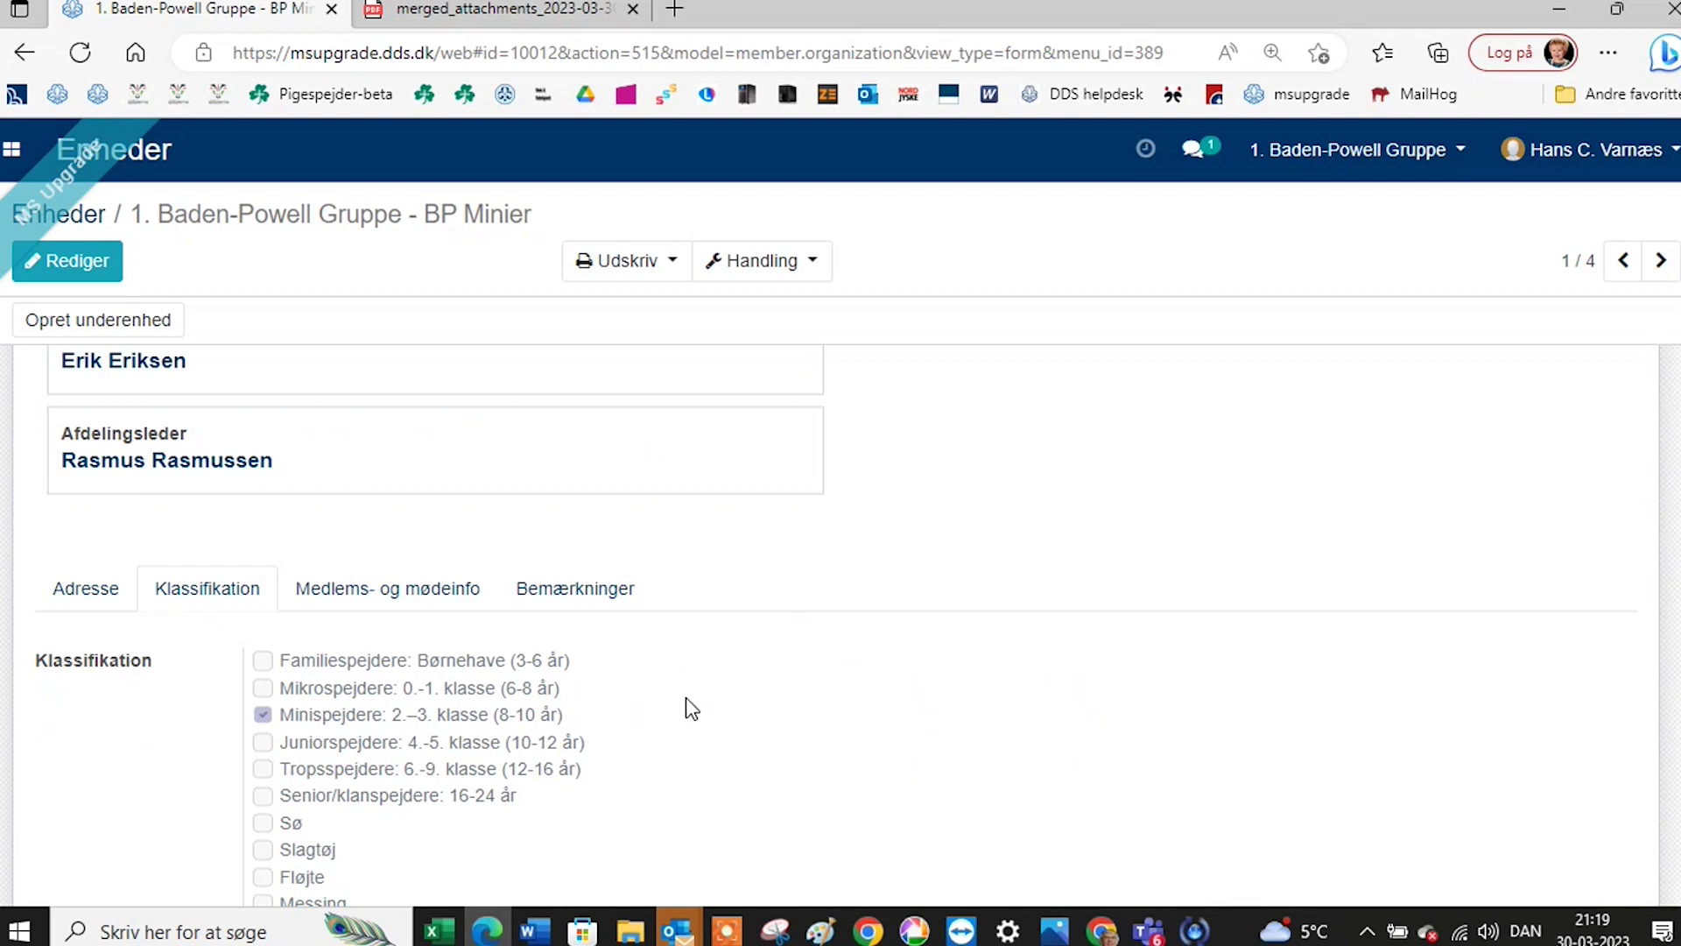
scroll(687, 699, up, 1)
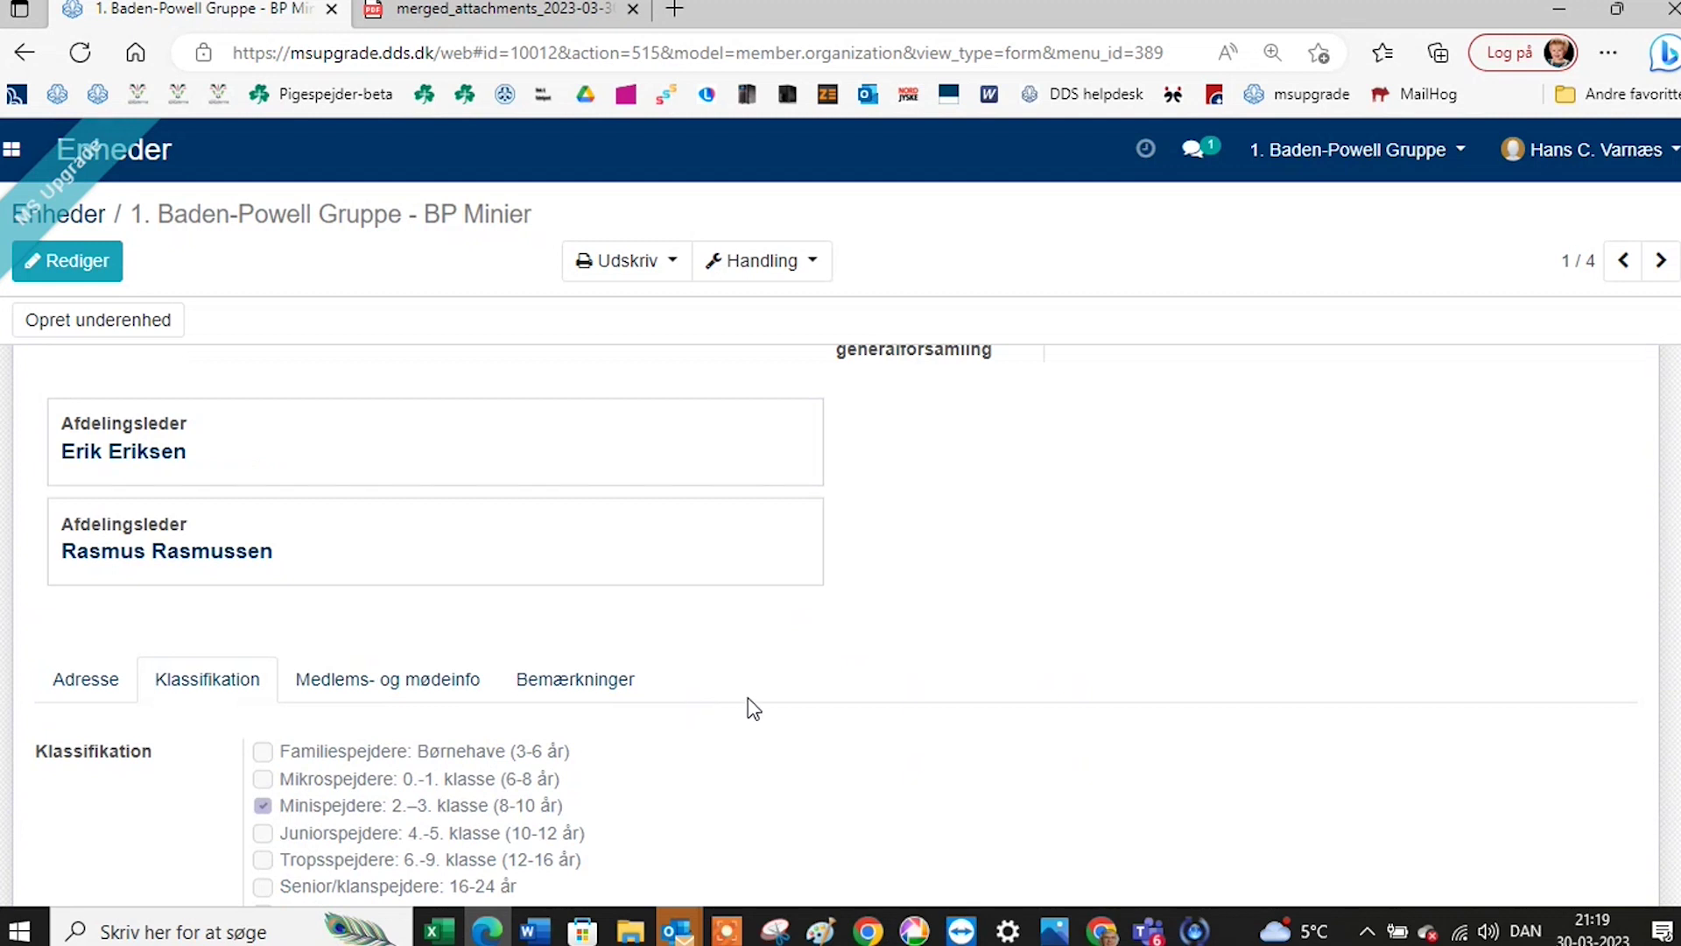
scroll(747, 701, up, 2)
scroll(815, 679, up, 2)
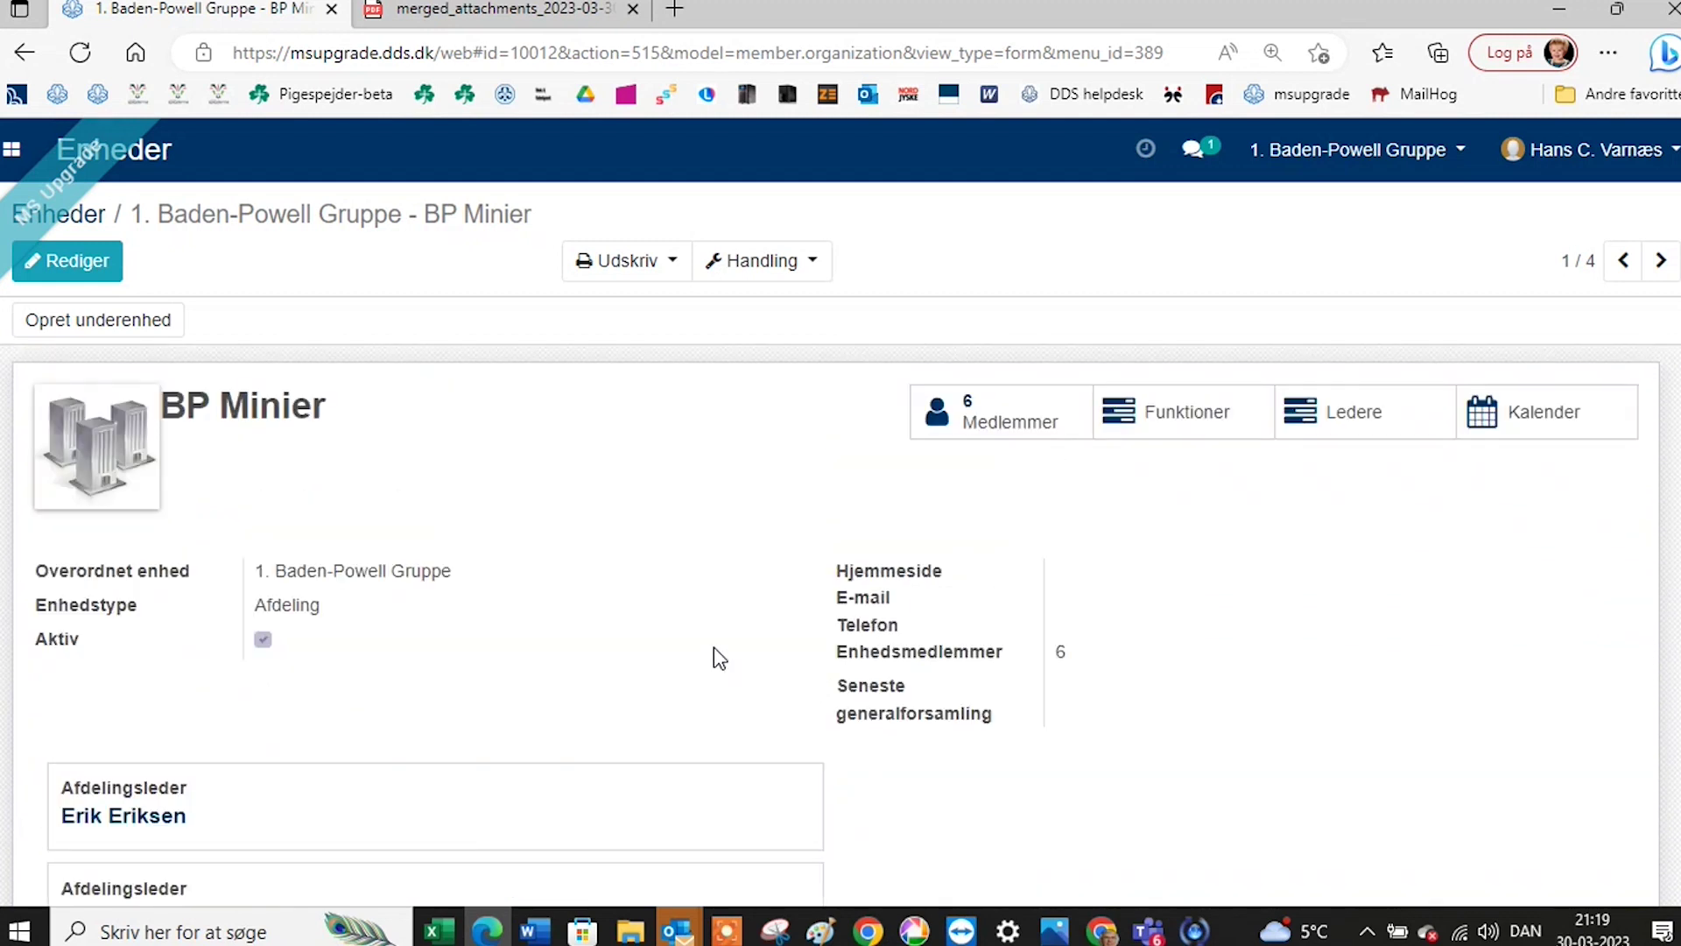
click(15, 151)
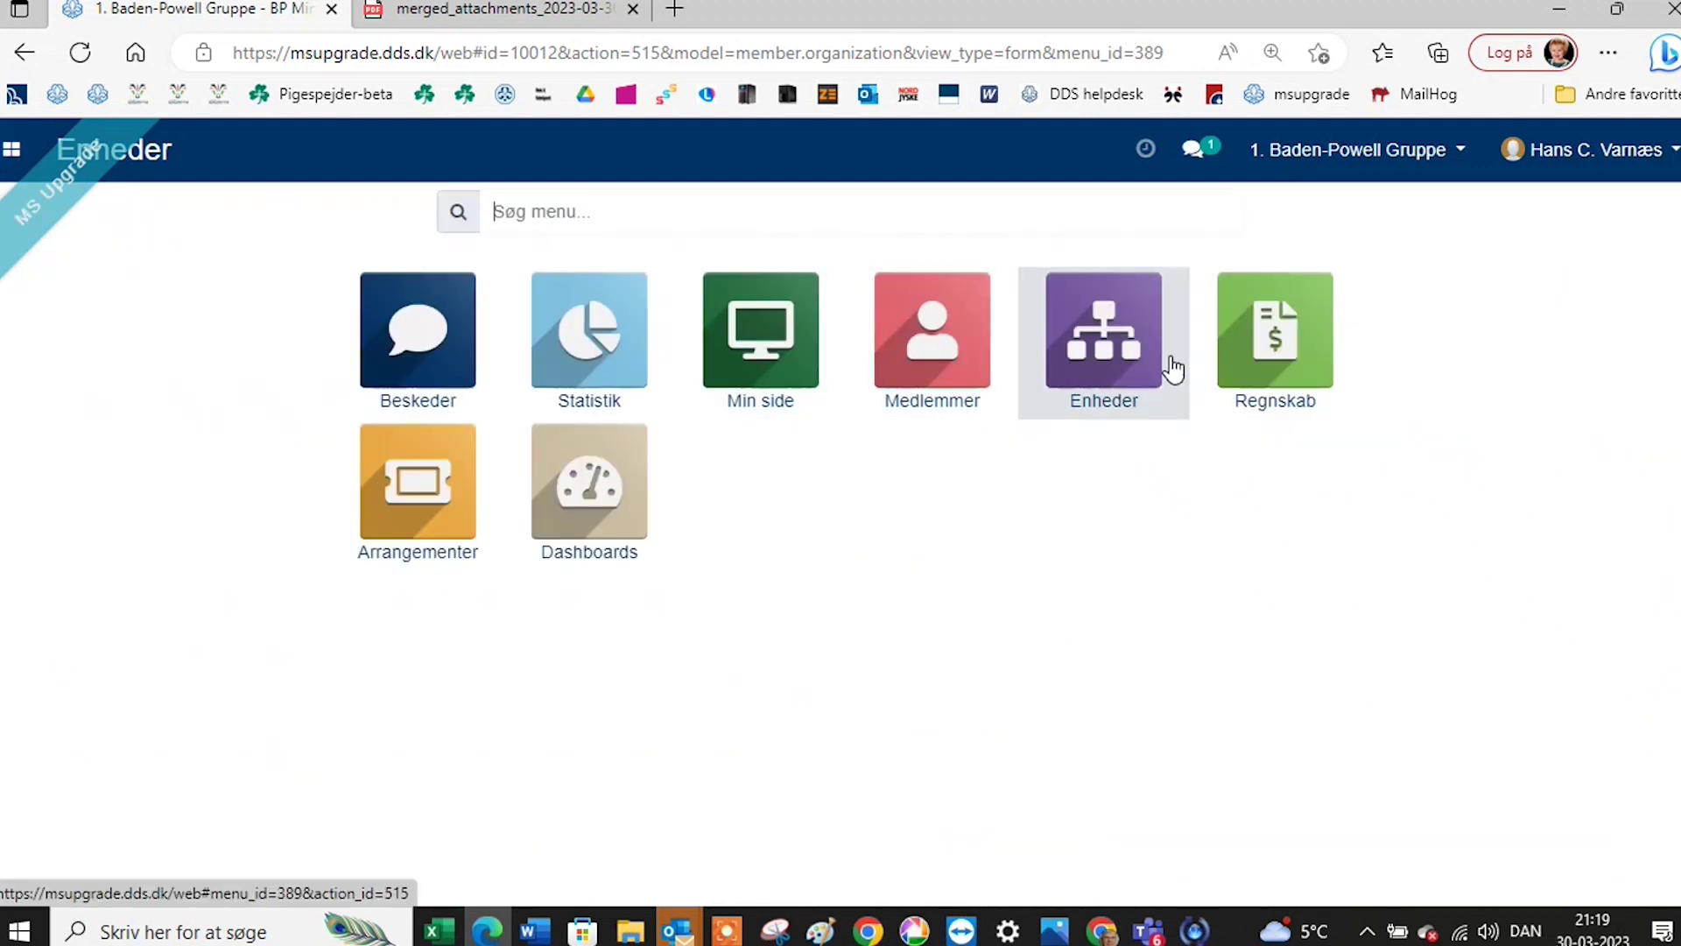
Open Regnskab's Konfiguration > Medlemmer list showing the 24 members and their dues rates.
click(1223, 363)
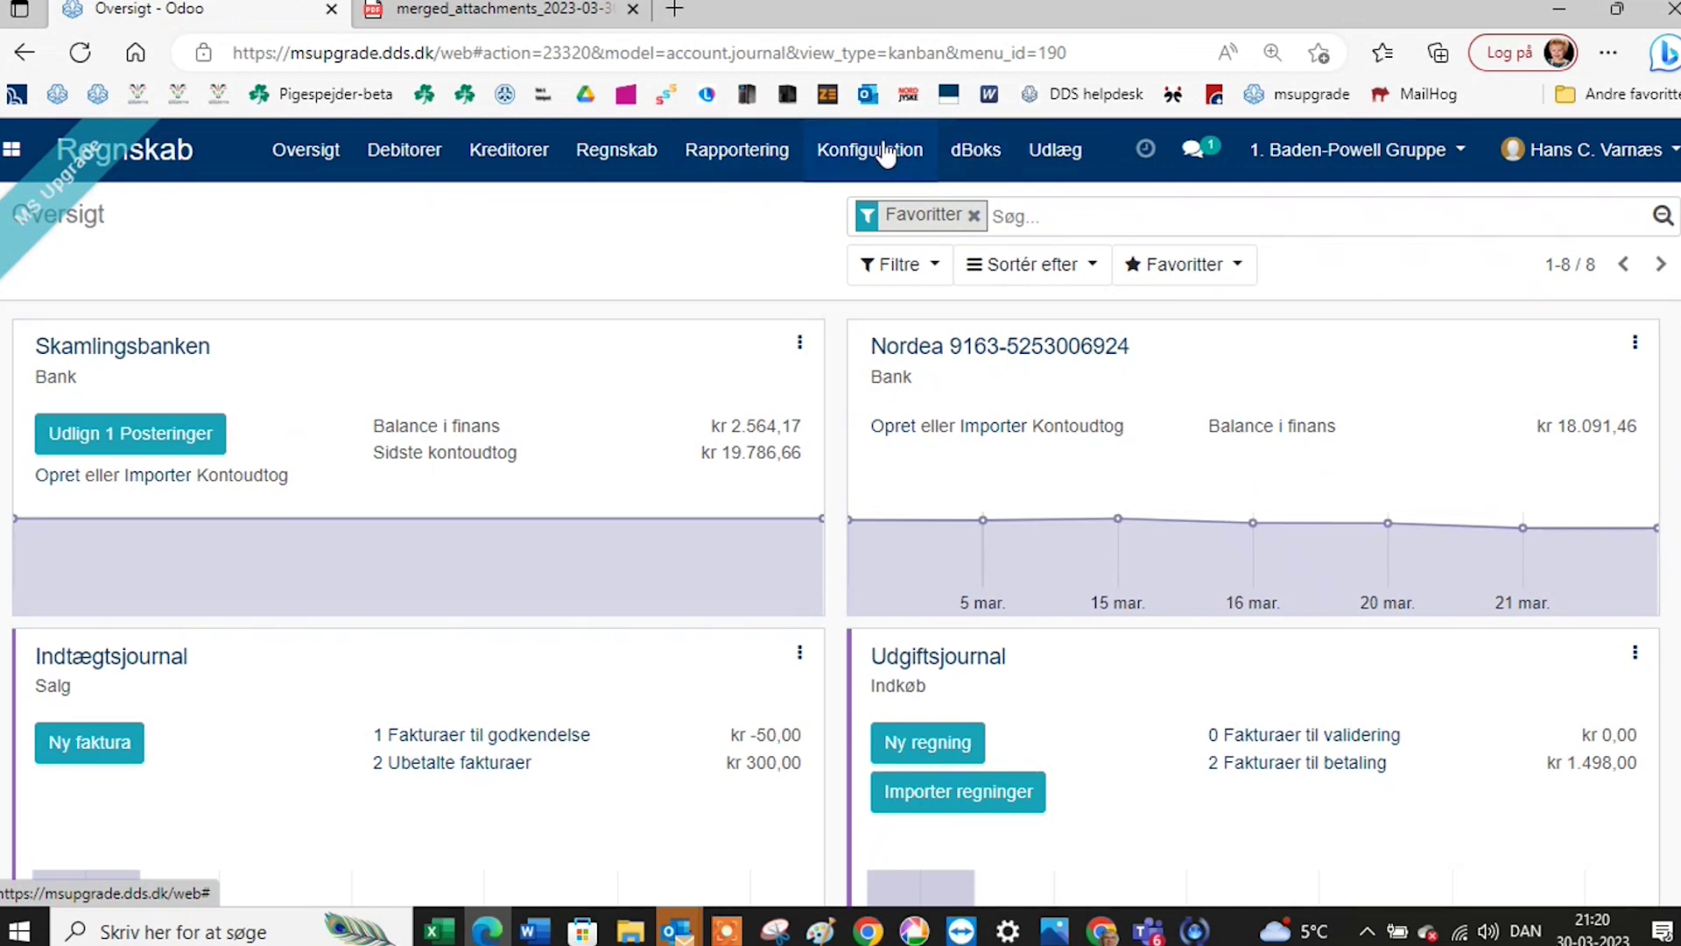
click(880, 156)
scroll(897, 688, down, 2)
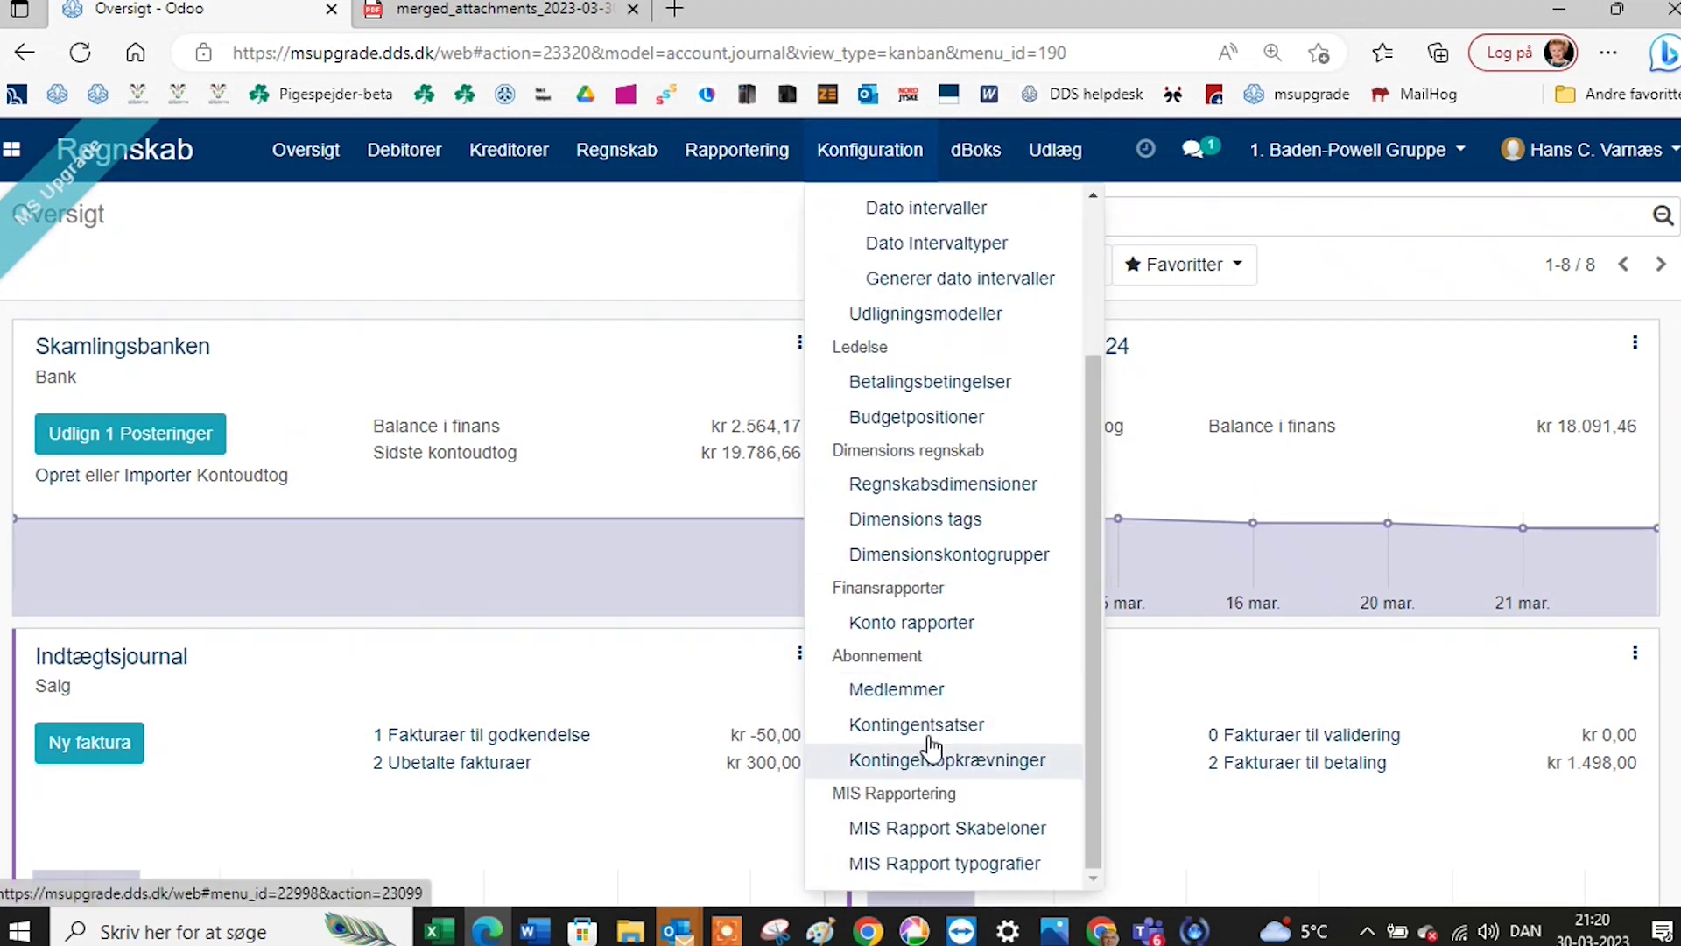
click(897, 690)
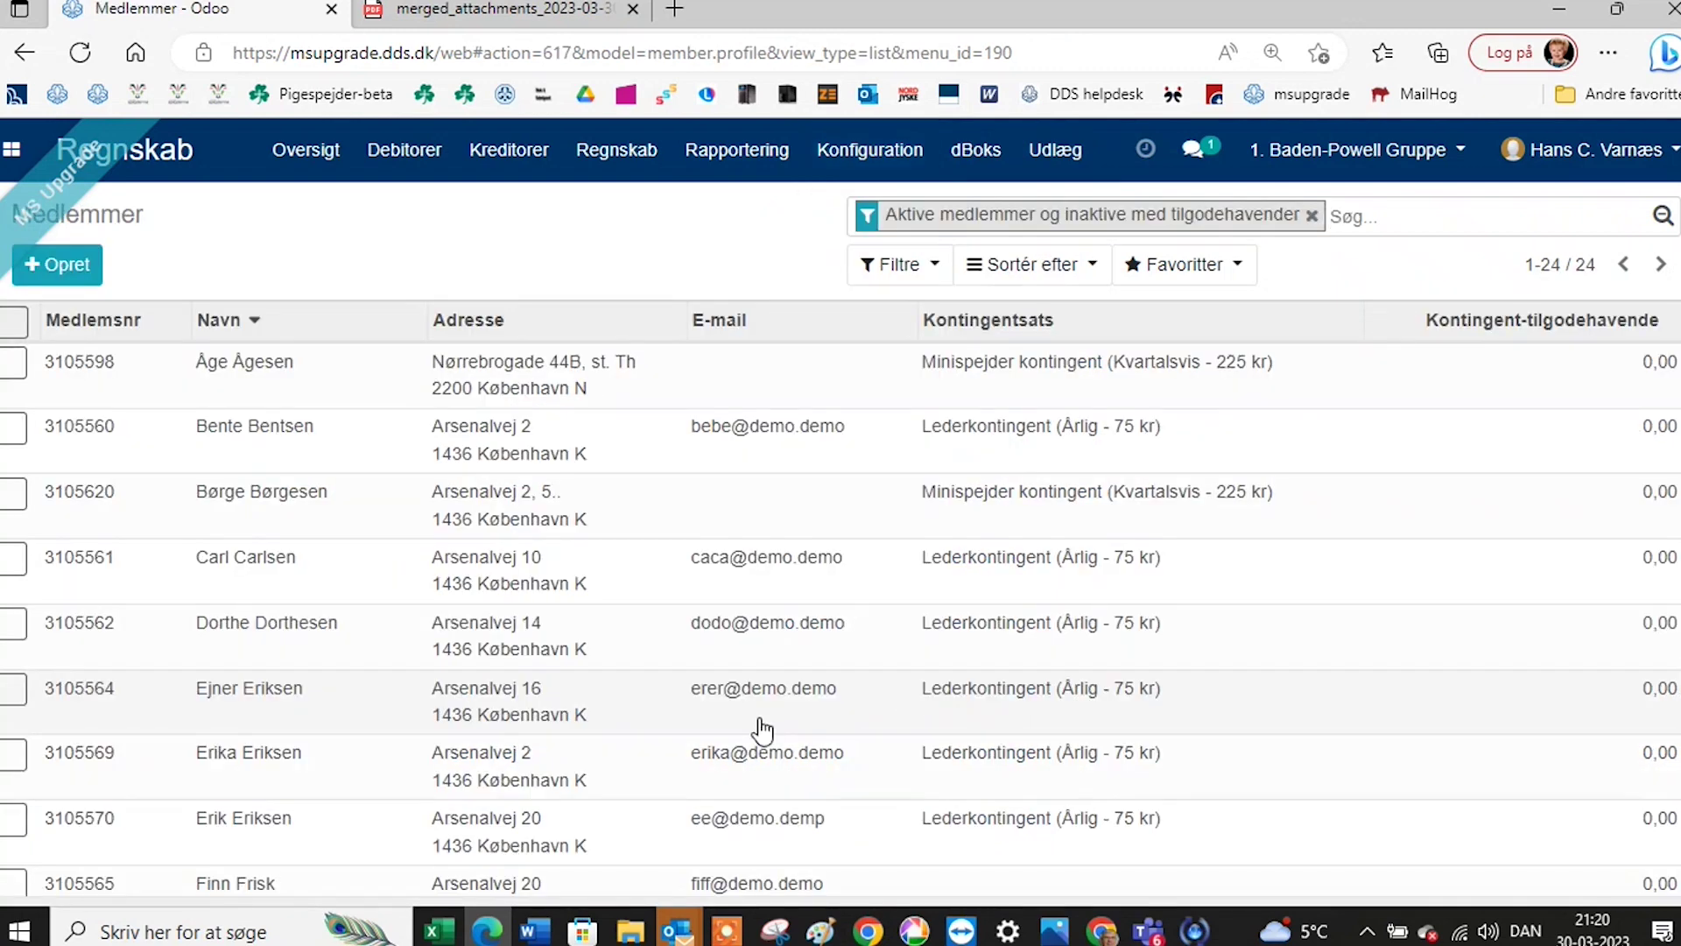
scroll(762, 732, down, 6)
scroll(762, 732, down, 3)
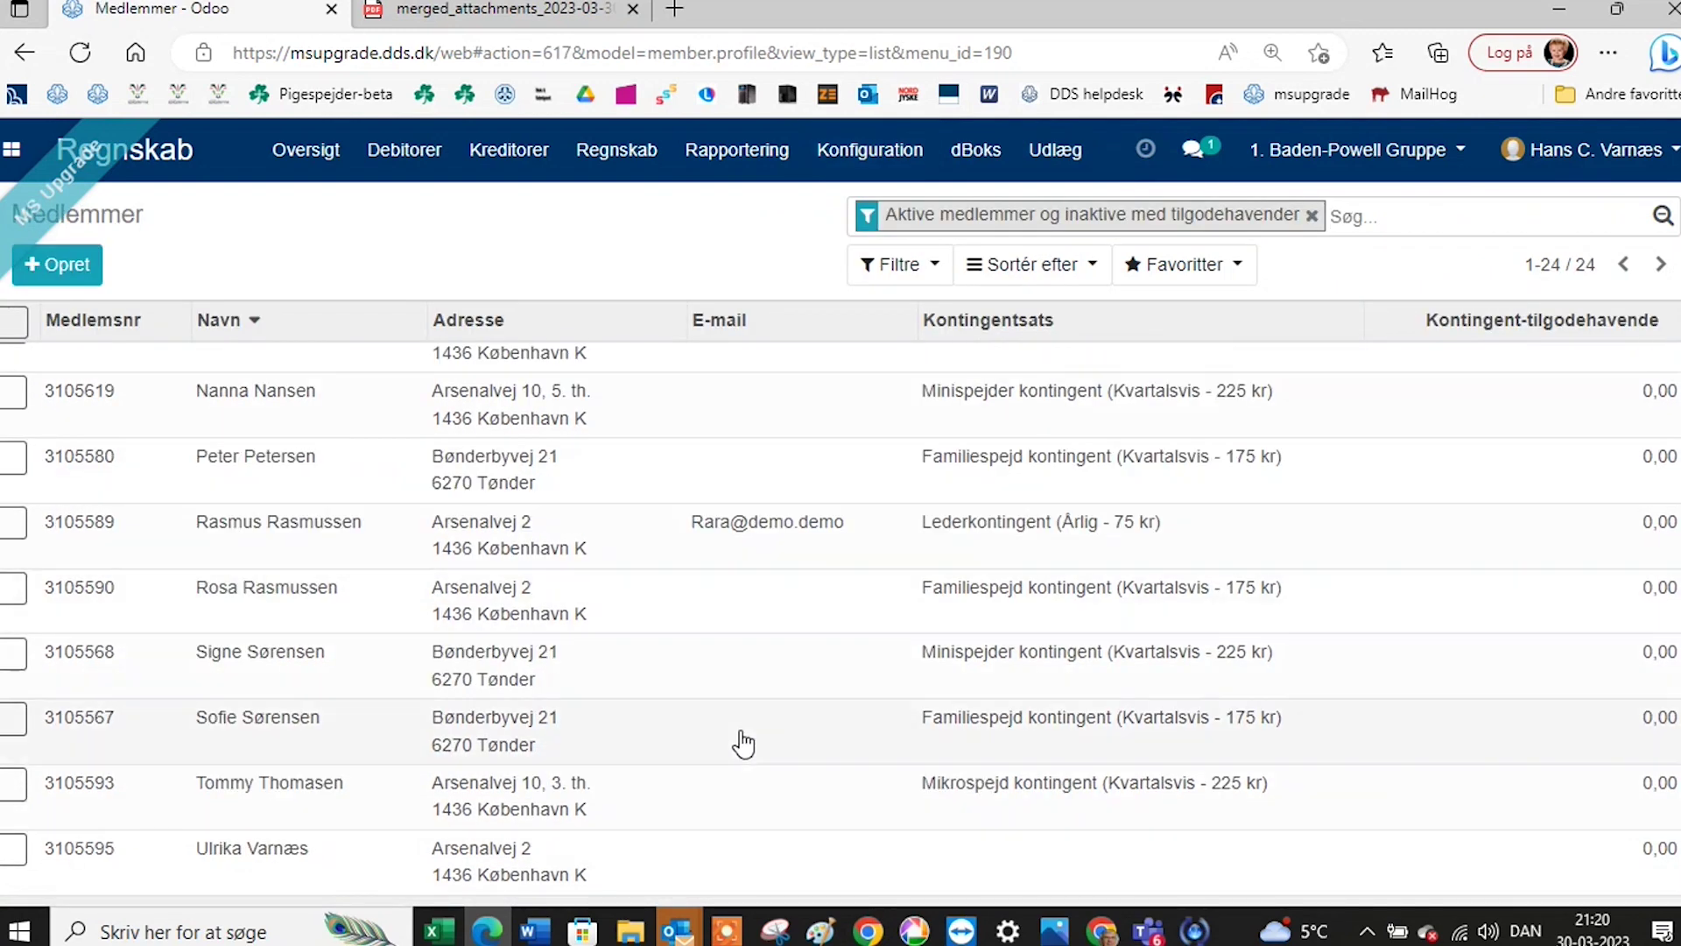
Open the last listed member's Kontingent tab and start editing the record.
click(469, 872)
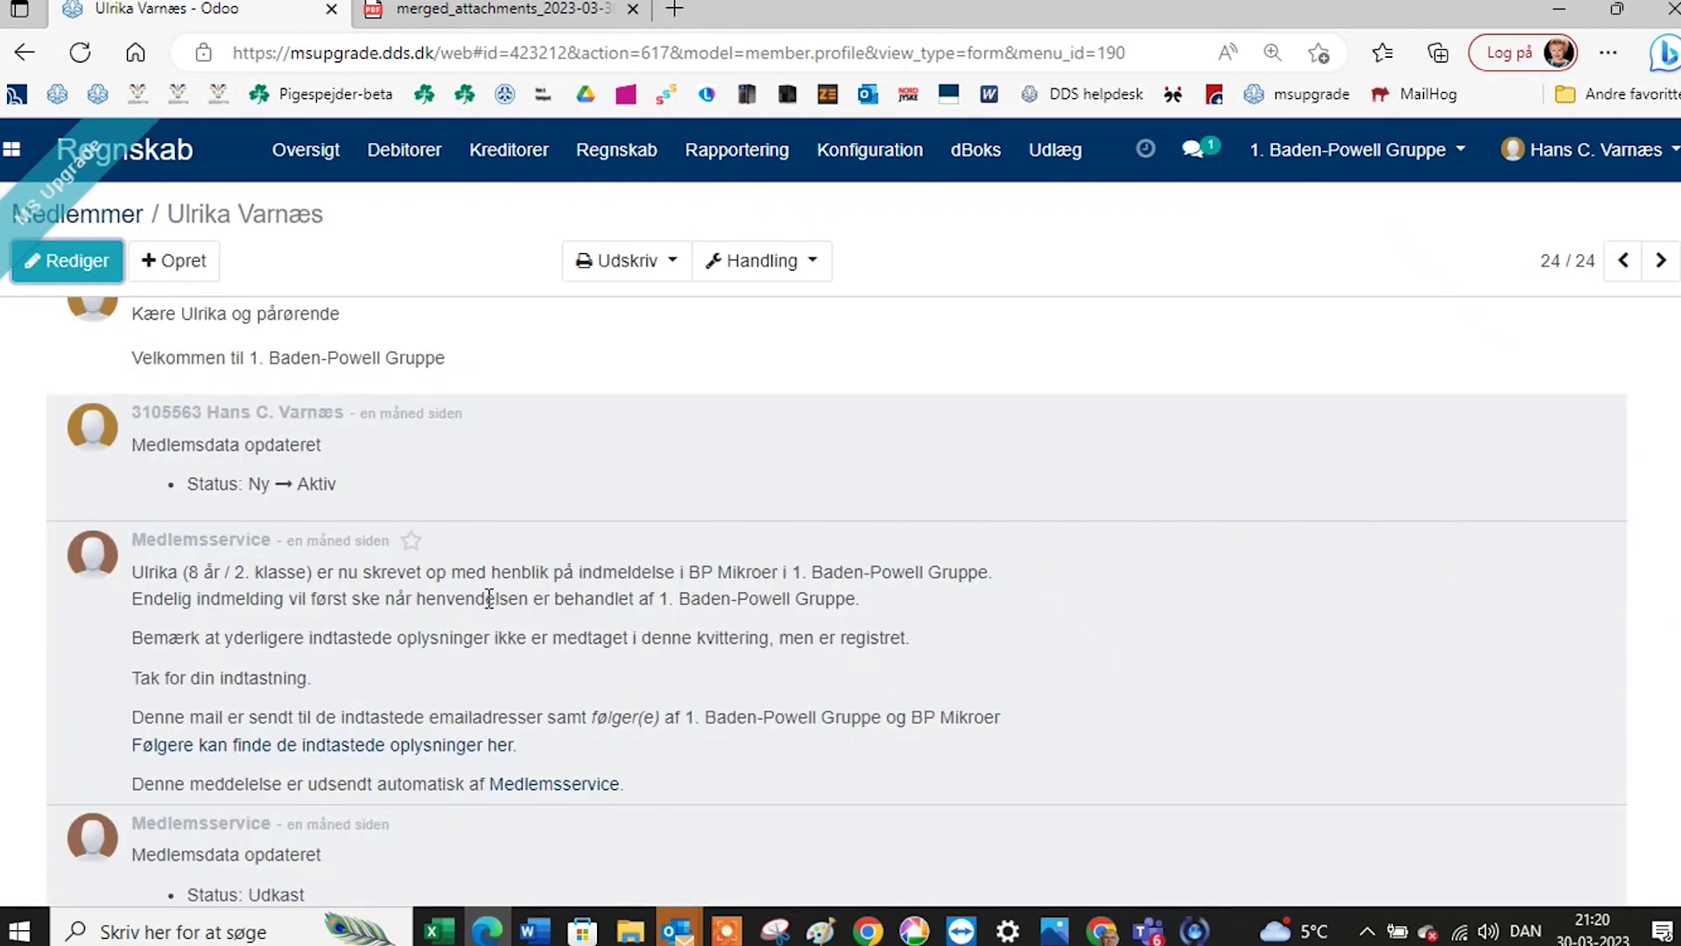
scroll(489, 598, up, 10)
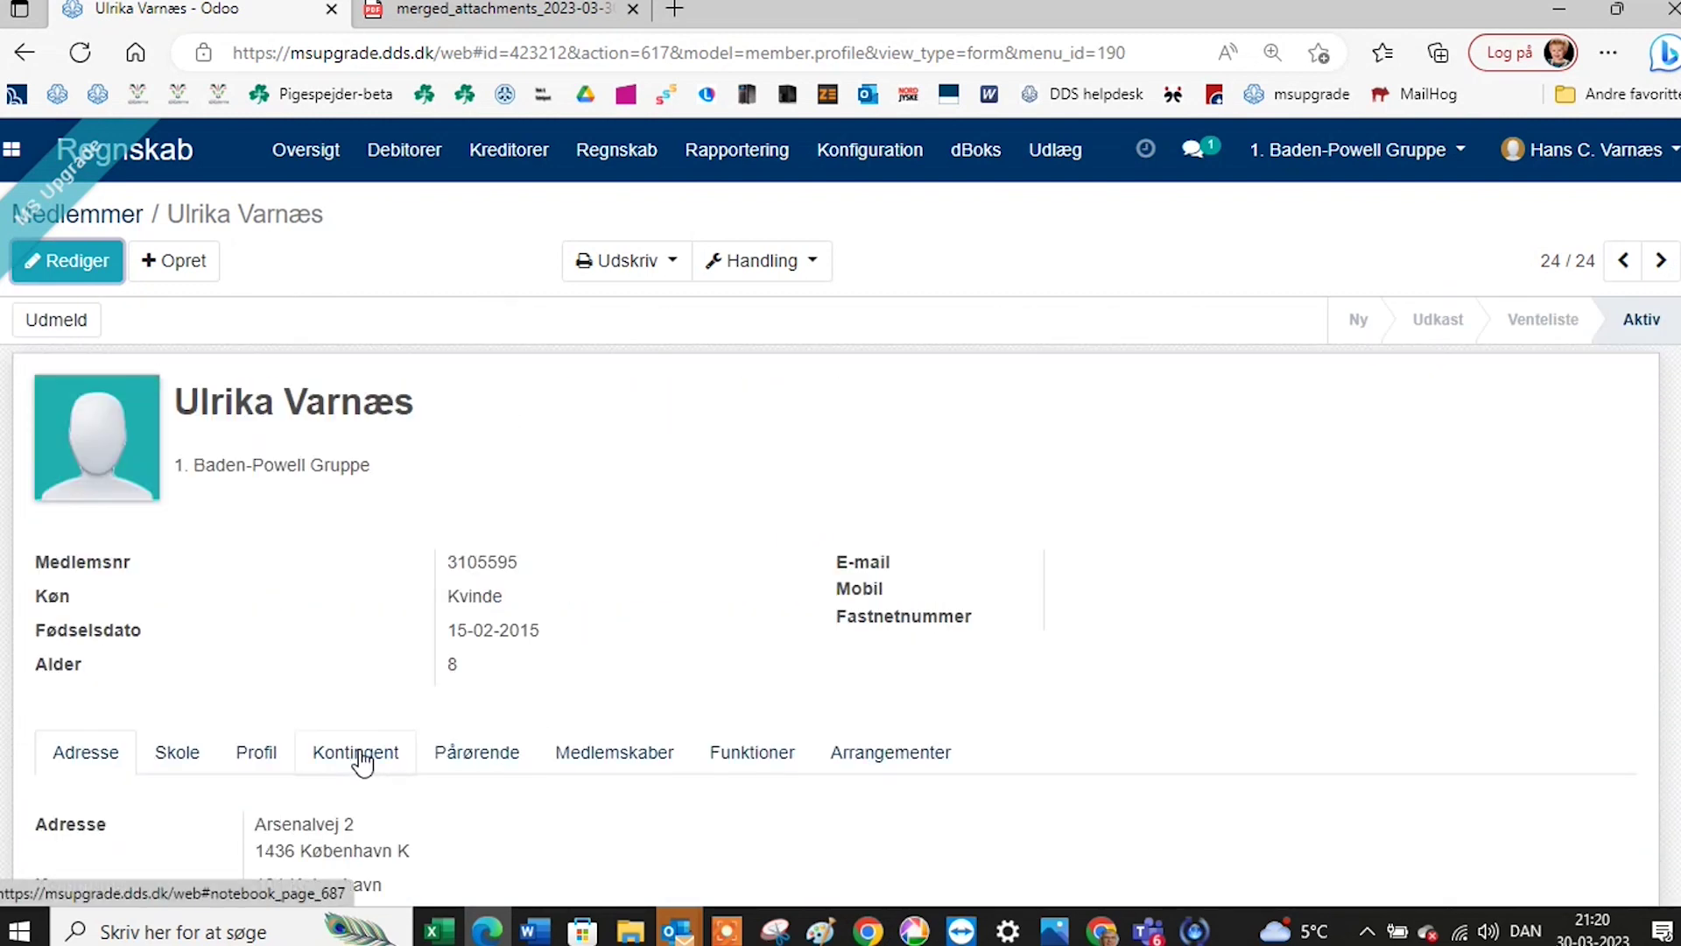
click(362, 758)
scroll(447, 753, down, 2)
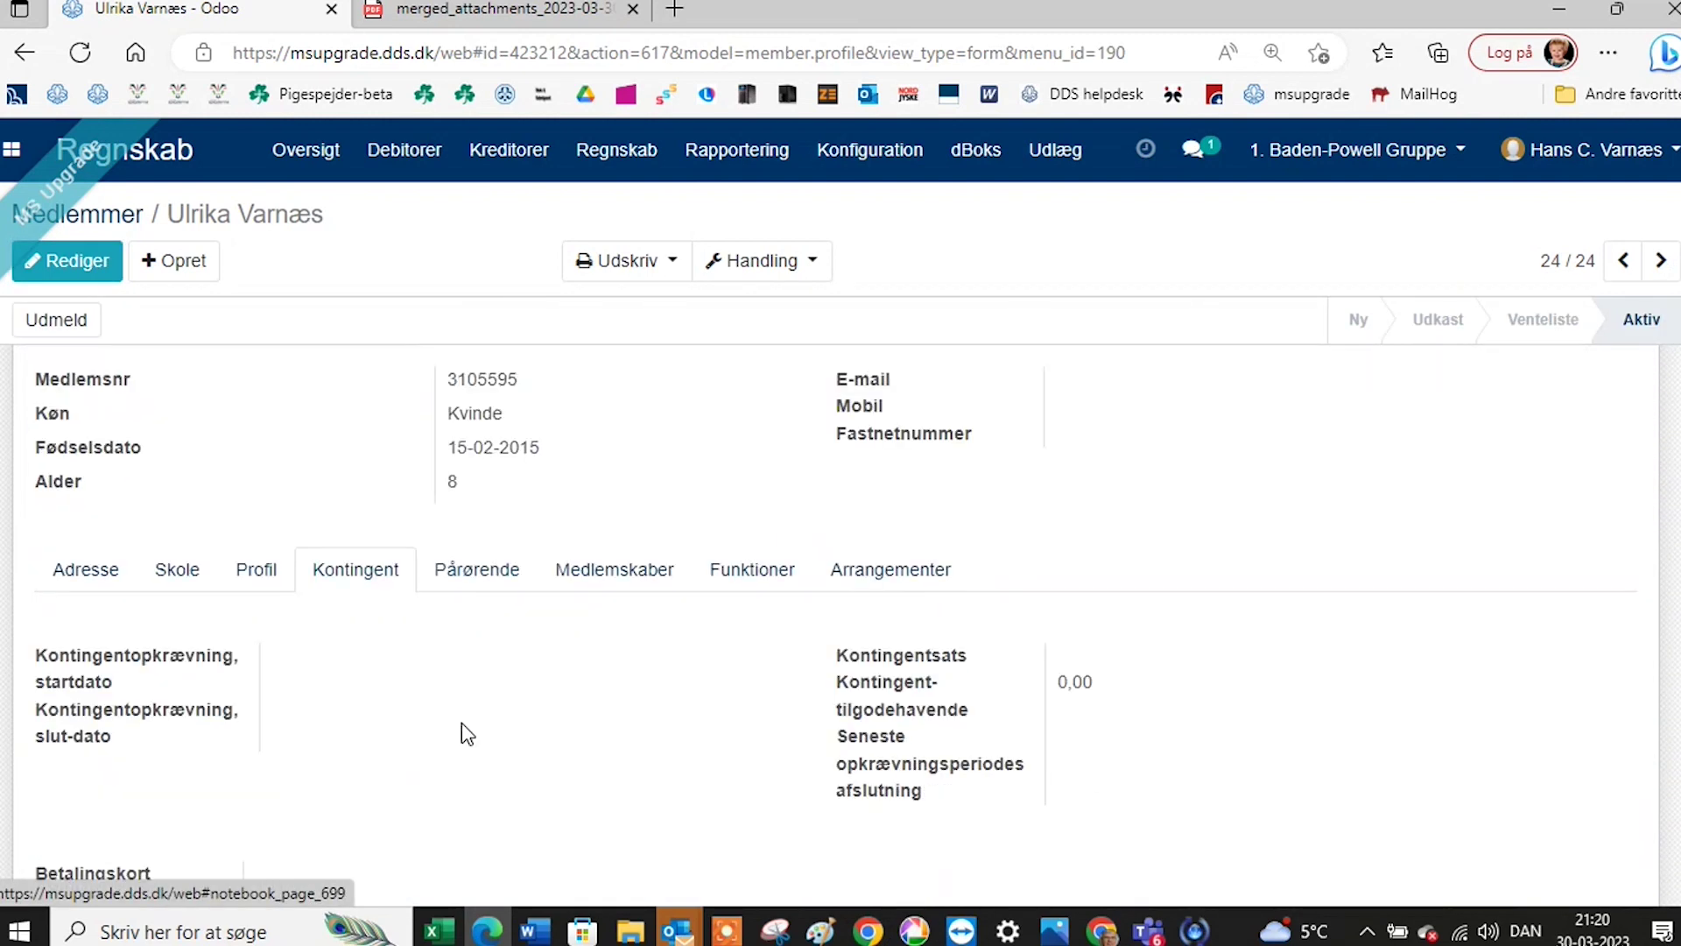
click(79, 265)
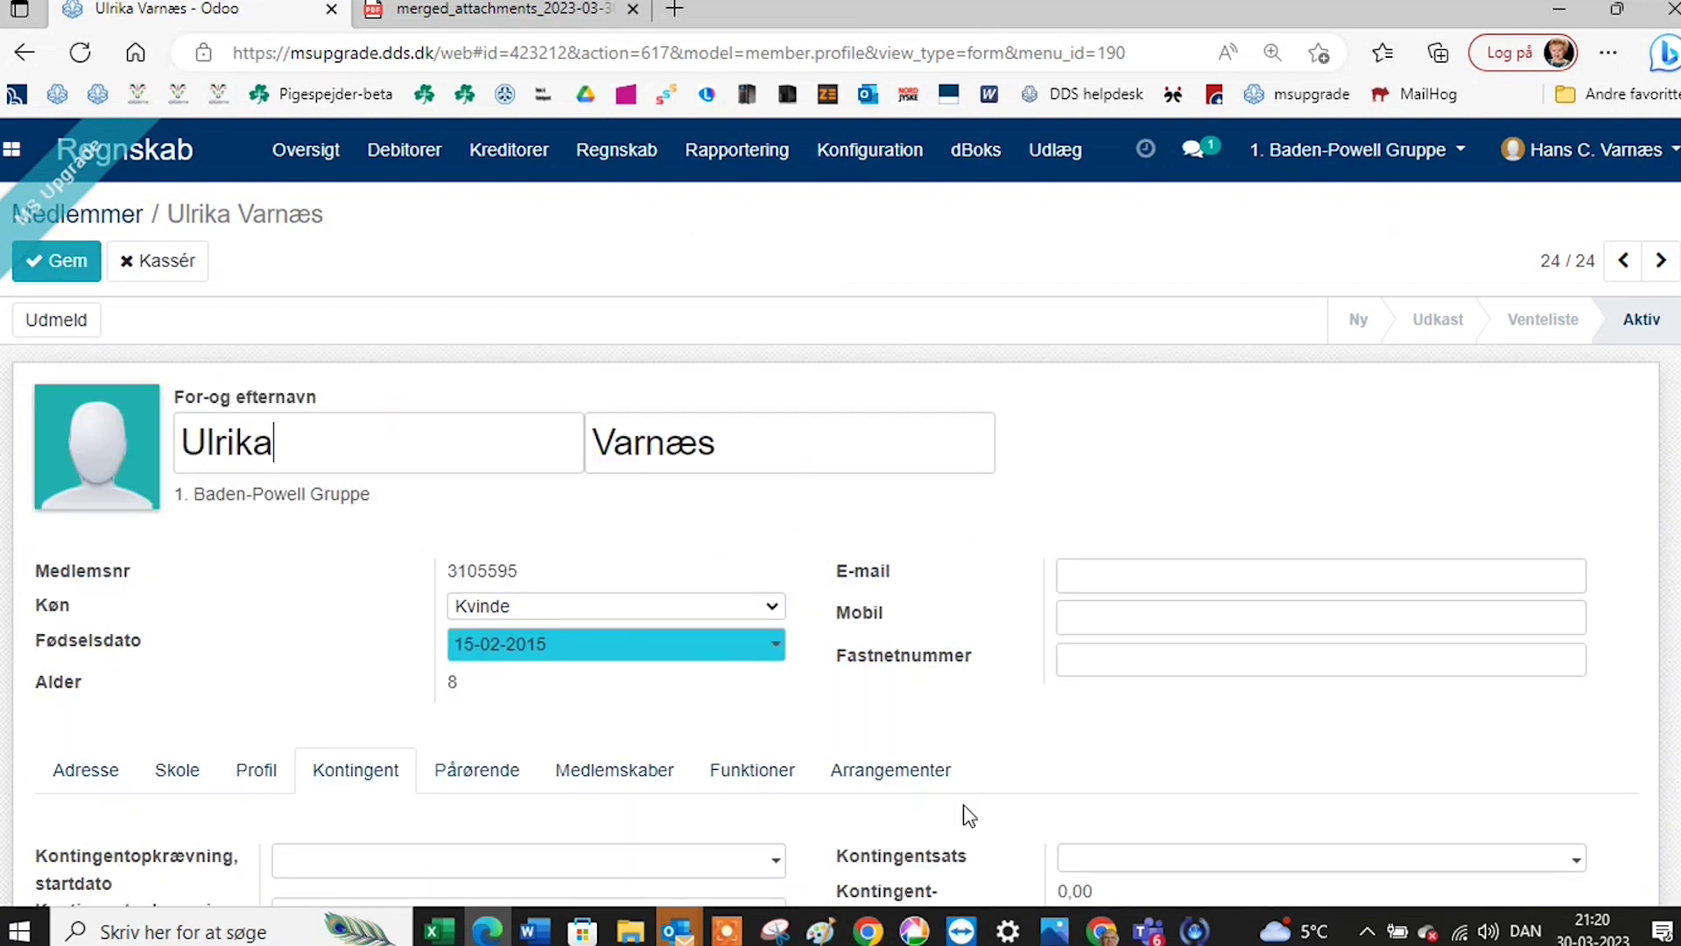
Set Kontingentsats to Minispejder kontingent (Kvartalsvis - 225 kr) with startdato 01-01-2023.
click(1083, 865)
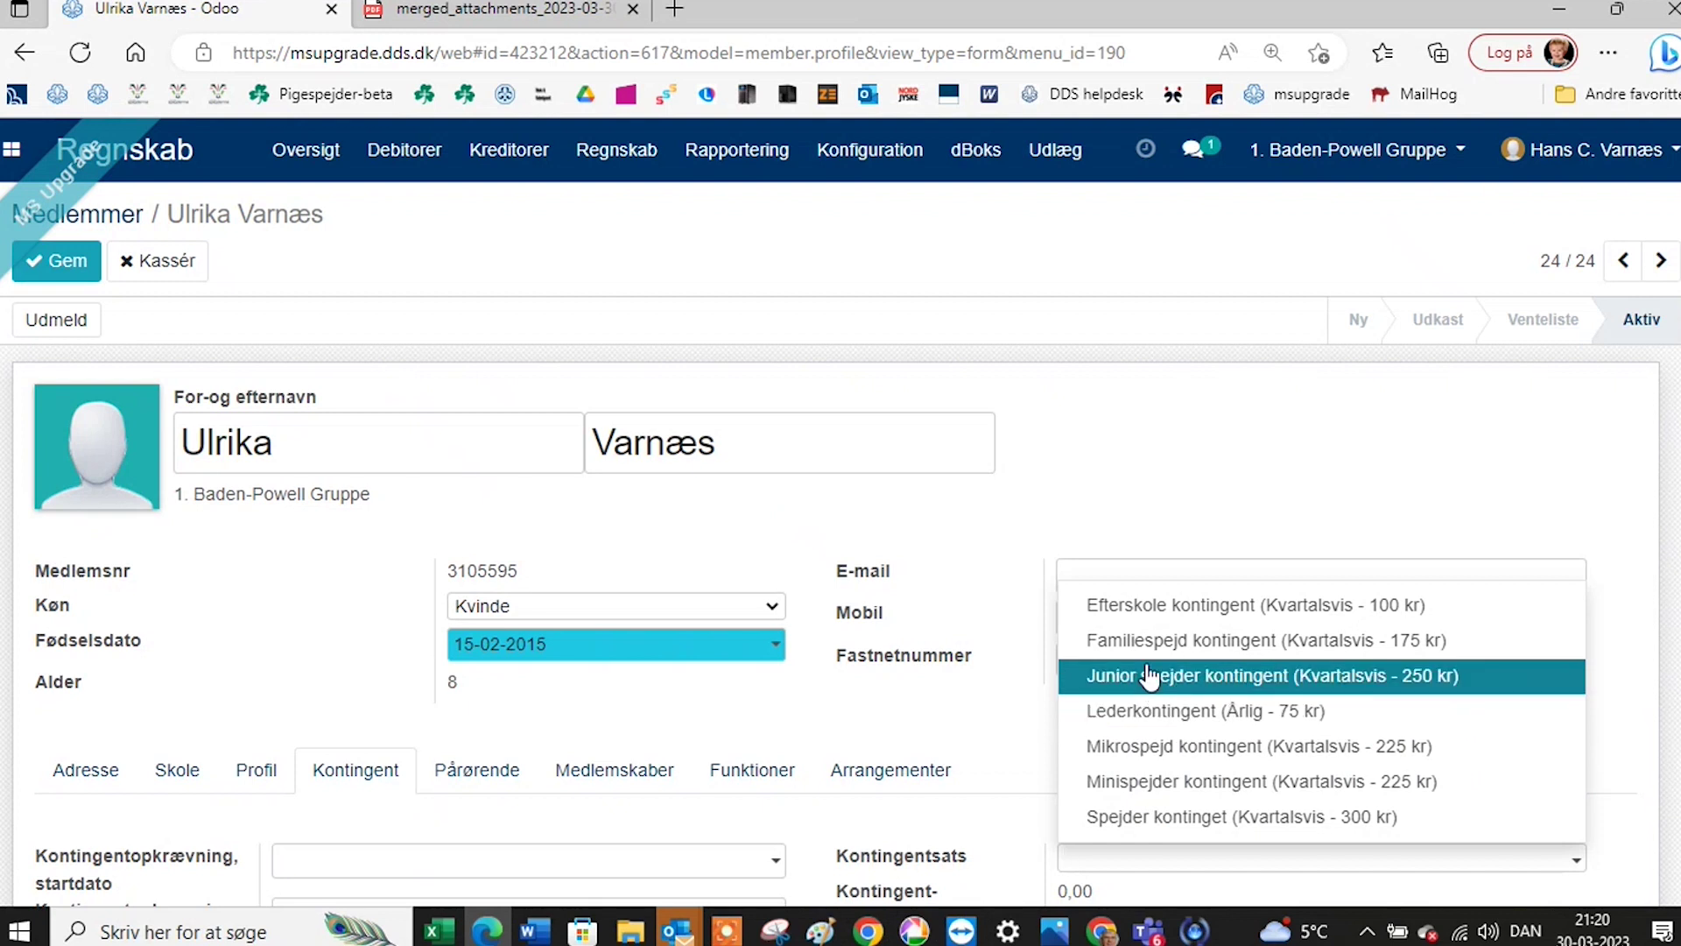
click(1155, 780)
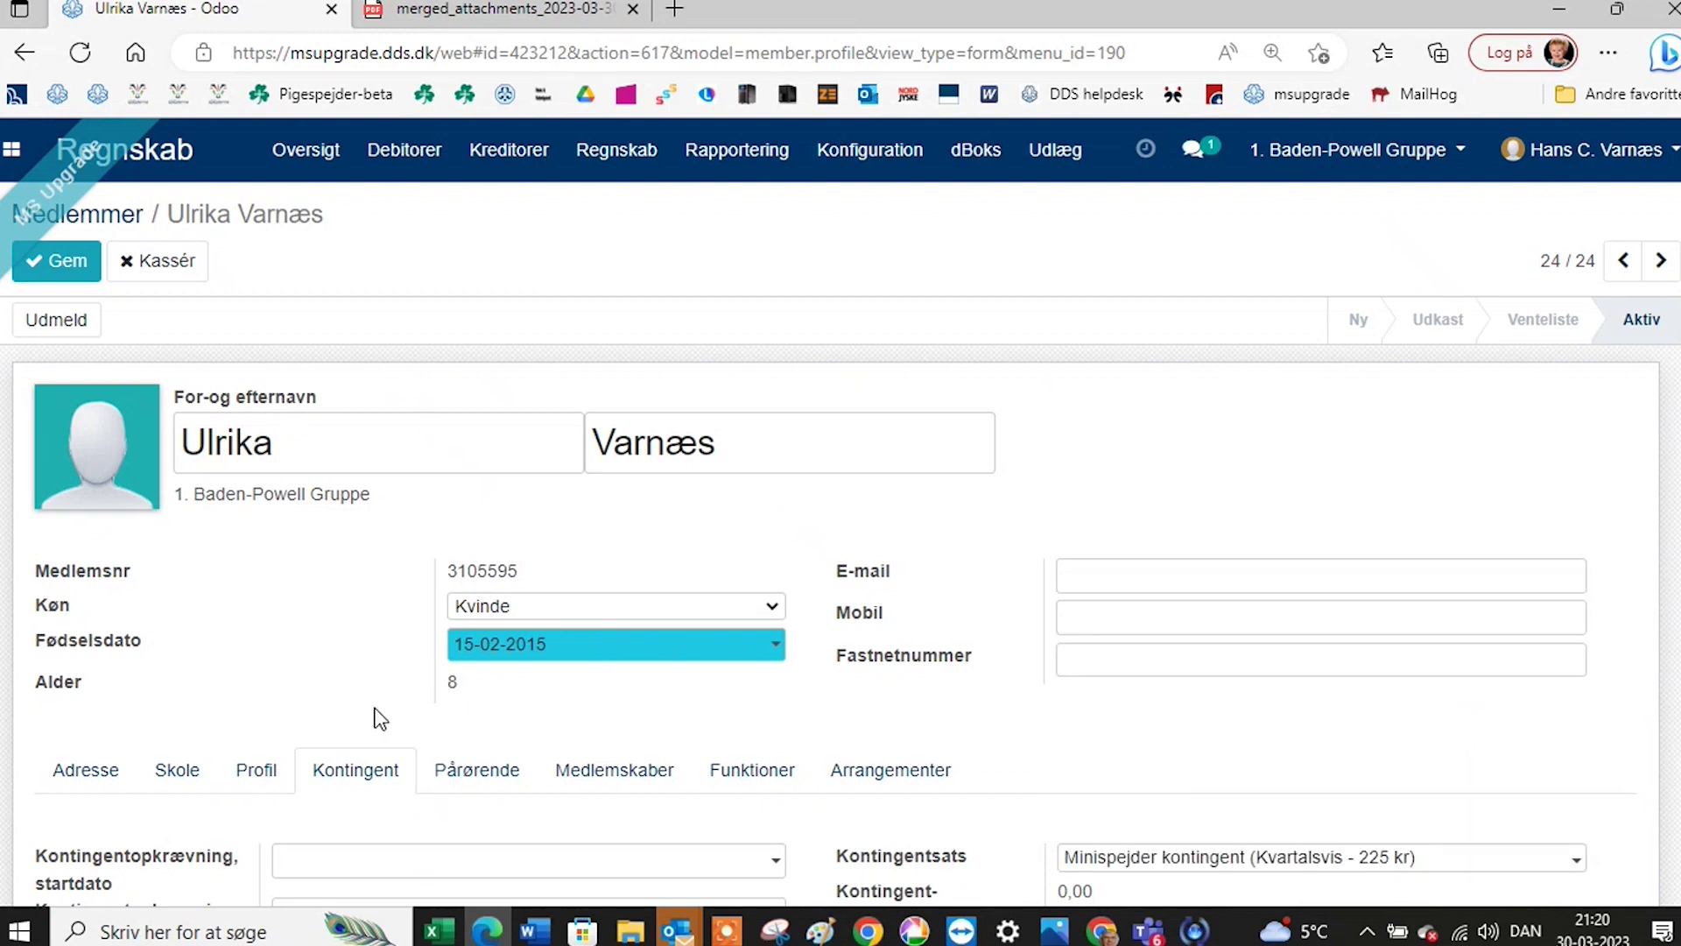
scroll(368, 731, down, 1)
click(335, 776)
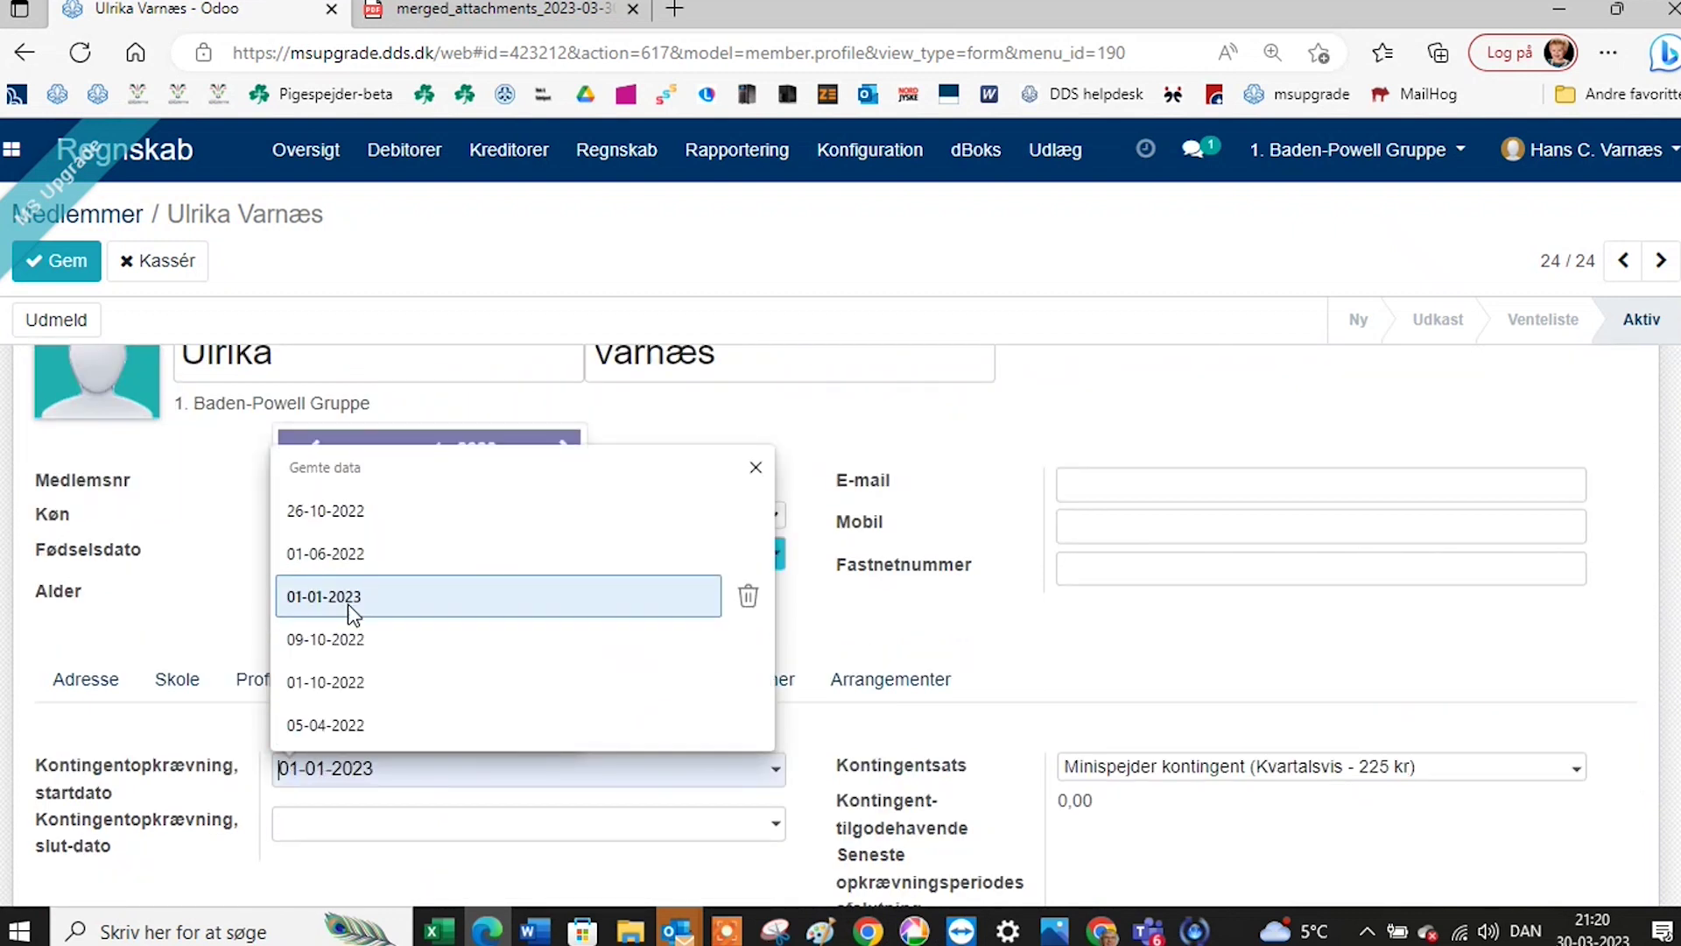
click(349, 599)
scroll(480, 792, down, 2)
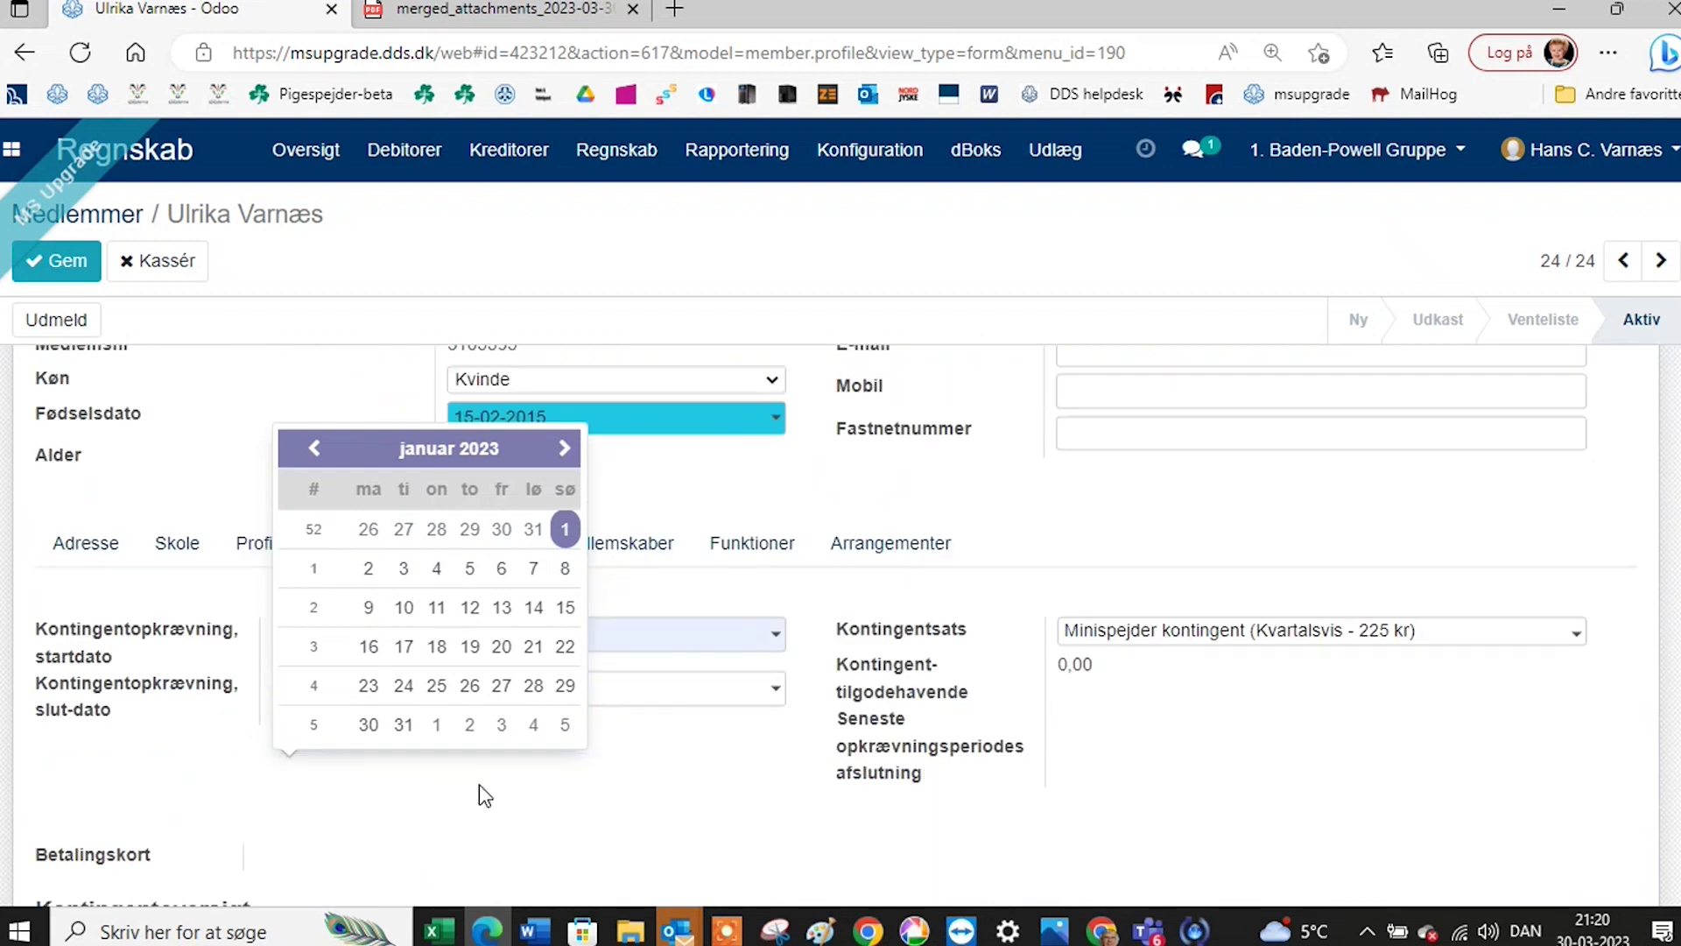
click(657, 806)
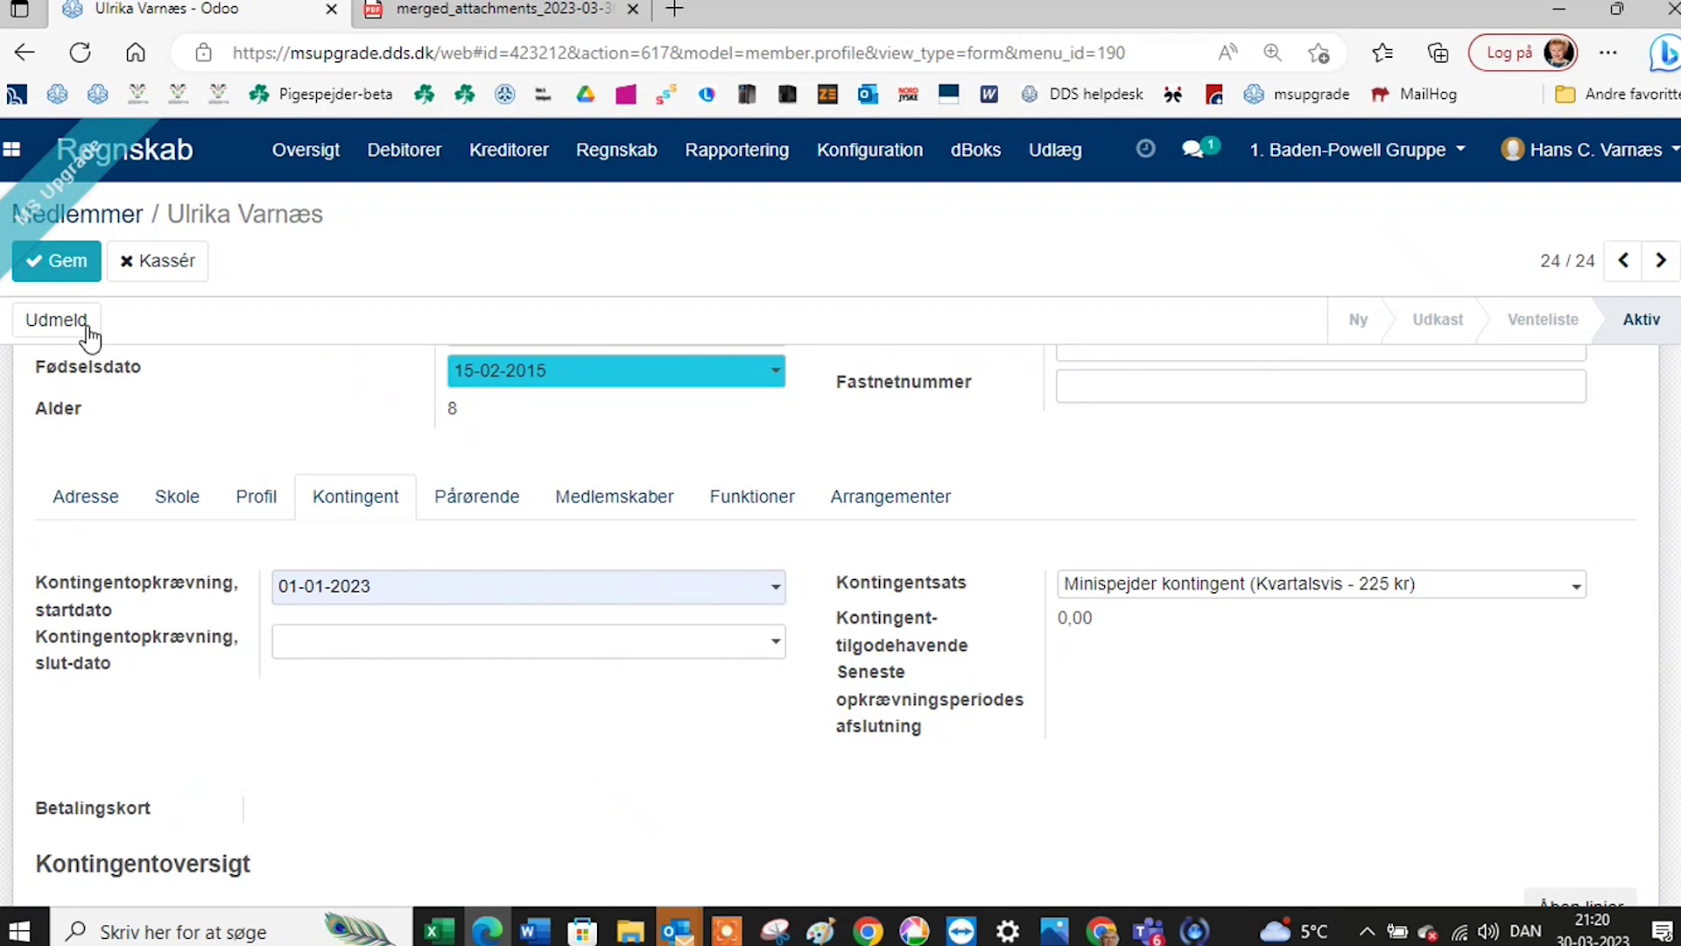
After the save error, change the dues startdato to 30-03-2023 and save the member.
click(66, 267)
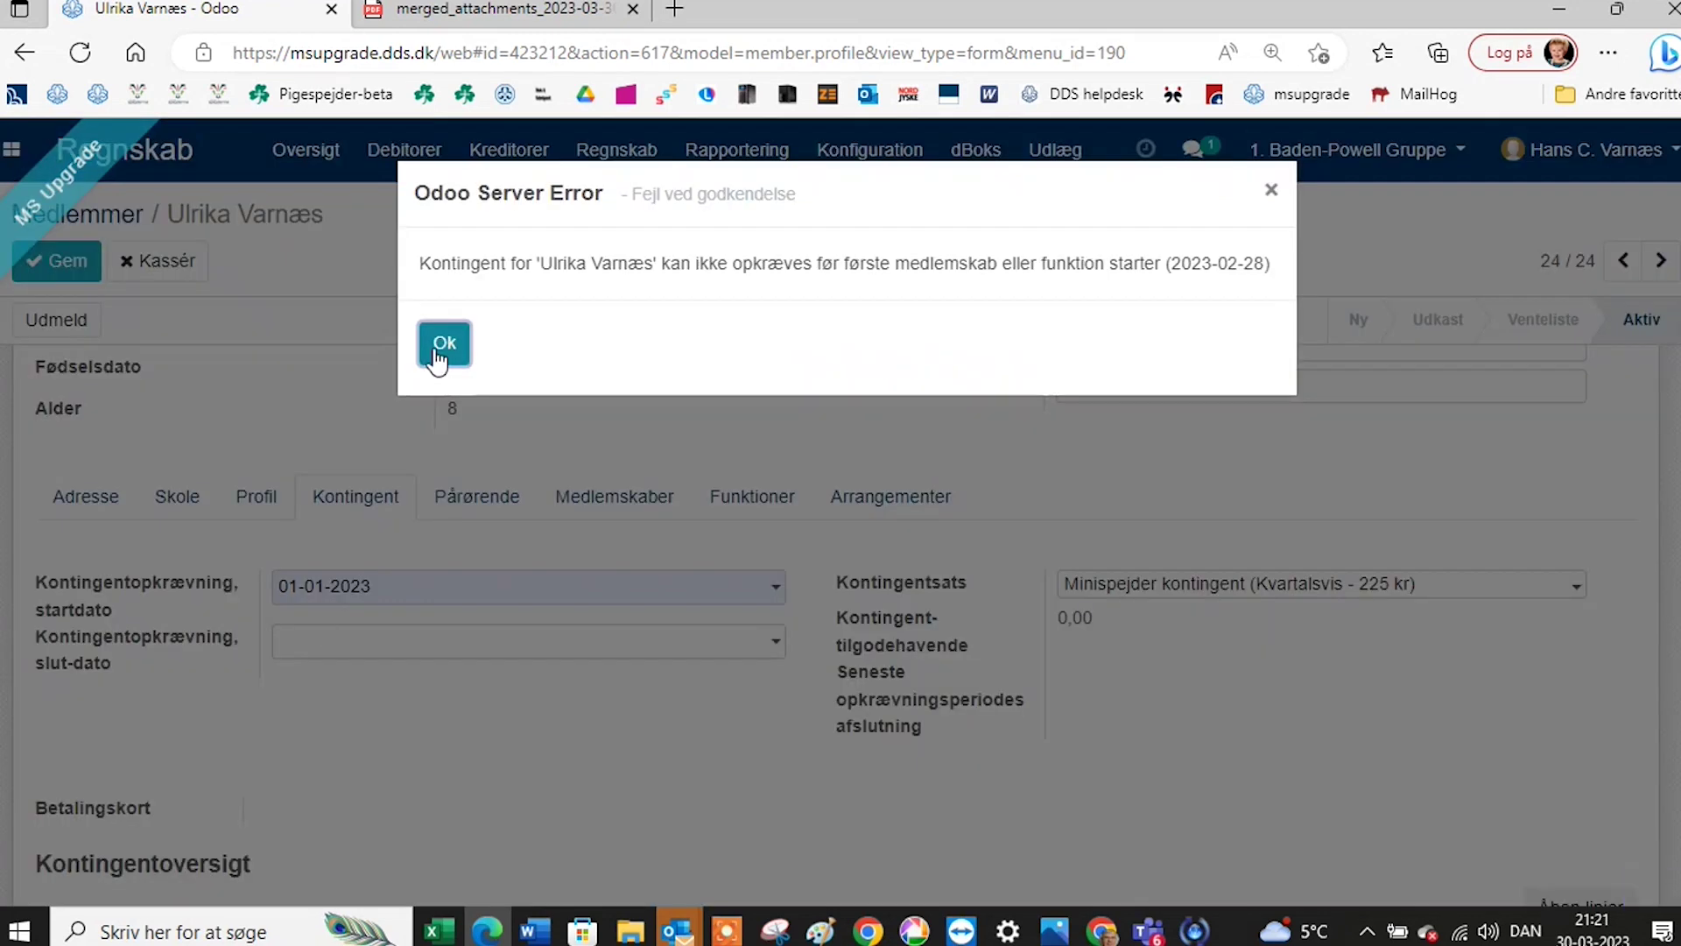
click(443, 344)
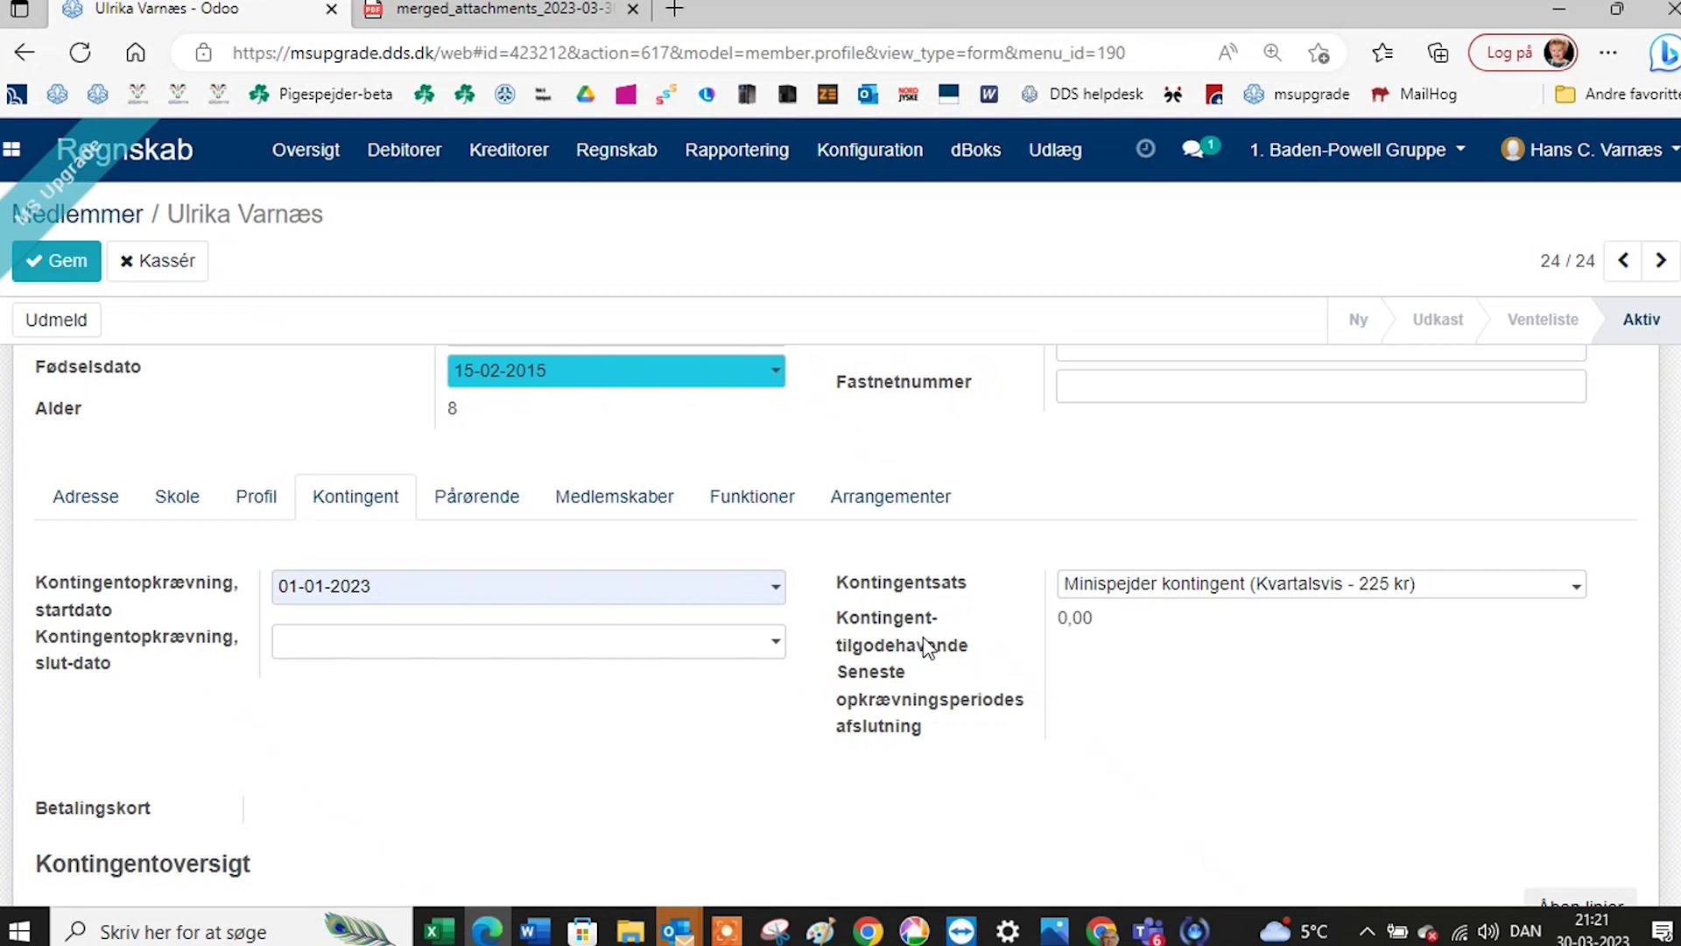
click(777, 600)
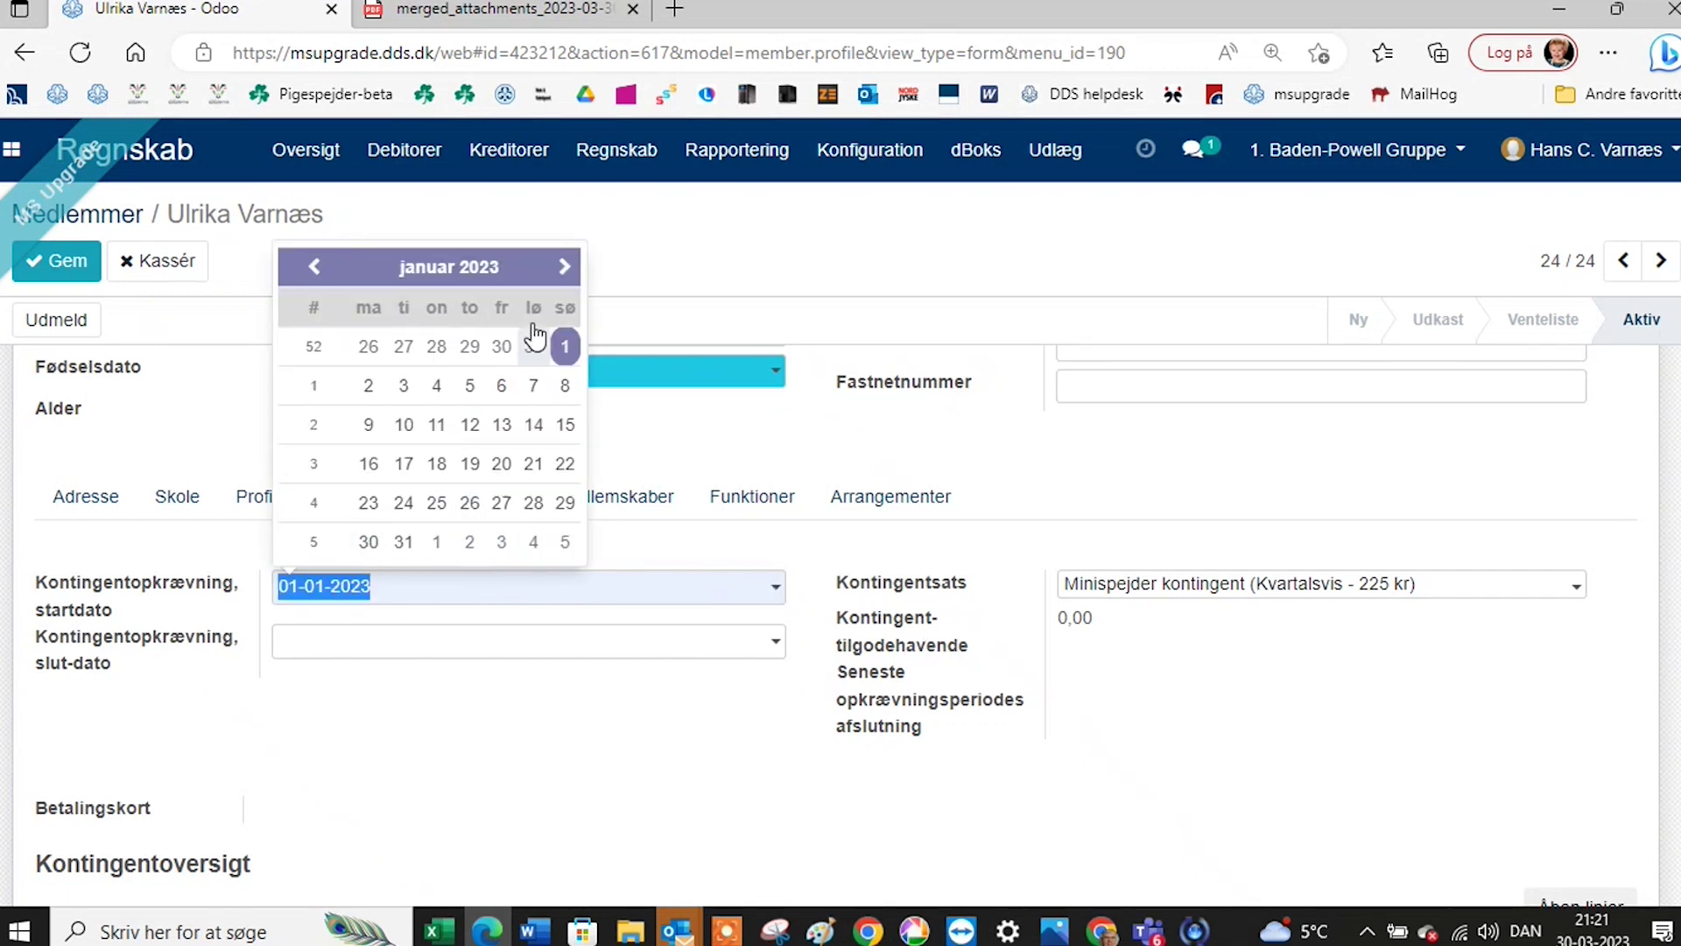
click(542, 268)
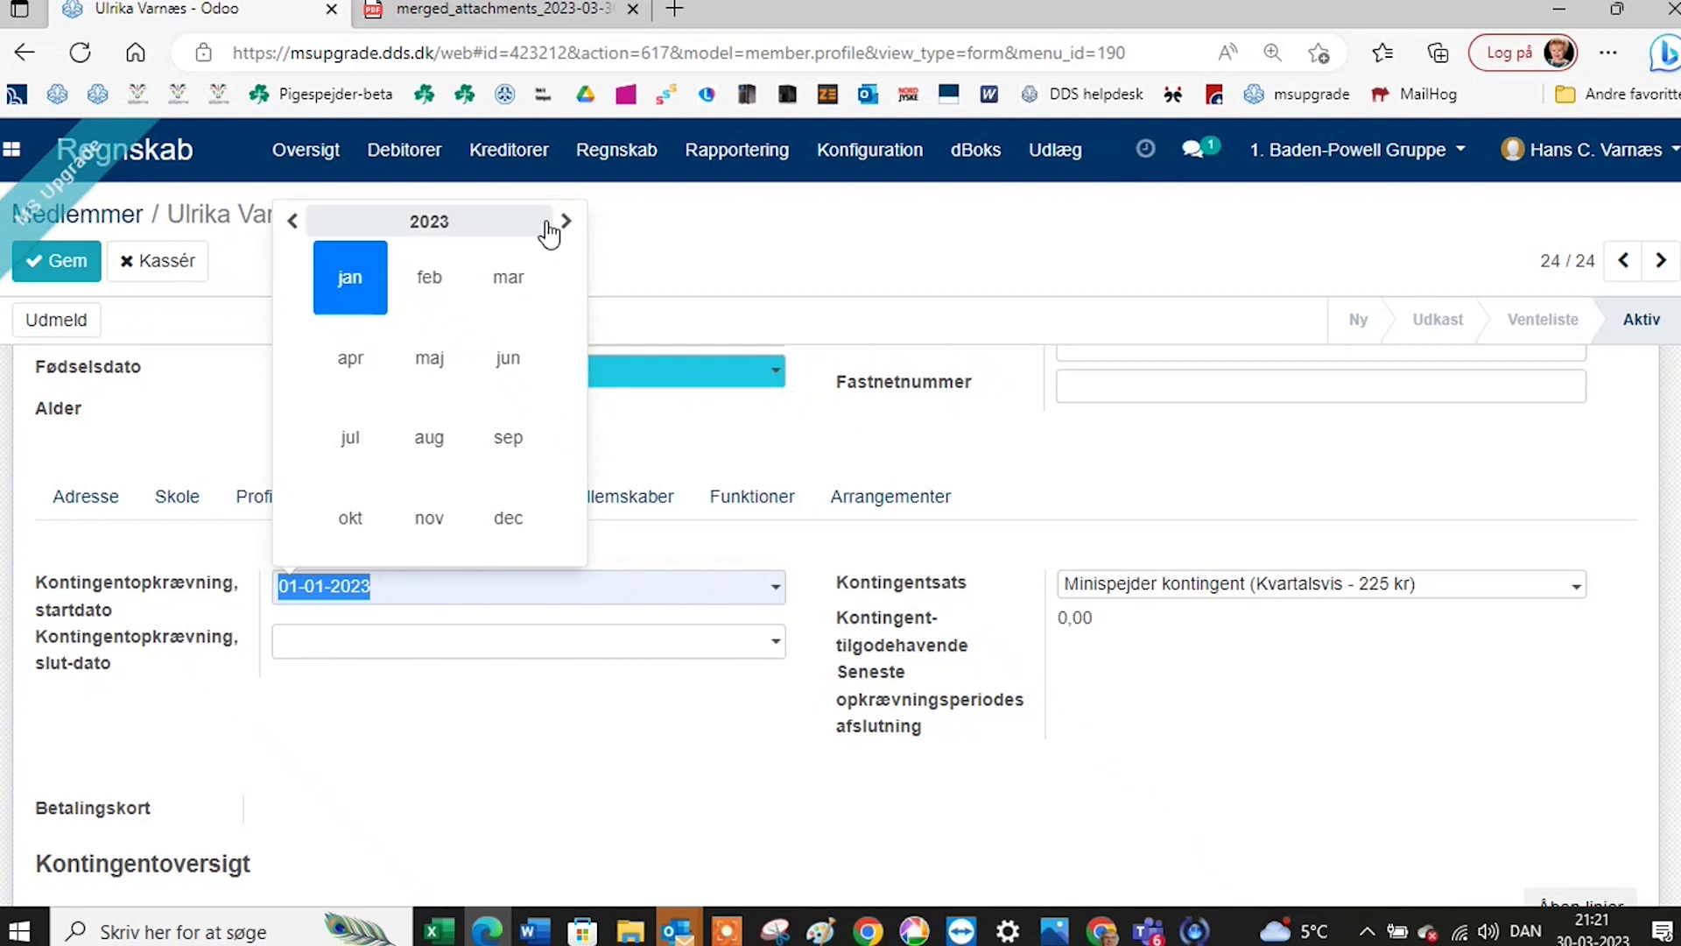
click(497, 302)
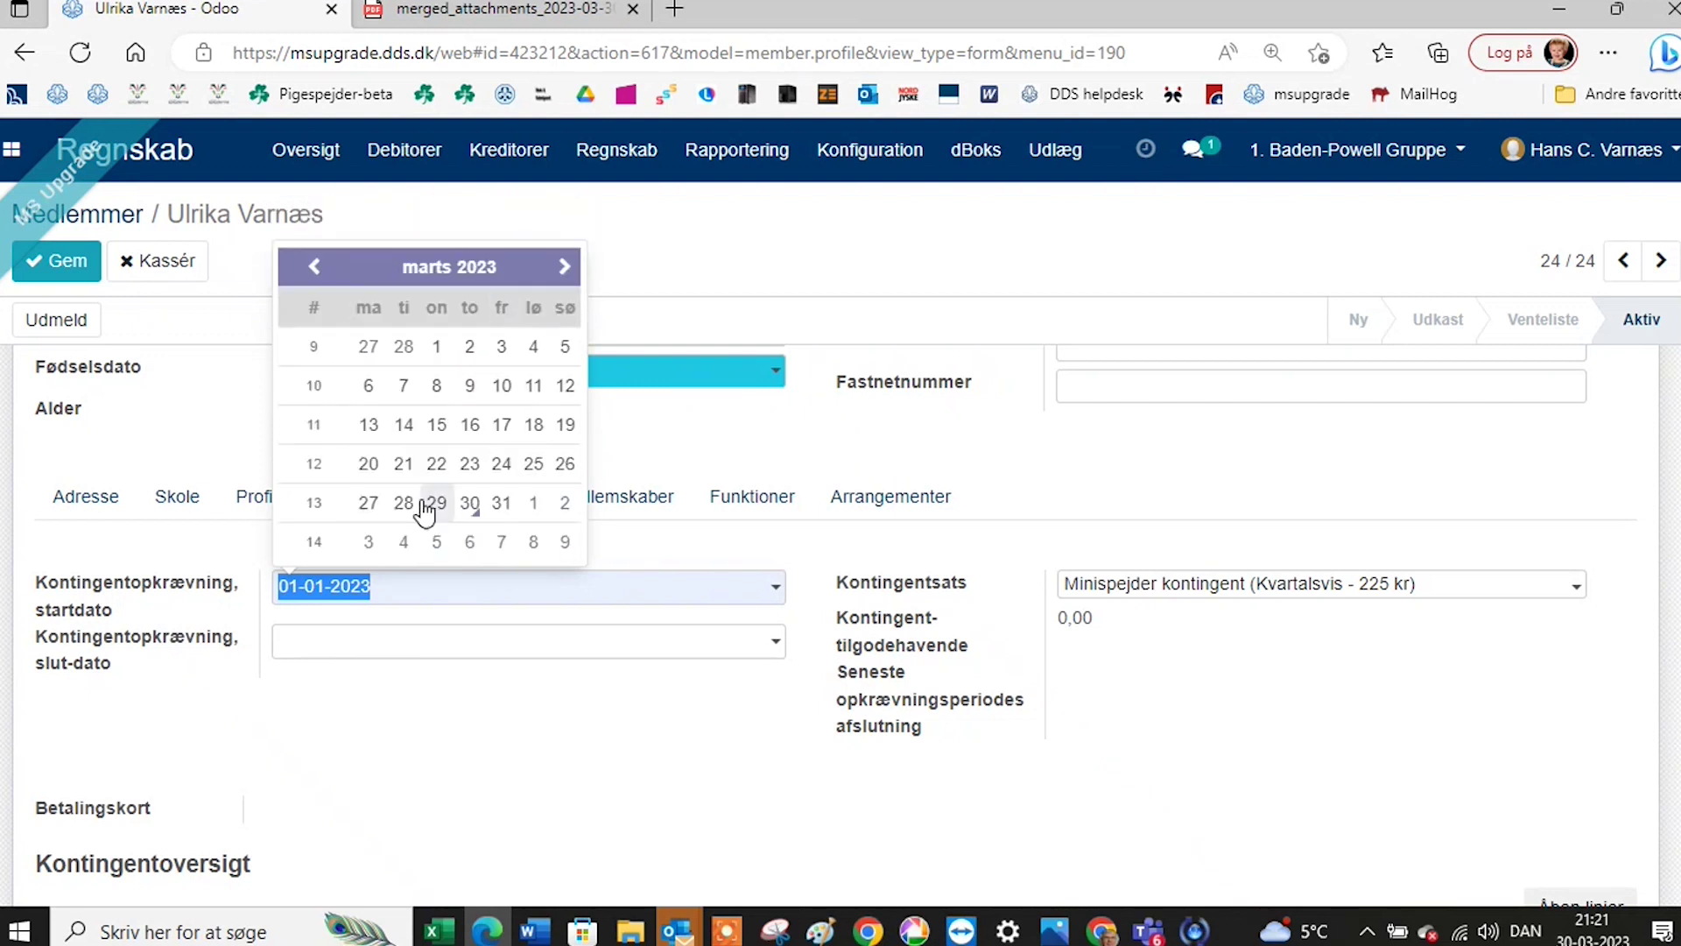
click(469, 506)
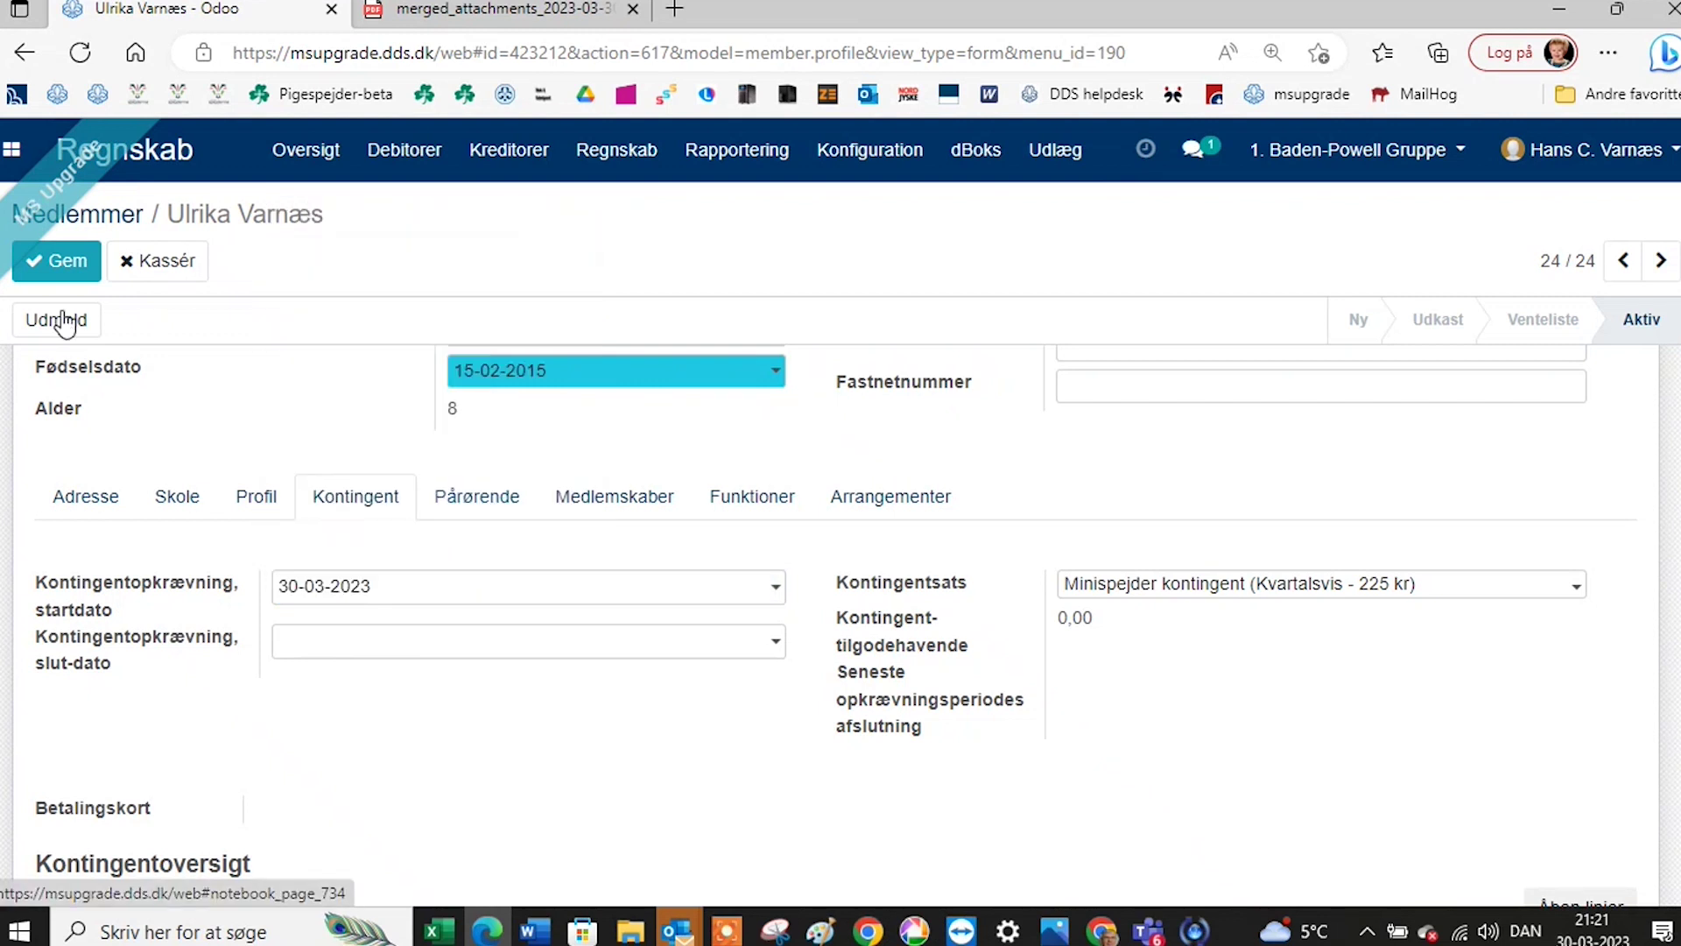
click(61, 260)
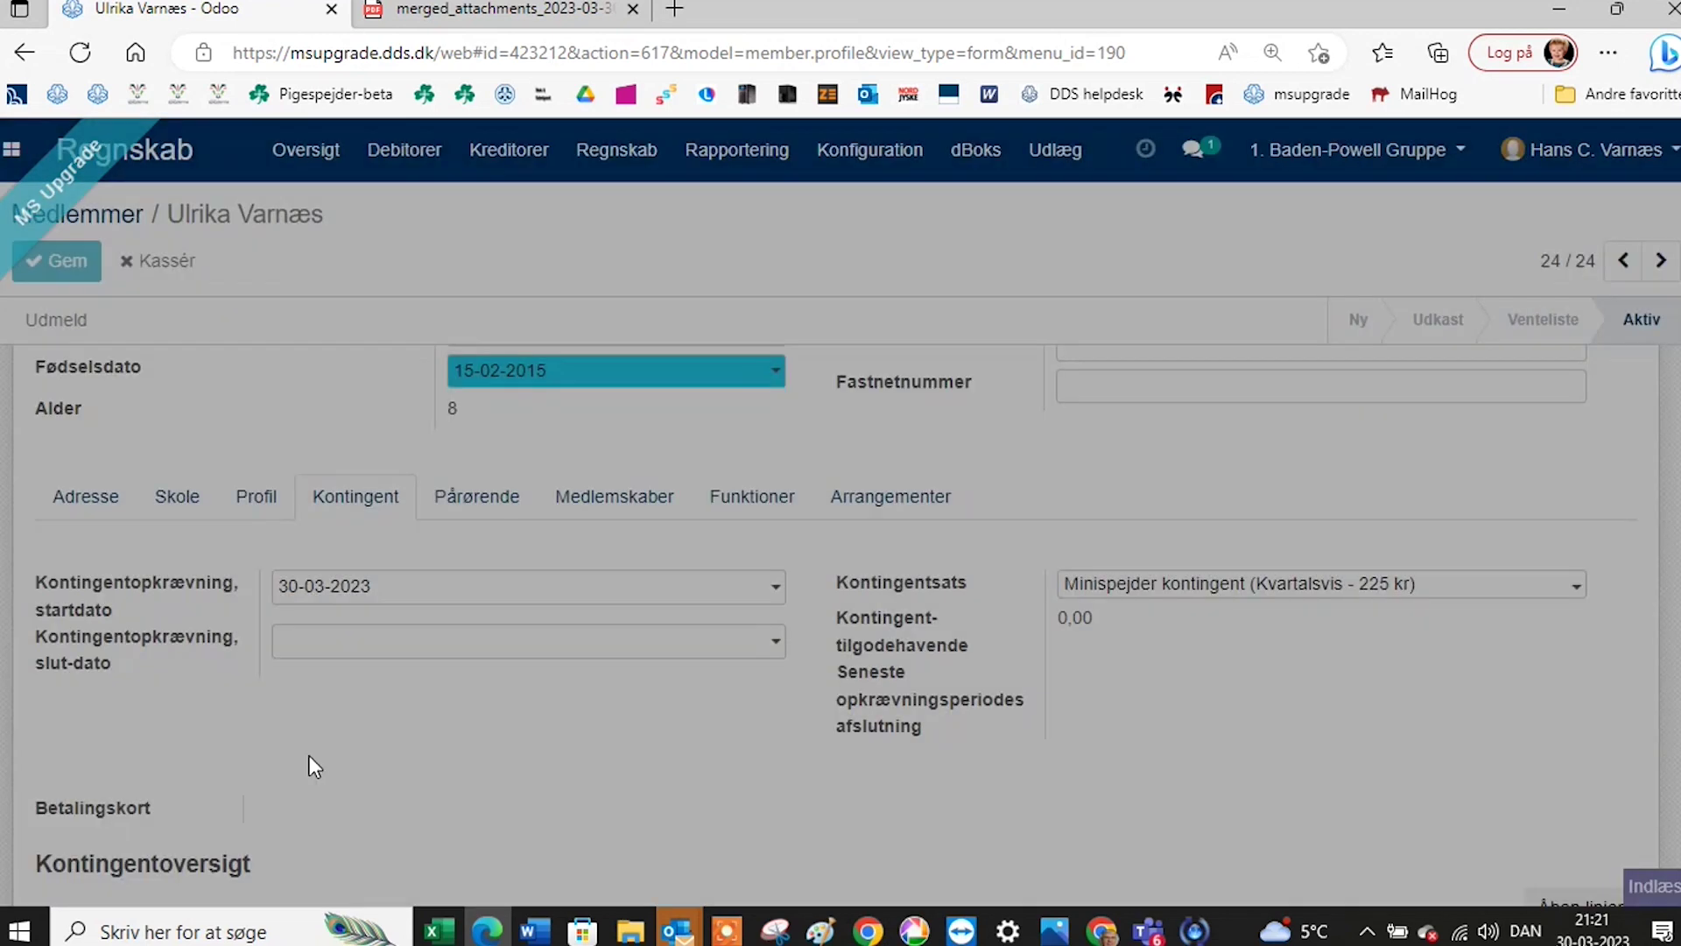
scroll(311, 753, down, 2)
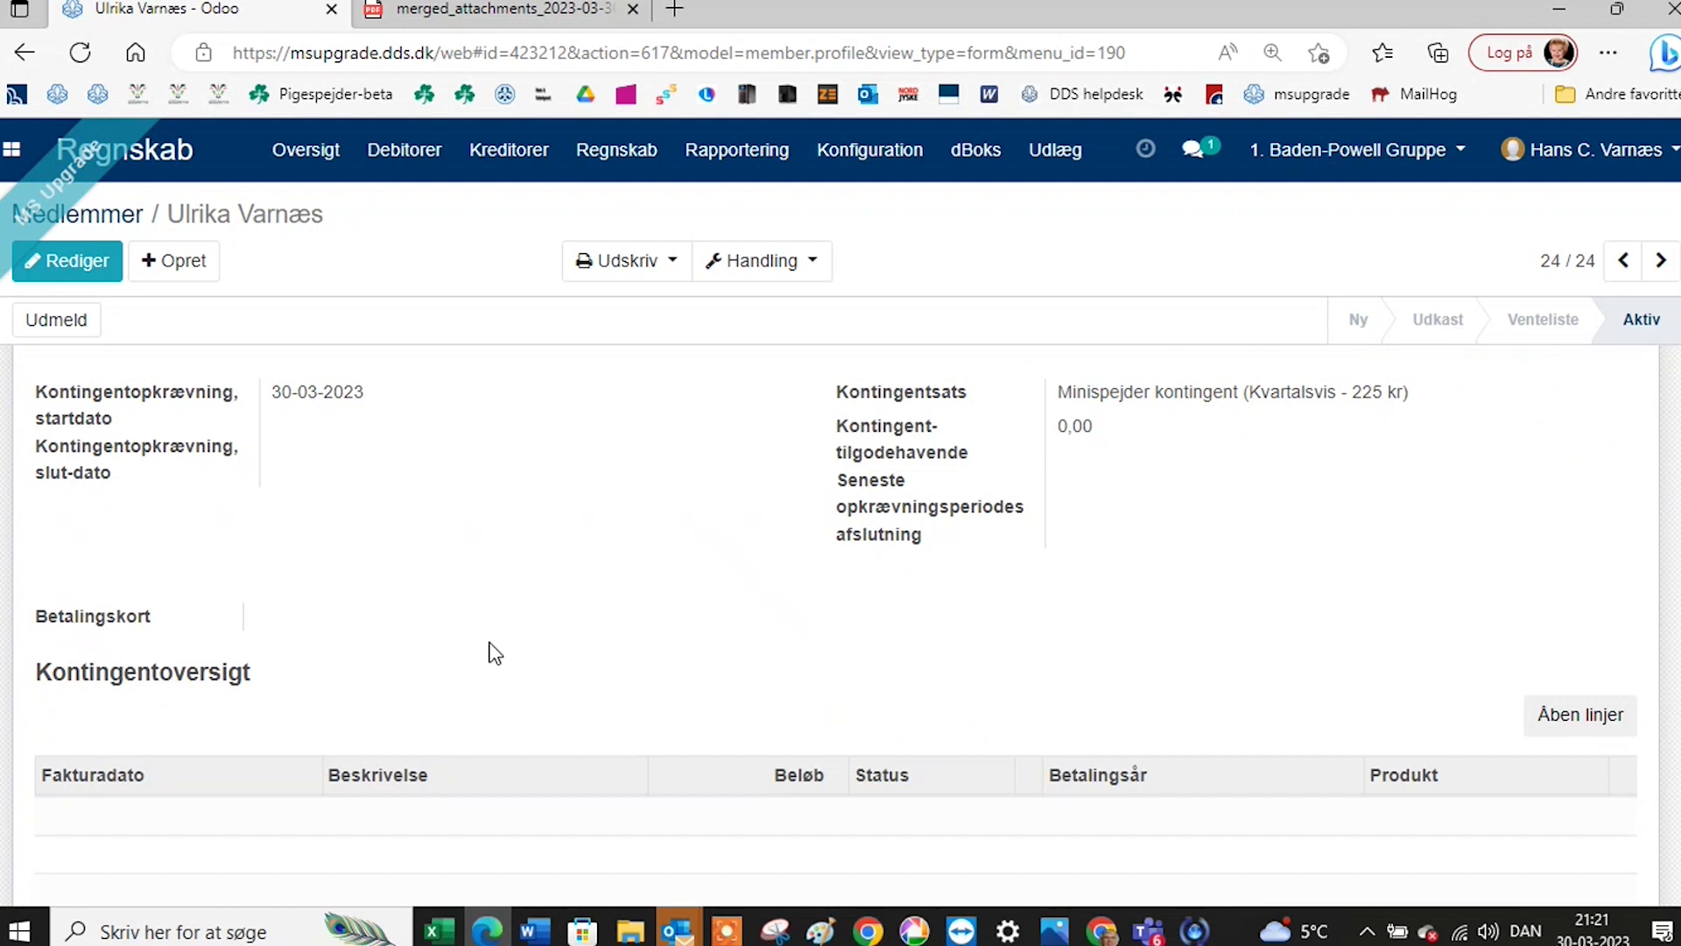
Review the member's relatives on the Pårørende tab.
scroll(495, 652, up, 4)
click(508, 674)
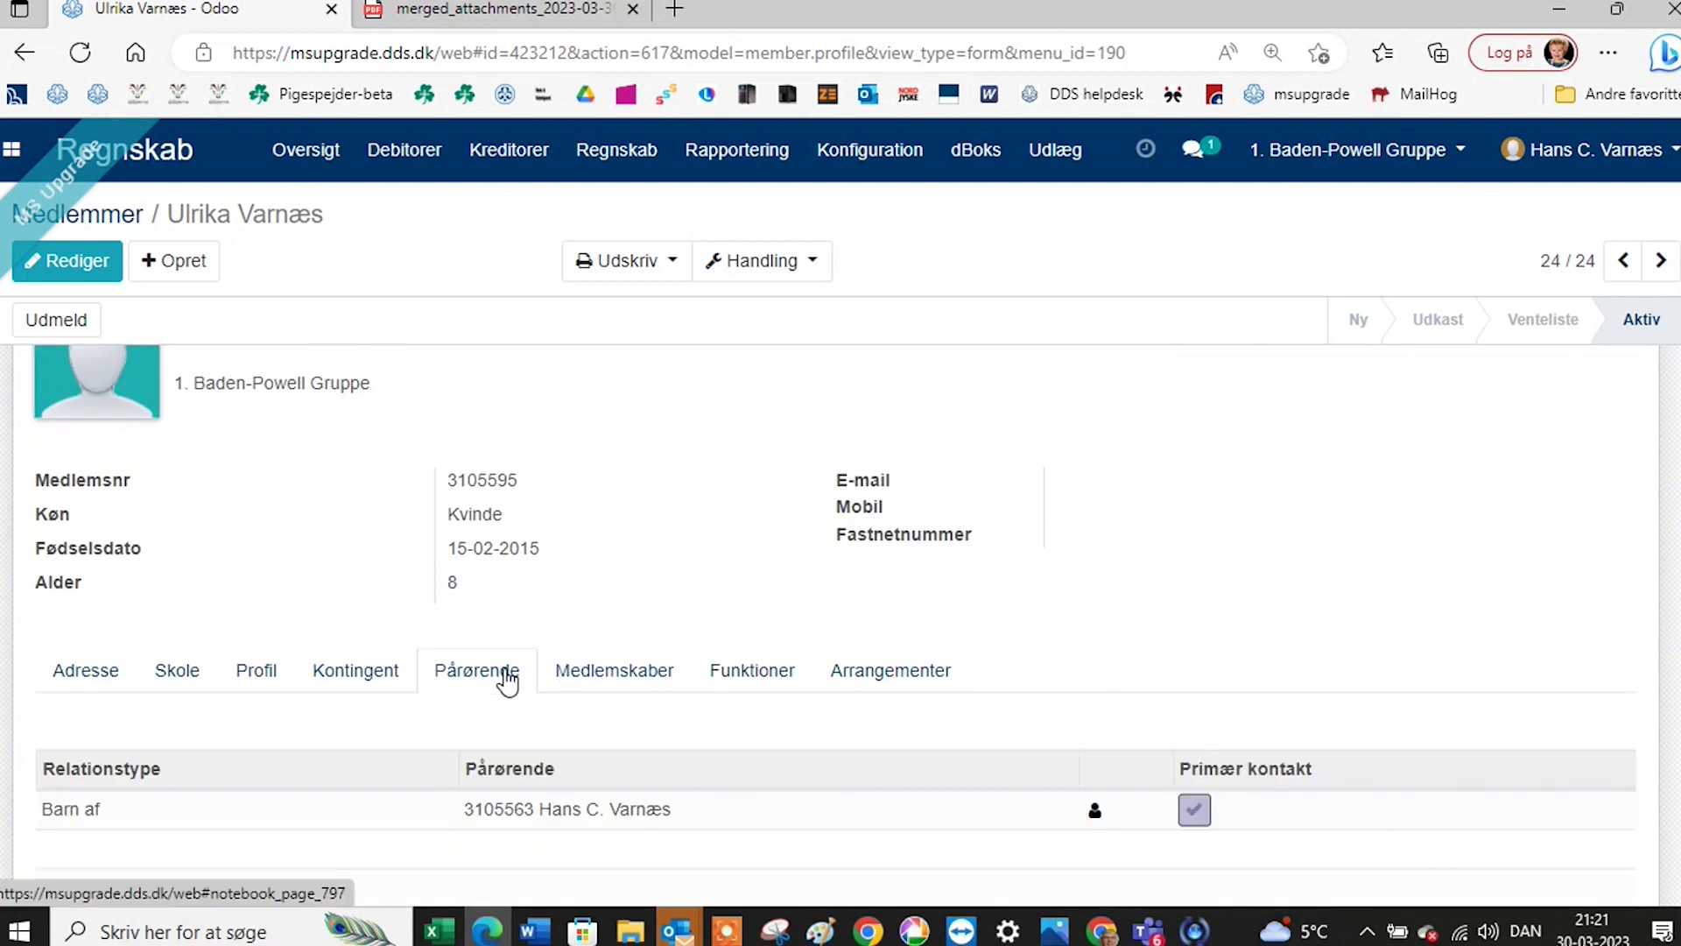
scroll(630, 769, down, 2)
scroll(526, 762, down, 1)
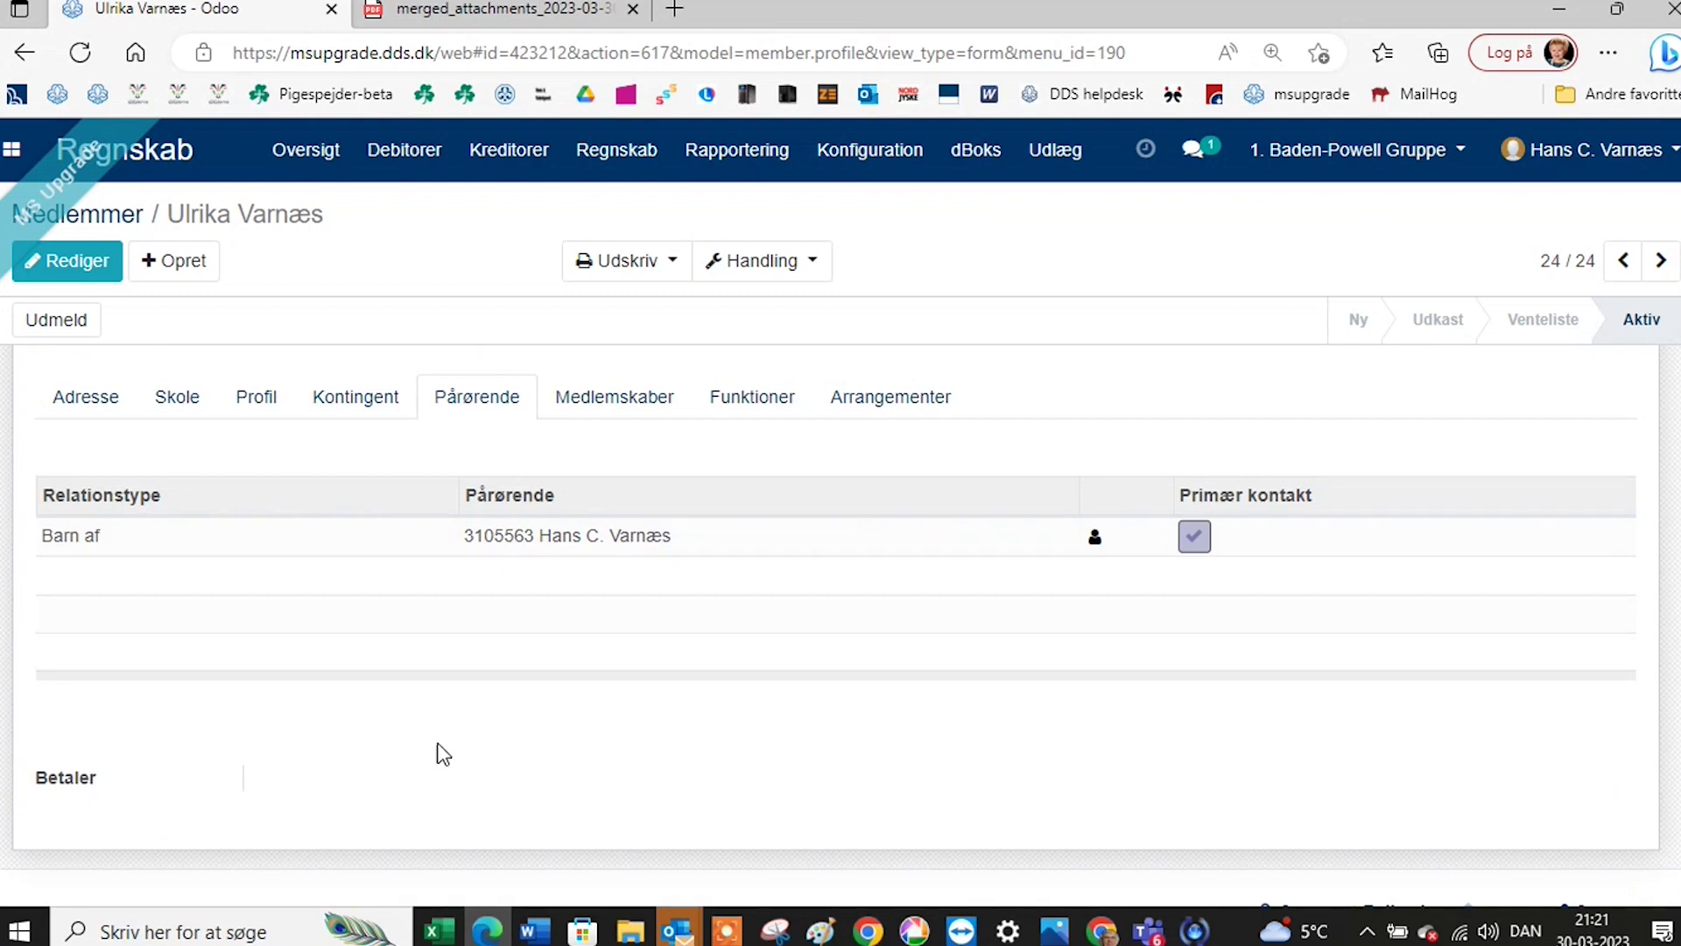
Set the 'Barn af' parent as dues payer and primary contact, and save.
click(48, 267)
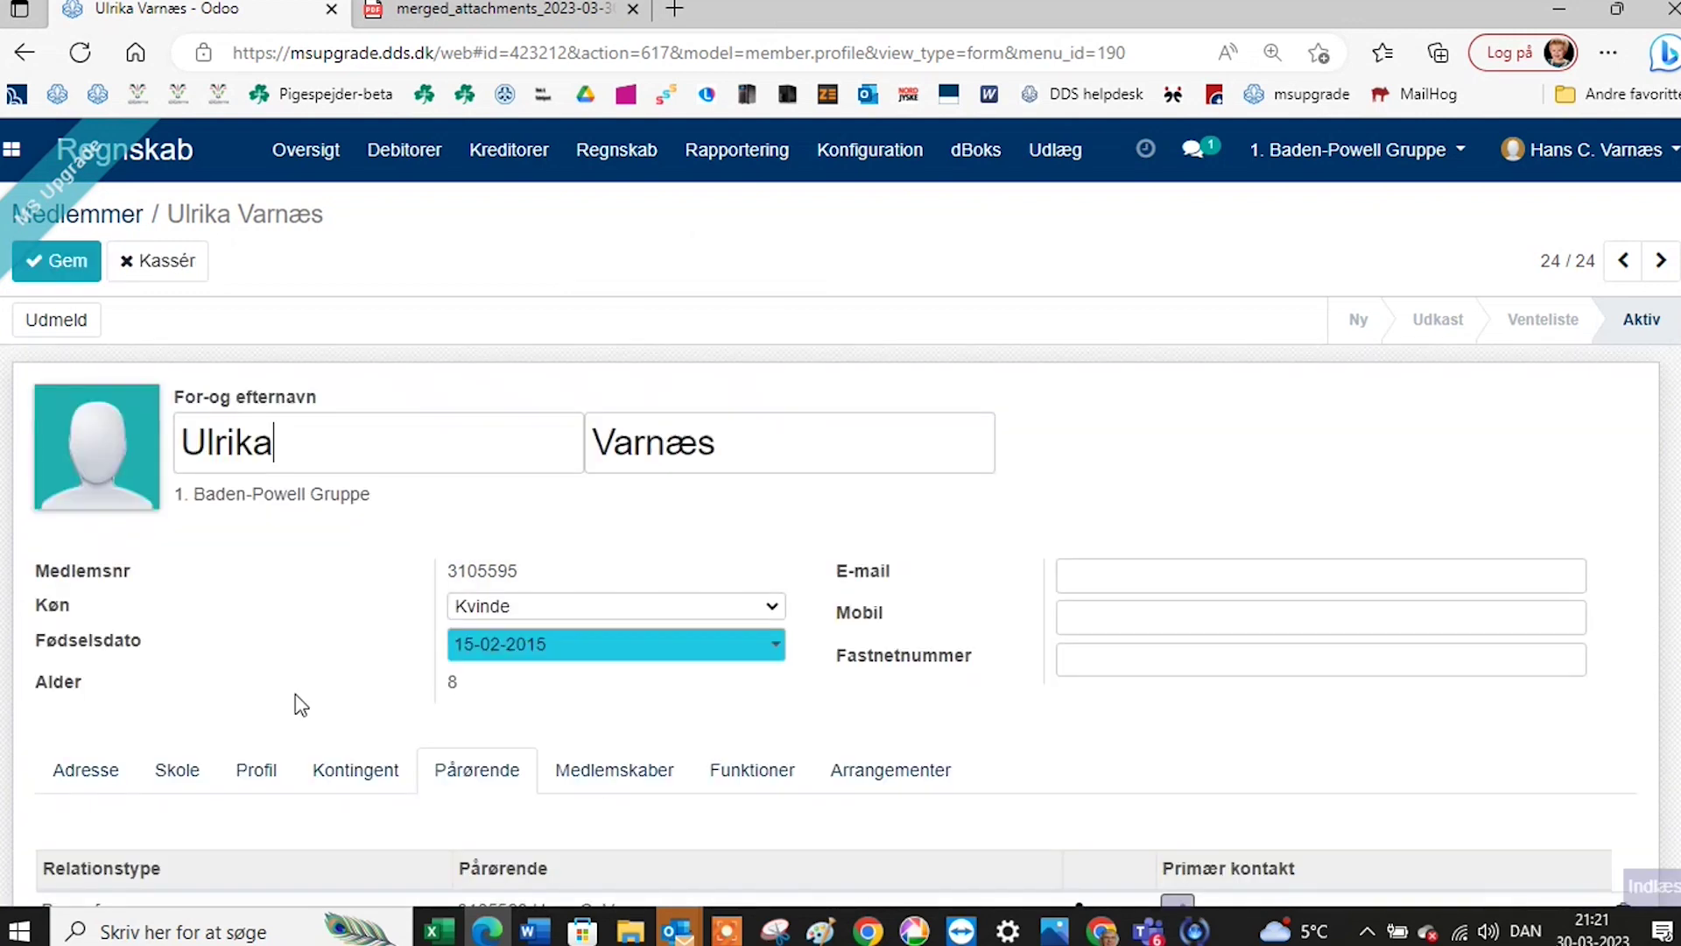
scroll(396, 810, down, 5)
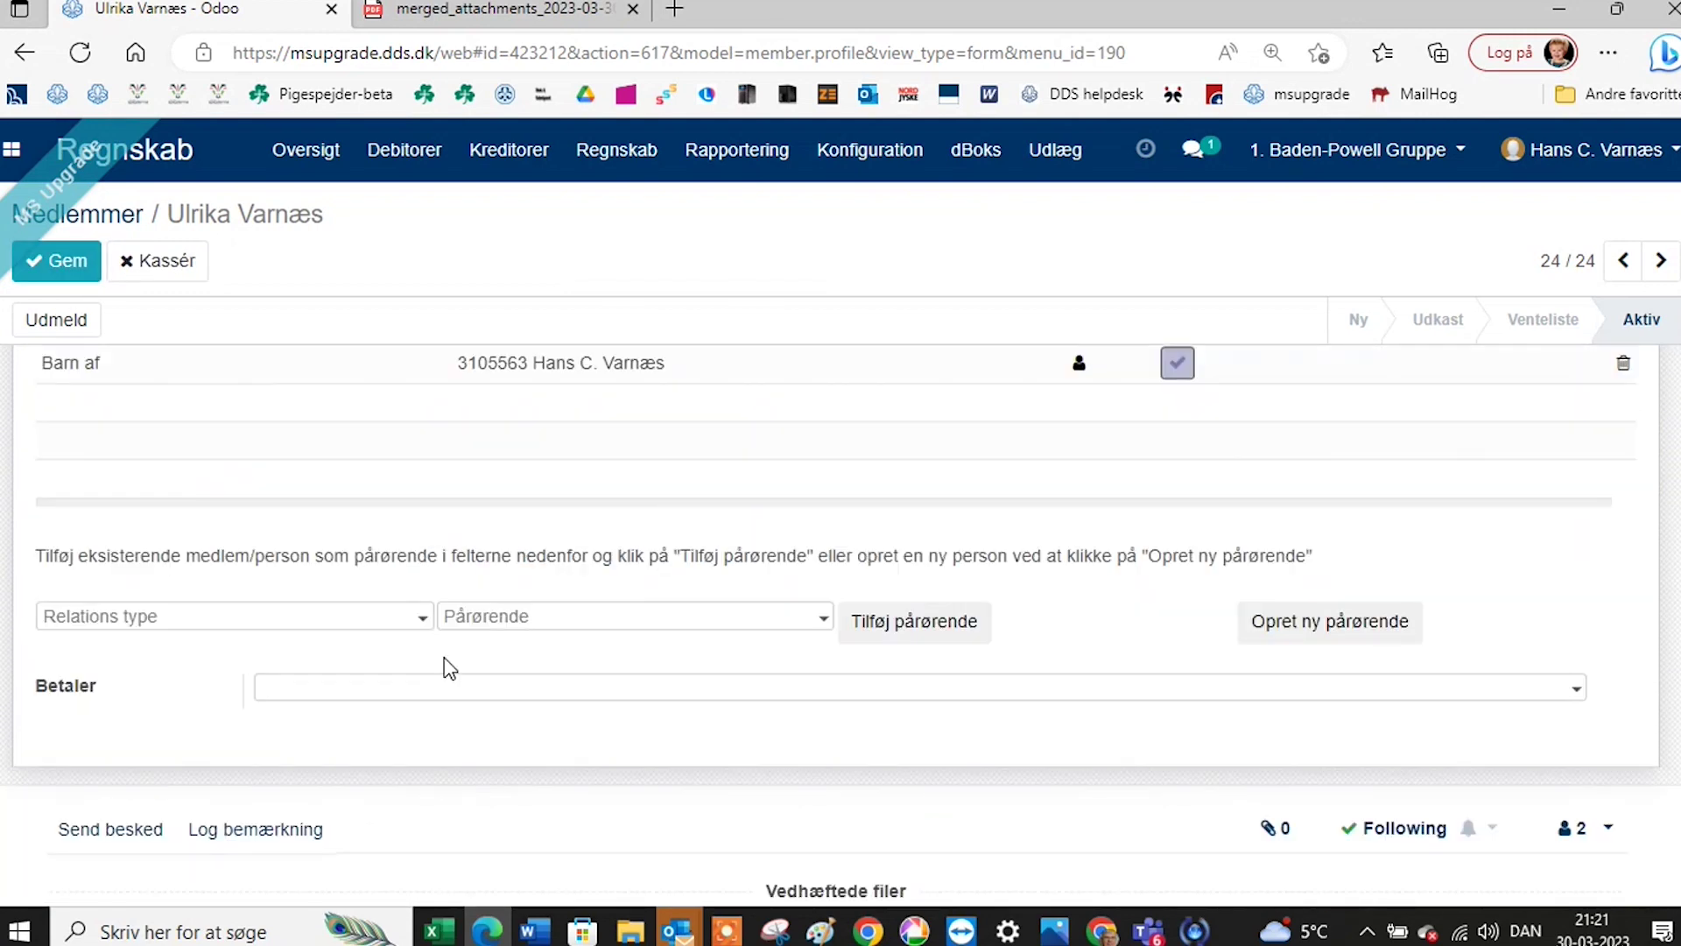
click(433, 696)
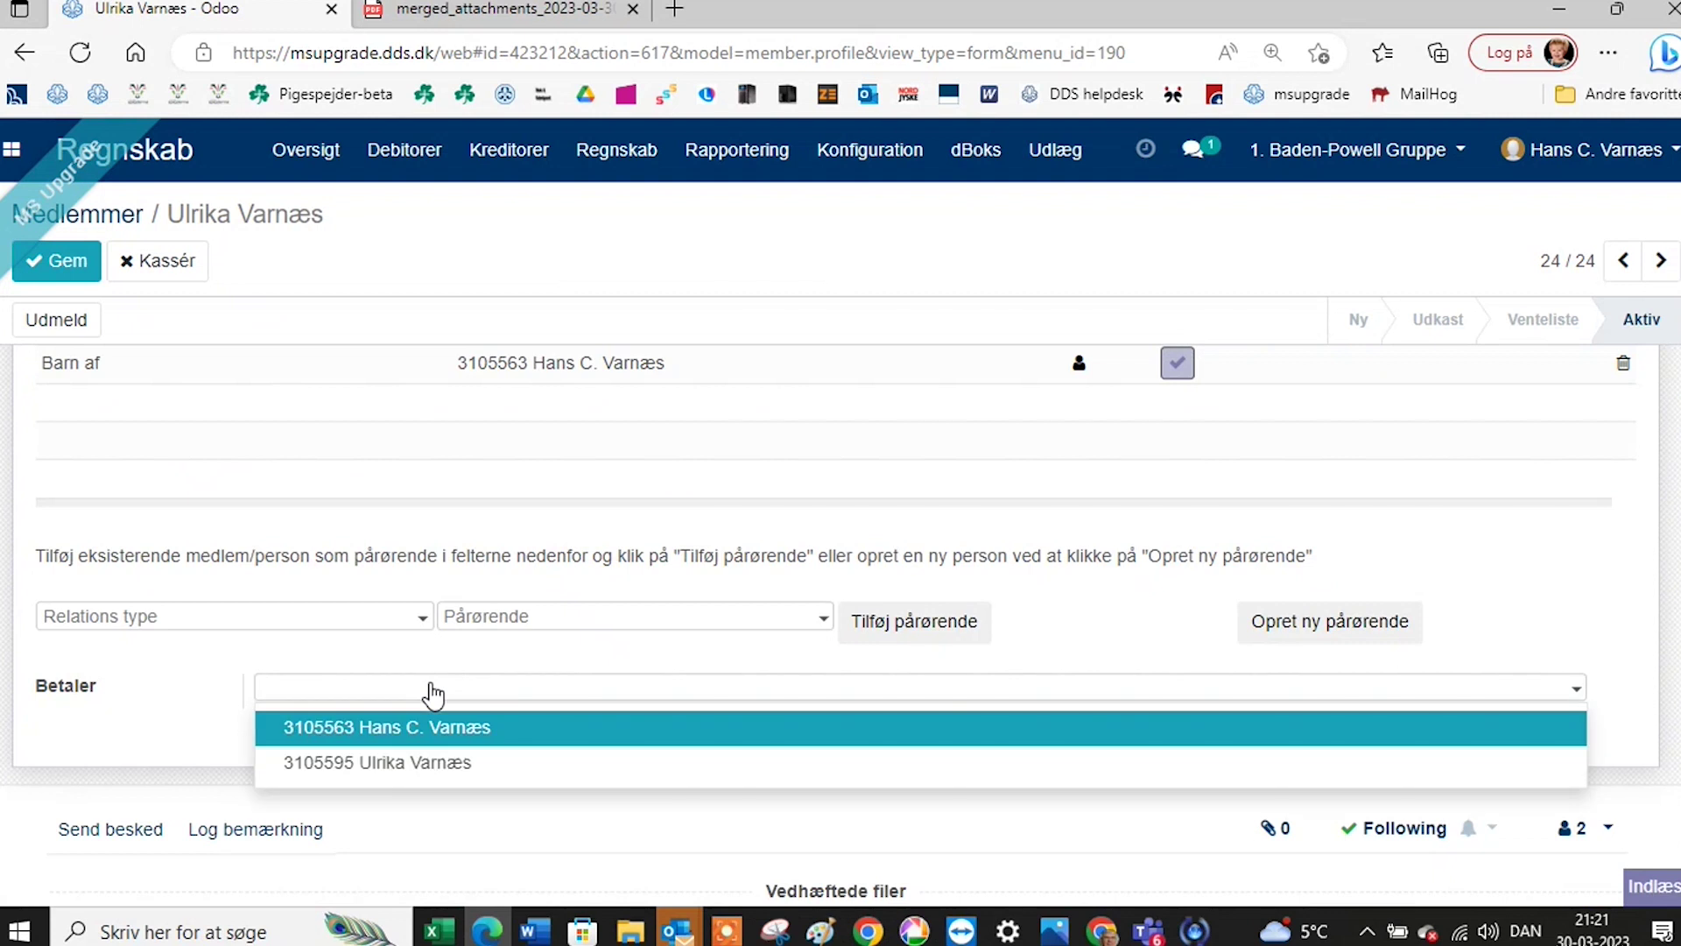
click(450, 734)
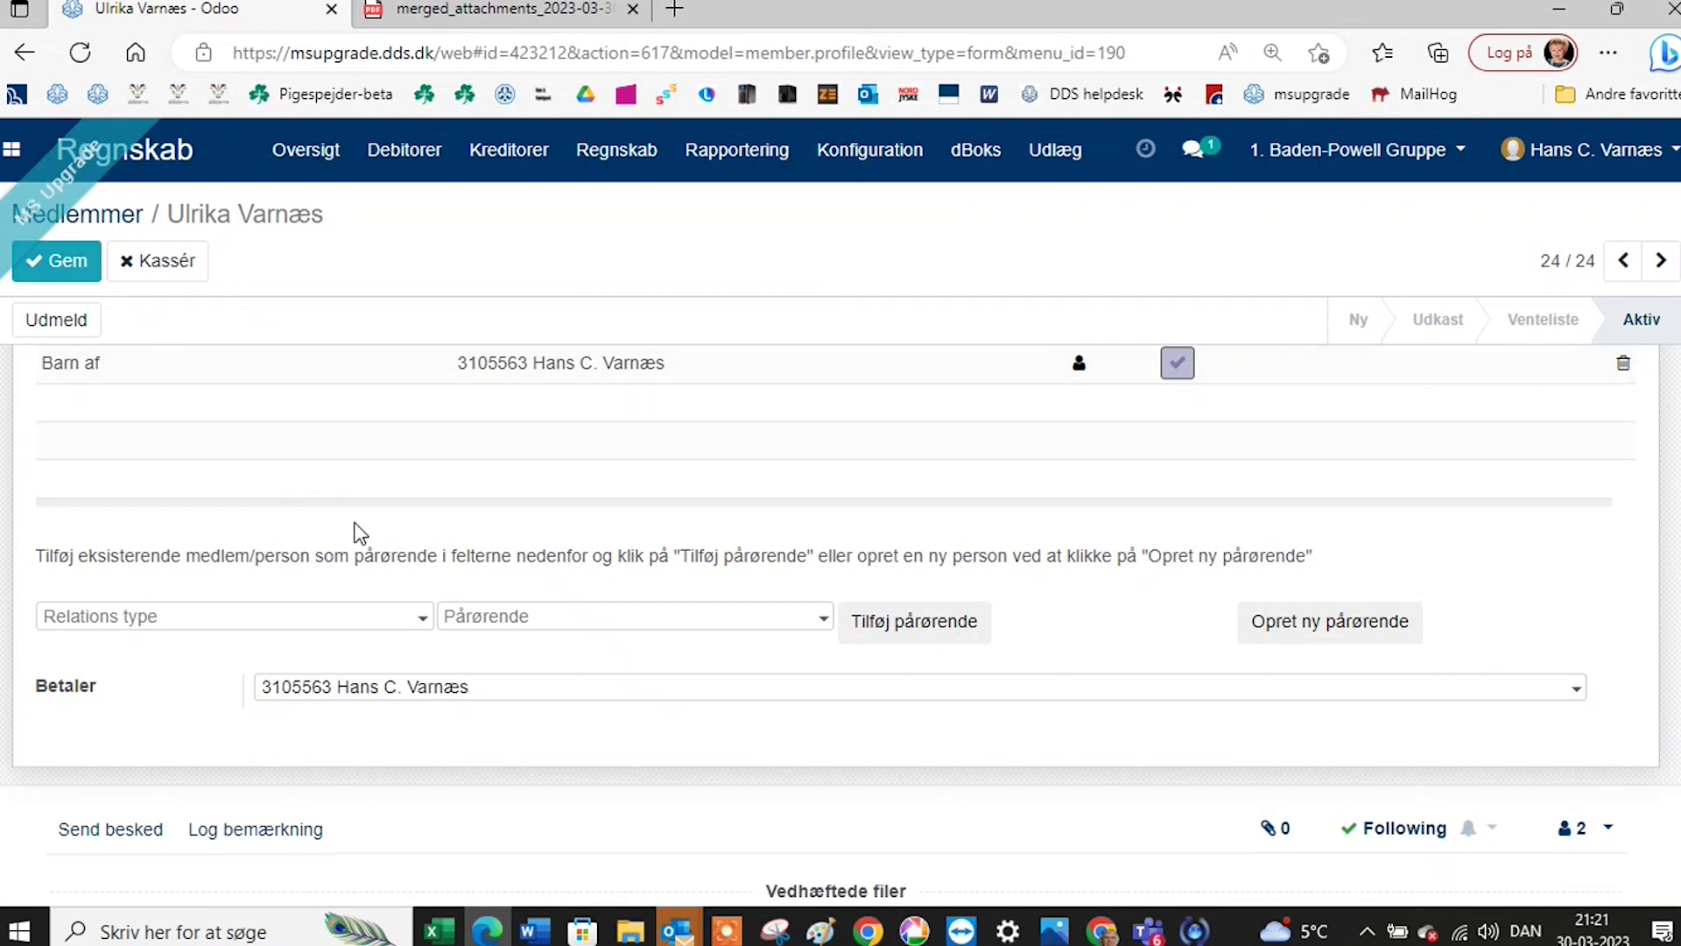
scroll(368, 539, up, 1)
scroll(366, 533, up, 2)
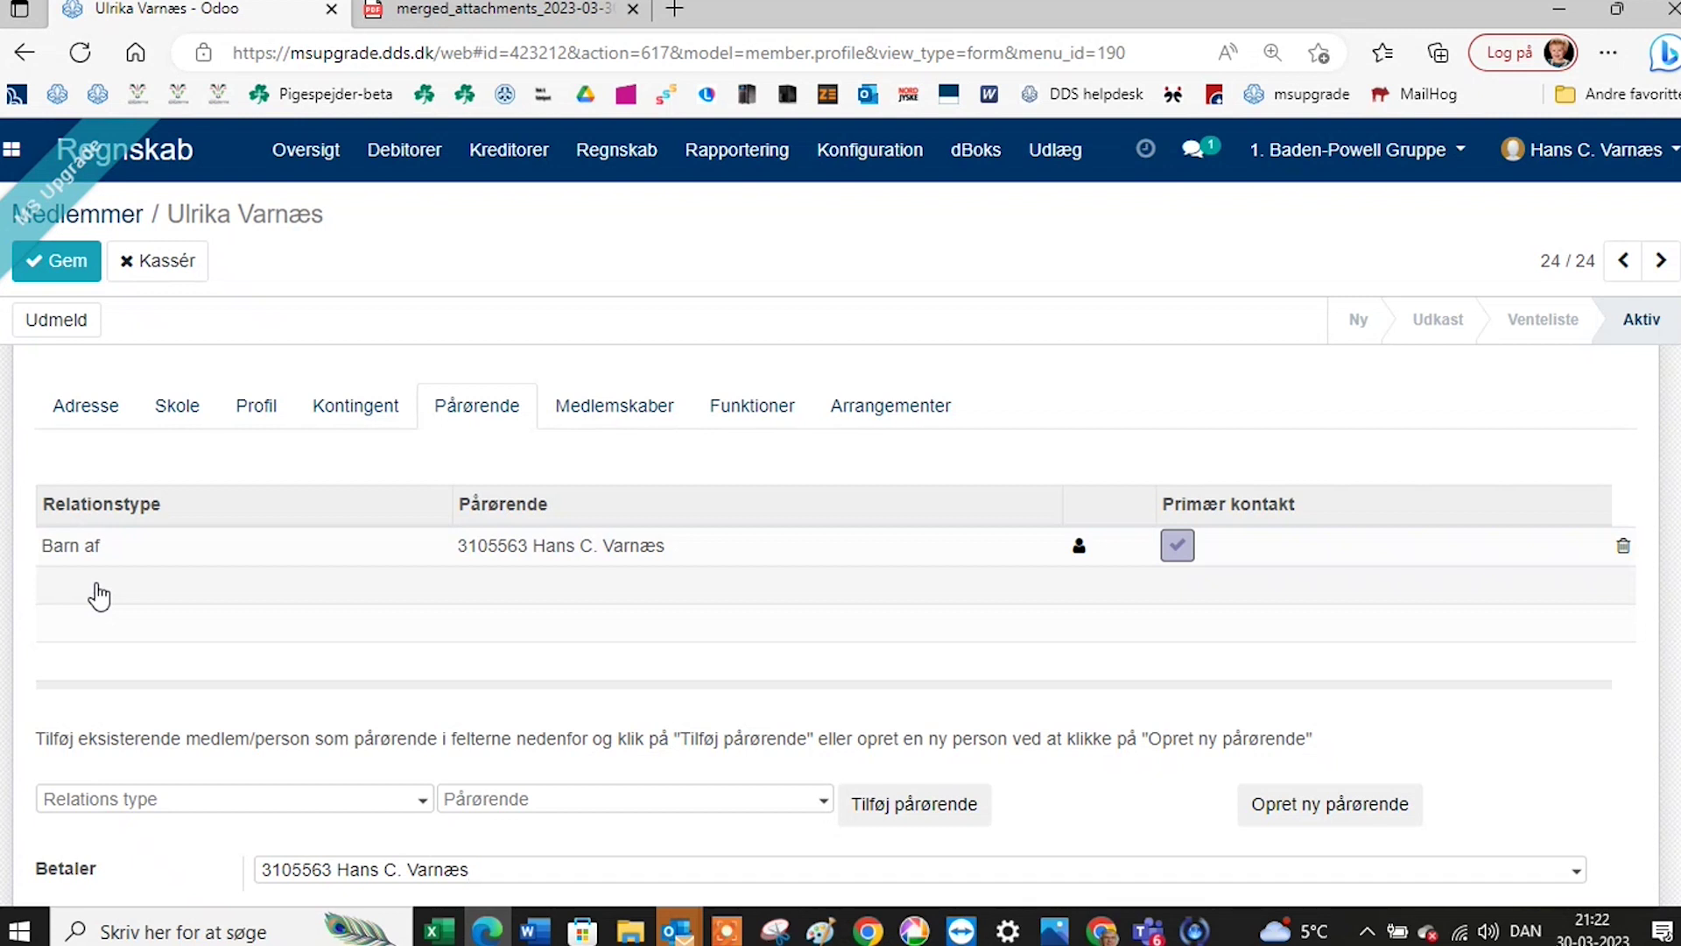
click(375, 886)
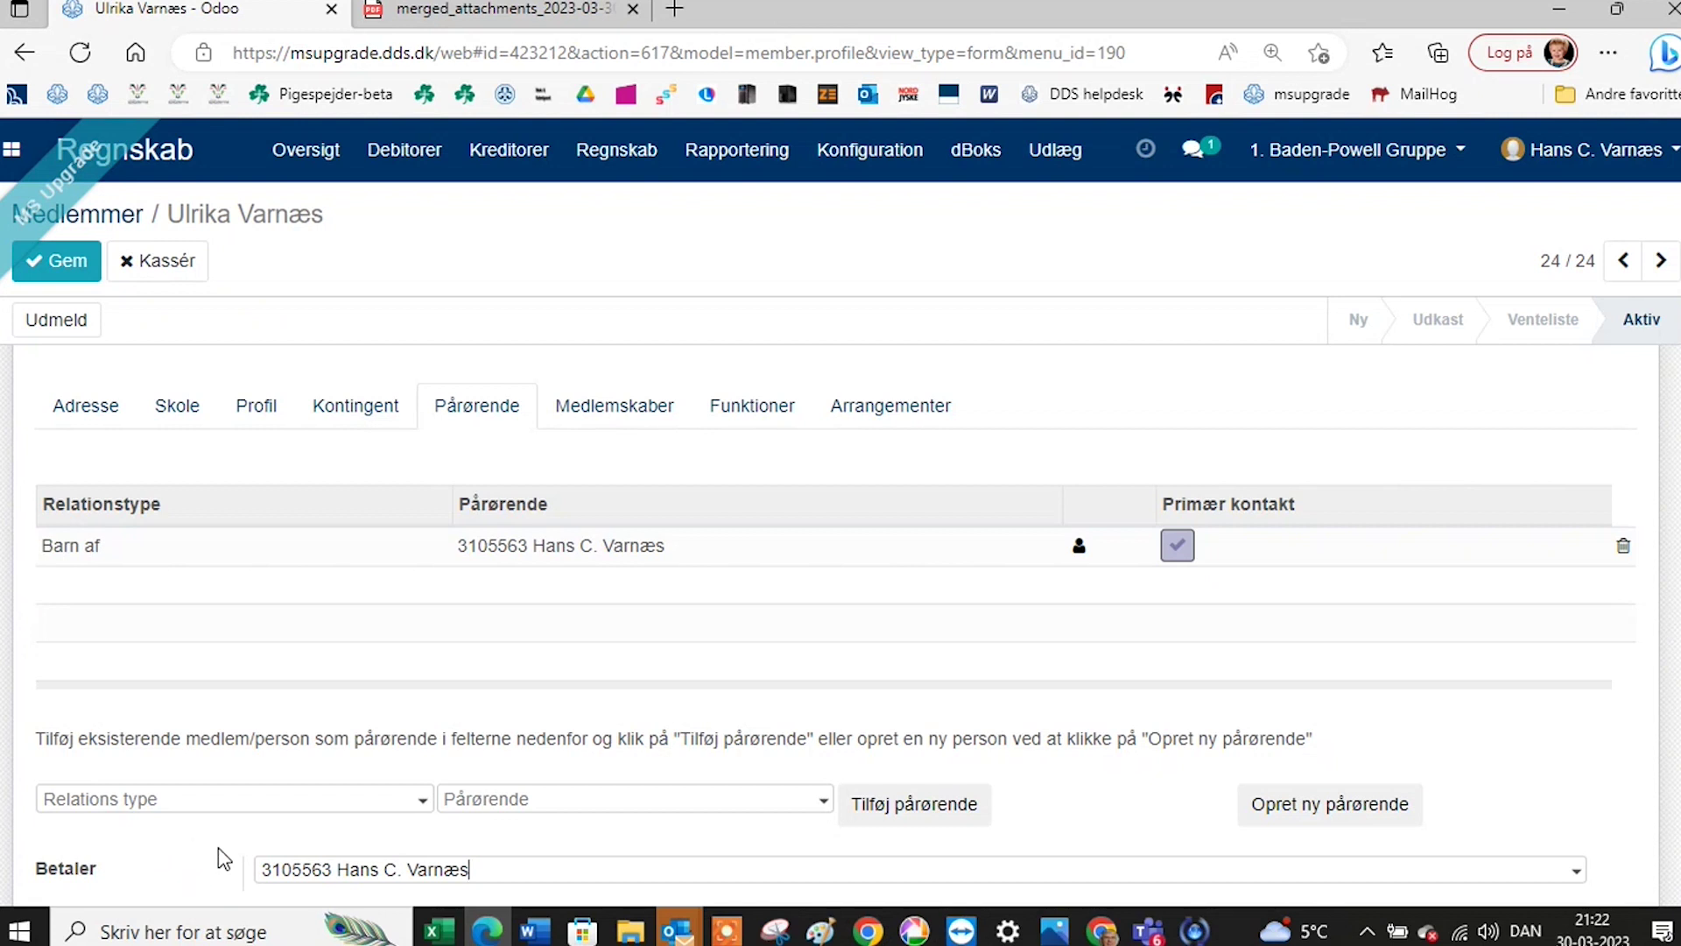
scroll(273, 428, up, 1)
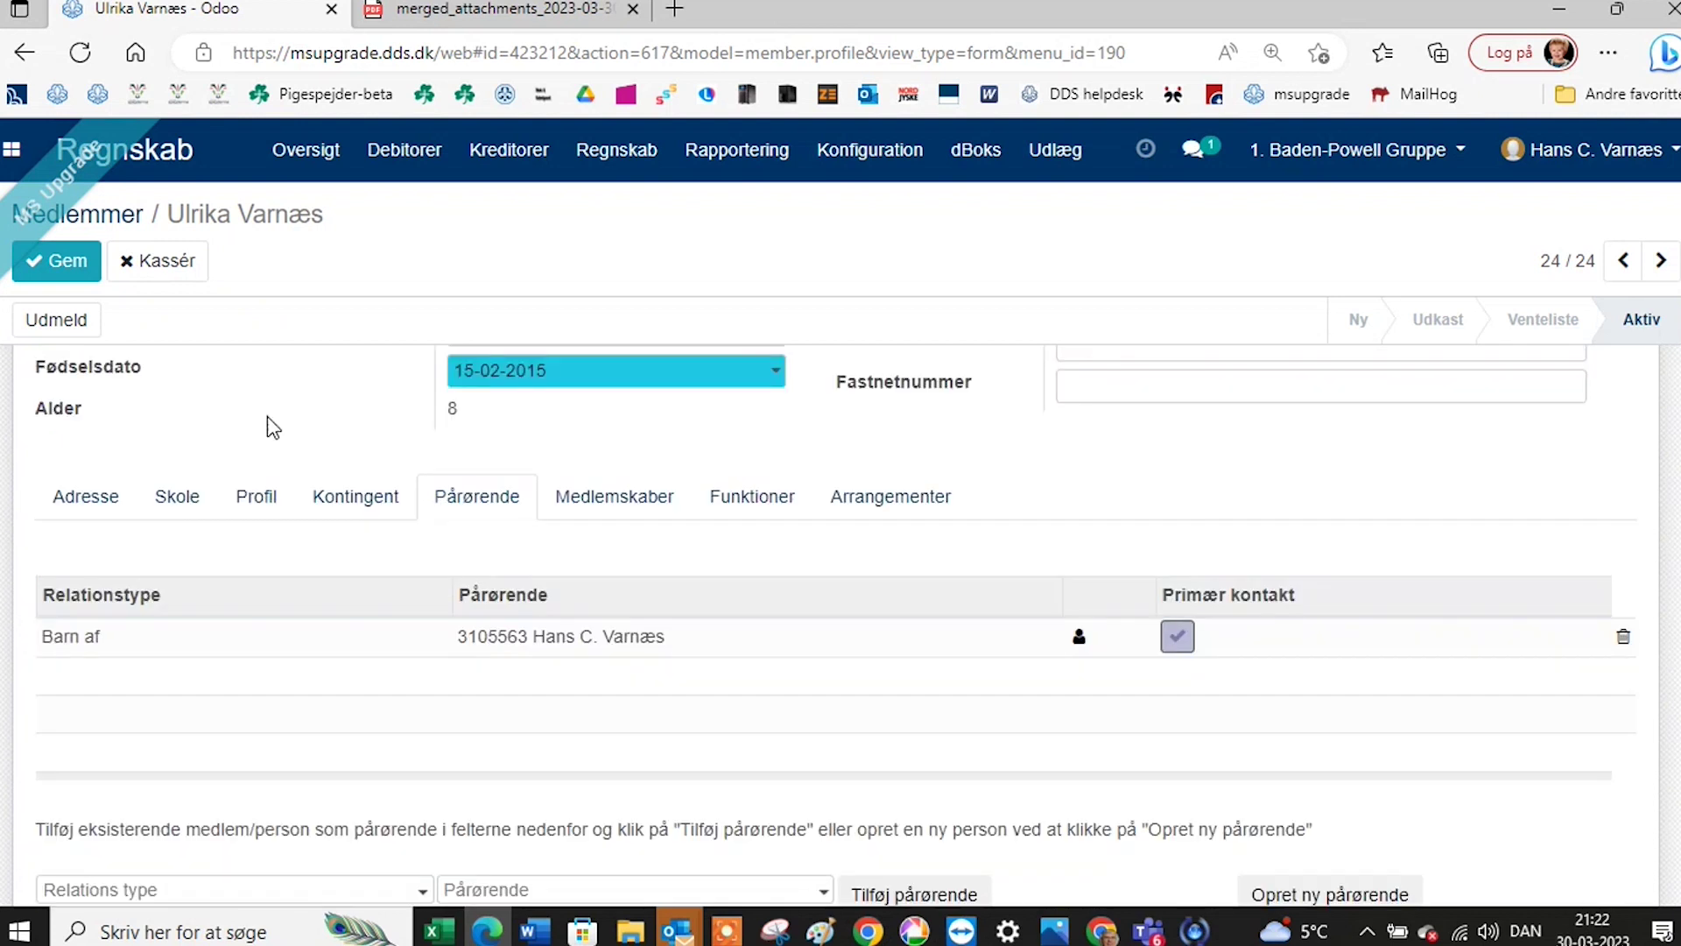
click(49, 259)
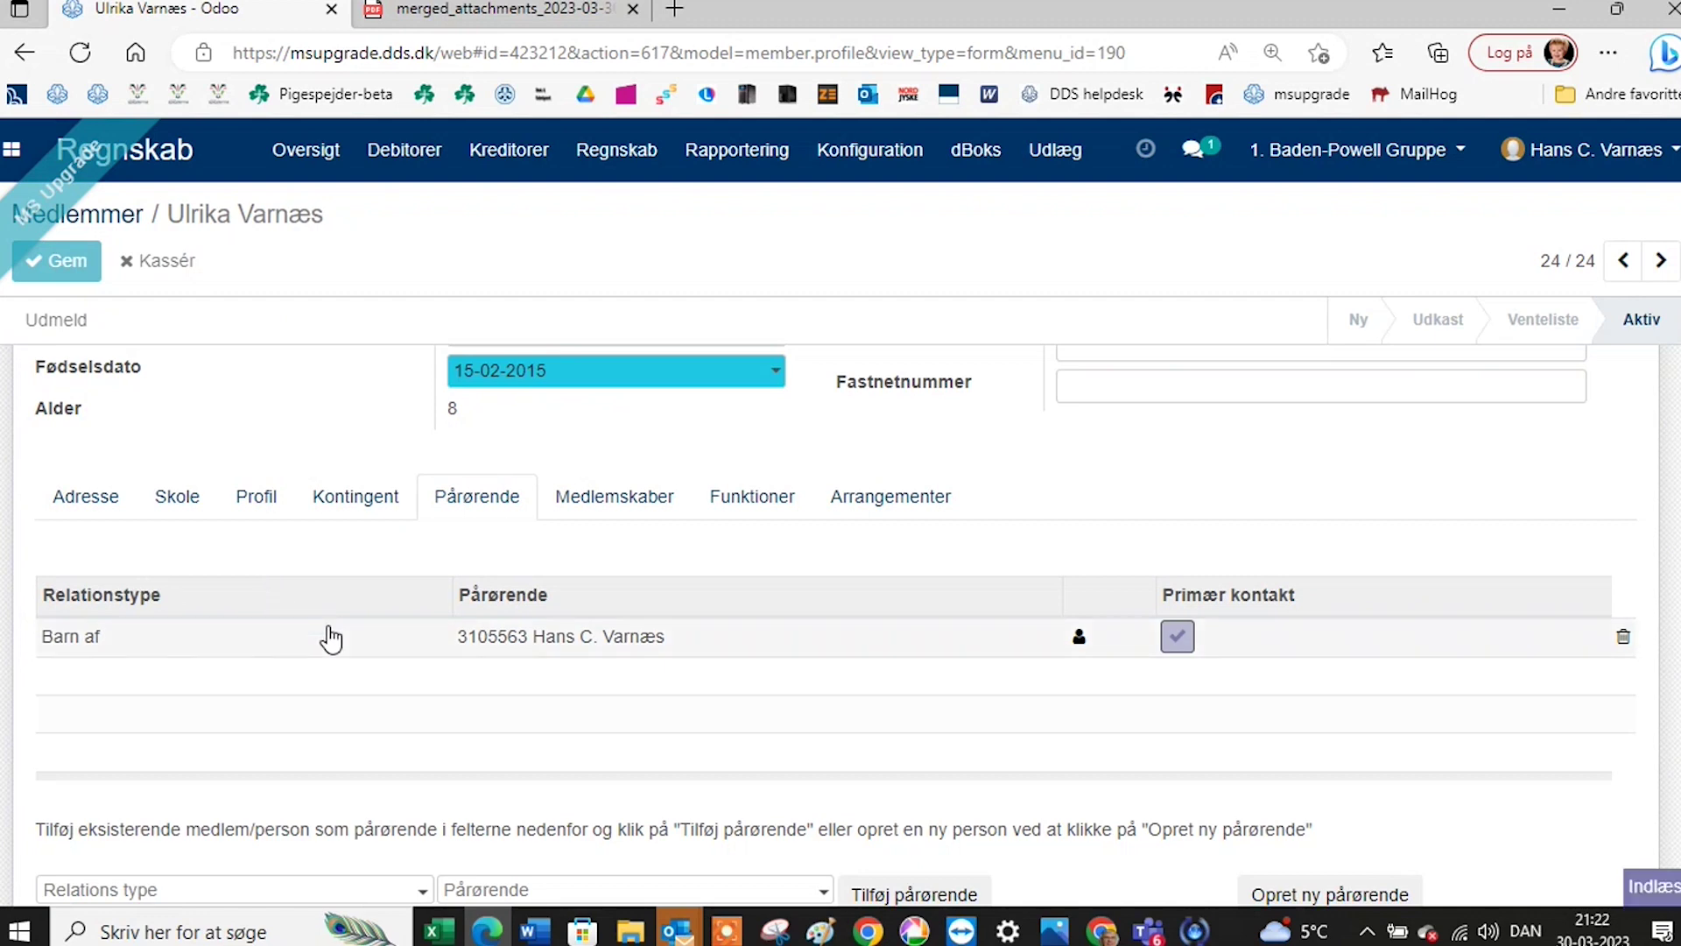
scroll(324, 648, up, 3)
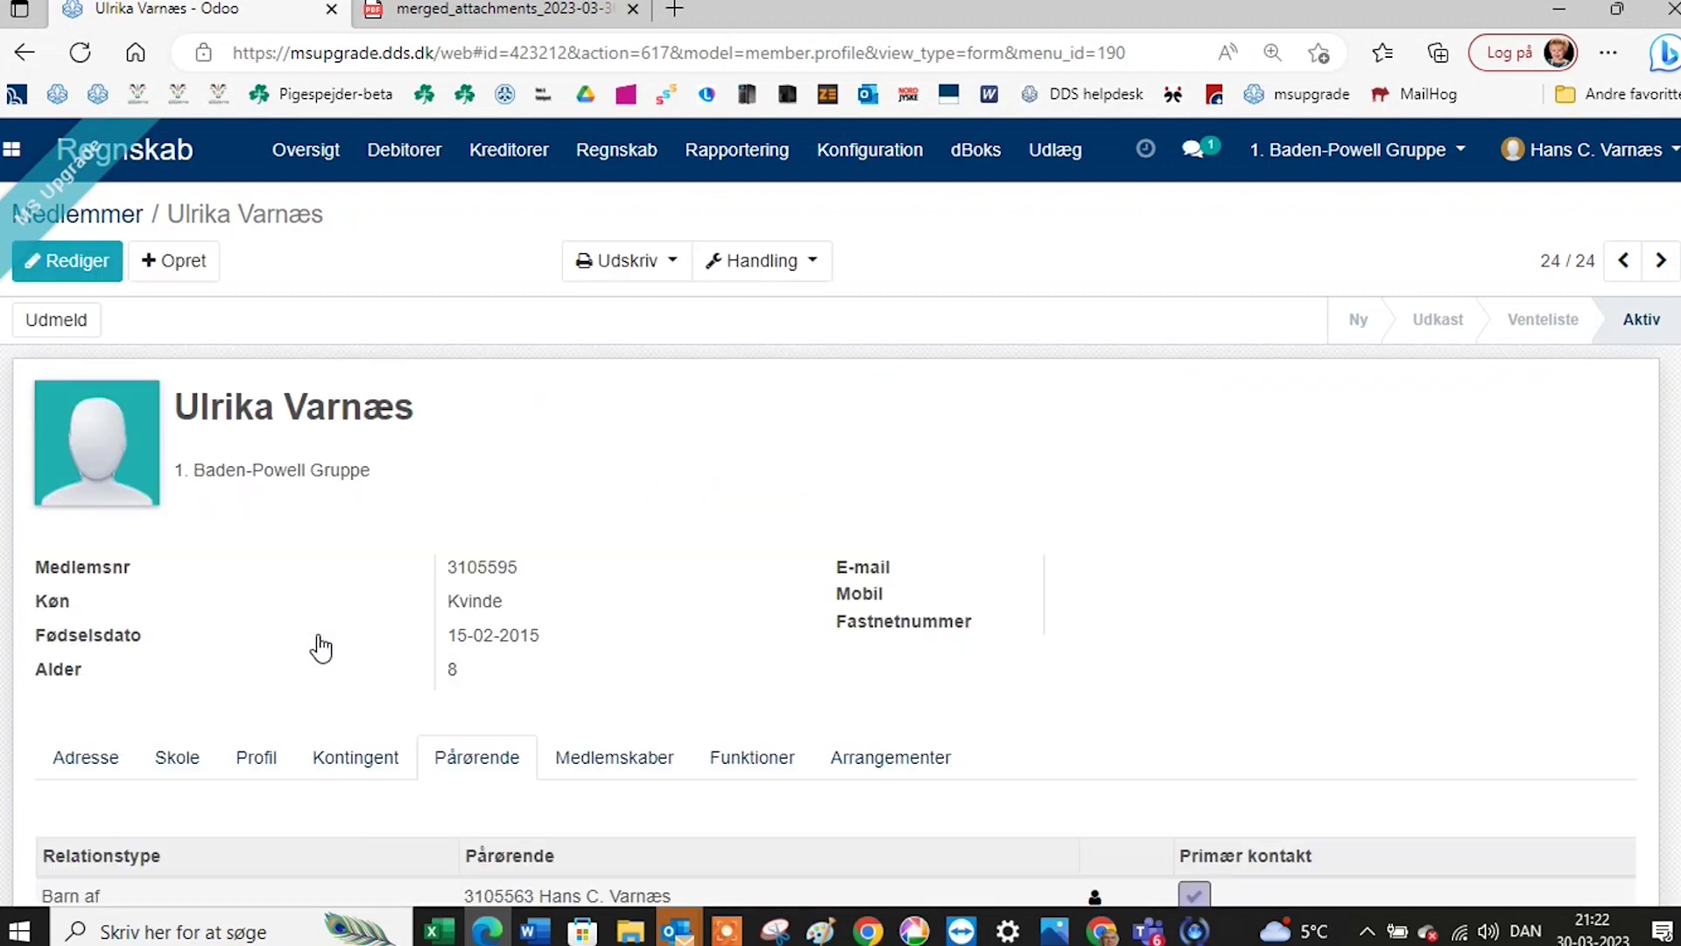
Show the Kontingent tab: Minispejder kontingent from 30-03-2023, empty Kontingentoversigt, 0,00 outstanding.
scroll(338, 680, down, 1)
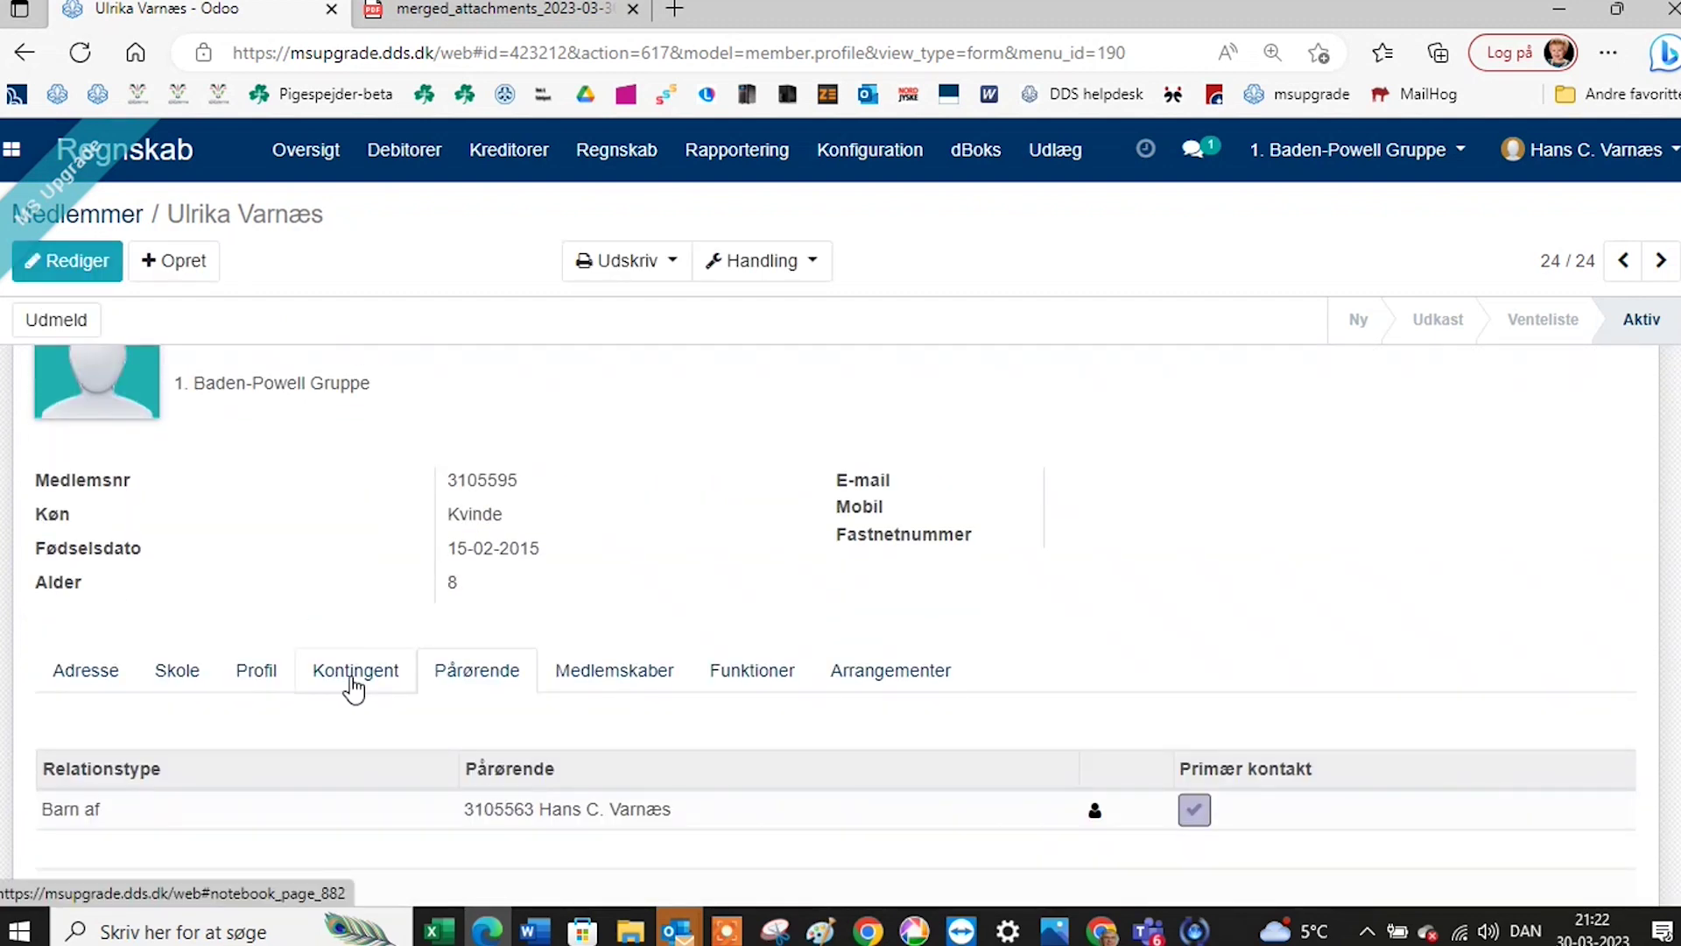
click(354, 672)
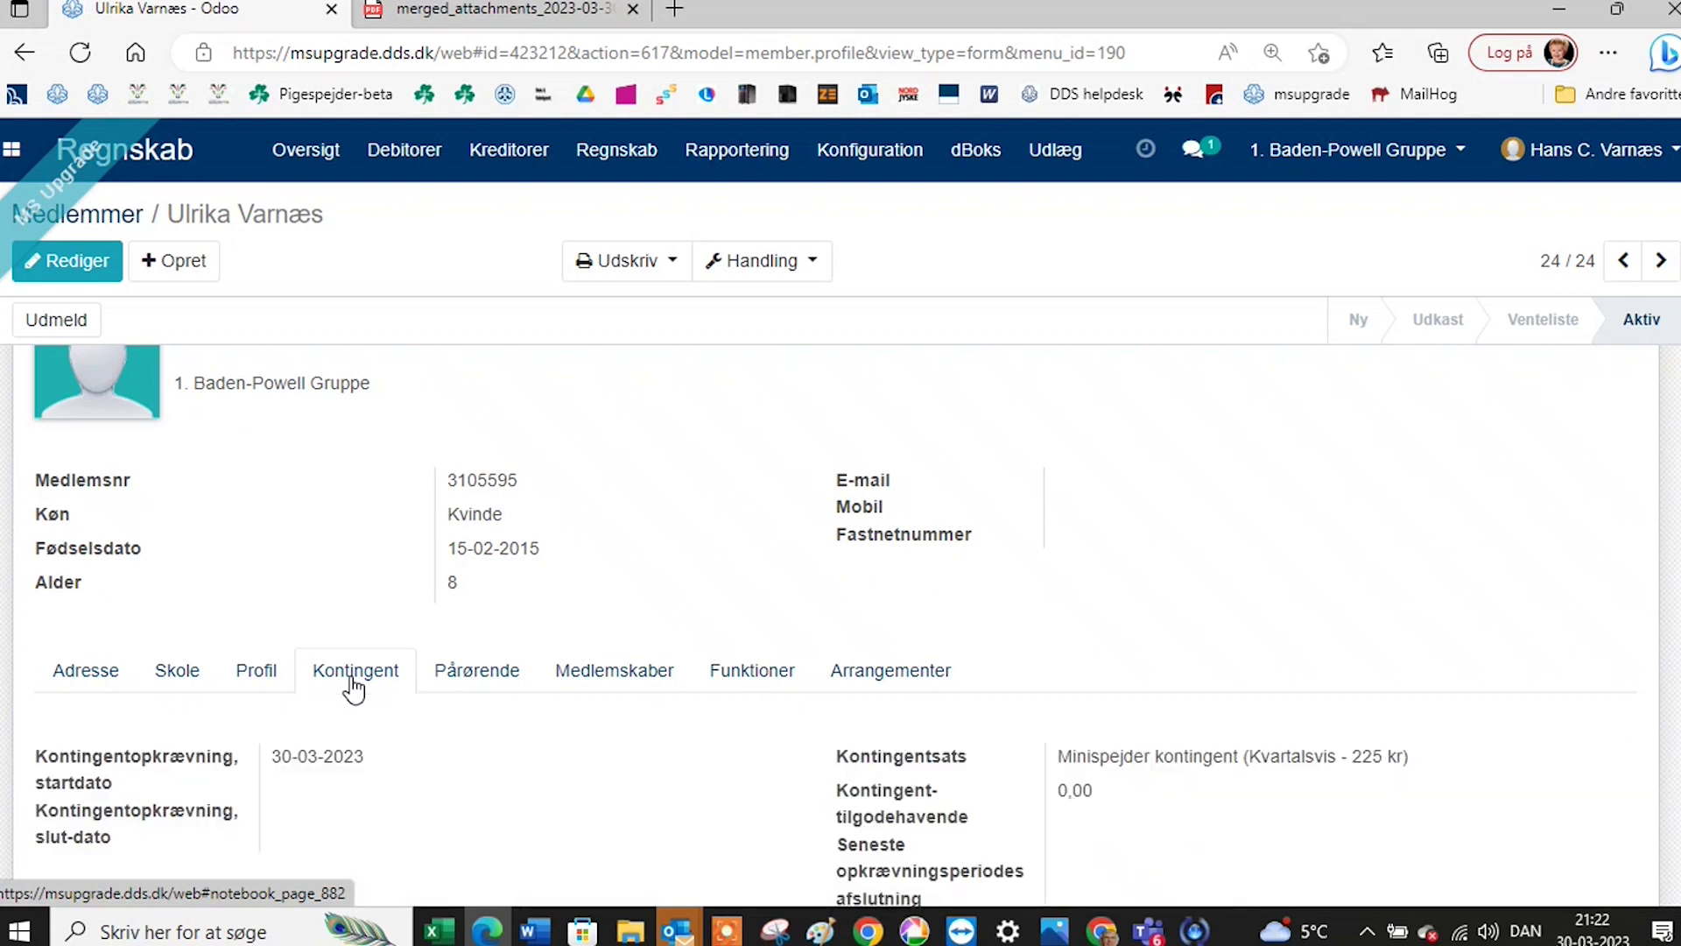
scroll(436, 742, down, 1)
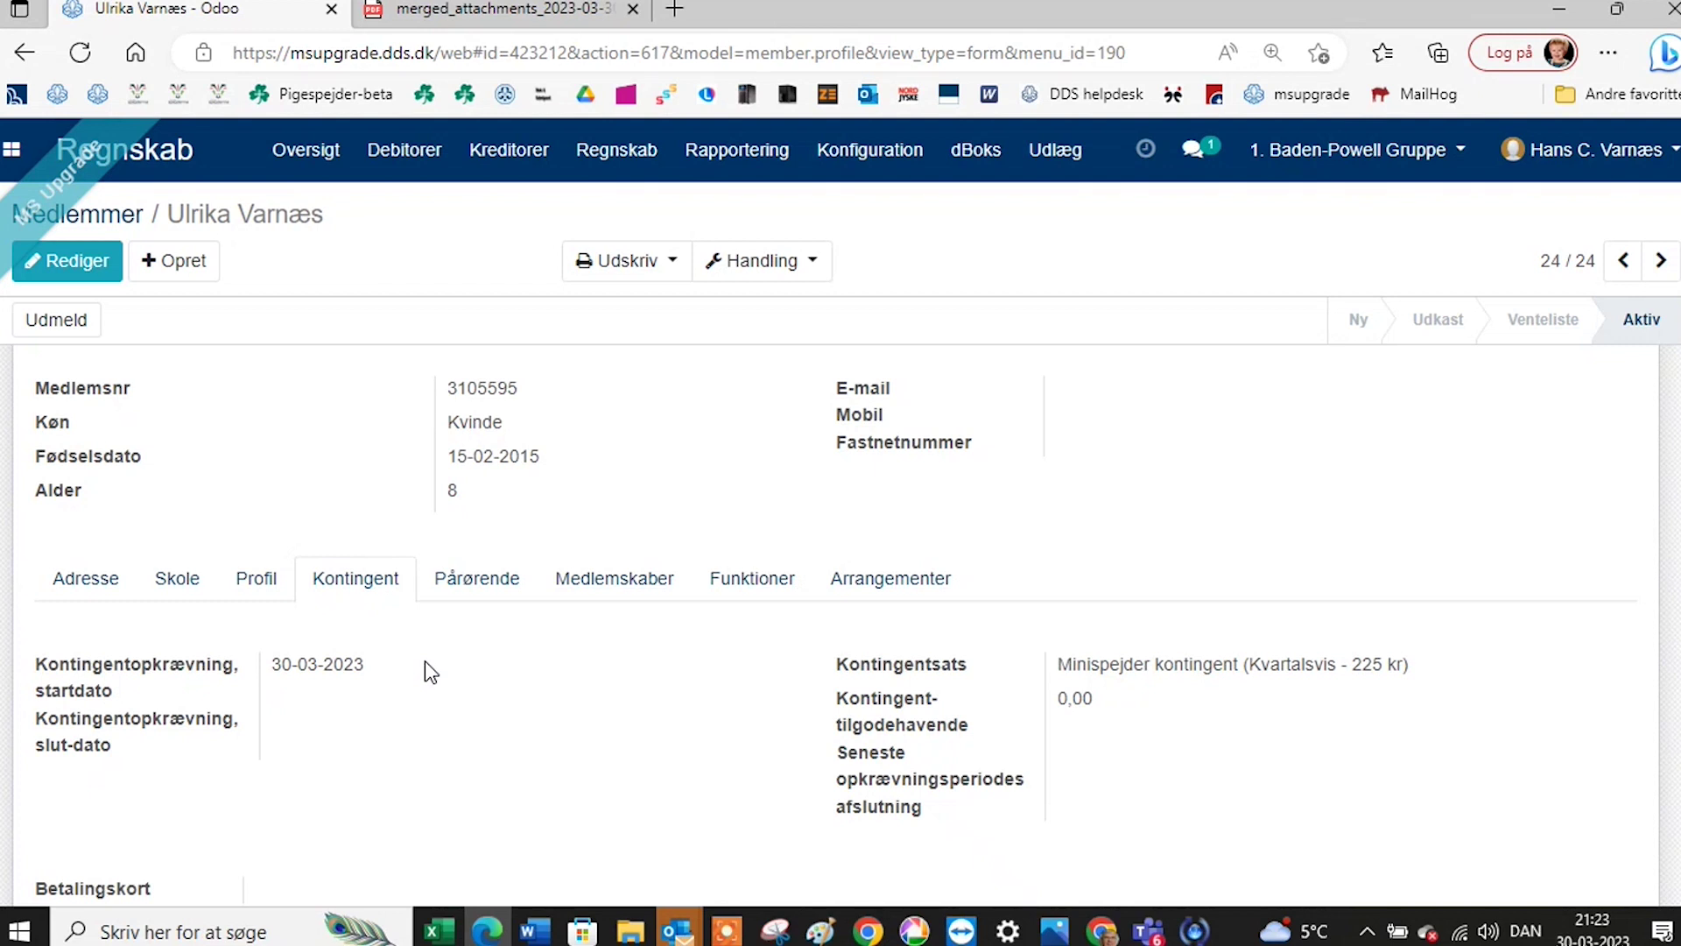
scroll(424, 671, down, 7)
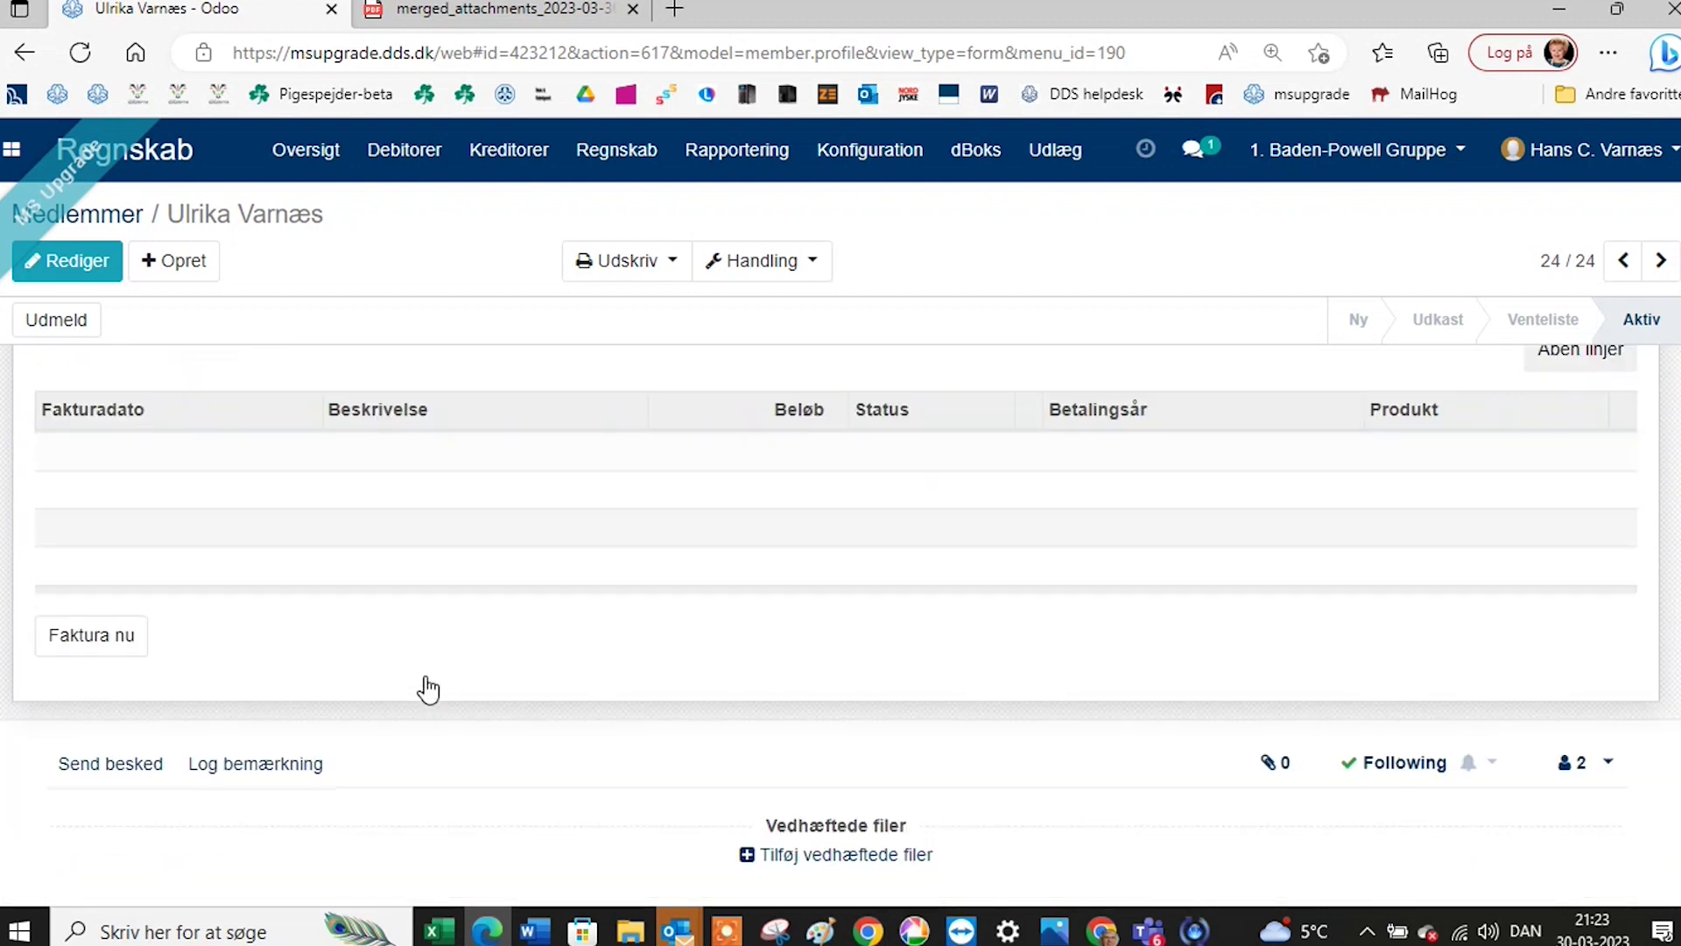
Invoice the member's dues now and validate the 2,53 kr invoice as KTG/000019.
click(108, 647)
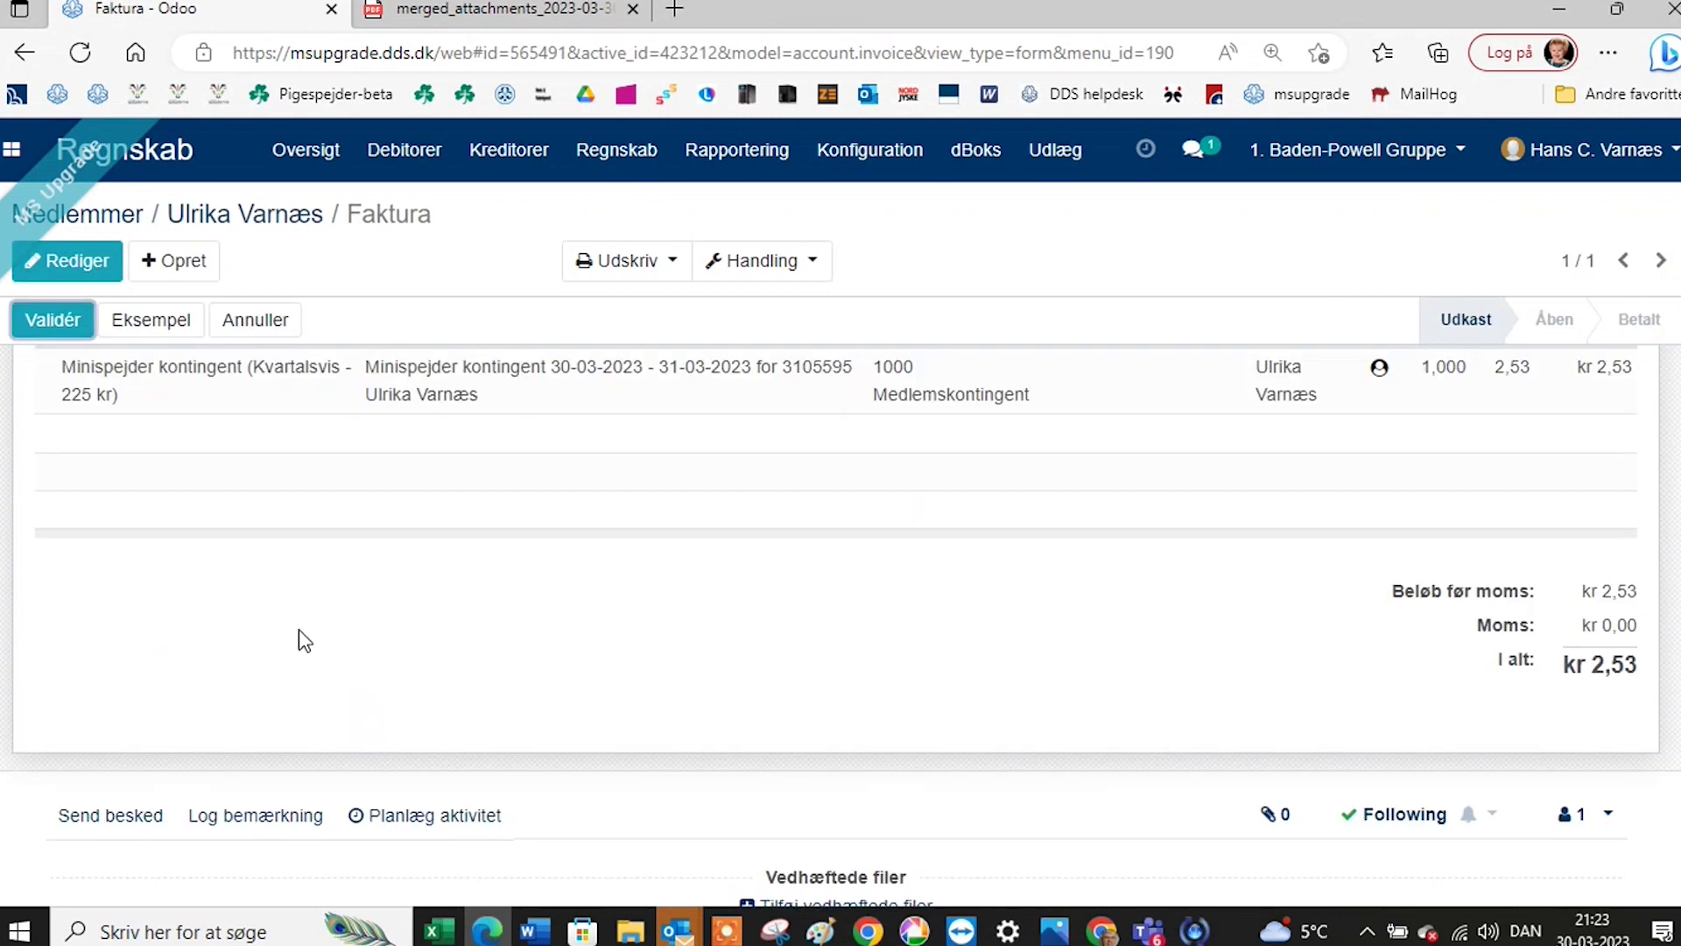
scroll(372, 602, up, 1)
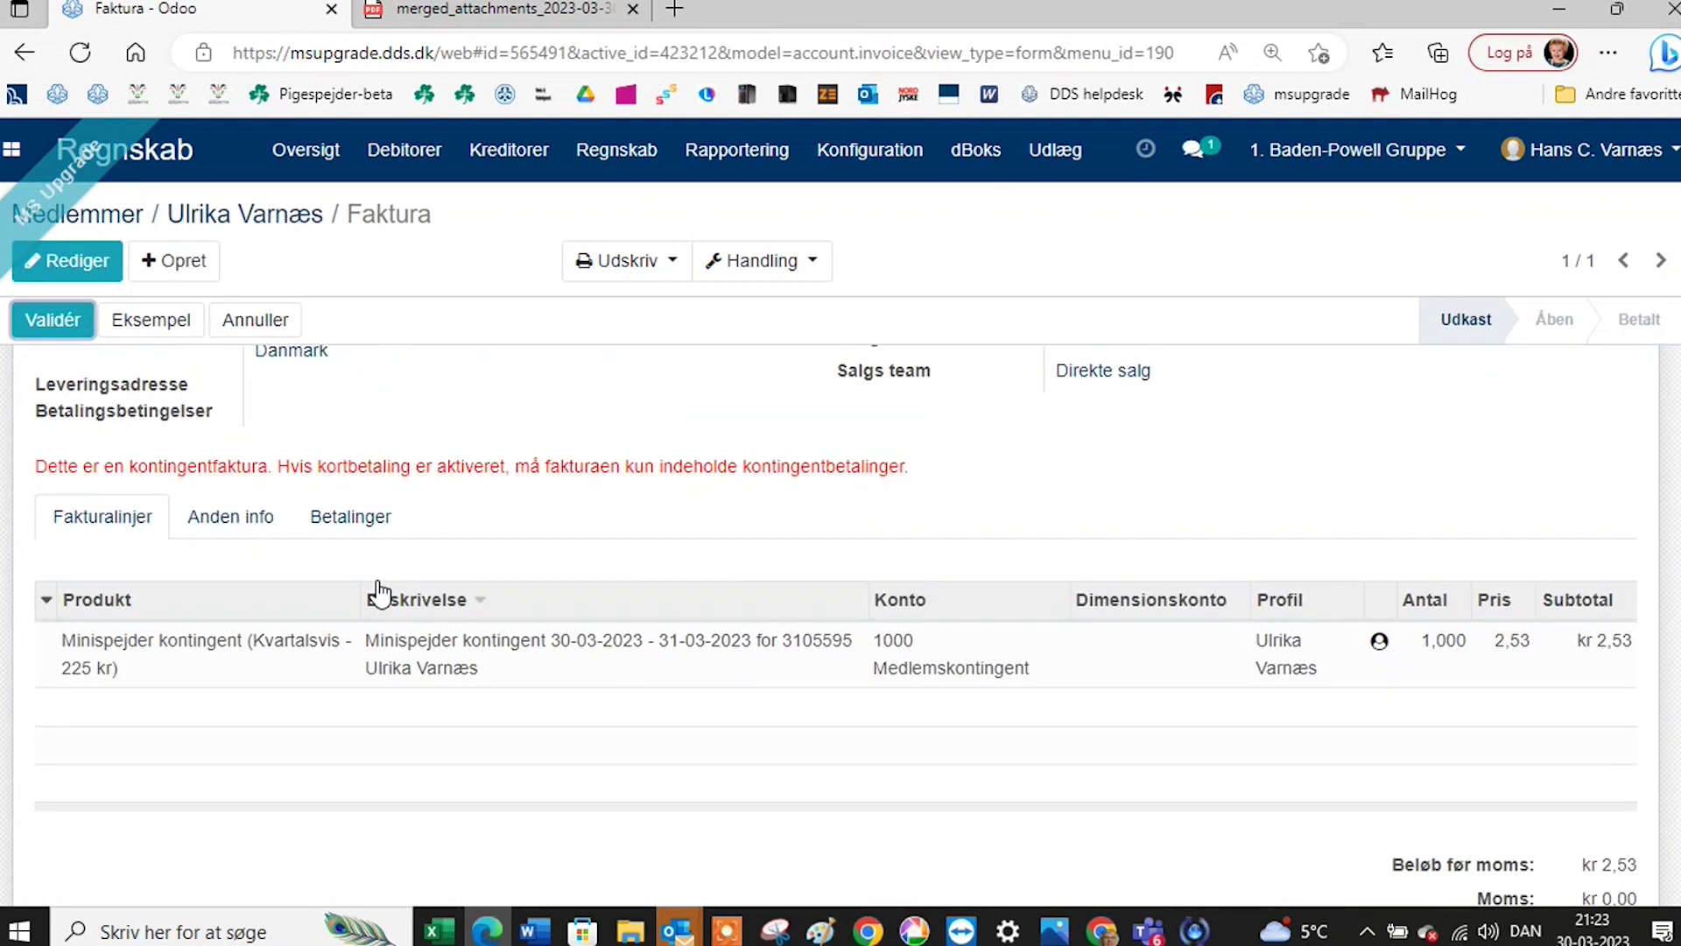
scroll(545, 593, up, 1)
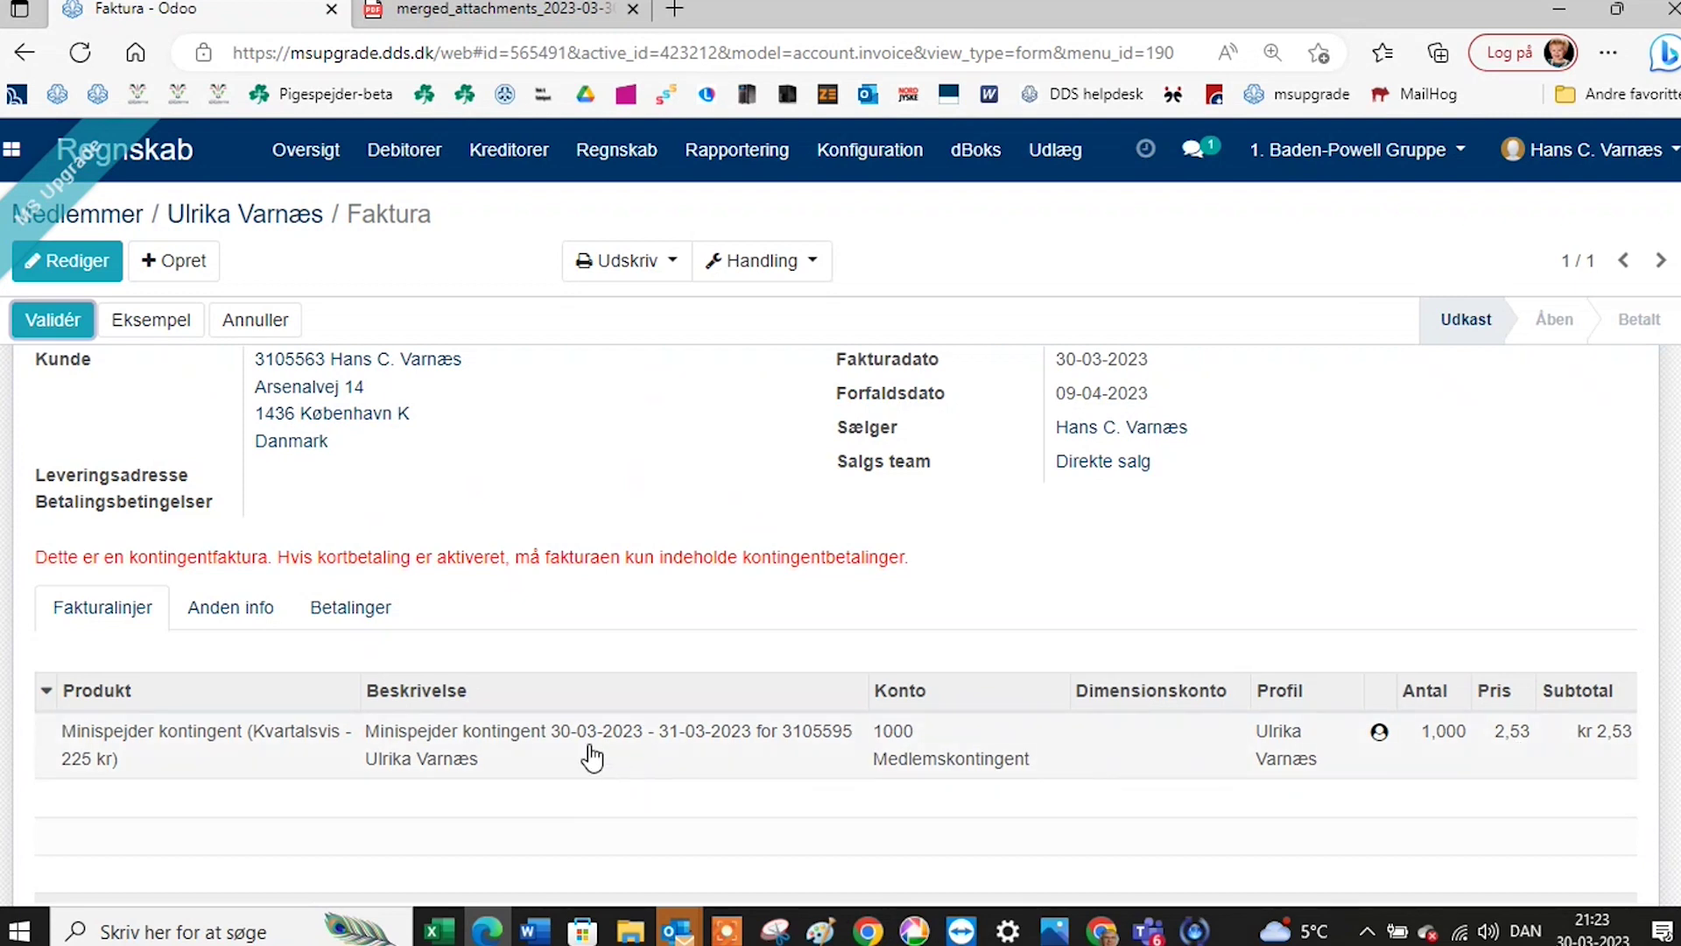
scroll(590, 758, up, 1)
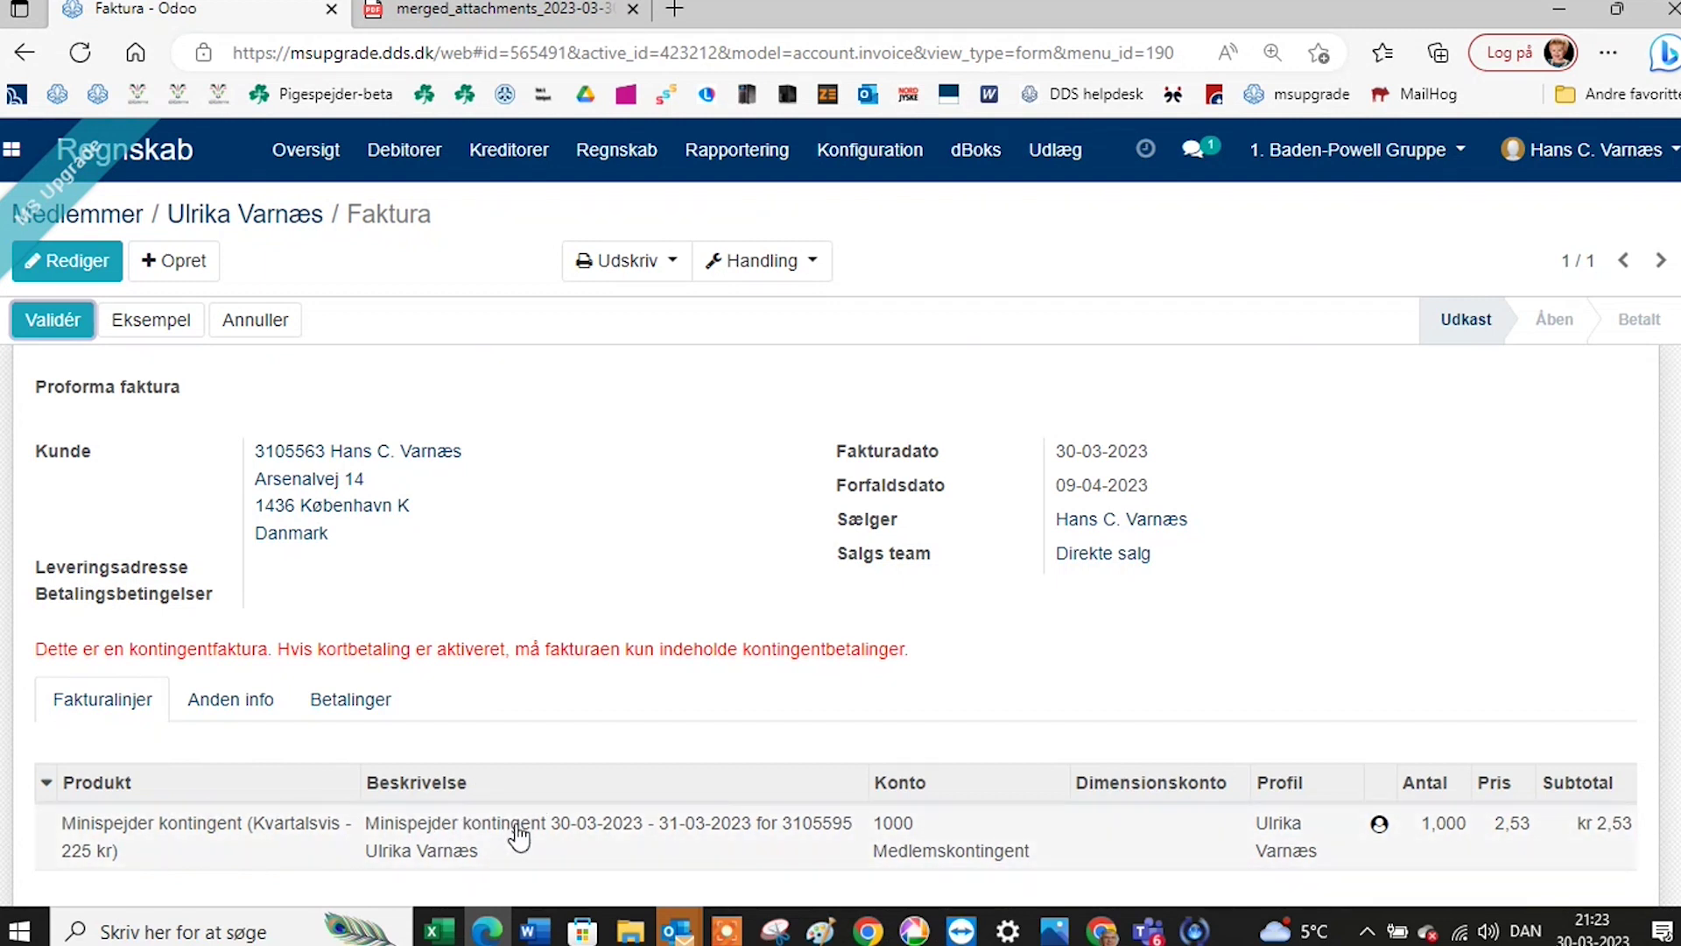
scroll(370, 559, up, 1)
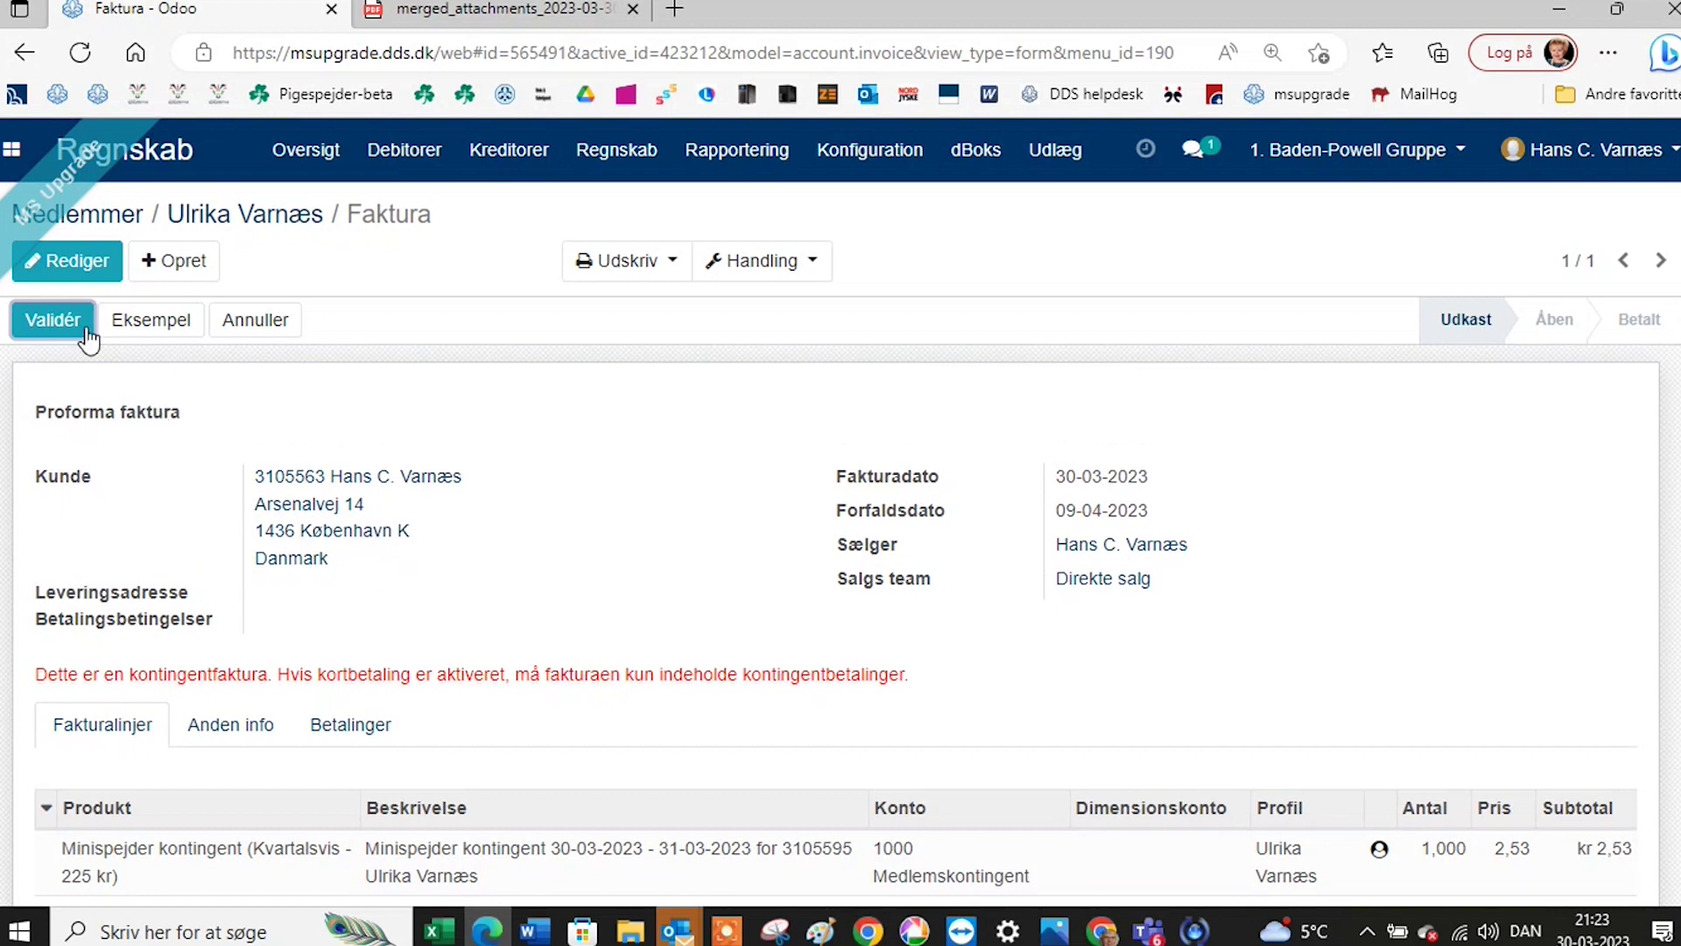
click(52, 329)
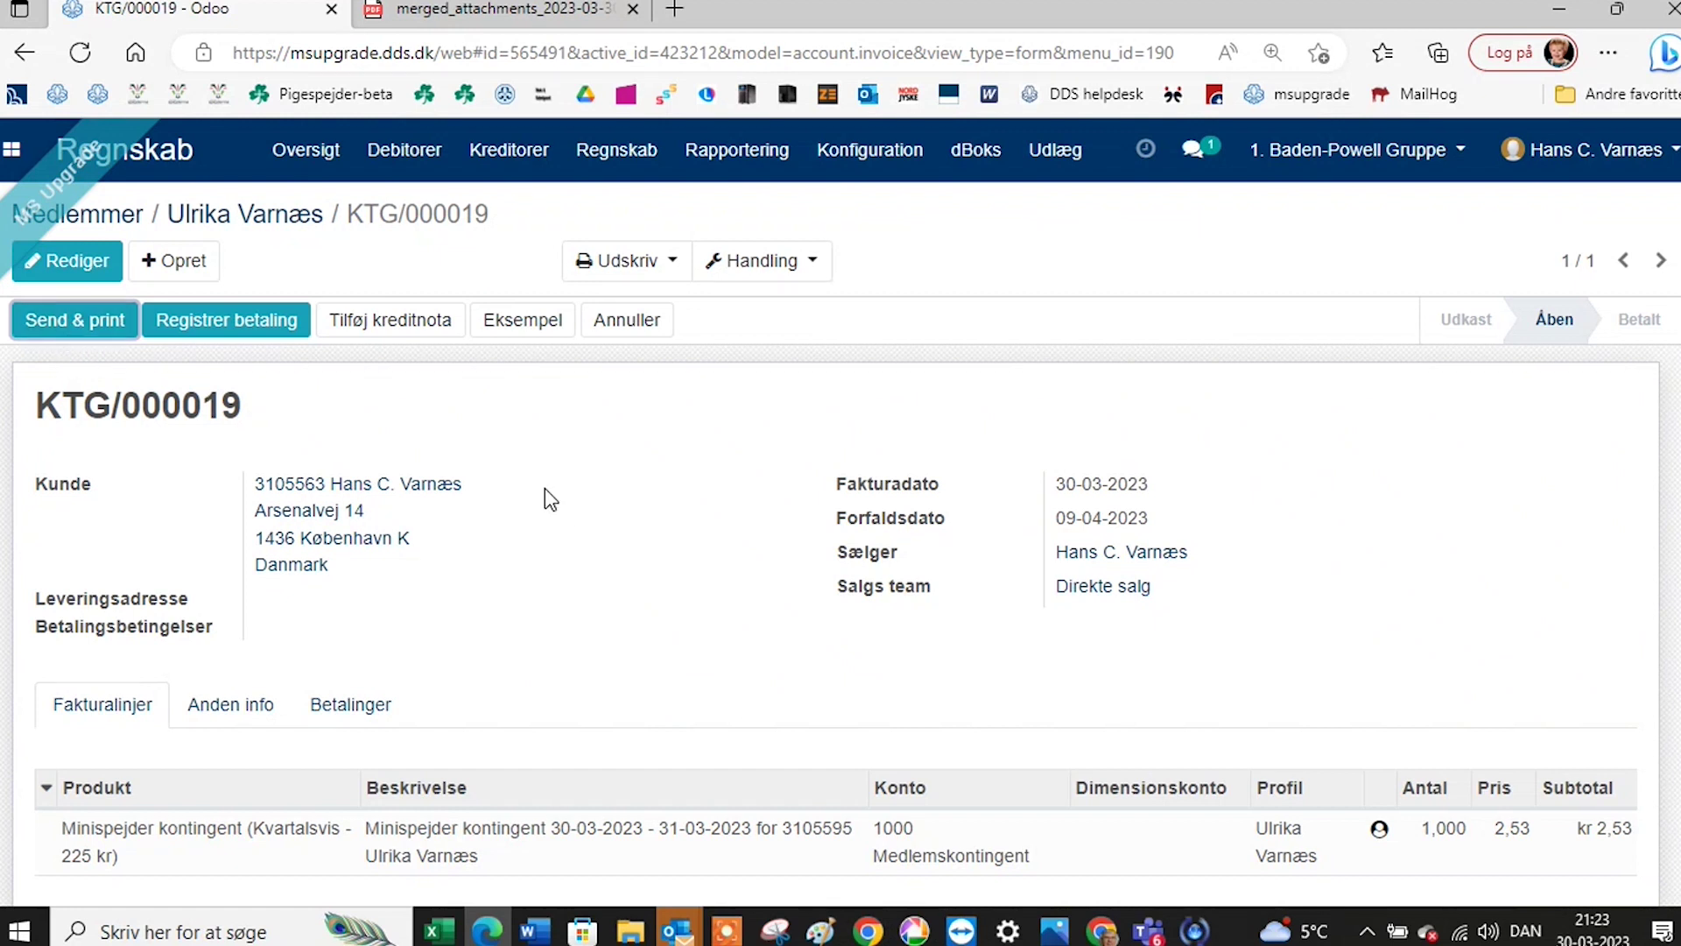
click(872, 157)
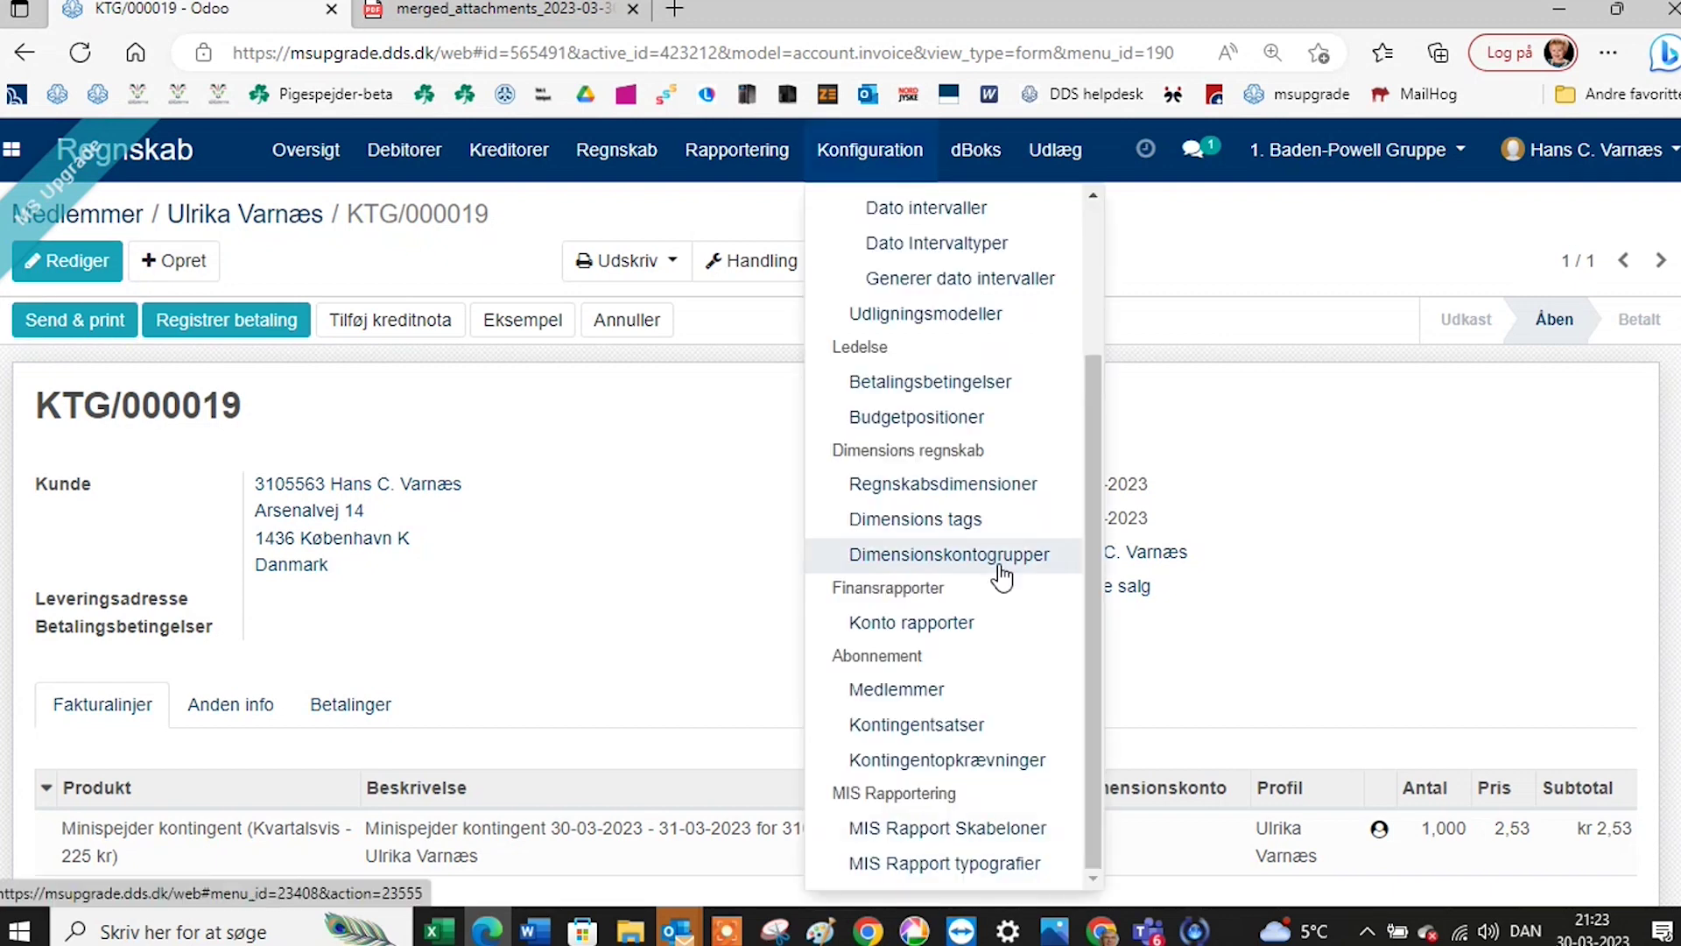
Open Kontingentsatser and select the Efterskole kontingent rate (quarterly, 100,00).
click(965, 738)
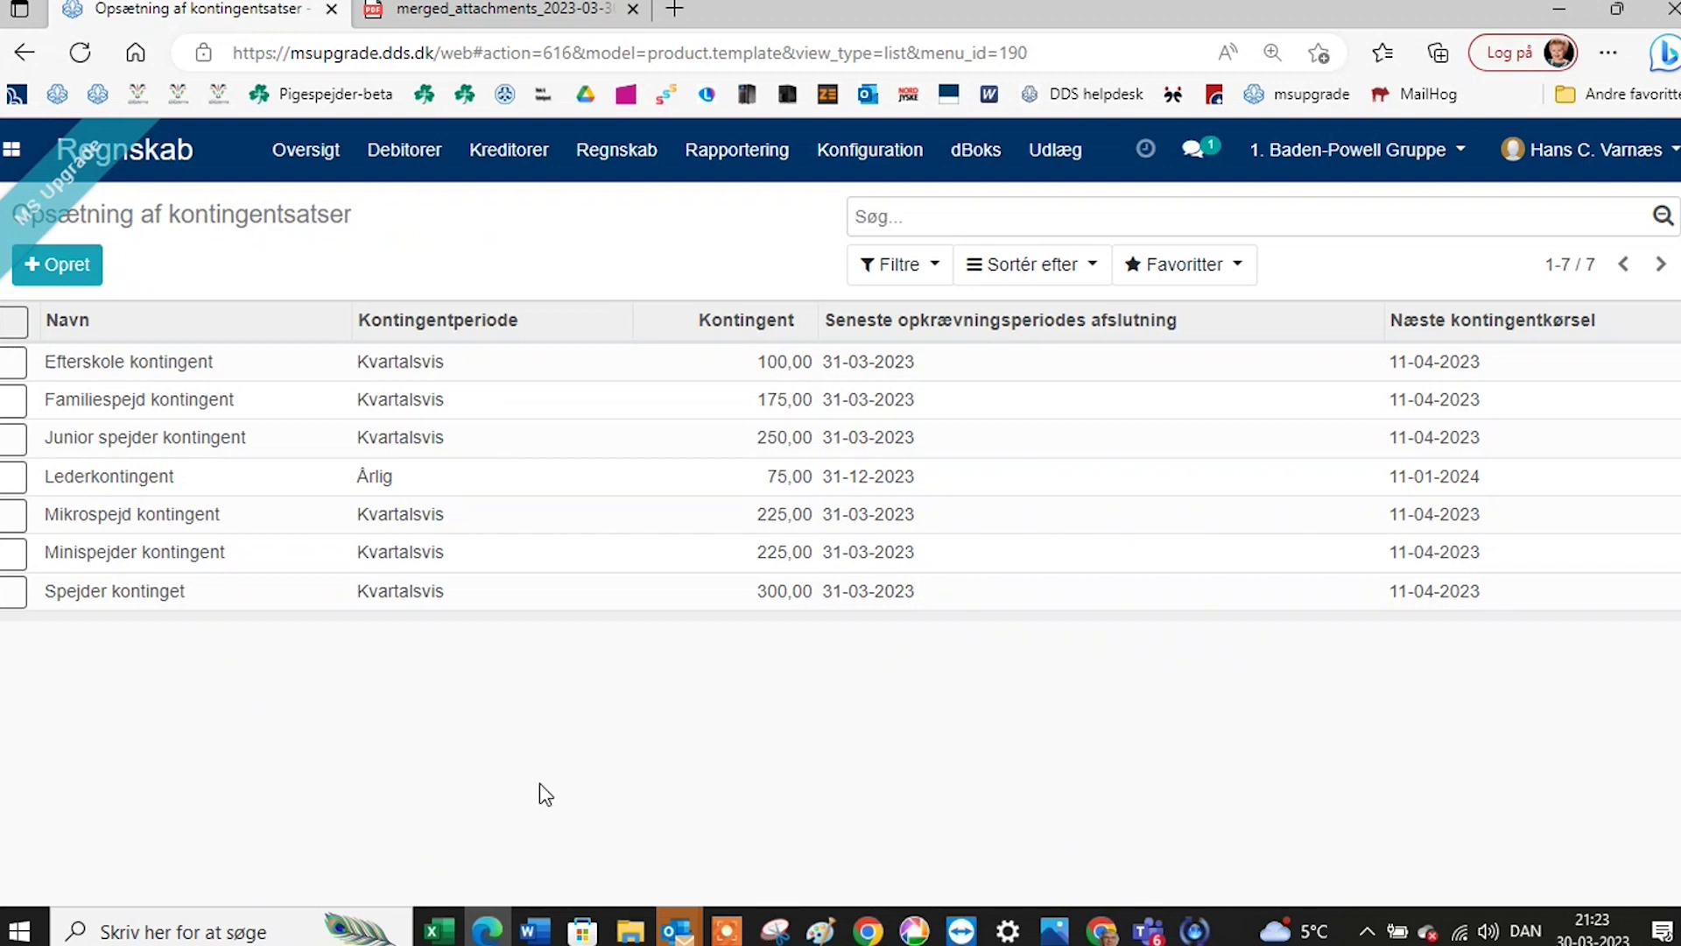
click(182, 366)
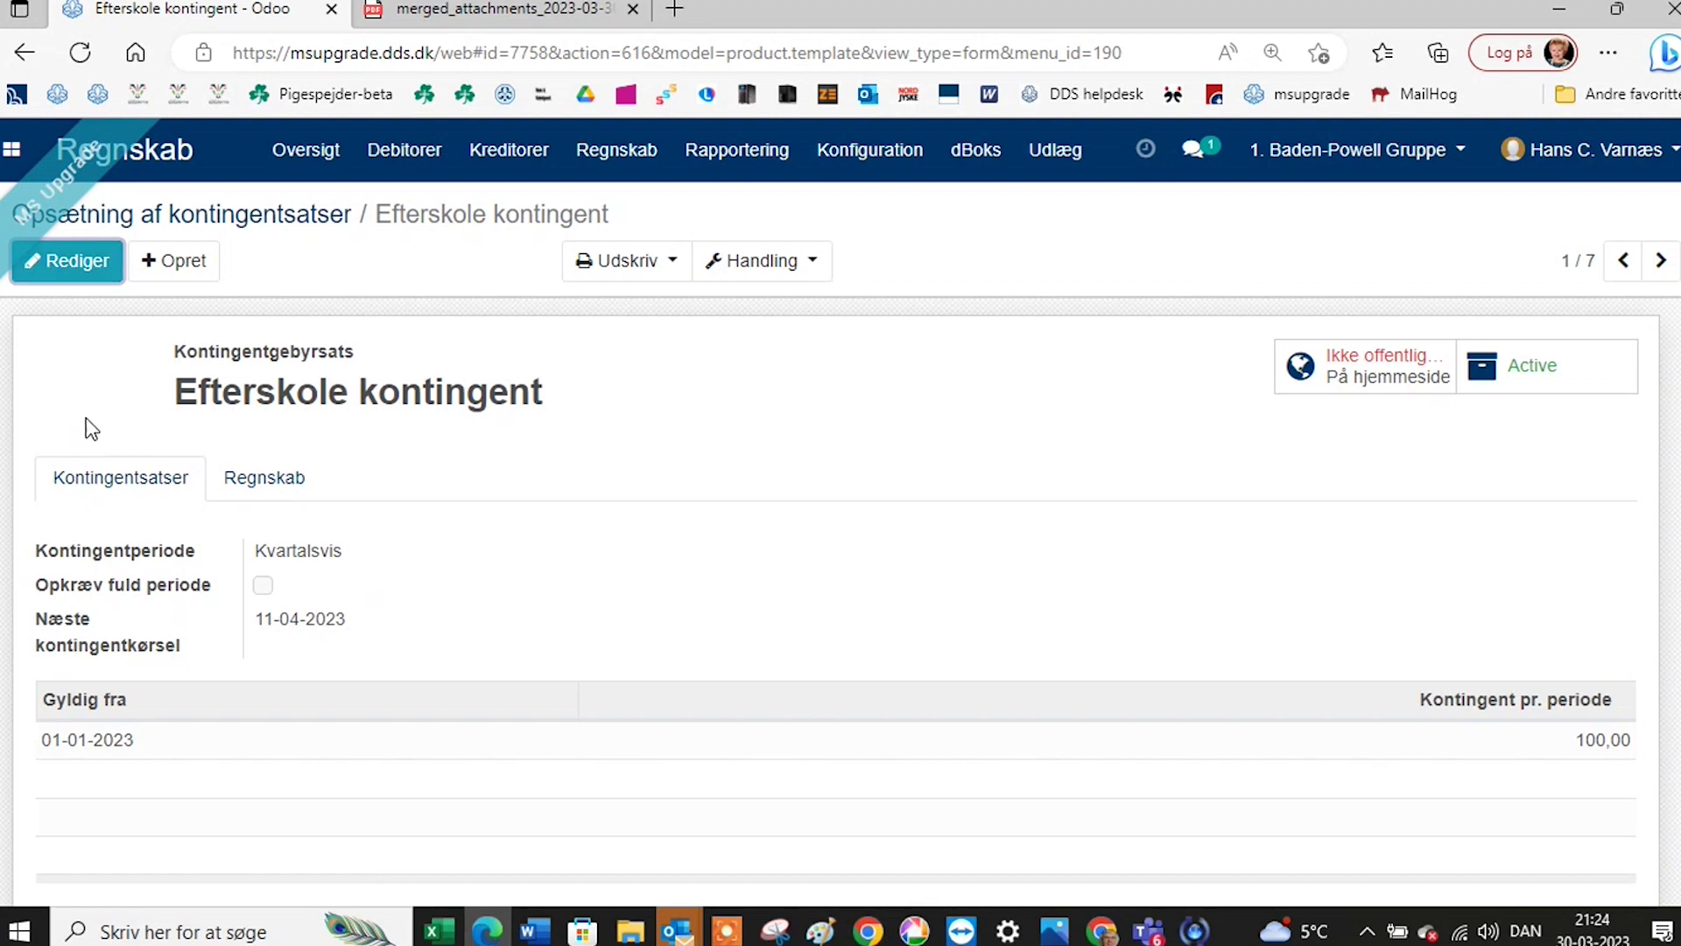
Add a 200 Efterskole kontingent rate valid from 01-04-2023, save it, and review its accounts.
click(66, 267)
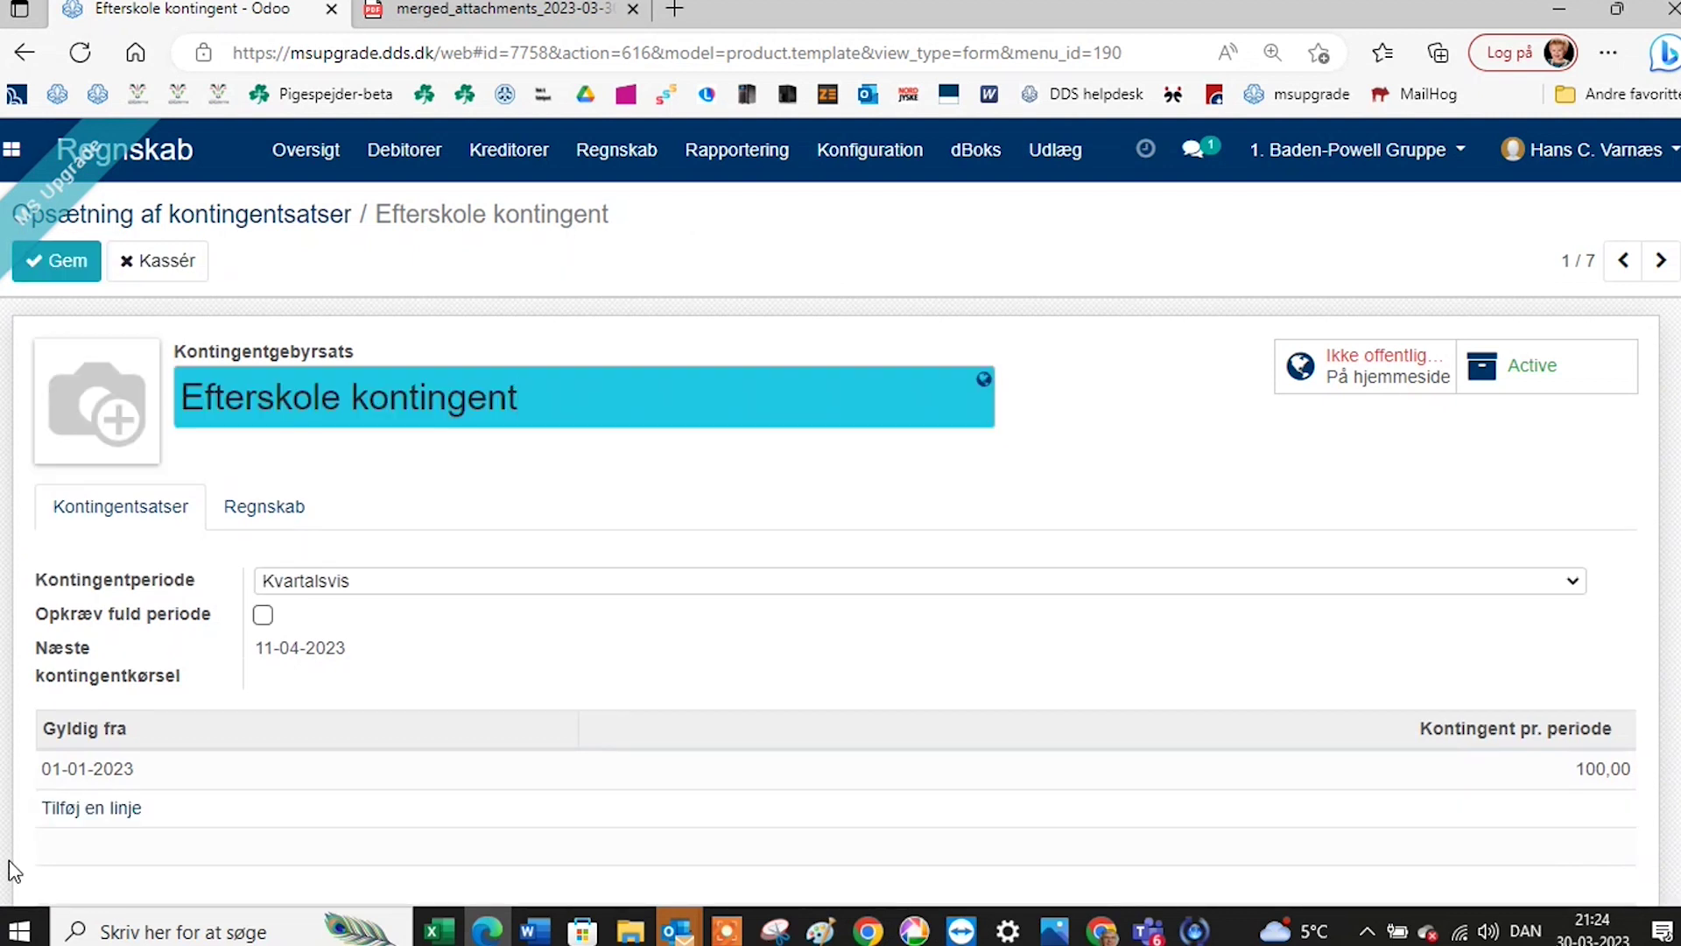
click(90, 813)
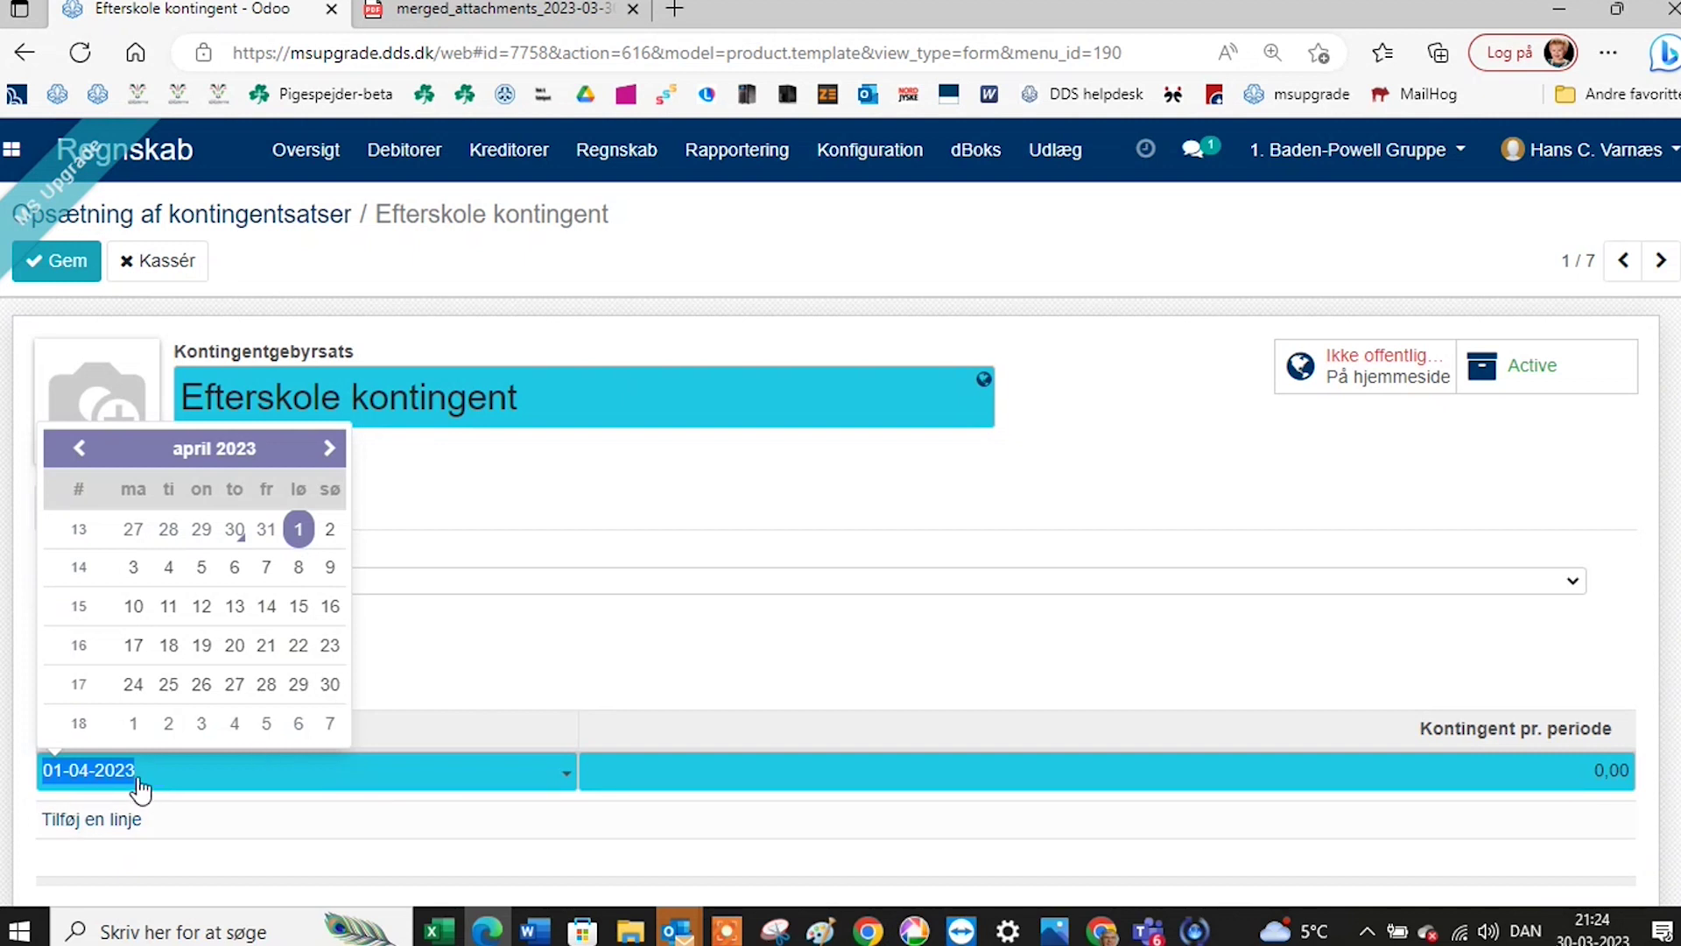
click(1590, 772)
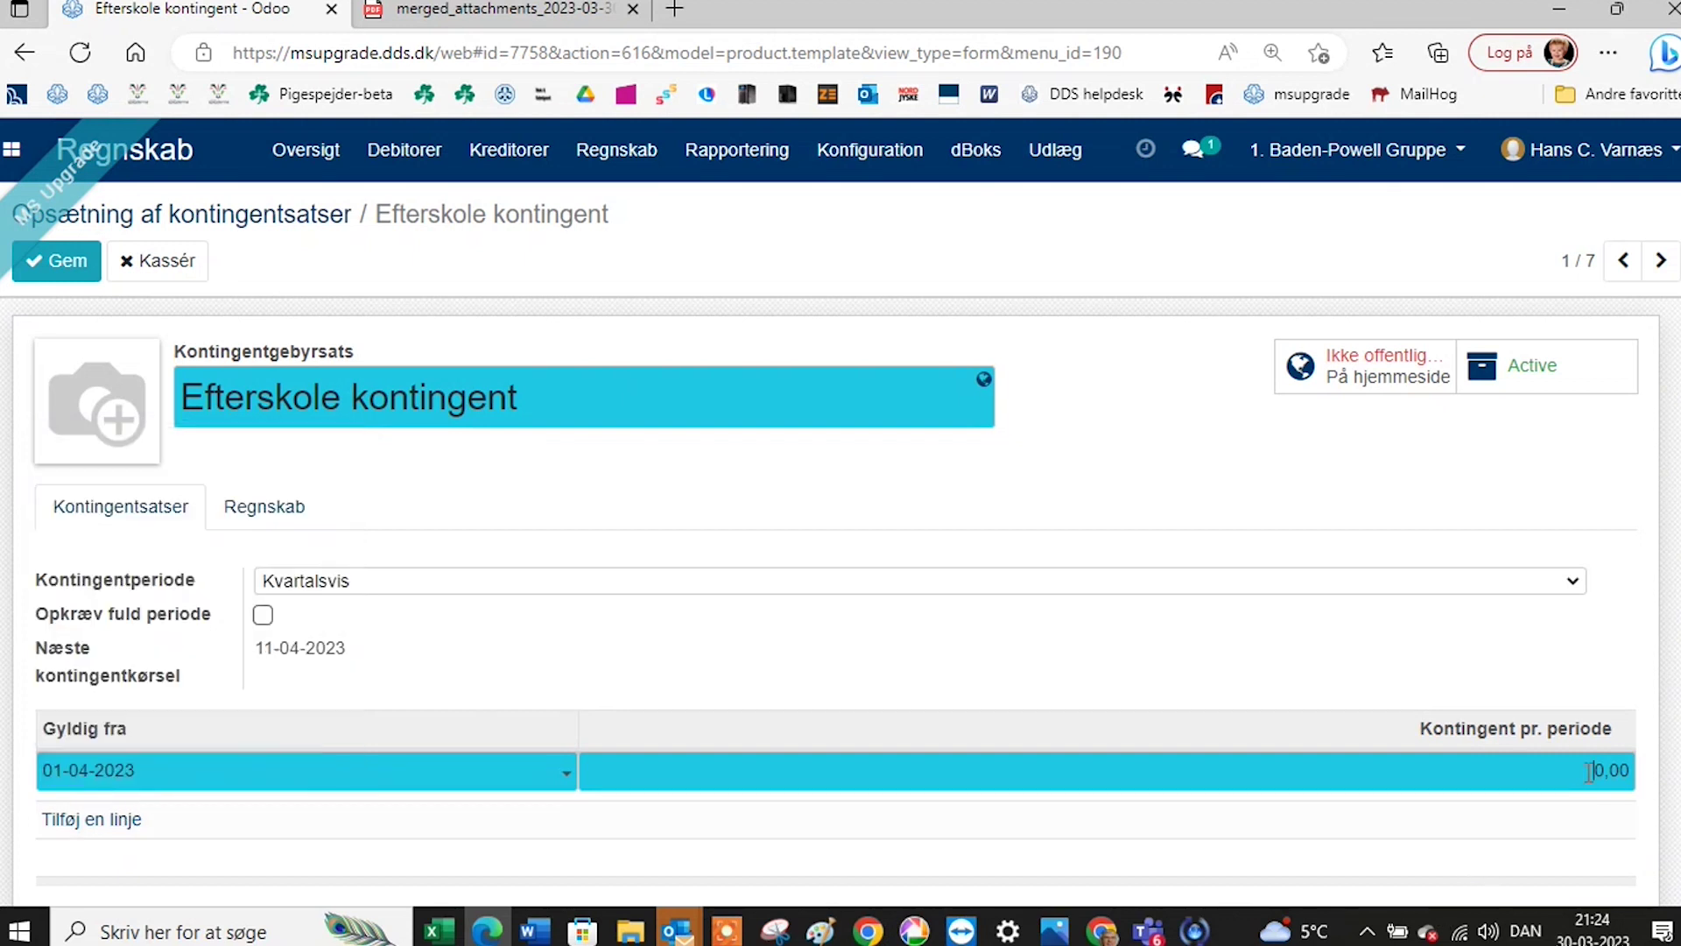
drag(1589, 771, 1631, 771)
text(200)
click(39, 261)
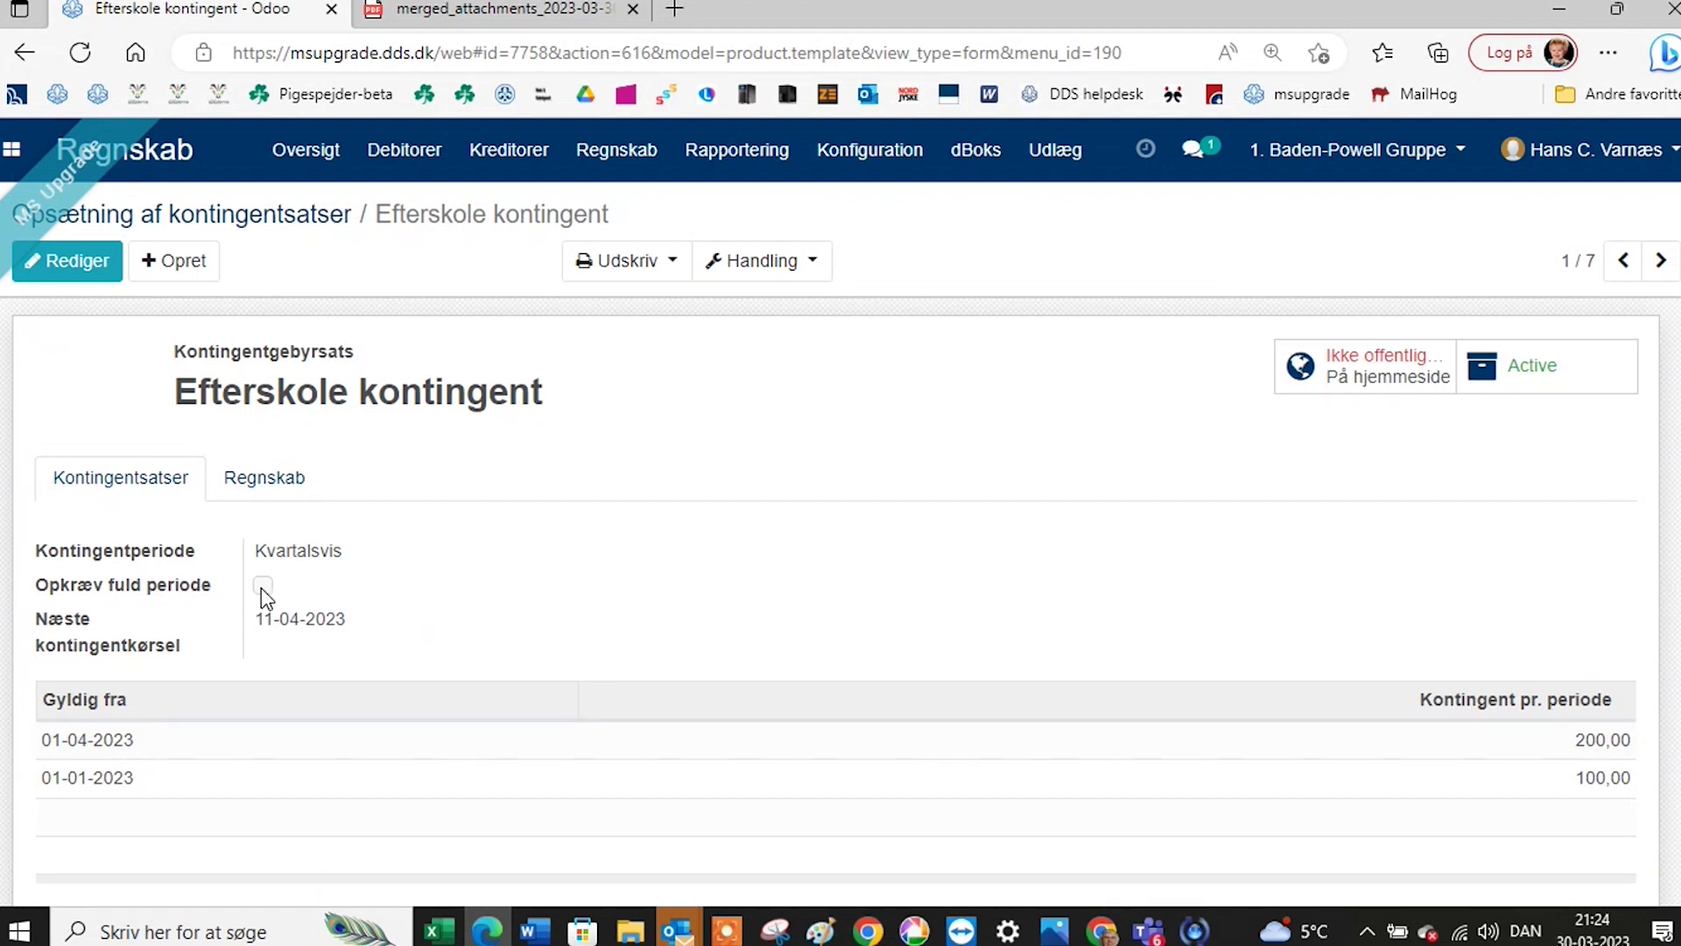
click(293, 491)
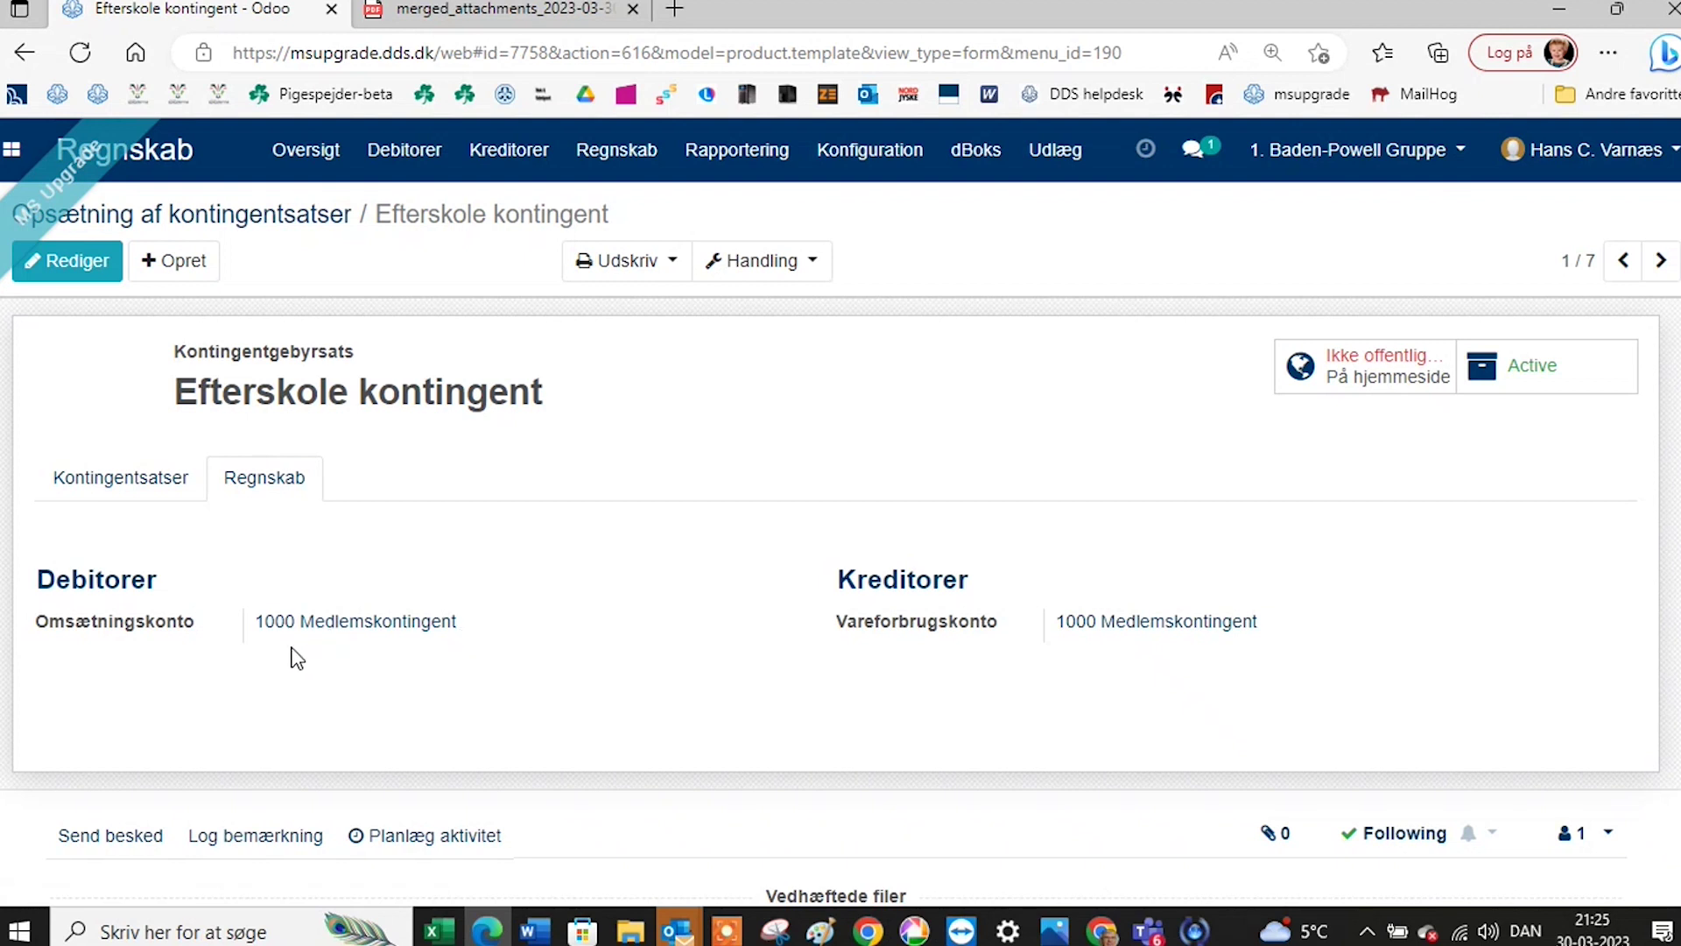
click(131, 489)
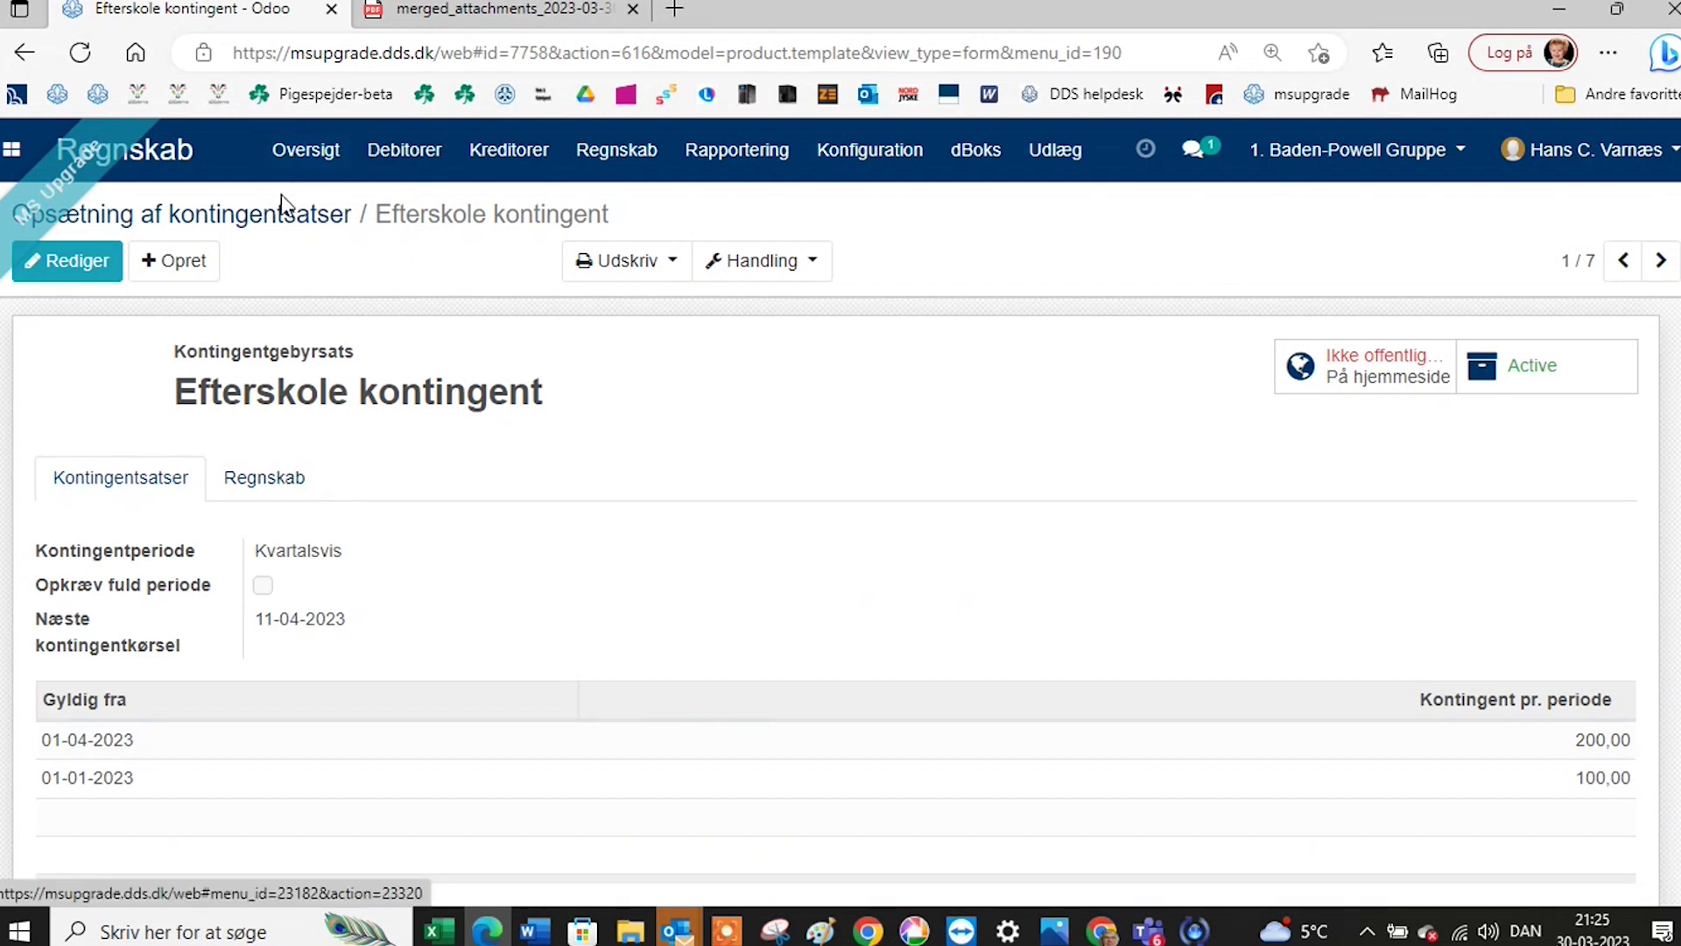
Check the Lederkontingent rate (75,00 yearly) and return to the seven-rate dues list.
click(270, 218)
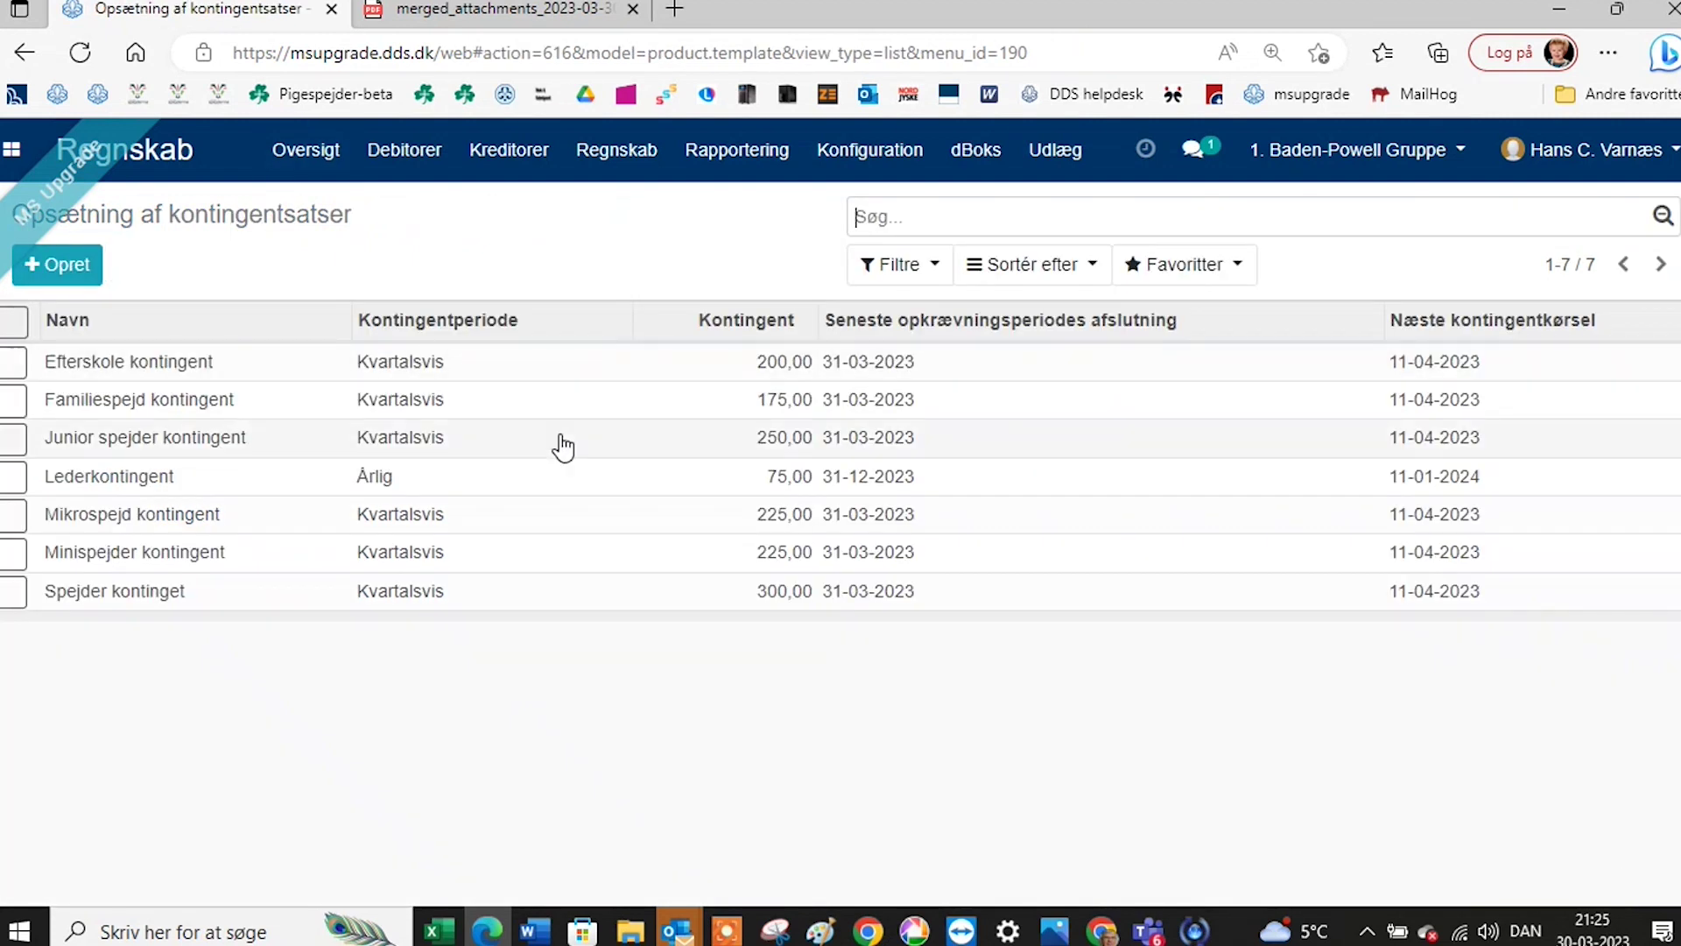
click(181, 486)
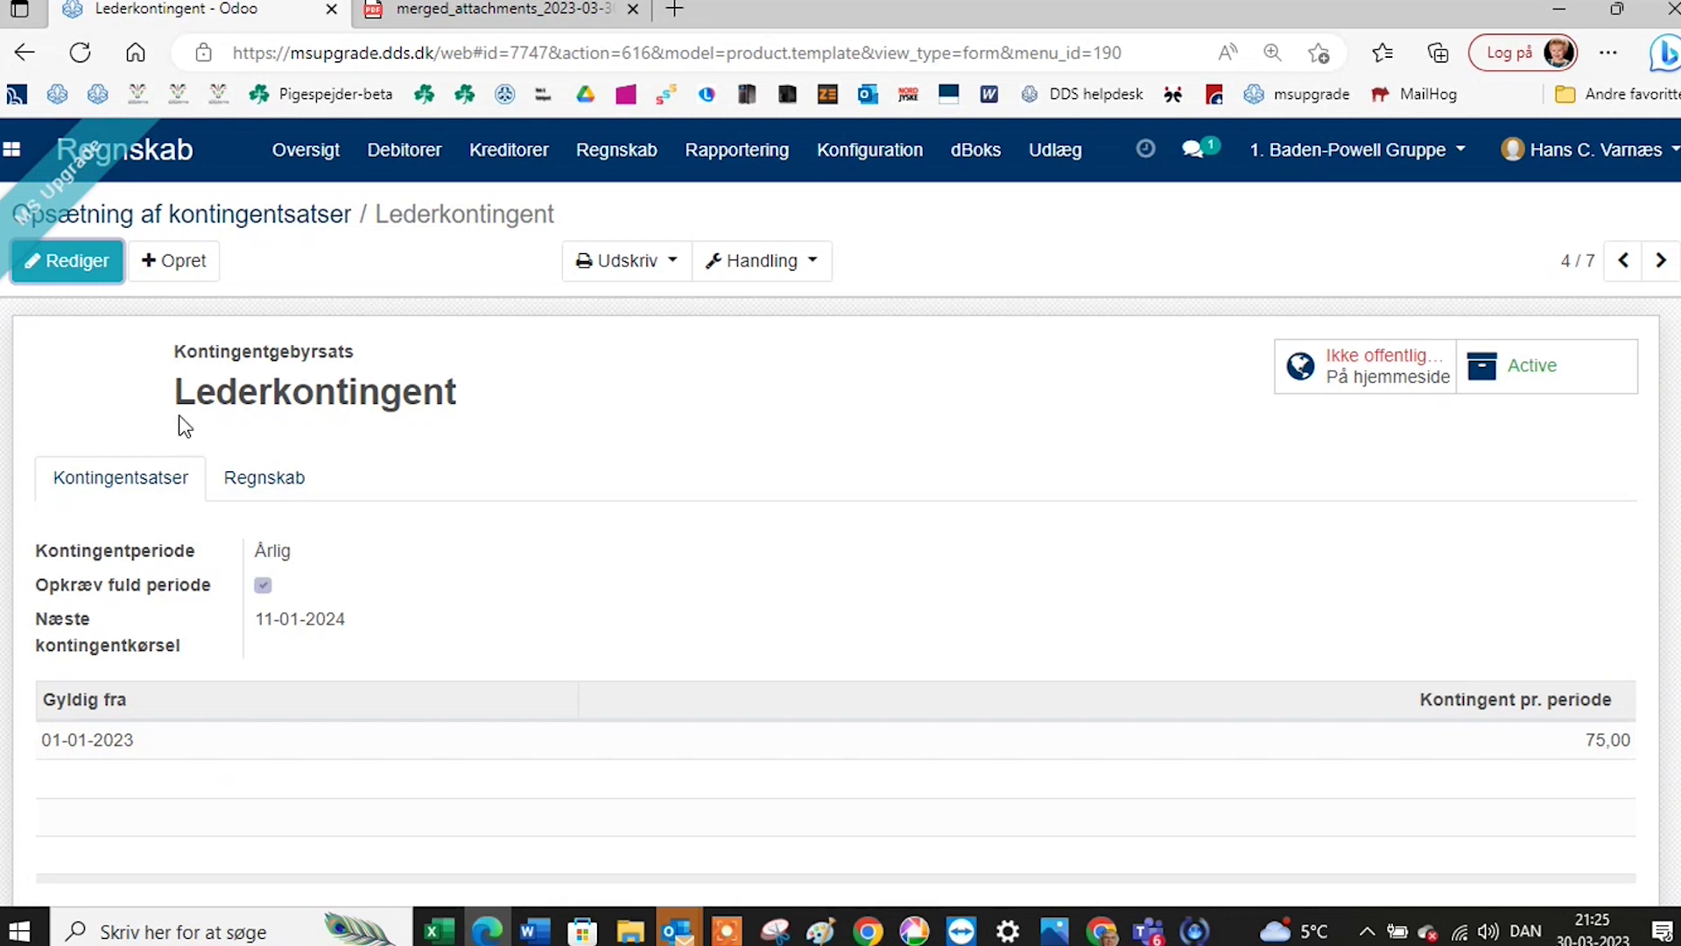
click(267, 219)
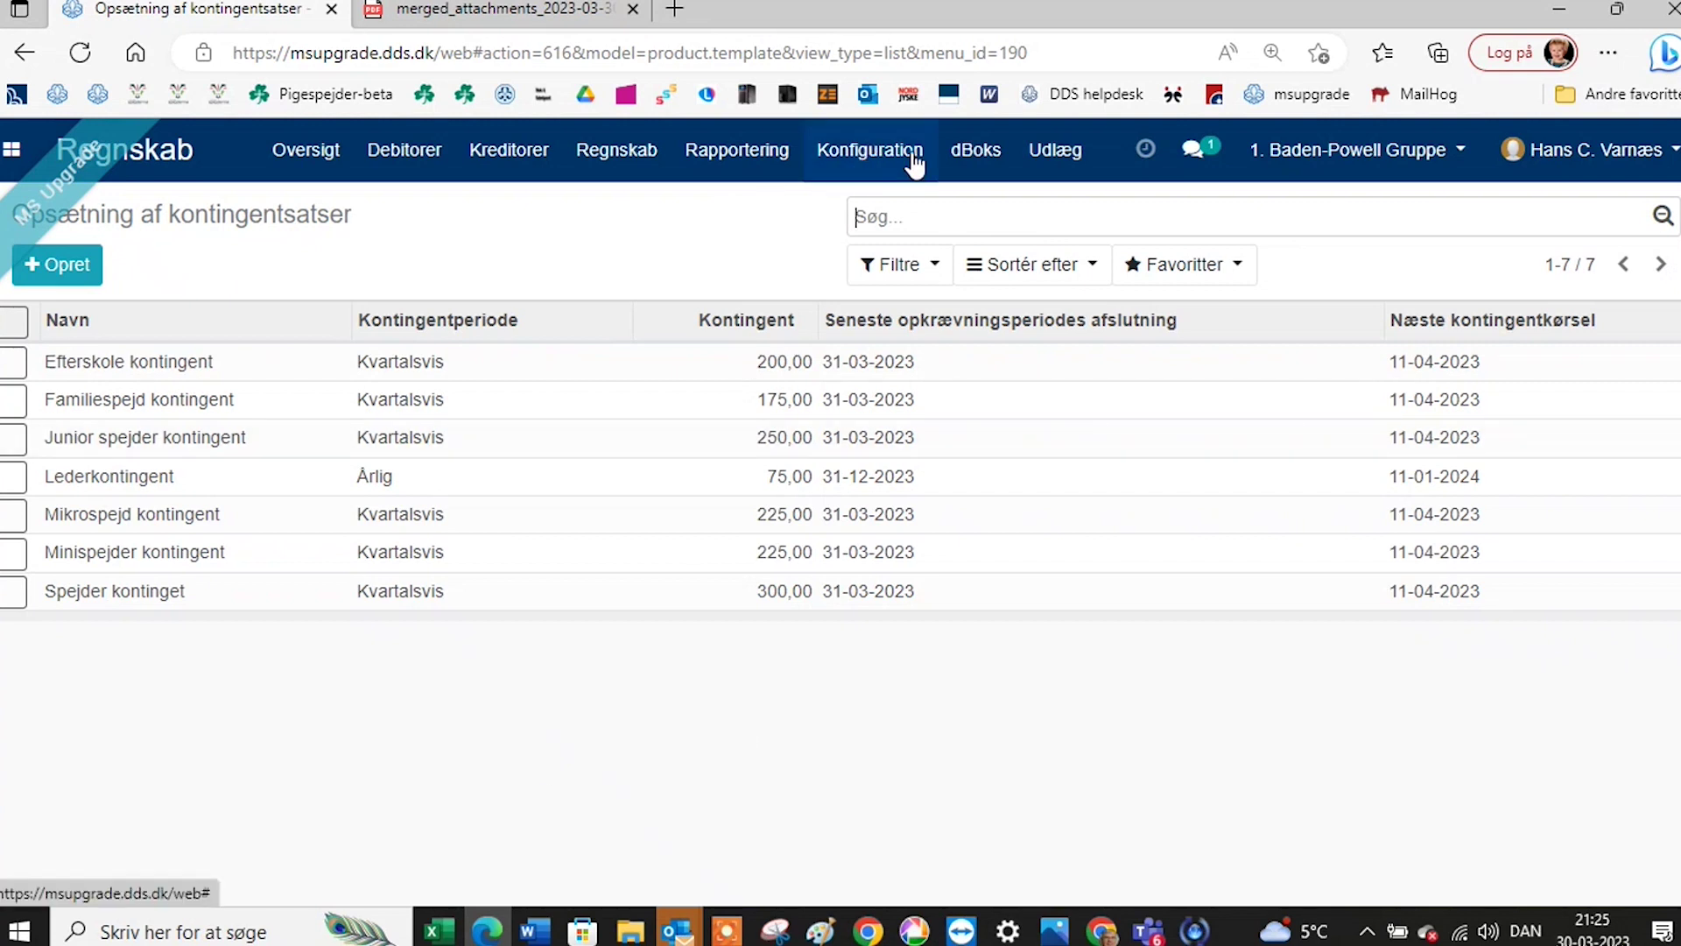
click(888, 163)
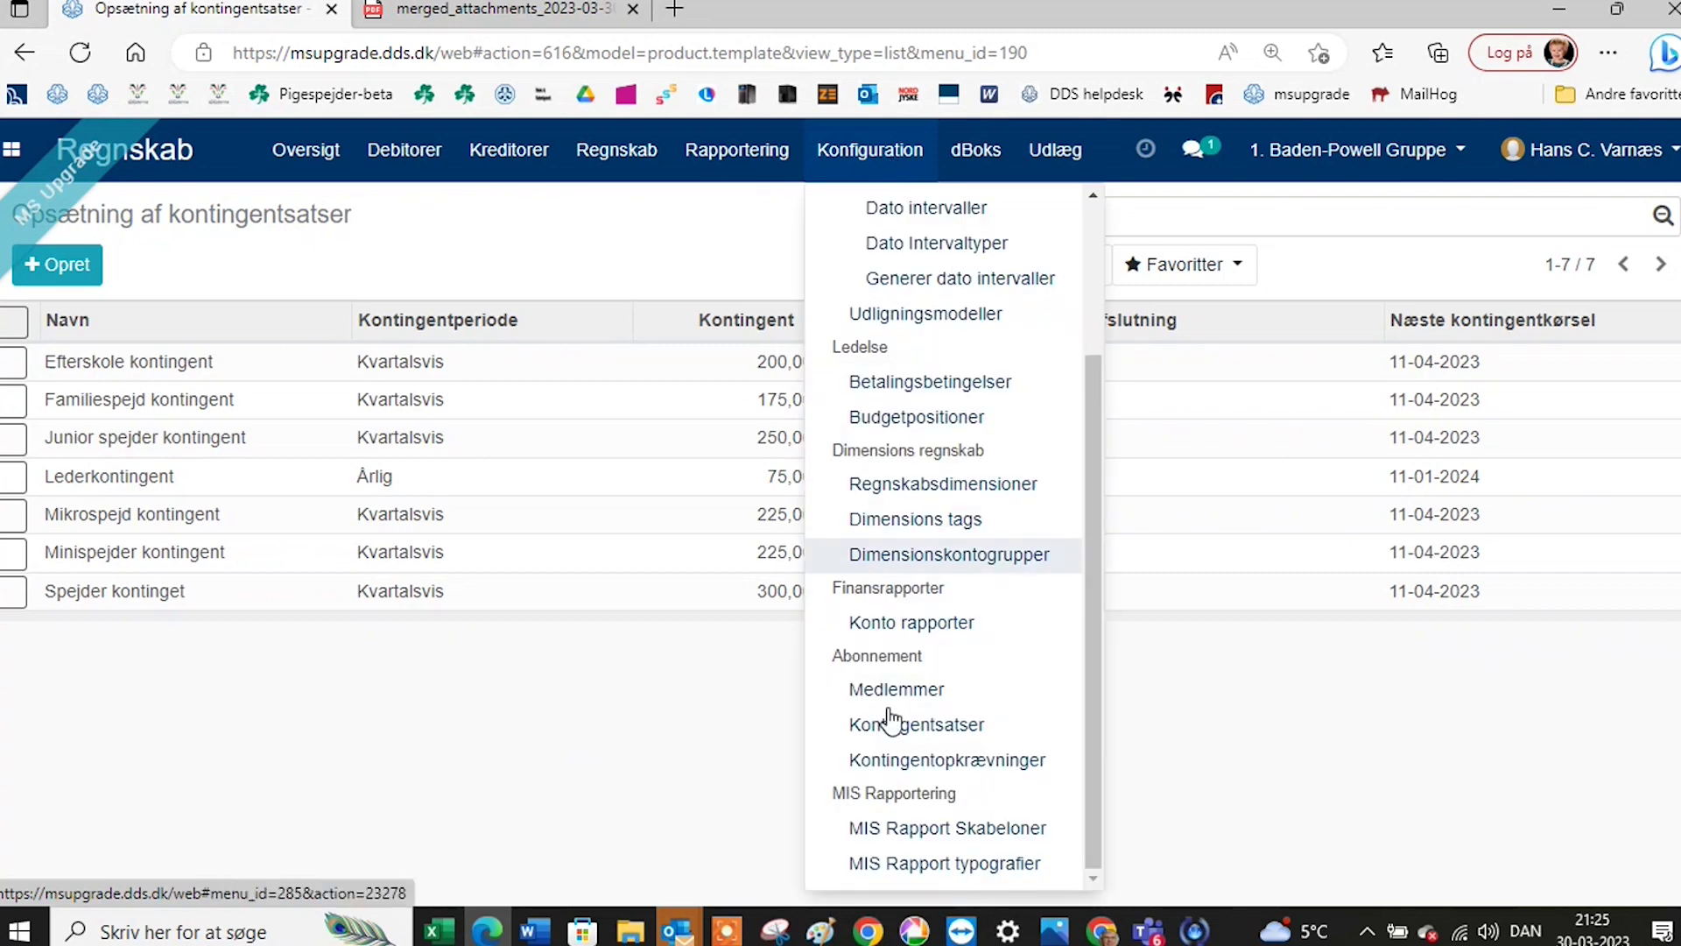
Open Lederkontingent invoice KTG/000005 (75 kr) from the Kontingentopkrævninger list.
click(908, 760)
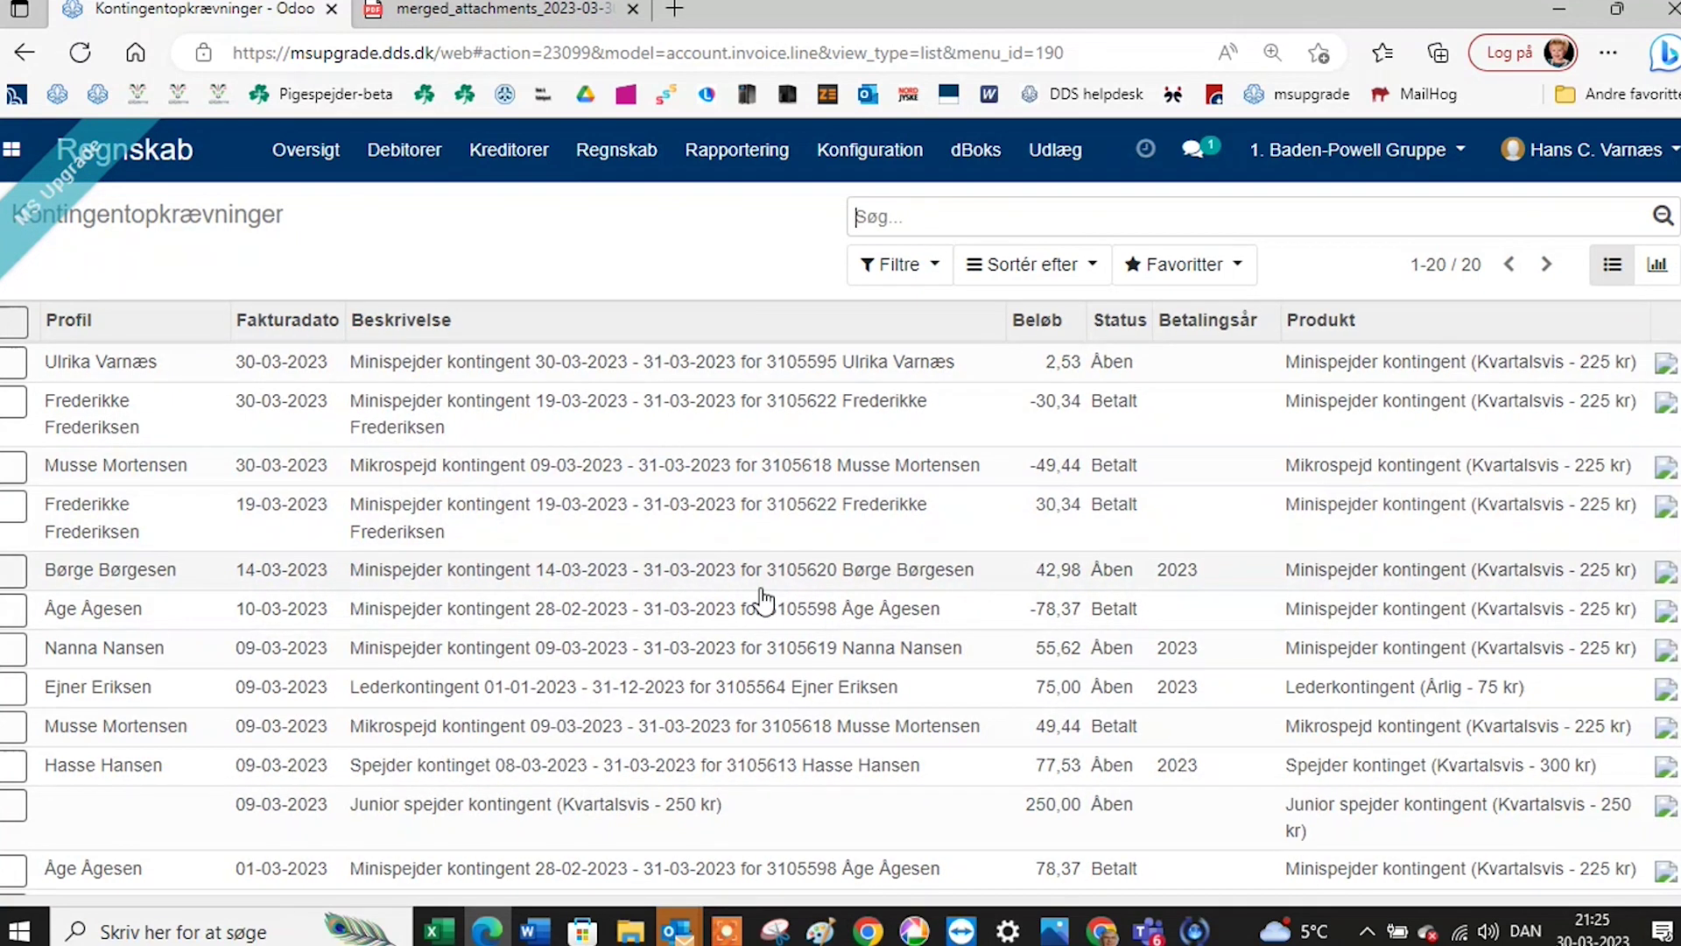
scroll(760, 653, down, 2)
scroll(760, 653, down, 2)
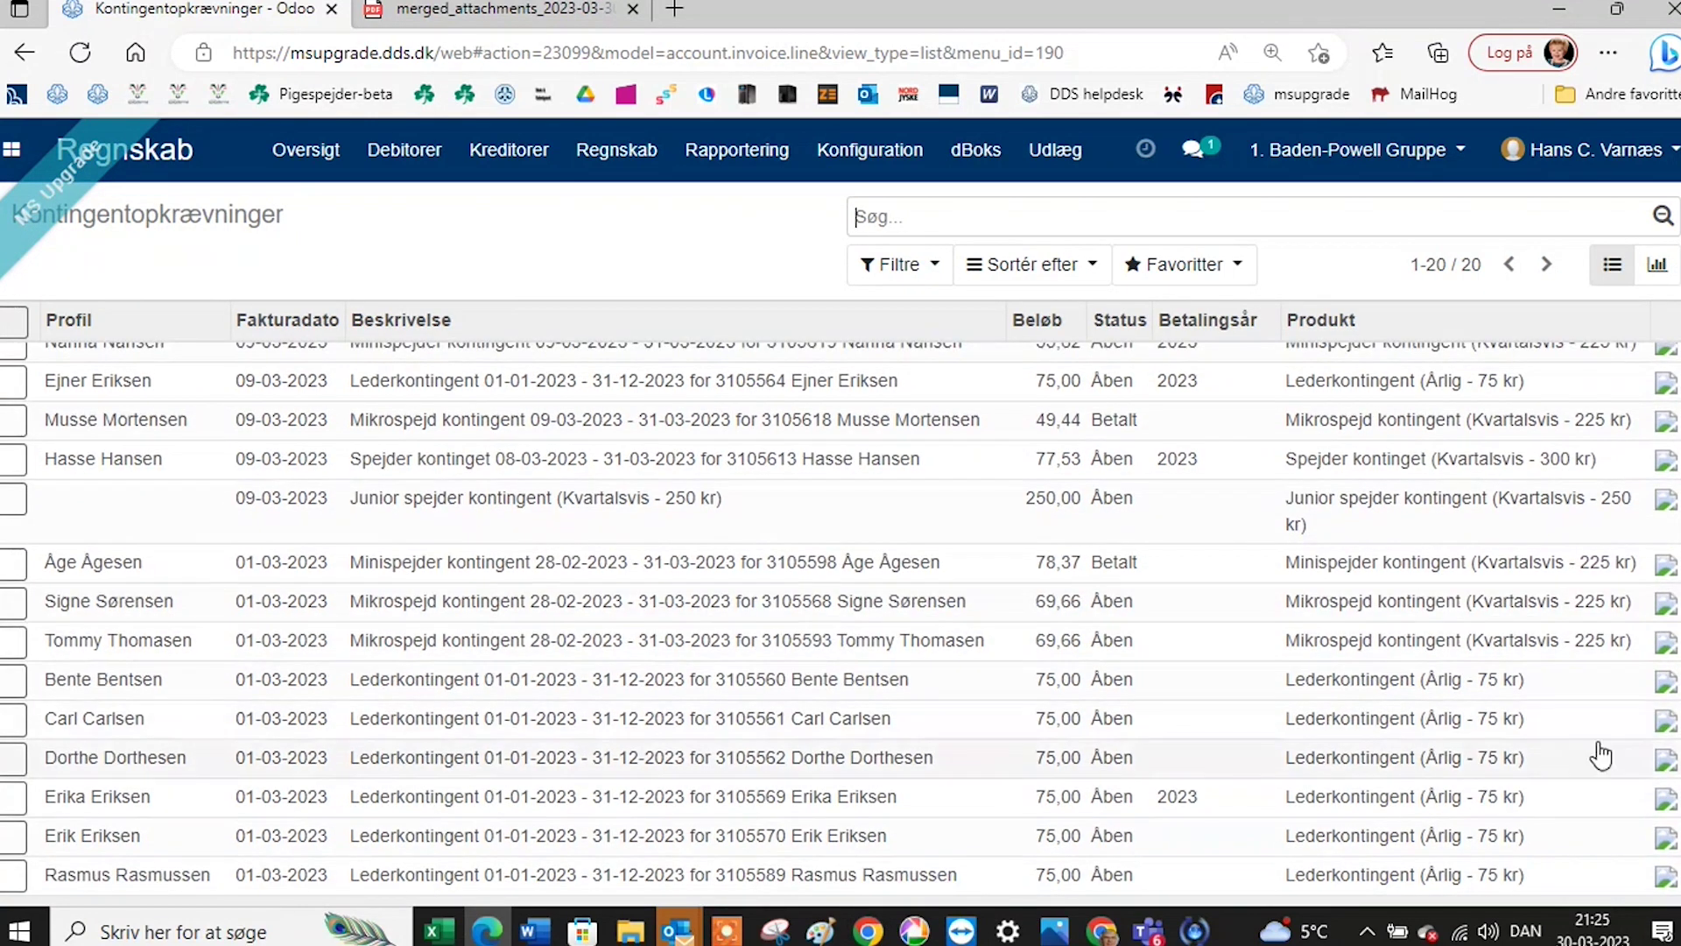
click(1666, 725)
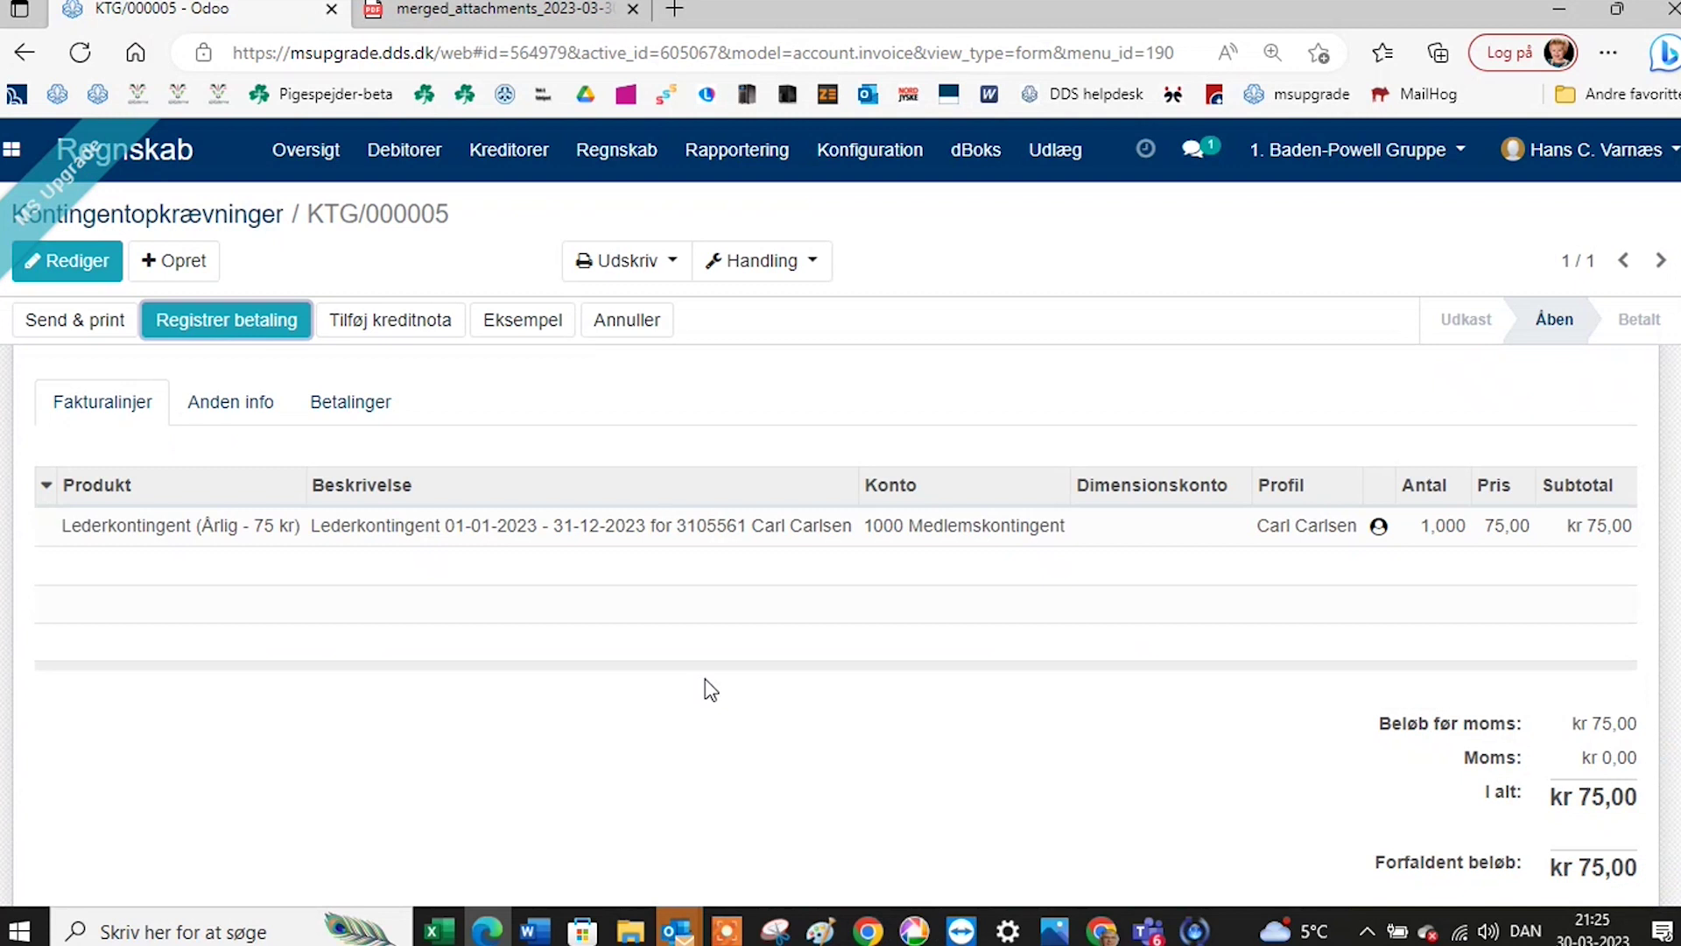
click(861, 158)
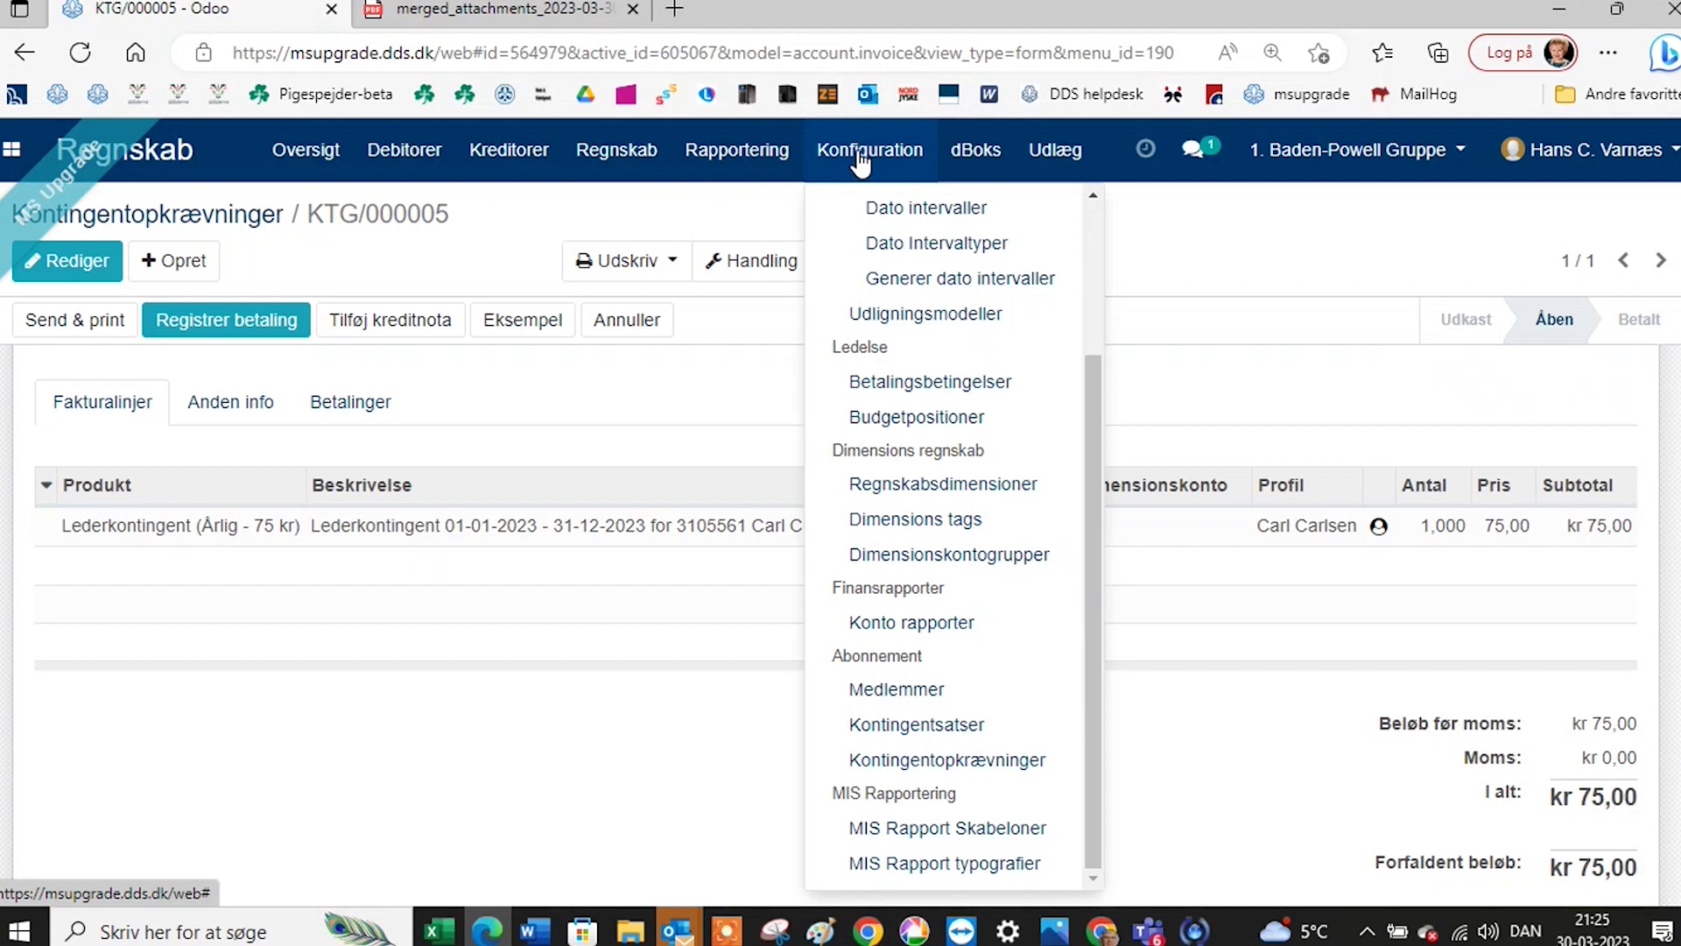
click(644, 737)
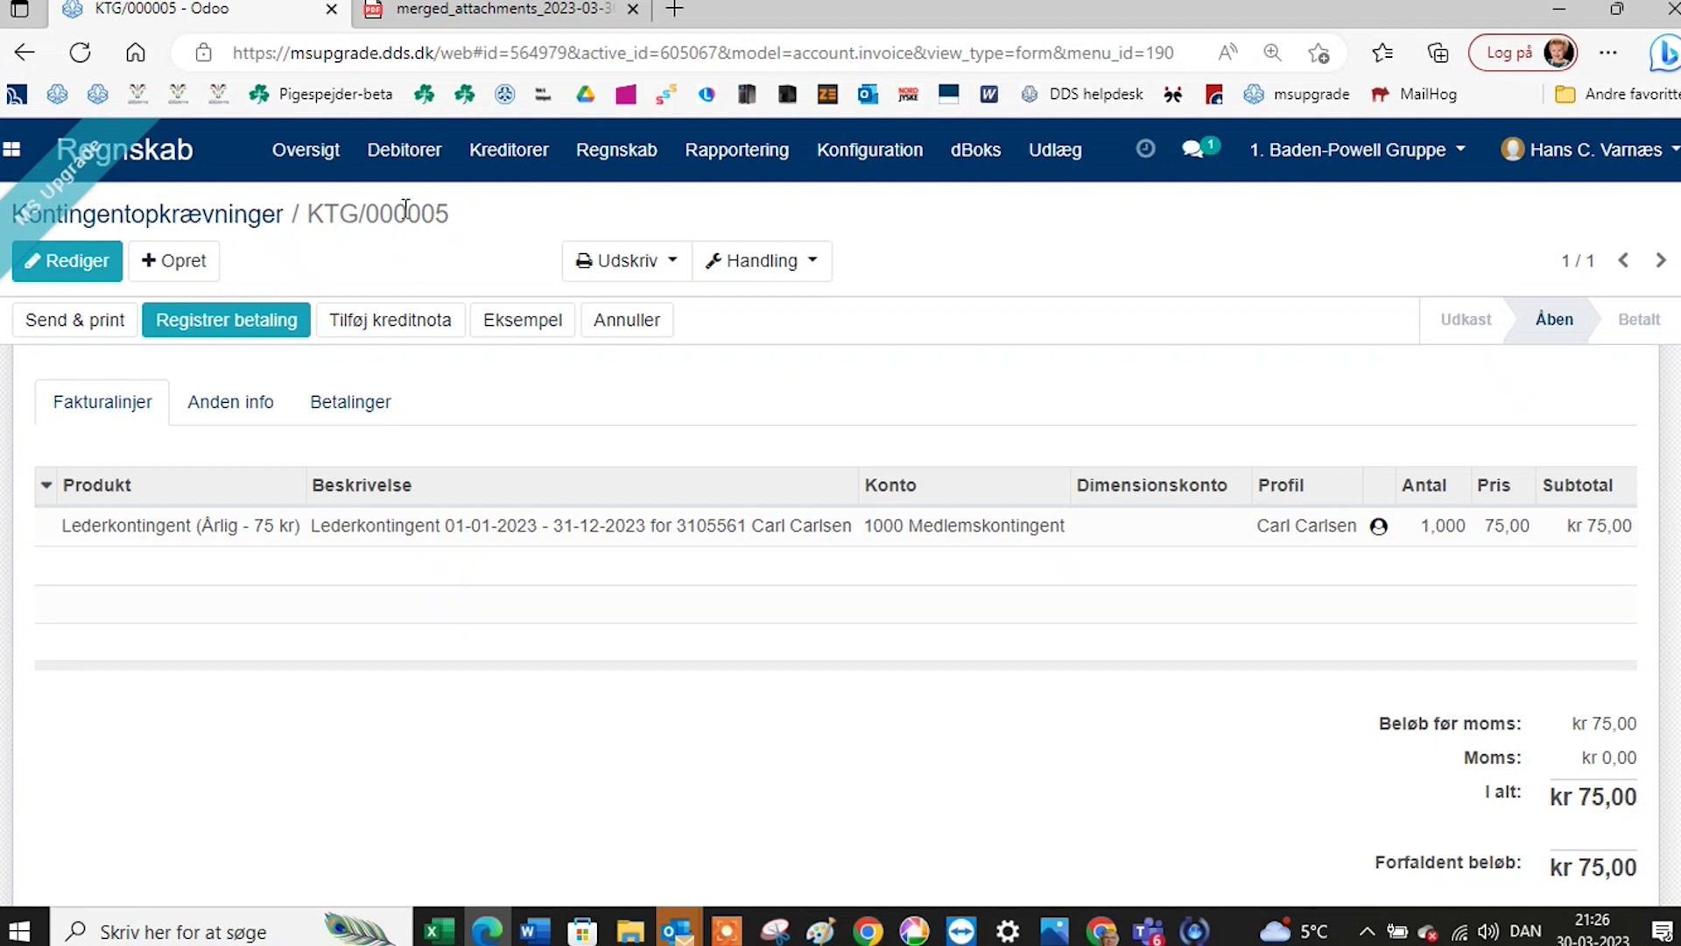
click(391, 163)
Change the Startpakke product's Salgspris from 0,00 to 100 and save it.
click(420, 351)
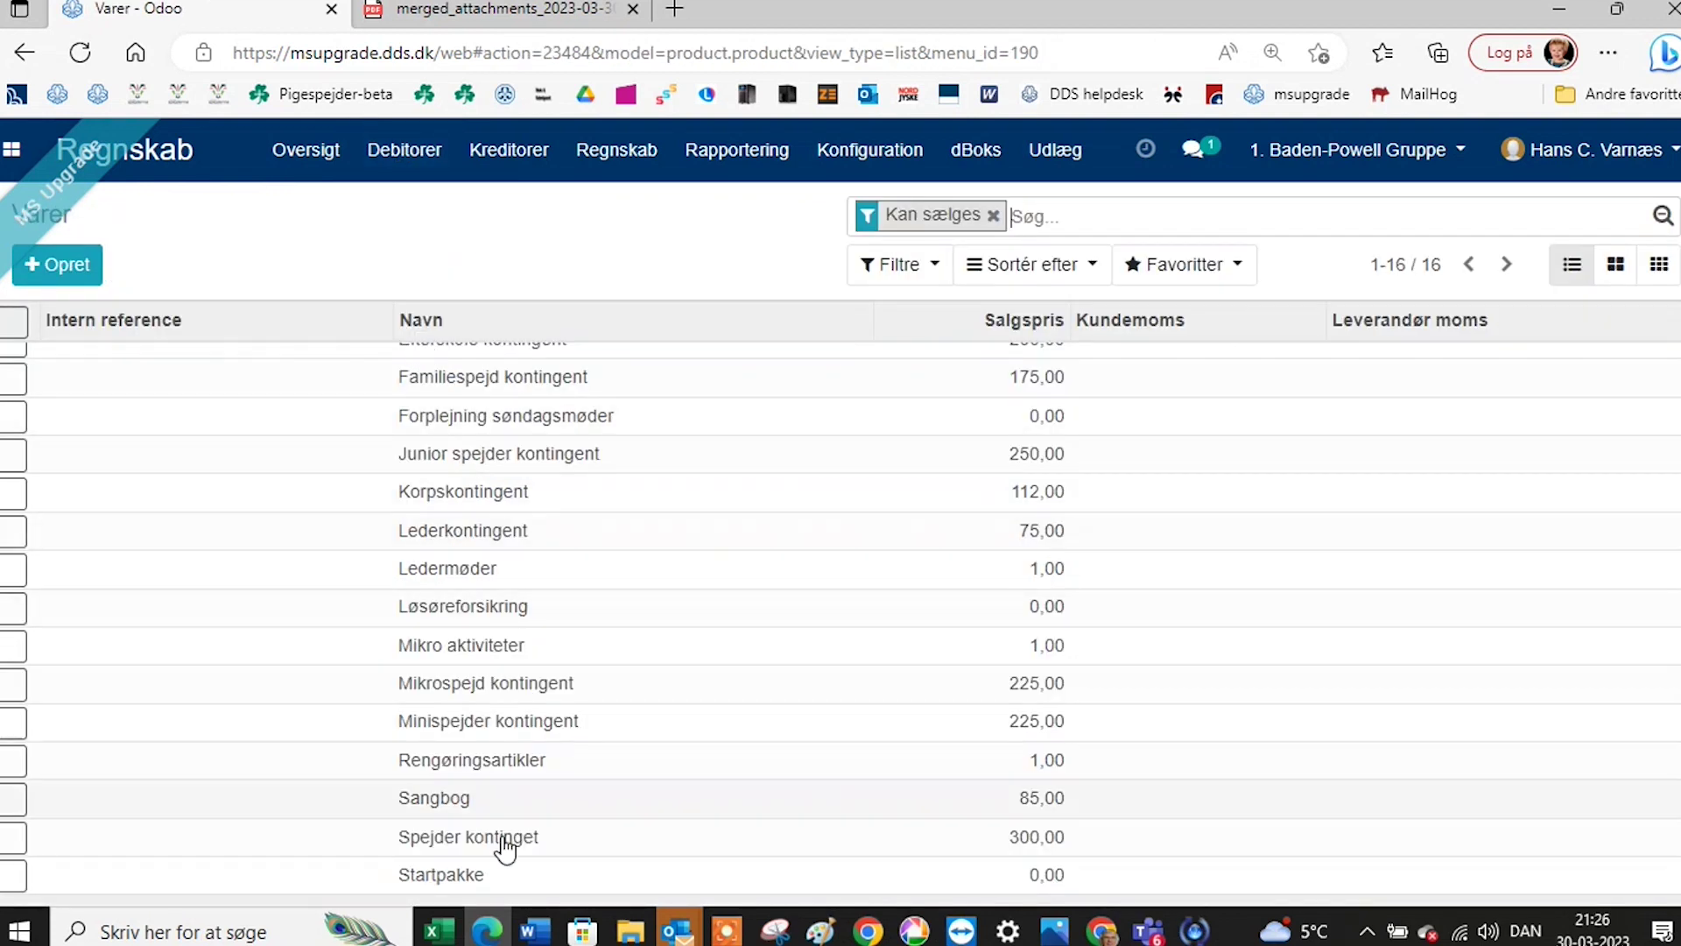
click(465, 874)
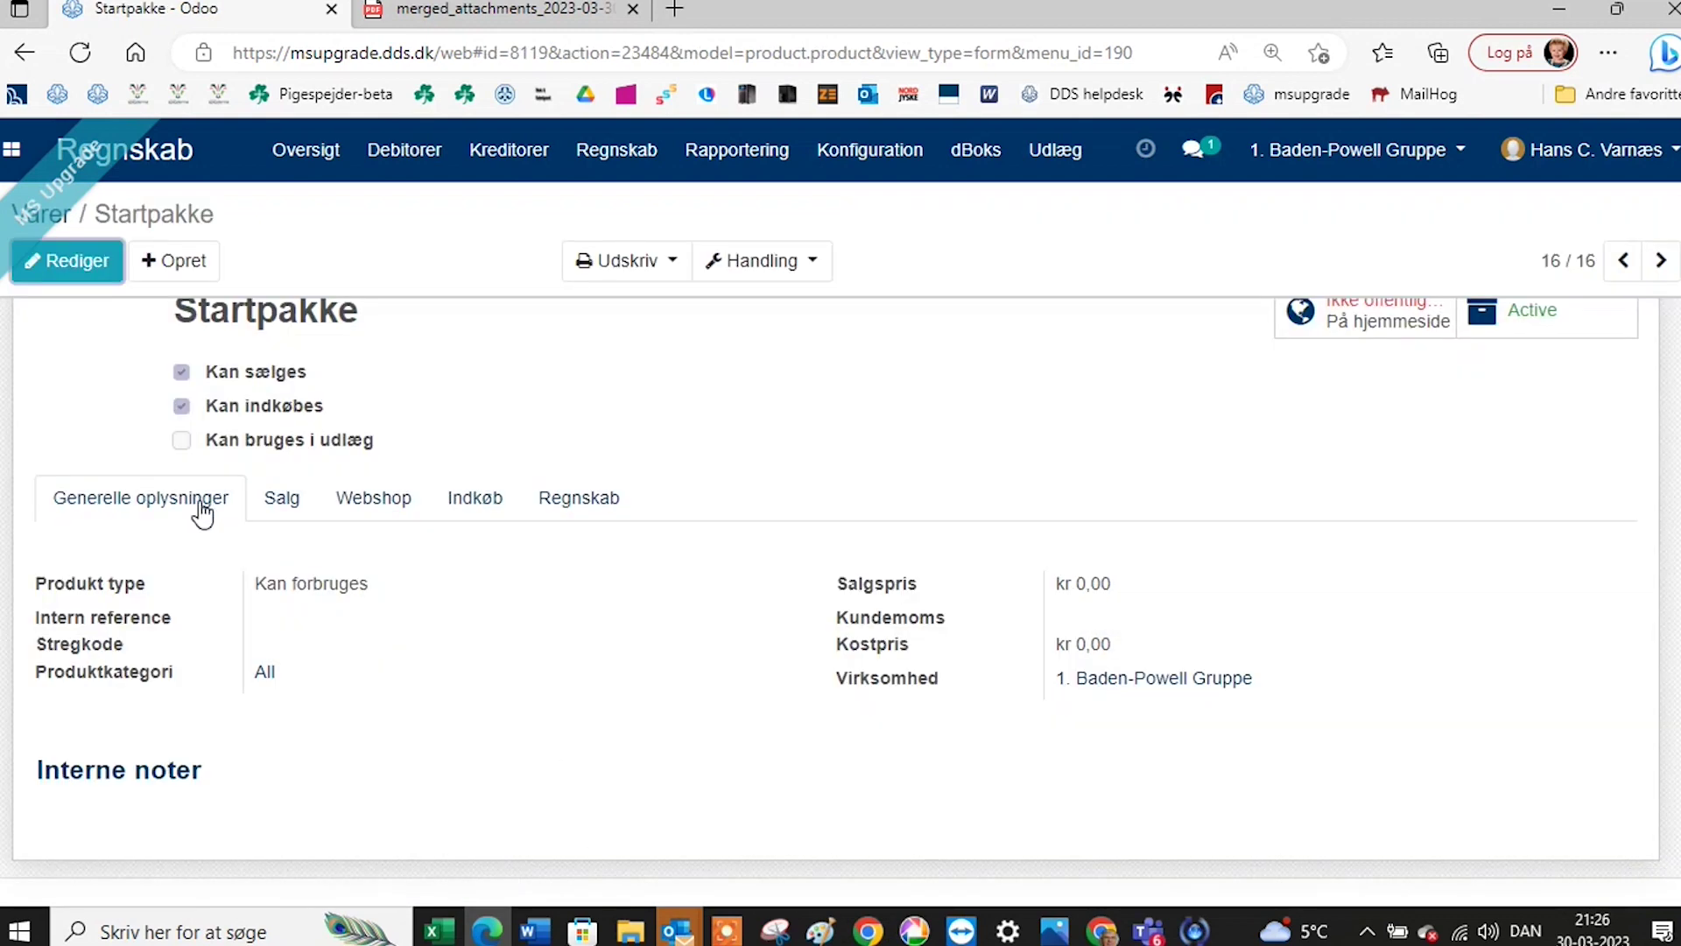
click(75, 267)
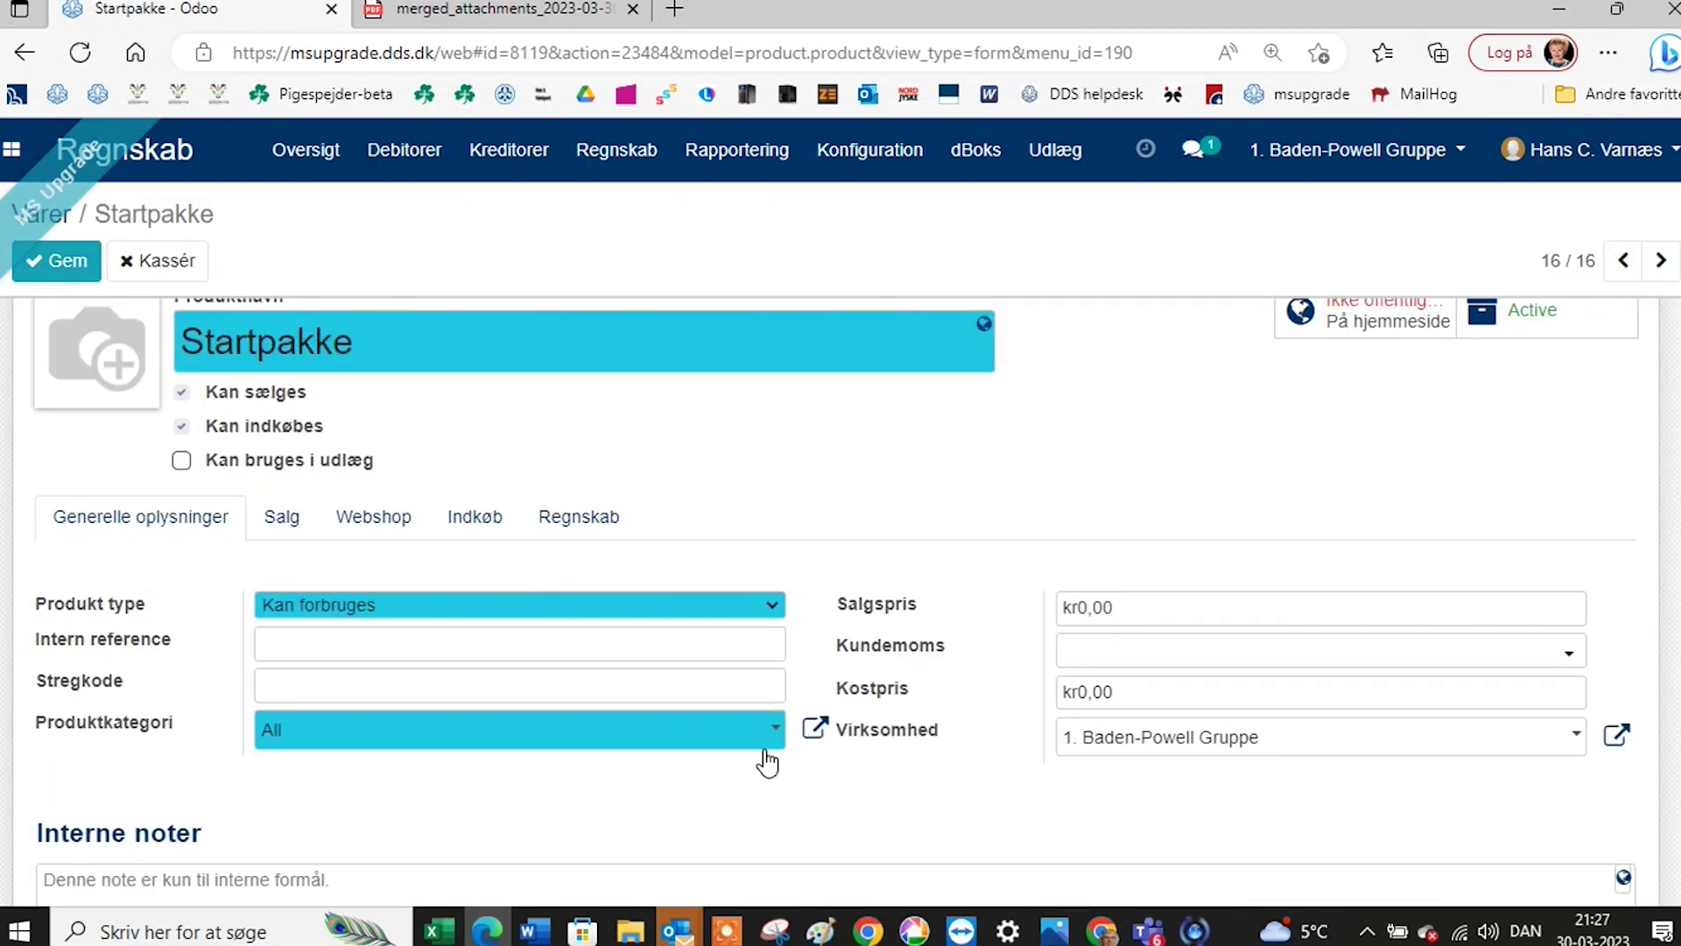
click(1116, 606)
text(100)
click(57, 266)
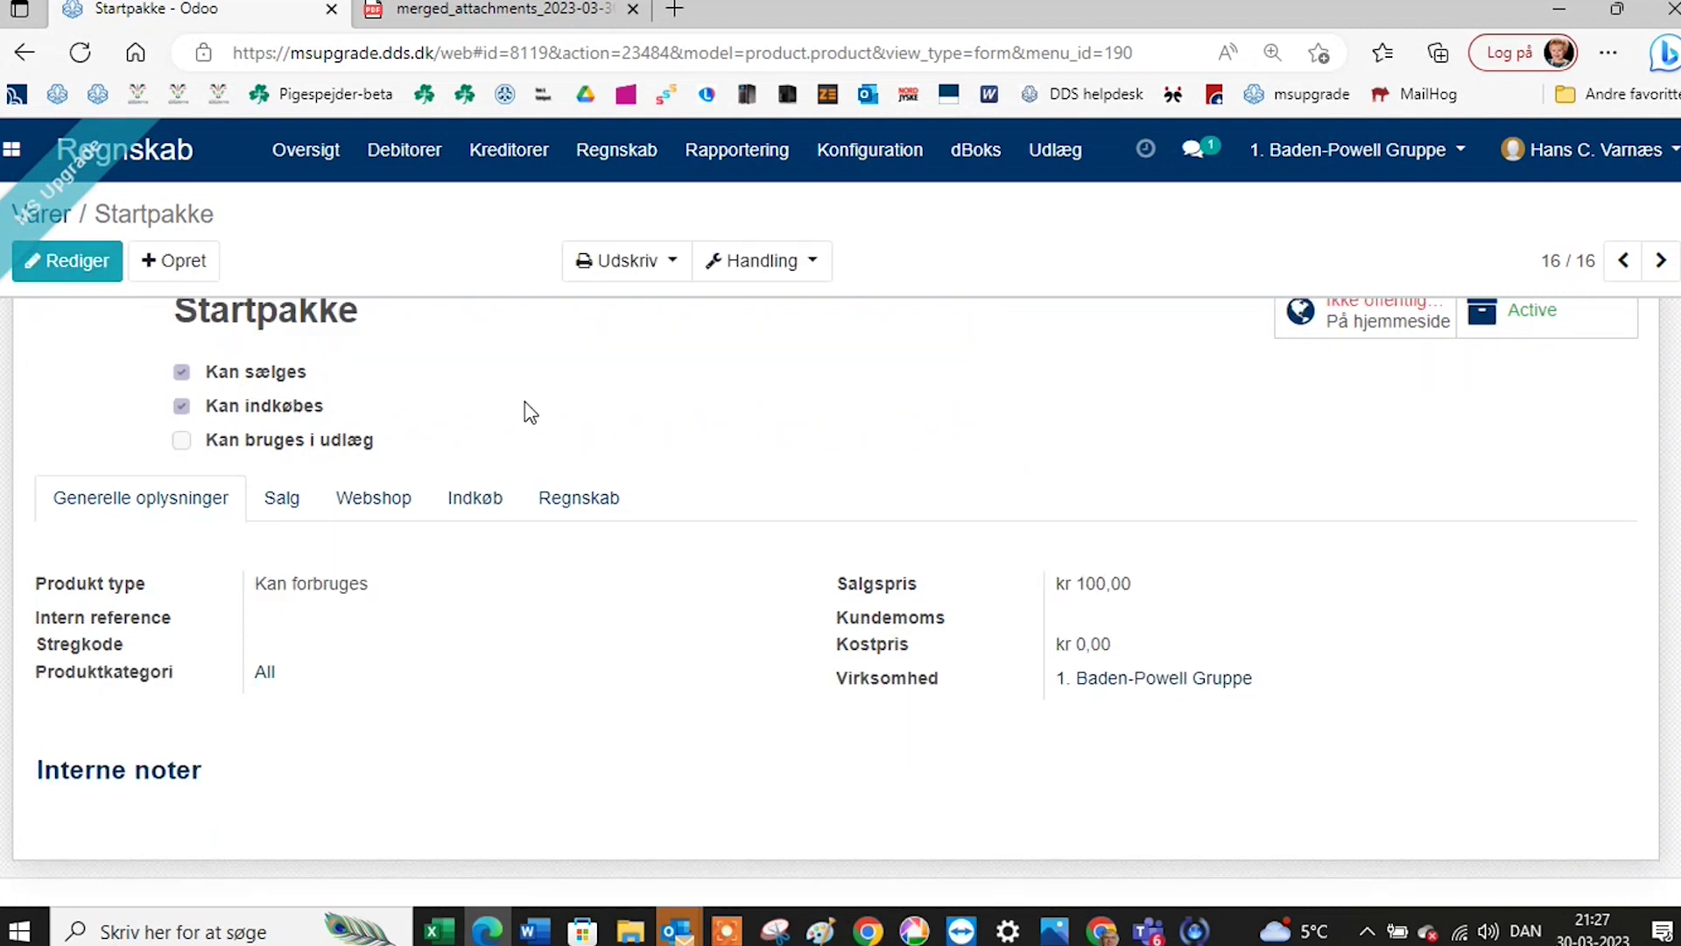
scroll(530, 411, up, 1)
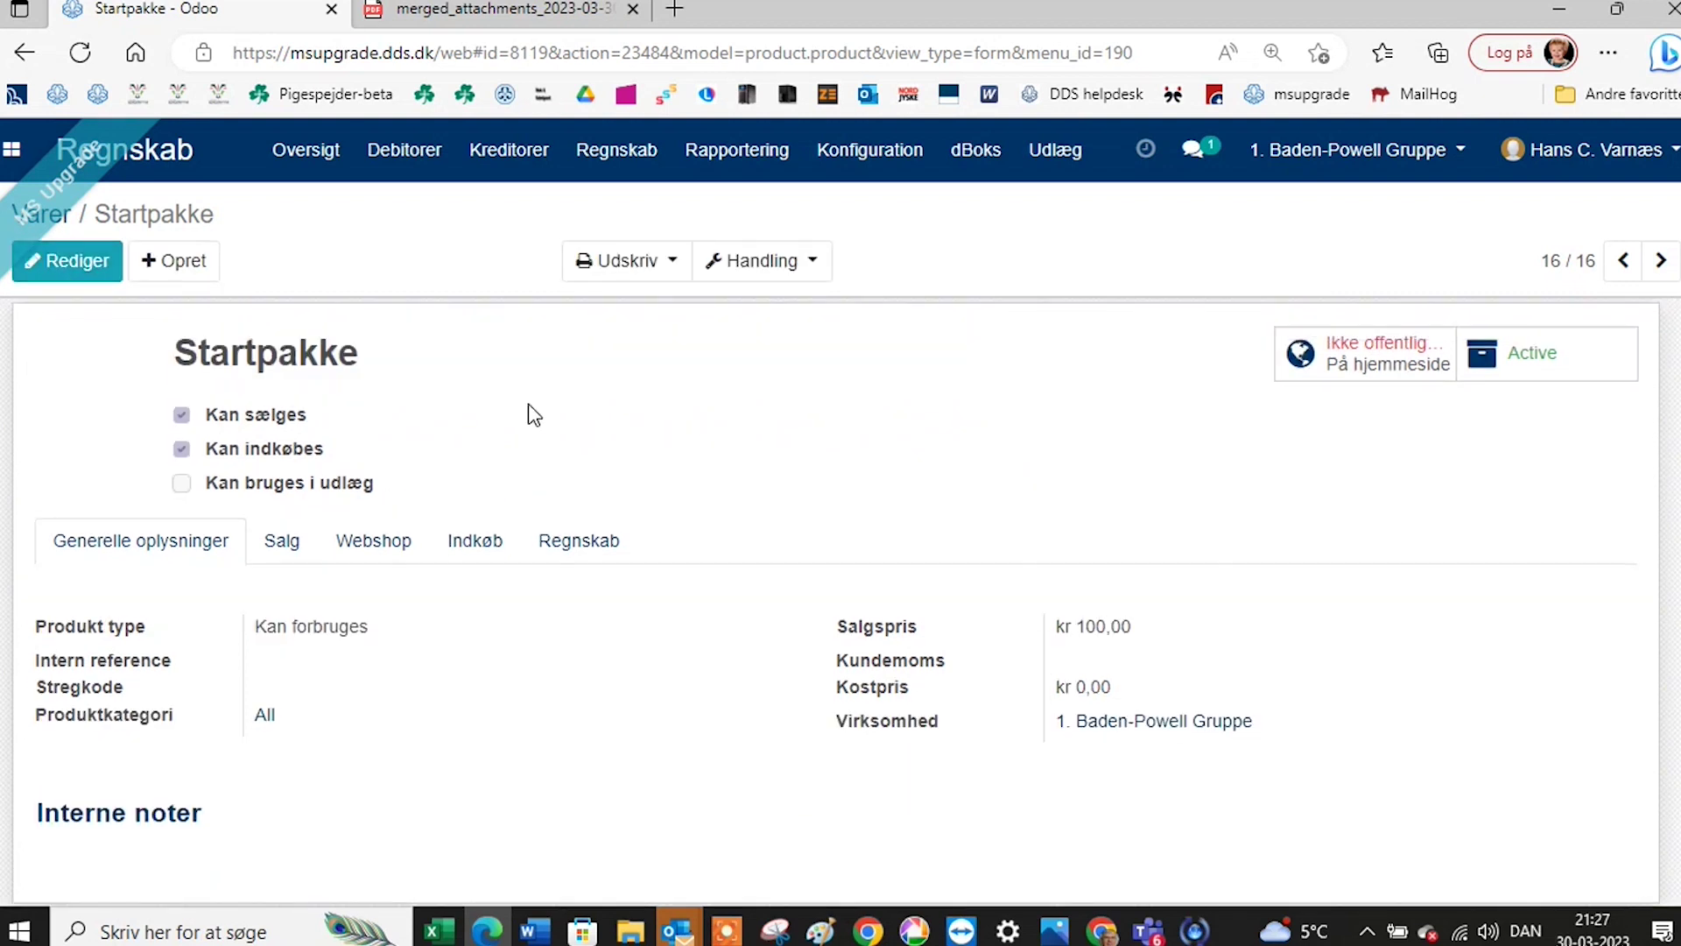
List customer invoices sorted by Fakturadato, newest first.
click(399, 160)
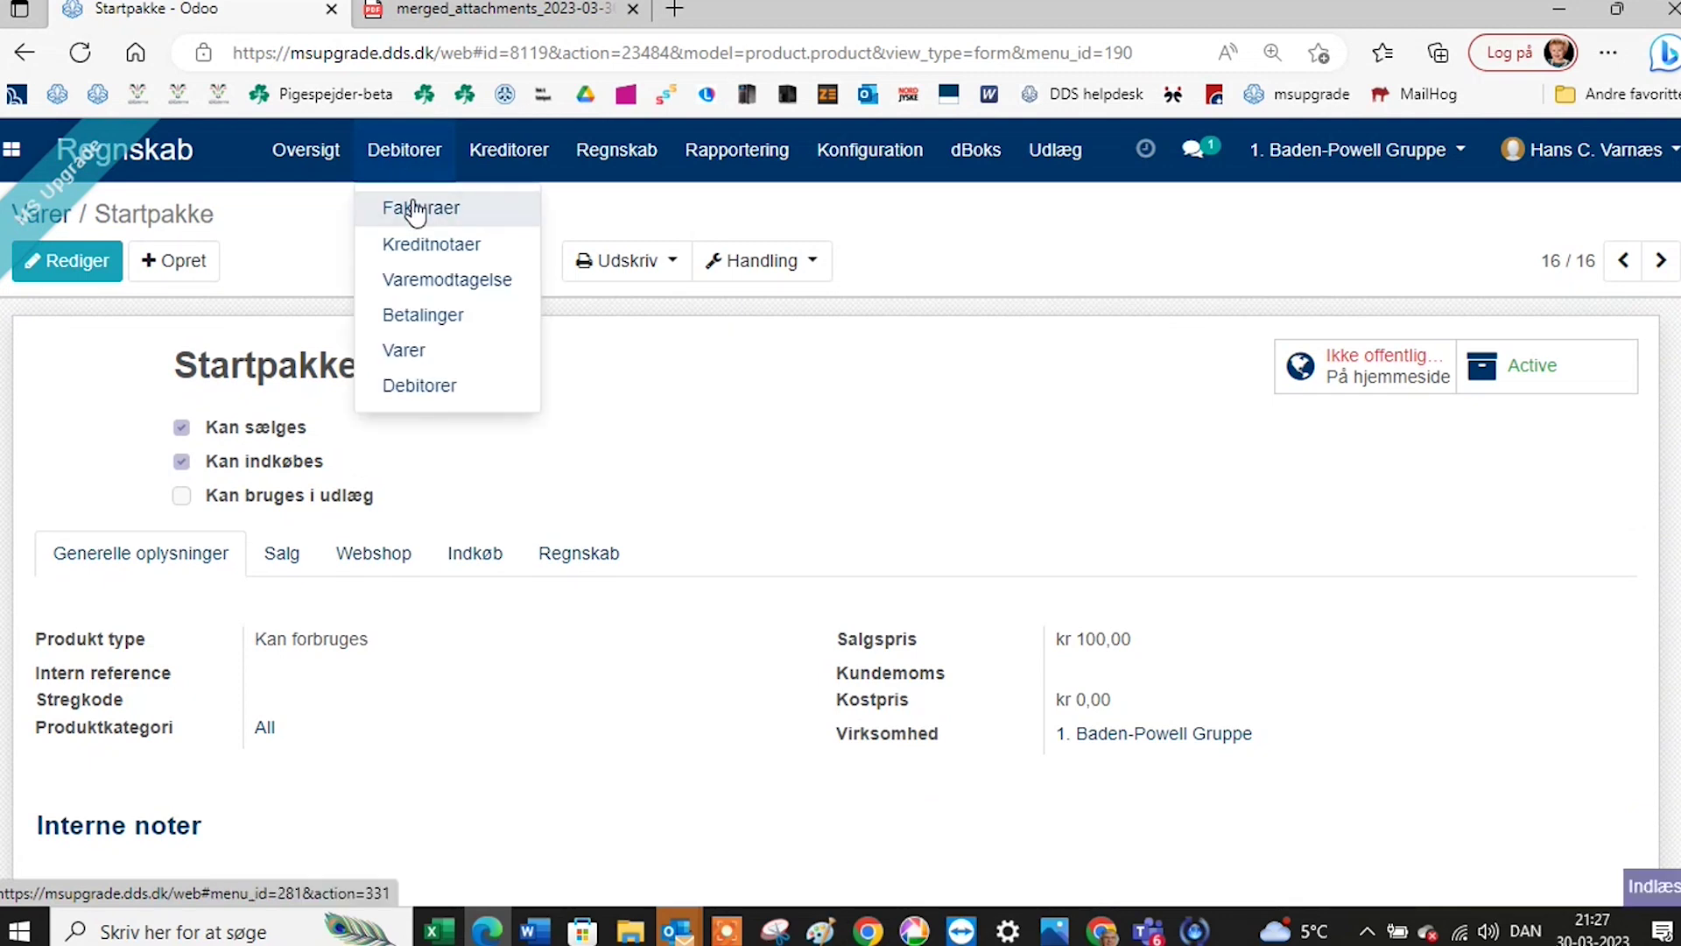
click(416, 210)
scroll(518, 385, down, 3)
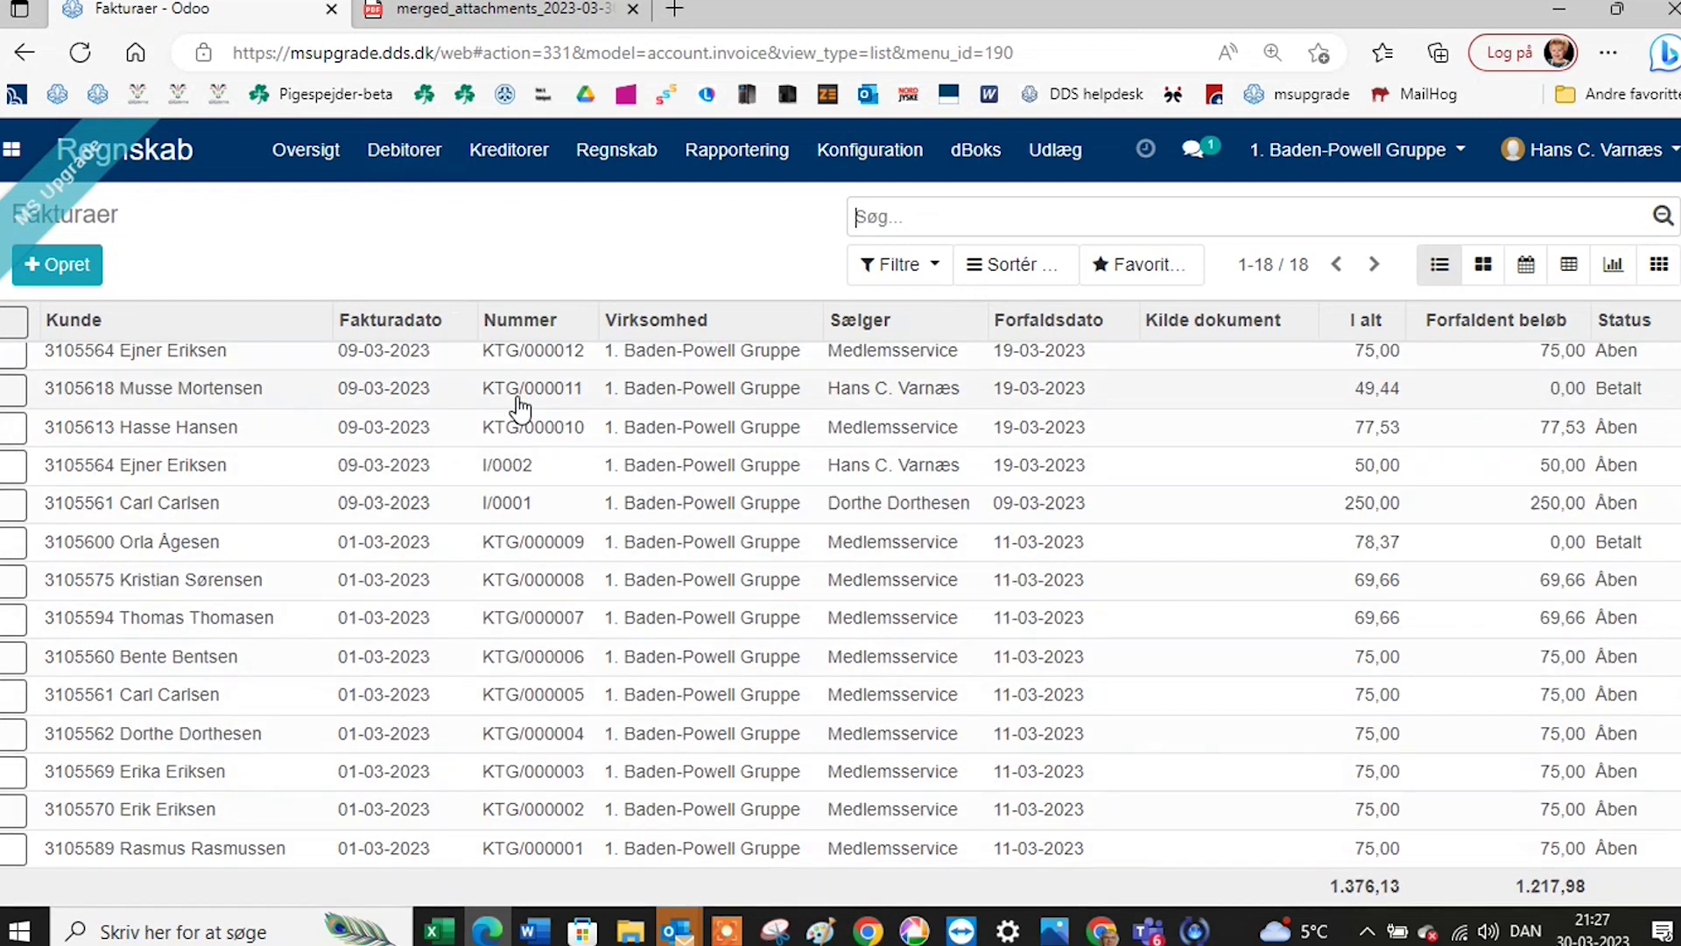
scroll(529, 381, up, 3)
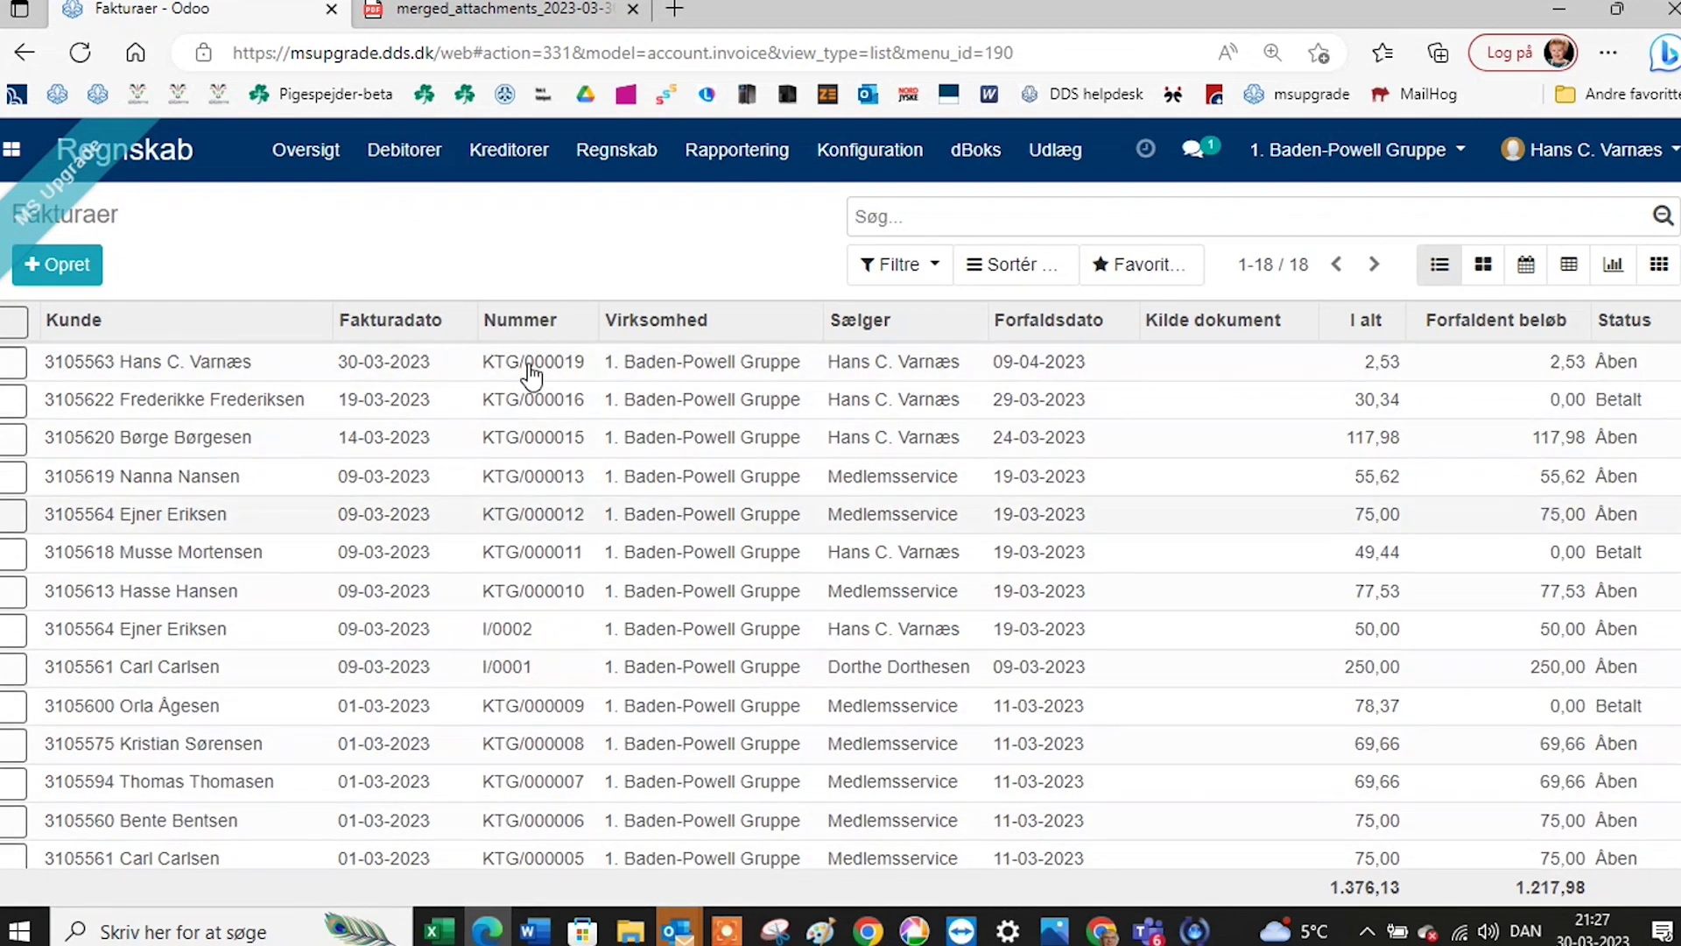
click(424, 328)
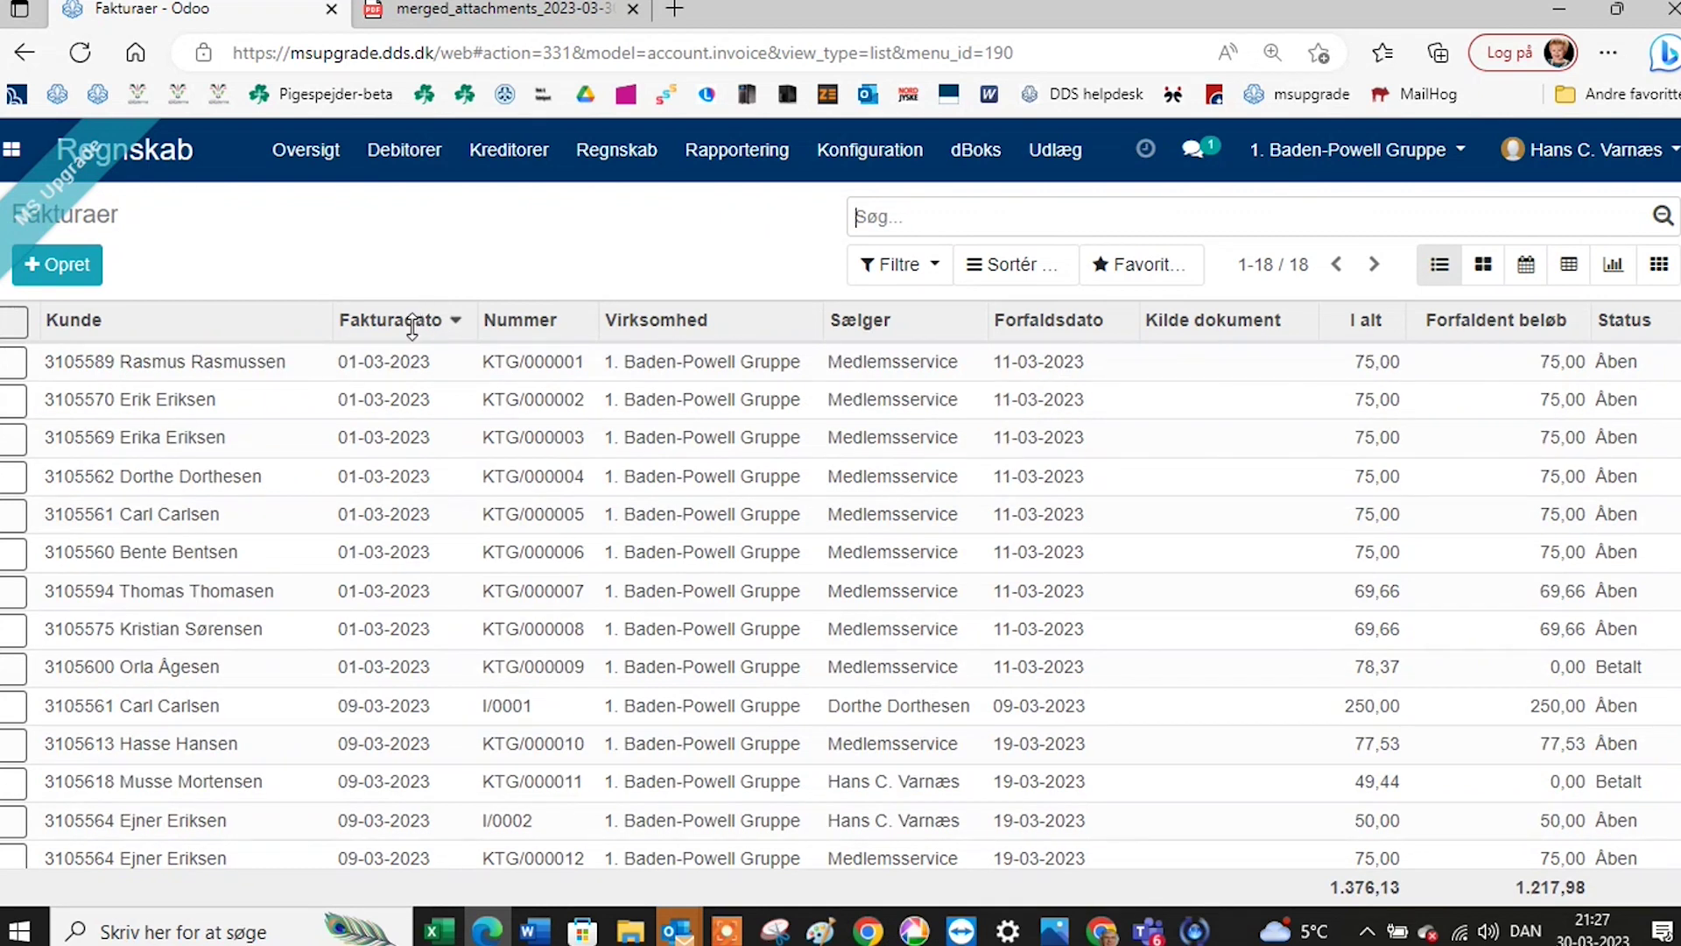
click(411, 329)
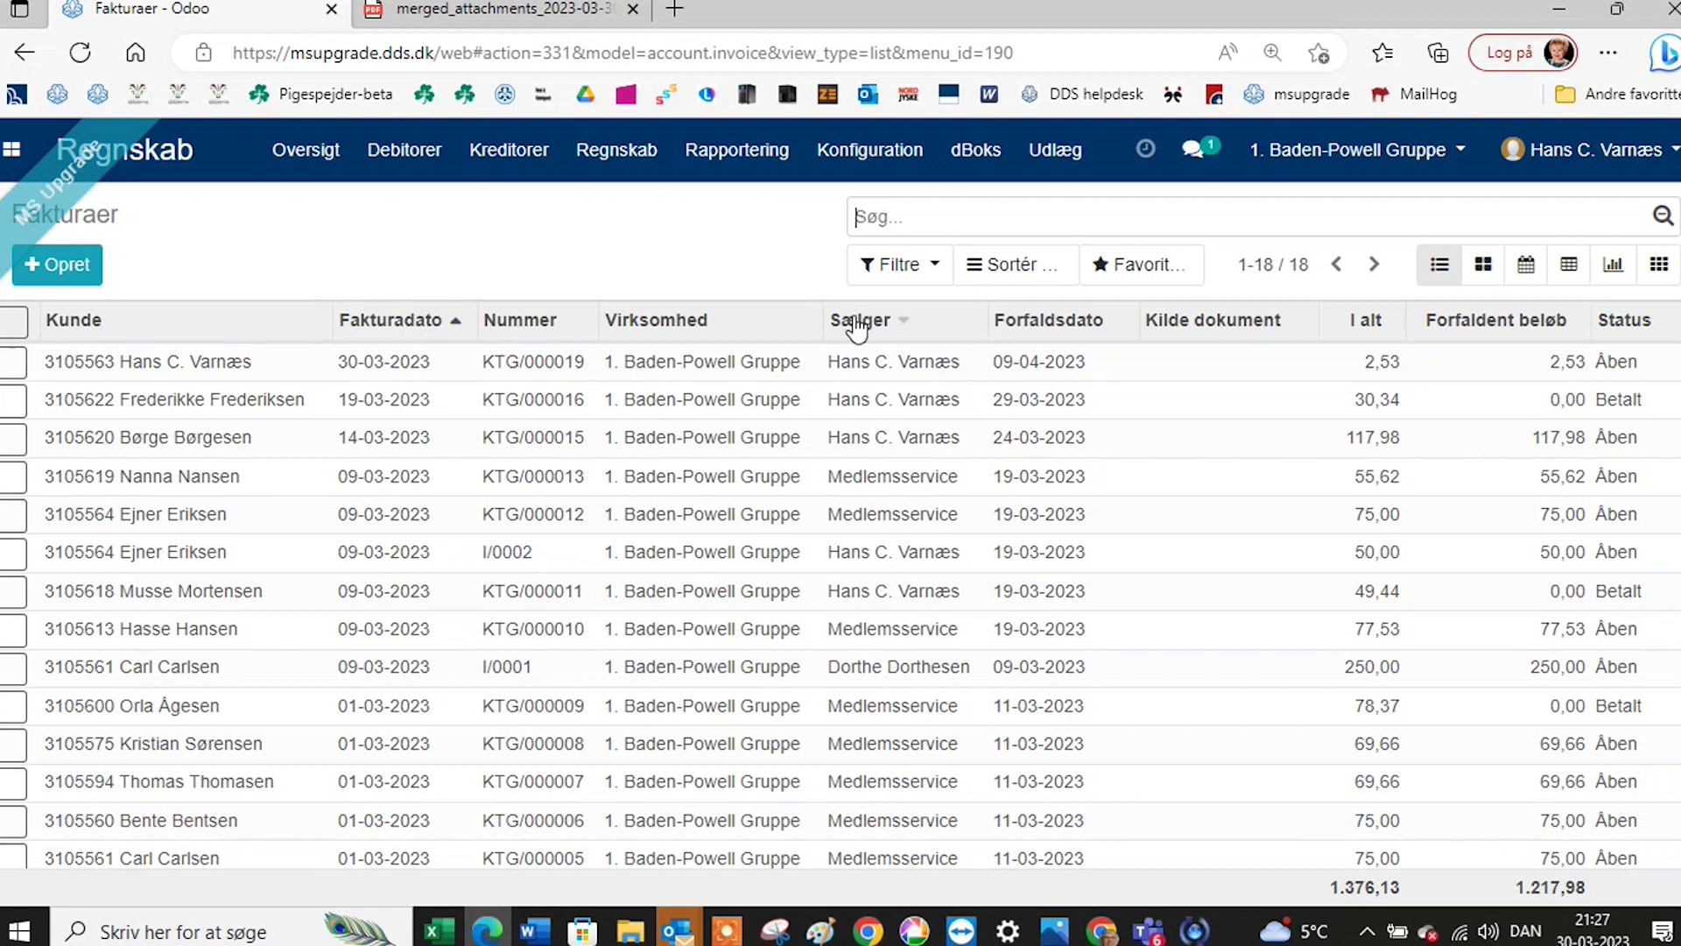
Filter invoices by the contact's surname and open the 30-03-2023 invoice KTG/000019.
click(911, 214)
text(varnæs)
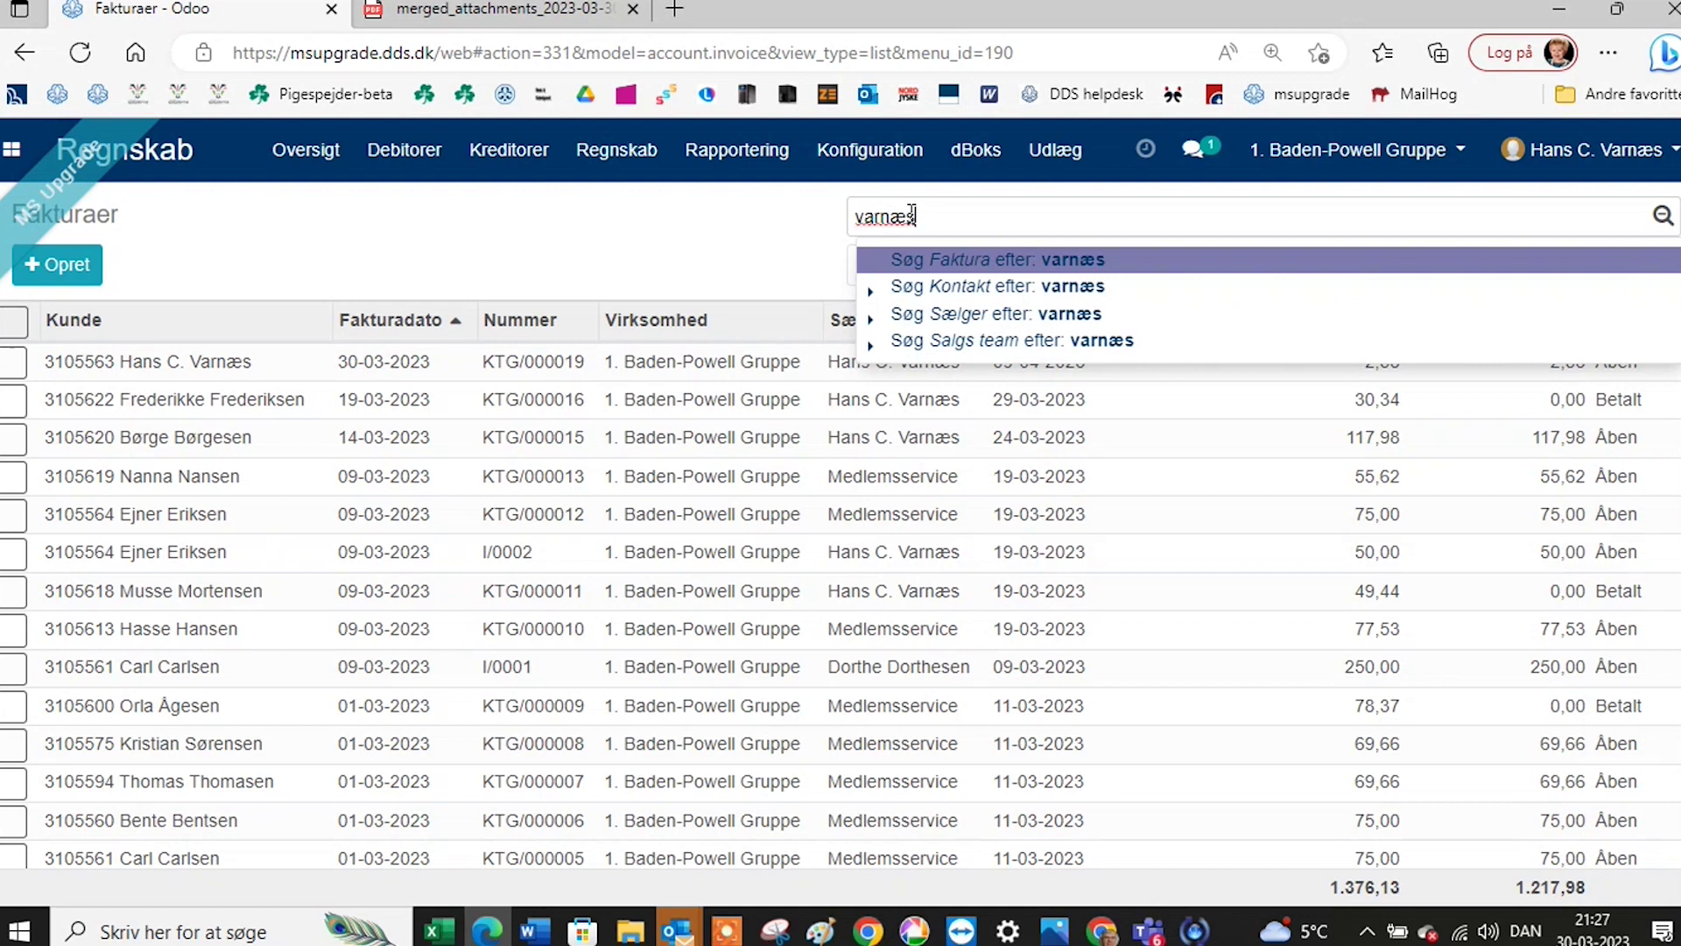
click(928, 288)
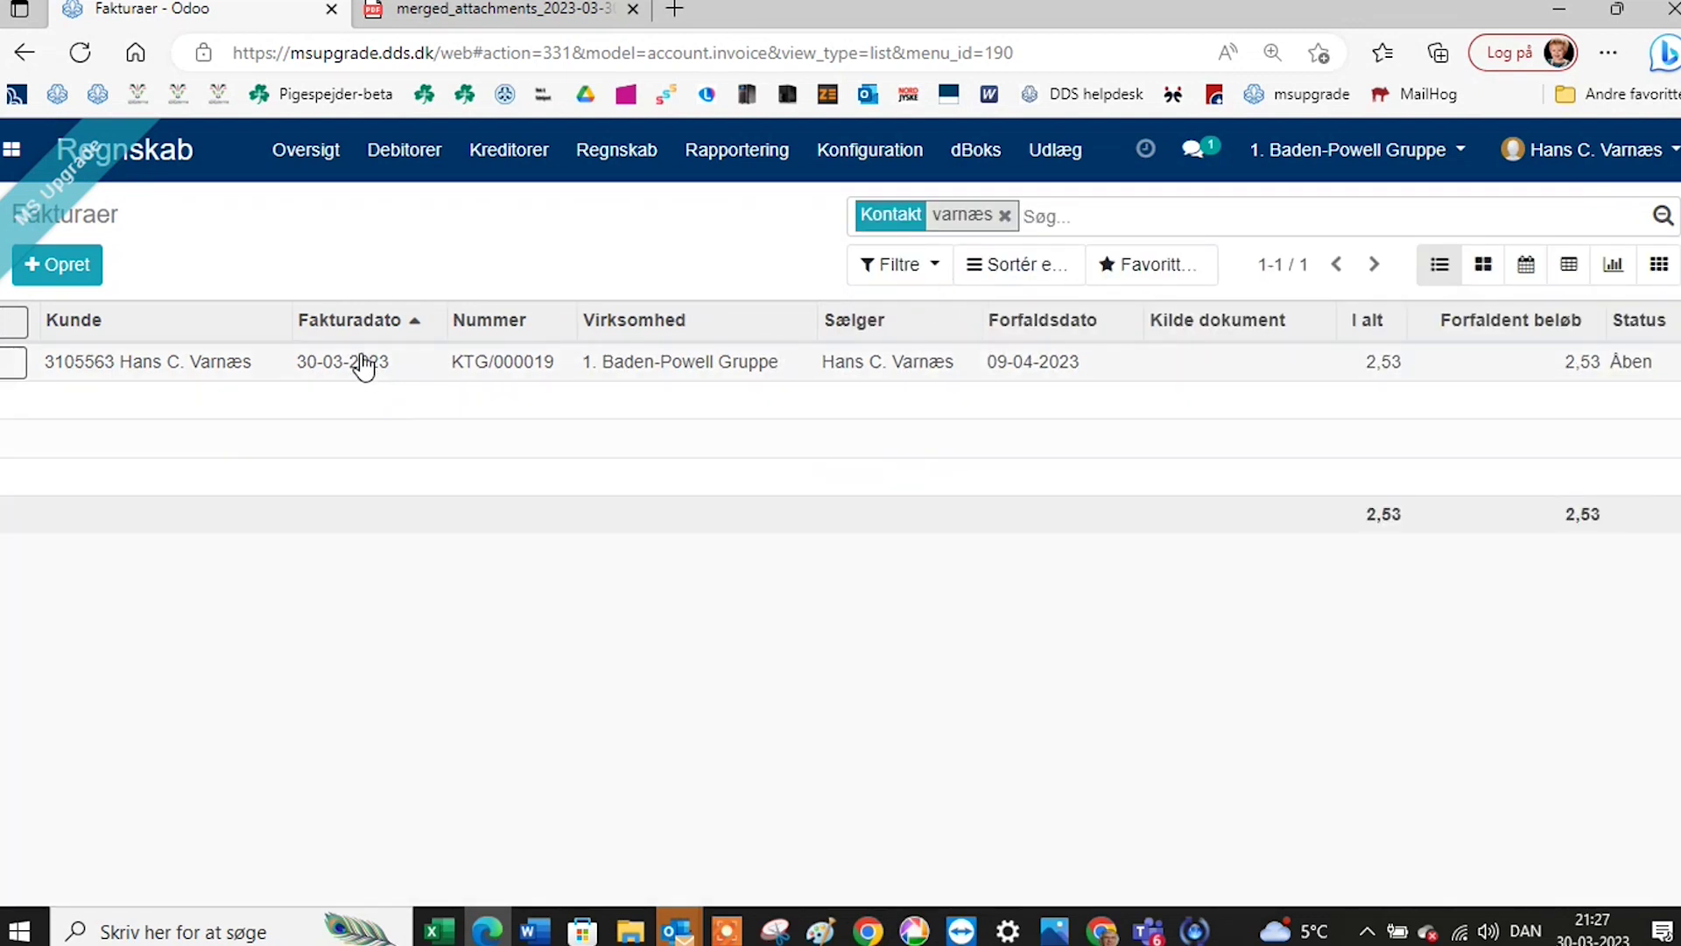
click(361, 364)
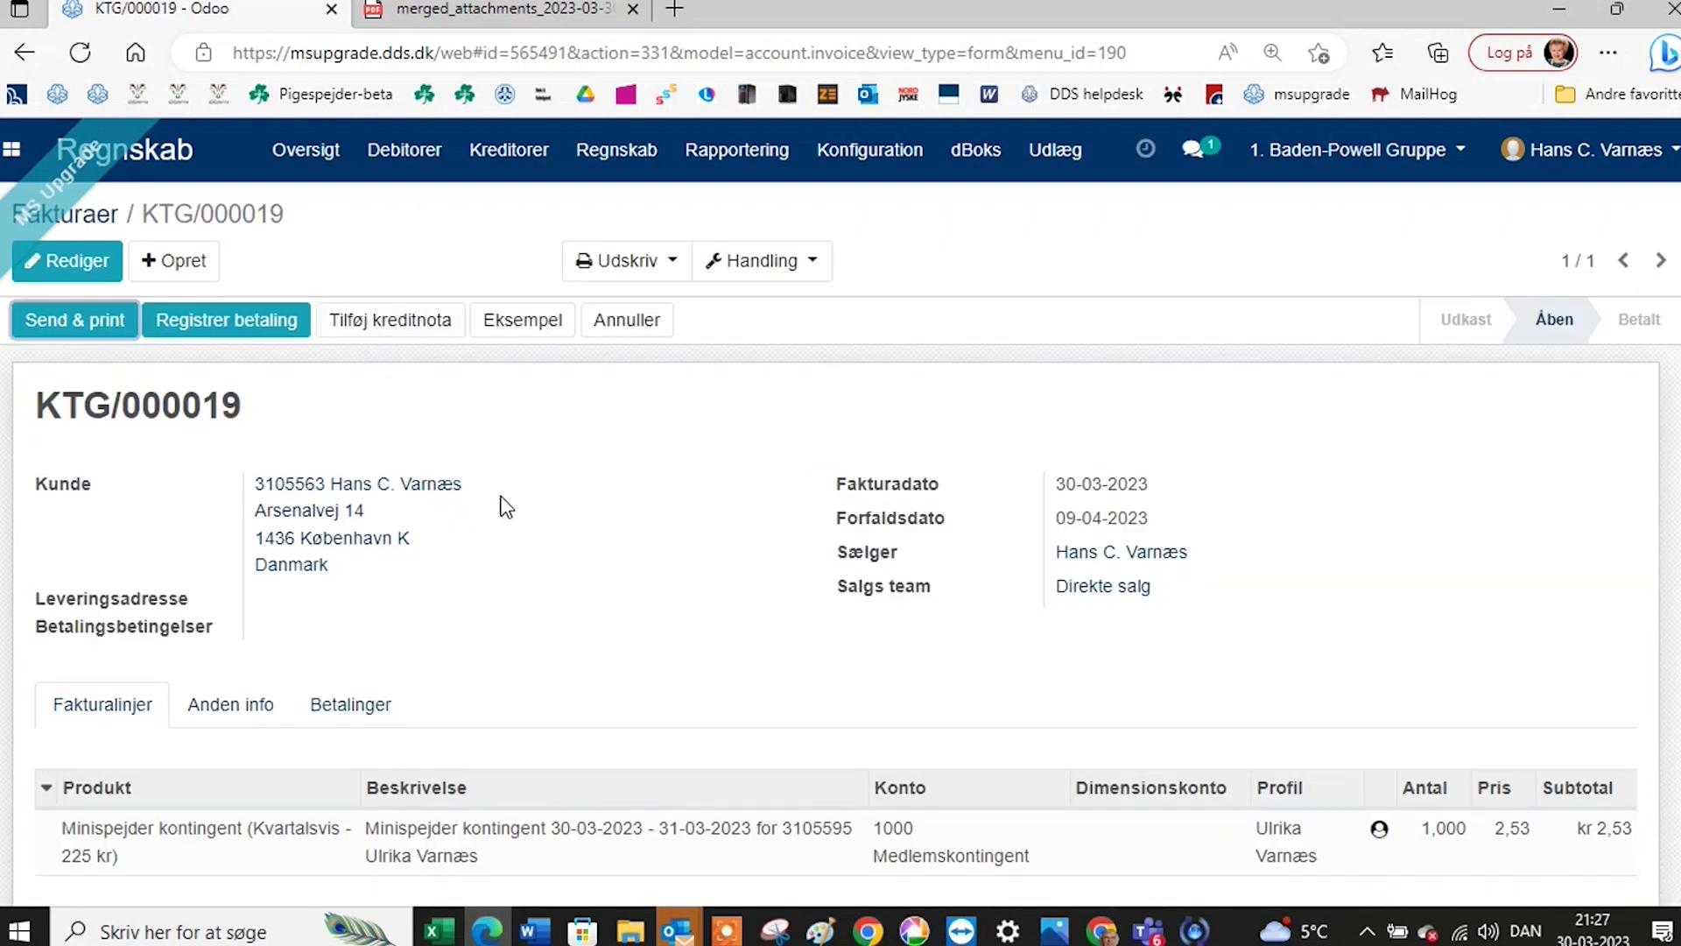
click(759, 267)
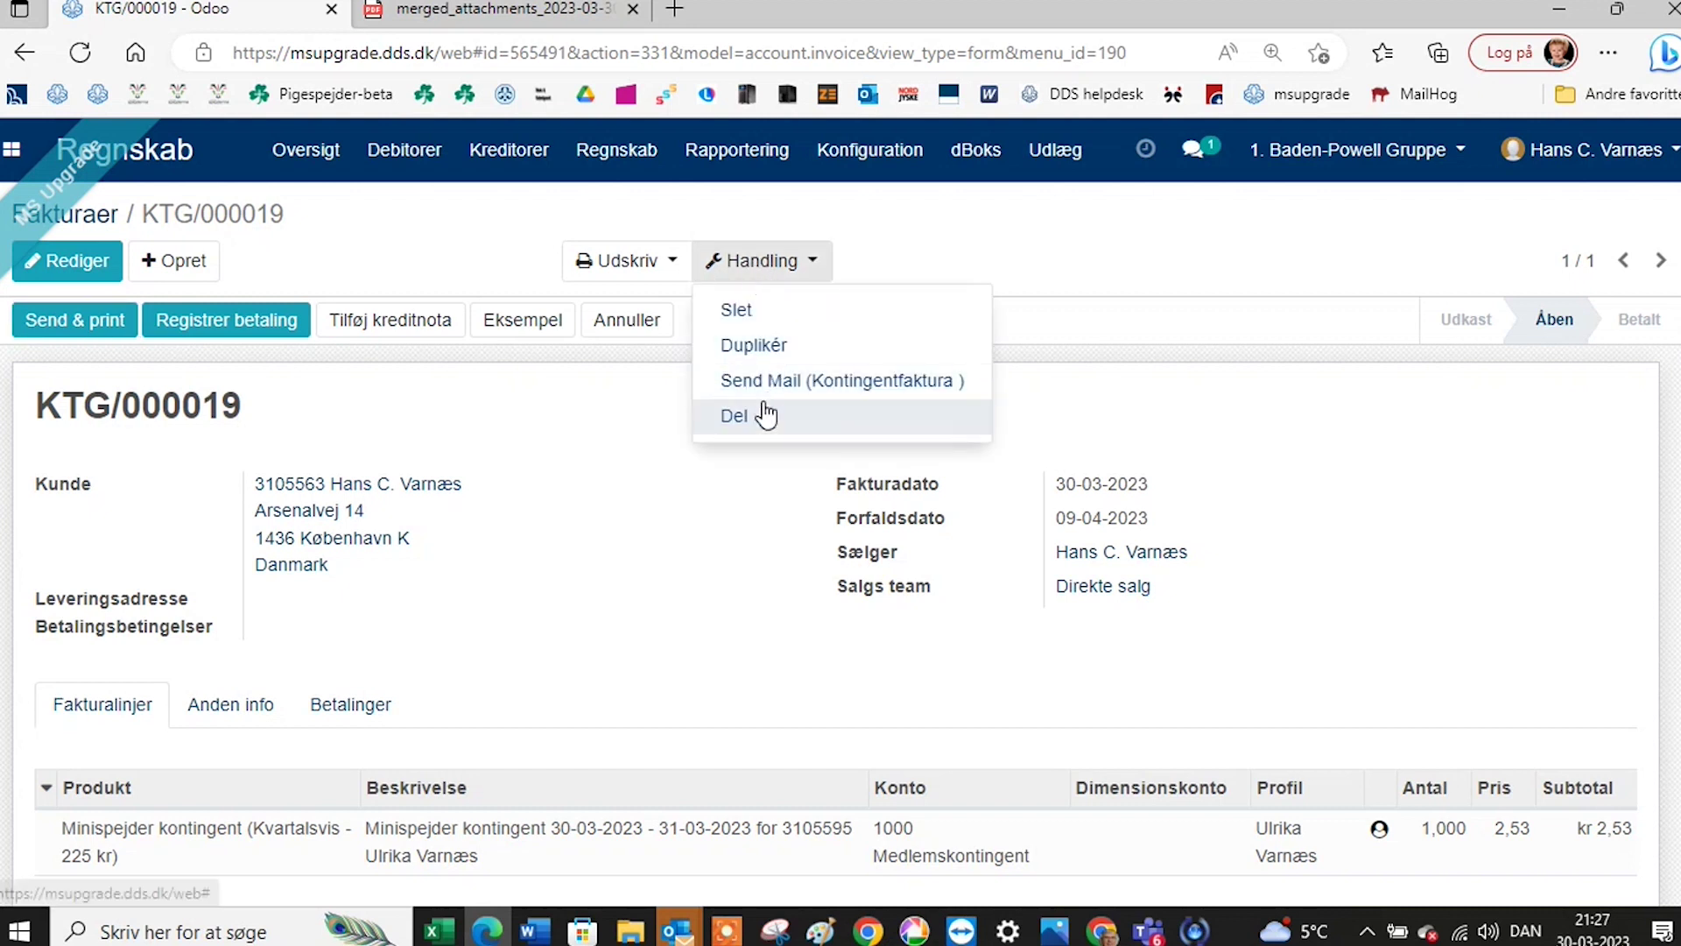
Duplicate invoice KTG/000019 into a new draft invoice.
click(767, 350)
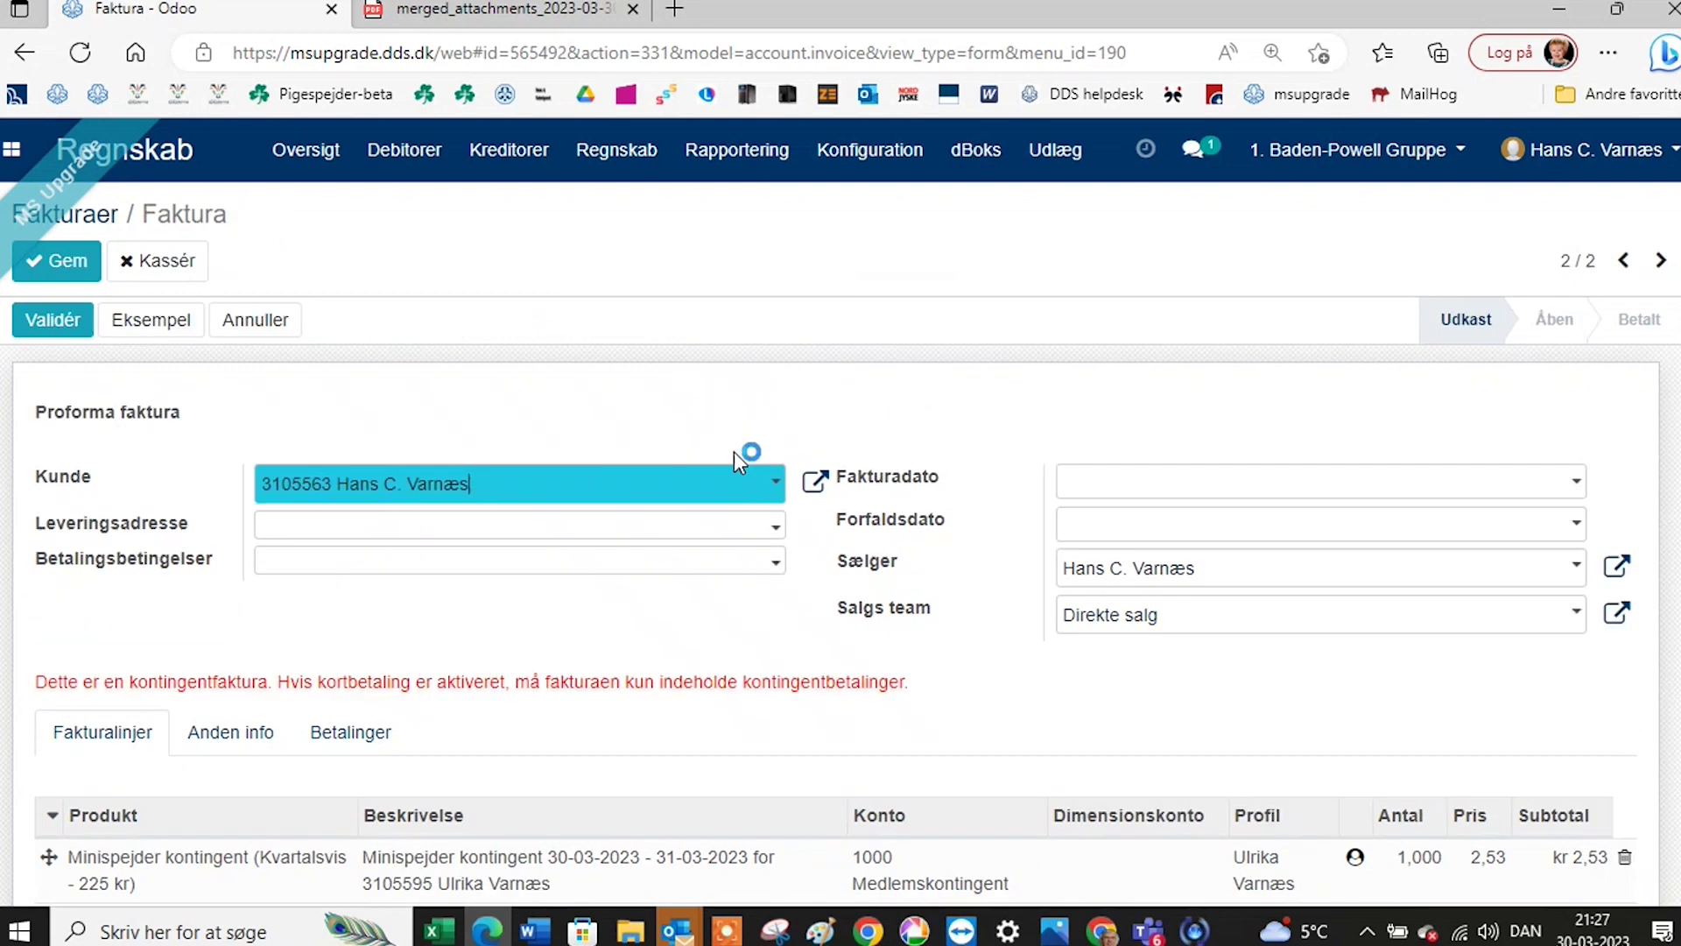
scroll(627, 571, down, 1)
scroll(627, 571, down, 2)
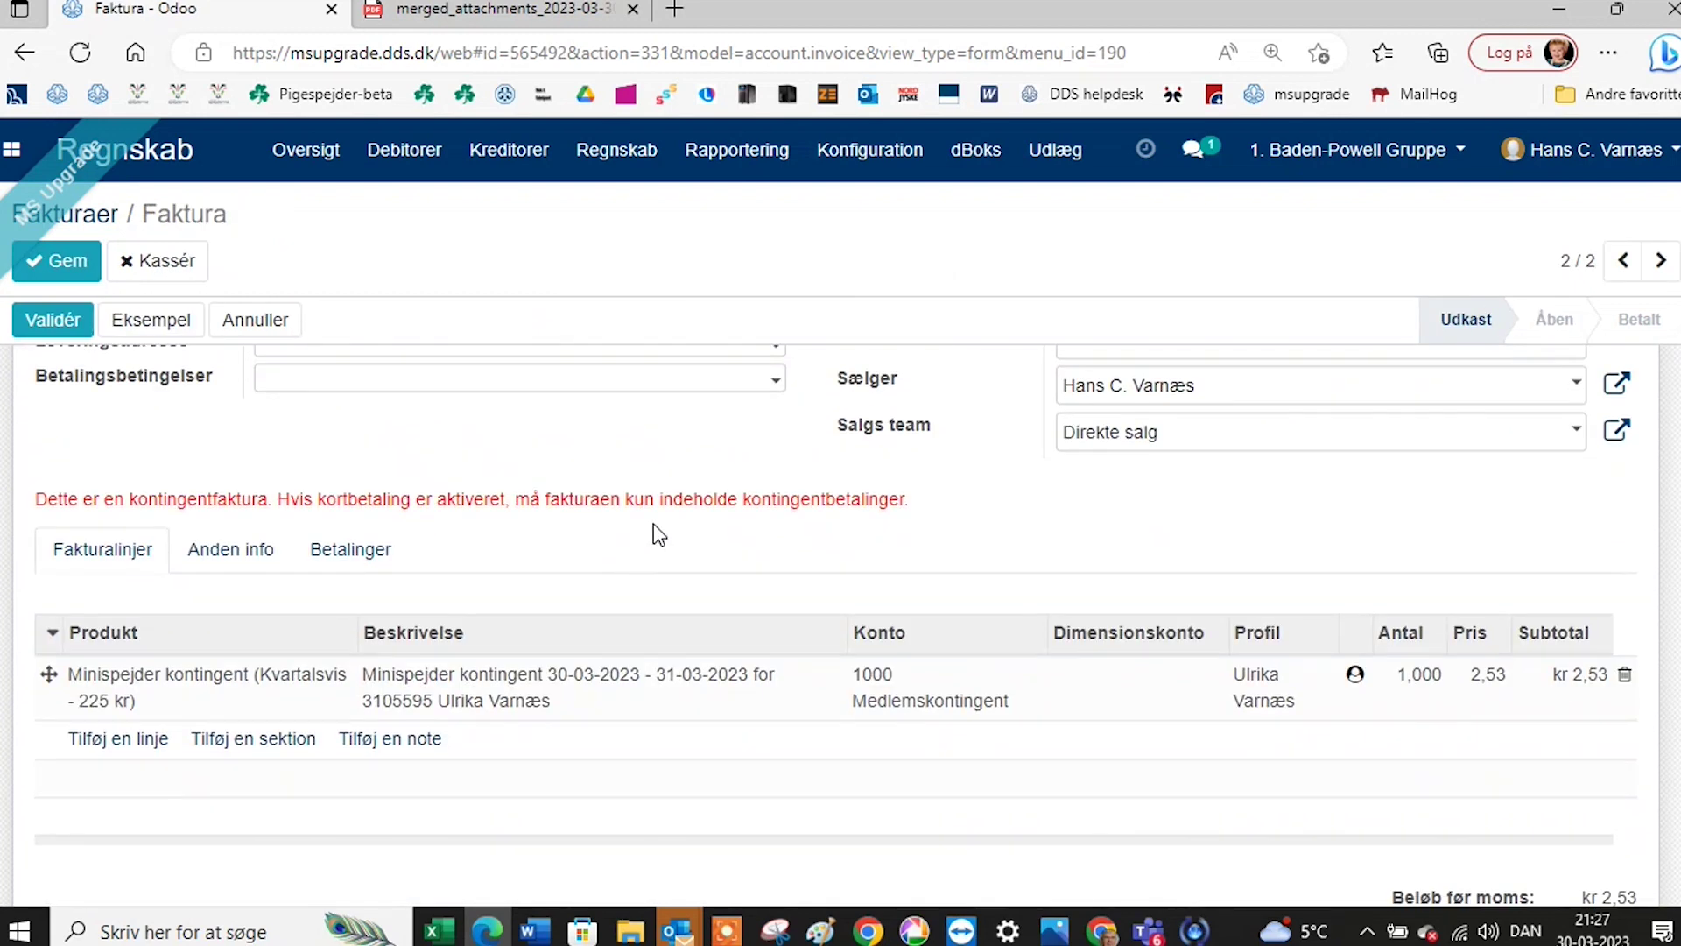
scroll(658, 540, down, 1)
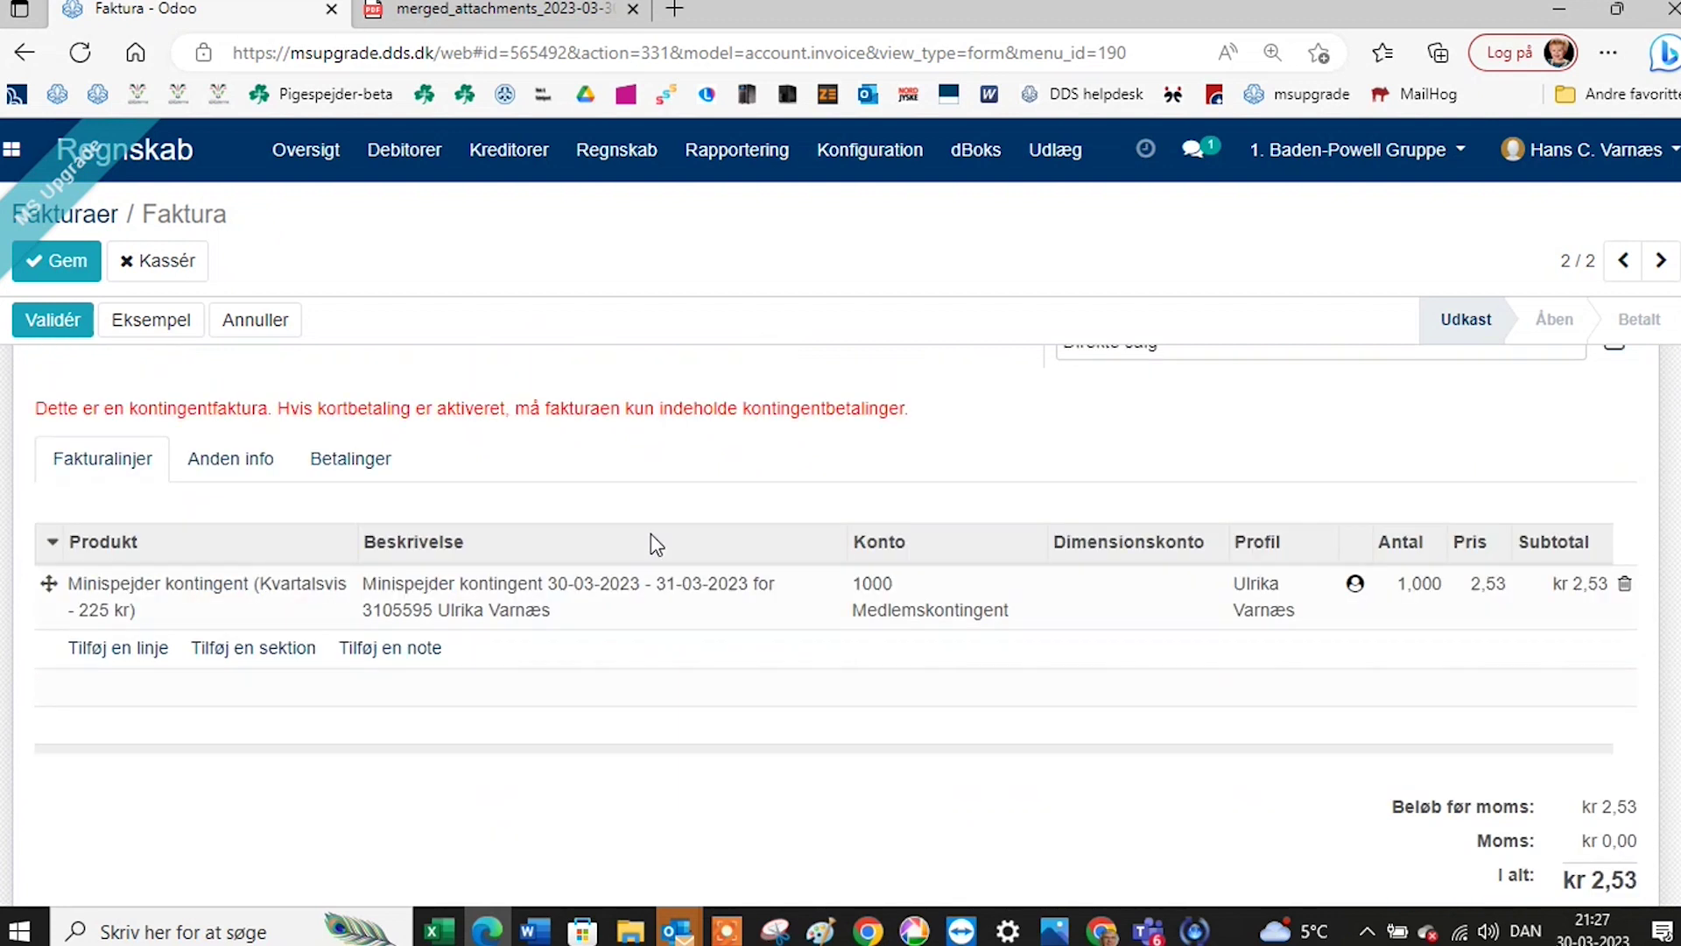
Add a Startpakke line at kr 100,00, bringing the total to kr 102,53.
click(128, 649)
click(129, 655)
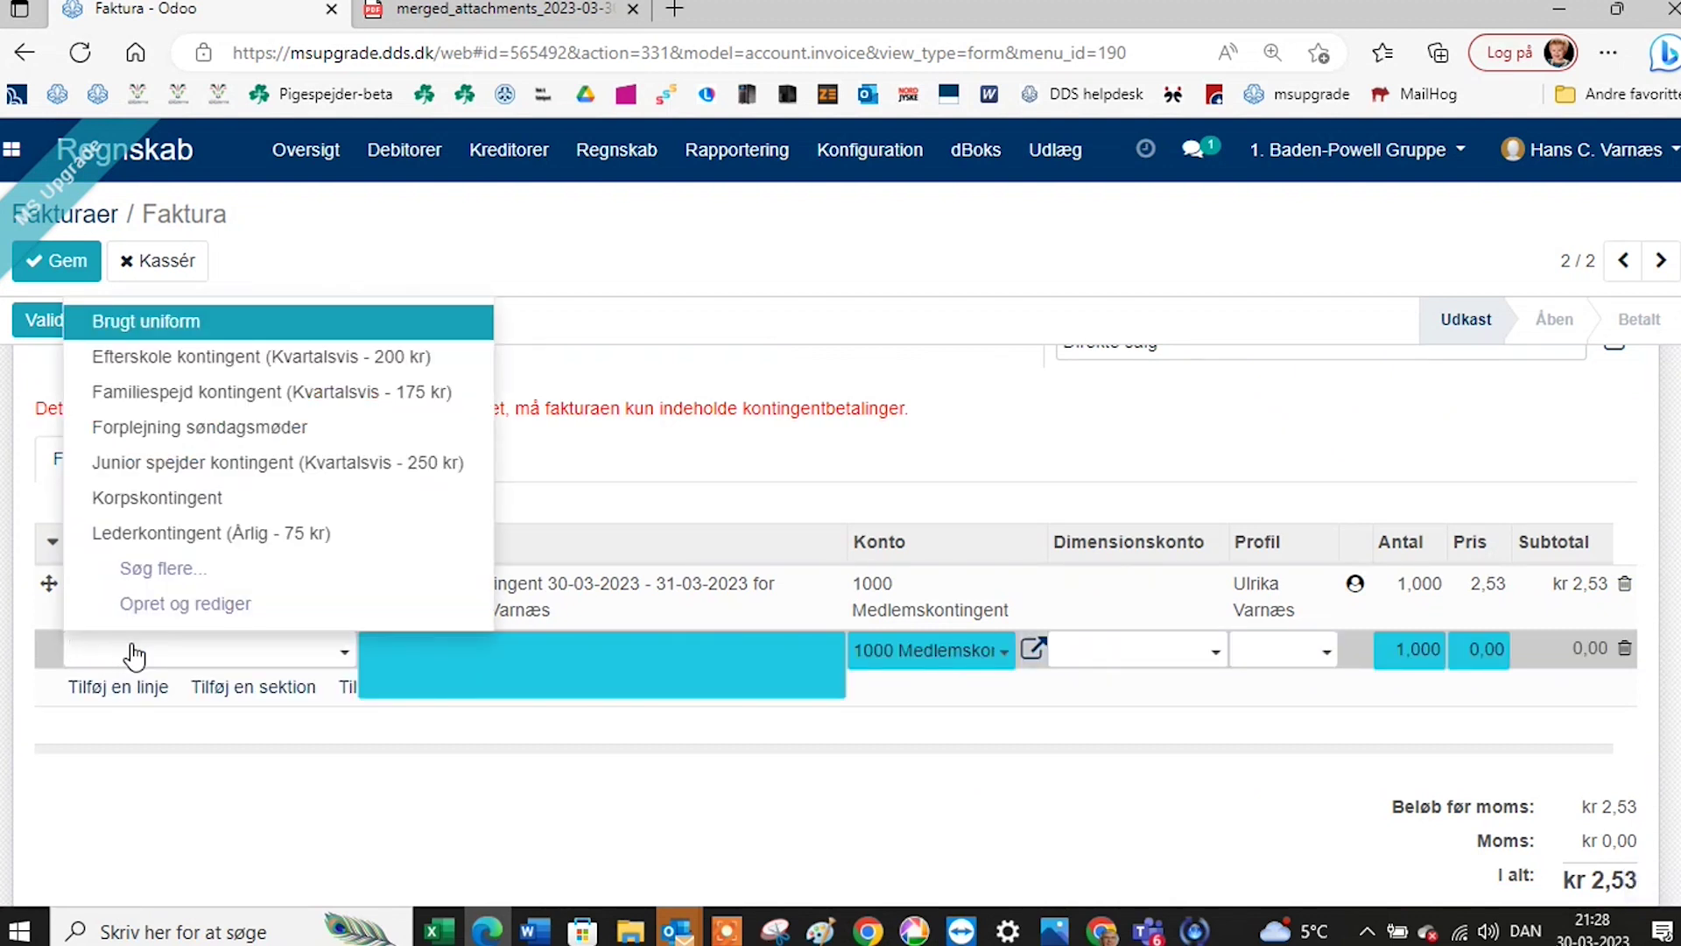
text(as´´)
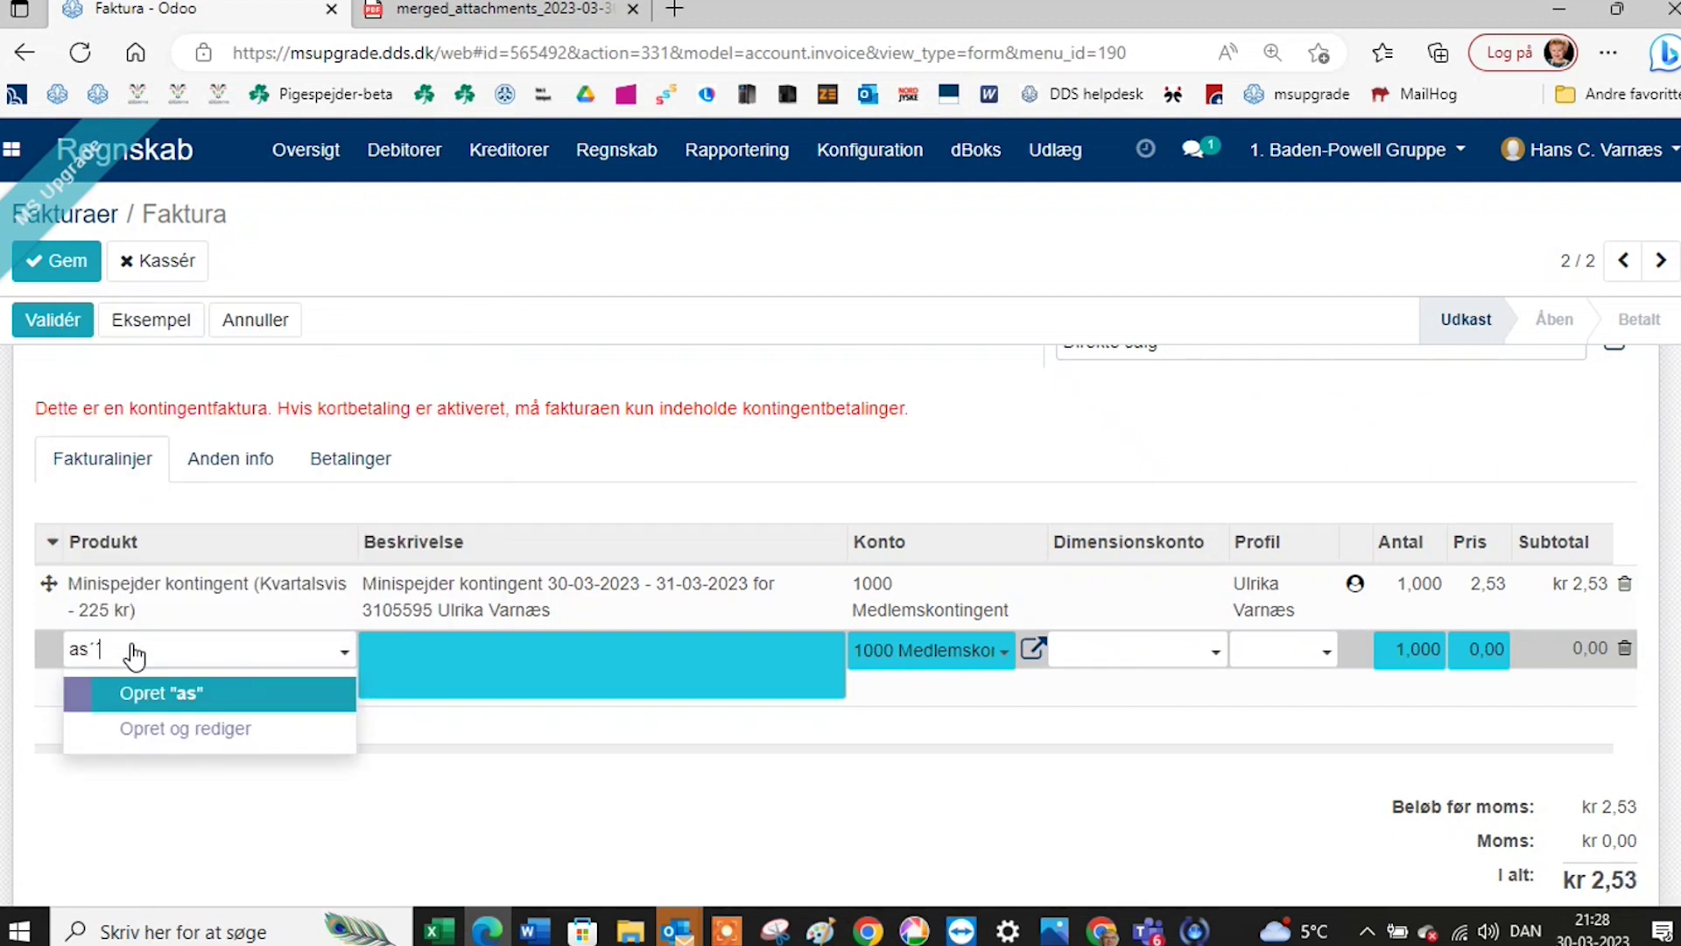
key(BackSpace)
key(BackSpace)
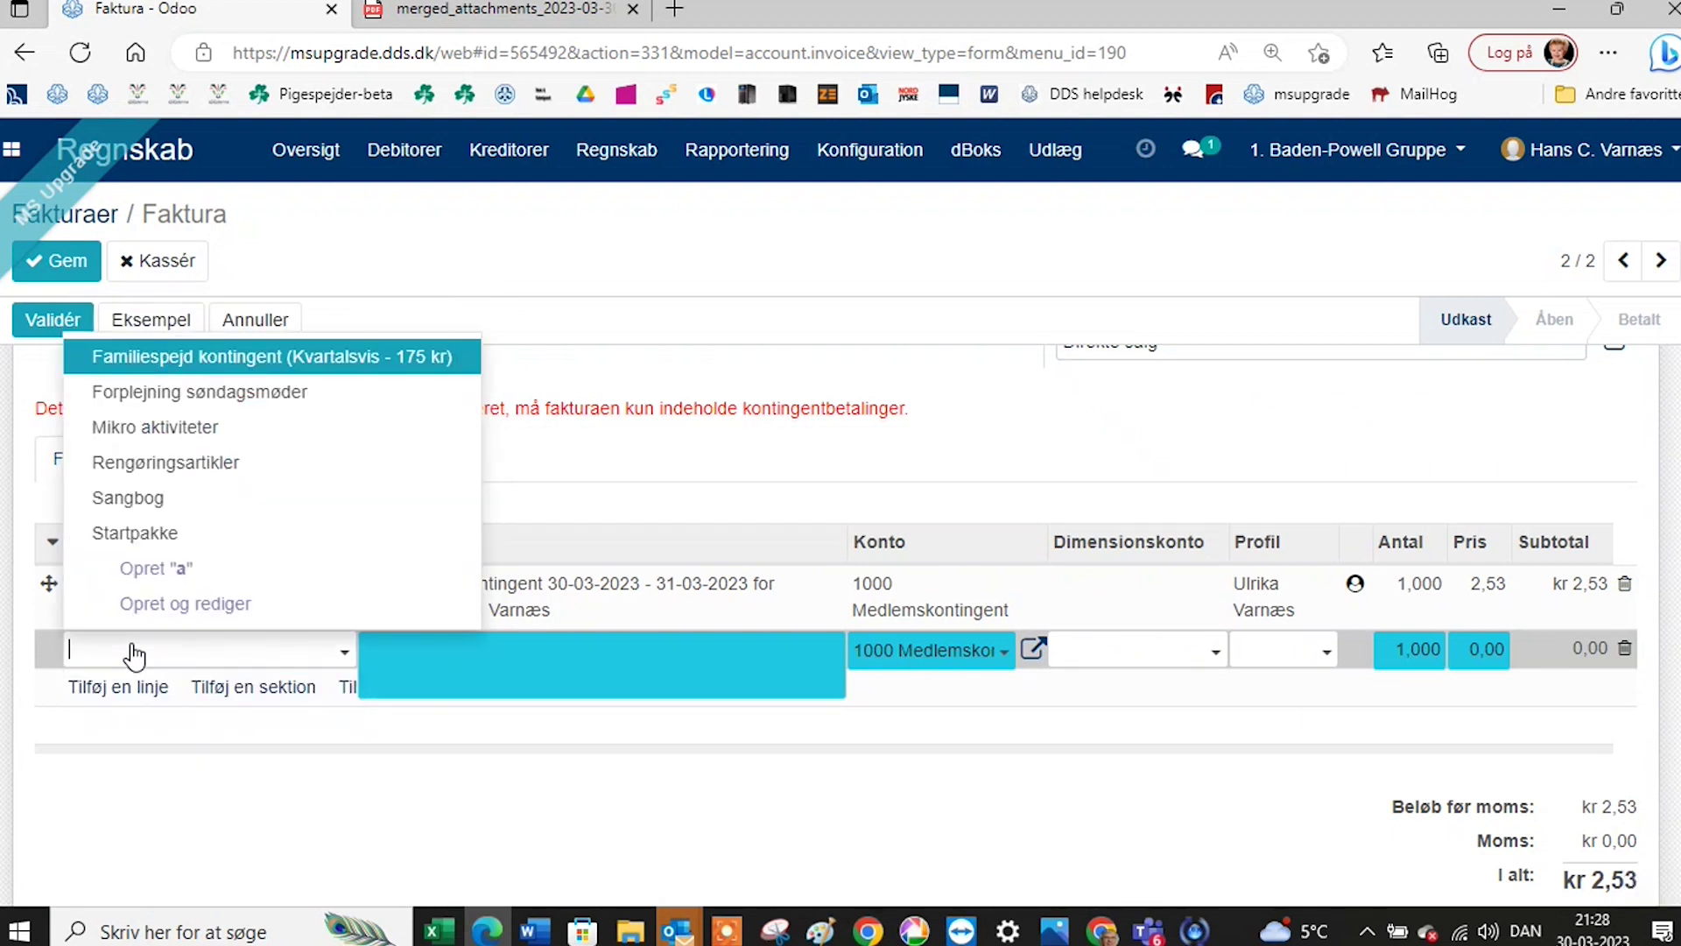
text(st)
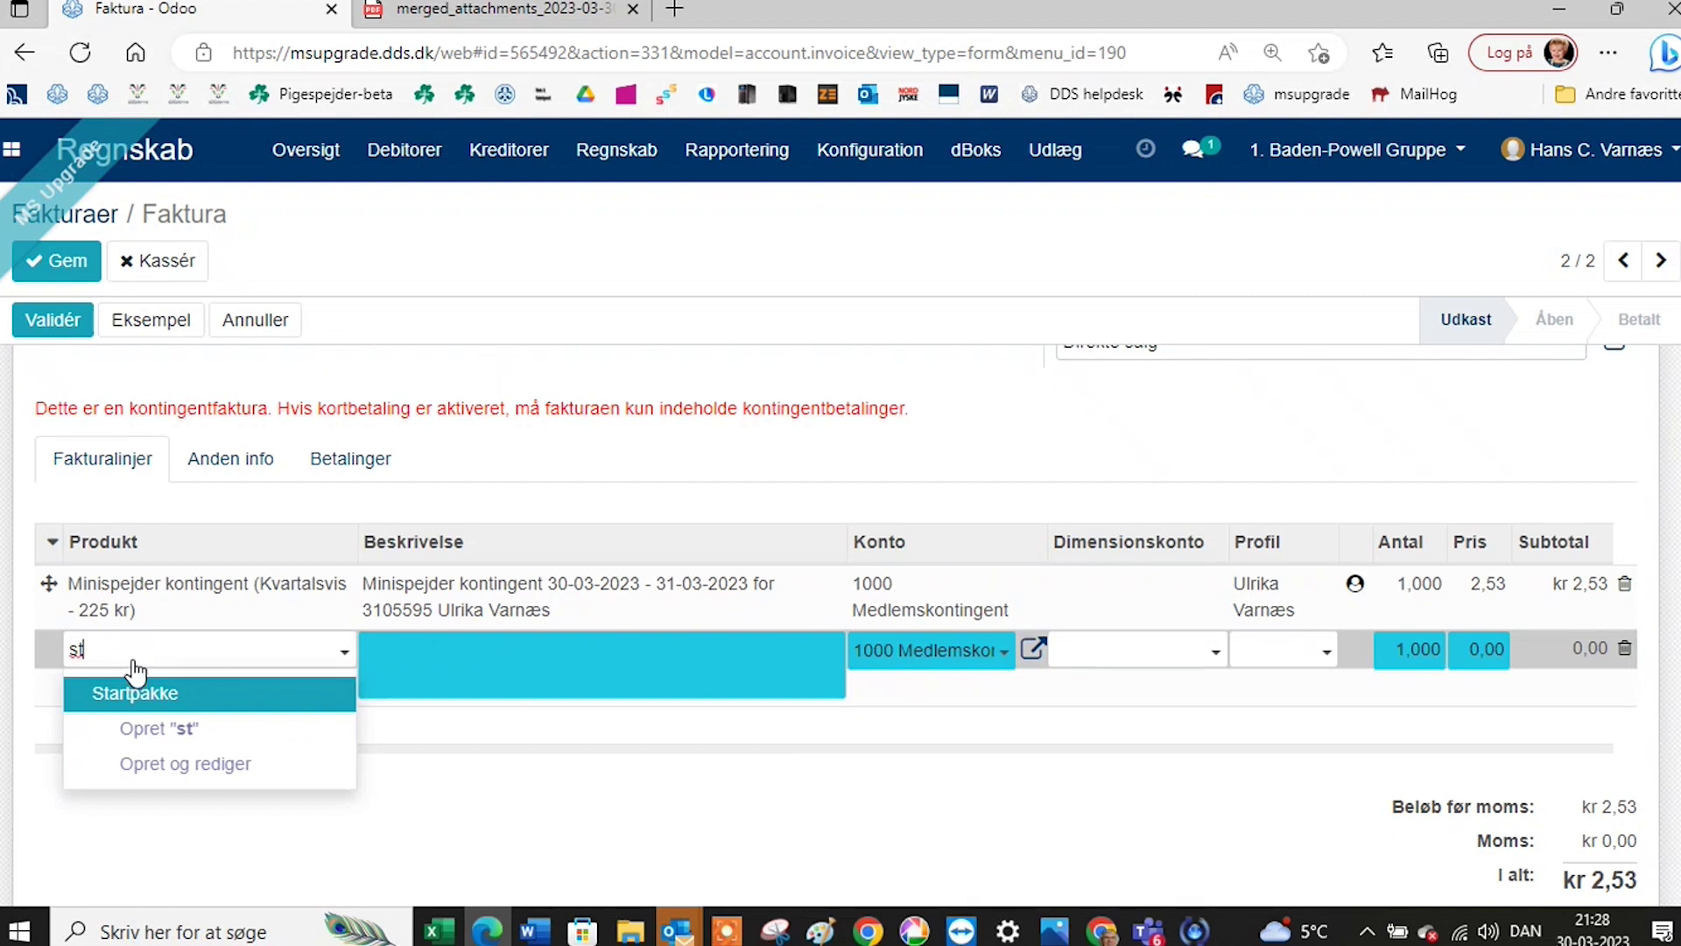
click(165, 711)
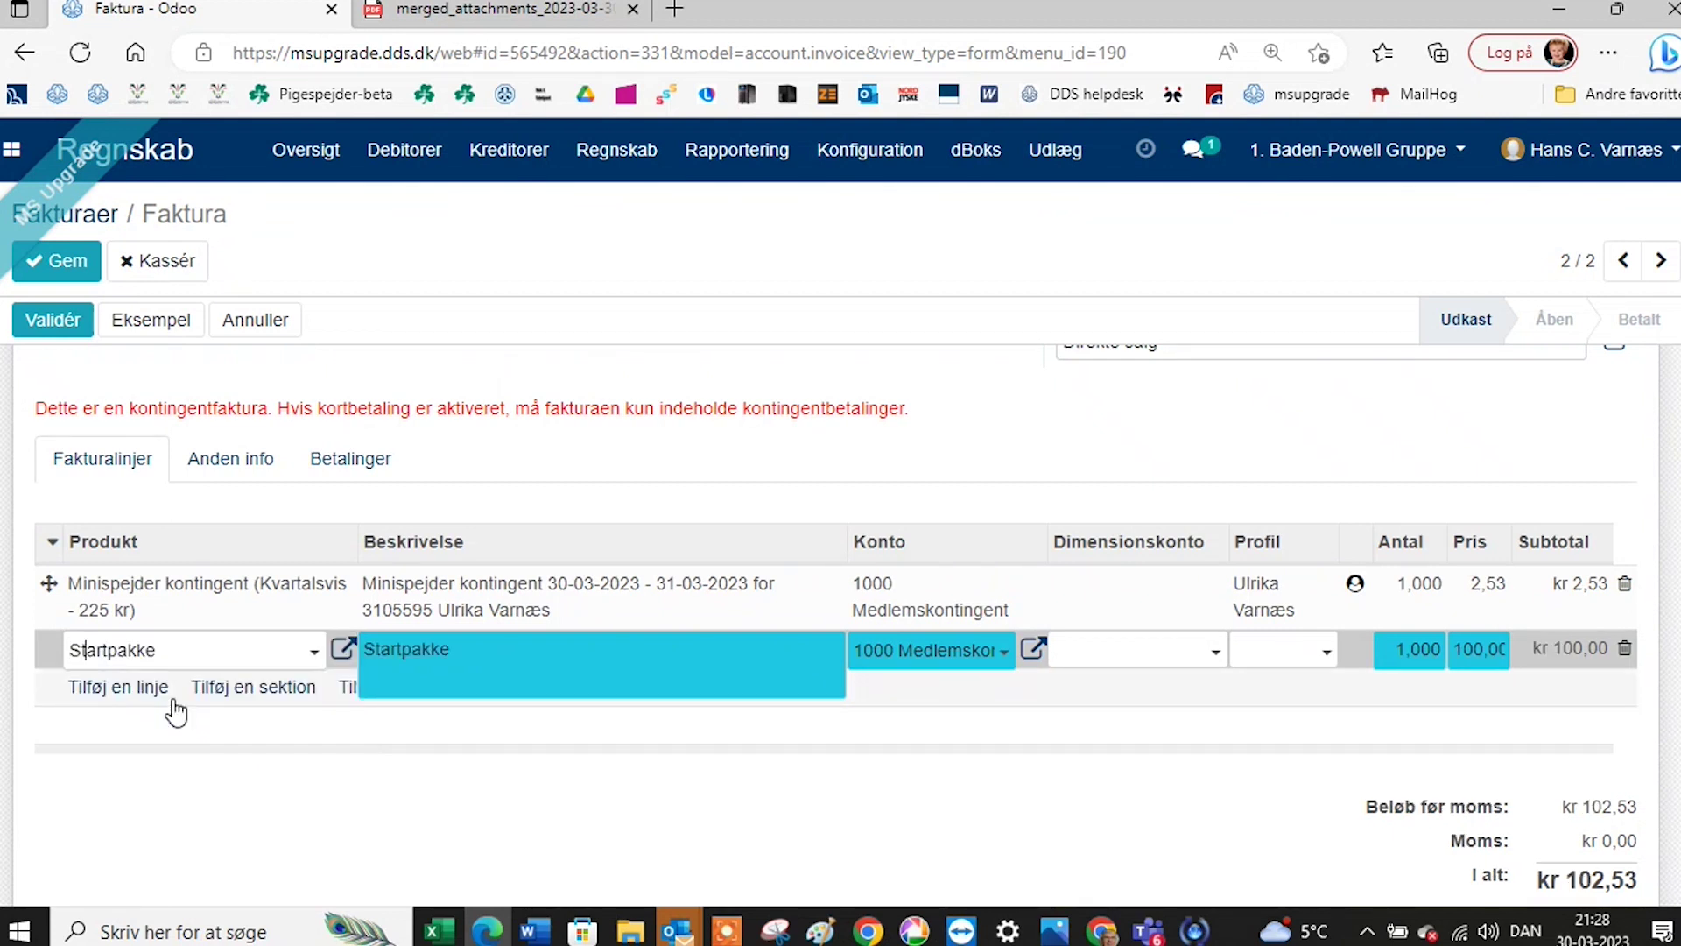
click(448, 755)
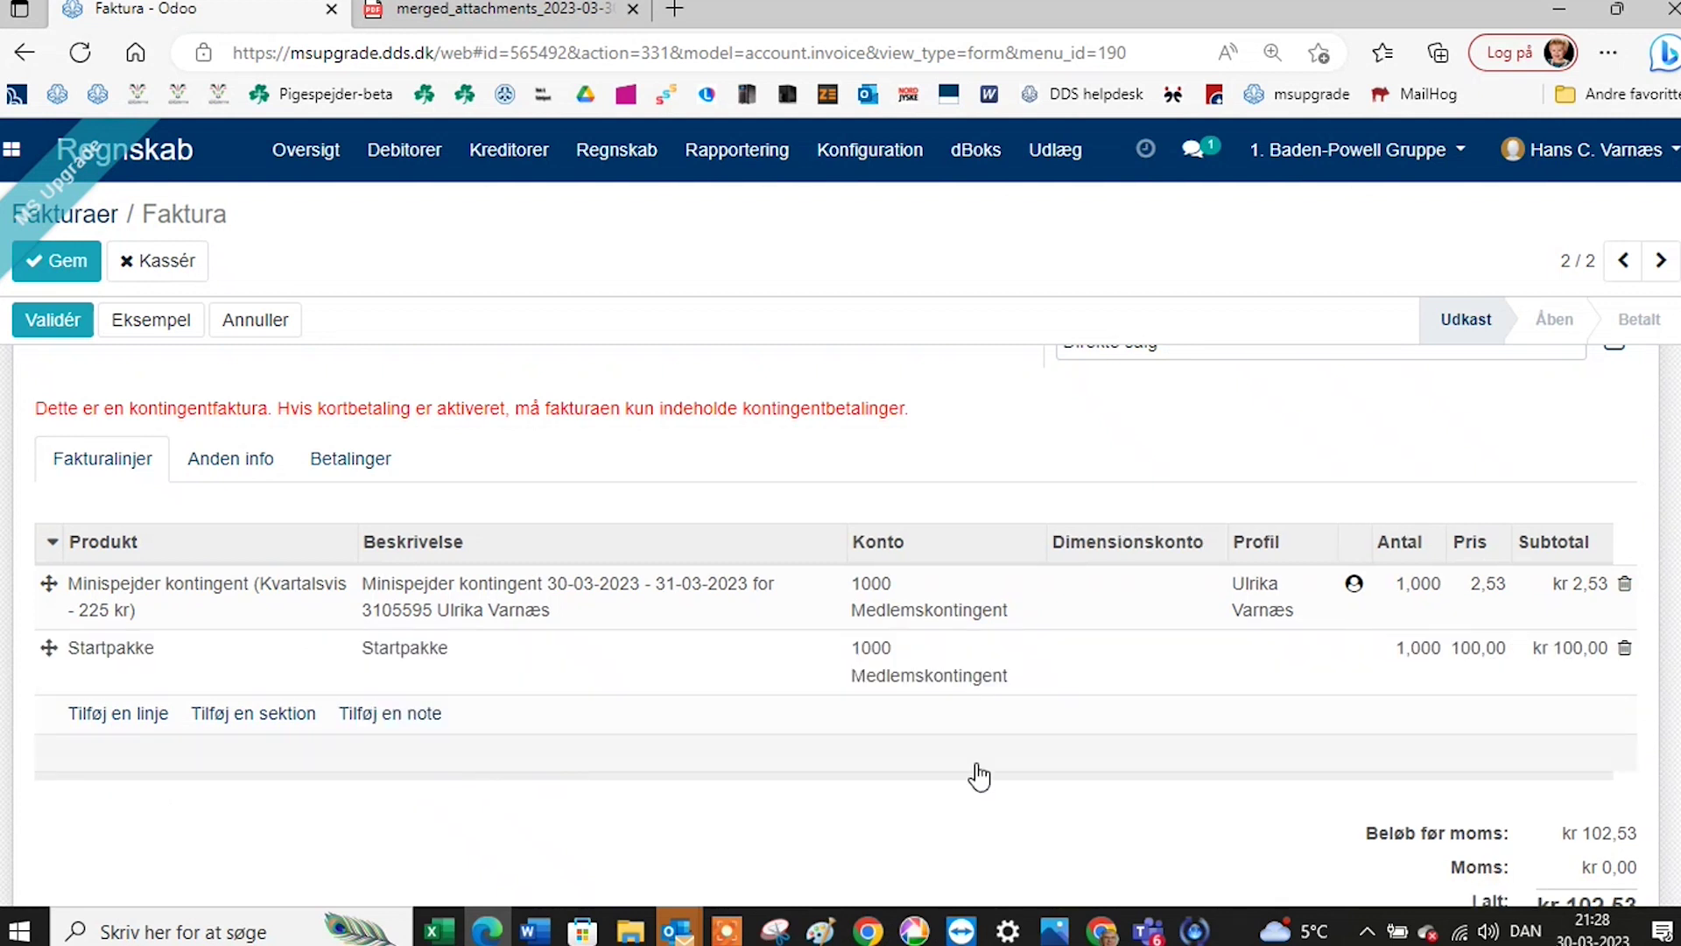
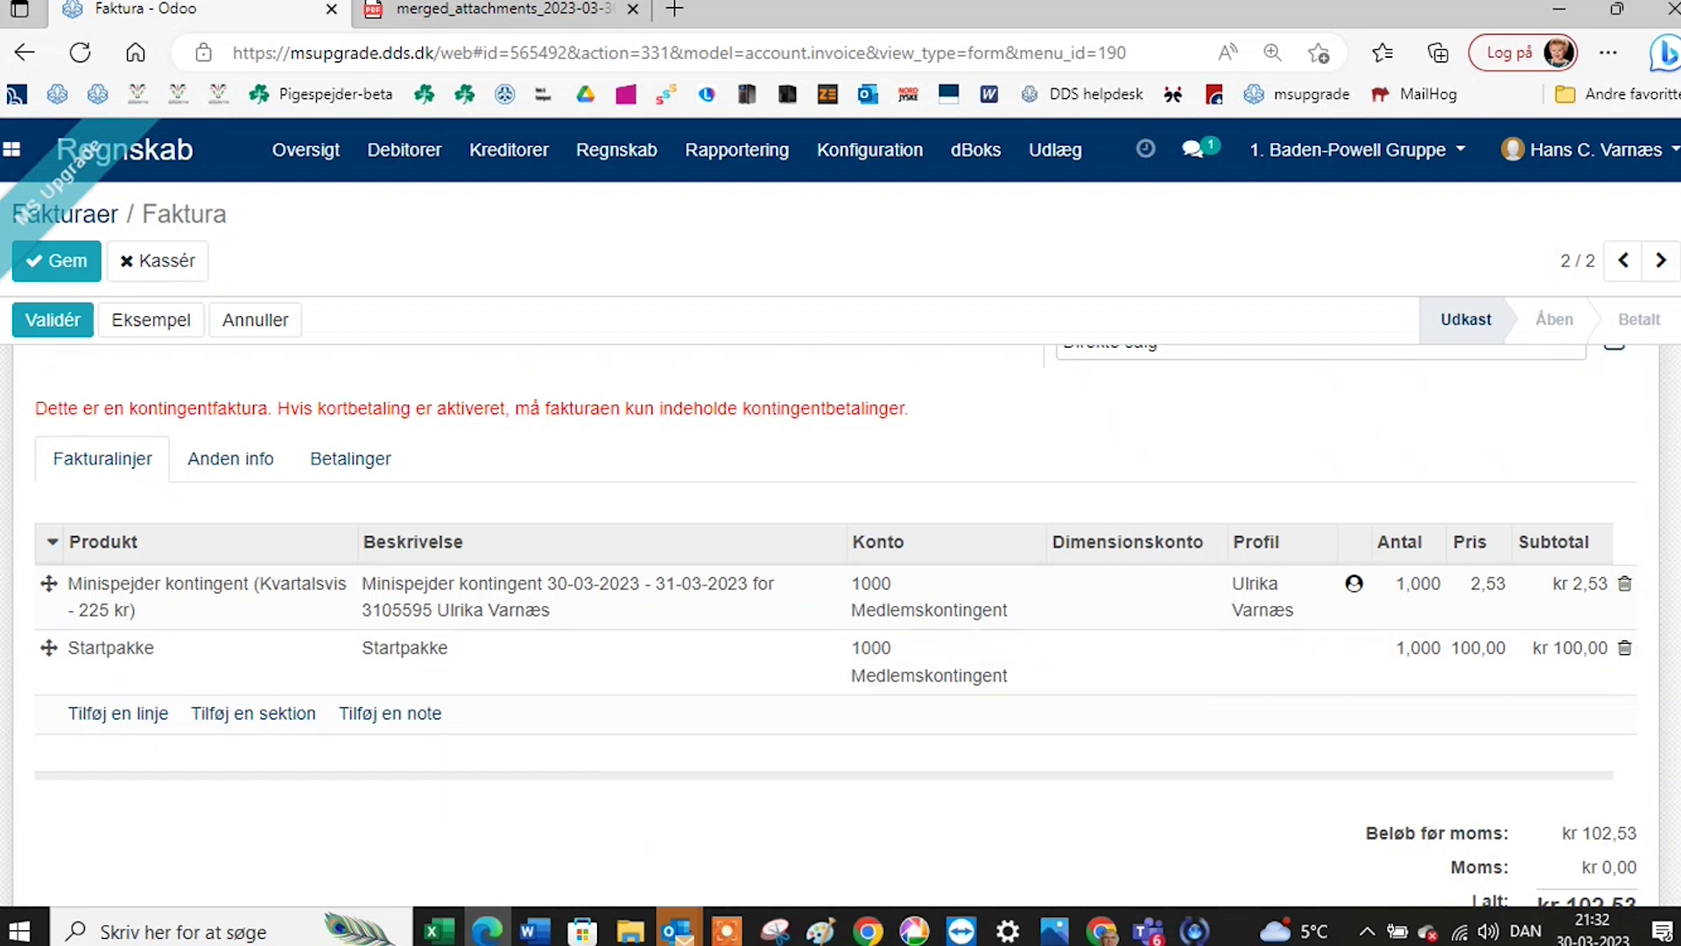
Minimize the invoice browser and the Teams window, restore Edge, and open a new tab.
click(1555, 9)
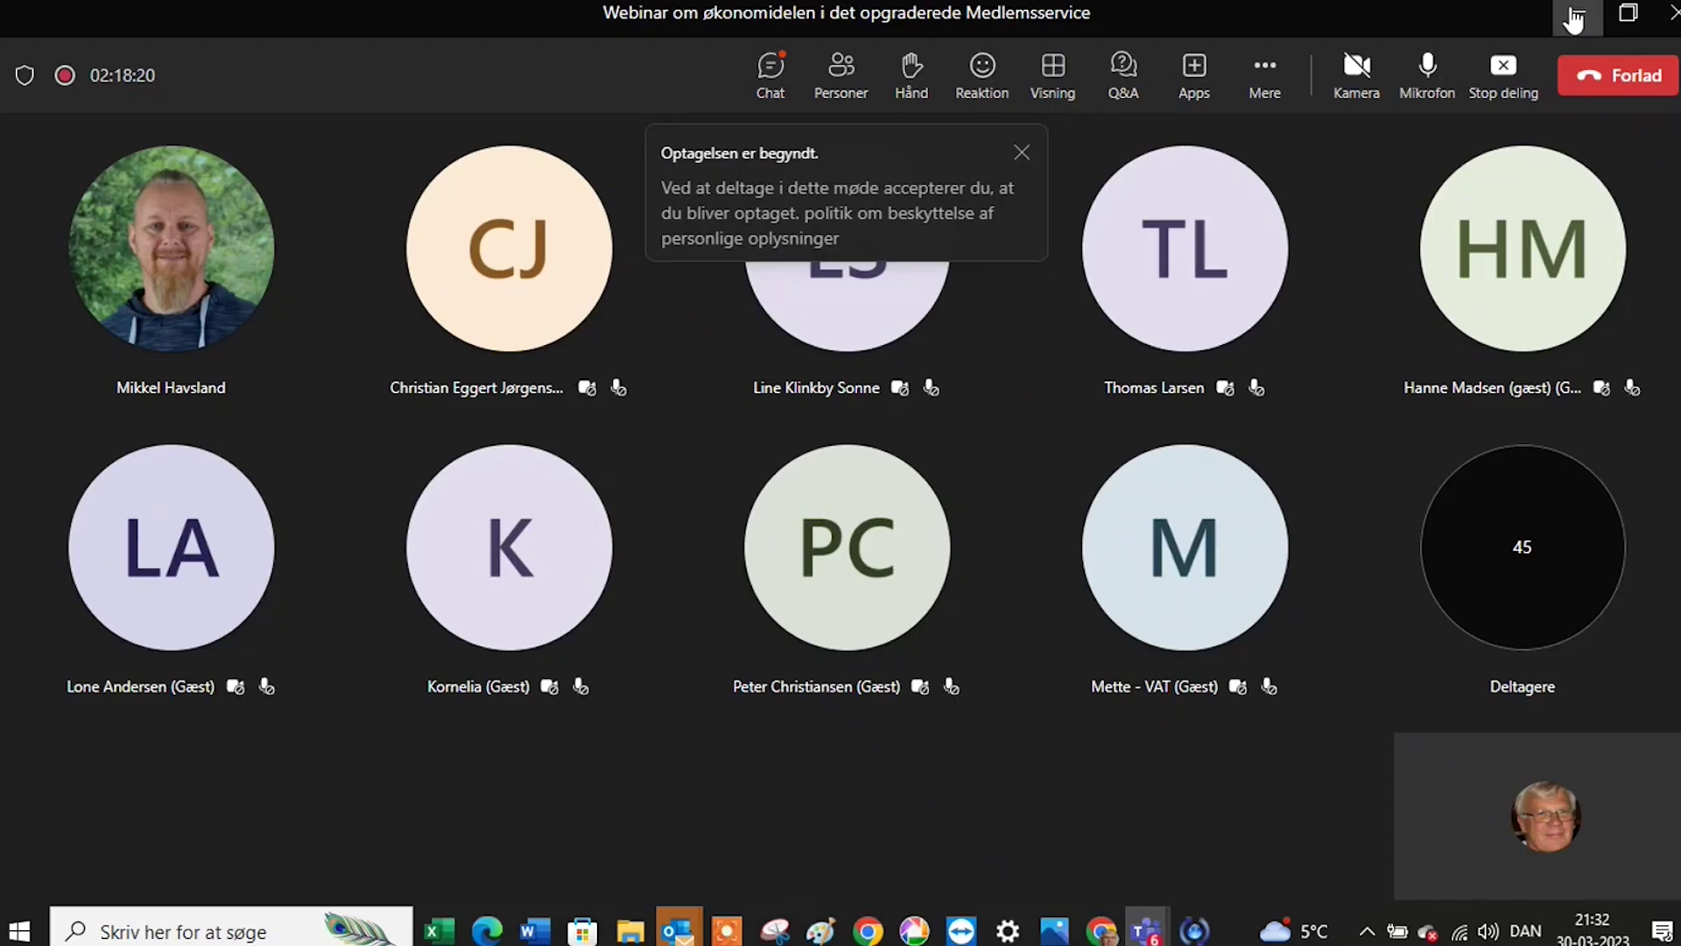
click(1582, 11)
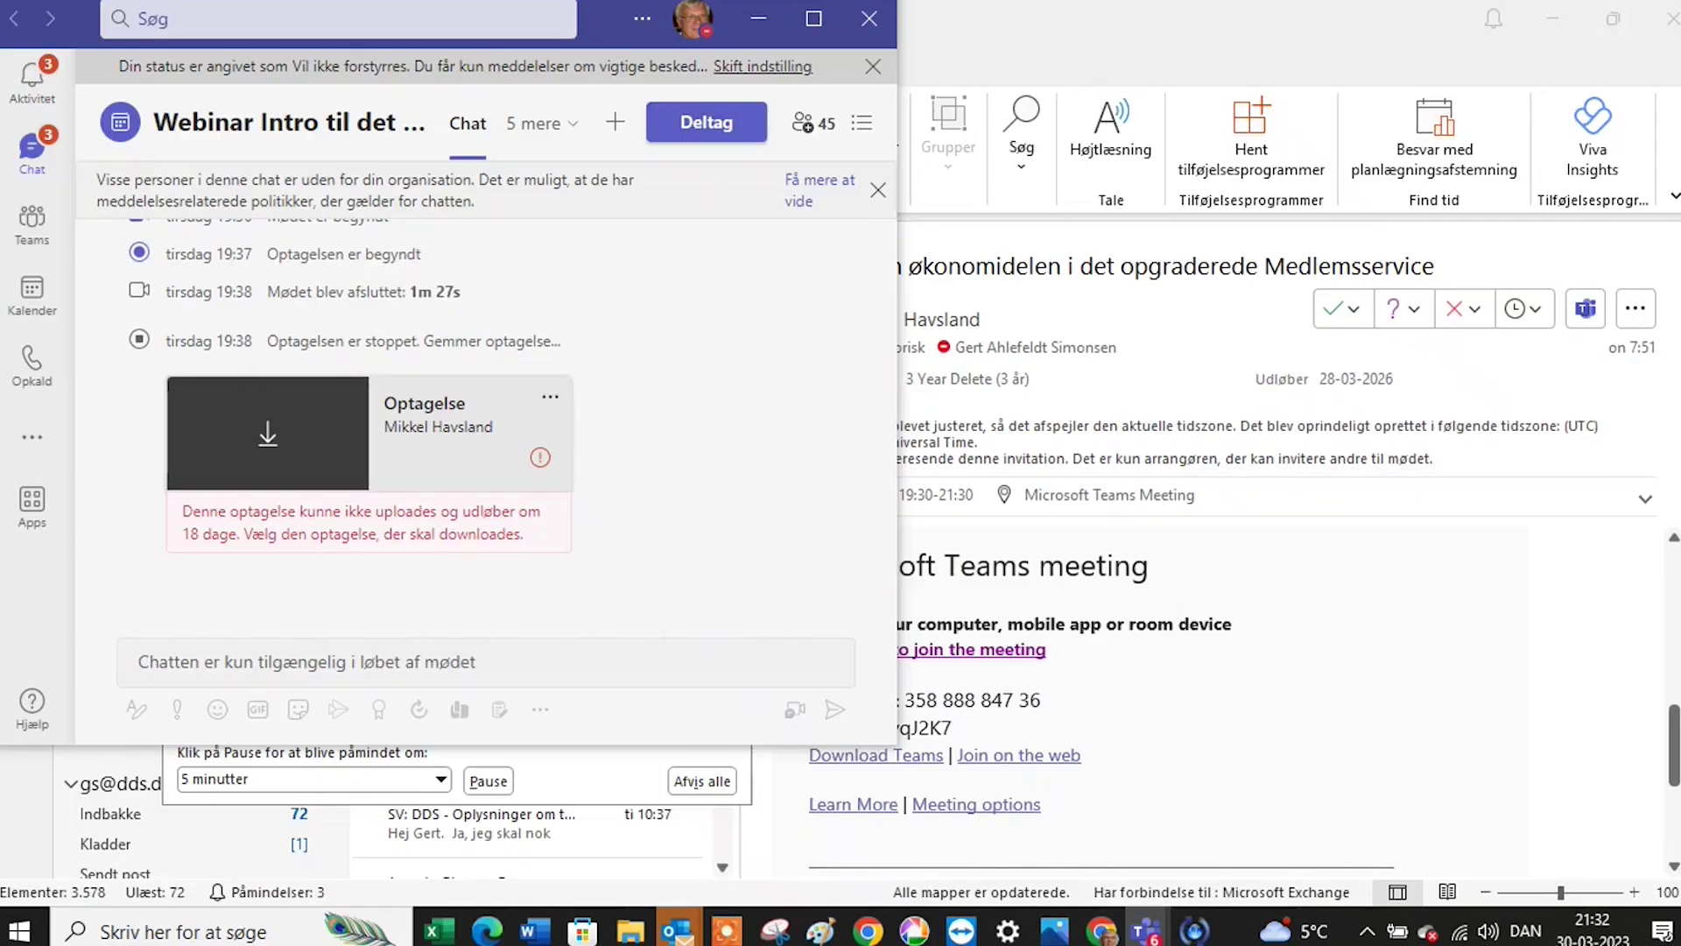
click(490, 932)
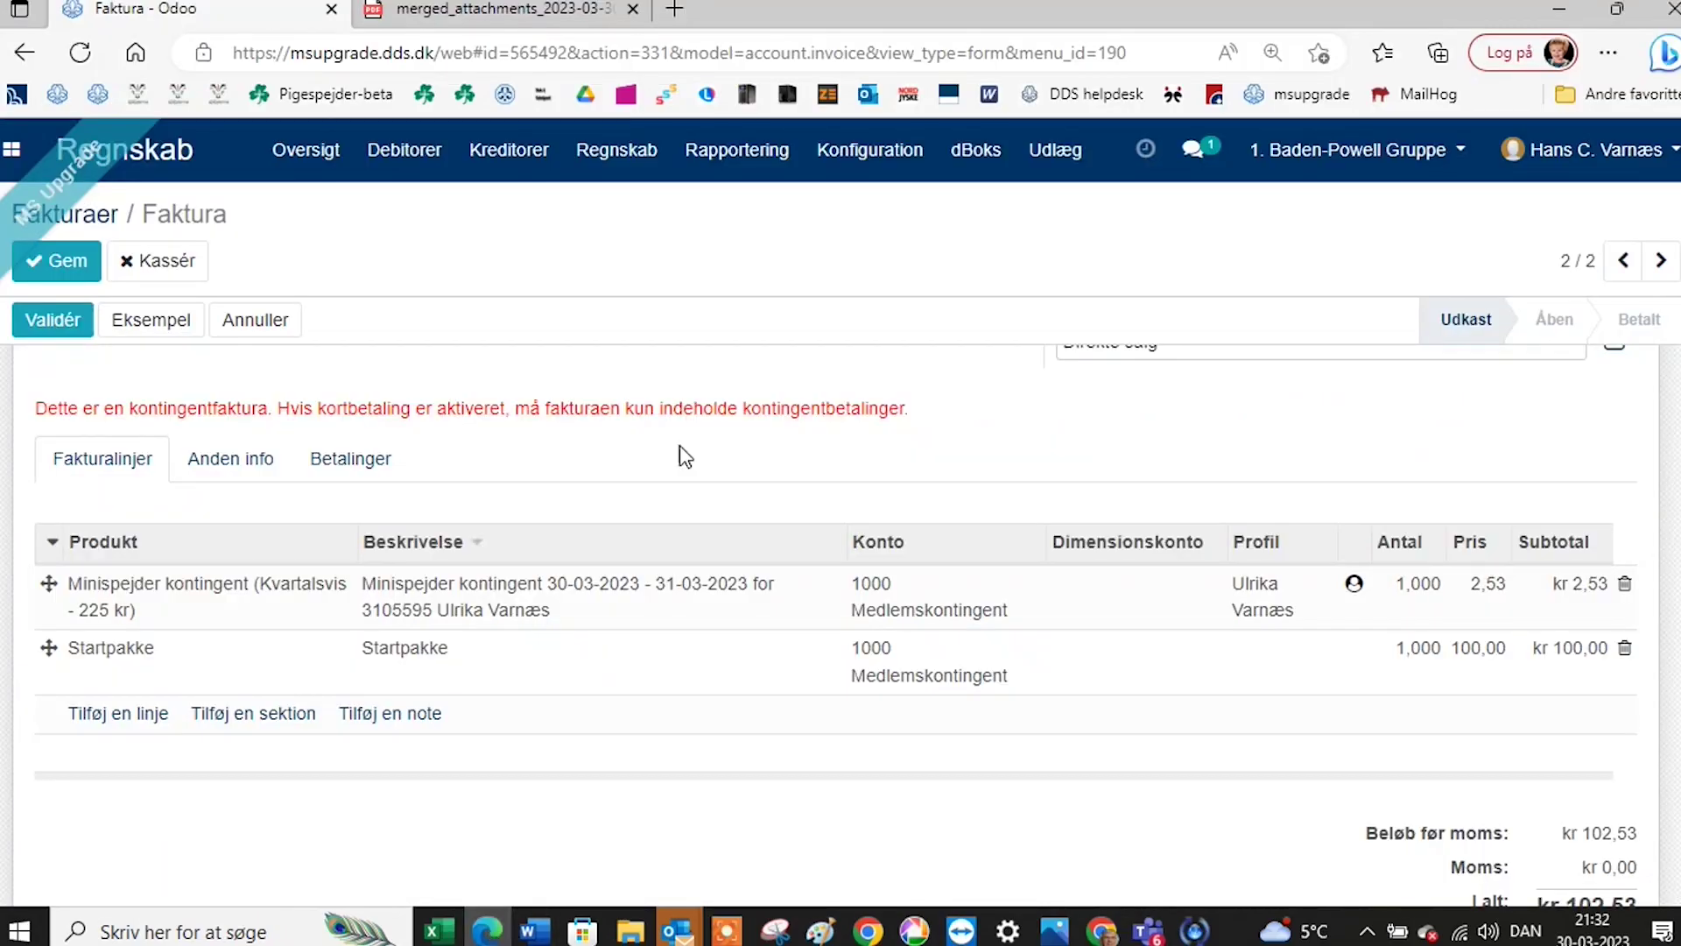
click(675, 10)
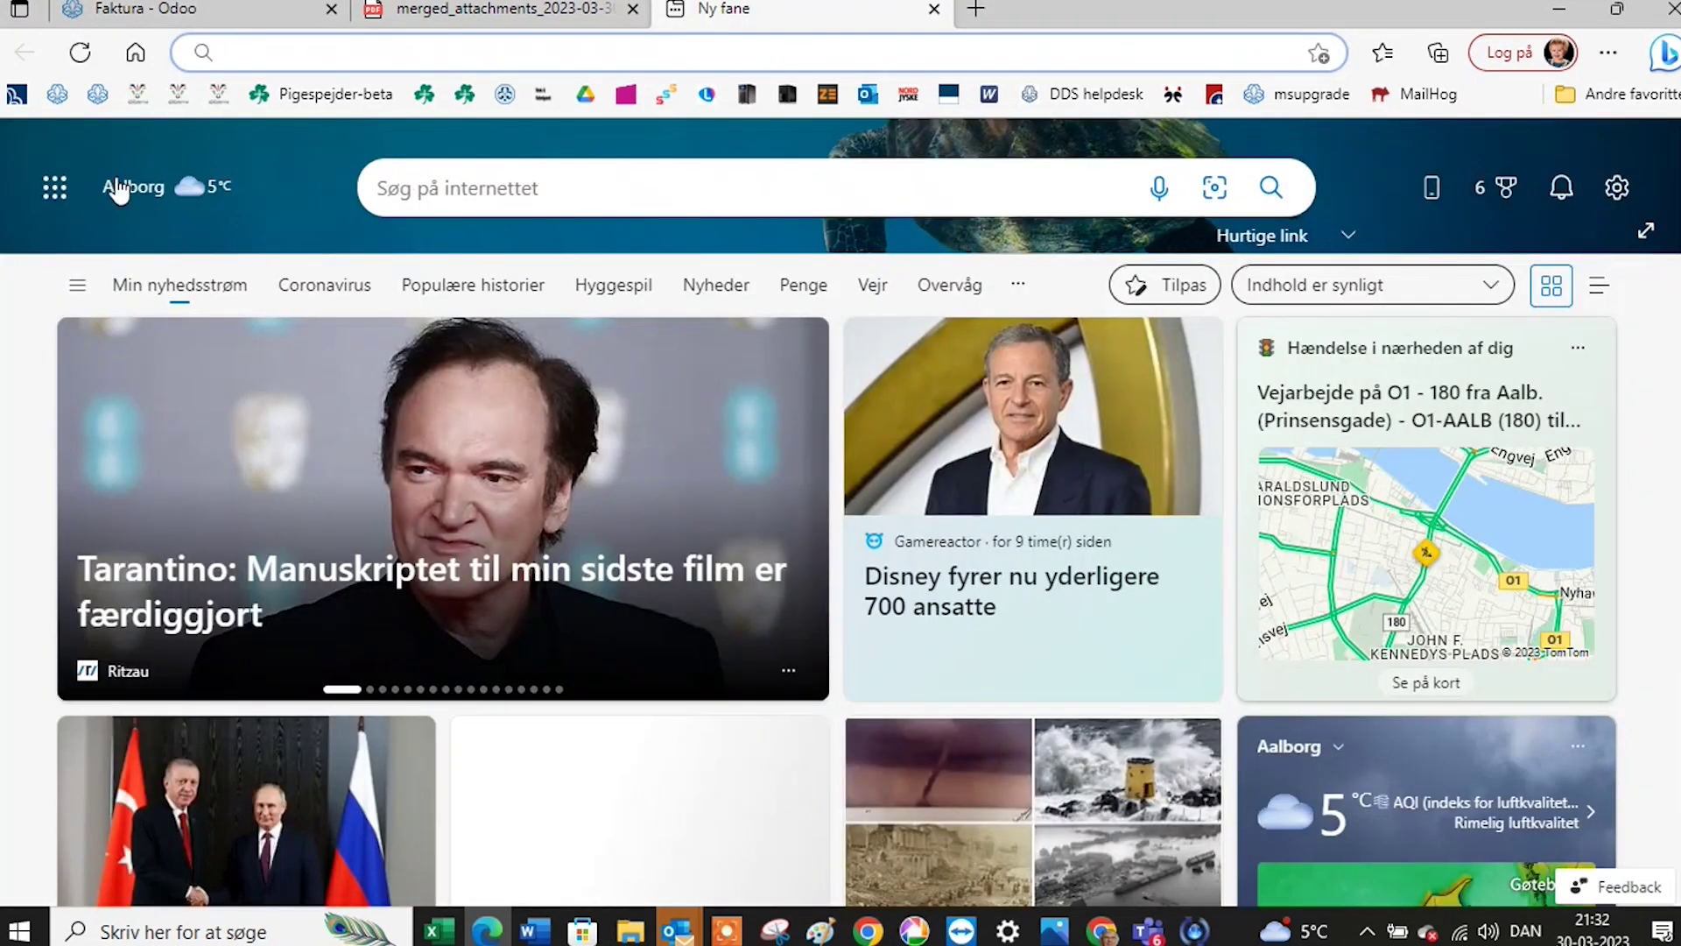
Load medlem.dds.dk, switch from Jens Bang Division to Sofiendal Gruppe, and enter its Medlemssystem.
click(97, 93)
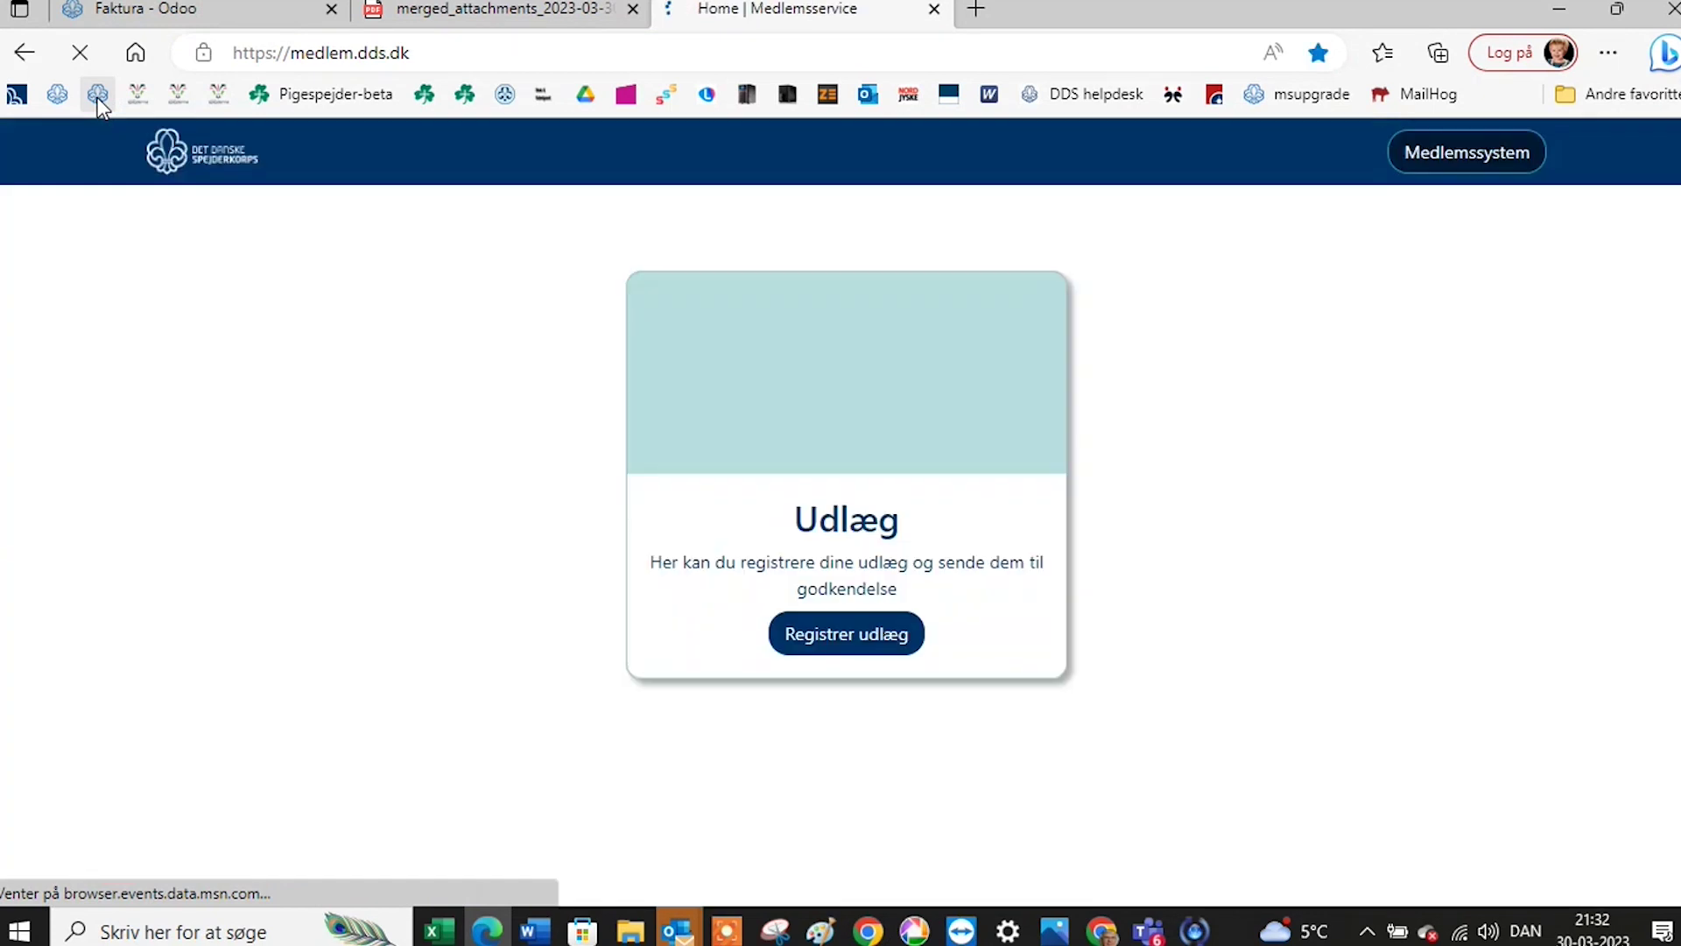
click(1154, 156)
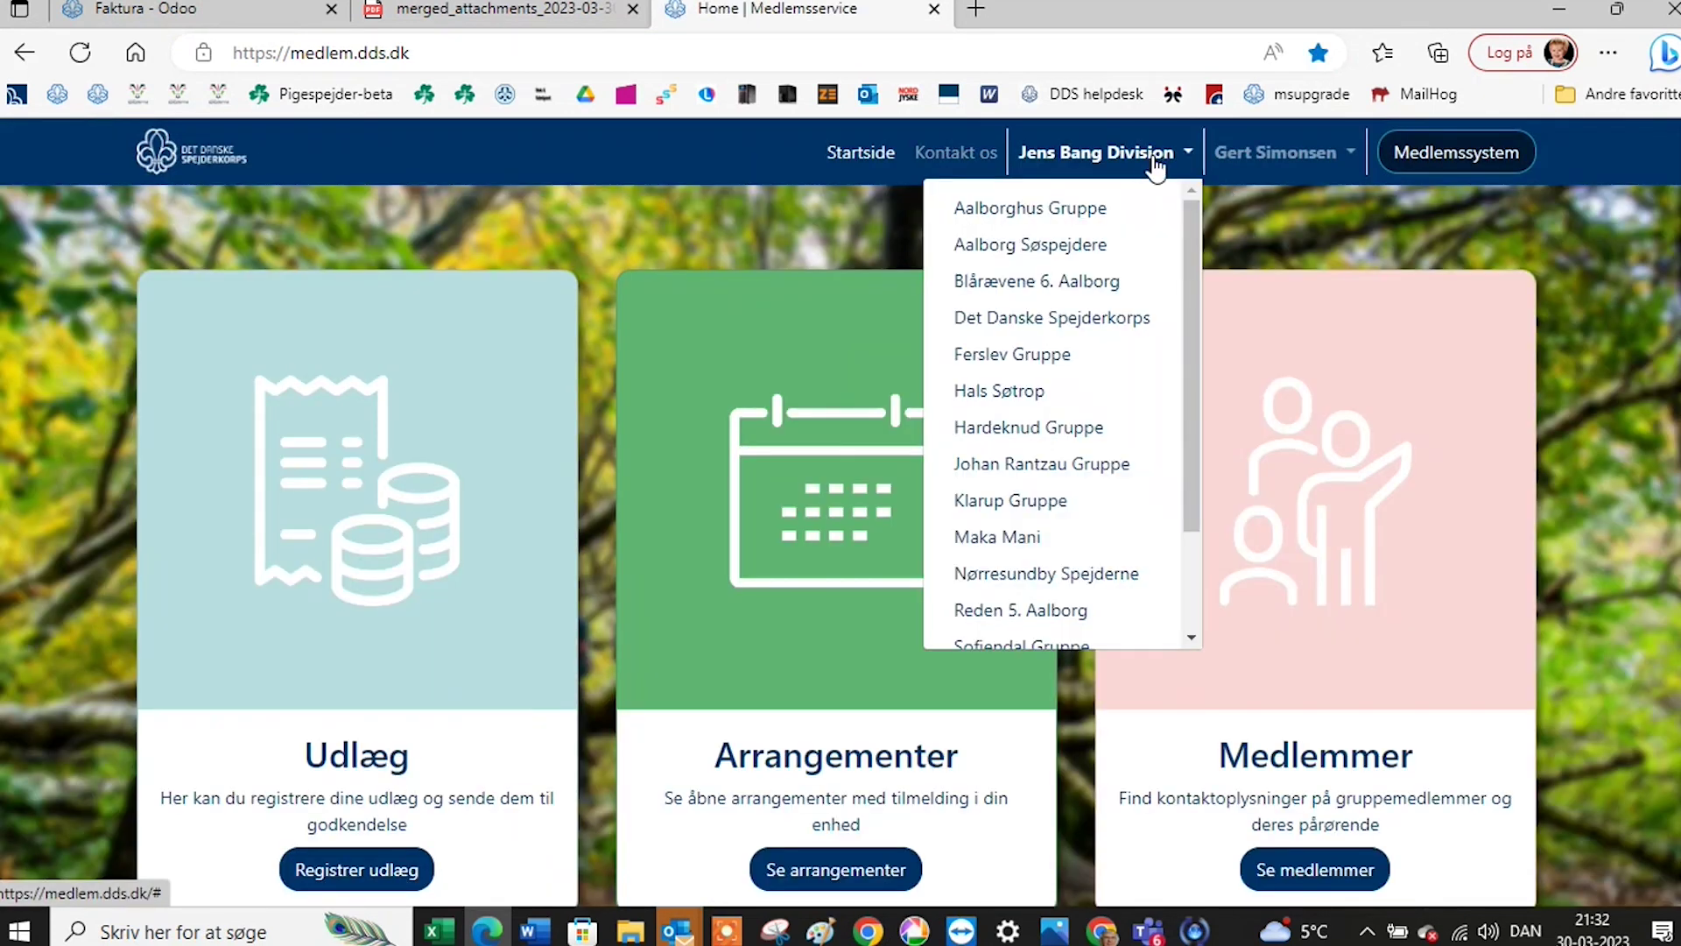
scroll(1090, 512, down, 2)
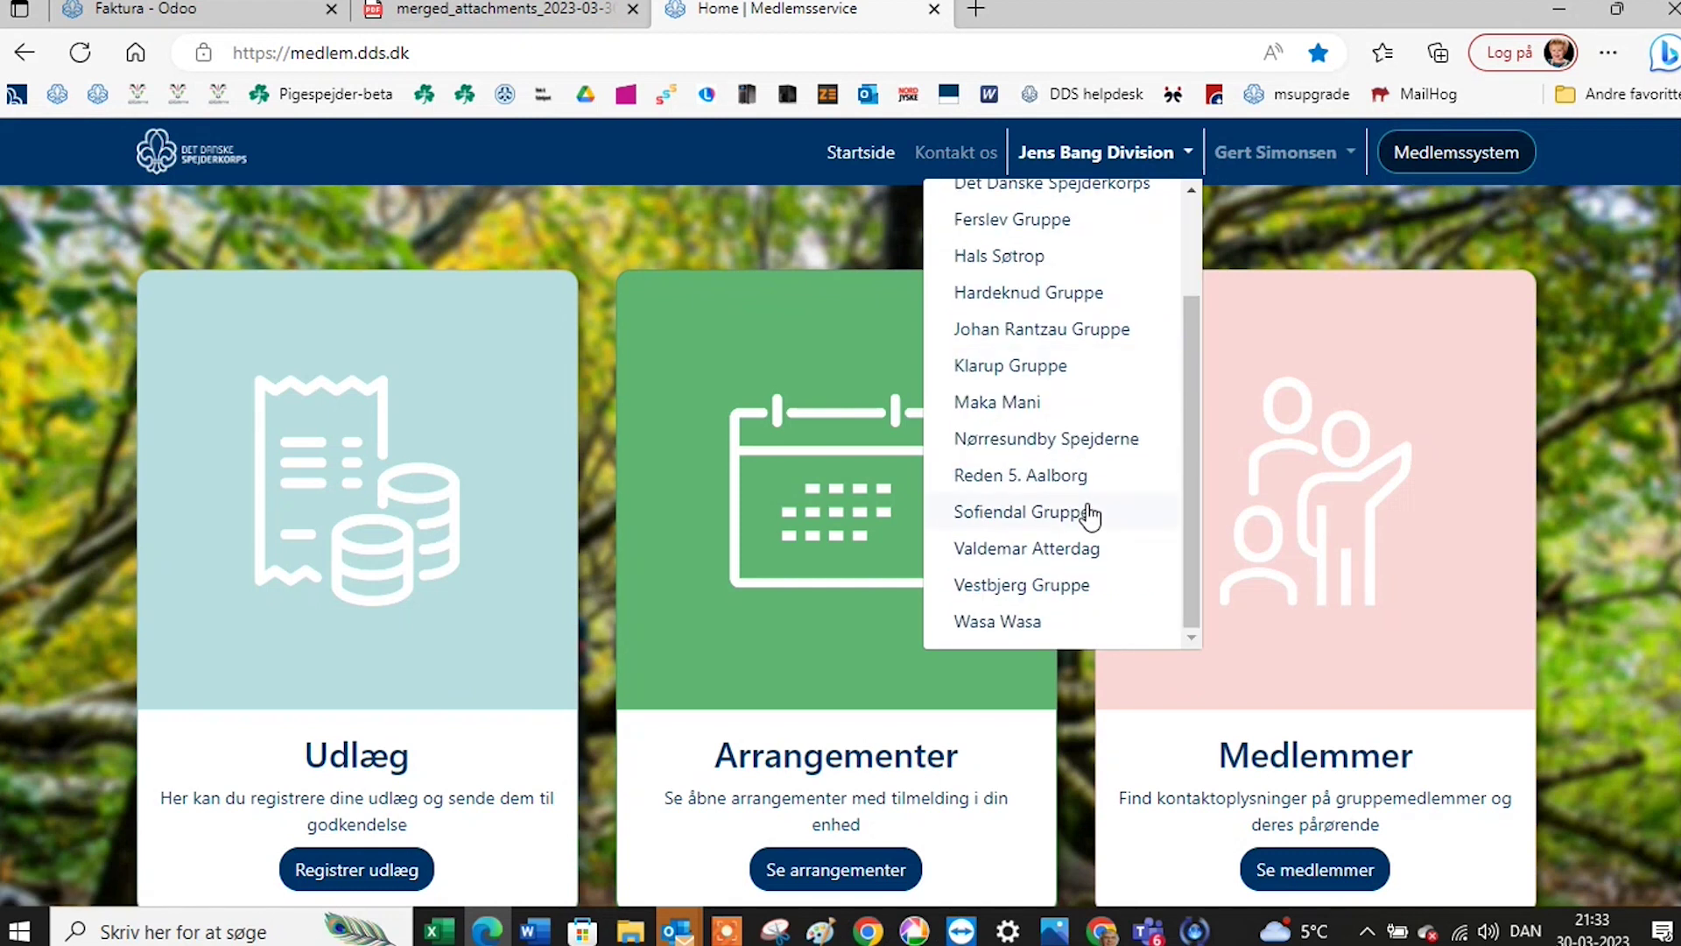
click(1091, 514)
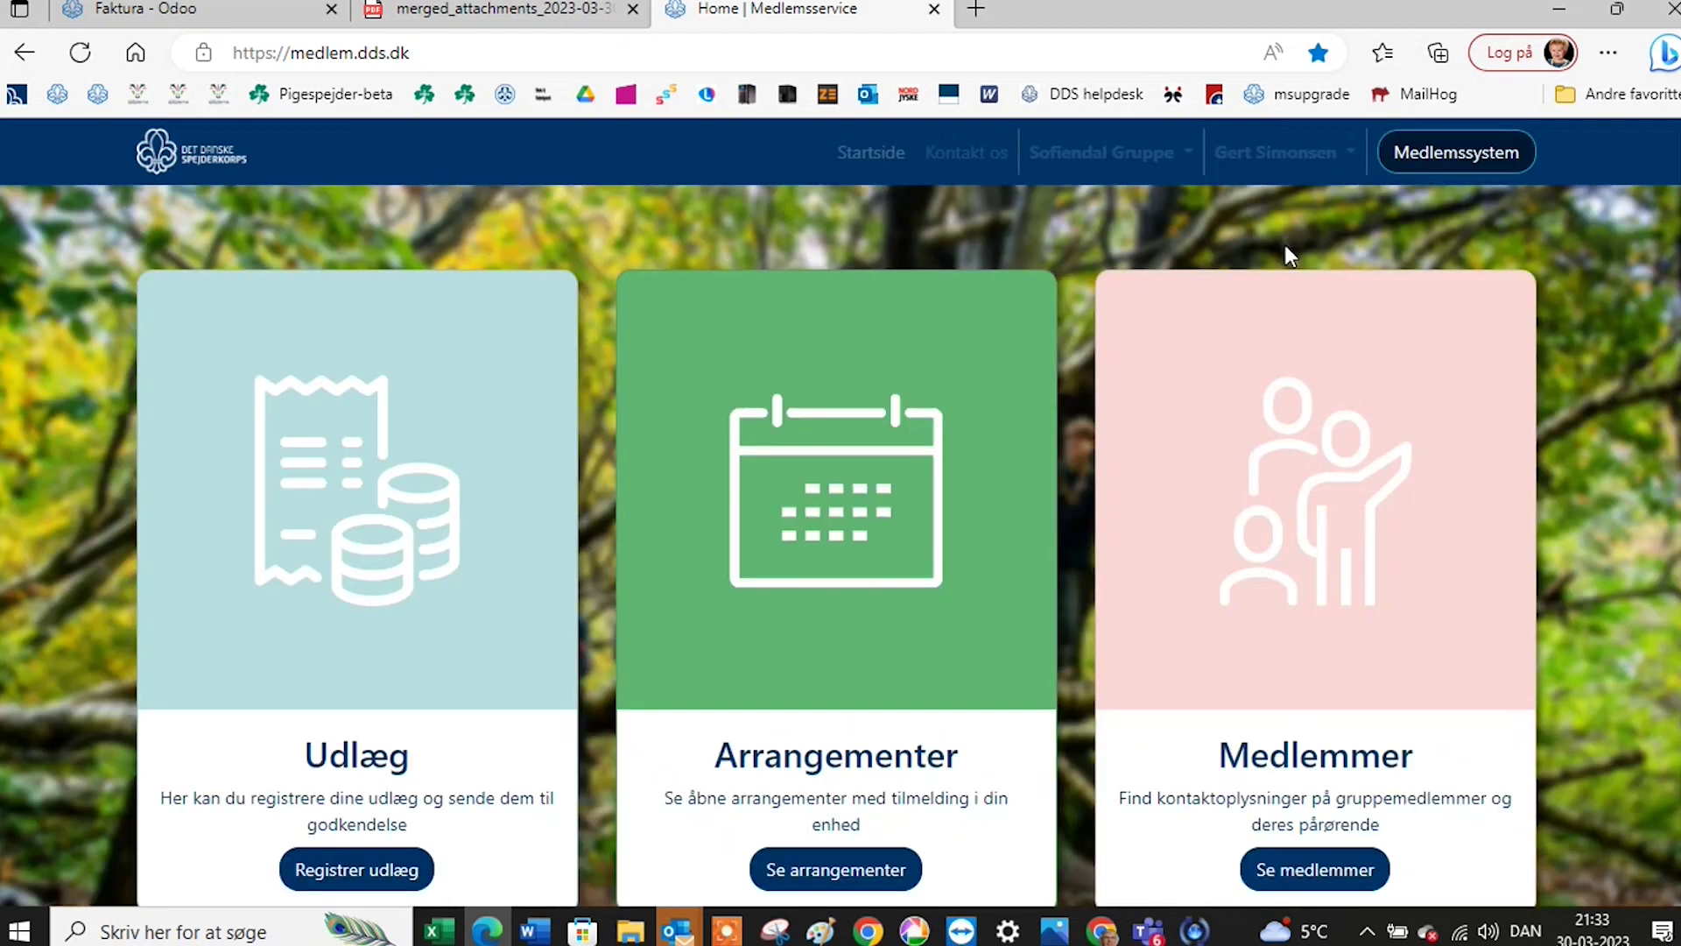
click(1419, 161)
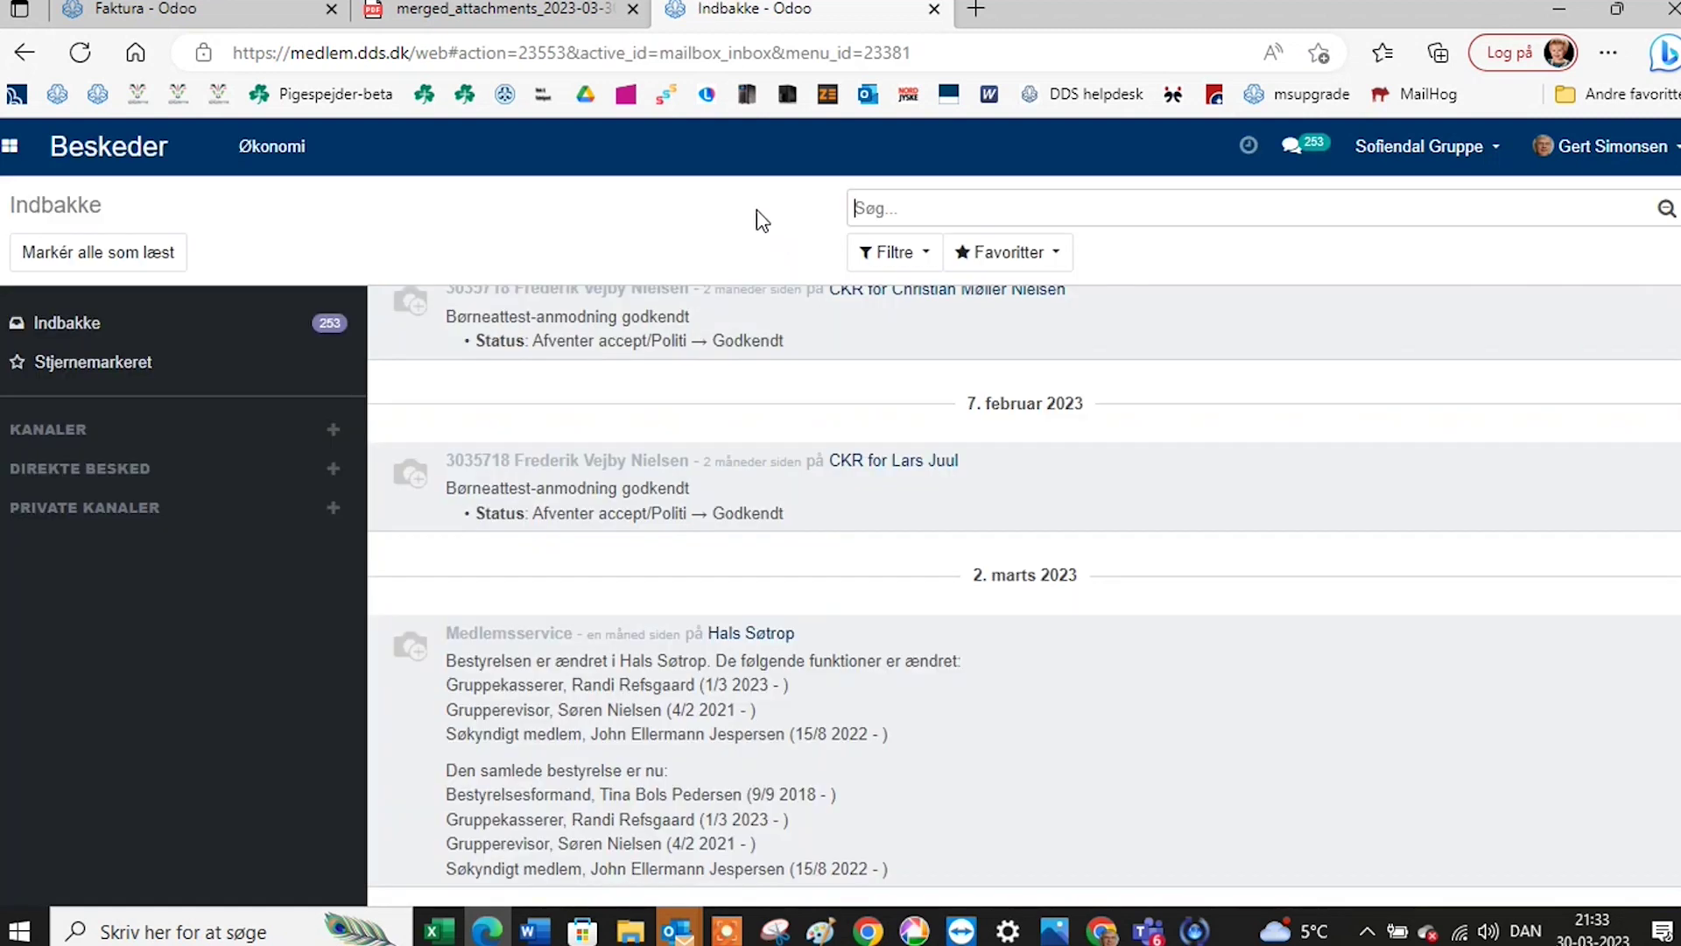
Go to Regnskab > dBoks > Dokumenter and open the Faktura 2300501 document.
click(26, 153)
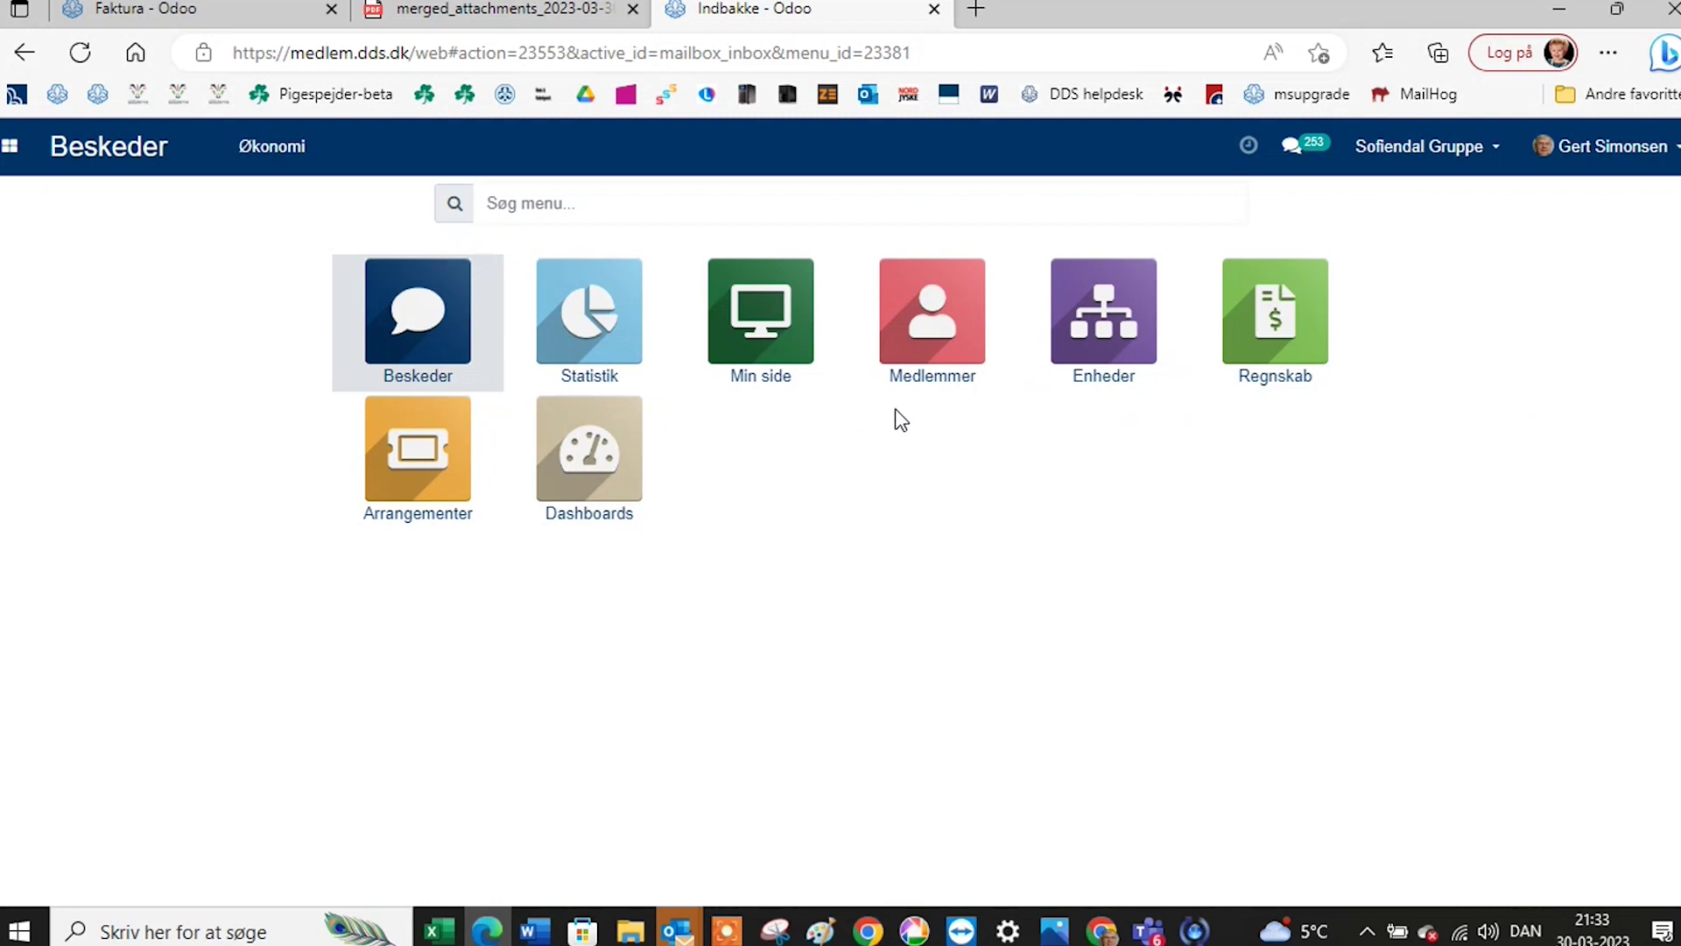
click(1277, 344)
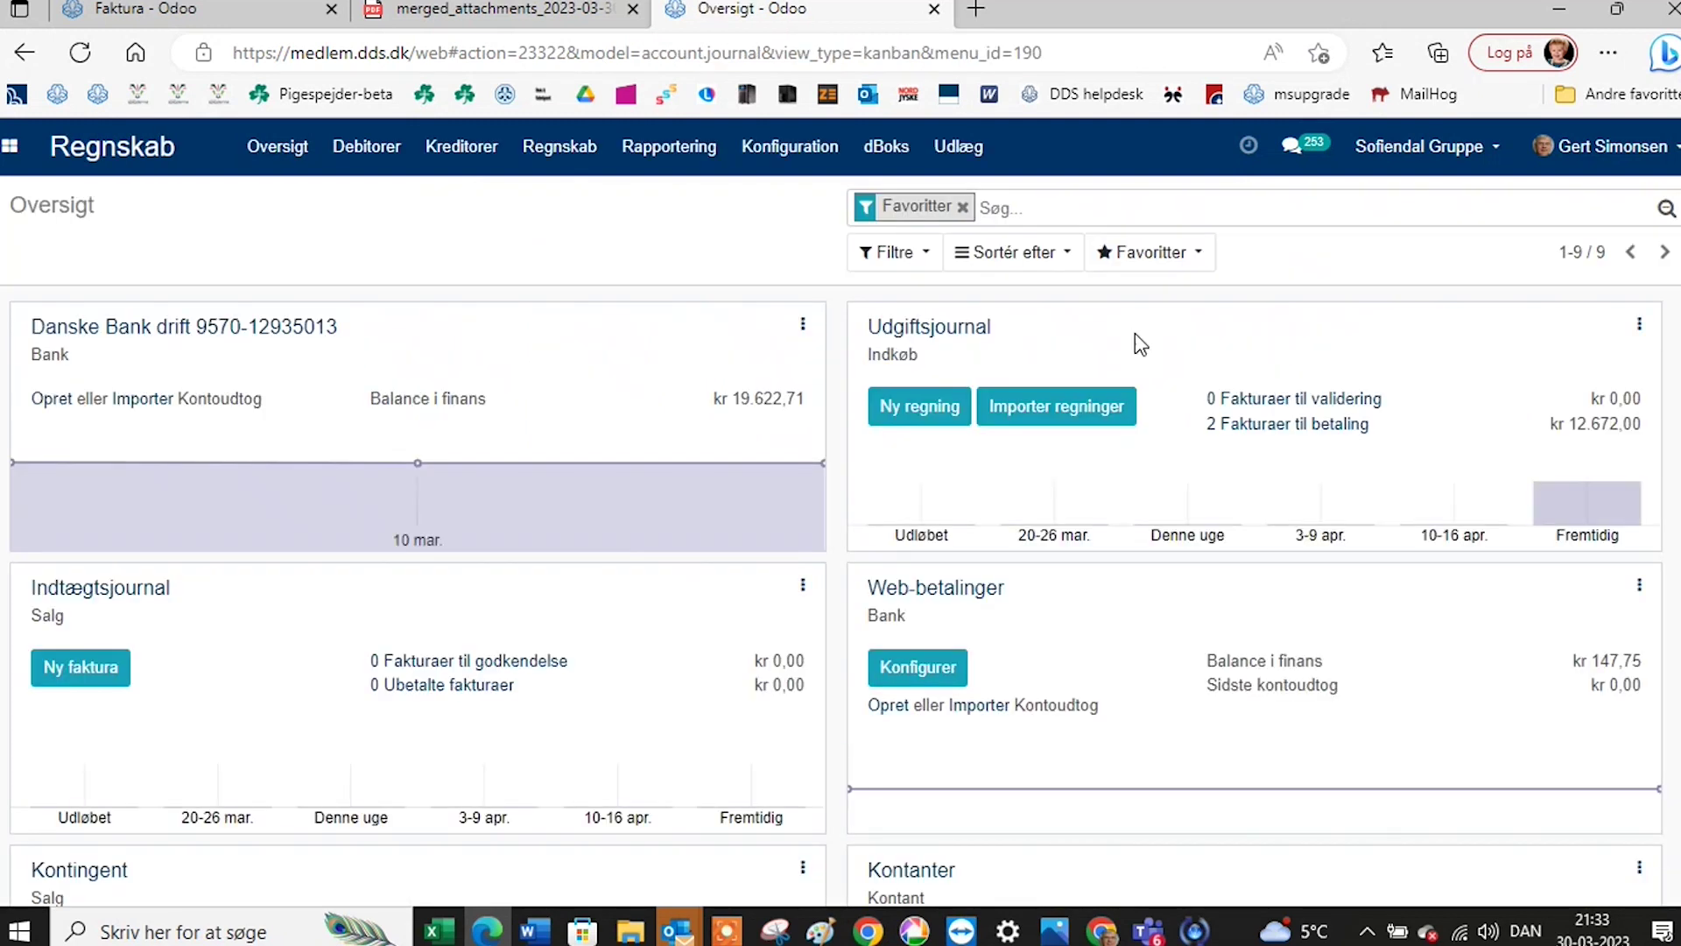
click(889, 150)
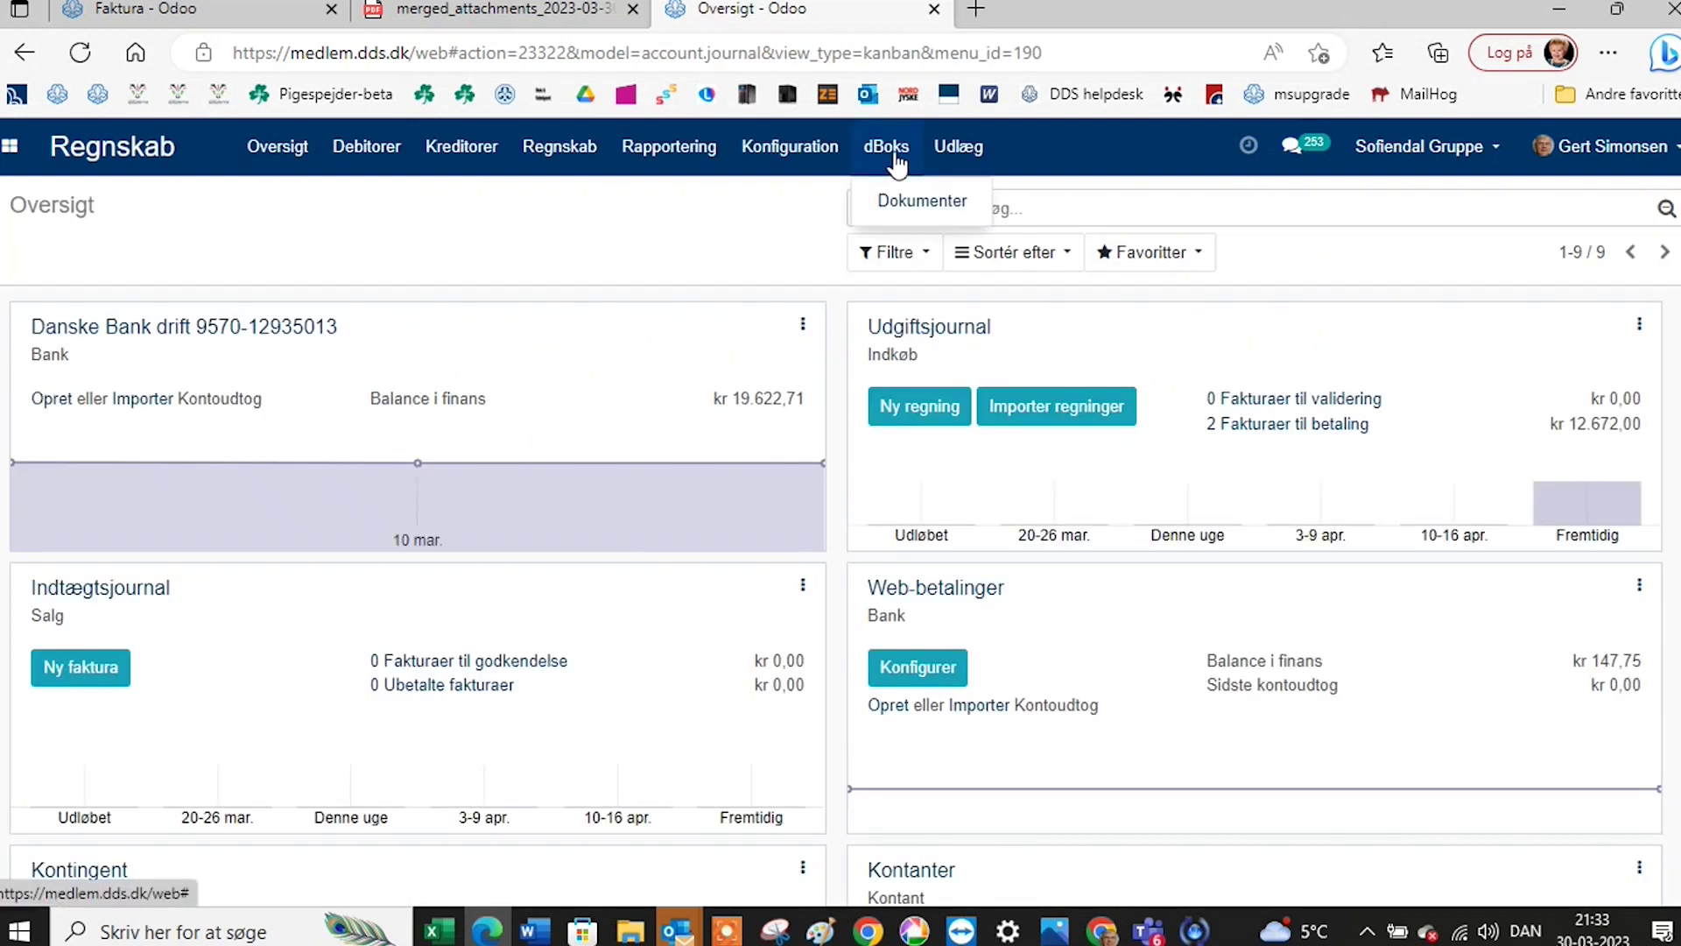
click(899, 207)
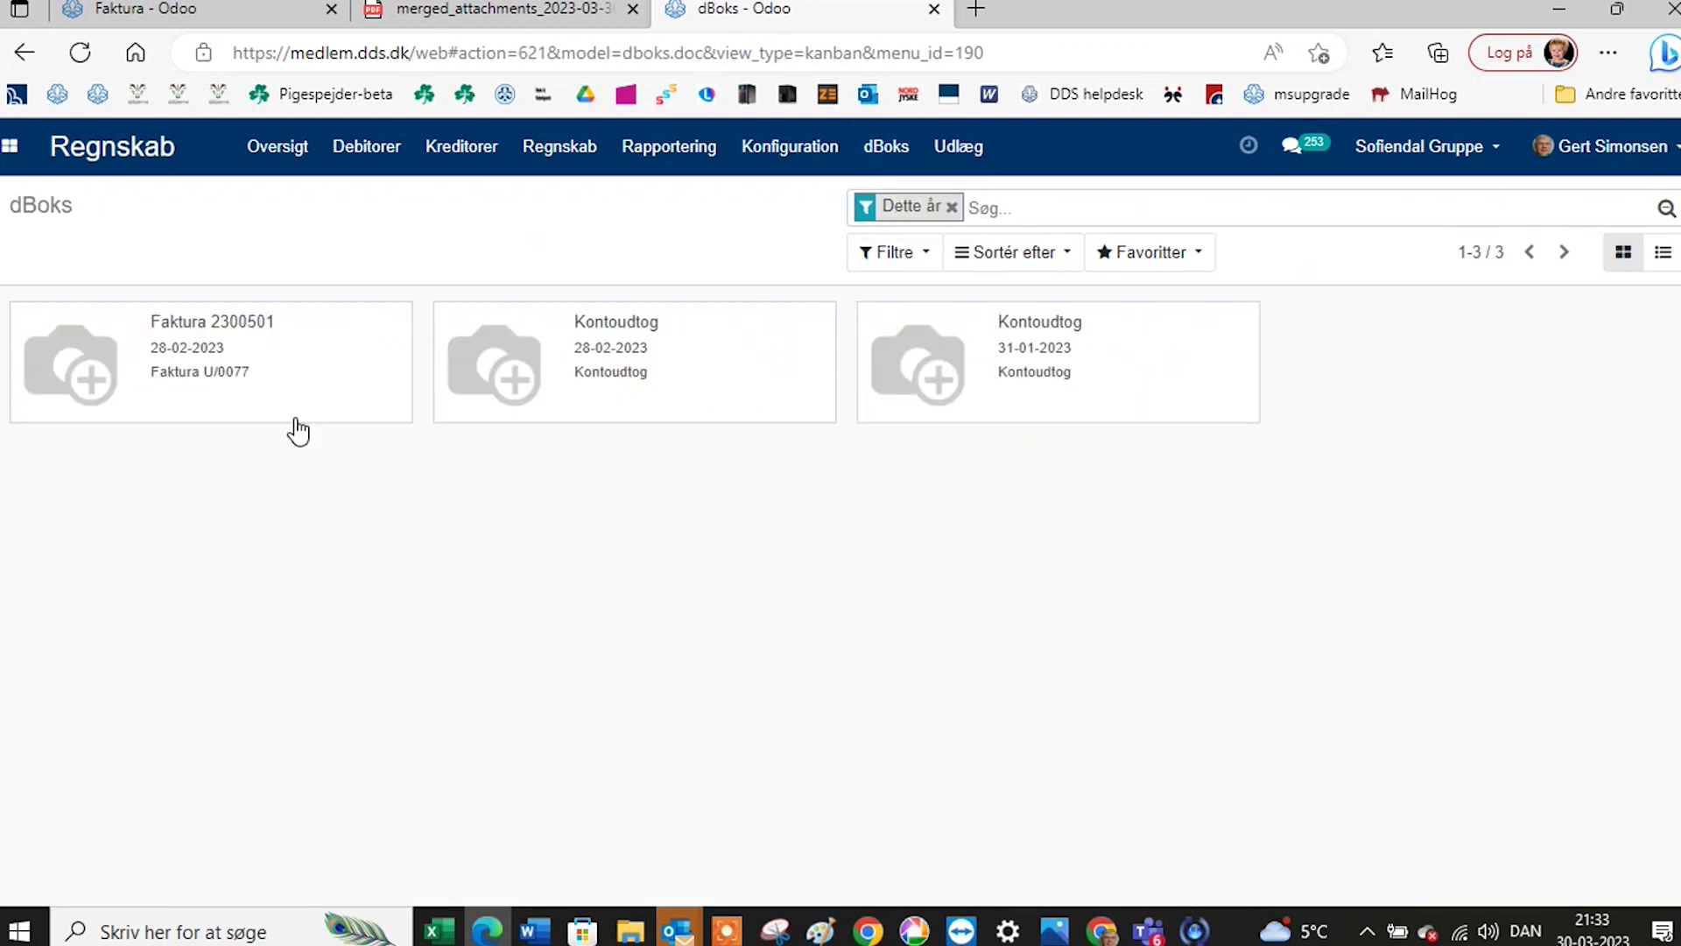
click(242, 333)
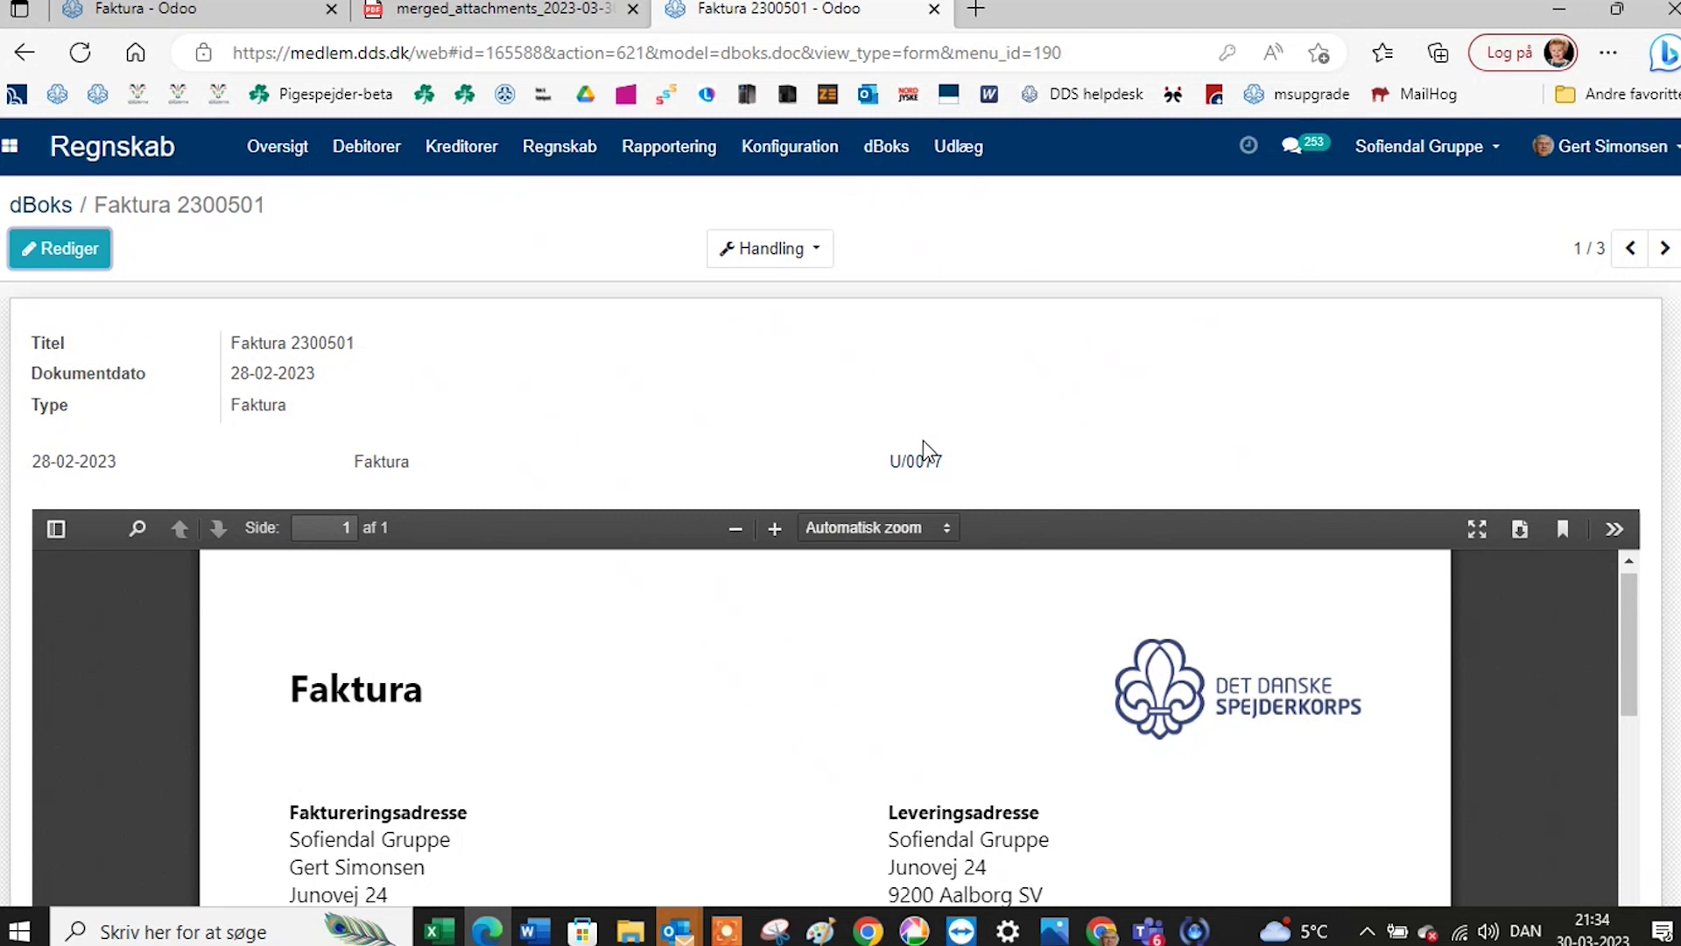
Open the linked Korpskontingent vendor bill U/0077 (kr 672,00) and put it in edit mode.
click(922, 464)
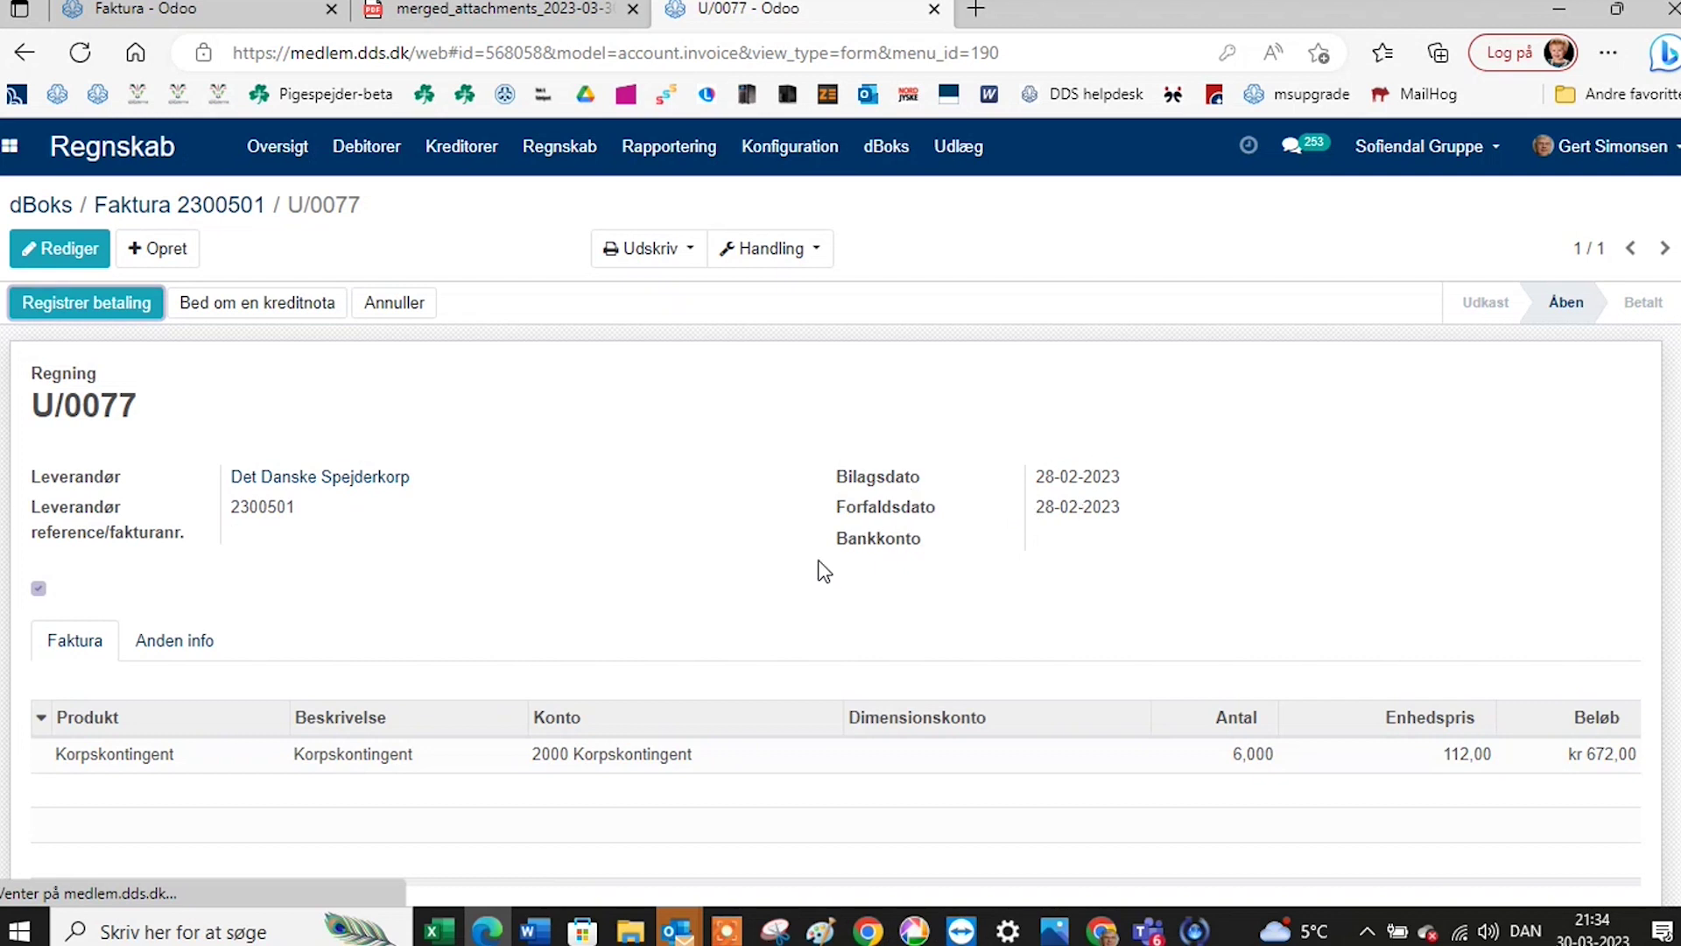
scroll(823, 571, down, 3)
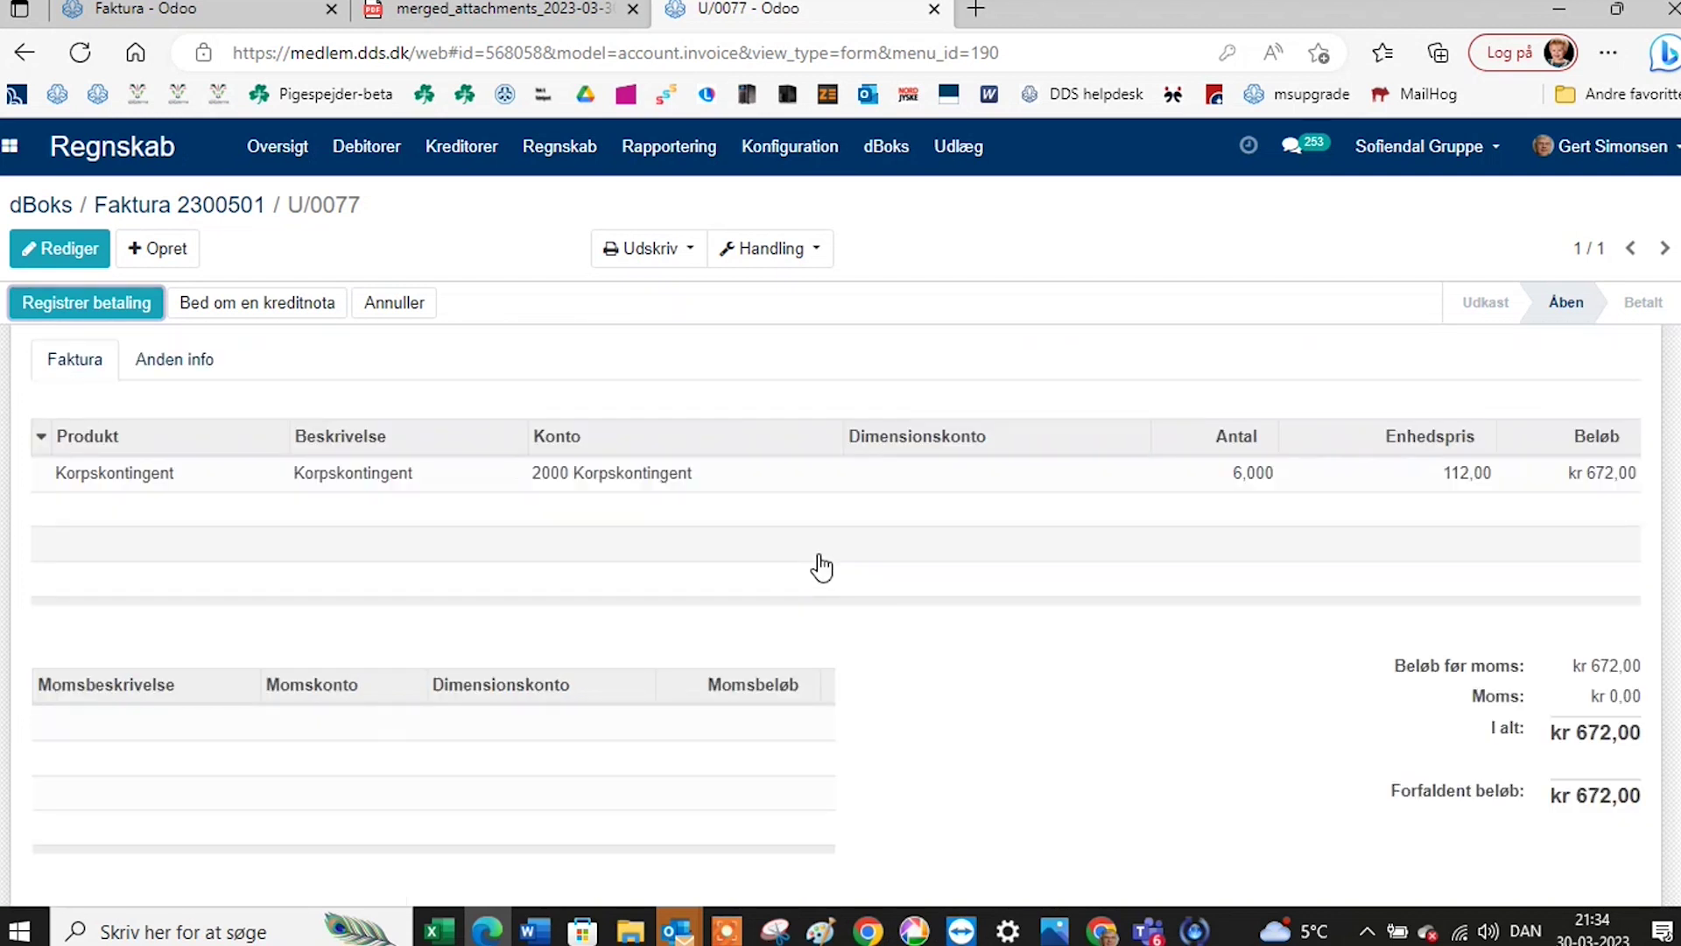
click(85, 263)
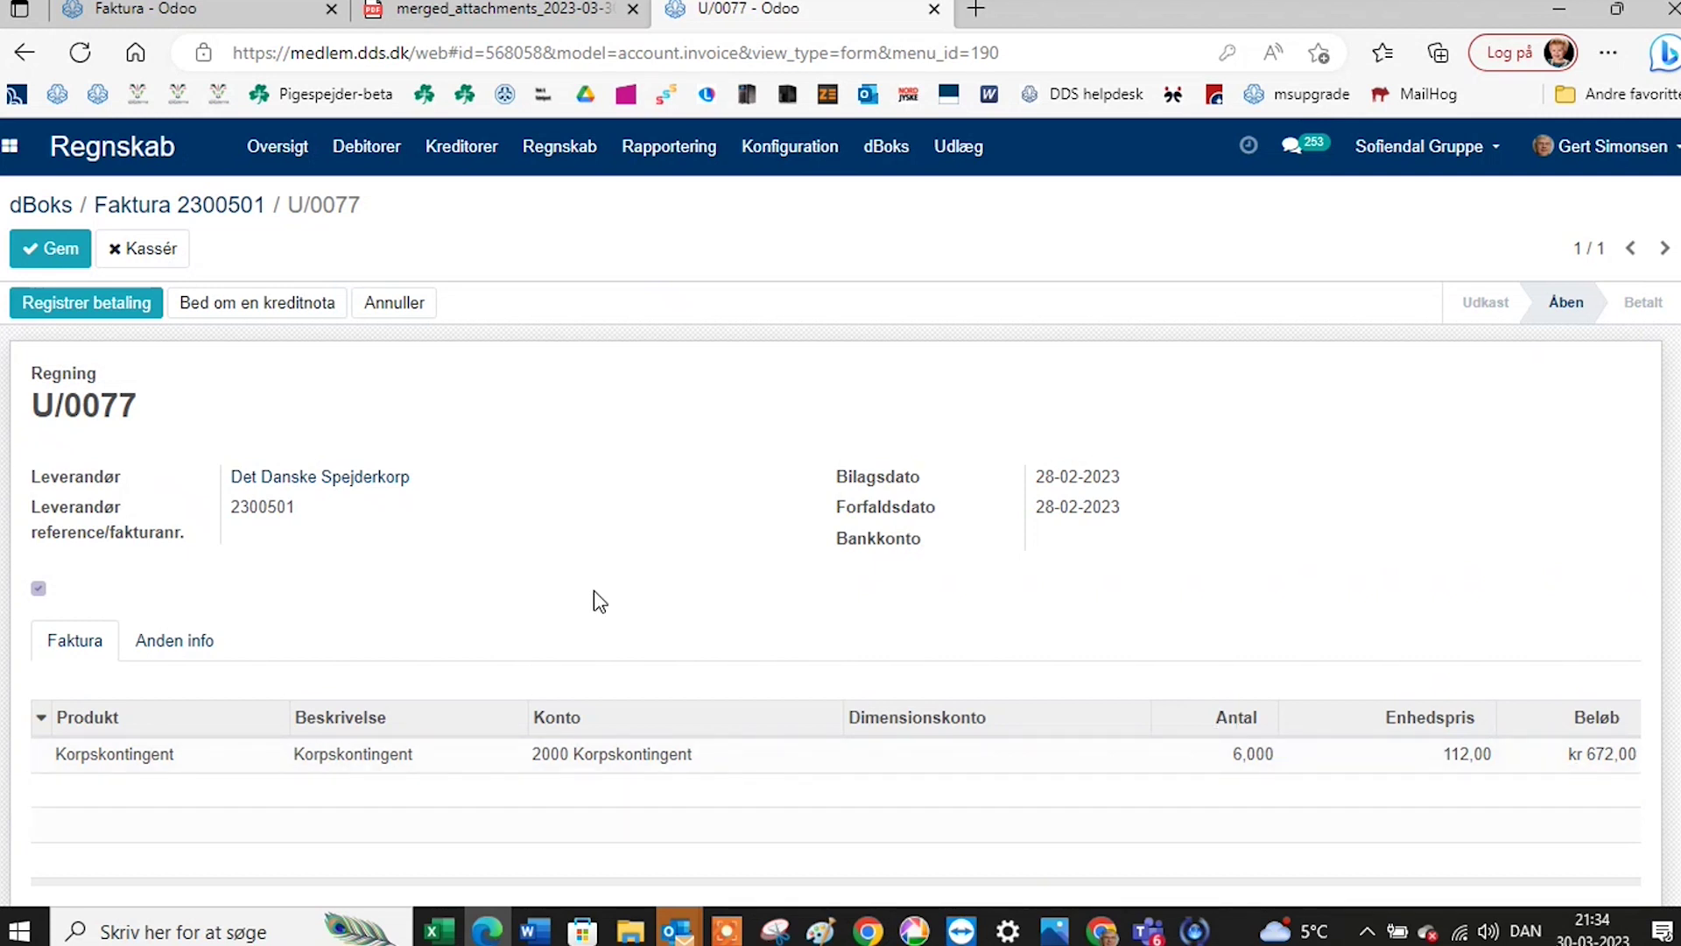
scroll(594, 592, down, 1)
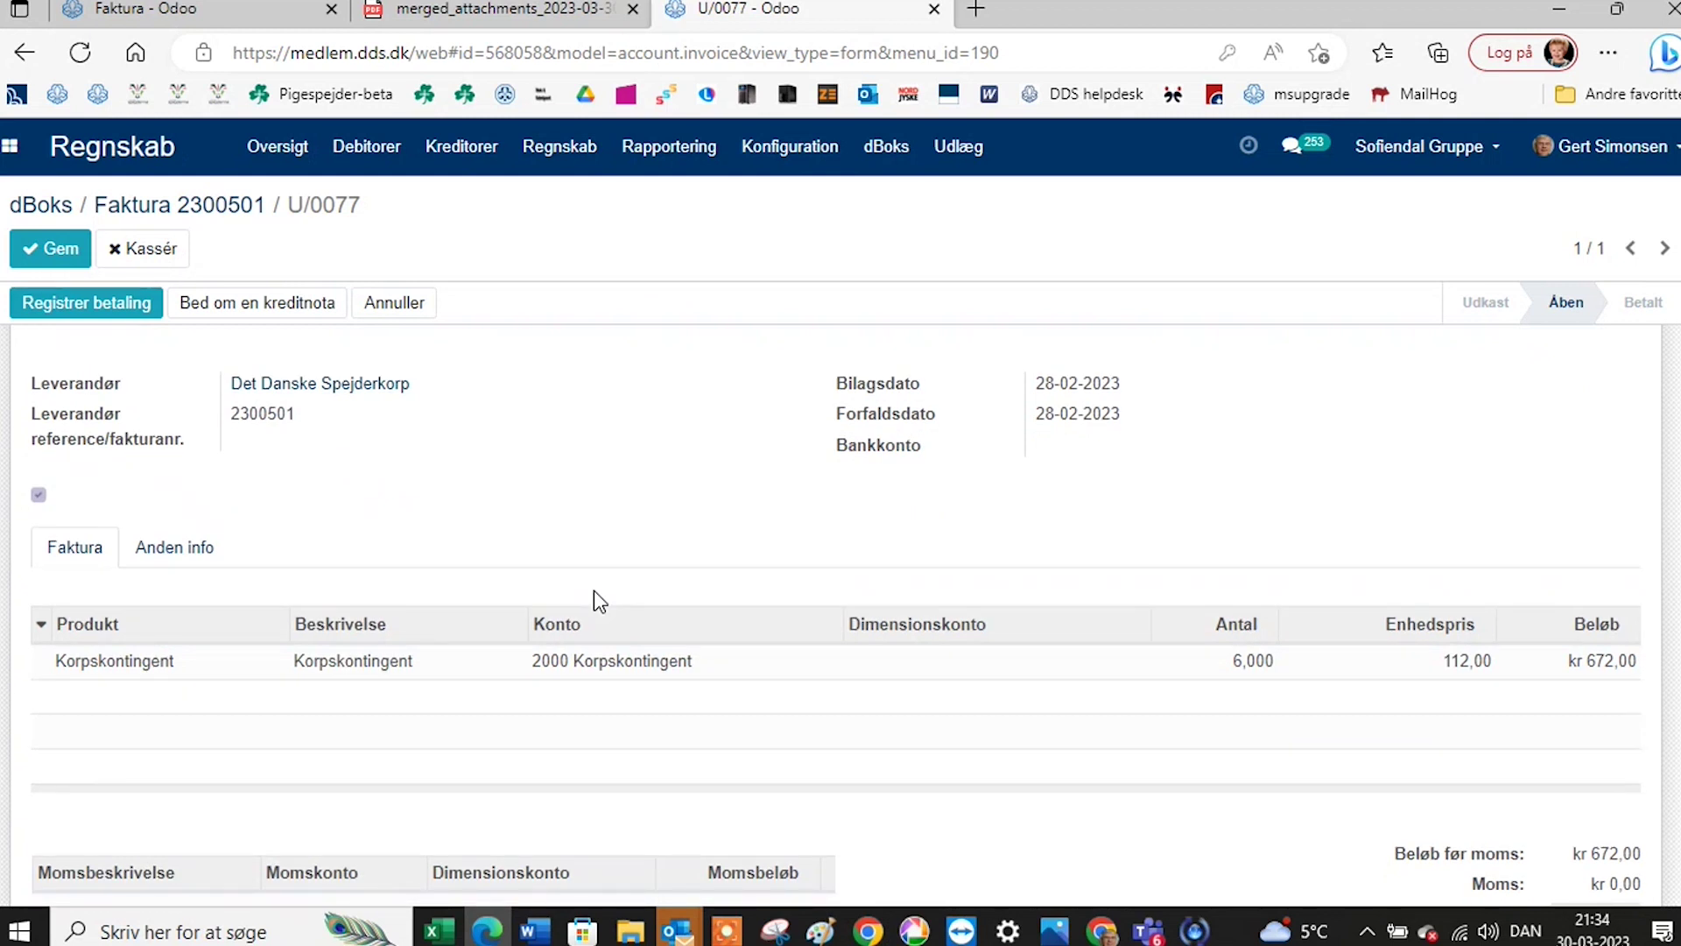
scroll(595, 592, up, 1)
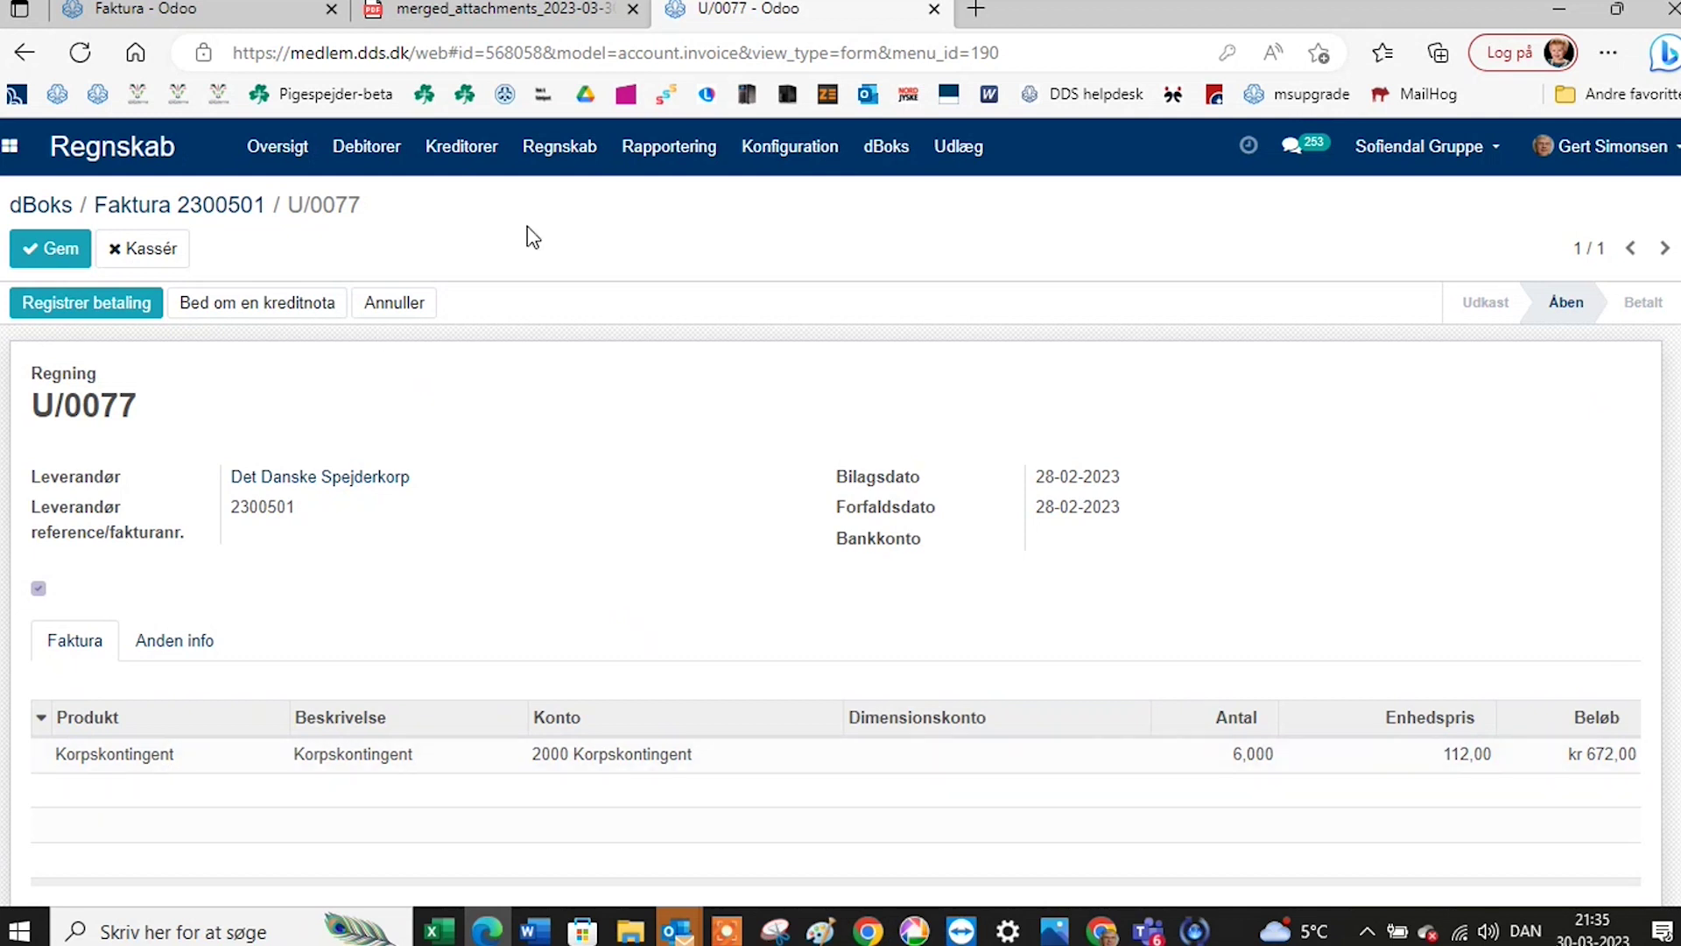
click(490, 155)
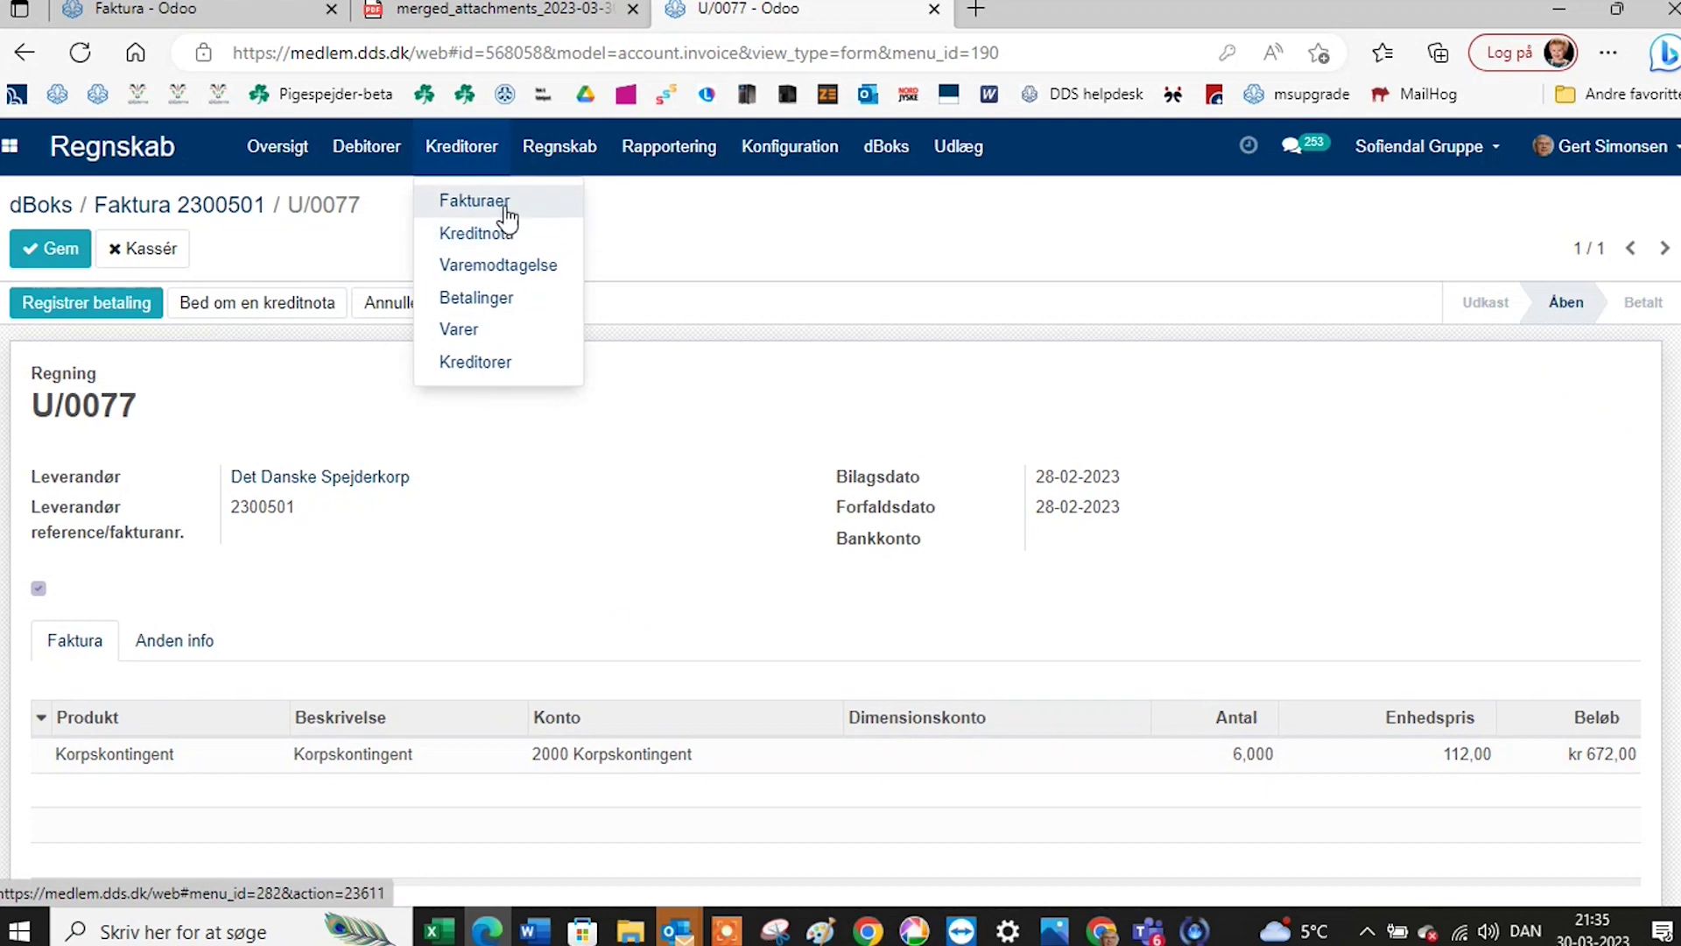
Create a blank new vendor bill draft from Kreditorer > Fakturaer and look over its form.
click(505, 209)
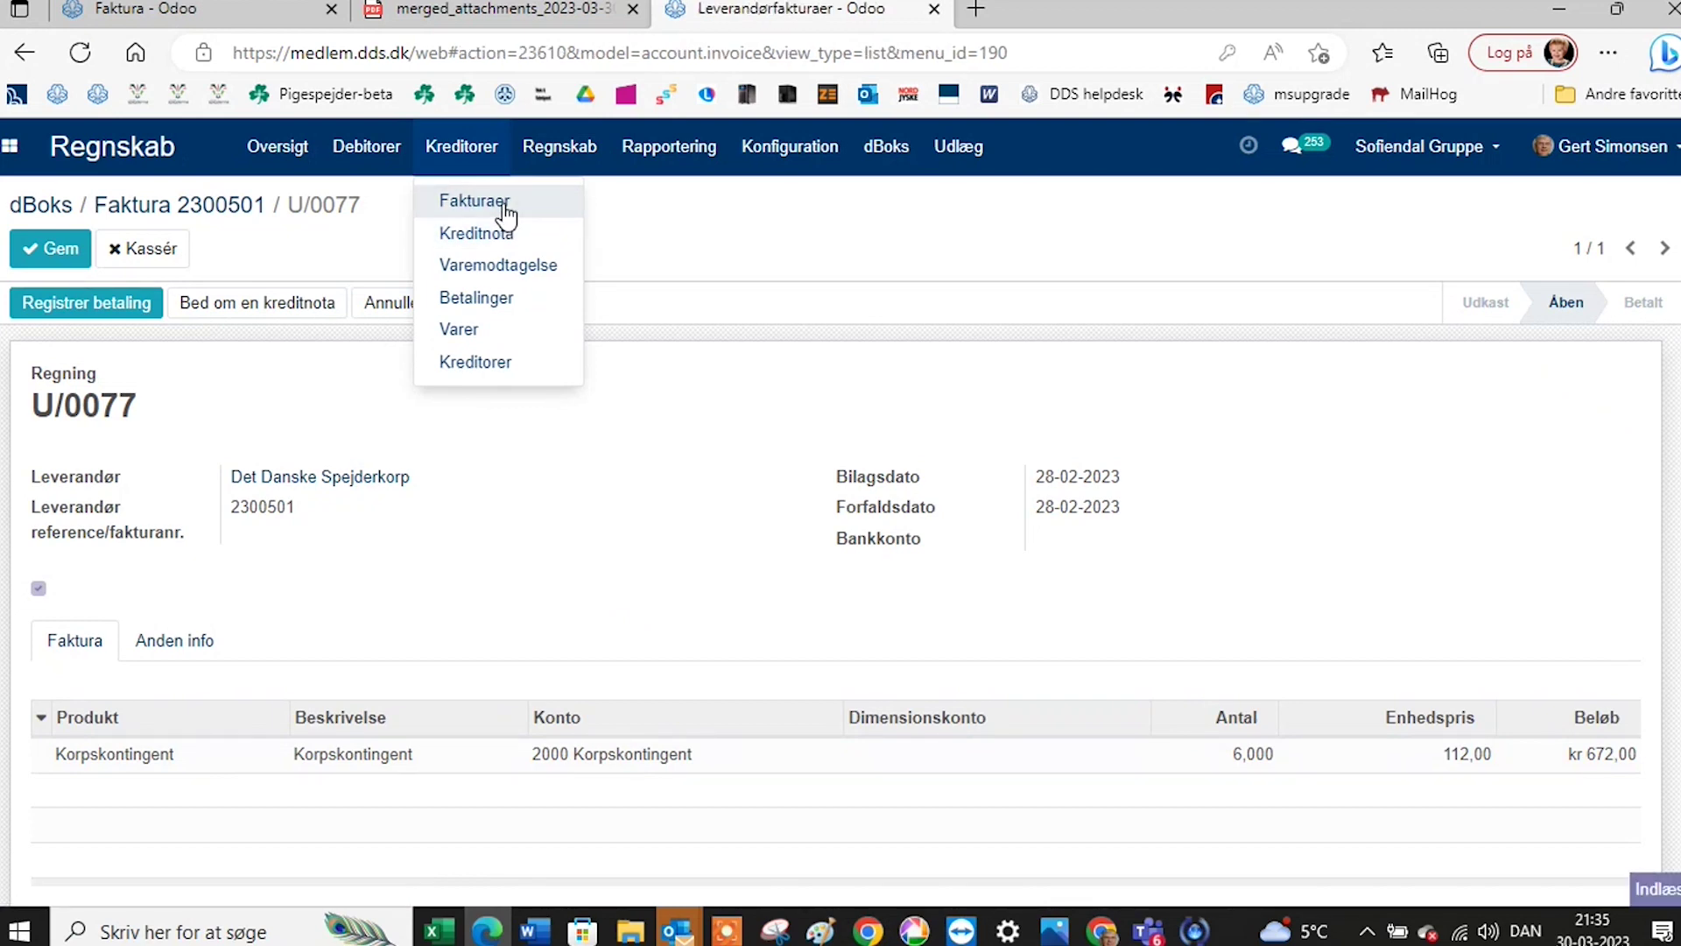
click(42, 252)
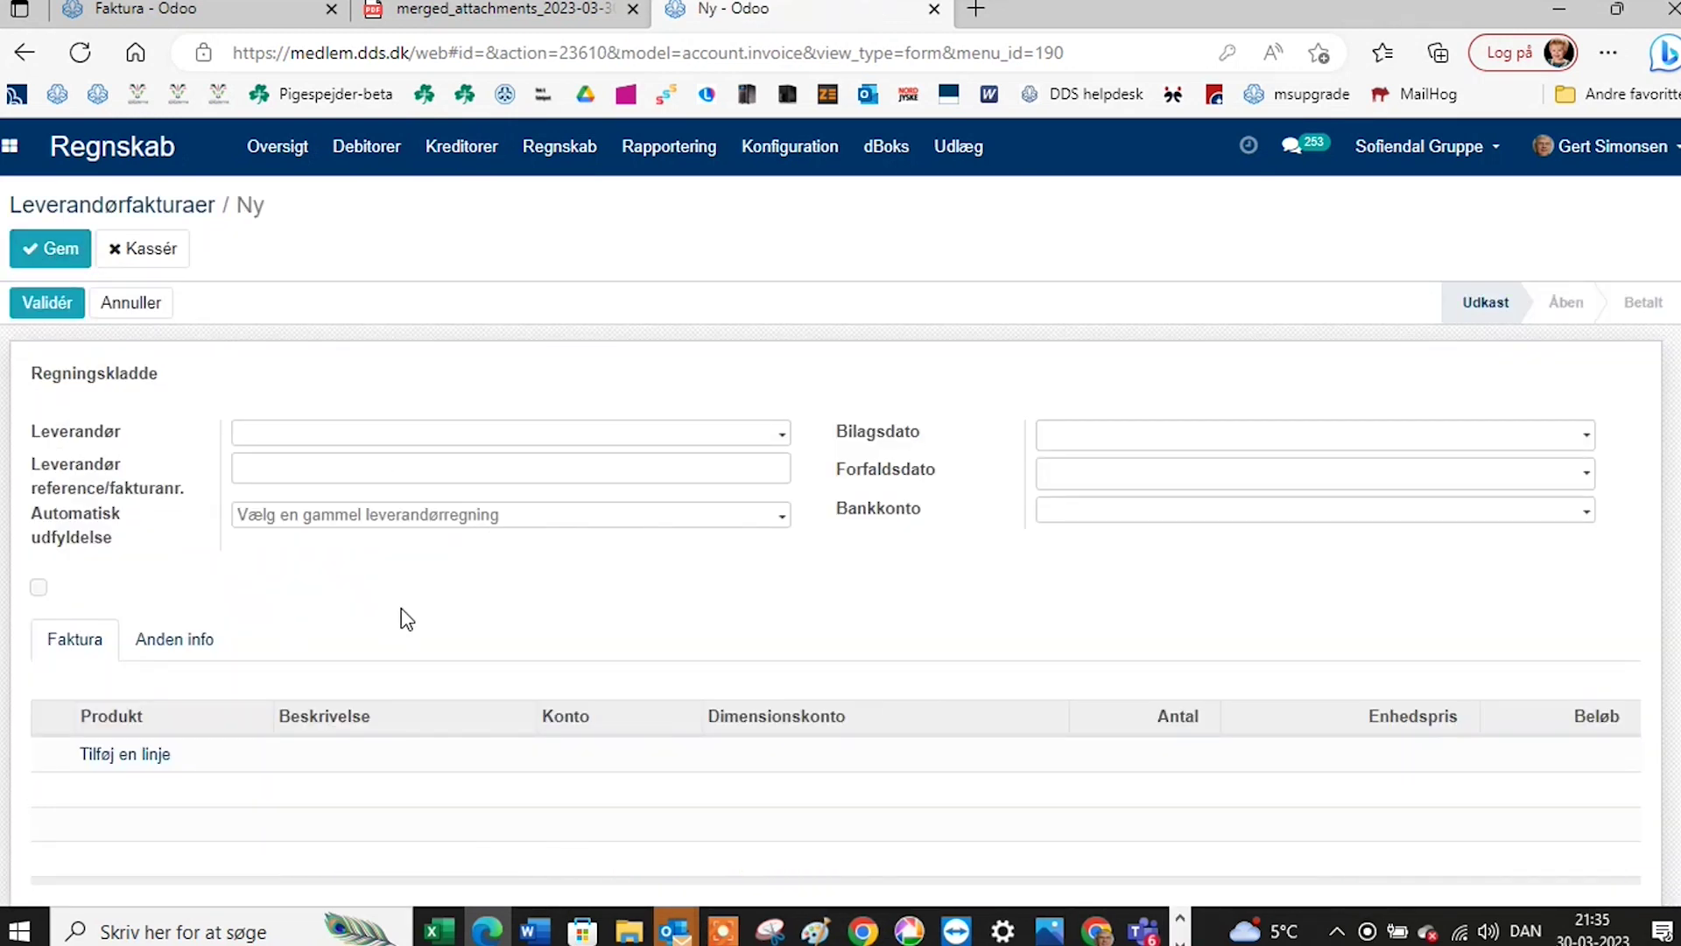
scroll(402, 602, down, 1)
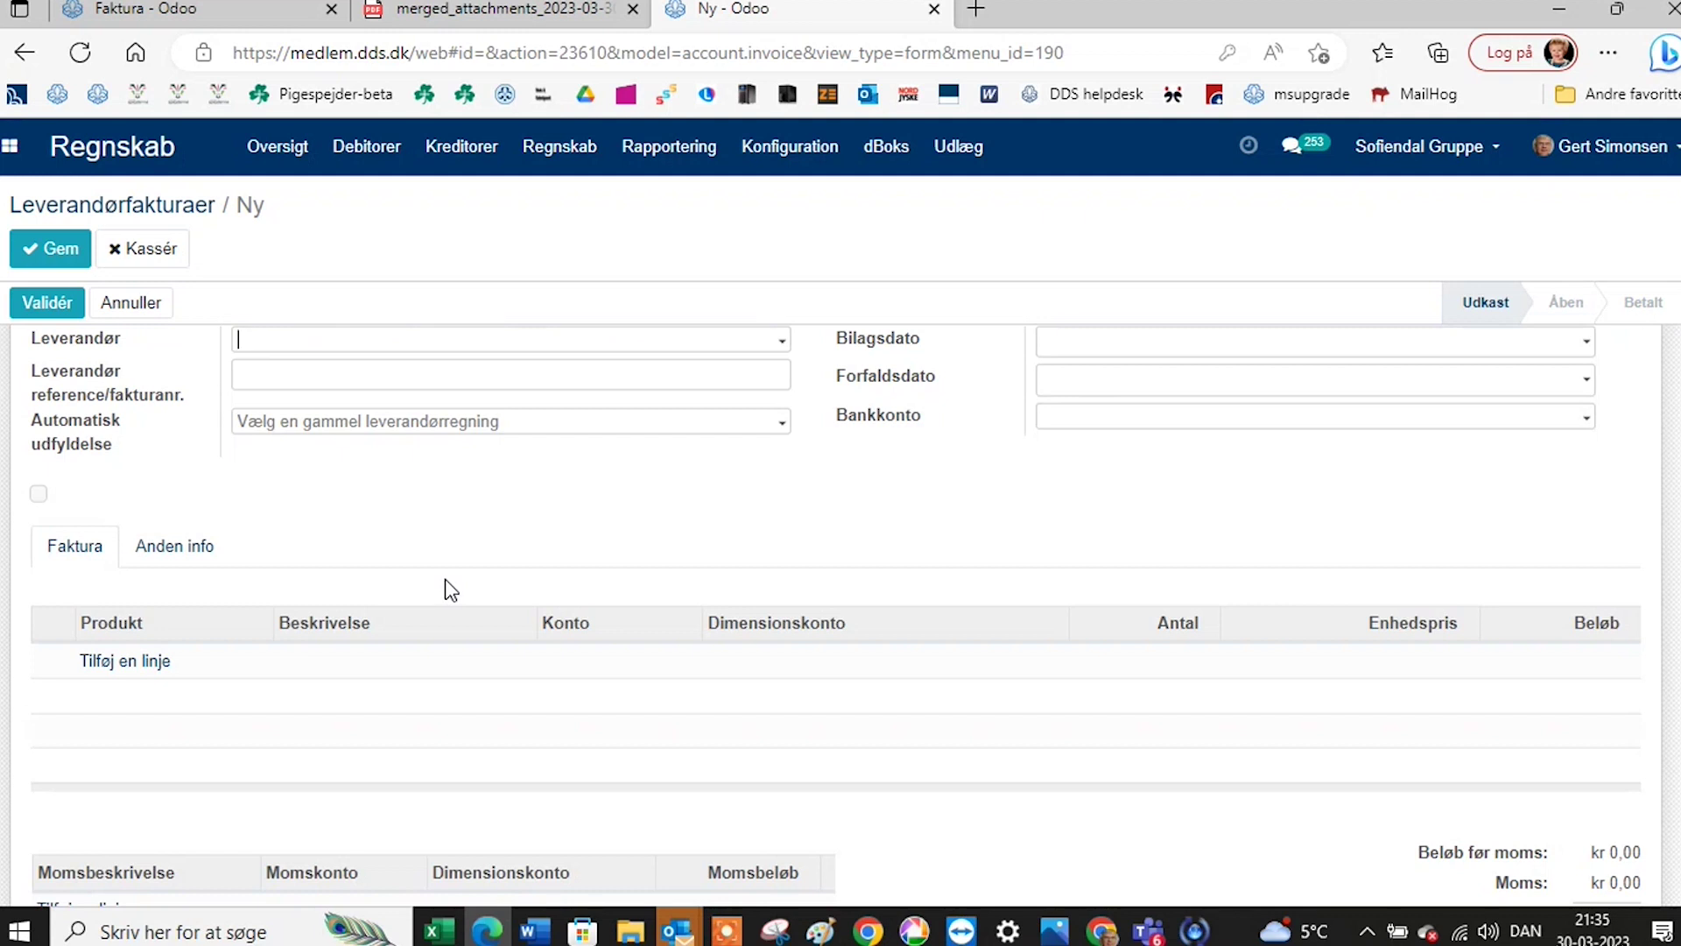
scroll(449, 589, up, 1)
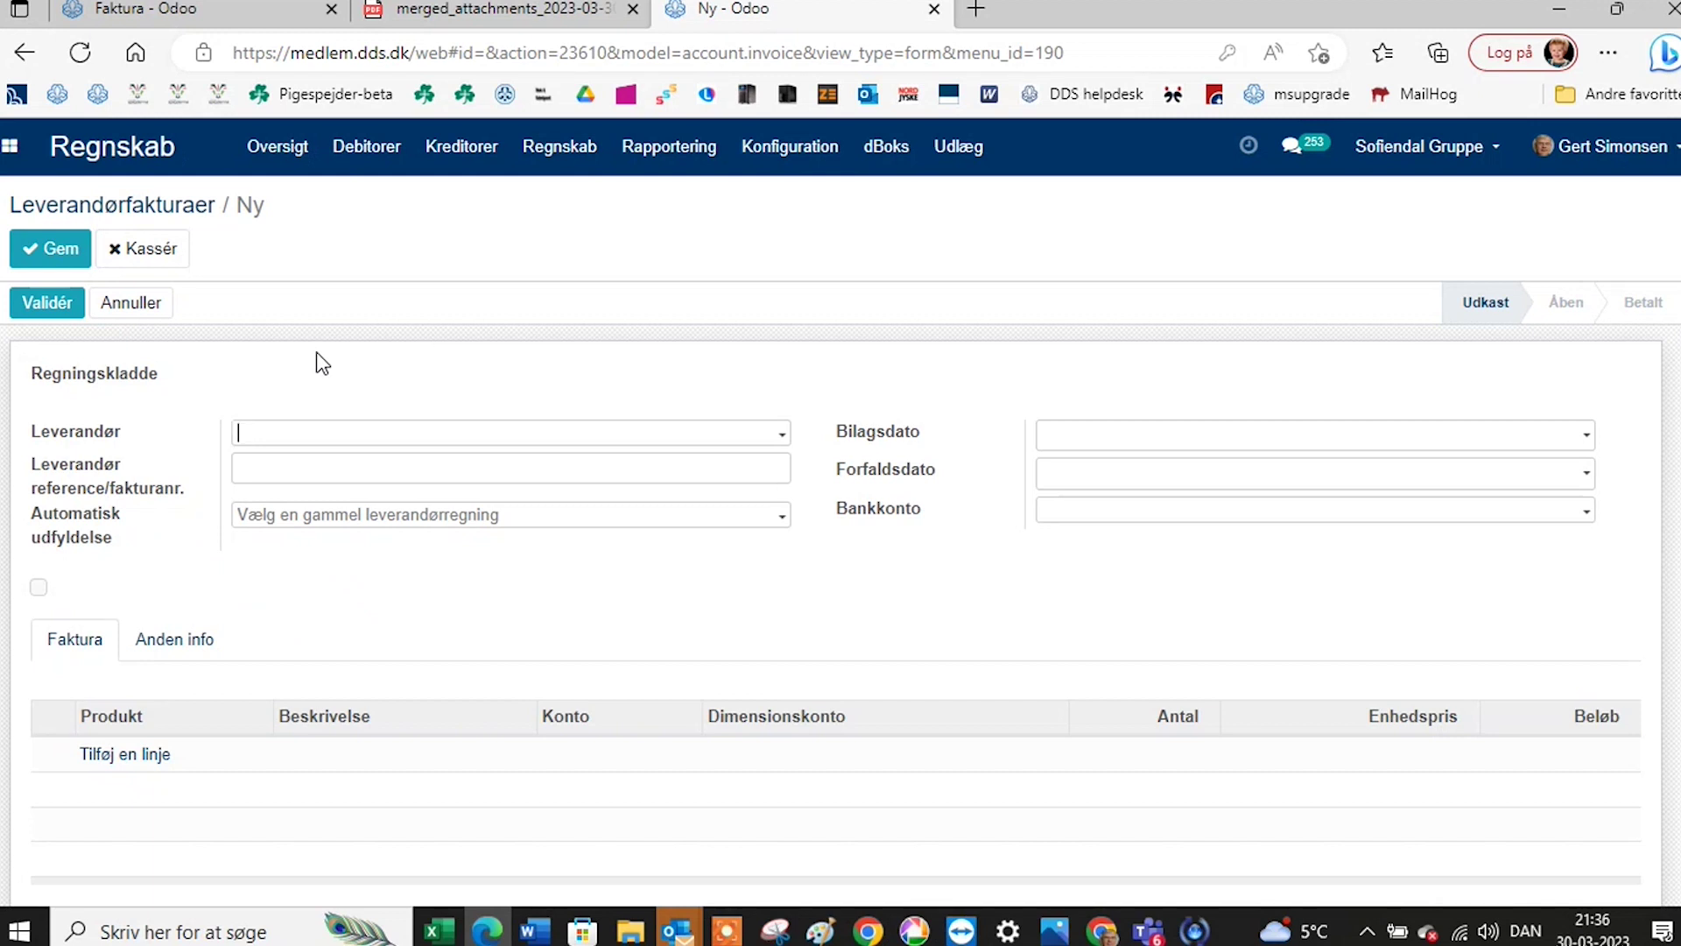
mouse_move(1163, 937)
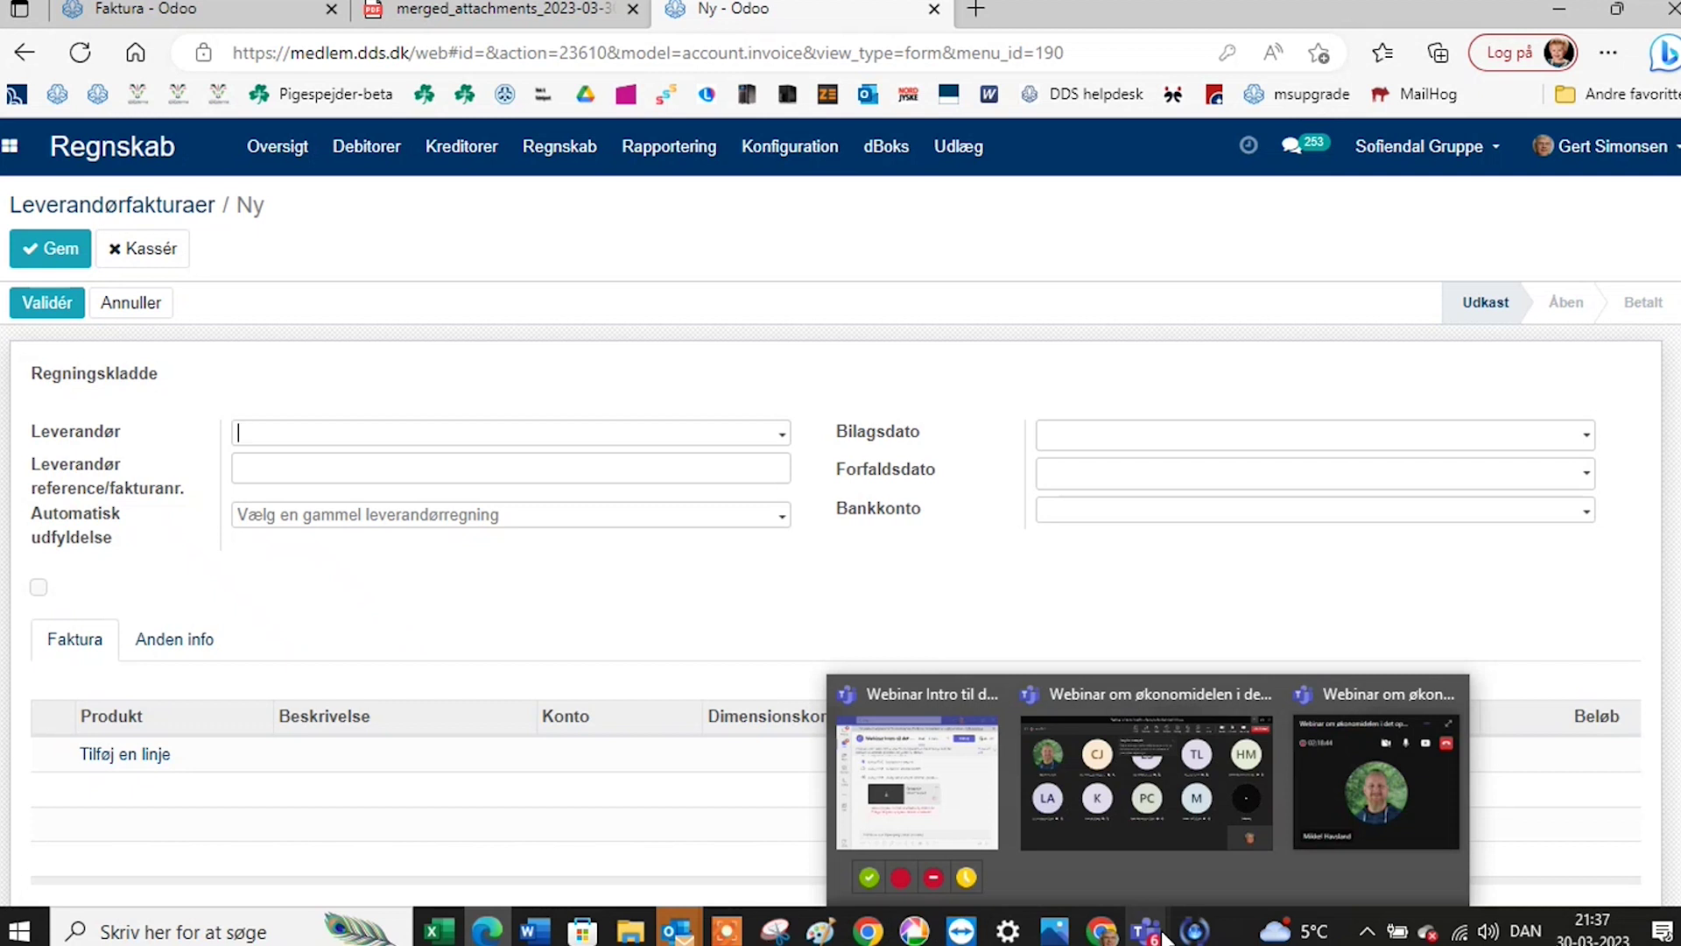
Open the MIS report template 'Standard årsopgørelse m 2 decimaler' in edit mode.
click(815, 156)
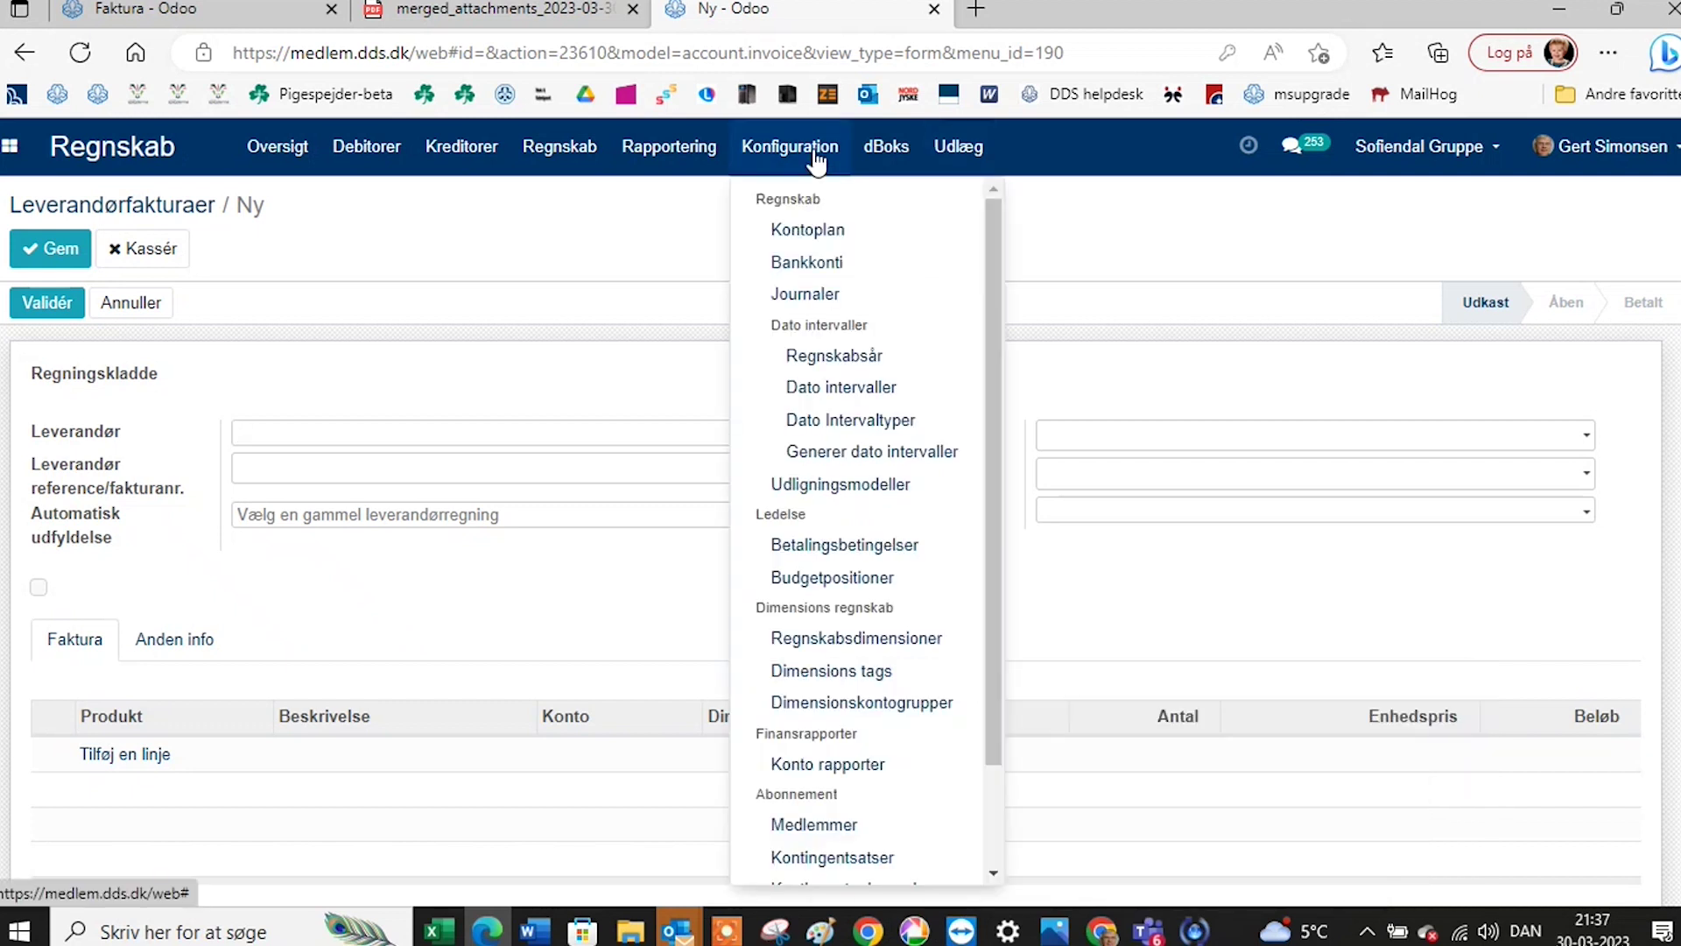
scroll(788, 771, down, 2)
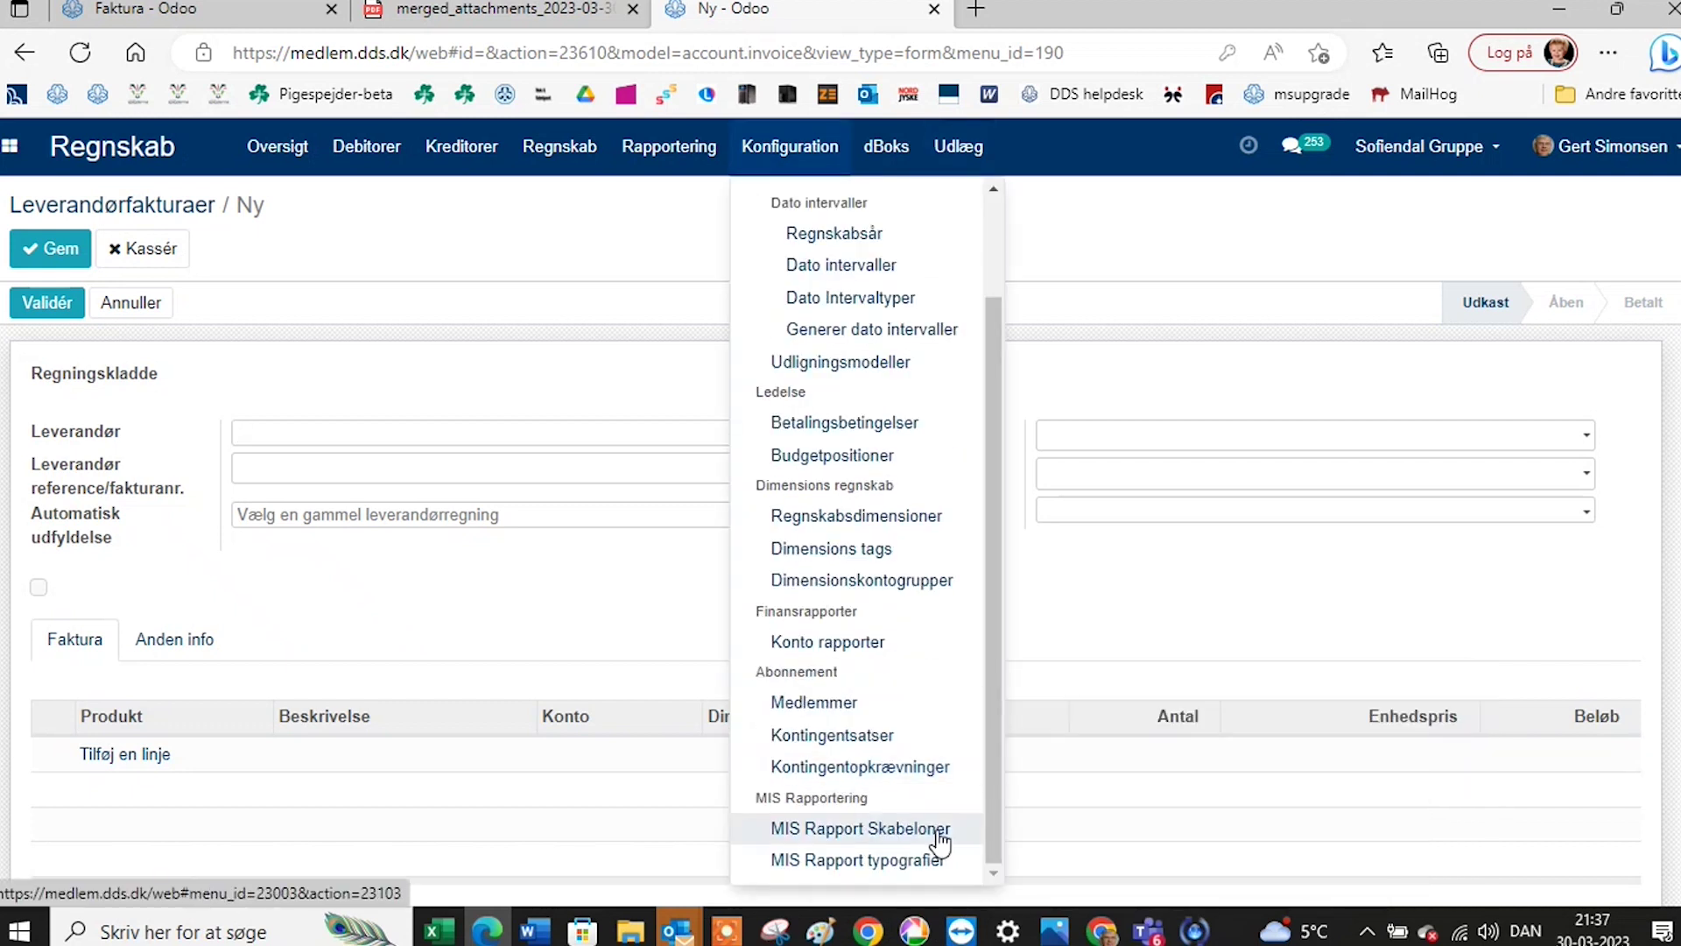
click(878, 832)
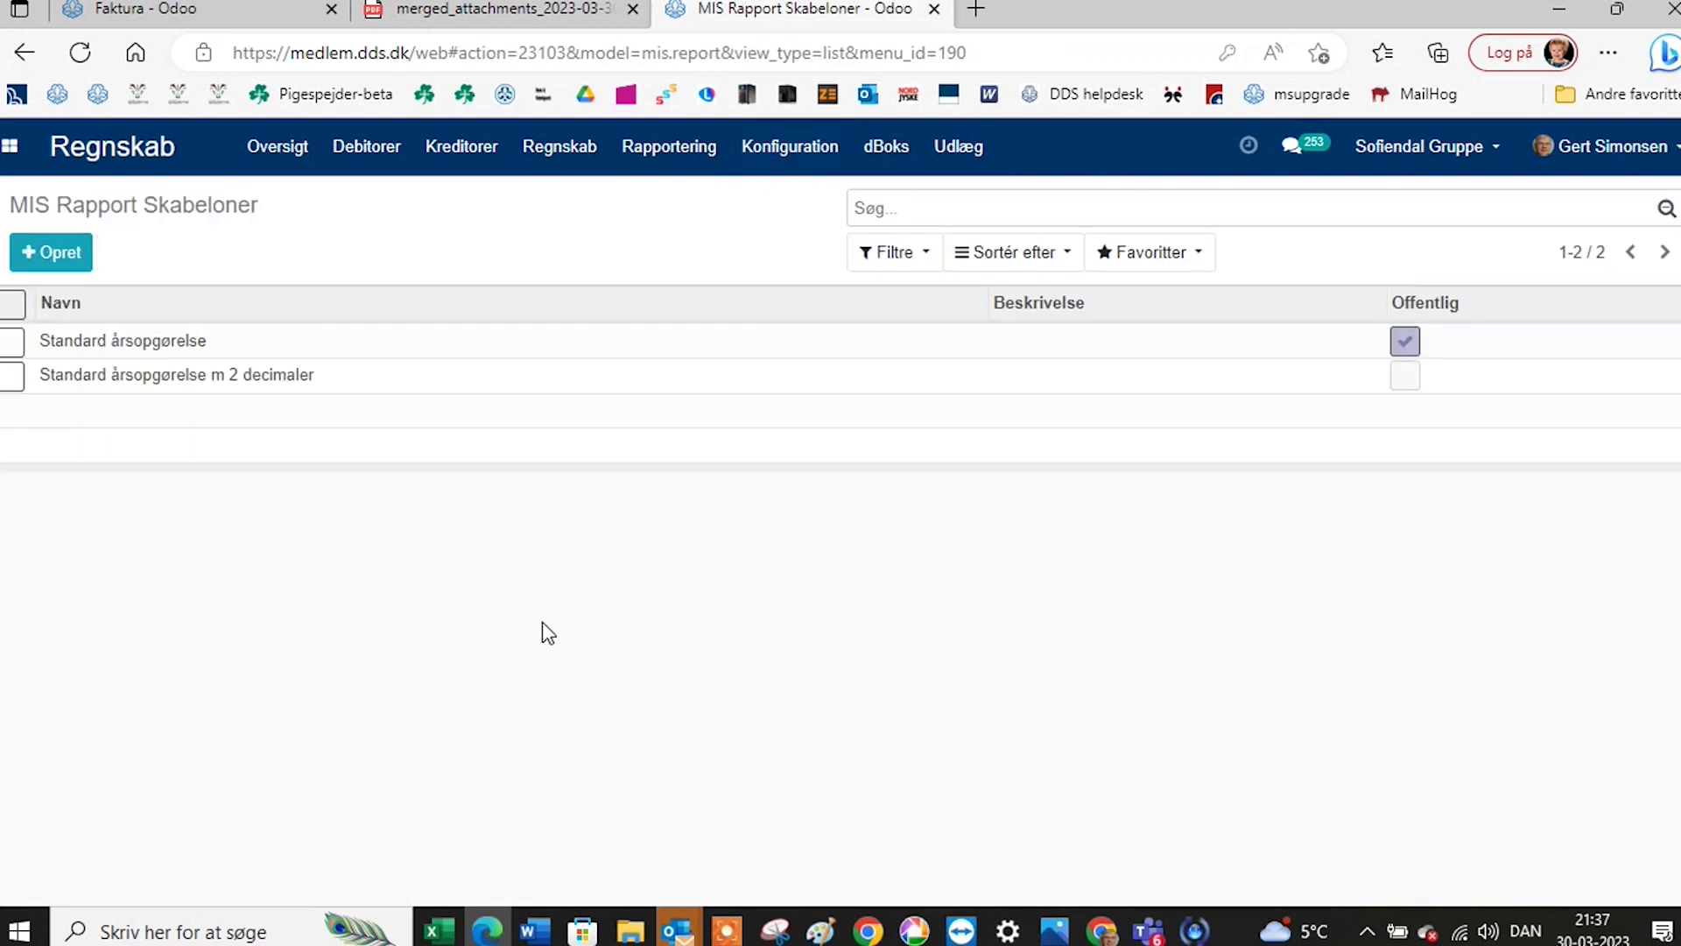
click(256, 386)
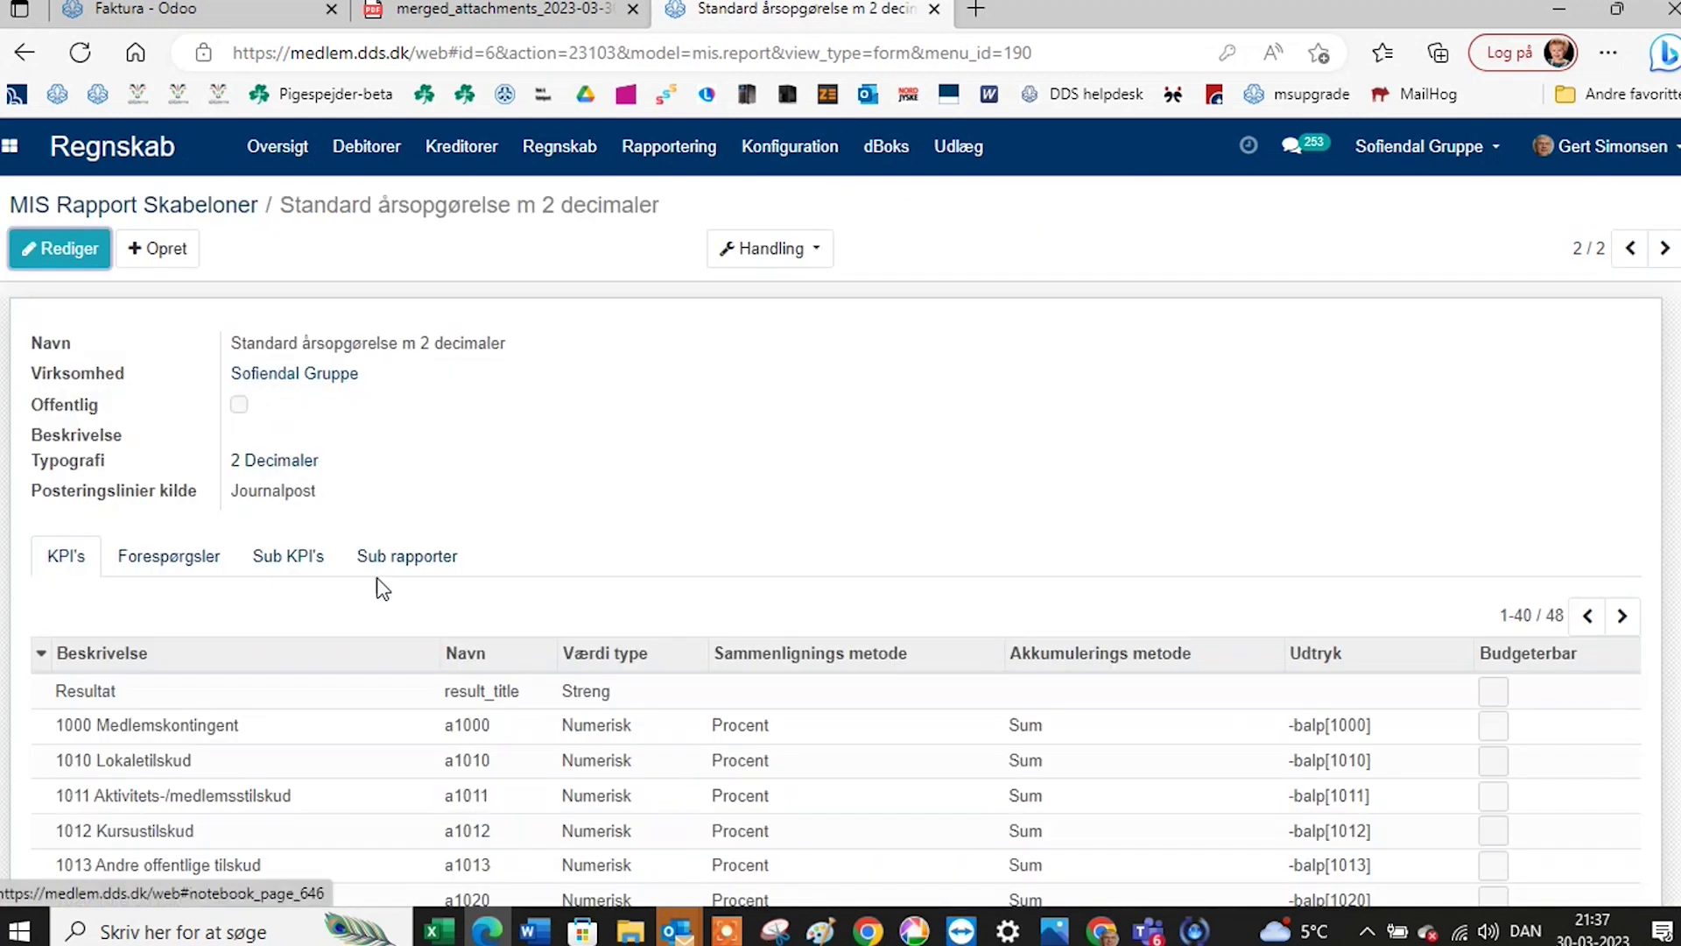
click(82, 256)
Open a new KPI dialog, close it without adding anything, and return to the form's top.
scroll(490, 605, down, 6)
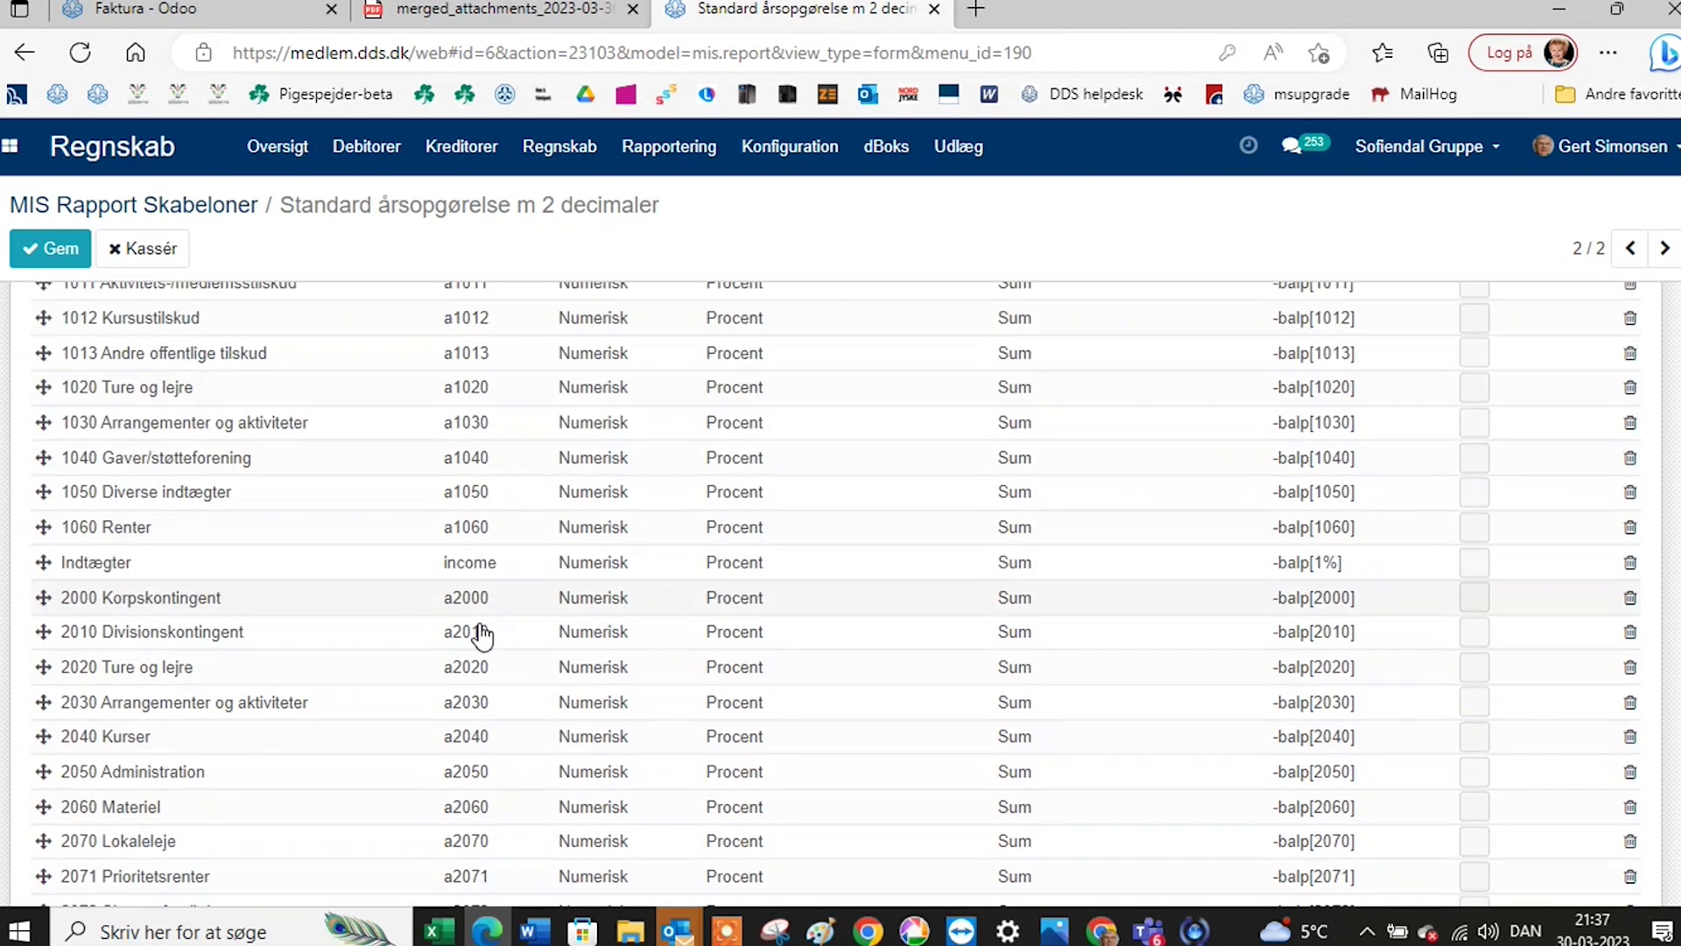
scroll(478, 630, down, 9)
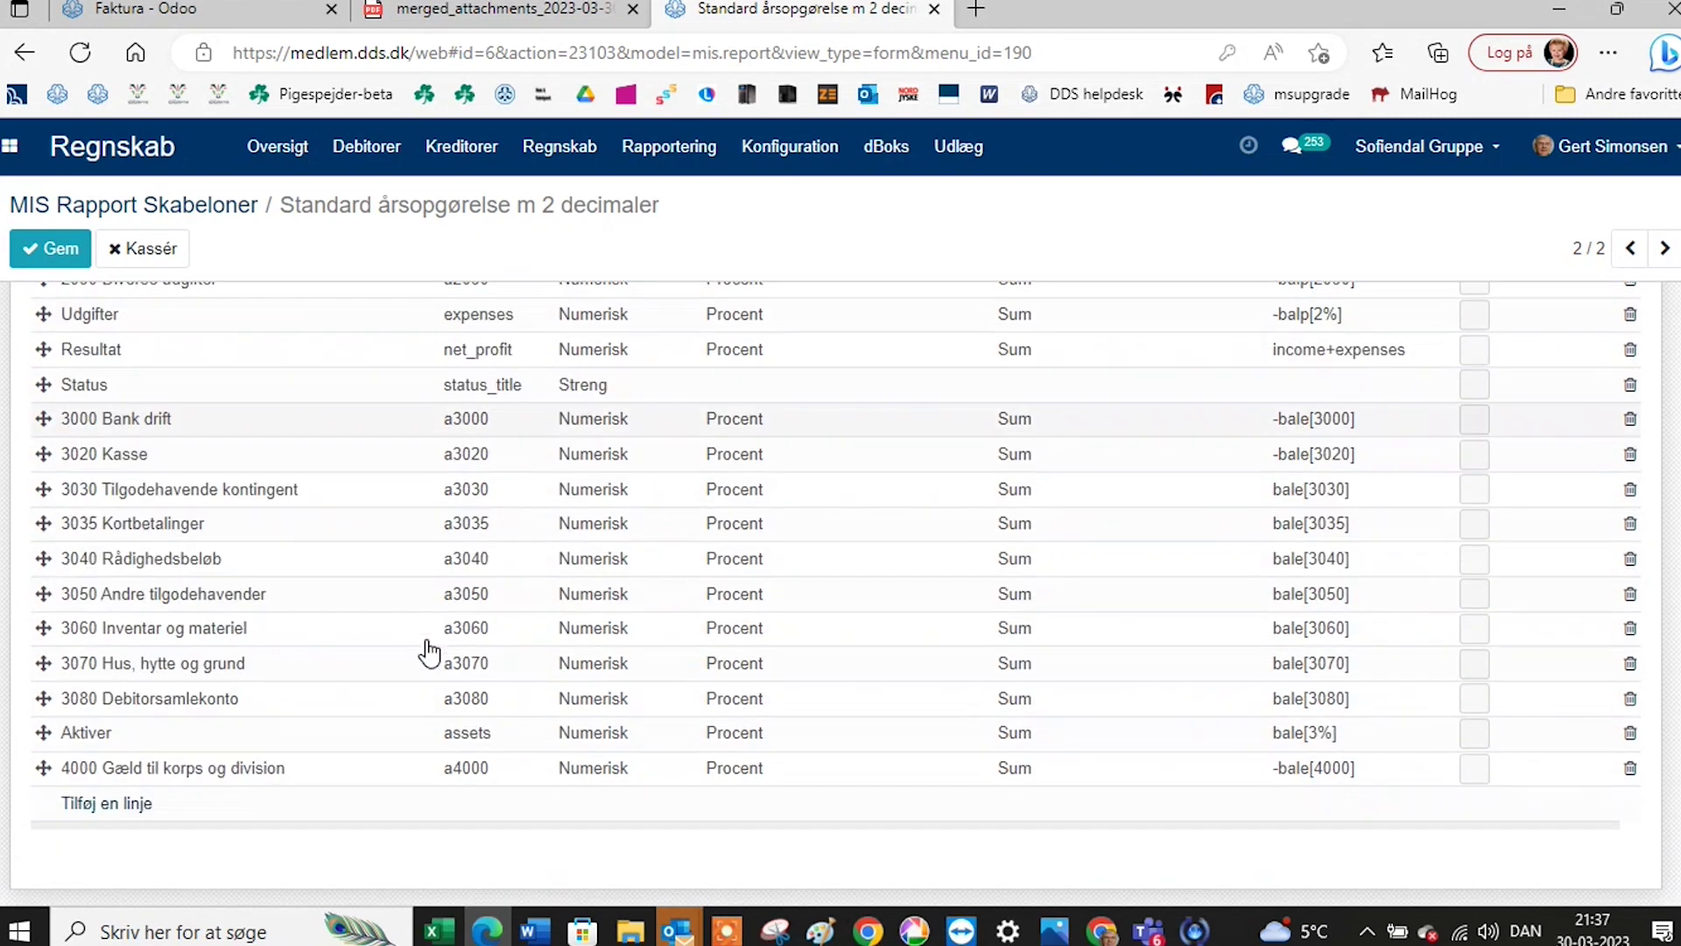
click(144, 808)
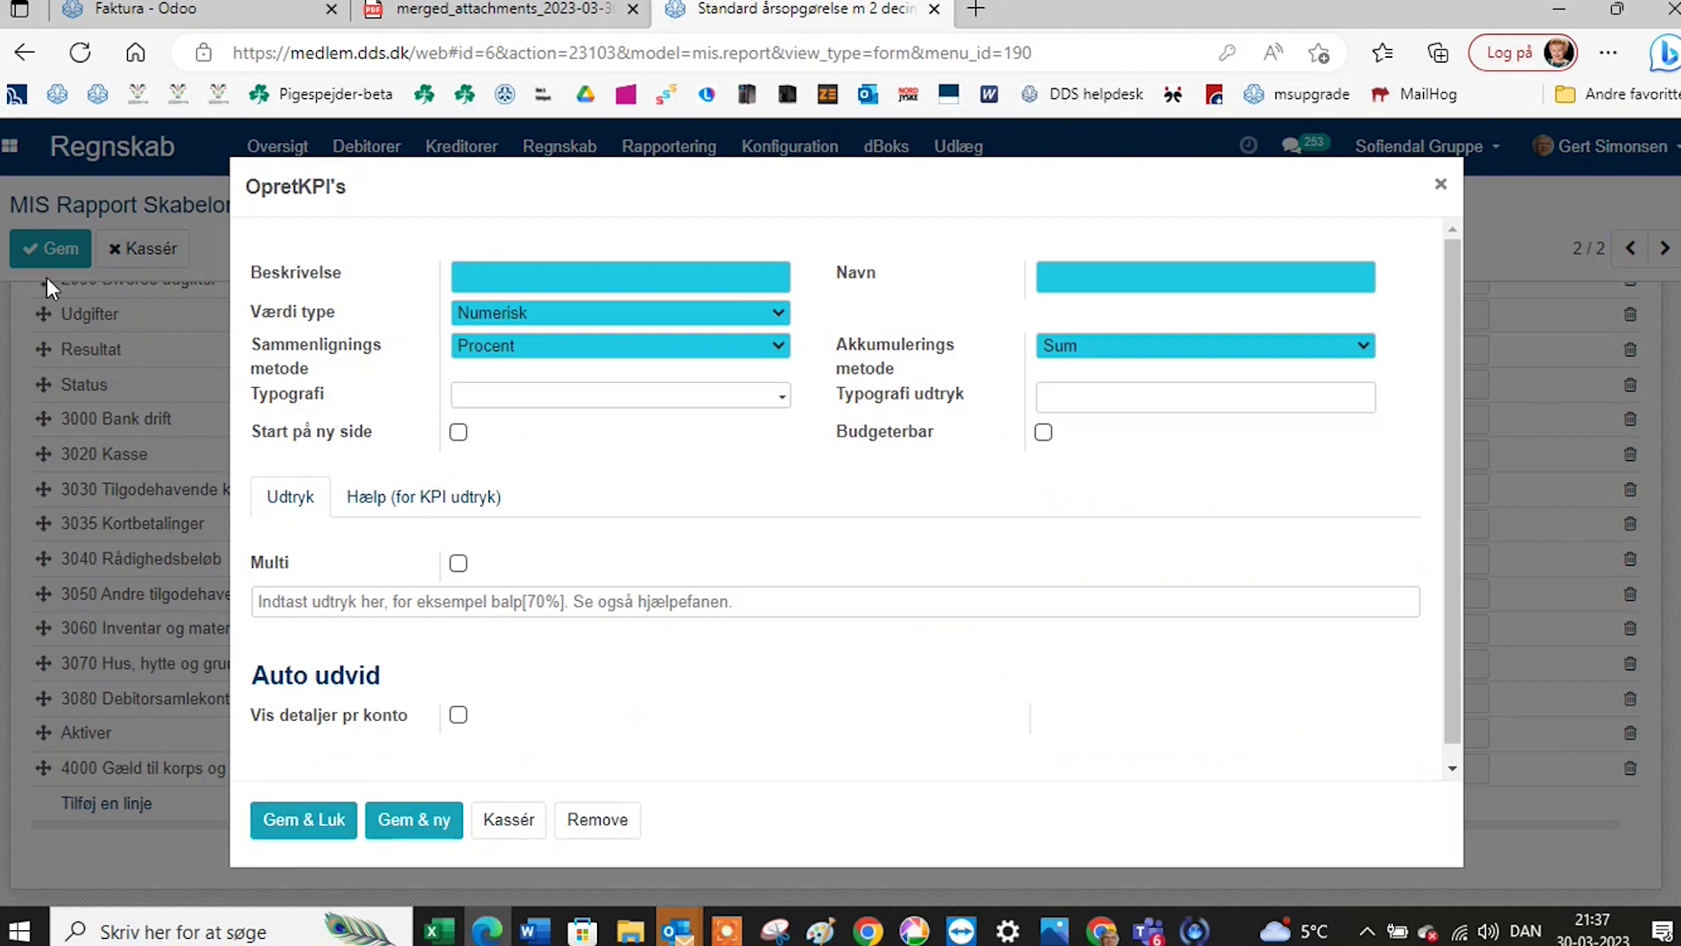
click(1441, 184)
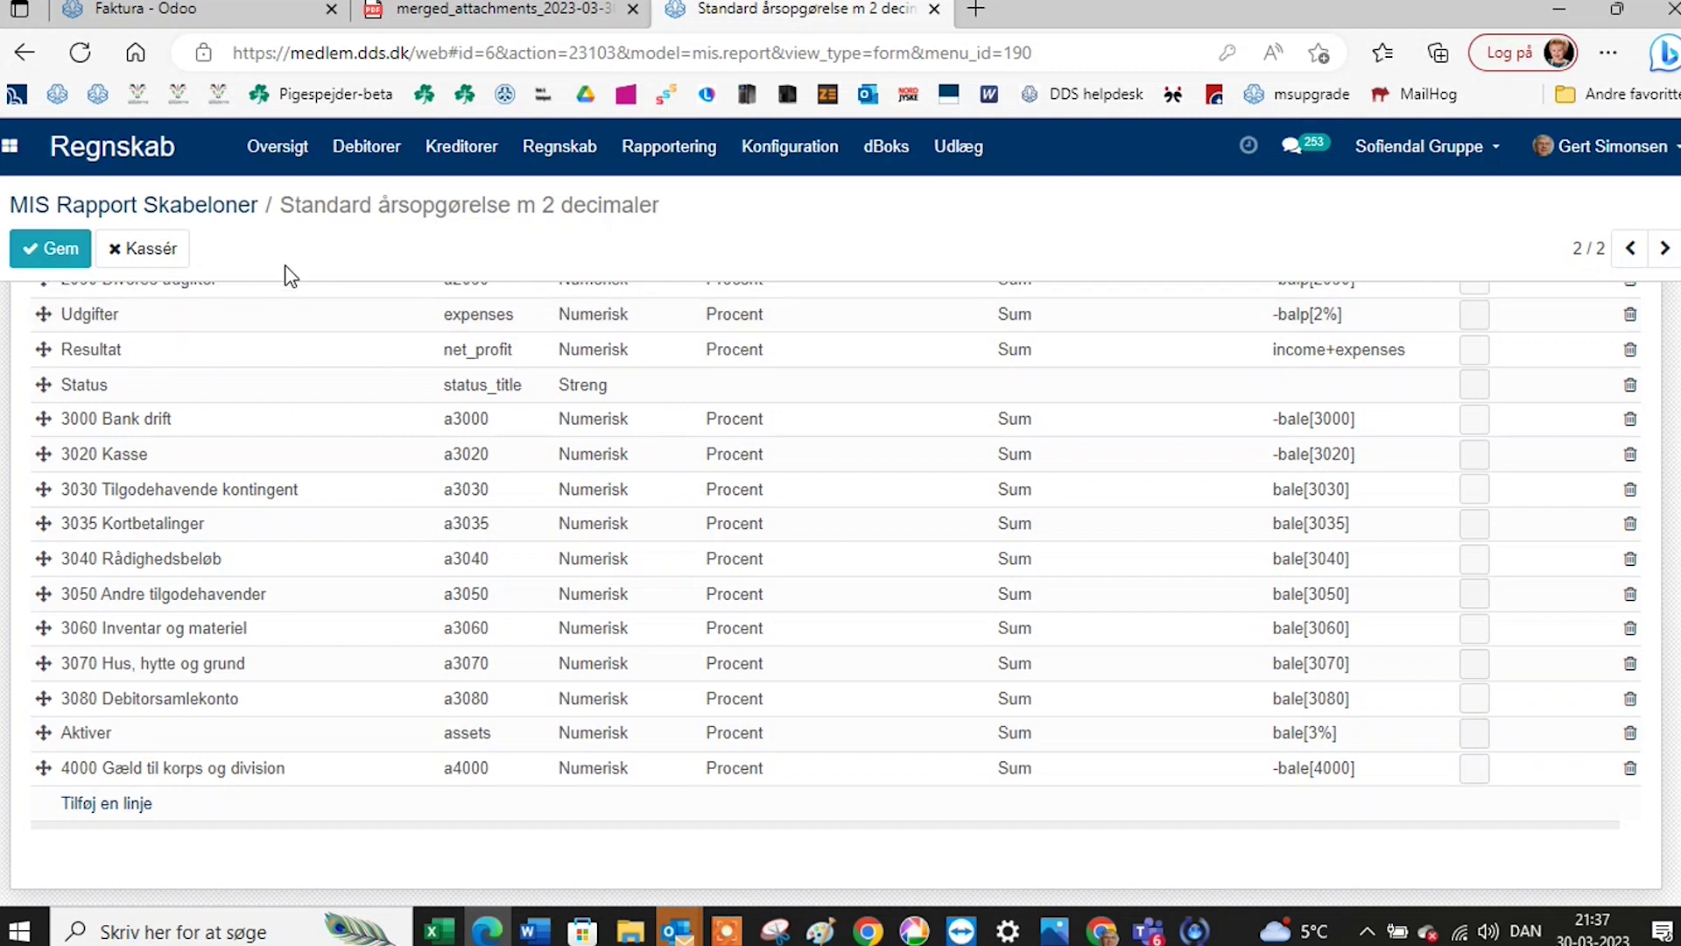
scroll(568, 310, up, 3)
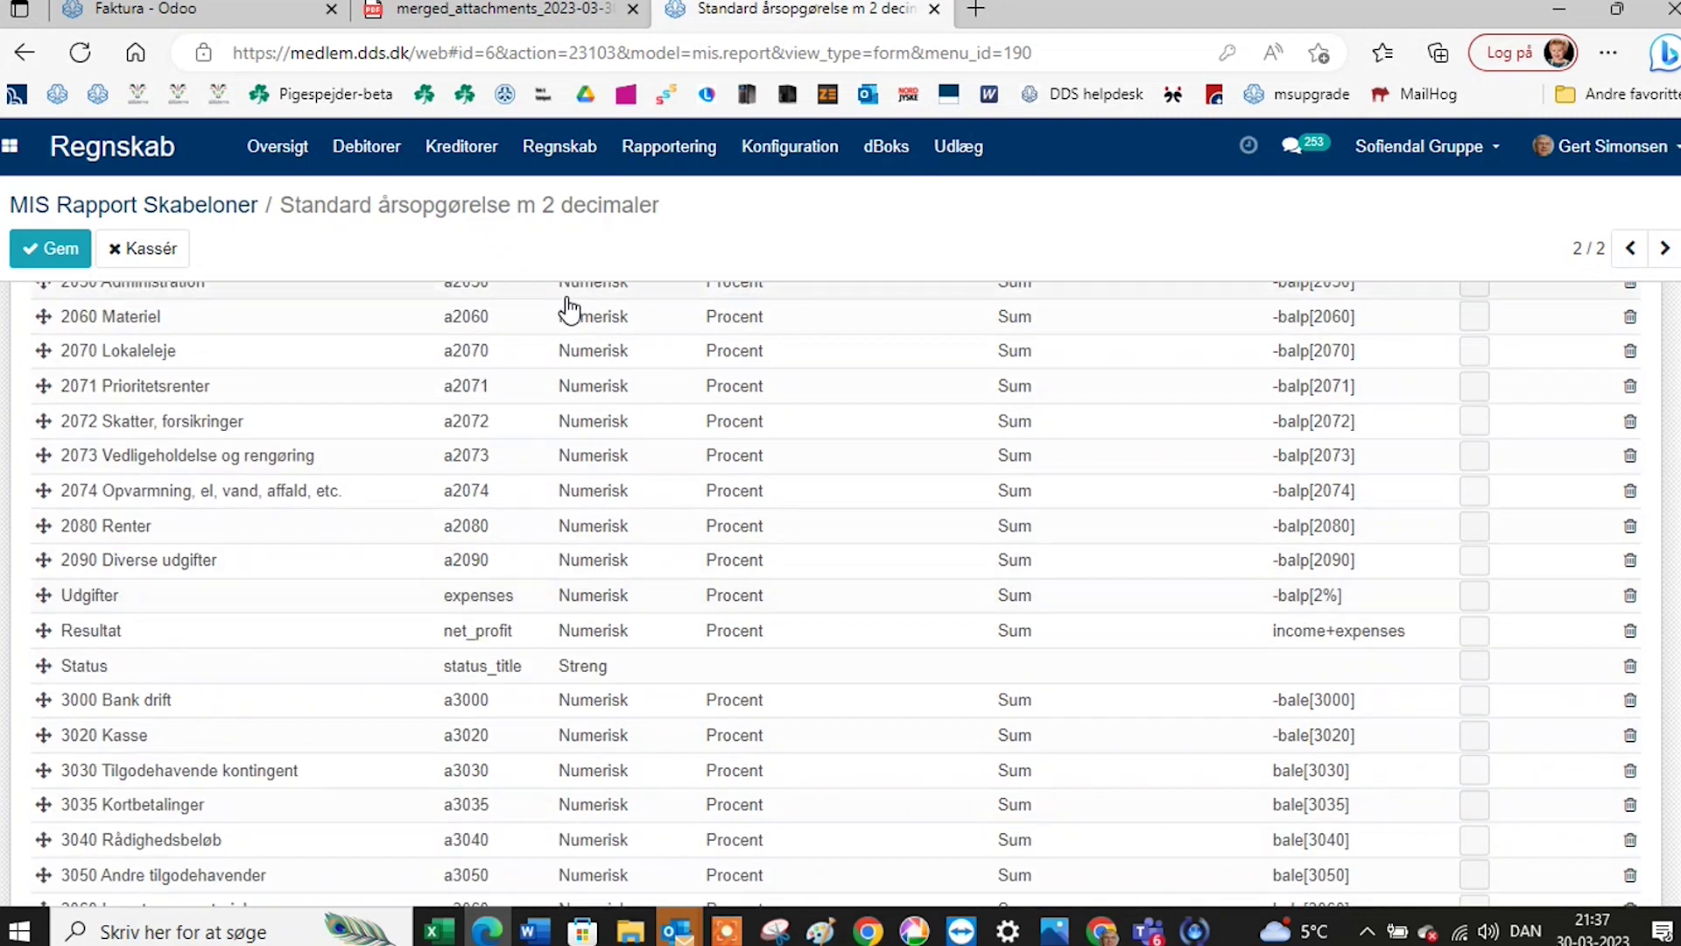
scroll(567, 310, up, 8)
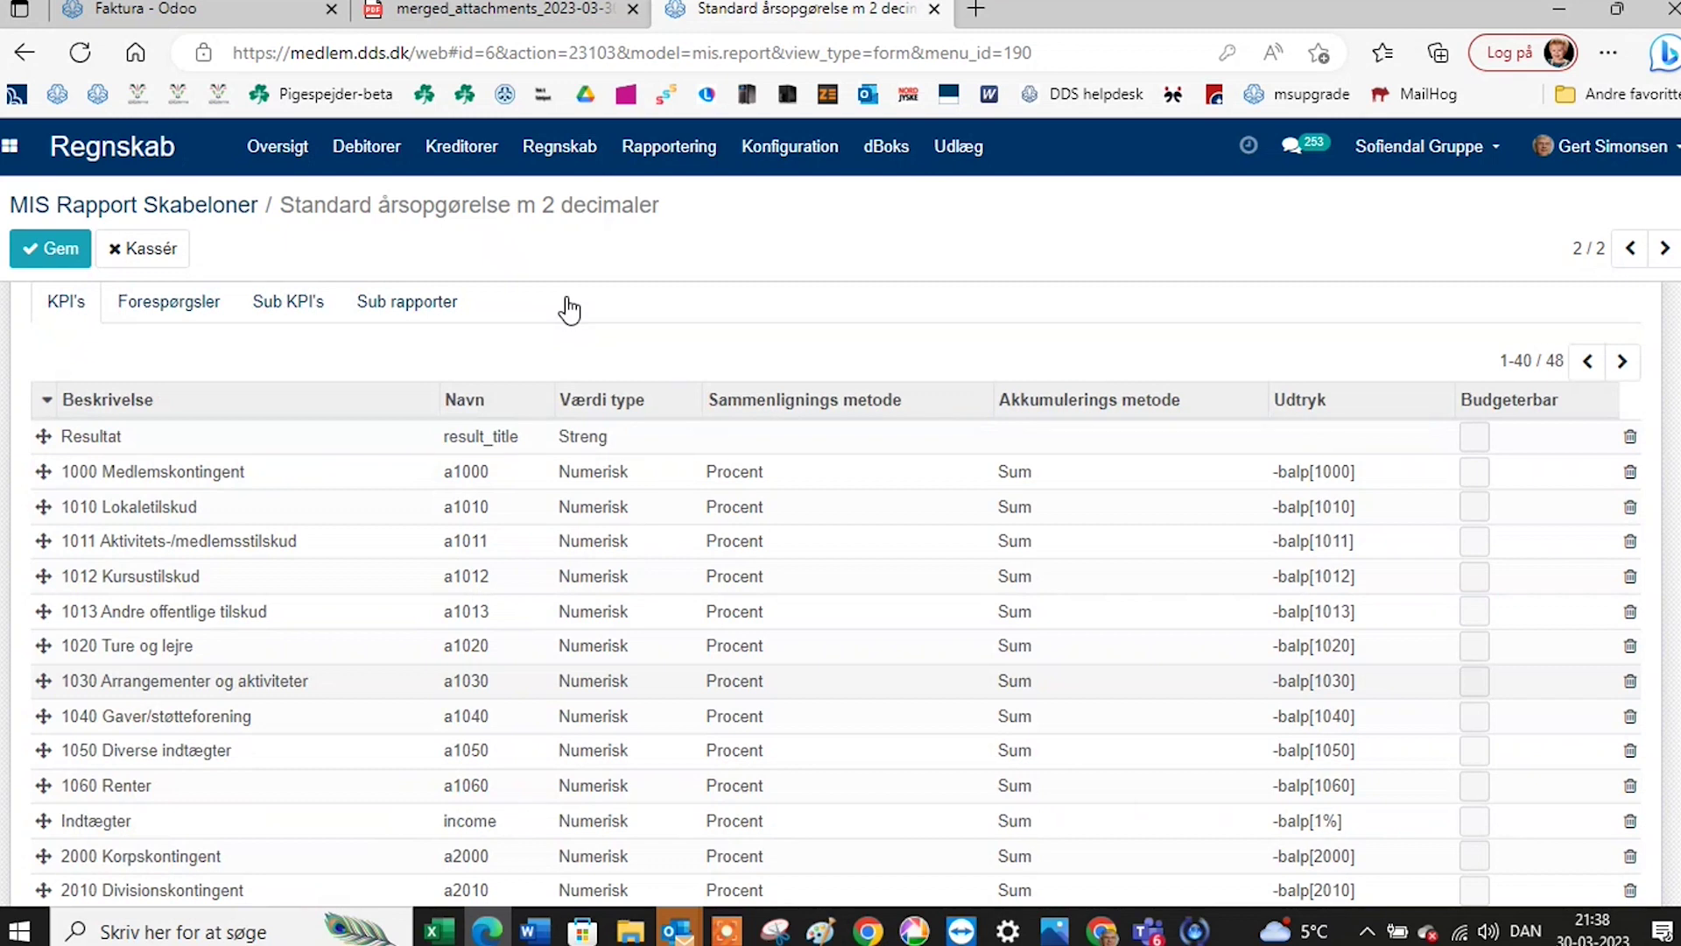
scroll(569, 310, up, 1)
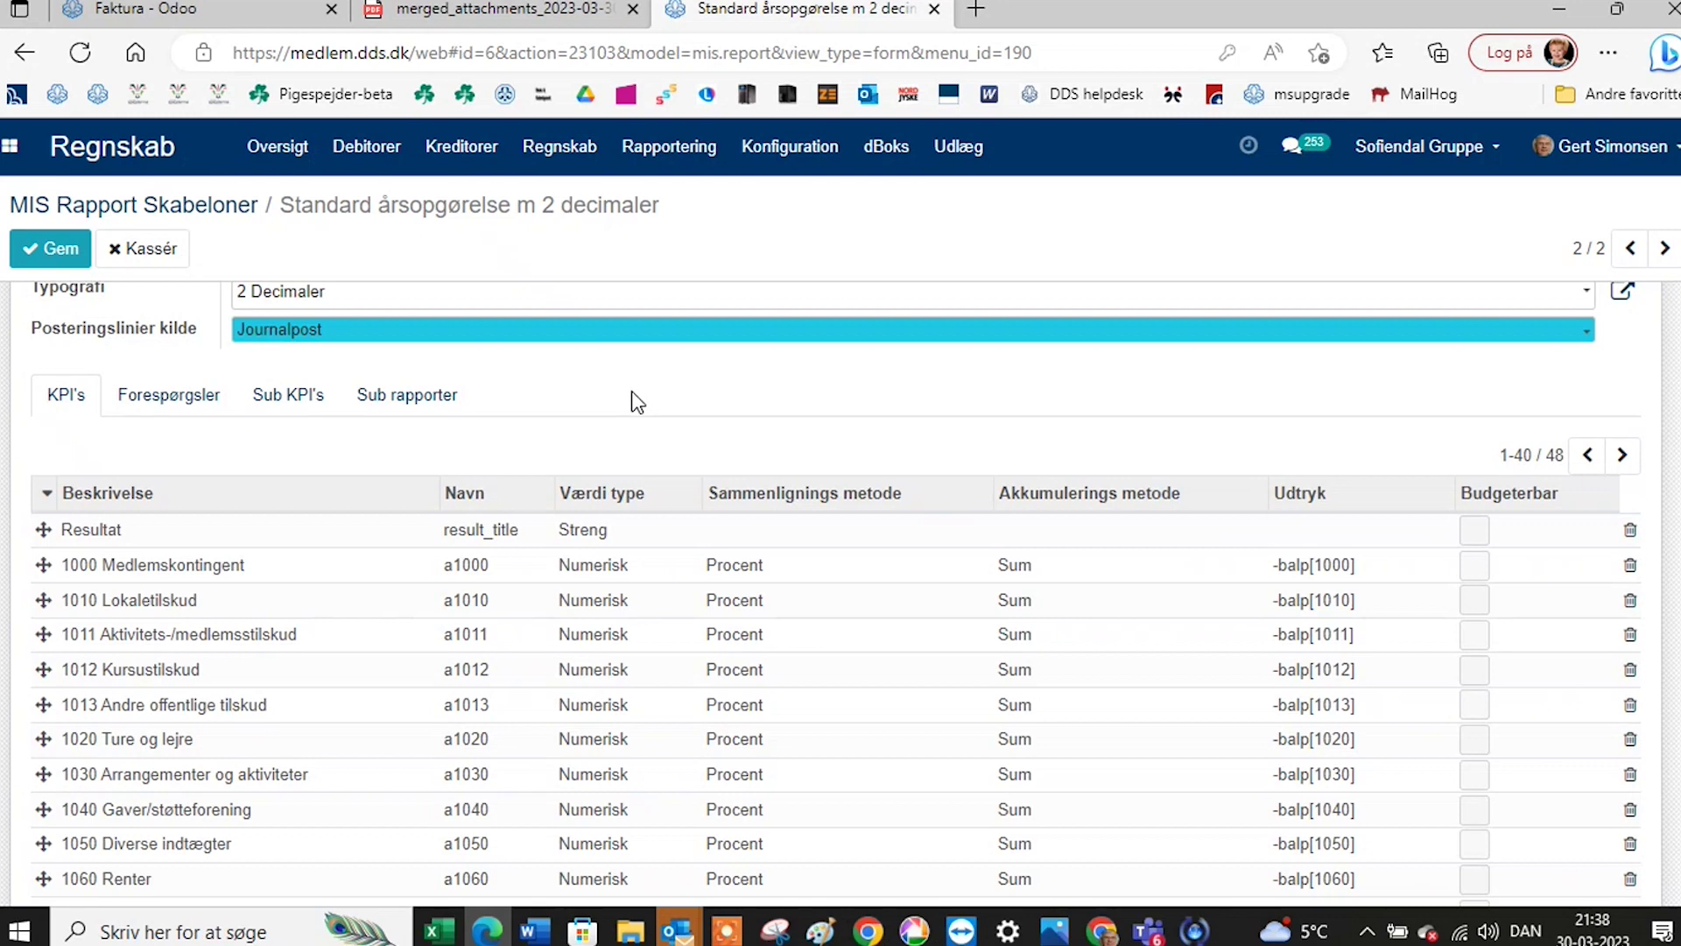
scroll(632, 391, up, 2)
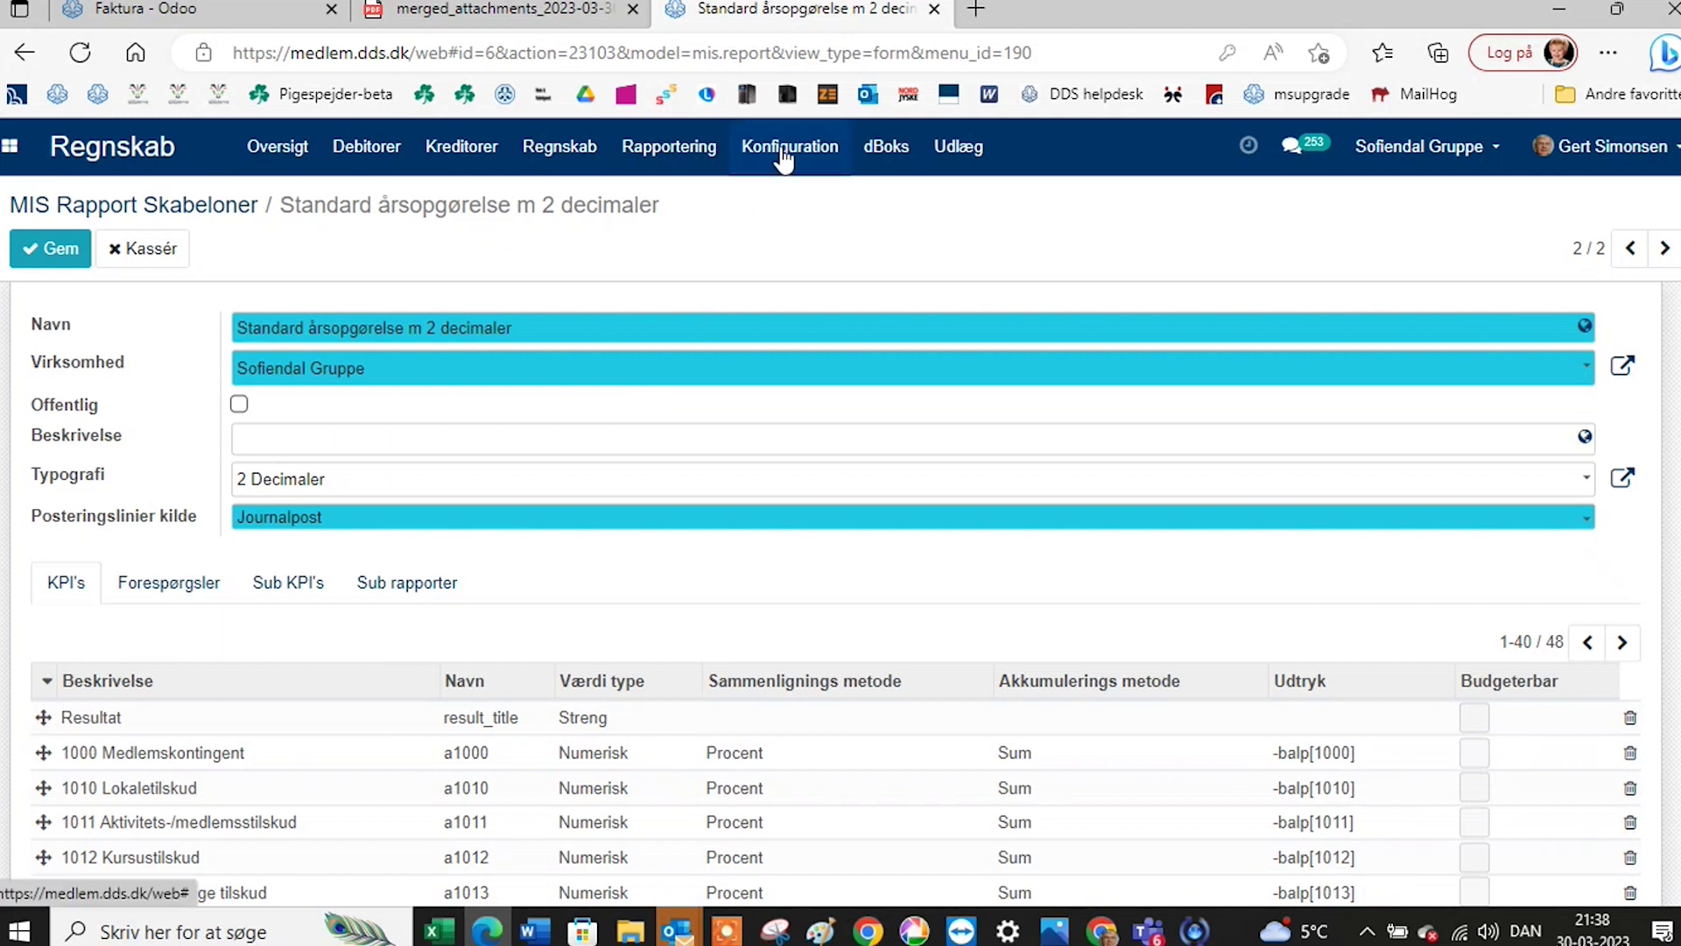
Open Rapportering > MIS Budgetter (pr konti) and open Budget 2024.
click(707, 156)
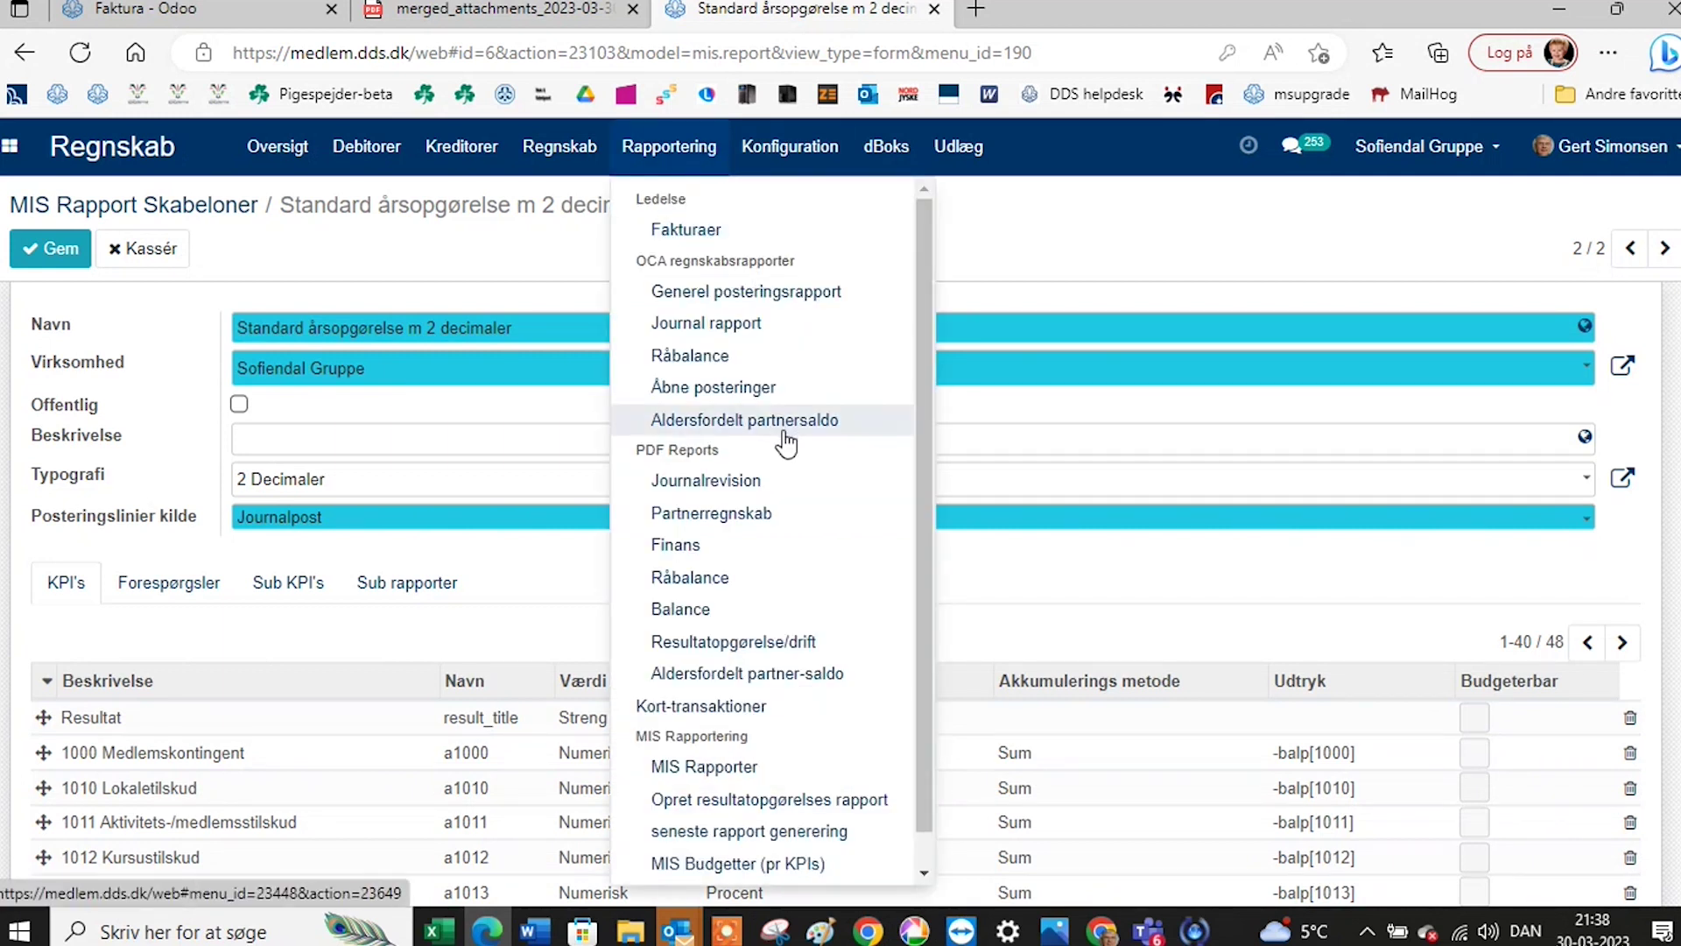
scroll(786, 449, down, 1)
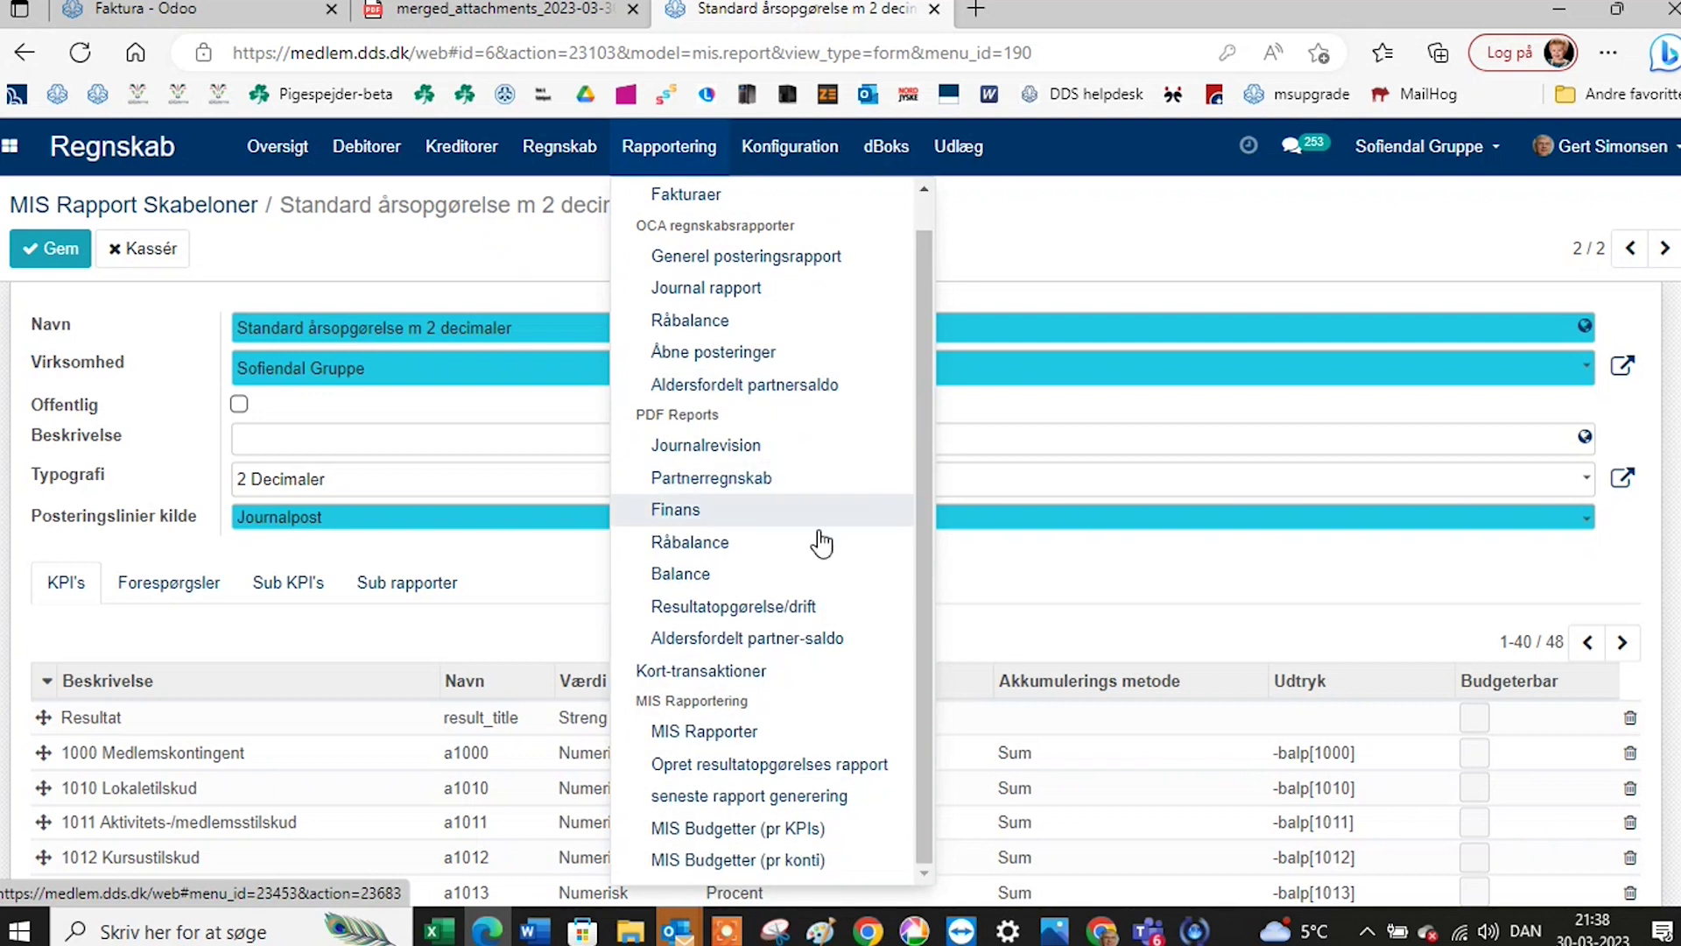
click(743, 862)
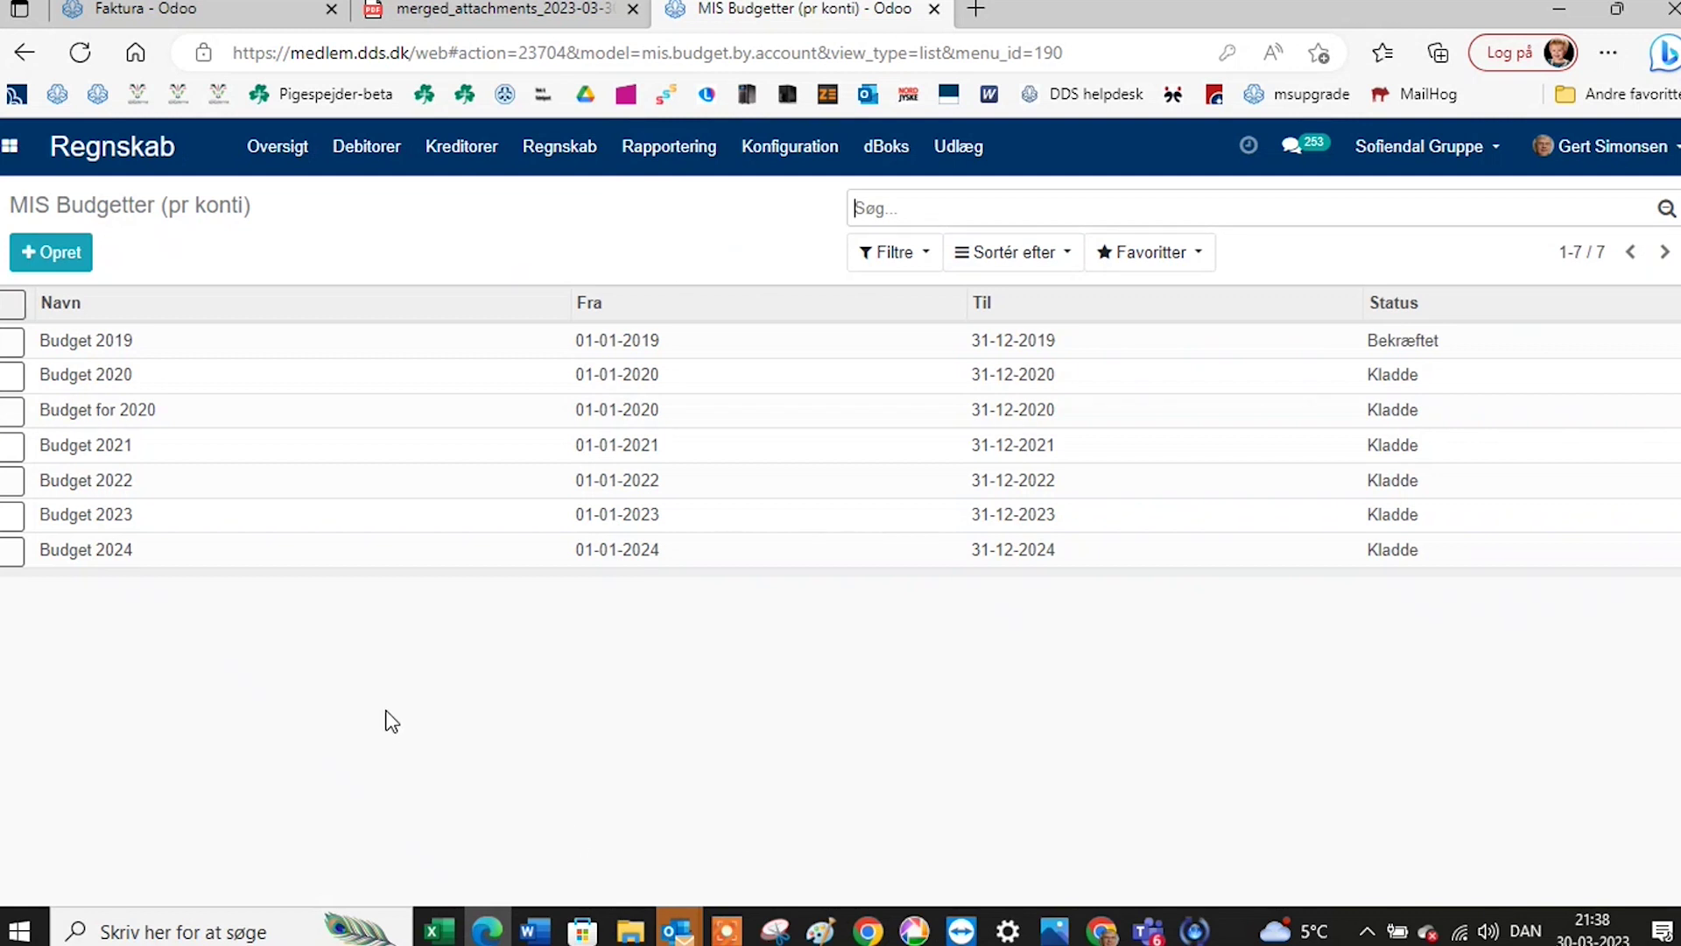
click(76, 551)
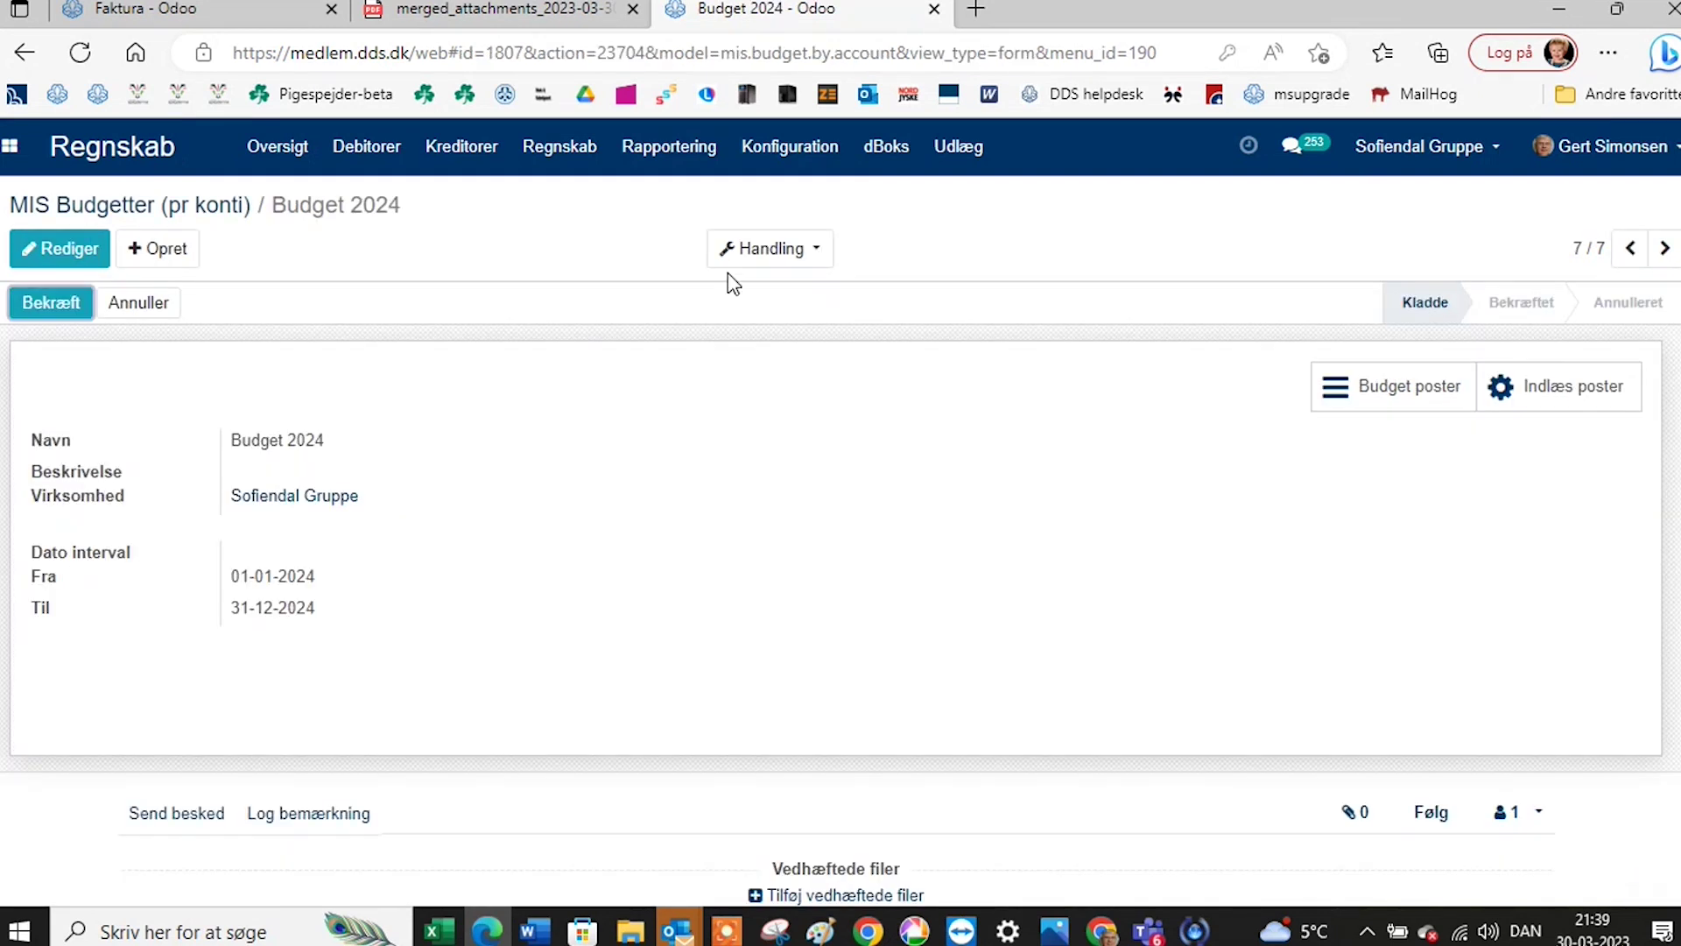
Inspect Budget 2024's lines, including the 4.000,00 credit on 1000 Medlemskontingent, then return to the list.
click(764, 254)
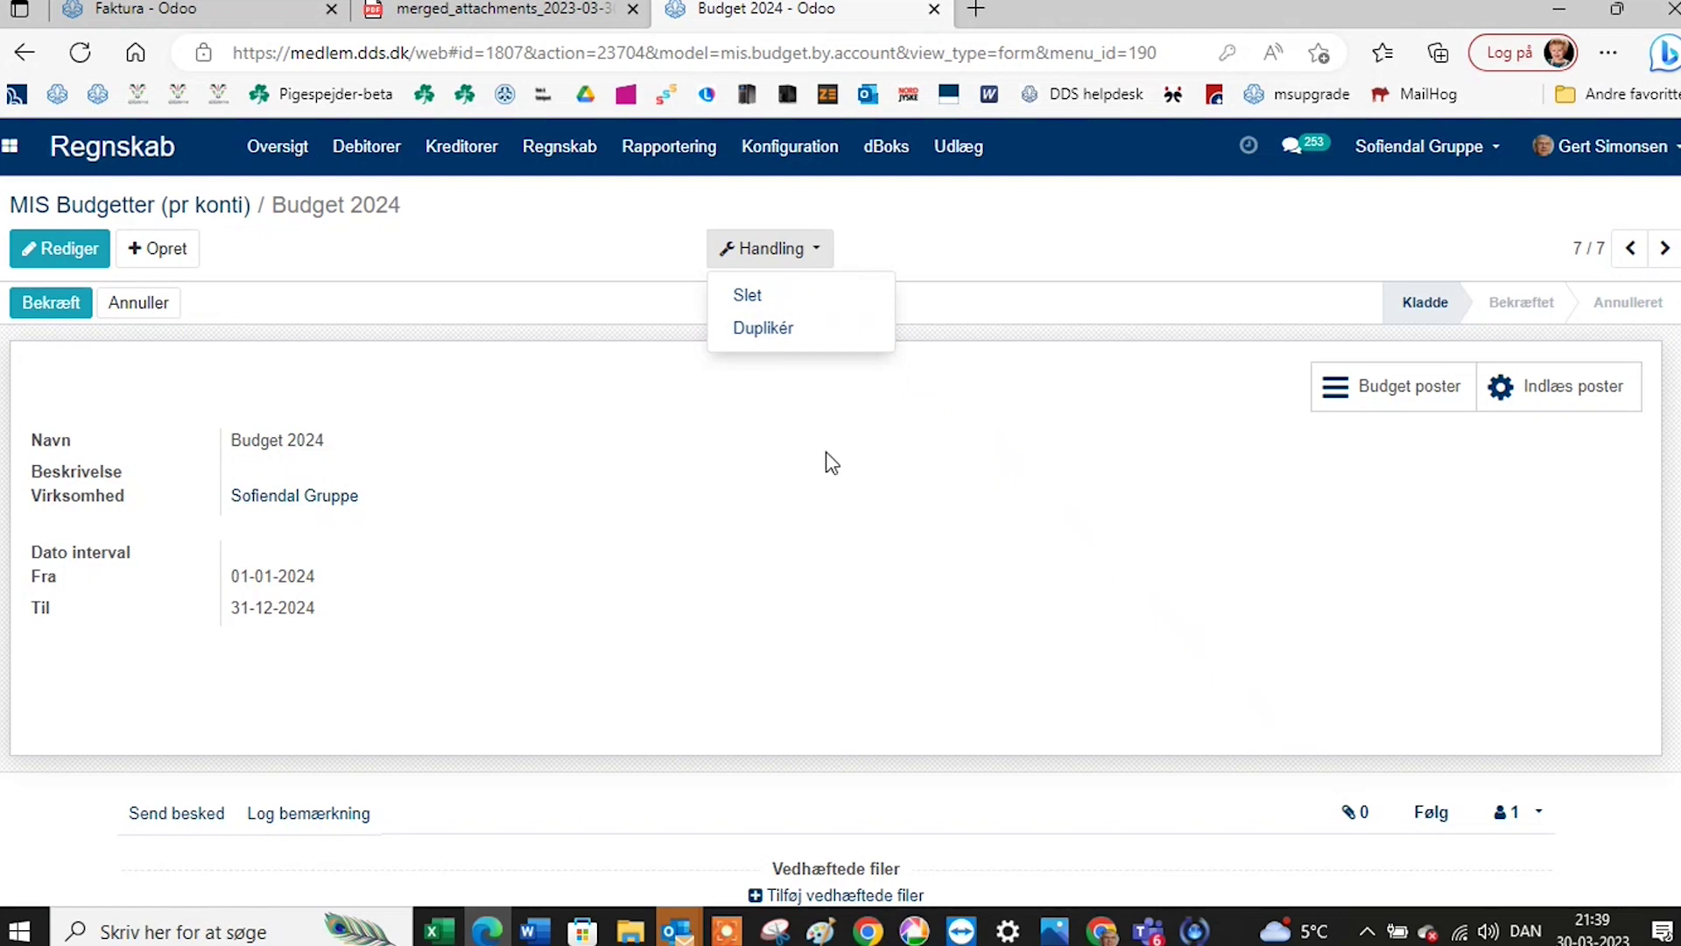
click(1392, 421)
click(1399, 391)
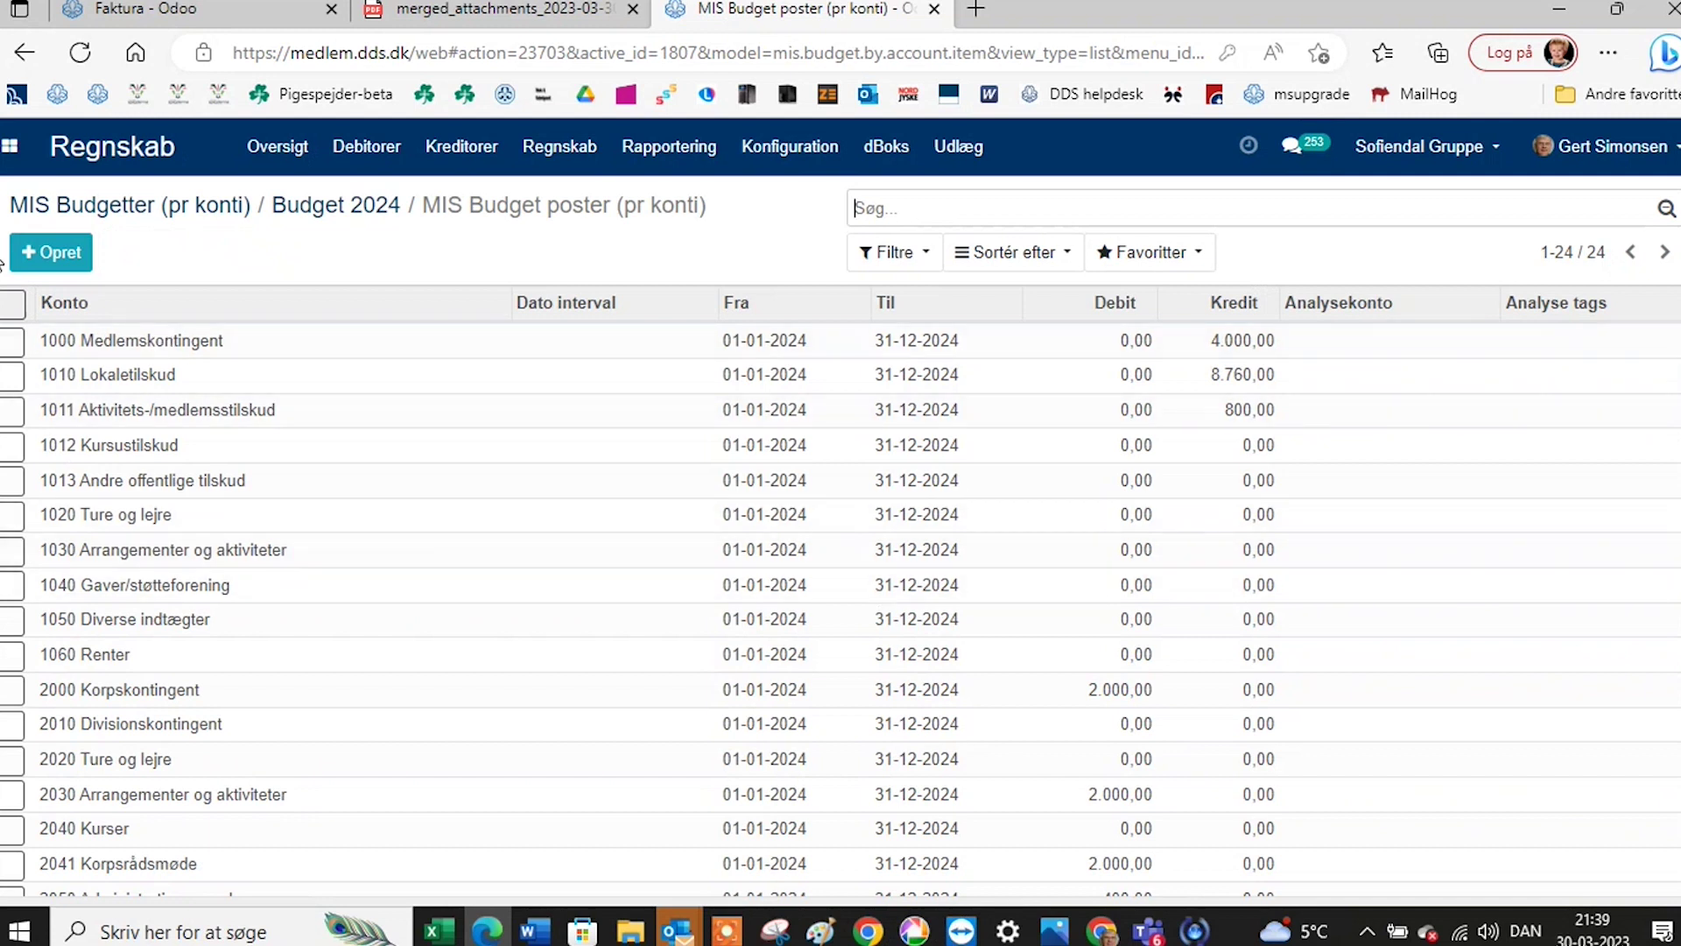
click(1123, 343)
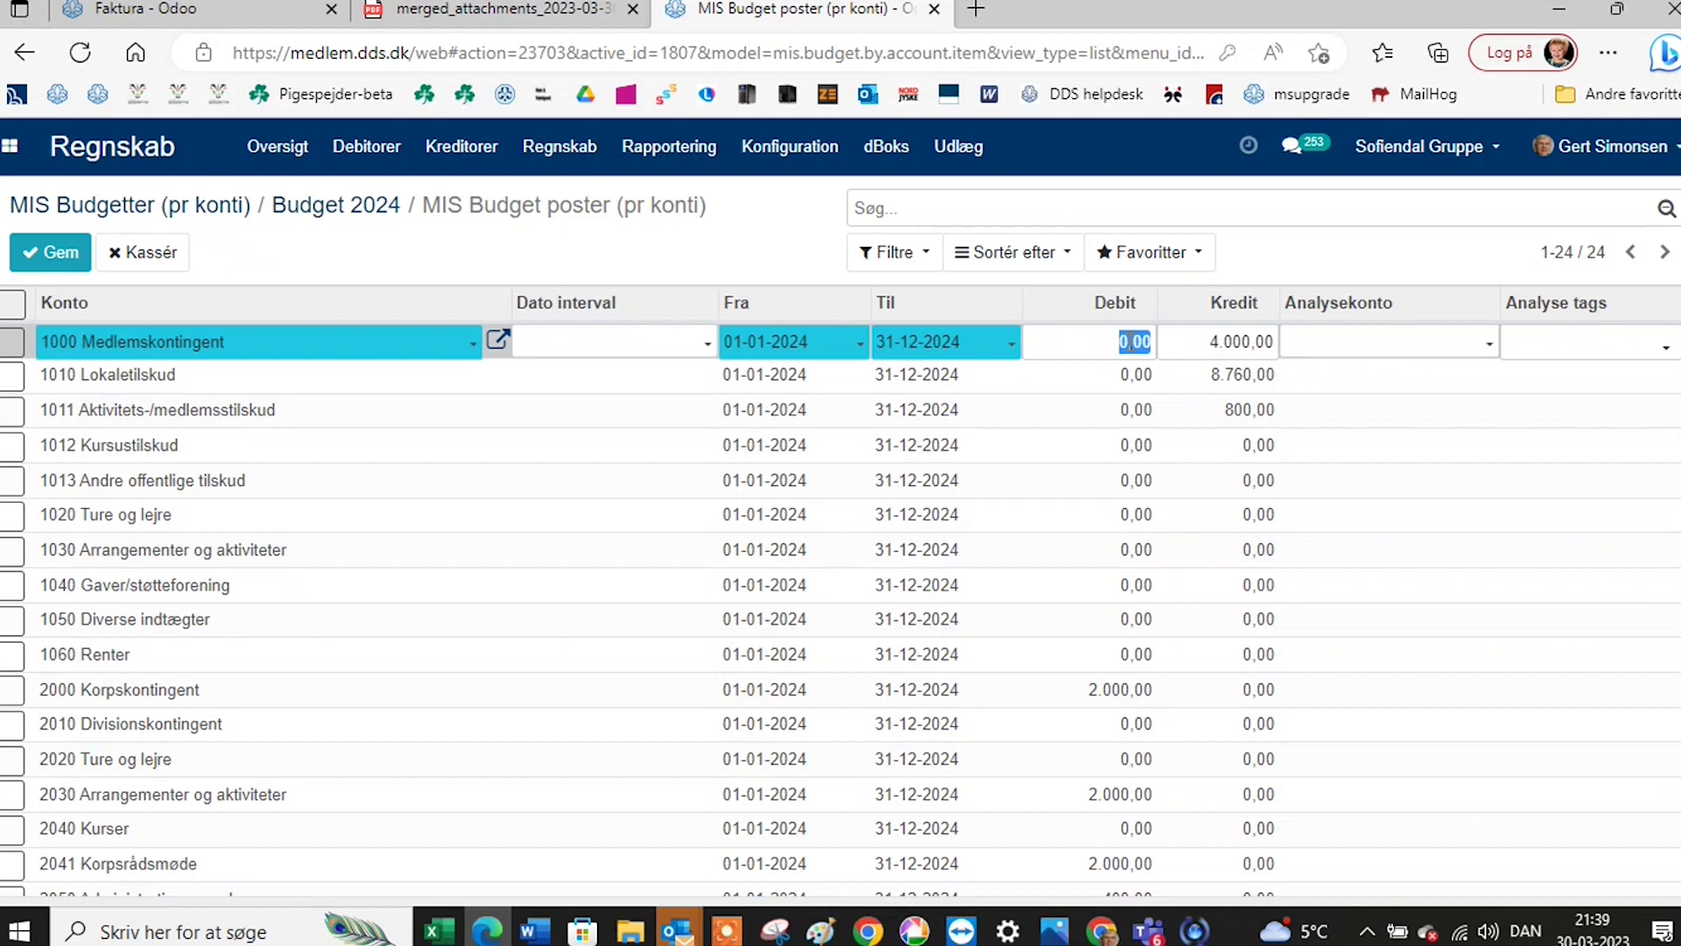
click(1265, 340)
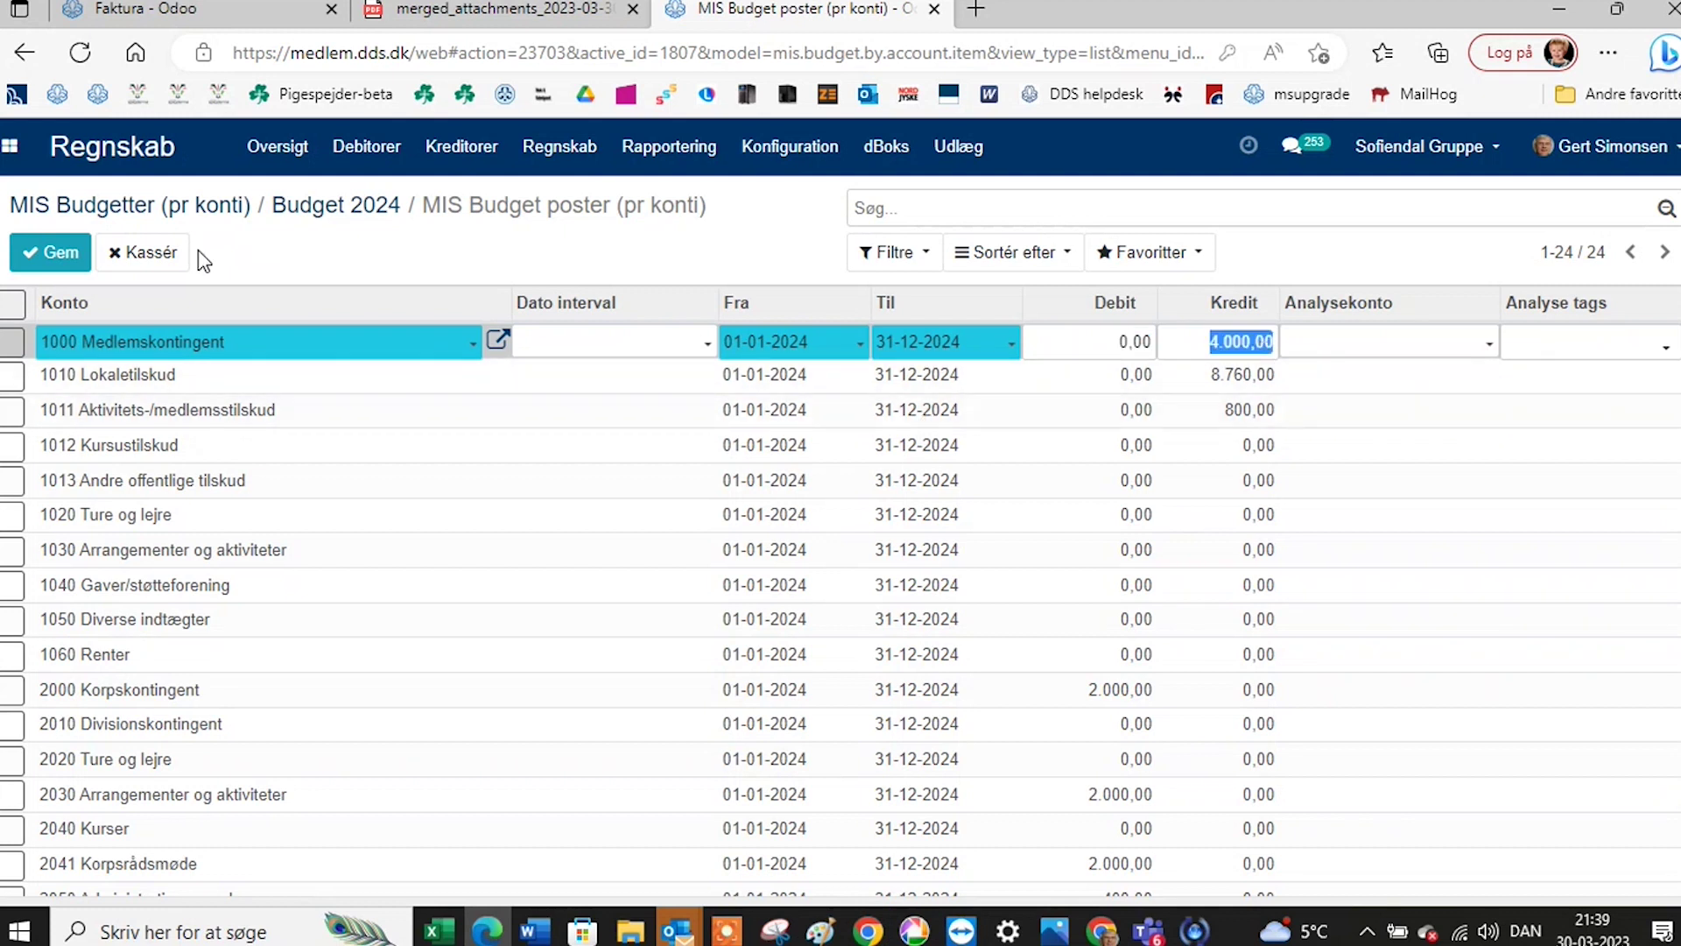
click(115, 210)
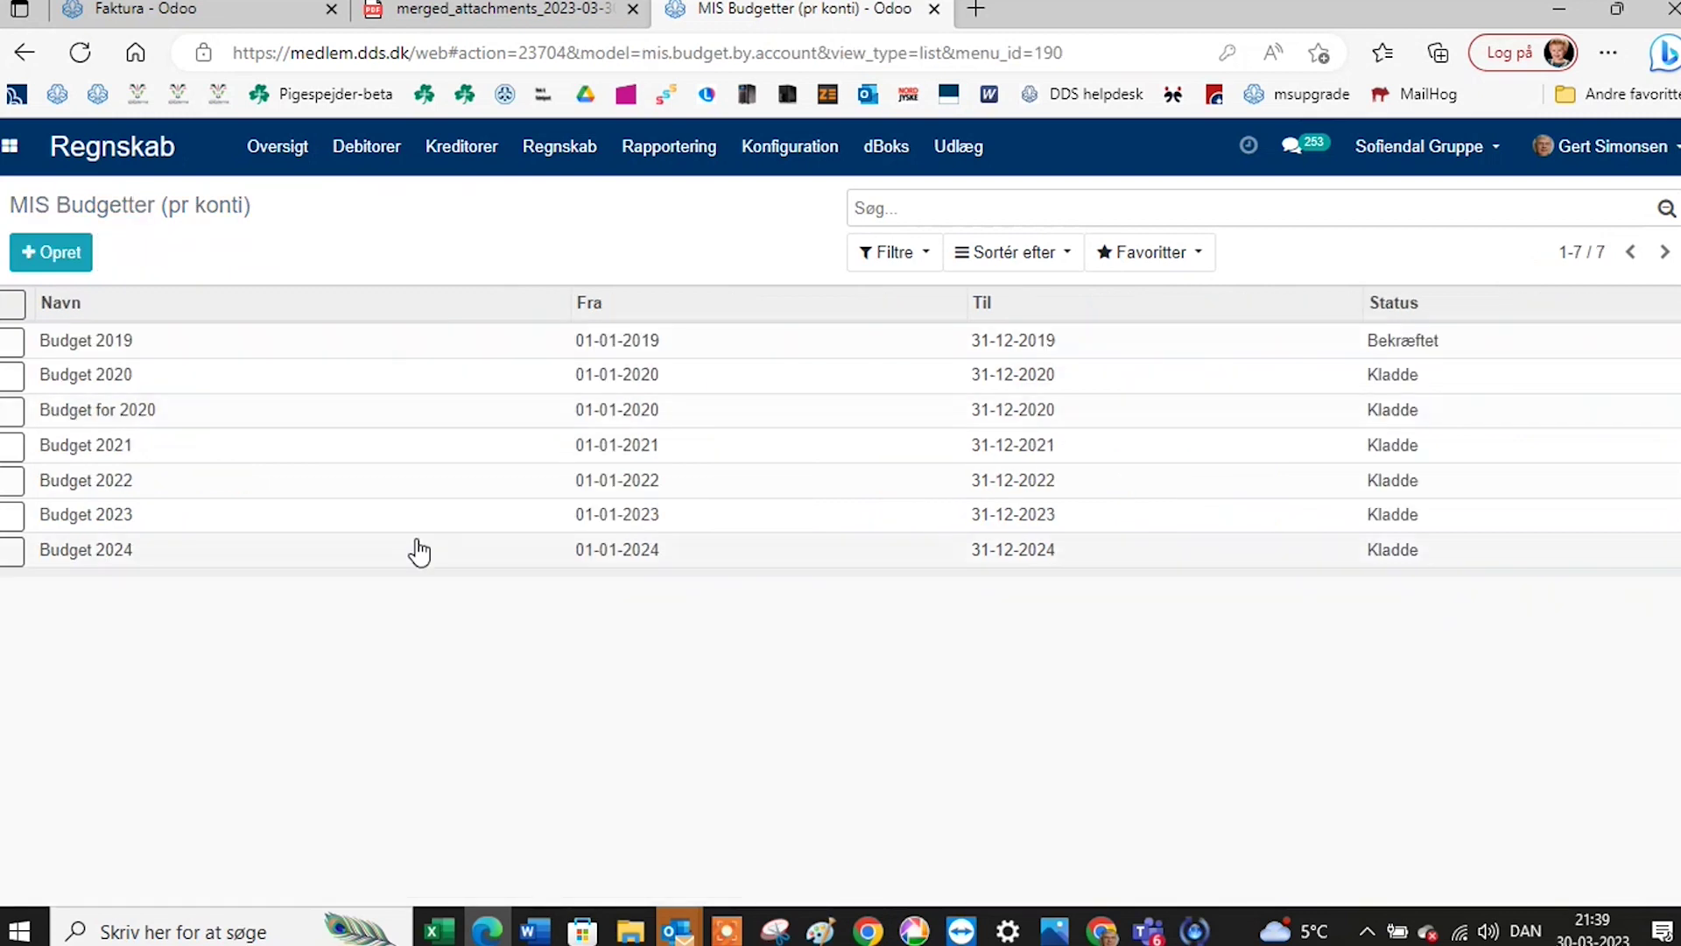
click(391, 524)
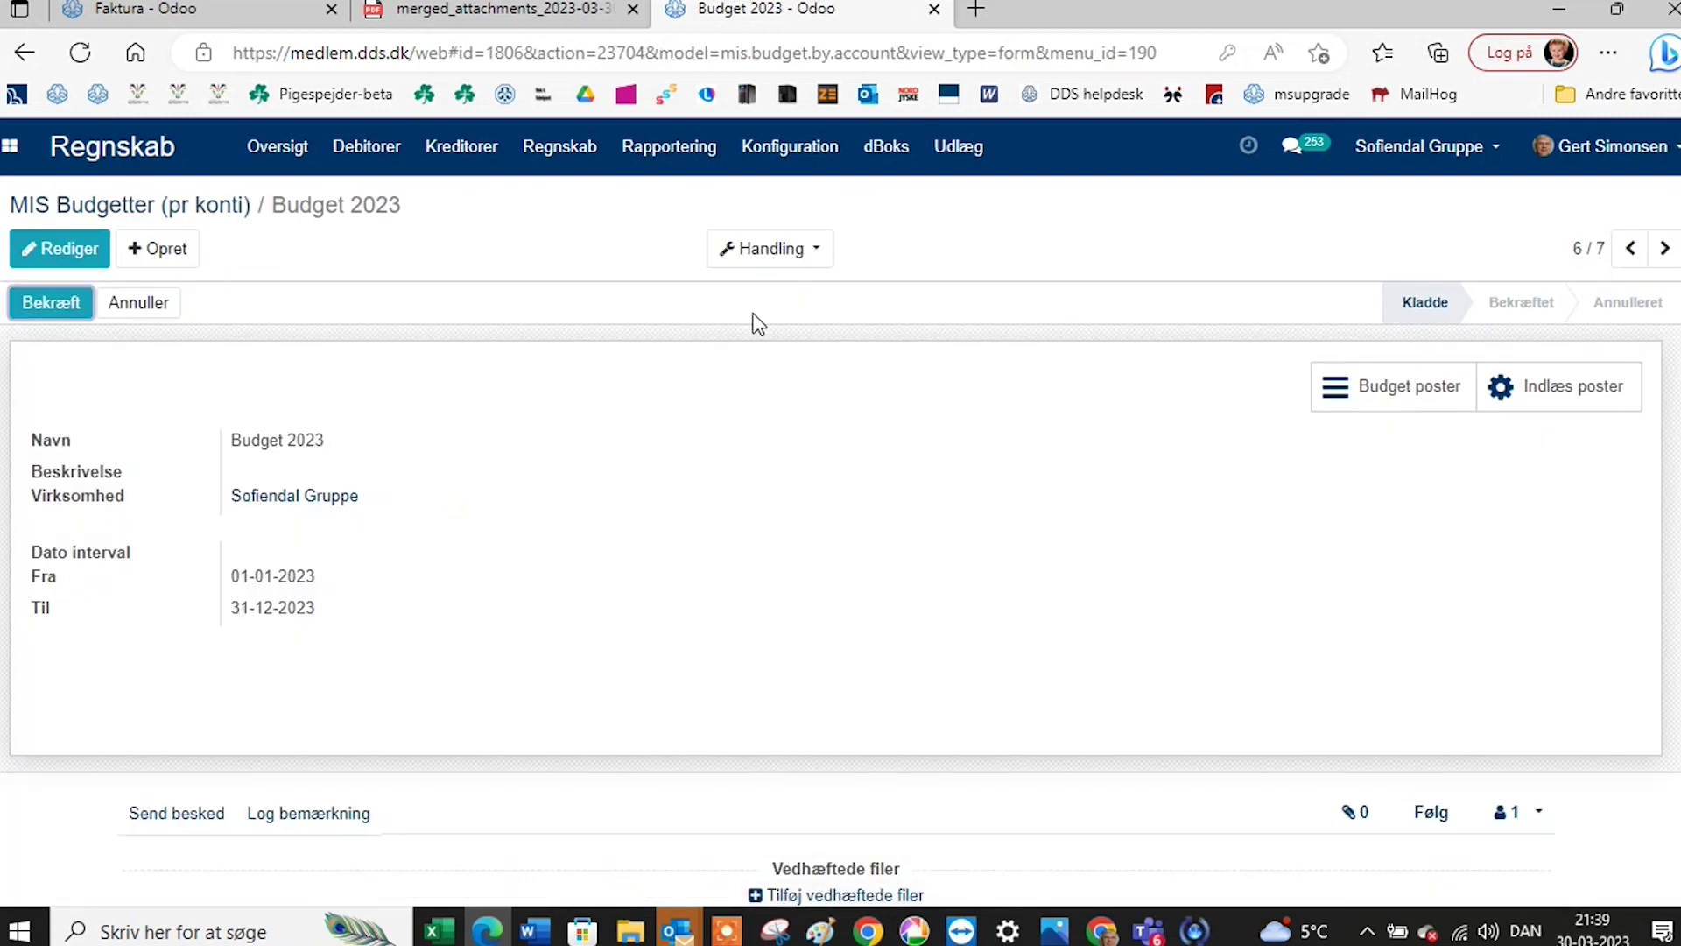
click(764, 261)
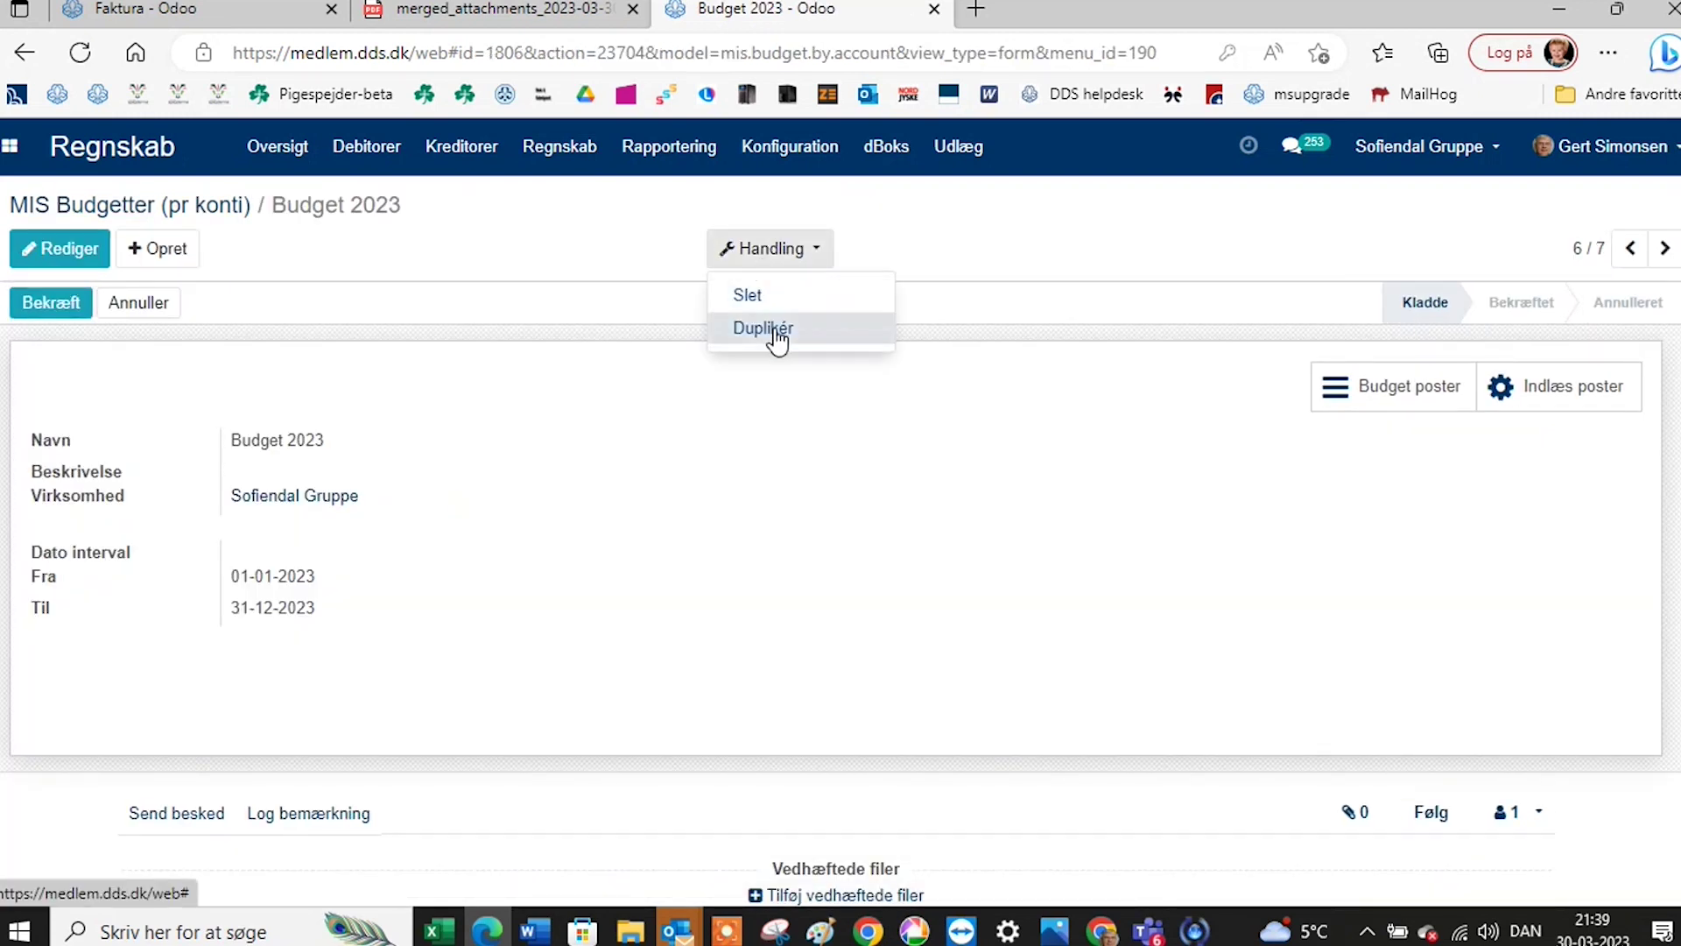
click(771, 329)
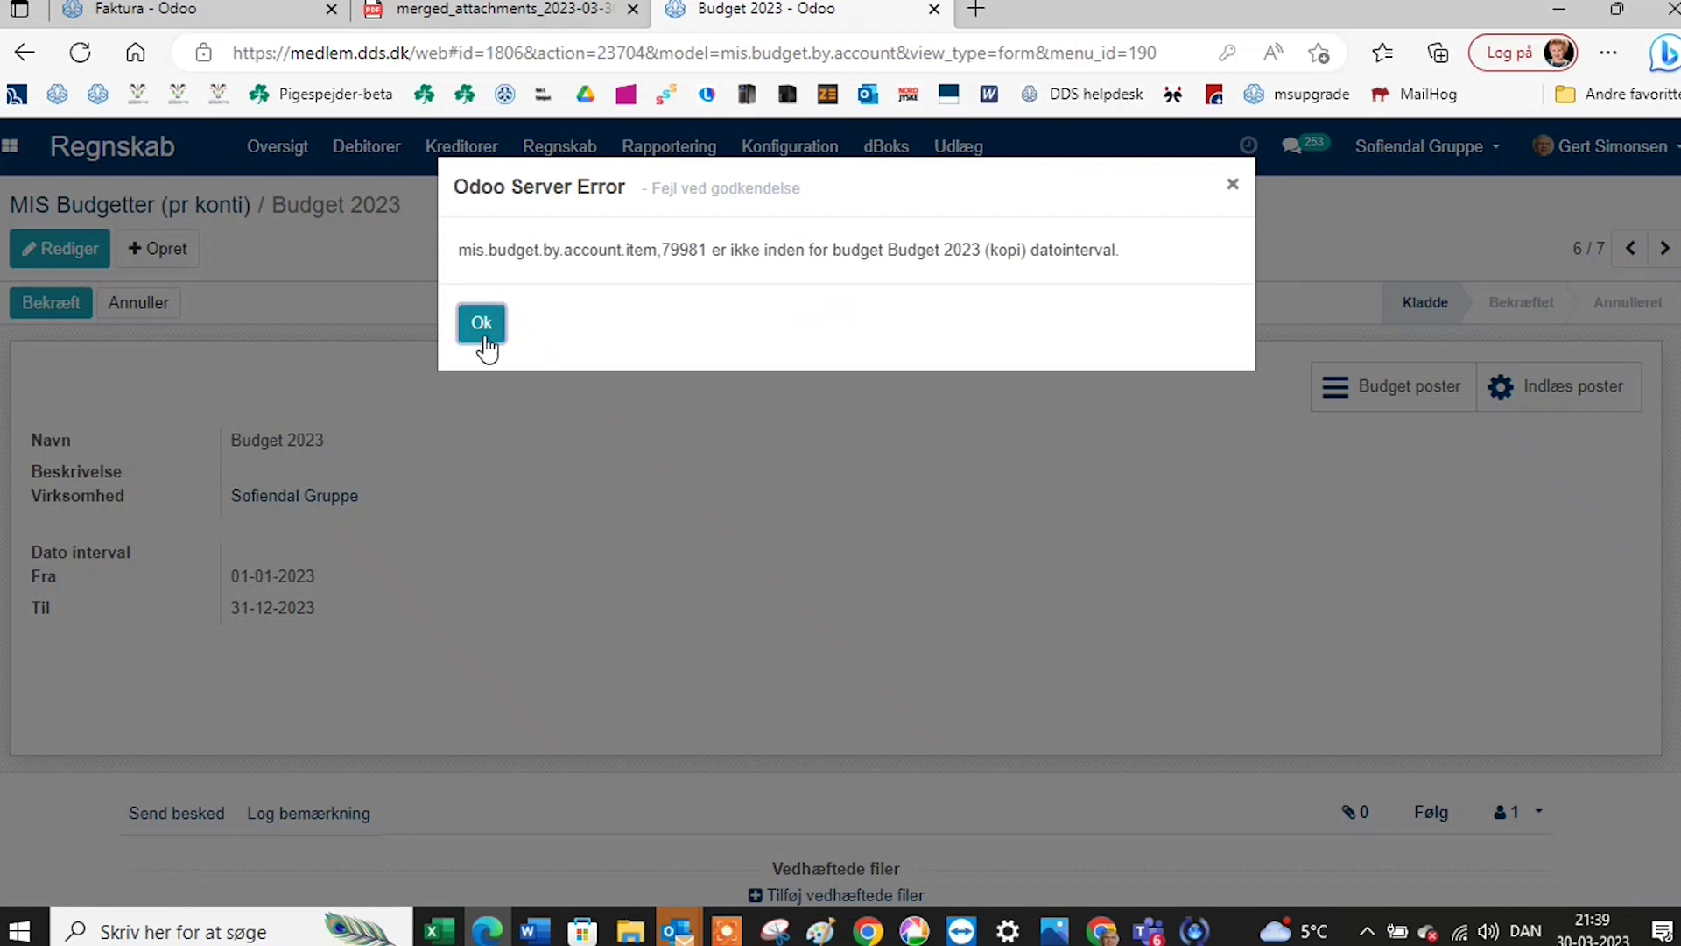
click(1231, 190)
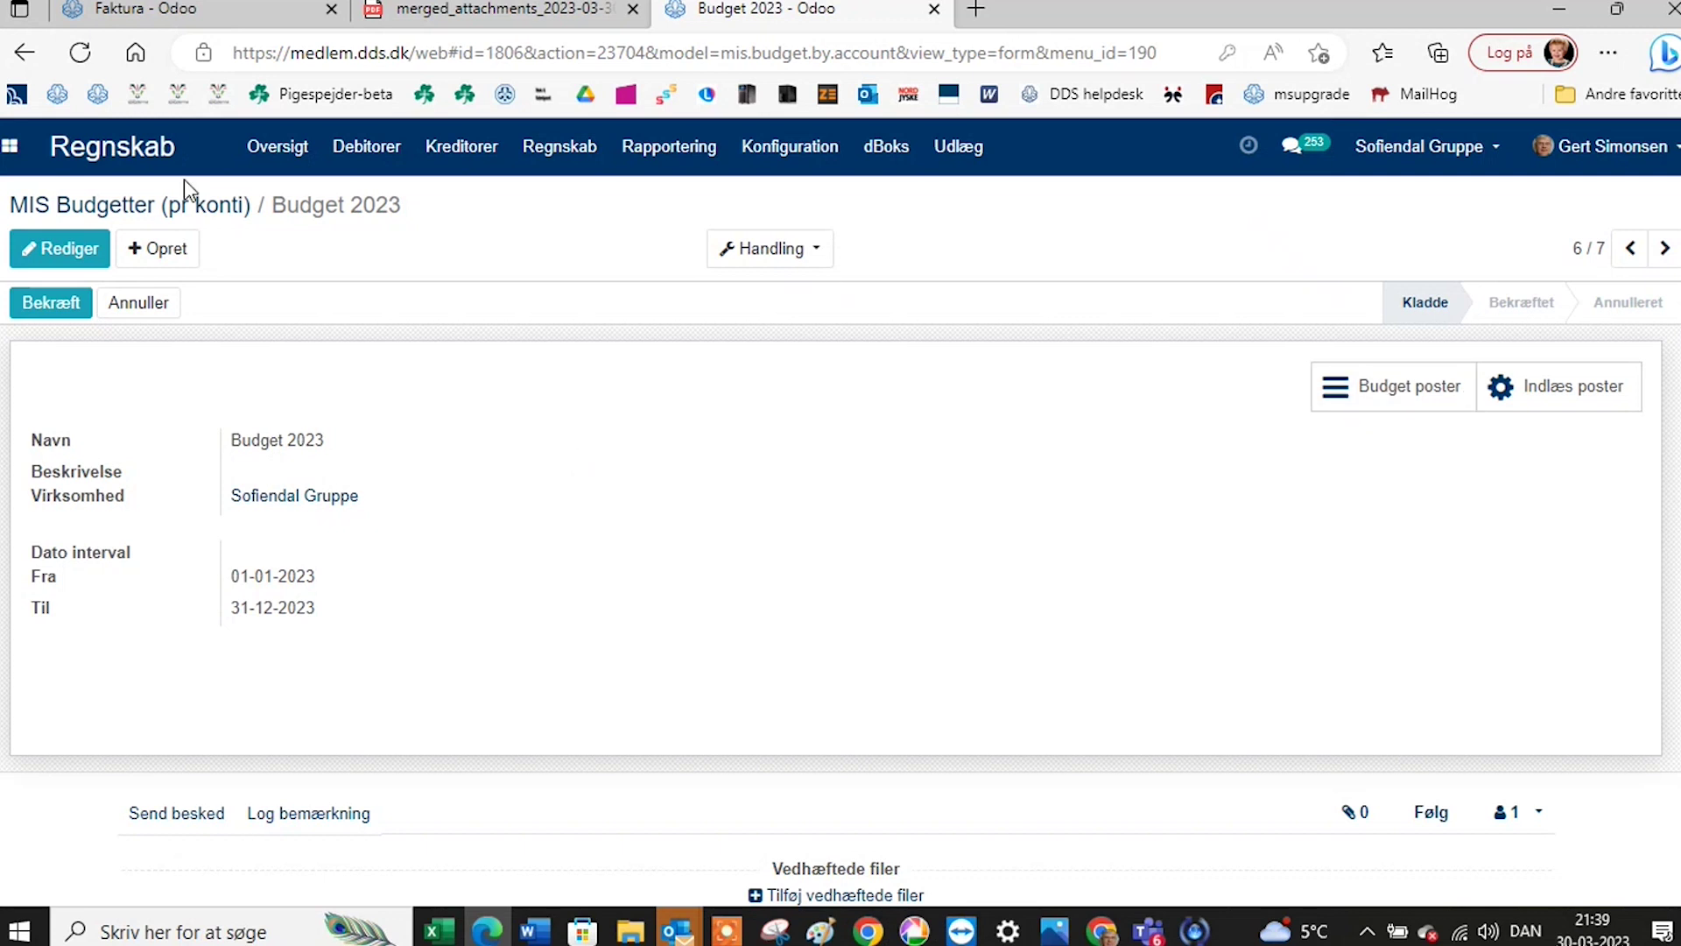
click(84, 207)
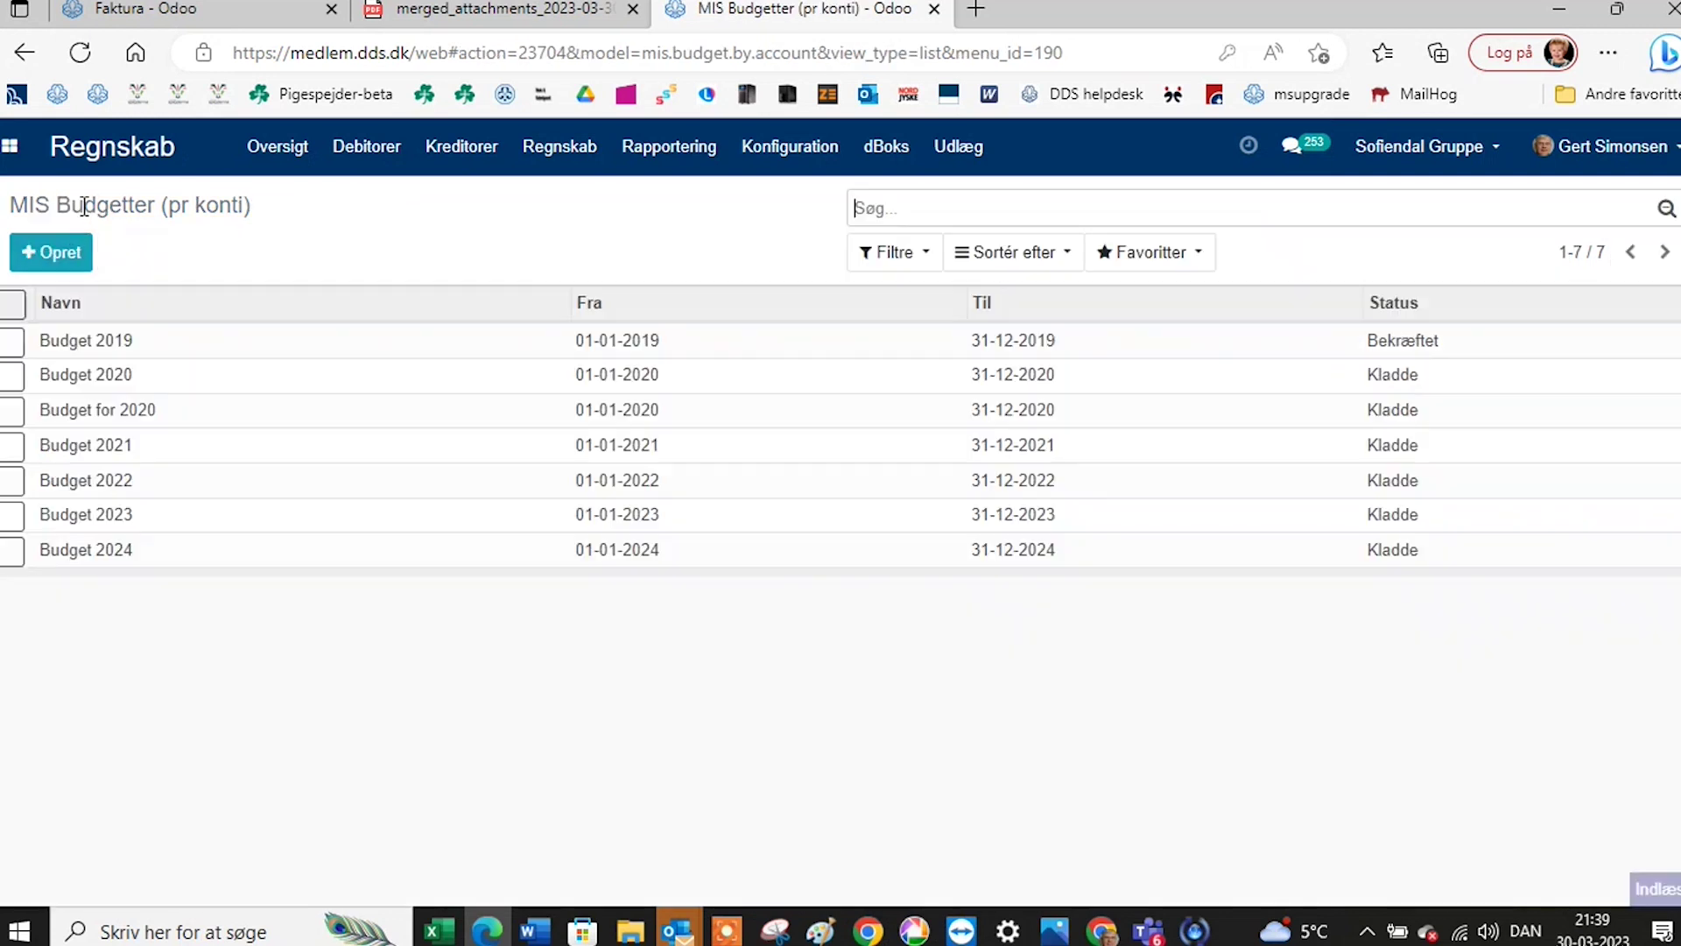
Create a new MIS budget named 'Demo Budget 2023'.
click(65, 260)
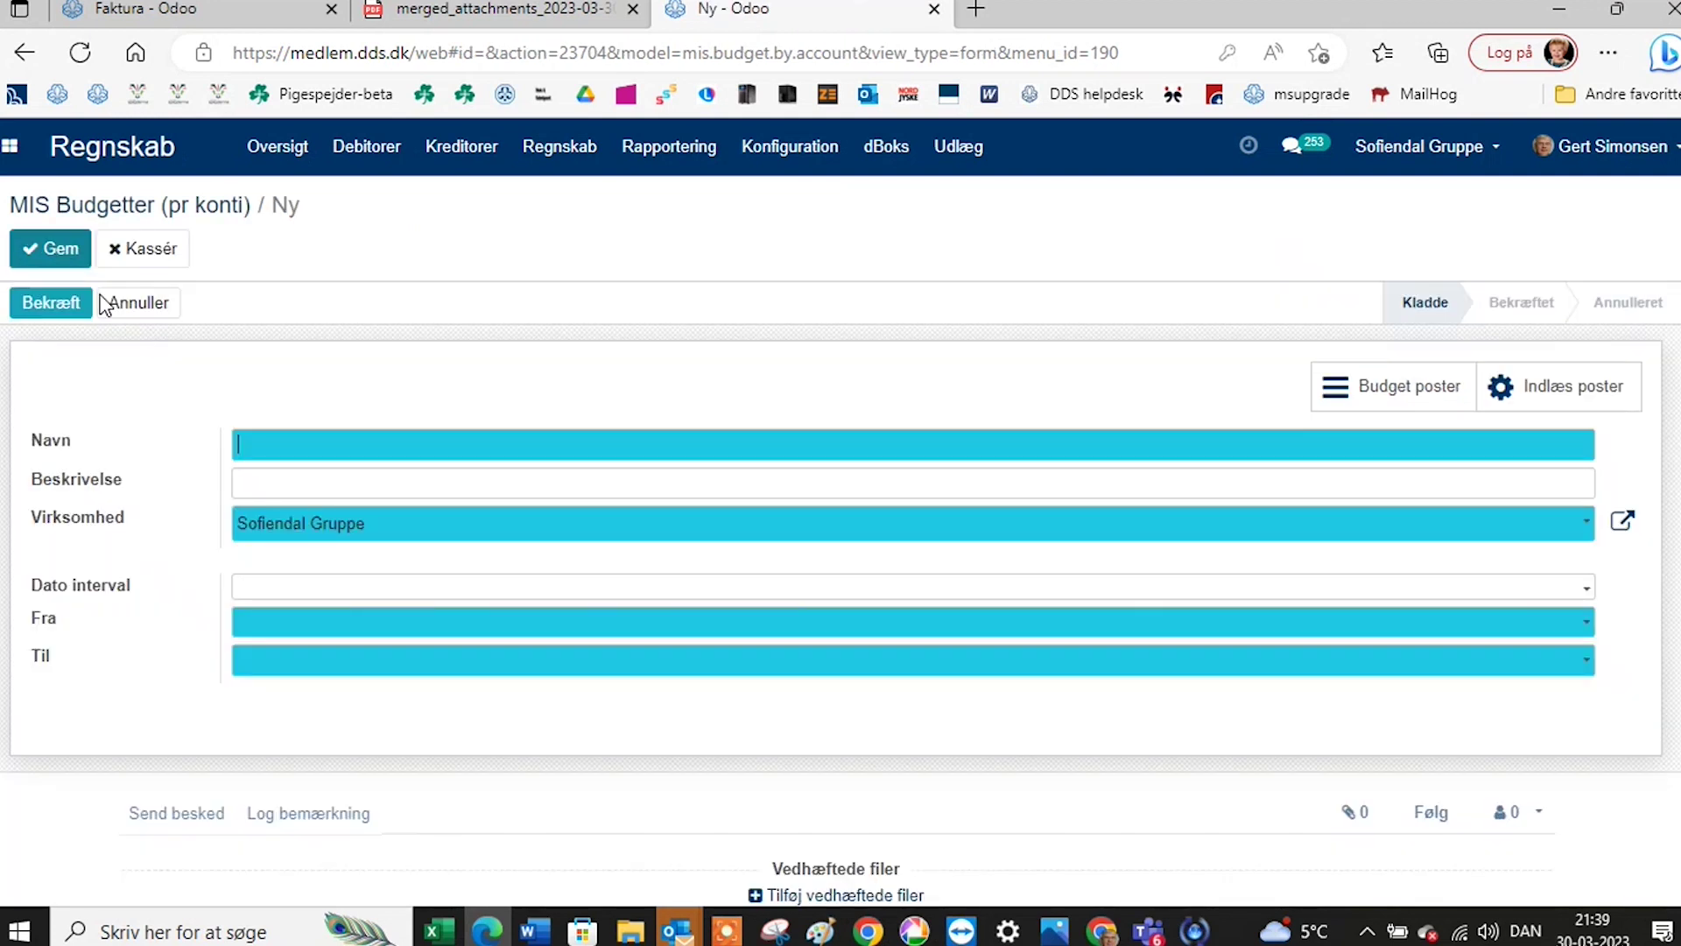
click(253, 449)
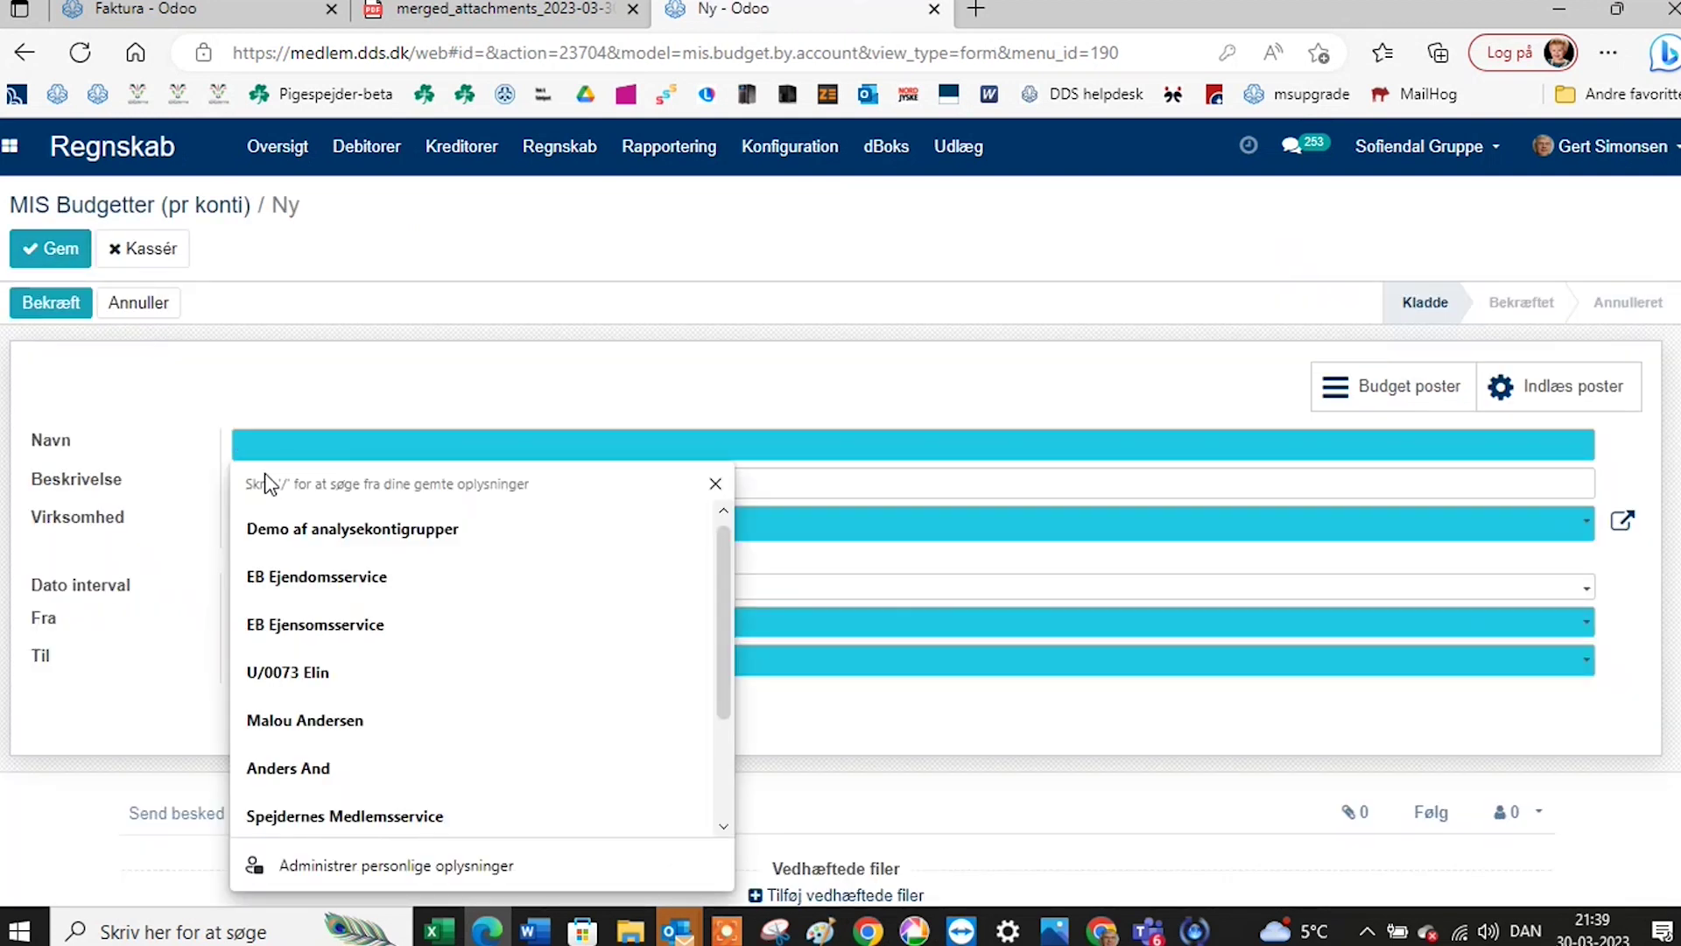
text(Dem)
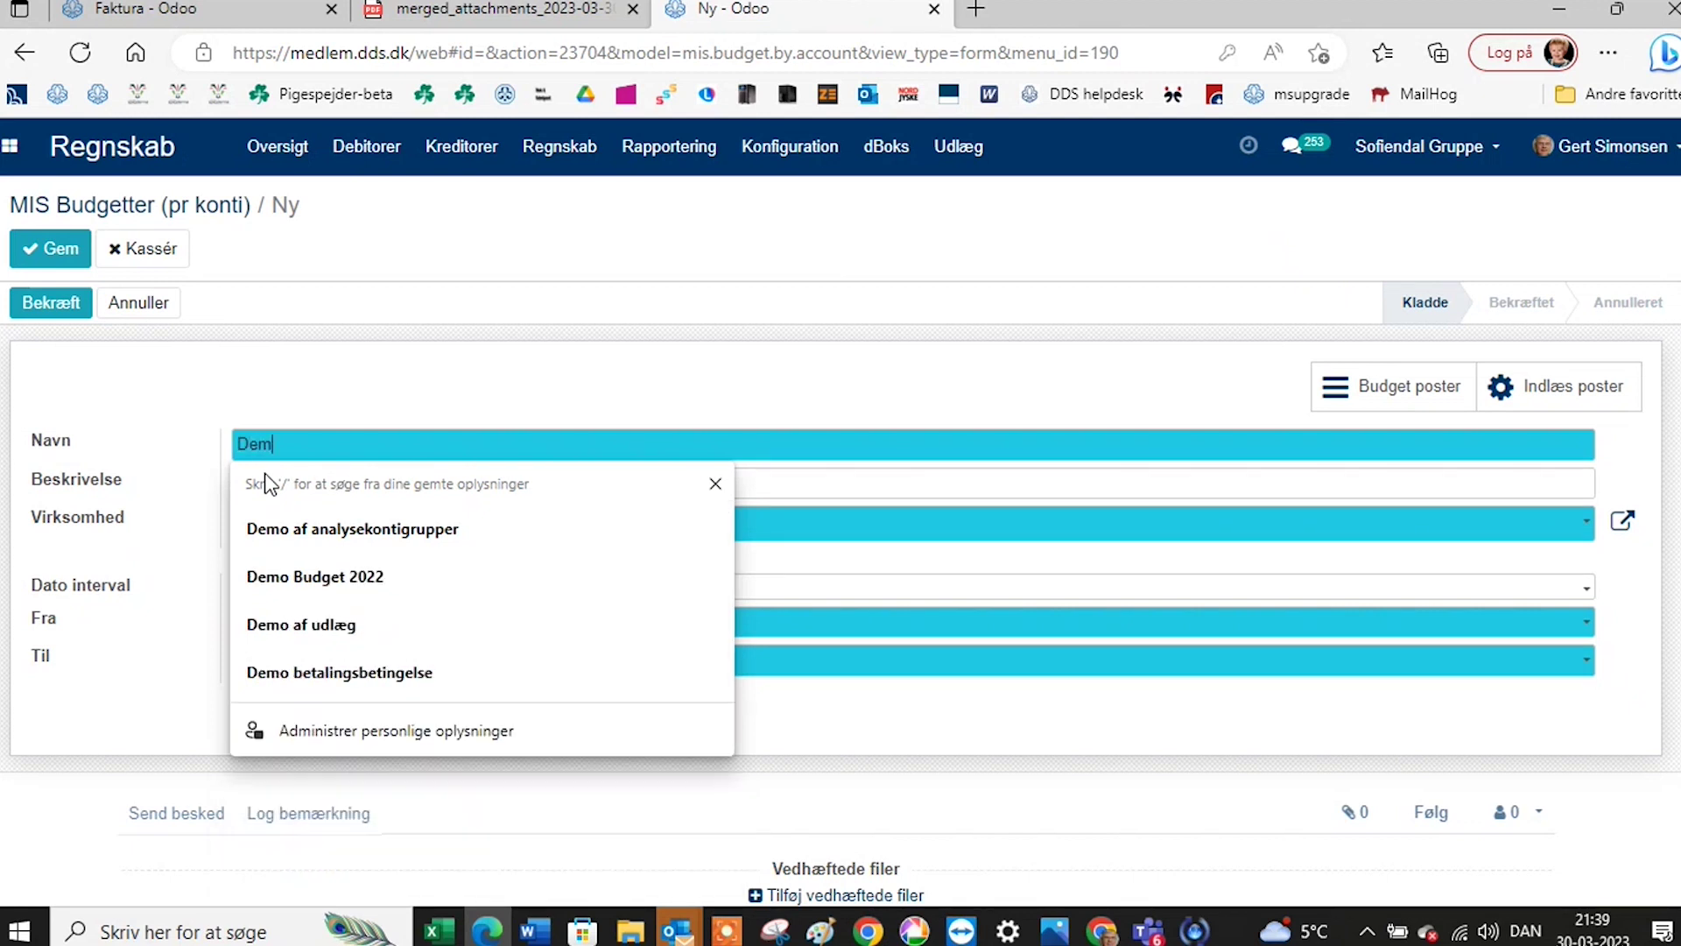
text(o b)
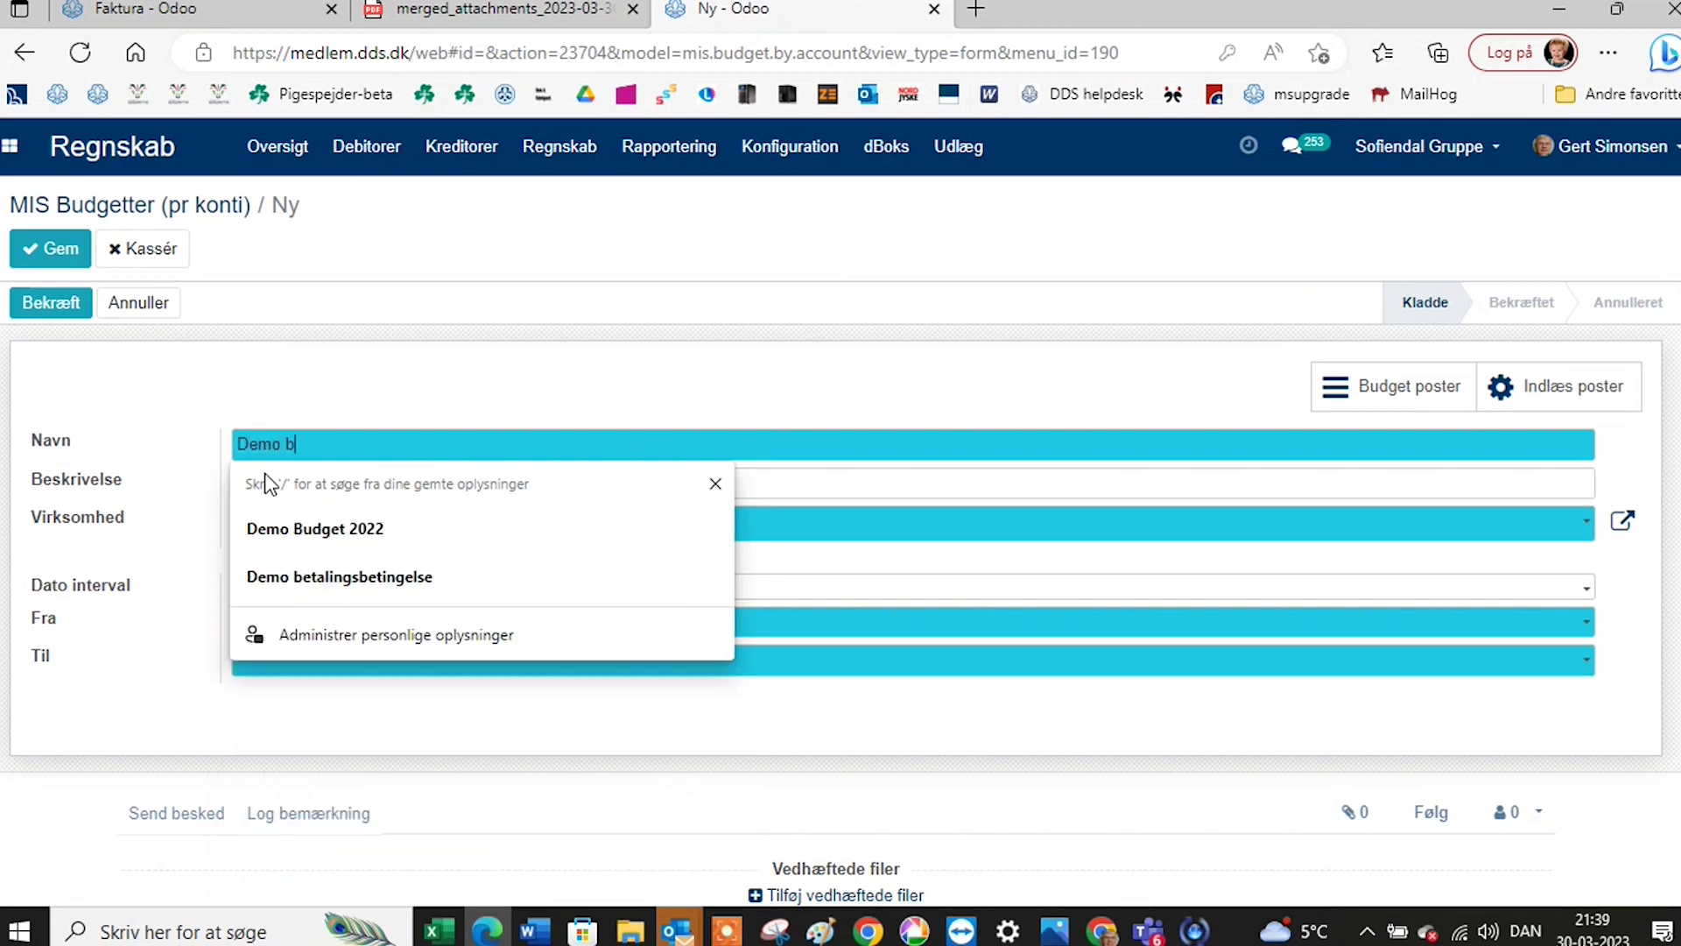
text(udget)
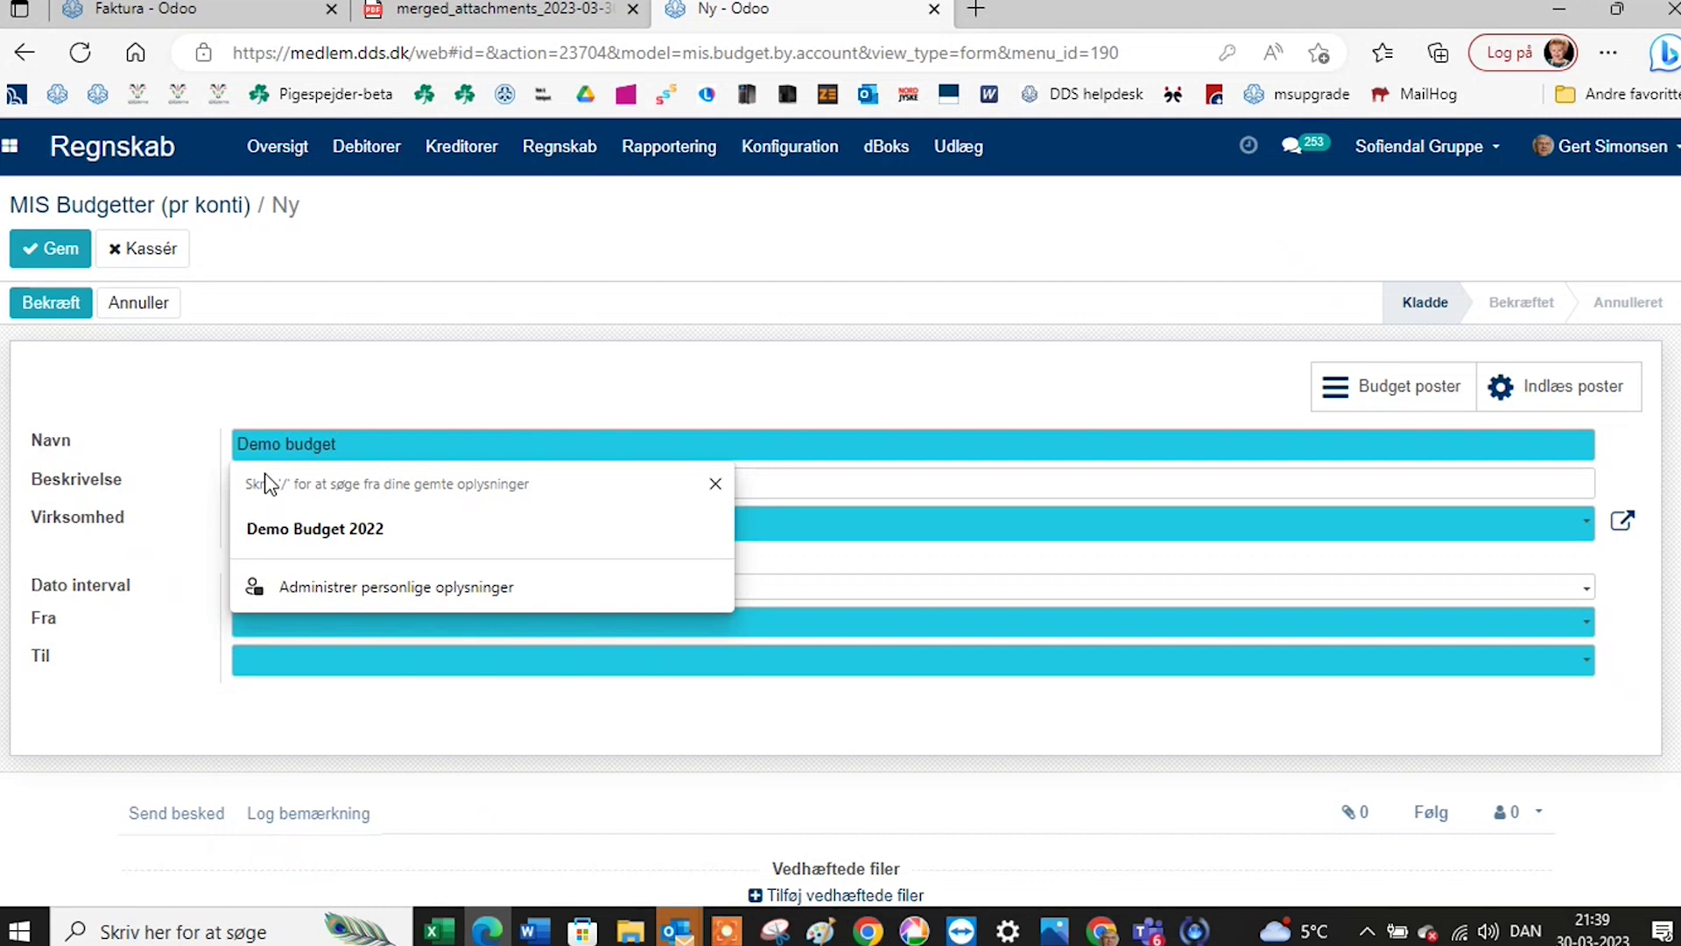
click(323, 529)
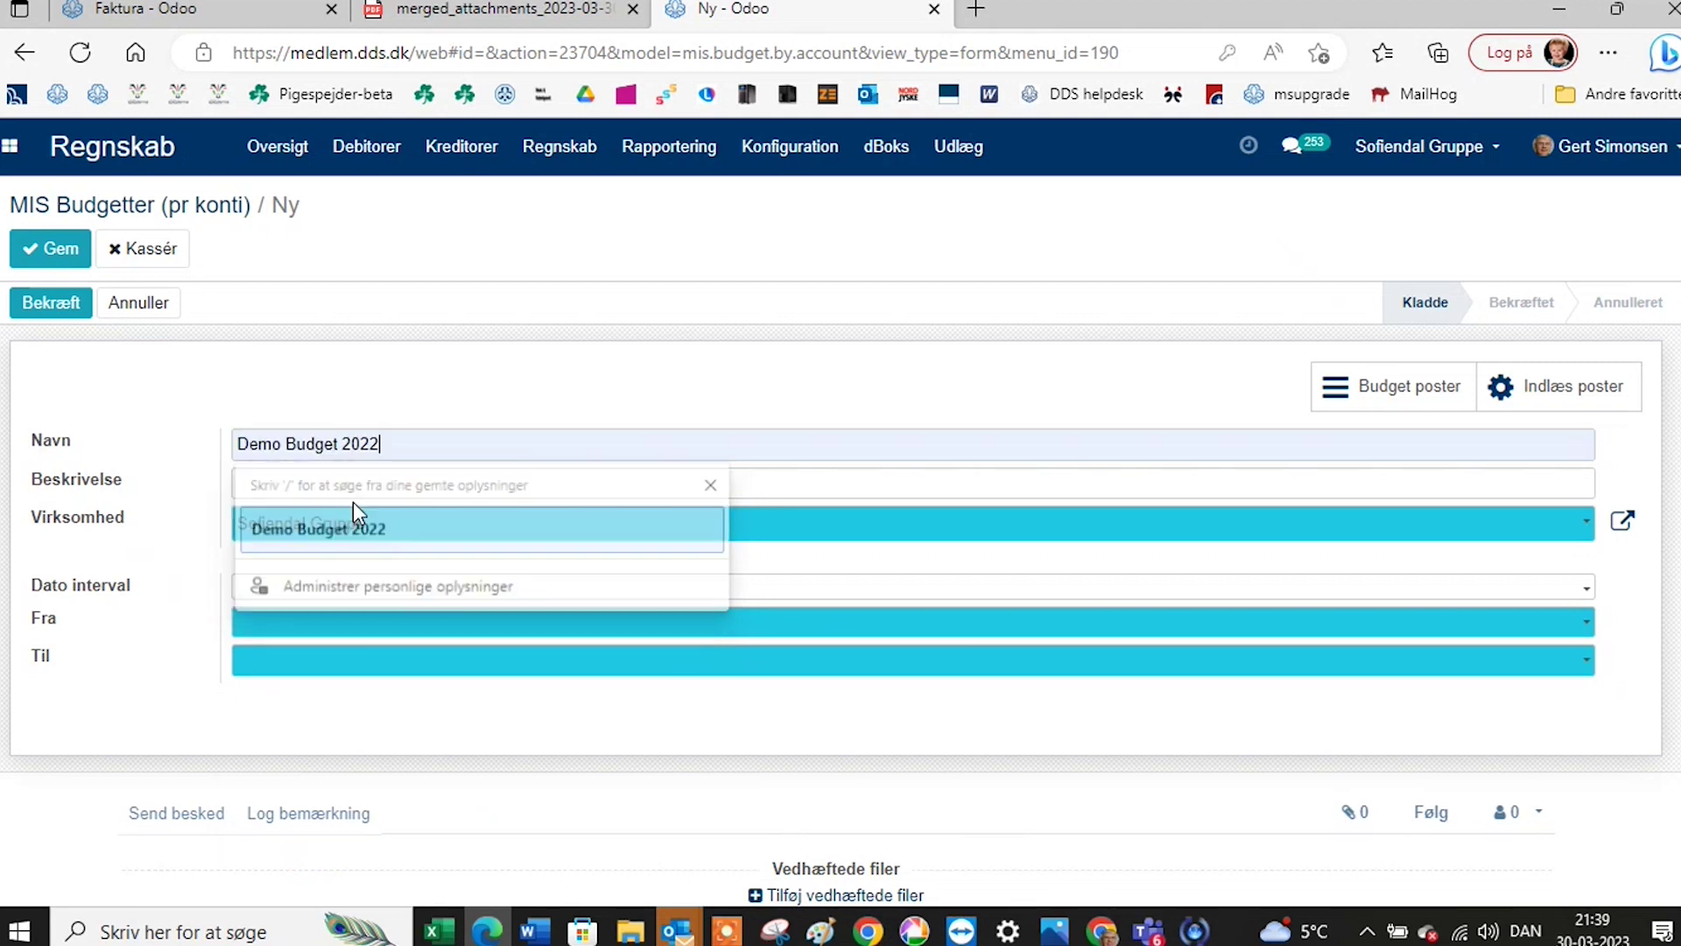
click(400, 442)
key(BackSpace)
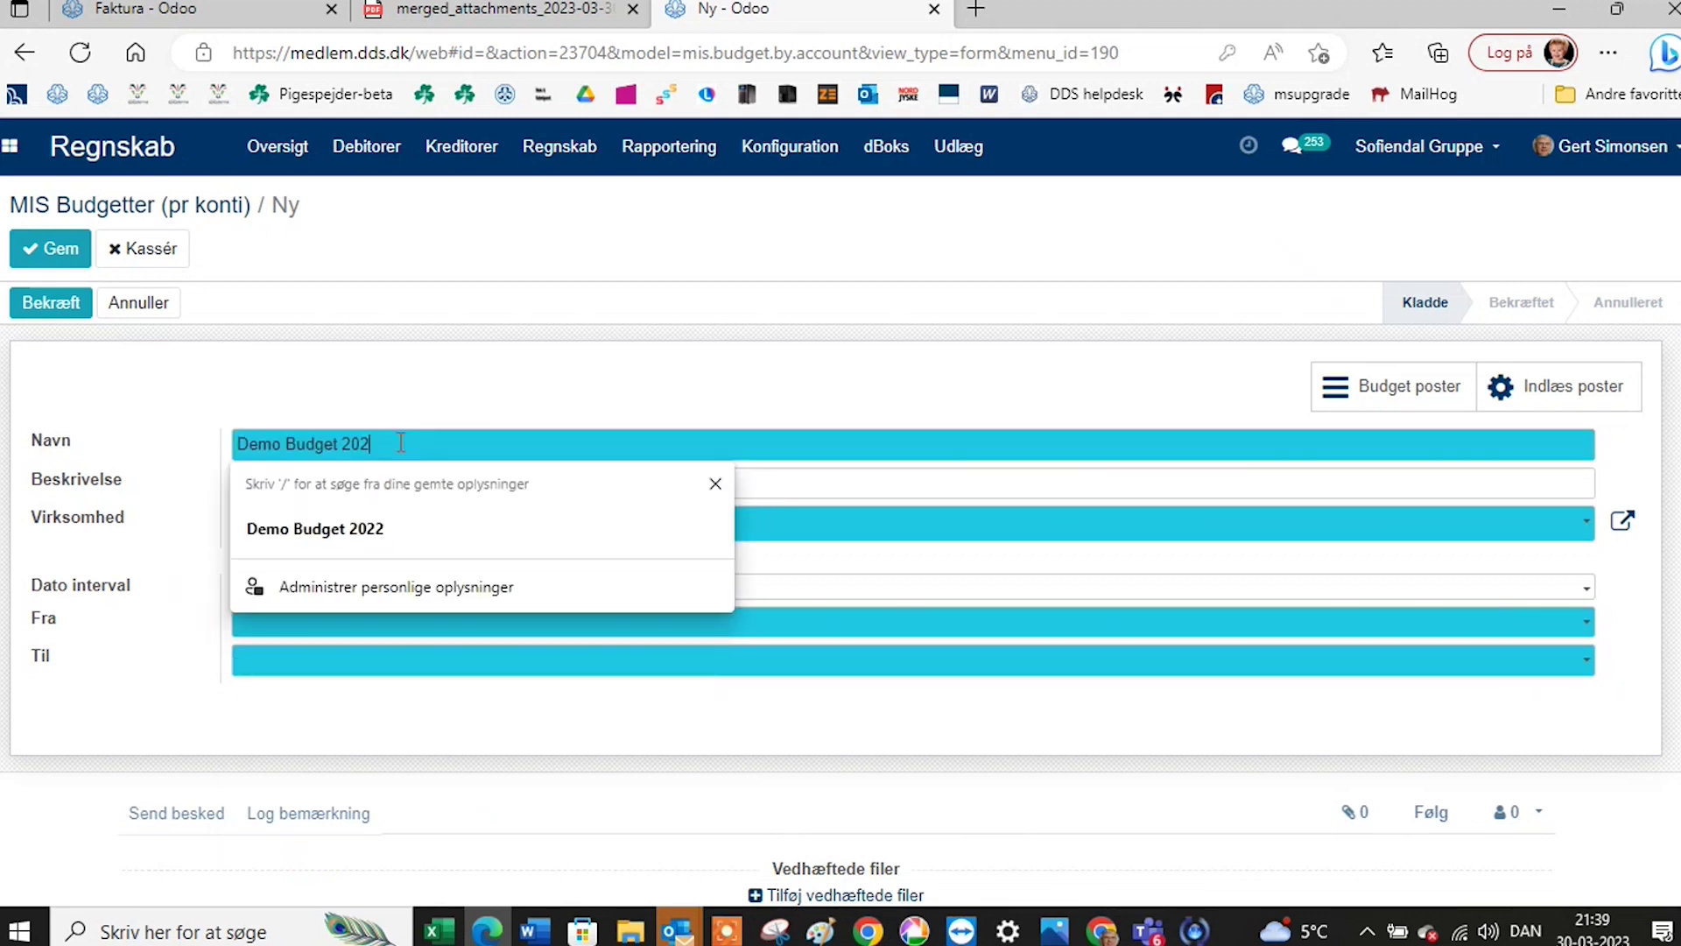
text(3)
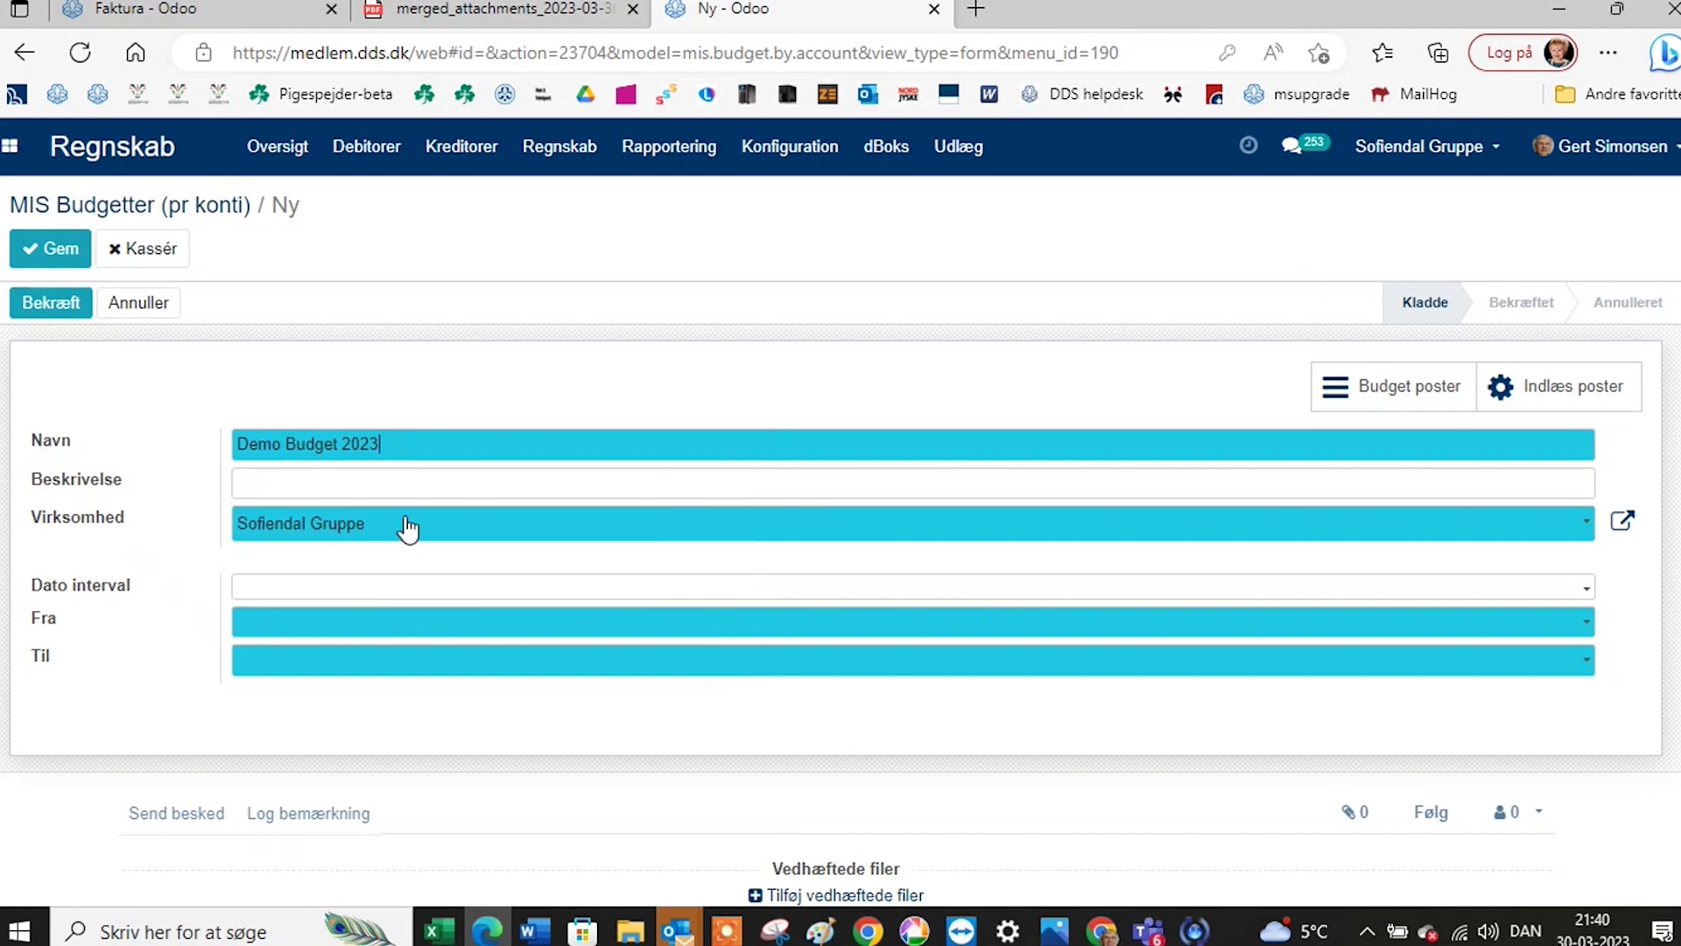
Set the budget period to 01-01-2023 through 31-12-2023 and save it, opening its budget lines.
click(359, 599)
click(364, 640)
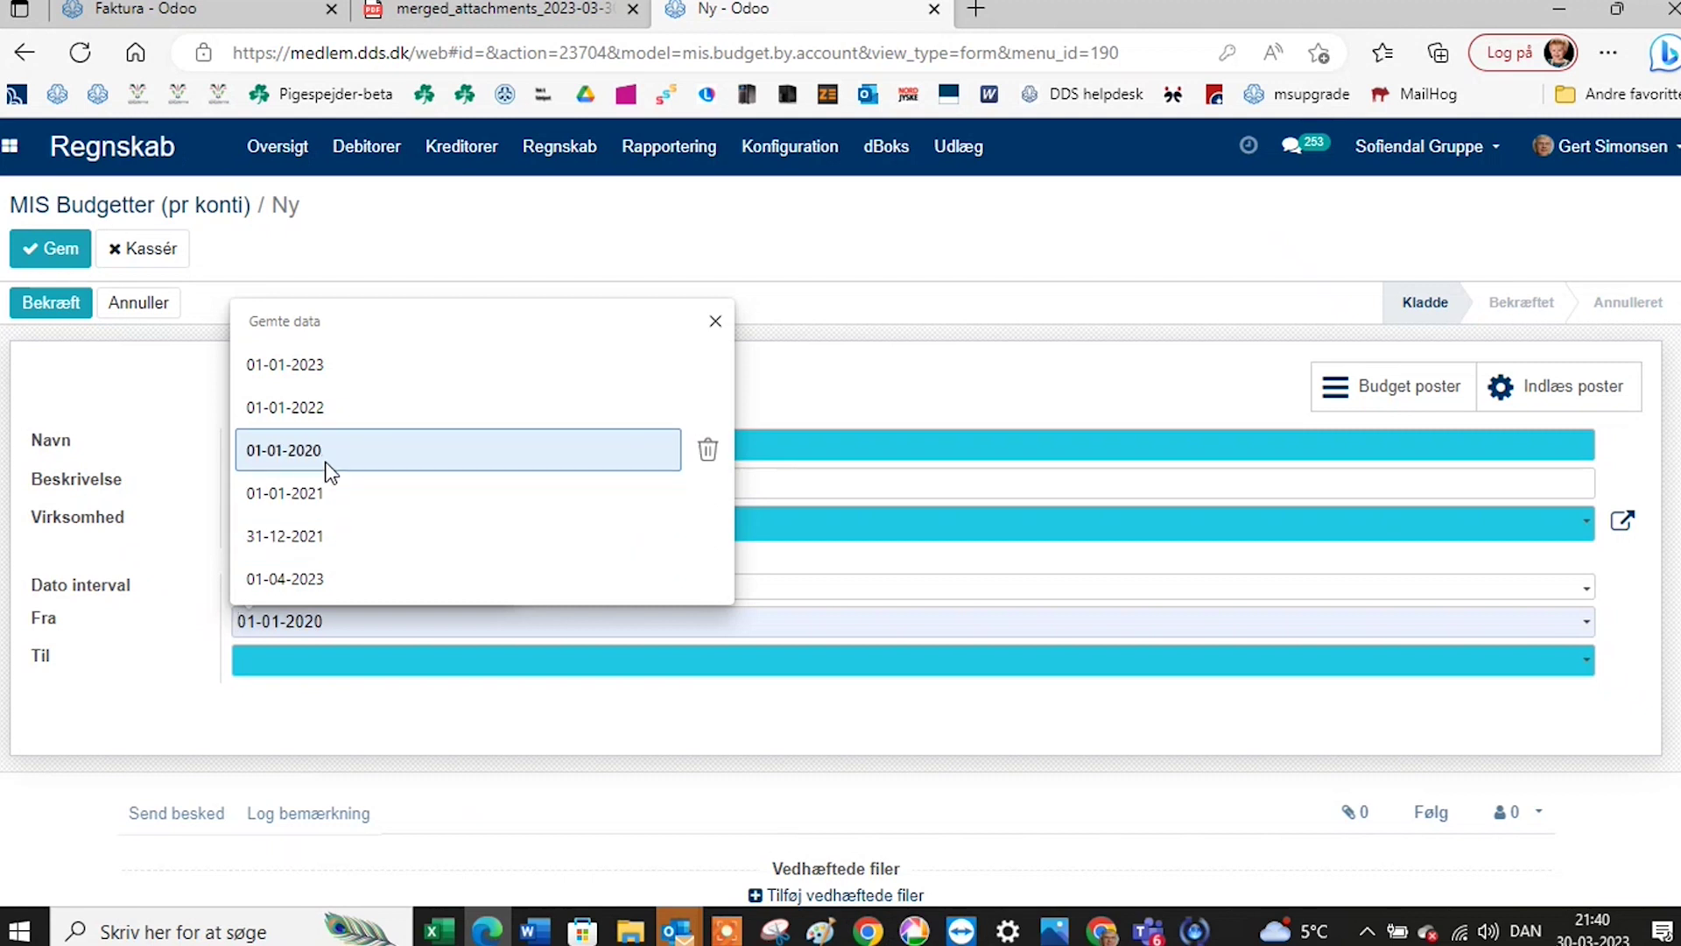
click(316, 368)
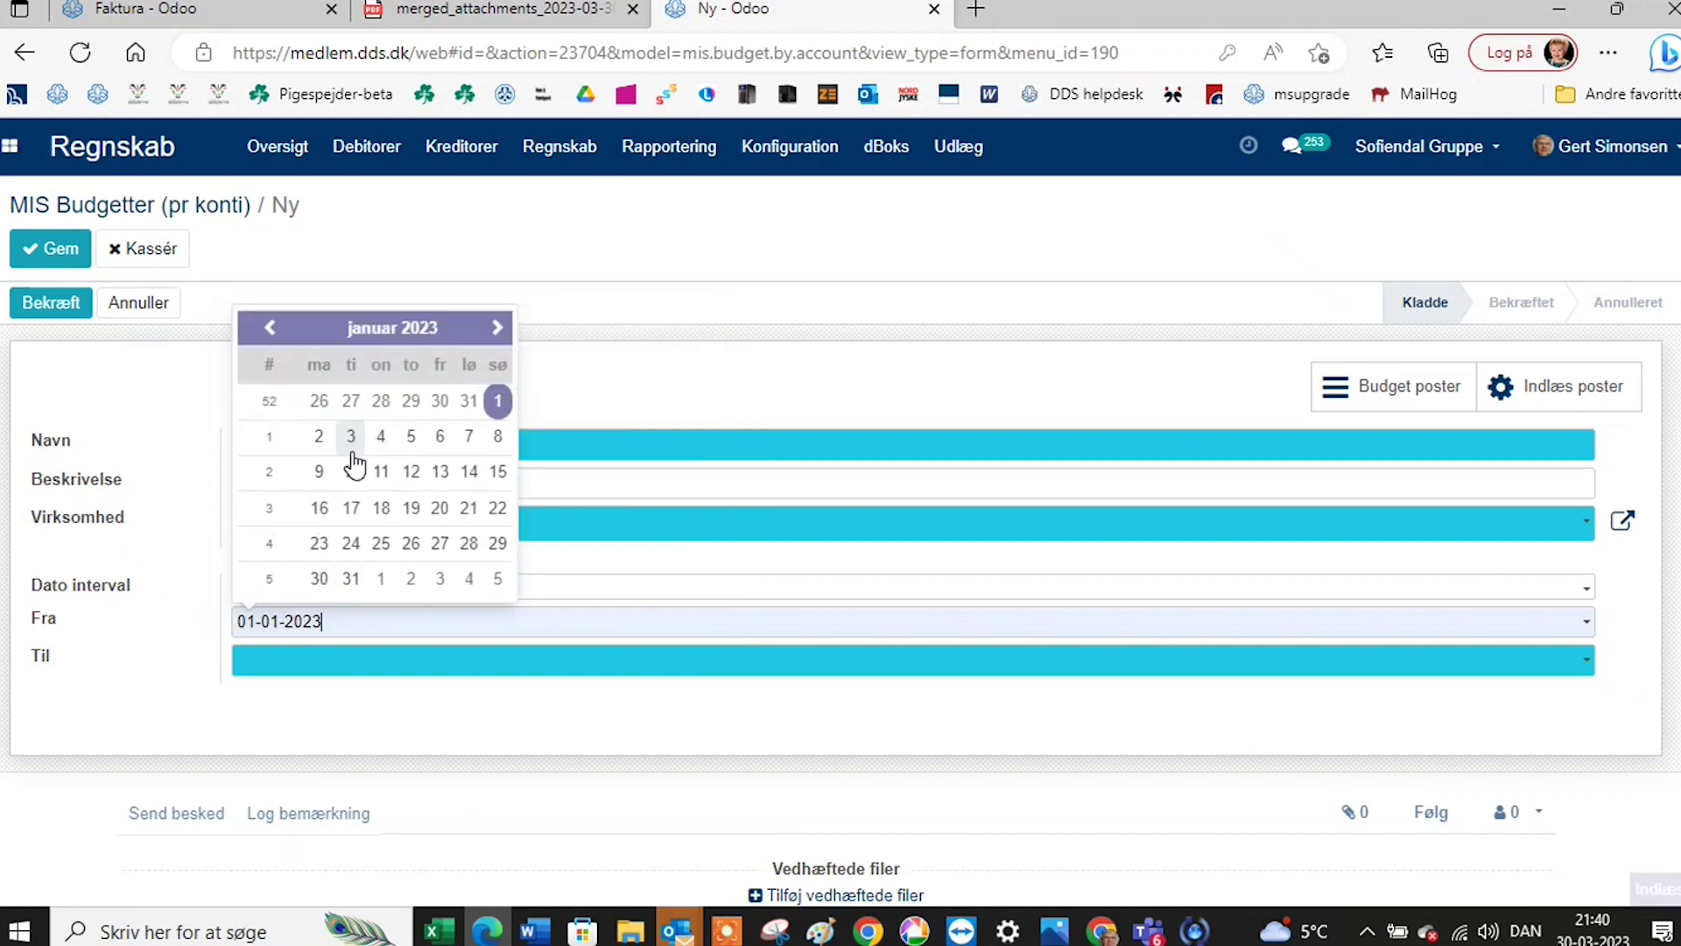
click(363, 666)
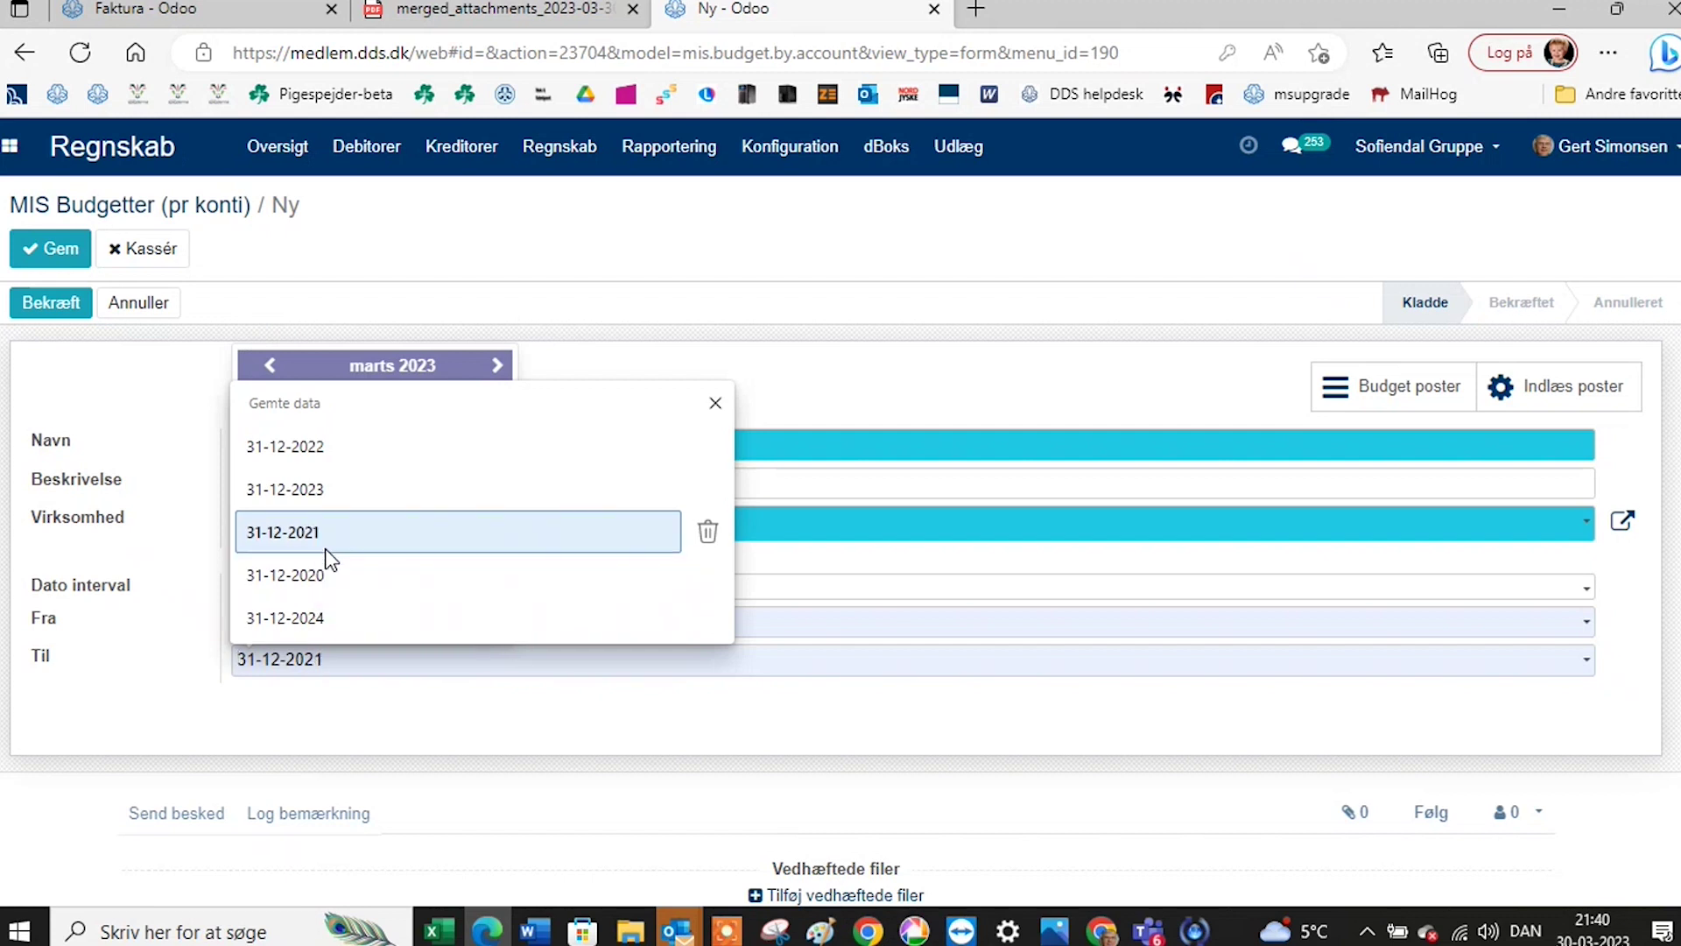
click(324, 499)
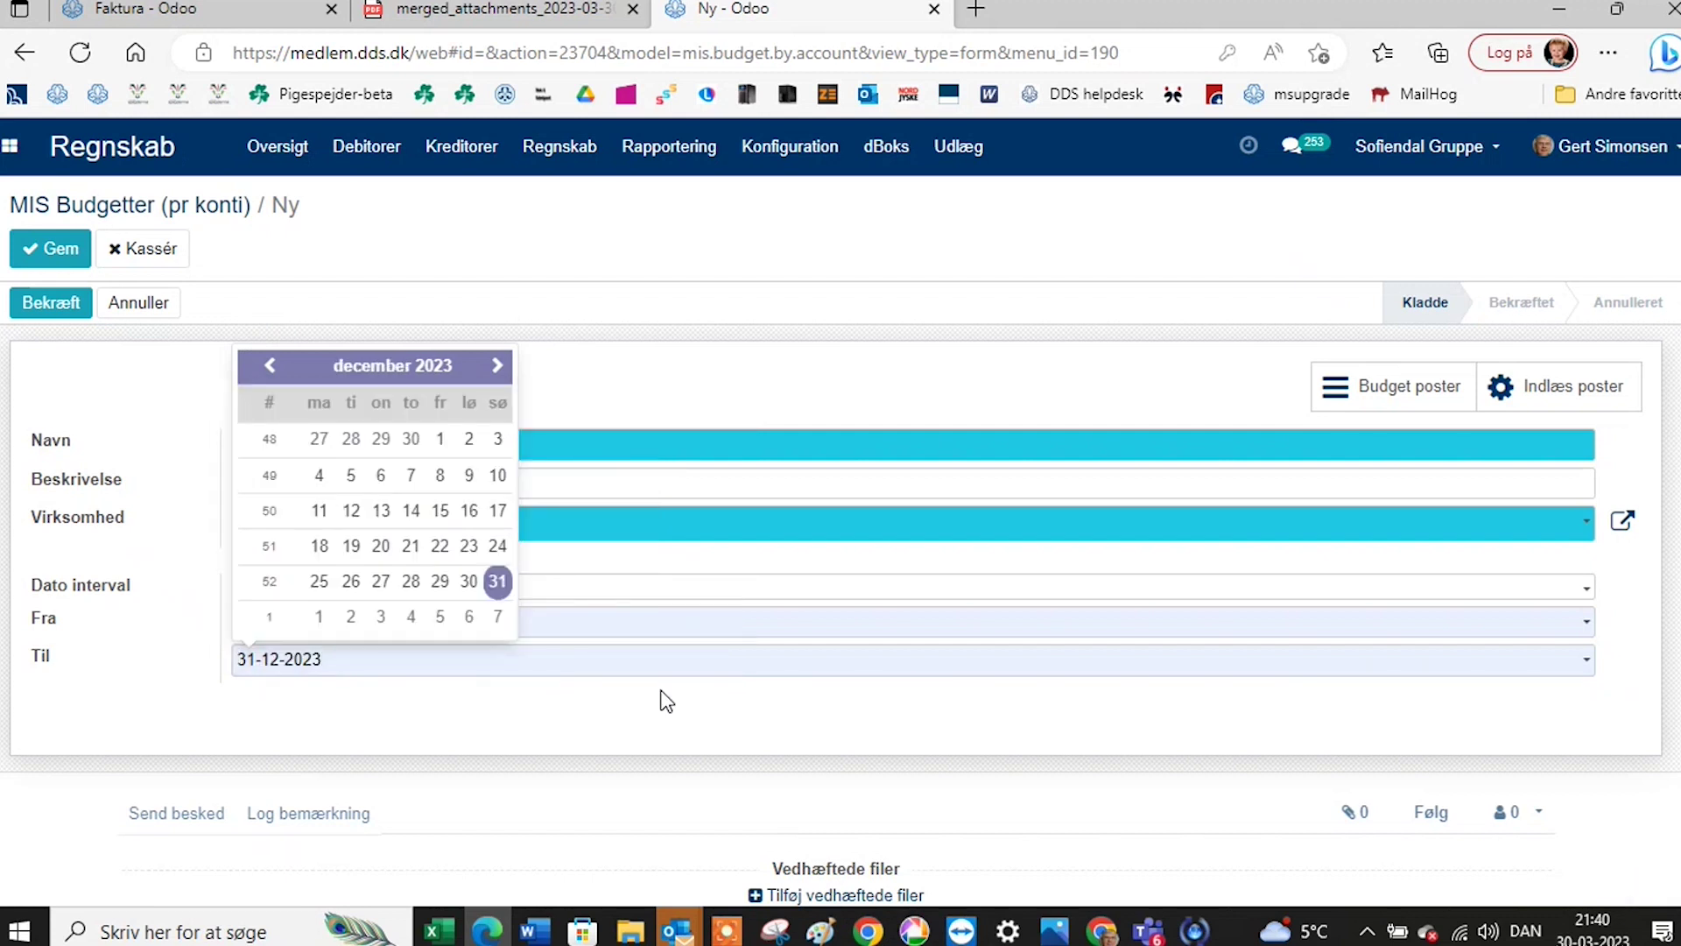
click(1003, 399)
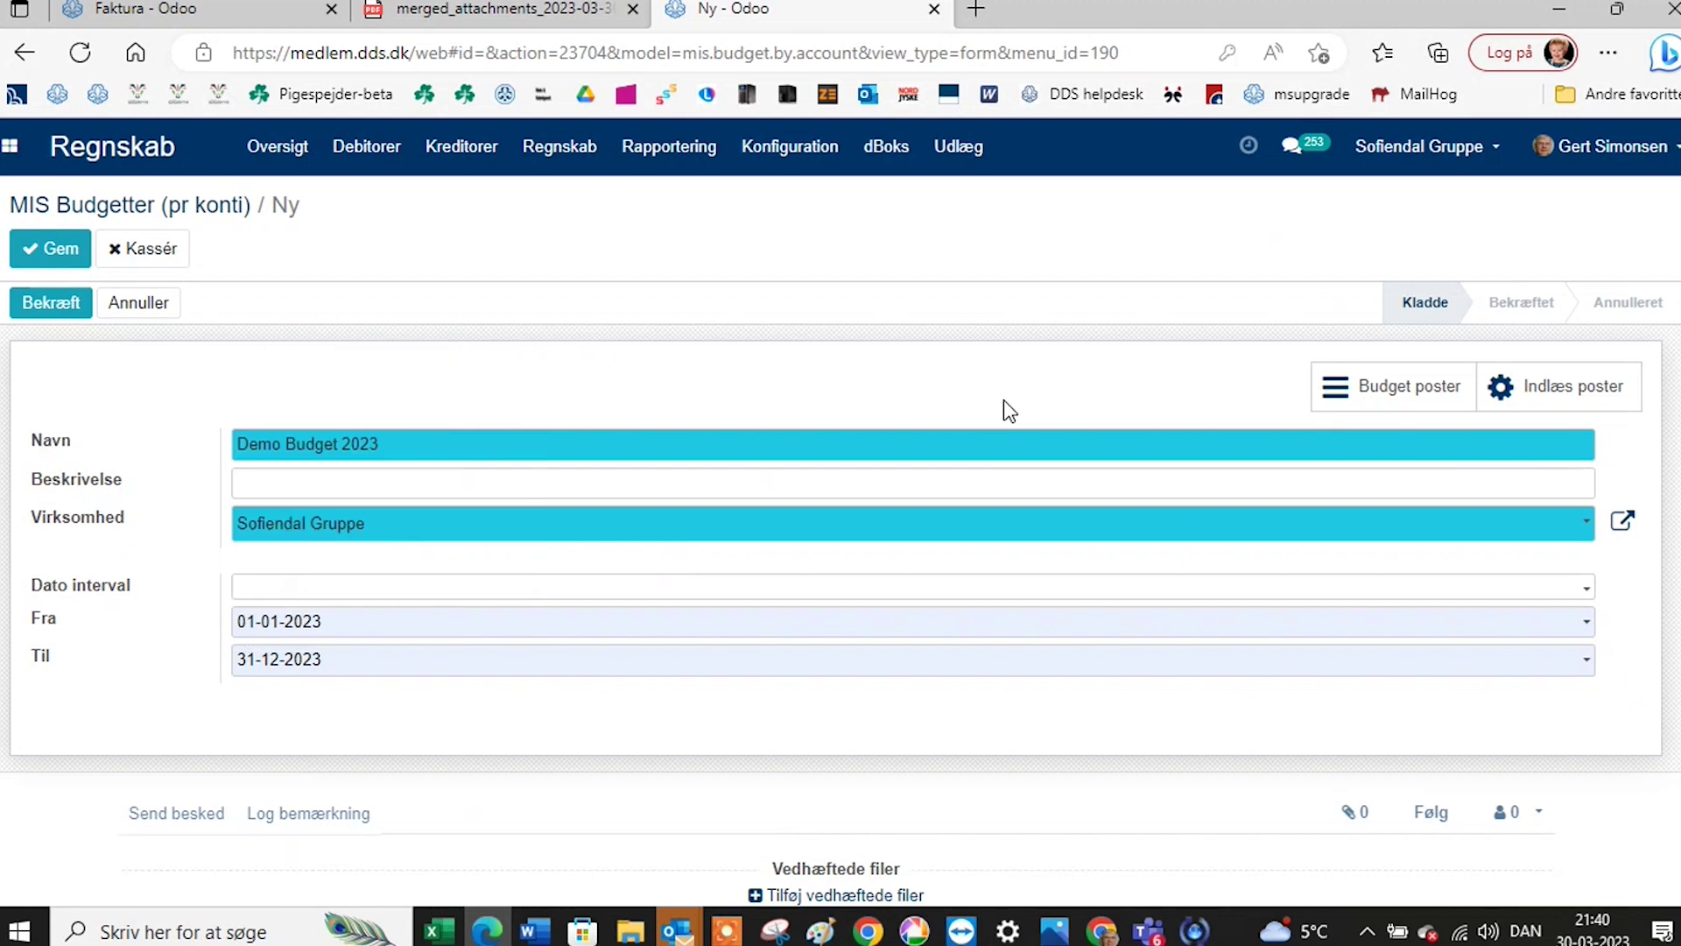
click(1366, 396)
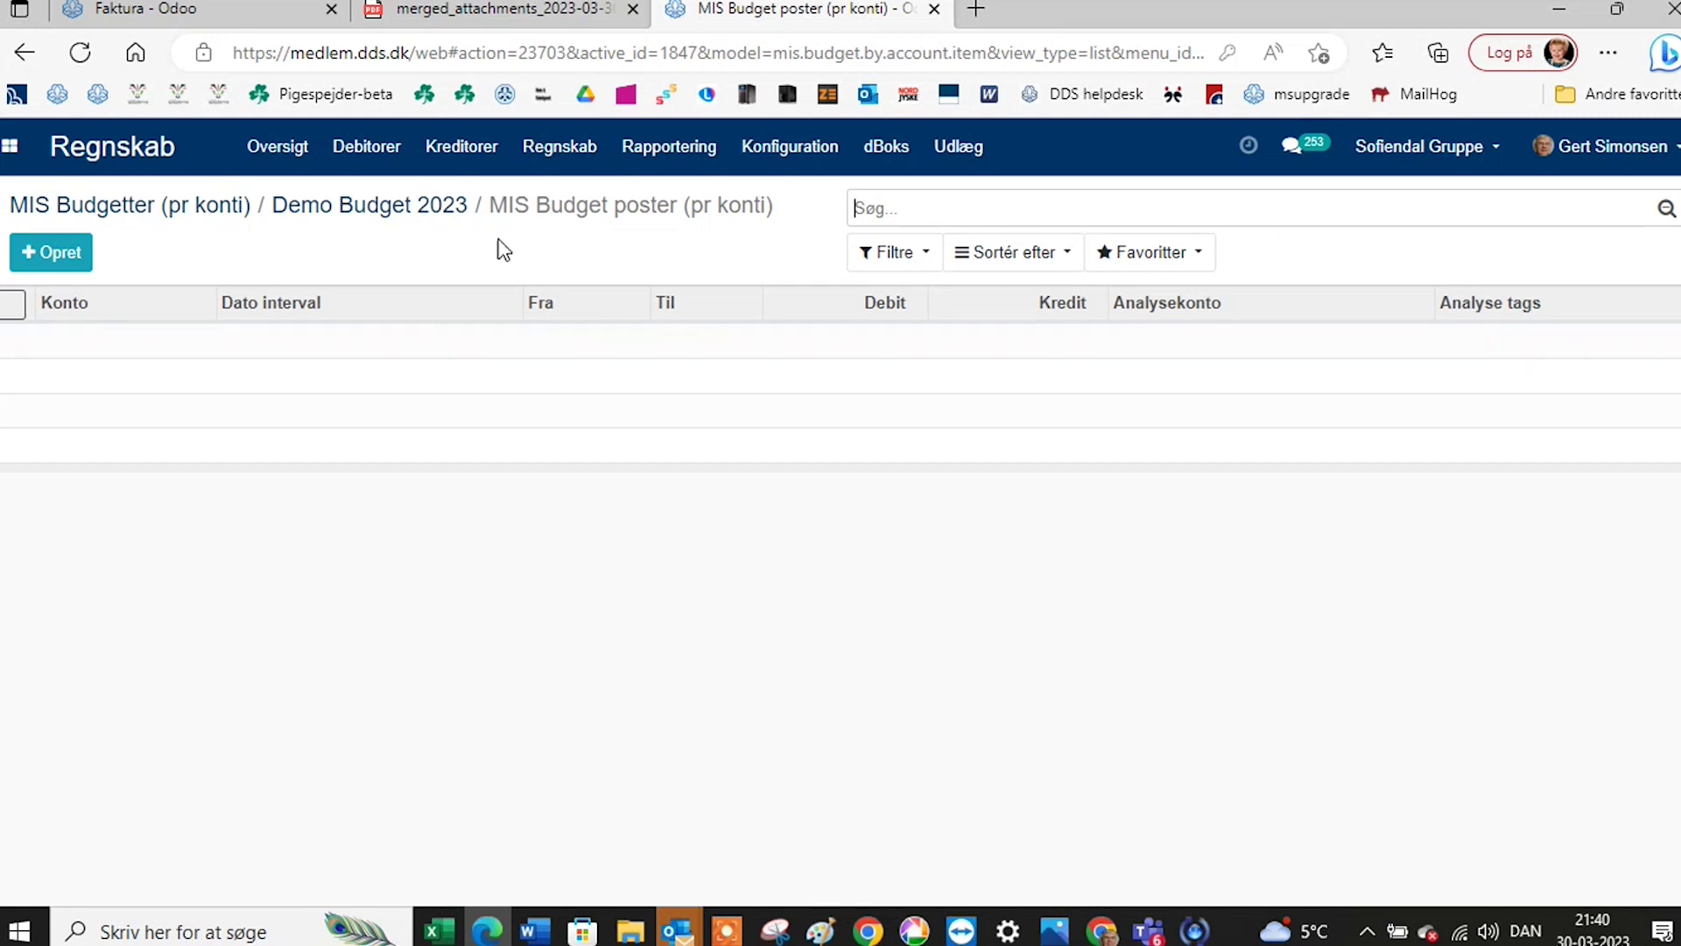
Load the 42 account lines into Demo Budget 2023 and open its budget lines.
click(420, 208)
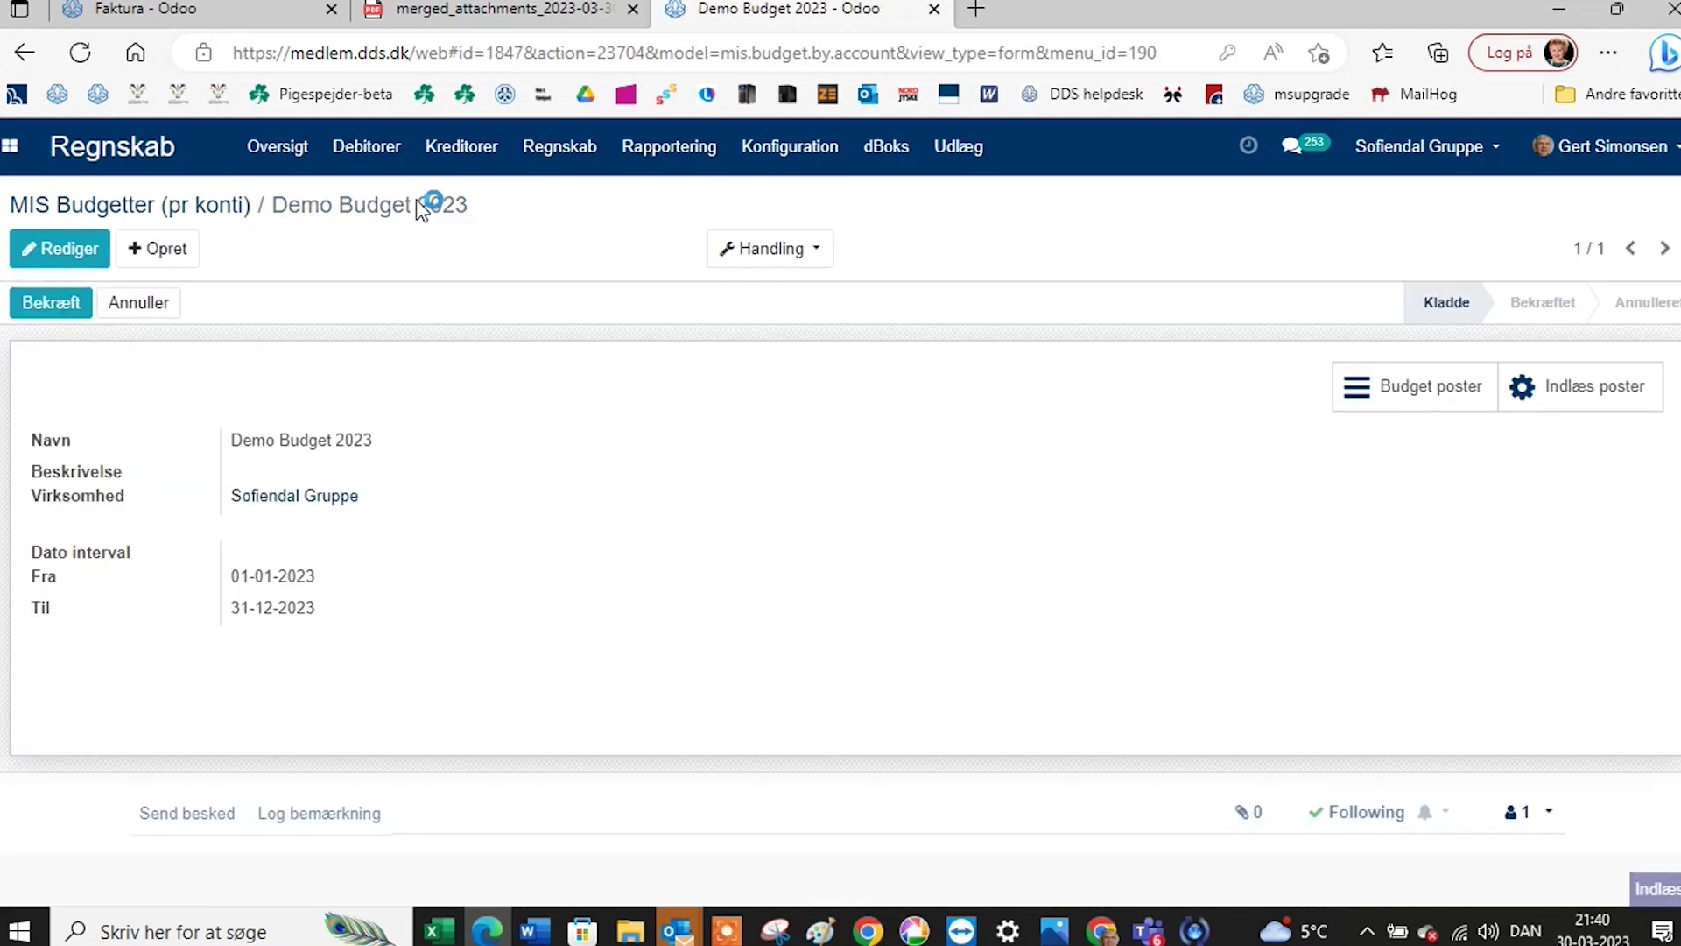
click(1550, 393)
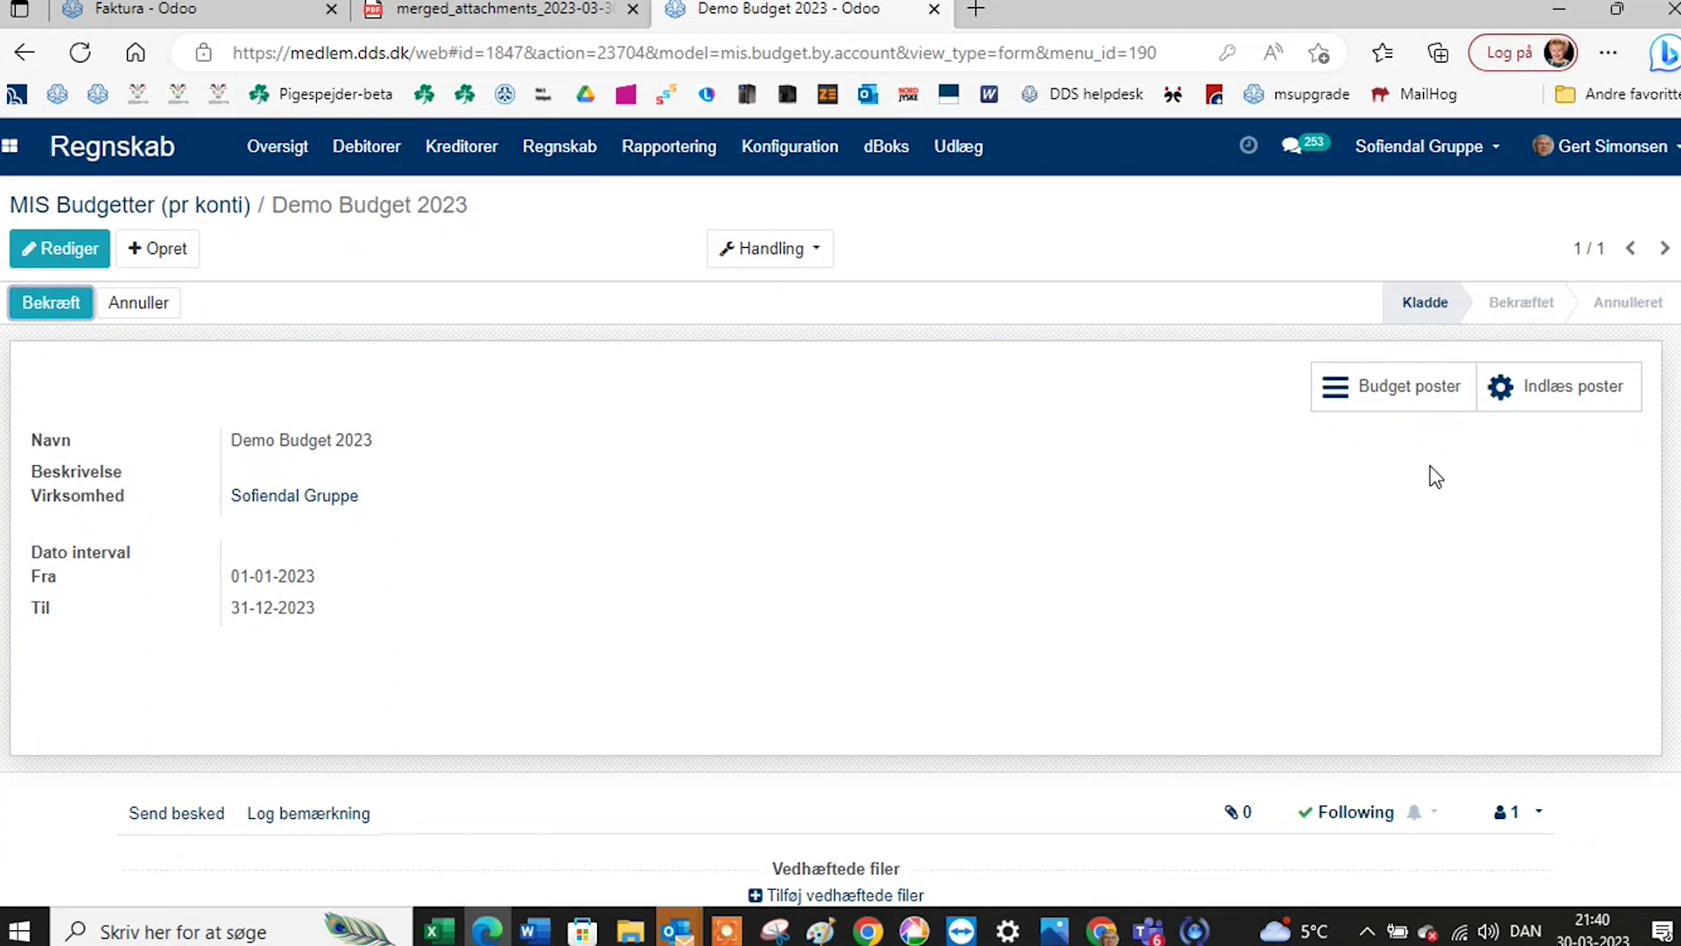
click(1409, 392)
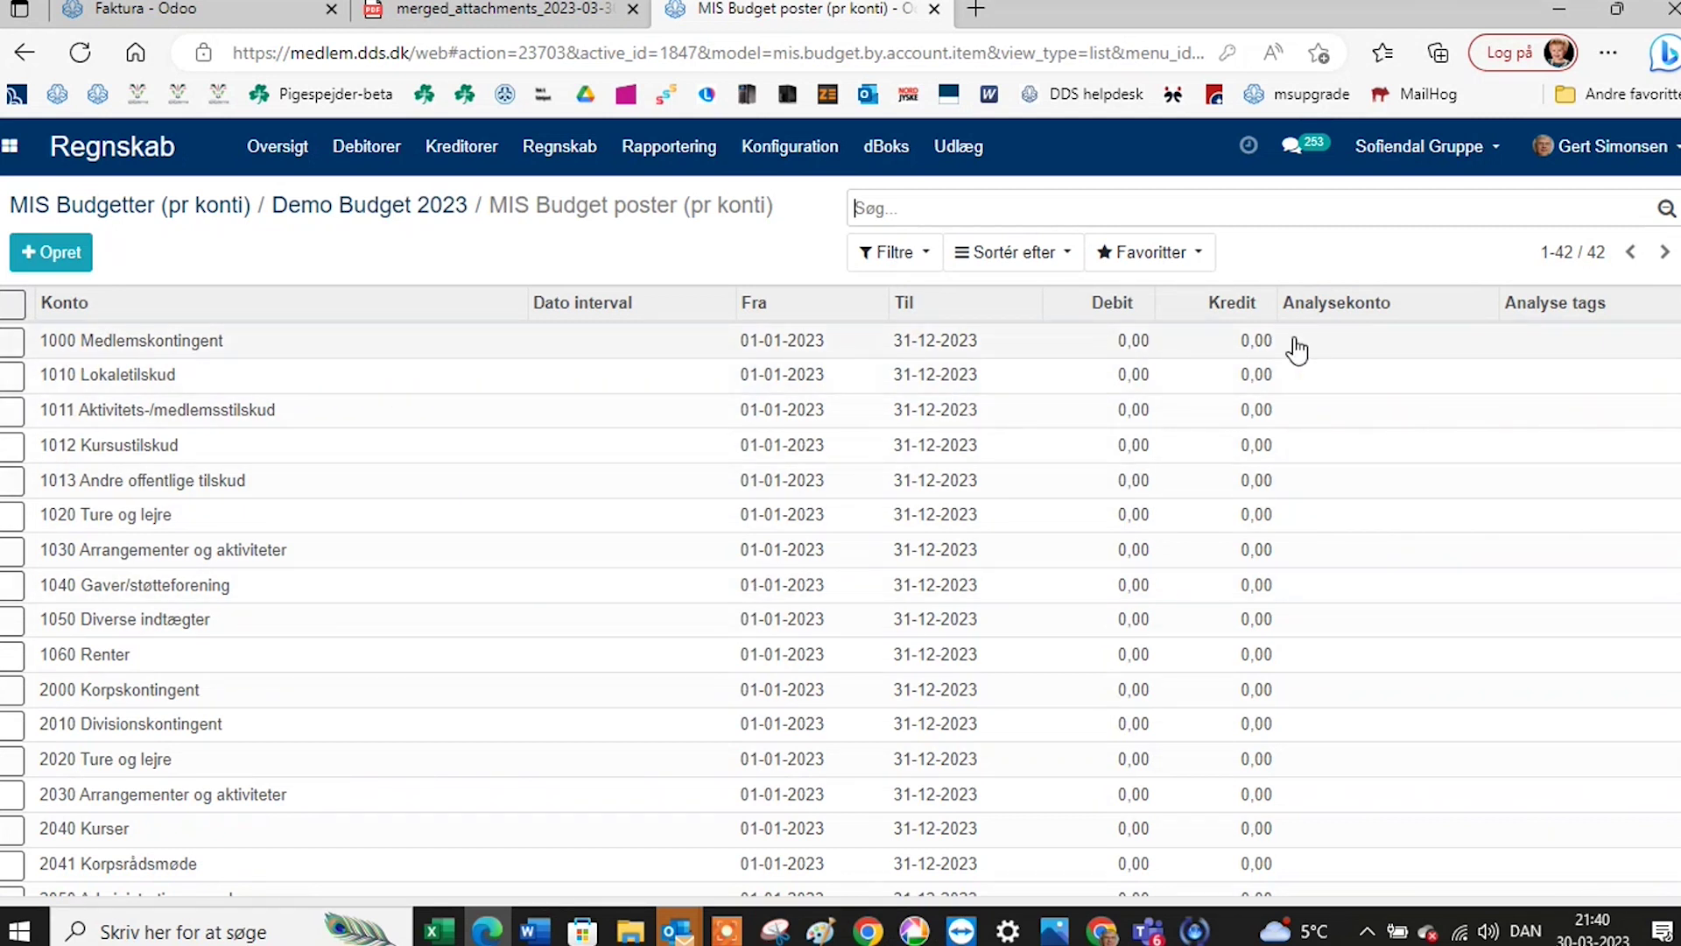
Save a 6.000,00 credit on 1000 Medlemskontingent and go back to the budget form.
click(1258, 340)
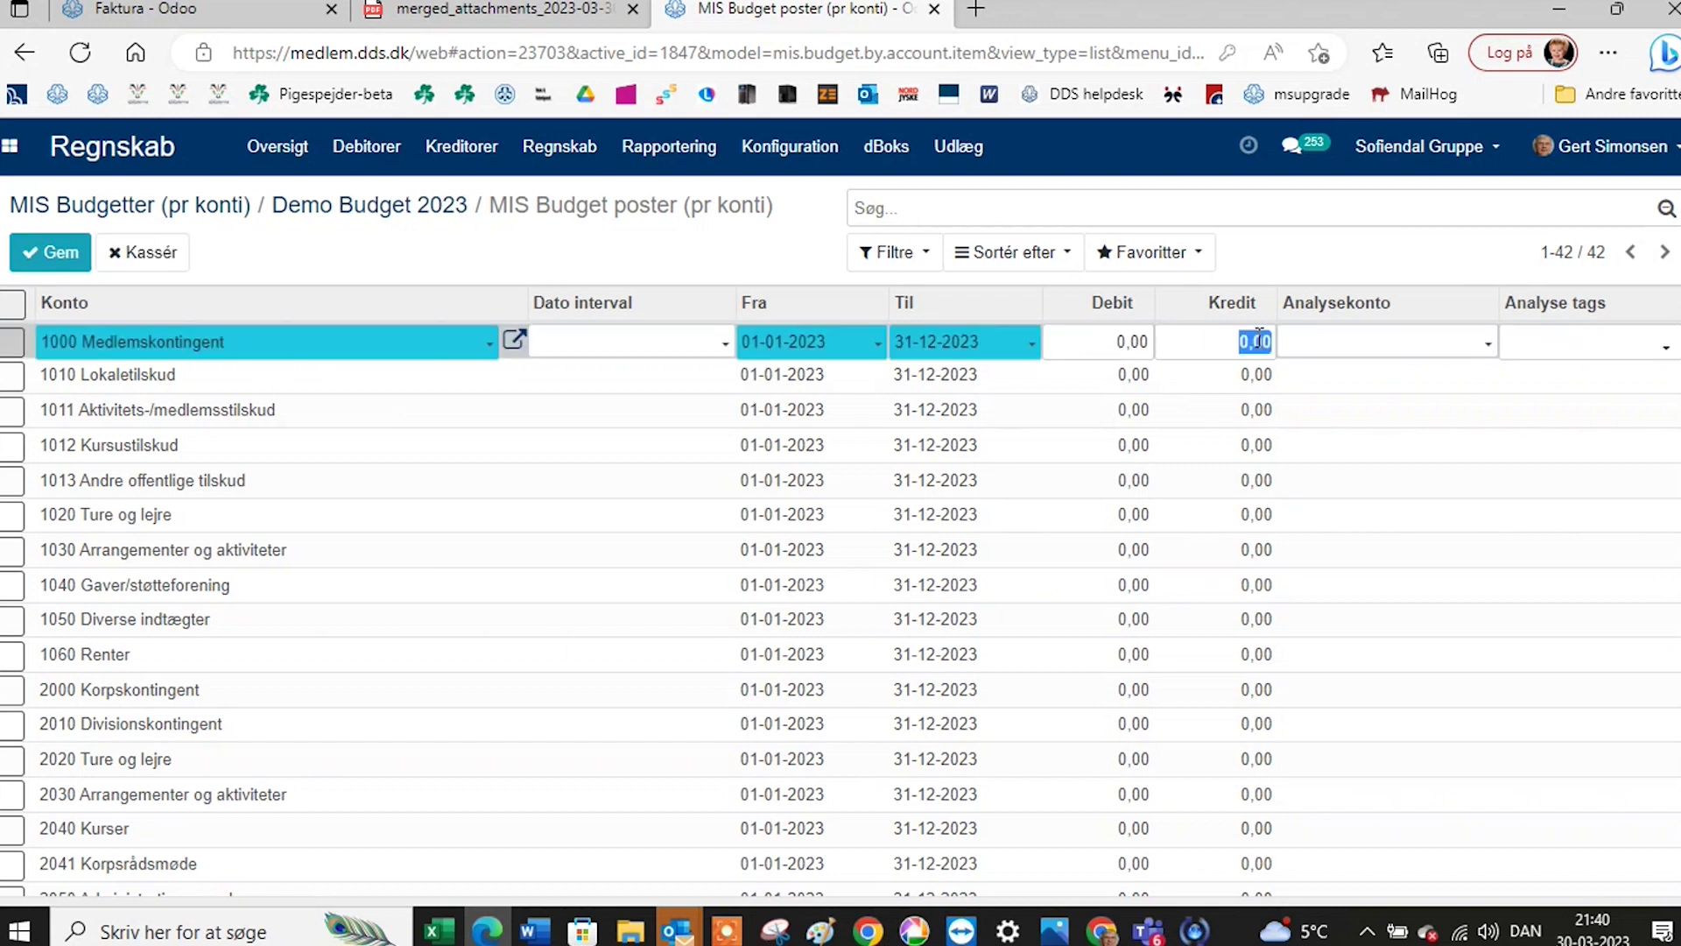
text(4)
click(54, 252)
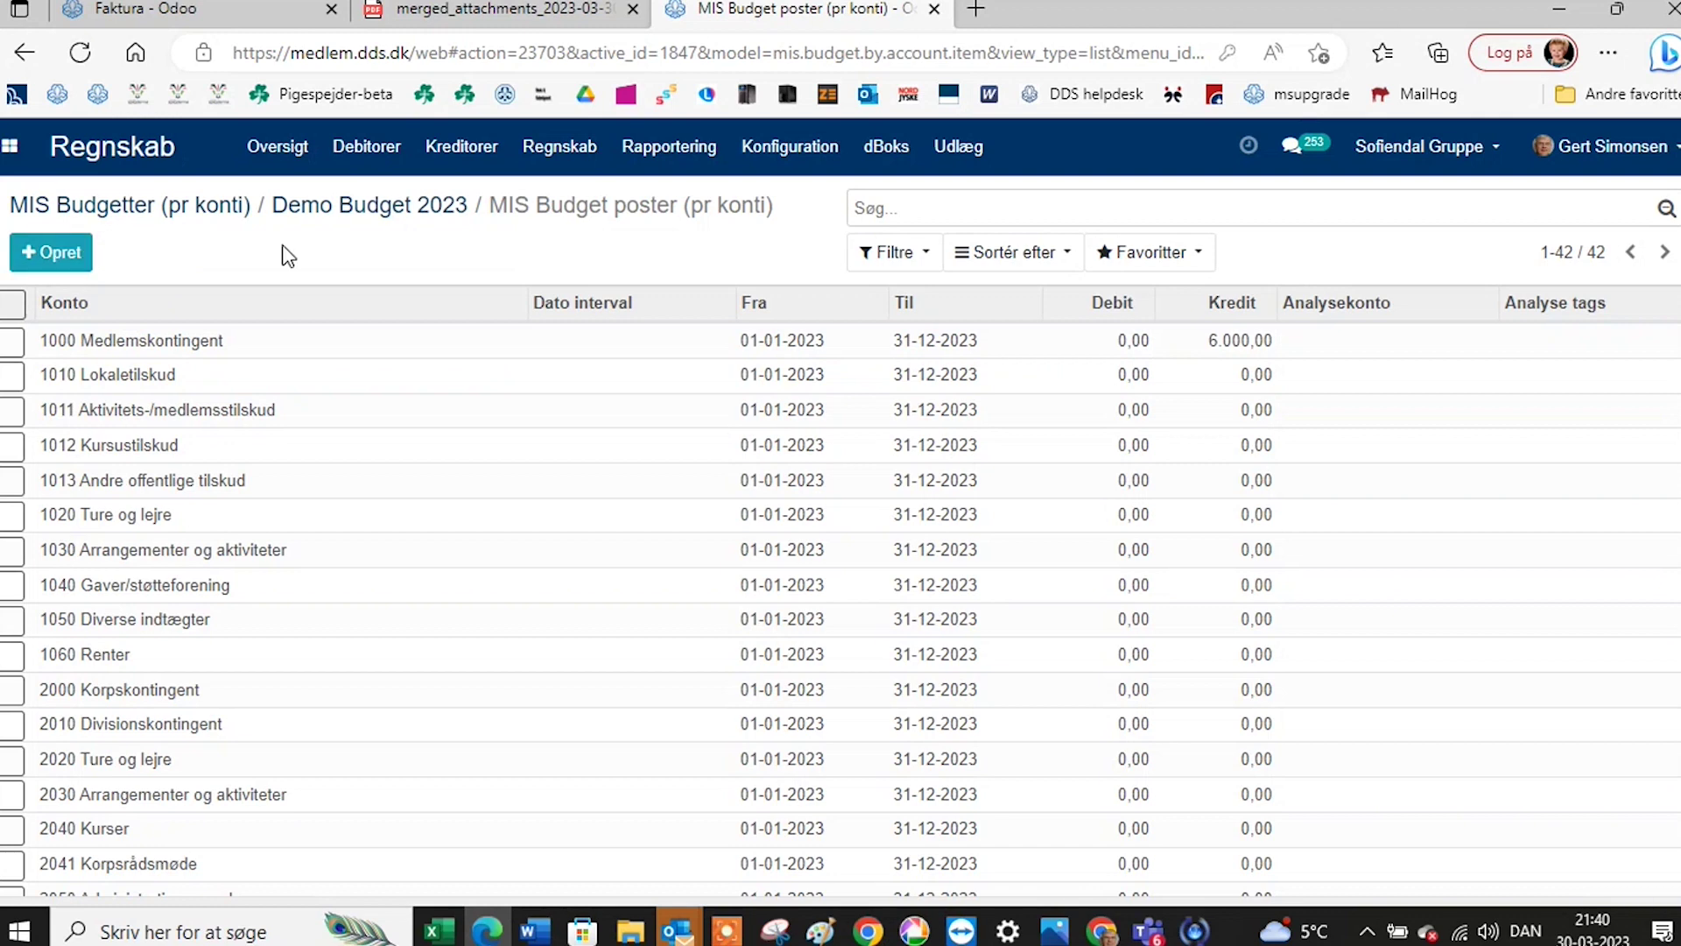
click(341, 205)
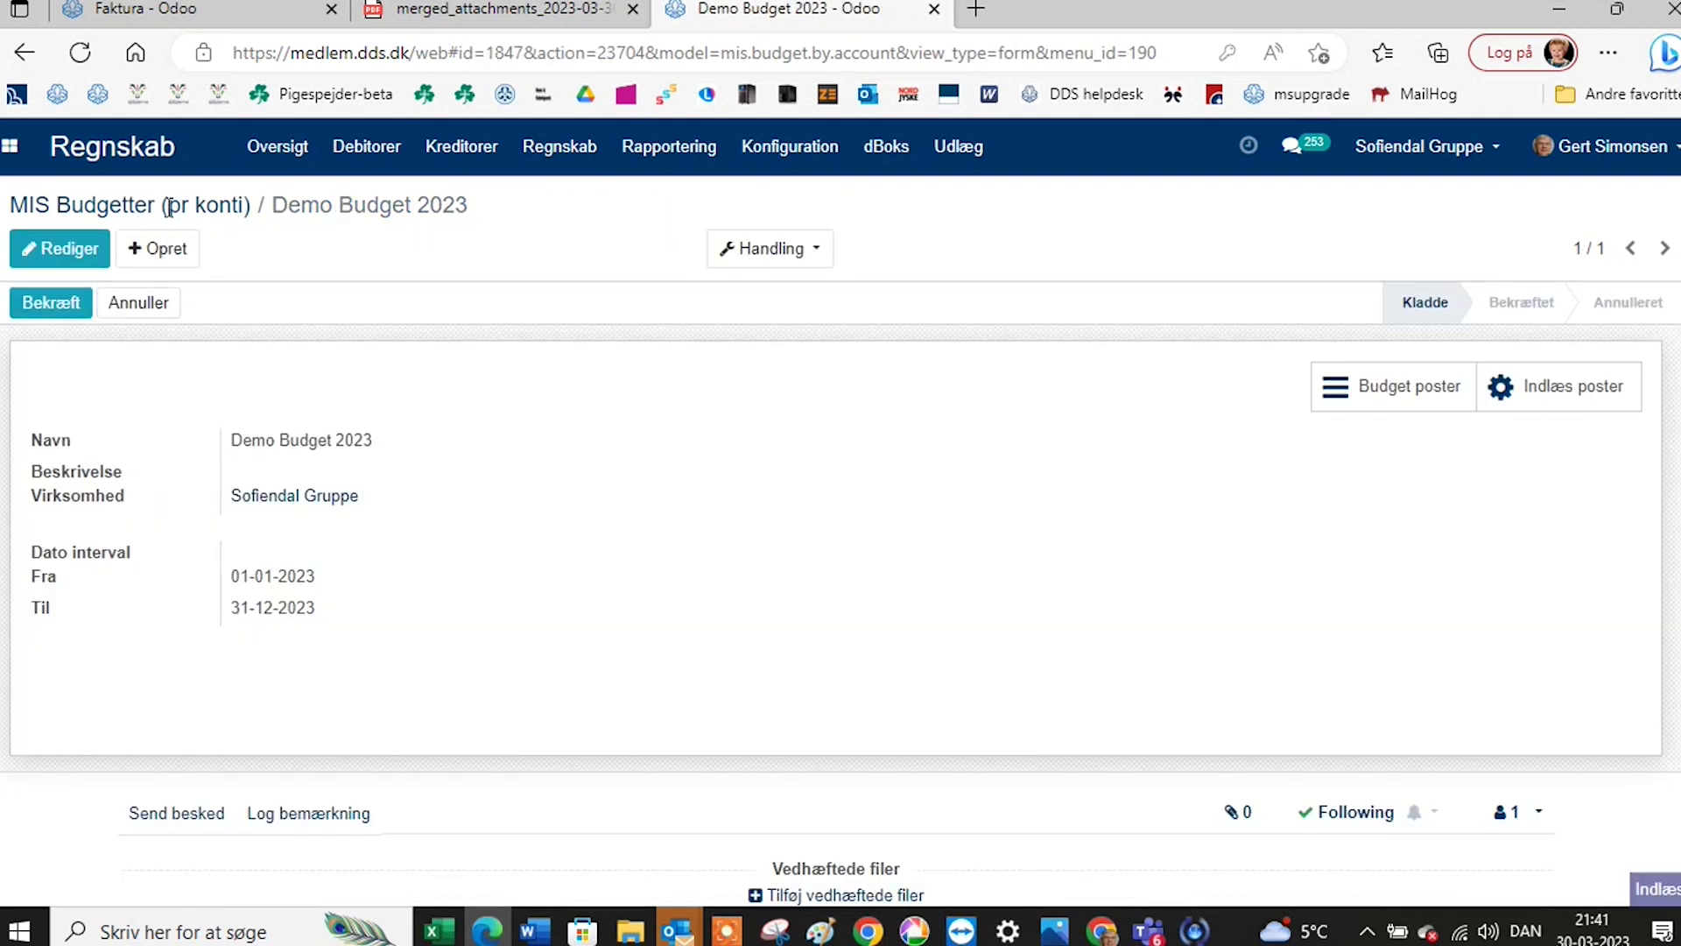
Reopen Demo Budget 2023, scroll through its account lines, and return to the eight-budget list.
click(171, 207)
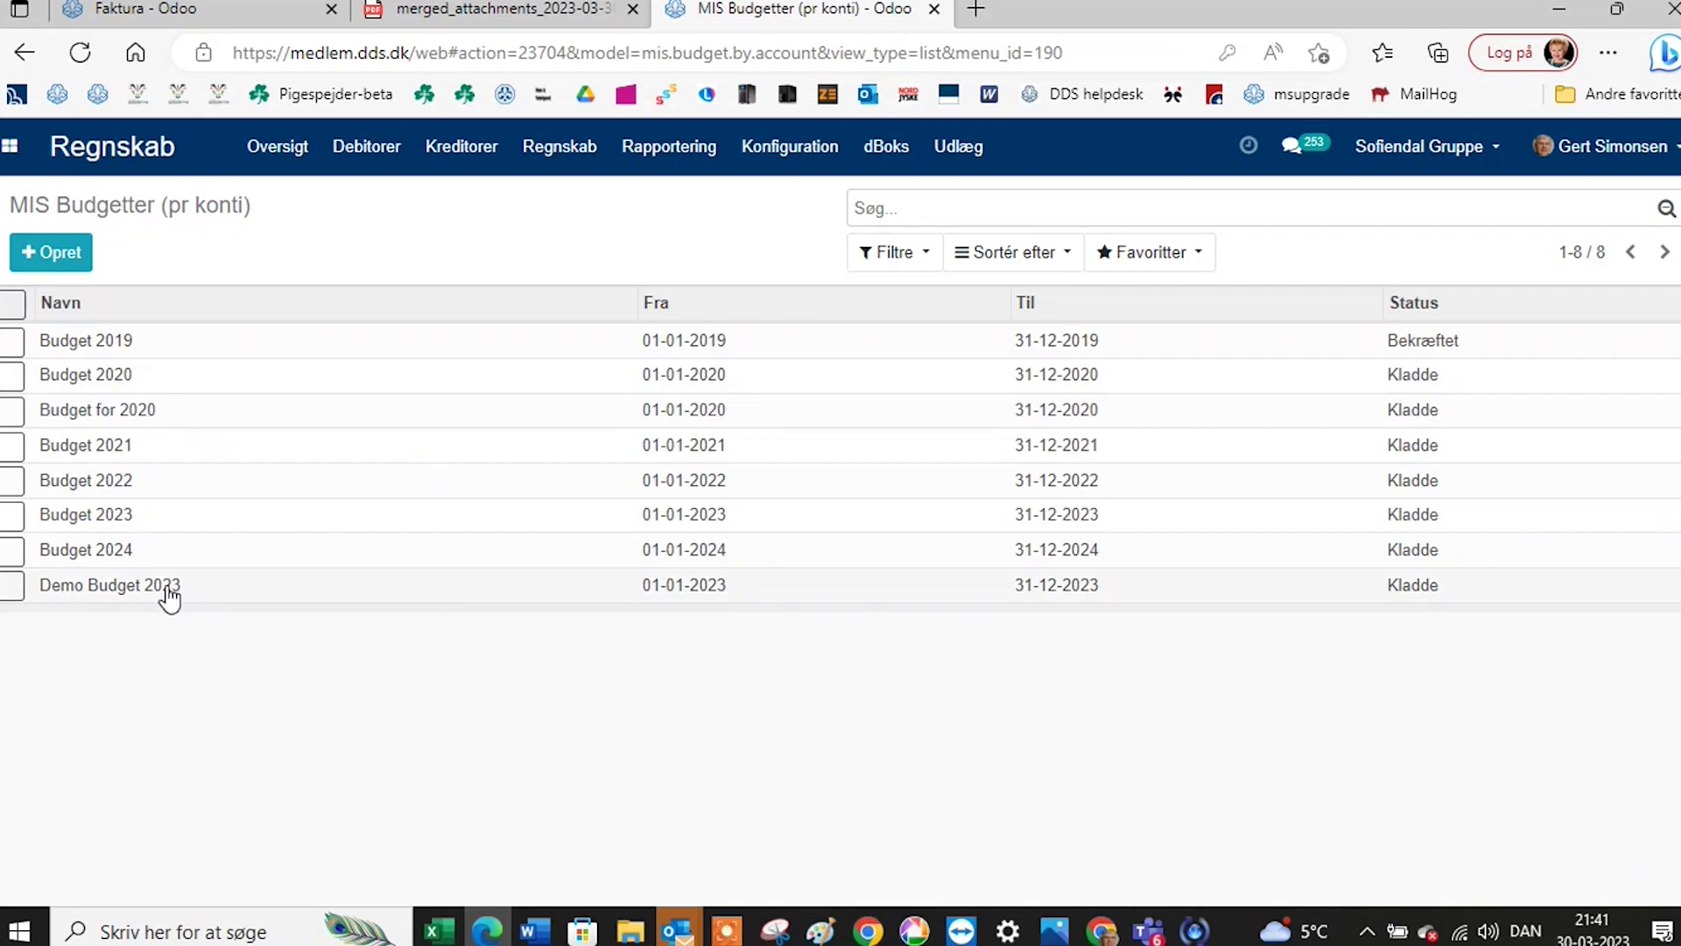
click(171, 595)
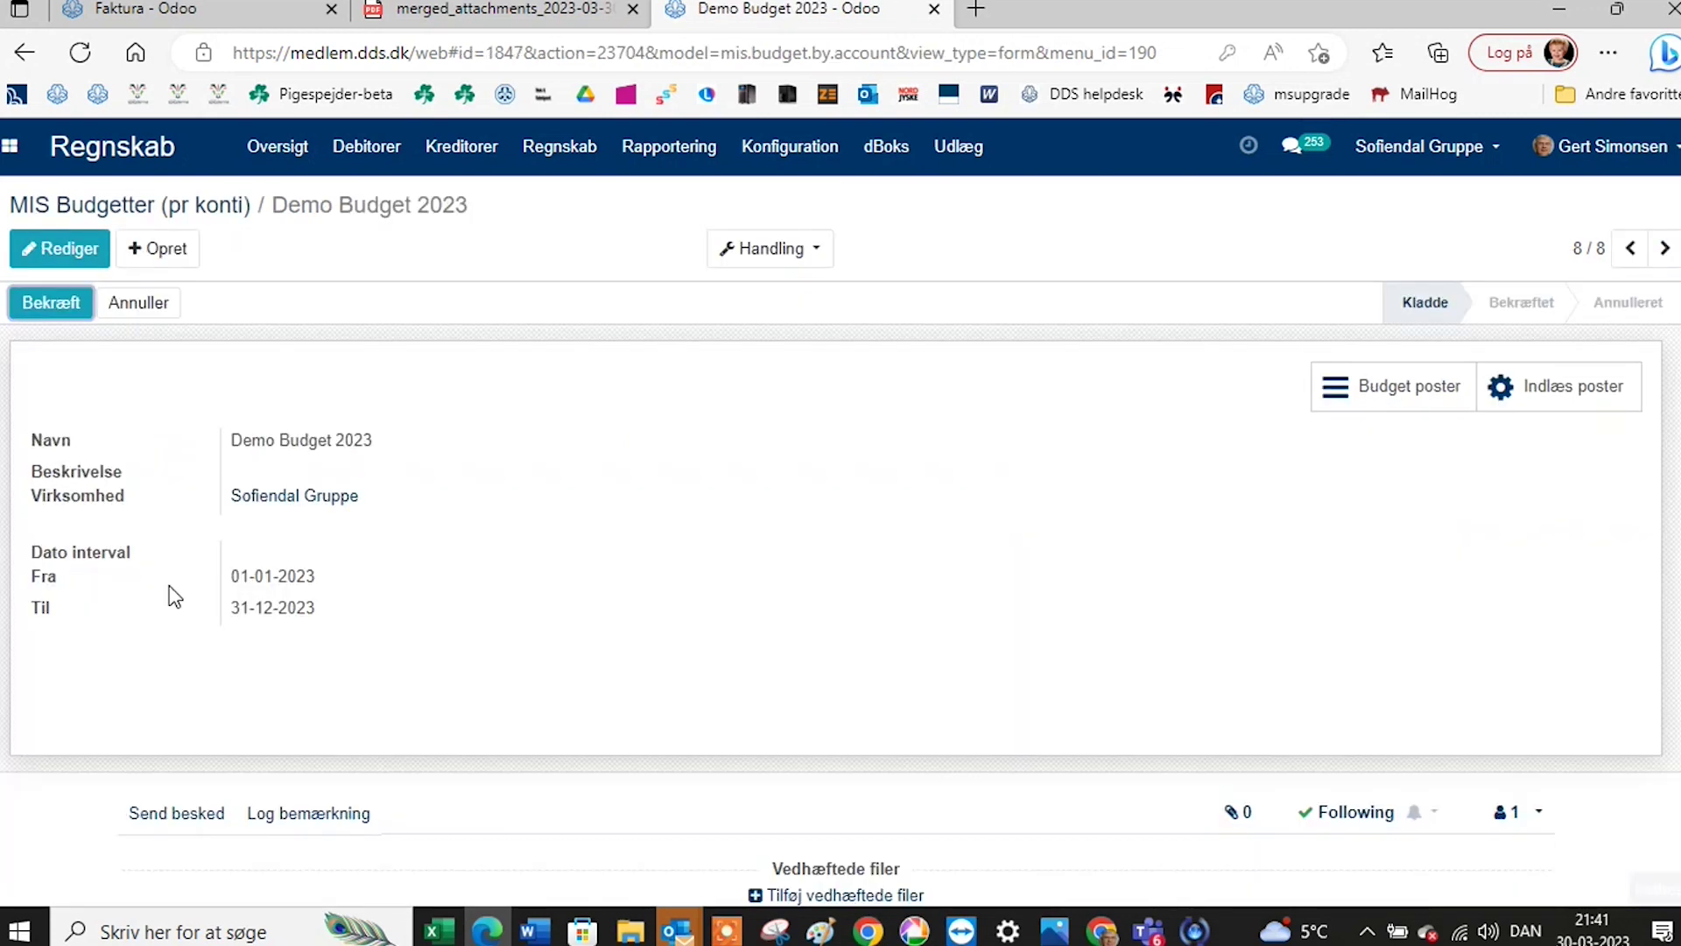
click(1360, 389)
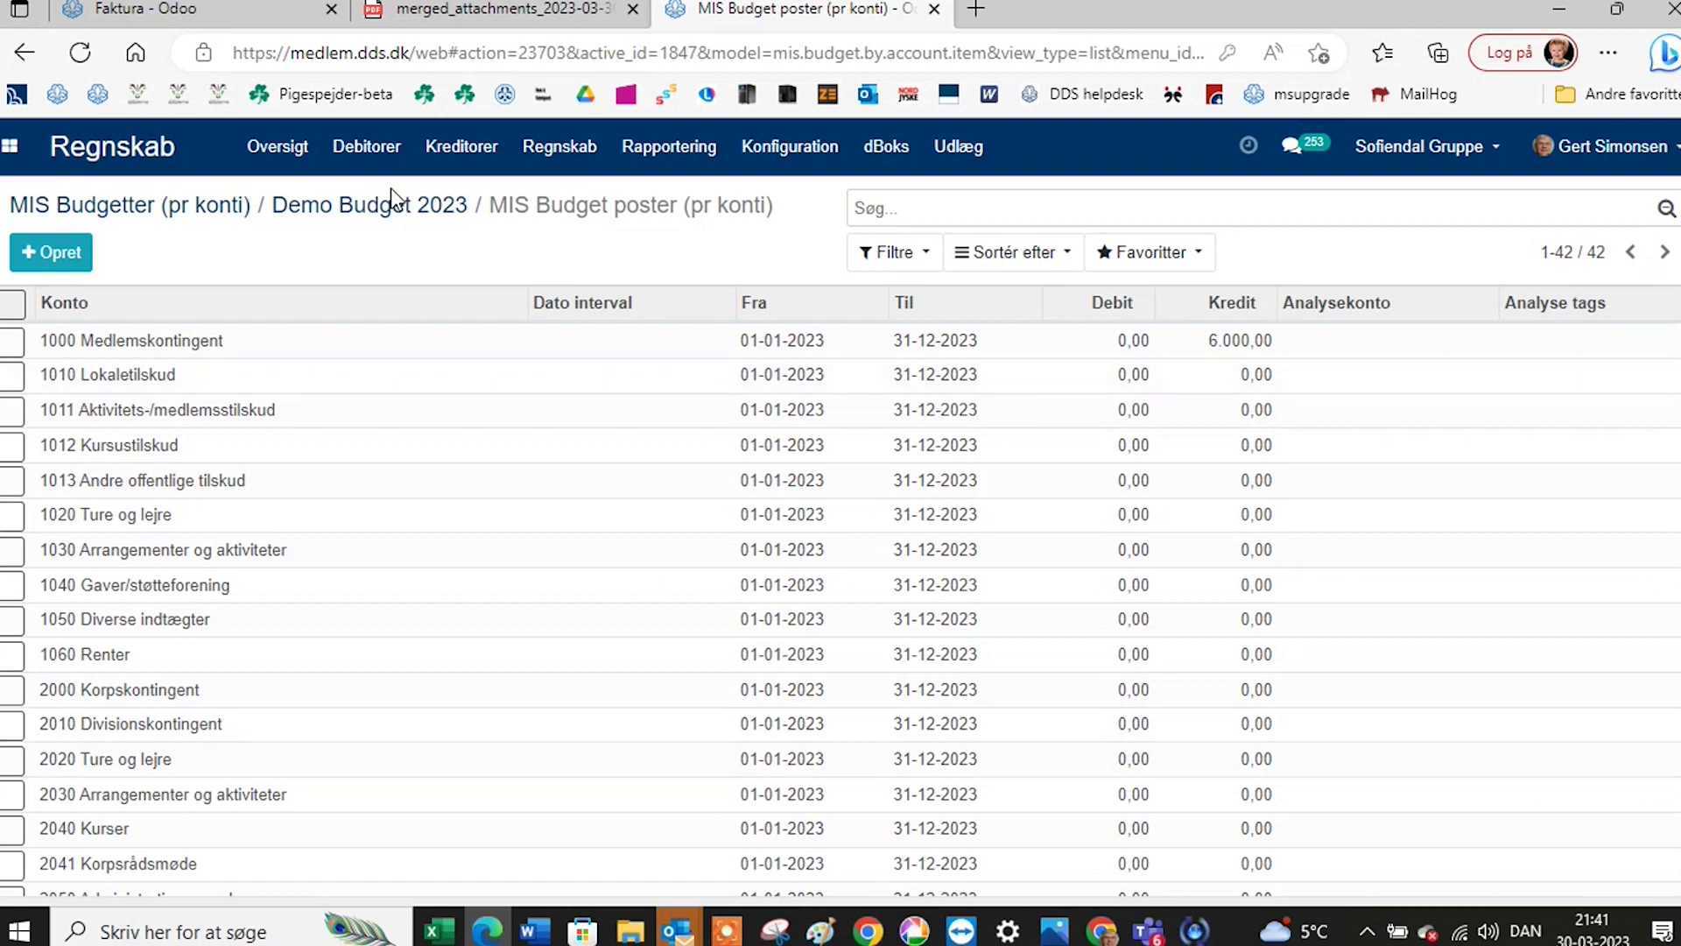
scroll(458, 506, down, 8)
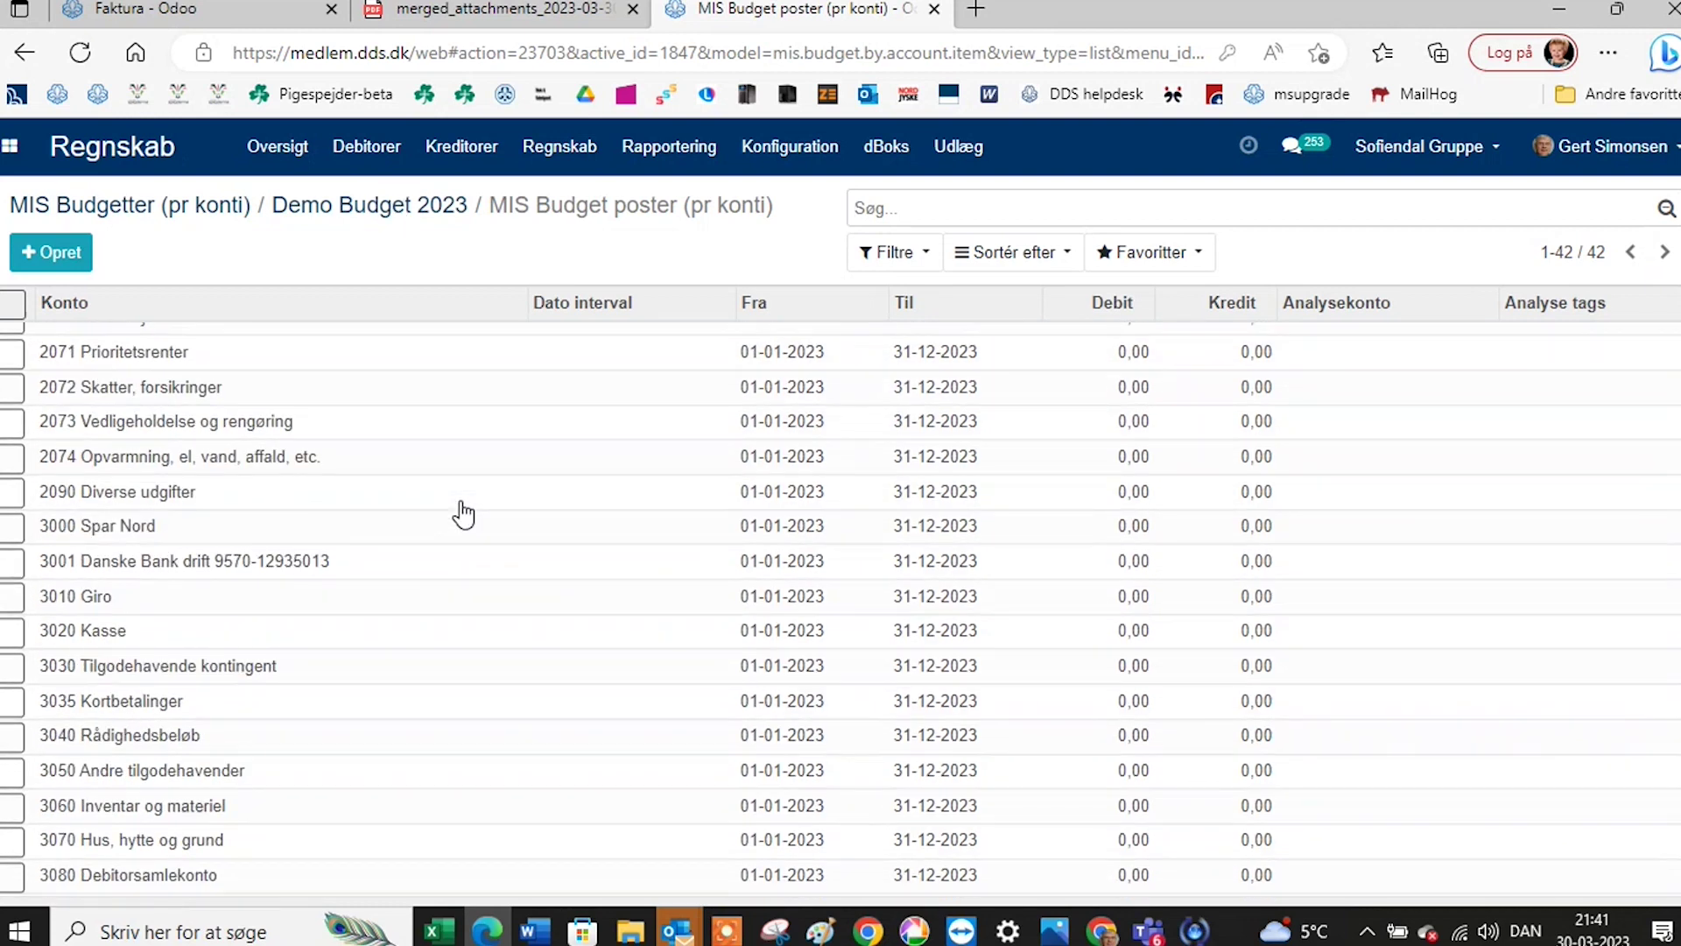
scroll(464, 514, down, 3)
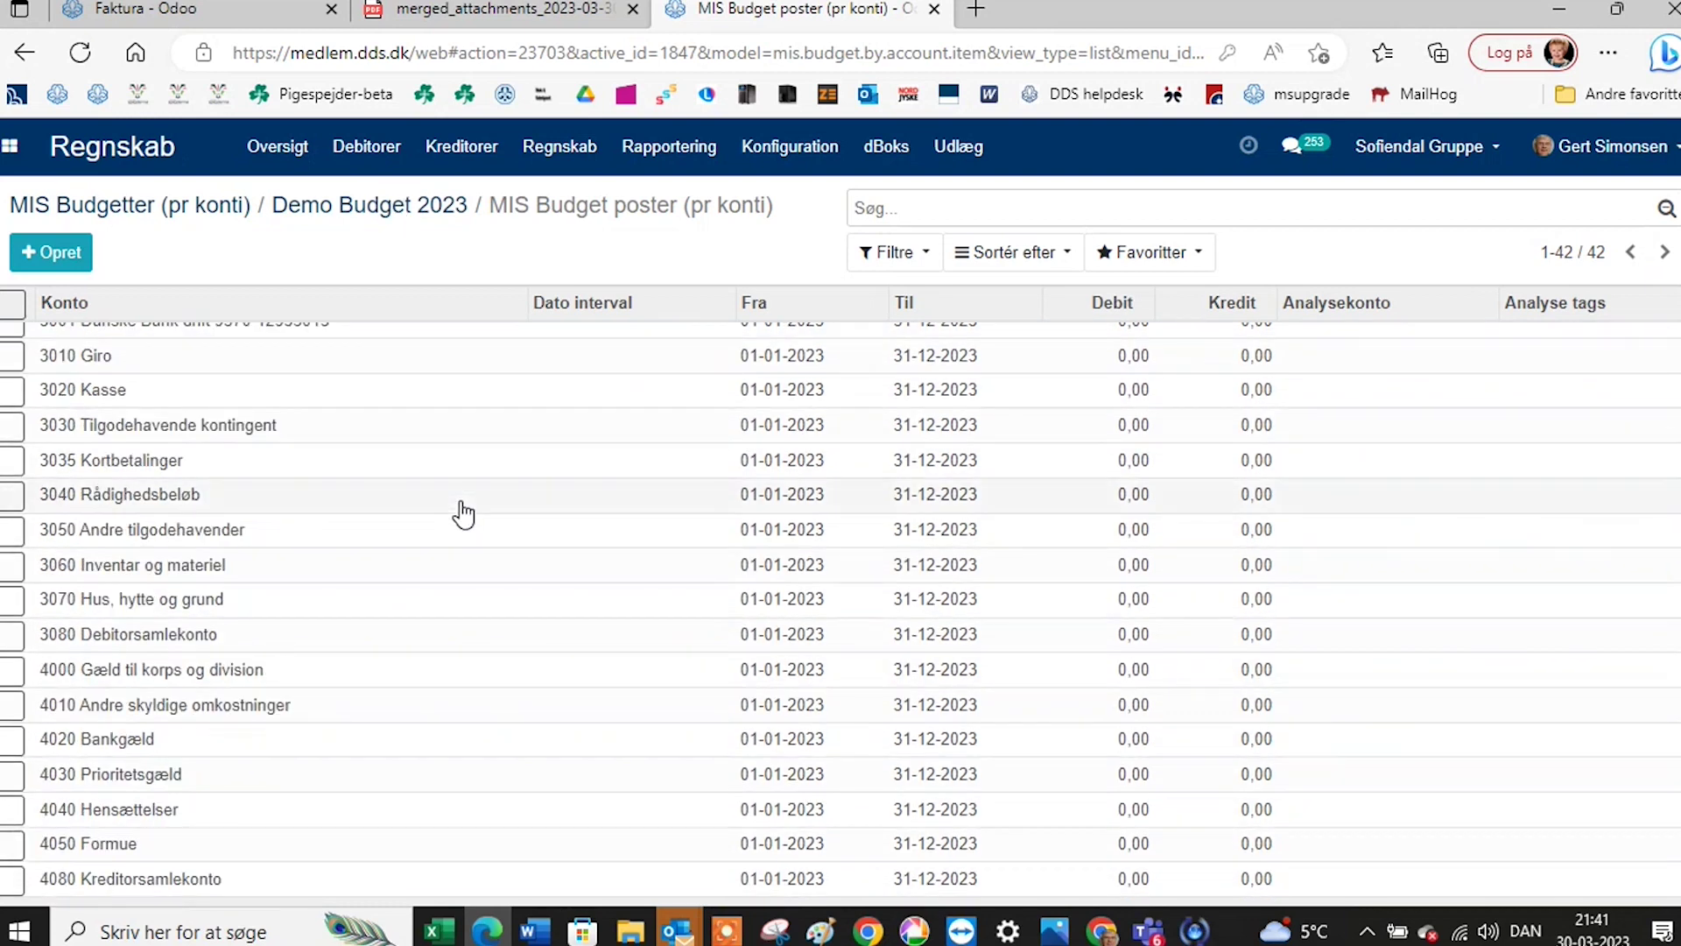
scroll(464, 515, up, 5)
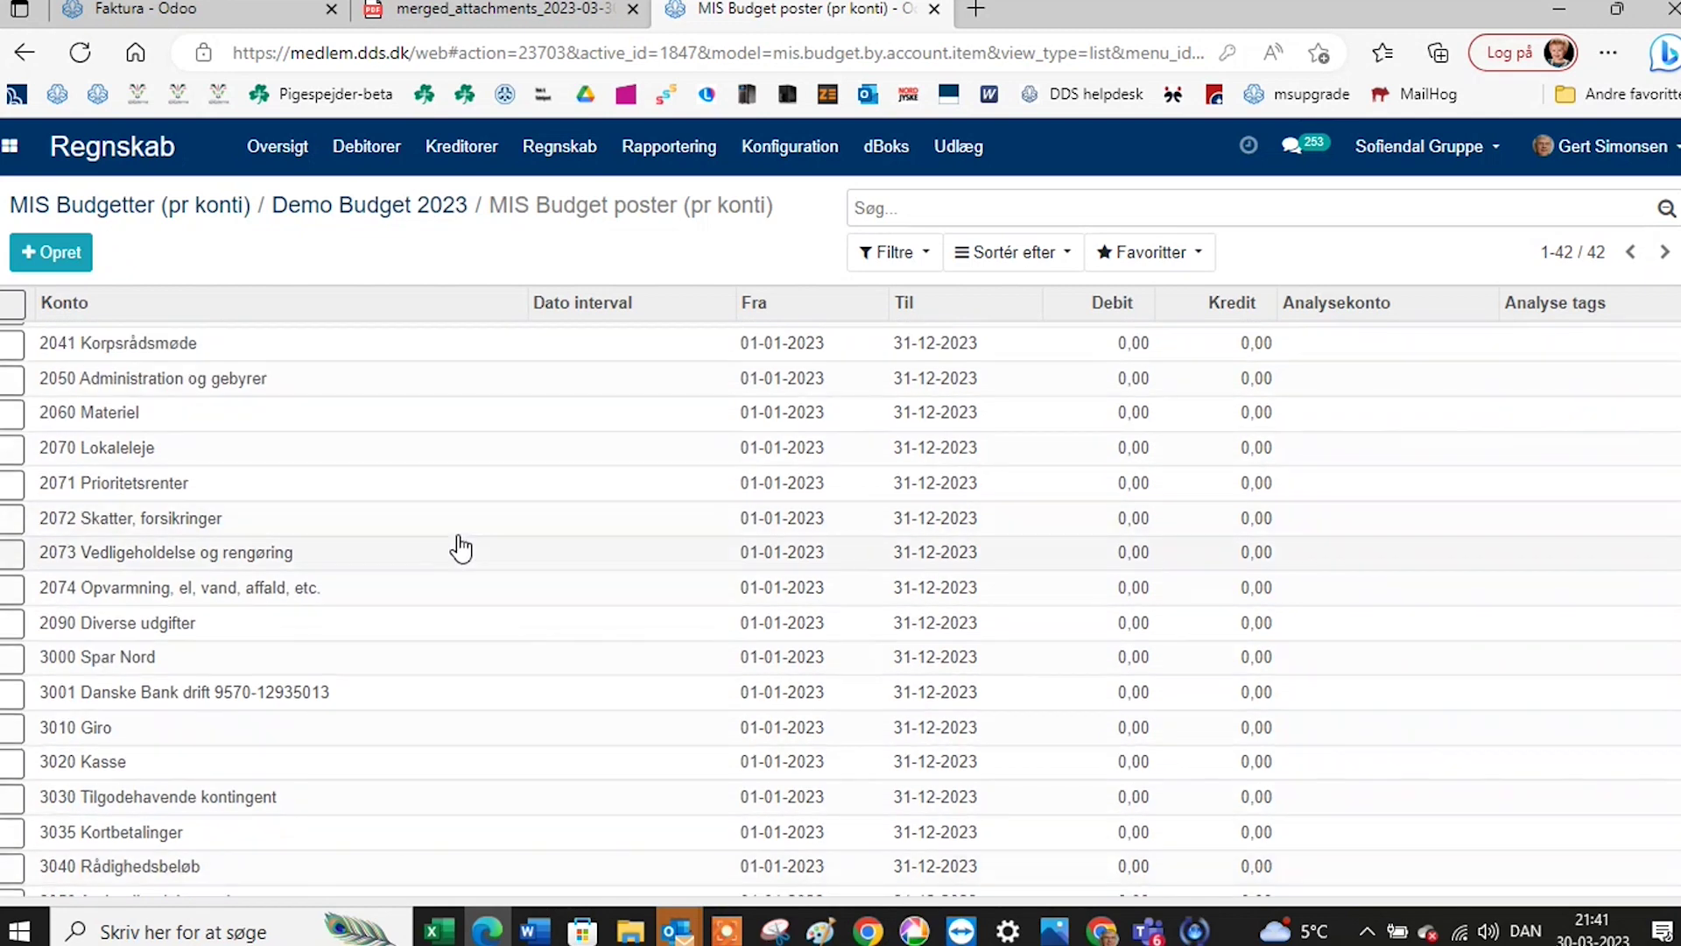
scroll(463, 541, up, 5)
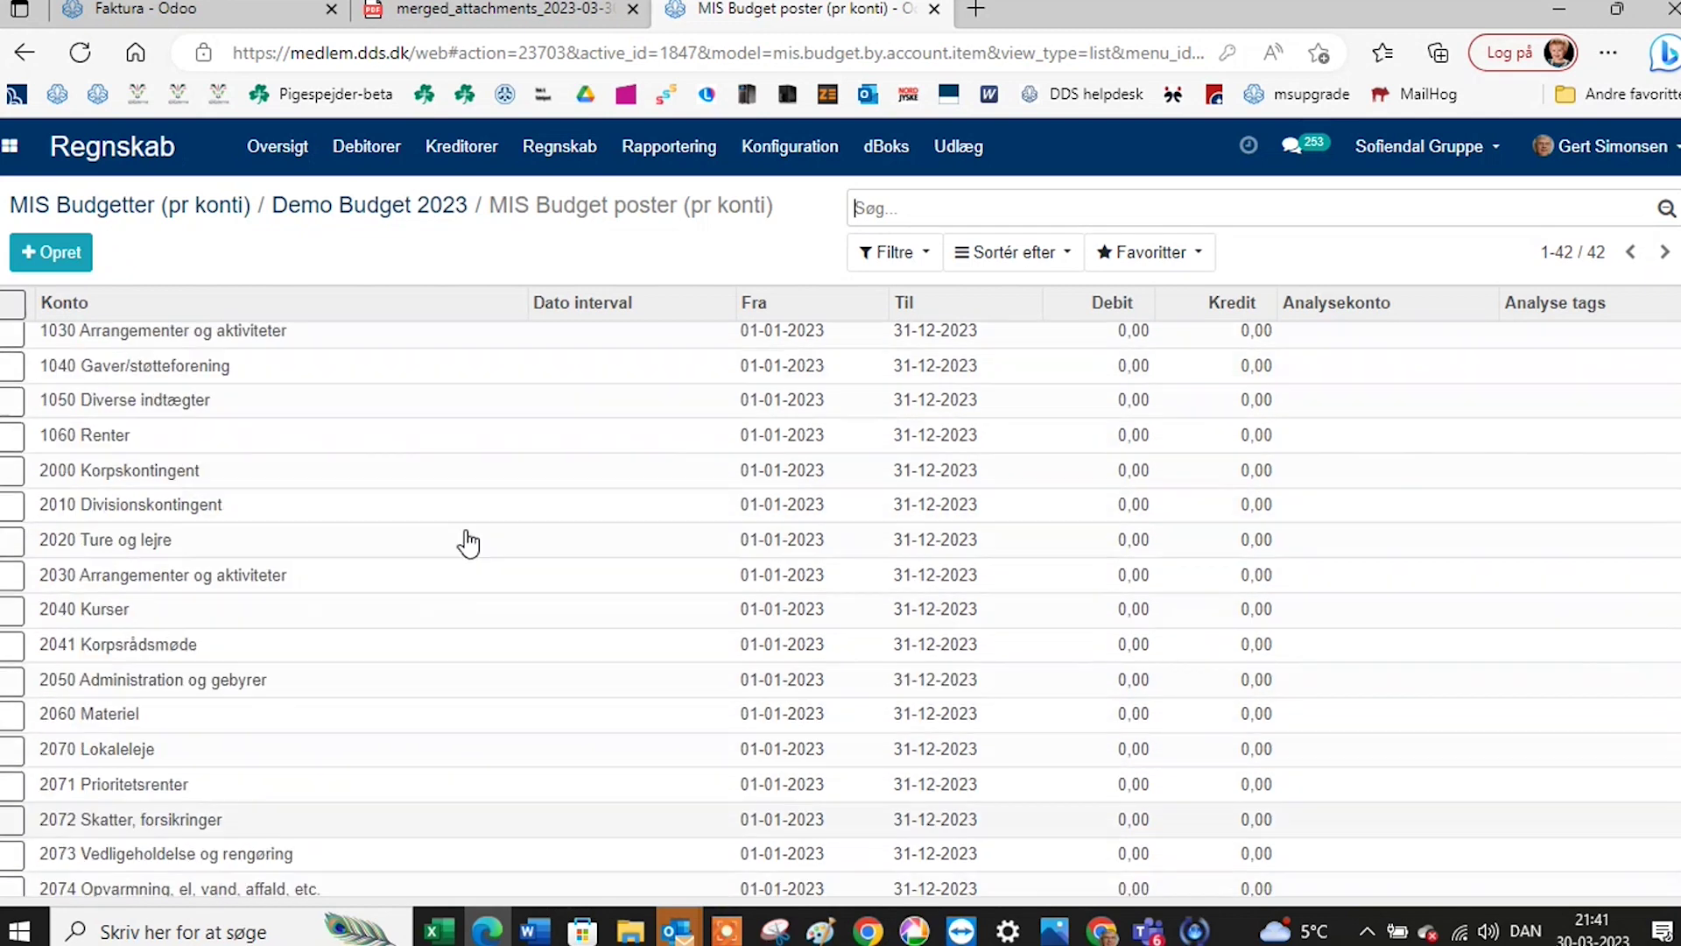
scroll(464, 530, up, 1)
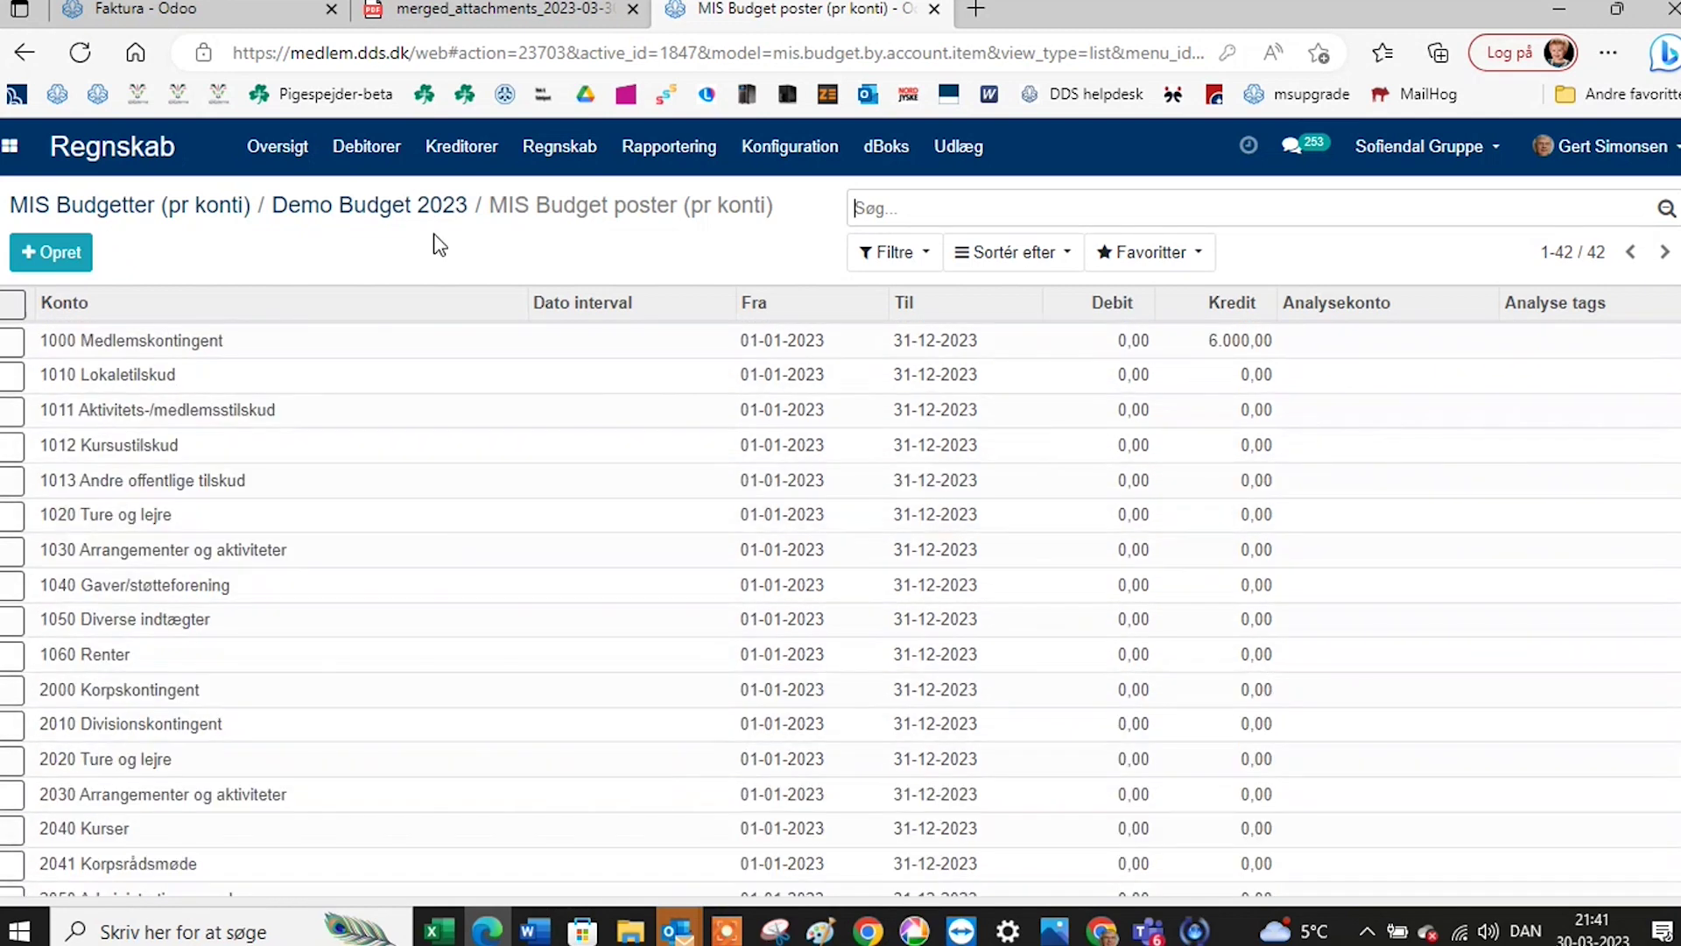
click(328, 208)
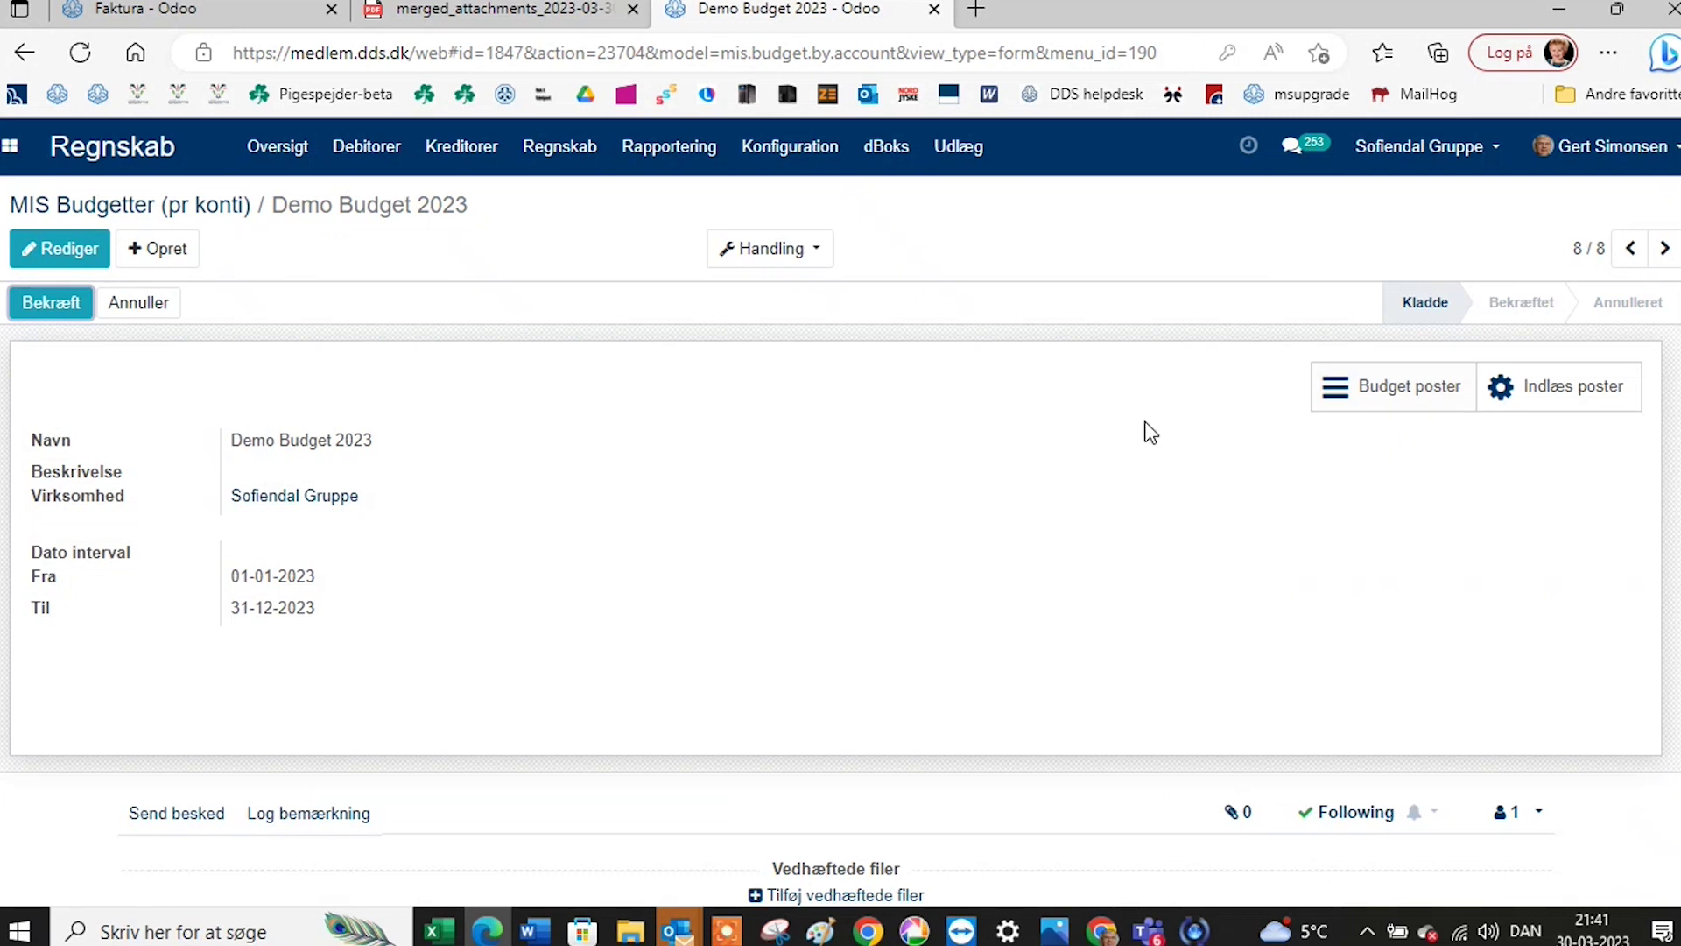
click(123, 206)
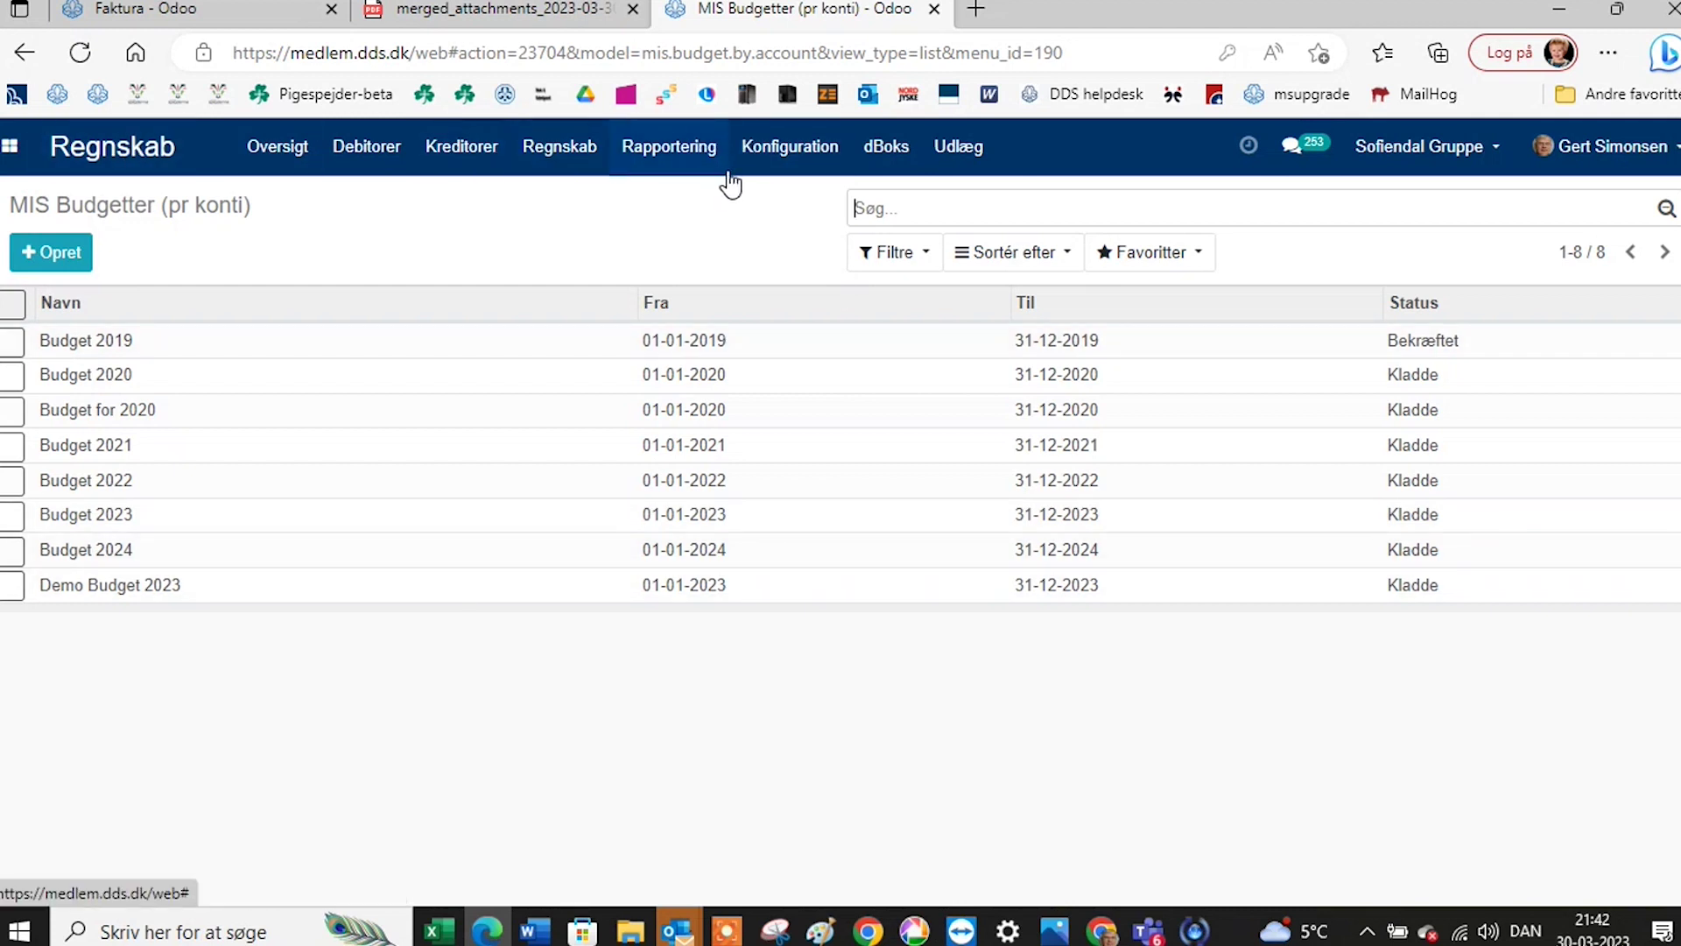
Review the Standard årsopgørelse template under MIS Rapport Skabeloner, then close that browser tab.
click(790, 156)
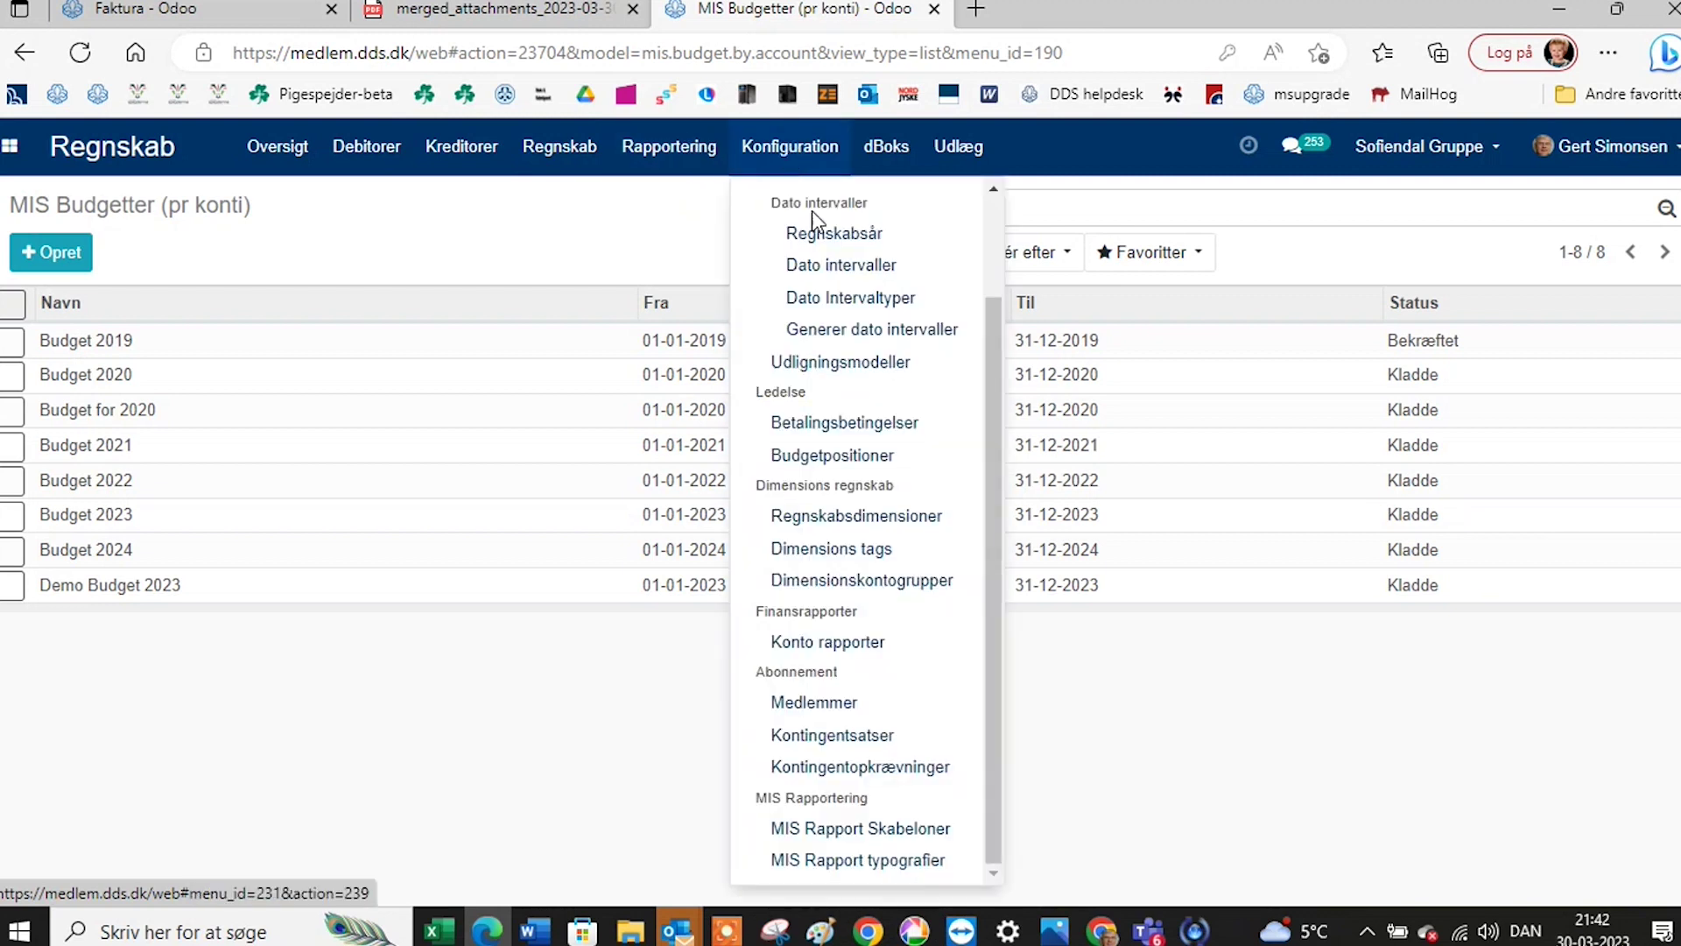
click(931, 848)
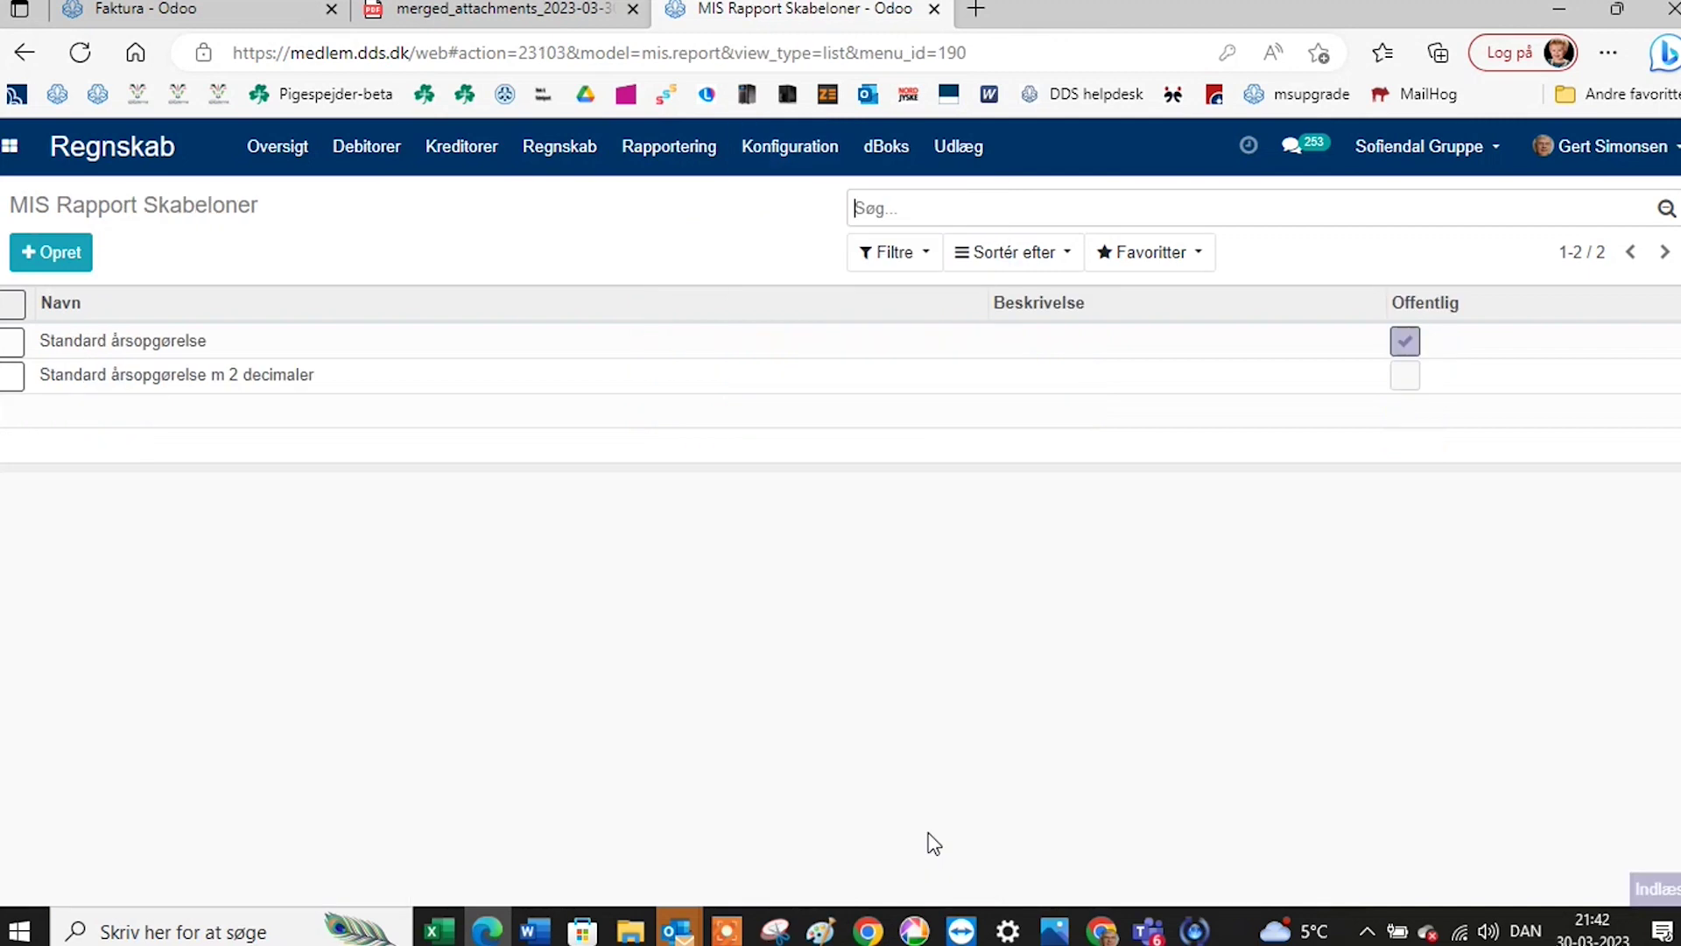
click(180, 343)
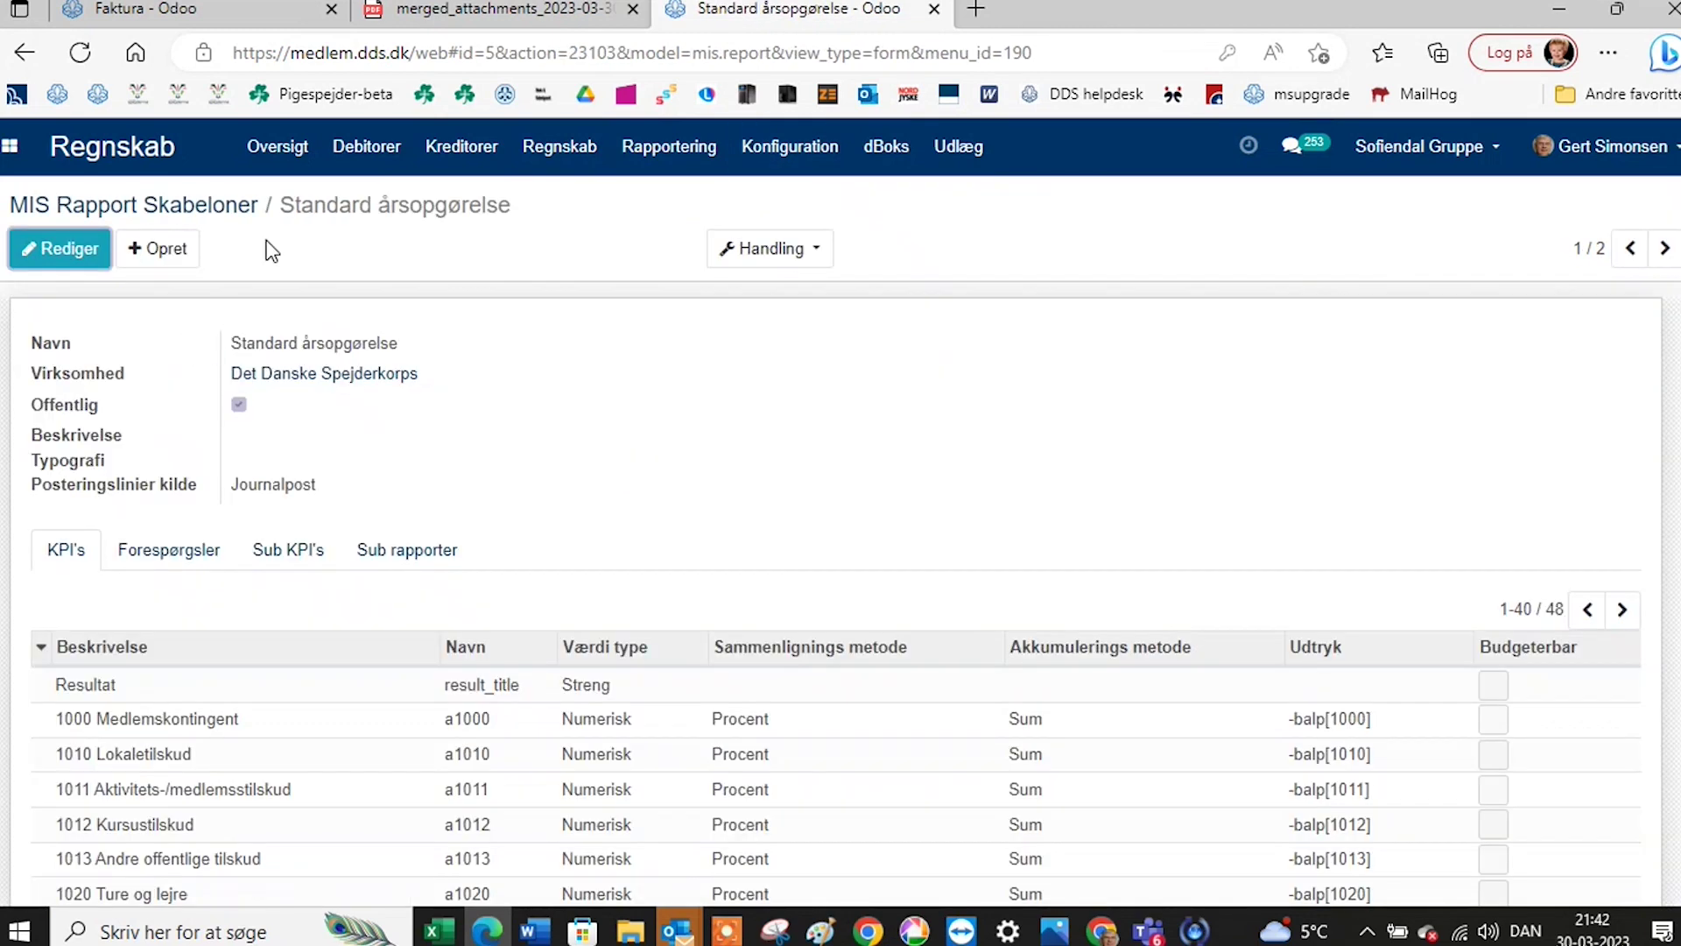
click(191, 208)
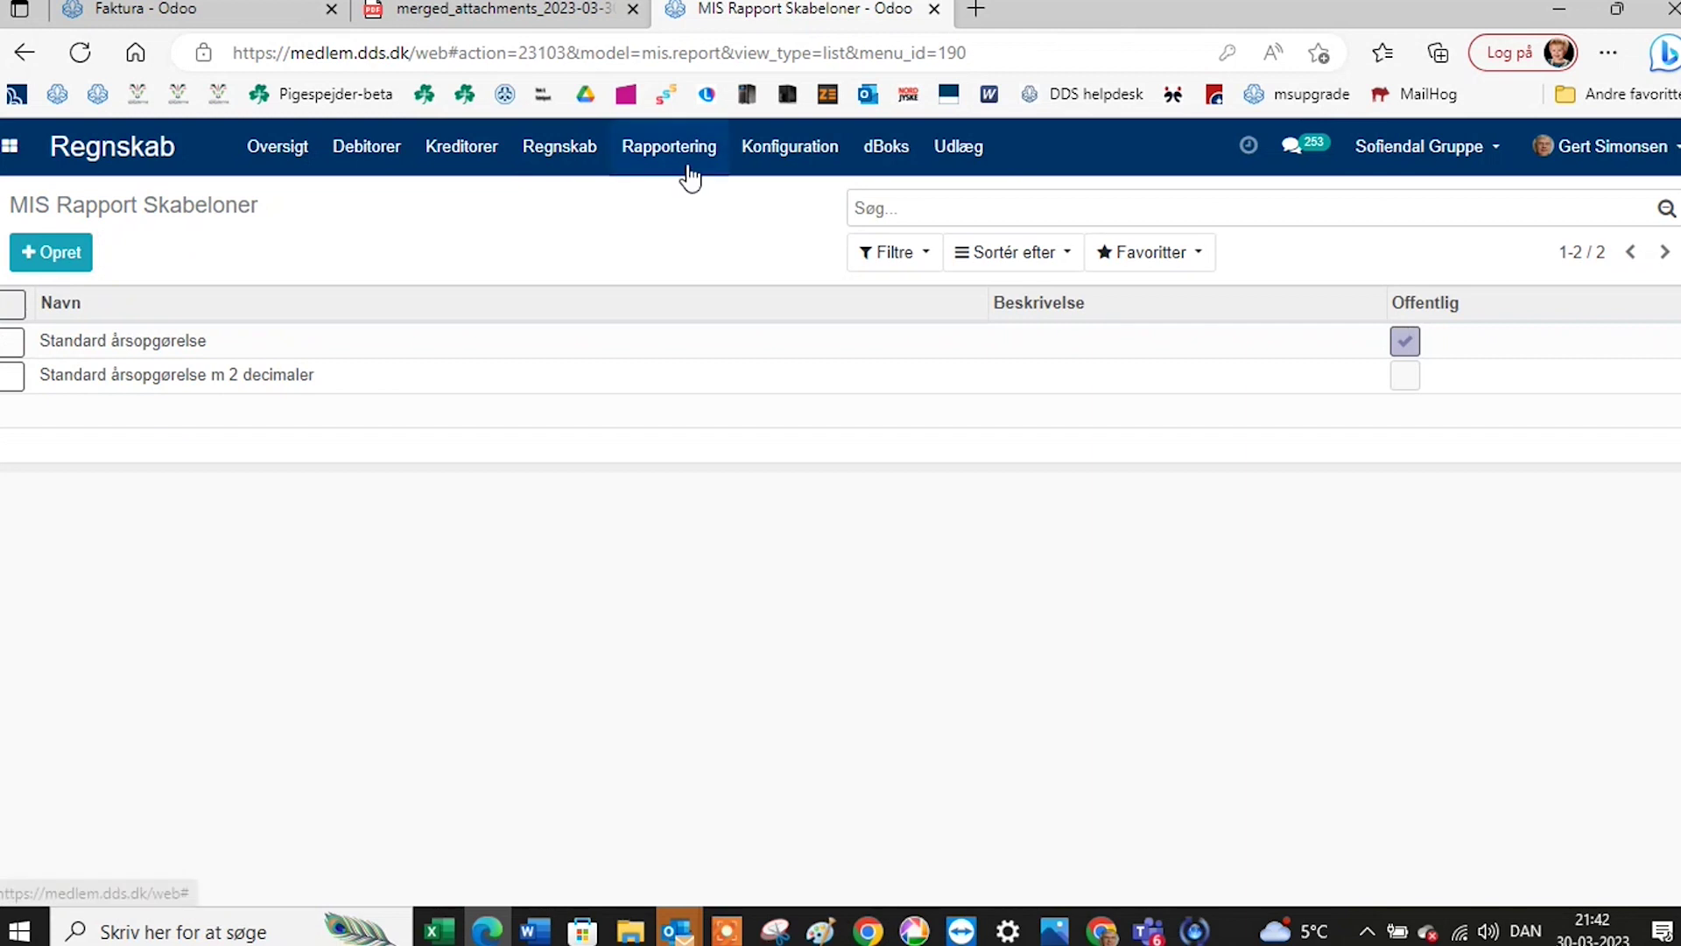
click(936, 10)
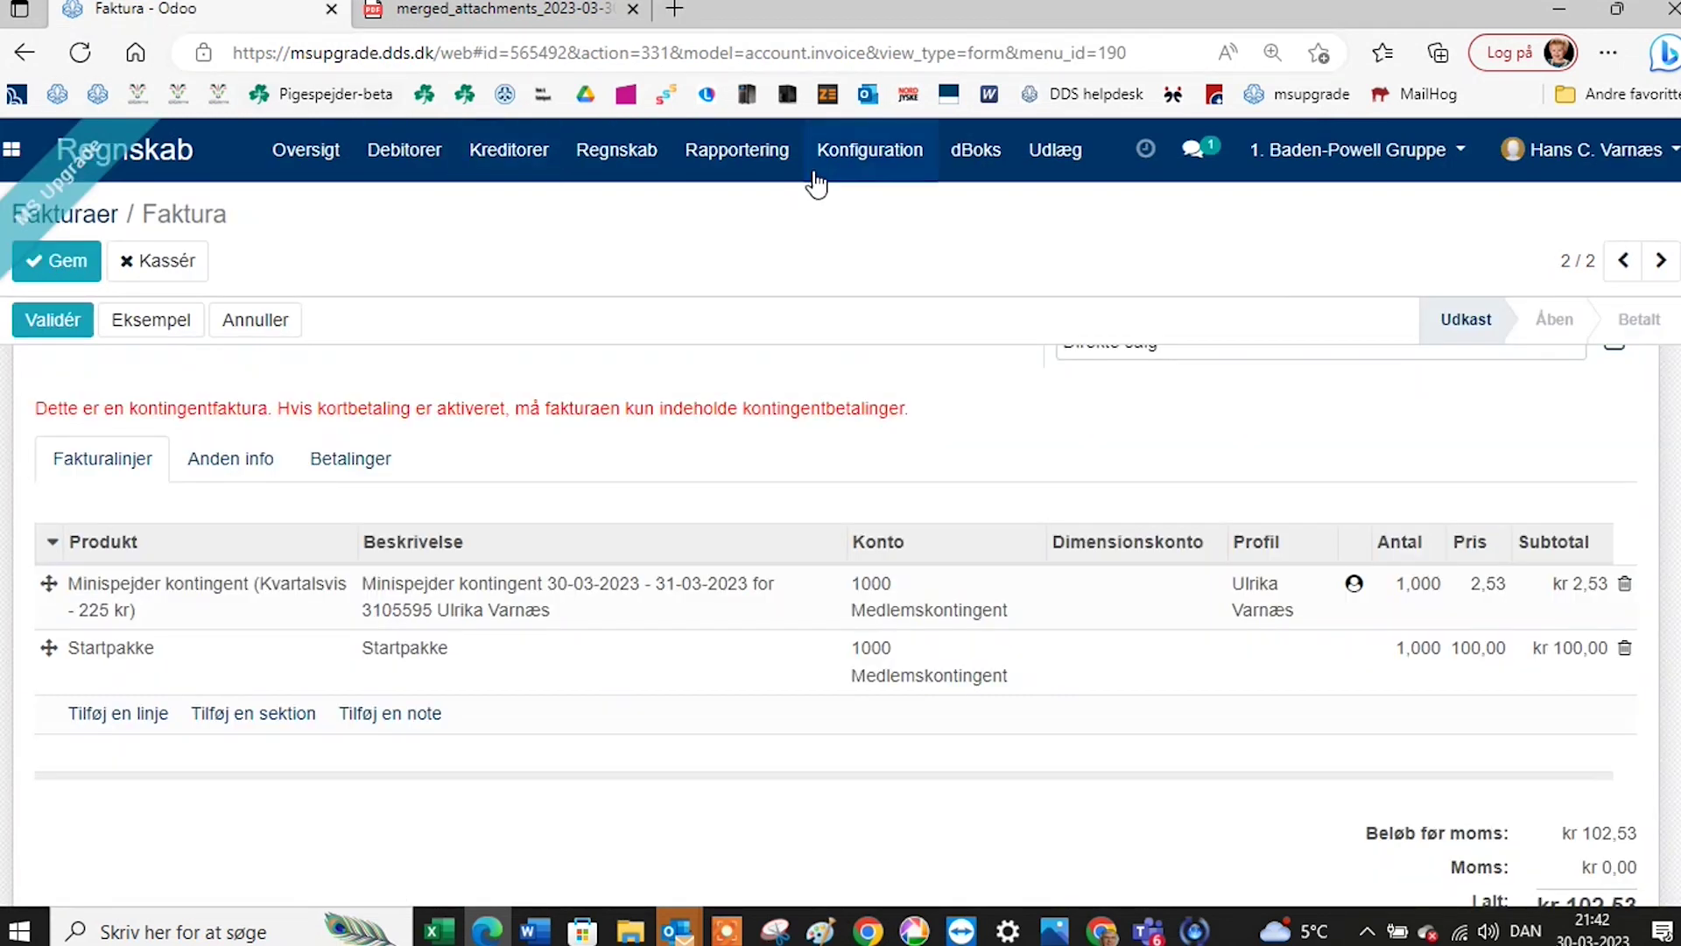
Go to the per-account MIS budgets list, discarding the unsaved invoice changes.
click(868, 151)
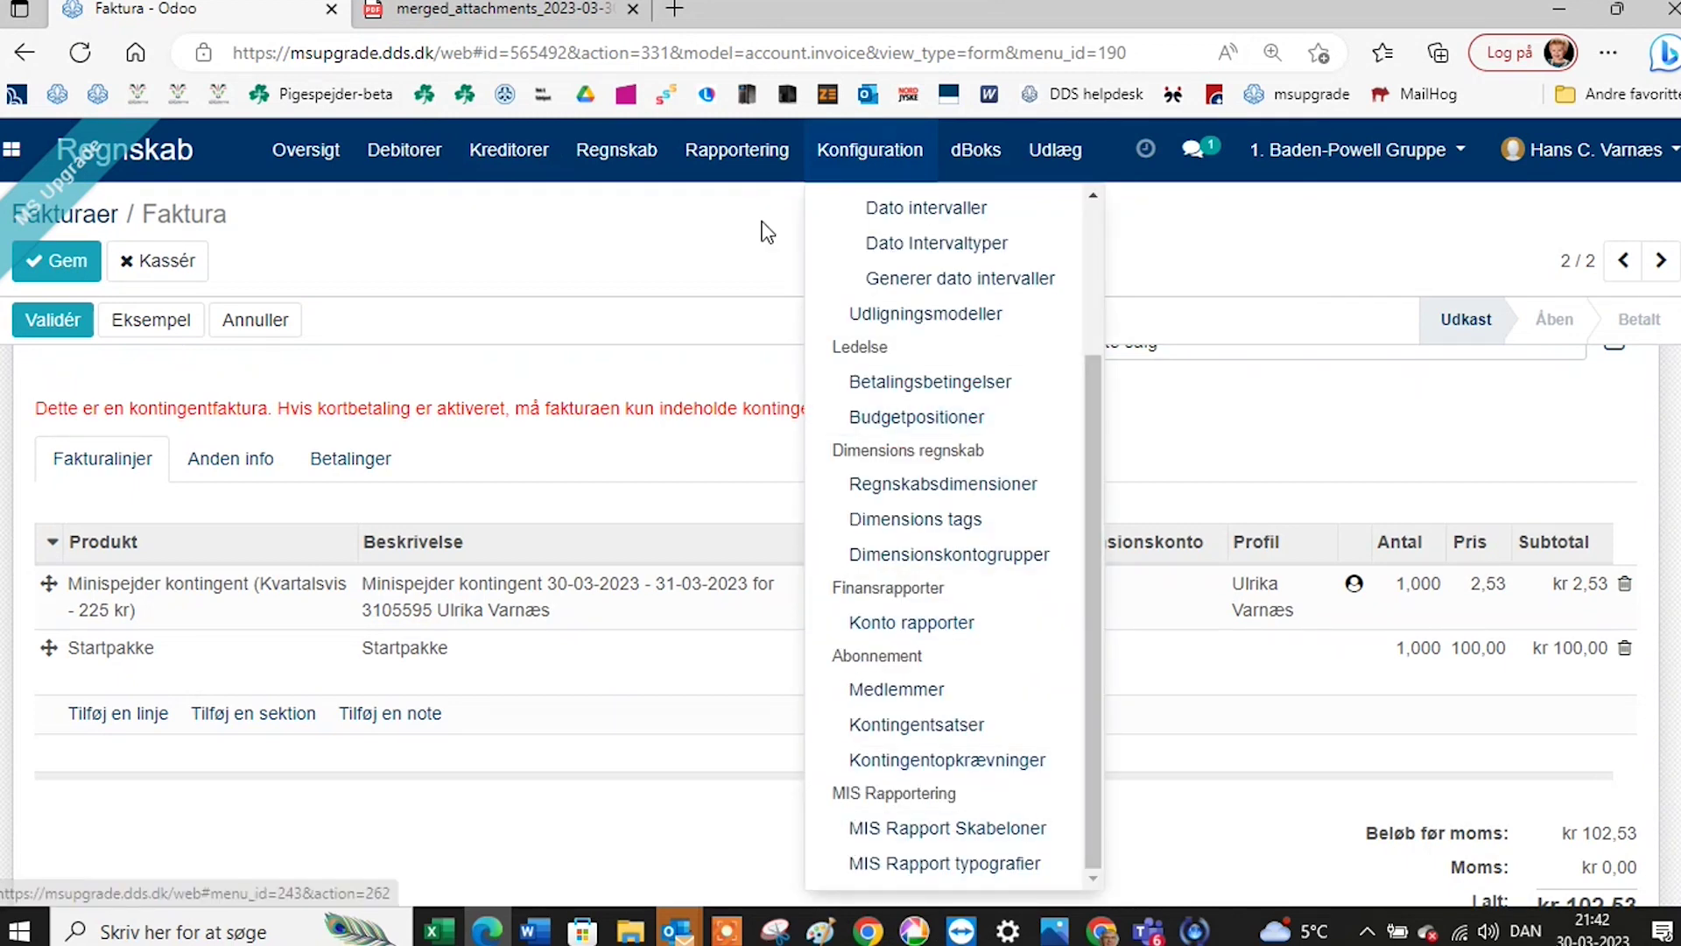
mouse_move(738, 150)
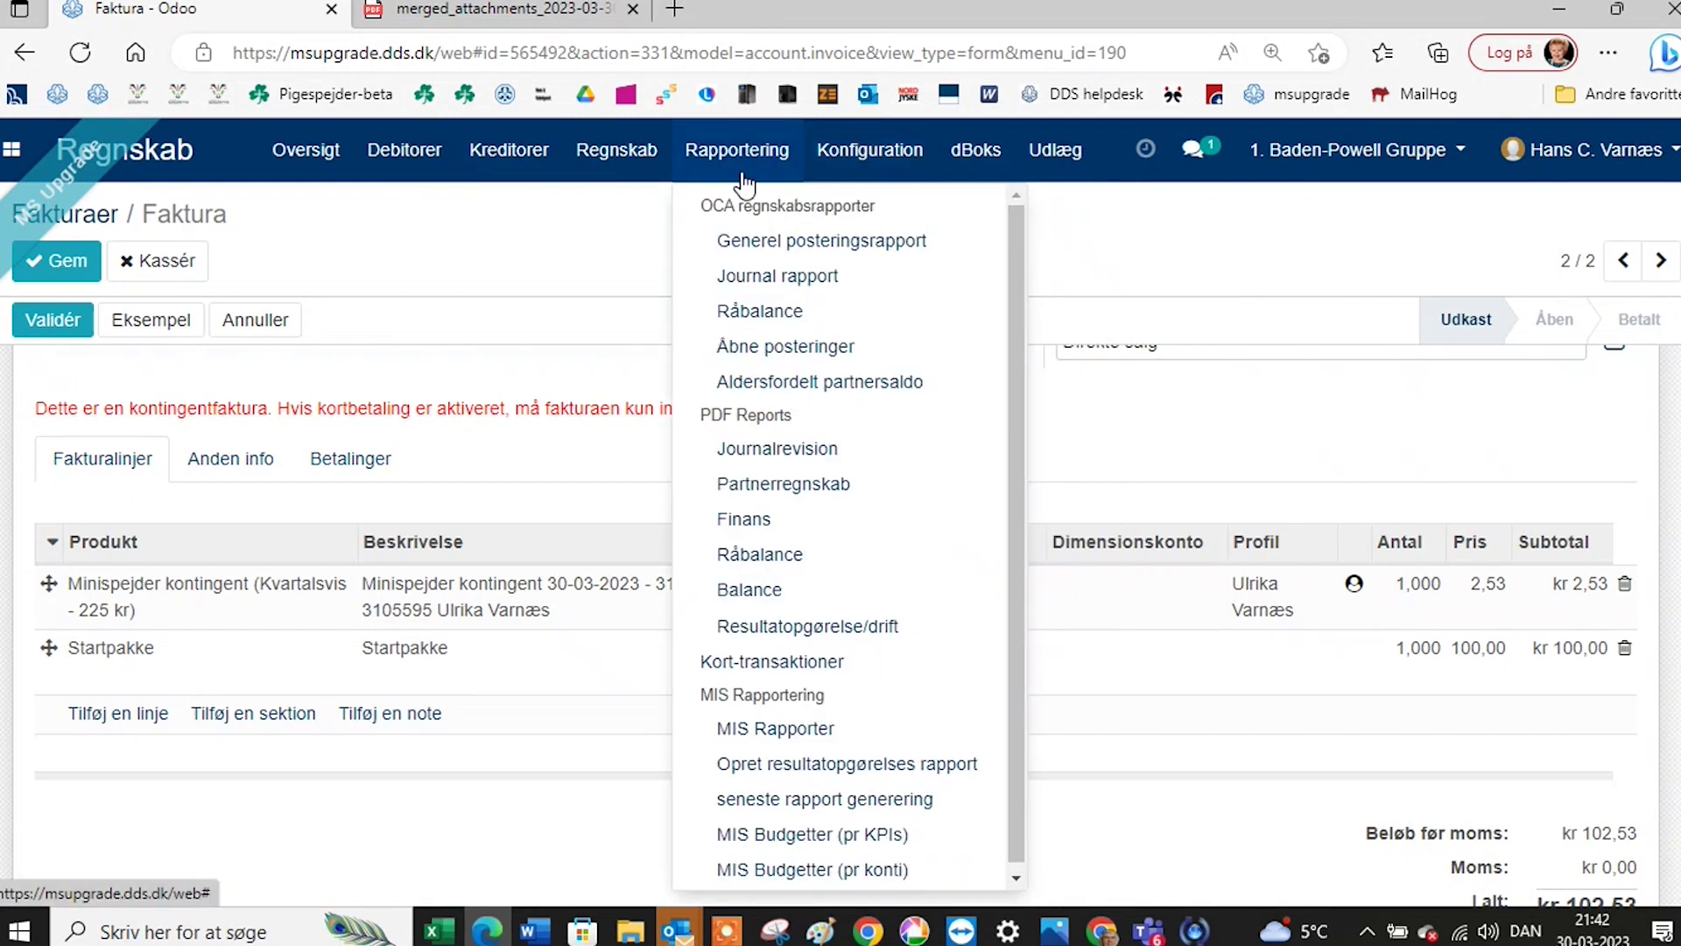
click(808, 870)
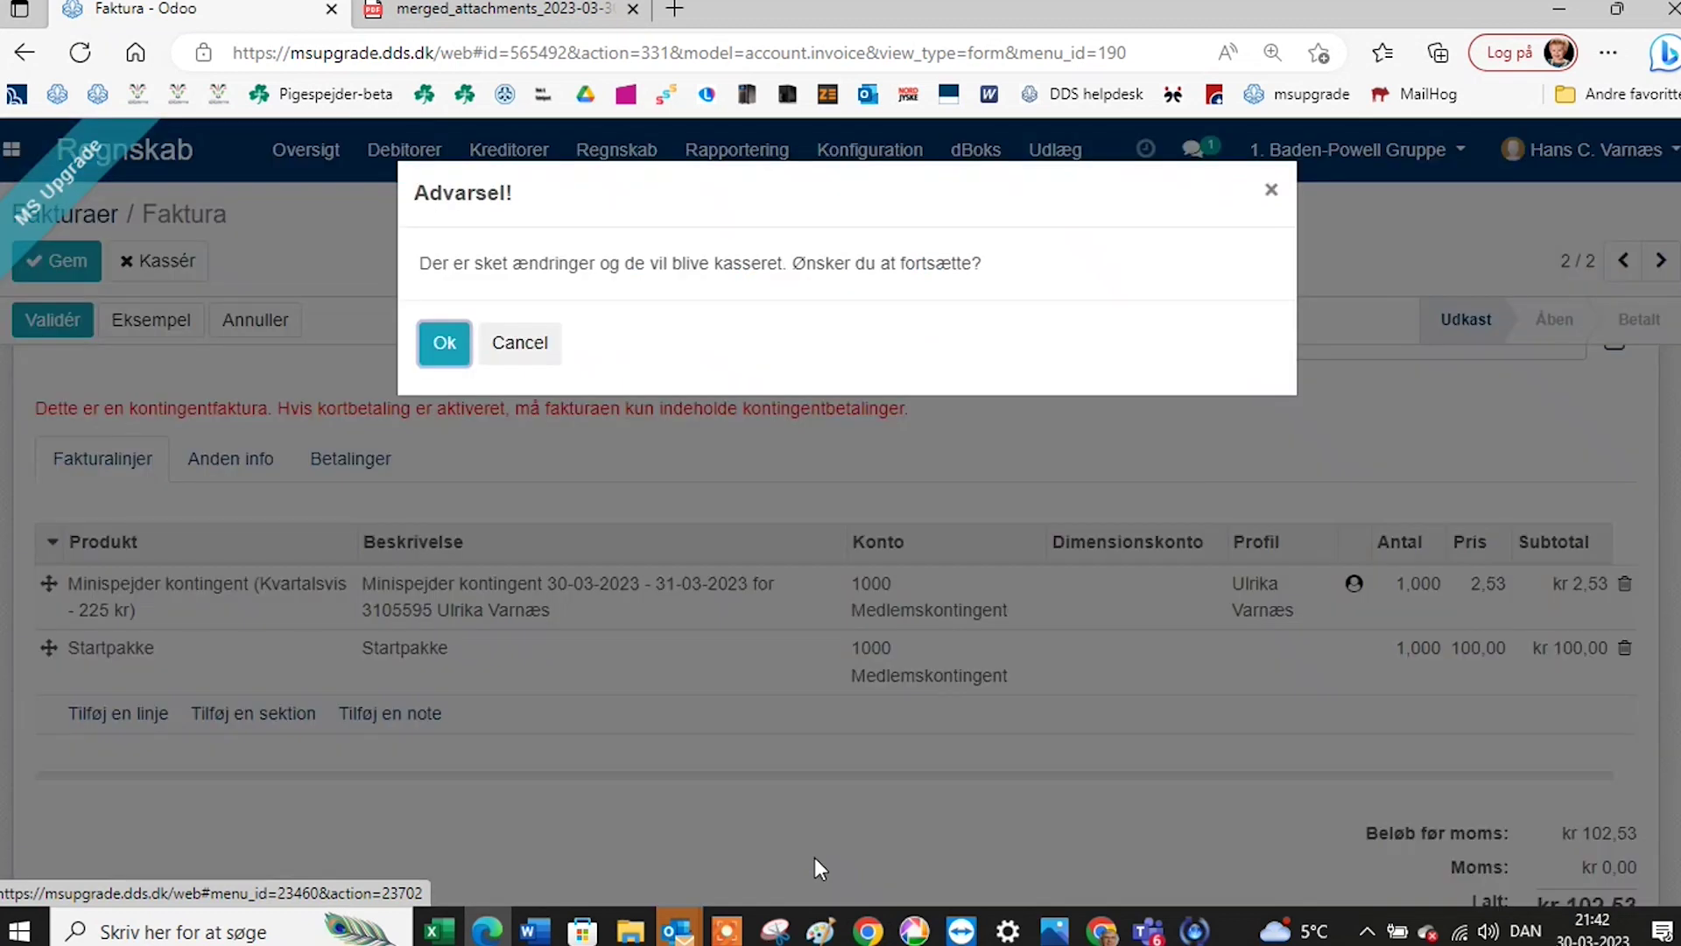
click(444, 344)
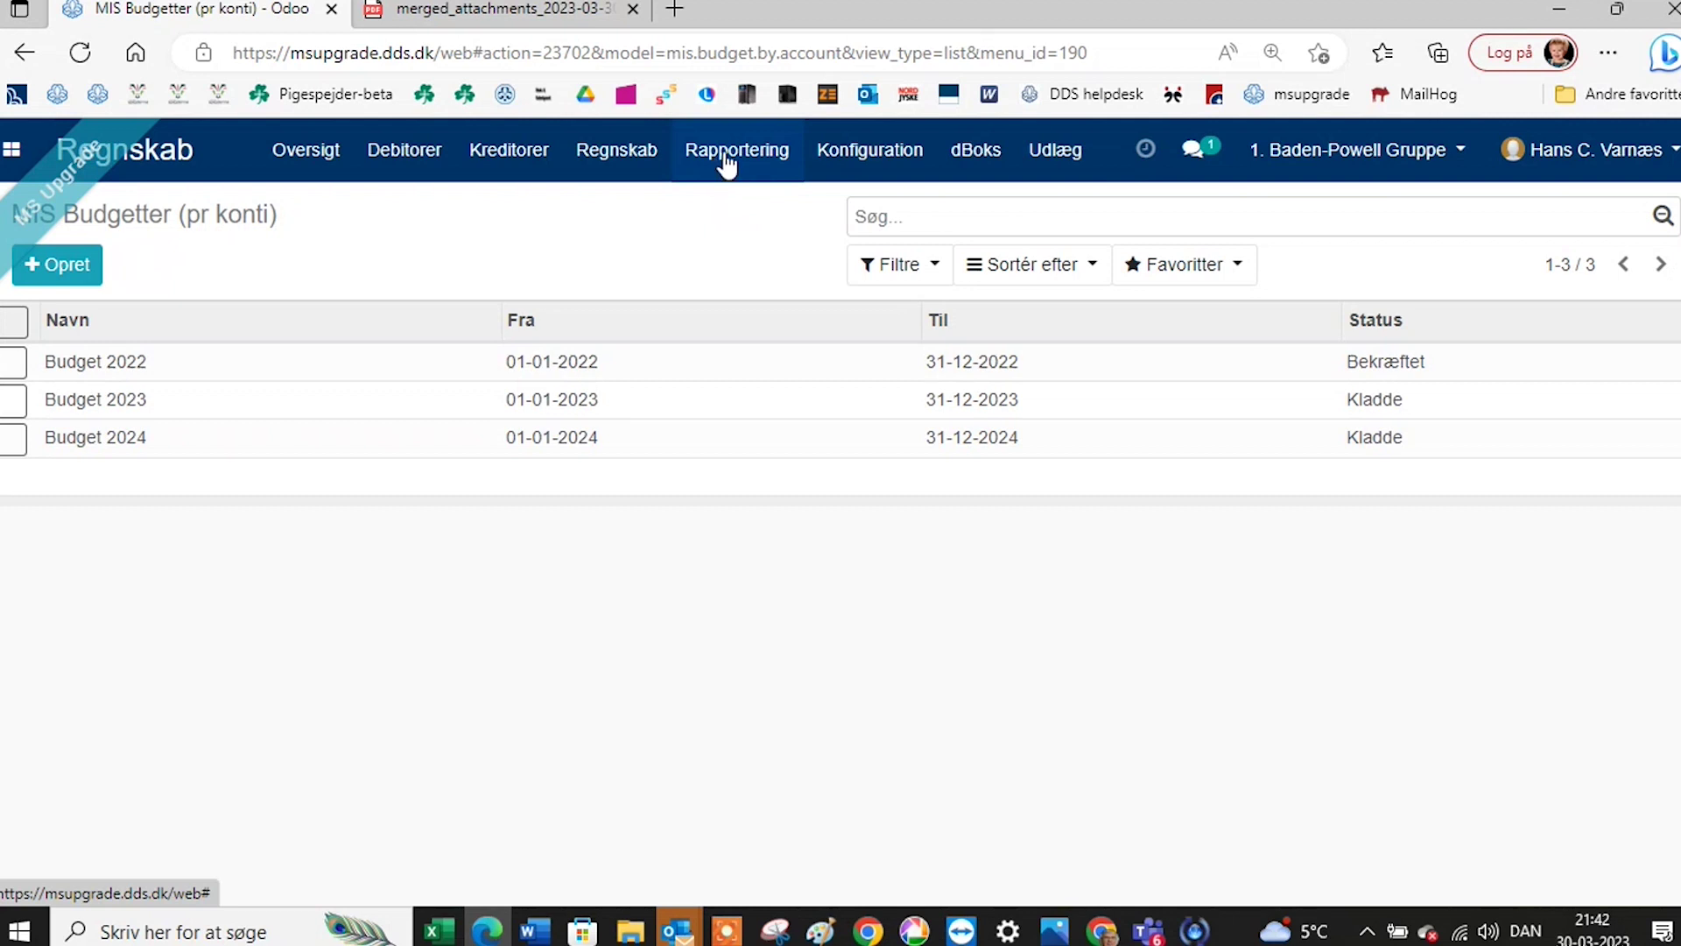
Look over Årsopgørelsesrapport 2023, then print Årsopgørelsesrapport 2022 m 3 budgetter to PDF.
click(725, 157)
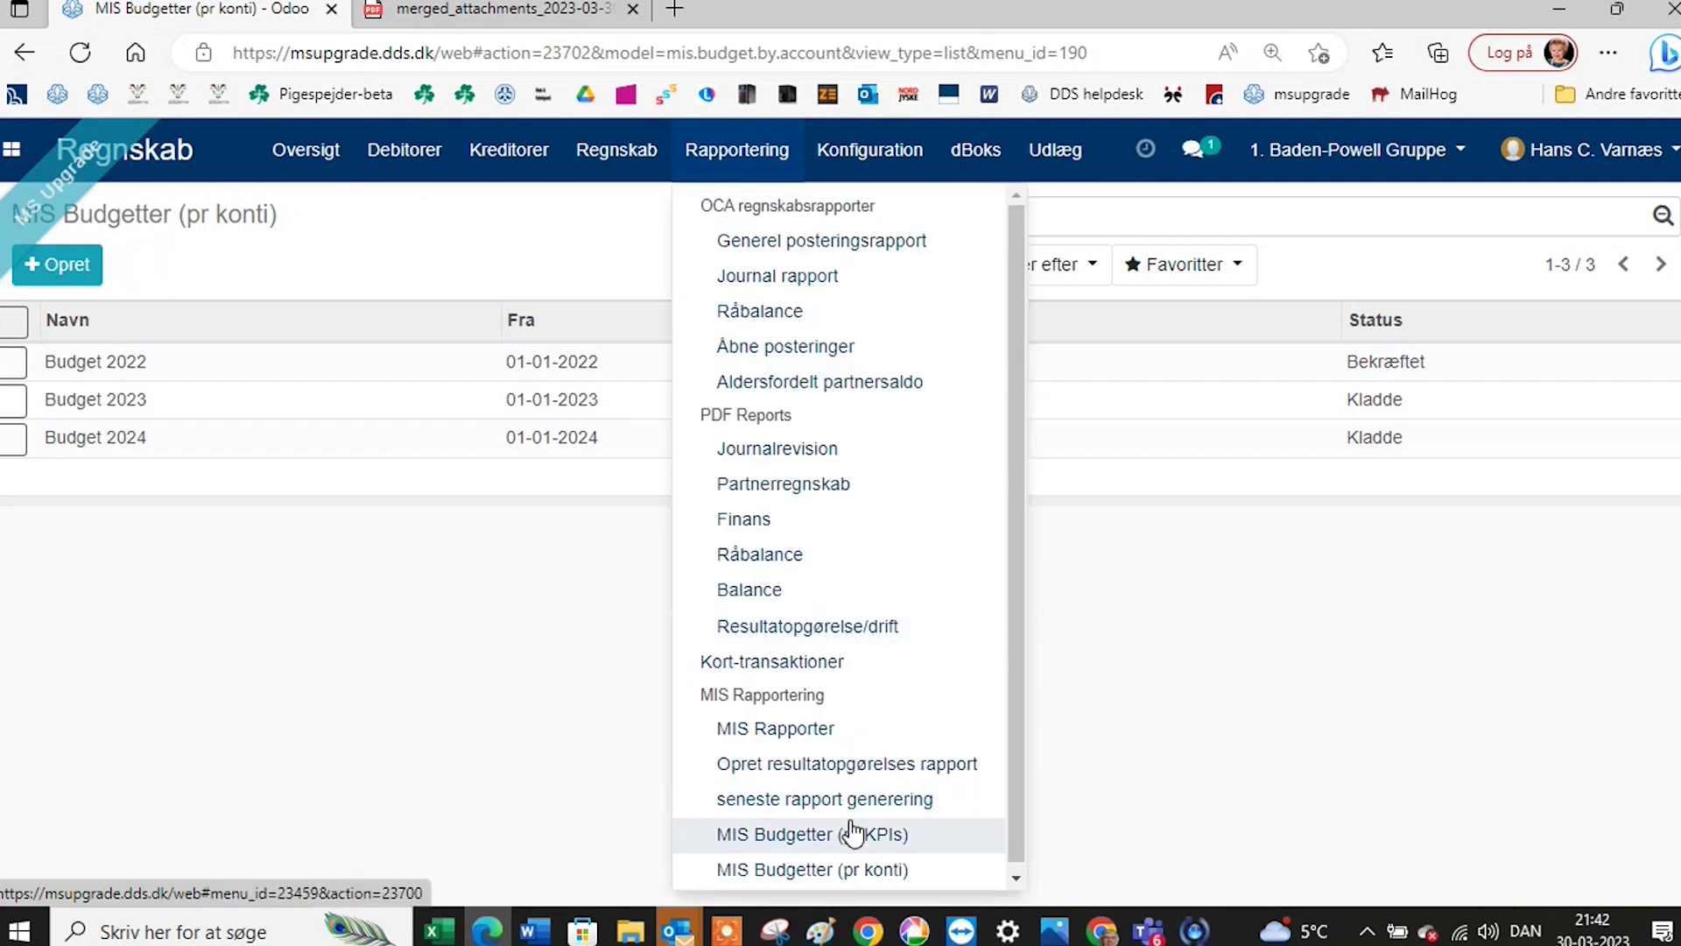
click(793, 731)
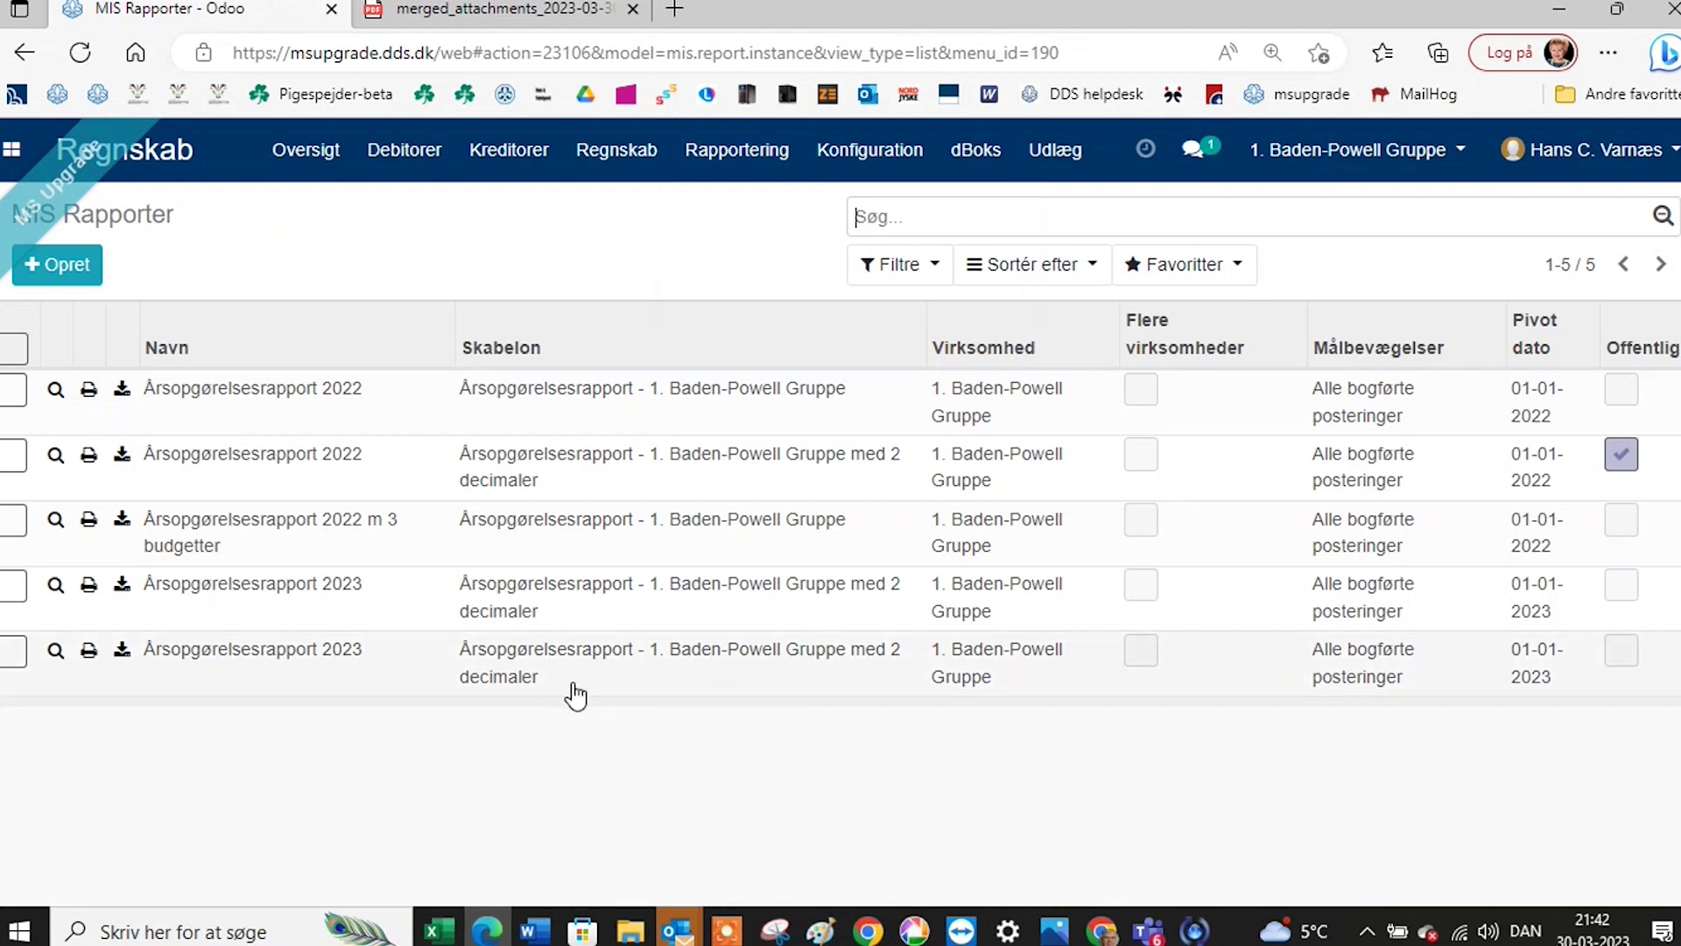
click(577, 594)
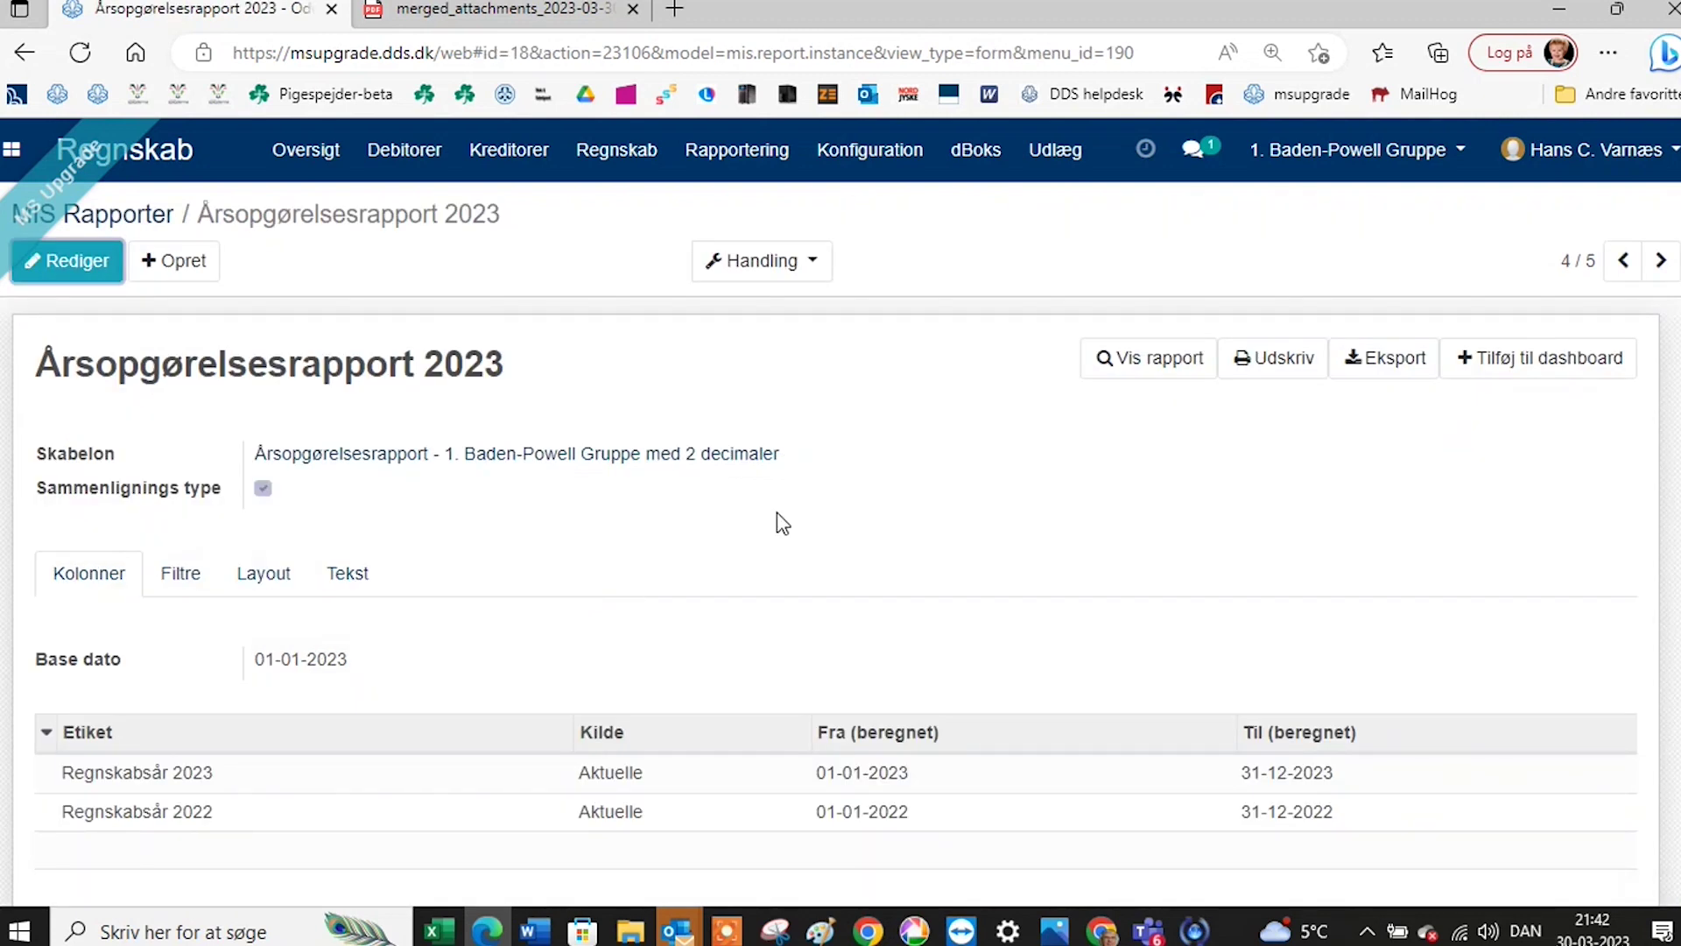
click(131, 216)
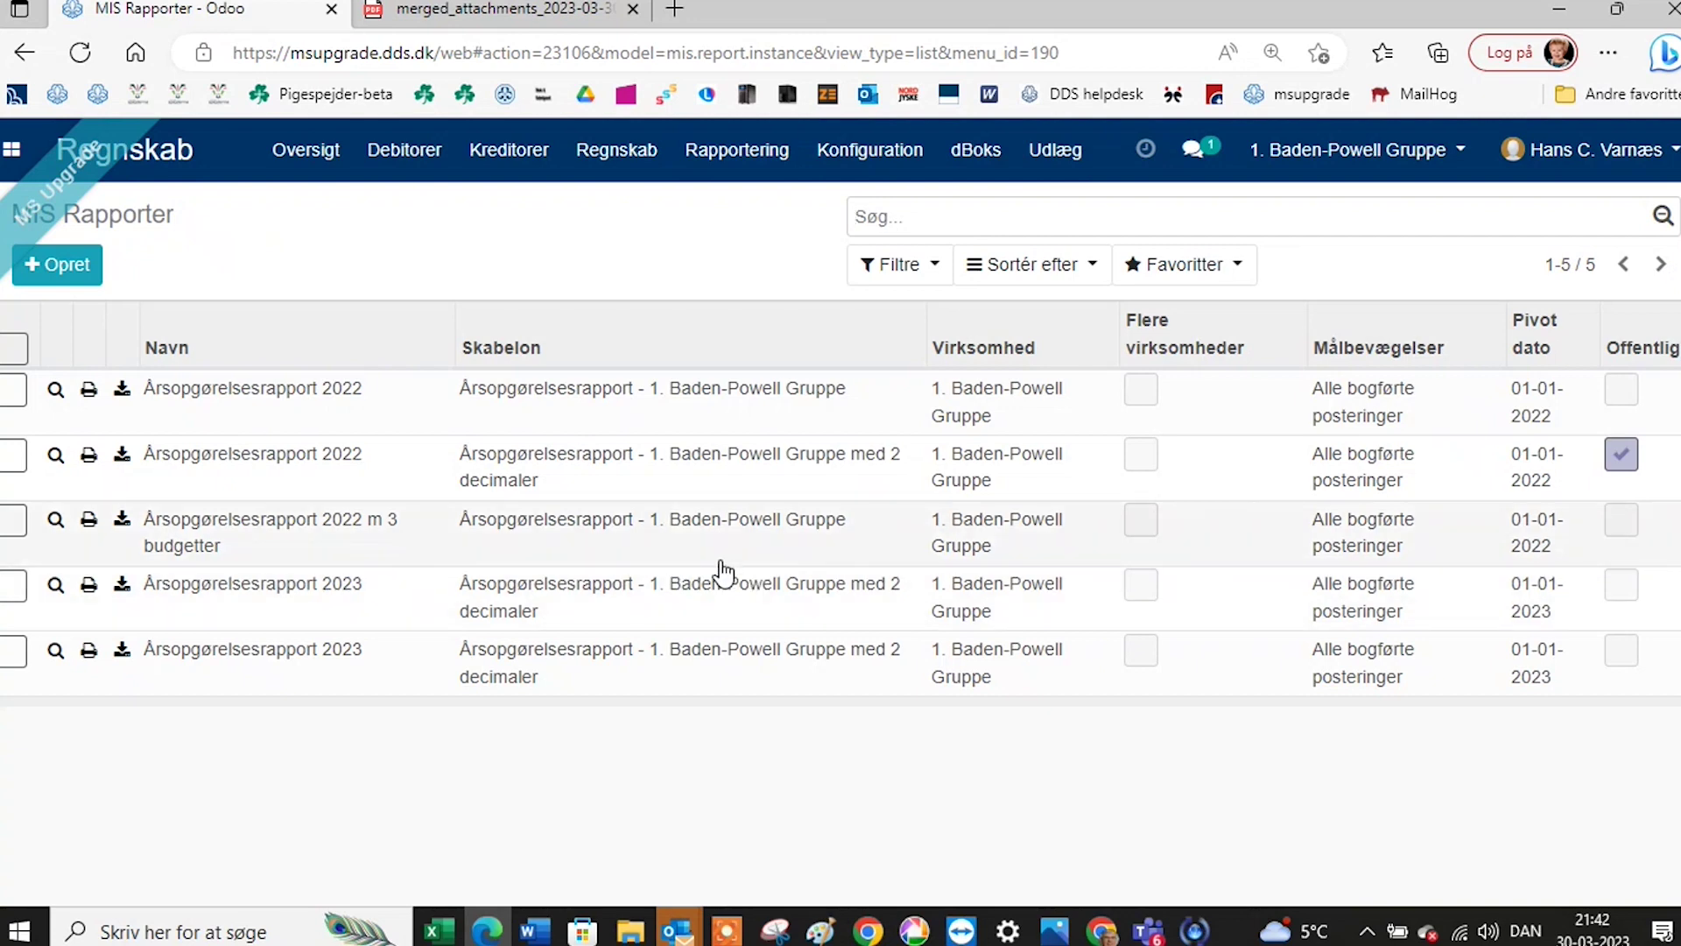
click(286, 529)
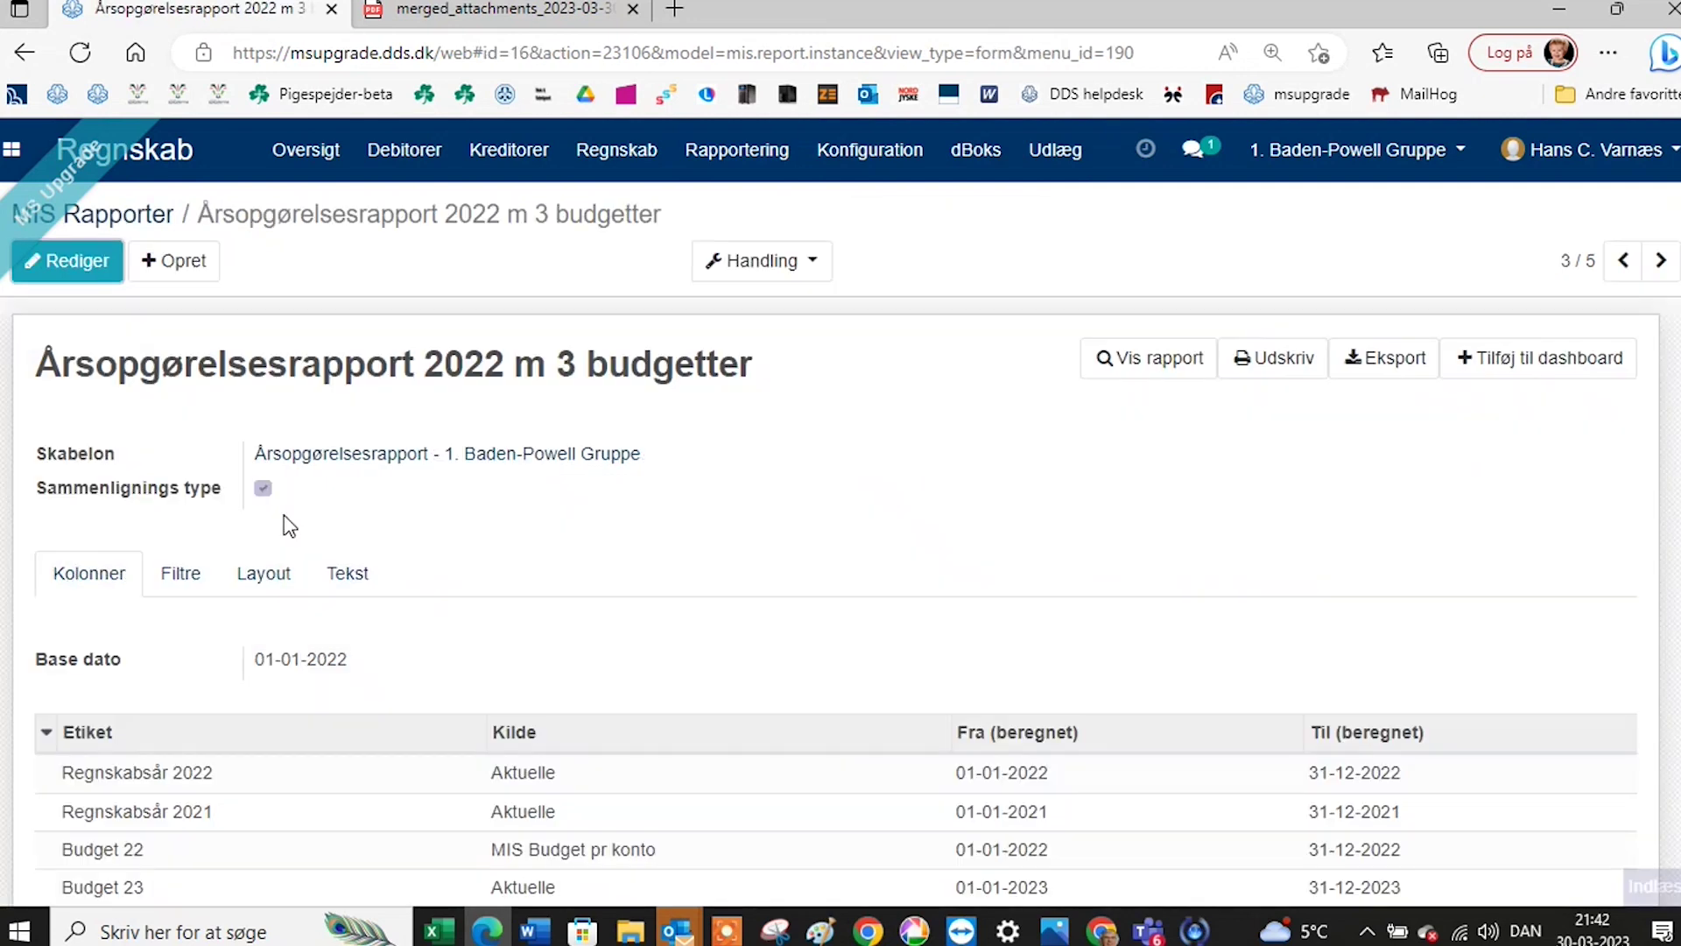
click(1282, 361)
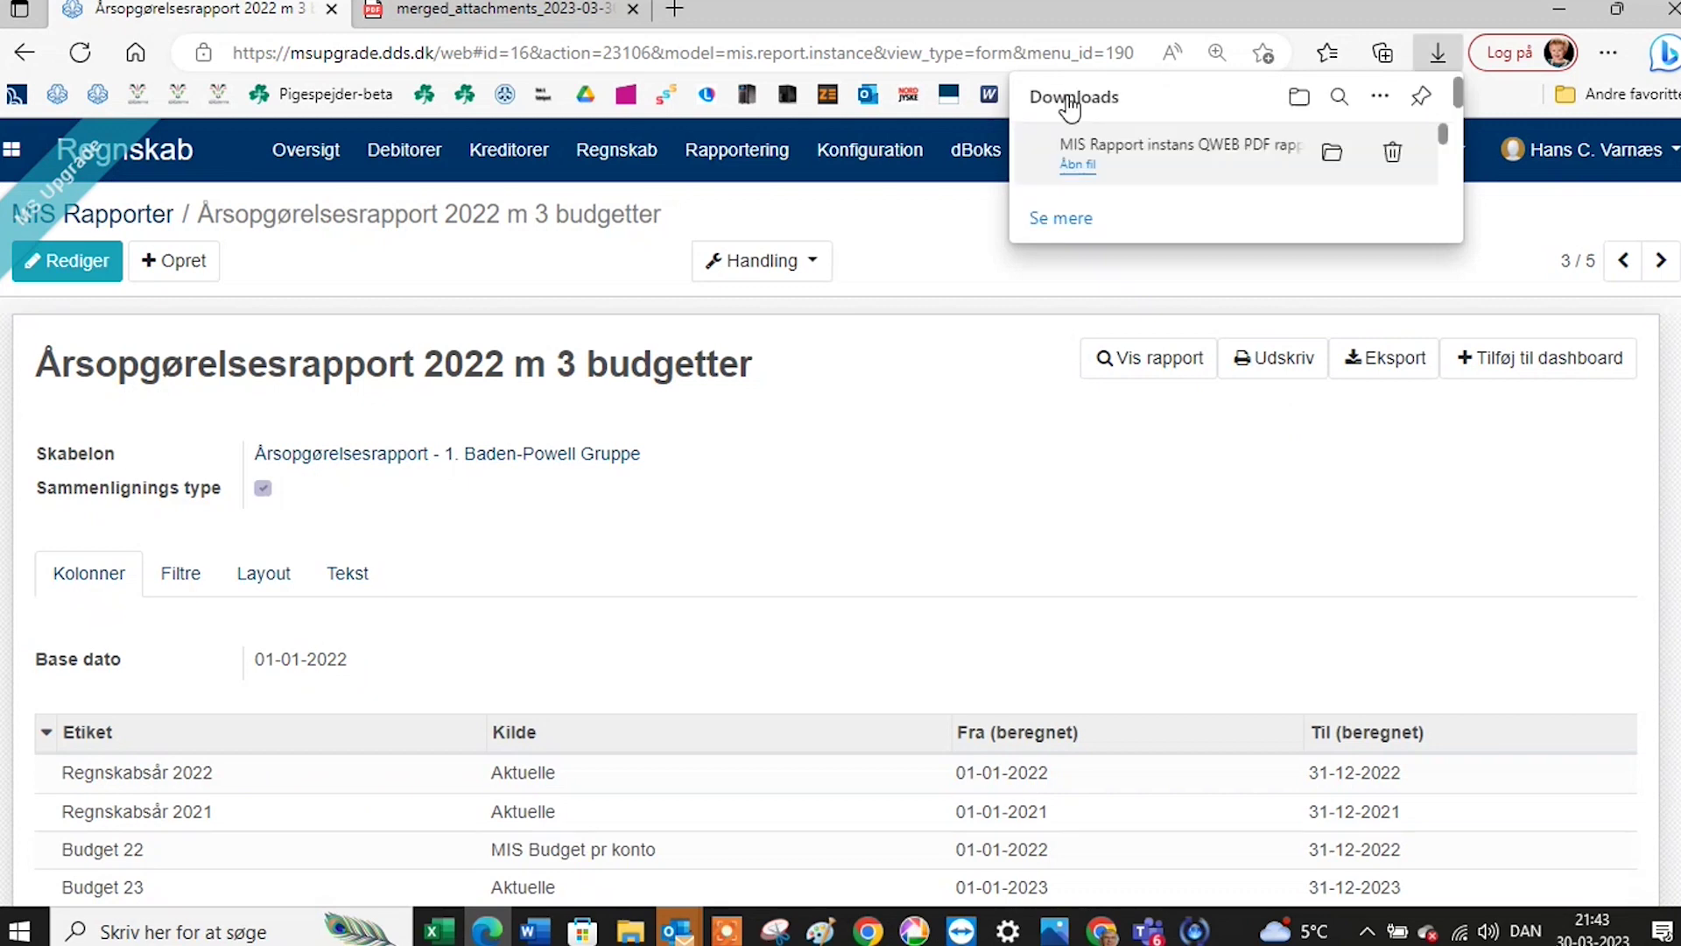
Open the downloaded report PDF and scroll through all six portrait pages and back up.
click(1077, 165)
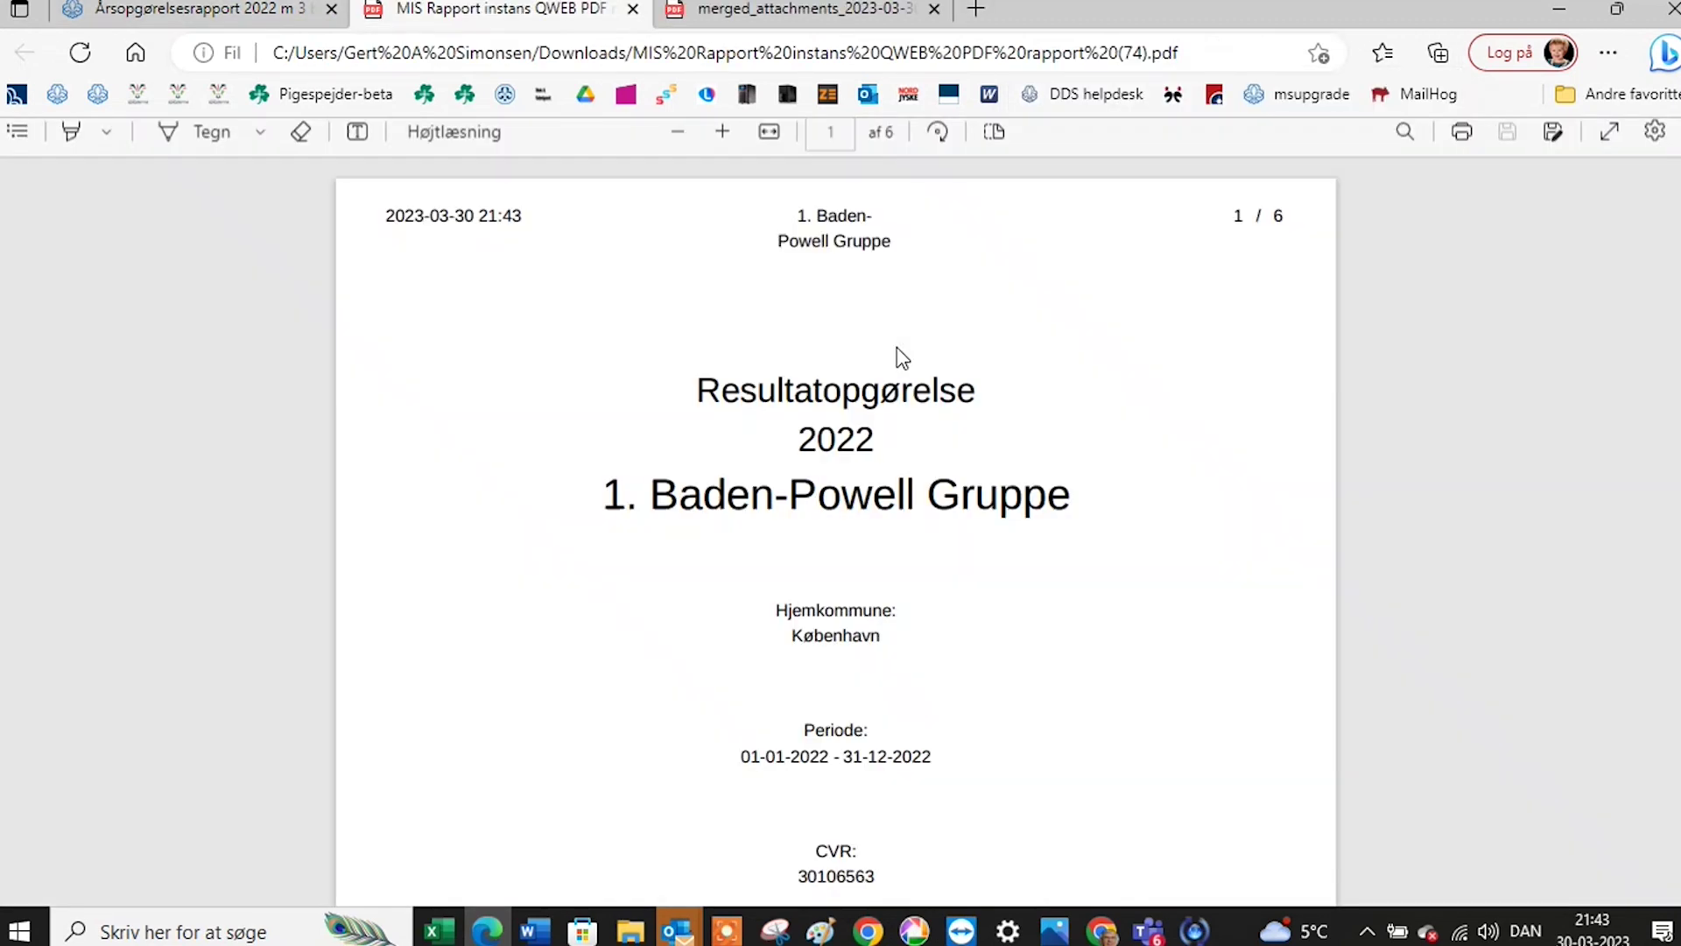
scroll(963, 440, down, 15)
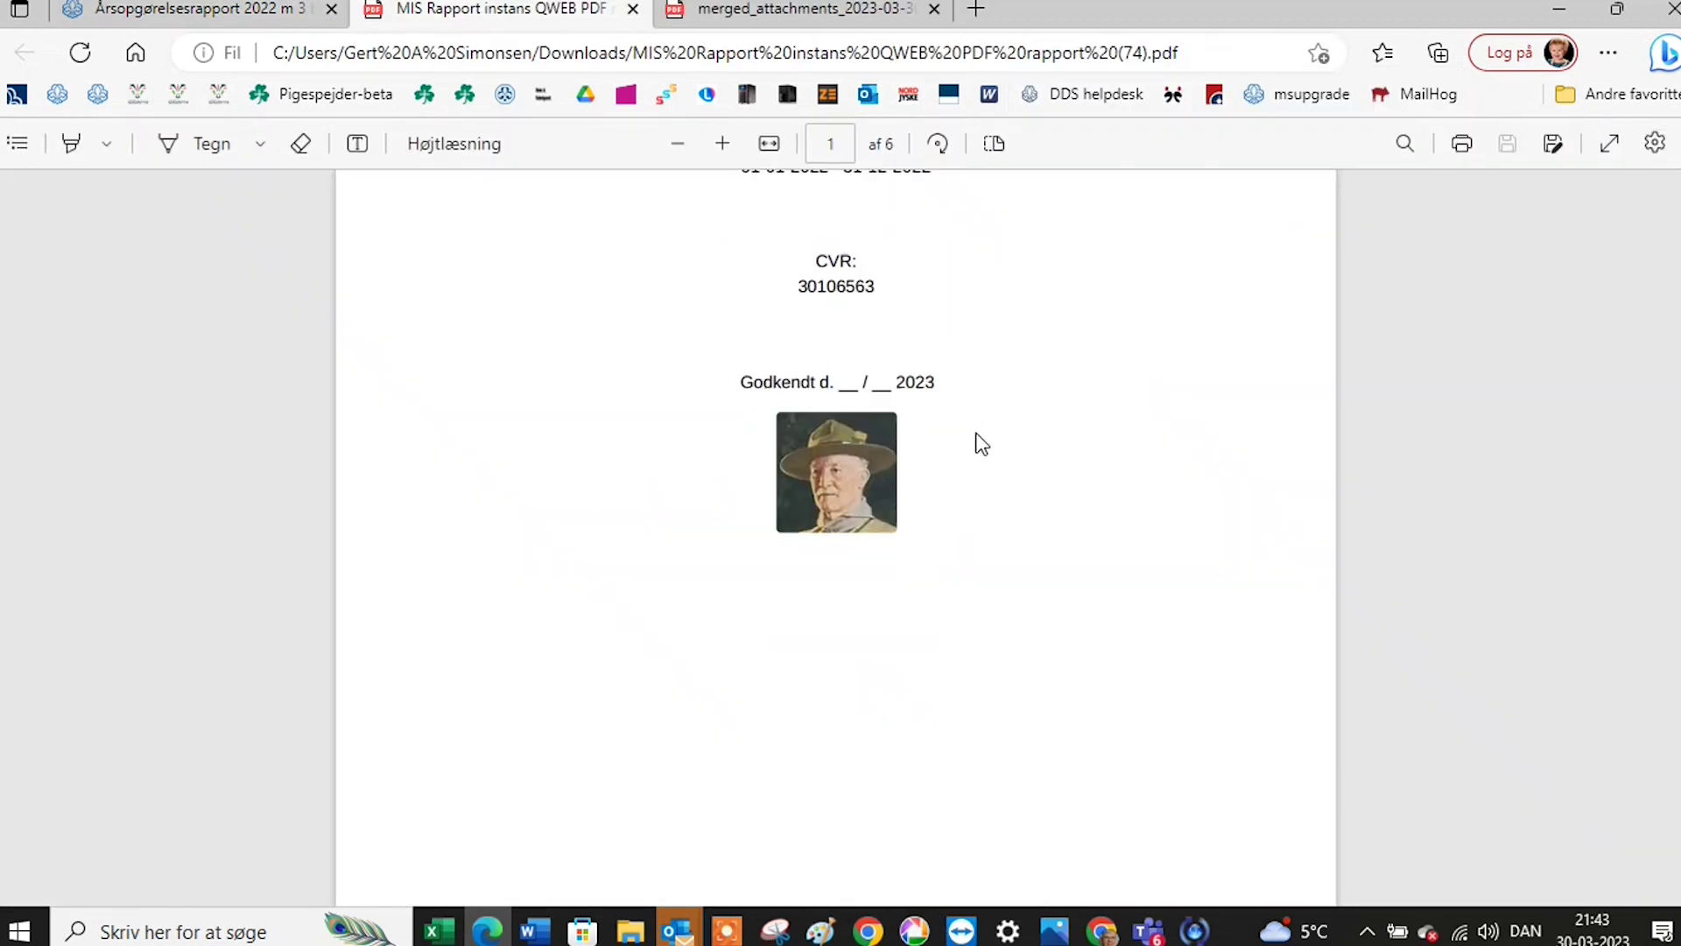
scroll(1009, 480, down, 15)
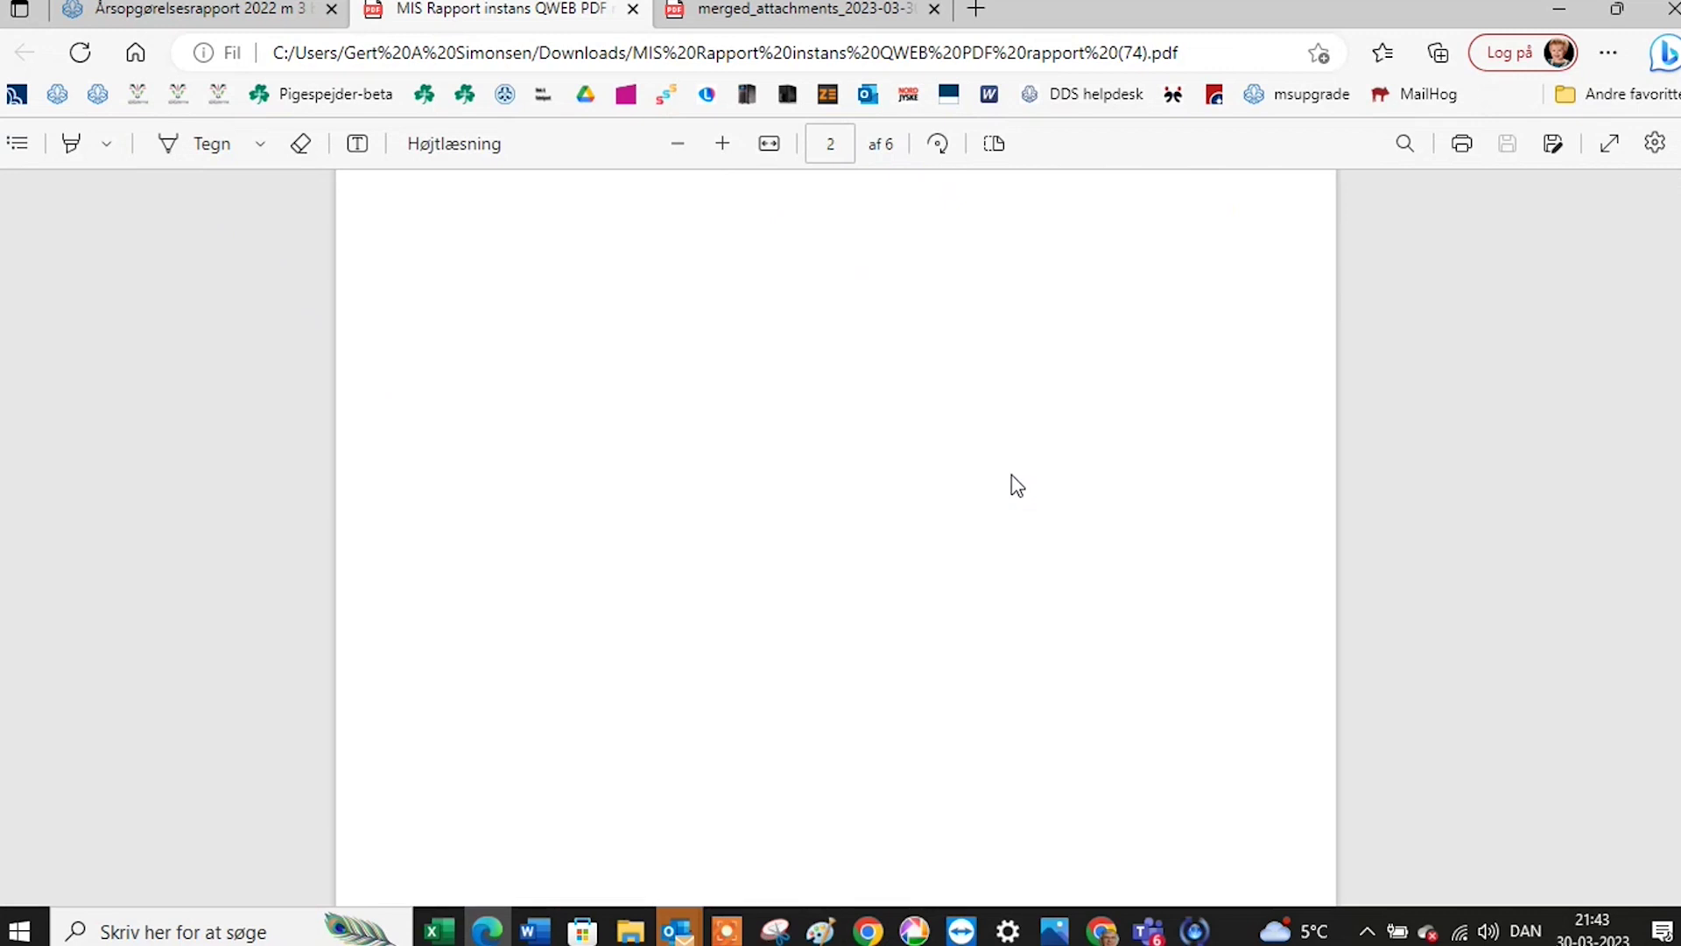
scroll(1028, 485, down, 15)
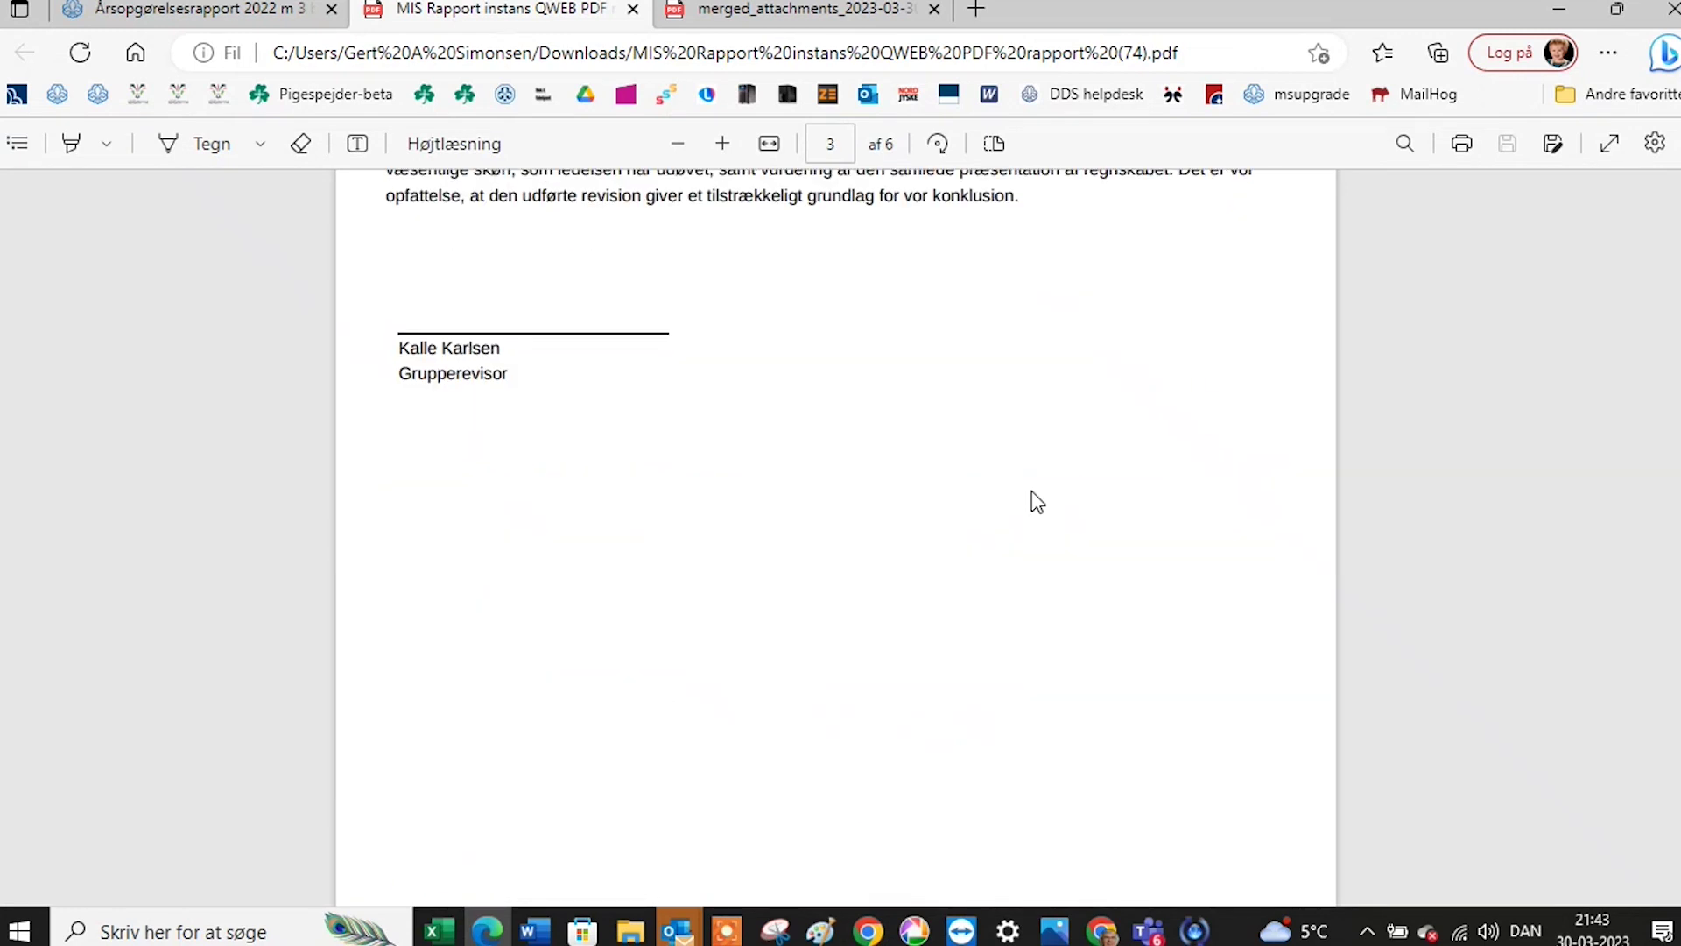
scroll(1038, 503, down, 3)
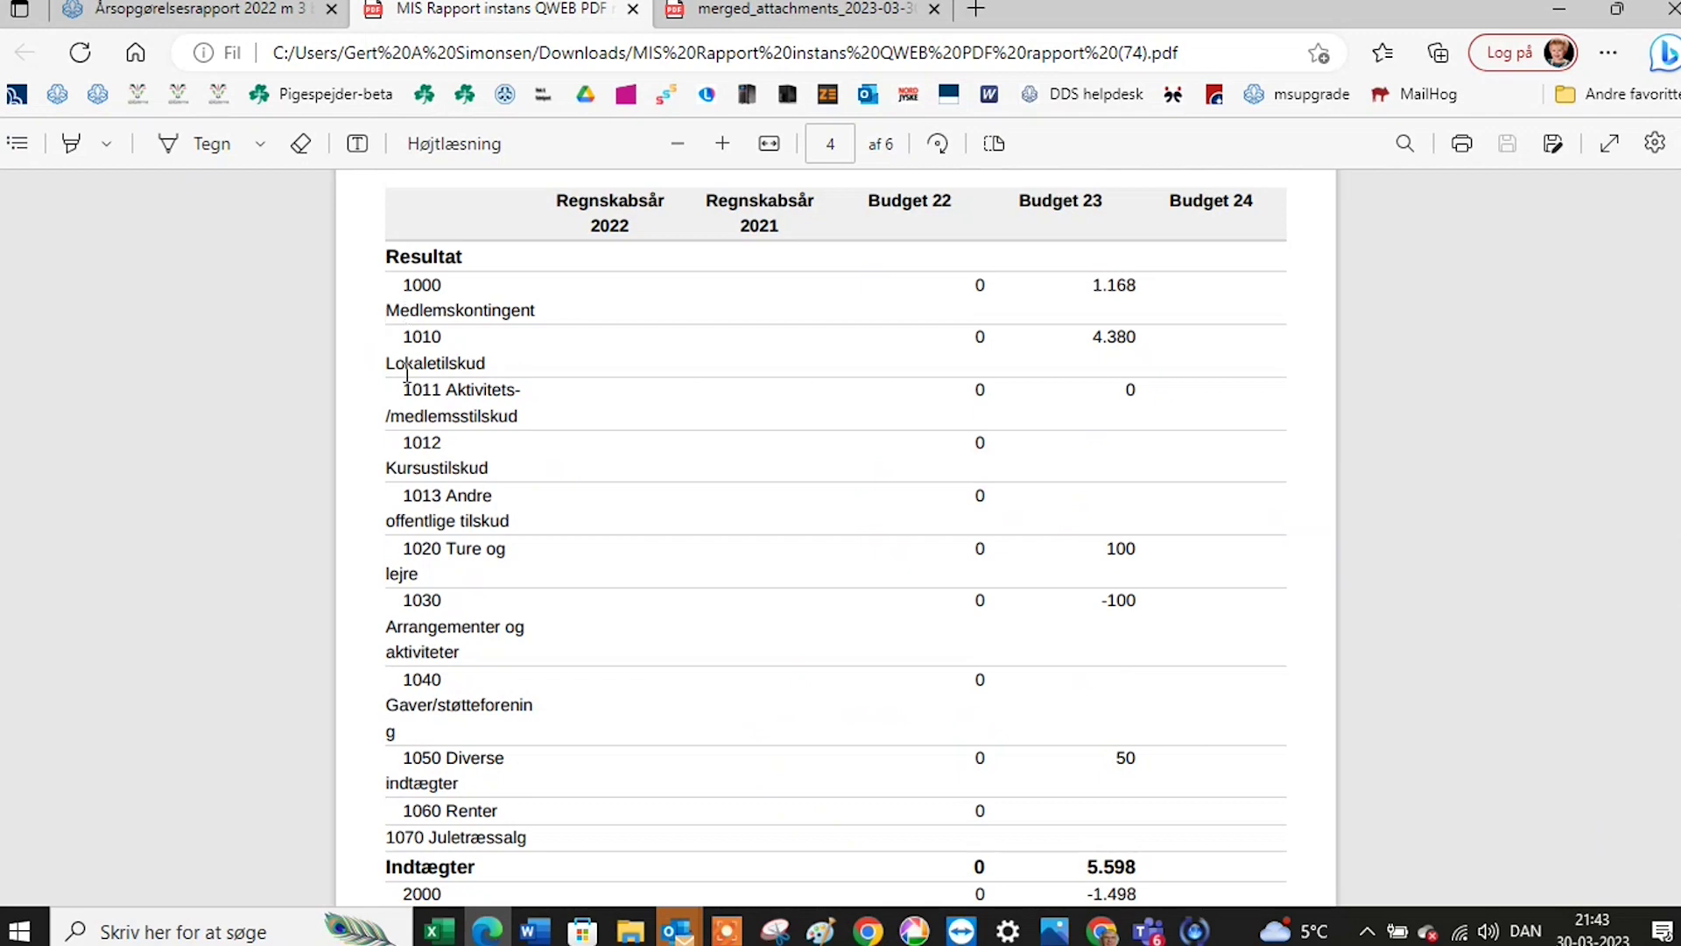
scroll(409, 394, down, 4)
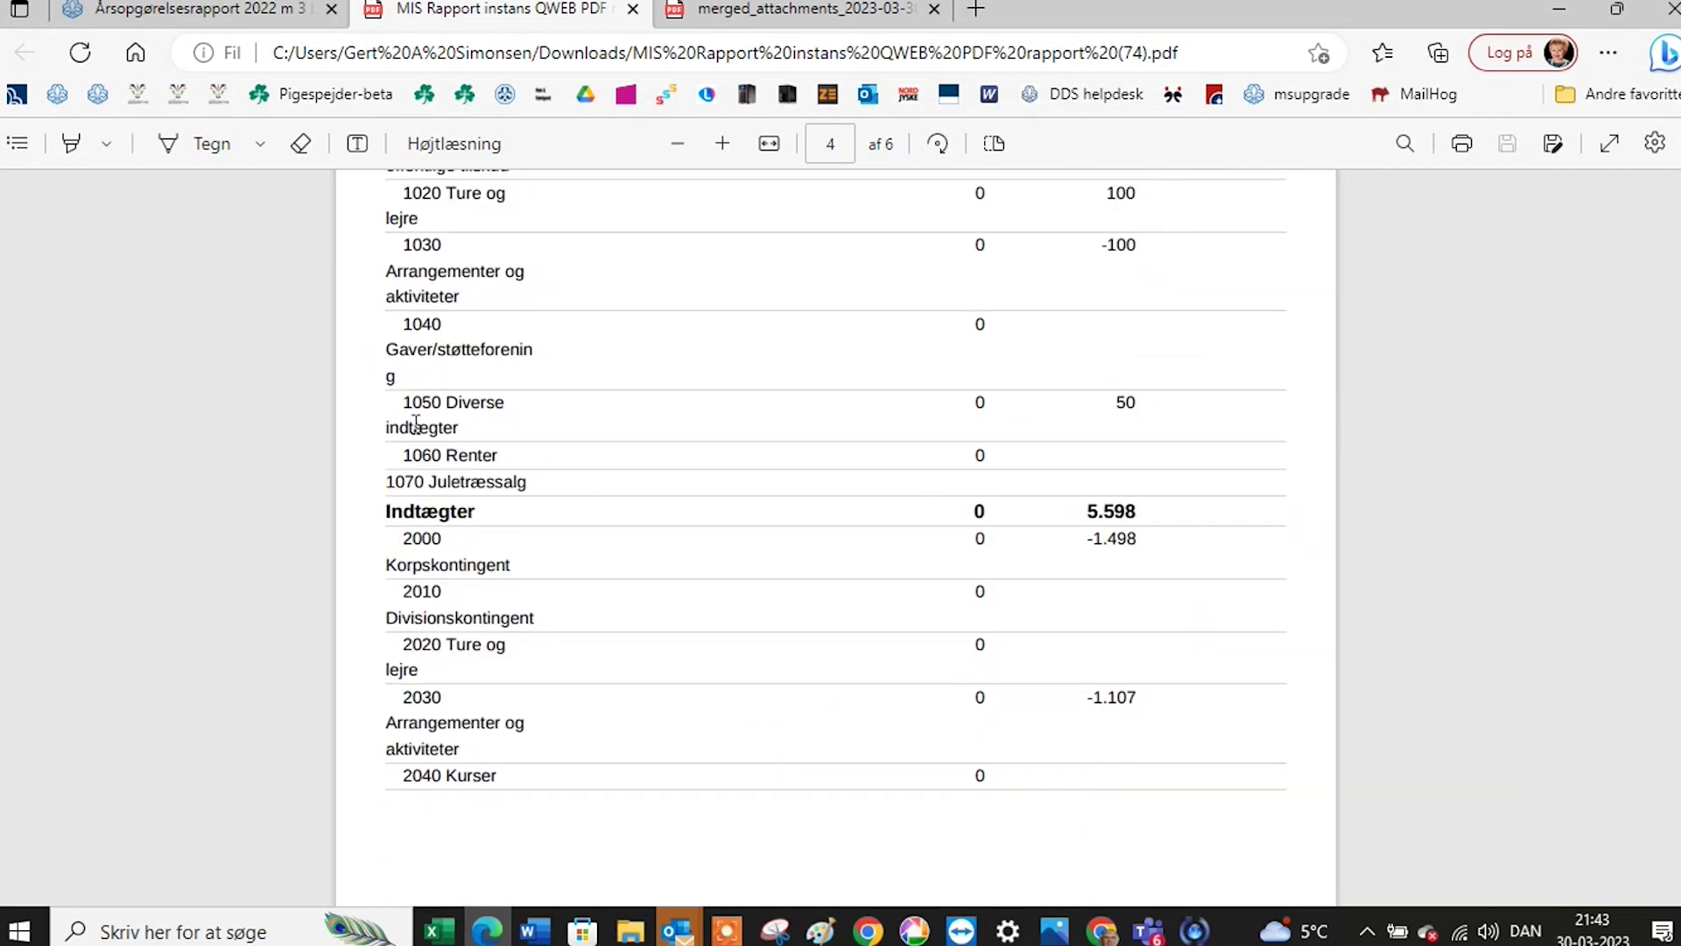
scroll(416, 425, down, 1)
scroll(416, 424, down, 10)
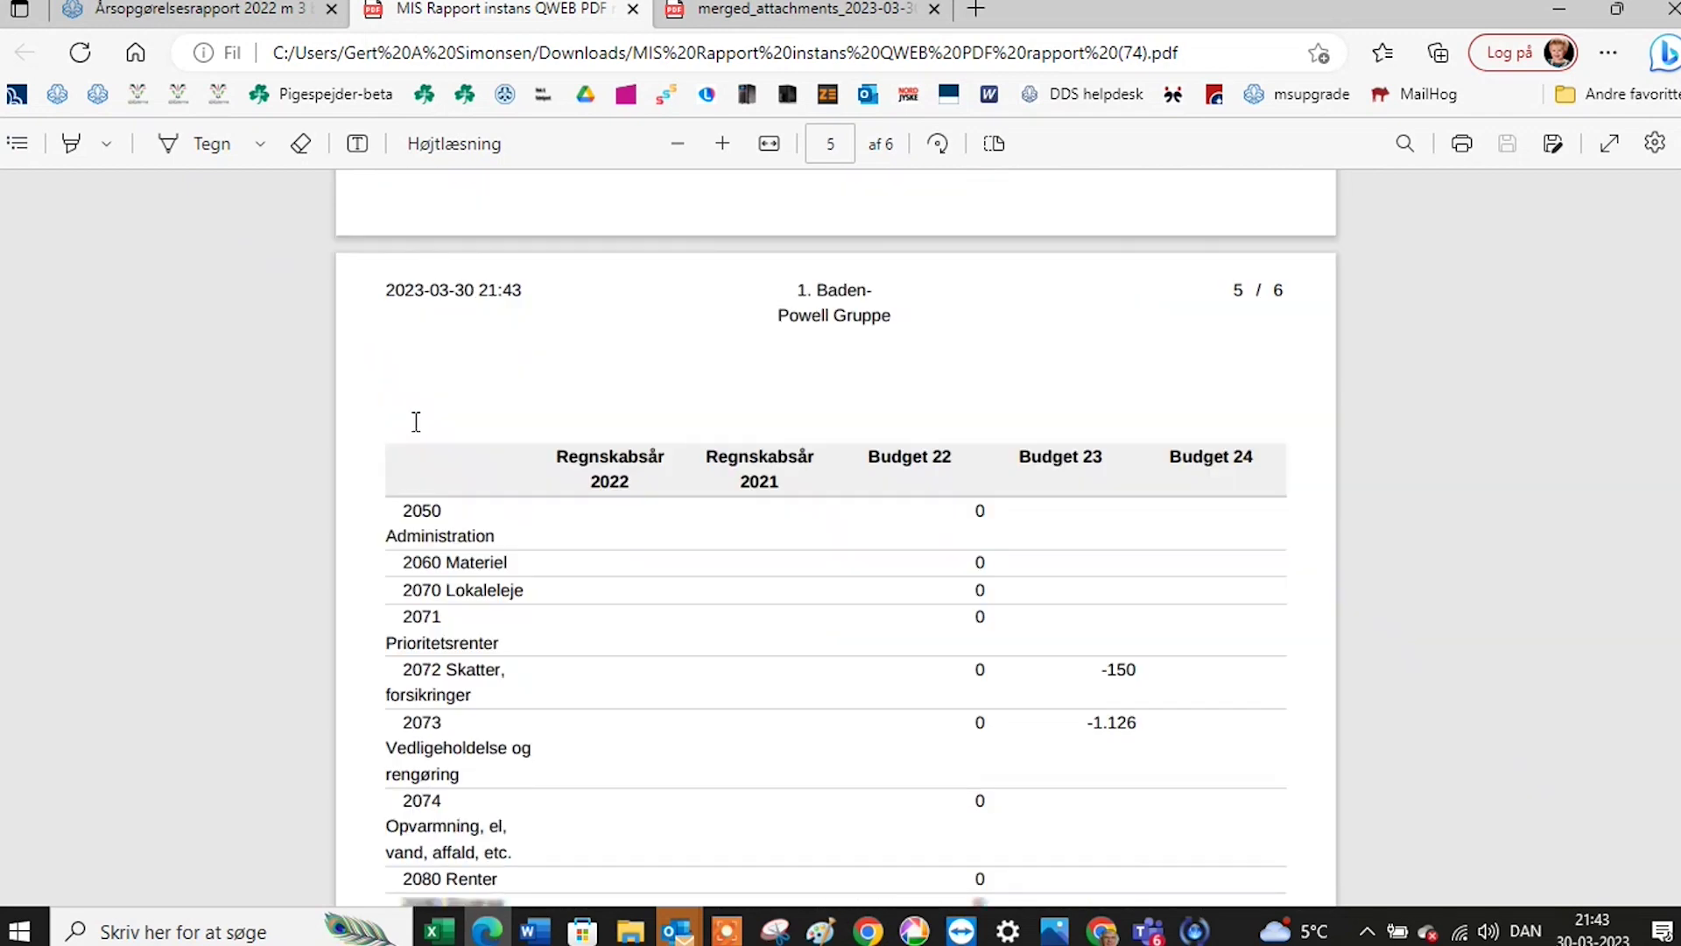
scroll(418, 418, down, 9)
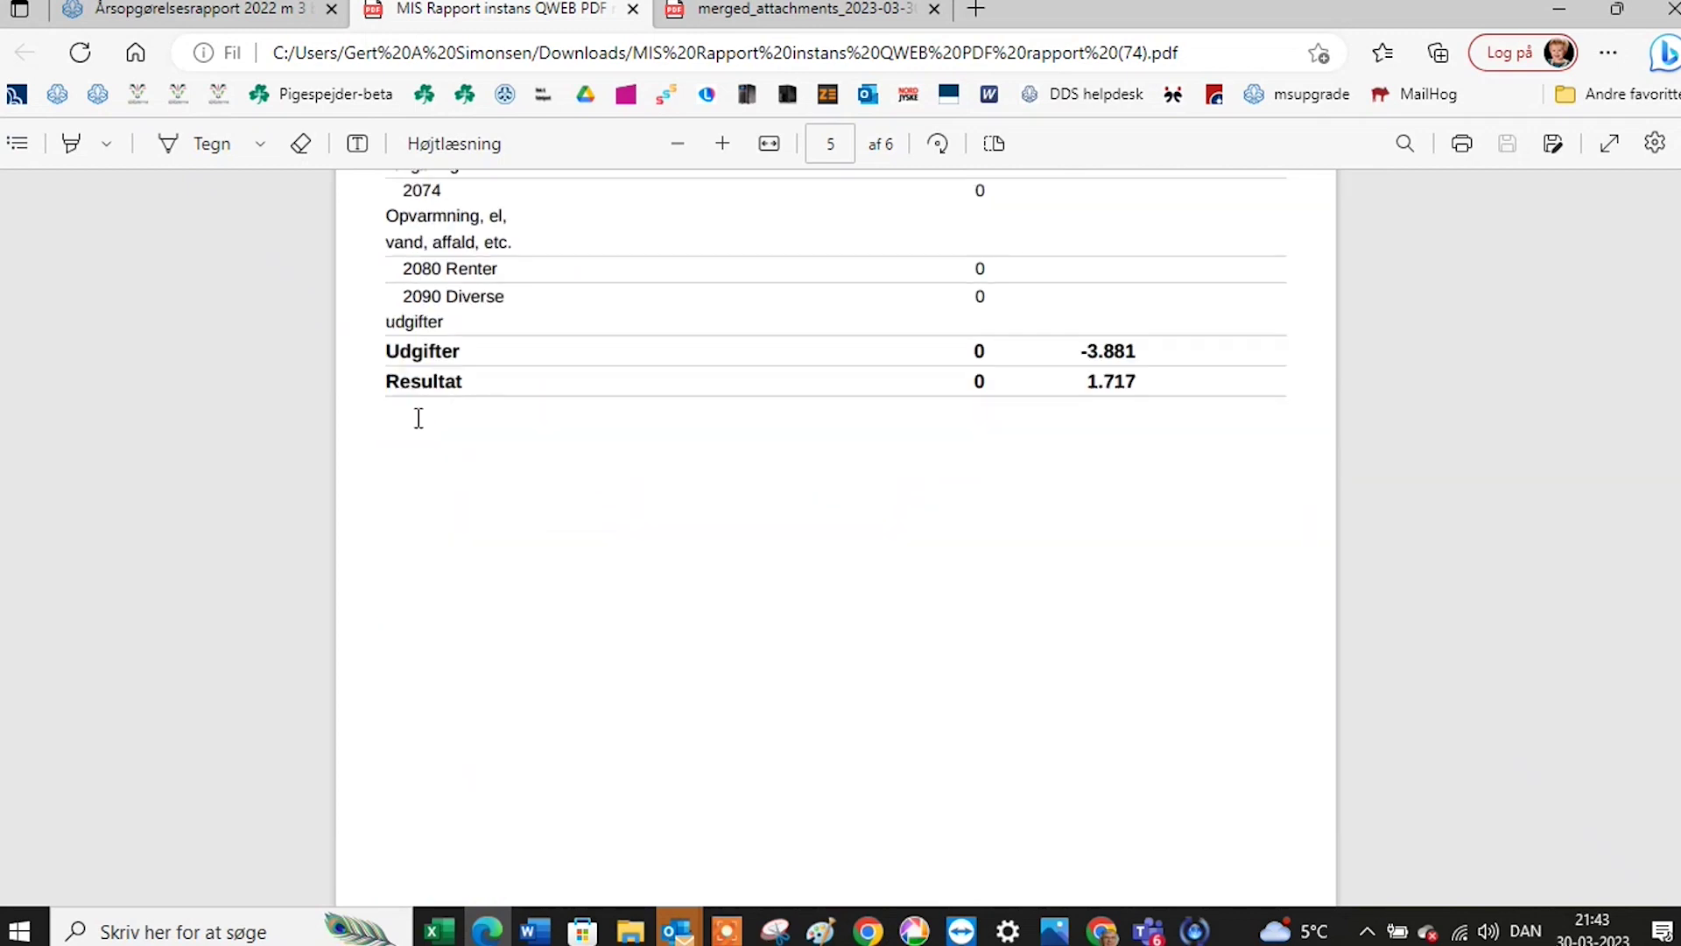
scroll(417, 417, down, 7)
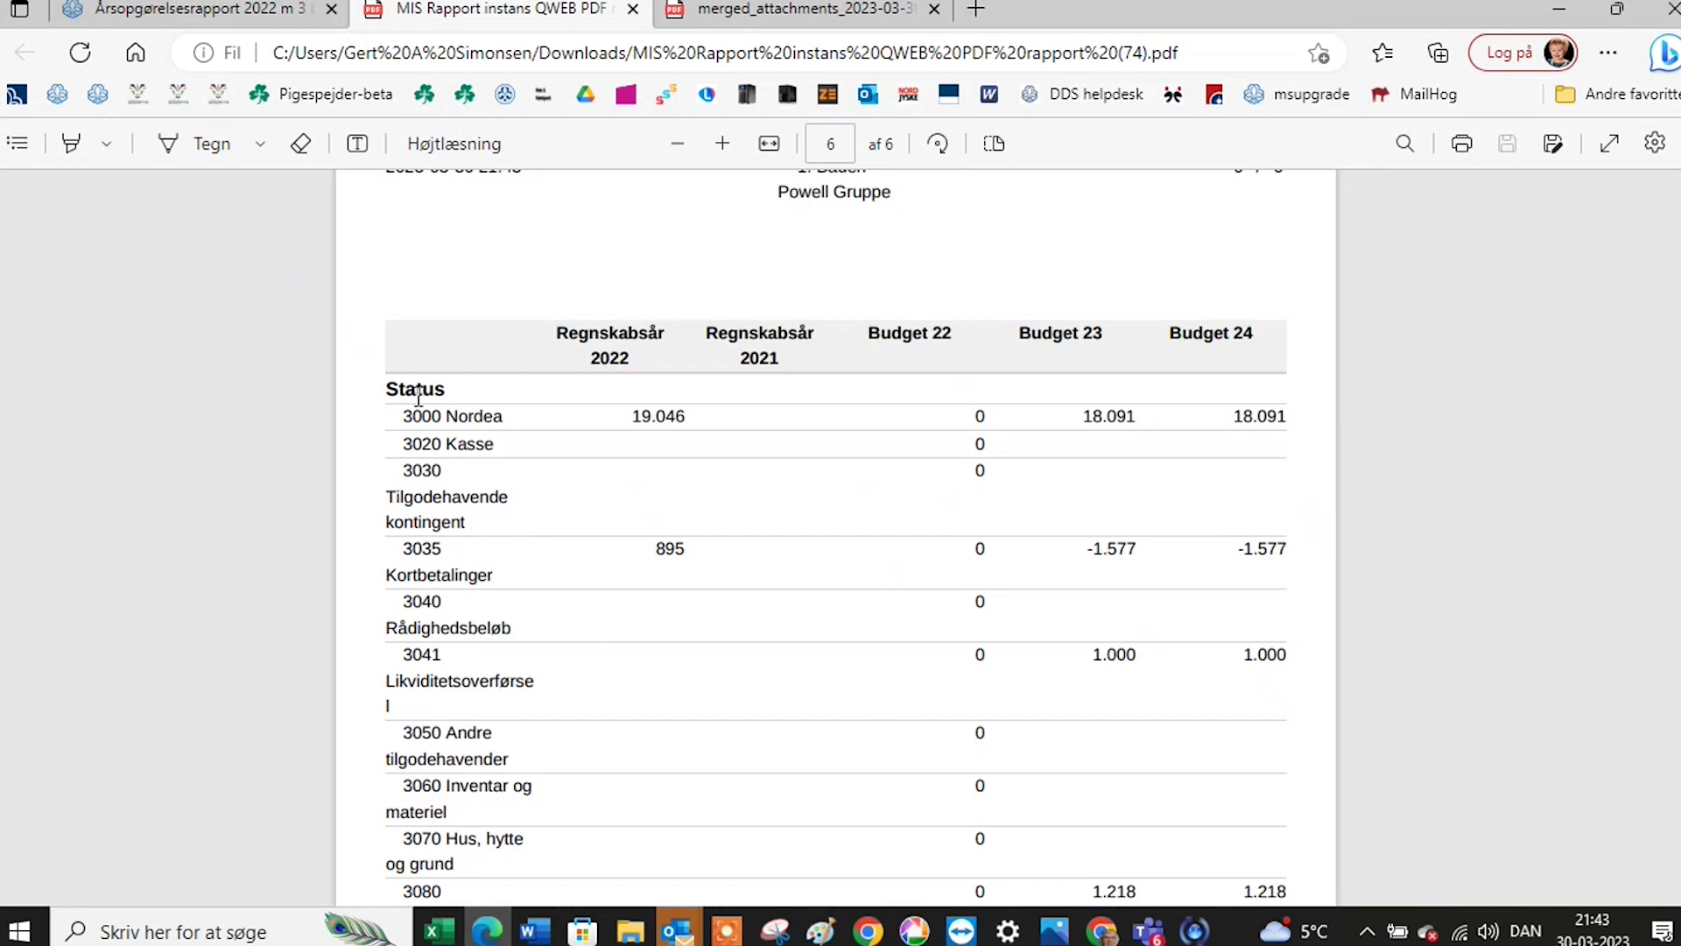
scroll(419, 392, down, 3)
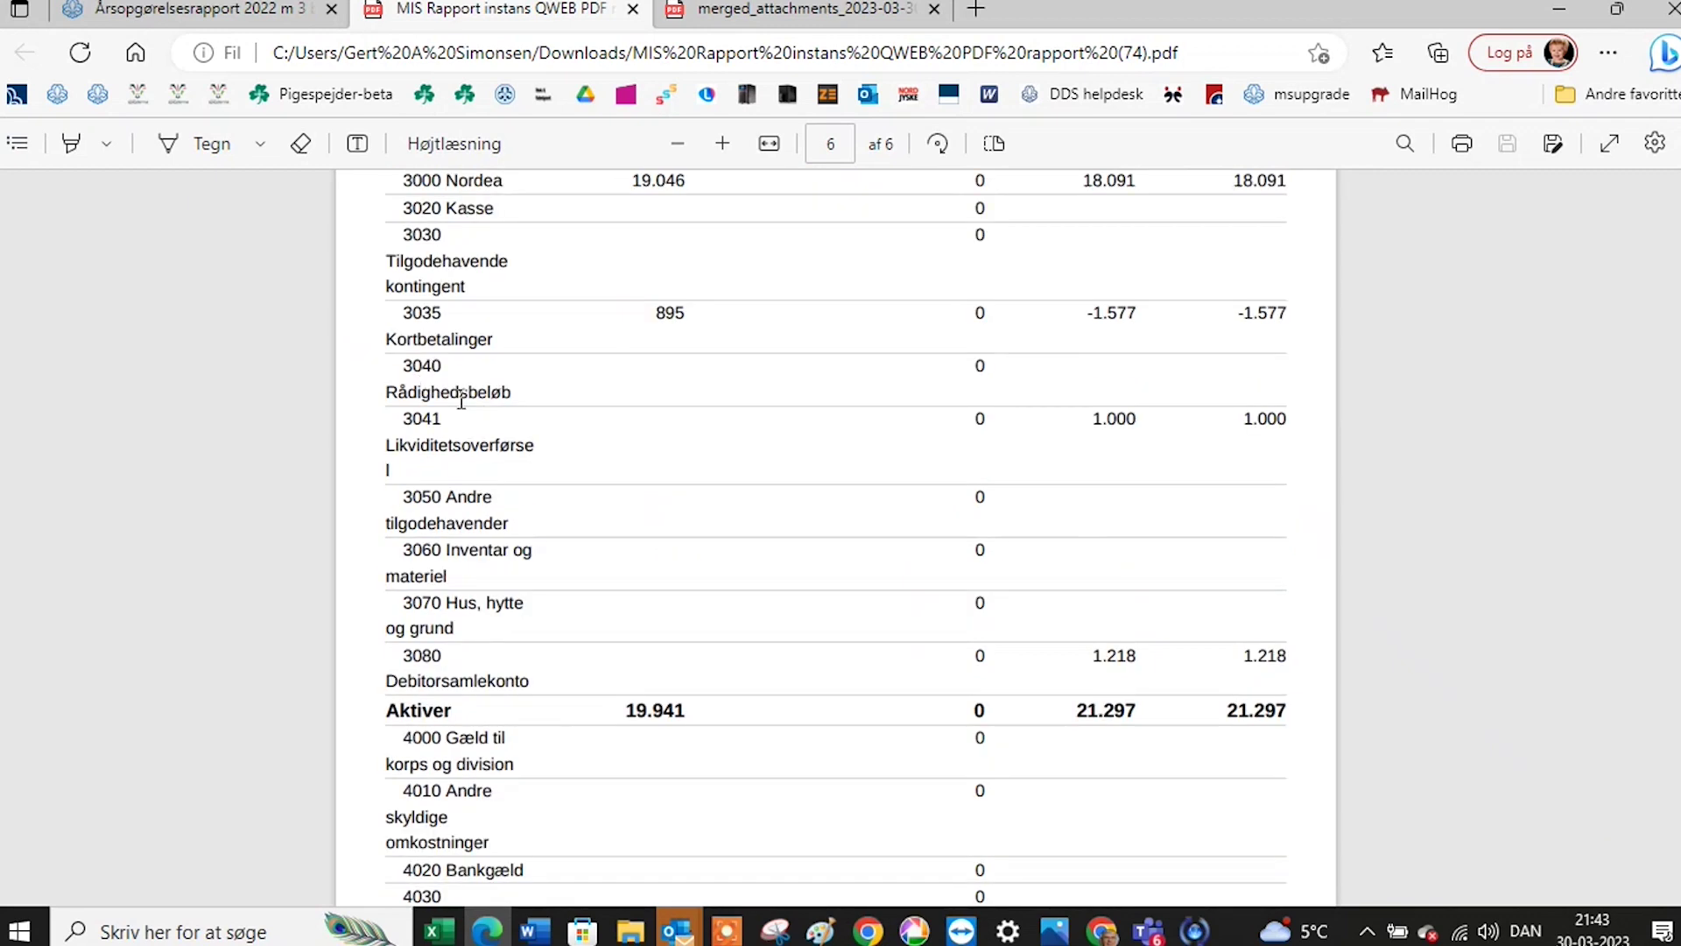
scroll(689, 441, up, 4)
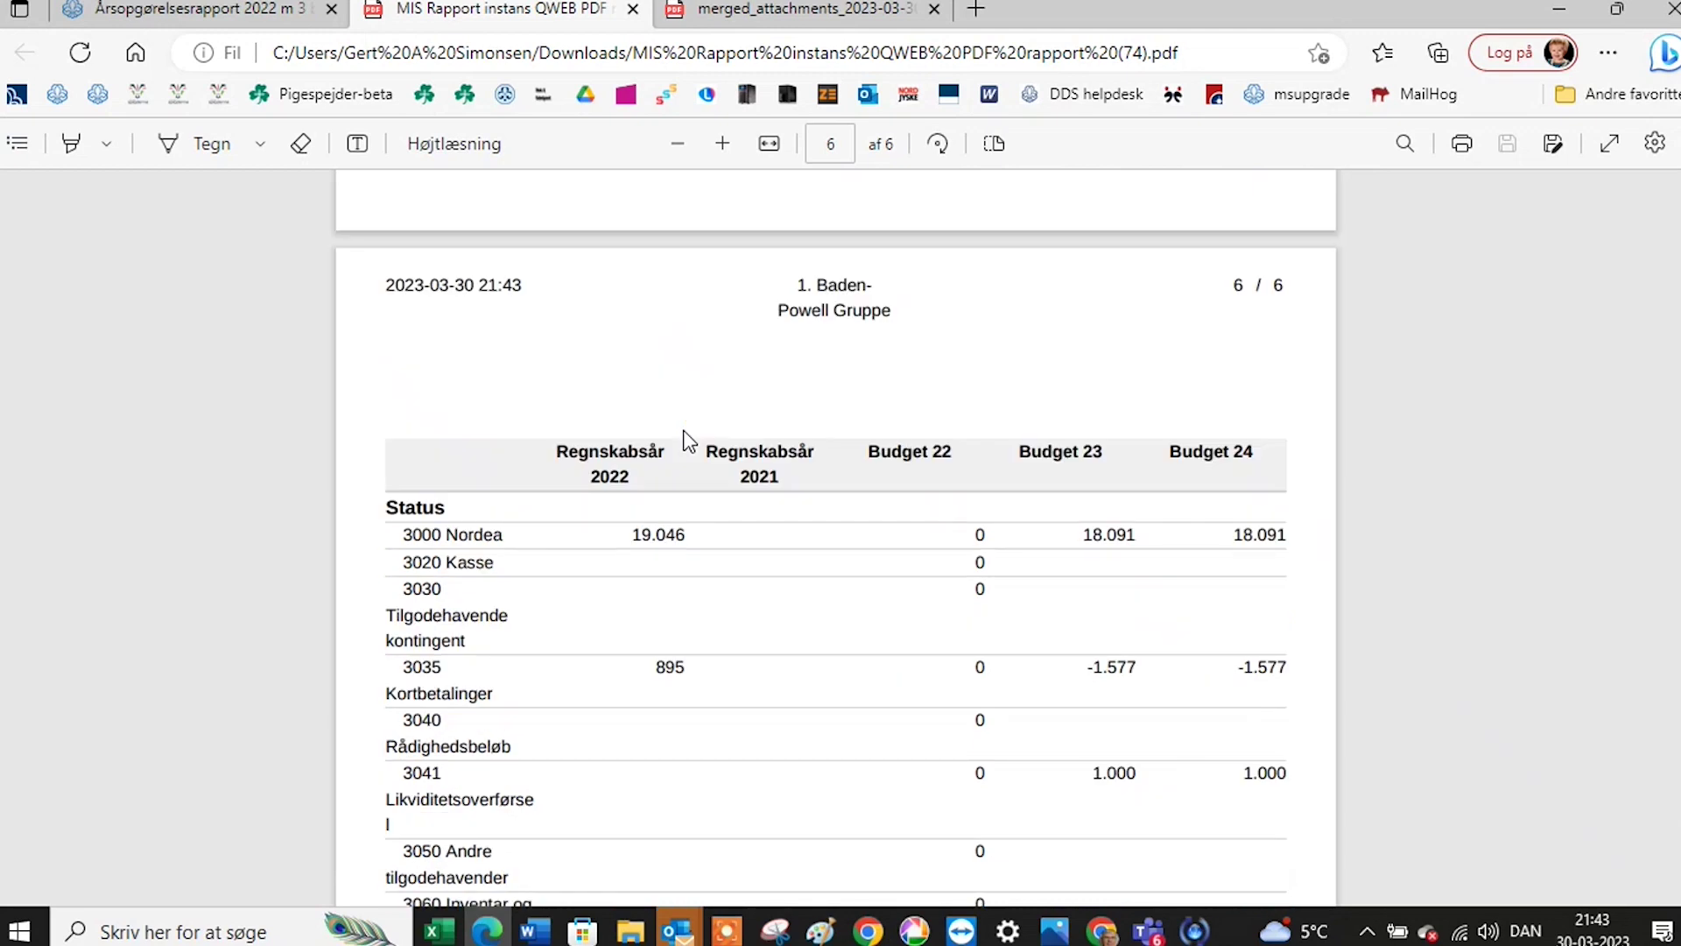
scroll(689, 440, up, 9)
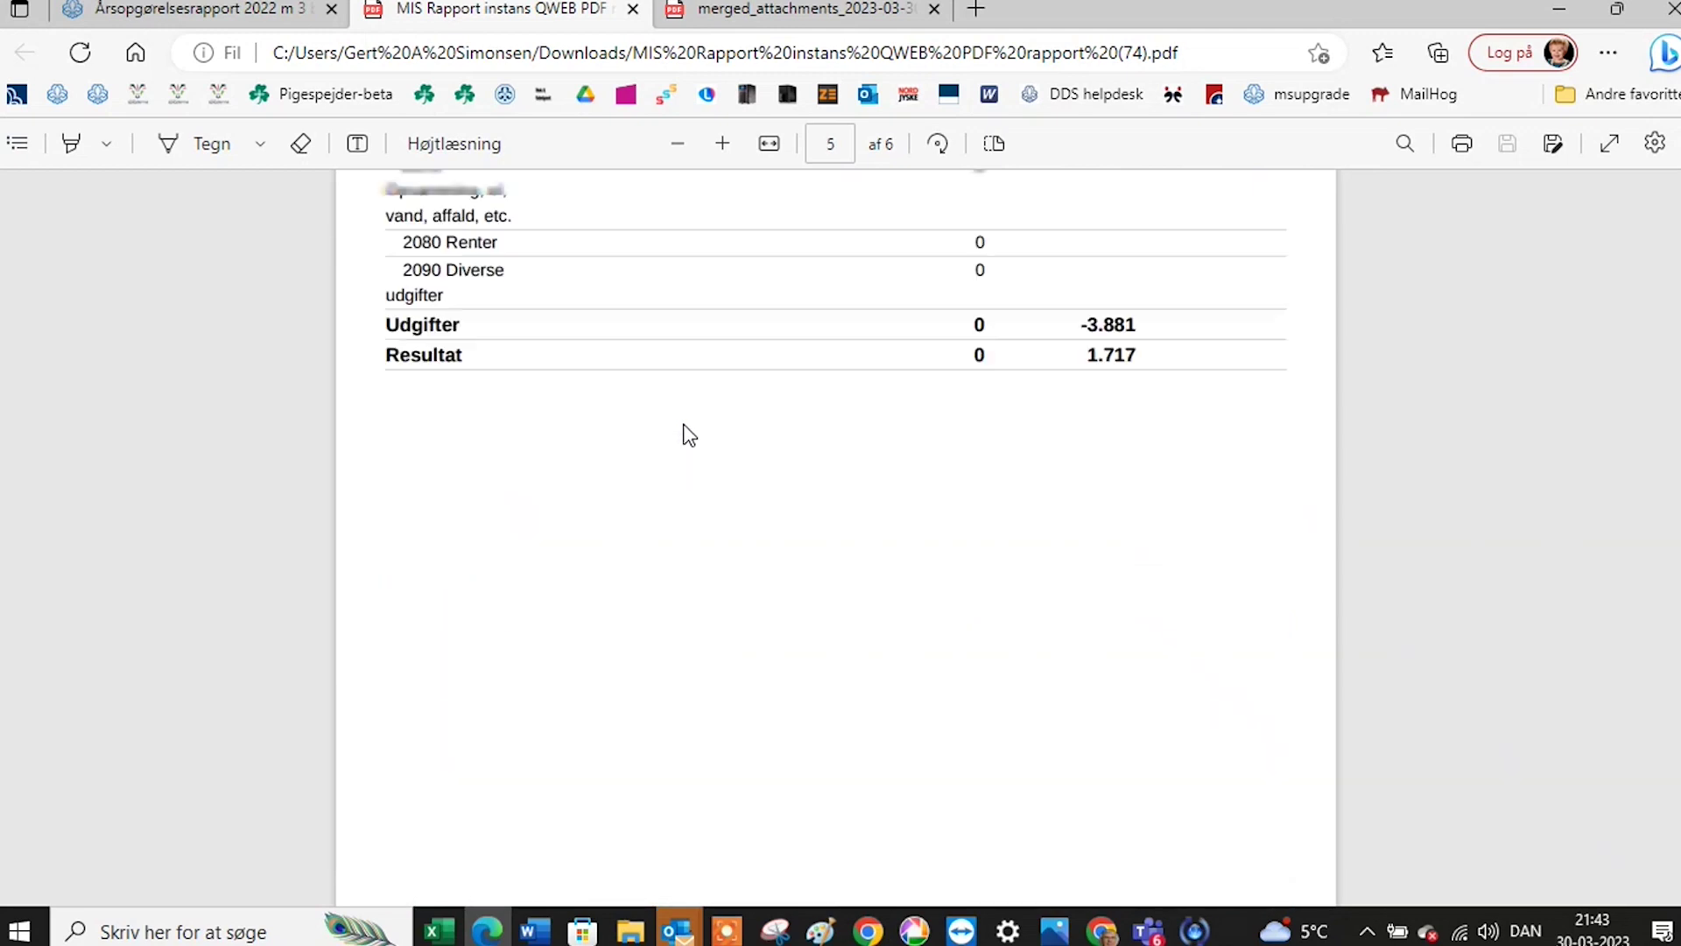
scroll(690, 435, up, 5)
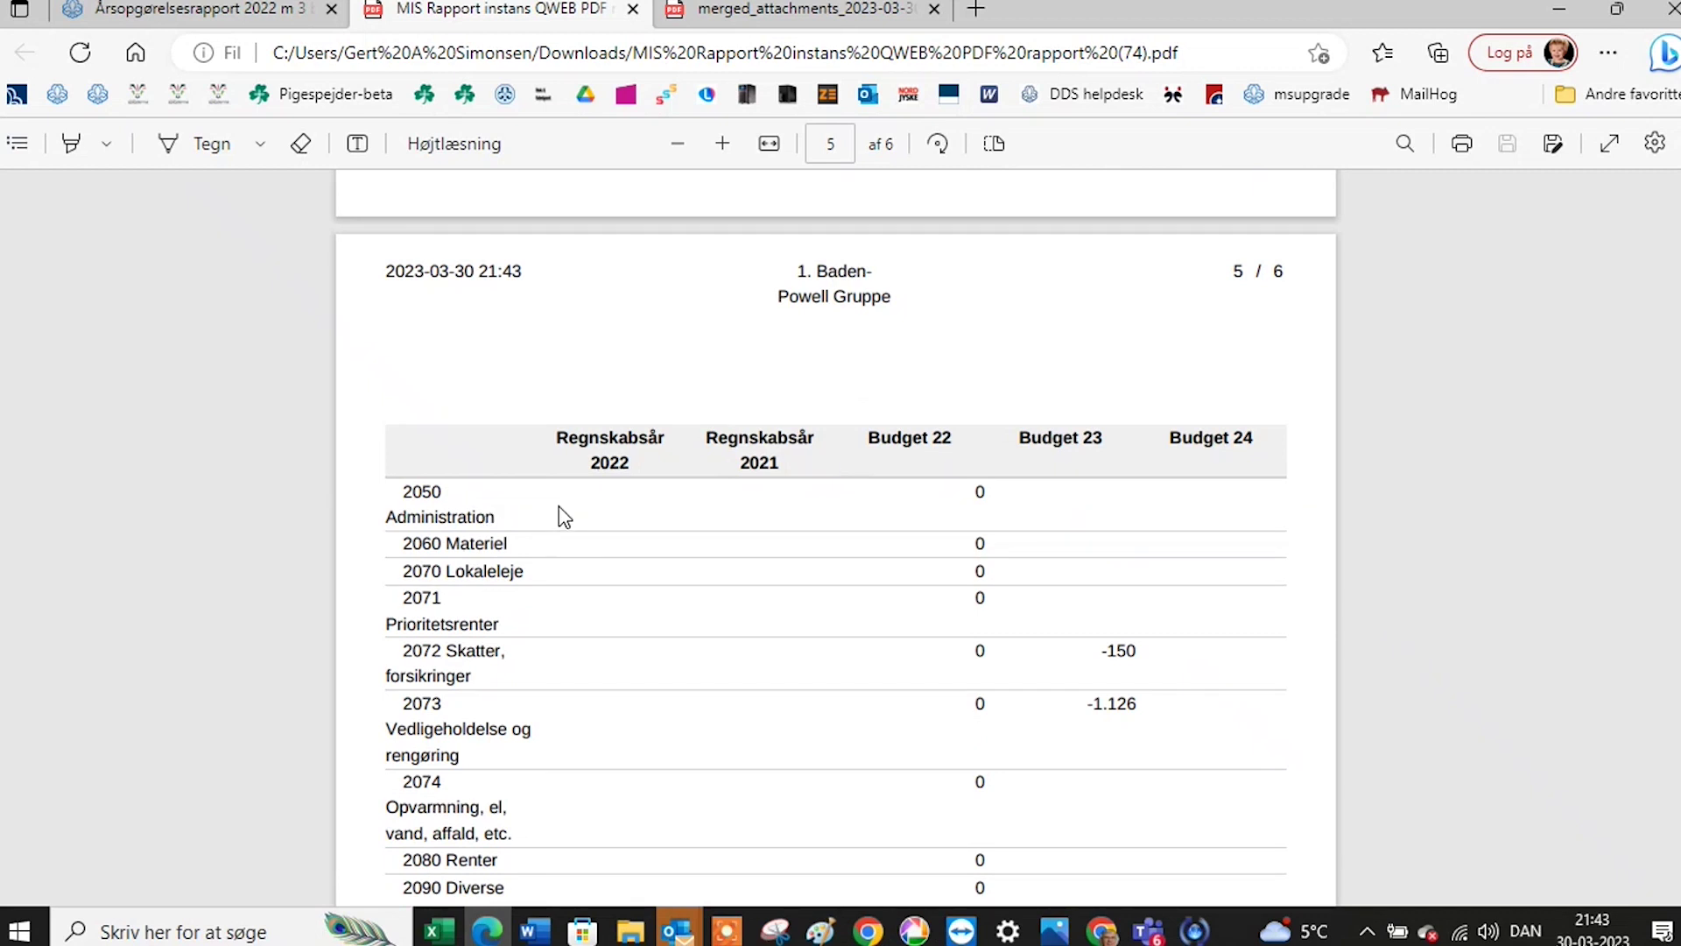
scroll(619, 432, up, 15)
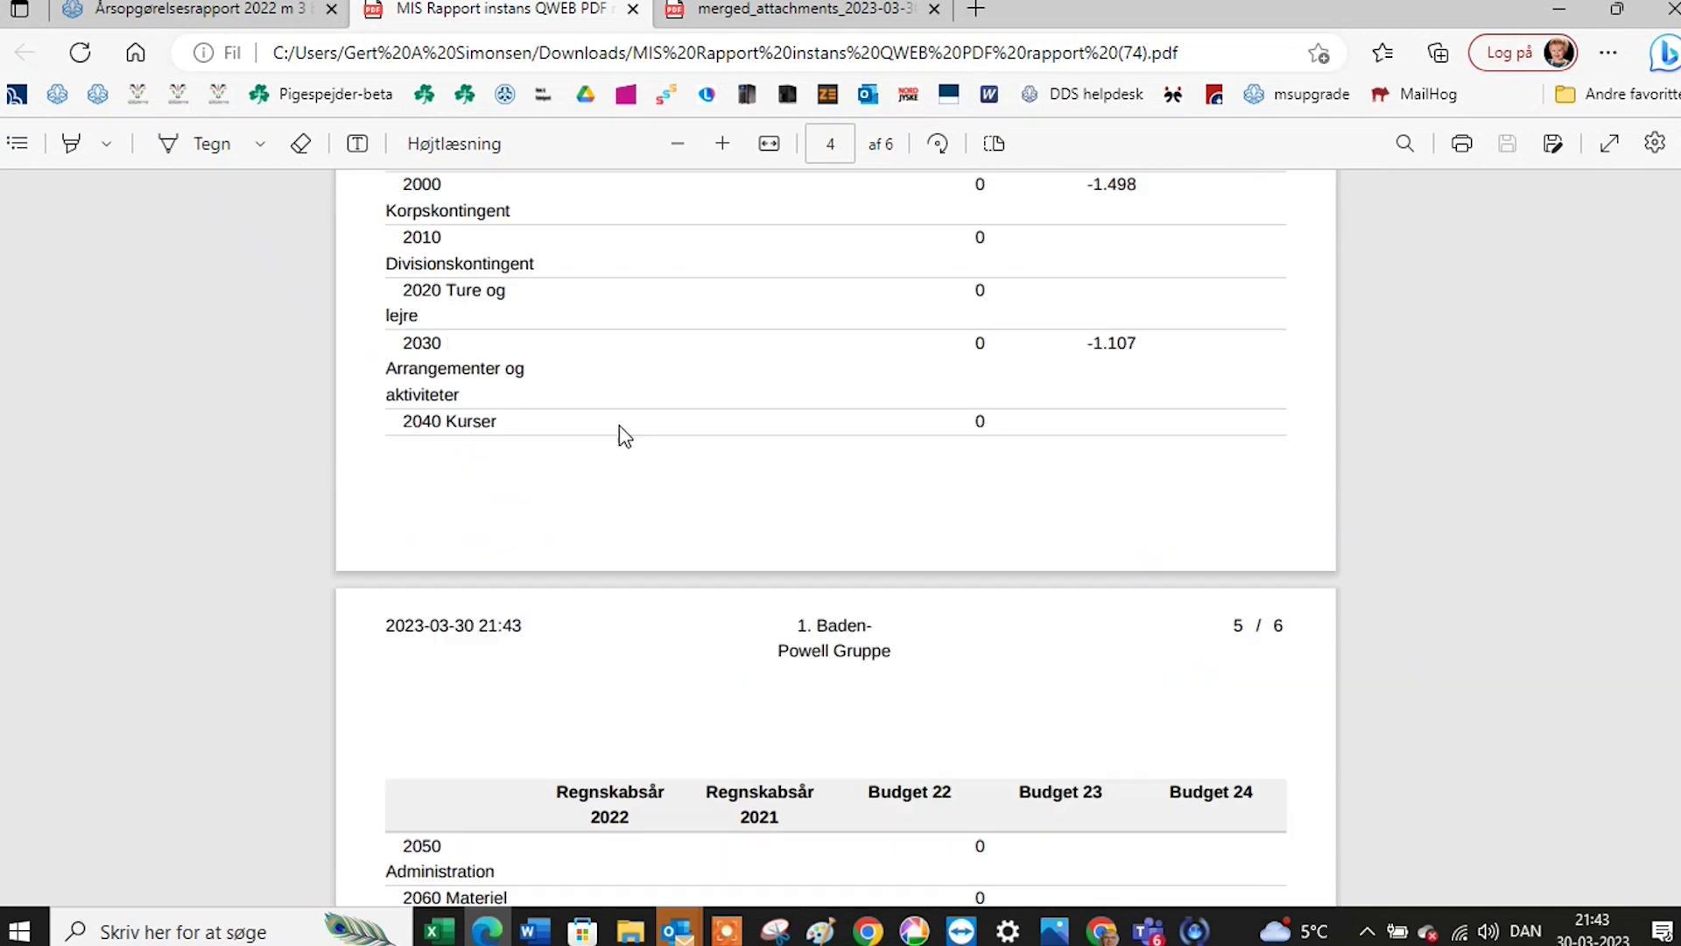
scroll(621, 432, up, 15)
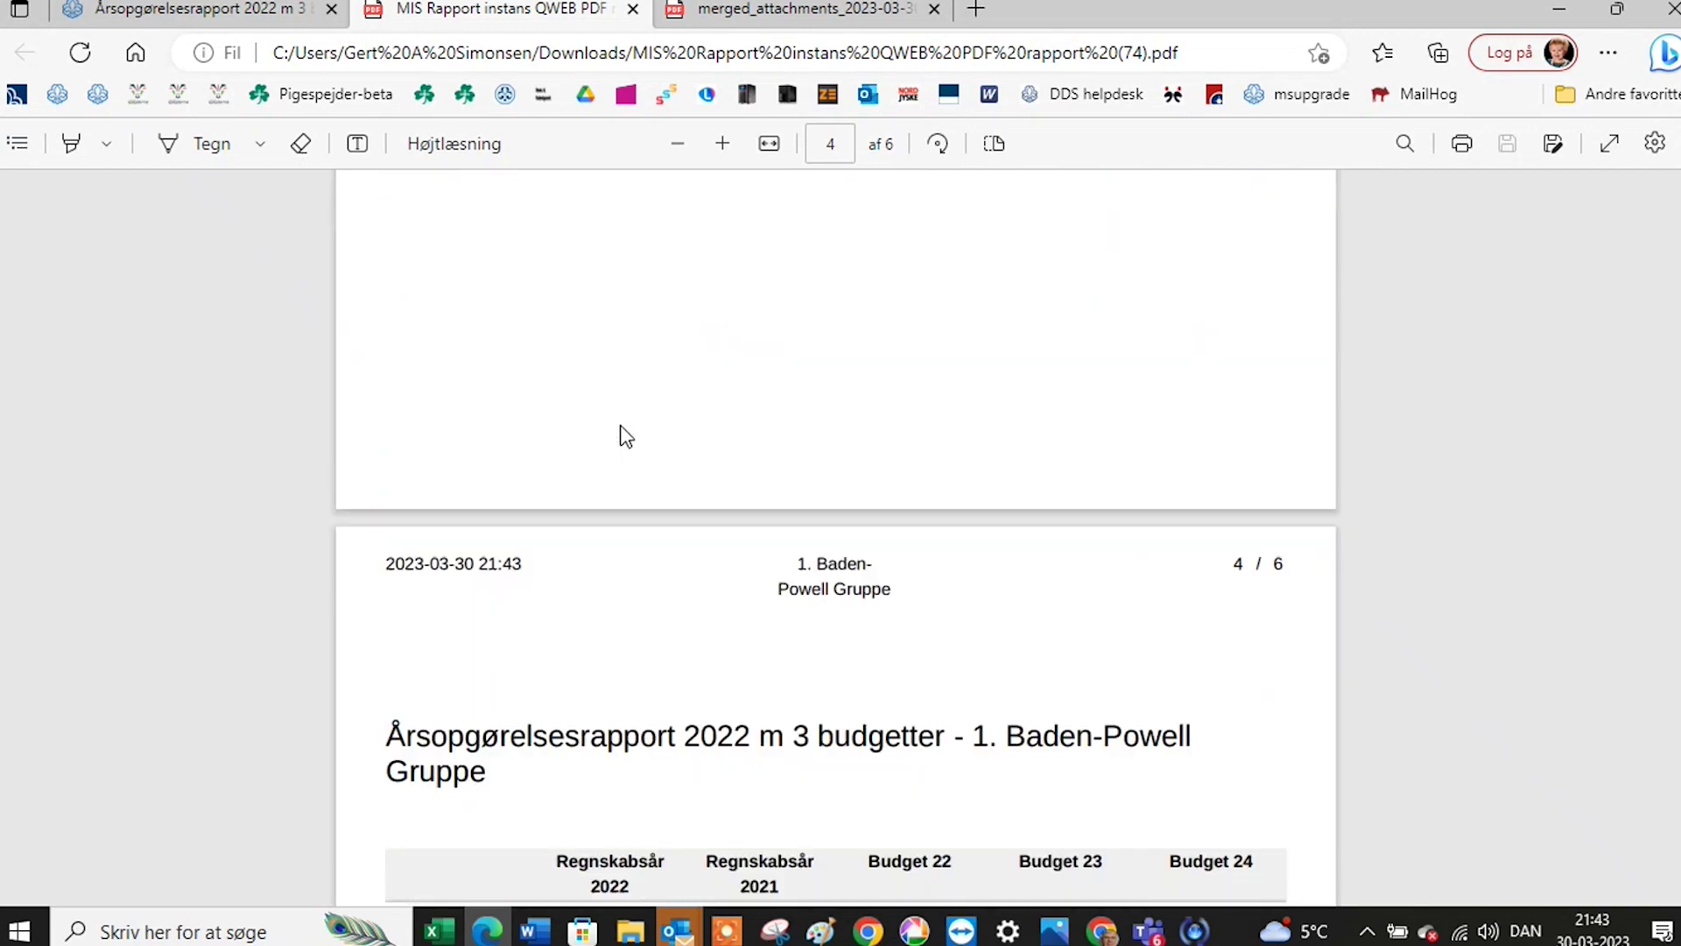
scroll(621, 433, up, 10)
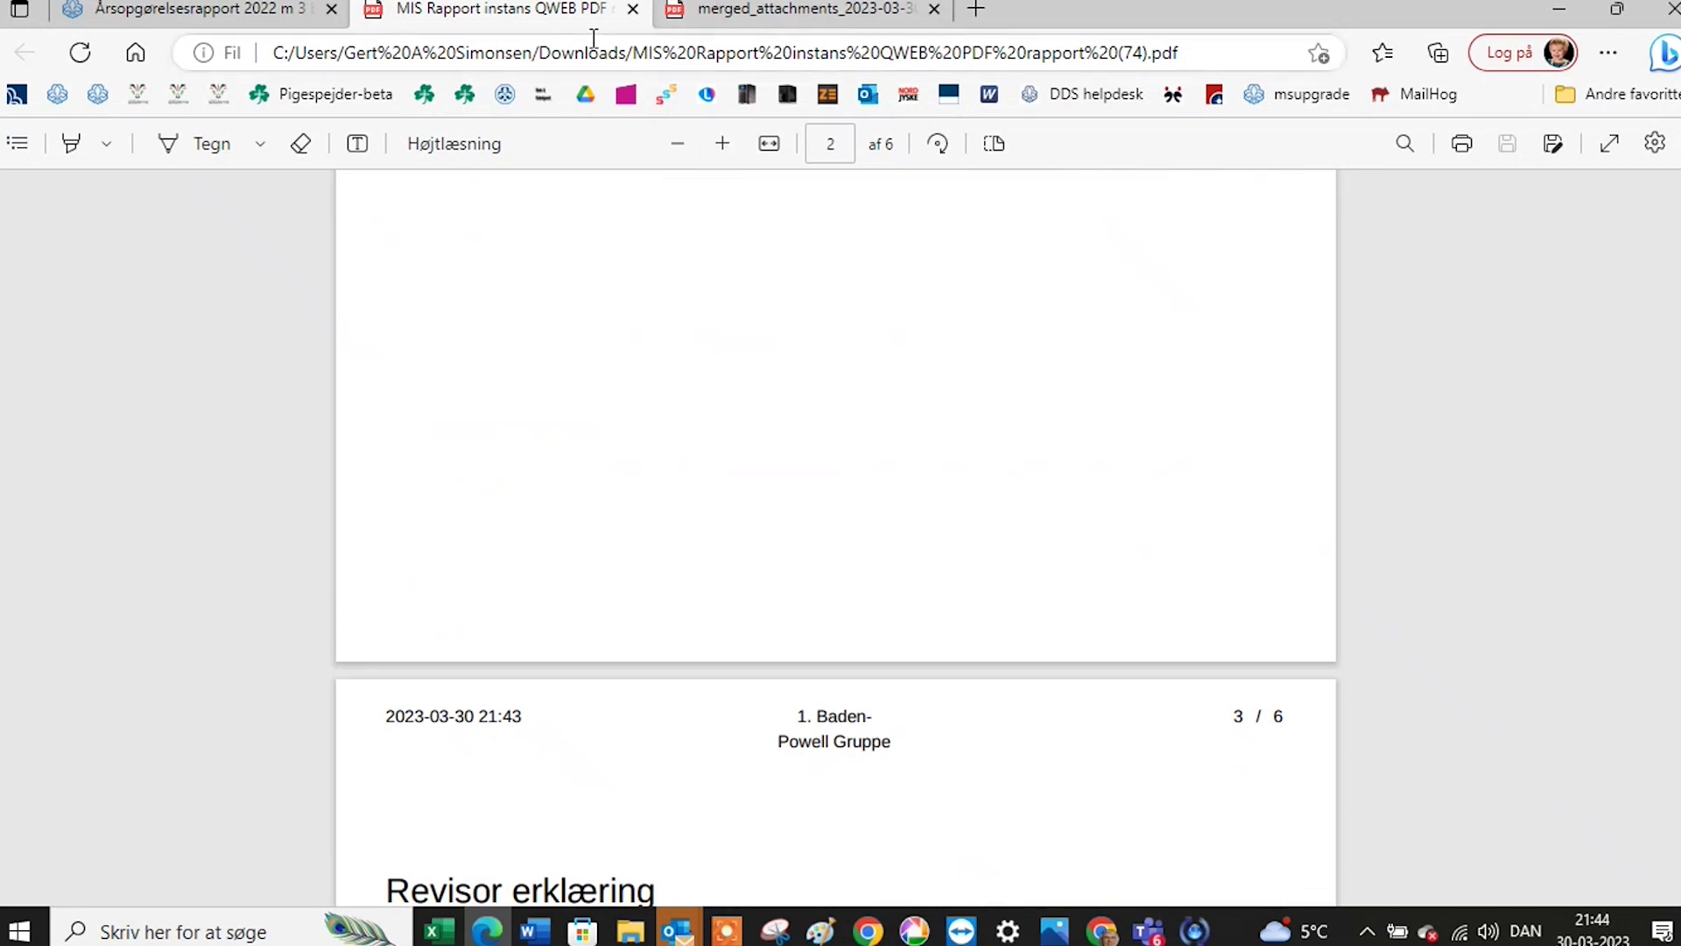
Enable Landscape PDF in the report's Layout settings and save.
click(279, 11)
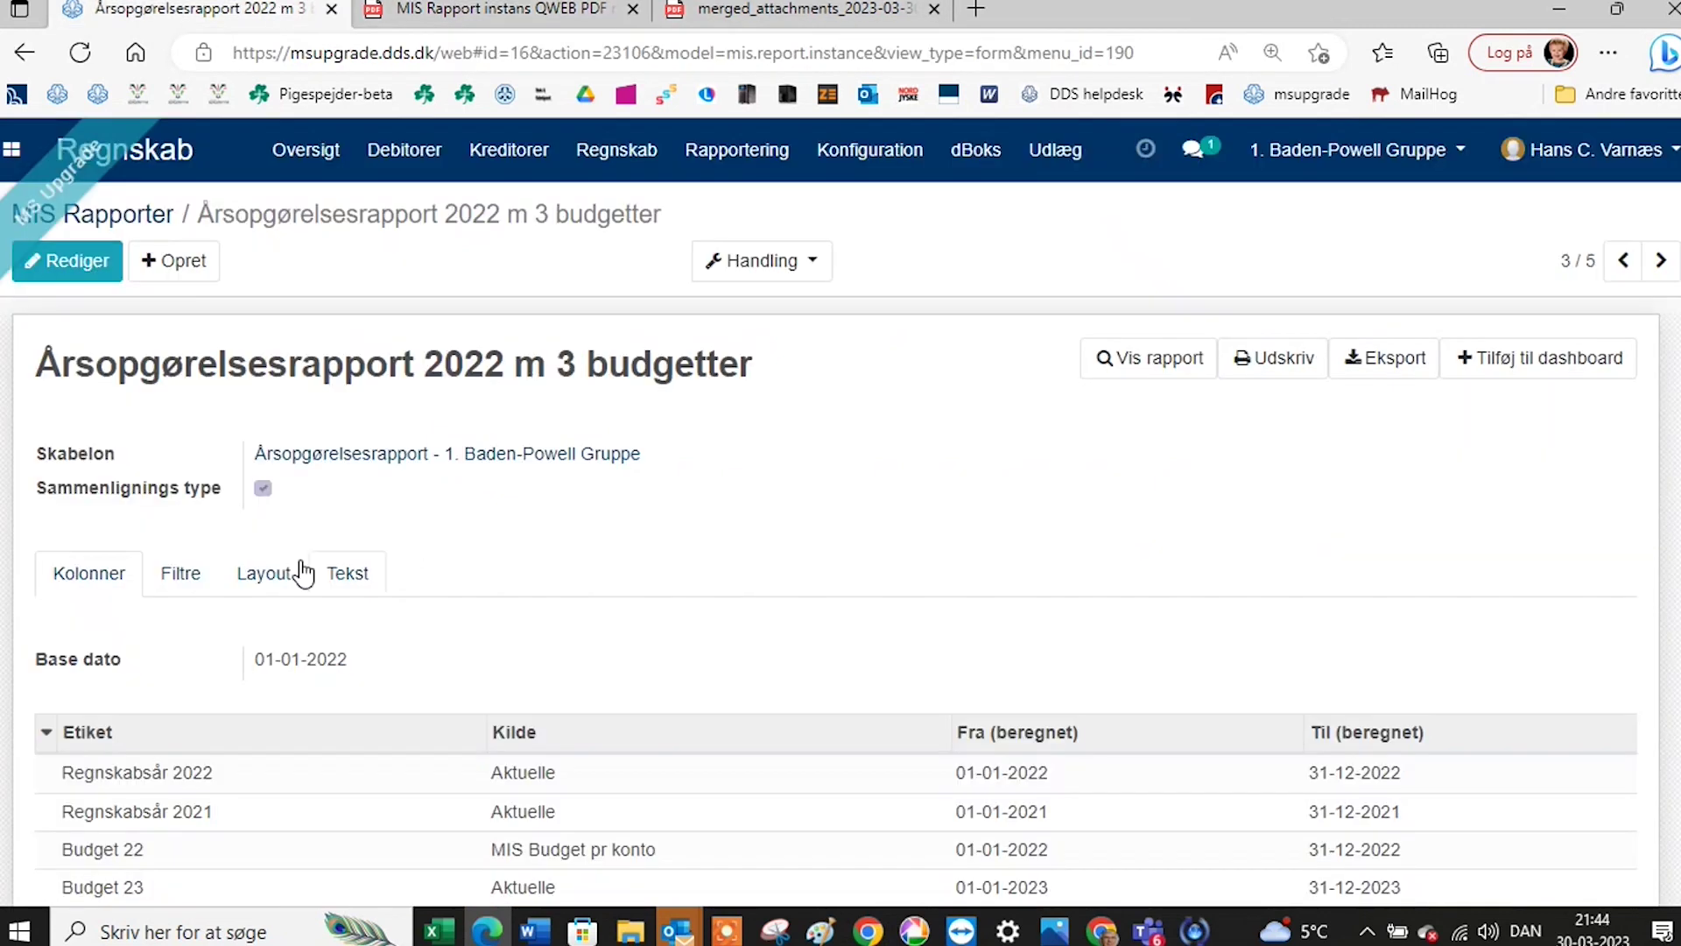
click(279, 578)
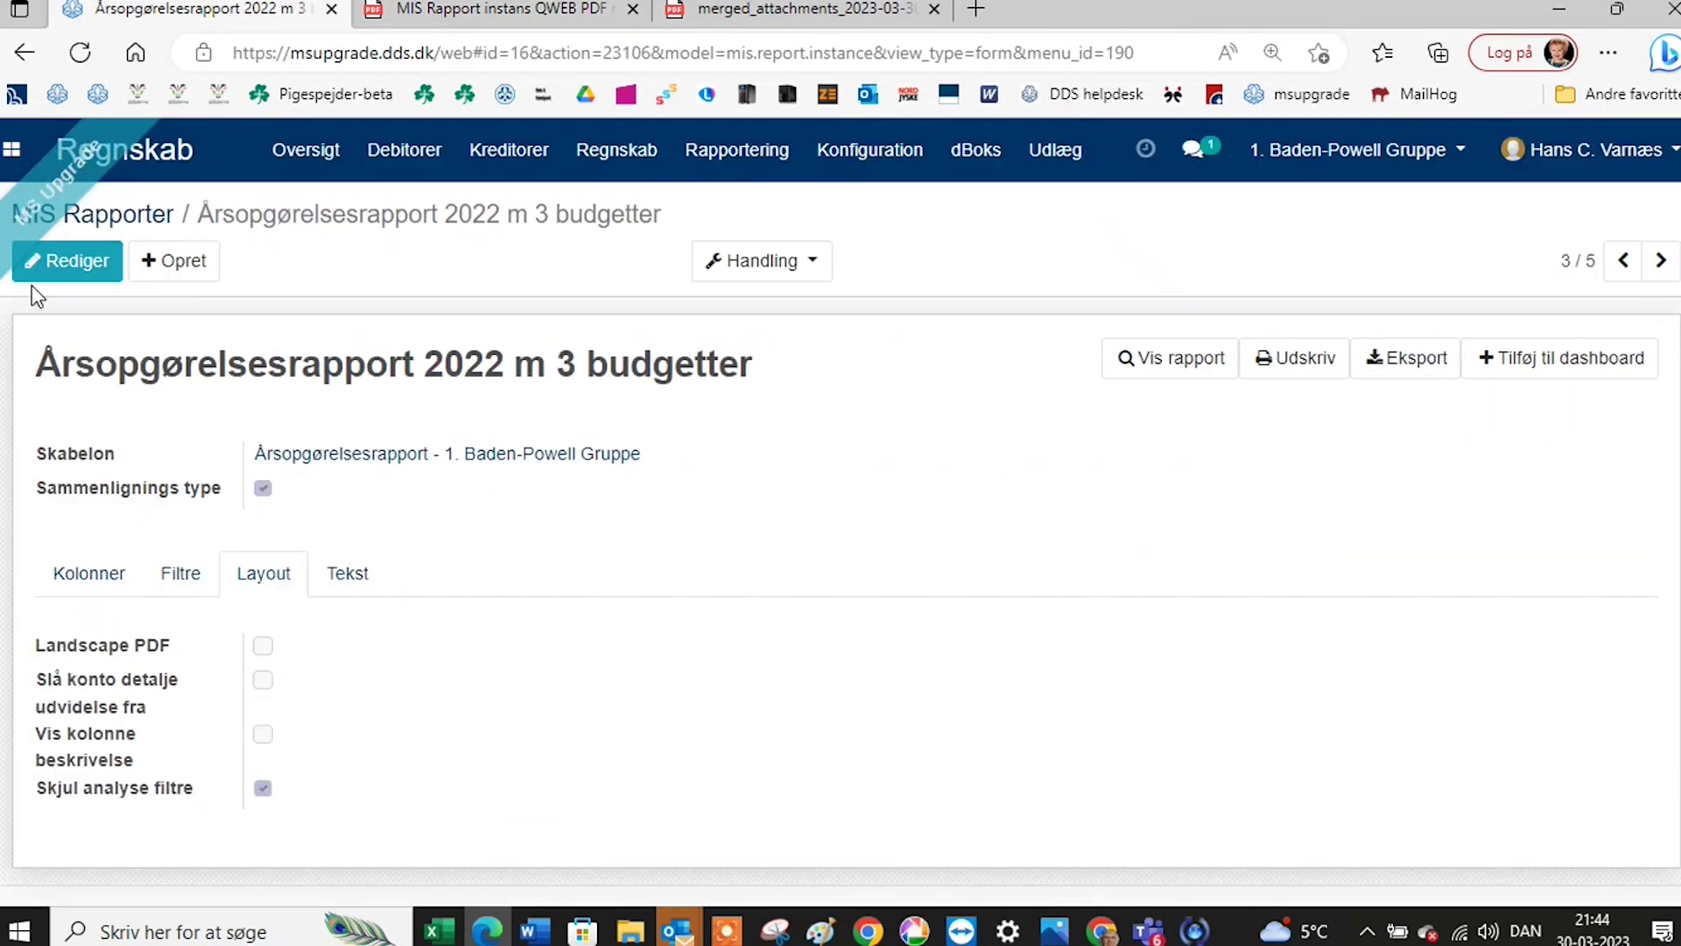
click(52, 260)
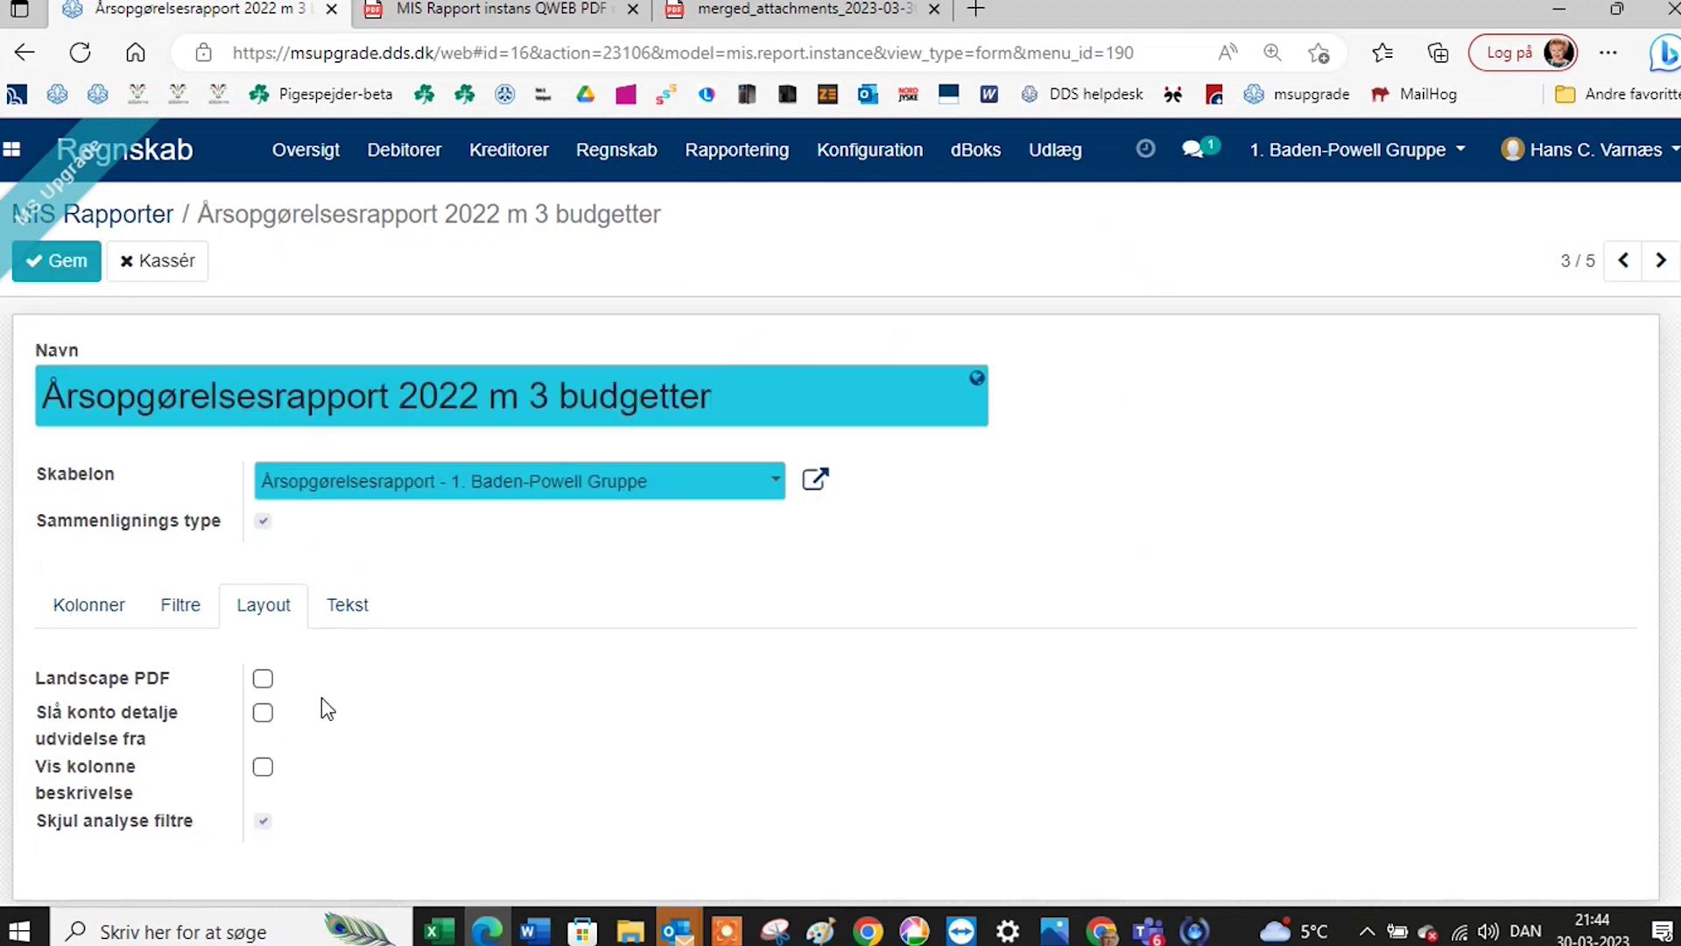
click(263, 679)
click(75, 273)
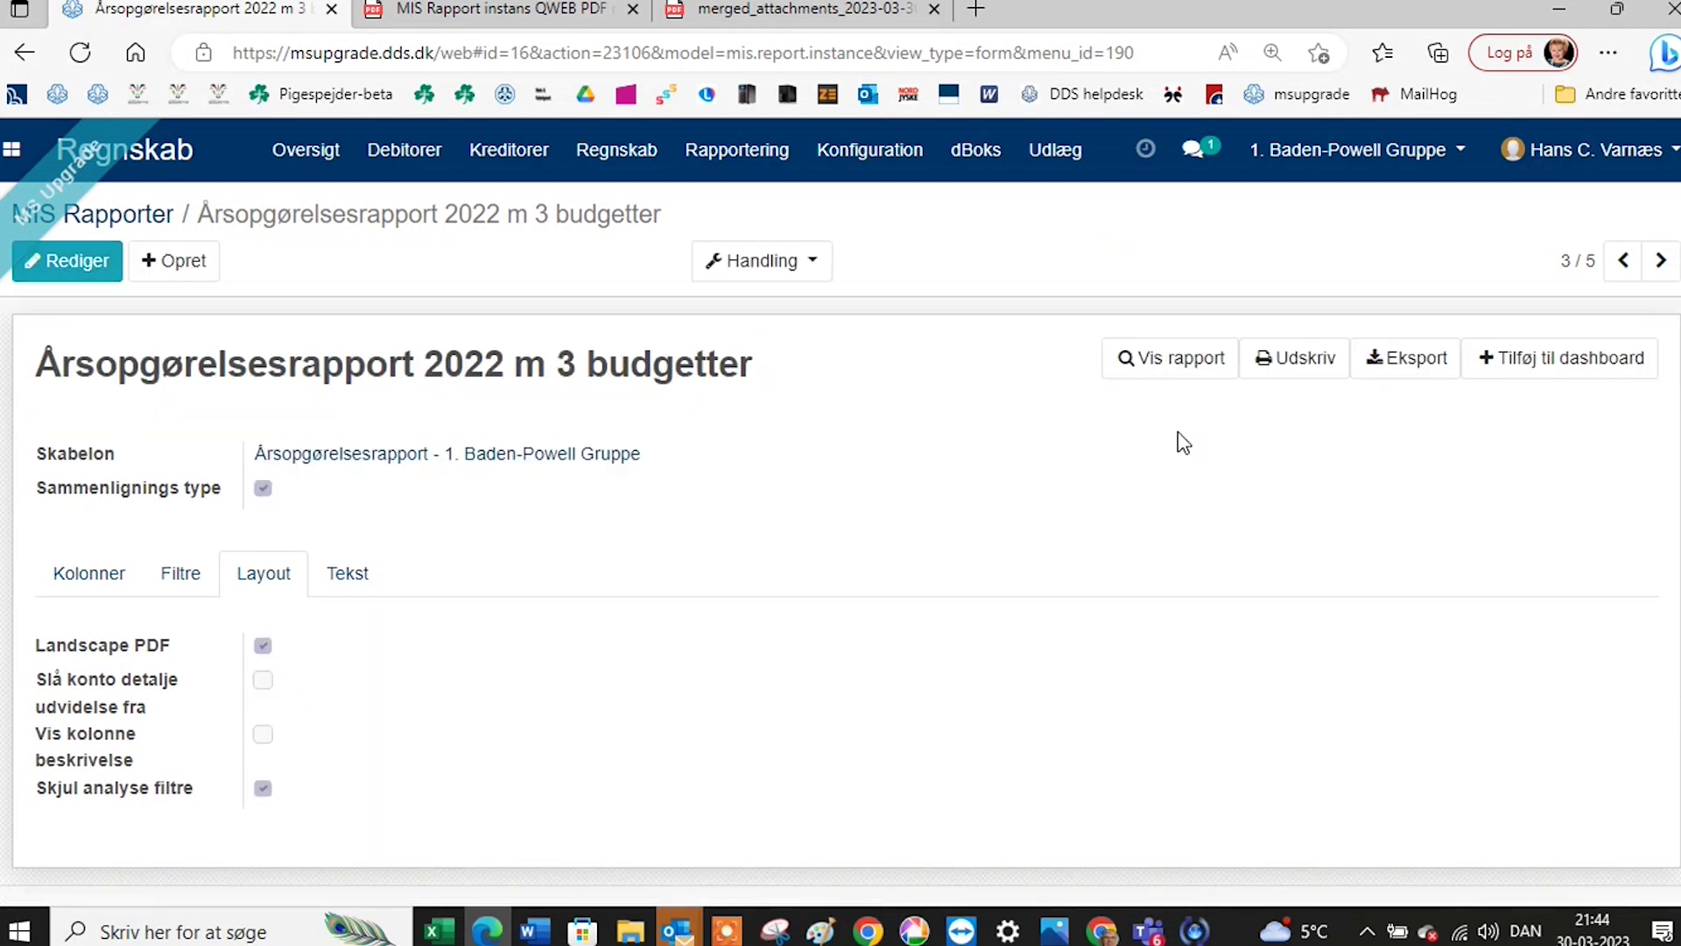
Display the report, print it to PDF again, and open the new file.
click(1185, 364)
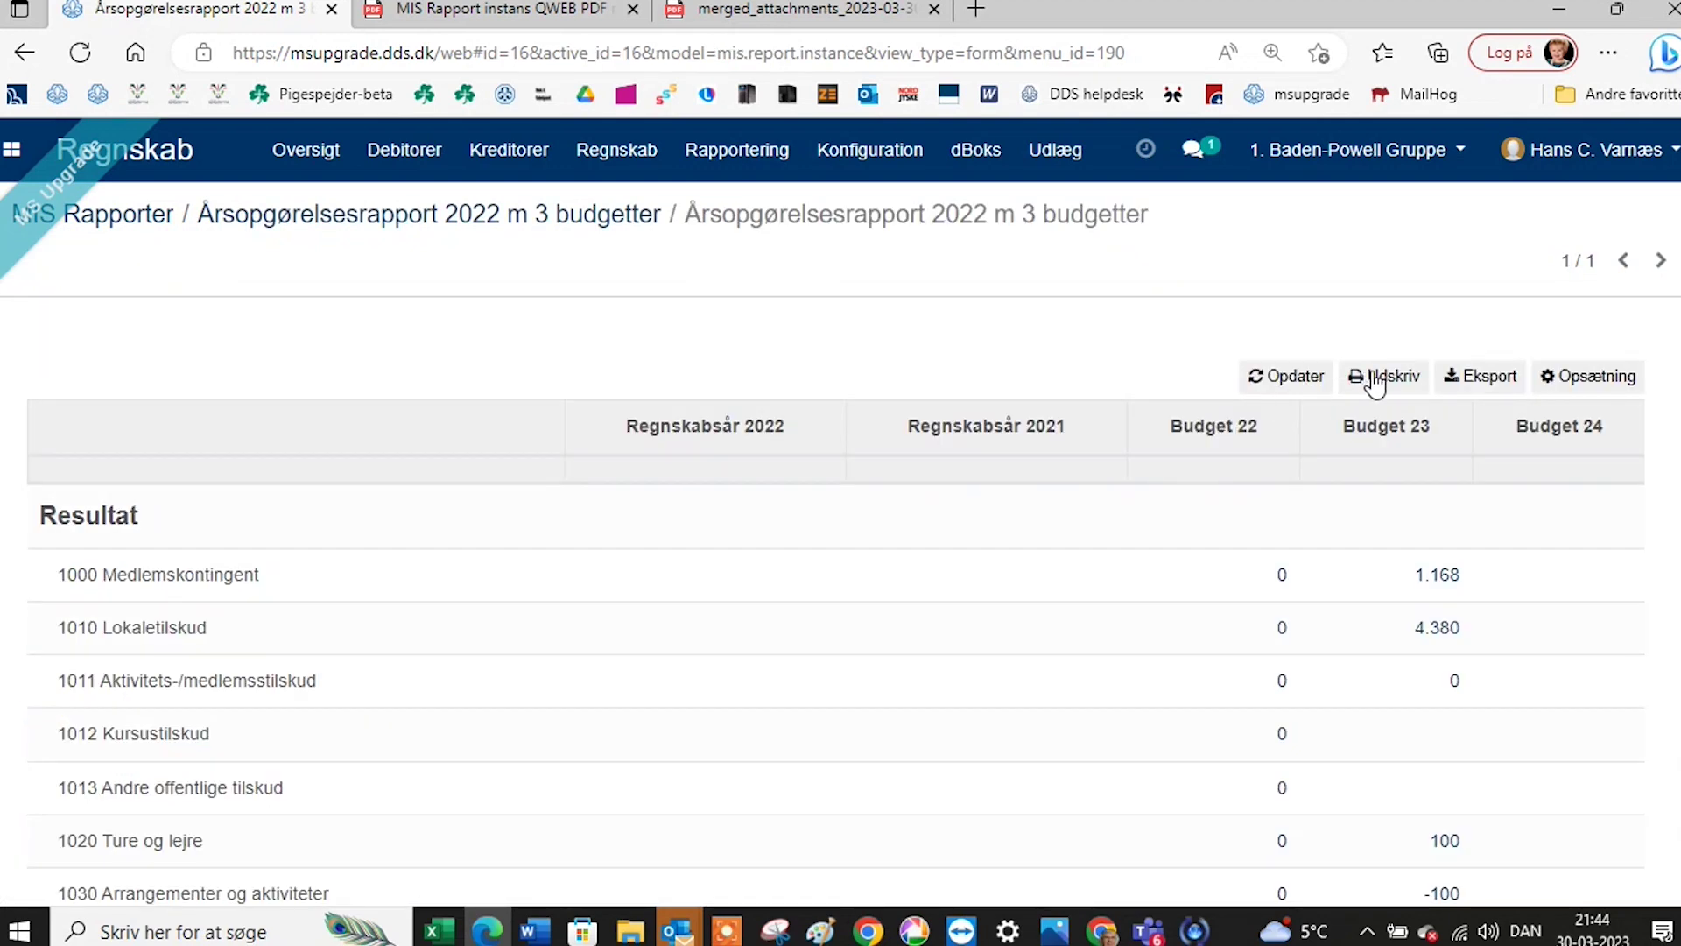
click(1375, 379)
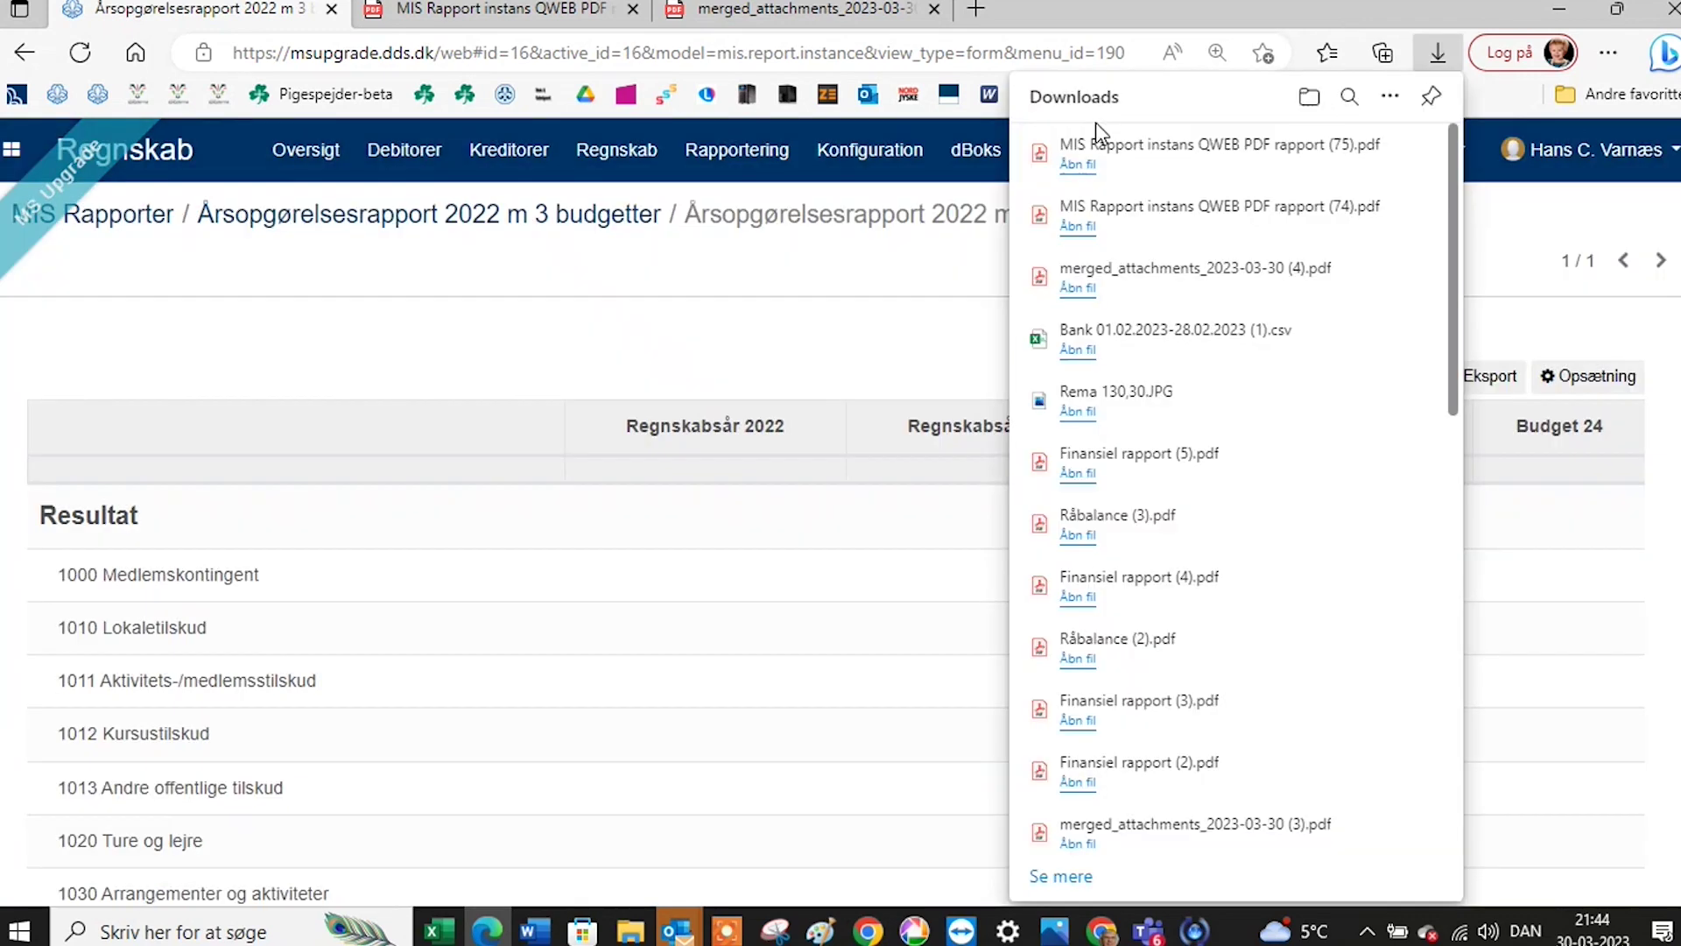
click(1096, 129)
Scroll the landscape PDF down to page 5's result table showing Indtægter 5.598 under Budget 23.
scroll(920, 604, down, 4)
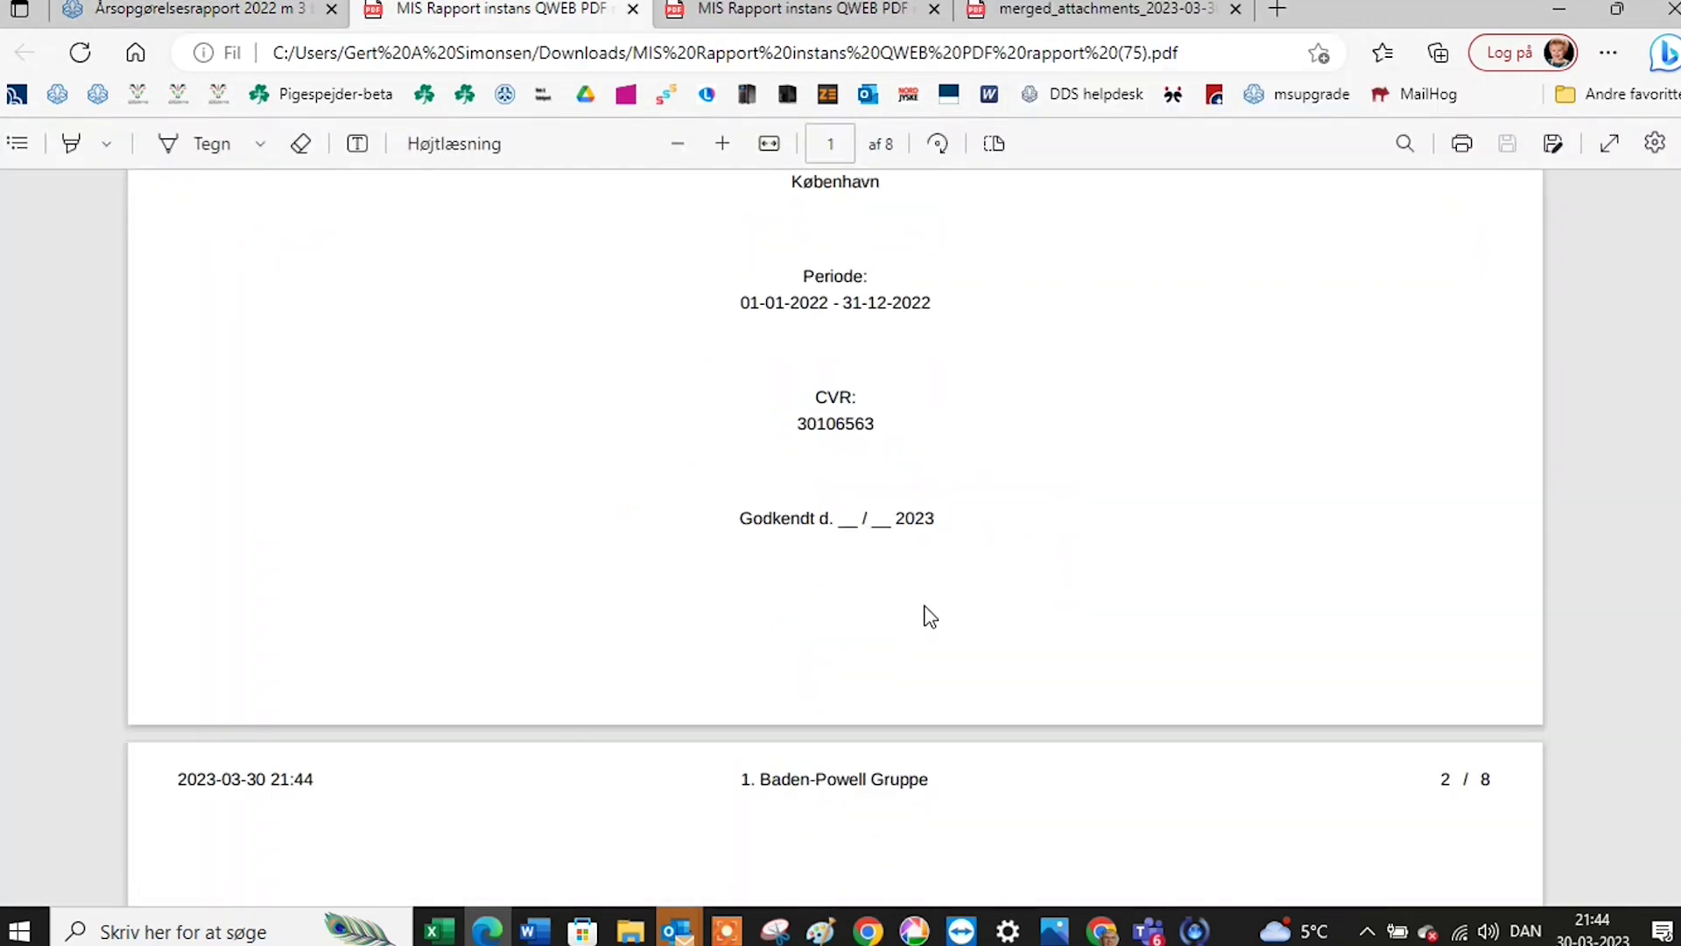
scroll(930, 616, down, 4)
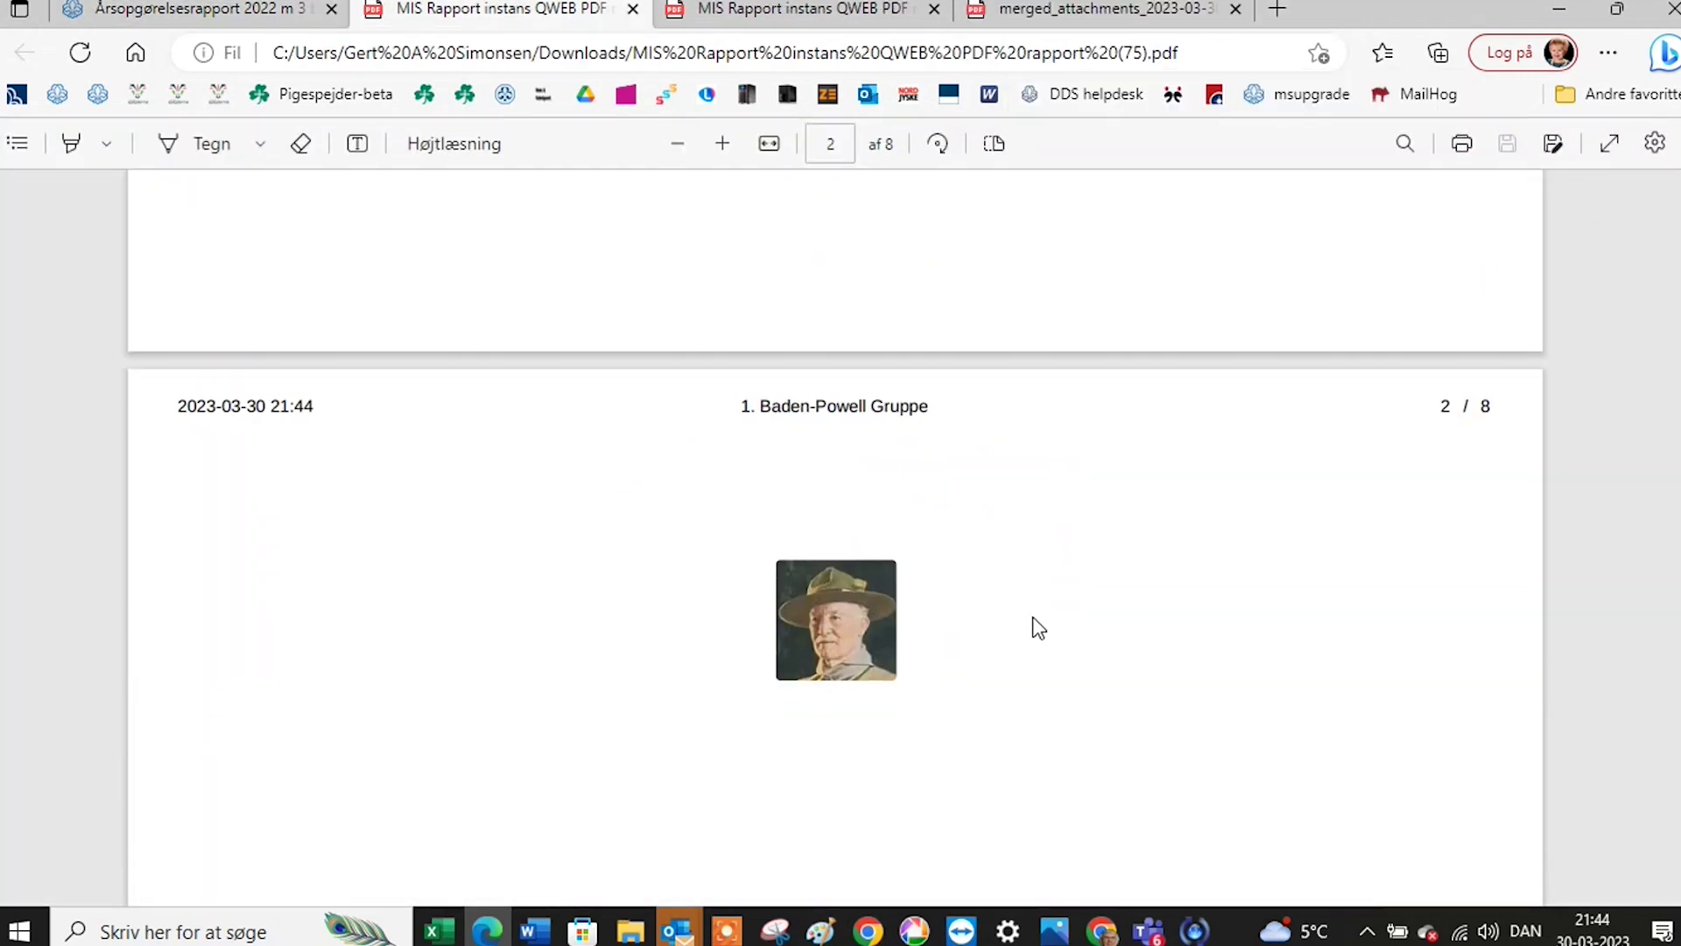
scroll(1036, 630, down, 3)
scroll(1033, 633, up, 5)
scroll(1038, 648, down, 6)
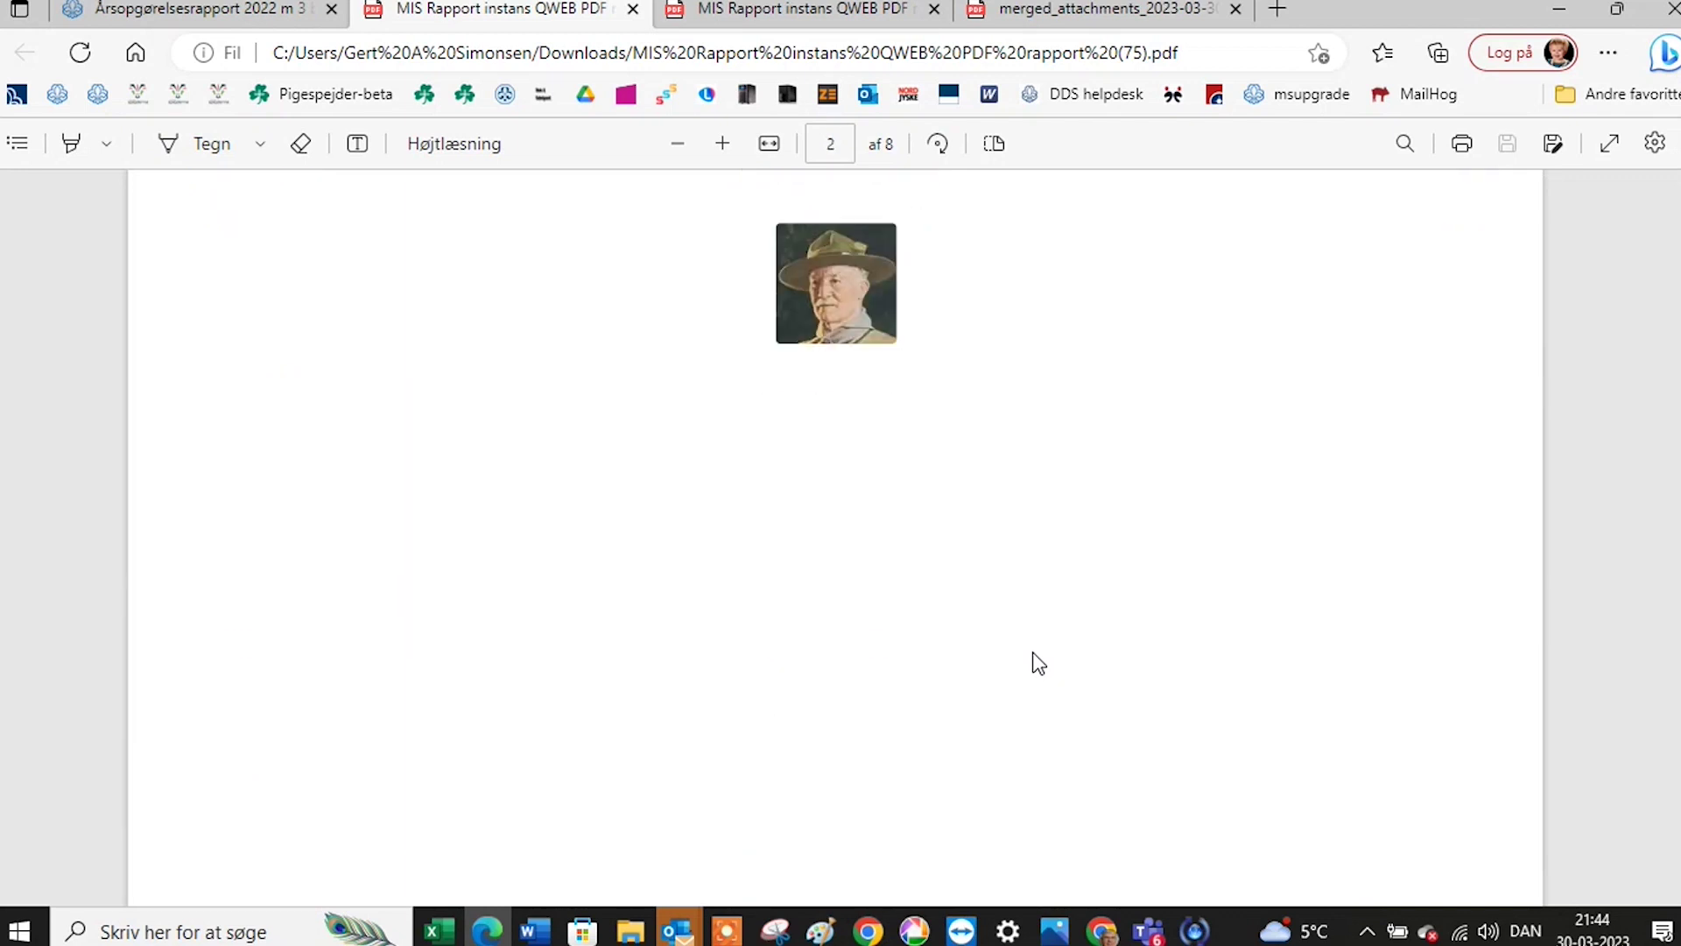
scroll(1039, 663, down, 20)
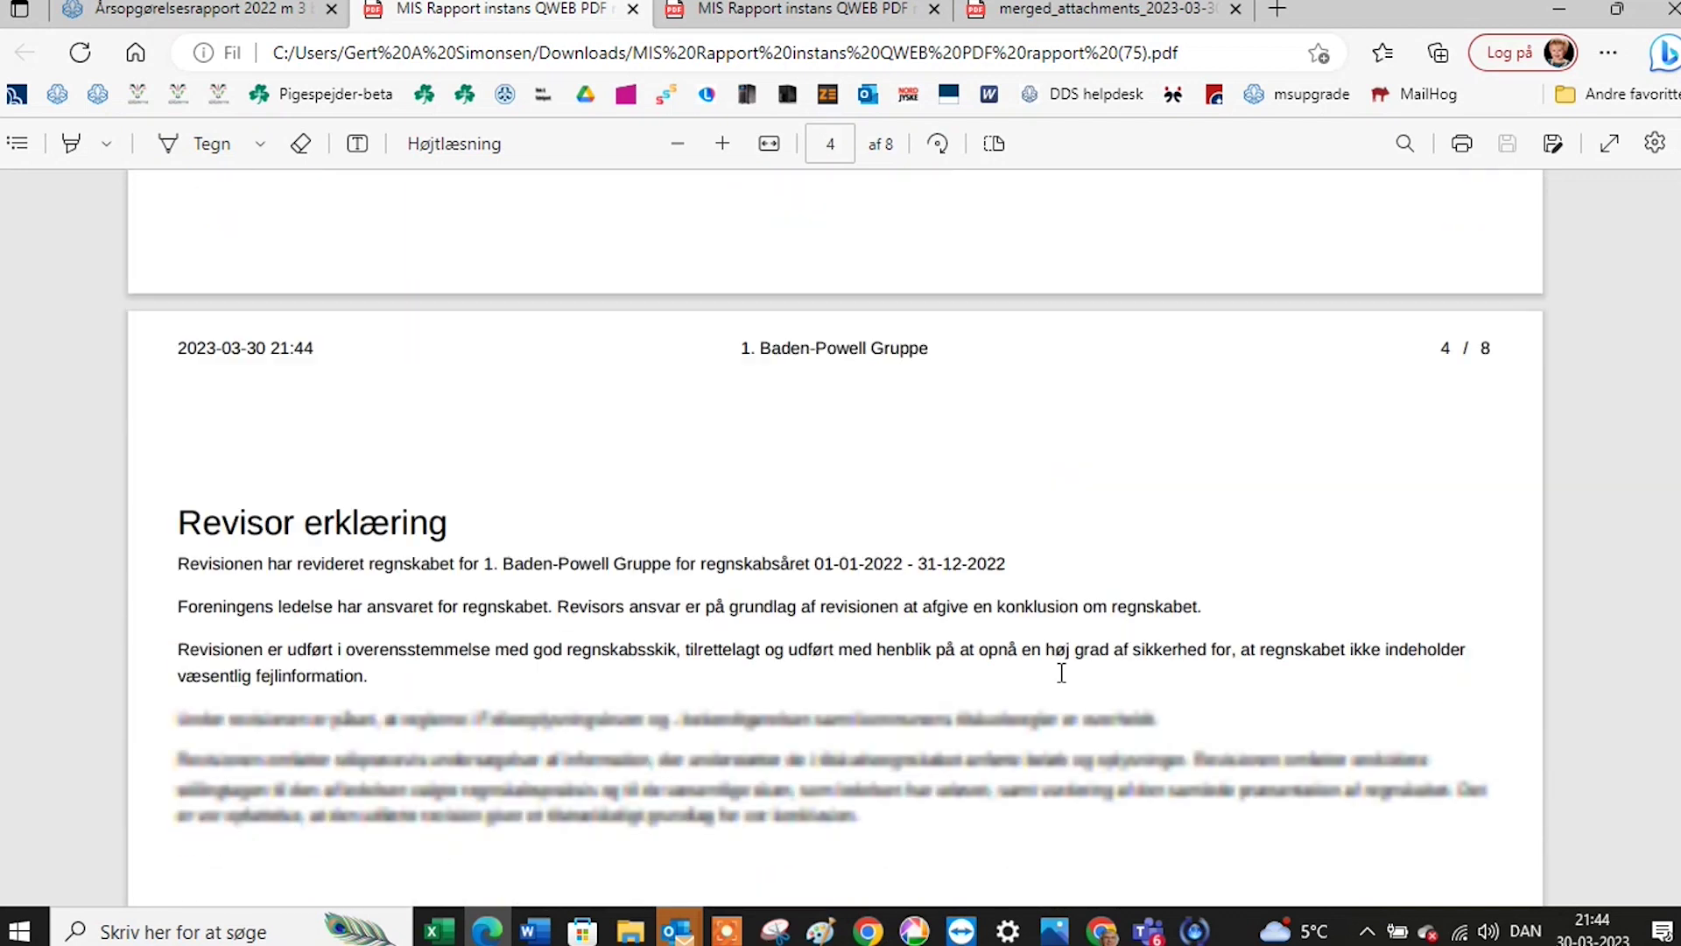
scroll(1061, 673, down, 20)
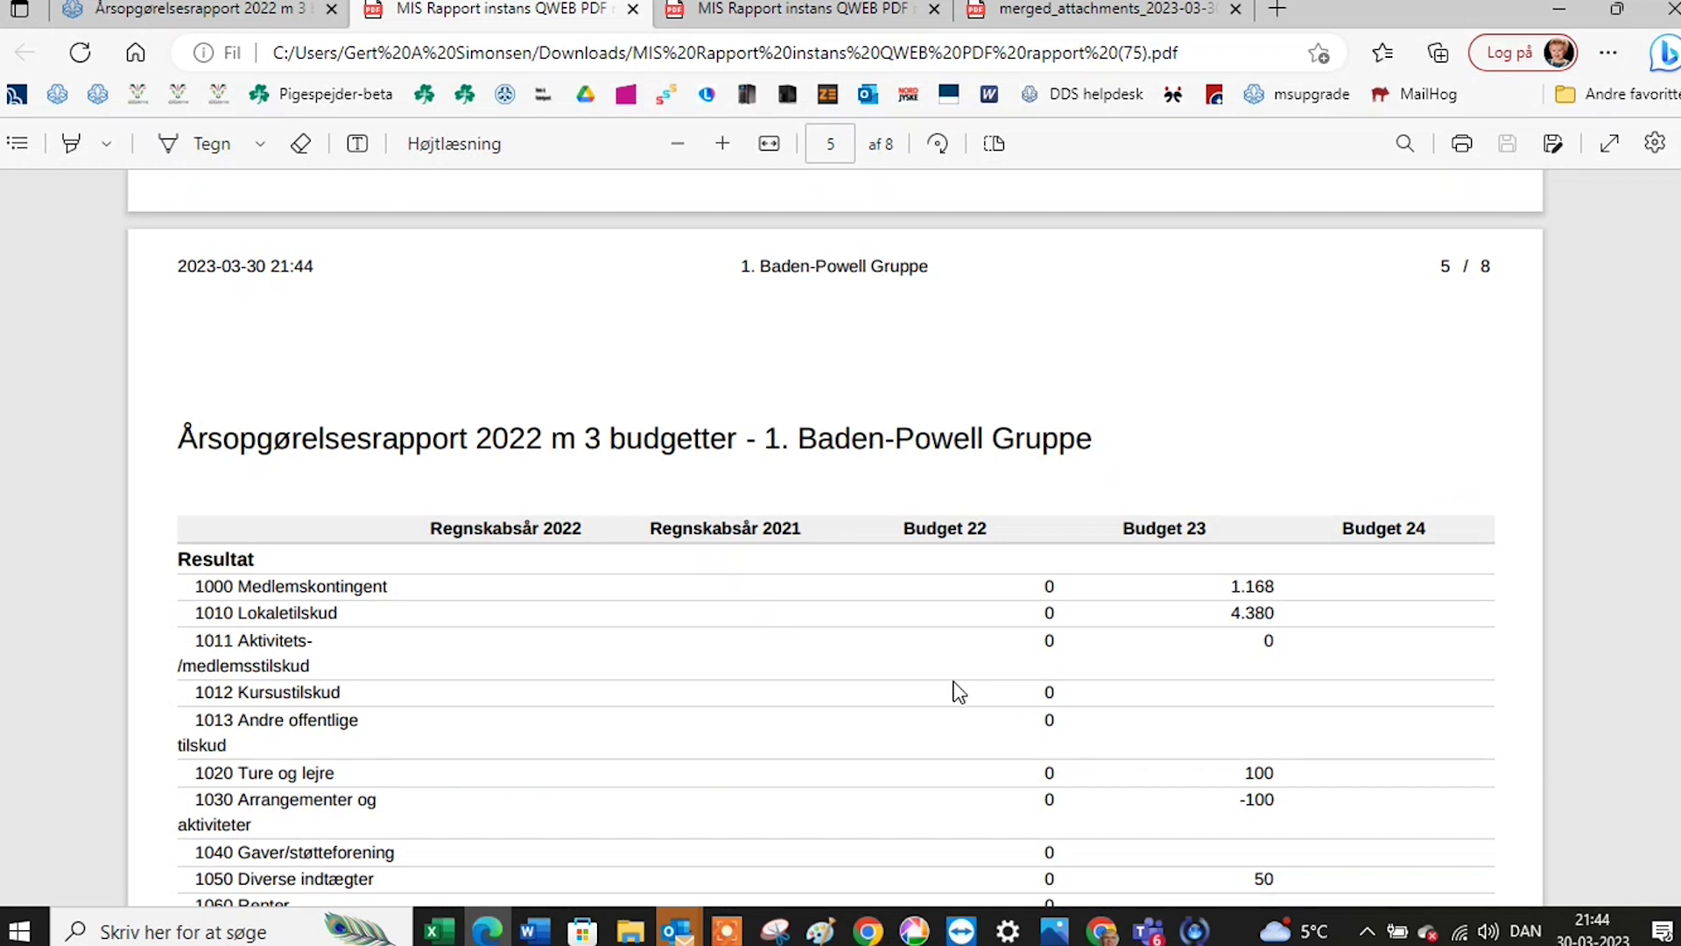
scroll(960, 692, down, 4)
scroll(960, 692, up, 2)
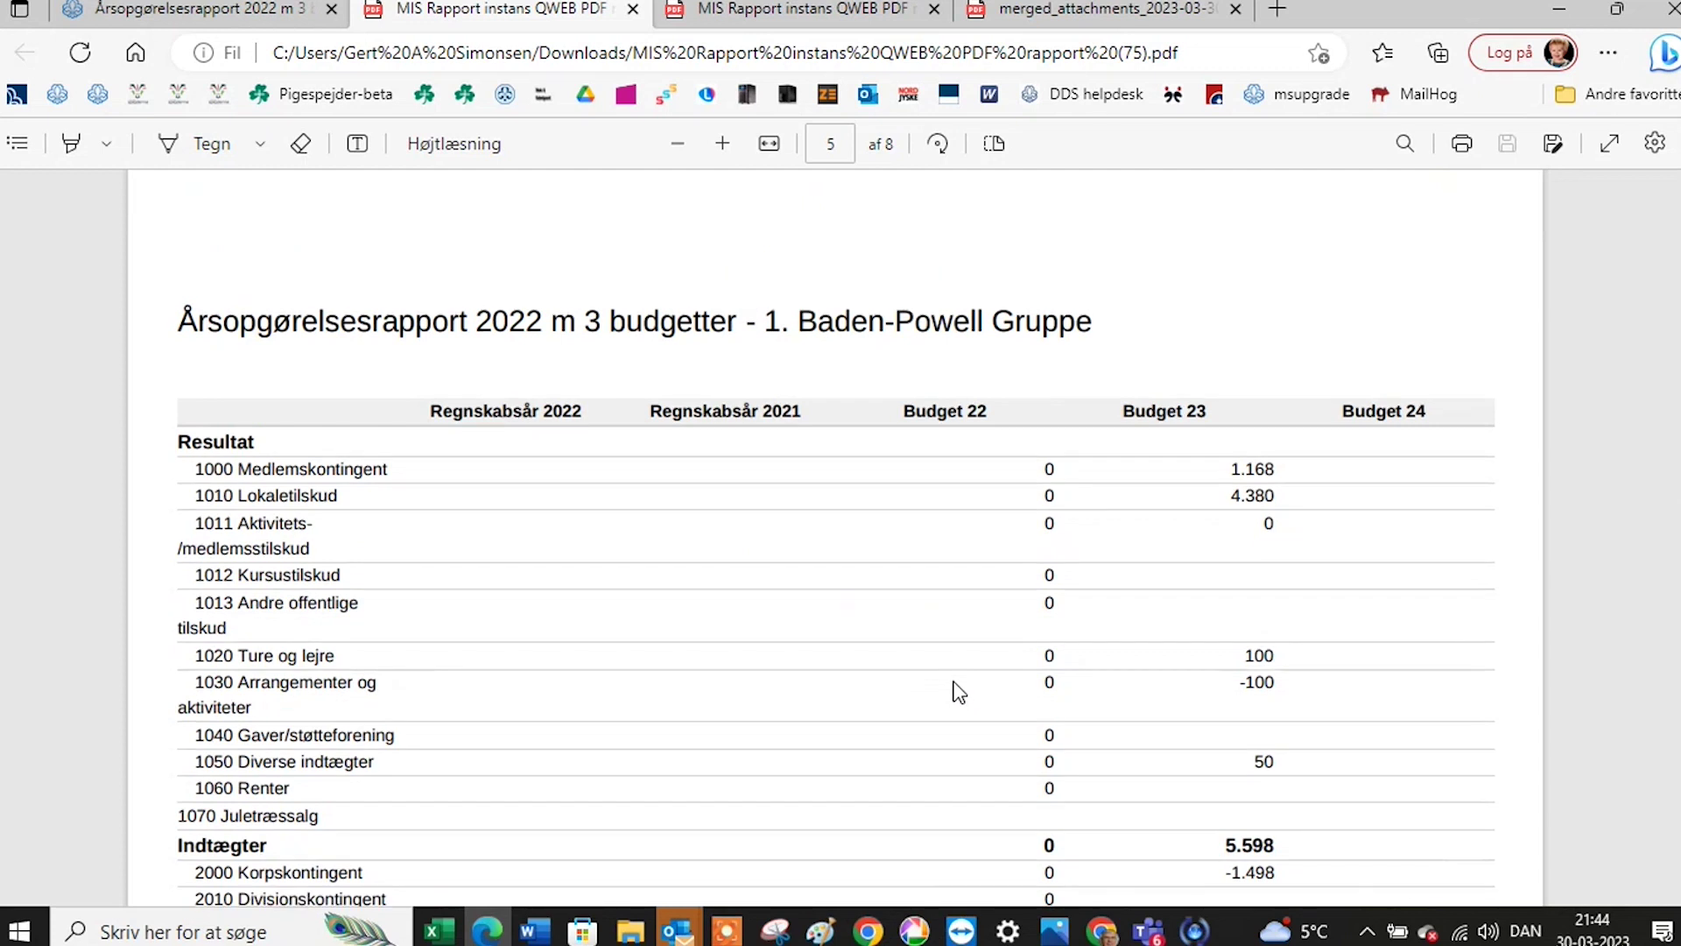